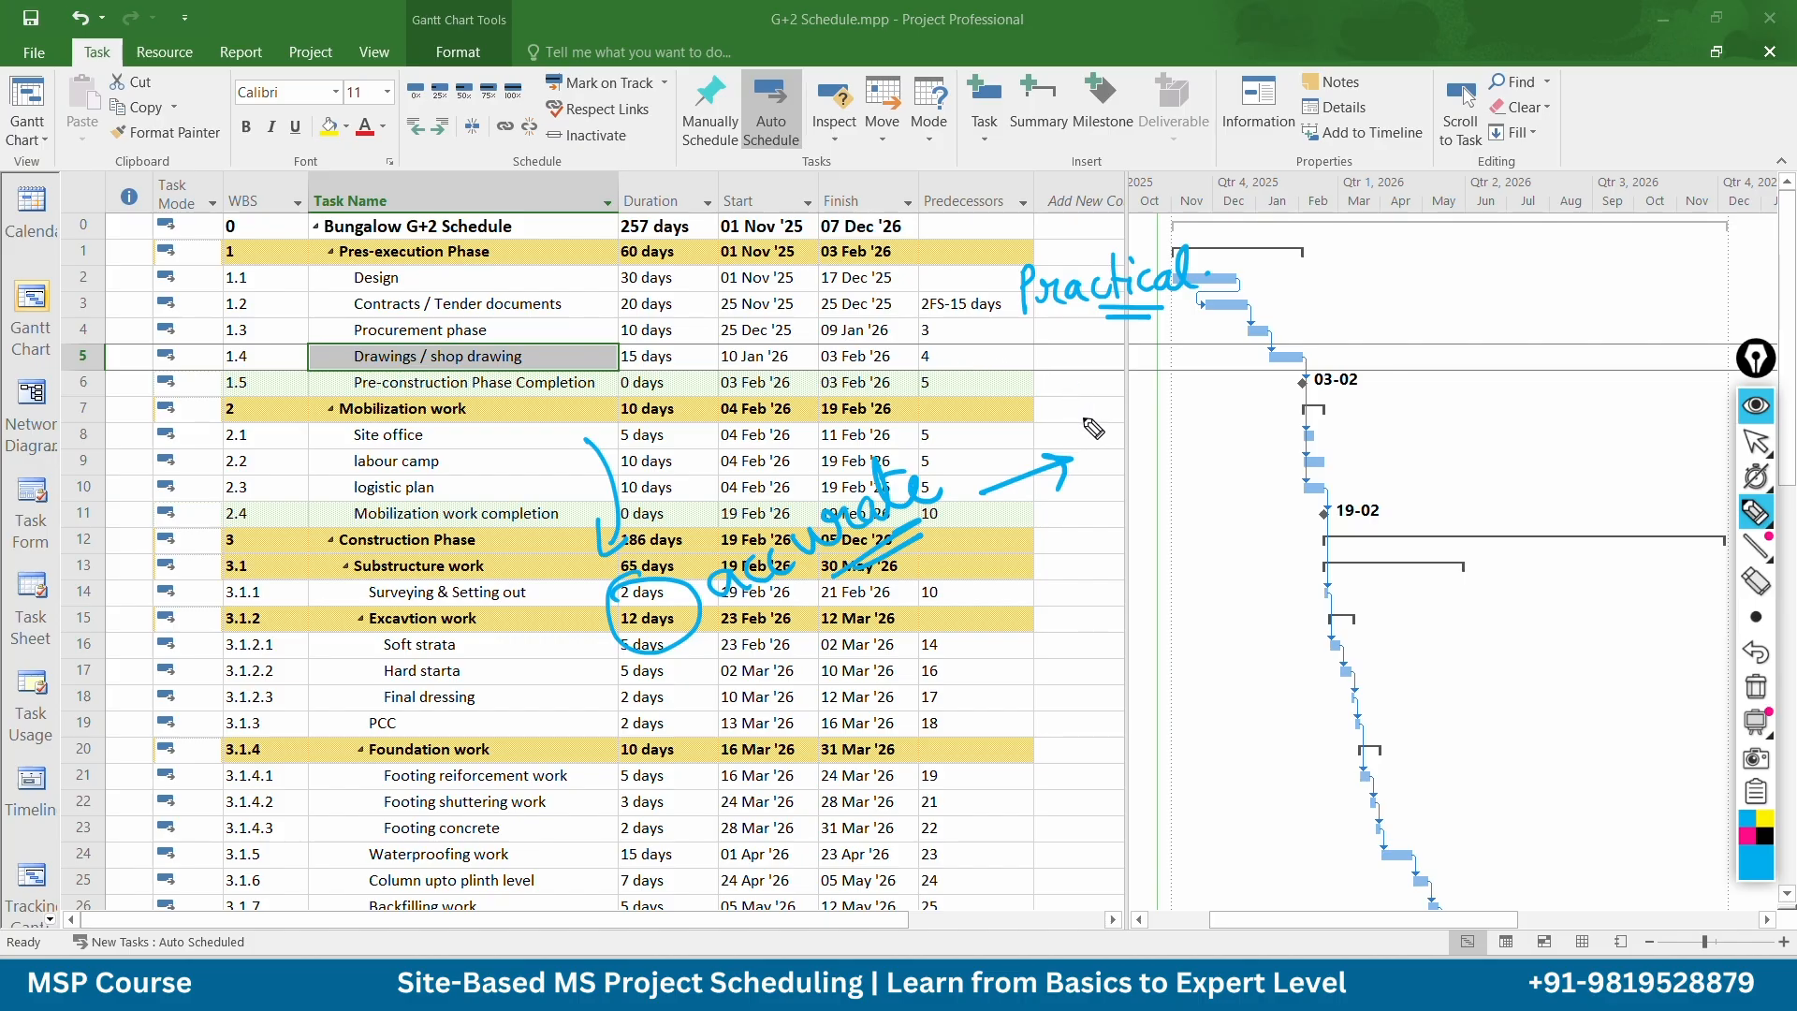
Handwrite "Time", "cost" and "Quality" in blue over the Gantt chart beside the arrow, underlining "Quality"
{"action": "mouse_move", "coordinate": [1100, 421]}
{"action": "left_mouse_down"}
{"action": "mouse_move", "coordinate": [1160, 394]}
{"action": "mouse_move", "coordinate": [1165, 436]}
{"action": "mouse_move", "coordinate": [1231, 412]}
{"action": "left_mouse_up"}
{"action": "left_click_drag", "start_coordinate": [1181, 472], "coordinate": [1282, 459]}
{"action": "mouse_move", "coordinate": [1240, 529]}
{"action": "left_mouse_down"}
{"action": "mouse_move", "coordinate": [1249, 575]}
{"action": "mouse_move", "coordinate": [1460, 524]}
{"action": "mouse_move", "coordinate": [1395, 483]}
{"action": "left_mouse_up"}
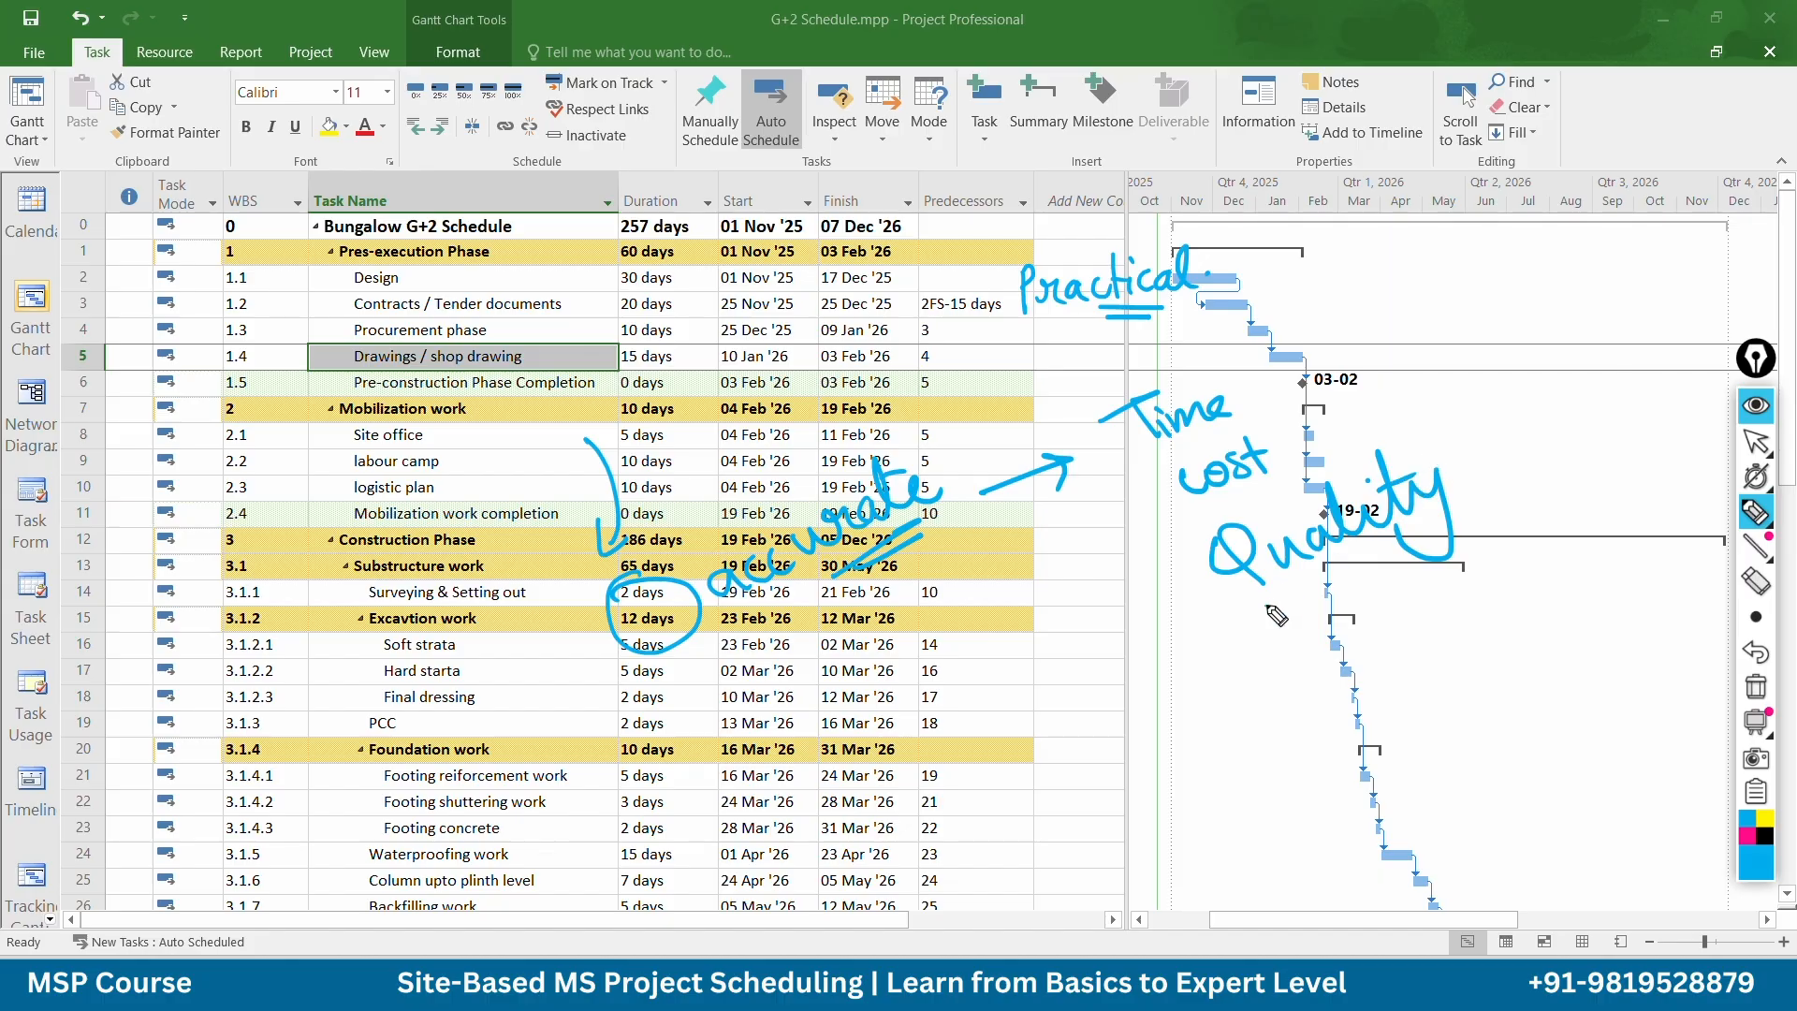
{"action": "left_click_drag", "start_coordinate": [1265, 606], "coordinate": [1411, 552]}
Bracket the Time, cost and Quality notes with a curly brace and write an underlined "Scope" beside it
{"action": "left_click_drag", "start_coordinate": [1408, 347], "coordinate": [1468, 520]}
{"action": "mouse_move", "coordinate": [1518, 365]}
{"action": "left_mouse_down"}
{"action": "mouse_move", "coordinate": [1542, 419]}
{"action": "mouse_move", "coordinate": [1670, 356]}
{"action": "mouse_move", "coordinate": [1640, 425]}
{"action": "mouse_move", "coordinate": [1671, 398]}
{"action": "left_mouse_up"}
{"action": "left_click_drag", "start_coordinate": [1577, 440], "coordinate": [1664, 412]}
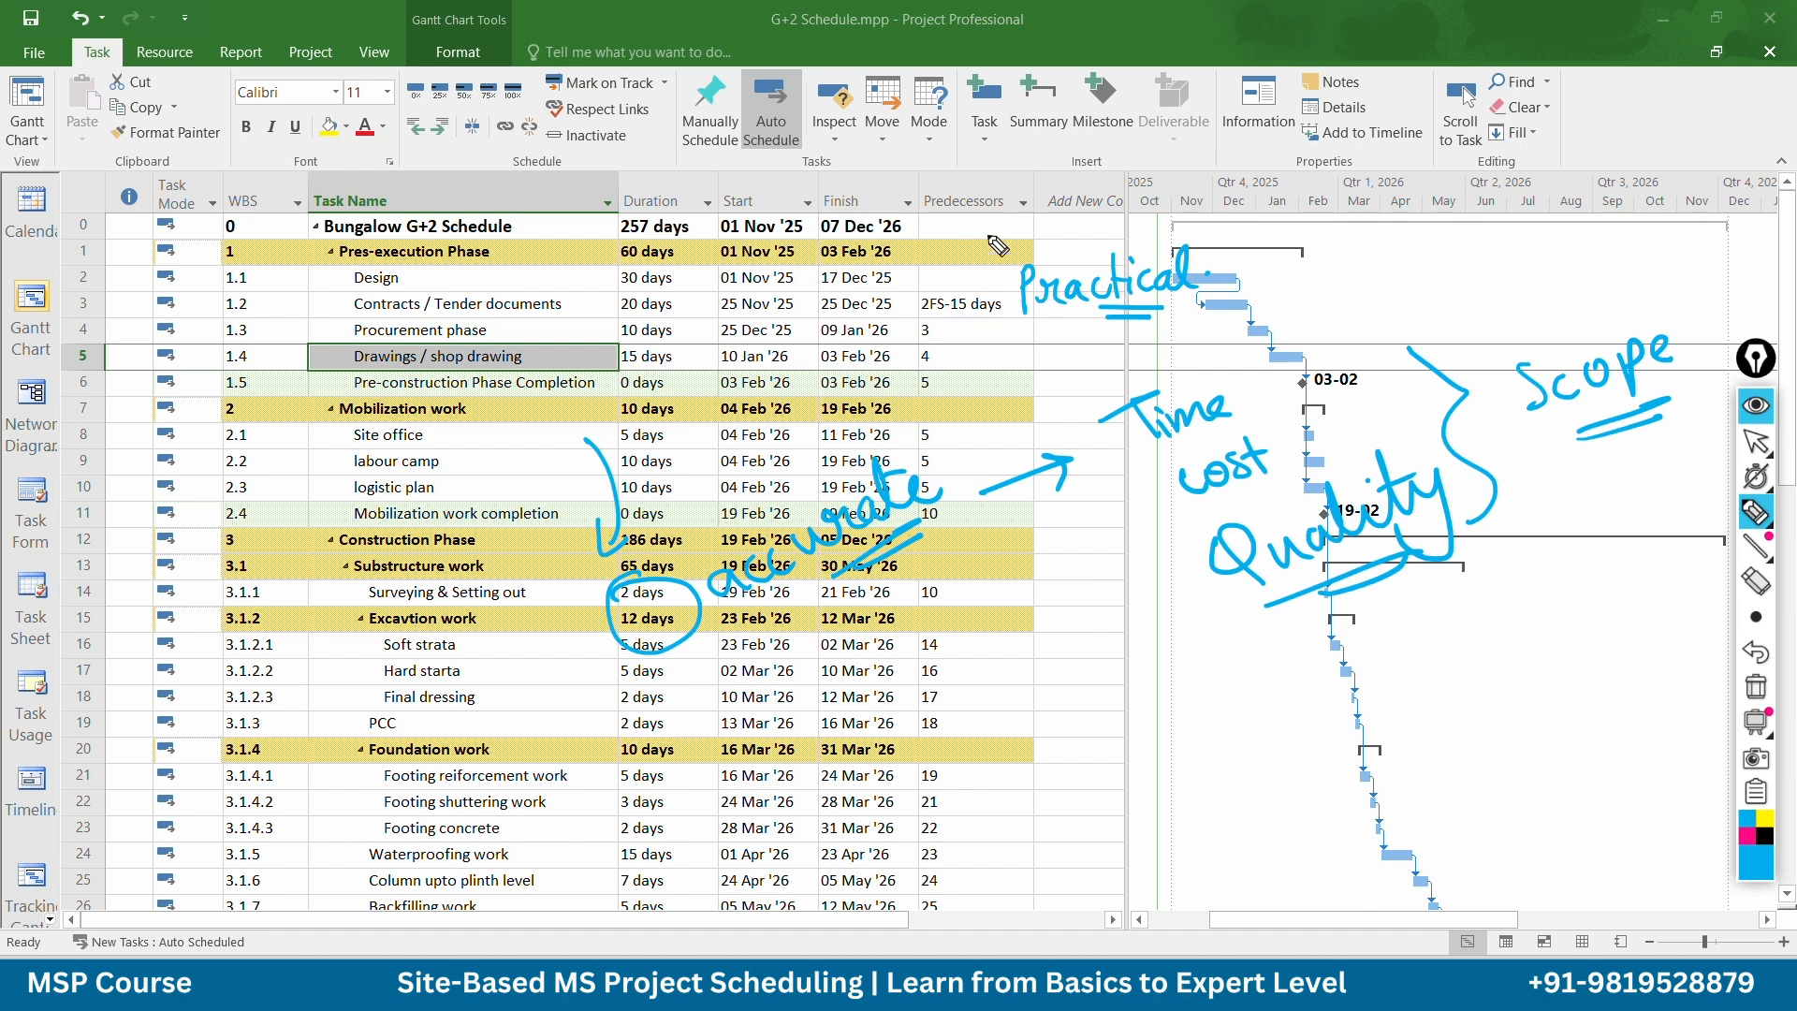
Draw a blue frame around the handwritten word "Practical"
{"action": "left_click_drag", "start_coordinate": [998, 310], "coordinate": [1000, 375]}
{"action": "left_click_drag", "start_coordinate": [999, 242], "coordinate": [1224, 314]}
{"action": "left_click_drag", "start_coordinate": [1011, 236], "coordinate": [1245, 309]}
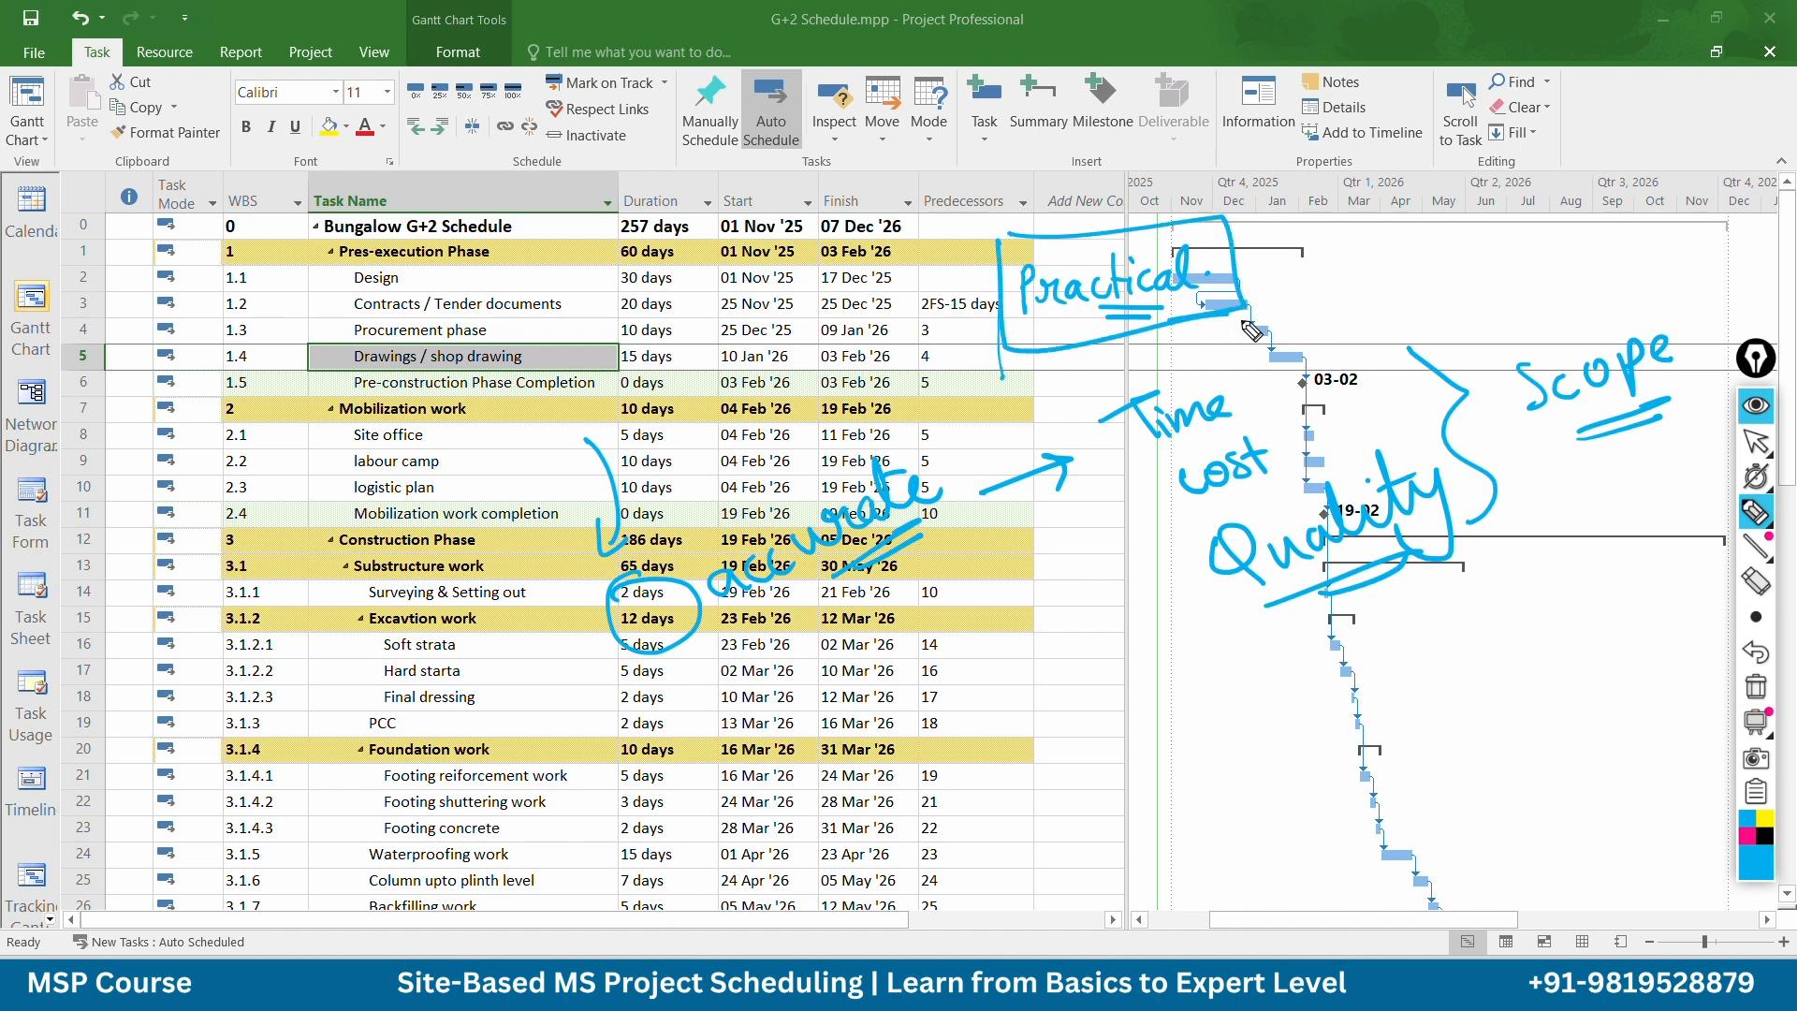
In pink, draw an arrow towards the Bungalow G+2 Schedule heading, circle the heading, and write an underlined "Perfect" below it
{"action": "left_click", "coordinate": [1746, 836]}
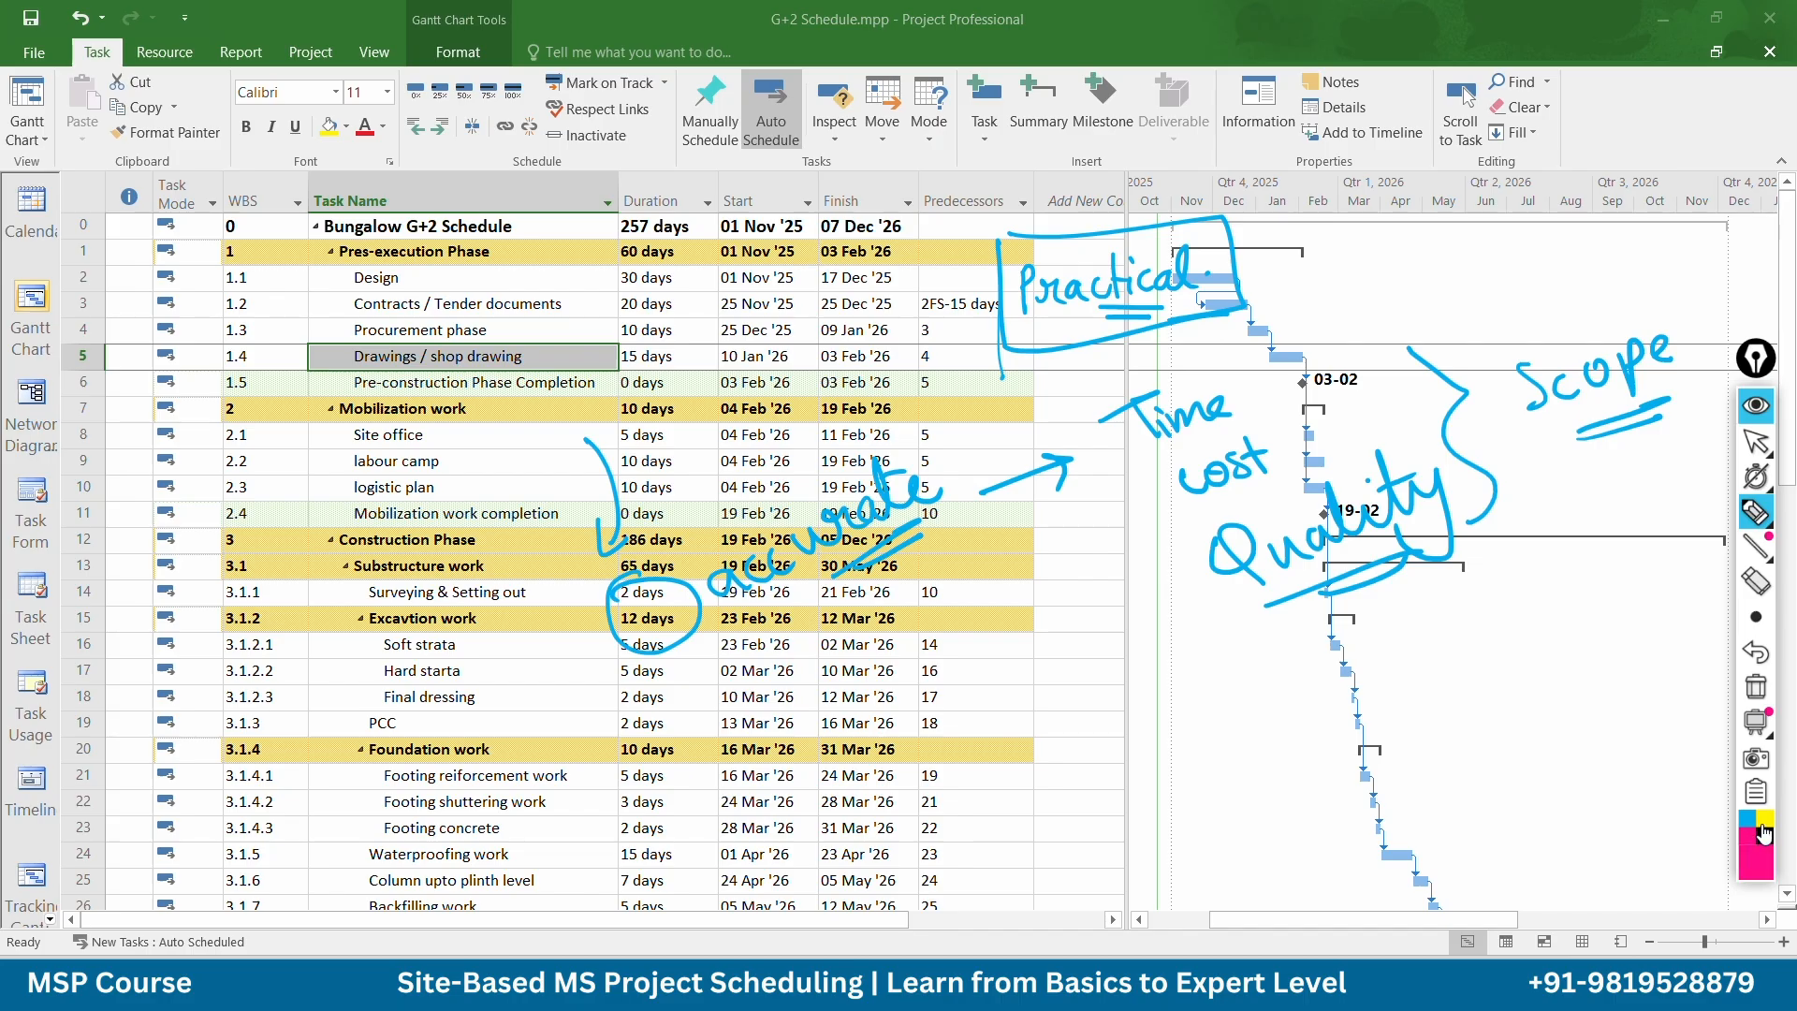
{"action": "left_click_drag", "start_coordinate": [956, 216], "coordinate": [729, 208]}
{"action": "mouse_move", "coordinate": [775, 193]}
{"action": "left_mouse_down"}
{"action": "mouse_move", "coordinate": [735, 199]}
{"action": "mouse_move", "coordinate": [770, 241]}
{"action": "left_mouse_up"}
{"action": "mouse_move", "coordinate": [370, 175]}
{"action": "left_mouse_down"}
{"action": "mouse_move", "coordinate": [308, 182]}
{"action": "mouse_move", "coordinate": [412, 316]}
{"action": "mouse_move", "coordinate": [528, 183]}
{"action": "mouse_move", "coordinate": [365, 174]}
{"action": "left_mouse_up"}
{"action": "mouse_move", "coordinate": [465, 366]}
{"action": "left_mouse_down"}
{"action": "mouse_move", "coordinate": [482, 335]}
{"action": "mouse_move", "coordinate": [560, 316]}
{"action": "mouse_move", "coordinate": [583, 354]}
{"action": "mouse_move", "coordinate": [601, 291]}
{"action": "mouse_move", "coordinate": [641, 271]}
{"action": "mouse_move", "coordinate": [623, 298]}
{"action": "left_mouse_up"}
{"action": "left_click_drag", "start_coordinate": [533, 405], "coordinate": [661, 323]}
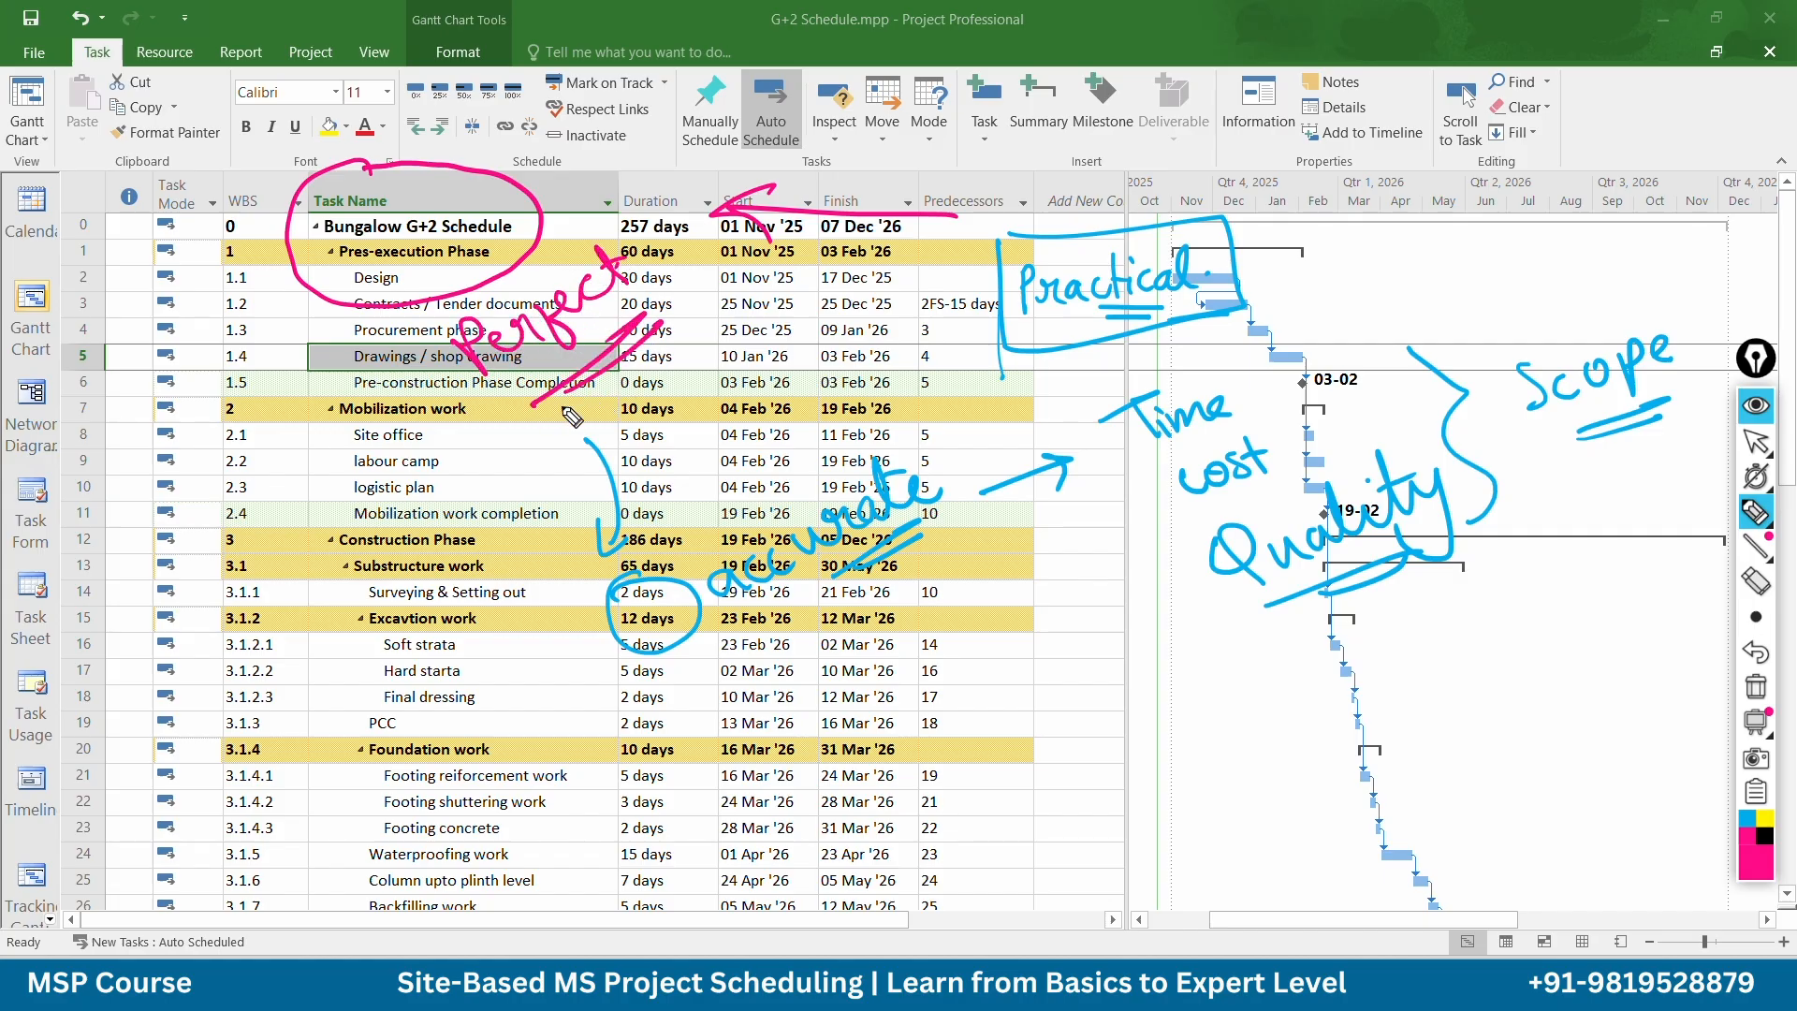
Draw an arrow down from "Perfect" and write "Baseline", "Tracking" and an underlined "Resources" beneath it
{"action": "left_click_drag", "start_coordinate": [550, 407], "coordinate": [503, 488]}
{"action": "mouse_move", "coordinate": [512, 460]}
{"action": "left_mouse_down"}
{"action": "mouse_move", "coordinate": [503, 491]}
{"action": "mouse_move", "coordinate": [541, 485]}
{"action": "left_mouse_up"}
{"action": "mouse_move", "coordinate": [348, 595]}
{"action": "left_mouse_down"}
{"action": "mouse_move", "coordinate": [329, 641]}
{"action": "mouse_move", "coordinate": [360, 646]}
{"action": "mouse_move", "coordinate": [458, 545]}
{"action": "mouse_move", "coordinate": [559, 488]}
{"action": "left_mouse_up"}
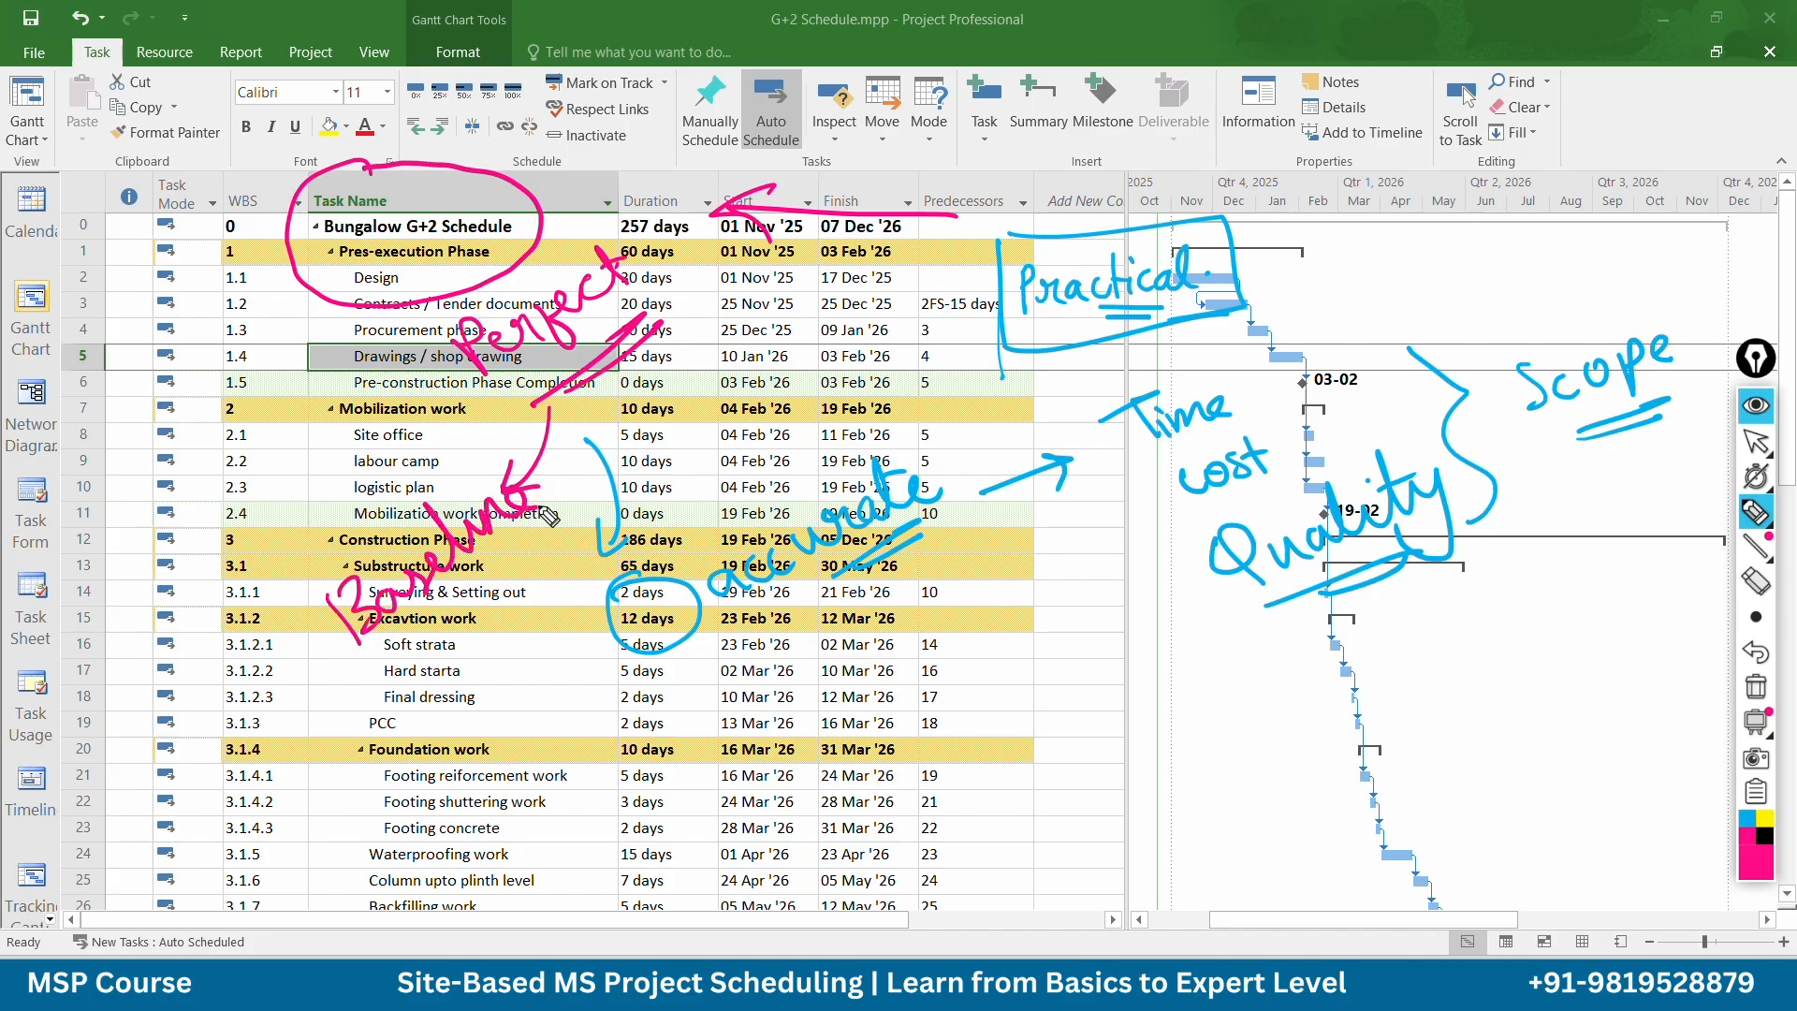
{"action": "mouse_move", "coordinate": [428, 702]}
{"action": "left_mouse_down"}
{"action": "mouse_move", "coordinate": [410, 726]}
{"action": "mouse_move", "coordinate": [468, 669]}
{"action": "mouse_move", "coordinate": [541, 657]}
{"action": "mouse_move", "coordinate": [601, 558]}
{"action": "mouse_move", "coordinate": [621, 560]}
{"action": "left_mouse_up"}
{"action": "mouse_move", "coordinate": [517, 723]}
{"action": "left_mouse_down"}
{"action": "mouse_move", "coordinate": [512, 786]}
{"action": "mouse_move", "coordinate": [599, 749]}
{"action": "mouse_move", "coordinate": [665, 664]}
{"action": "mouse_move", "coordinate": [739, 646]}
{"action": "left_mouse_up"}
{"action": "left_click_drag", "start_coordinate": [661, 744], "coordinate": [747, 652]}
{"action": "left_click_drag", "start_coordinate": [685, 732], "coordinate": [760, 664]}
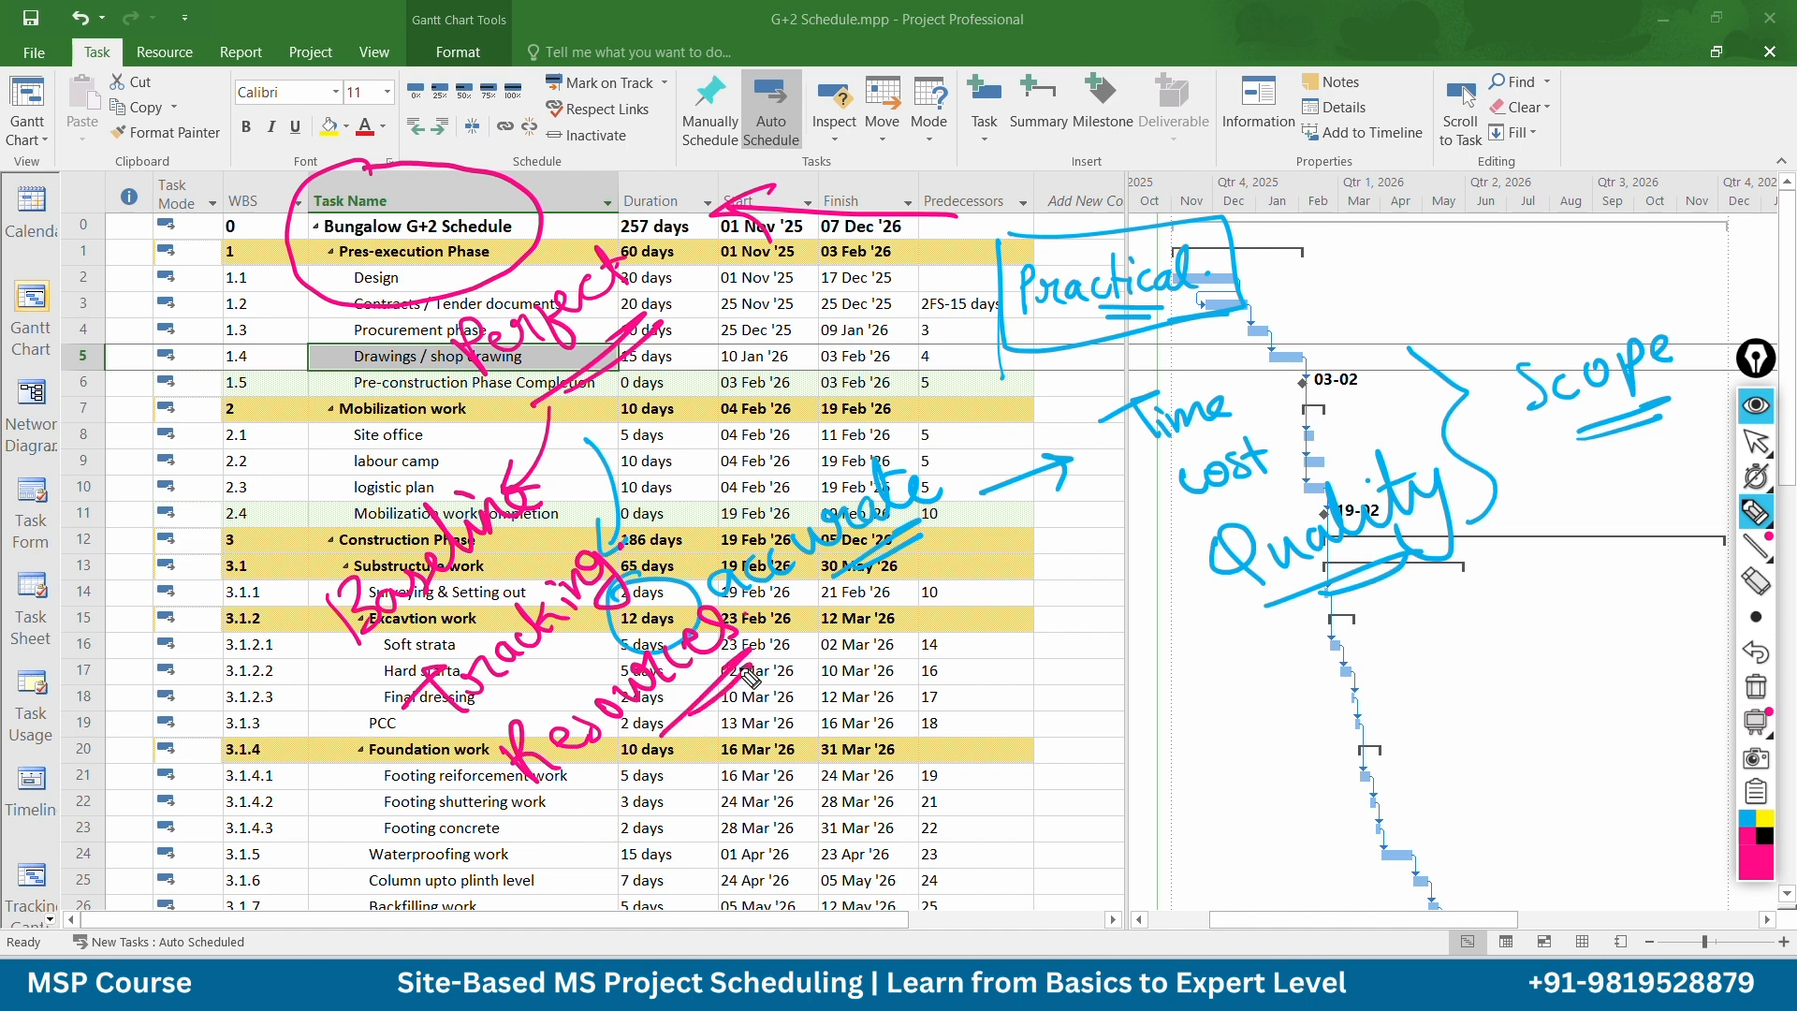
Write "Qty x Rate = cost" and a circled "Project" over the lower part of the schedule, adding further marks beside them
{"action": "mouse_move", "coordinate": [772, 748]}
{"action": "left_mouse_down"}
{"action": "mouse_move", "coordinate": [739, 786]}
{"action": "mouse_move", "coordinate": [767, 777]}
{"action": "mouse_move", "coordinate": [800, 814]}
{"action": "mouse_move", "coordinate": [847, 735]}
{"action": "mouse_move", "coordinate": [1053, 629]}
{"action": "mouse_move", "coordinate": [1001, 721]}
{"action": "mouse_move", "coordinate": [1093, 722]}
{"action": "mouse_move", "coordinate": [1131, 670]}
{"action": "left_mouse_up"}
{"action": "mouse_move", "coordinate": [1056, 816]}
{"action": "left_mouse_down"}
{"action": "mouse_move", "coordinate": [1132, 803]}
{"action": "mouse_move", "coordinate": [1240, 716]}
{"action": "left_mouse_up"}
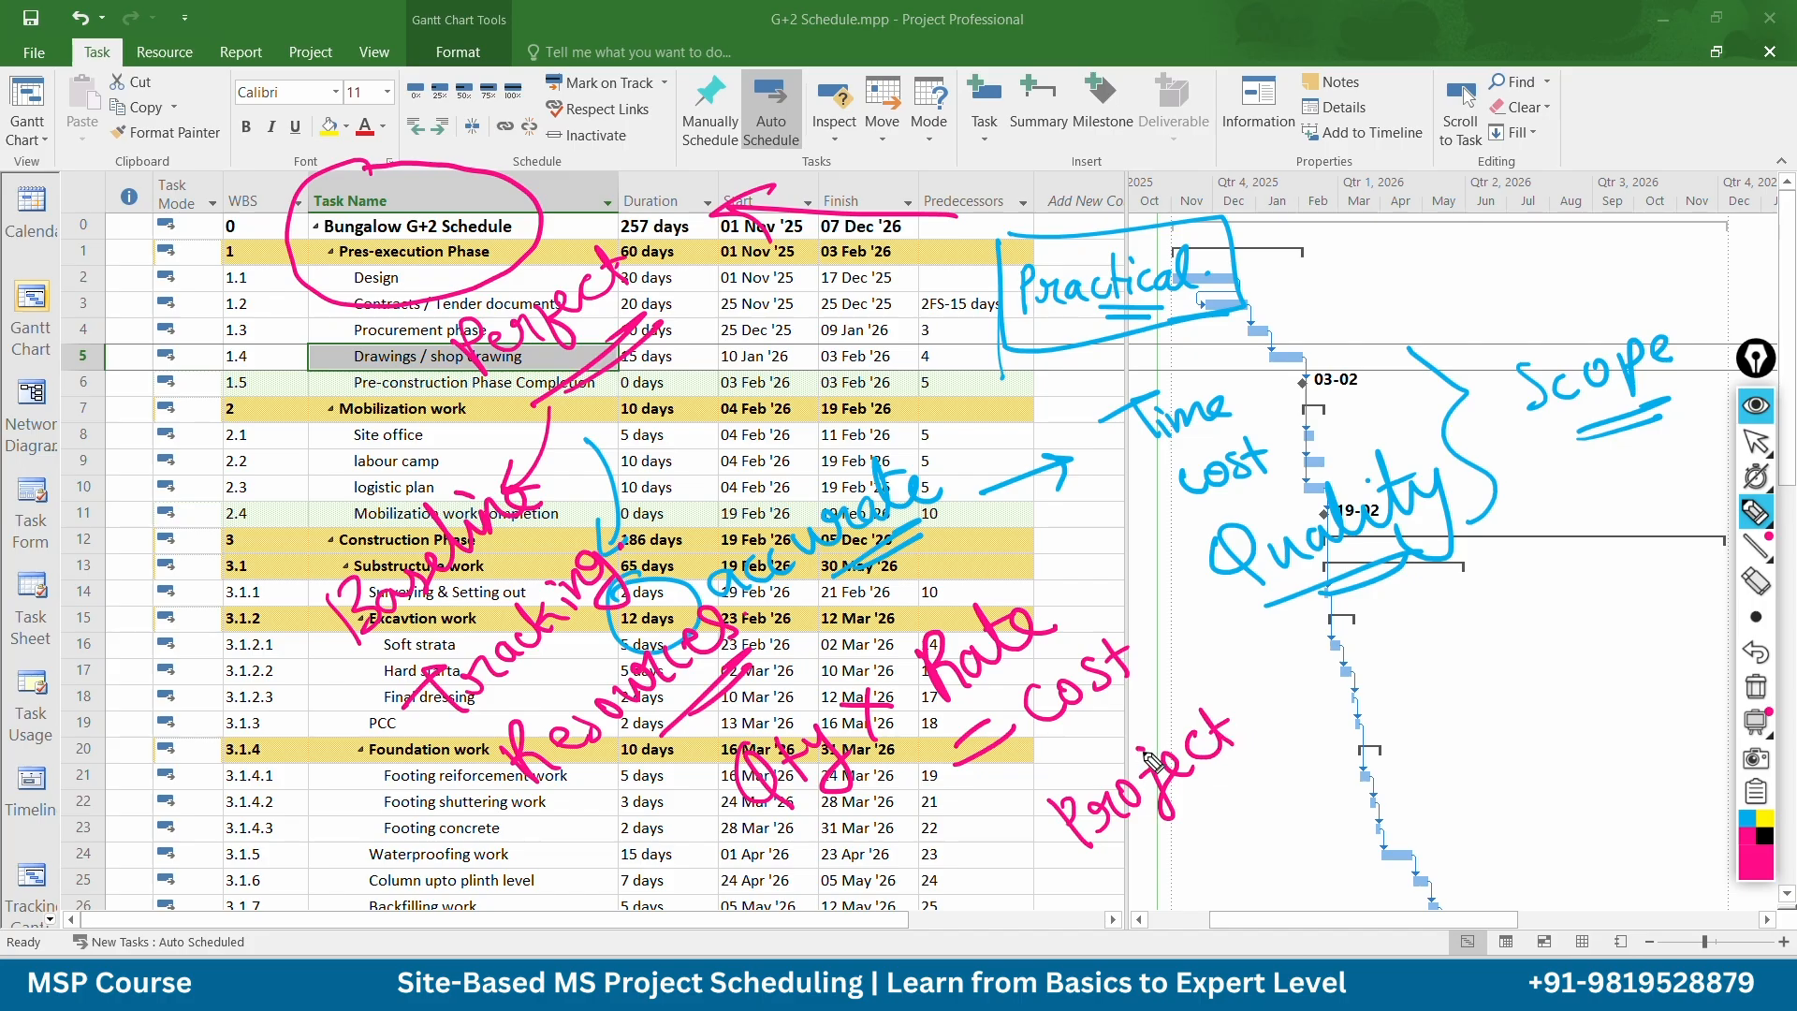
{"action": "mouse_move", "coordinate": [1118, 730]}
{"action": "left_mouse_down"}
{"action": "mouse_move", "coordinate": [1109, 748]}
{"action": "mouse_move", "coordinate": [1192, 855]}
{"action": "mouse_move", "coordinate": [1165, 694]}
{"action": "mouse_move", "coordinate": [1088, 763]}
{"action": "left_mouse_up"}
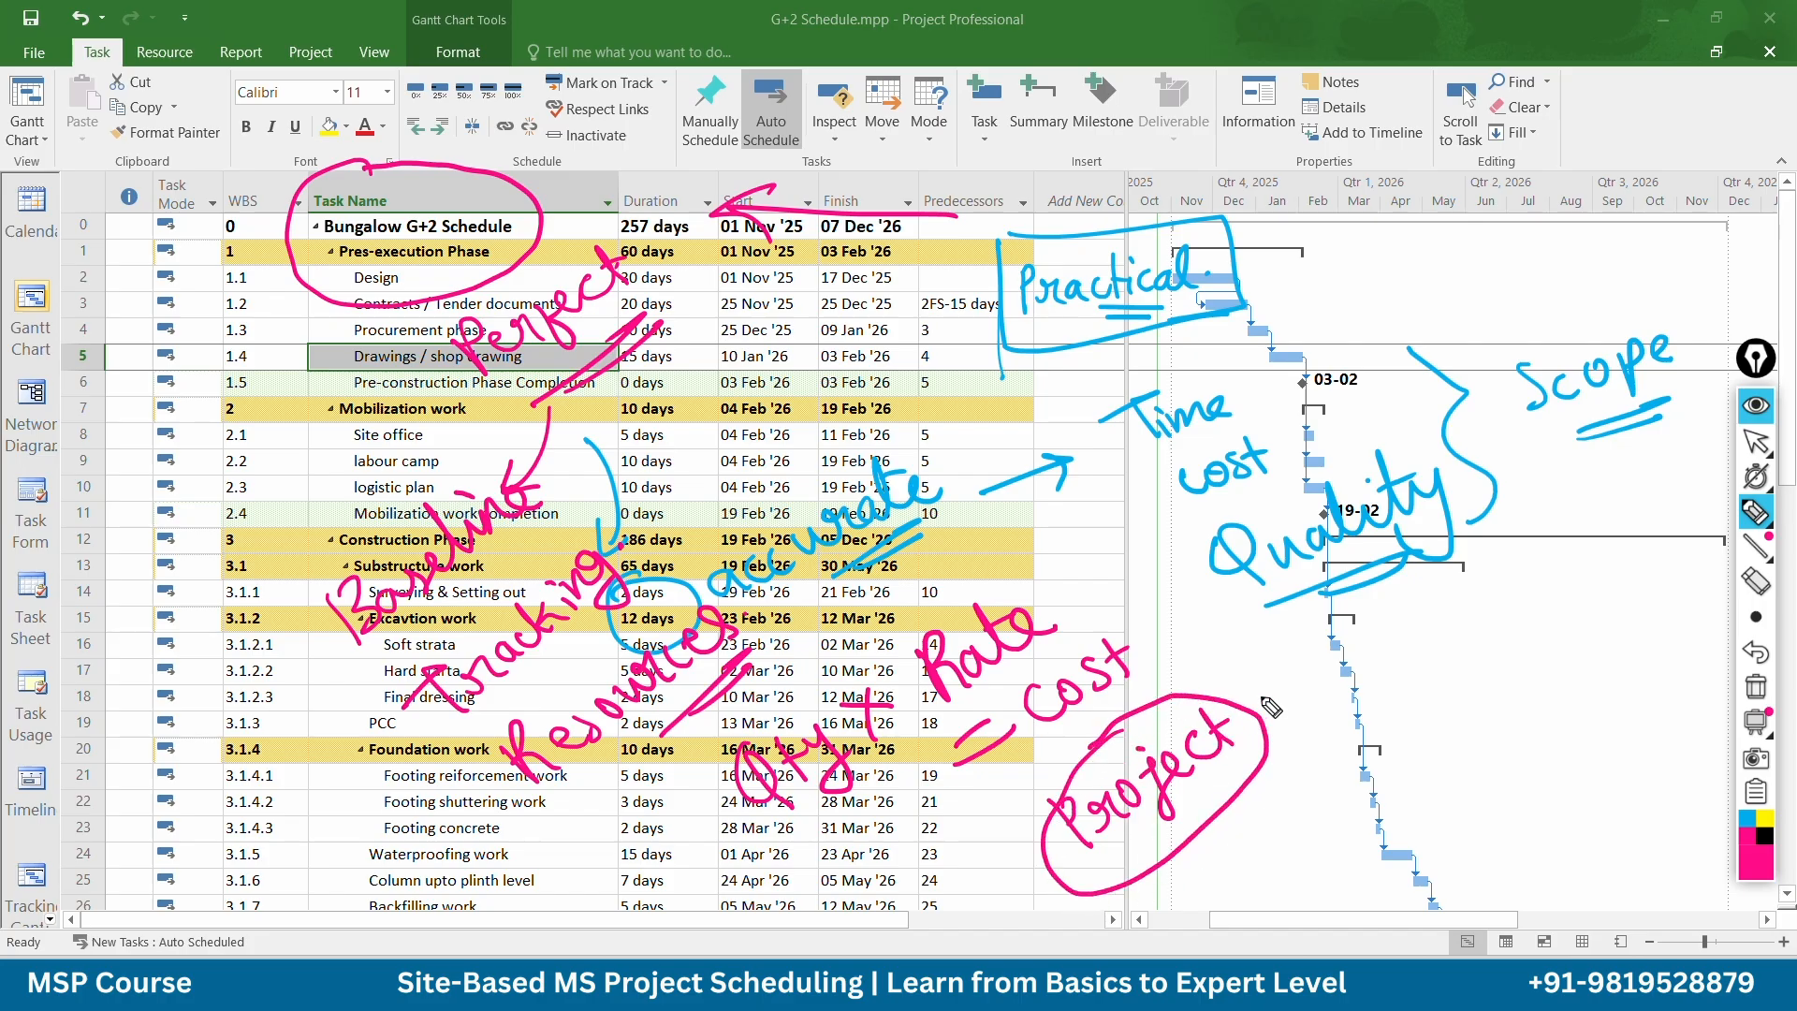
{"action": "left_click_drag", "start_coordinate": [1278, 769], "coordinate": [1600, 576]}
{"action": "mouse_move", "coordinate": [1535, 648]}
{"action": "left_mouse_down"}
{"action": "mouse_move", "coordinate": [1417, 728]}
{"action": "mouse_move", "coordinate": [1535, 652]}
{"action": "left_mouse_up"}
Clear all handwritten annotations from the schedule and return to the normal pointer
{"action": "key", "text": "ctrl+shift+7"}
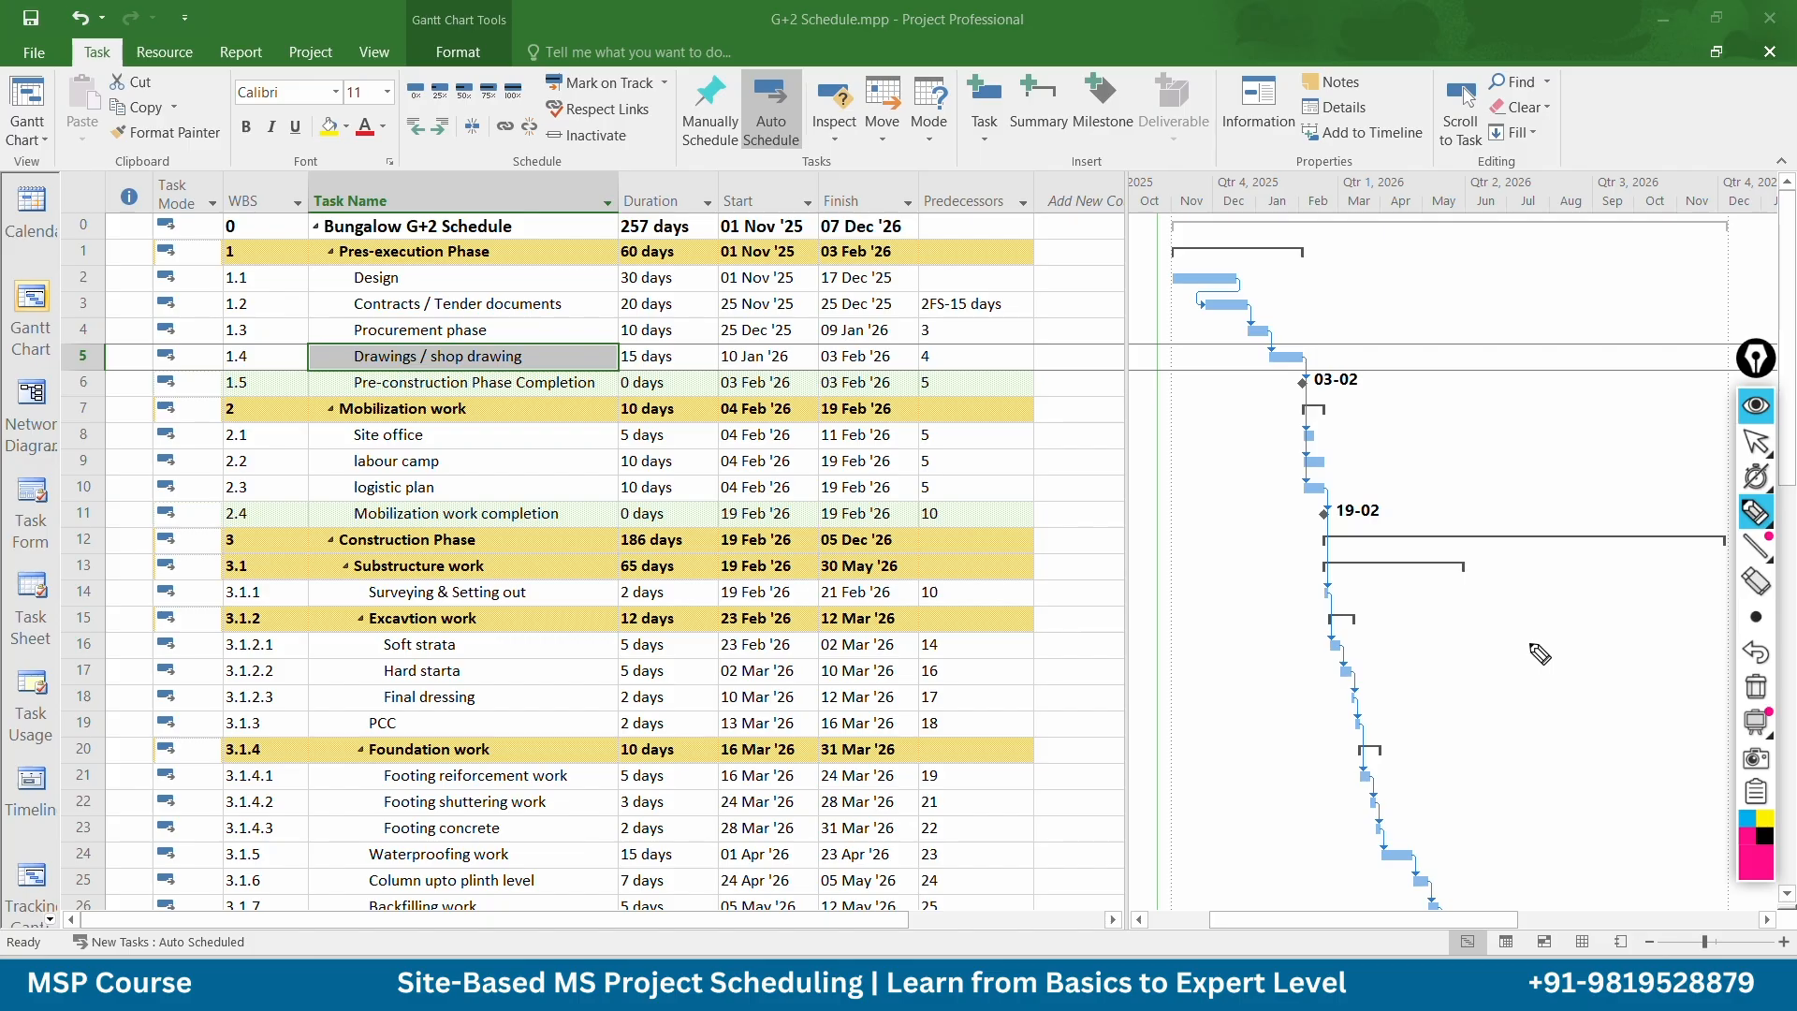
{"action": "key", "text": "ctrl+shift+1"}
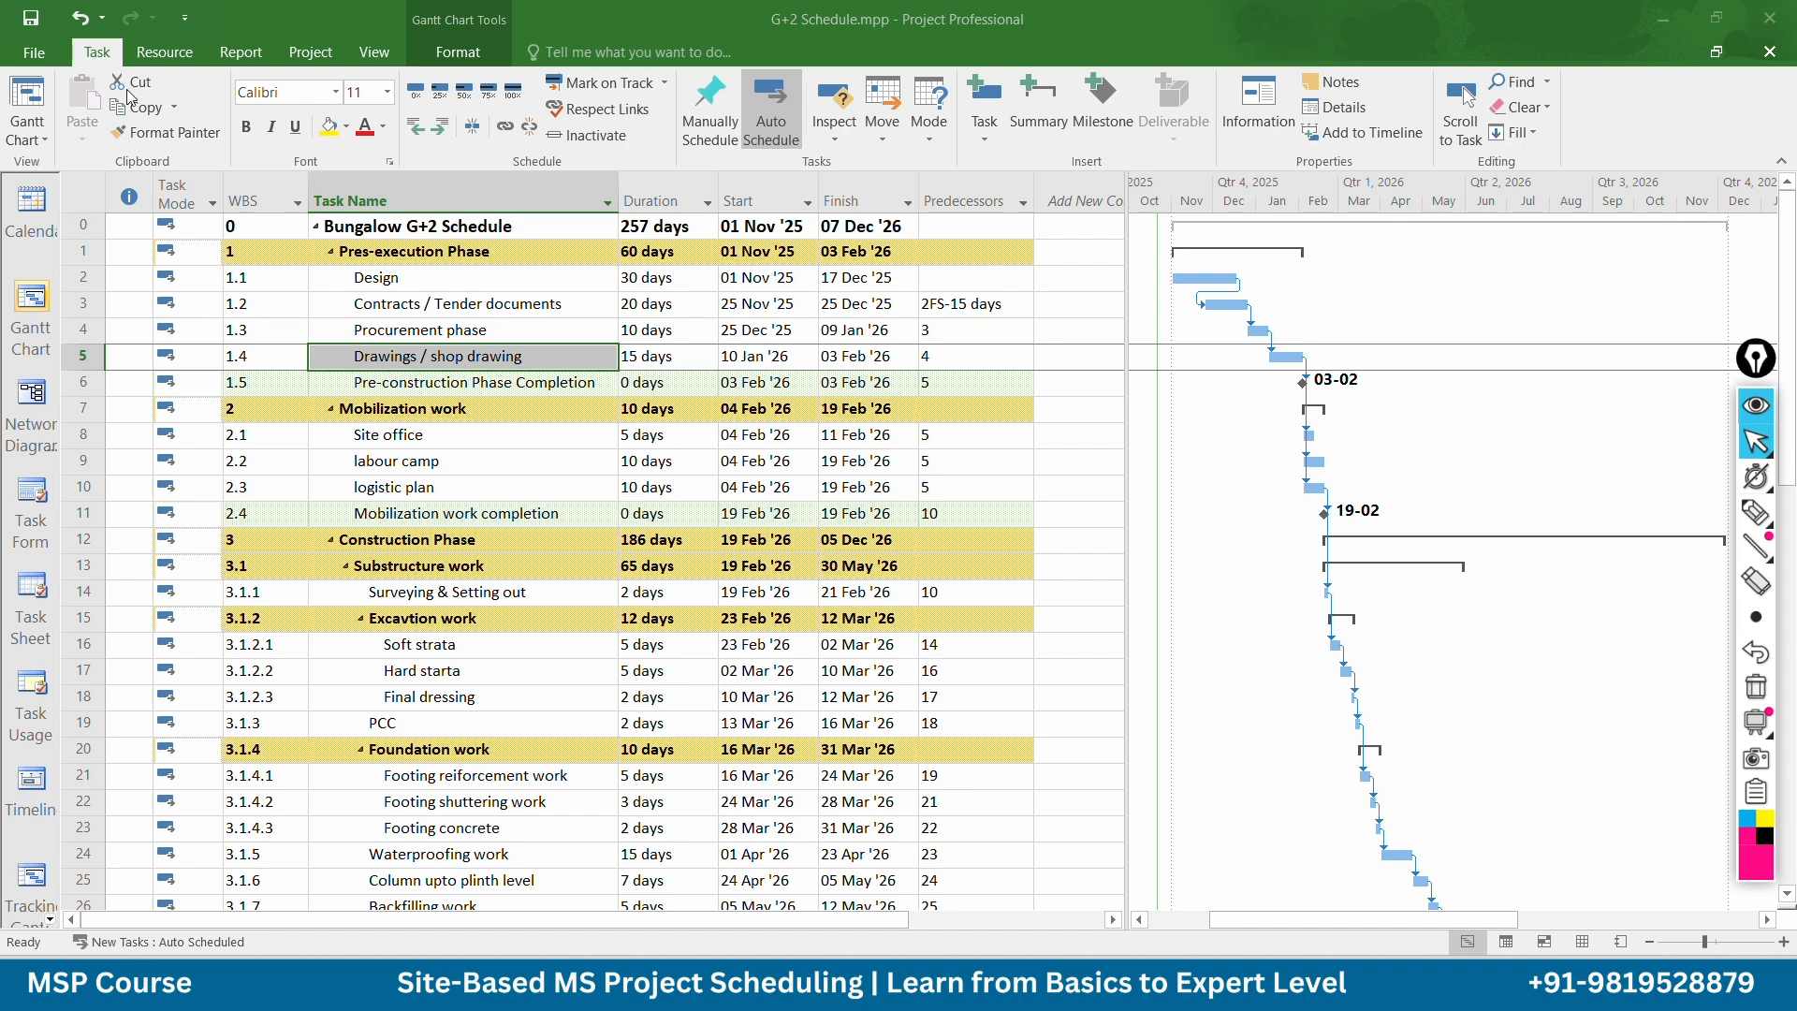
Create a new blank project and widen the task table to show the Resource Names column
{"action": "left_click", "coordinate": [35, 52]}
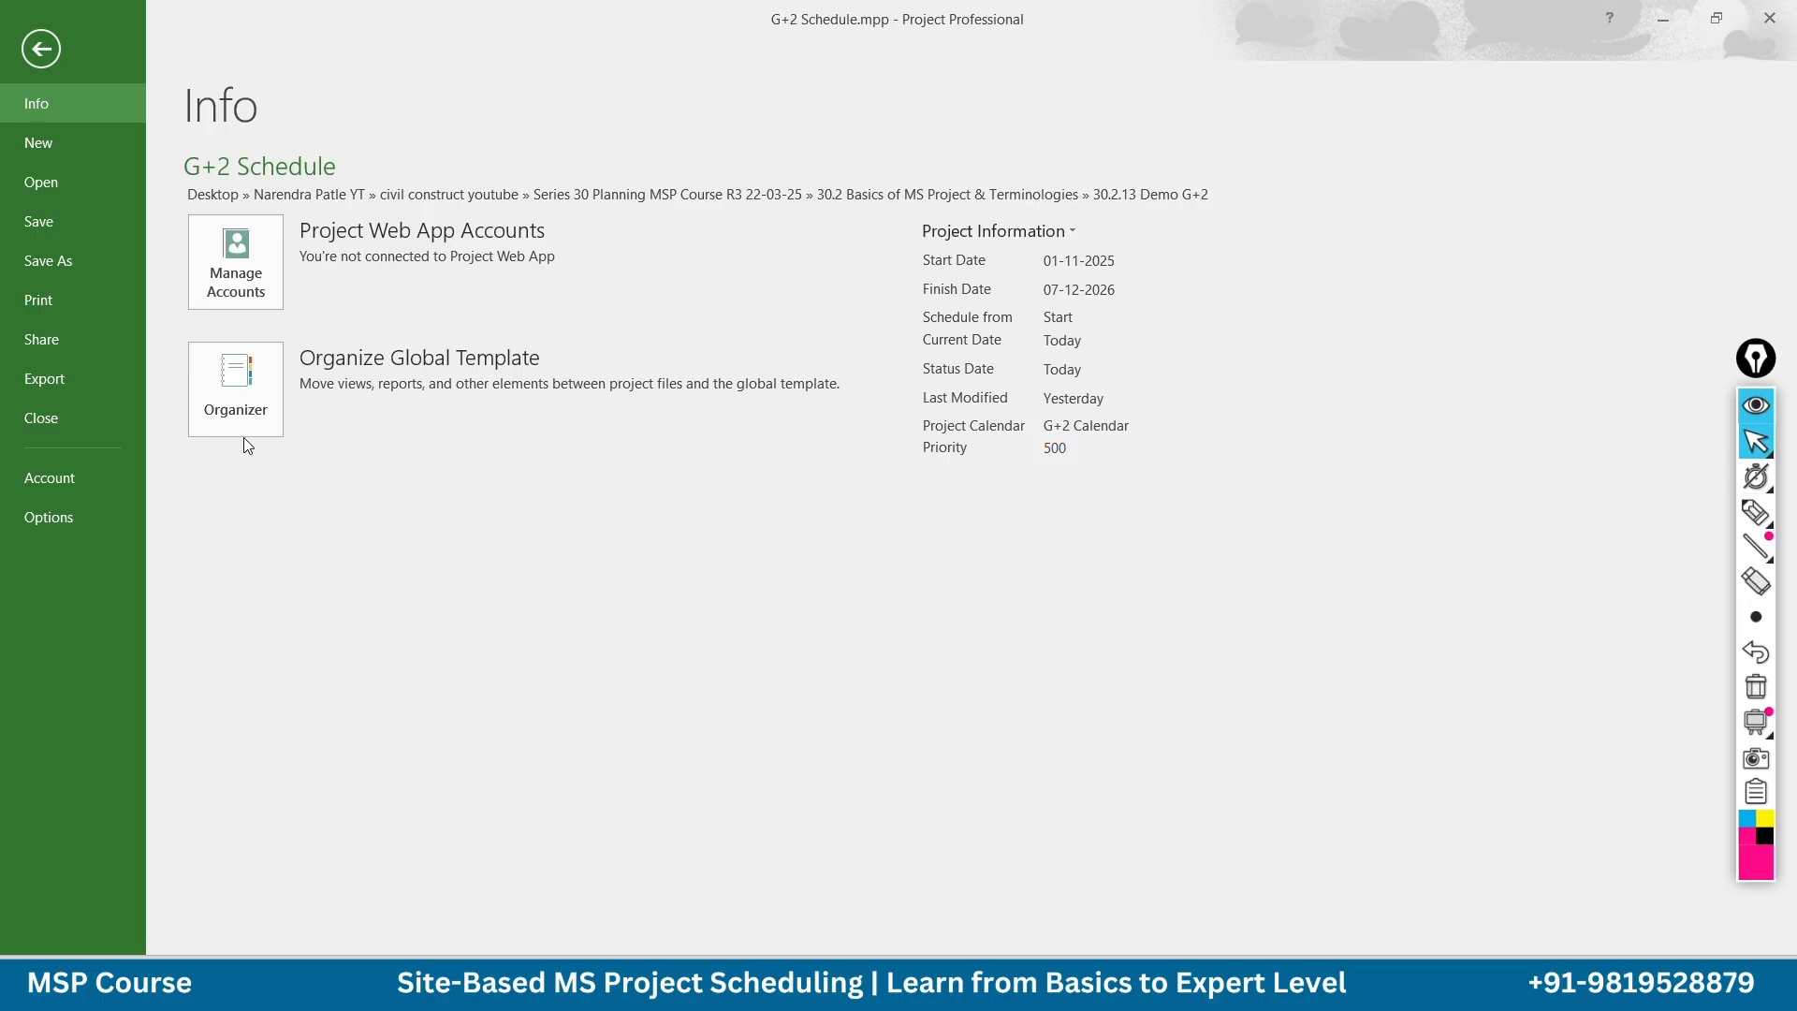
{"action": "left_click", "coordinate": [42, 146]}
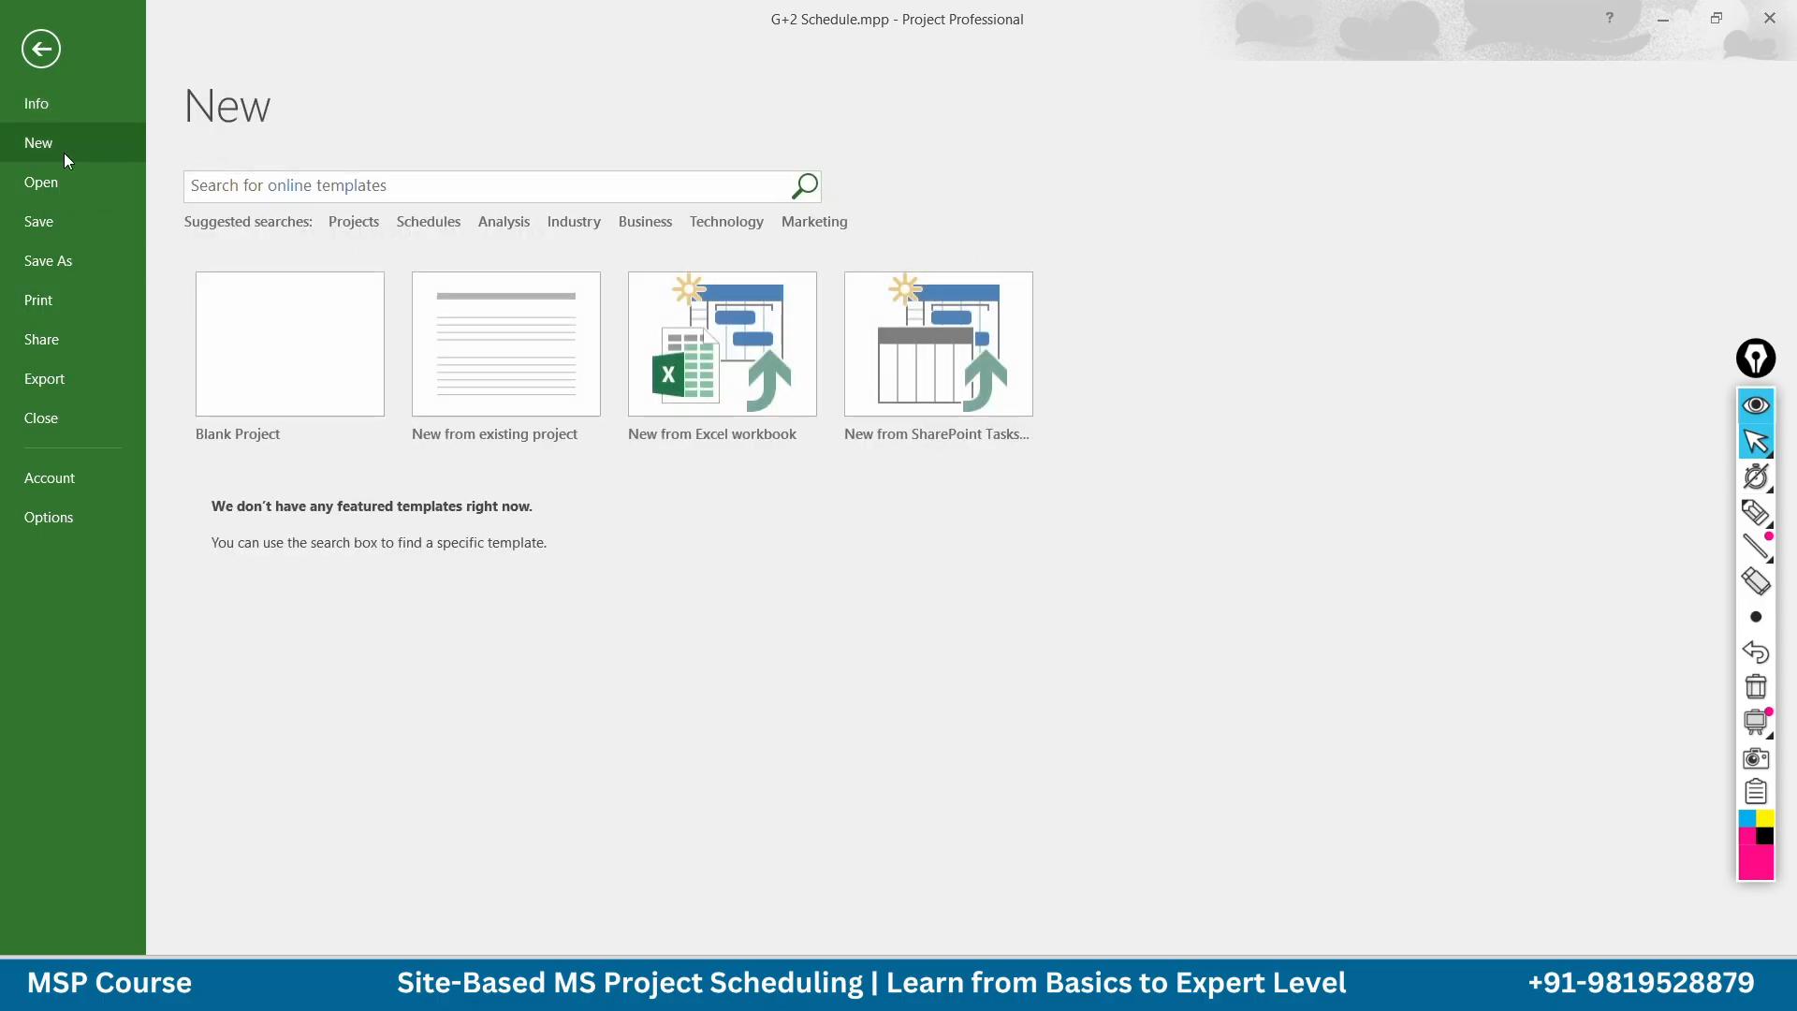
{"action": "left_click", "coordinate": [287, 344]}
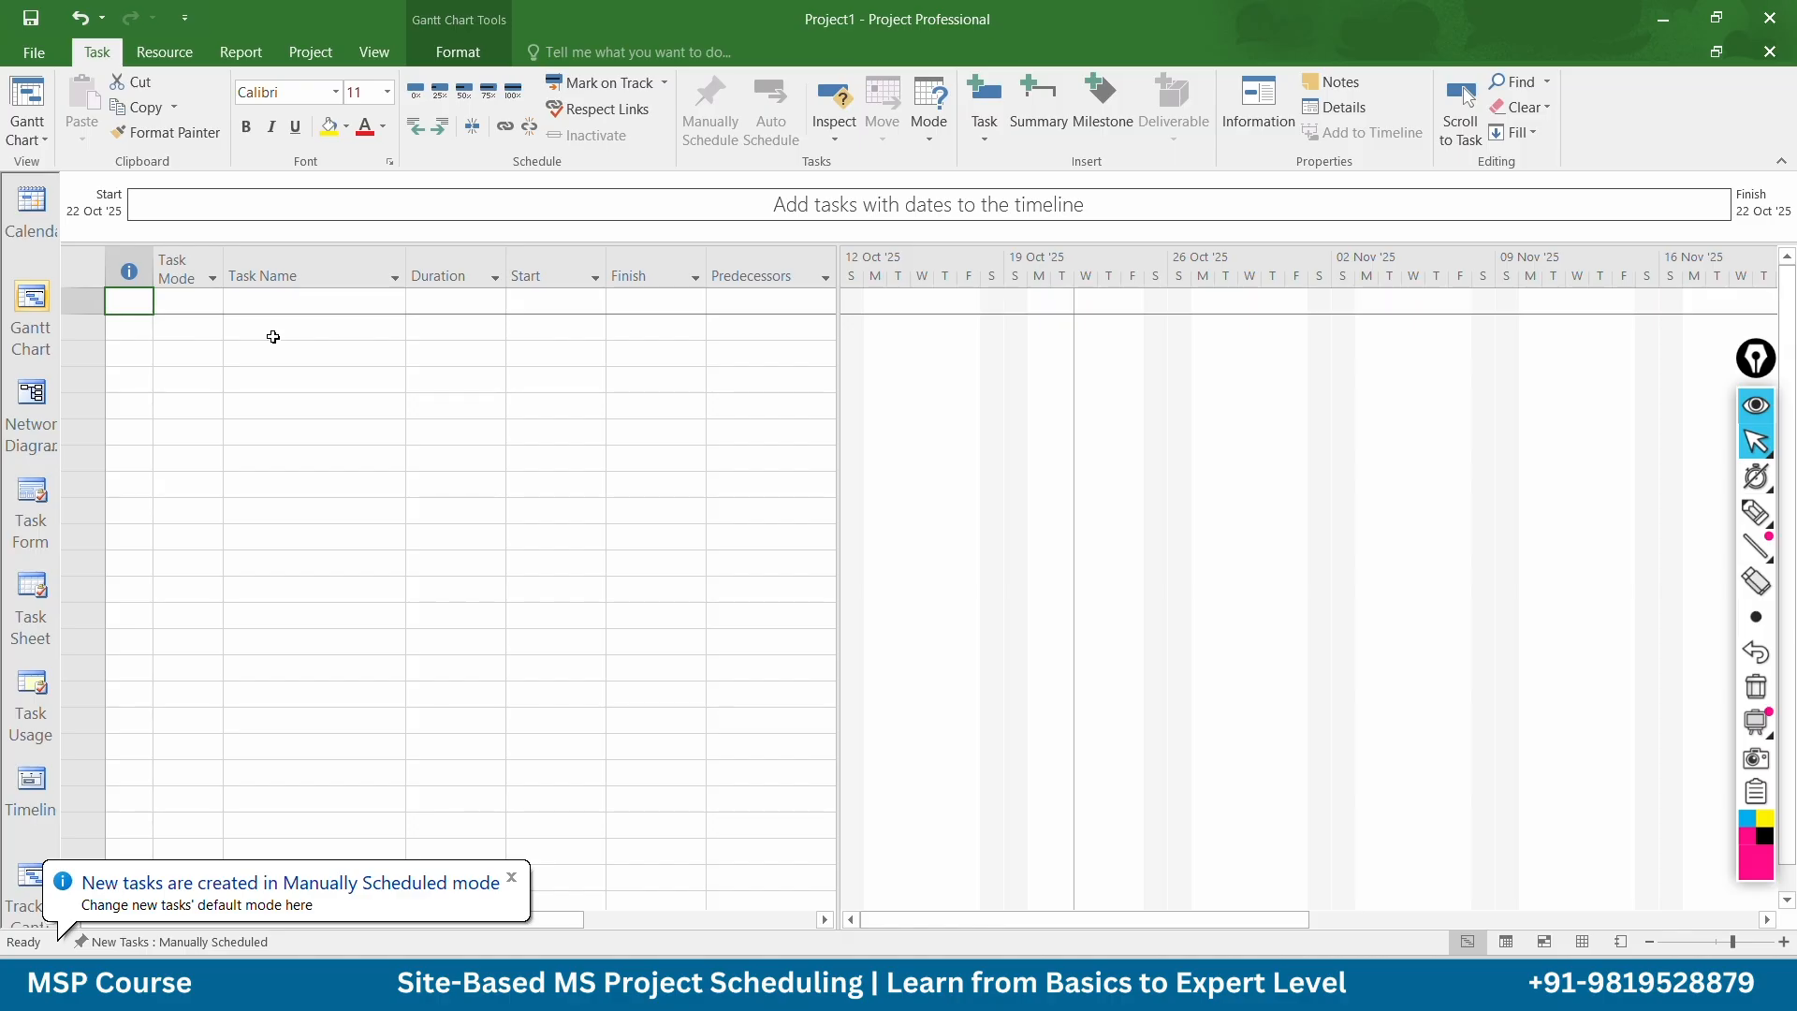
{"action": "left_click_drag", "start_coordinate": [845, 450], "coordinate": [1041, 448]}
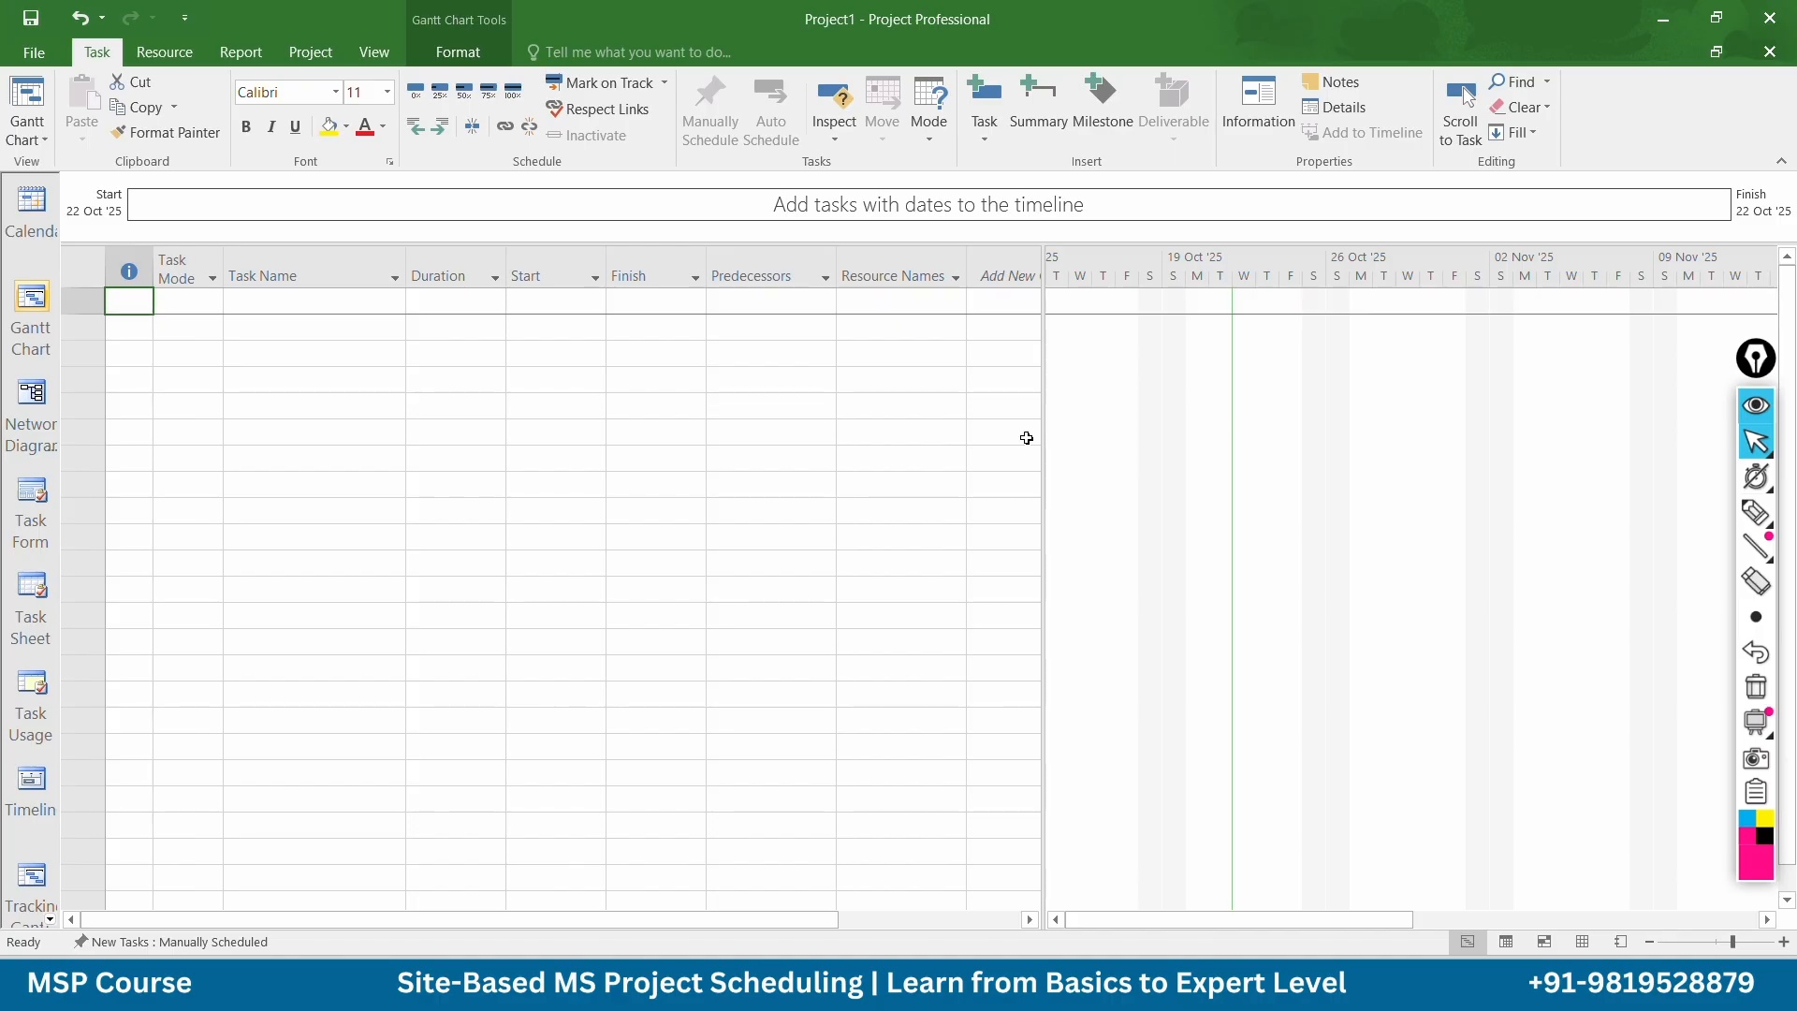
Review the available calendars in the working-time settings and keep Standard (Project Calendar) selected
{"action": "left_click", "coordinate": [317, 61]}
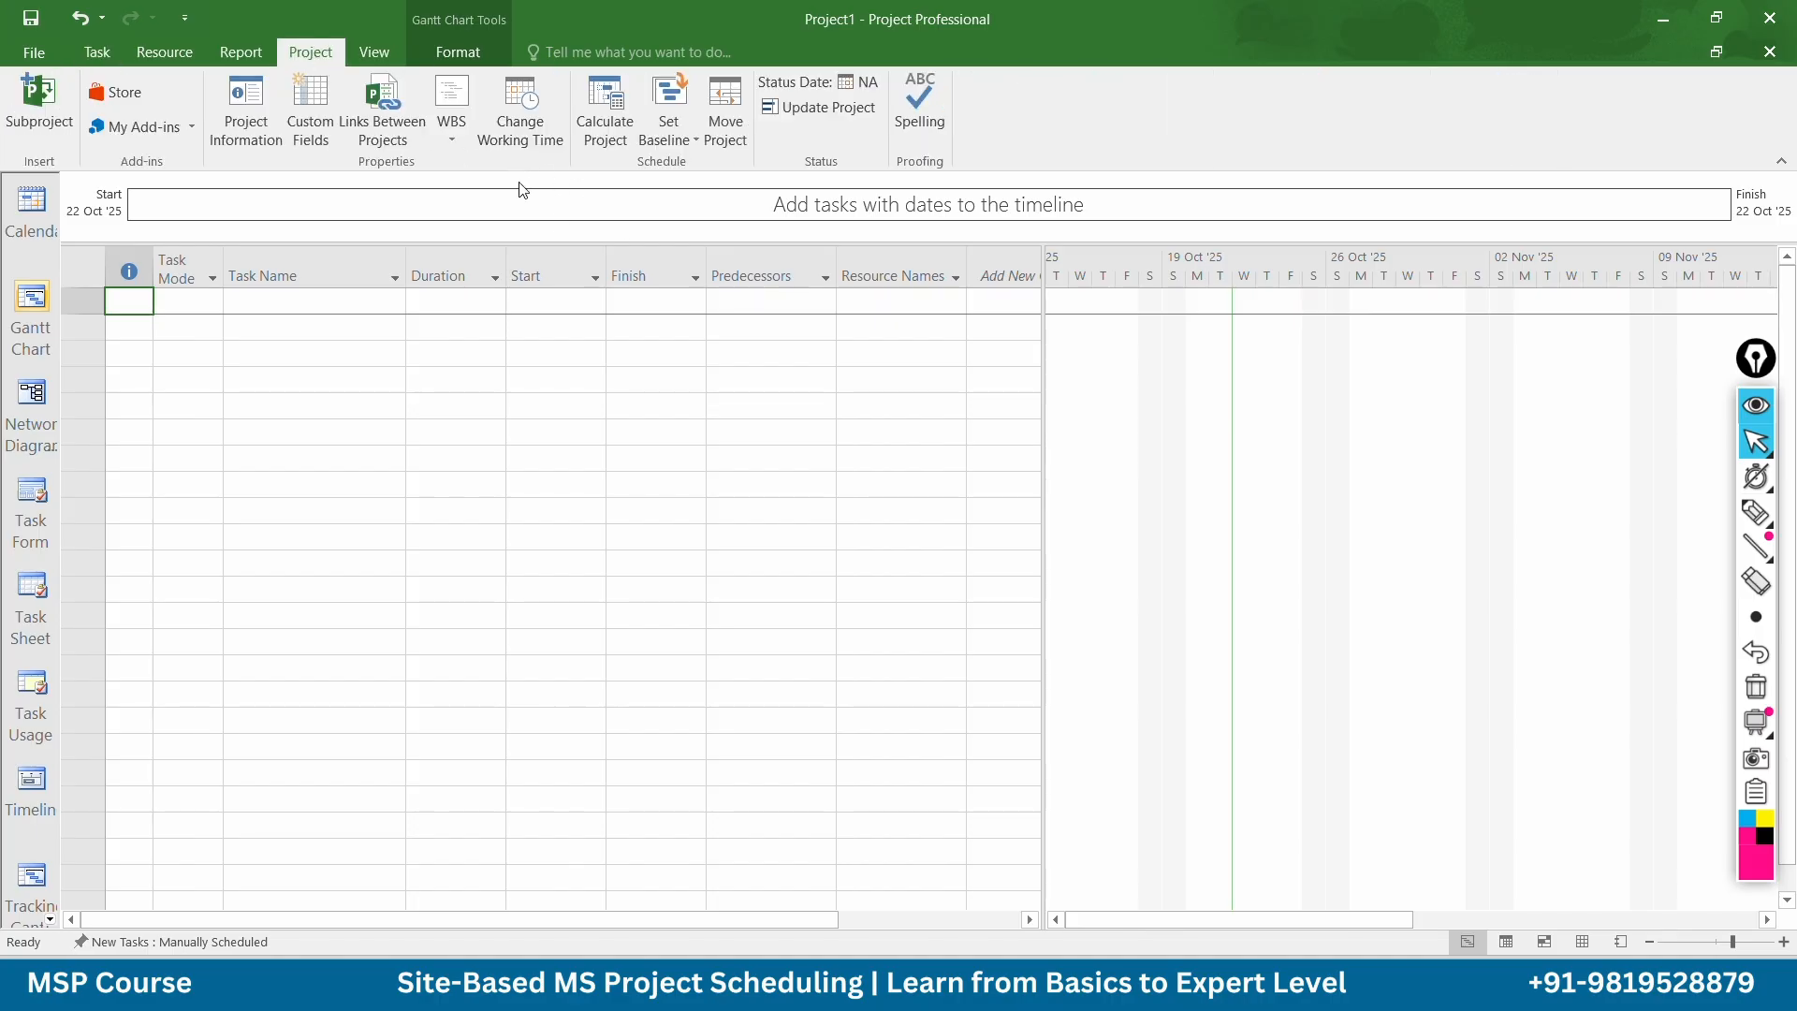
{"action": "left_click", "coordinate": [519, 140]}
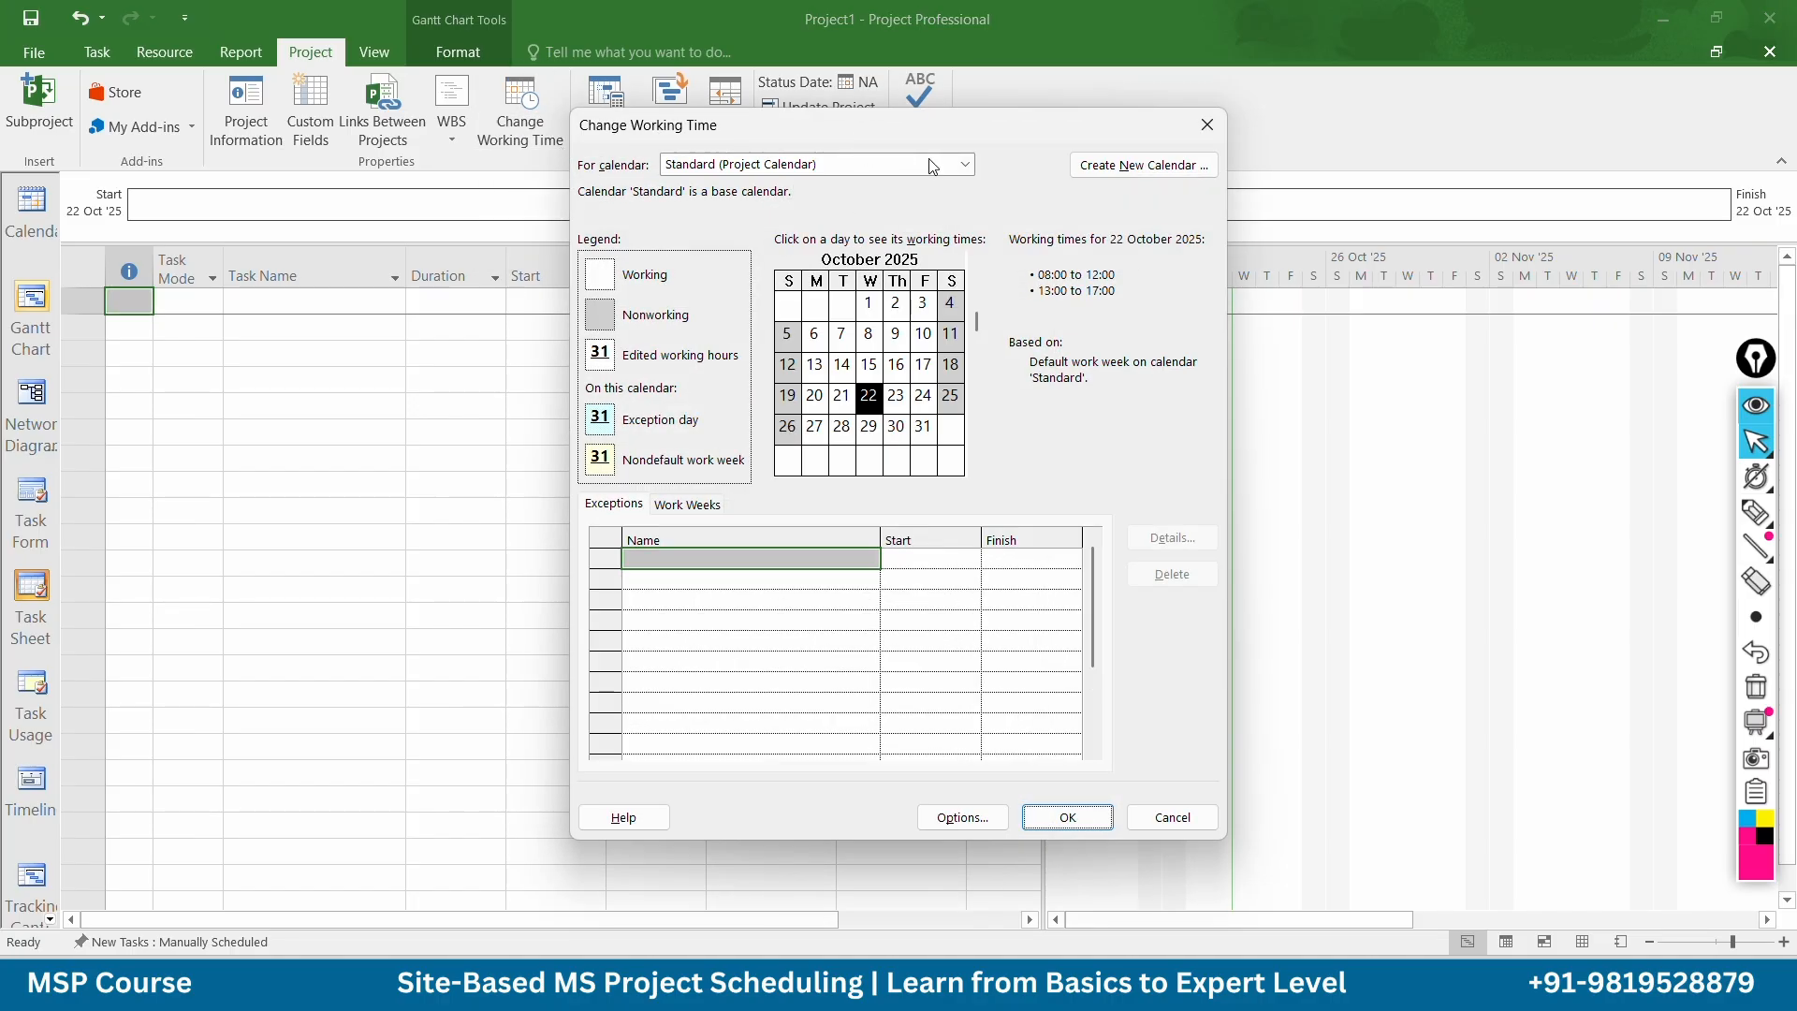
{"action": "left_click", "coordinate": [956, 167]}
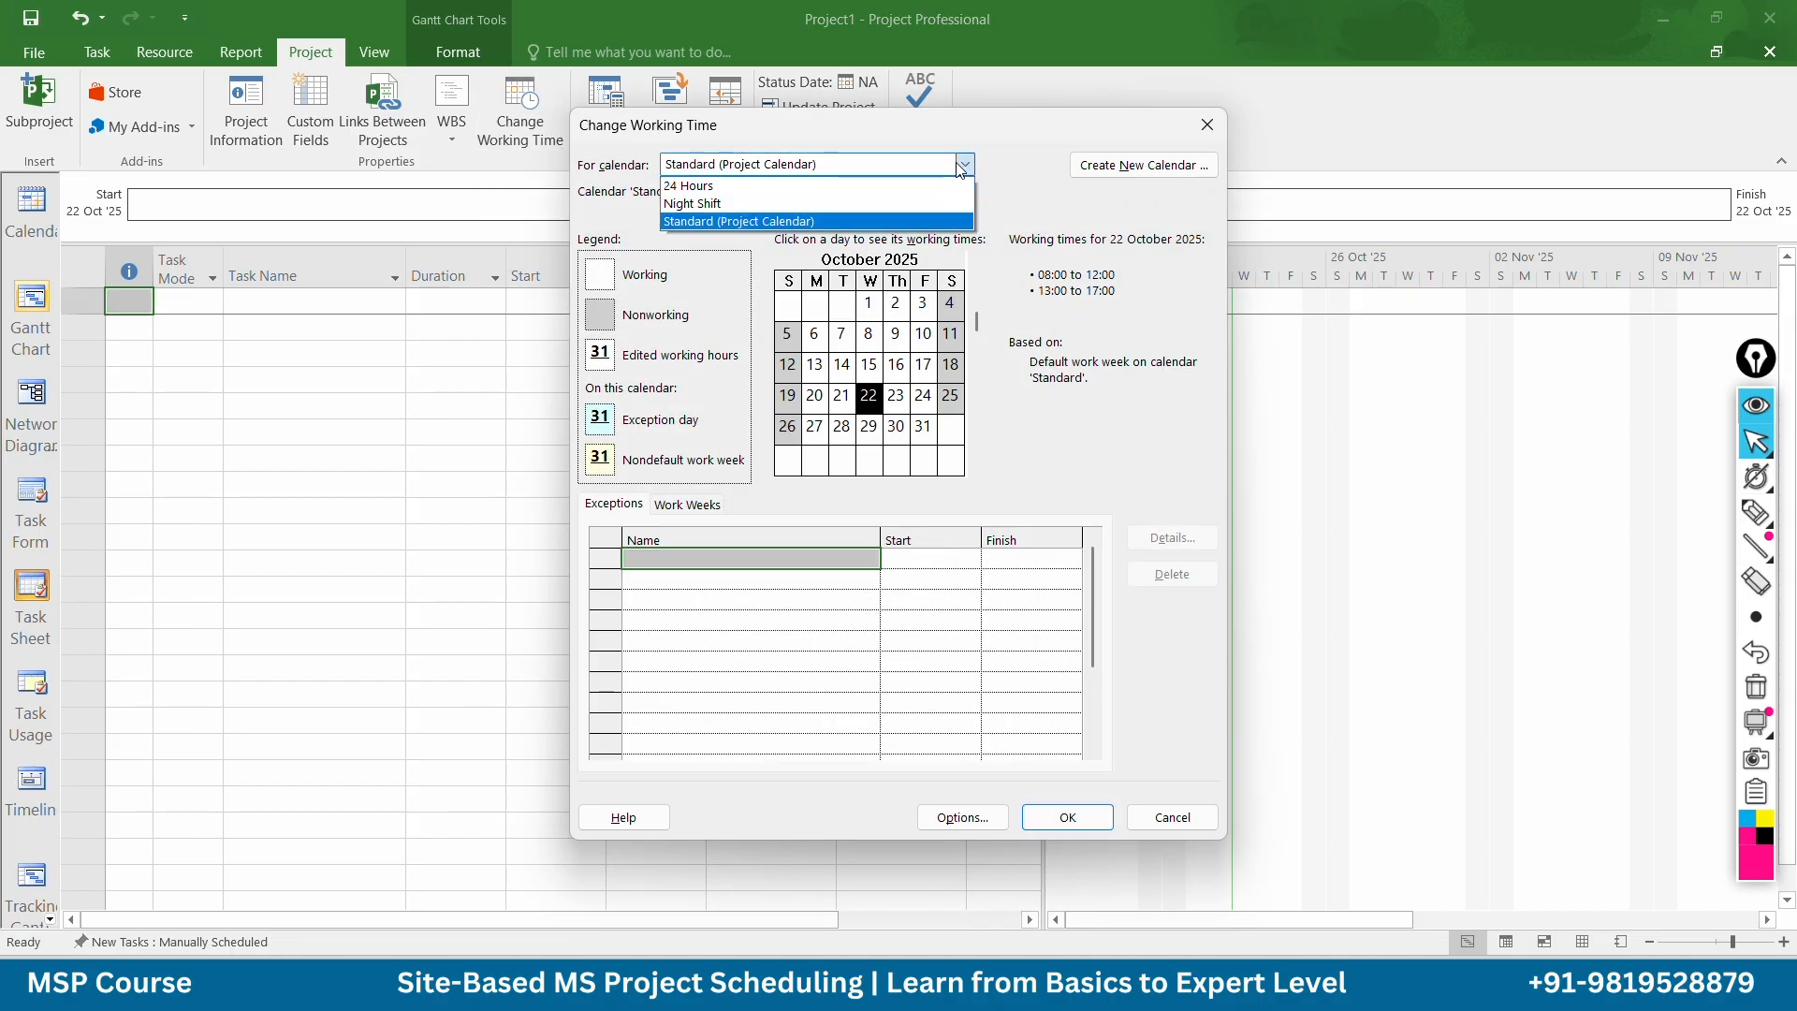
{"action": "left_click", "coordinate": [730, 223]}
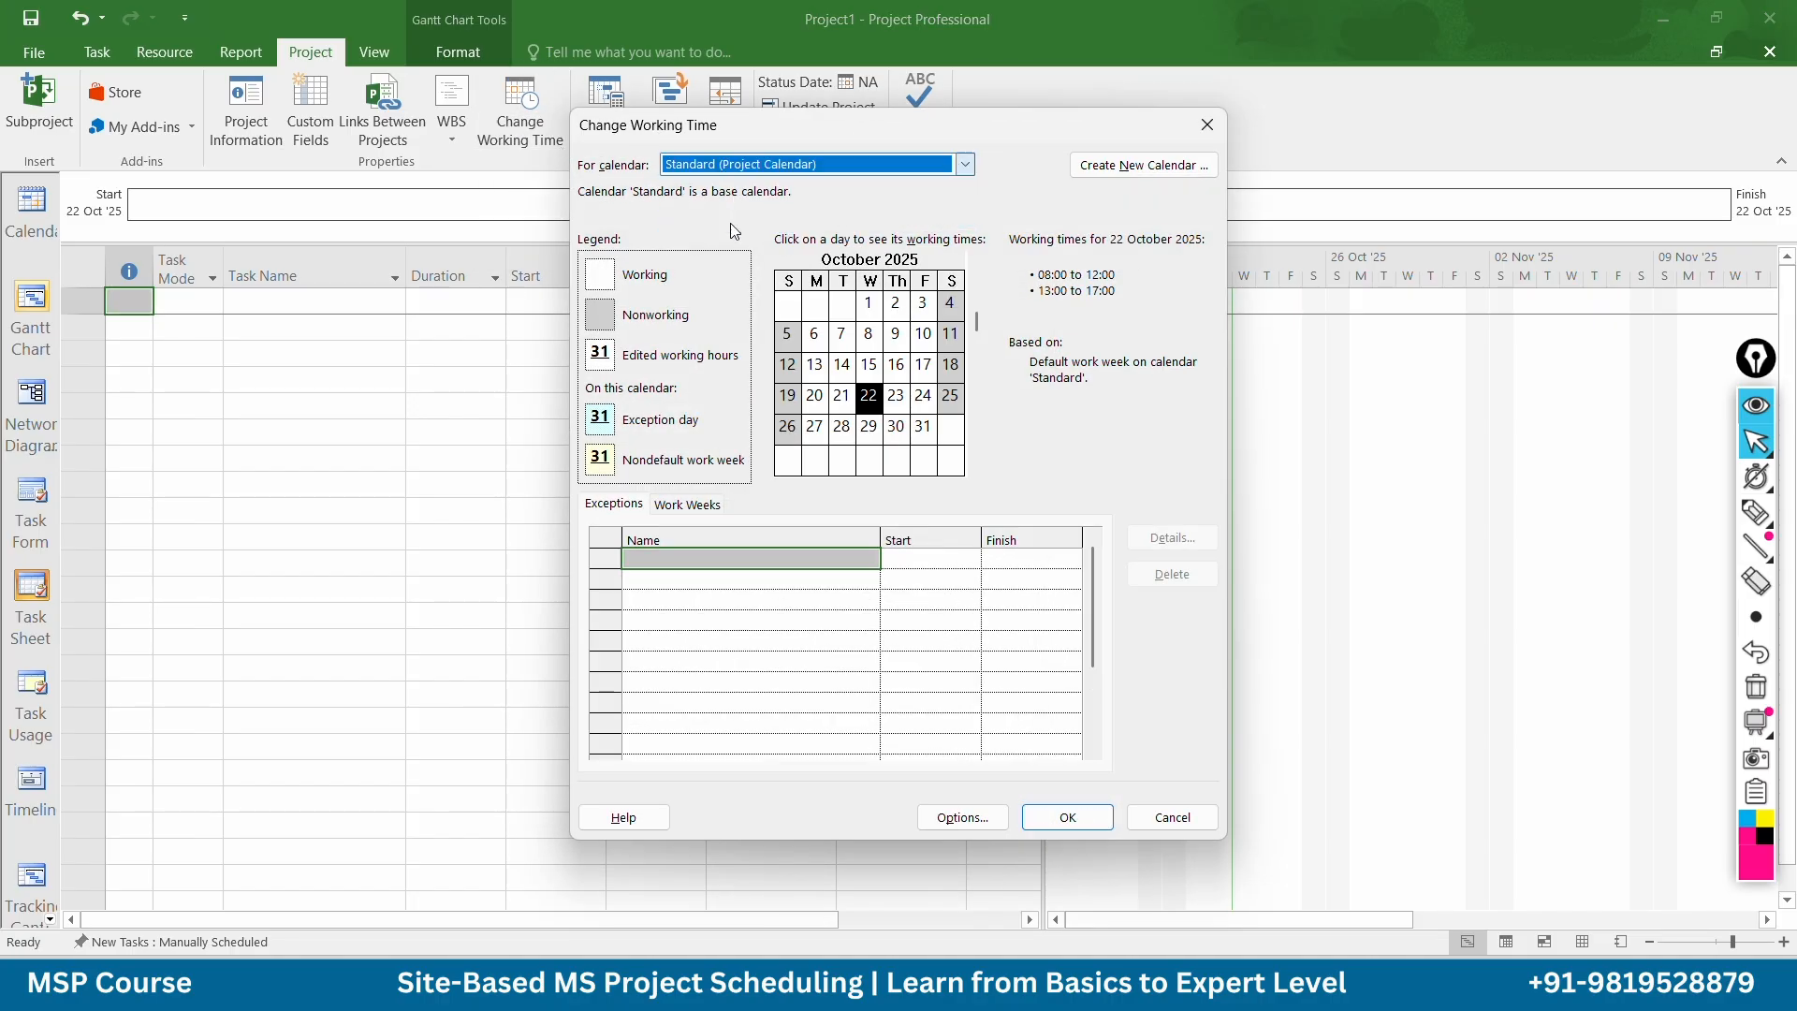
{"action": "left_click", "coordinate": [1068, 818]}
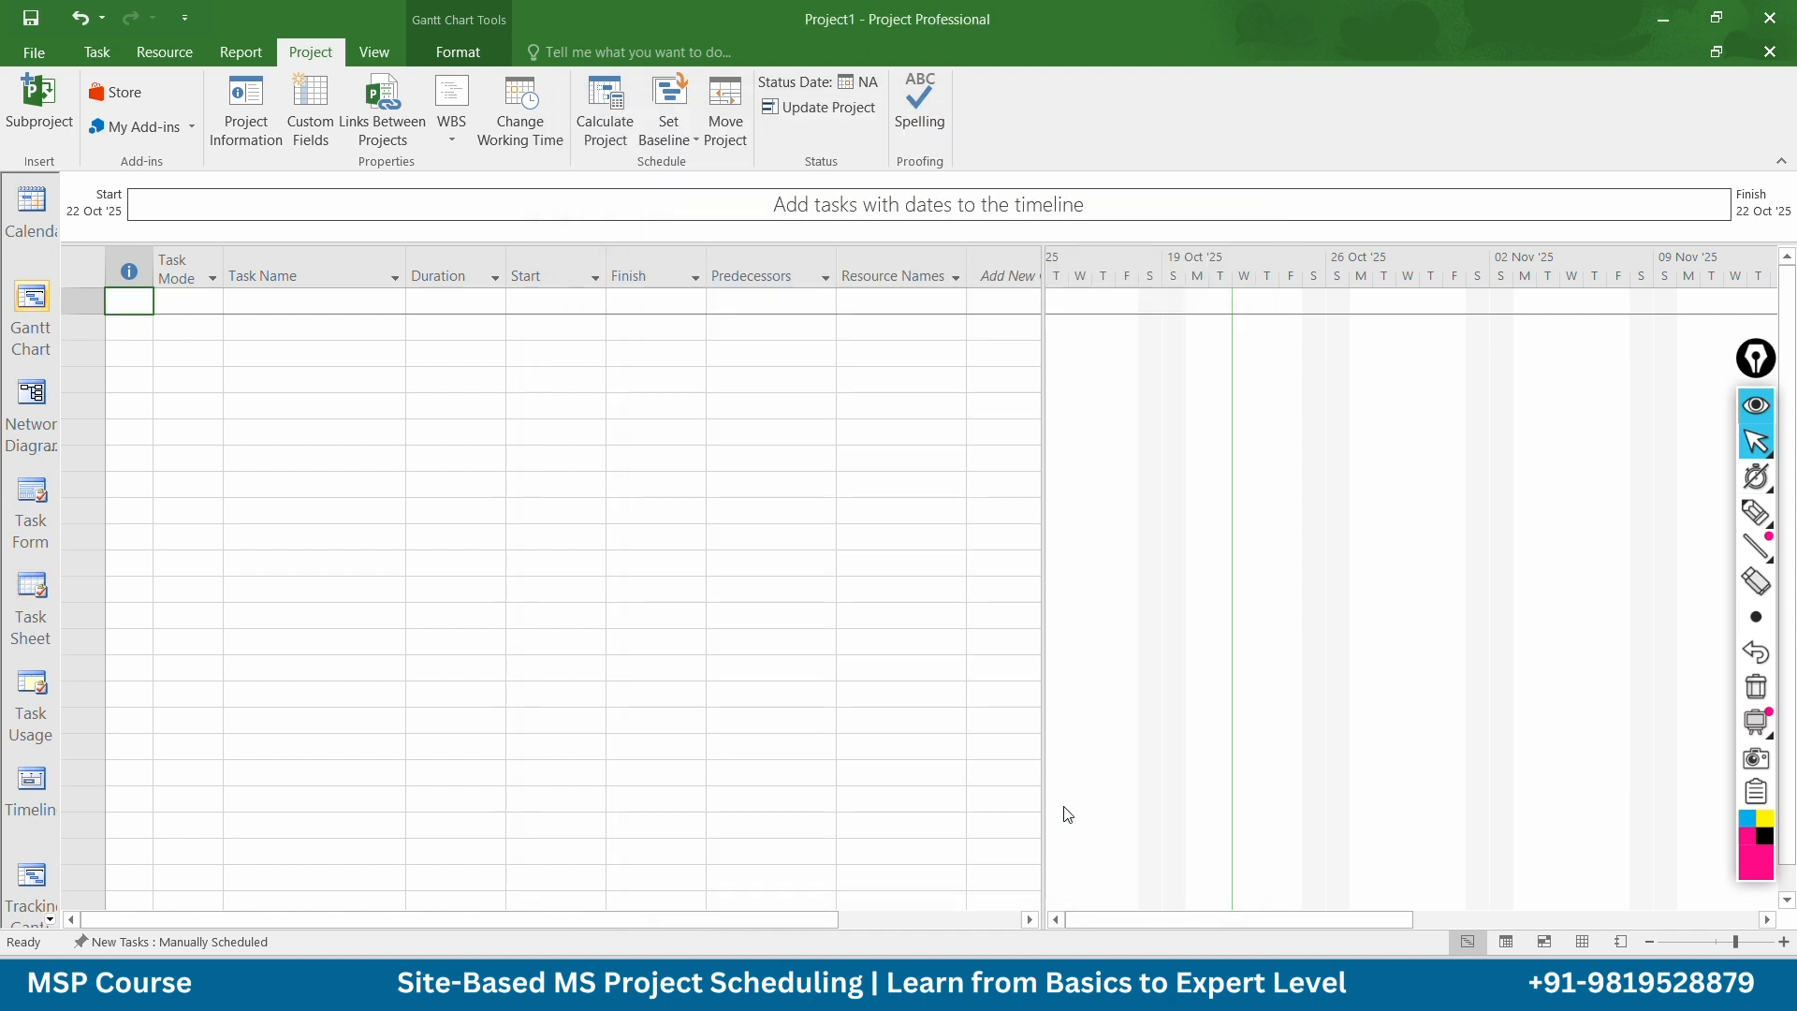
Set the project start date to 01 Nov '25 in the project information
{"action": "left_click", "coordinate": [238, 143]}
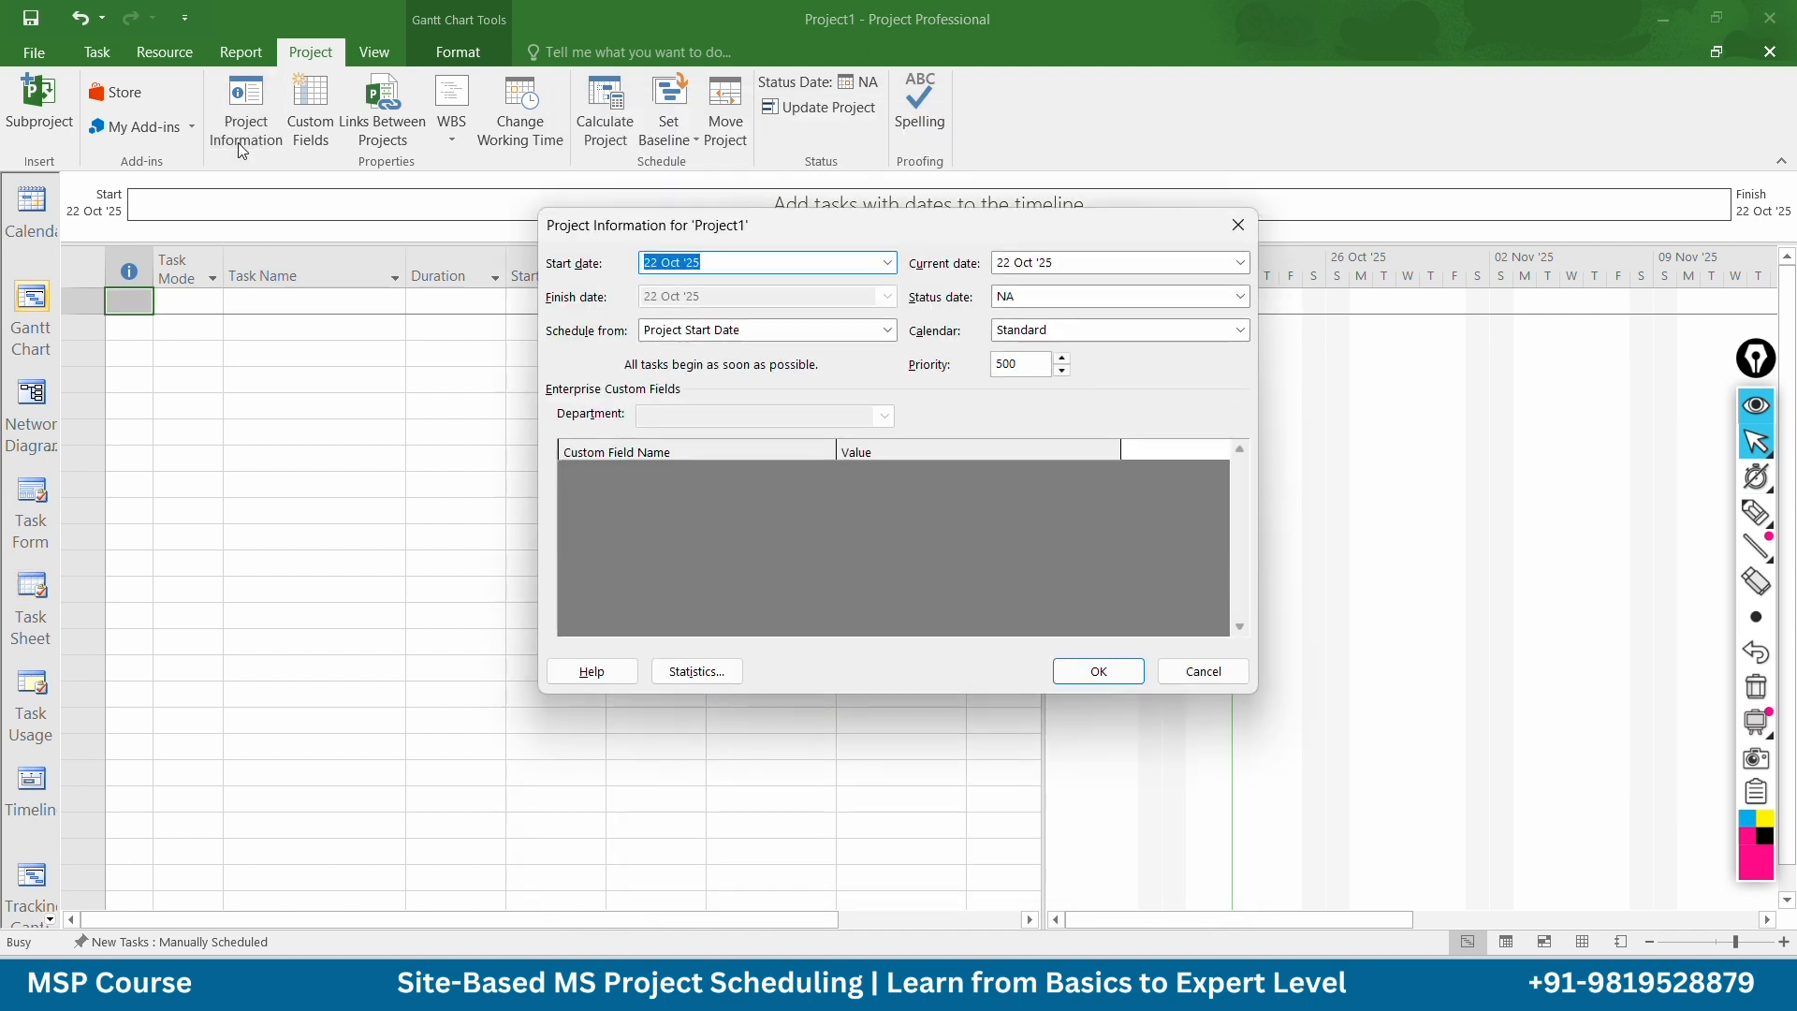
{"action": "left_click", "coordinate": [884, 263]}
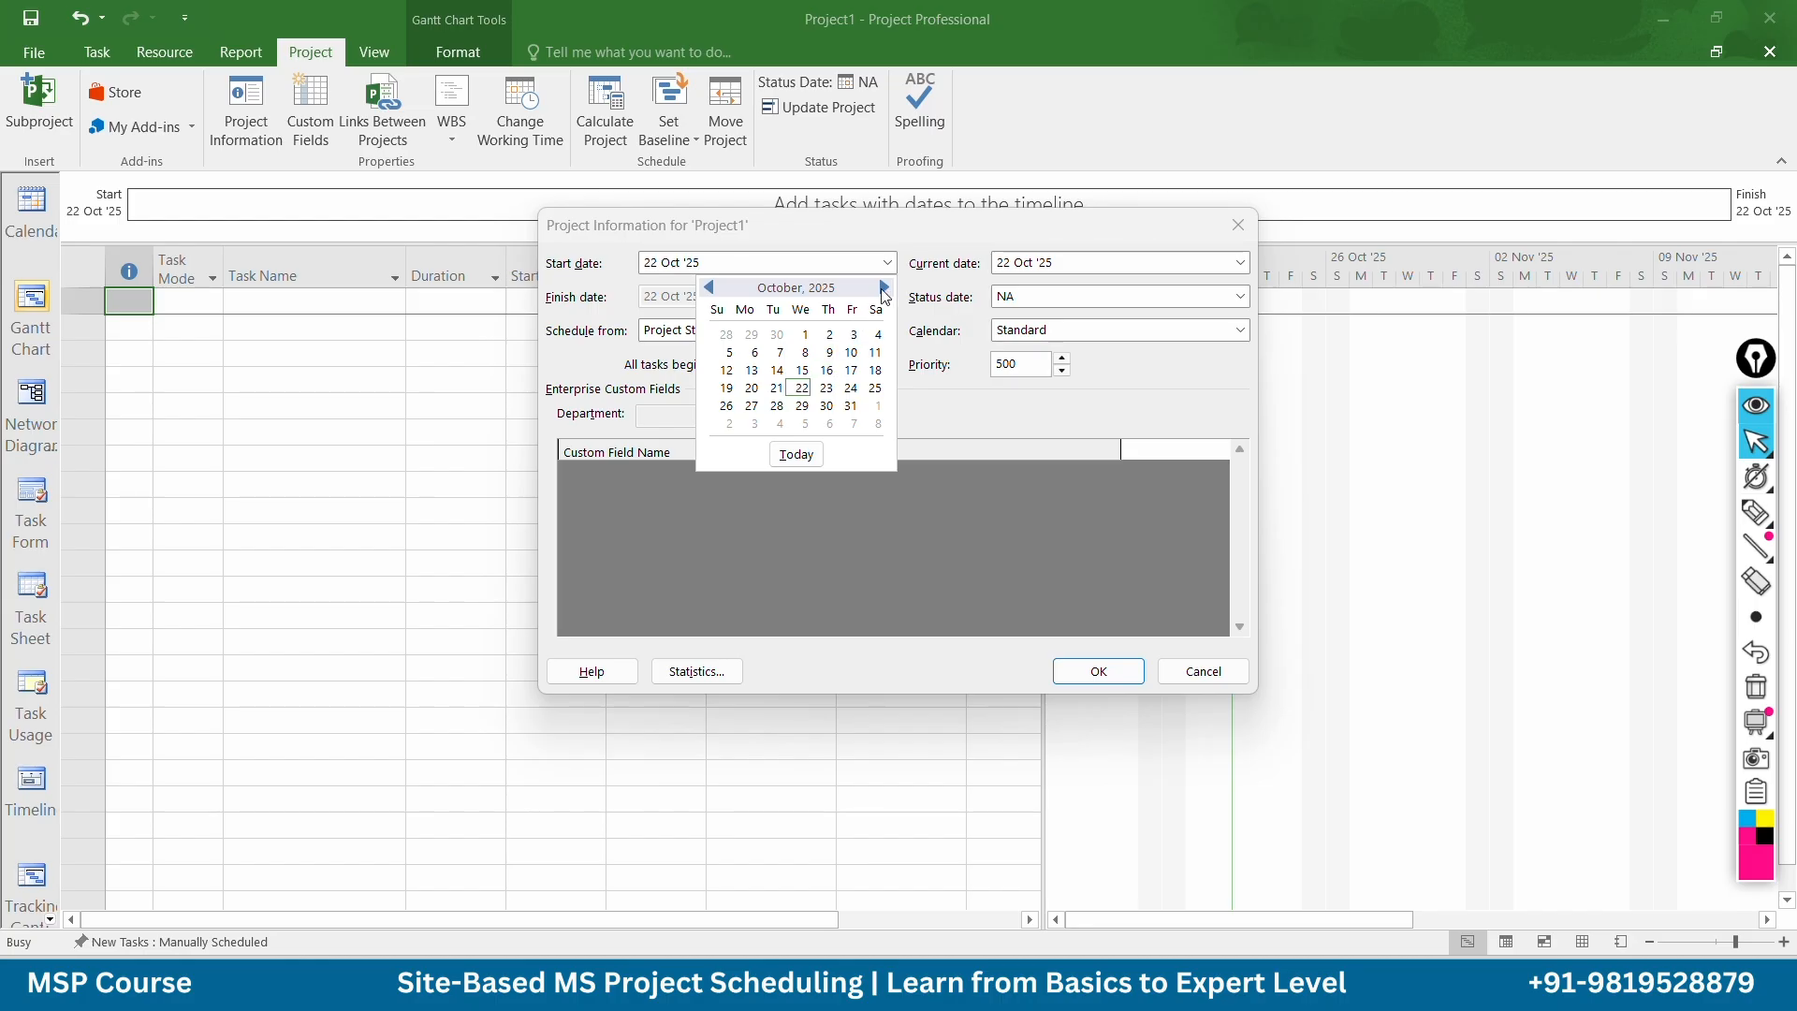
{"action": "left_click", "coordinate": [884, 288]}
{"action": "left_click", "coordinate": [878, 334]}
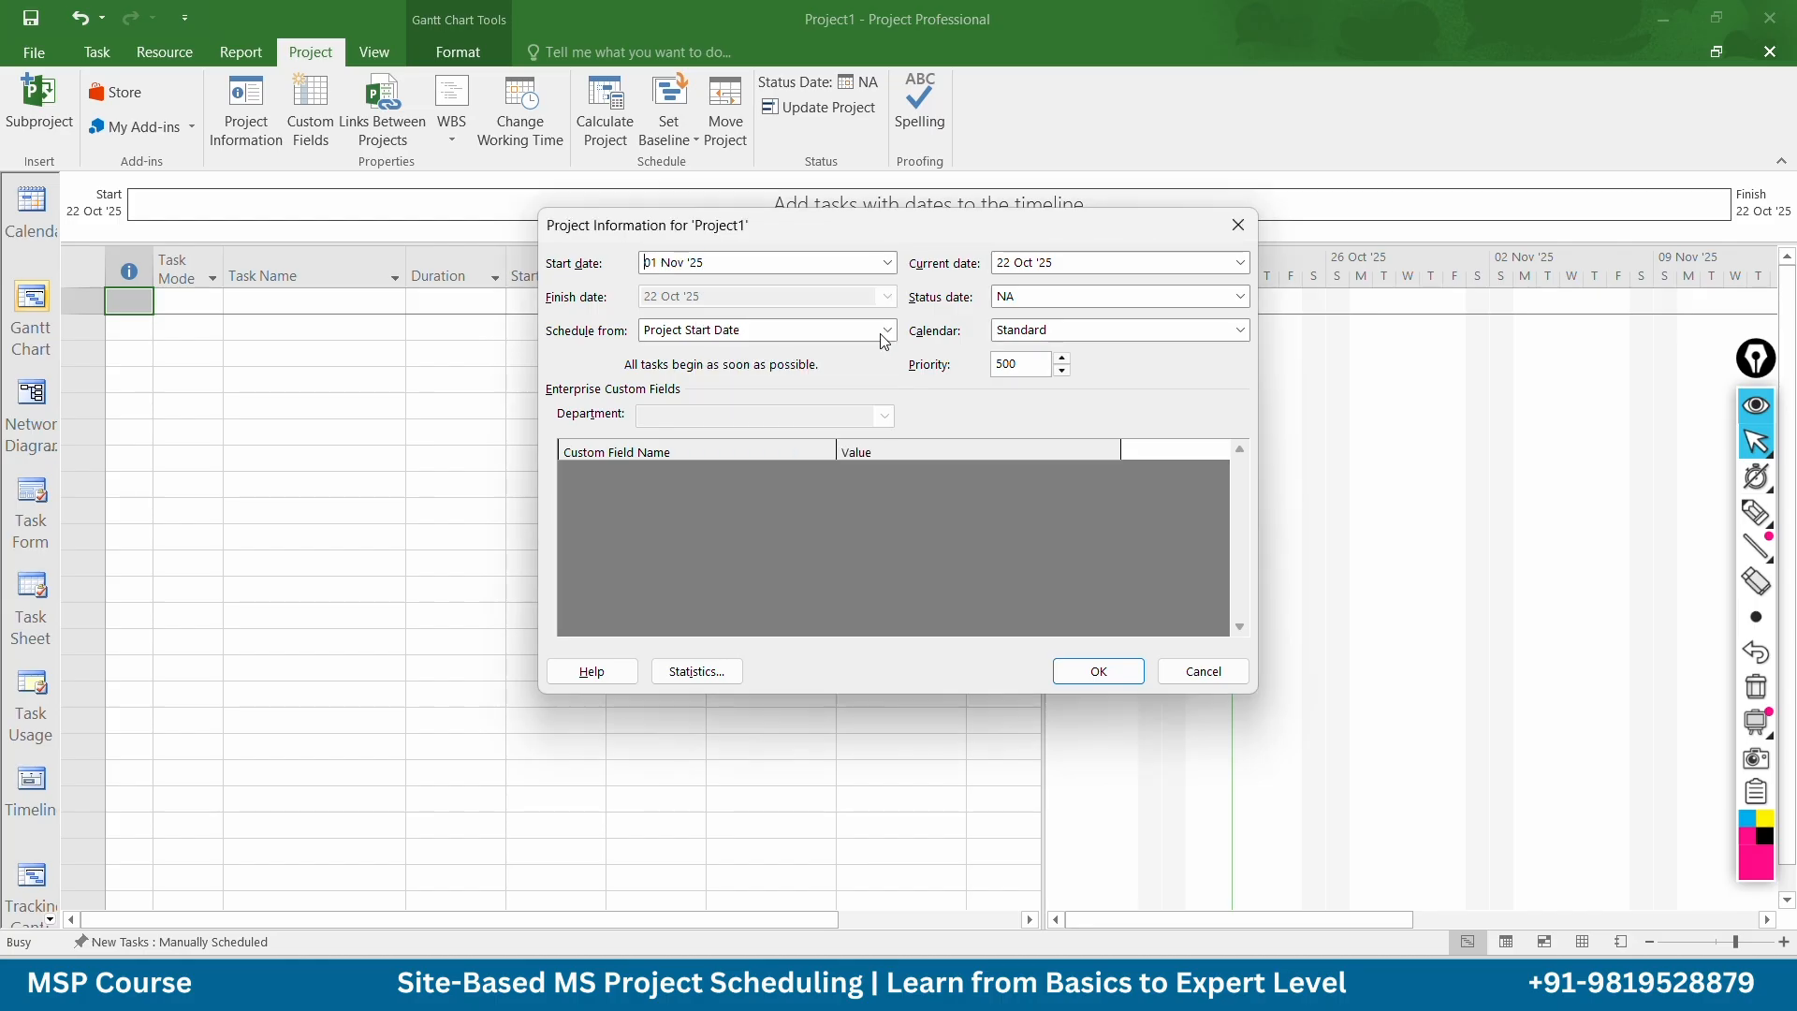
{"action": "left_click", "coordinate": [1097, 671]}
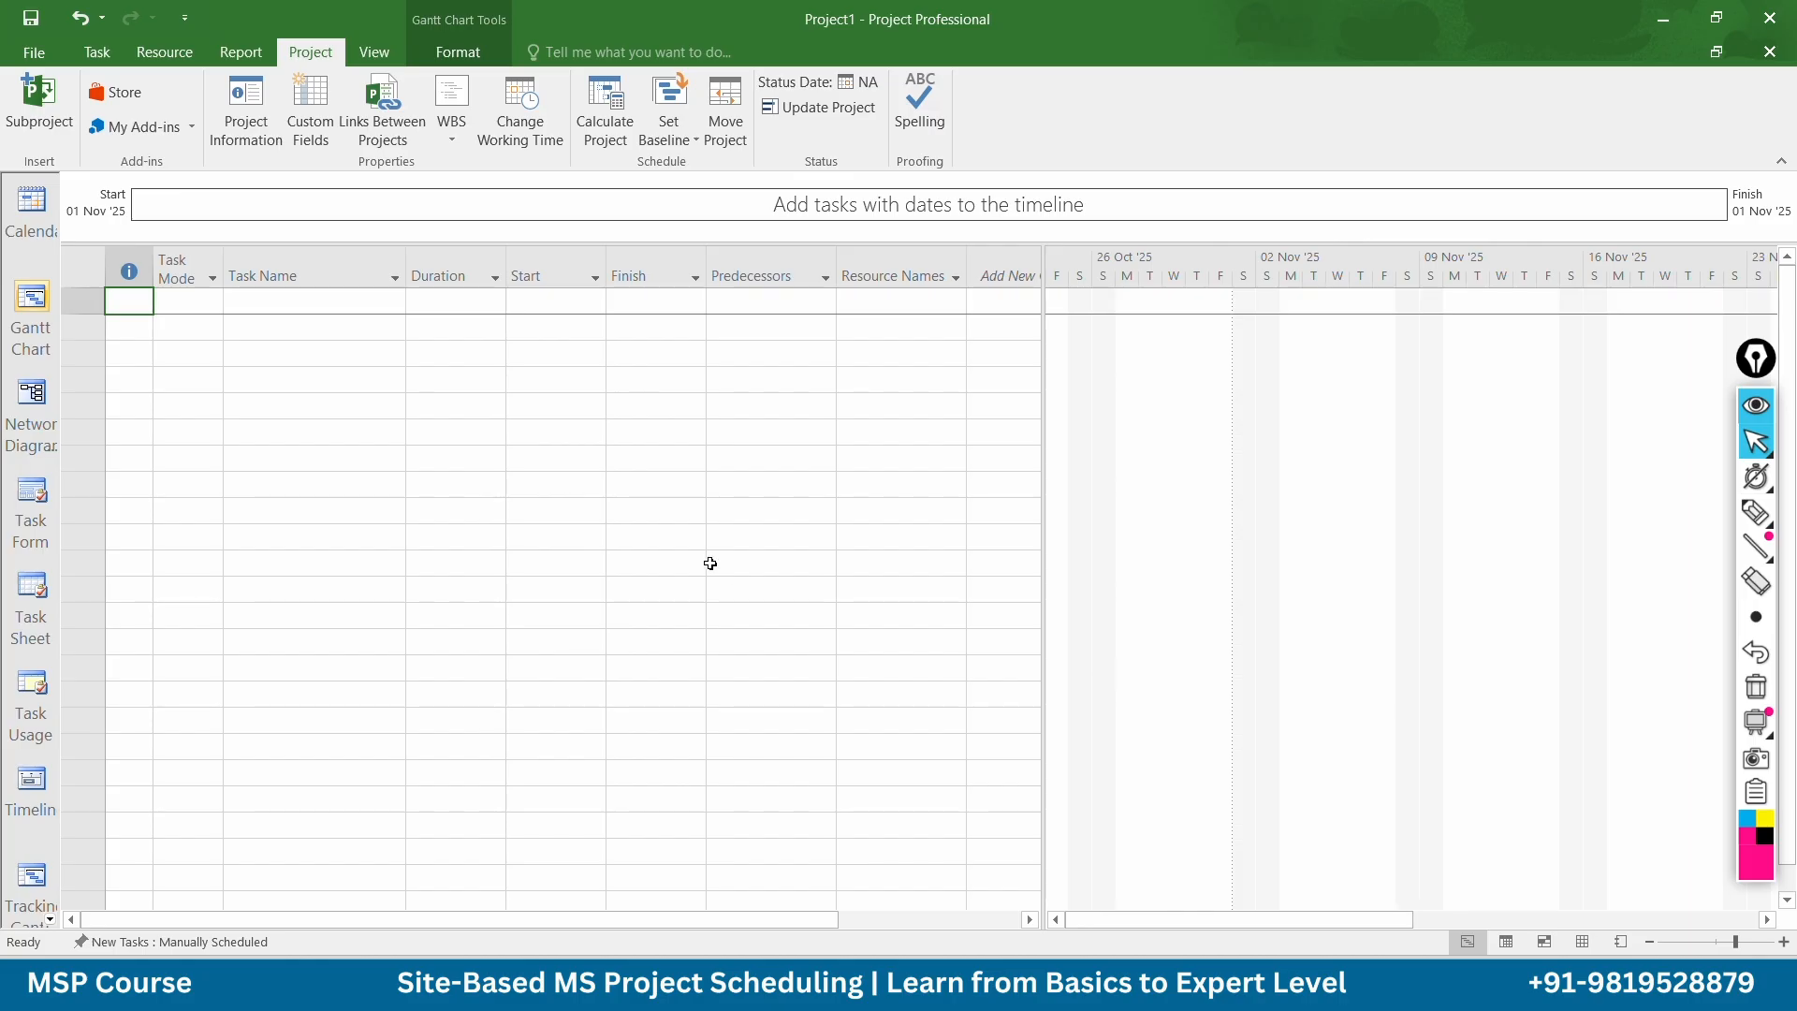
Enter "G+2 Bungalow Schedule" as the name of the first task
{"action": "left_click", "coordinate": [263, 307]}
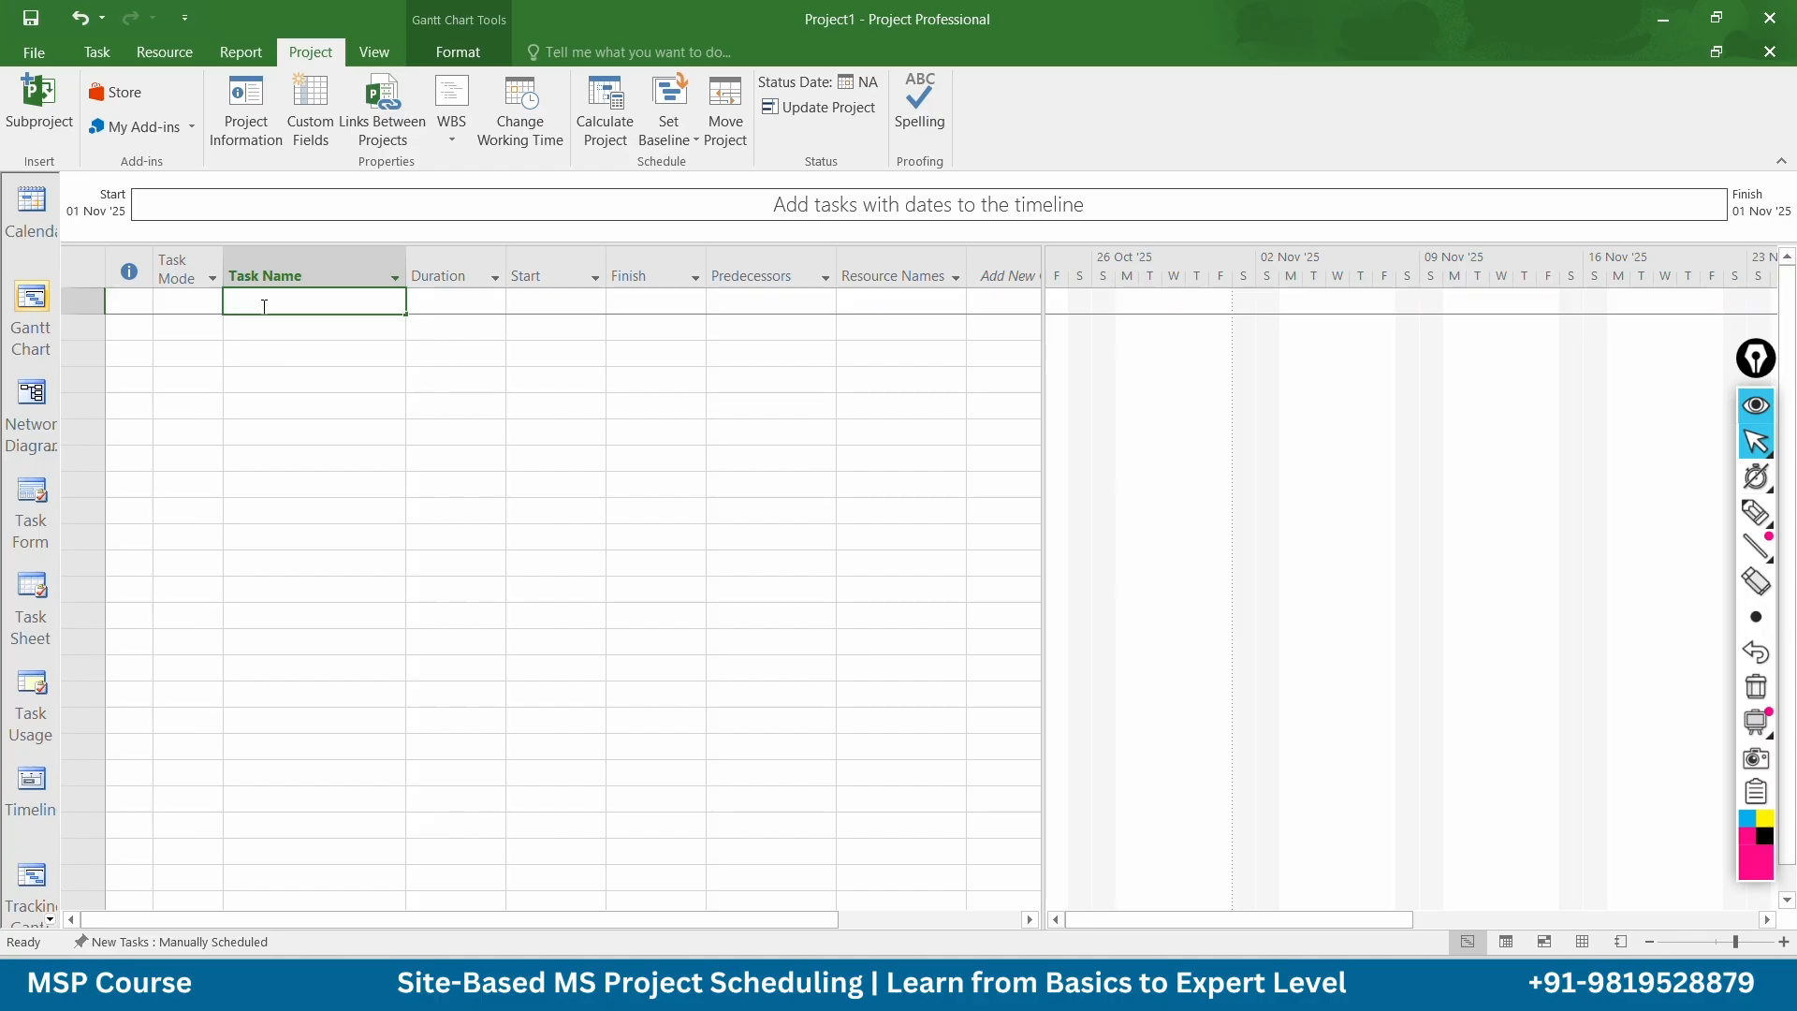
{"action": "type", "text": "G+2 Bungalow"}
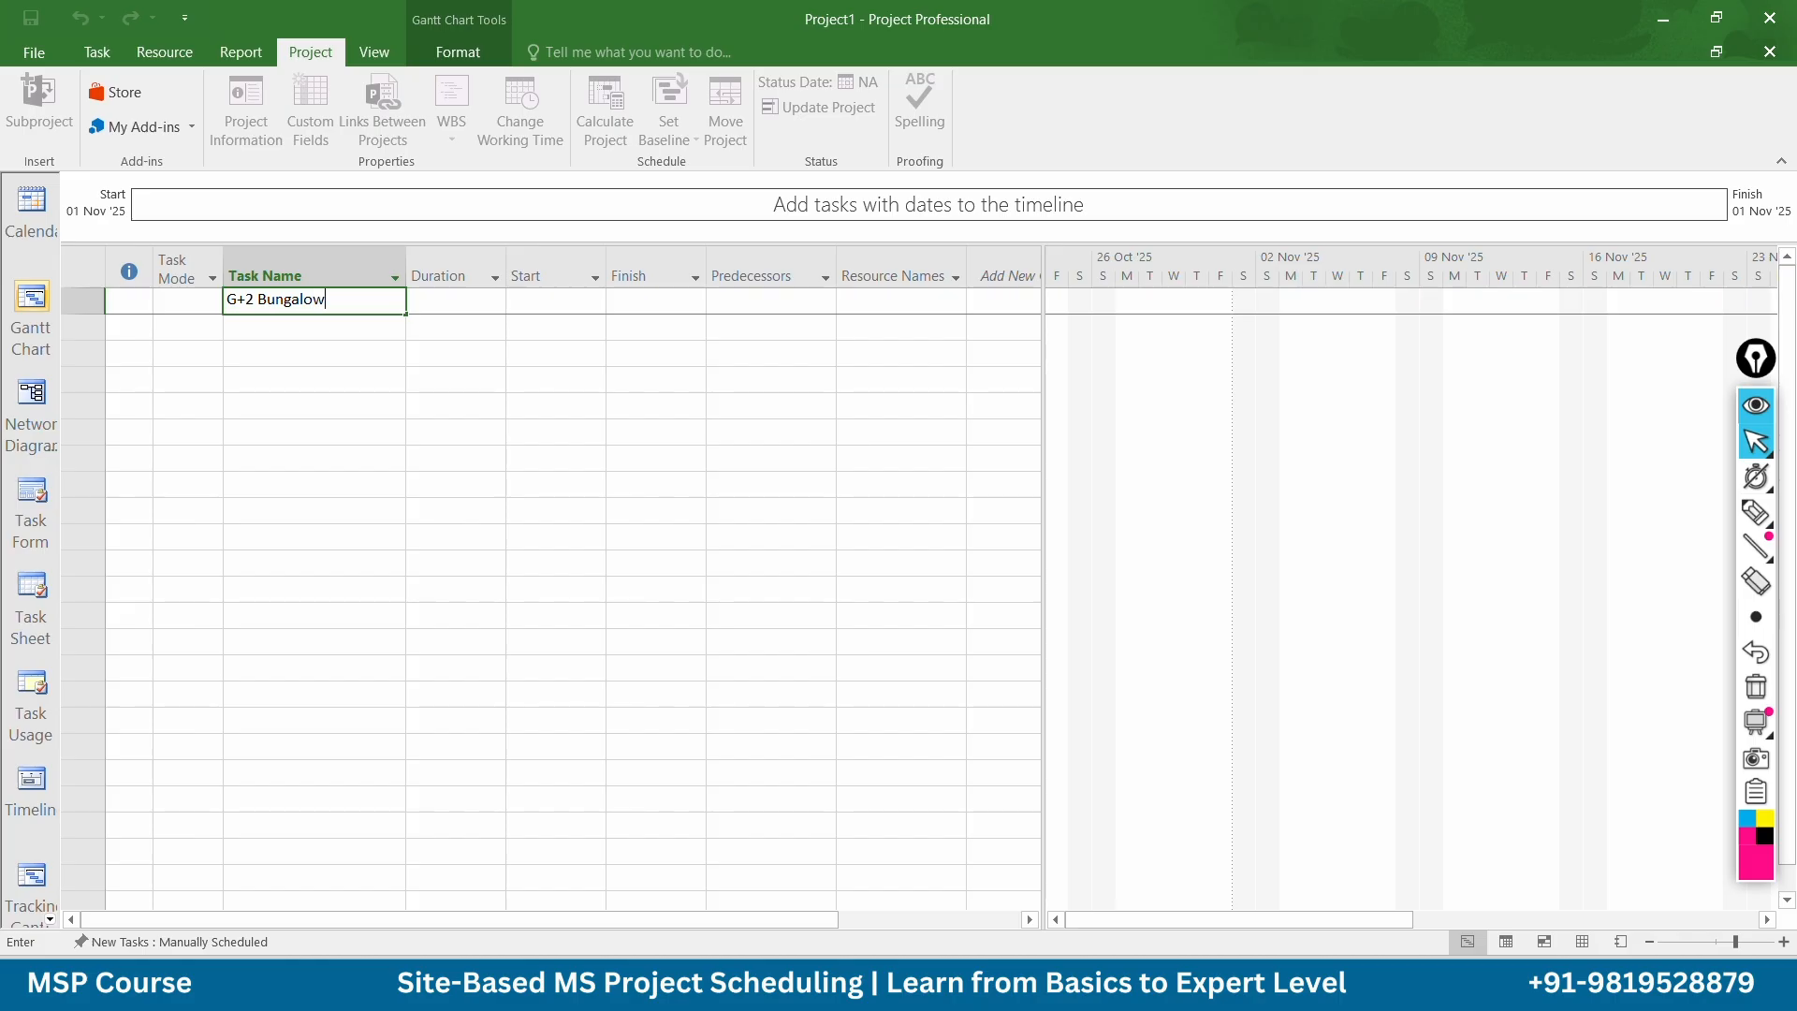
{"action": "type", "text": "Schedule"}
{"action": "key", "text": "Return"}
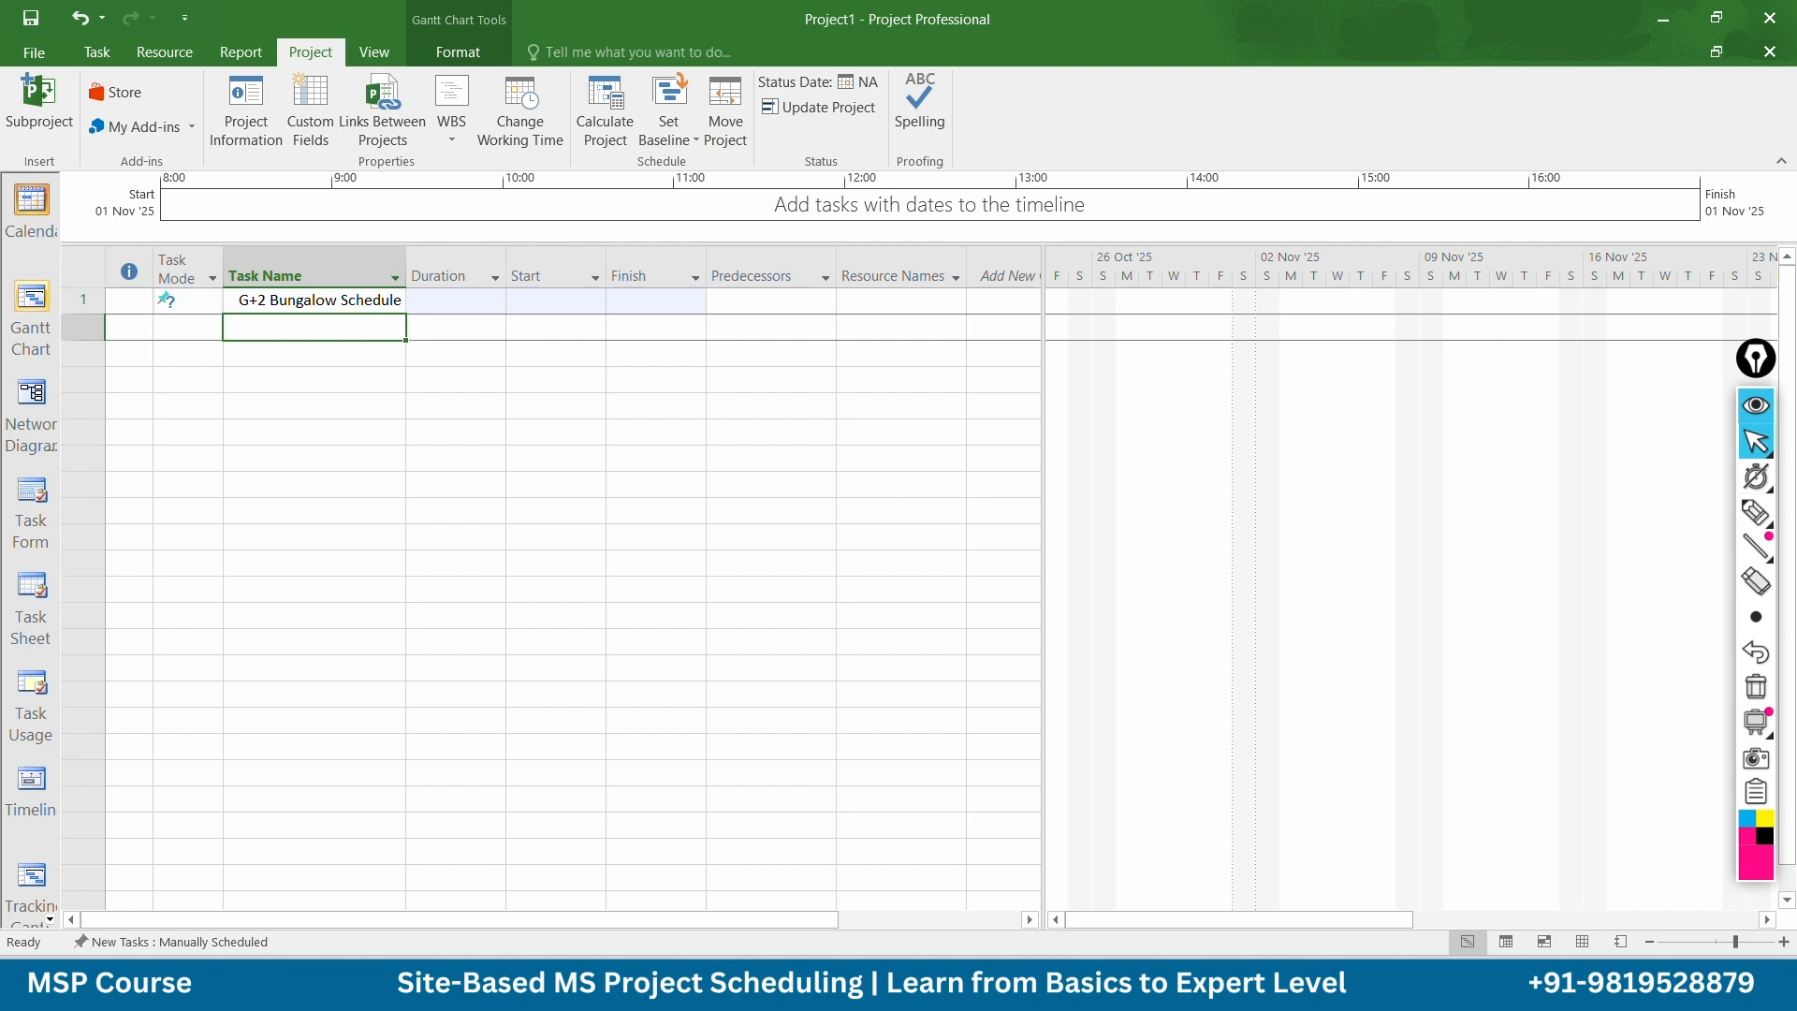
Make Auto Scheduled the default mode for new tasks and switch all existing tasks to Auto Schedule
{"action": "left_click", "coordinate": [217, 940]}
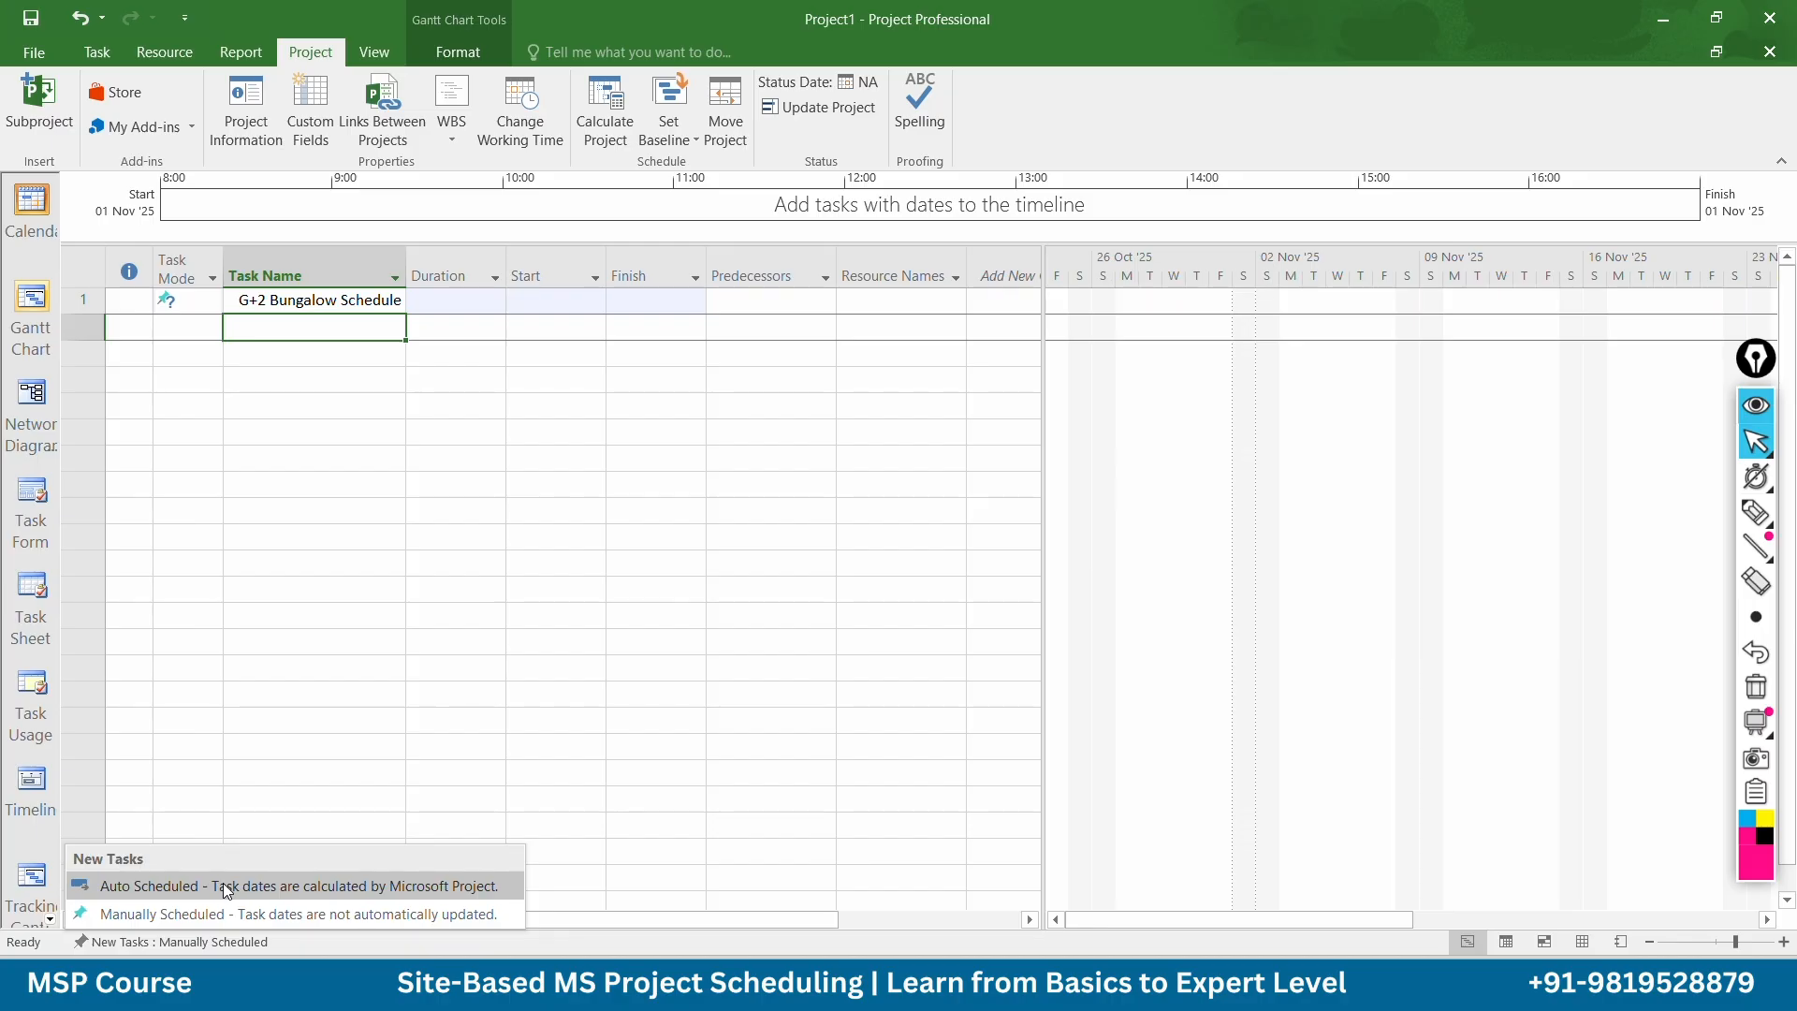
{"action": "left_click", "coordinate": [225, 888]}
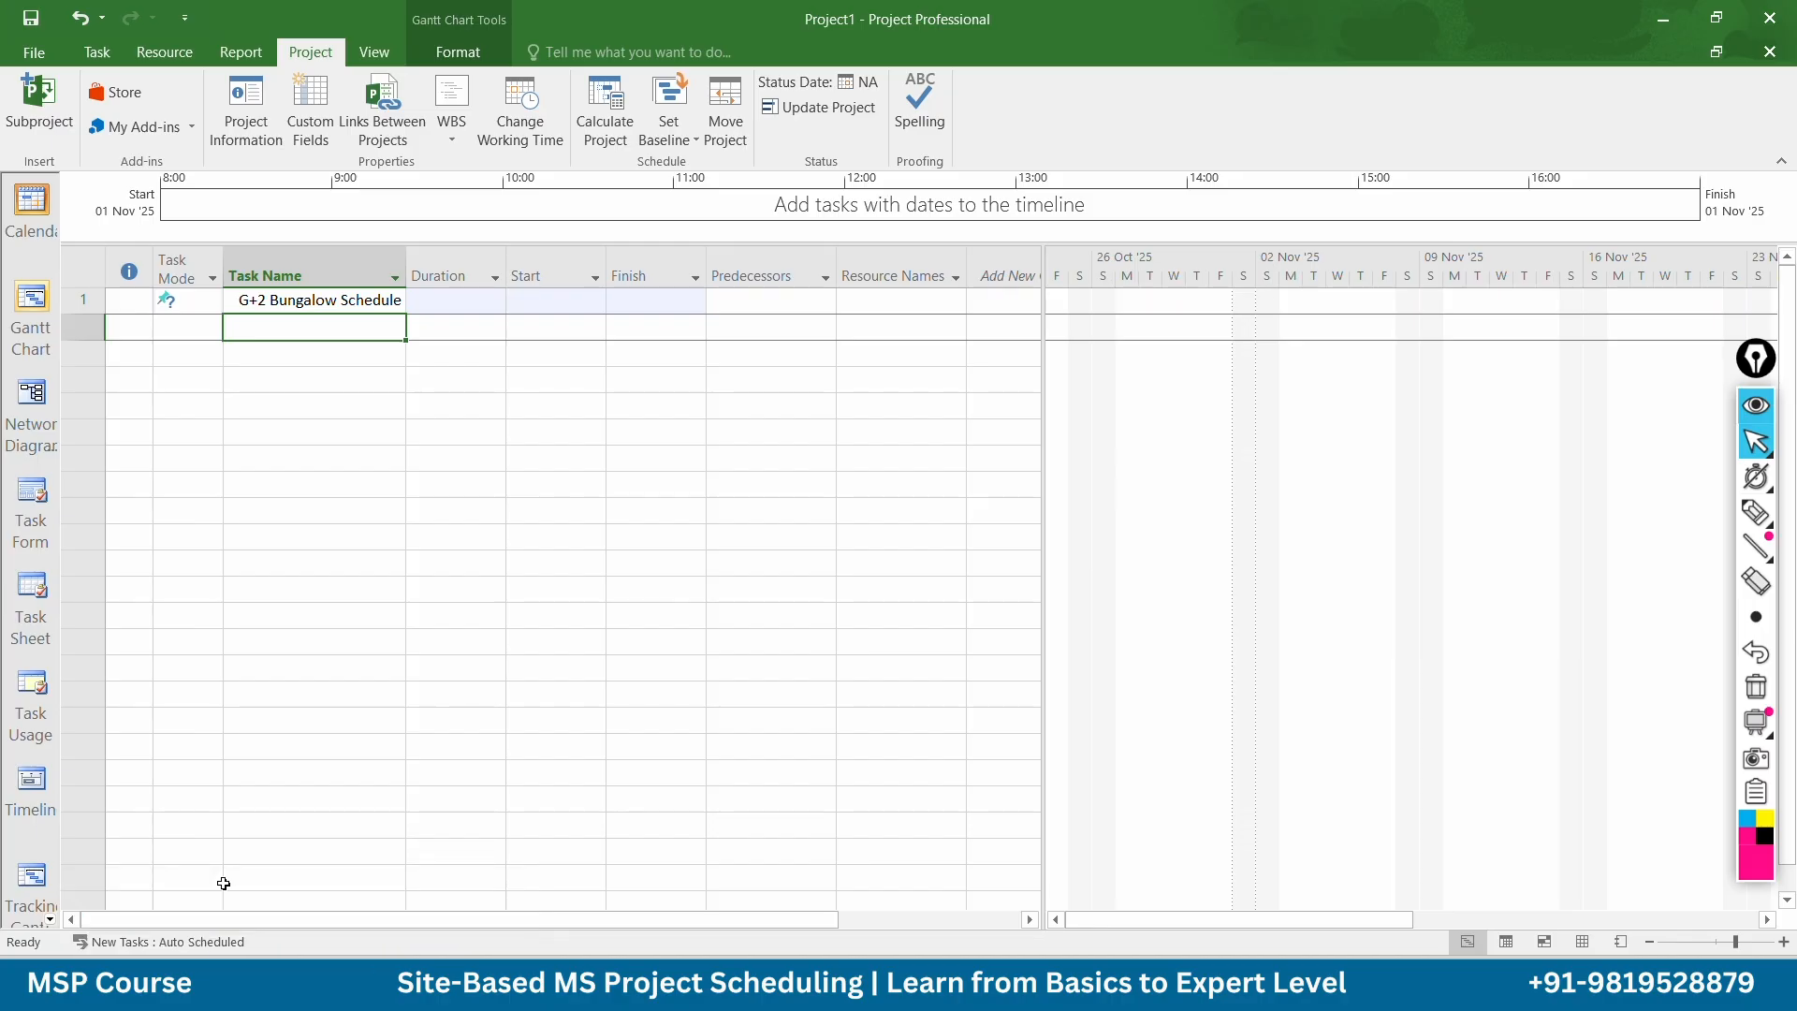
{"action": "left_click", "coordinate": [79, 271]}
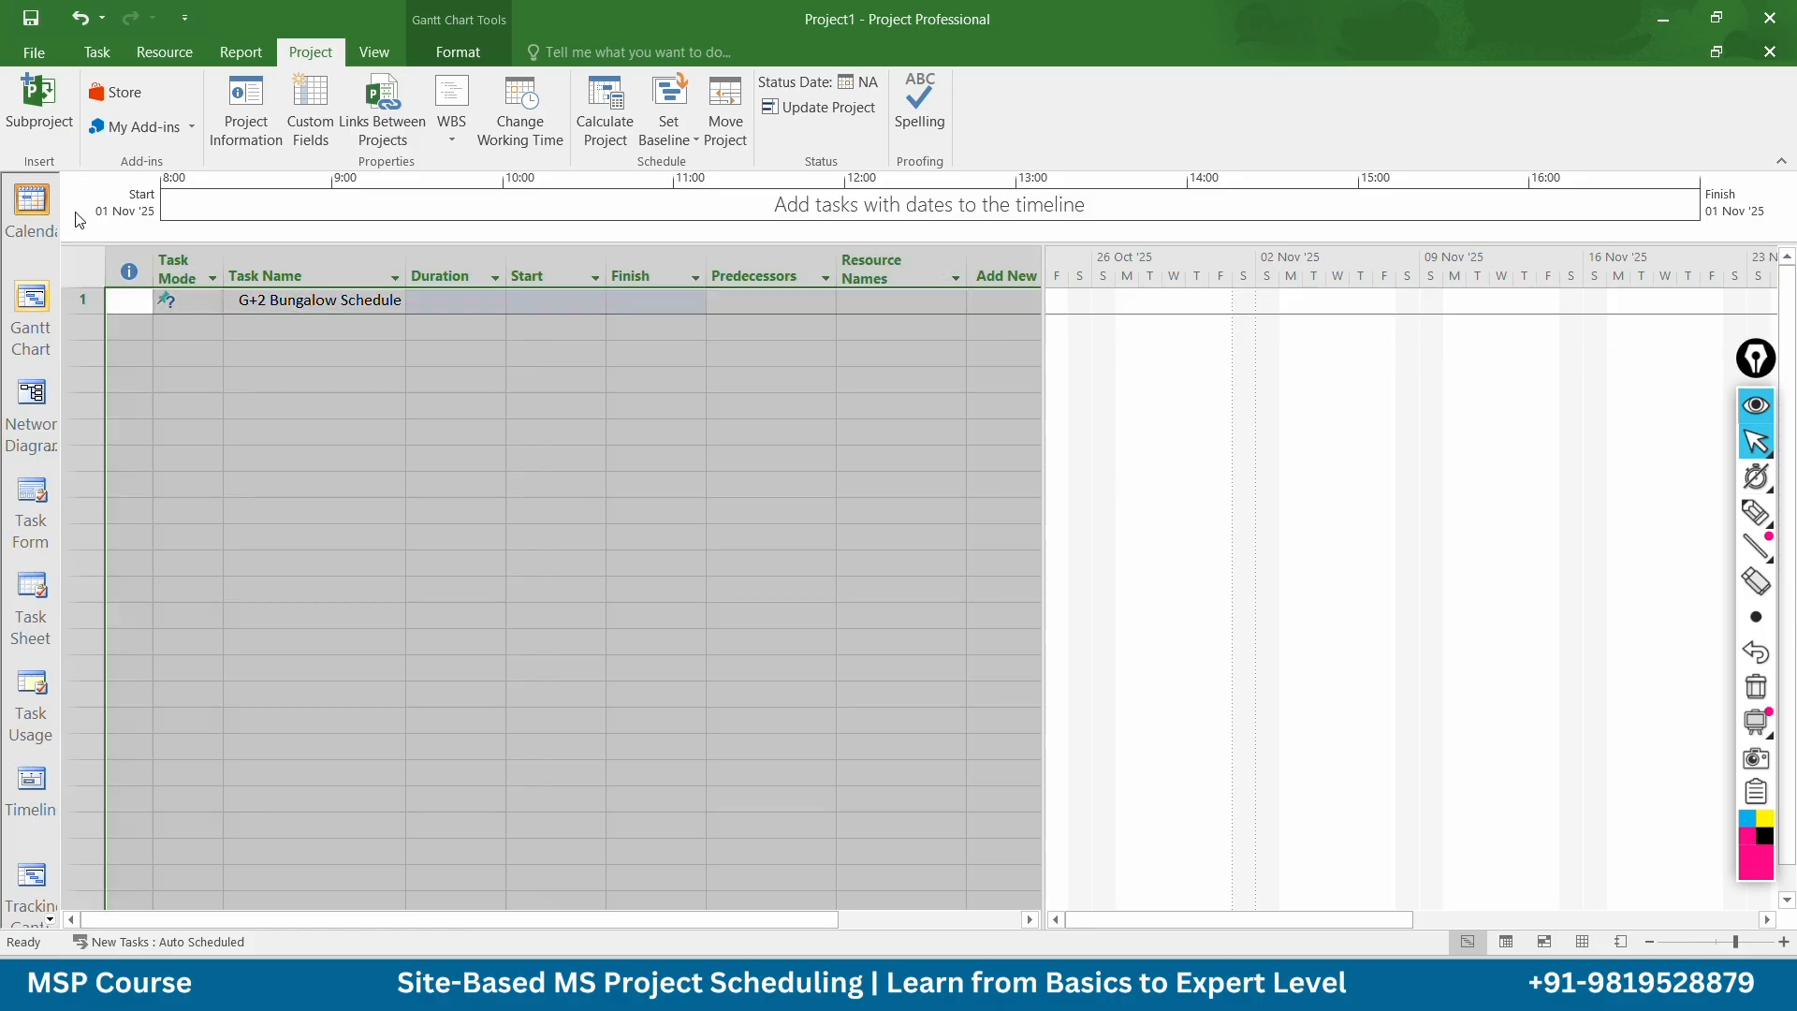
{"action": "left_click", "coordinate": [96, 52]}
{"action": "left_click", "coordinate": [769, 112]}
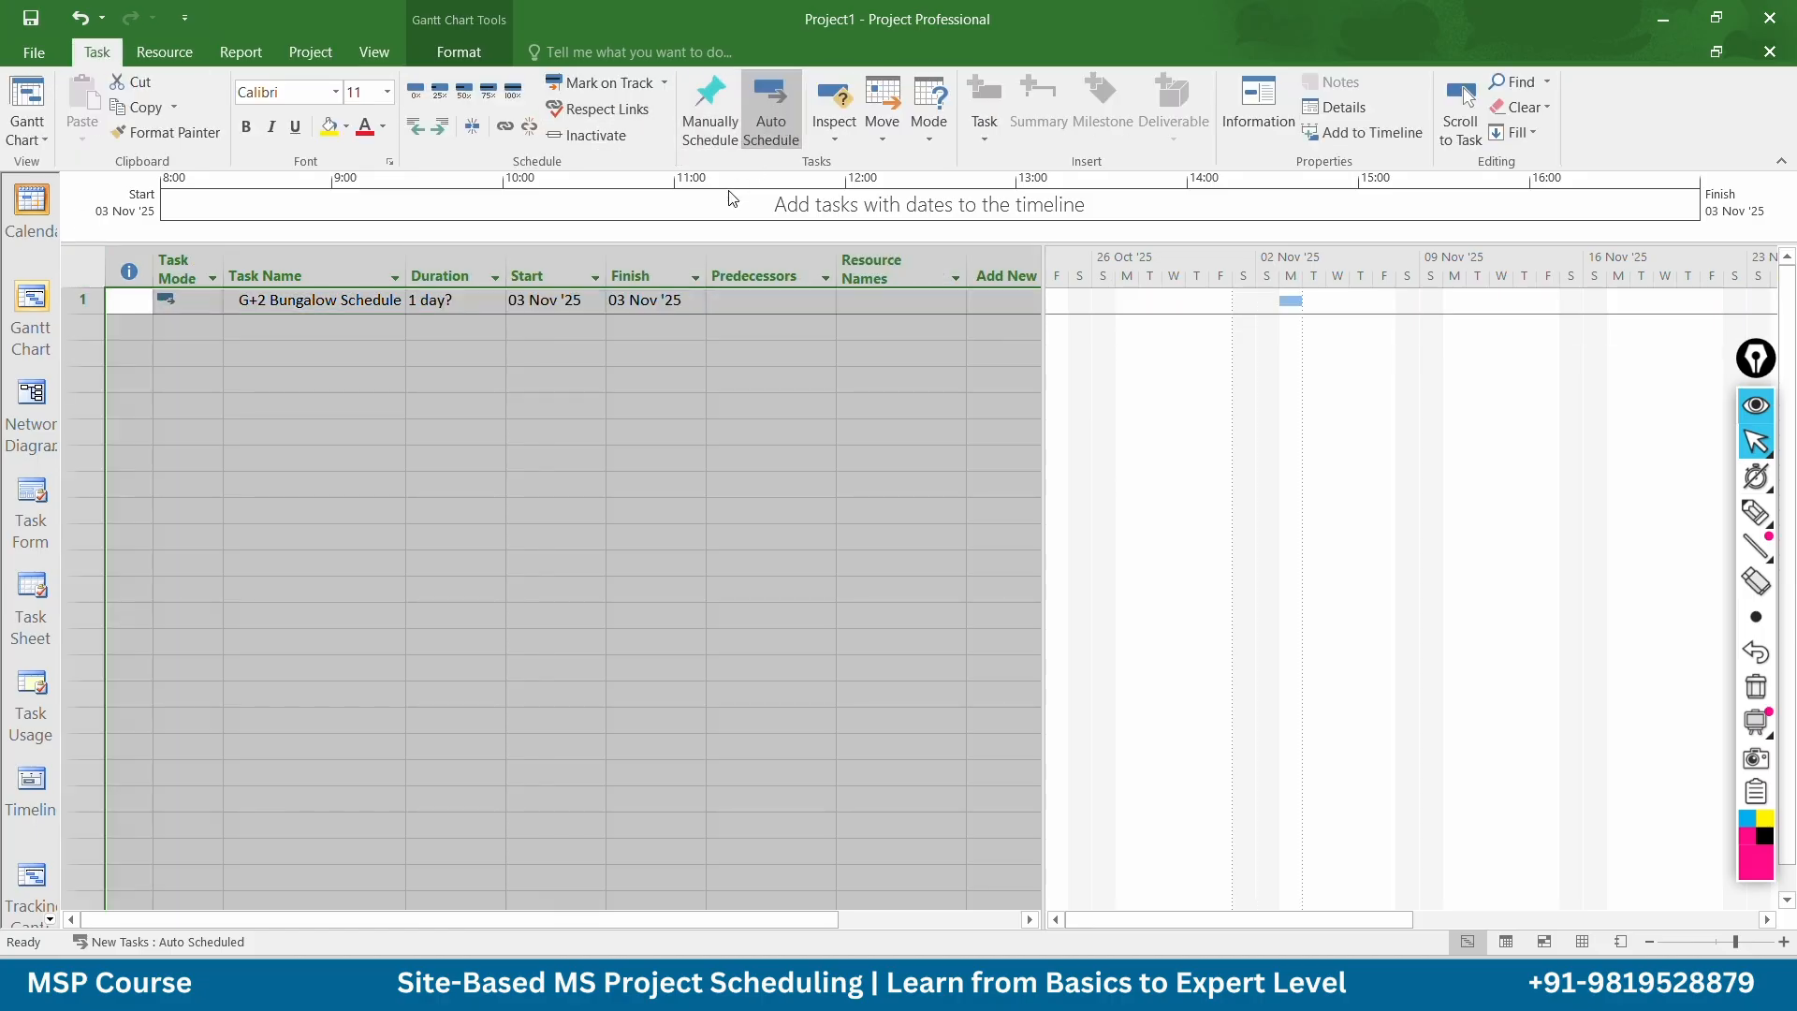
{"action": "left_click", "coordinate": [598, 487]}
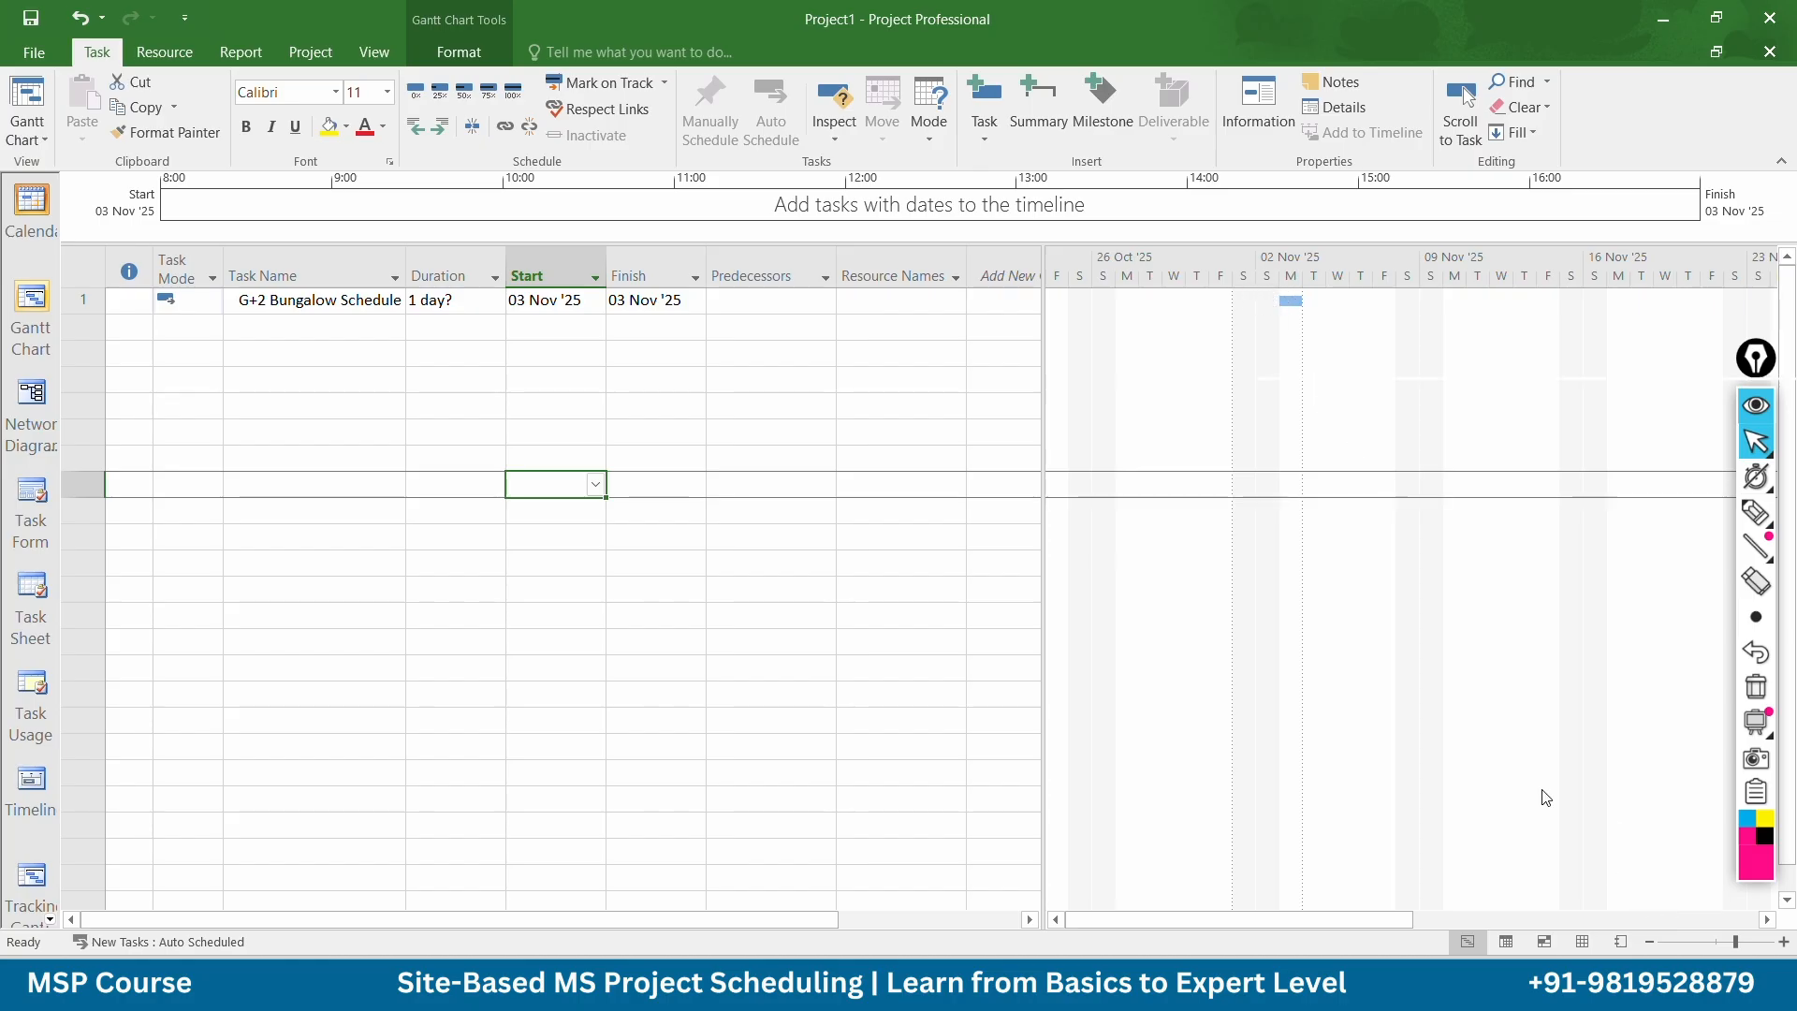
Check in the system calendar which weekday 1 November 2025 falls on
{"action": "left_click", "coordinate": [1741, 987]}
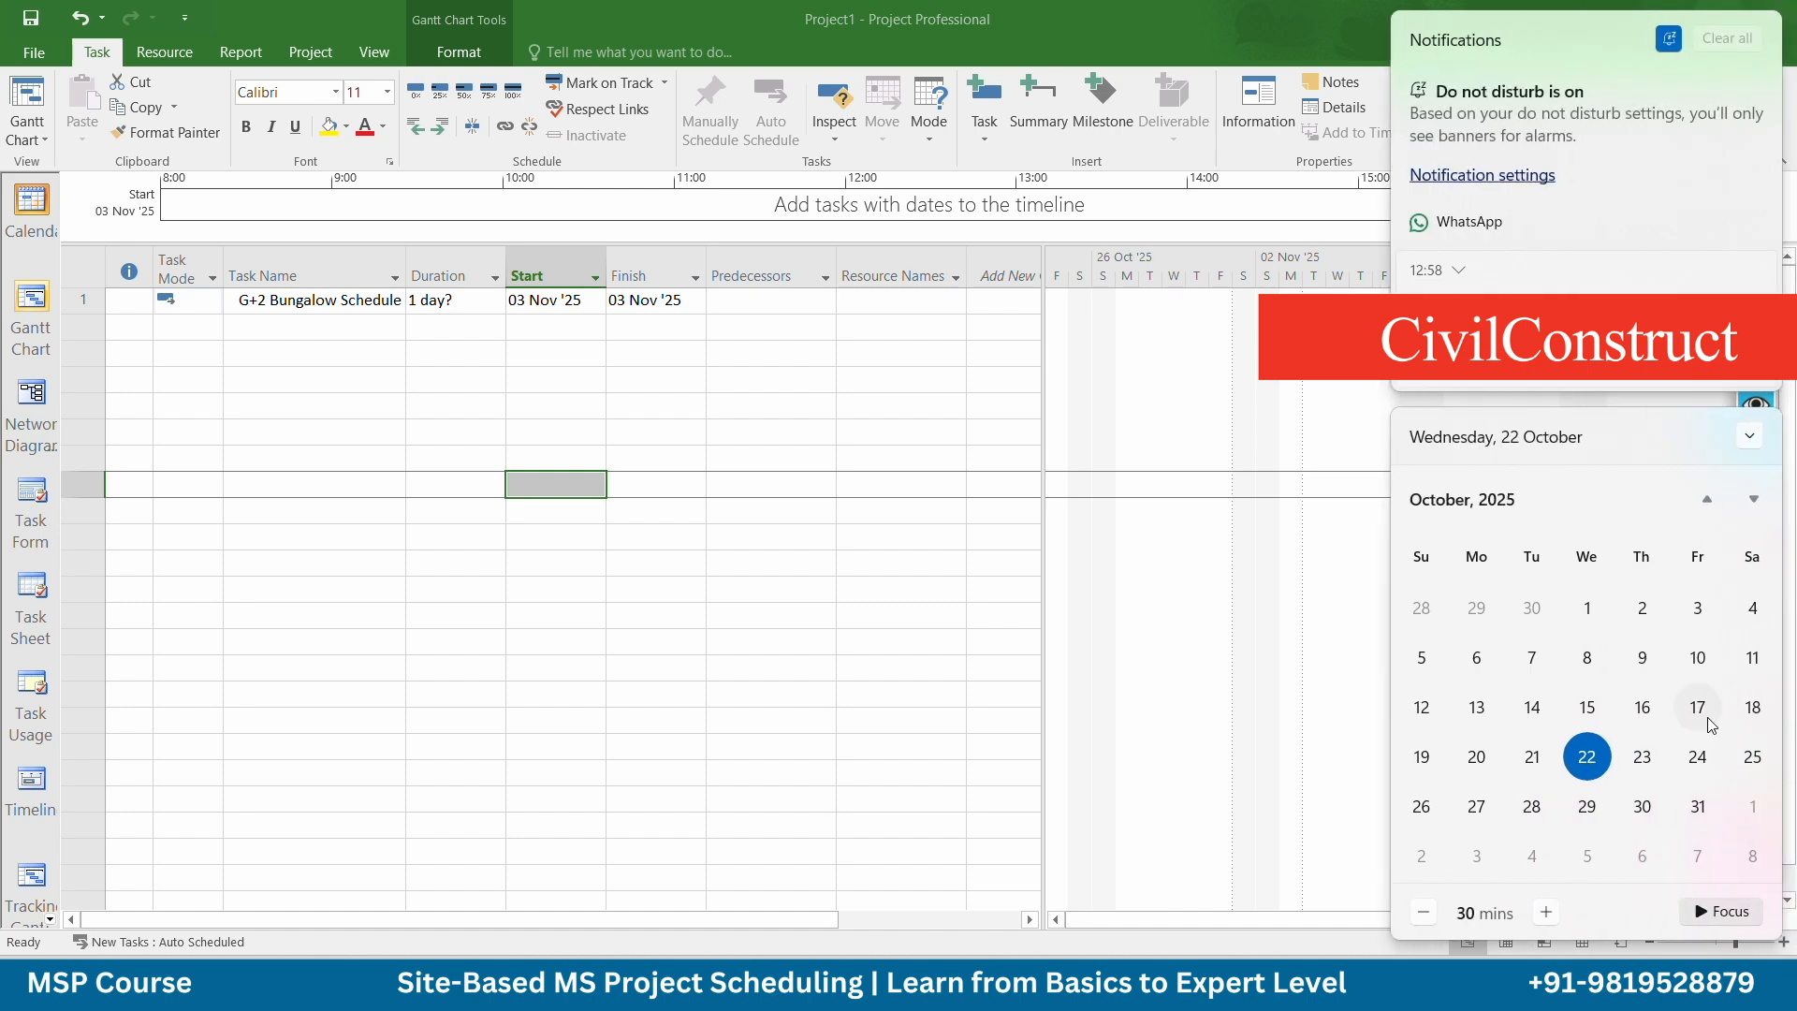
{"action": "left_click", "coordinate": [1753, 500]}
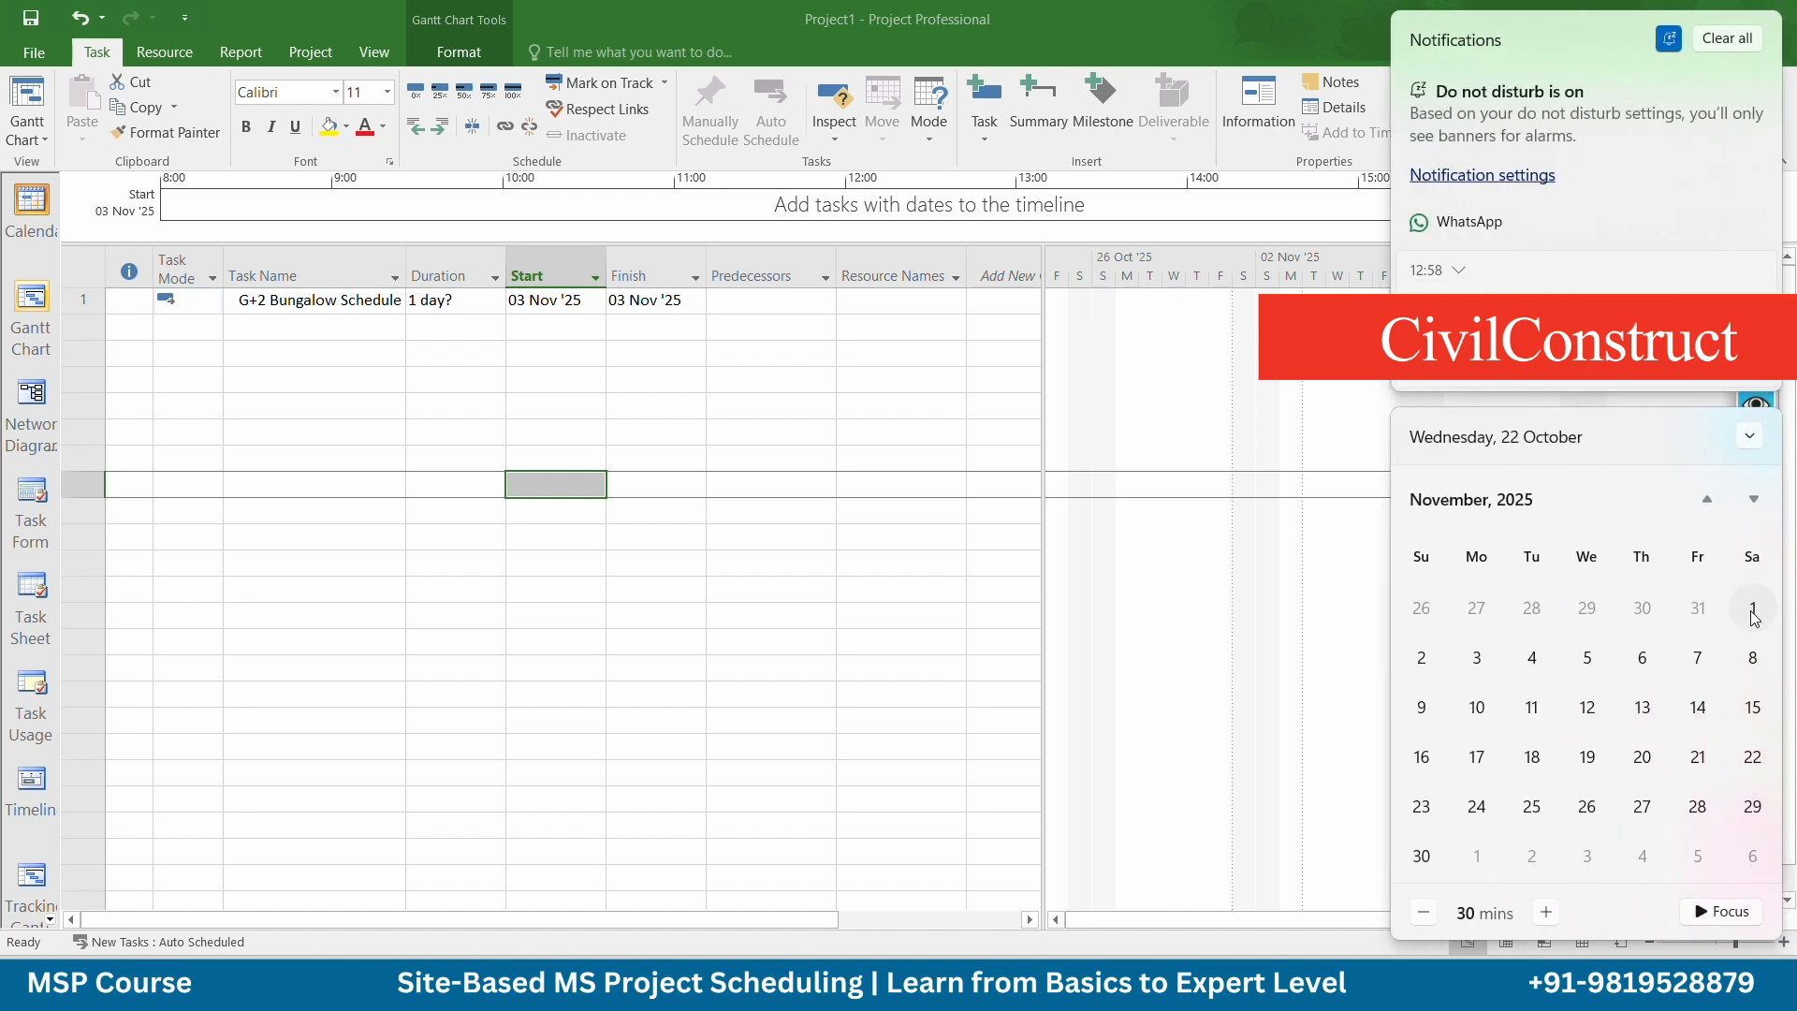
{"action": "left_click", "coordinate": [1203, 571]}
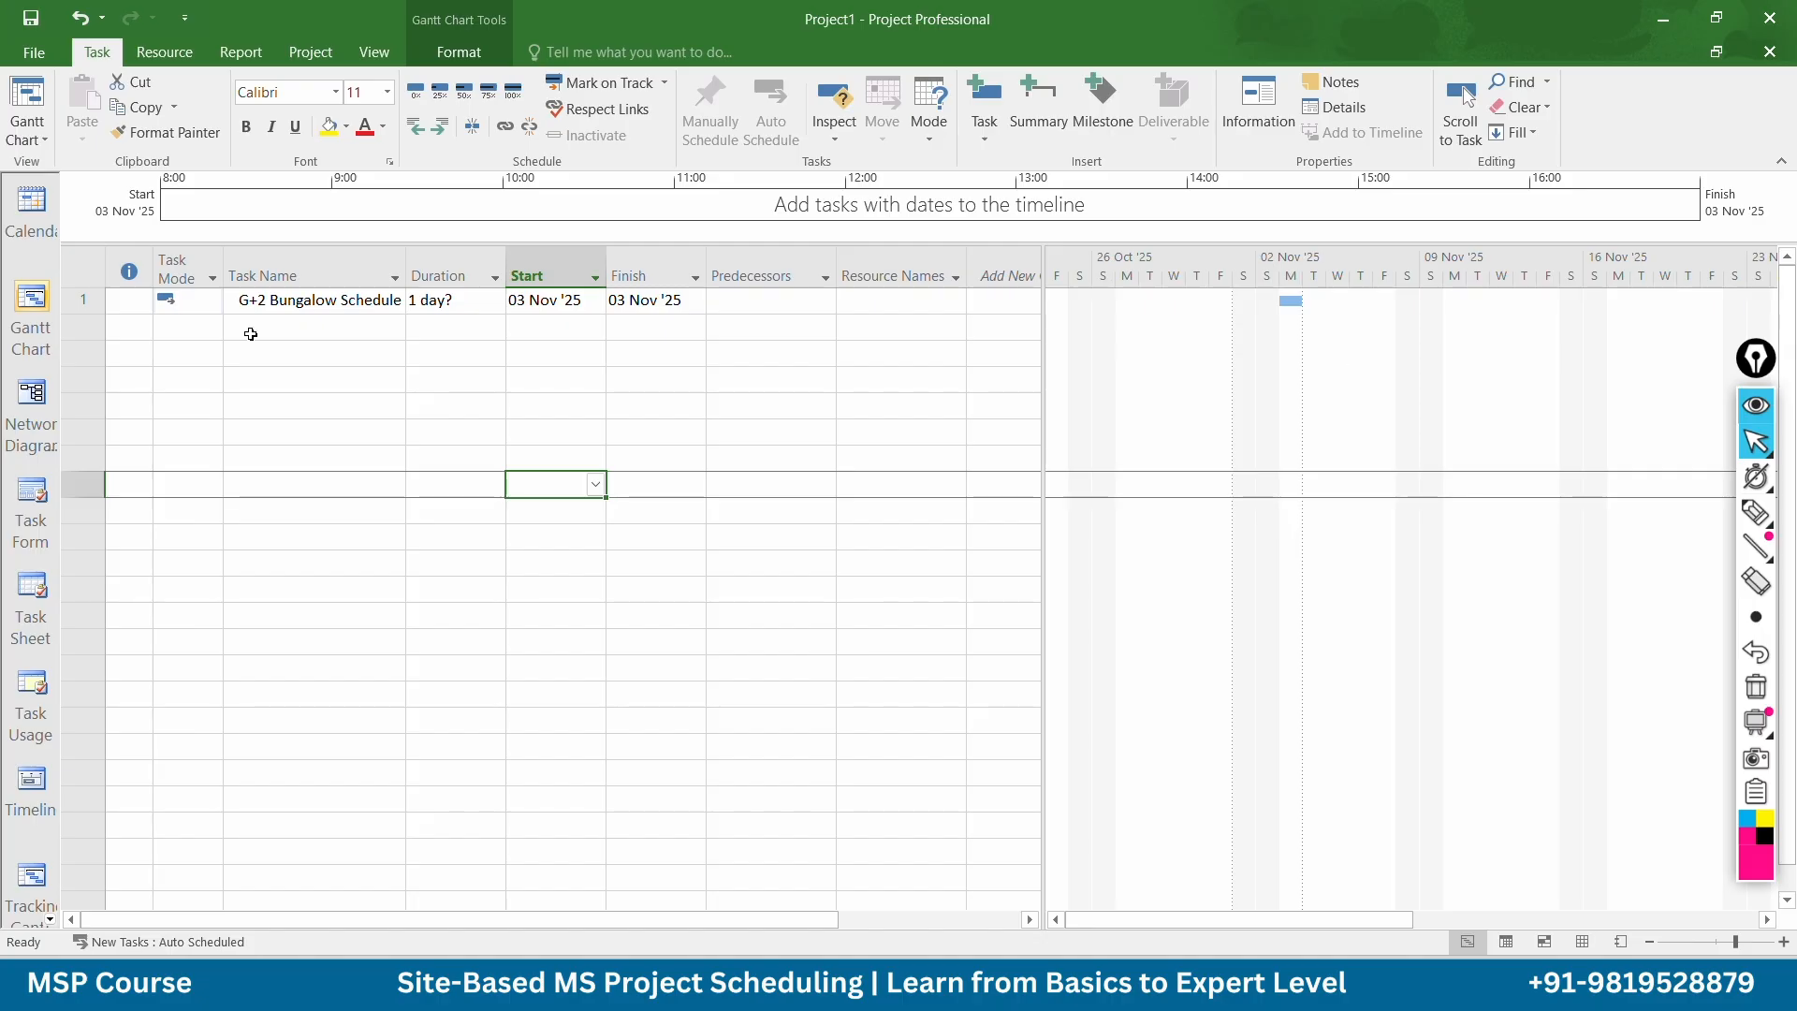
Enter "Pre-execution Phase" as the second task, below G+2 Bungalow Schedule
{"action": "left_click", "coordinate": [254, 331]}
{"action": "type", "text": "P"}
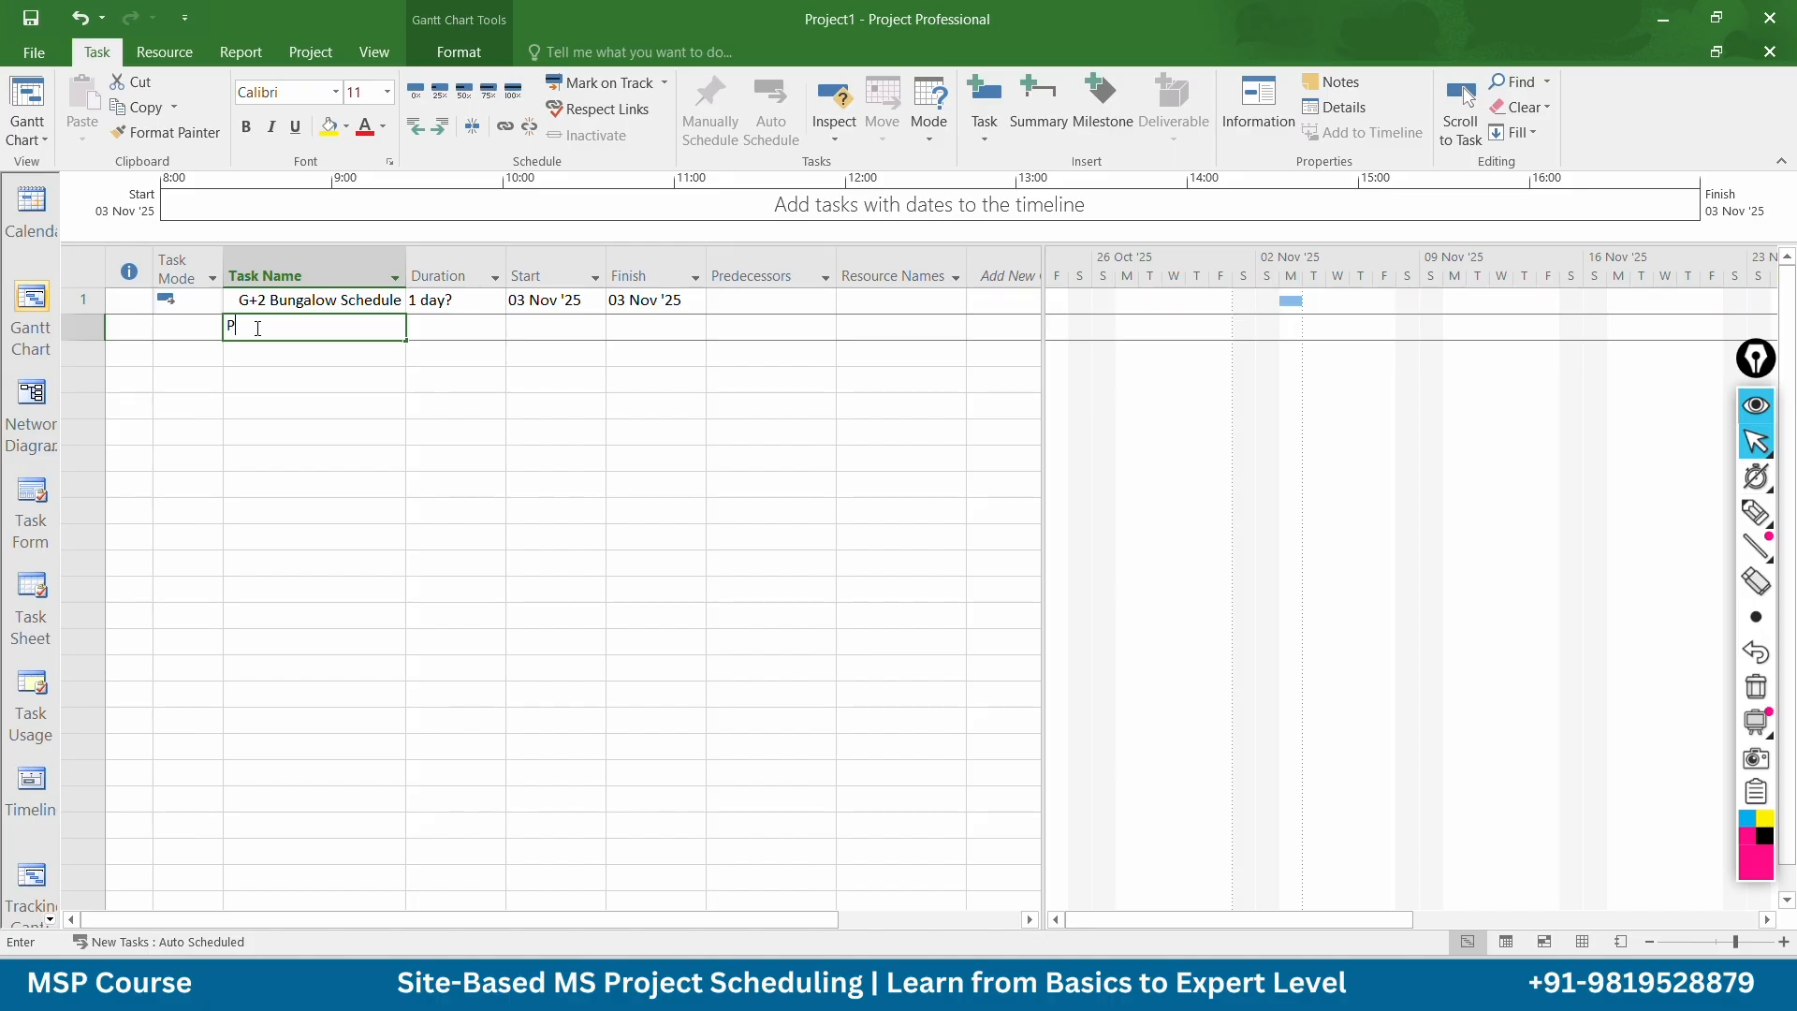
{"action": "type", "text": "reexecut"}
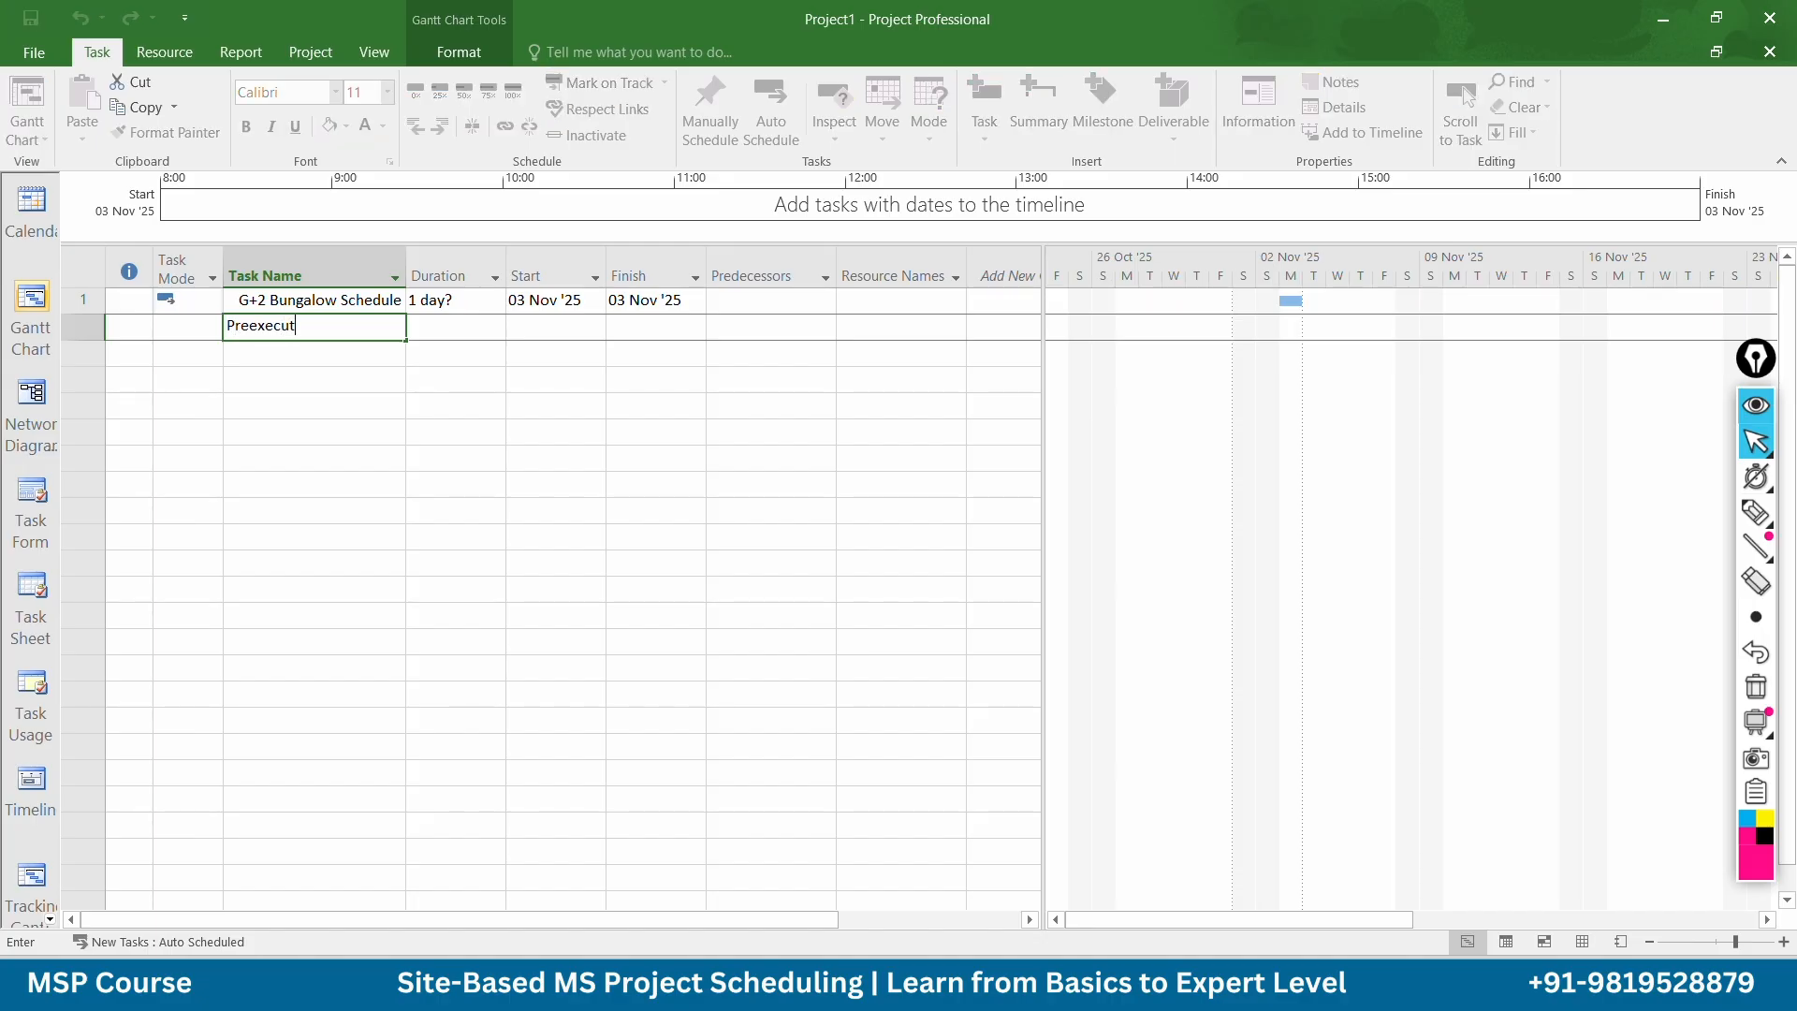
{"action": "type", "text": "ion Phase"}
{"action": "key", "text": "Home"}
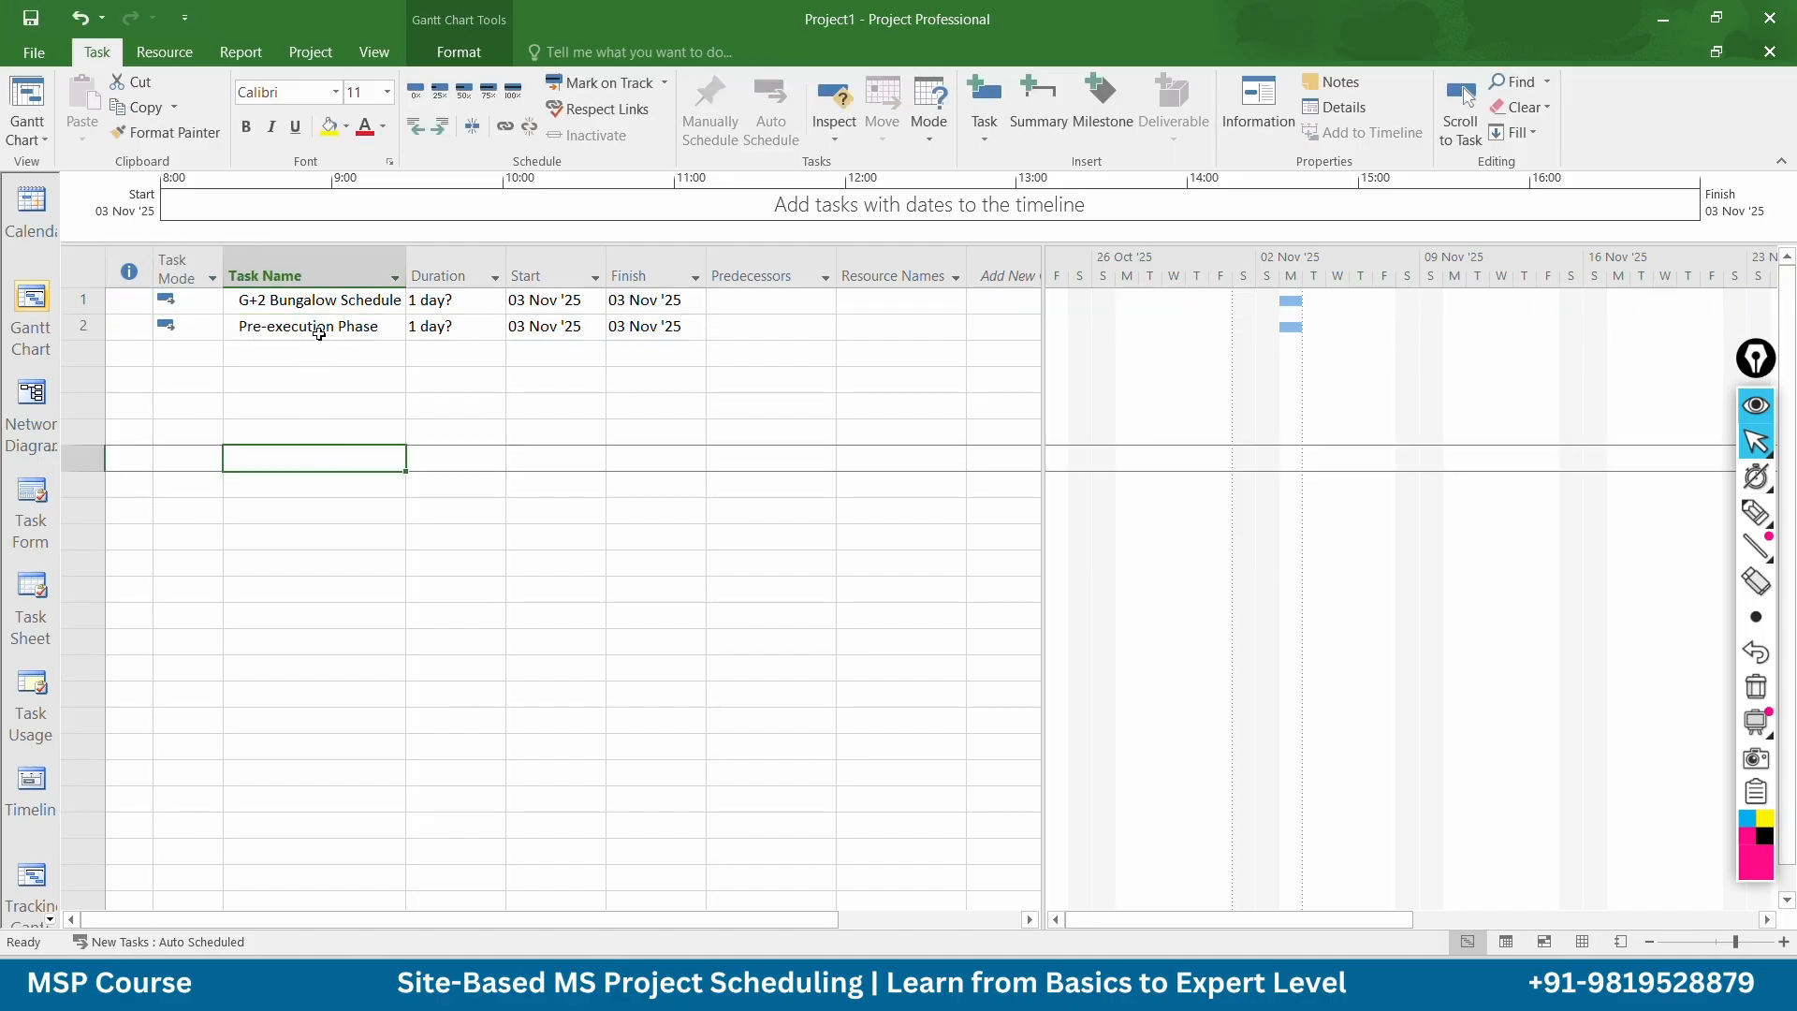
{"action": "left_click", "coordinate": [319, 329]}
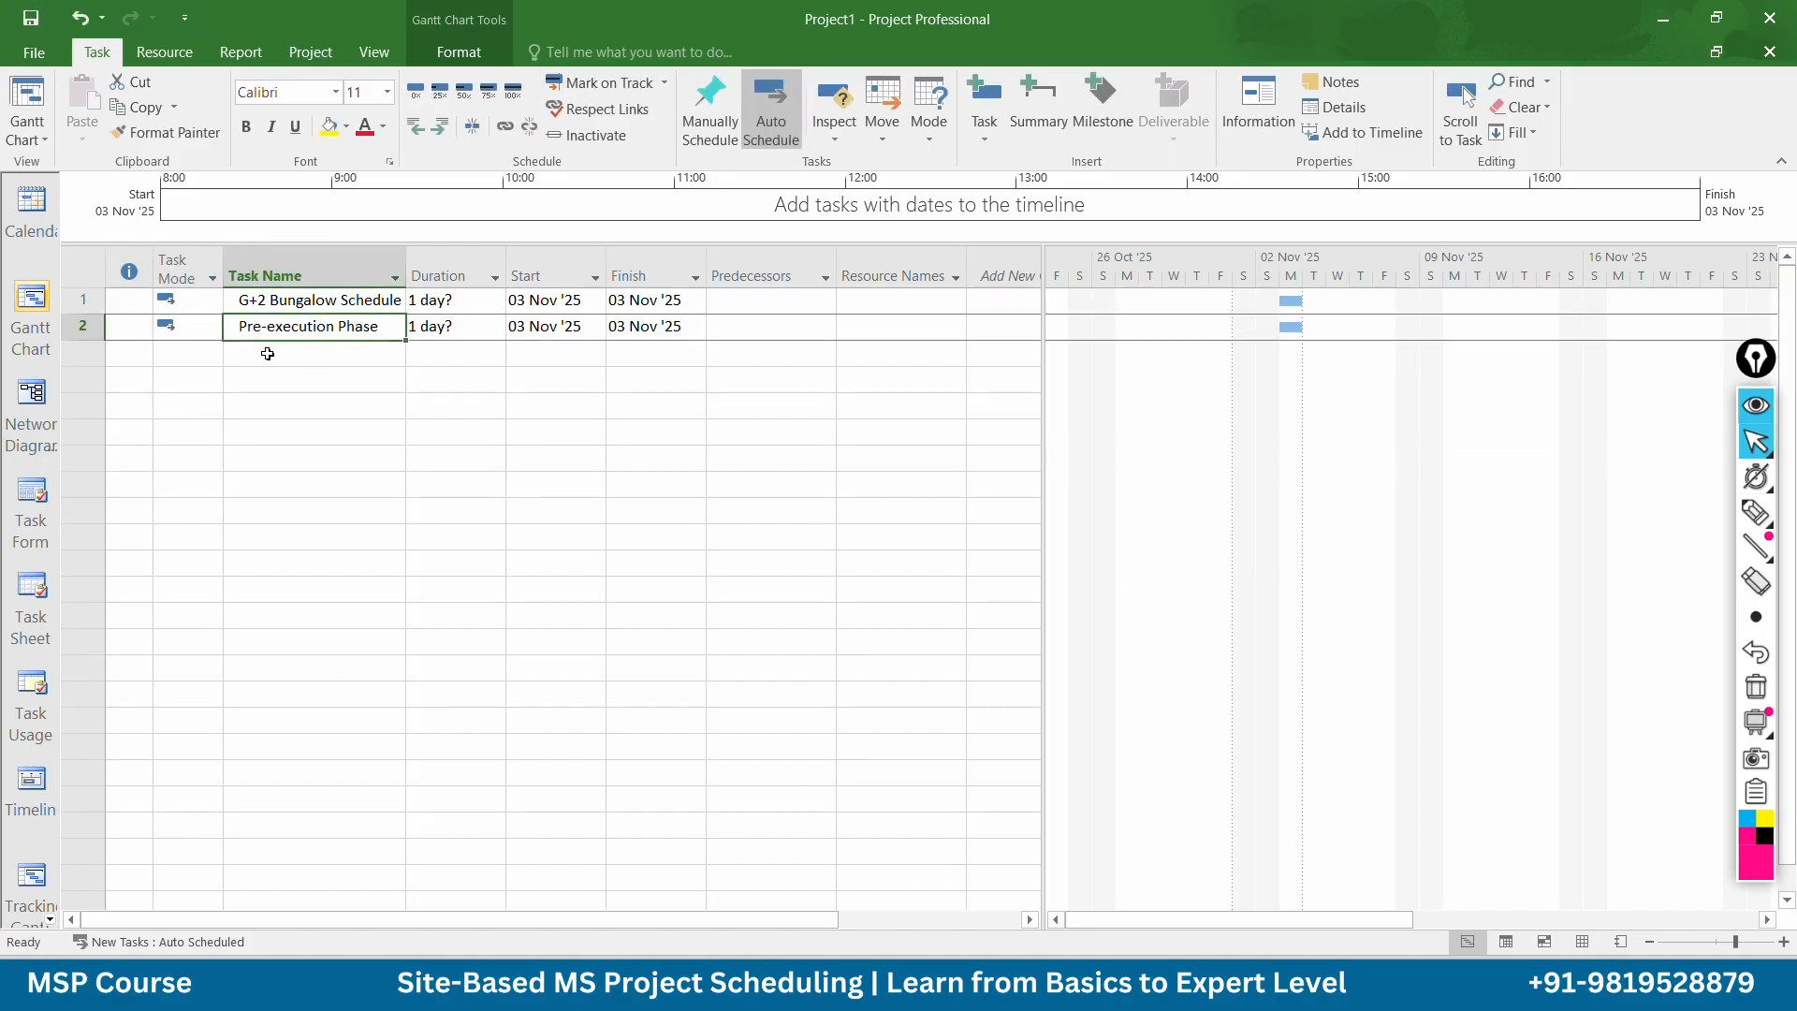
Add the tasks "Mobilization" and "Construction Phase" in the next two rows of the task list
{"action": "left_click", "coordinate": [268, 353]}
{"action": "type", "text": "M"}
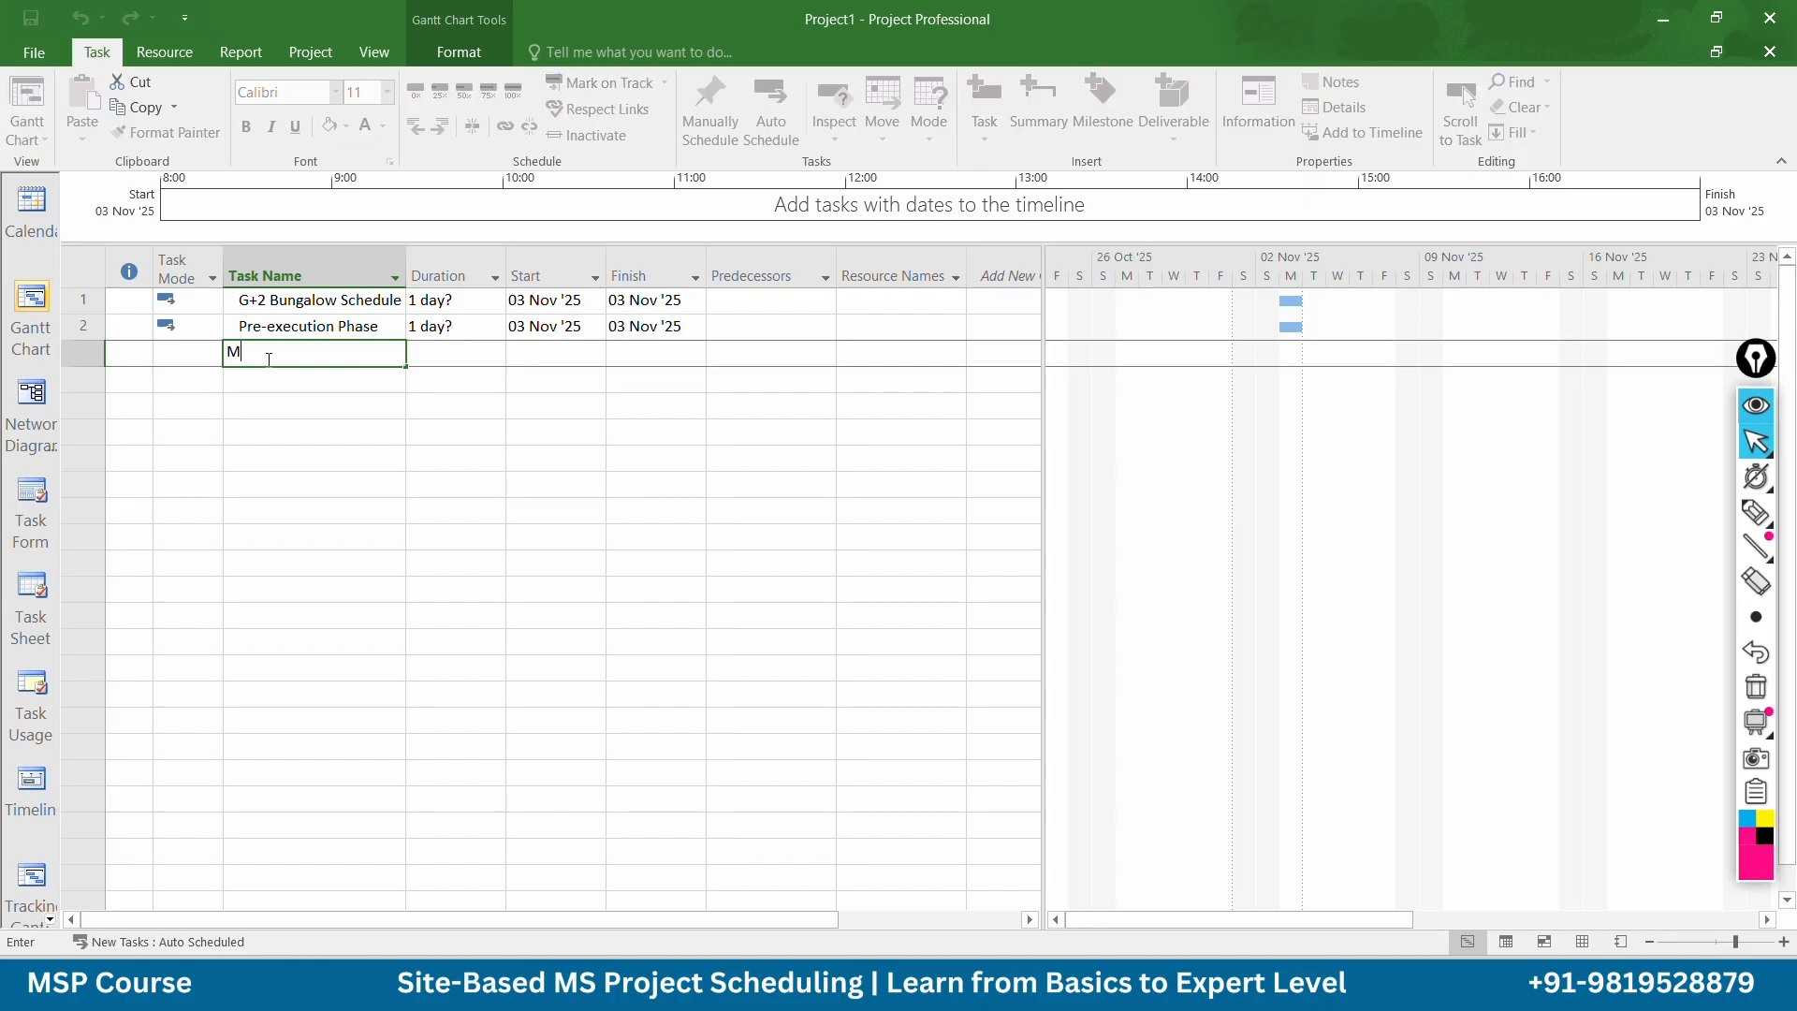
{"action": "type", "text": "obilization"}
{"action": "key", "text": "Return"}
{"action": "type", "text": "C"}
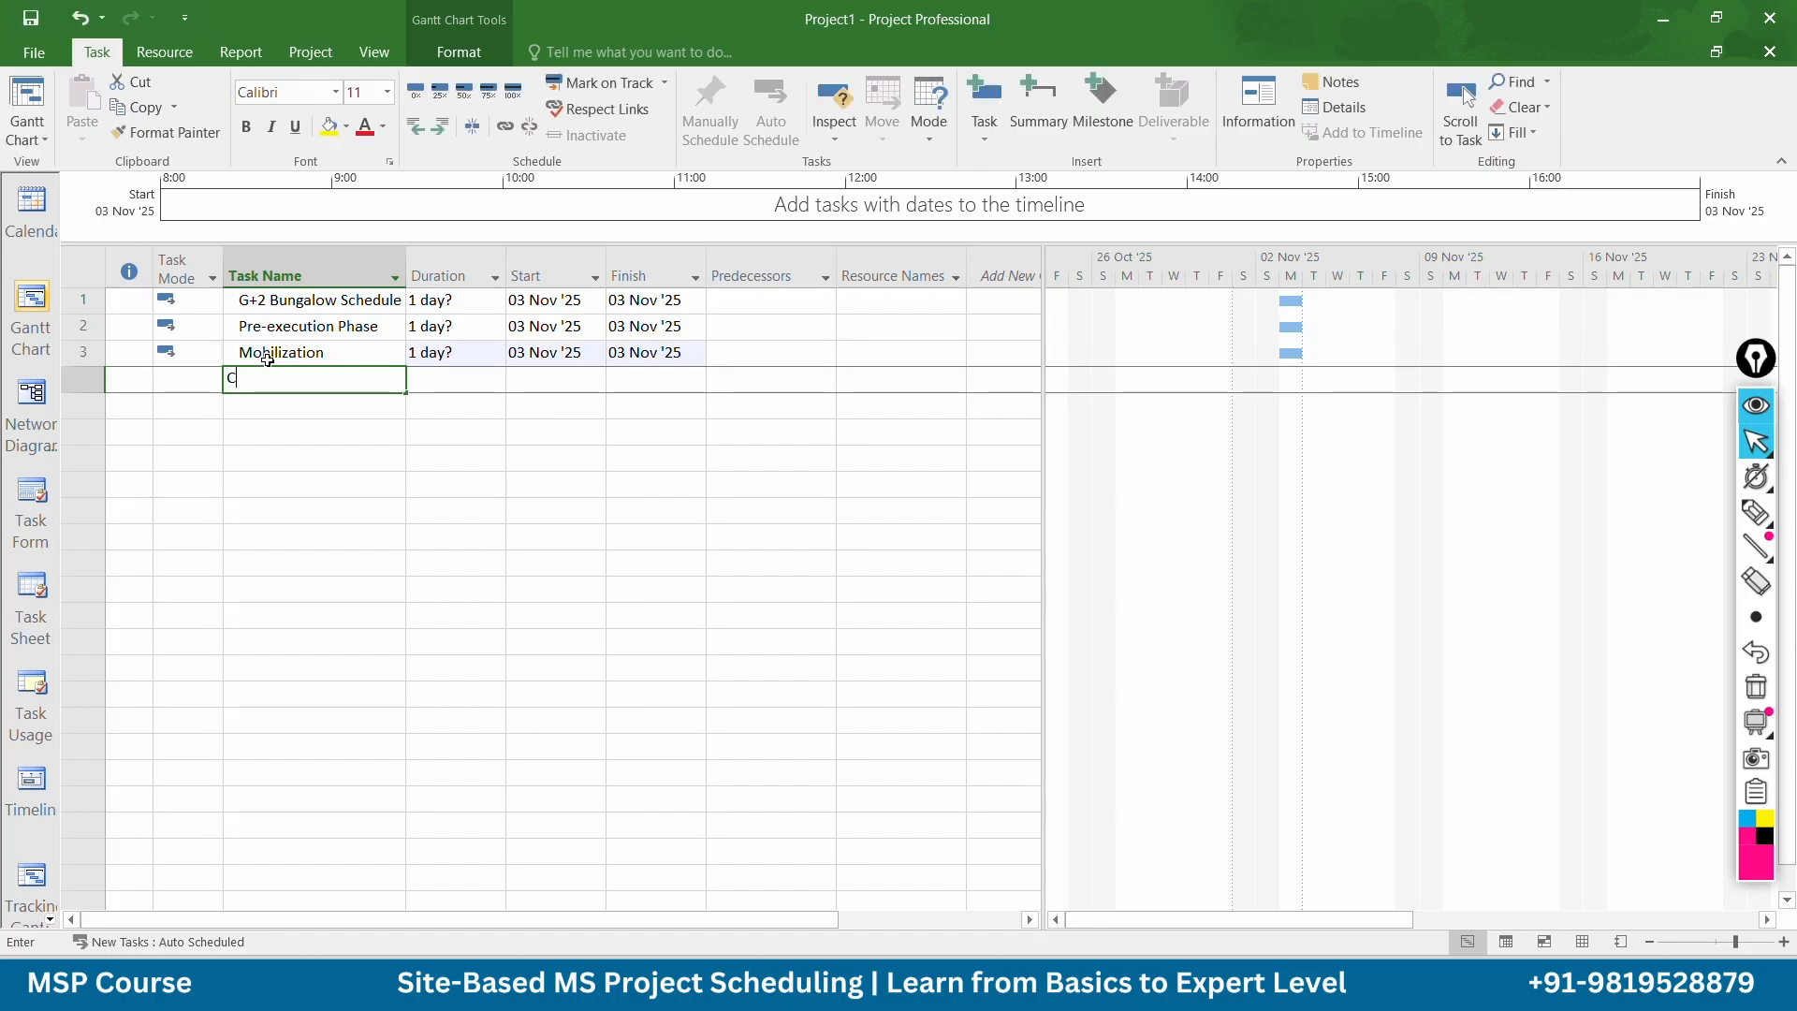
{"action": "type", "text": "on"}
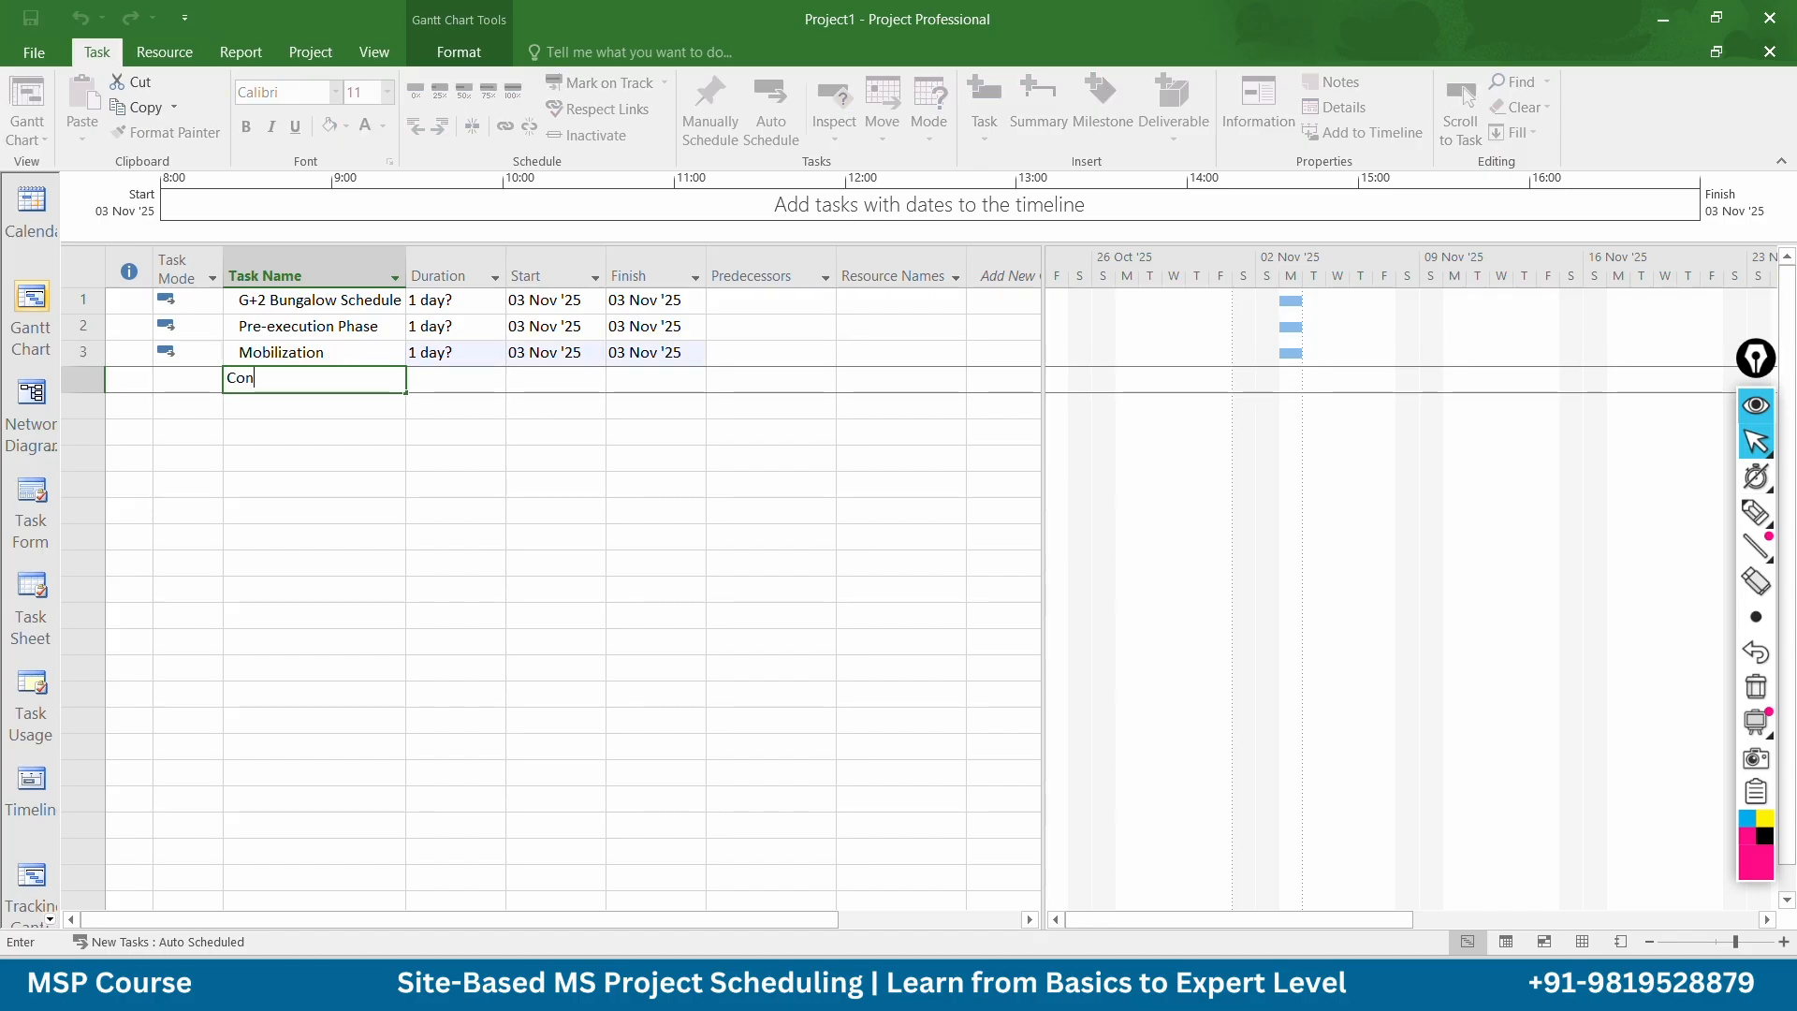
{"action": "type", "text": "structi"}
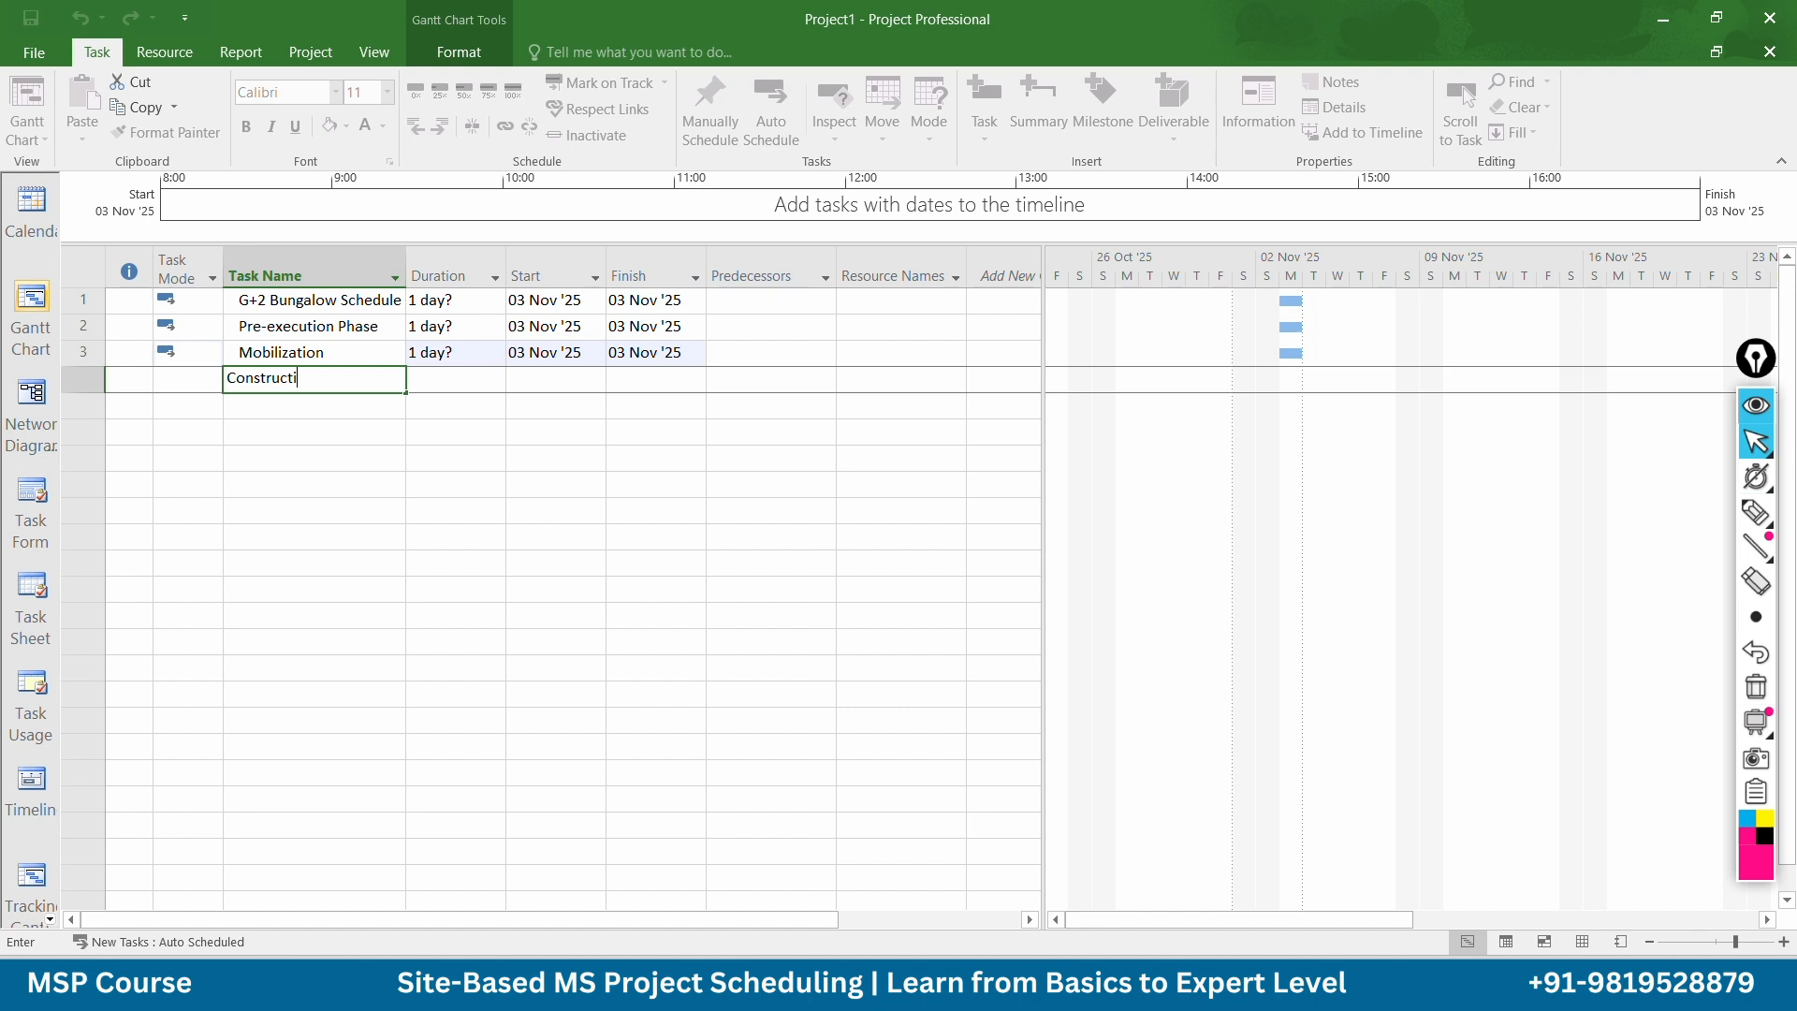
{"action": "type", "text": "on Phase"}
{"action": "key", "text": "Return"}
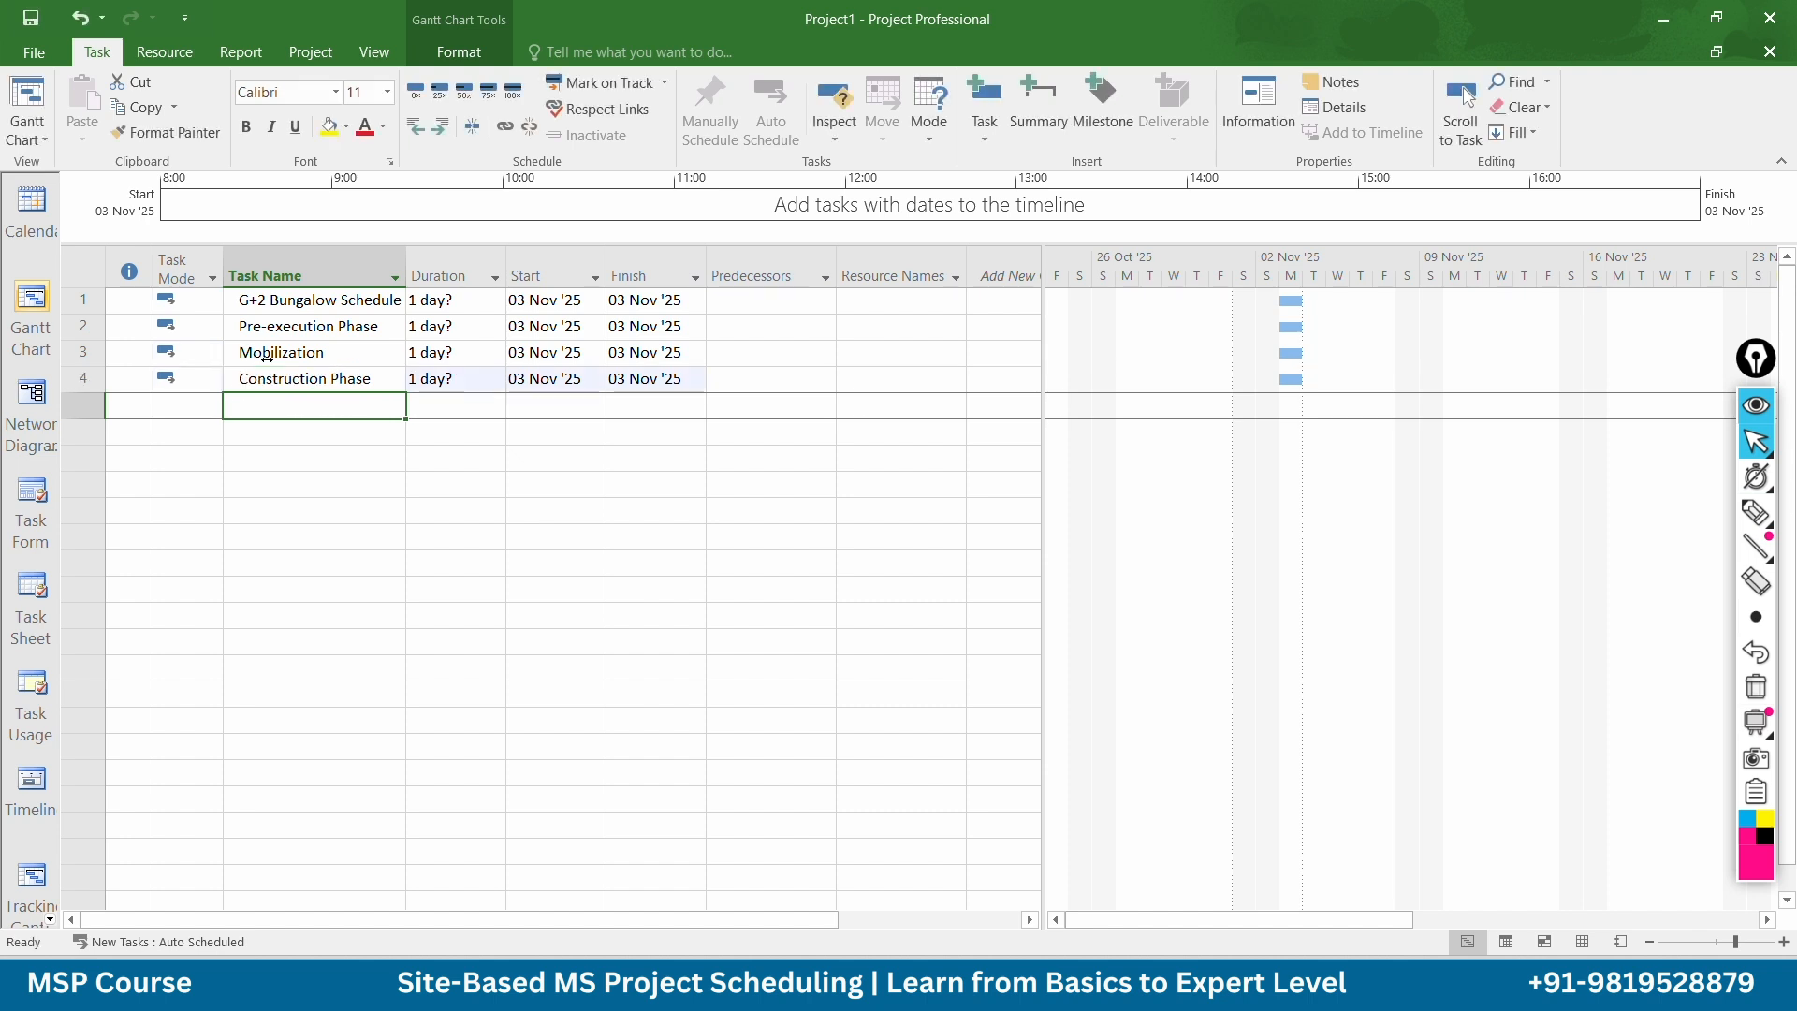
Add the tasks "Substructure" and "Superstructure" below Construction Phase
{"action": "type", "text": "Su"}
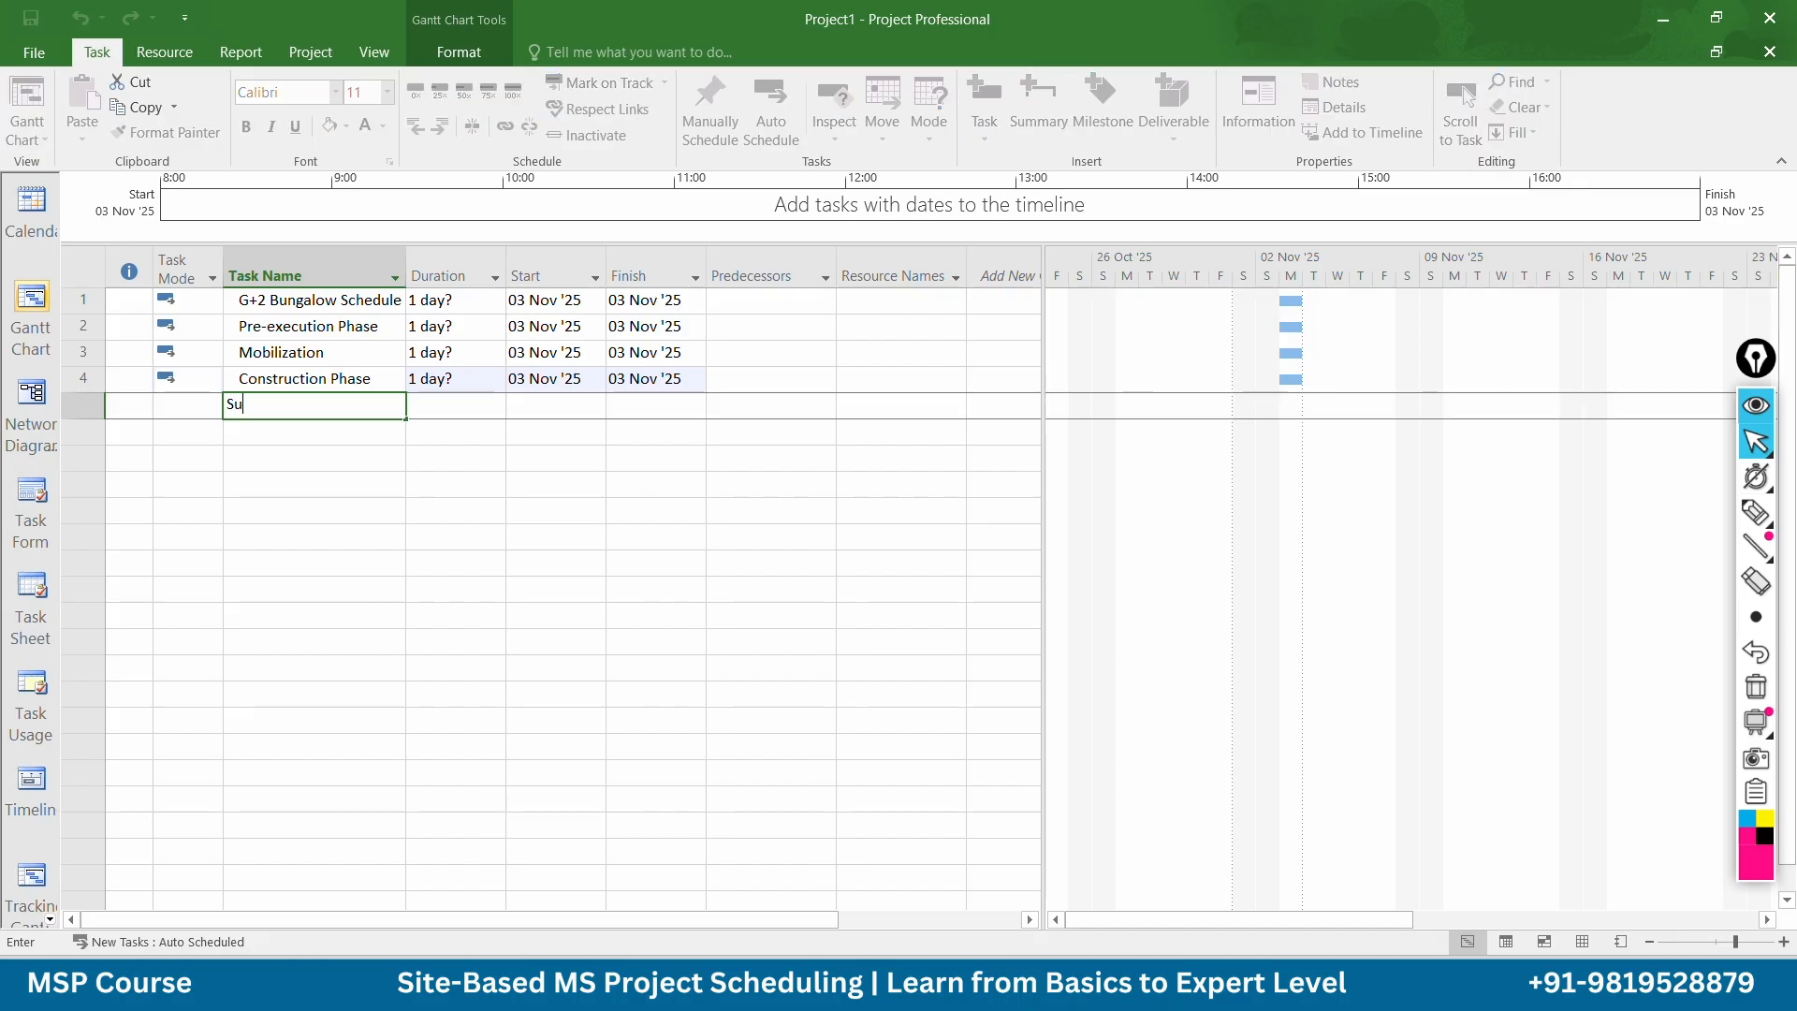
{"action": "type", "text": "bstructure"}
{"action": "key", "text": "Return"}
{"action": "type", "text": "S"}
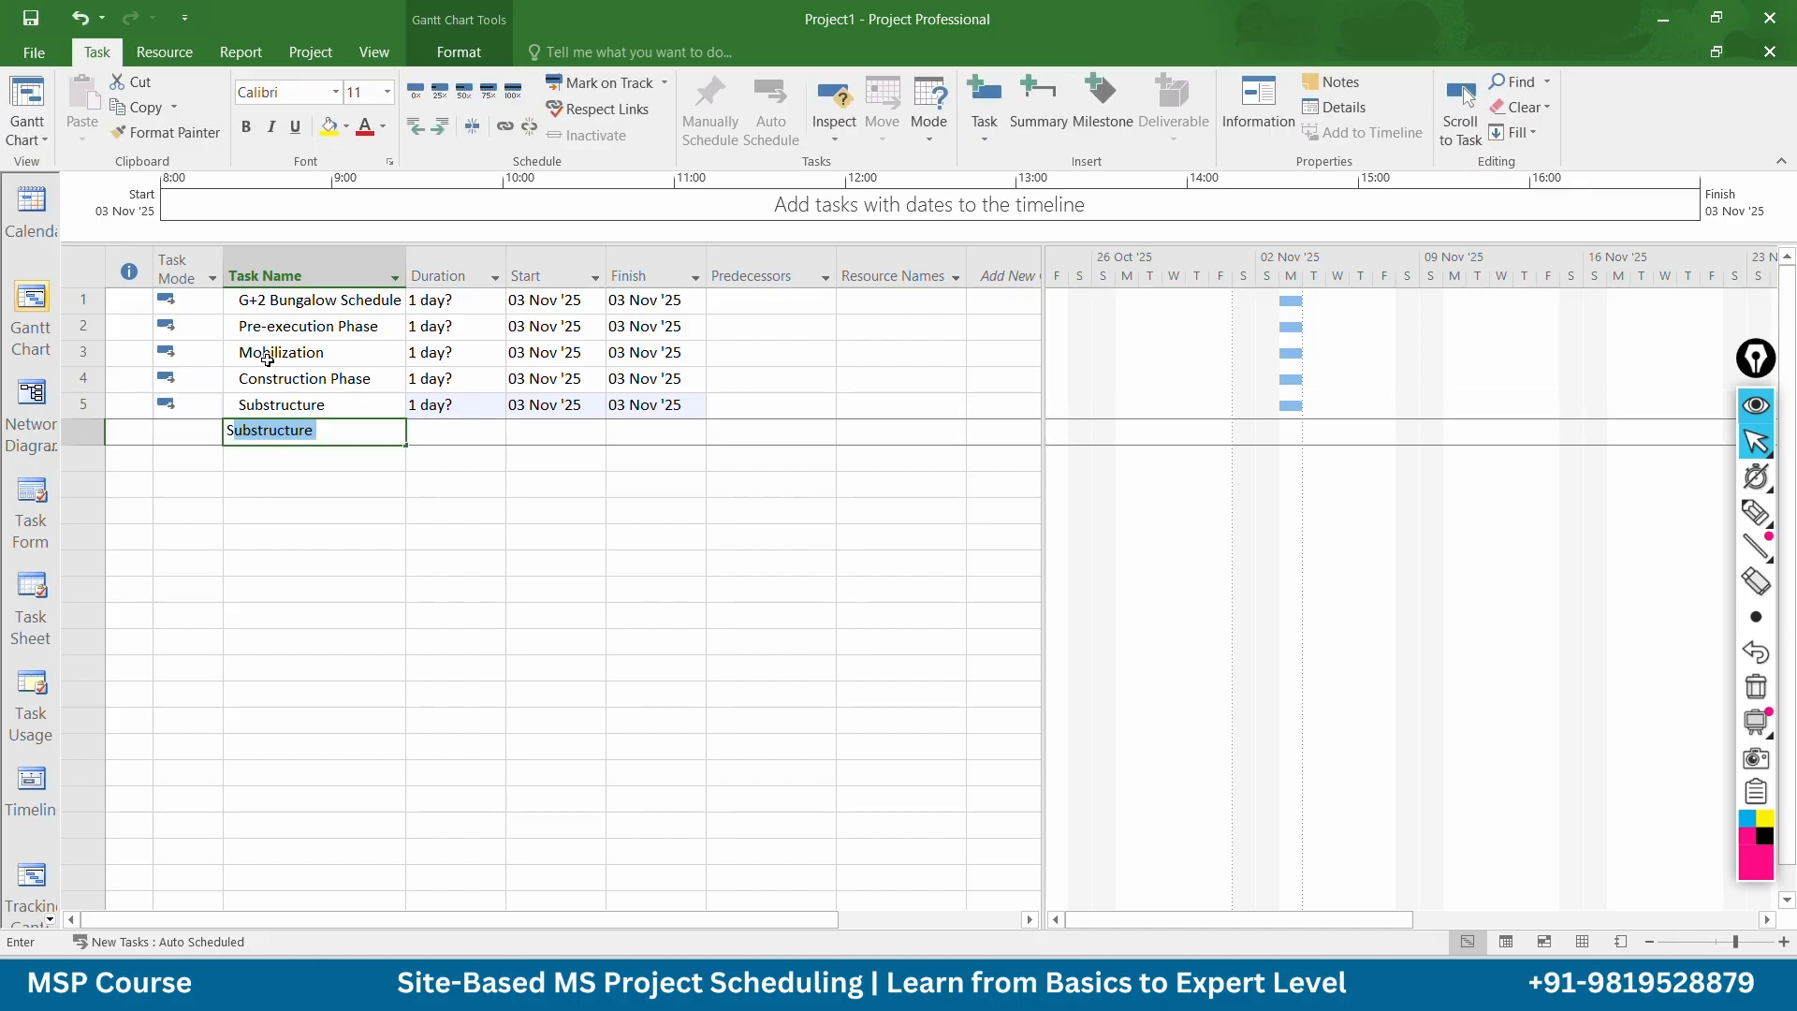
{"action": "type", "text": "uper"}
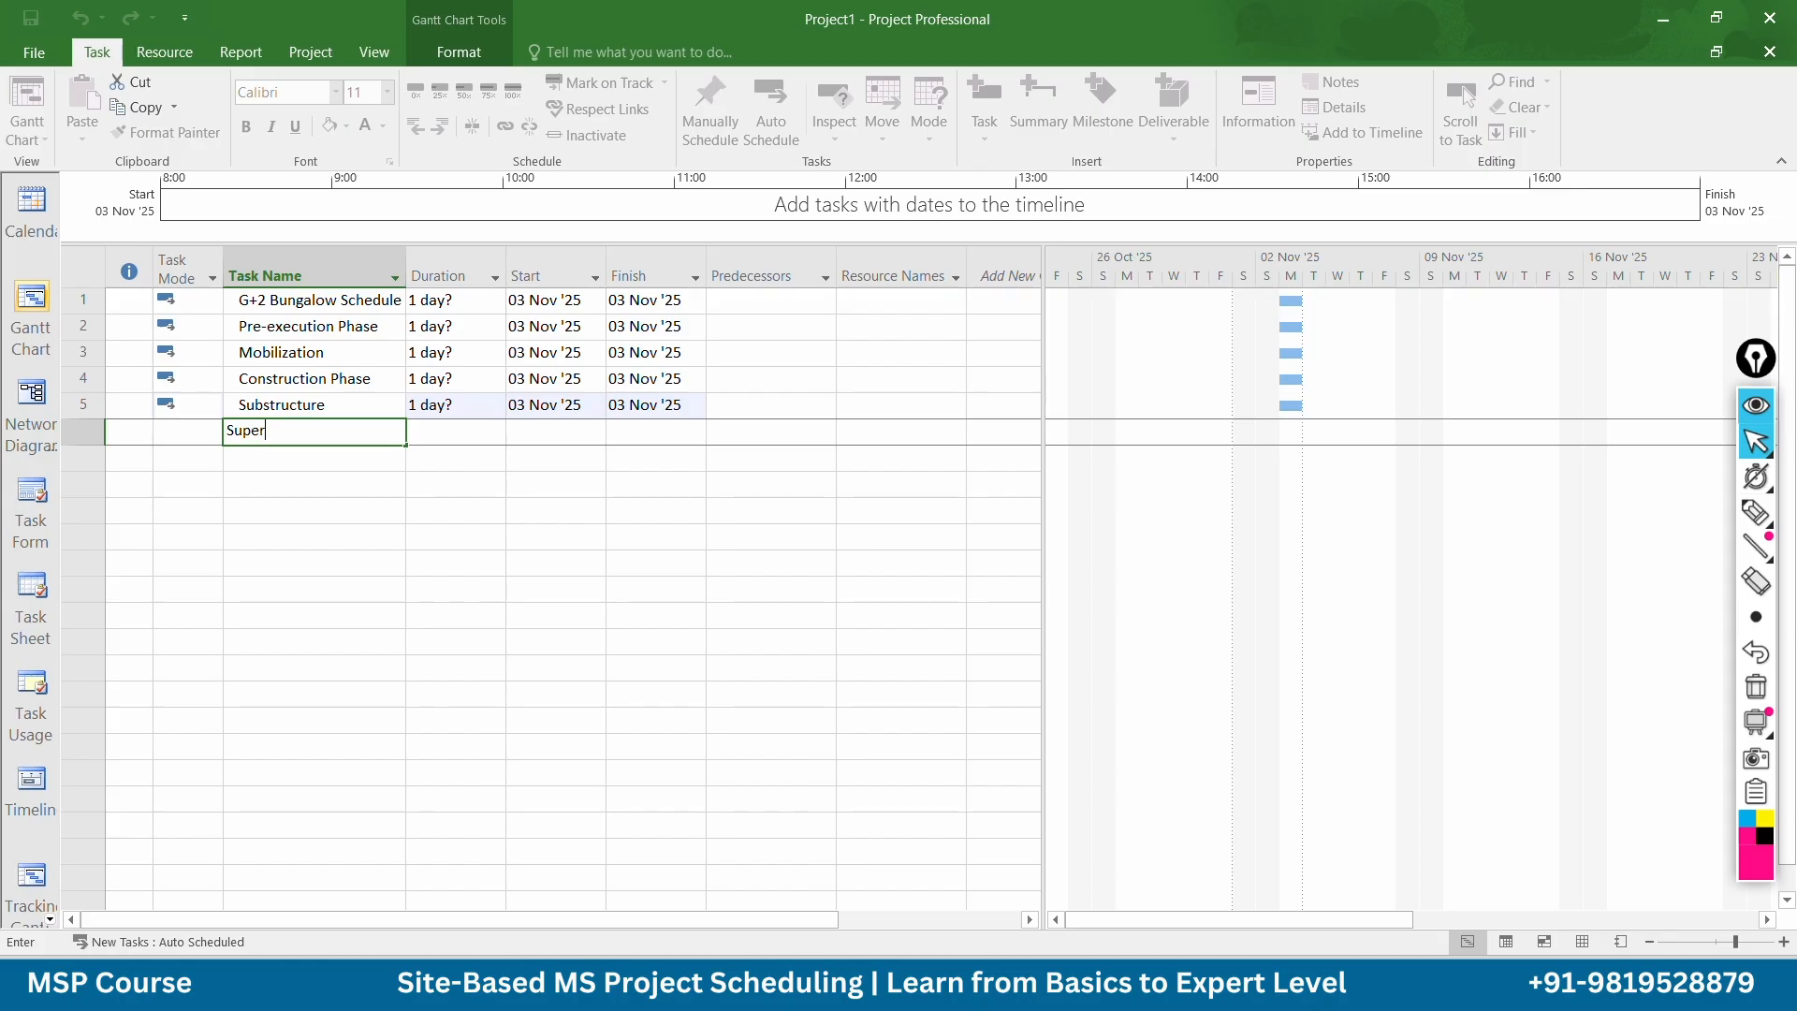
{"action": "type", "text": "structure"}
{"action": "key", "text": "Return"}
Add the tasks "Finishing Work" and "Snagging & Desnagging" below Superstructure
{"action": "type", "text": "Finishing"}
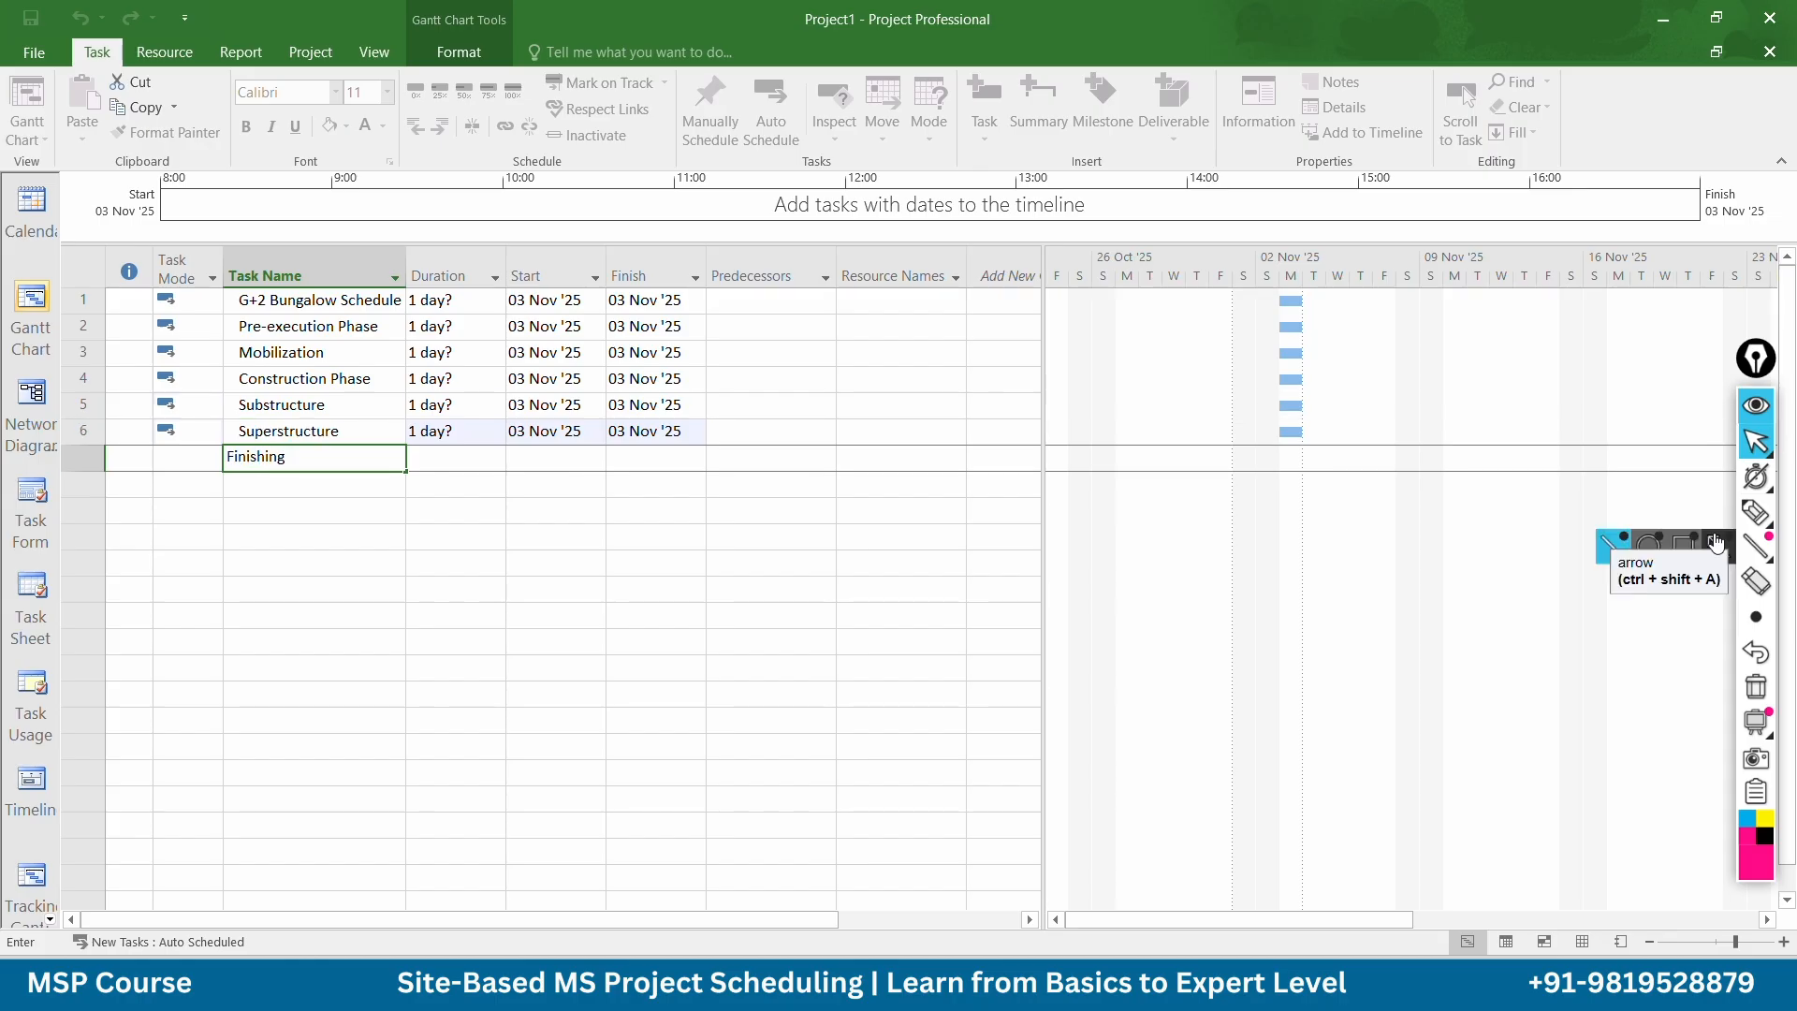
{"action": "type", "text": " Work"}
{"action": "key", "text": "Return"}
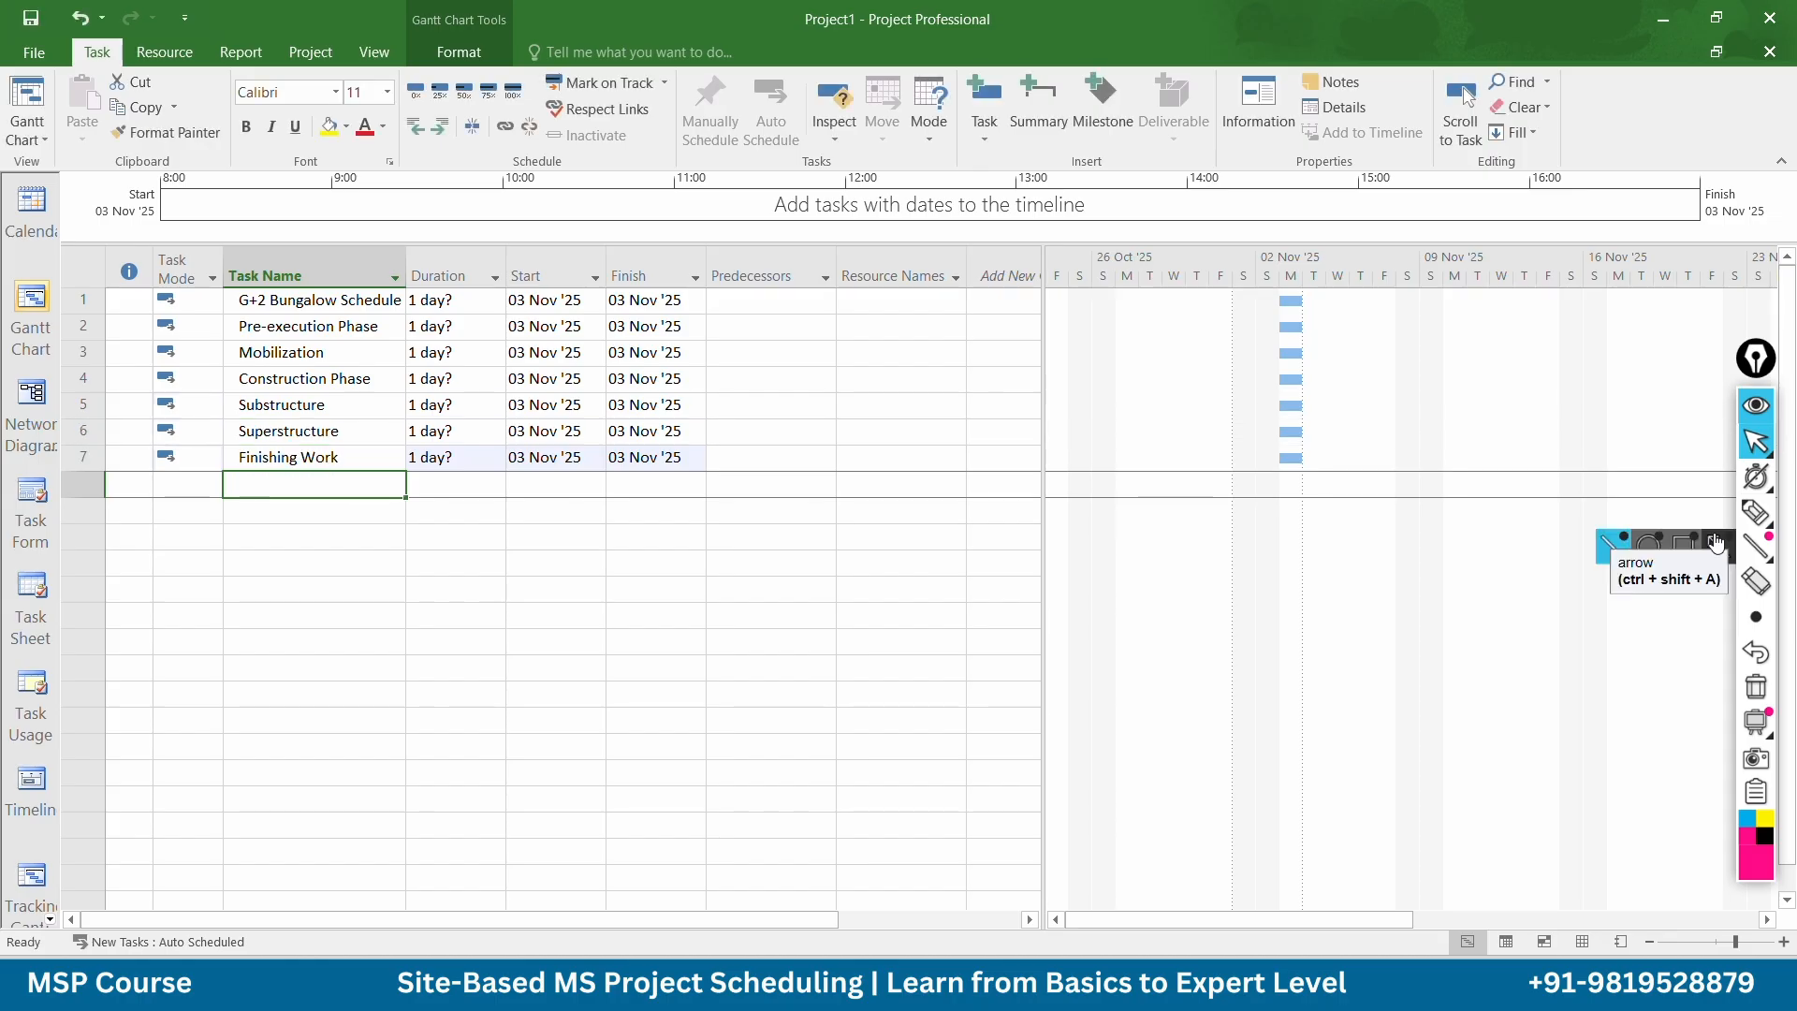
{"action": "type", "text": "S"}
{"action": "type", "text": "nag"}
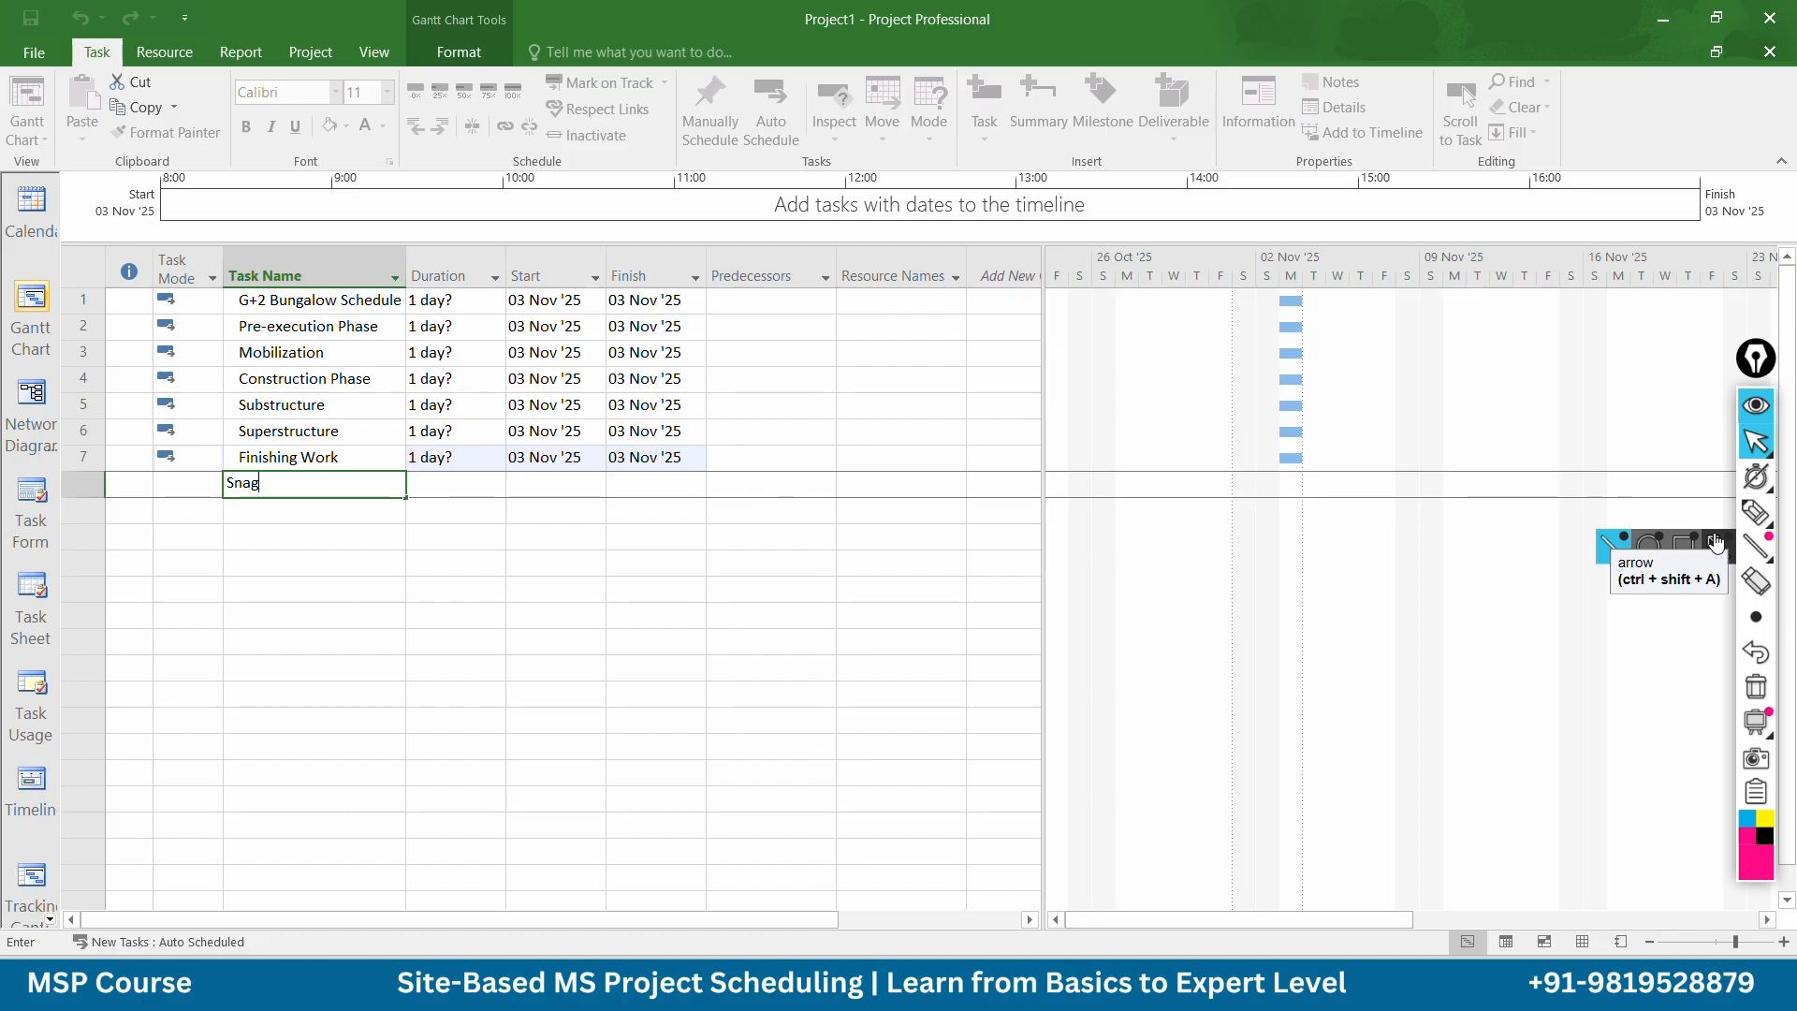
{"action": "type", "text": "ging & Desnagging"}
{"action": "key", "text": "Return"}
Add "Handover" as the last task in the list
{"action": "type", "text": "Ha"}
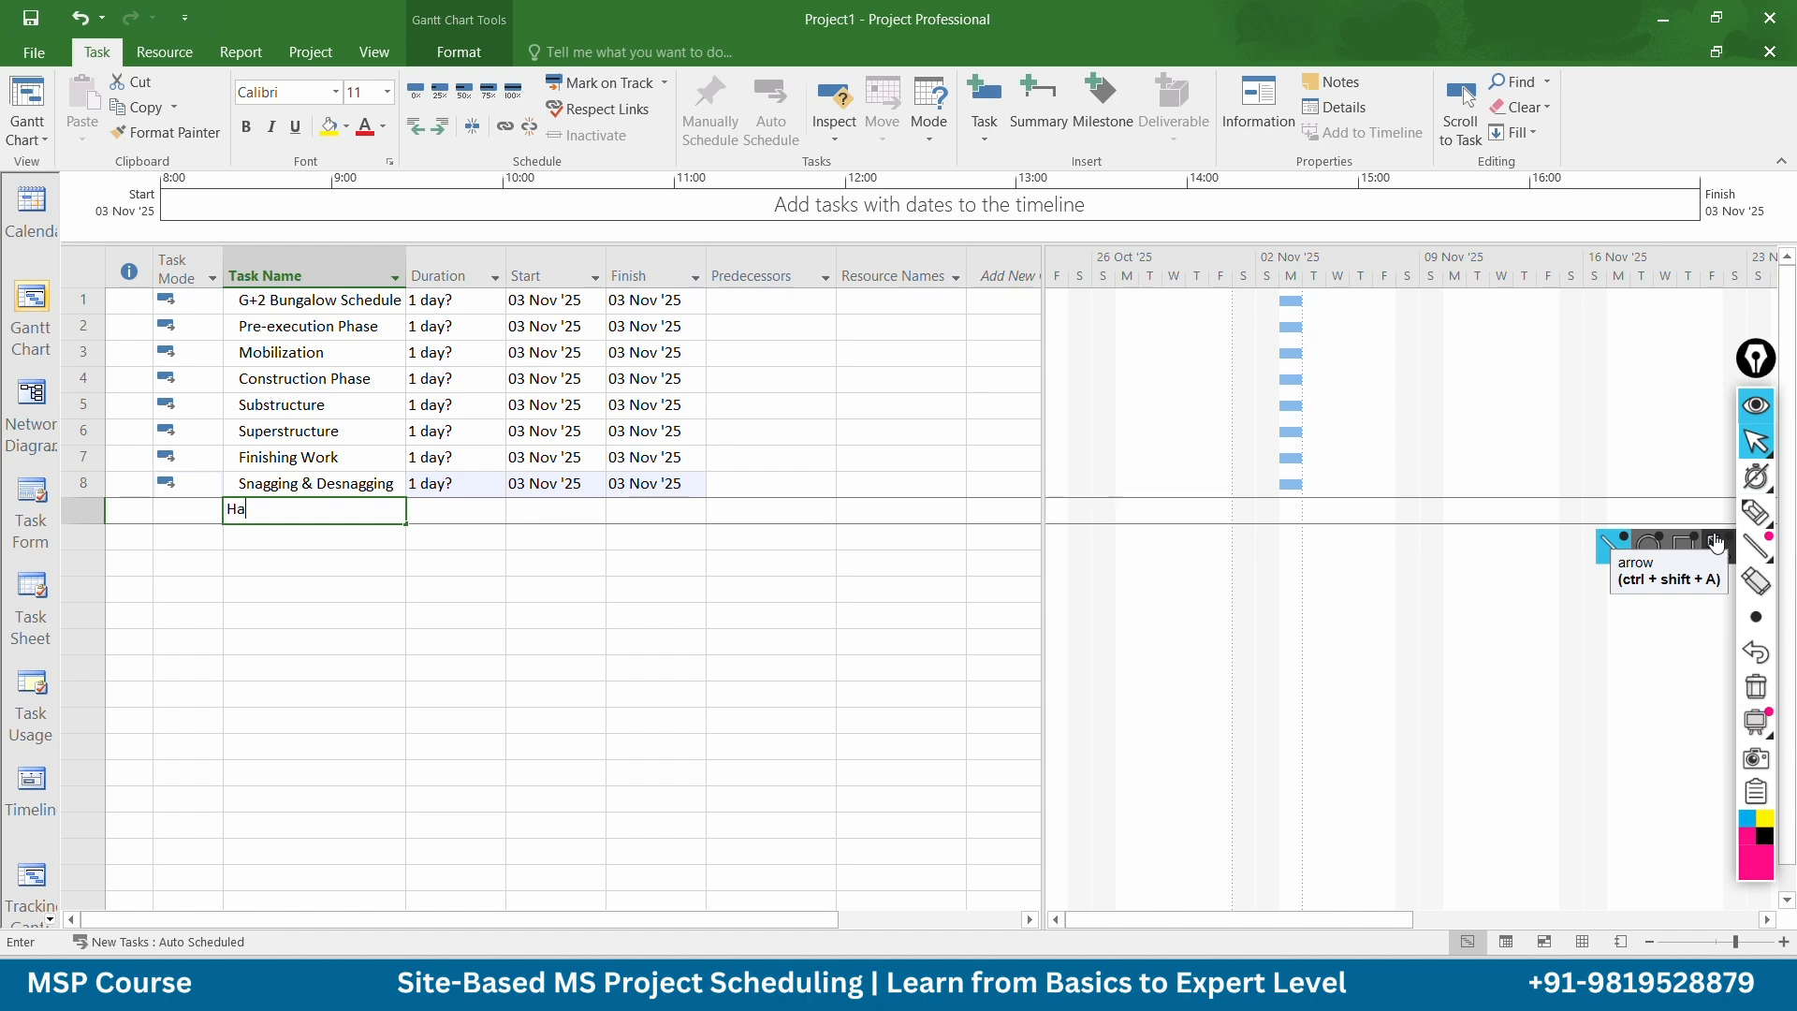
{"action": "type", "text": "ndover"}
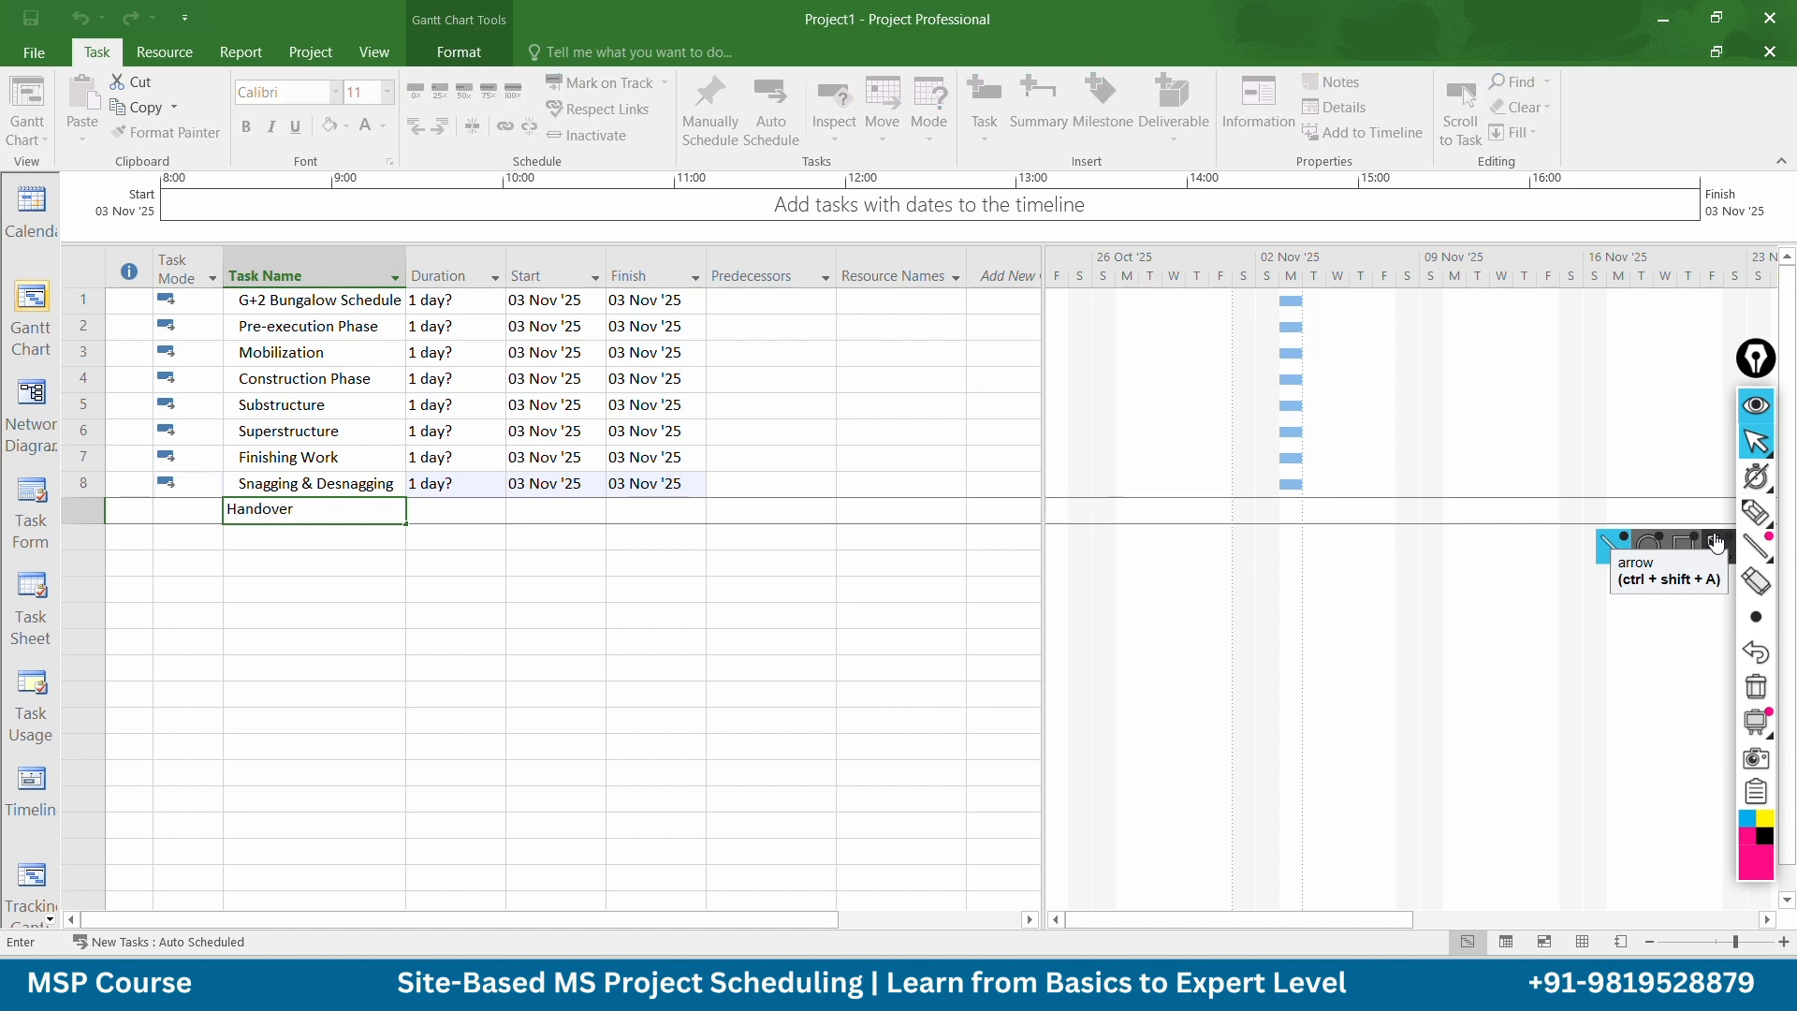
{"action": "key", "text": "Escape"}
{"action": "key", "text": "Return"}
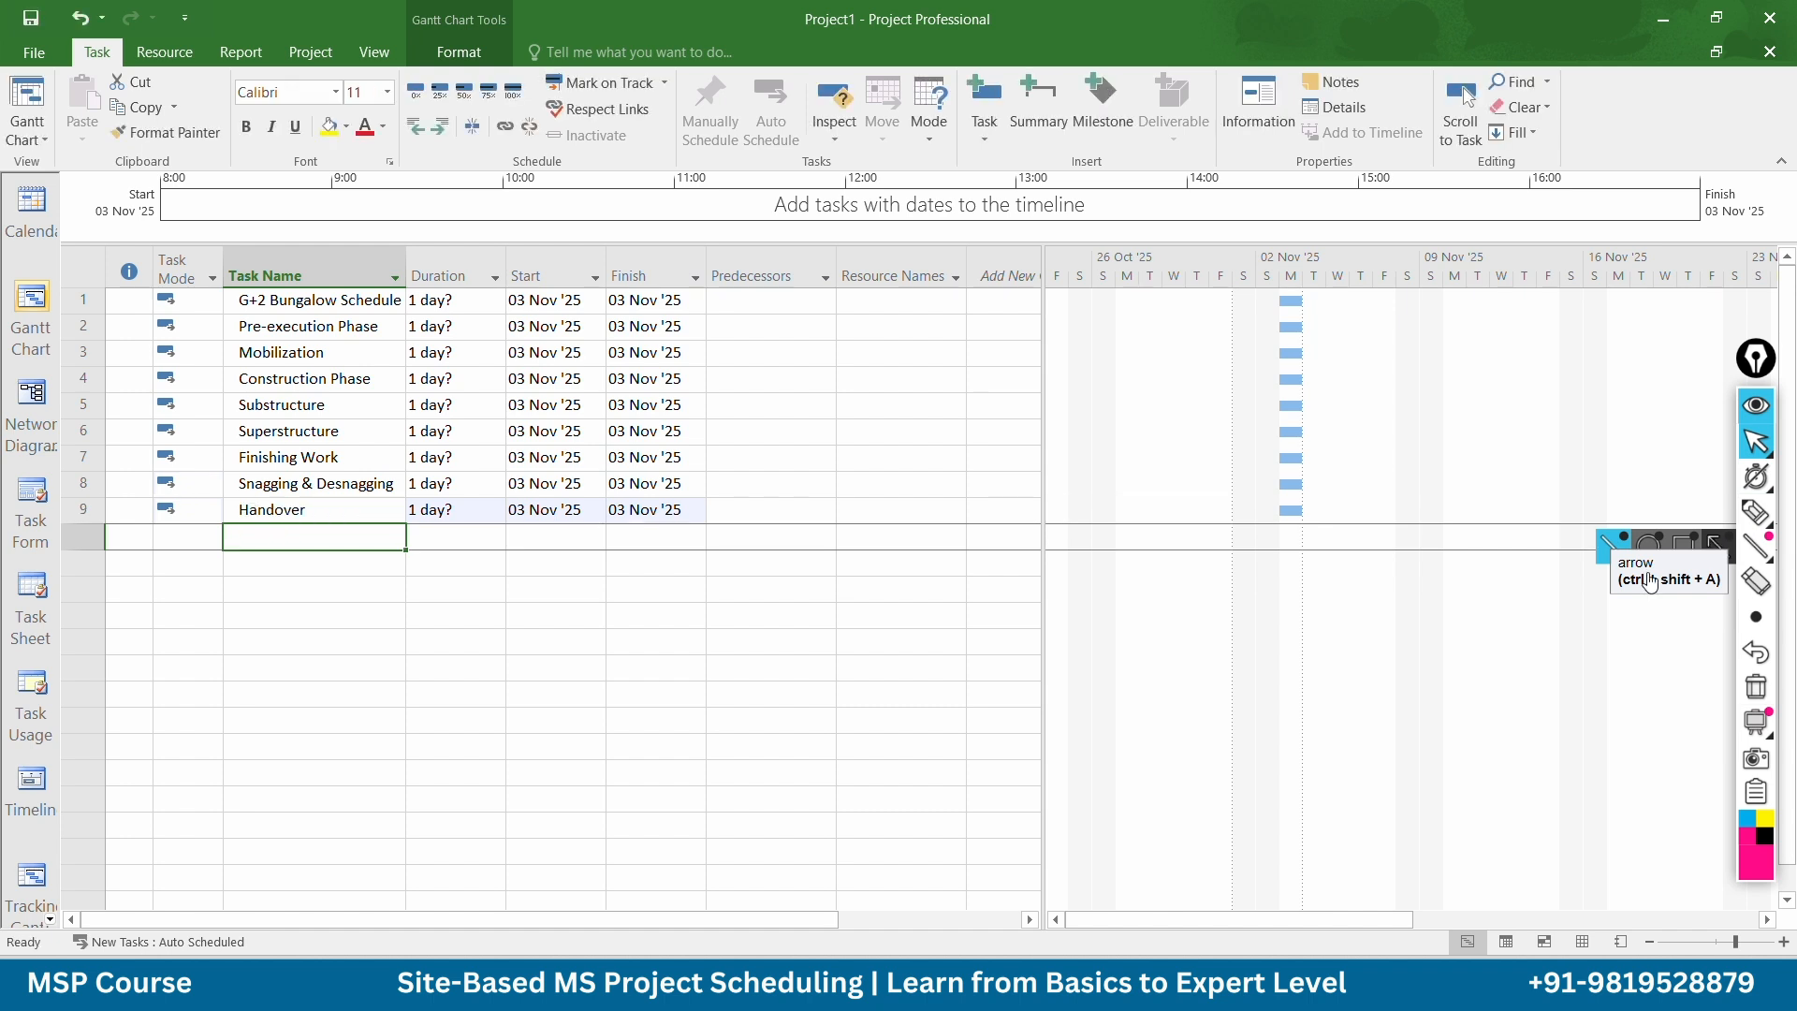
Indent all tasks from Pre-execution Phase to Handover as subtasks of G+2 Bungalow Schedule
{"action": "left_click", "coordinate": [296, 327]}
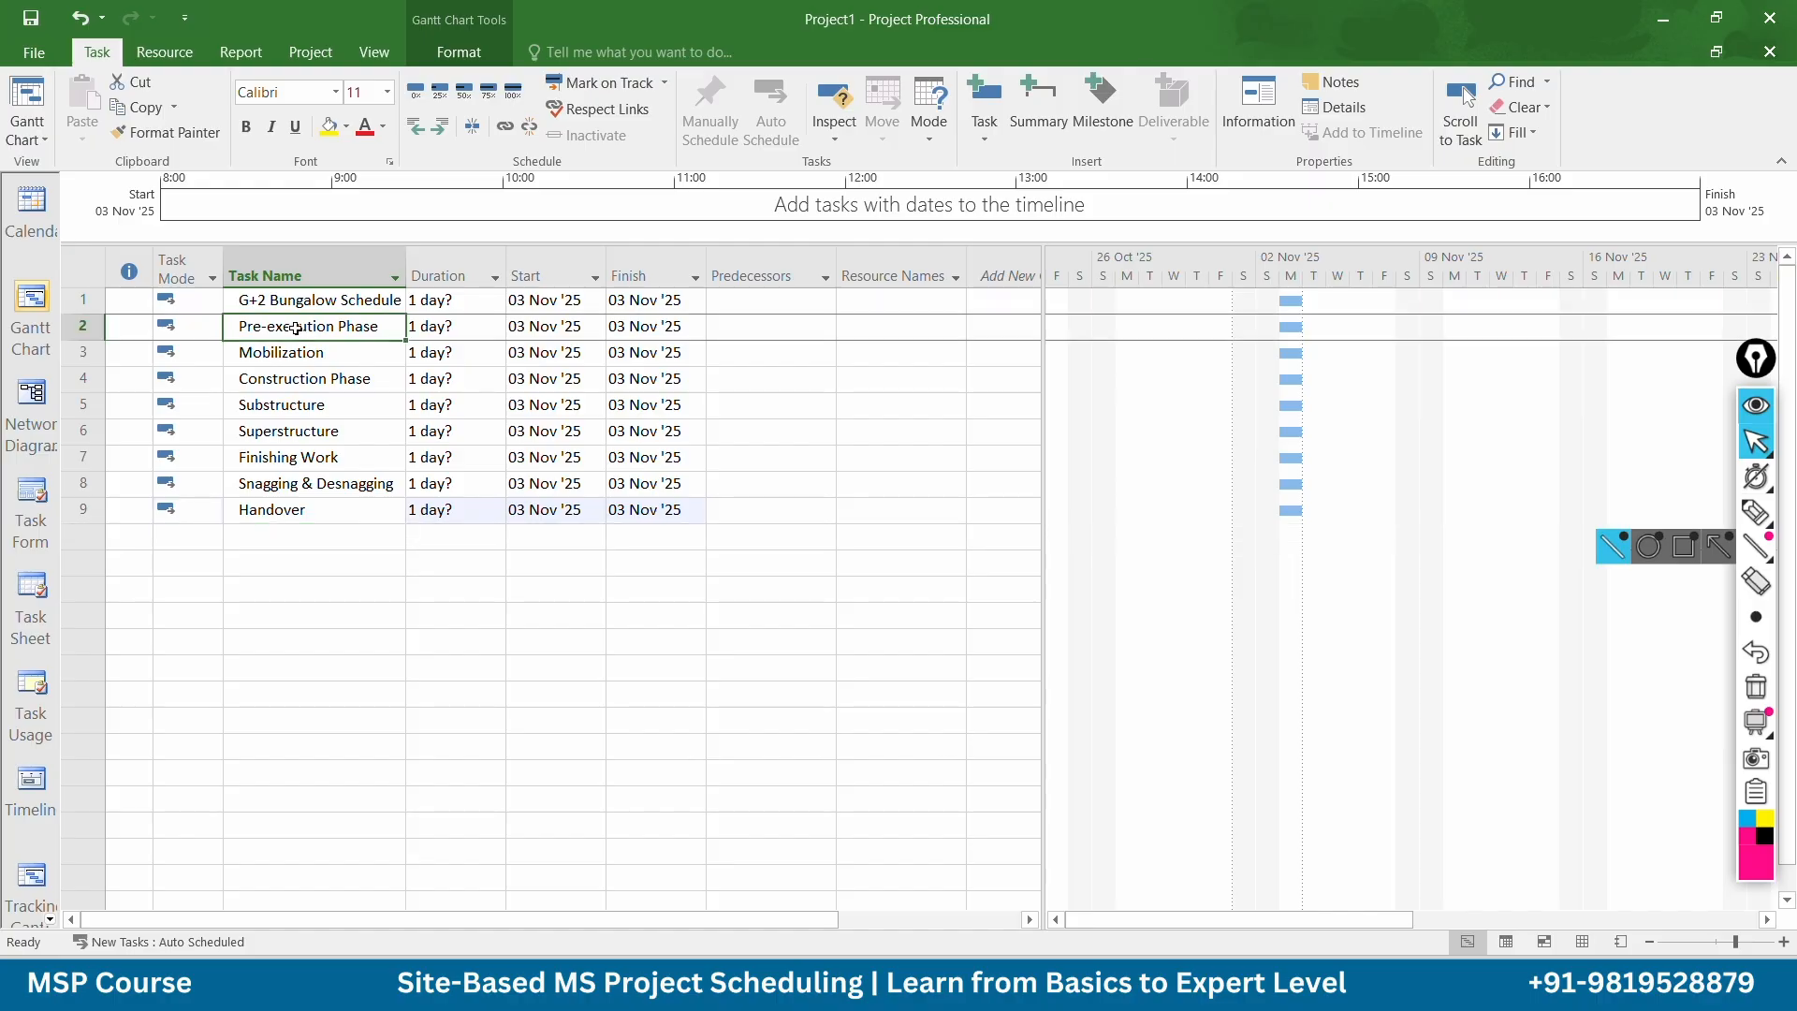
{"action": "left_click_drag", "start_coordinate": [295, 328], "coordinate": [361, 505]}
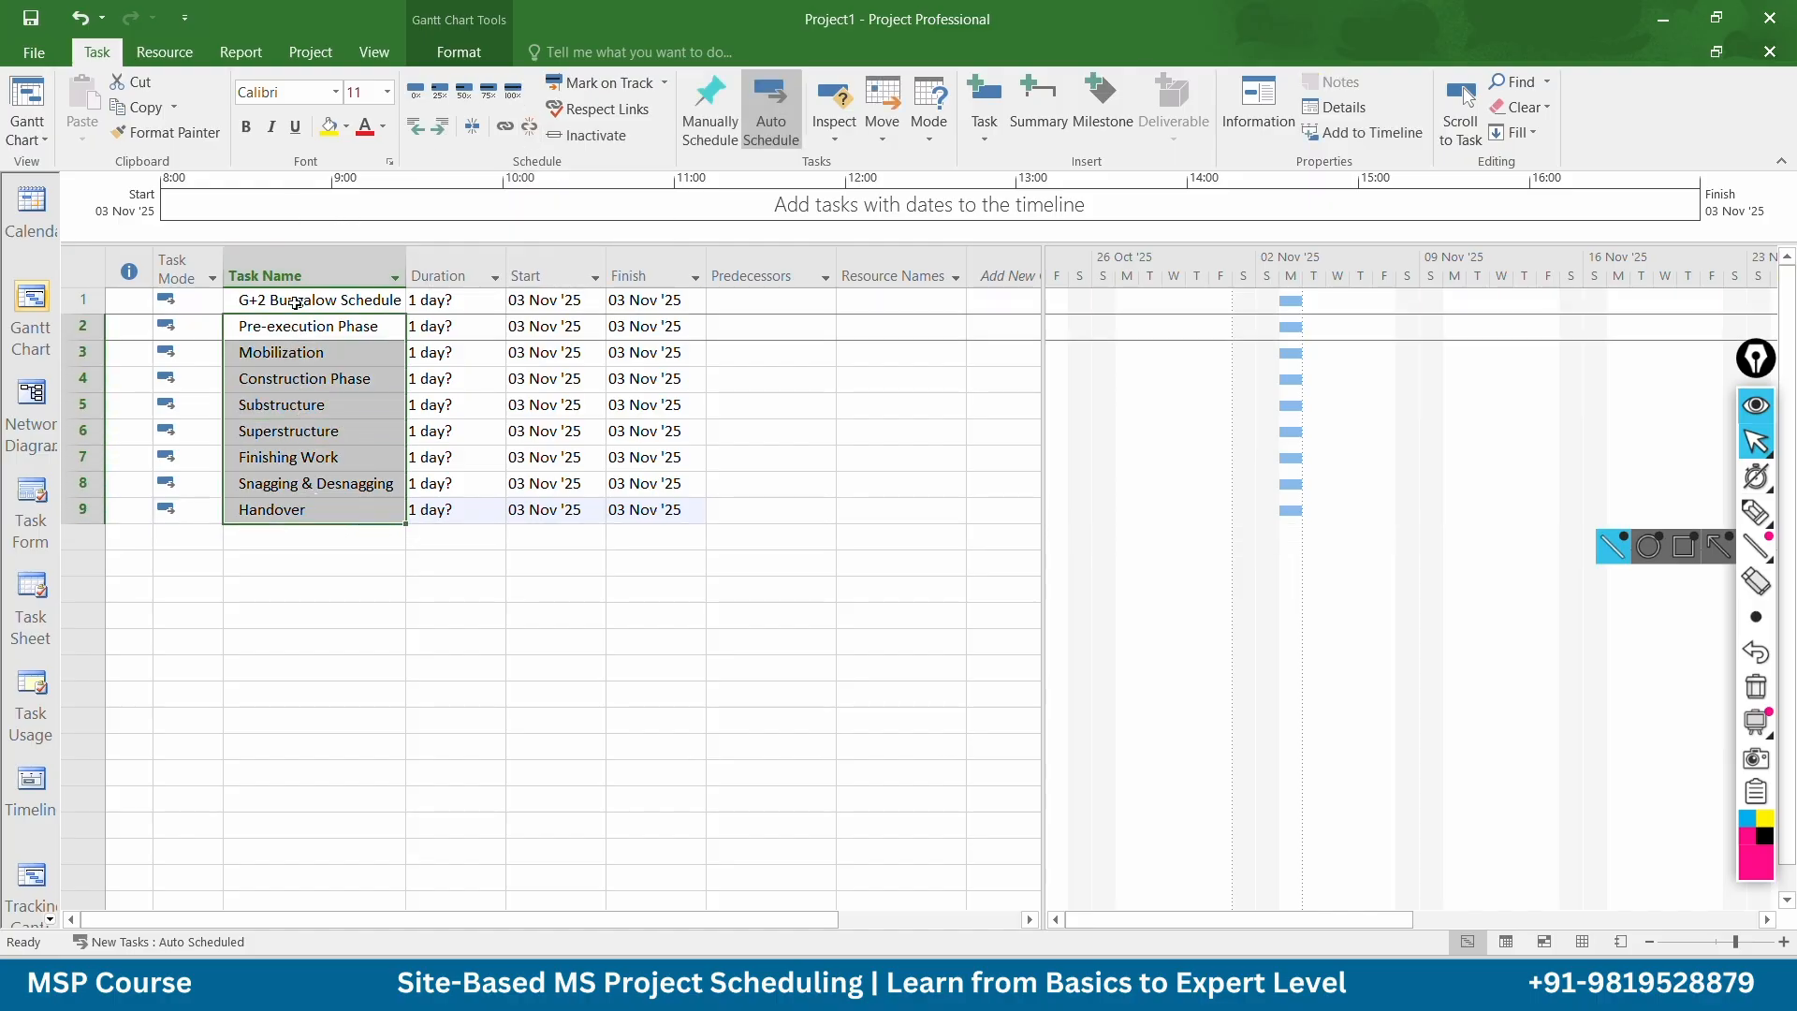
{"action": "left_click", "coordinate": [447, 133]}
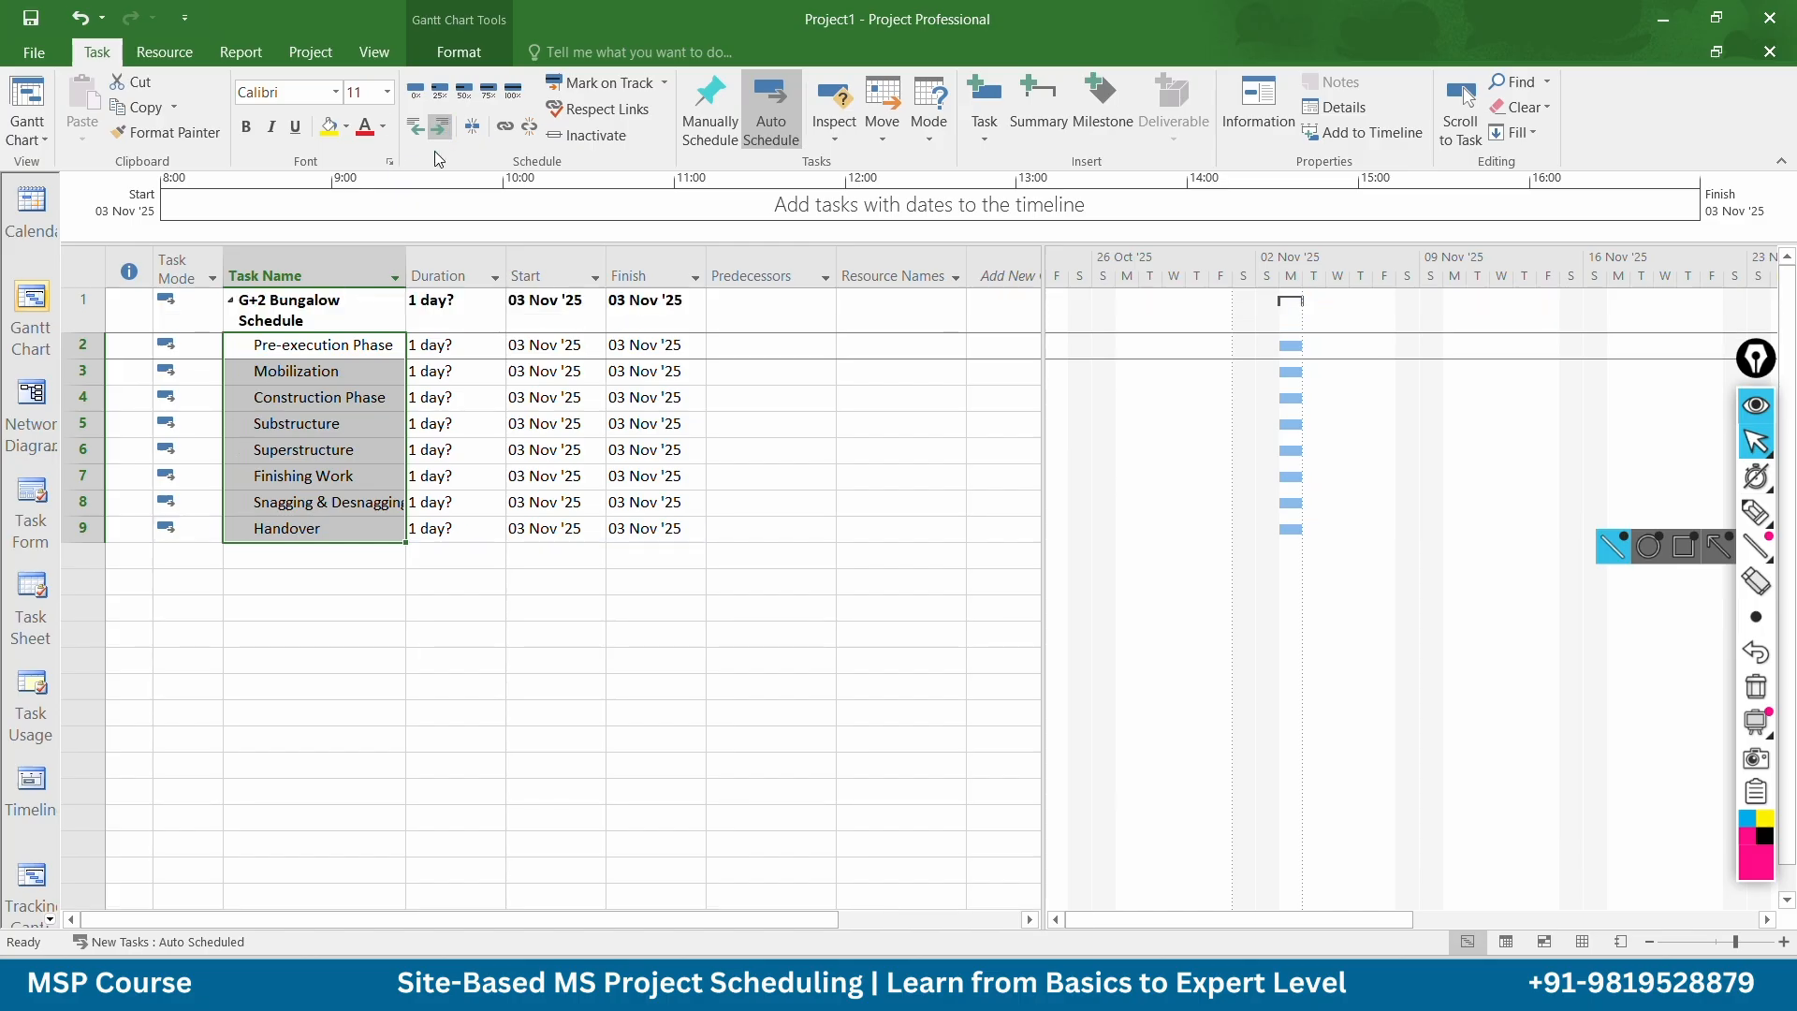
{"action": "left_click", "coordinate": [368, 580]}
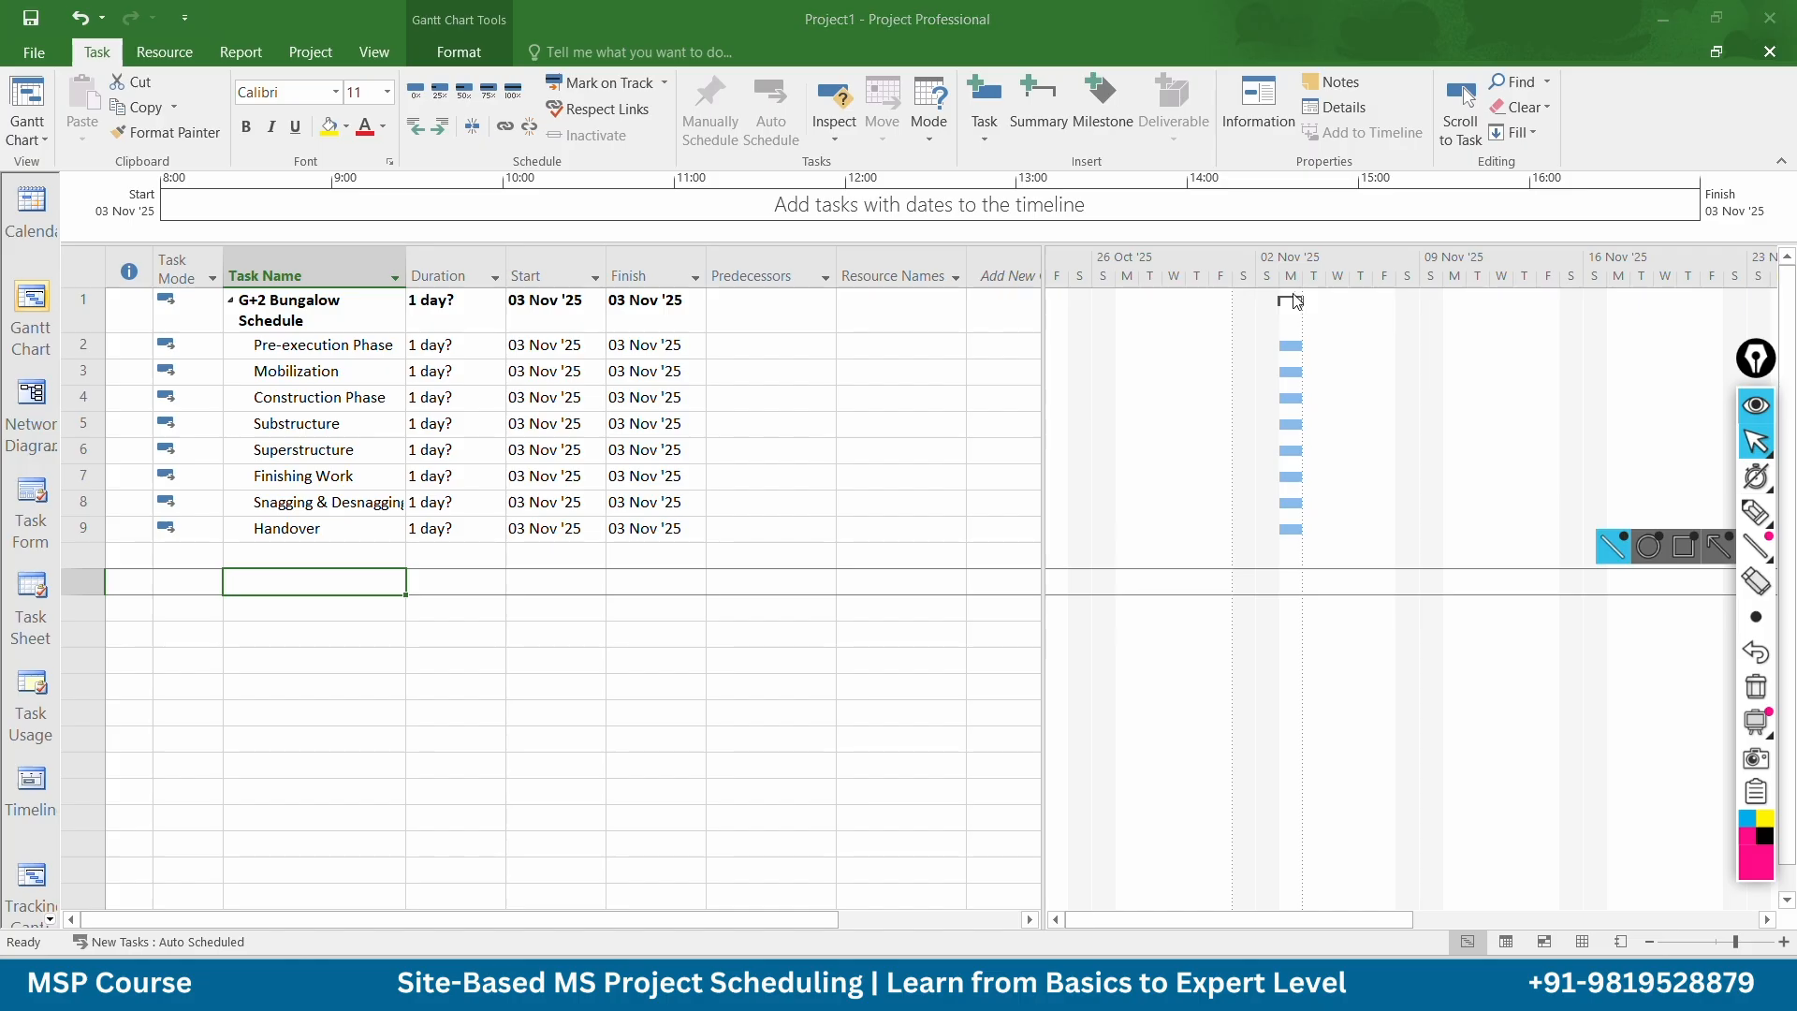
Circle the summary bar and the task bars on the Gantt chart with the annotation pen, write "task" and "Summary", and clear the drawings
{"action": "key", "text": "ctrl+shift+3"}
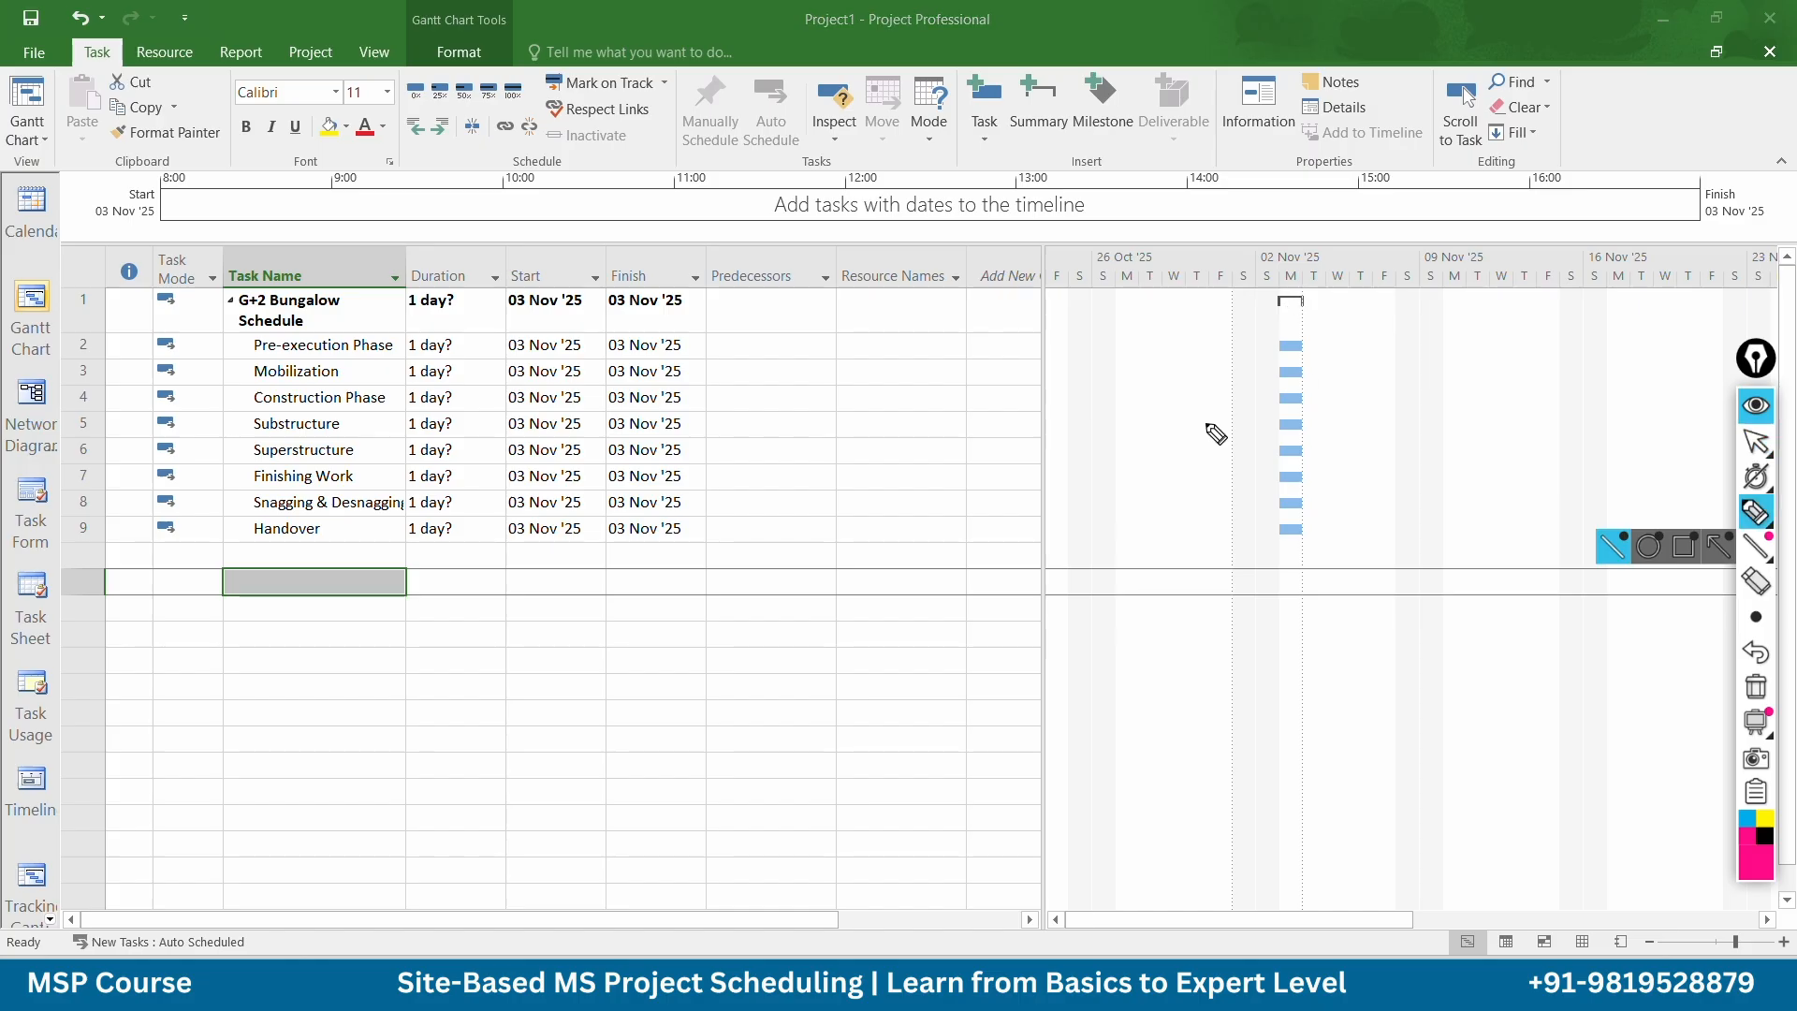
{"action": "mouse_move", "coordinate": [1275, 278]}
{"action": "left_mouse_down"}
{"action": "mouse_move", "coordinate": [1327, 322]}
{"action": "mouse_move", "coordinate": [1306, 297]}
{"action": "left_mouse_up"}
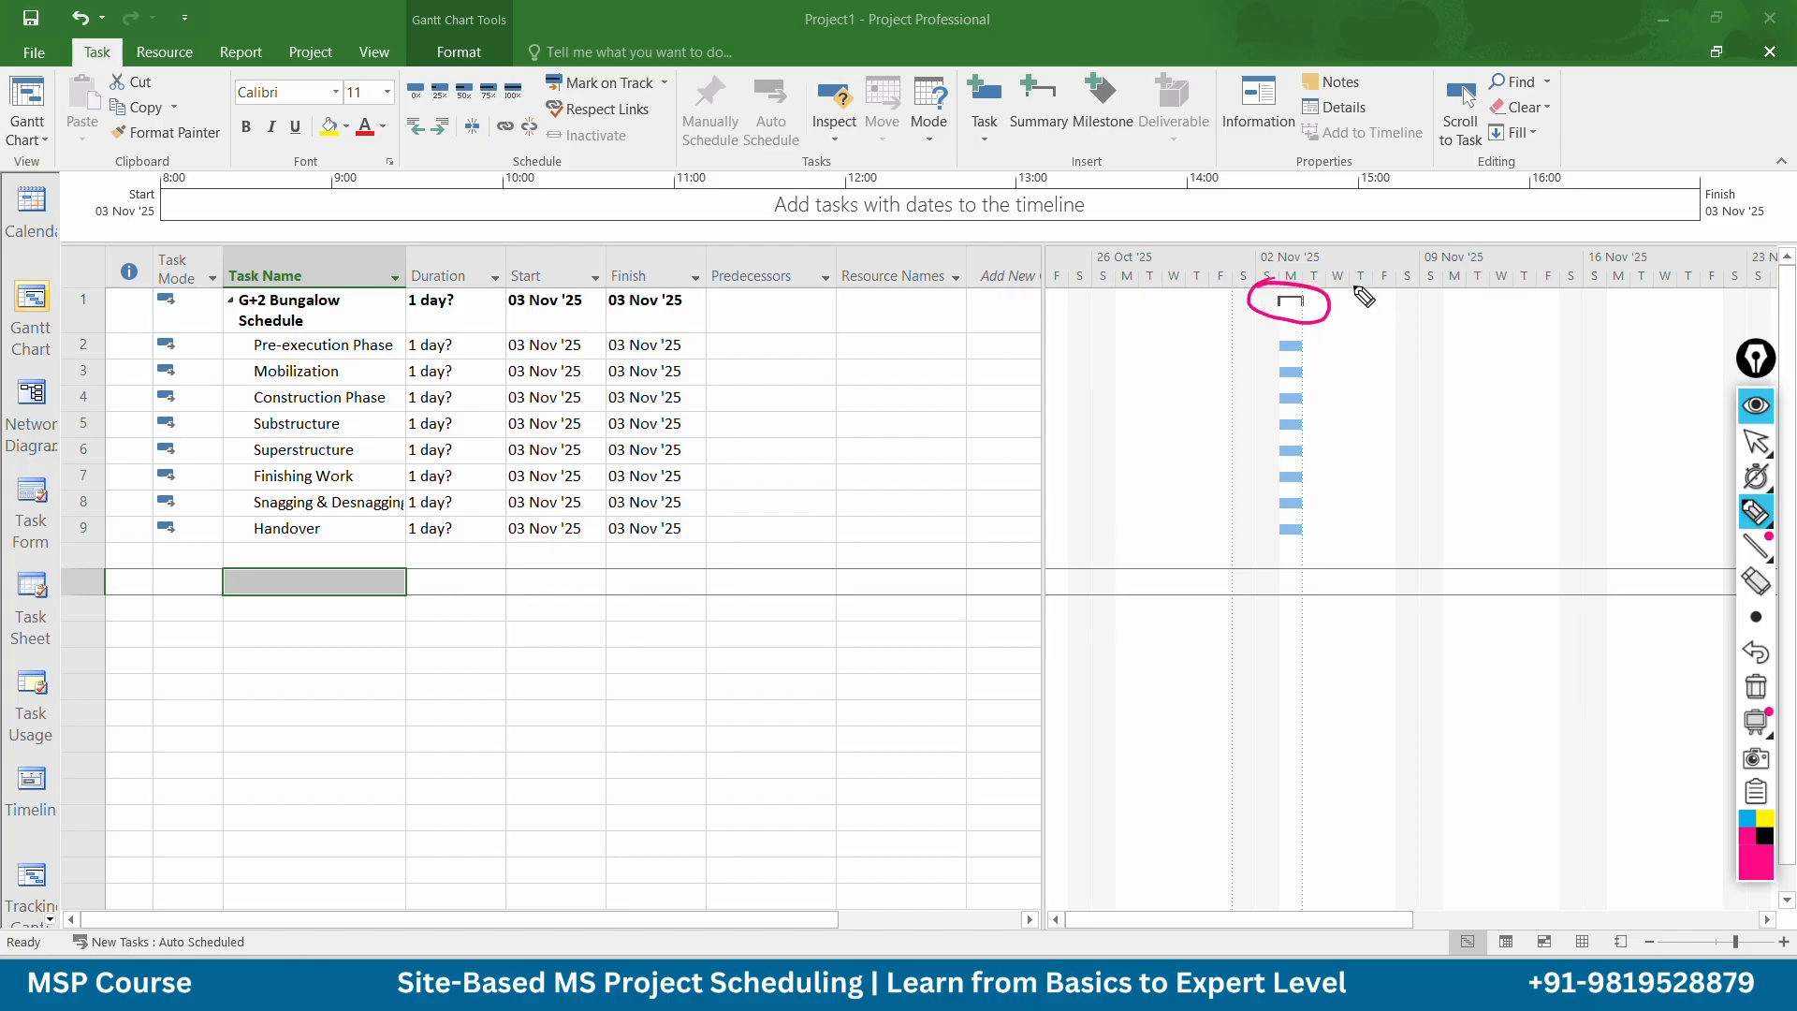
{"action": "mouse_move", "coordinate": [1275, 557]}
{"action": "left_mouse_down"}
{"action": "mouse_move", "coordinate": [1341, 533]}
{"action": "mouse_move", "coordinate": [1348, 365]}
{"action": "mouse_move", "coordinate": [1281, 331]}
{"action": "mouse_move", "coordinate": [1243, 485]}
{"action": "mouse_move", "coordinate": [1291, 563]}
{"action": "mouse_move", "coordinate": [1408, 558]}
{"action": "mouse_move", "coordinate": [1437, 524]}
{"action": "mouse_move", "coordinate": [1449, 541]}
{"action": "left_mouse_up"}
{"action": "mouse_move", "coordinate": [1364, 583]}
{"action": "left_mouse_down"}
{"action": "mouse_move", "coordinate": [1516, 521]}
{"action": "mouse_move", "coordinate": [1360, 586]}
{"action": "mouse_move", "coordinate": [809, 548]}
{"action": "mouse_move", "coordinate": [802, 578]}
{"action": "mouse_move", "coordinate": [1009, 610]}
{"action": "mouse_move", "coordinate": [1166, 580]}
{"action": "mouse_move", "coordinate": [1197, 548]}
{"action": "mouse_move", "coordinate": [1213, 567]}
{"action": "left_mouse_up"}
{"action": "left_click_drag", "start_coordinate": [1069, 621], "coordinate": [1151, 614]}
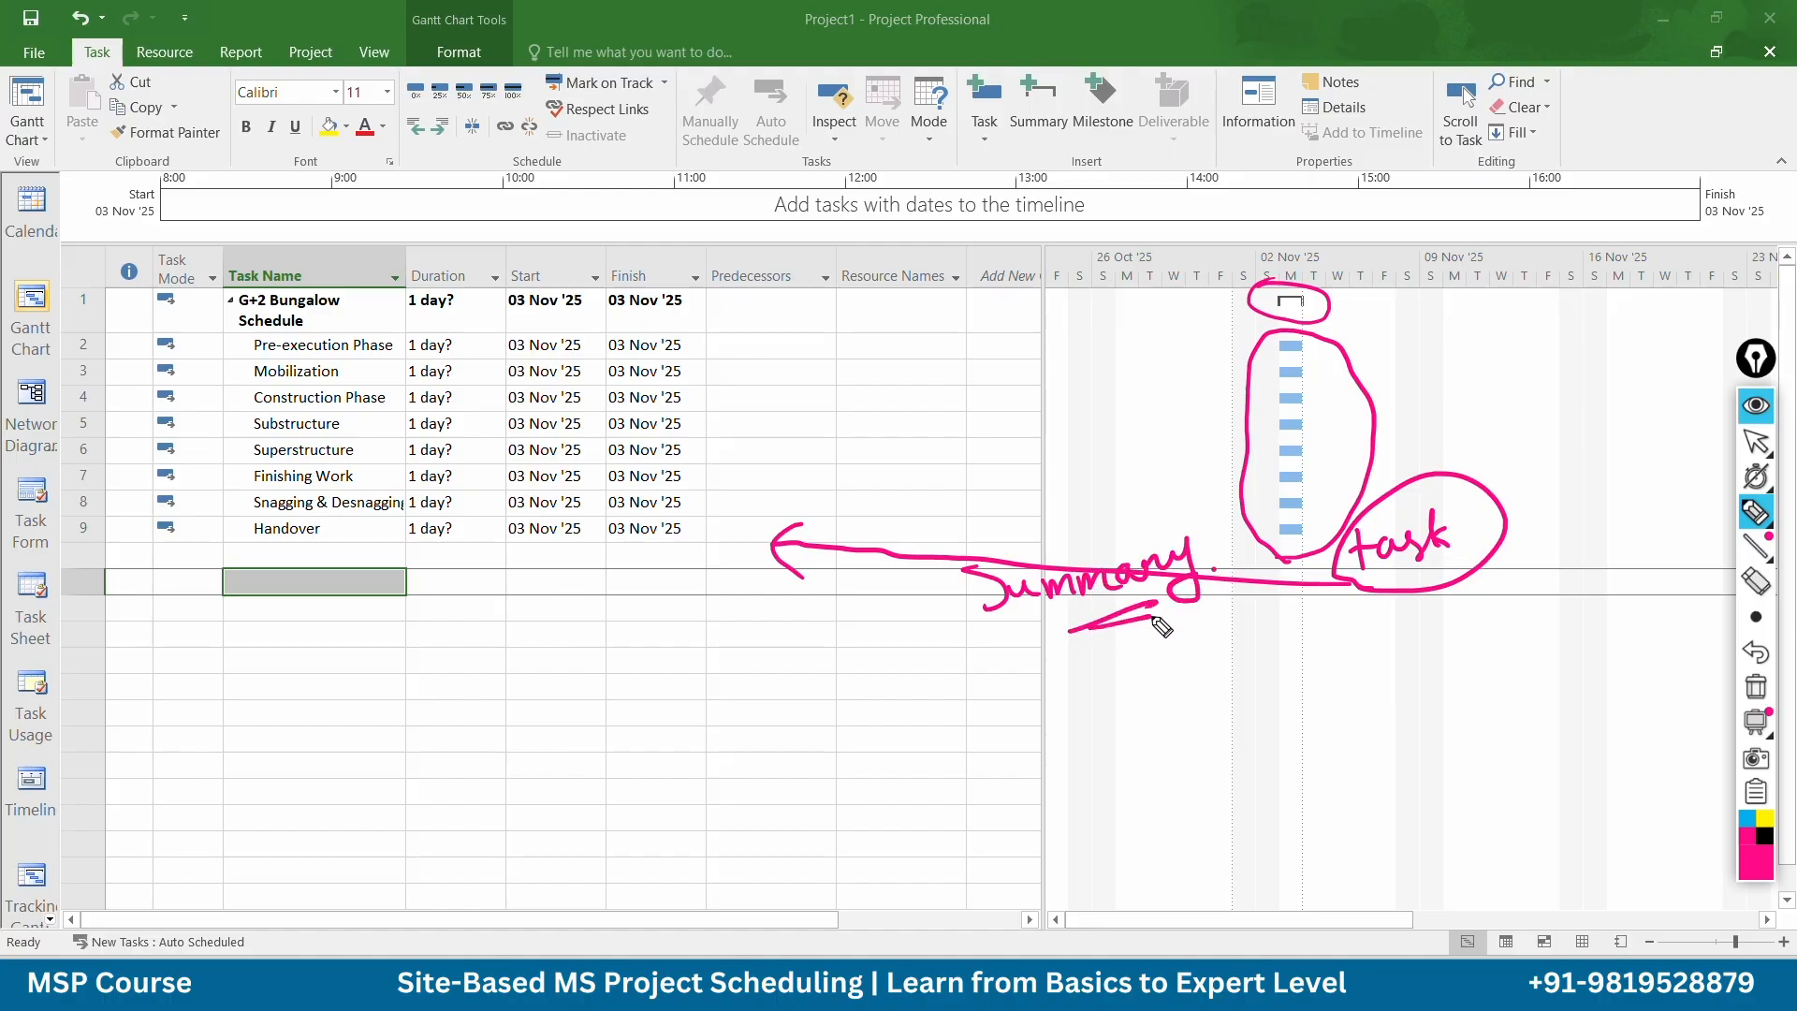
{"action": "key", "text": "ctrl+shift+7"}
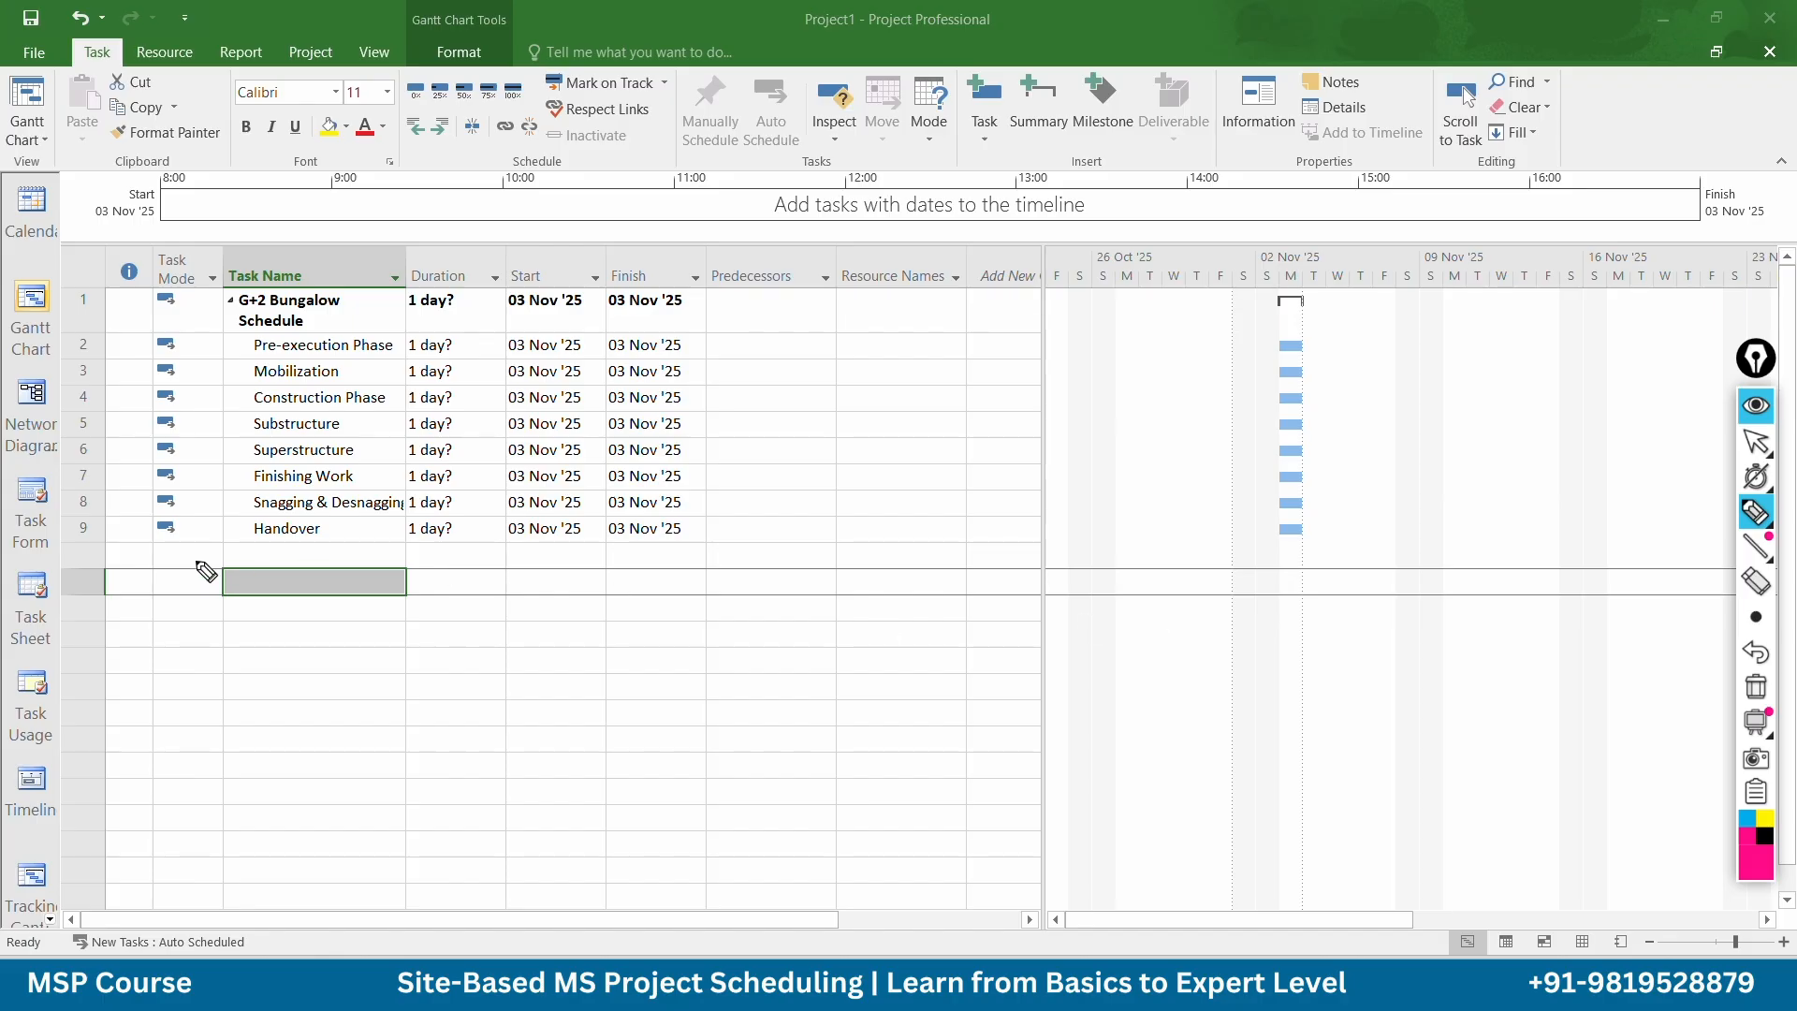
{"action": "left_click", "coordinate": [504, 578]}
{"action": "key", "text": "ctrl+shift+2"}
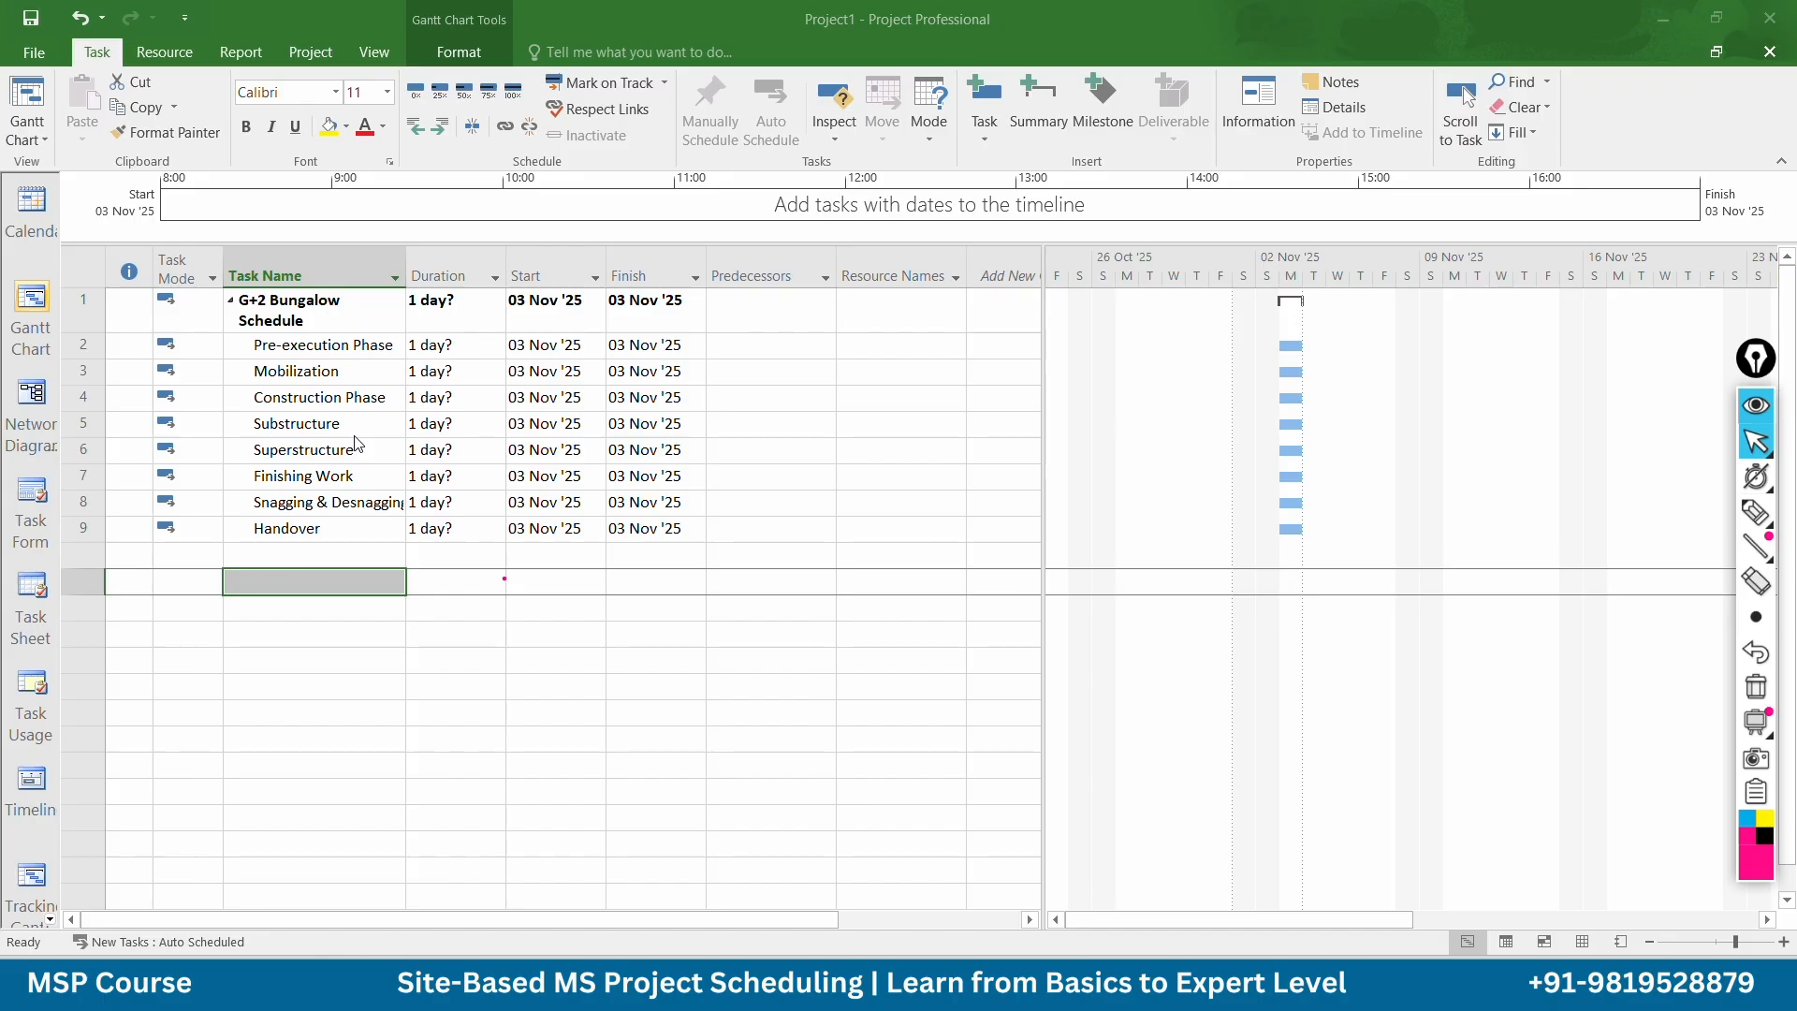
{"action": "scroll", "coordinate": [293, 327], "scroll_direction": "down", "scroll_amount": 1}
{"action": "scroll", "coordinate": [311, 379], "scroll_direction": "up", "scroll_amount": 1}
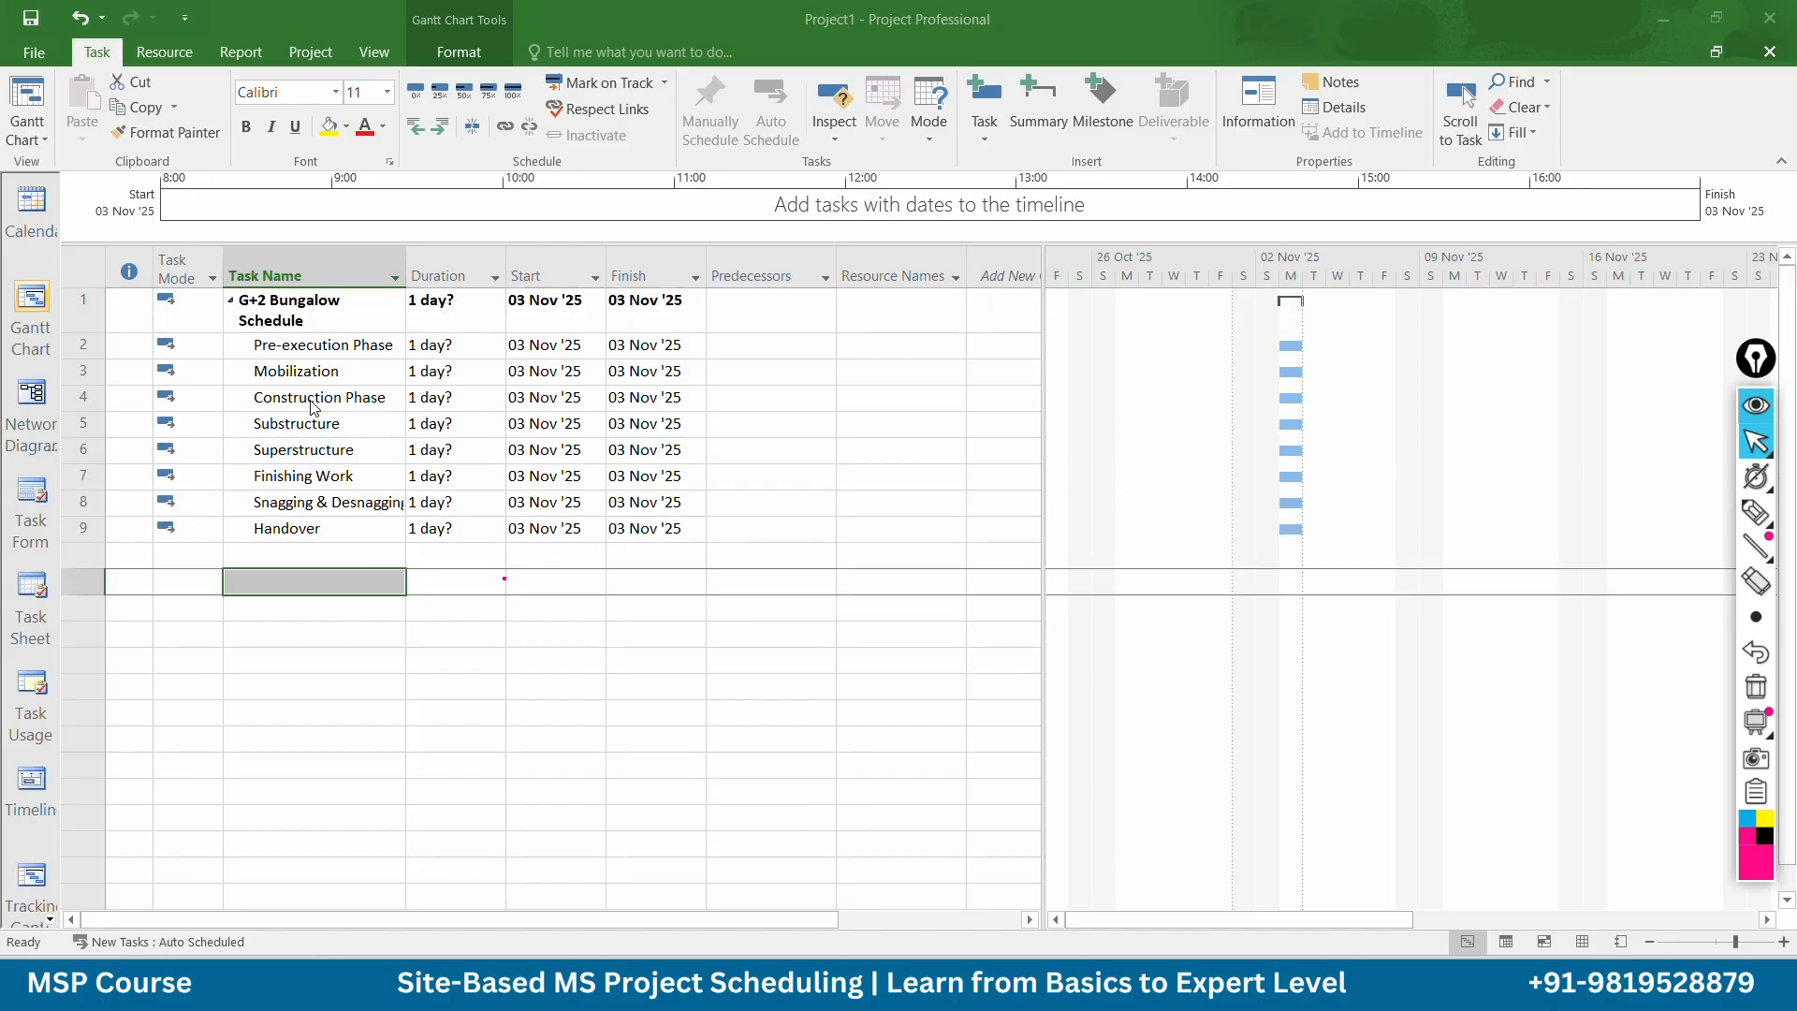
Insert two new blank tasks between Pre-execution Phase and Mobilization
{"action": "left_click", "coordinate": [78, 372]}
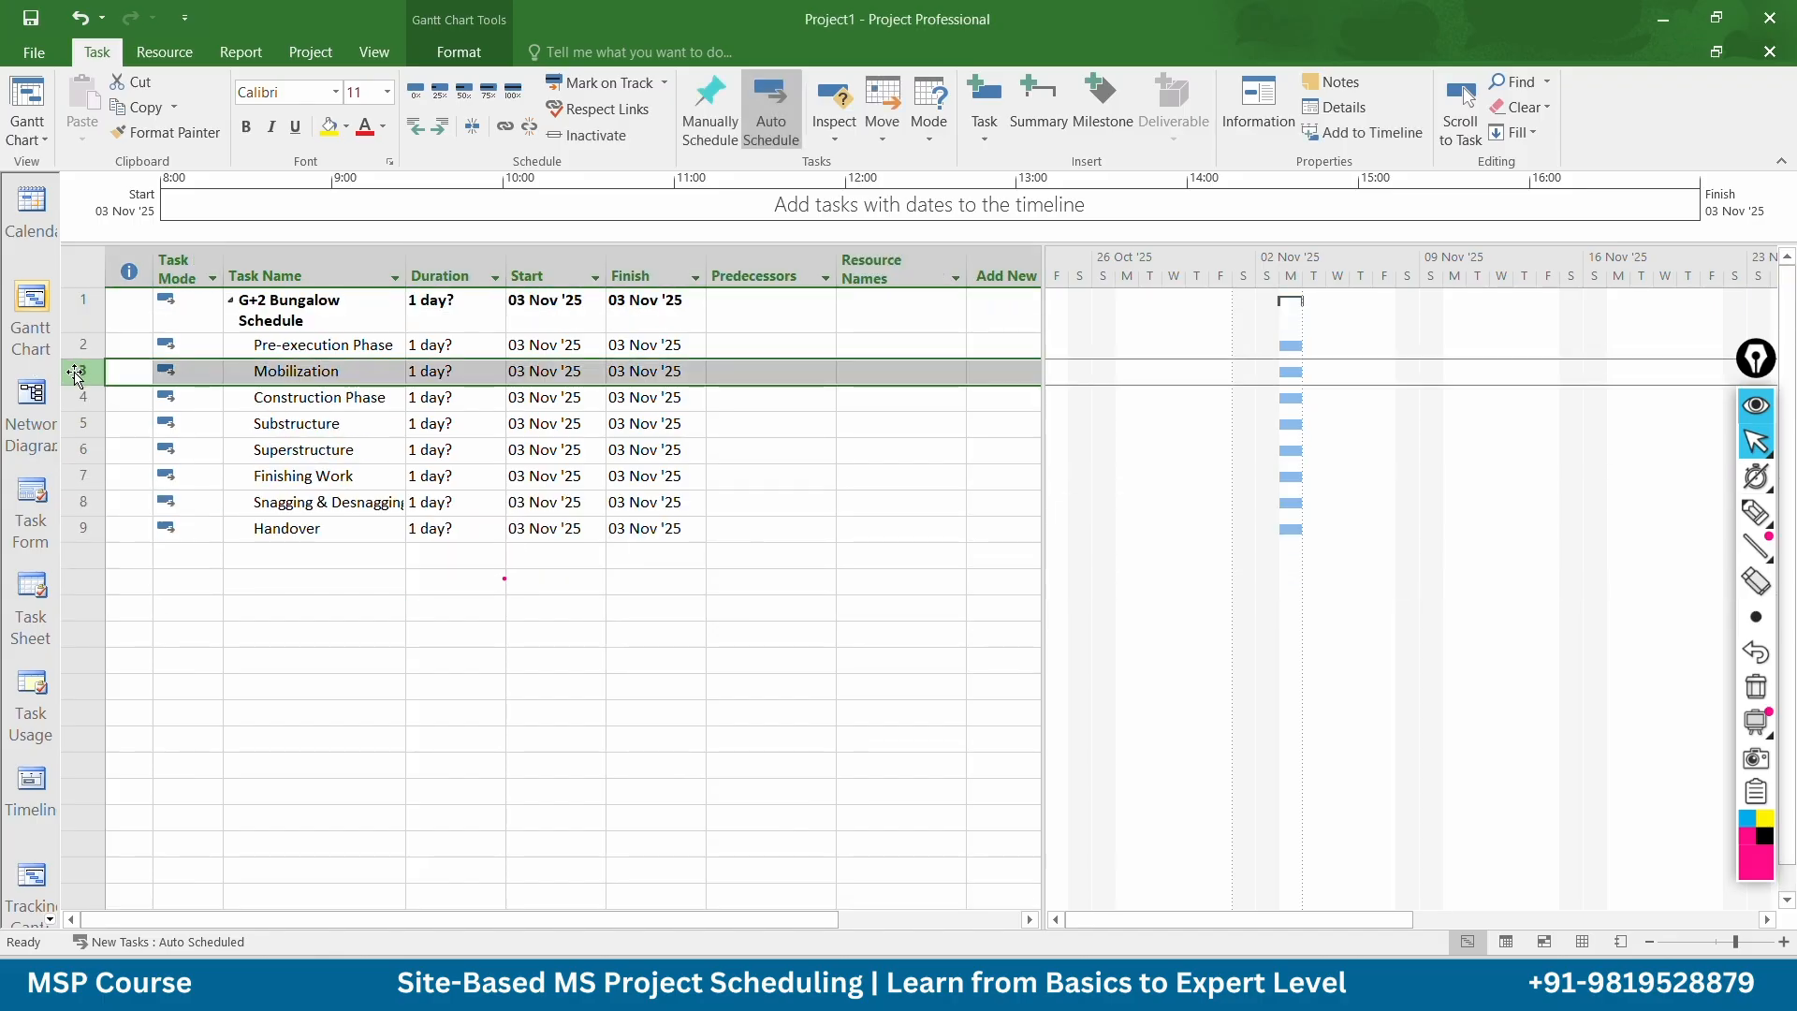
{"action": "right_click", "coordinate": [76, 375]}
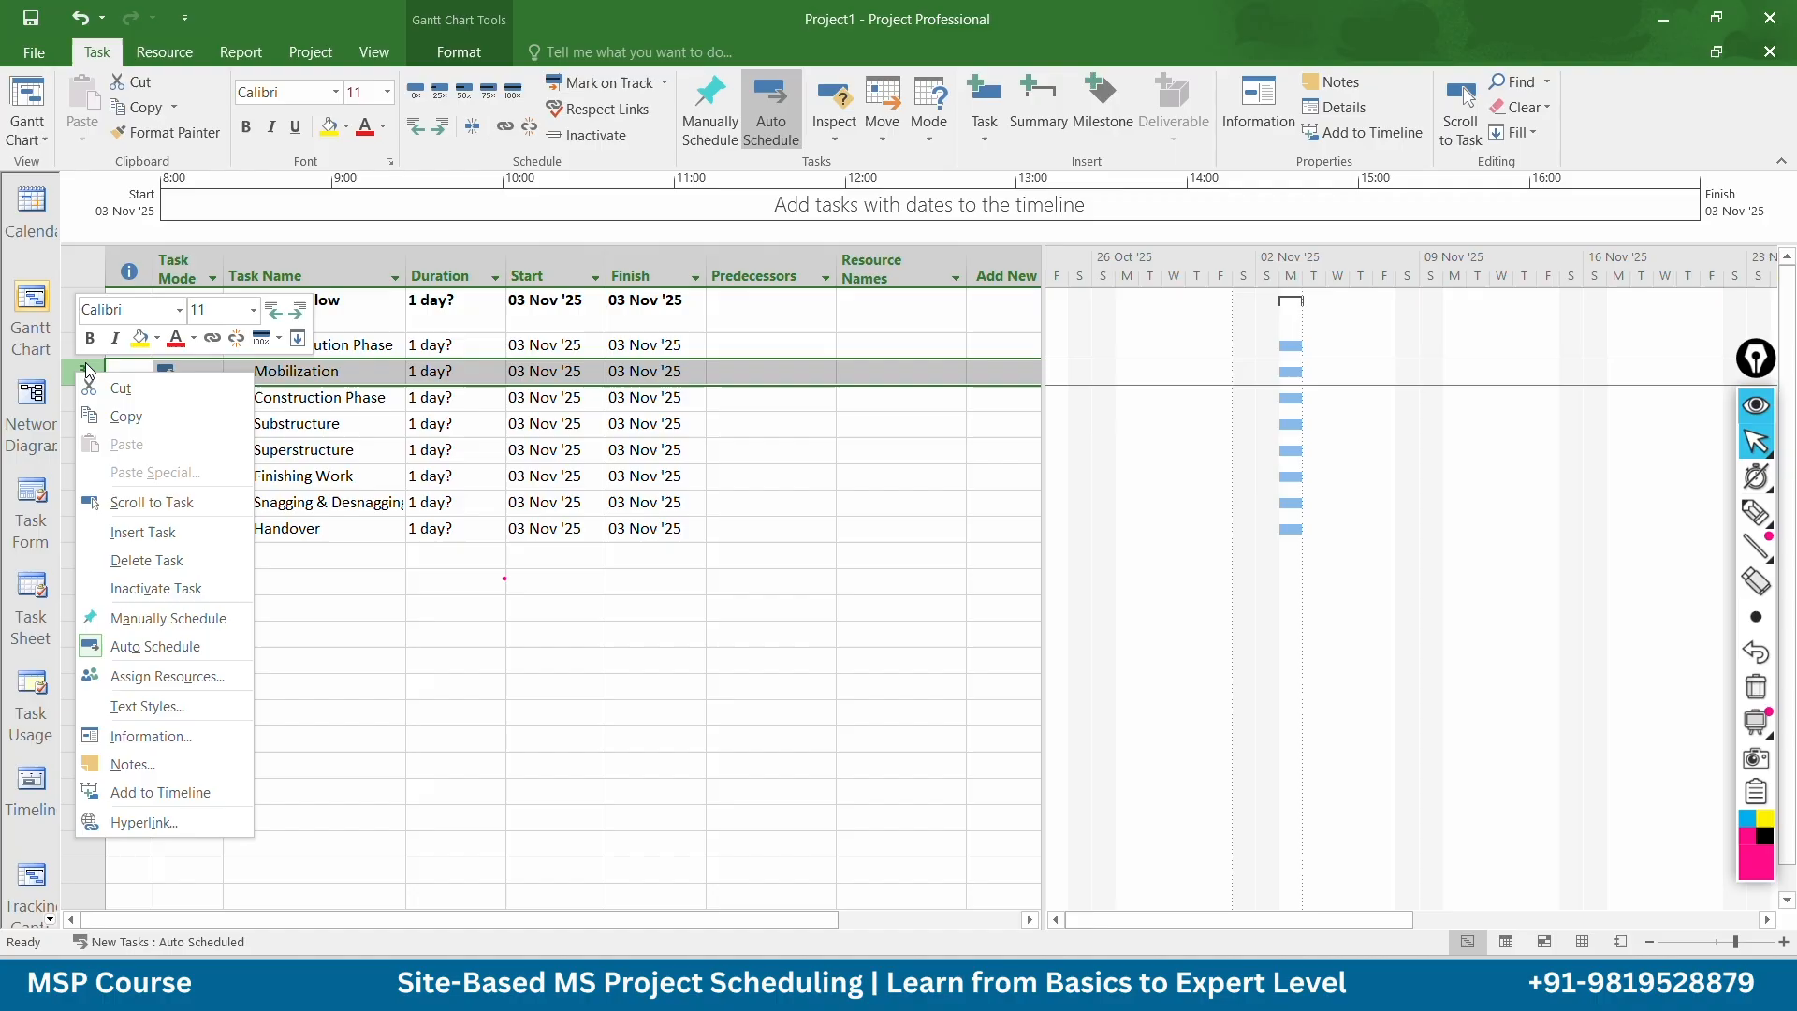
{"action": "left_click", "coordinate": [142, 534]}
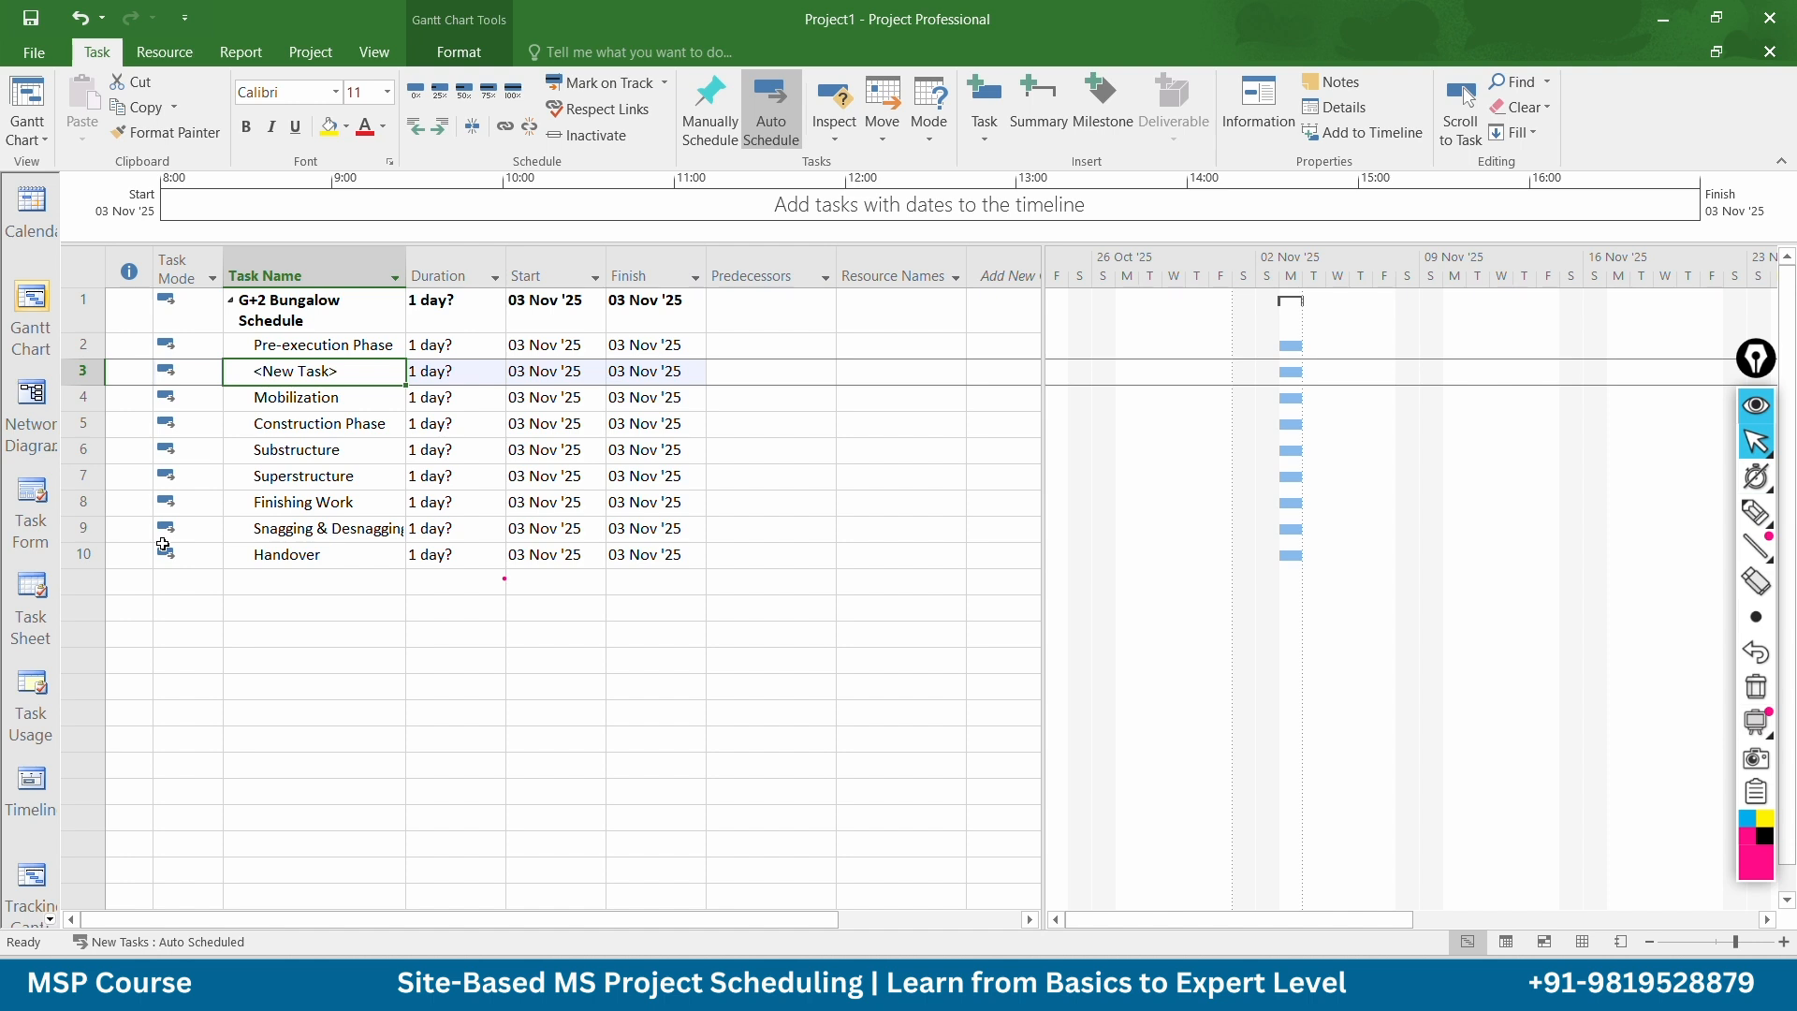
{"action": "right_click", "coordinate": [83, 402]}
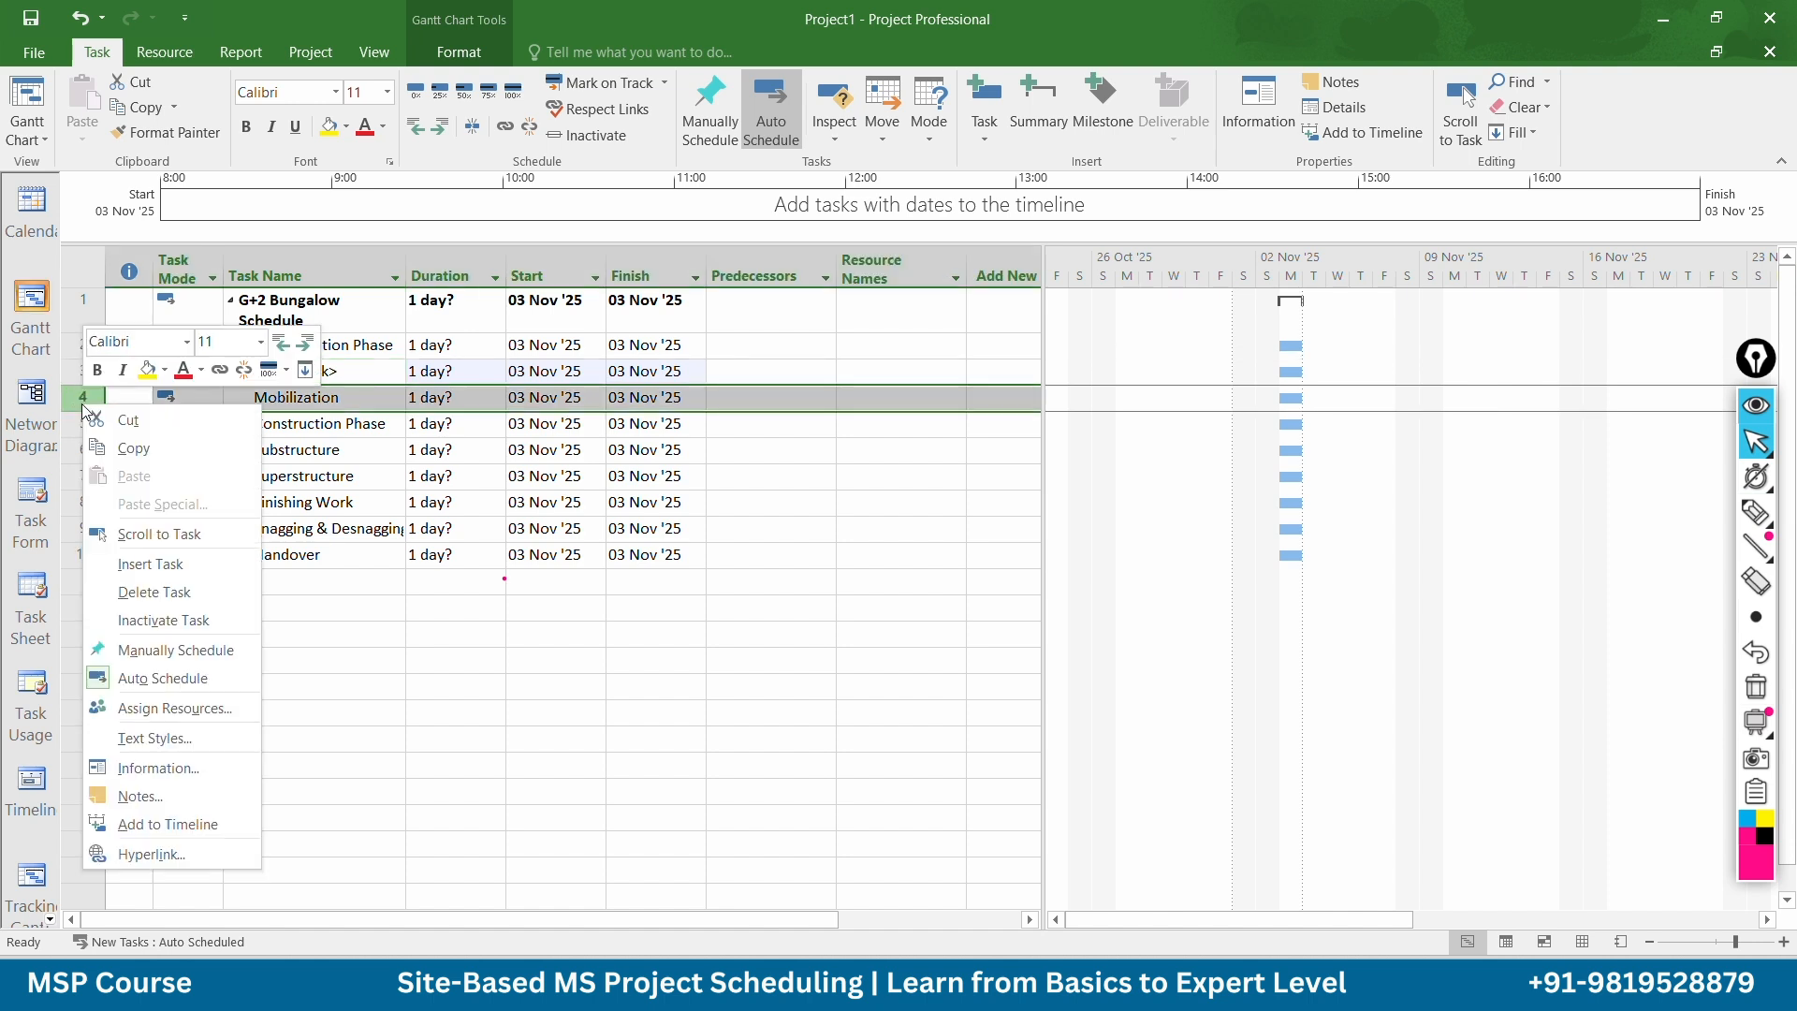
{"action": "left_click", "coordinate": [112, 563]}
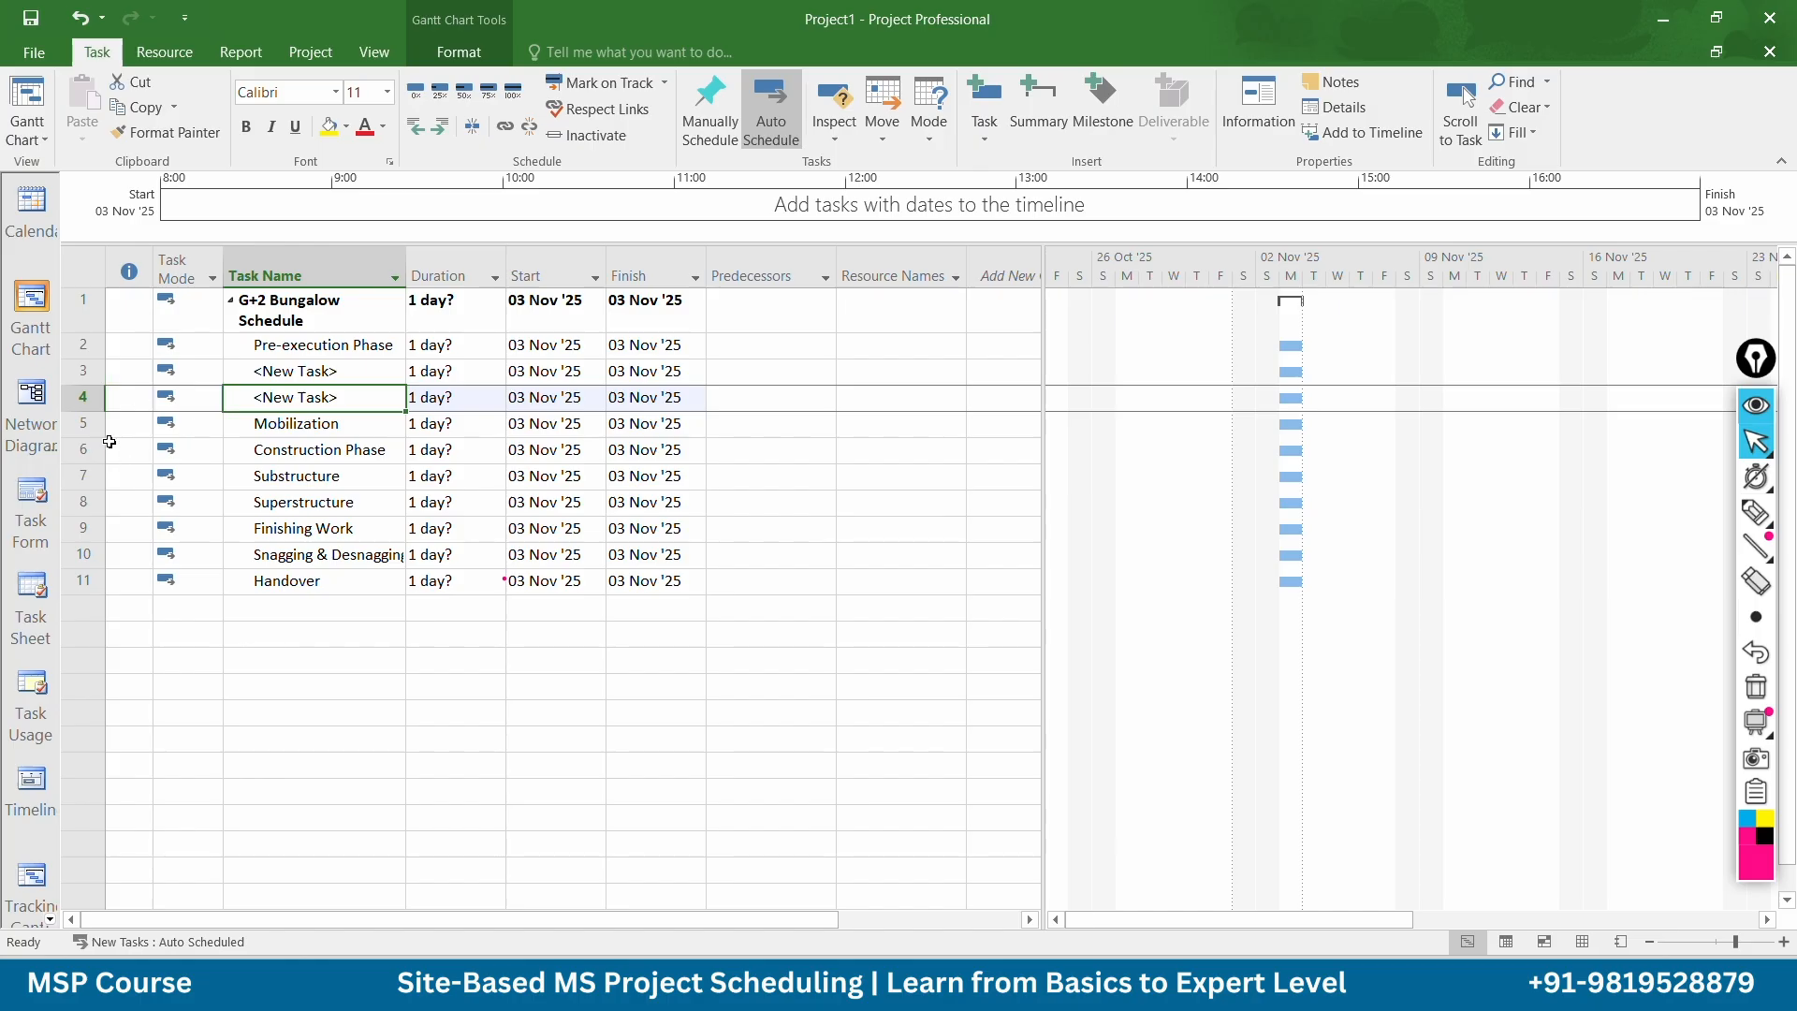
Insert three more blank tasks directly above Mobilization
{"action": "left_click_drag", "start_coordinate": [82, 423], "coordinate": [84, 475]}
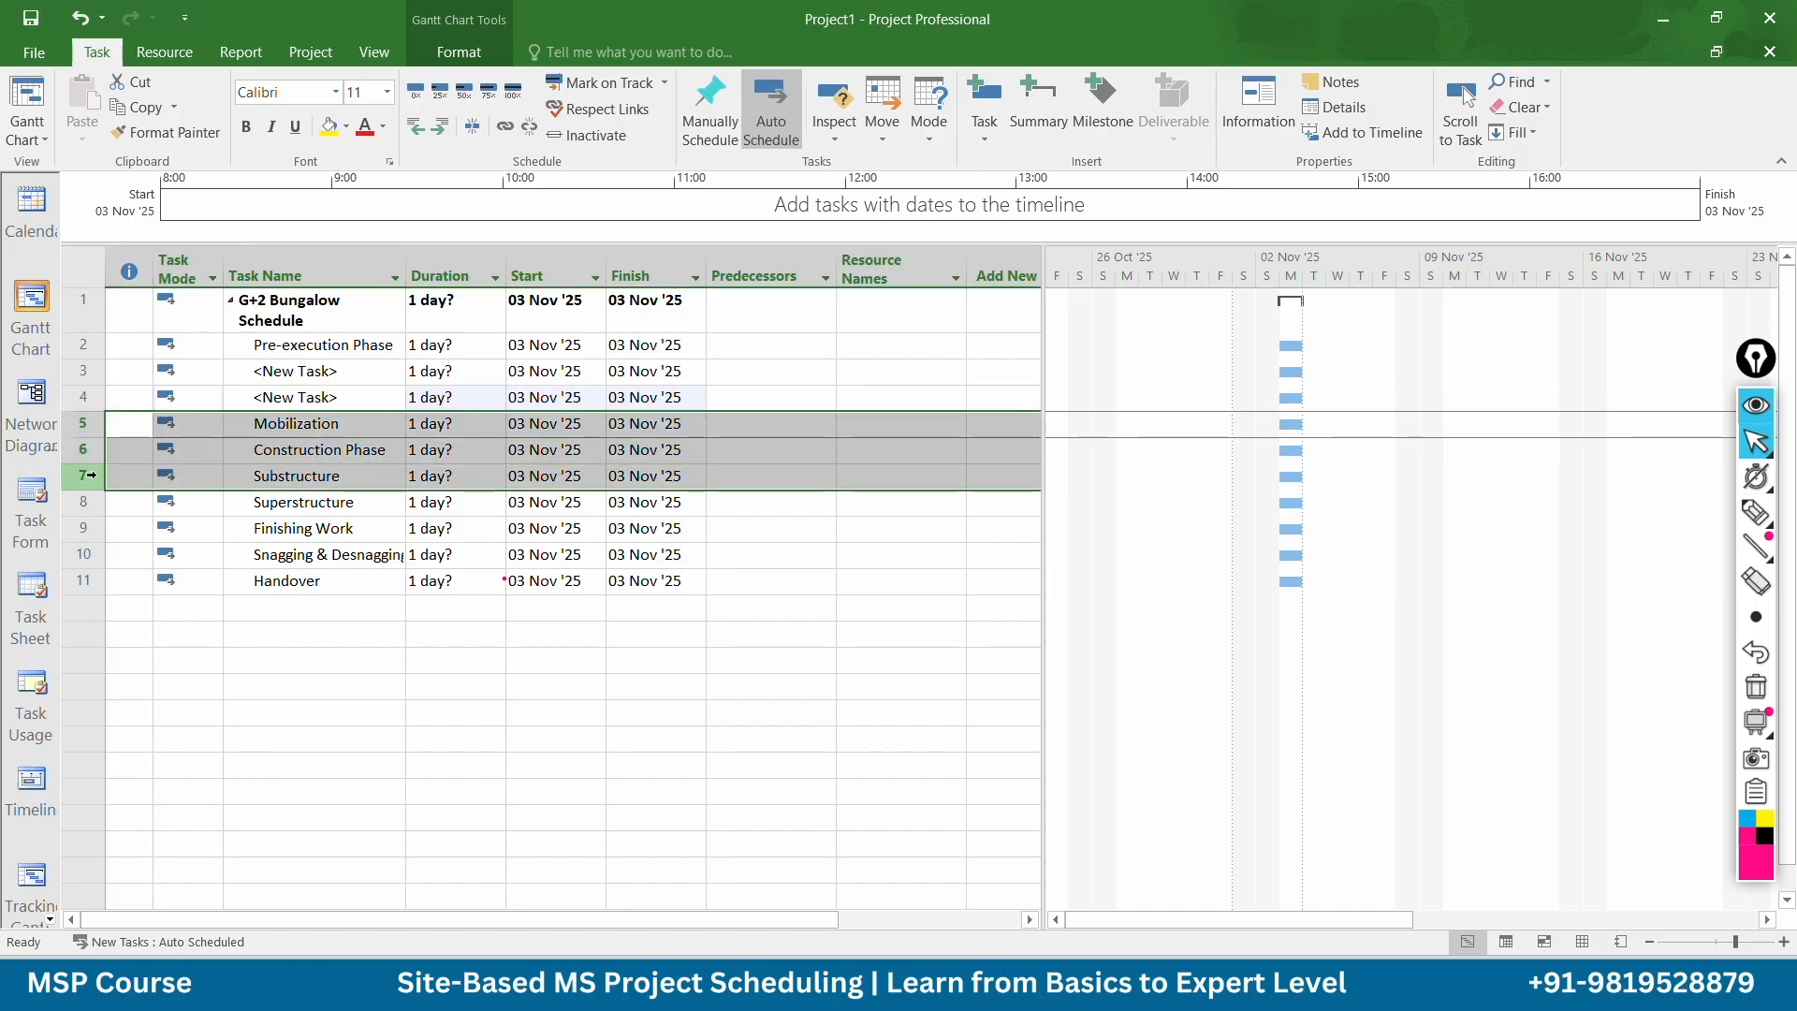
{"action": "right_click", "coordinate": [79, 426]}
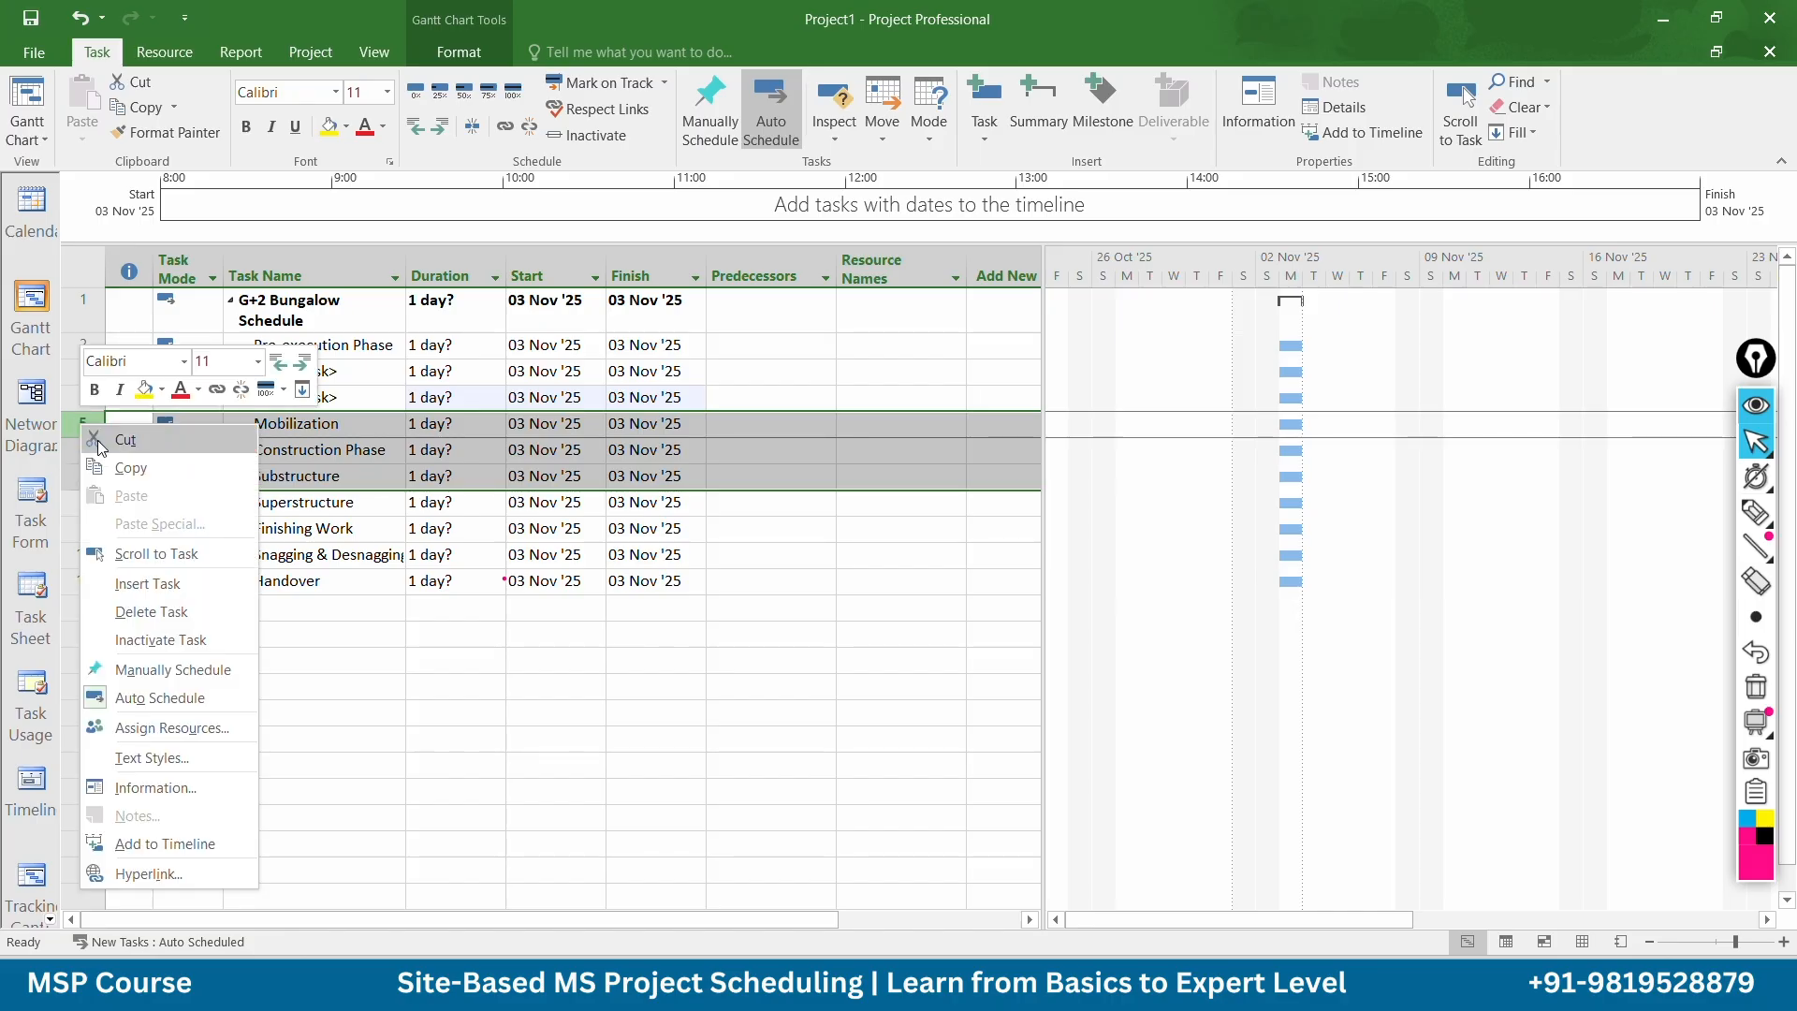
{"action": "left_click", "coordinate": [140, 581]}
{"action": "left_click", "coordinate": [371, 580]}
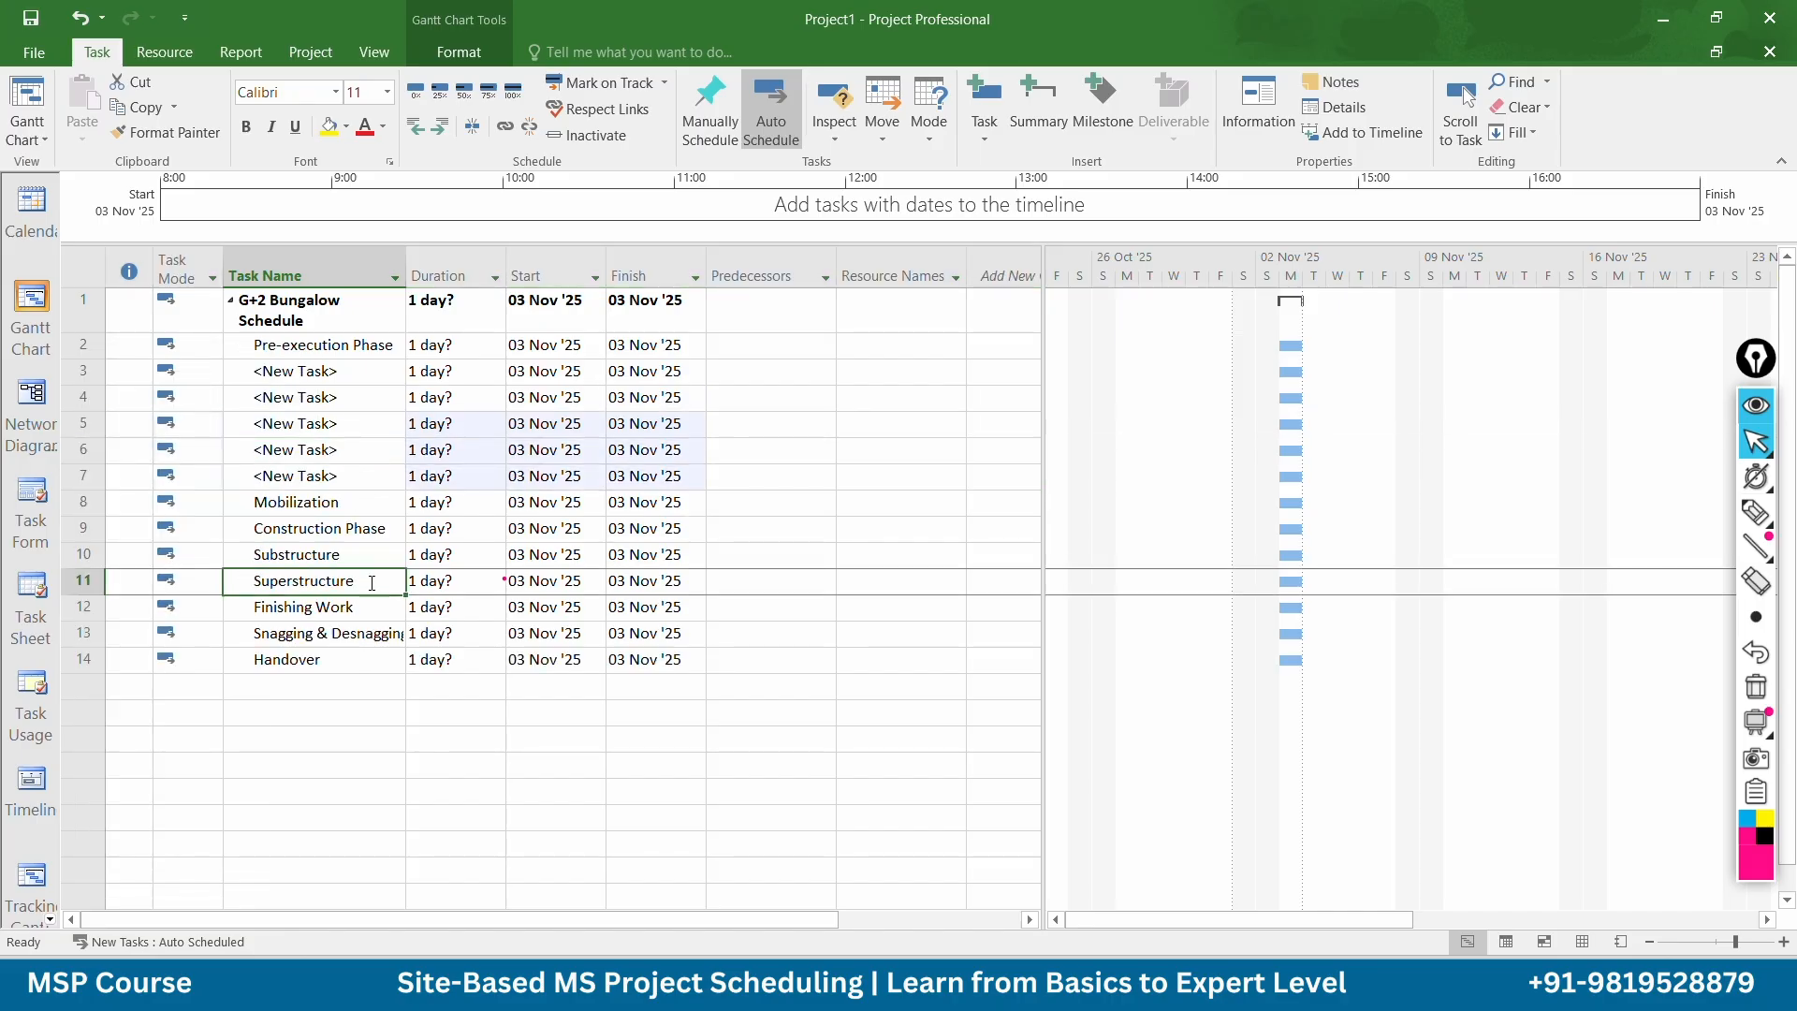
Name the first two blank tasks below Pre-execution Phase "Design" and "Contracts/Tender Documents"
{"action": "left_click", "coordinate": [335, 376]}
{"action": "left_click", "coordinate": [336, 376]}
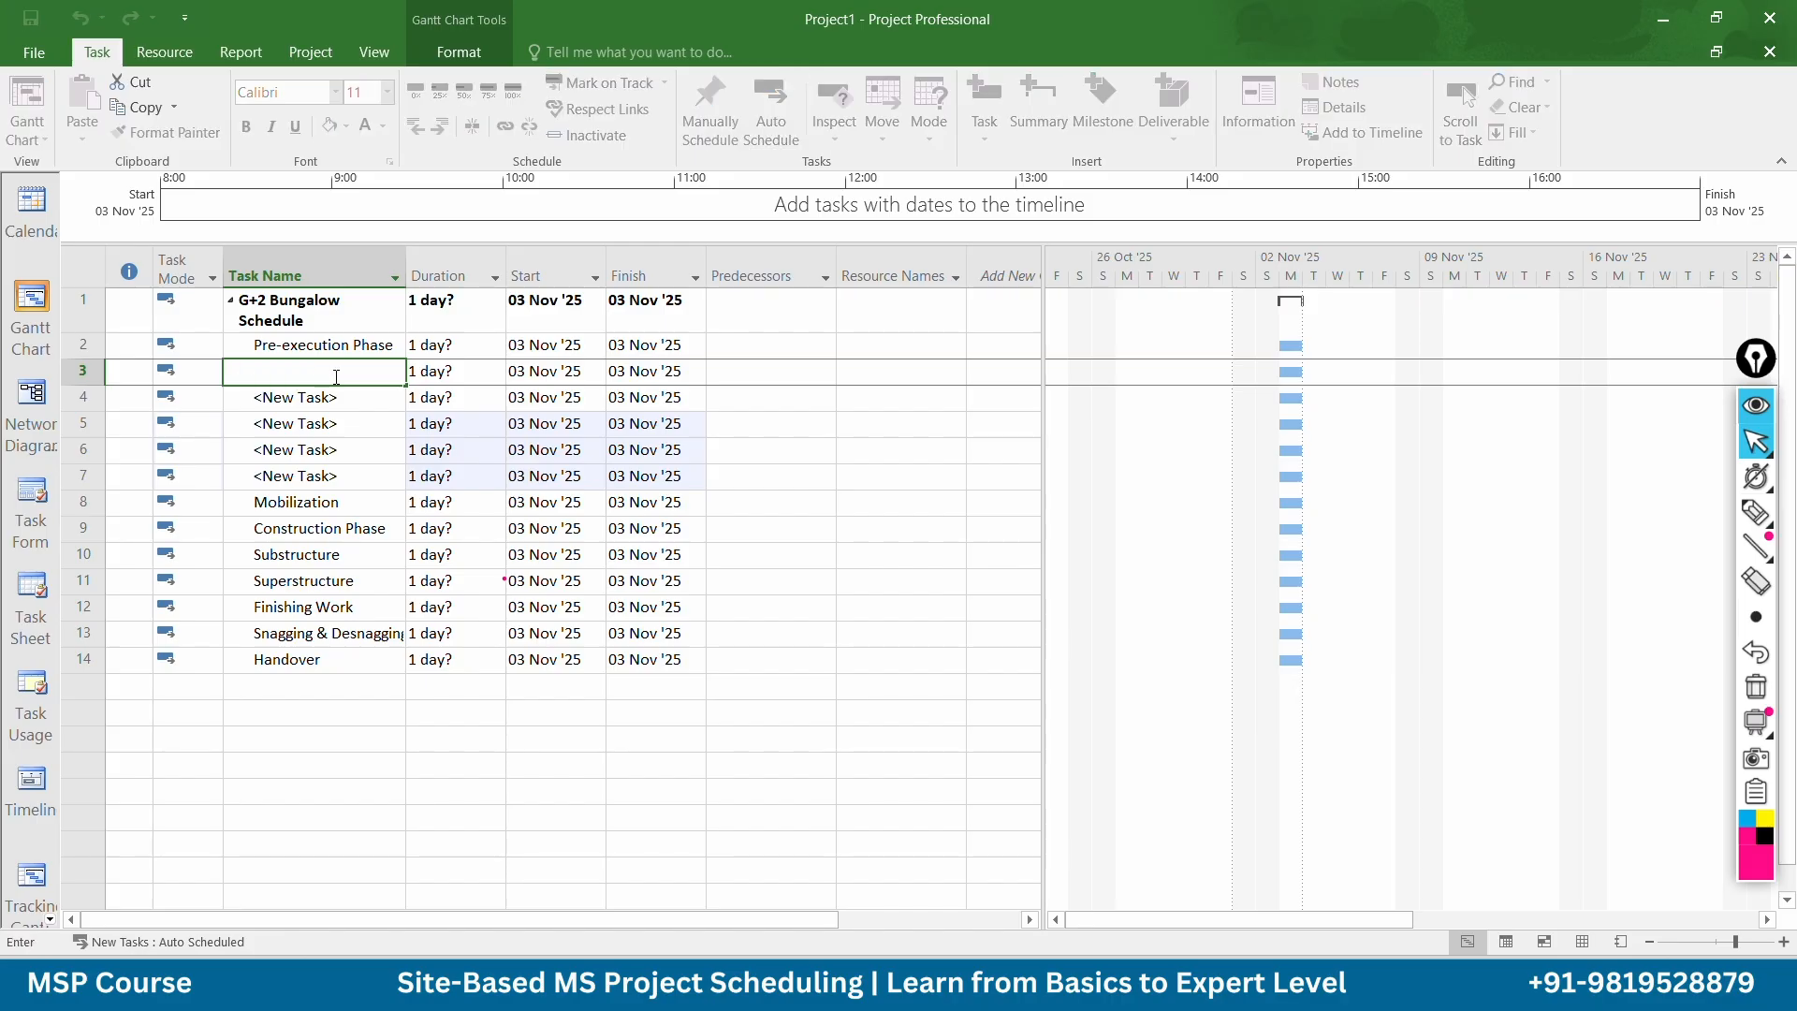
{"action": "type", "text": "Design"}
{"action": "key", "text": "Return"}
{"action": "type", "text": "C"}
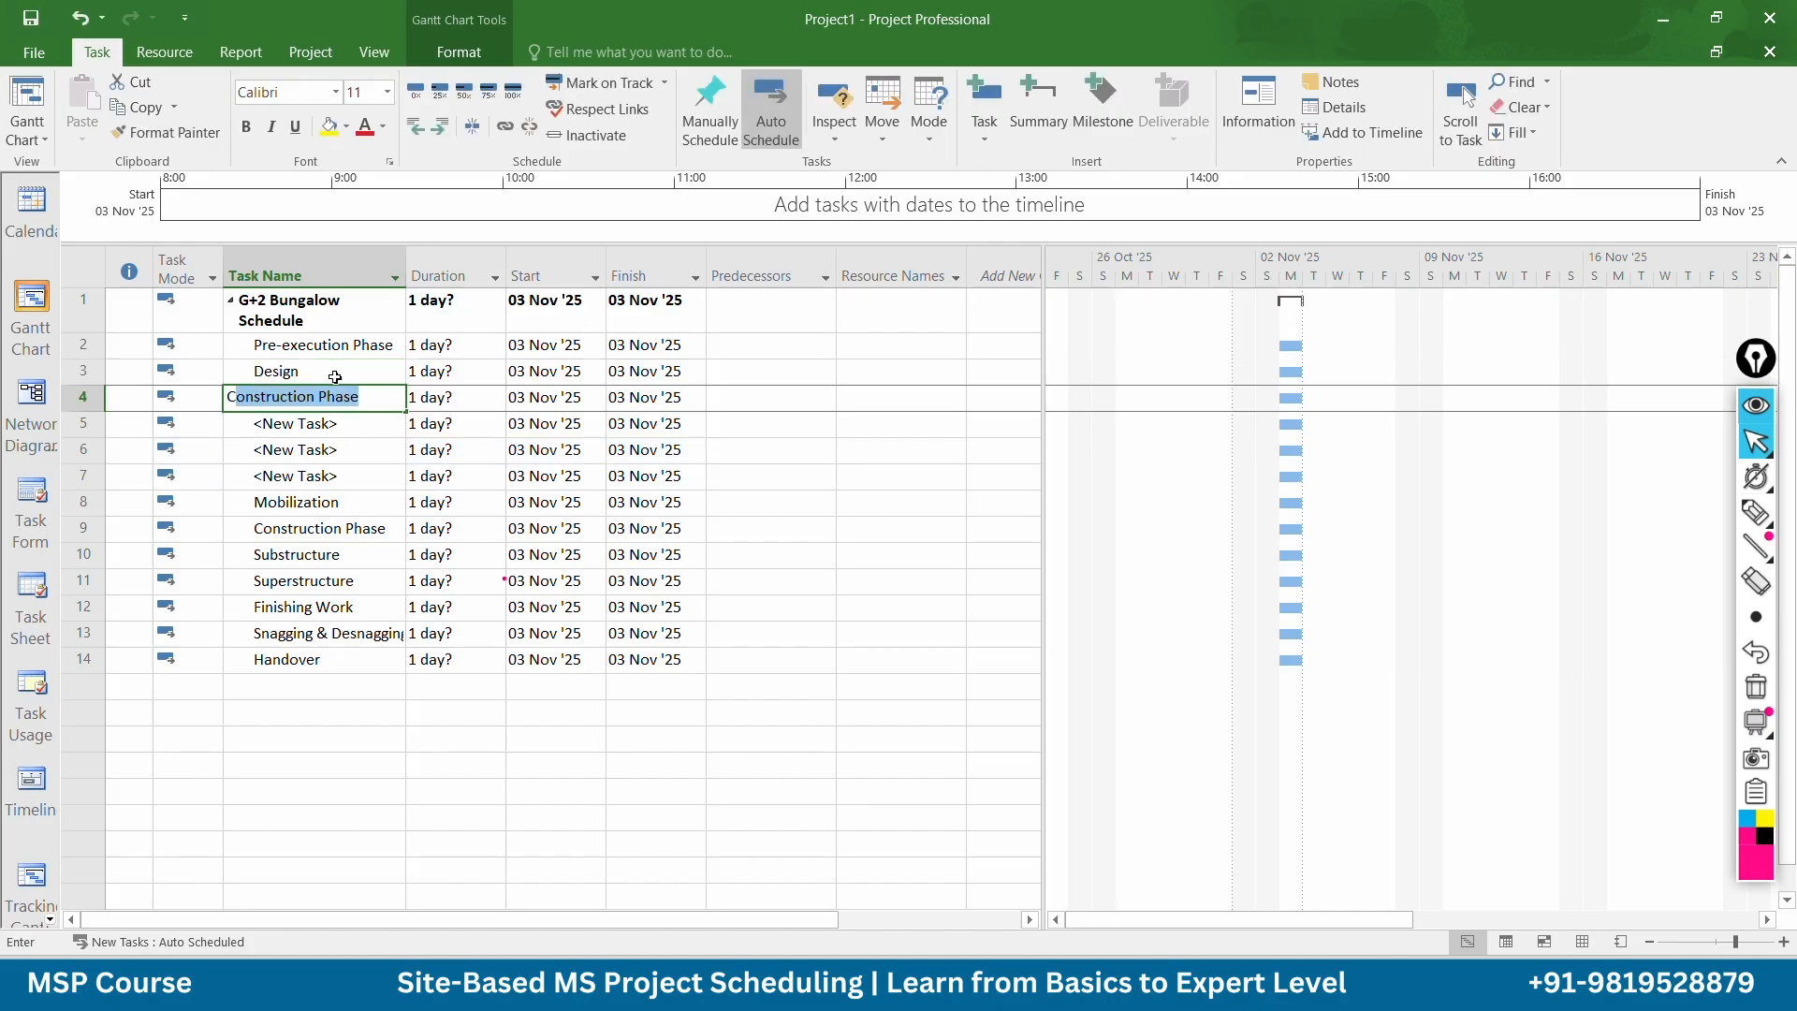
{"action": "type", "text": "ontracts/"}
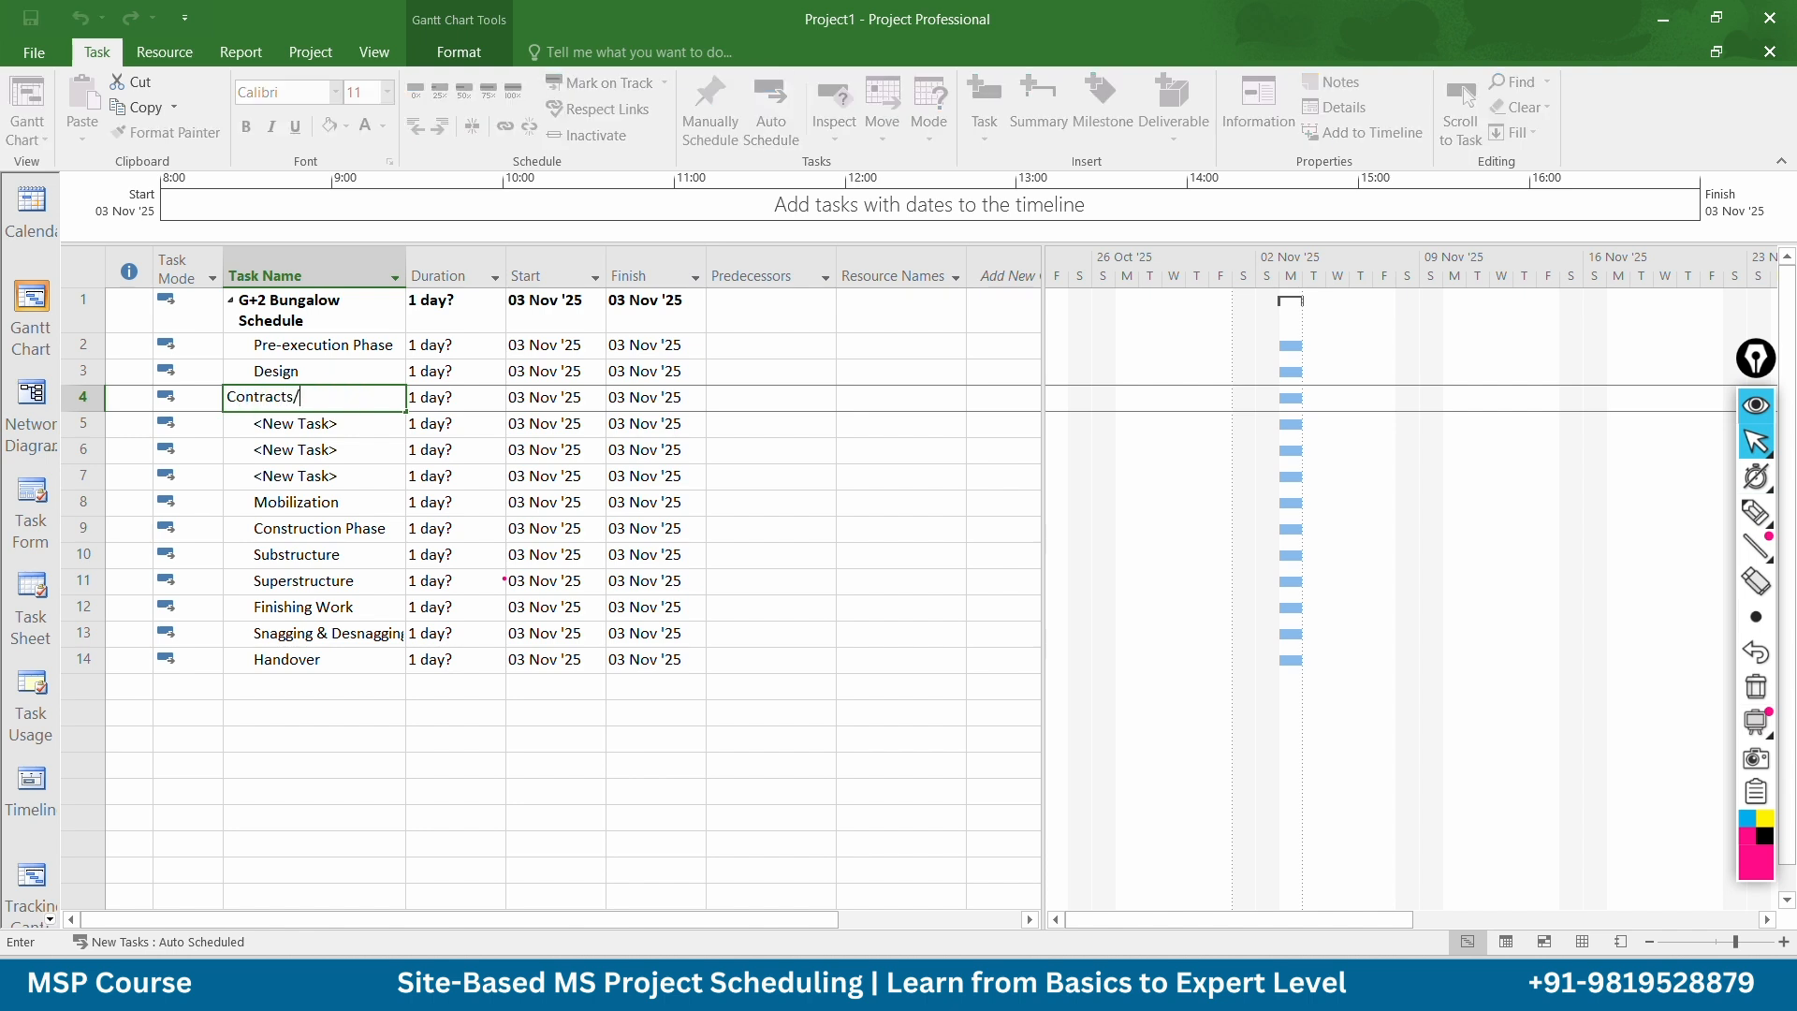
{"action": "type", "text": "Tender Documents"}
{"action": "key", "text": "Return"}
Name the following two blank tasks "Procurement phase" and "Drawings/Shop Drawing"
{"action": "type", "text": "P"}
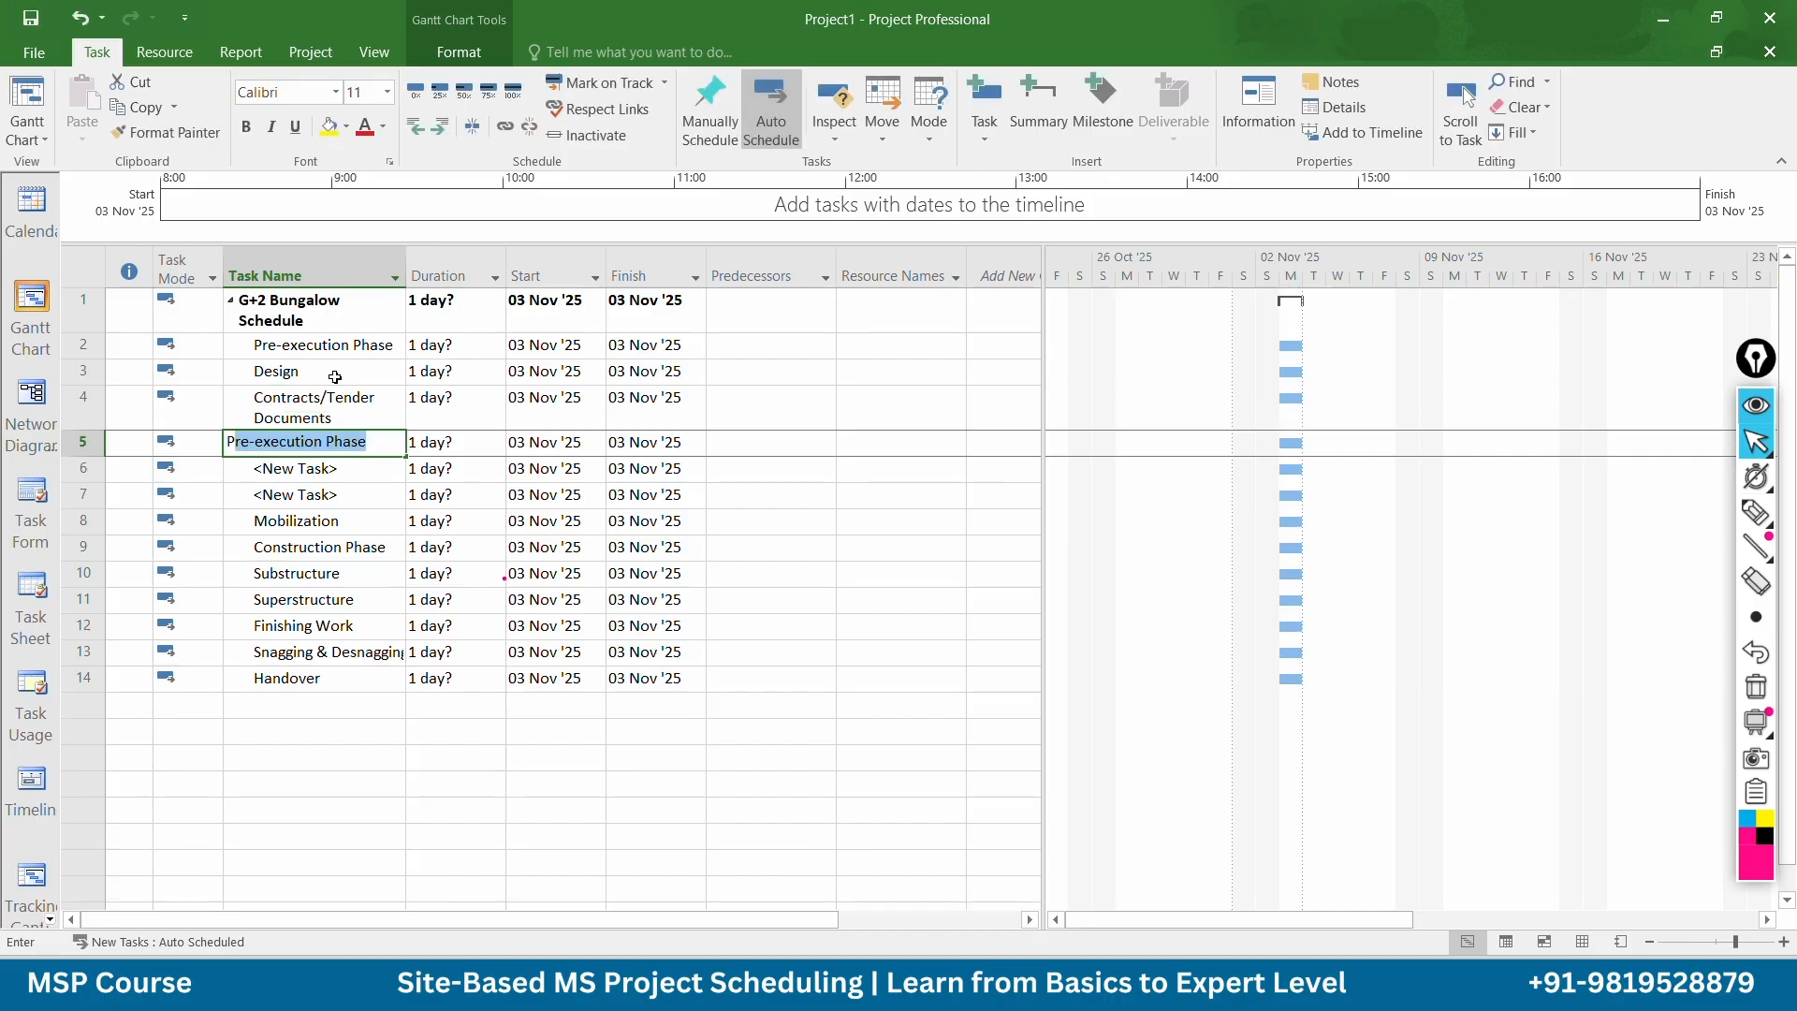
{"action": "type", "text": "rocurement phase"}
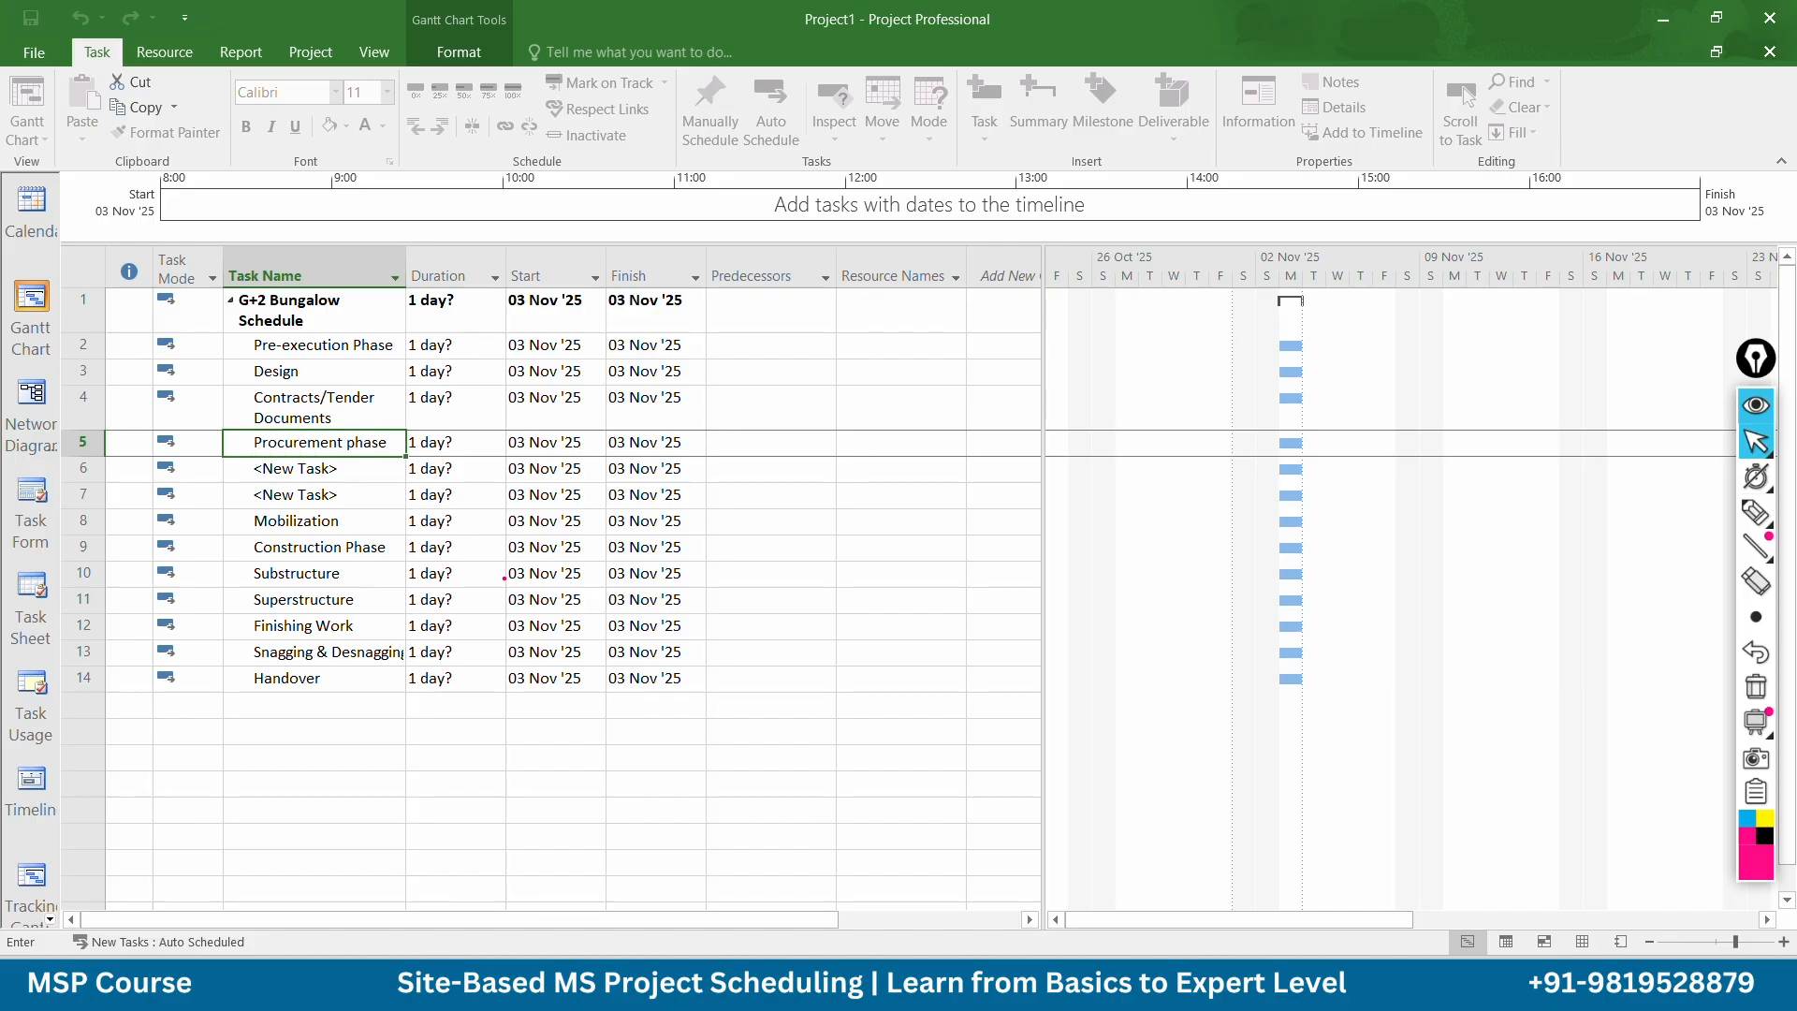
{"action": "key", "text": "Return"}
{"action": "type", "text": "D"}
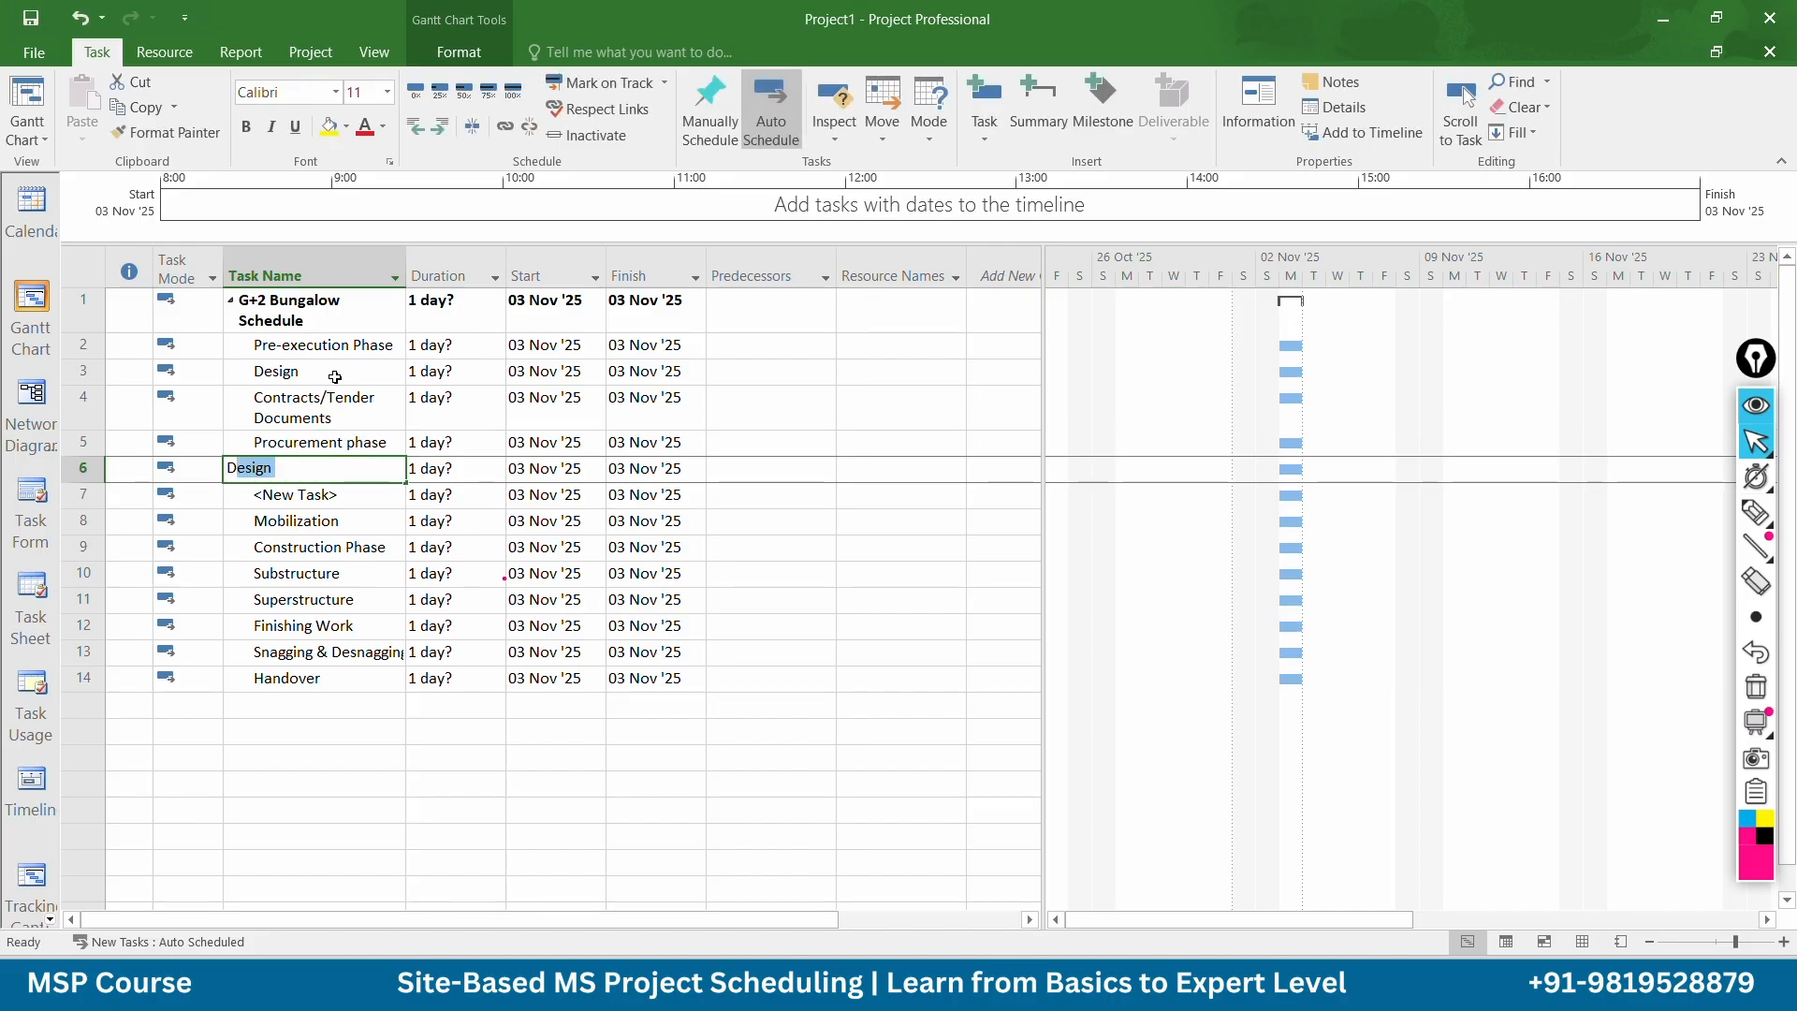
{"action": "type", "text": "raw"}
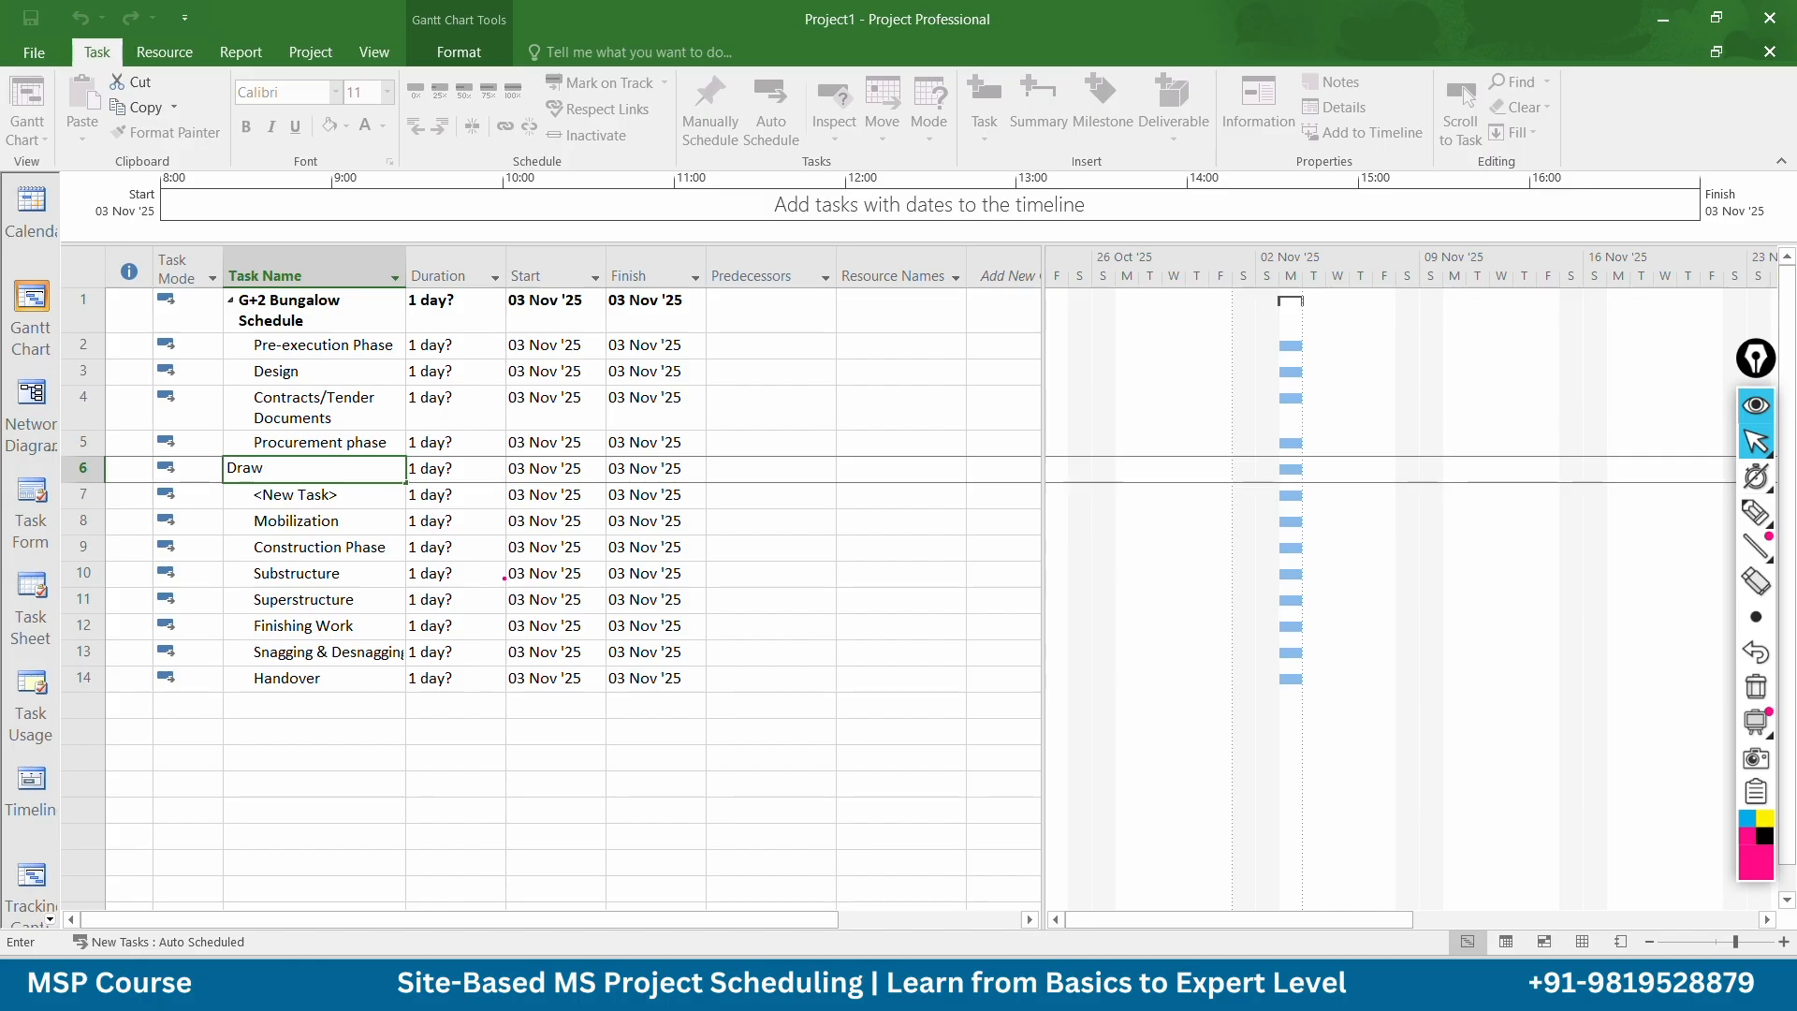
{"action": "type", "text": "ings/Shop Drawing"}
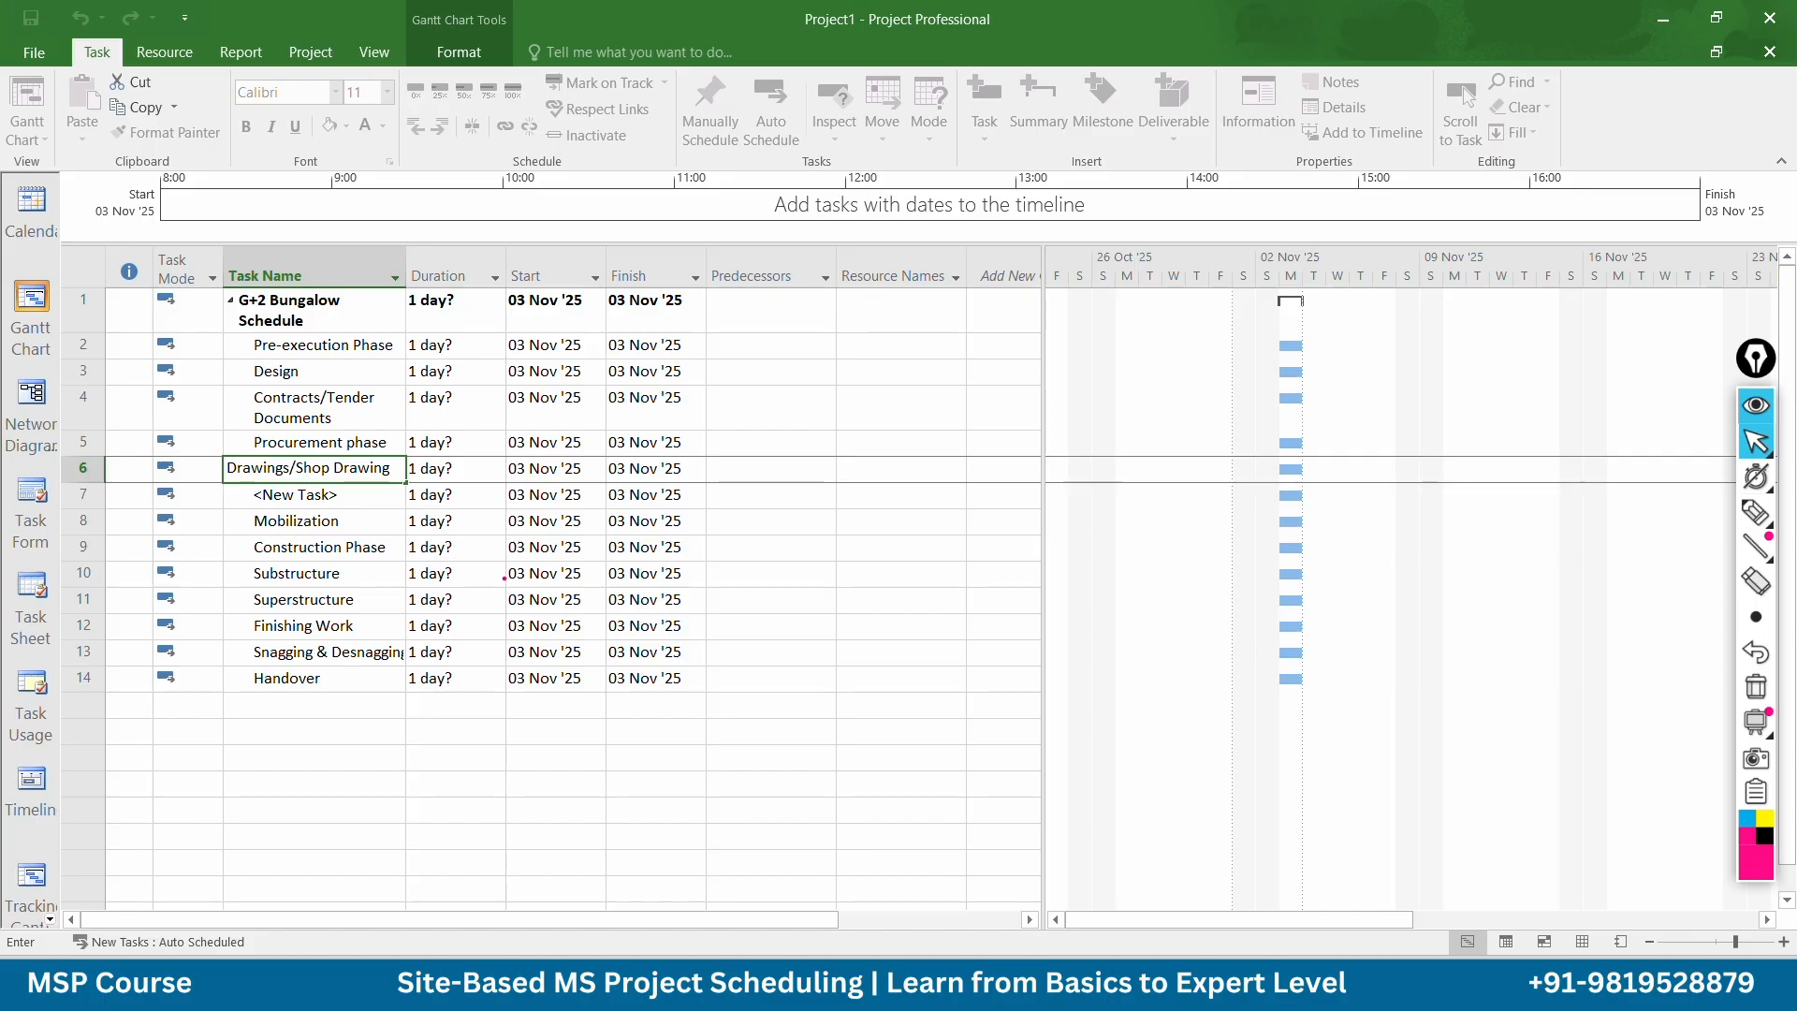
{"action": "key", "text": "Return"}
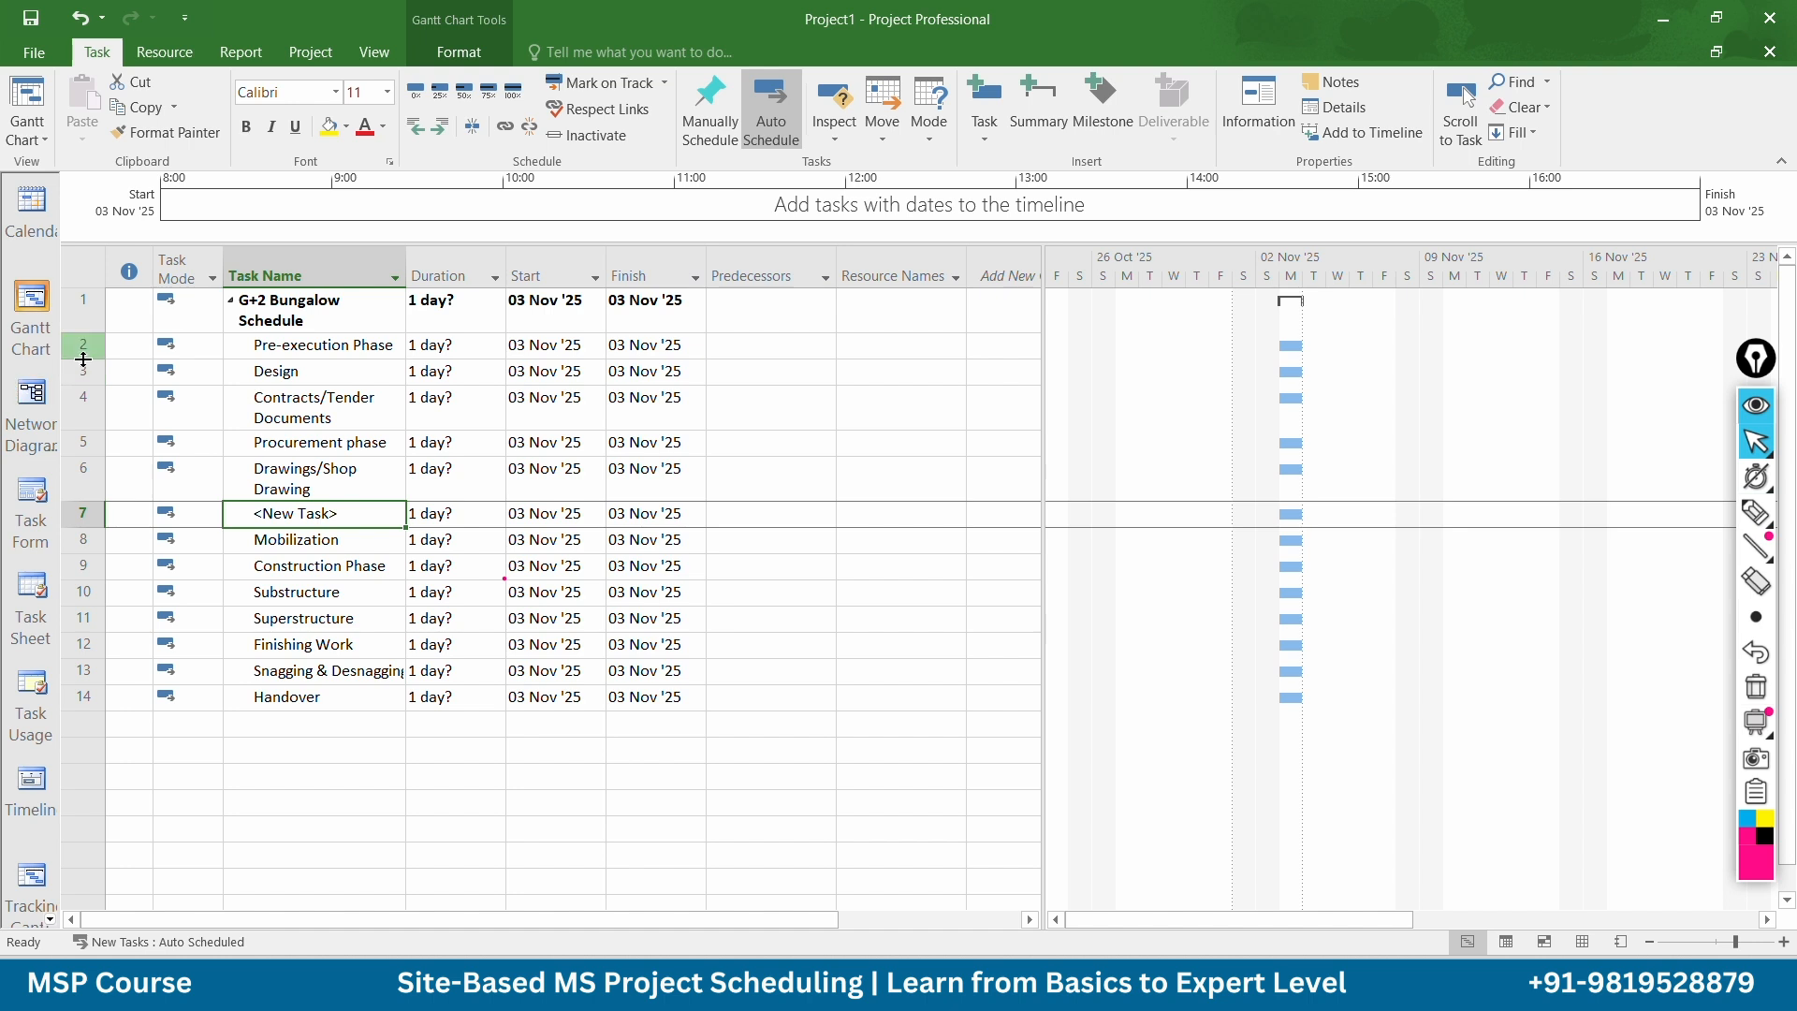
Indent the tasks from Design to Drawings/Shop Drawing under Pre-execution Phase and widen the Task Name column to fit the names
{"action": "left_click_drag", "start_coordinate": [81, 370], "coordinate": [73, 470]}
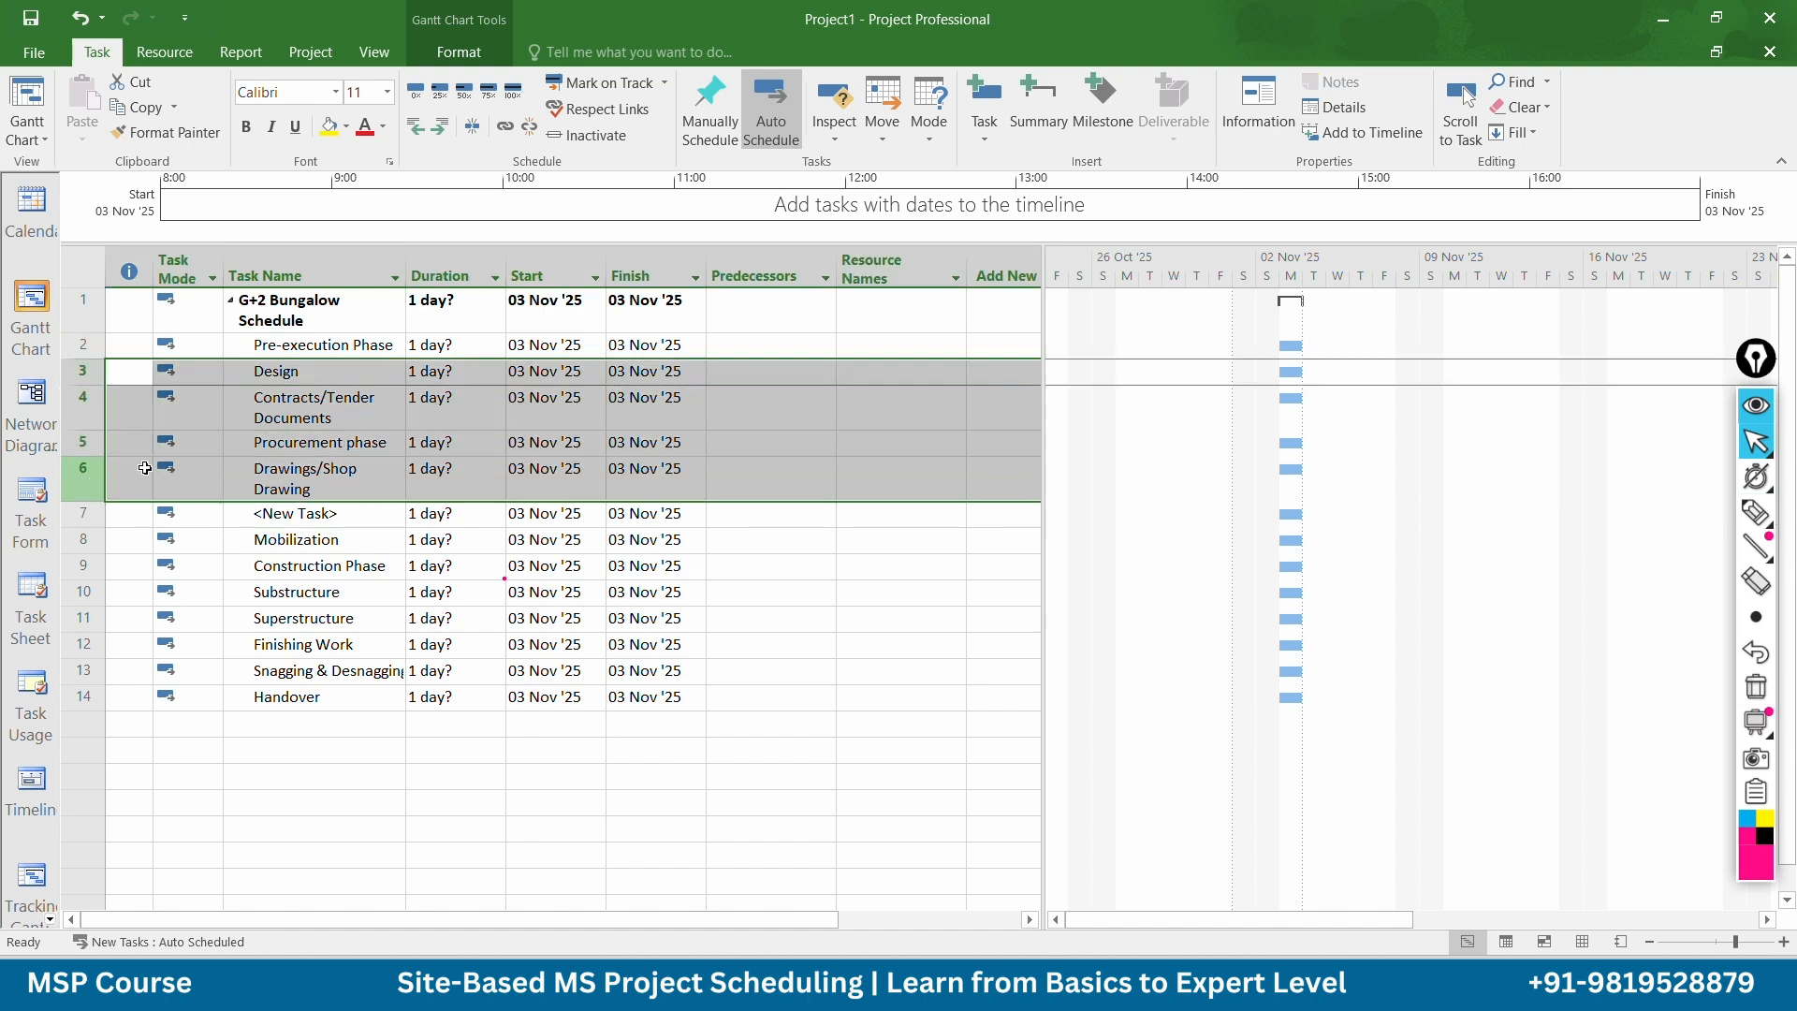
{"action": "left_click", "coordinate": [439, 131]}
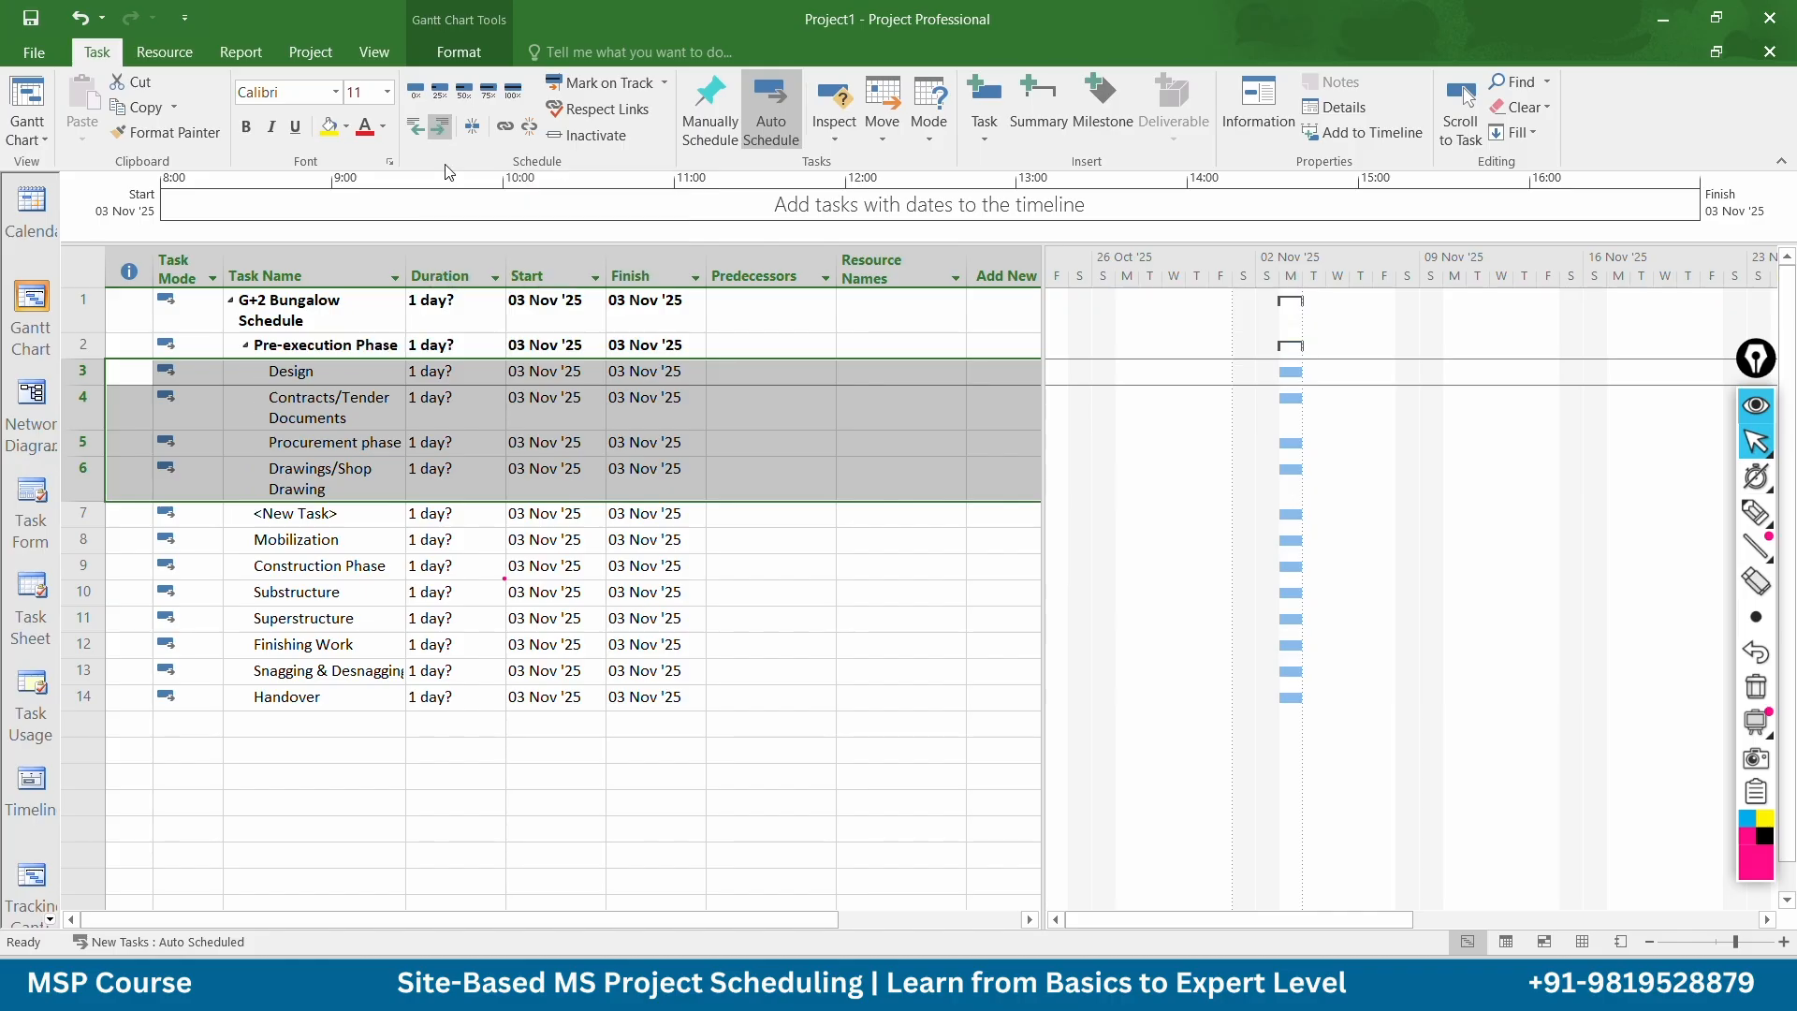
{"action": "left_click", "coordinate": [435, 510]}
{"action": "left_click", "coordinate": [255, 345]}
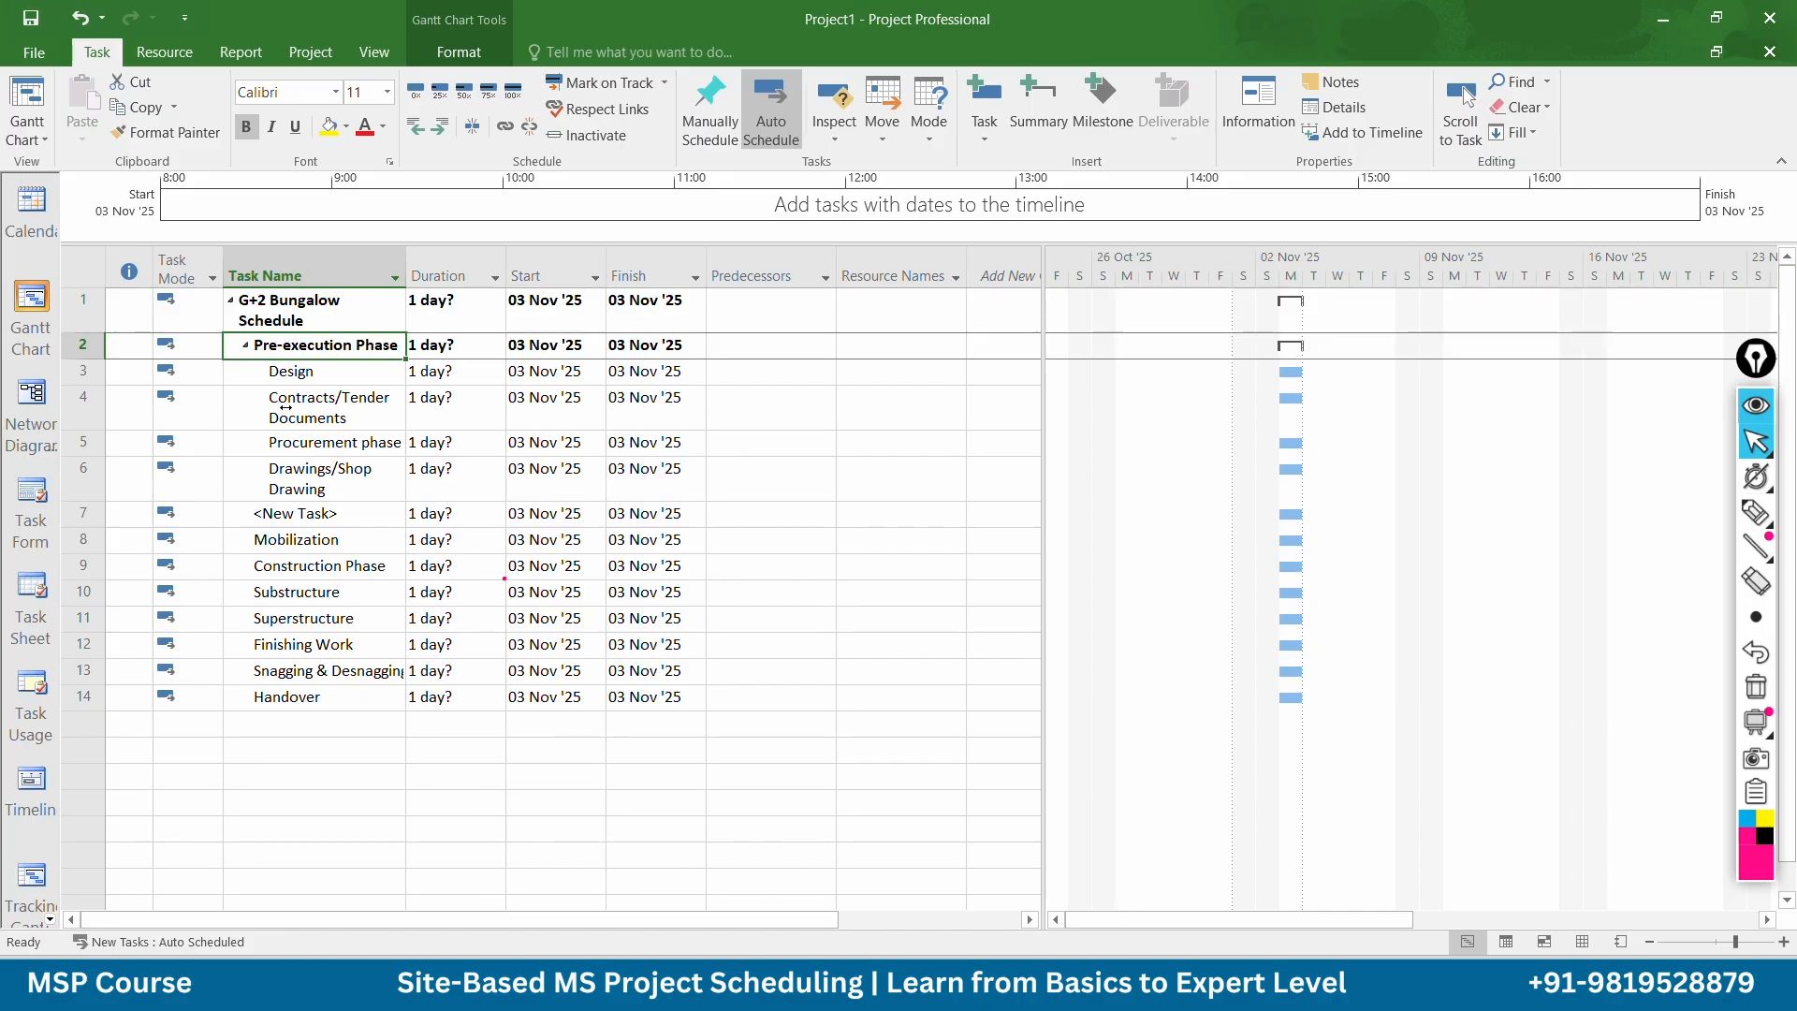
{"action": "left_click_drag", "start_coordinate": [405, 269], "coordinate": [502, 269]}
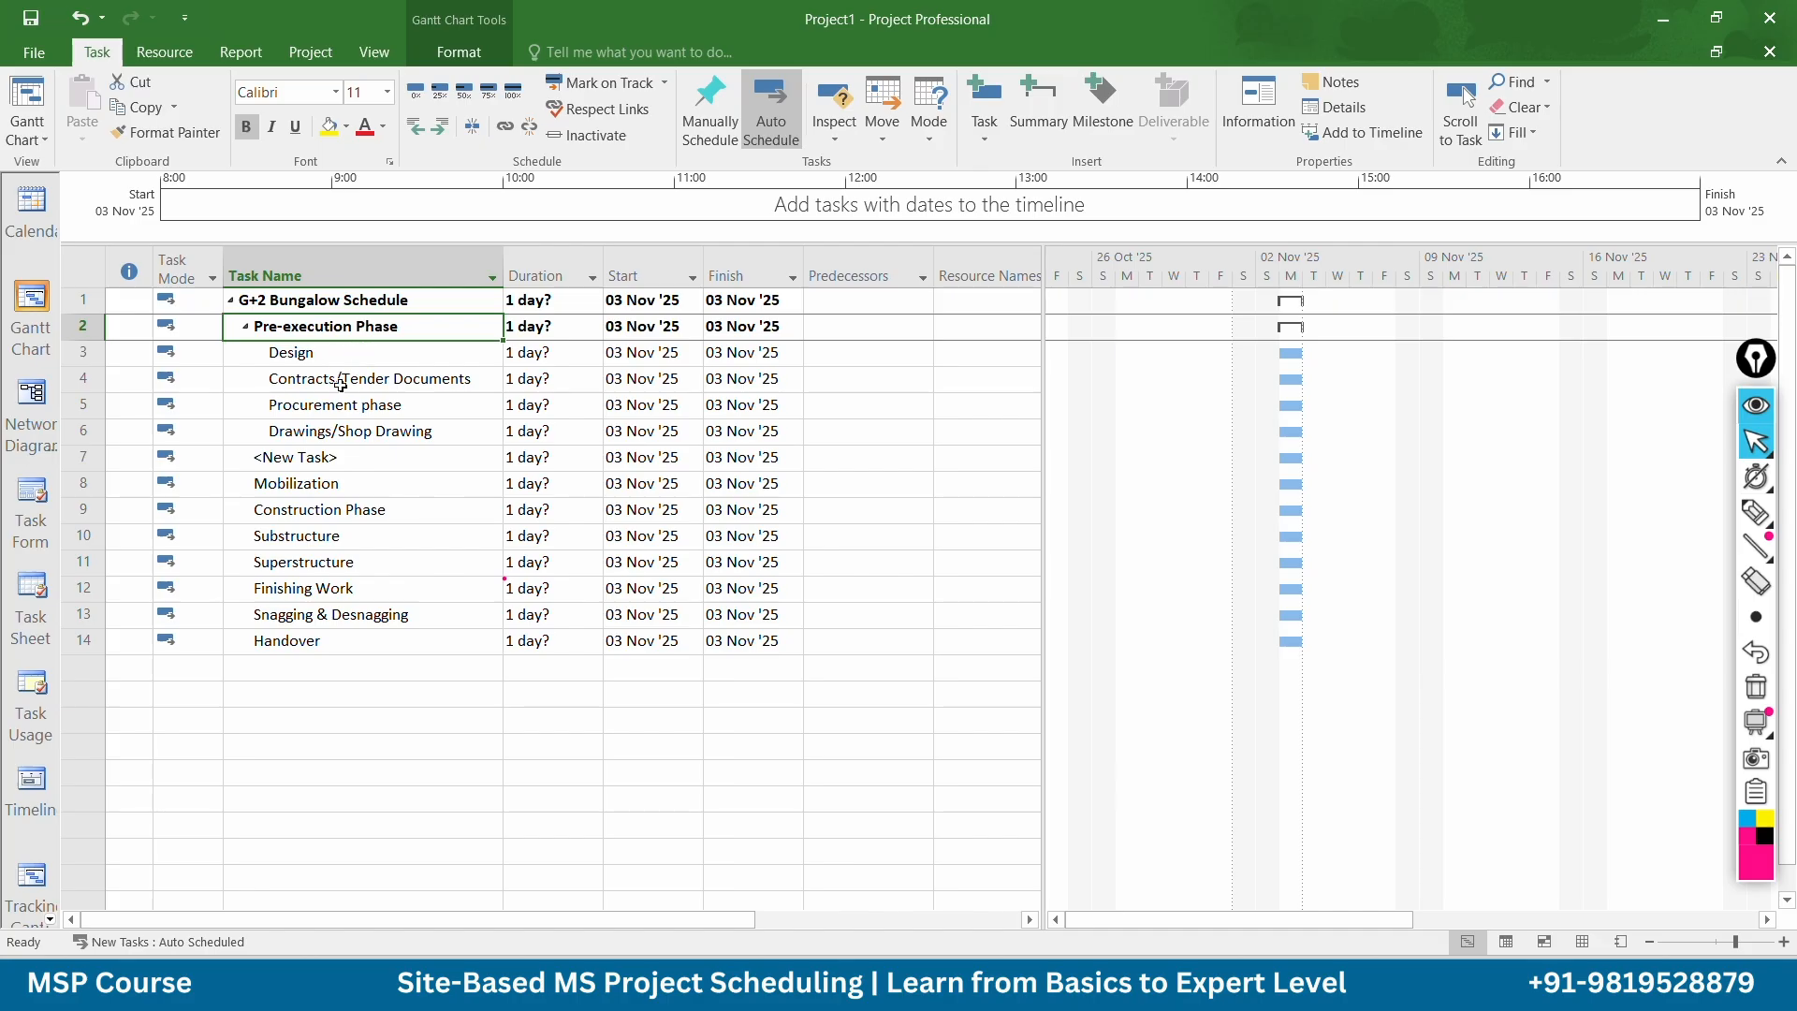
Rename the remaining blank task above Mobilization "Pre-construction Phase completion"
{"action": "left_click", "coordinate": [356, 458]}
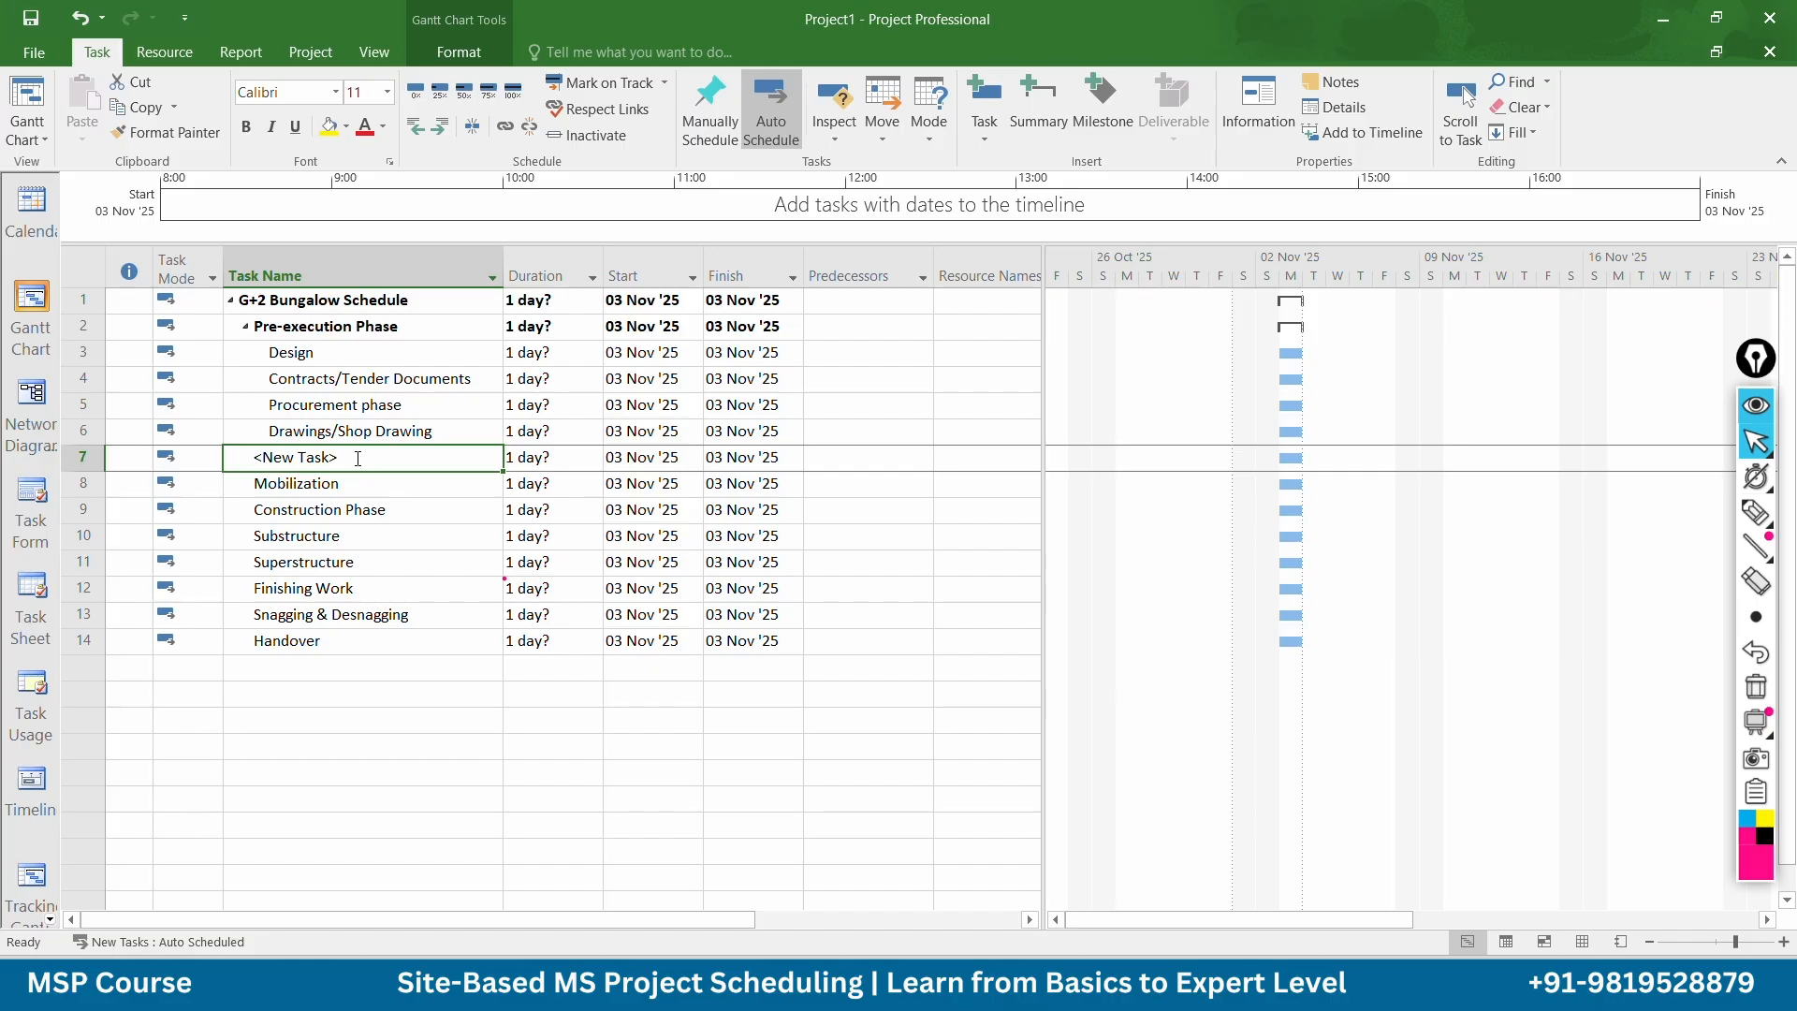
{"action": "left_click", "coordinate": [356, 458]}
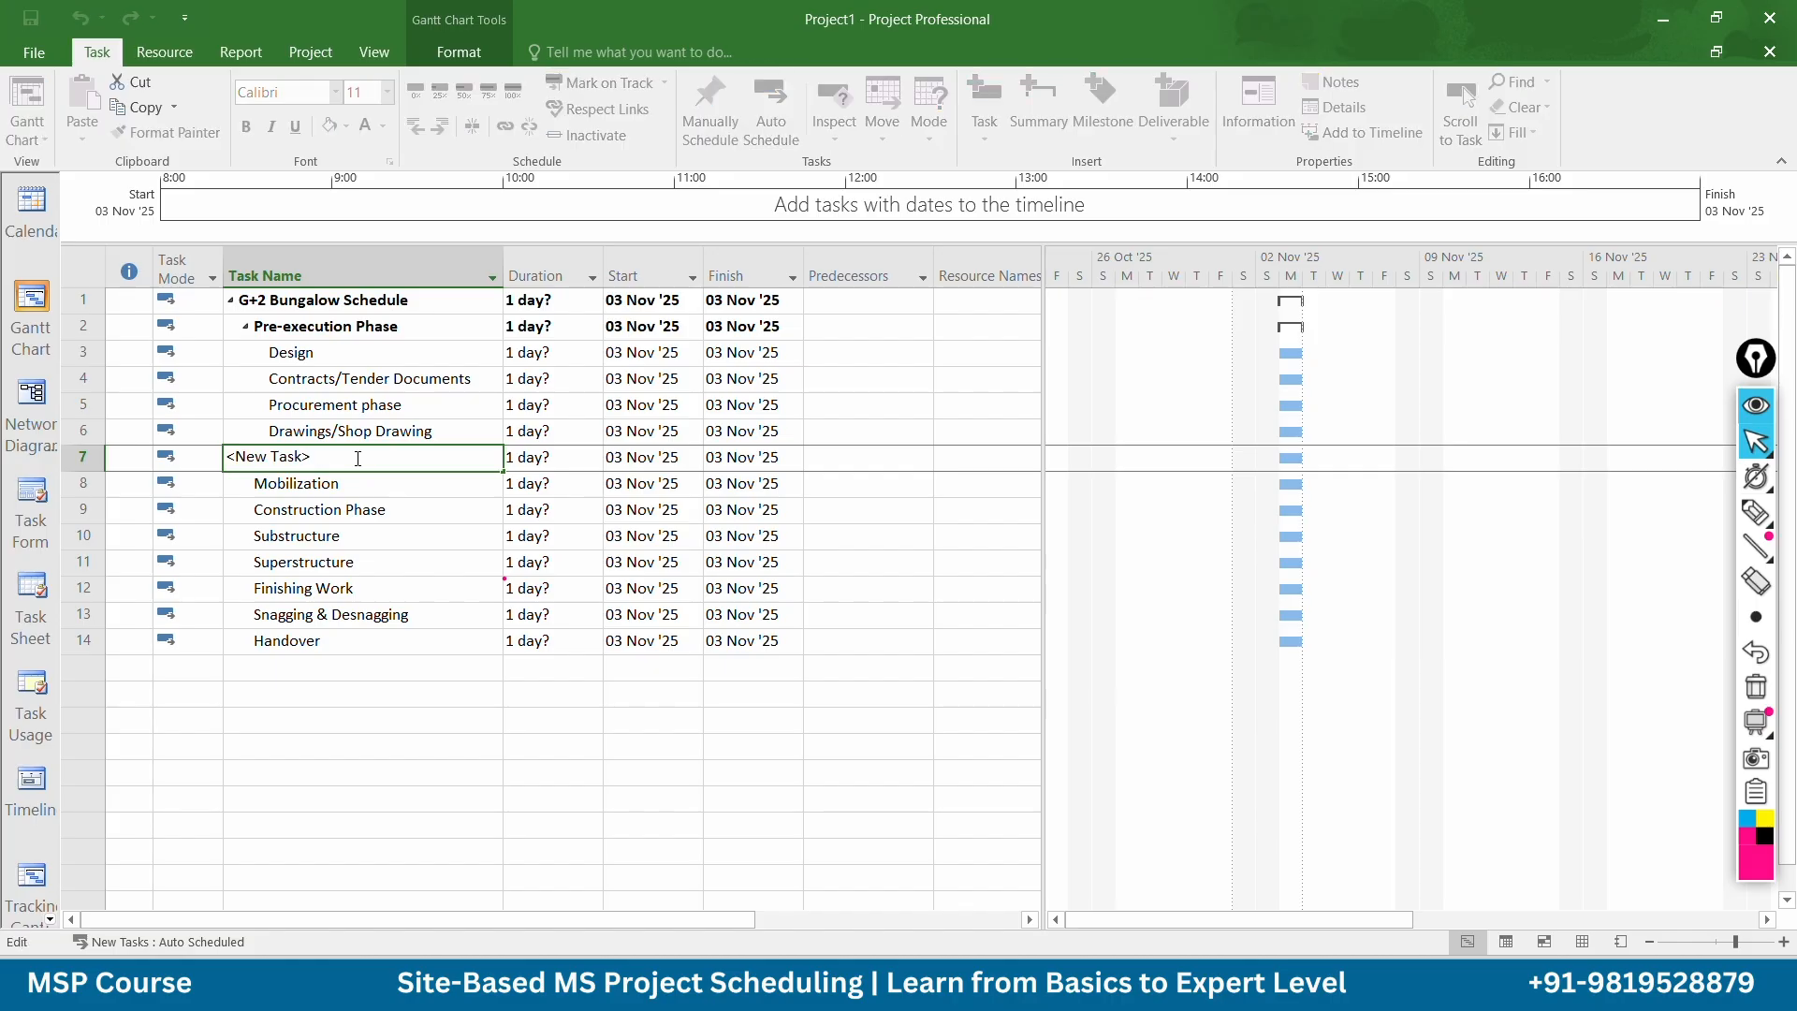
{"action": "key", "text": "BackSpace"}
{"action": "key", "text": "BackSpace"}
{"action": "key", "text": "BackSpace"}
{"action": "key", "text": "BackSpace"}
{"action": "key", "text": "BackSpace"}
{"action": "key", "text": "BackSpace"}
{"action": "key", "text": "BackSpace"}
{"action": "key", "text": "BackSpace"}
{"action": "key", "text": "BackSpace"}
{"action": "type", "text": "Pre-construction Phase completion"}
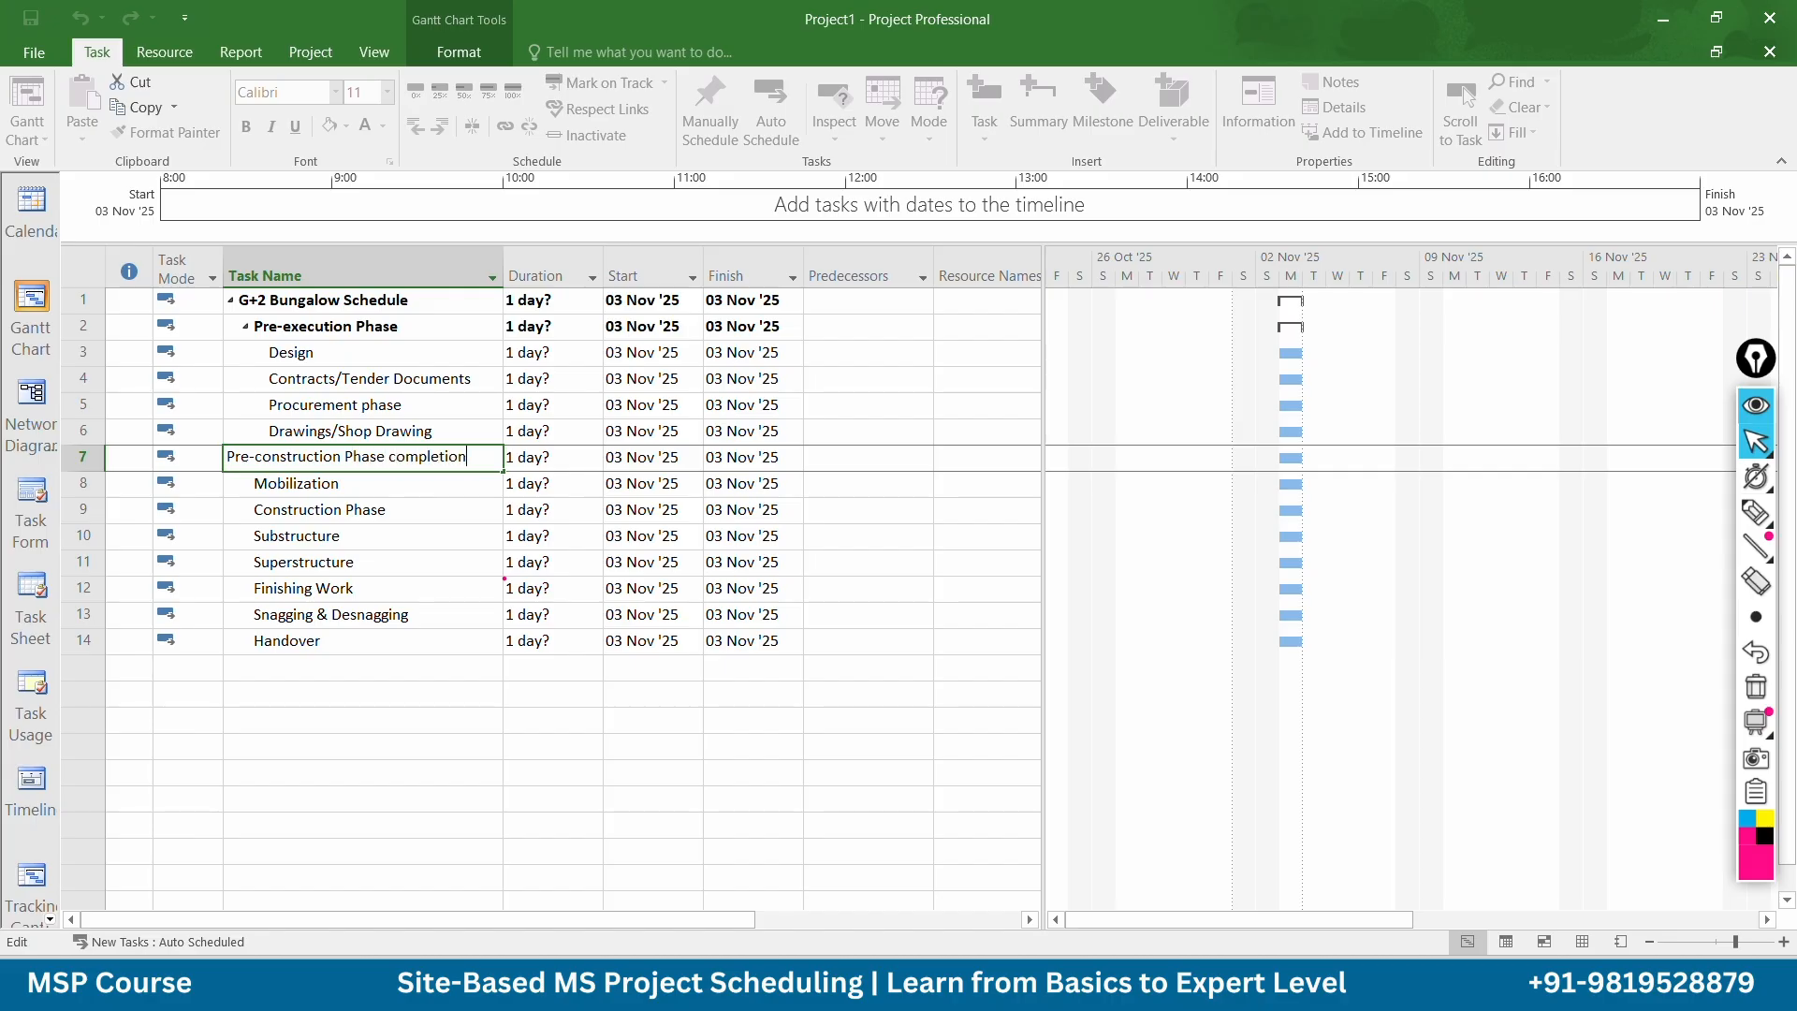
{"action": "key", "text": "Return"}
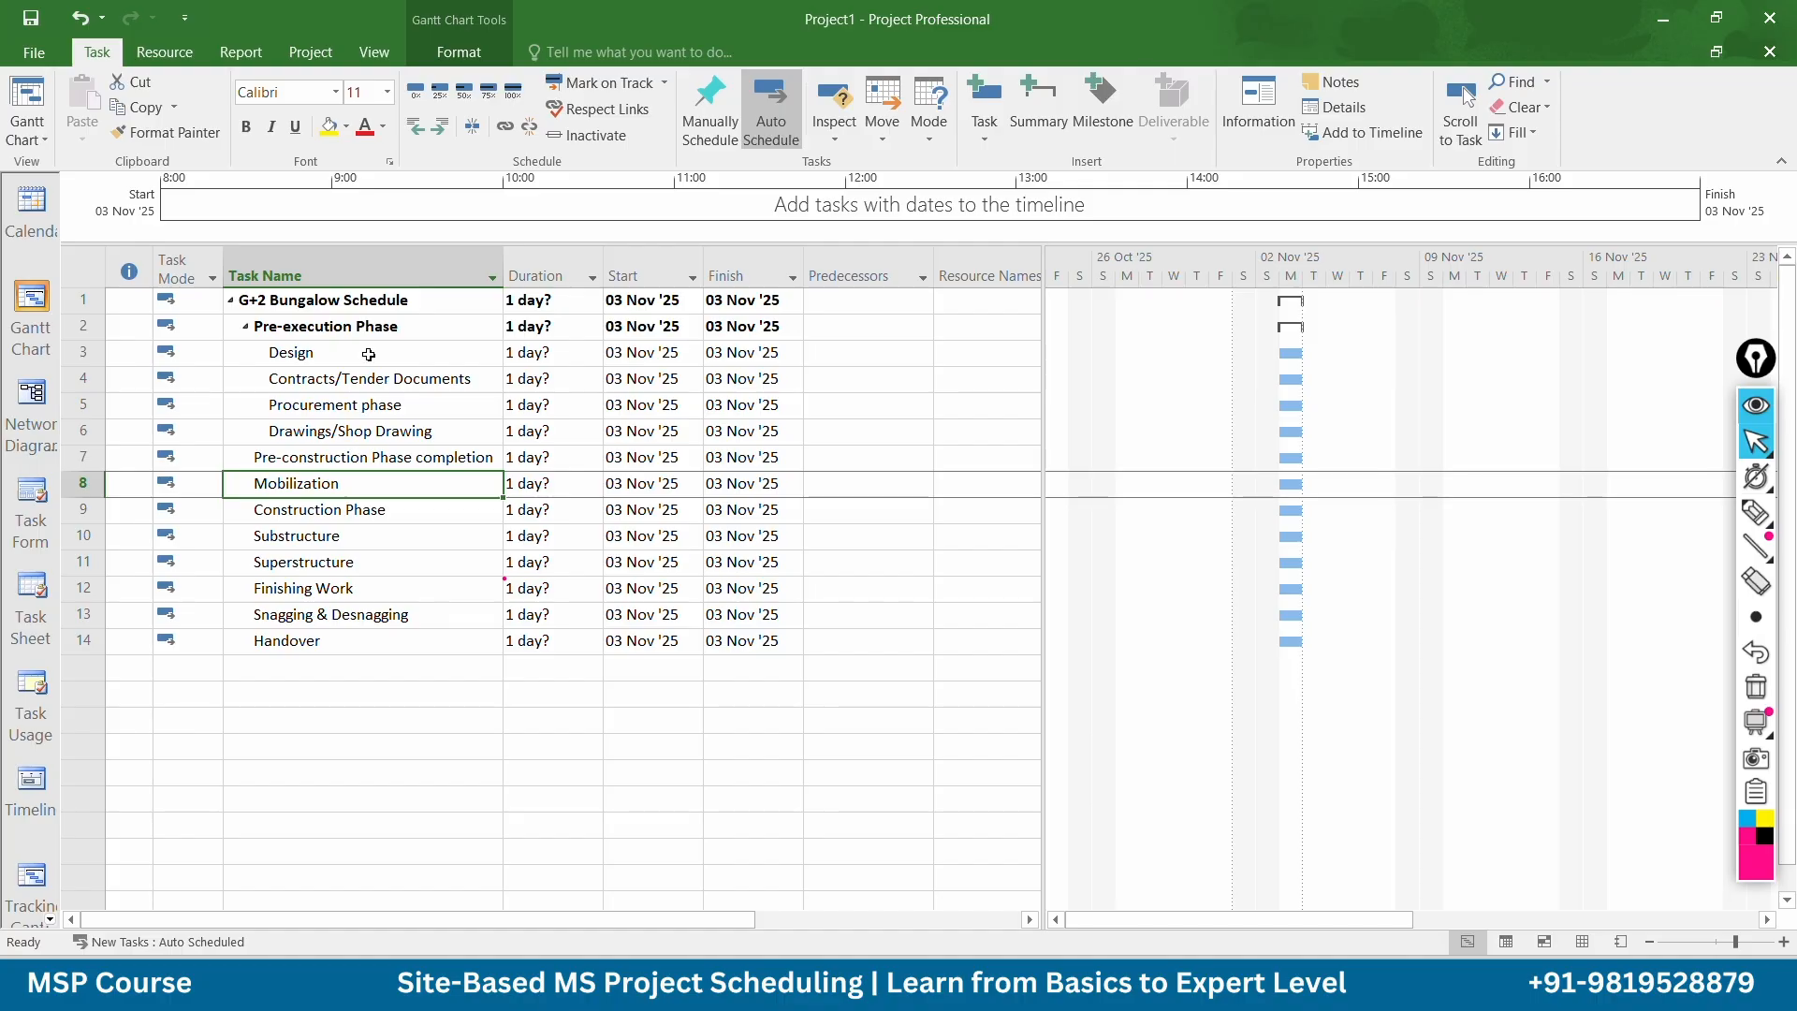
Make Pre-construction Phase completion a milestone with a duration of 0 days and widen the Task Name column slightly
{"action": "left_click", "coordinate": [417, 458]}
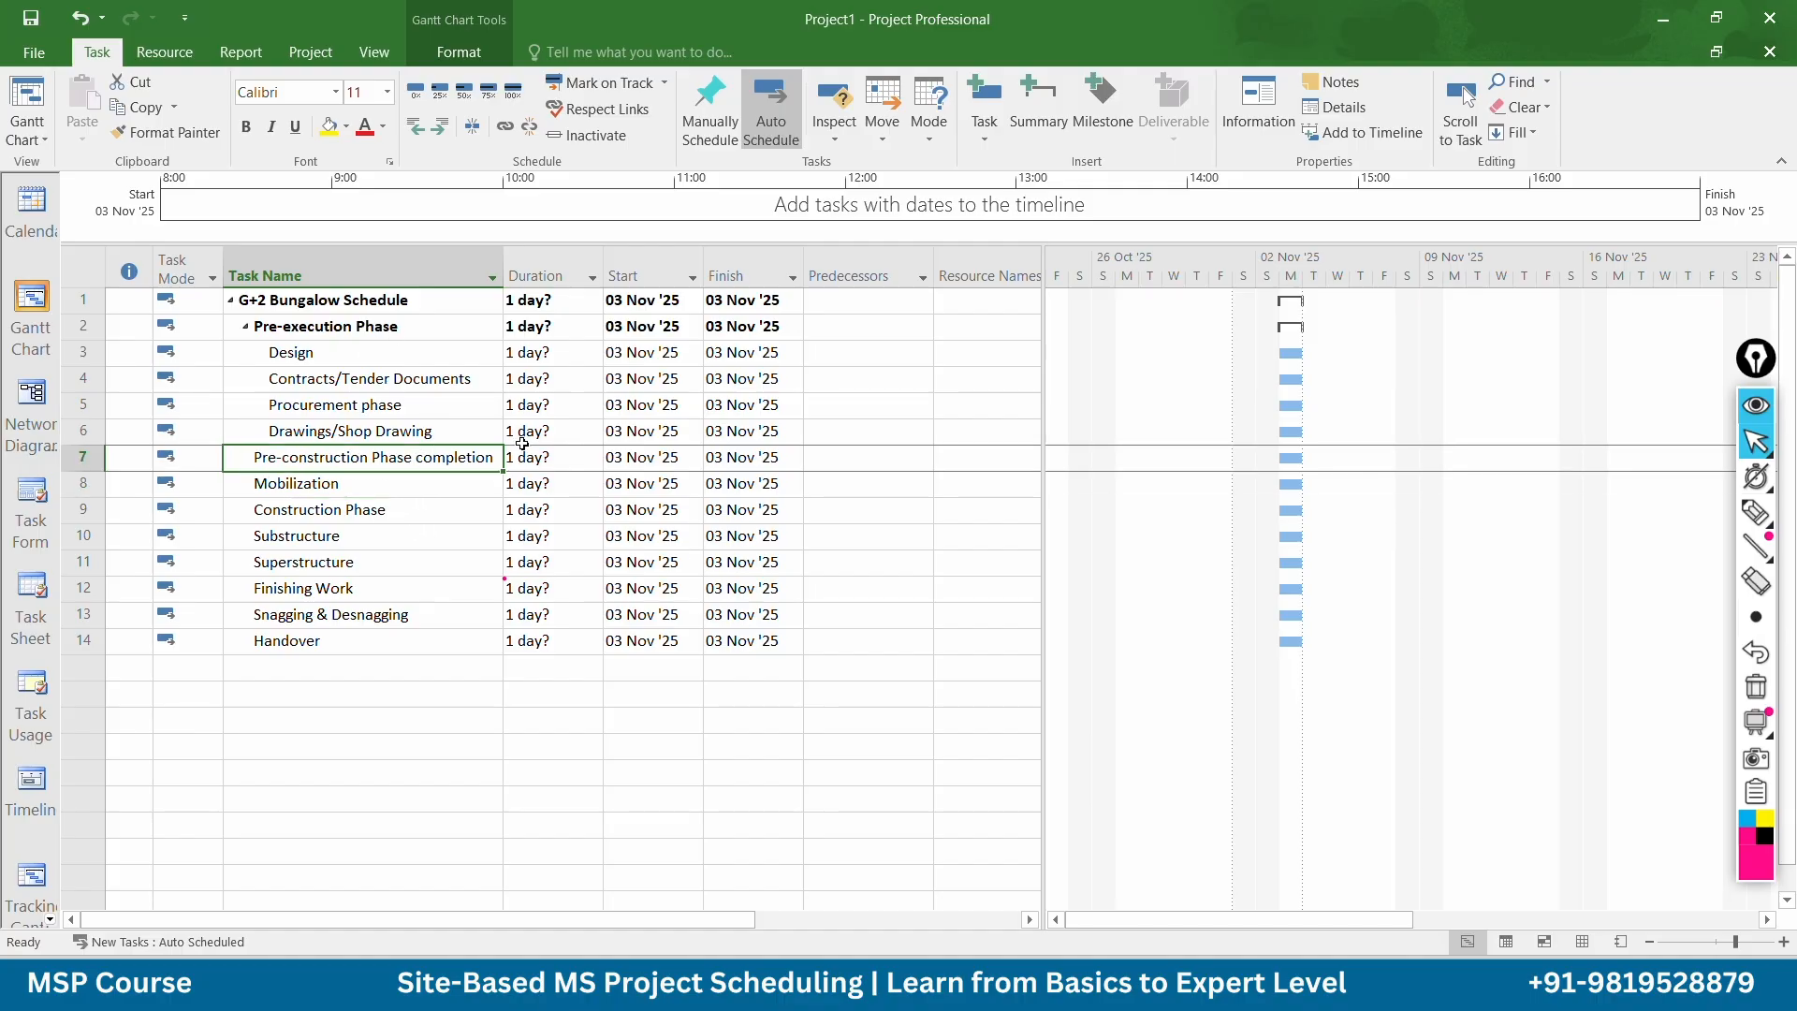
{"action": "left_click", "coordinate": [522, 443]}
{"action": "type", "text": "0"}
{"action": "key", "text": "Return"}
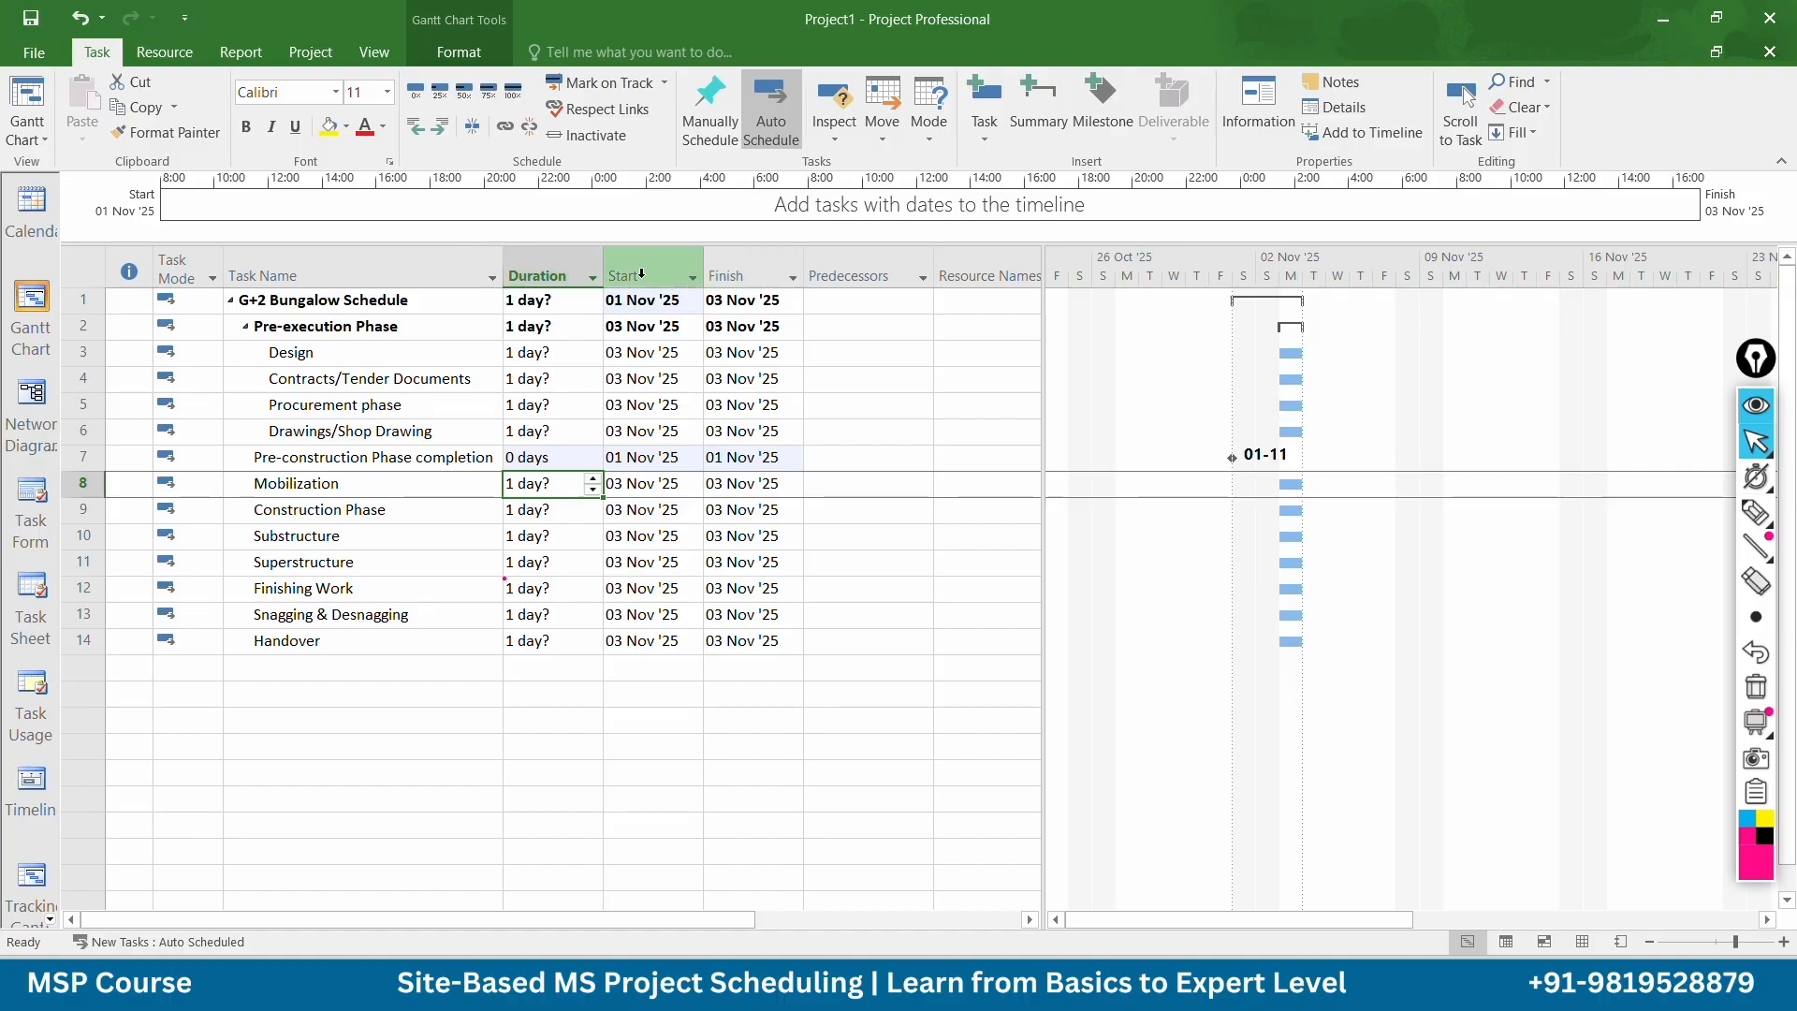
{"action": "left_click_drag", "start_coordinate": [506, 255], "coordinate": [542, 255]}
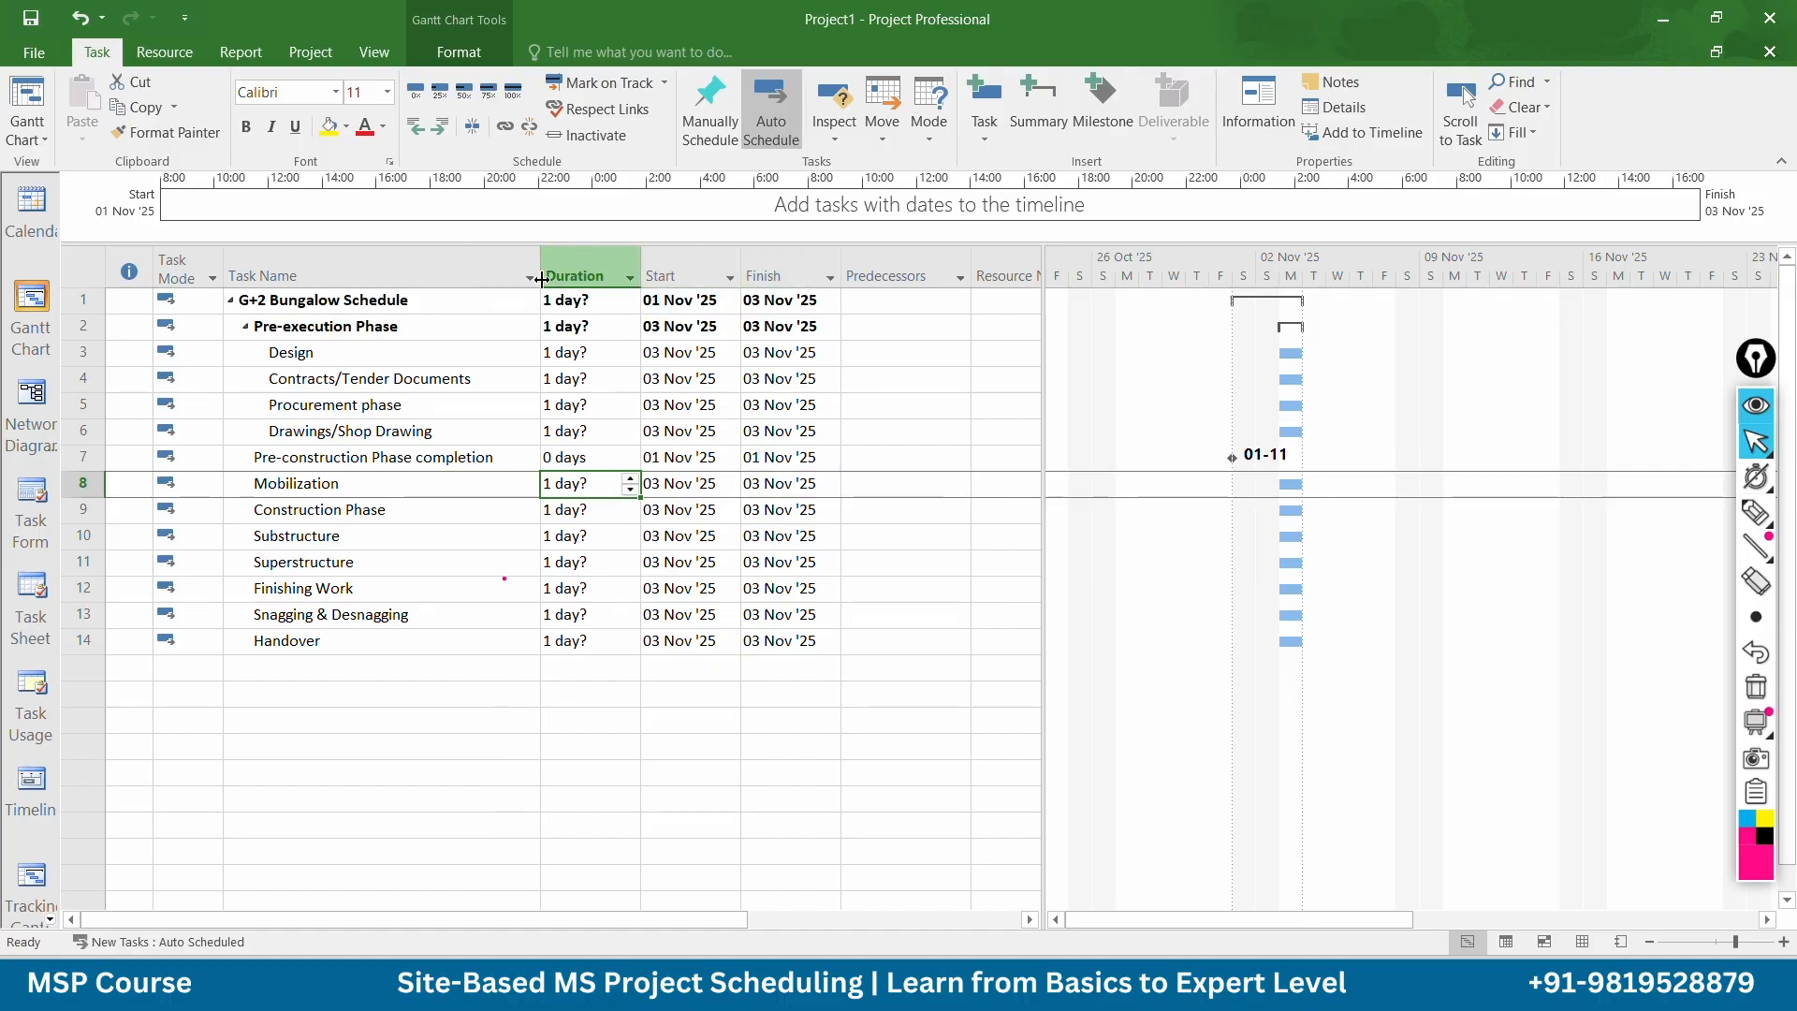
Indent Pre-construction Phase completion as a subtask of Pre-execution Phase
{"action": "left_click", "coordinate": [323, 459]}
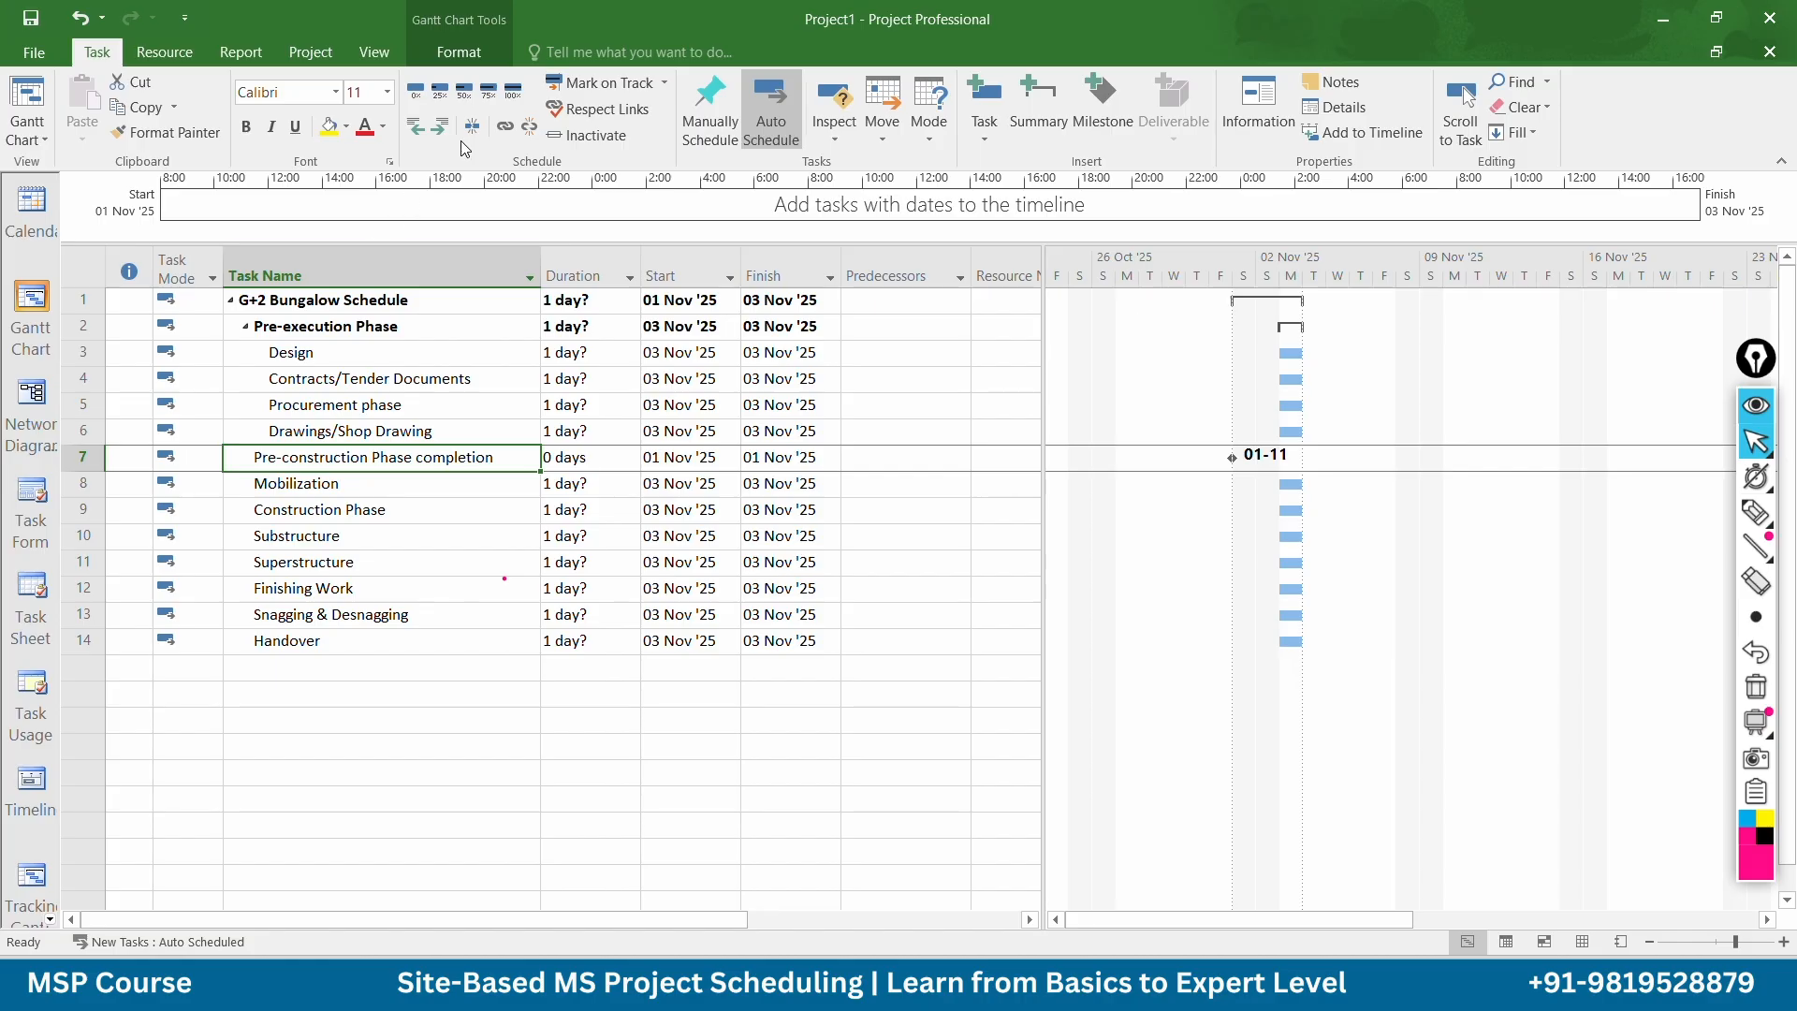
{"action": "left_click", "coordinate": [440, 126]}
{"action": "left_click", "coordinate": [518, 668]}
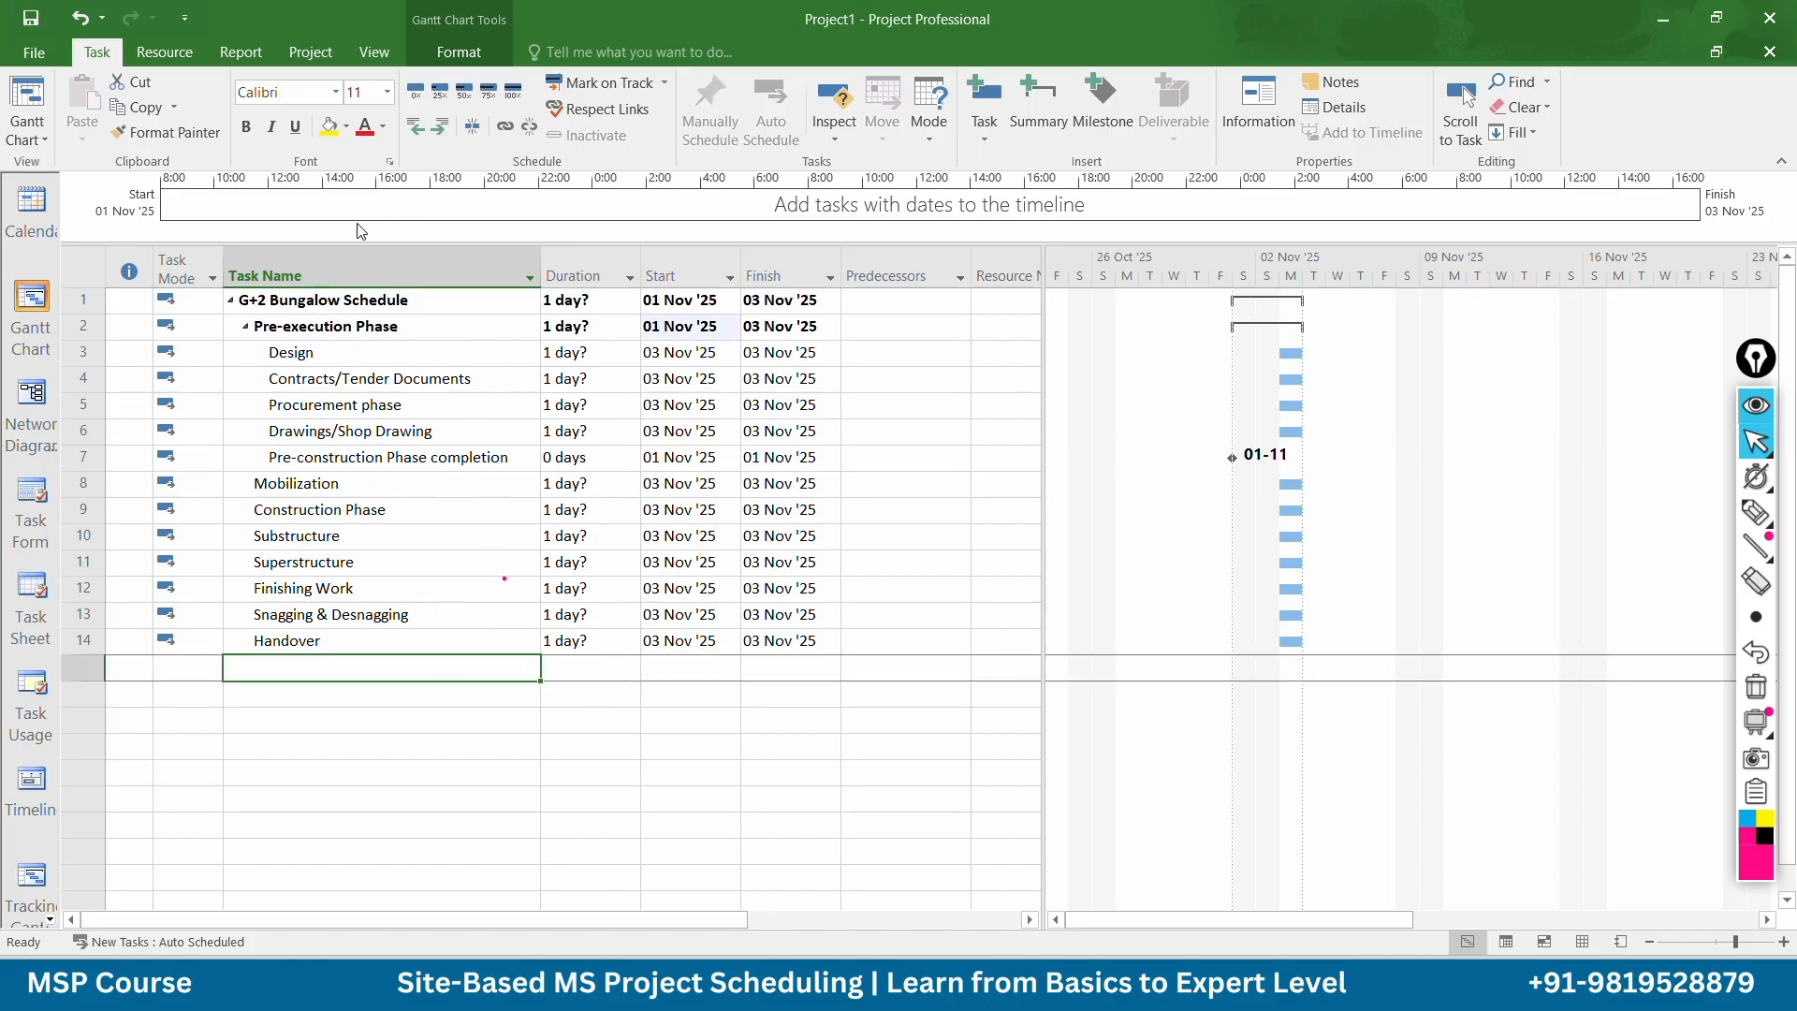
Set the text style of Summary Tasks to a light orange background colour with a light dotted background pattern
{"action": "left_click", "coordinate": [458, 56]}
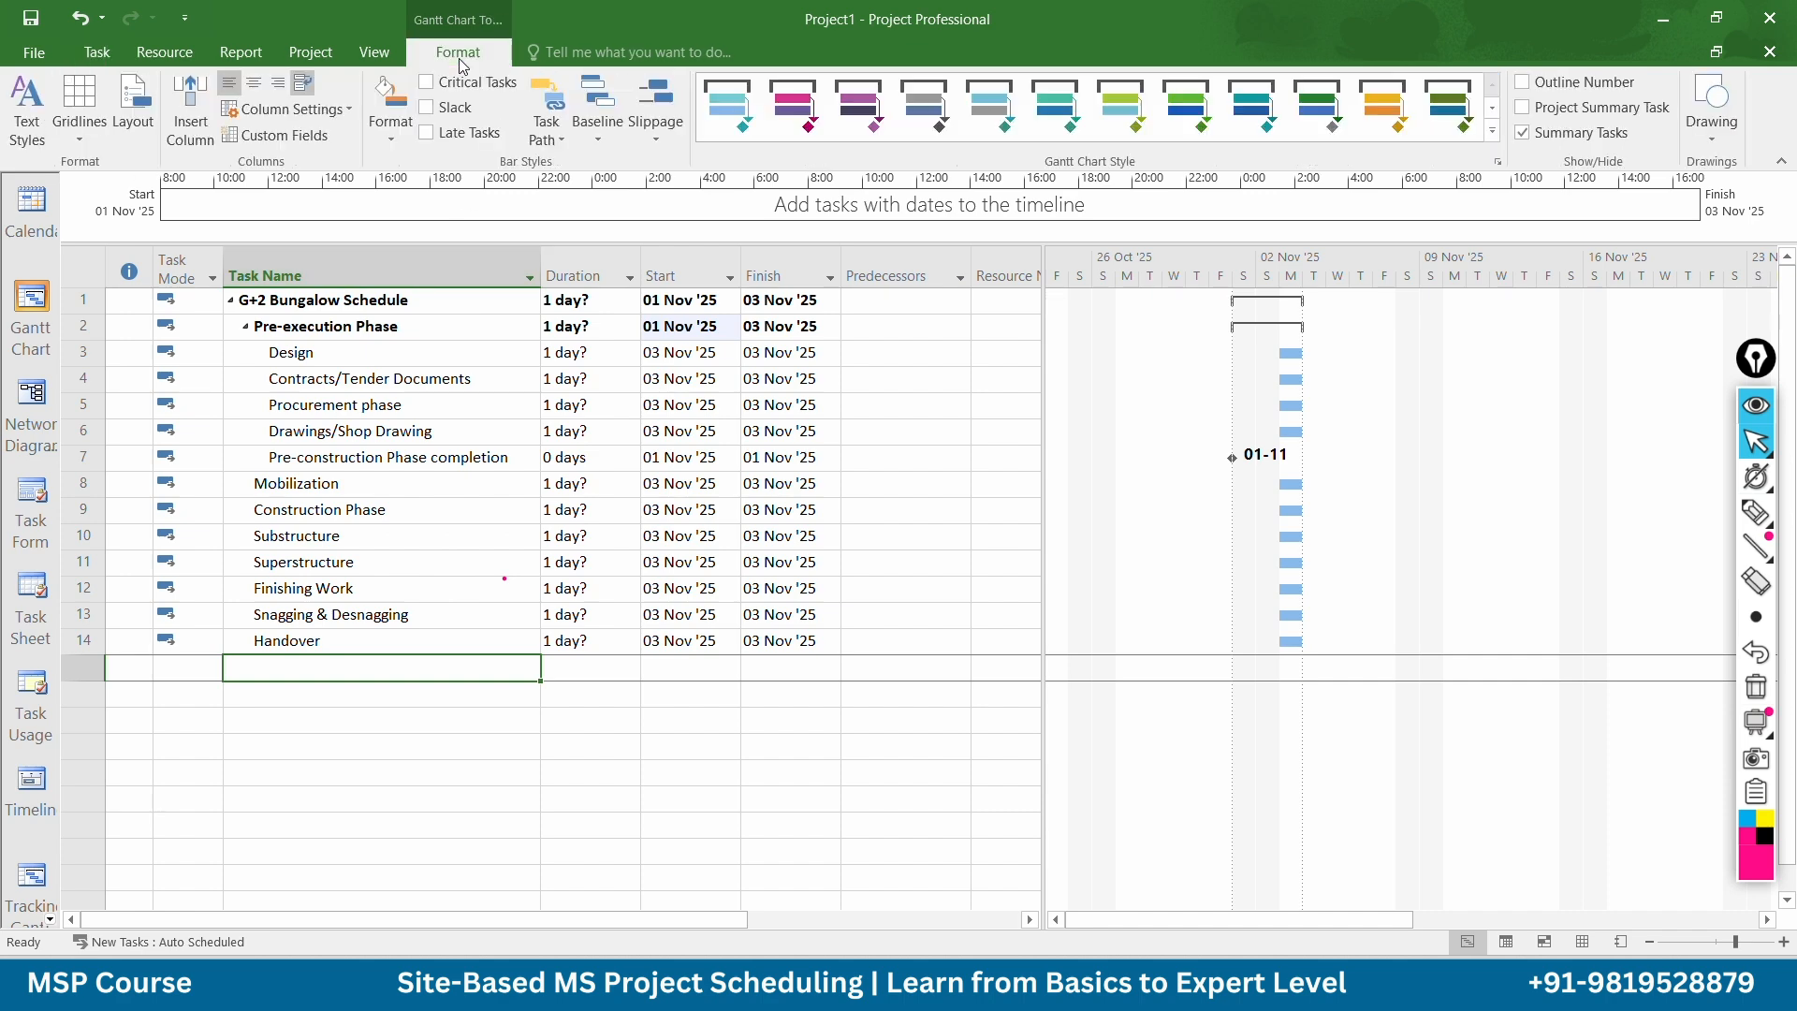
{"action": "left_click", "coordinate": [31, 118]}
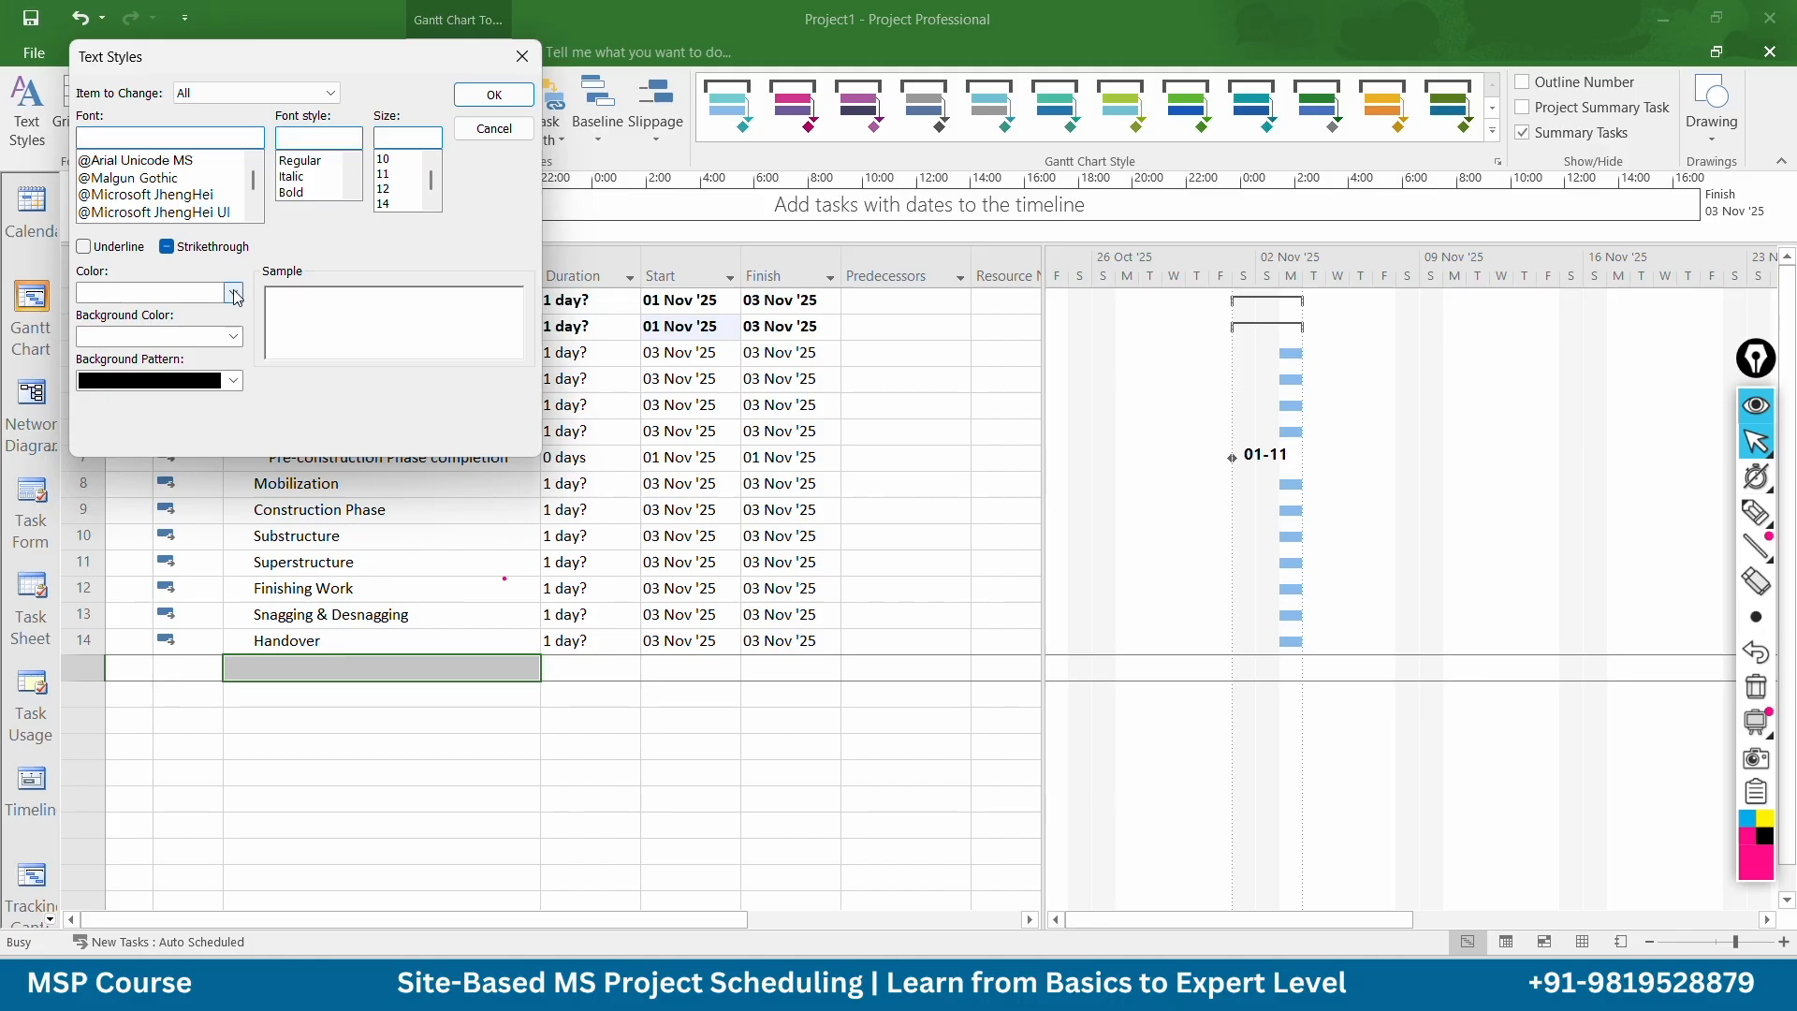
{"action": "left_click", "coordinate": [258, 97]}
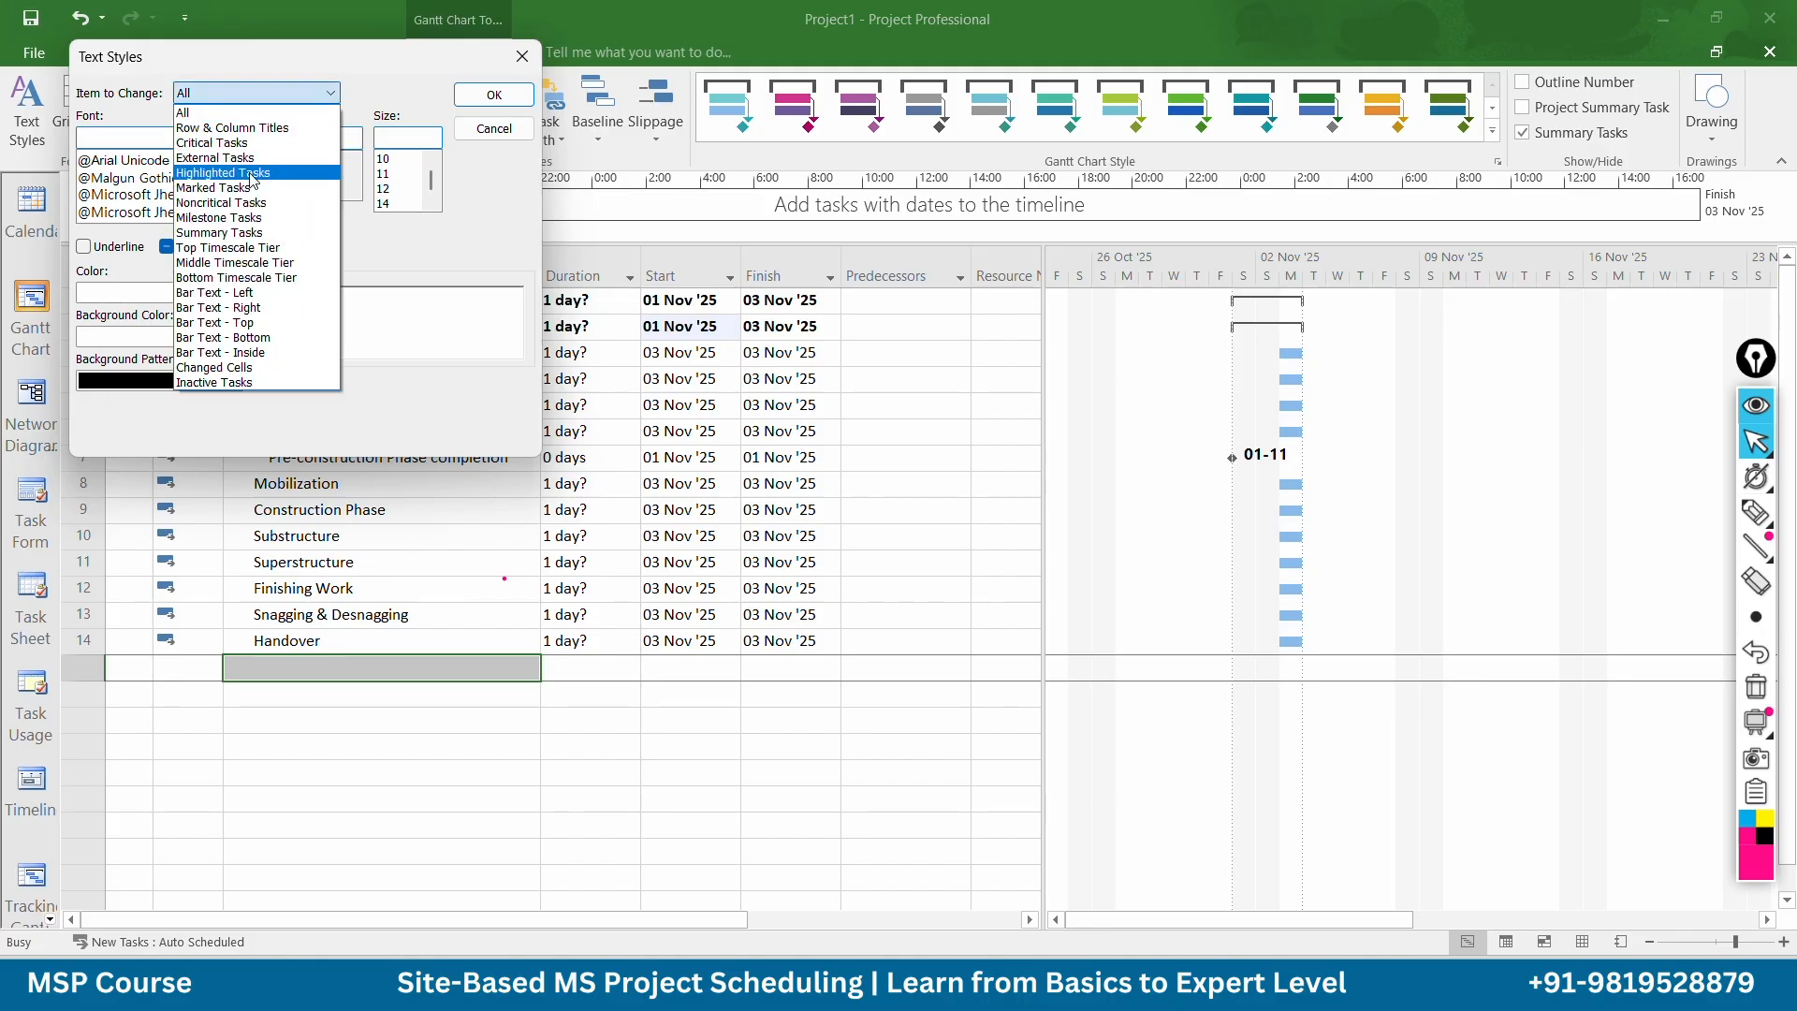
{"action": "left_click", "coordinate": [250, 238]}
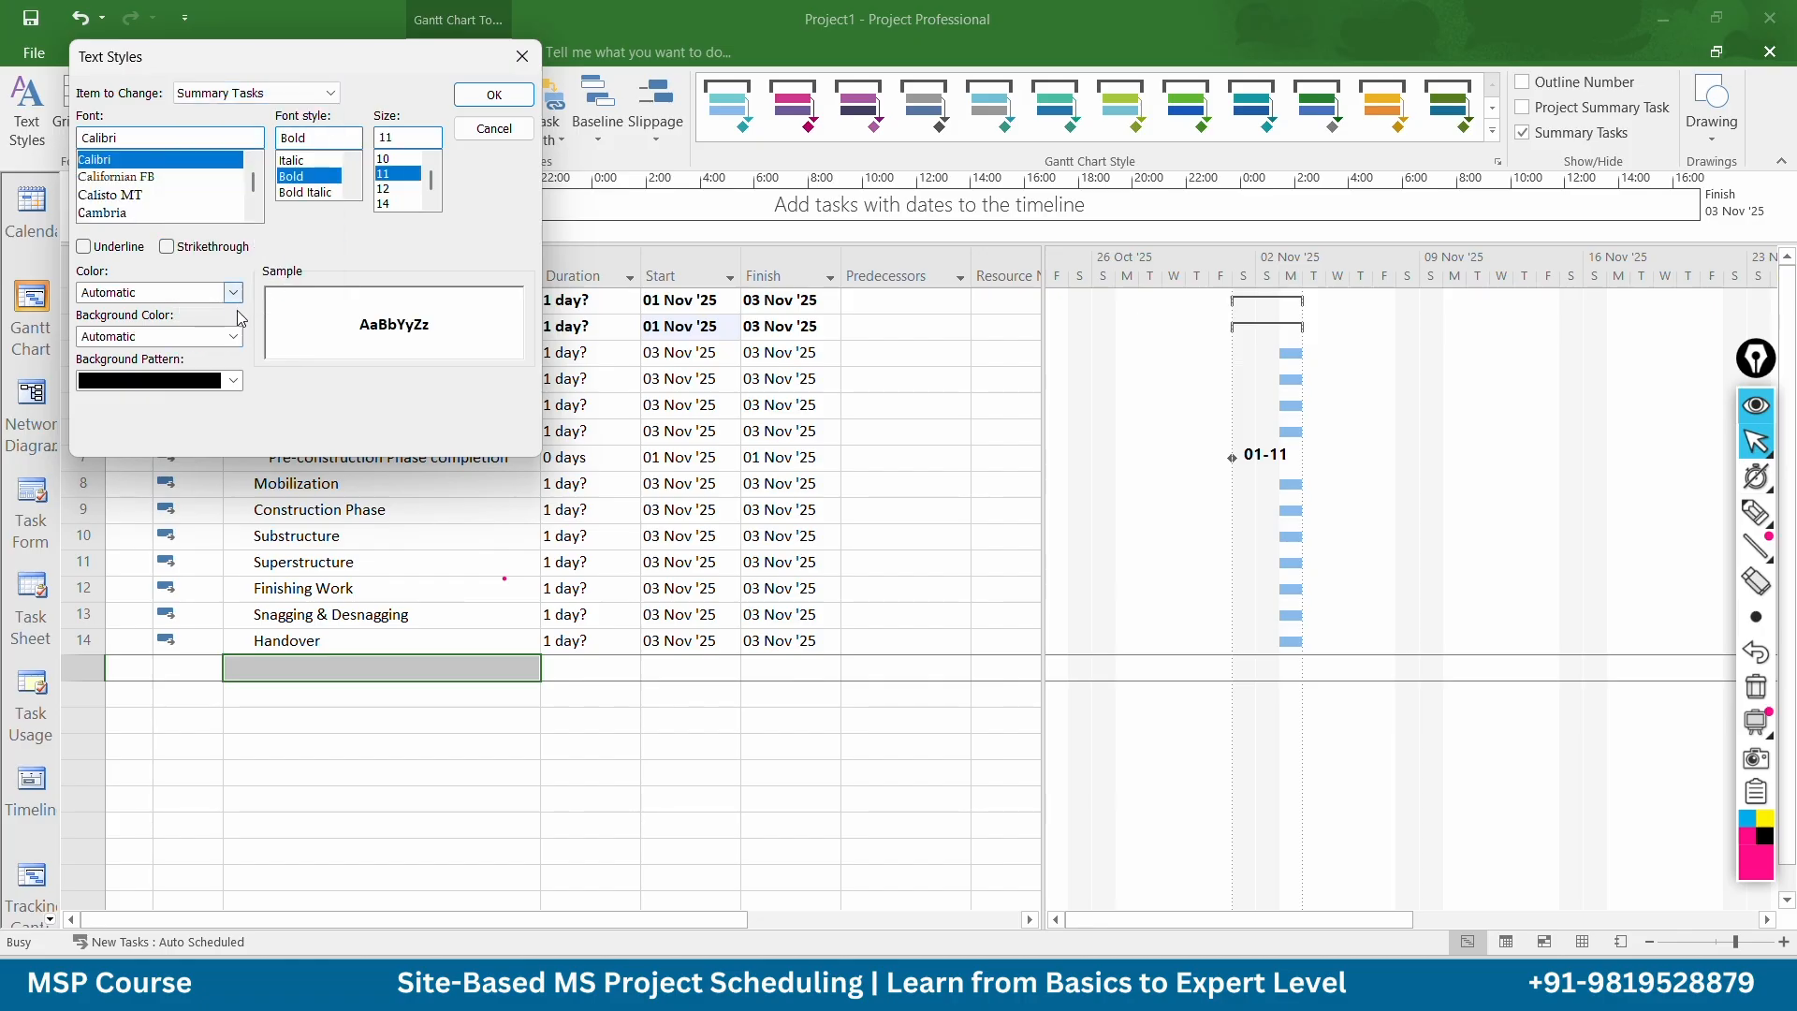
{"action": "left_click", "coordinate": [234, 337]}
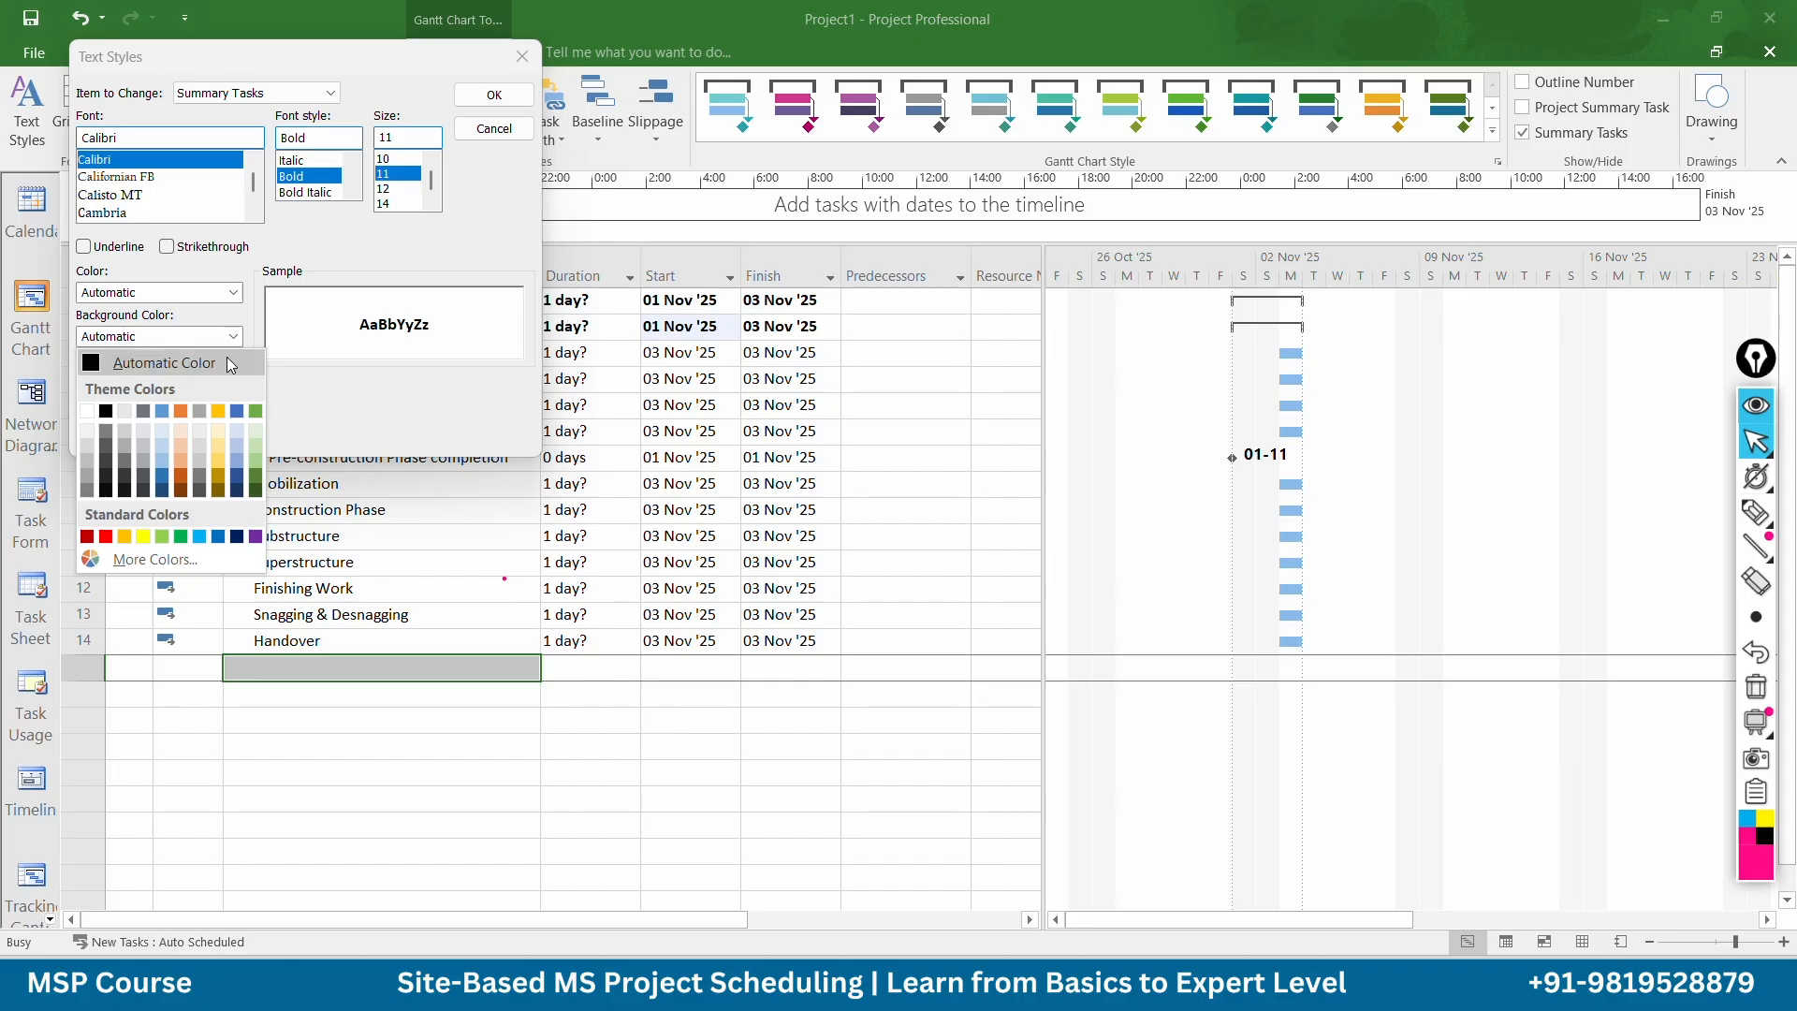
{"action": "left_click", "coordinate": [184, 445]}
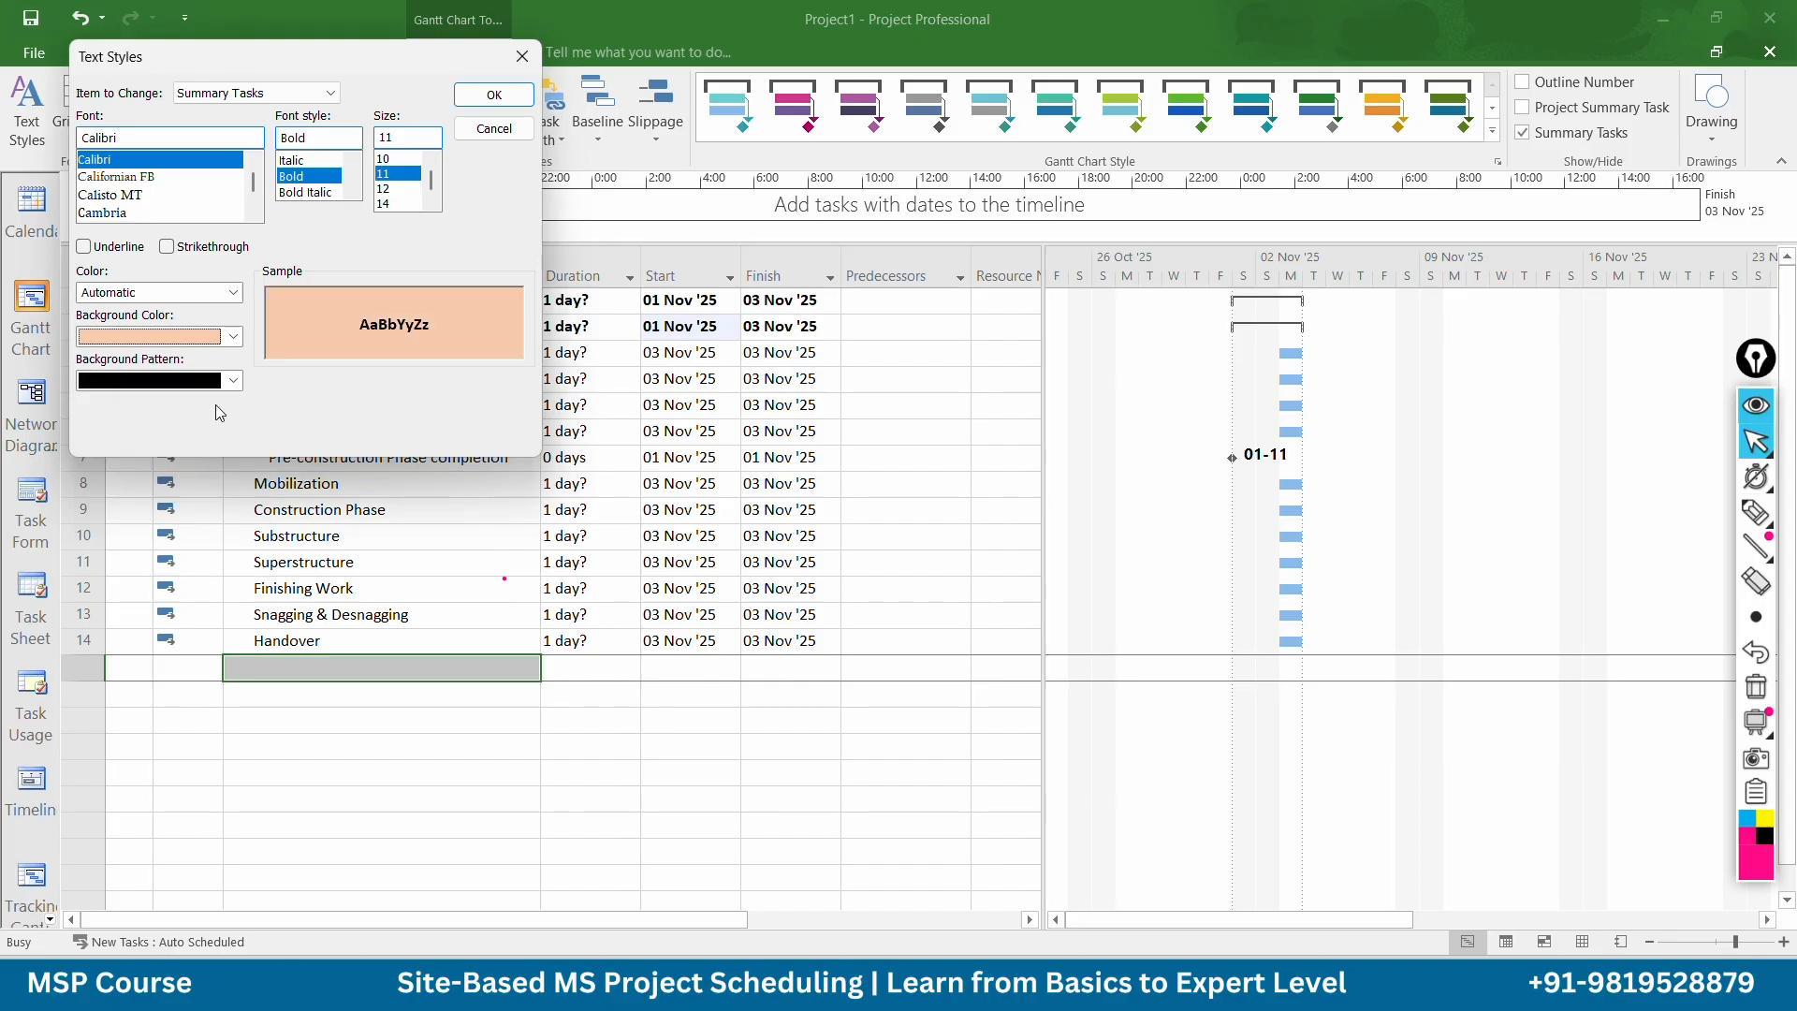
{"action": "left_click", "coordinate": [234, 381]}
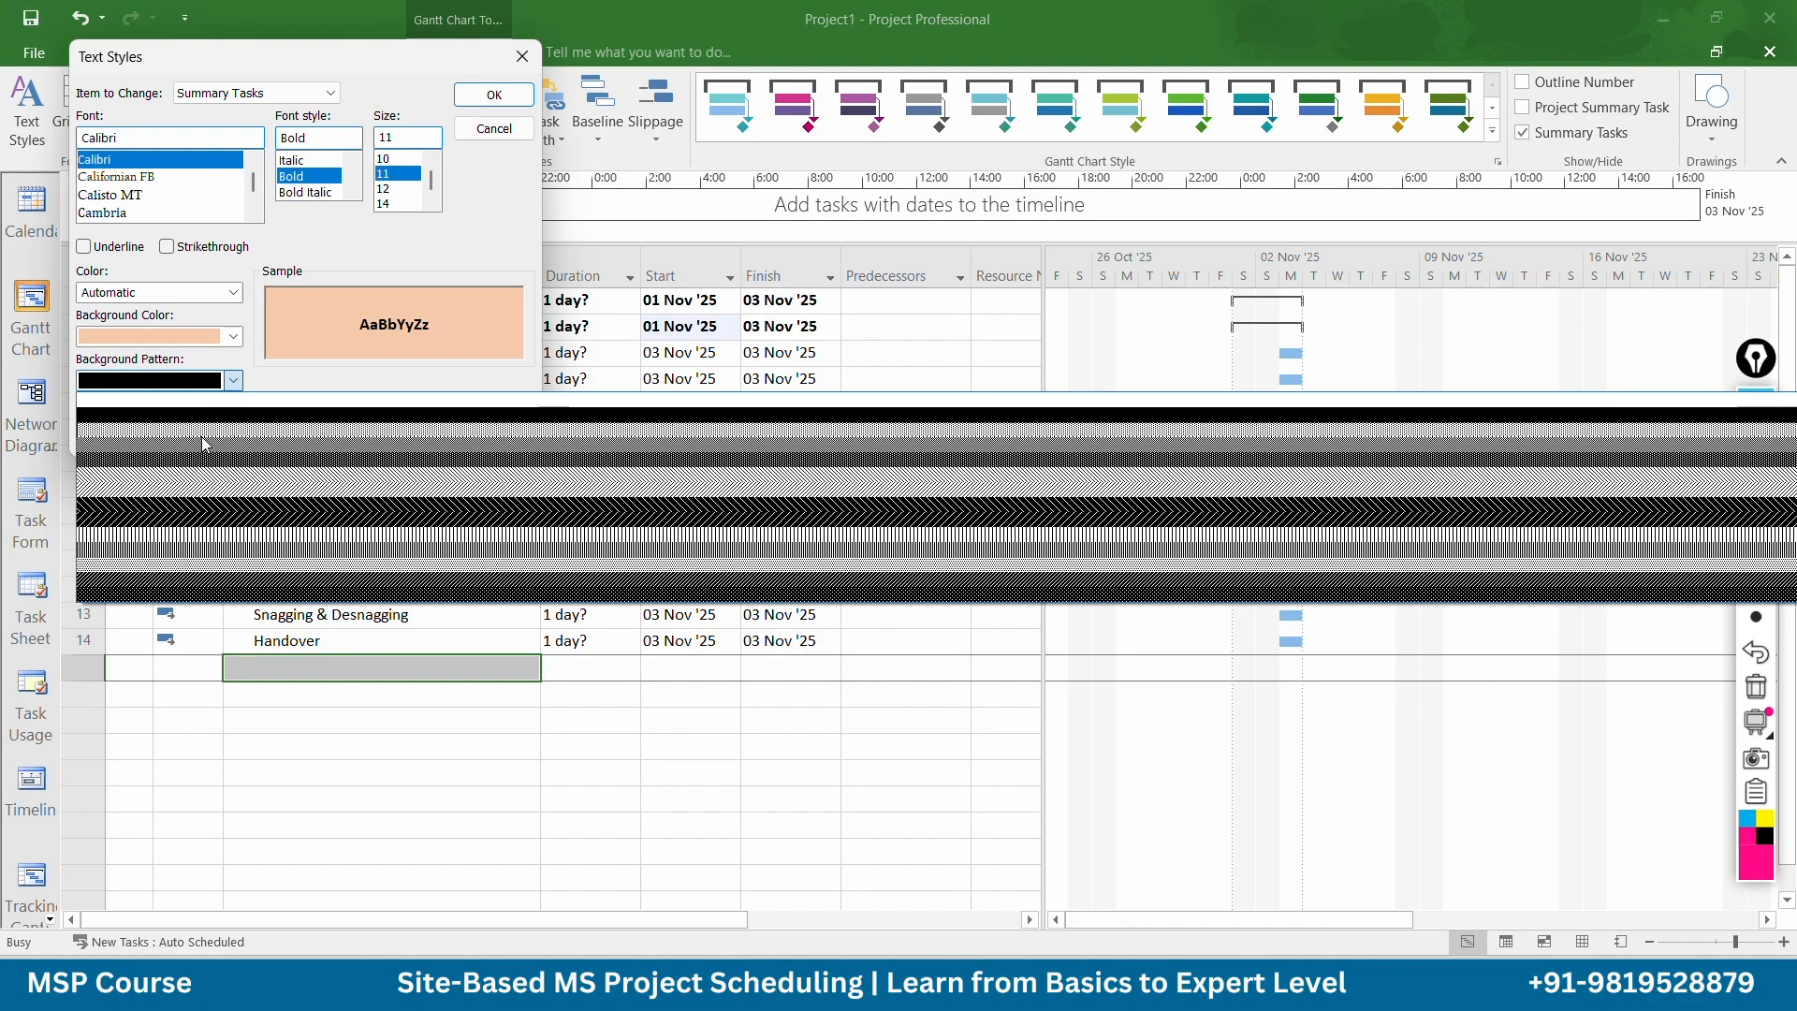
{"action": "left_click", "coordinate": [213, 432]}
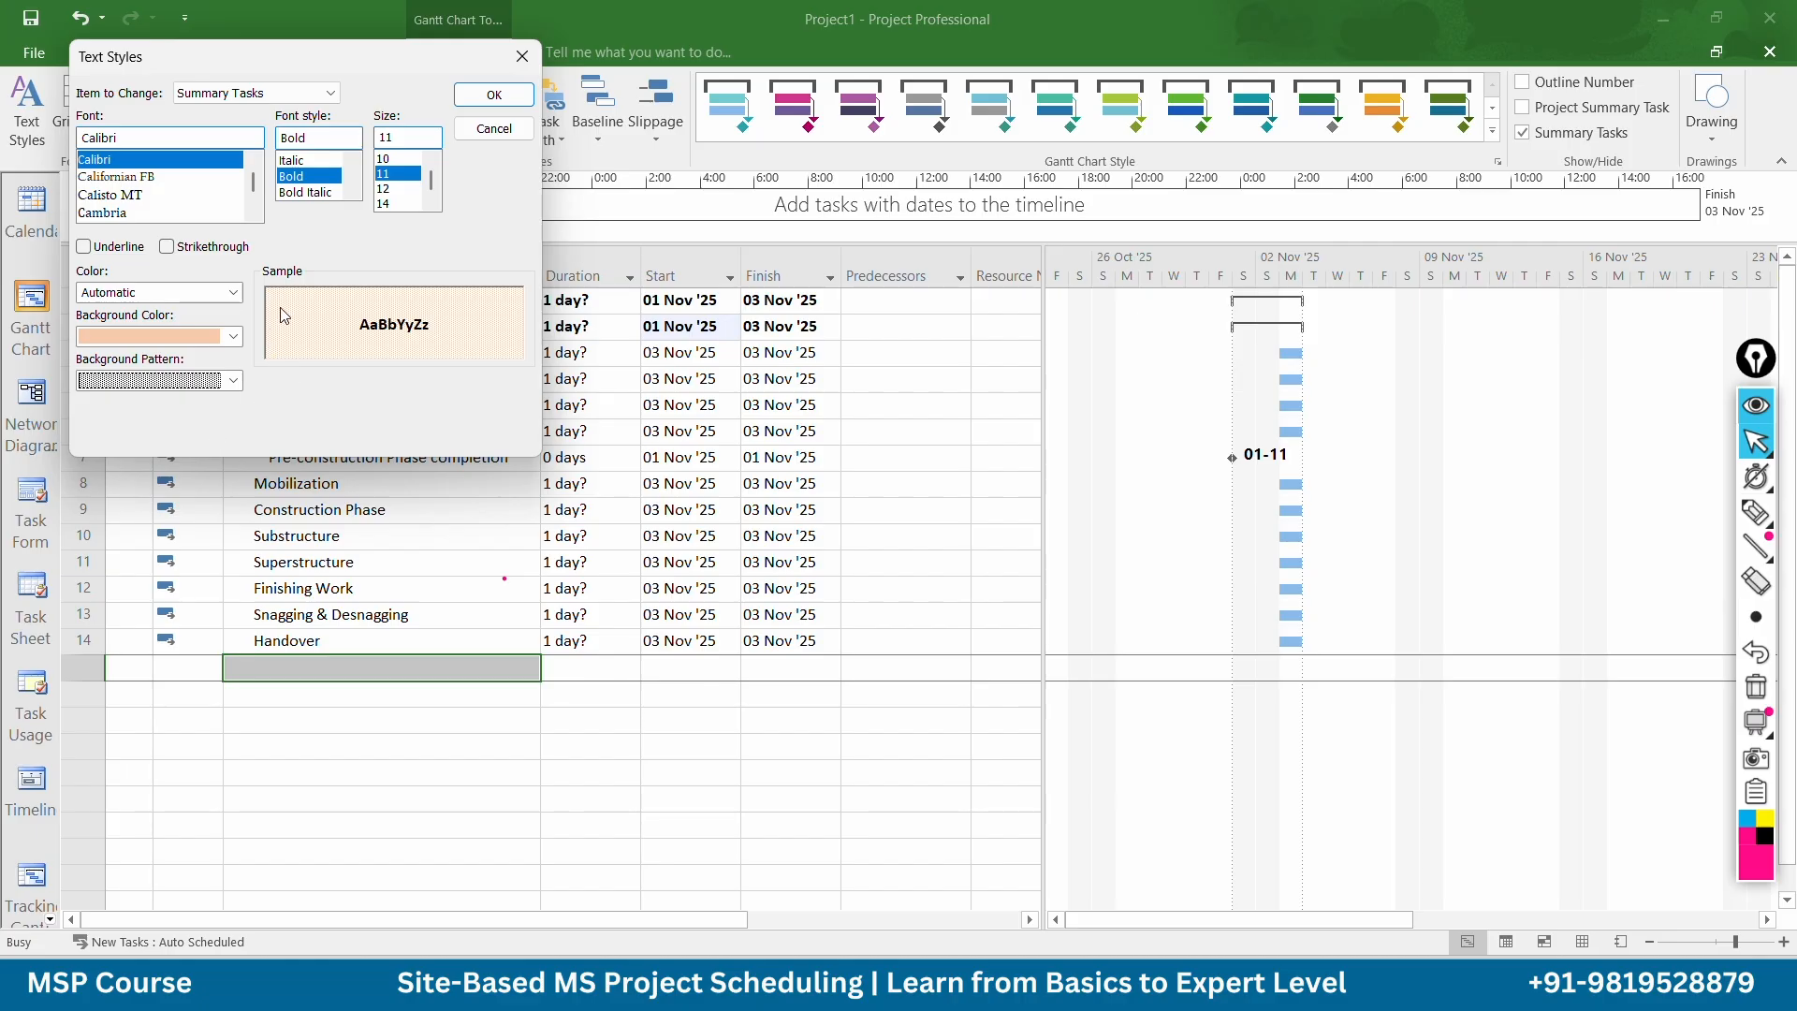
{"action": "left_click", "coordinate": [478, 106]}
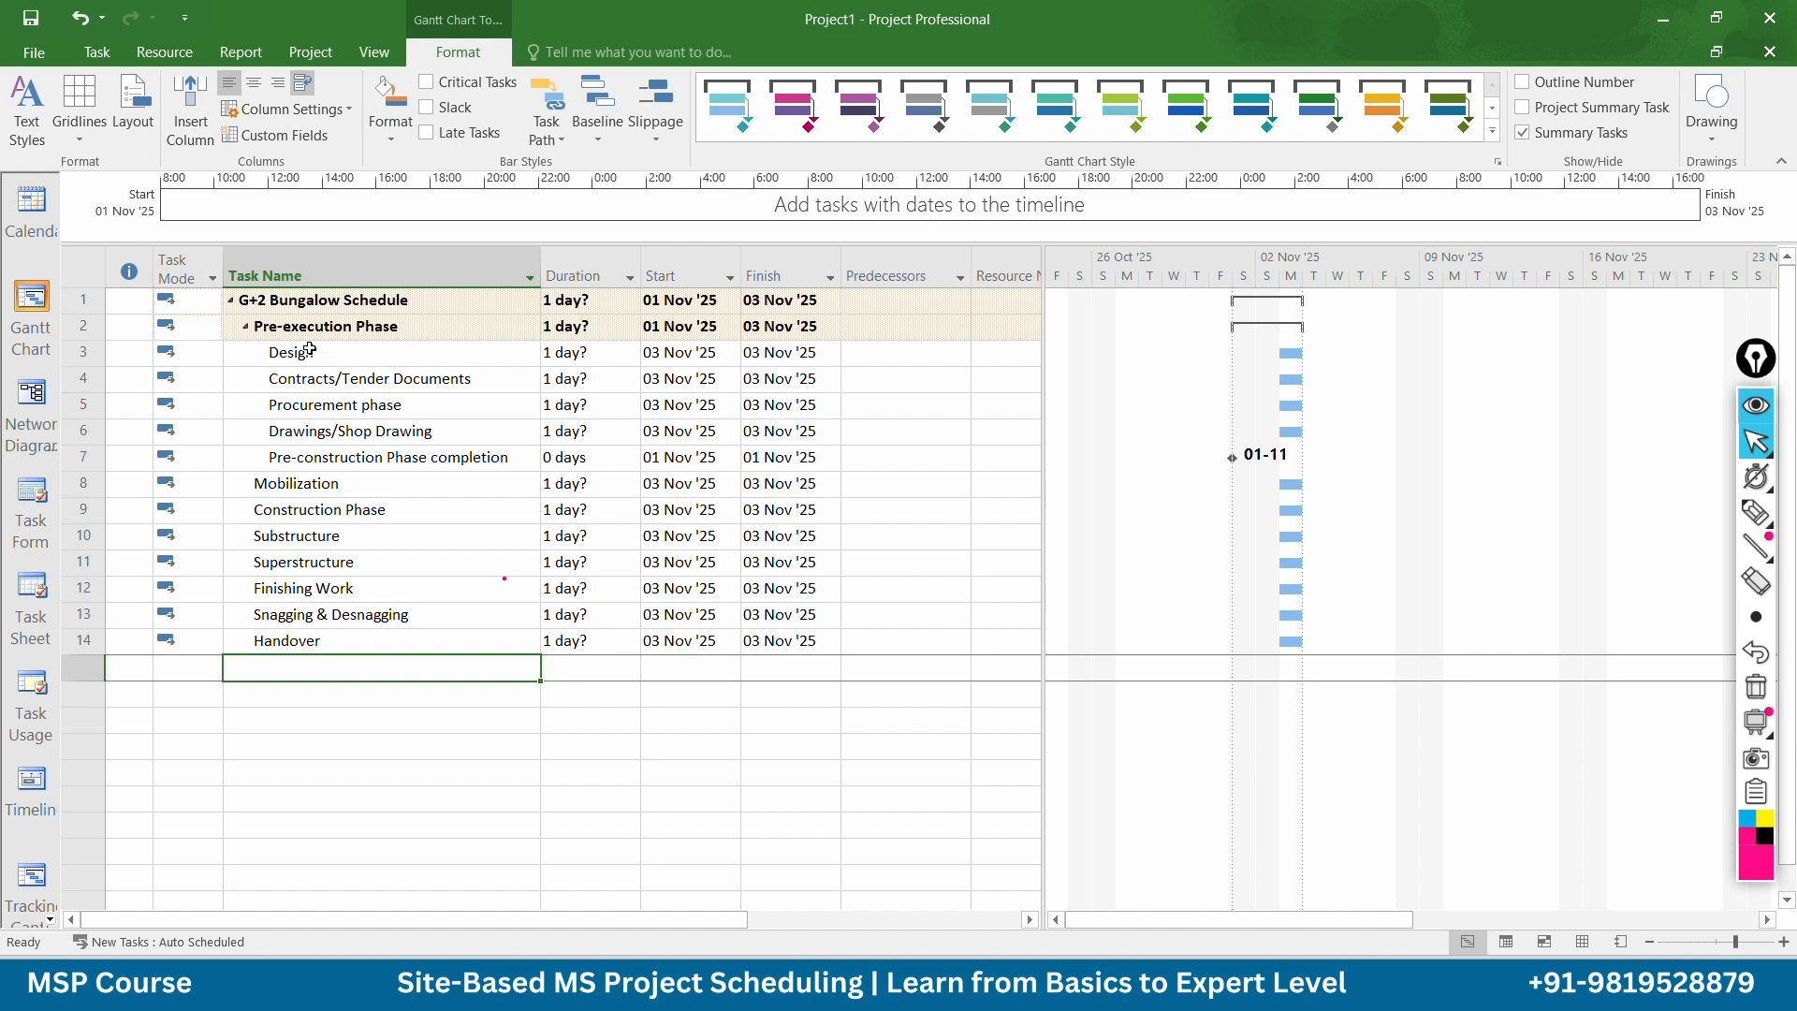
Collapse the Pre-execution Phase summary task and expand it again
{"action": "left_click", "coordinate": [247, 327]}
{"action": "left_click", "coordinate": [247, 327]}
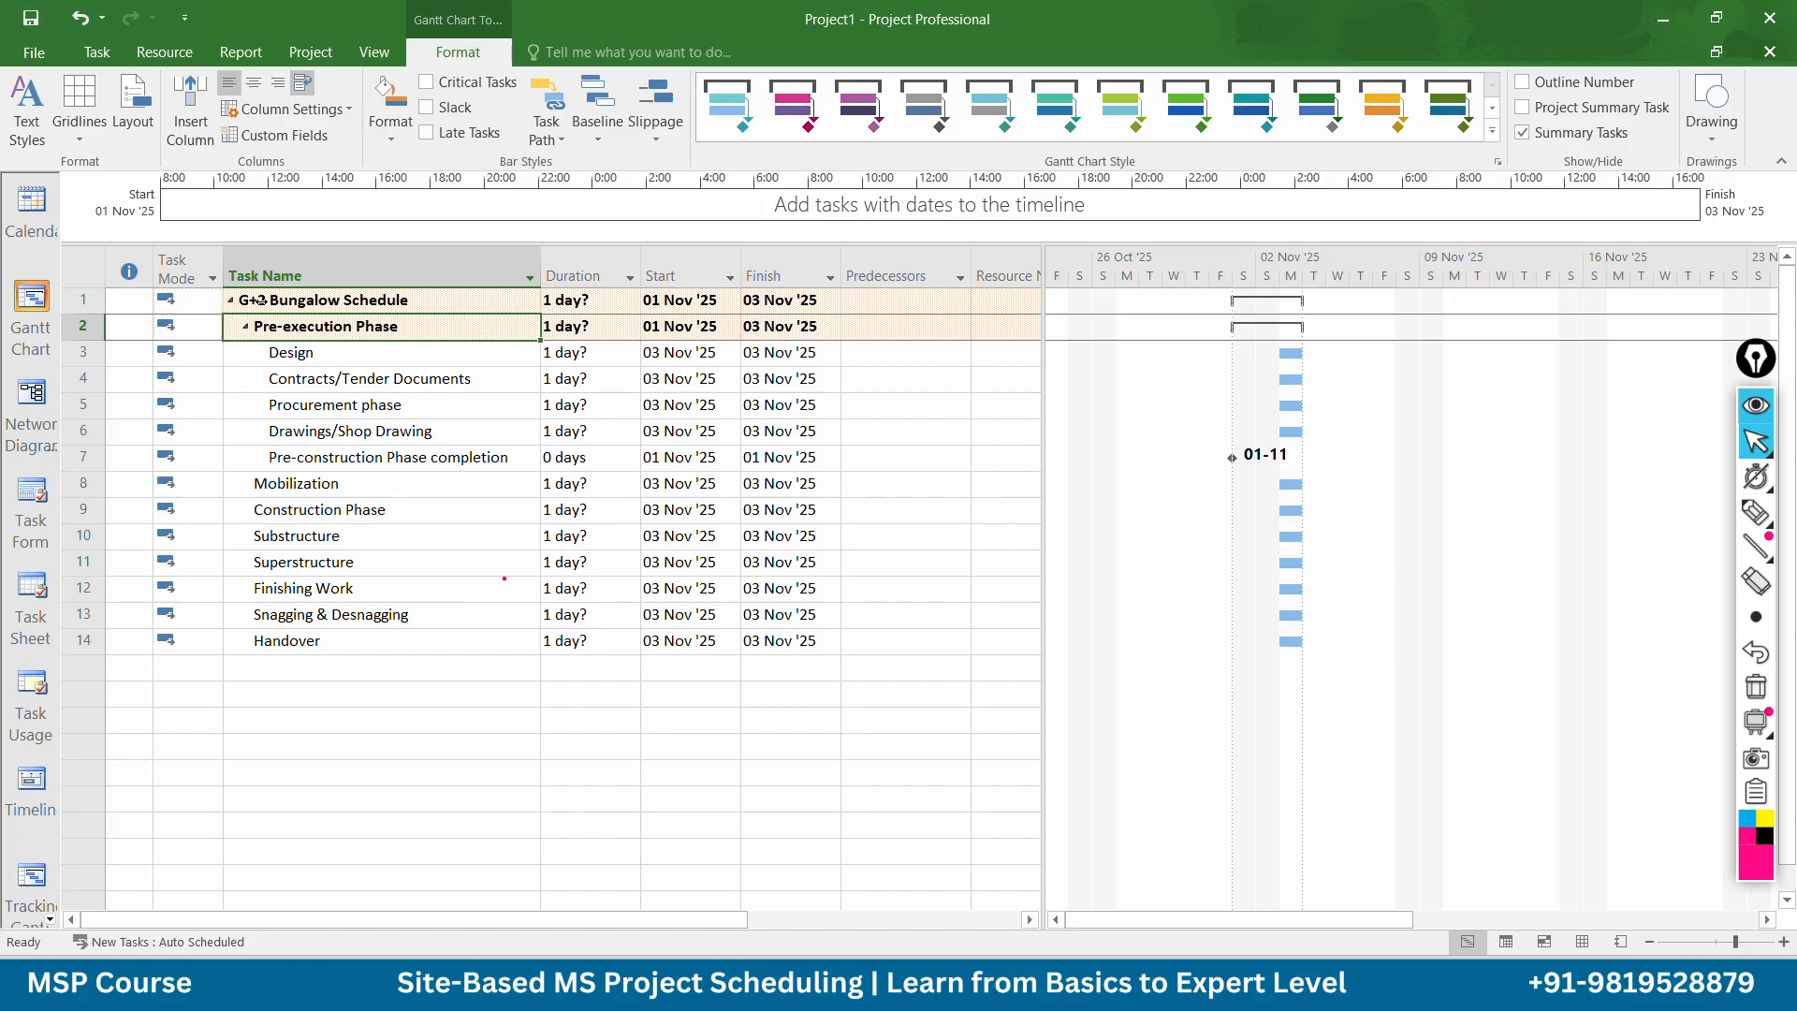
Insert a WBS column before the Task Name column and narrow it to fit the WBS codes
{"action": "right_click", "coordinate": [237, 264]}
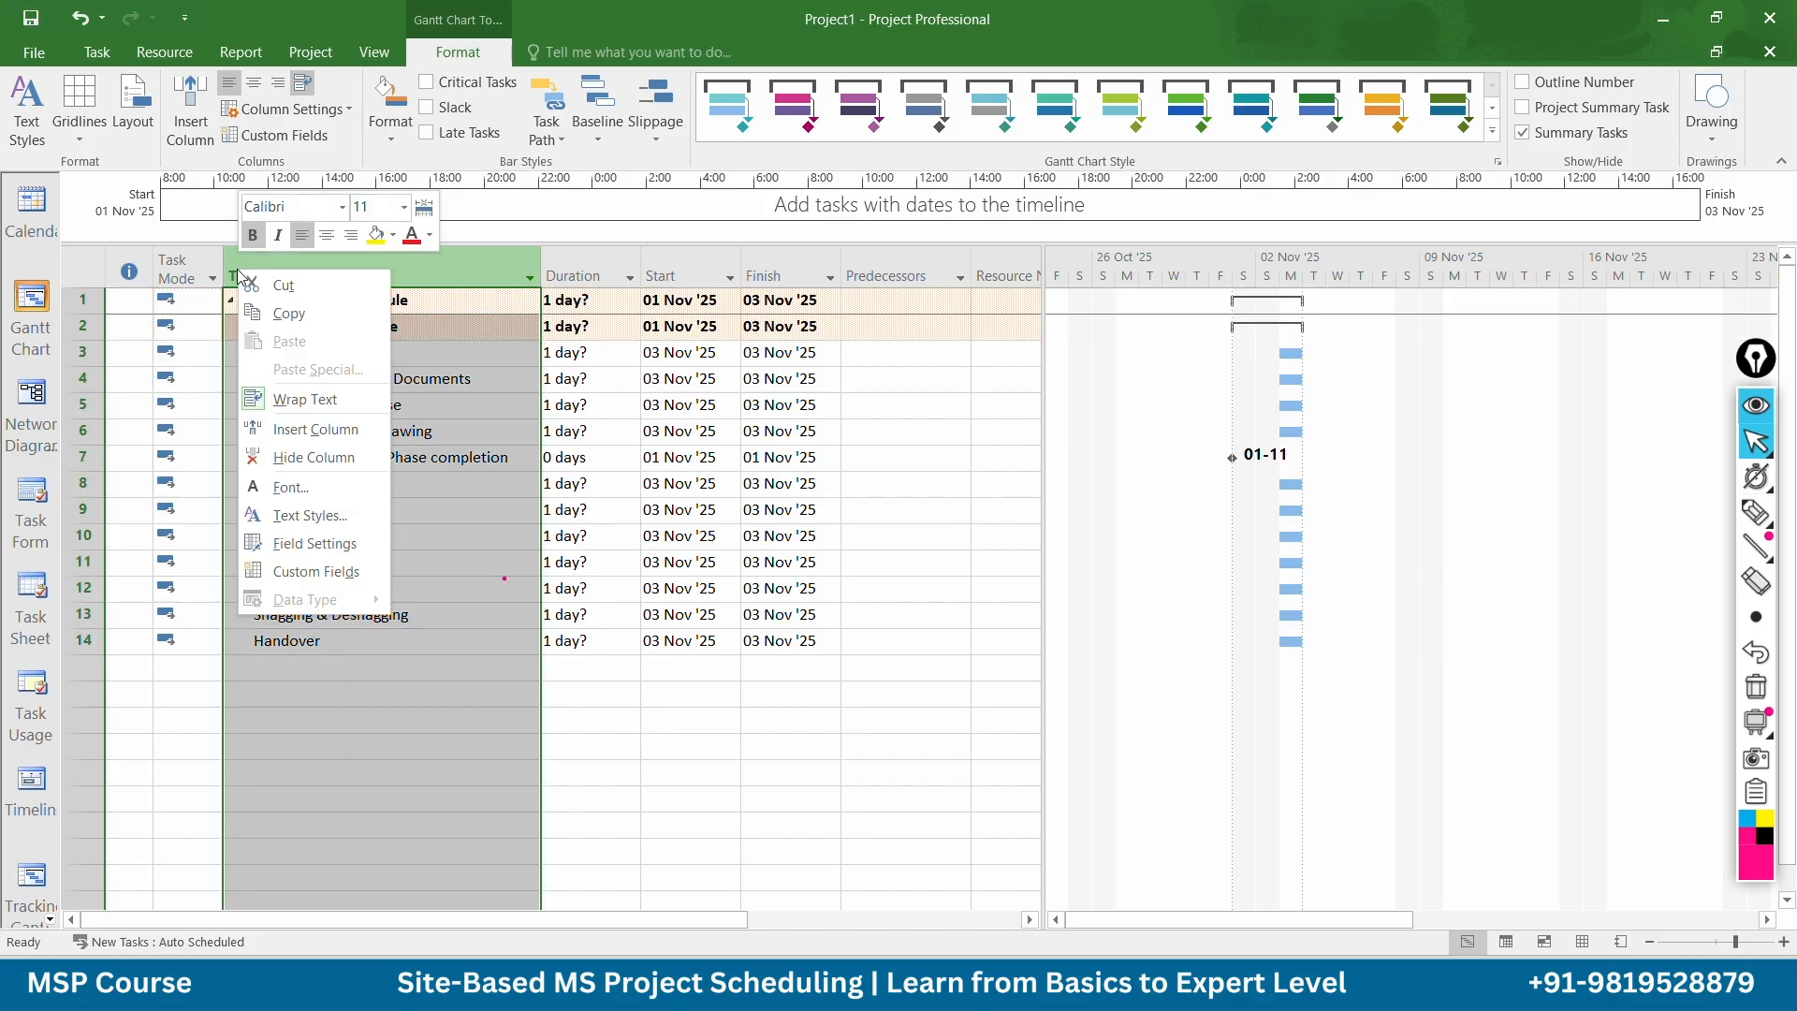
{"action": "left_click", "coordinate": [311, 427]}
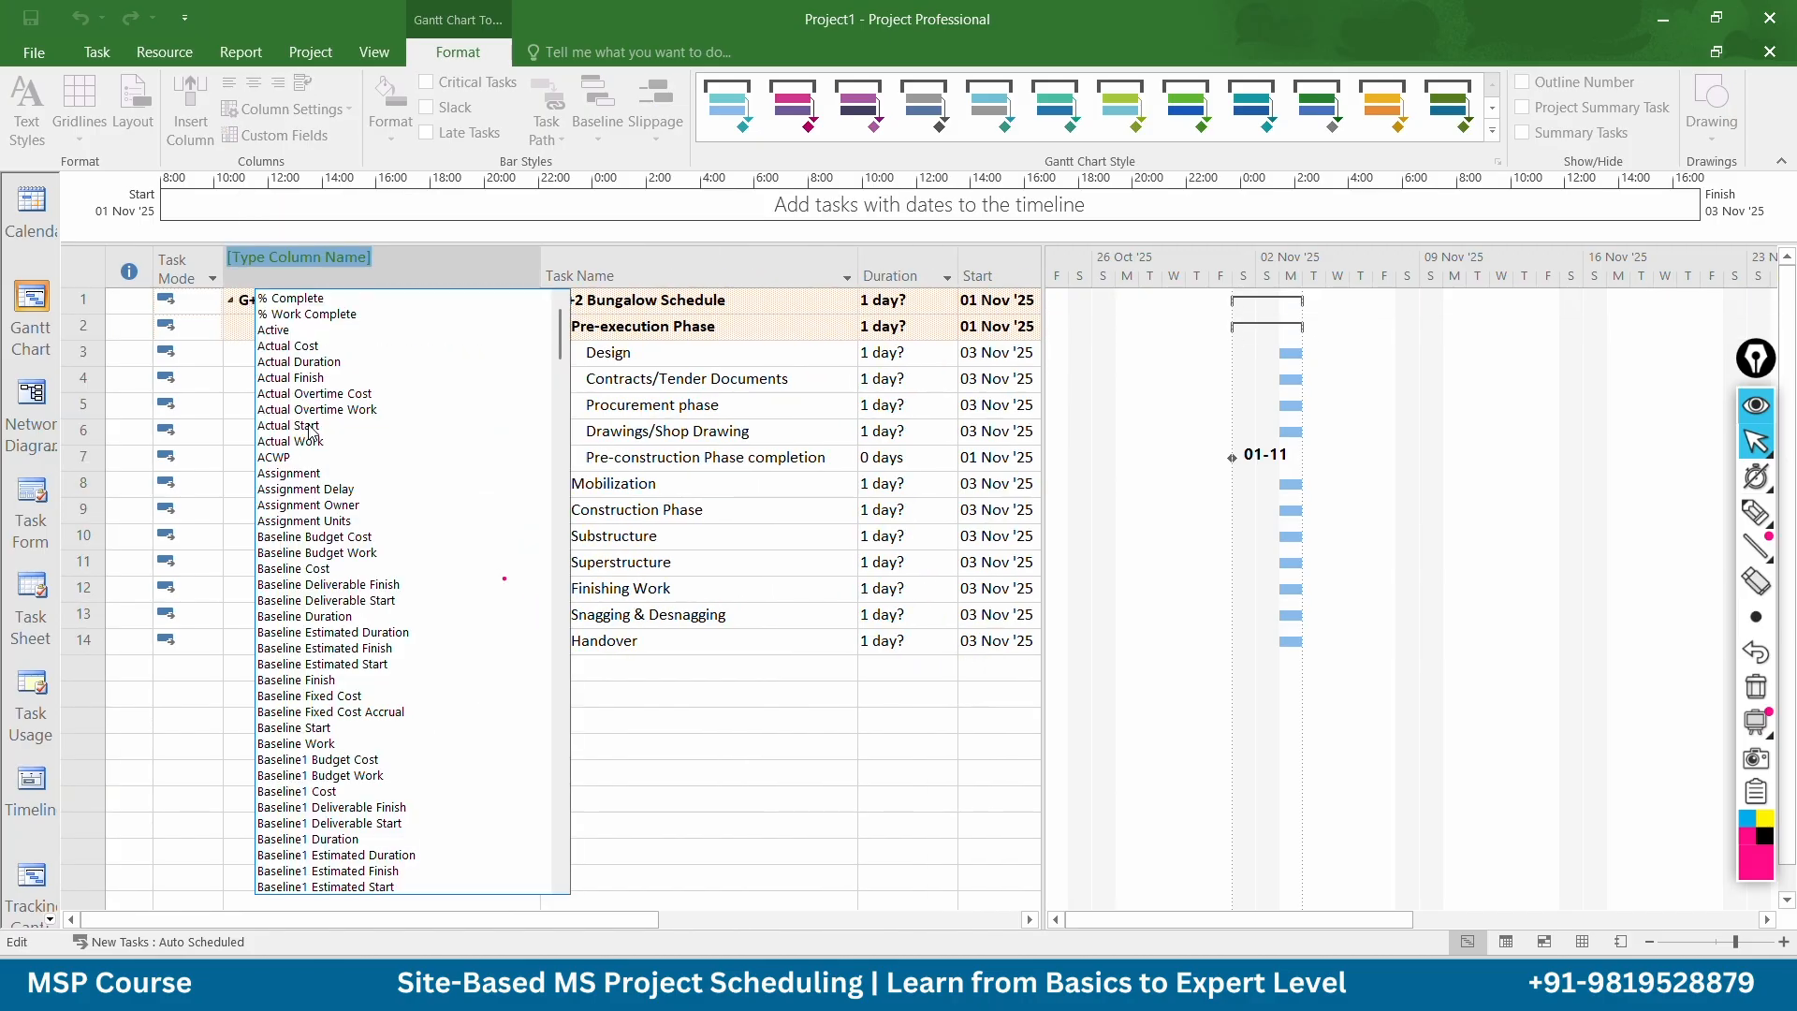
{"action": "type", "text": "warning"}
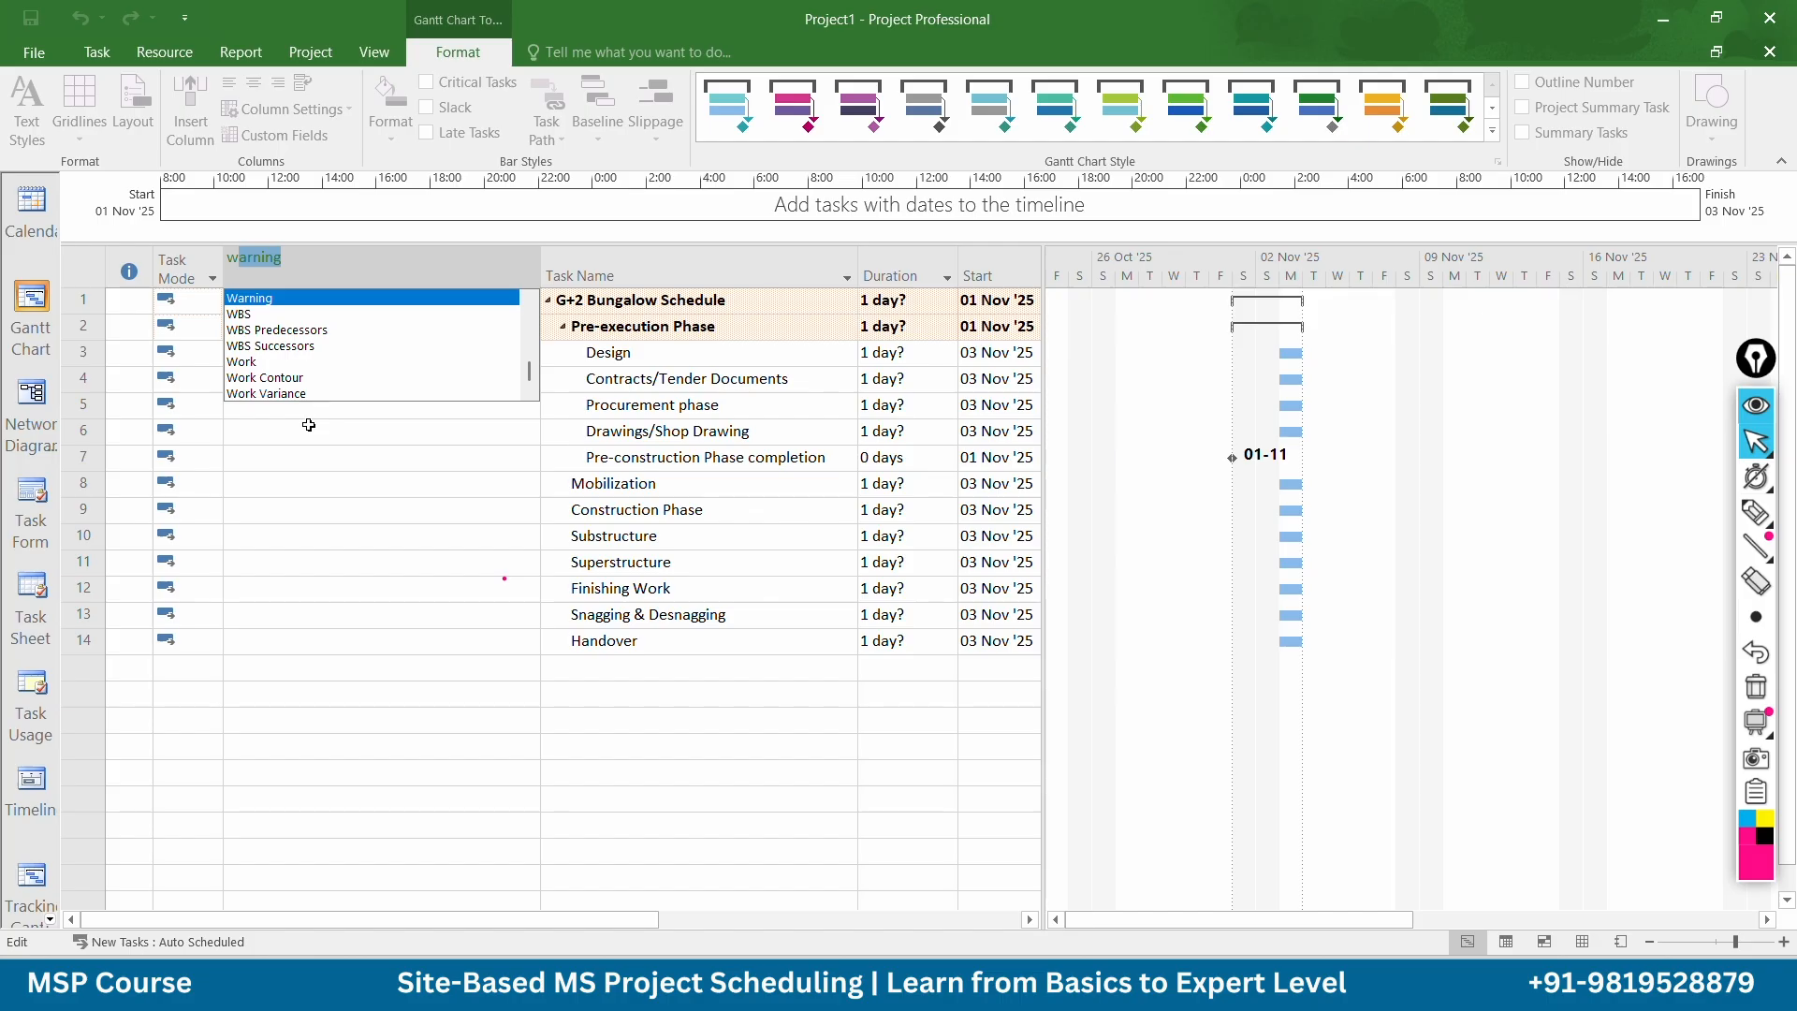
{"action": "key", "text": "Down"}
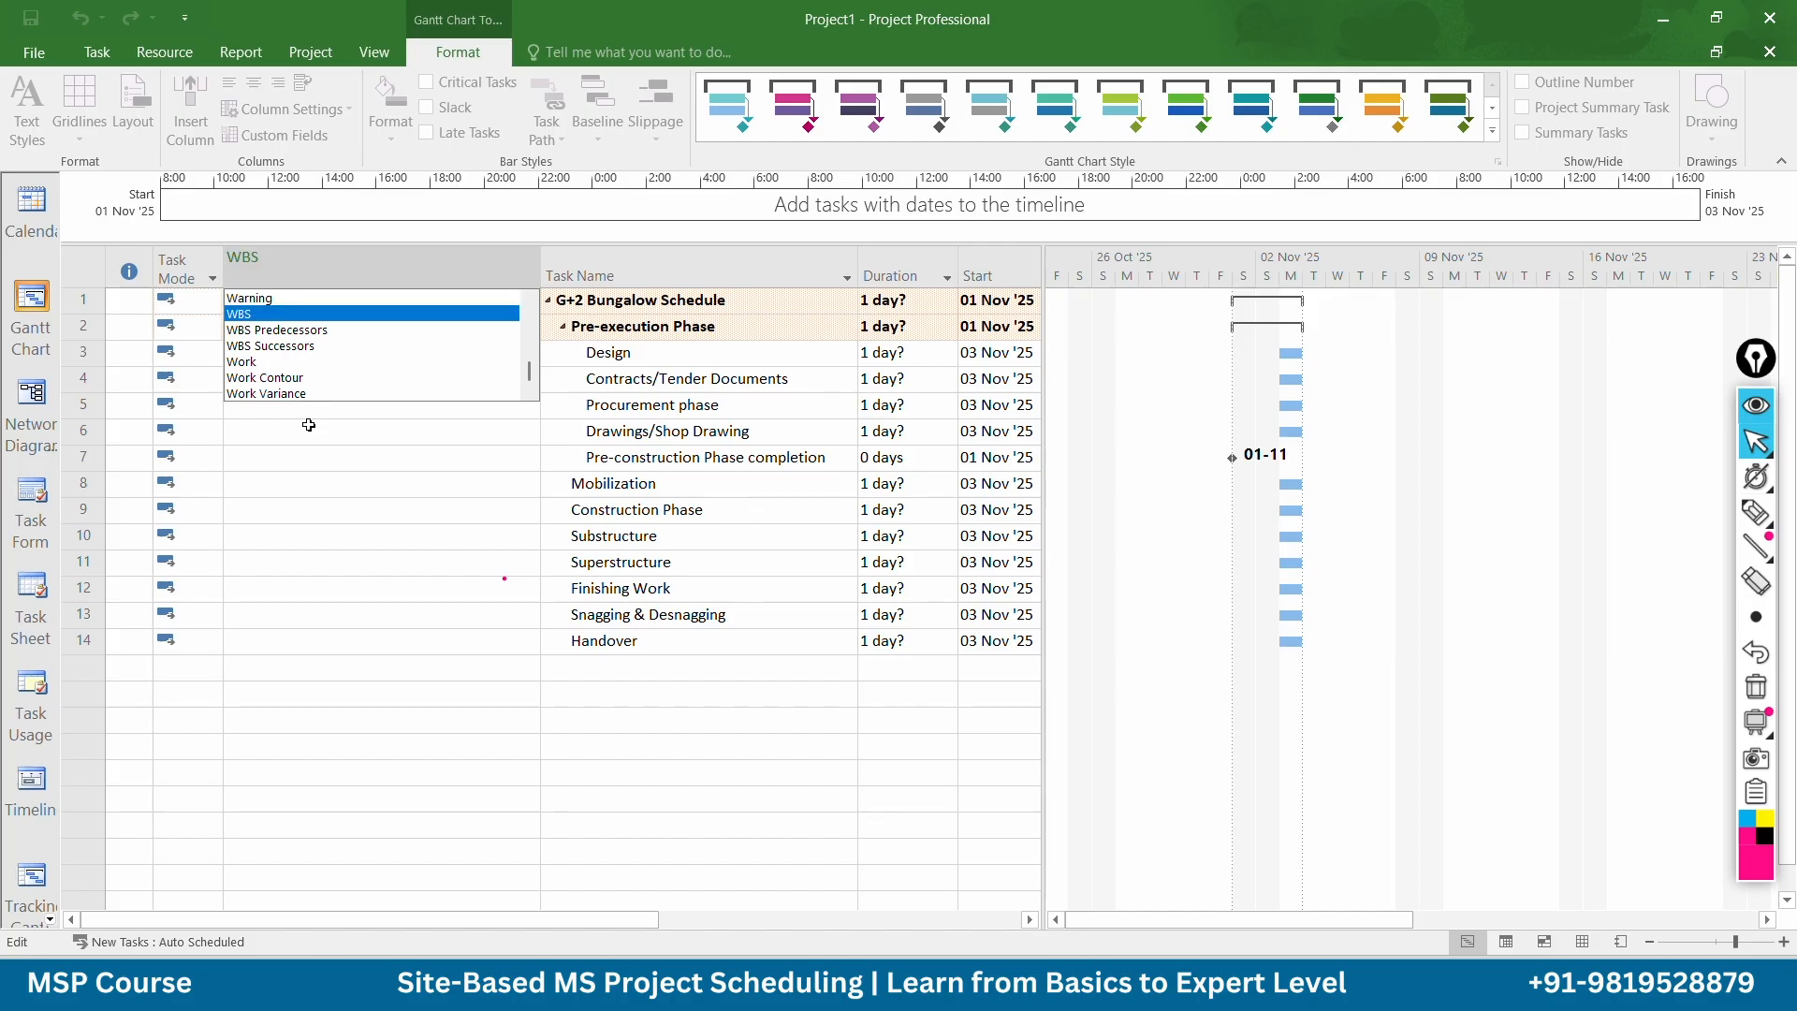
{"action": "key", "text": "Return"}
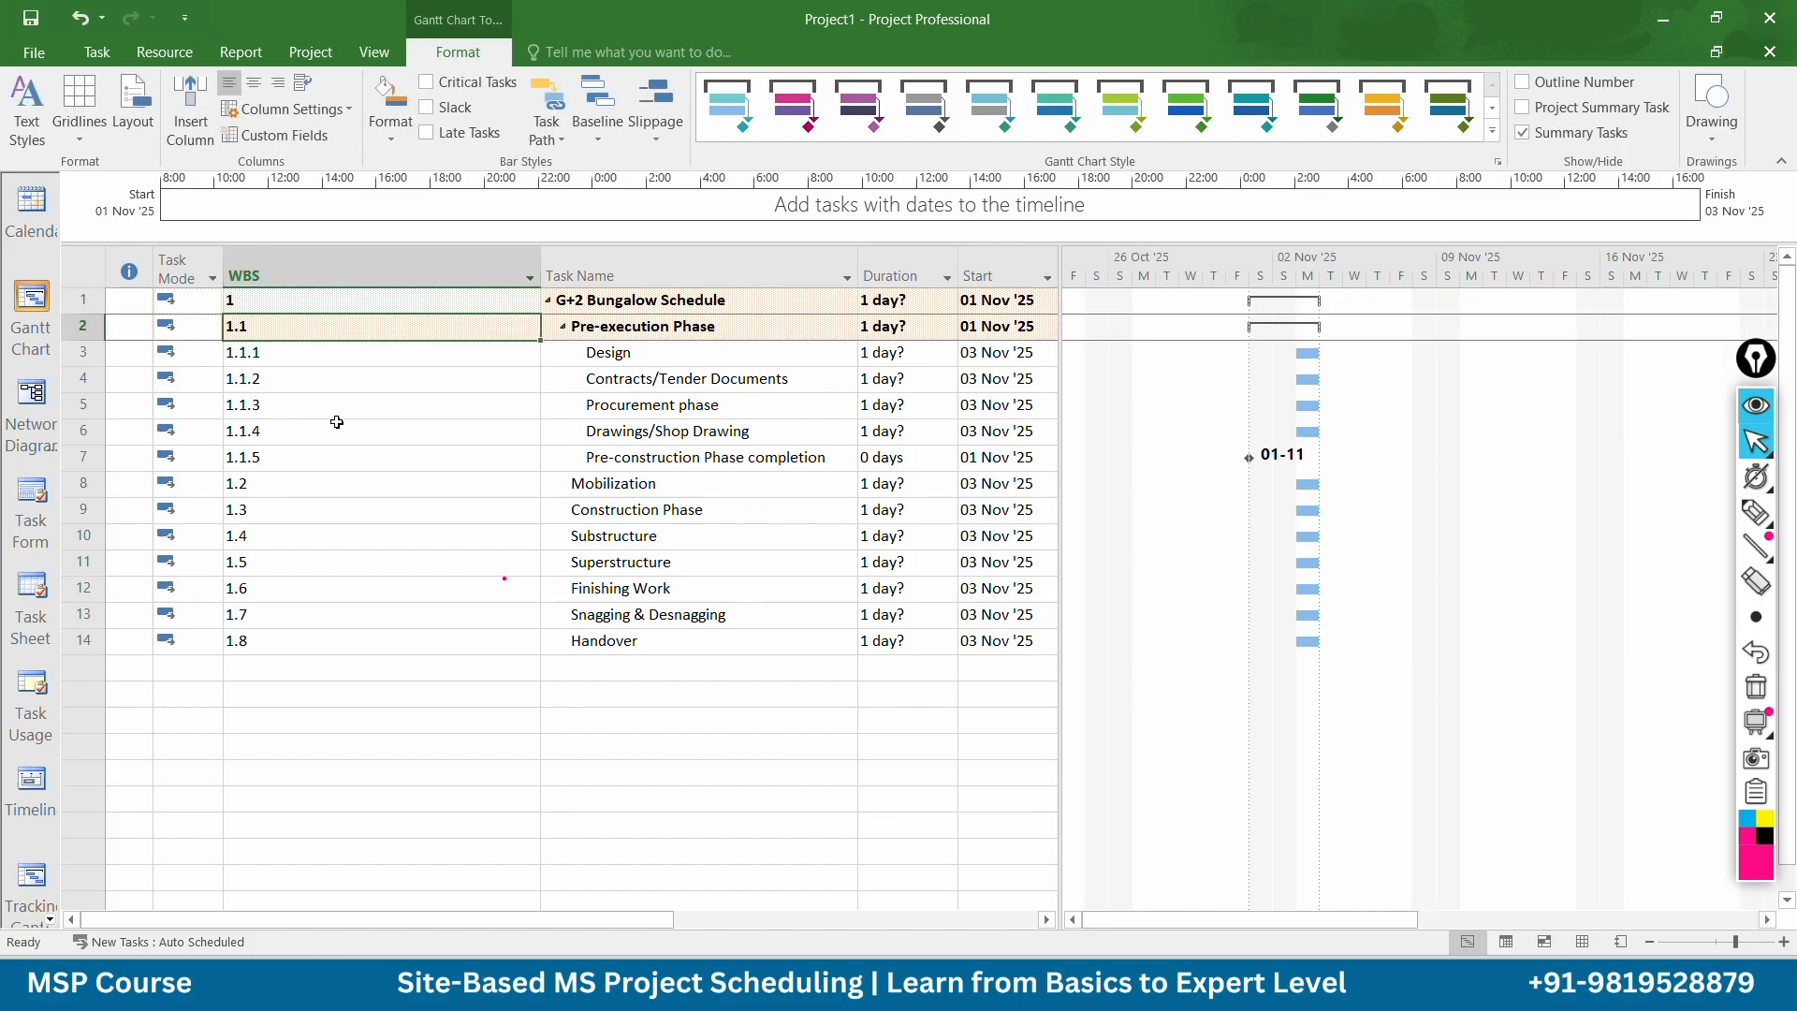
{"action": "left_click_drag", "start_coordinate": [541, 276], "coordinate": [285, 271]}
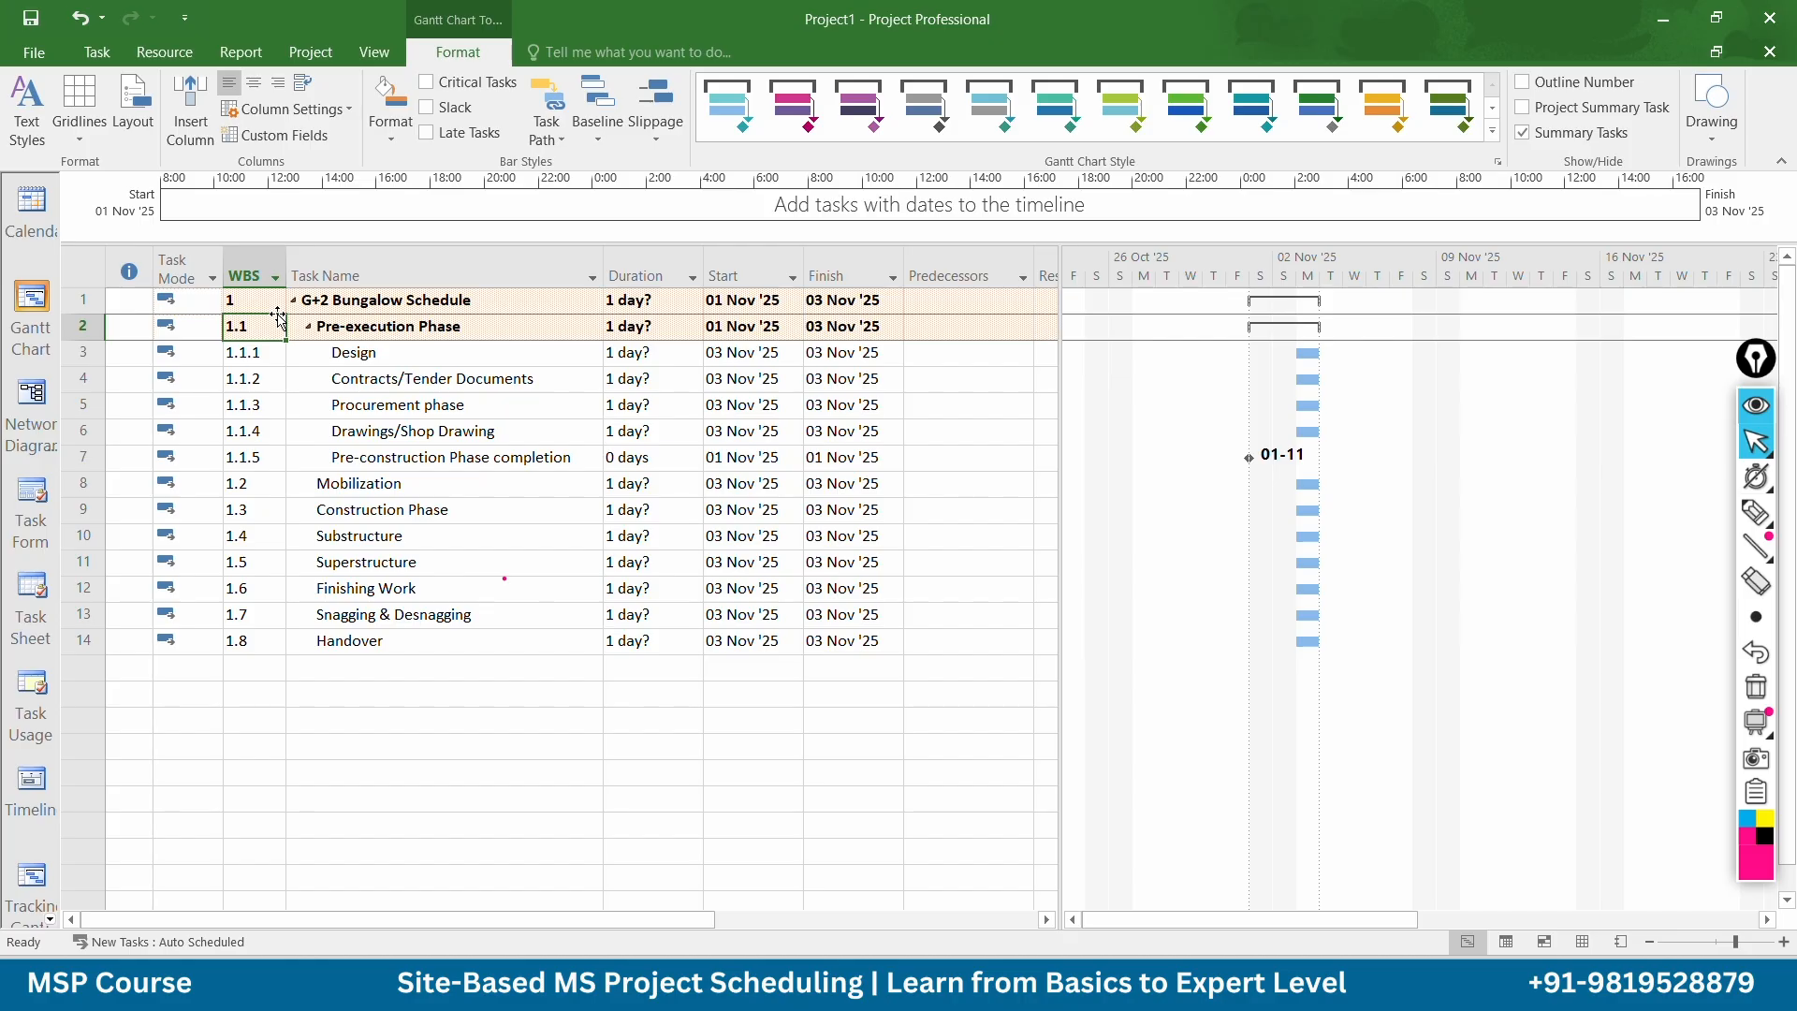
Move Construction Phase below Finishing Work and insert four new tasks directly beneath Mobilization
{"action": "left_click", "coordinate": [390, 482]}
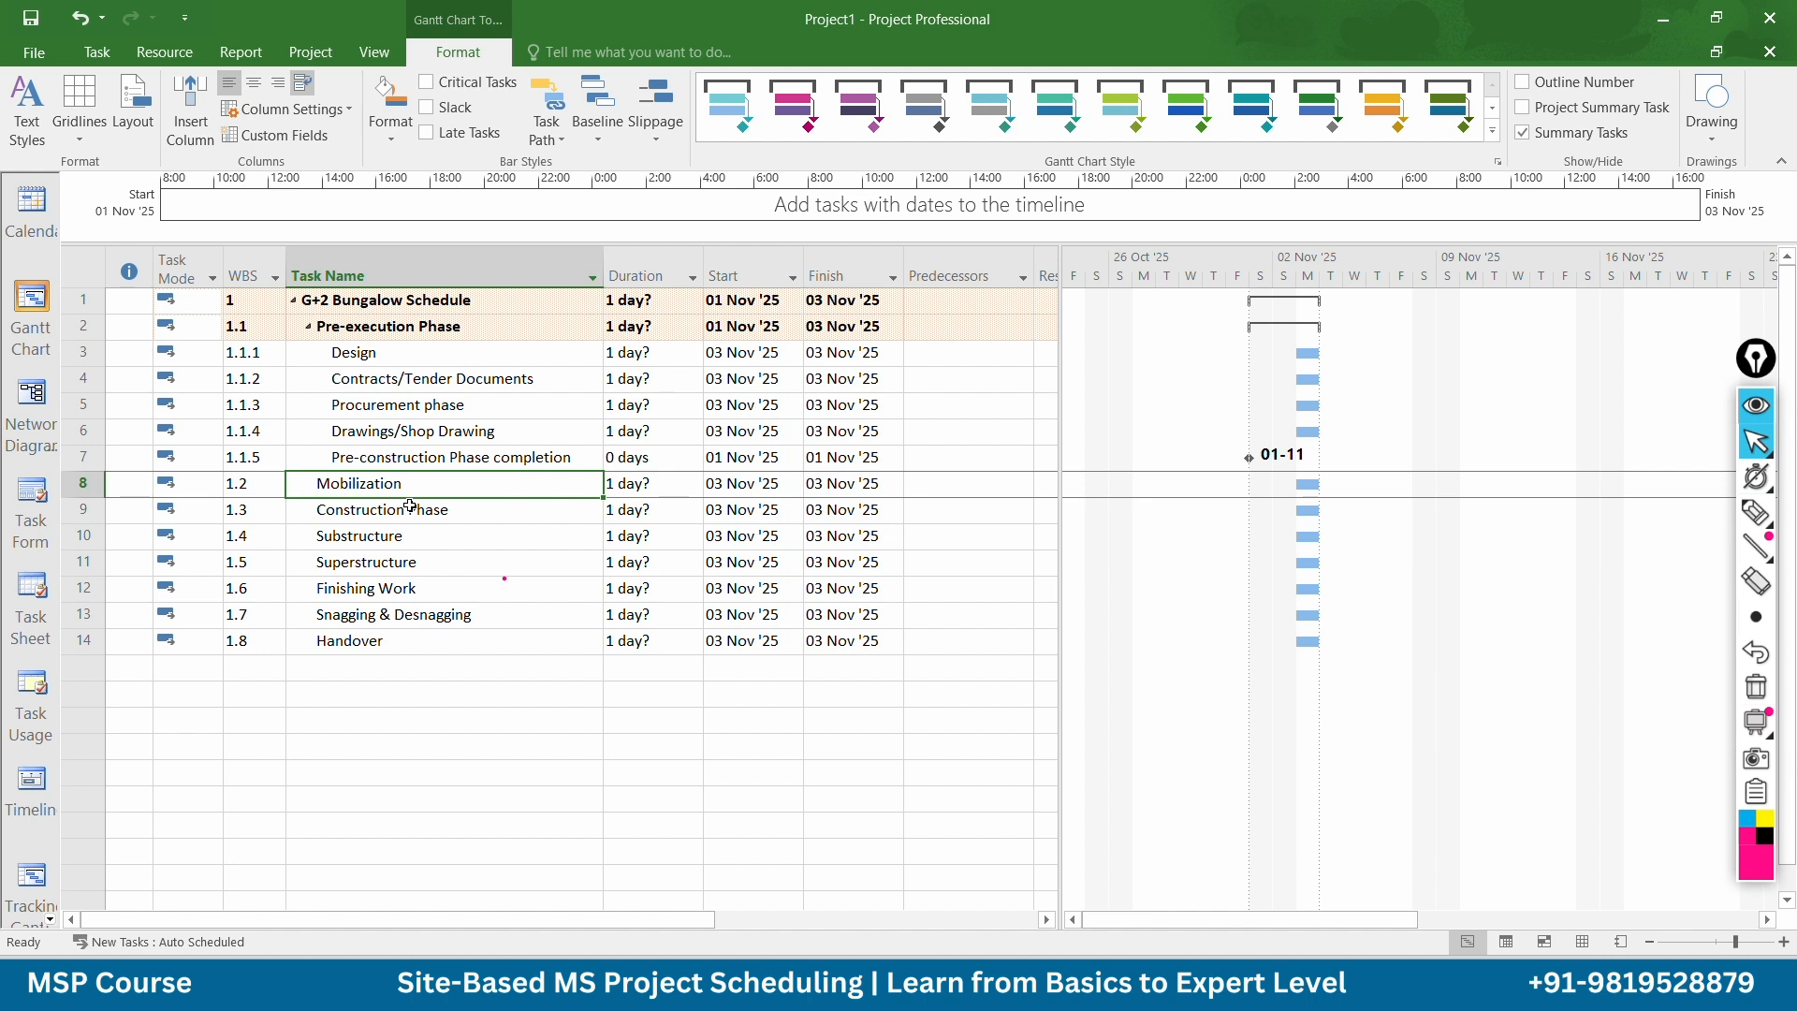
{"action": "left_click", "coordinate": [83, 510]}
{"action": "right_click", "coordinate": [83, 510]}
{"action": "key", "text": "Escape"}
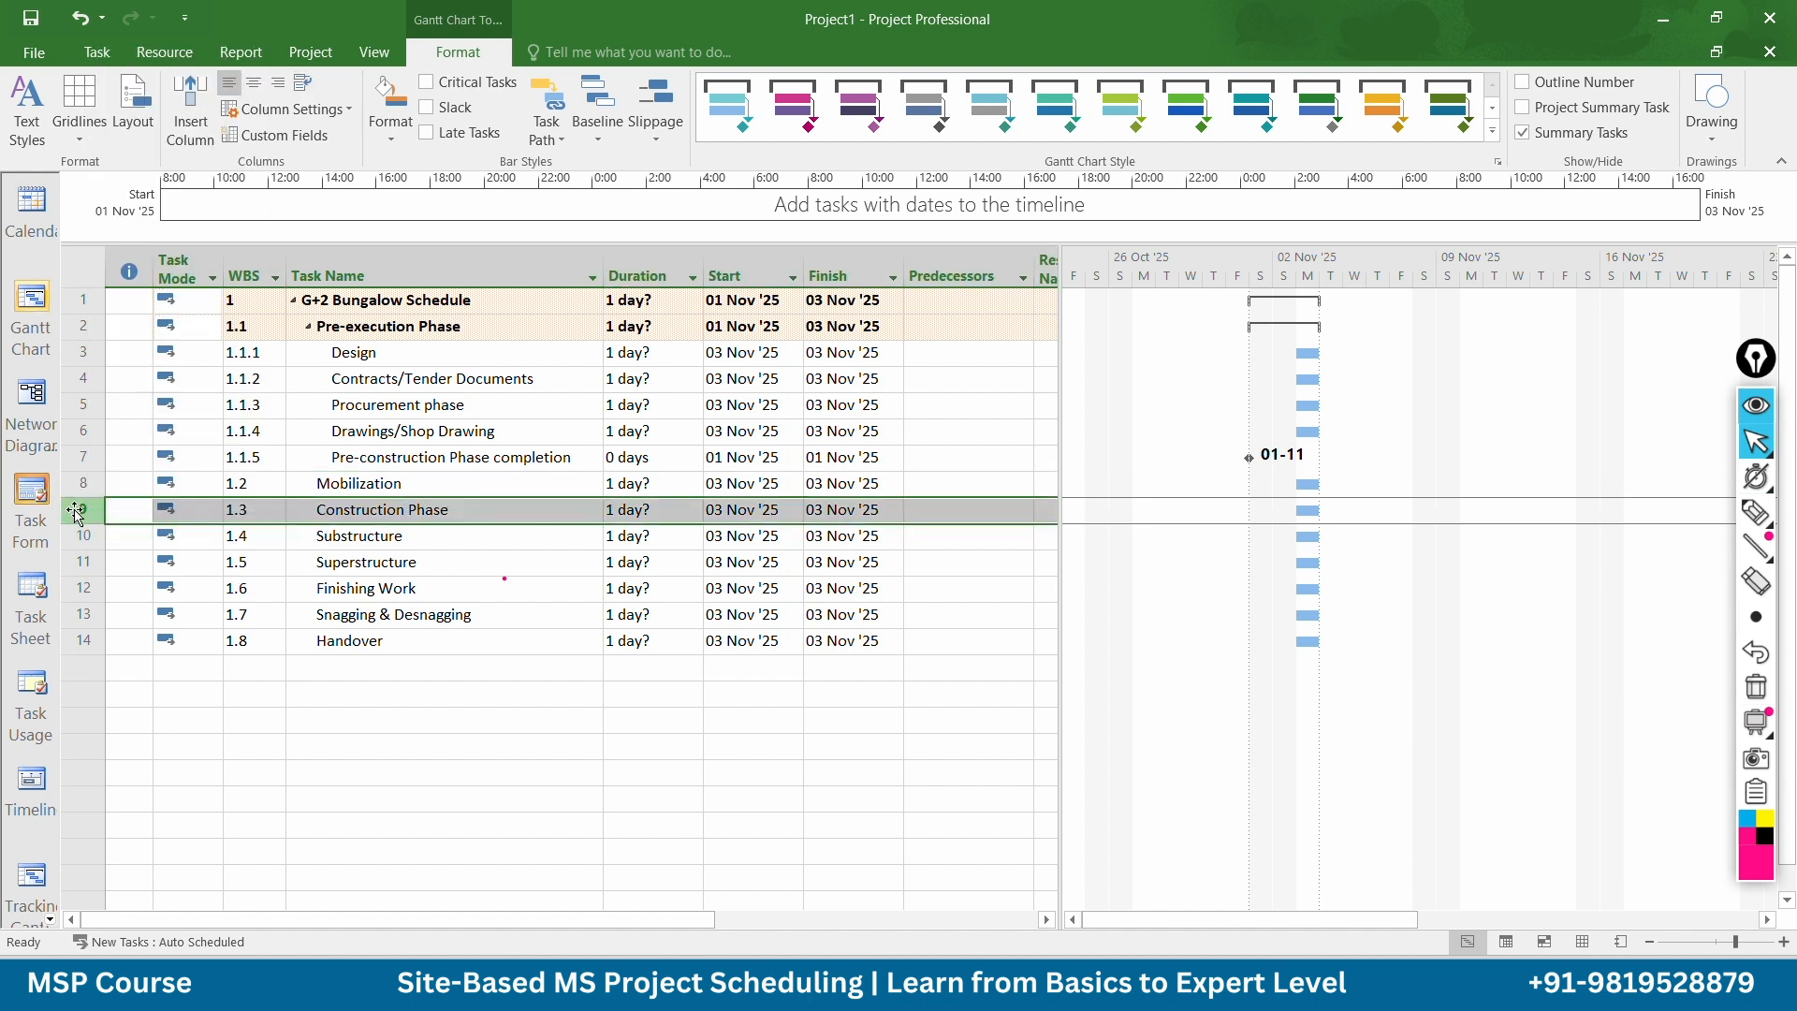
{"action": "left_click_drag", "start_coordinate": [79, 512], "coordinate": [80, 601]}
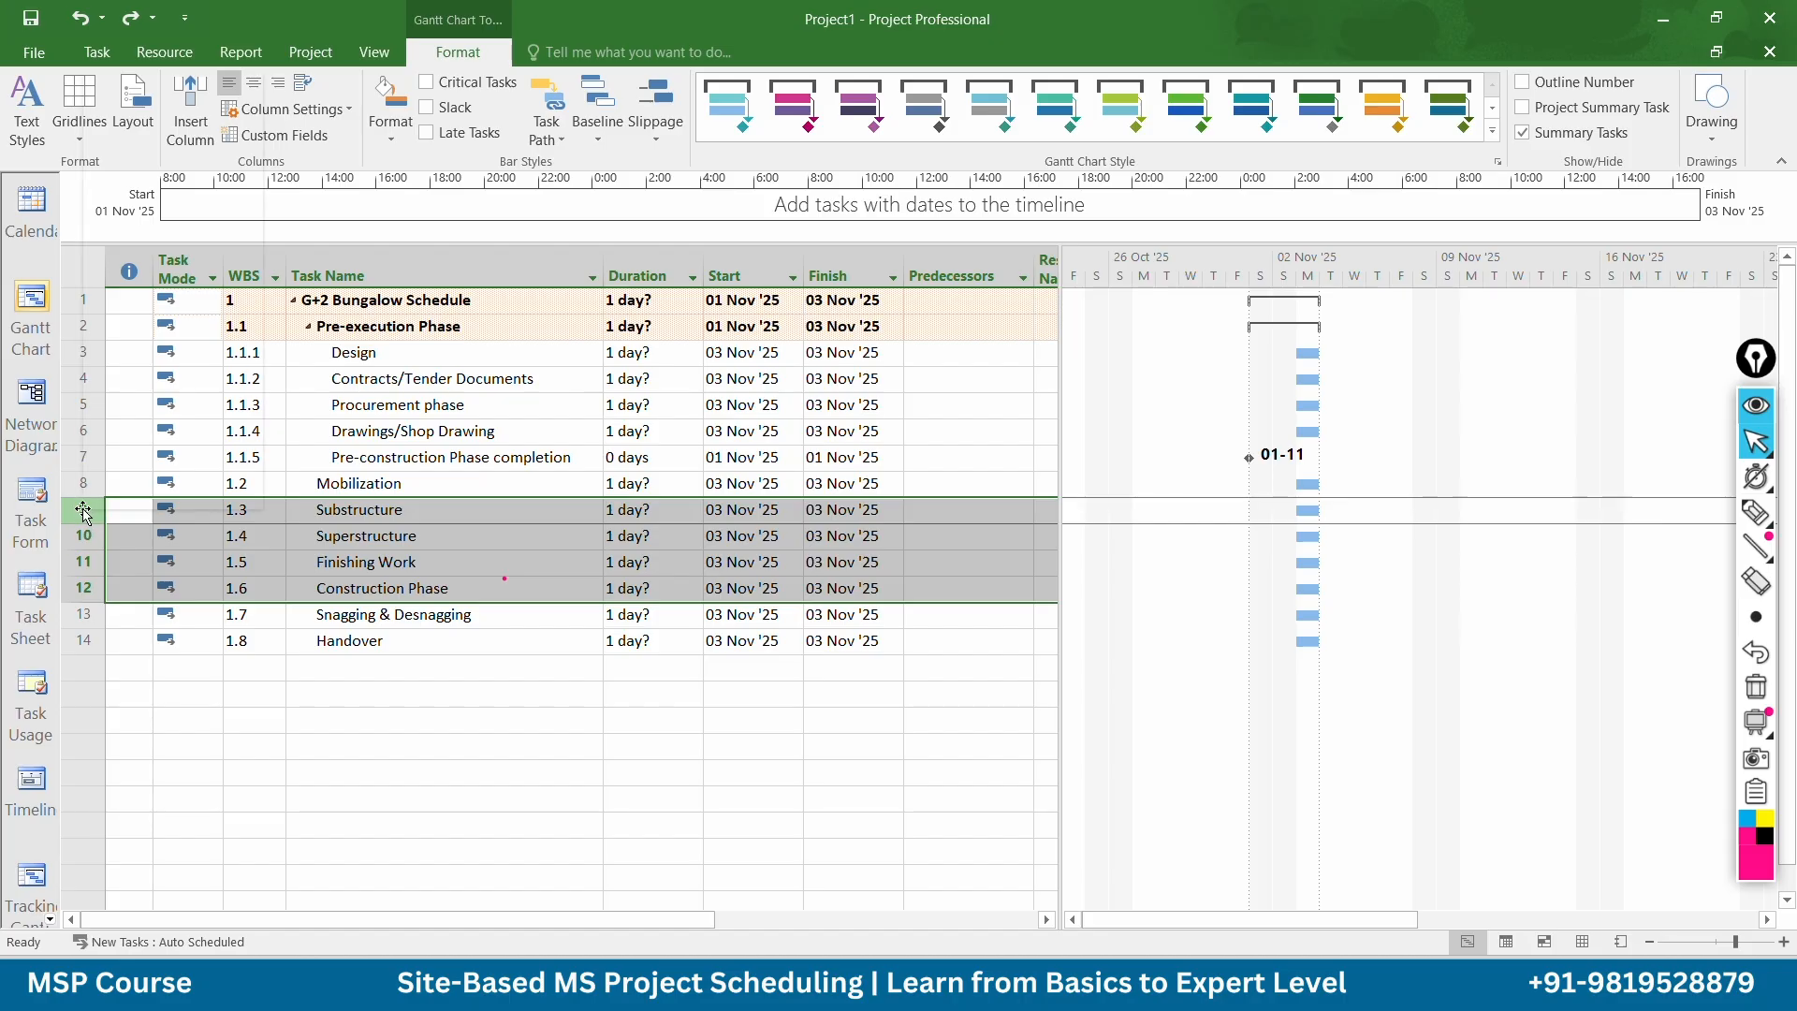
{"action": "right_click", "coordinate": [84, 520]}
{"action": "left_click", "coordinate": [161, 216]}
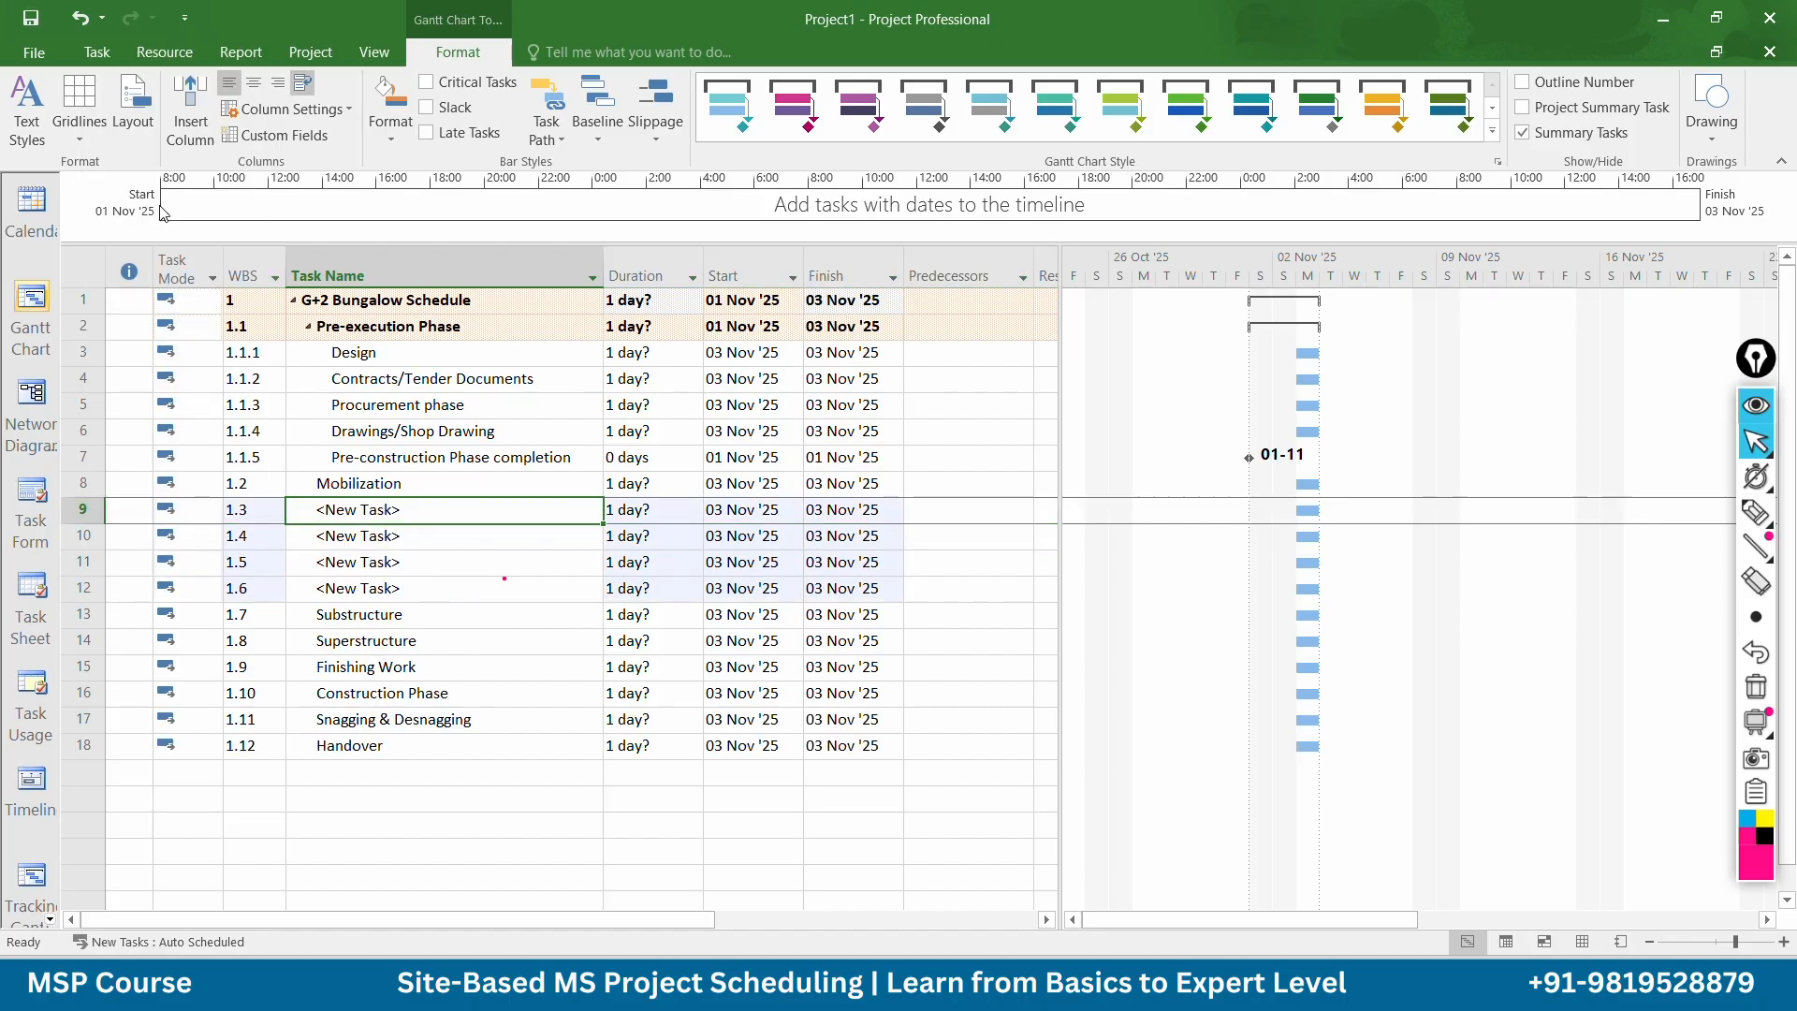
Name the first three new tasks under Mobilization Site Office, Labour Camp and Logic Plan
{"action": "left_click", "coordinate": [393, 505]}
{"action": "type", "text": "Site"}
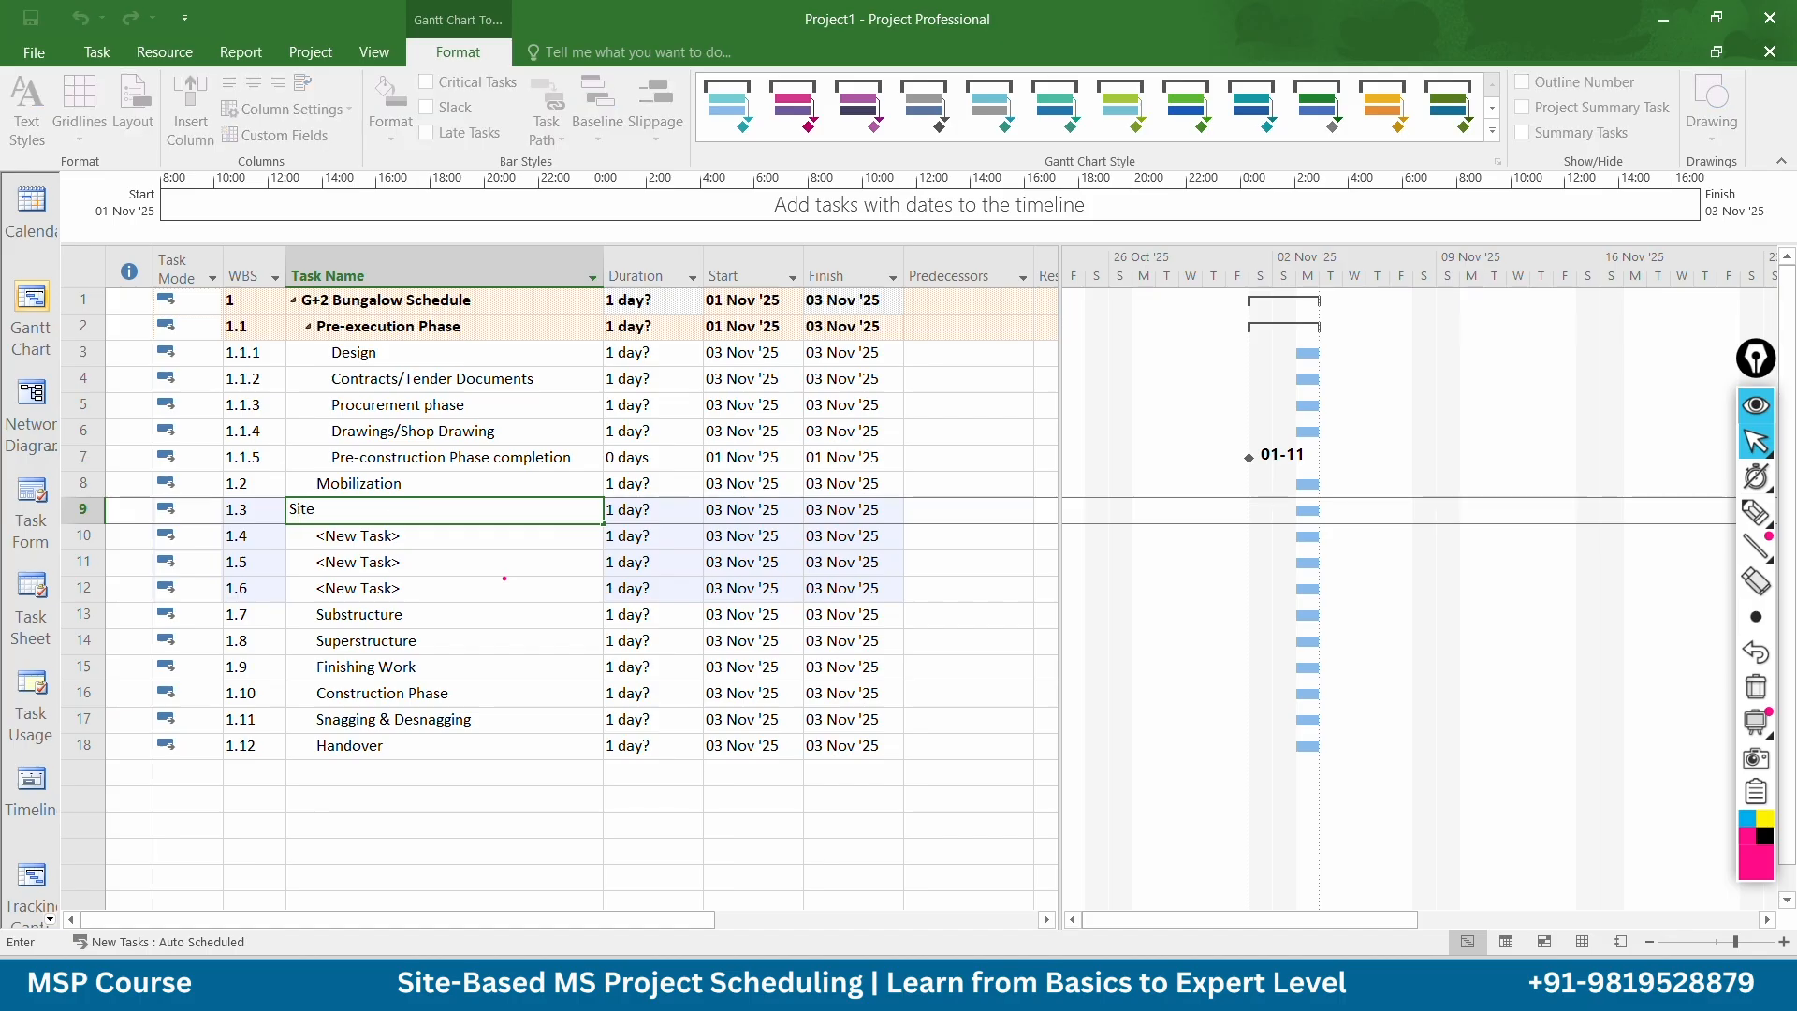
{"action": "type", "text": " Office"}
{"action": "key", "text": "Return"}
{"action": "type", "text": "L"}
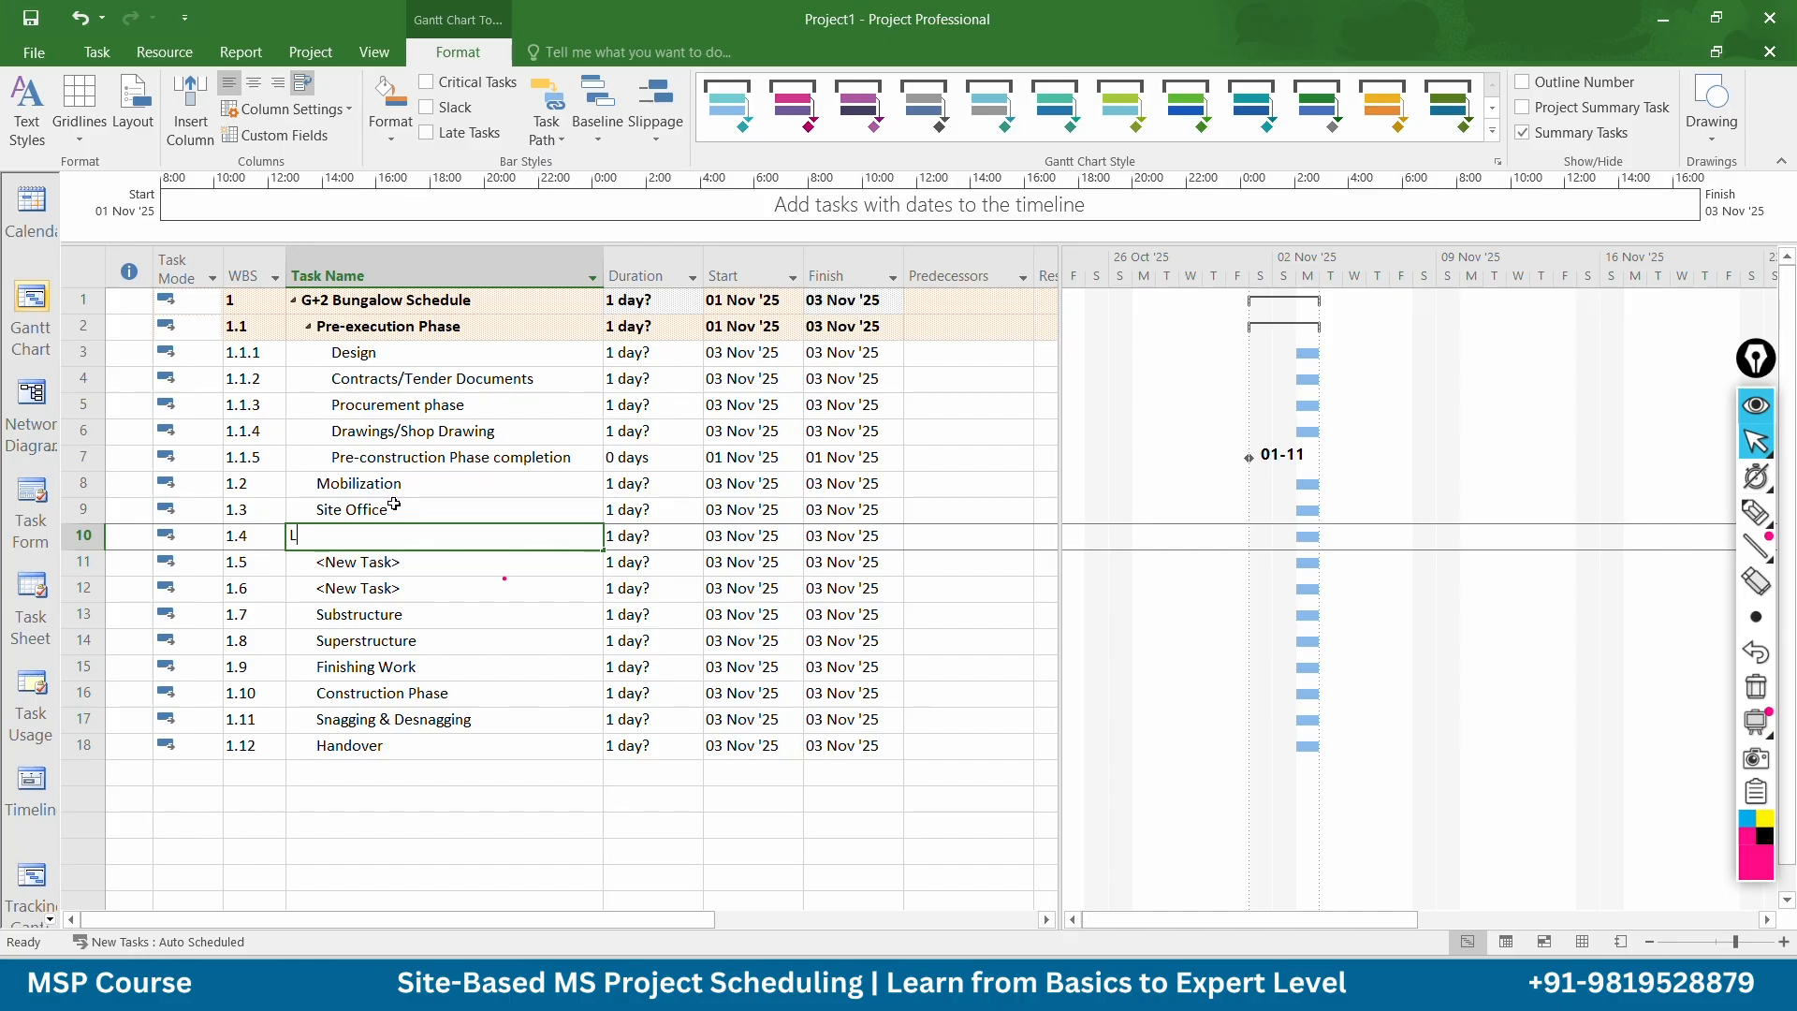
{"action": "type", "text": "abou"}
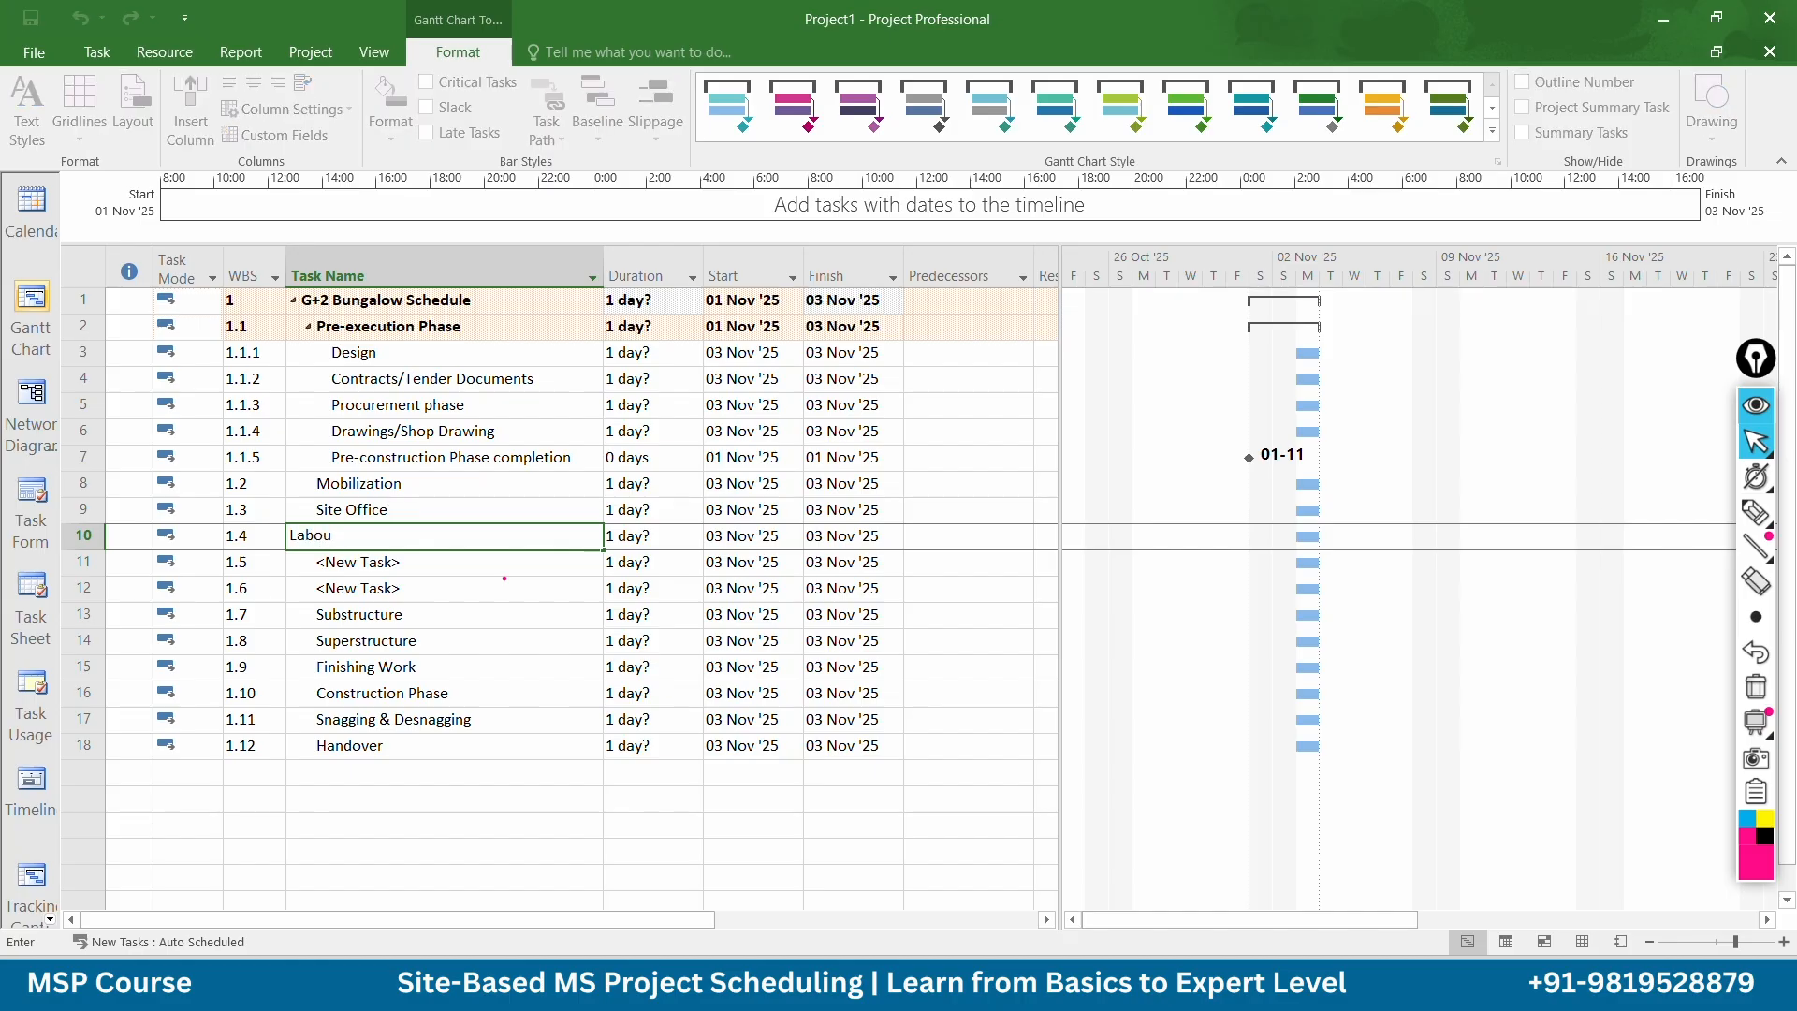
{"action": "type", "text": "r Camp"}
{"action": "key", "text": "Return"}
{"action": "type", "text": "L"}
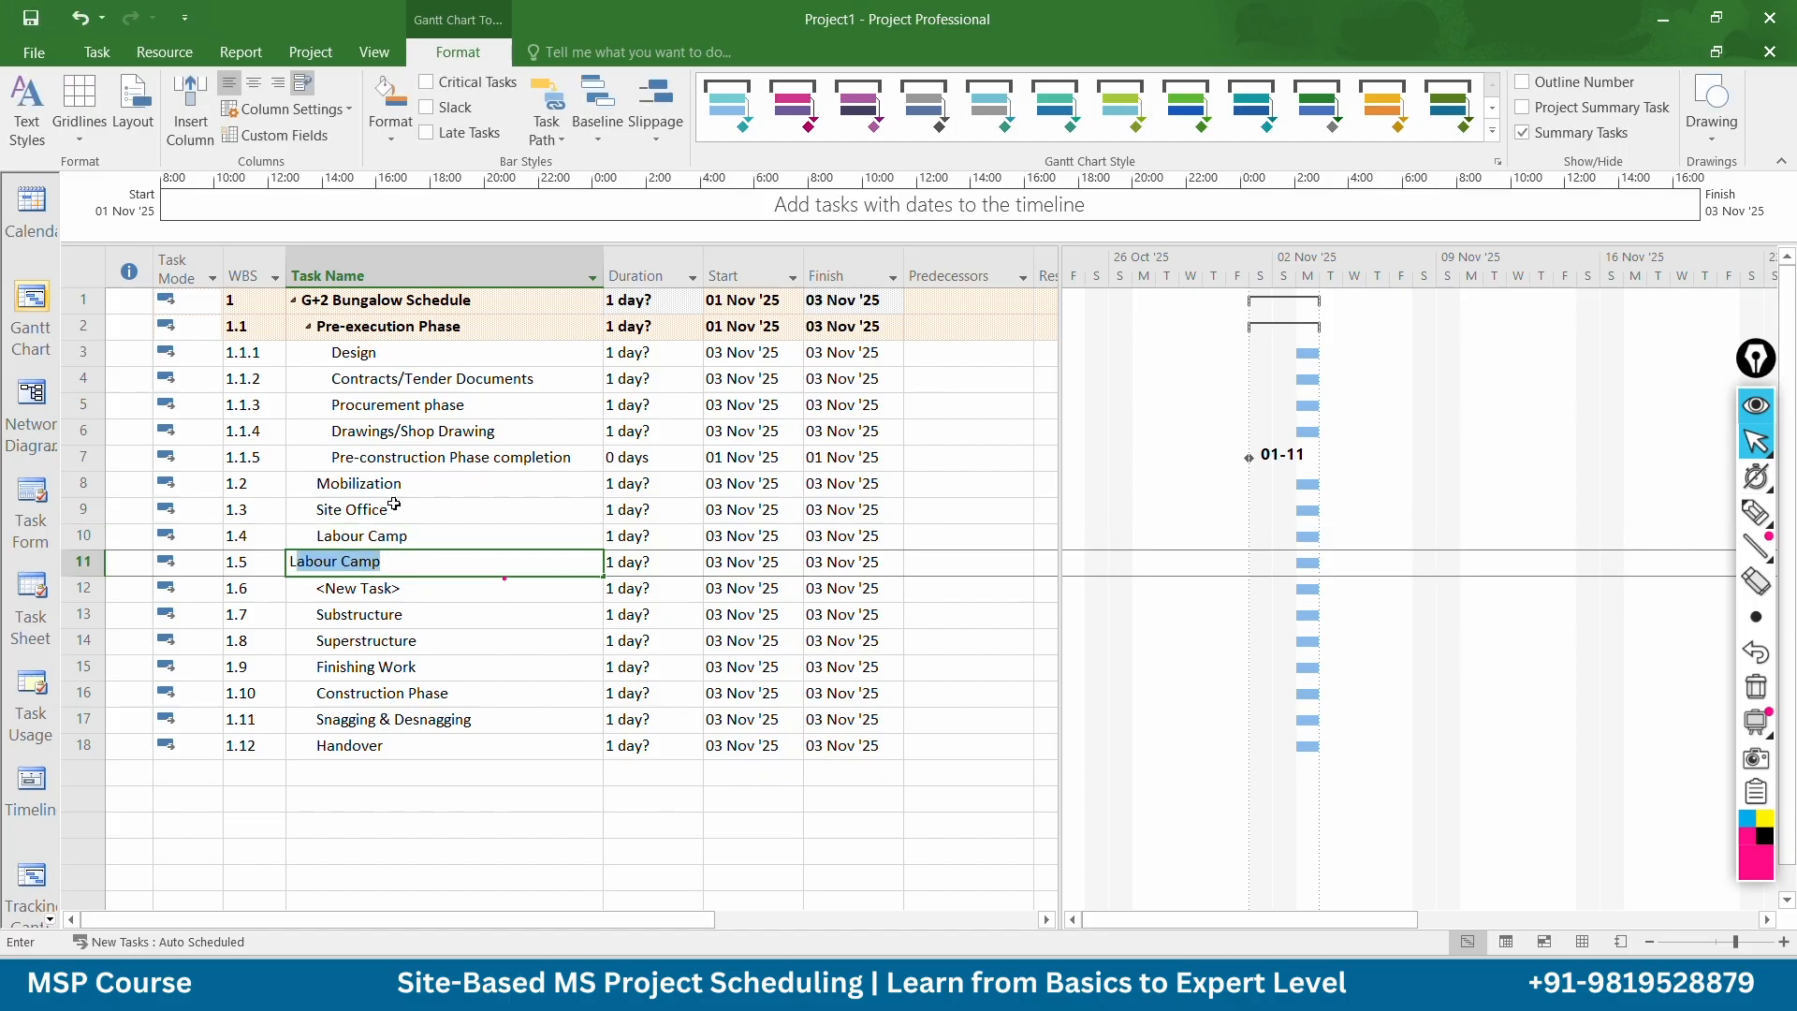
{"action": "type", "text": "og"}
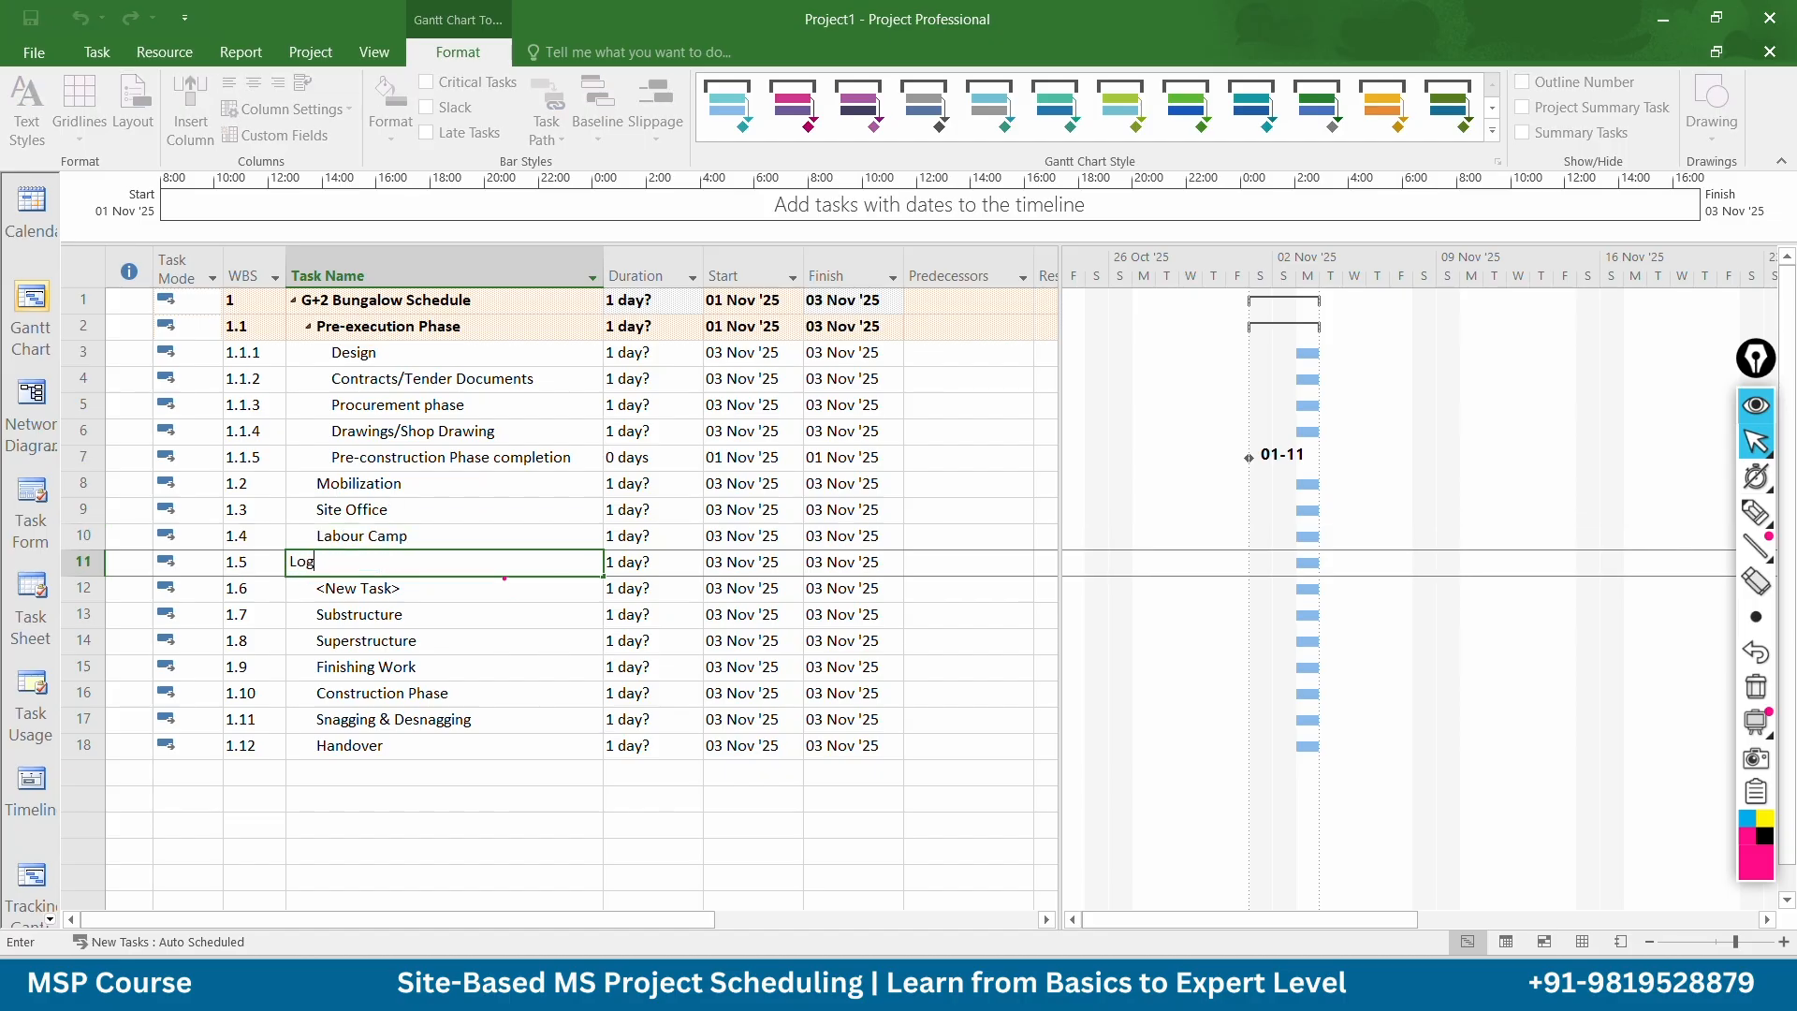
{"action": "type", "text": "ic Plan"}
{"action": "key", "text": "Return"}
Name the fourth new task Mobilization work completion and make it a milestone with a duration of 0 days
{"action": "type", "text": "M"}
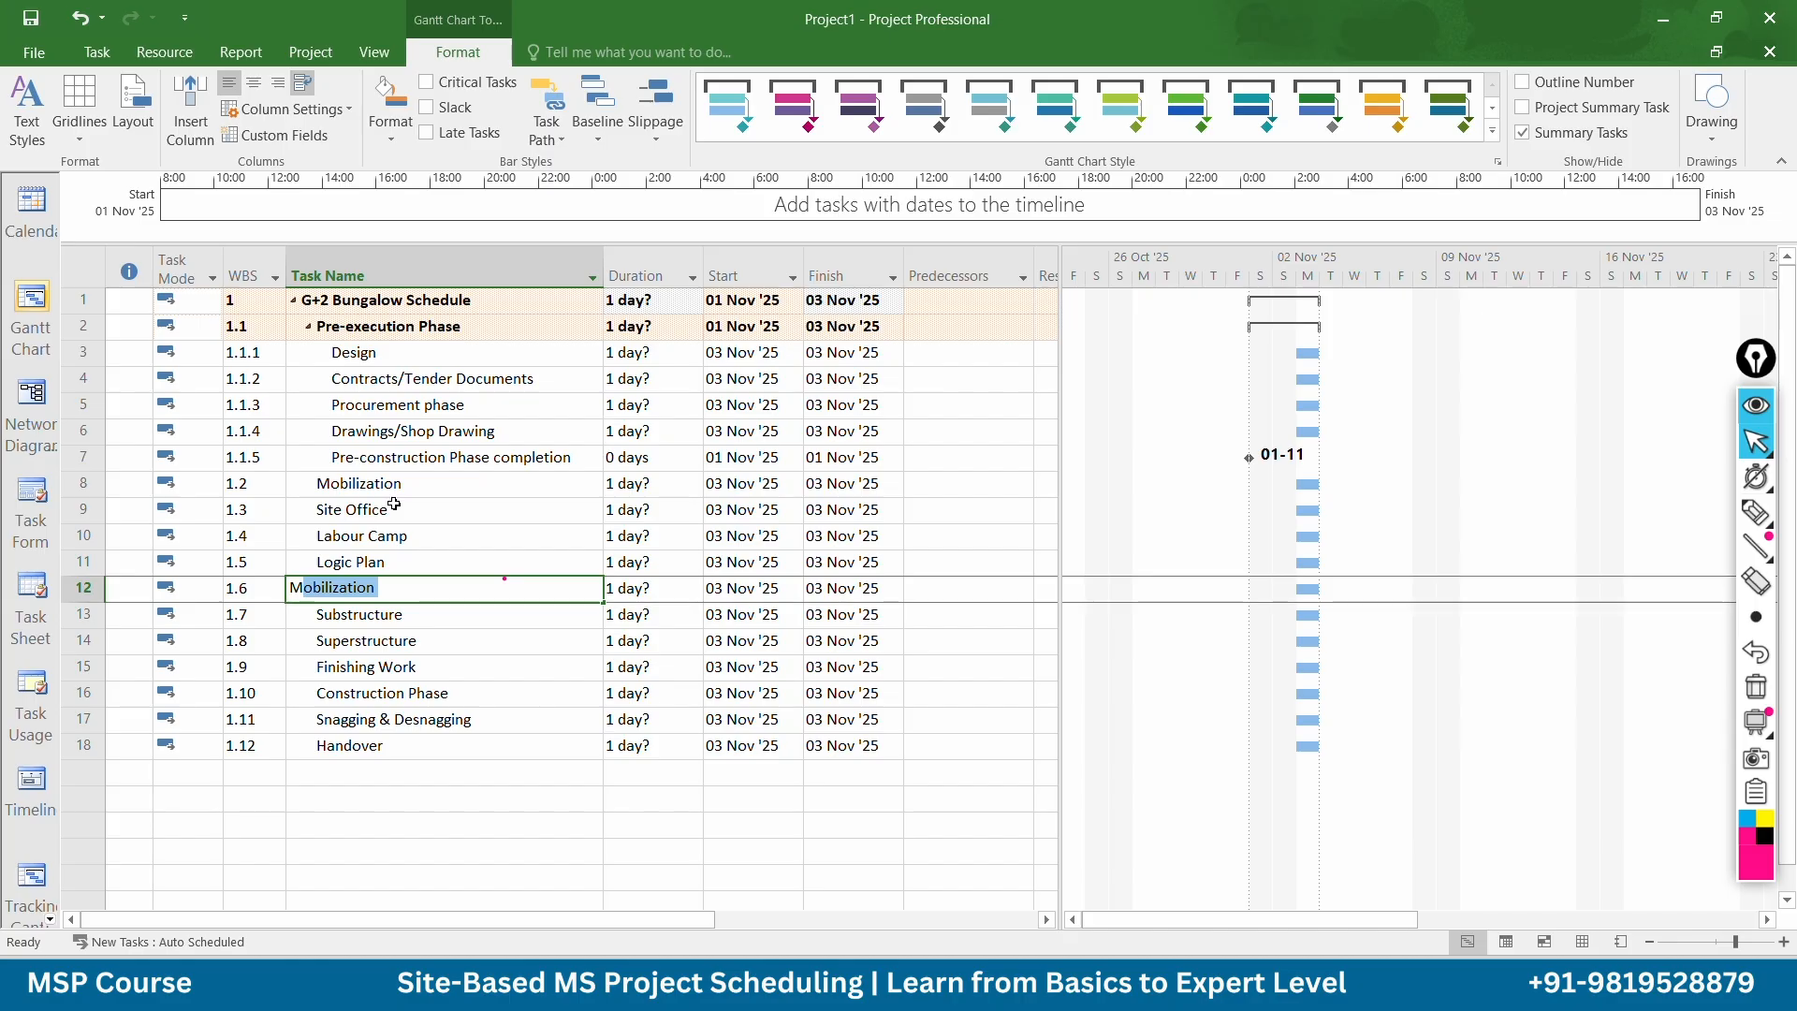
{"action": "type", "text": "obilization work completion"}
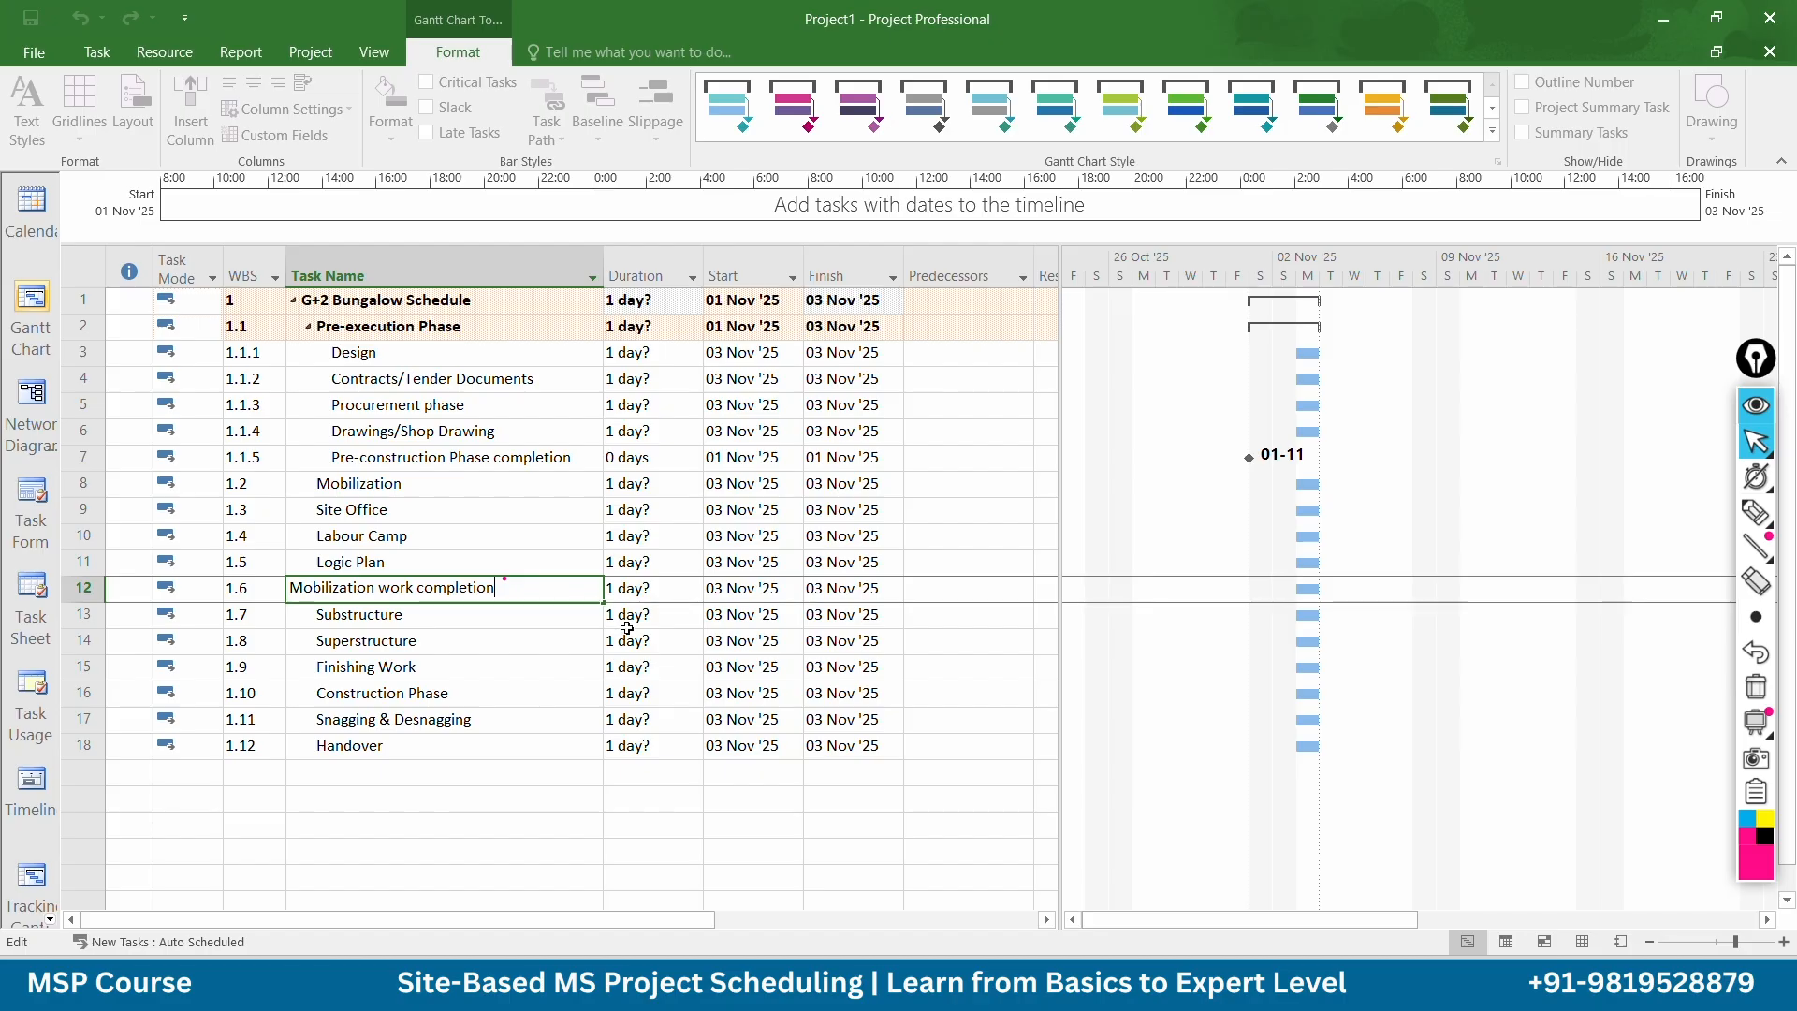
{"action": "left_click", "coordinate": [664, 593]}
{"action": "type", "text": "0"}
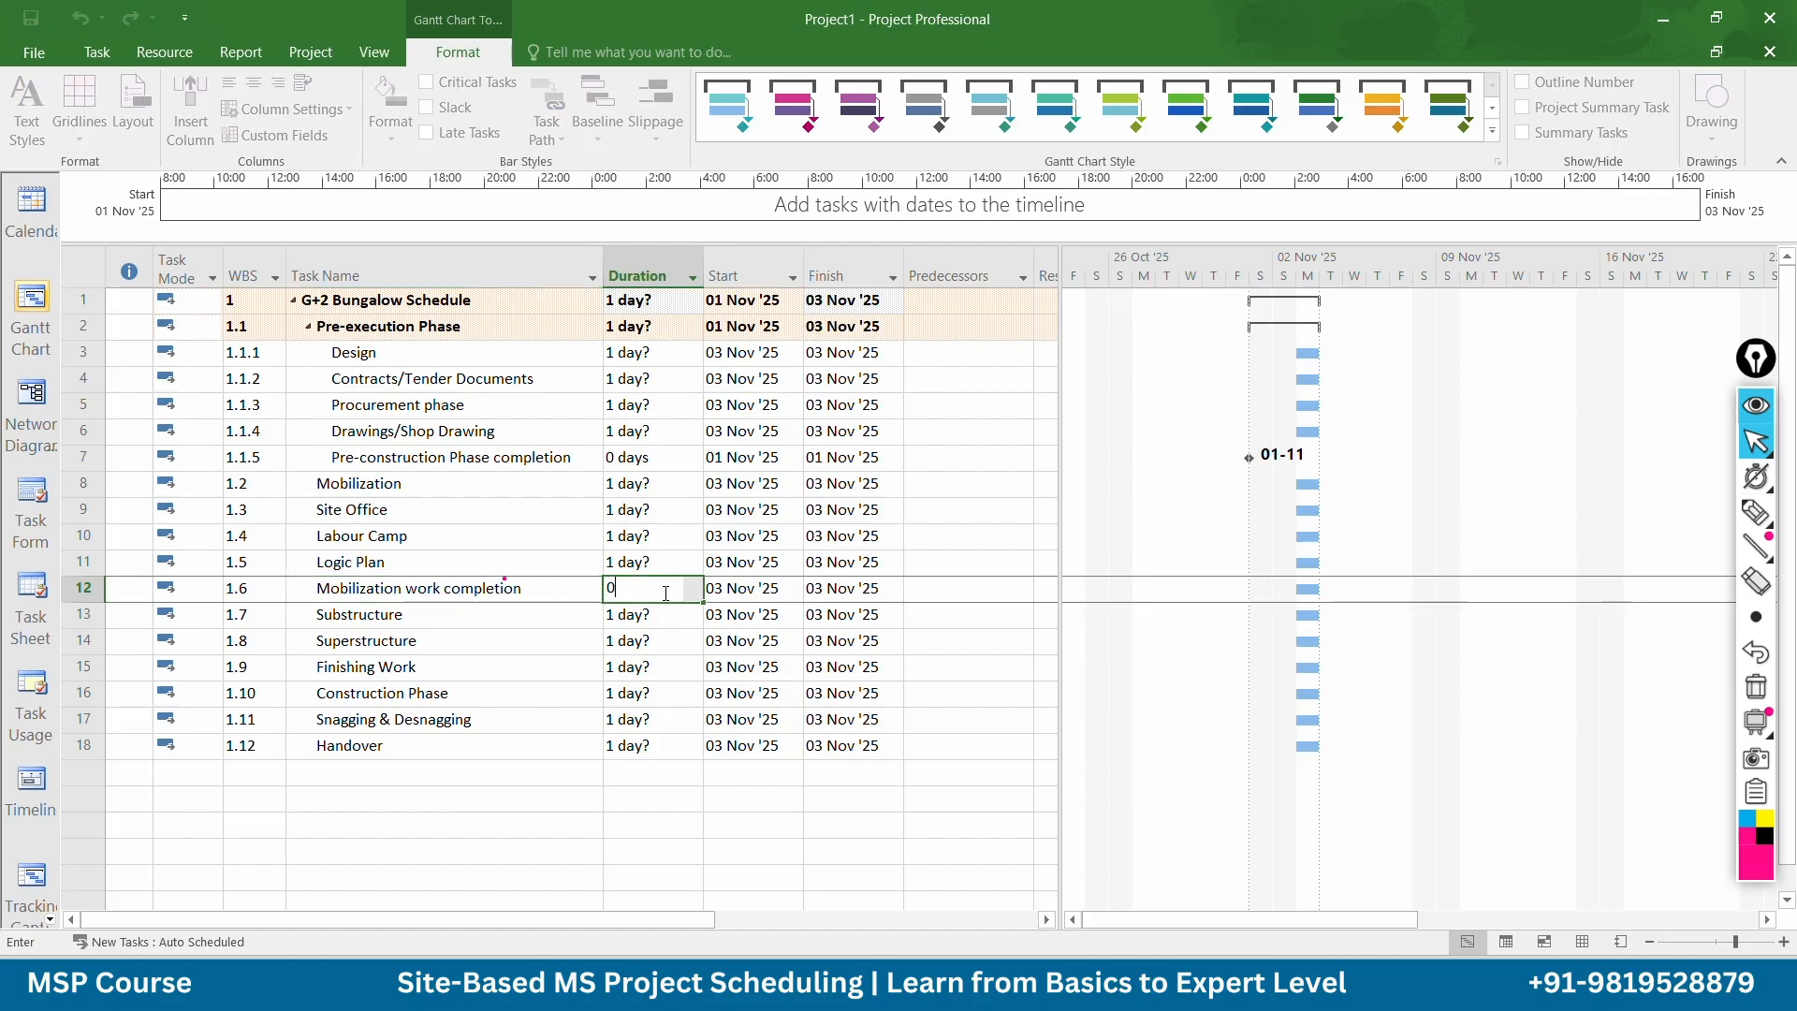
{"action": "key", "text": "Return"}
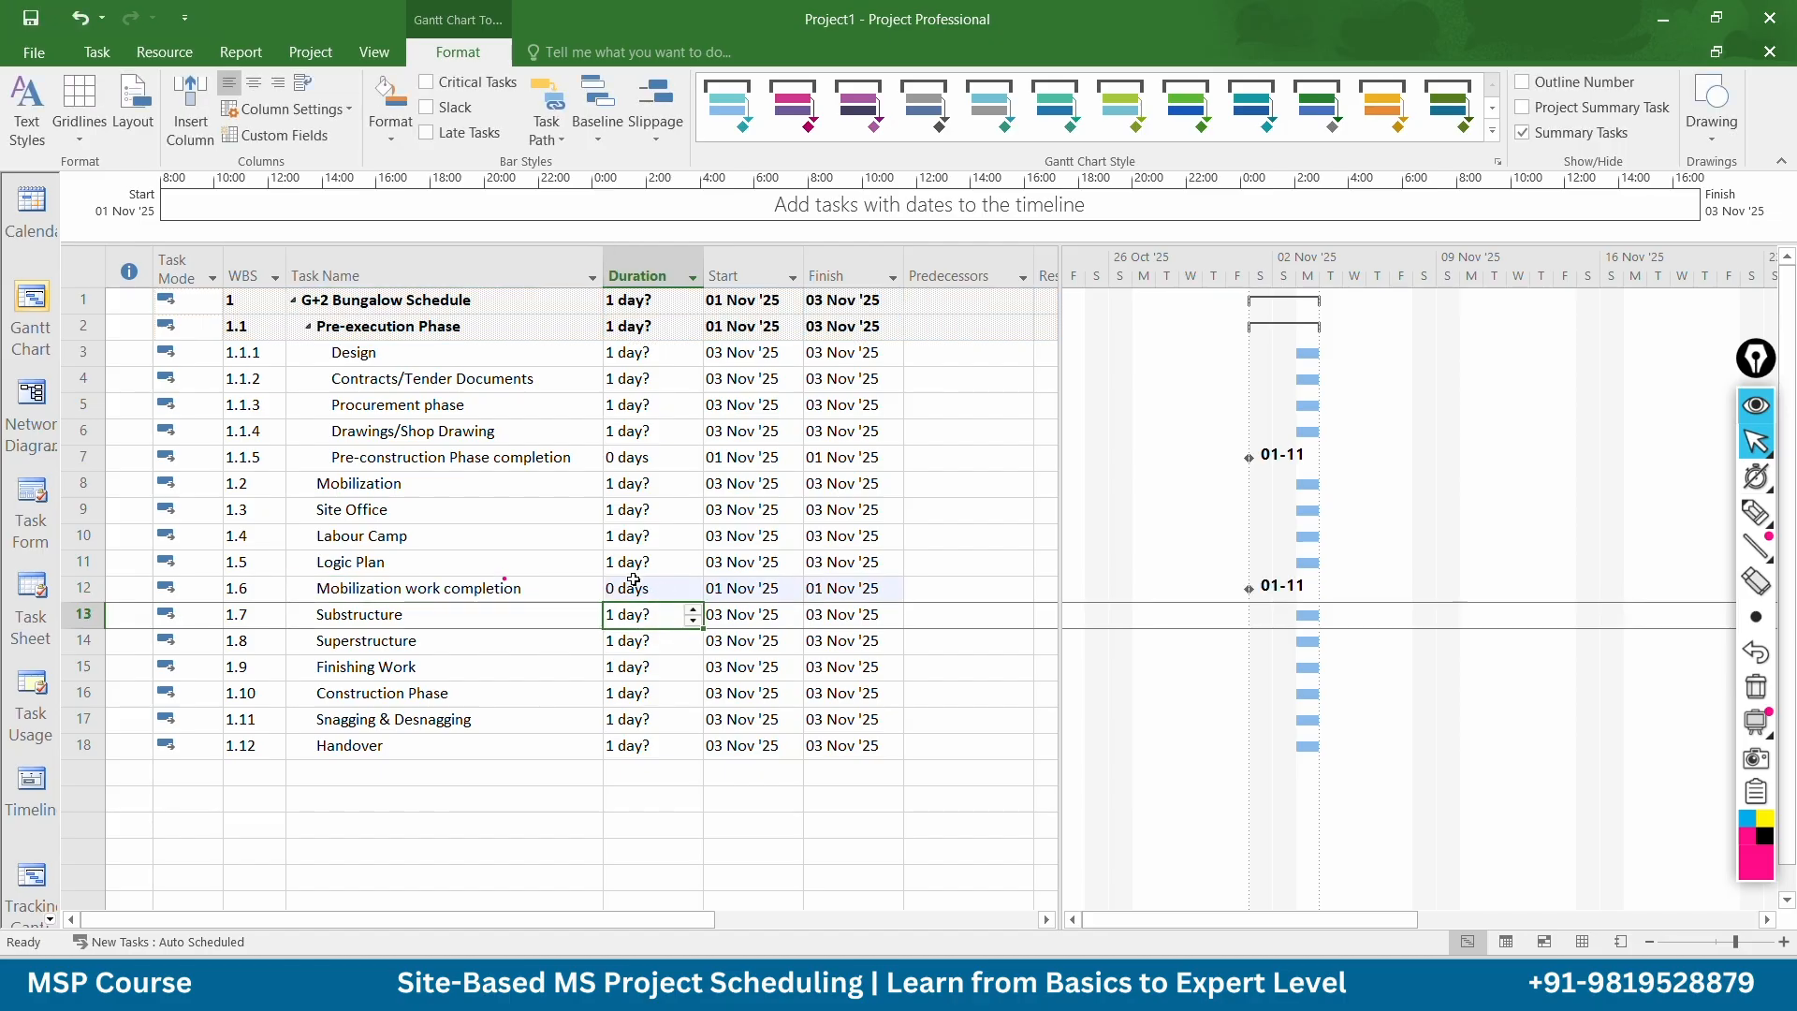
Indent Site Office, Labour Camp, Logic Plan and Mobilization work completion as subtasks of Mobilization
{"action": "left_click", "coordinate": [86, 511]}
{"action": "left_click_drag", "start_coordinate": [85, 511], "coordinate": [86, 590]}
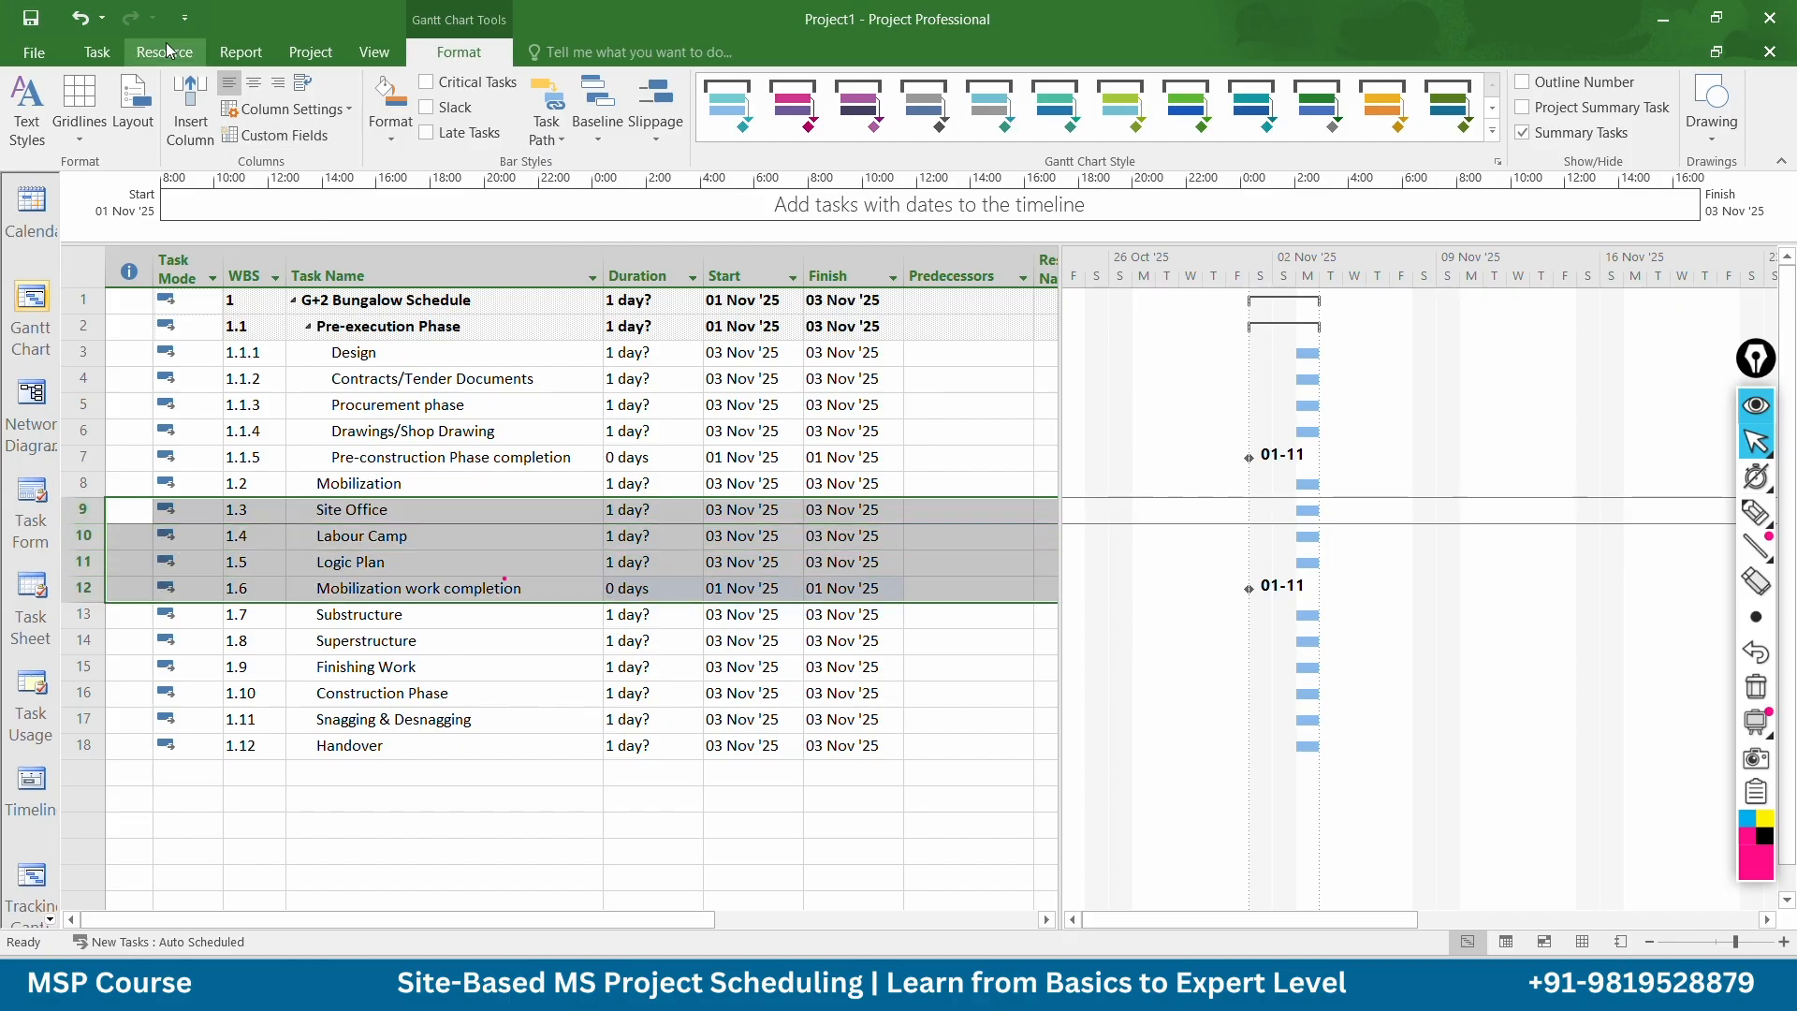
{"action": "left_click", "coordinate": [96, 51]}
{"action": "left_click", "coordinate": [440, 126]}
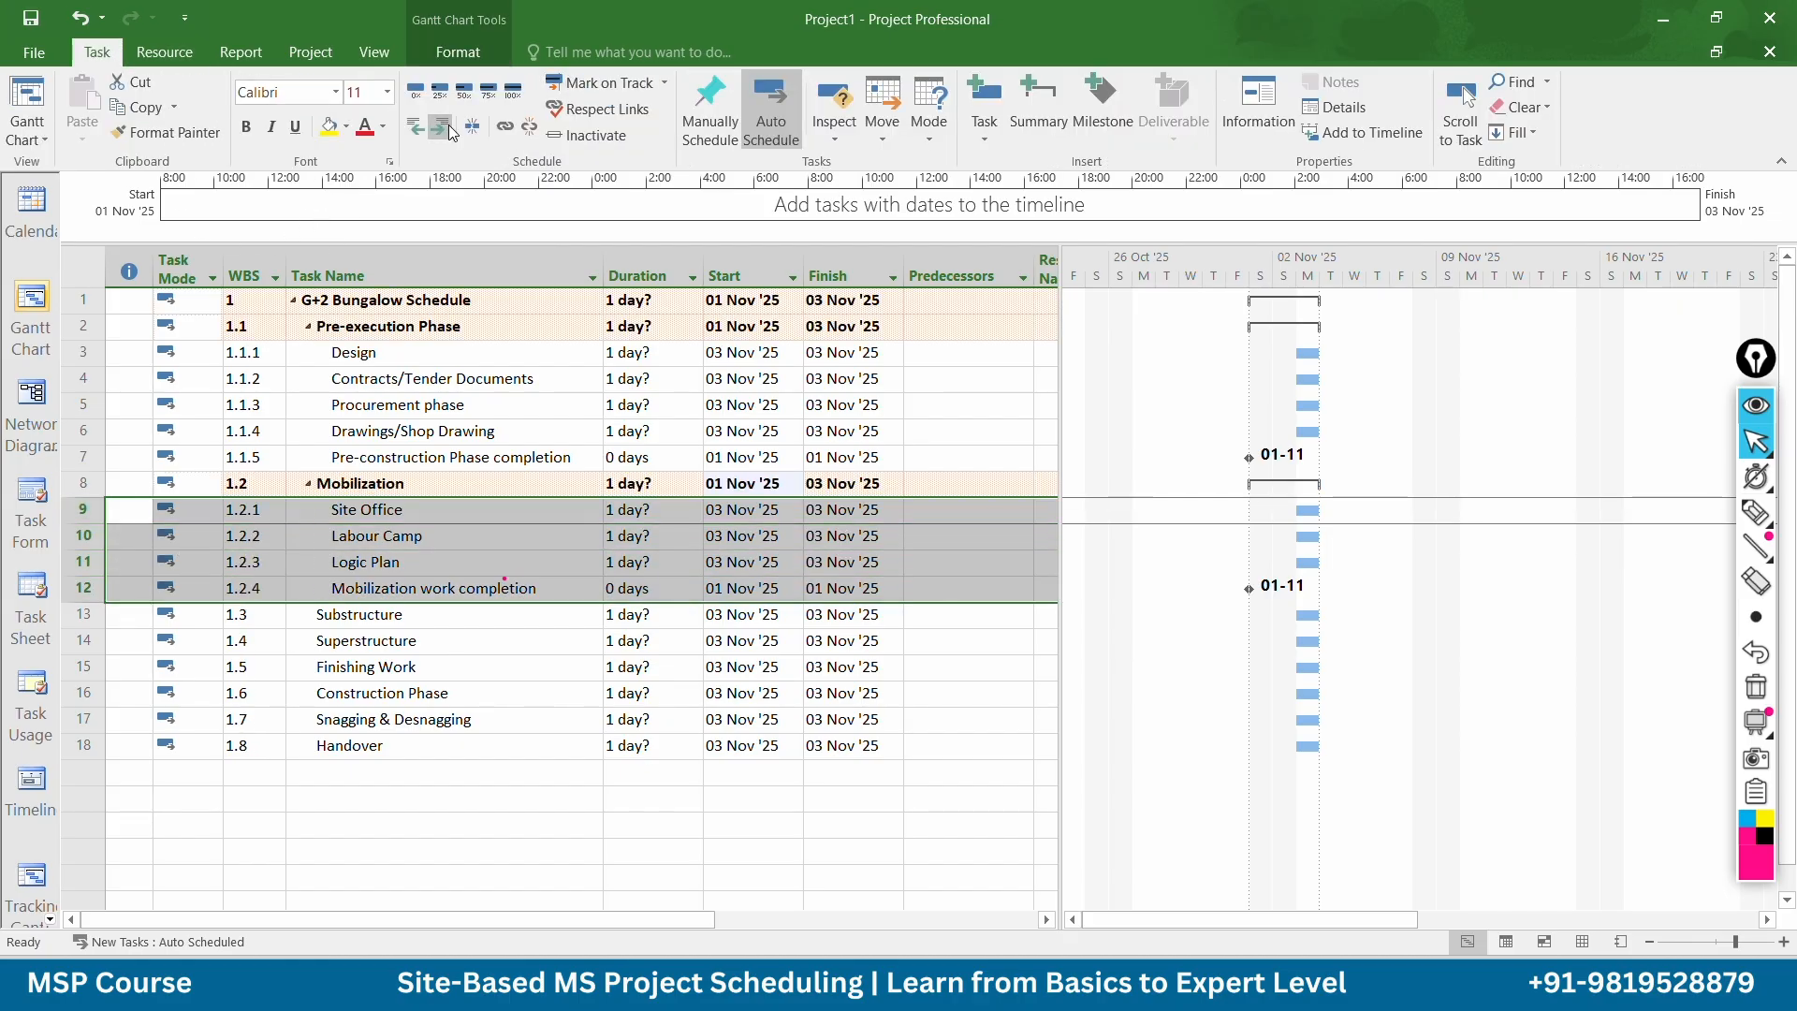
Set the text style of Milestone Tasks to a light green background colour with a light dotted background pattern
{"action": "left_click", "coordinate": [663, 693]}
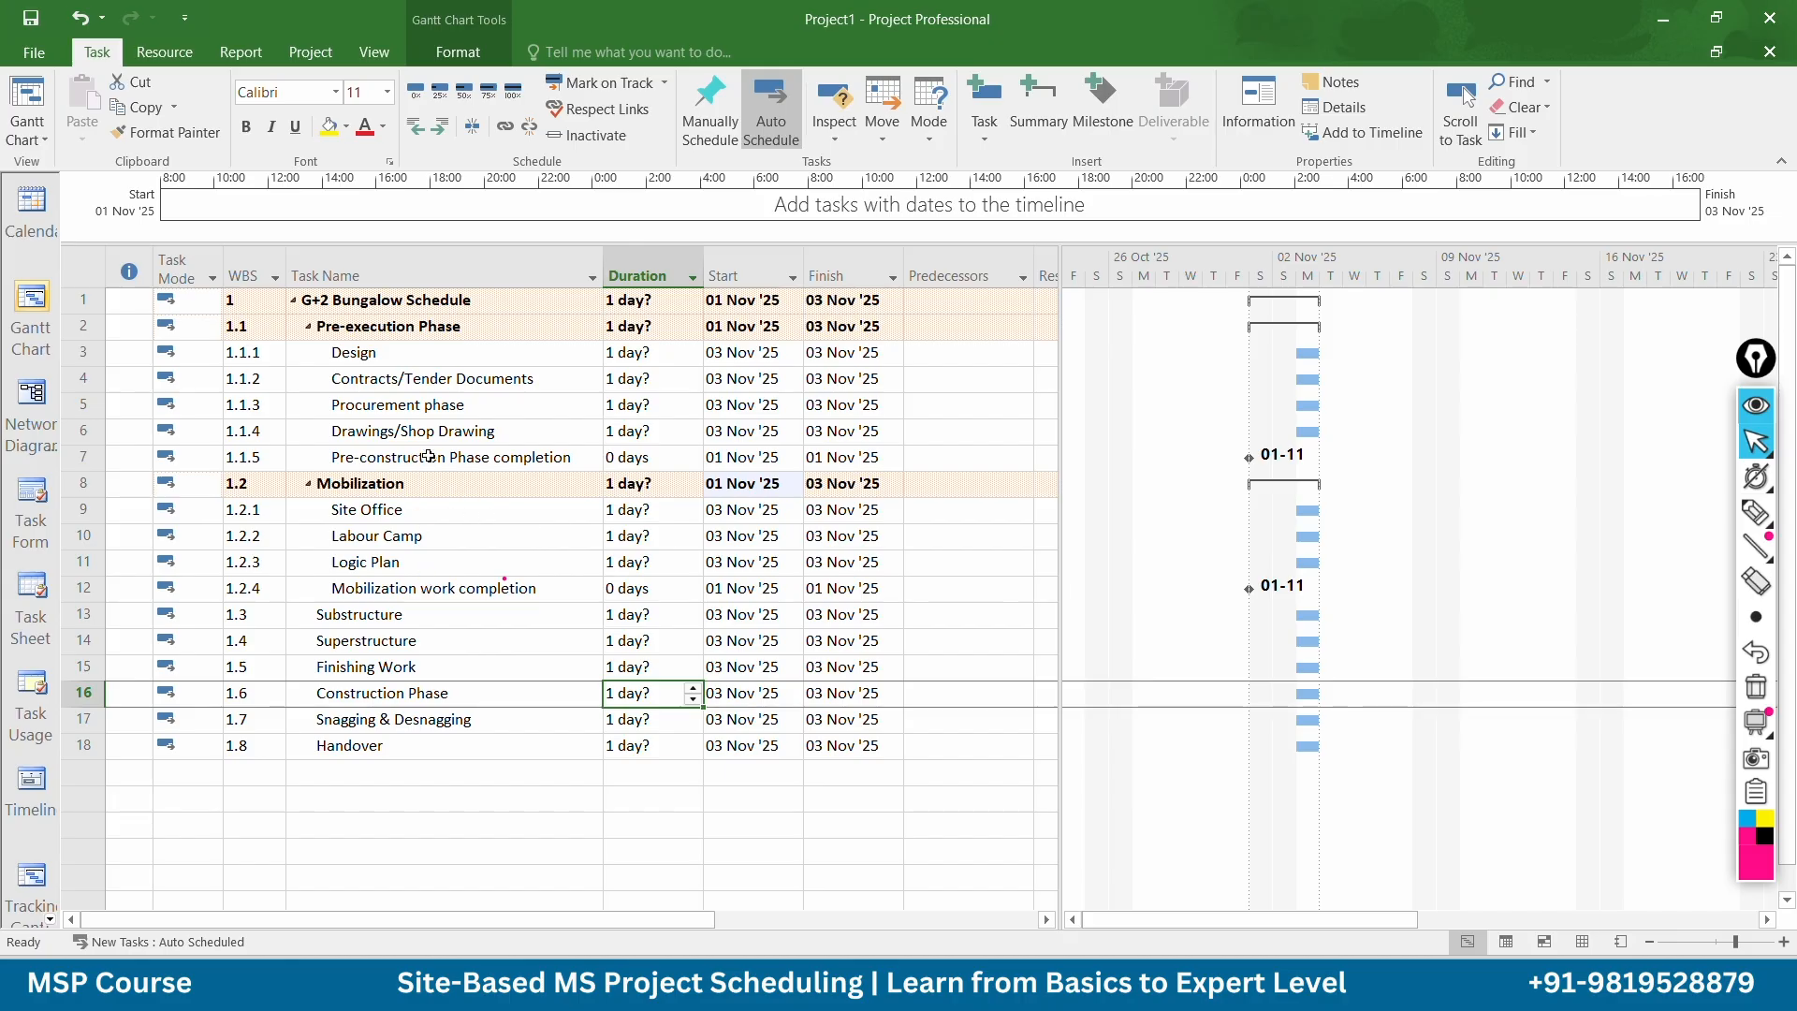
{"action": "left_click", "coordinate": [428, 456]}
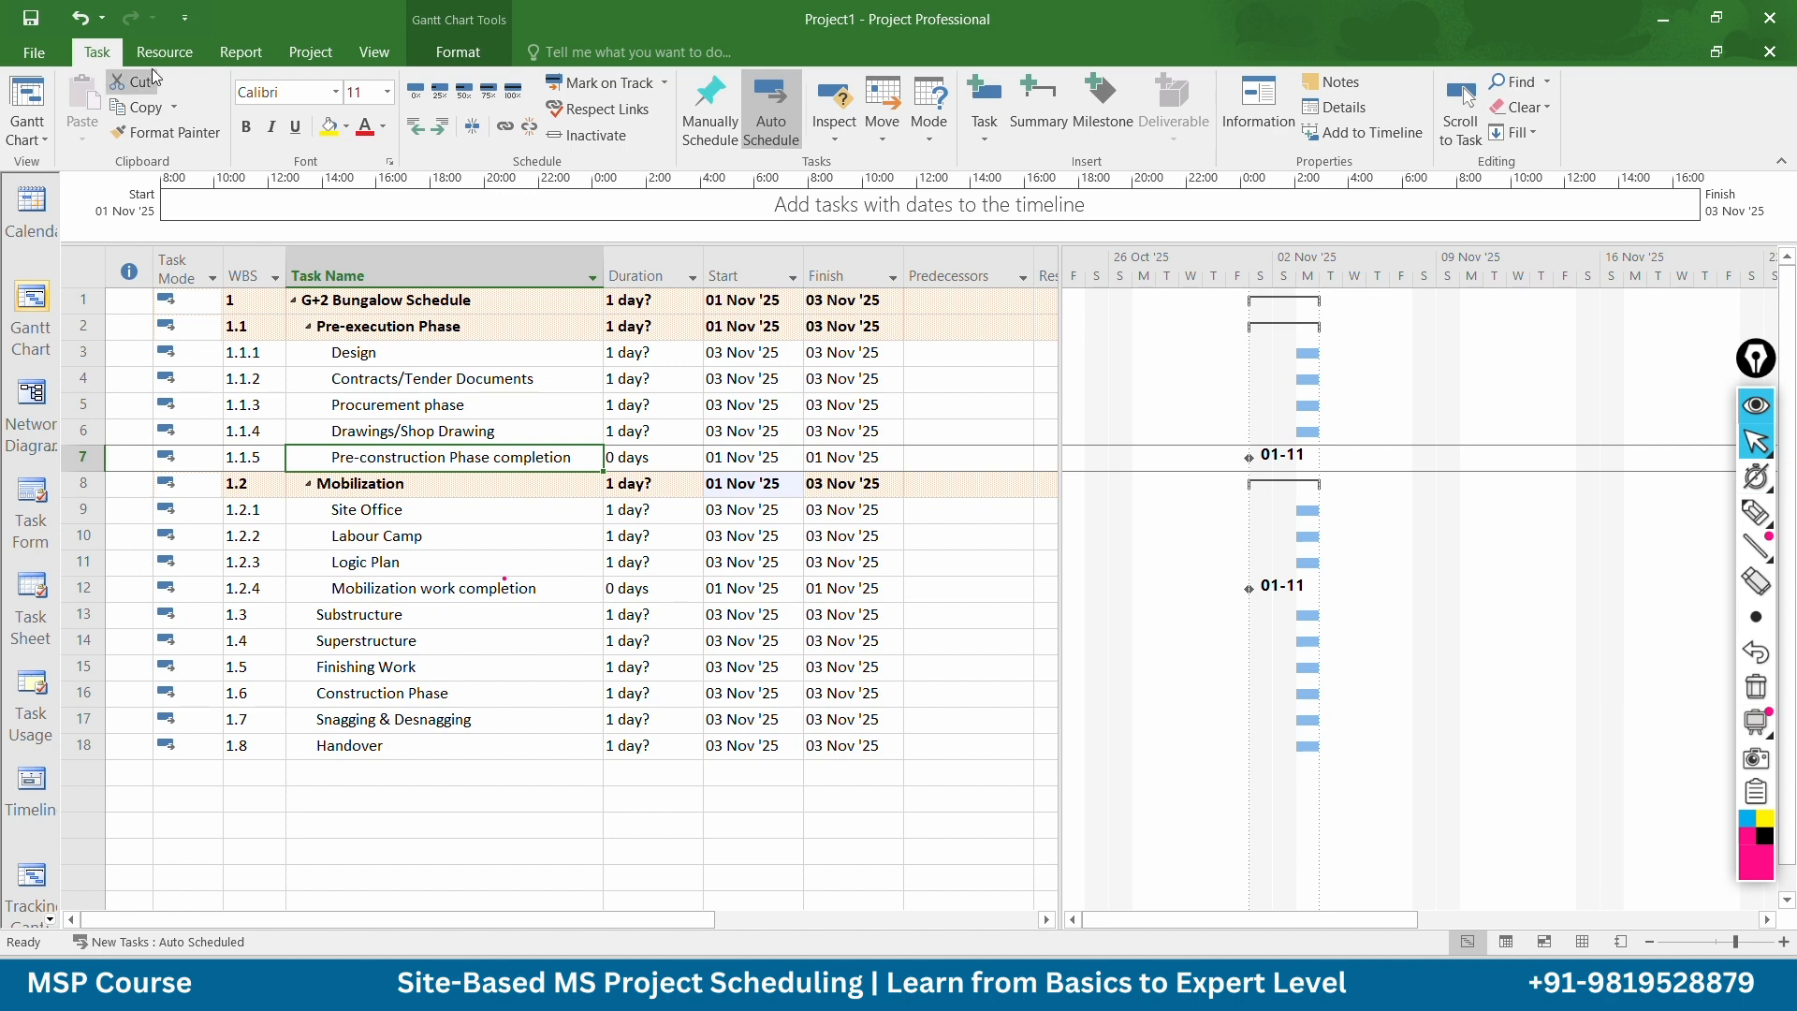
{"action": "left_click", "coordinate": [457, 52]}
{"action": "left_click", "coordinate": [28, 126]}
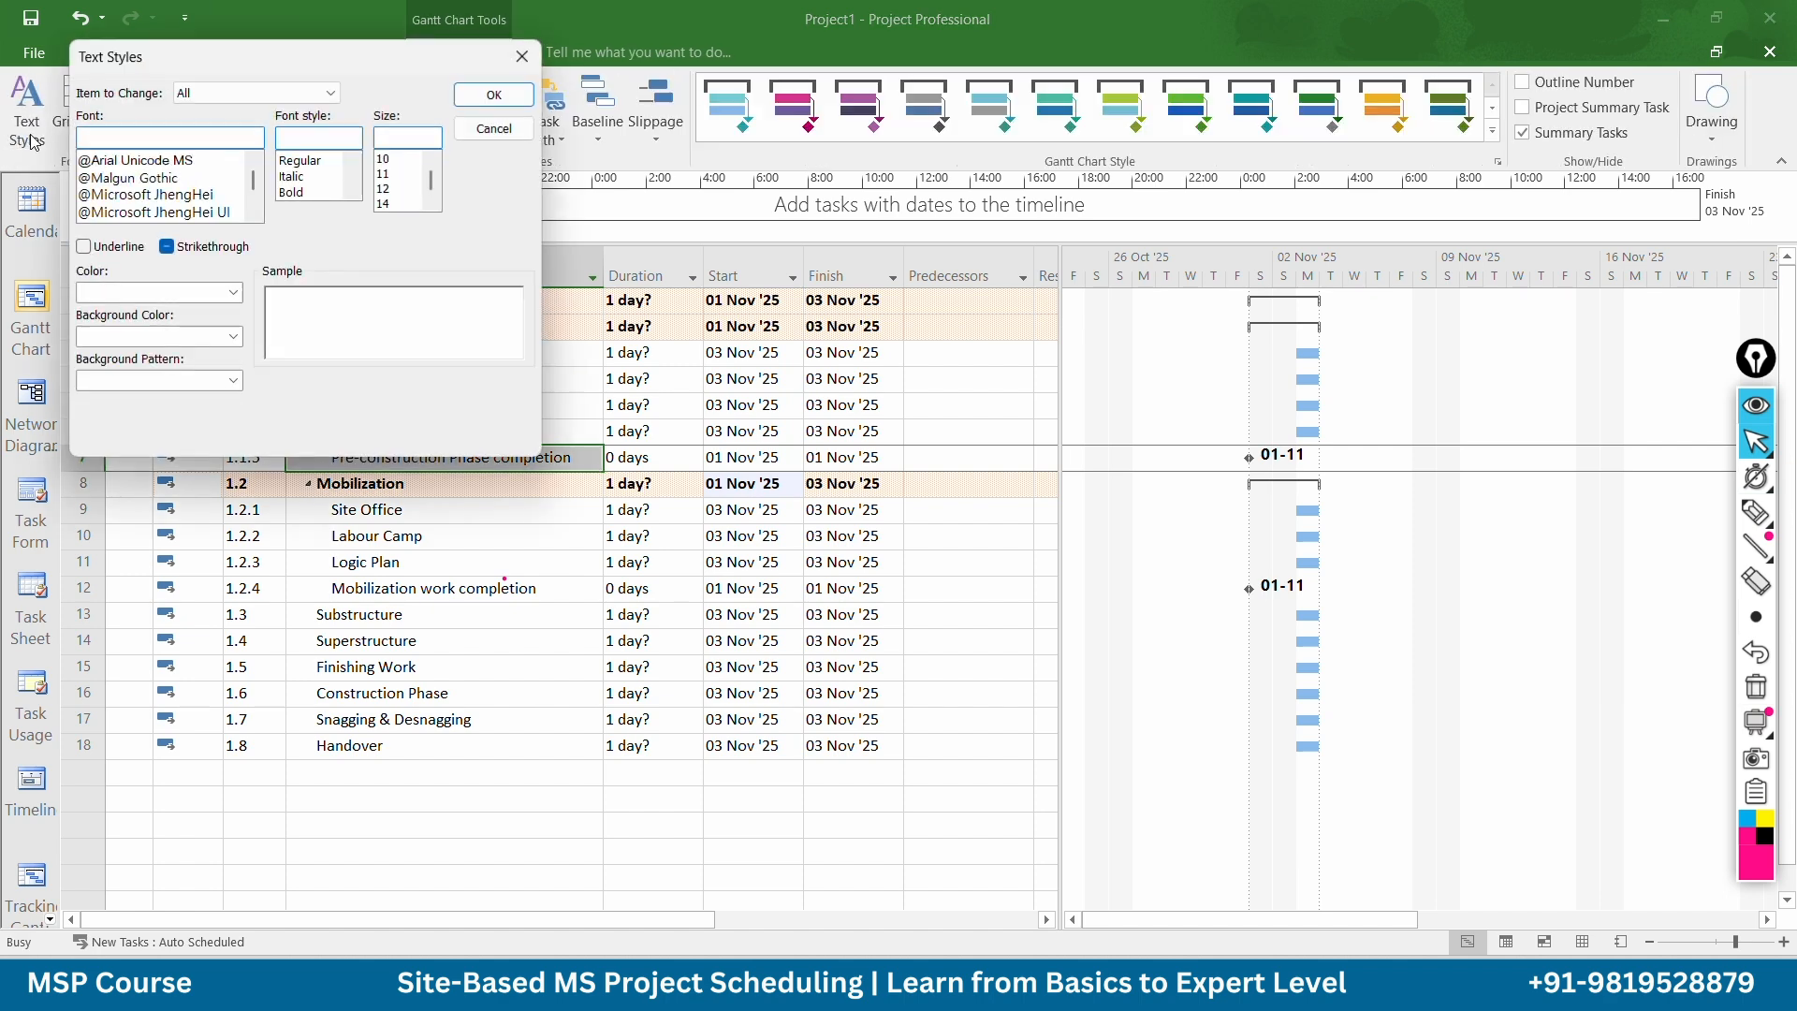
{"action": "left_click", "coordinate": [229, 86]}
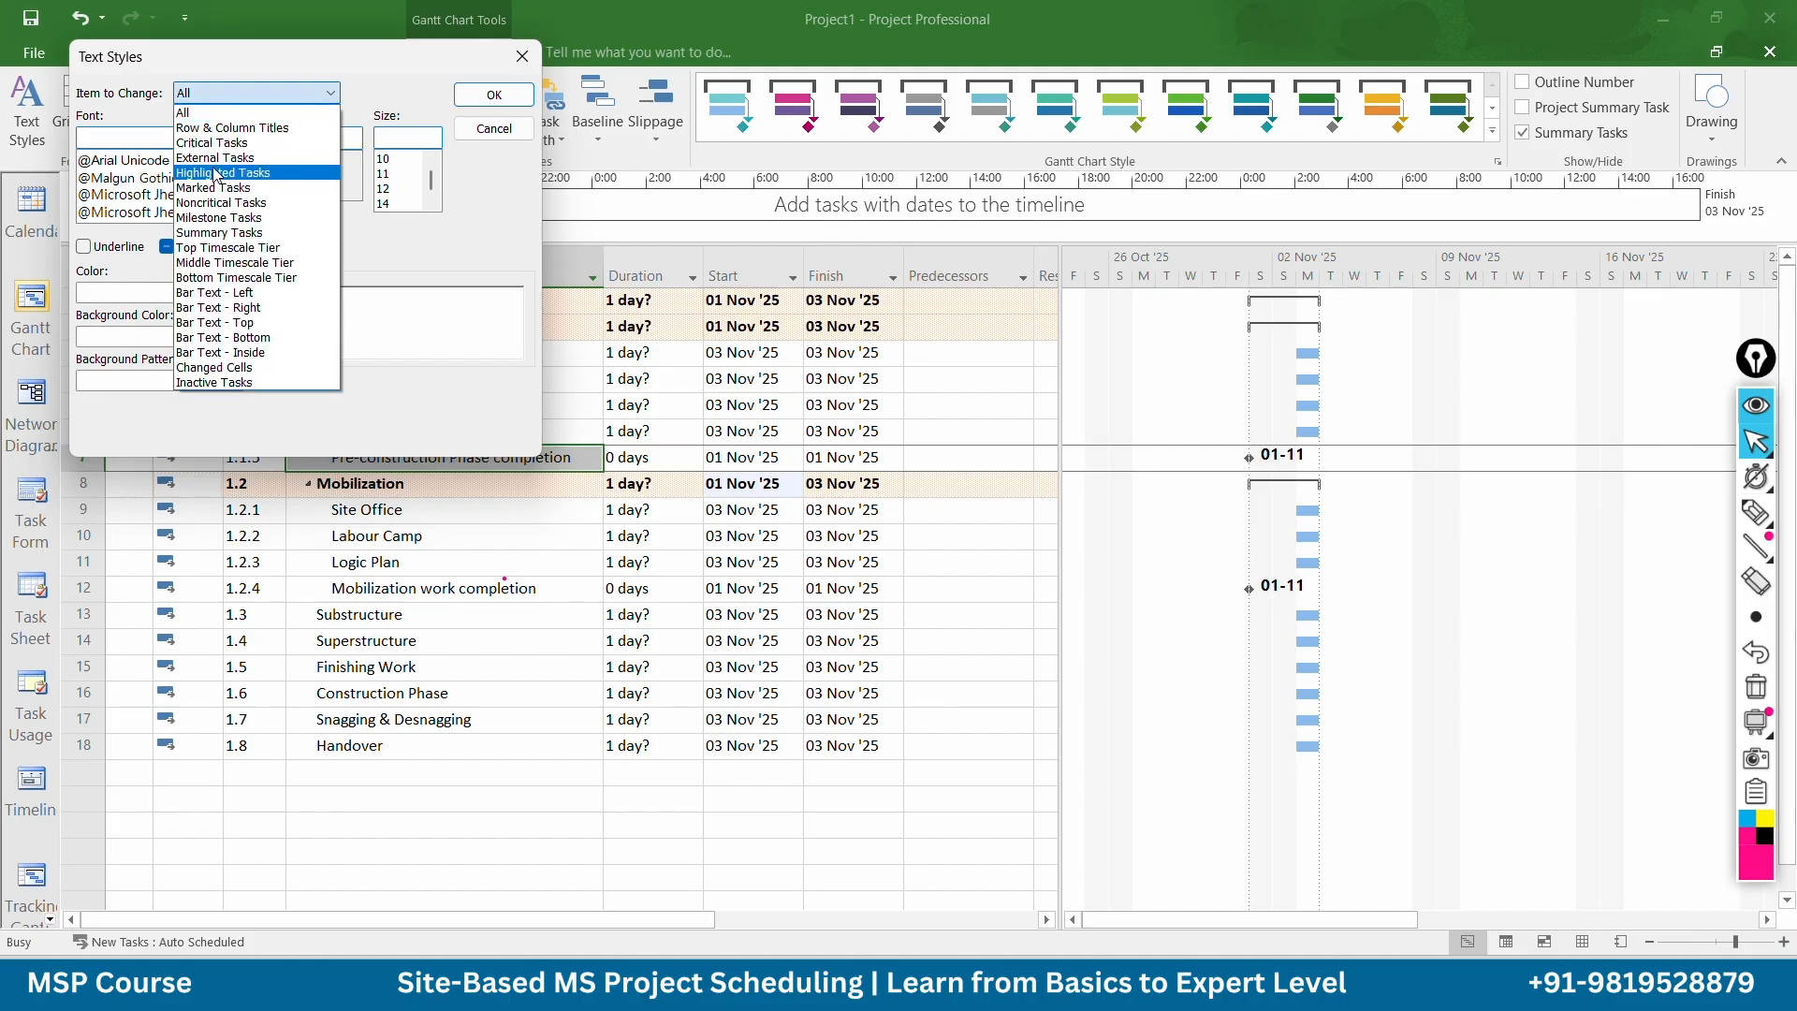
{"action": "left_click", "coordinate": [235, 218]}
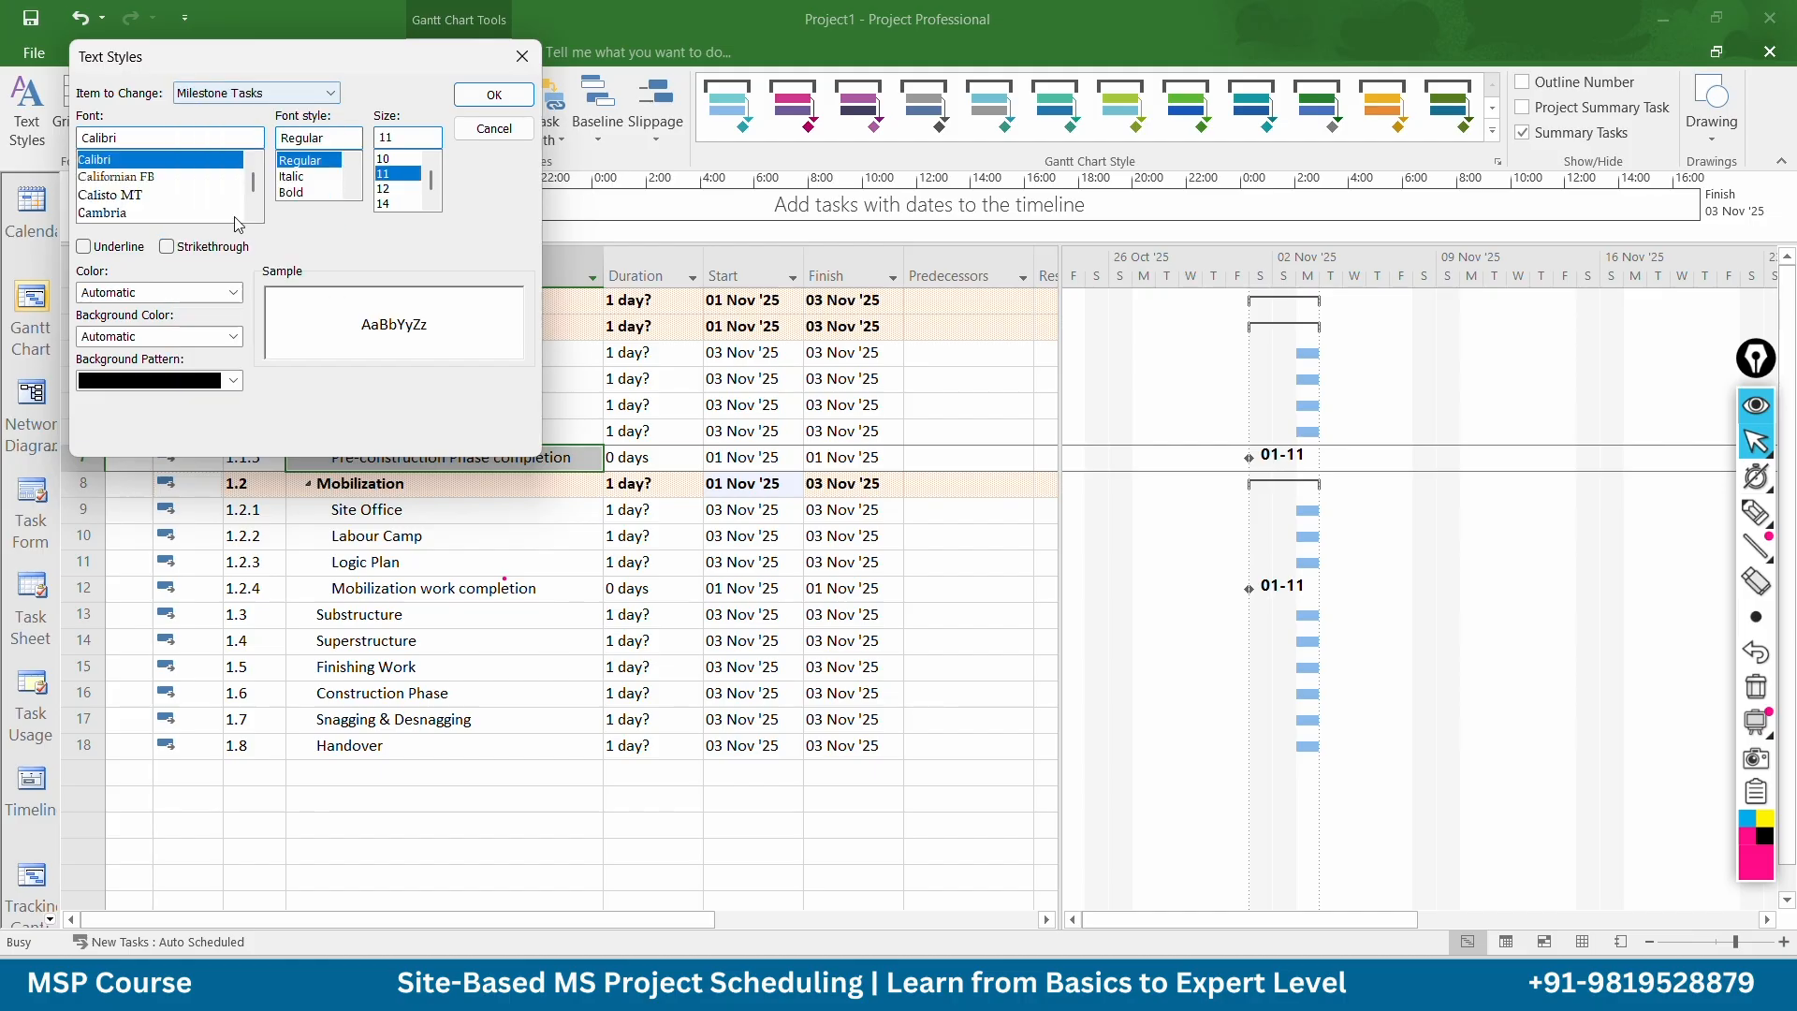
{"action": "left_click", "coordinate": [226, 337]}
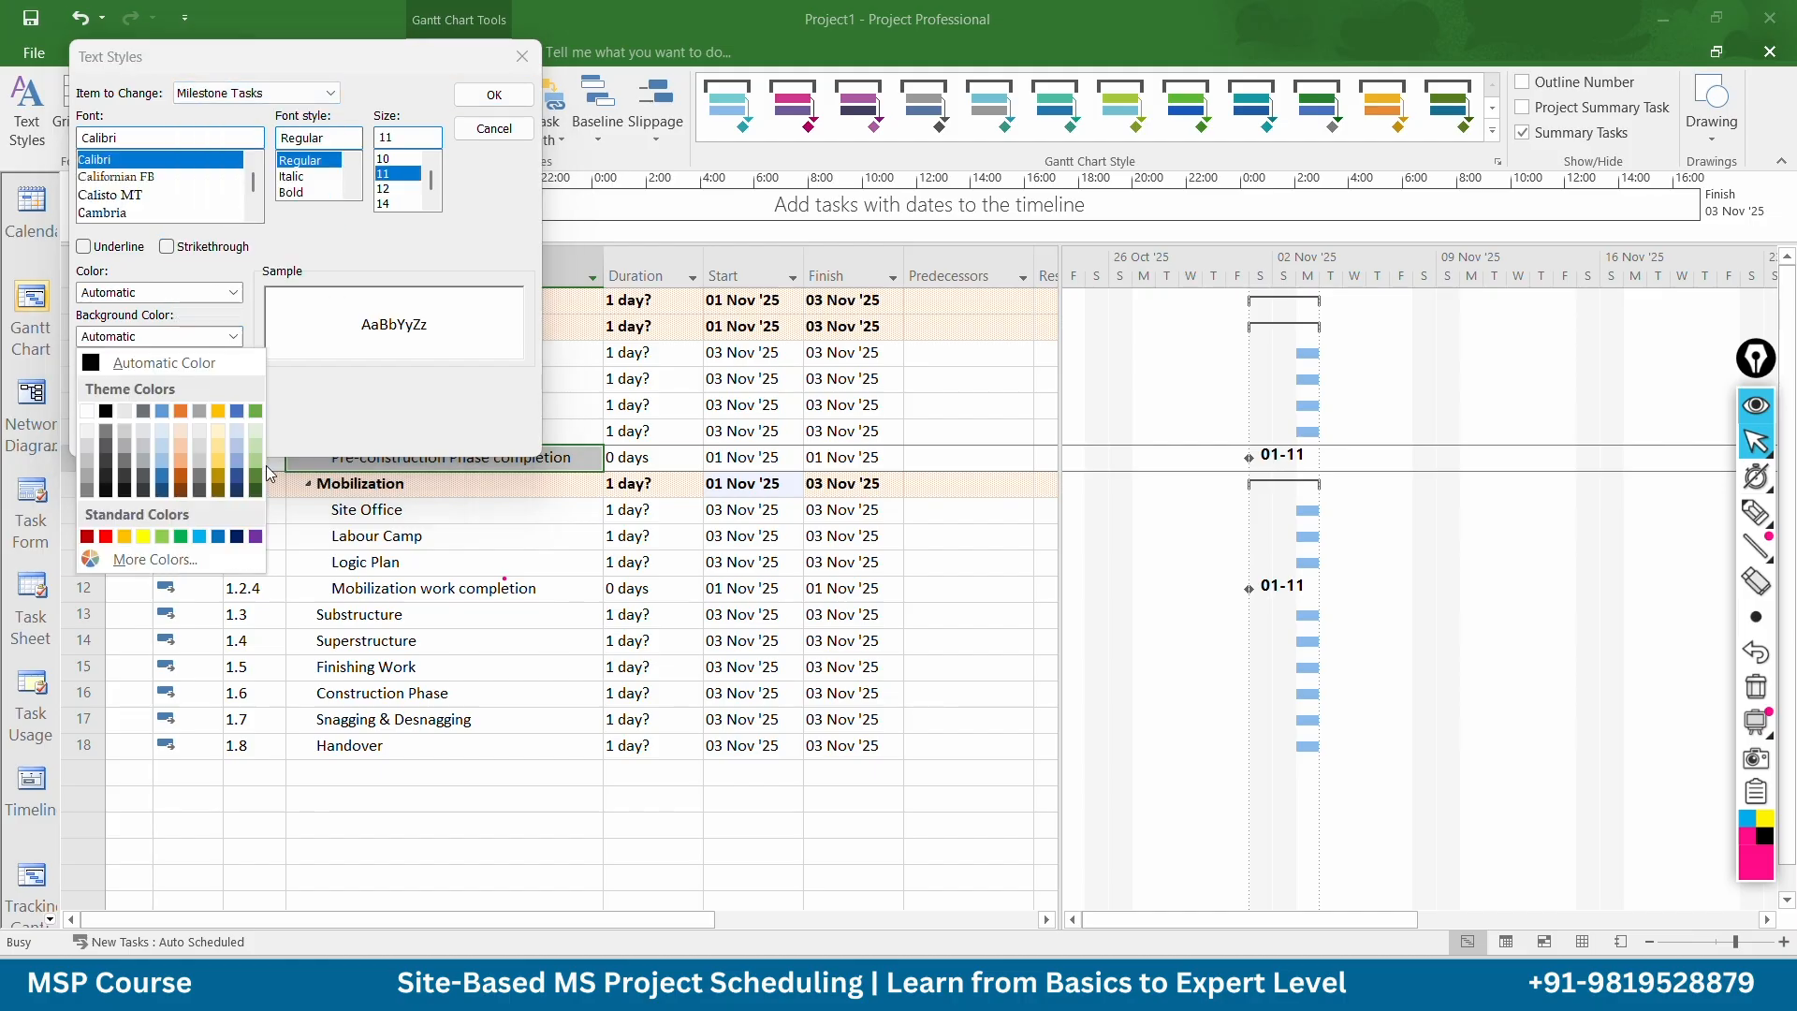
{"action": "left_click", "coordinate": [256, 464]}
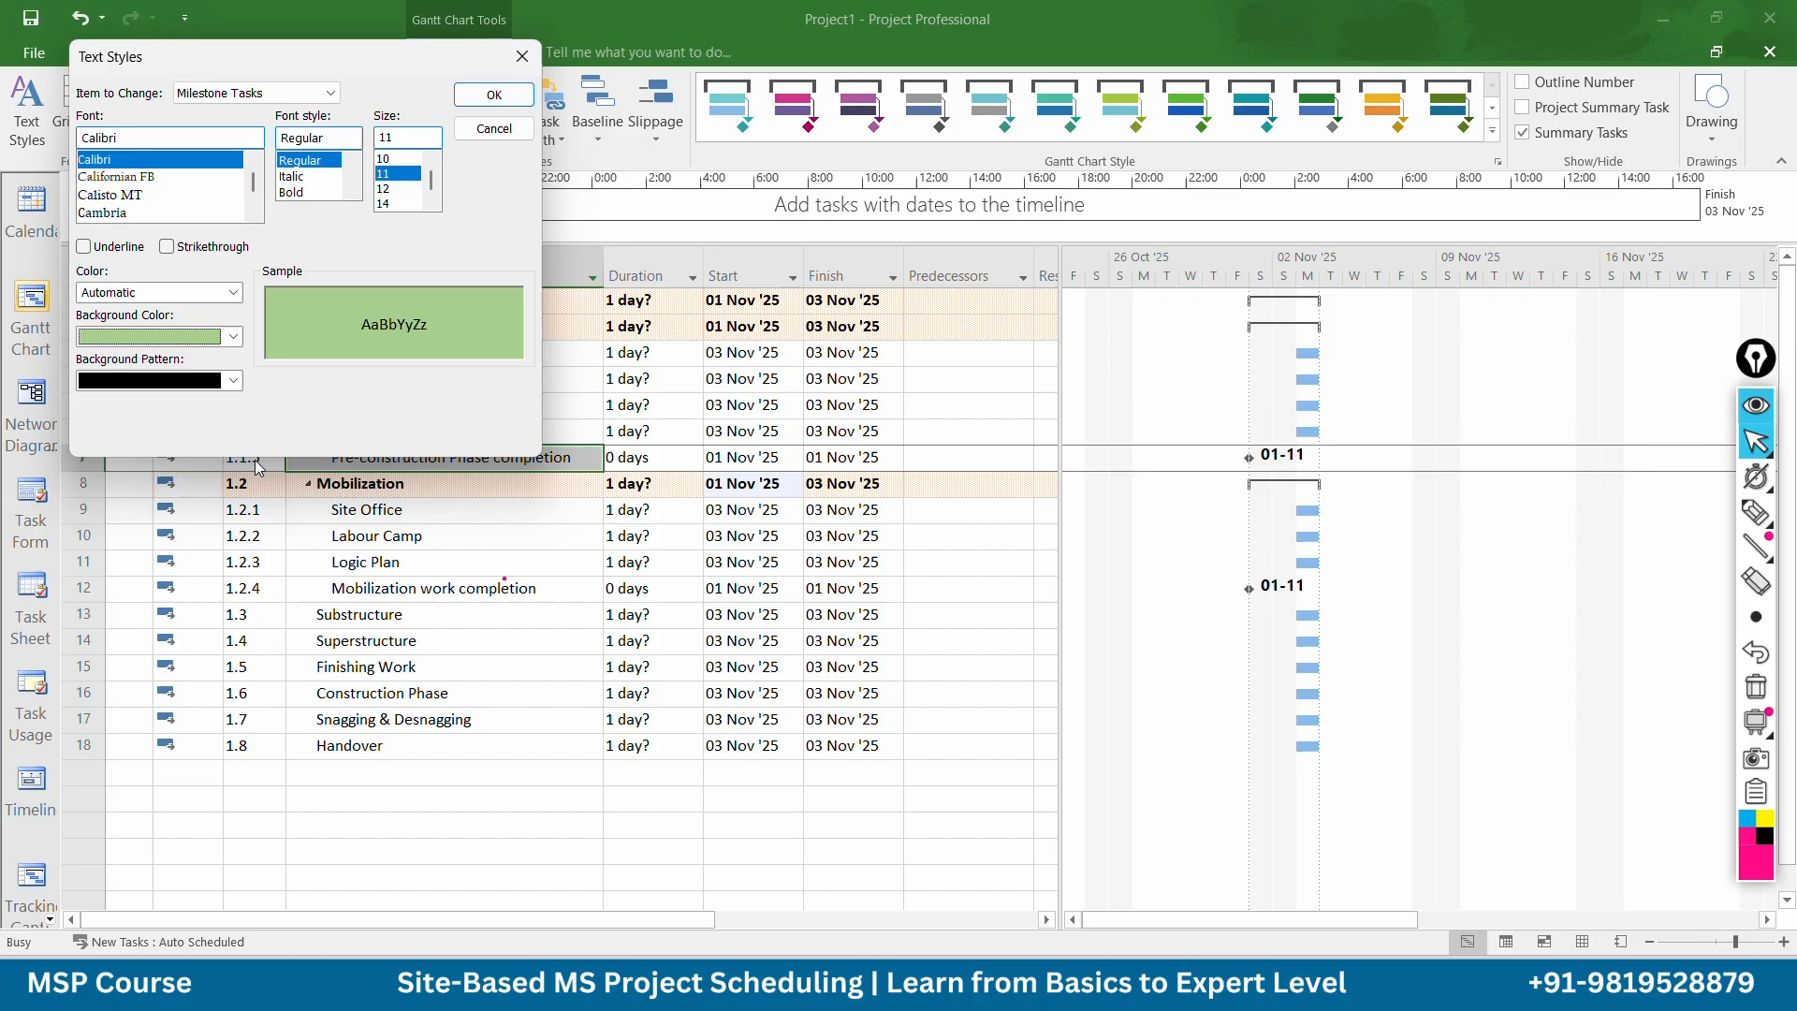
{"action": "left_click", "coordinate": [233, 380]}
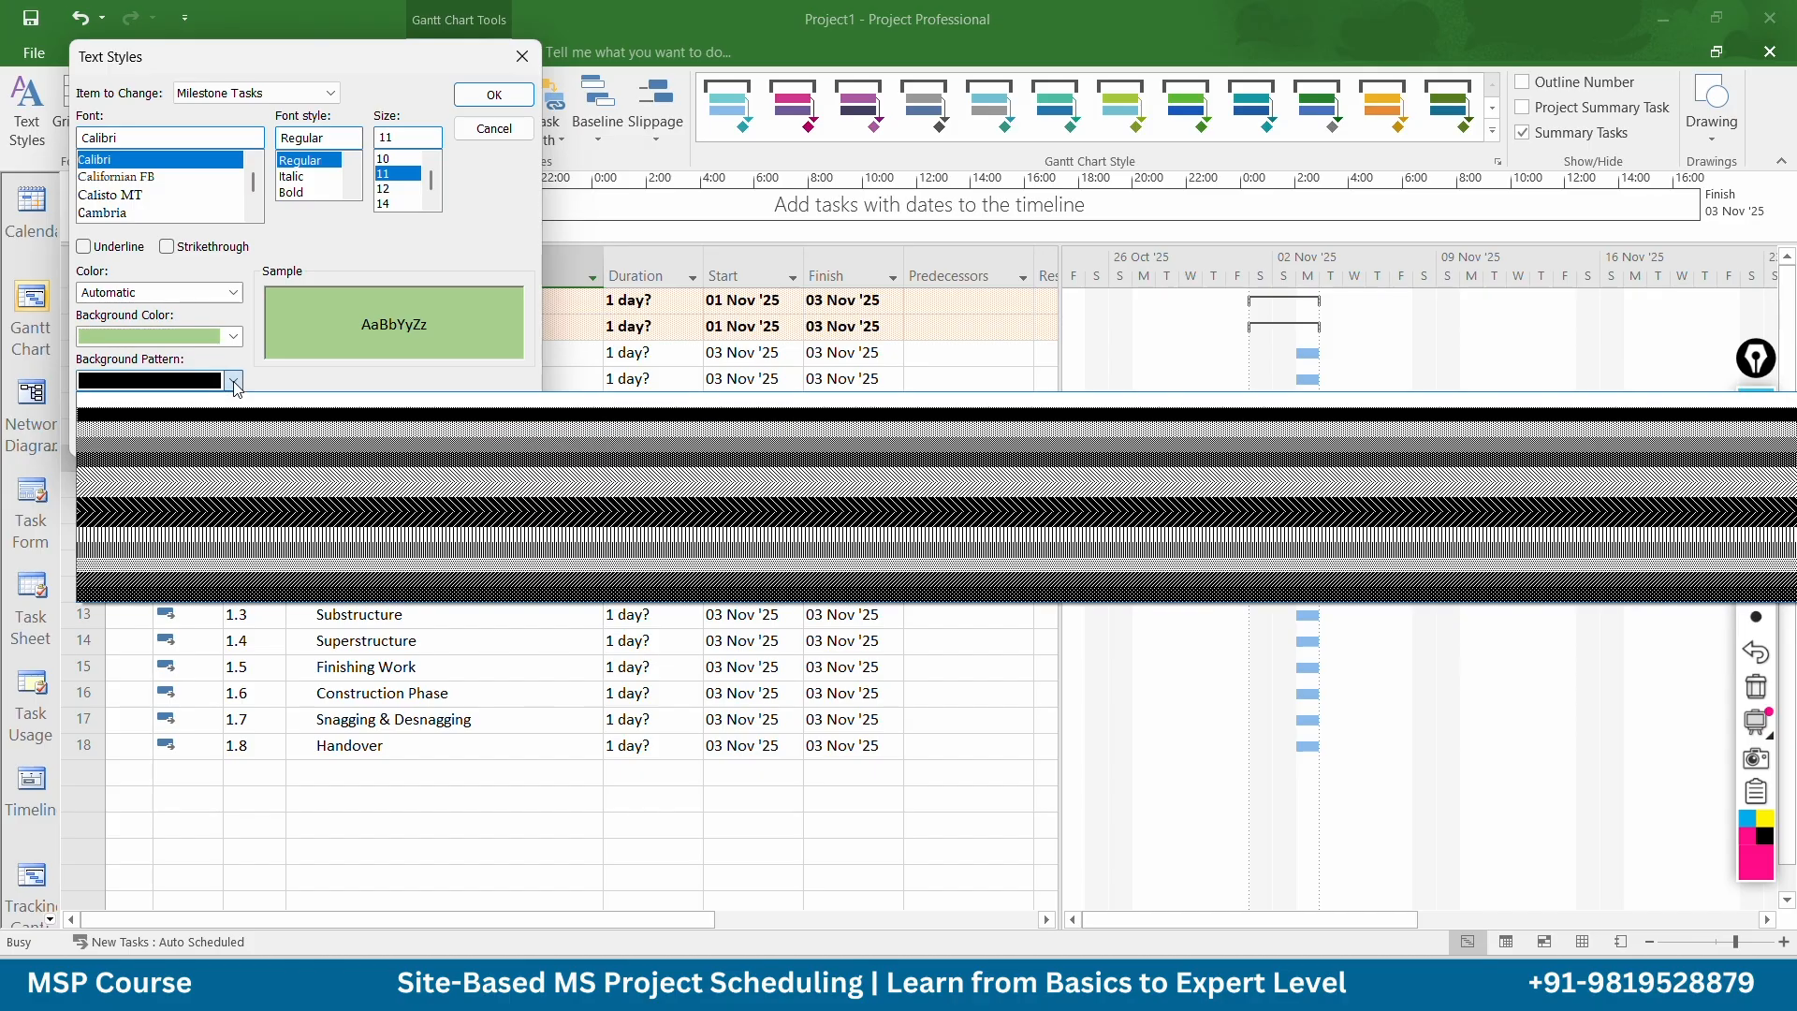
{"action": "left_click", "coordinate": [202, 435]}
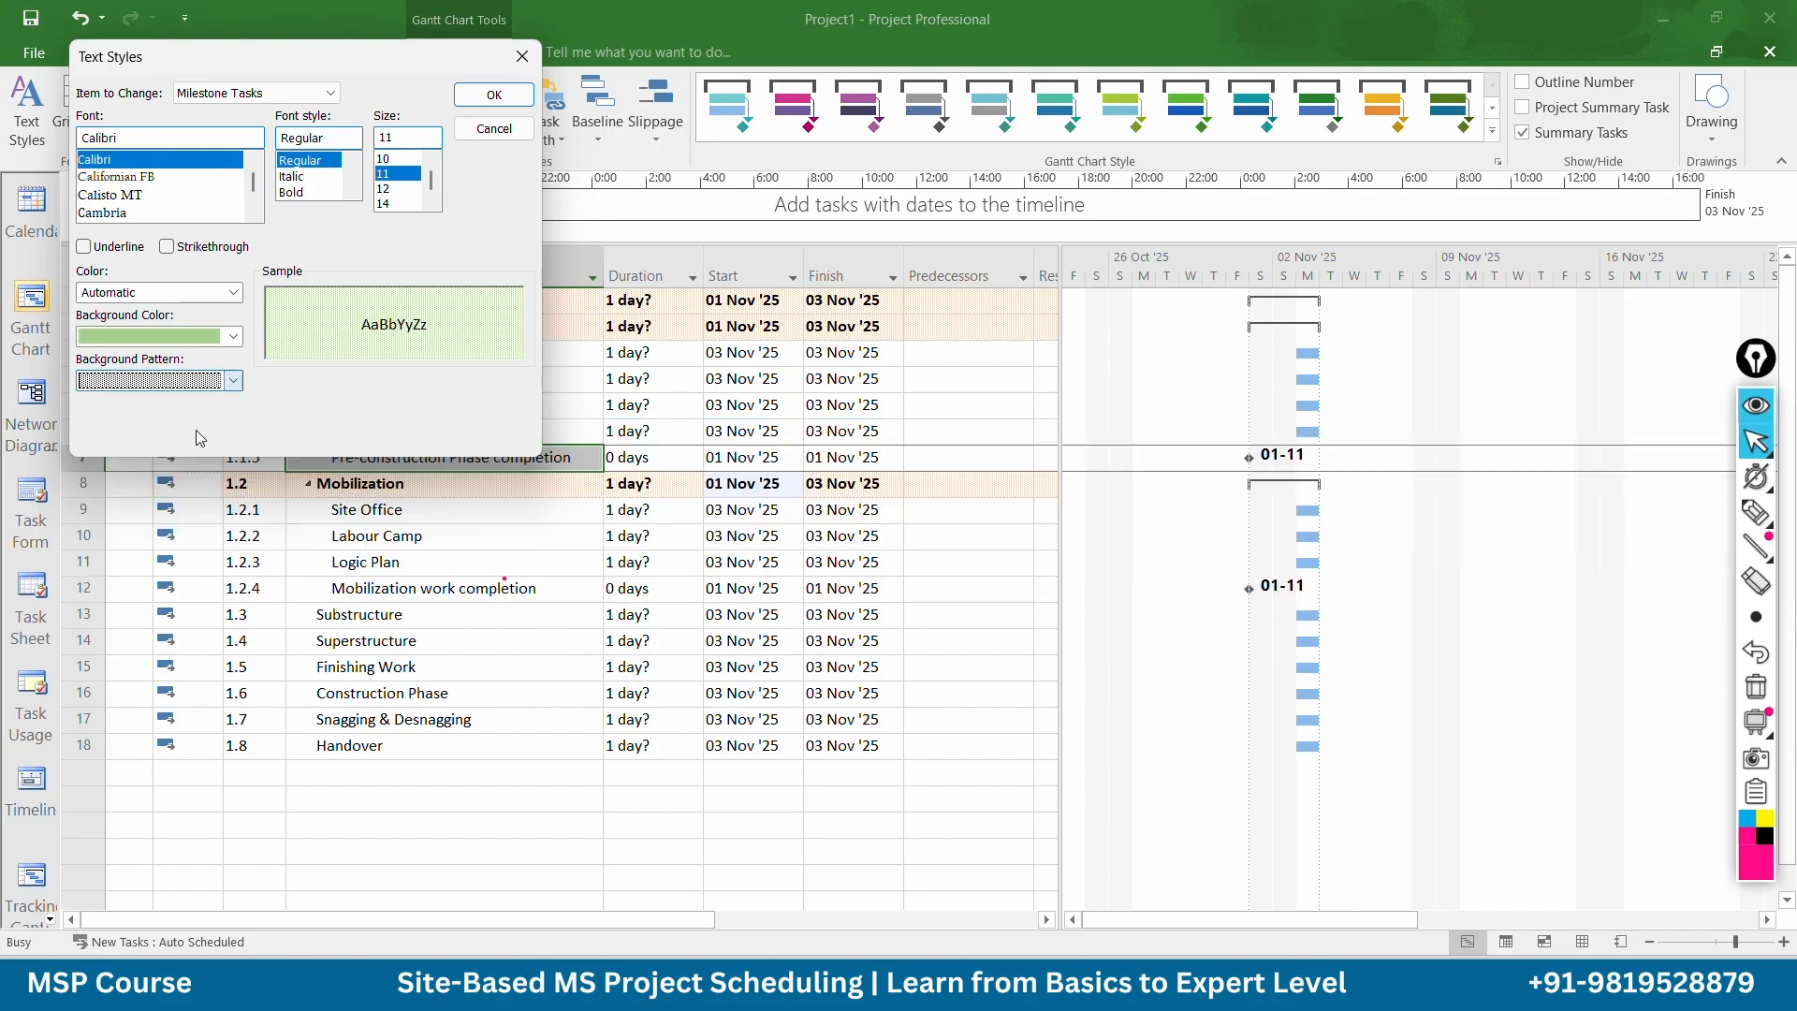
{"action": "left_click", "coordinate": [487, 97]}
{"action": "left_click", "coordinate": [570, 641]}
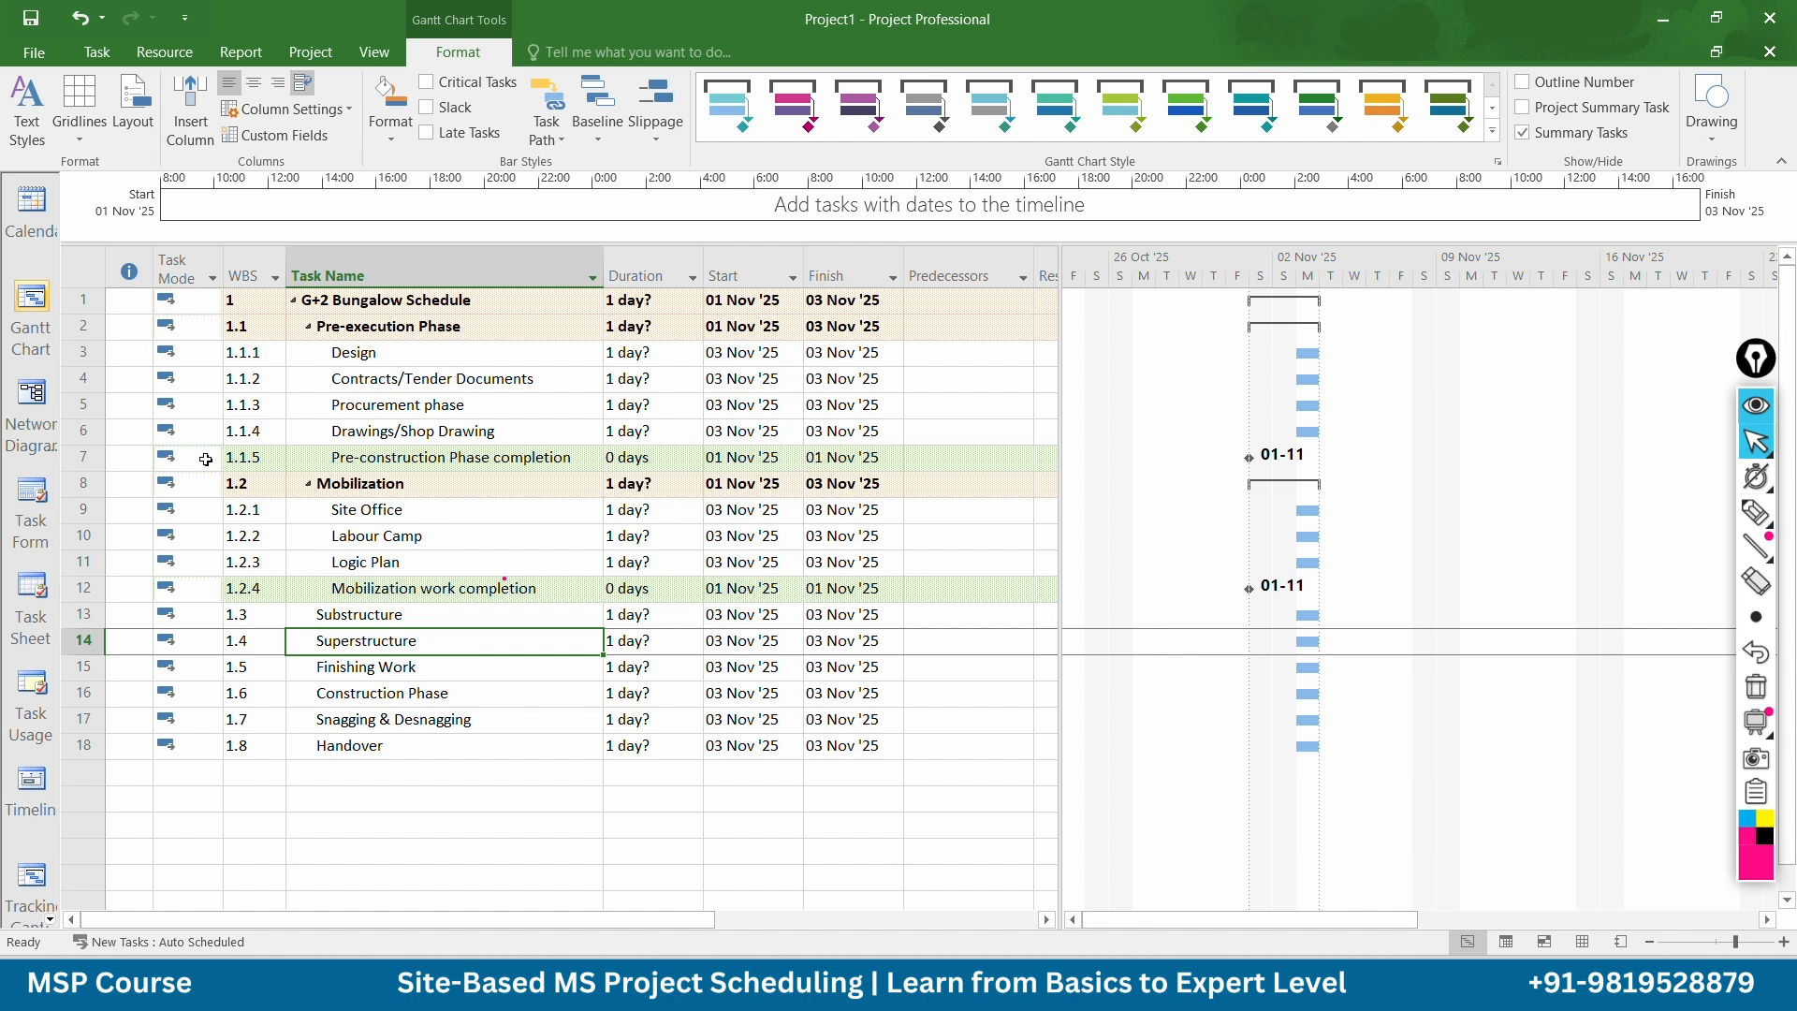
Collapse the Pre-execution Phase and Mobilization summary tasks and insert five new tasks directly below Substructure
{"action": "left_click", "coordinate": [308, 328]}
{"action": "left_click", "coordinate": [307, 353]}
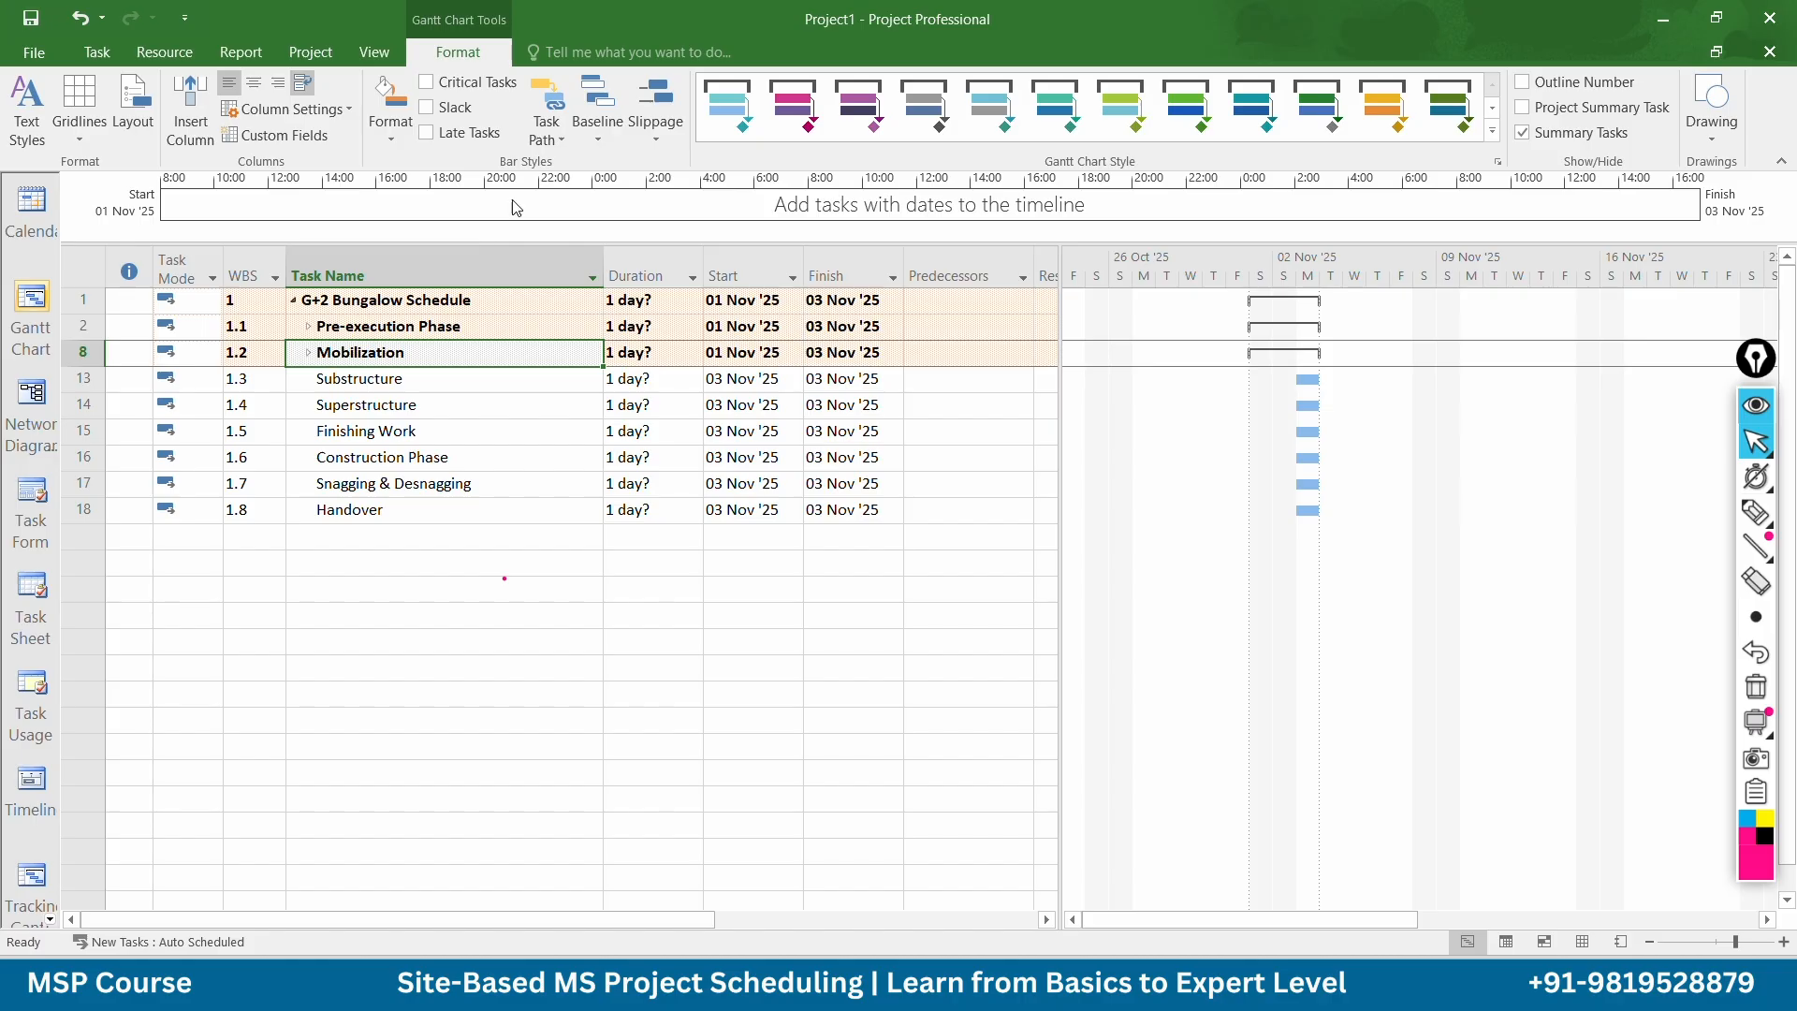
{"action": "left_click", "coordinate": [354, 385]}
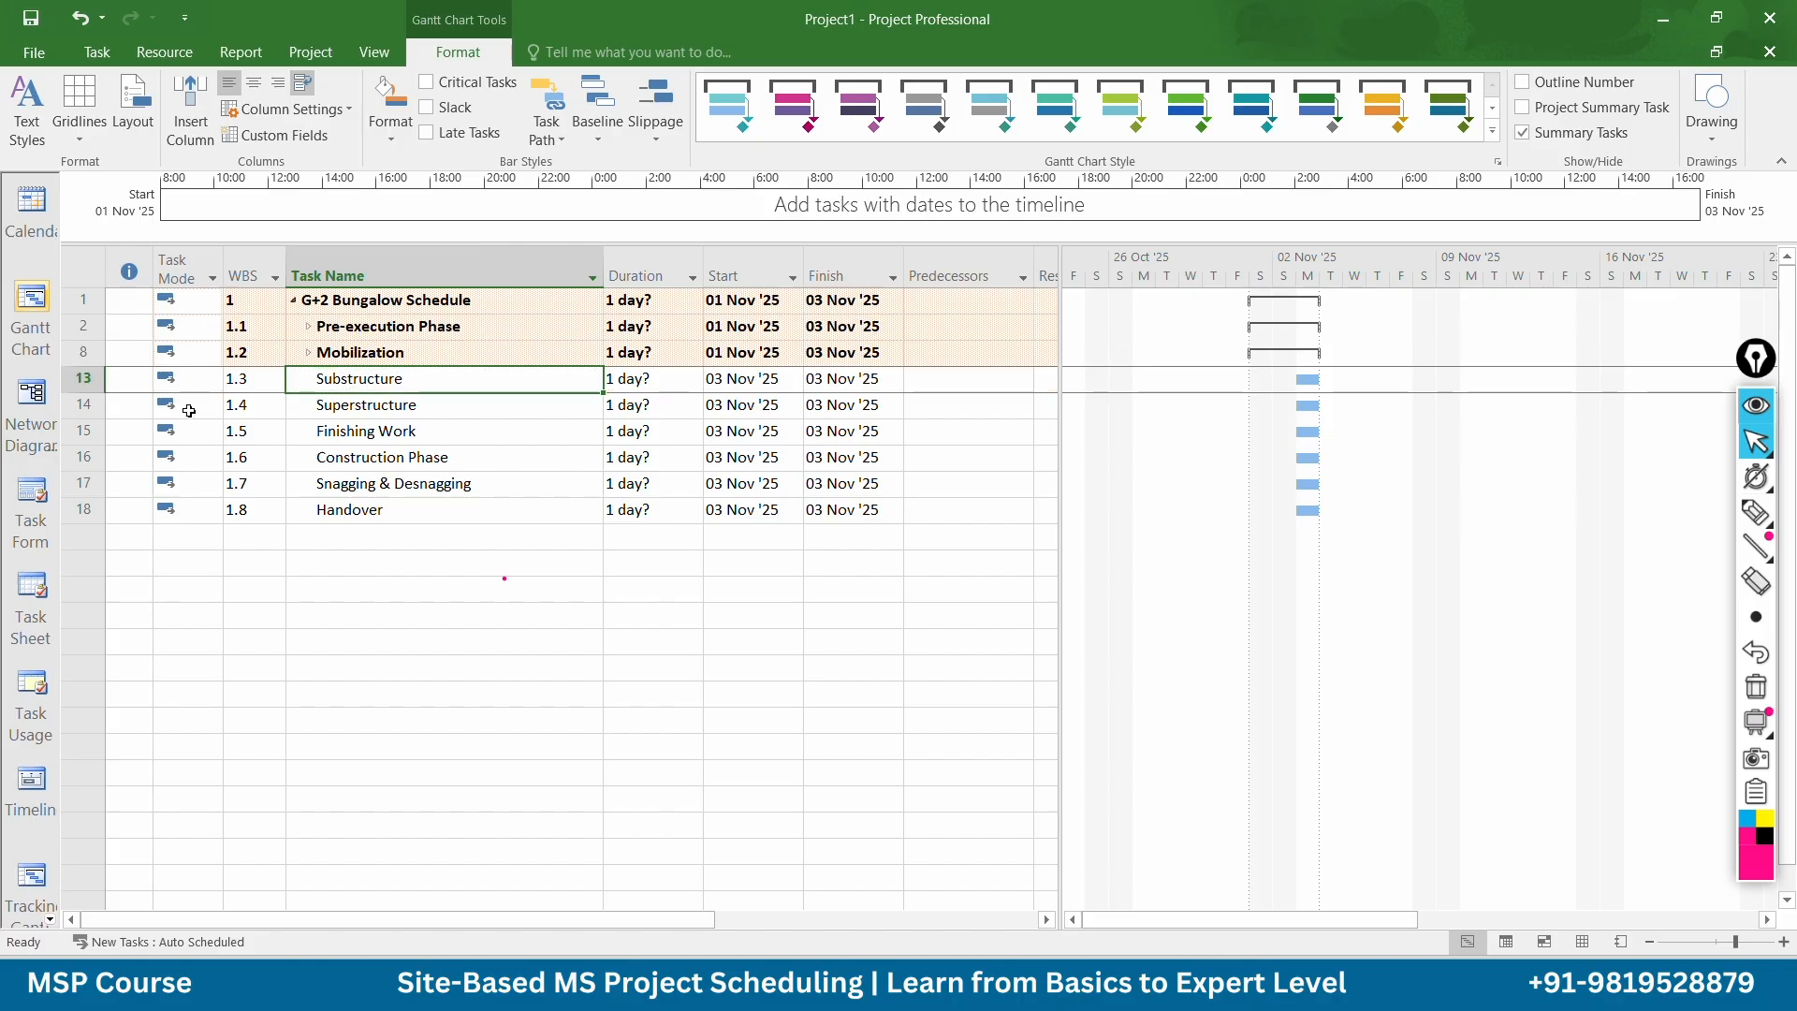
{"action": "left_click_drag", "start_coordinate": [81, 405], "coordinate": [82, 509]}
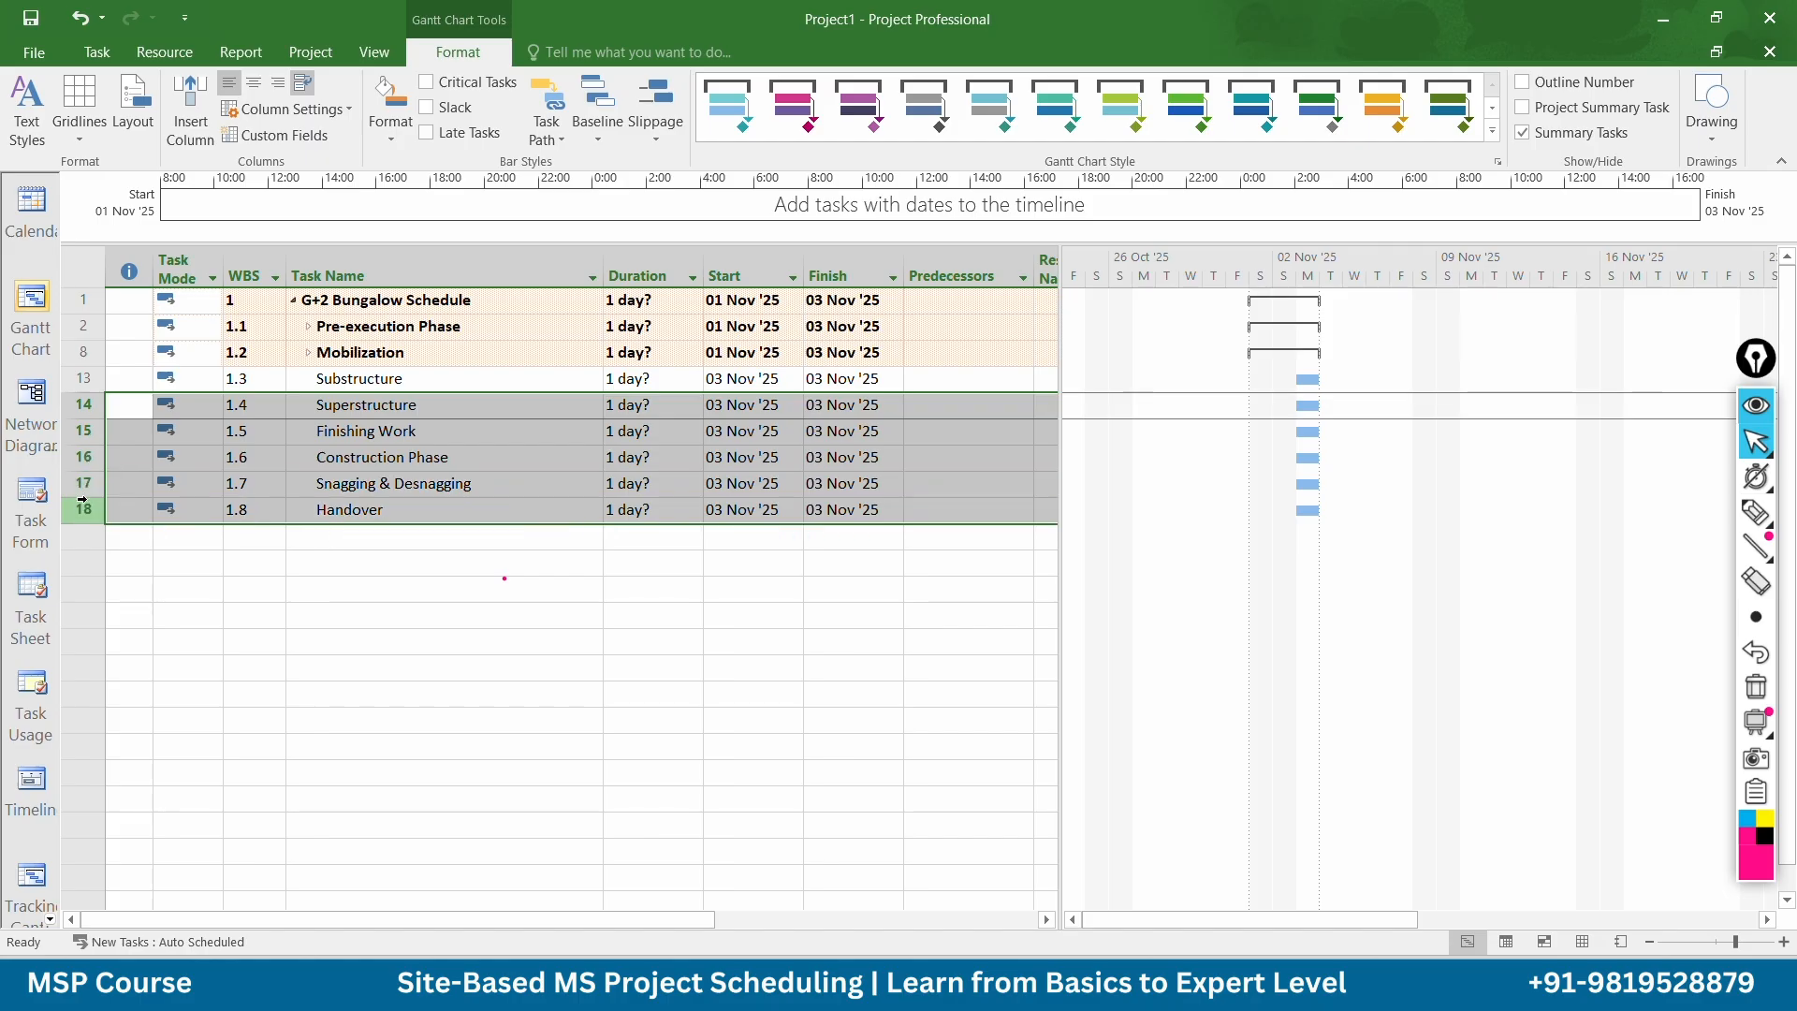
{"action": "right_click", "coordinate": [84, 409]}
{"action": "left_click", "coordinate": [145, 569]}
{"action": "left_click", "coordinate": [443, 590]}
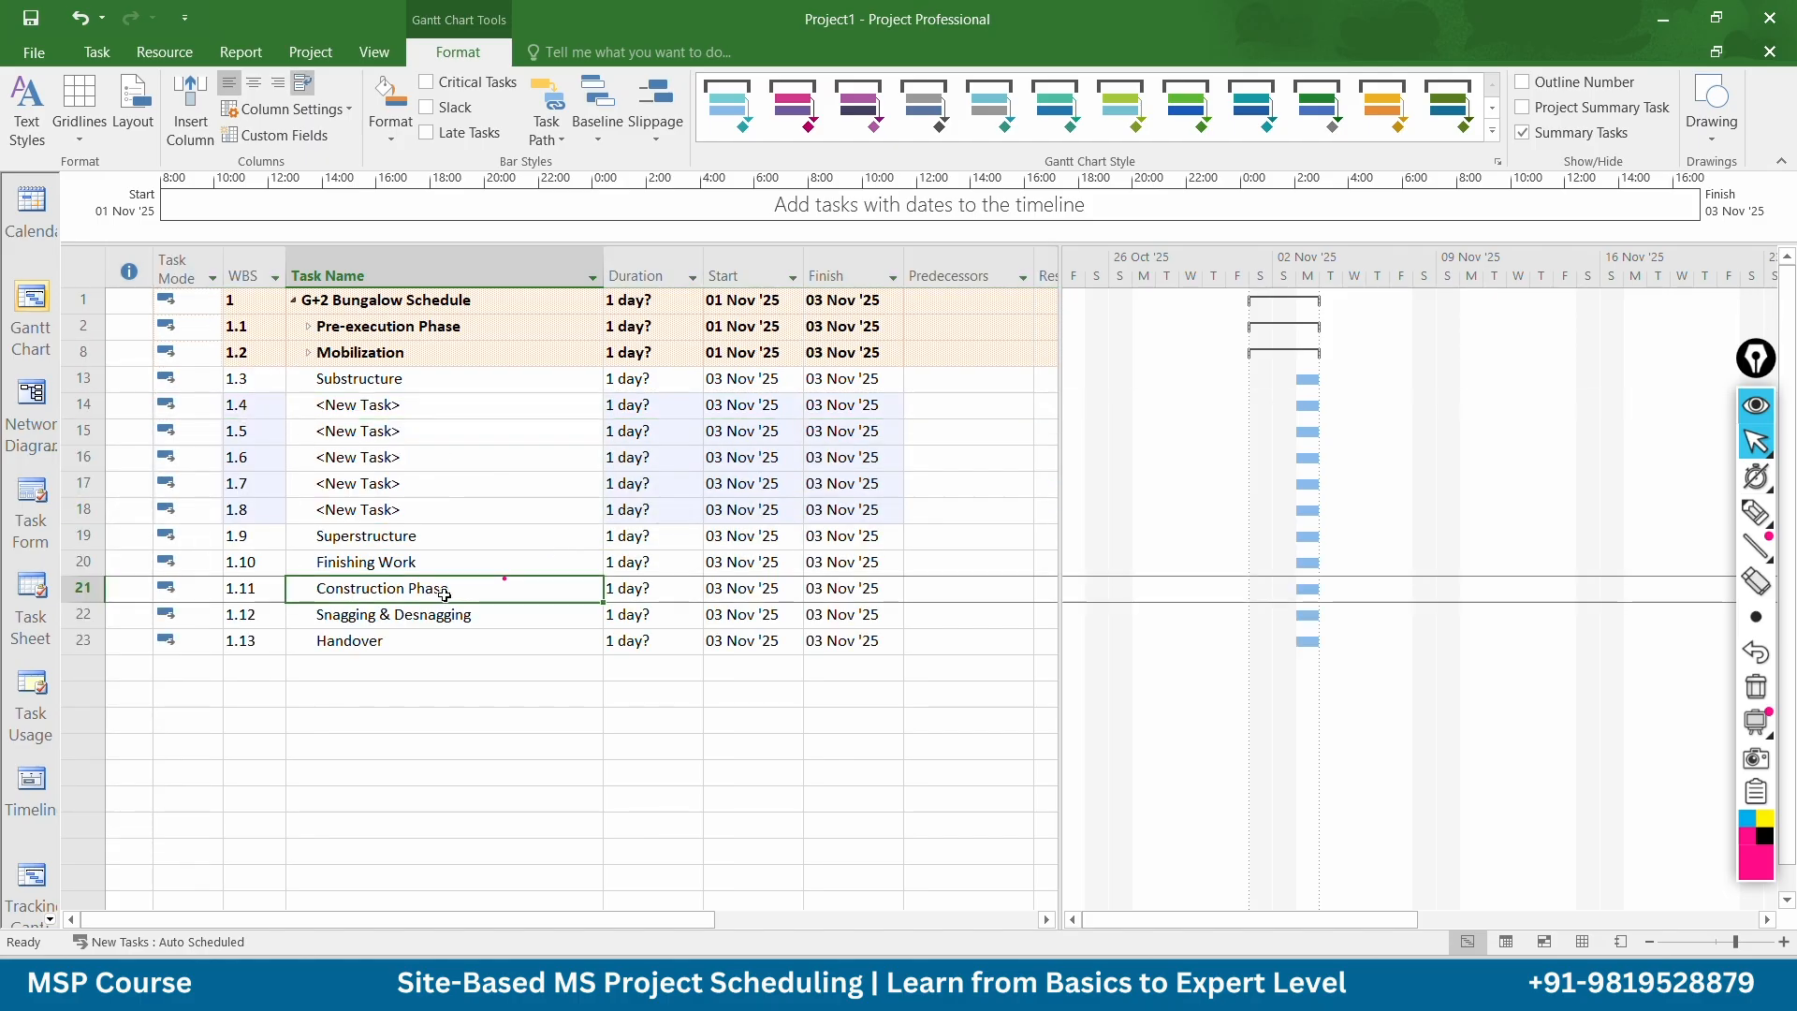
Name the first two new tasks below Substructure Survey & Setting out and Excavation work
{"action": "left_click", "coordinate": [432, 407]}
{"action": "type", "text": "S"}
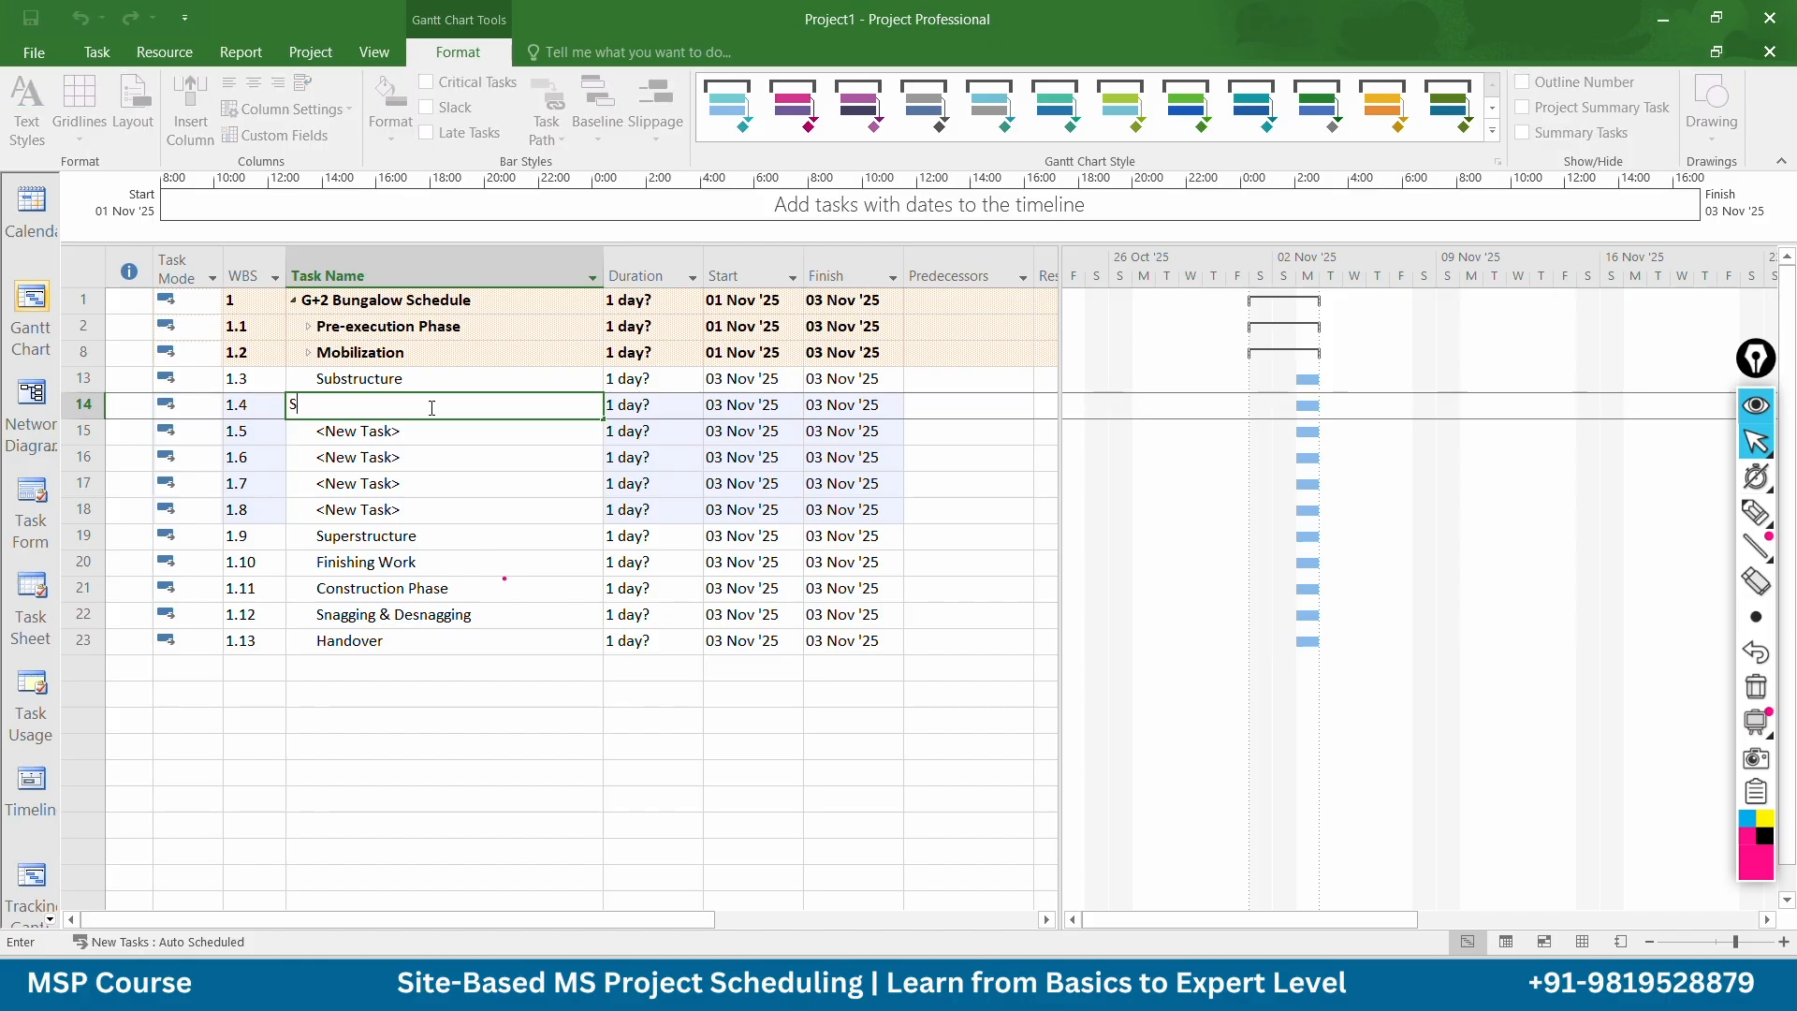
{"action": "type", "text": "urvey & Setting out"}
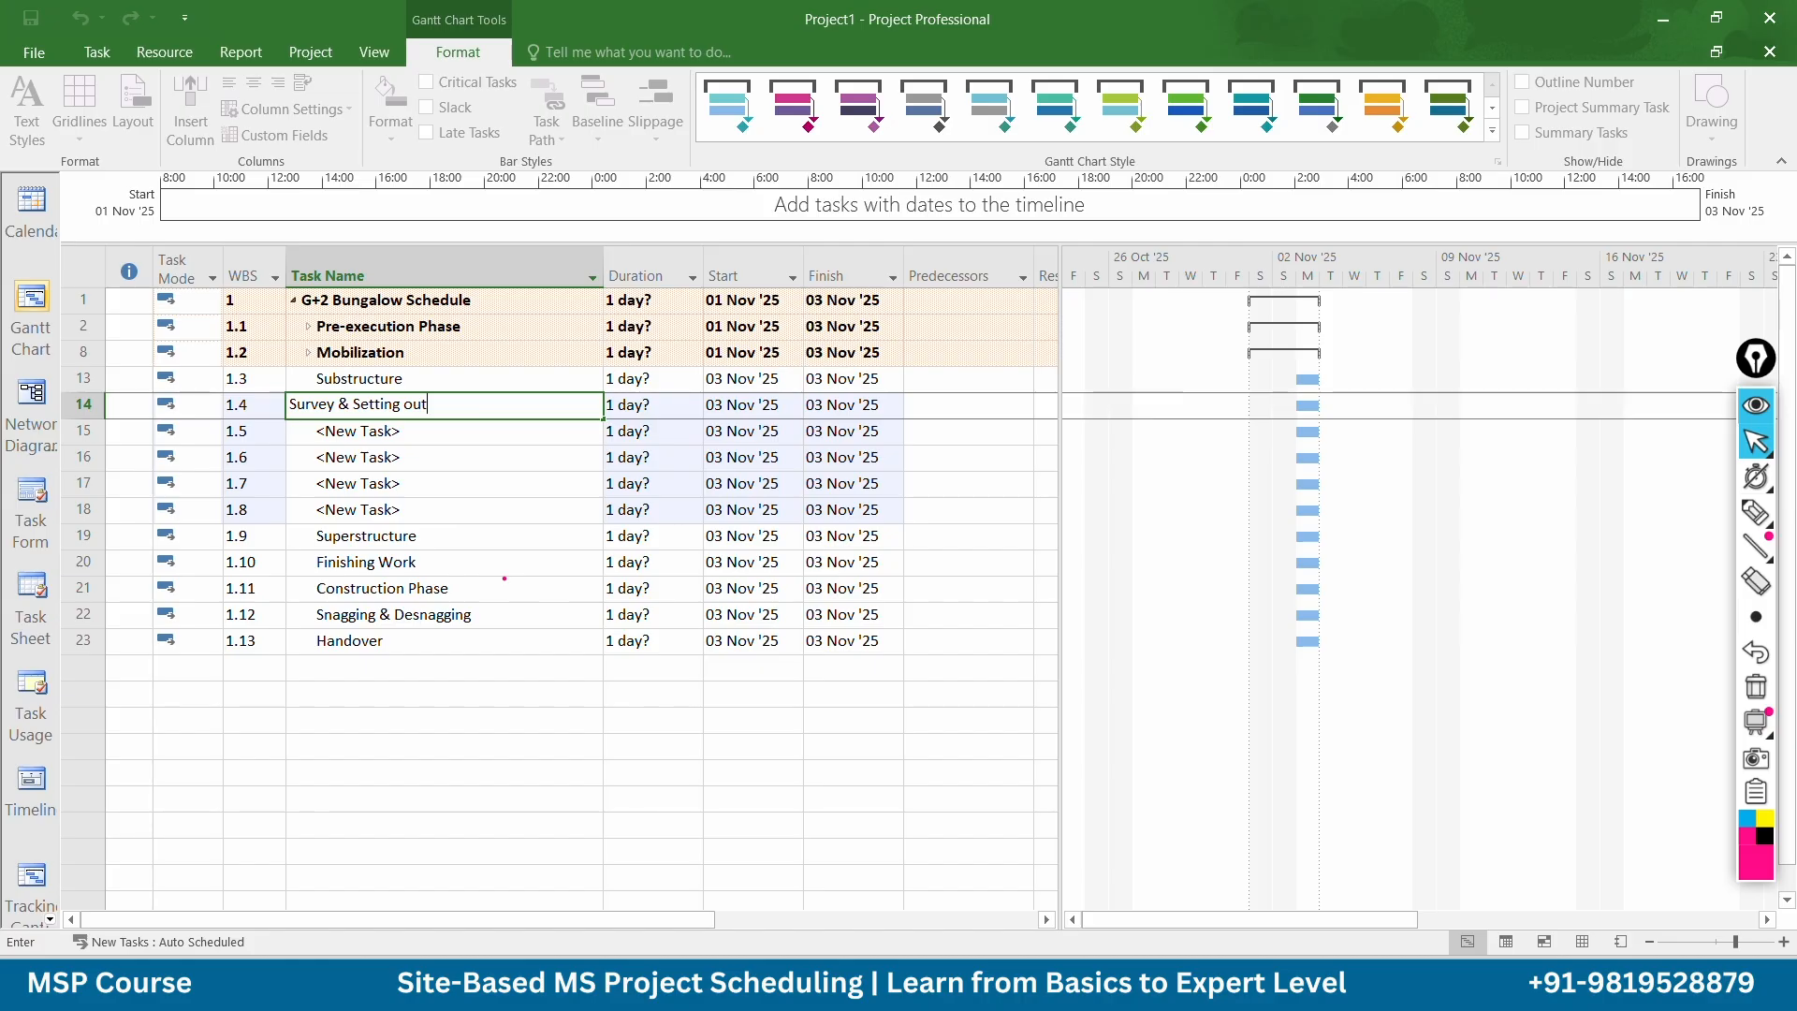
{"action": "key", "text": "Return"}
{"action": "type", "text": "E"}
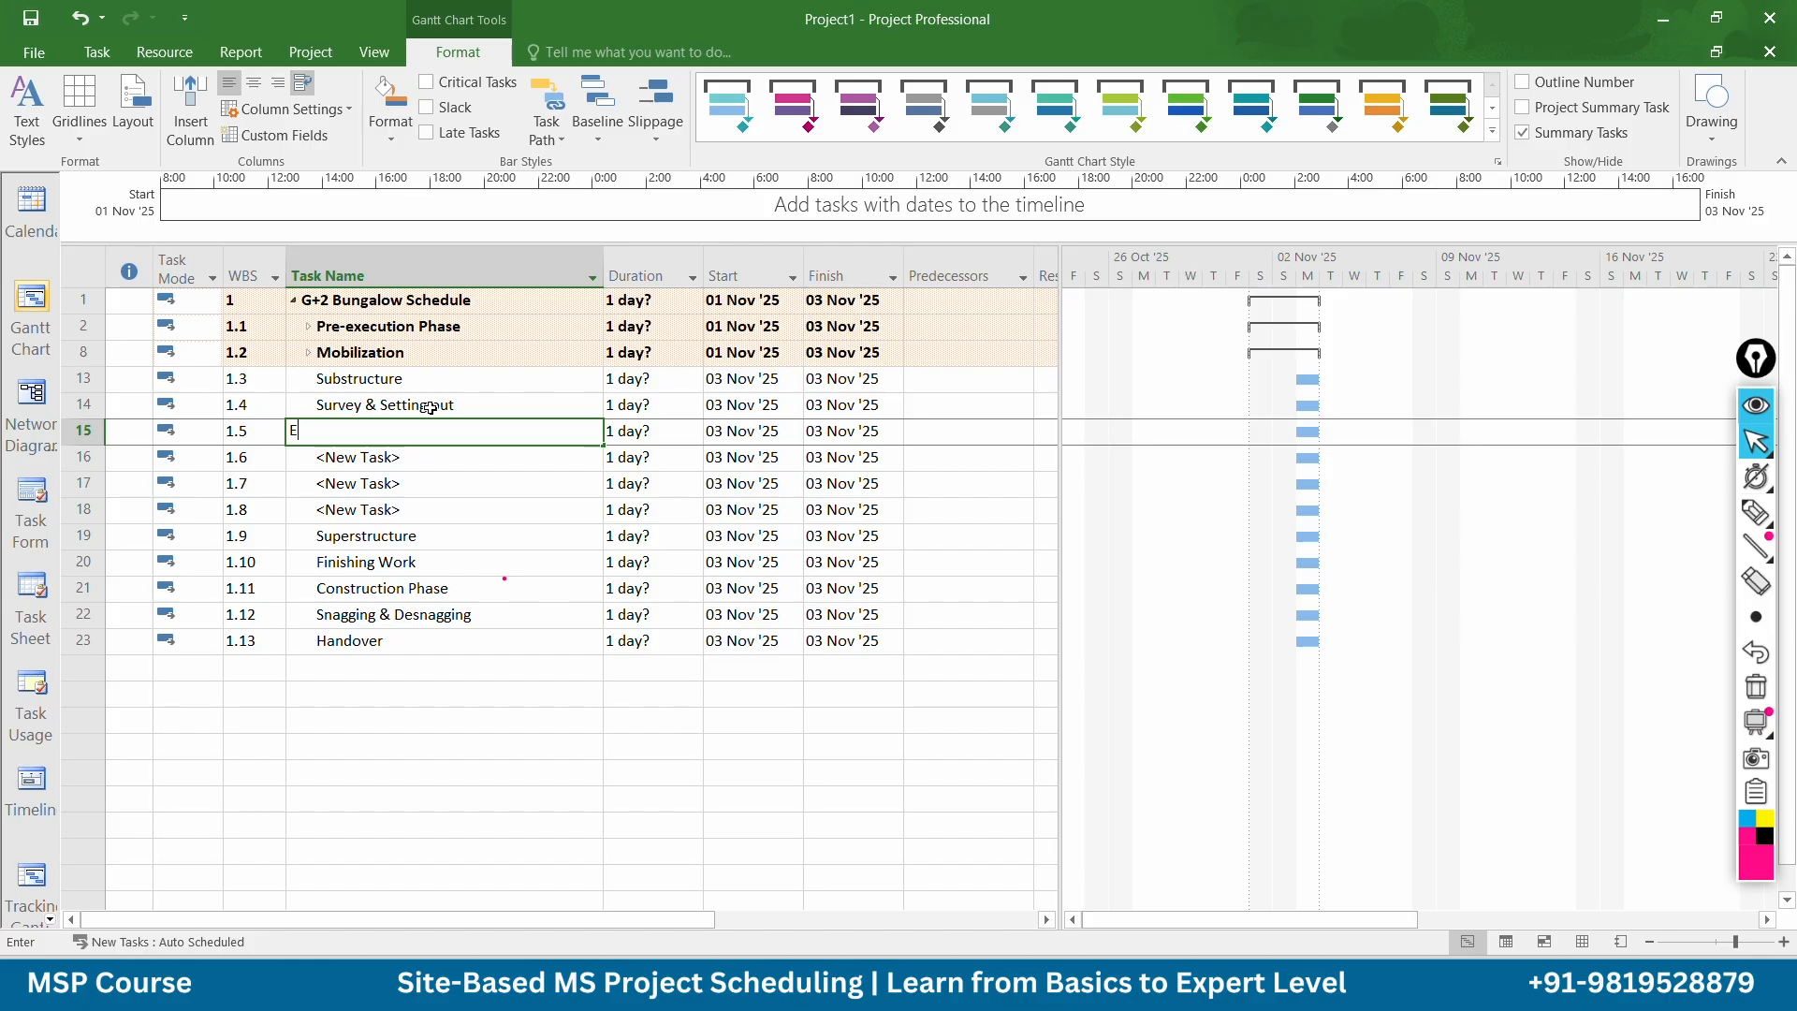
{"action": "type", "text": "xcavati"}
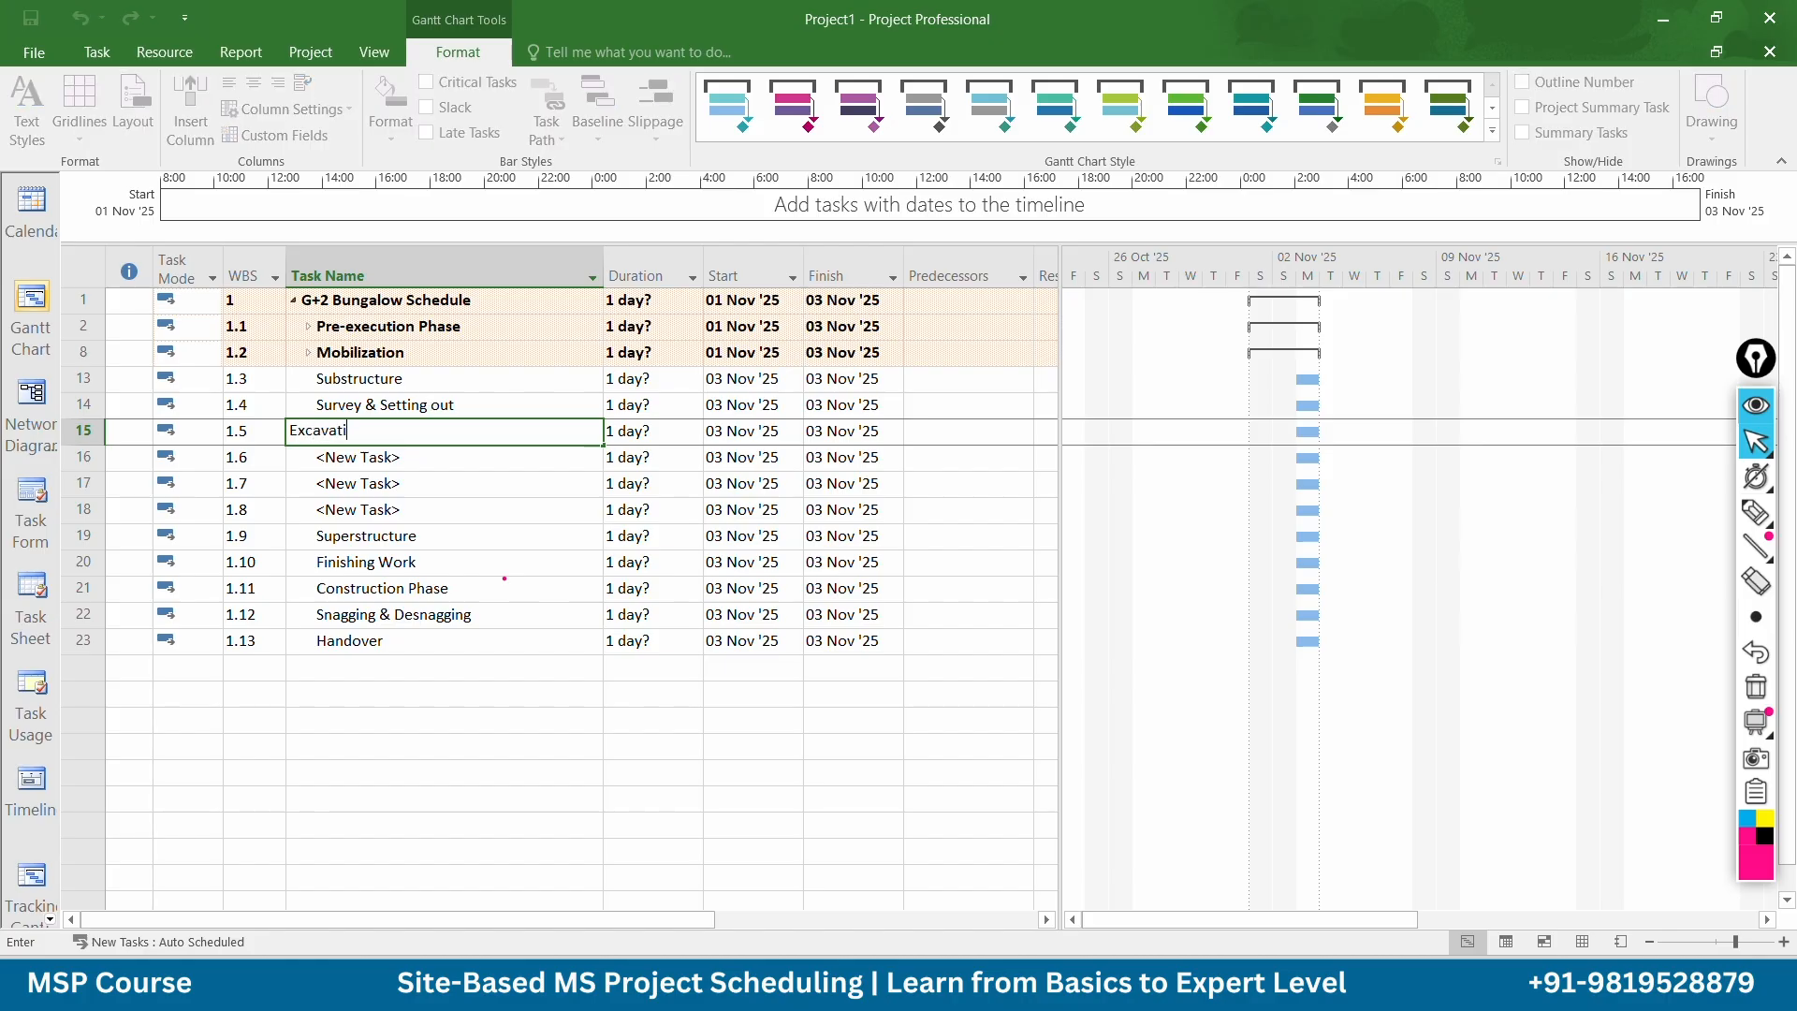
{"action": "type", "text": "on work"}
{"action": "key", "text": "Return"}
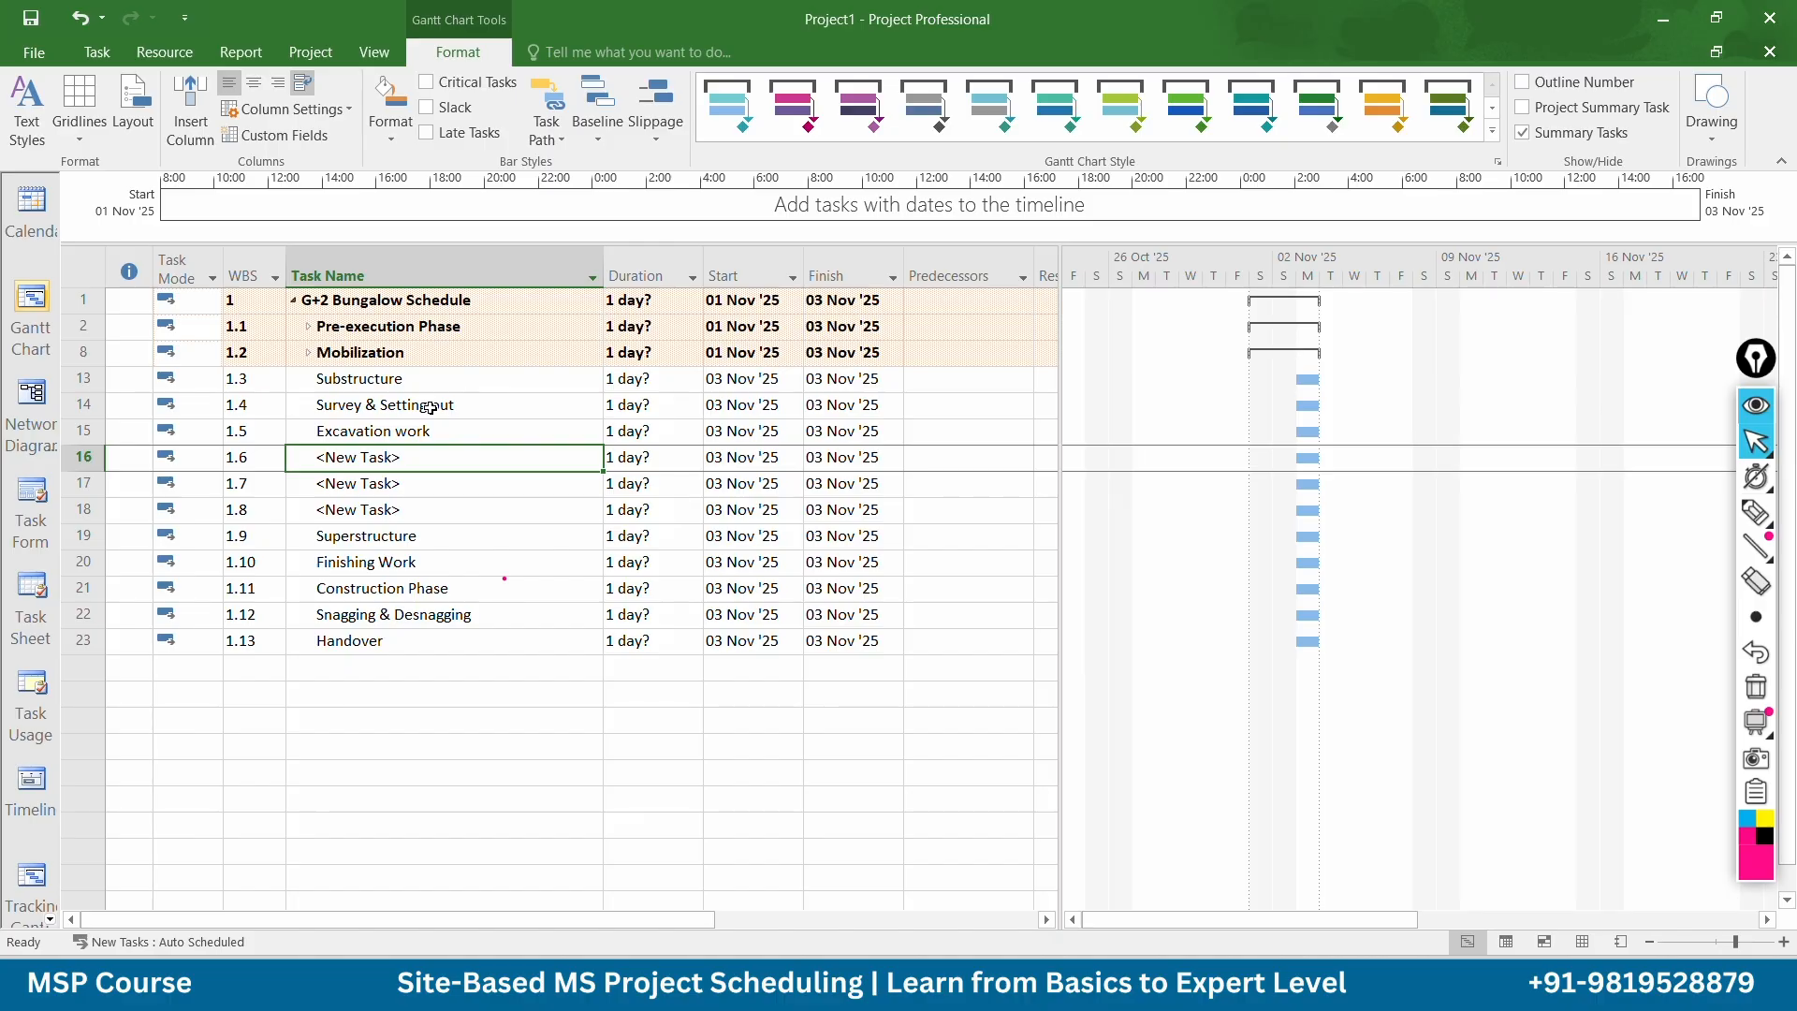
Name the remaining three new tasks below Excavation work Soft strata, hard srata and Dessing Work
{"action": "type", "text": "Soft"}
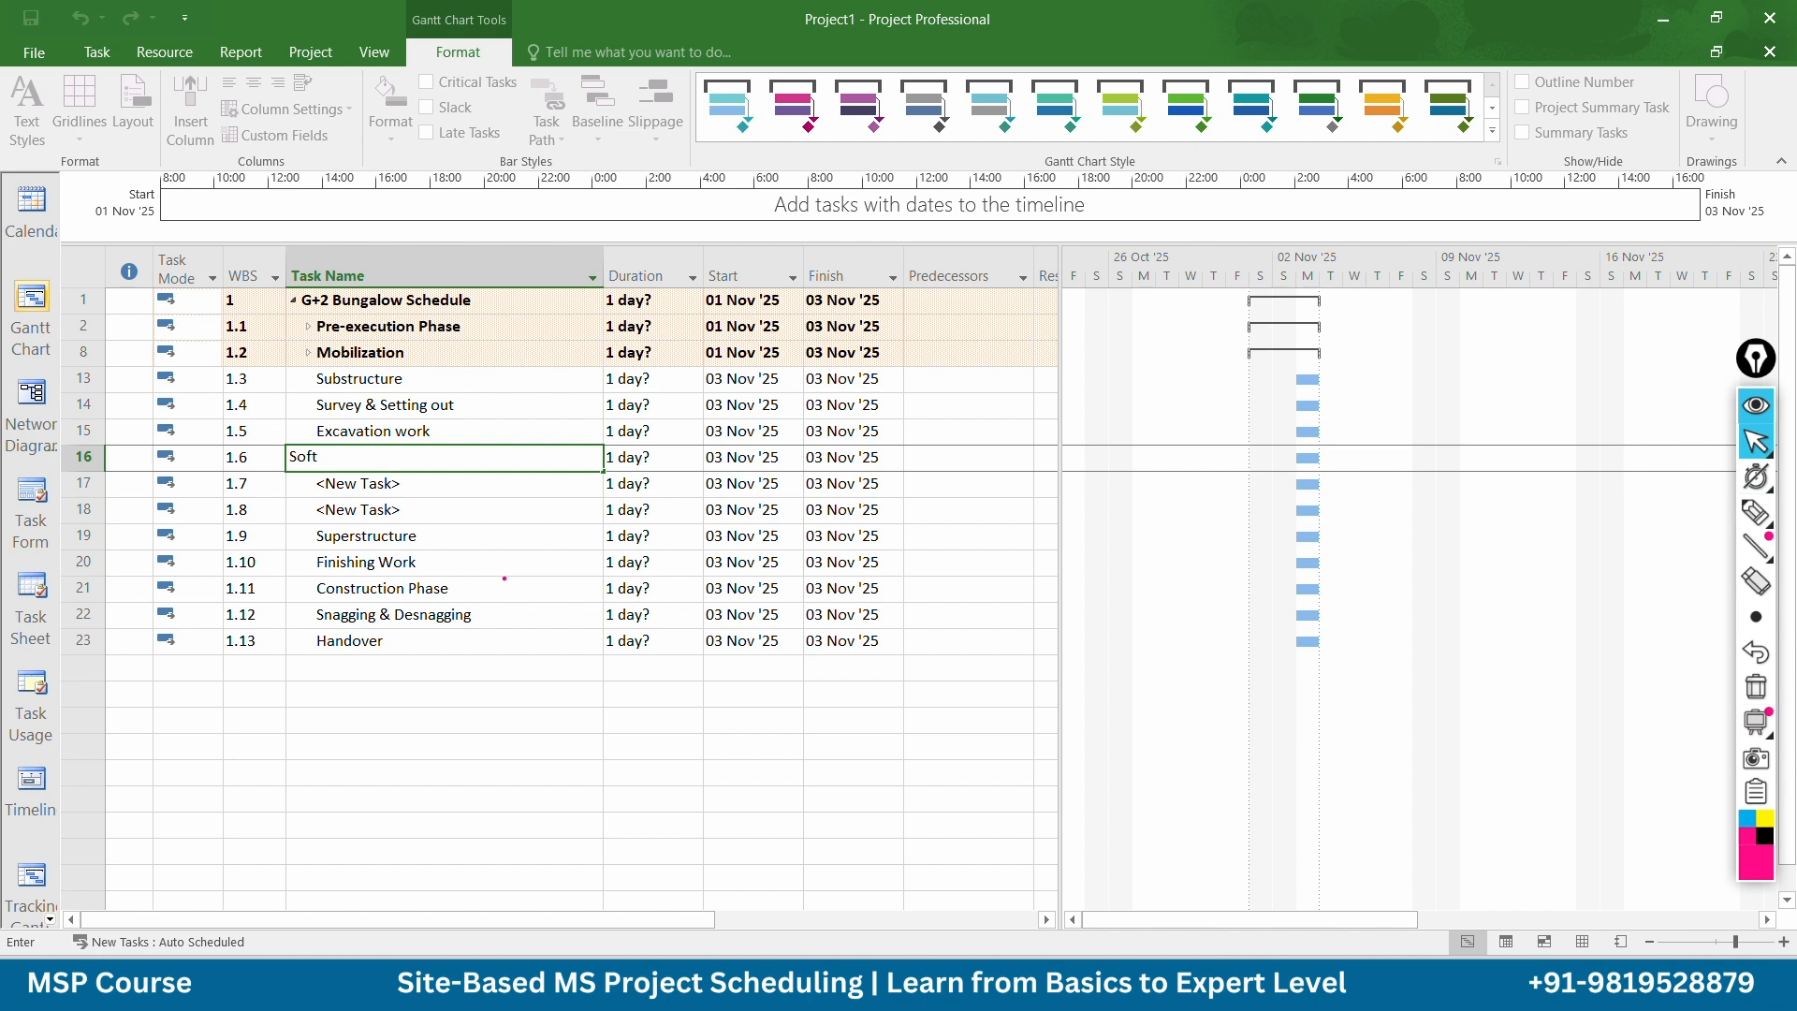
{"action": "type", "text": " strata"}
{"action": "key", "text": "Return"}
{"action": "type", "text": "j"}
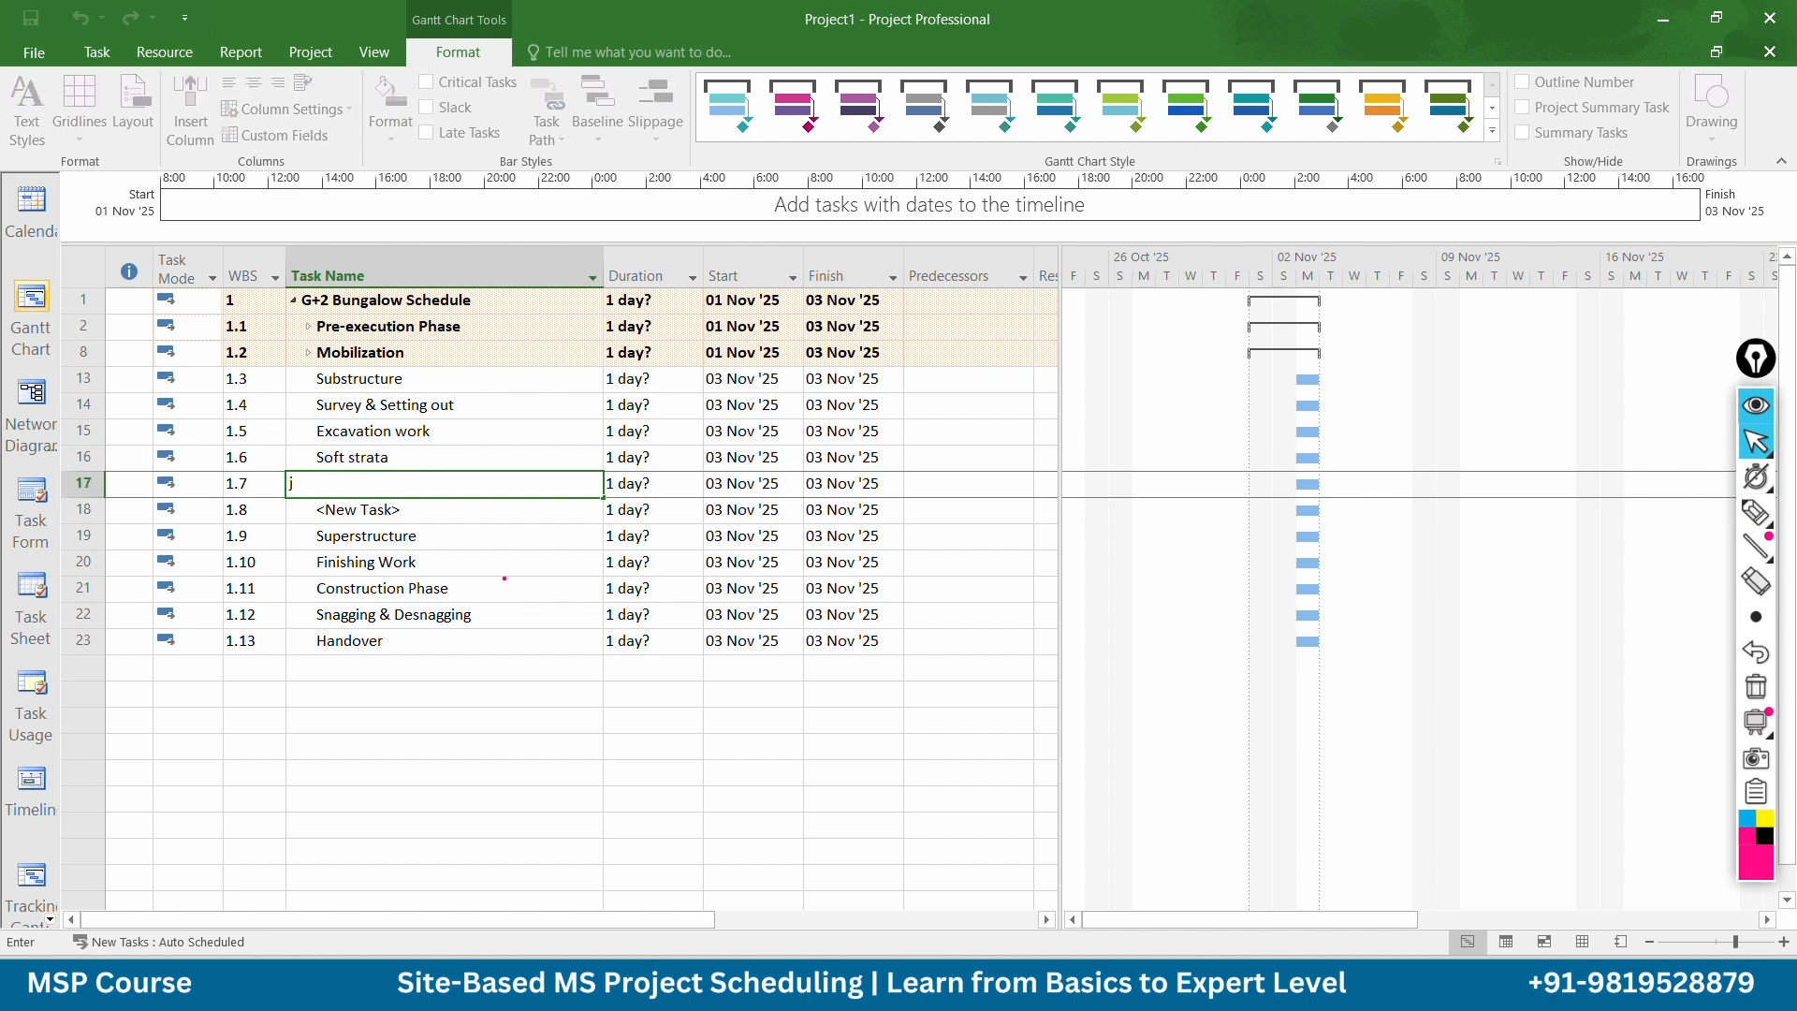
{"action": "key", "text": "BackSpace"}
{"action": "type", "text": "hard srata"}
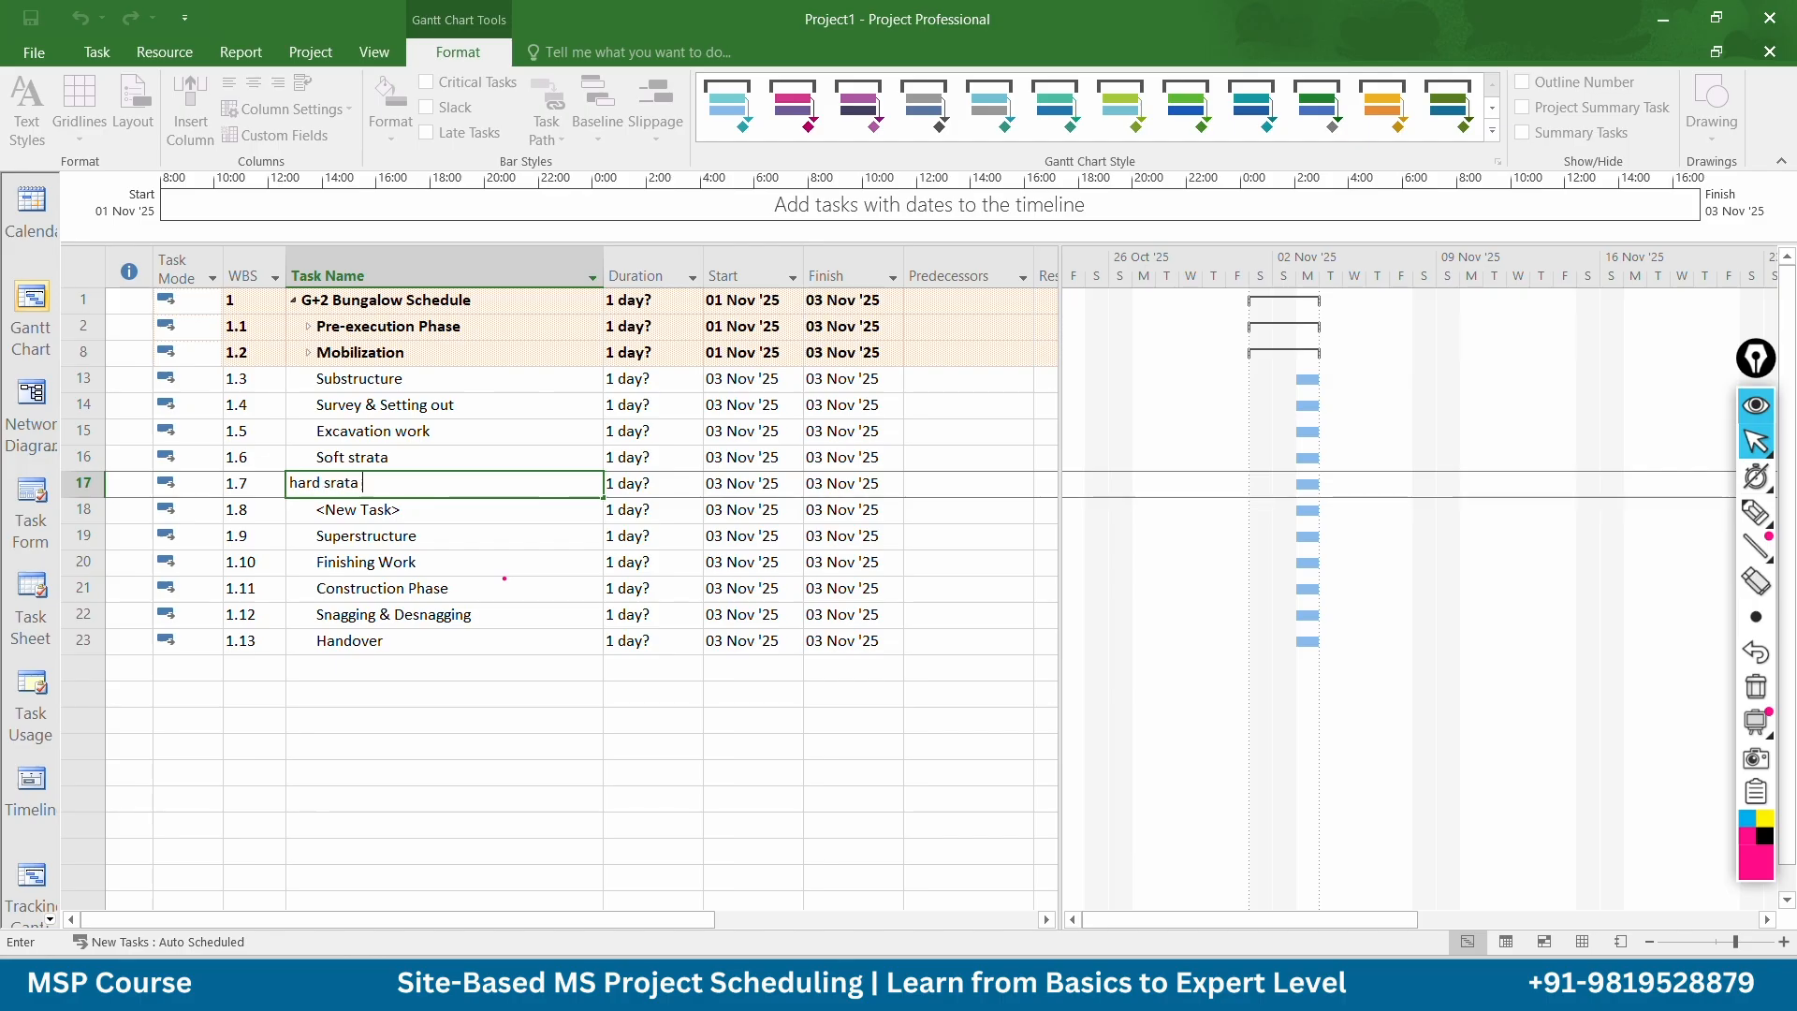
{"action": "key", "text": "Return"}
{"action": "type", "text": "D"}
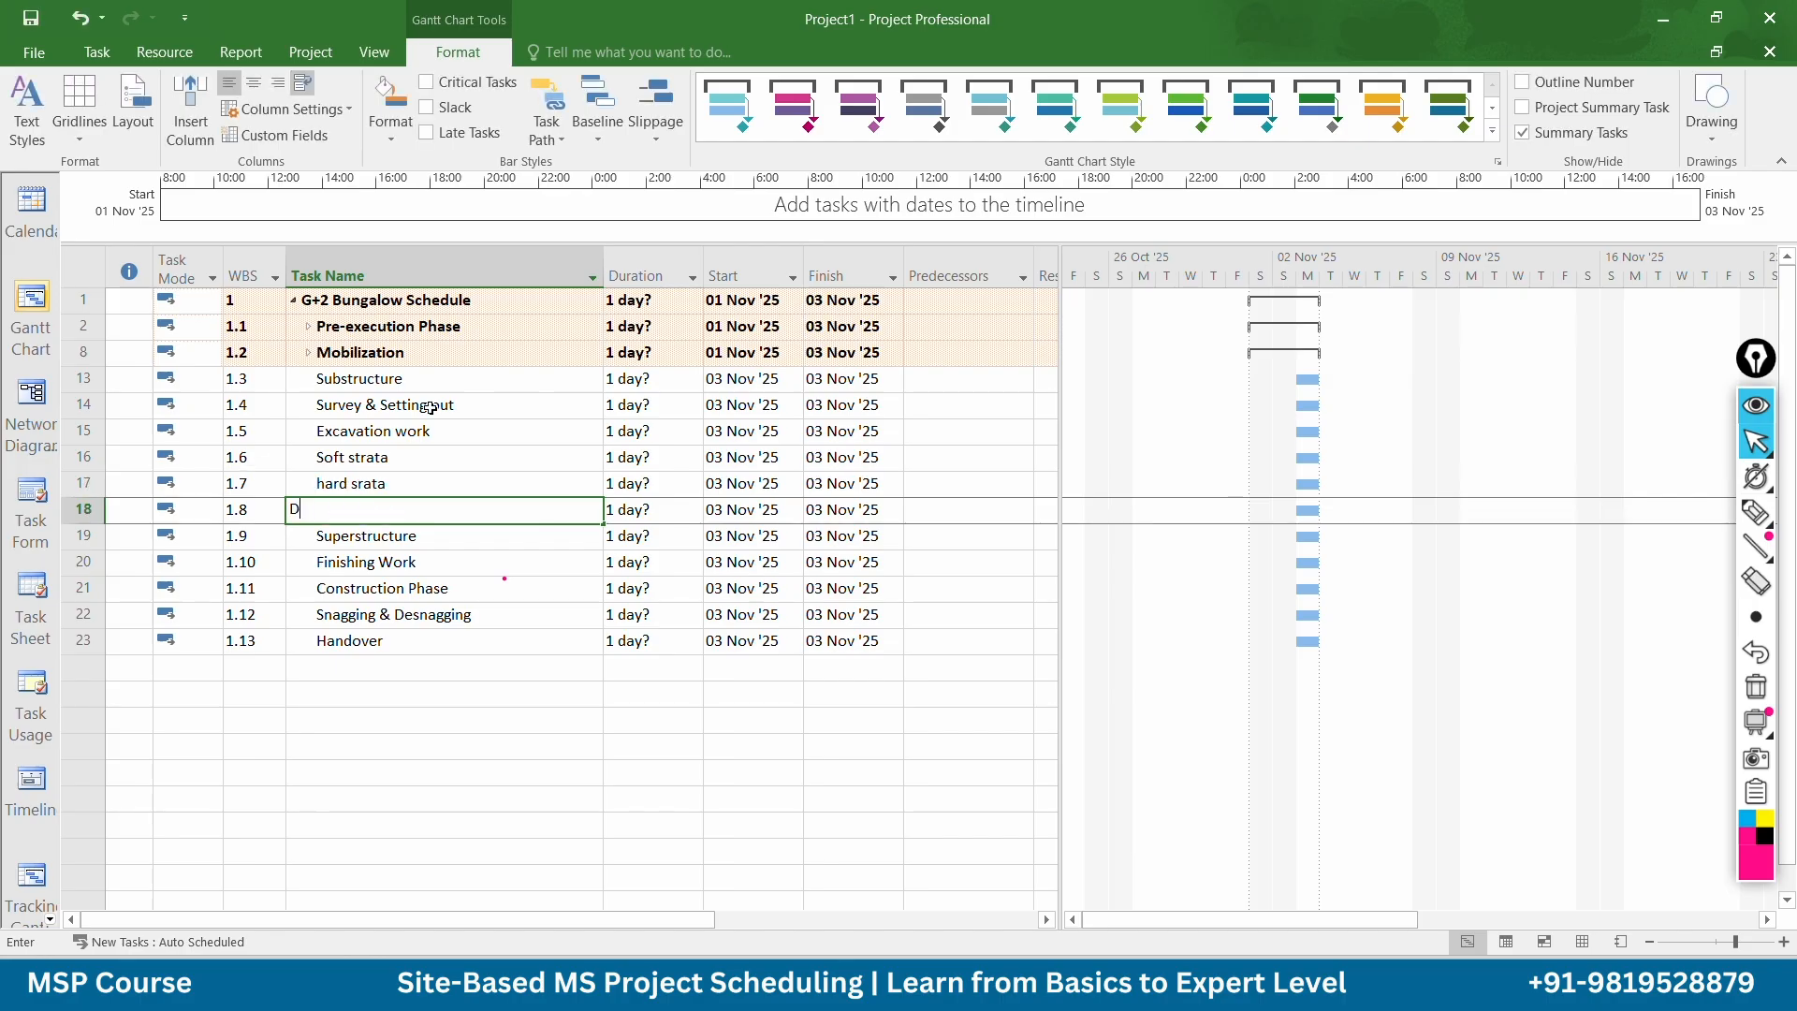
{"action": "type", "text": "ess"}
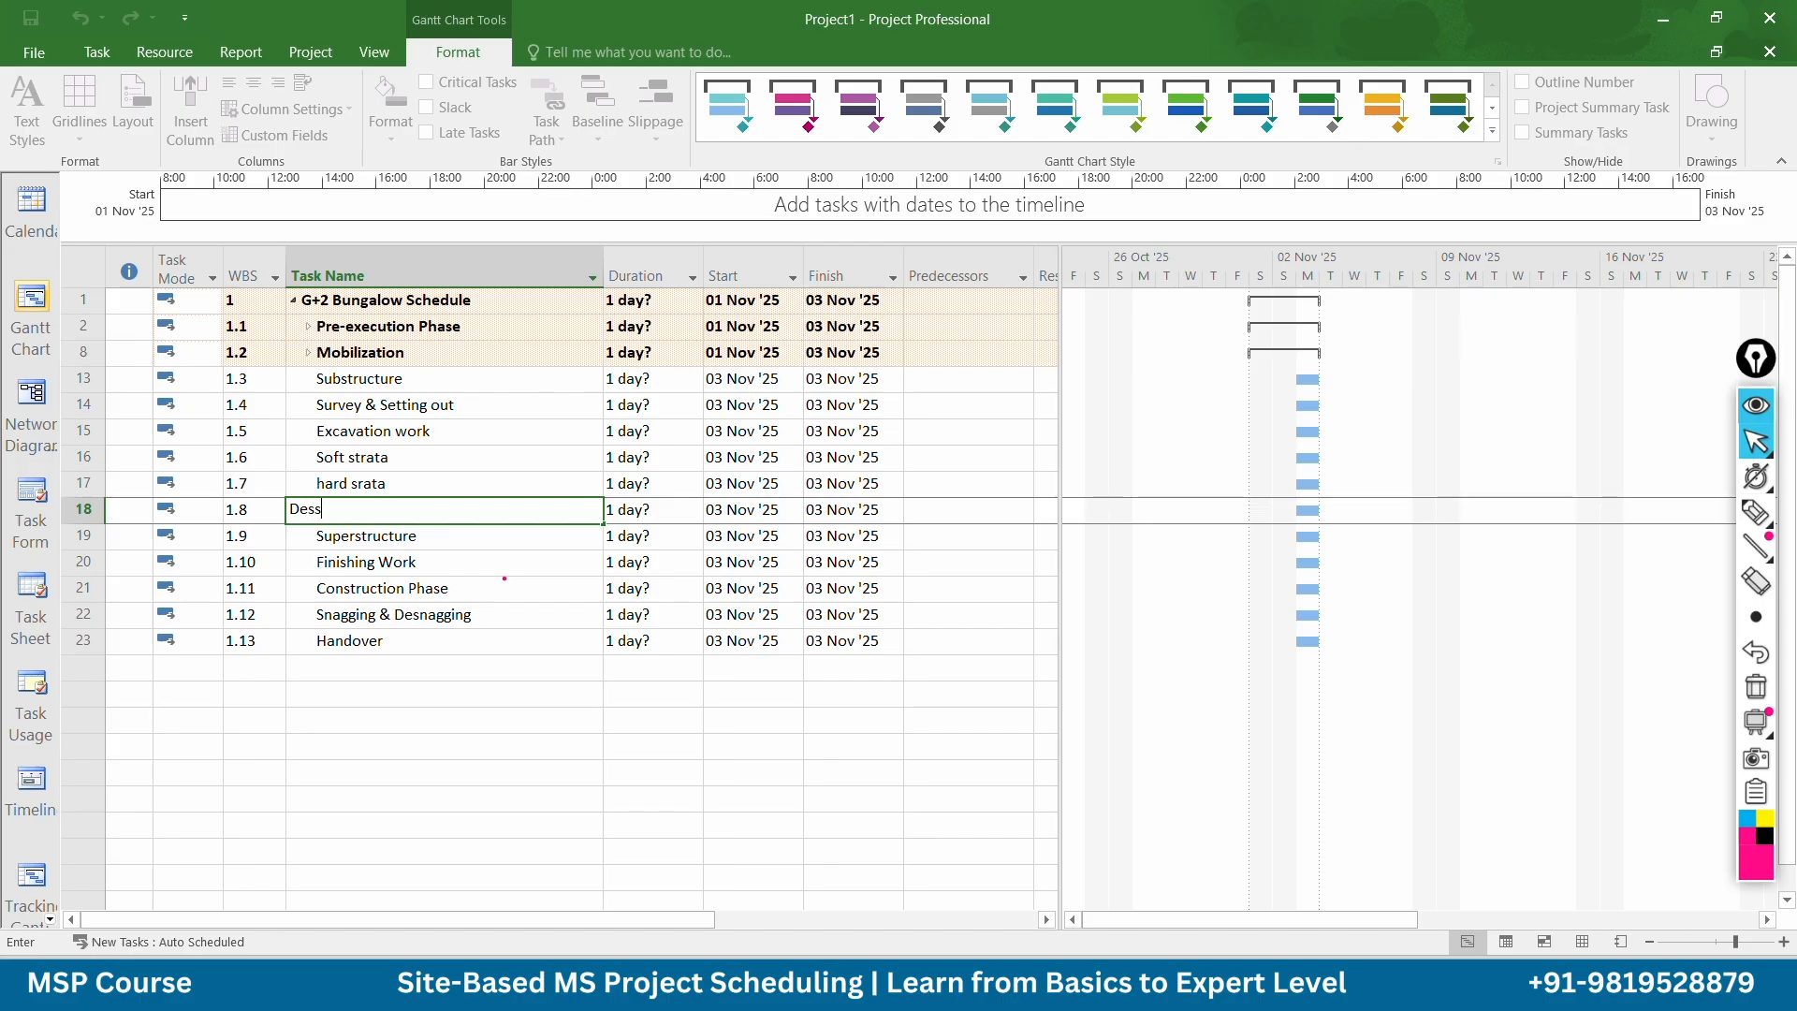
{"action": "type", "text": "ing Work"}
{"action": "key", "text": "Return"}
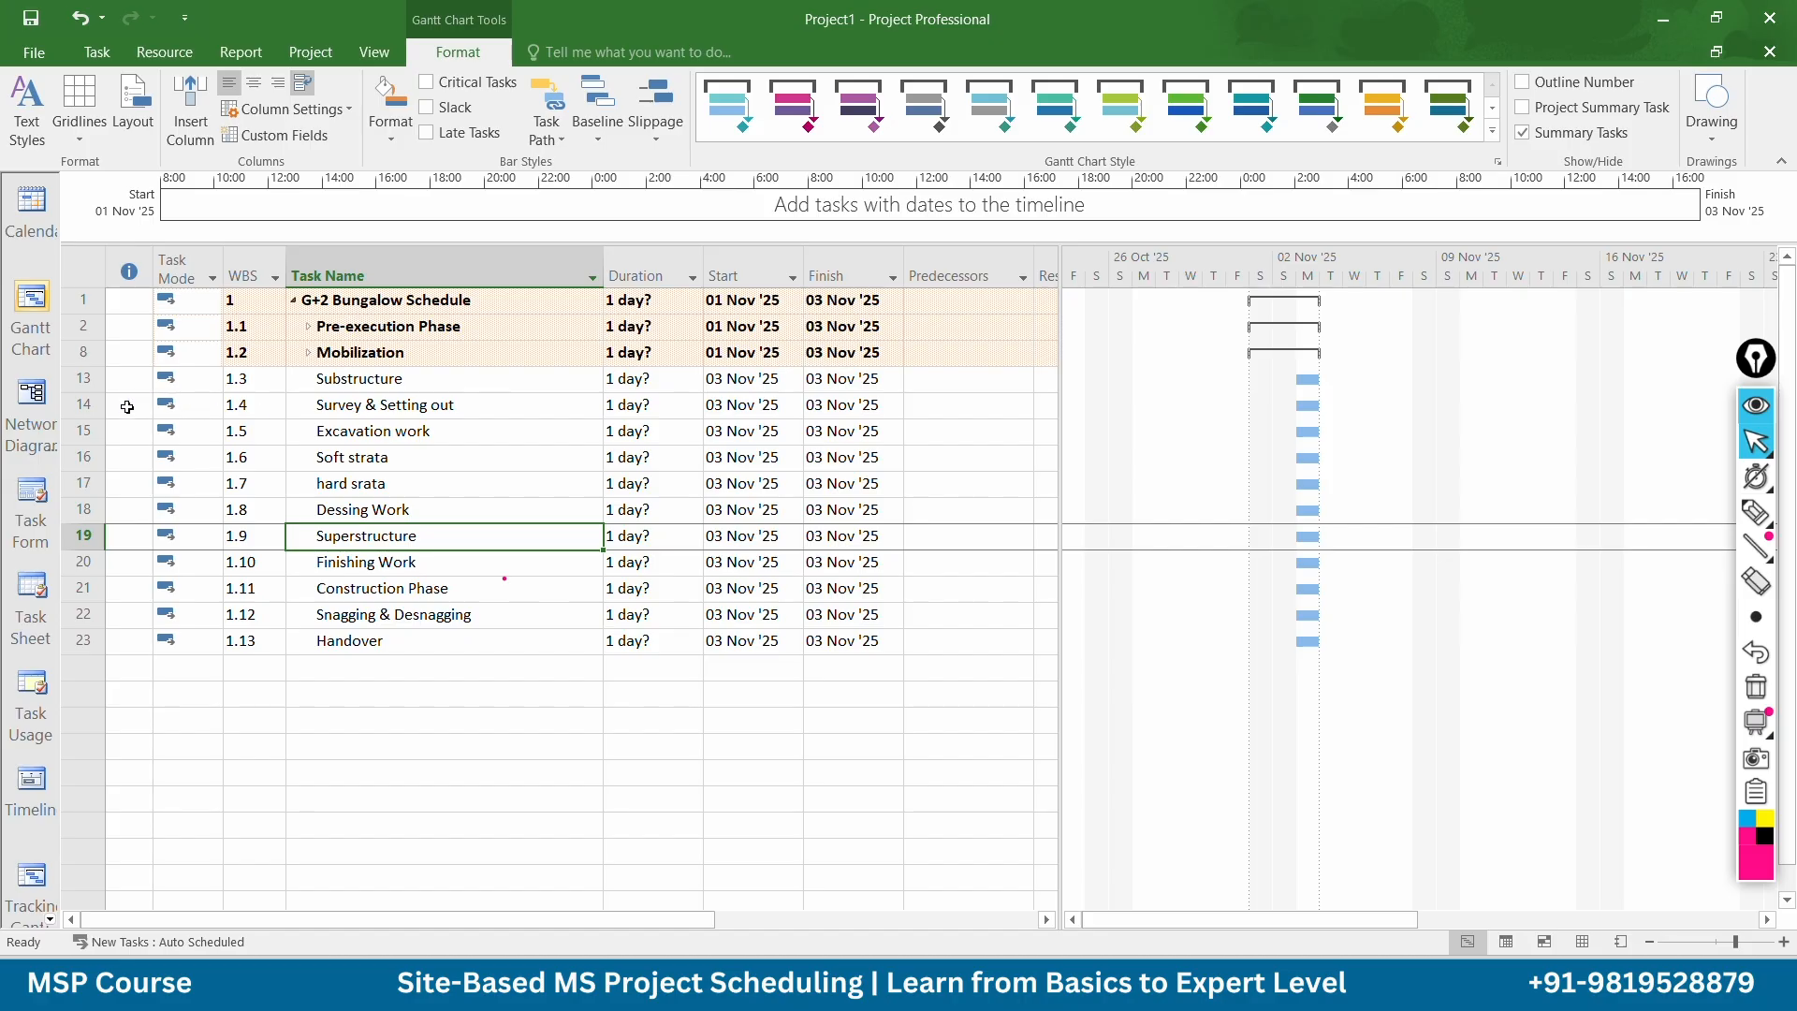
Indent the five tasks from Survey & Setting out to Dessing Work as subtasks of Substructure
{"action": "left_click_drag", "start_coordinate": [84, 405], "coordinate": [100, 512]}
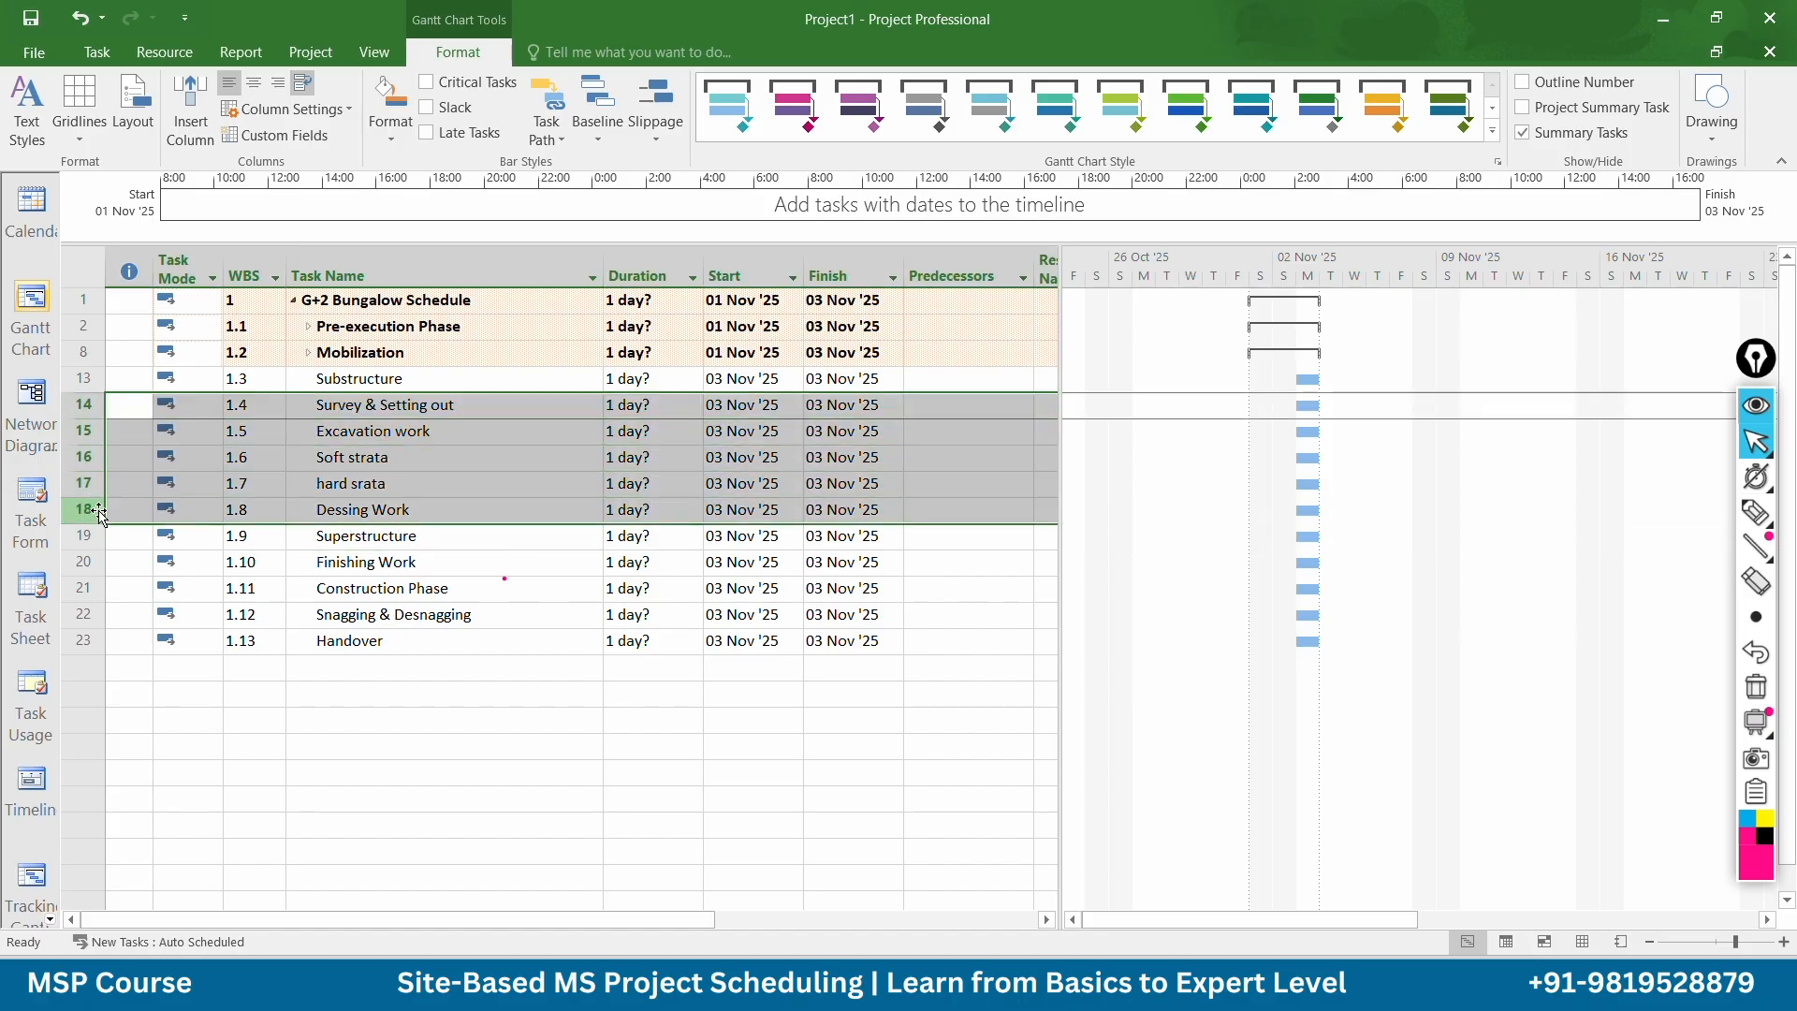
{"action": "left_click", "coordinate": [97, 52]}
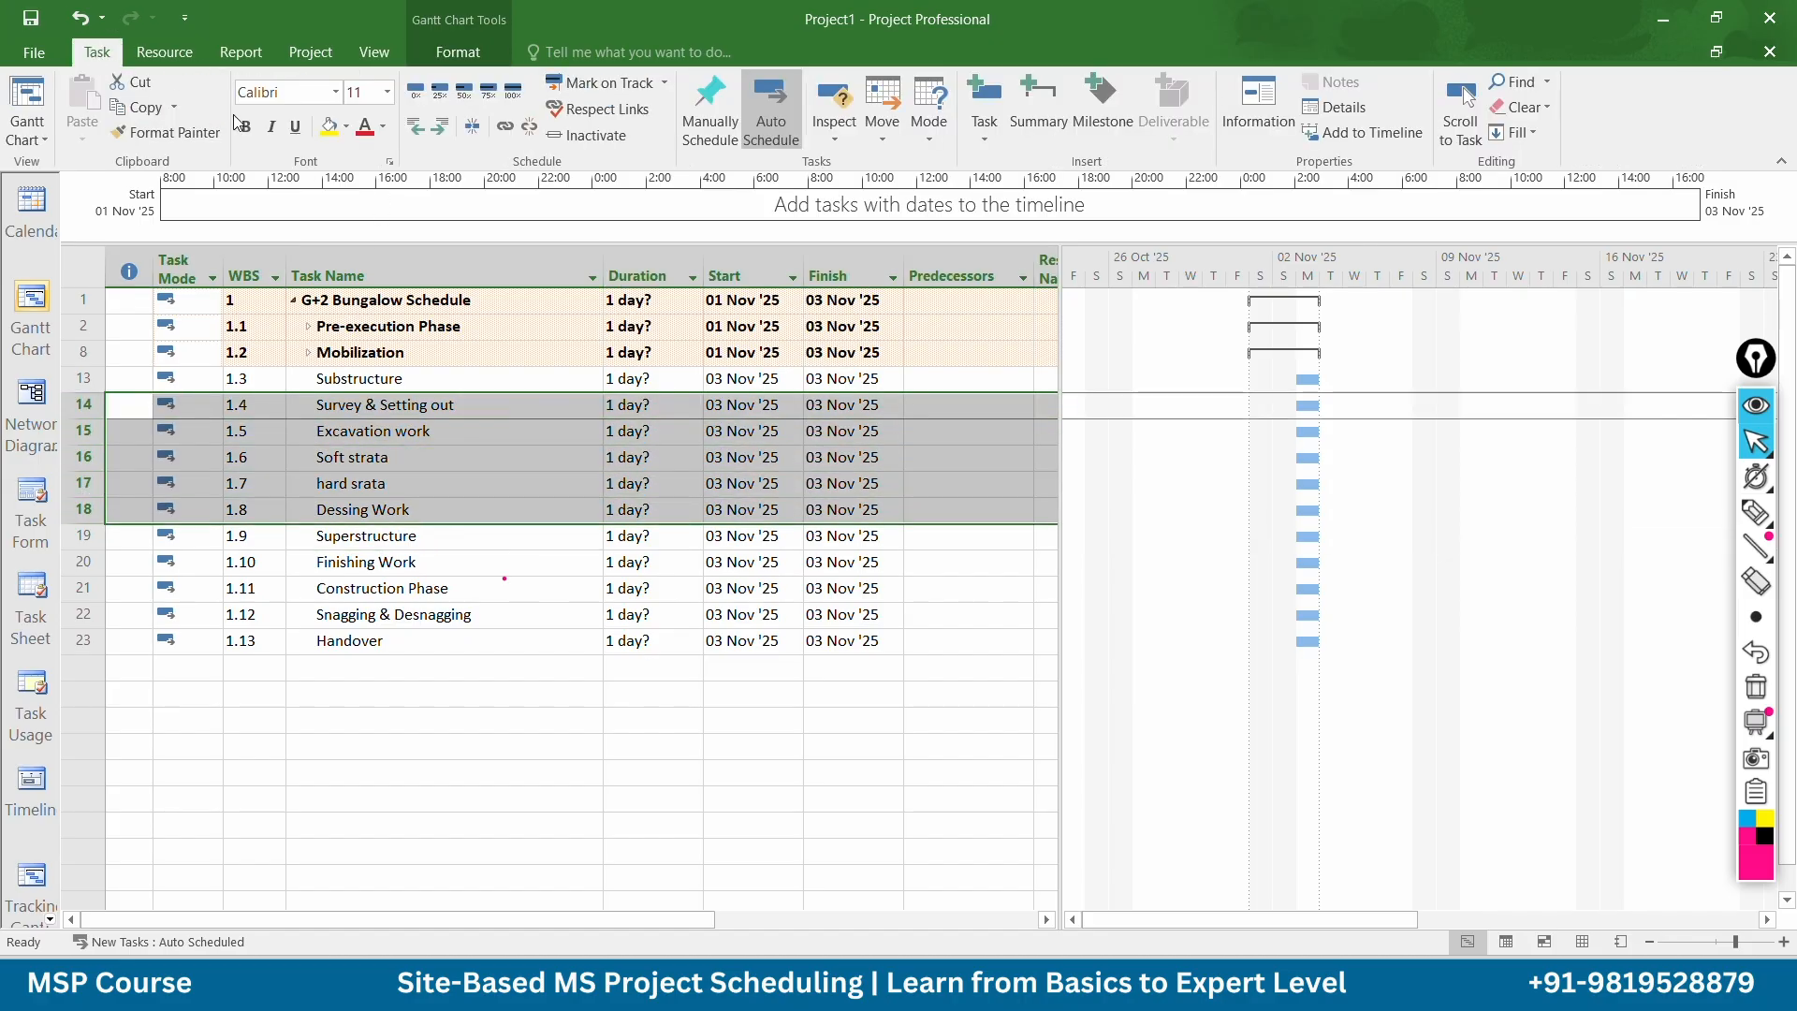
{"action": "left_click", "coordinate": [440, 124]}
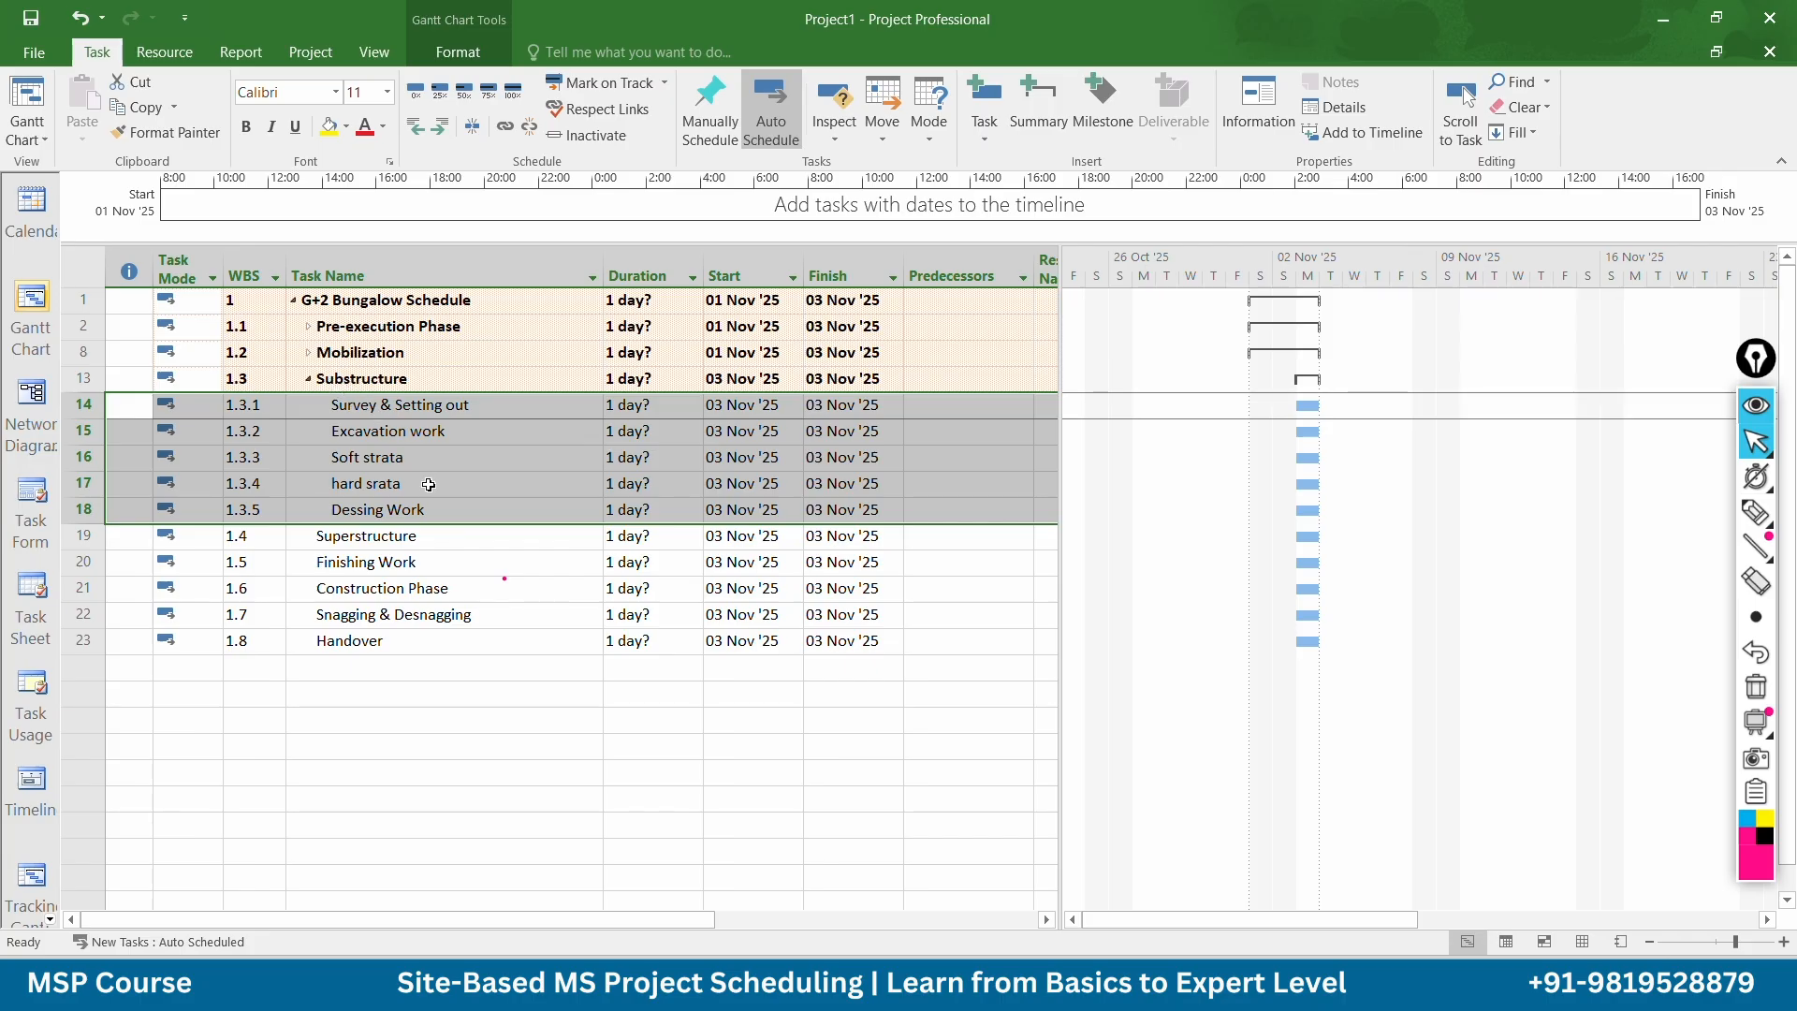
Indent Soft strata, hard srata and Dessing Work one level further as subtasks of Excavation work
{"action": "left_click", "coordinate": [428, 484]}
{"action": "left_click", "coordinate": [77, 432]}
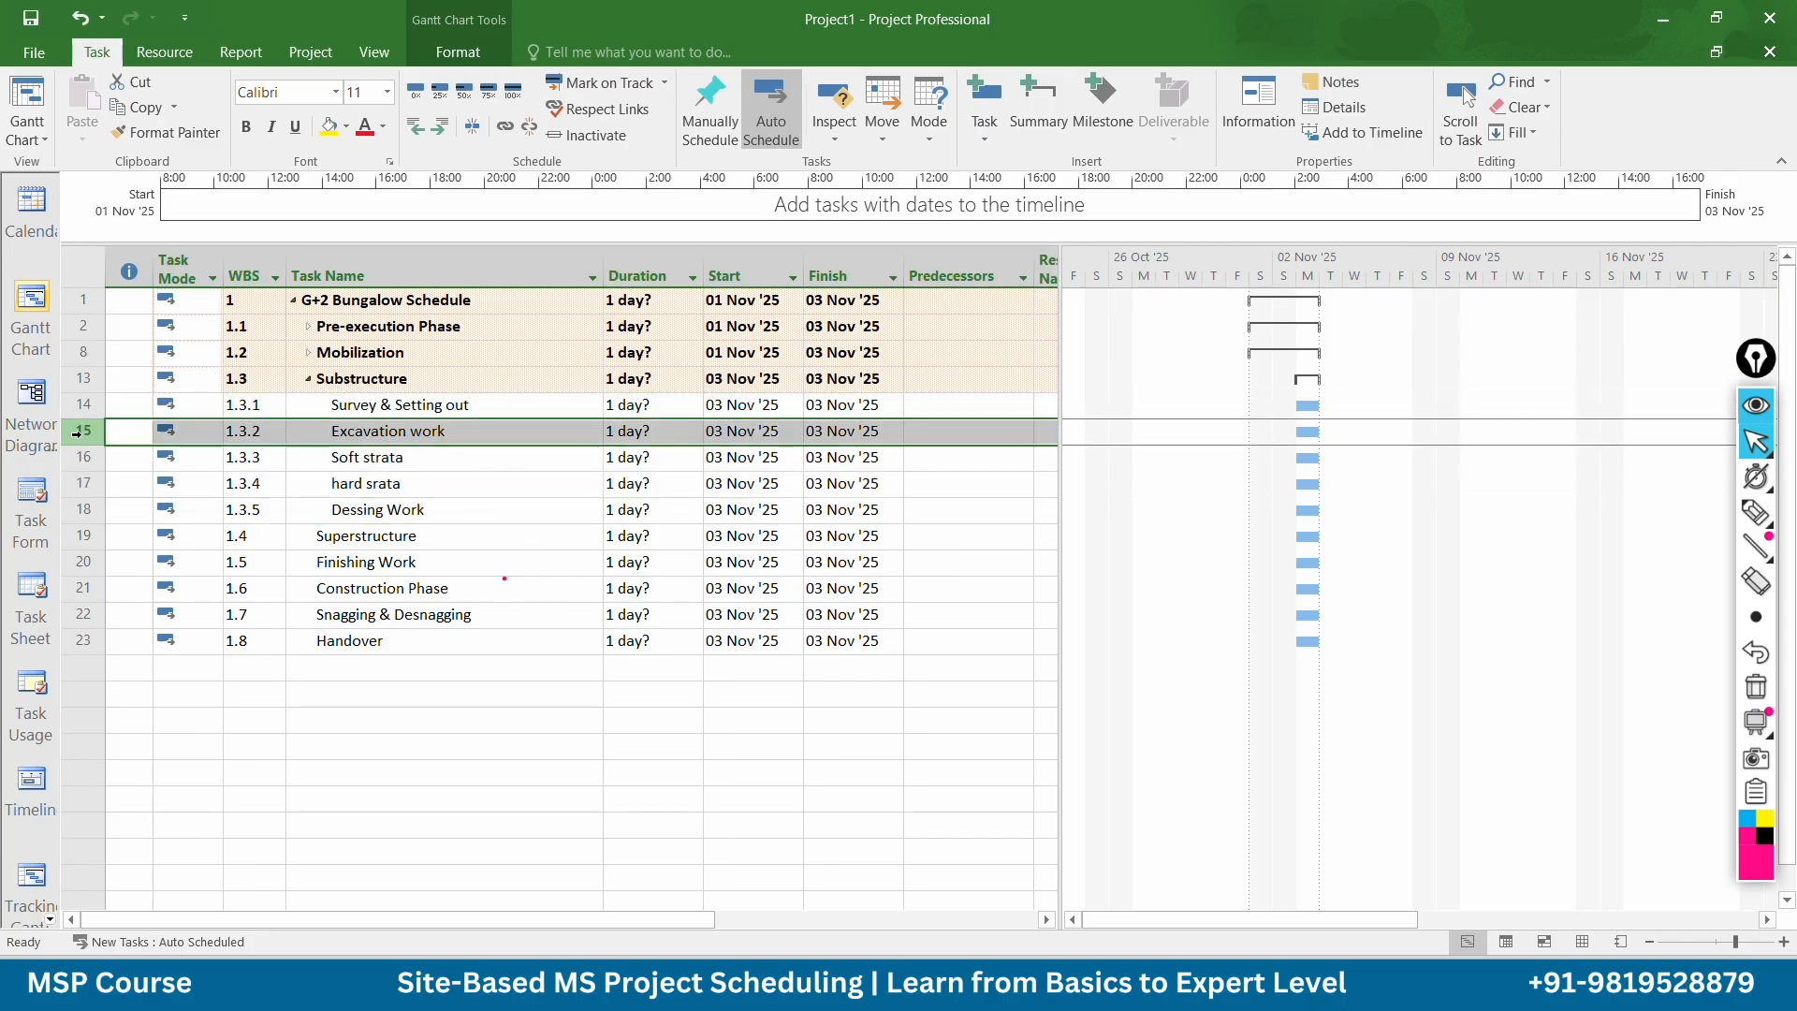
{"action": "left_click_drag", "start_coordinate": [79, 456], "coordinate": [89, 510]}
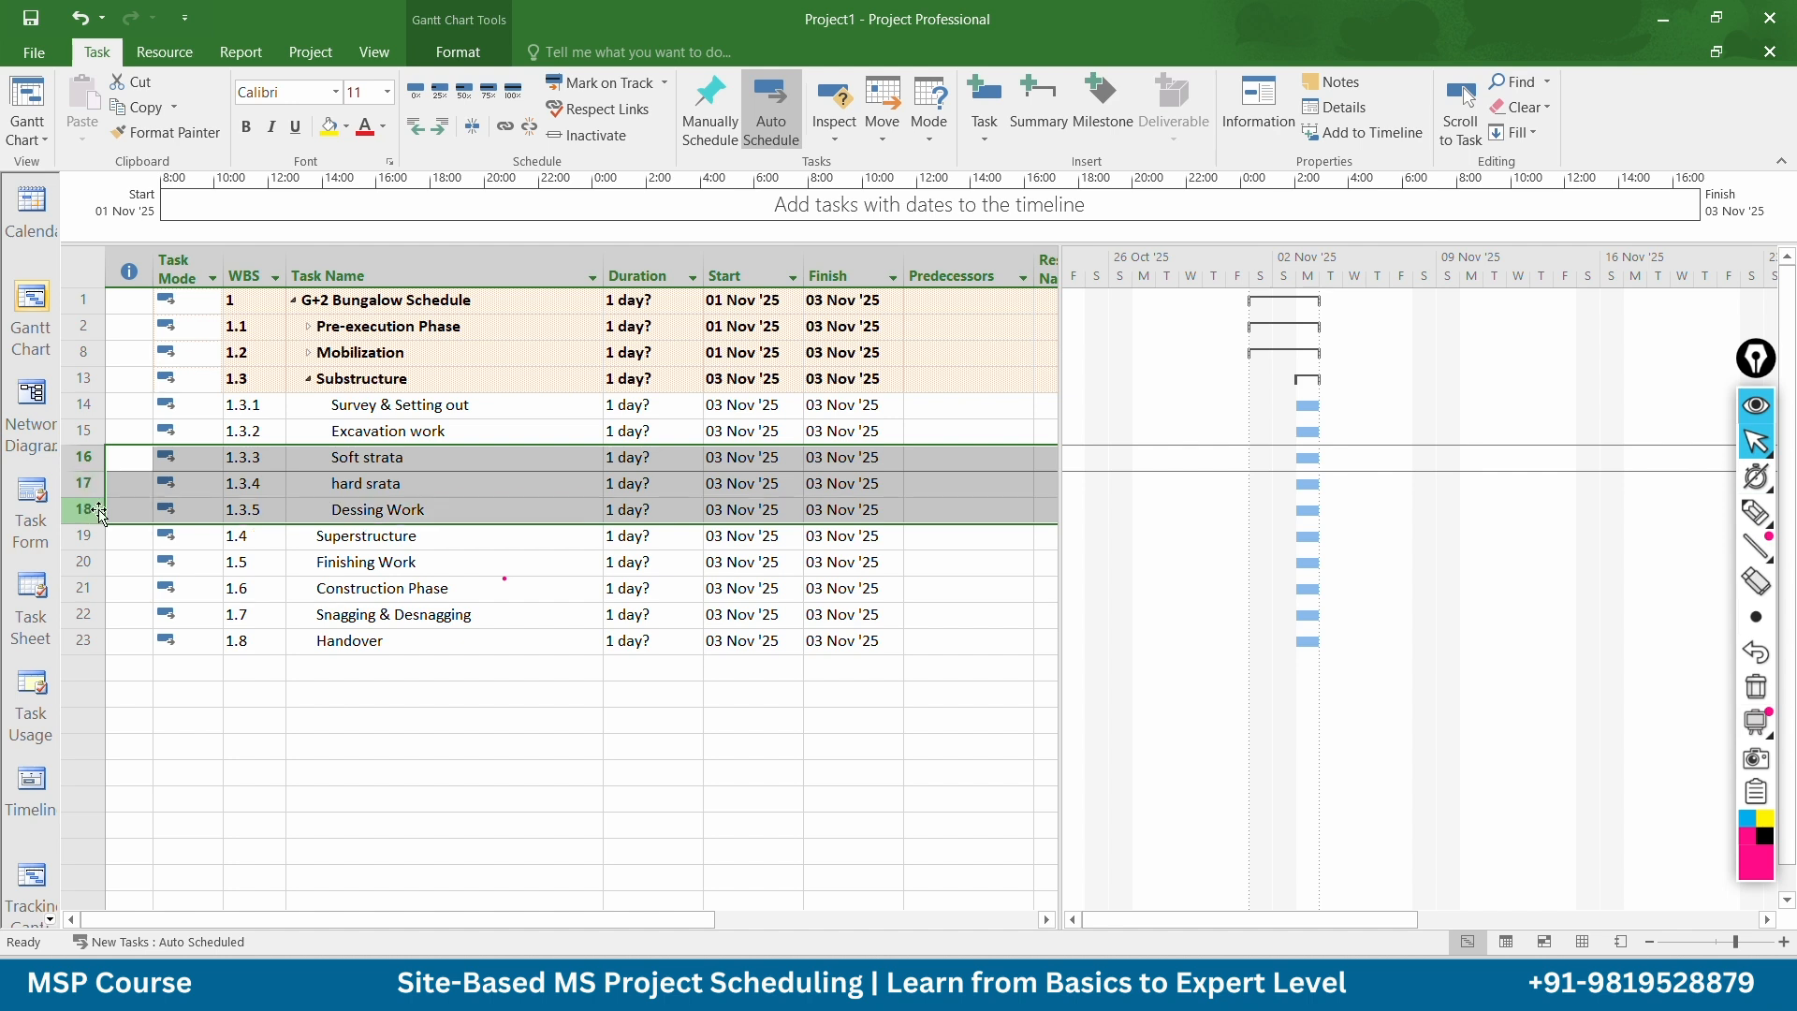
{"action": "left_click", "coordinate": [439, 131]}
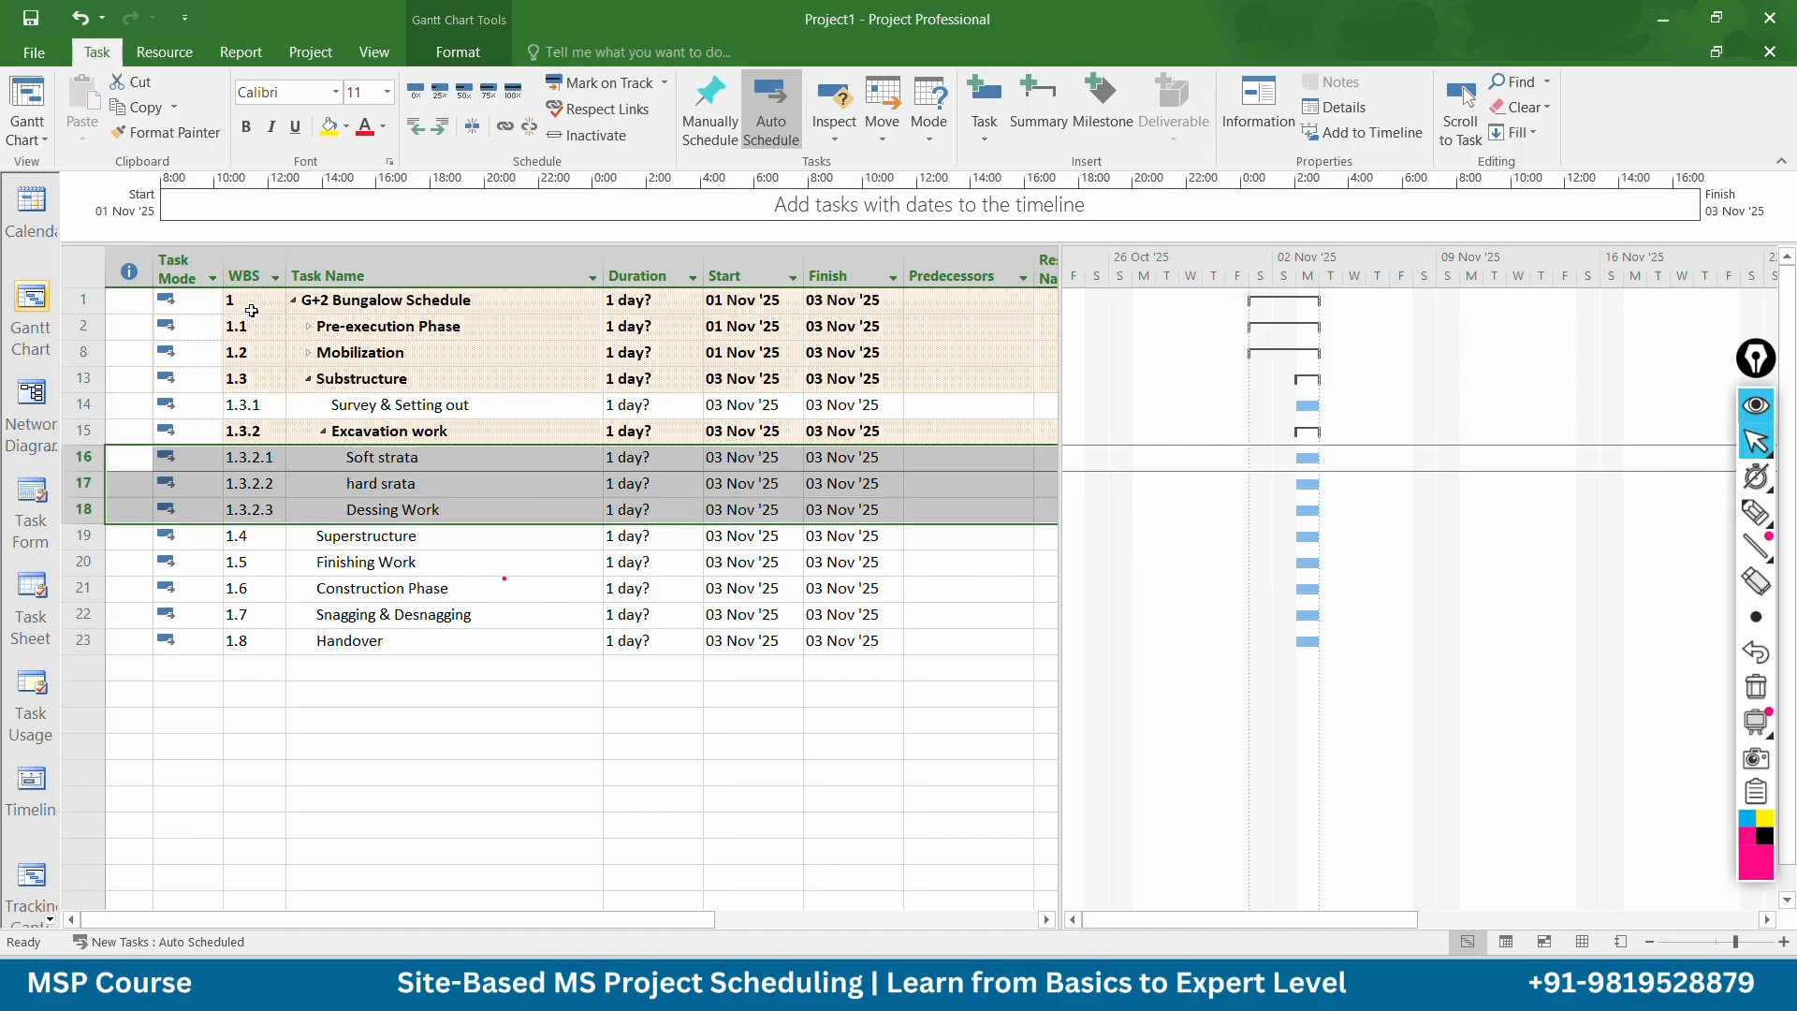
Collapse and re-expand G+2 Bungalow Schedule, Substructure and Excavation work in turn to check the outline levels
{"action": "left_click", "coordinate": [295, 301]}
{"action": "left_click", "coordinate": [294, 300]}
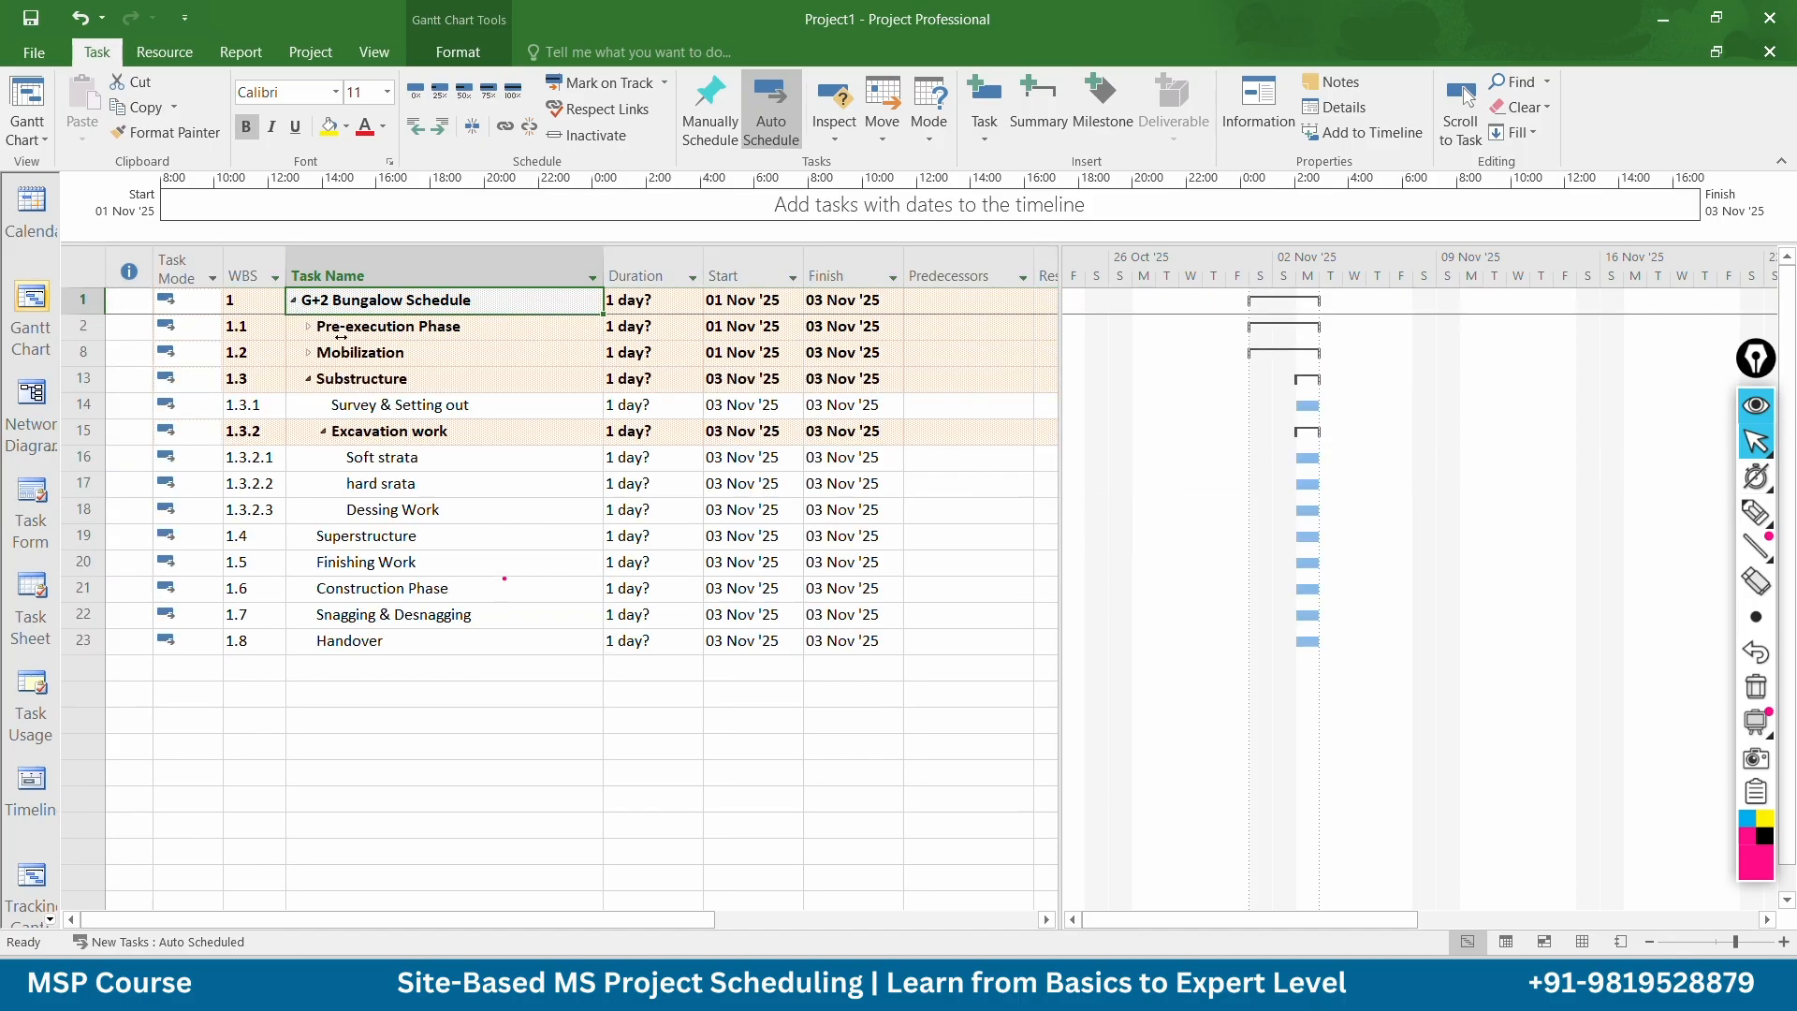
{"action": "left_click", "coordinate": [308, 379]}
{"action": "left_click", "coordinate": [308, 379]}
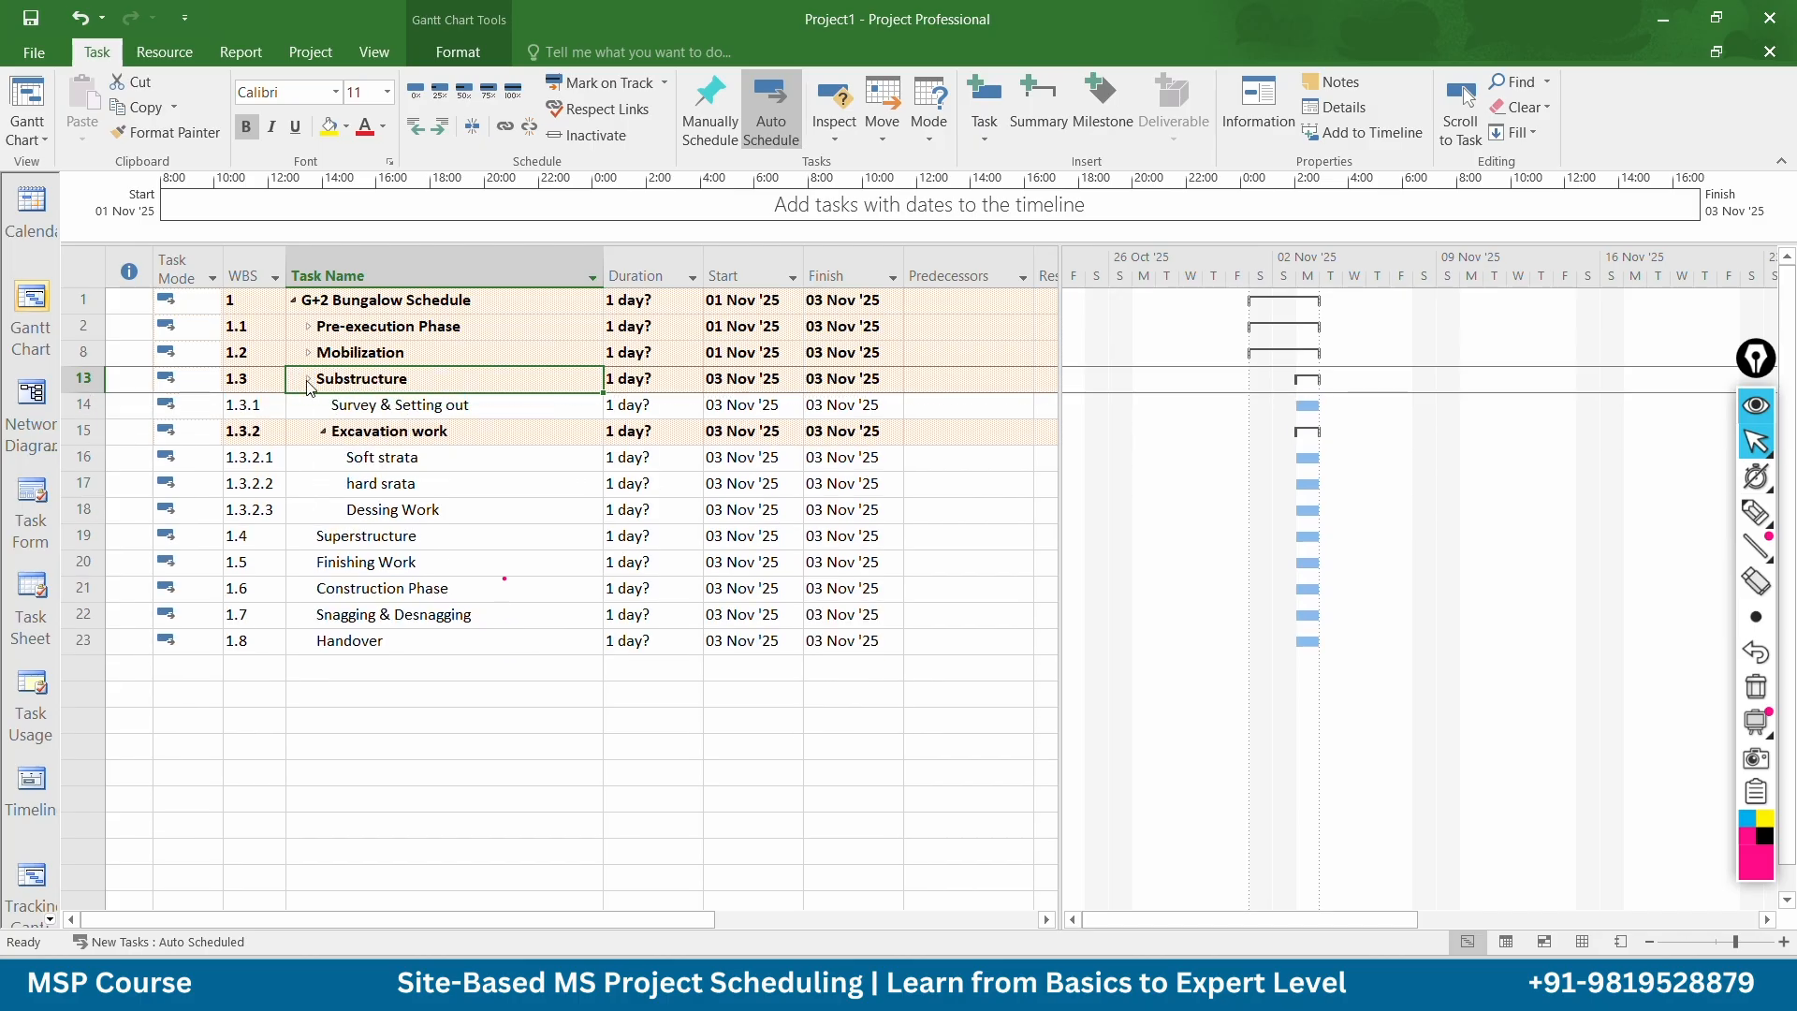
{"action": "left_click", "coordinate": [323, 431]}
{"action": "left_click", "coordinate": [323, 432]}
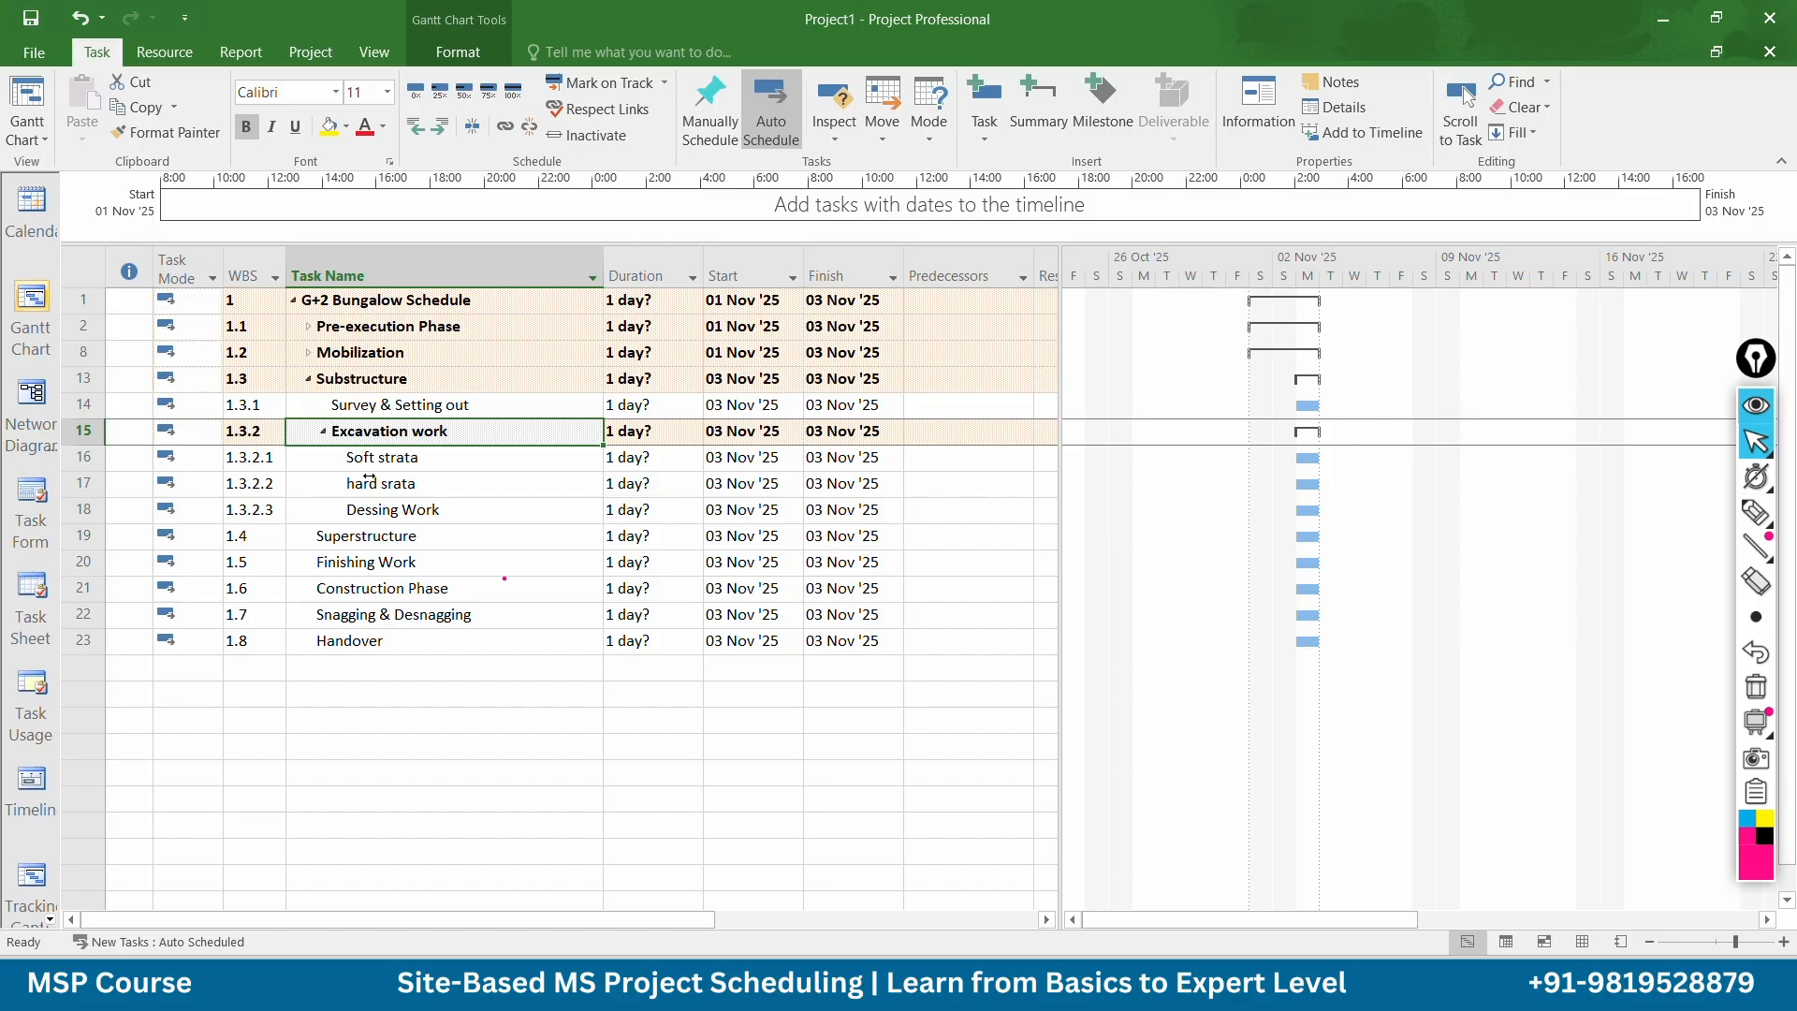
Insert a new task directly above Superstructure and name it PCC Work
{"action": "right_click", "coordinate": [81, 539]}
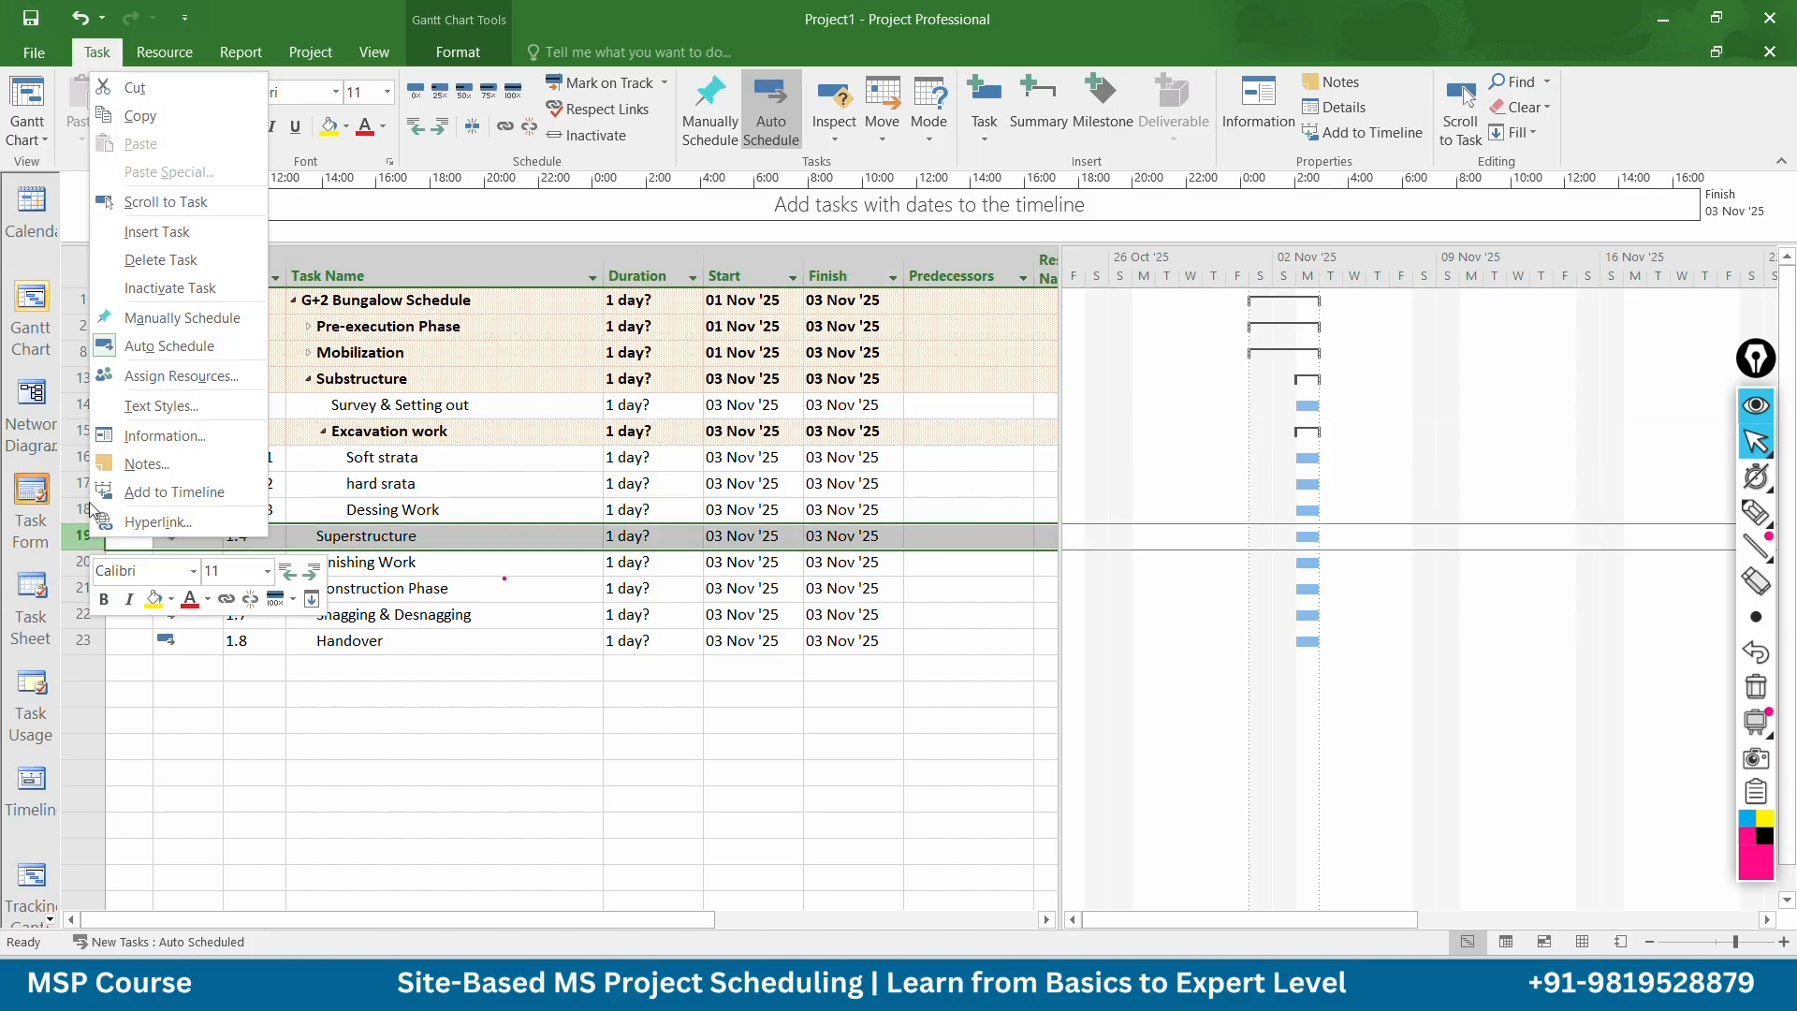
{"action": "left_click", "coordinate": [161, 239]}
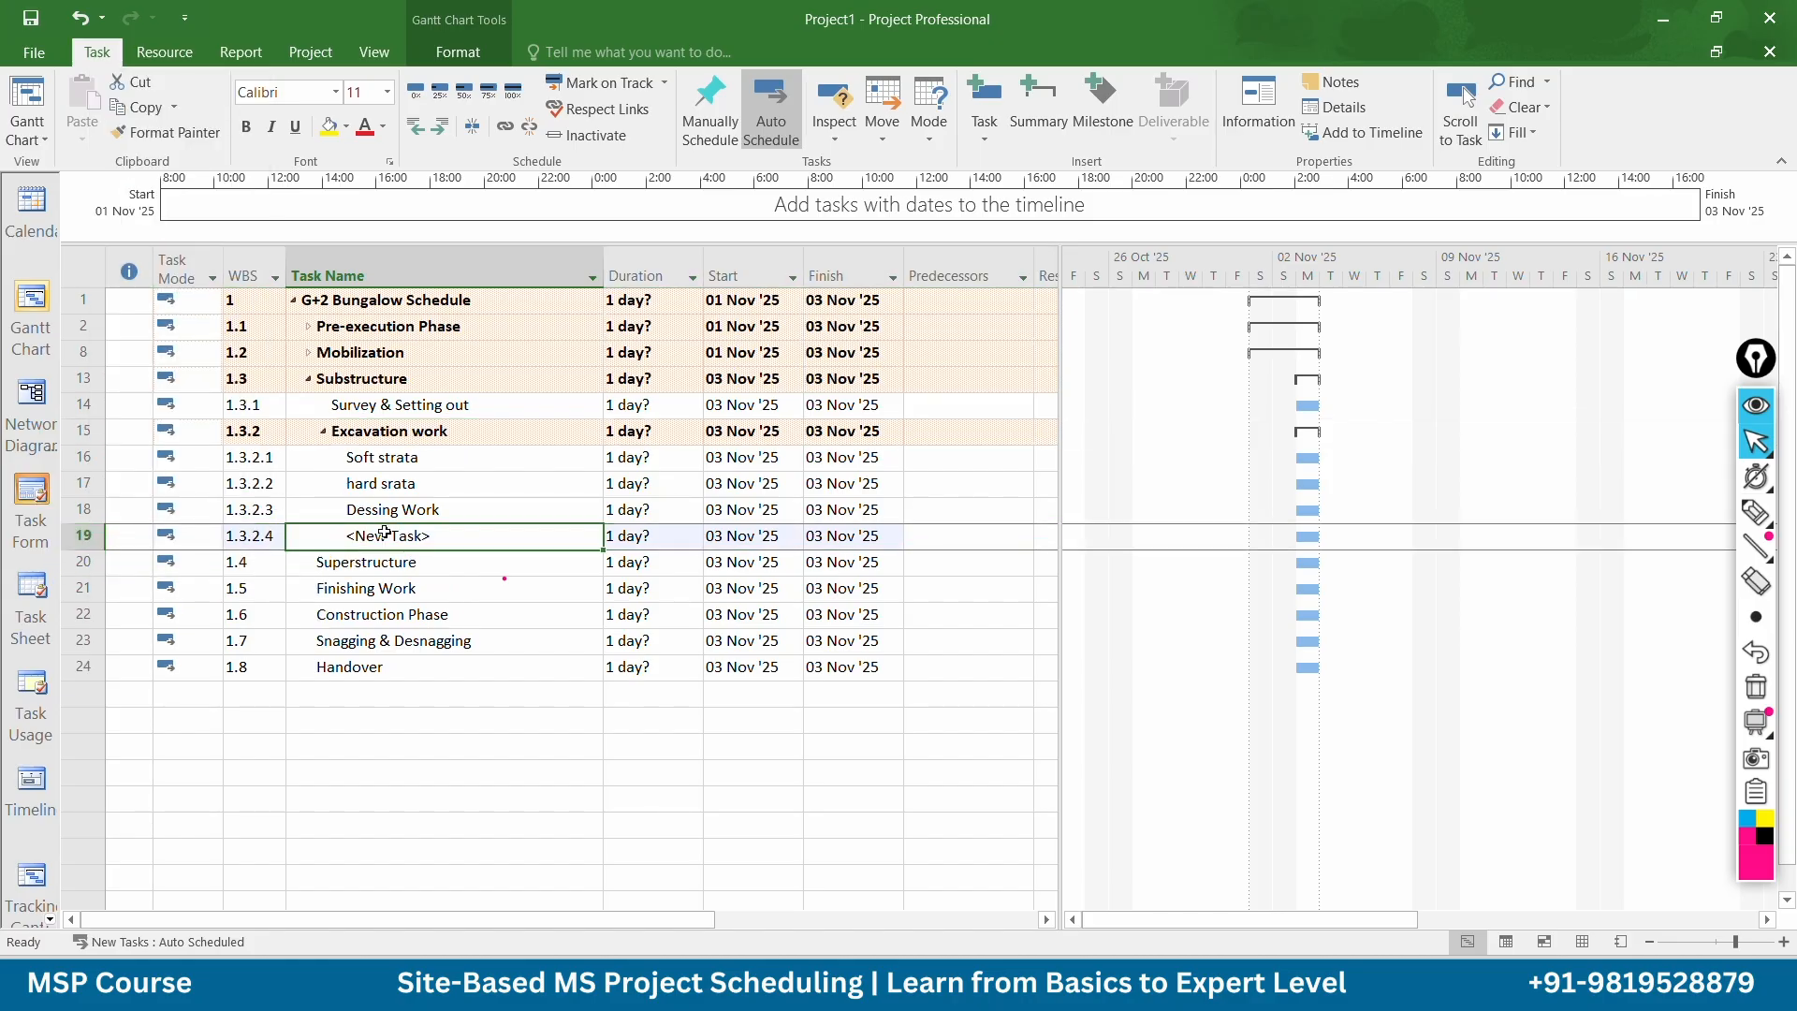
{"action": "type", "text": "P"}
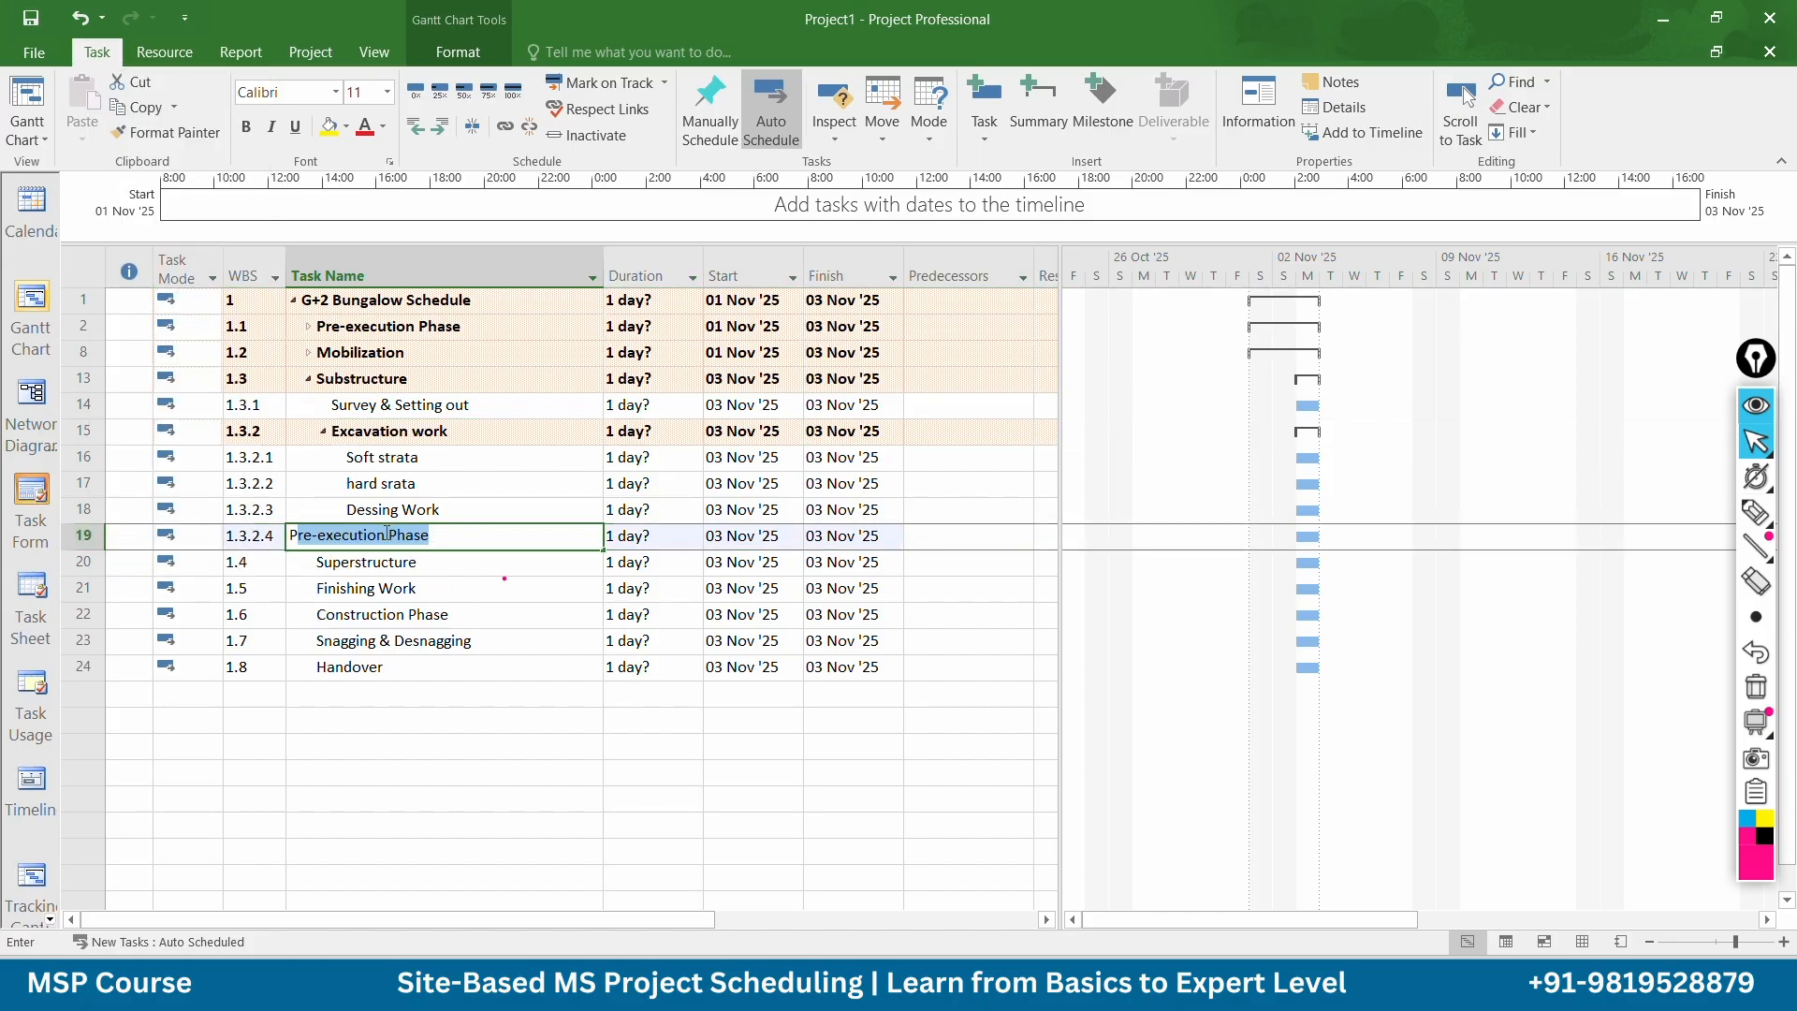
{"action": "type", "text": "CC W"}
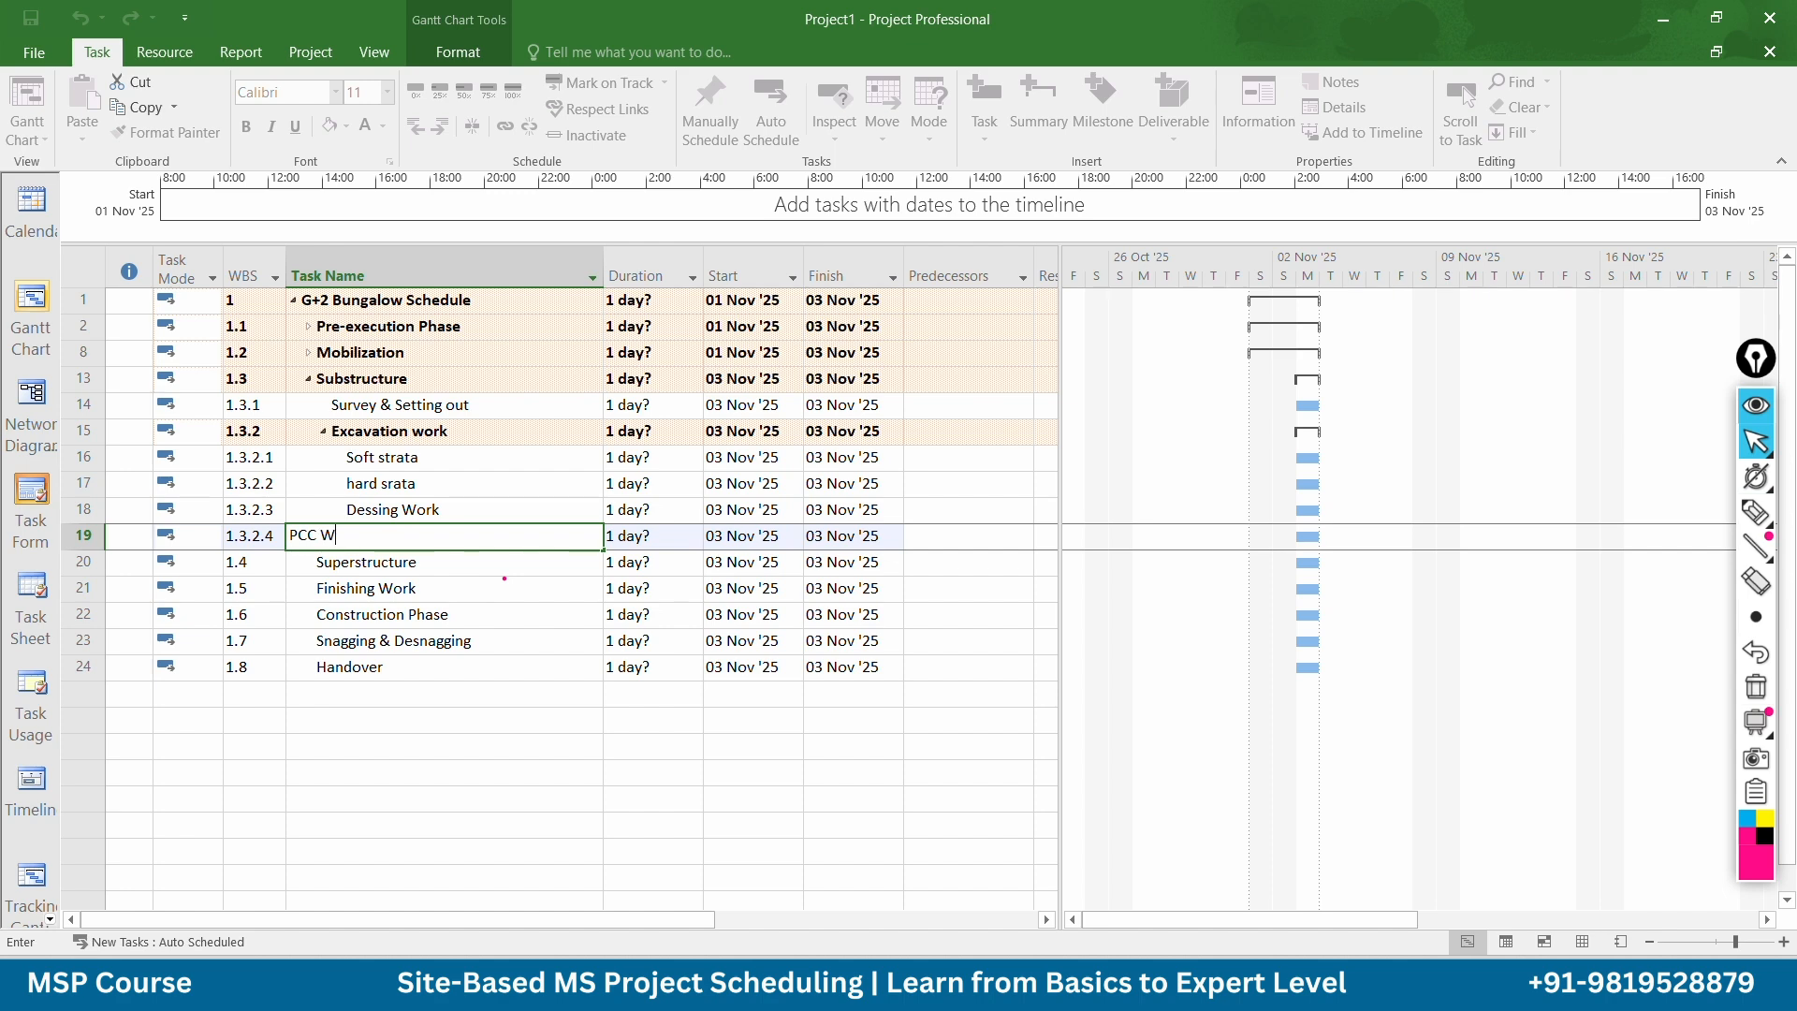
{"action": "type", "text": "ork"}
{"action": "left_click", "coordinate": [520, 675]}
{"action": "left_click", "coordinate": [426, 535]}
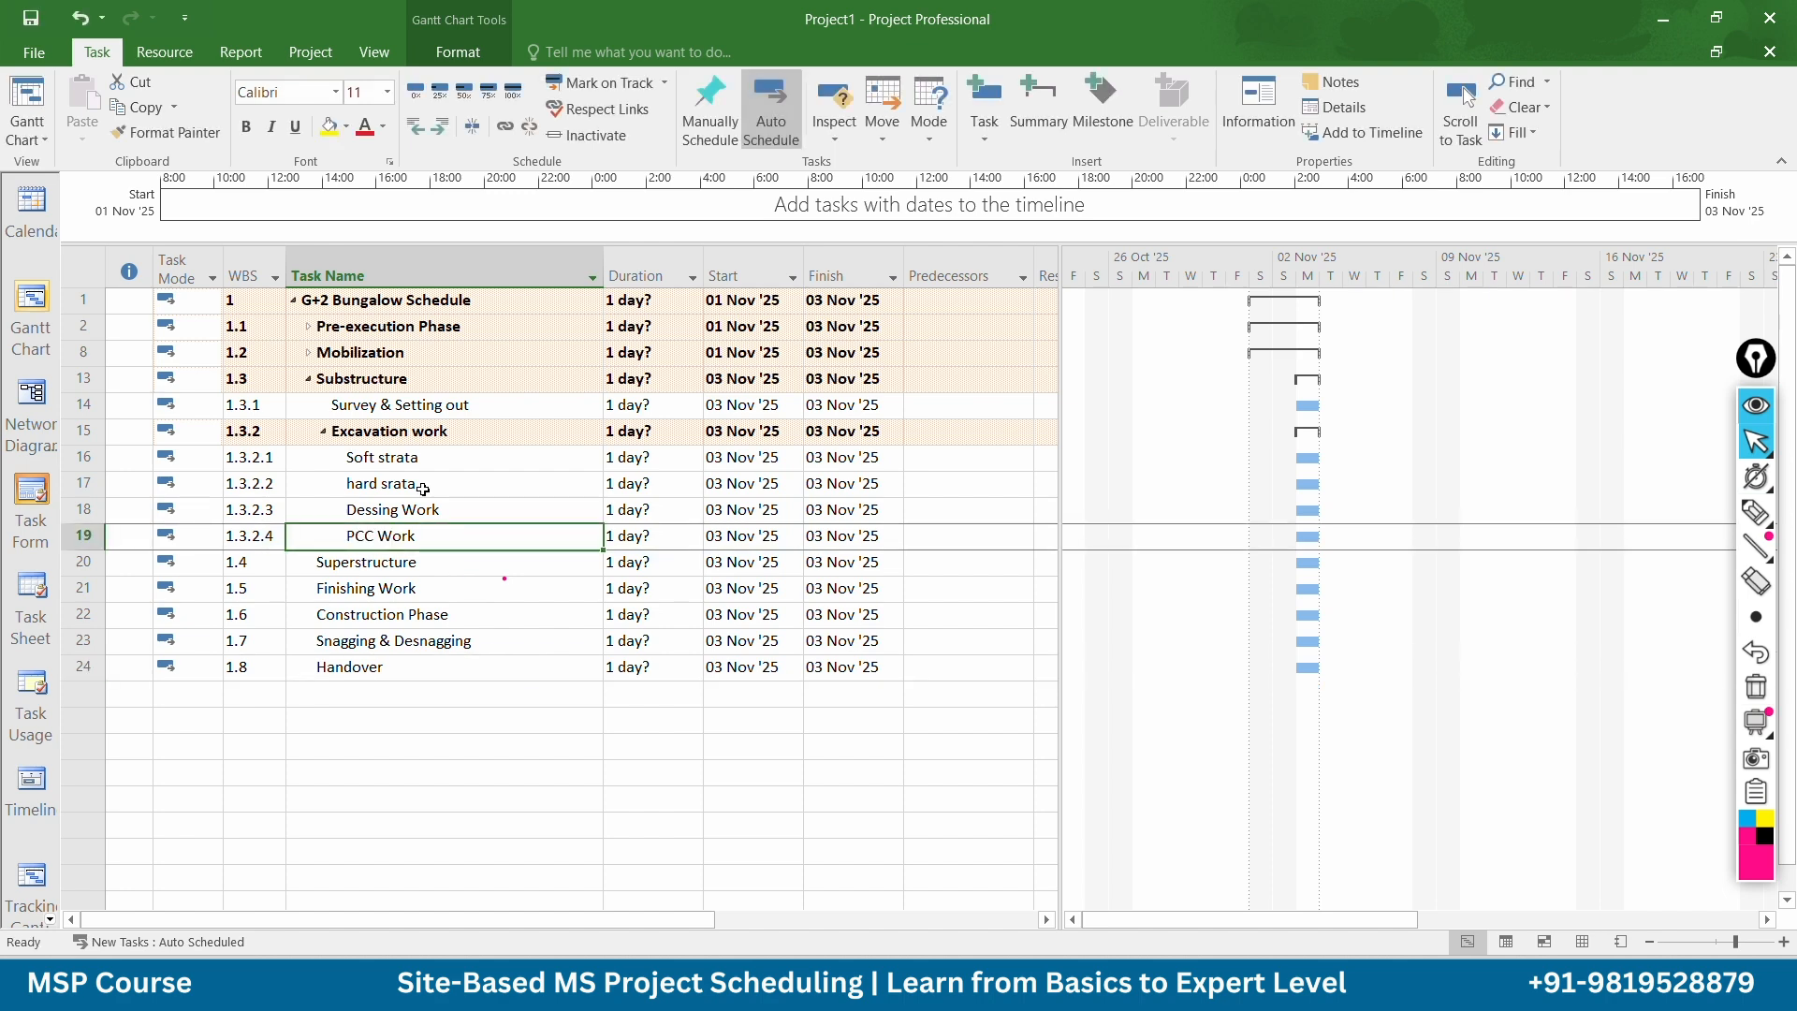
Outdent PCC Work to the same level as Excavation work and check the grouping by collapsing and re-expanding Excavation work
{"action": "left_click", "coordinate": [323, 430]}
{"action": "left_click", "coordinate": [386, 535]}
{"action": "left_click", "coordinate": [415, 131]}
{"action": "left_click", "coordinate": [323, 430]}
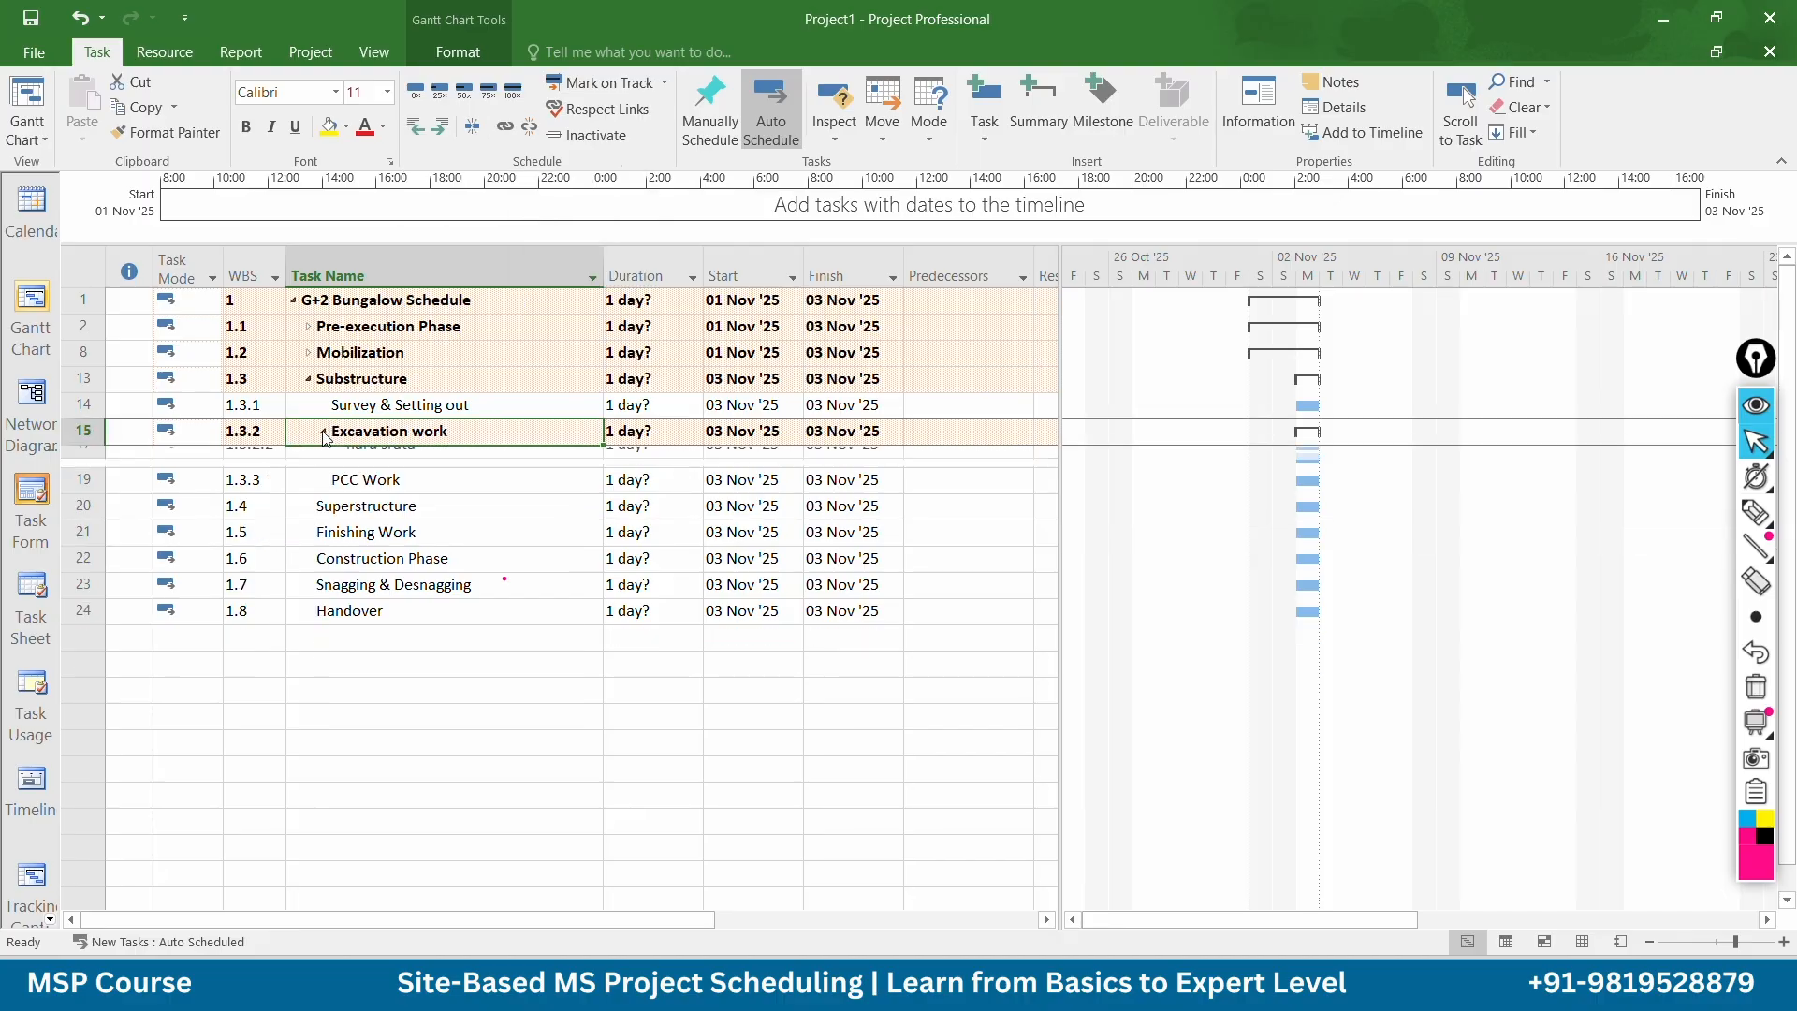
{"action": "left_click", "coordinate": [323, 431]}
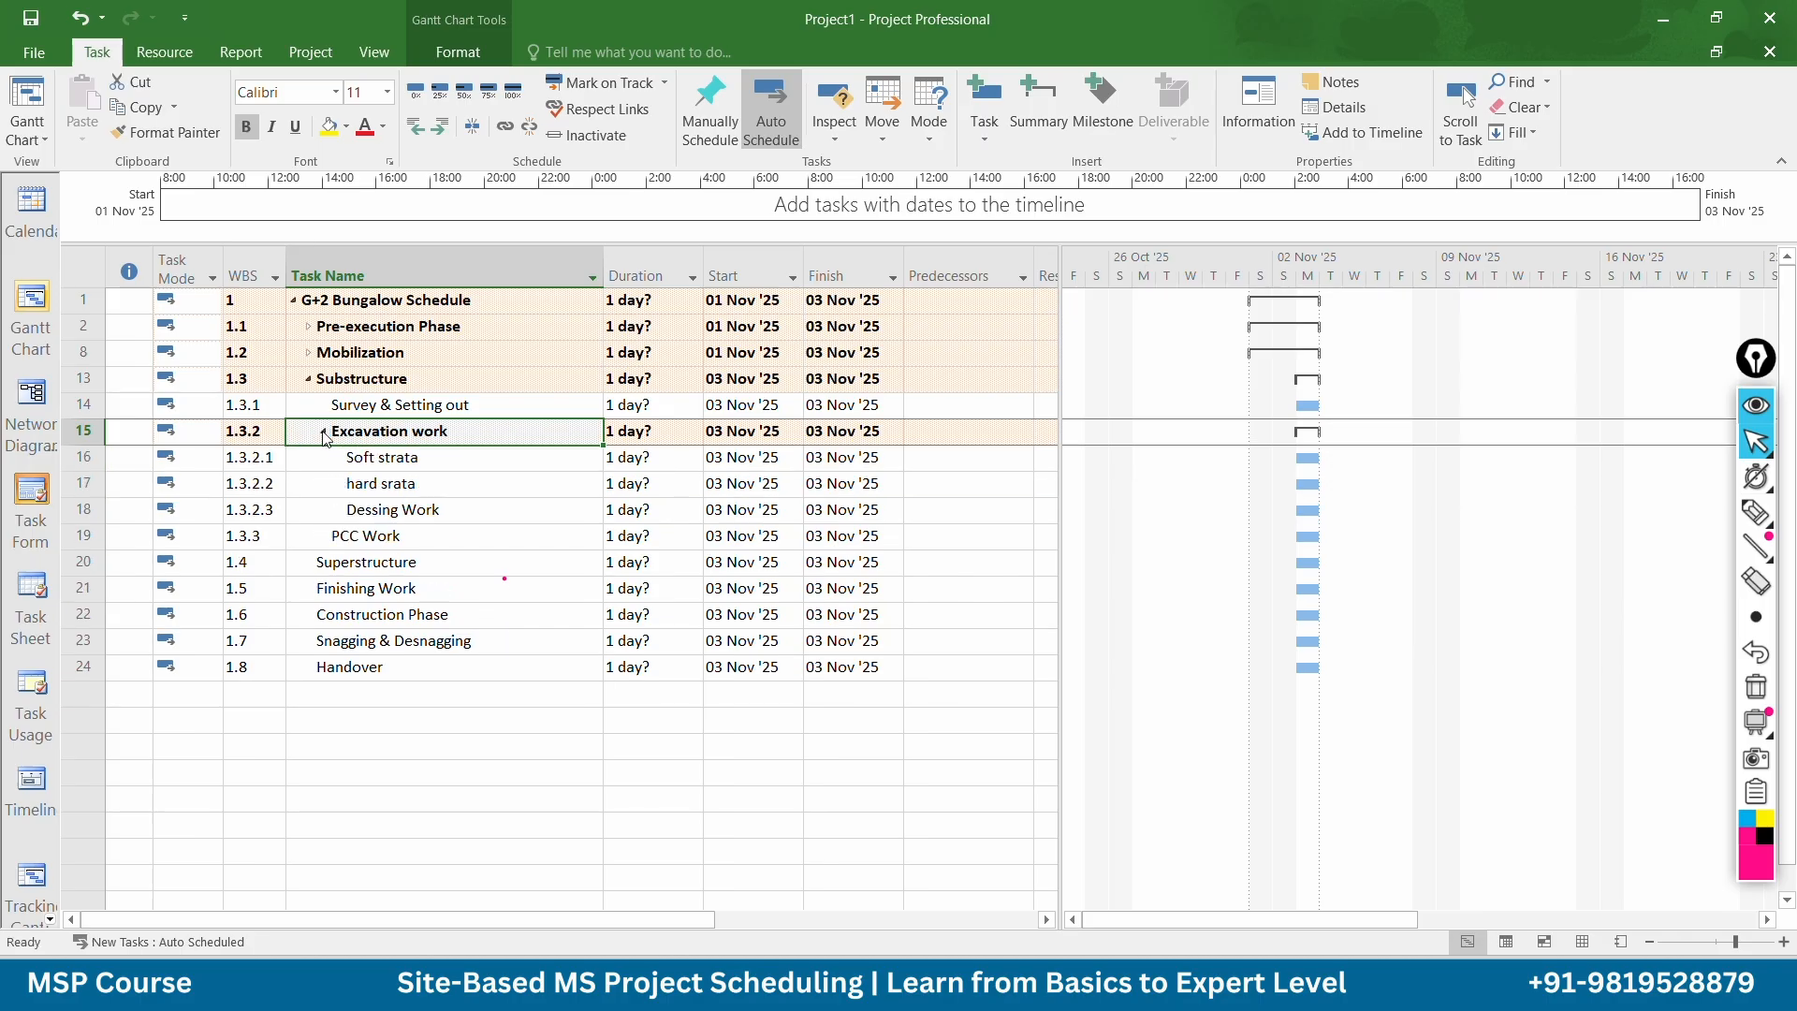
{"action": "left_click", "coordinate": [319, 383]}
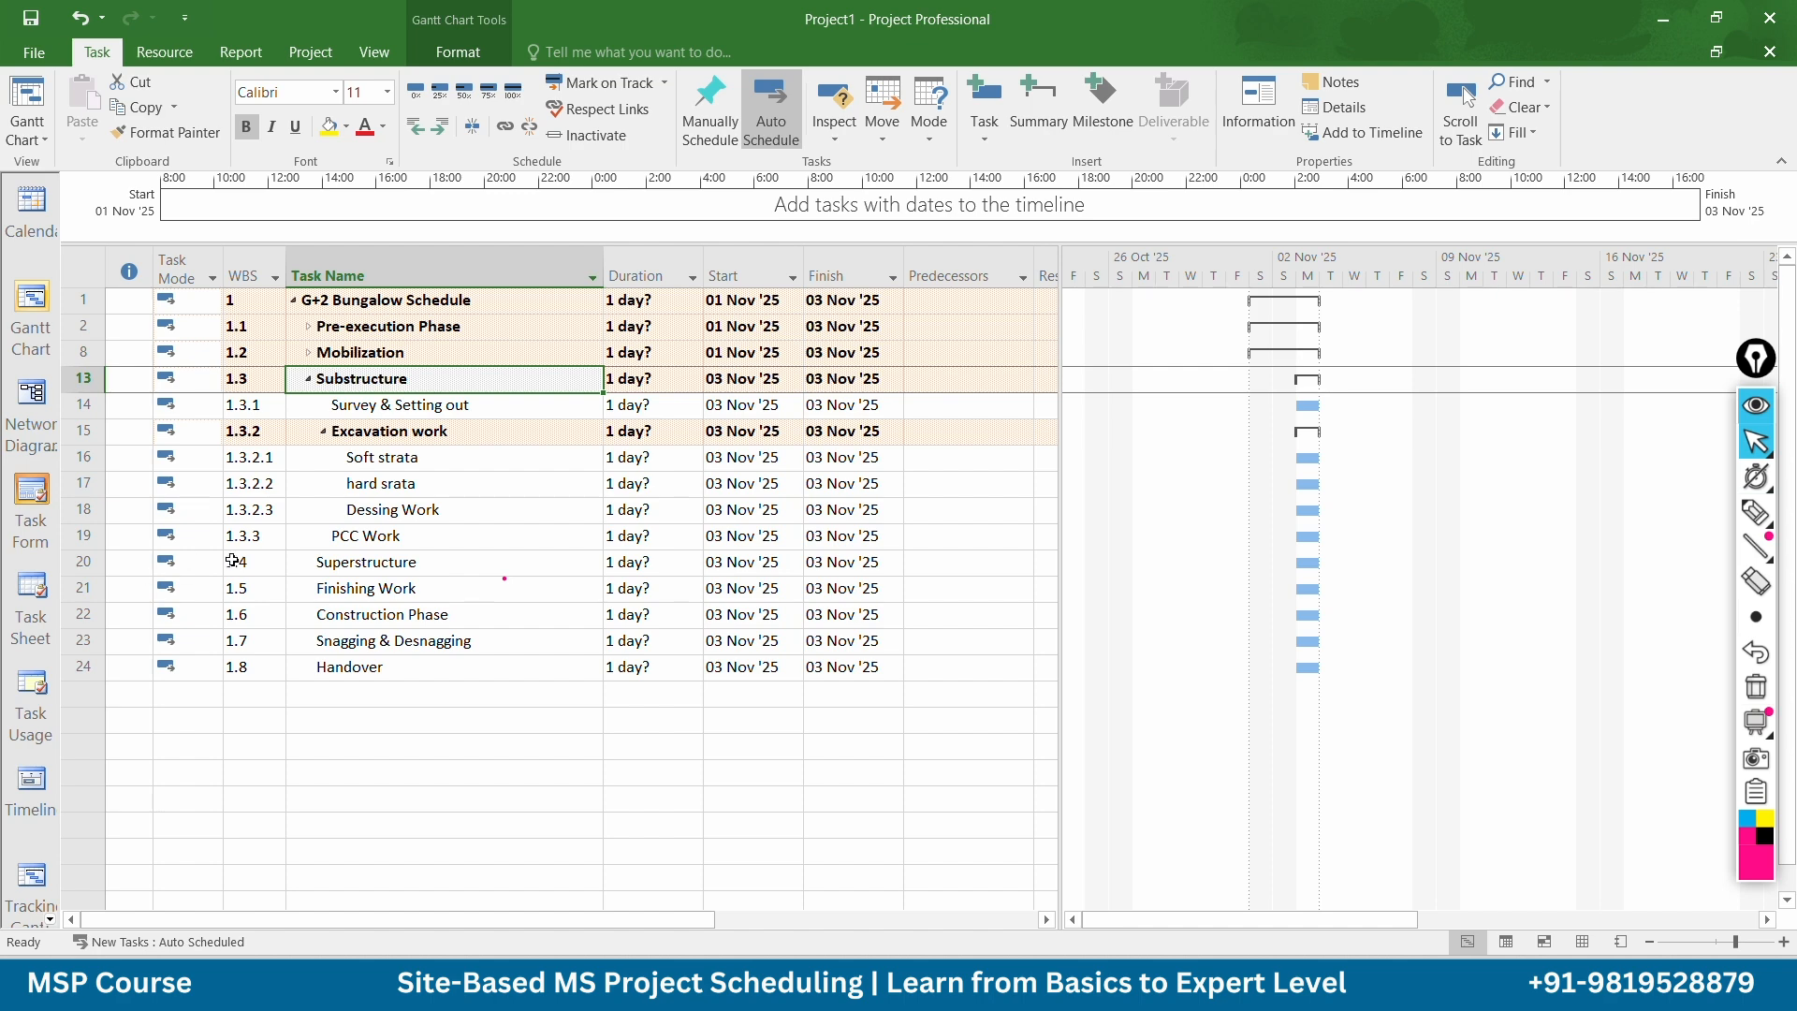
Insert six new tasks between PCC Work and Superstructure
{"action": "right_click", "coordinate": [73, 561]}
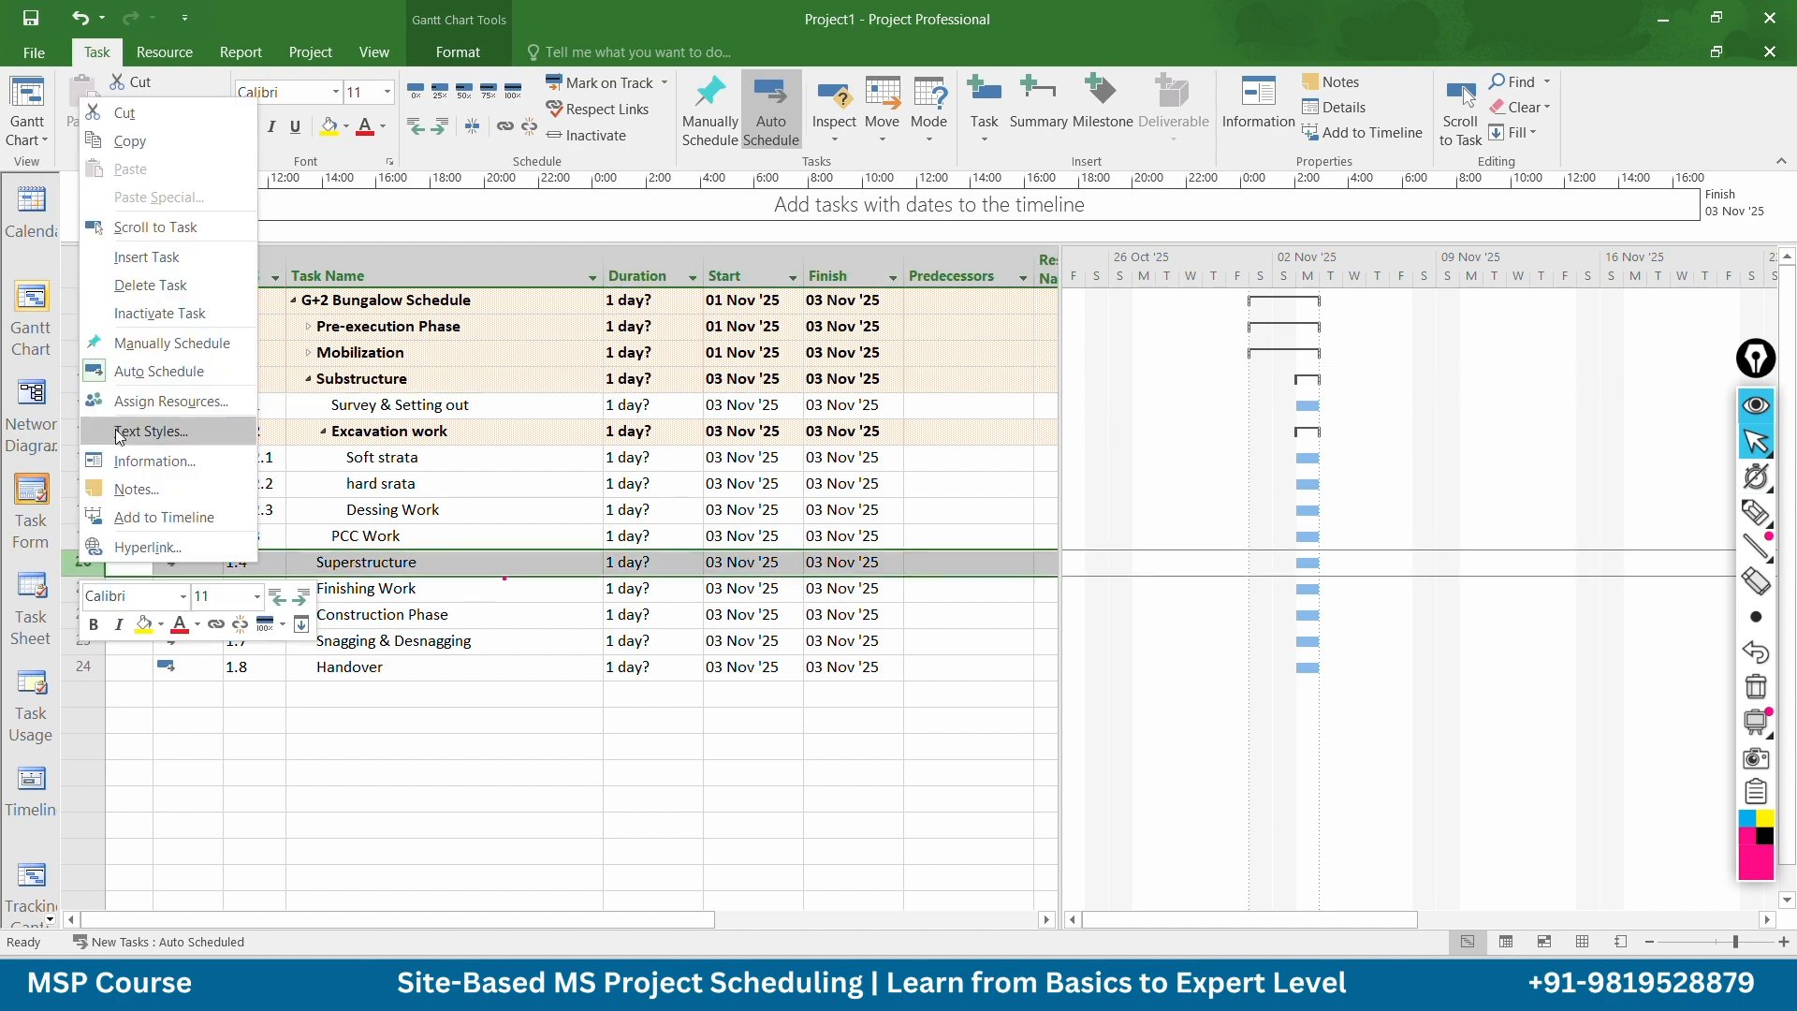
{"action": "left_click", "coordinate": [150, 255]}
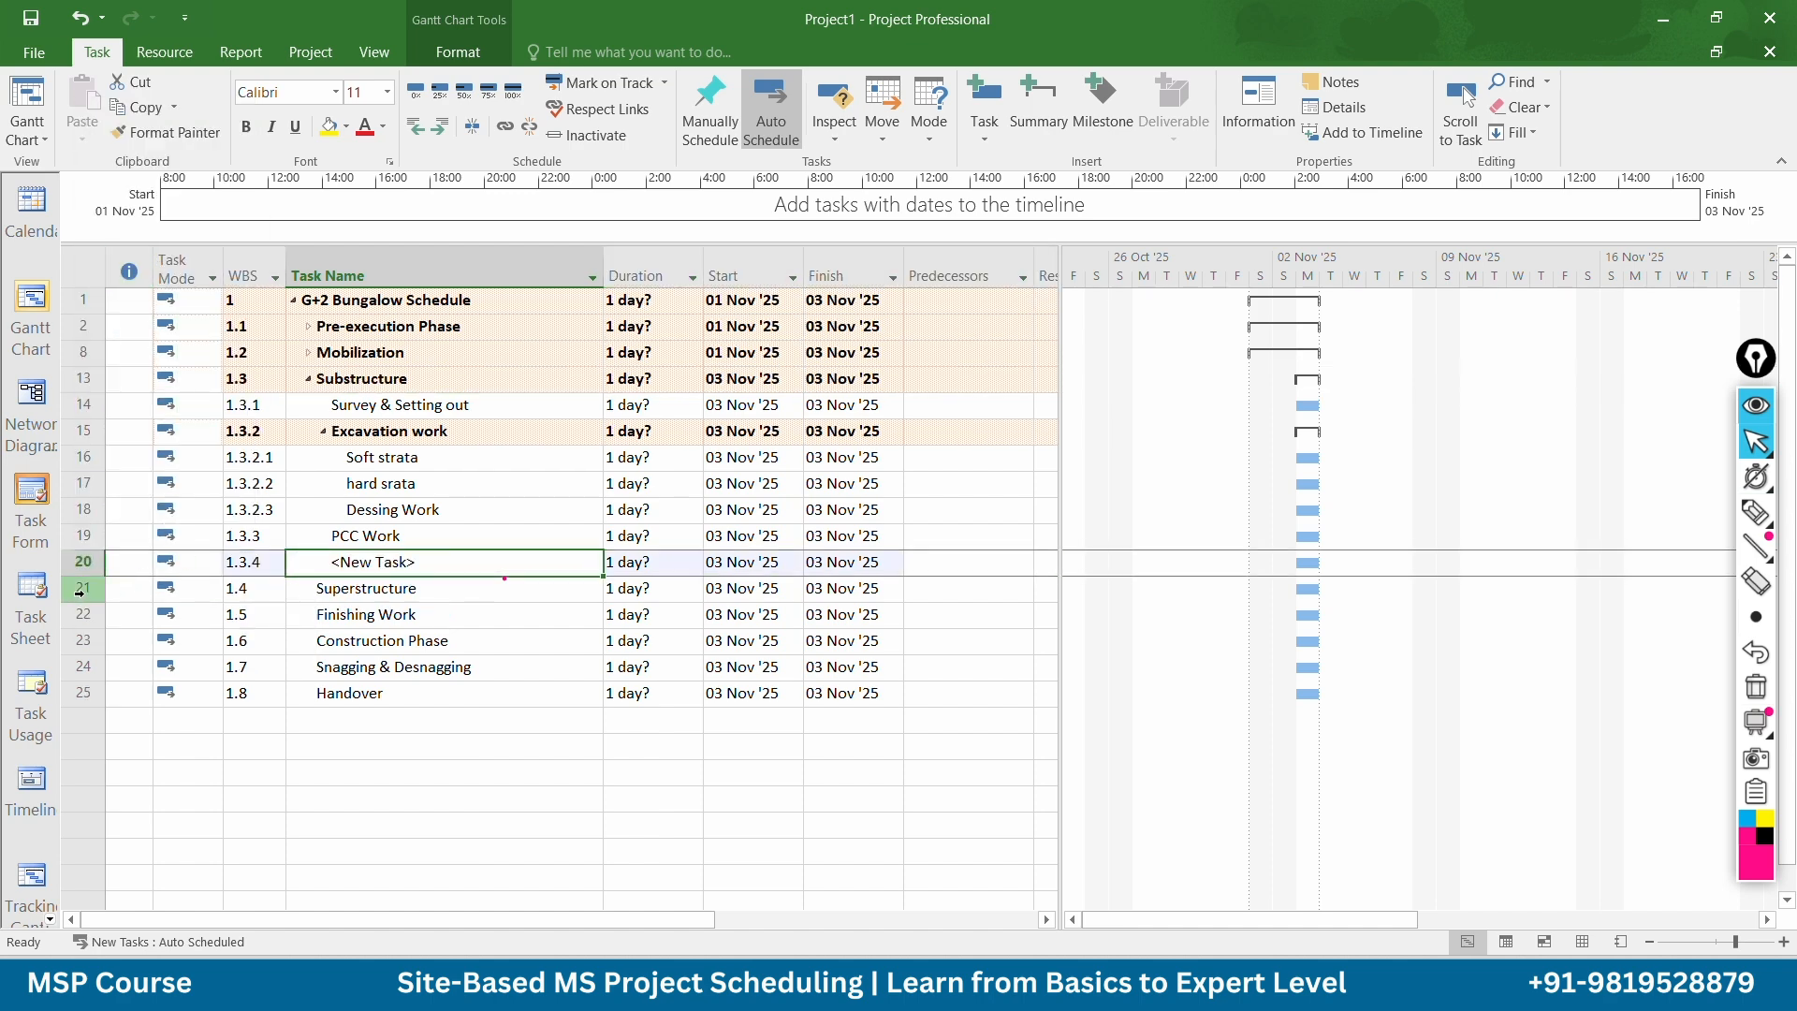
{"action": "left_click_drag", "start_coordinate": [80, 590], "coordinate": [89, 693]}
{"action": "right_click", "coordinate": [89, 693]}
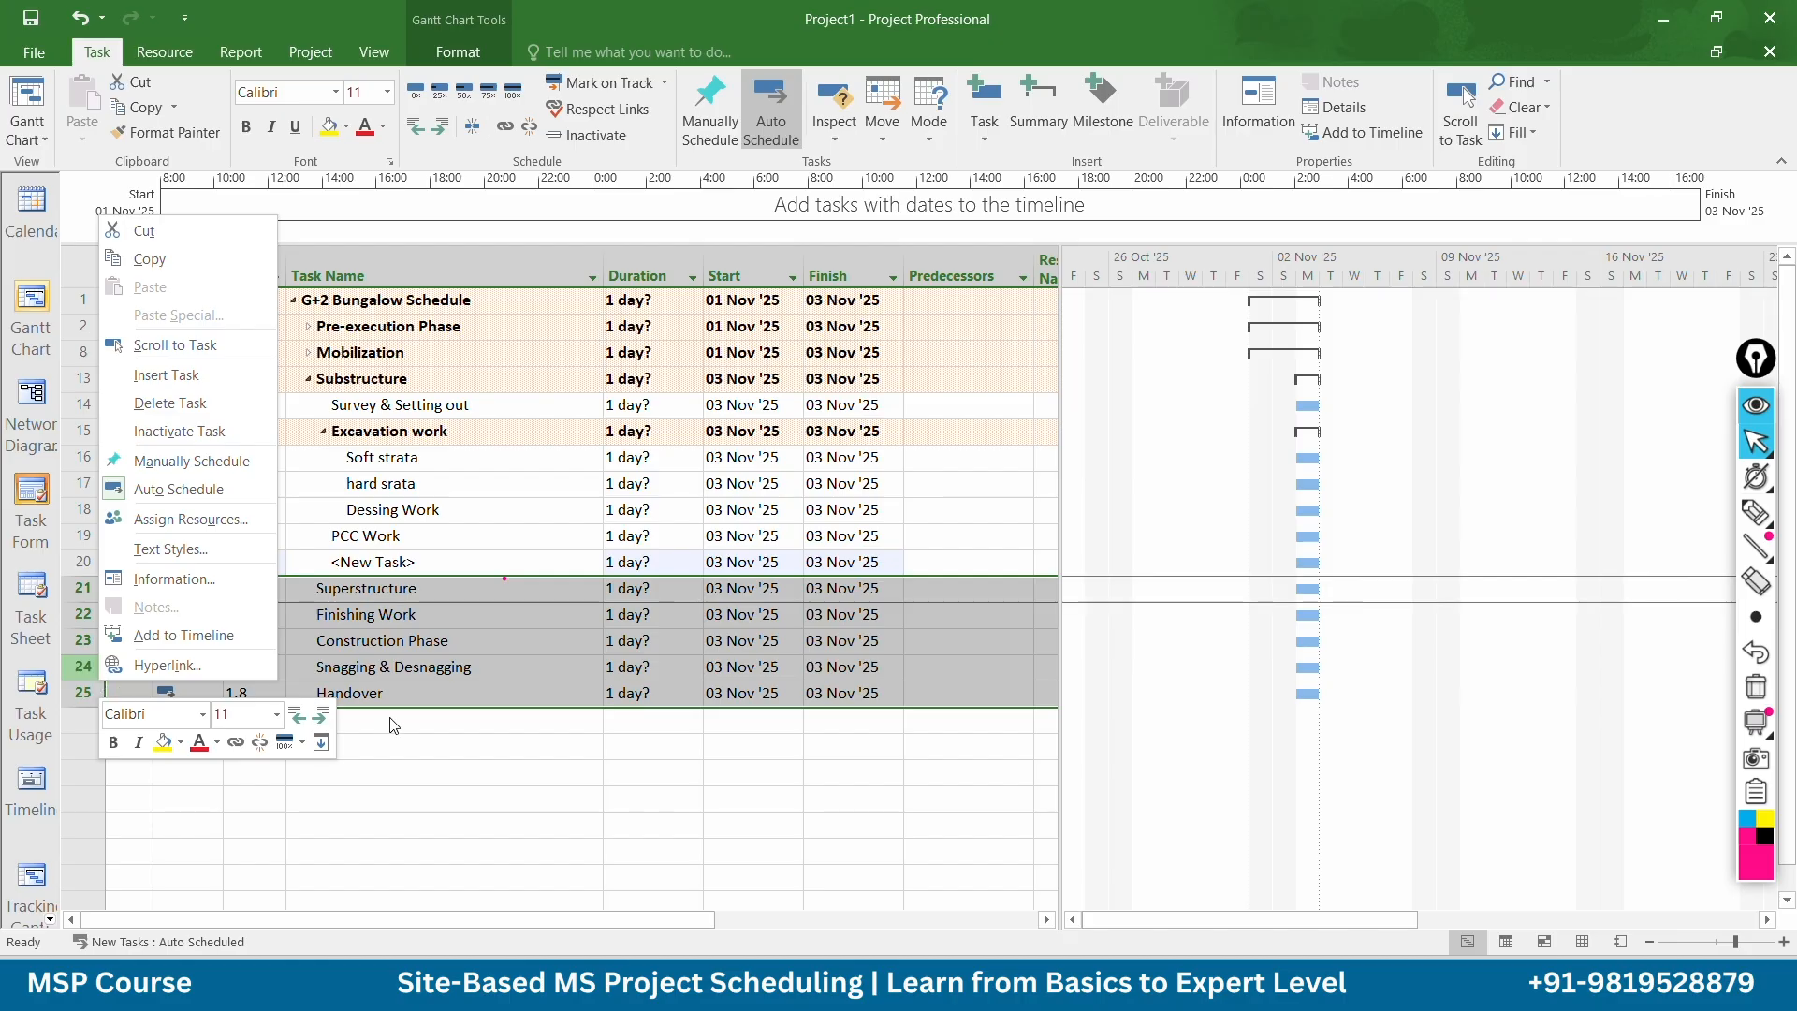
{"action": "left_click", "coordinate": [167, 374]}
{"action": "left_click", "coordinate": [453, 697]}
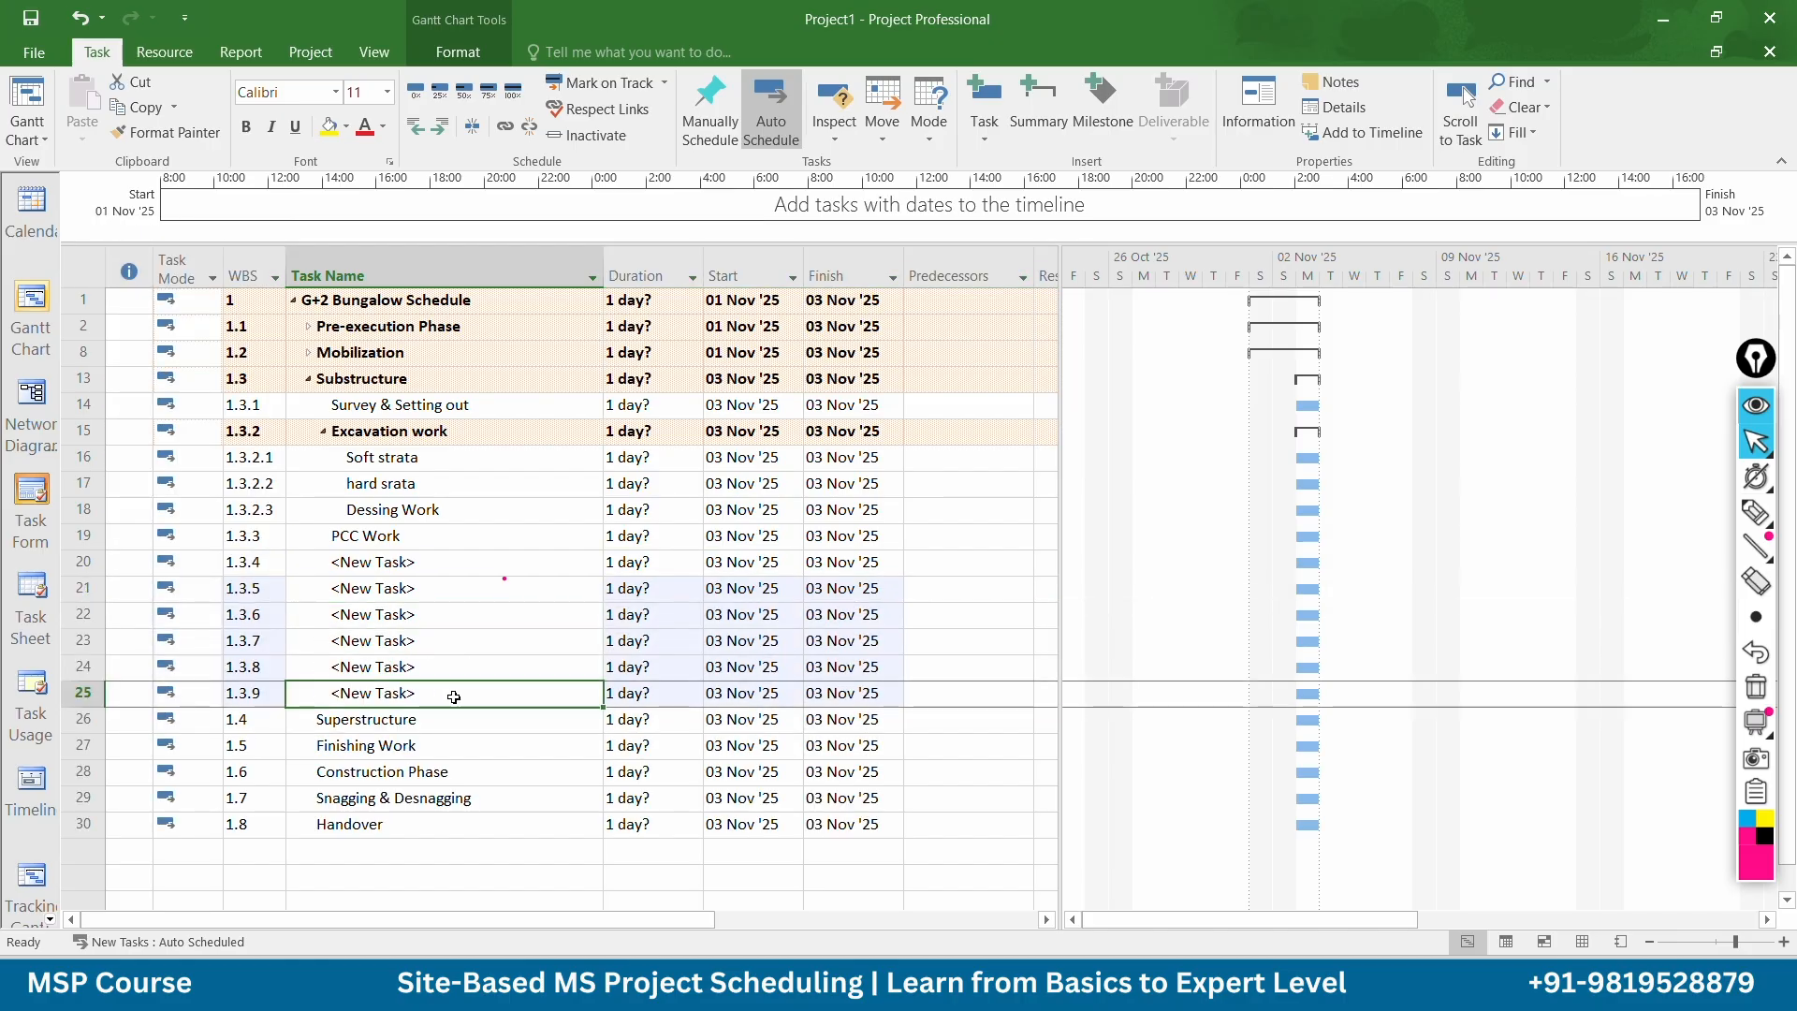
Name the first new task below PCC Work Footing Work
{"action": "left_click", "coordinate": [405, 562]}
{"action": "type", "text": "F"}
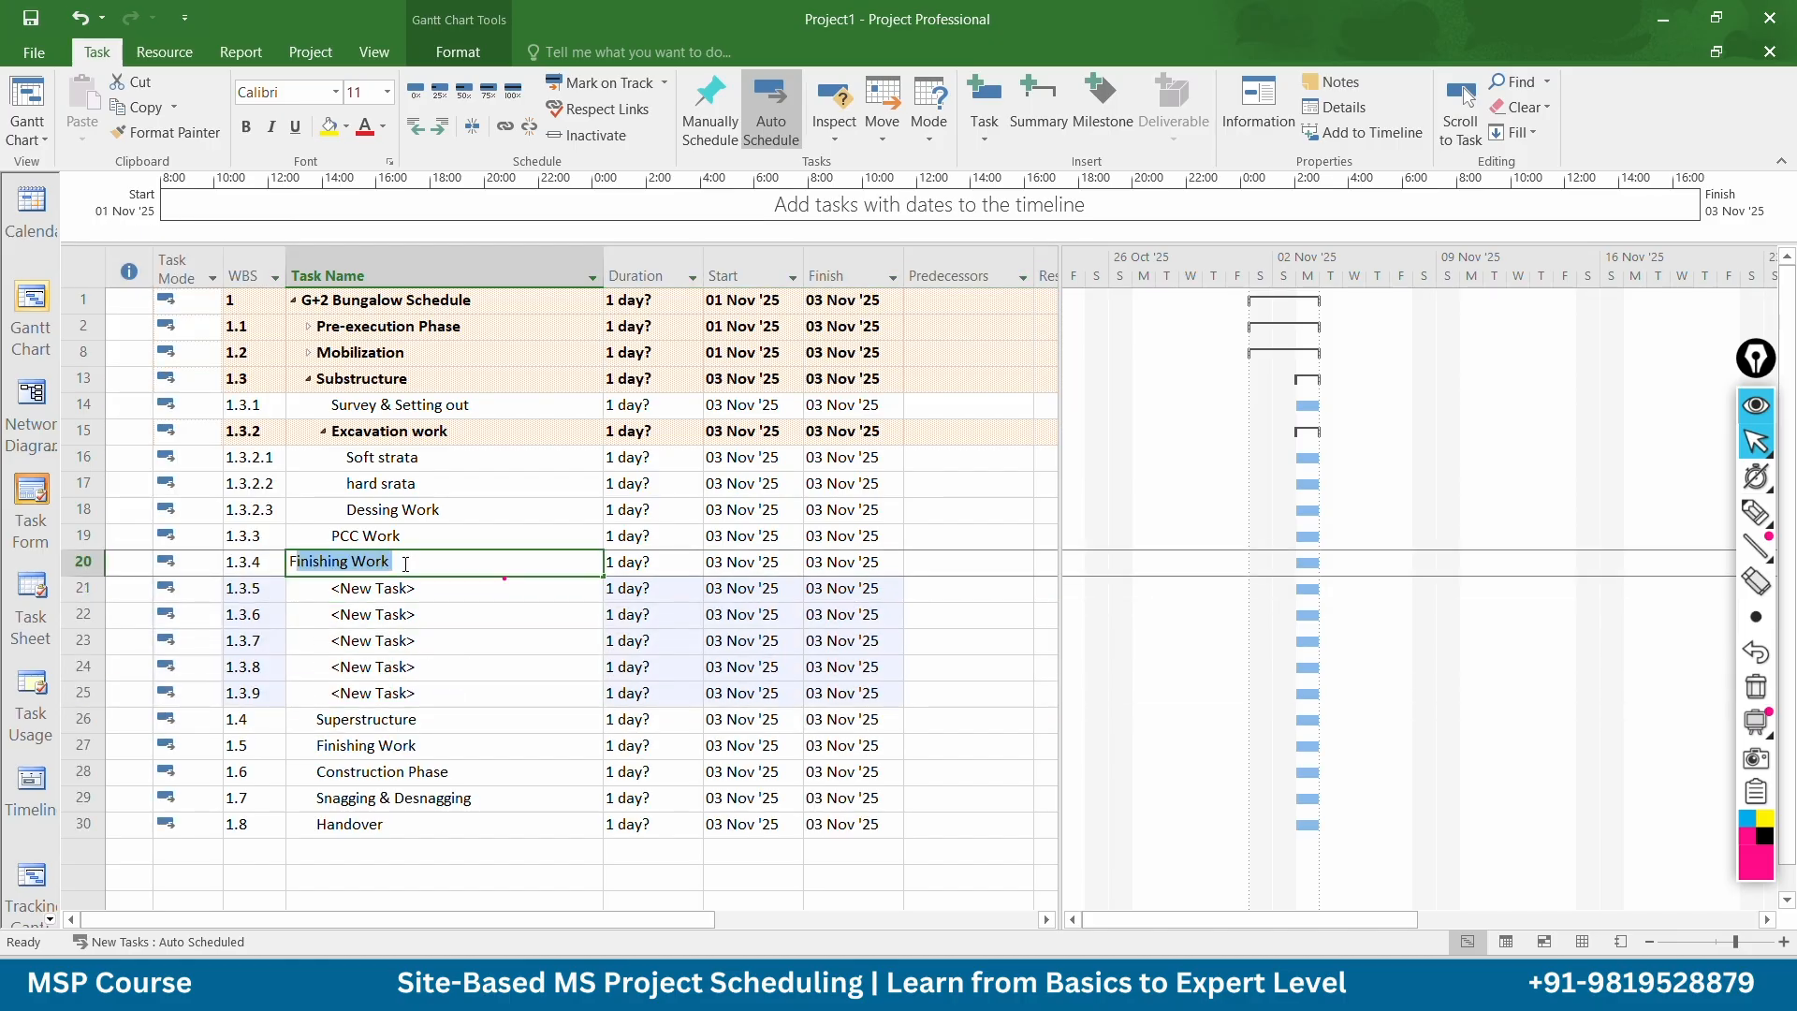
{"action": "type", "text": "oor"}
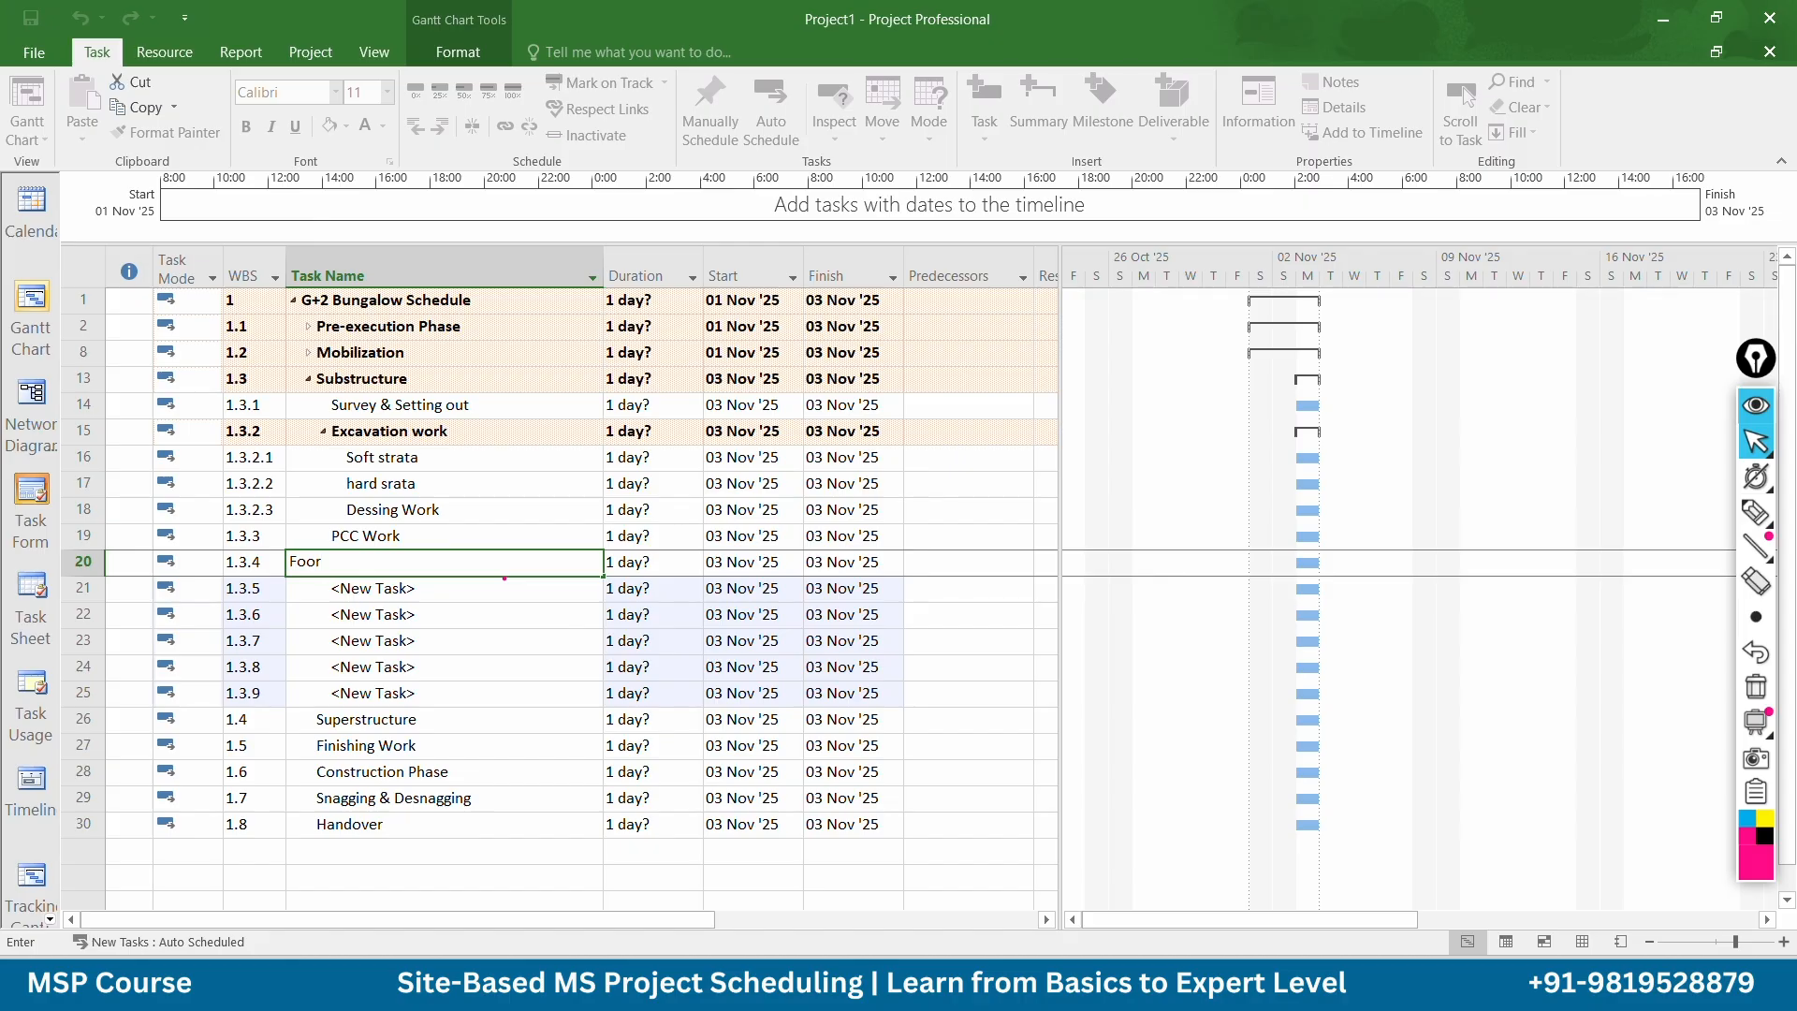
{"action": "key", "text": "BackSpace"}
{"action": "type", "text": "ting Work"}
{"action": "key", "text": "Return"}
Name the new task directly below Footing Work Reinforcement work
{"action": "type", "text": "Rein"}
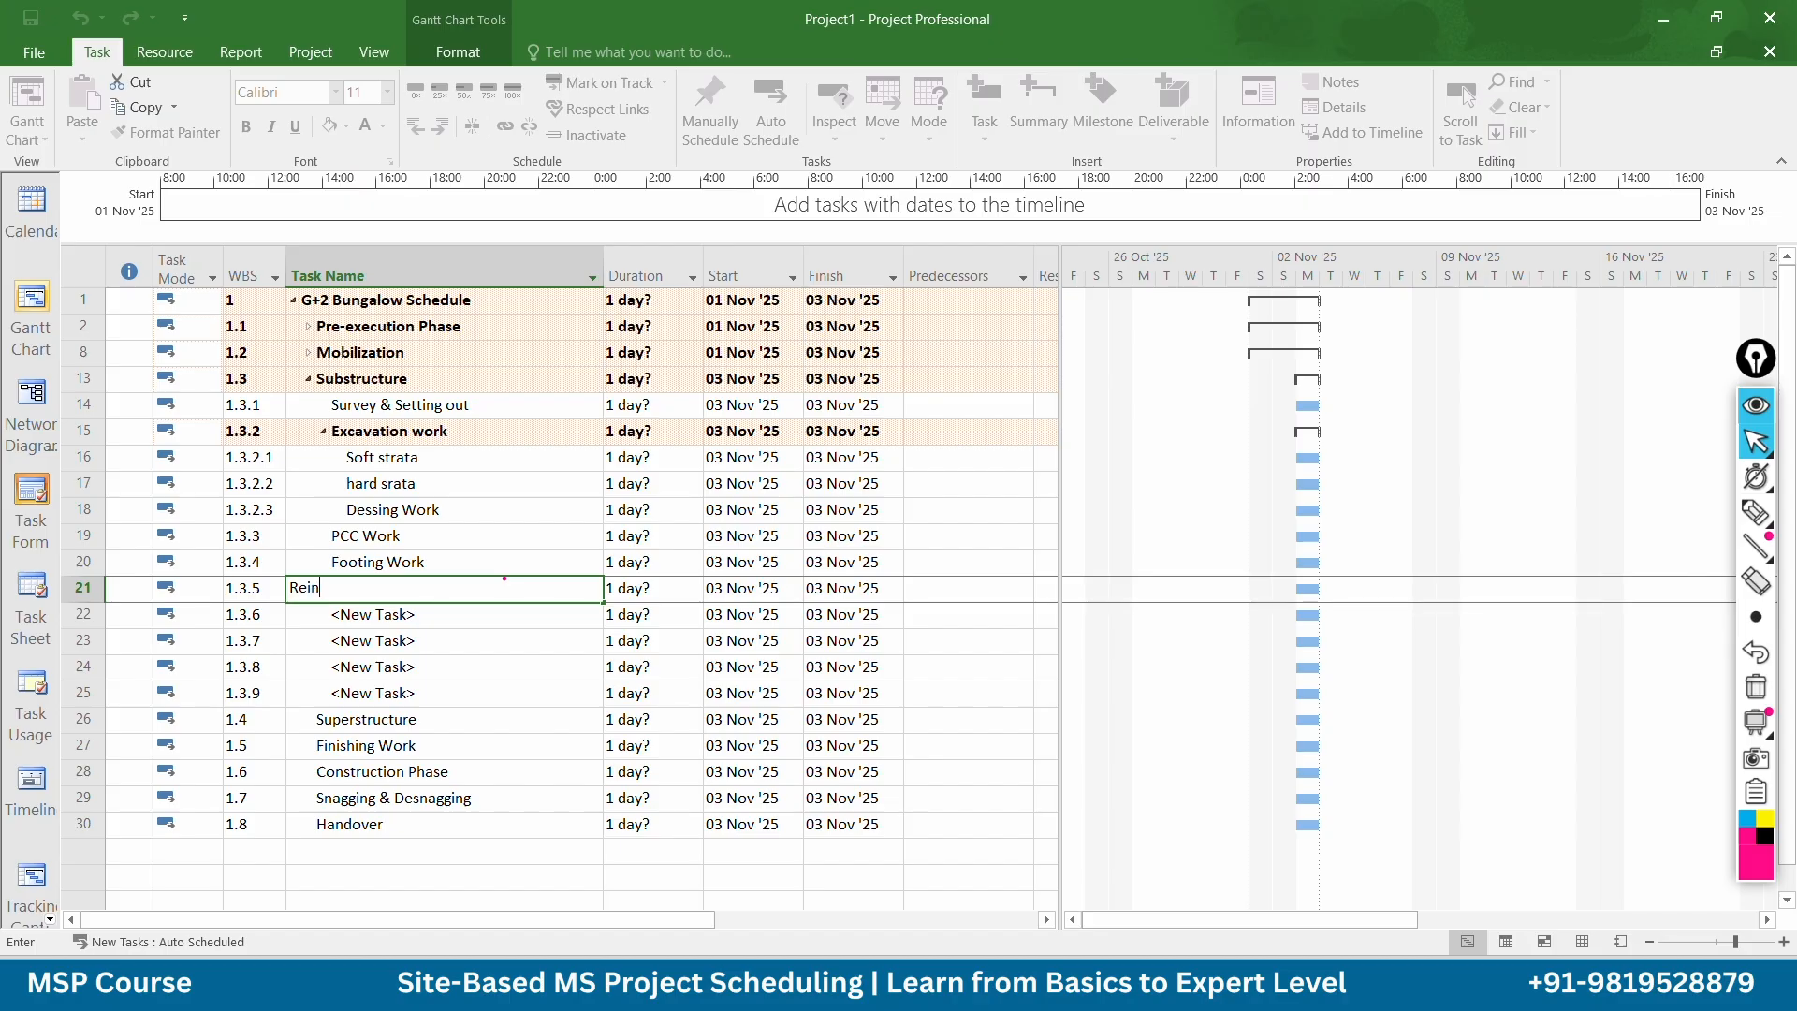
{"action": "type", "text": "forceemnt"}
{"action": "key", "text": "BackSpace"}
{"action": "key", "text": "BackSpace"}
{"action": "key", "text": "BackSpace"}
{"action": "type", "text": "ment work"}
{"action": "key", "text": "Return"}
Name the next two new tasks below Reinforcement work Shuttering work and Concrete work
{"action": "type", "text": "S"}
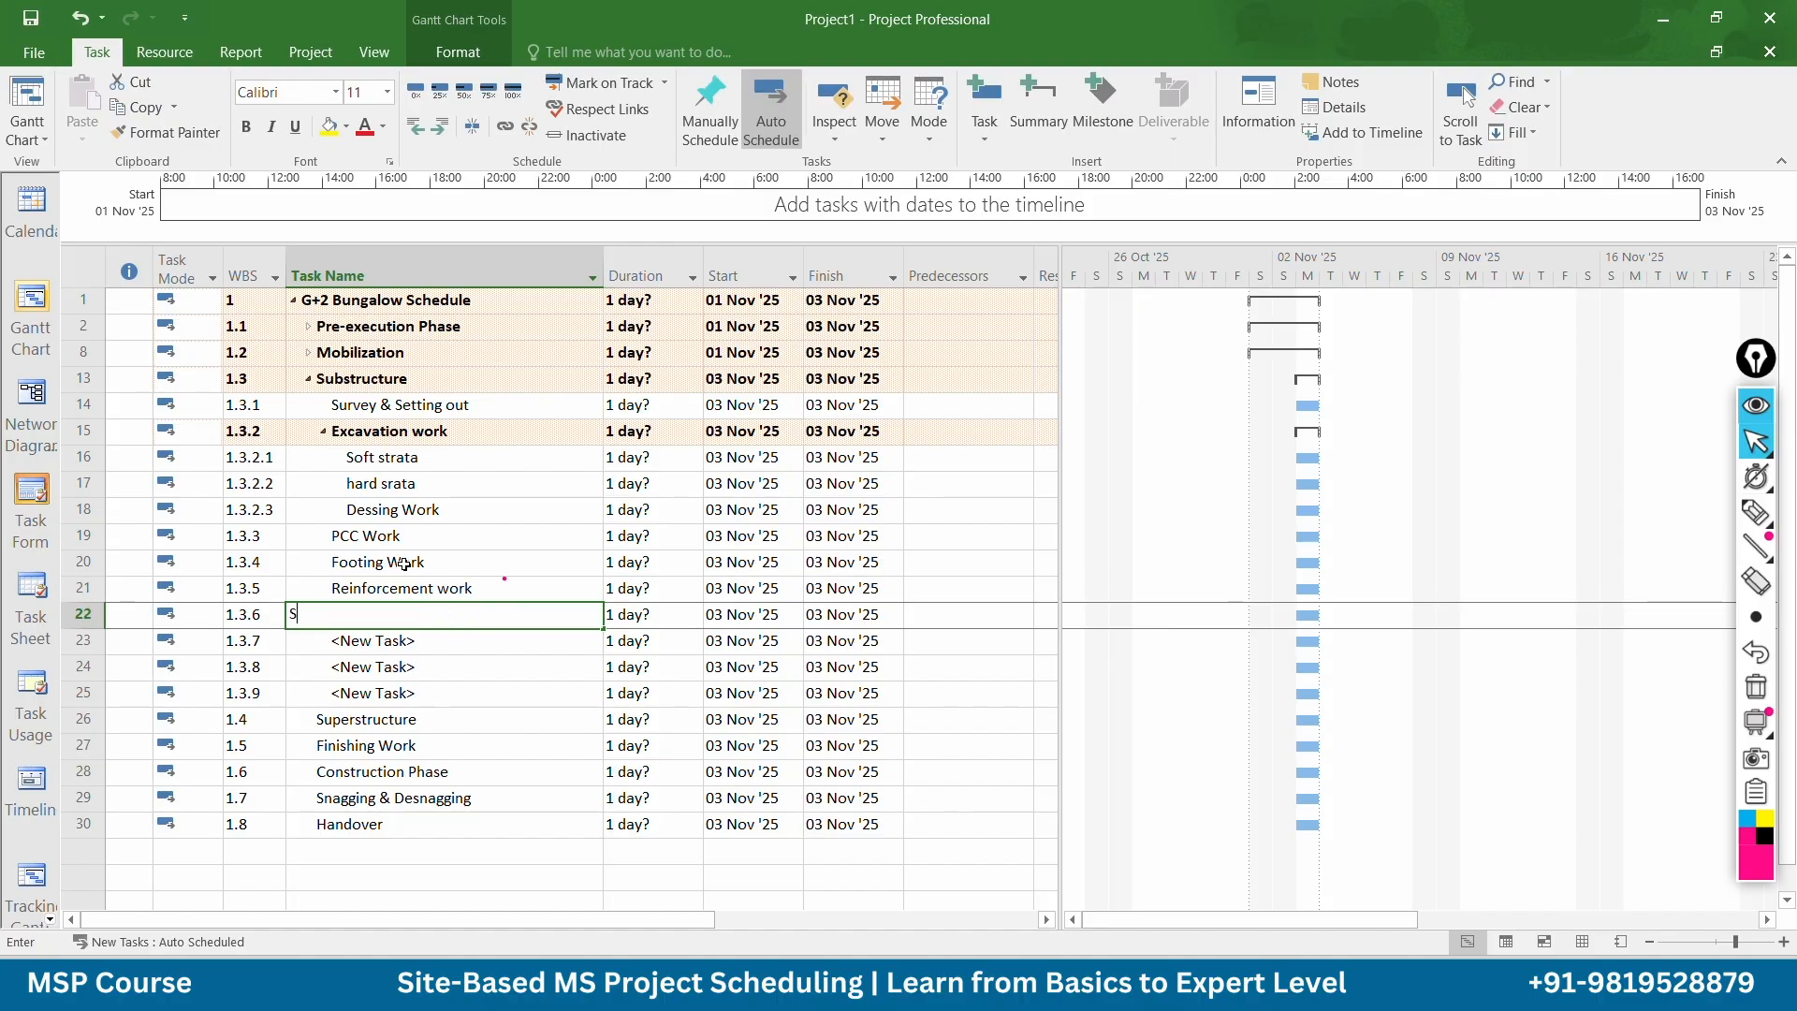
{"action": "type", "text": "hutterin"}
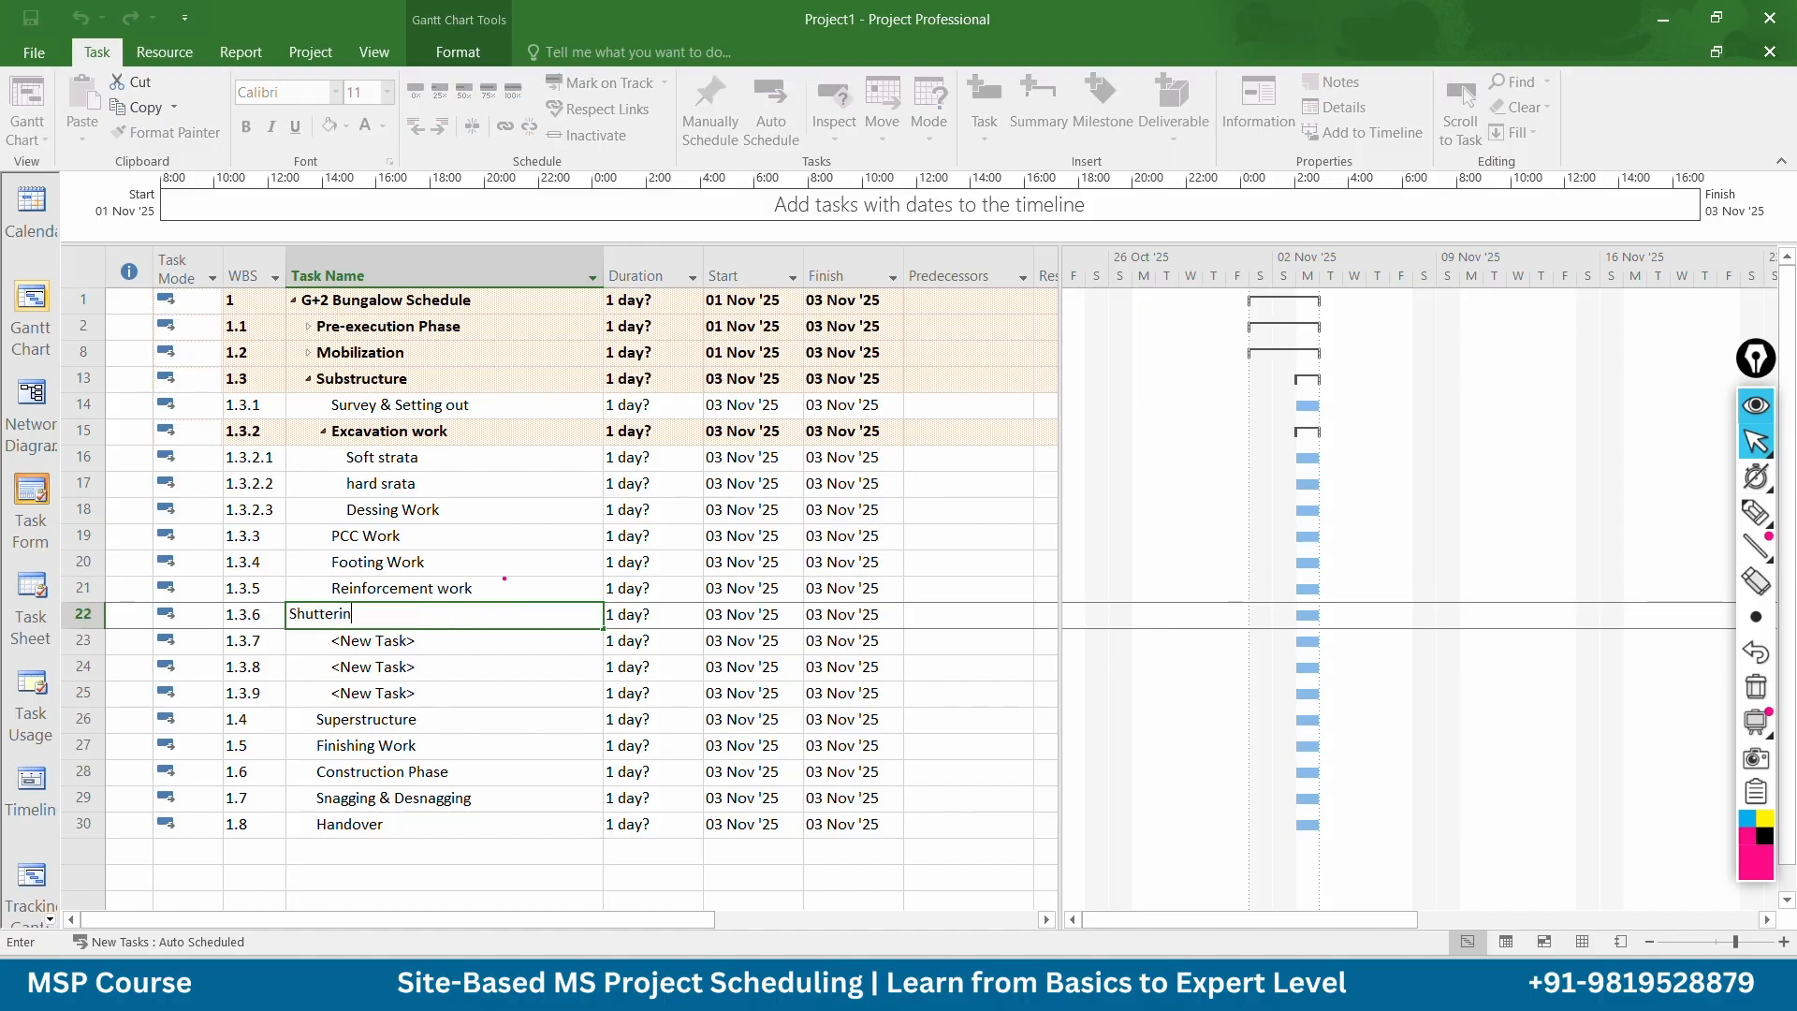
{"action": "type", "text": "g work"}
{"action": "key", "text": "Return"}
{"action": "type", "text": "C"}
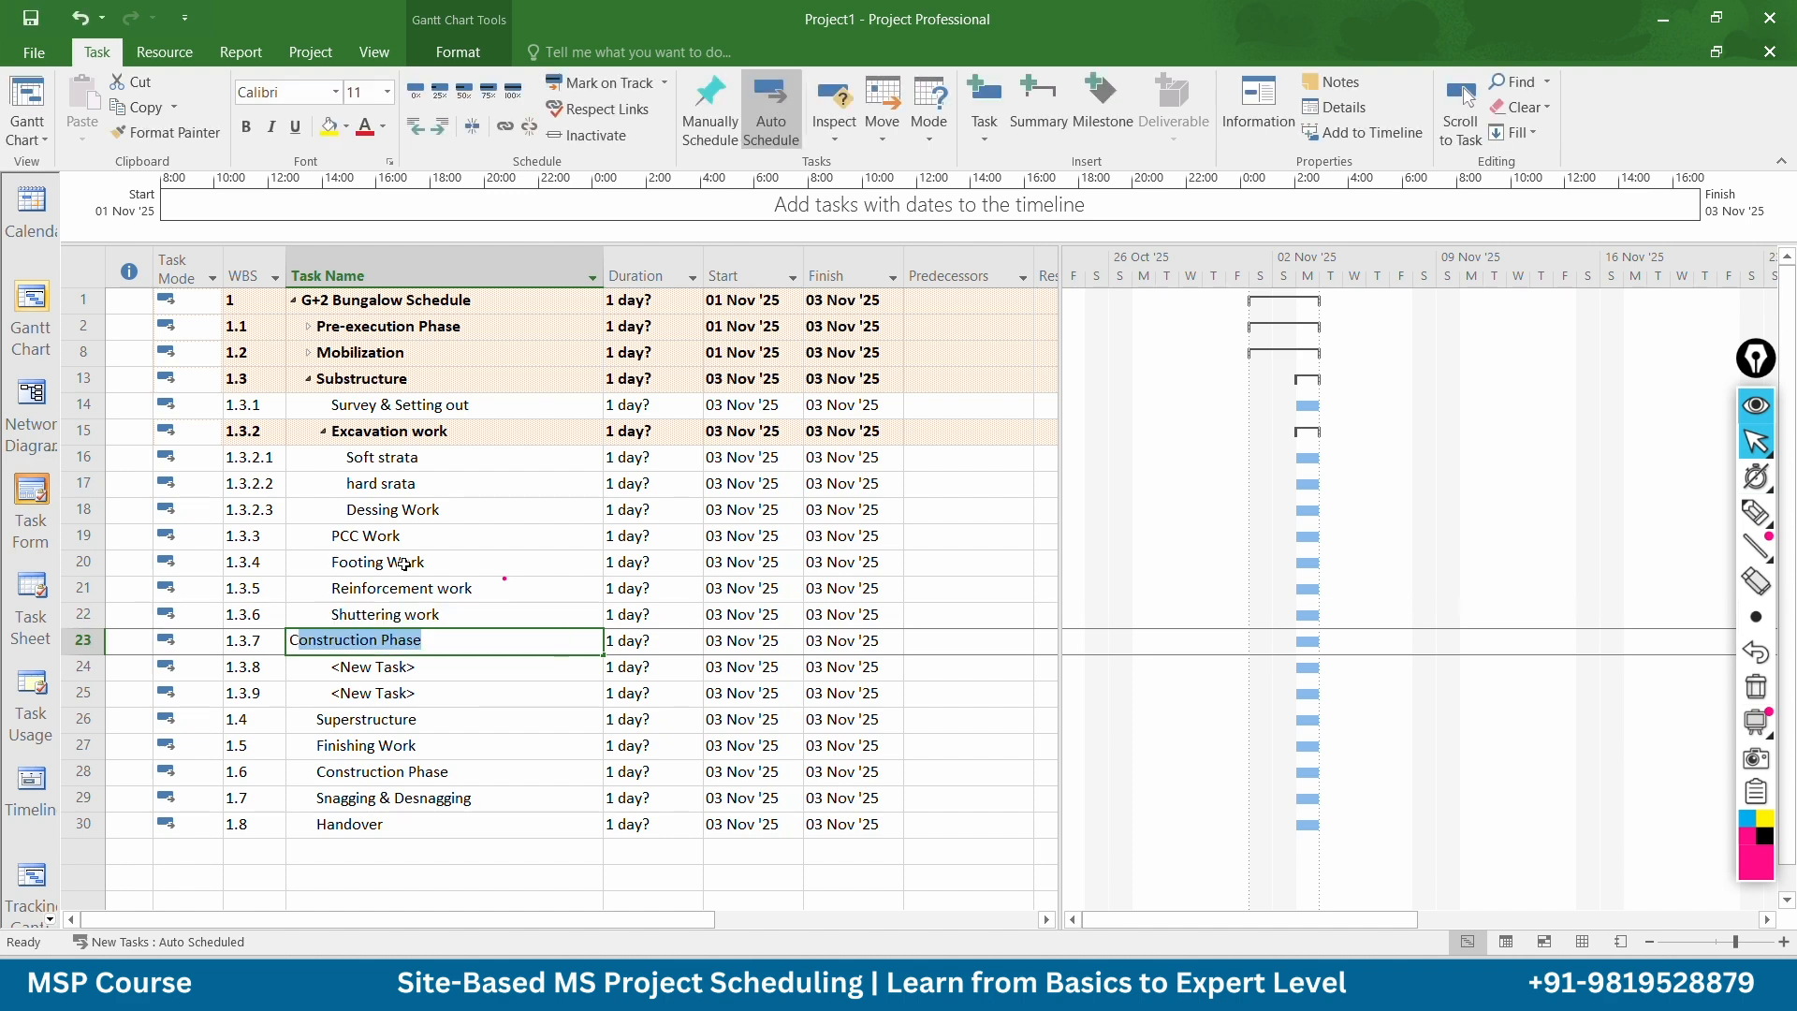
{"action": "type", "text": "oncrete wo"}
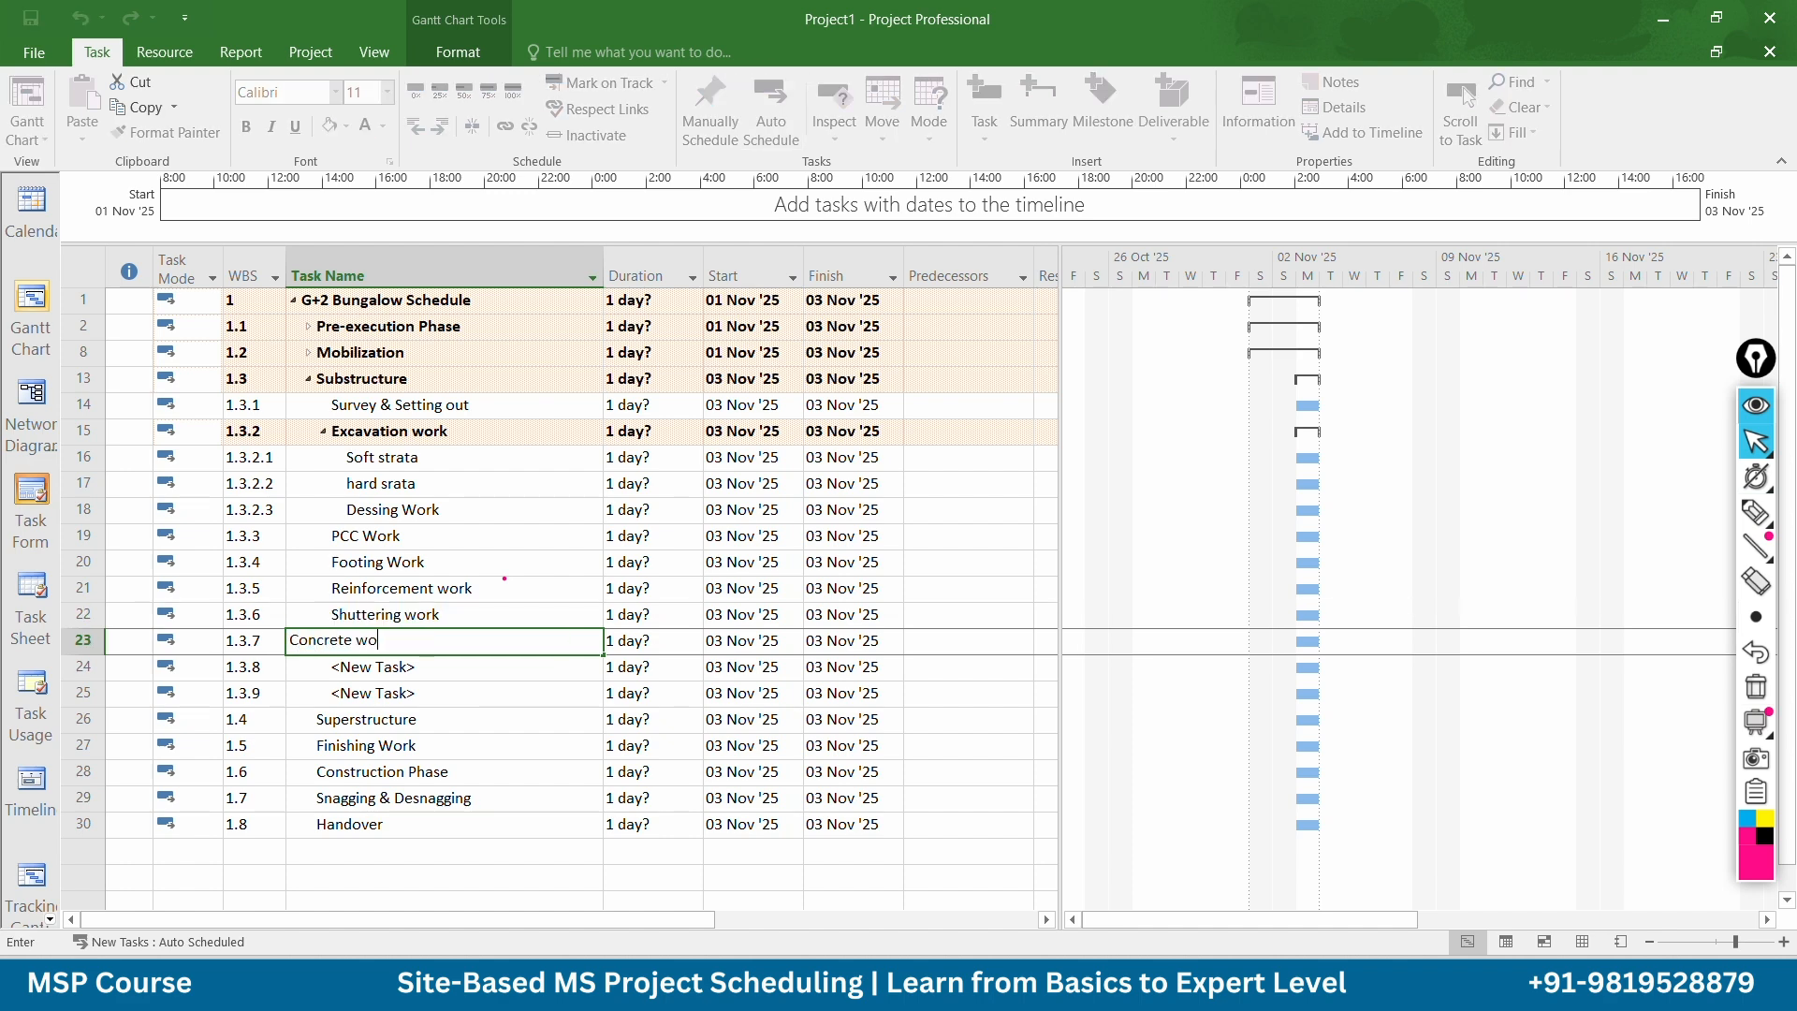
{"action": "type", "text": "rk"}
{"action": "key", "text": "Return"}
Indent Reinforcement work, Shuttering work and Concrete work under Footing Work and check the grouping by collapsing and re-expanding it
{"action": "left_click", "coordinate": [407, 589]}
{"action": "left_click_drag", "start_coordinate": [407, 592], "coordinate": [412, 638]}
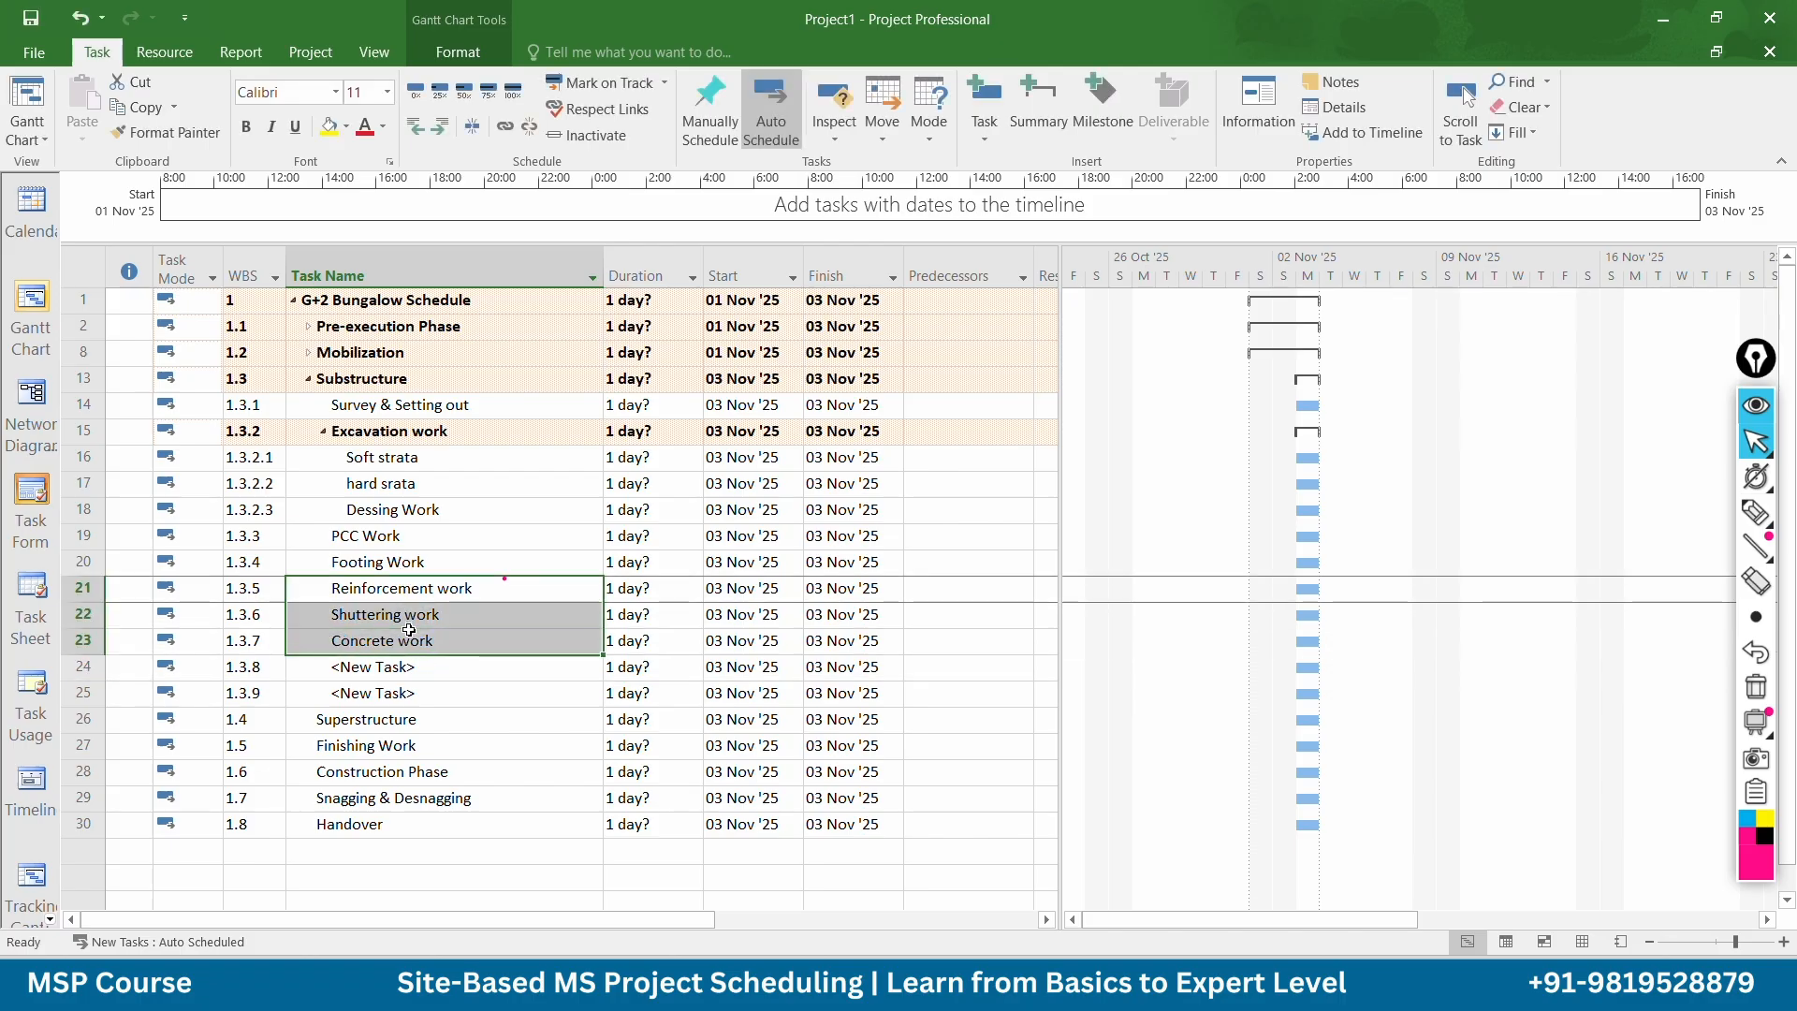
{"action": "left_click", "coordinate": [439, 131]}
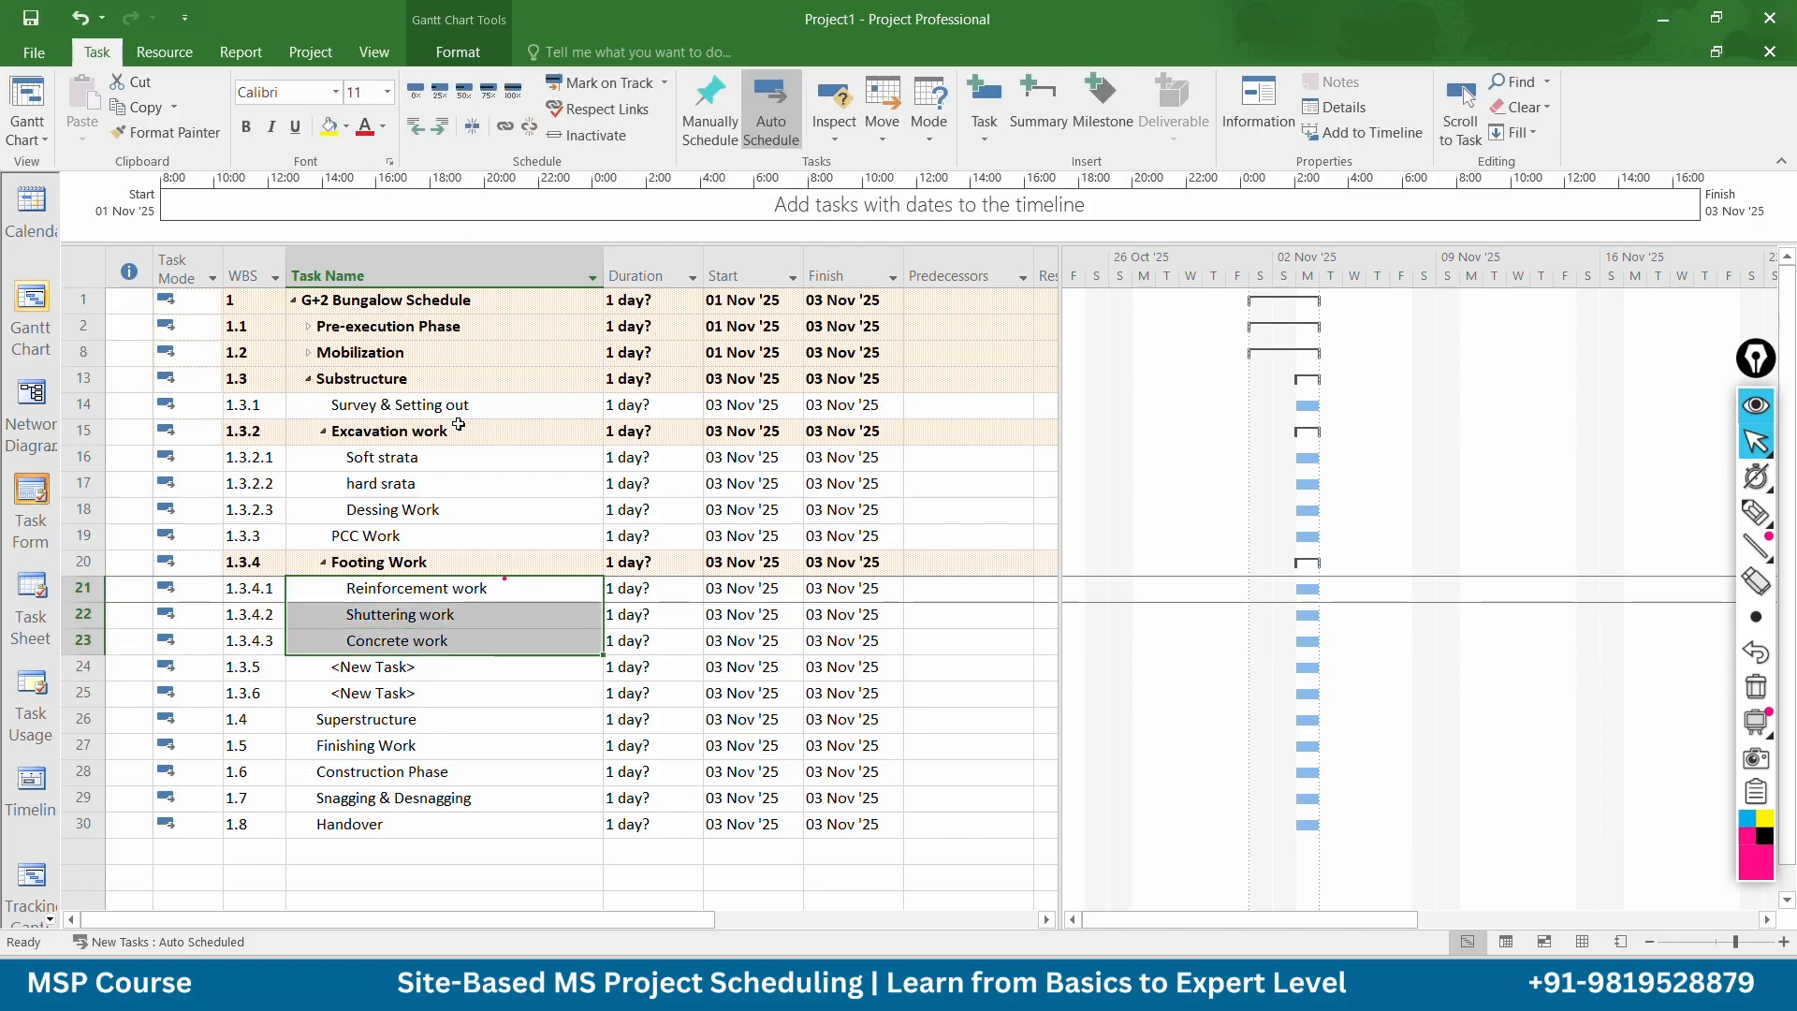
{"action": "left_click", "coordinate": [353, 565]}
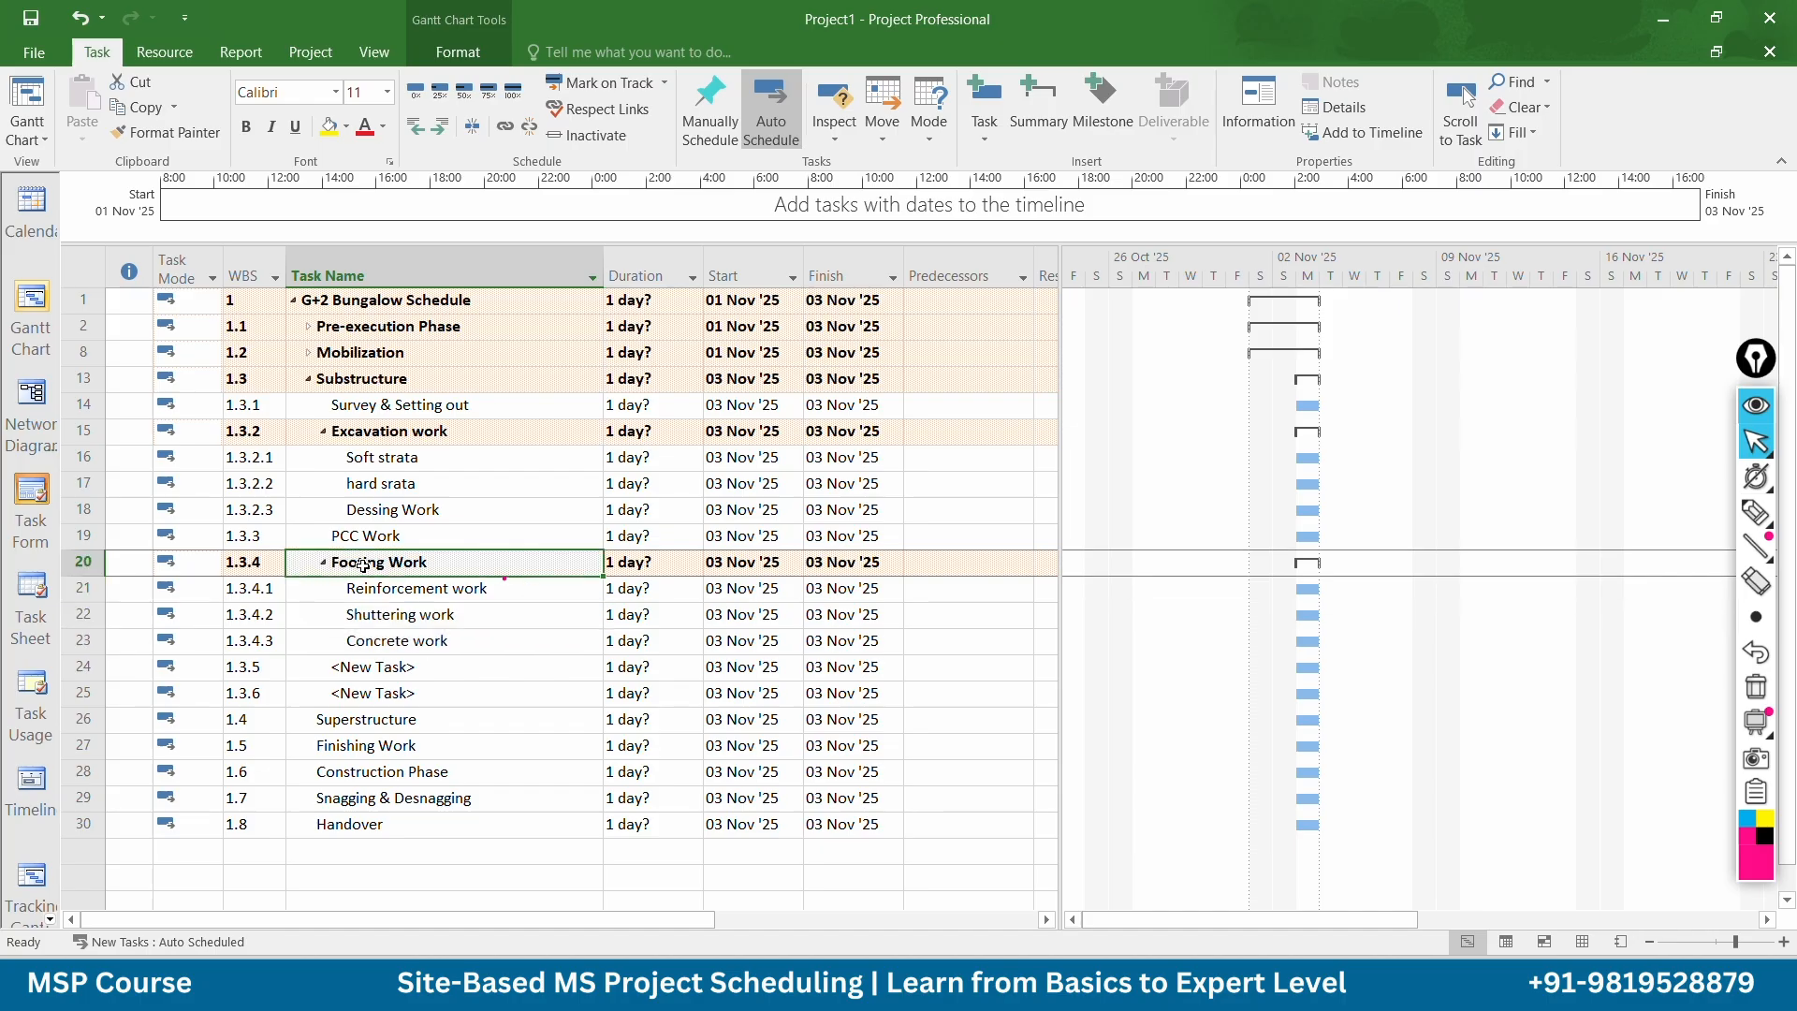
{"action": "left_click", "coordinate": [323, 564]}
{"action": "left_click", "coordinate": [323, 563]}
Name the new task directly below the Footing Work group Waterproofing work
{"action": "left_click", "coordinate": [345, 665]}
{"action": "type", "text": "W"}
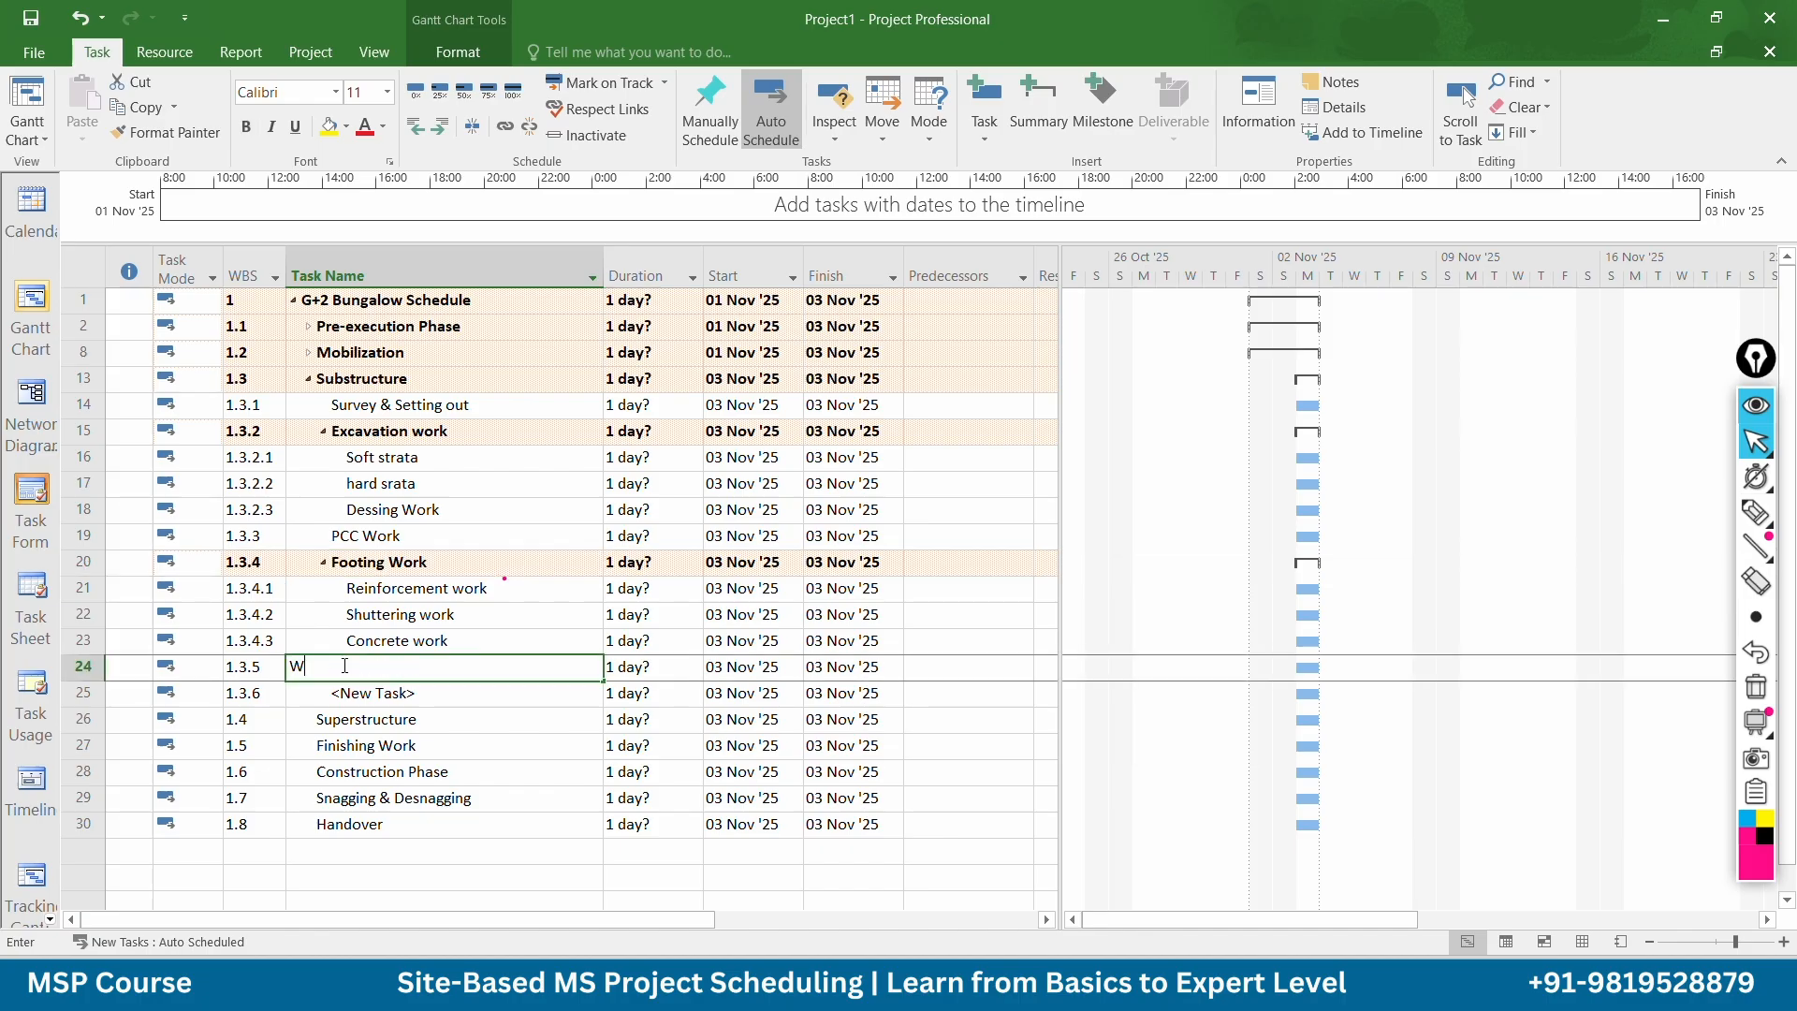
{"action": "type", "text": "atw"}
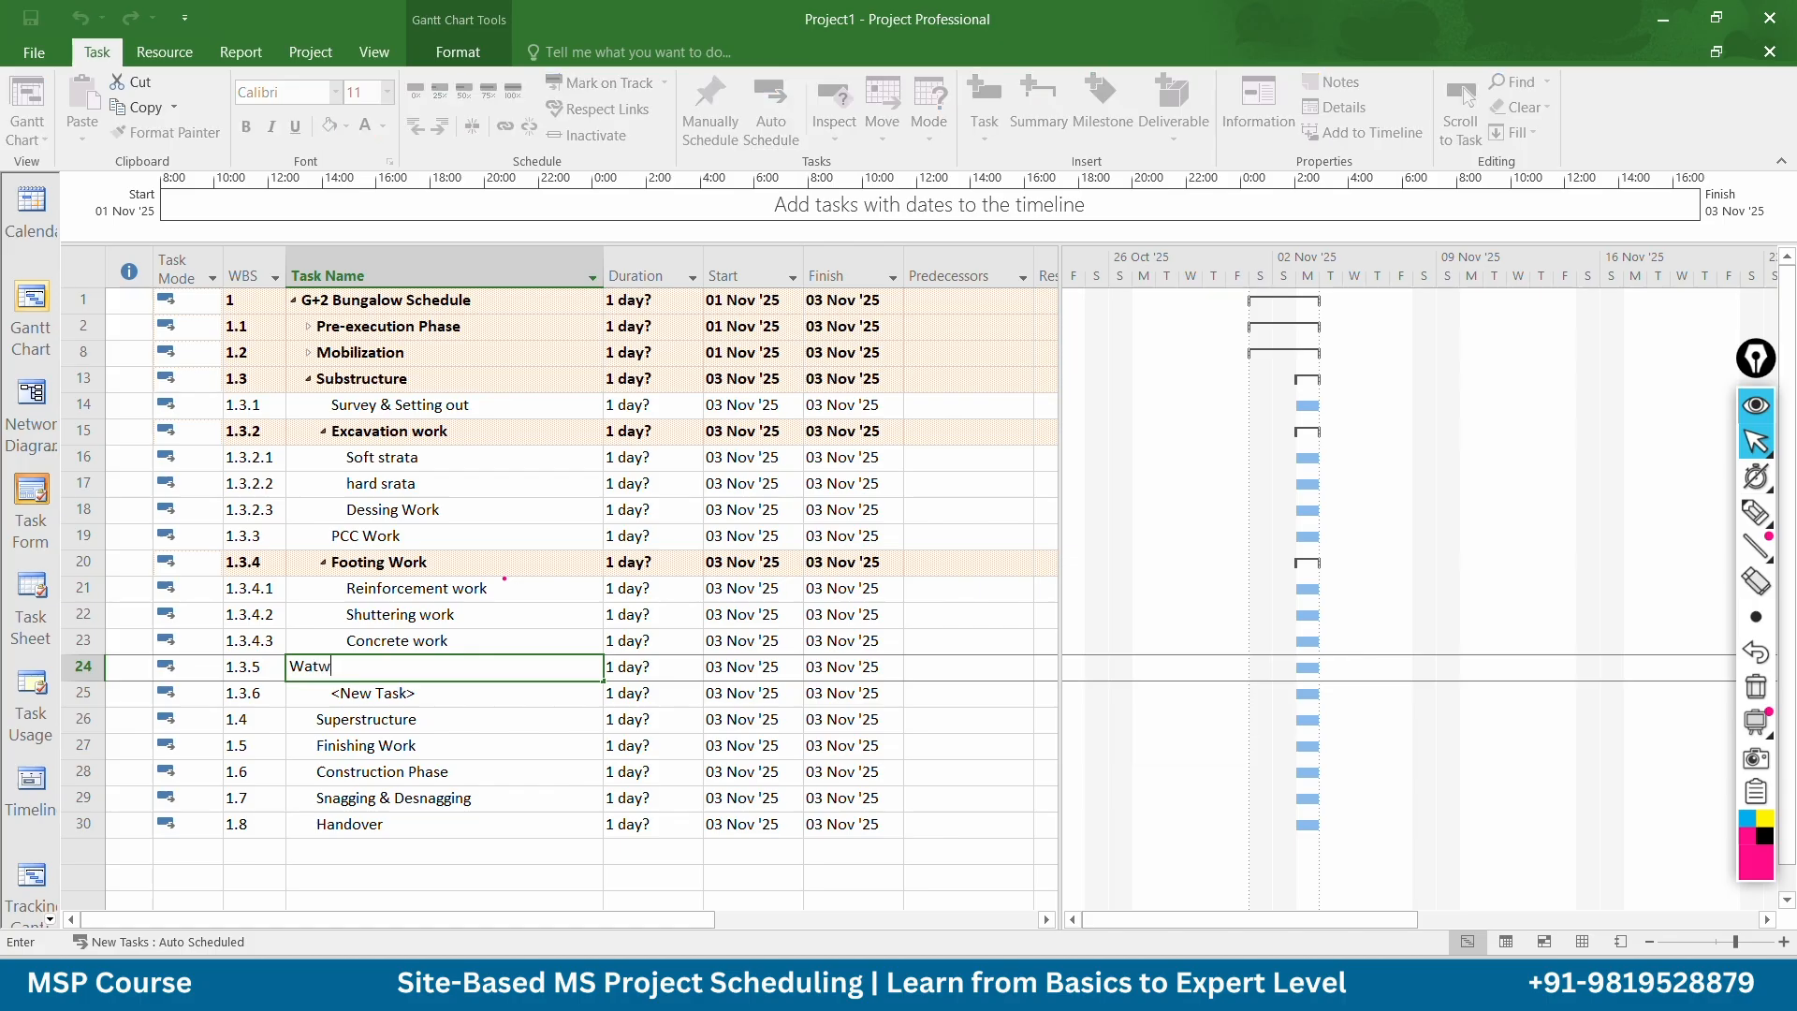
{"action": "key", "text": "BackSpace"}
{"action": "type", "text": "erproofing work"}
{"action": "key", "text": "Return"}
Name the last new task above Superstructure Column upto plinth level
{"action": "type", "text": "C"}
{"action": "type", "text": "o"}
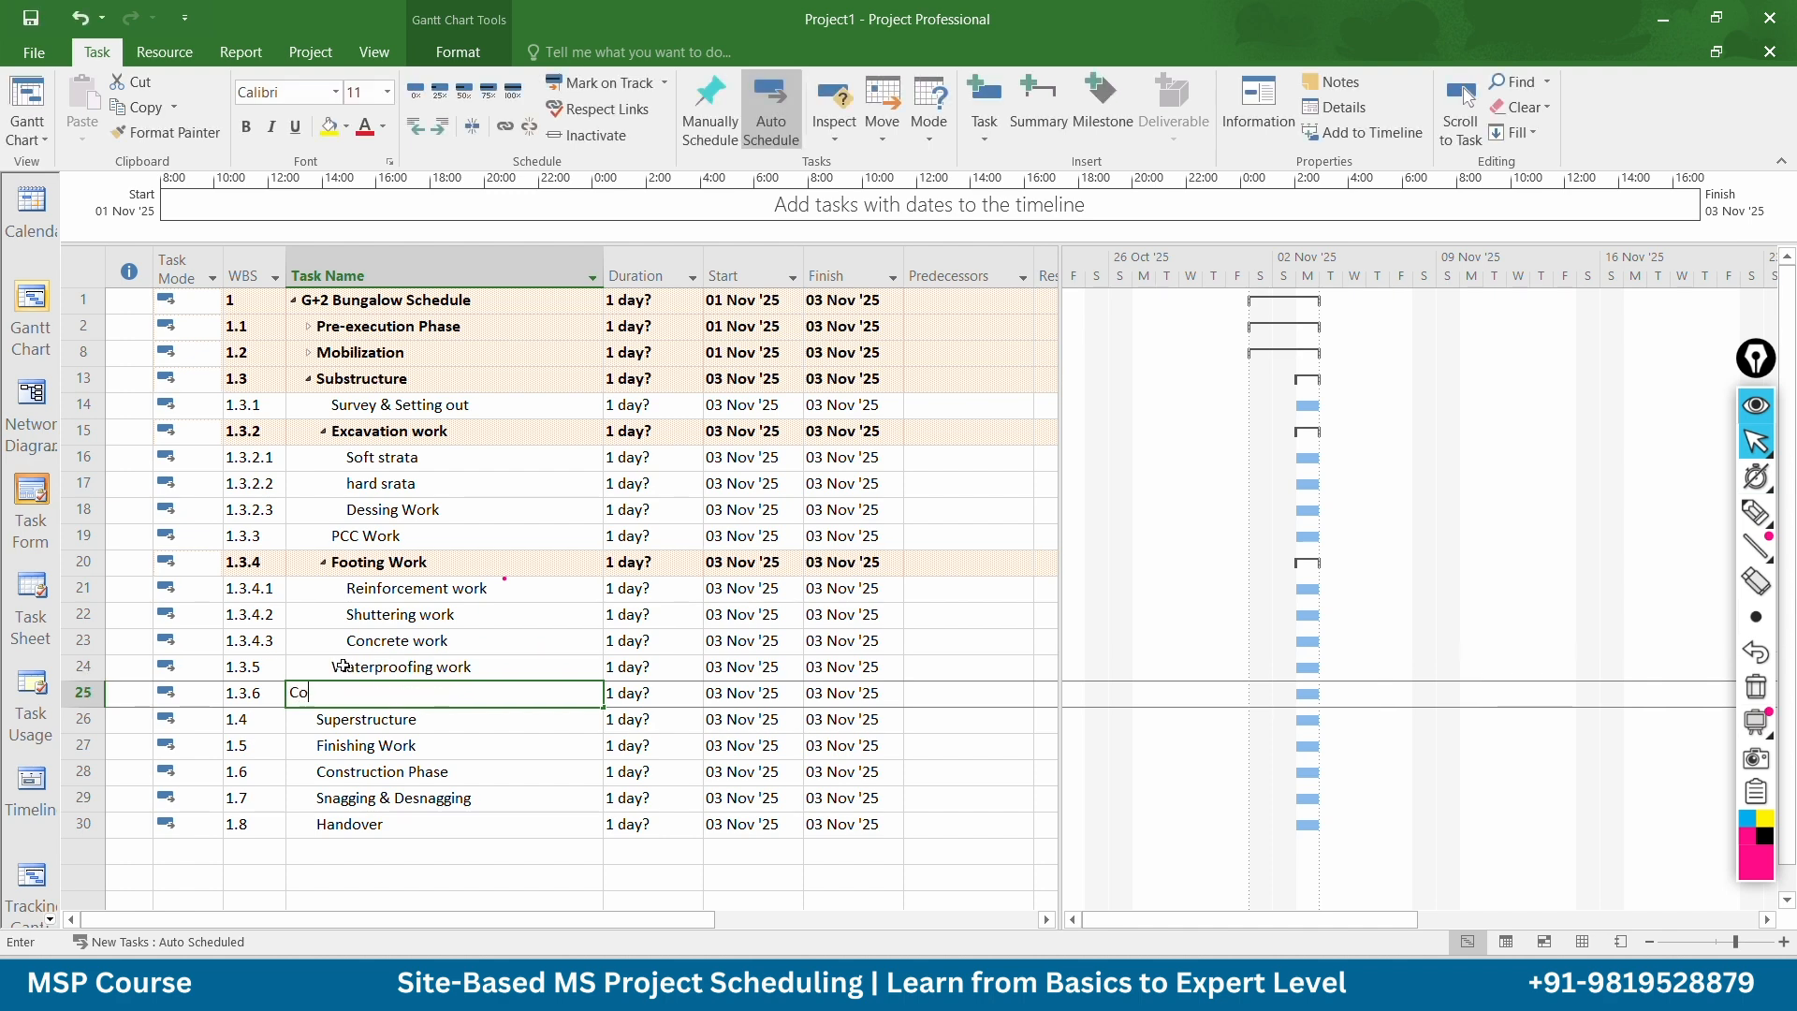
{"action": "type", "text": "lumn up"}
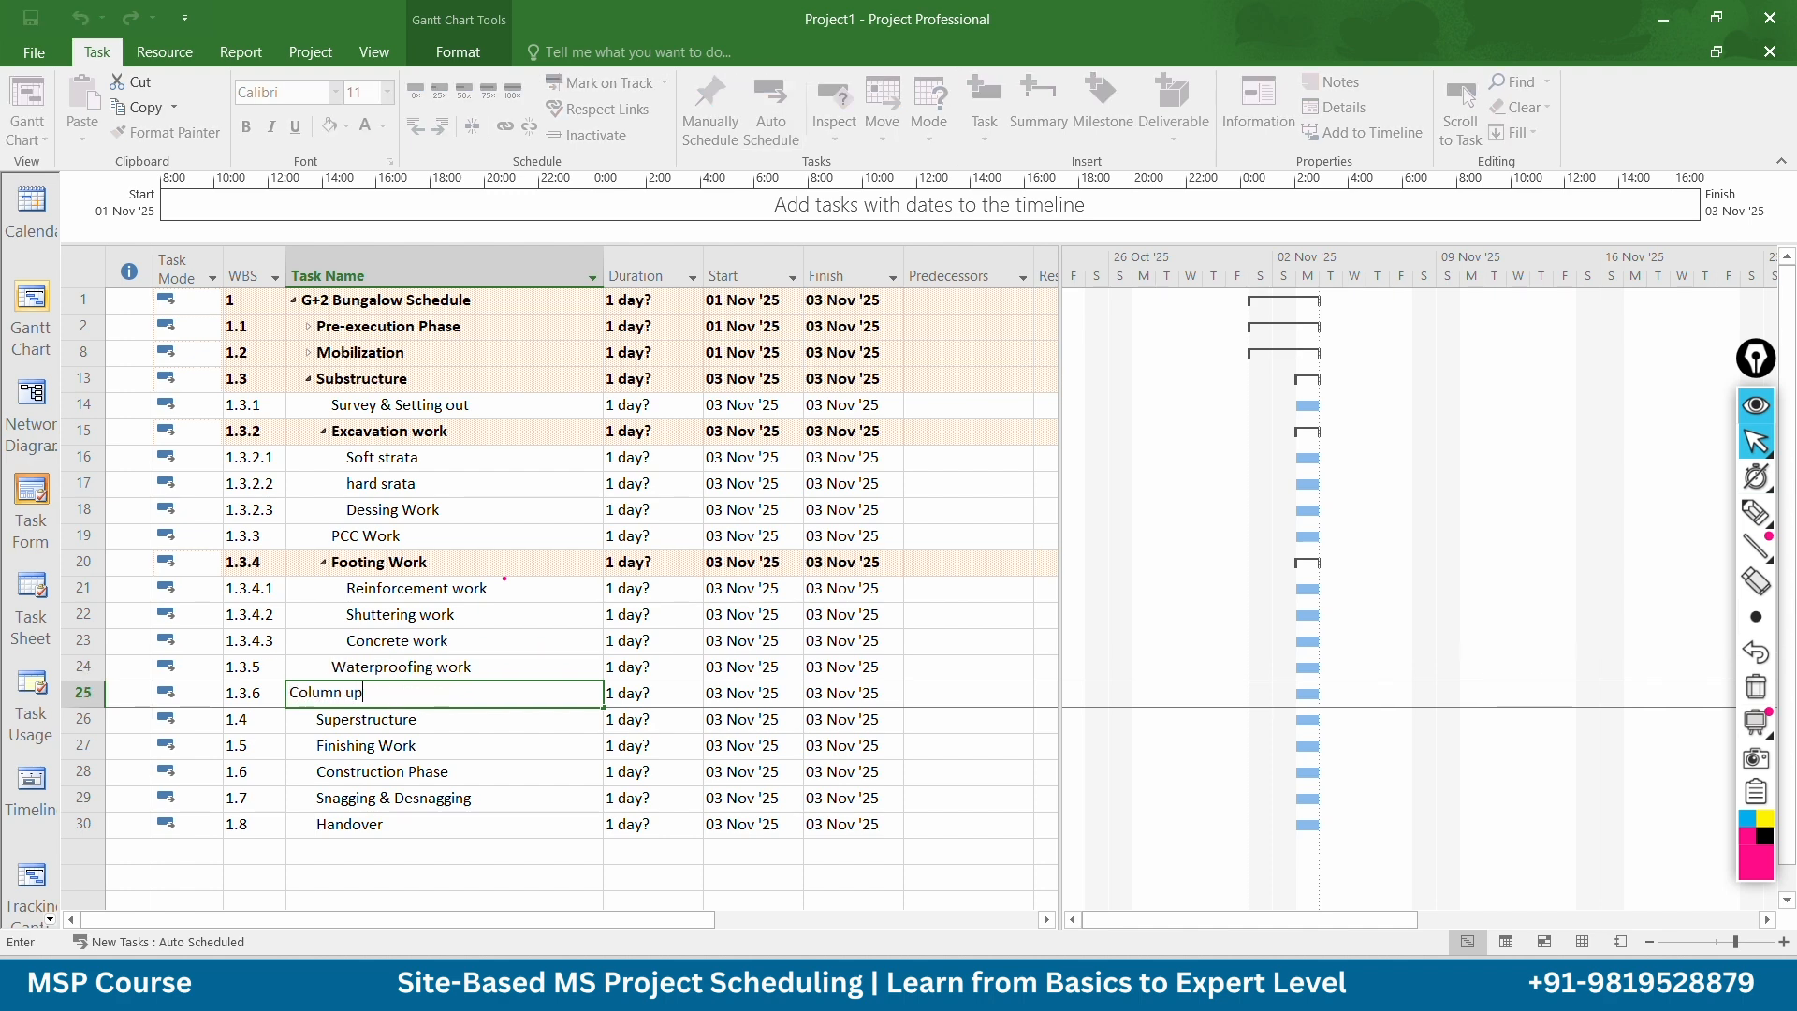
{"action": "type", "text": "to plinth level"}
{"action": "left_click", "coordinate": [314, 798]}
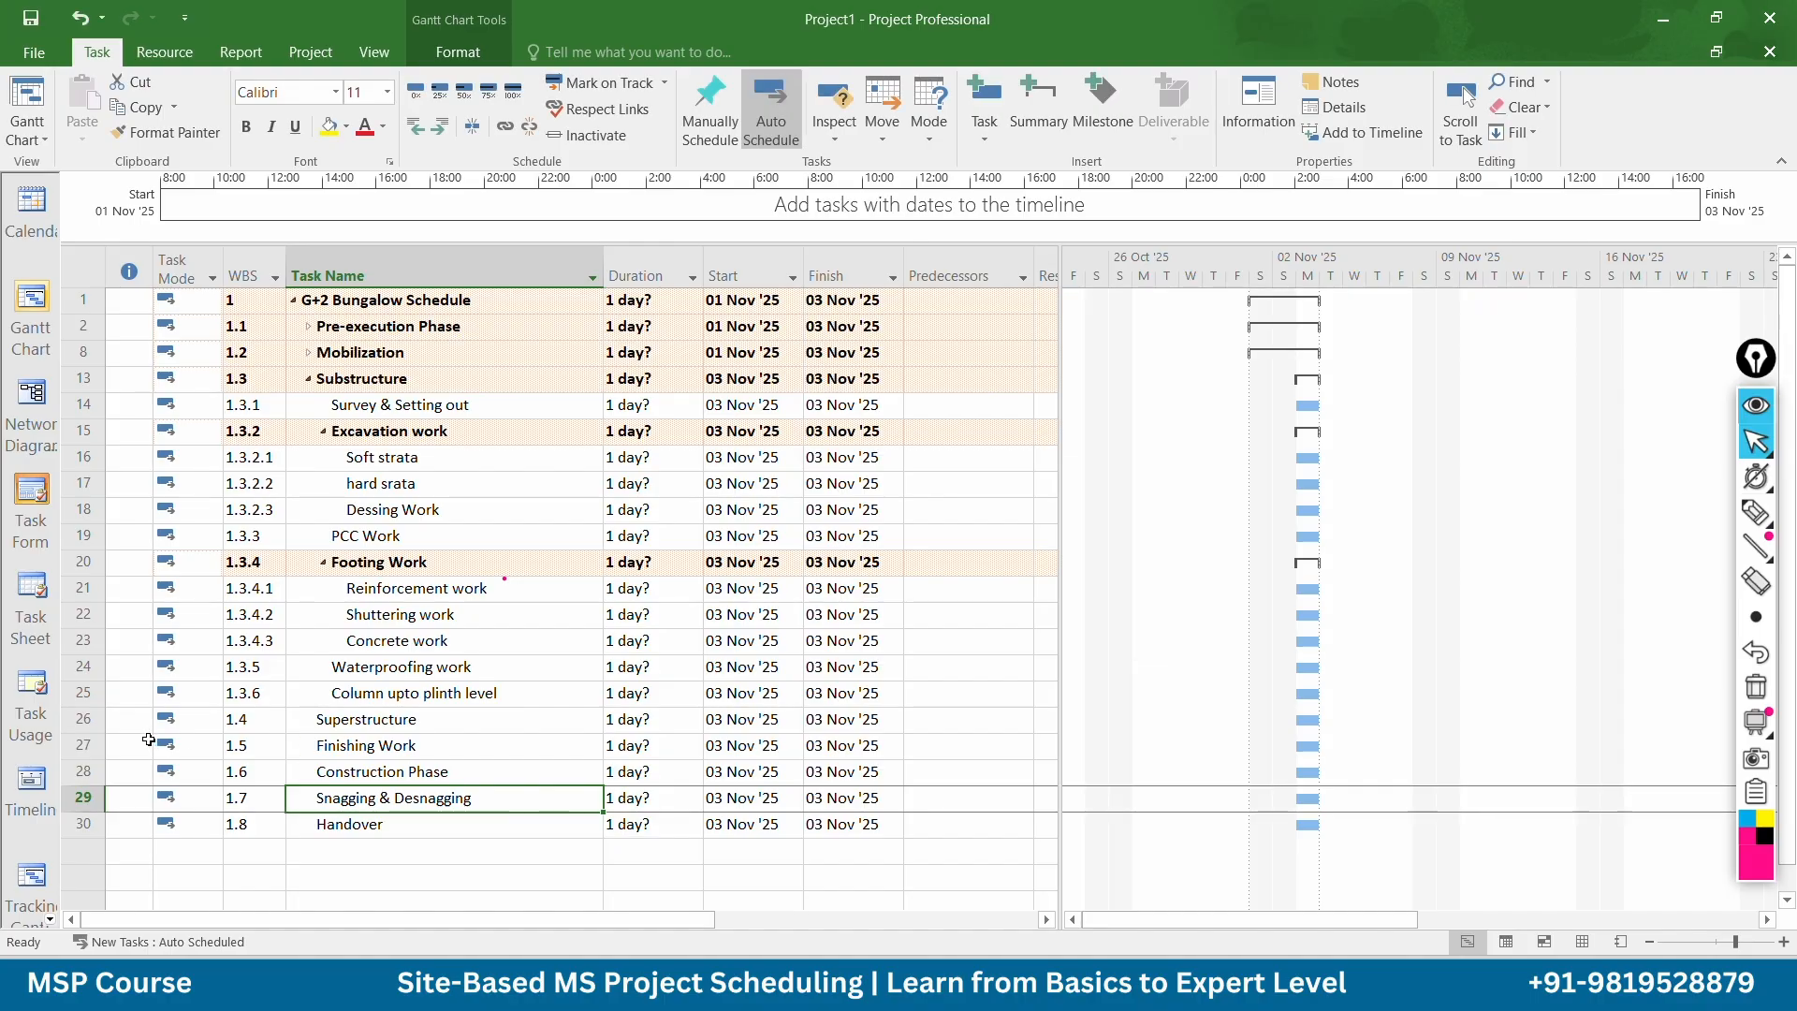
{"action": "left_click", "coordinate": [84, 718]}
{"action": "right_click", "coordinate": [83, 718]}
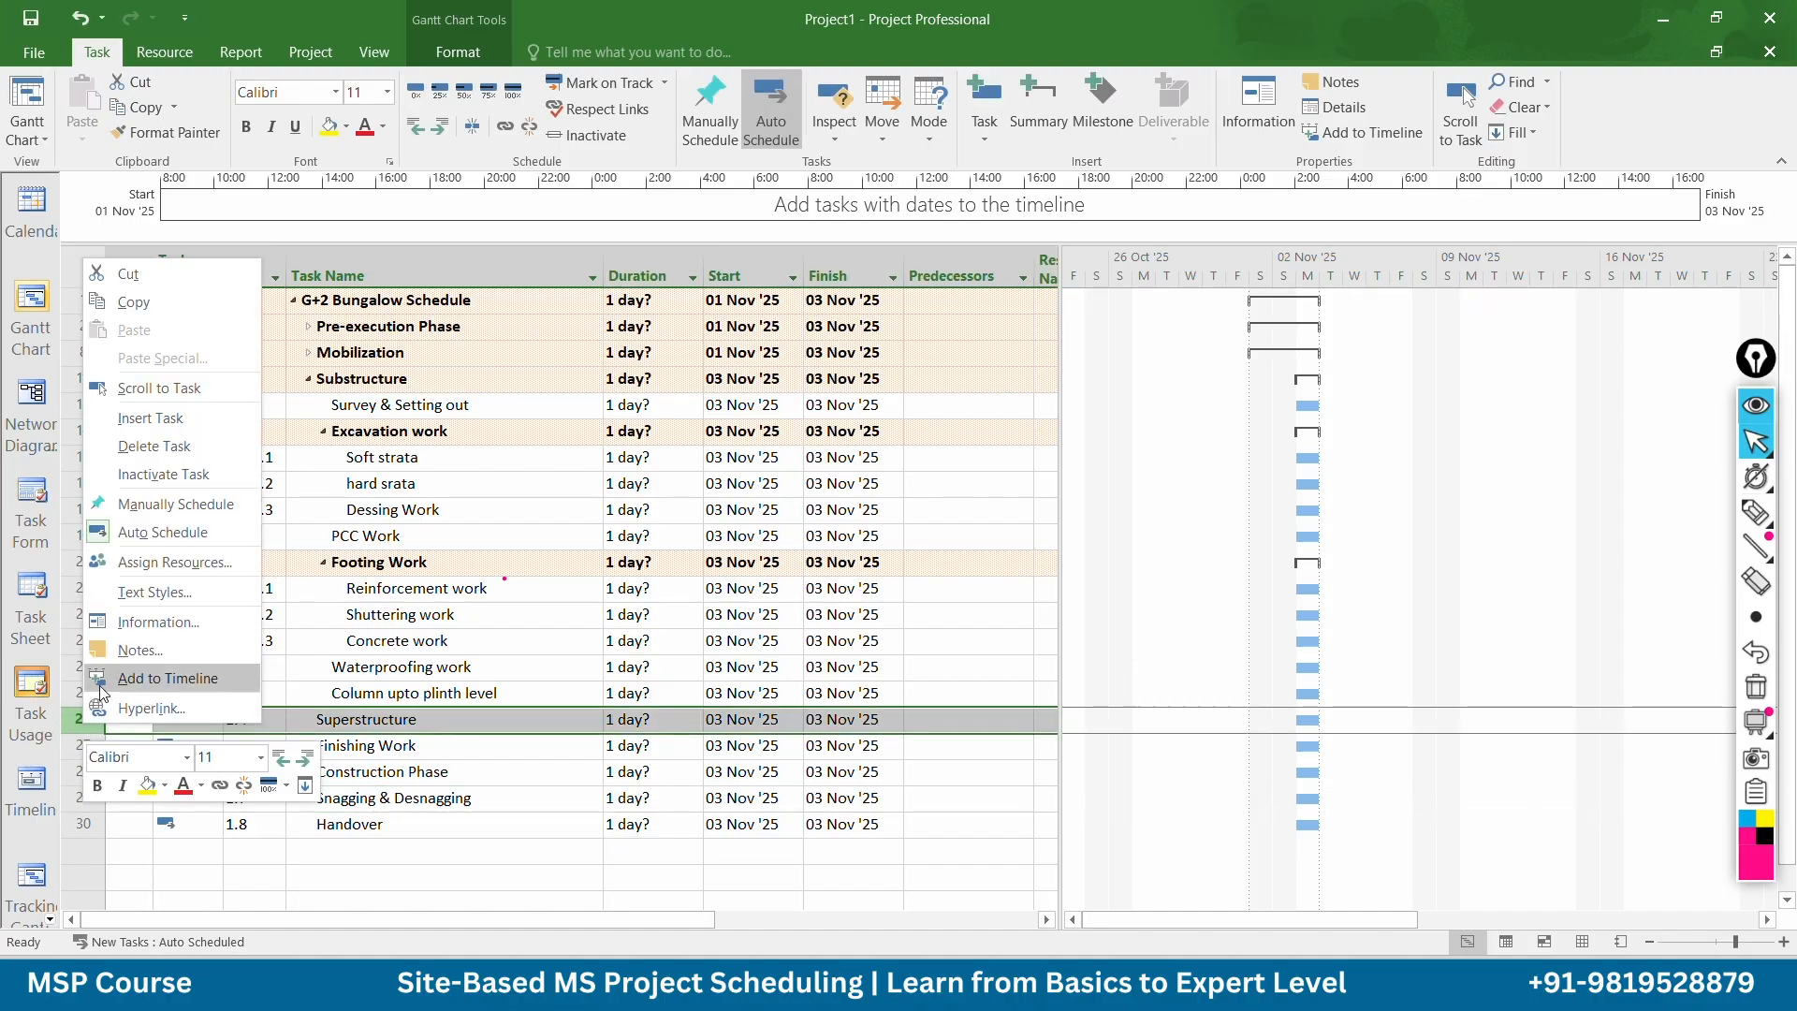
{"action": "left_click", "coordinate": [479, 722]}
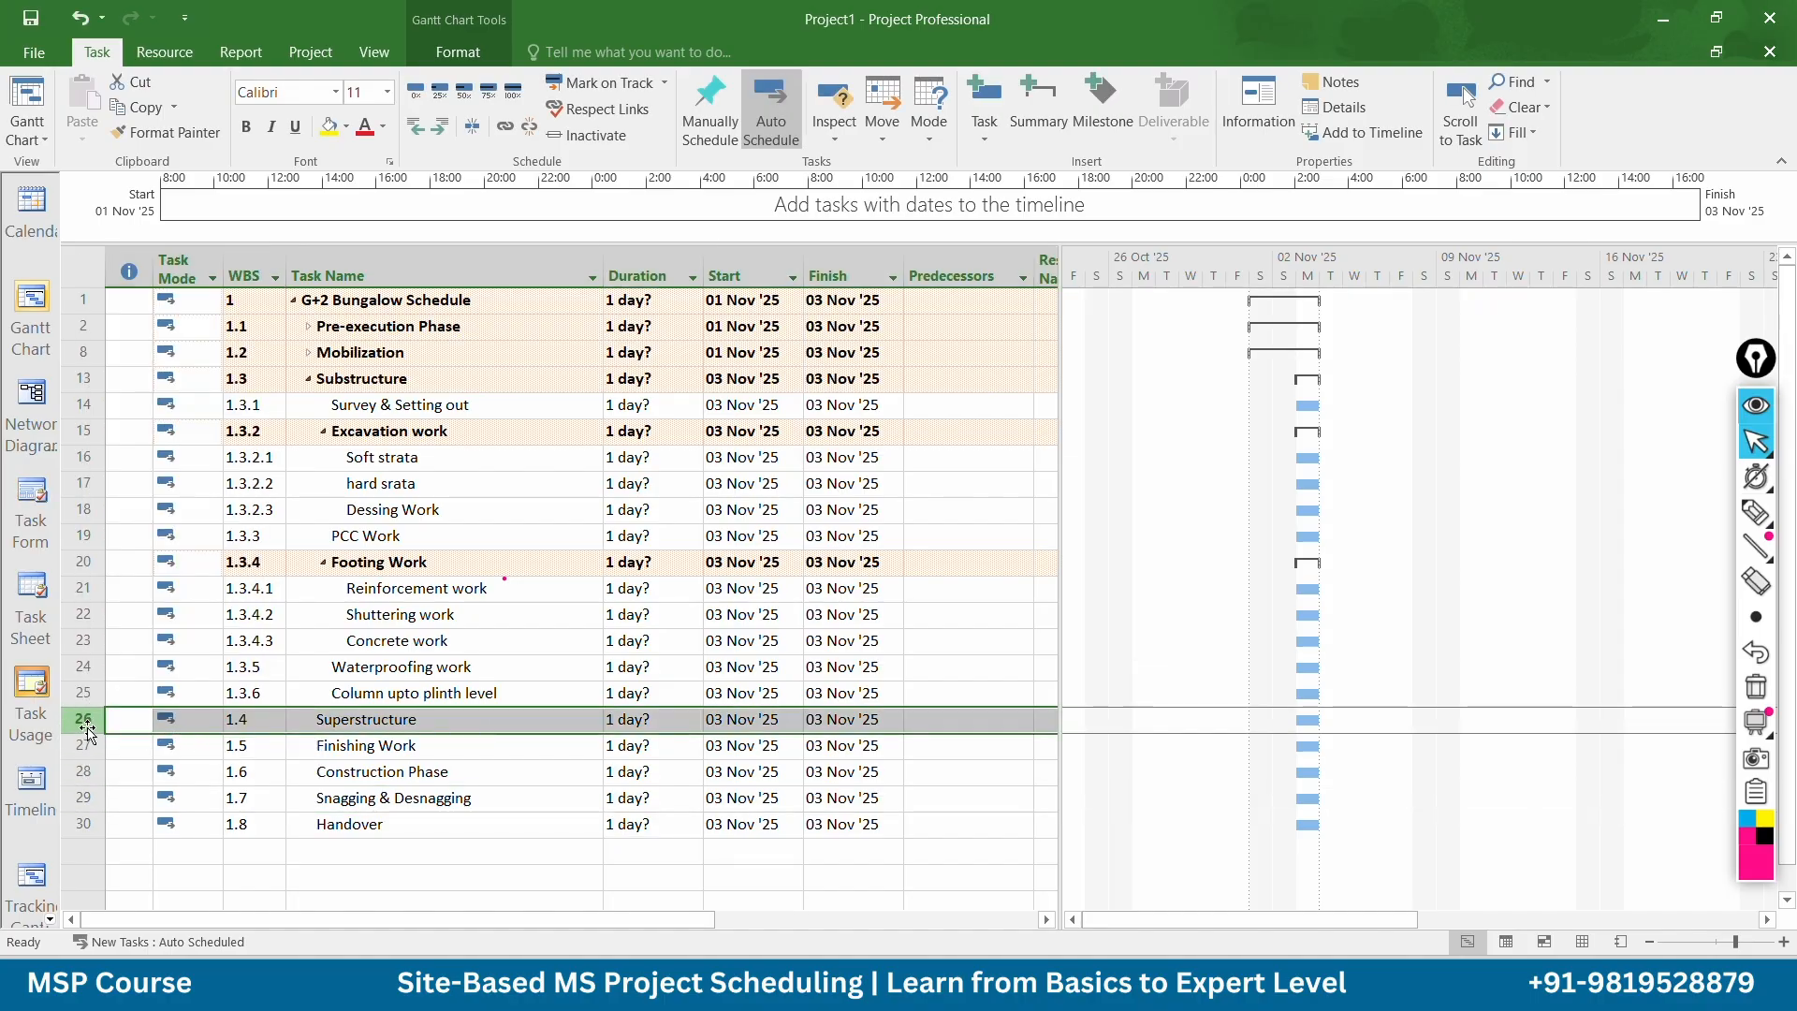
{"action": "left_click_drag", "start_coordinate": [82, 723], "coordinate": [101, 838]}
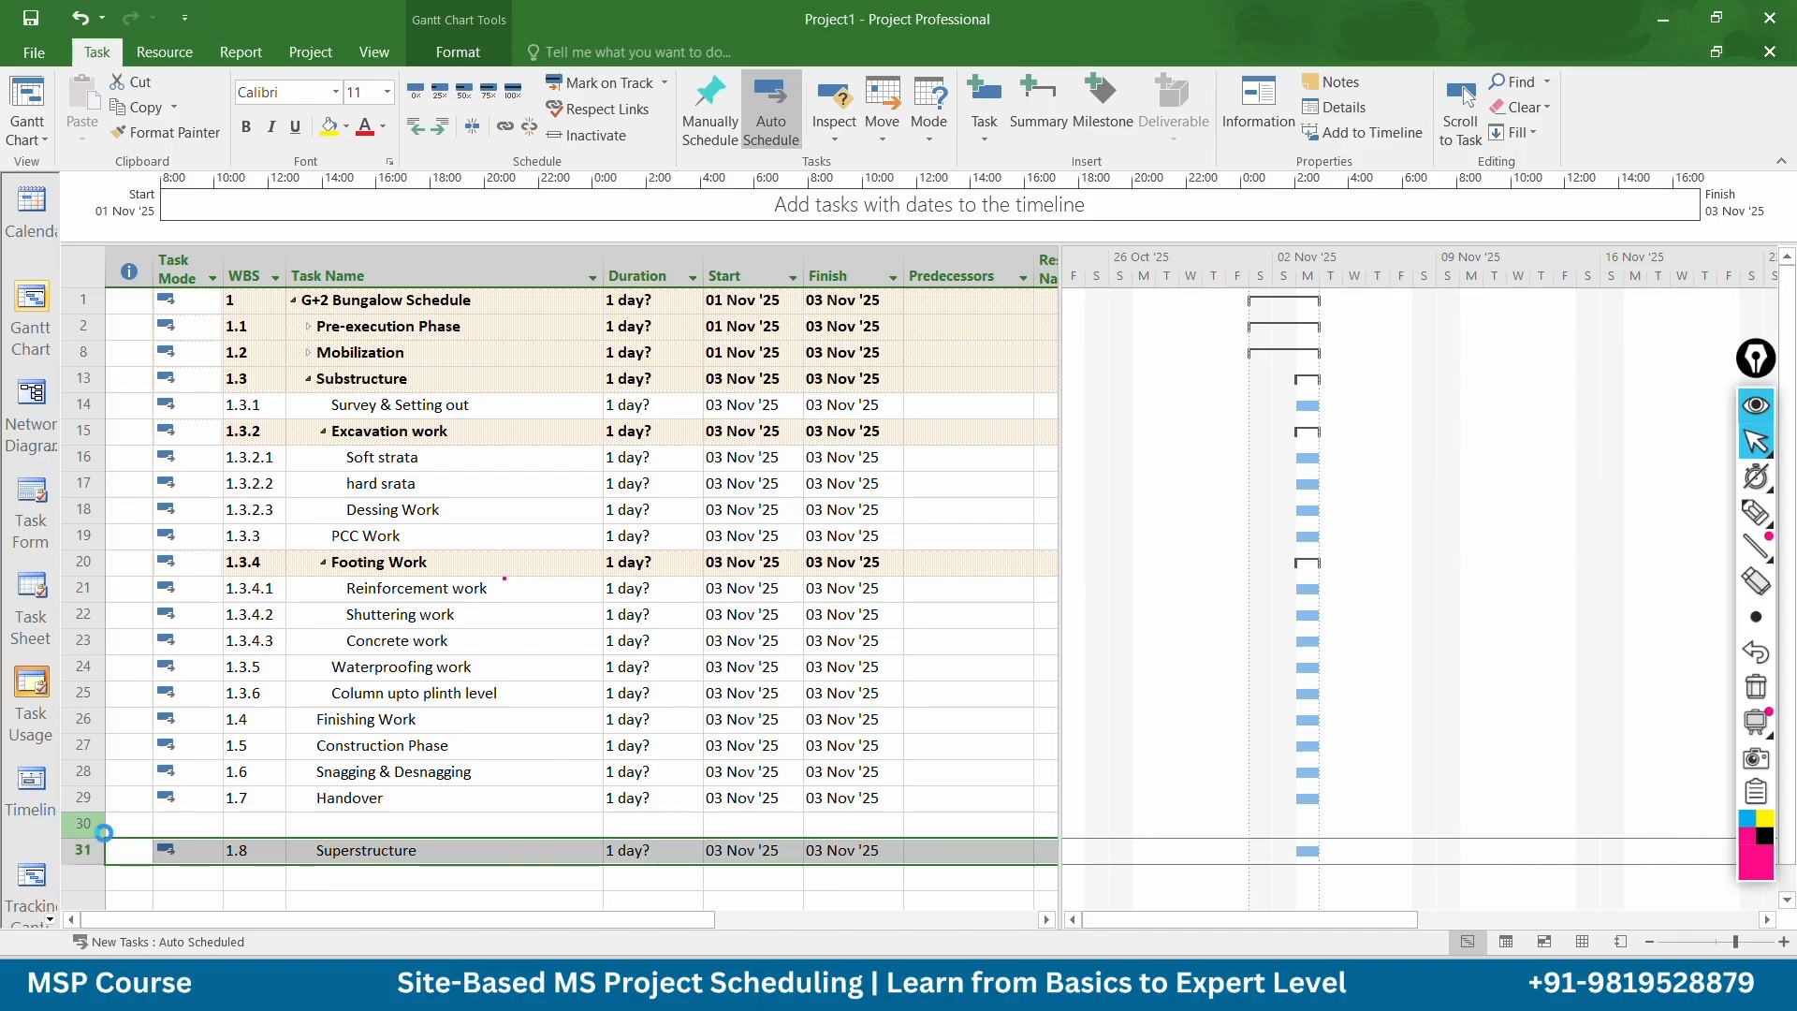
{"action": "key", "text": "ctrl+z"}
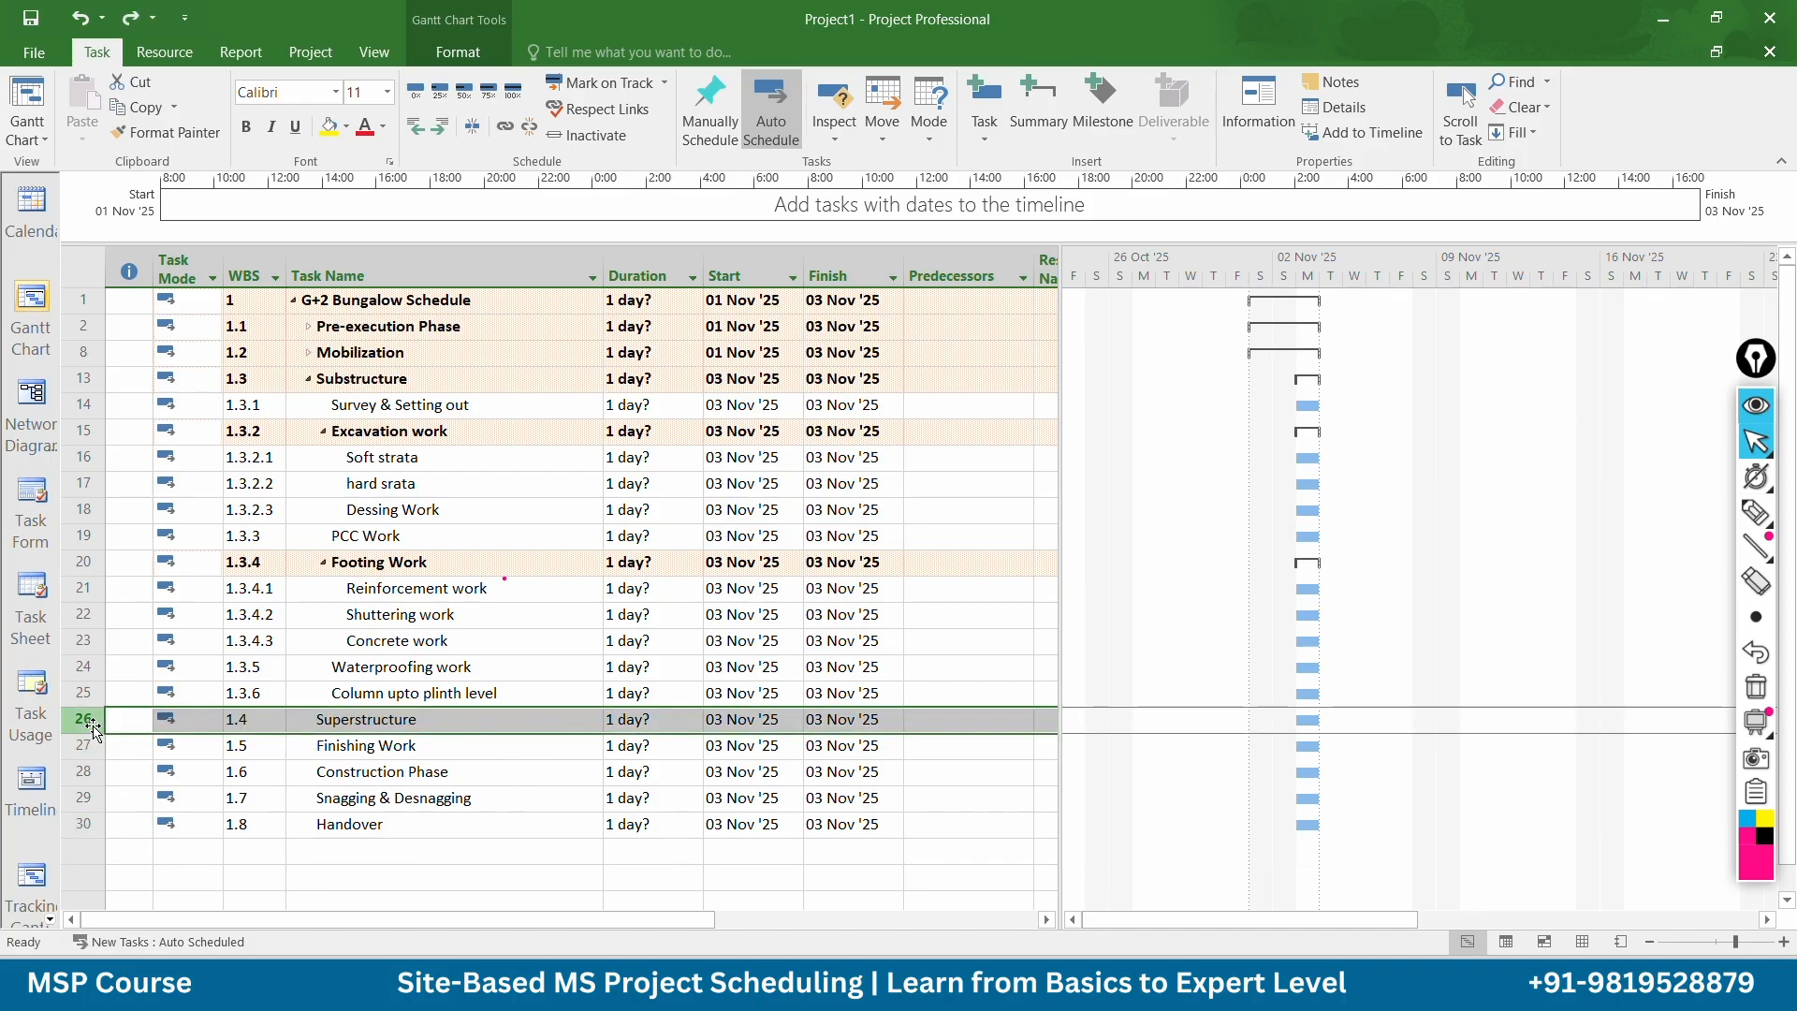
{"action": "left_click_drag", "start_coordinate": [91, 726], "coordinate": [100, 746]}
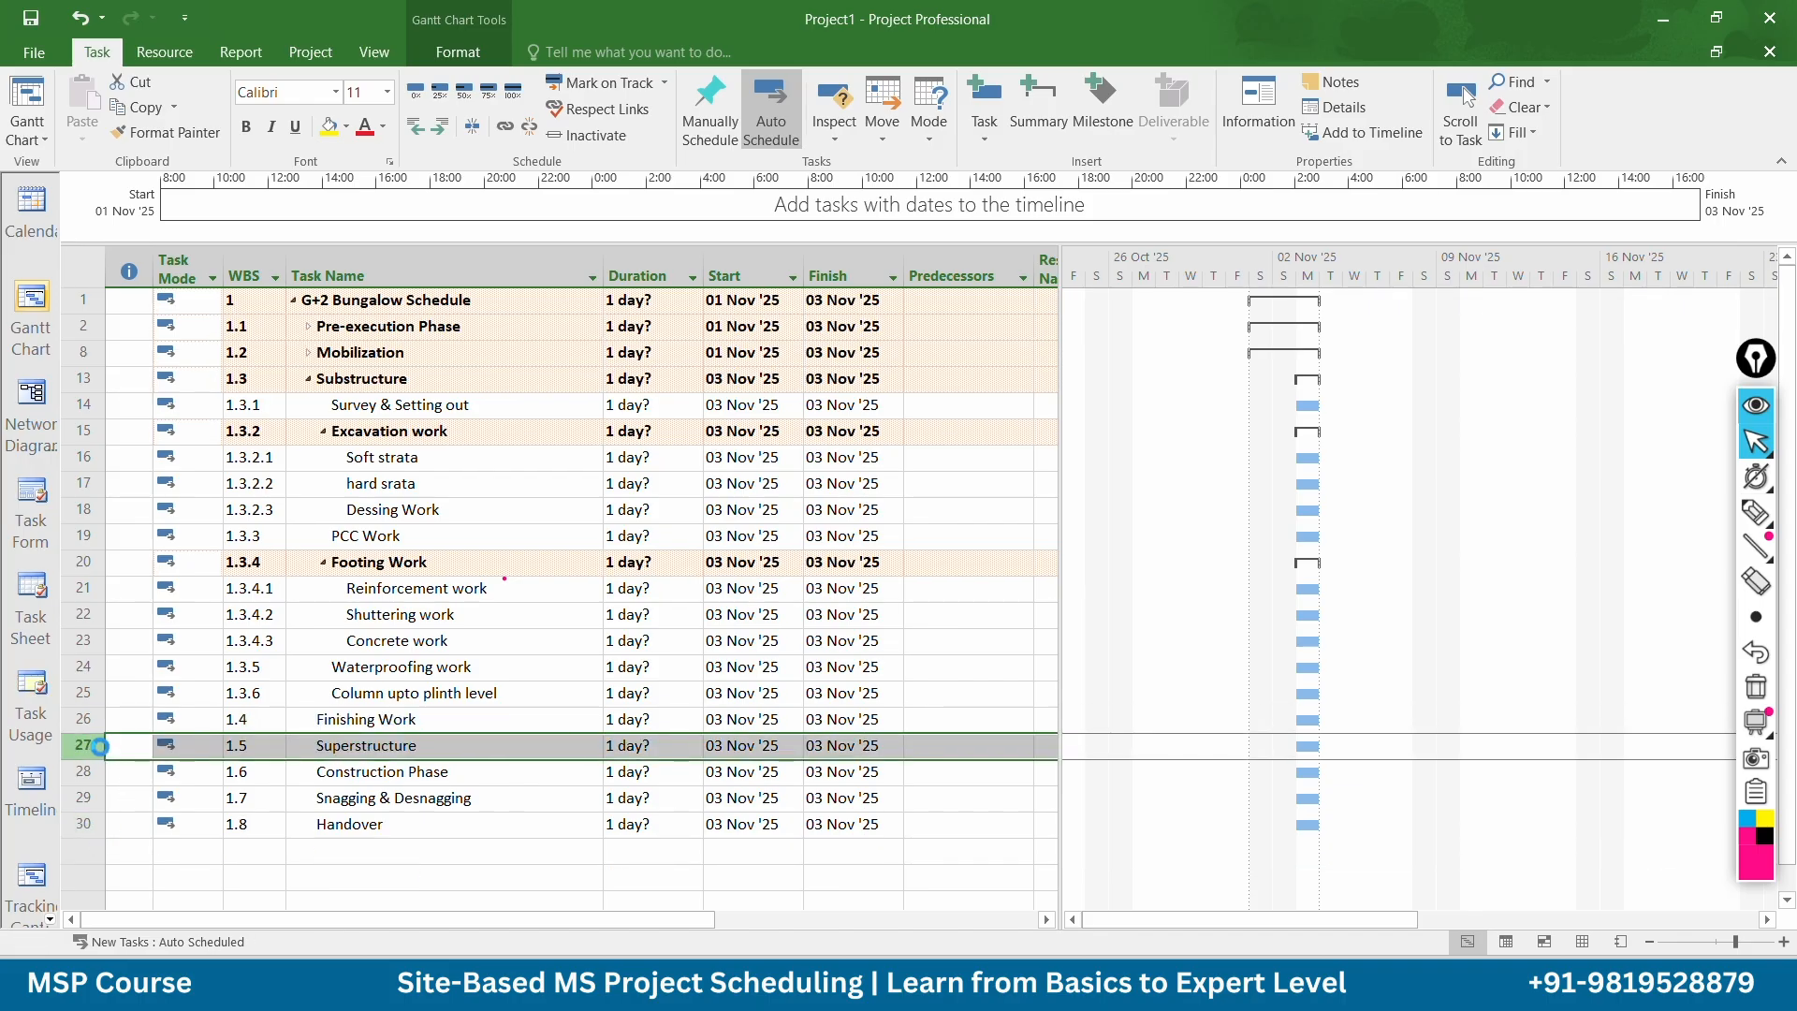
{"action": "key", "text": "ctrl+z"}
Insert five new tasks between Column upto plinth level and Superstructure
{"action": "left_click_drag", "start_coordinate": [83, 823], "coordinate": [84, 725]}
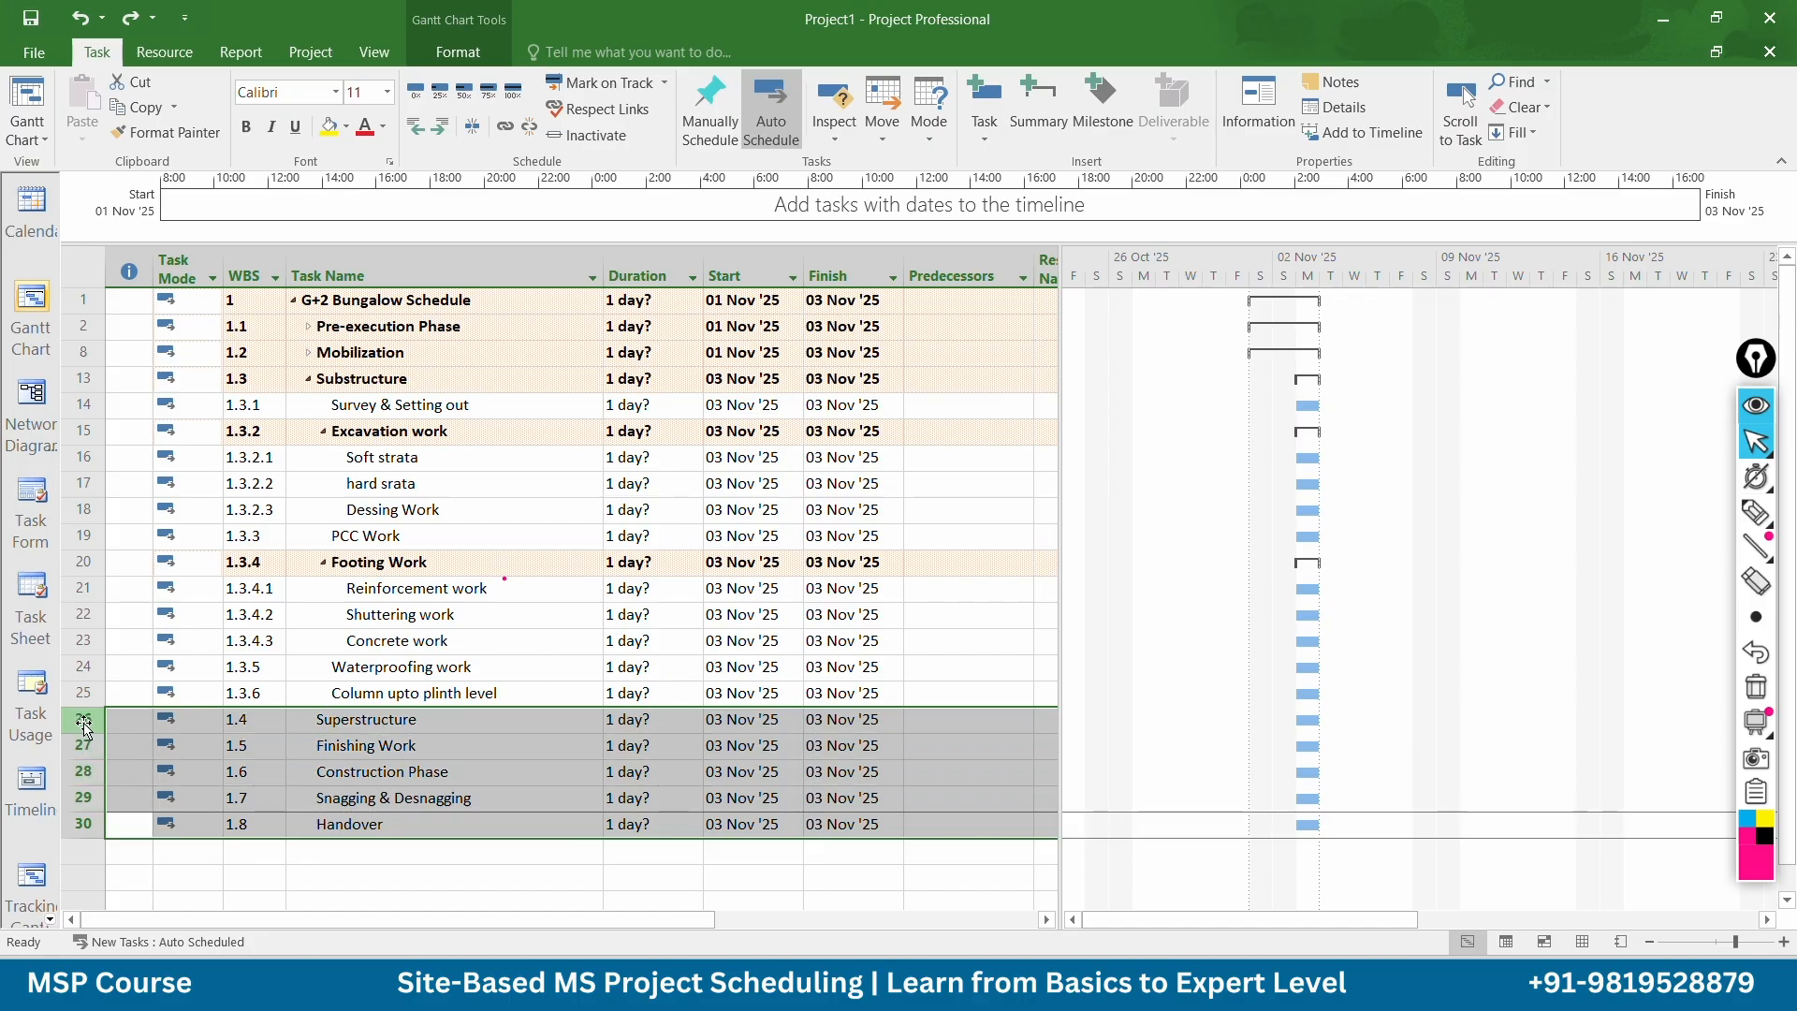
{"action": "right_click", "coordinate": [84, 725]}
{"action": "left_click", "coordinate": [212, 417]}
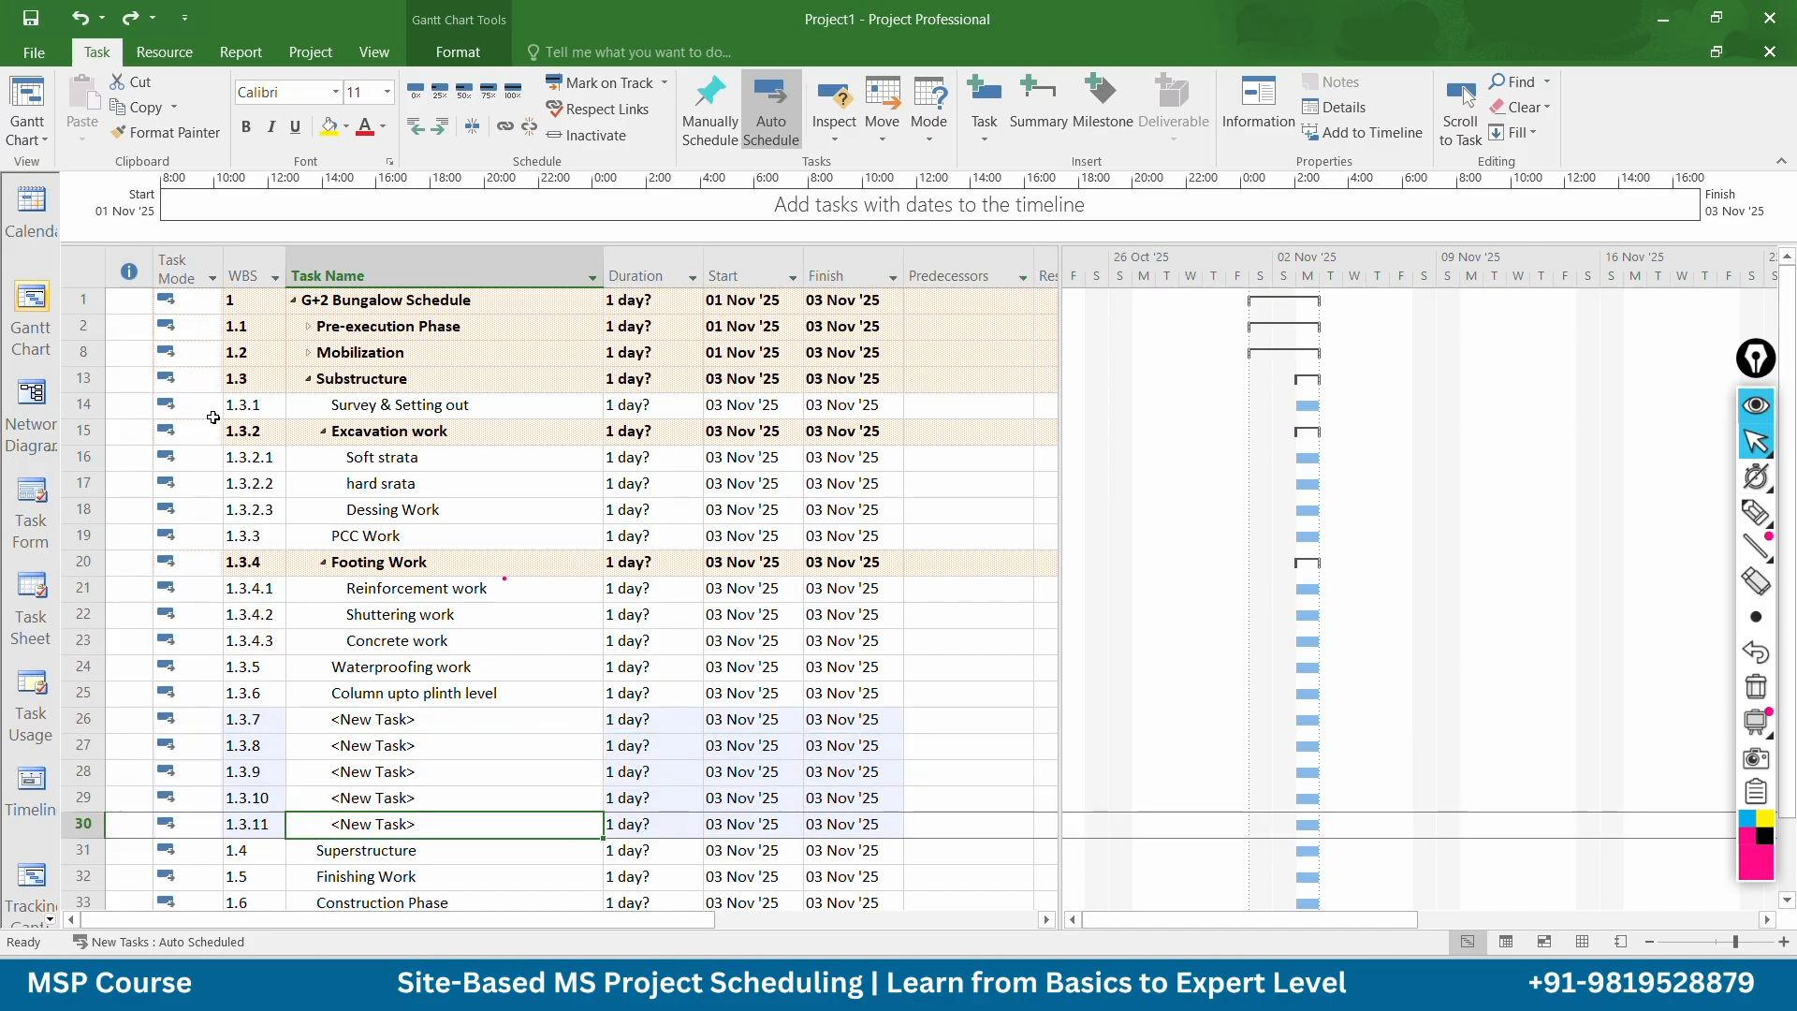
Name the first new task below Column upto plinth level Column Reinforcement
{"action": "scroll", "coordinate": [225, 739], "scroll_direction": "down", "scroll_amount": 5}
{"action": "left_click", "coordinate": [404, 585]}
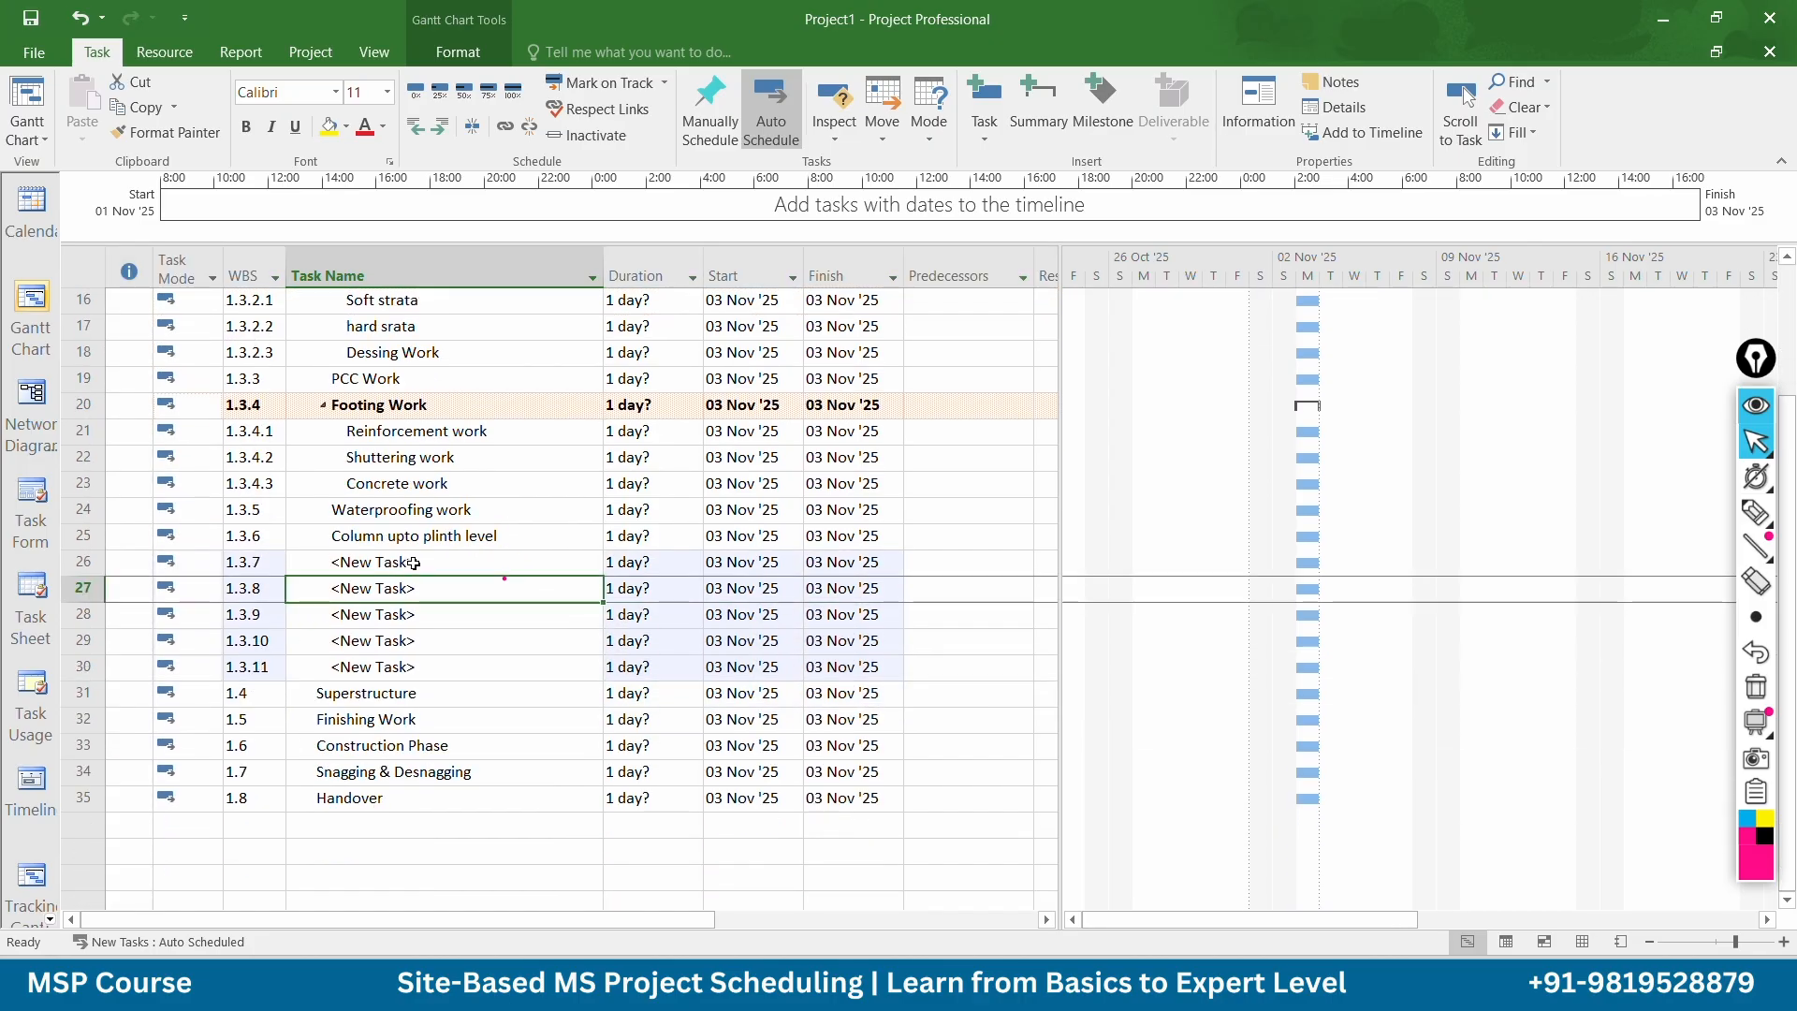
{"action": "left_click", "coordinate": [415, 563]}
{"action": "left_click", "coordinate": [414, 562]}
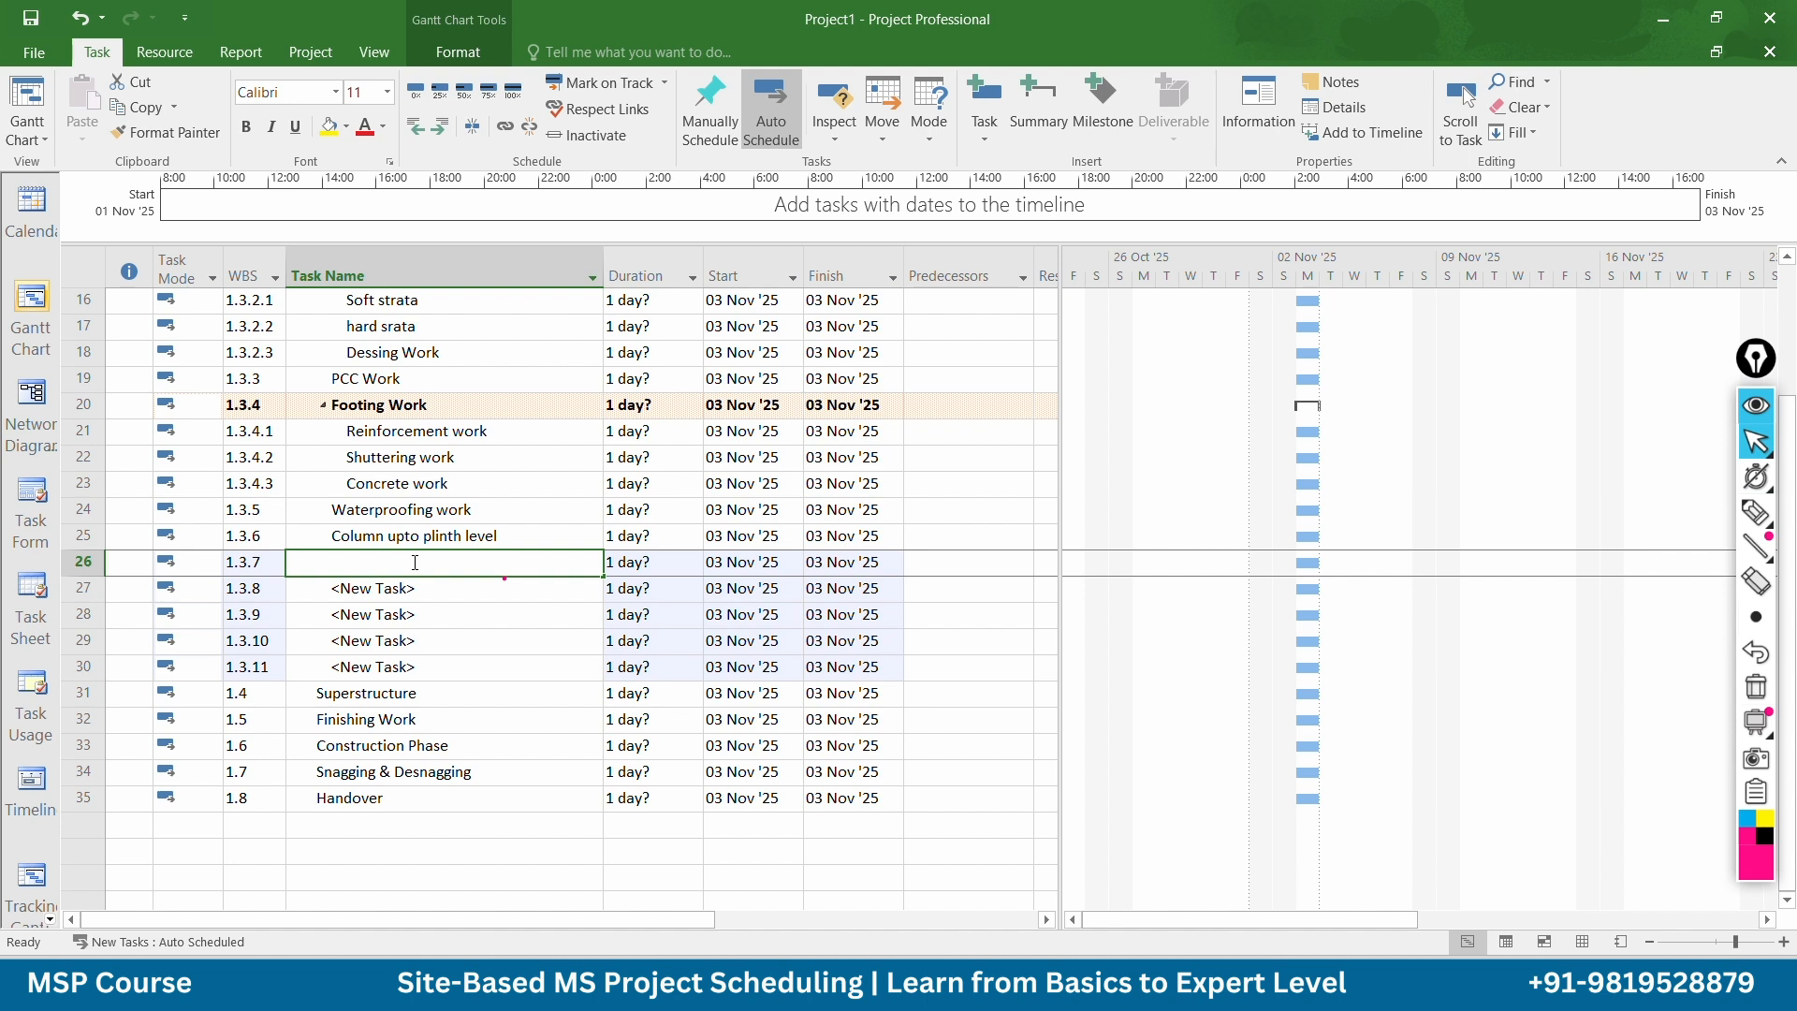
{"action": "type", "text": "Column "}
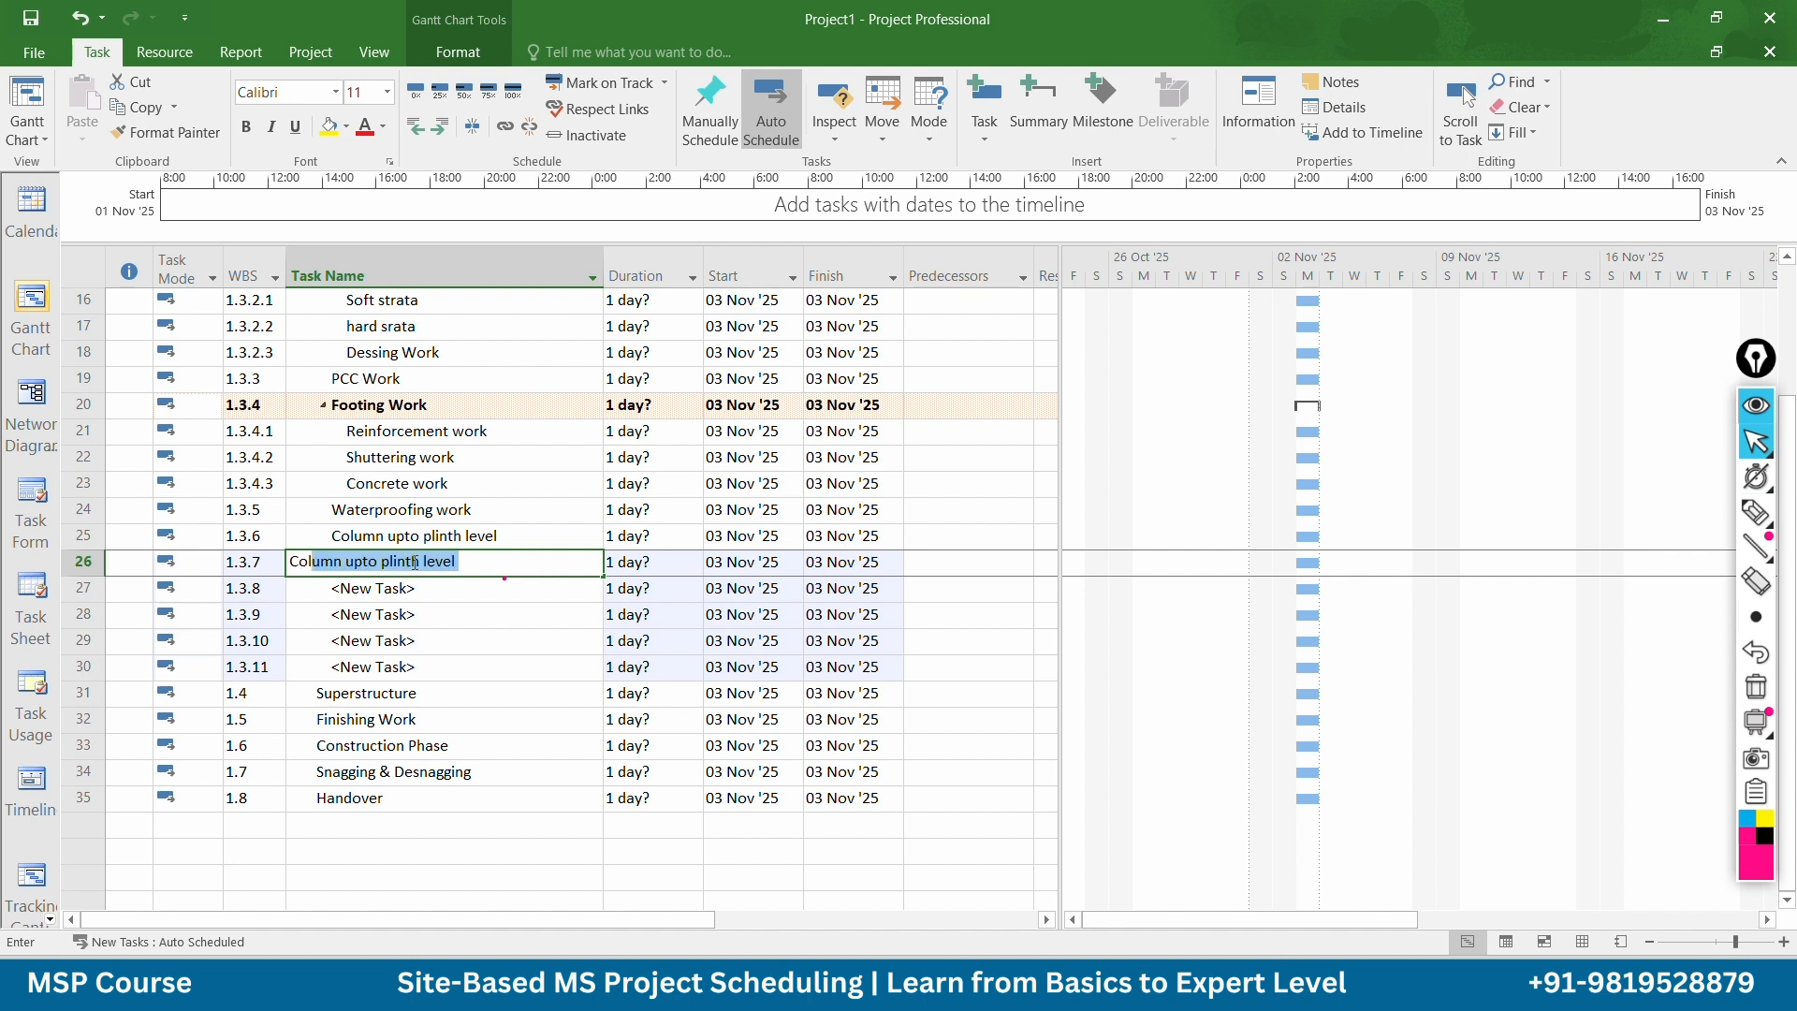
{"action": "type", "text": "Rei"}
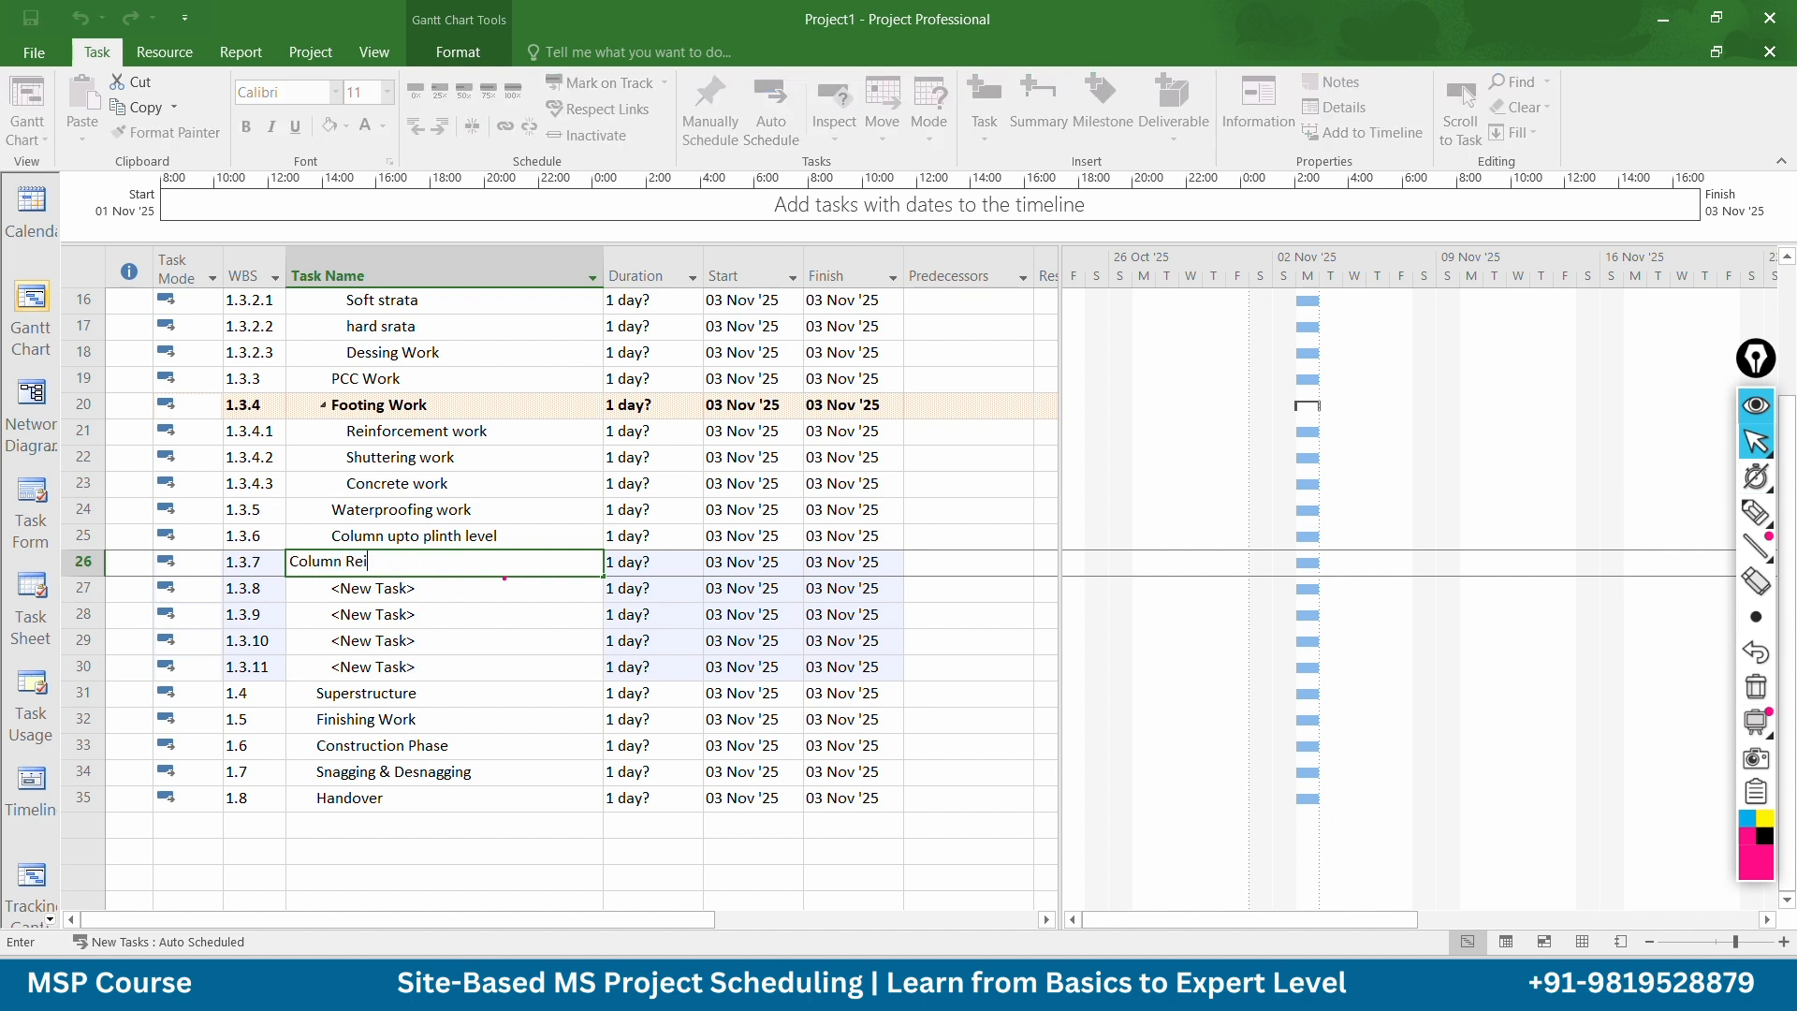
{"action": "type", "text": "nforceemn"}
{"action": "key", "text": "BackSpace"}
{"action": "key", "text": "BackSpace"}
{"action": "key", "text": "BackSpace"}
{"action": "type", "text": "ment"}
{"action": "key", "text": "Return"}
Name the next two new tasks below Column Reinforcement Column Shuttering and Column concrete
{"action": "type", "text": "Co"}
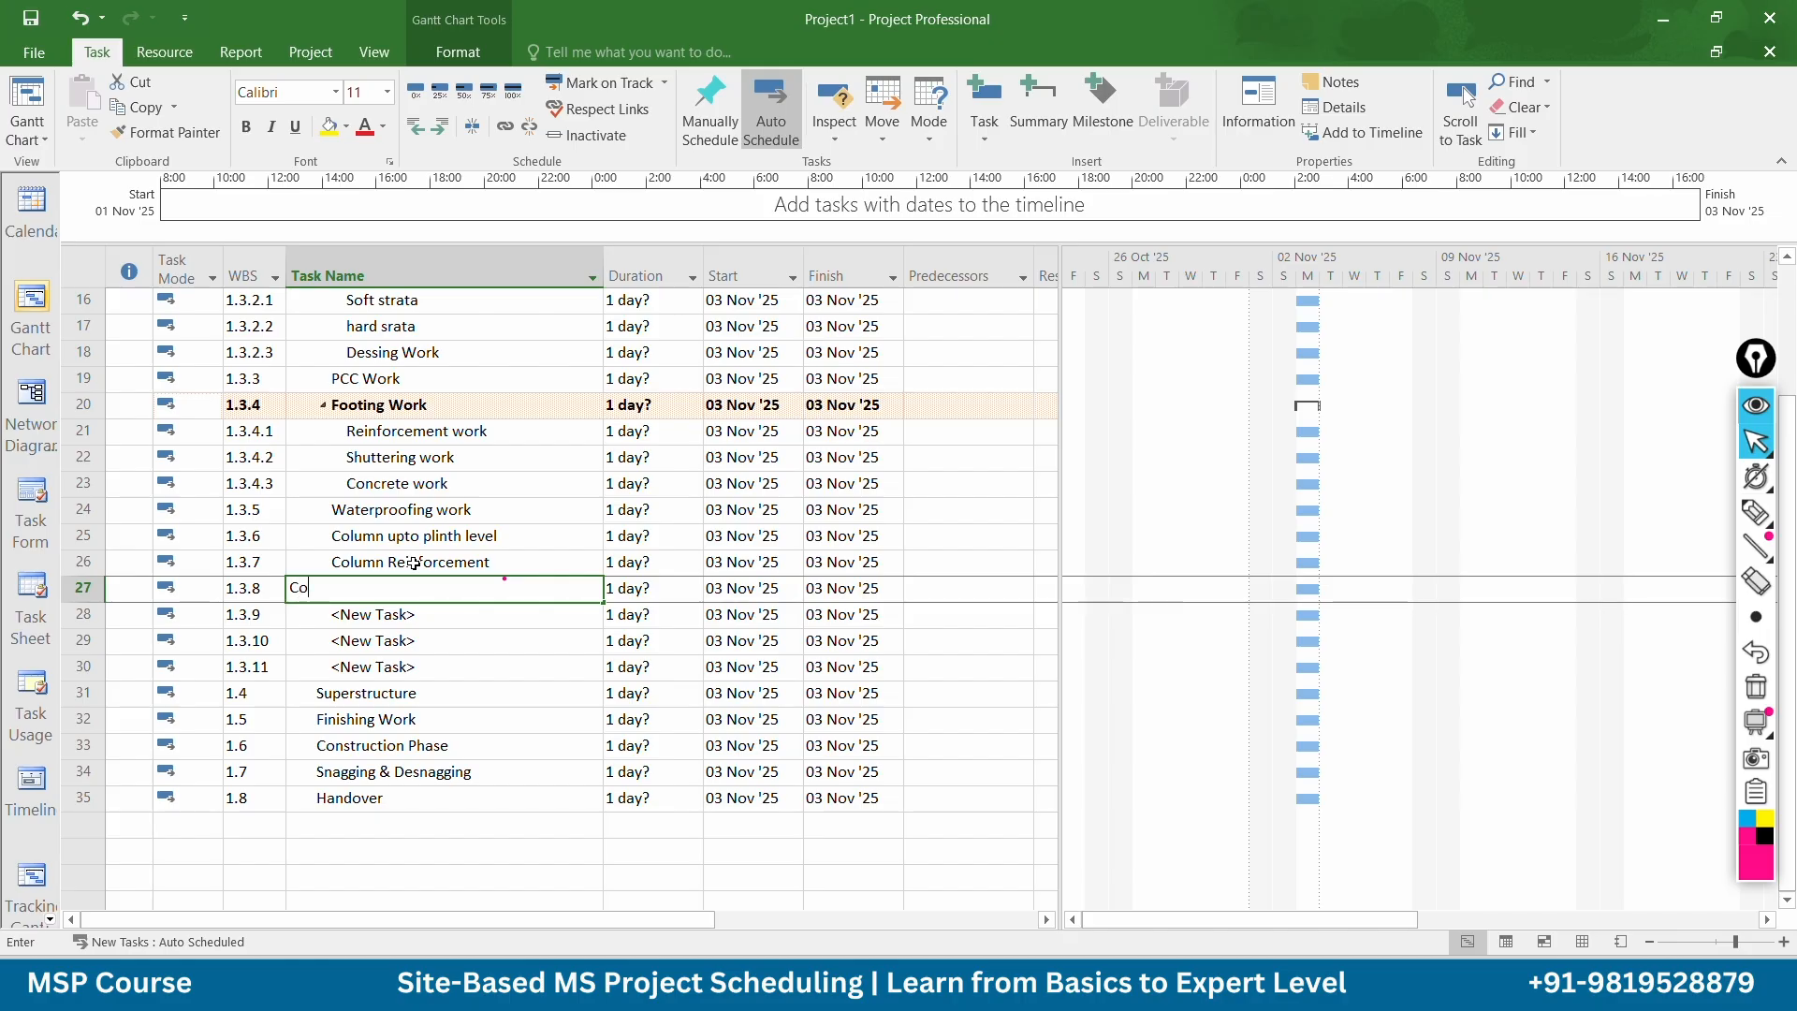
{"action": "type", "text": "lumn Shuttering"}
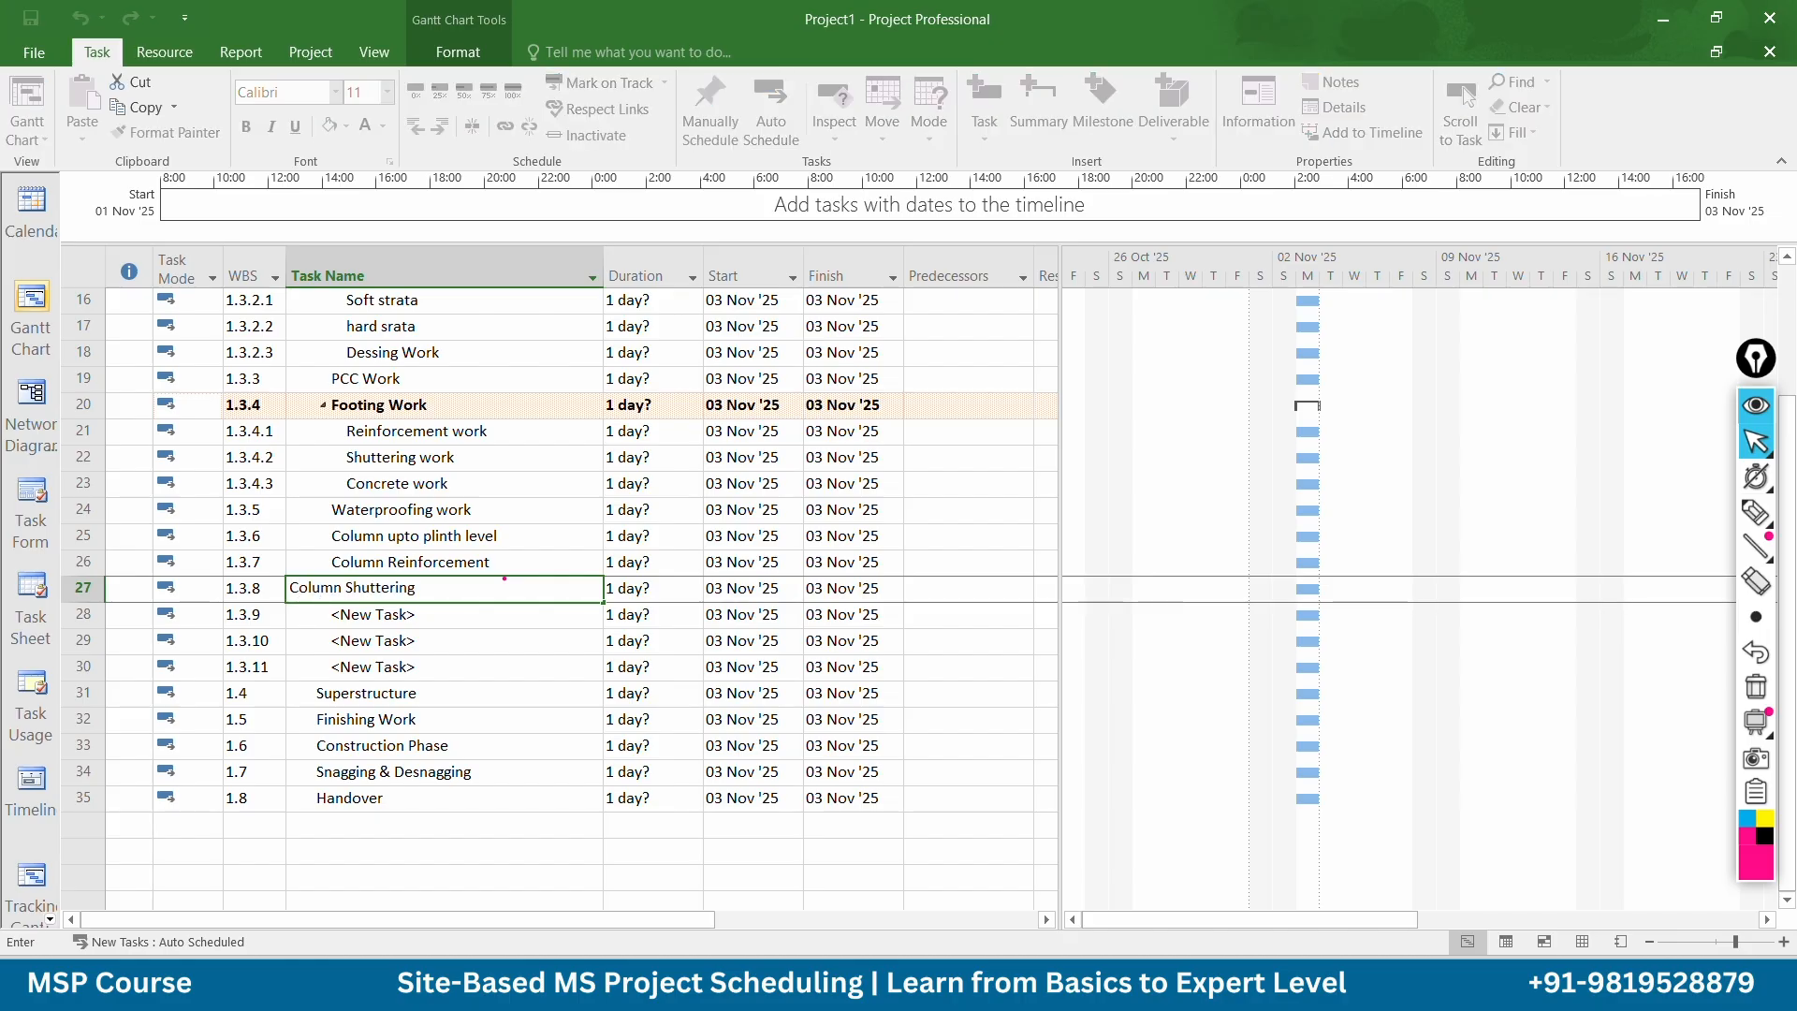
{"action": "key", "text": "Return"}
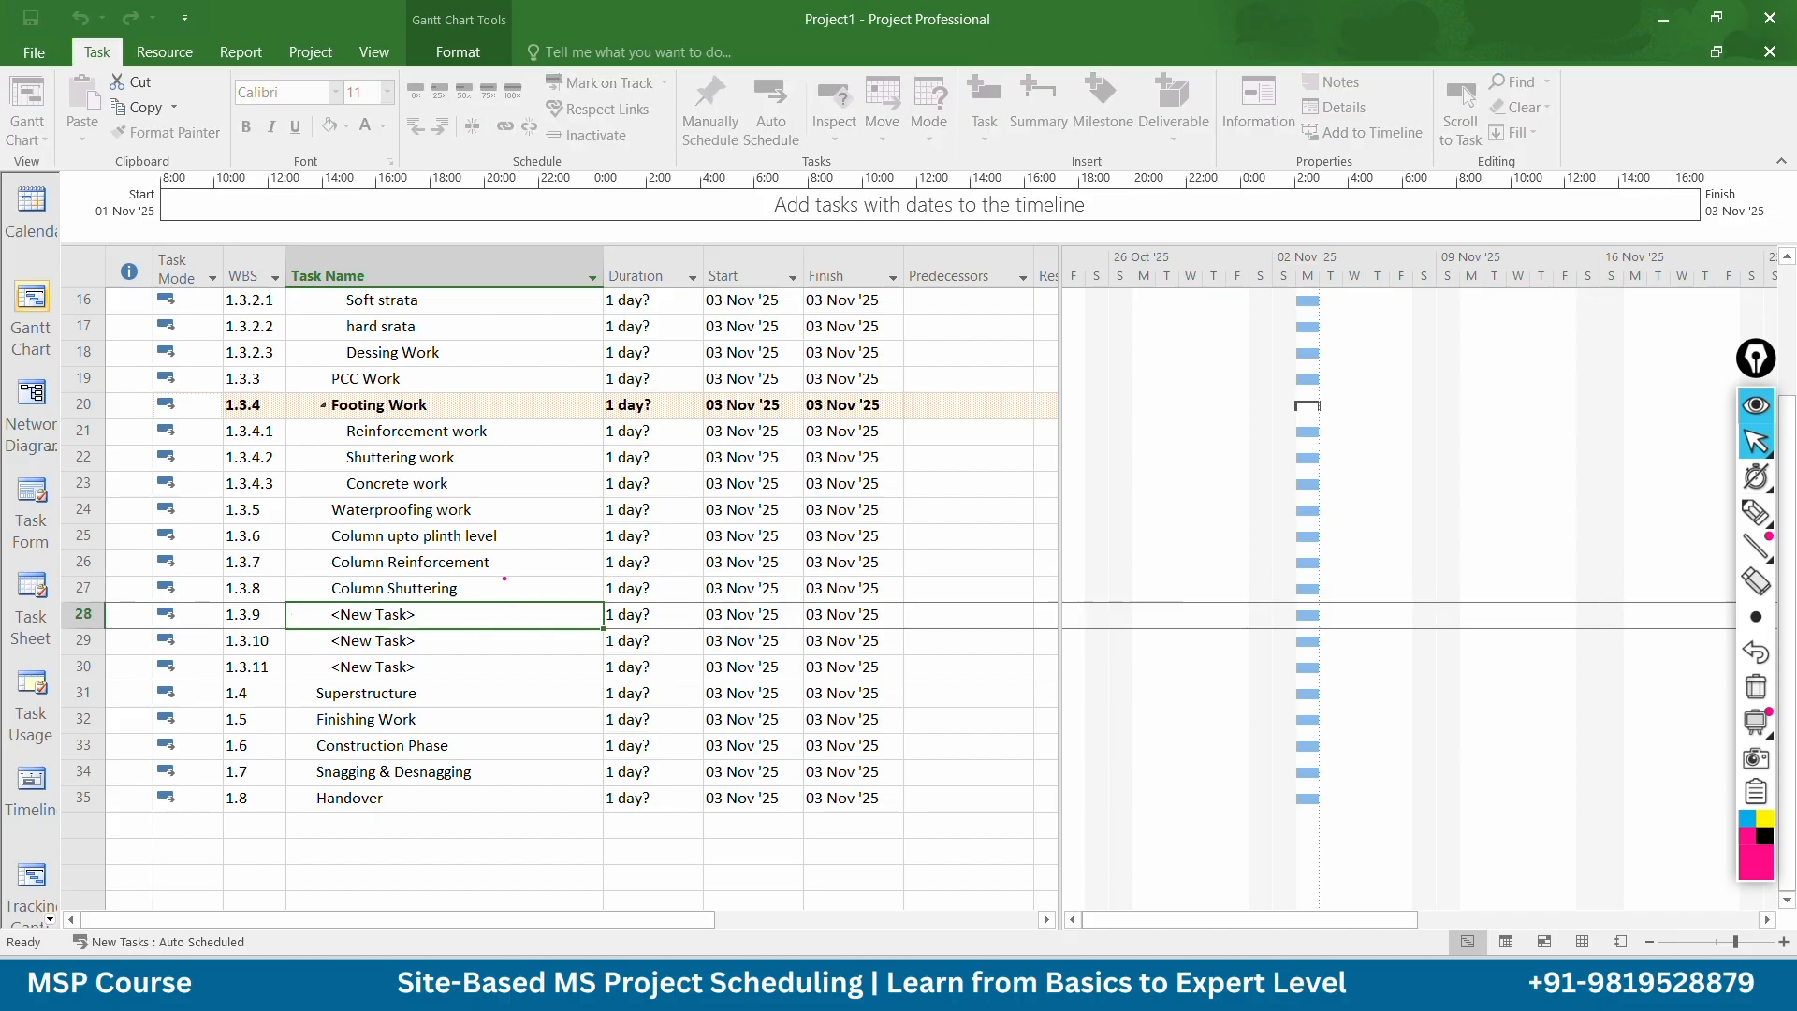
{"action": "type", "text": "Column concretye"}
{"action": "key", "text": "BackSpace"}
{"action": "key", "text": "BackSpace"}
{"action": "type", "text": "e"}
{"action": "key", "text": "Return"}
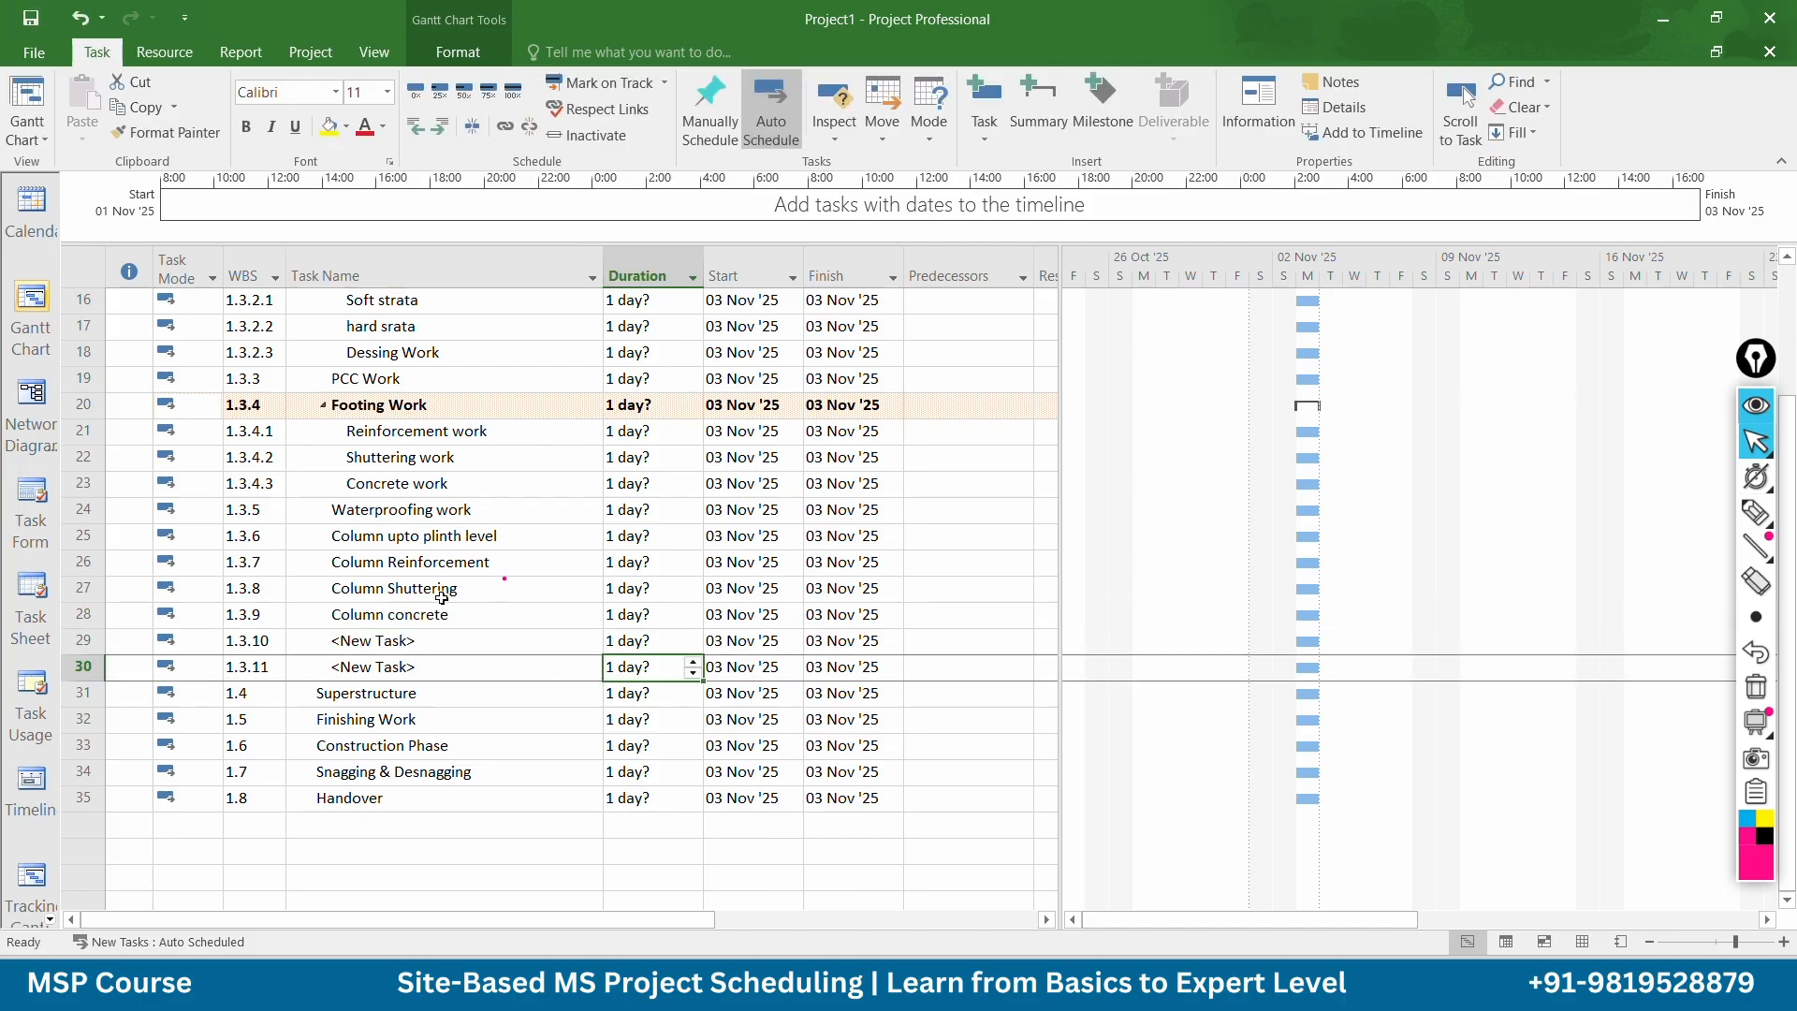
Indent Column Reinforcement, Column Shuttering and Column concrete under Column upto plinth level
{"action": "left_click", "coordinate": [440, 560]}
{"action": "left_click_drag", "start_coordinate": [440, 585], "coordinate": [444, 614]}
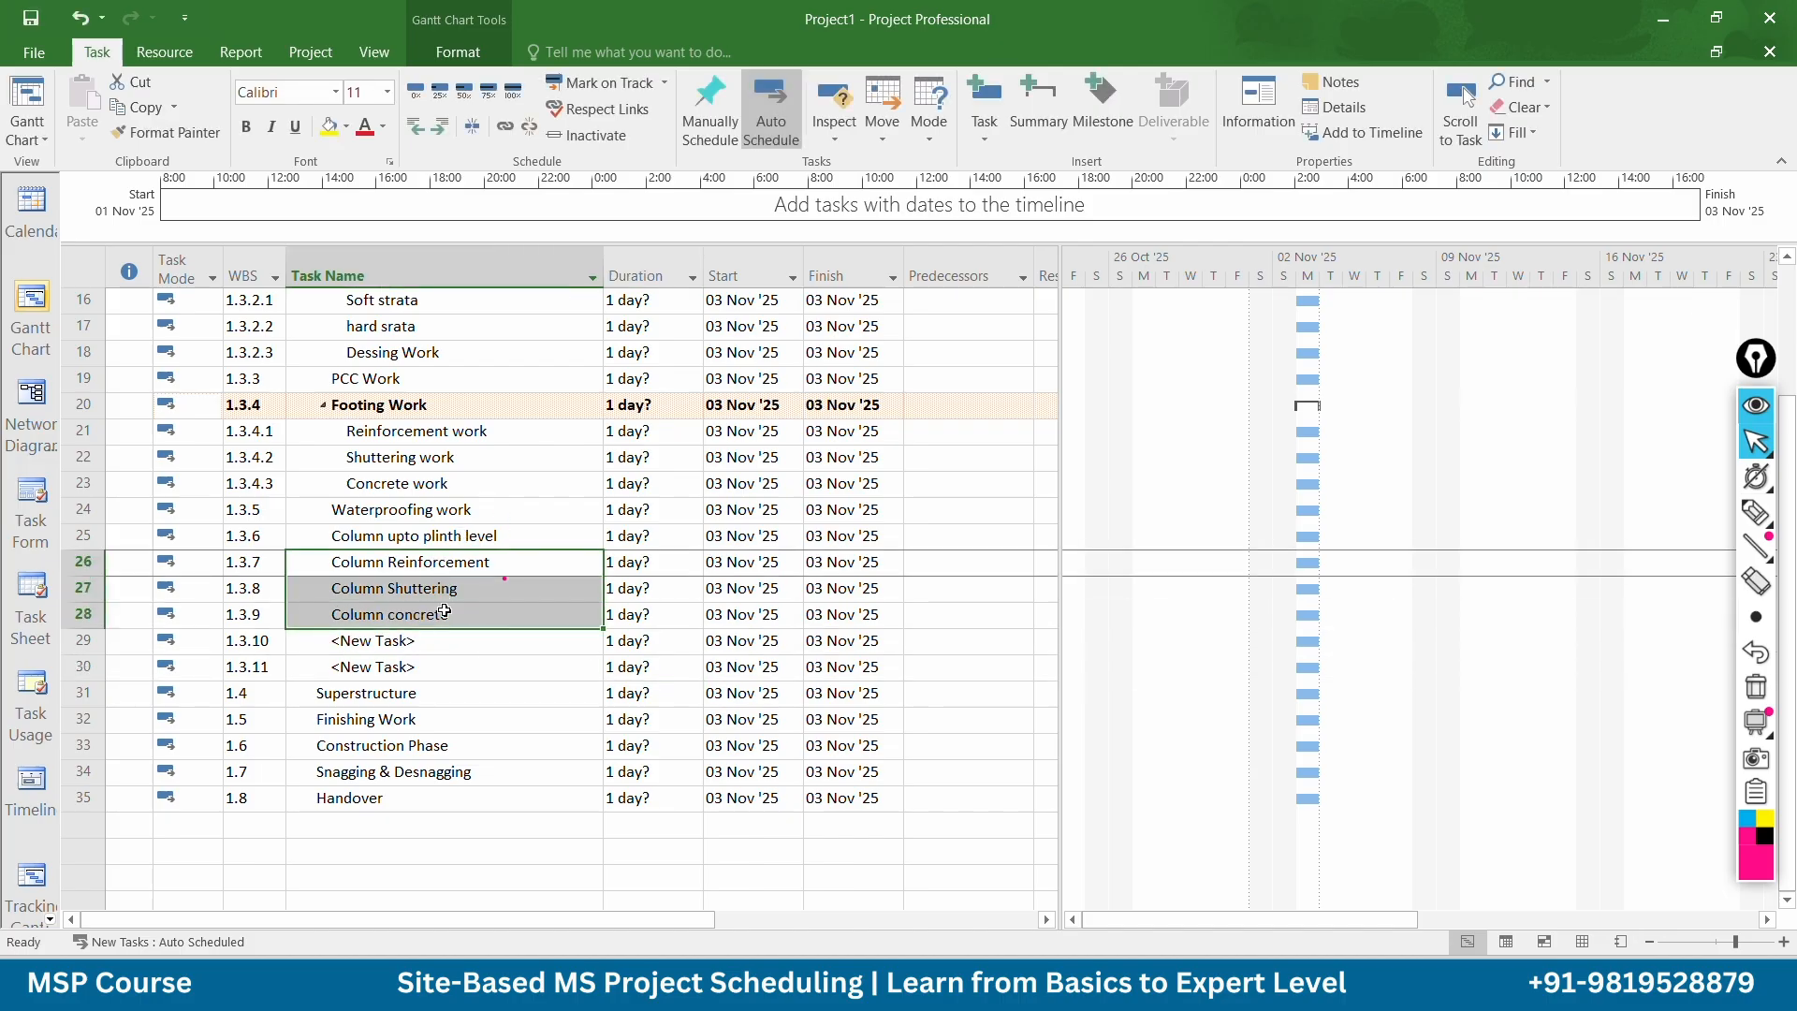
{"action": "left_click", "coordinate": [440, 125]}
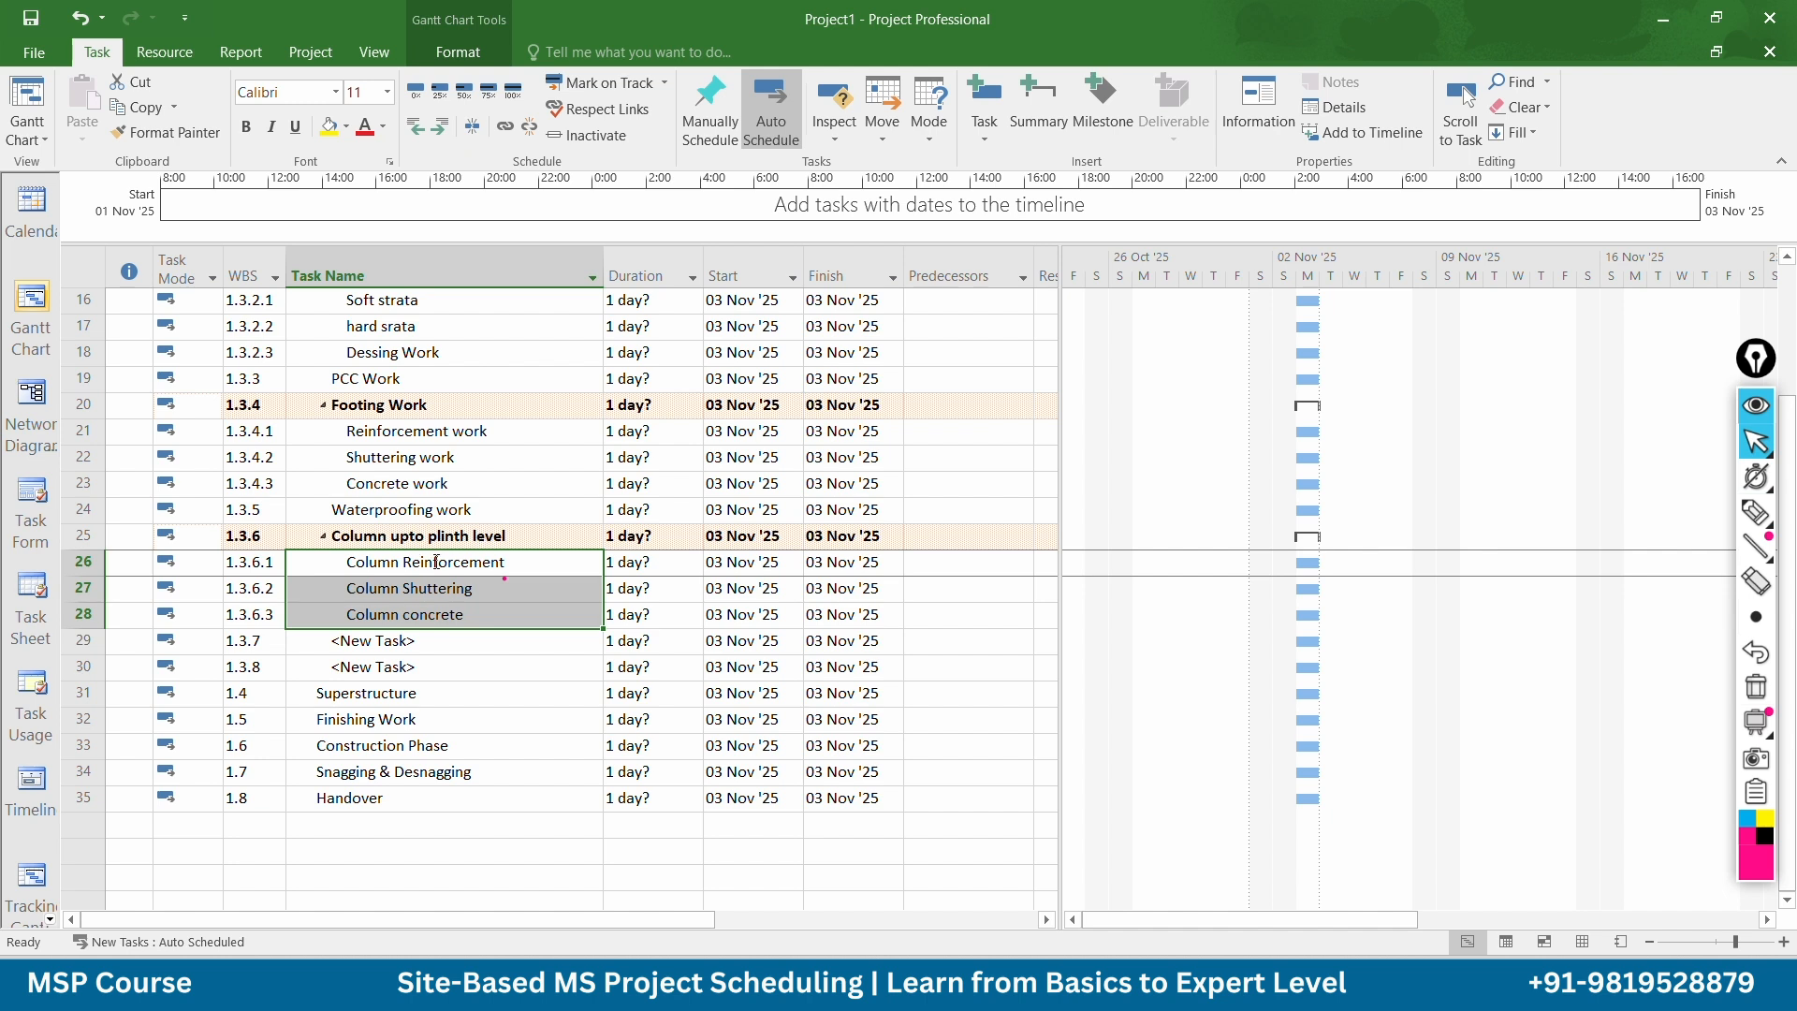
Name the new task directly below the Column upto plinth level group Backfilling work
{"action": "left_click", "coordinate": [408, 640]}
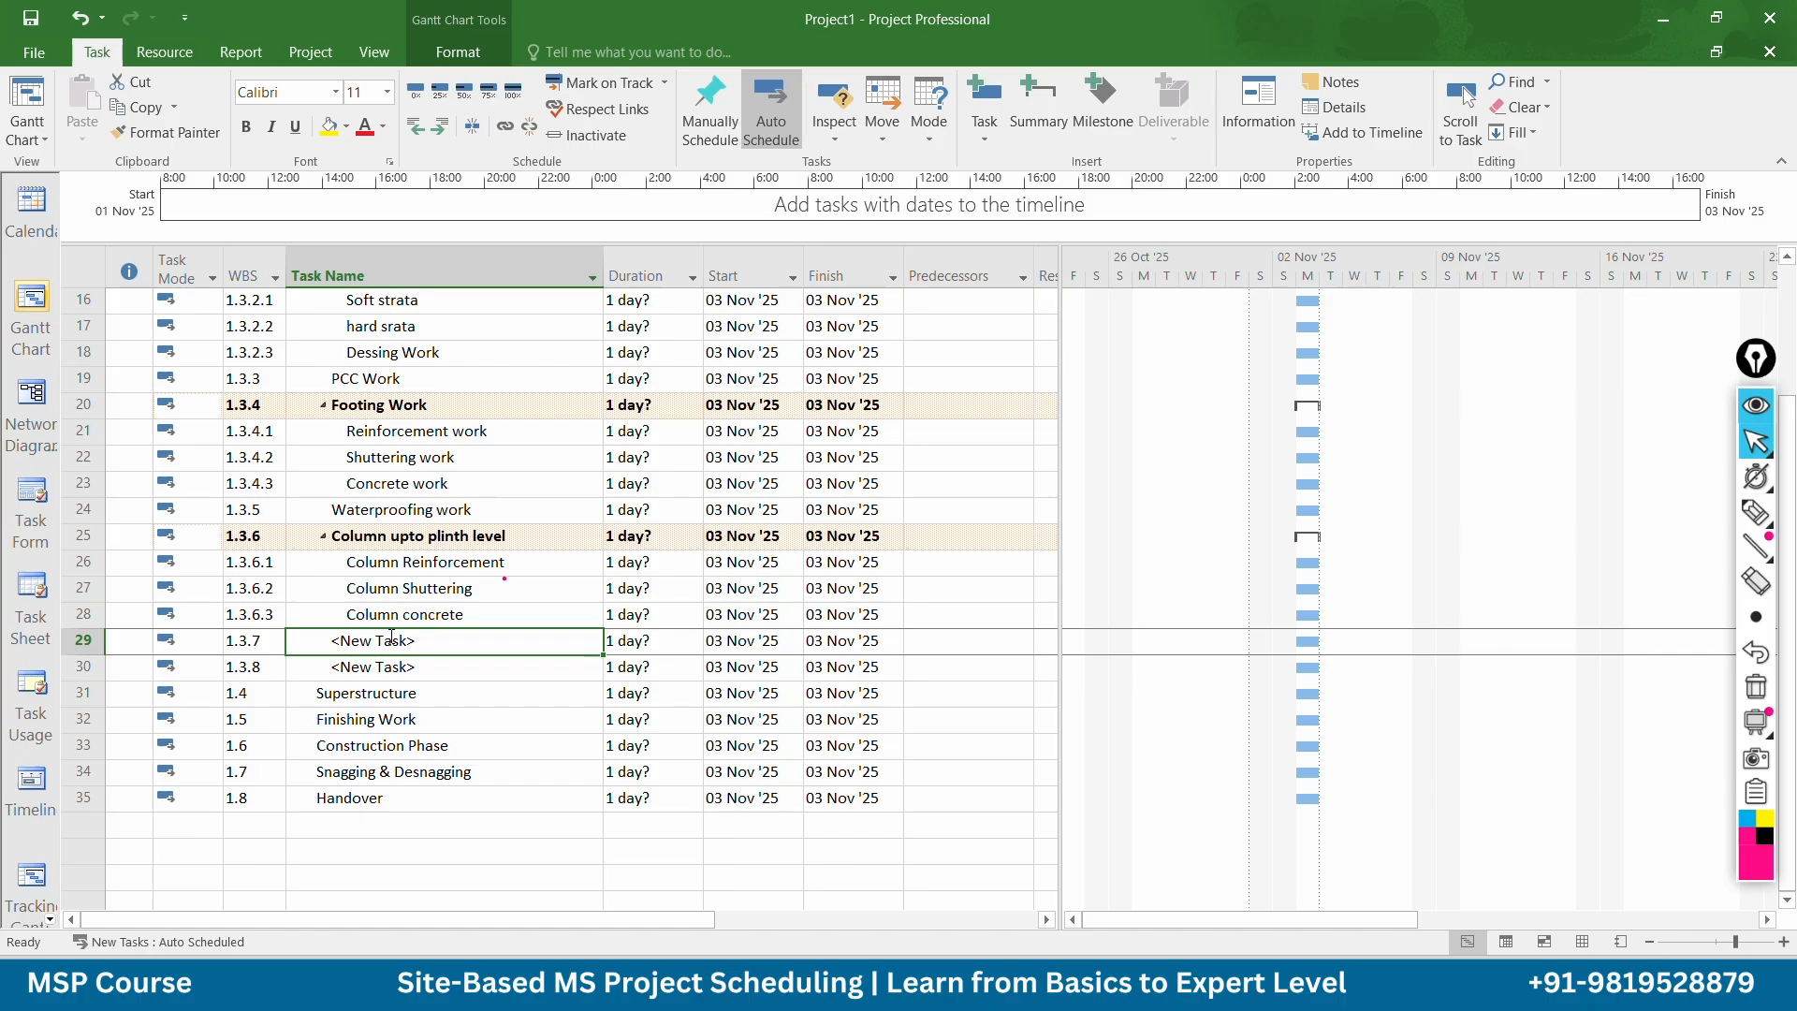
{"action": "type", "text": "Back"}
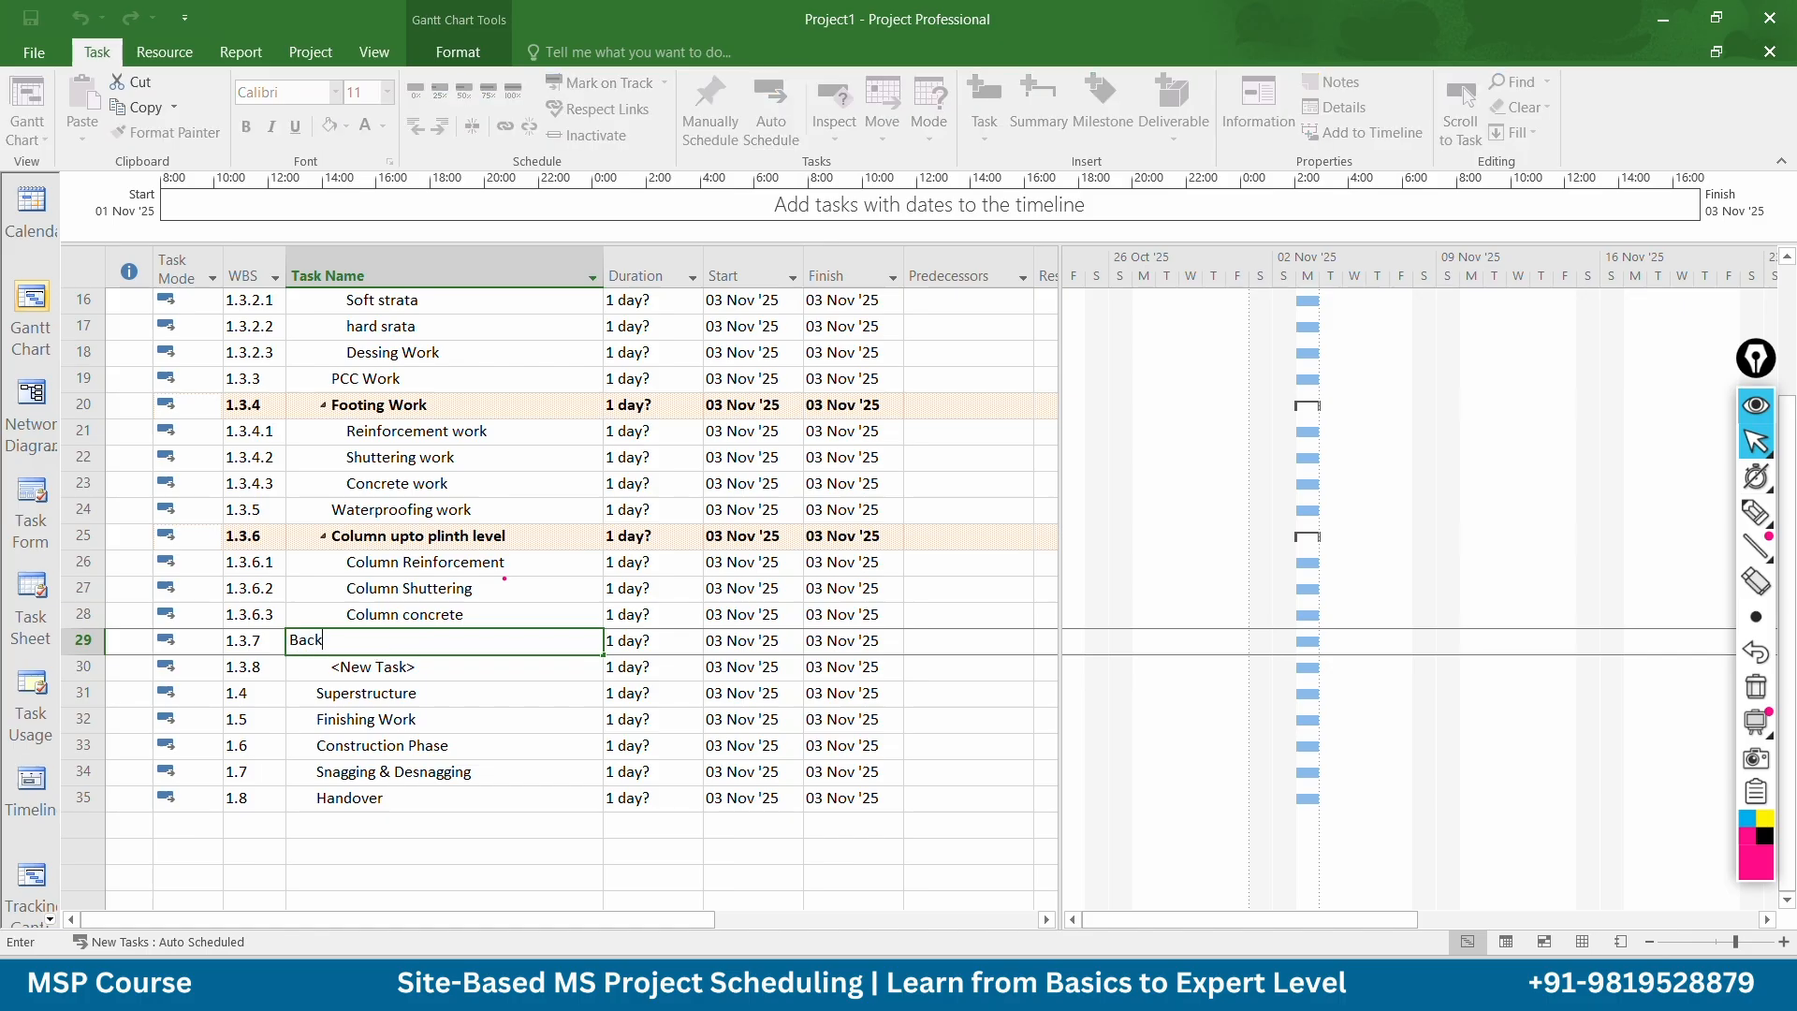
{"action": "type", "text": "filling work"}
{"action": "key", "text": "Return"}
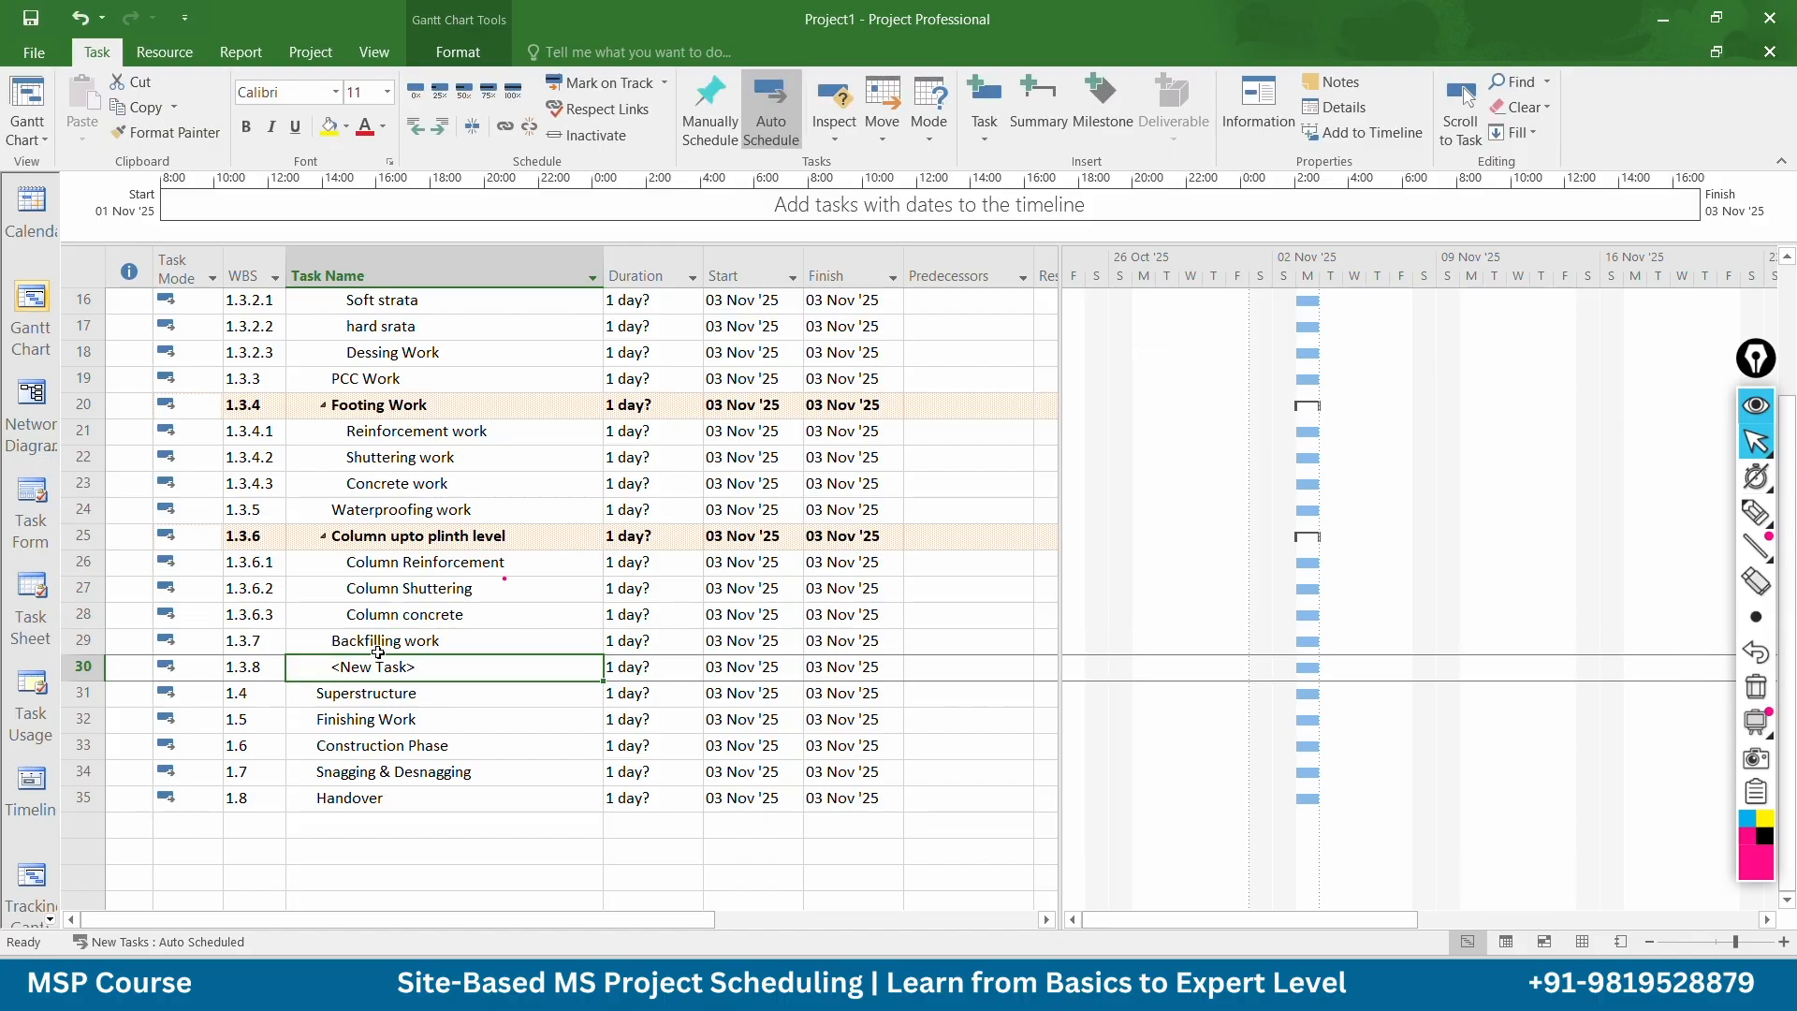
Insert two more new tasks below Backfilling work, between the existing new task and Superstructure
{"action": "right_click", "coordinate": [70, 668]}
{"action": "left_click", "coordinate": [143, 365]}
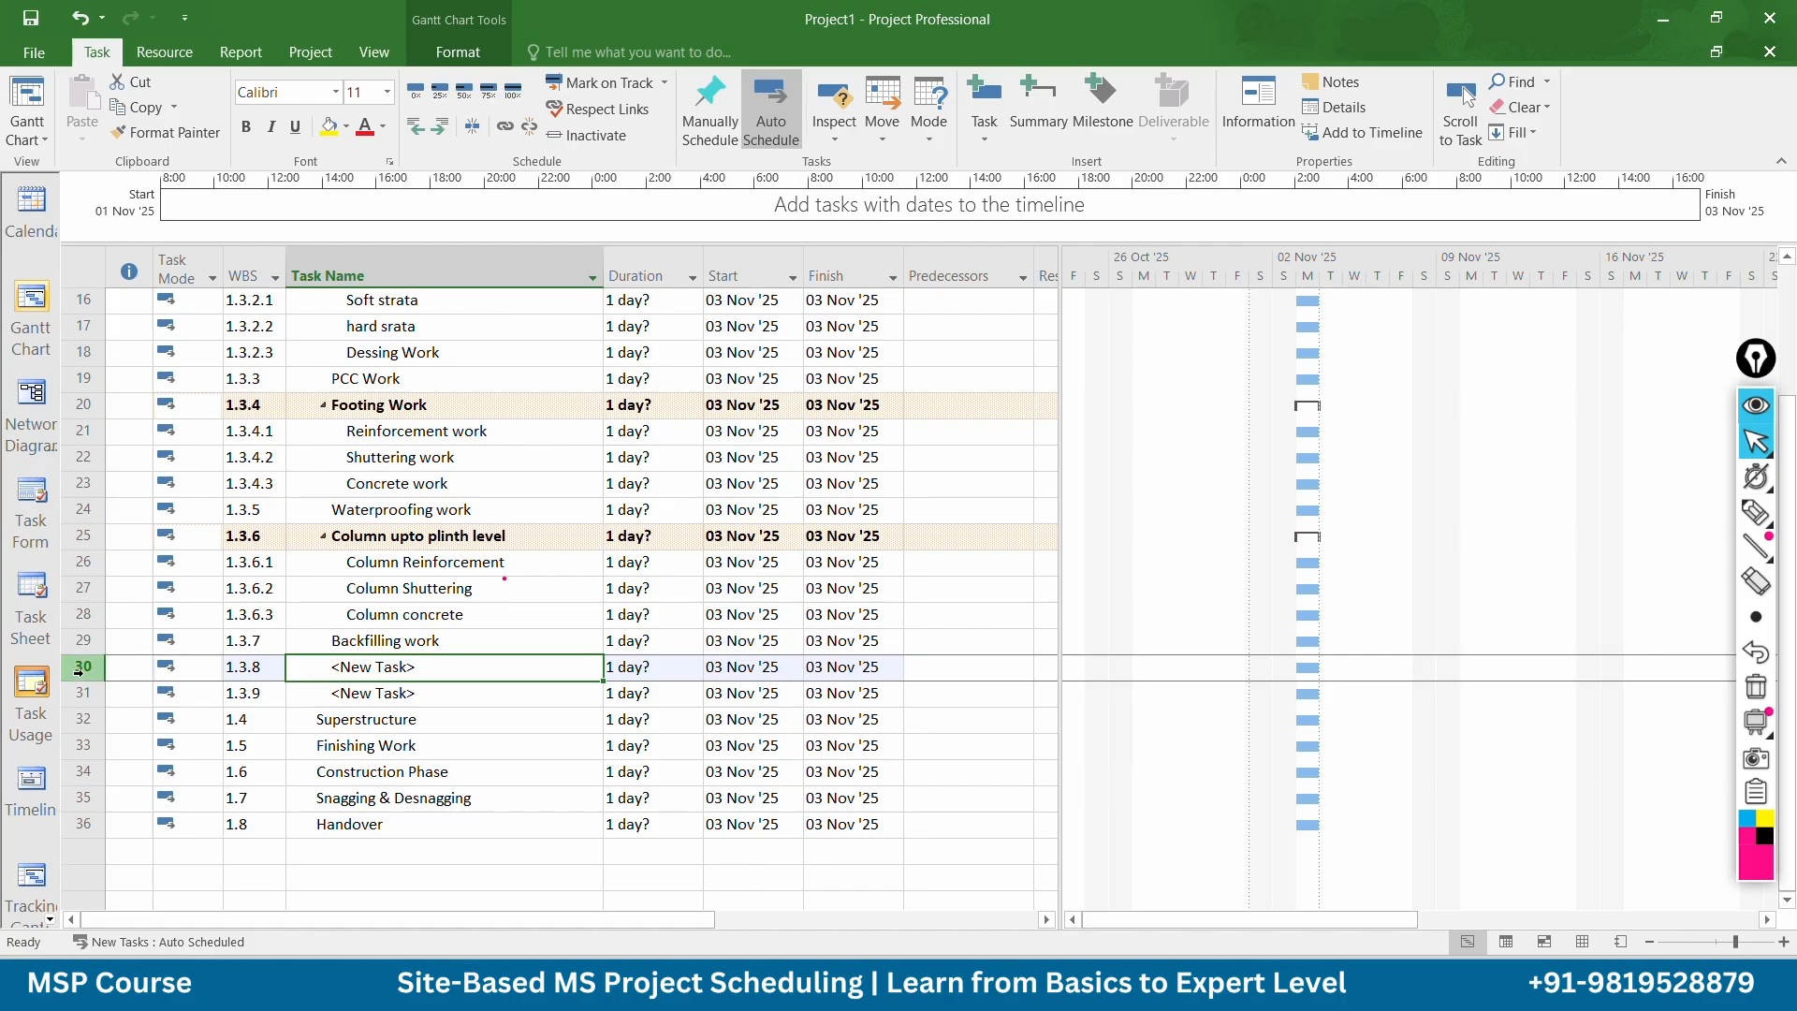
{"action": "right_click", "coordinate": [82, 673]}
{"action": "left_click", "coordinate": [164, 366]}
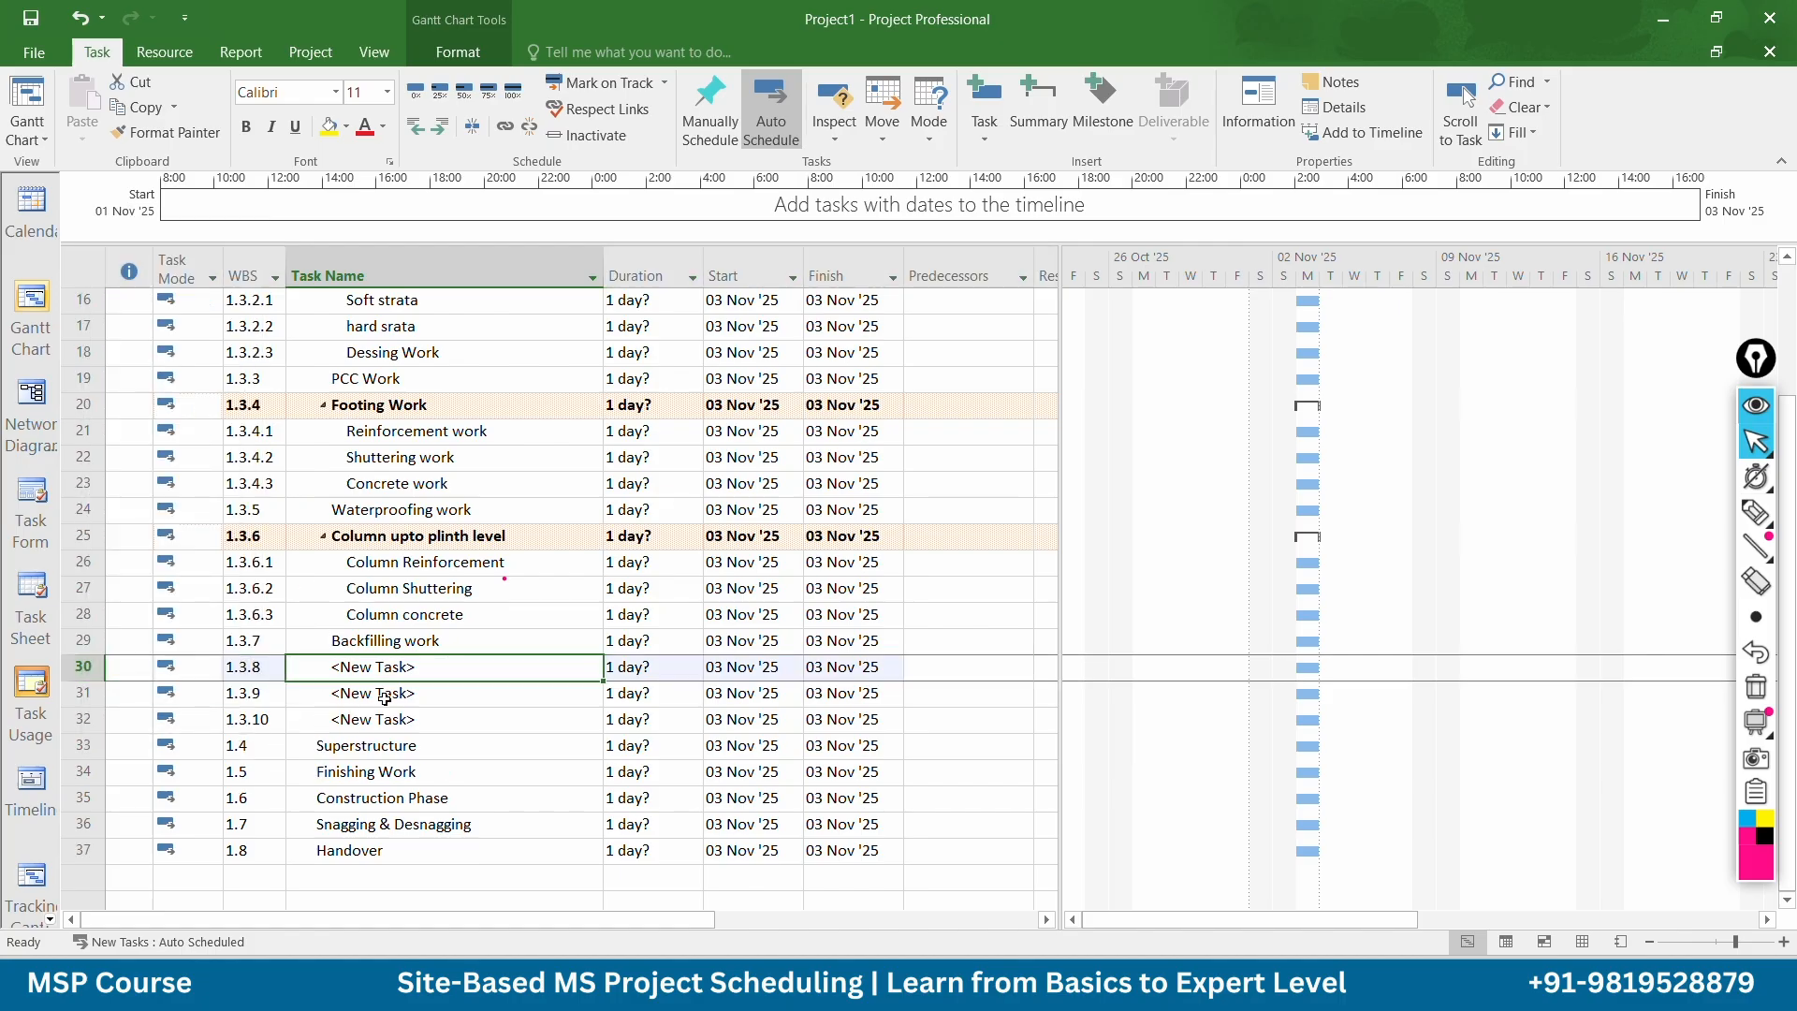
Name the new task directly below Backfilling work Plinth Work
{"action": "type", "text": "G"}
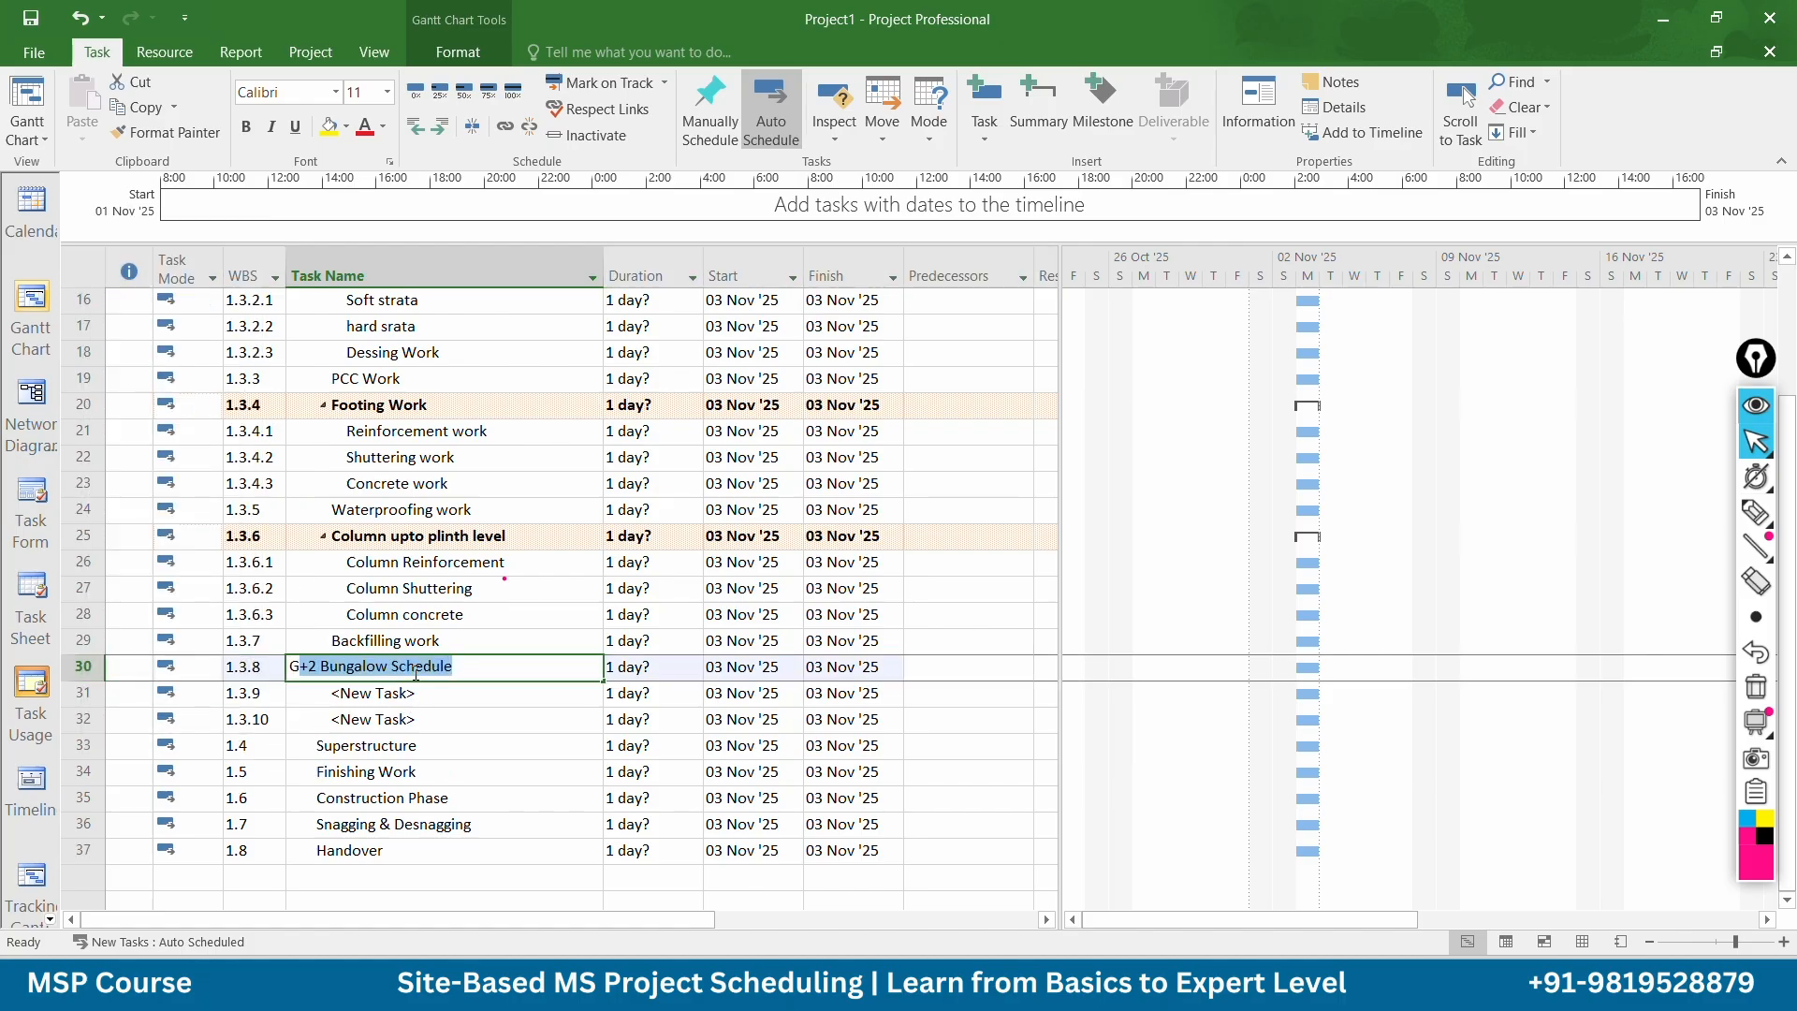
{"action": "type", "text": "Rad"}
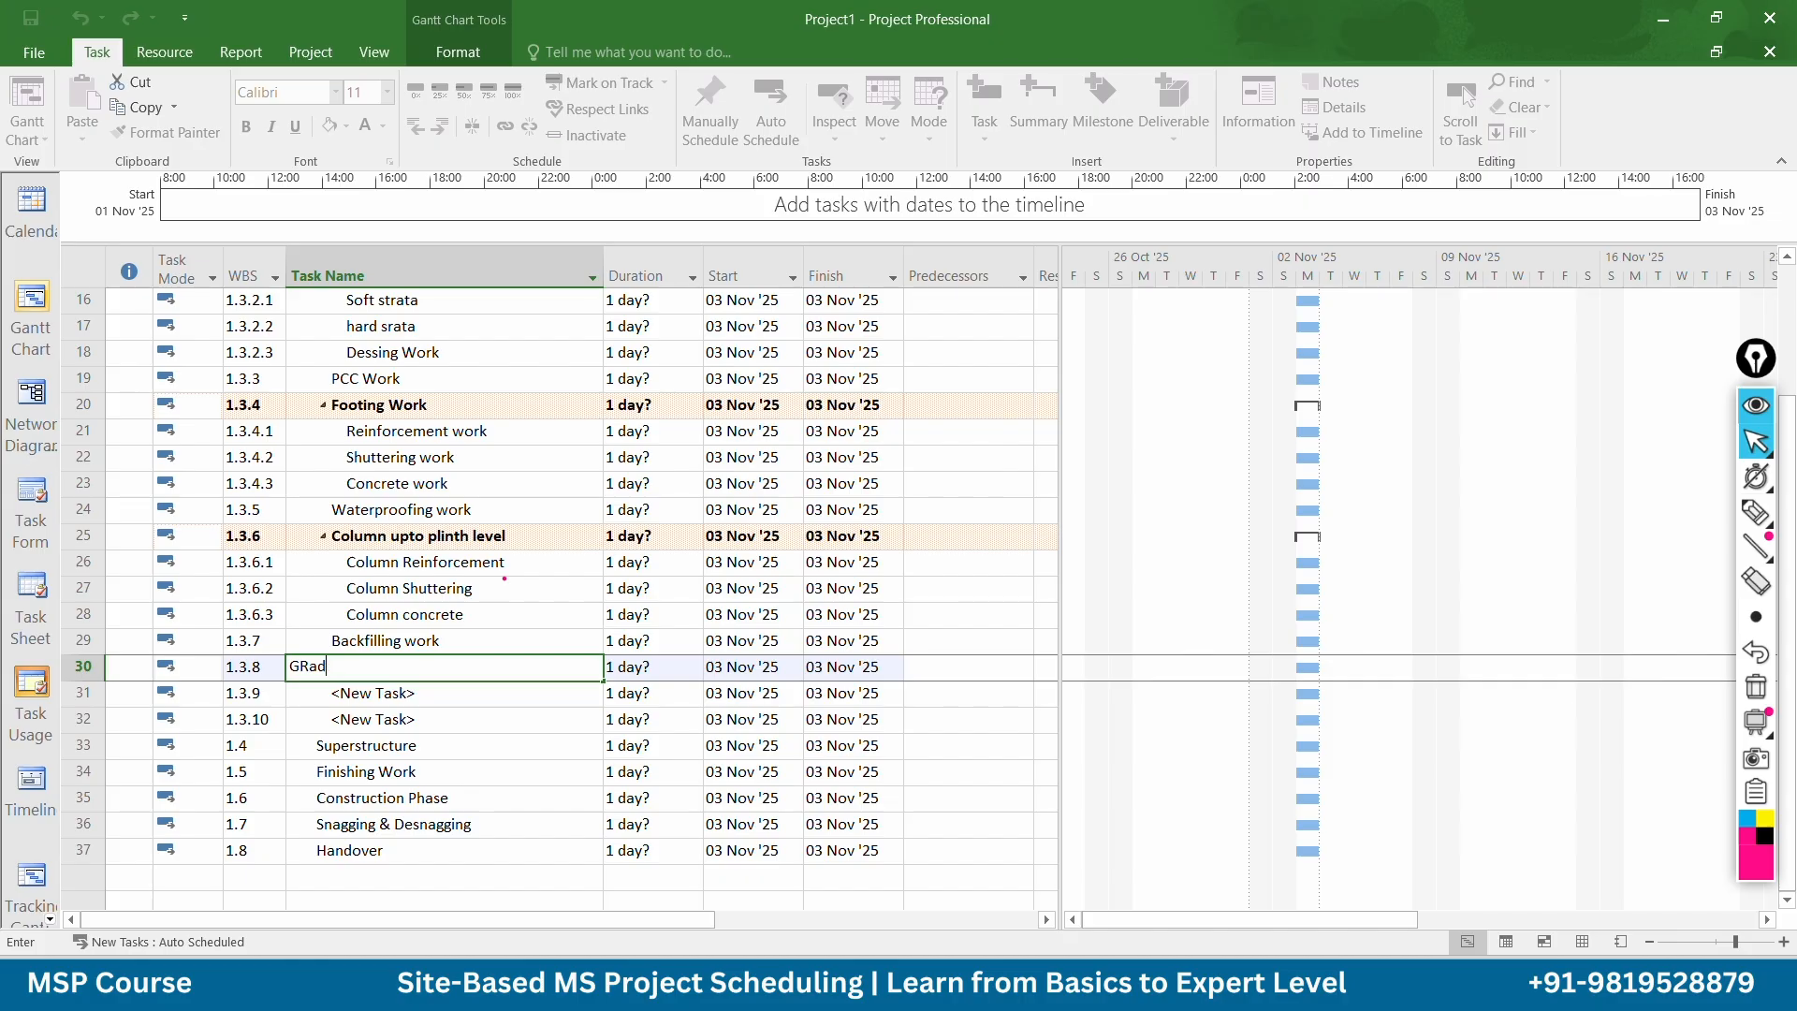
{"action": "key", "text": "BackSpace"}
{"action": "key", "text": "BackSpace"}
{"action": "key", "text": "BackSpace"}
{"action": "key", "text": "BackSpace"}
{"action": "type", "text": "Plinth Wo"}
{"action": "key", "text": "Return"}
Name the following new task Plinth Work as well
{"action": "type", "text": "B"}
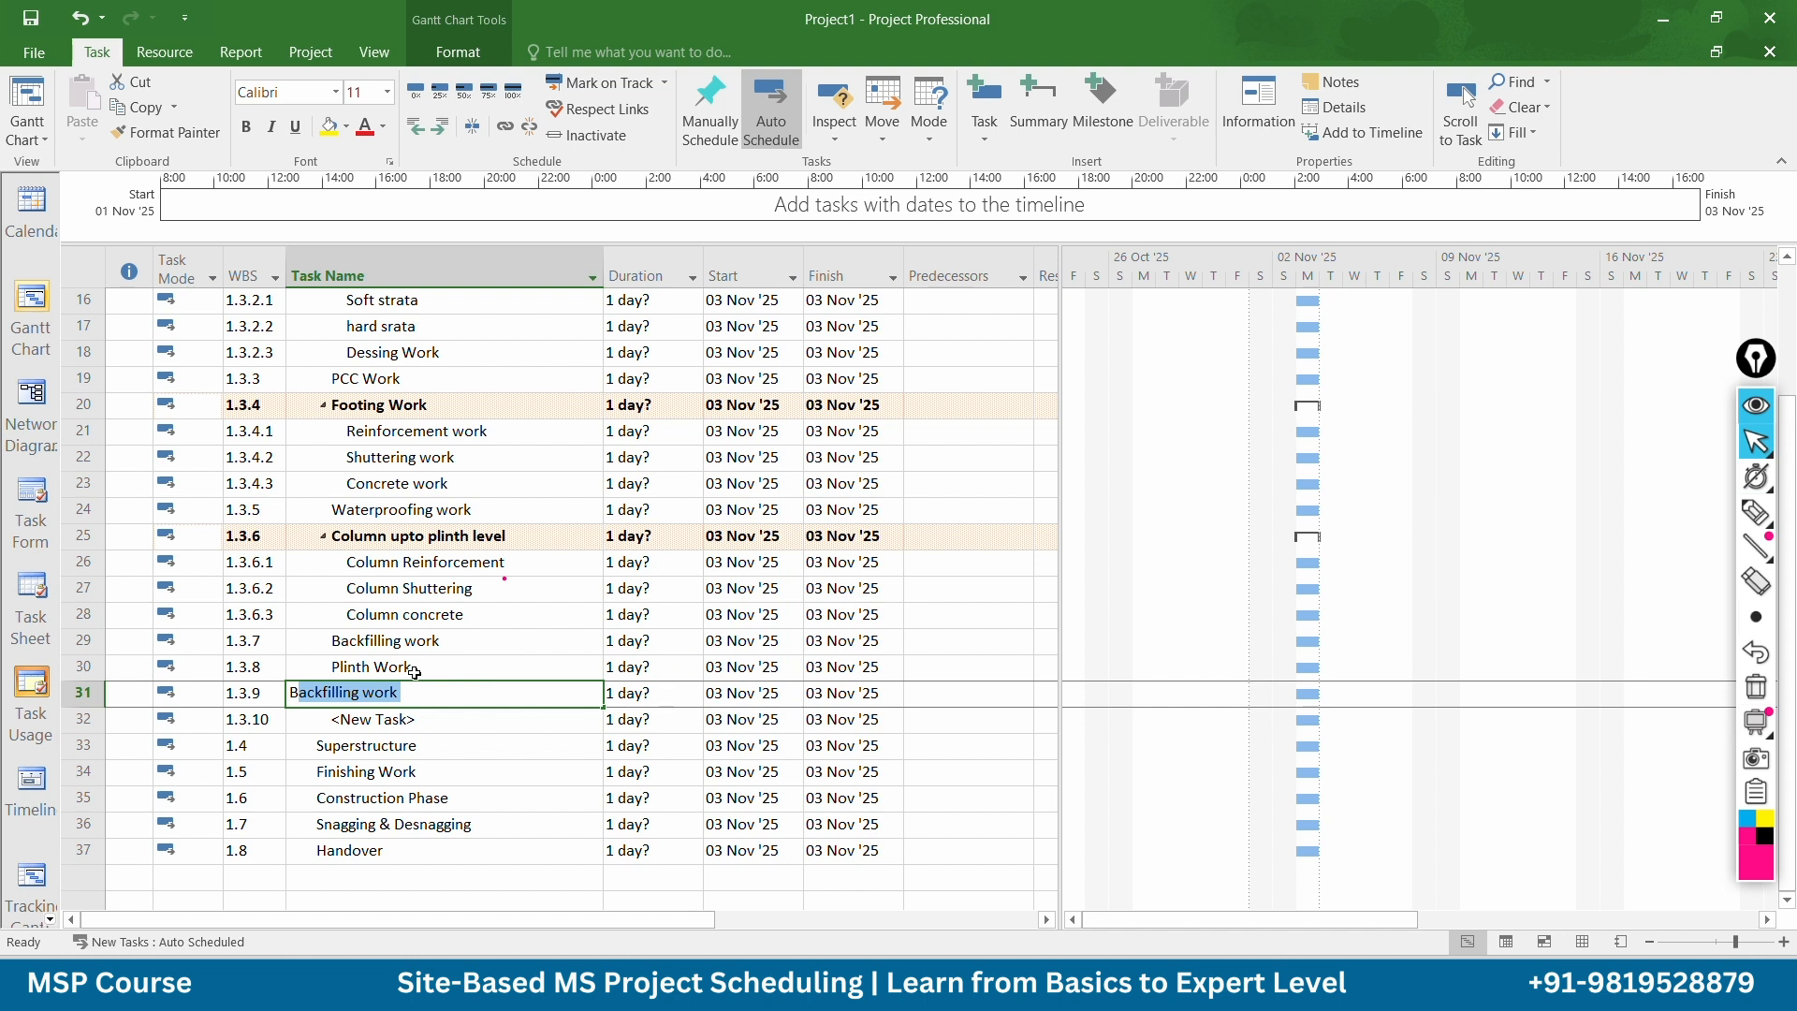
{"action": "type", "text": "eams"}
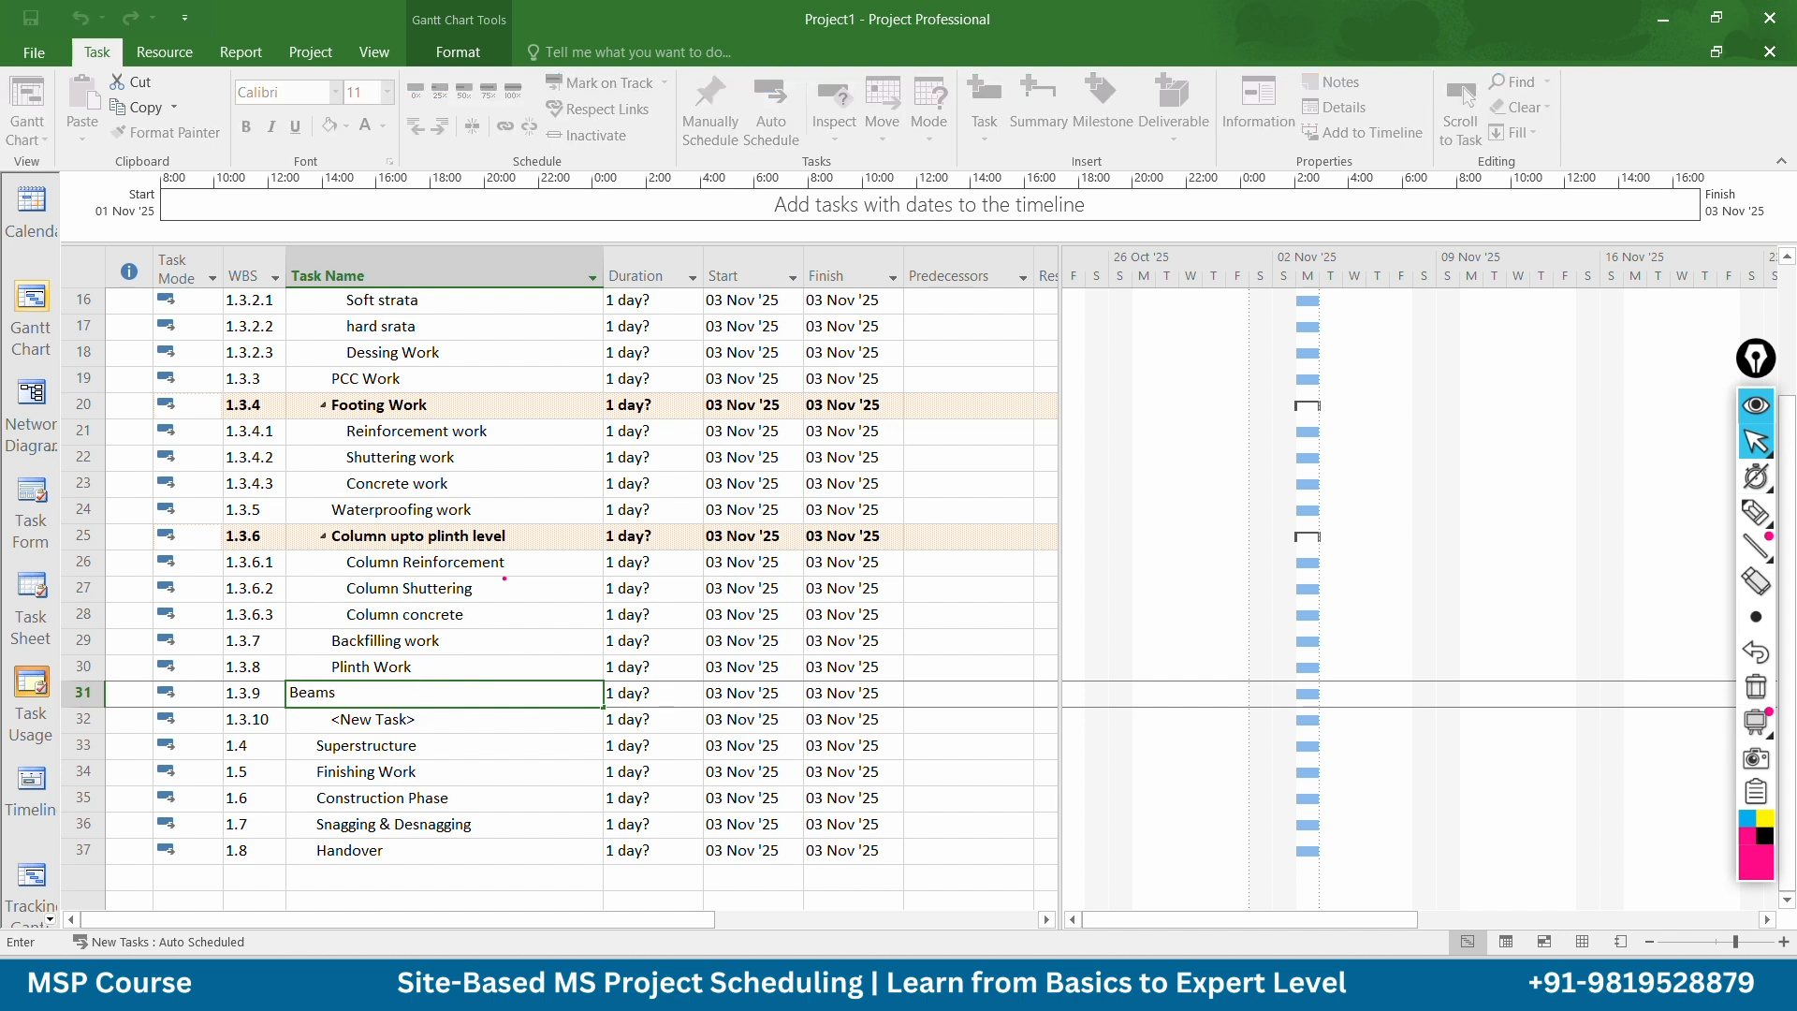
{"action": "key", "text": "BackSpace"}
{"action": "key", "text": "BackSpace"}
{"action": "key", "text": "BackSpace"}
{"action": "key", "text": "BackSpace"}
{"action": "key", "text": "BackSpace"}
{"action": "type", "text": "Plinth Work"}
{"action": "key", "text": "Return"}
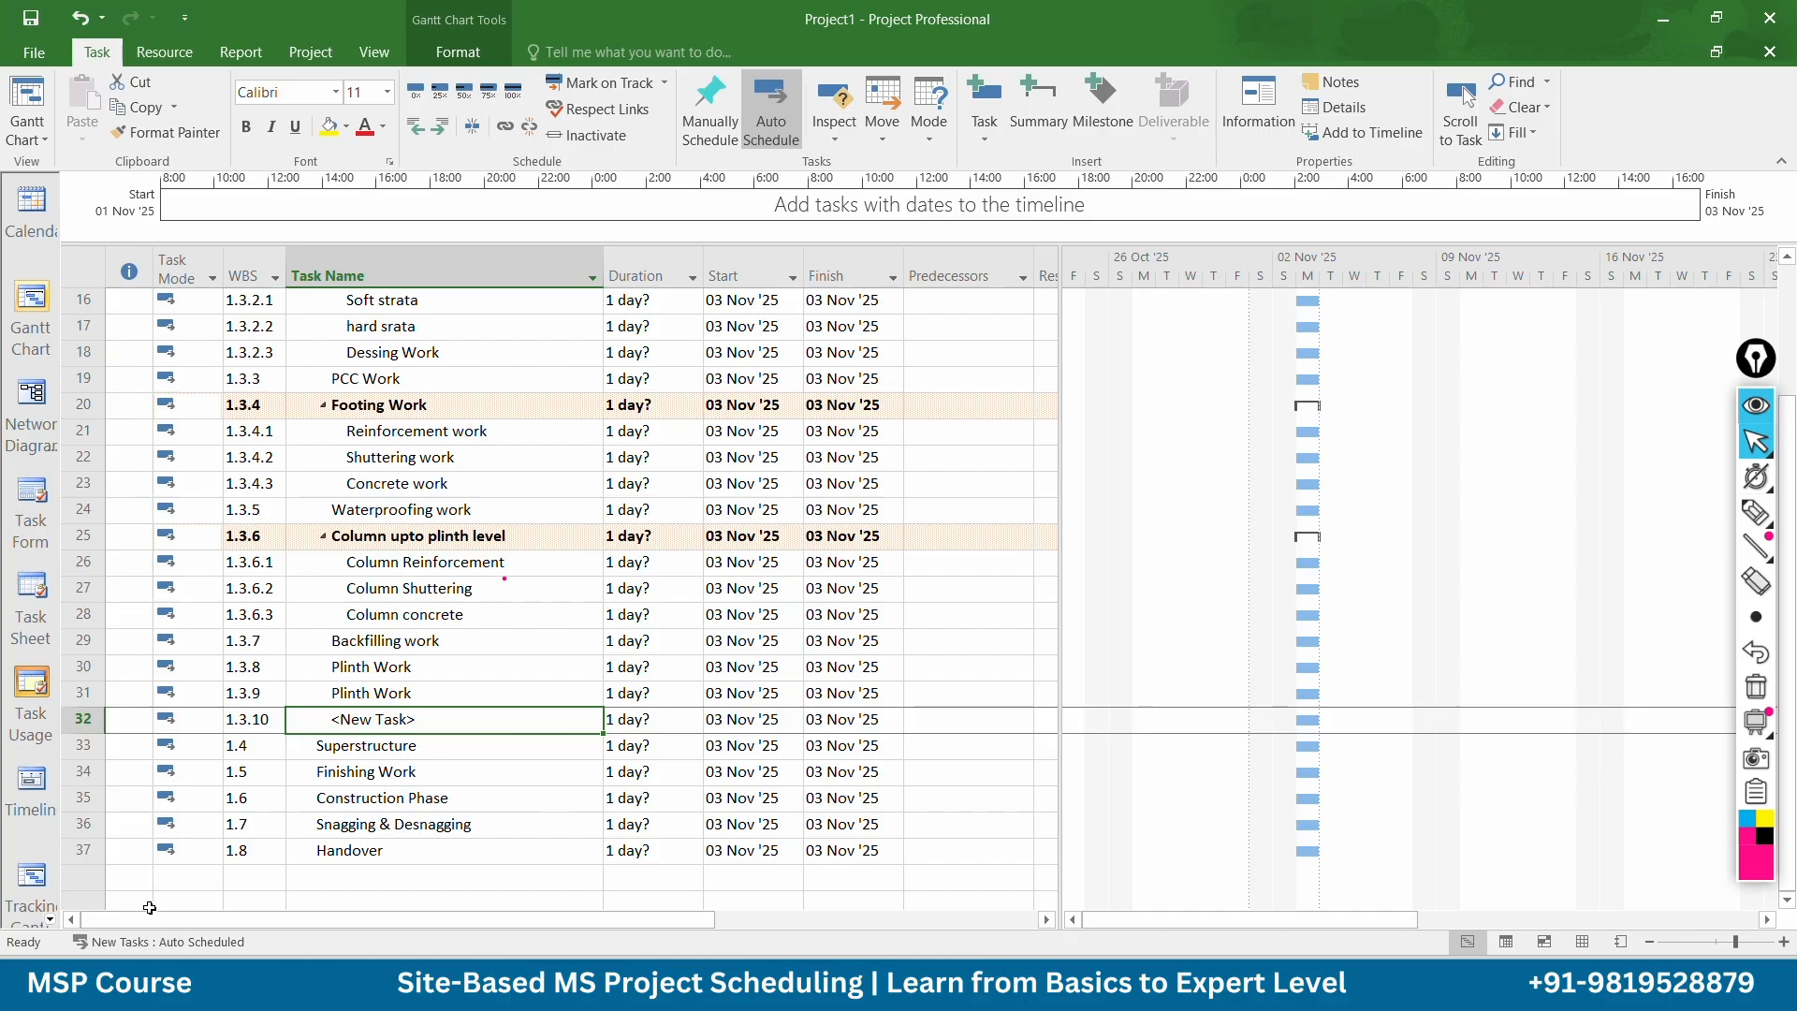
Insert two additional new tasks directly above Superstructure
{"action": "right_click", "coordinate": [83, 745]}
{"action": "left_click", "coordinate": [148, 440]}
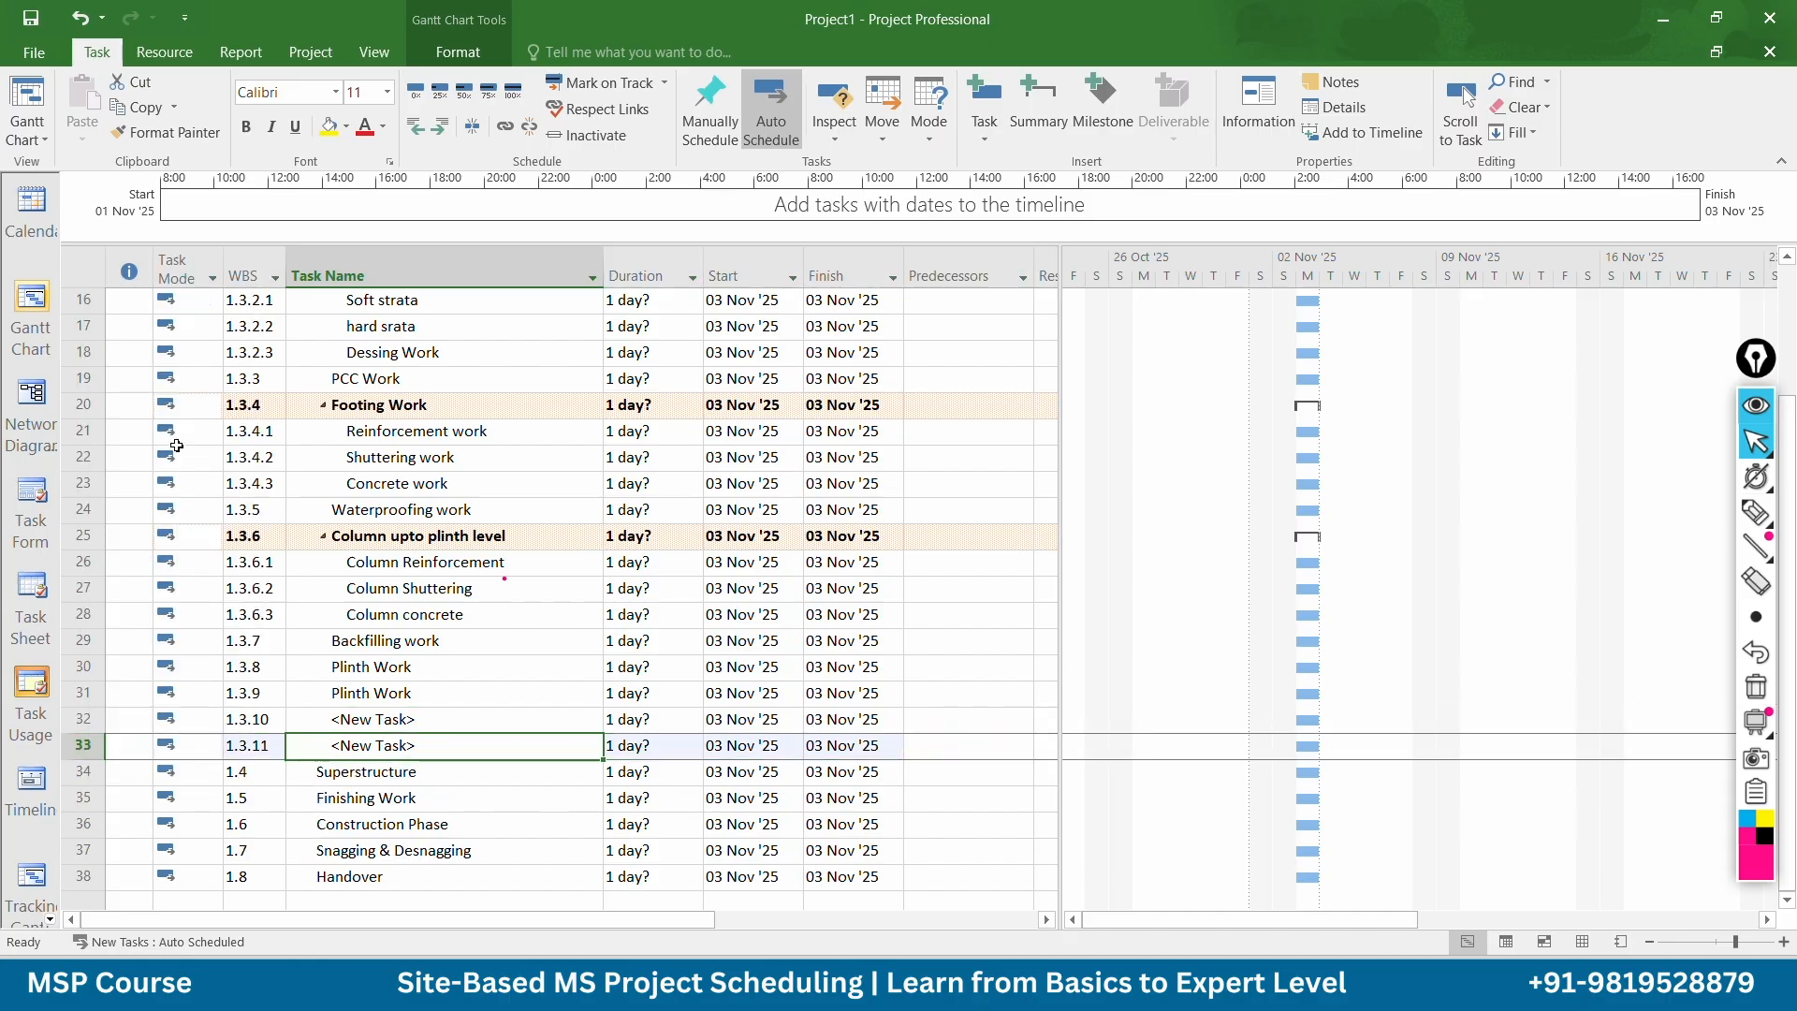
{"action": "right_click", "coordinate": [94, 745]}
{"action": "left_click", "coordinate": [148, 439]}
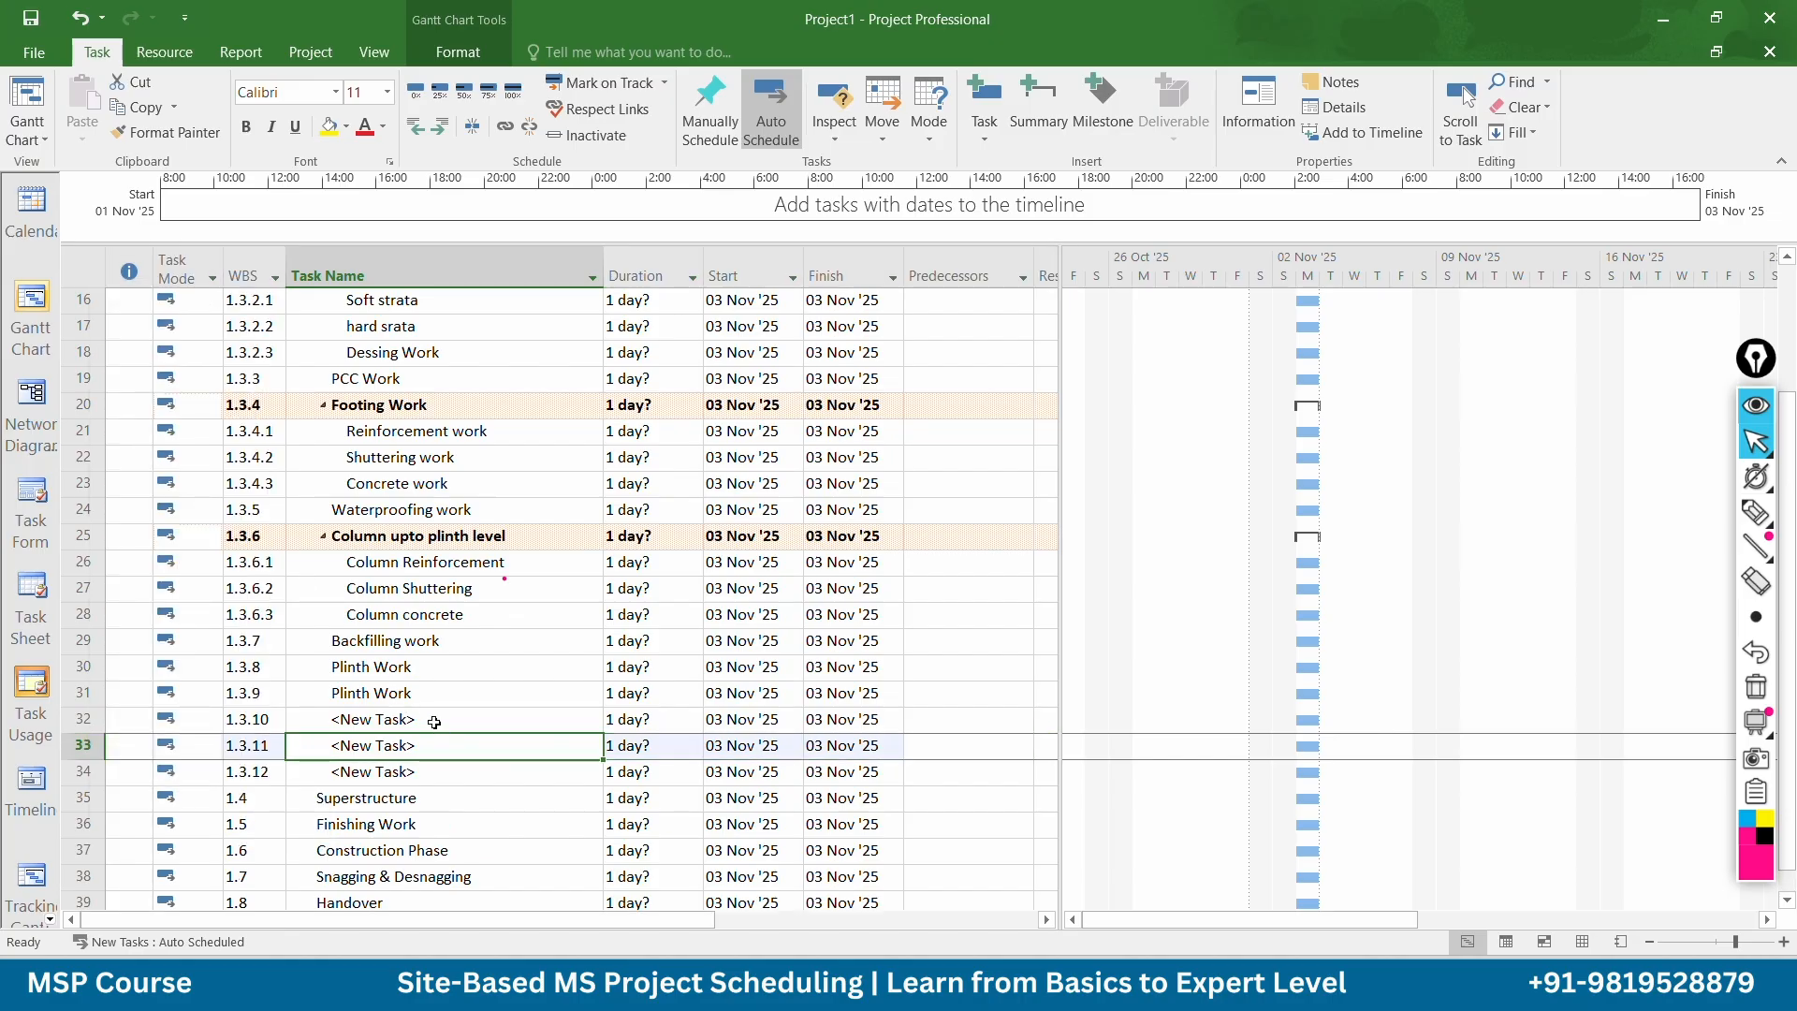
Name the first two of the three new tasks above Superstructure Plinth Beam and Grade slab
{"action": "left_click", "coordinate": [435, 720]}
{"action": "key", "text": "BackSpace"}
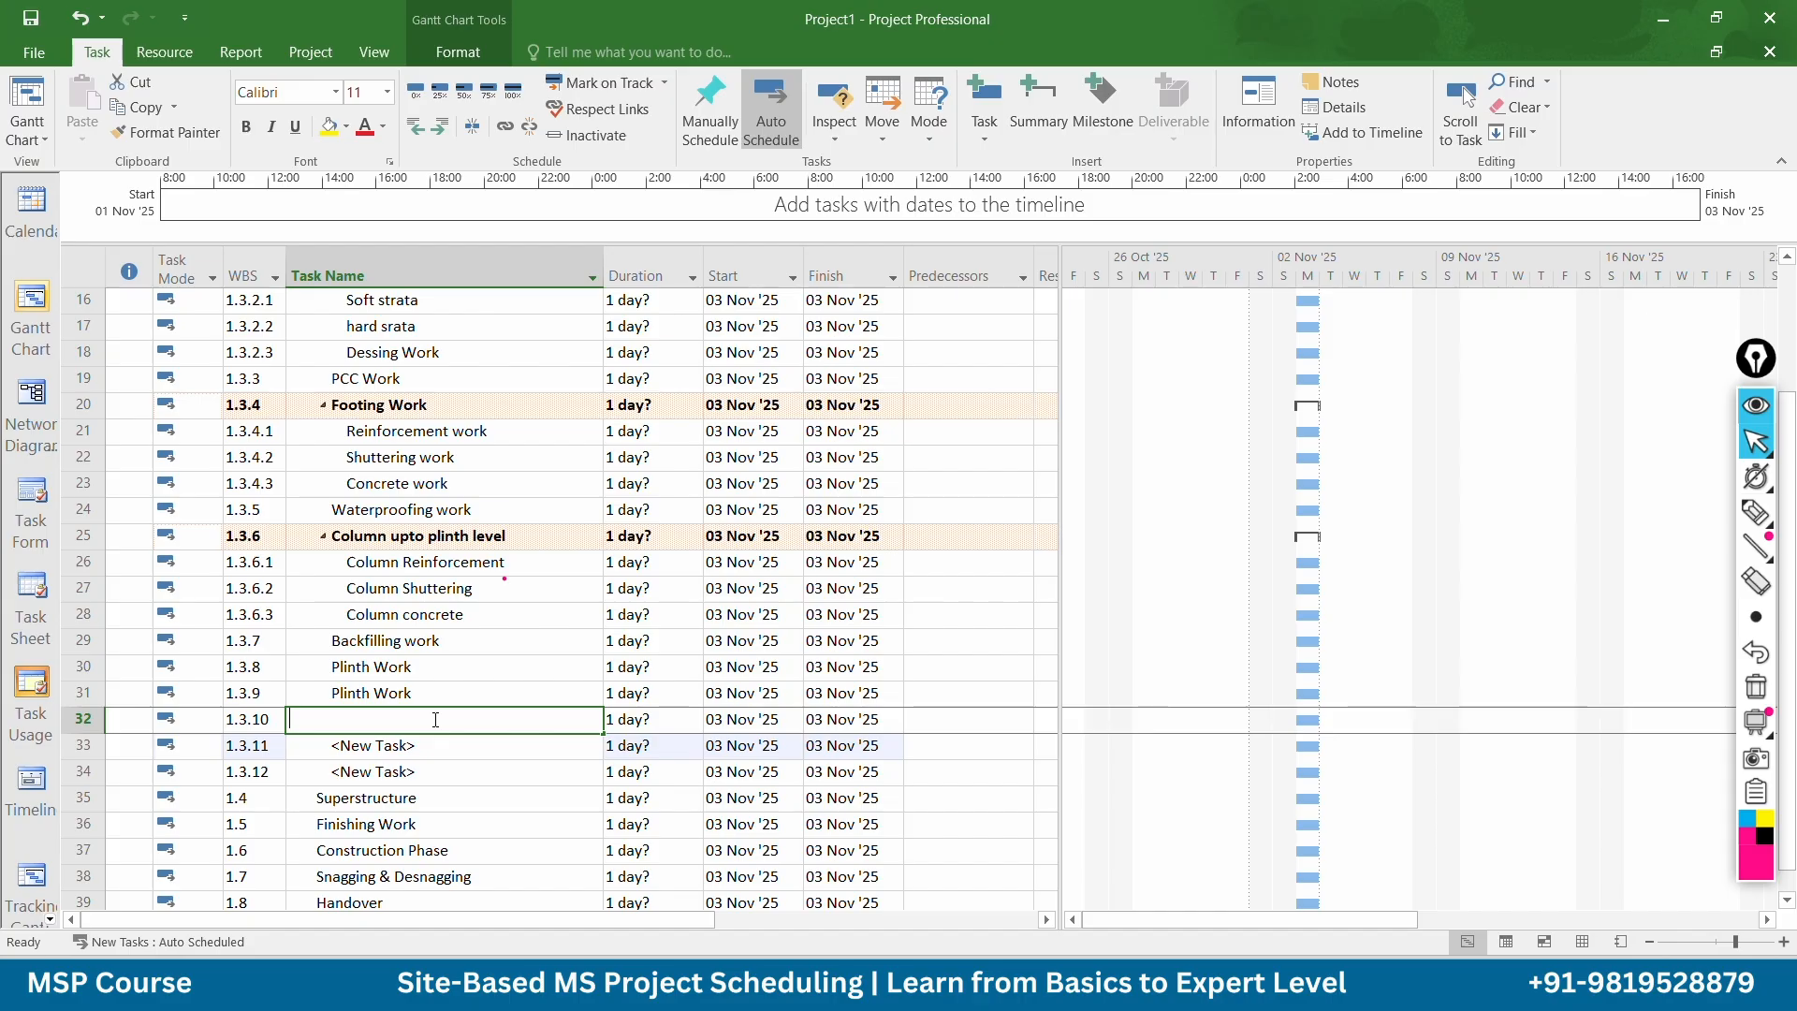
{"action": "type", "text": "Plinth B"}
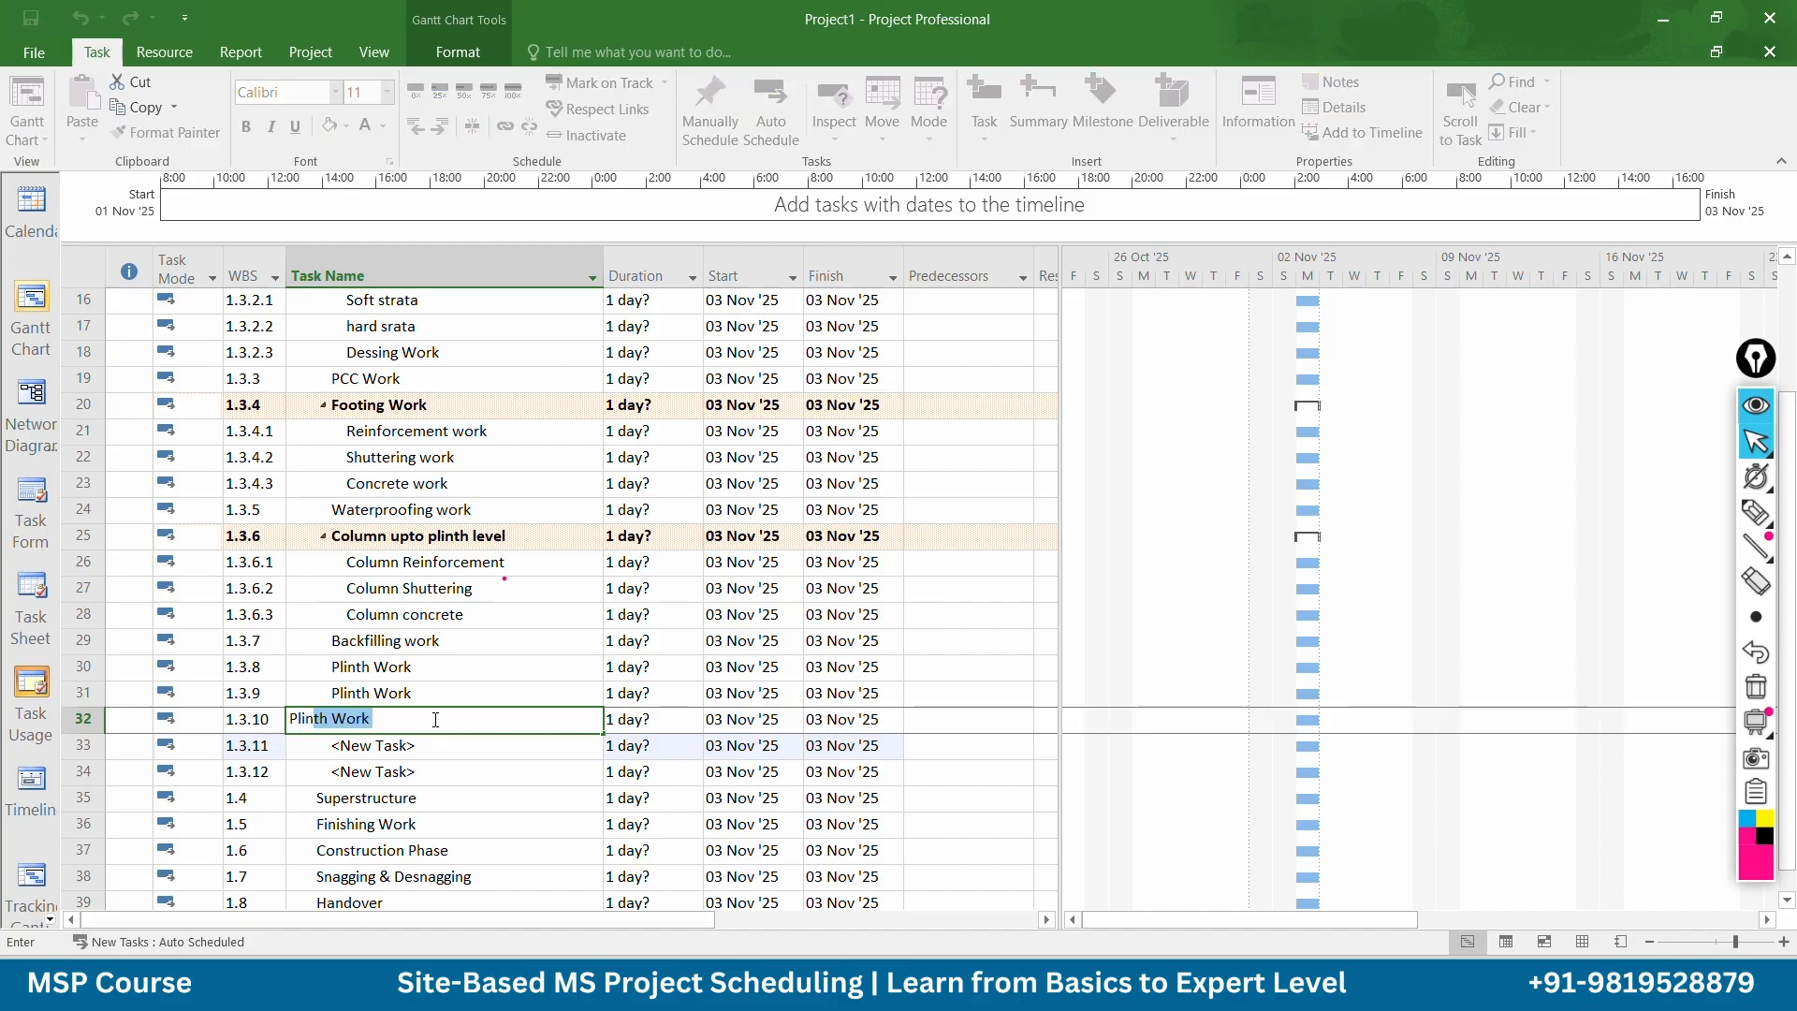
{"action": "type", "text": "eam"}
{"action": "key", "text": "Return"}
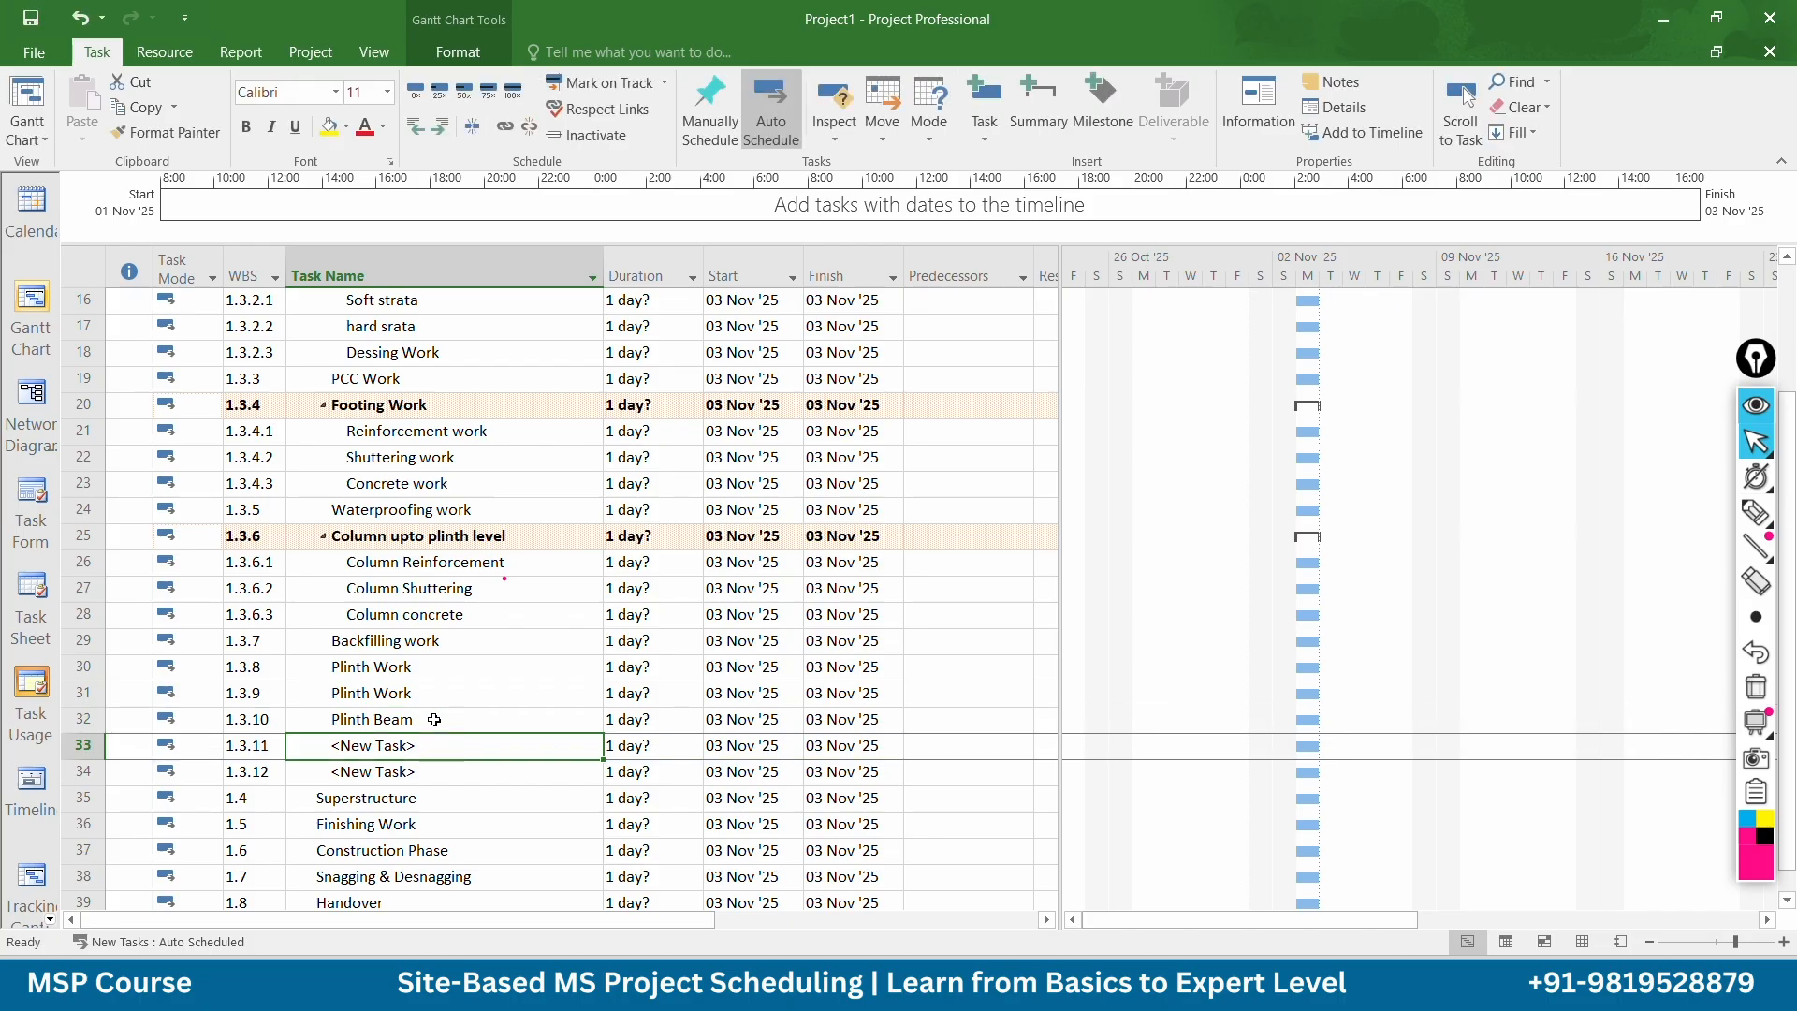
{"action": "type", "text": "G"}
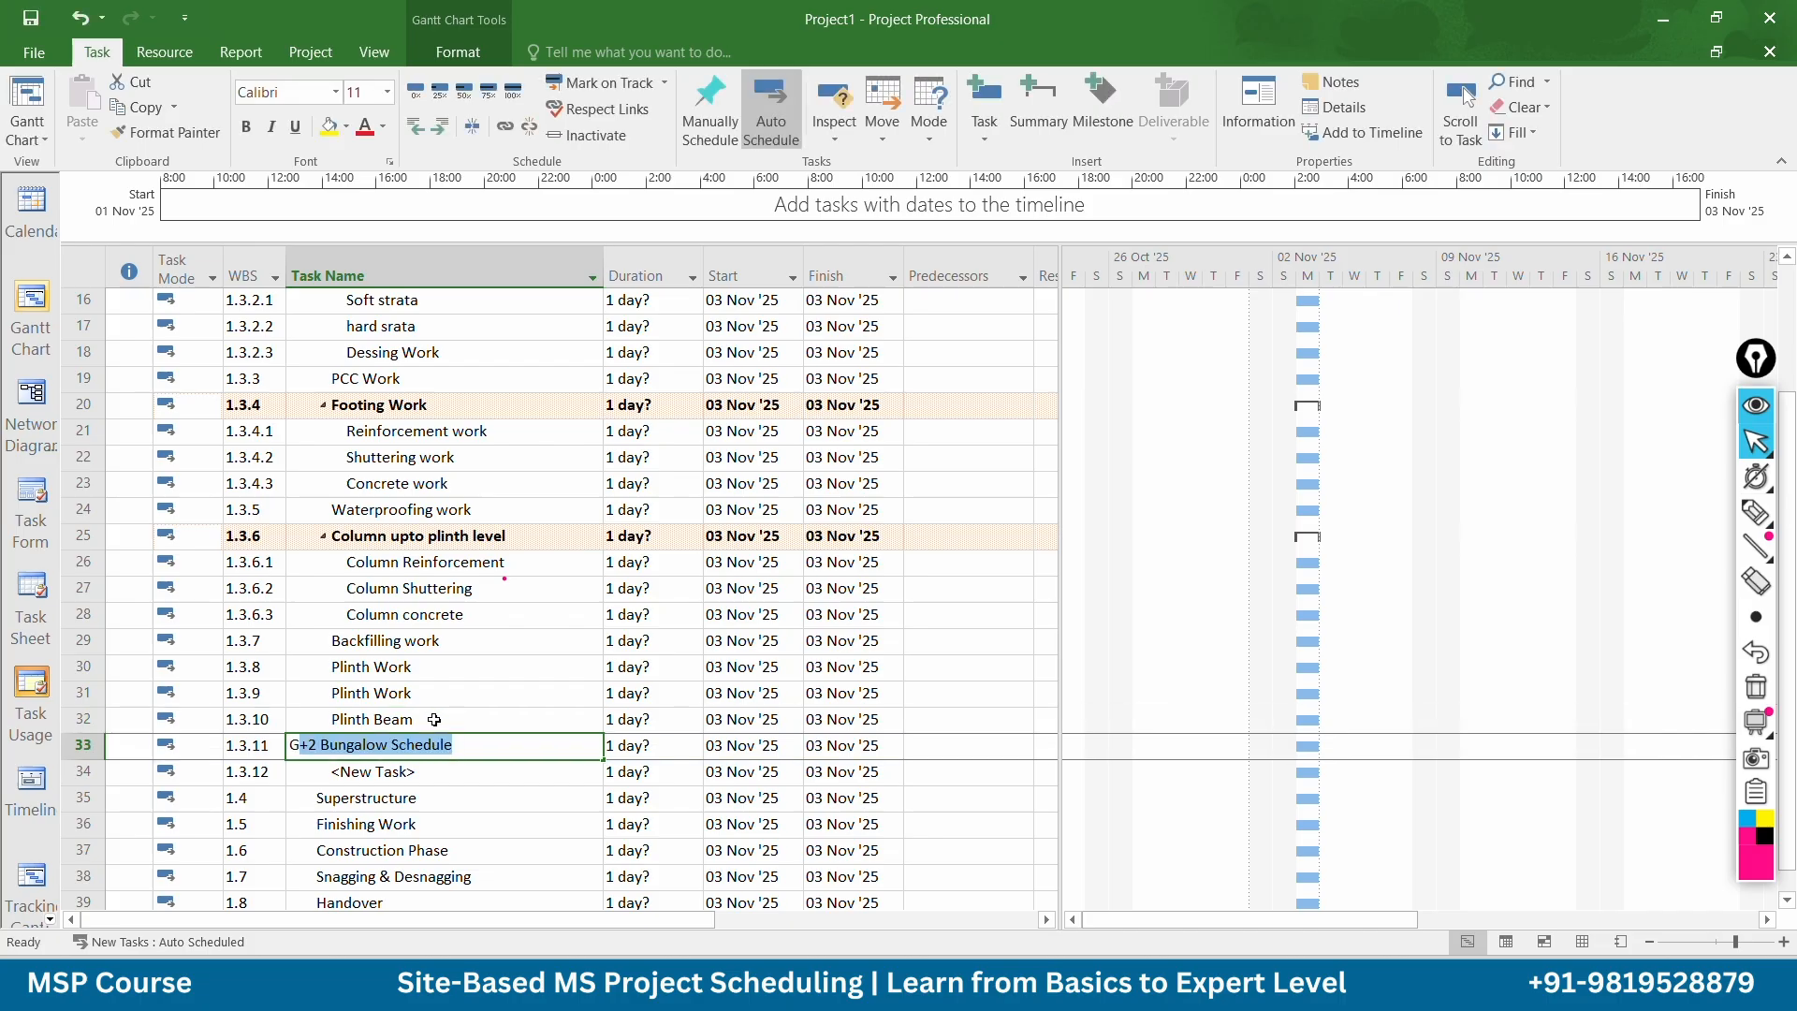
{"action": "type", "text": "rade sla"}
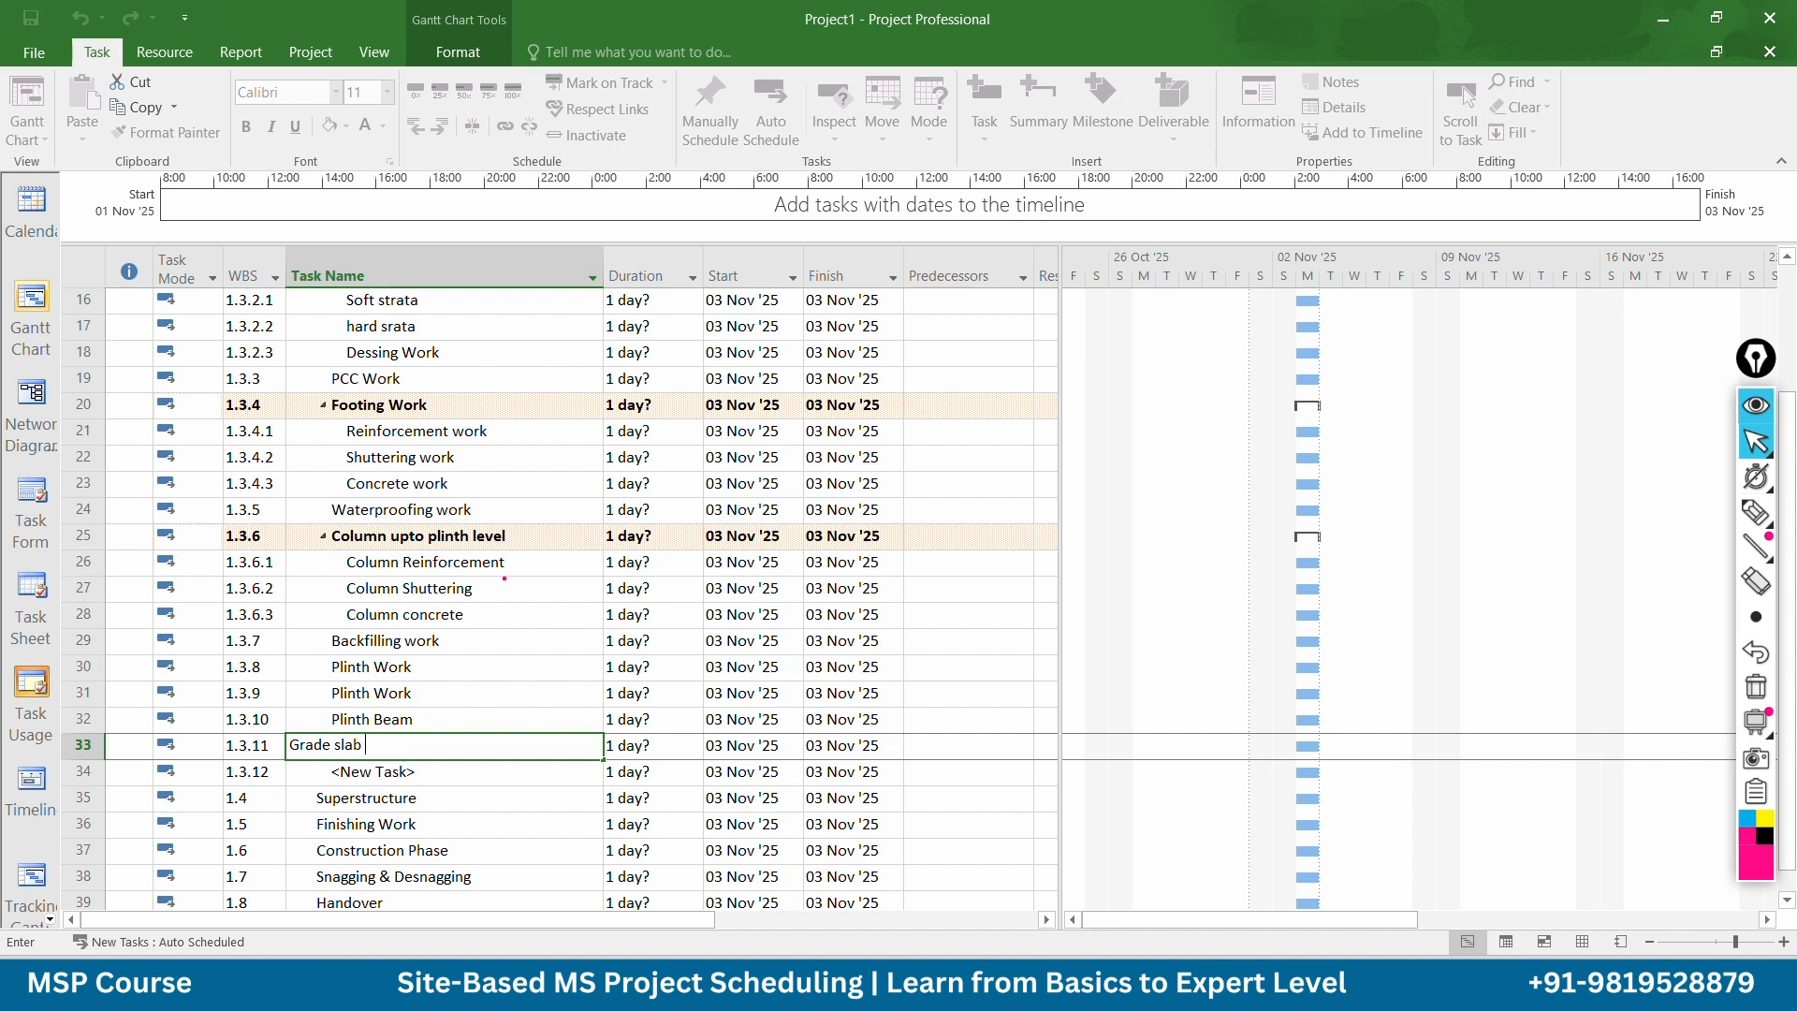
{"action": "type", "text": "b"}
Name the last new task above Superstructure Substructure structure work completion
{"action": "left_click", "coordinate": [387, 773]}
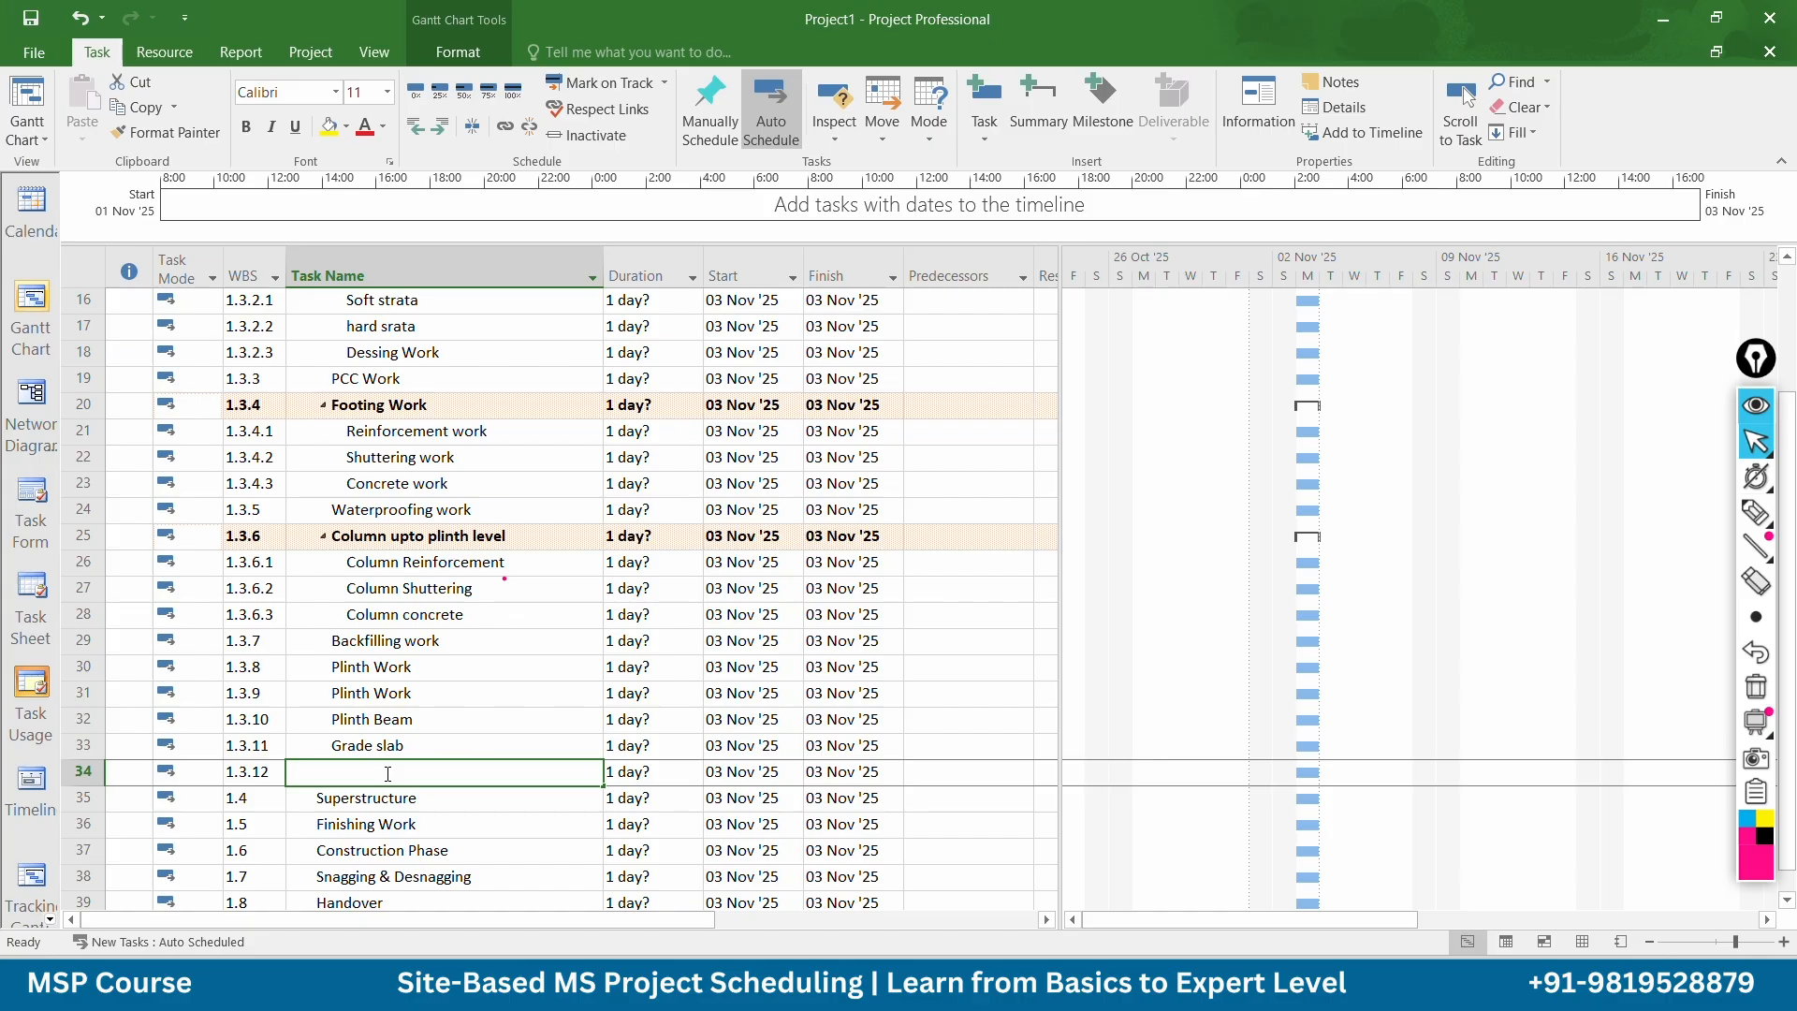
{"action": "type", "text": "Substructure"}
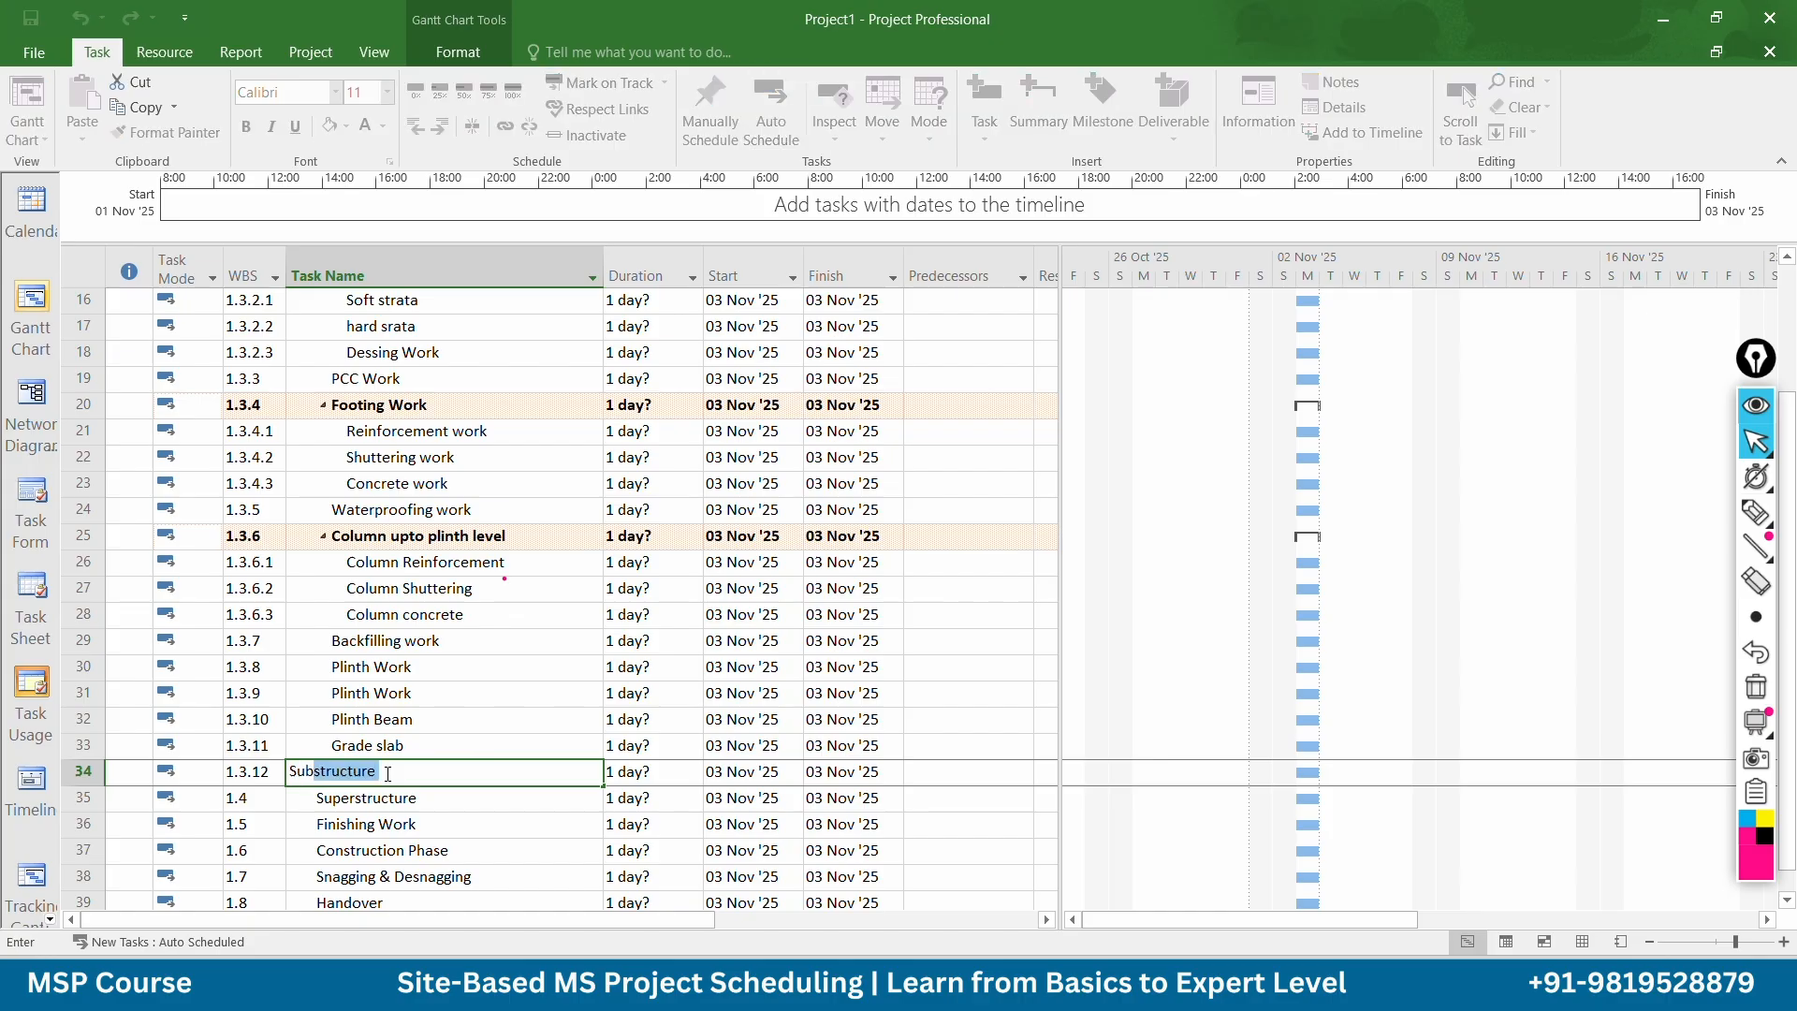
{"action": "key", "text": "Tab"}
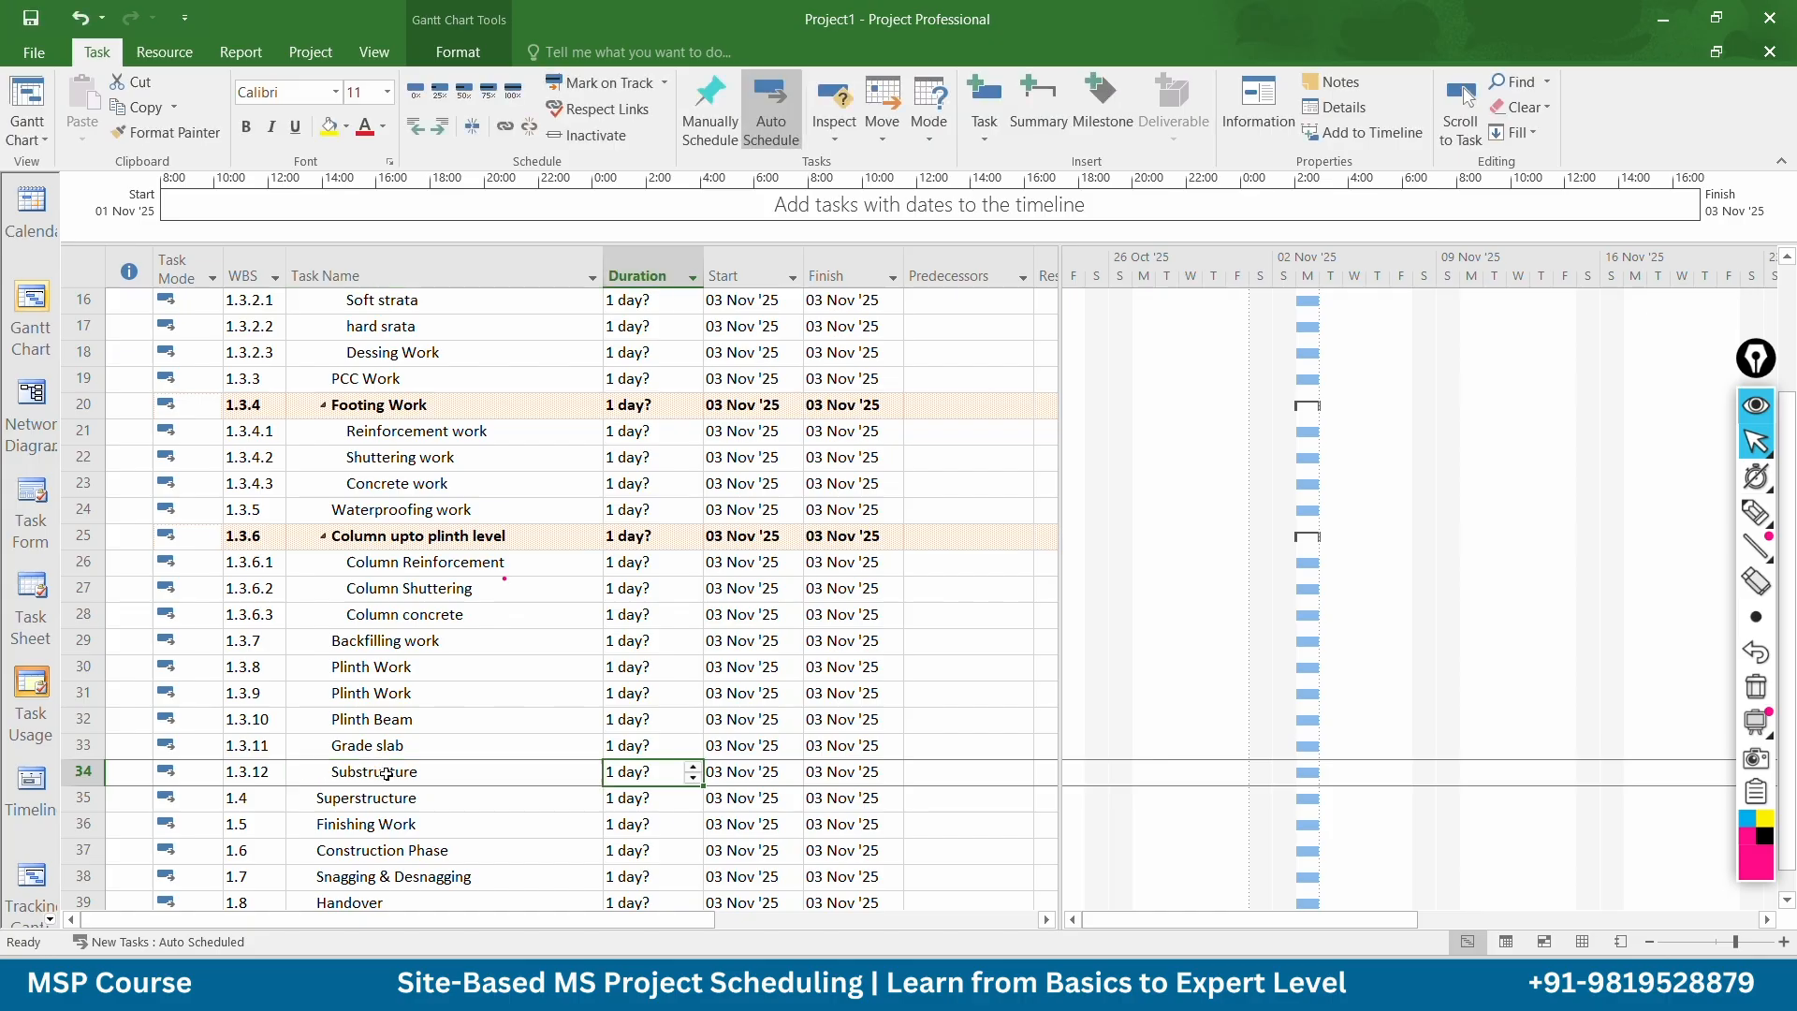
{"action": "left_click", "coordinate": [459, 772]}
{"action": "double_click", "coordinate": [459, 772]}
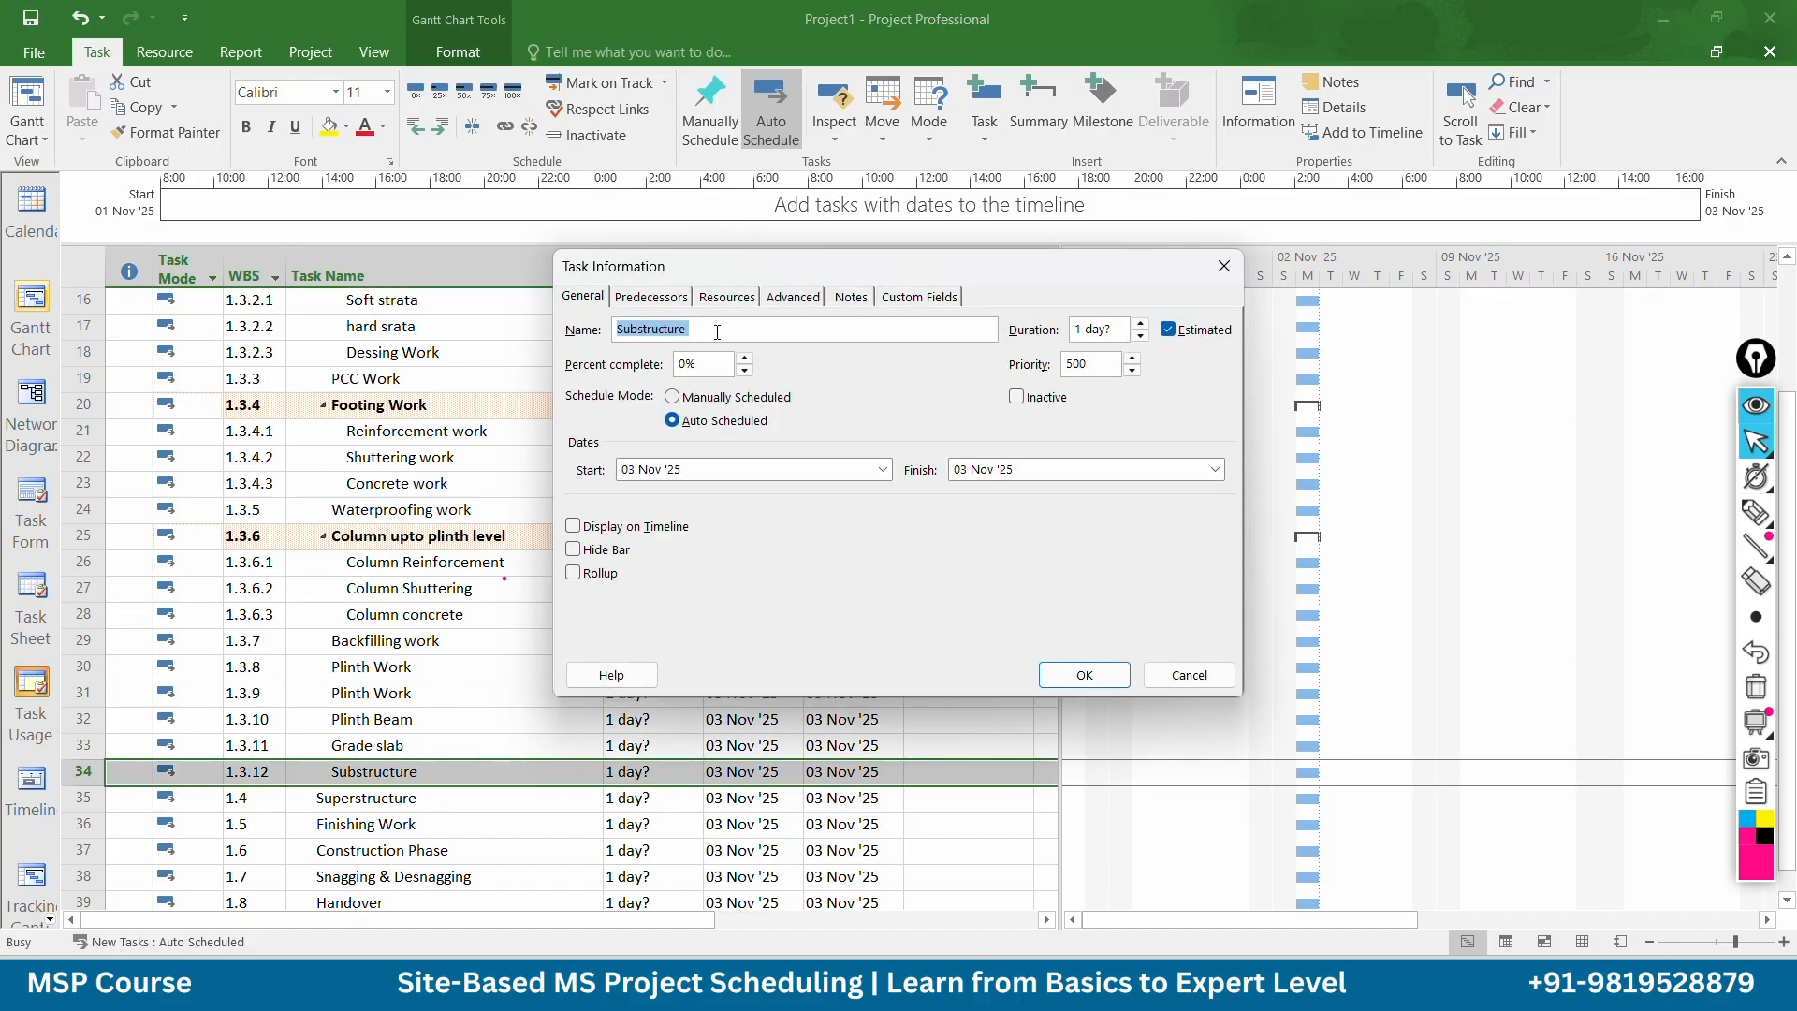
{"action": "left_click", "coordinate": [715, 328]}
{"action": "type", "text": "structure work completion"}
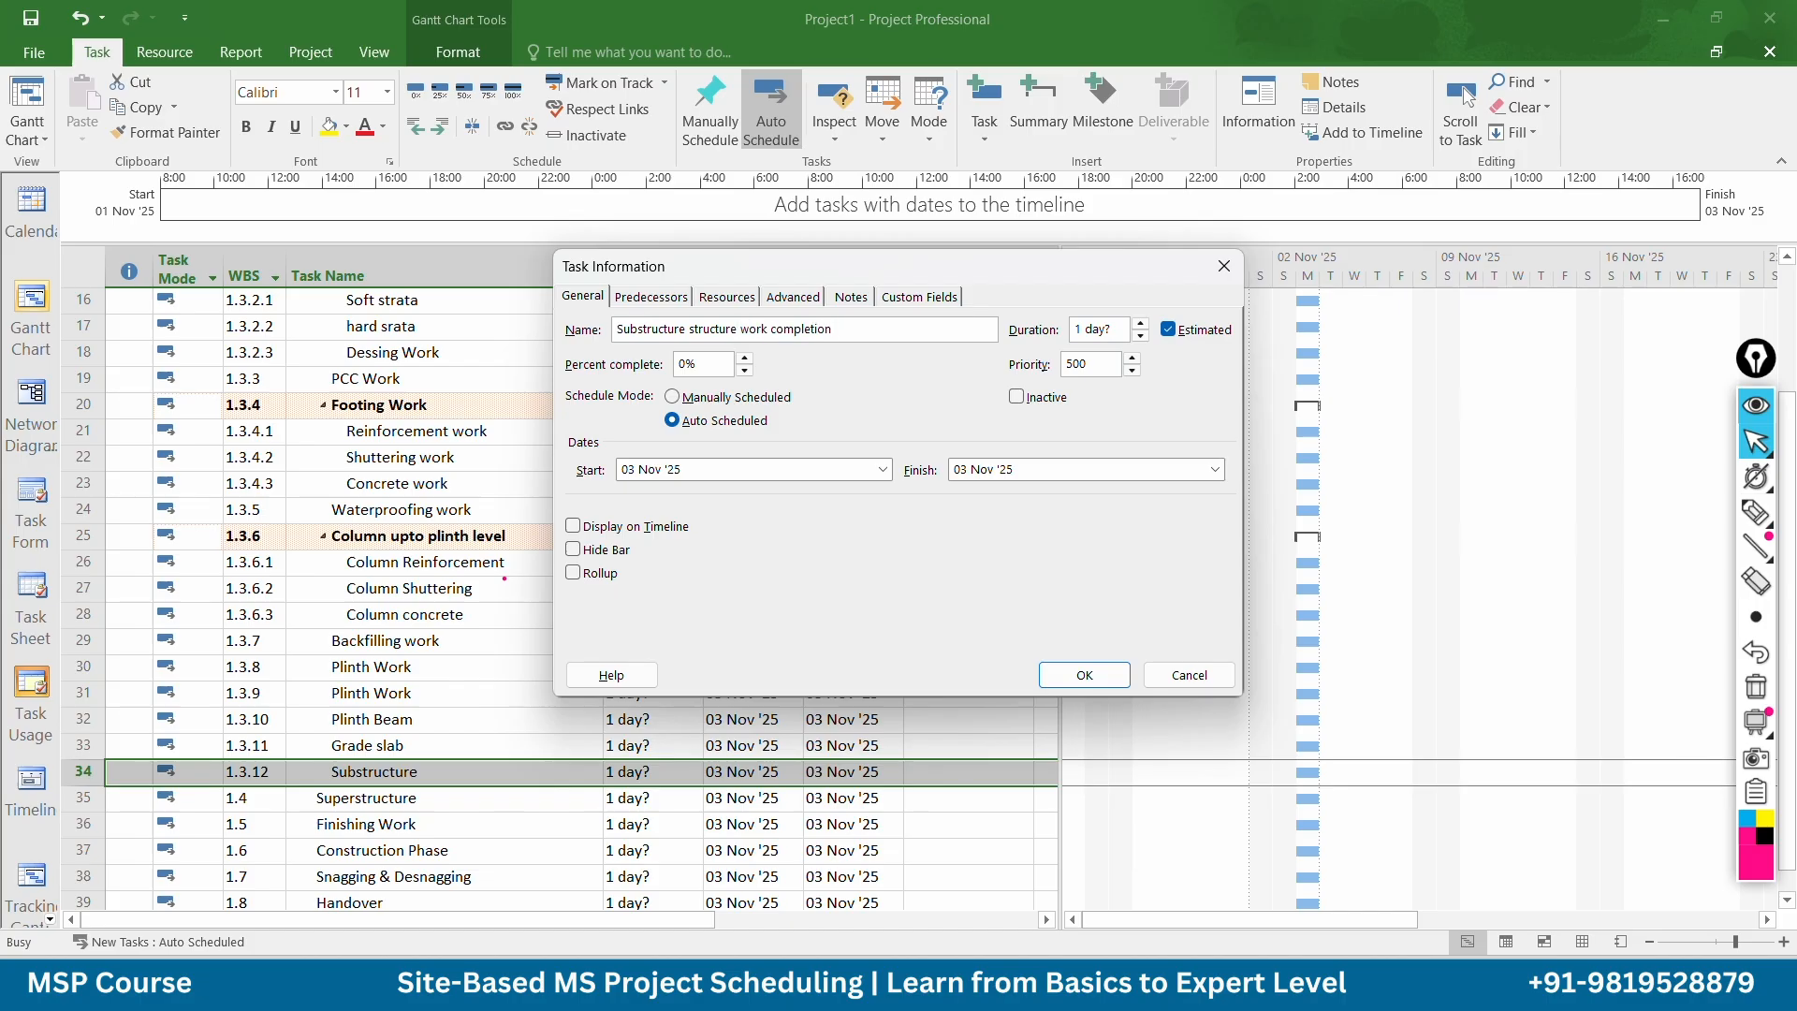
{"action": "left_click", "coordinate": [1050, 675]}
Turn the Substructure structure work completion task into a milestone with a duration of 0 days
{"action": "left_click", "coordinate": [648, 791]}
{"action": "type", "text": "0"}
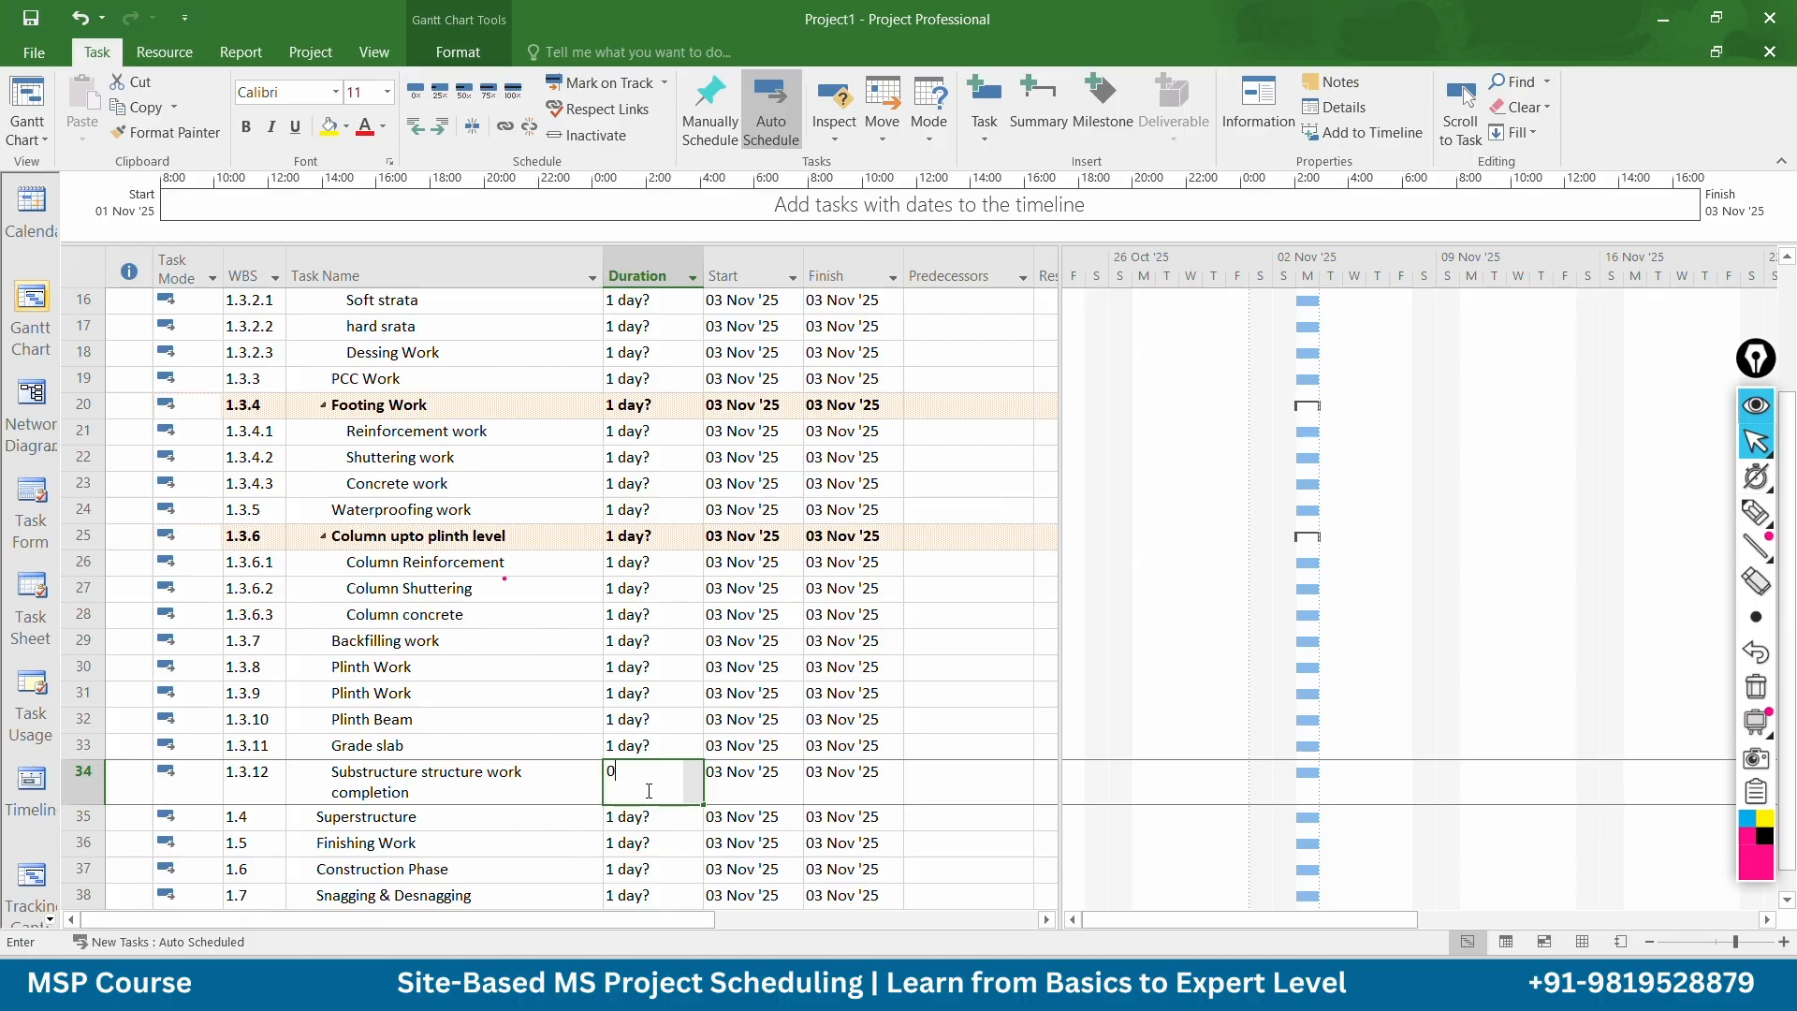
{"action": "key", "text": "Return"}
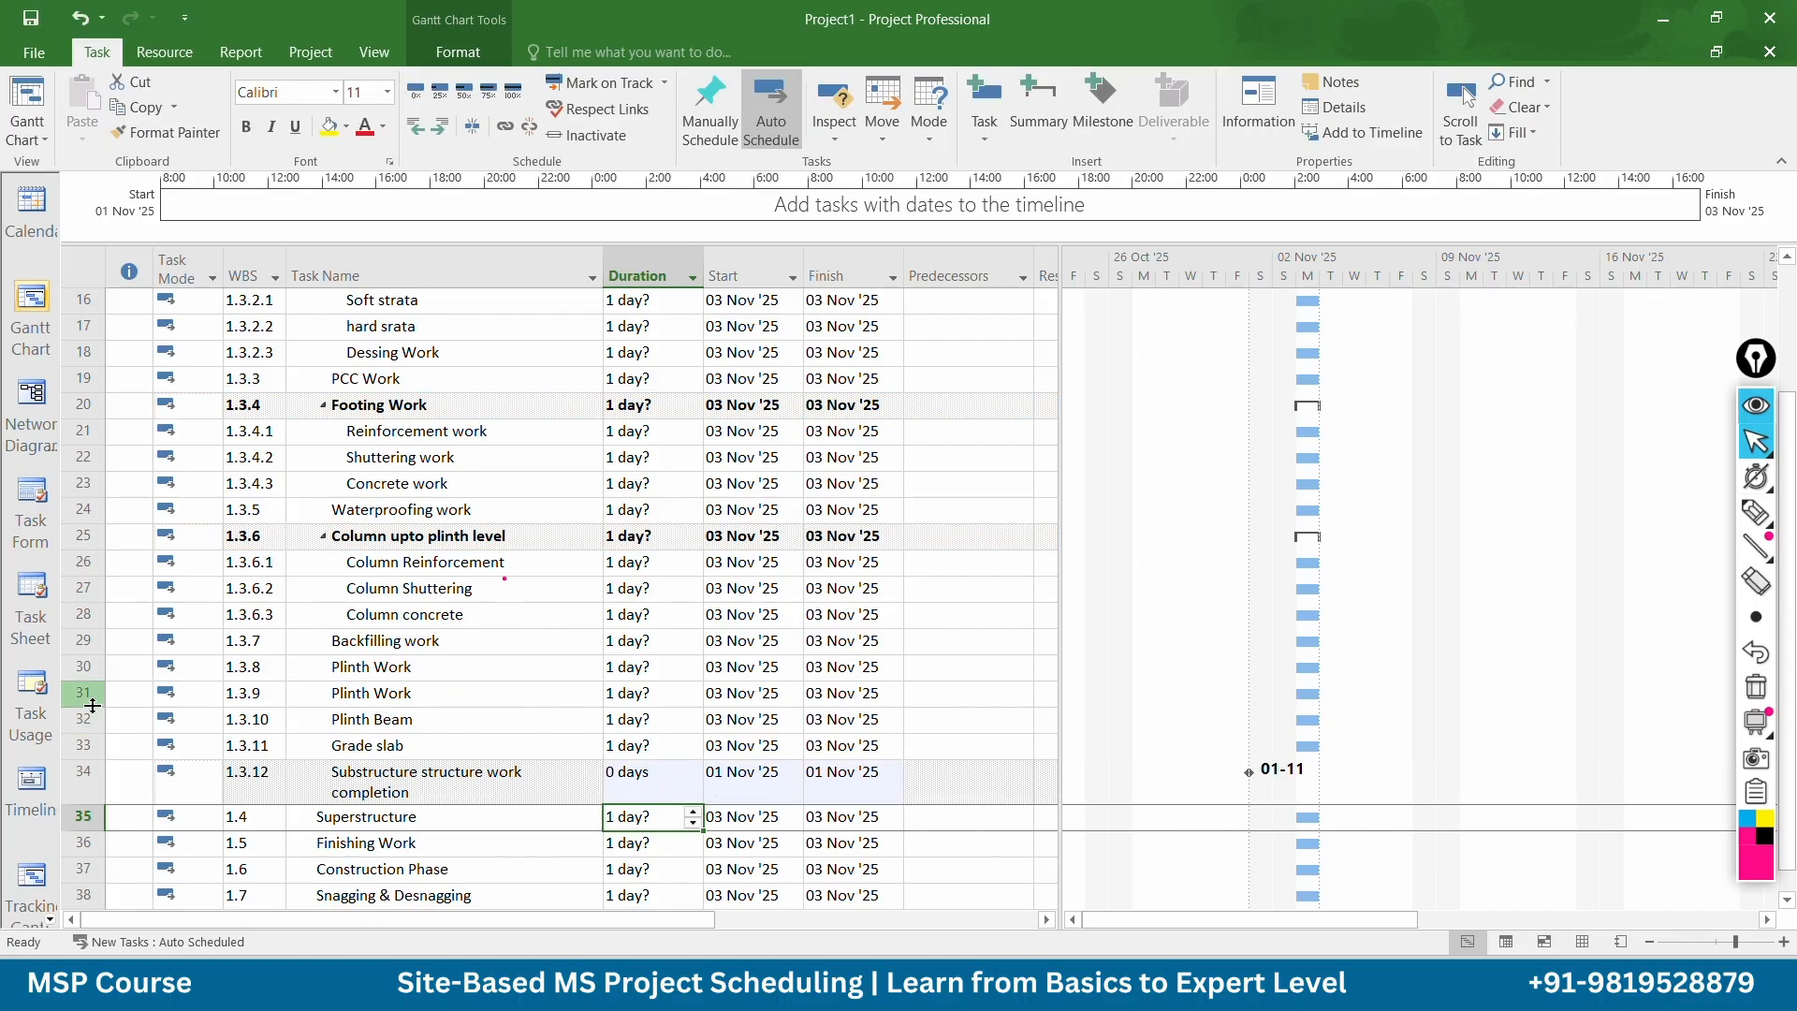
Indent the second Plinth Work, Plinth Beam and Grade slab under the first Plinth Work task
{"action": "left_click_drag", "start_coordinate": [92, 702], "coordinate": [88, 745]}
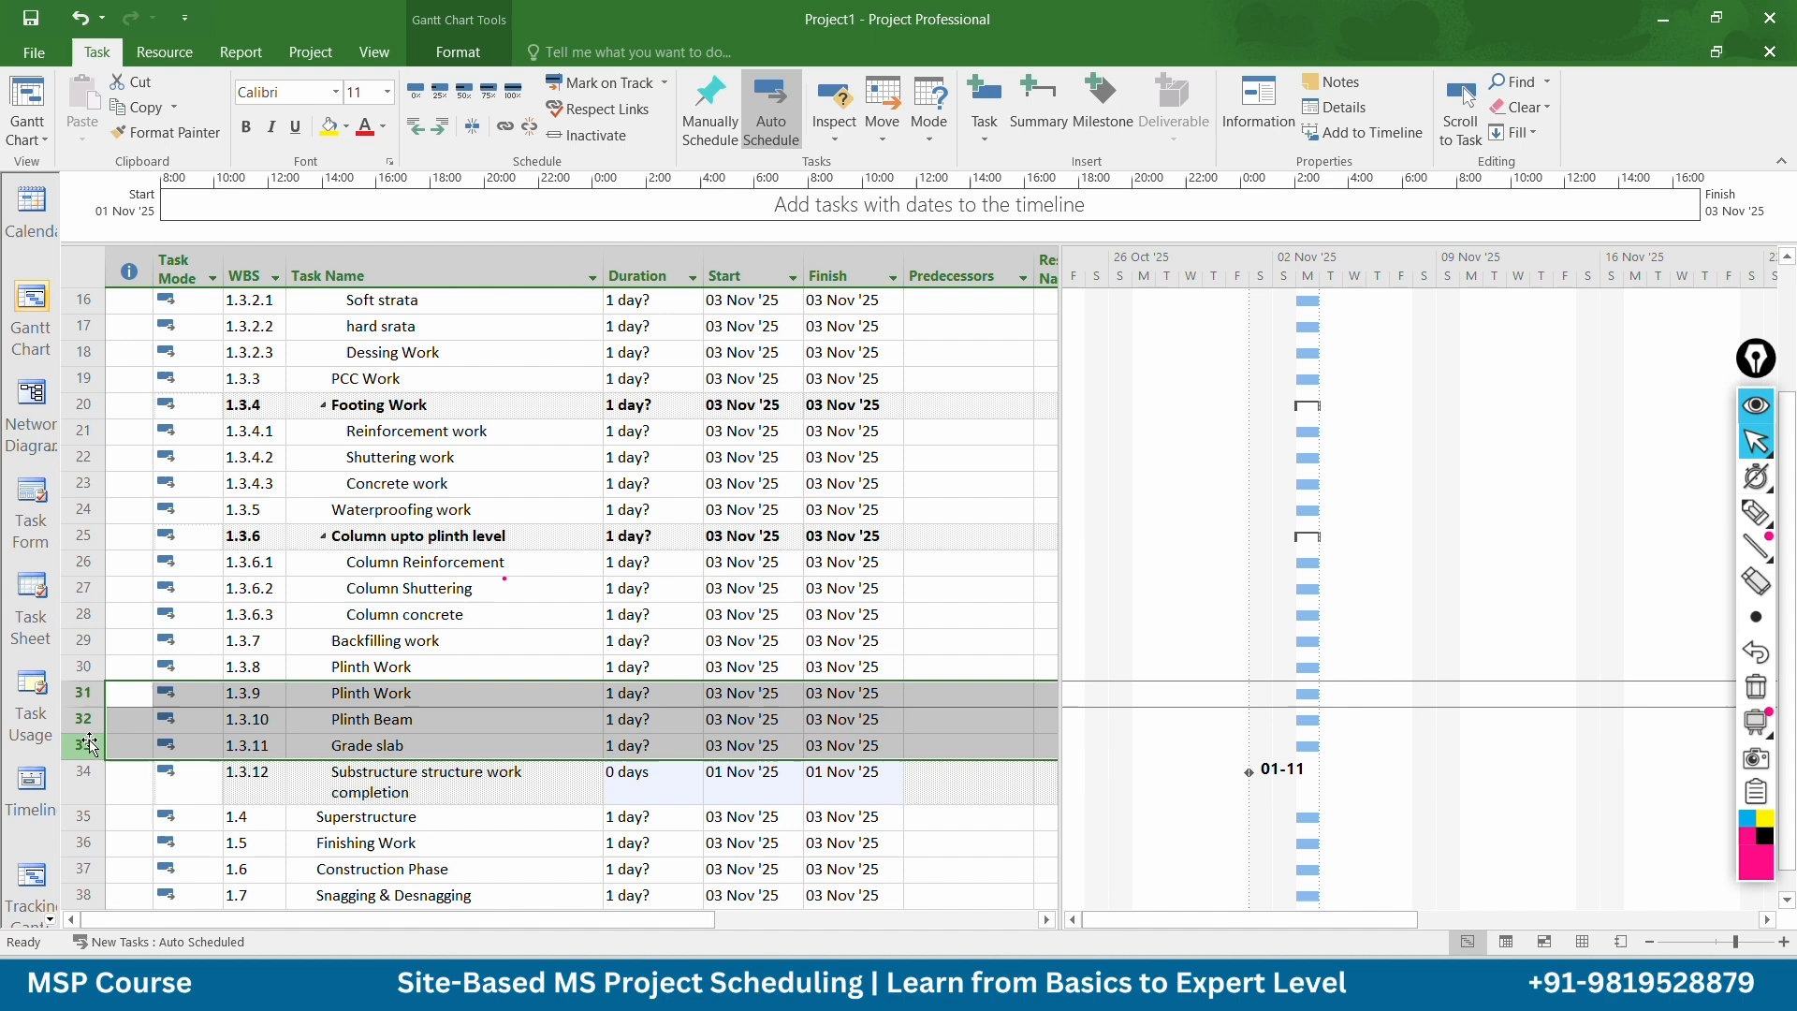
{"action": "left_click", "coordinate": [471, 129]}
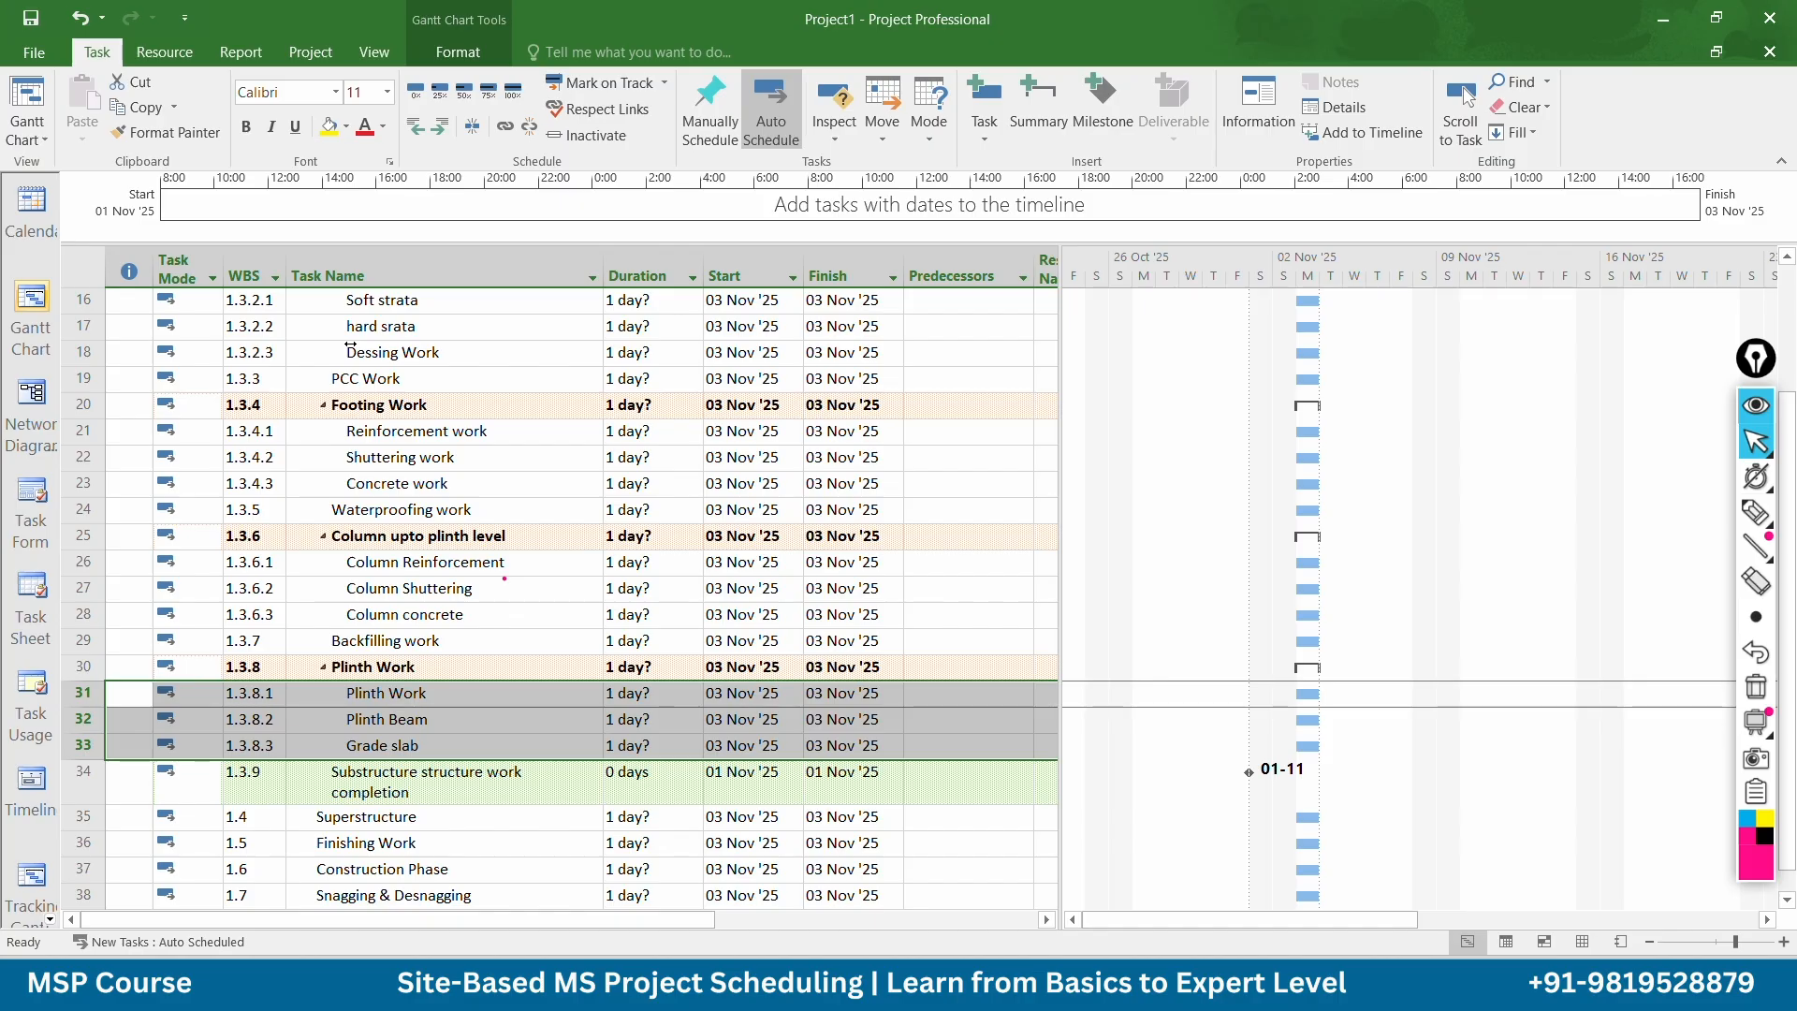
Collapse the Excavation work, Footing Work and Column upto plinth level groups within Substructure
{"action": "scroll", "coordinate": [350, 347], "scroll_direction": "up", "scroll_amount": 2}
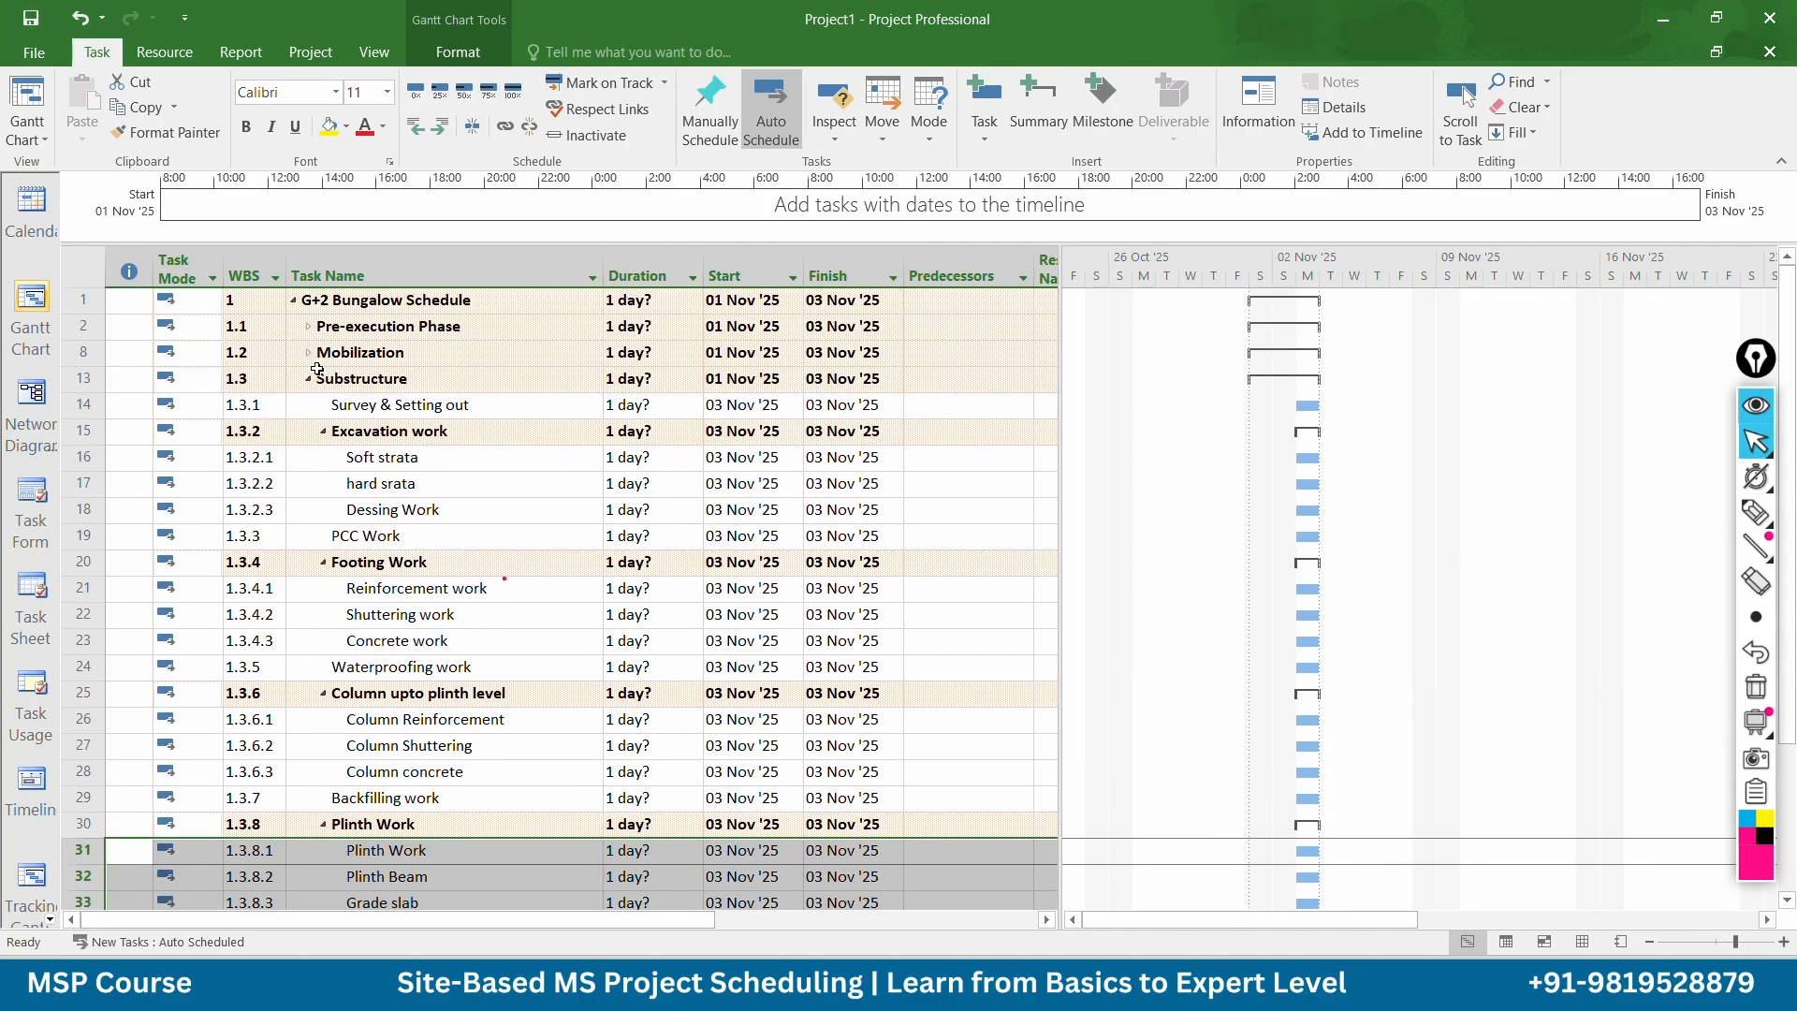
{"action": "left_click", "coordinate": [308, 378]}
{"action": "left_click", "coordinate": [308, 379]}
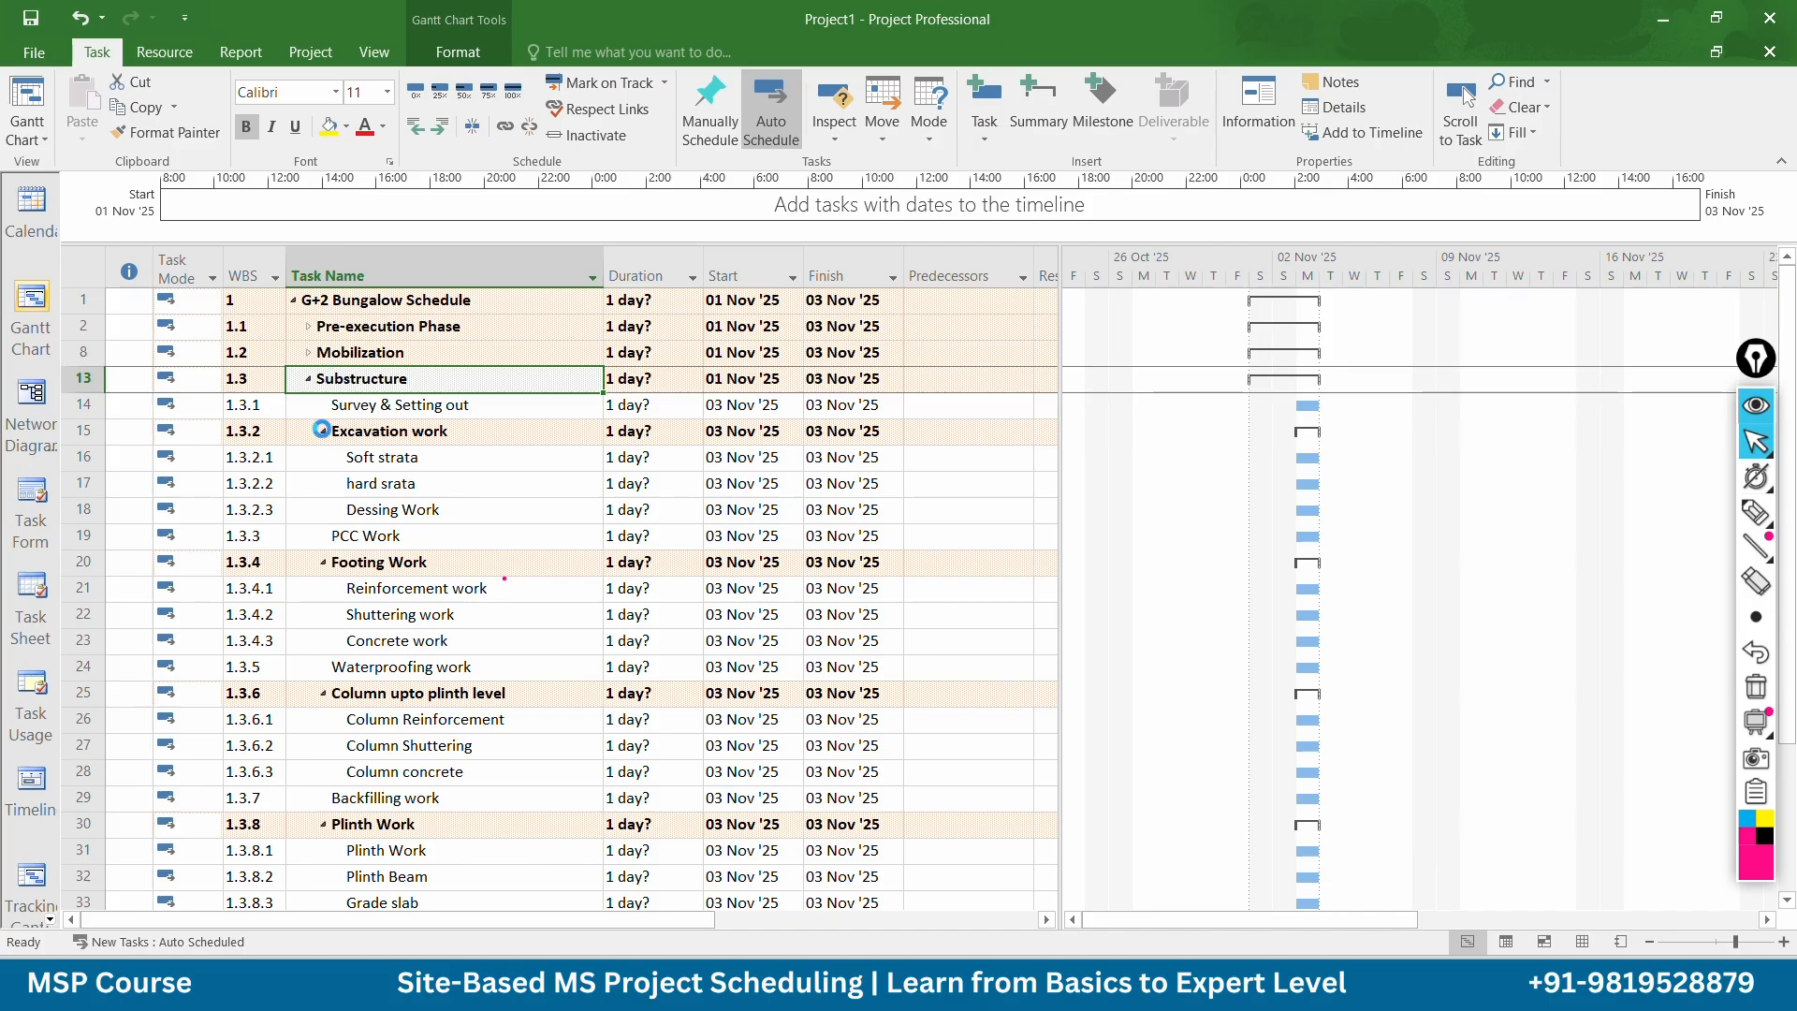
{"action": "left_click", "coordinate": [322, 430]}
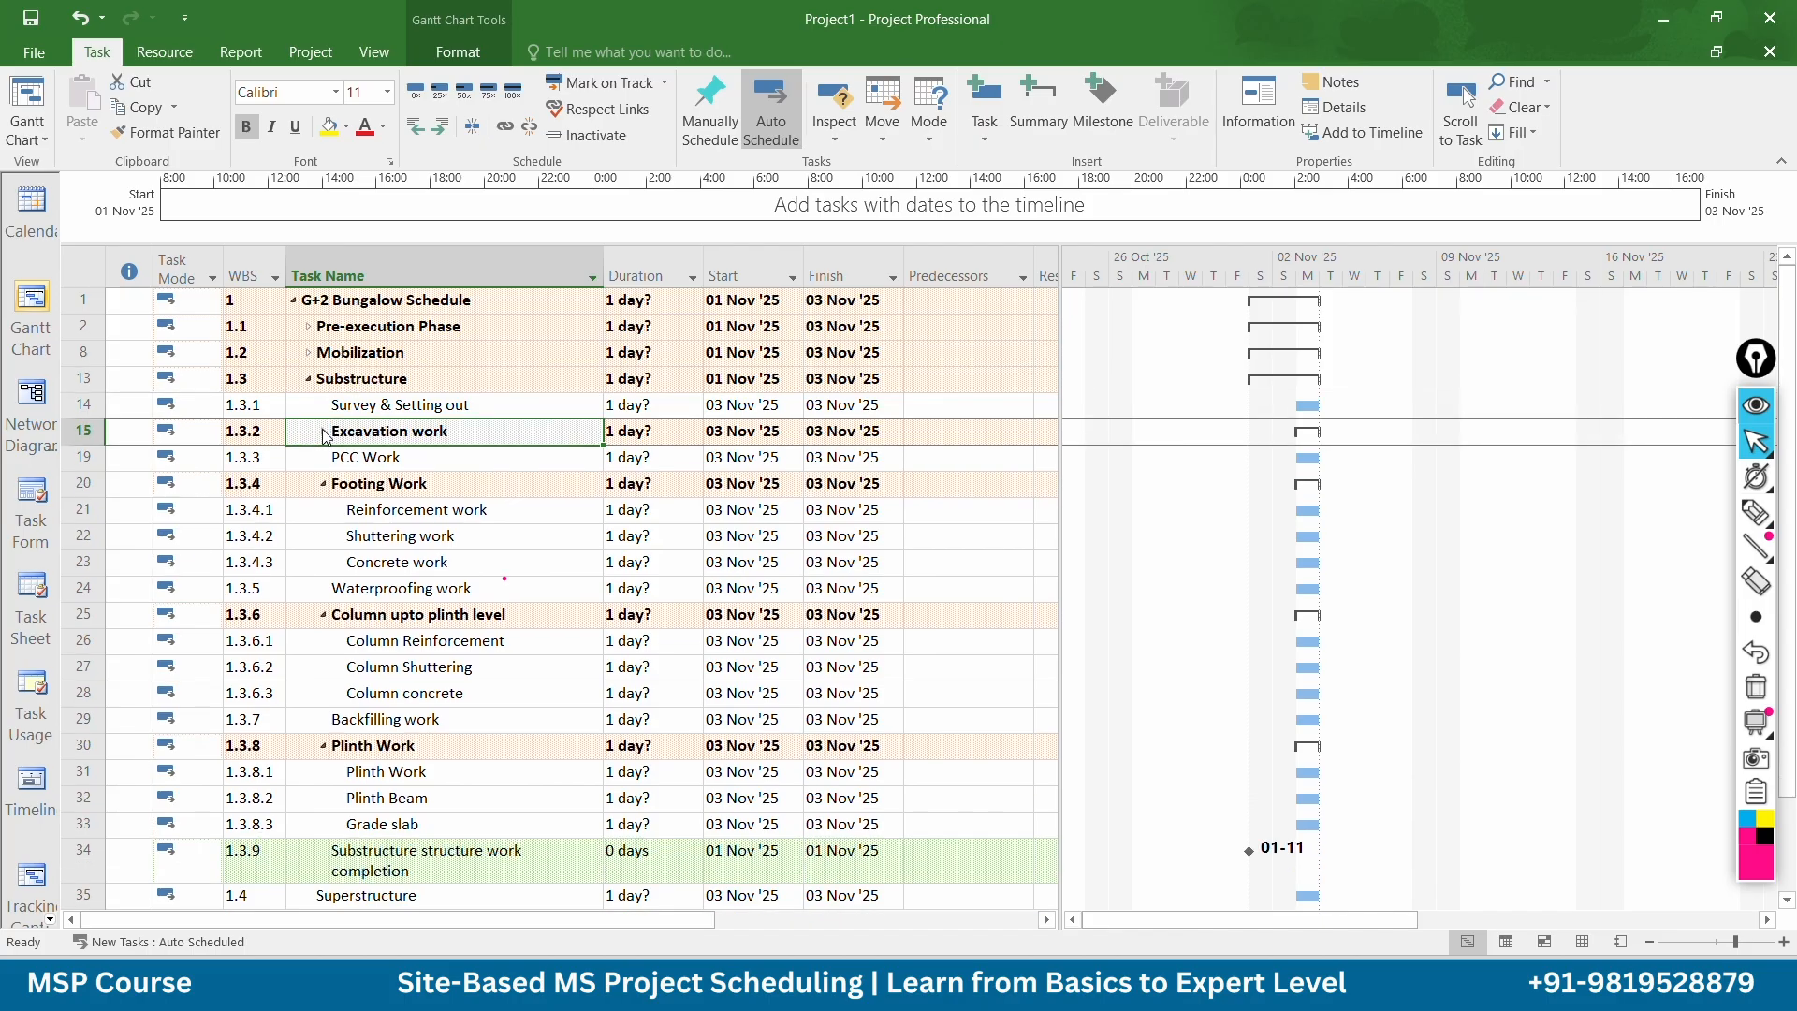
{"action": "left_click", "coordinate": [324, 484]}
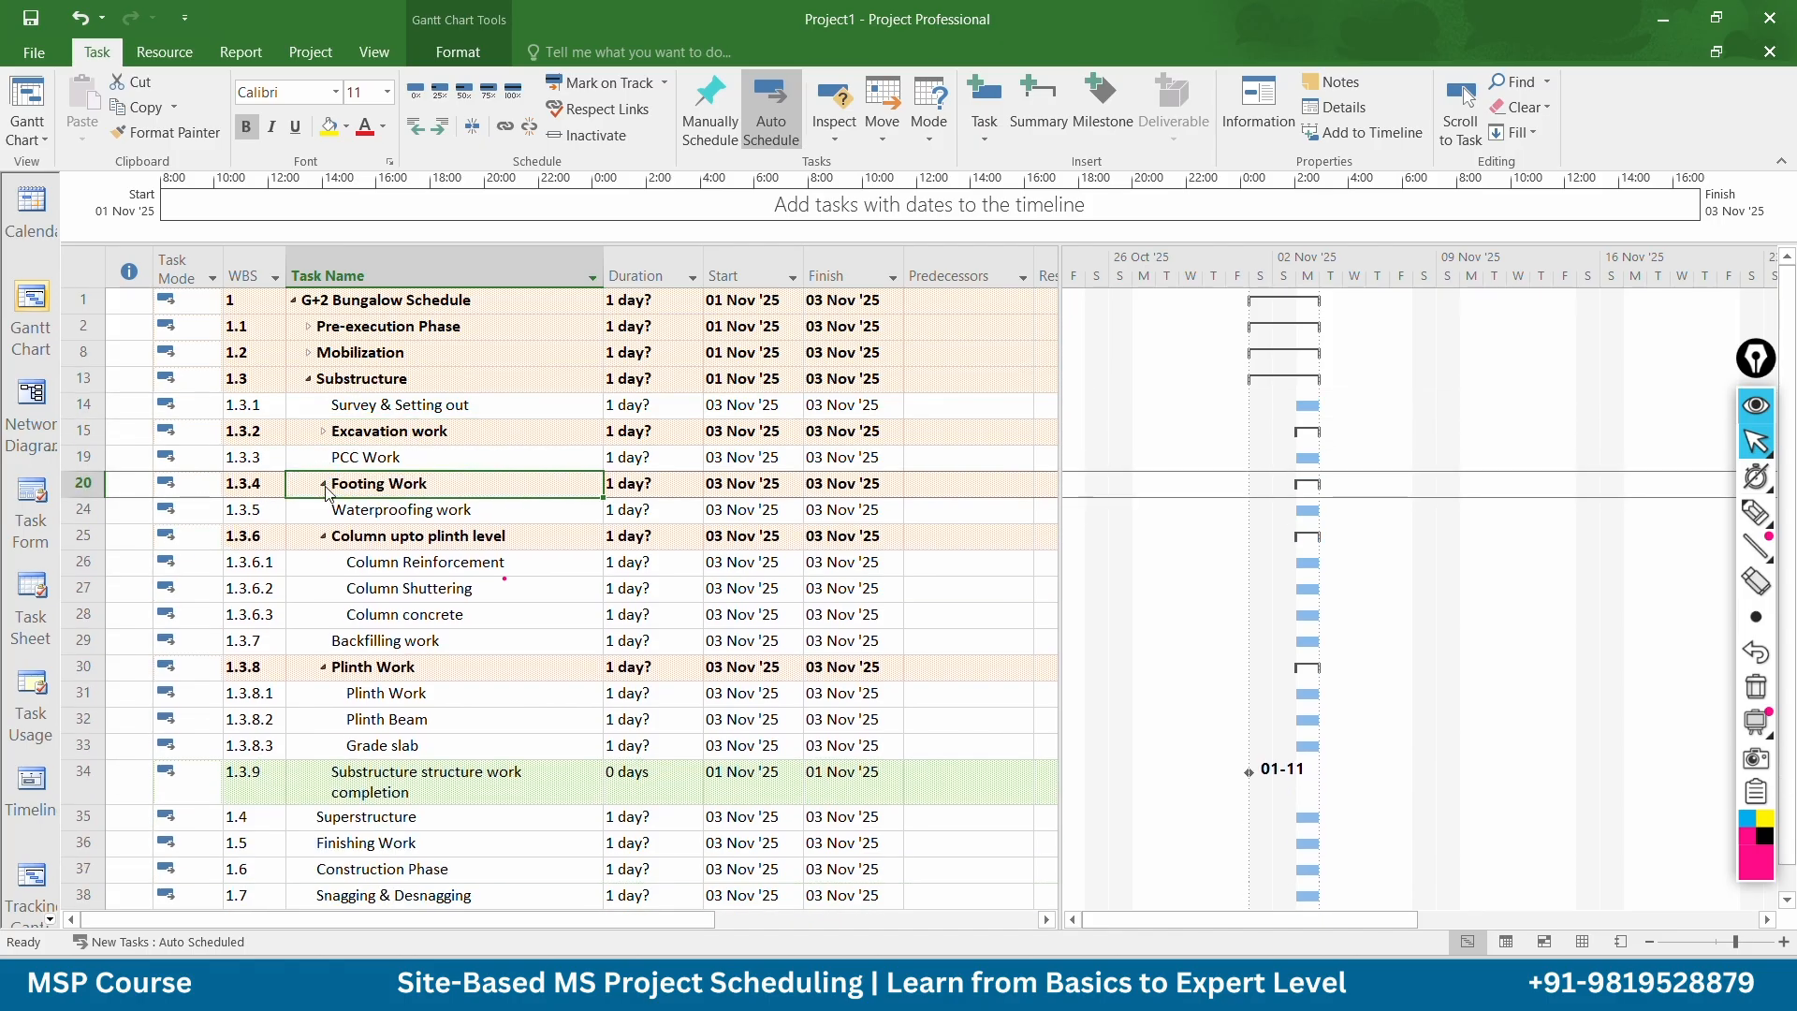
{"action": "left_click", "coordinate": [323, 536]}
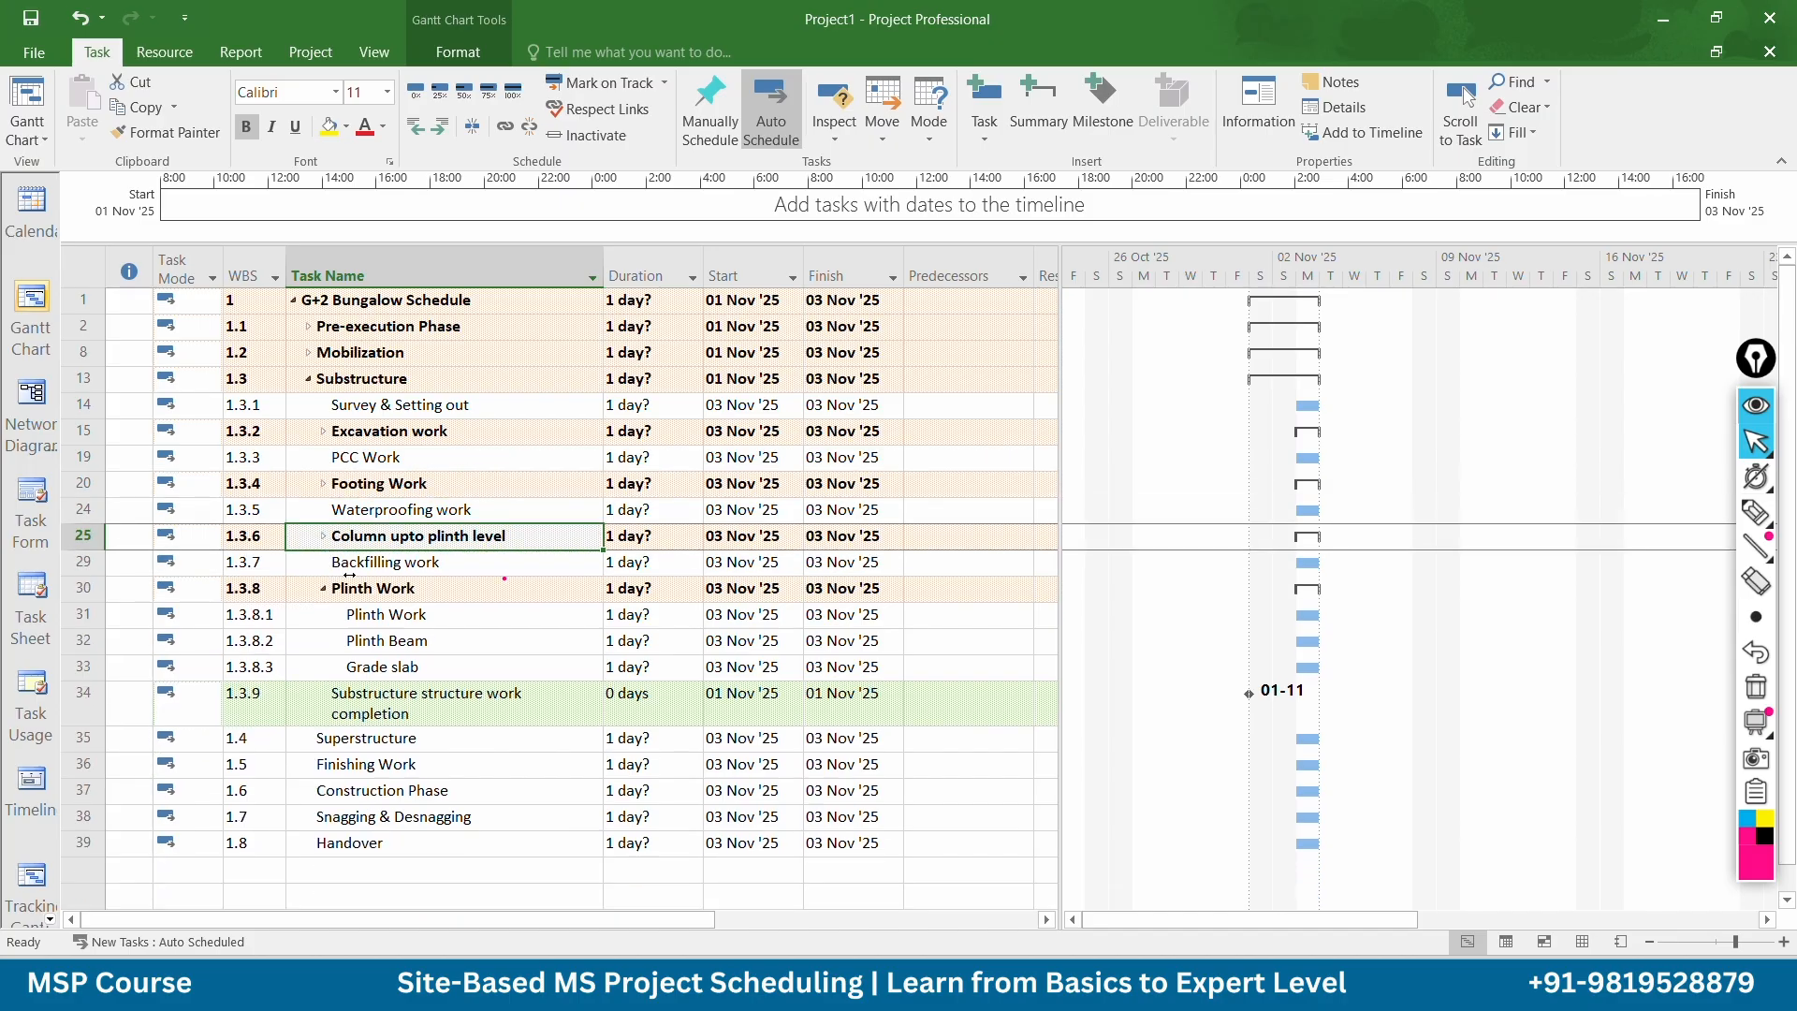
Delete the duplicate Plinth Work subtask inside the Plinth Work group
{"action": "left_click", "coordinate": [415, 620]}
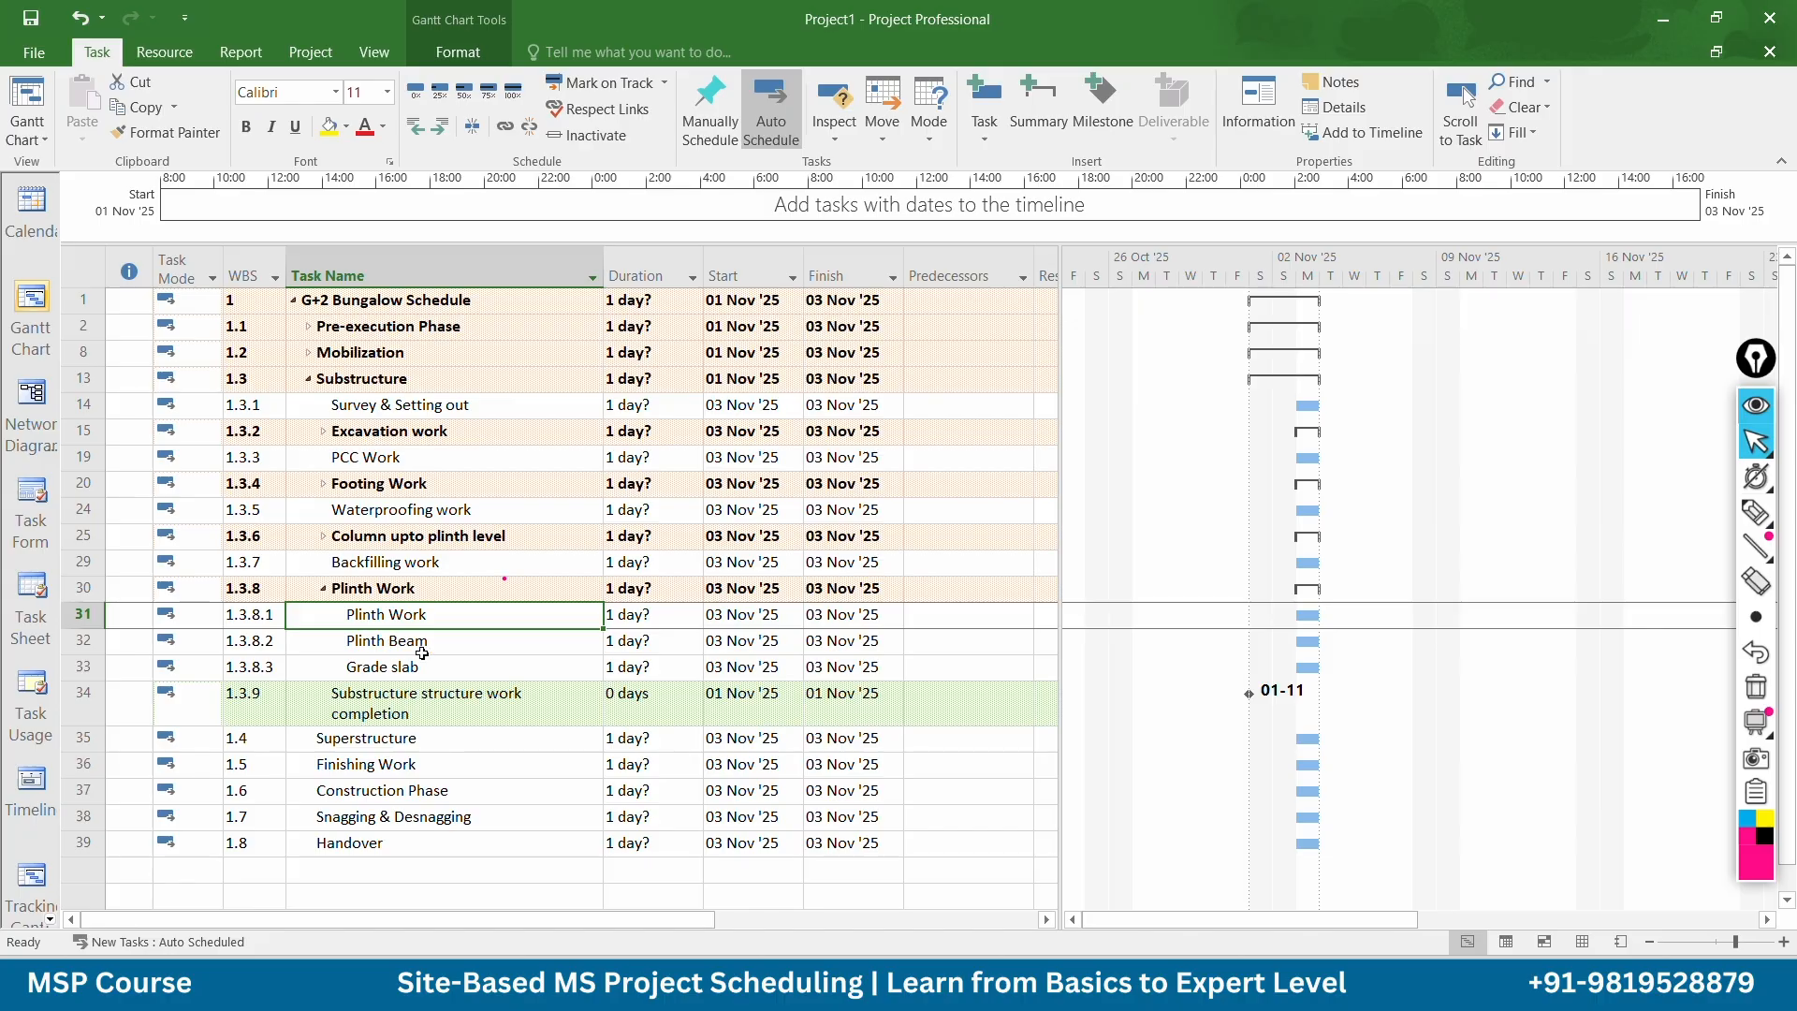
{"action": "right_click", "coordinate": [83, 615]}
{"action": "left_click", "coordinate": [171, 341]}
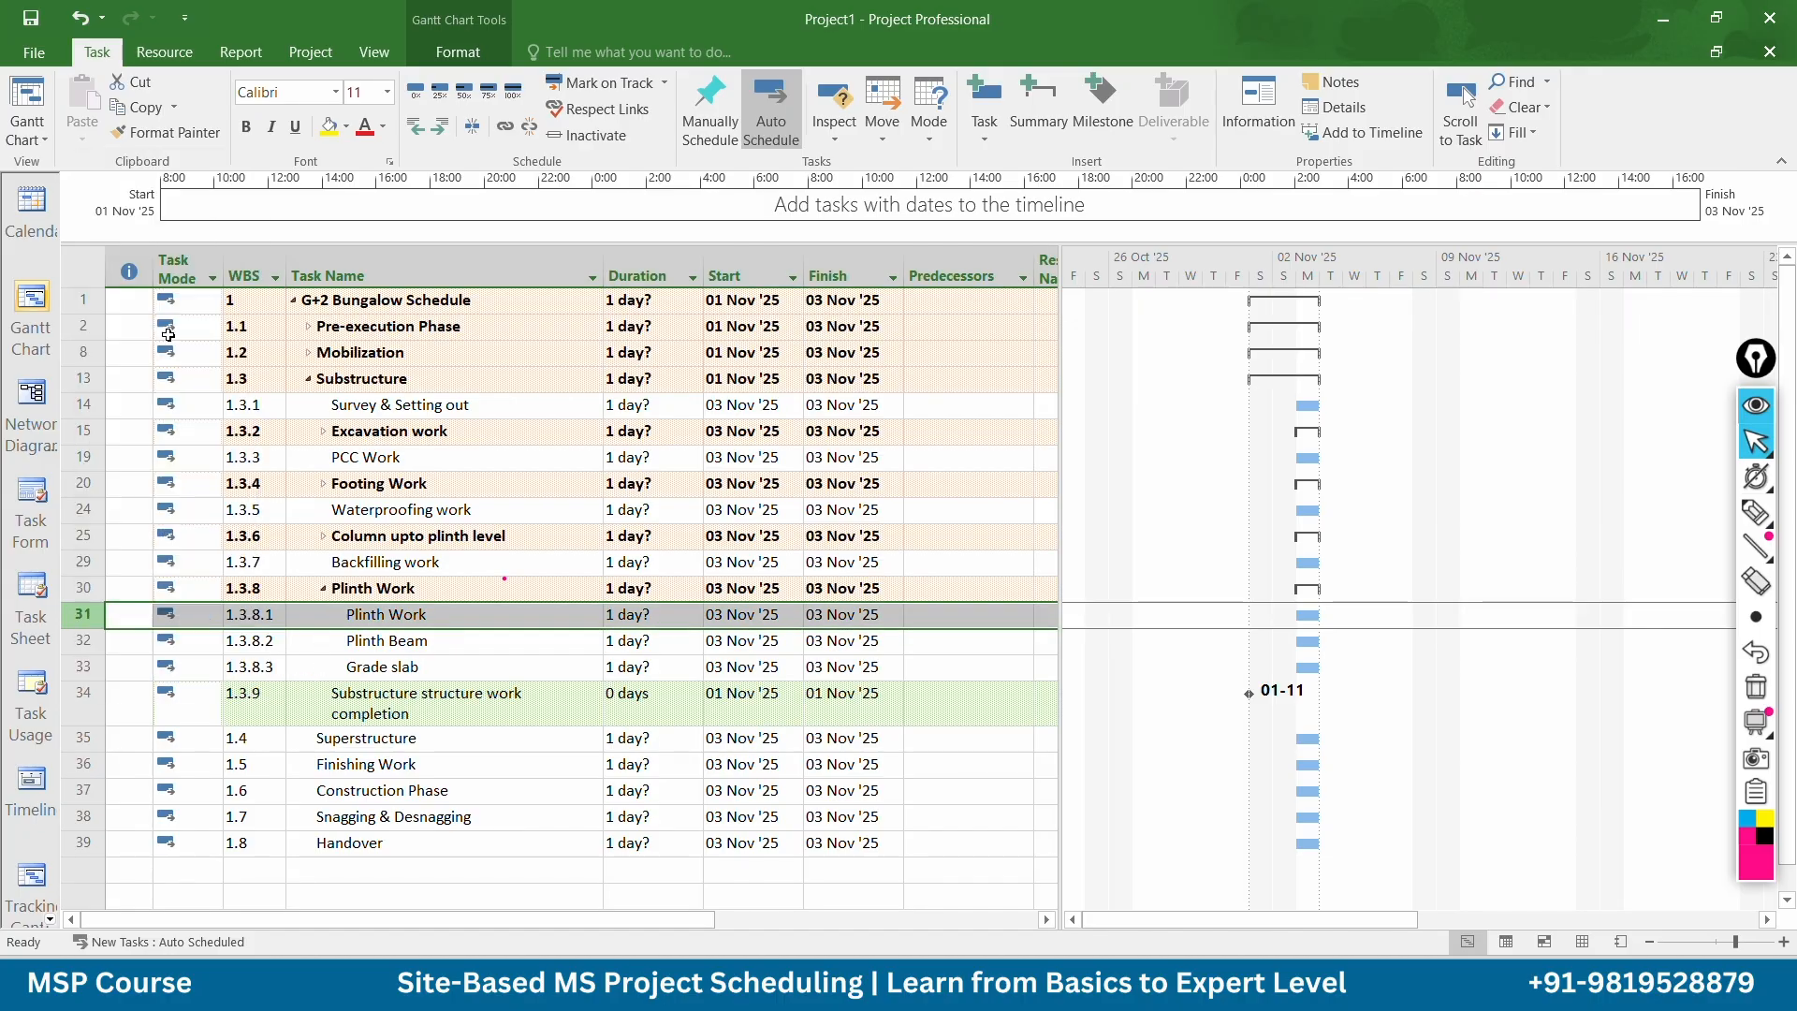
Rename the 0-day milestone at the end of Substructure as Substructure work completion
{"action": "left_click", "coordinate": [418, 643]}
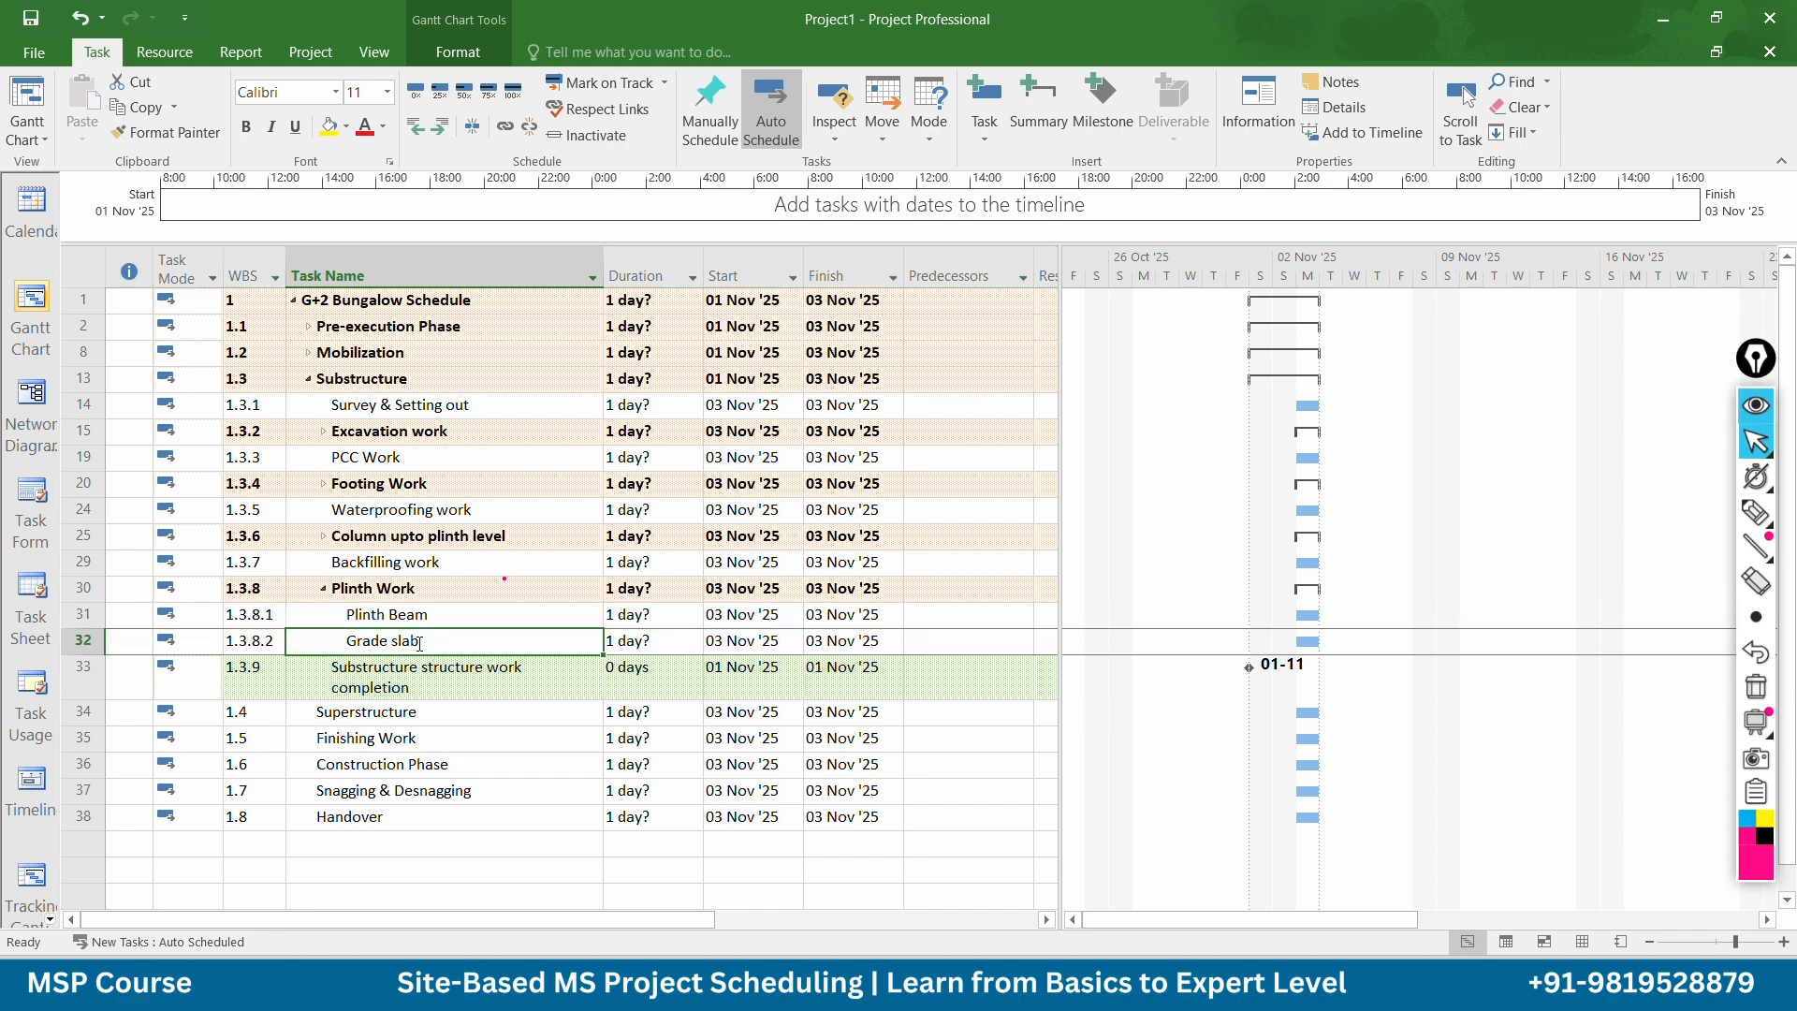
{"action": "left_click", "coordinate": [419, 676]}
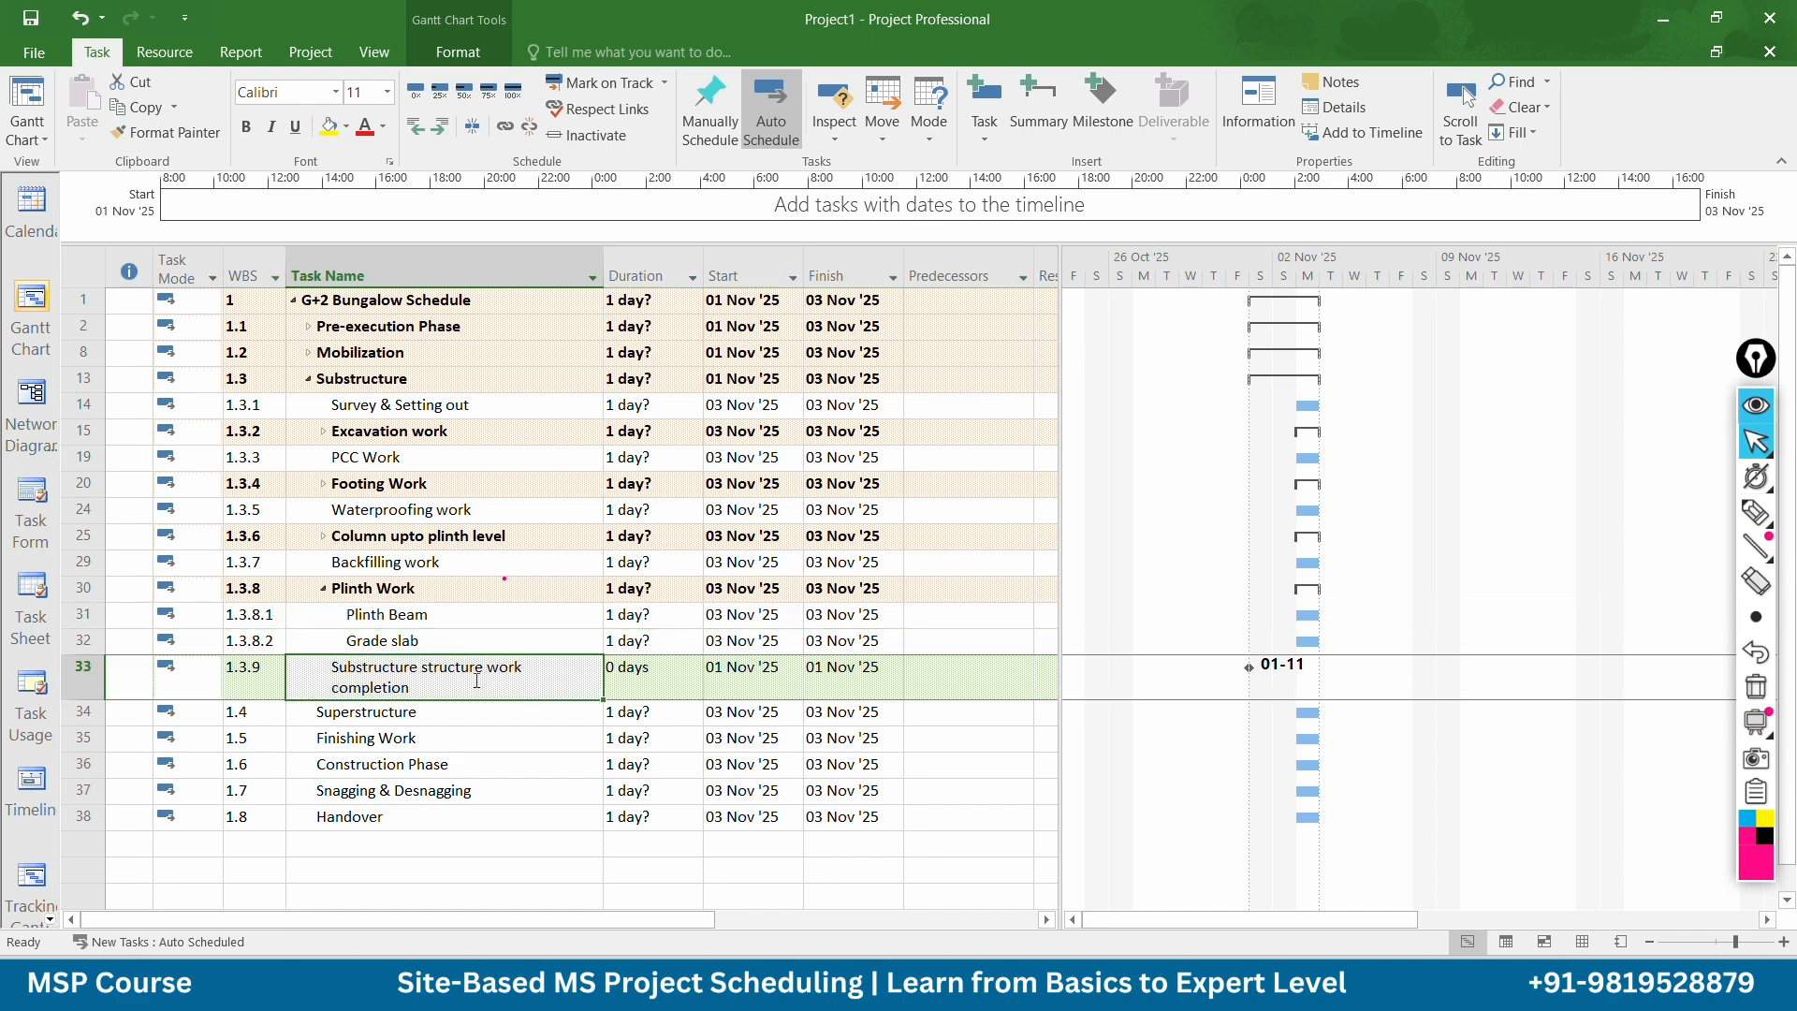
{"action": "left_click", "coordinate": [514, 746]}
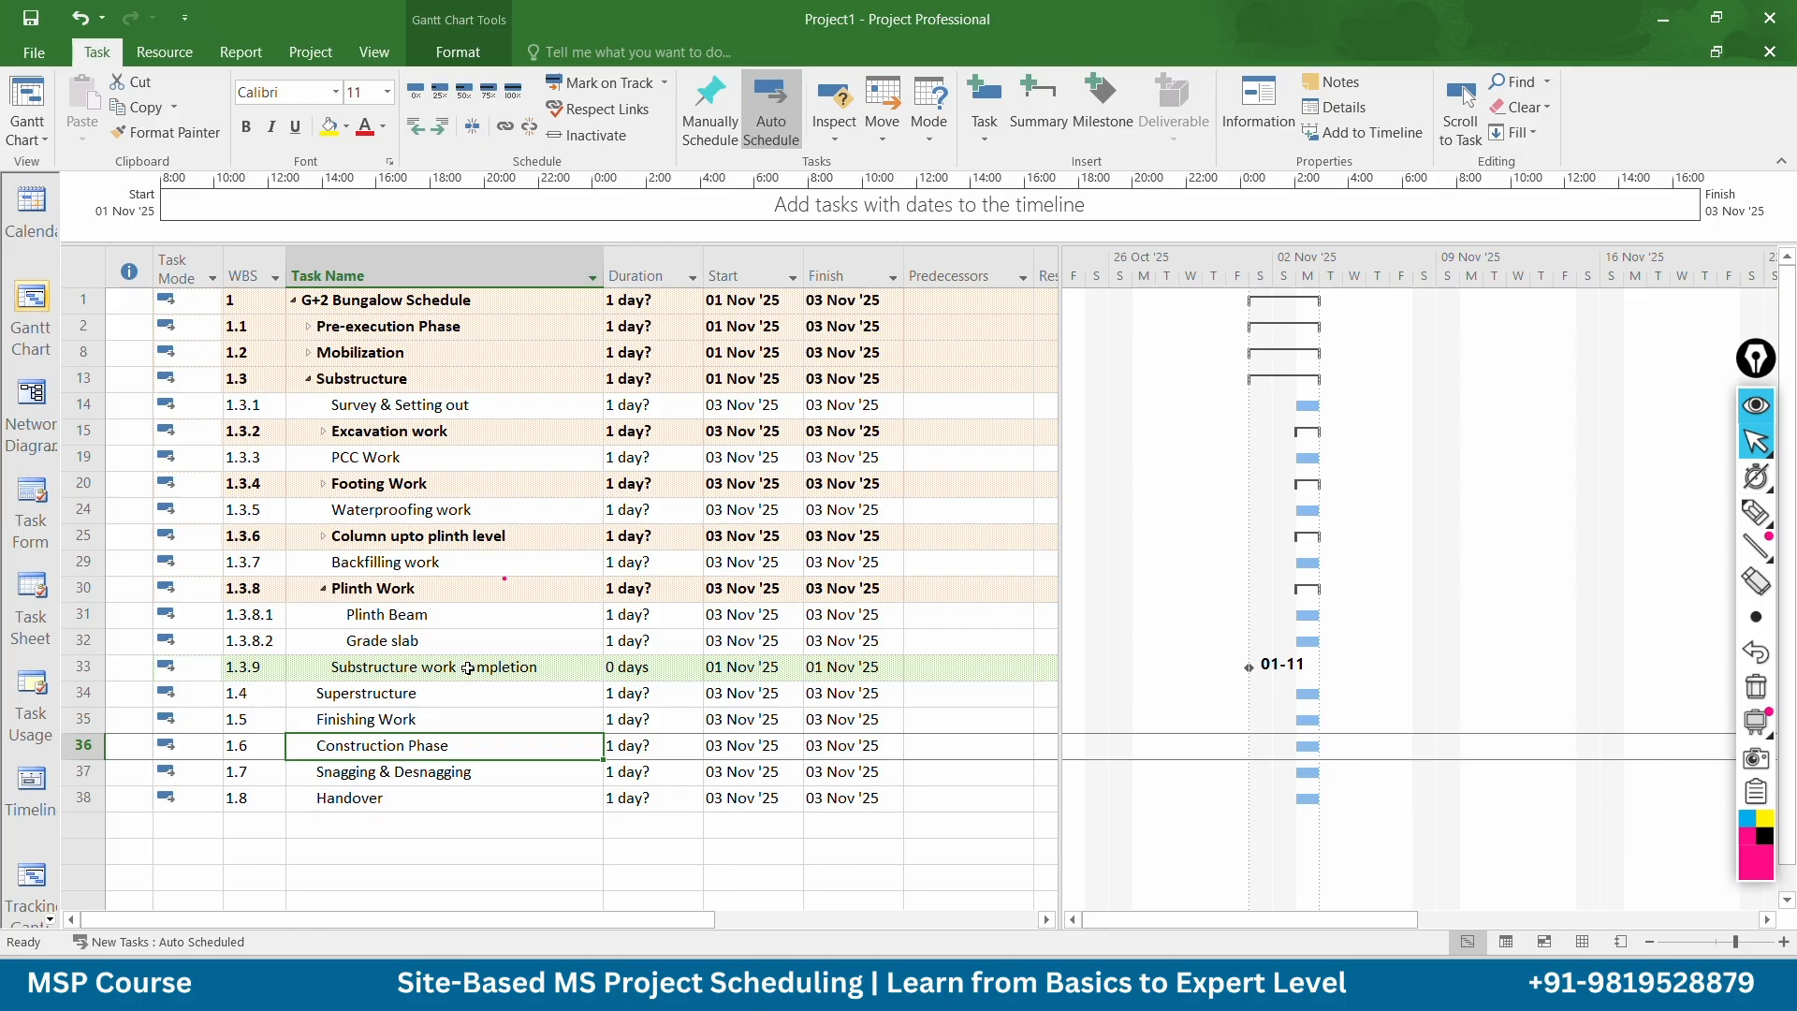
Collapse the whole Substructure group and save the project as G+2 Demo.mpp
{"action": "left_click", "coordinate": [310, 379]}
{"action": "left_click", "coordinate": [308, 378]}
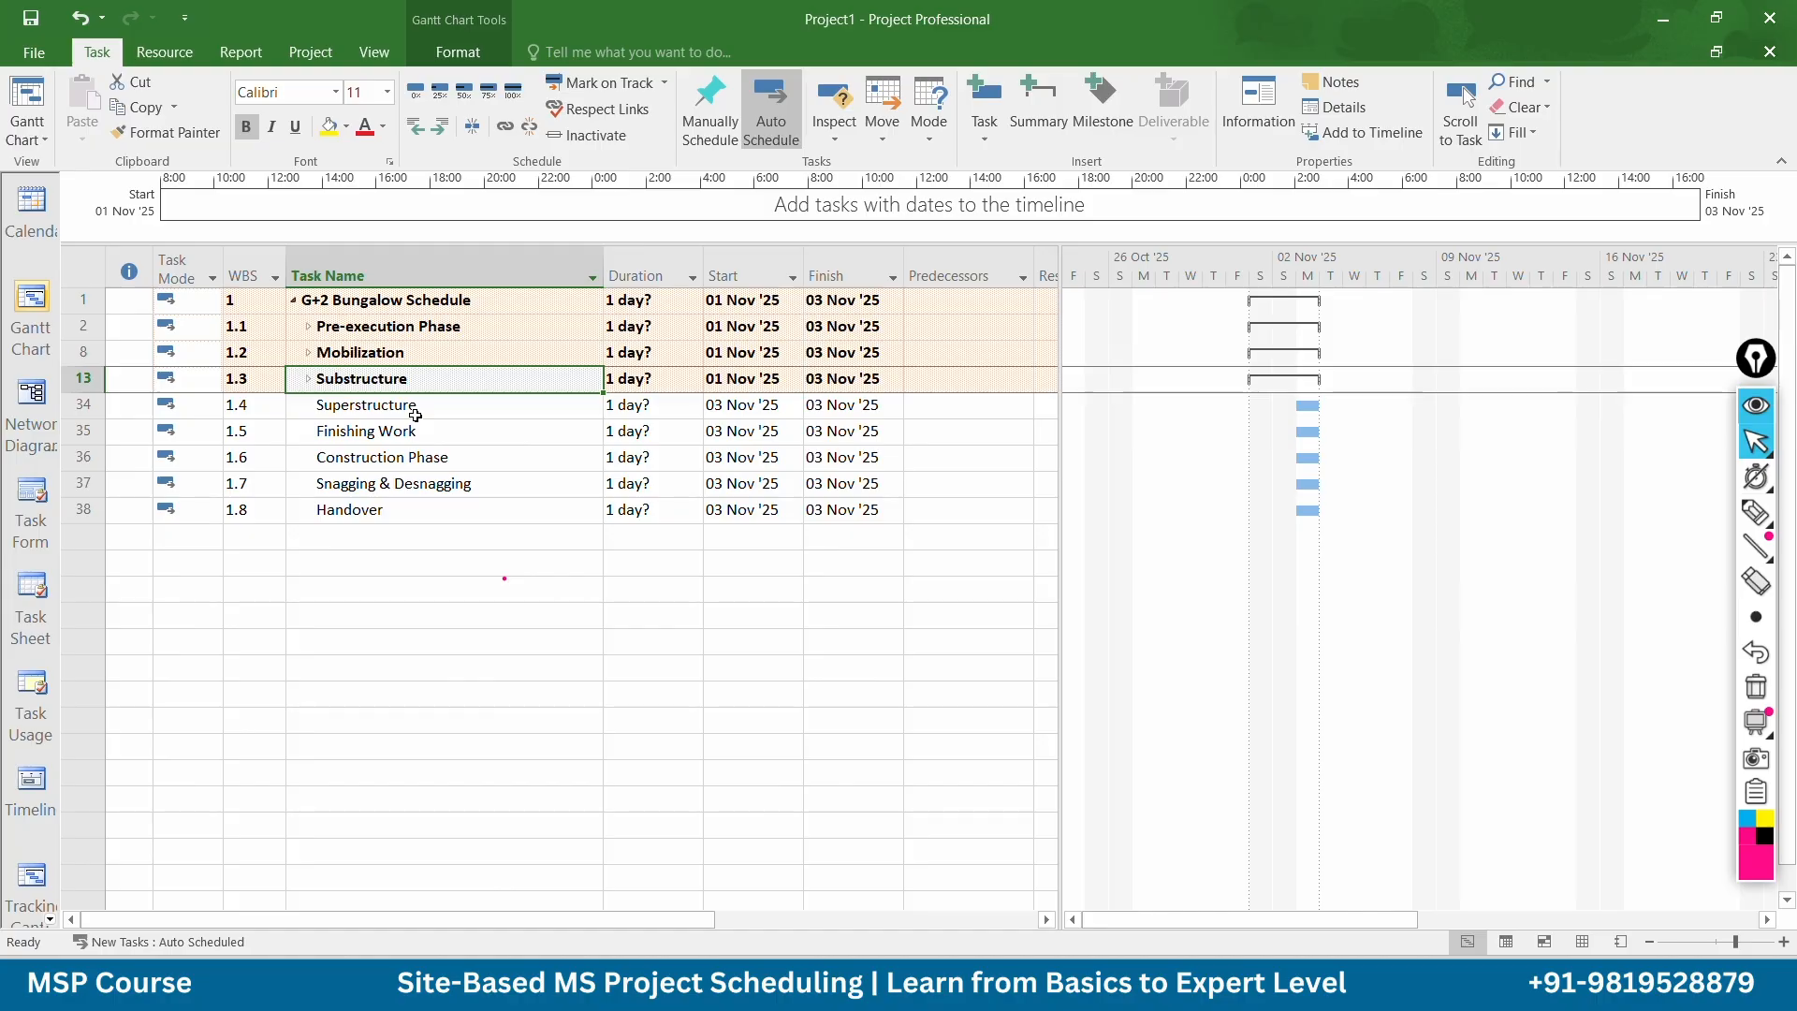
{"action": "key", "text": "ctrl+shift+h"}
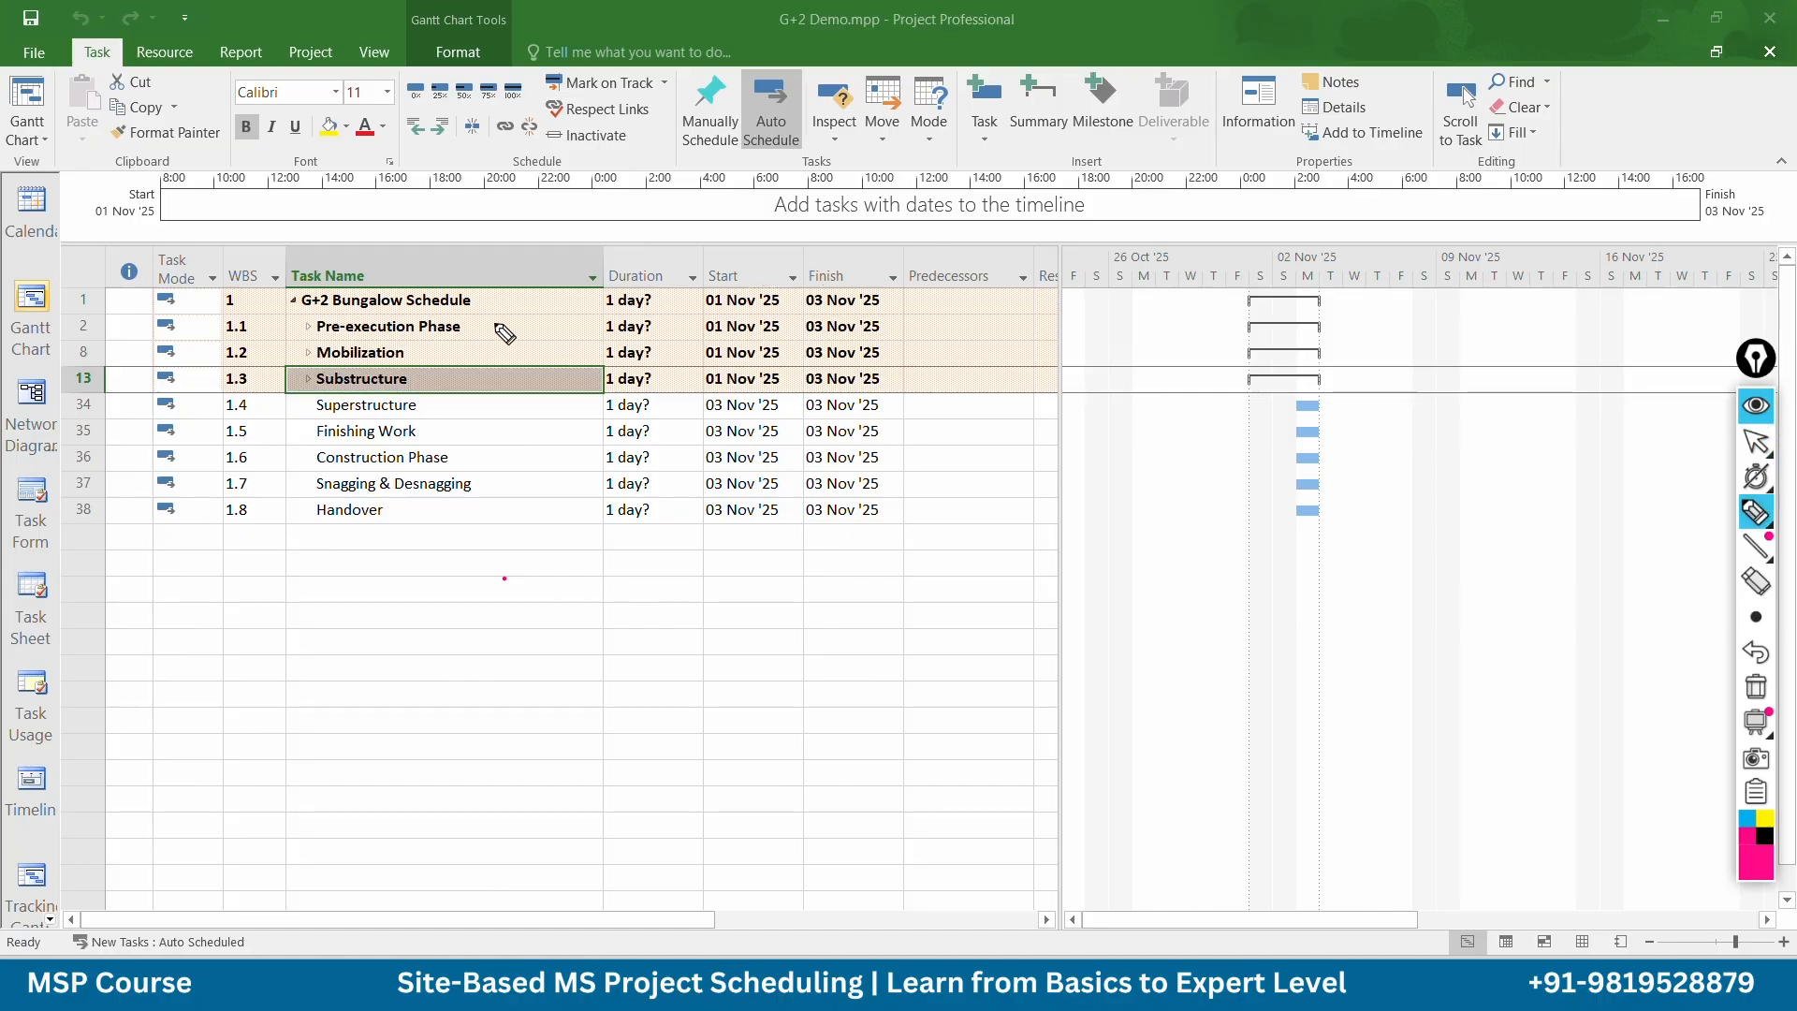
{"action": "mouse_move", "coordinate": [498, 298]}
{"action": "left_mouse_down"}
{"action": "mouse_move", "coordinate": [535, 288]}
{"action": "mouse_move", "coordinate": [536, 310]}
{"action": "mouse_move", "coordinate": [475, 385]}
{"action": "left_mouse_up"}
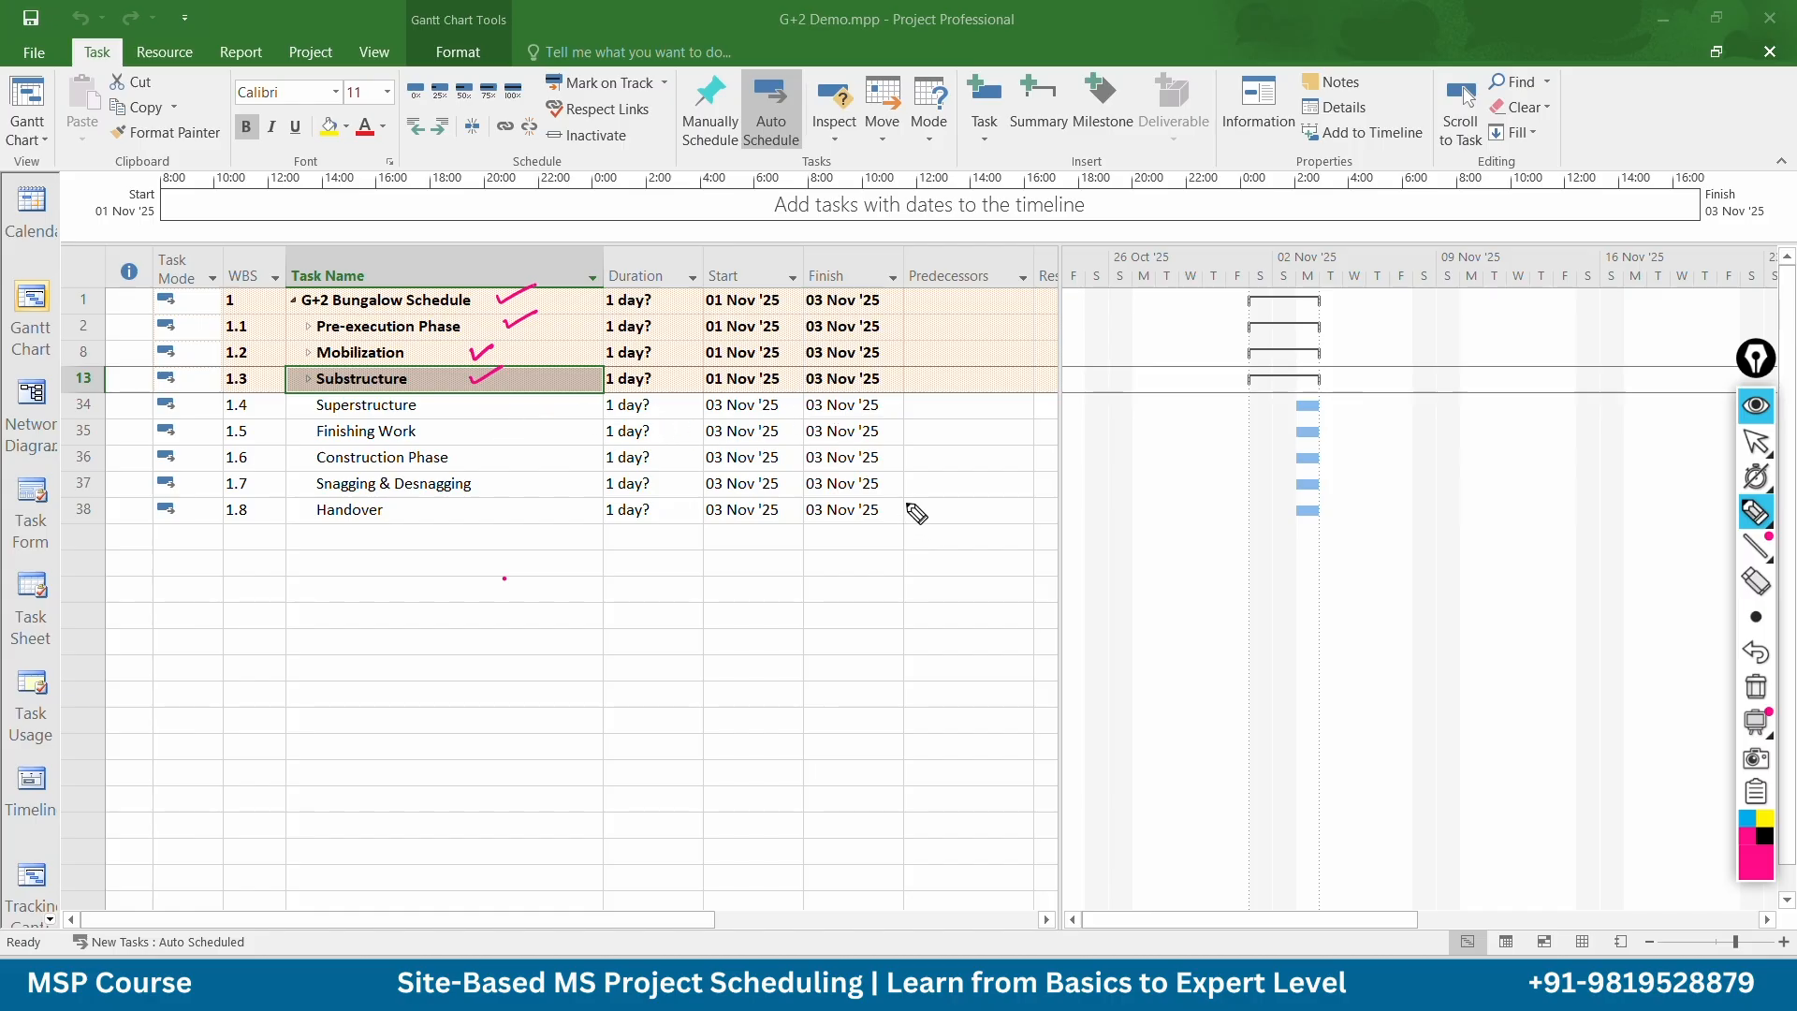
{"action": "key", "text": "ctrl+shift+7"}
{"action": "key", "text": "ctrl+shift+2"}
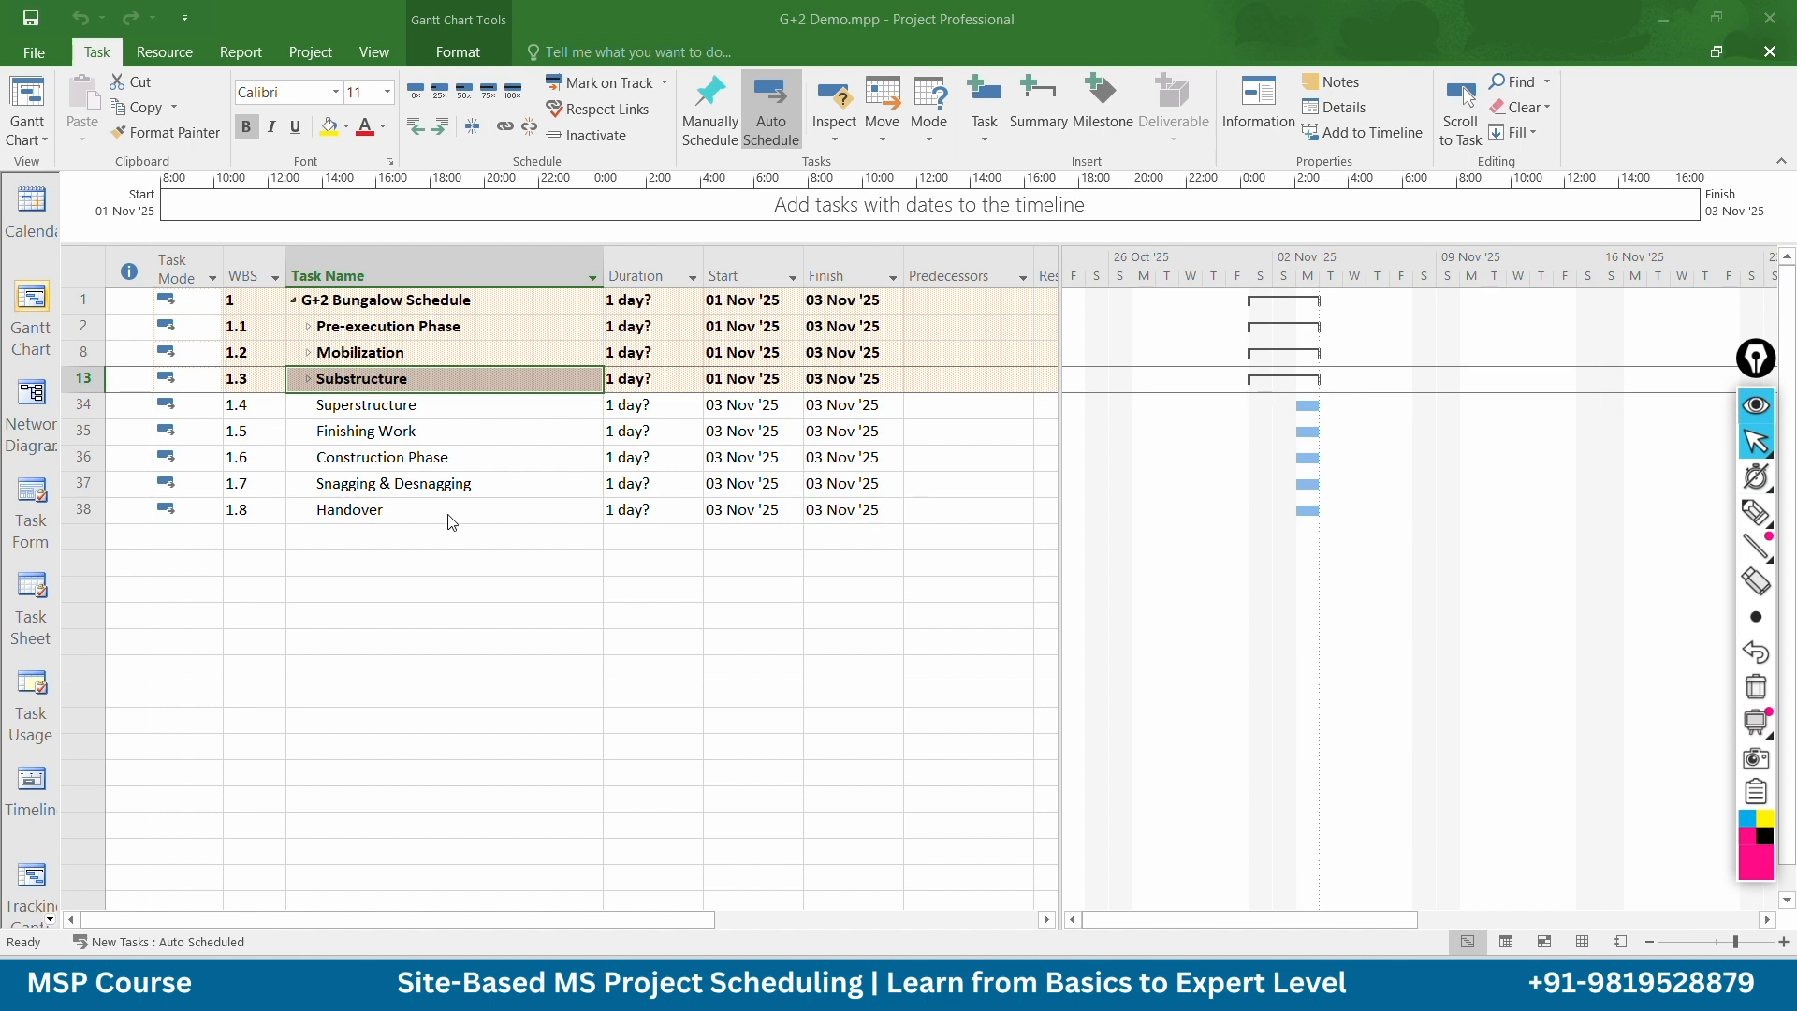
Insert twelve blank tasks between Superstructure and Finishing Work
{"action": "left_click", "coordinate": [464, 485]}
{"action": "left_click_drag", "start_coordinate": [84, 431], "coordinate": [83, 513]}
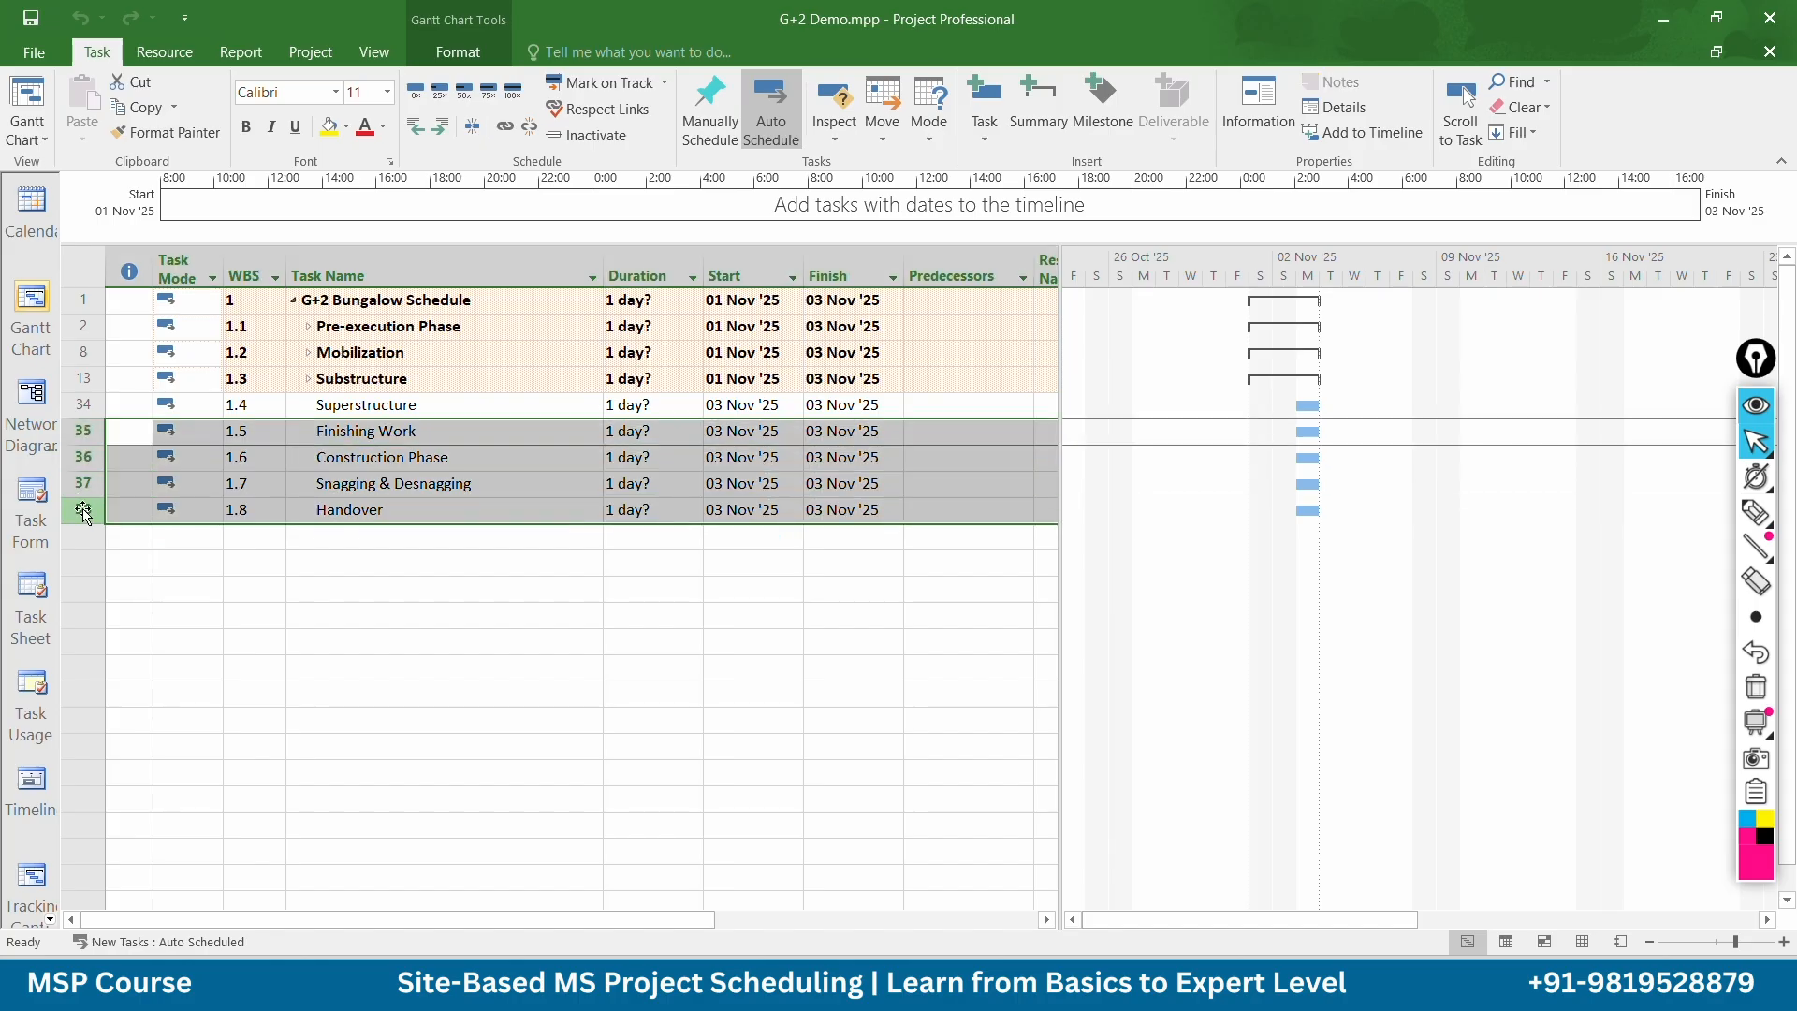
{"action": "right_click", "coordinate": [84, 432]}
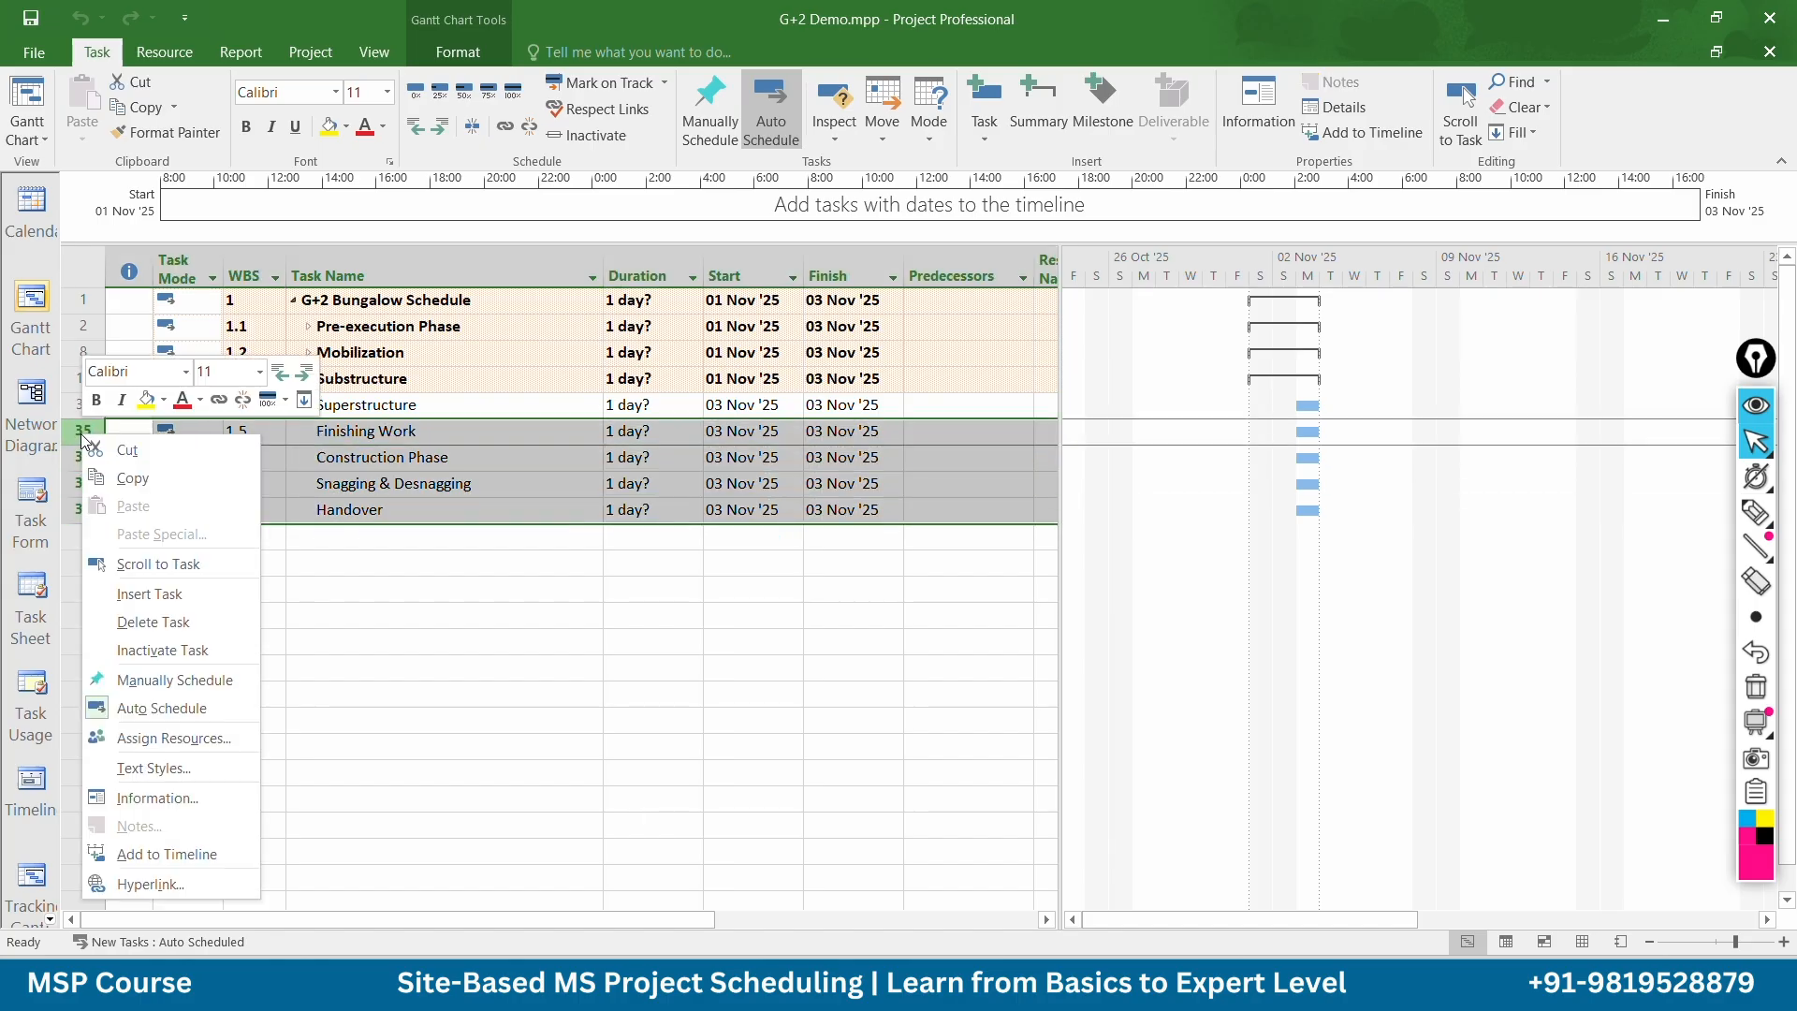
{"action": "left_click", "coordinate": [140, 595]}
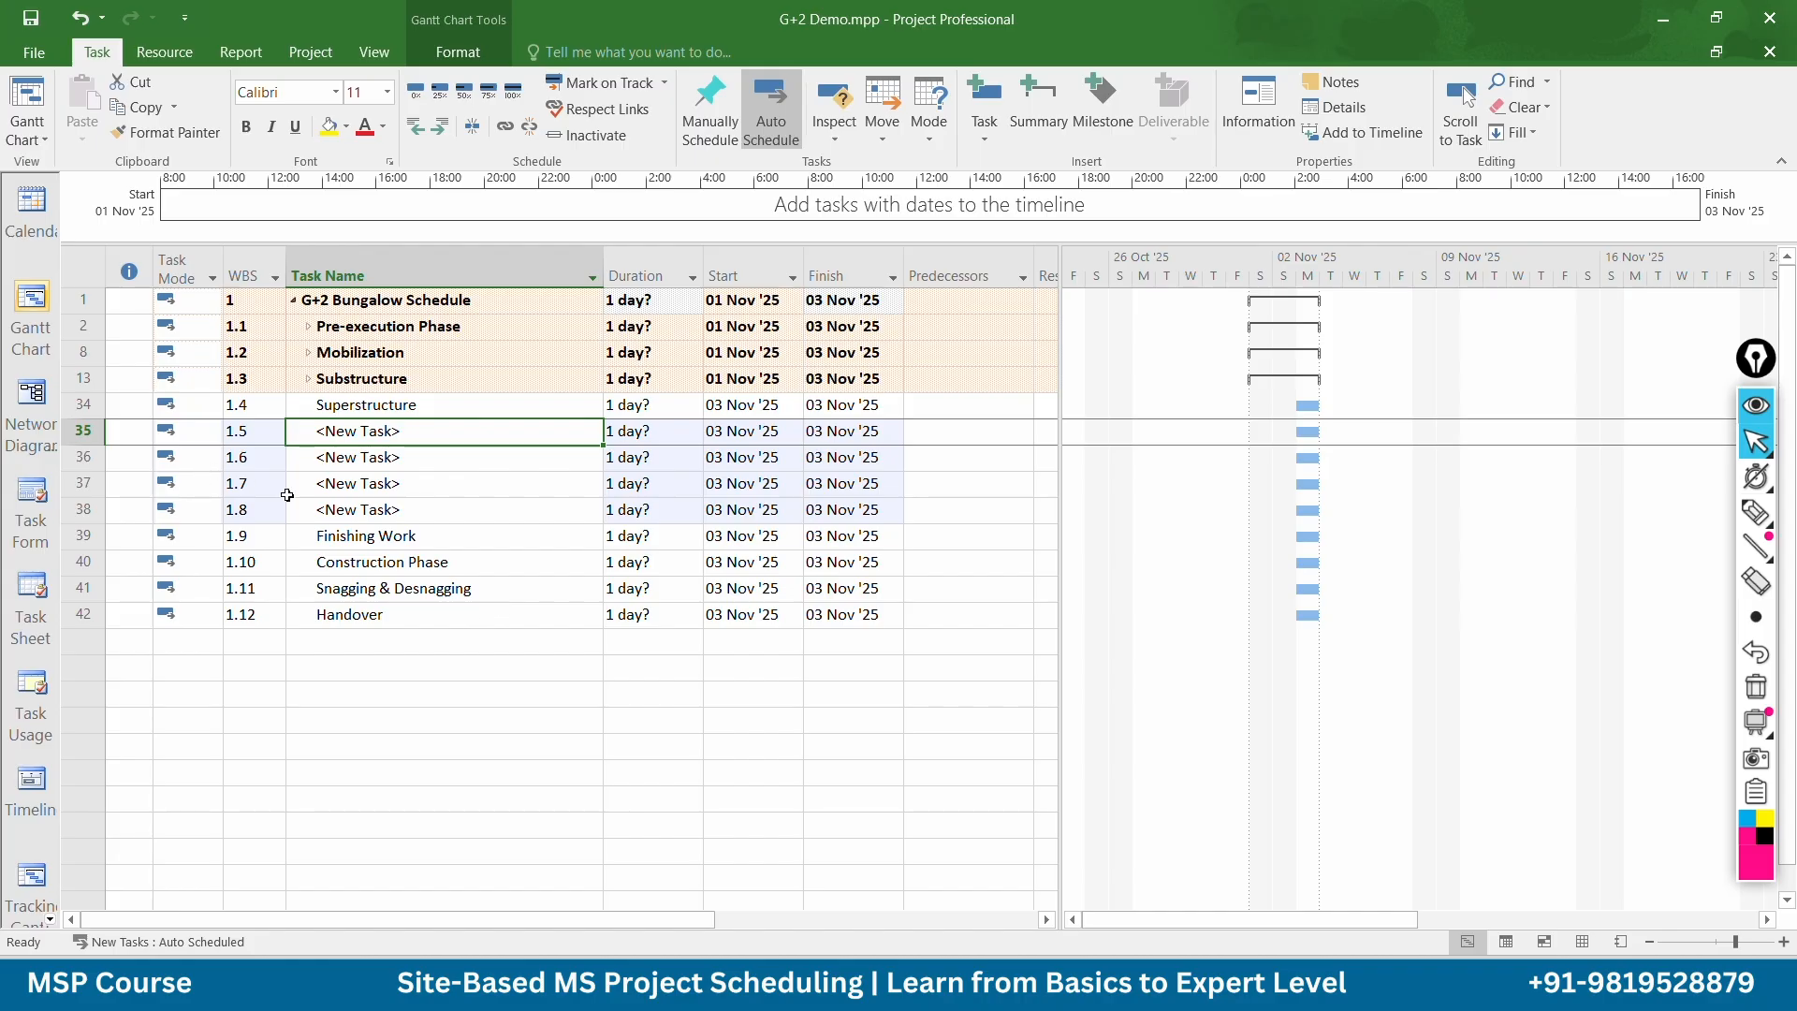
{"action": "left_click", "coordinate": [323, 509]}
{"action": "left_click_drag", "start_coordinate": [75, 430], "coordinate": [103, 610]}
{"action": "right_click", "coordinate": [83, 436]}
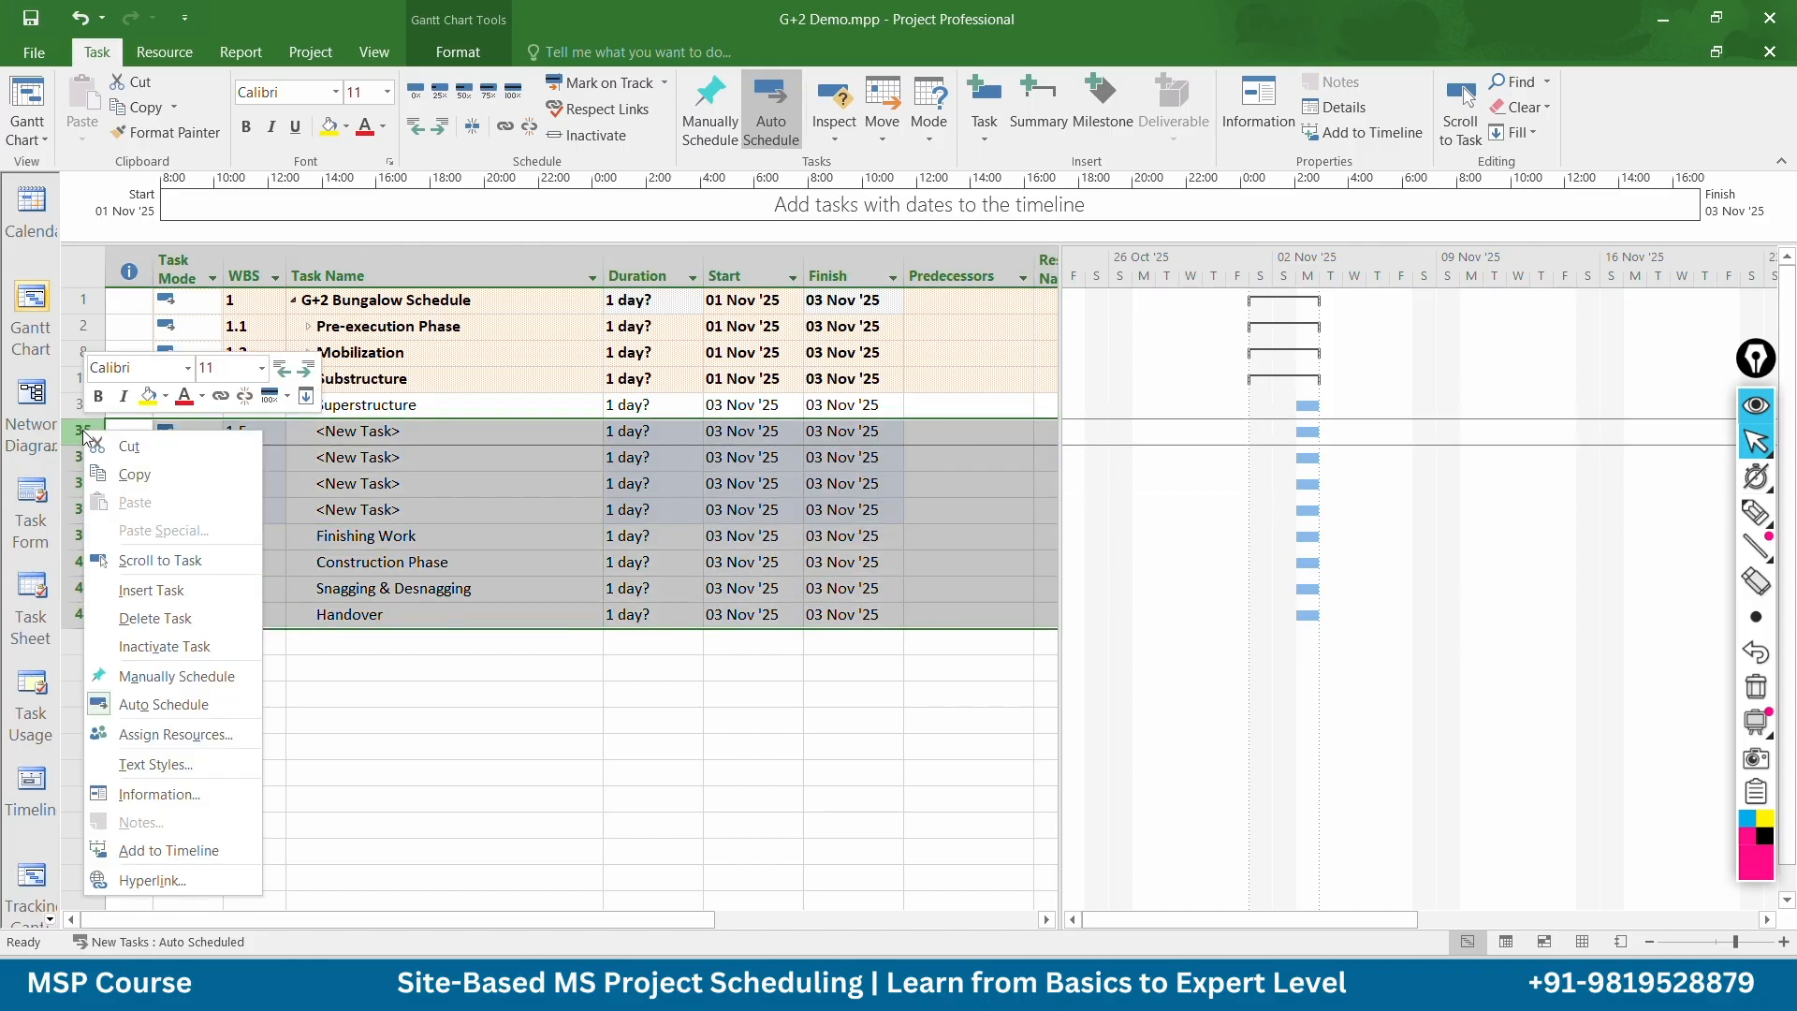
{"action": "left_click", "coordinate": [205, 587]}
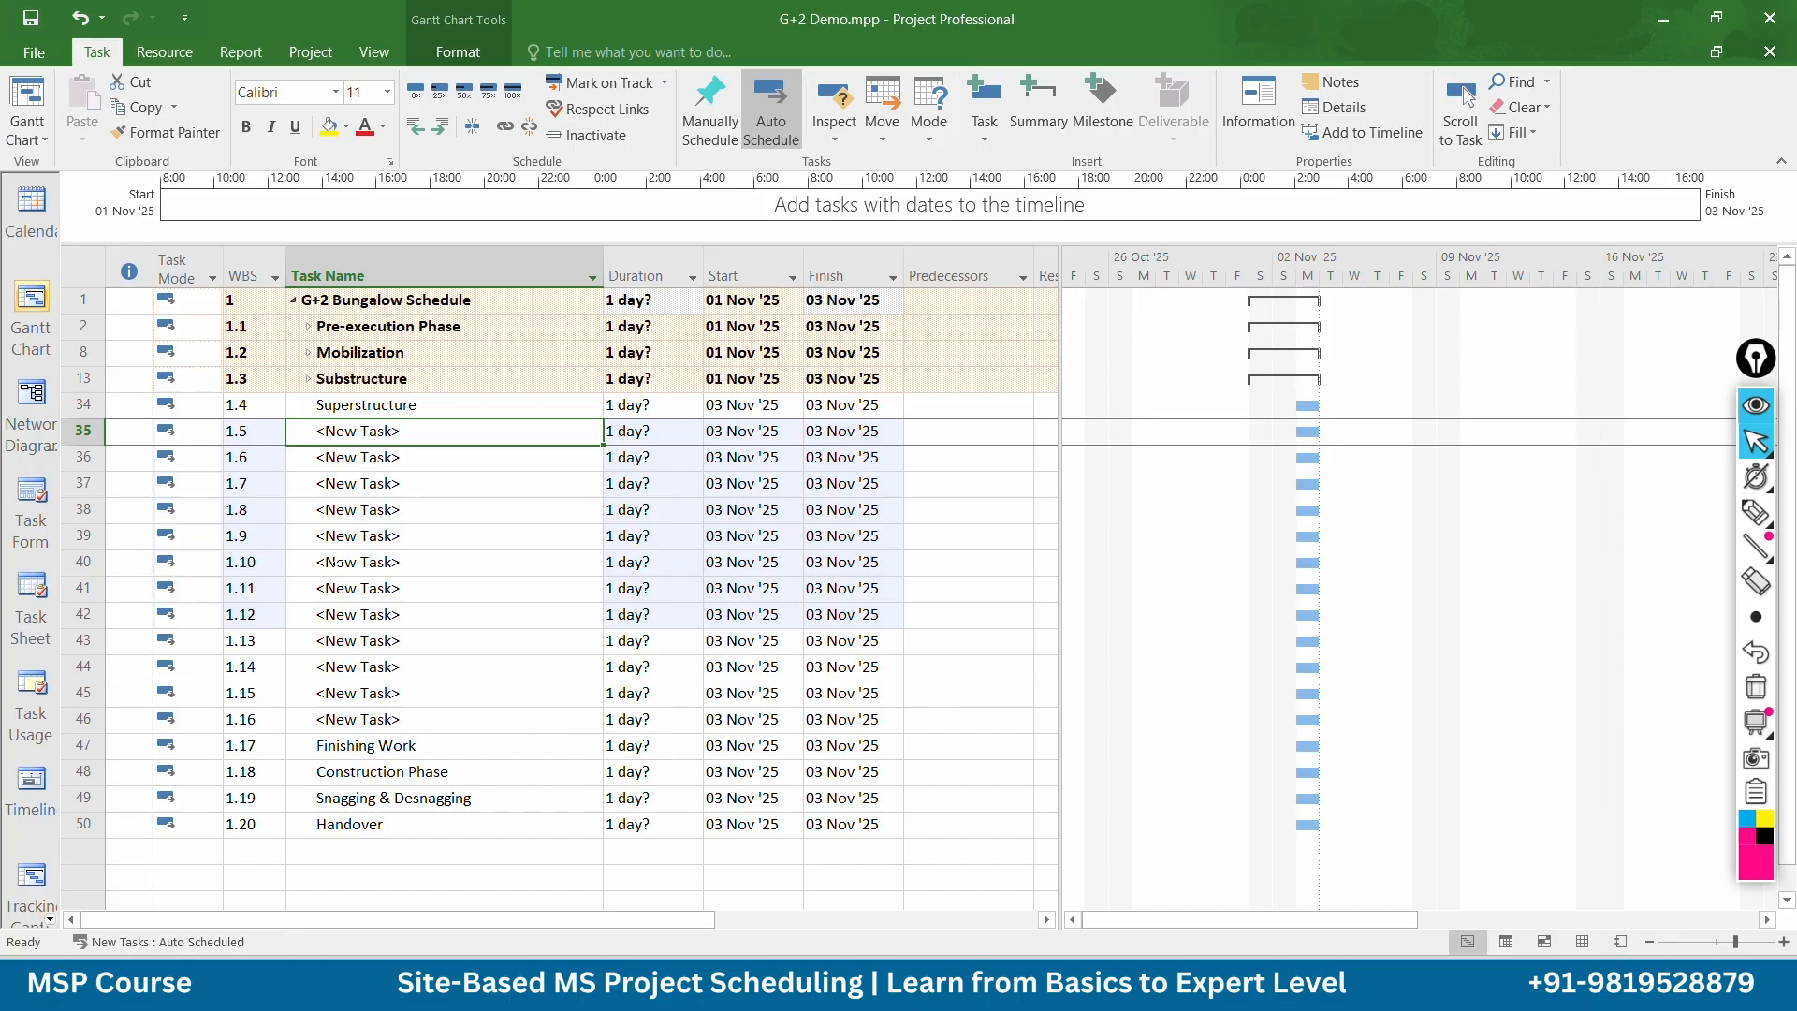
Name the first blank task below Superstructure RCC 1st floor slab
{"action": "left_click", "coordinate": [396, 437]}
{"action": "left_click", "coordinate": [397, 436]}
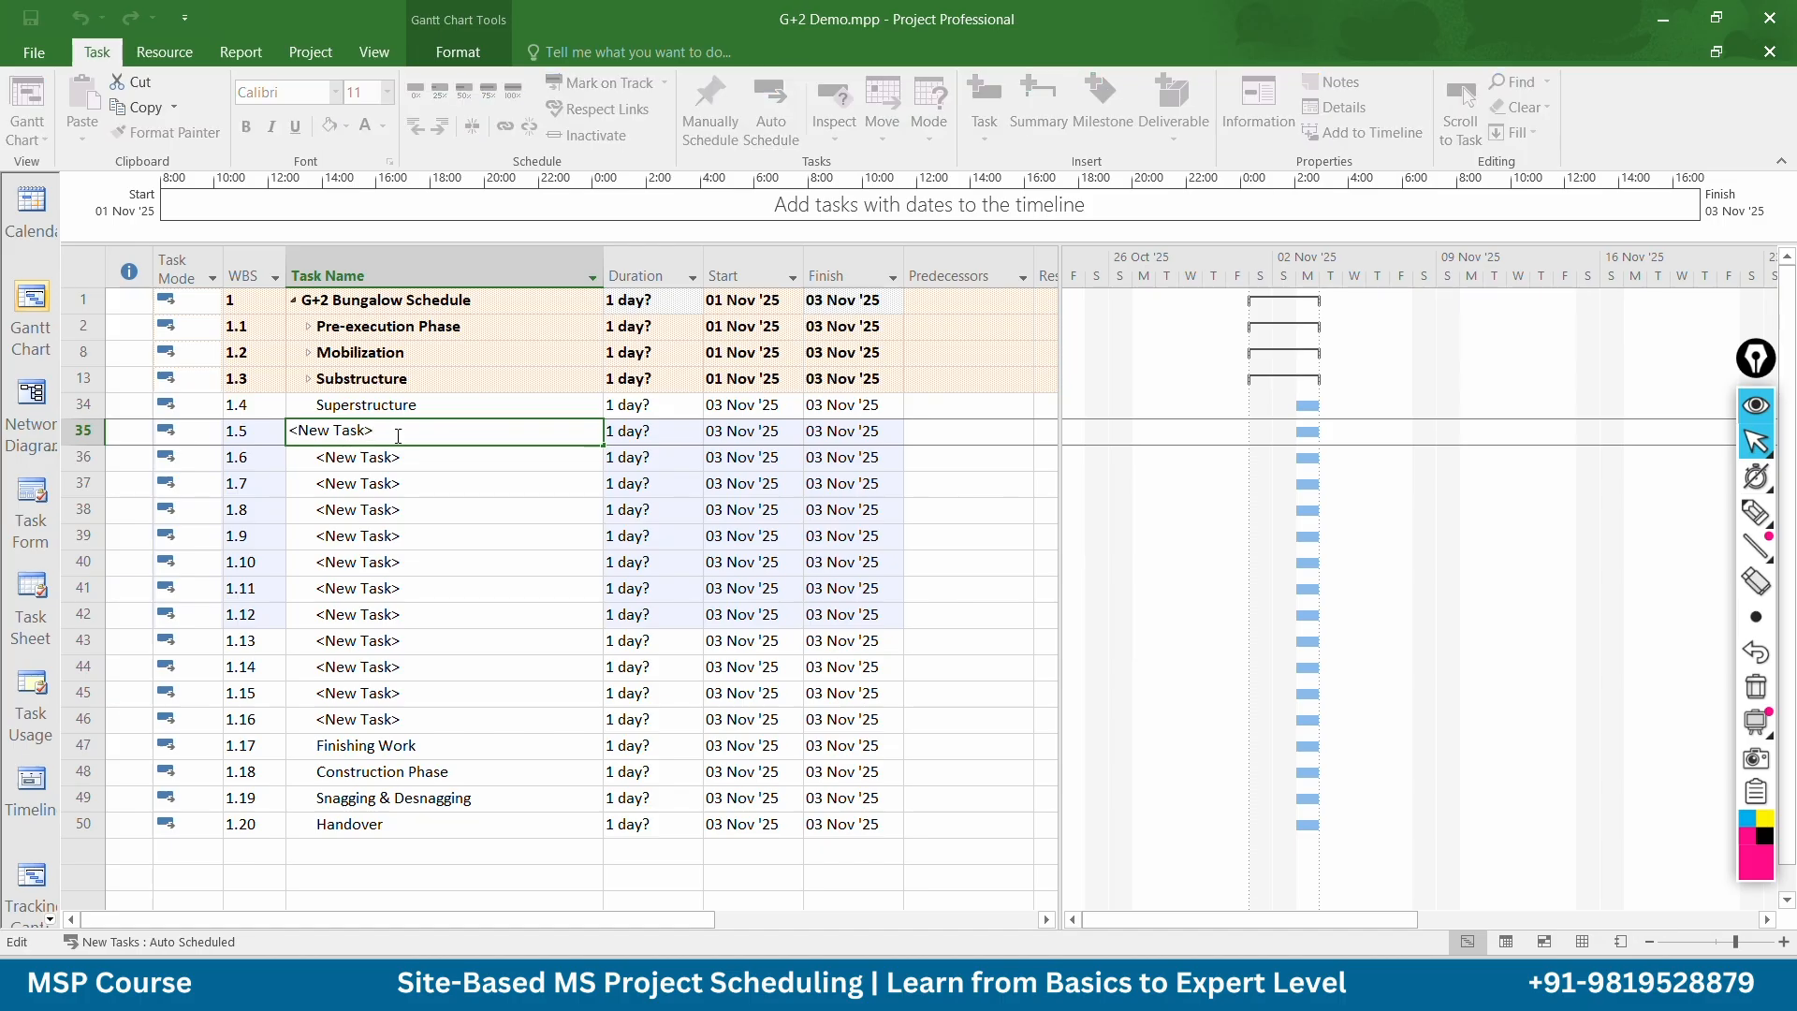
{"action": "key", "text": "BackSpace"}
{"action": "key", "text": "BackSpace"}
{"action": "key", "text": "BackSpace"}
{"action": "key", "text": "BackSpace"}
{"action": "key", "text": "BackSpace"}
{"action": "key", "text": "BackSpace"}
{"action": "key", "text": "BackSpace"}
{"action": "key", "text": "BackSpace"}
{"action": "key", "text": "BackSpace"}
{"action": "type", "text": "RCC 1st floor sla"}
{"action": "key", "text": "Return"}
Name the three tasks below RCC 1st floor slab Starter work, column work and slab work
{"action": "type", "text": "S"}
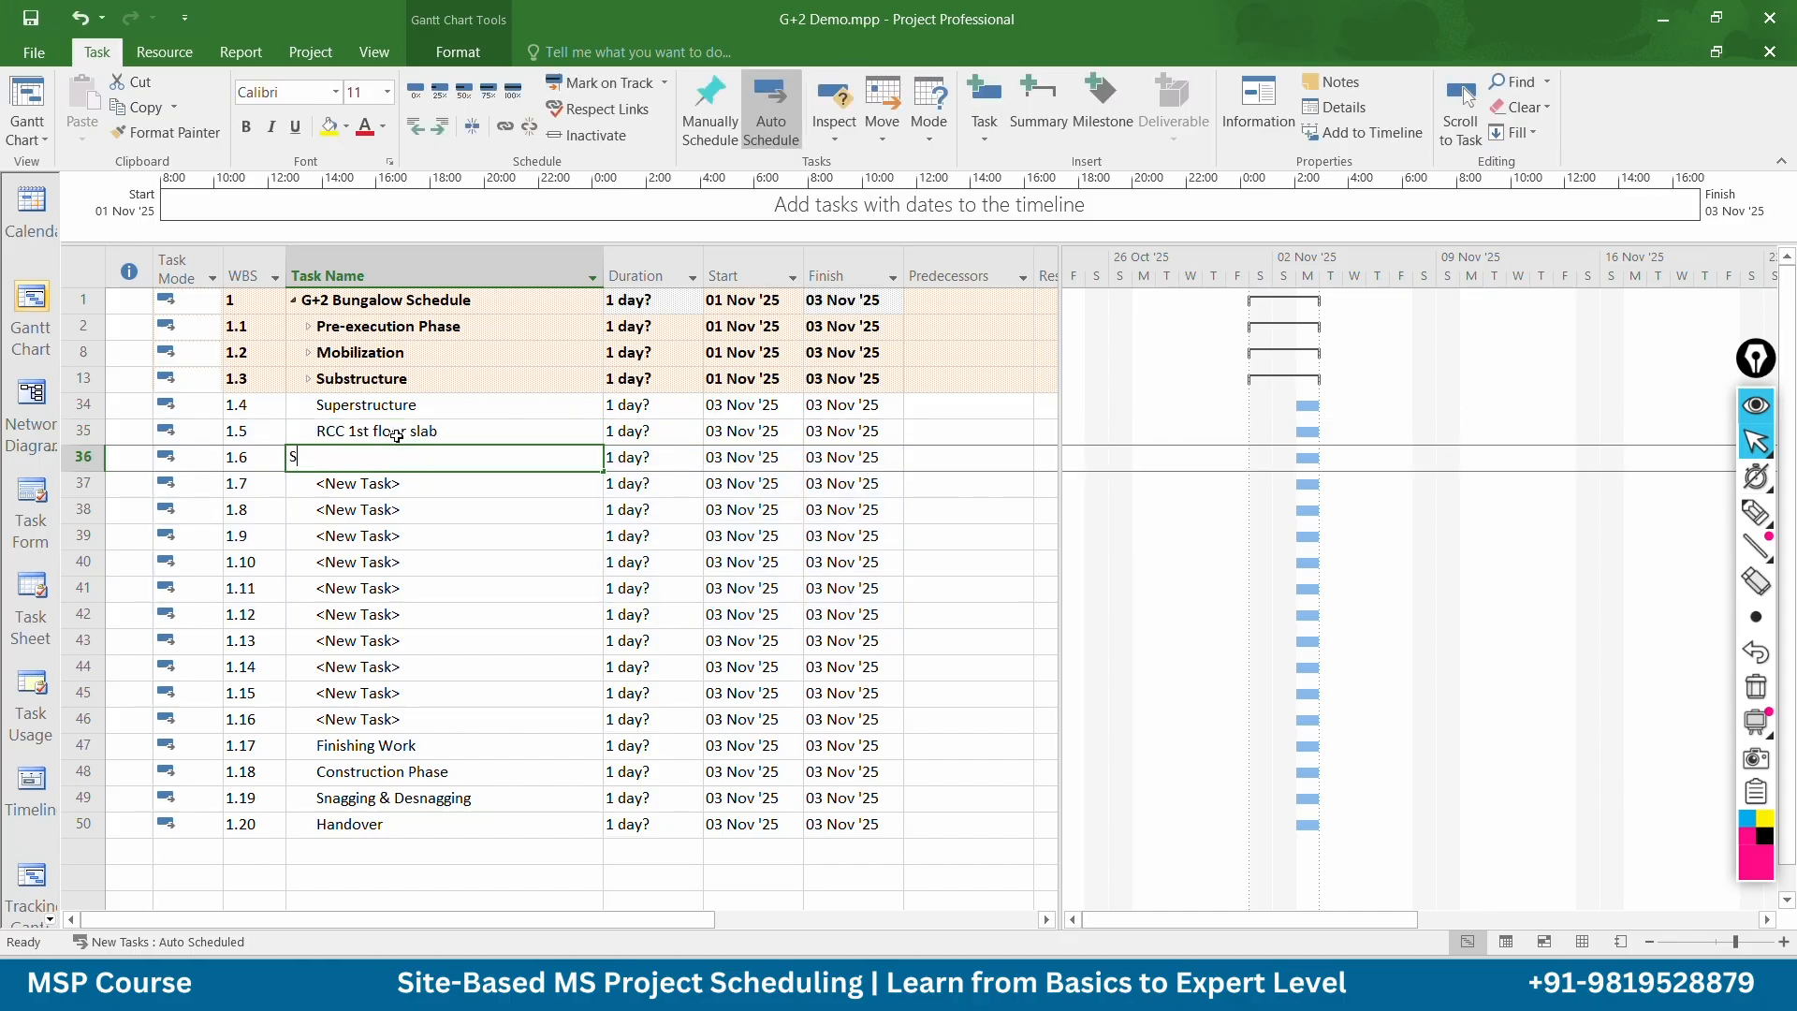
{"action": "type", "text": "tart"}
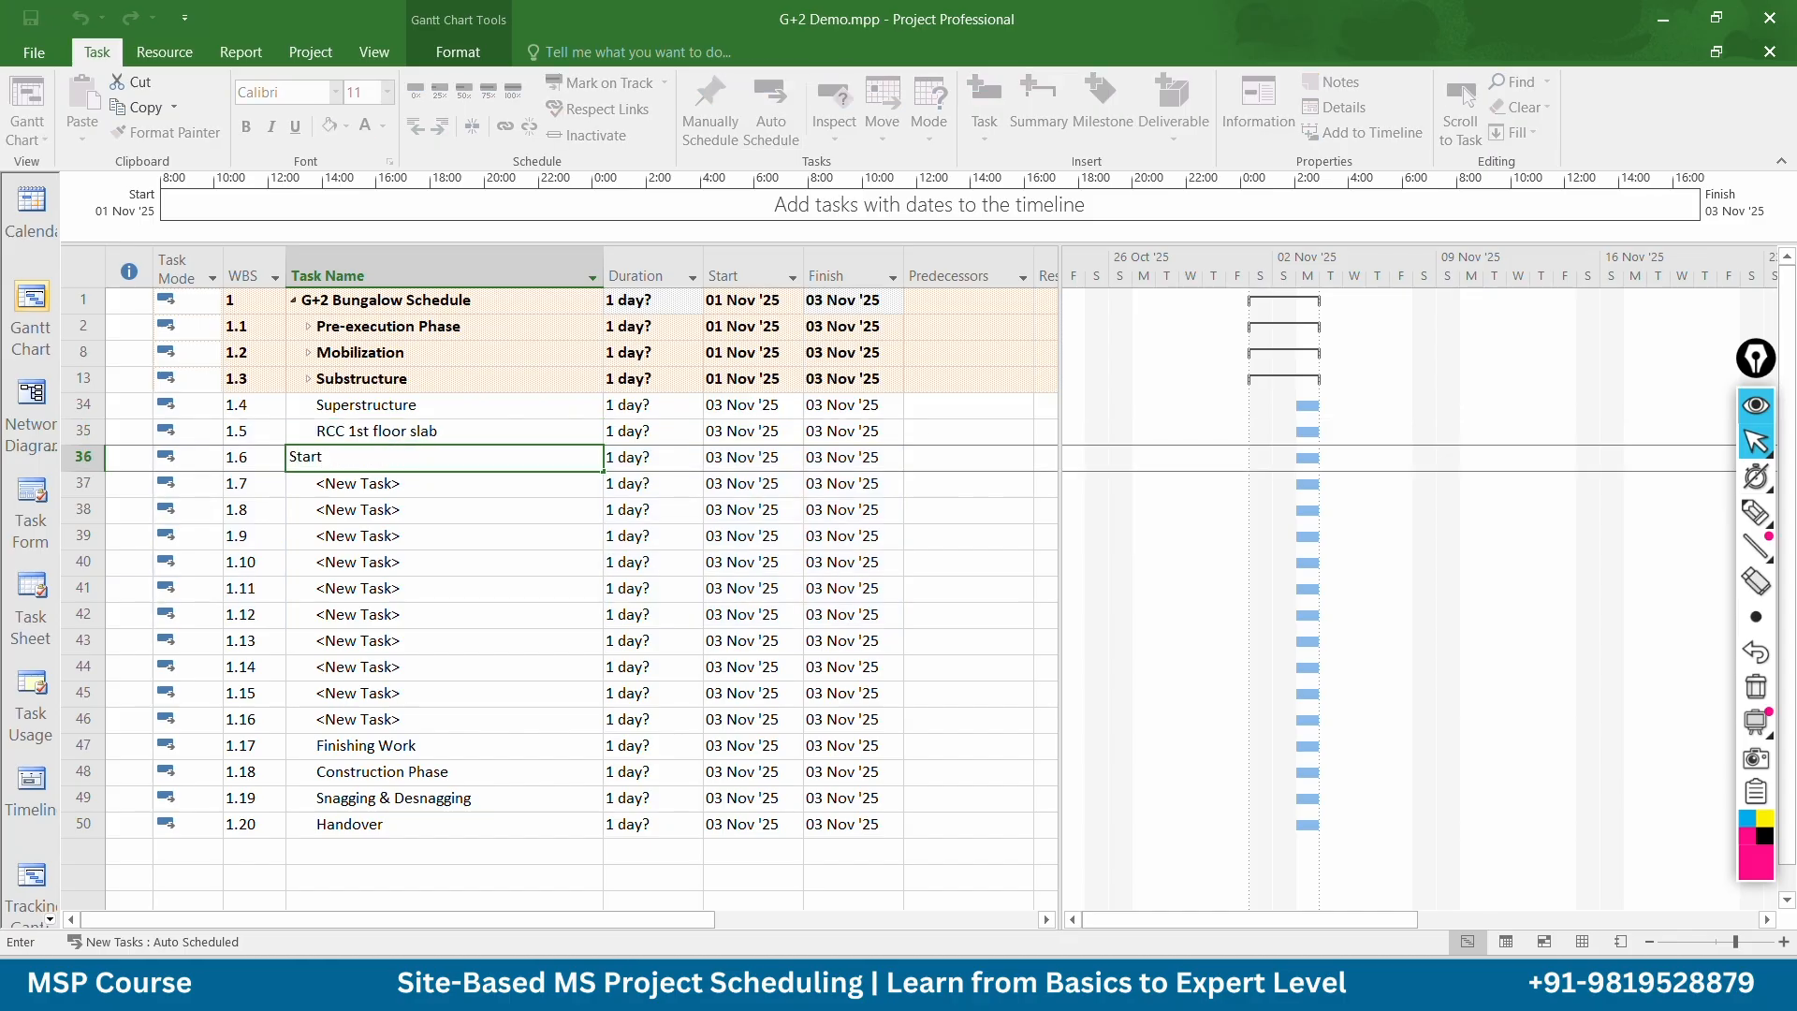
{"action": "type", "text": "er work"}
{"action": "key", "text": "Return"}
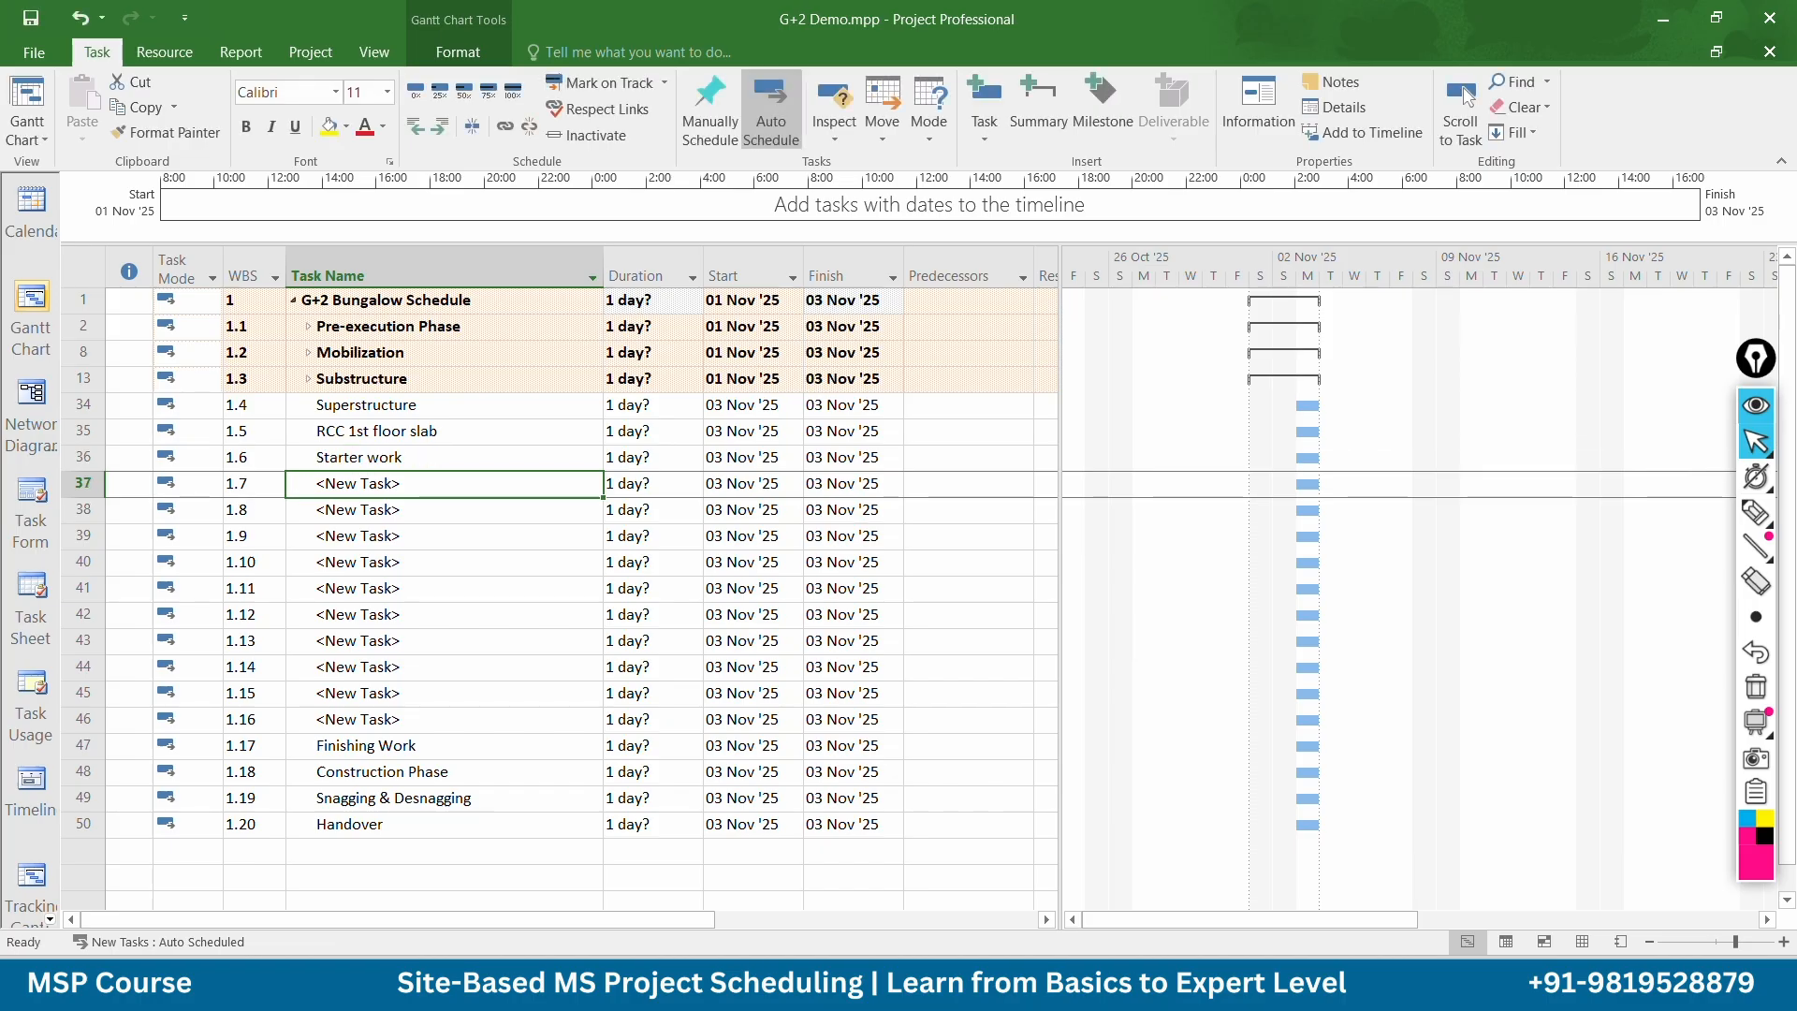
{"action": "type", "text": "column"}
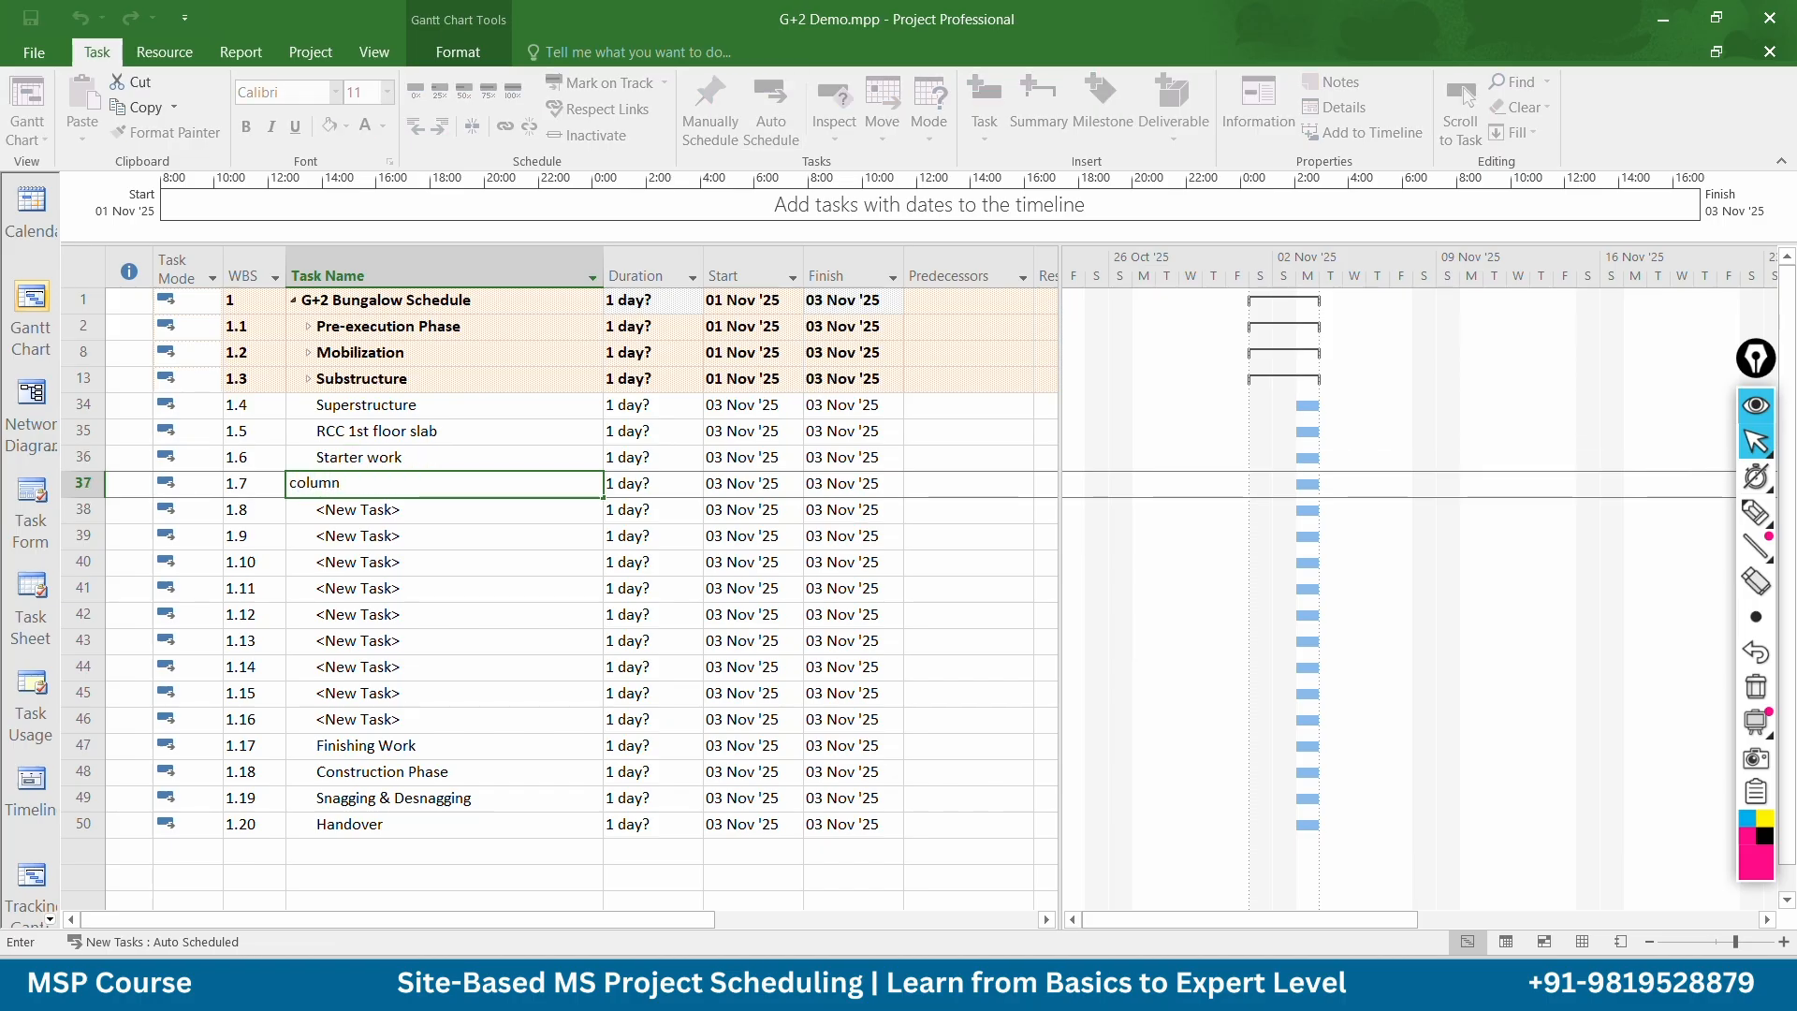
{"action": "type", "text": " work"}
{"action": "key", "text": "Return"}
{"action": "type", "text": "s"}
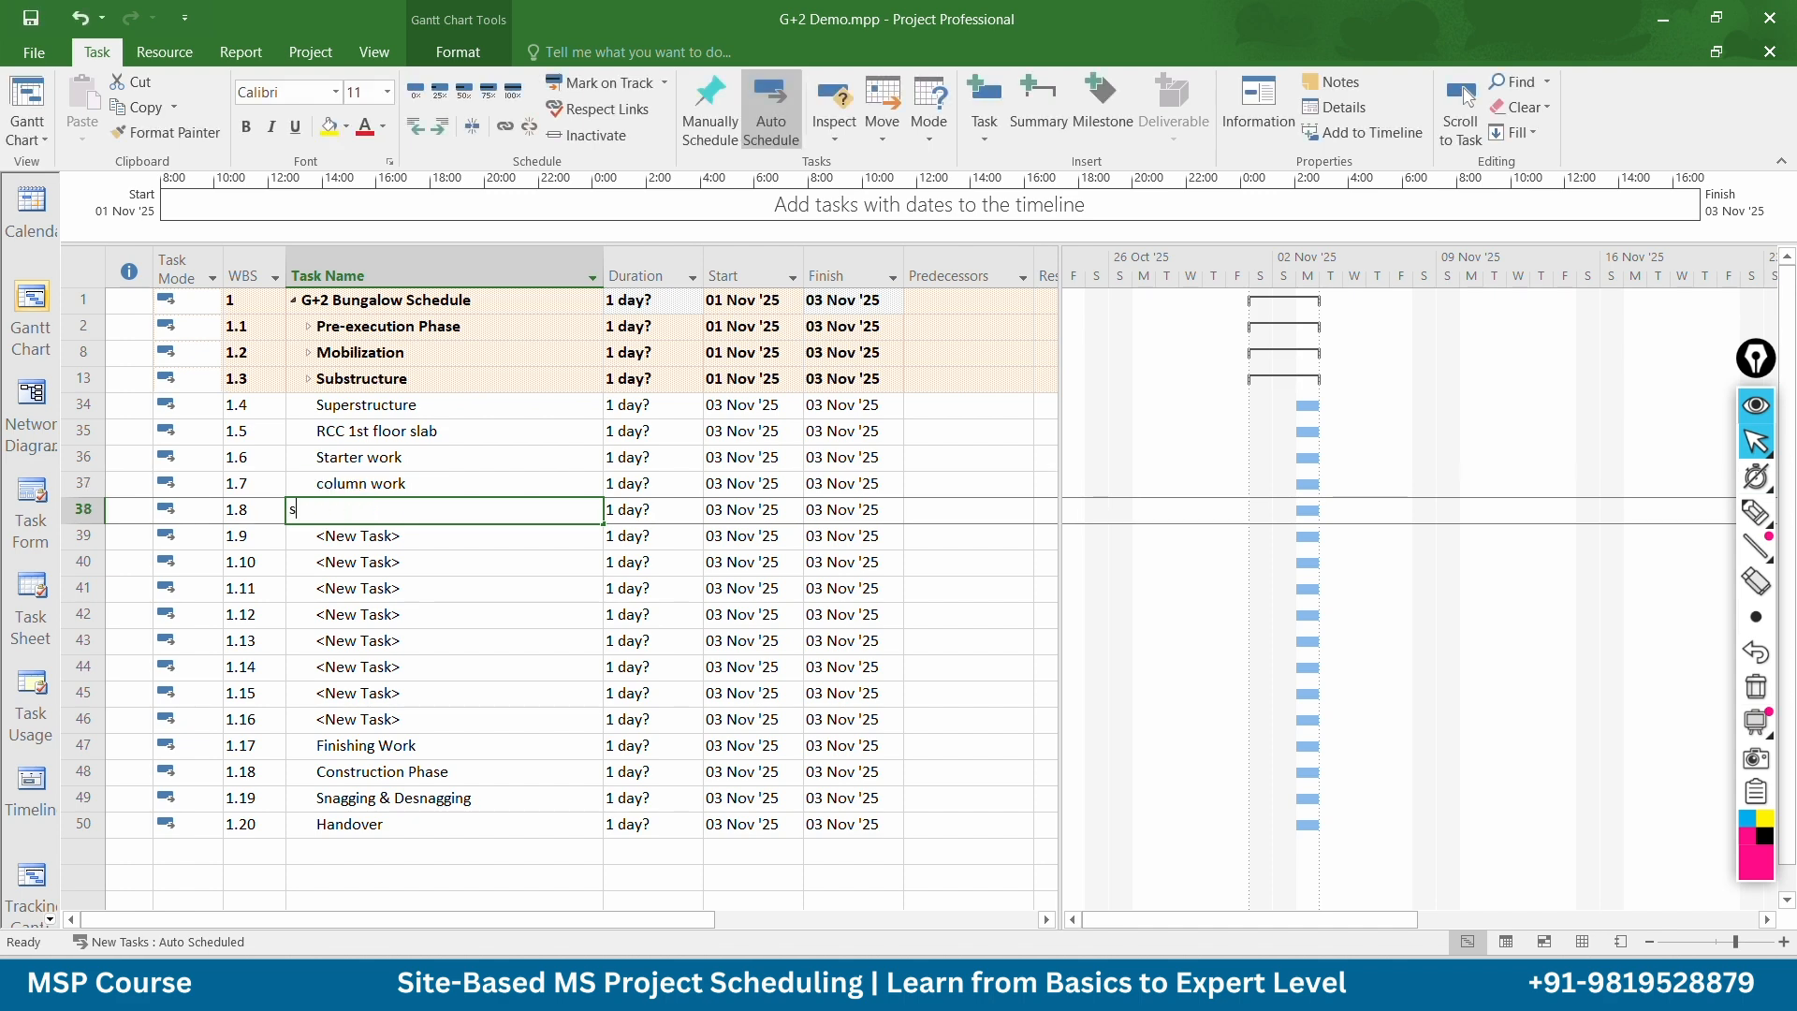
{"action": "type", "text": "lab work"}
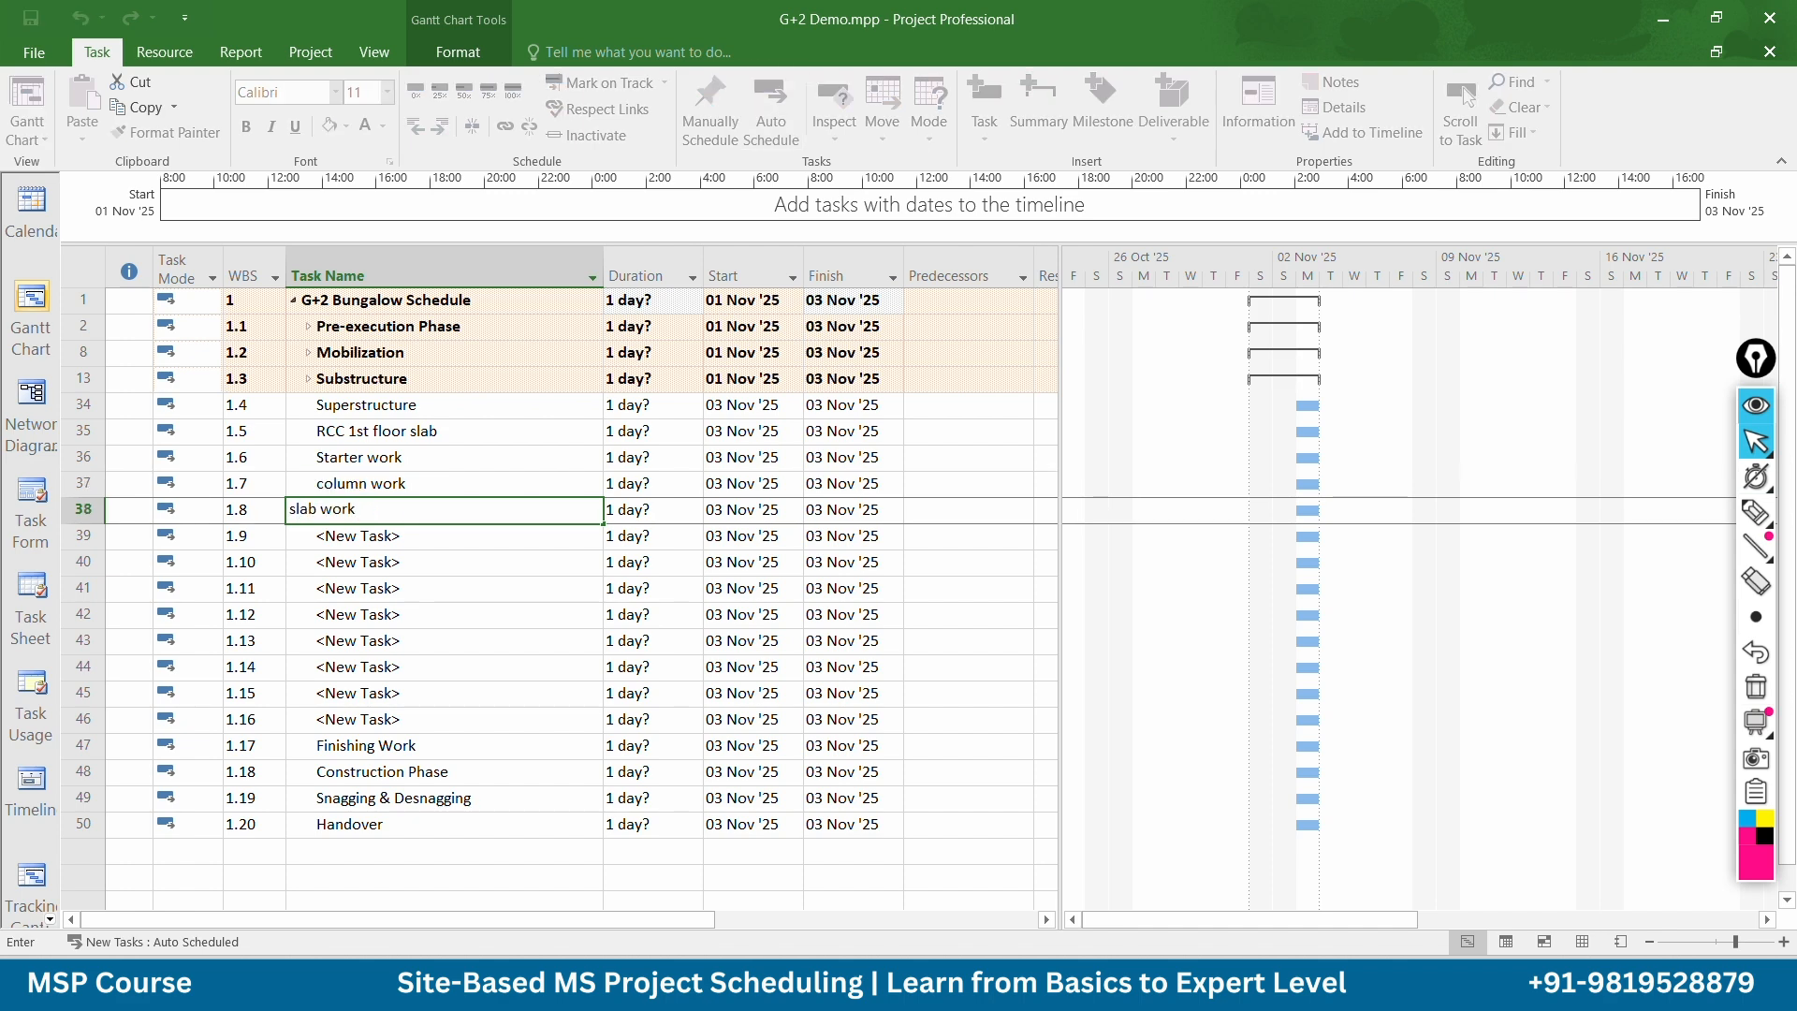
{"action": "key", "text": "Return"}
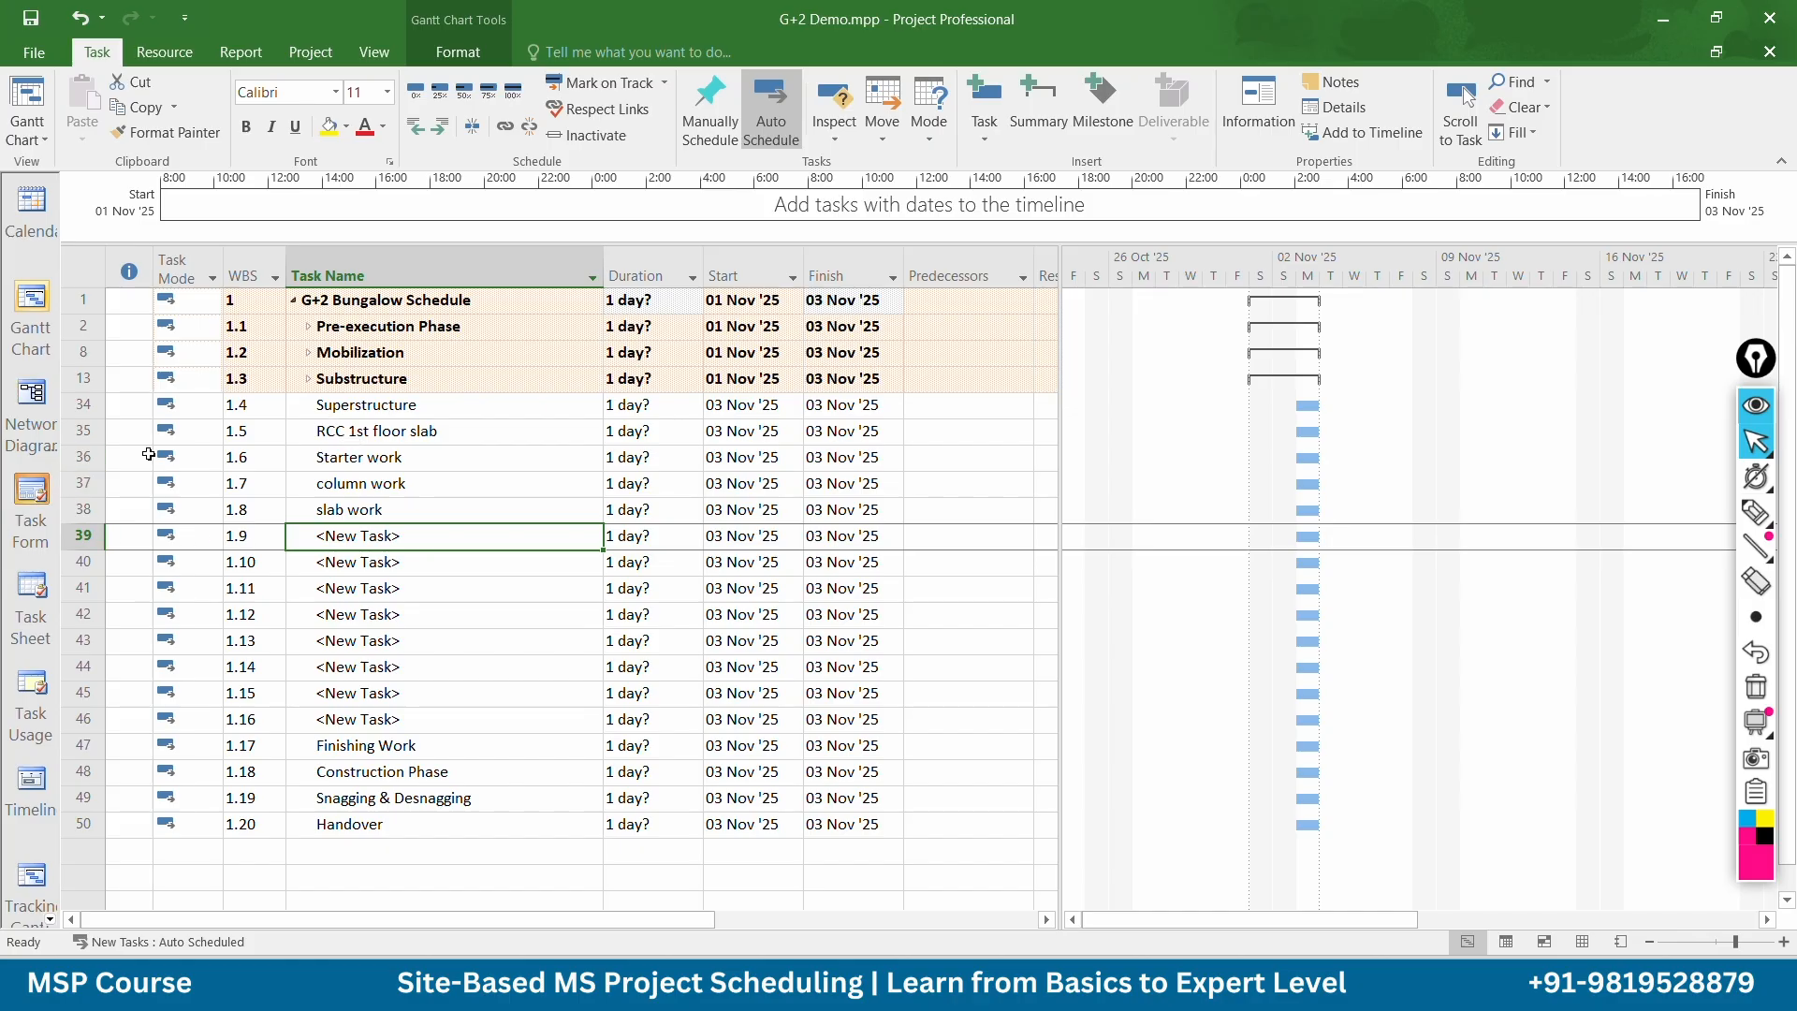
Indent RCC 1st floor slab under Superstructure, and indent Starter work, column work and slab work one level below it
{"action": "left_click", "coordinate": [363, 433]}
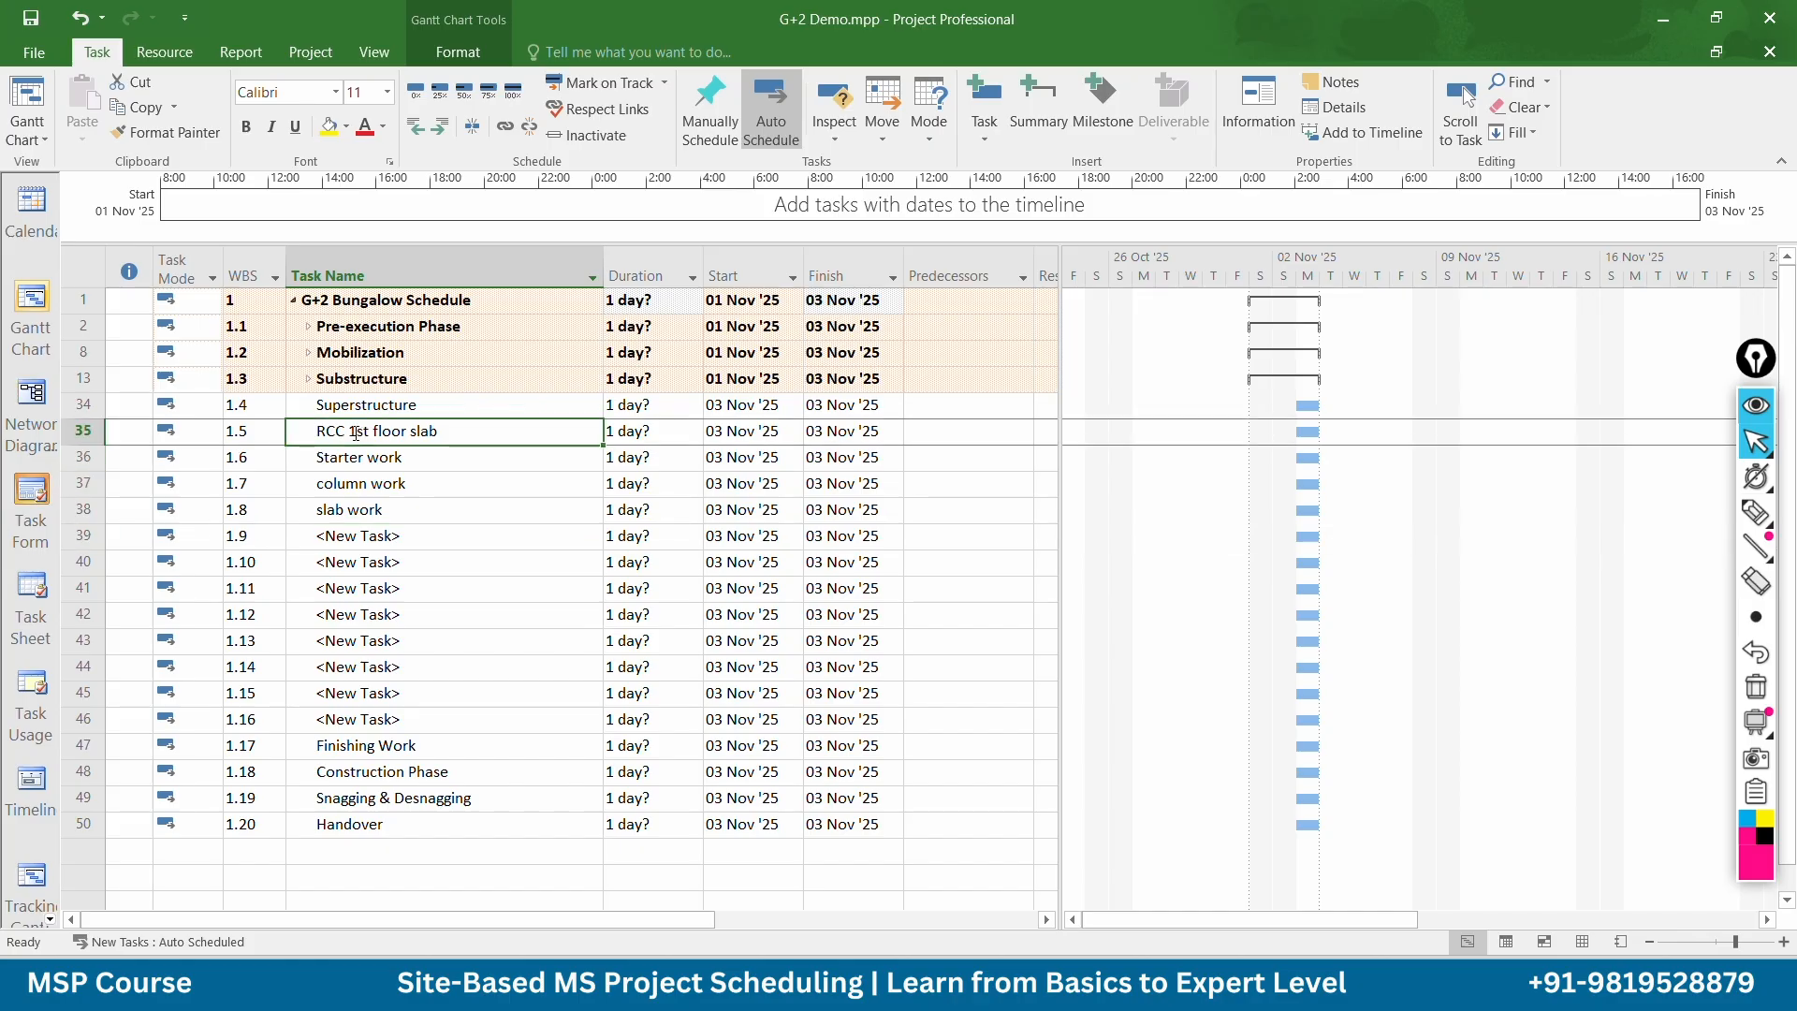
{"action": "left_click", "coordinate": [439, 127]}
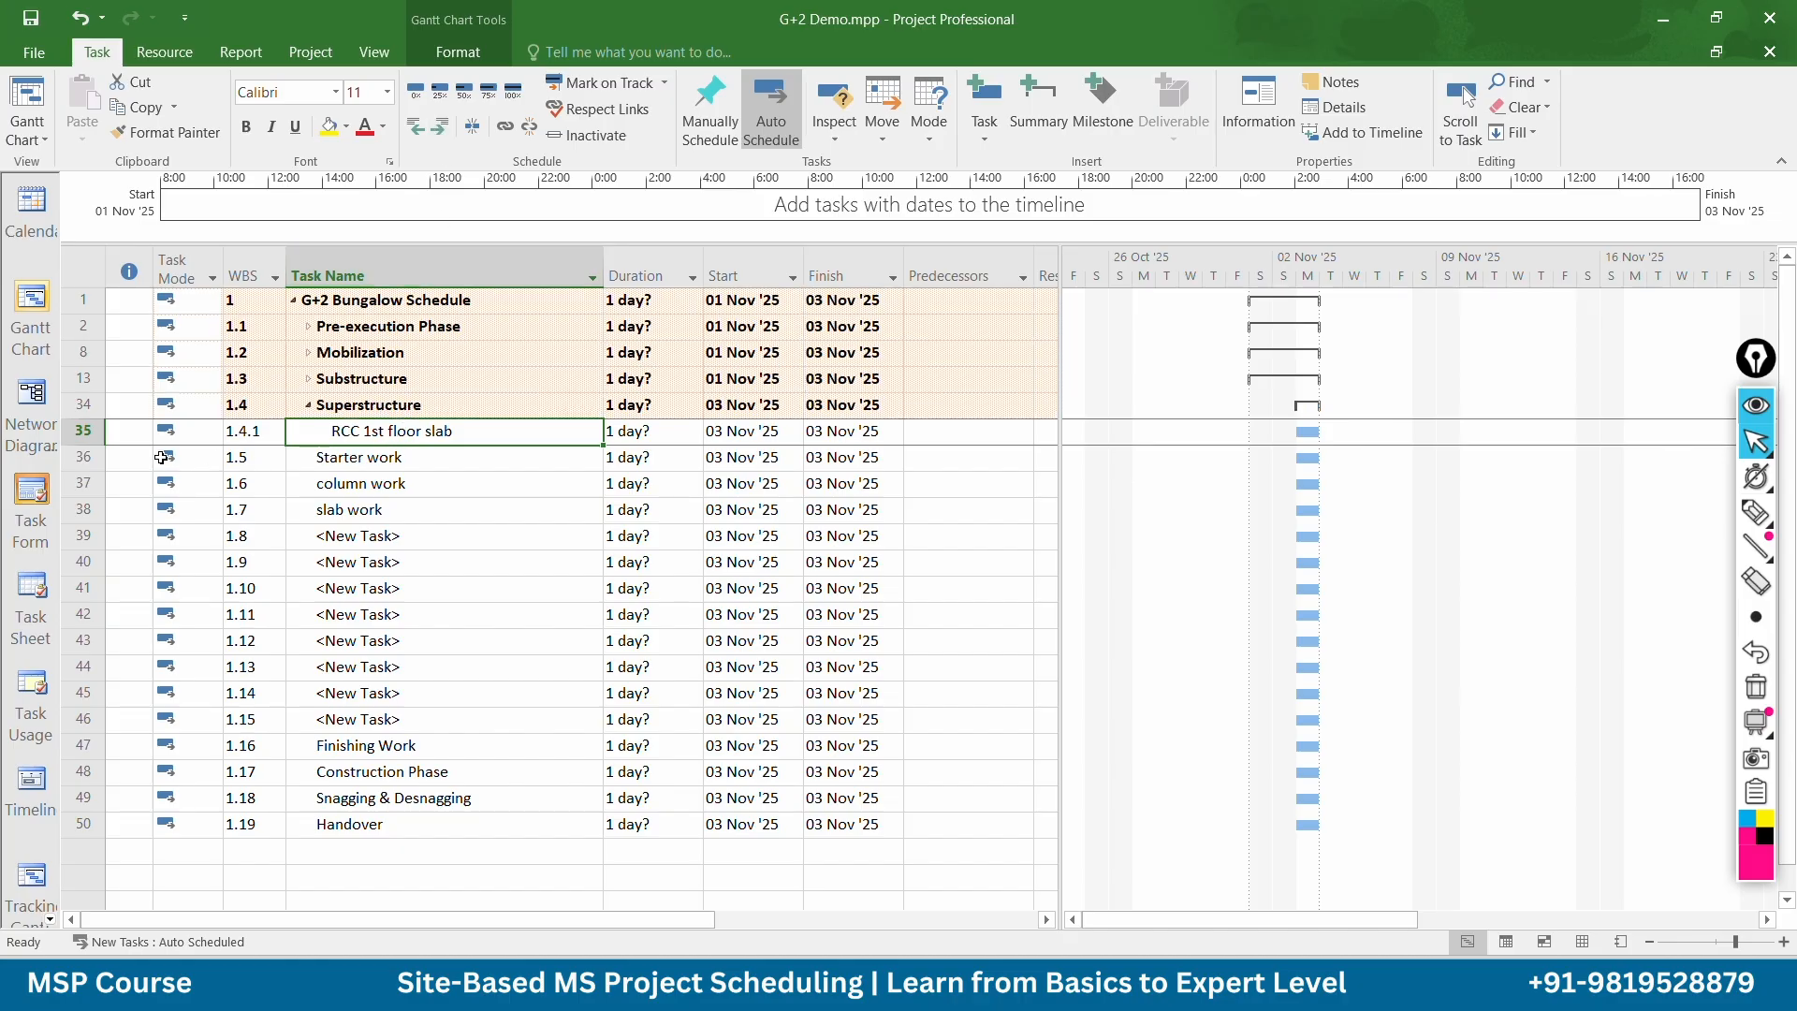
{"action": "left_click", "coordinate": [80, 457]}
{"action": "left_click_drag", "start_coordinate": [78, 477], "coordinate": [83, 510]}
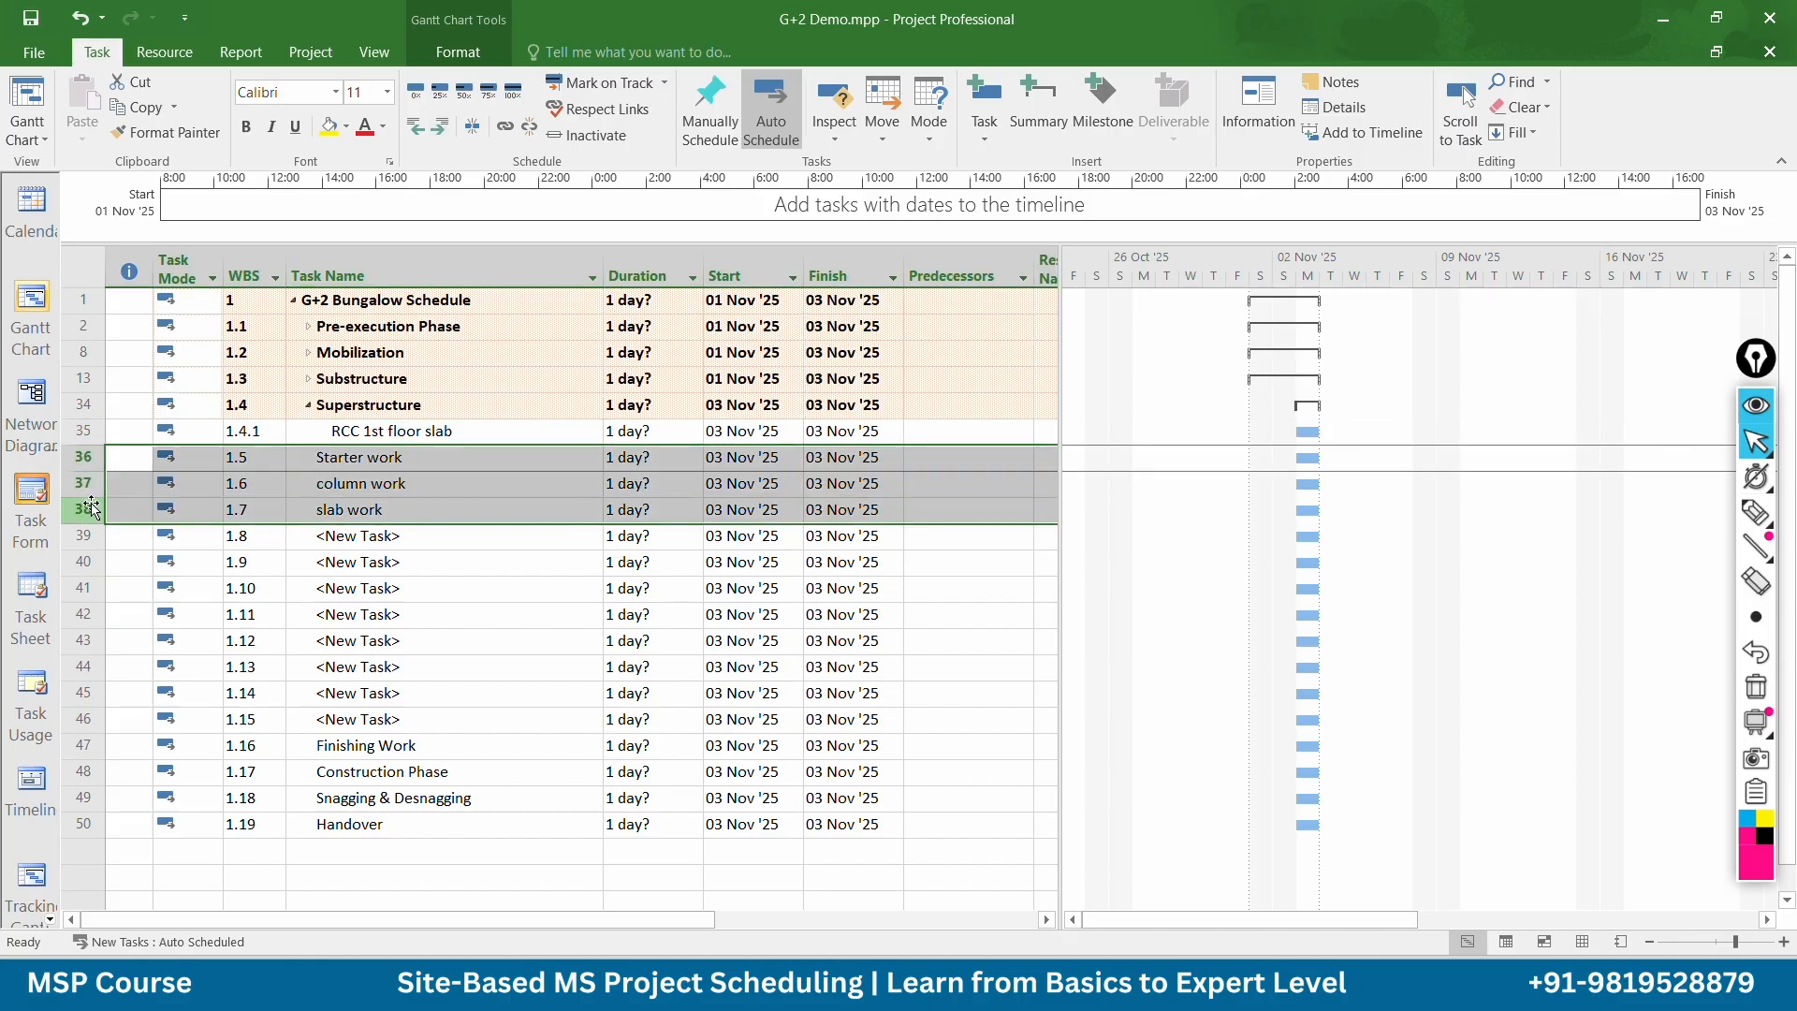
{"action": "left_click", "coordinate": [438, 126]}
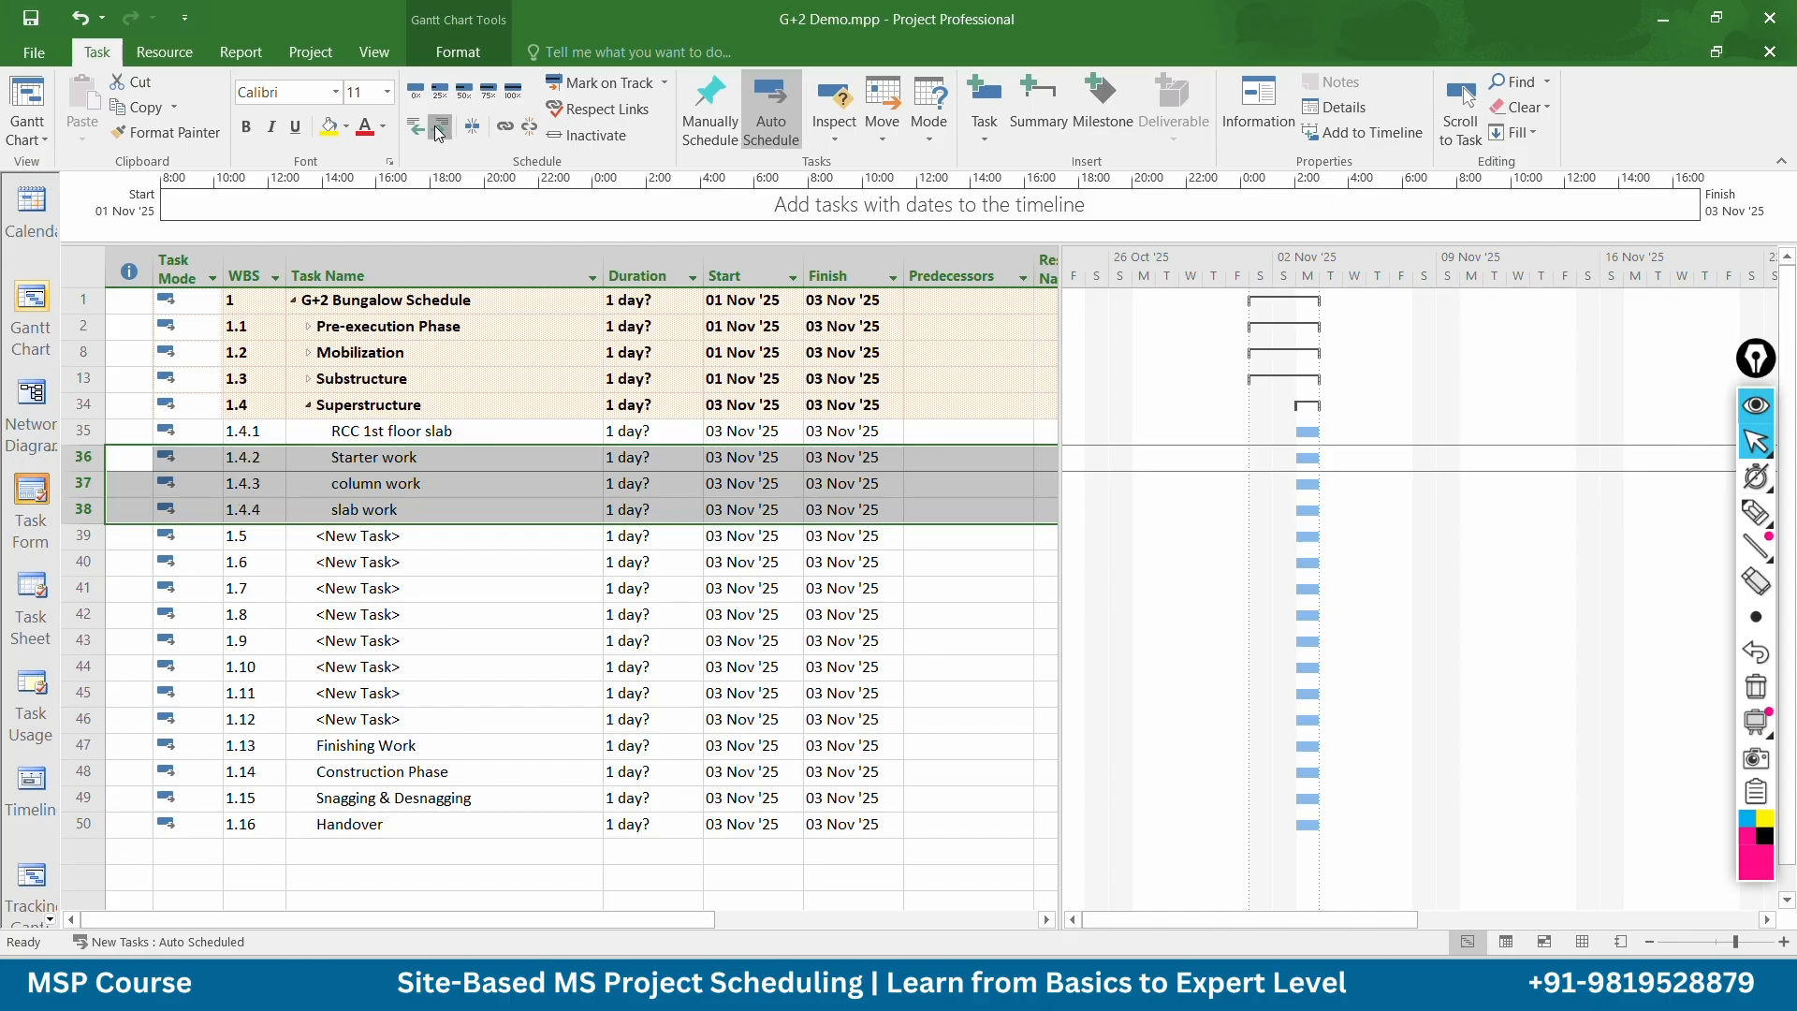
{"action": "left_click", "coordinate": [438, 126]}
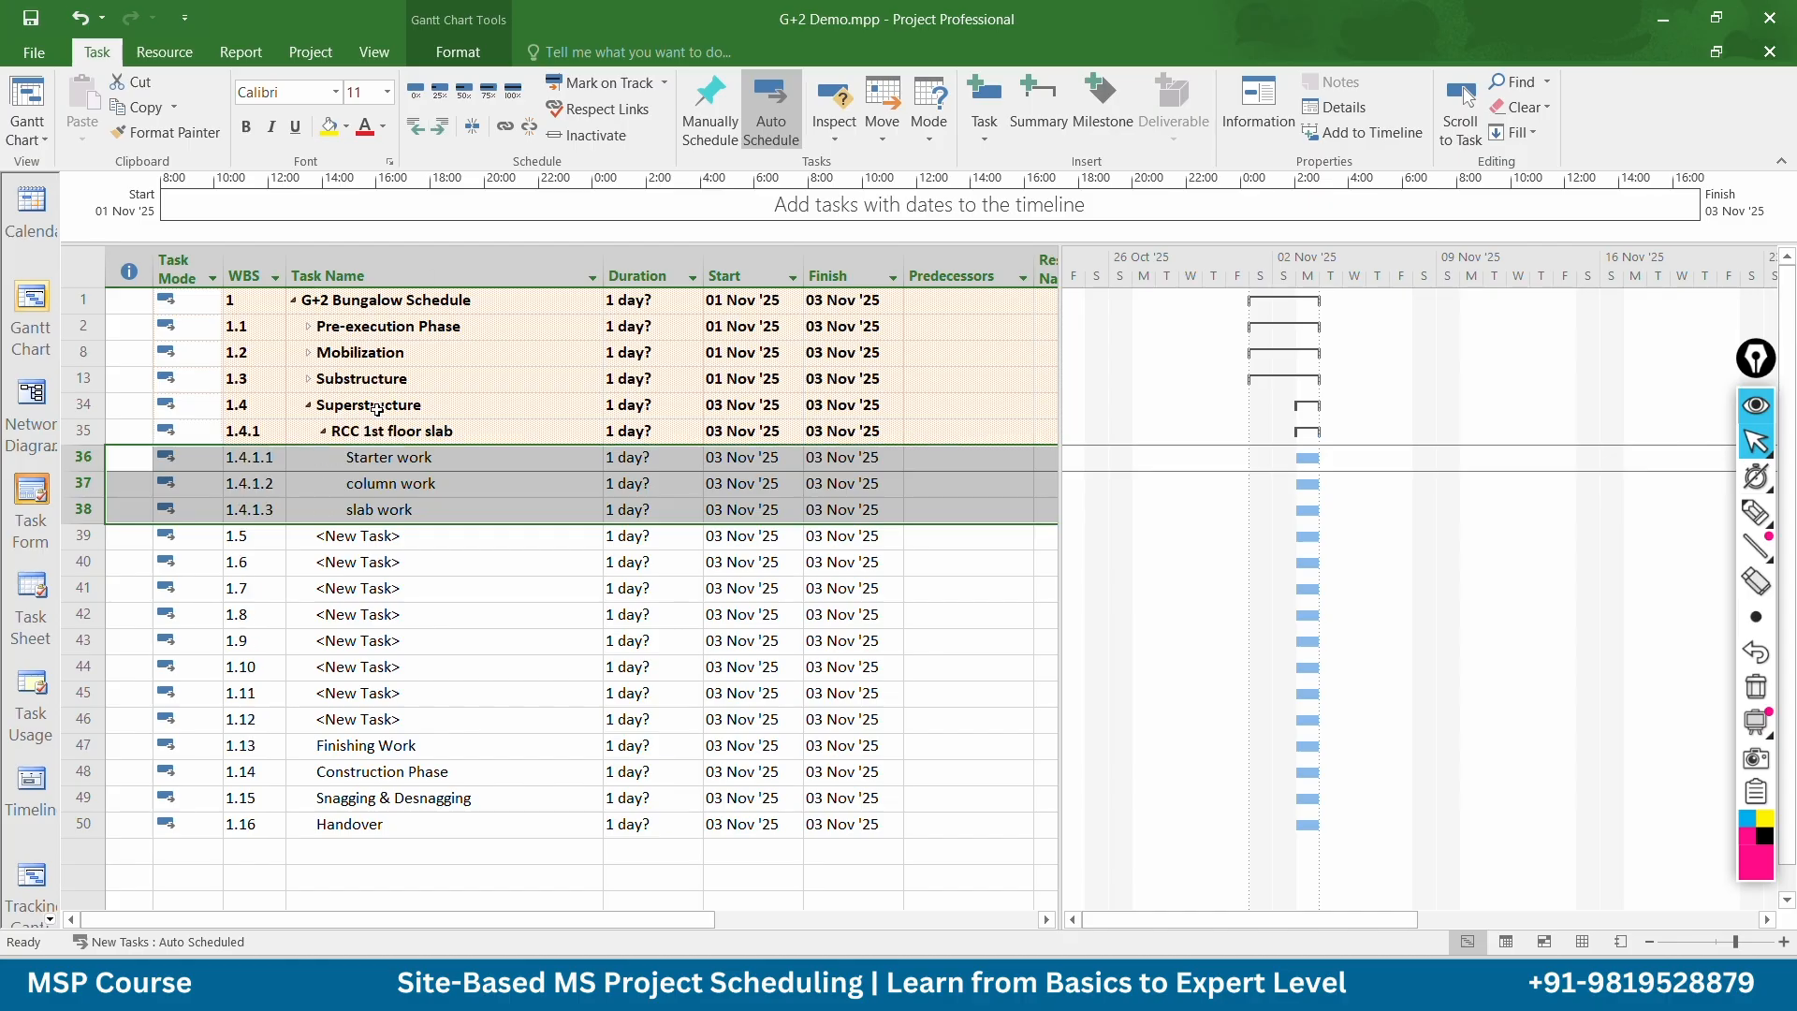
Copy the RCC 1st floor slab group with its three subtasks and paste it directly below slab work
{"action": "left_click", "coordinate": [326, 433]}
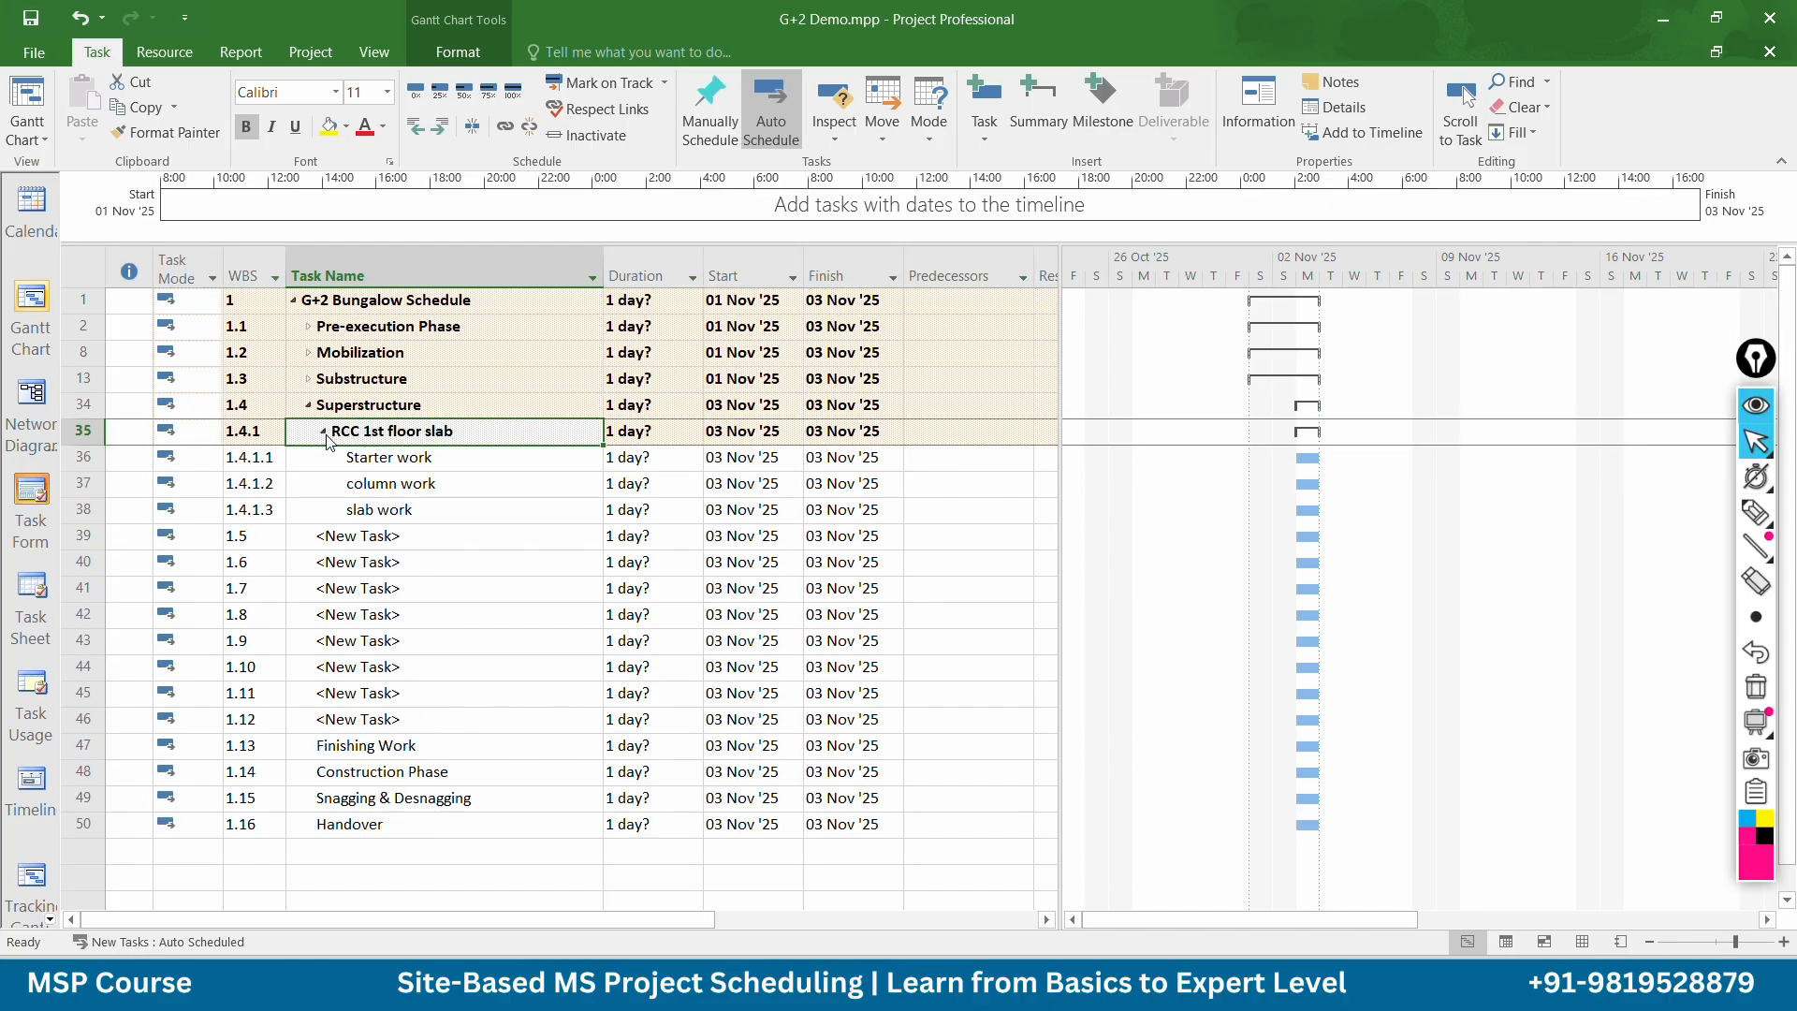
{"action": "left_click", "coordinate": [473, 508]}
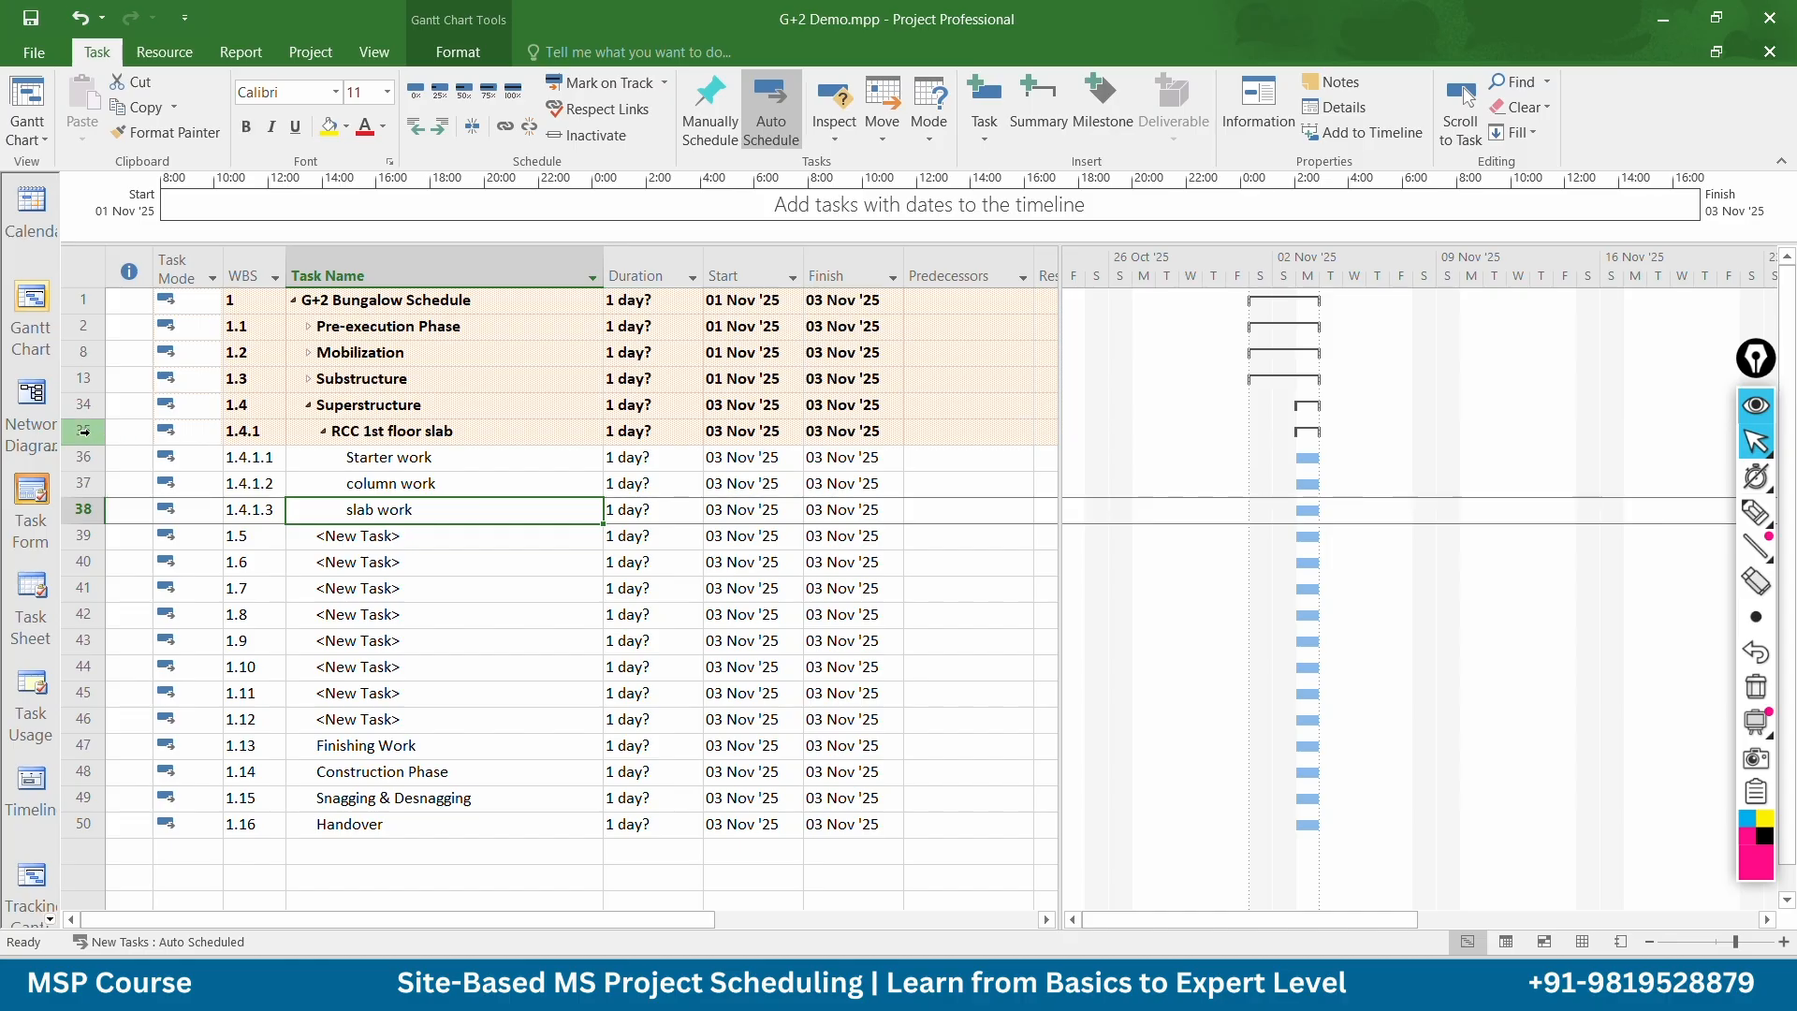
{"action": "key", "text": "Down"}
{"action": "key", "text": "Down"}
{"action": "key", "text": "Down"}
{"action": "key", "text": "Down"}
{"action": "left_click_drag", "start_coordinate": [76, 431], "coordinate": [99, 510]}
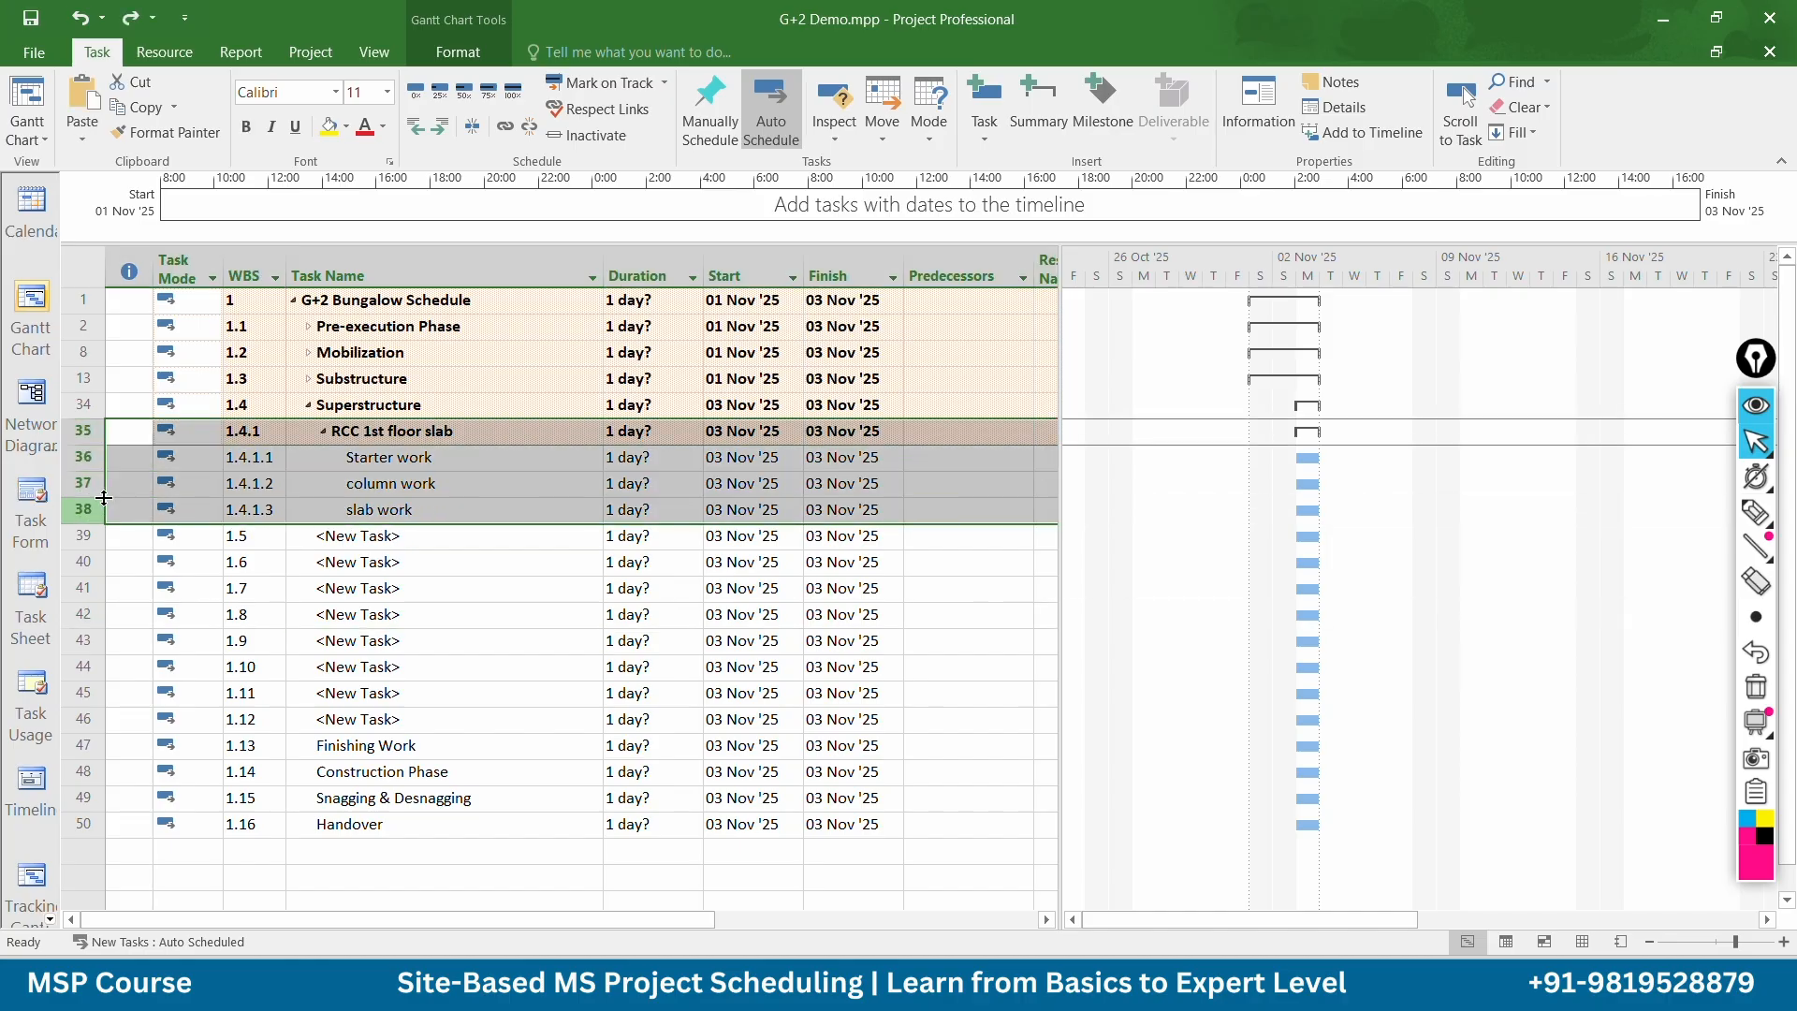
{"action": "right_click", "coordinate": [85, 481]}
{"action": "left_click", "coordinate": [137, 516]}
{"action": "left_click", "coordinate": [82, 536]}
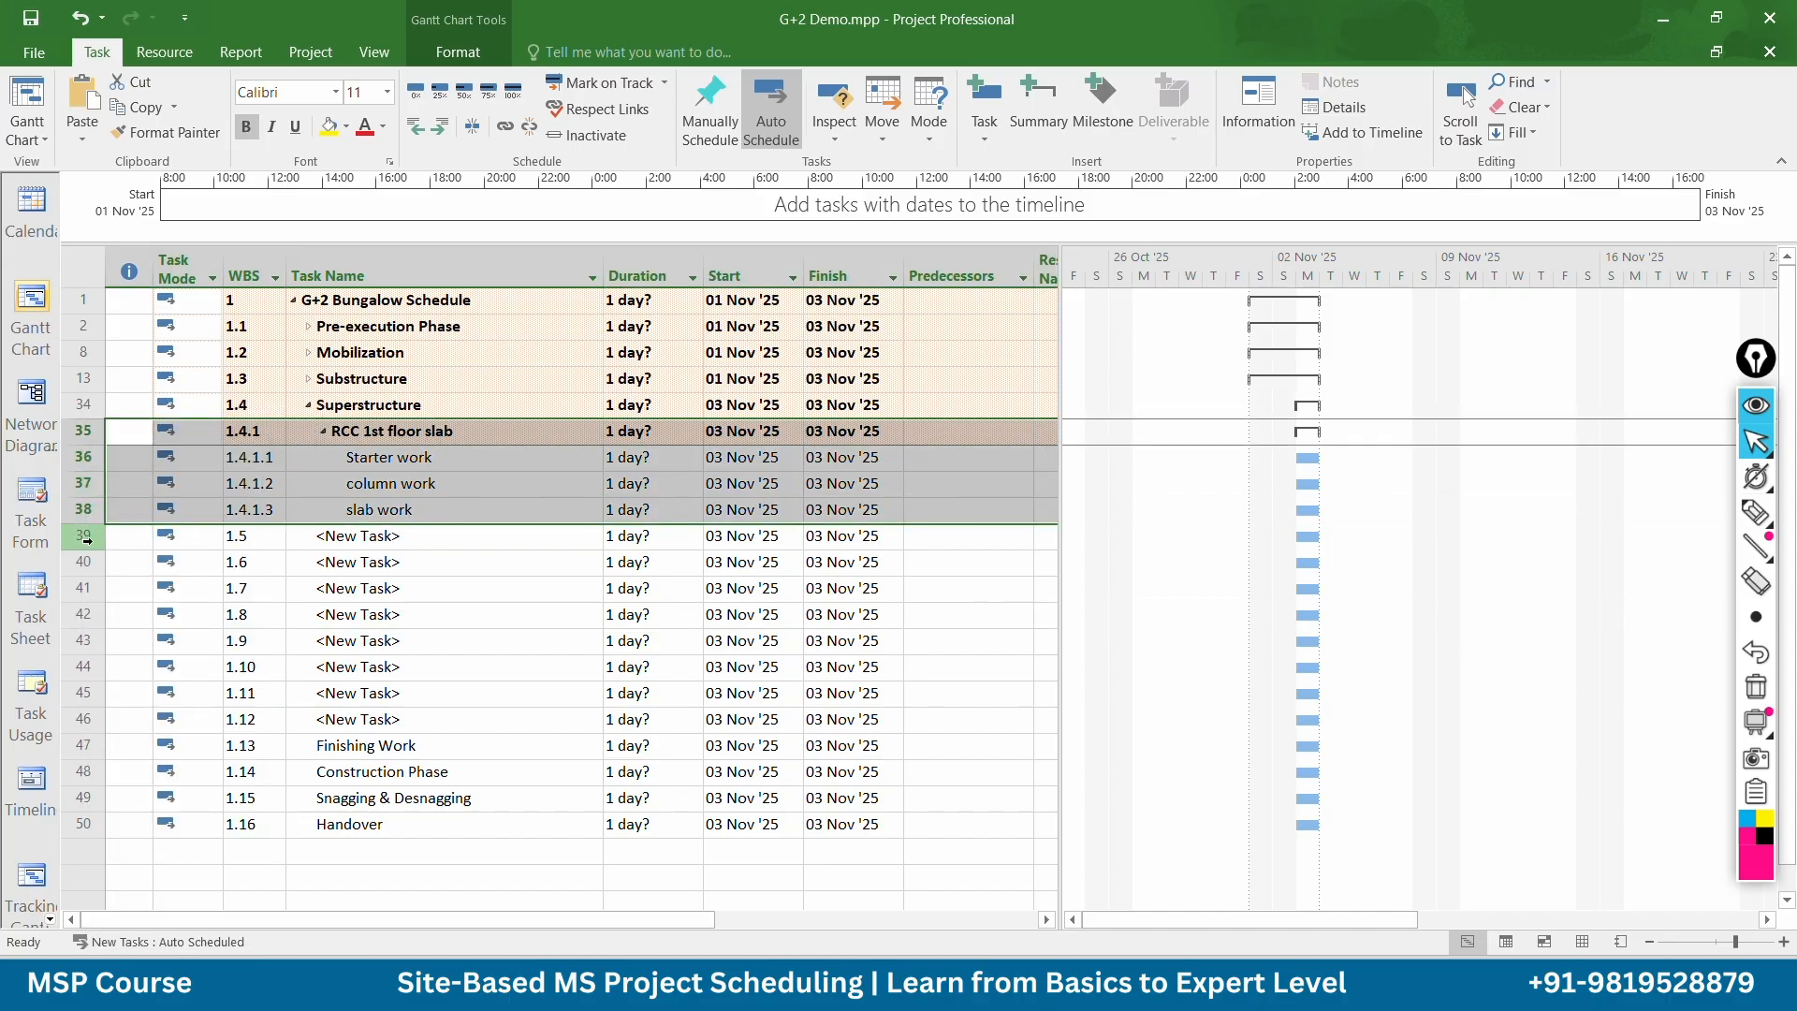
{"action": "right_click", "coordinate": [82, 535]}
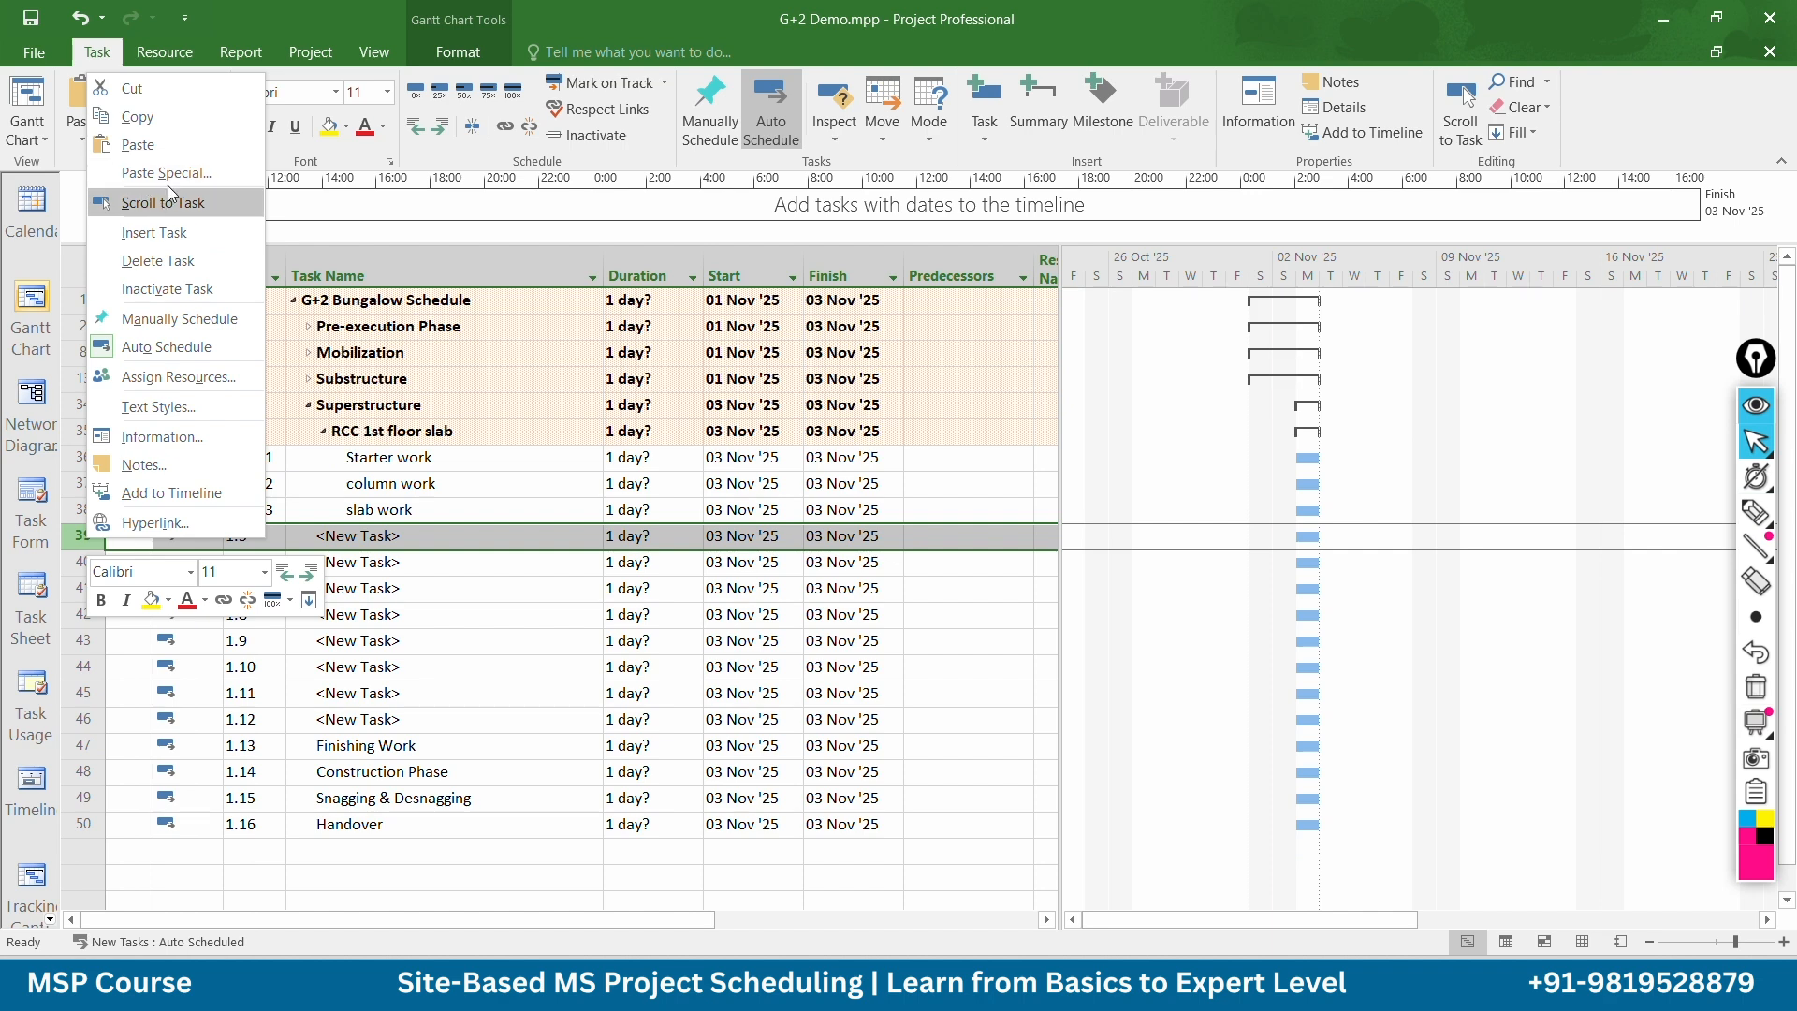
{"action": "left_click", "coordinate": [141, 145]}
{"action": "left_click", "coordinate": [546, 659]}
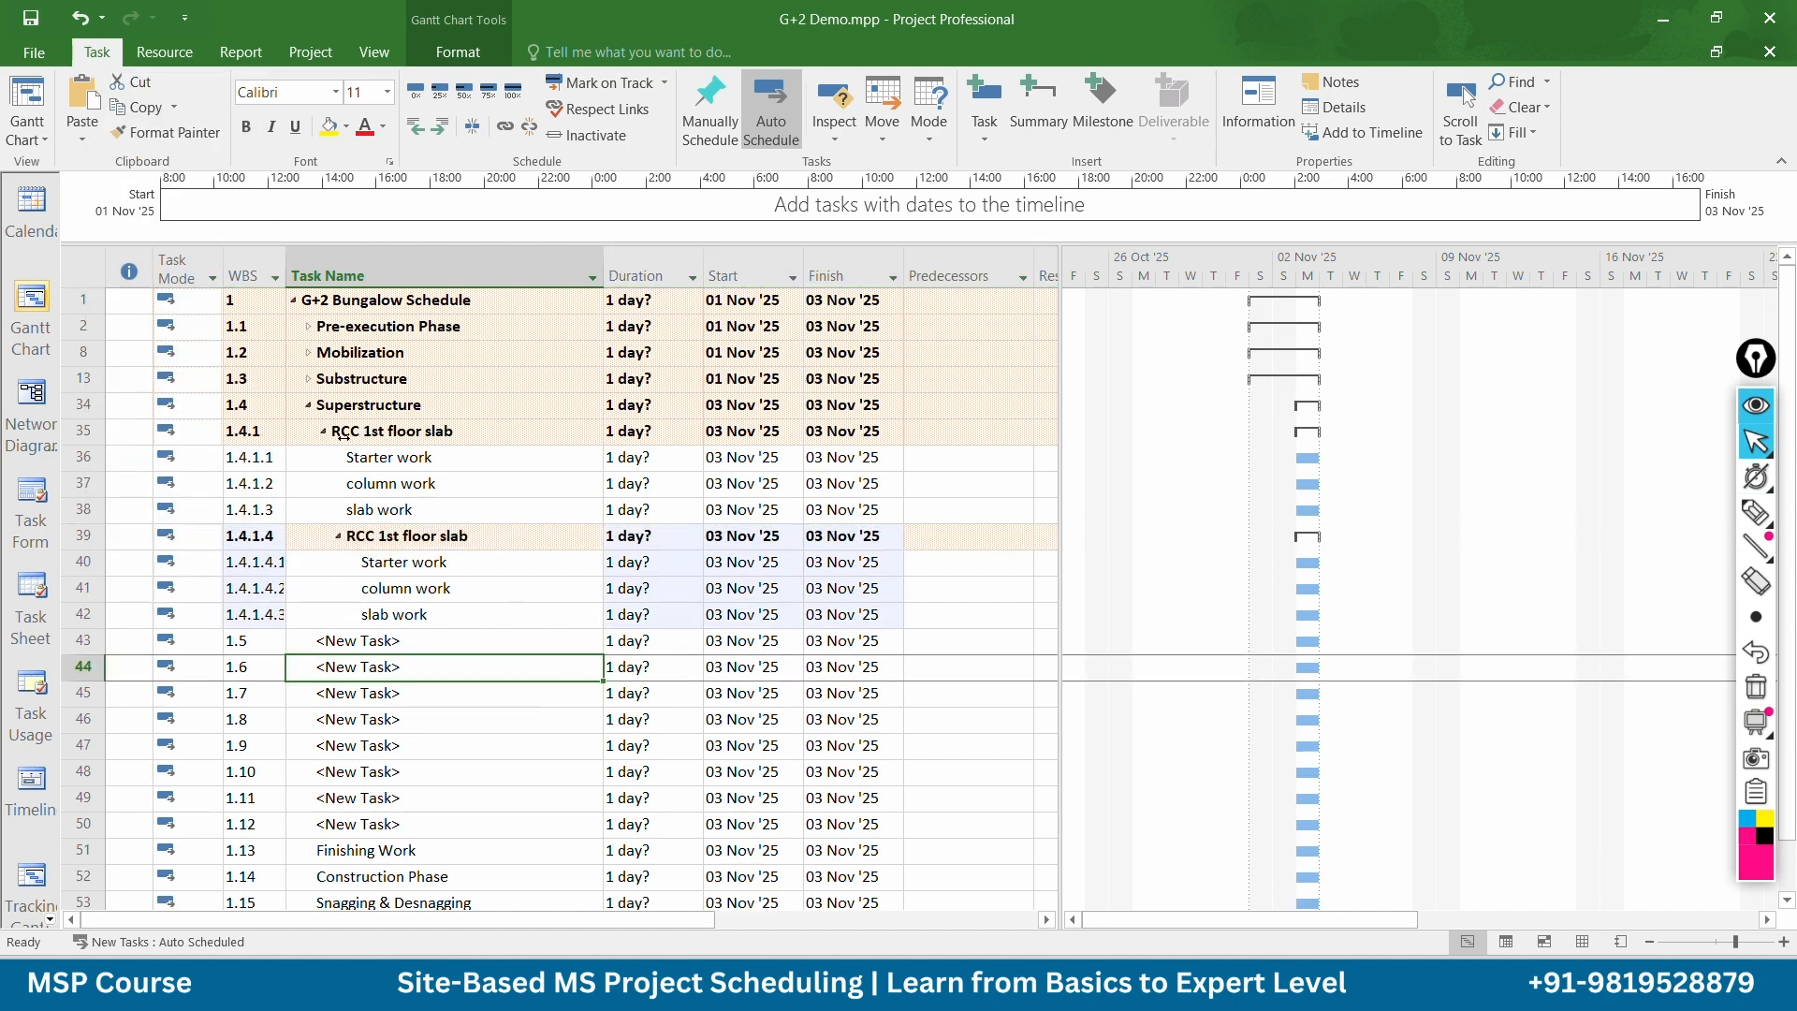
Outdent the pasted slab group one level so it sits directly under Superstructure
{"action": "left_click_drag", "start_coordinate": [345, 546], "coordinate": [343, 618]}
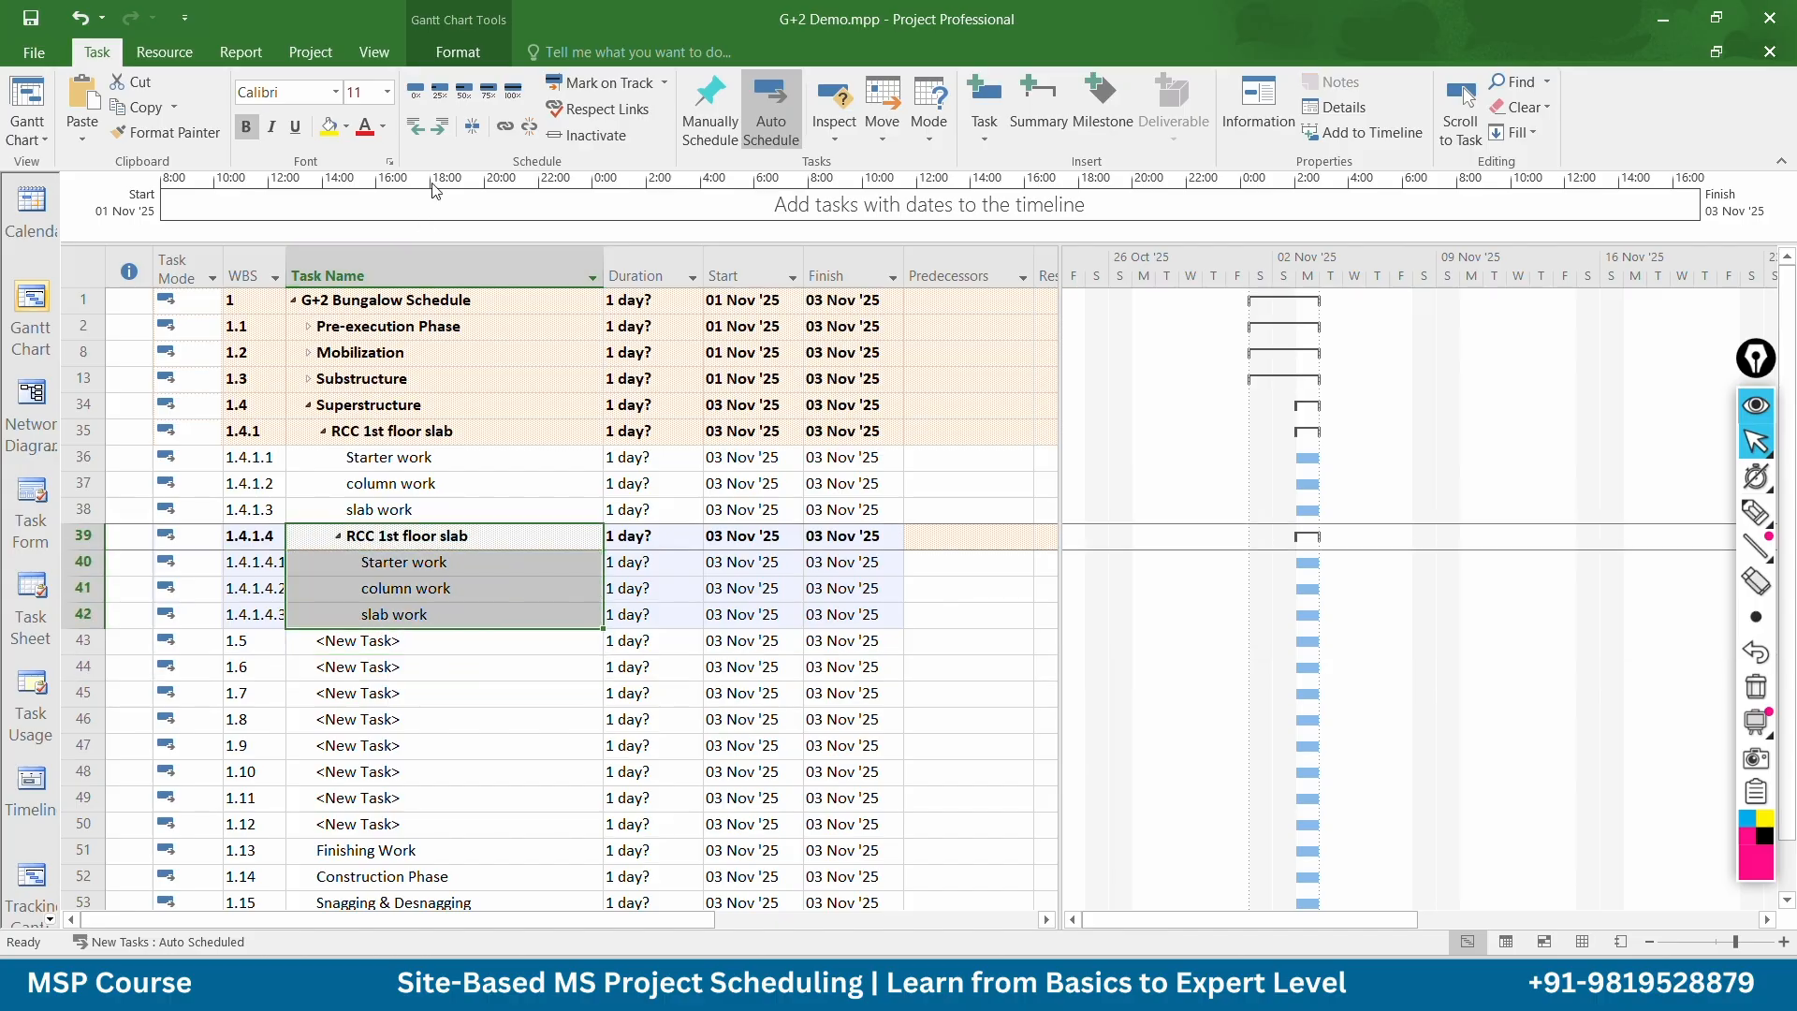
{"action": "left_click", "coordinate": [415, 126]}
{"action": "left_click", "coordinate": [534, 635]}
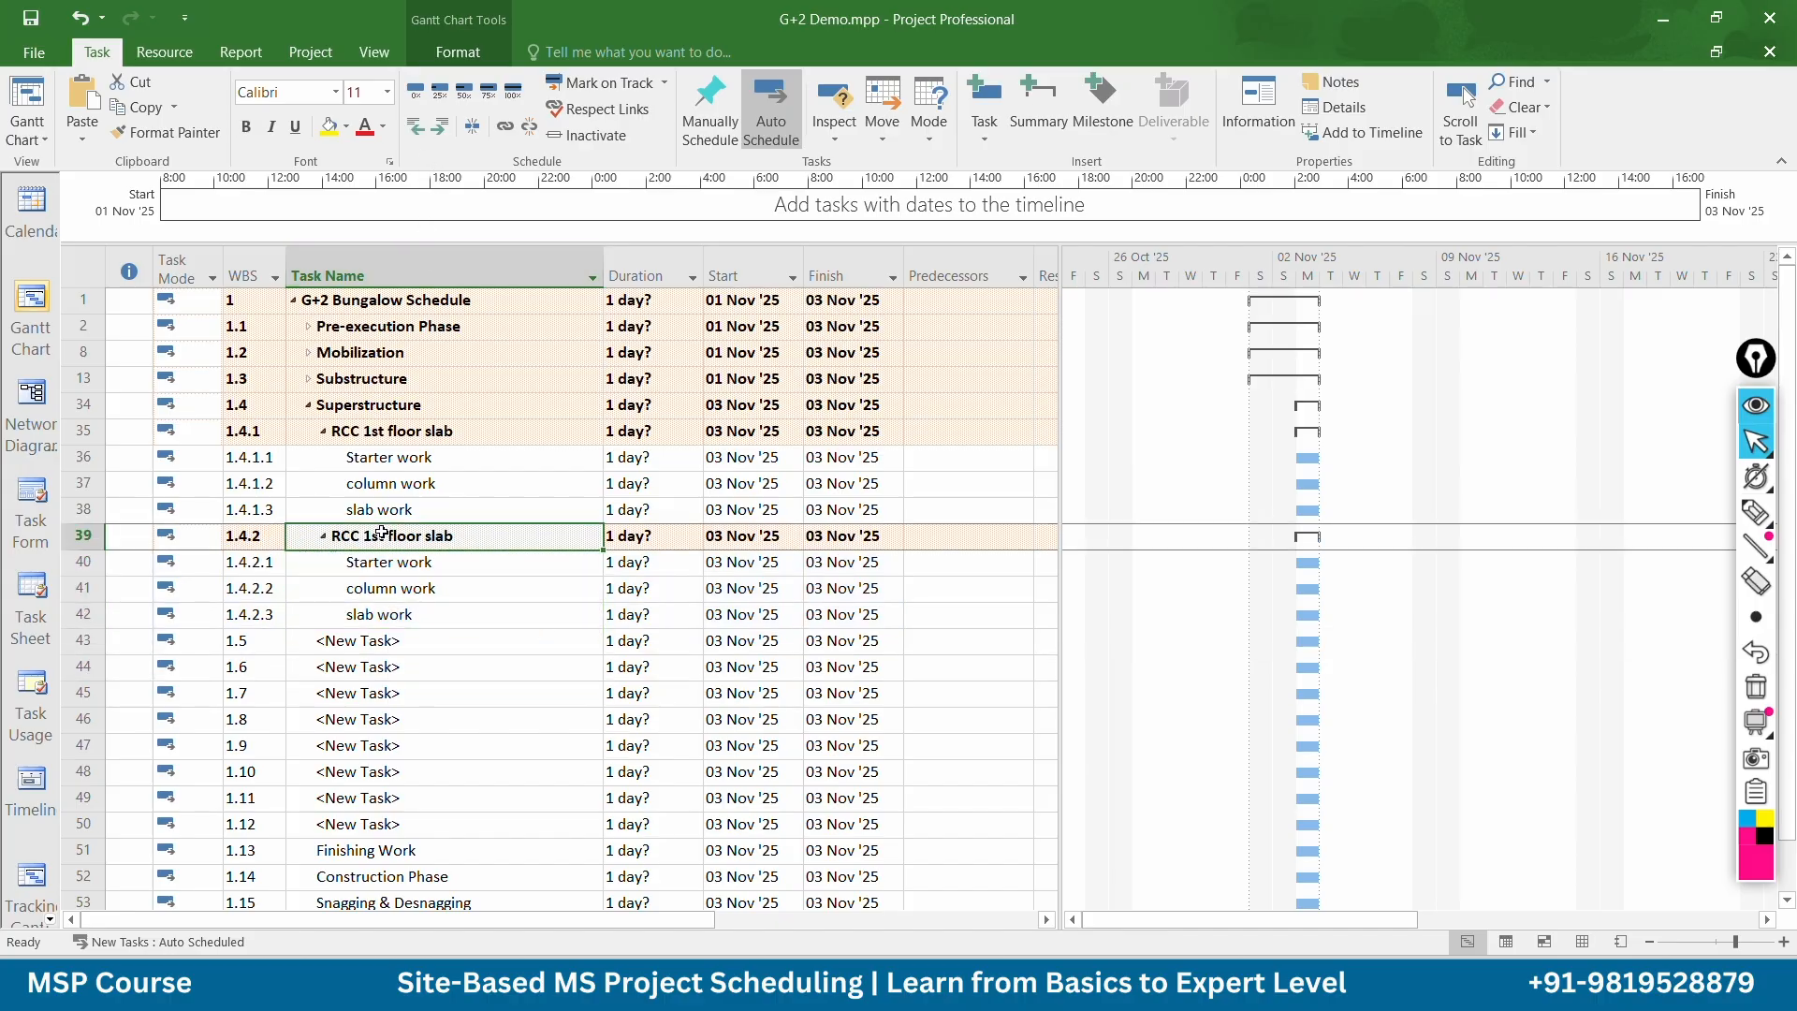
Rename the copied slab group as RCC 2nd floor slab
{"action": "left_click", "coordinate": [383, 535]}
{"action": "left_click", "coordinate": [383, 536]}
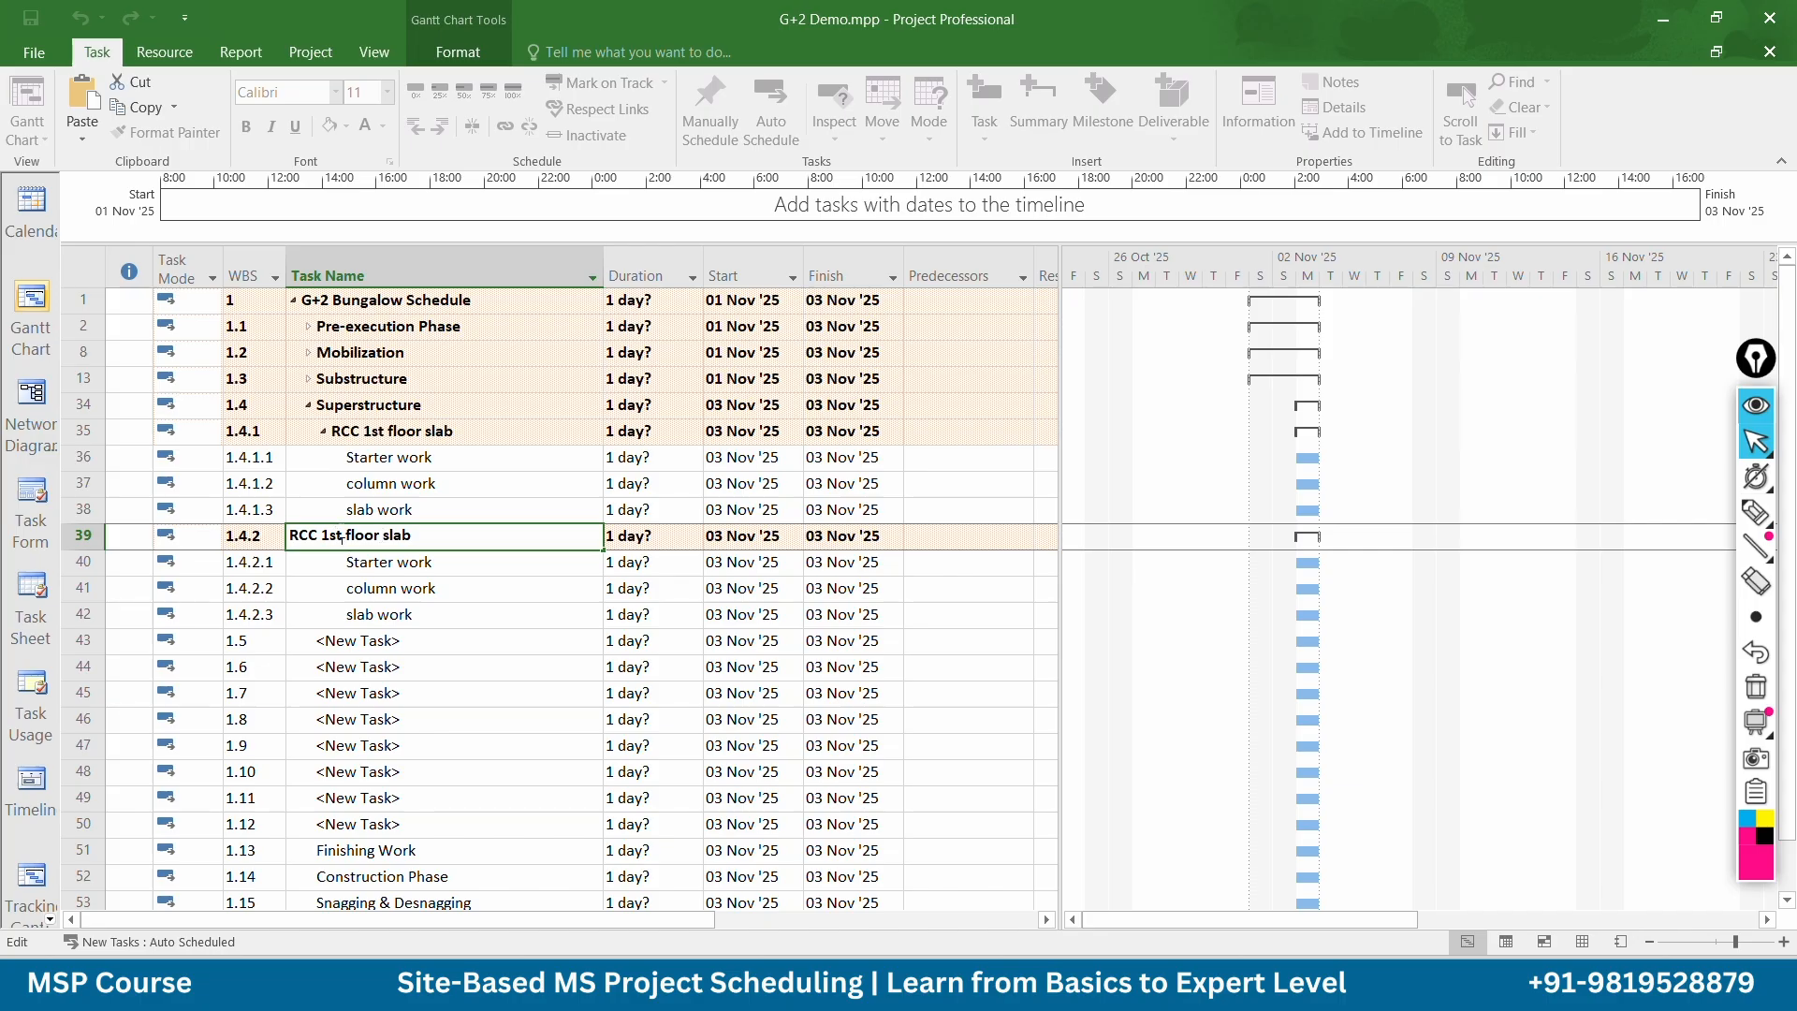
{"action": "key", "text": "BackSpace"}
{"action": "key", "text": "BackSpace"}
{"action": "key", "text": "BackSpace"}
{"action": "type", "text": "2nd"}
{"action": "key", "text": "Return"}
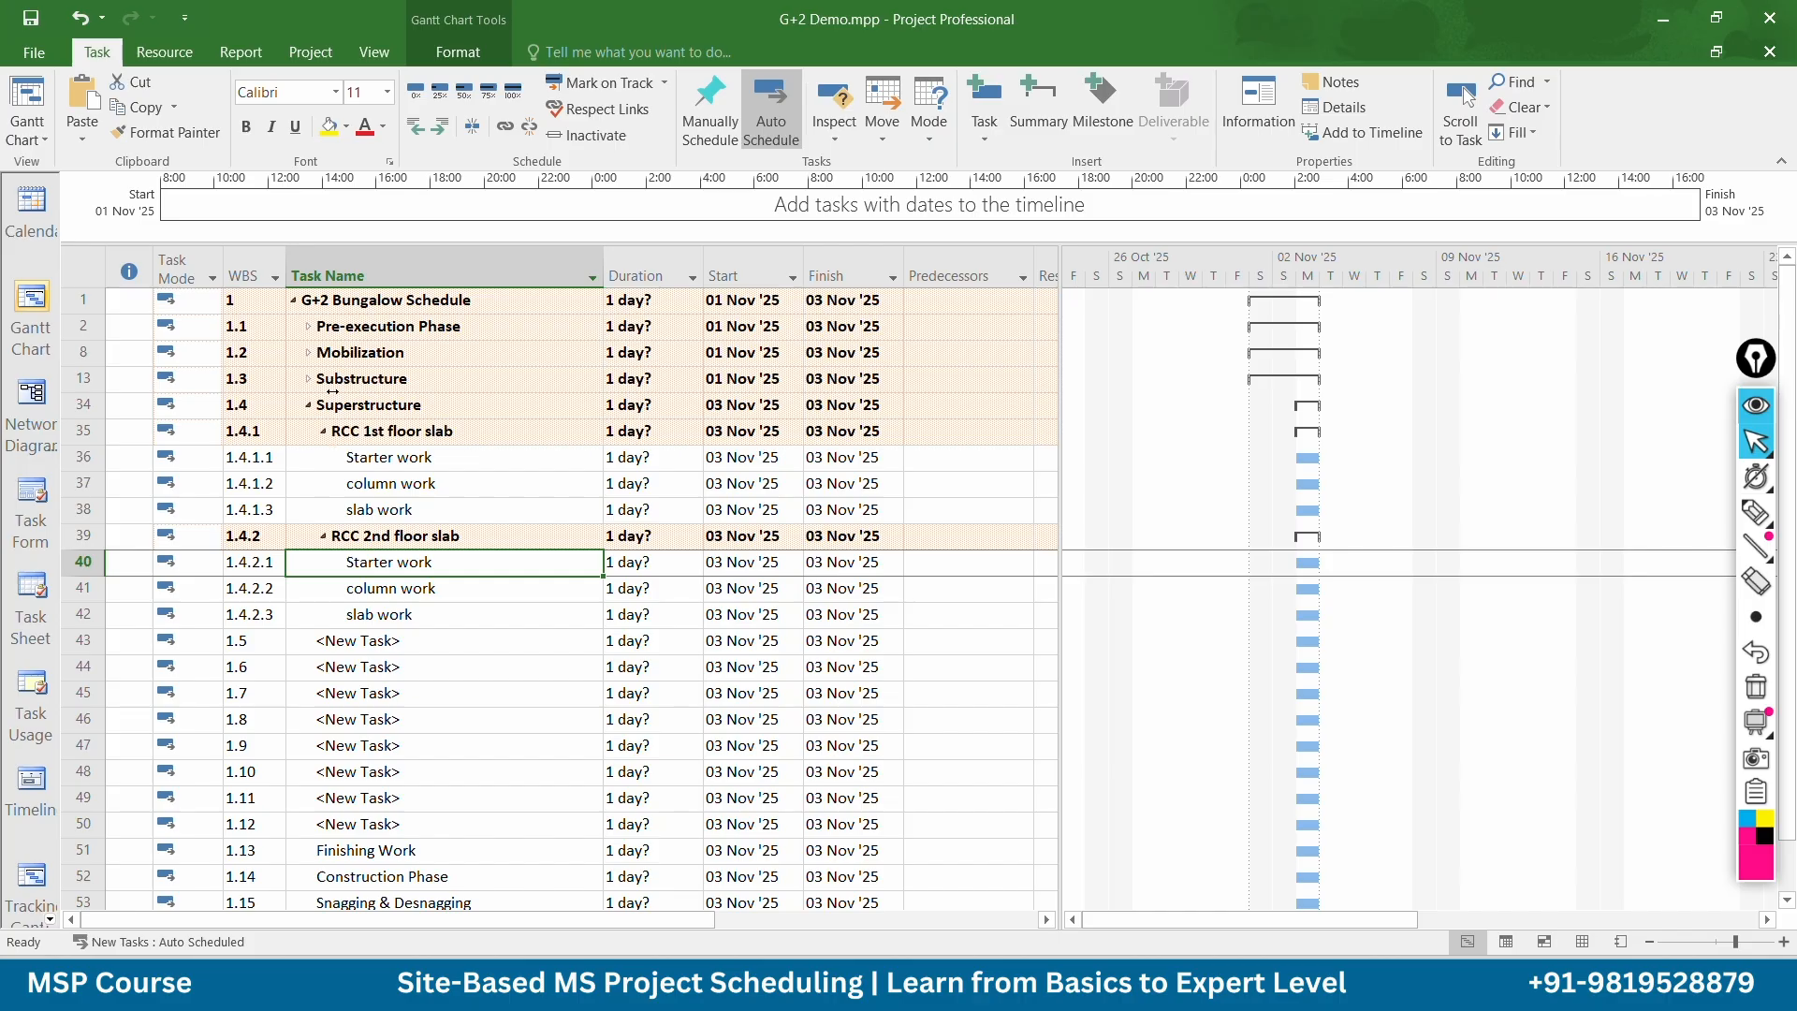
{"action": "left_click", "coordinate": [323, 537]}
{"action": "left_click", "coordinate": [322, 539]}
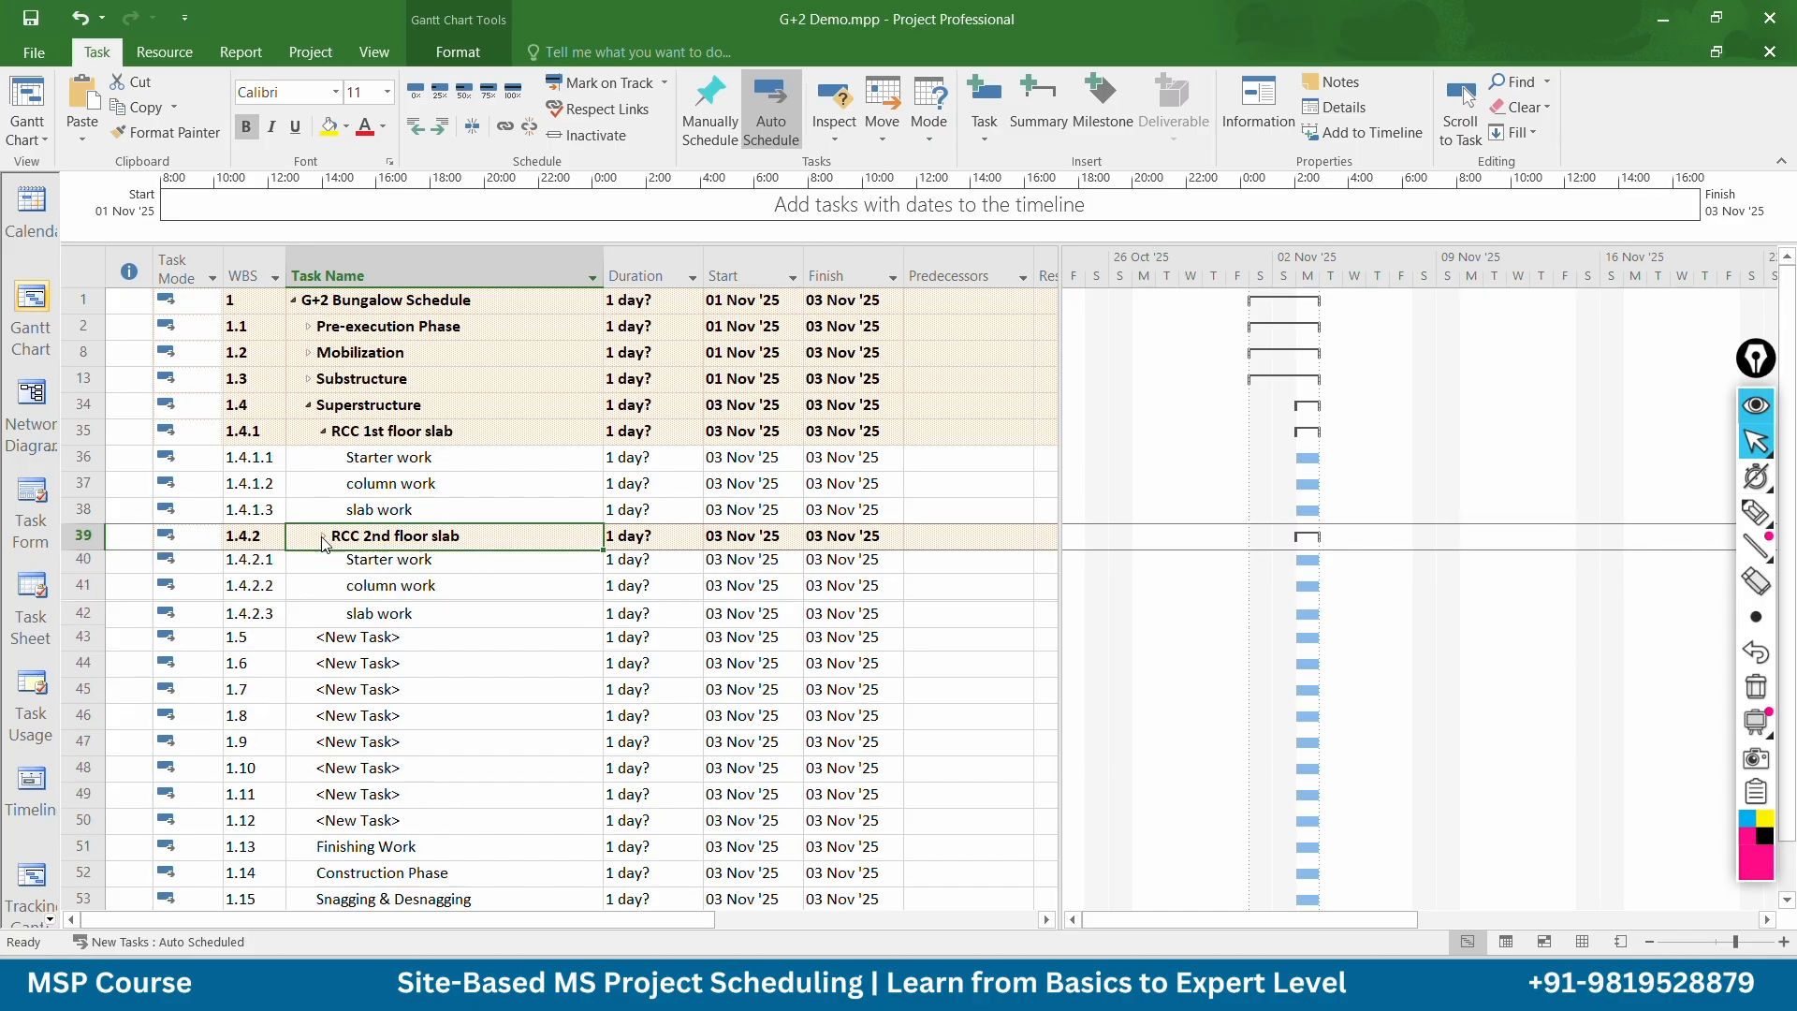
{"action": "left_click", "coordinate": [323, 431]}
{"action": "left_click", "coordinate": [323, 431]}
{"action": "left_click", "coordinate": [322, 432]}
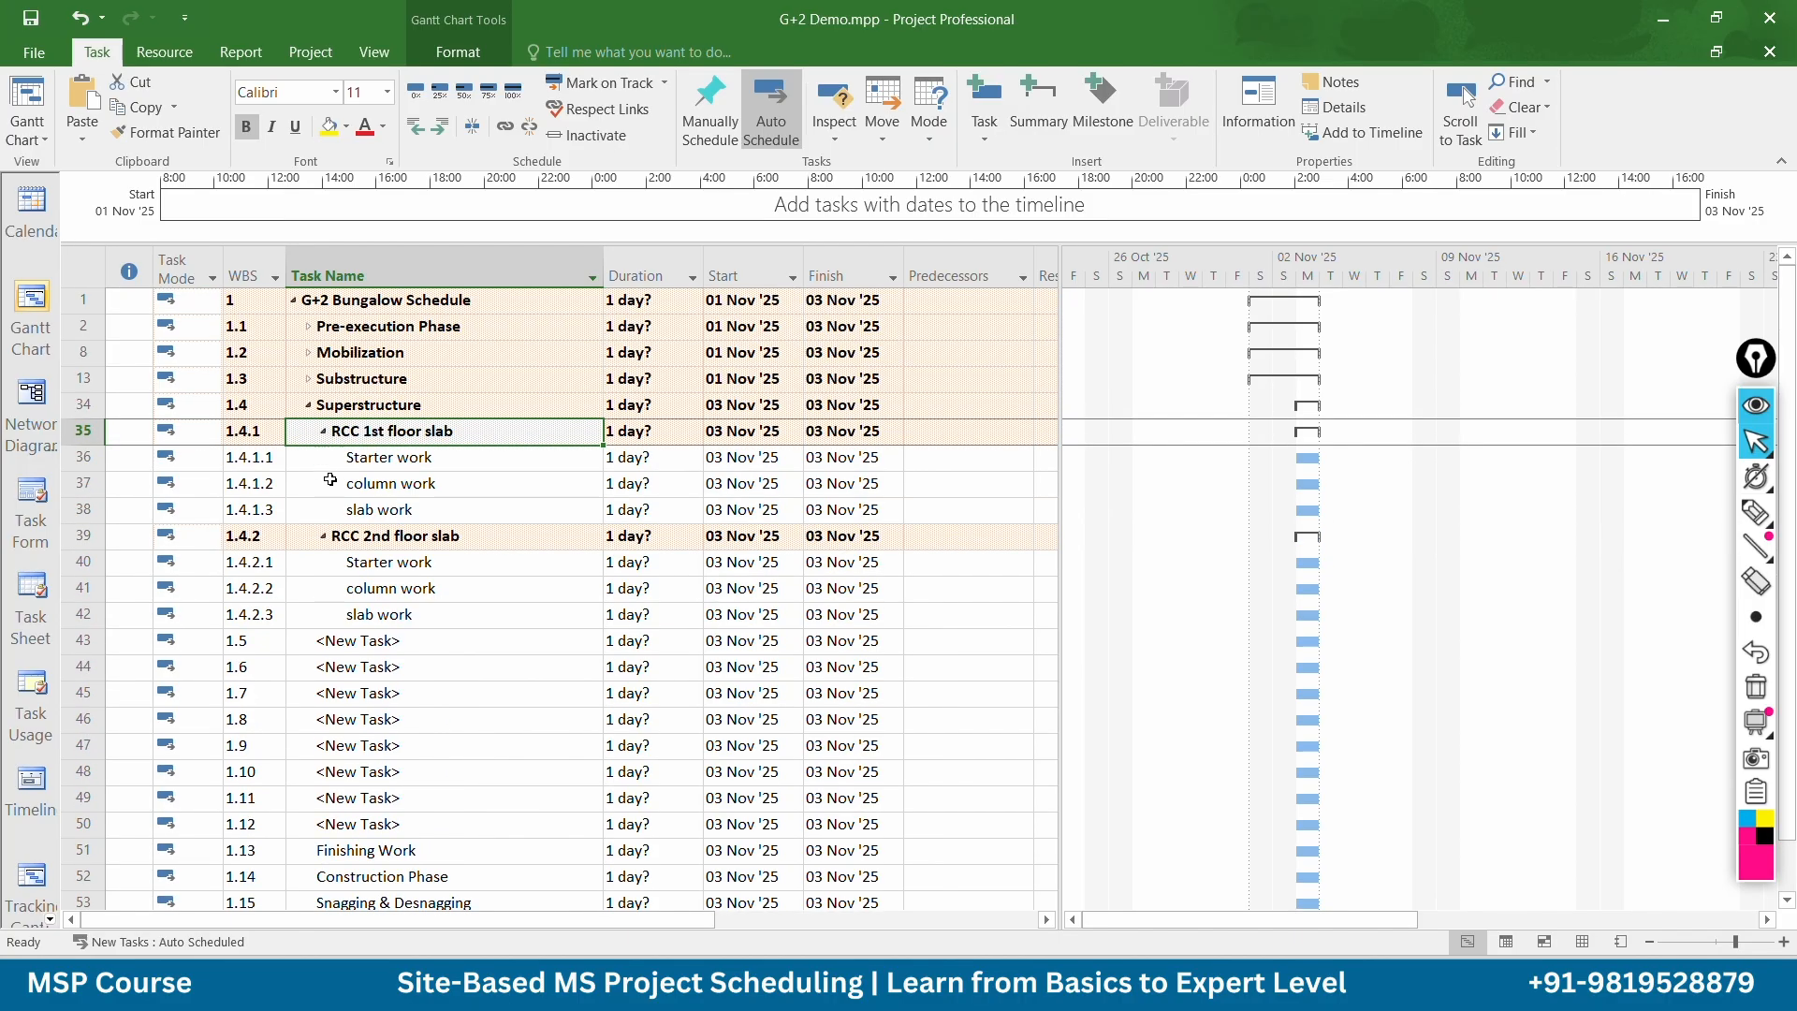
Name the first blank task below the RCC 2nd floor slab group OHT
{"action": "left_click", "coordinate": [372, 642]}
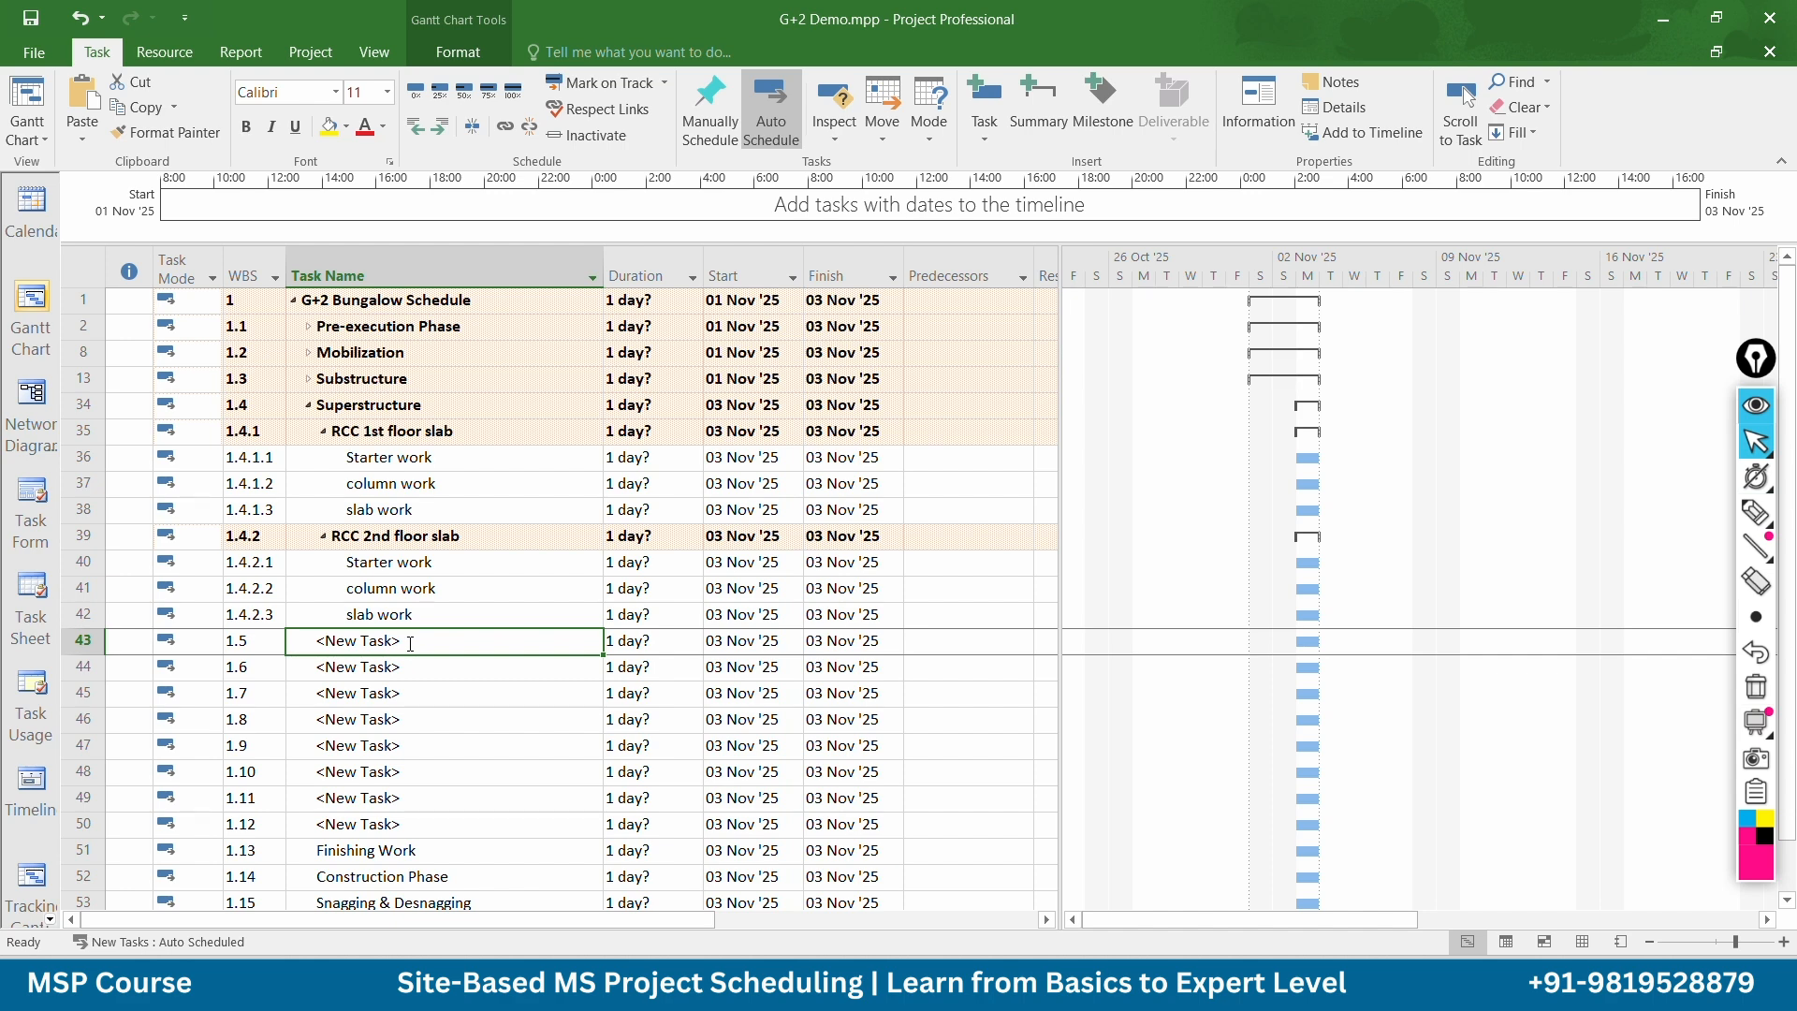
{"action": "left_click", "coordinate": [410, 642]}
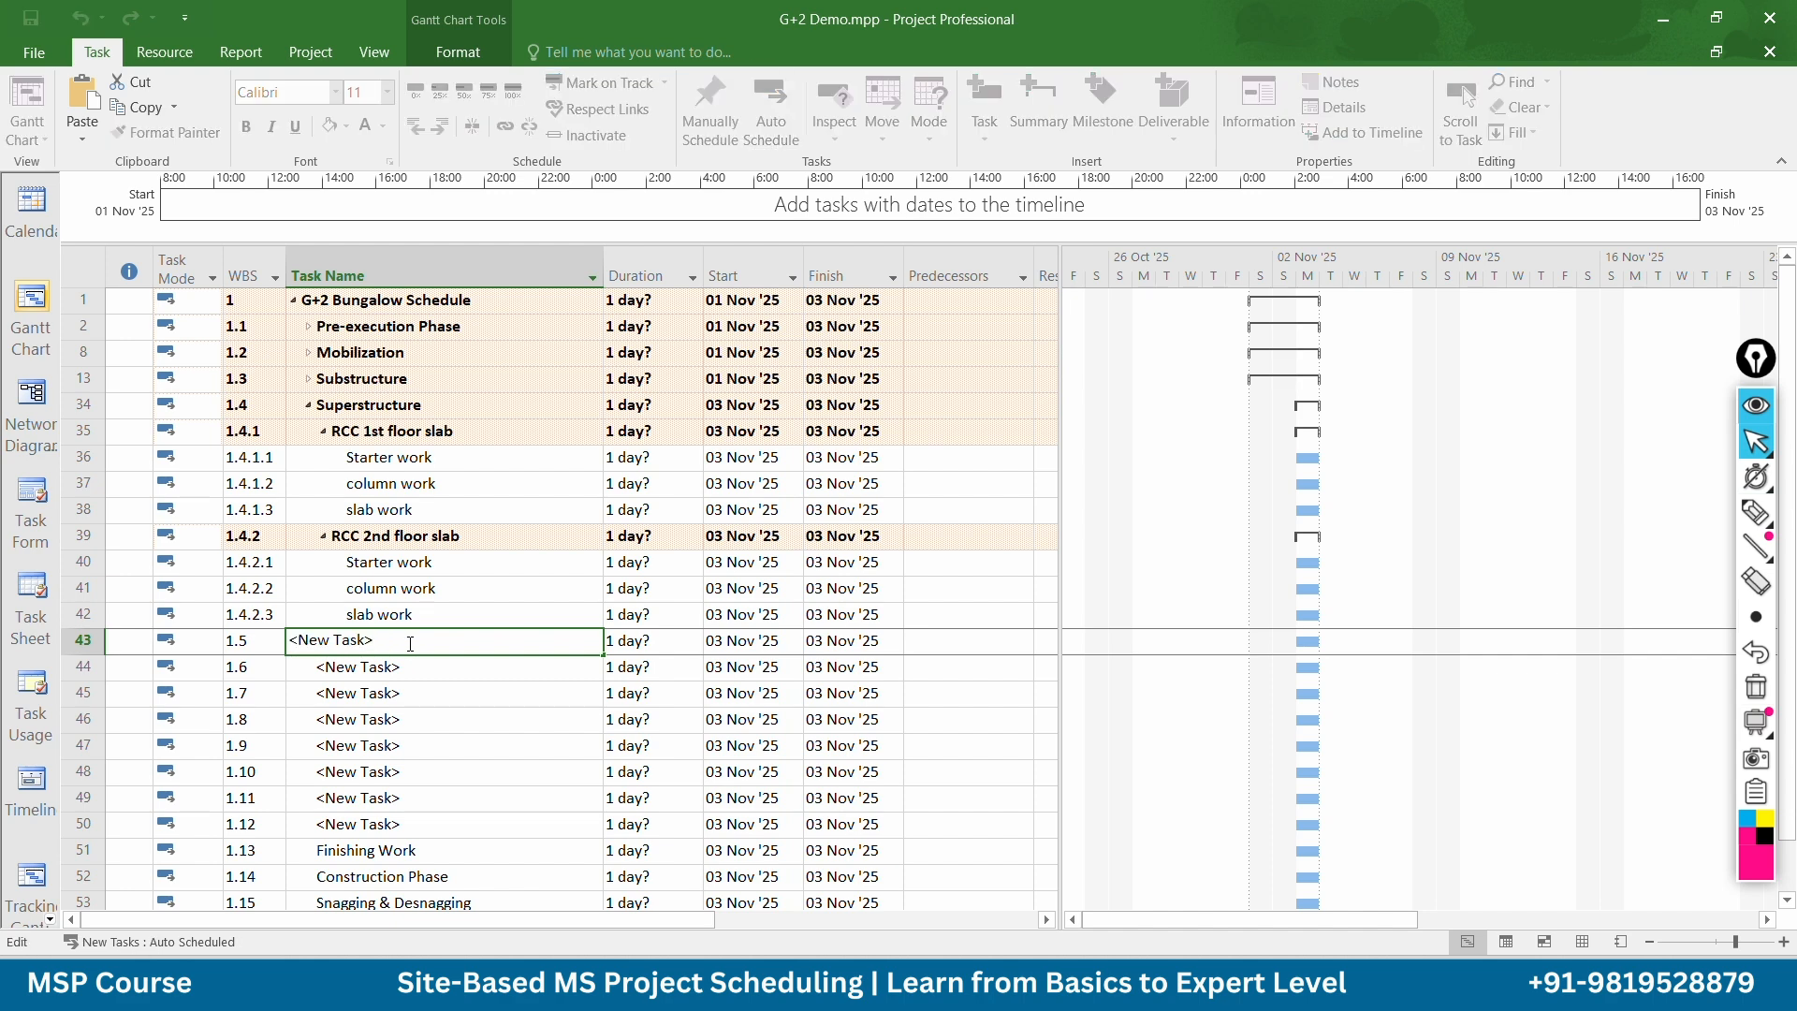
{"action": "key", "text": "BackSpace"}
{"action": "key", "text": "BackSpace"}
{"action": "key", "text": "BackSpace"}
{"action": "key", "text": "BackSpace"}
{"action": "key", "text": "BackSpace"}
{"action": "key", "text": "BackSpace"}
{"action": "key", "text": "BackSpace"}
{"action": "key", "text": "BackSpace"}
{"action": "type", "text": "OHT"}
{"action": "key", "text": "Return"}
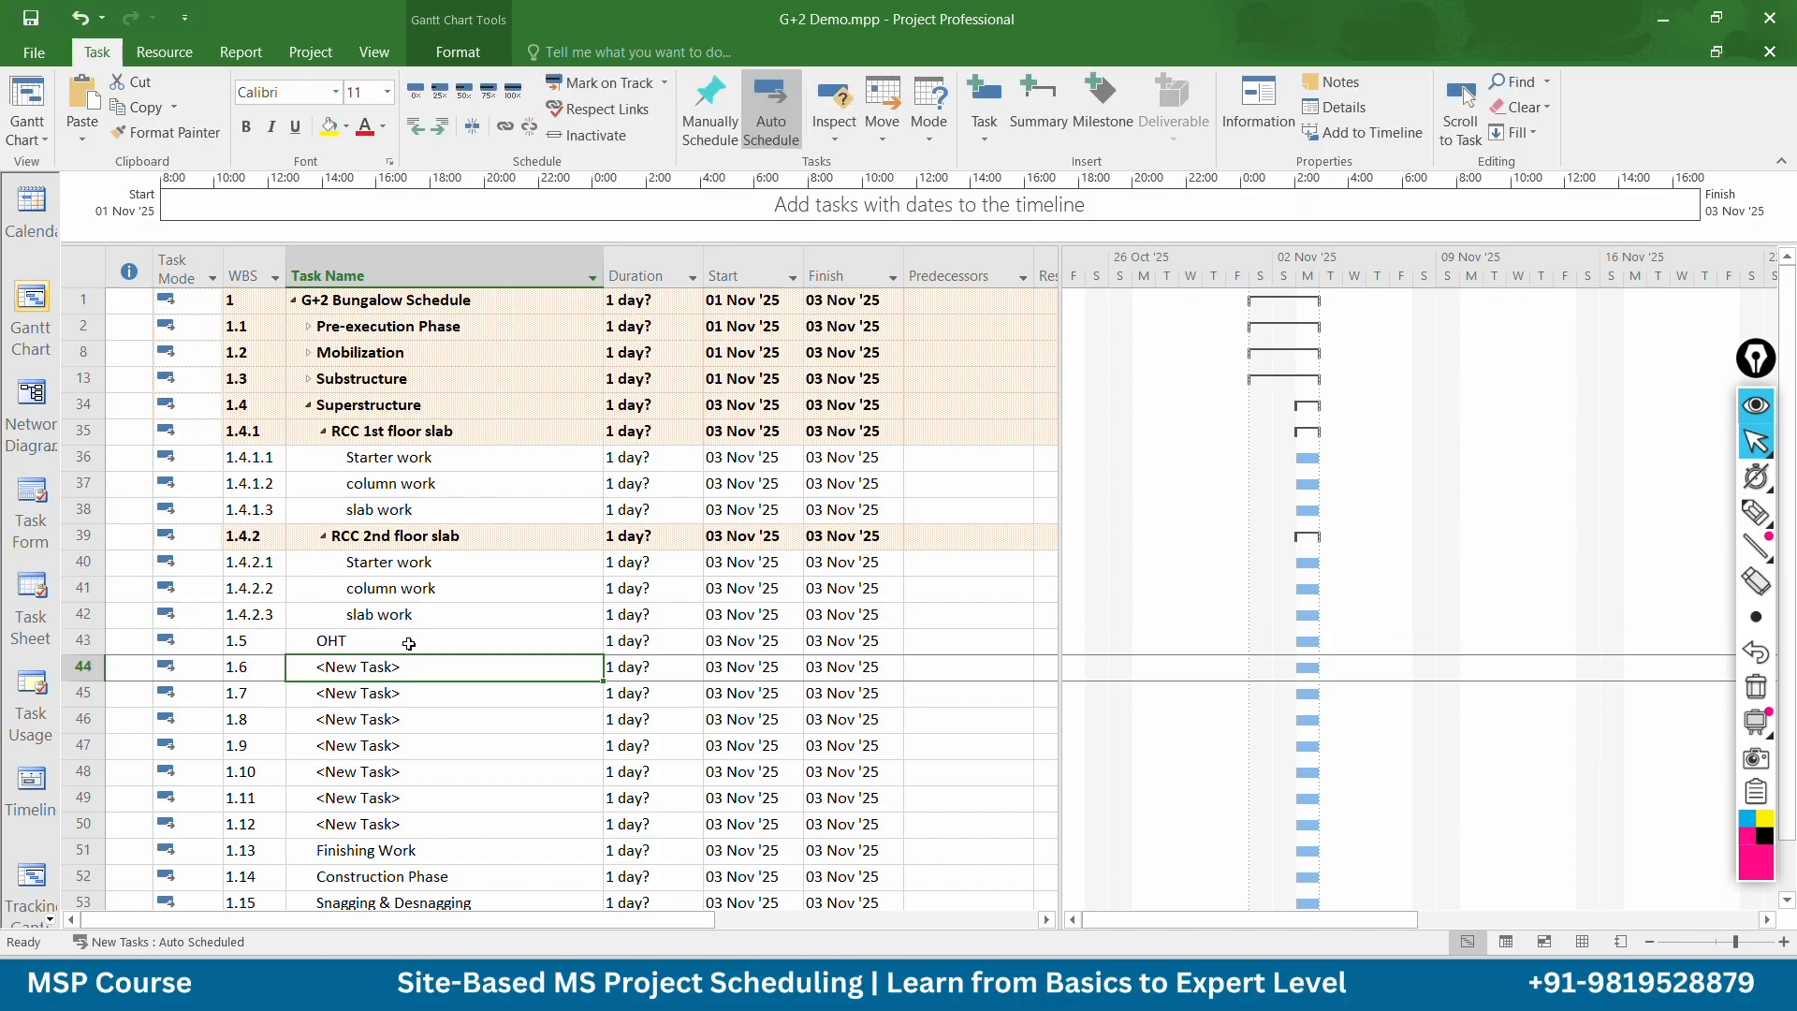
Name the blank task directly below OHT Parapet wall
{"action": "type", "text": "Parap"}
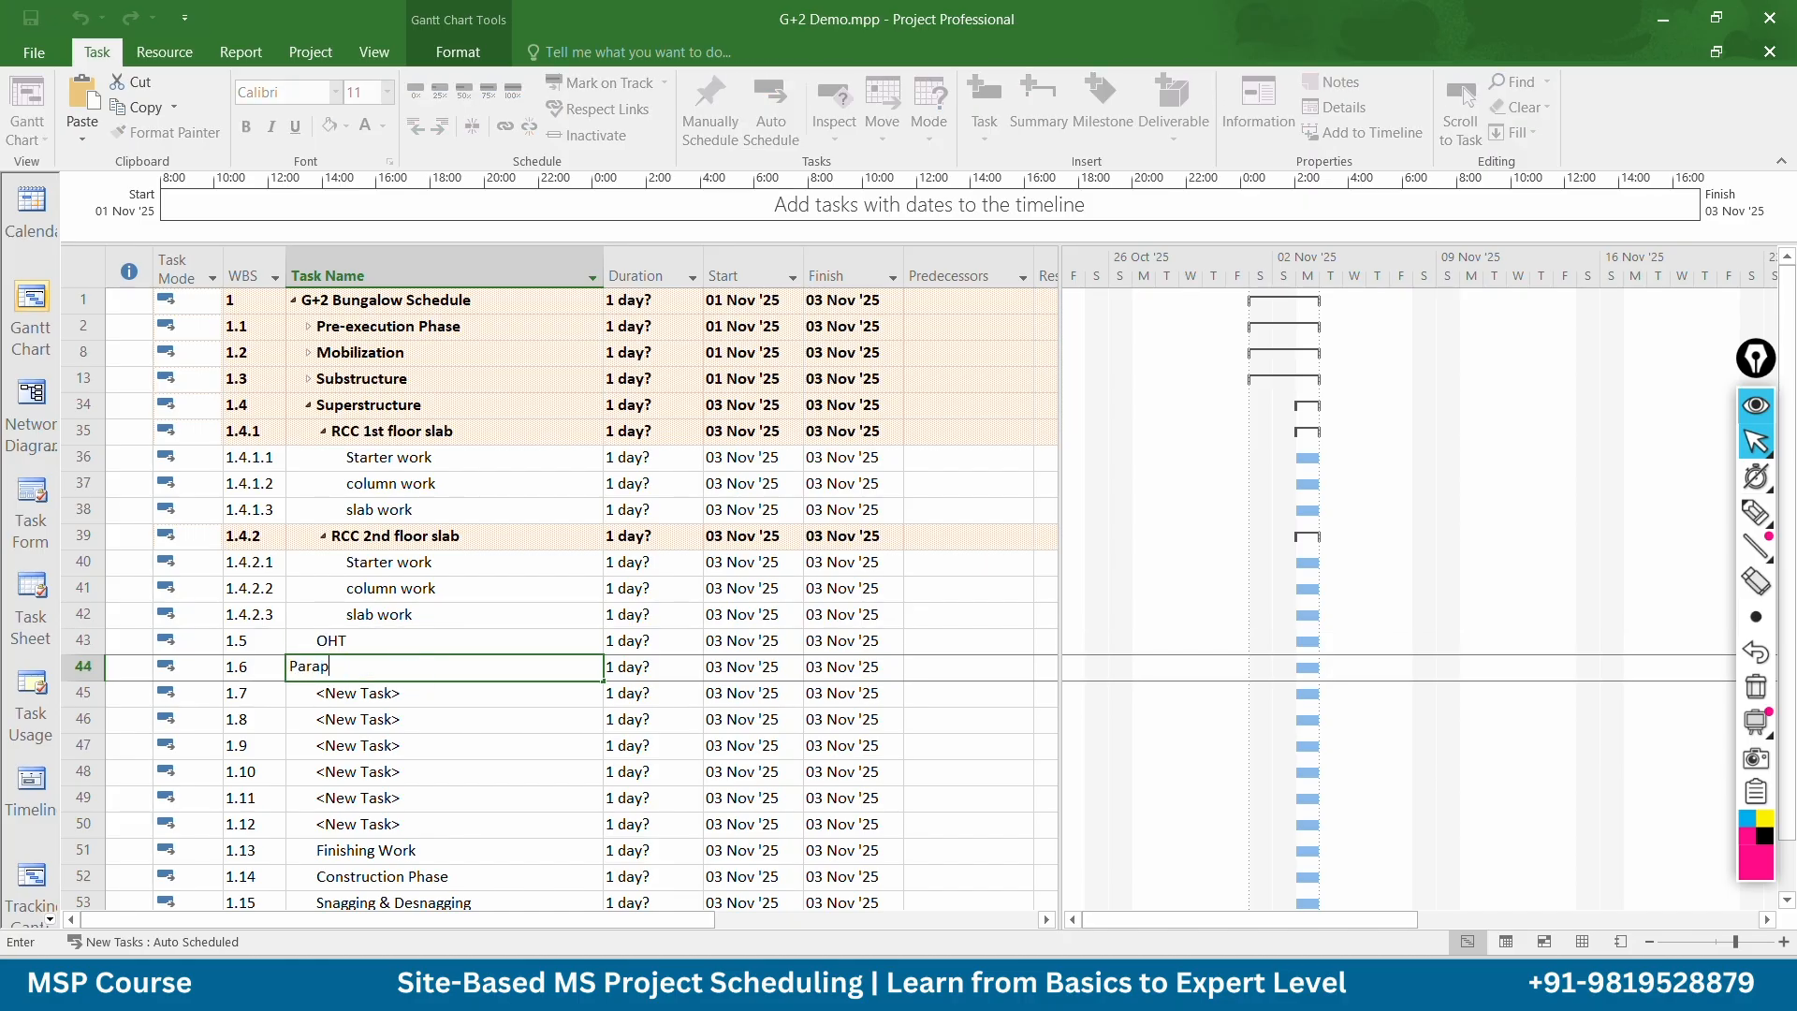
{"action": "type", "text": "et wall"}
{"action": "key", "text": "Return"}
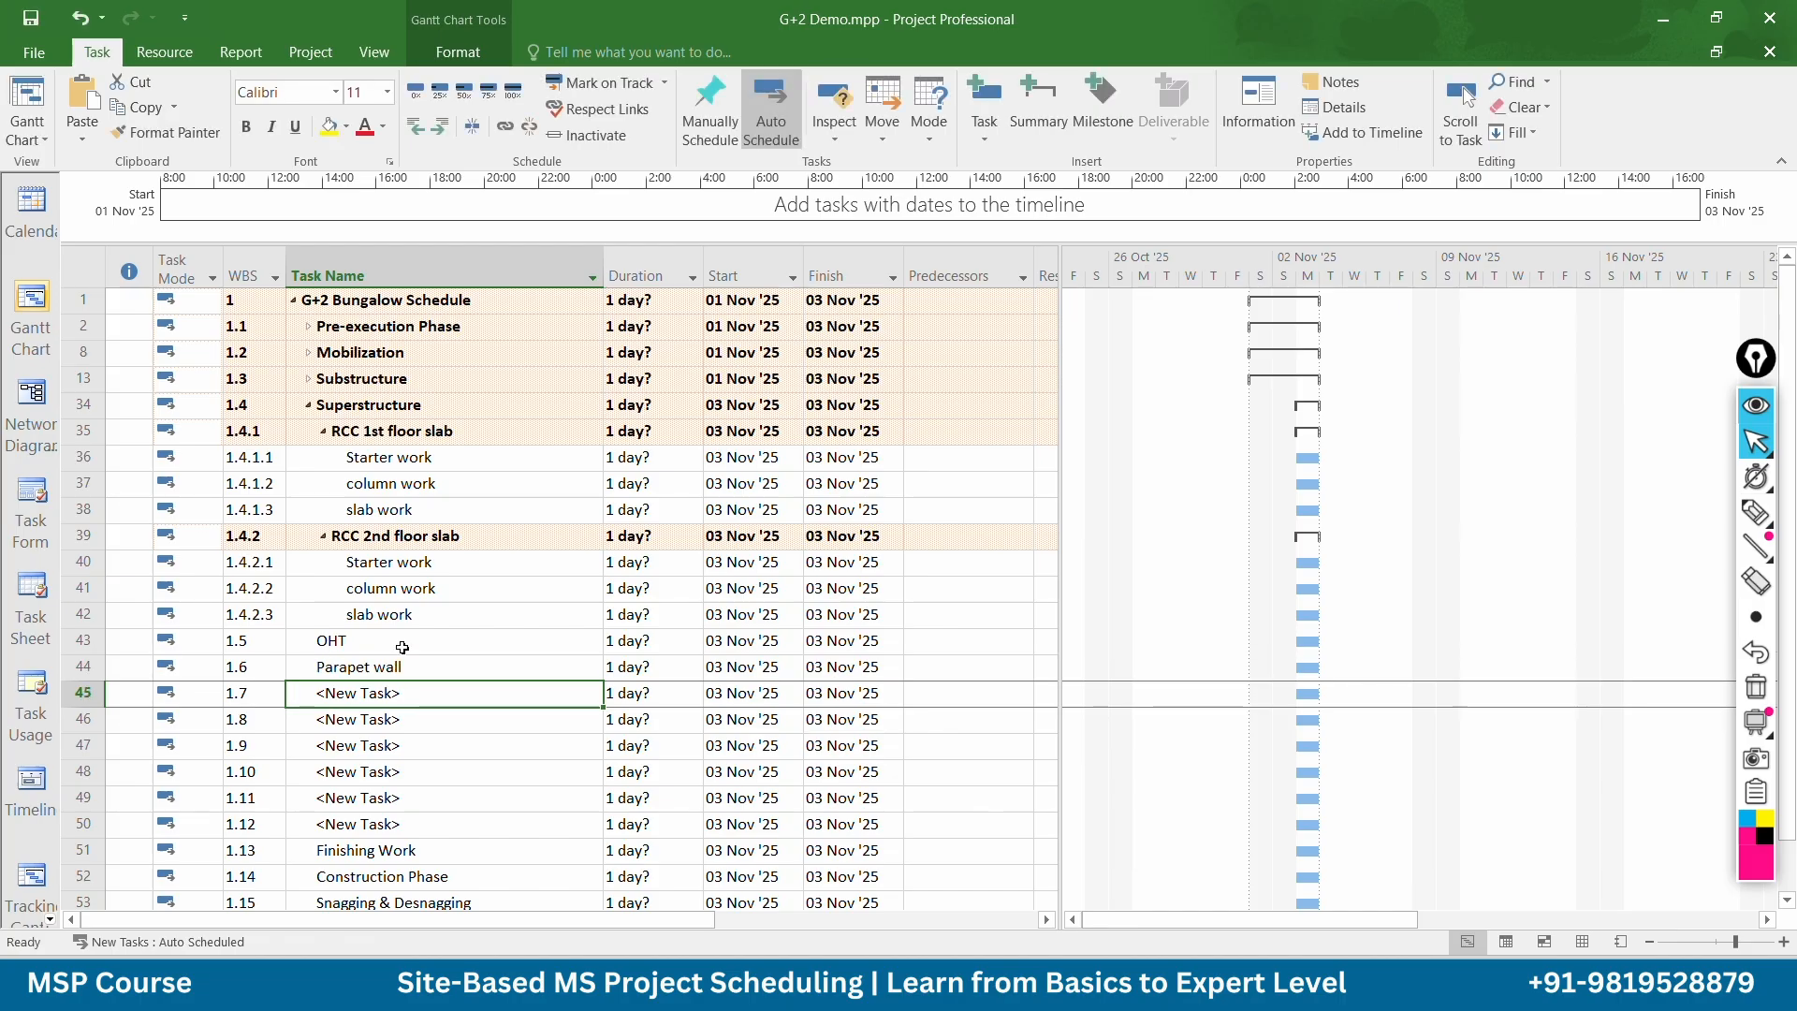
Indent OHT and Parapet wall one level so they sit directly under Superstructure, and check the grouping by collapsing and expanding it
{"action": "left_click", "coordinate": [308, 405]}
{"action": "left_click", "coordinate": [308, 404]}
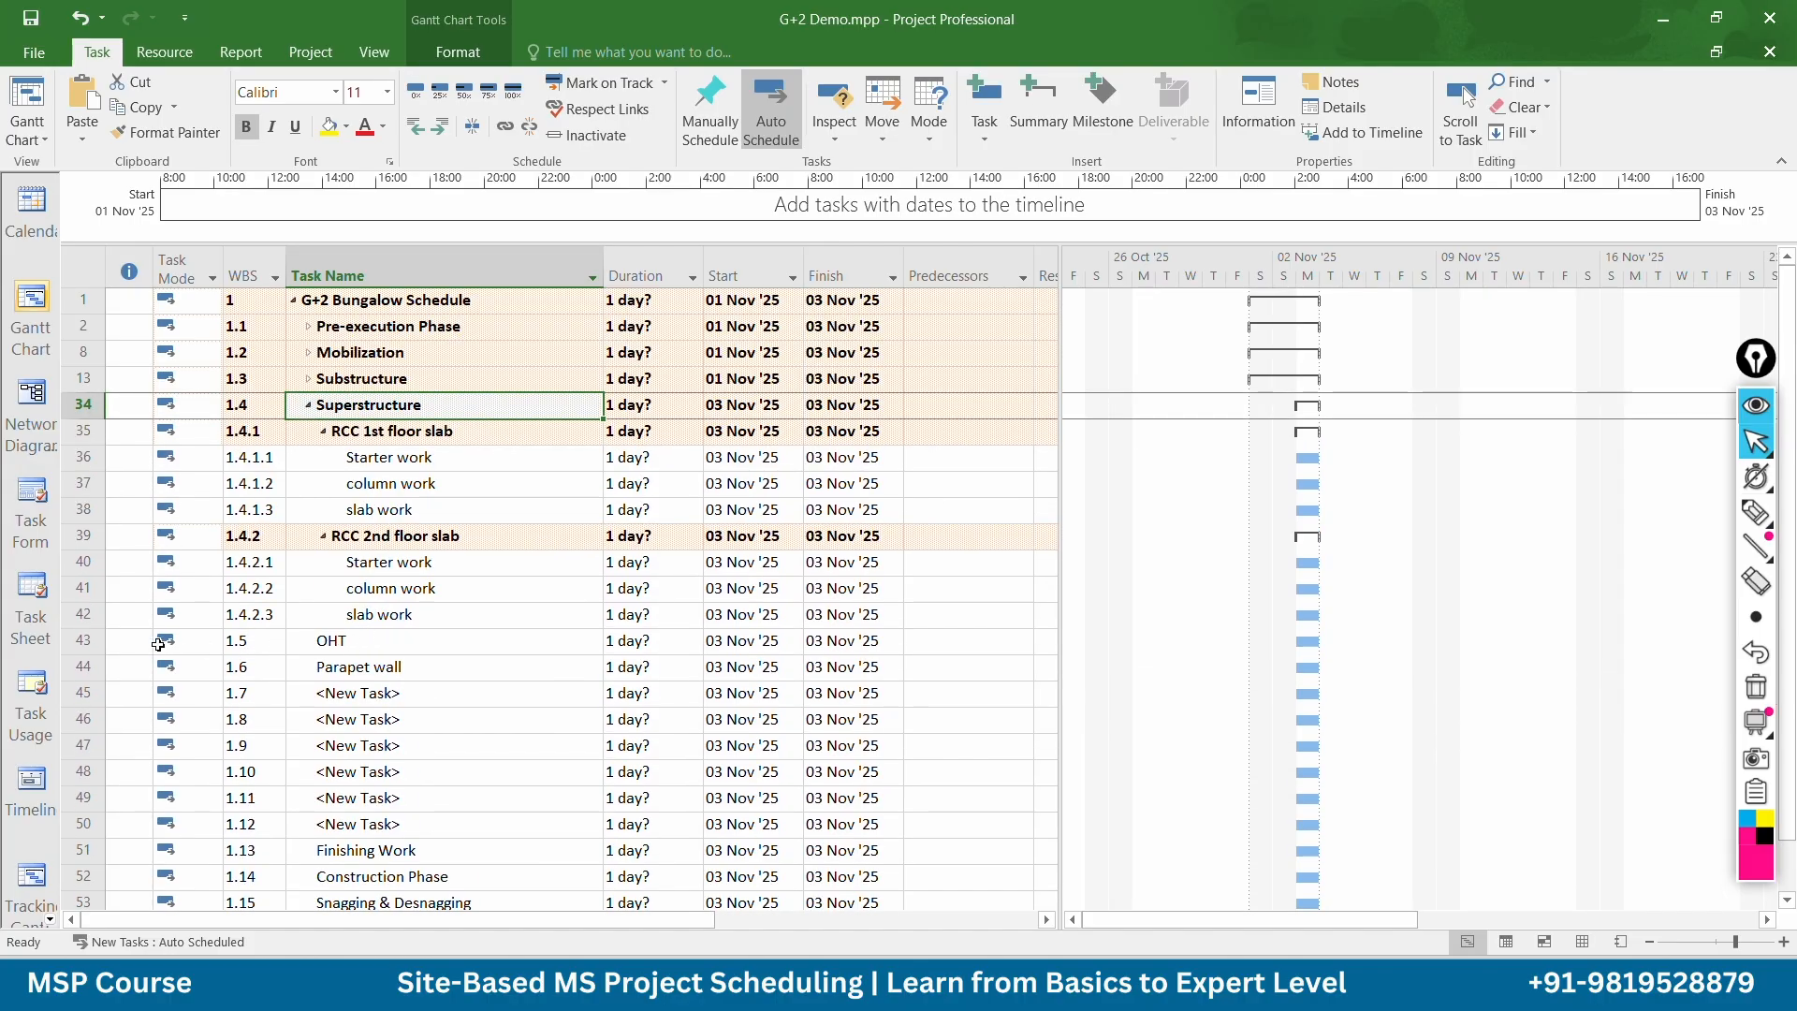
{"action": "left_click_drag", "start_coordinate": [82, 640], "coordinate": [83, 666]}
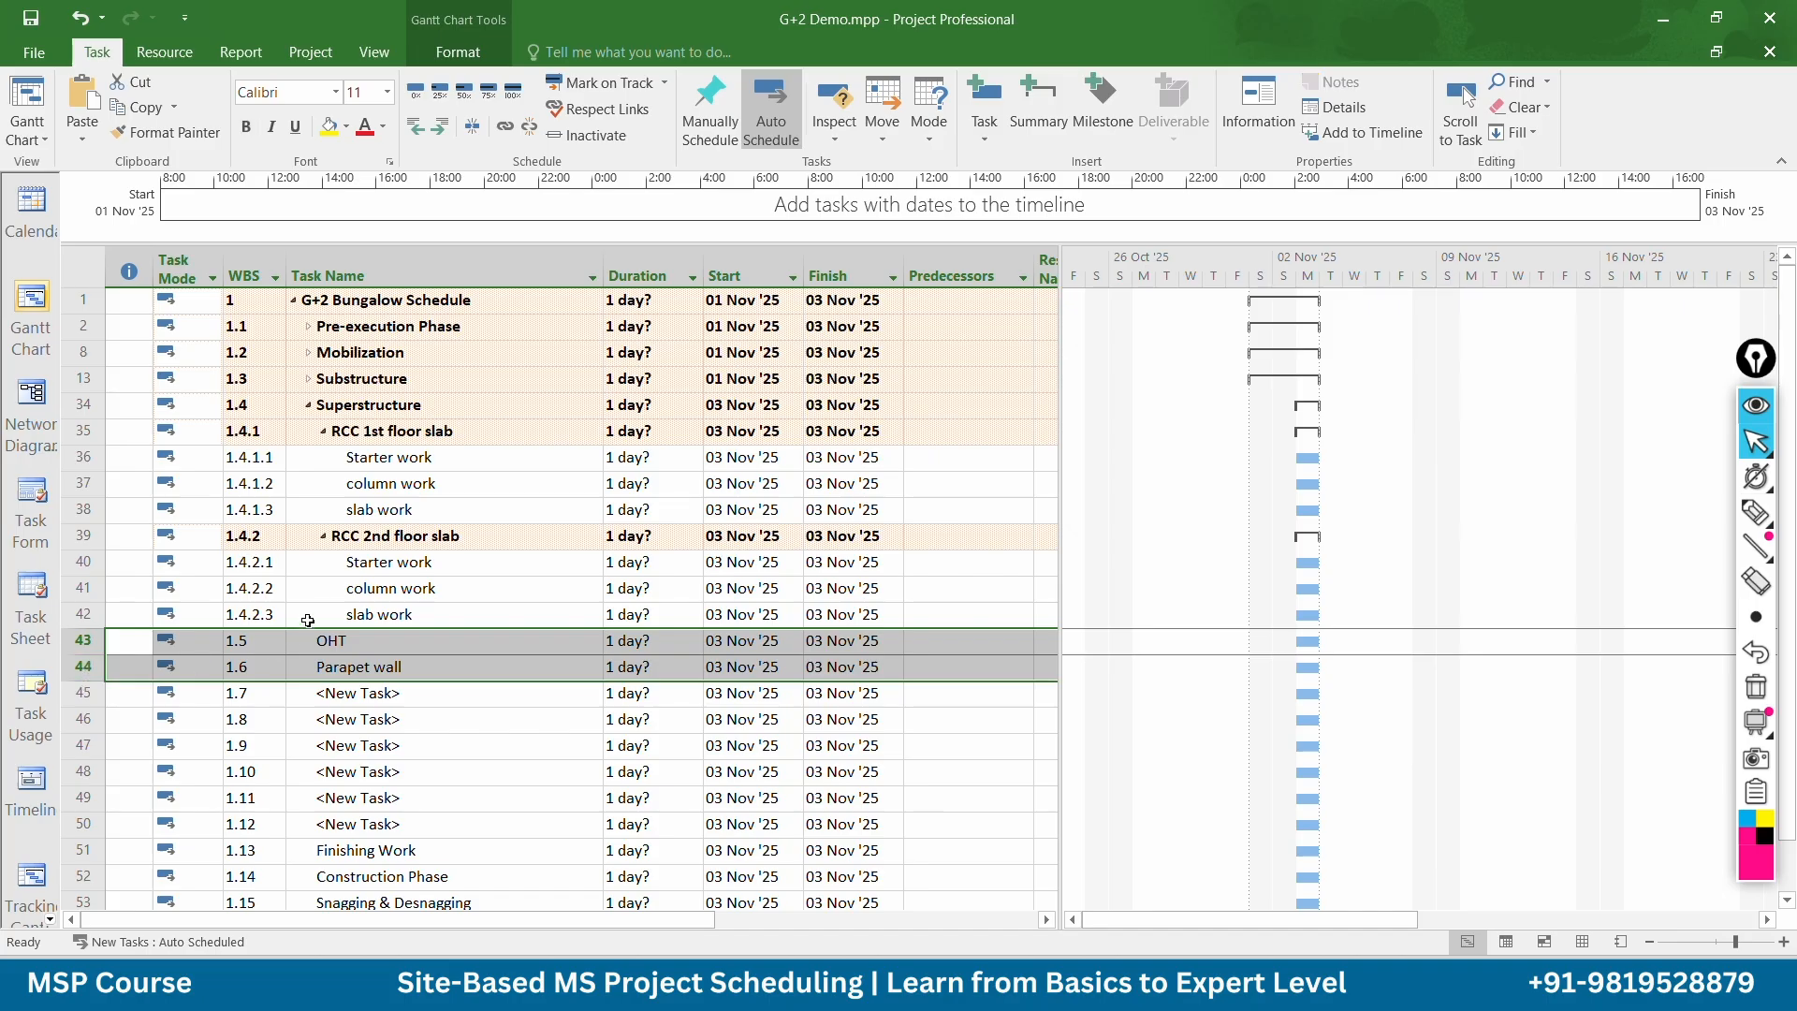
{"action": "left_click", "coordinate": [441, 127]}
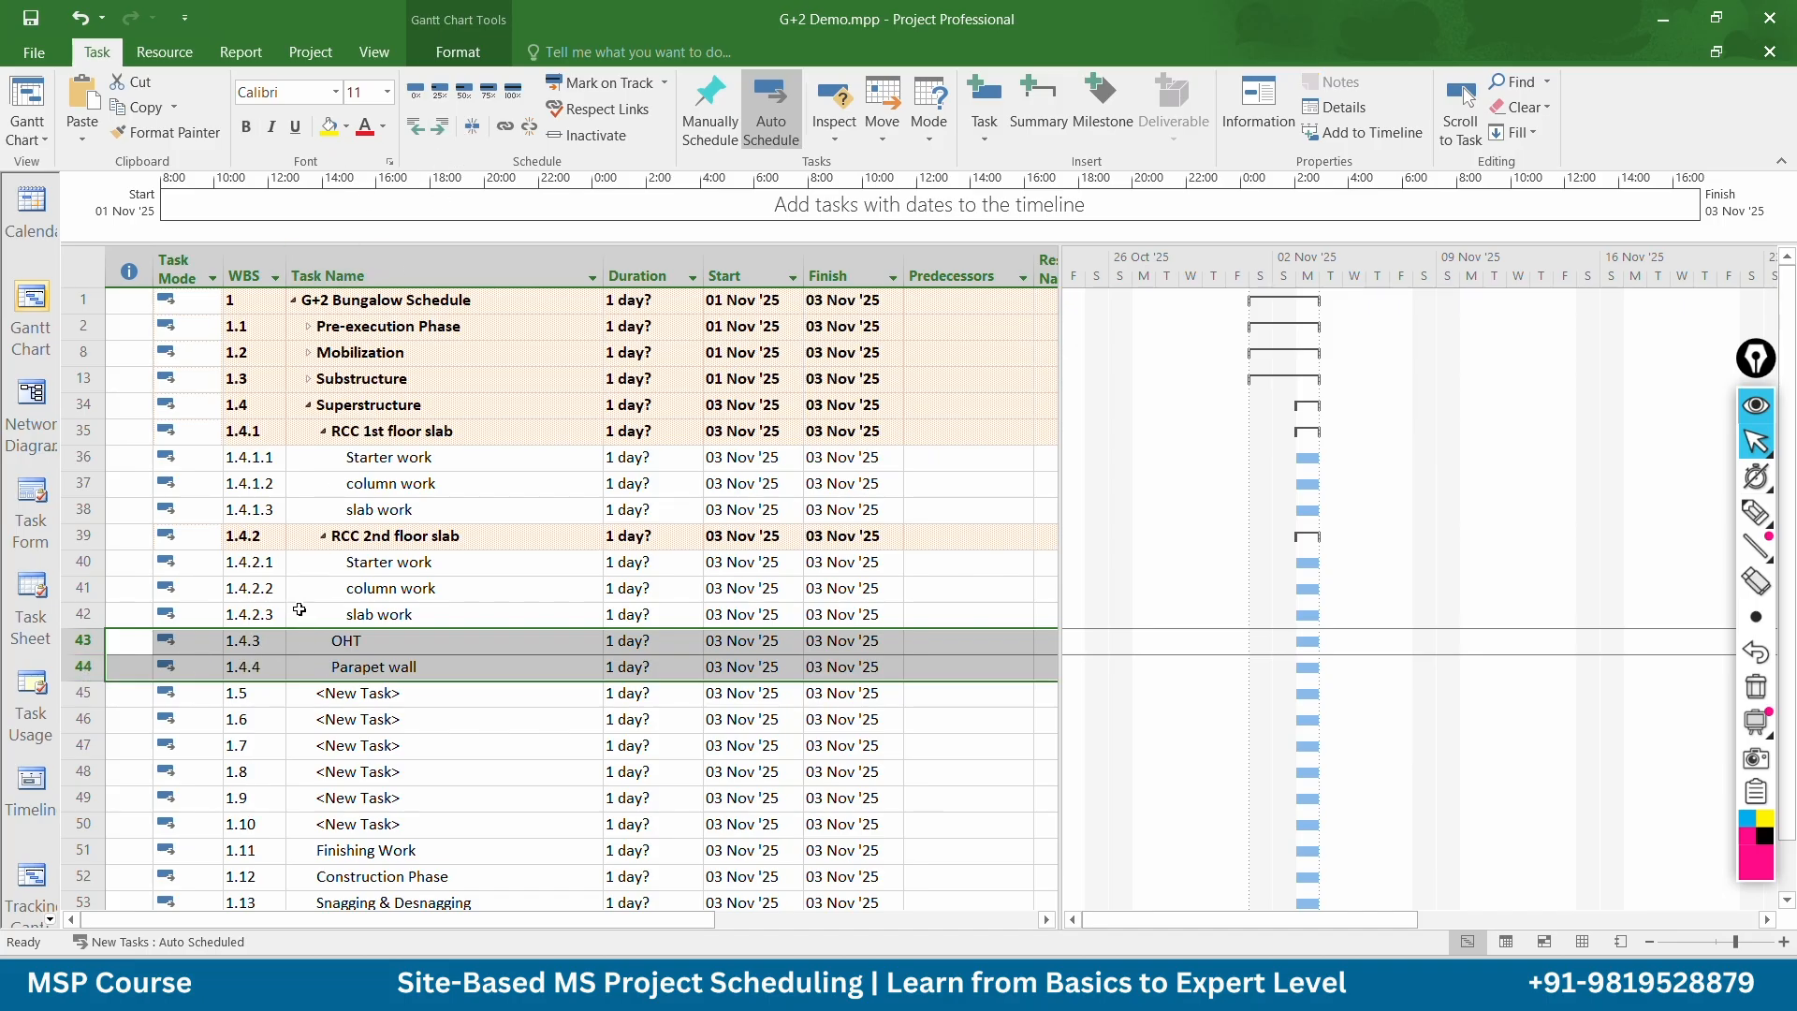
{"action": "left_click", "coordinate": [308, 404]}
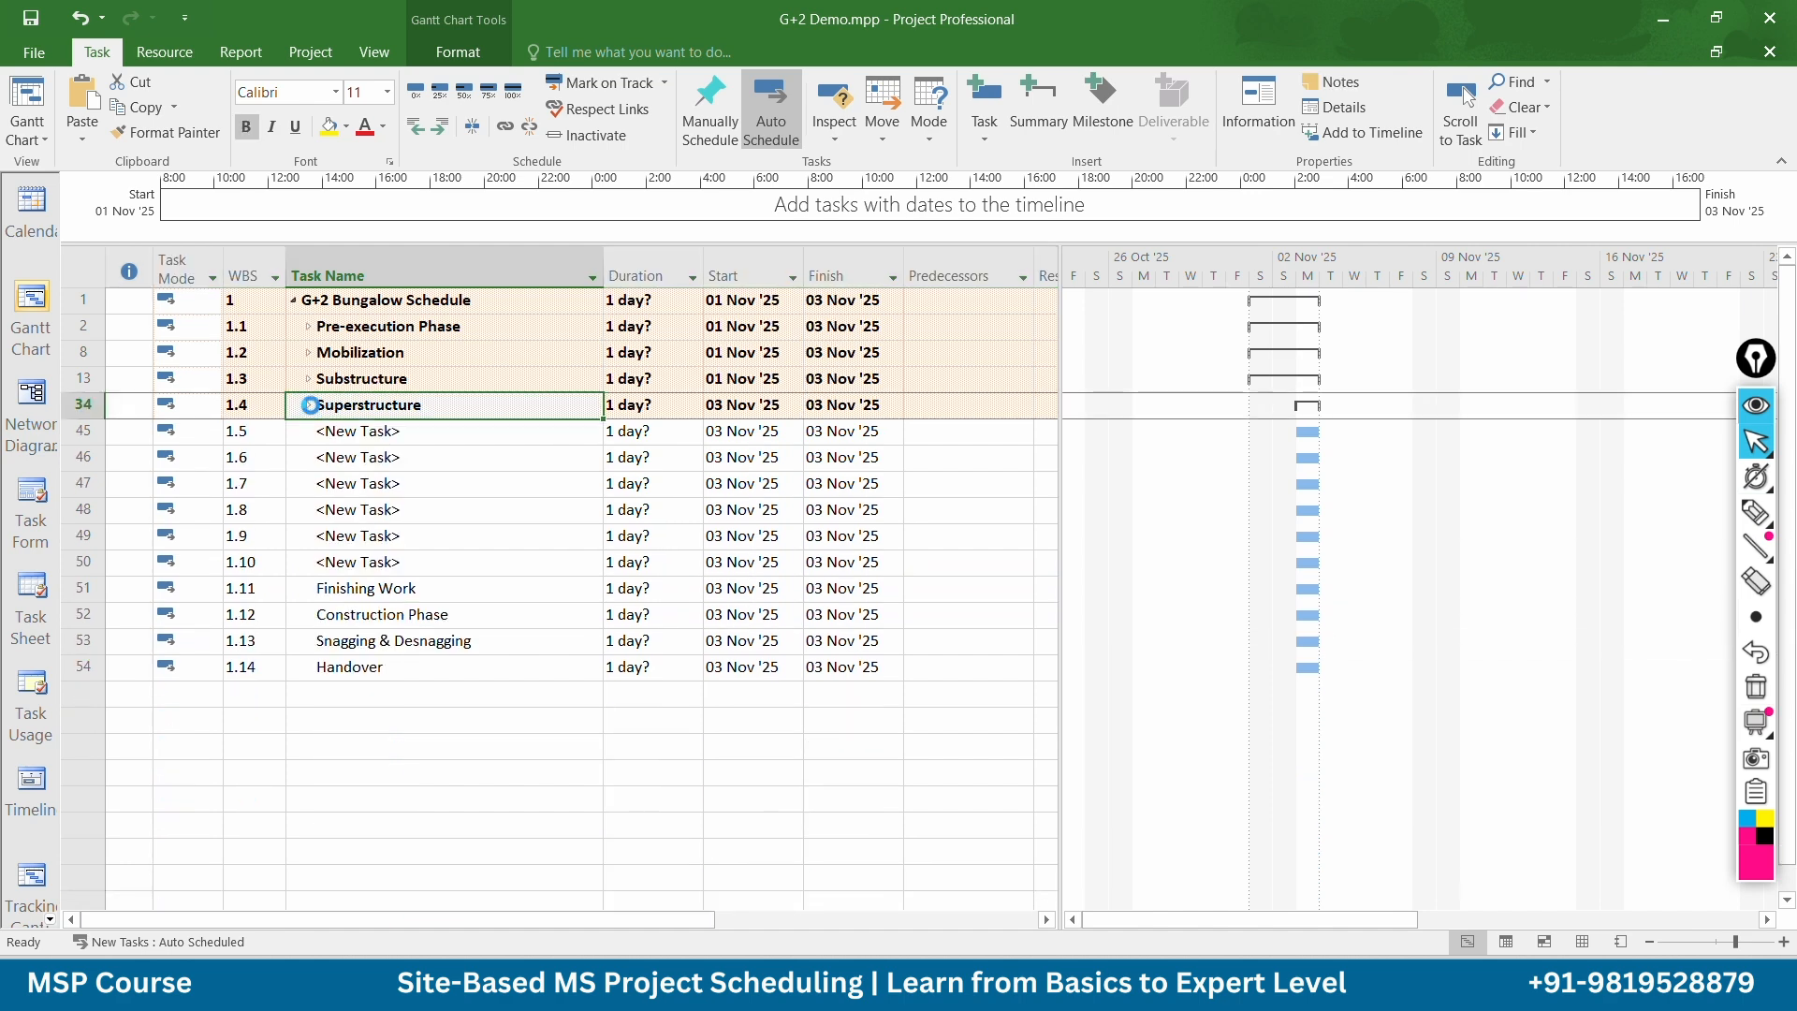
{"action": "left_click", "coordinate": [307, 405]}
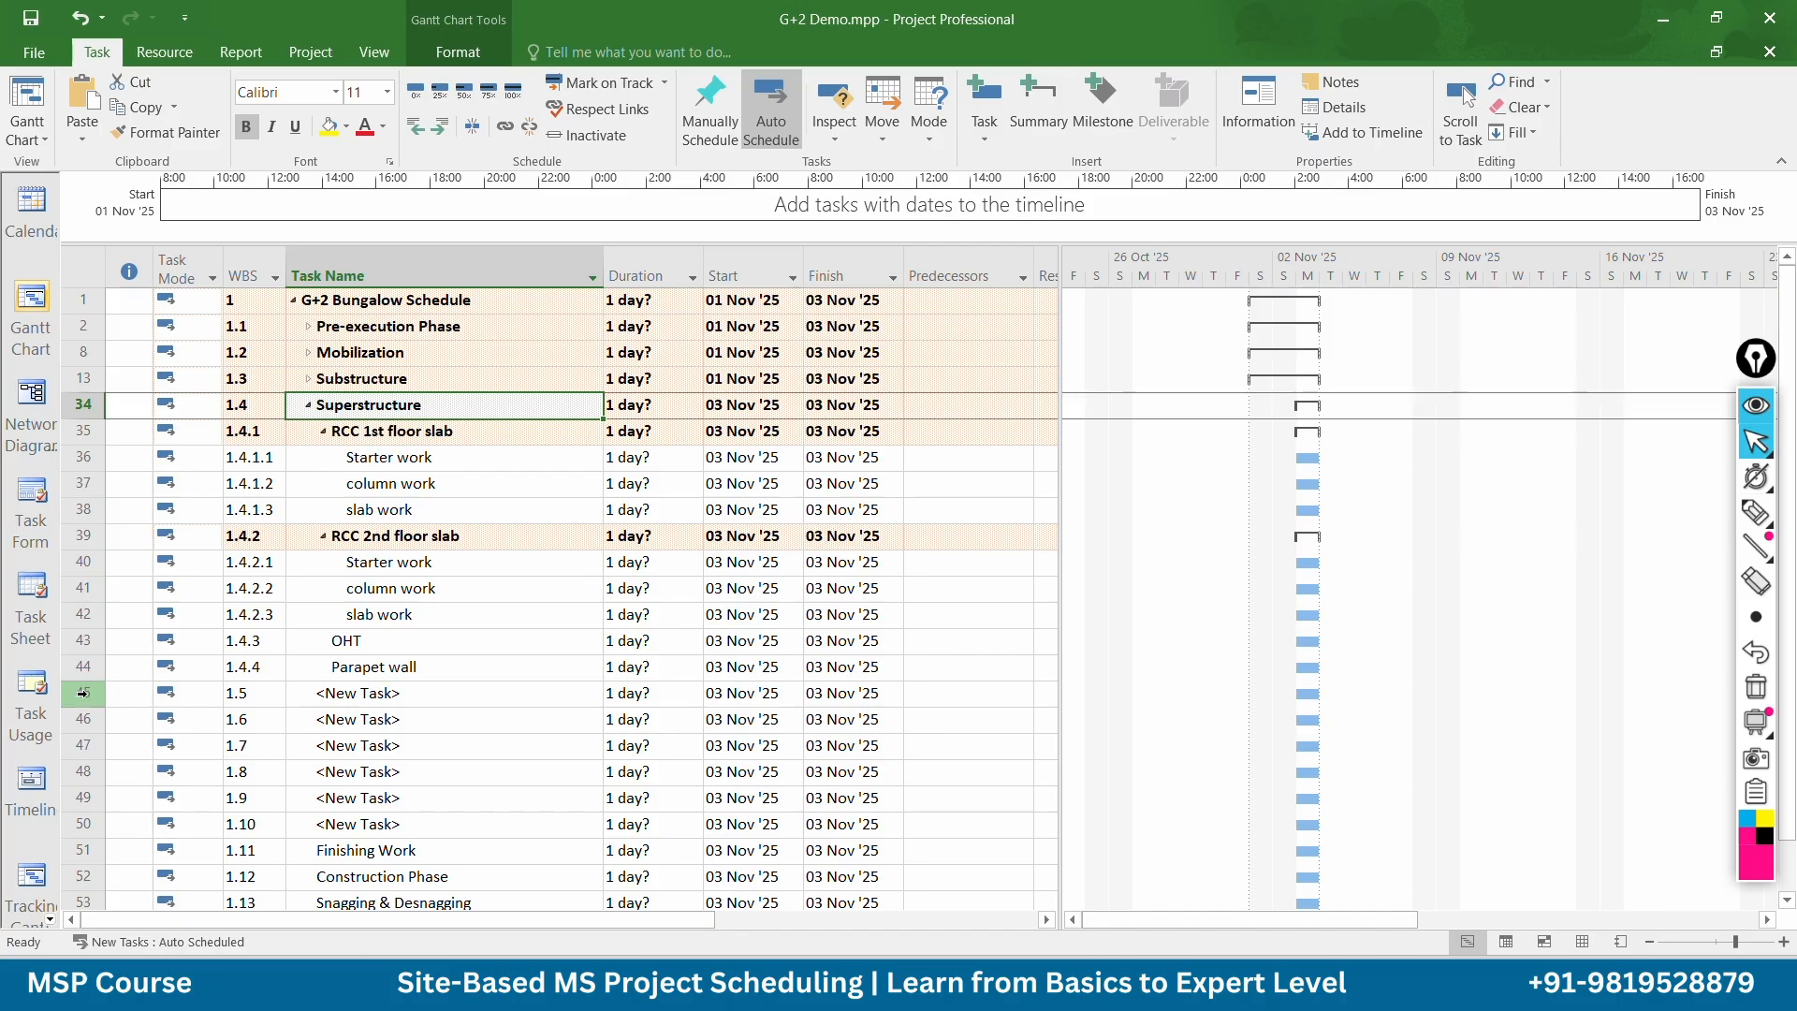
Insert a milestone below Parapet wall and name it RCC work completion
{"action": "left_click", "coordinate": [82, 693]}
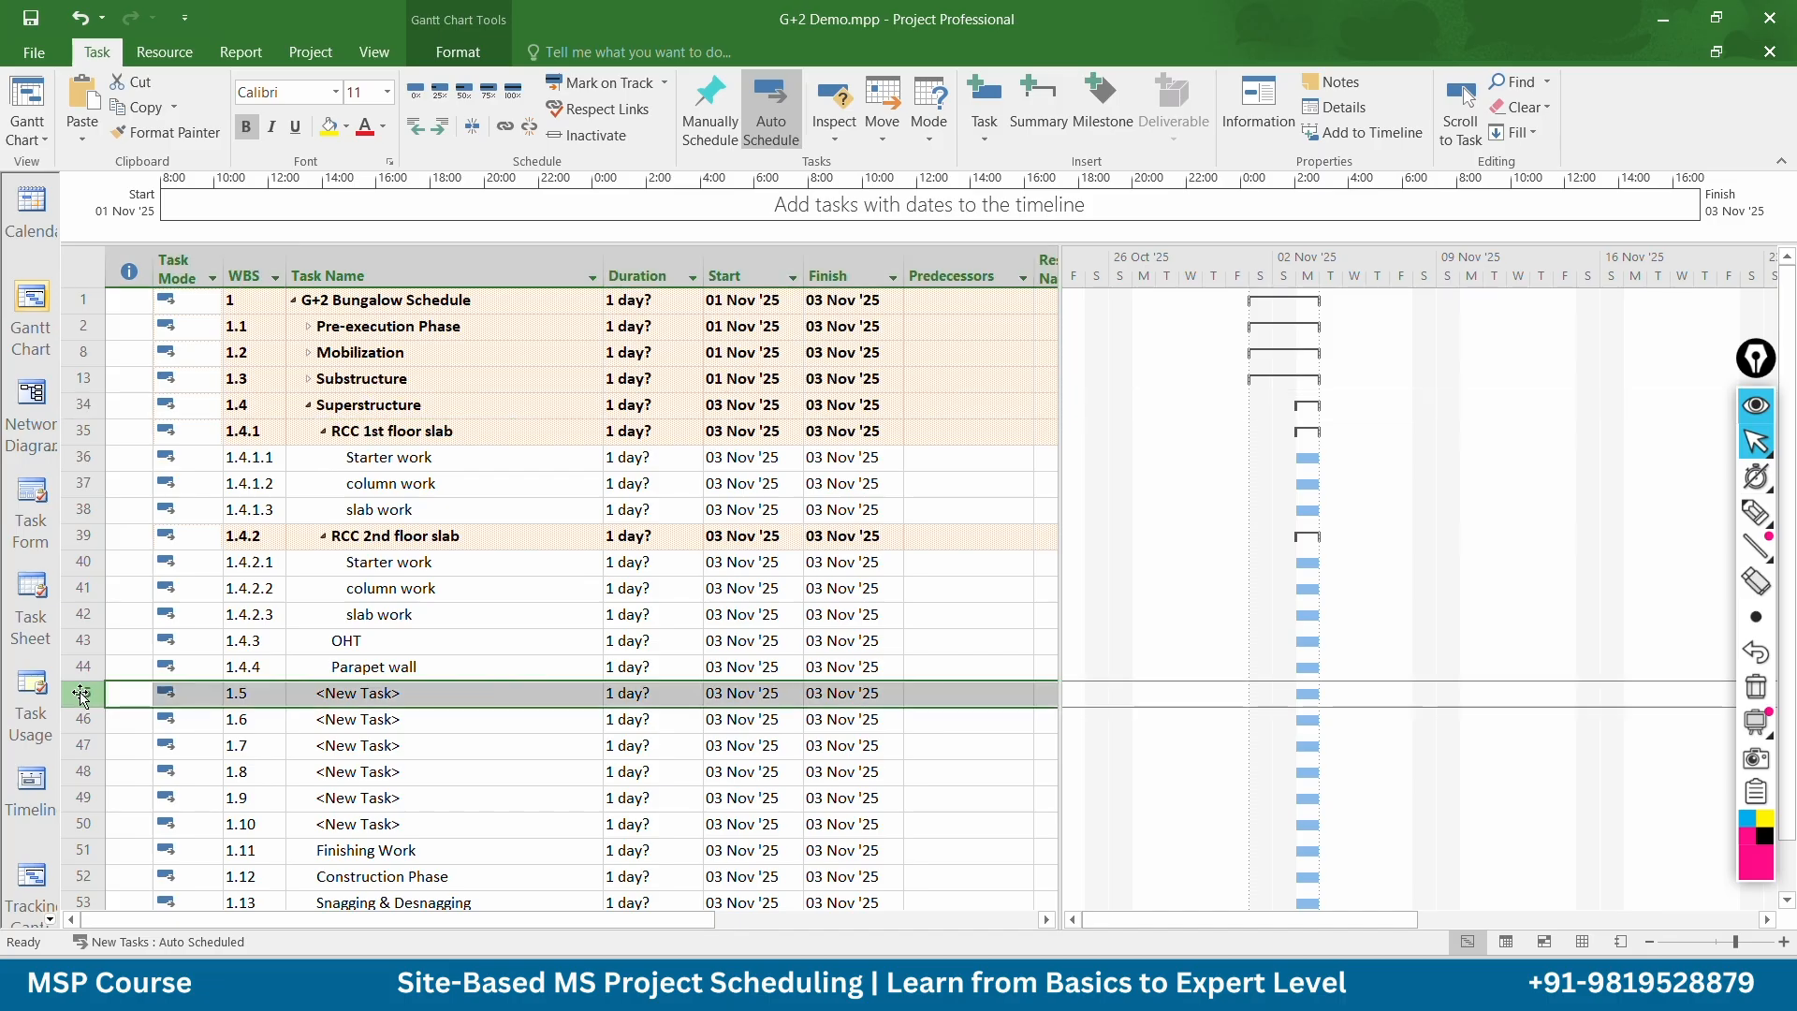
{"action": "left_click", "coordinate": [1097, 126]}
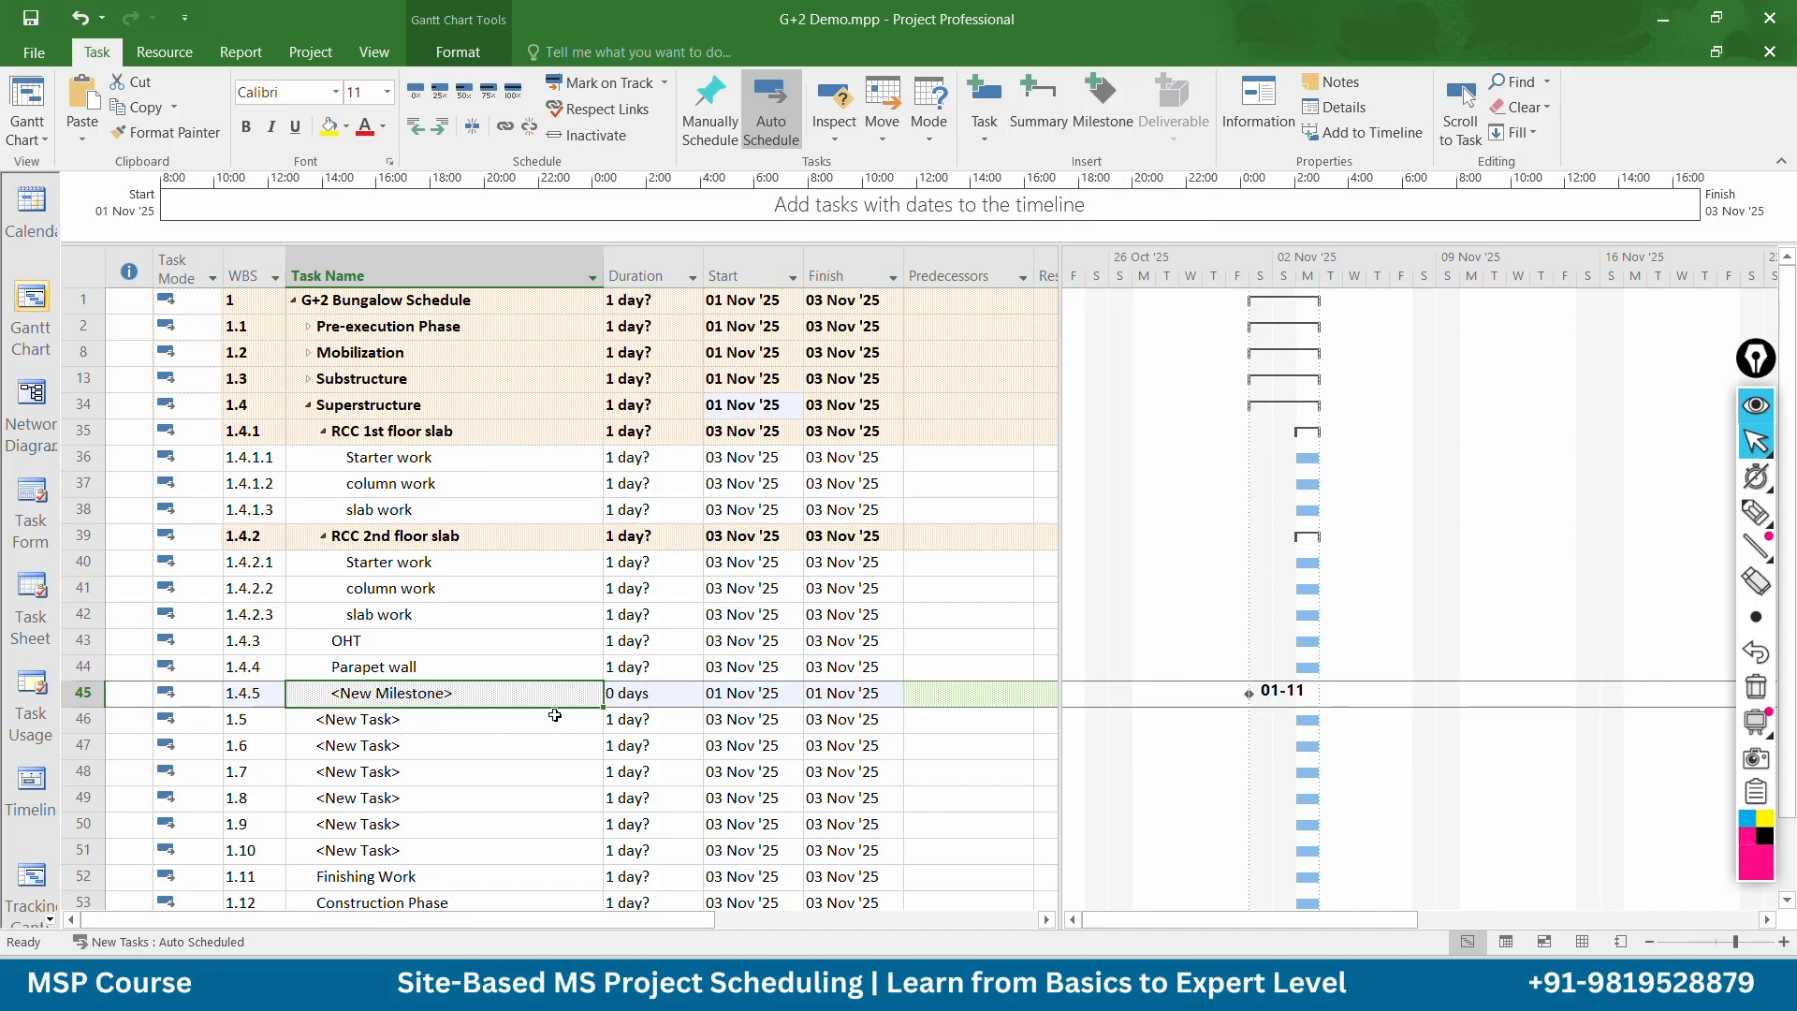
{"action": "left_click", "coordinate": [462, 700]}
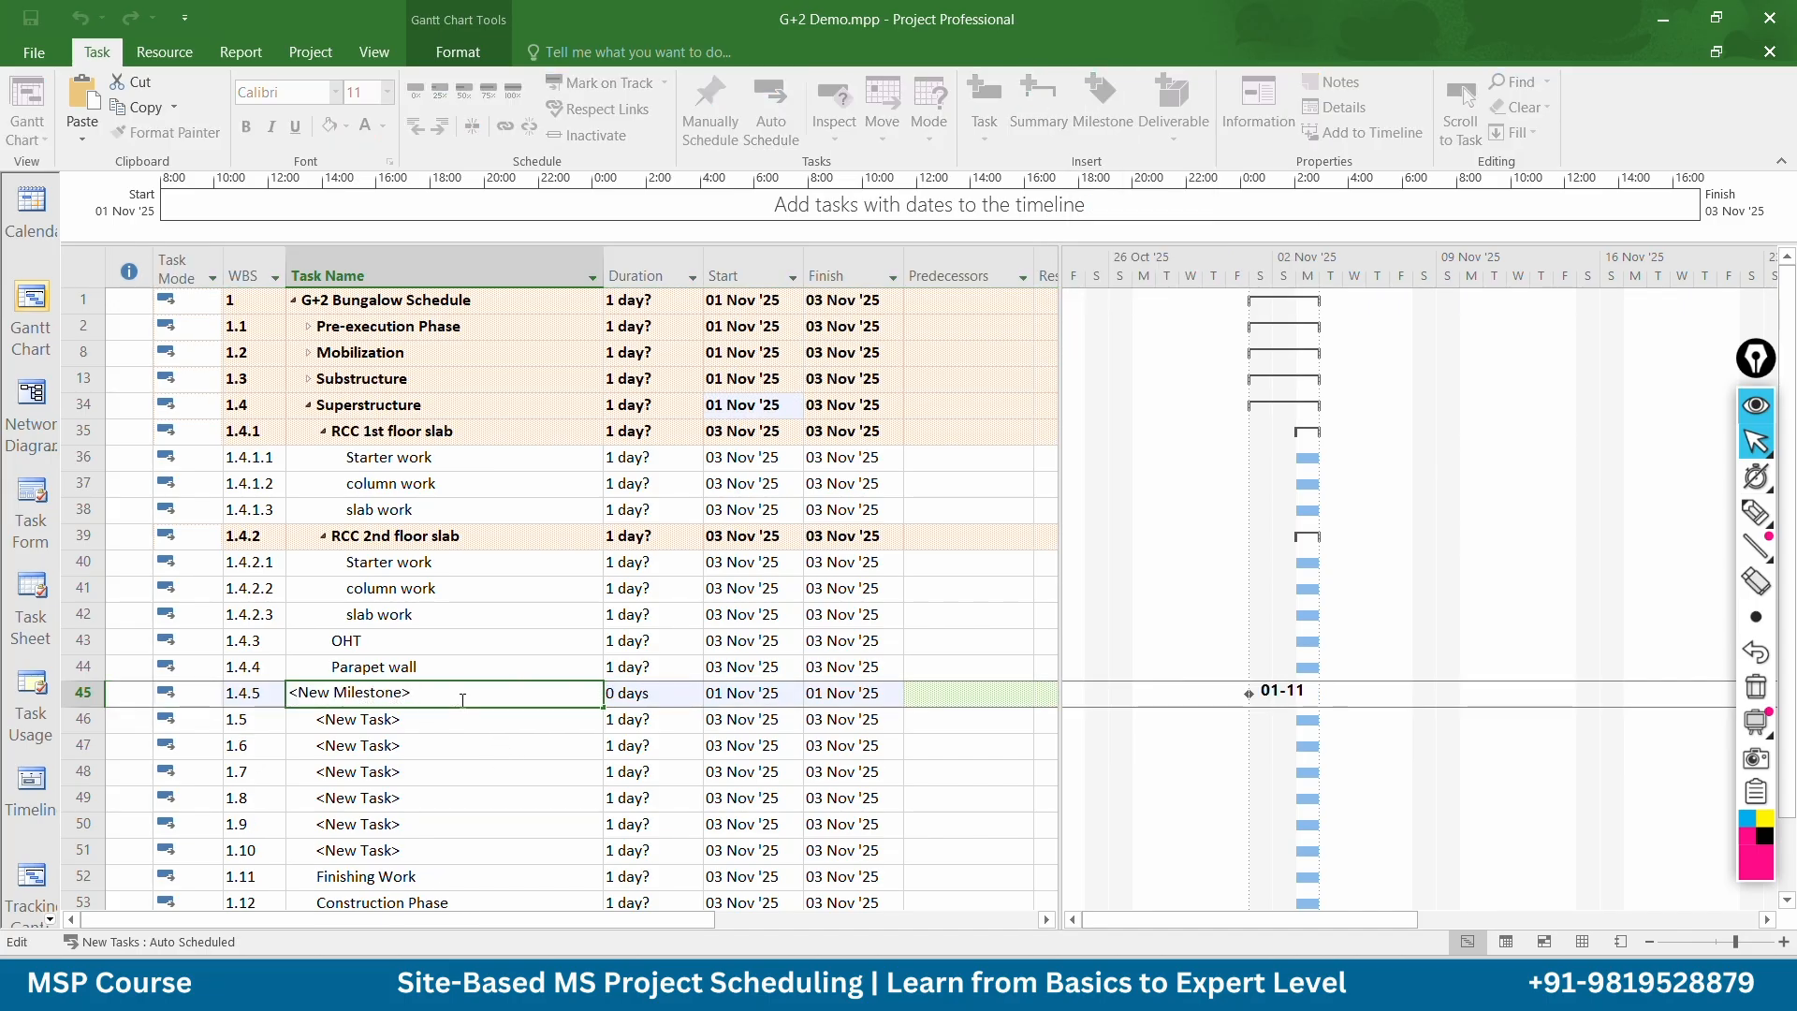
{"action": "key", "text": "BackSpace"}
{"action": "key", "text": "BackSpace"}
{"action": "key", "text": "BackSpace"}
{"action": "key", "text": "BackSpace"}
{"action": "key", "text": "BackSpace"}
{"action": "key", "text": "BackSpace"}
{"action": "key", "text": "BackSpace"}
{"action": "key", "text": "BackSpace"}
{"action": "key", "text": "BackSpace"}
{"action": "key", "text": "BackSpace"}
{"action": "key", "text": "BackSpace"}
{"action": "key", "text": "BackSpace"}
{"action": "key", "text": "BackSpace"}
{"action": "key", "text": "BackSpace"}
{"action": "key", "text": "BackSpace"}
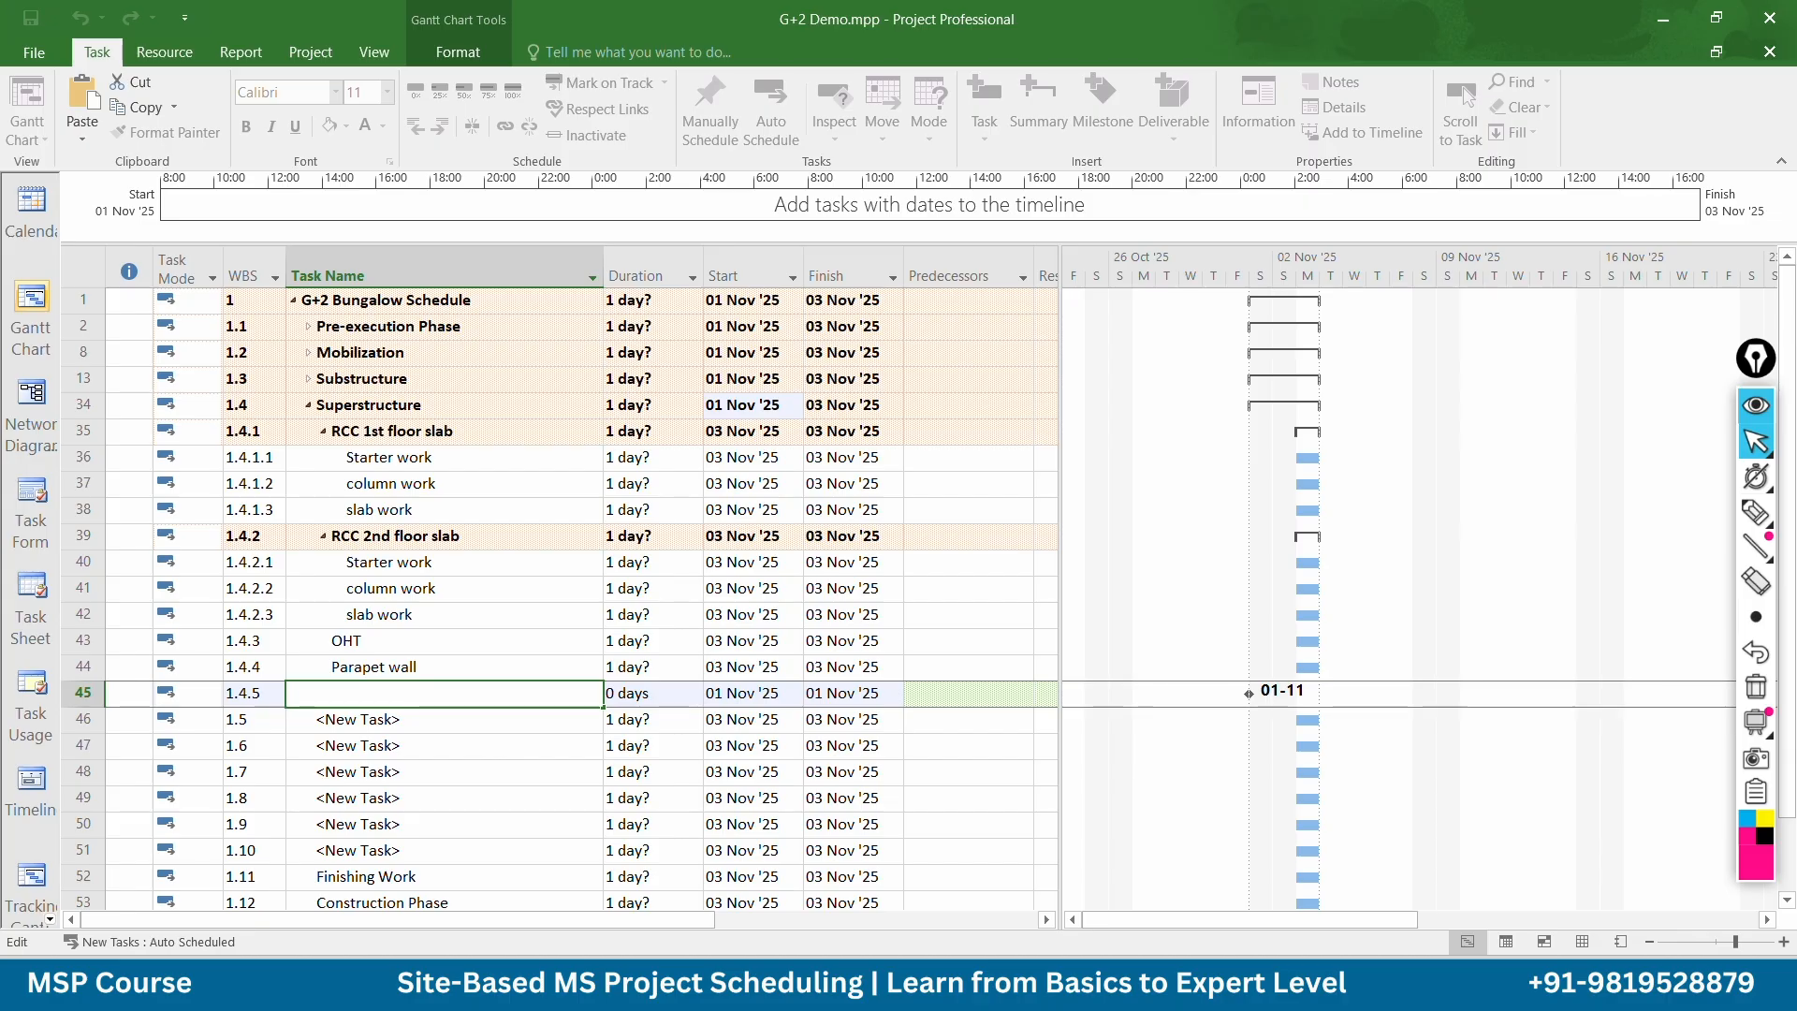
{"action": "type", "text": "RCC work completion"}
{"action": "key", "text": "Return"}
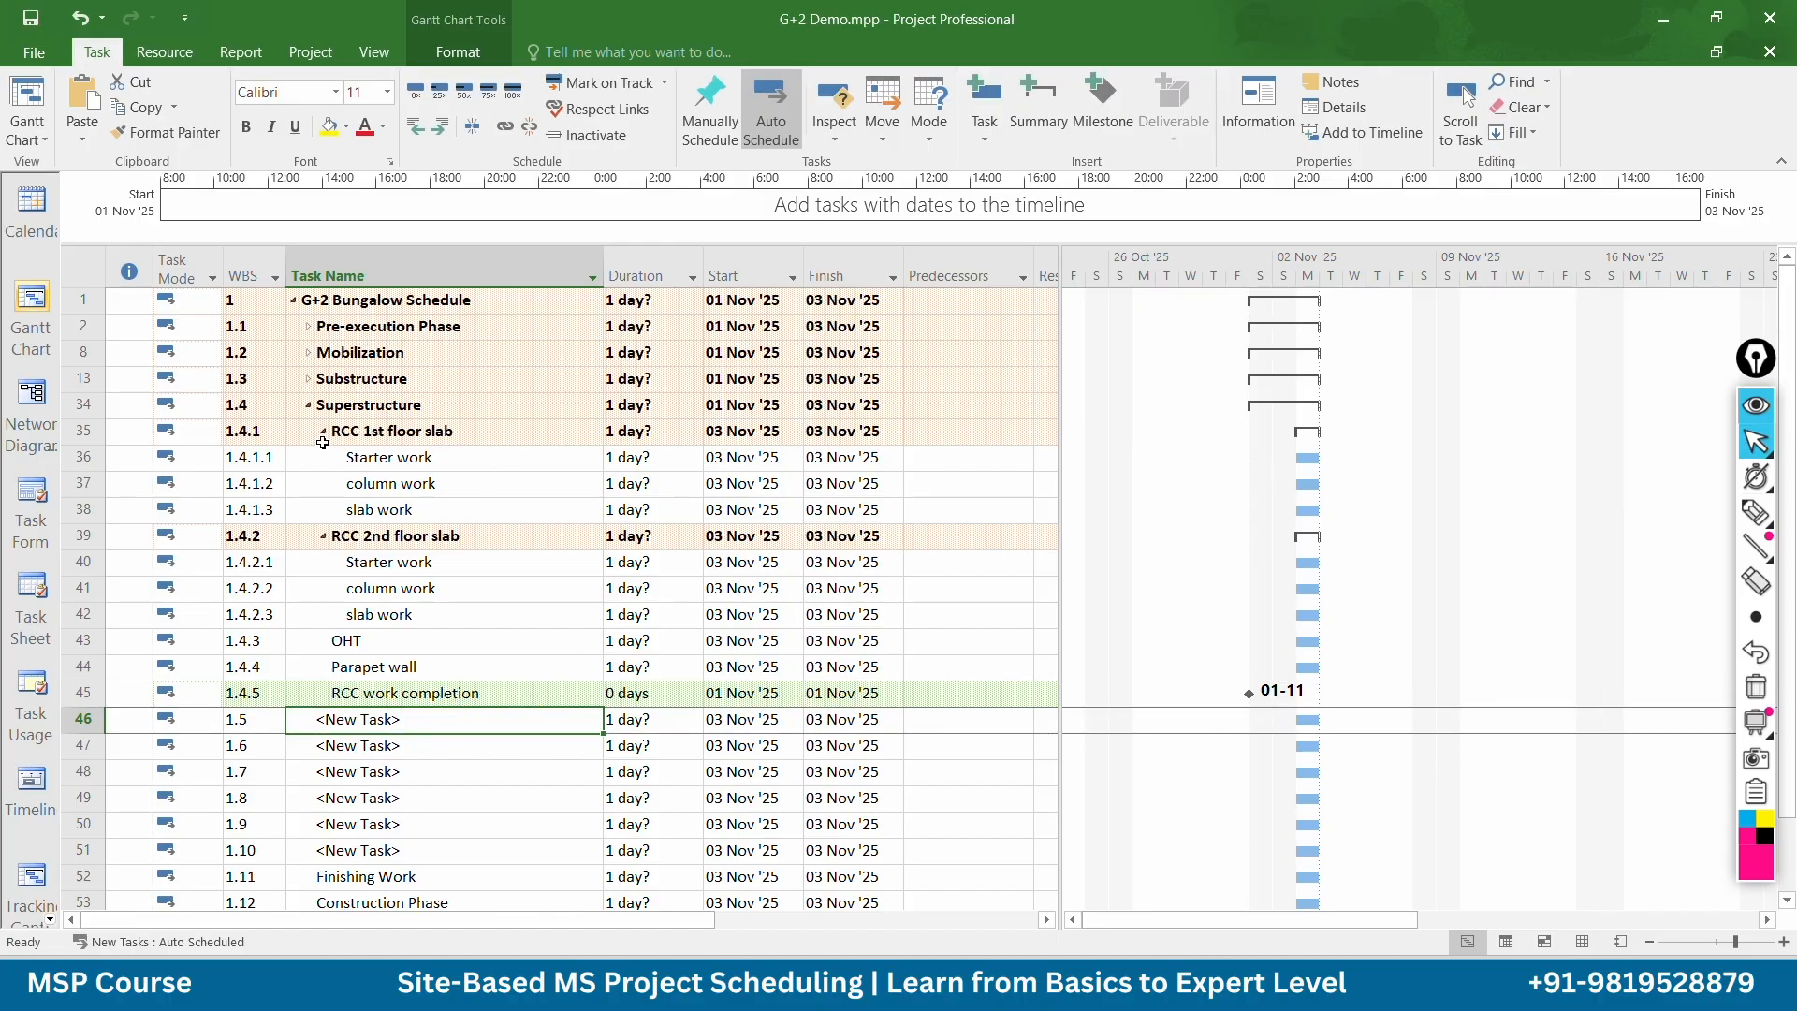
Check the Superstructure group by collapsing and expanding it, and delete the blank tasks between it and Finishing Work
{"action": "left_click", "coordinate": [307, 405]}
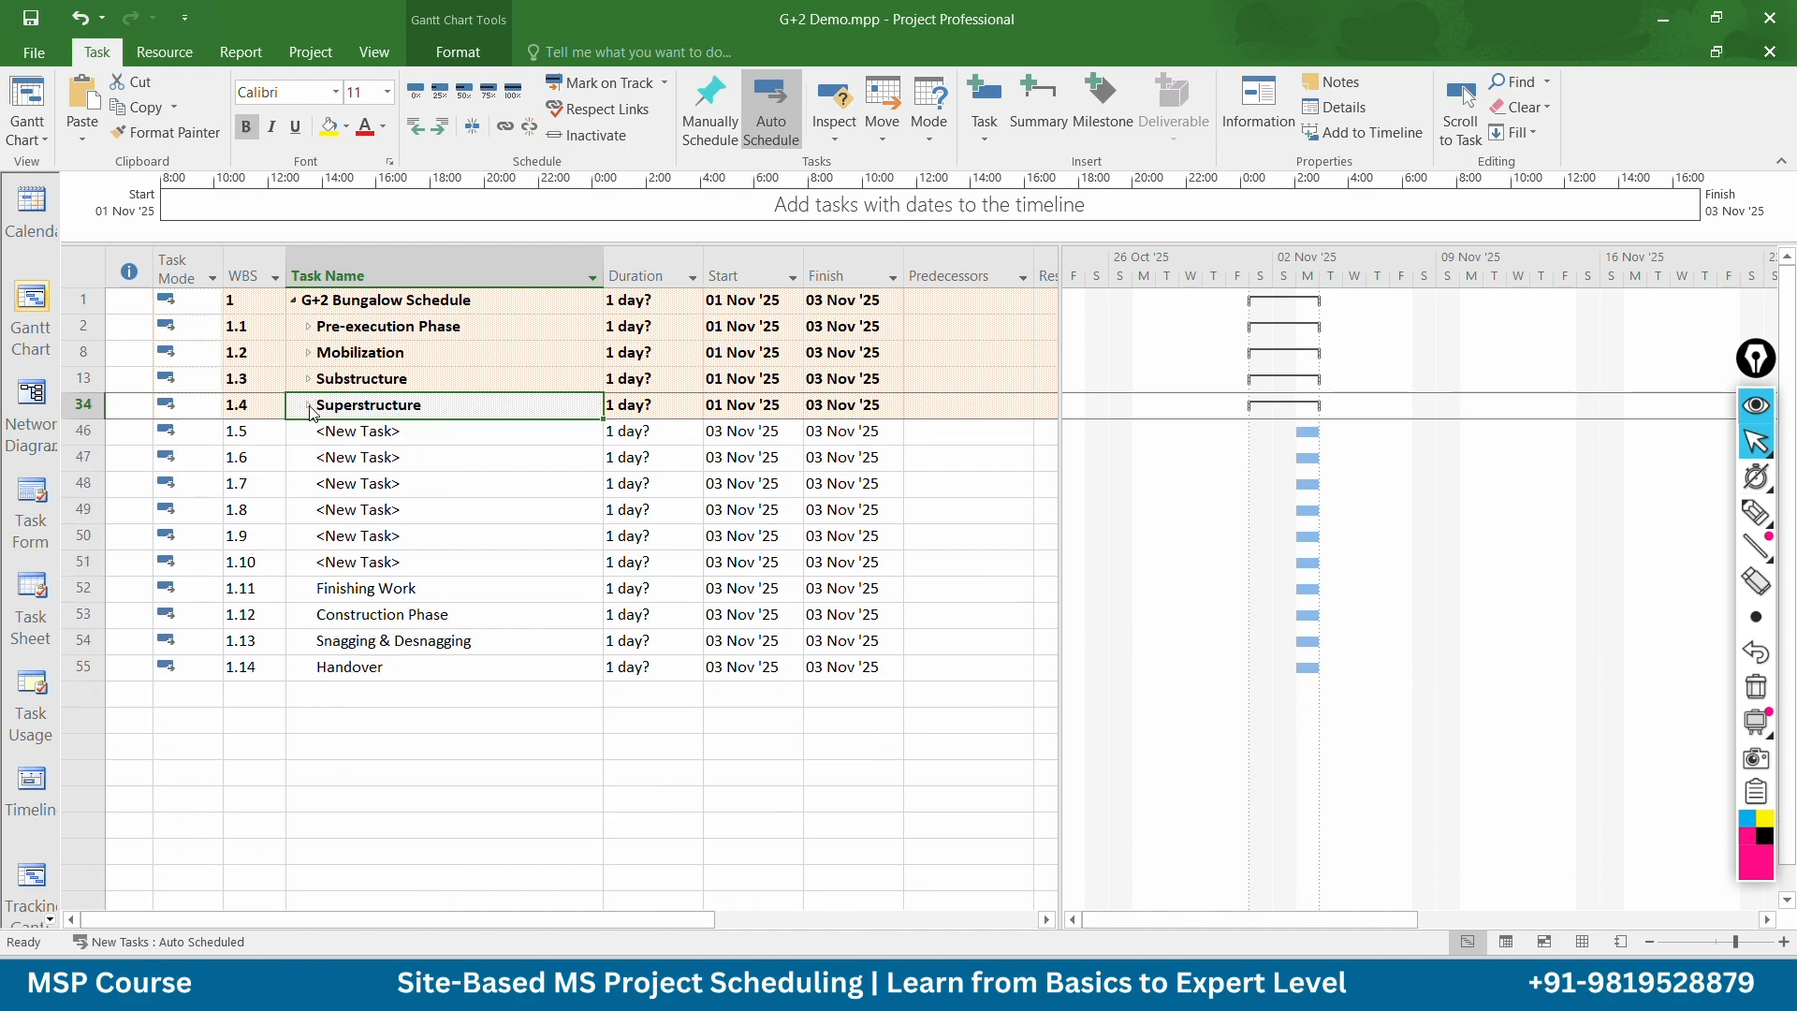
{"action": "left_click", "coordinate": [309, 405]}
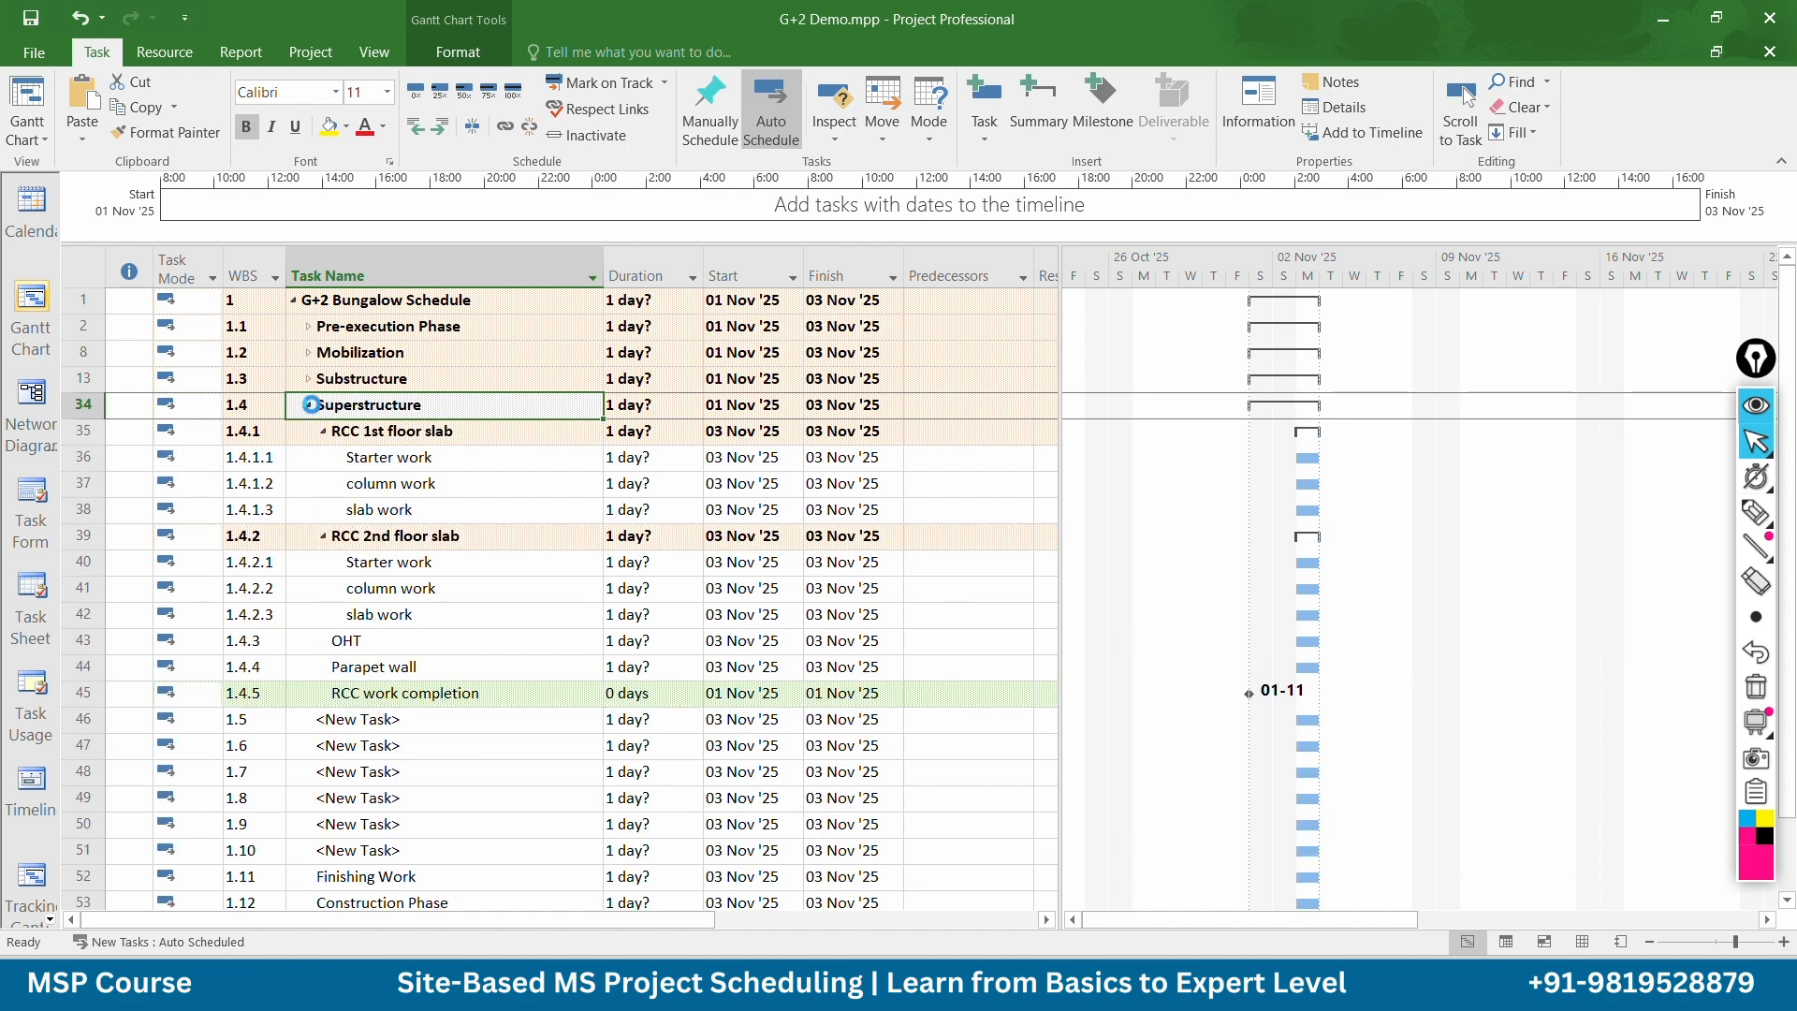
{"action": "left_click", "coordinate": [309, 406]}
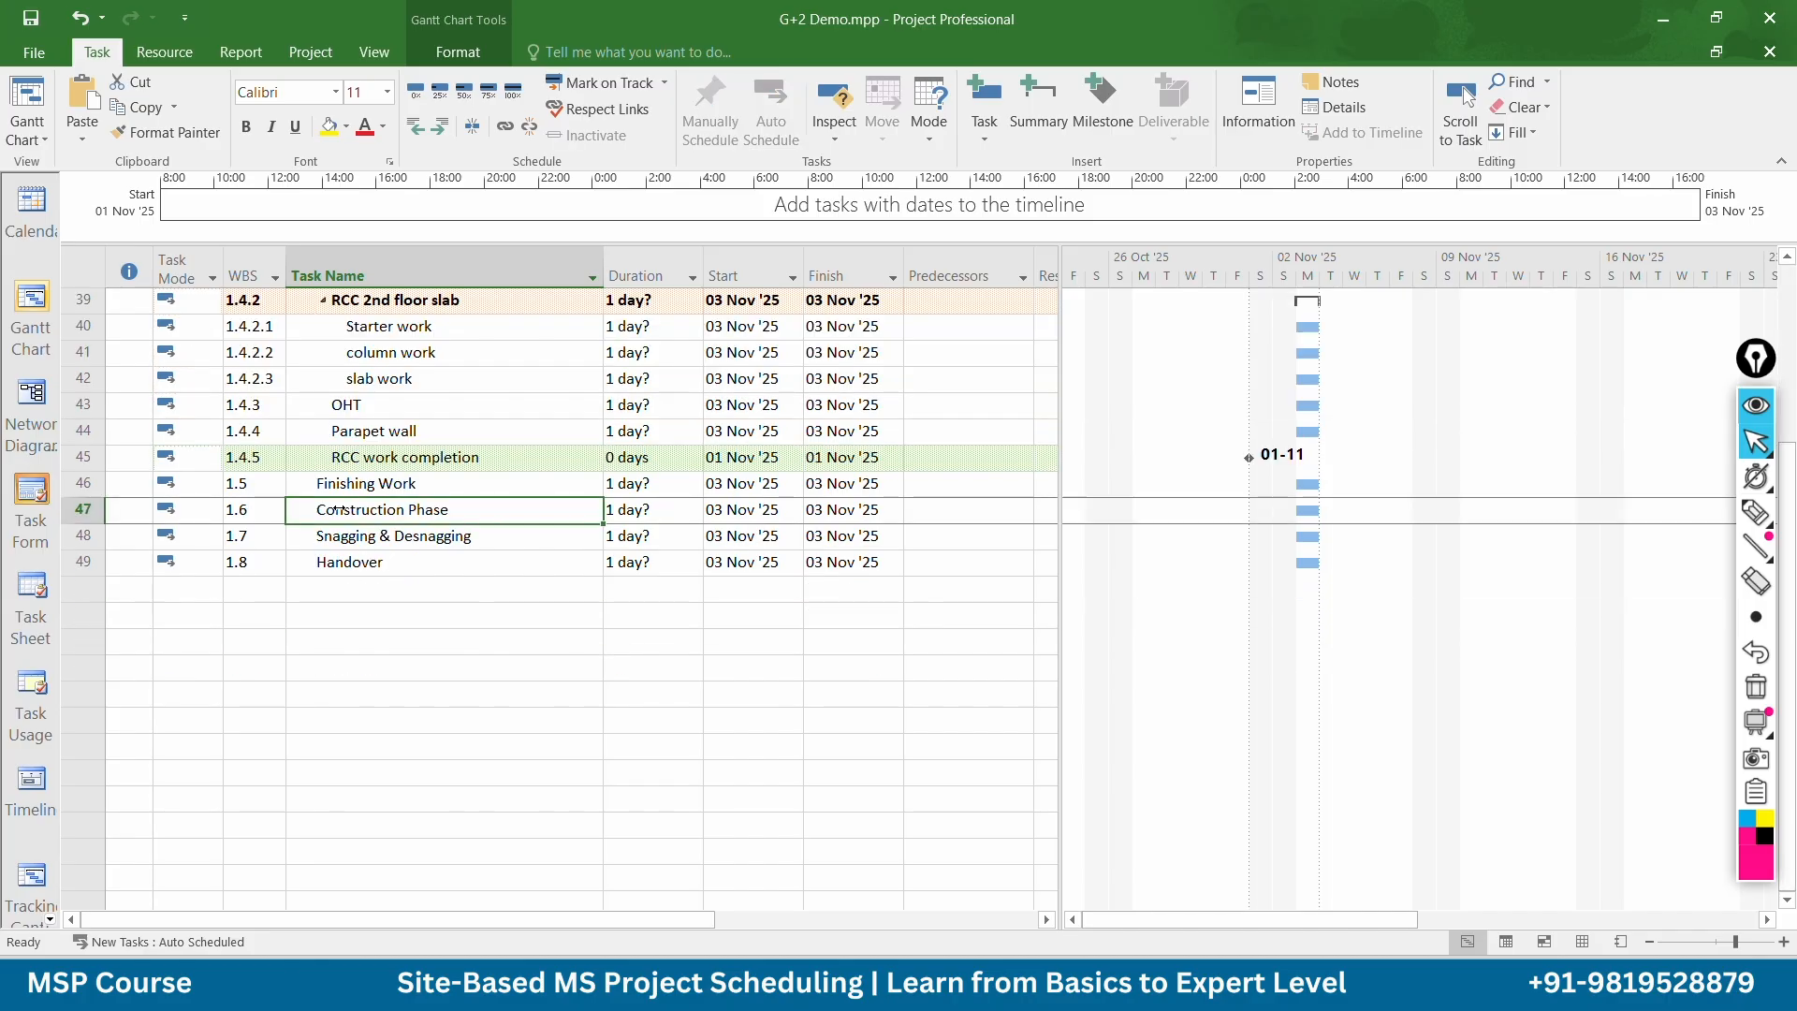
Insert seven blank tasks between Finishing Work and Construction Phase
{"action": "left_click", "coordinate": [81, 510]}
{"action": "right_click", "coordinate": [81, 513]}
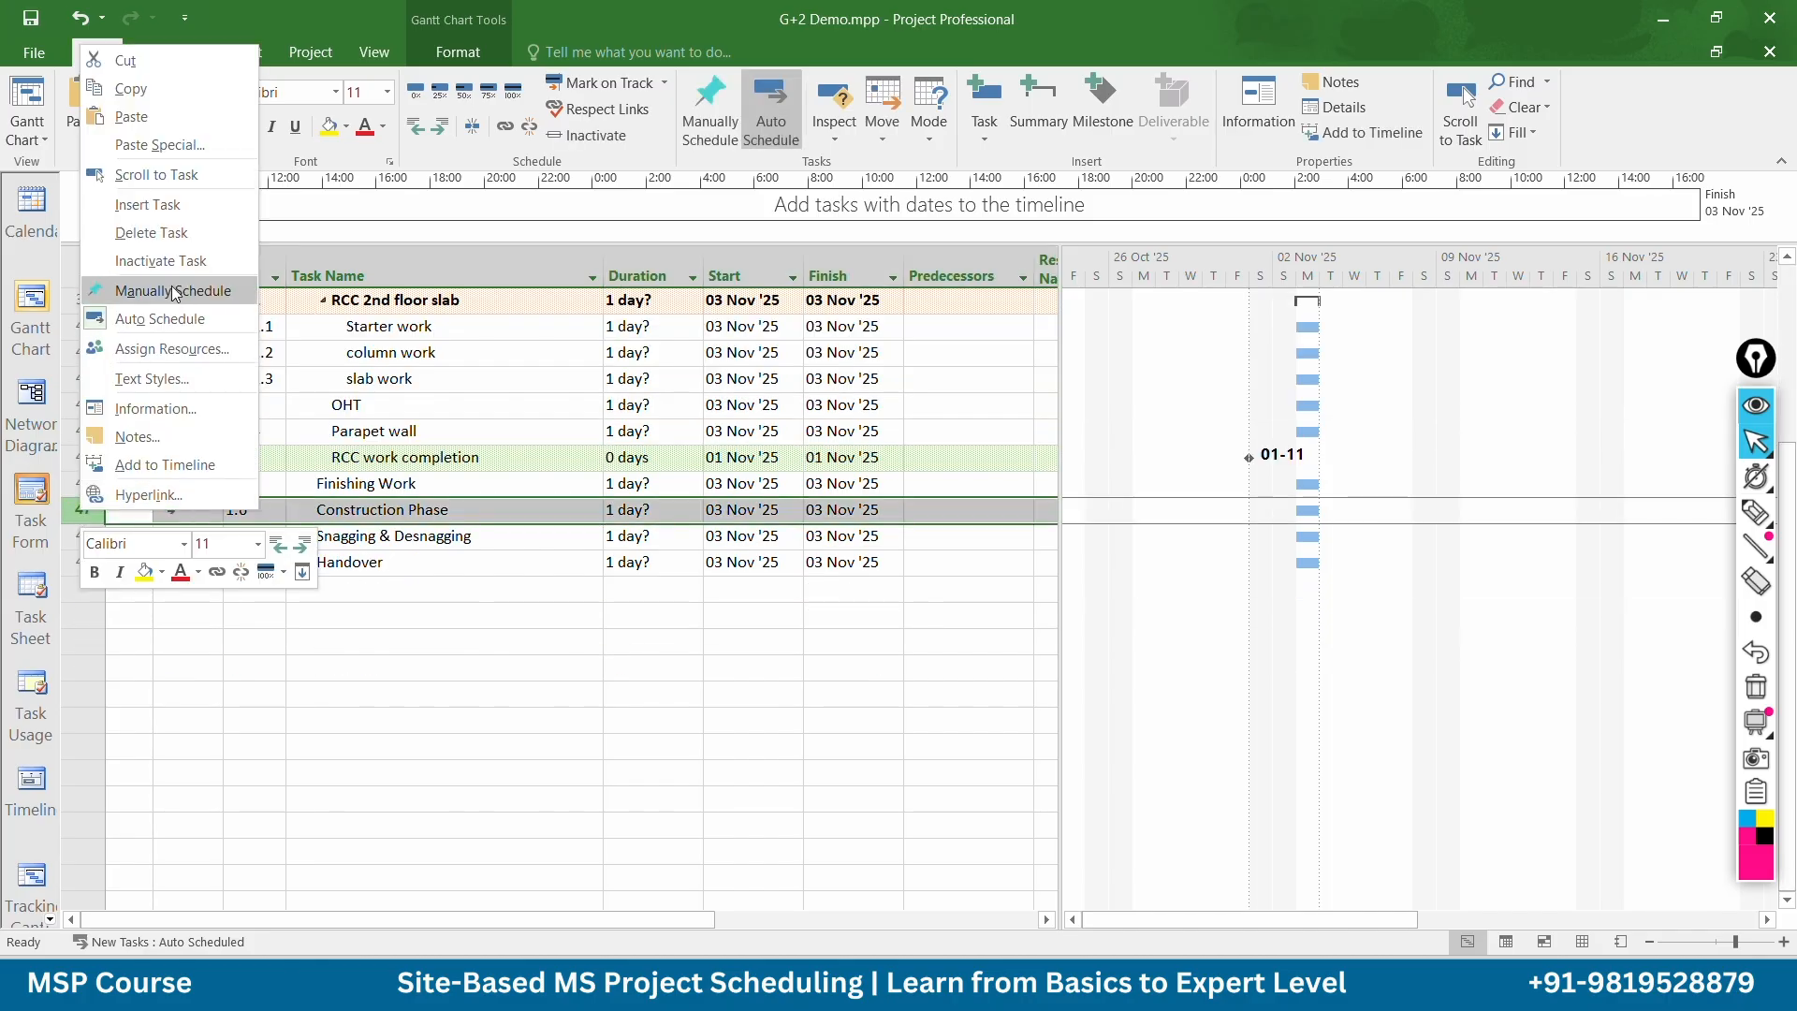
{"action": "left_click", "coordinate": [142, 206]}
{"action": "left_click", "coordinate": [83, 510]}
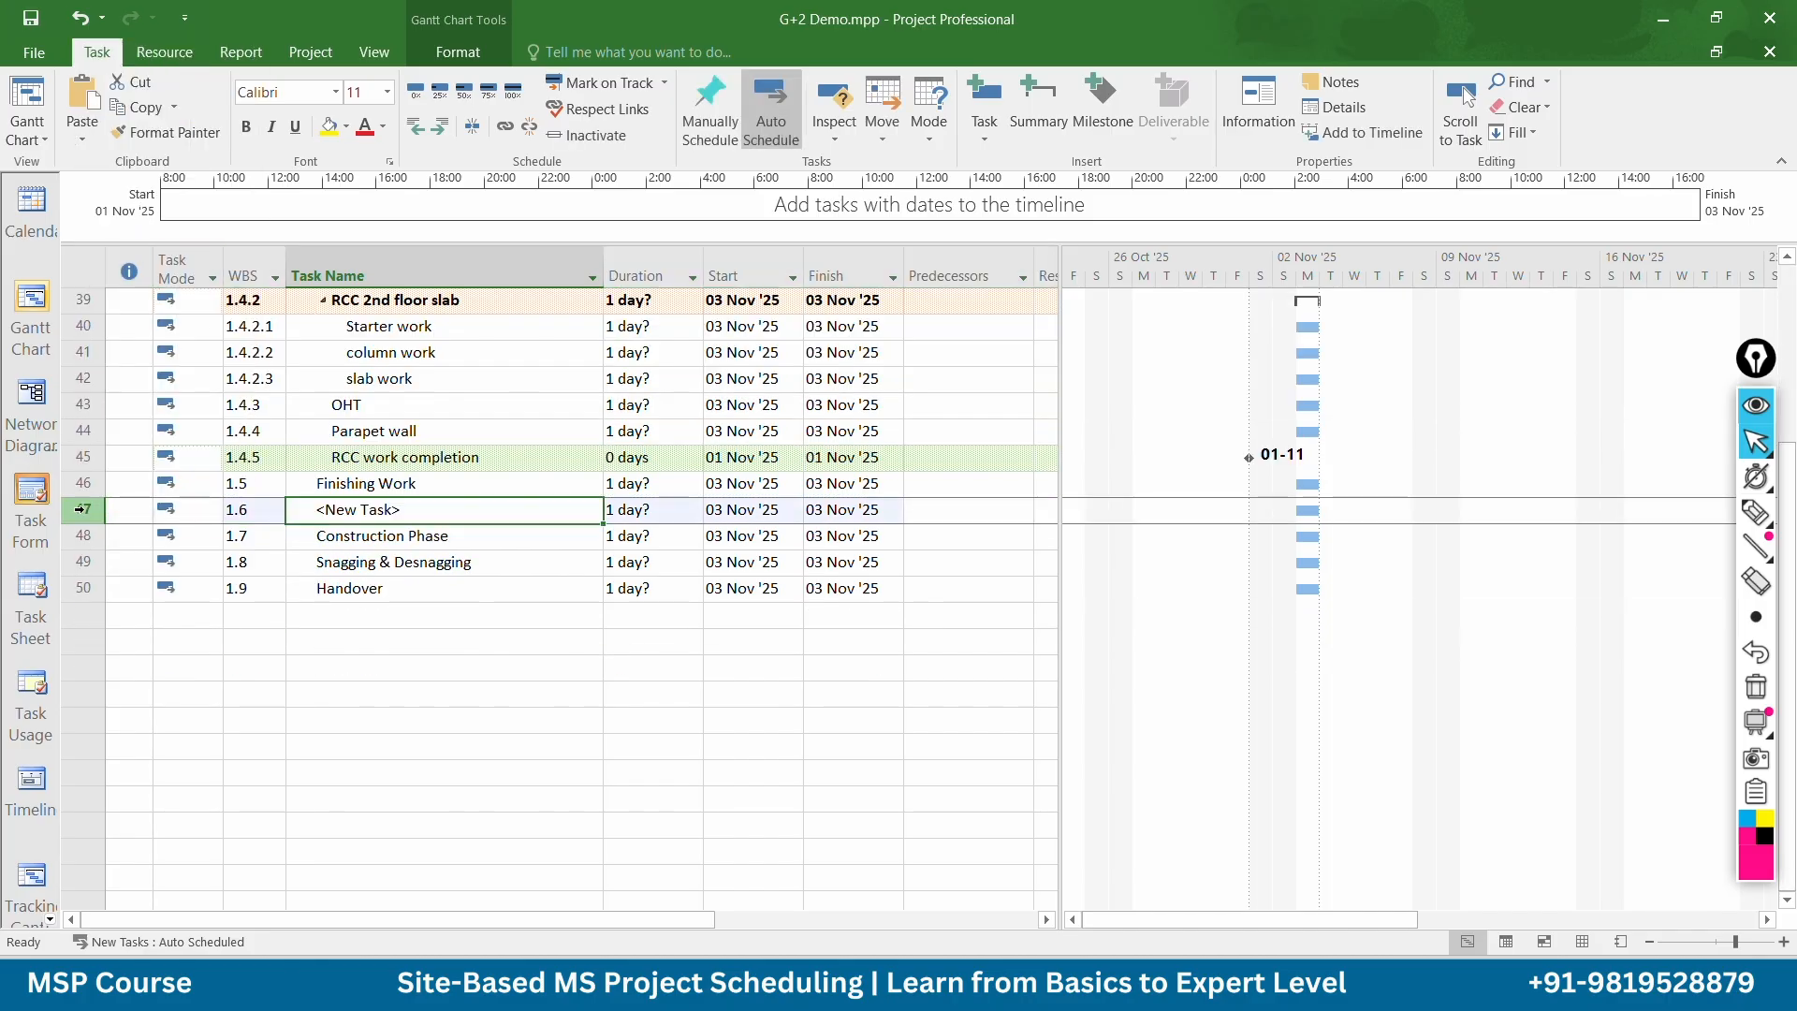
{"action": "right_click", "coordinate": [83, 512]}
{"action": "left_click", "coordinate": [152, 204]}
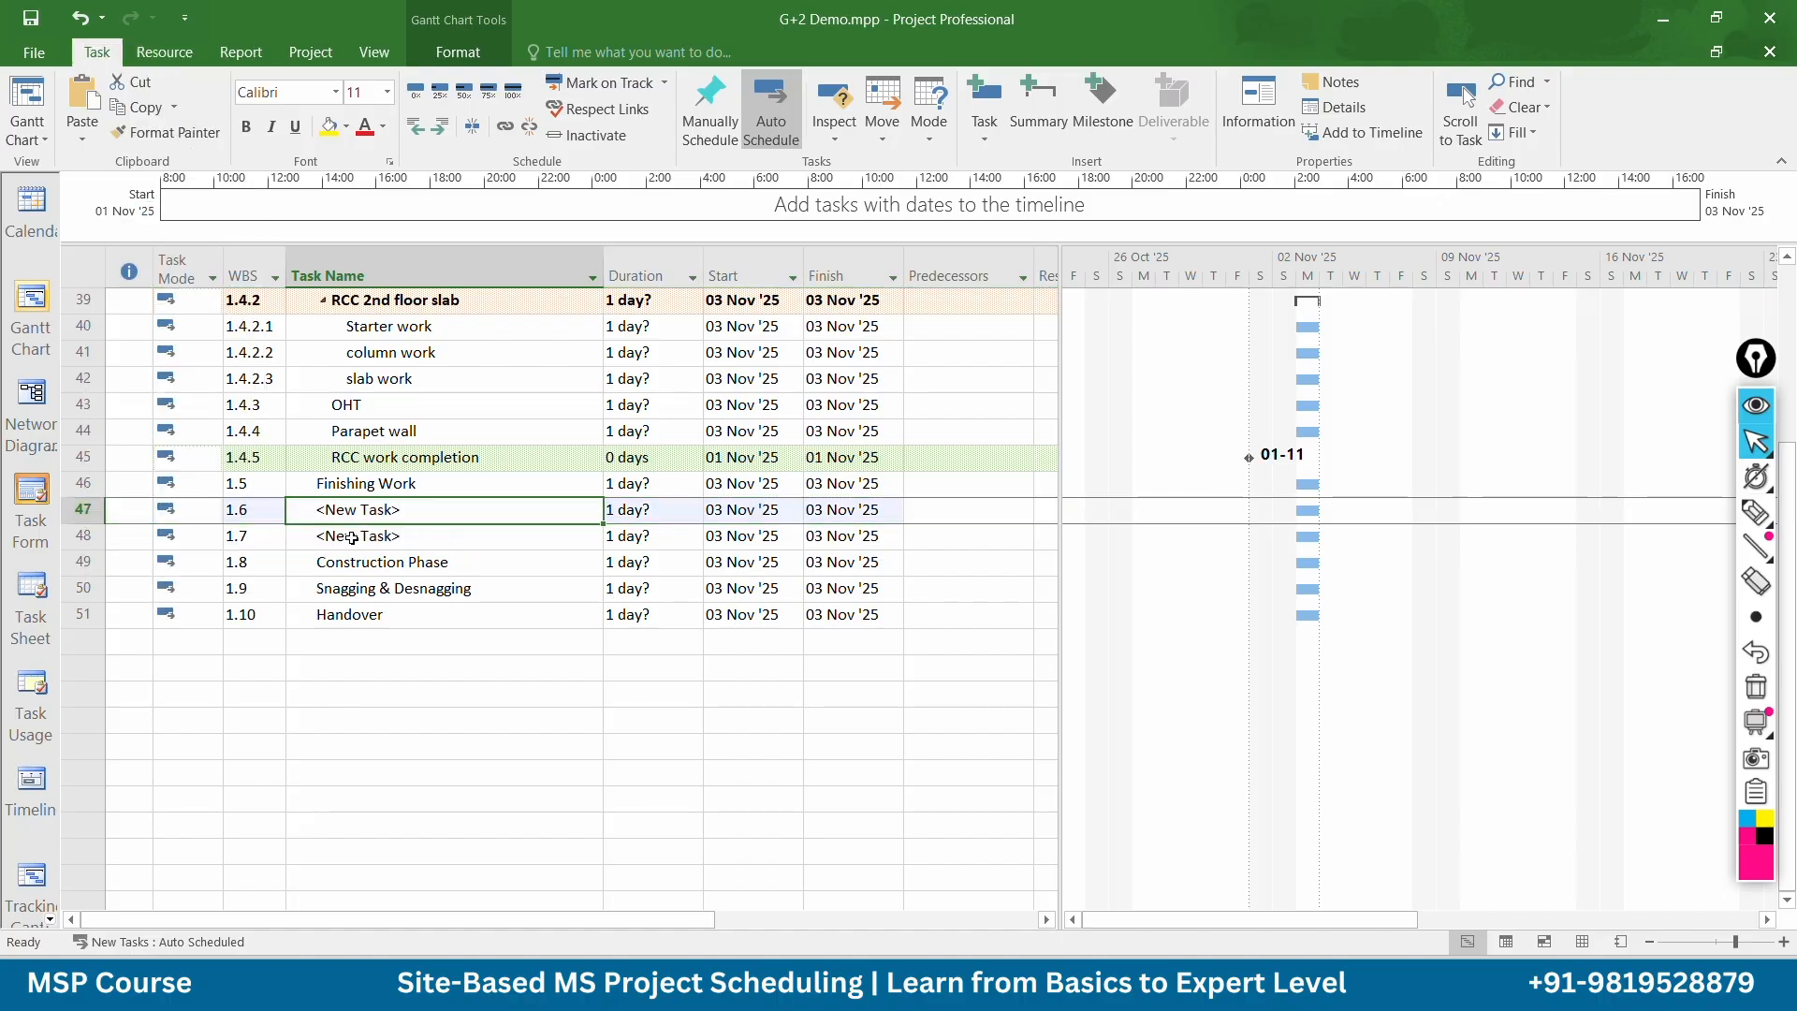
{"action": "left_click", "coordinate": [513, 719]}
{"action": "left_click", "coordinate": [75, 511]}
{"action": "left_click_drag", "start_coordinate": [75, 511], "coordinate": [83, 613]}
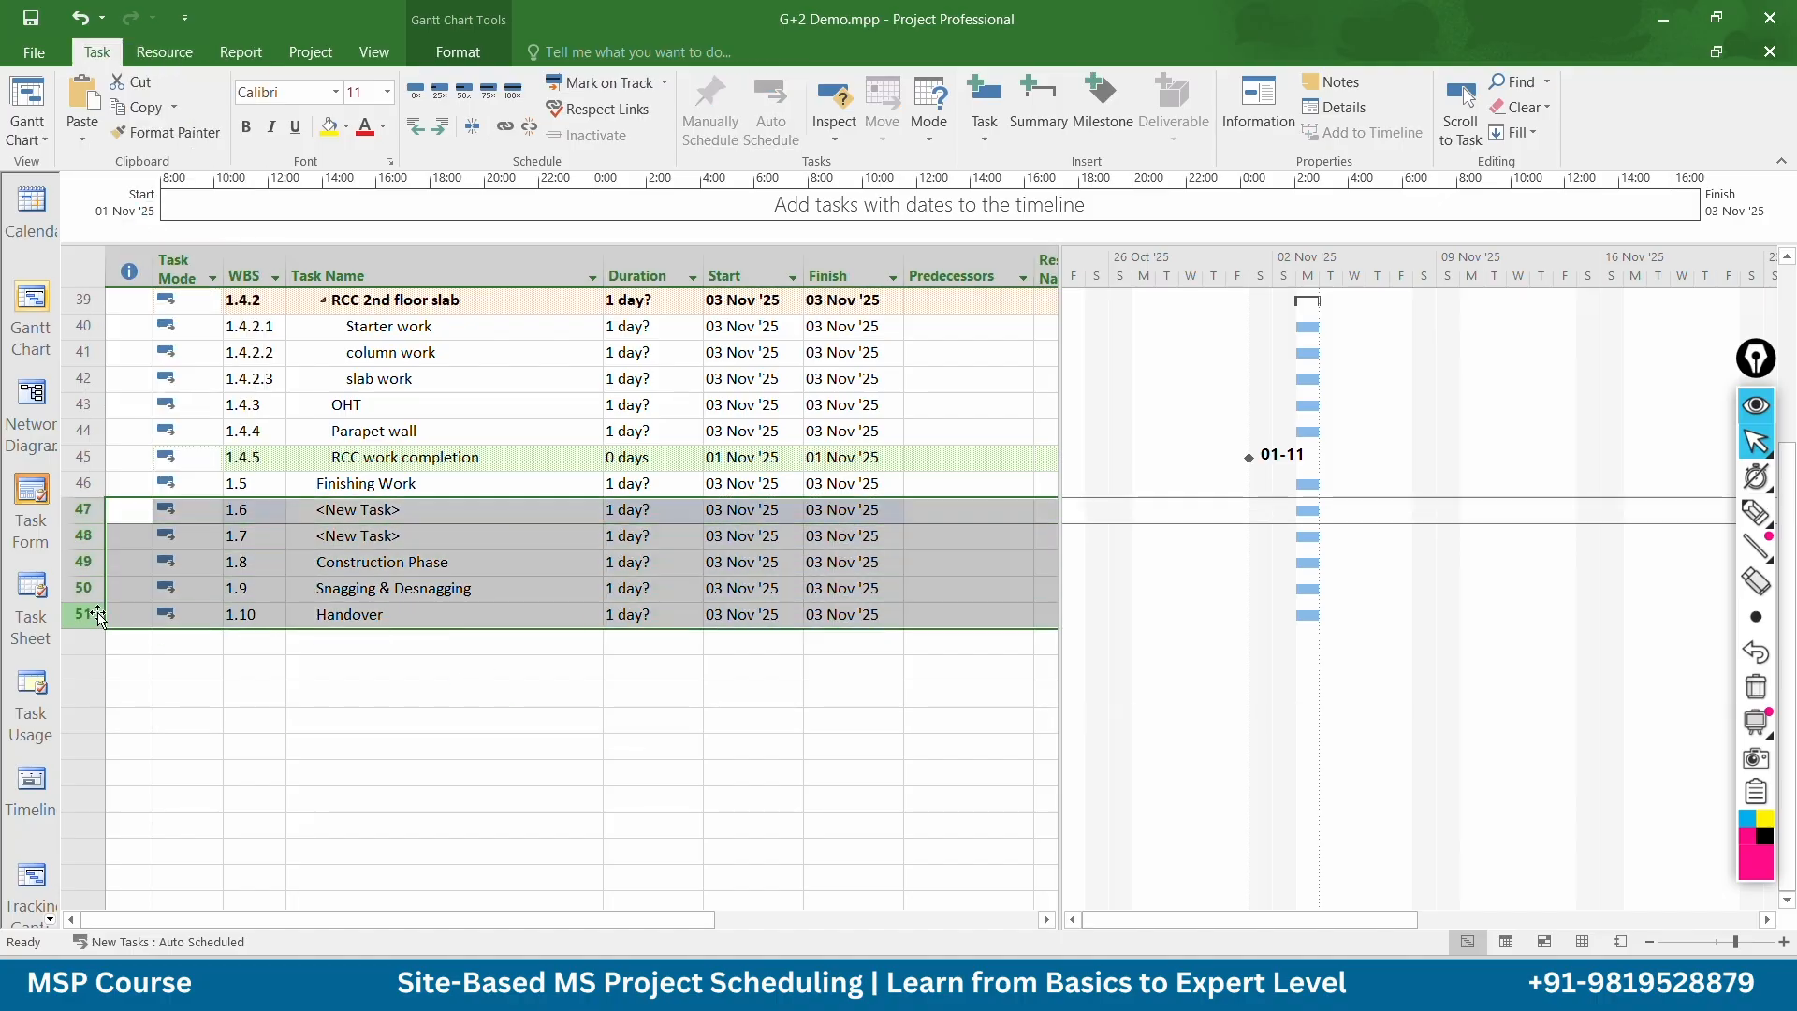
{"action": "right_click", "coordinate": [84, 513]}
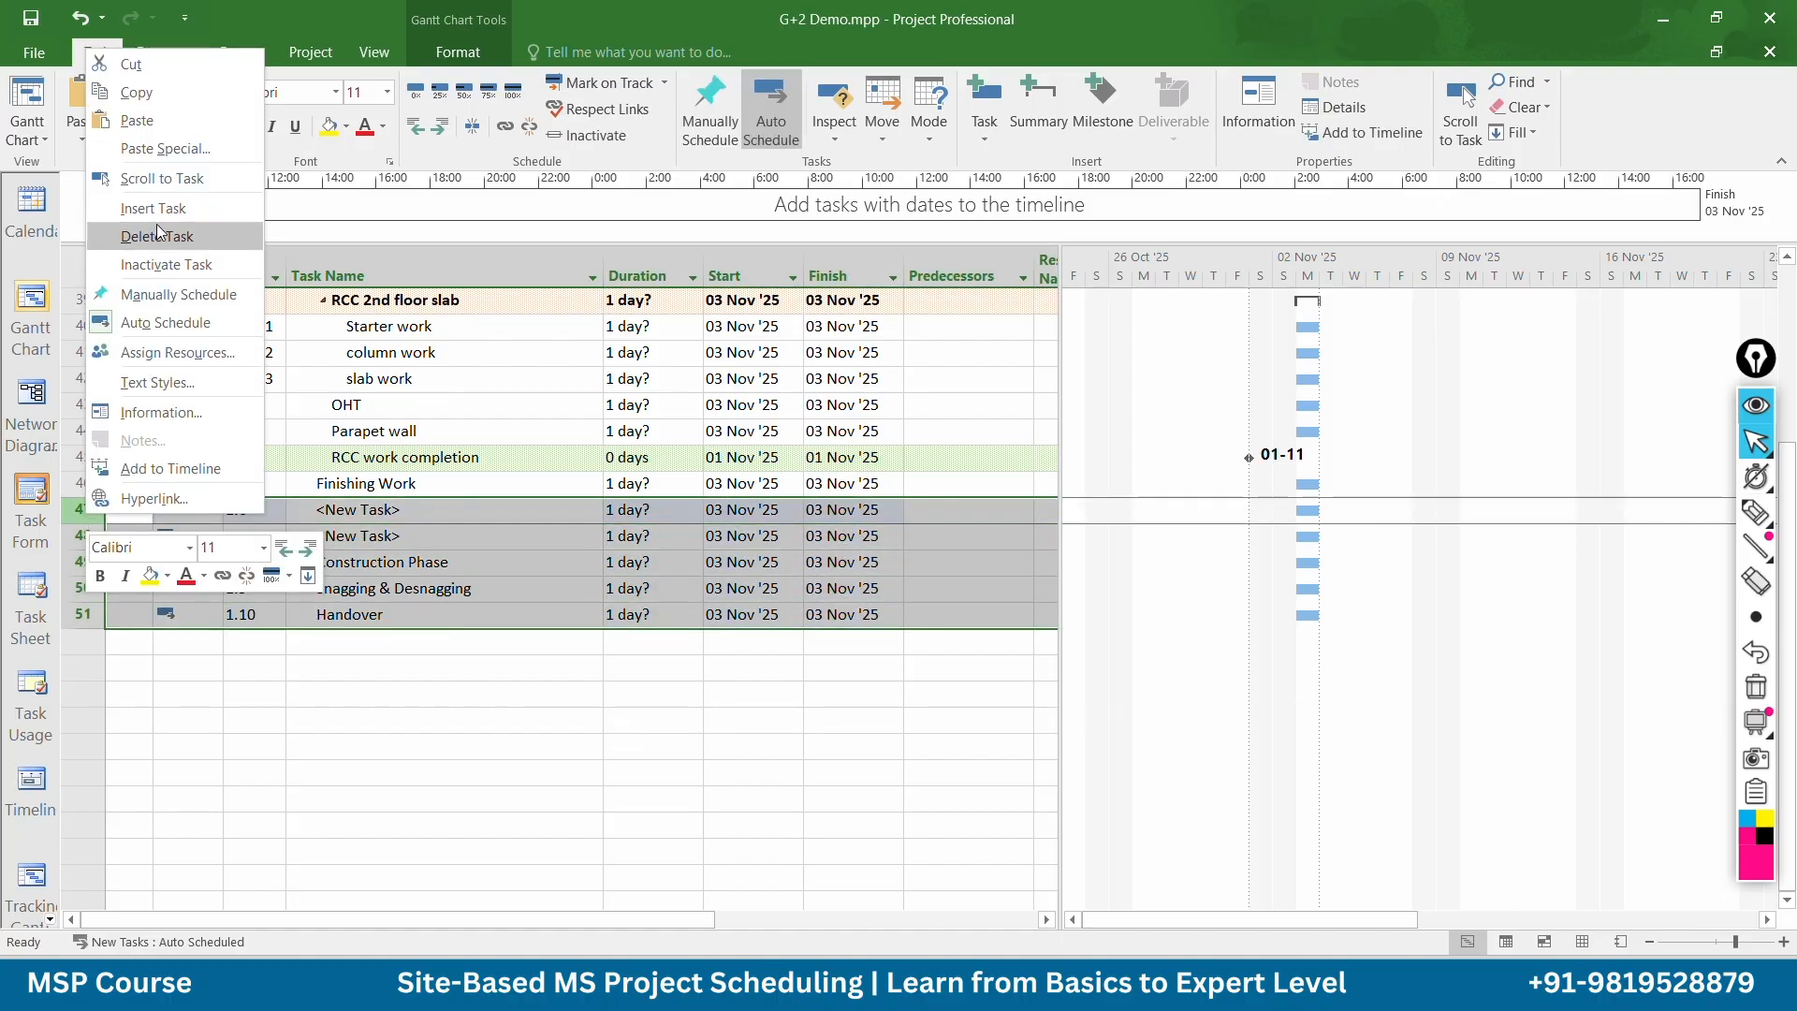
{"action": "left_click", "coordinate": [152, 208]}
{"action": "left_click", "coordinate": [433, 550]}
Name the first two blank tasks below Finishing Work Block Work and Plaster work
{"action": "left_click", "coordinate": [416, 508]}
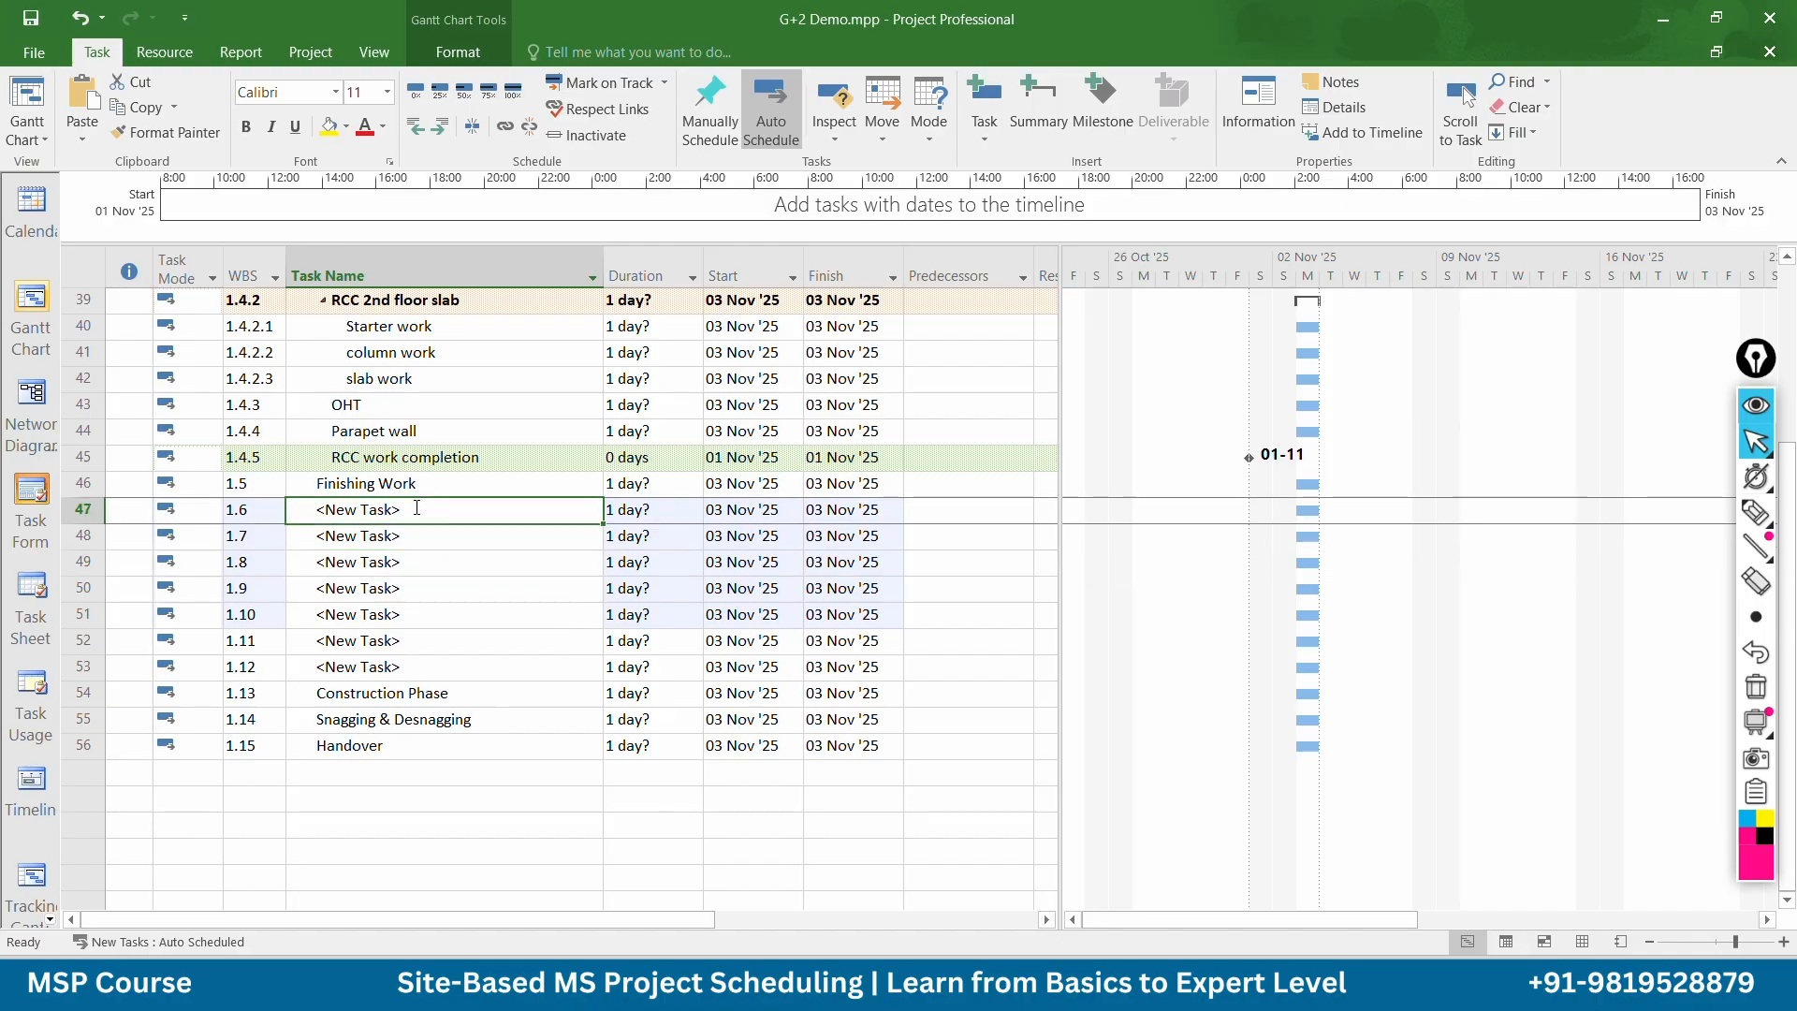
{"action": "type", "text": "B"}
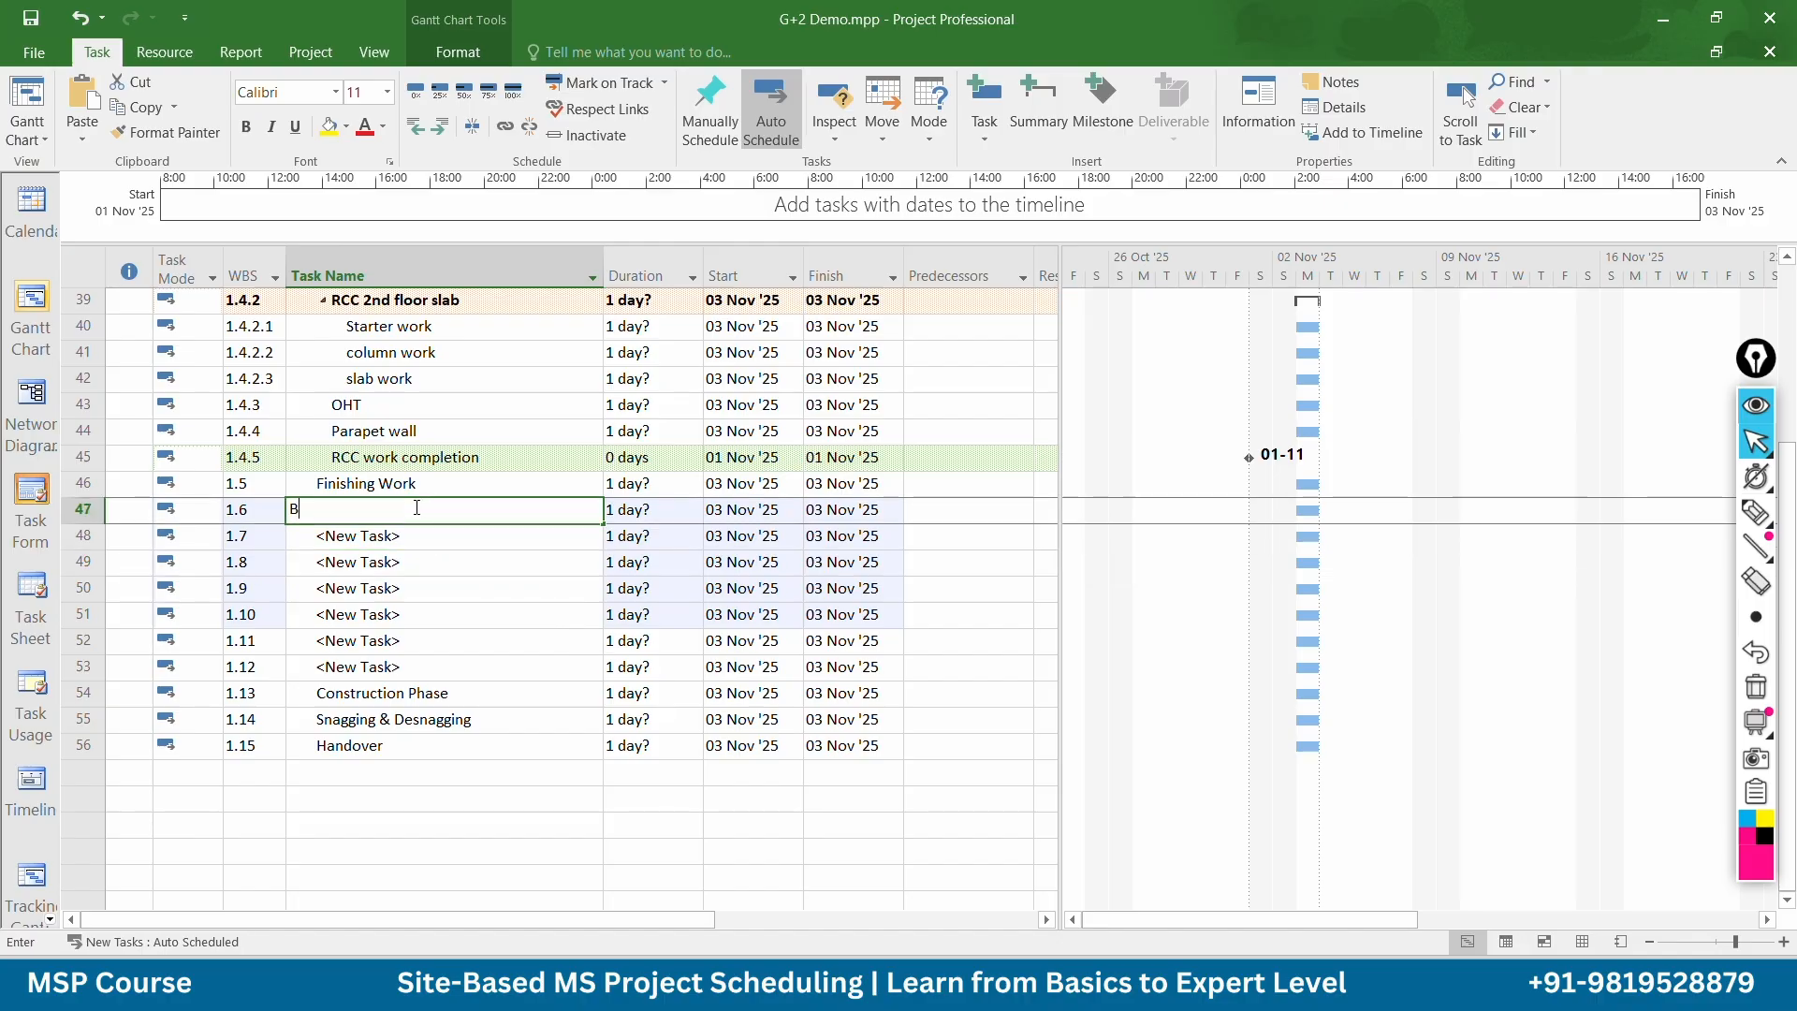
{"action": "type", "text": "lock W"}
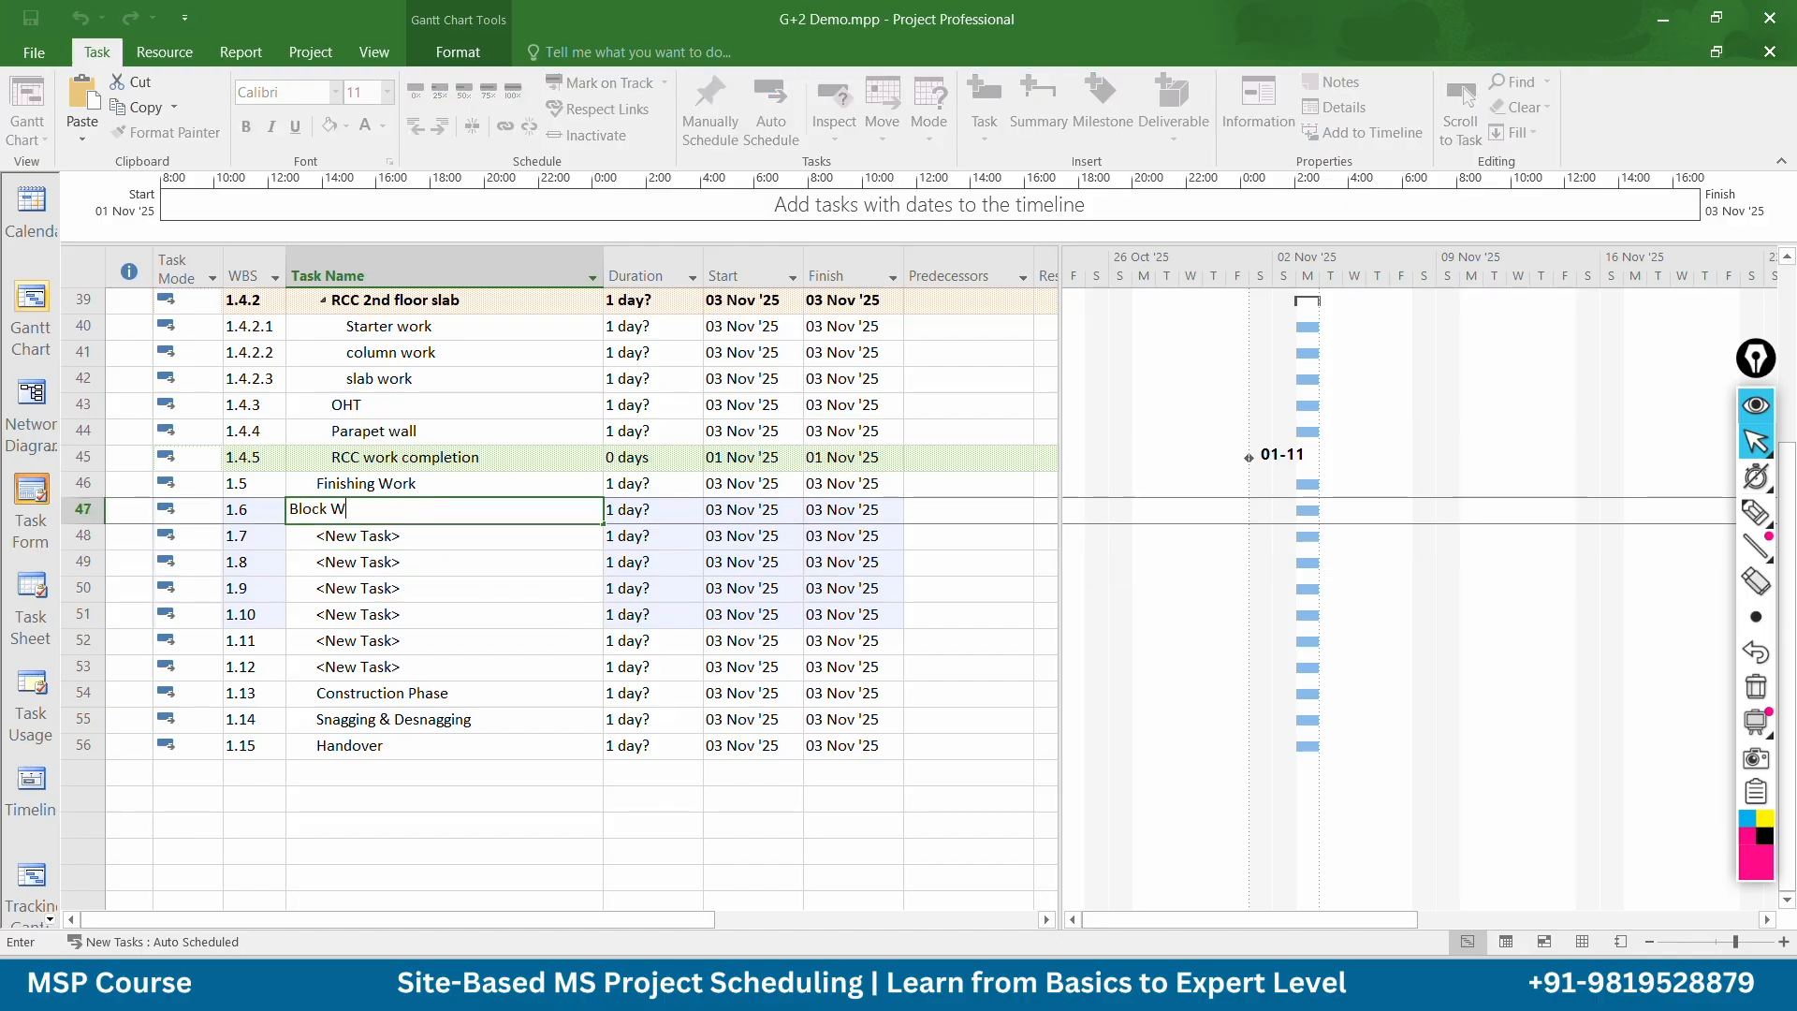
{"action": "type", "text": "ork"}
{"action": "key", "text": "Return"}
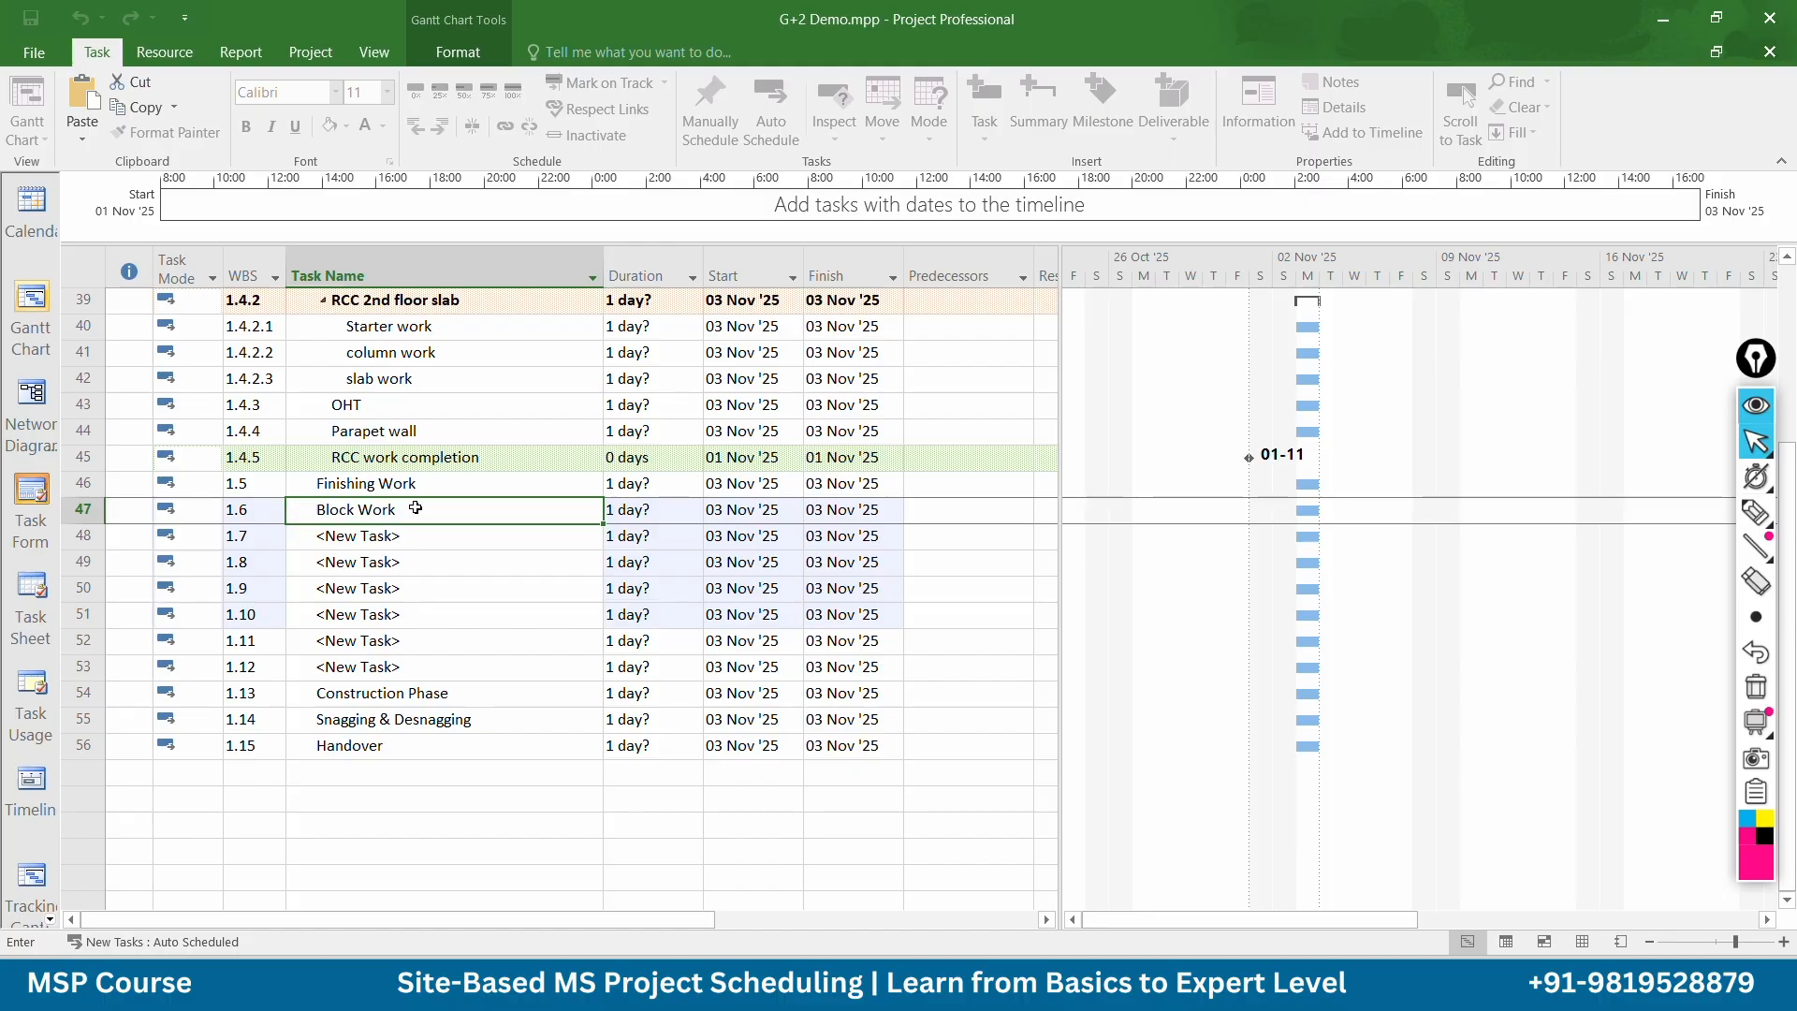
{"action": "type", "text": "Plast"}
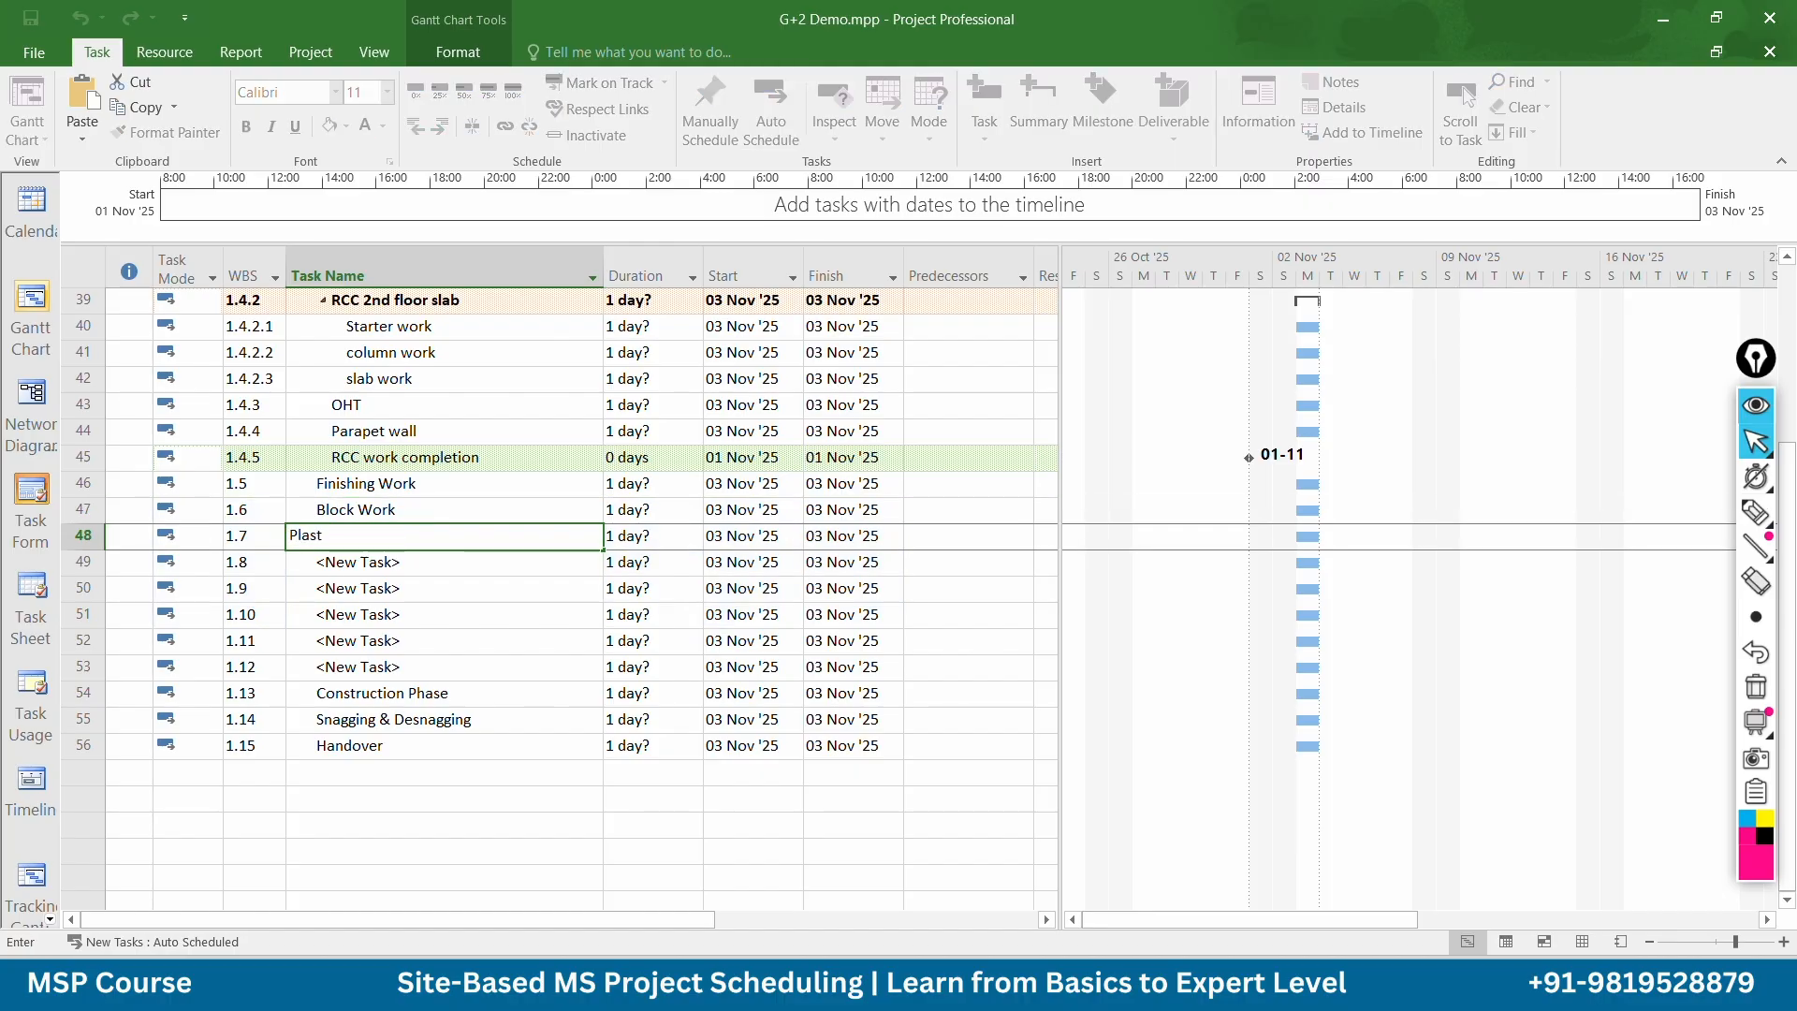
{"action": "type", "text": "erter"}
{"action": "type", "text": " work"}
{"action": "key", "text": "Return"}
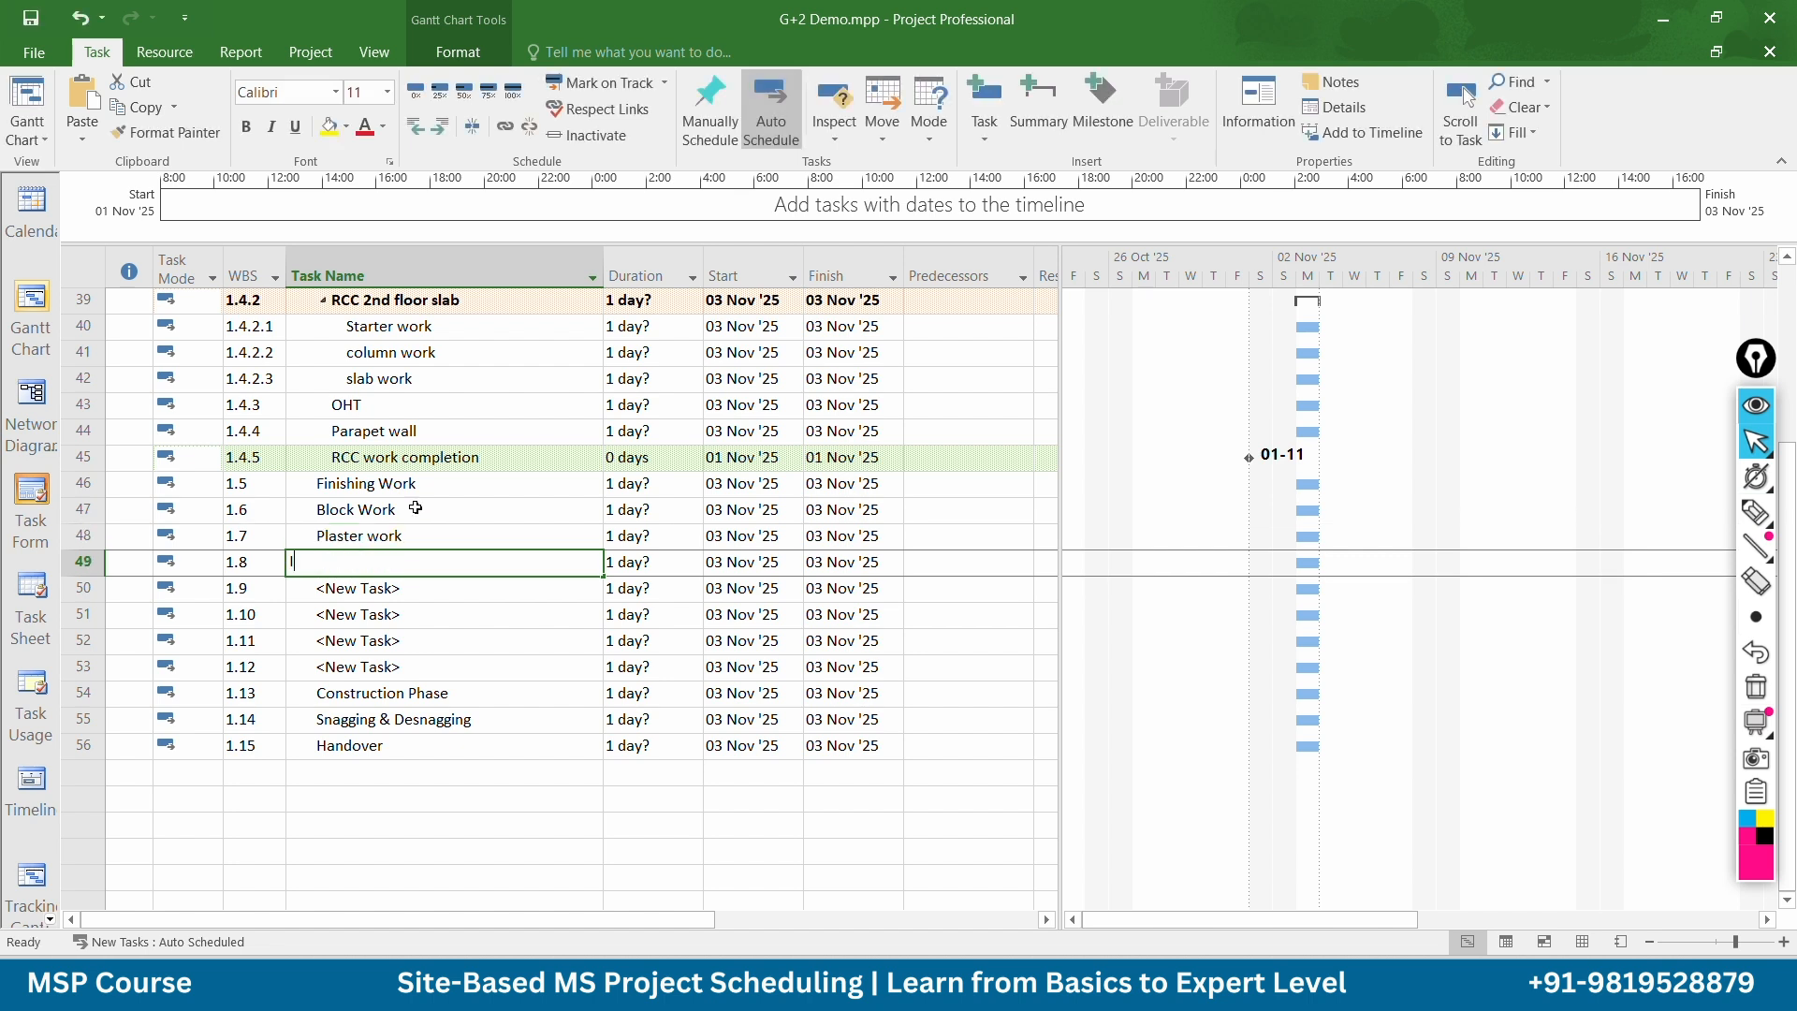
Name the two tasks below Plaster work Internal and External, and indent them as its subtasks
{"action": "type", "text": "Interna"}
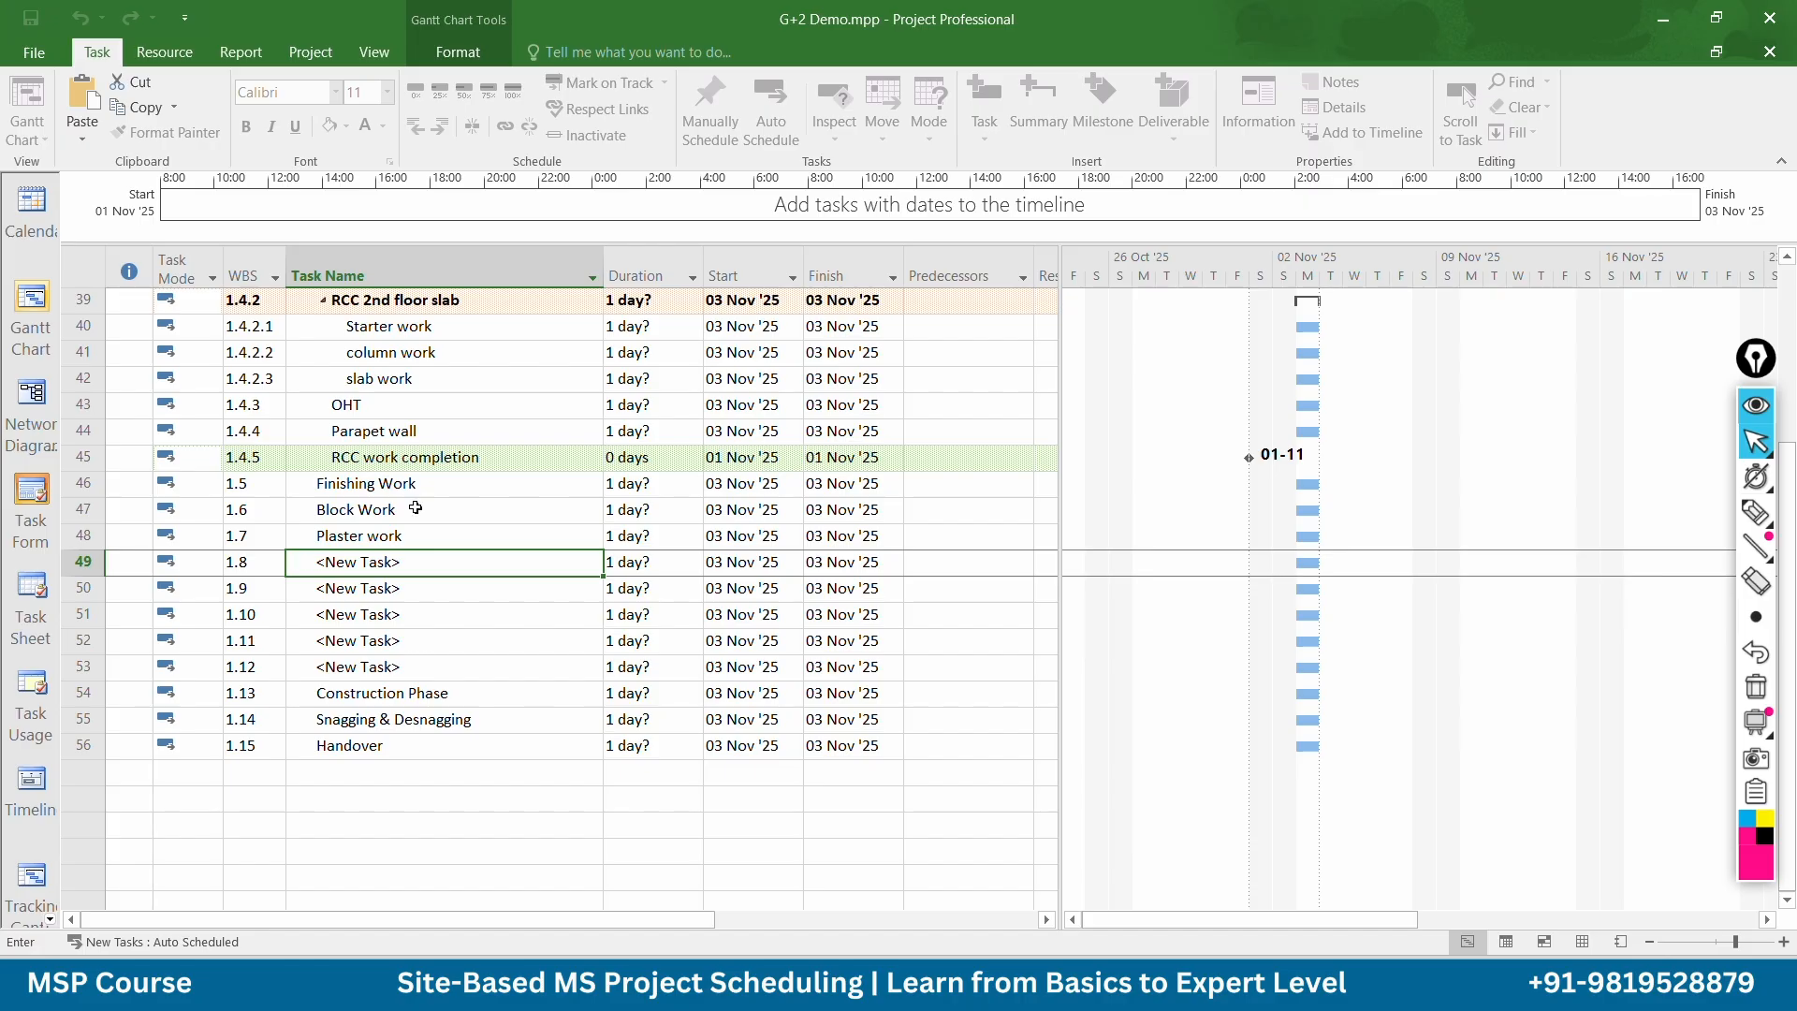
{"action": "key", "text": "Return"}
{"action": "type", "text": "Exte"}
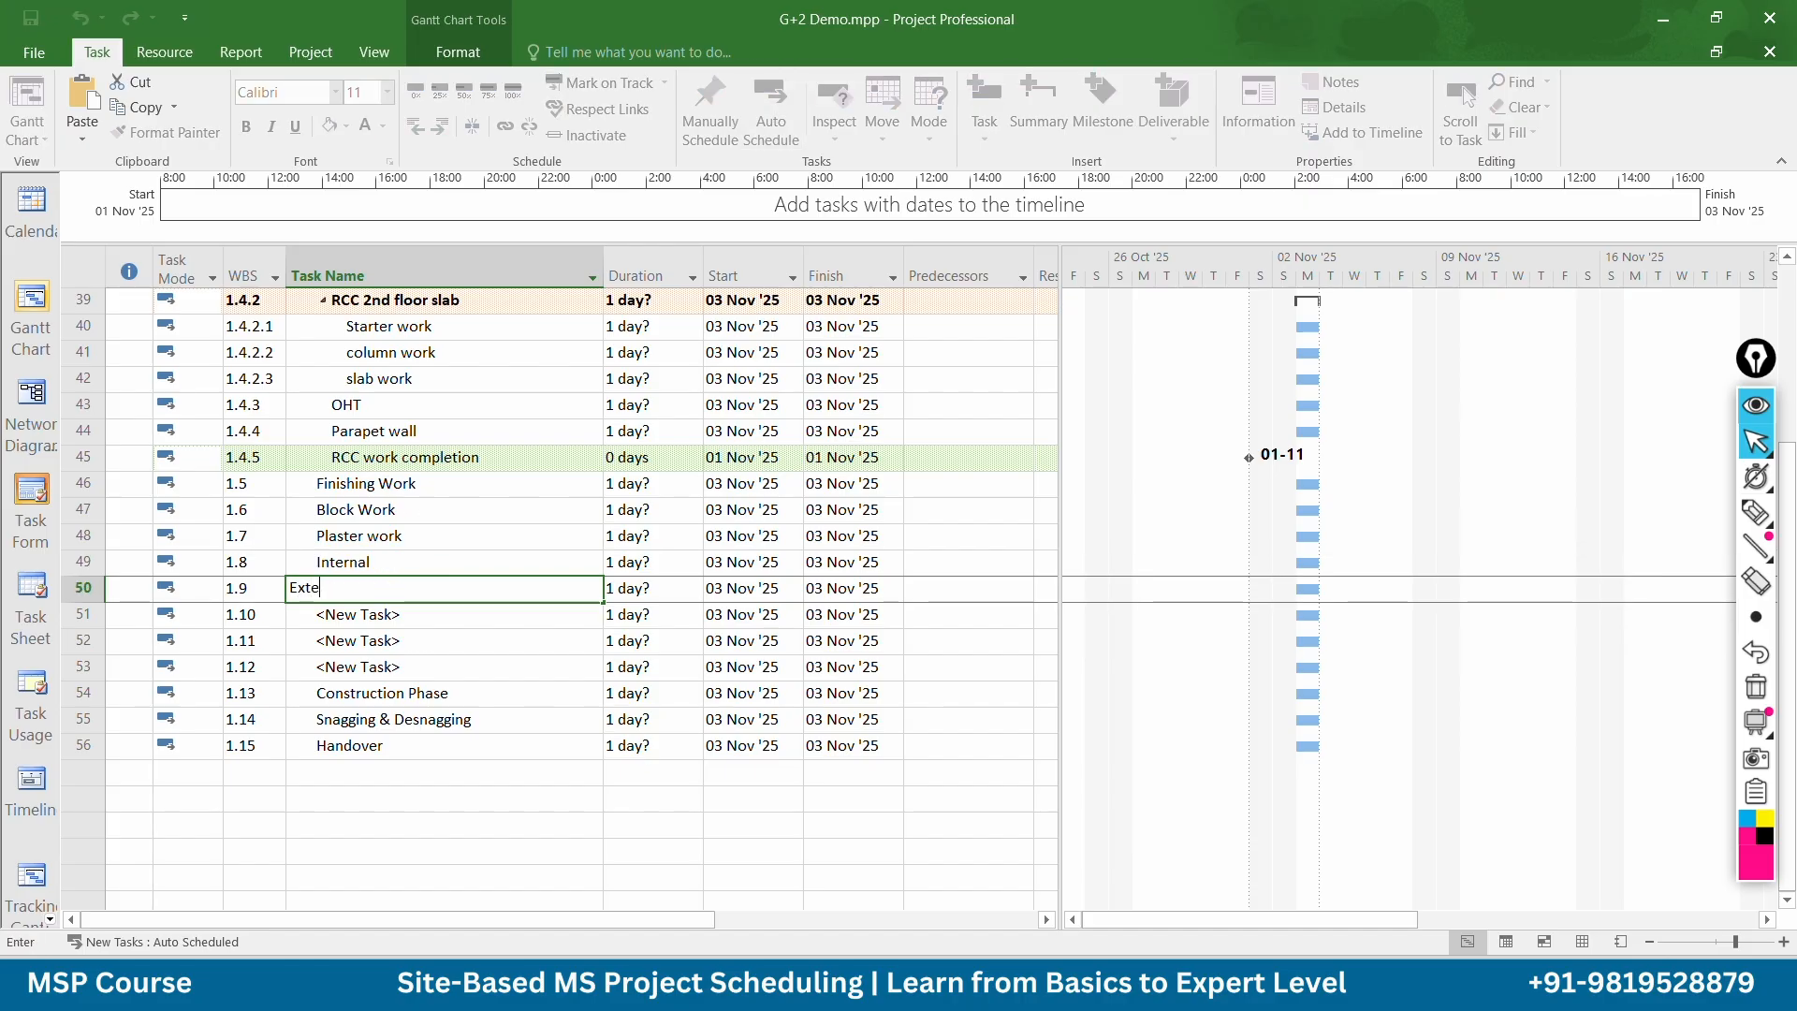
{"action": "type", "text": "rnal"}
{"action": "left_click", "coordinate": [481, 640]}
{"action": "left_click_drag", "start_coordinate": [408, 561], "coordinate": [410, 587]}
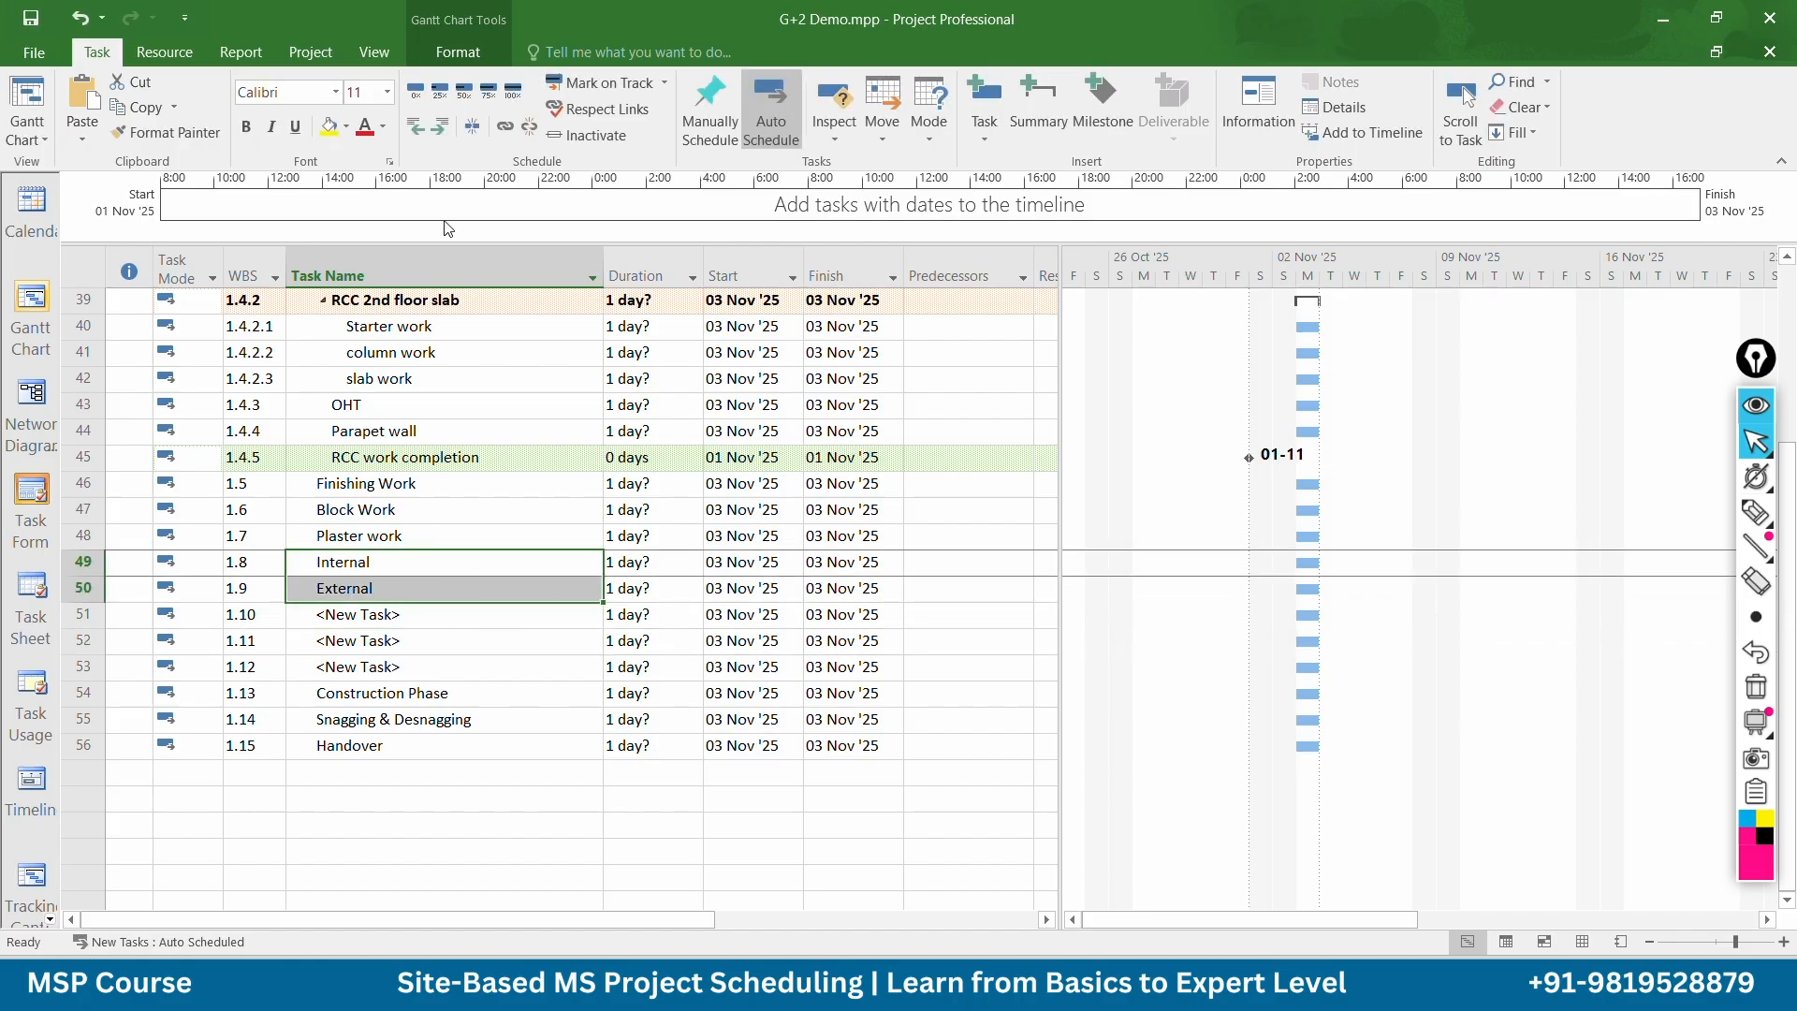
{"action": "left_click", "coordinate": [440, 126]}
{"action": "left_click", "coordinate": [533, 665]}
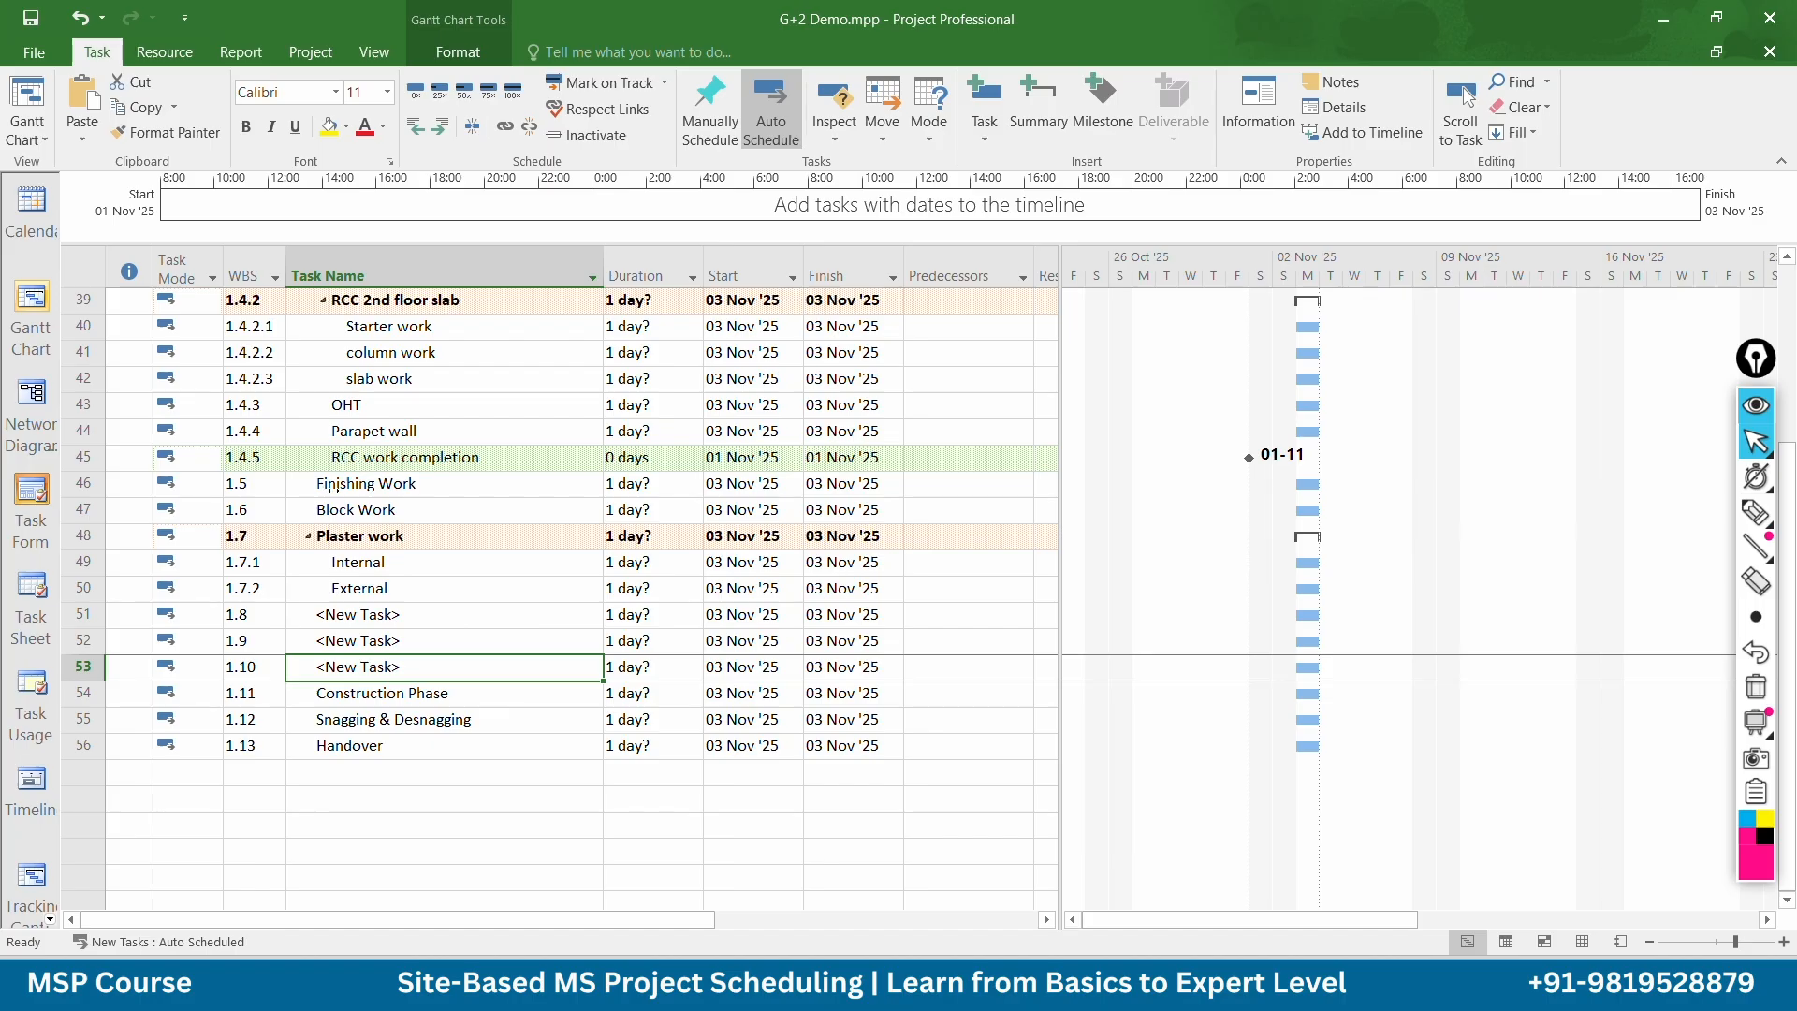
Indent all tasks from Block Work through the last blank task one level under Finishing Work
{"action": "left_click_drag", "start_coordinate": [71, 508], "coordinate": [109, 646]}
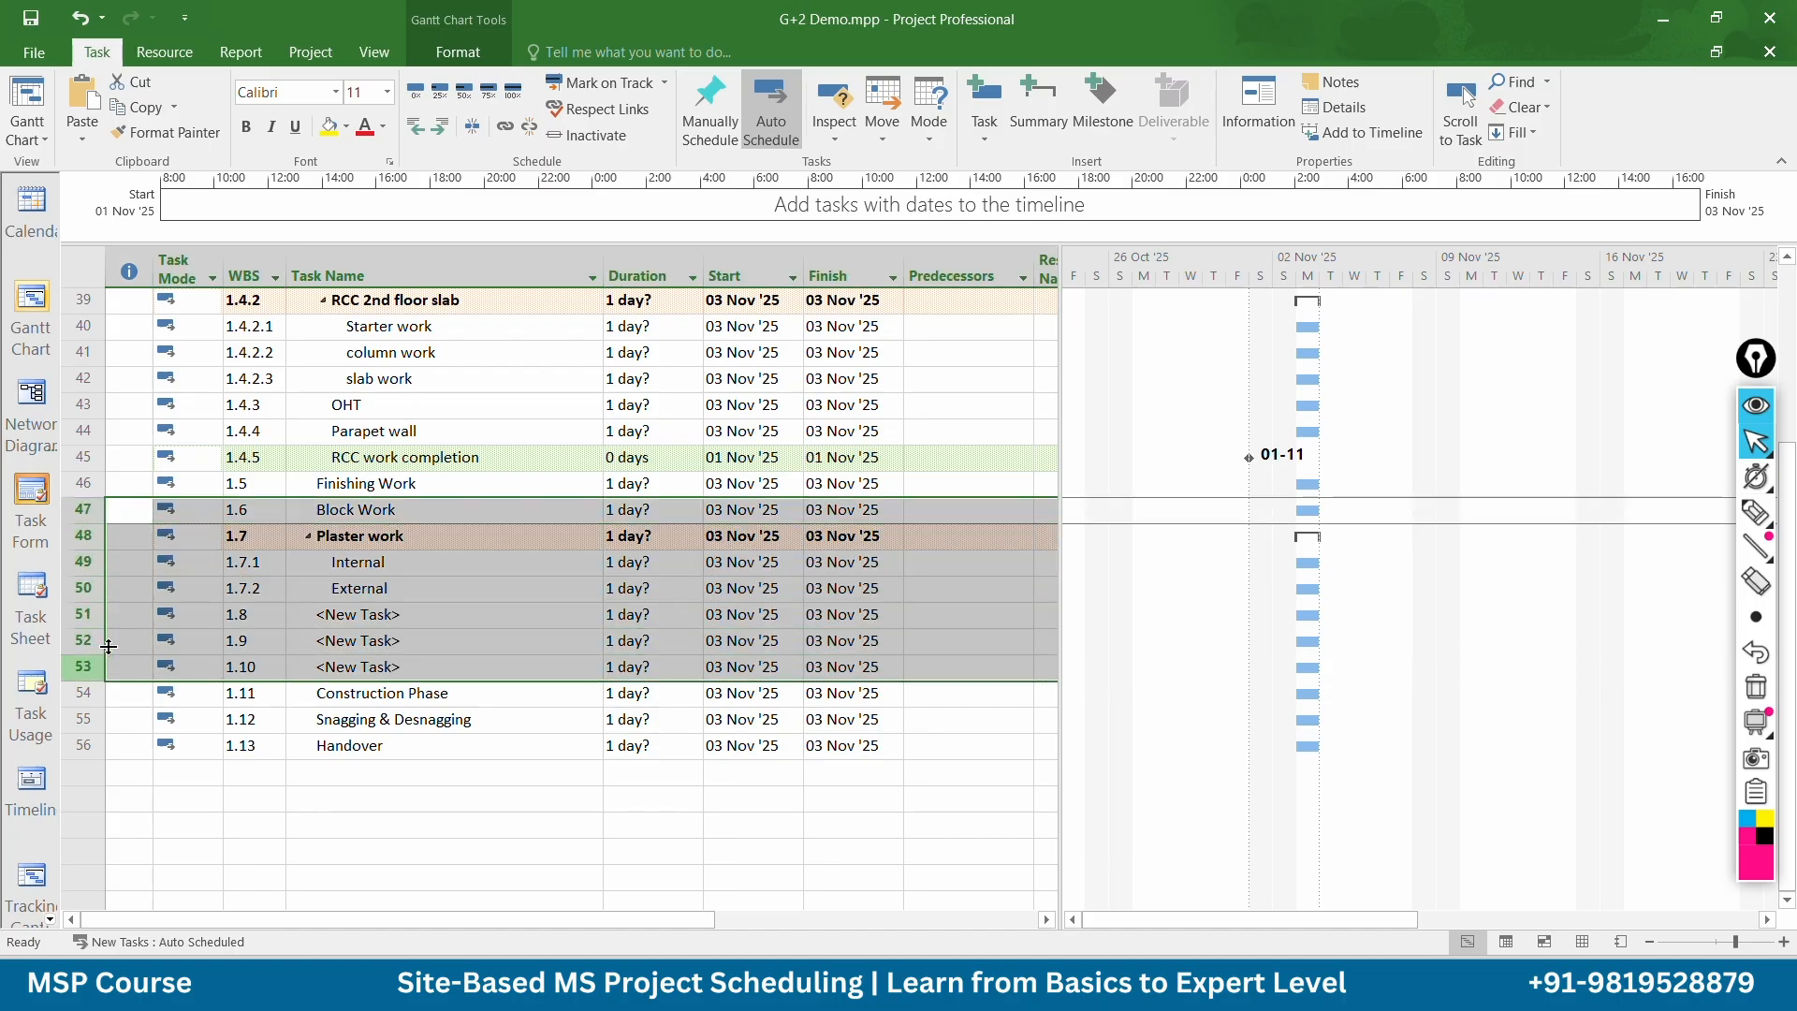
{"action": "left_click", "coordinate": [439, 126]}
{"action": "left_click", "coordinate": [374, 483]}
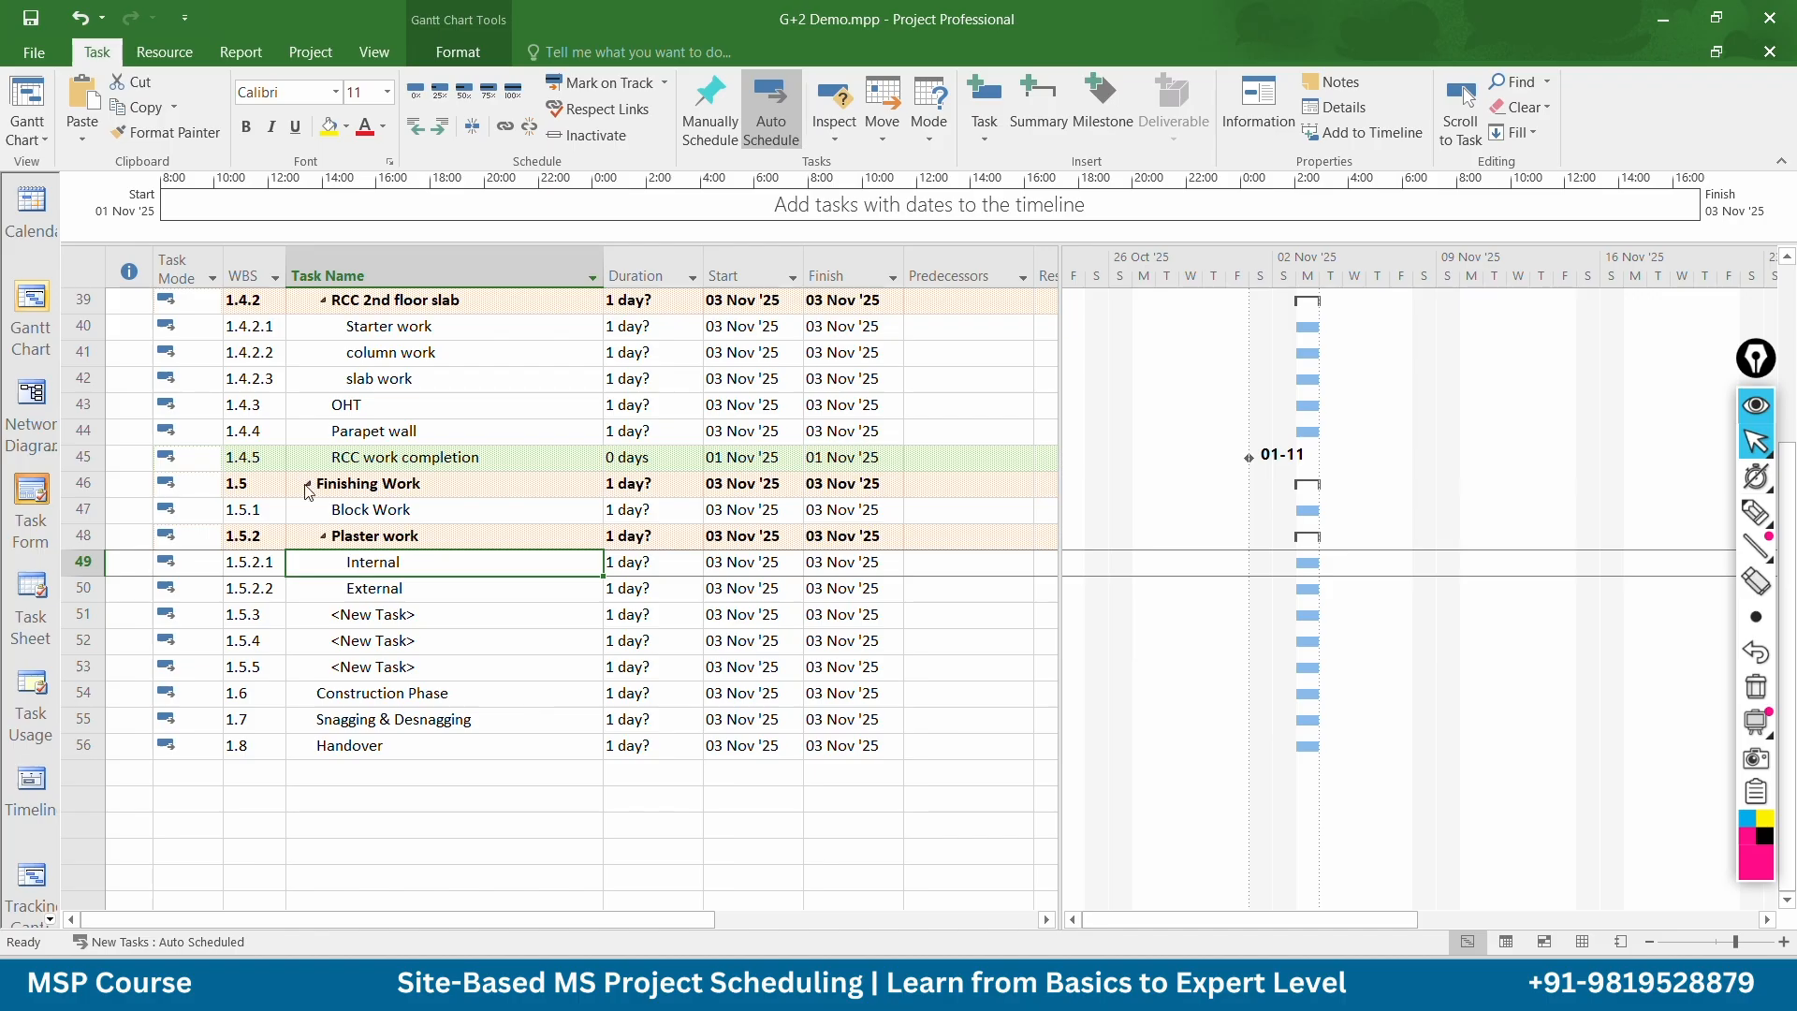
{"action": "left_click", "coordinate": [309, 483]}
{"action": "left_click", "coordinate": [309, 484]}
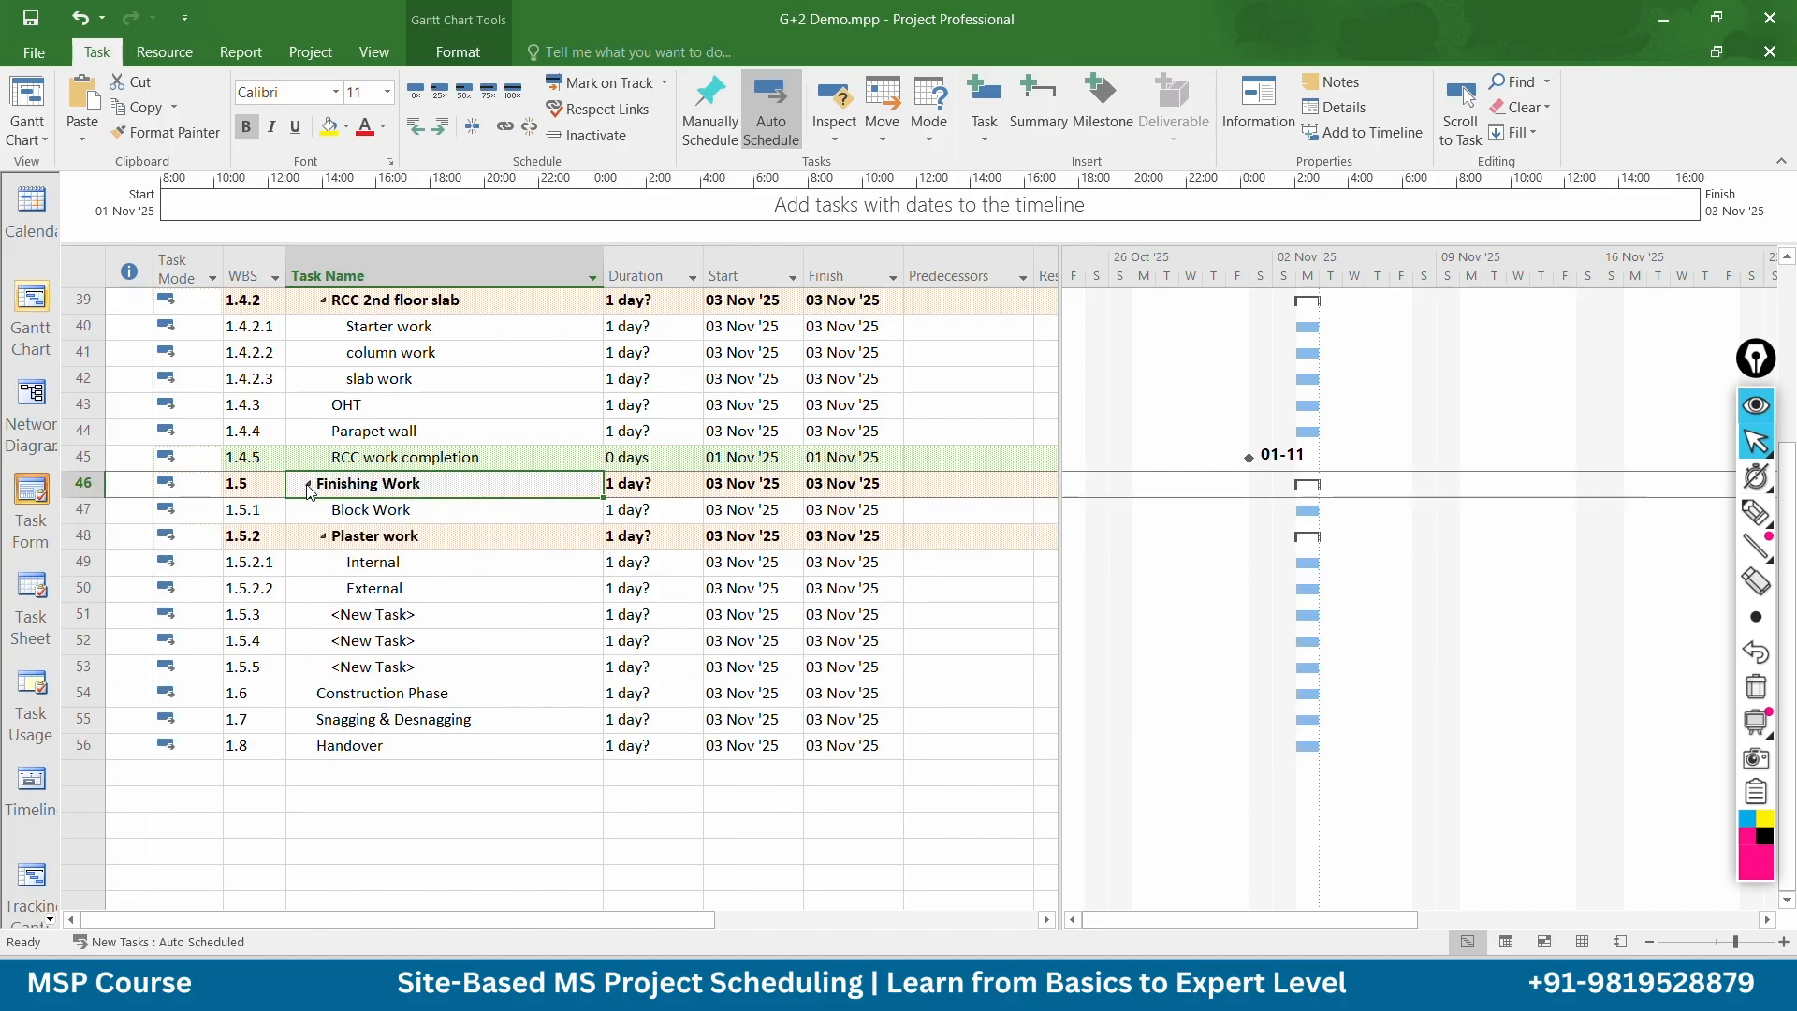
Delete the Construction Phase task above Snagging & Desnagging
{"action": "left_click", "coordinate": [435, 692]}
{"action": "right_click", "coordinate": [78, 692]}
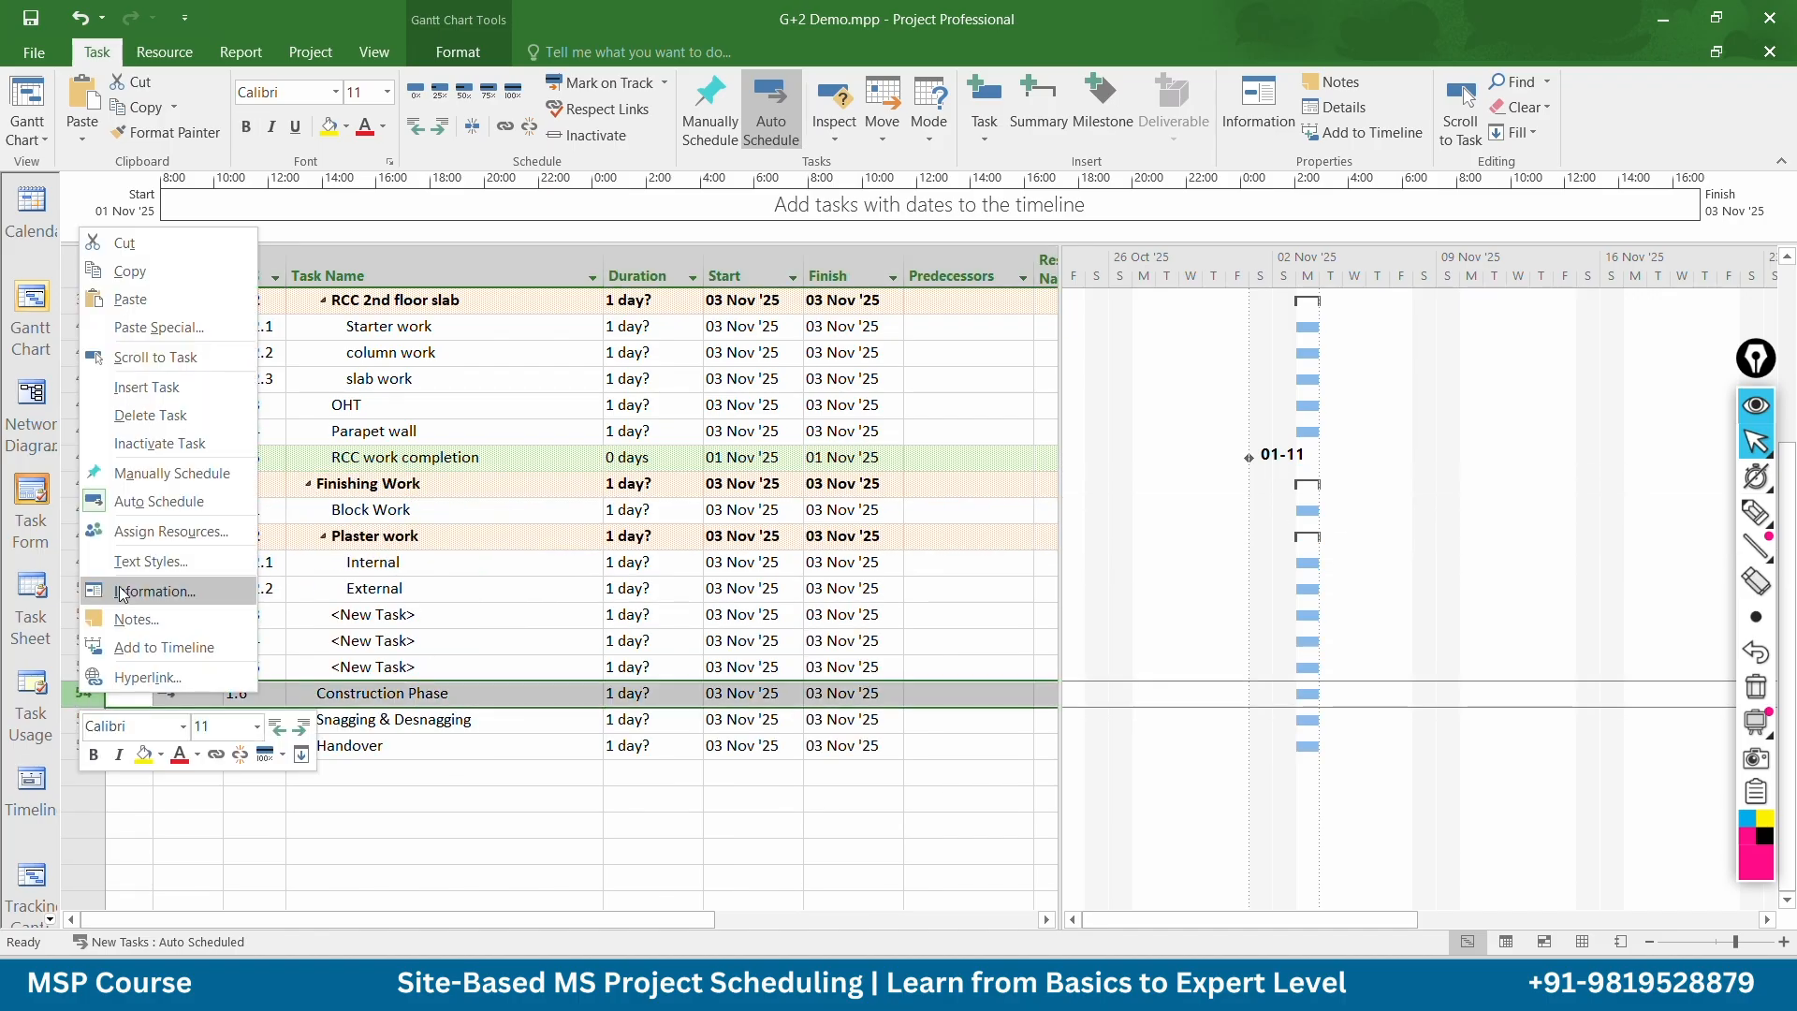
{"action": "left_click", "coordinate": [147, 417]}
{"action": "scroll", "coordinate": [440, 505], "scroll_direction": "up", "scroll_amount": 3}
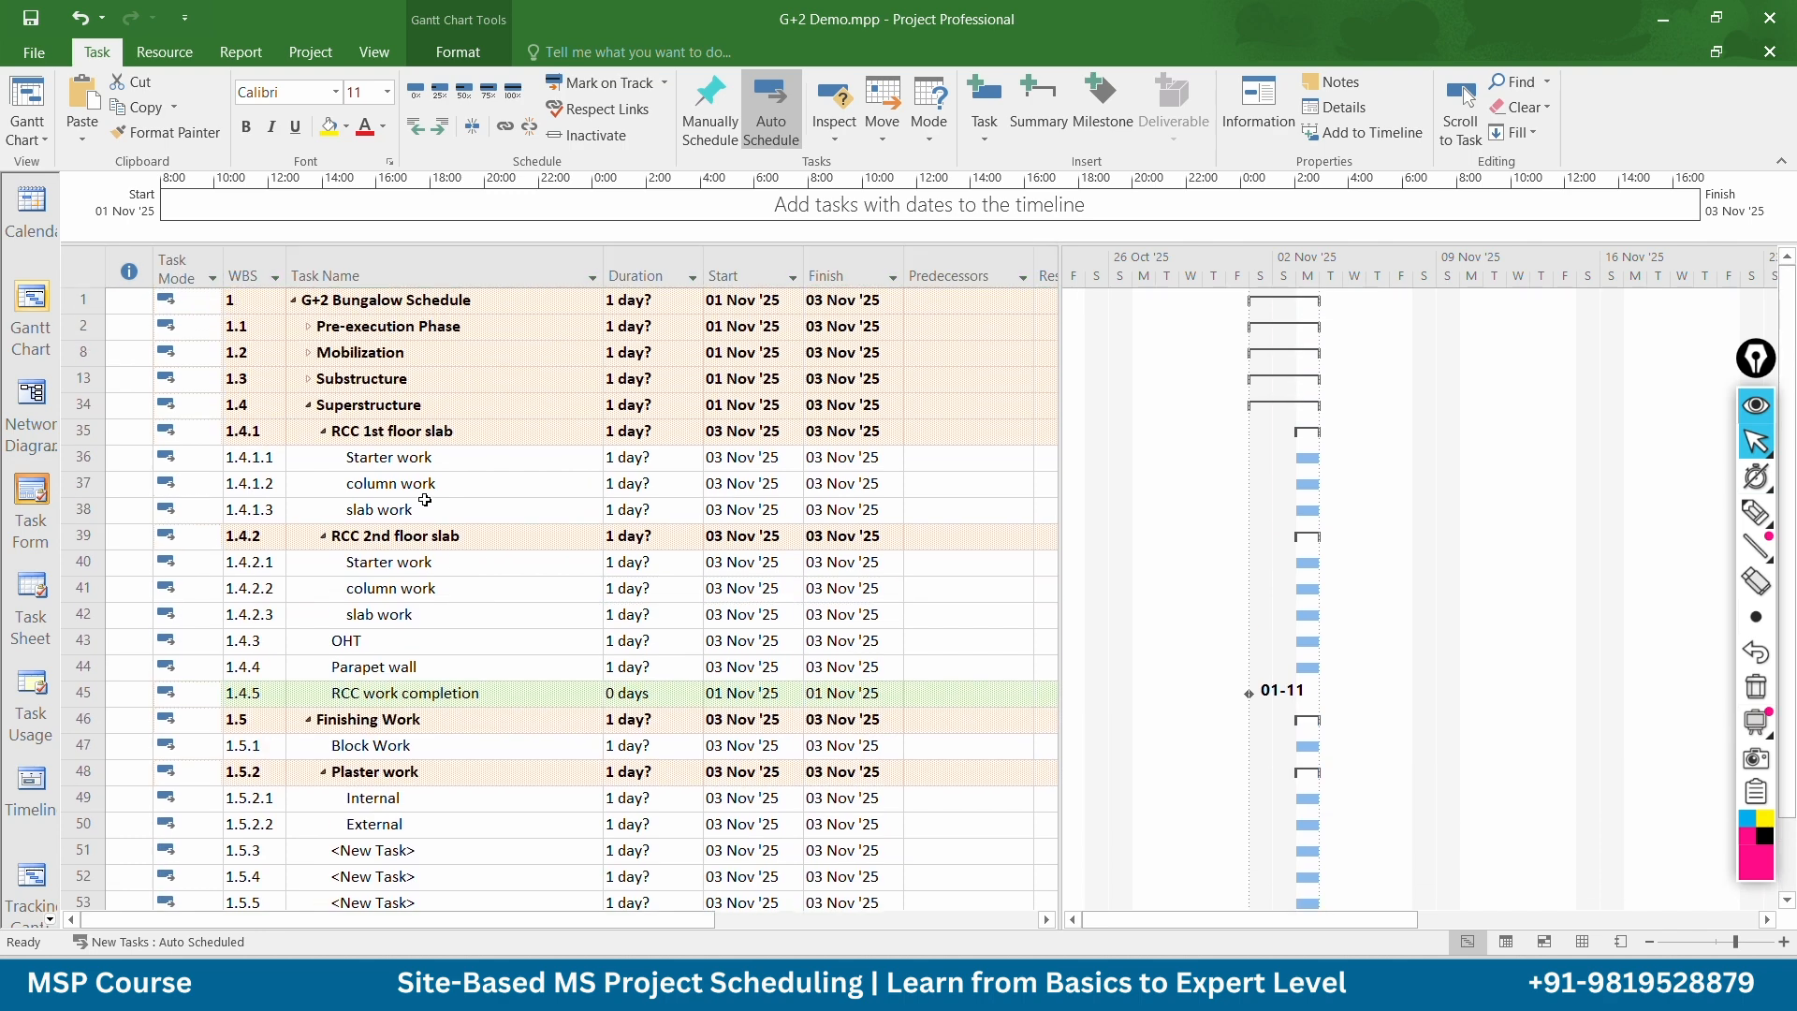
Insert a new task above Substructure and name it Construction Phase
{"action": "right_click", "coordinate": [86, 379]}
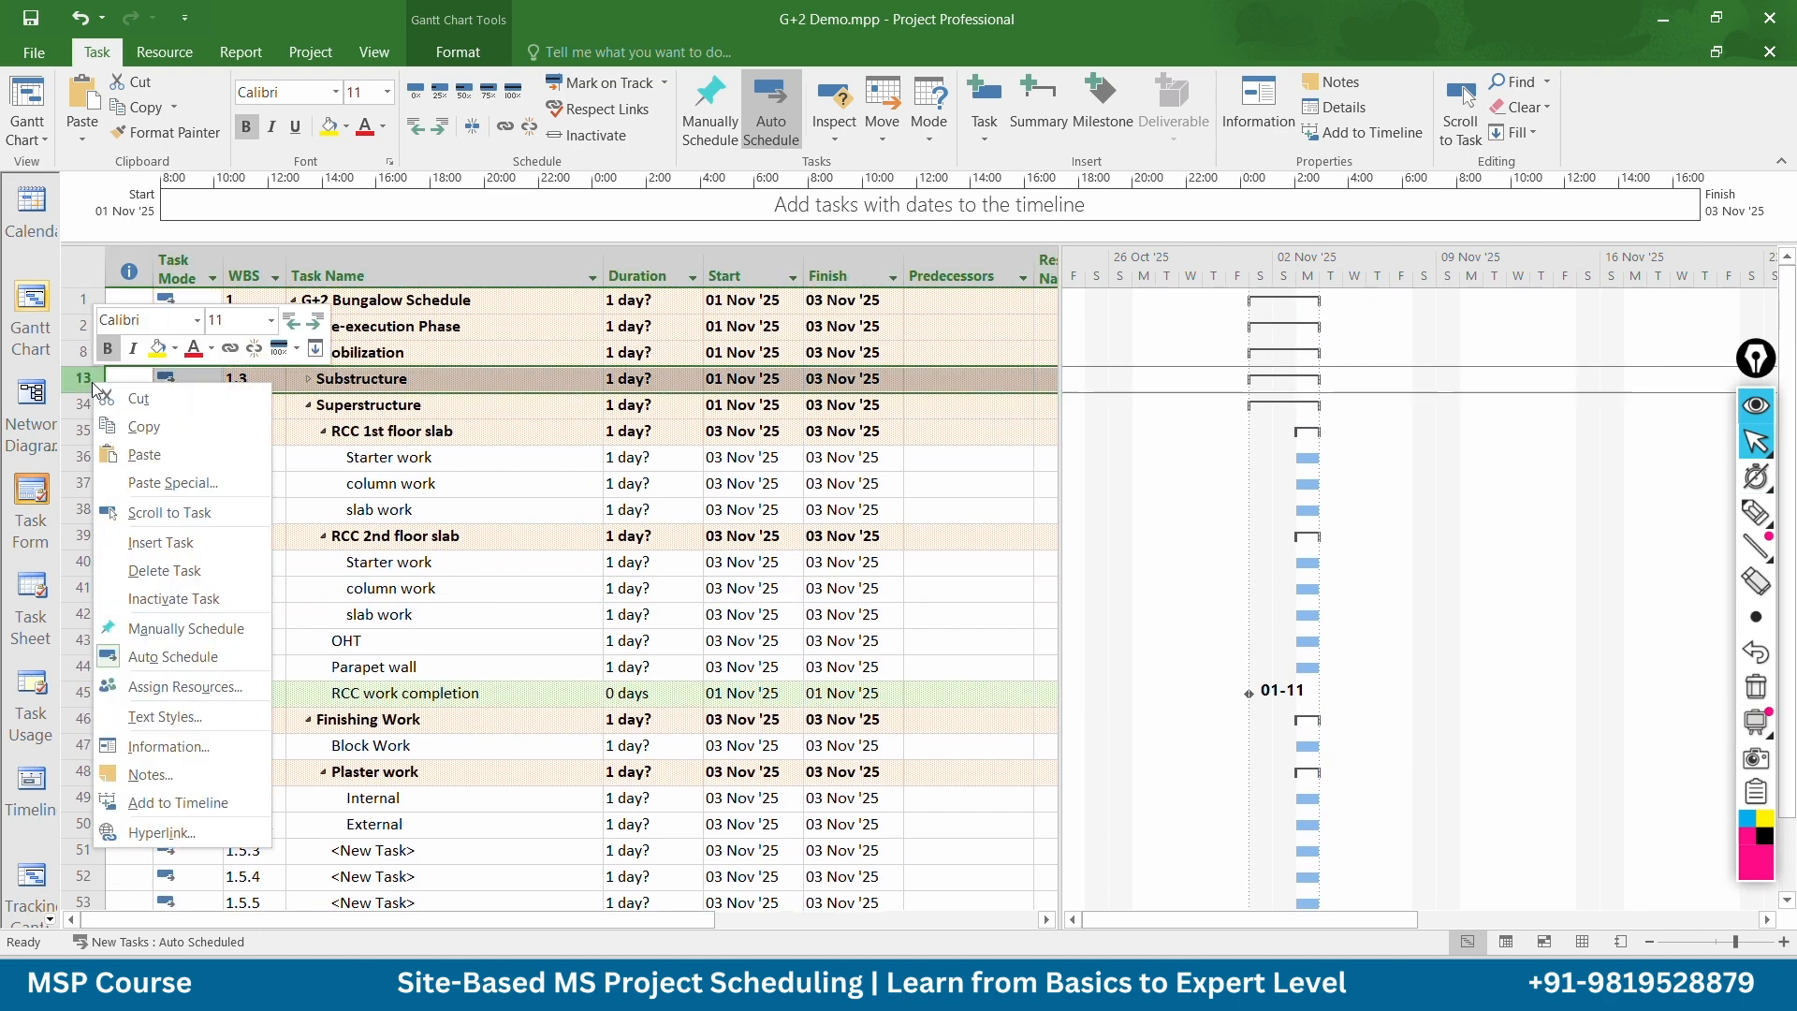
{"action": "left_click", "coordinate": [164, 543]}
{"action": "left_click", "coordinate": [379, 482]}
{"action": "left_click", "coordinate": [379, 379]}
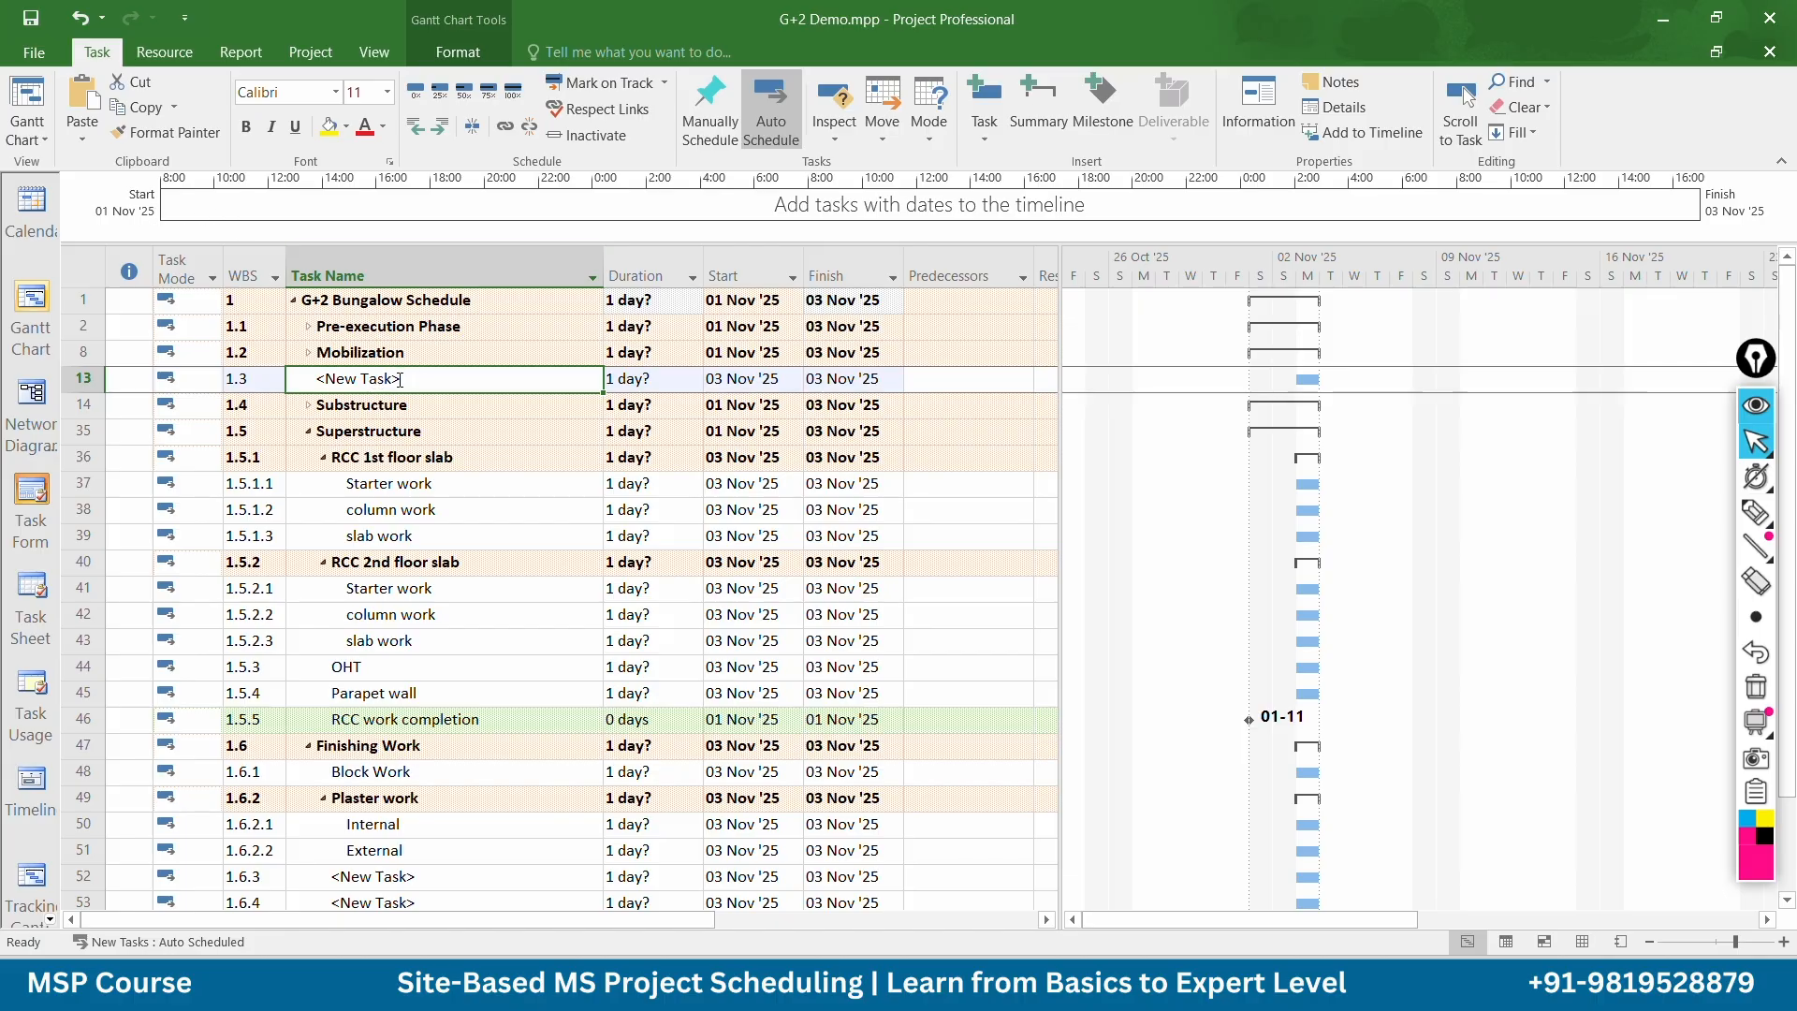
{"action": "key", "text": "BackSpace"}
{"action": "type", "text": "Constr"}
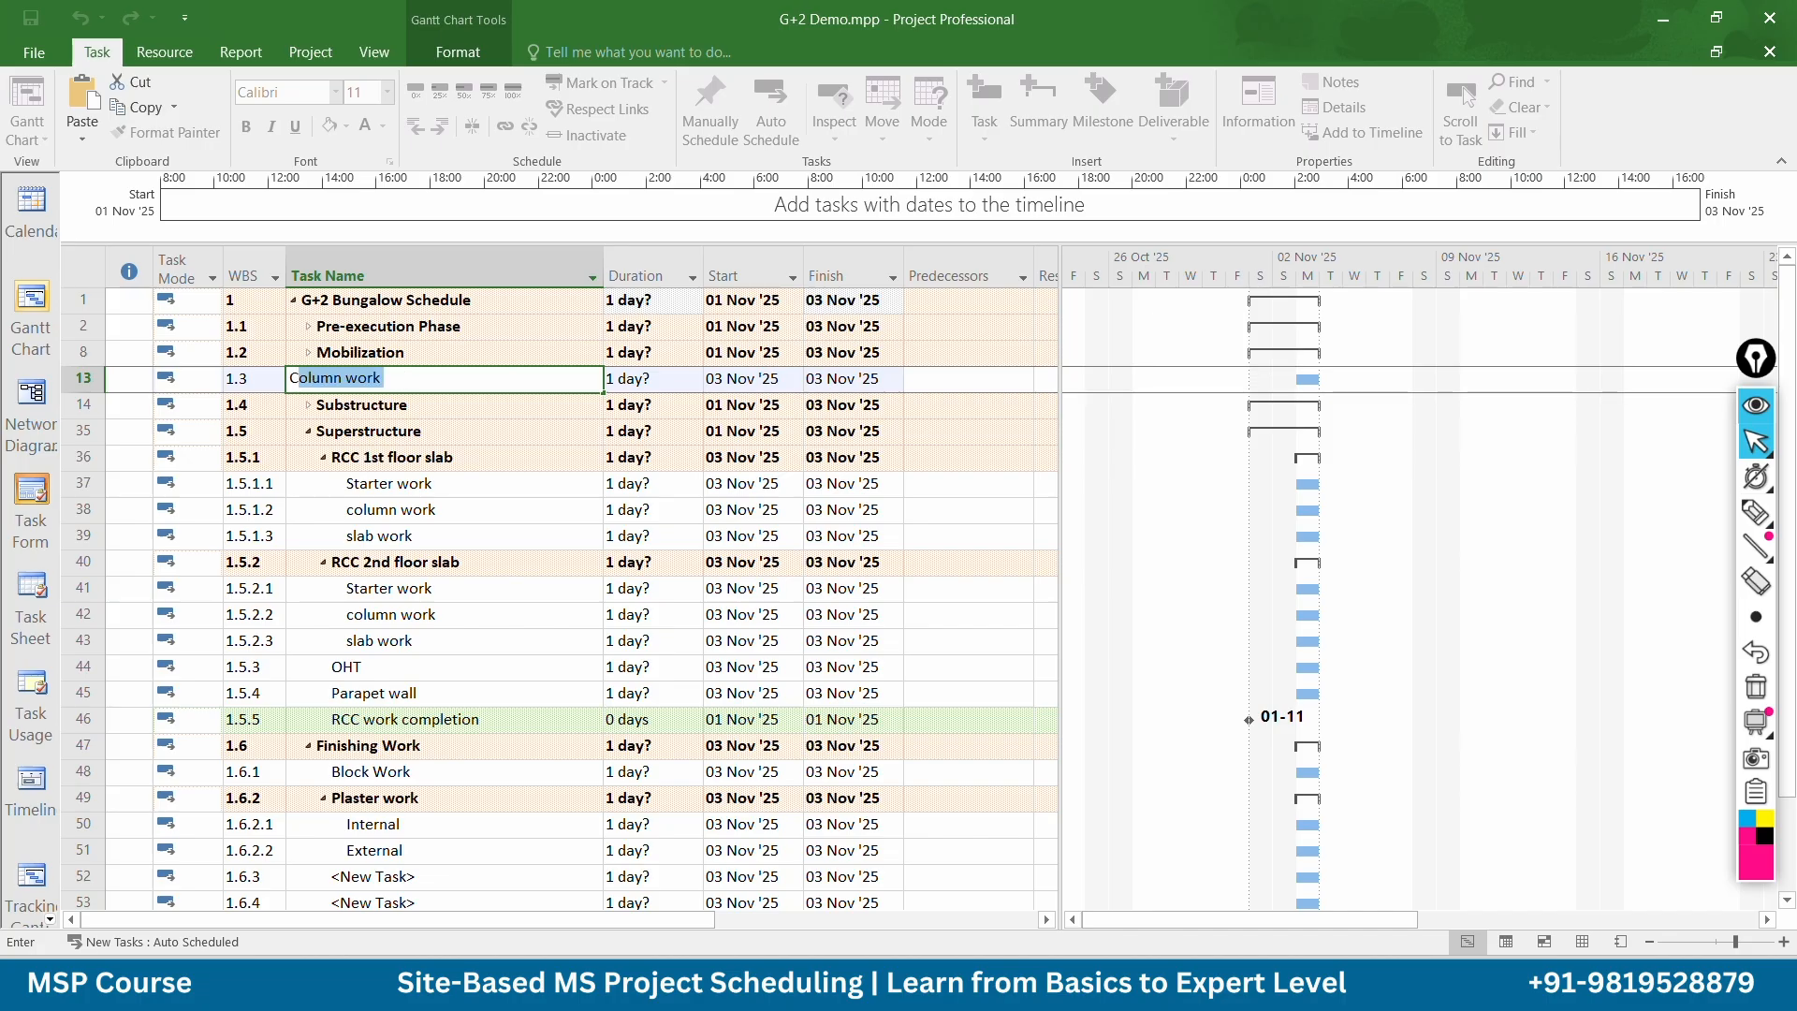
{"action": "type", "text": "uction Phase"}
{"action": "left_click", "coordinate": [482, 587]}
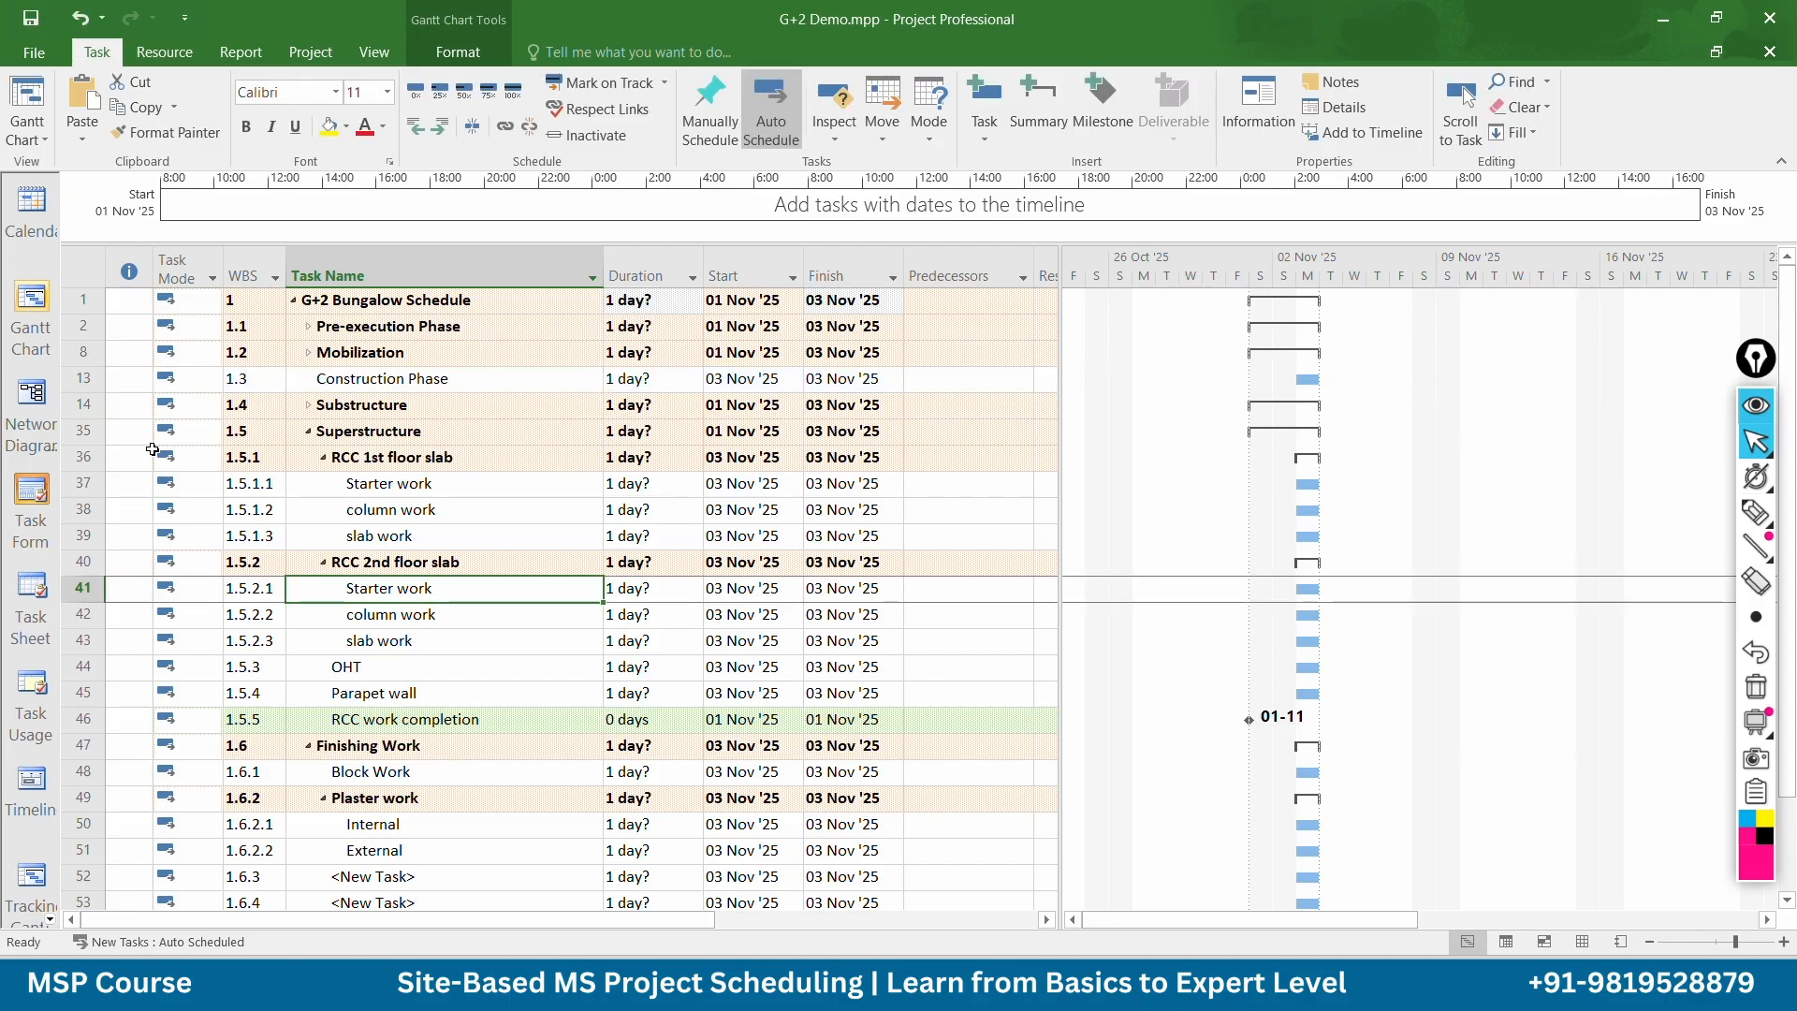
Indent all tasks from Substructure through the last blank task under Finishing Work one level, as subtasks of Construction Phase
{"action": "left_click", "coordinate": [83, 404]}
{"action": "left_click_drag", "start_coordinate": [83, 404], "coordinate": [83, 562]}
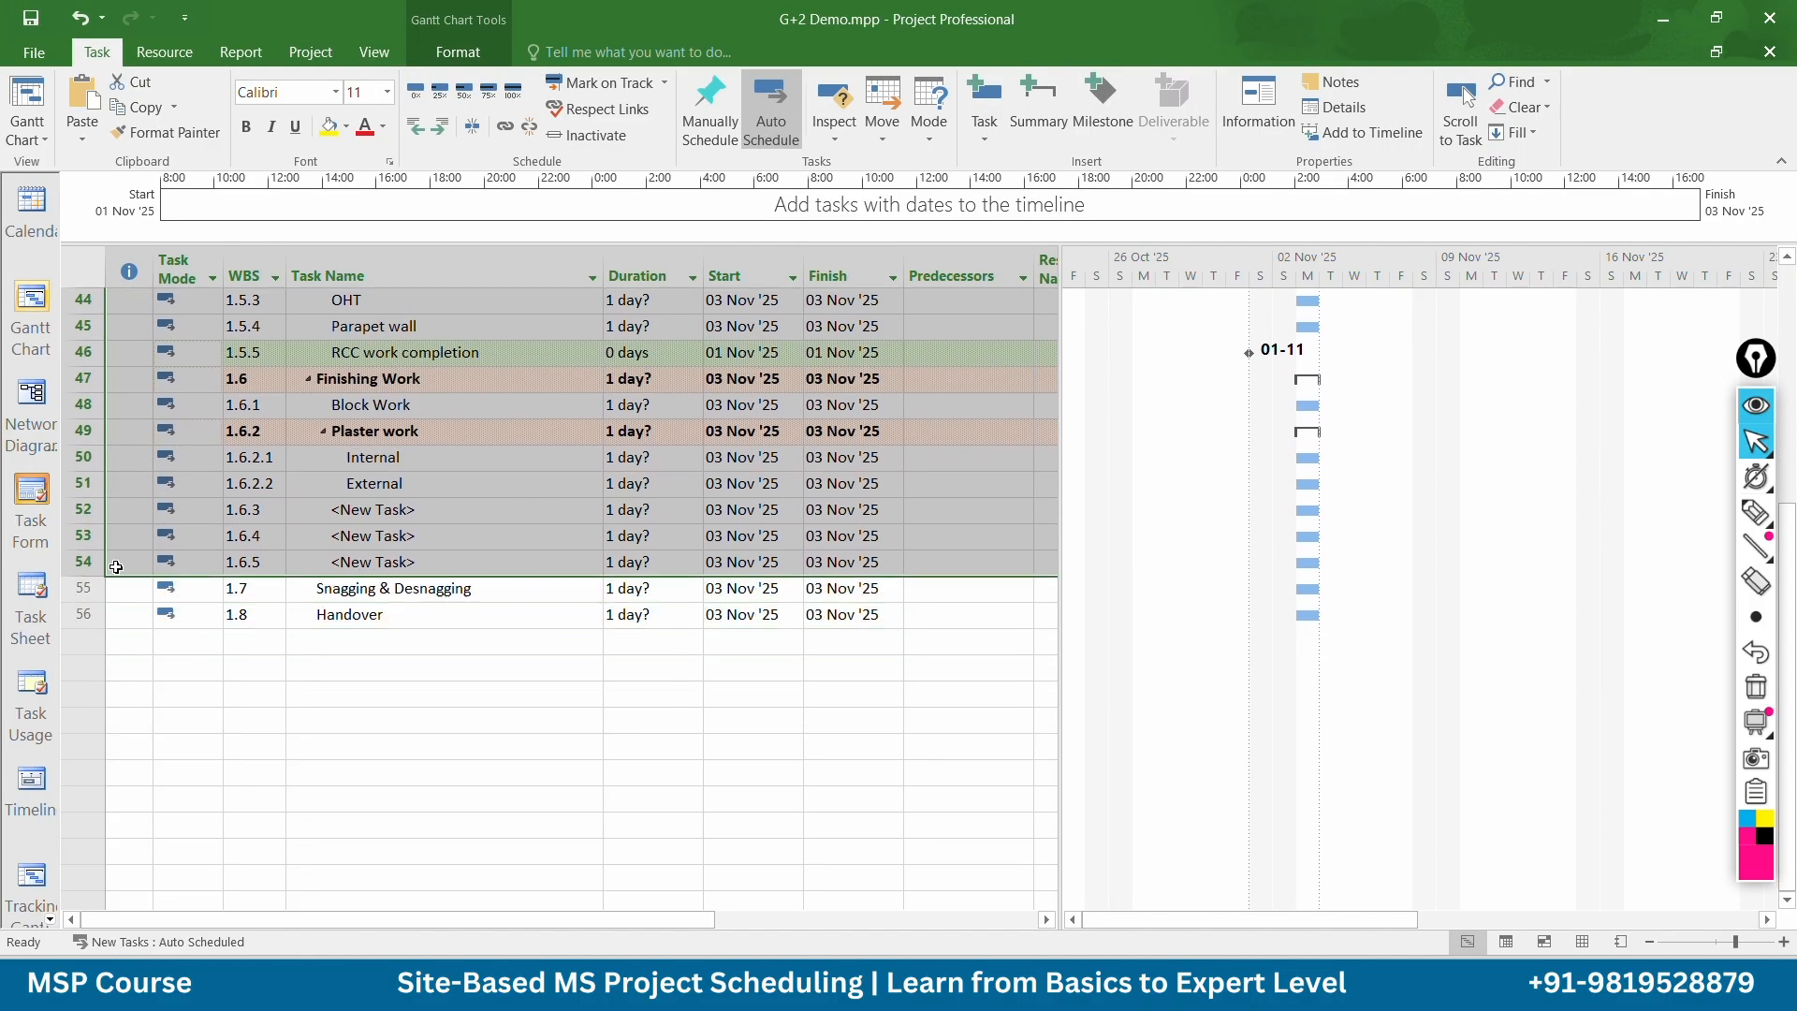
{"action": "left_click", "coordinate": [443, 129]}
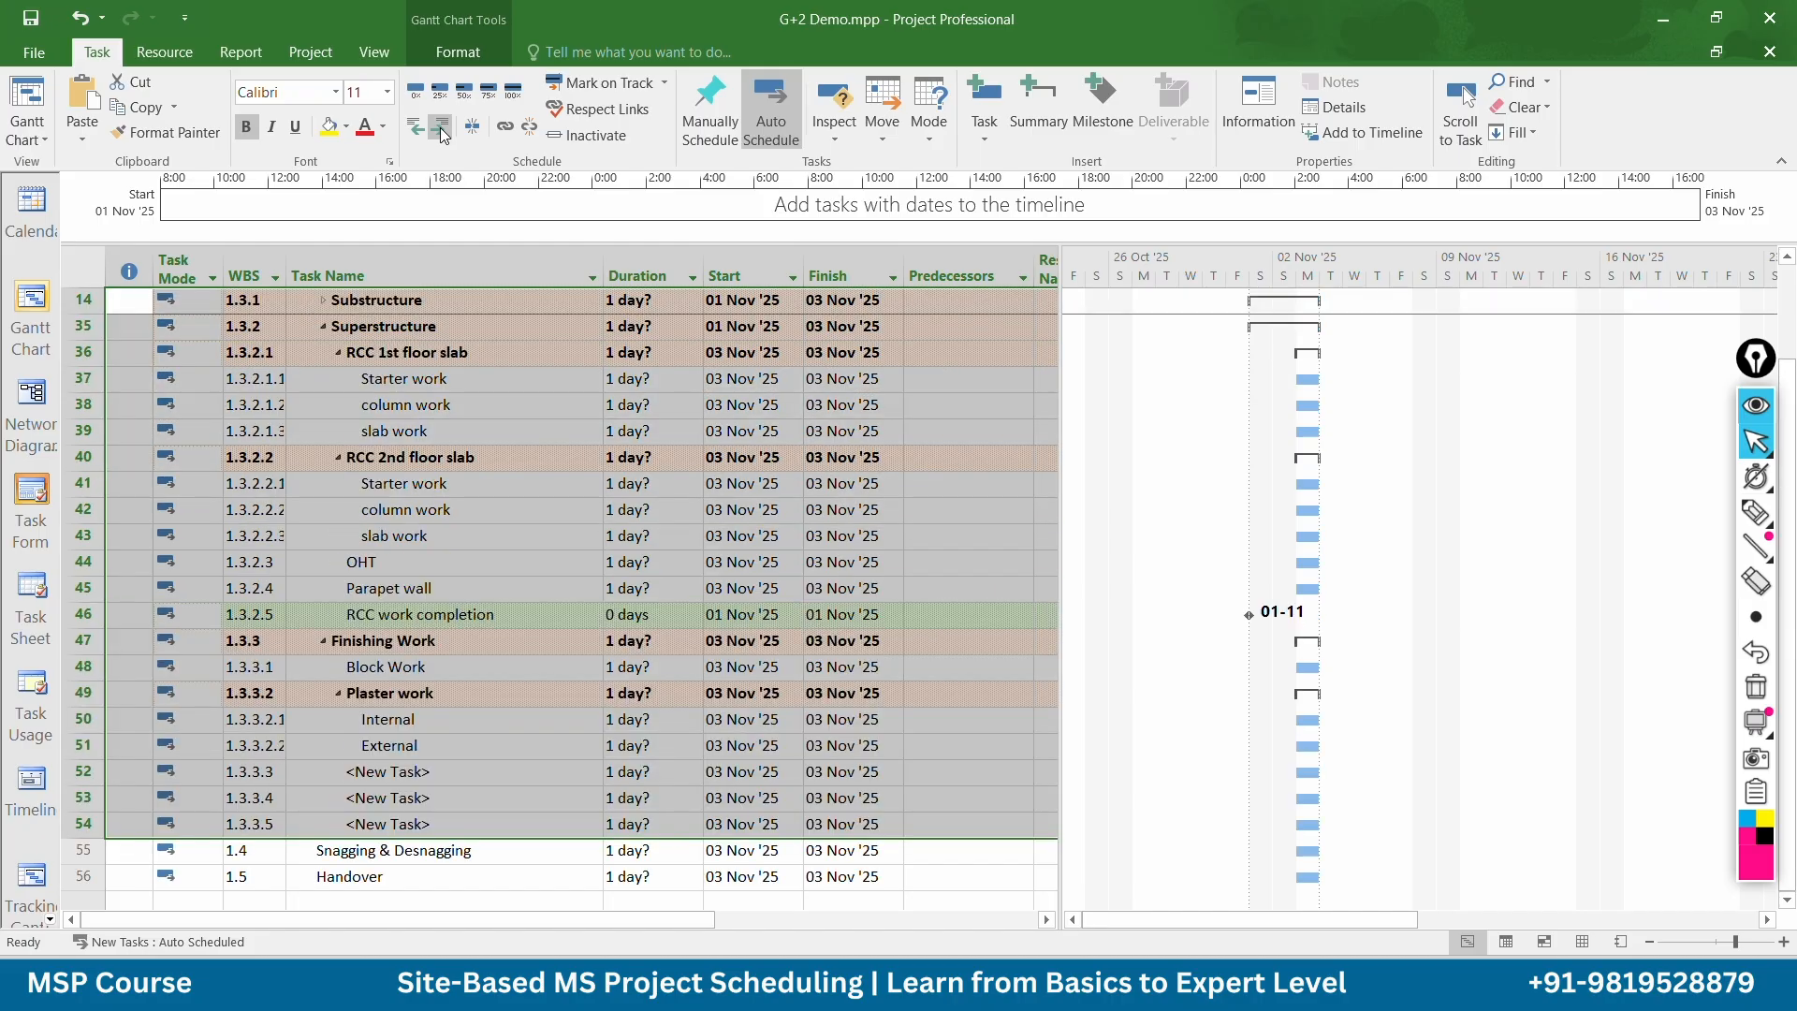
{"action": "left_click", "coordinate": [579, 578]}
{"action": "scroll", "coordinate": [506, 539], "scroll_direction": "up", "scroll_amount": 1}
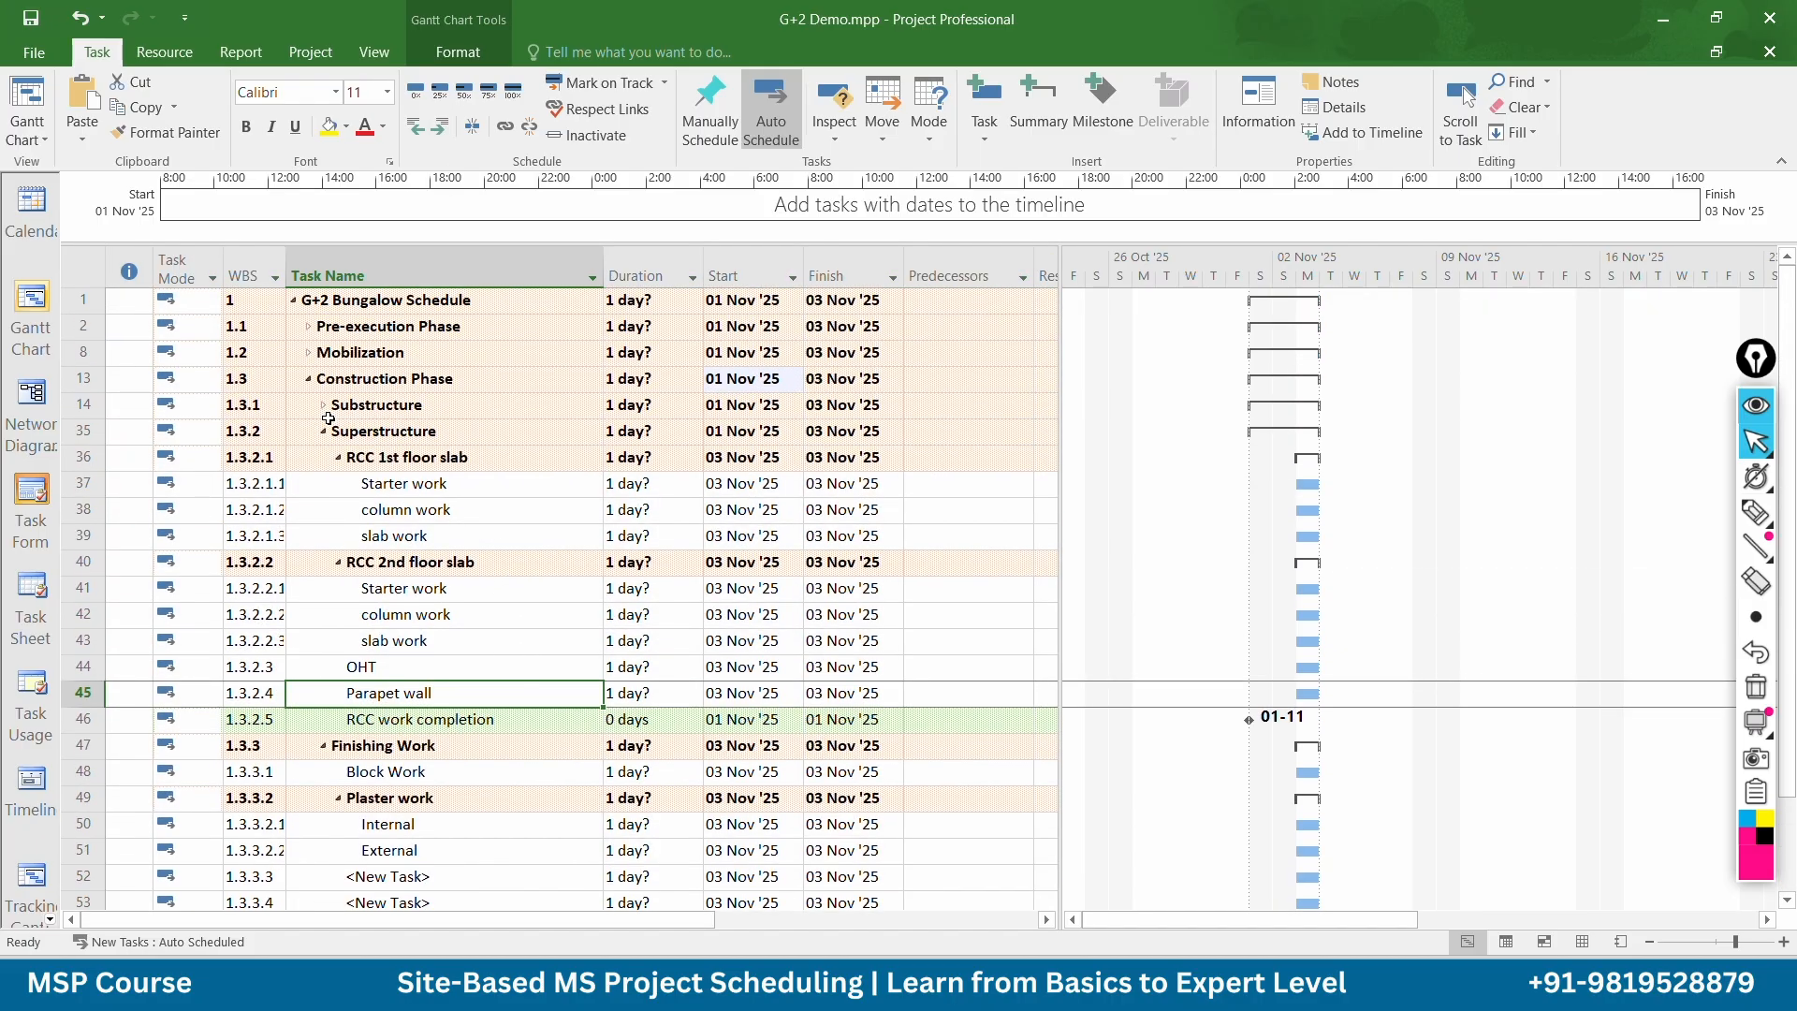
{"action": "left_click", "coordinate": [310, 379]}
{"action": "left_click", "coordinate": [309, 379]}
{"action": "left_click", "coordinate": [310, 379]}
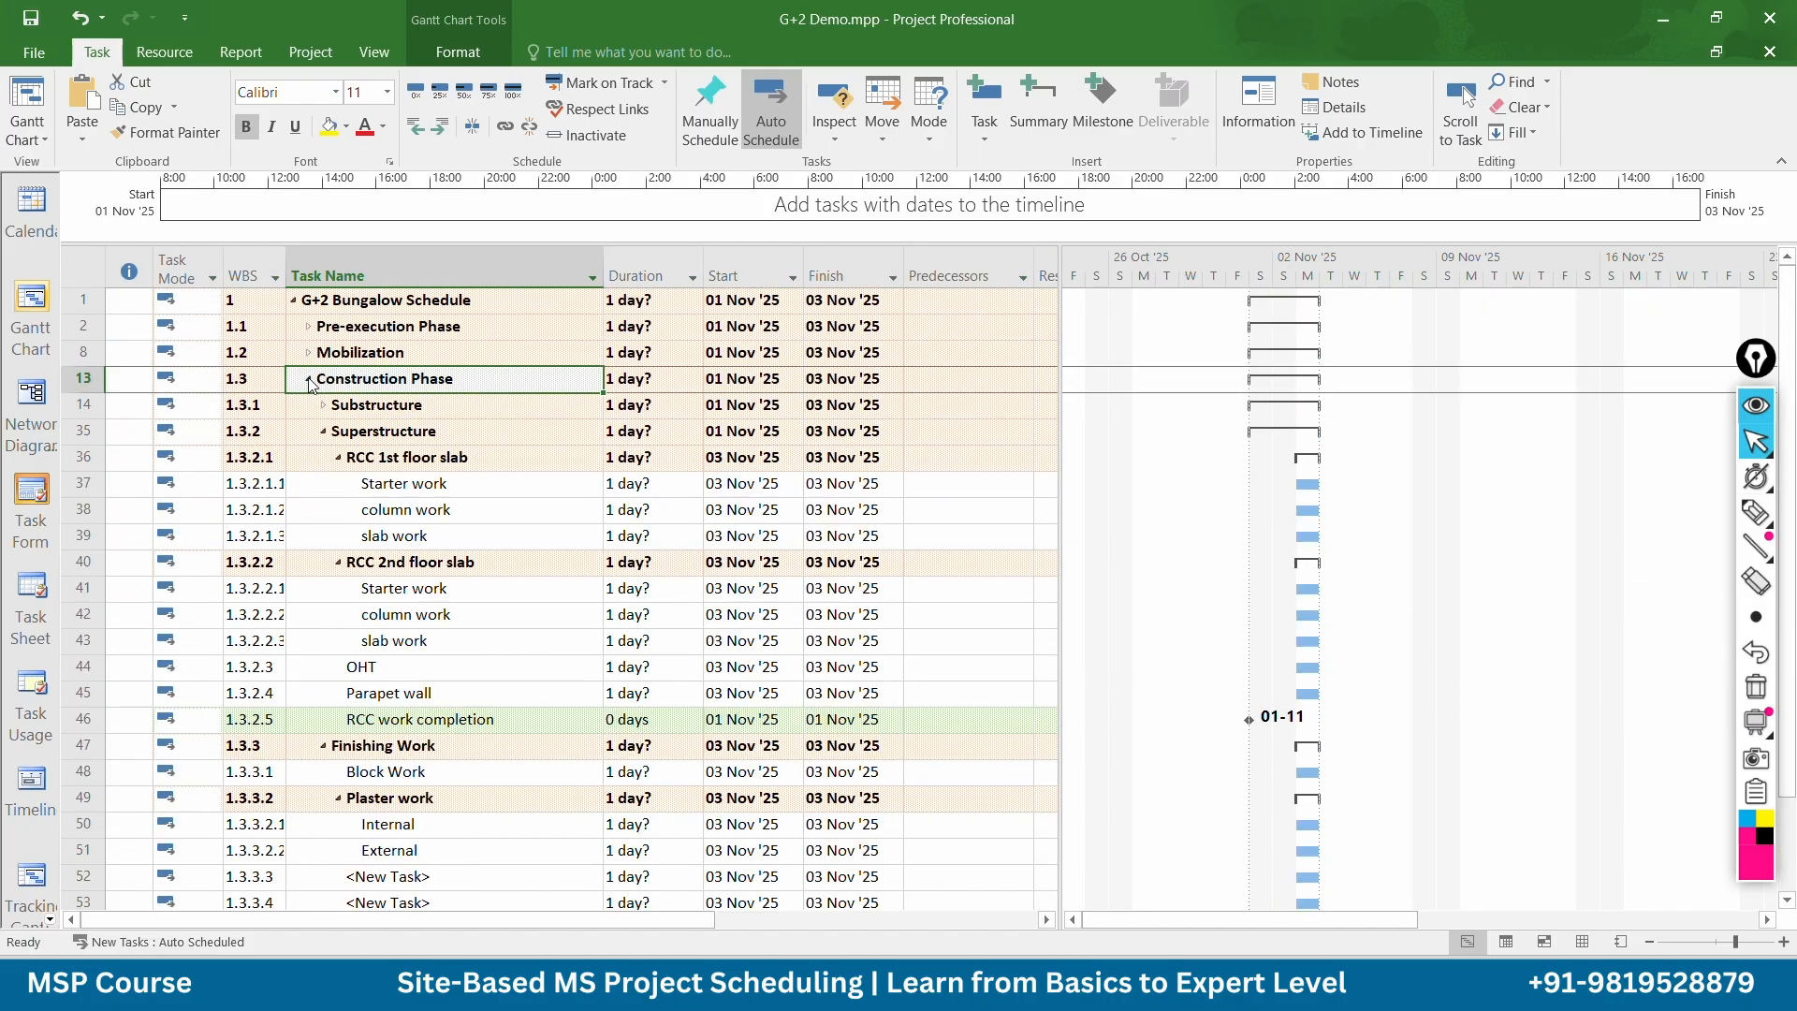
Name the first blank task below Plaster work's External subtask MEP work
{"action": "scroll", "coordinate": [410, 487], "scroll_direction": "down", "scroll_amount": 3}
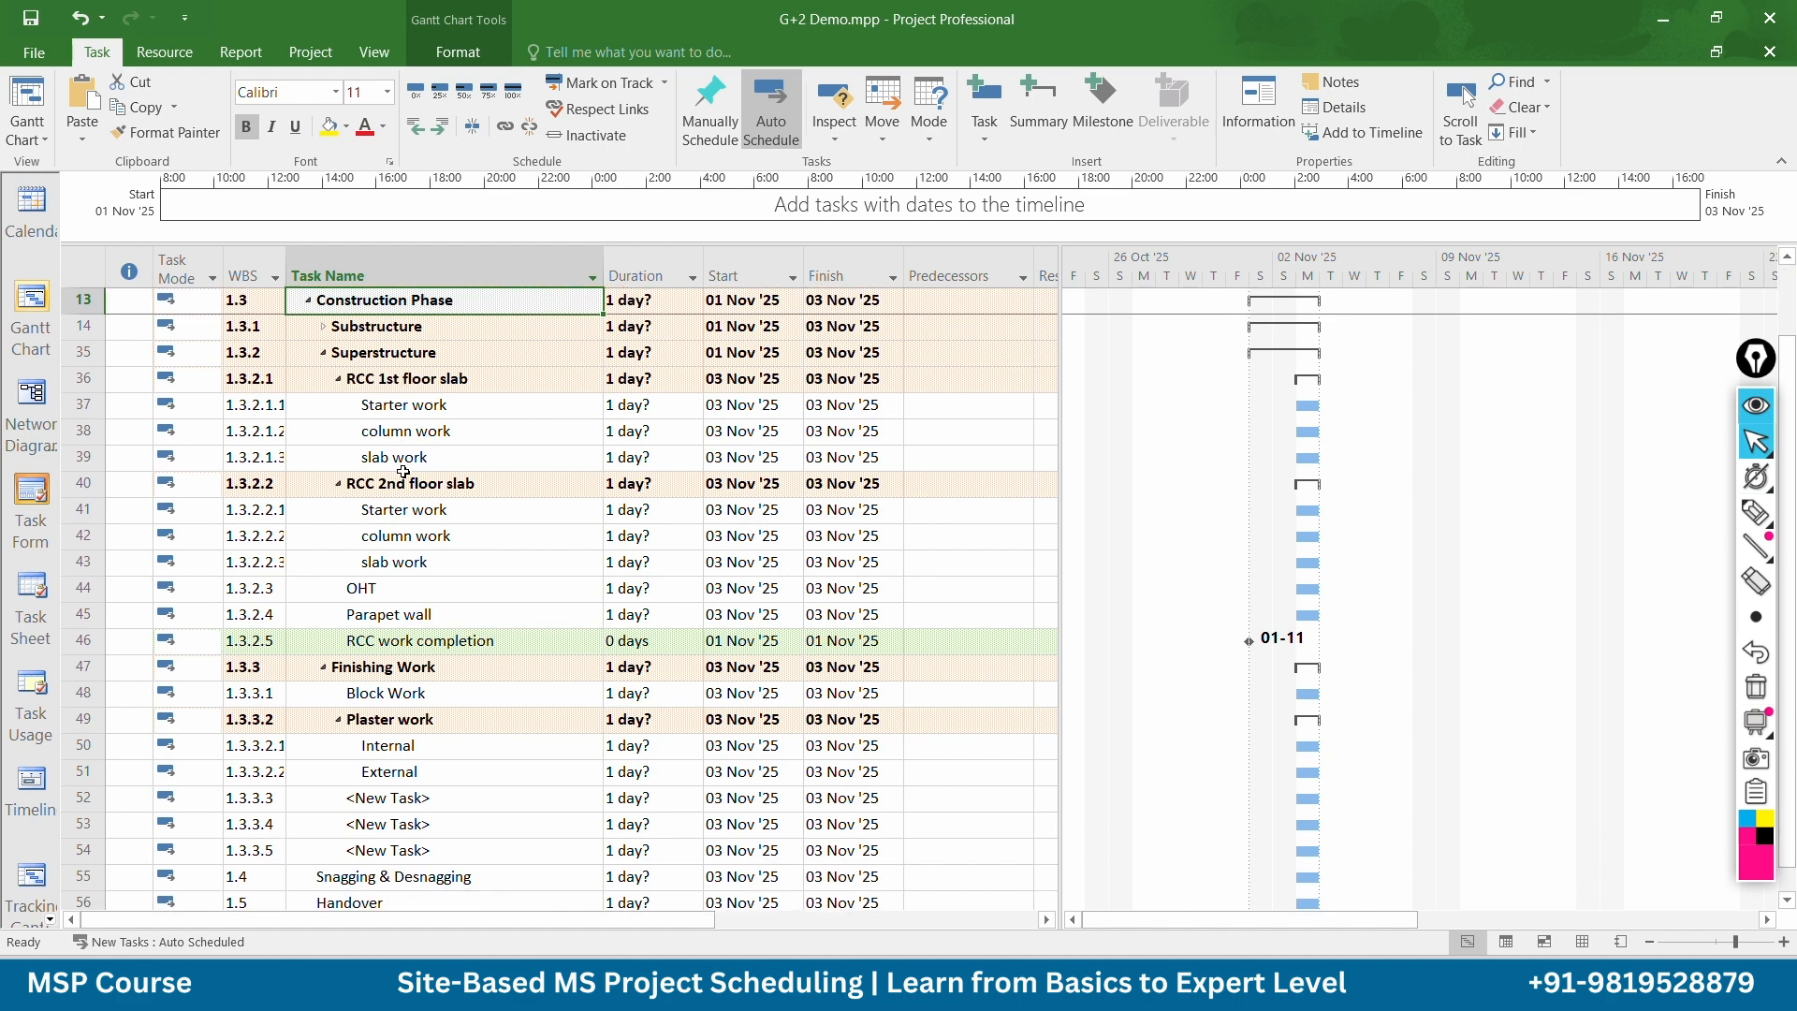
{"action": "scroll", "coordinate": [410, 513], "scroll_direction": "up", "scroll_amount": 2}
{"action": "scroll", "coordinate": [410, 513], "scroll_direction": "down", "scroll_amount": 2}
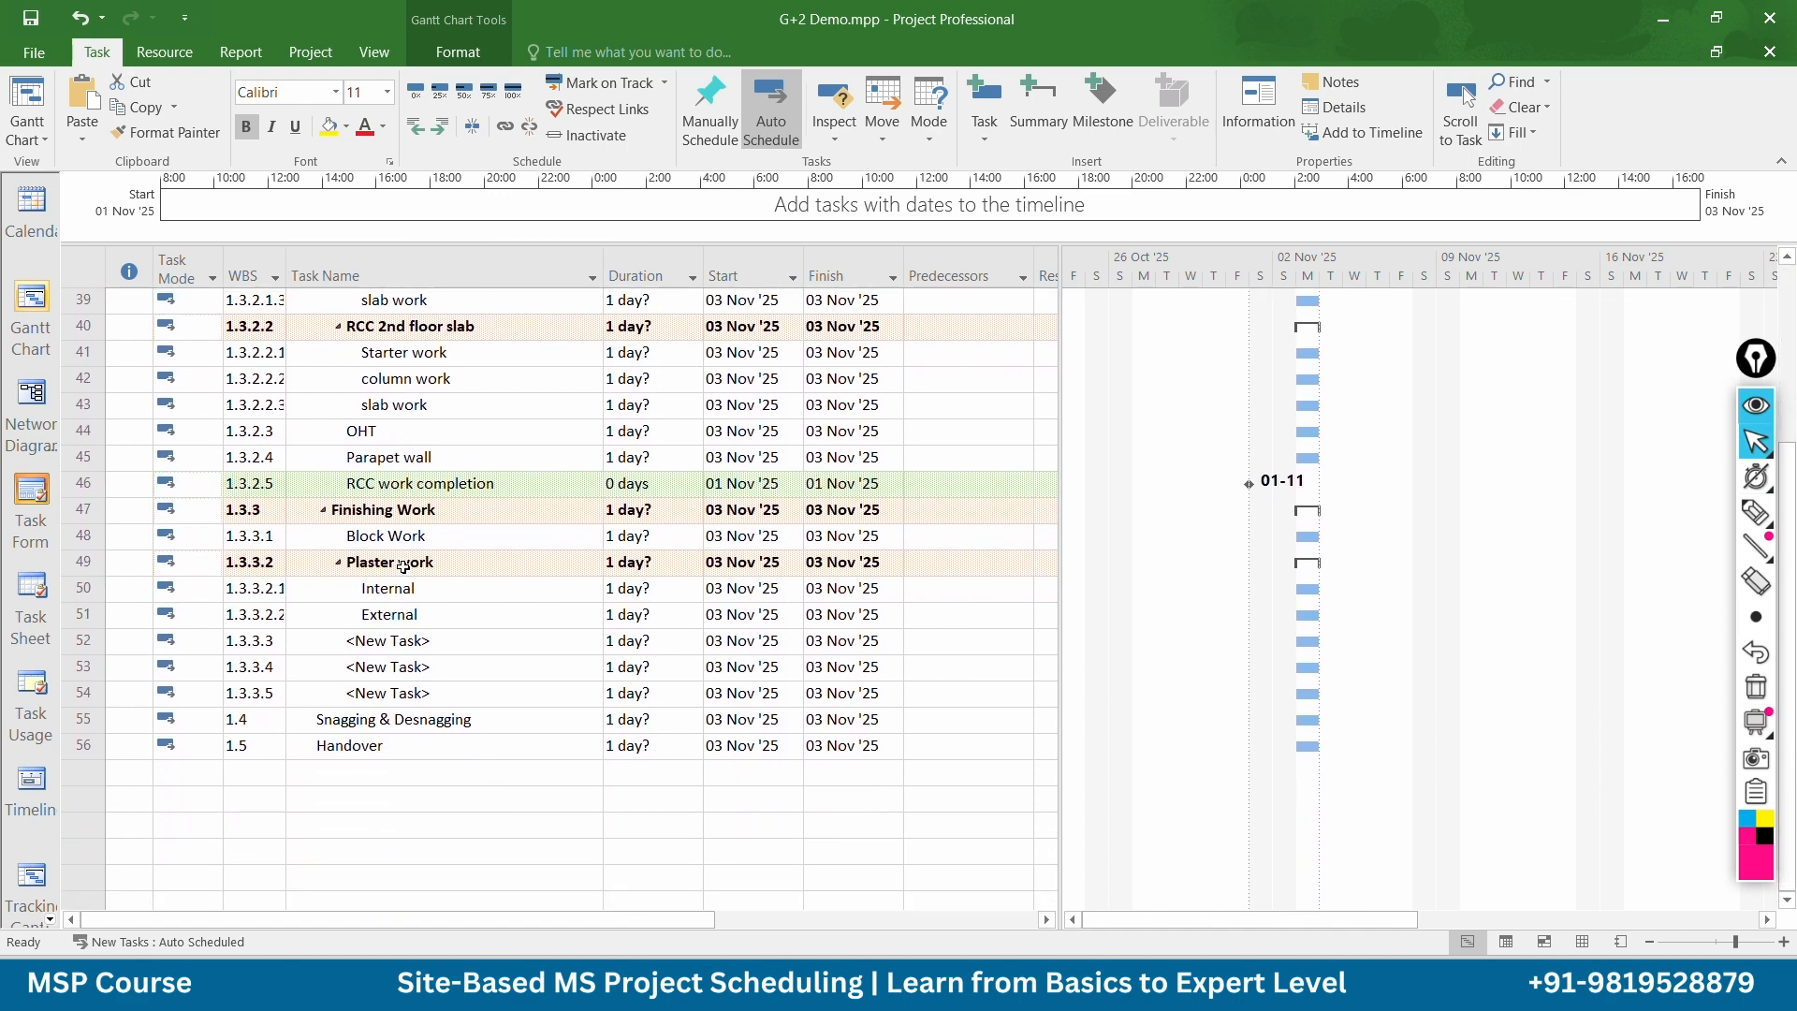
{"action": "left_click", "coordinate": [405, 539]}
{"action": "left_click", "coordinate": [404, 591]}
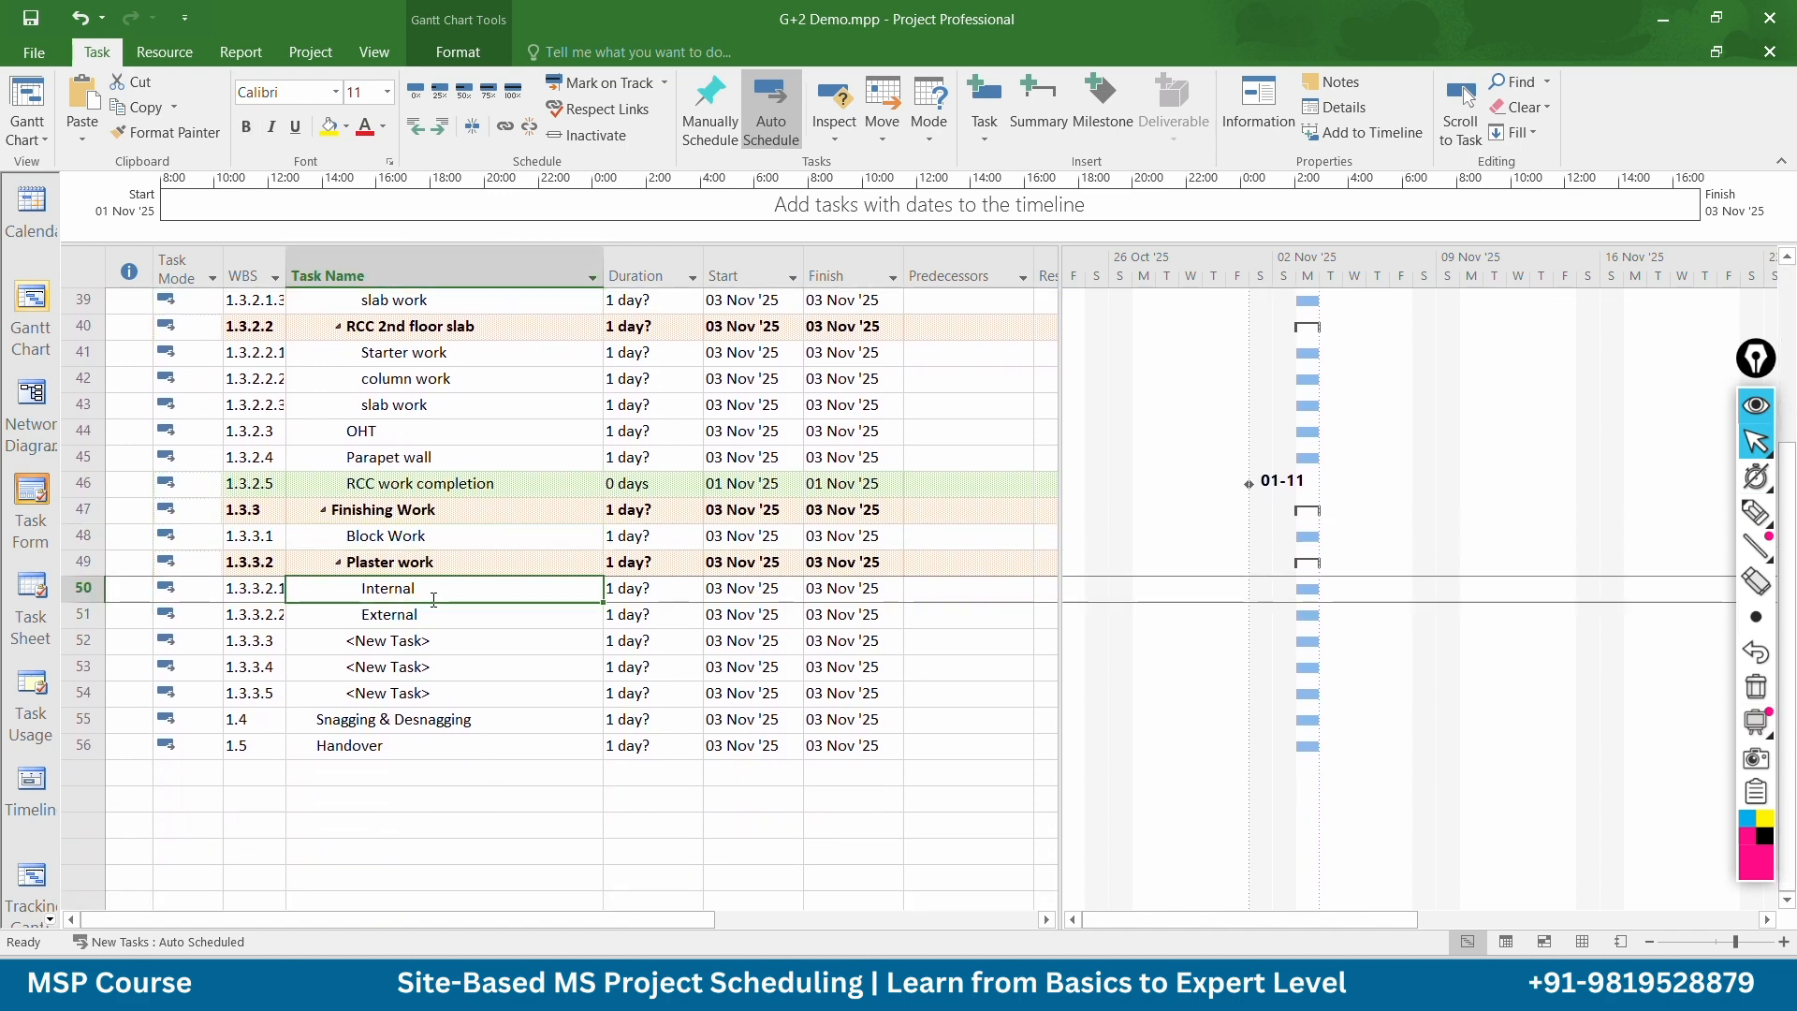
{"action": "left_click", "coordinate": [413, 617]}
{"action": "left_click", "coordinate": [414, 644]}
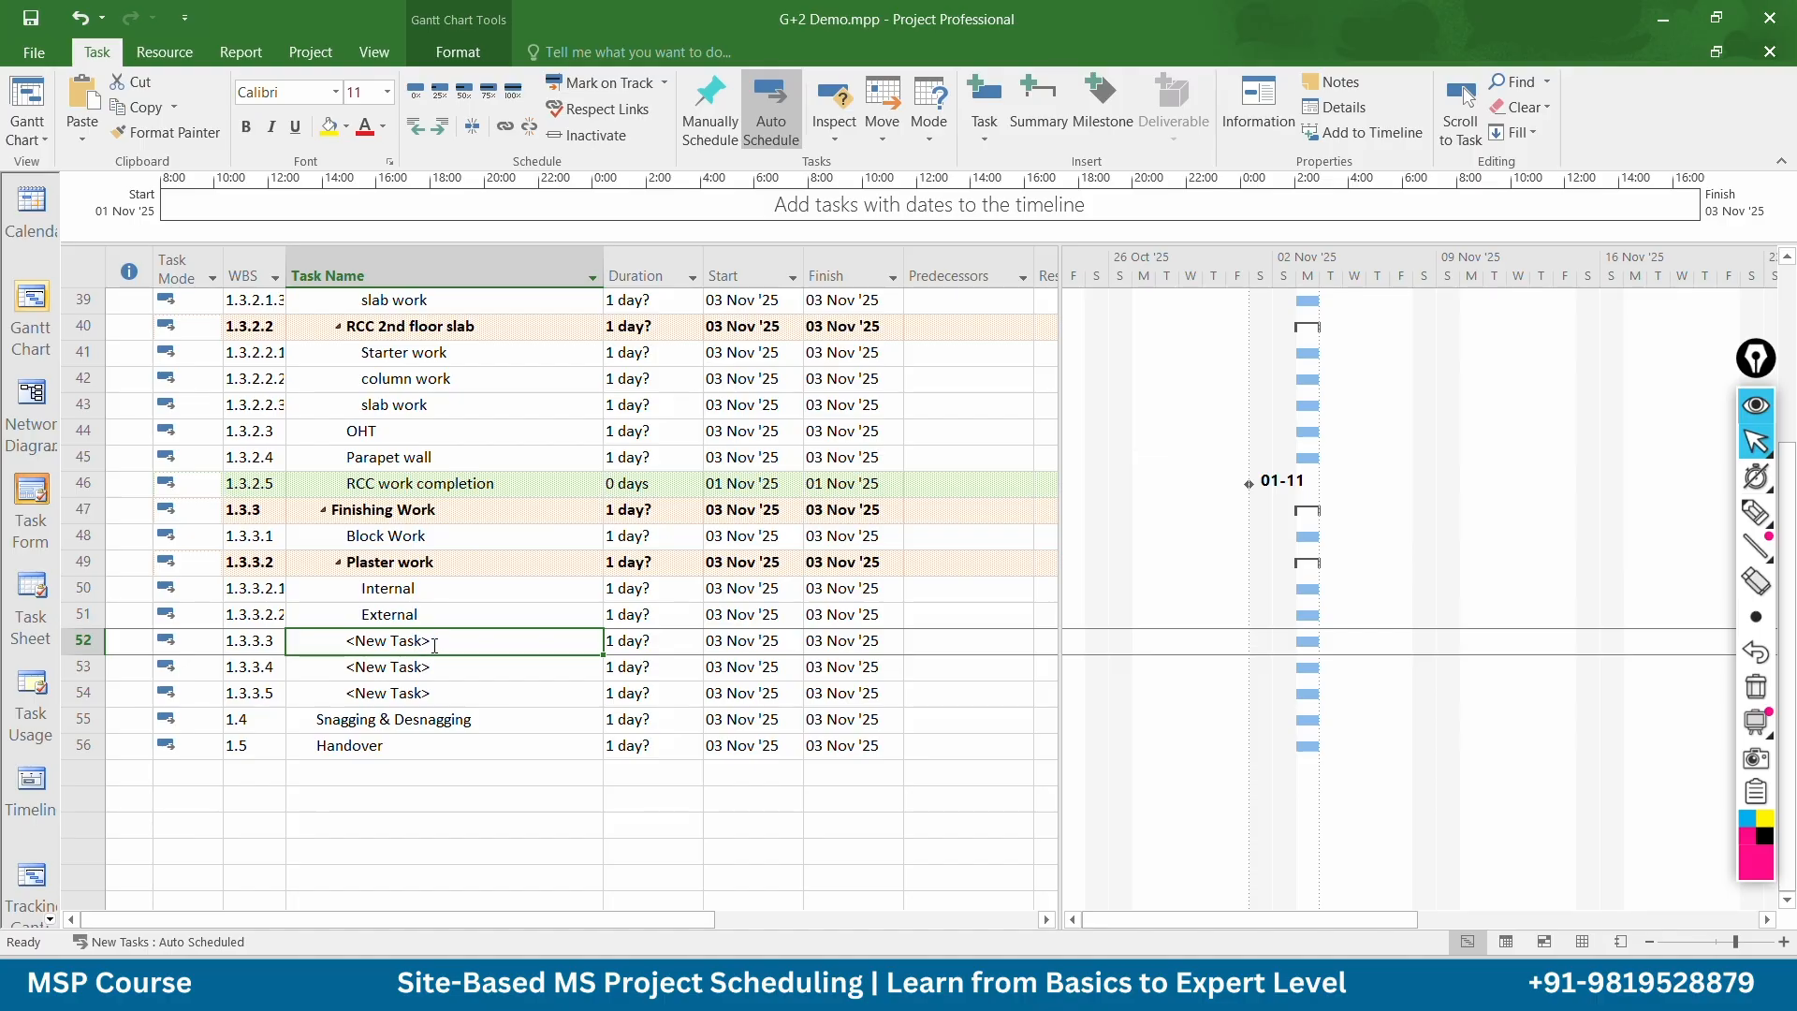
{"action": "left_click", "coordinate": [436, 644]}
{"action": "key", "text": "BackSpace"}
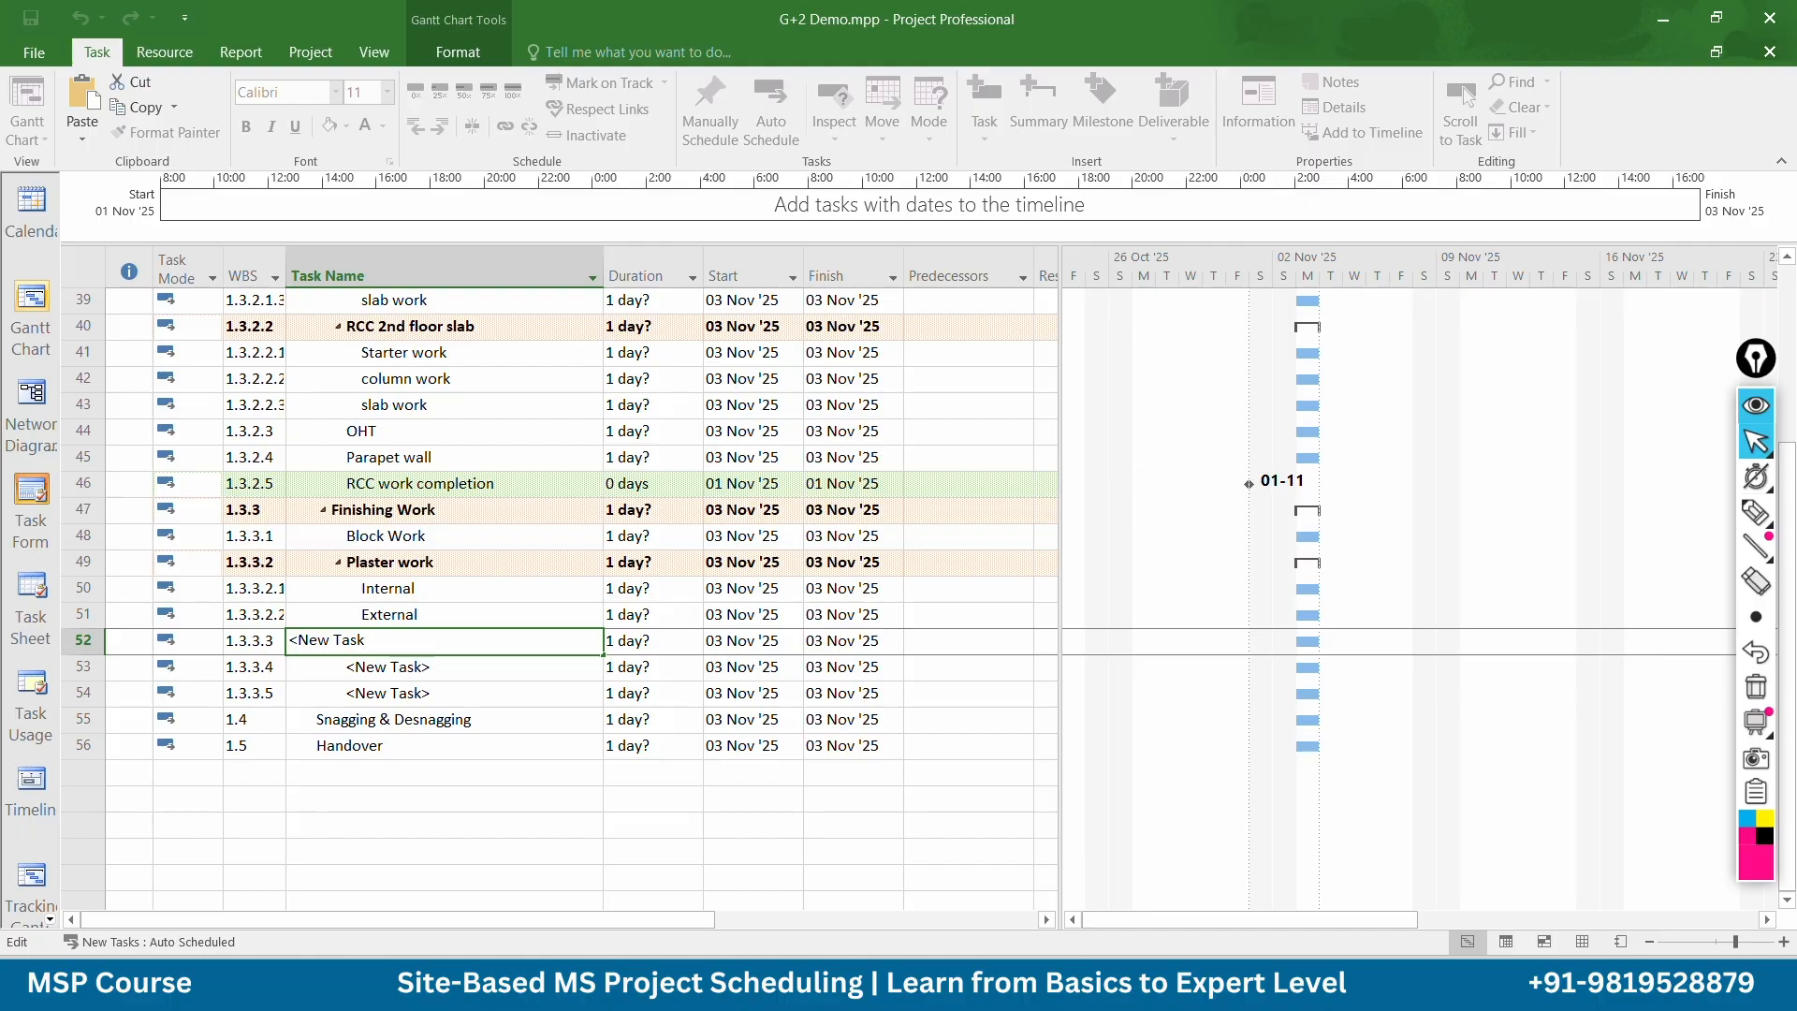
{"action": "key", "text": "BackSpace"}
{"action": "key", "text": "BackSpace"}
{"action": "key", "text": "BackSpace"}
{"action": "key", "text": "BackSpace"}
{"action": "key", "text": "BackSpace"}
{"action": "key", "text": "BackSpace"}
{"action": "key", "text": "BackSpace"}
{"action": "key", "text": "BackSpace"}
{"action": "key", "text": "BackSpace"}
{"action": "type", "text": "MEP wor"}
{"action": "left_click", "coordinate": [546, 729]}
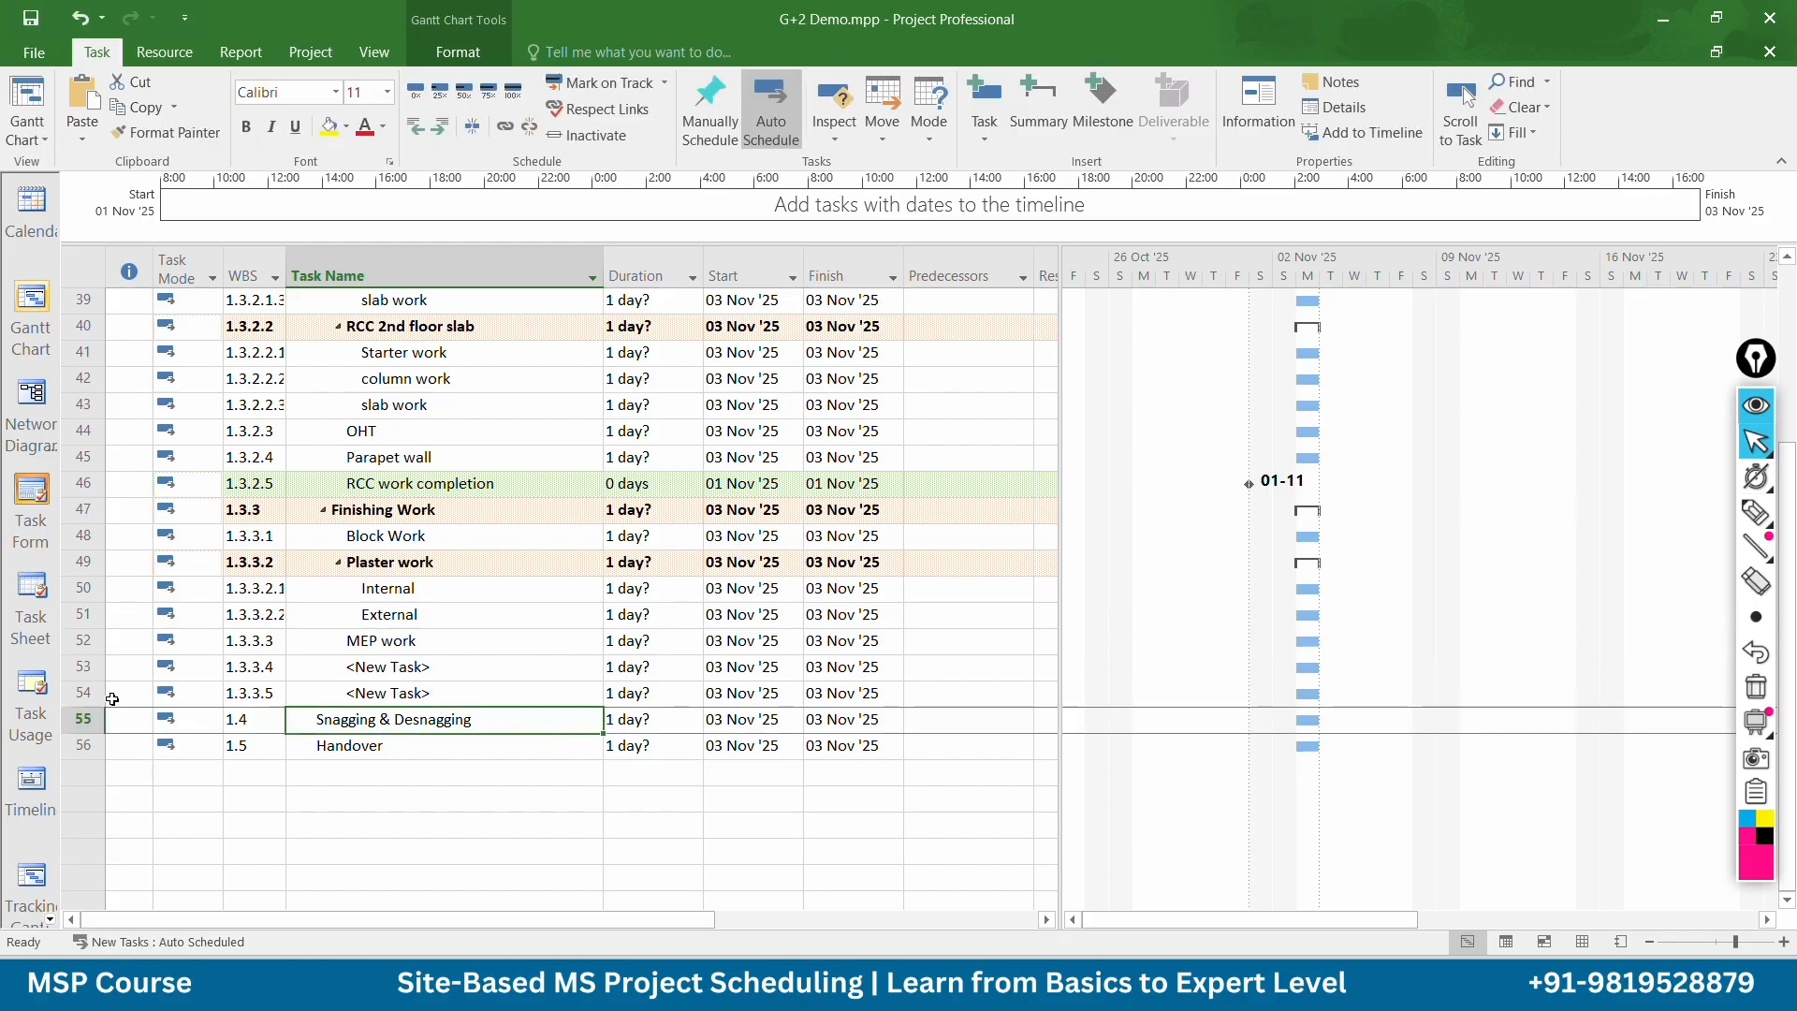
Insert two more blank tasks above the last blank task under Finishing Work
{"action": "right_click", "coordinate": [81, 695]}
{"action": "left_click", "coordinate": [152, 390]}
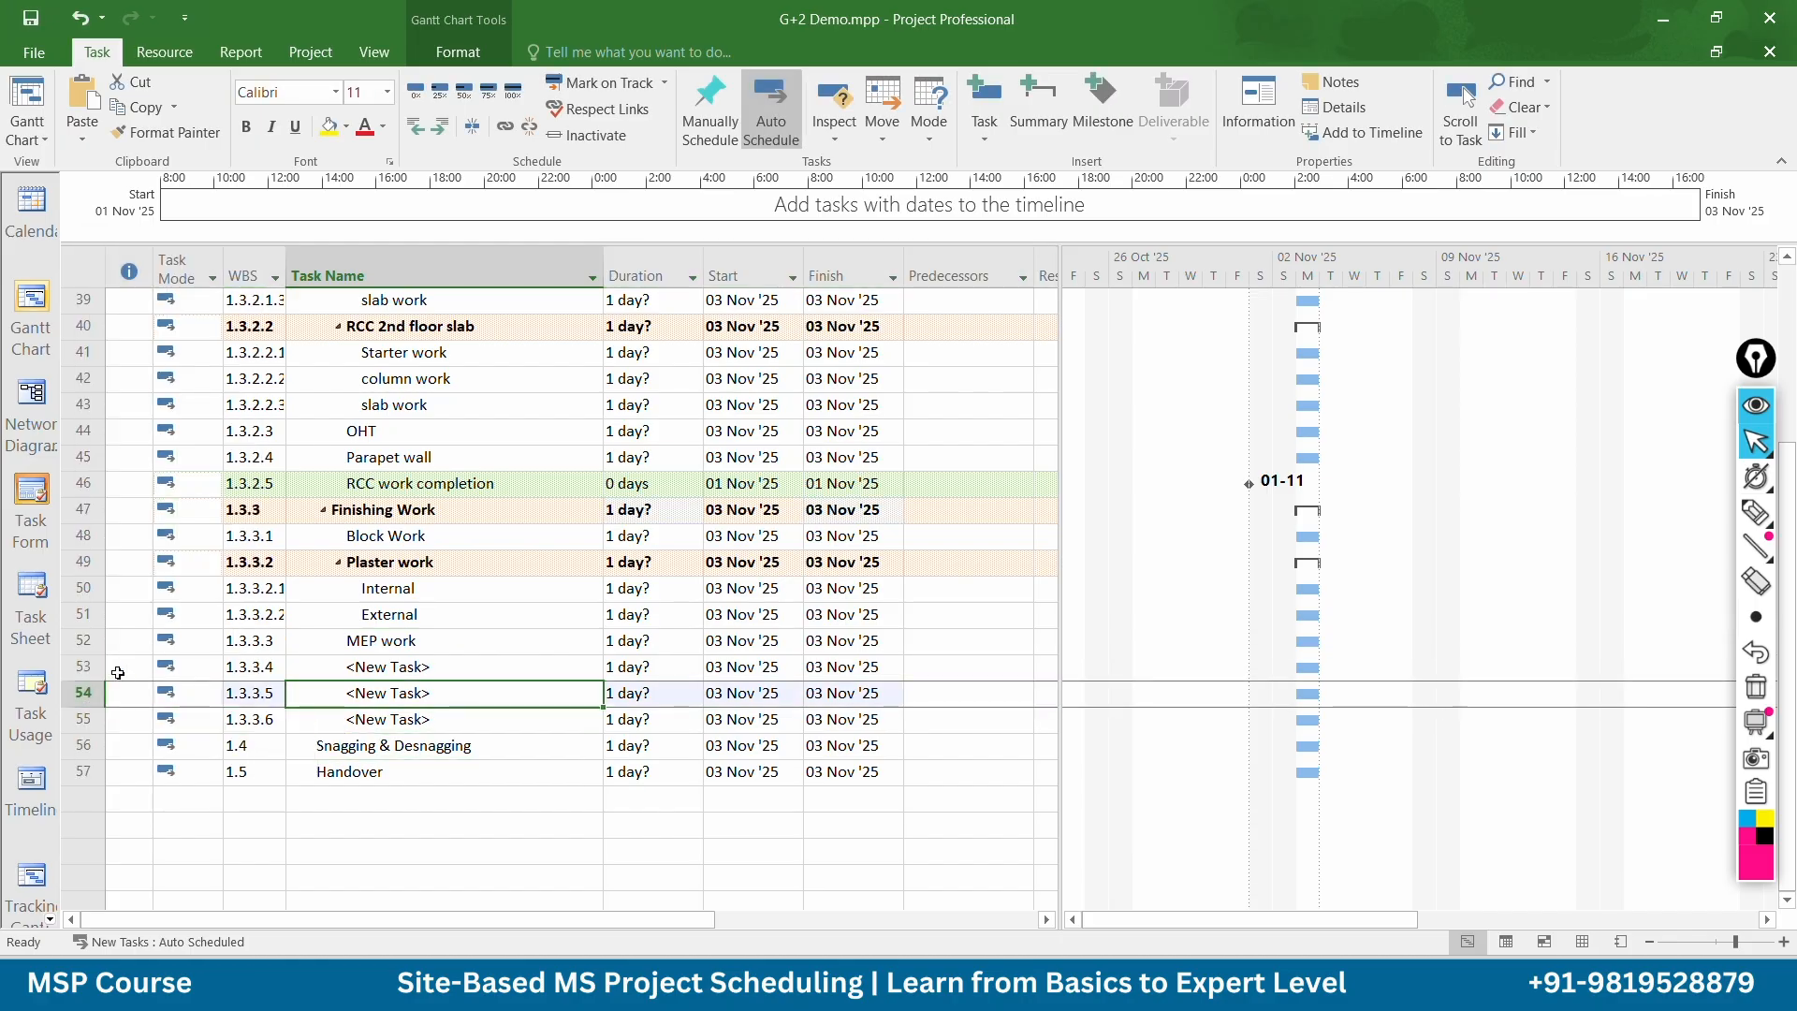
{"action": "right_click", "coordinate": [83, 697]}
{"action": "left_click", "coordinate": [150, 390]}
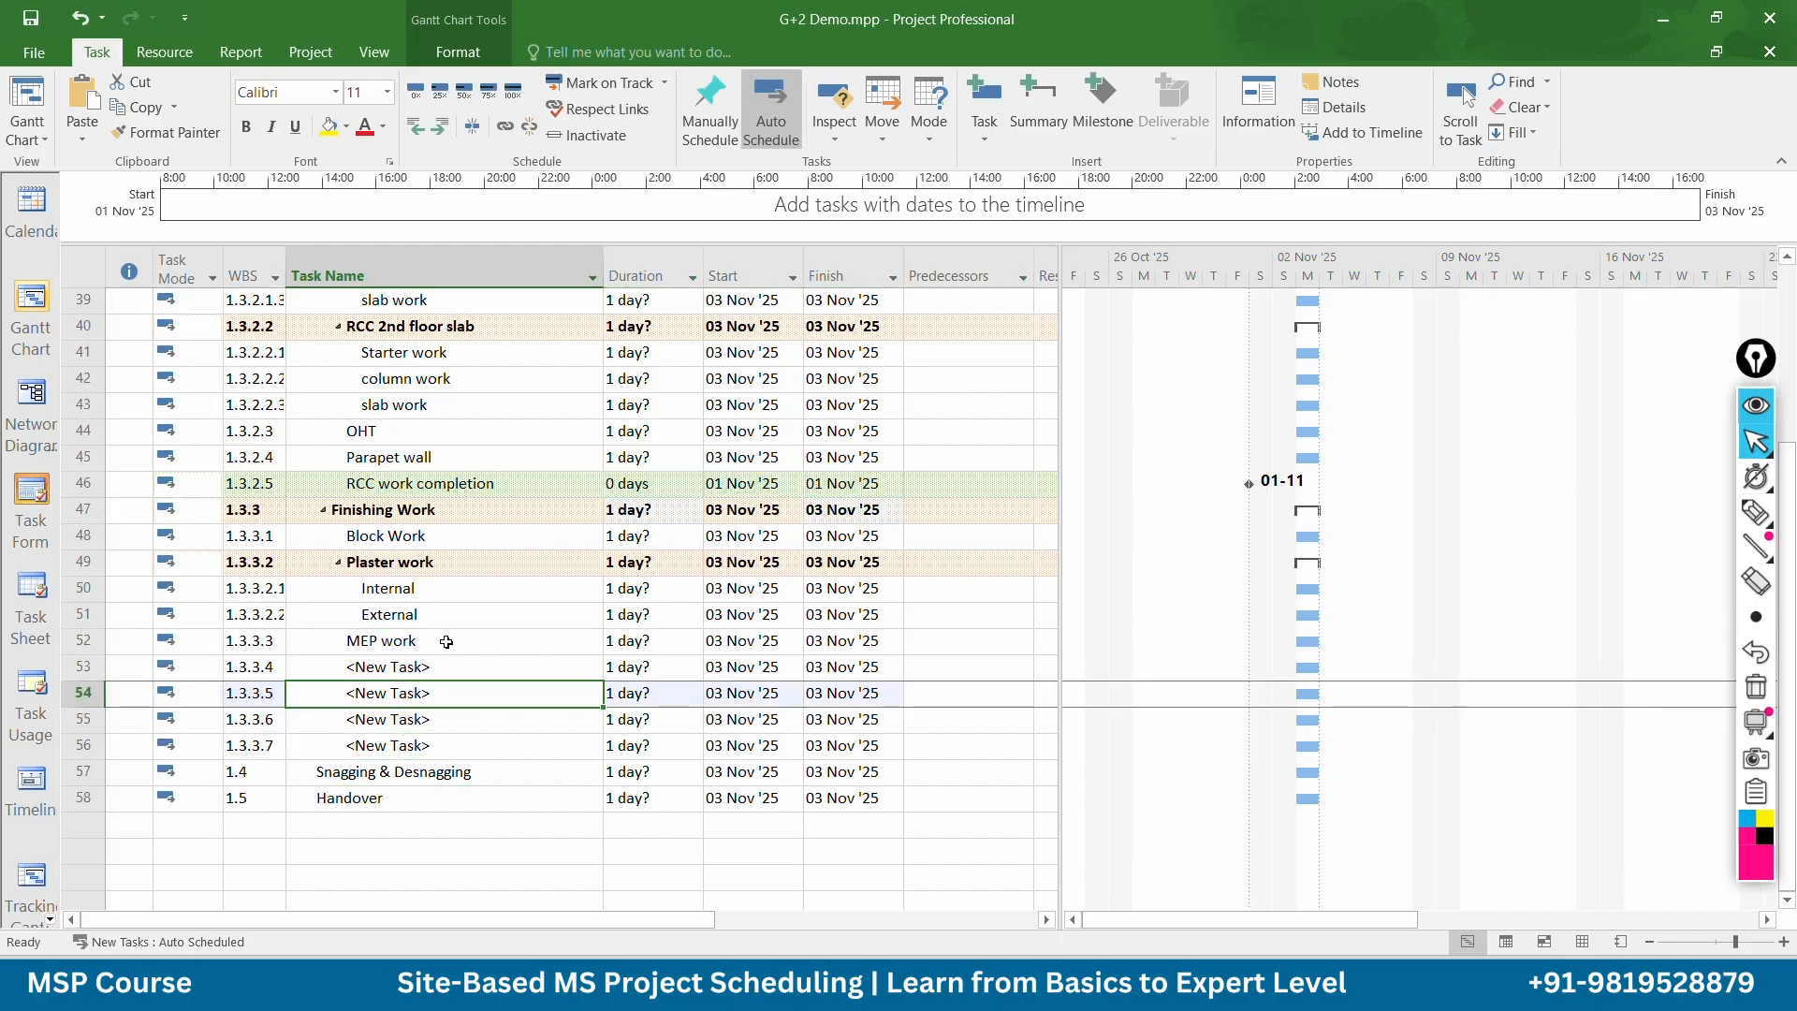
Name the two blank tasks directly below MEP work Electrical Conduiting work and Concealed Plumbing work
{"action": "left_click", "coordinate": [460, 662]}
{"action": "type", "text": "E"}
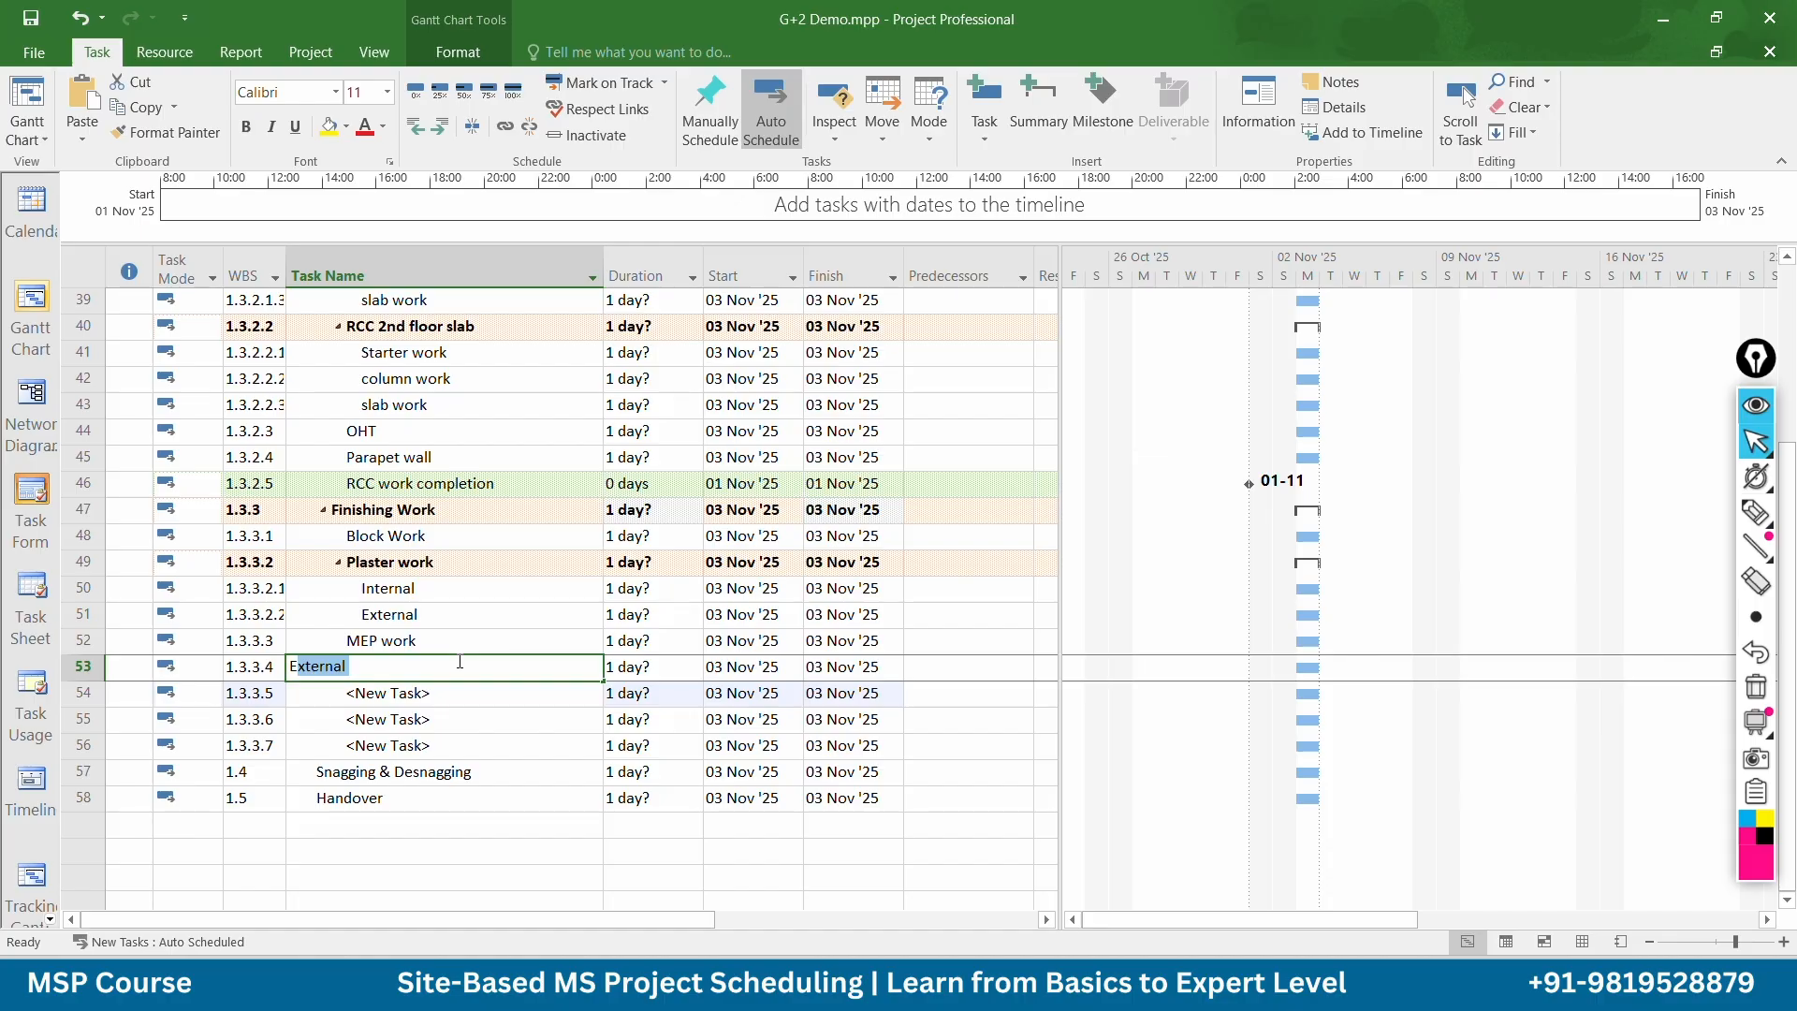
{"action": "type", "text": "l"}
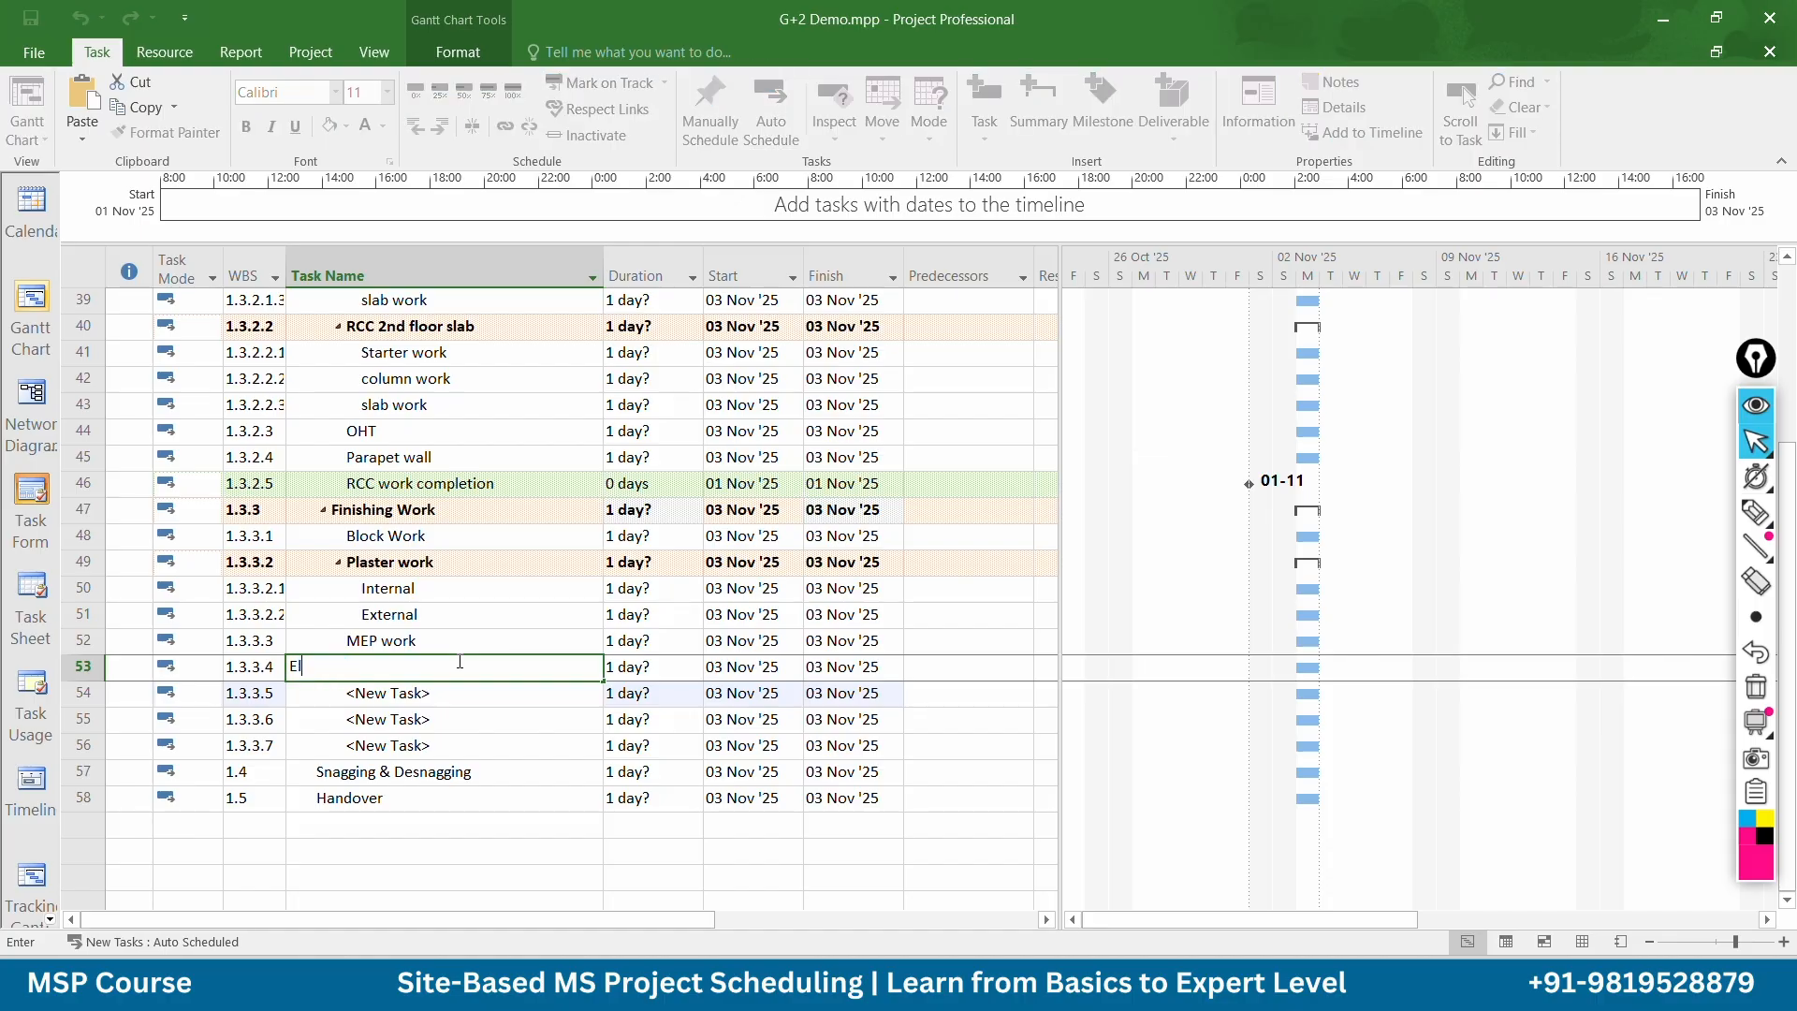
{"action": "type", "text": "ectrical Conduiting work"}
{"action": "key", "text": "Return"}
{"action": "type", "text": "C"}
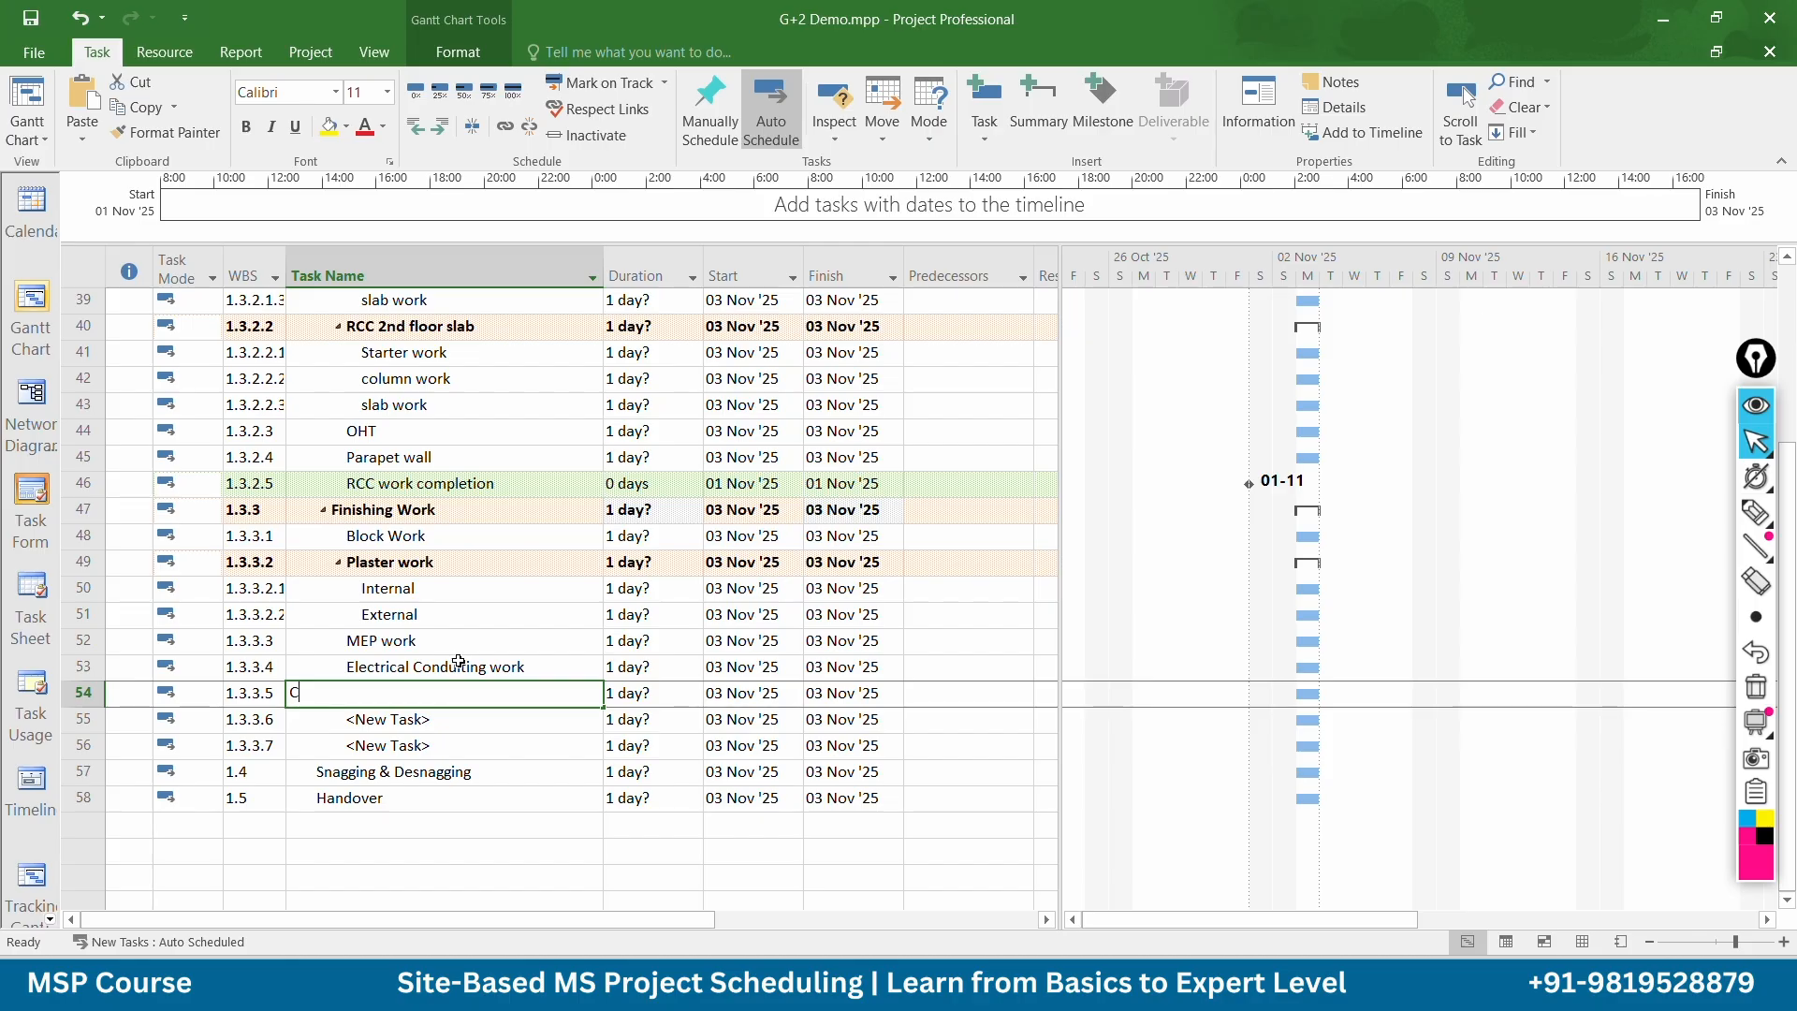
{"action": "type", "text": "once"}
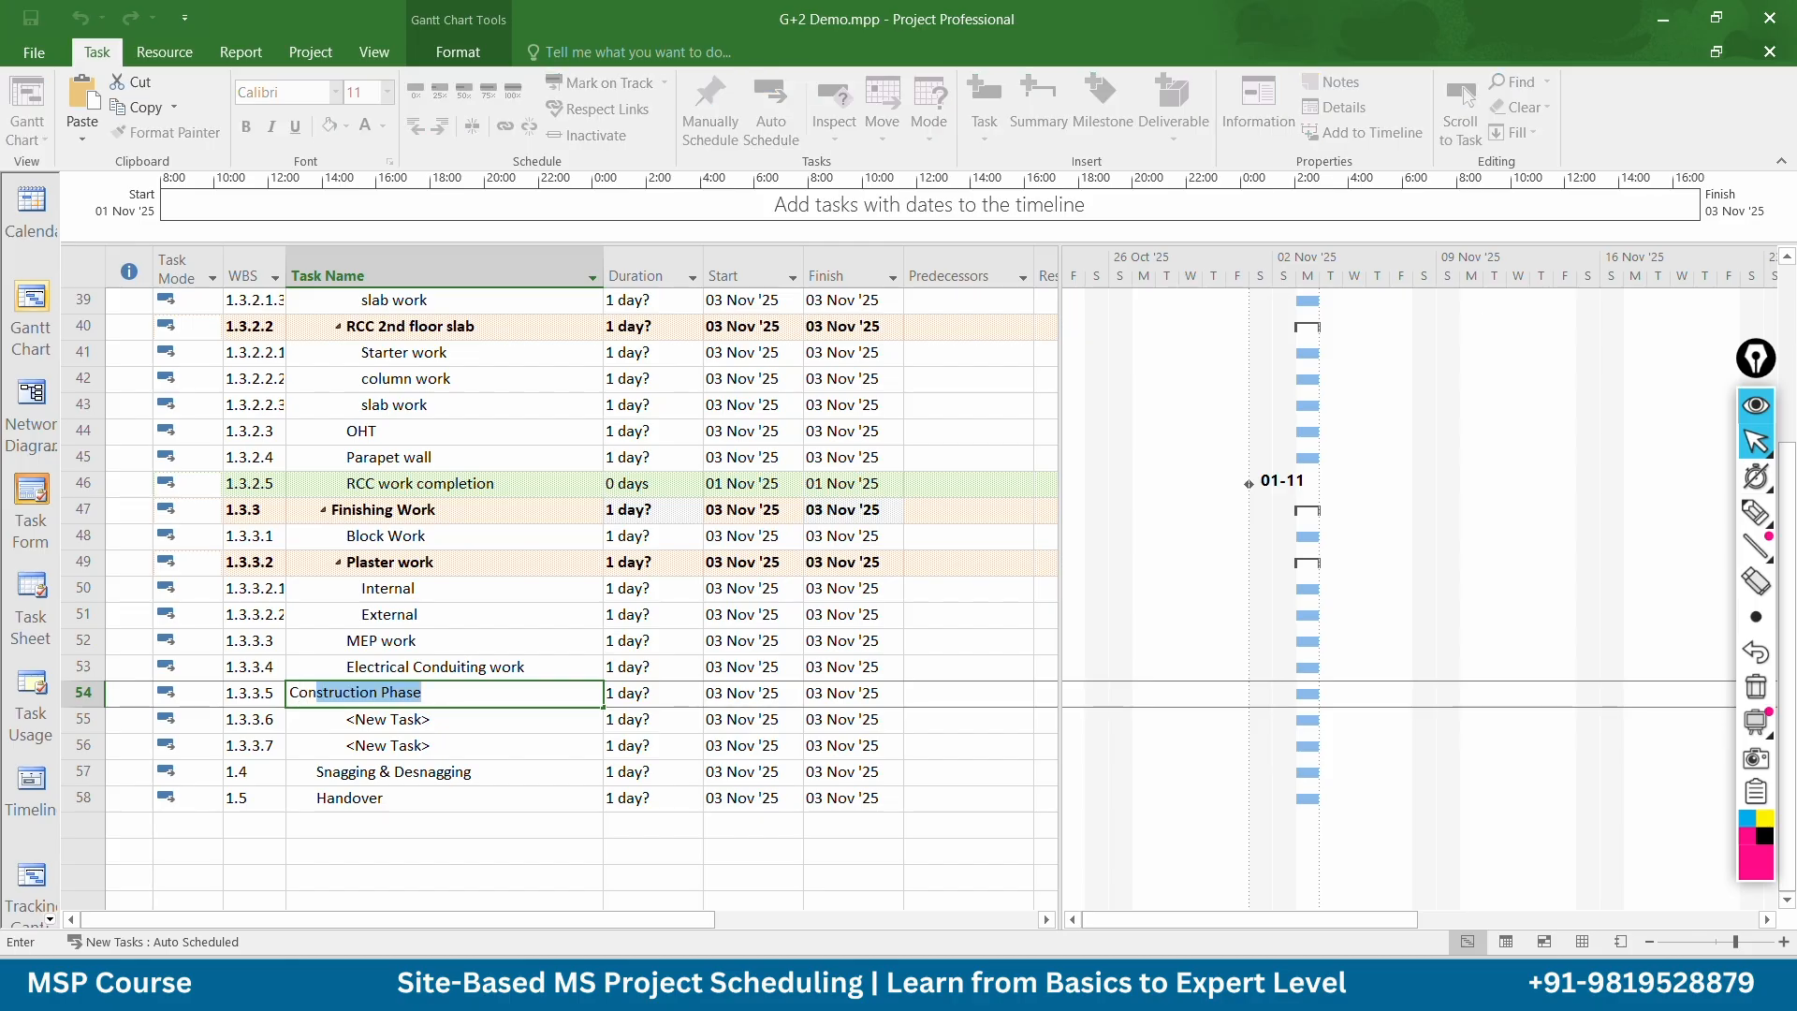
{"action": "type", "text": "aled"}
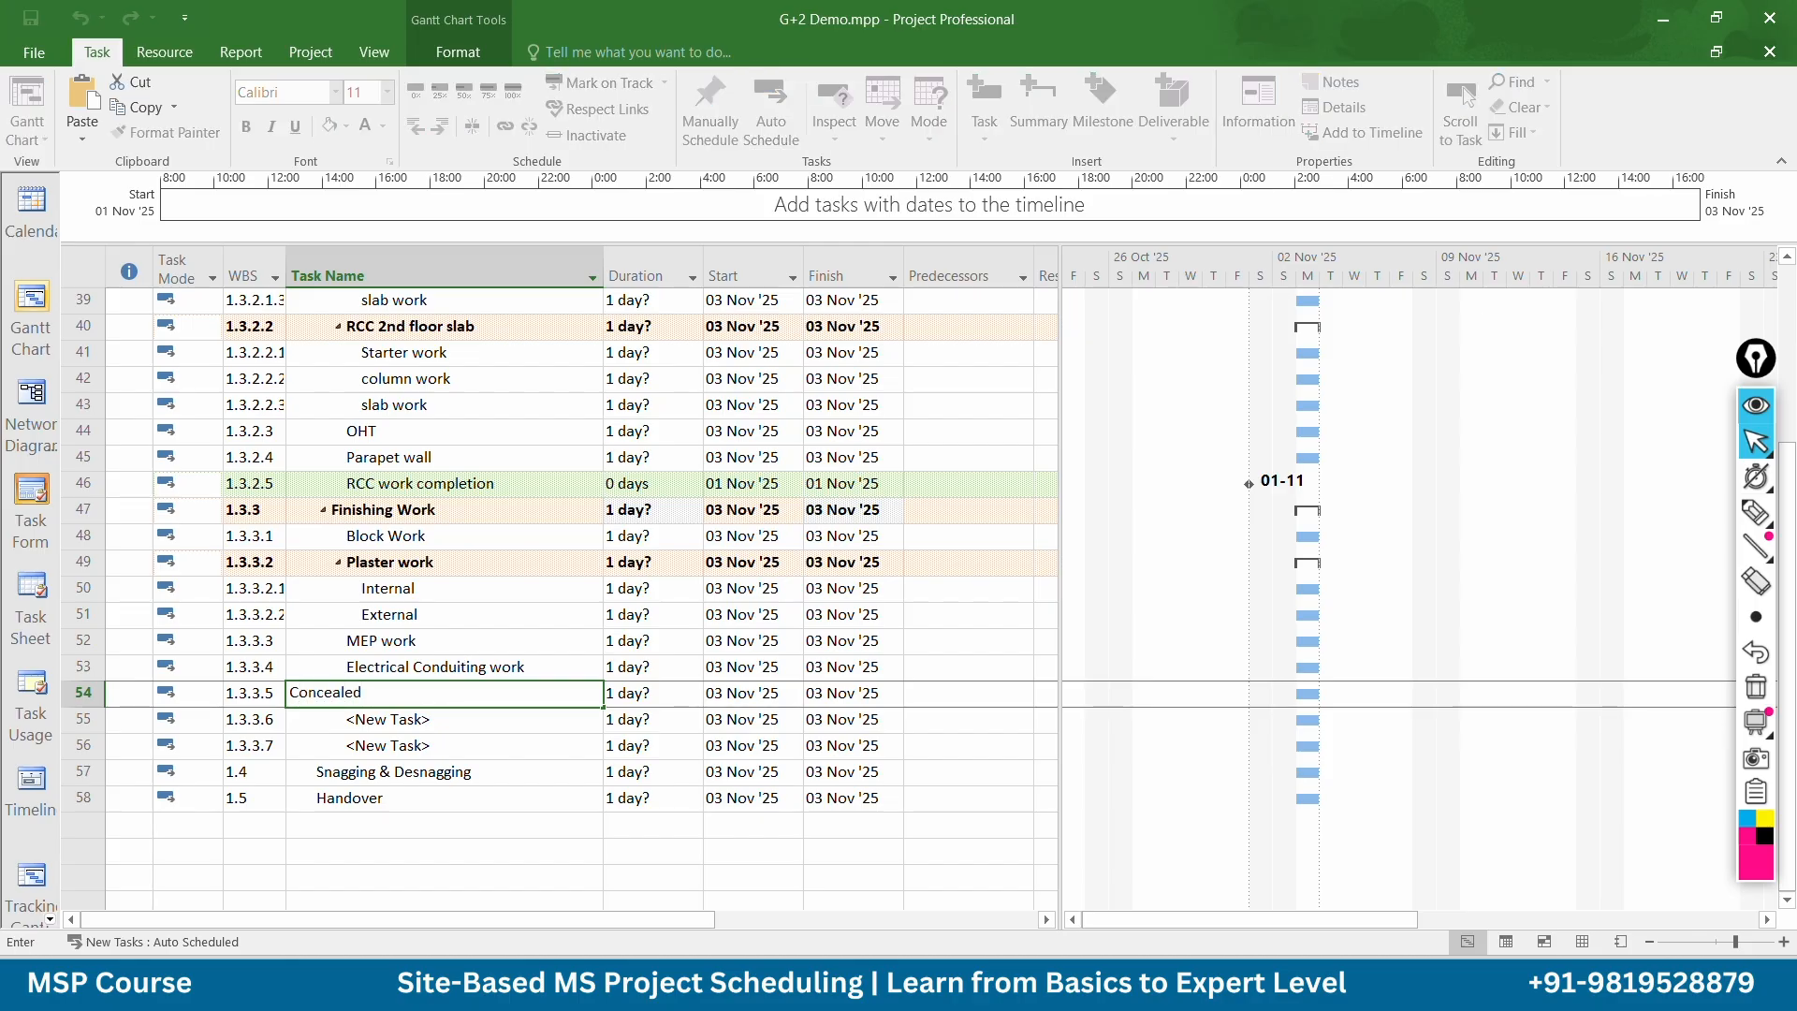
{"action": "type", "text": " Plumbing work"}
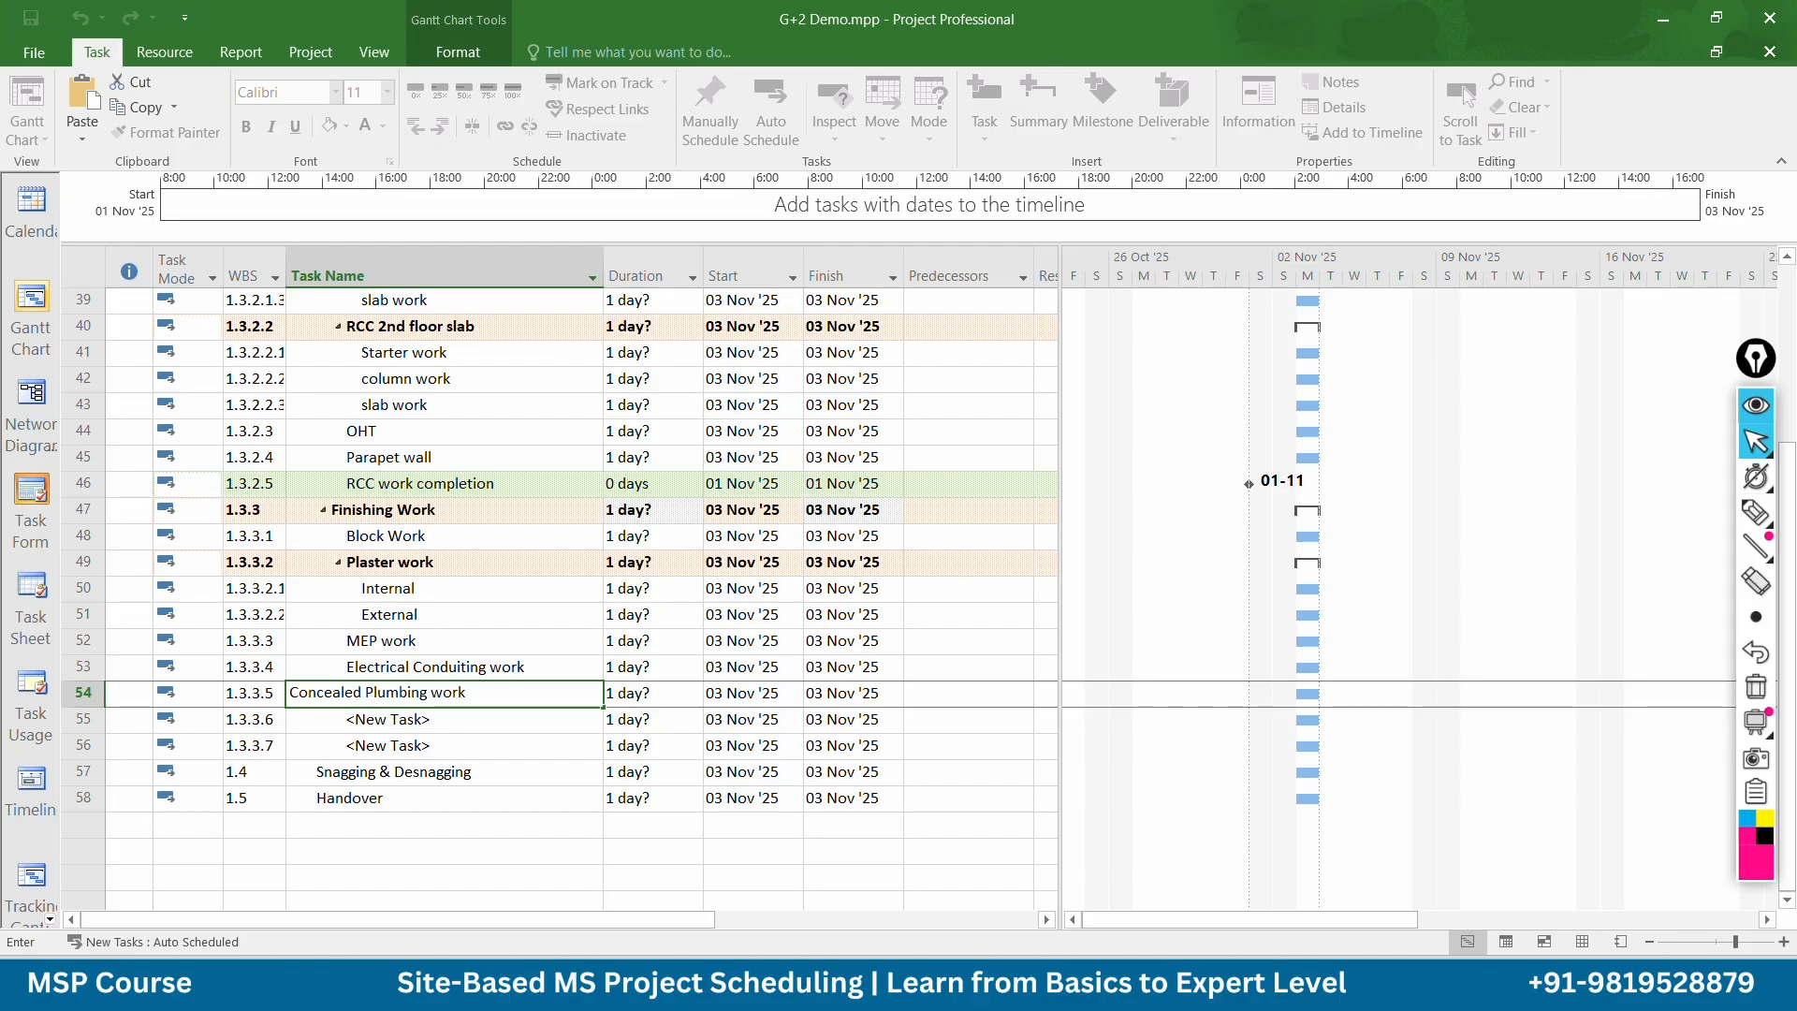
{"action": "left_click", "coordinate": [513, 797]}
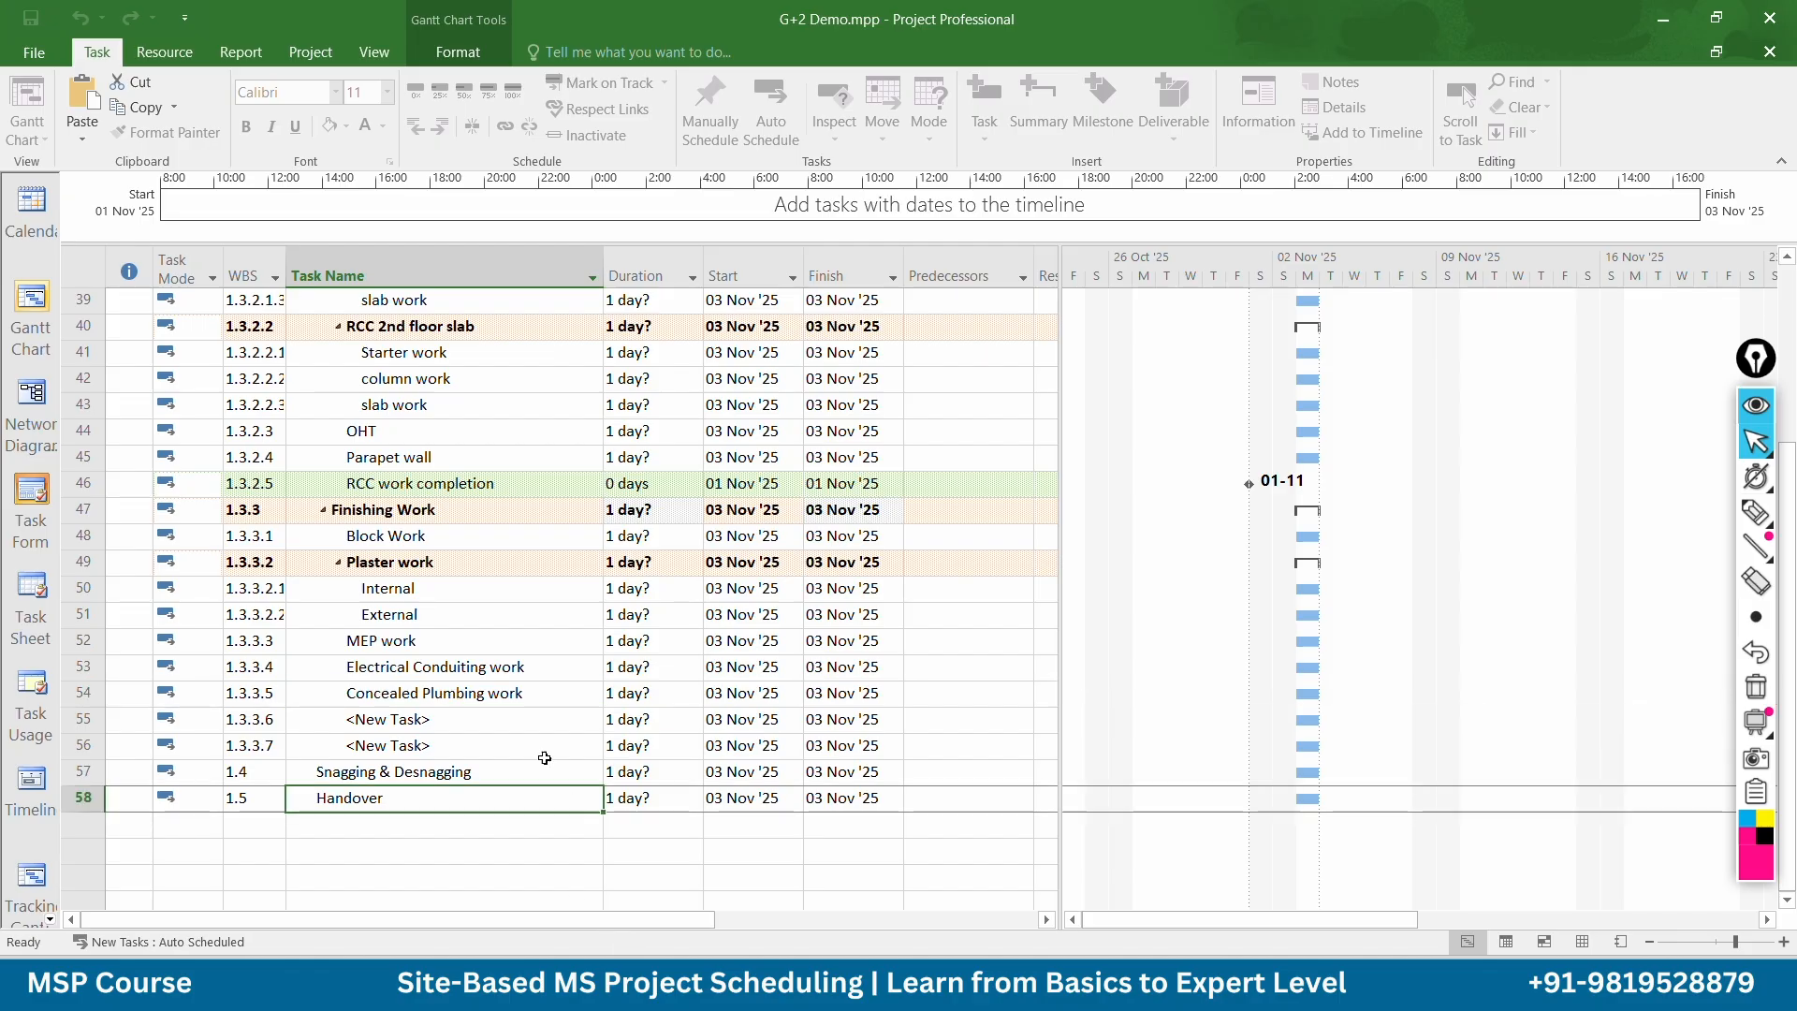
Indent Electrical Conduiting work and Concealed Plumbing work as subtasks of MEP work, and widen the WBS column to fit its codes
{"action": "left_click_drag", "start_coordinate": [426, 666], "coordinate": [423, 691]}
{"action": "left_click", "coordinate": [443, 131]}
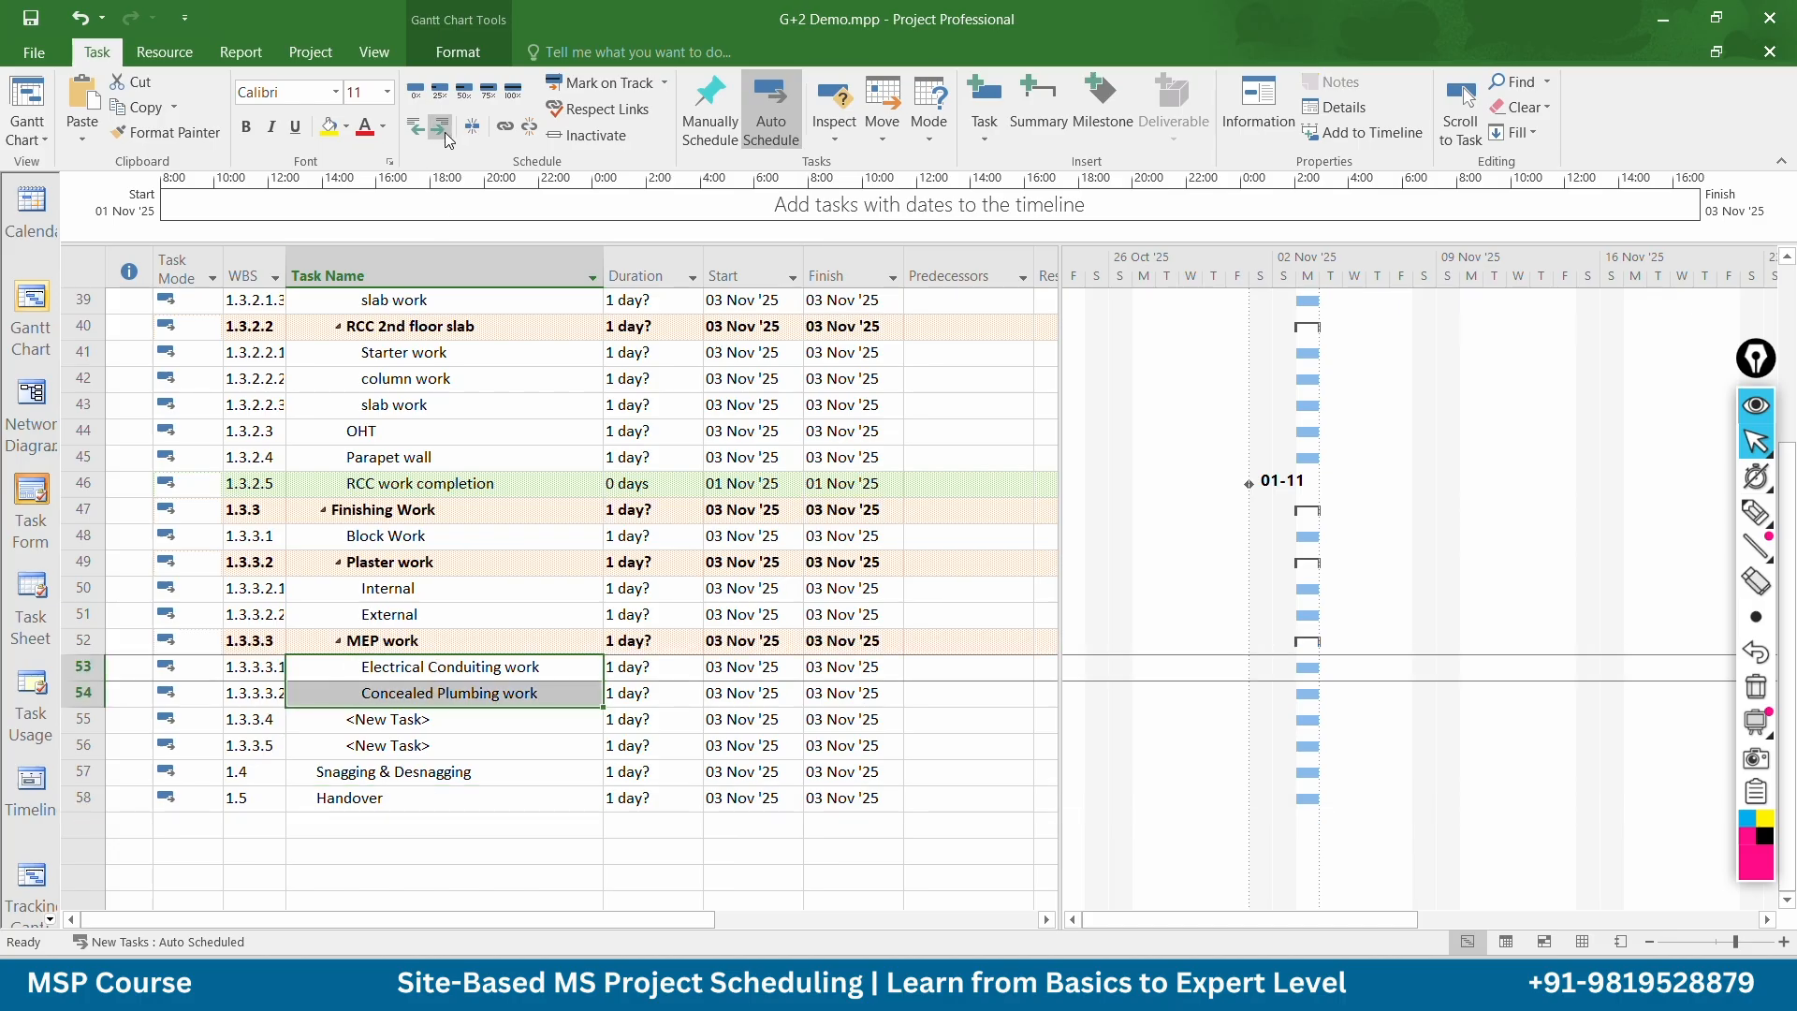
{"action": "left_click_drag", "start_coordinate": [285, 286], "coordinate": [330, 291]}
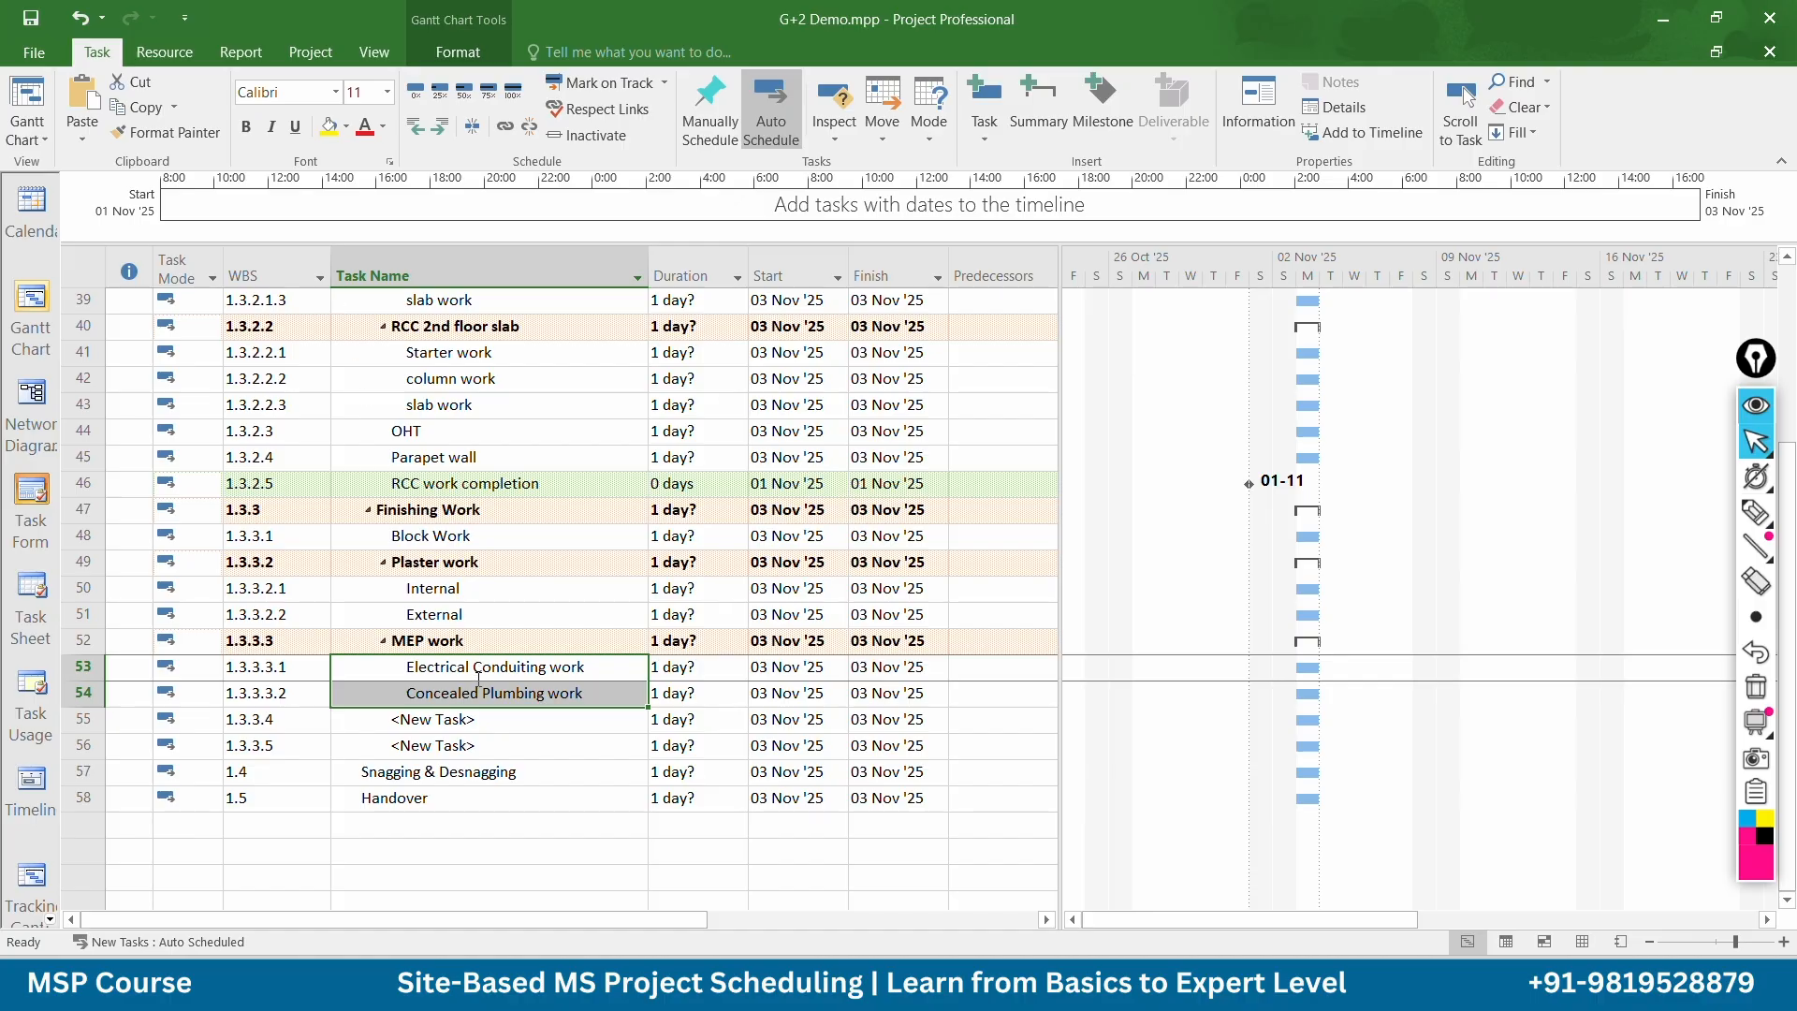
Name the blank task below Concealed Plumbing work Waterproofing work
{"action": "left_click", "coordinate": [434, 727]}
{"action": "type", "text": "W"}
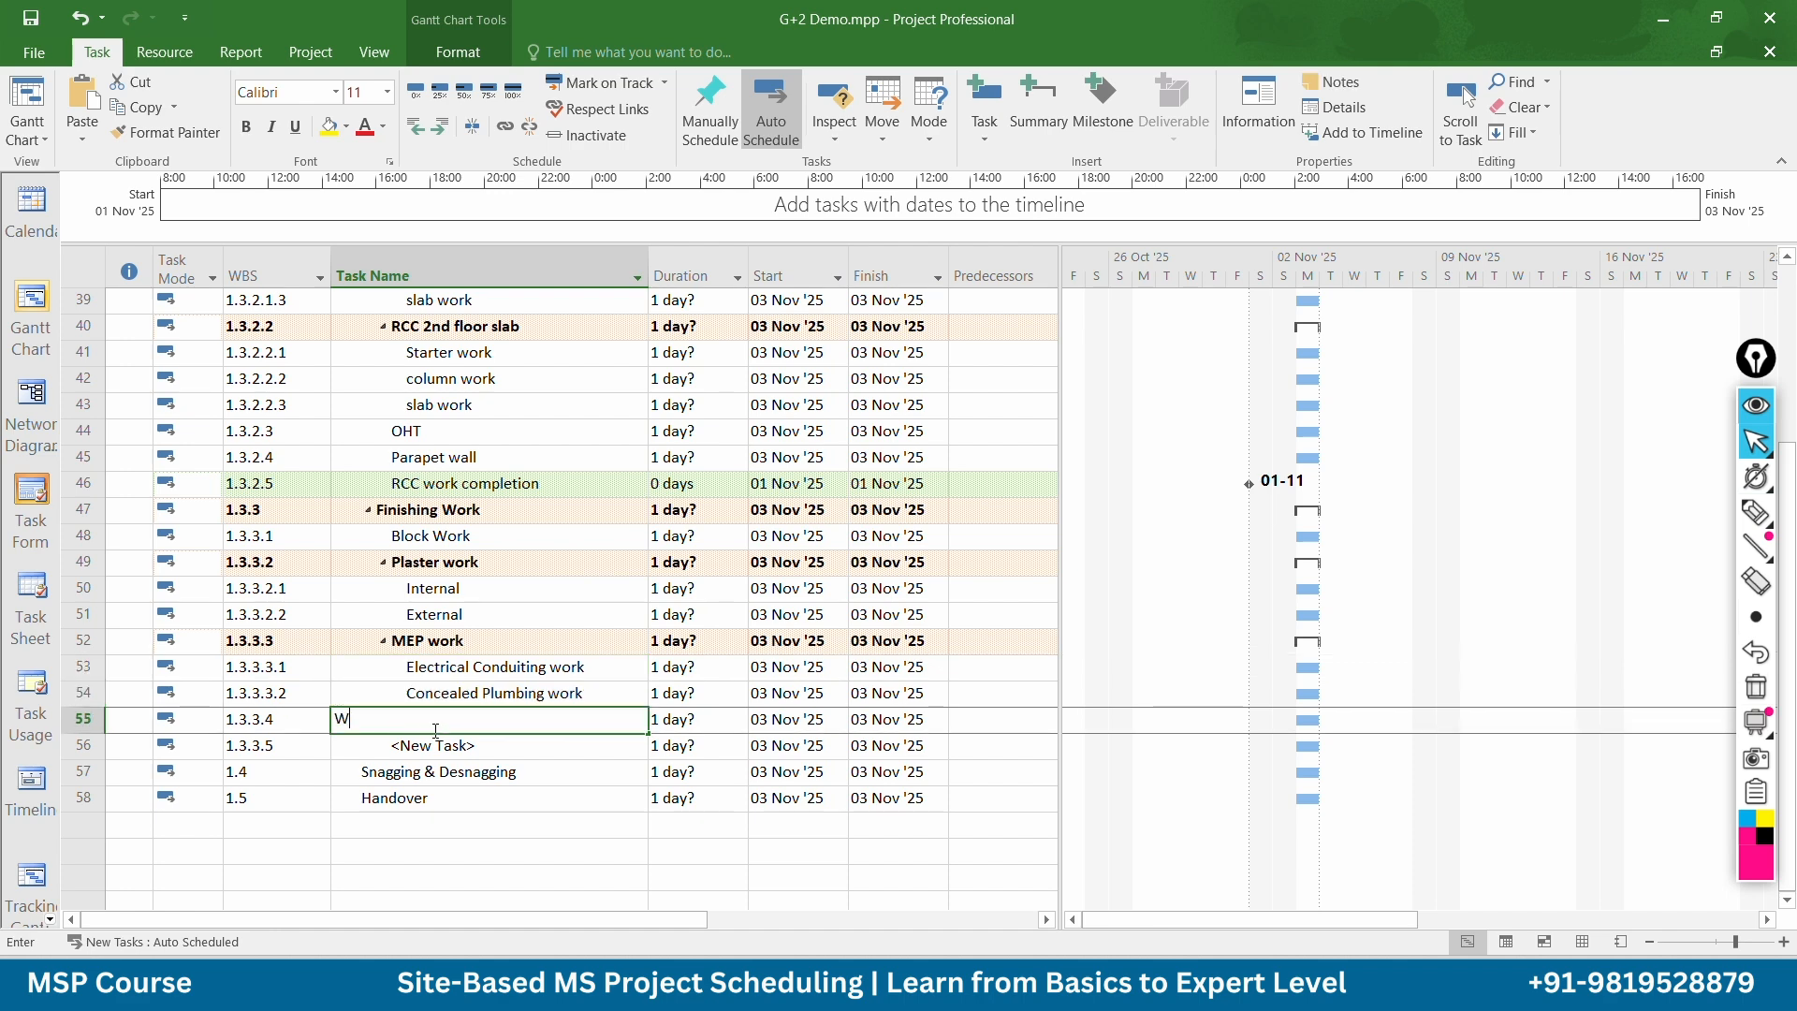
{"action": "type", "text": "aterpro"}
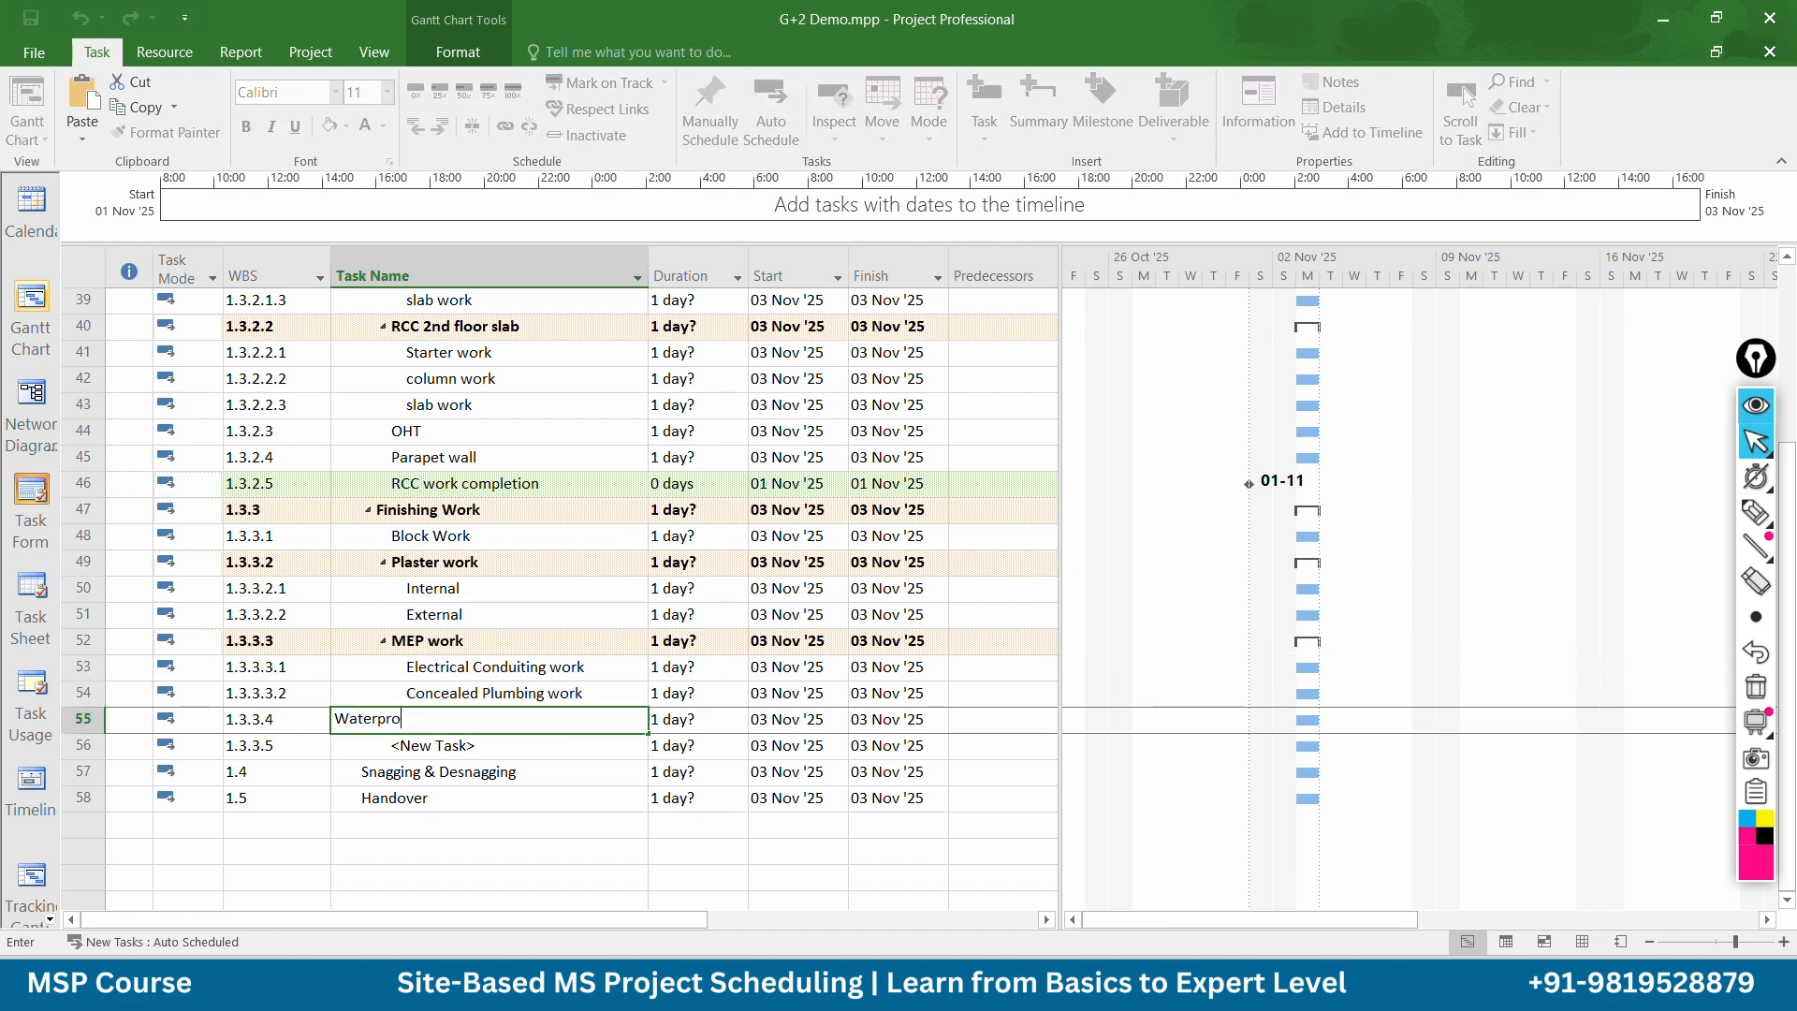
{"action": "type", "text": "ofing work"}
Insert a new task directly below Waterproofing work and name it Bathroom area
{"action": "right_click", "coordinate": [86, 747]}
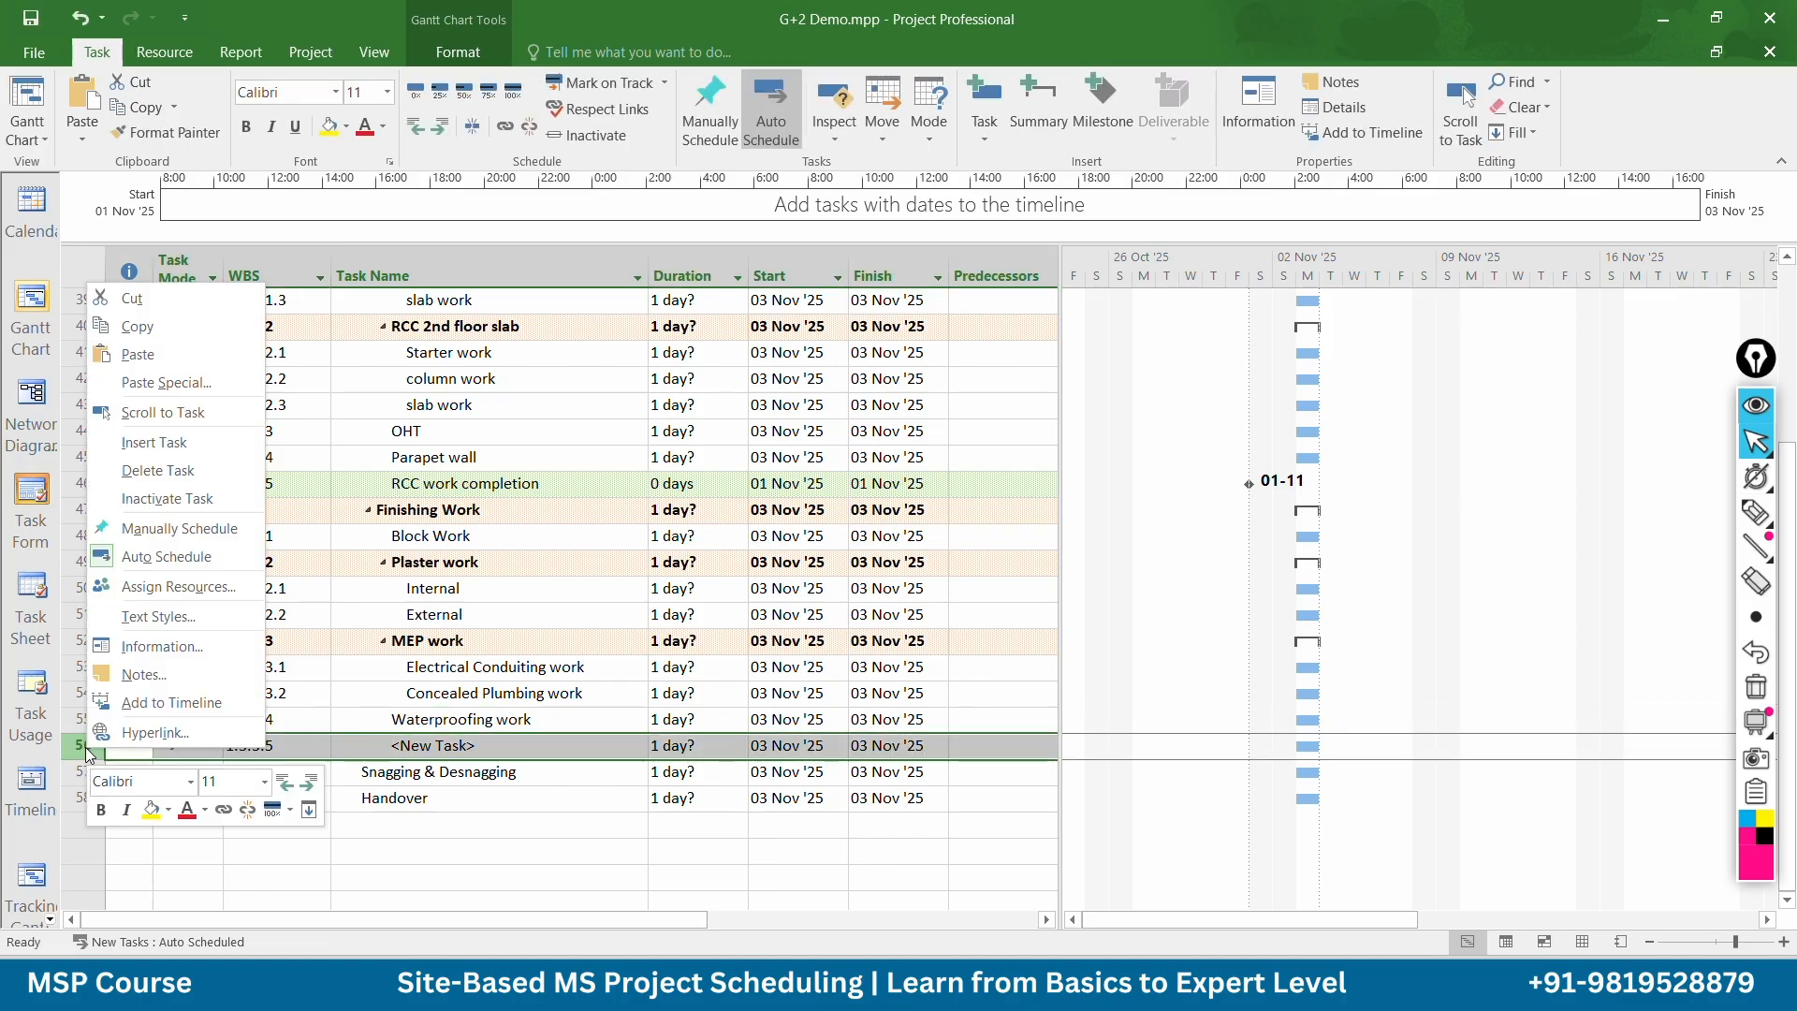
{"action": "left_click", "coordinate": [167, 447]}
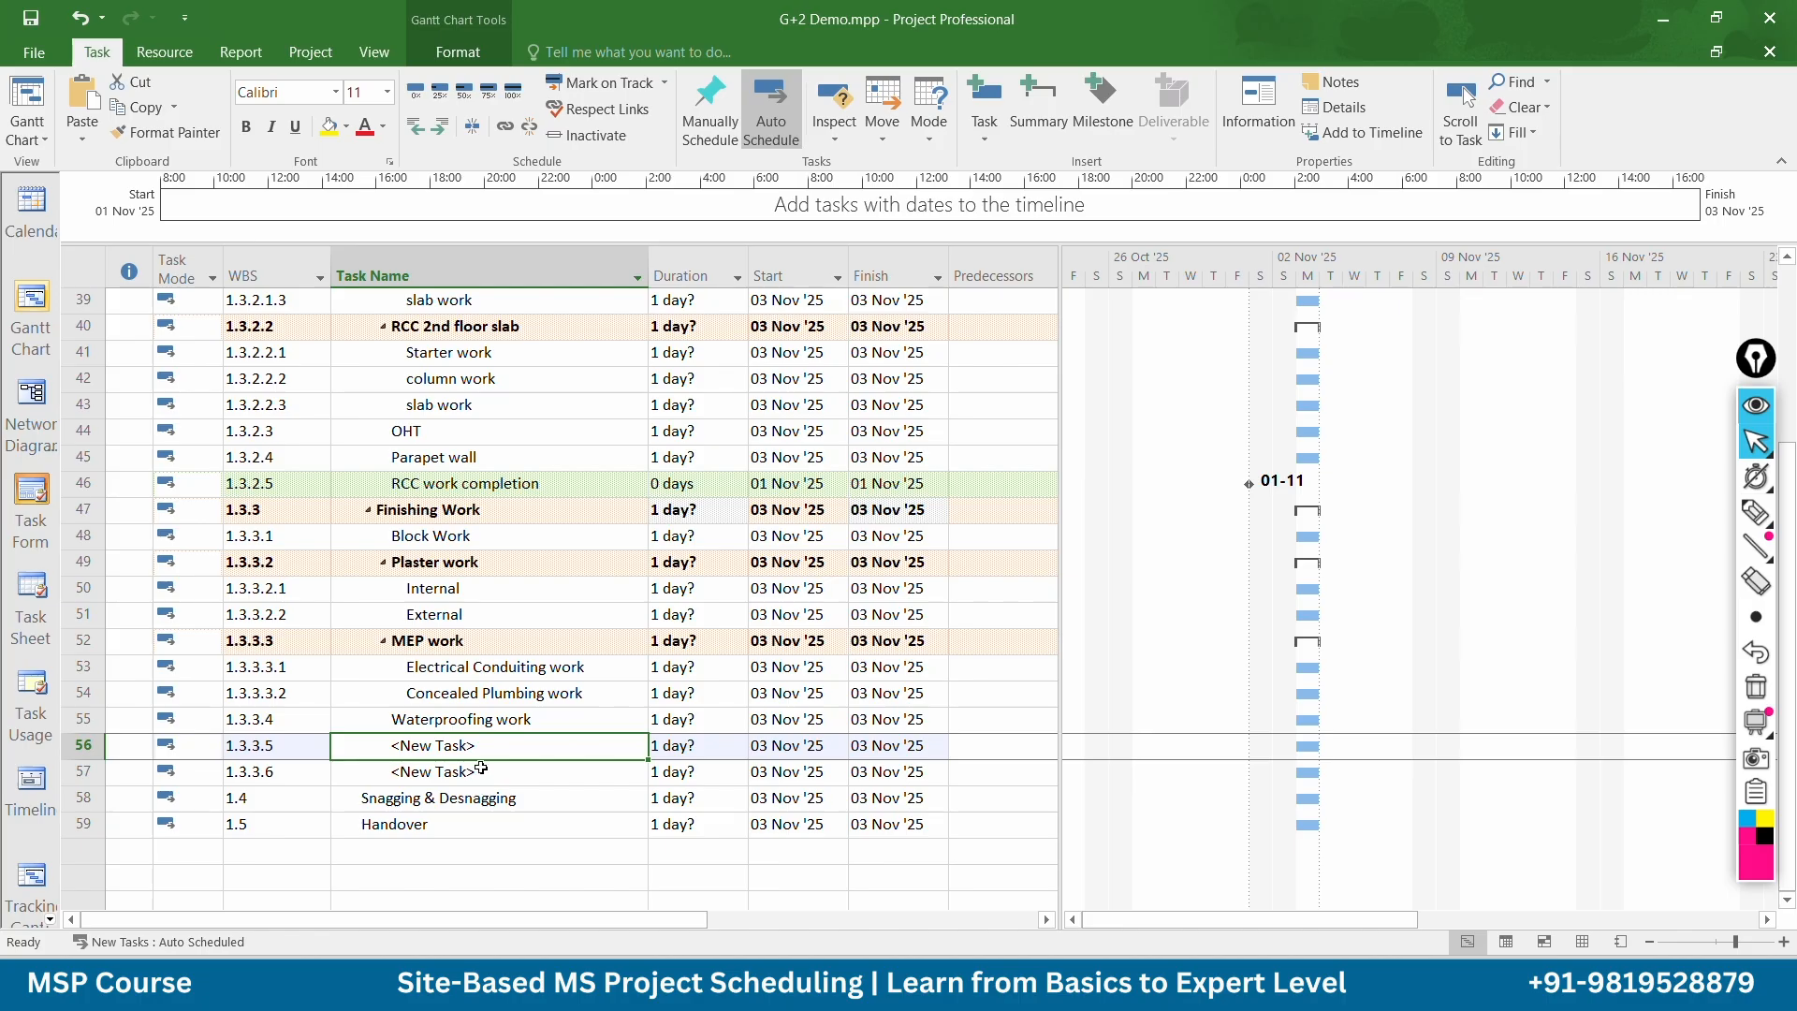
{"action": "type", "text": "B"}
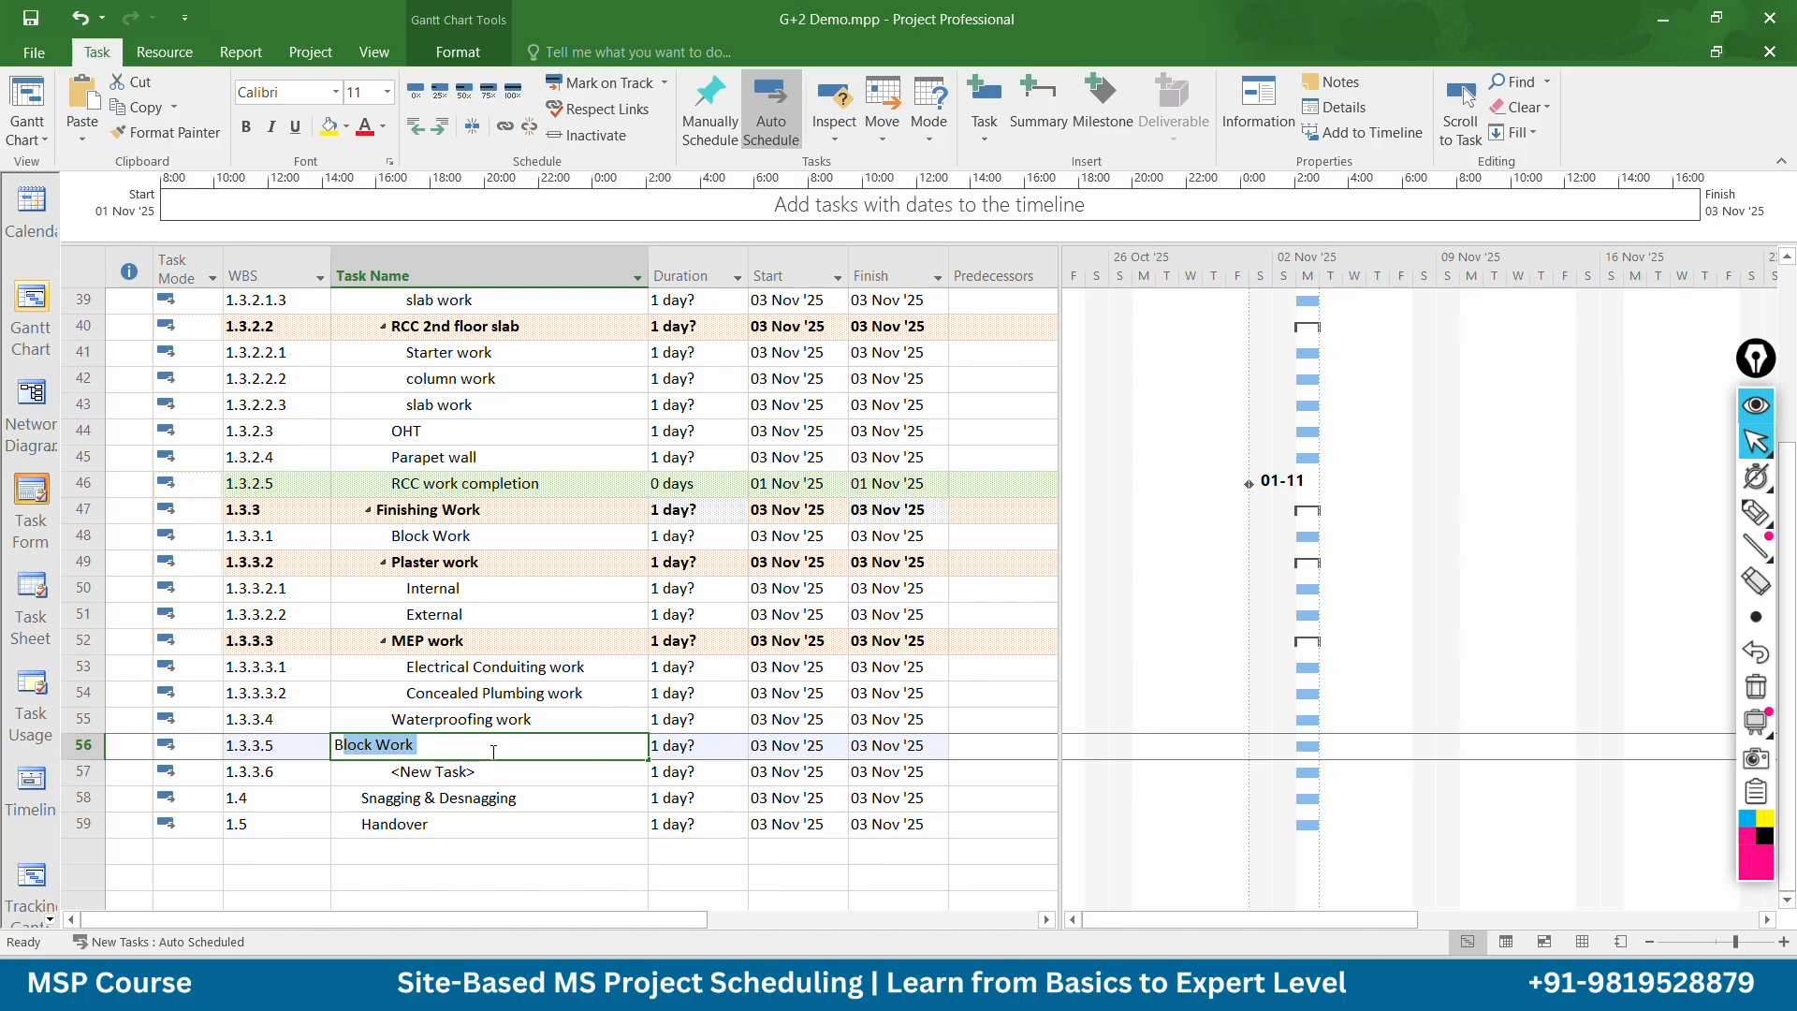
{"action": "type", "text": "athroo"}
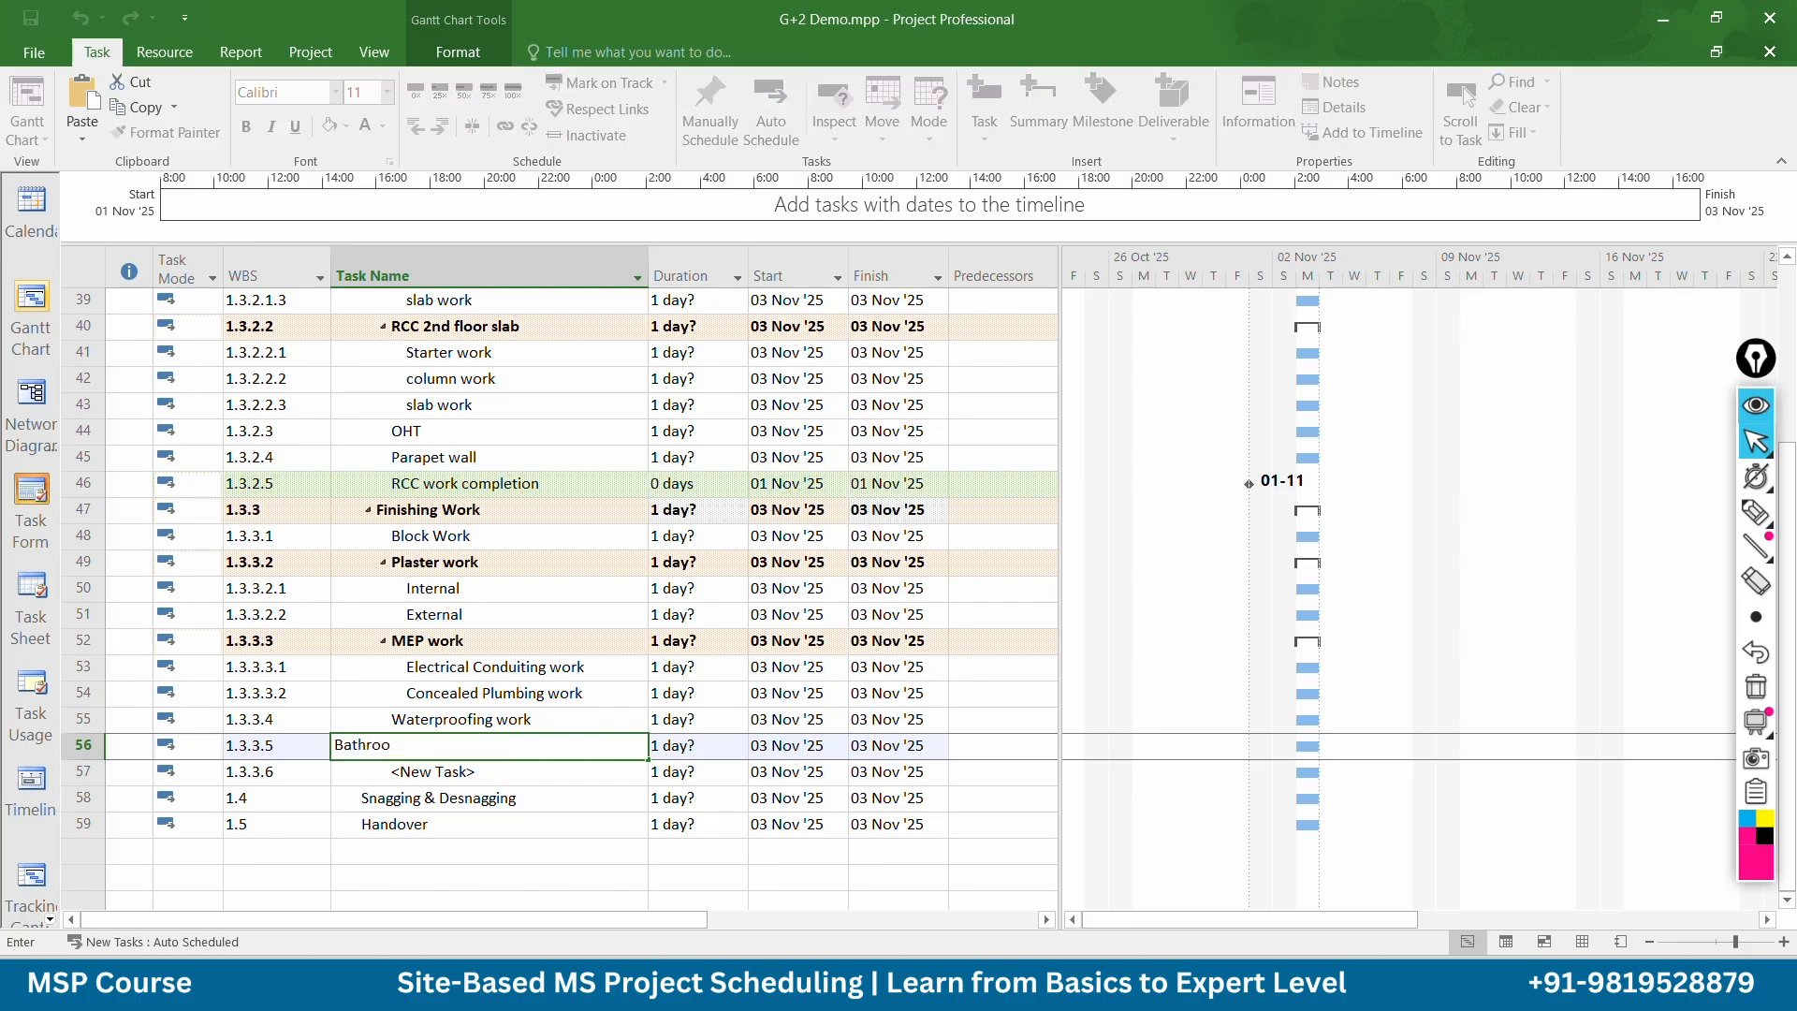
{"action": "type", "text": "m Wate"}
{"action": "key", "text": "BackSpace"}
{"action": "key", "text": "BackSpace"}
{"action": "key", "text": "BackSpace"}
{"action": "type", "text": "area"}
{"action": "key", "text": "Return"}
Insert a new task directly below Bathroom area and name it Terrace area
{"action": "left_click", "coordinate": [84, 771]}
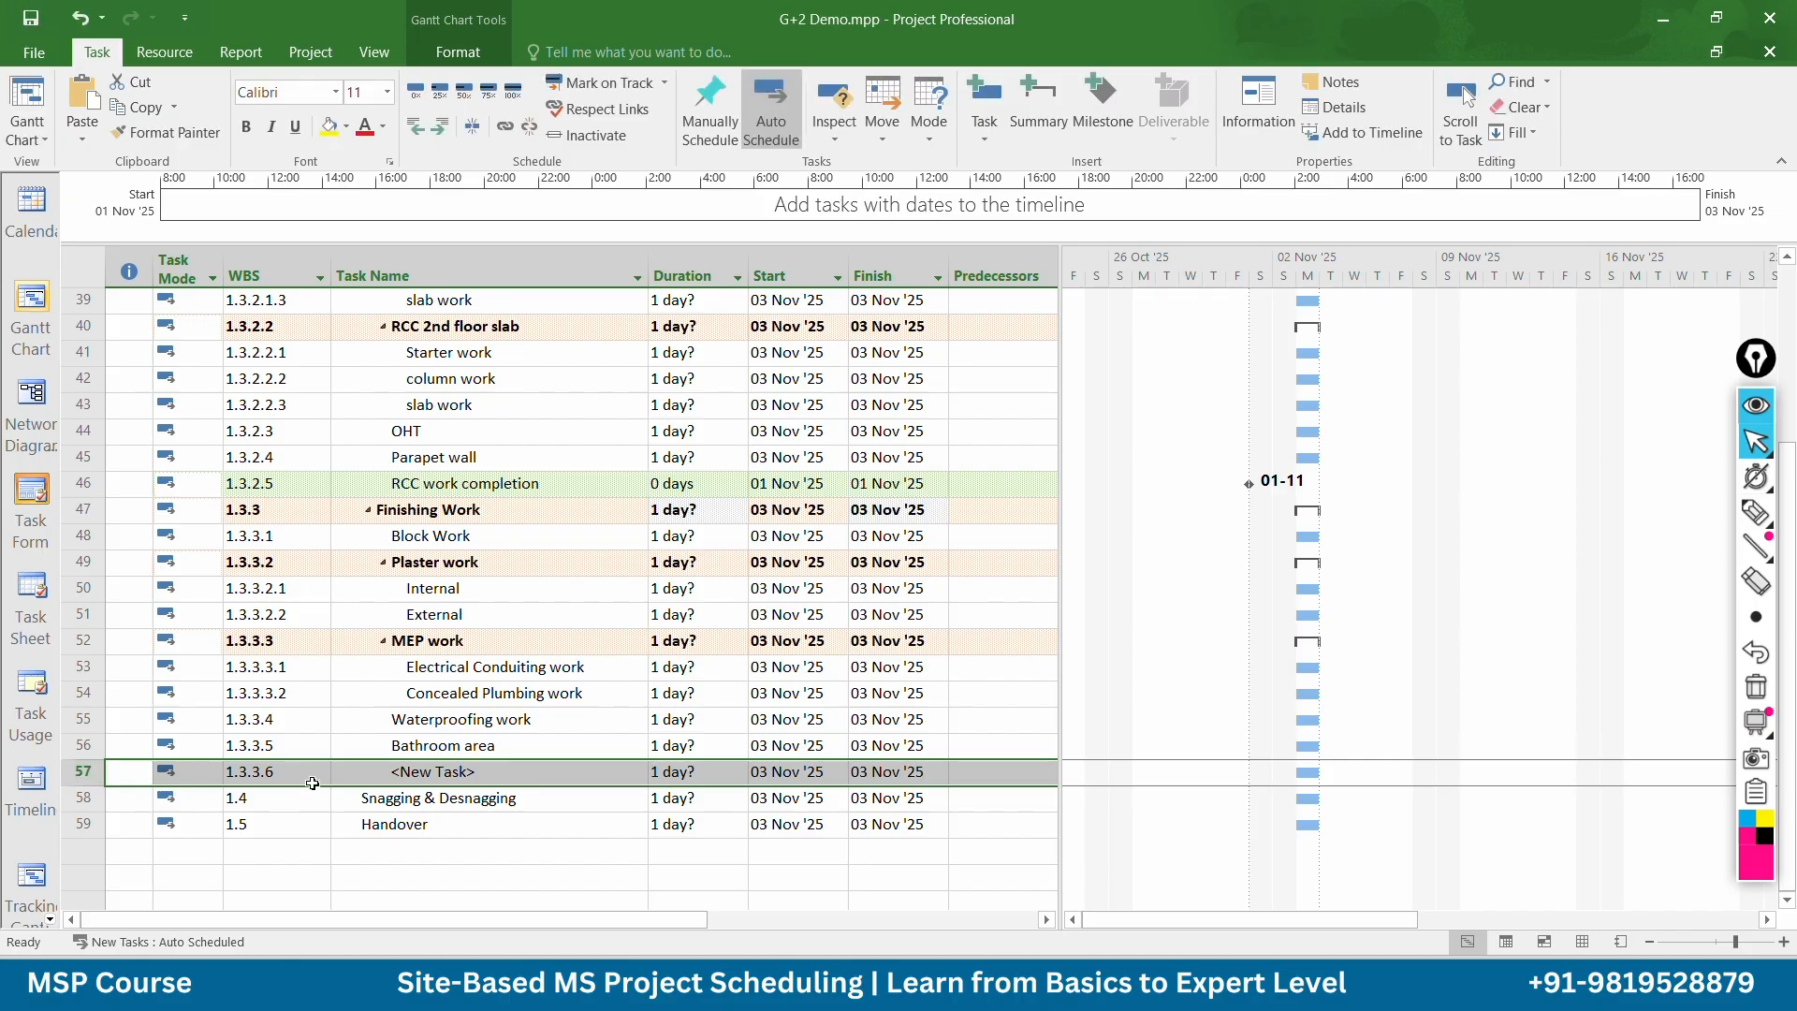
{"action": "right_click", "coordinate": [83, 777]}
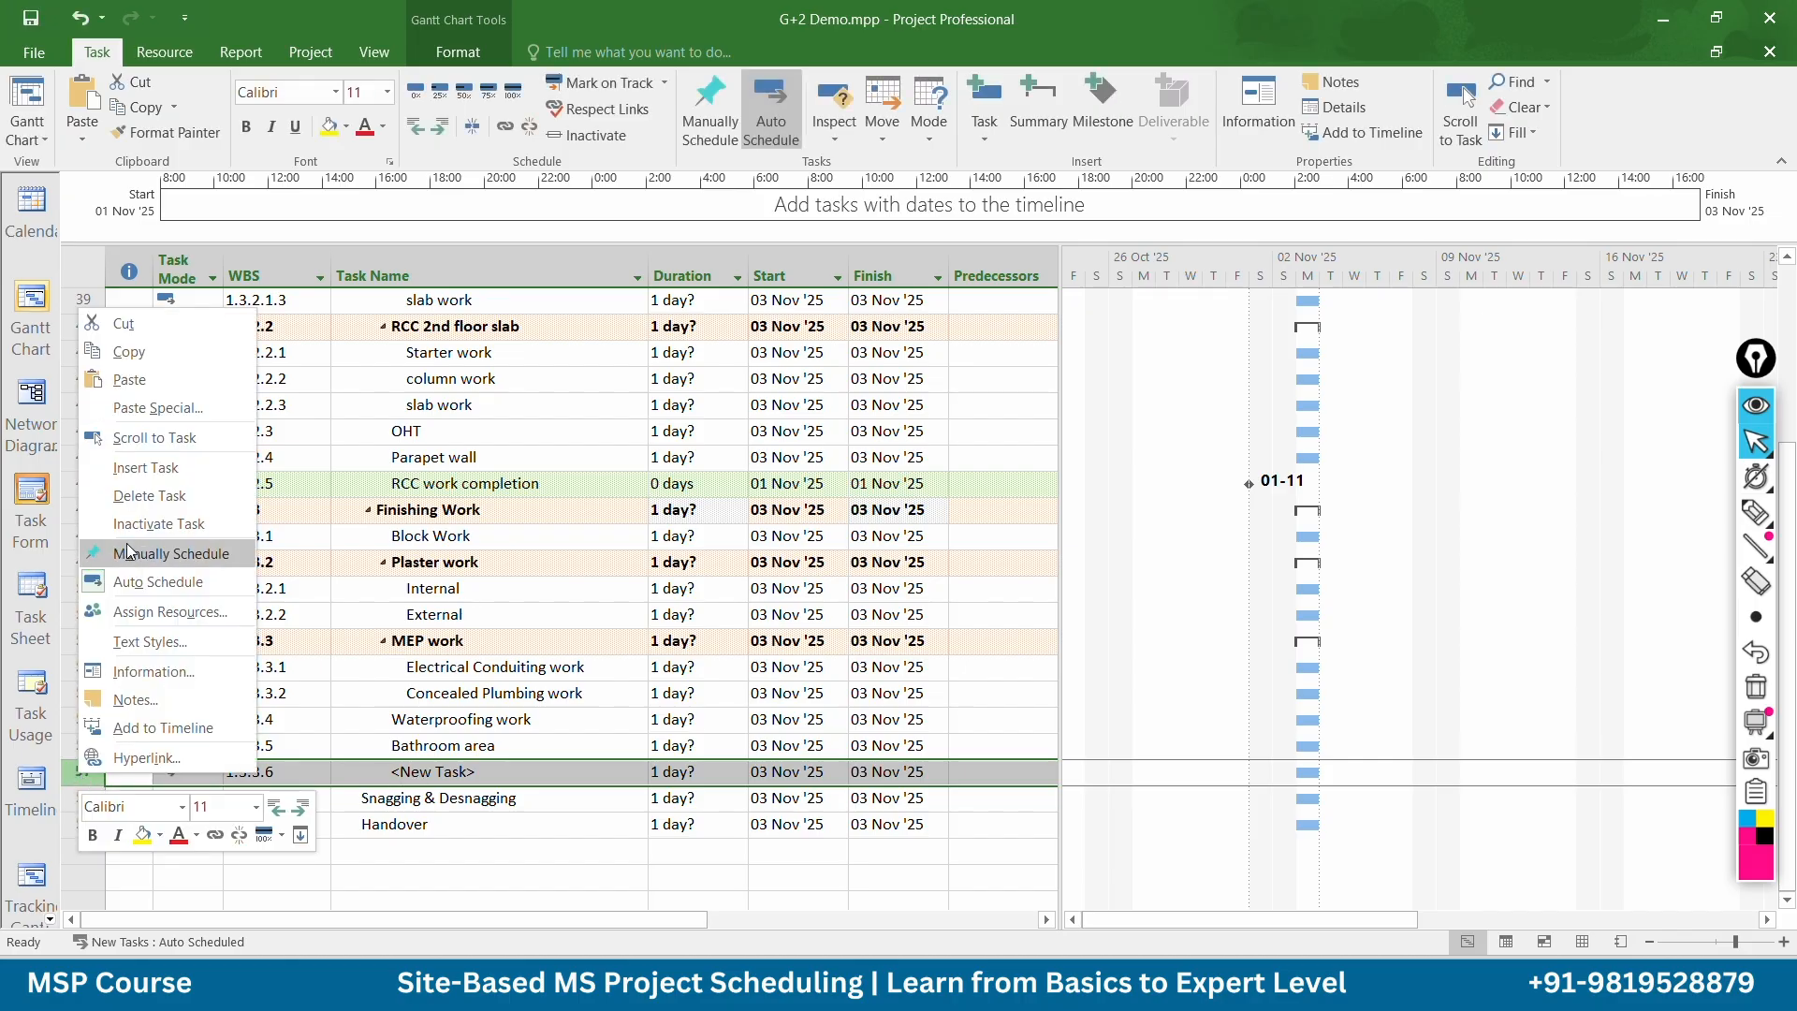
{"action": "left_click", "coordinate": [148, 468]}
{"action": "left_click", "coordinate": [495, 769]}
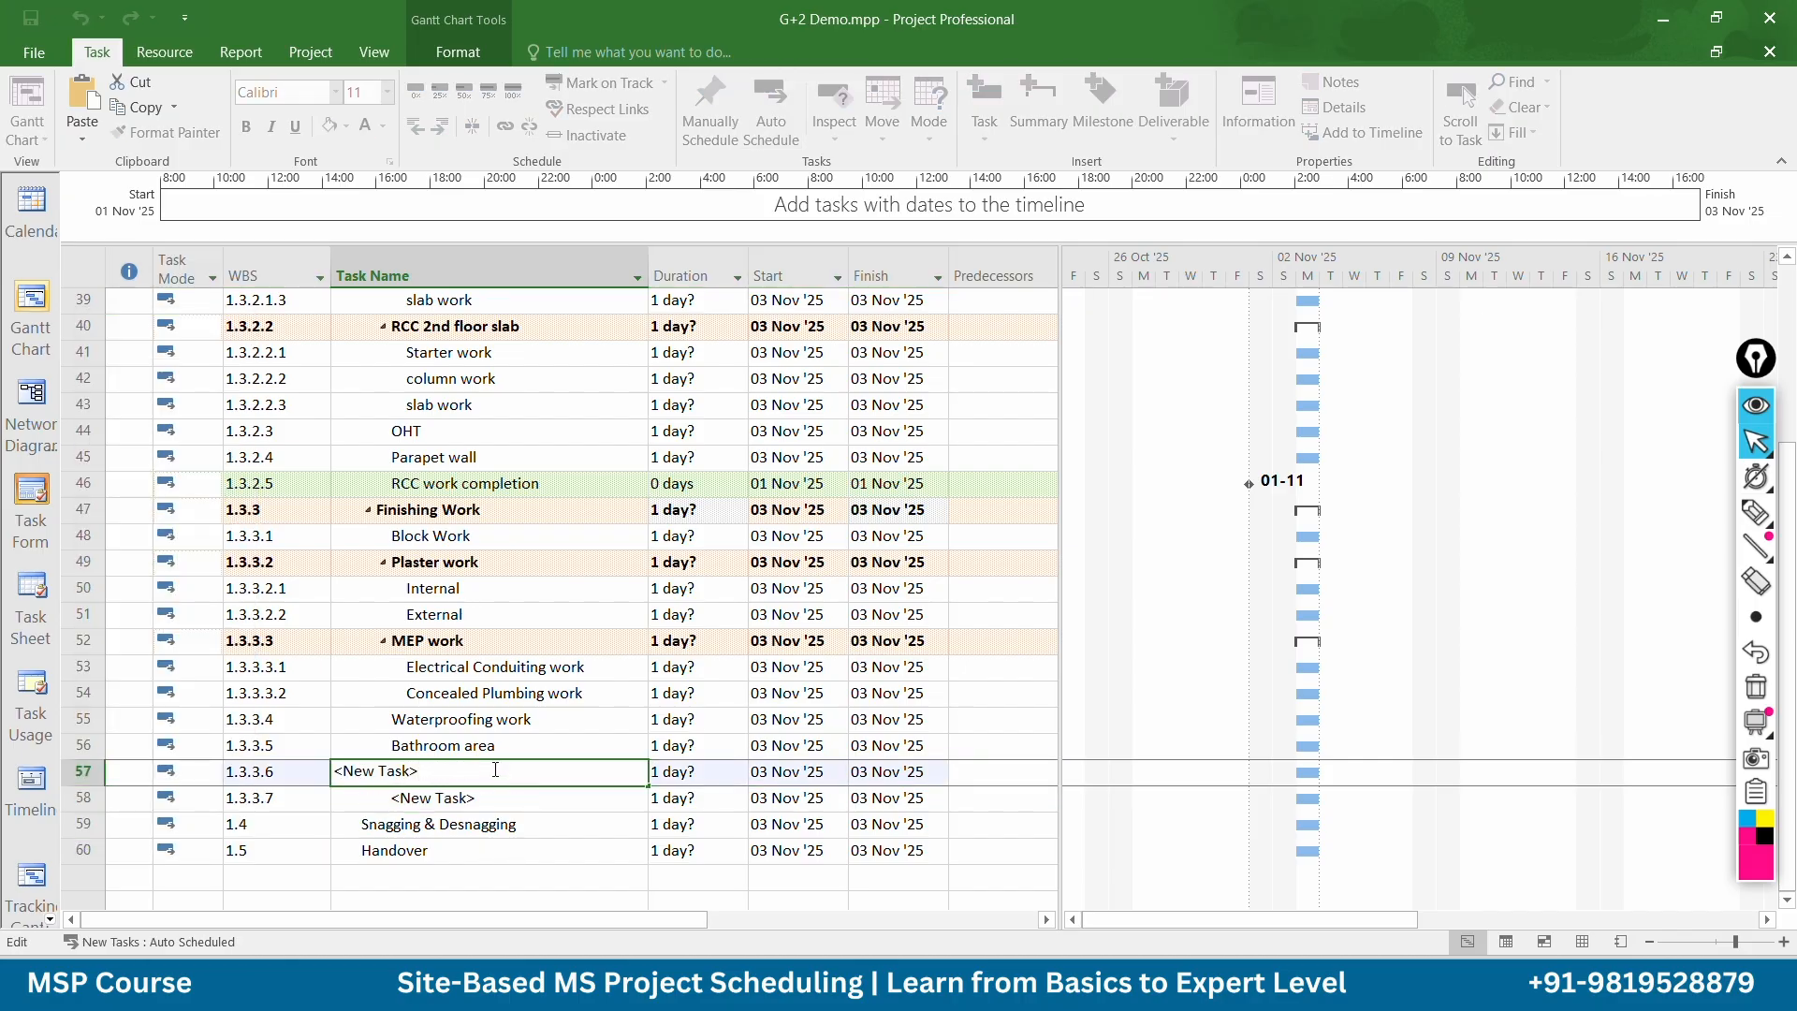
{"action": "key", "text": "BackSpace"}
{"action": "key", "text": "BackSpace"}
{"action": "key", "text": "BackSpace"}
{"action": "key", "text": "BackSpace"}
{"action": "key", "text": "BackSpace"}
{"action": "key", "text": "BackSpace"}
{"action": "key", "text": "BackSpace"}
{"action": "type", "text": "Terrace area"}
{"action": "left_click", "coordinate": [884, 798]}
Indent Bathroom area and Terrace area as subtasks of Waterproofing work
{"action": "left_click_drag", "start_coordinate": [84, 746], "coordinate": [84, 772]}
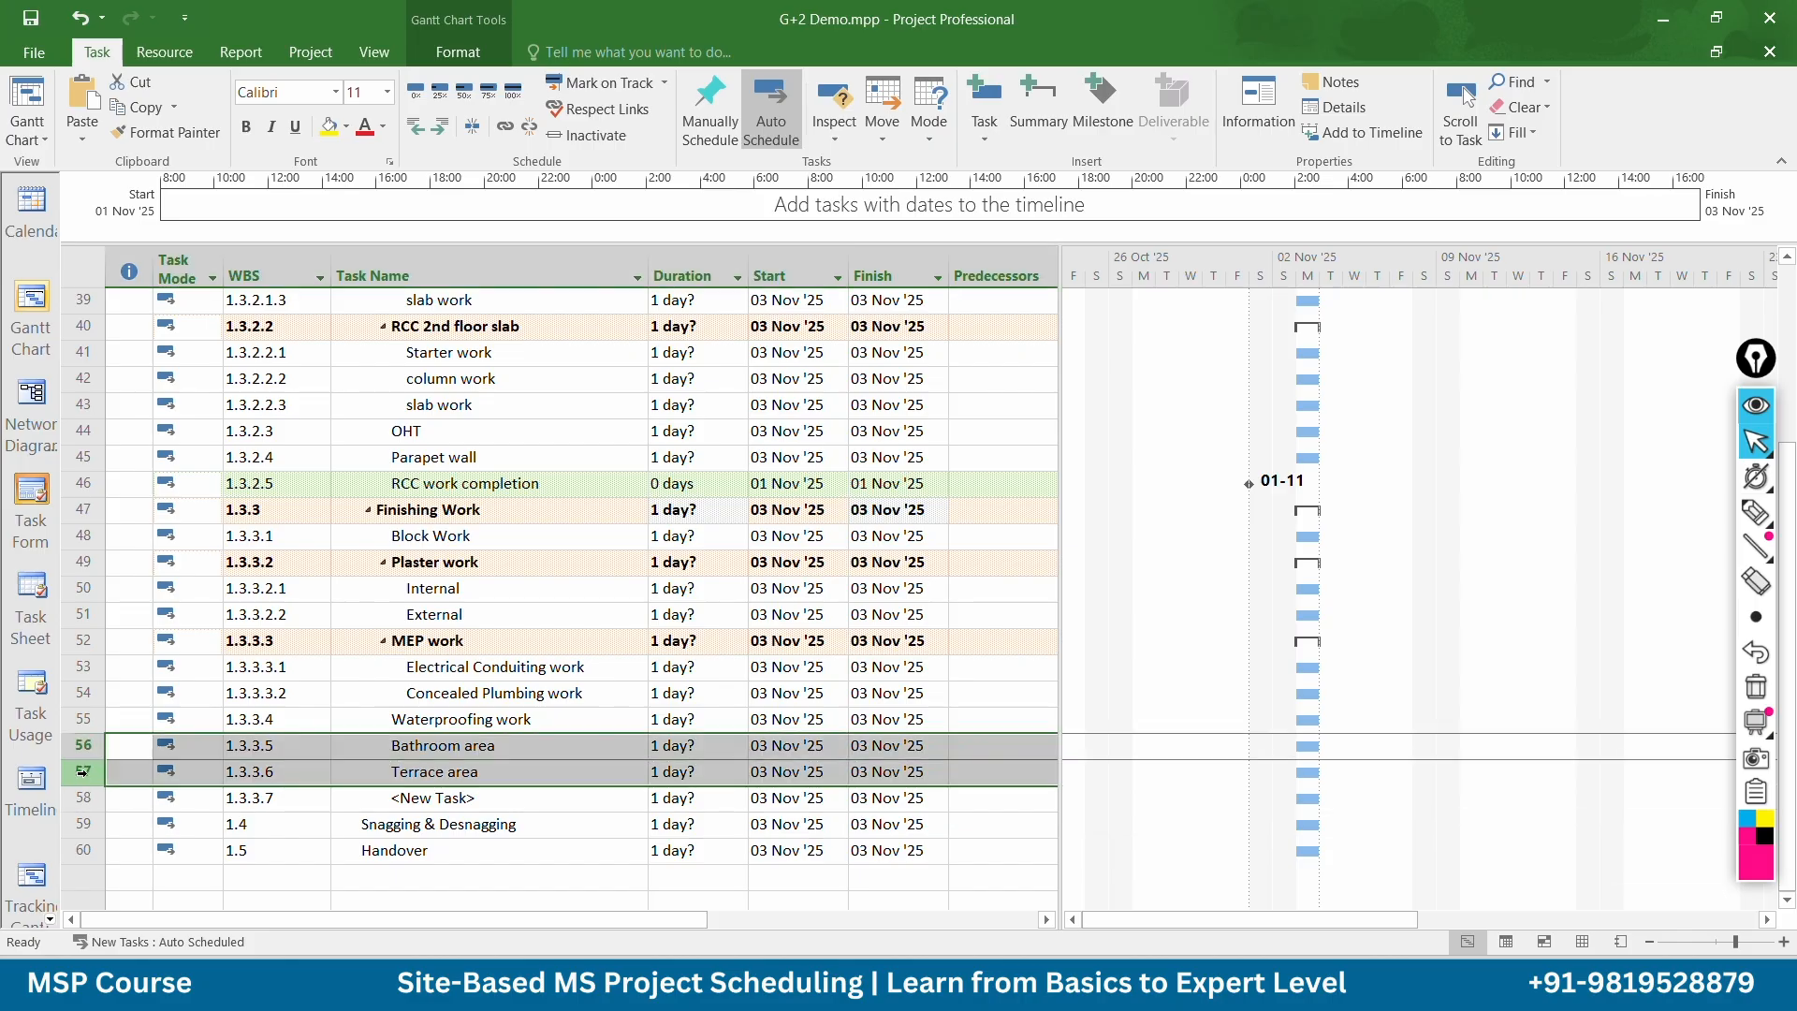
{"action": "left_click", "coordinate": [439, 125]}
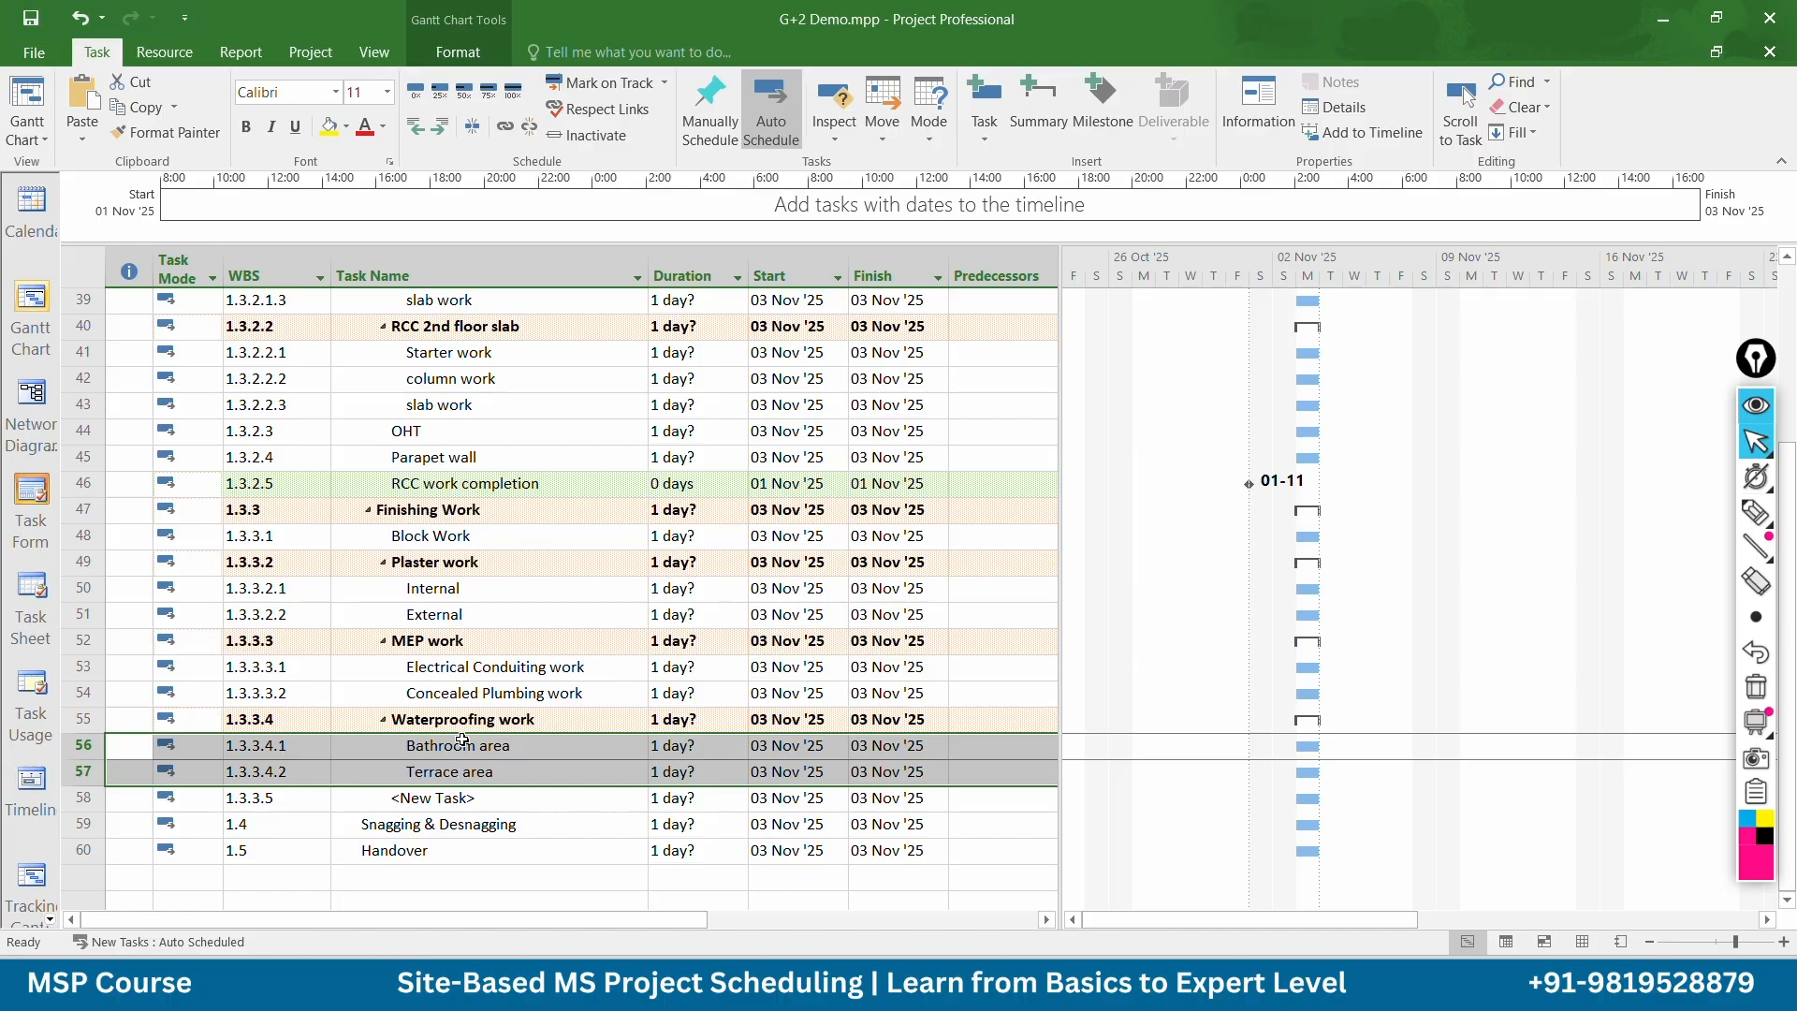
Insert two more blank tasks below Terrace area and outdent the first one to the same level as Waterproofing work
{"action": "right_click", "coordinate": [71, 832]}
{"action": "left_click", "coordinate": [117, 537]}
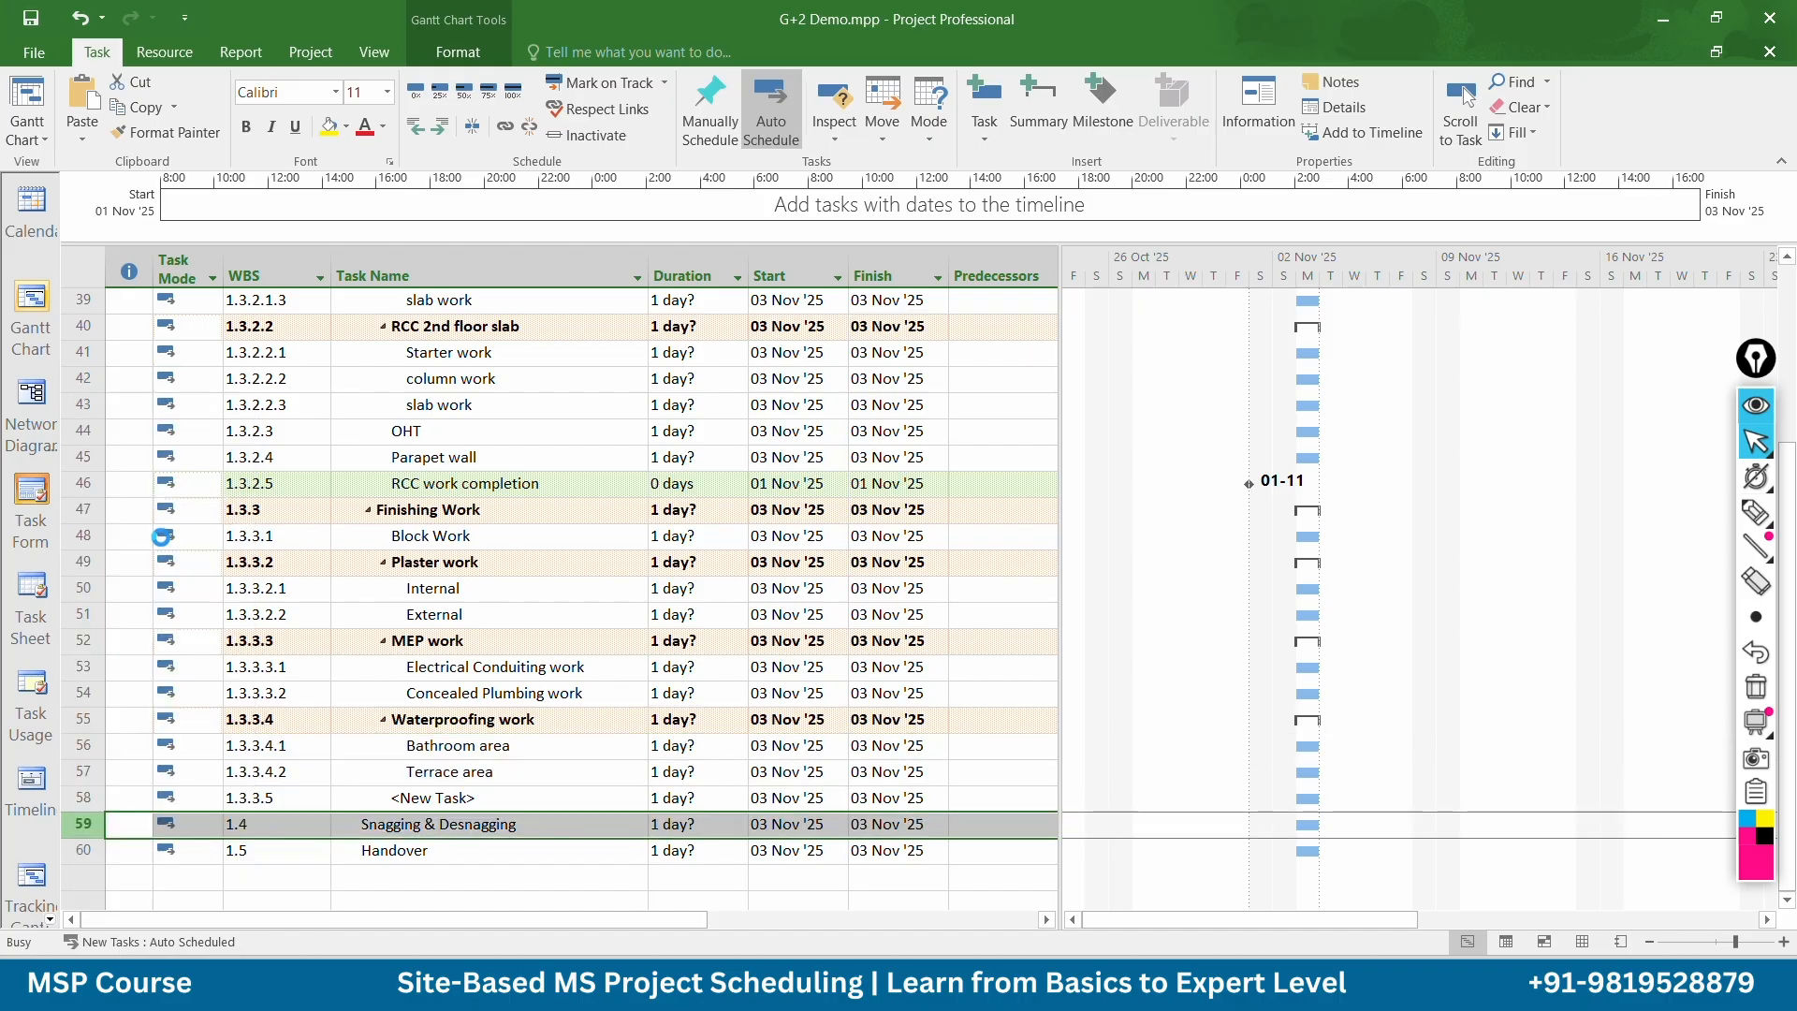
{"action": "right_click", "coordinate": [82, 798]}
{"action": "left_click", "coordinate": [155, 507]}
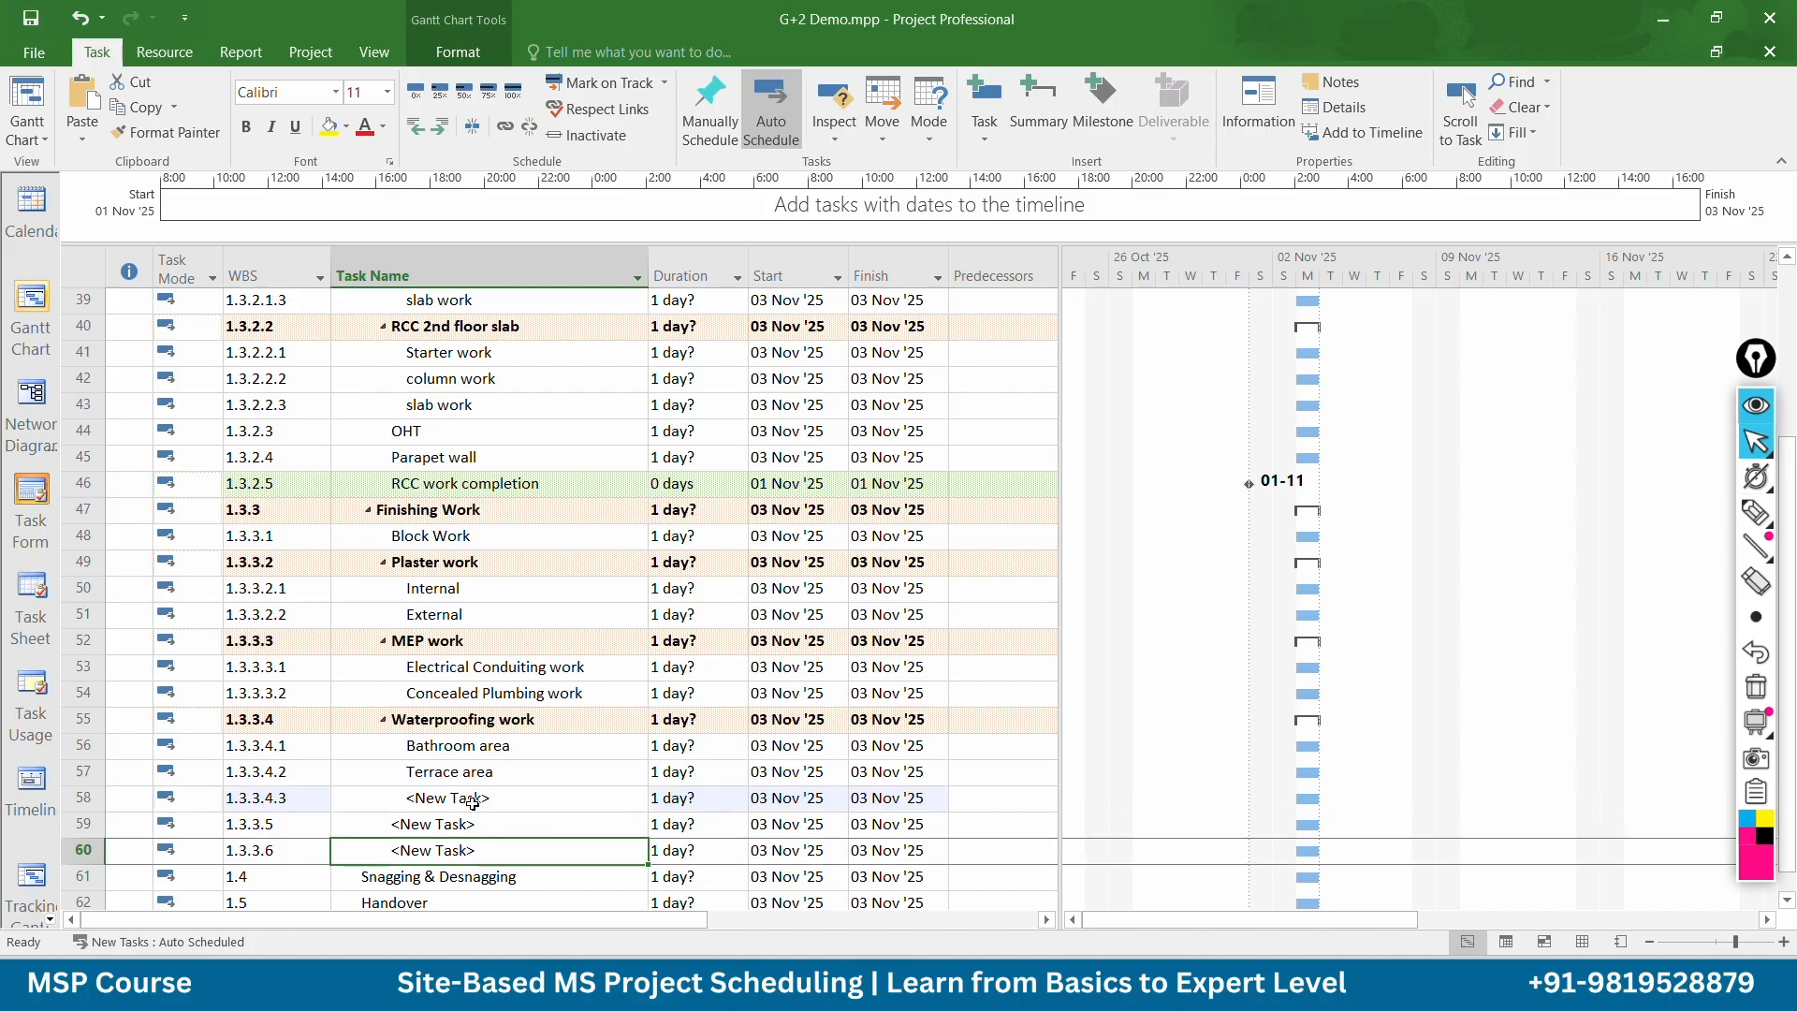
{"action": "left_click", "coordinate": [423, 129]}
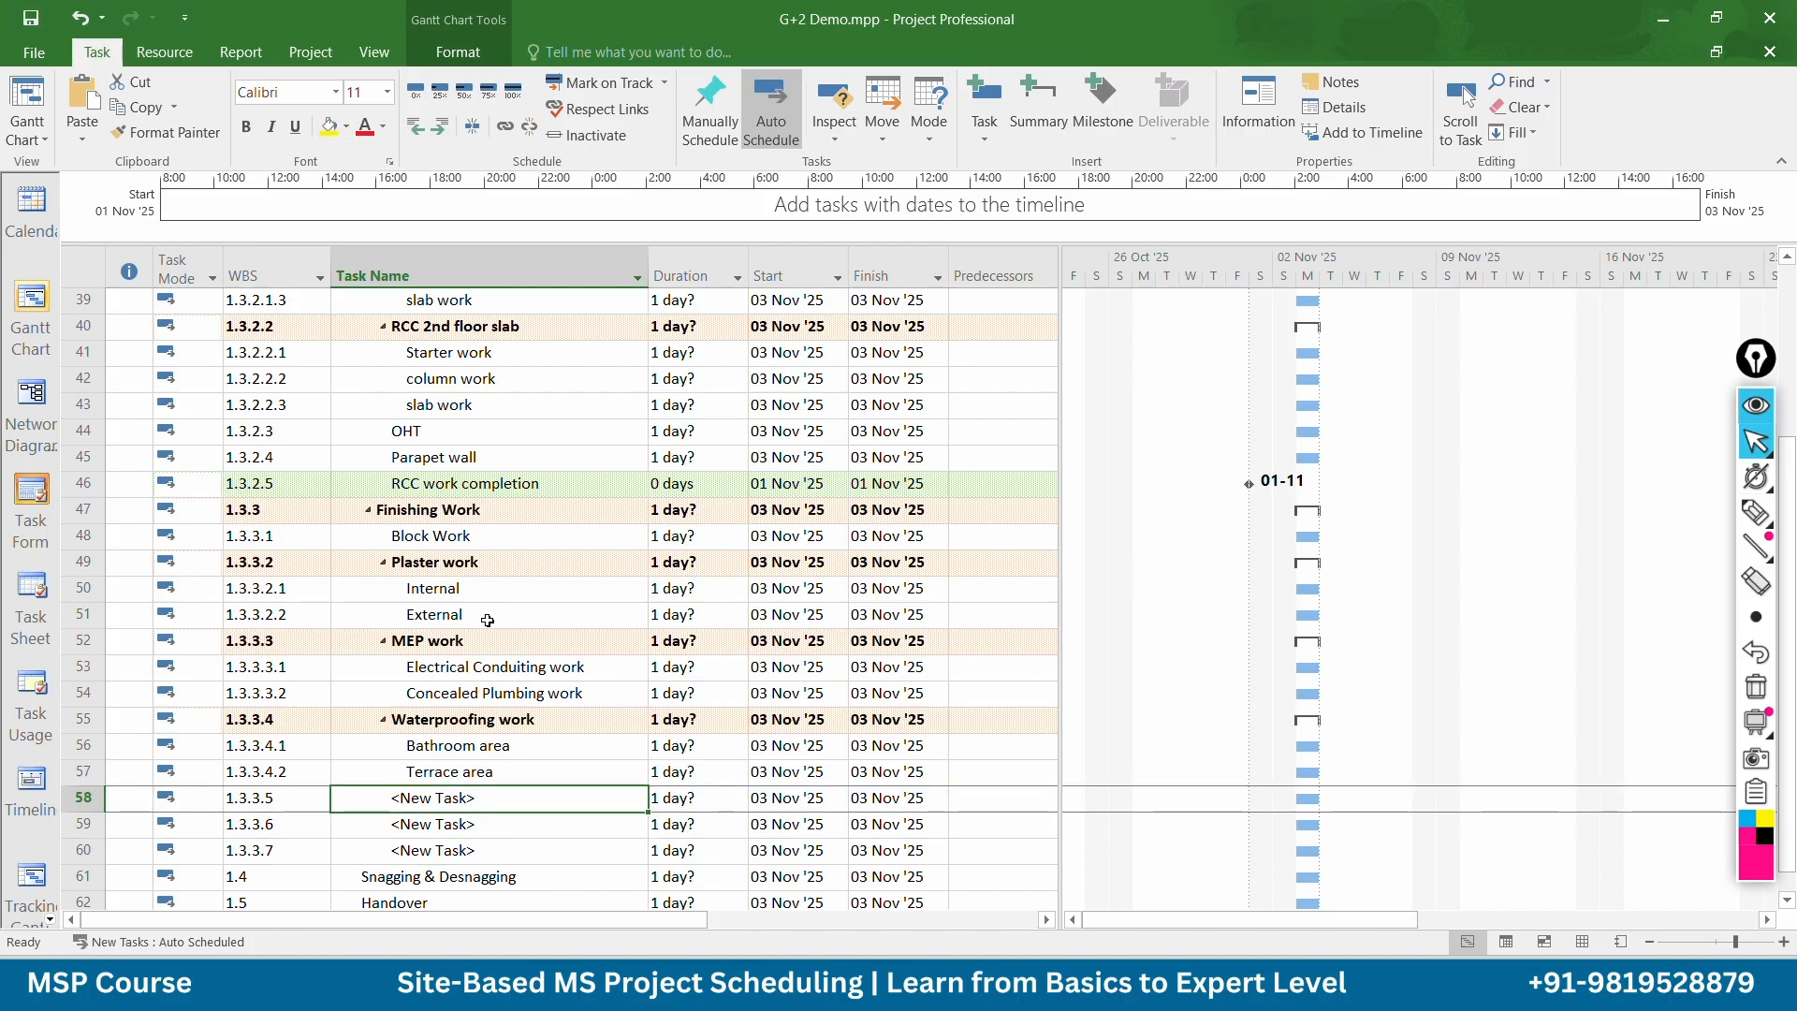
Name the first two blank tasks below Terrace area Doors & Windows and Tiling work
{"action": "left_click", "coordinate": [497, 801]}
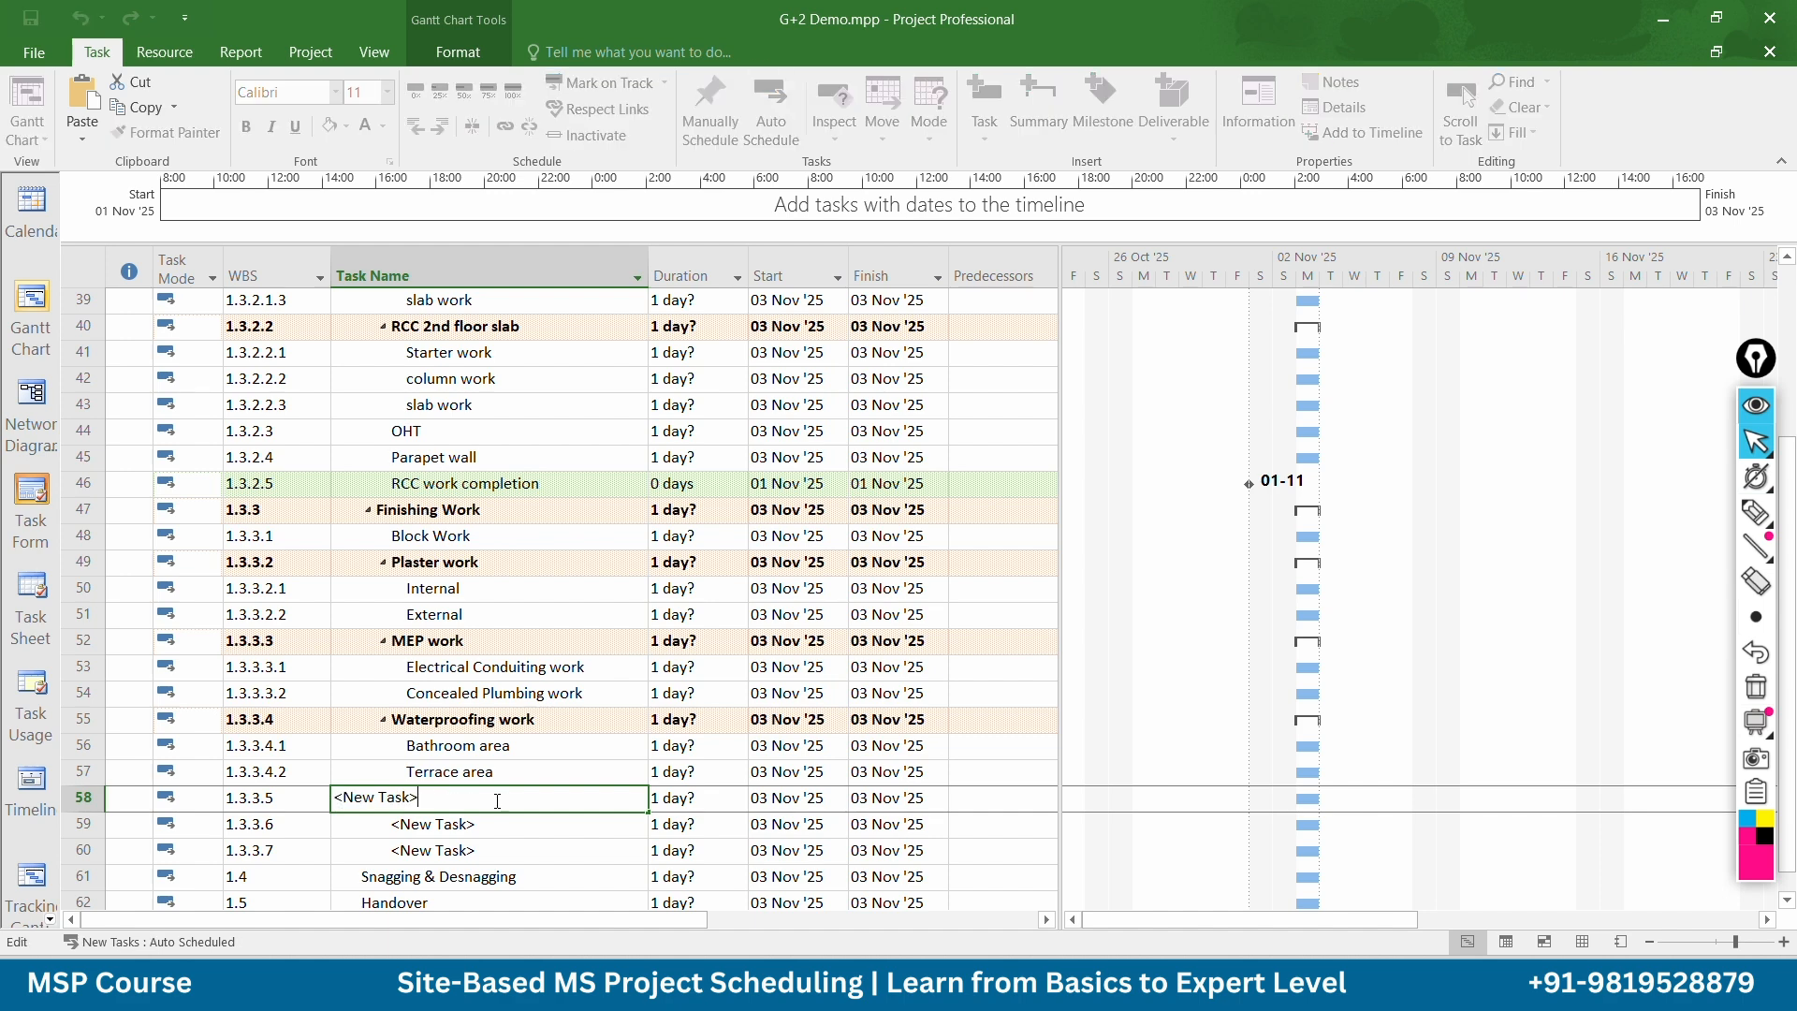
{"action": "key", "text": "BackSpace"}
{"action": "type", "text": "Doors & Window"}
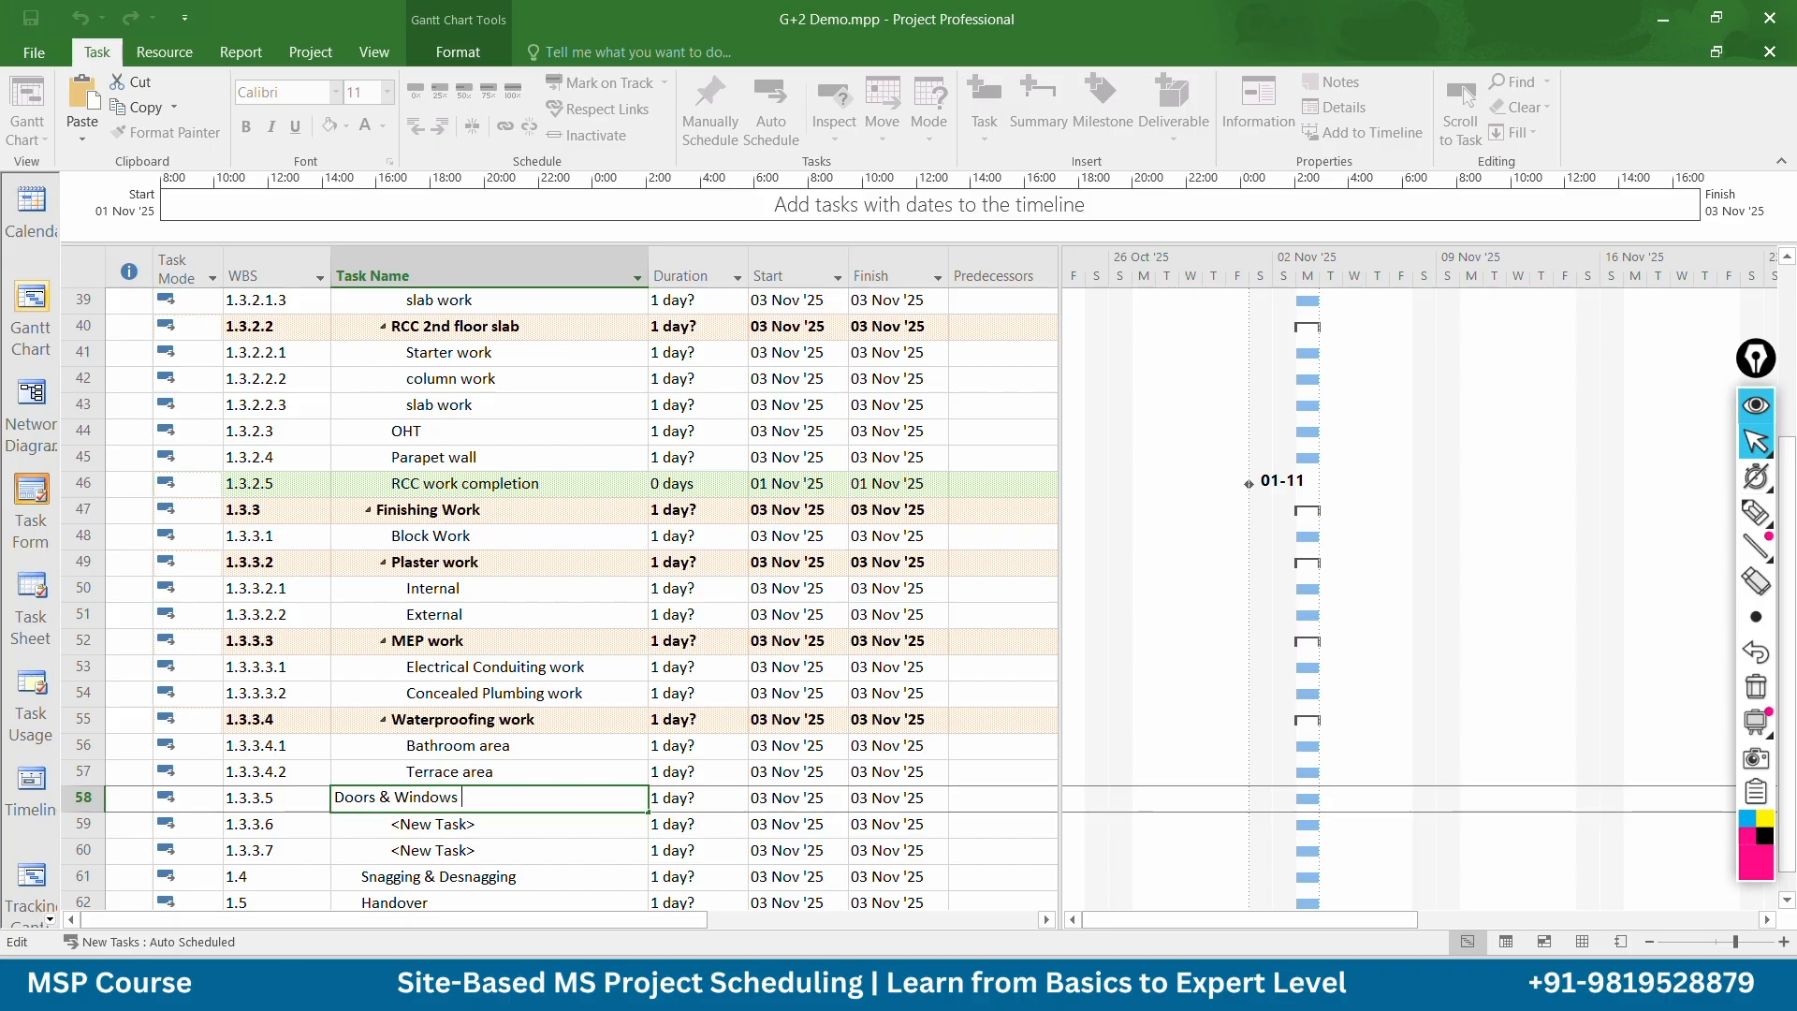
{"action": "type", "text": "s"}
{"action": "key", "text": "Return"}
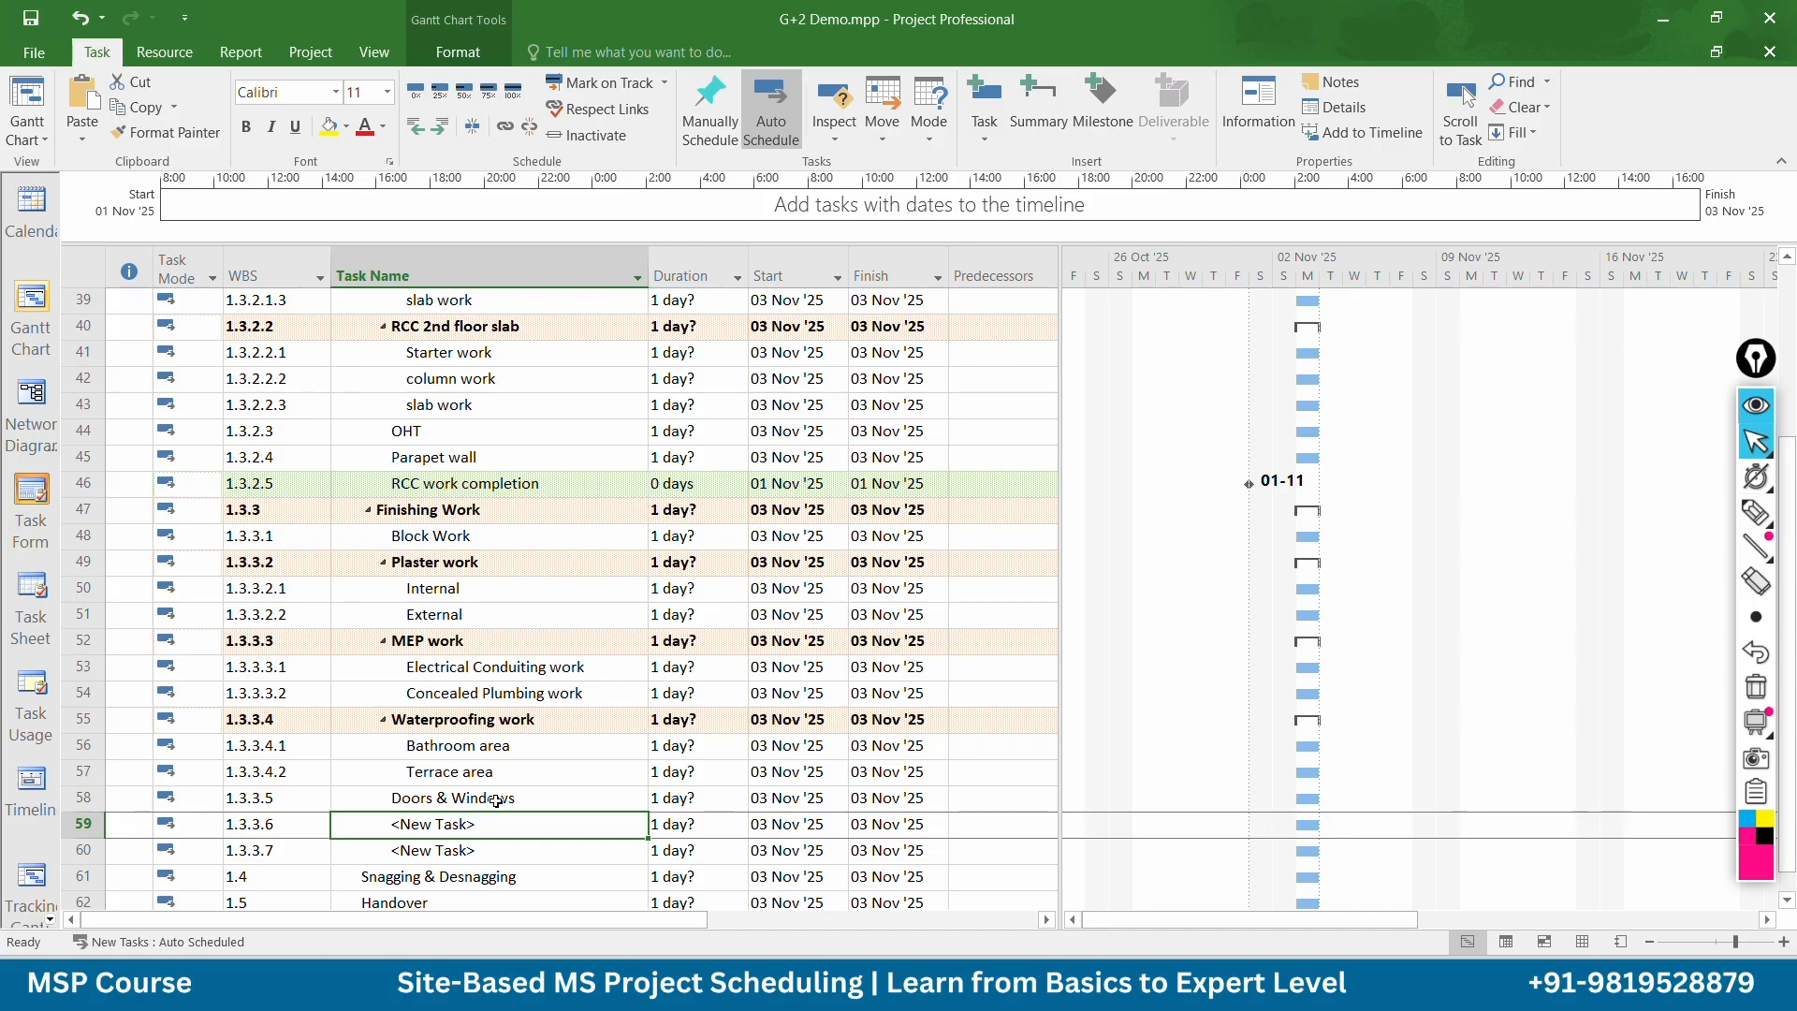
{"action": "type", "text": "Ti"}
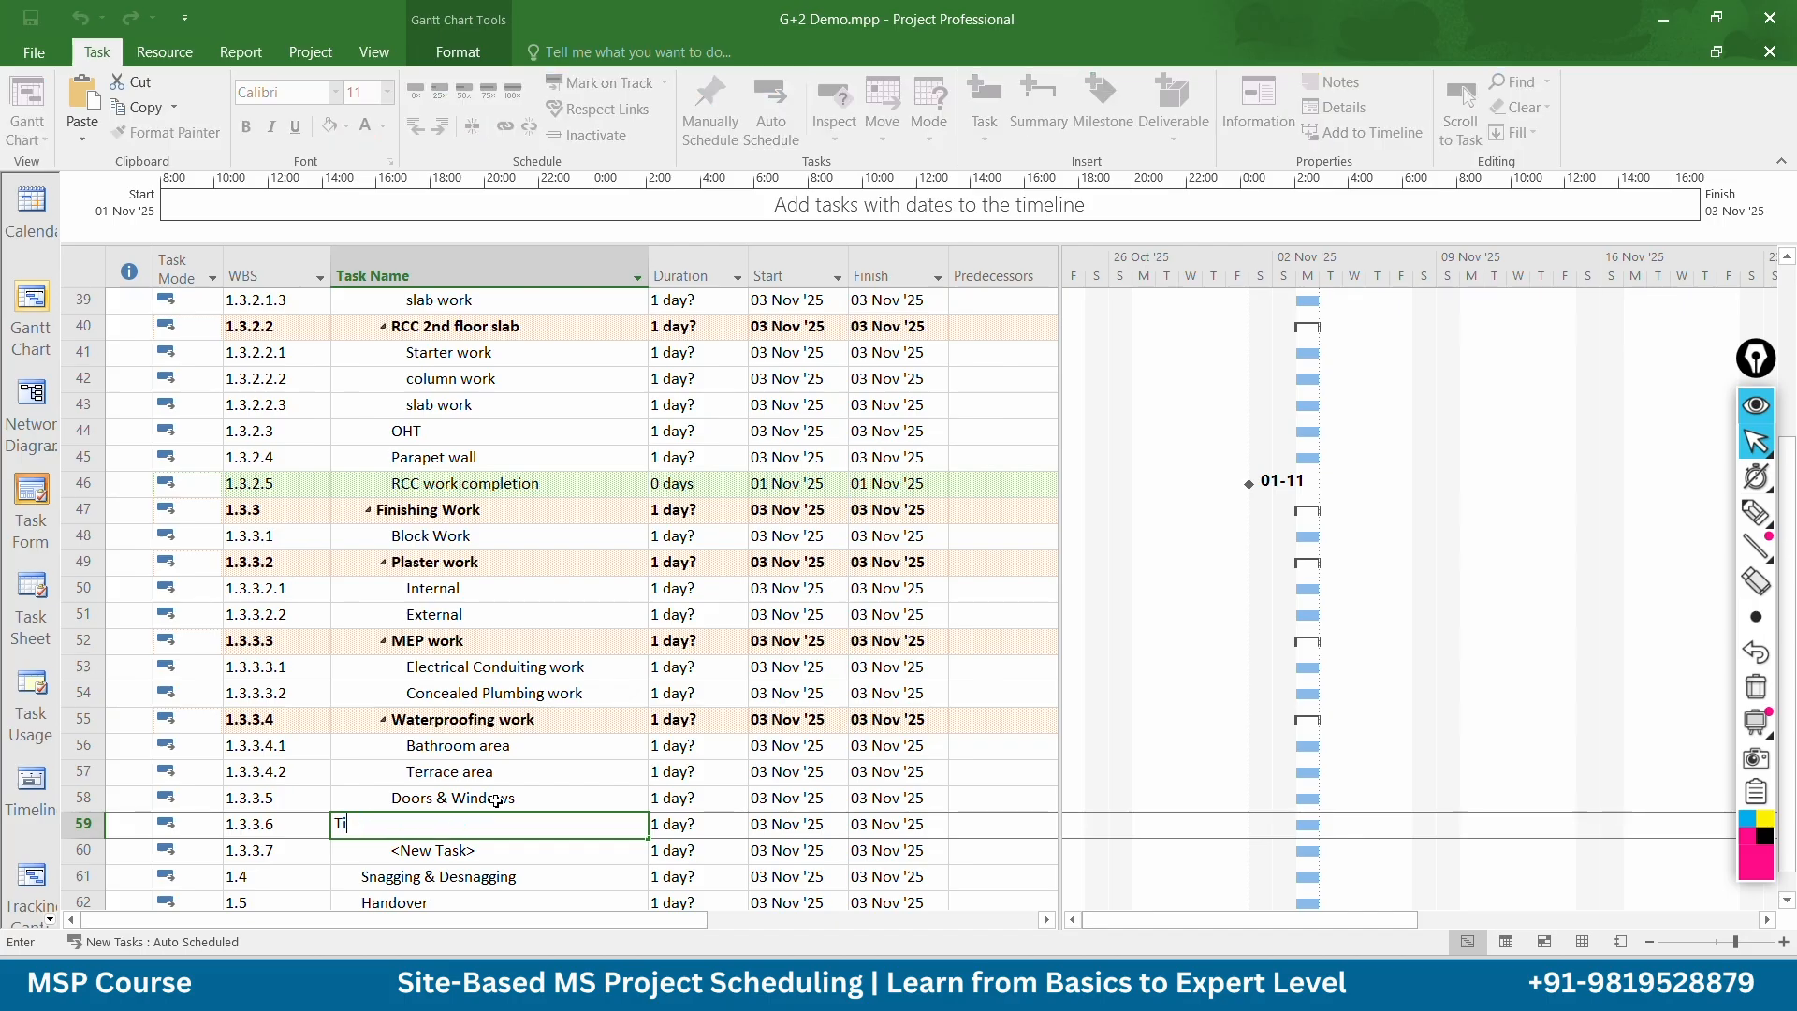
{"action": "type", "text": "ling work"}
{"action": "key", "text": "Return"}
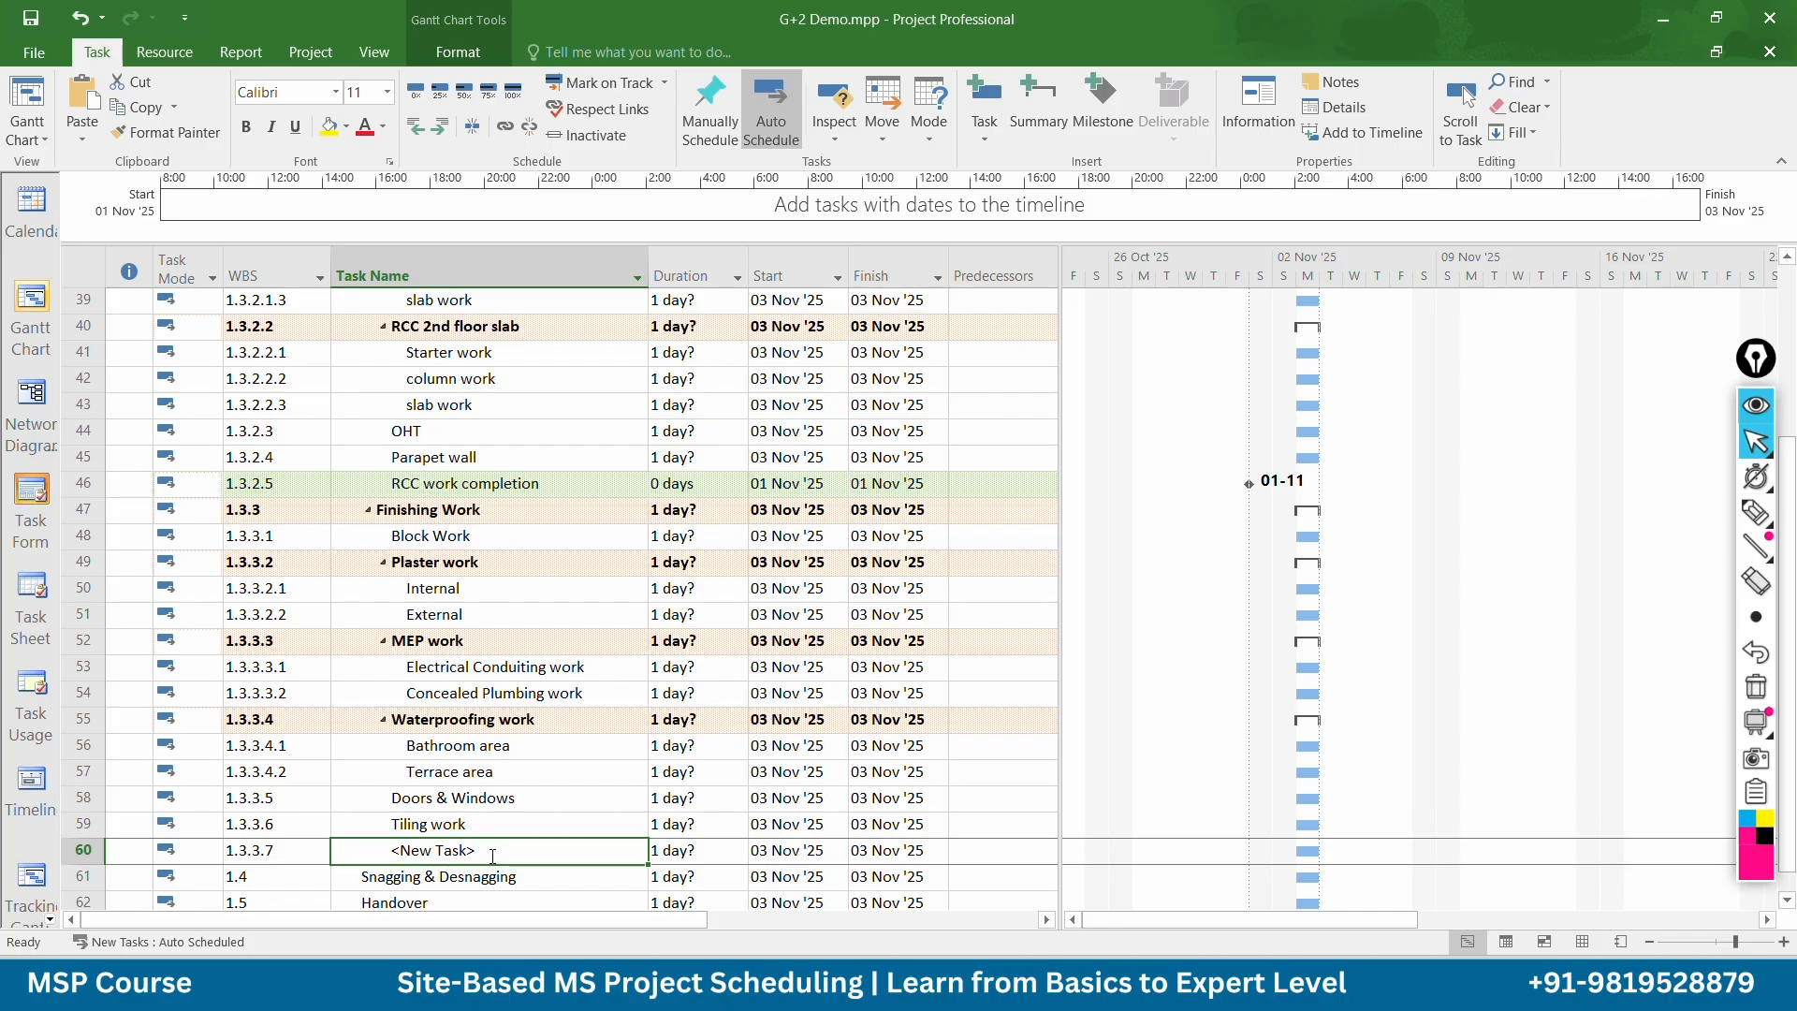
Name the blank task below Tiling work Painting work
{"action": "left_click", "coordinate": [492, 856]}
{"action": "key", "text": "BackSpace"}
{"action": "key", "text": "BackSpace"}
{"action": "key", "text": "BackSpace"}
{"action": "key", "text": "BackSpace"}
{"action": "key", "text": "BackSpace"}
{"action": "key", "text": "BackSpace"}
{"action": "key", "text": "BackSpace"}
{"action": "key", "text": "BackSpace"}
{"action": "key", "text": "BackSpace"}
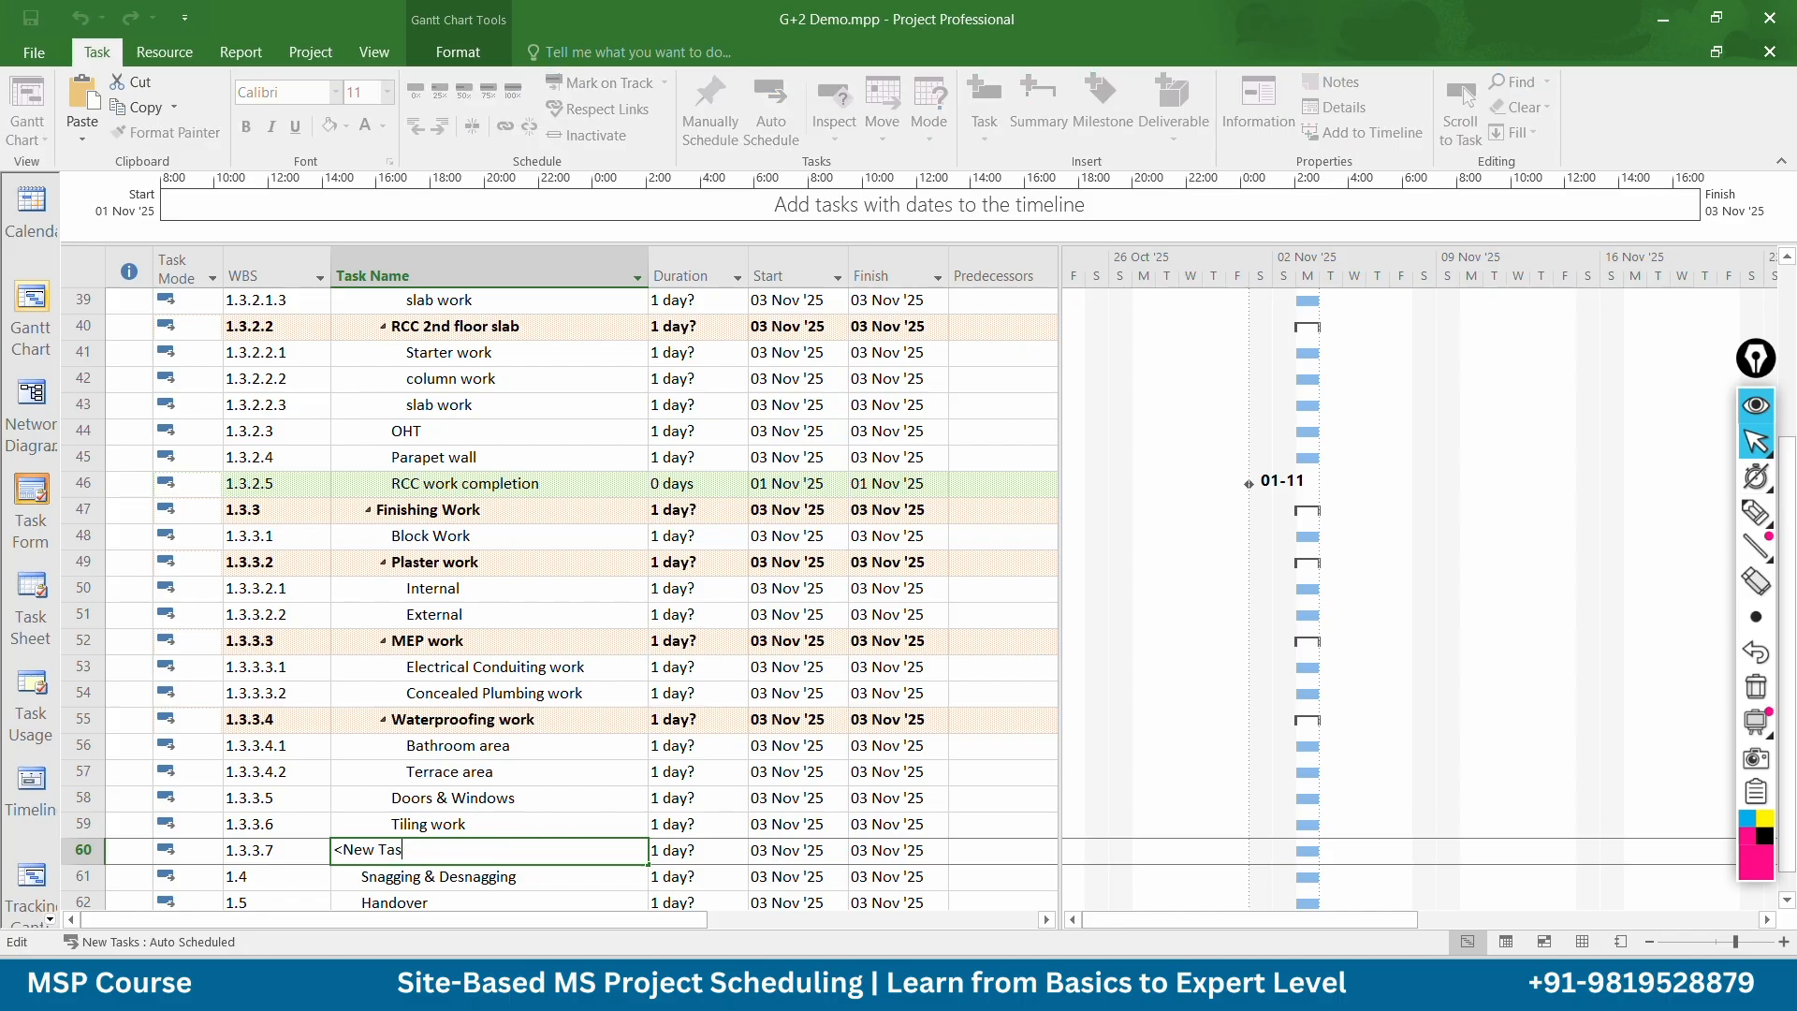
{"action": "type", "text": "Painting work"}
{"action": "left_click", "coordinate": [649, 700]}
Insert two new tasks between Painting work and Snagging & Desnagging
{"action": "scroll", "coordinate": [568, 653], "scroll_direction": "down", "scroll_amount": 2}
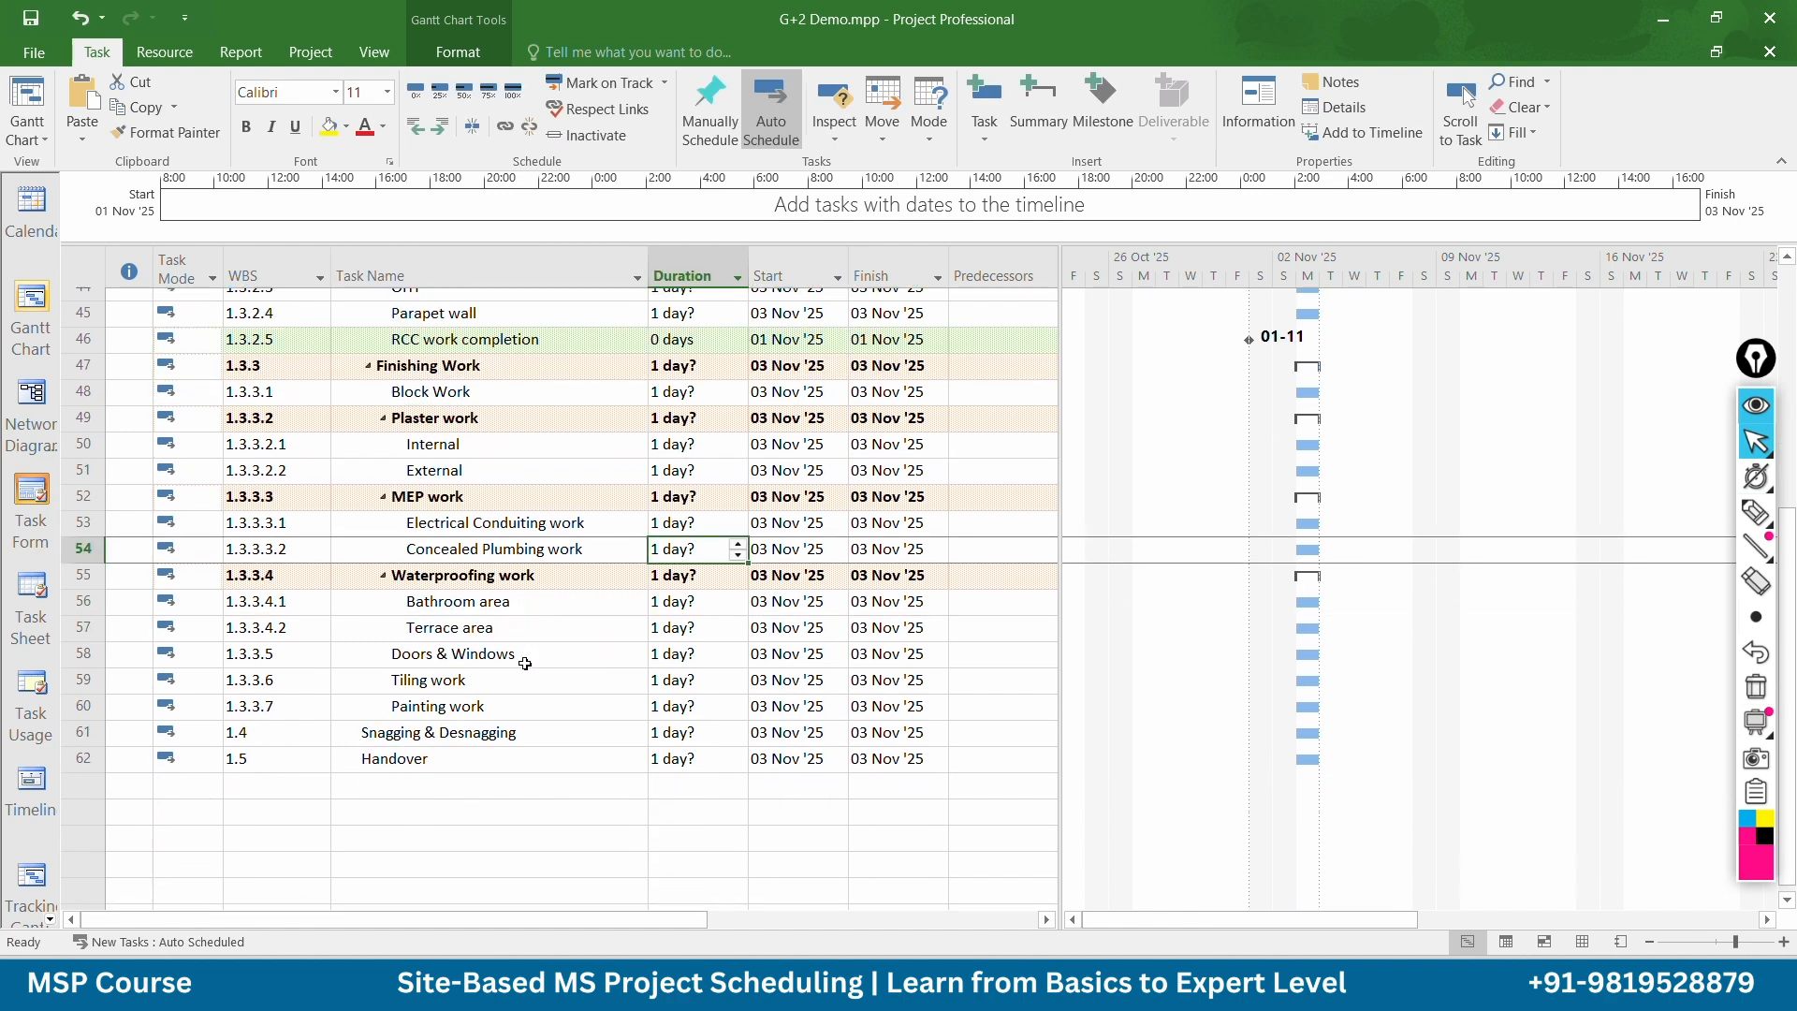
{"action": "left_click", "coordinate": [90, 726]}
{"action": "right_click", "coordinate": [91, 726]}
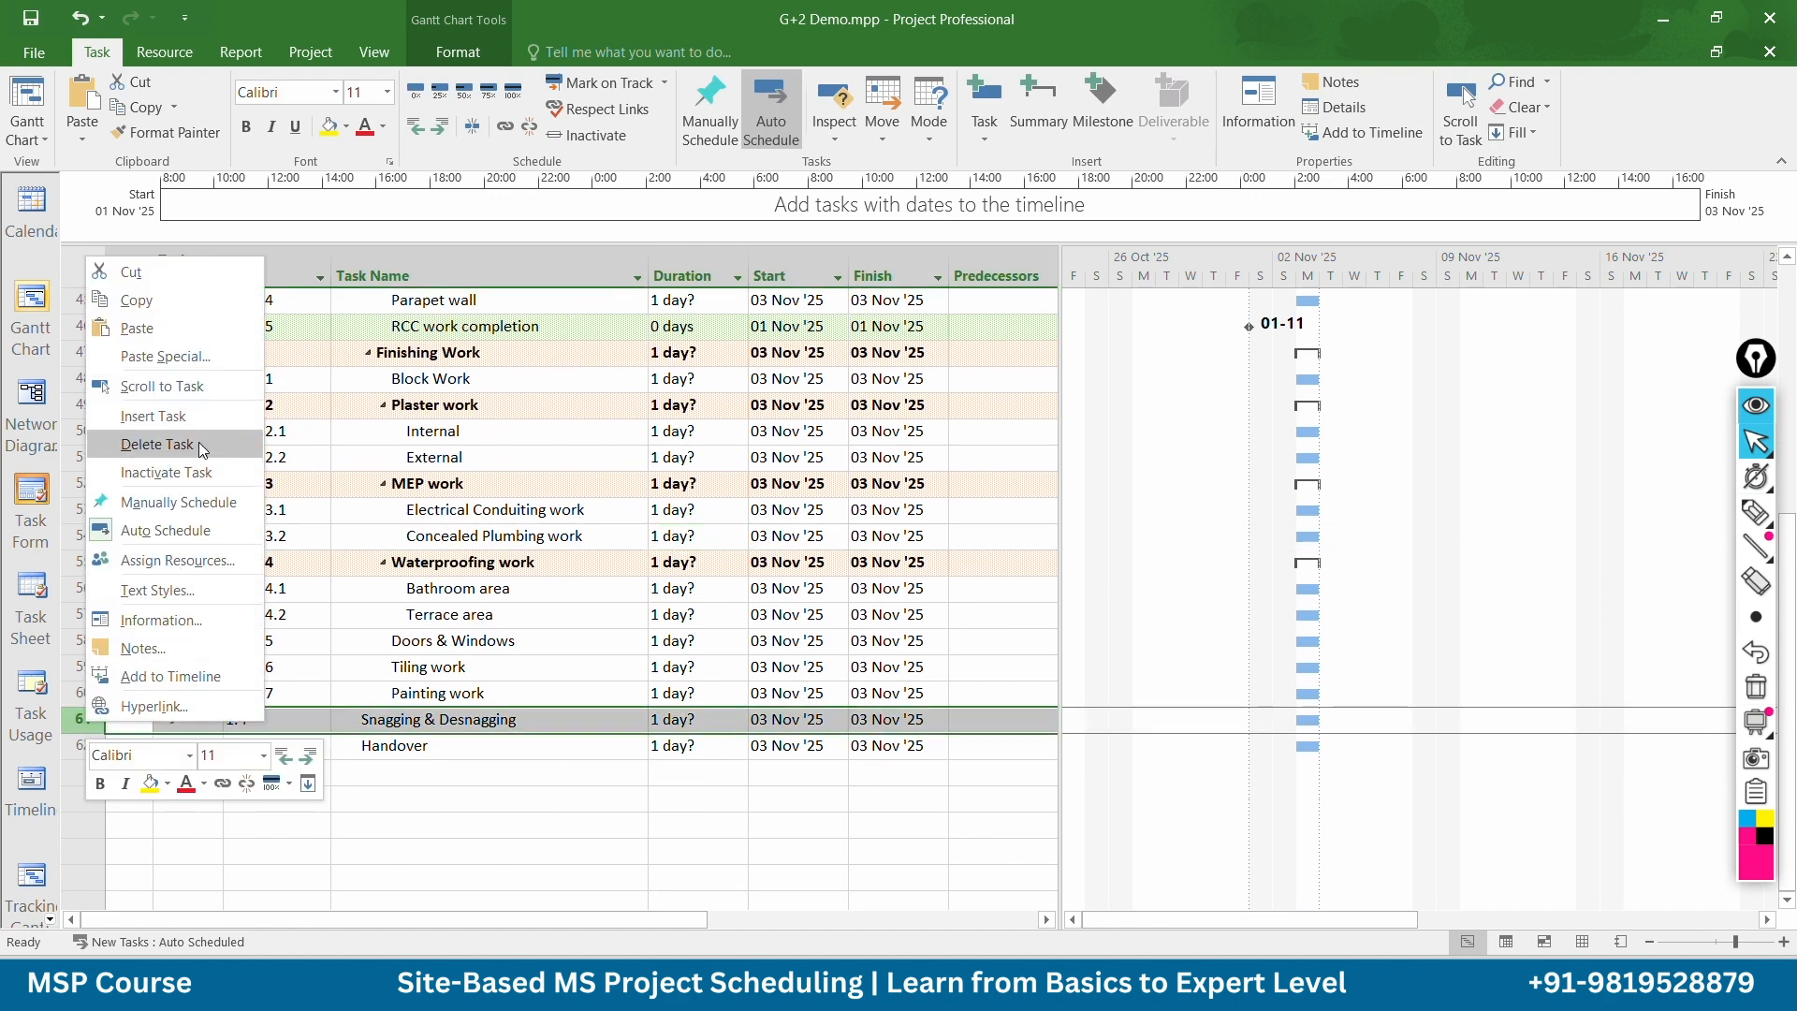
{"action": "left_click", "coordinate": [141, 415]}
{"action": "left_click", "coordinate": [75, 744]}
{"action": "right_click", "coordinate": [74, 744]}
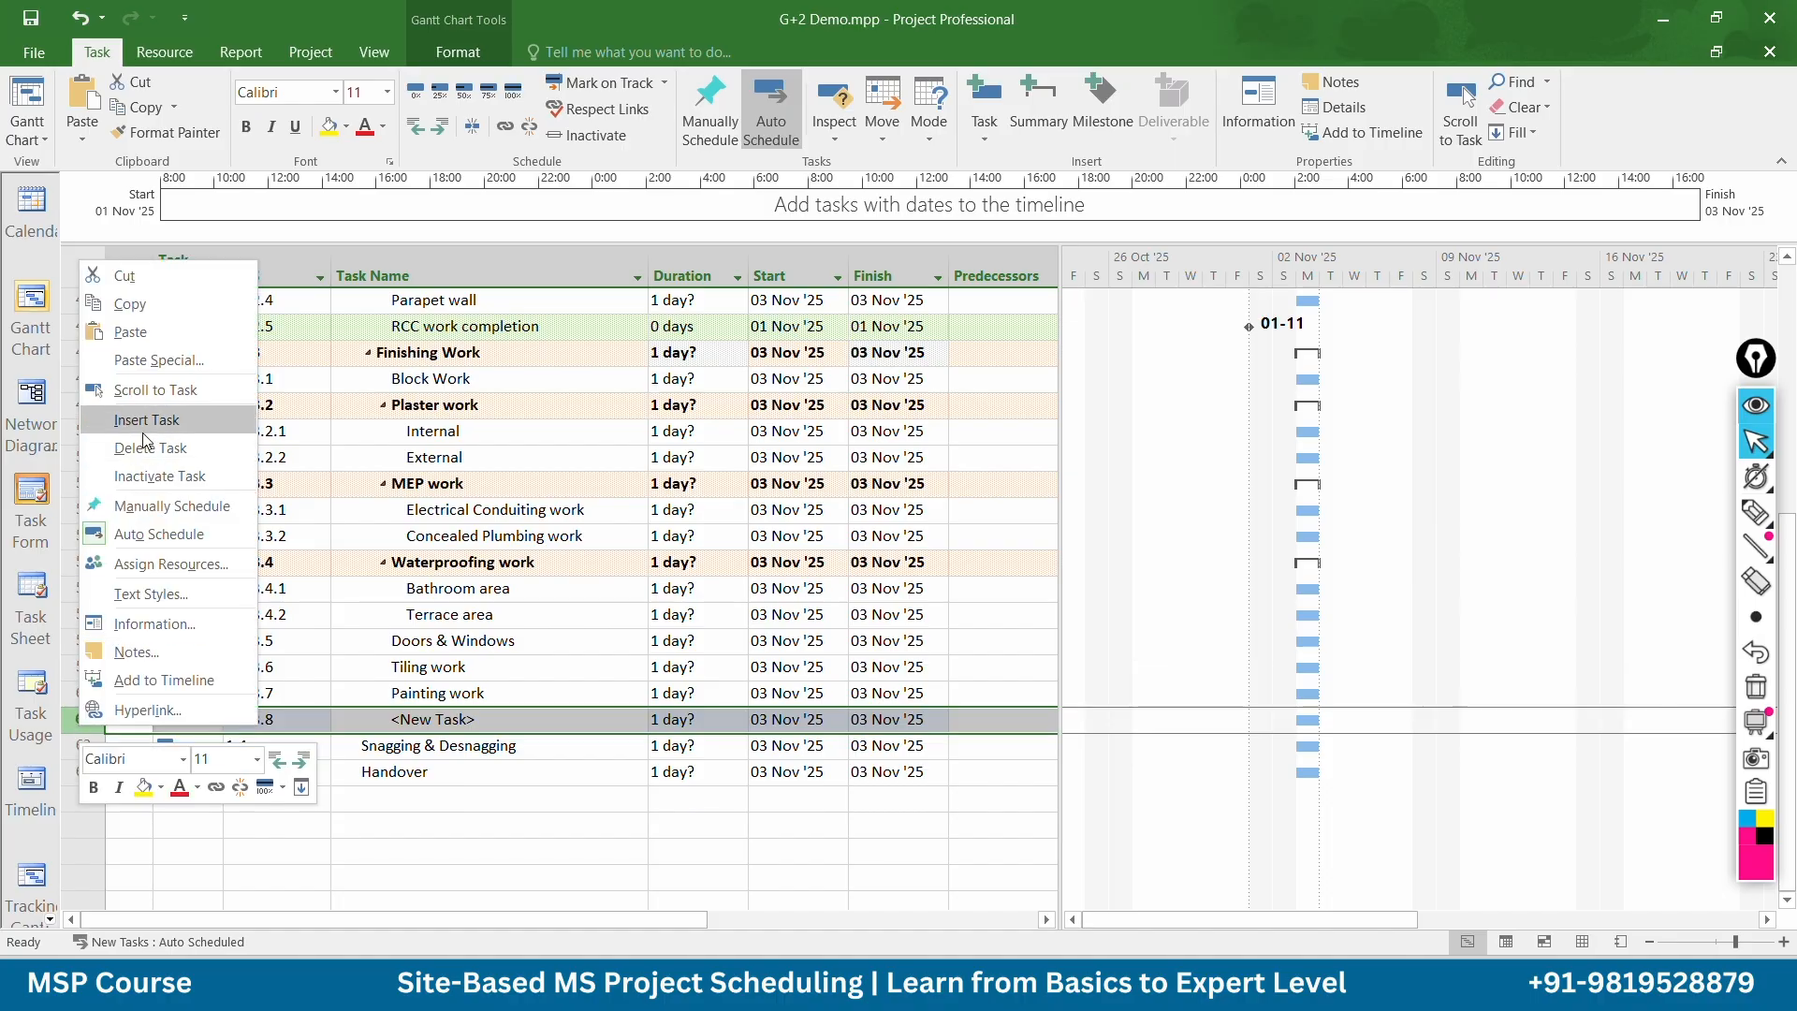
{"action": "left_click", "coordinate": [145, 417]}
Name the two new tasks Internal Painting and External Painting, and indent them as subtasks of Painting work
{"action": "left_click", "coordinate": [482, 723]}
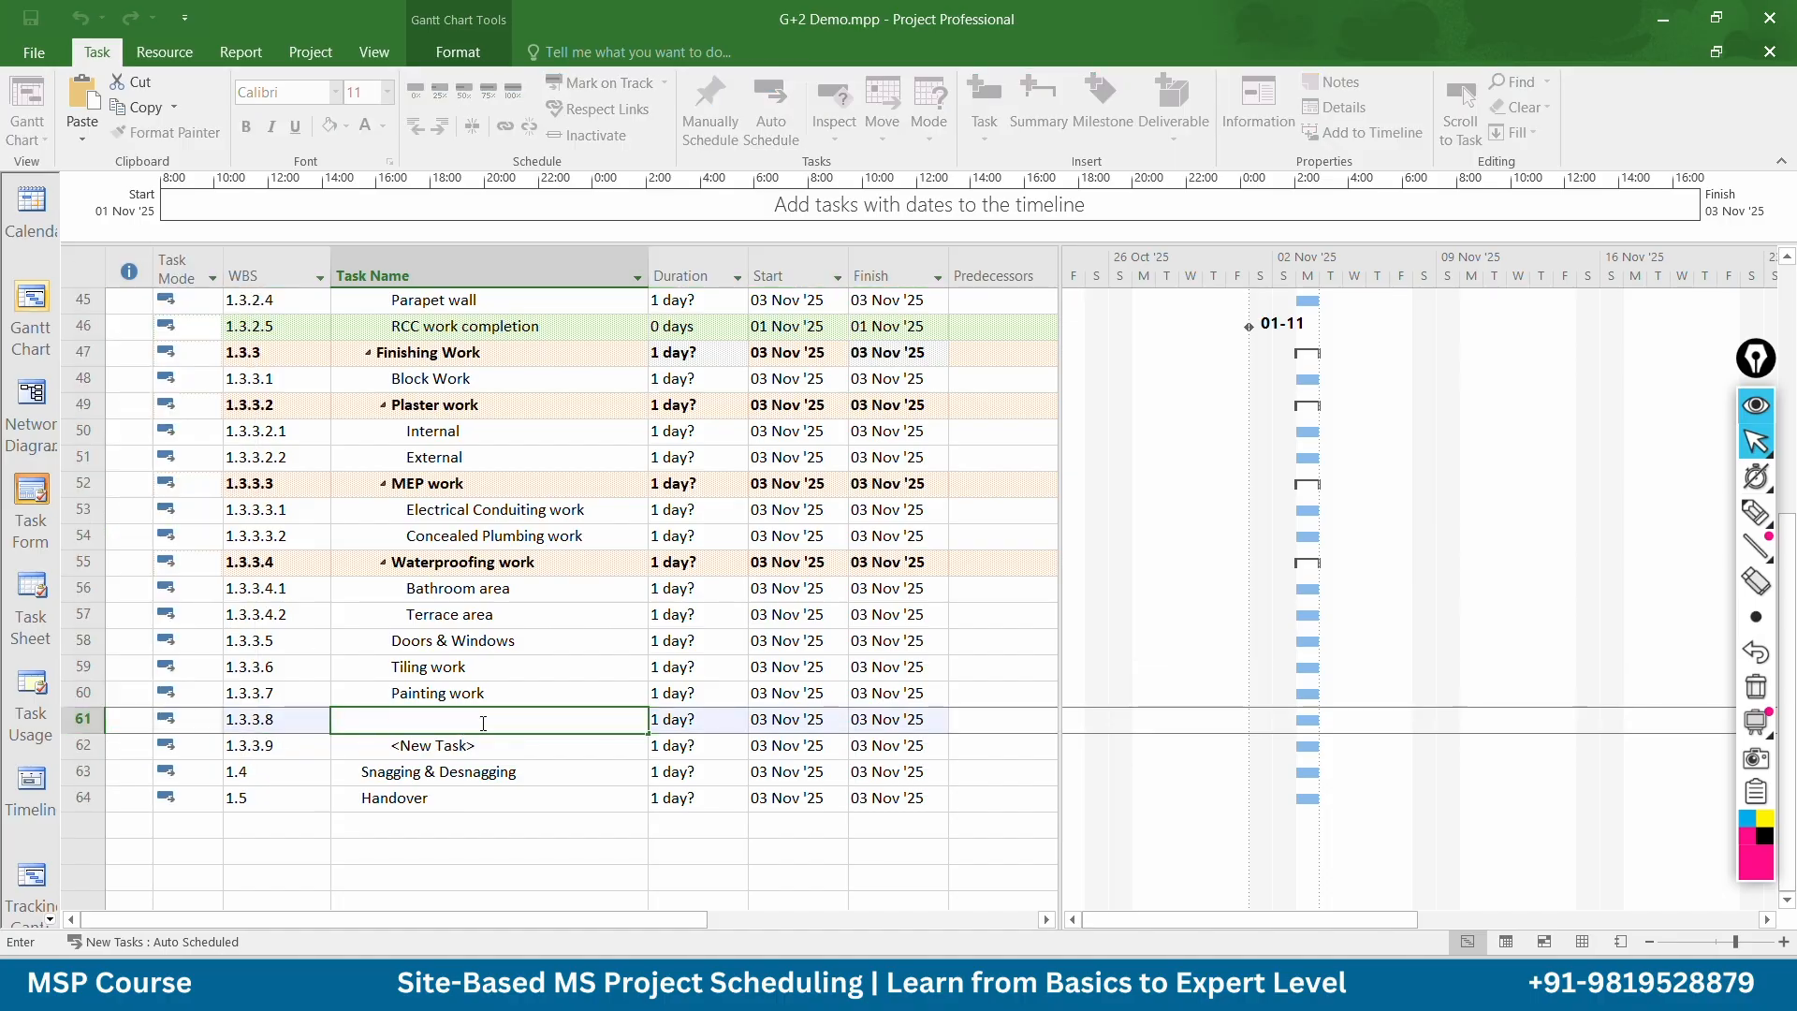
{"action": "type", "text": "Internal Painting"}
{"action": "key", "text": "Return"}
{"action": "type", "text": "Ext"}
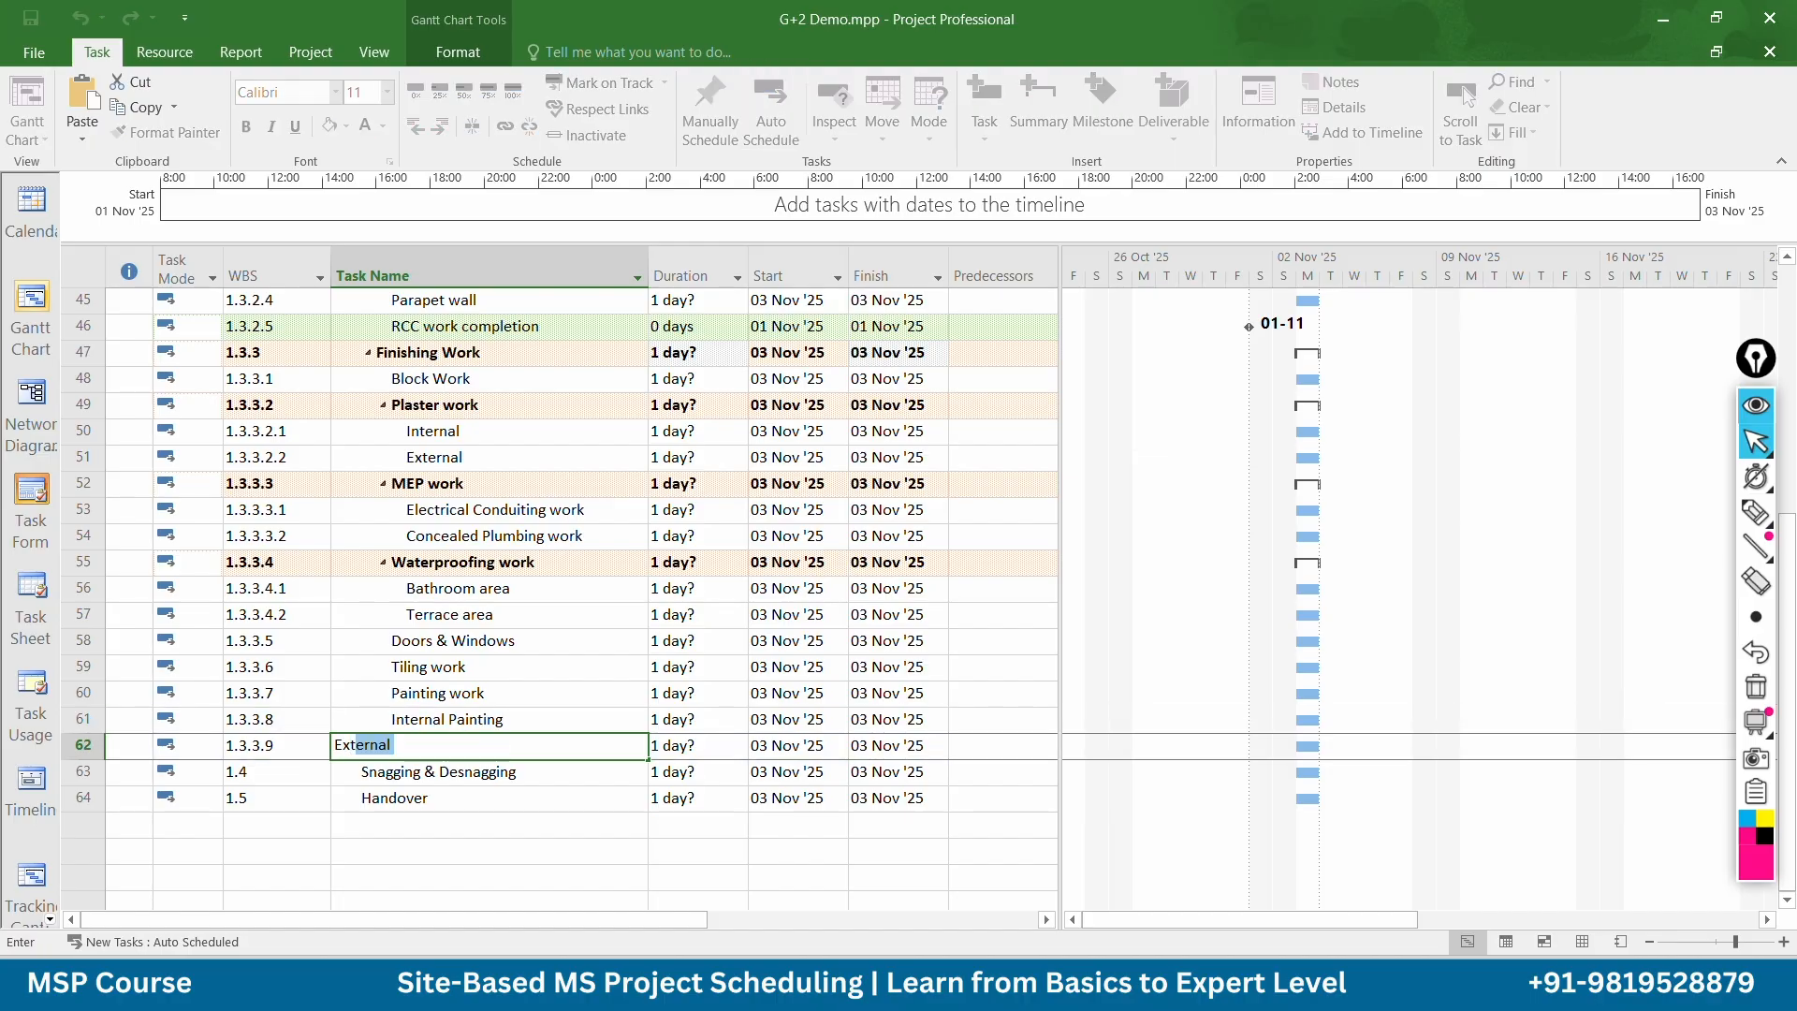
{"action": "type", "text": "ernal Paint"}
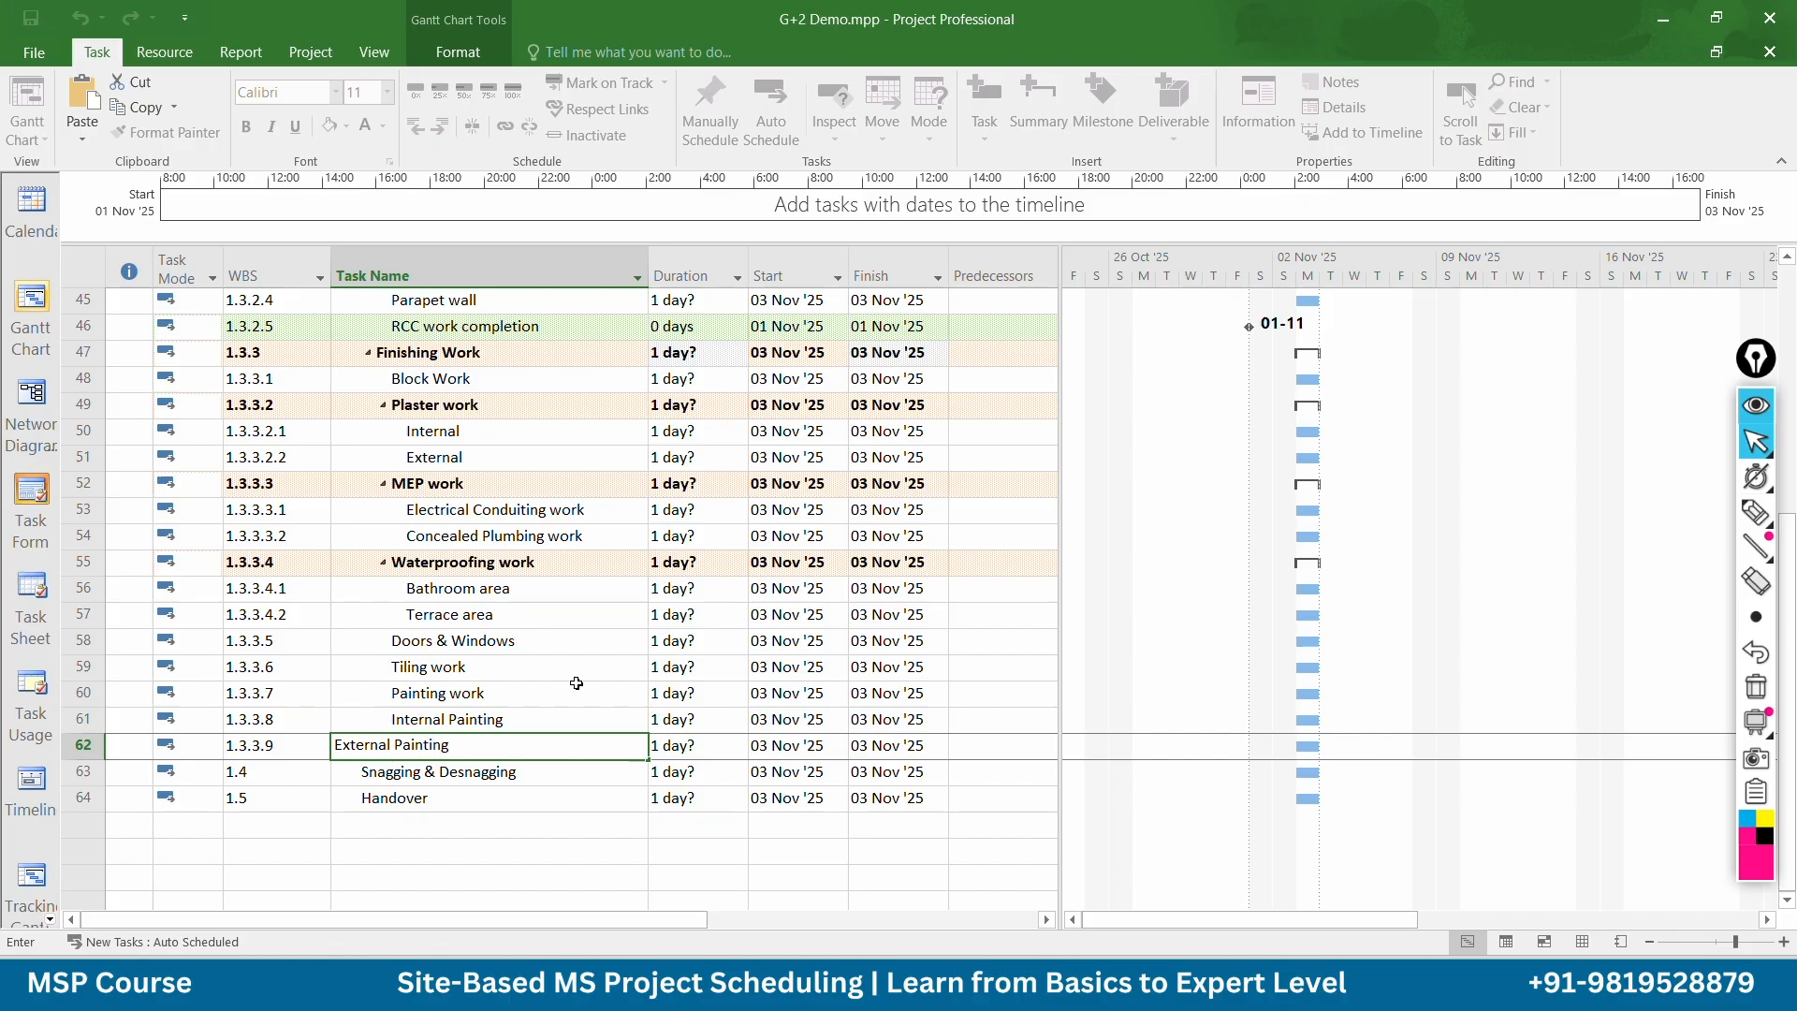
{"action": "type", "text": "ing"}
{"action": "left_click", "coordinate": [634, 812]}
{"action": "left_click_drag", "start_coordinate": [512, 720], "coordinate": [512, 742]}
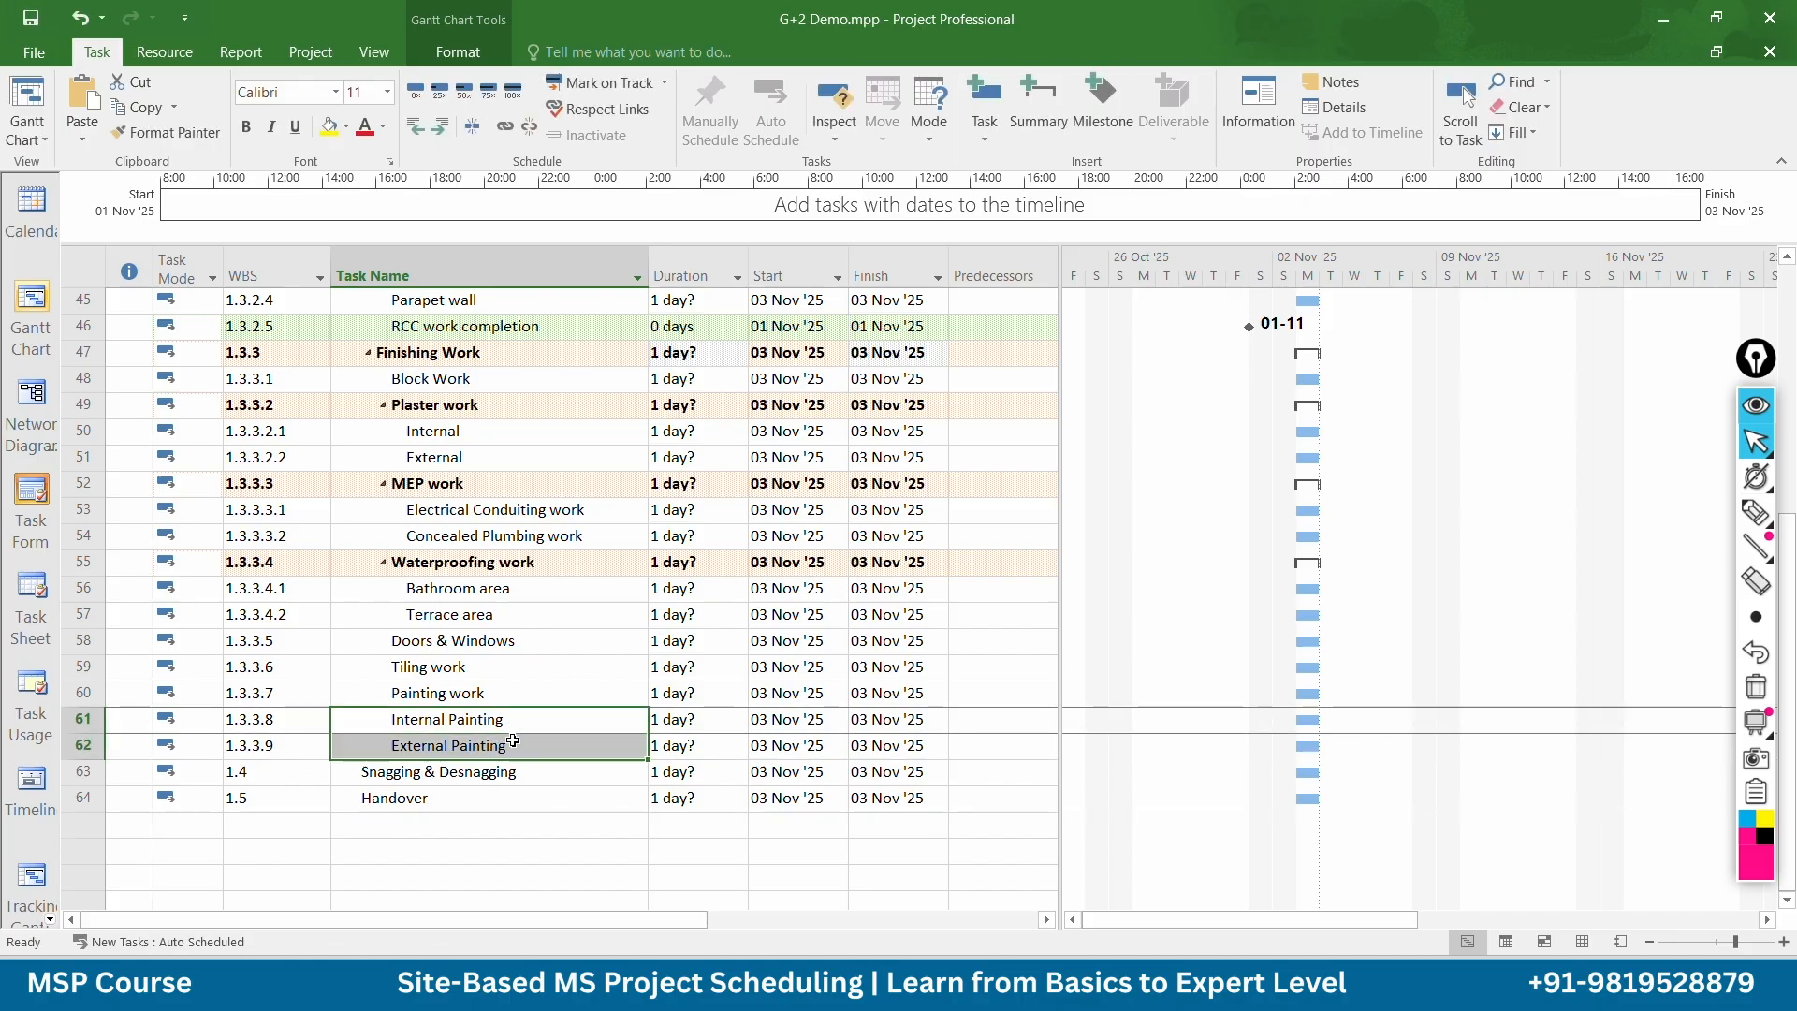
{"action": "left_click", "coordinate": [442, 124]}
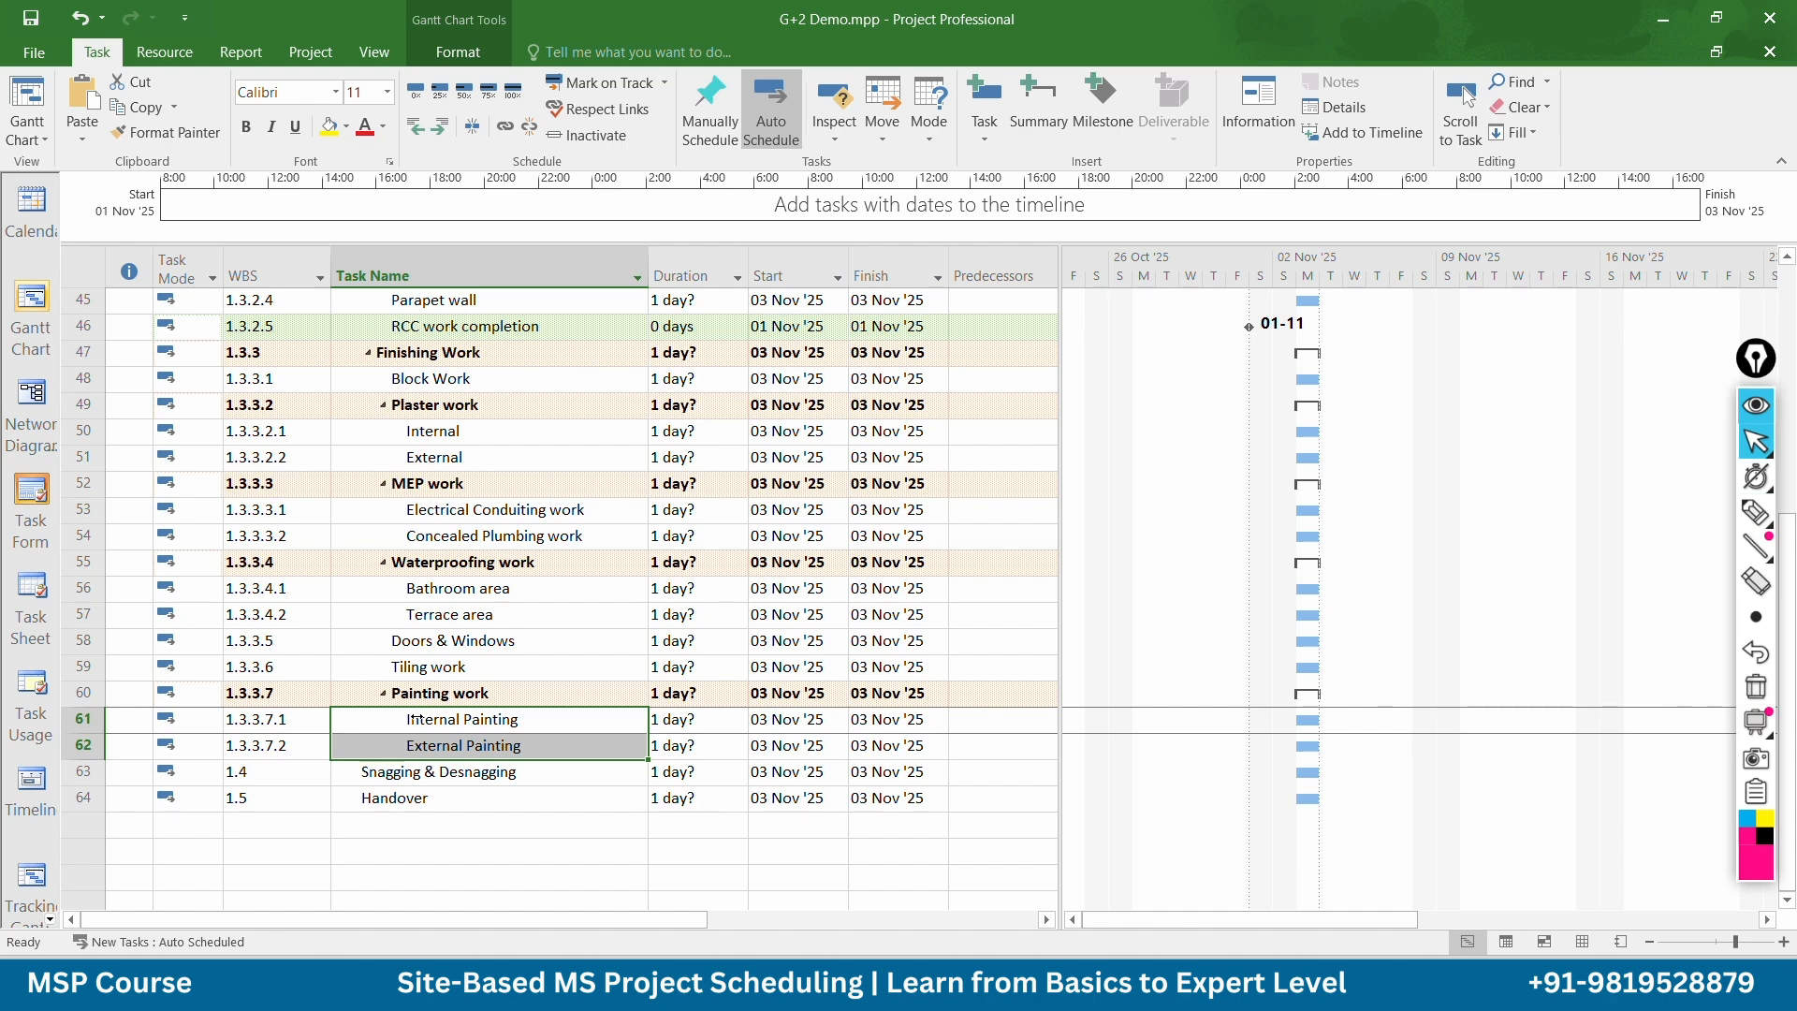
Add a task named CP Sanitary installation below External Painting, at the same outline level as Painting work
{"action": "scroll", "coordinate": [415, 718], "scroll_direction": "down", "scroll_amount": 1}
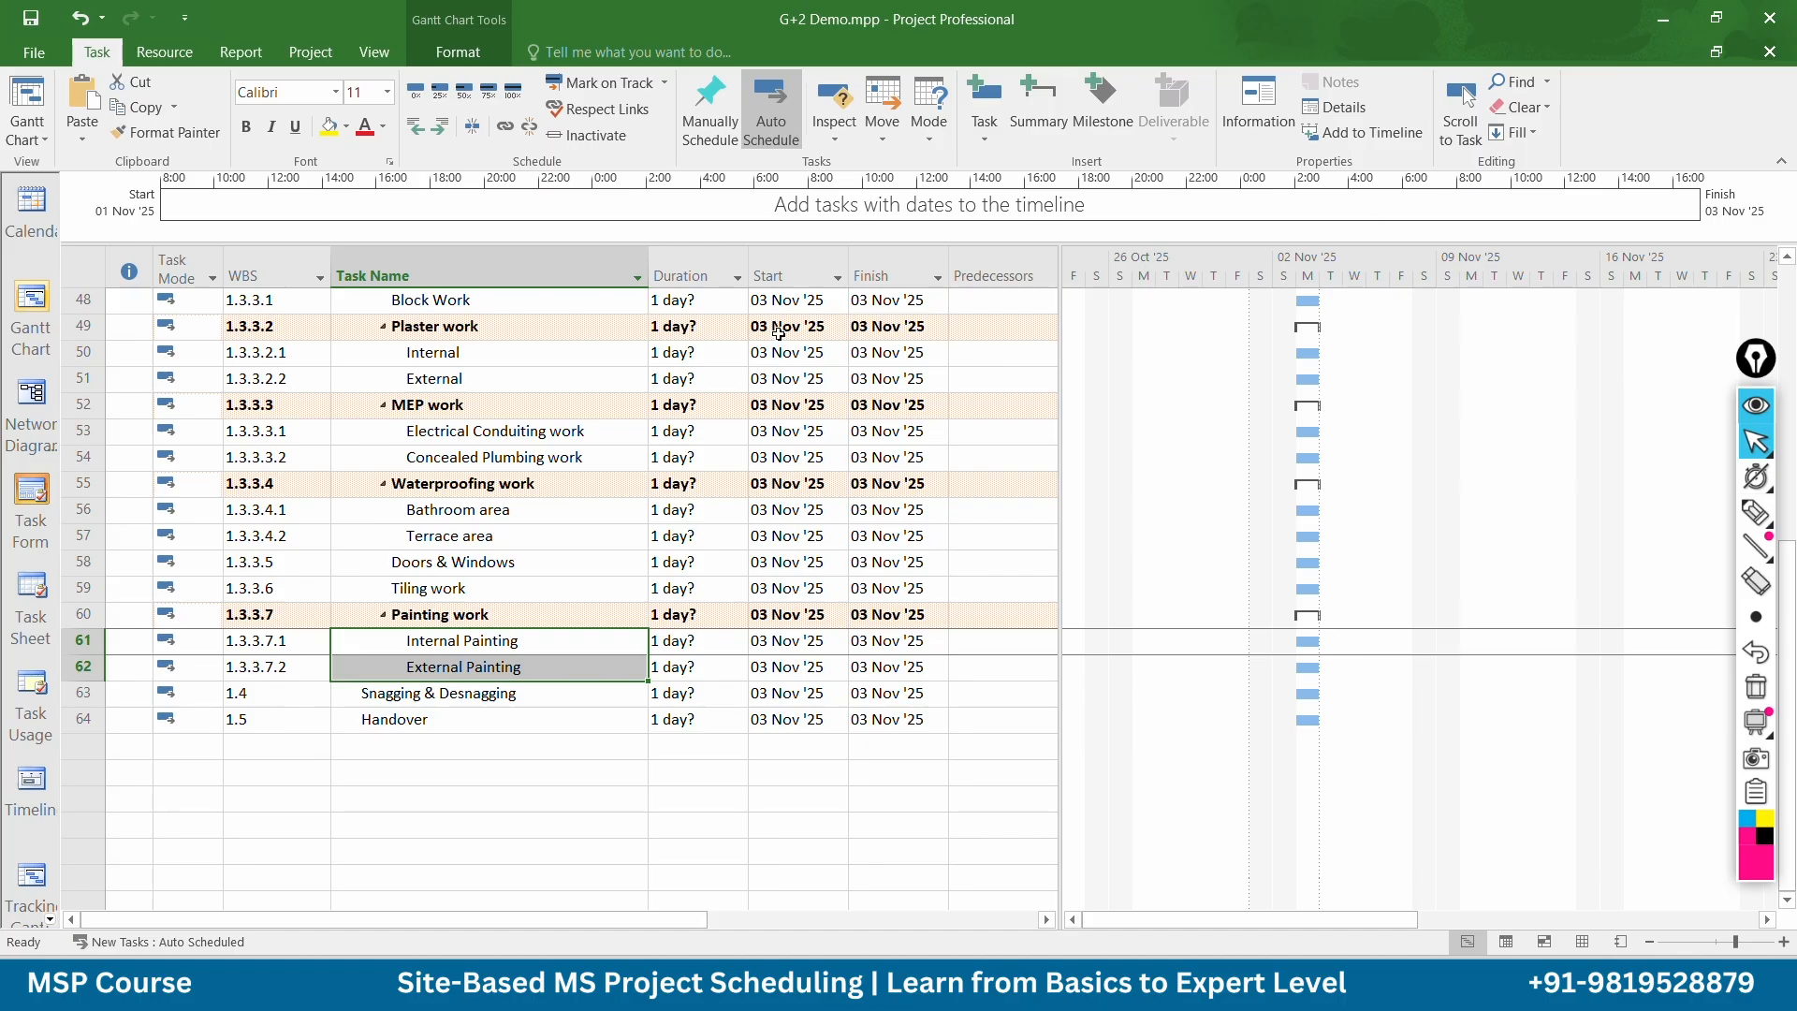
{"action": "right_click", "coordinate": [83, 692]}
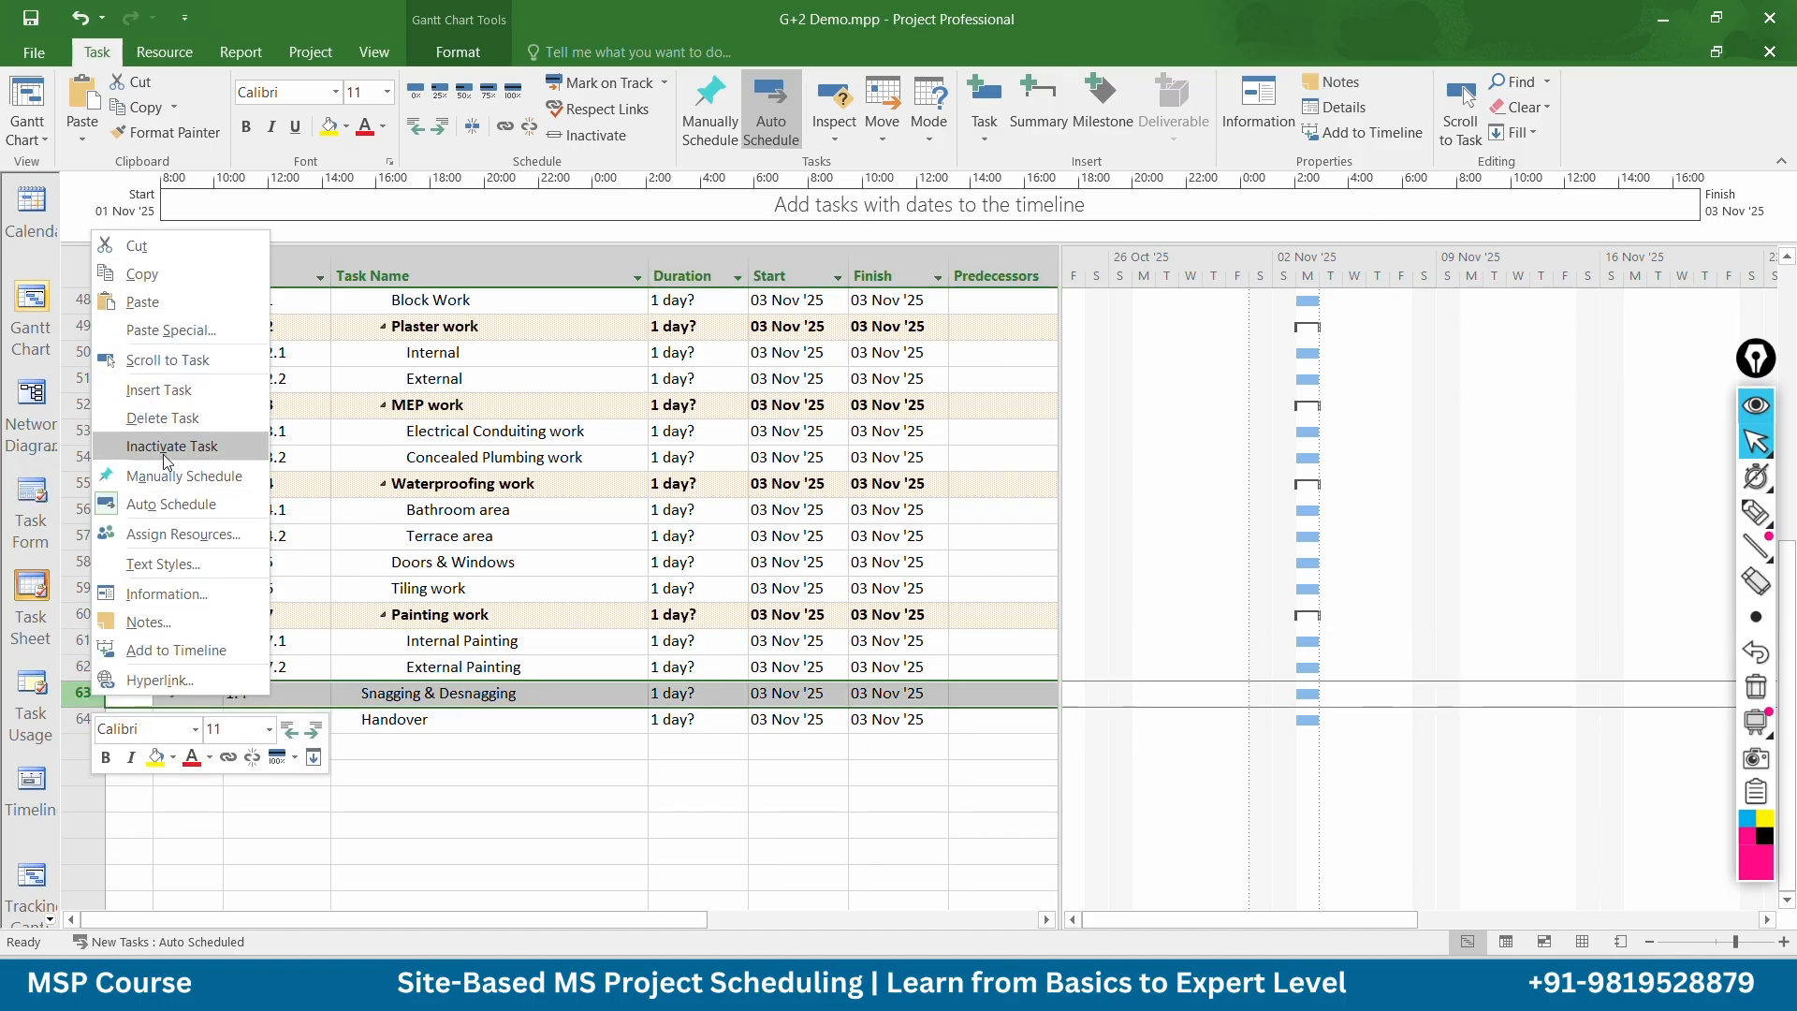
{"action": "left_click", "coordinate": [164, 389]}
{"action": "left_click", "coordinate": [415, 127]}
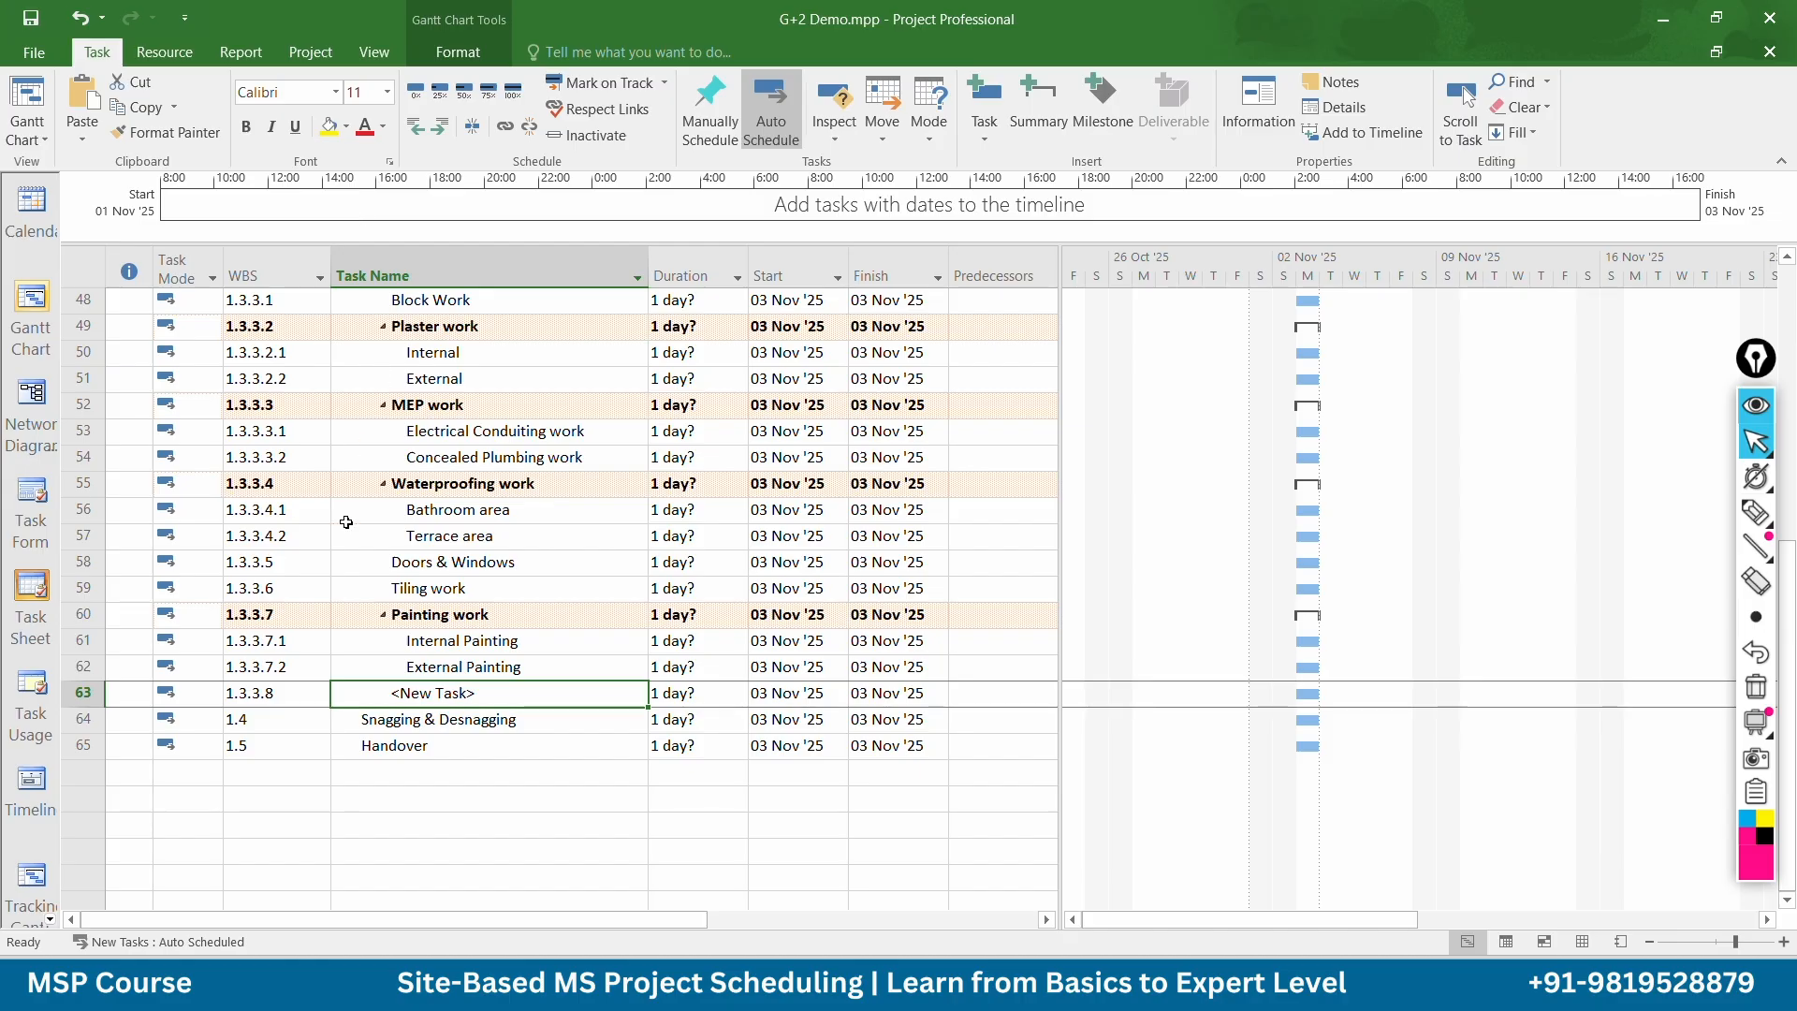
{"action": "type", "text": "CP S"}
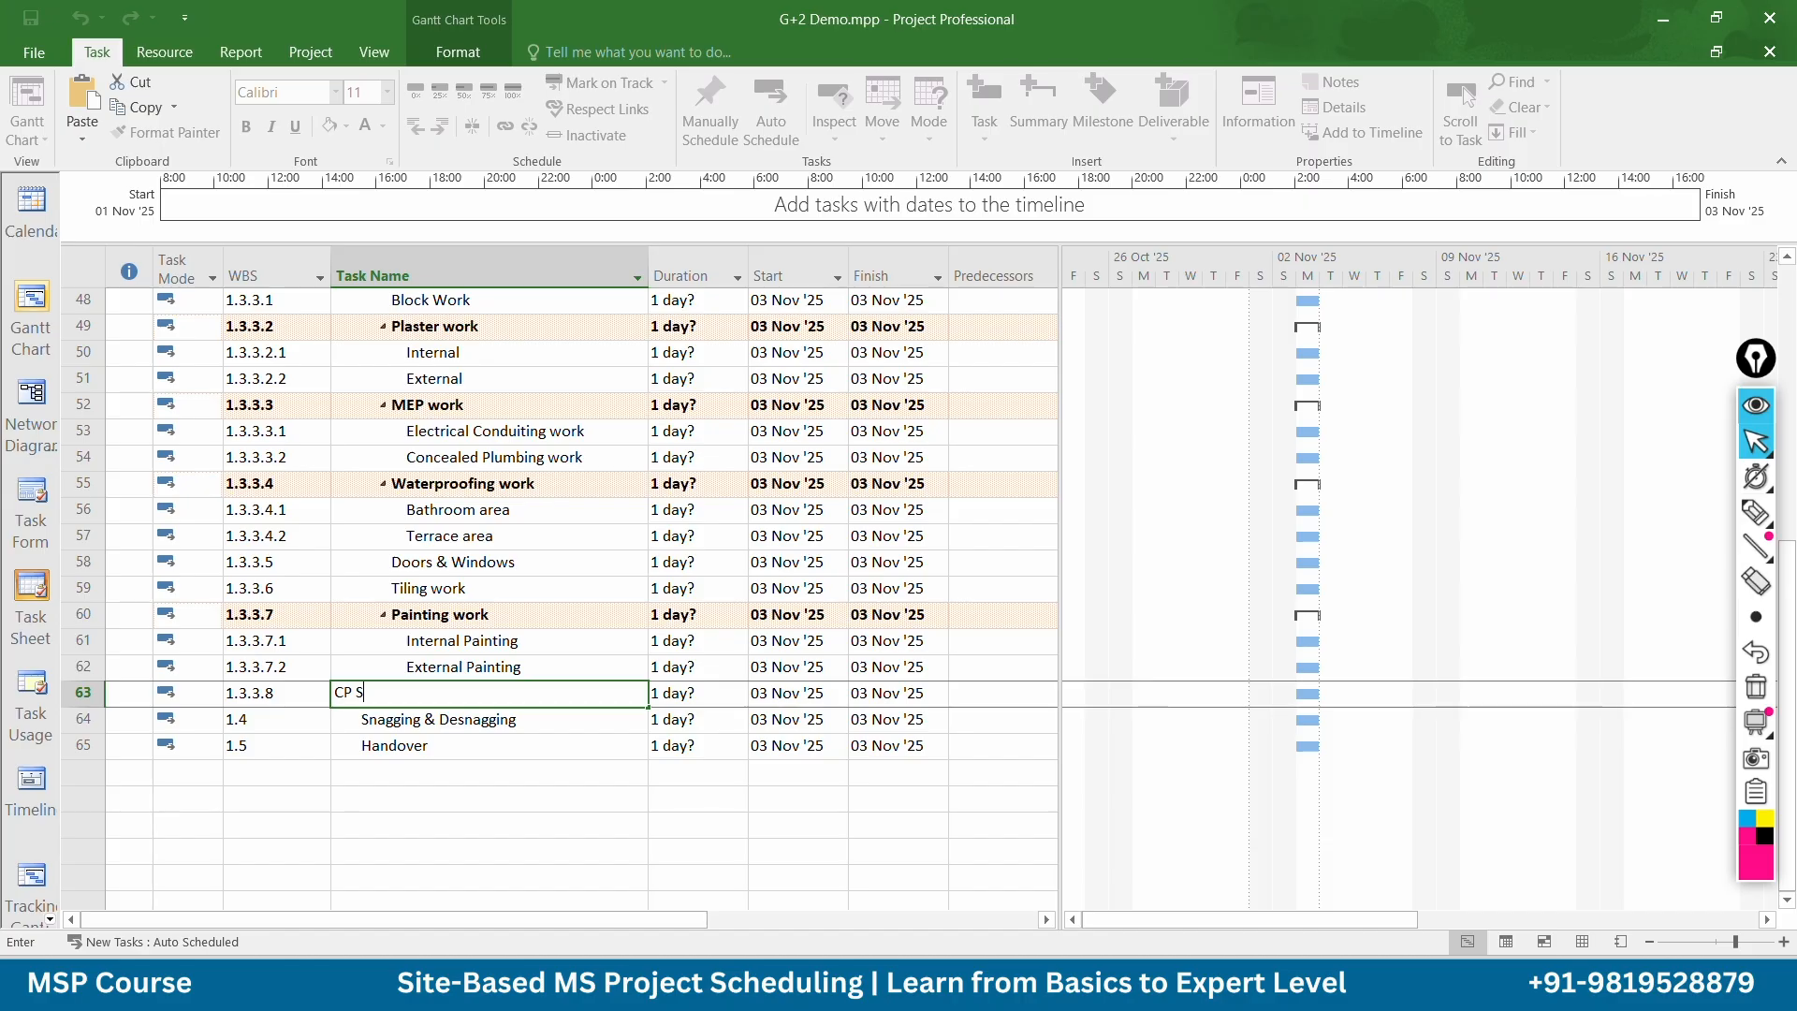
{"action": "type", "text": "anitary installation"}
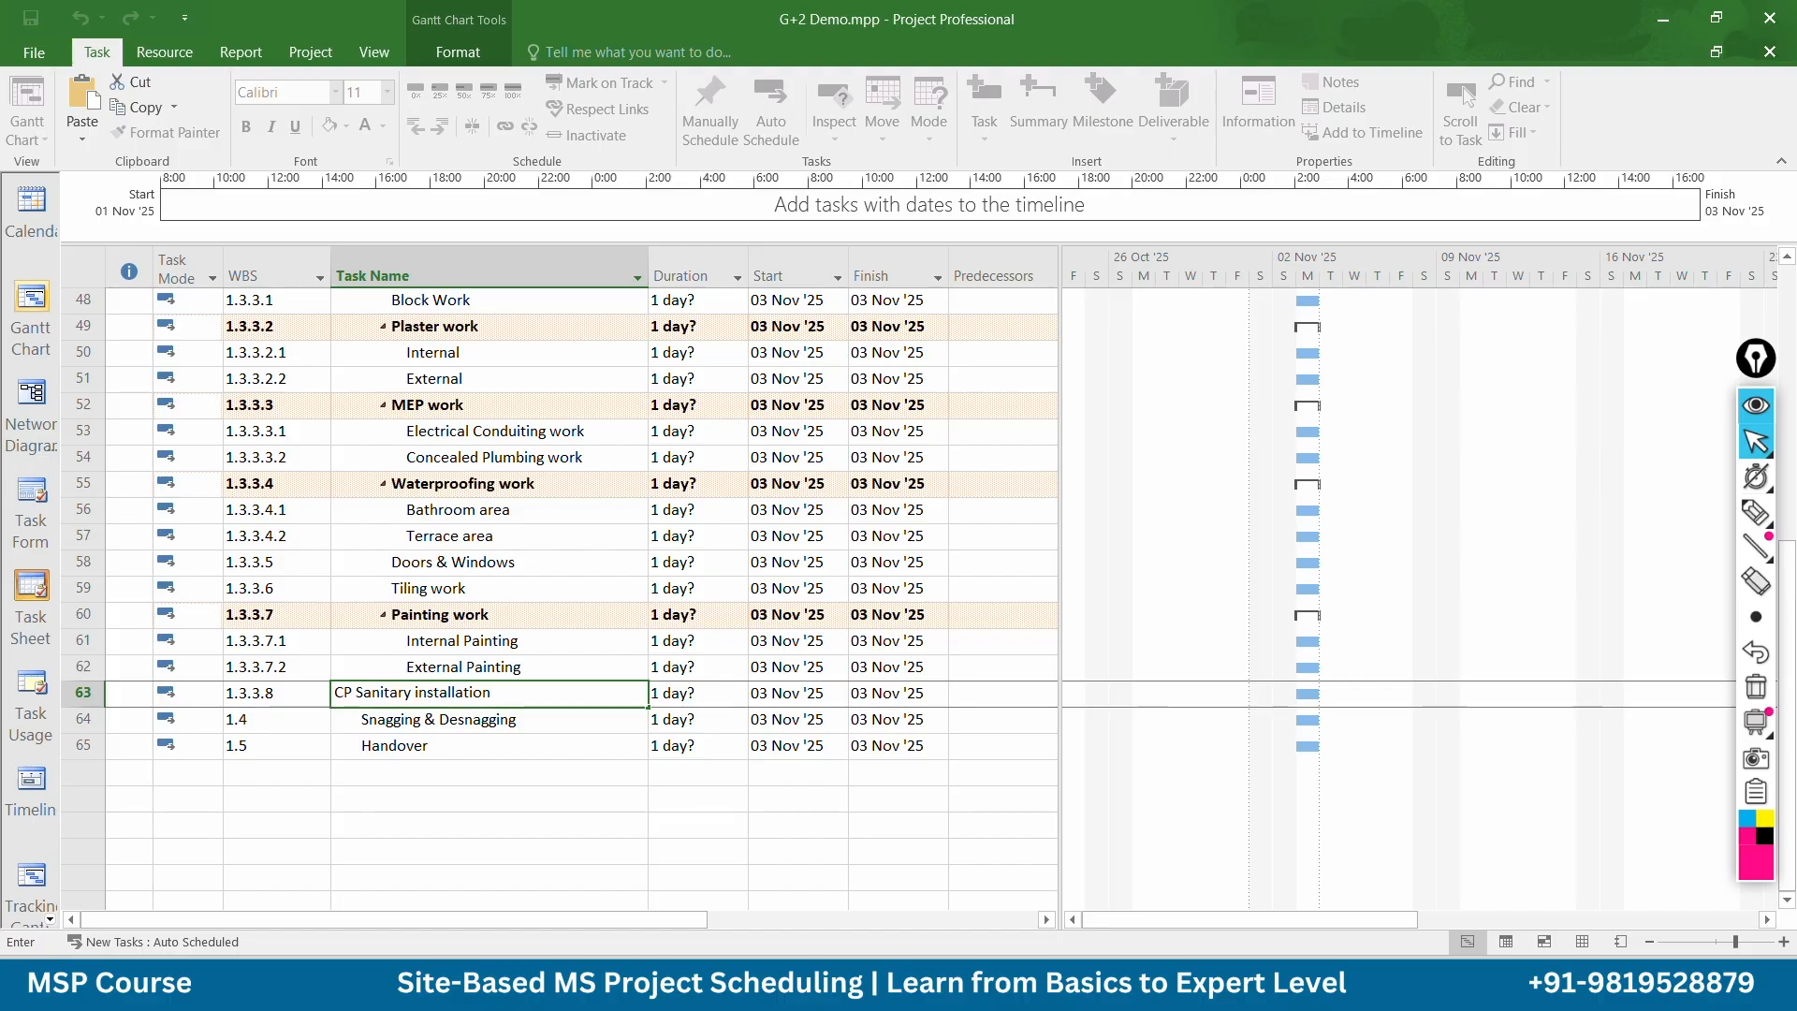
{"action": "left_click", "coordinate": [521, 762]}
Insert a milestone below CP Sanitary installation and name it Finishing work Comletion
{"action": "left_click", "coordinate": [84, 718]}
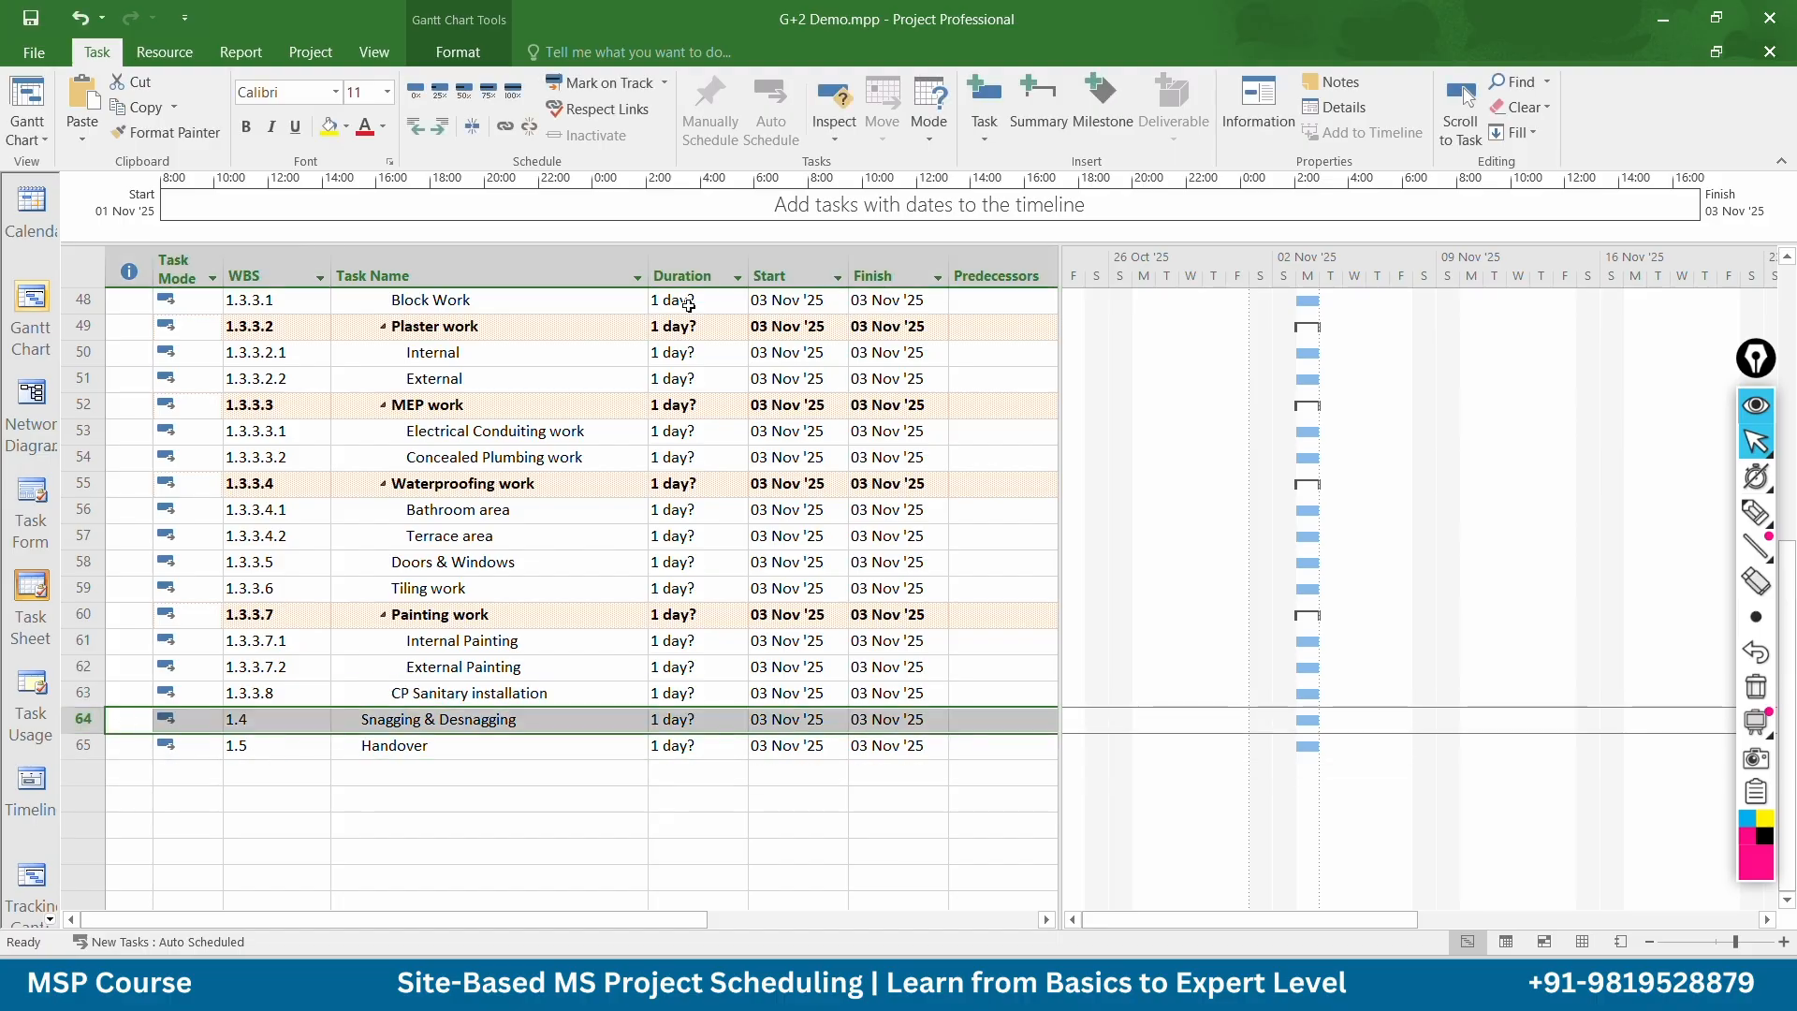
{"action": "left_click", "coordinate": [1101, 103]}
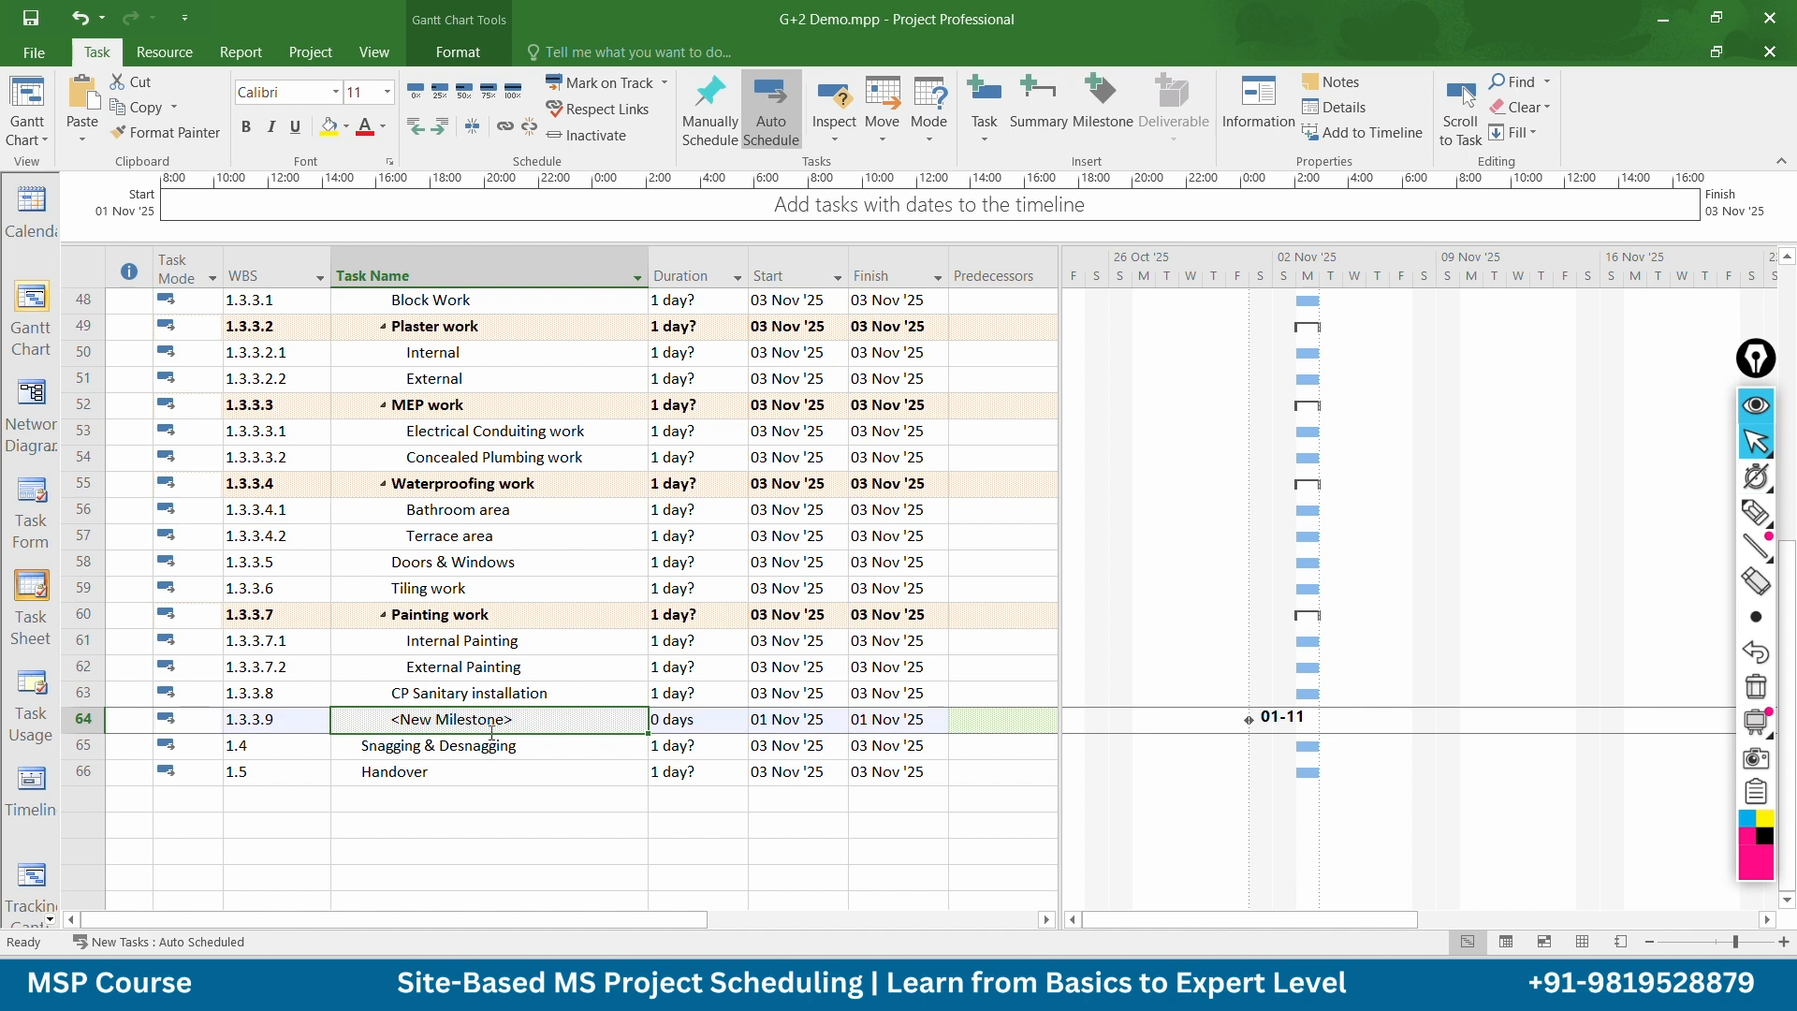
{"action": "left_click", "coordinate": [526, 723]}
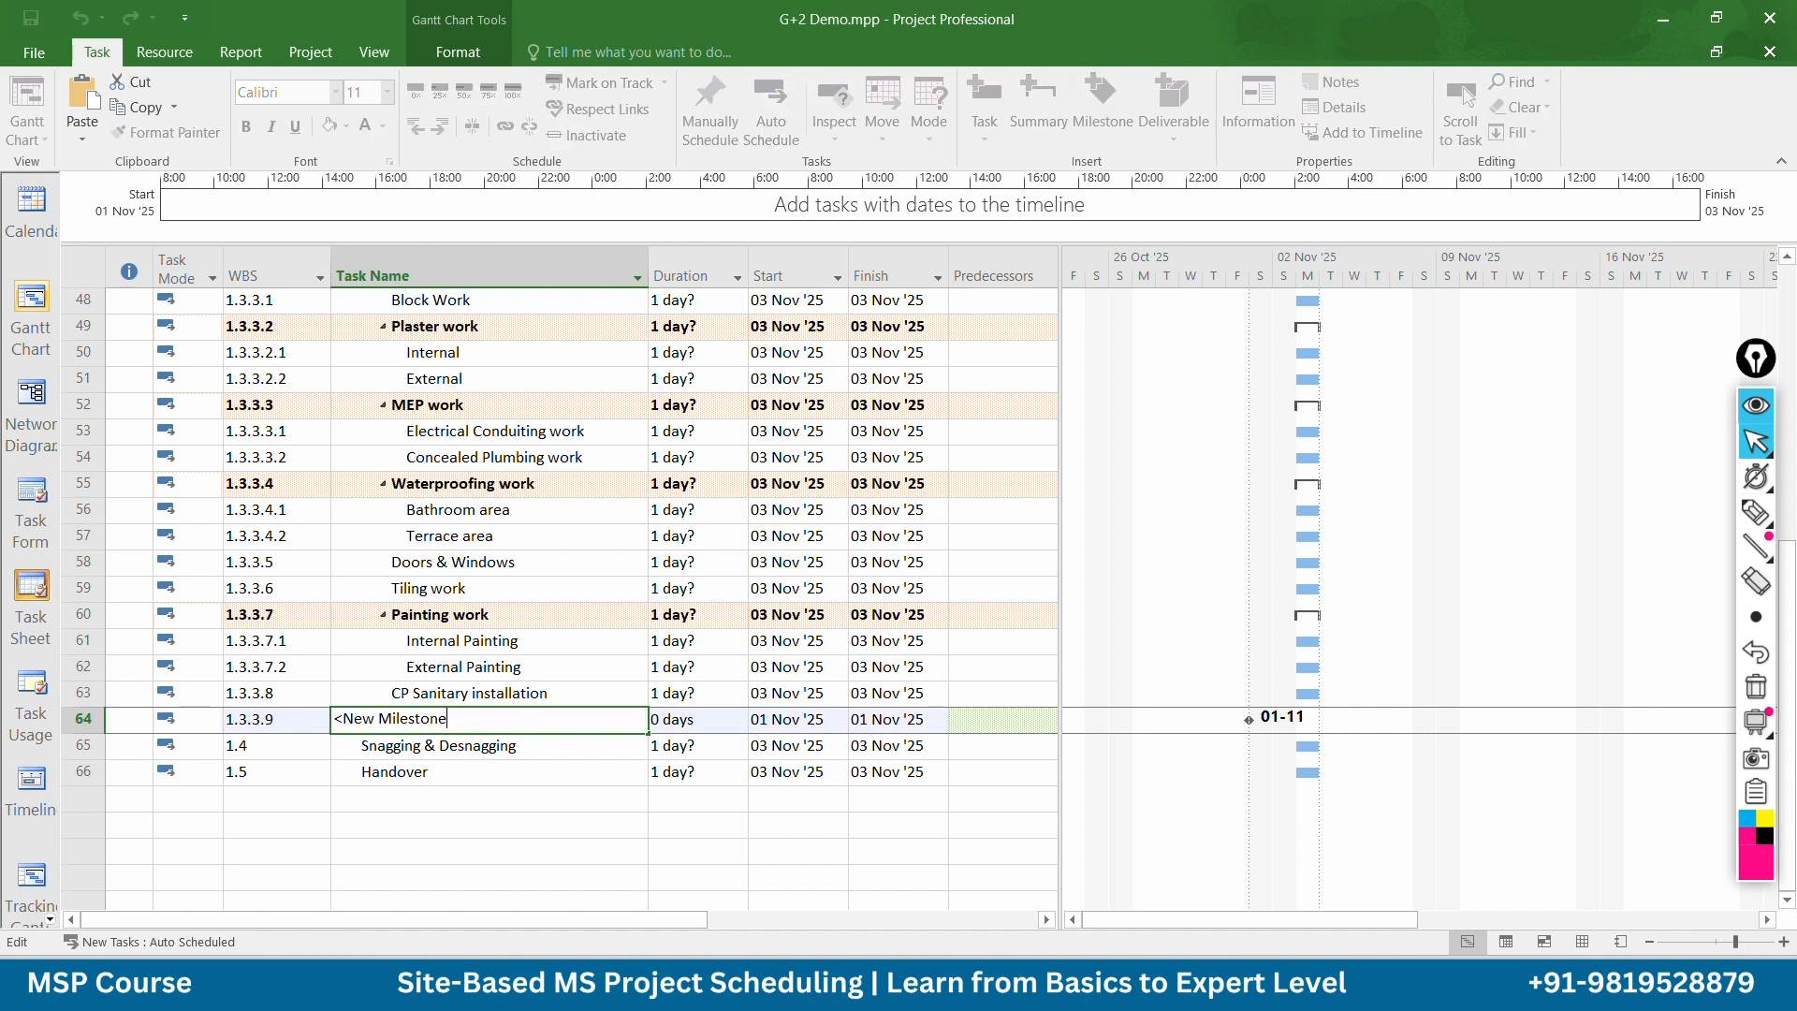
{"action": "key", "text": "BackSpace"}
{"action": "key", "text": "BackSpace"}
{"action": "key", "text": "BackSpace"}
{"action": "key", "text": "BackSpace"}
{"action": "key", "text": "BackSpace"}
{"action": "key", "text": "BackSpace"}
{"action": "key", "text": "BackSpace"}
{"action": "key", "text": "BackSpace"}
{"action": "key", "text": "BackSpace"}
{"action": "key", "text": "BackSpace"}
{"action": "key", "text": "BackSpace"}
{"action": "key", "text": "BackSpace"}
{"action": "key", "text": "BackSpace"}
{"action": "key", "text": "BackSpace"}
{"action": "type", "text": "Finish"}
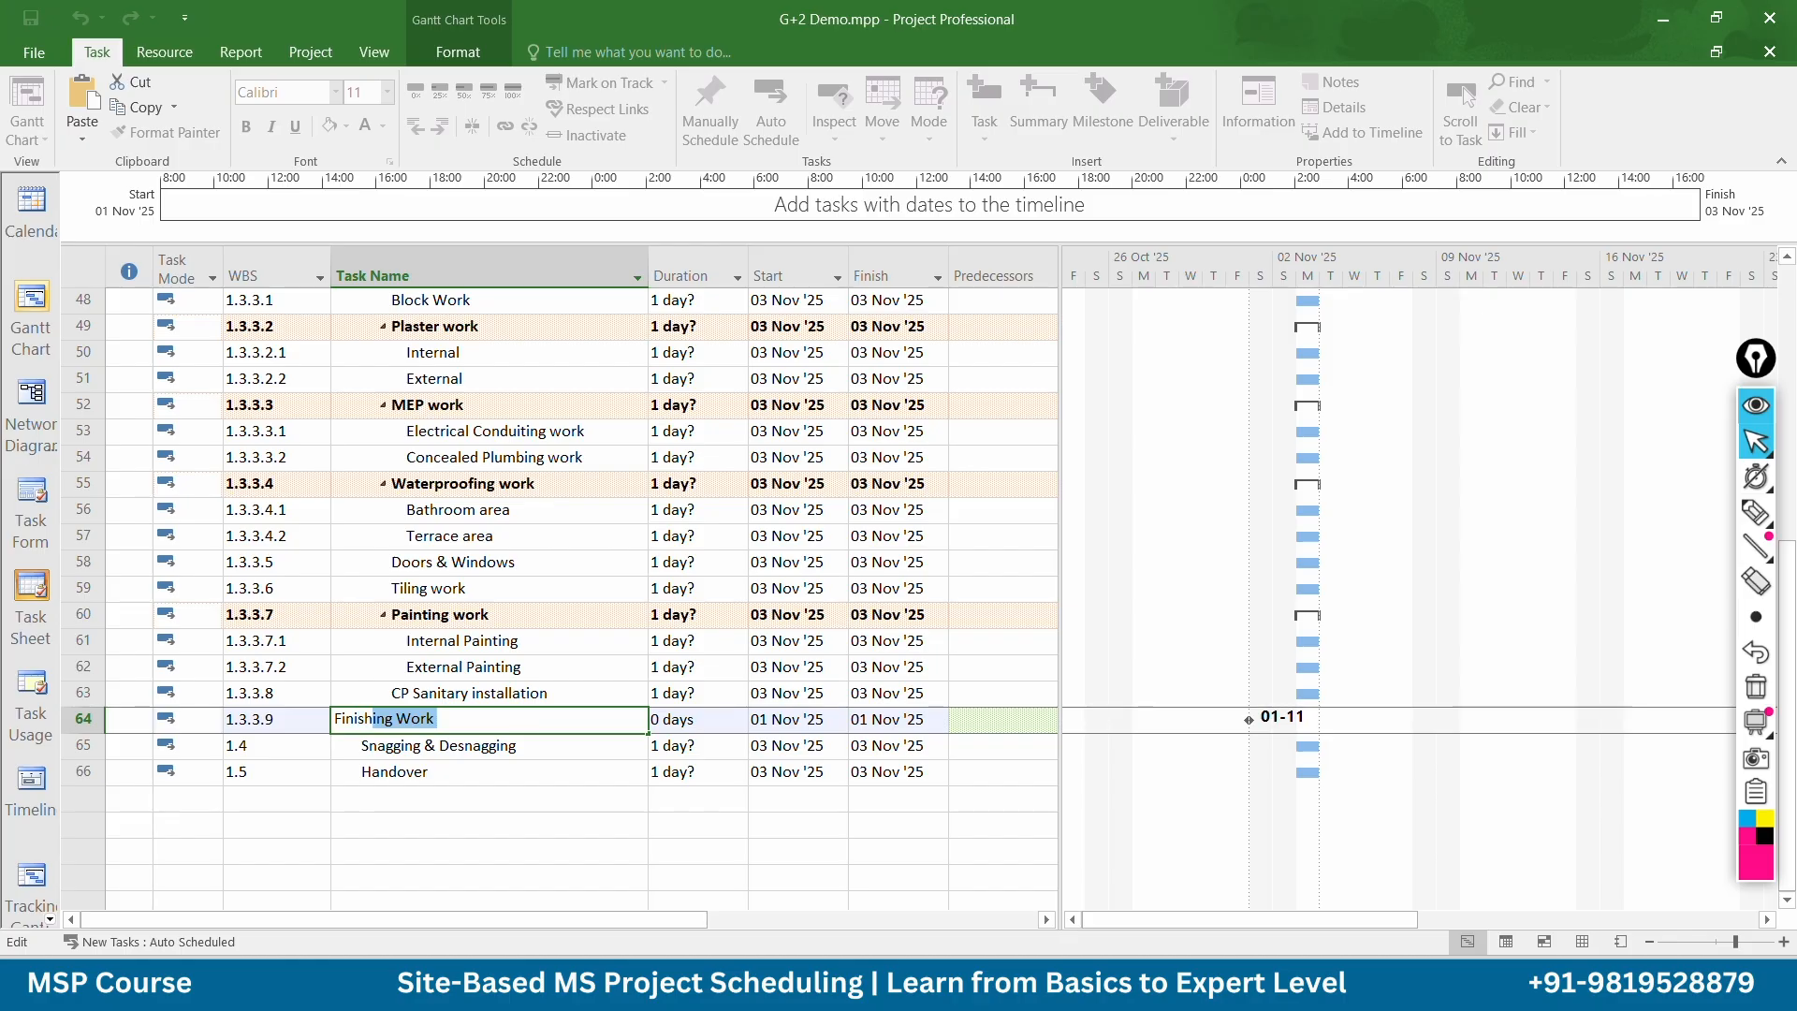
{"action": "type", "text": "ing work Comlet"}
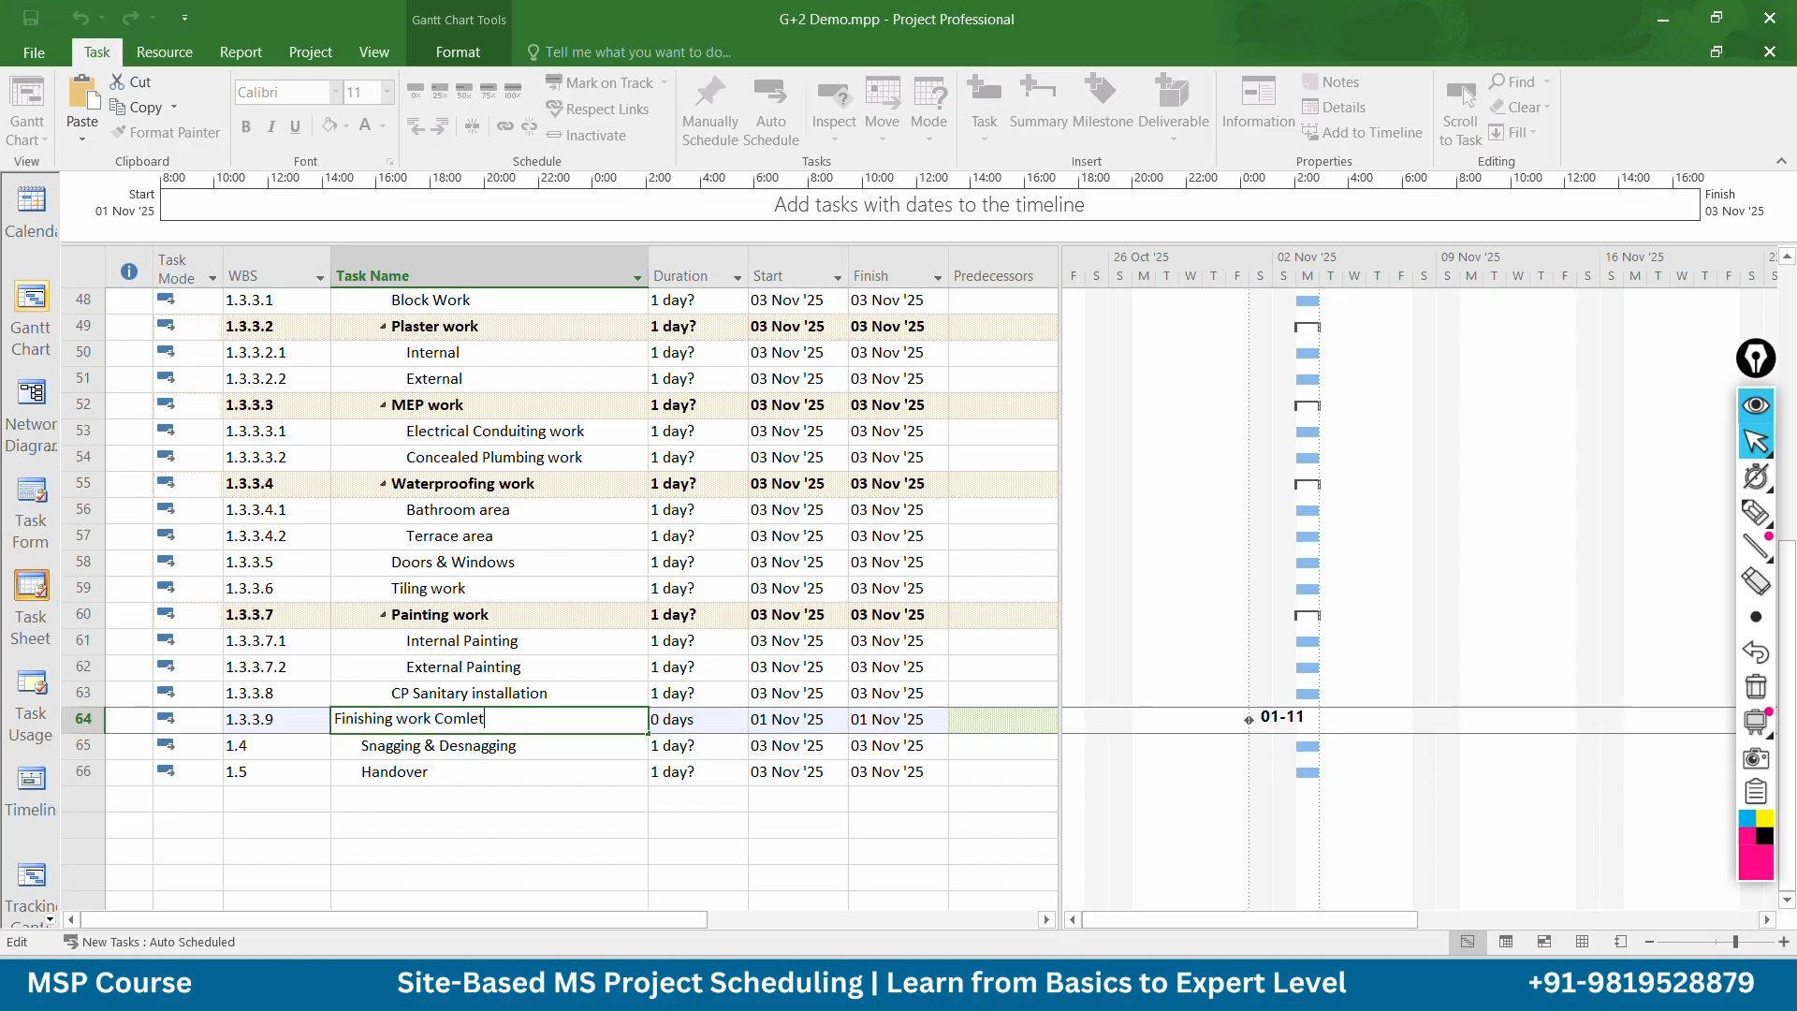
{"action": "type", "text": "ion"}
{"action": "left_click", "coordinate": [575, 772]}
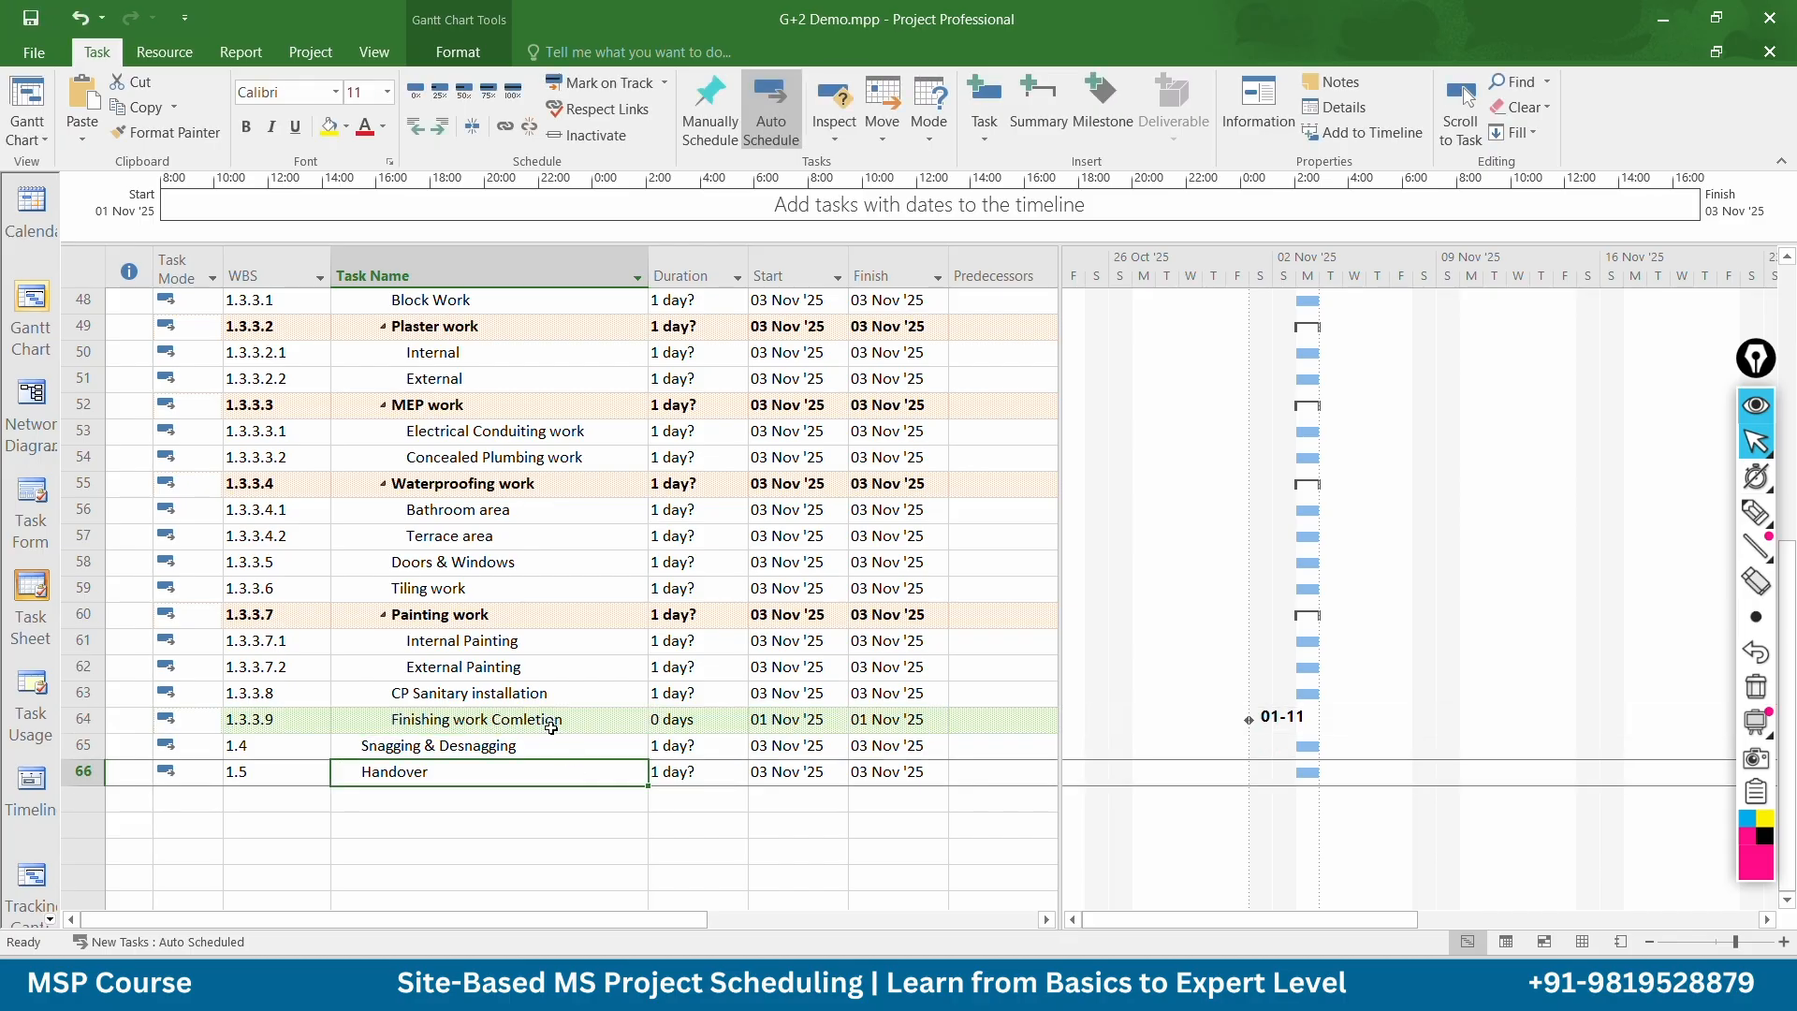
Correct the finishing milestone's name to Finishing work Completion
{"action": "left_click", "coordinate": [547, 720]}
{"action": "left_click", "coordinate": [567, 724]}
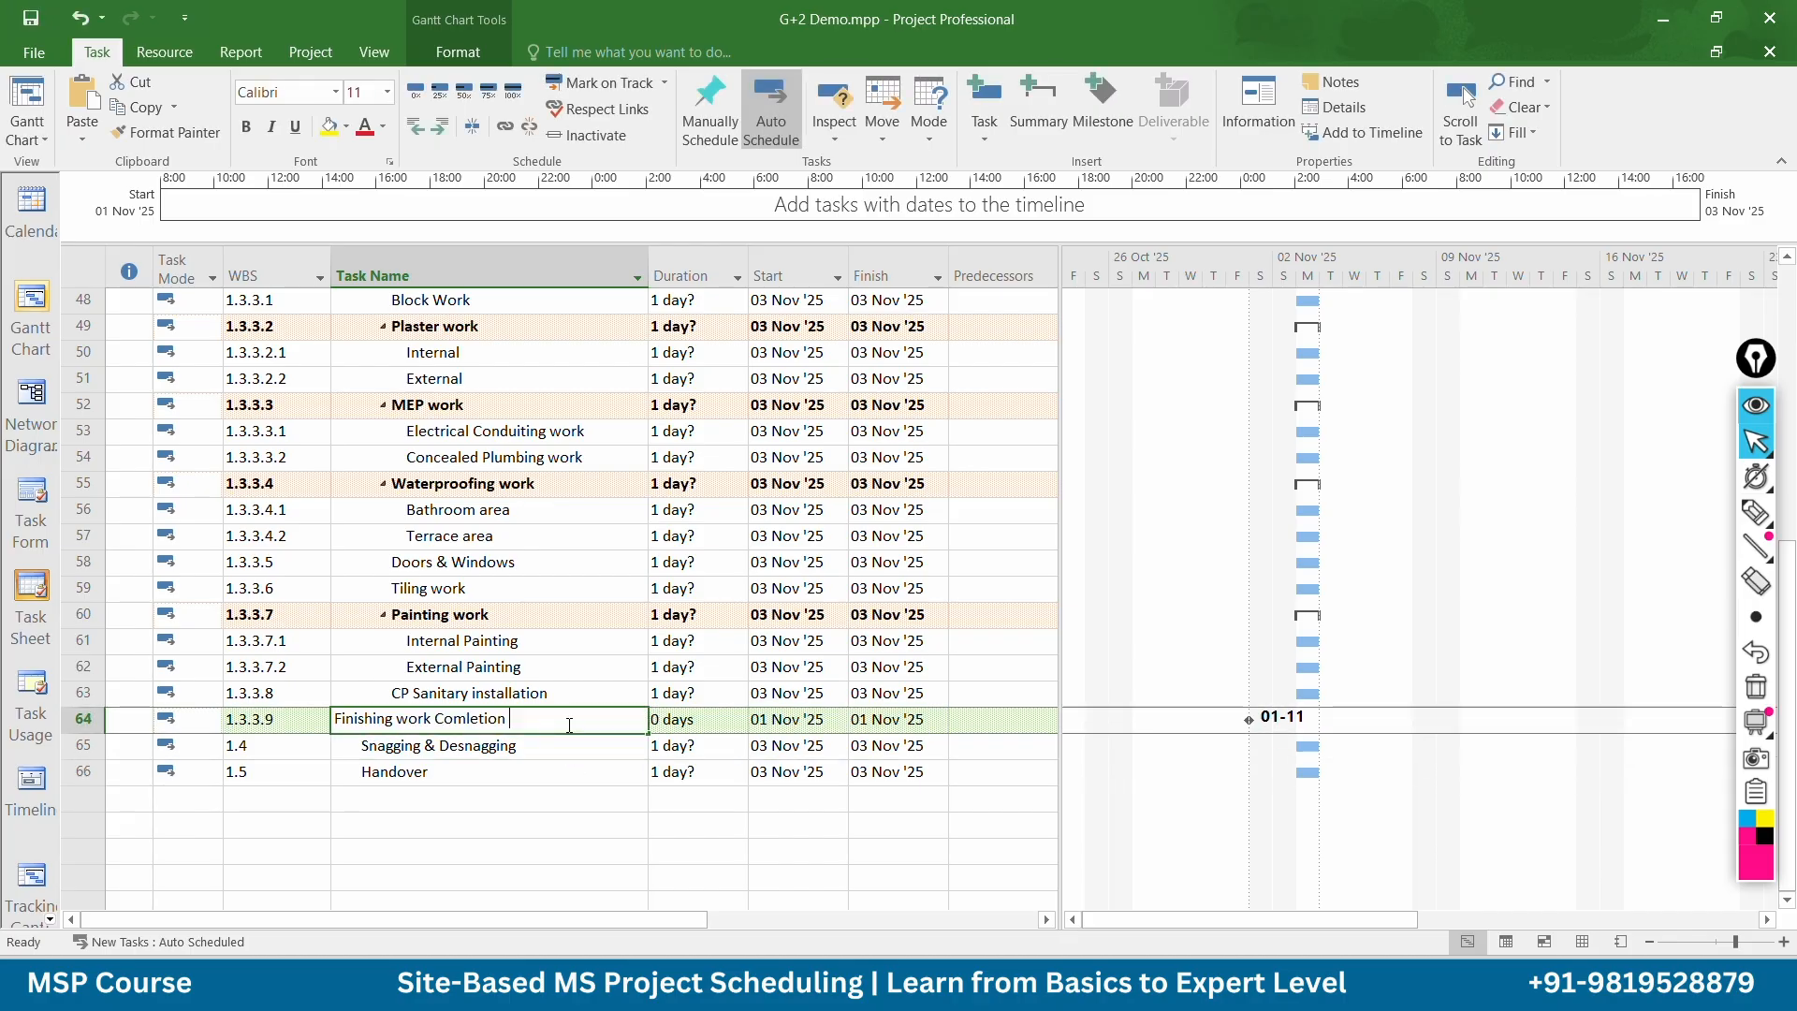
{"action": "left_click", "coordinate": [467, 719]}
{"action": "type", "text": "p"}
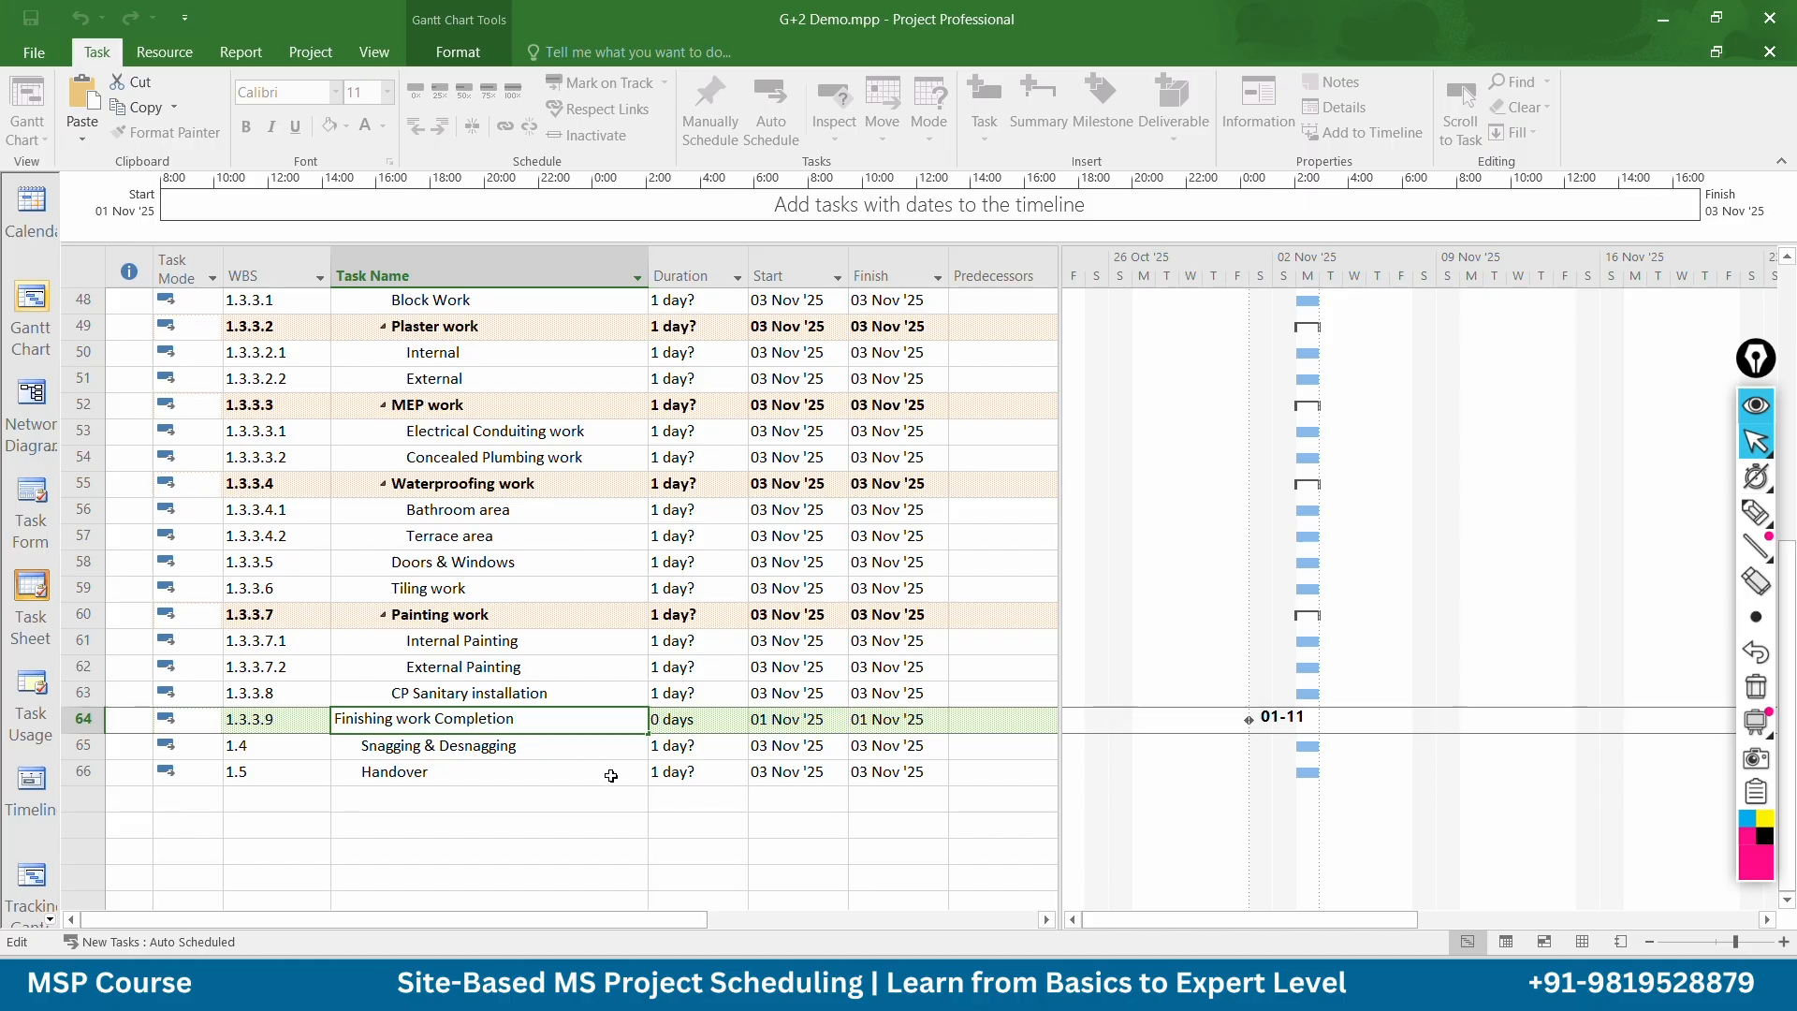
{"action": "left_click", "coordinate": [634, 791]}
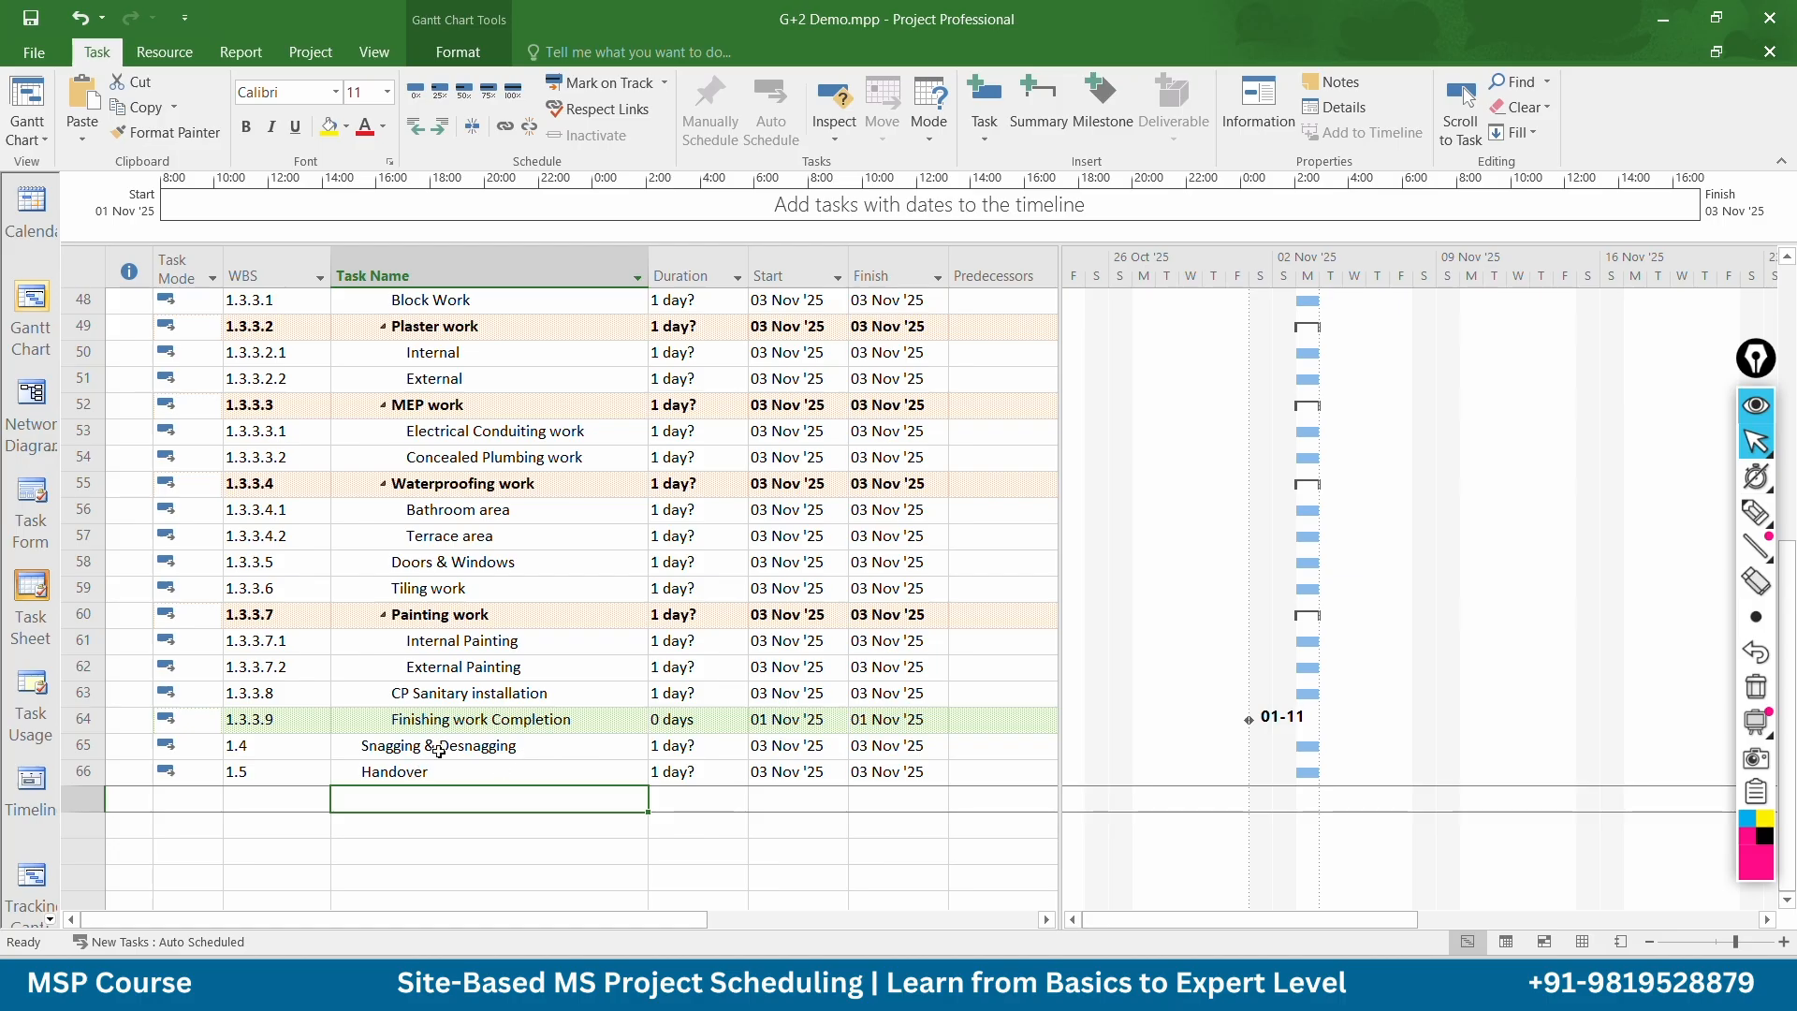
Insert a milestone below Handover at the end of the schedule and name it Handover to client
{"action": "left_click", "coordinate": [81, 798]}
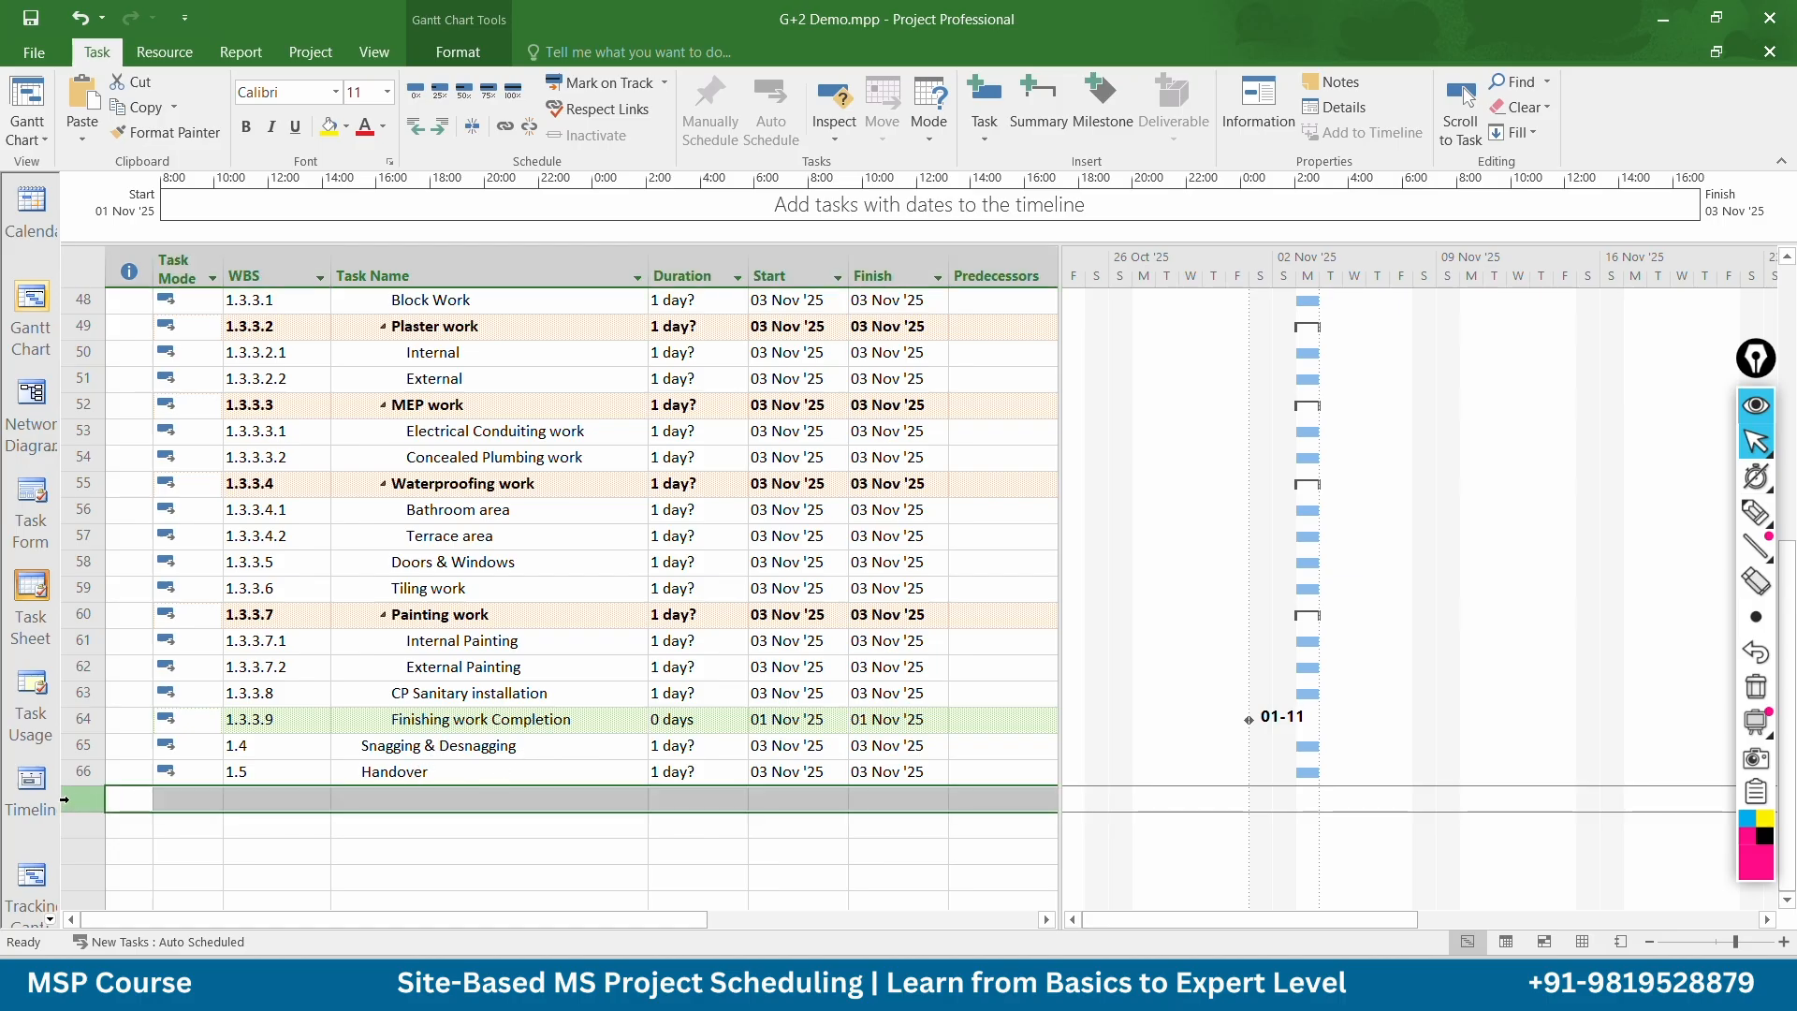
{"action": "left_click", "coordinate": [1101, 105]}
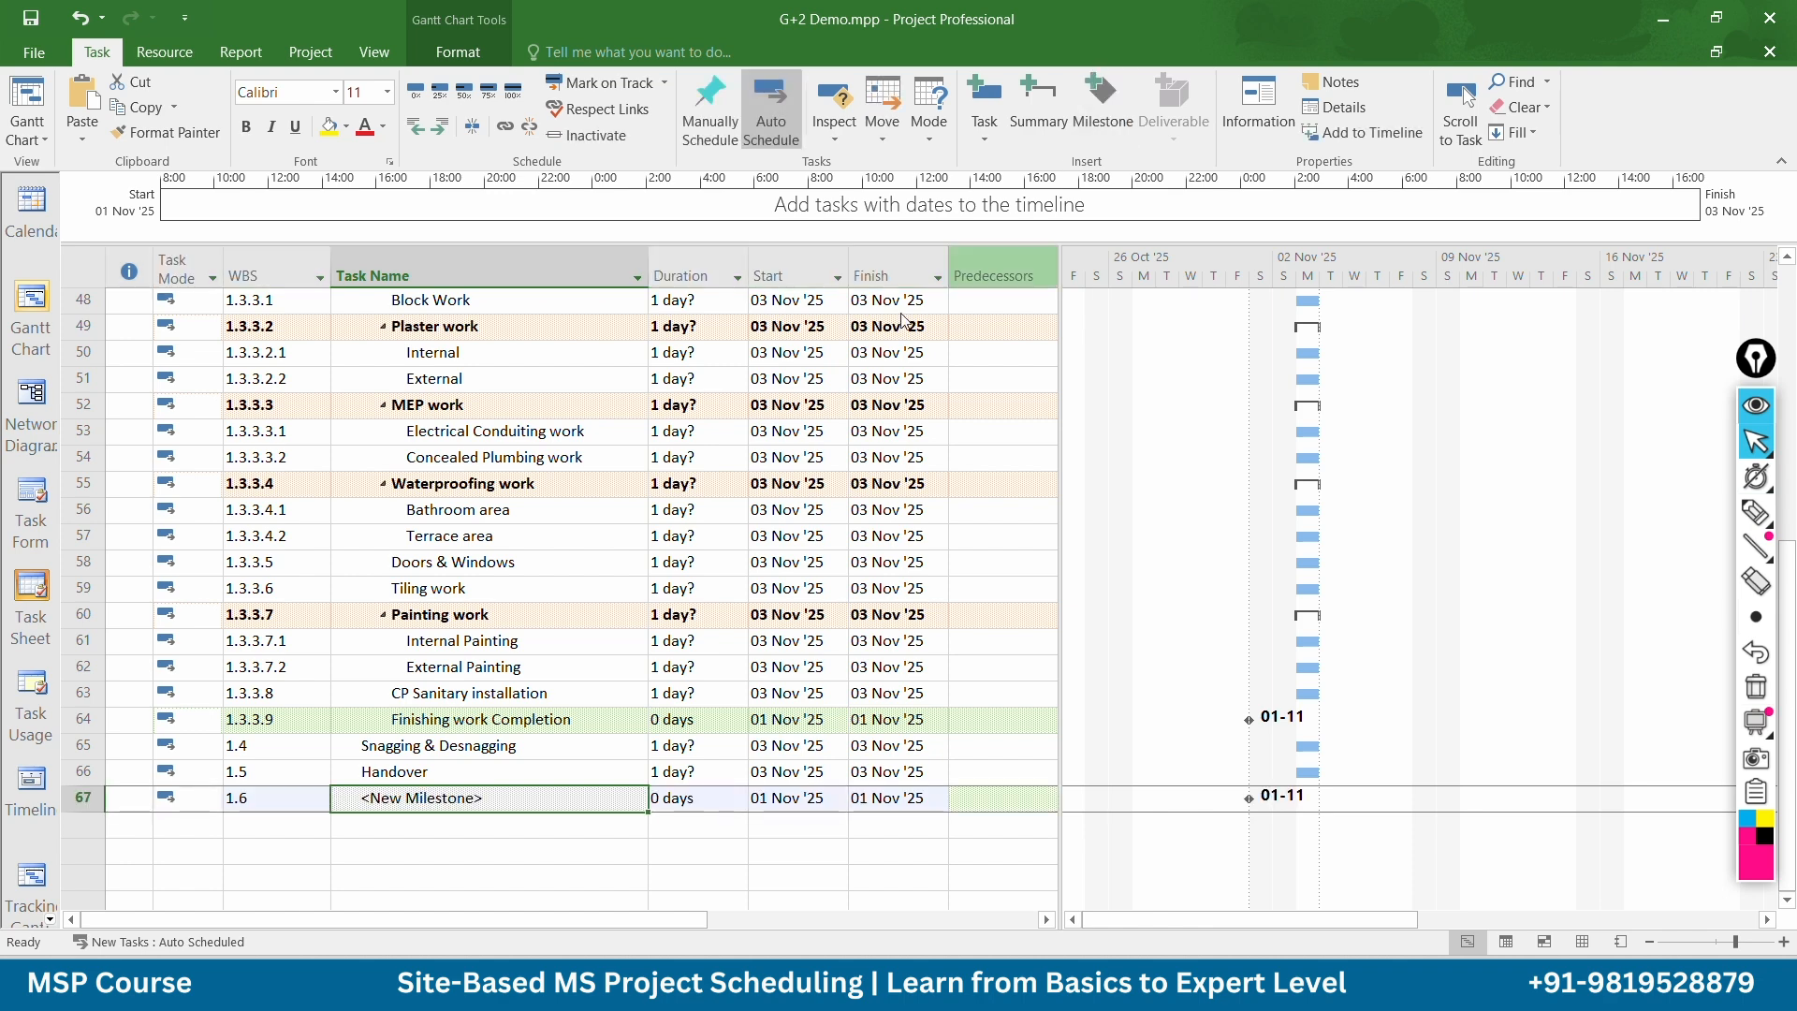
{"action": "left_click", "coordinate": [503, 790]}
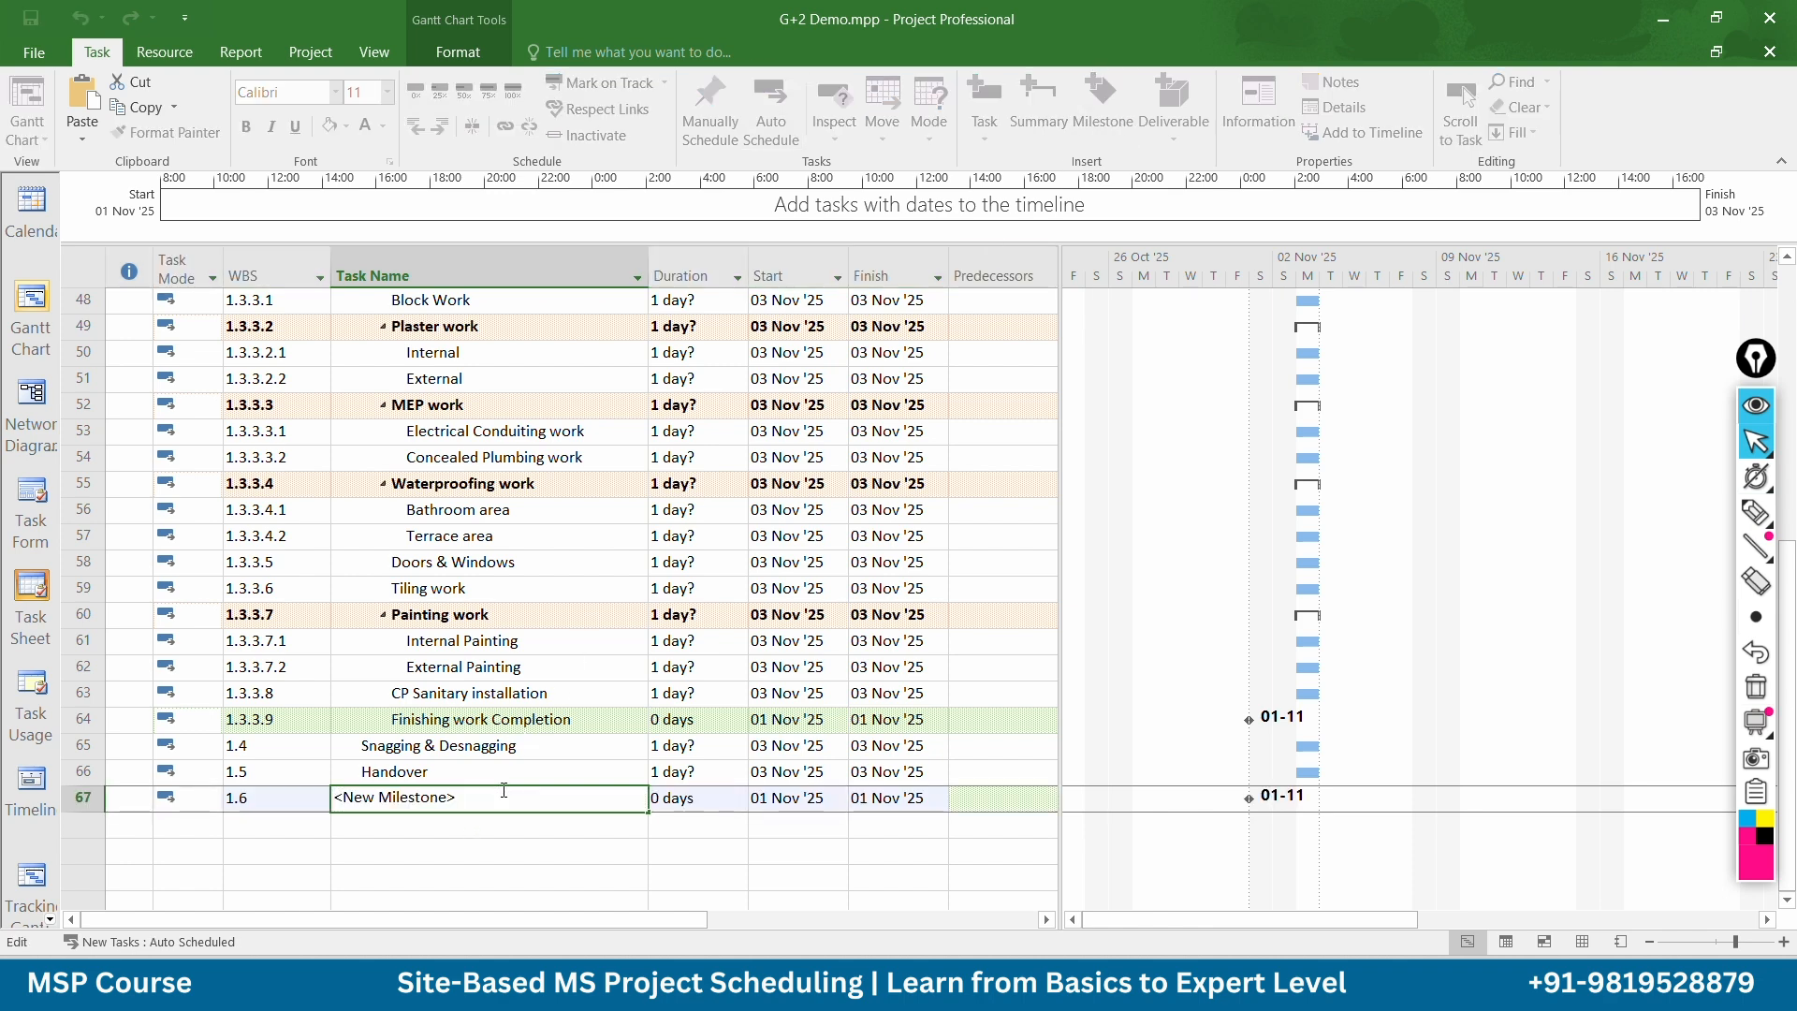
{"action": "key", "text": "BackSpace"}
{"action": "key", "text": "BackSpace"}
{"action": "key", "text": "BackSpace"}
{"action": "key", "text": "BackSpace"}
{"action": "key", "text": "BackSpace"}
{"action": "key", "text": "BackSpace"}
{"action": "key", "text": "BackSpace"}
{"action": "key", "text": "BackSpace"}
{"action": "key", "text": "BackSpace"}
{"action": "key", "text": "BackSpace"}
{"action": "key", "text": "BackSpace"}
{"action": "key", "text": "BackSpace"}
{"action": "key", "text": "BackSpace"}
{"action": "type", "text": "Handover to client"}
{"action": "key", "text": "Return"}
Indent the Handover to client milestone as a subtask of Handover
{"action": "left_click", "coordinate": [482, 798]}
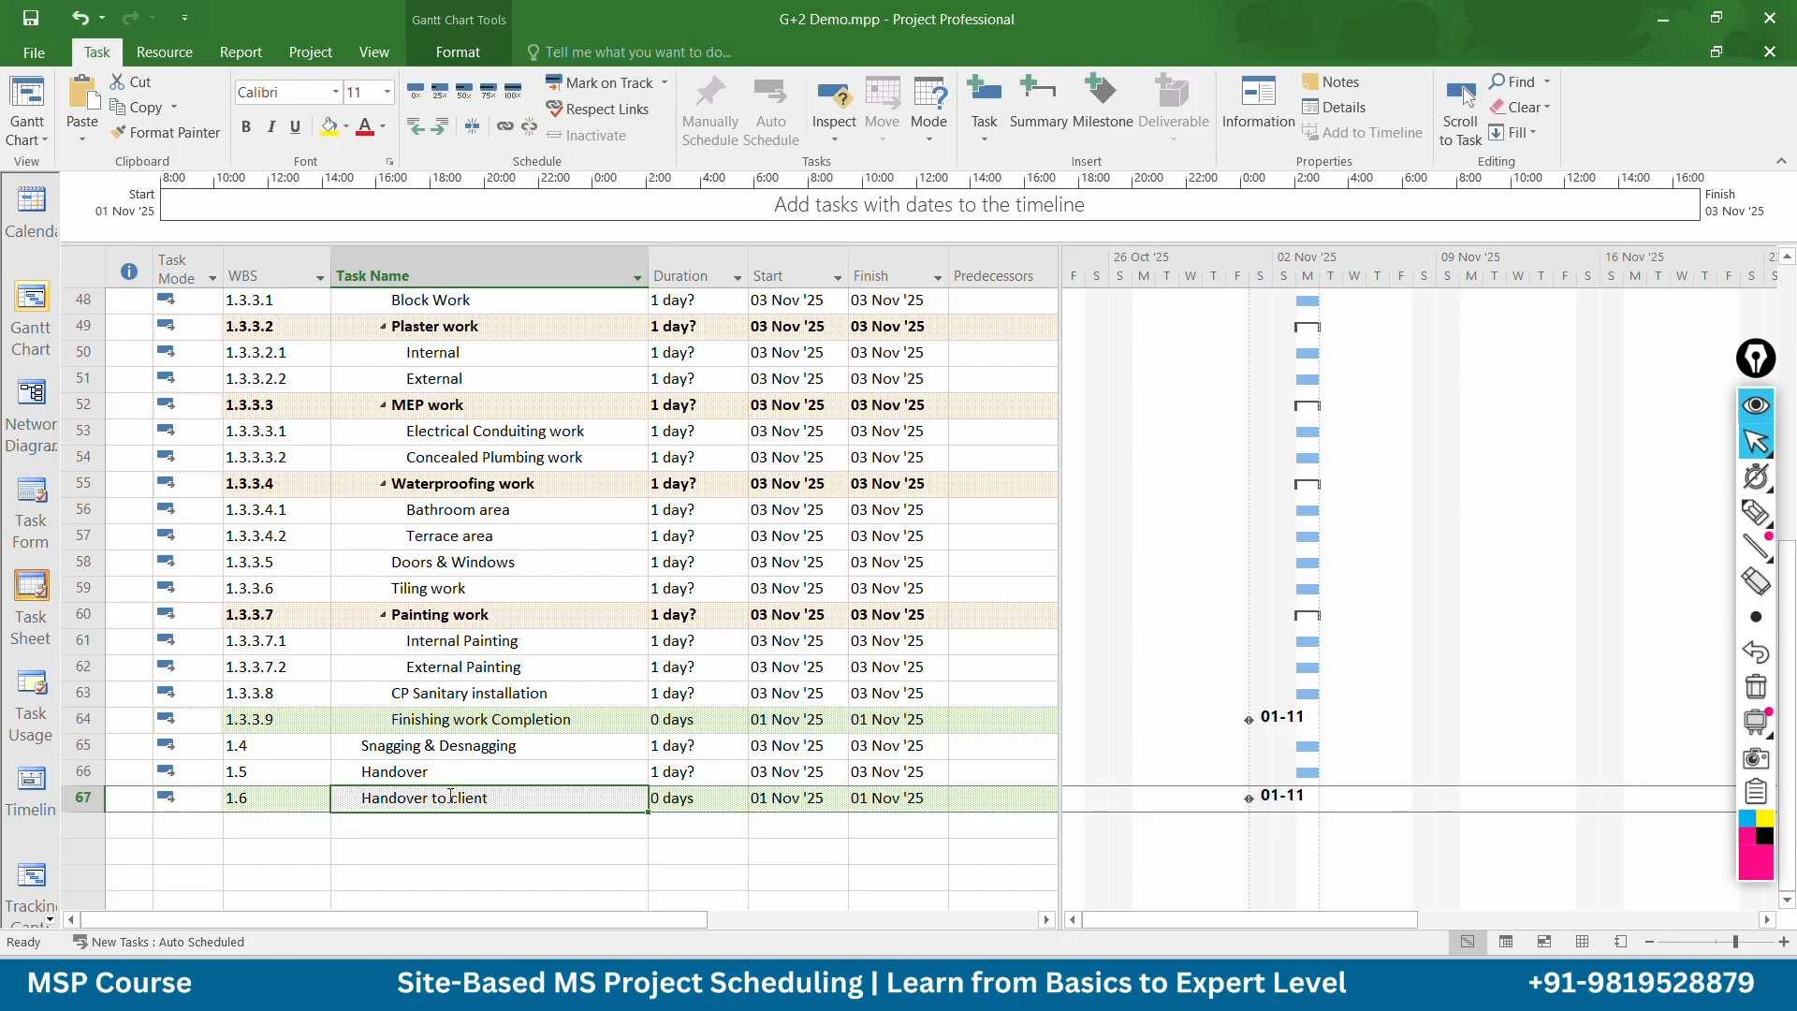
{"action": "left_click", "coordinate": [448, 133]}
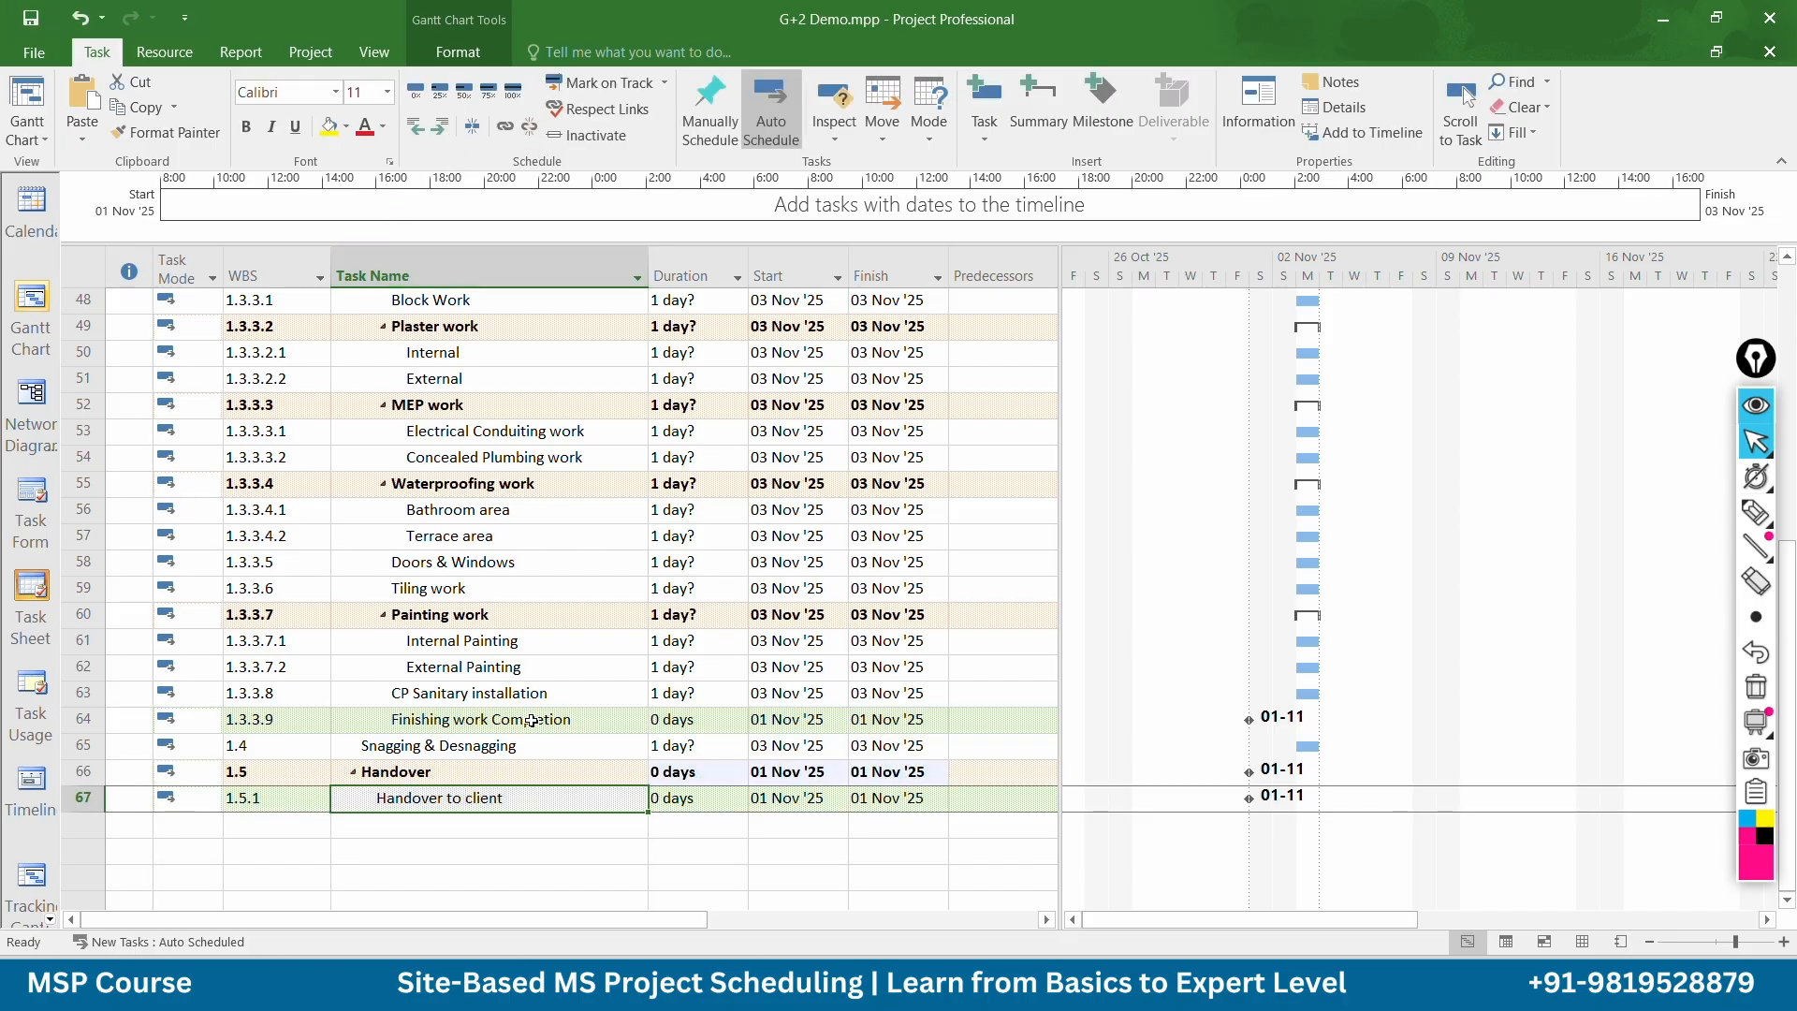
{"action": "left_click", "coordinate": [640, 825]}
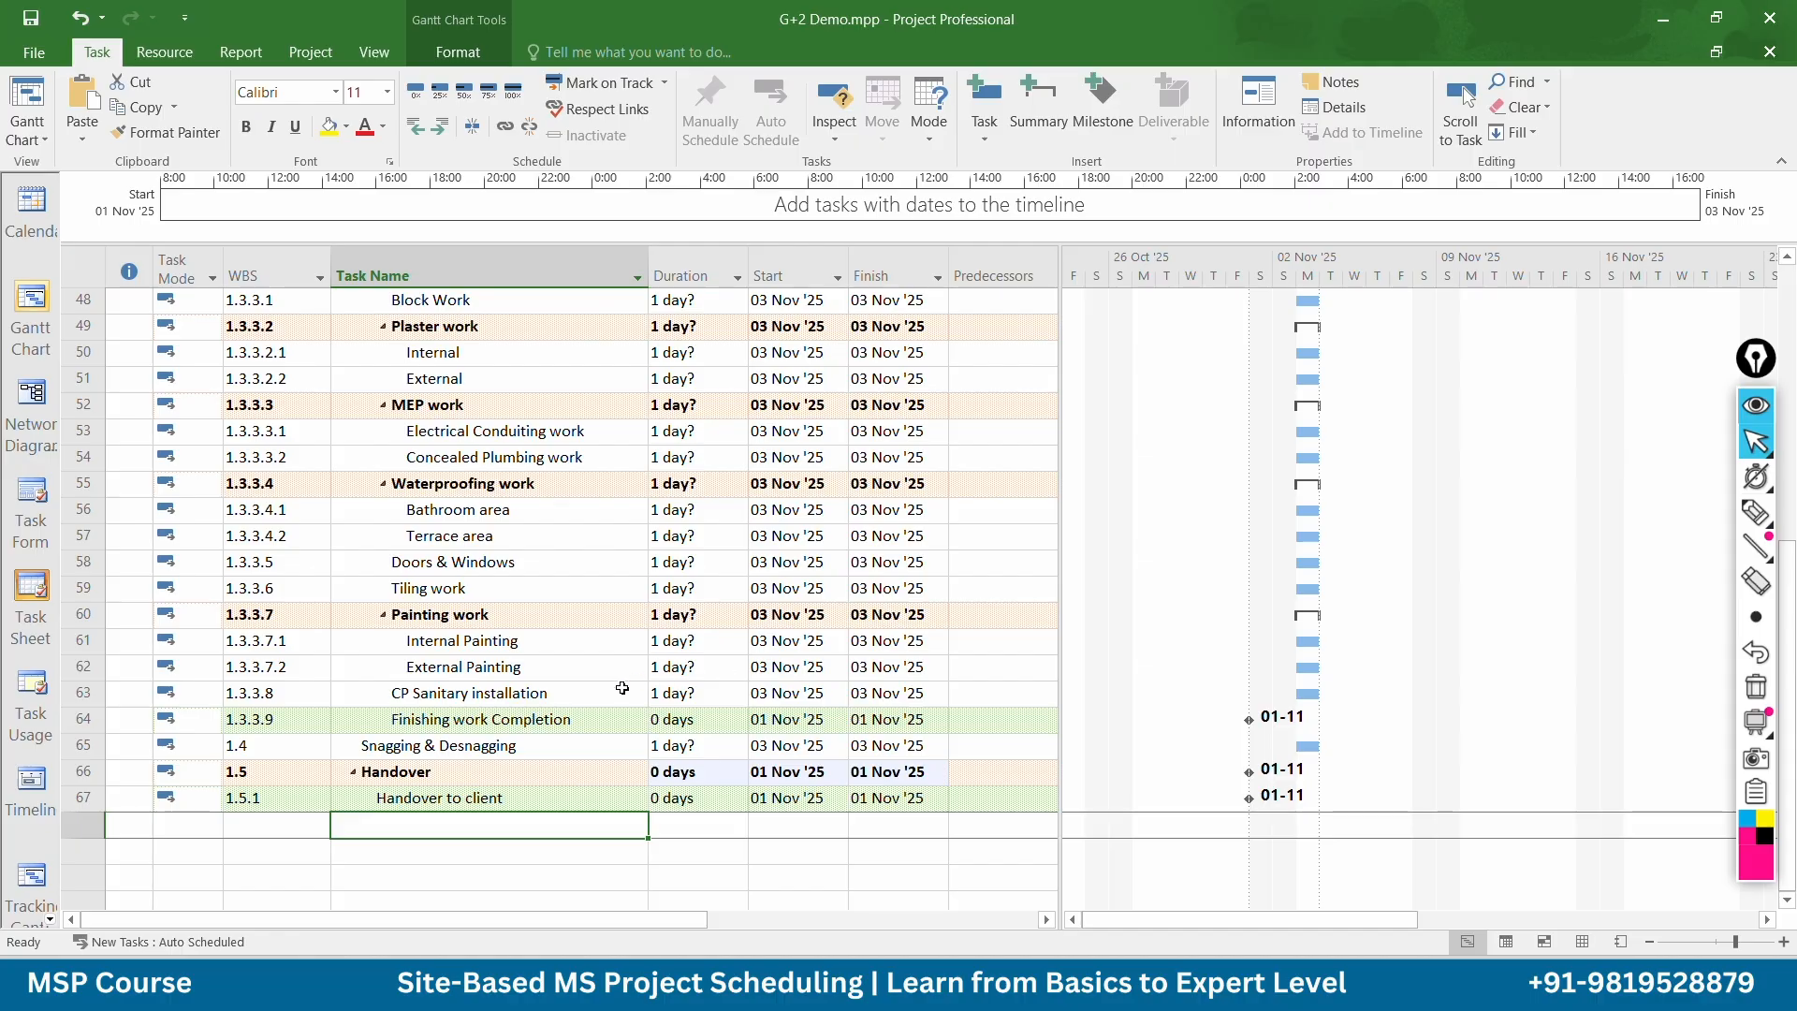
Enter 1 as the duration of the Handover summary task
{"action": "left_click", "coordinate": [674, 782]}
{"action": "type", "text": "1"}
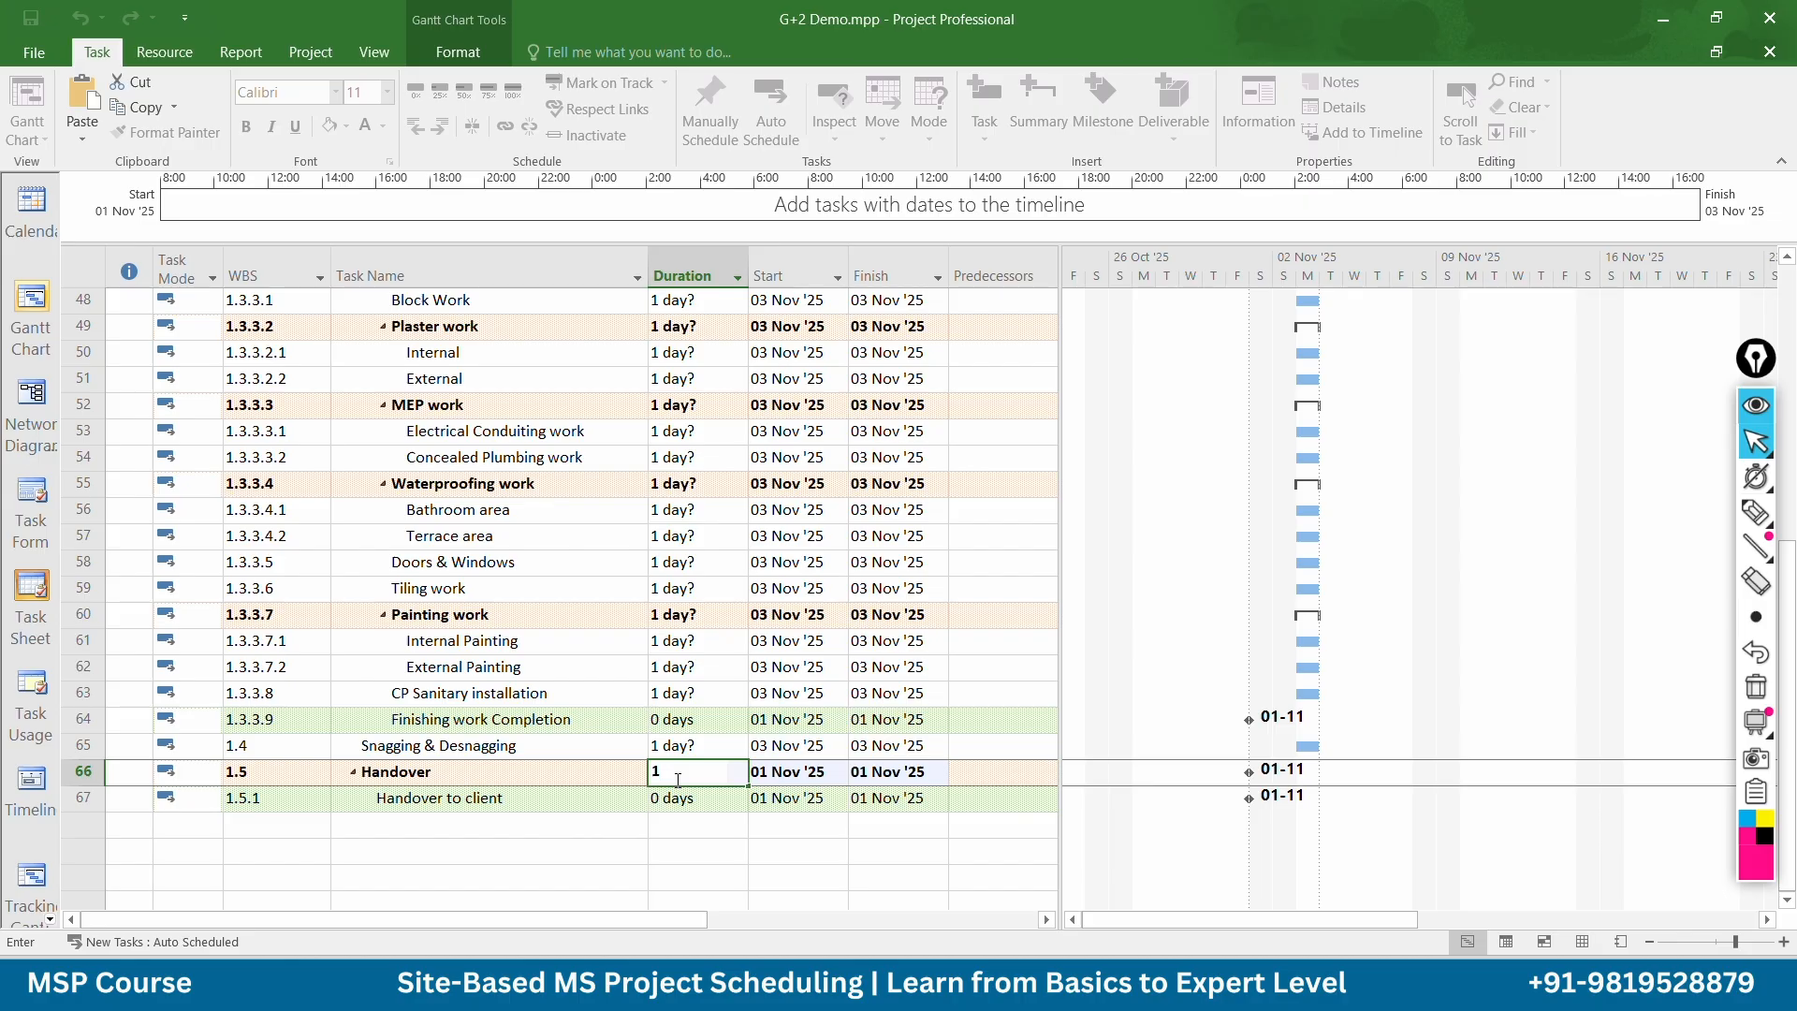
Set the duration of the Handover summary task (1.5) to 1 day
{"action": "key", "text": "Return"}
{"action": "scroll", "coordinate": [565, 688], "scroll_direction": "down", "scroll_amount": 1}
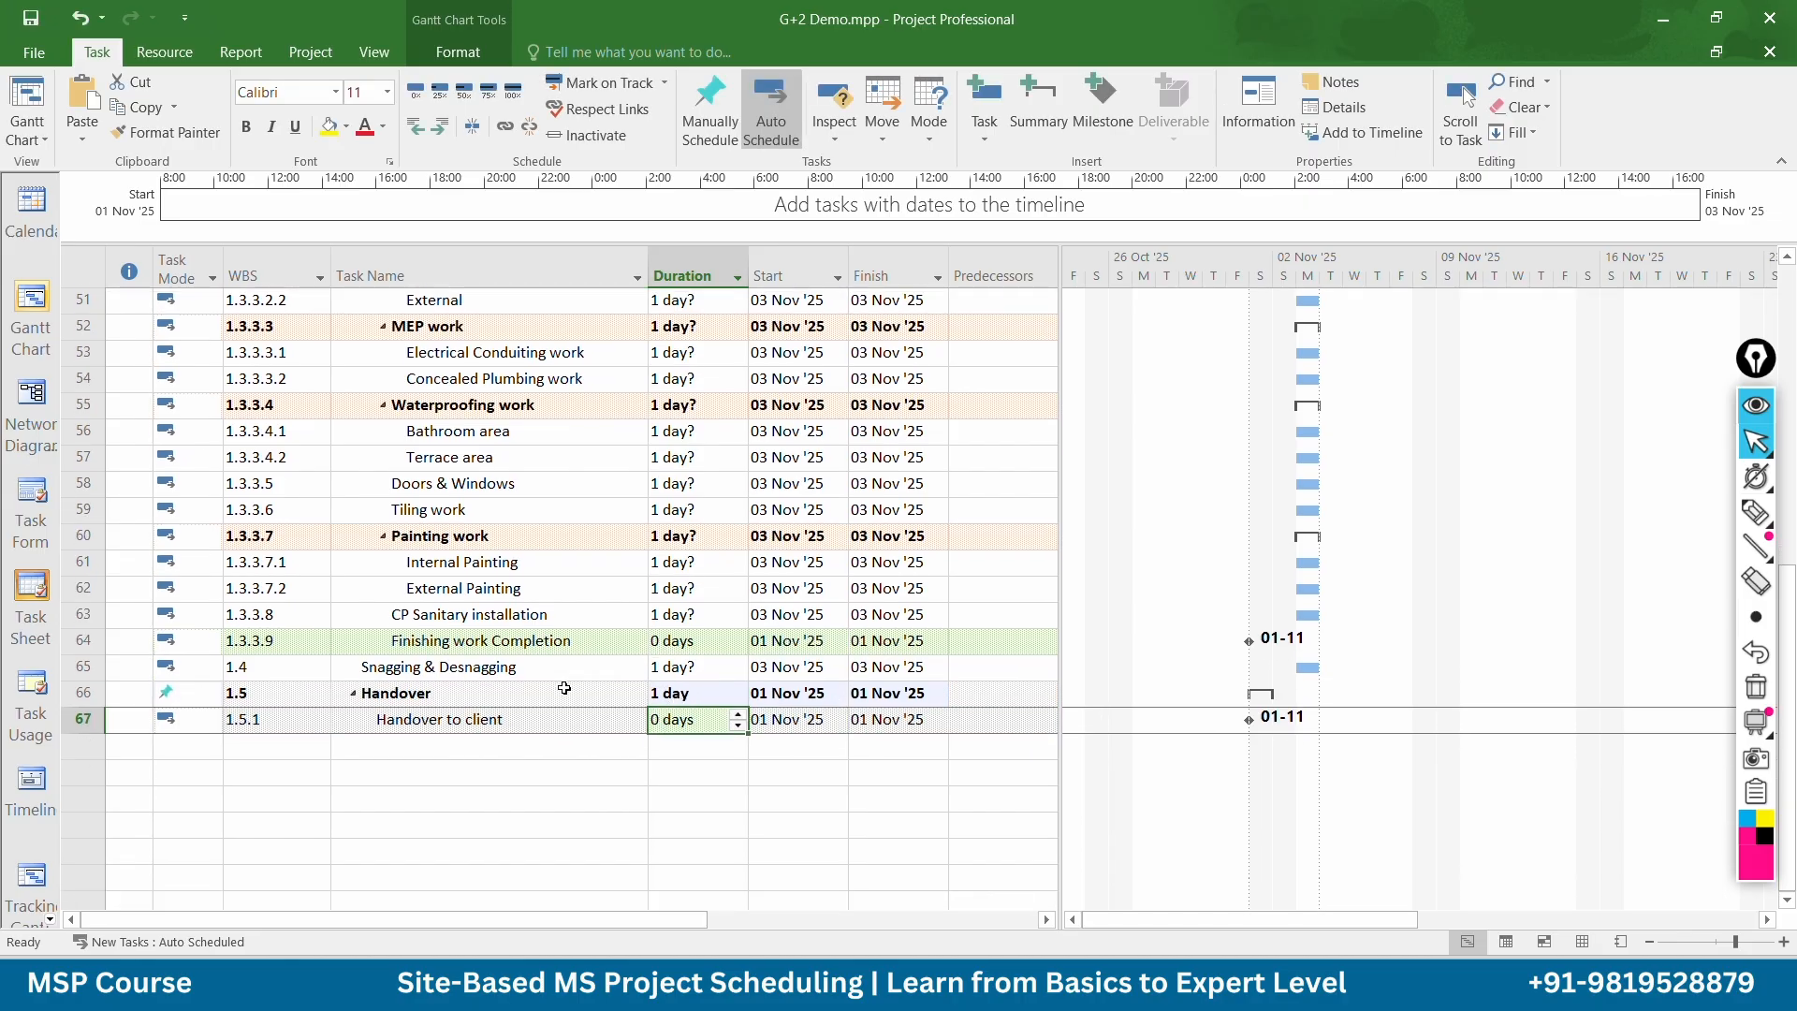
Collapse and re-expand the whole G+2 Bungalow Schedule, widening the task table to show the Resource Names column
{"action": "scroll", "coordinate": [564, 687], "scroll_direction": "up", "scroll_amount": 17}
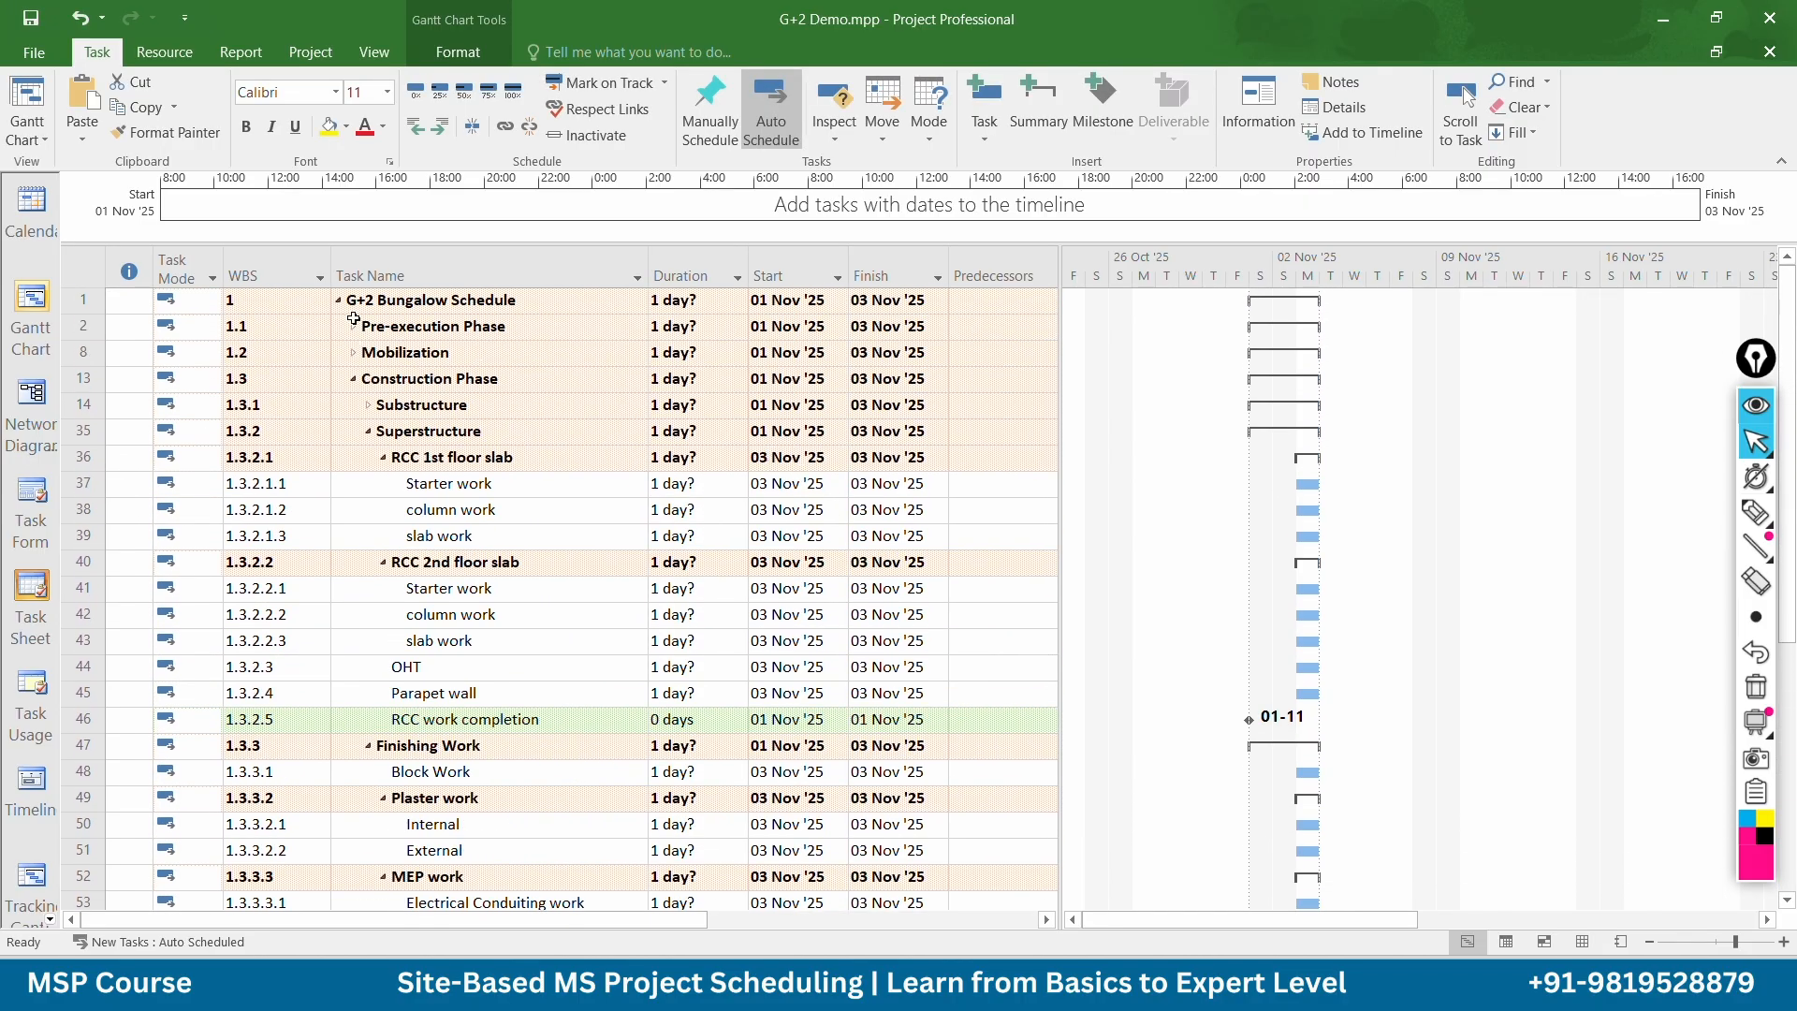
{"action": "left_click", "coordinate": [349, 297]}
{"action": "left_click", "coordinate": [338, 299]}
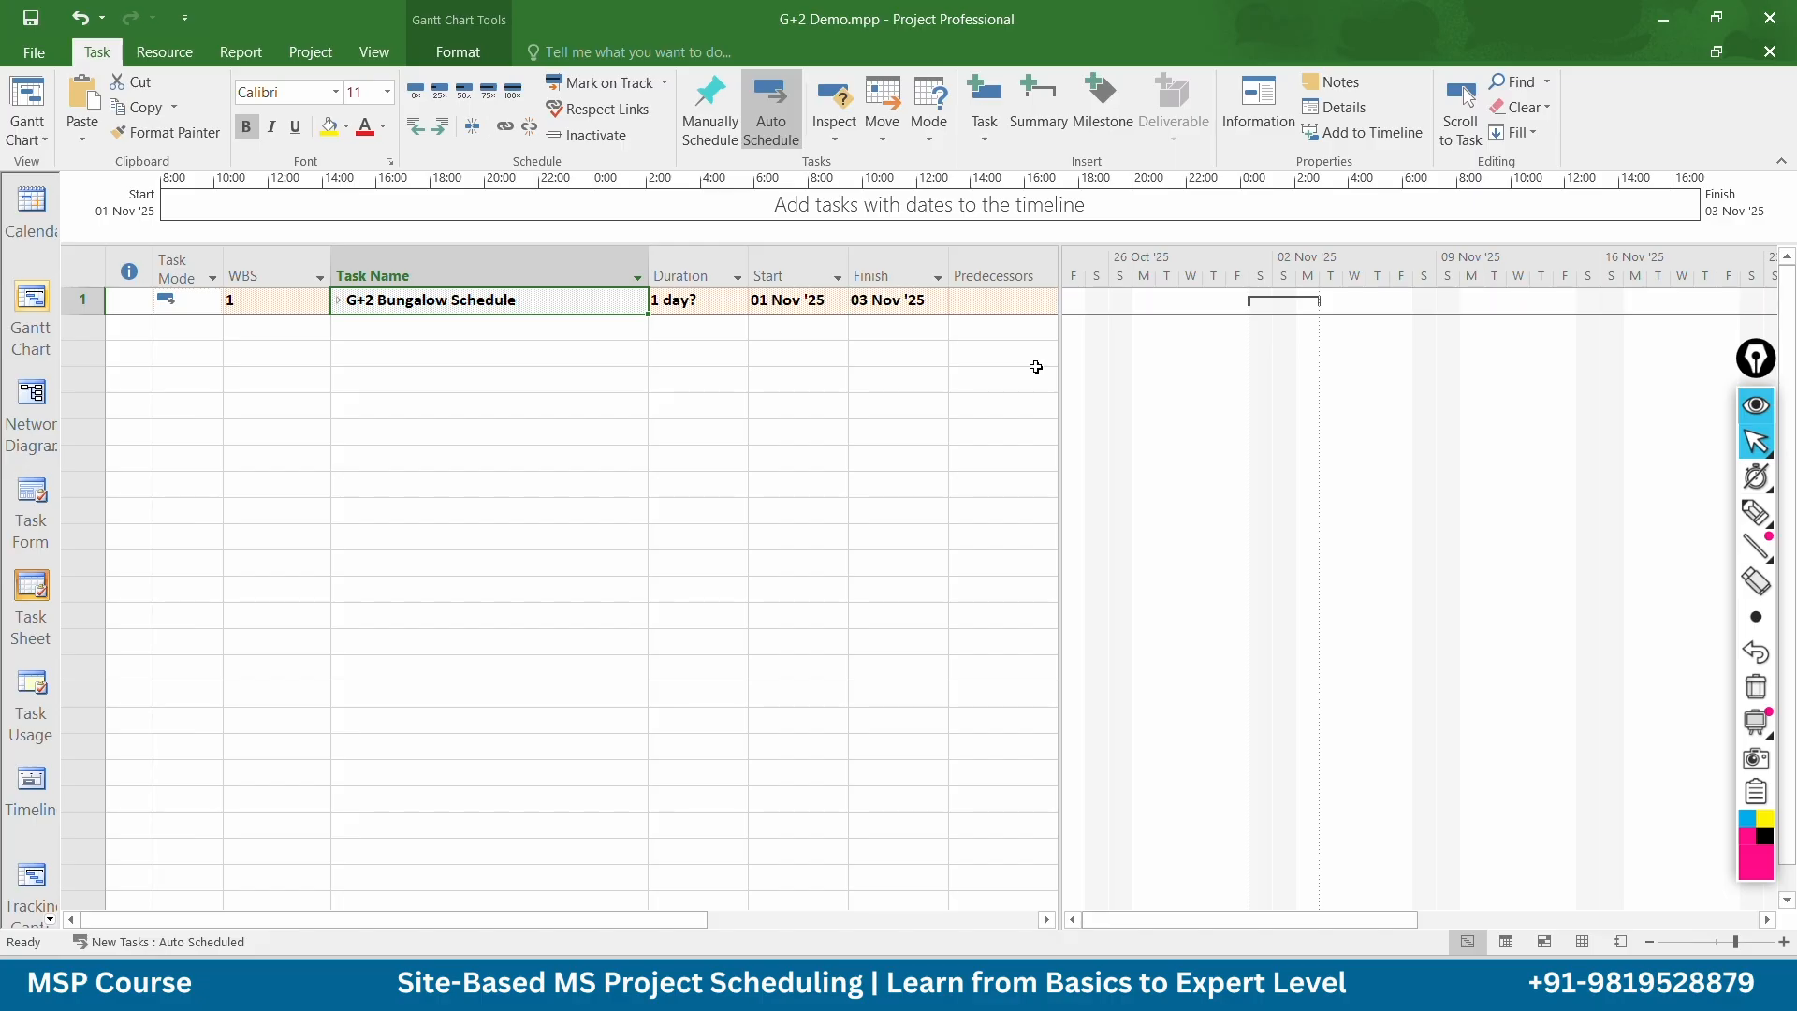
{"action": "left_click_drag", "start_coordinate": [1059, 348], "coordinate": [1267, 350]}
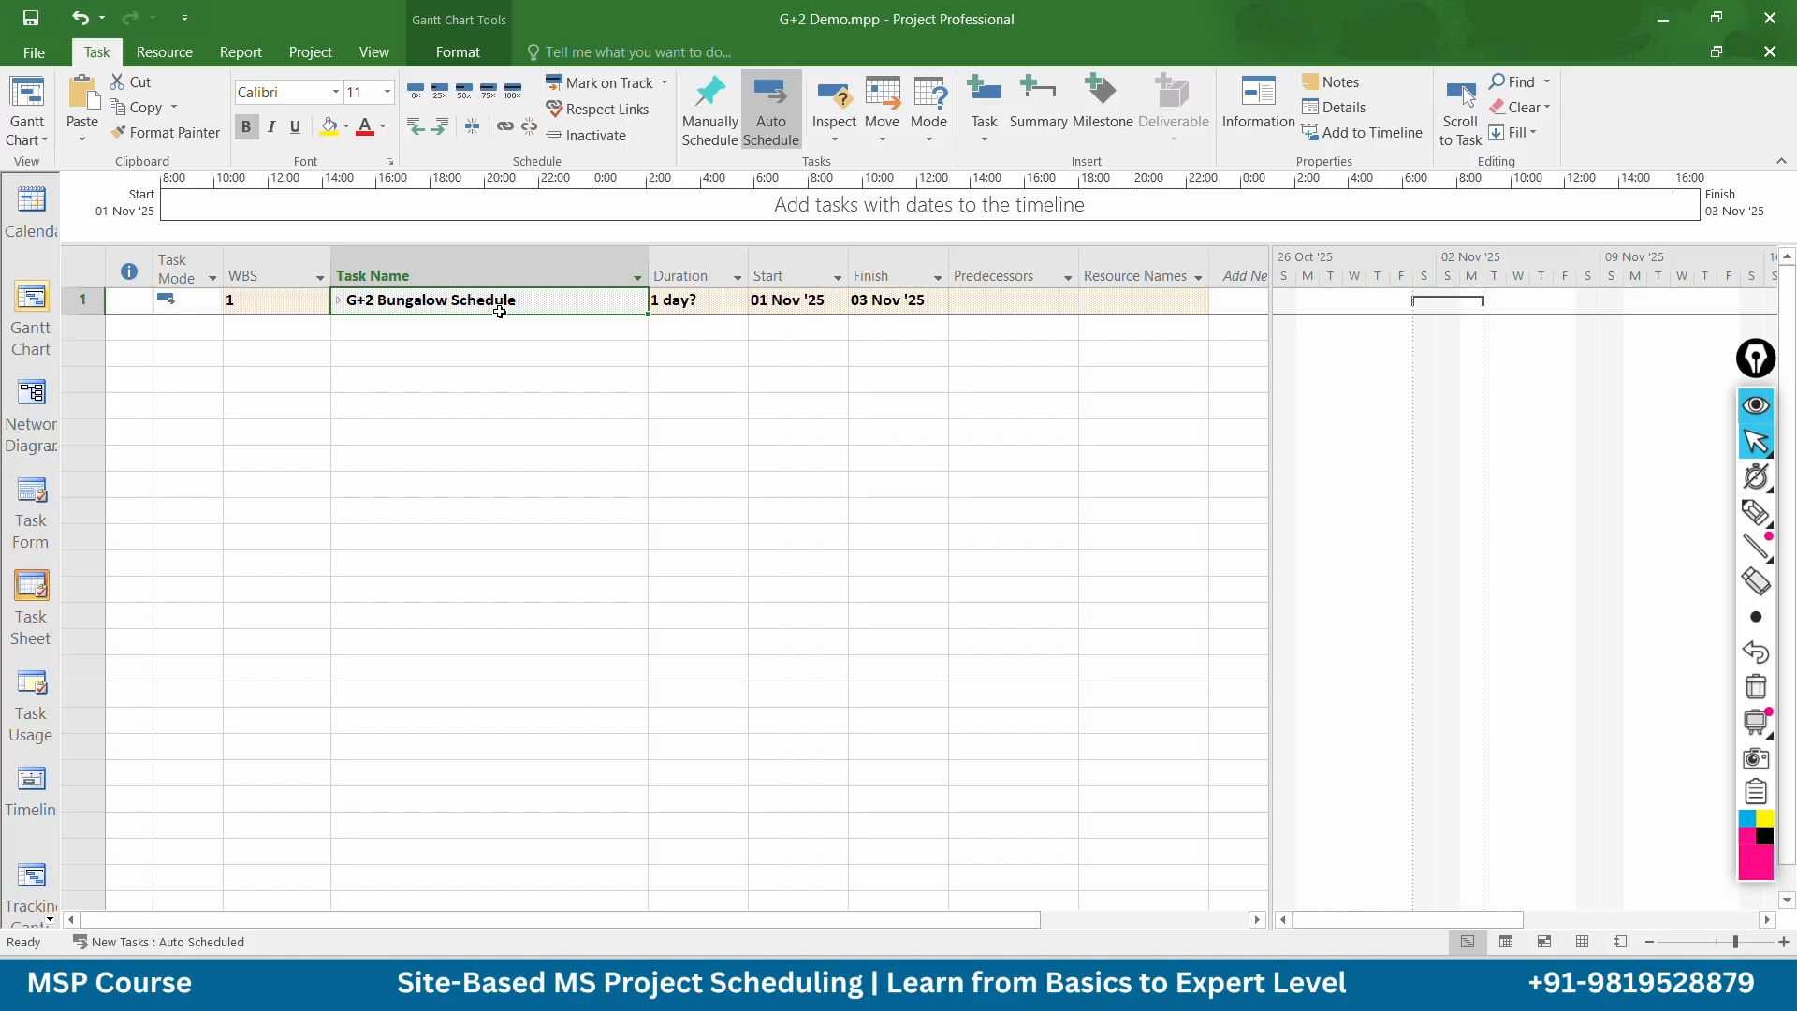
{"action": "left_click", "coordinate": [338, 300]}
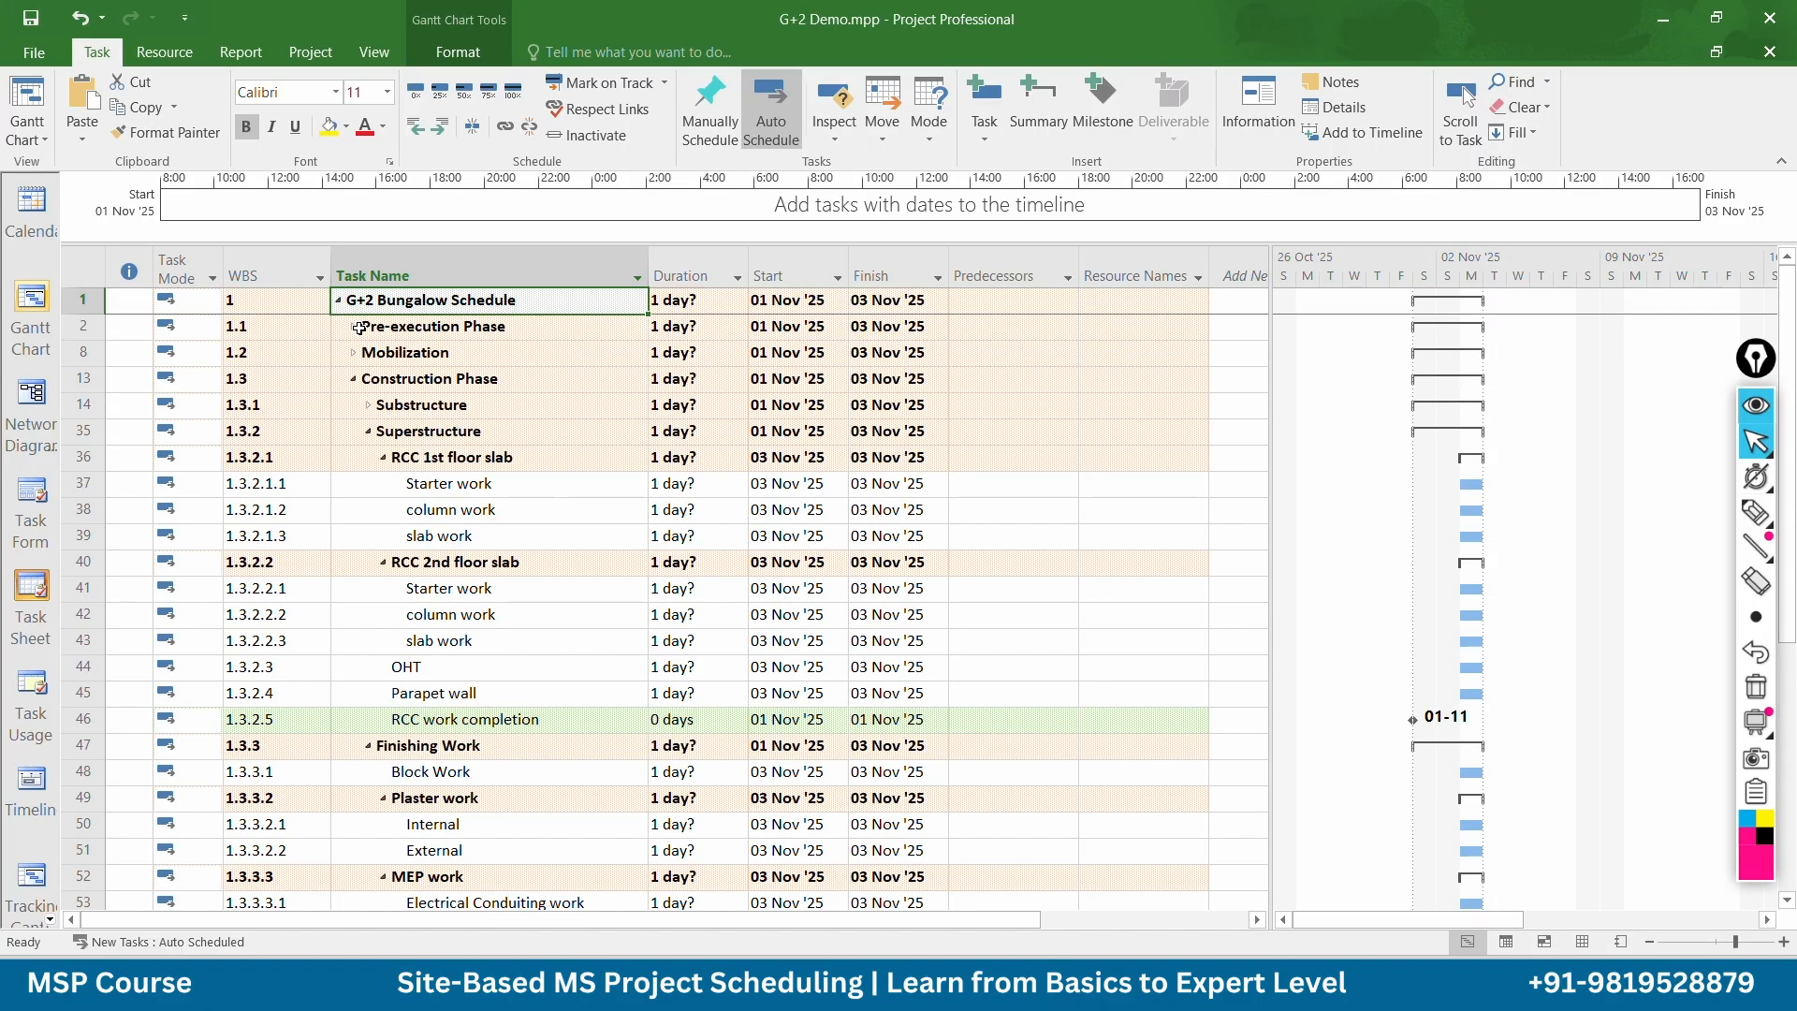
Expand and collapse the Pre-execution Phase, Mobilization and Substructure groups to review their subtasks
{"action": "left_click", "coordinate": [351, 325]}
{"action": "left_click", "coordinate": [353, 326]}
{"action": "left_click", "coordinate": [351, 326]}
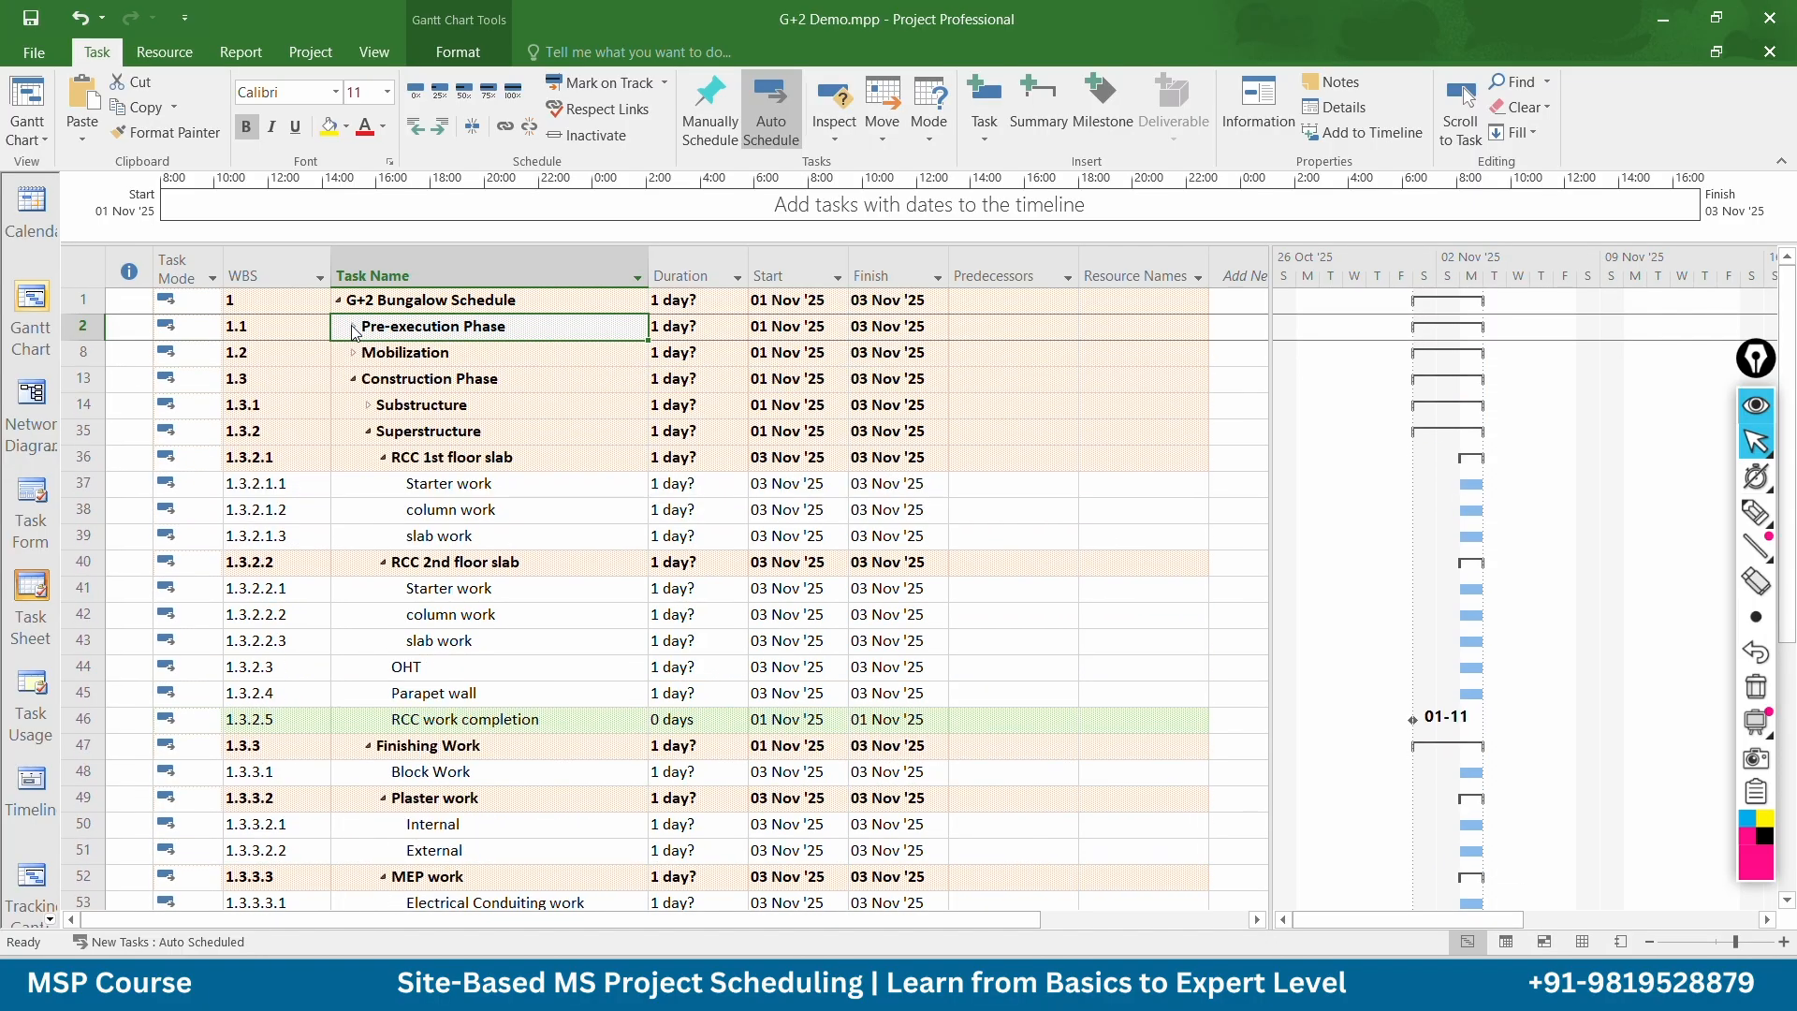
{"action": "left_click", "coordinate": [354, 353]}
{"action": "left_click", "coordinate": [354, 353]}
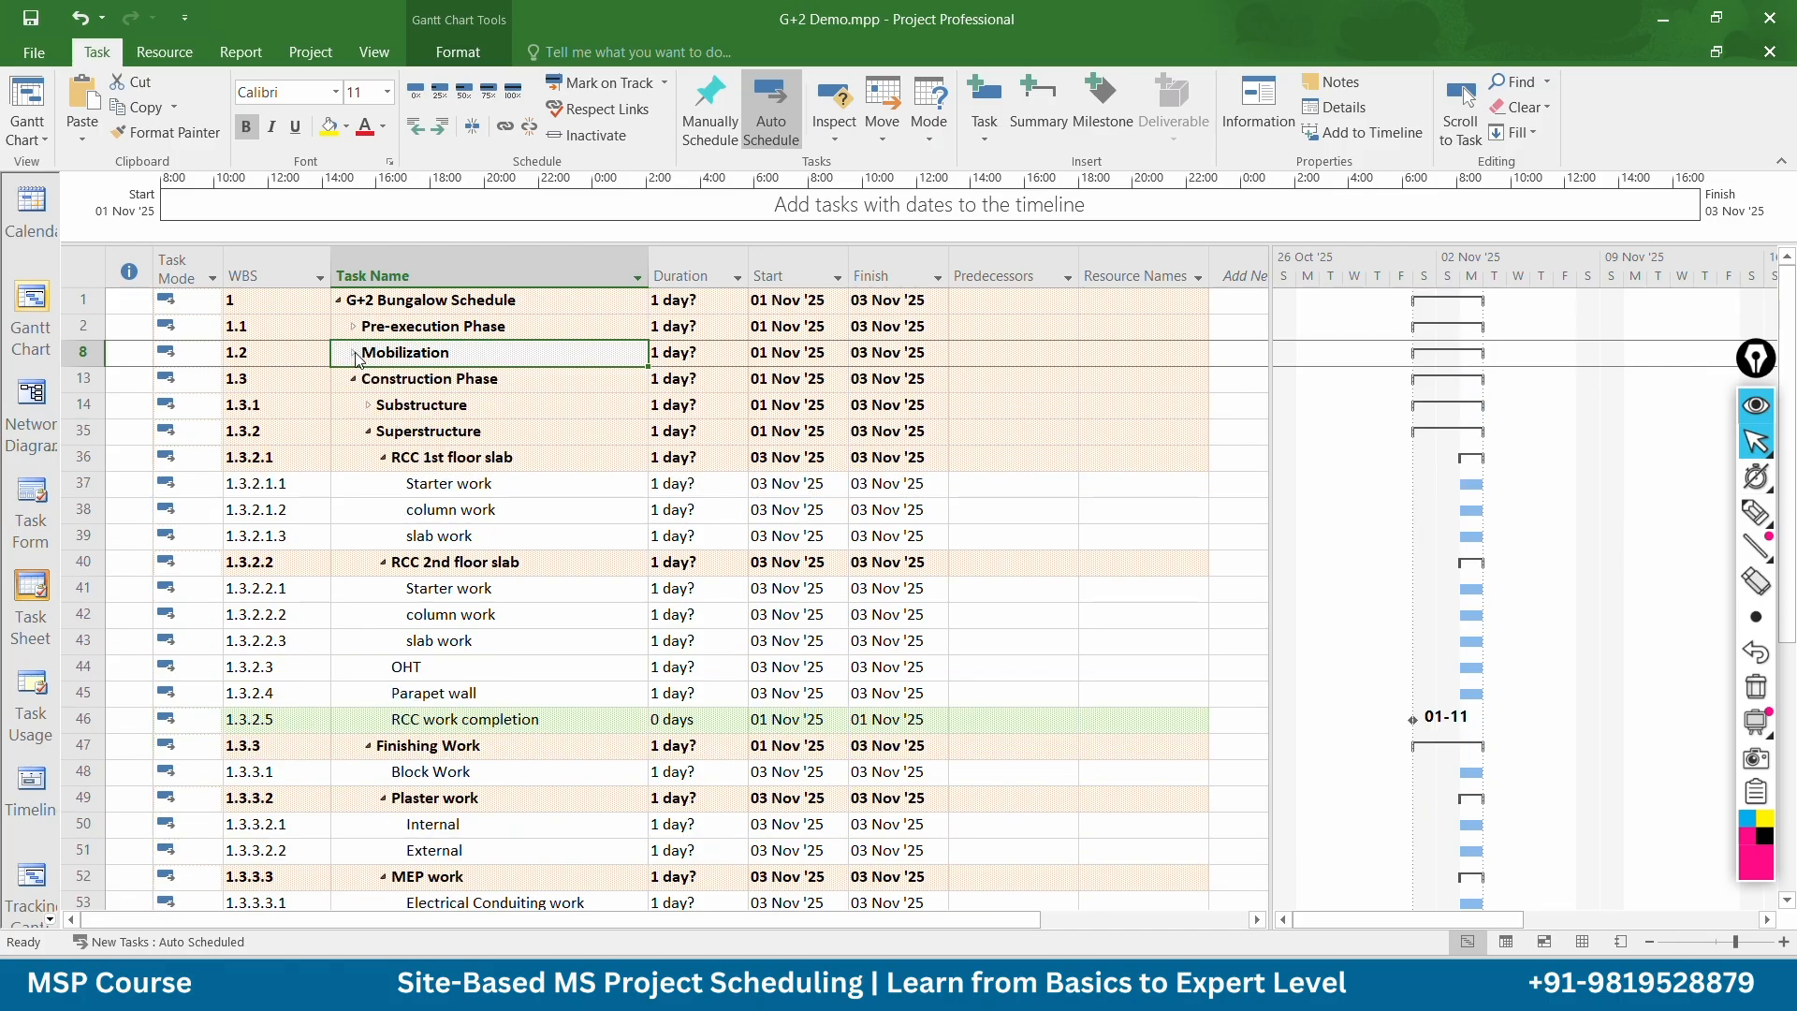
{"action": "left_click", "coordinate": [368, 404]}
{"action": "left_click", "coordinate": [367, 404]}
{"action": "left_click", "coordinate": [368, 404]}
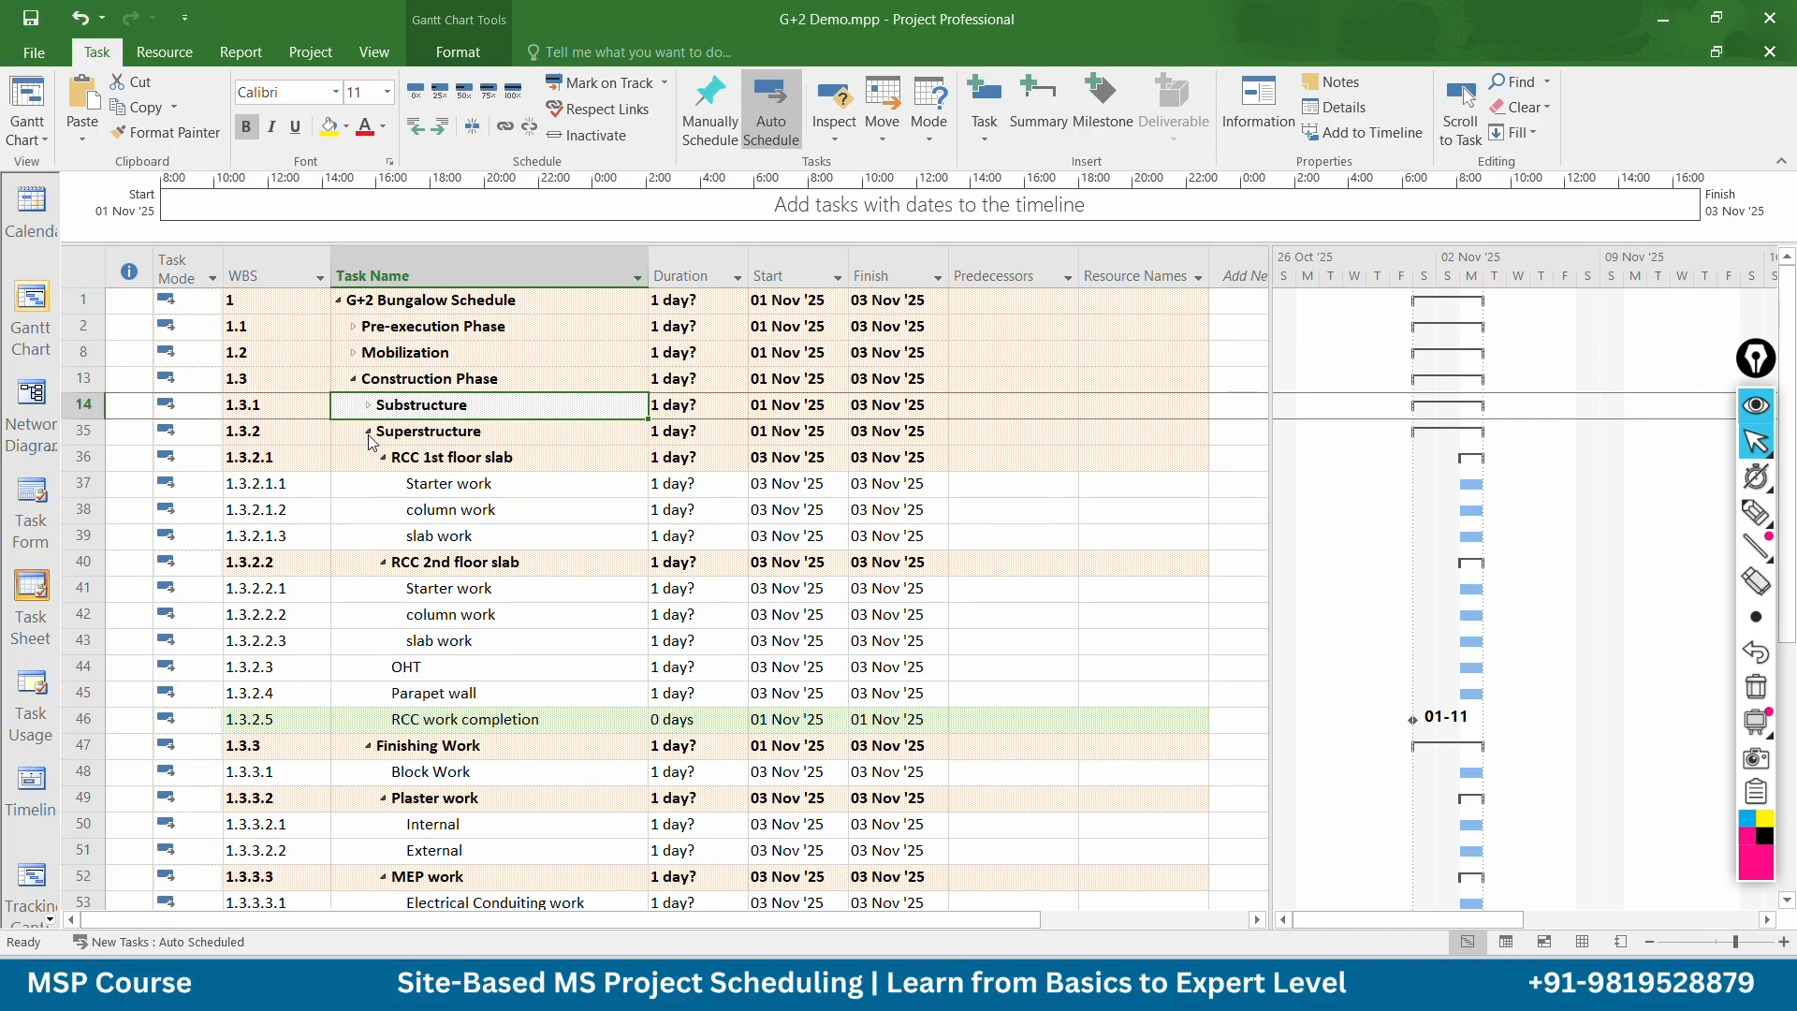
Collapse the Superstructure and Finishing Work groups under the Construction Phase
{"action": "left_click", "coordinate": [371, 432]}
{"action": "left_click", "coordinate": [370, 432]}
{"action": "left_click", "coordinate": [368, 458]}
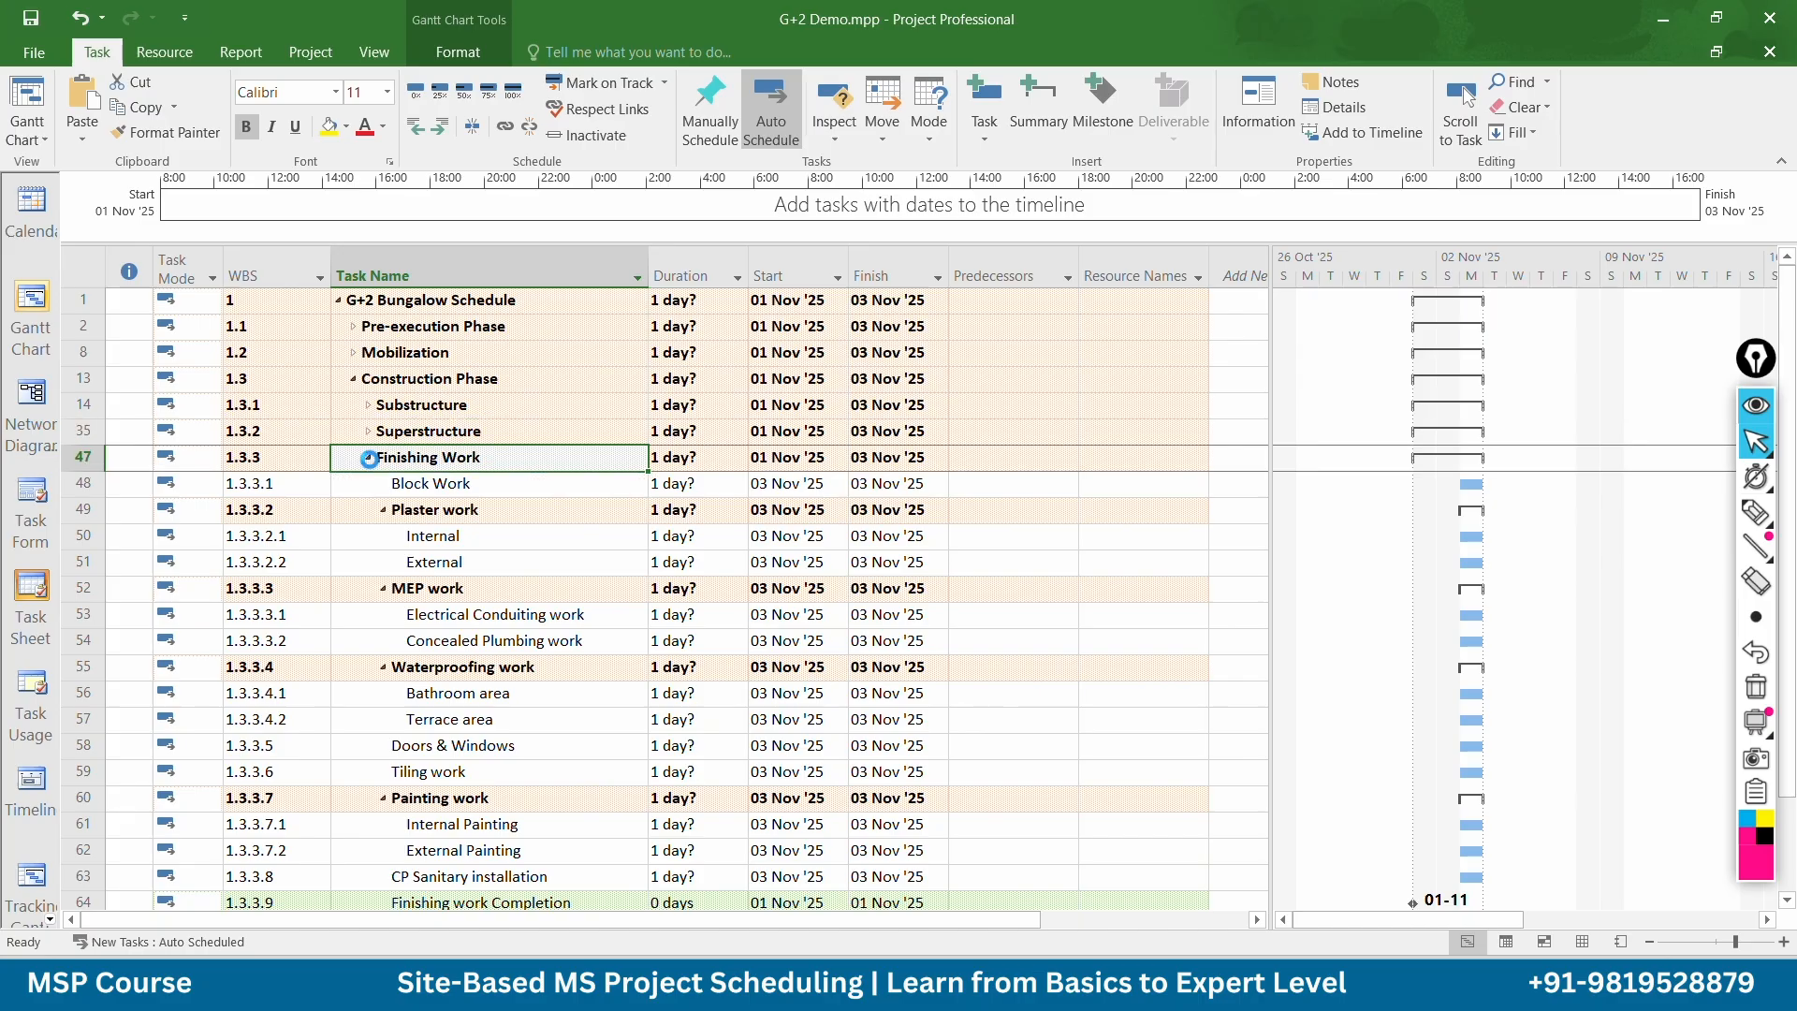
{"action": "left_click", "coordinate": [369, 458]}
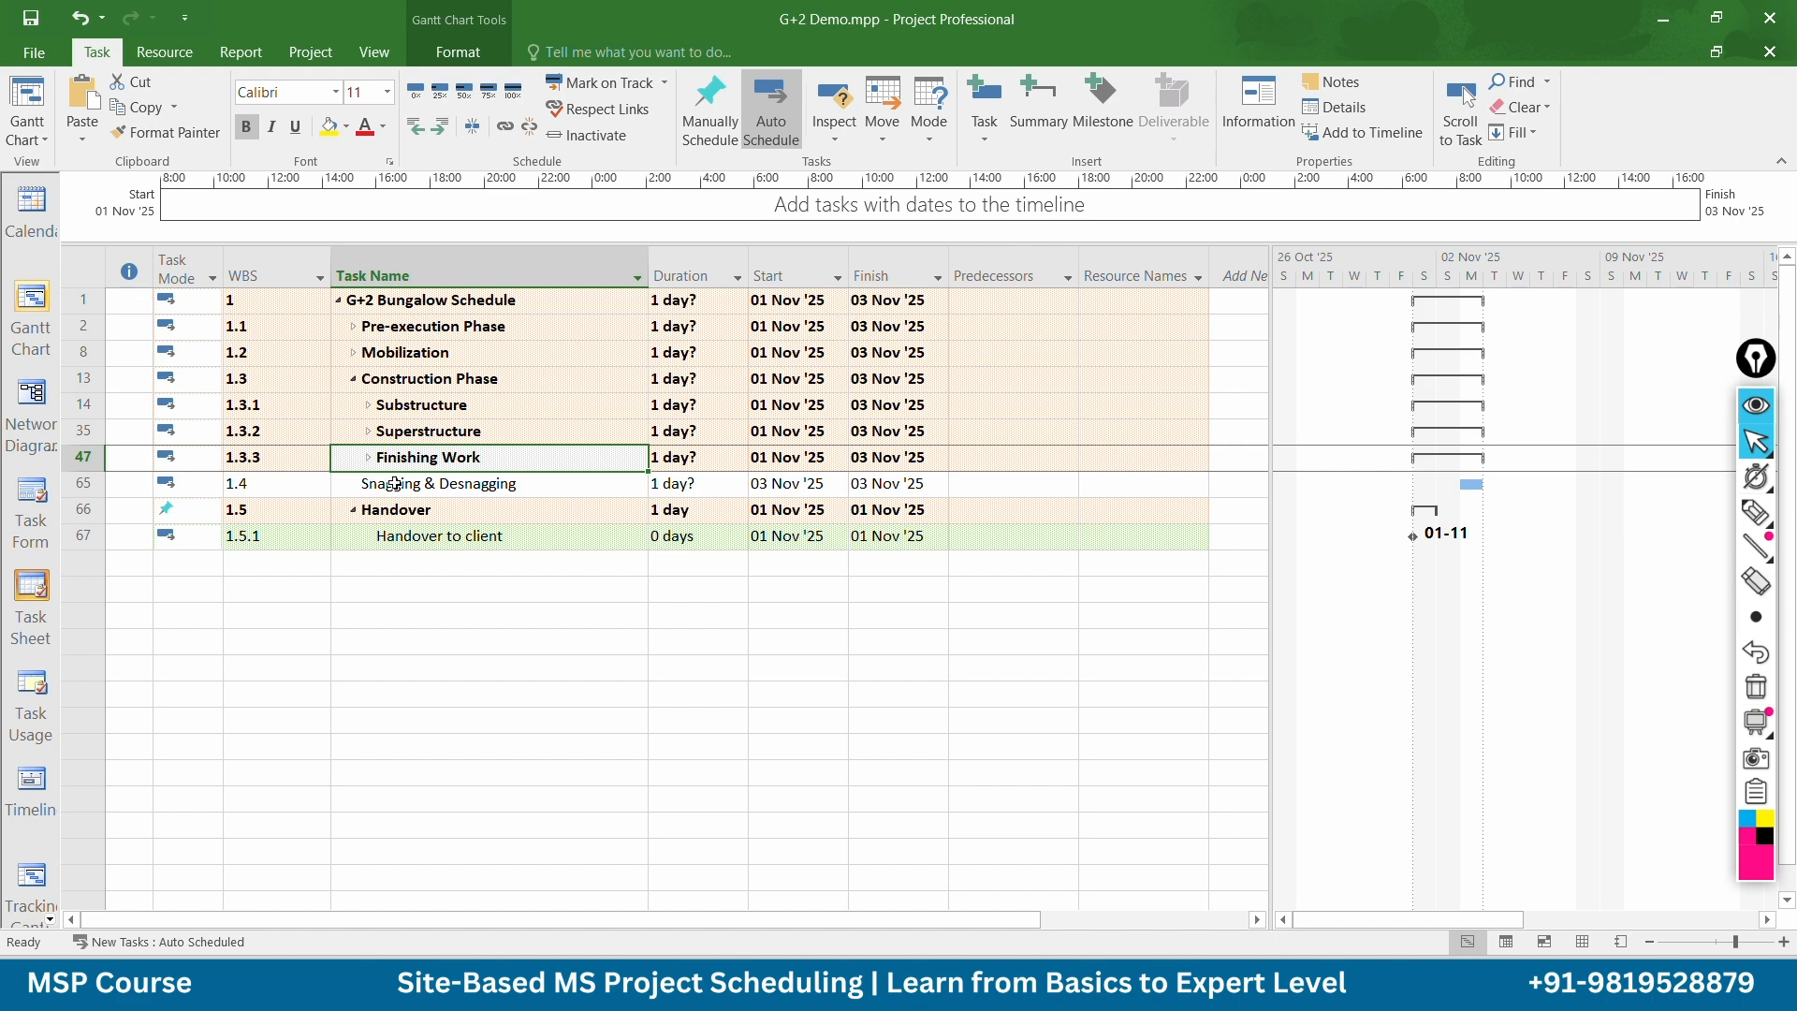
Switch the Handover summary task (1.5) from manual to automatic scheduling
{"action": "left_click", "coordinate": [196, 514]}
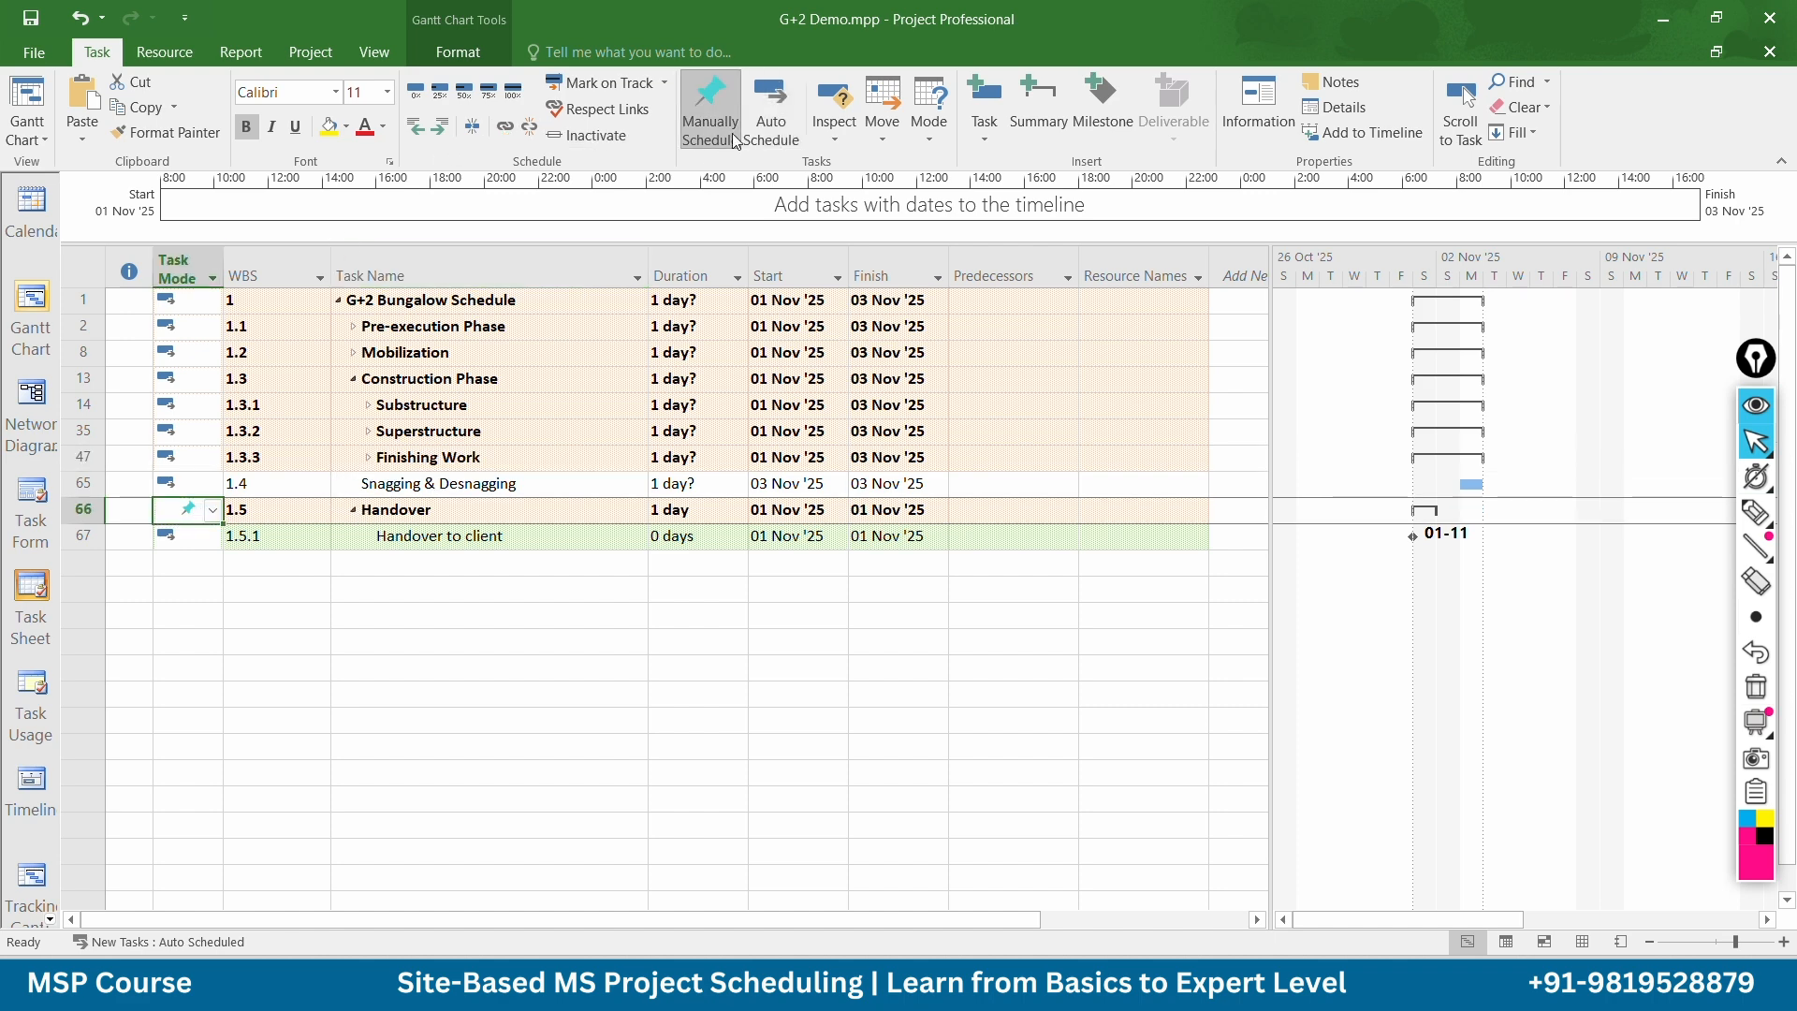
{"action": "left_click", "coordinate": [768, 122]}
Insert a new task named Handover above Handover to client within the Handover group
{"action": "left_click", "coordinate": [434, 537]}
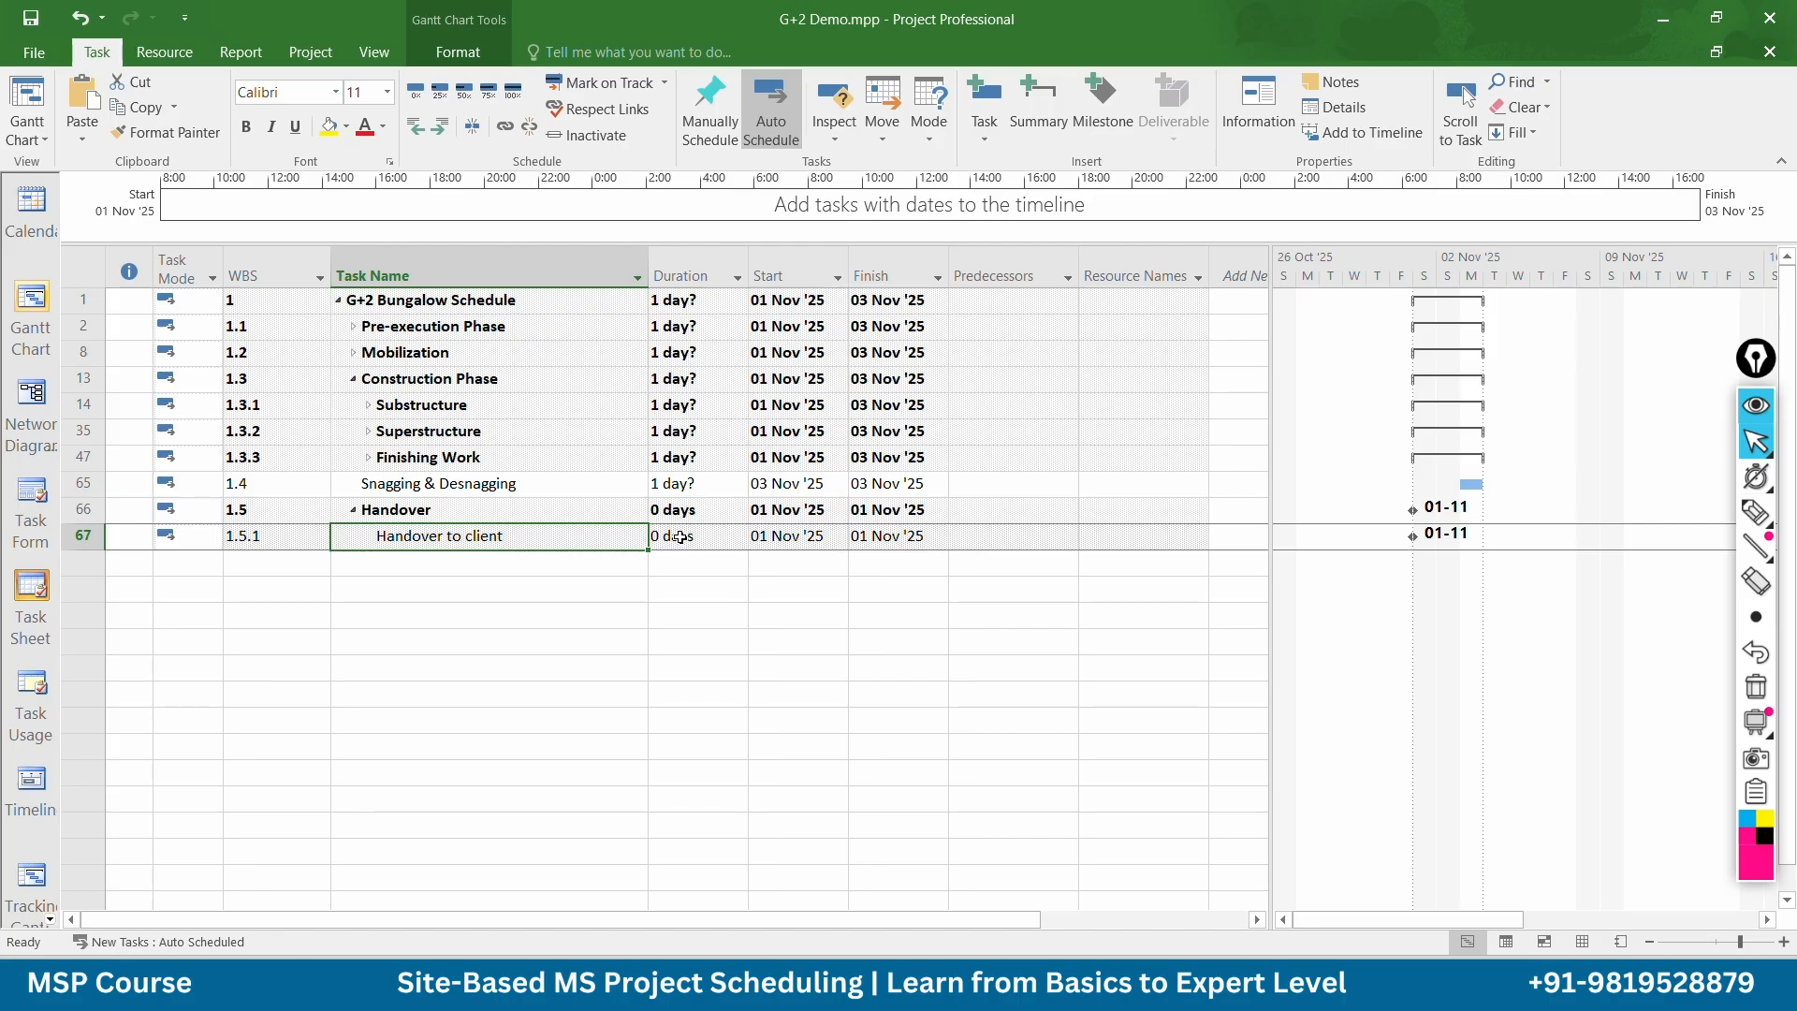
{"action": "right_click", "coordinate": [80, 542]}
{"action": "left_click", "coordinate": [150, 241]}
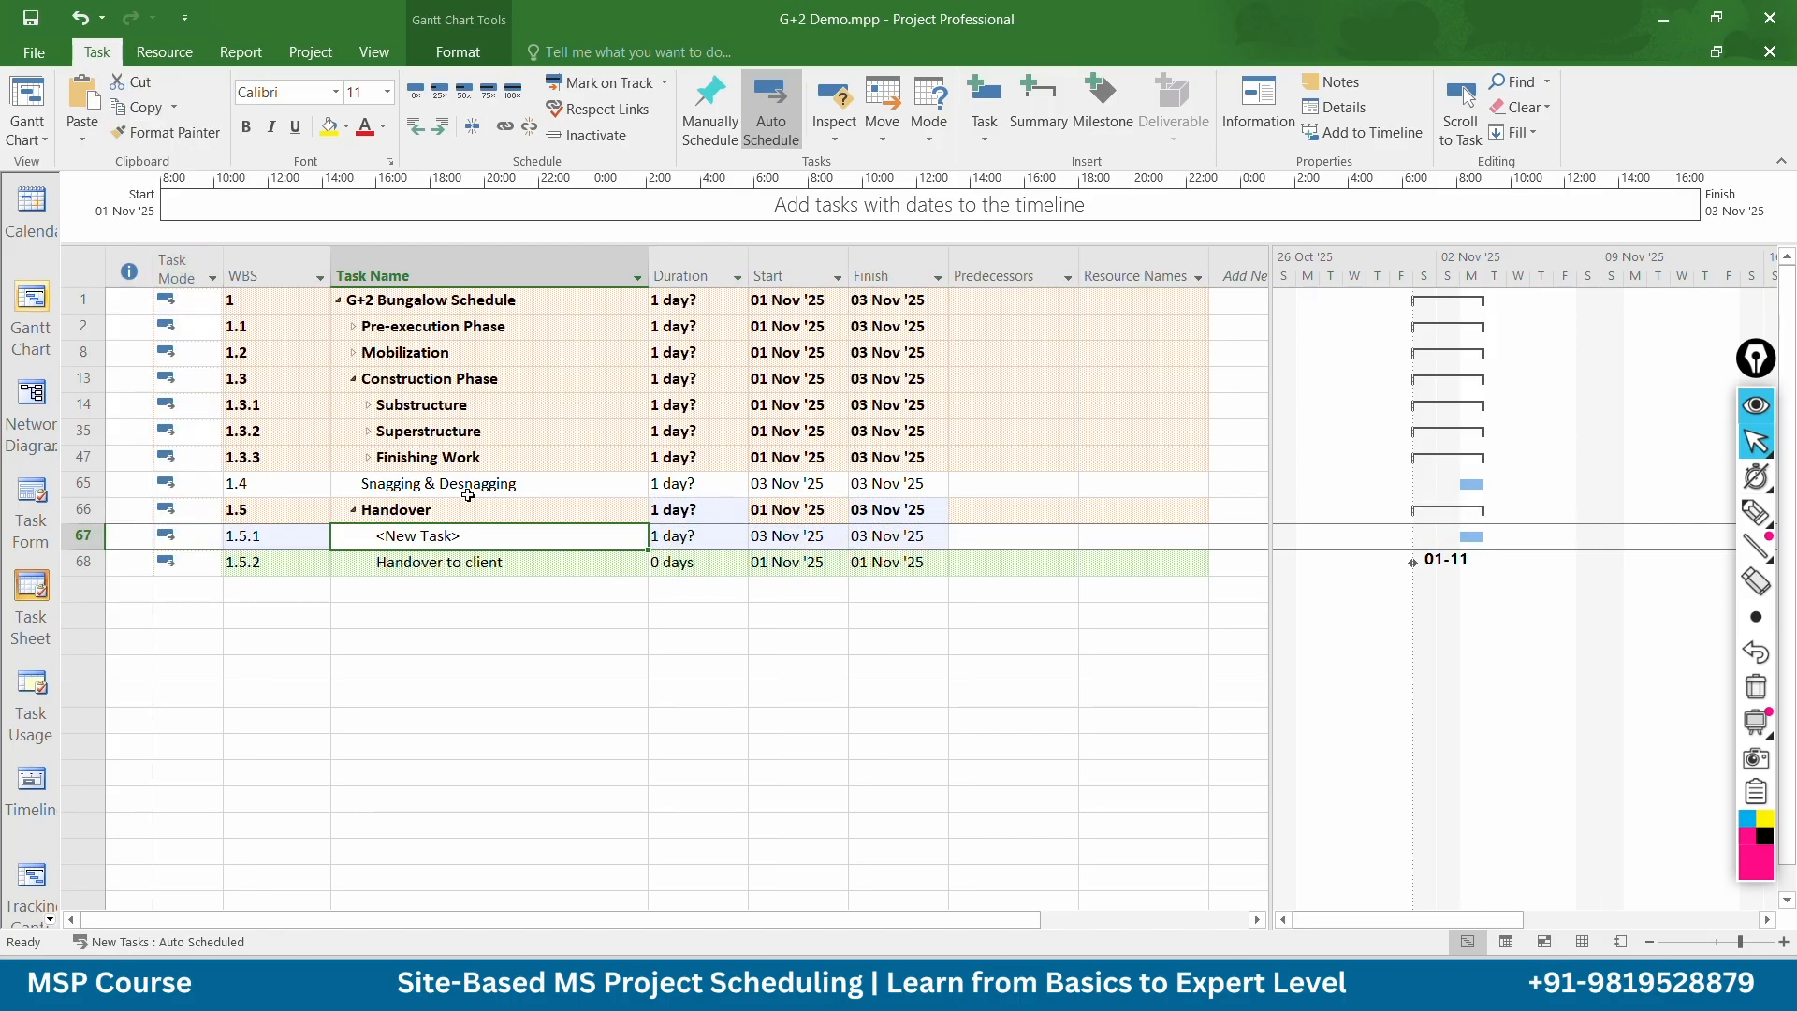
{"action": "type", "text": "H"}
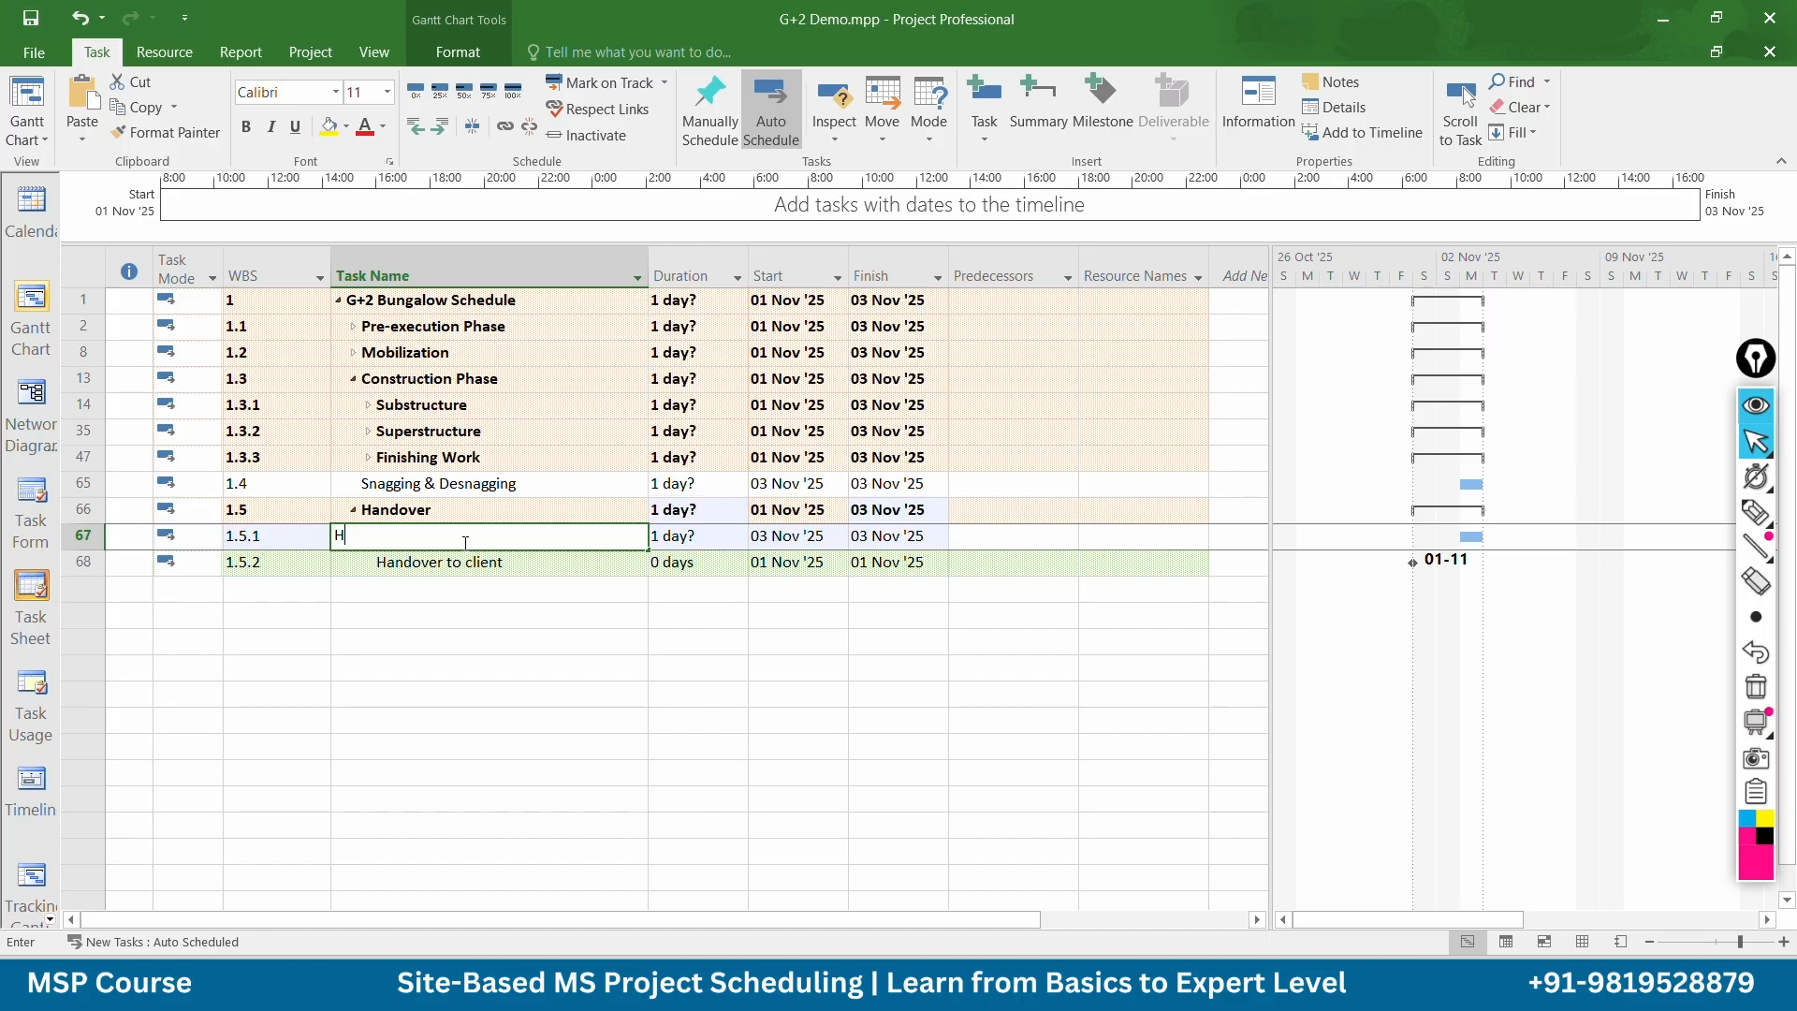
{"action": "type", "text": "andover"}
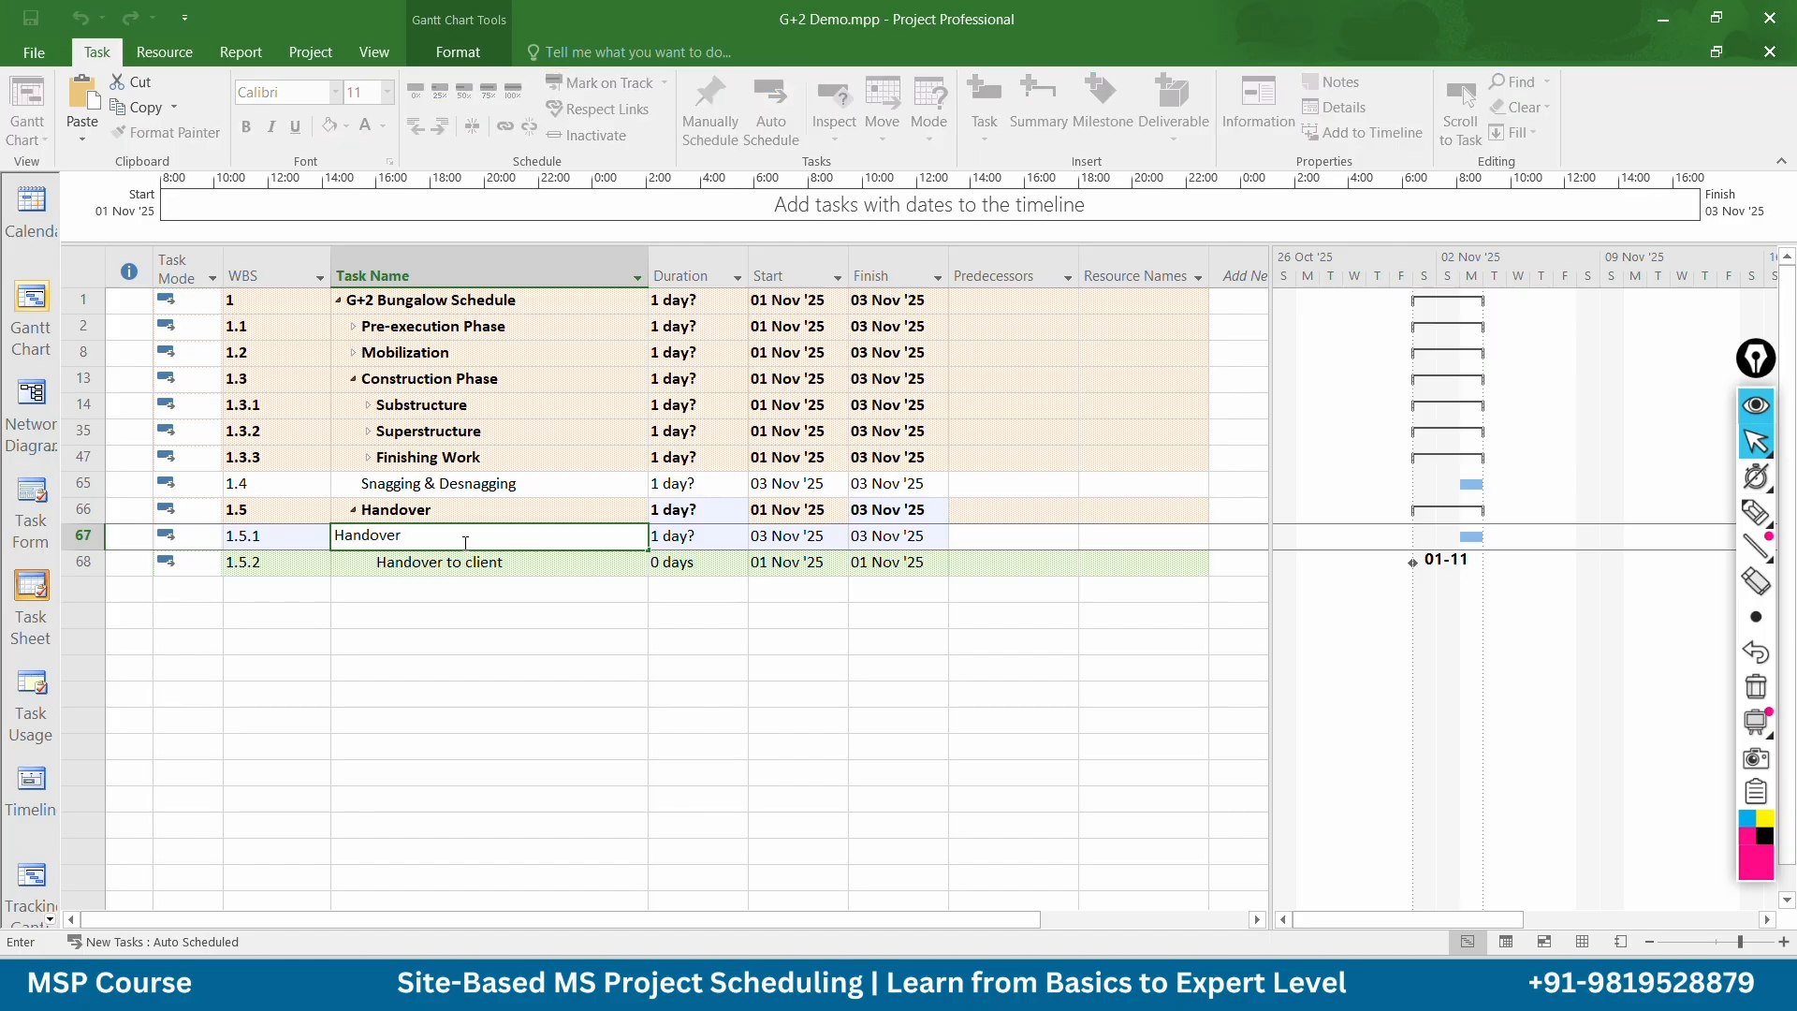
{"action": "key", "text": "Return"}
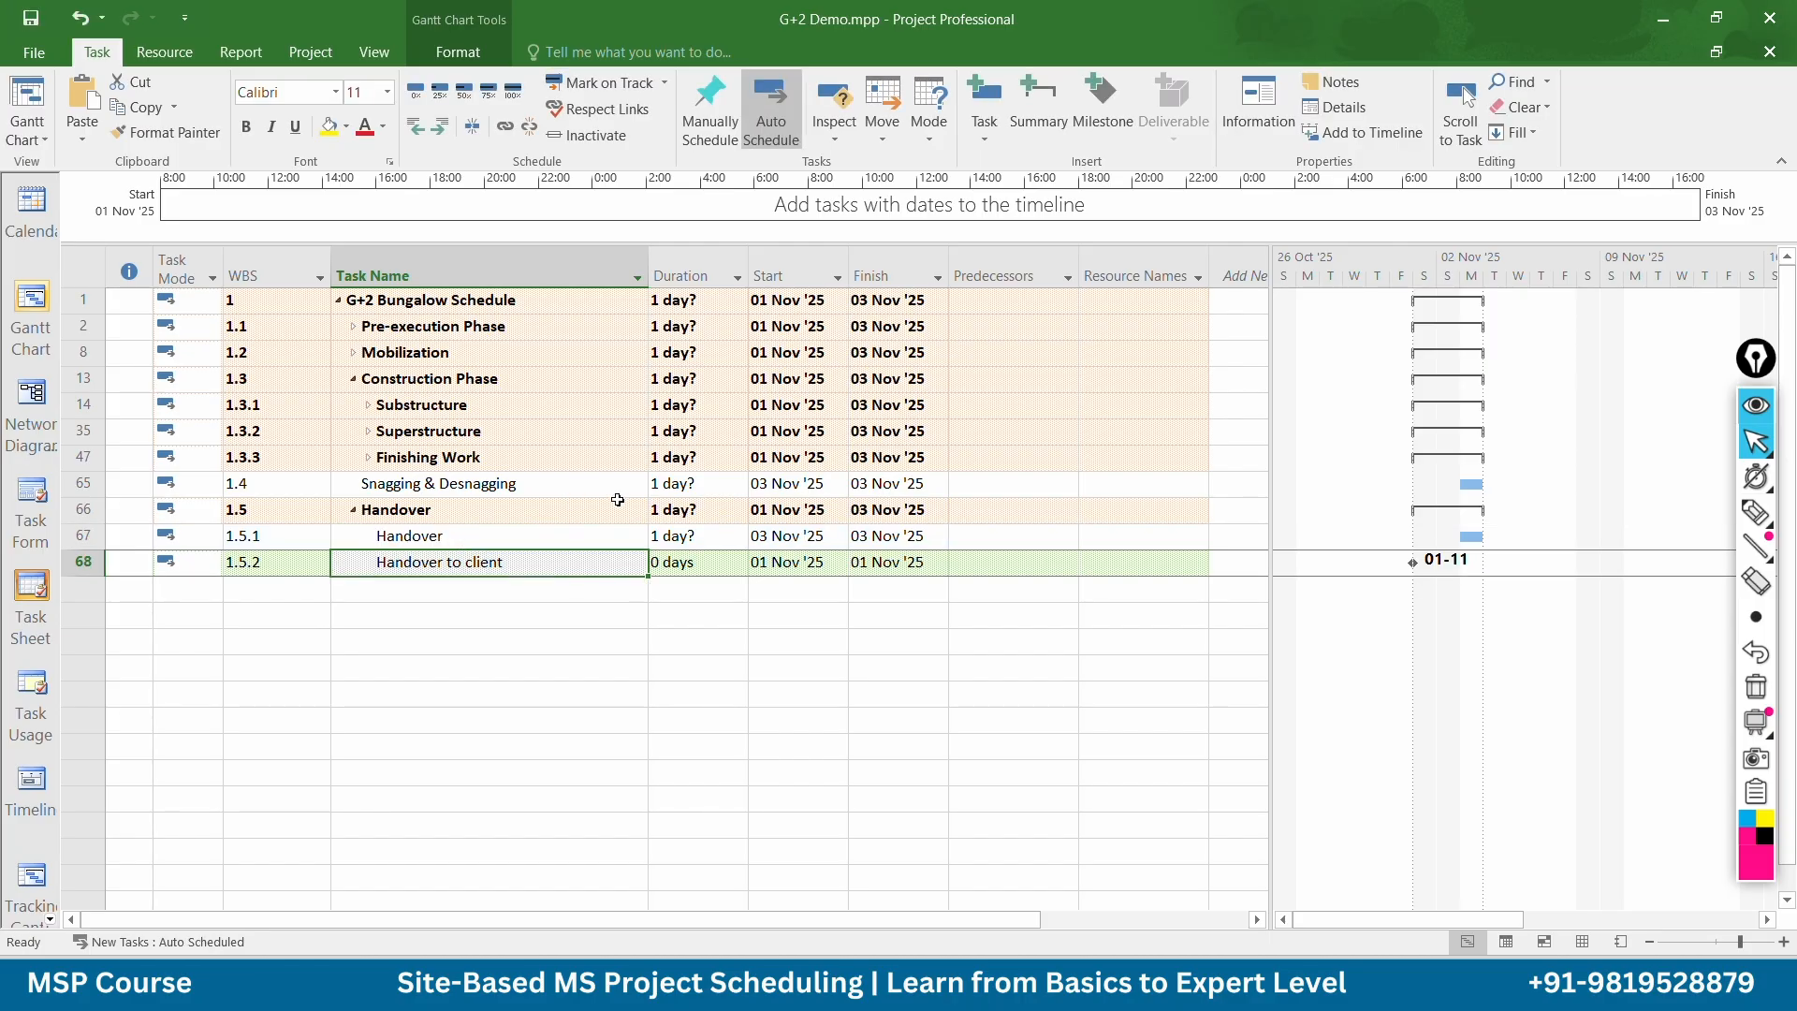
Set the duration of the new Handover subtask (1.5.1) to 1 day
{"action": "left_click", "coordinate": [659, 535]}
{"action": "left_click", "coordinate": [659, 535]}
{"action": "key", "text": "Return"}
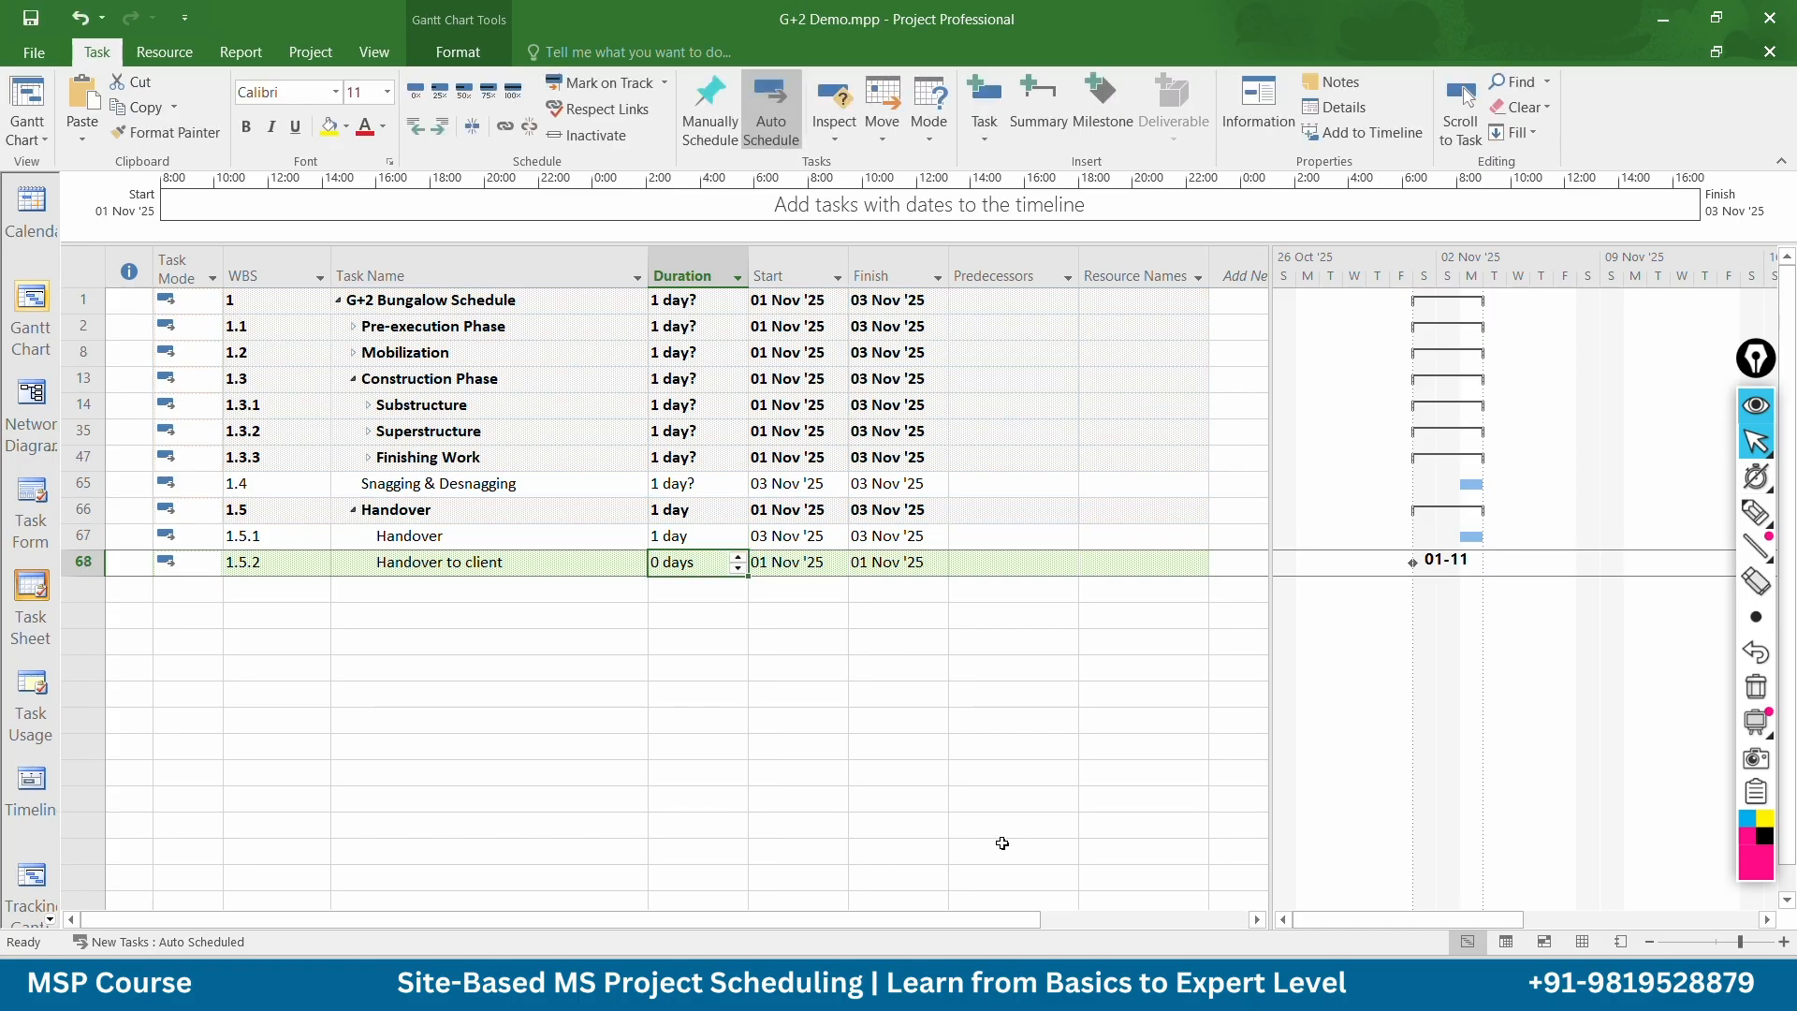
Collapse the Handover group and enlarge the timeline area above the task table
{"action": "left_click", "coordinate": [1013, 851]}
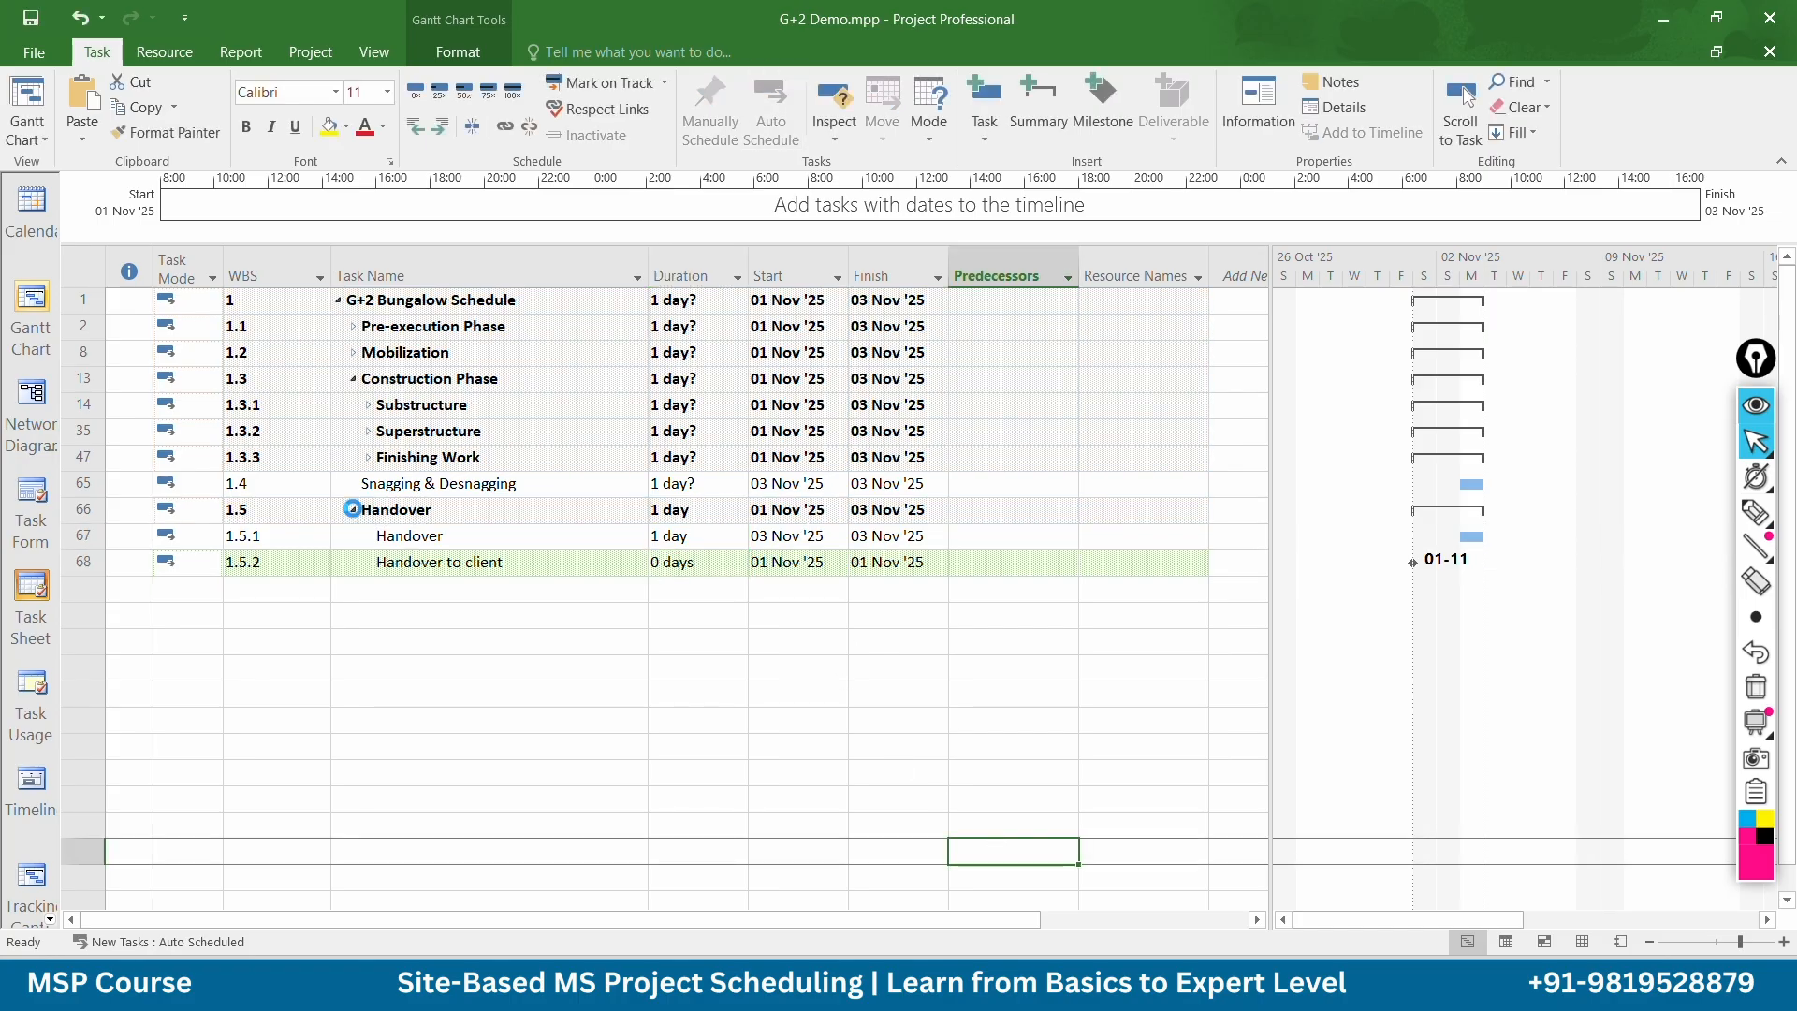
{"action": "left_click", "coordinate": [354, 510]}
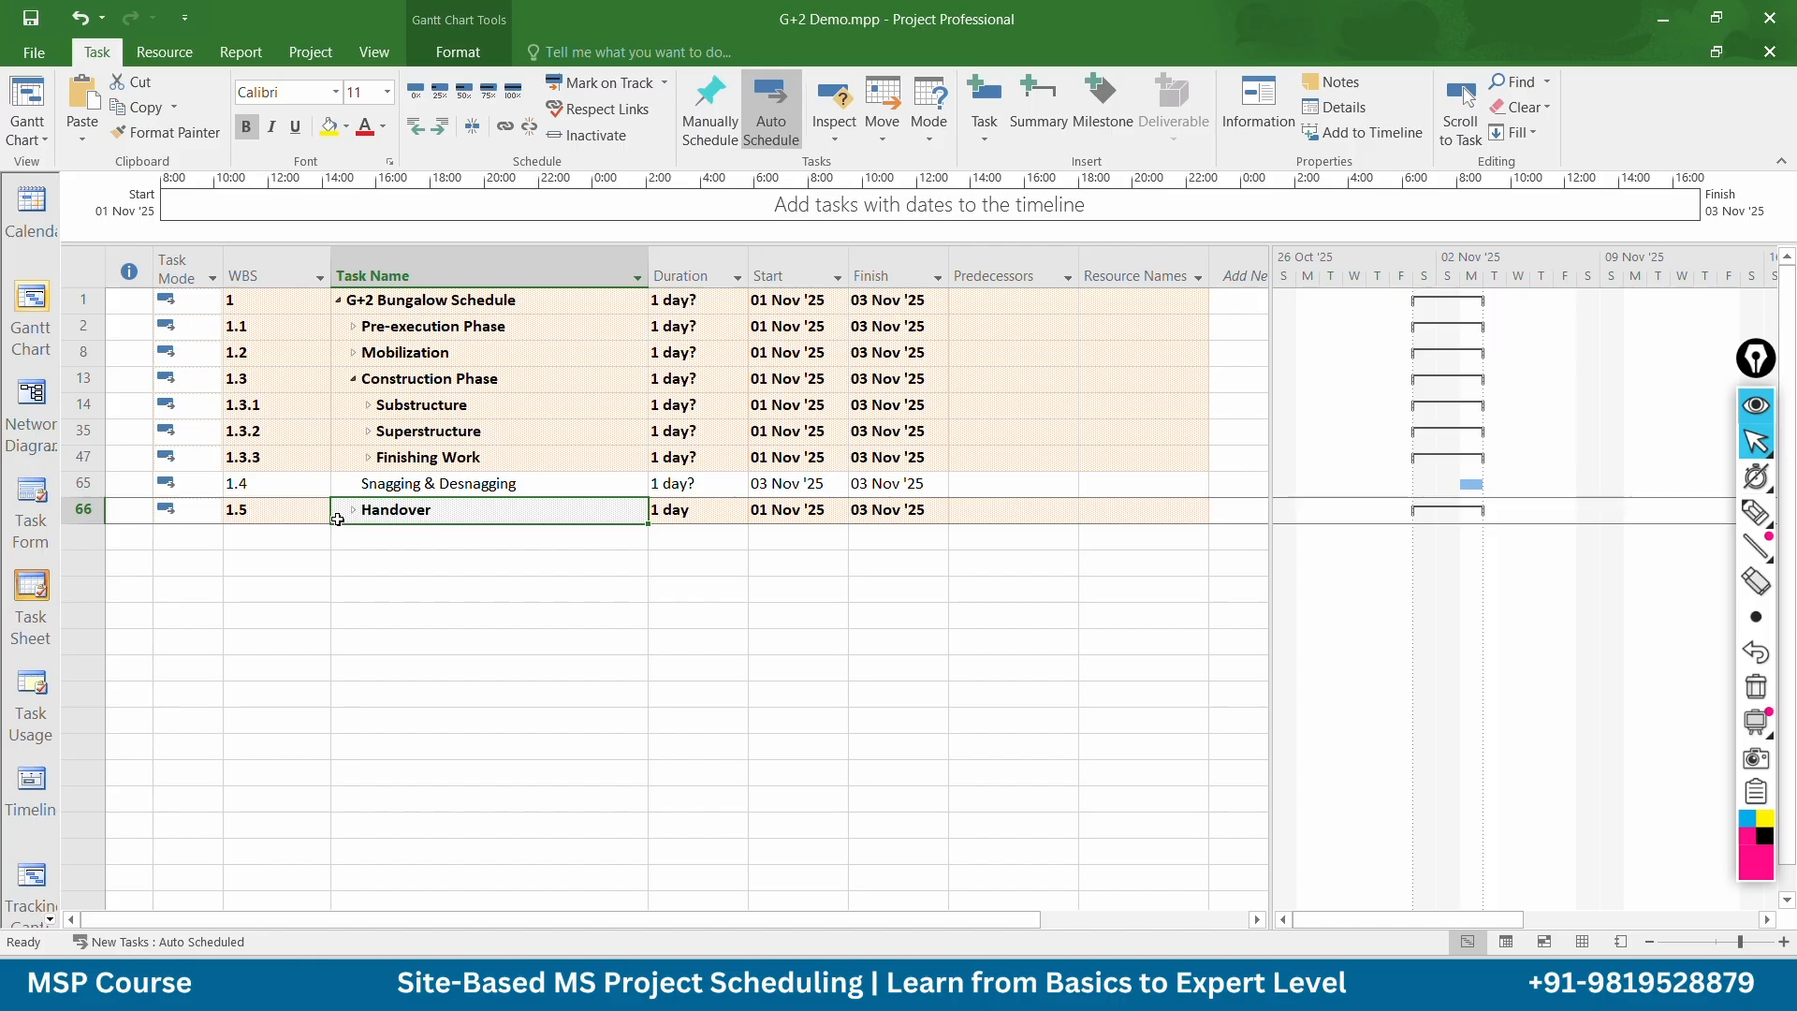
{"action": "left_click_drag", "start_coordinate": [440, 245], "coordinate": [449, 323]}
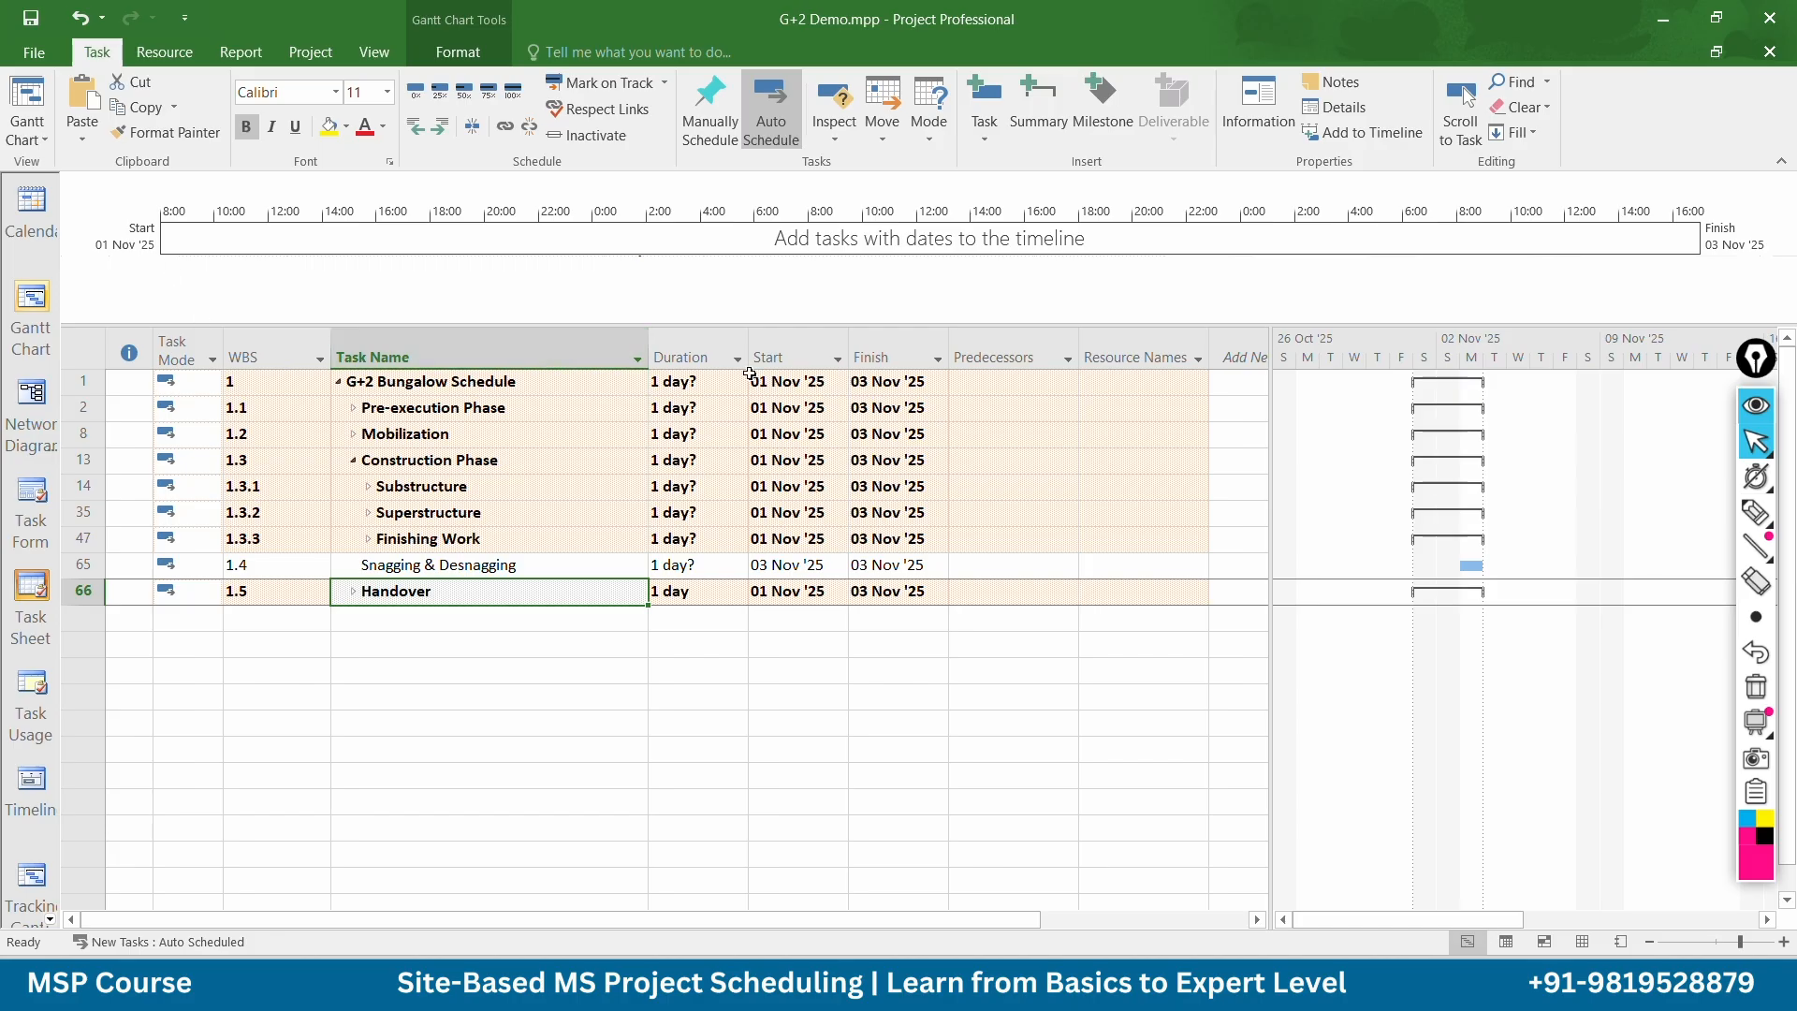
{"action": "left_click", "coordinate": [309, 52]}
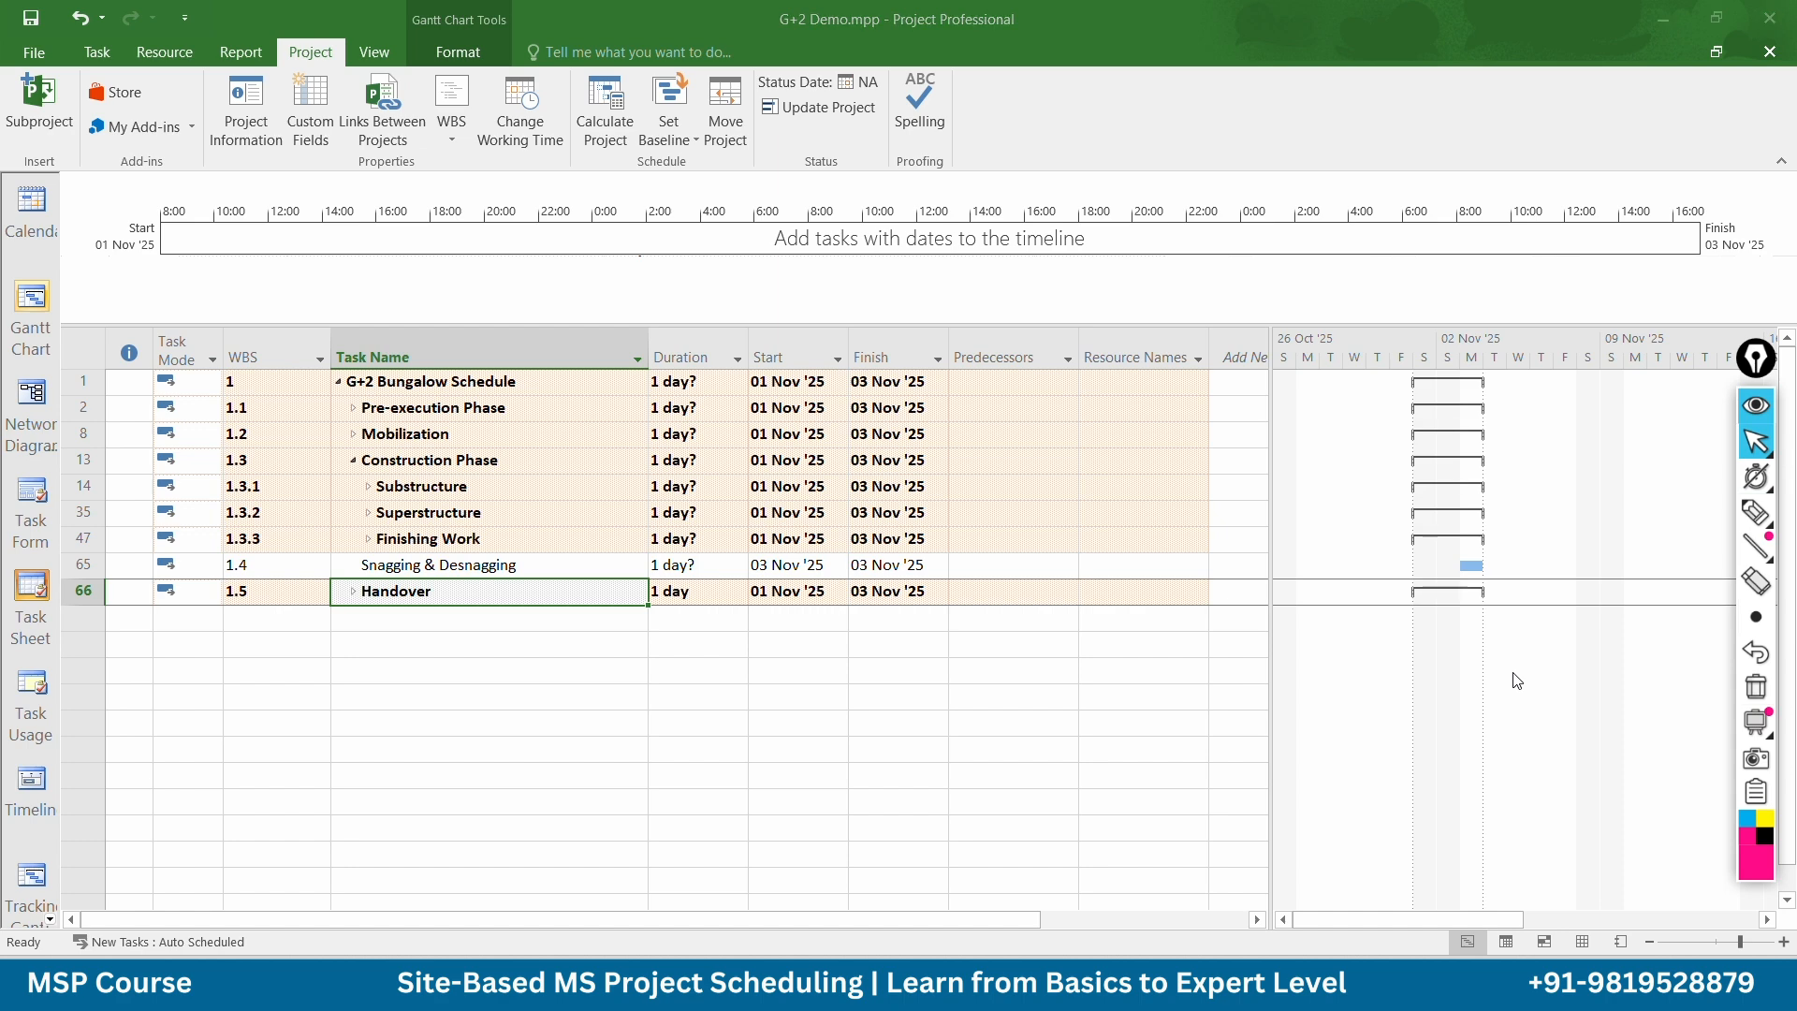
Handwrite a circled 1, "Practical" and "List out → Activity" in pink over the schedule
{"action": "key", "text": "ctrl+shift+3"}
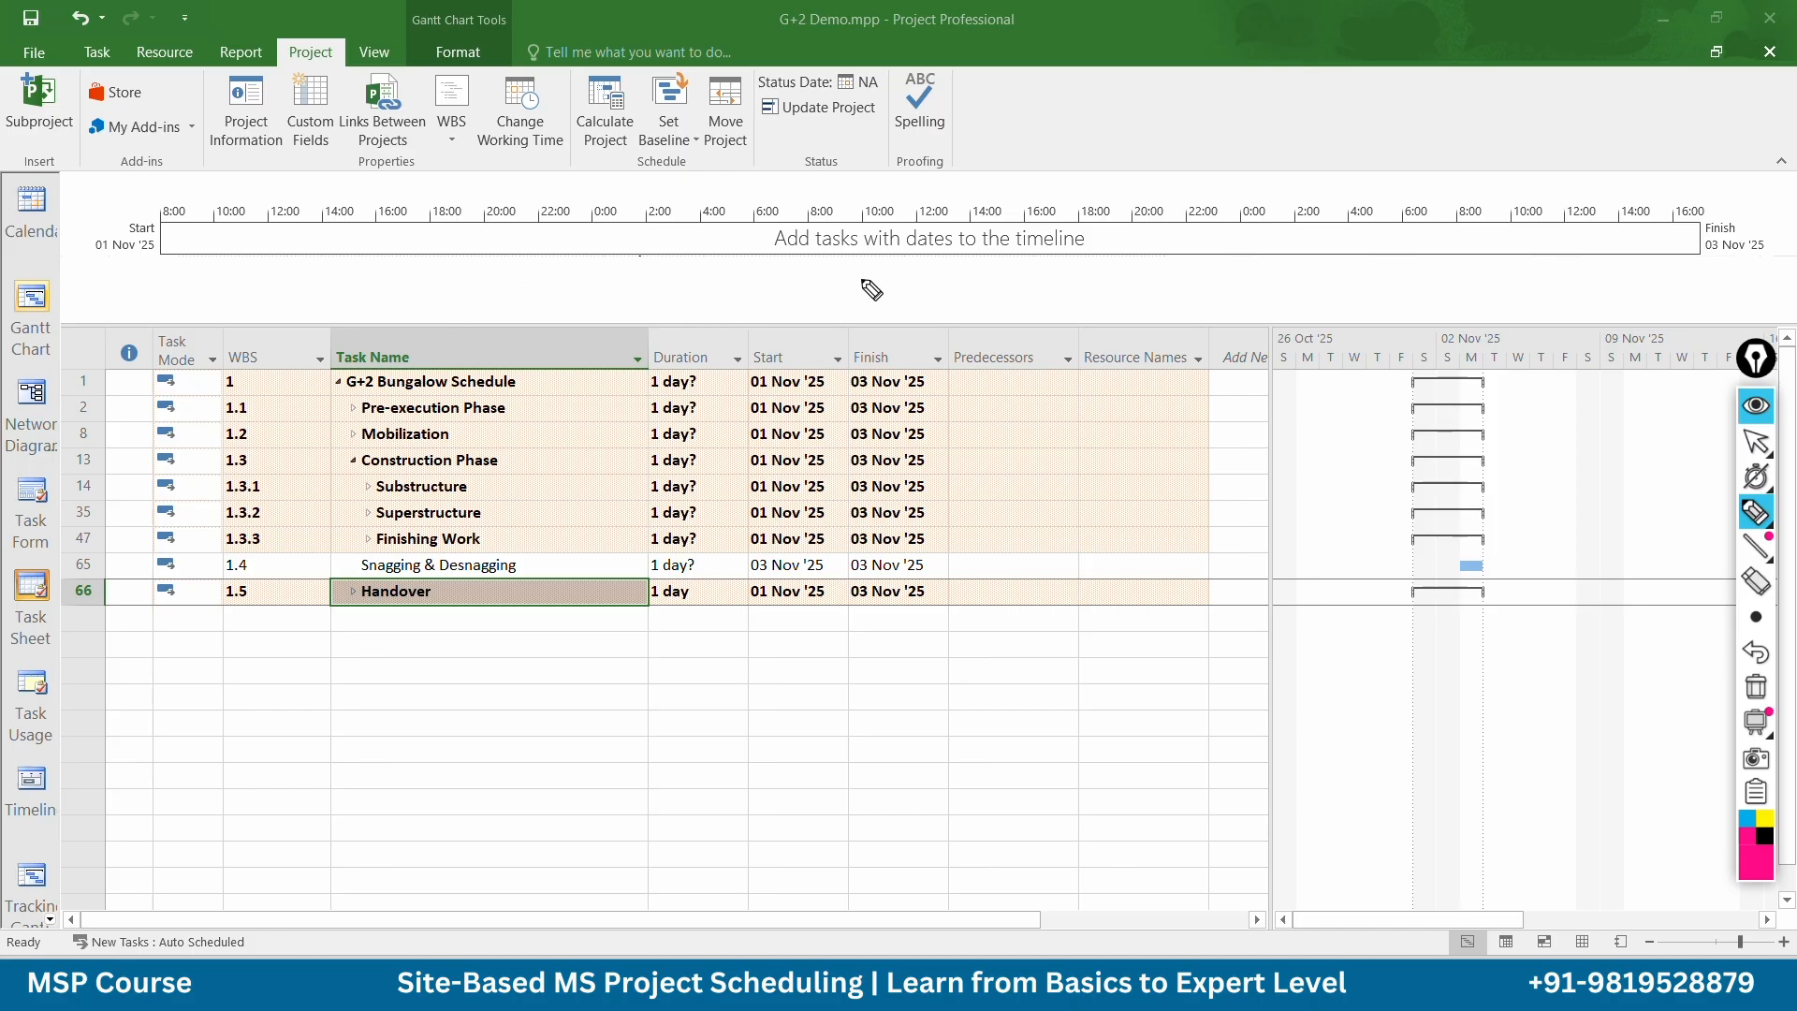
{"action": "mouse_move", "coordinate": [865, 310]}
{"action": "left_mouse_down"}
{"action": "mouse_move", "coordinate": [881, 354]}
{"action": "mouse_move", "coordinate": [852, 292]}
{"action": "mouse_move", "coordinate": [950, 338]}
{"action": "mouse_move", "coordinate": [940, 310]}
{"action": "left_mouse_up"}
{"action": "mouse_move", "coordinate": [961, 324]}
{"action": "left_mouse_down"}
{"action": "mouse_move", "coordinate": [971, 300]}
{"action": "mouse_move", "coordinate": [1020, 311]}
{"action": "mouse_move", "coordinate": [1145, 273]}
{"action": "left_mouse_up"}
{"action": "mouse_move", "coordinate": [978, 379]}
{"action": "left_mouse_down"}
{"action": "mouse_move", "coordinate": [978, 403]}
{"action": "mouse_move", "coordinate": [1026, 387]}
{"action": "mouse_move", "coordinate": [1062, 402]}
{"action": "mouse_move", "coordinate": [1149, 338]}
{"action": "mouse_move", "coordinate": [1284, 323]}
{"action": "mouse_move", "coordinate": [1385, 276]}
{"action": "mouse_move", "coordinate": [1413, 290]}
{"action": "mouse_move", "coordinate": [1437, 271]}
{"action": "mouse_move", "coordinate": [1474, 300]}
{"action": "left_mouse_up"}
{"action": "left_click", "coordinate": [1490, 265]}
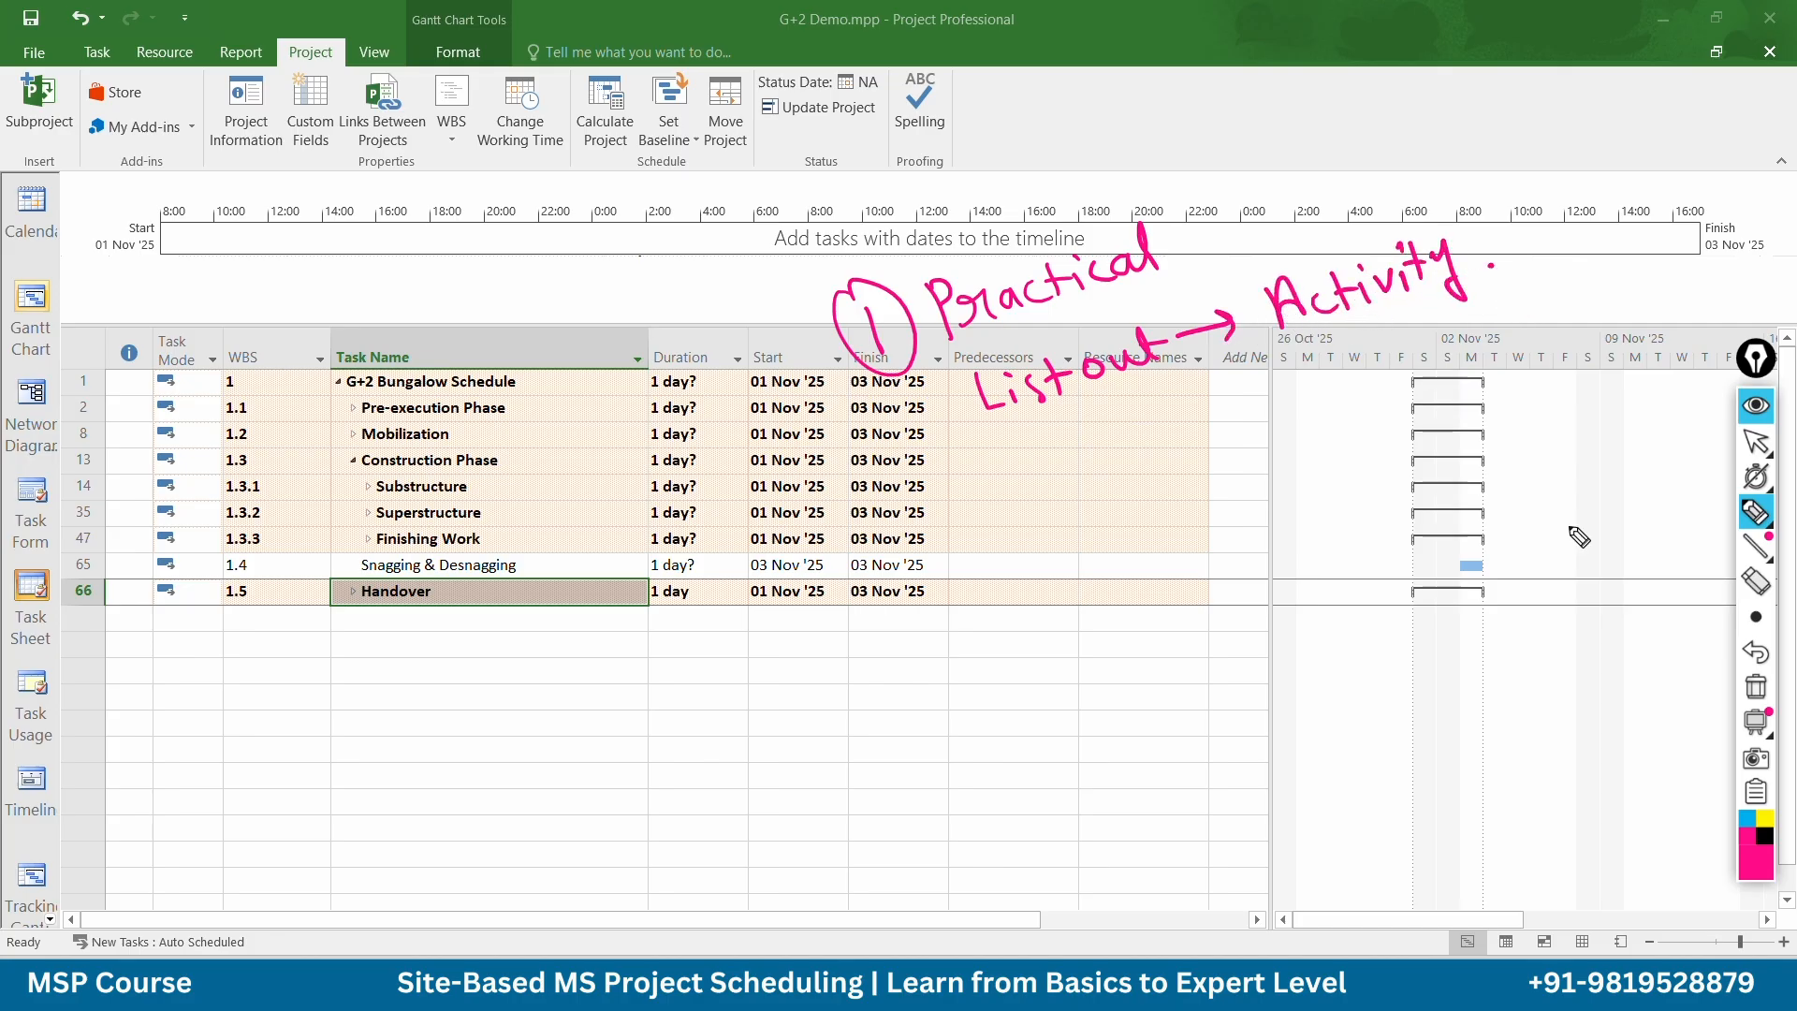
Change the pen colour to blue and draw two branches below the list note, labelled "Sequencing" and "Duration"
{"action": "left_click", "coordinate": [1747, 821]}
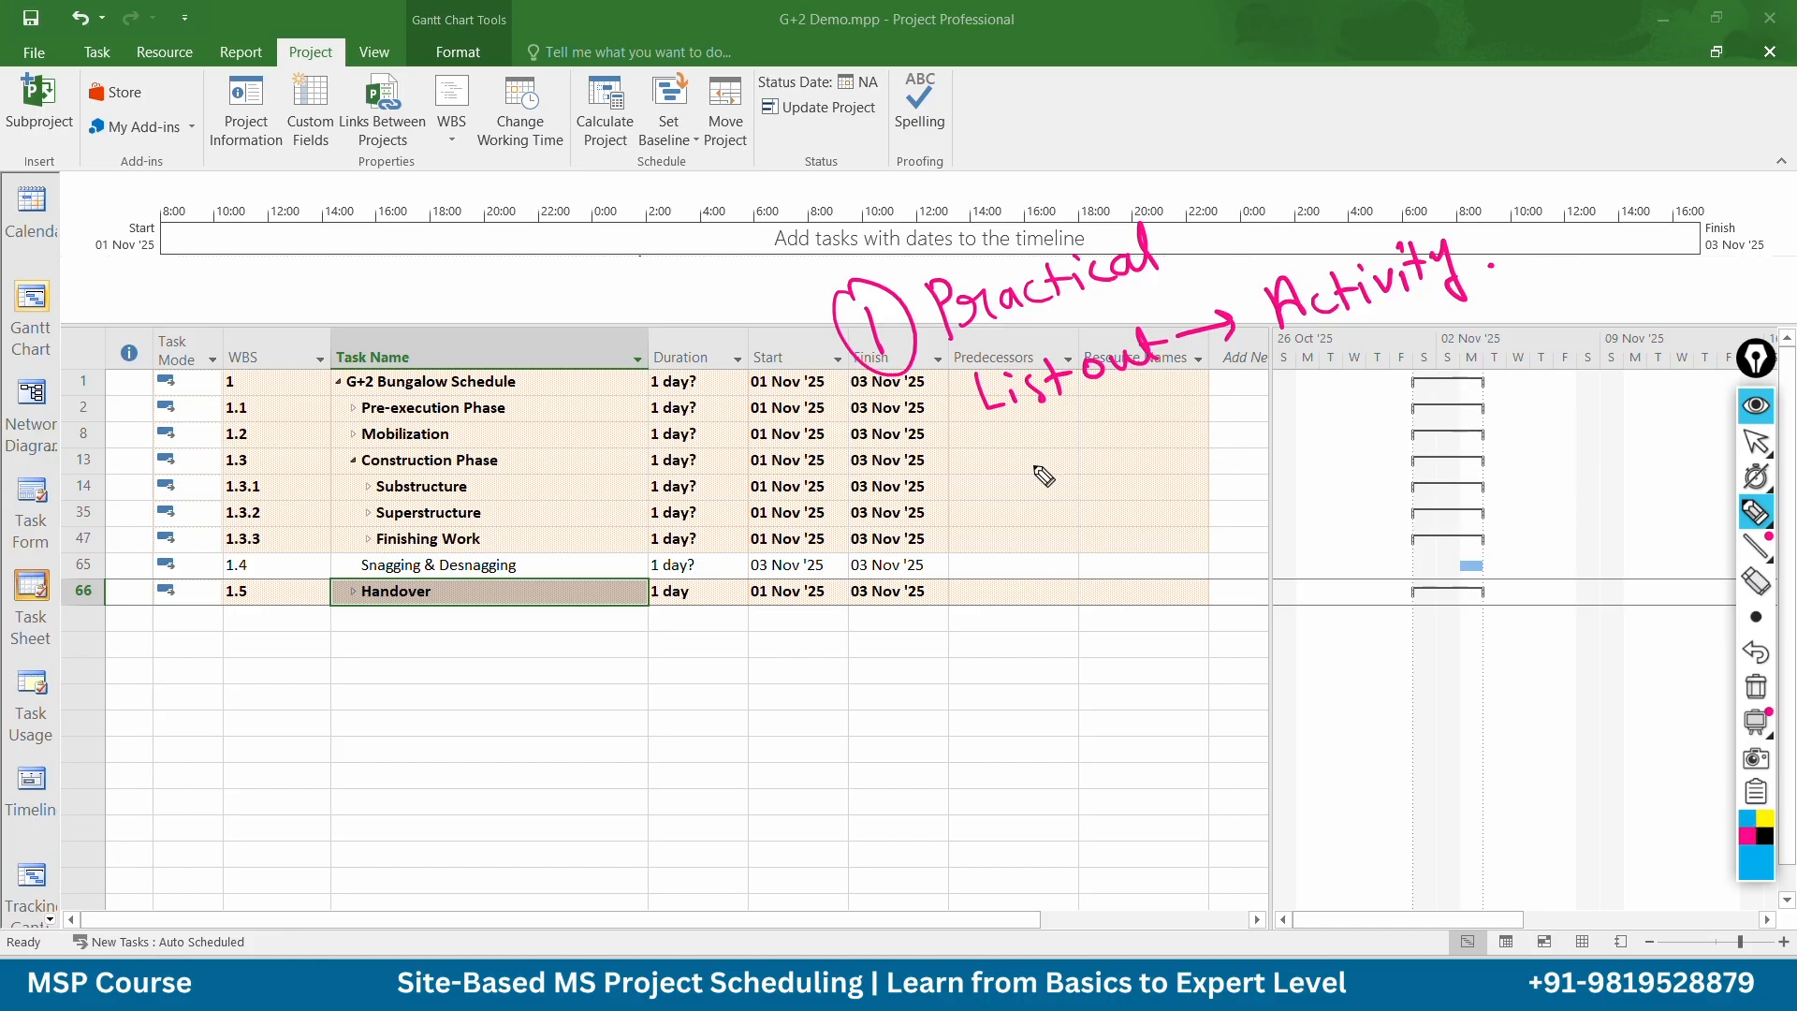
{"action": "mouse_move", "coordinate": [1095, 404]}
{"action": "left_mouse_down"}
{"action": "mouse_move", "coordinate": [1002, 541]}
{"action": "mouse_move", "coordinate": [1260, 450]}
{"action": "left_mouse_up"}
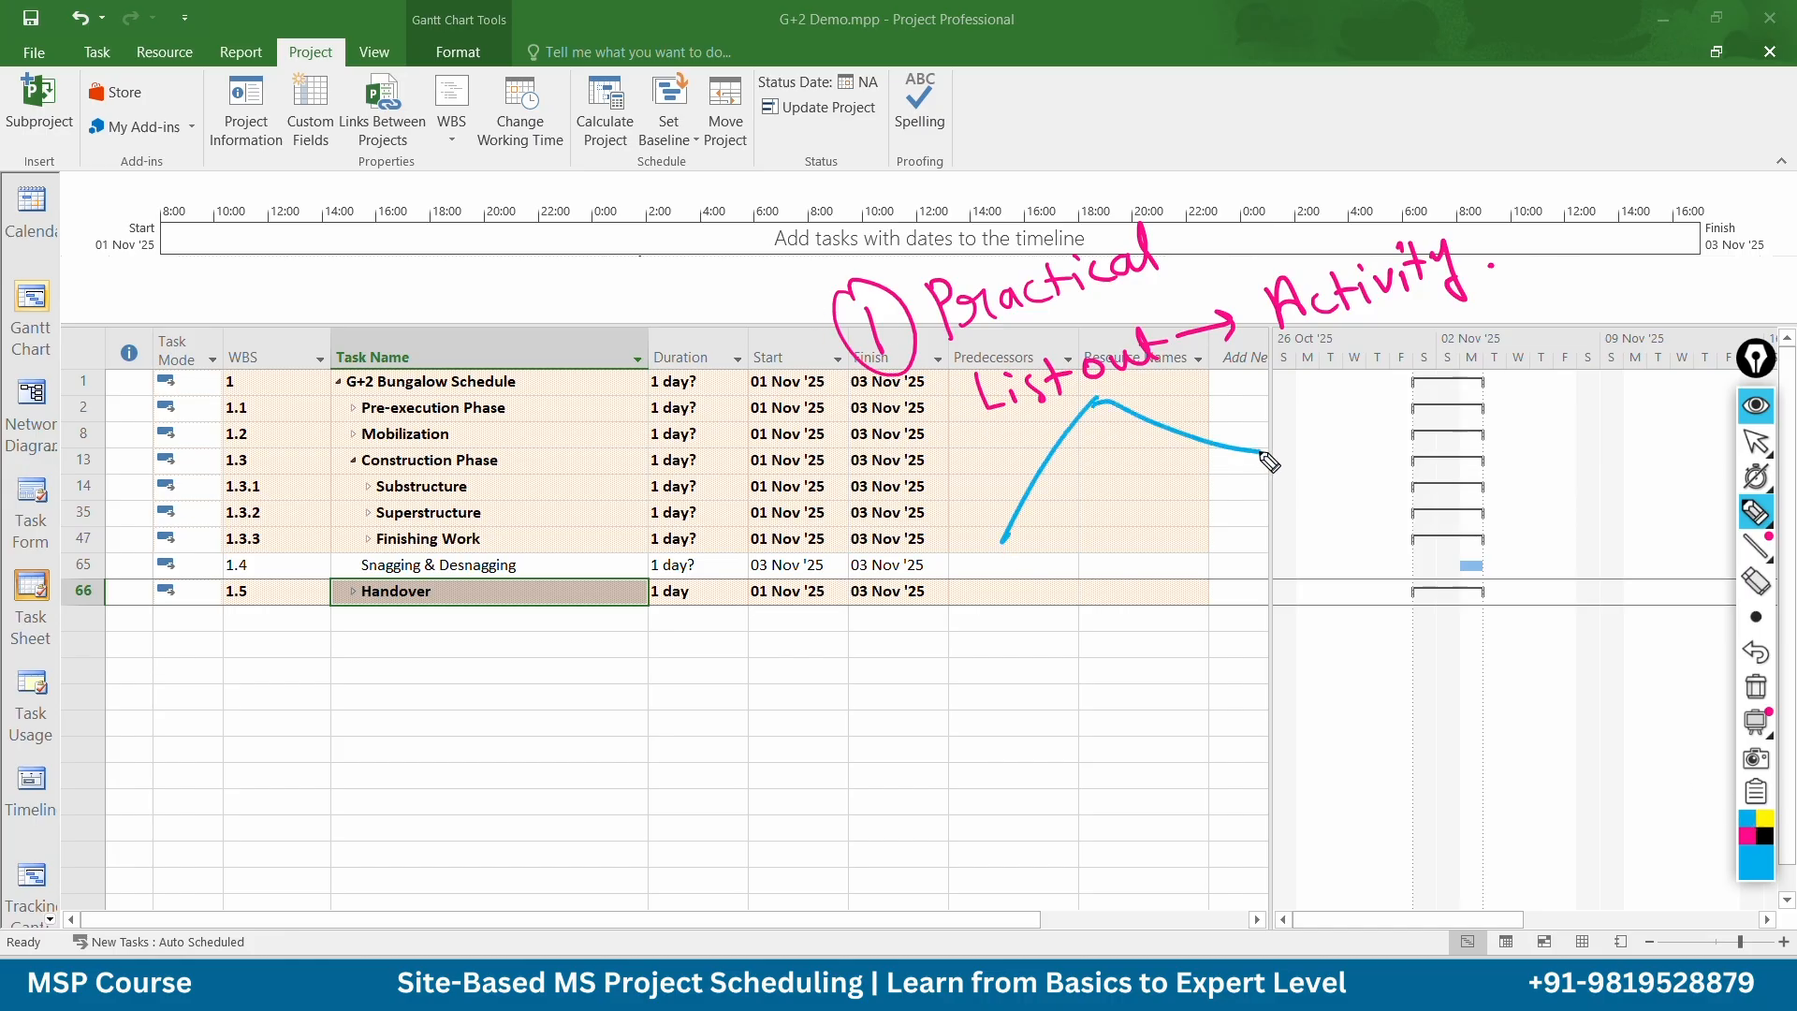
{"action": "mouse_move", "coordinate": [983, 575]}
{"action": "left_mouse_down"}
{"action": "mouse_move", "coordinate": [1006, 618]}
{"action": "mouse_move", "coordinate": [1151, 570]}
{"action": "mouse_move", "coordinate": [1191, 525]}
{"action": "mouse_move", "coordinate": [1212, 599]}
{"action": "left_mouse_up"}
{"action": "mouse_move", "coordinate": [1275, 475]}
{"action": "left_mouse_down"}
{"action": "mouse_move", "coordinate": [1352, 510]}
{"action": "mouse_move", "coordinate": [1404, 482]}
{"action": "mouse_move", "coordinate": [1446, 491]}
{"action": "mouse_move", "coordinate": [1497, 449]}
{"action": "mouse_move", "coordinate": [1544, 440]}
{"action": "mouse_move", "coordinate": [1558, 458]}
{"action": "left_mouse_up"}
{"action": "left_click", "coordinate": [1487, 410]}
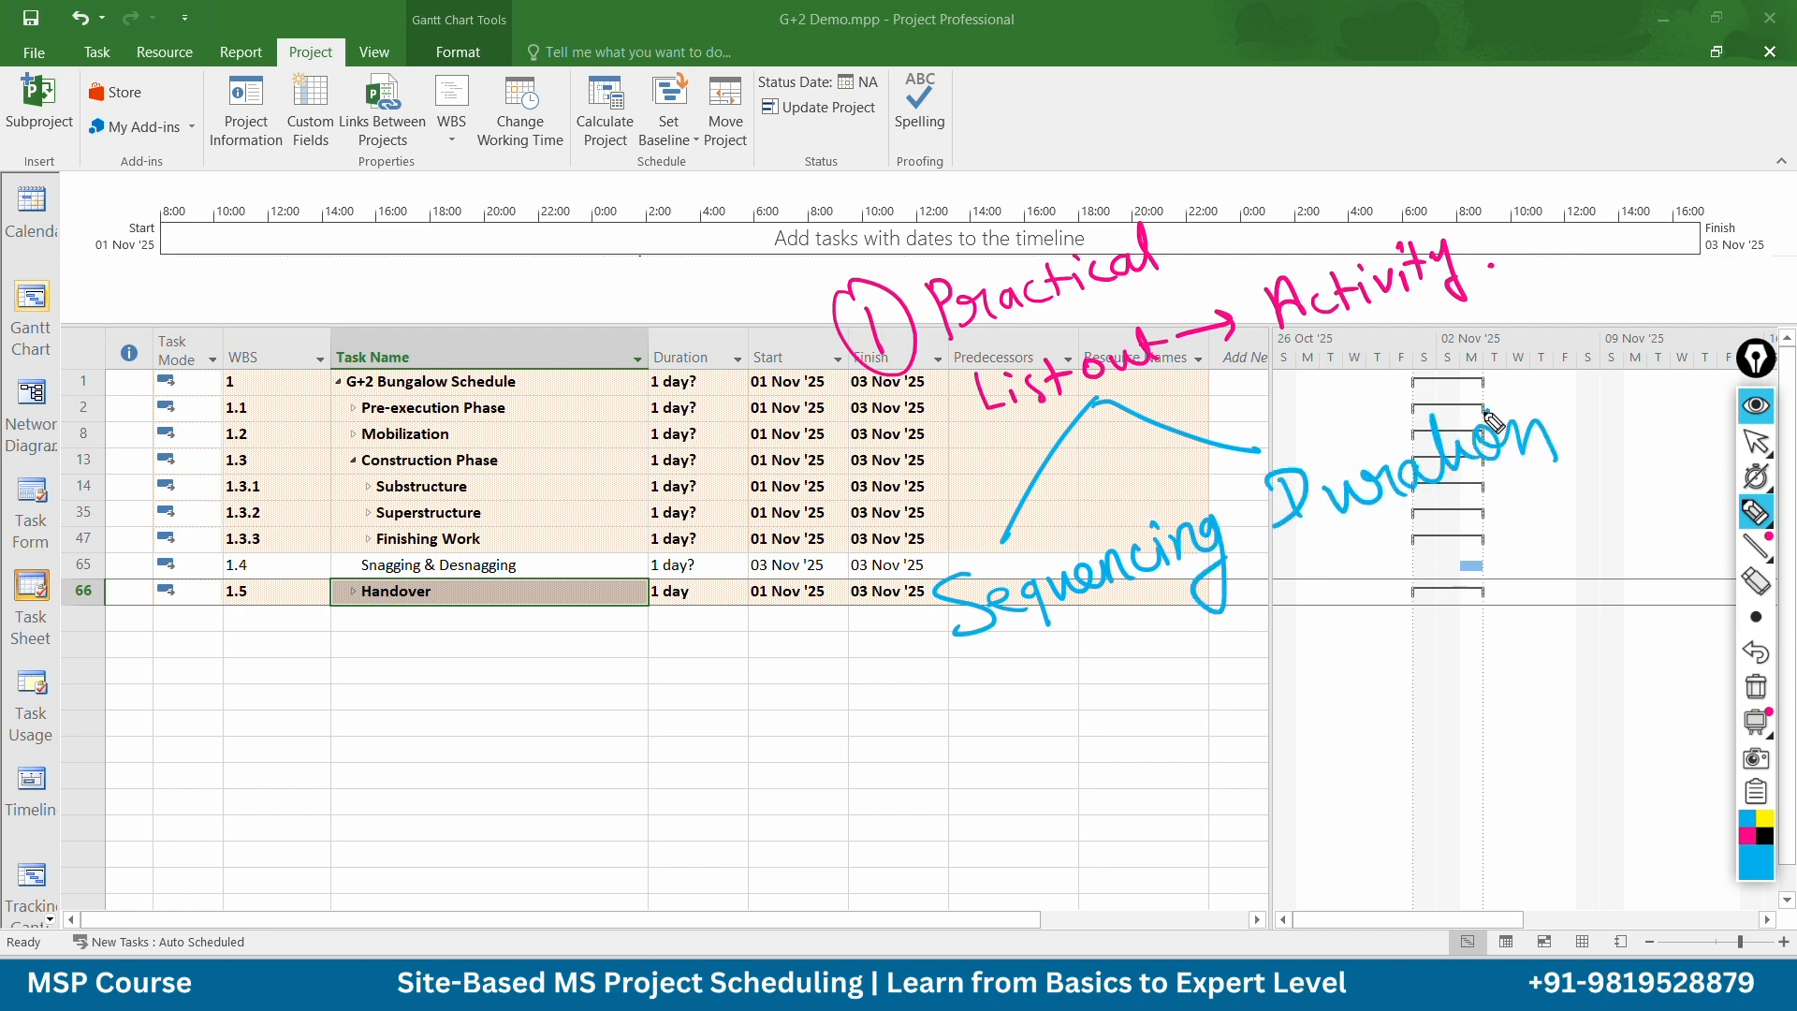
Write and circle "8-9 months" in blue, and double-underline the words "Sequencing" and "Duration"
{"action": "left_click_drag", "start_coordinate": [1212, 681], "coordinate": [1344, 709]}
{"action": "mouse_move", "coordinate": [1274, 777]}
{"action": "left_mouse_down"}
{"action": "mouse_move", "coordinate": [1375, 791]}
{"action": "mouse_move", "coordinate": [1439, 729]}
{"action": "mouse_move", "coordinate": [1484, 749]}
{"action": "mouse_move", "coordinate": [1473, 779]}
{"action": "left_mouse_up"}
{"action": "mouse_move", "coordinate": [1498, 645]}
{"action": "left_mouse_down"}
{"action": "mouse_move", "coordinate": [1207, 623]}
{"action": "mouse_move", "coordinate": [1265, 824]}
{"action": "mouse_move", "coordinate": [1591, 711]}
{"action": "mouse_move", "coordinate": [1497, 629]}
{"action": "left_mouse_up"}
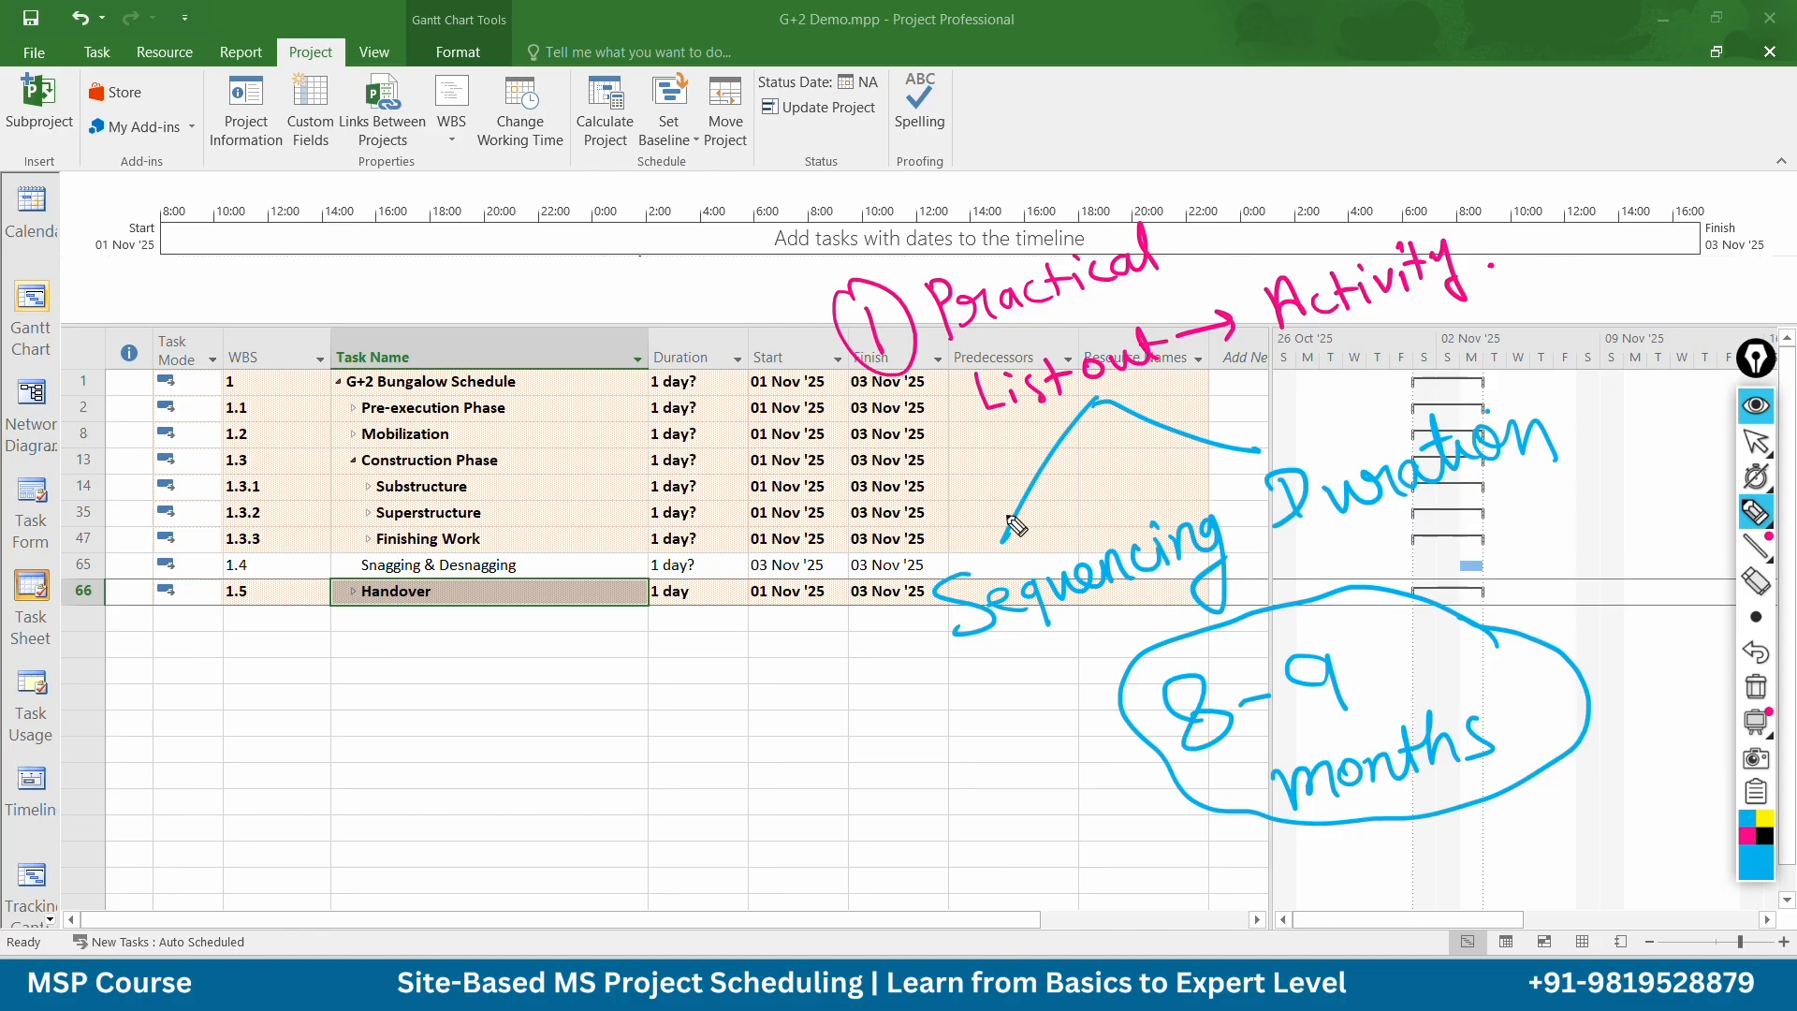
{"action": "left_click_drag", "start_coordinate": [978, 653], "coordinate": [1131, 615]}
{"action": "left_click_drag", "start_coordinate": [1007, 672], "coordinate": [1156, 628]}
{"action": "left_click_drag", "start_coordinate": [1348, 505], "coordinate": [1507, 484]}
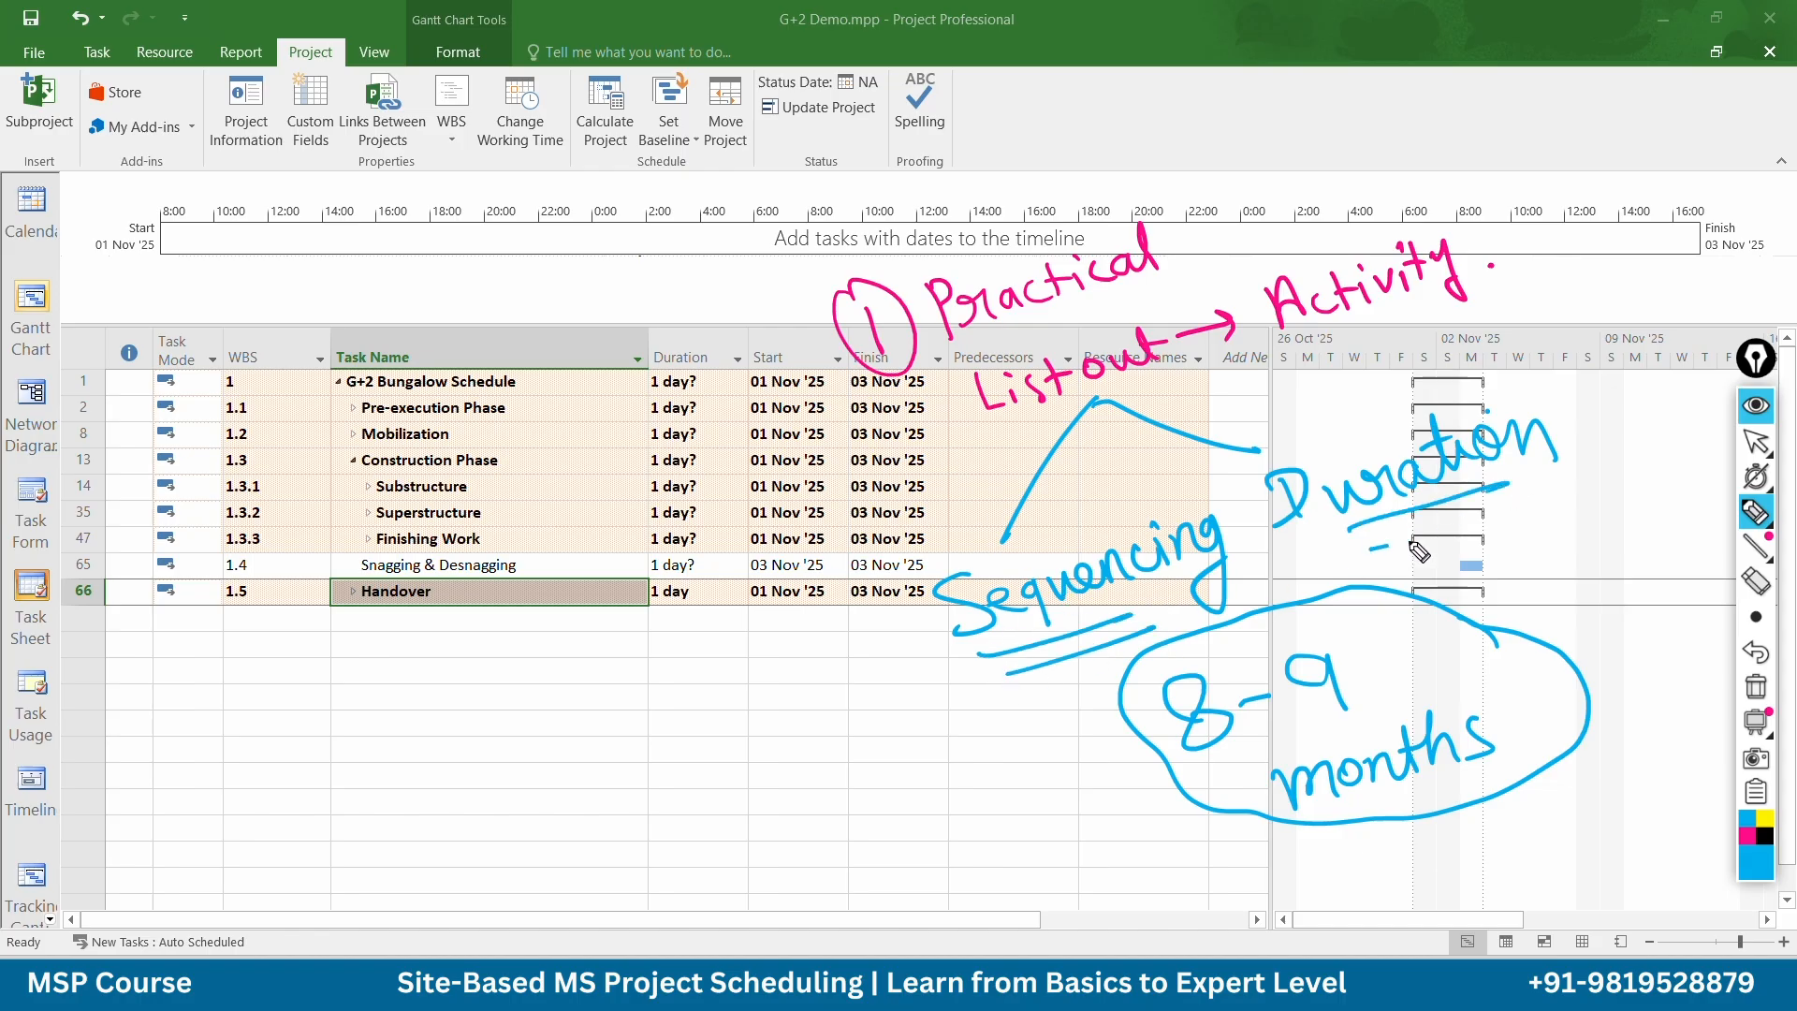
{"action": "left_click_drag", "start_coordinate": [1373, 547], "coordinate": [1517, 511]}
Clear all handwritten annotations from the screen and return to the normal pointer
{"action": "key", "text": "ctrl+shift+7"}
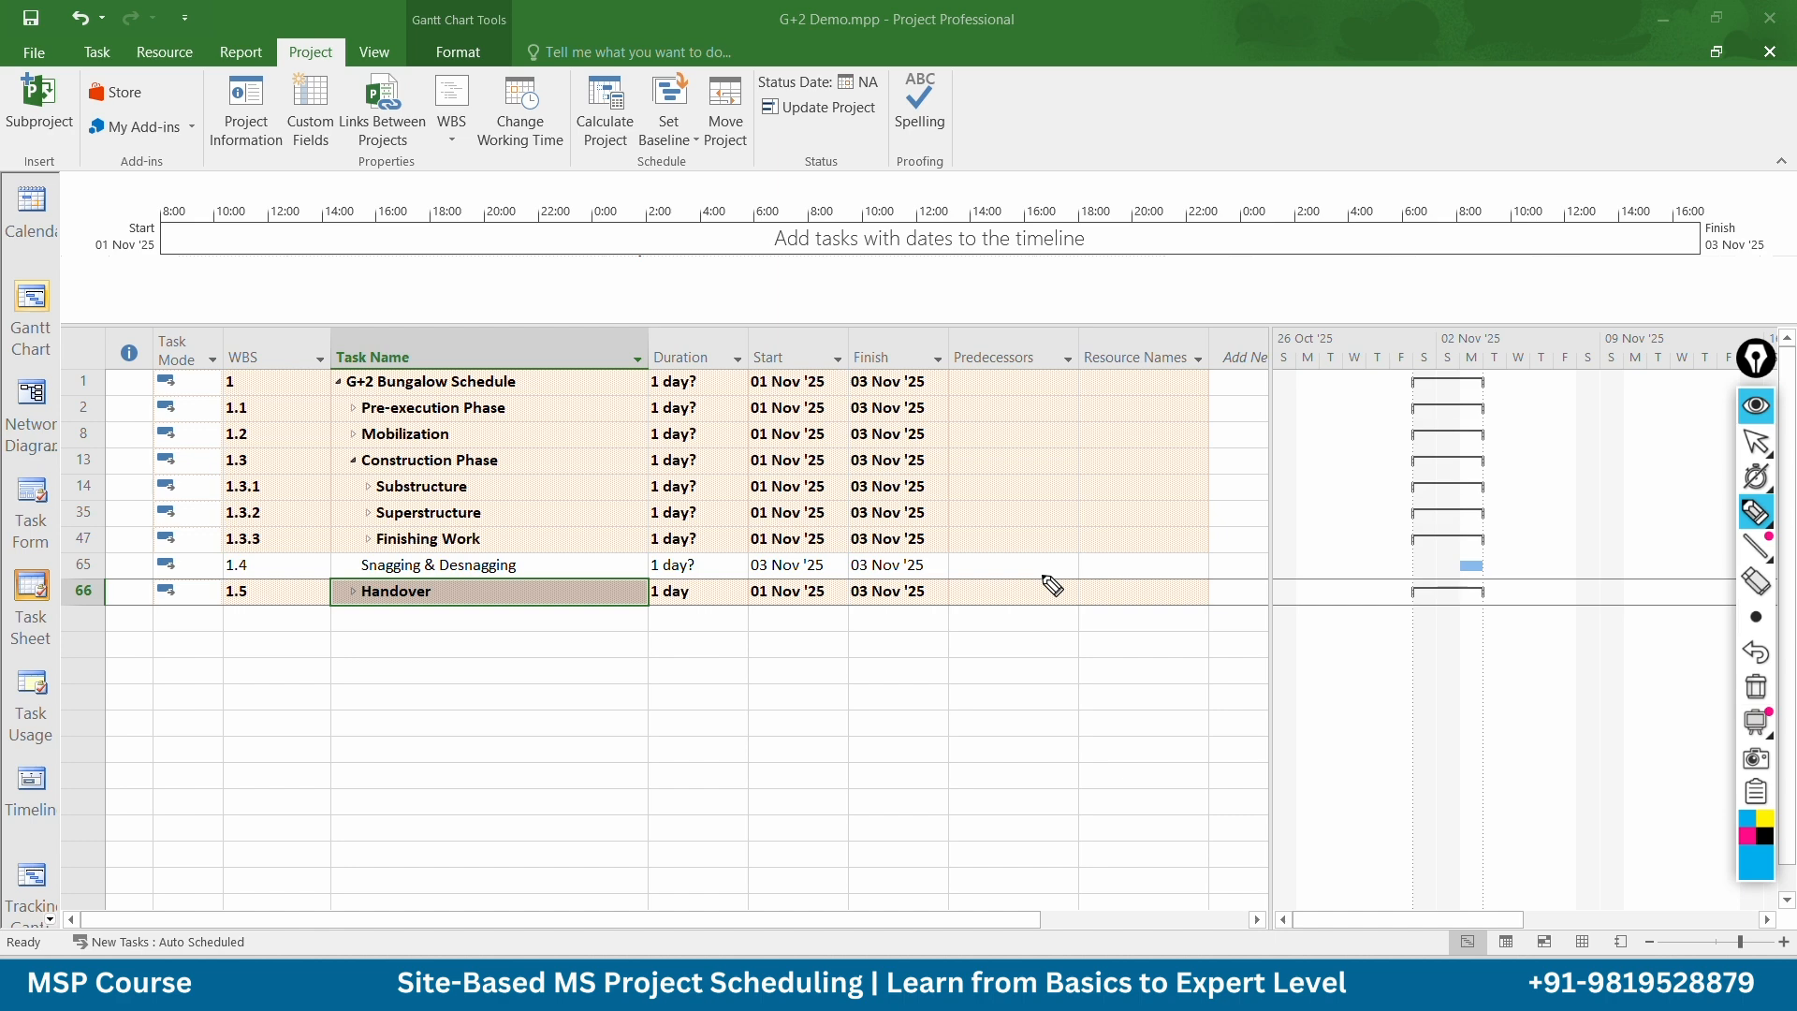
{"action": "left_click", "coordinate": [1756, 440]}
Expand the Pre-execution Phase group and widen the task table until the Add New Column header fits
{"action": "left_click", "coordinate": [353, 407]}
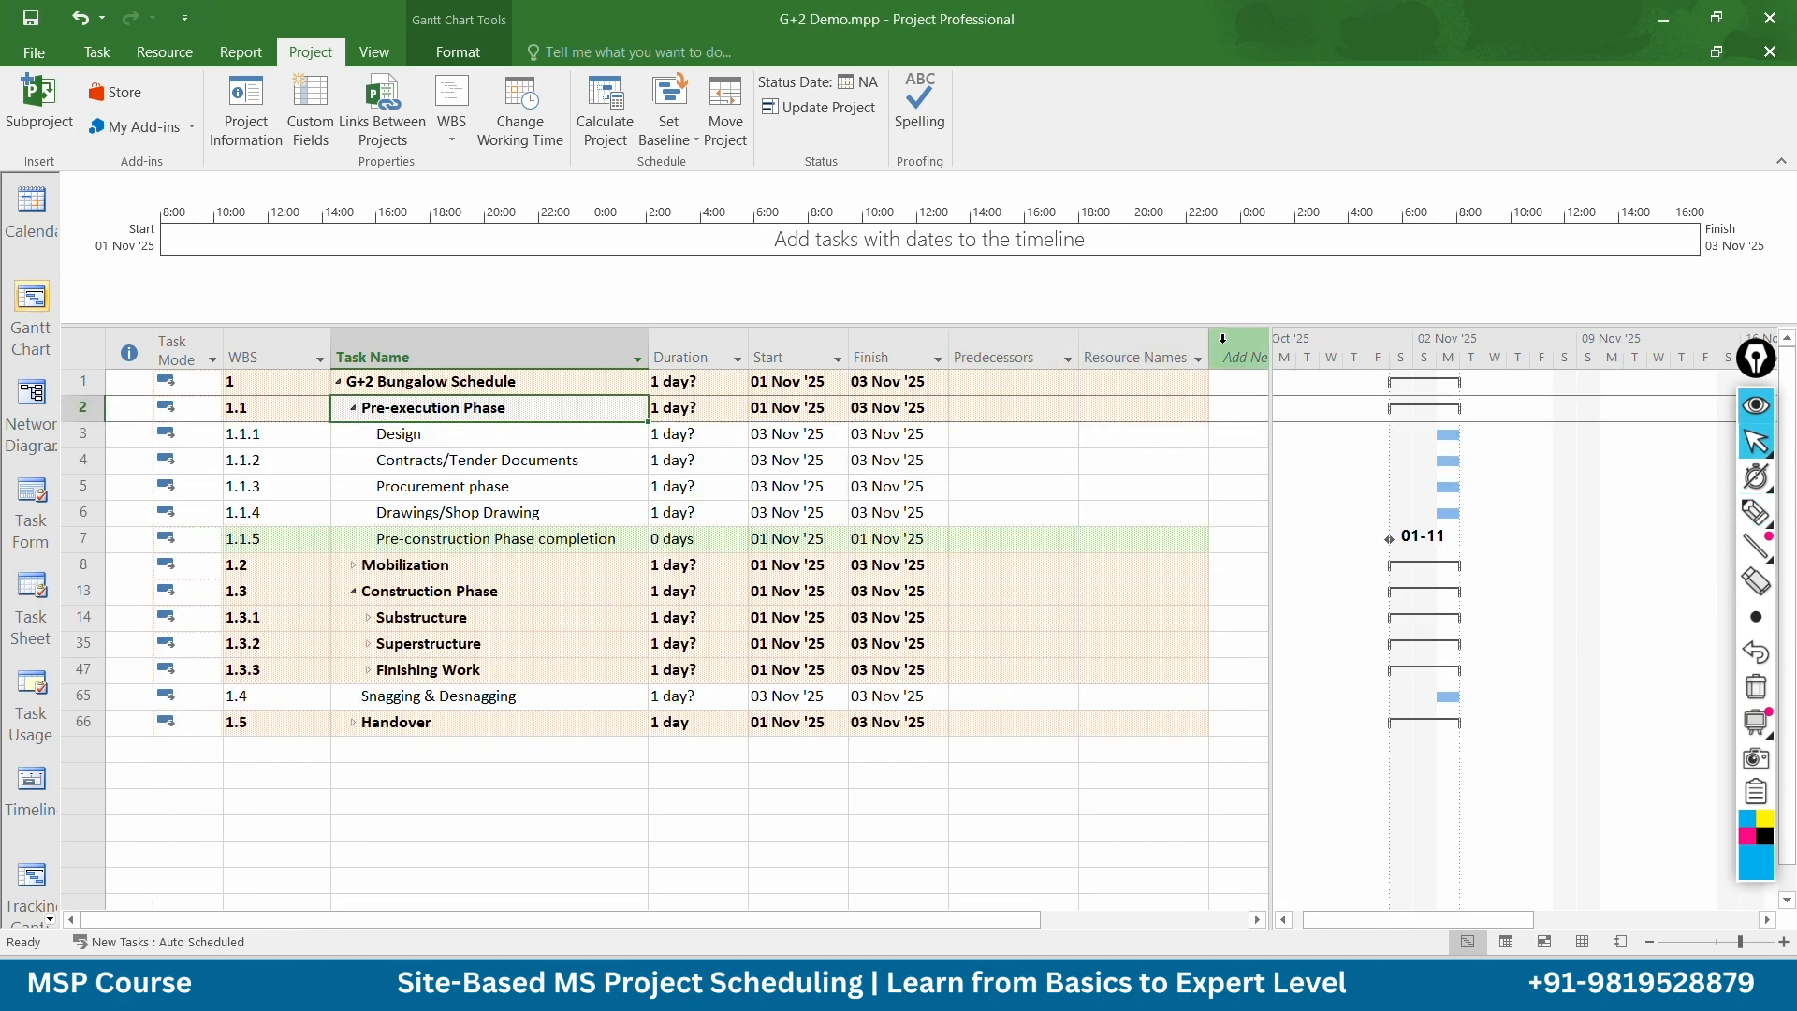
{"action": "left_click_drag", "start_coordinate": [1269, 347], "coordinate": [1459, 347]}
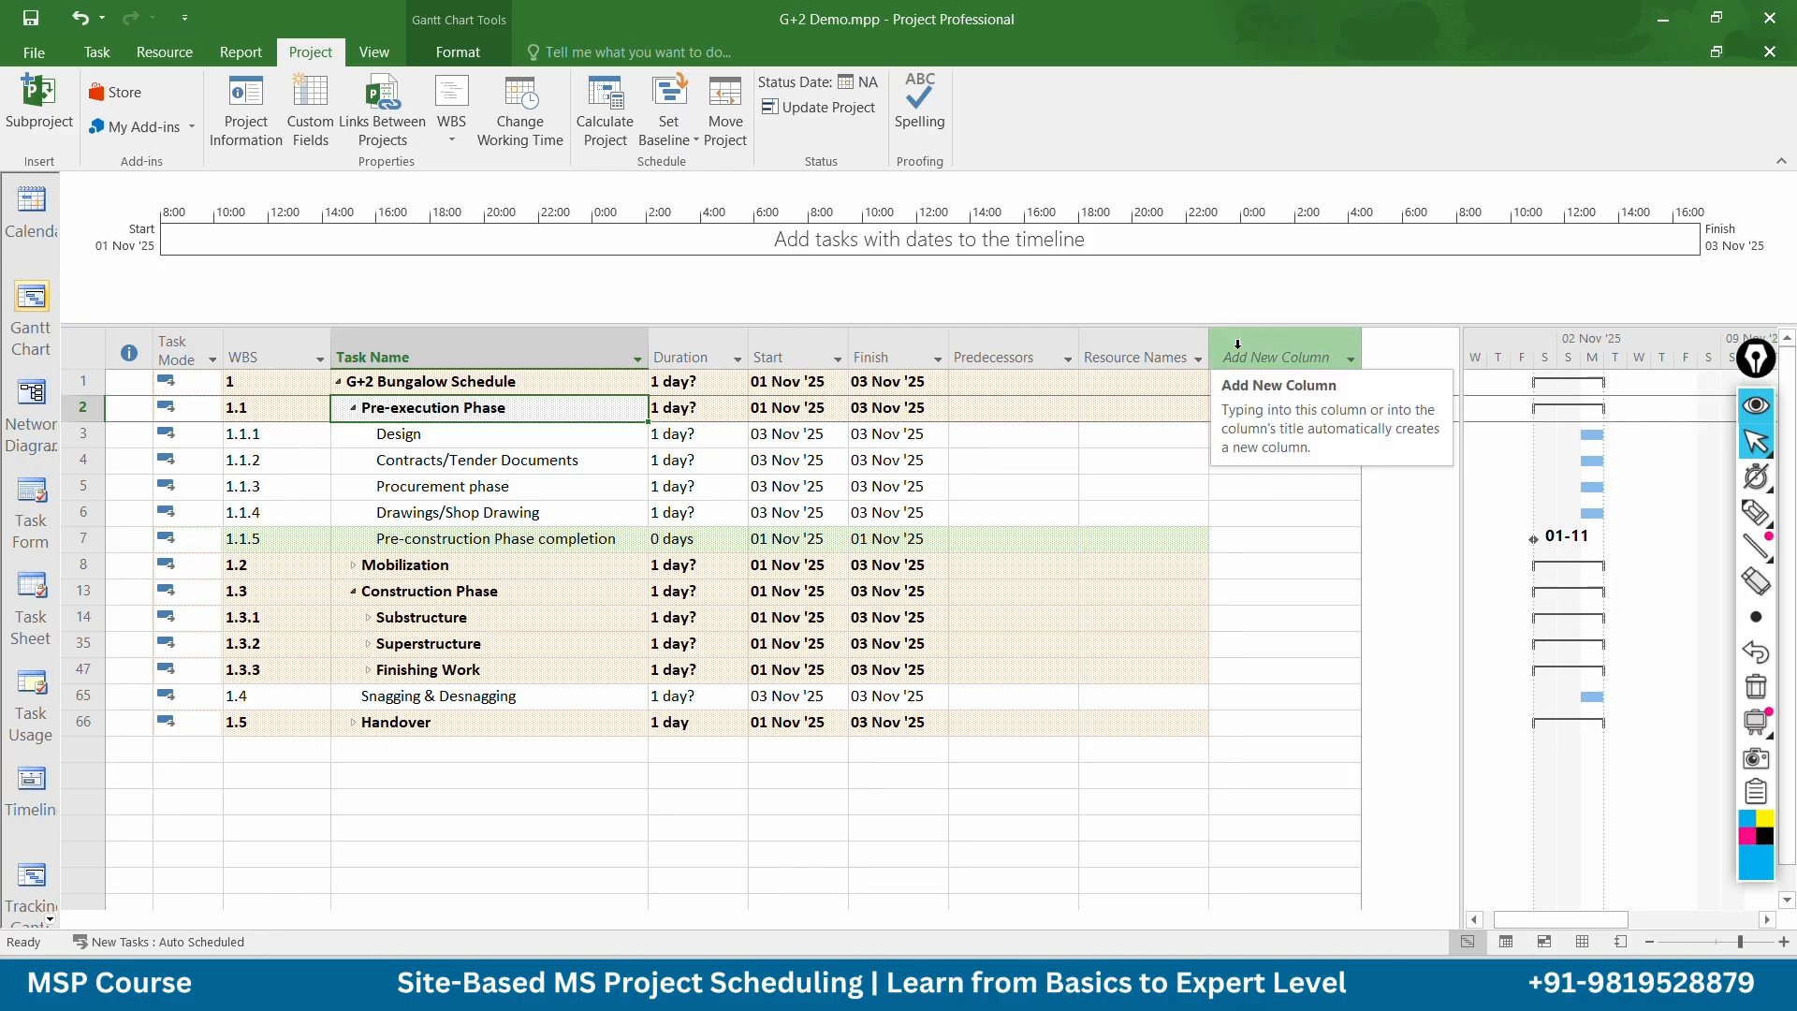
Insert a Successors column before the Resource Names column in the task table
{"action": "right_click", "coordinate": [1133, 335]}
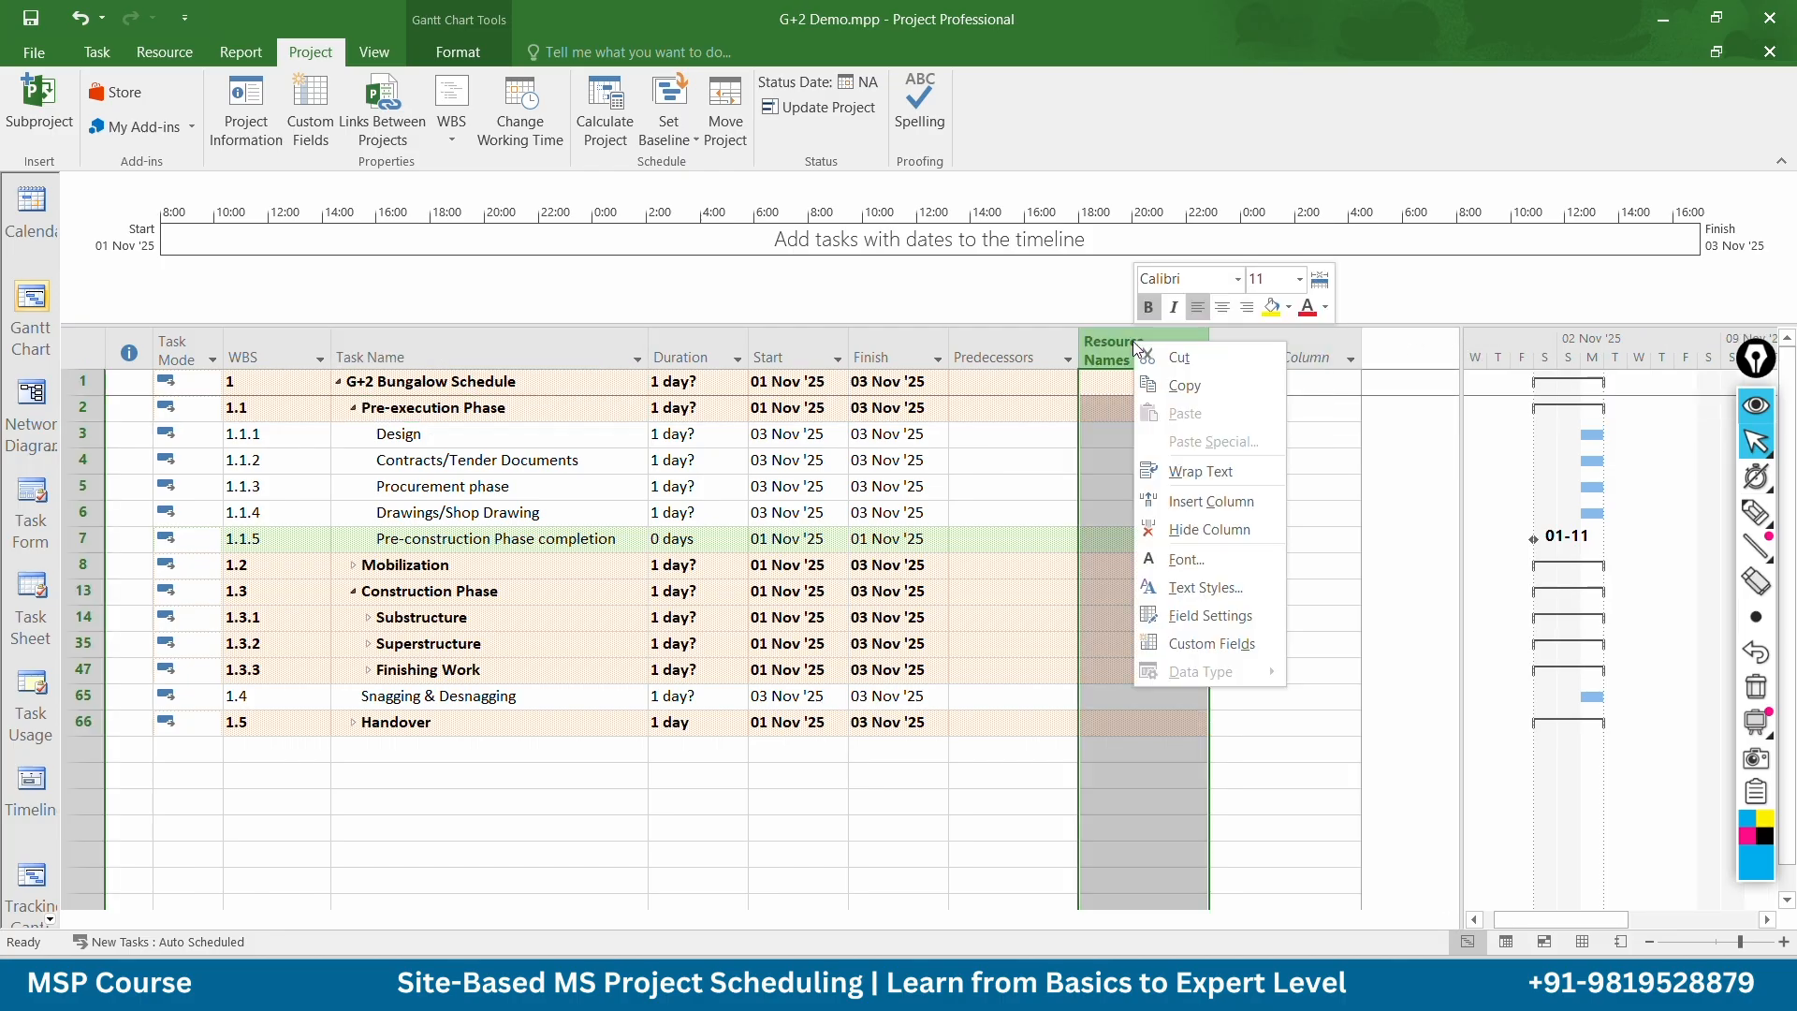
{"action": "left_click", "coordinate": [1194, 499]}
{"action": "type", "text": "subproject File"}
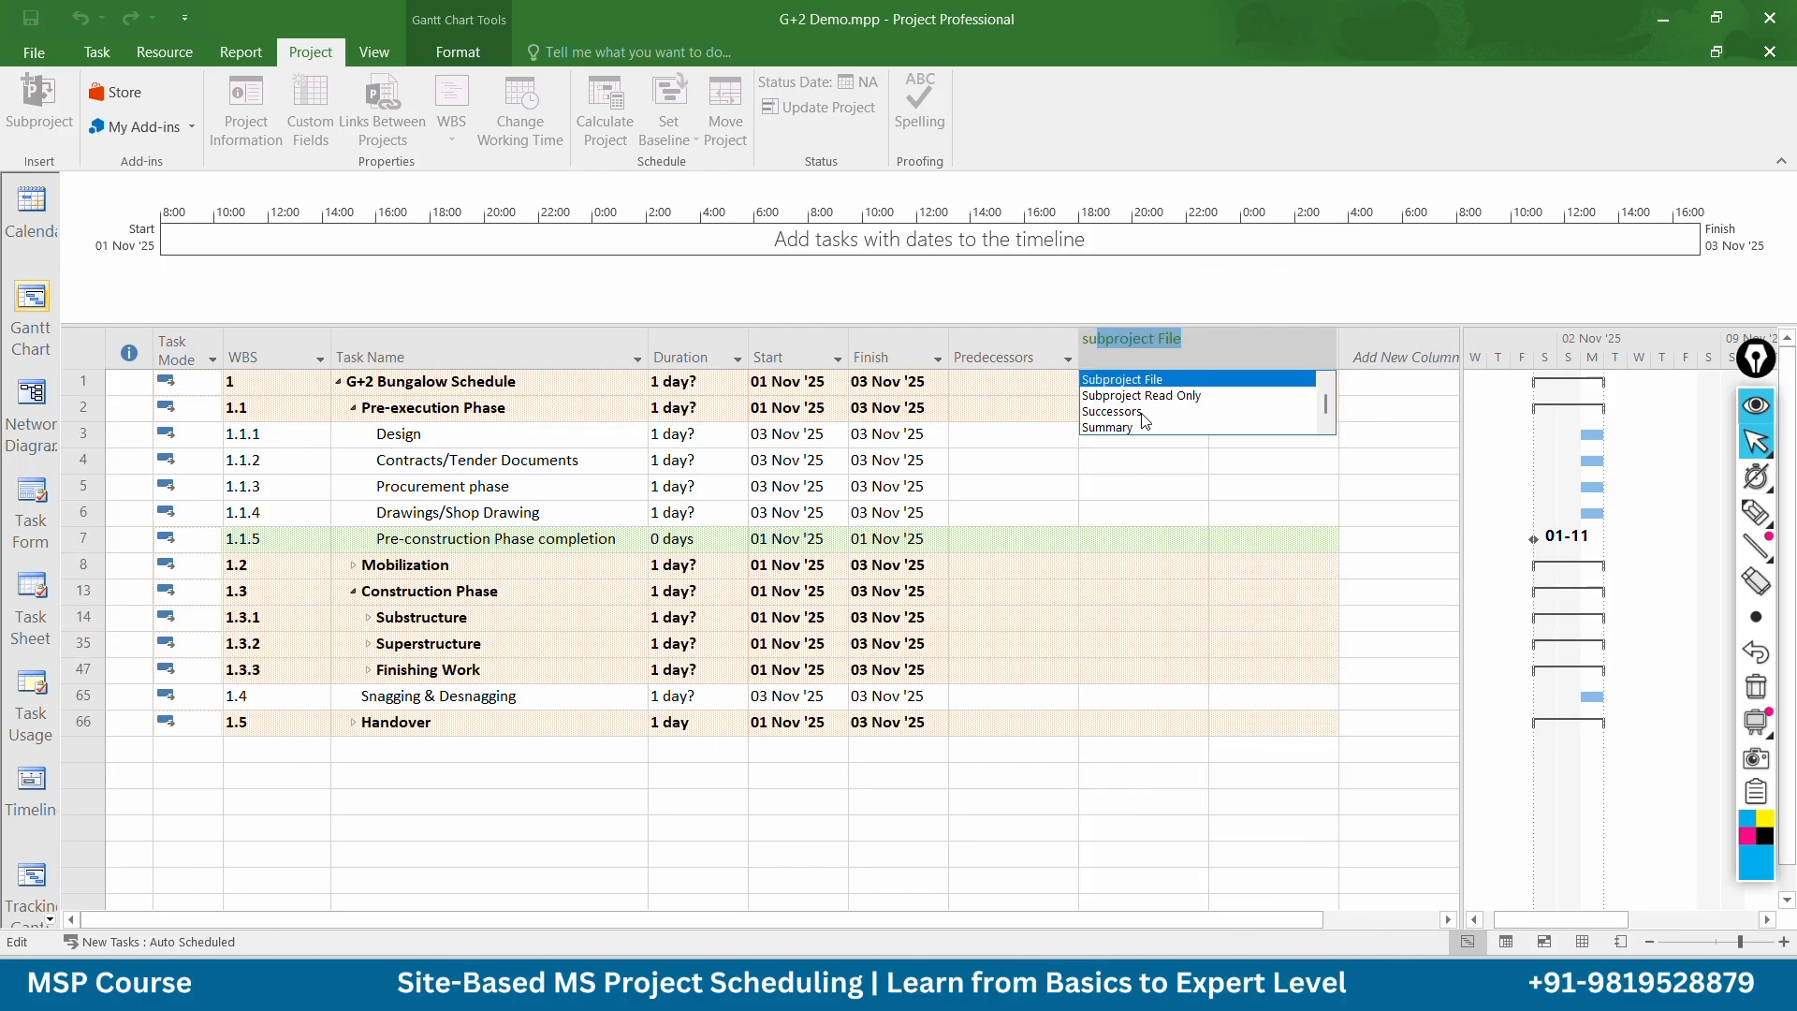
{"action": "left_click", "coordinate": [1113, 411]}
{"action": "left_click", "coordinate": [1140, 408]}
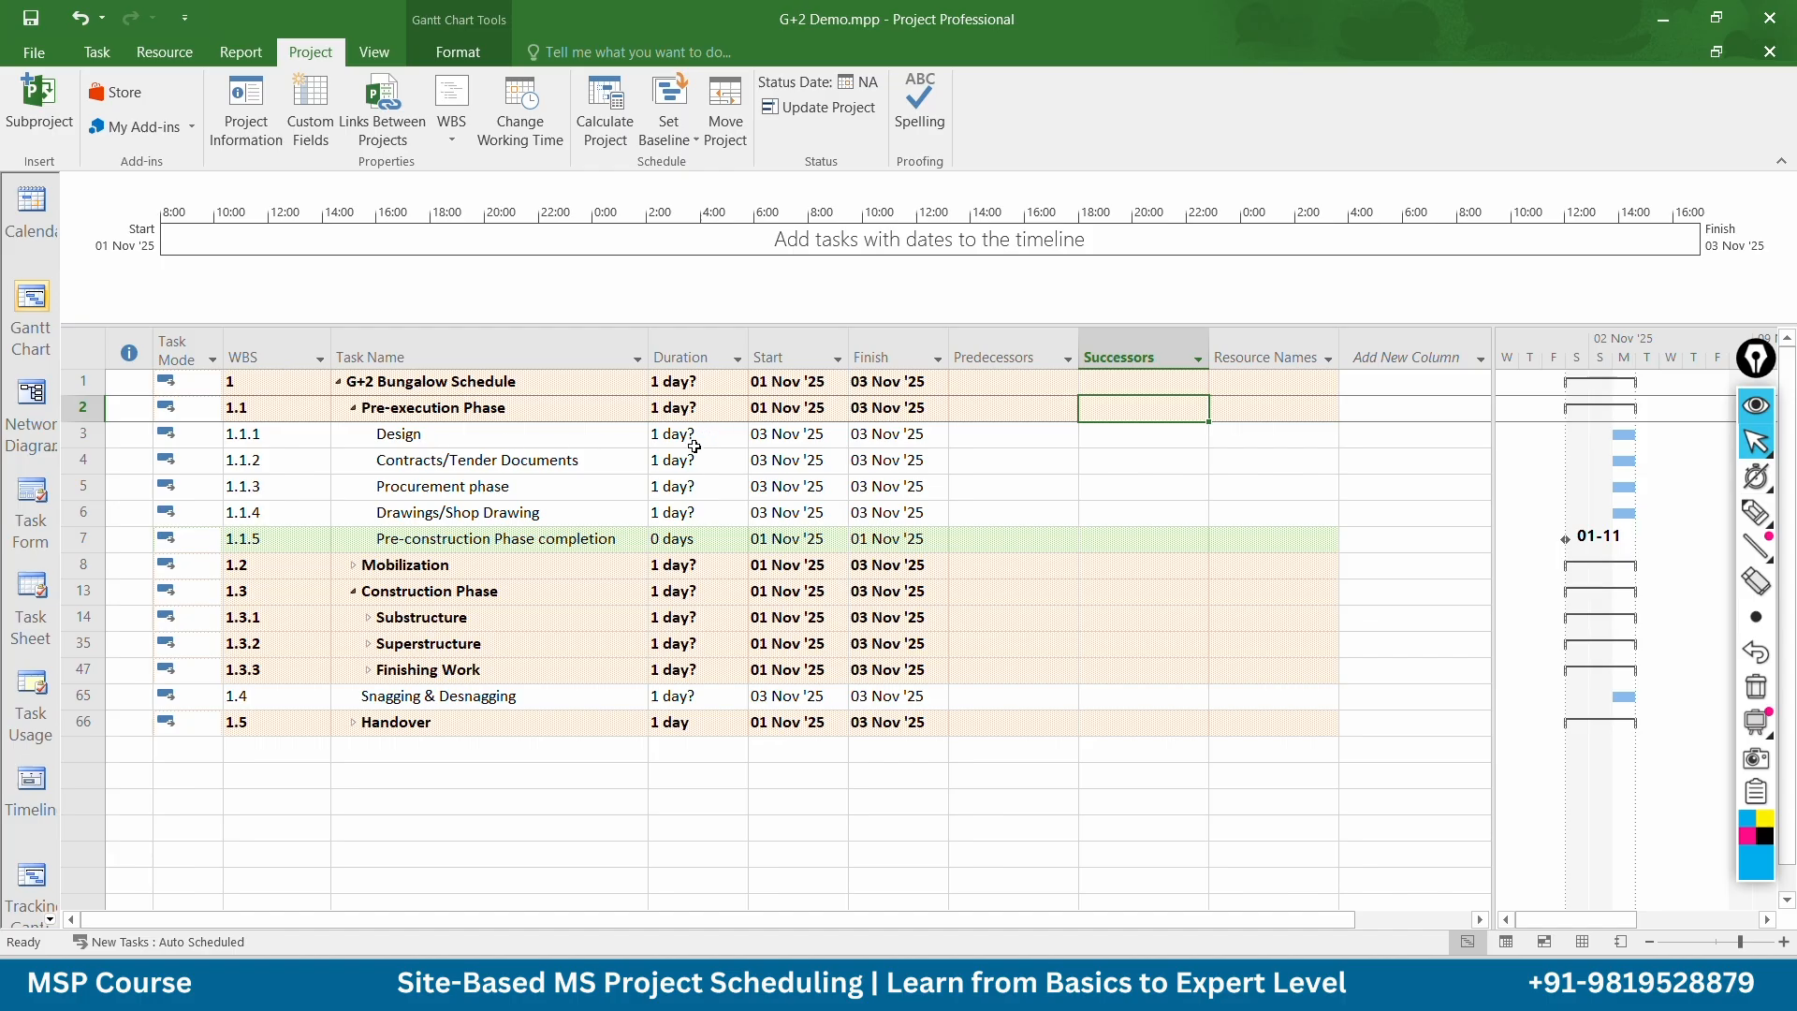
Set the duration of the Design task to 30 days
{"action": "left_click", "coordinate": [709, 435]}
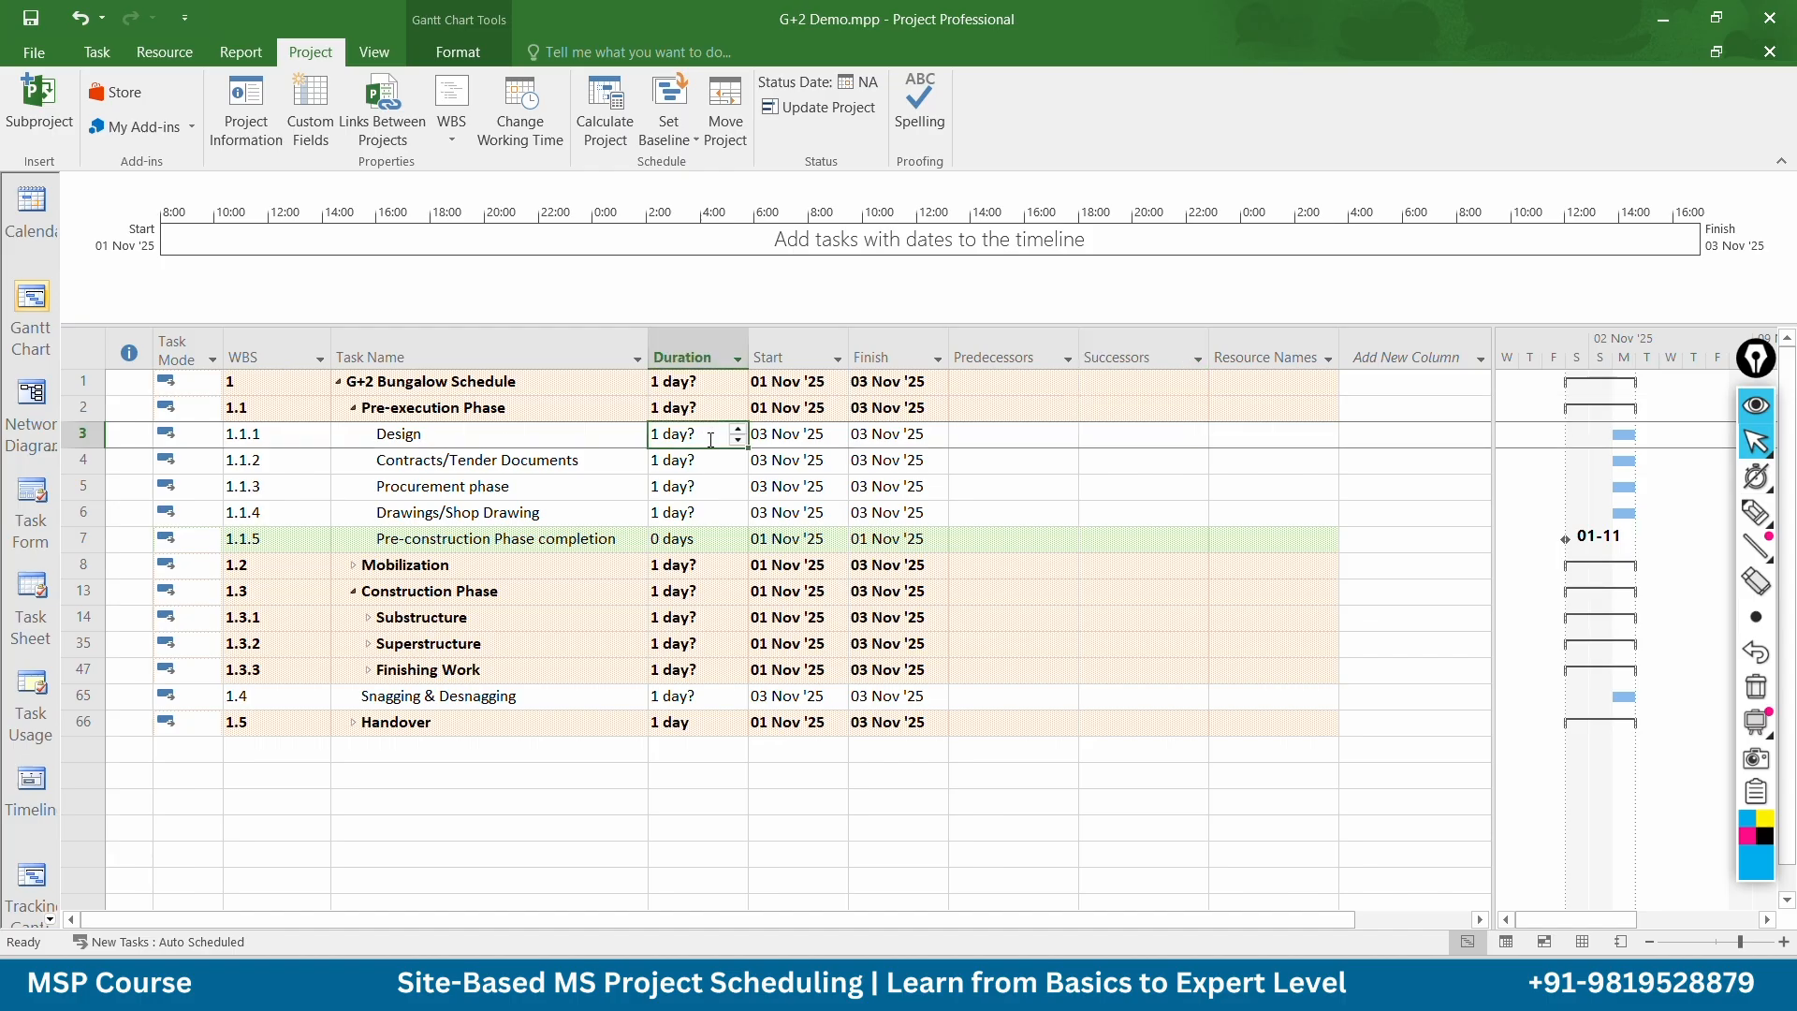
{"action": "type", "text": "30"}
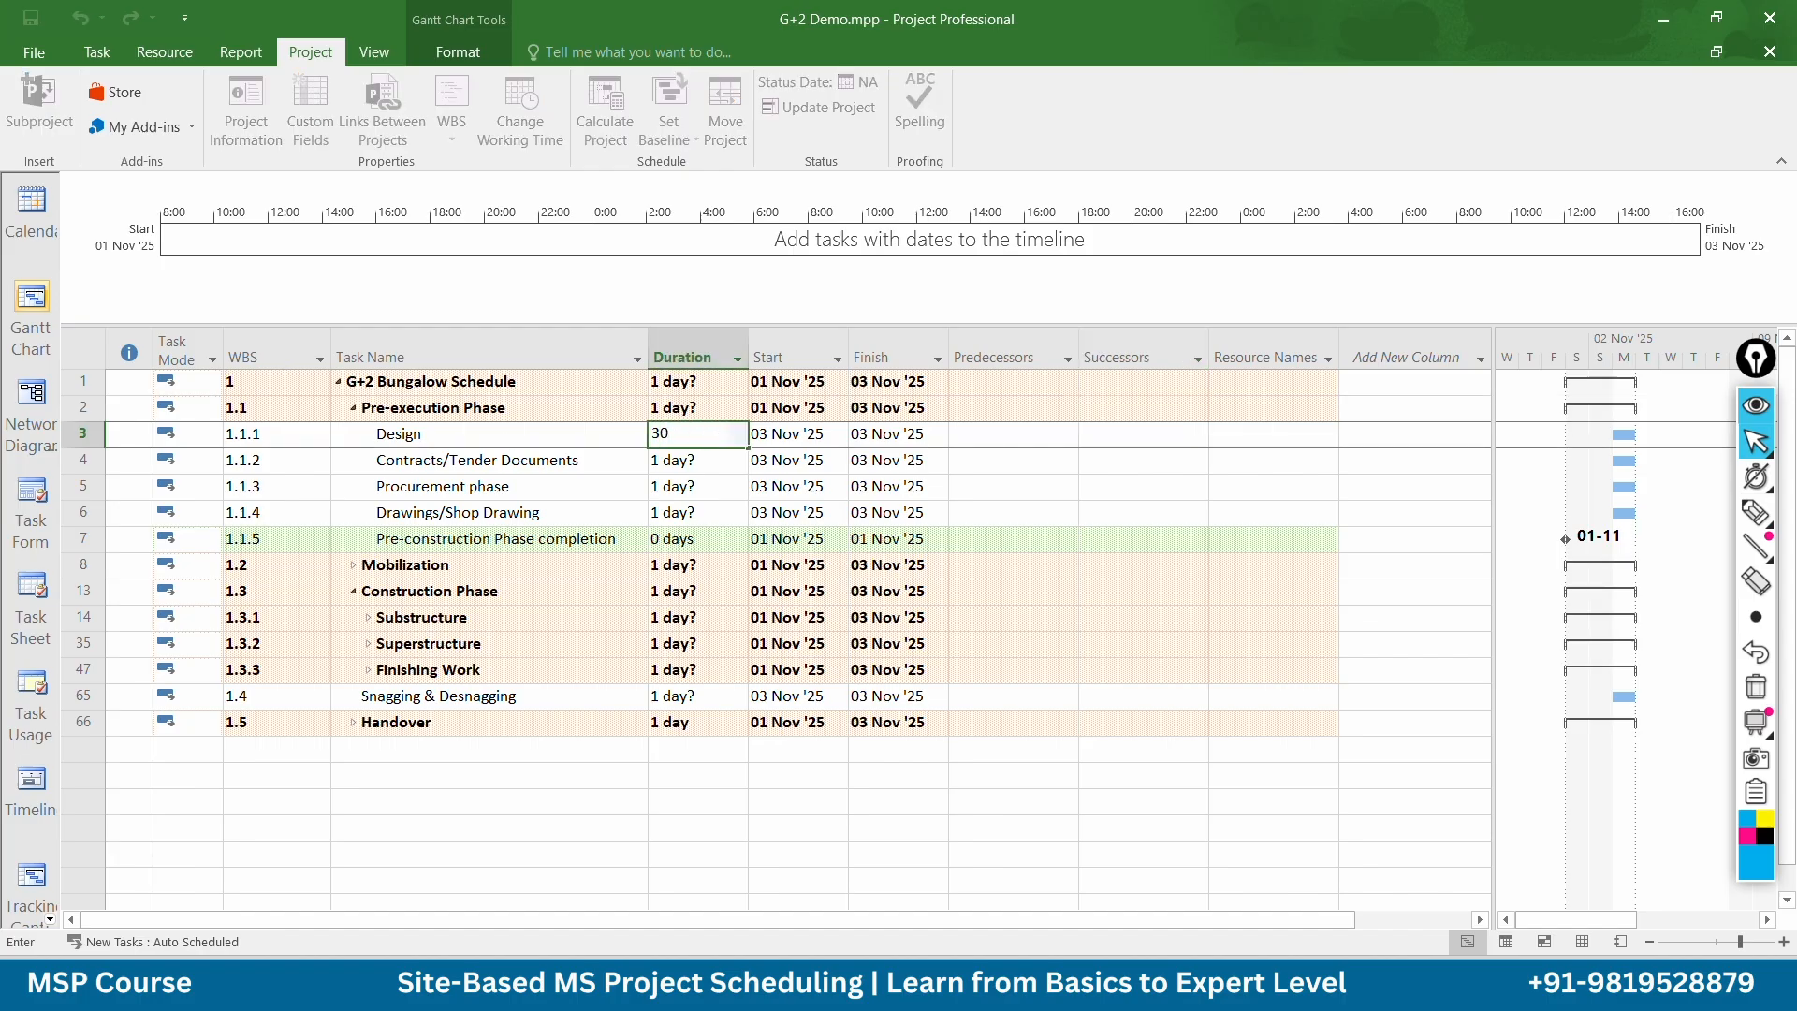
{"action": "key", "text": "Return"}
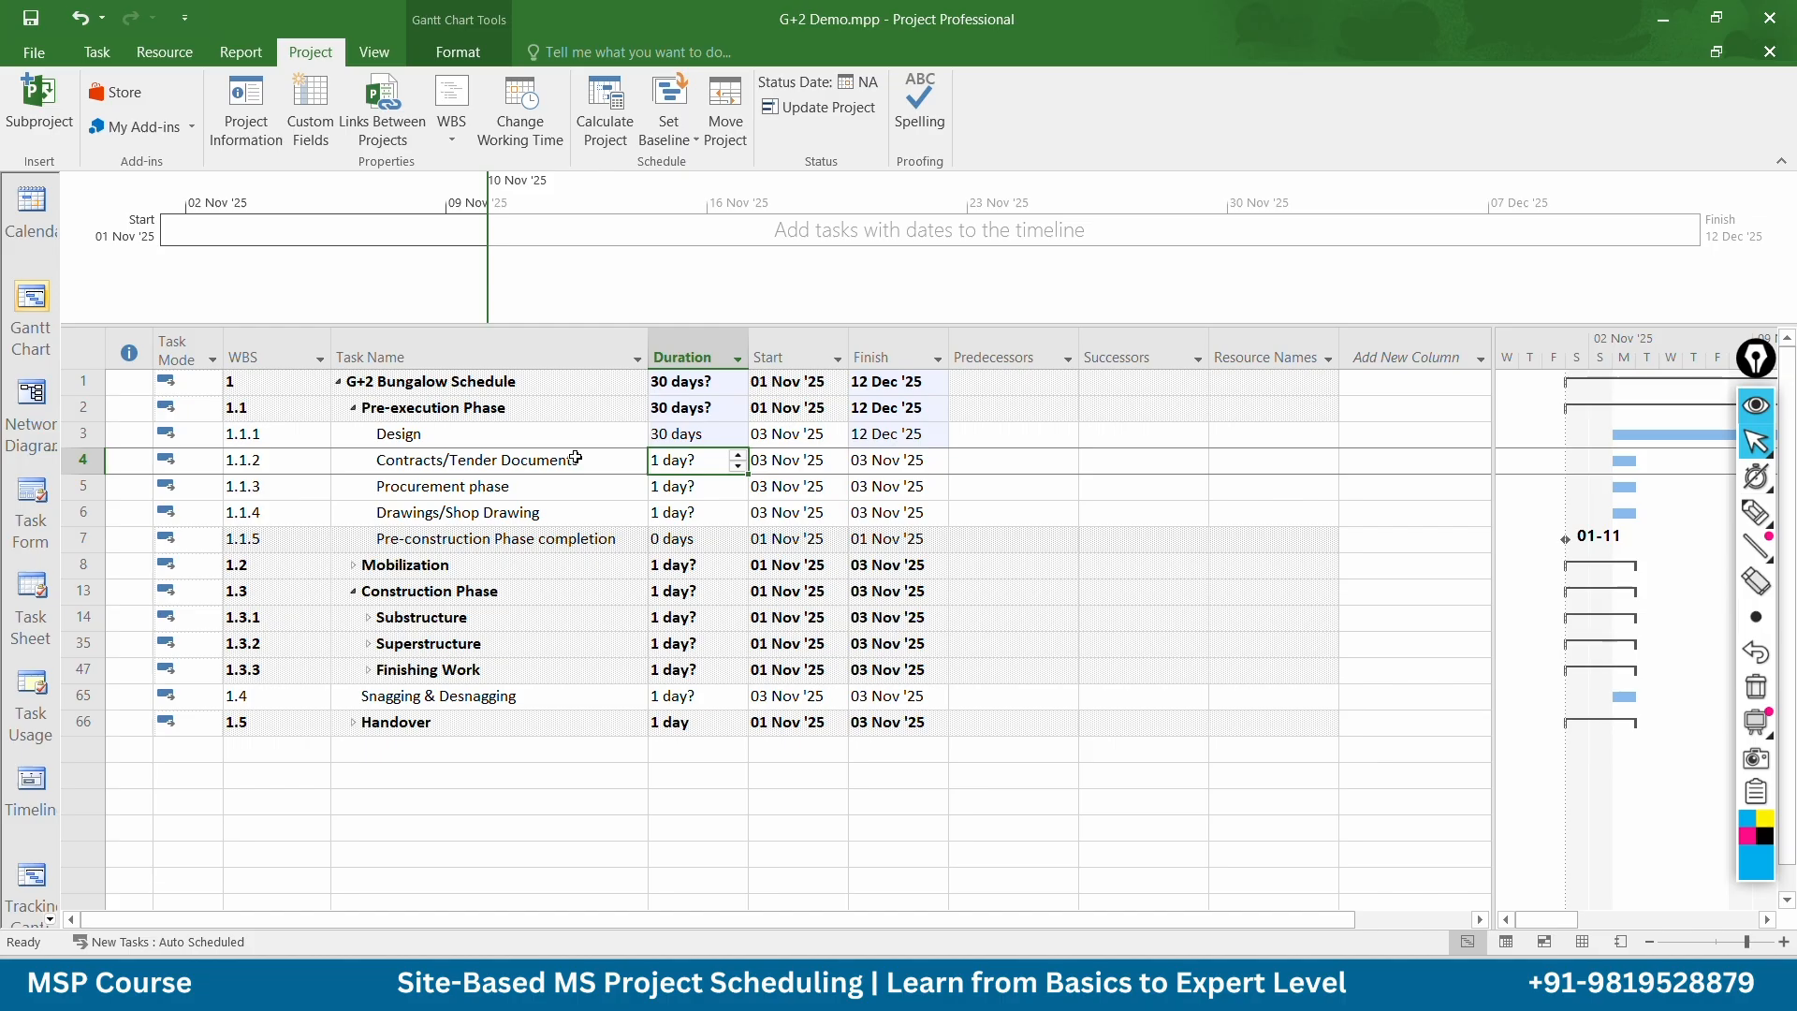
Give Contracts/Tender Documents the predecessor 3FS-15 days and a duration of 20 days
{"action": "double_click", "coordinate": [1011, 459]}
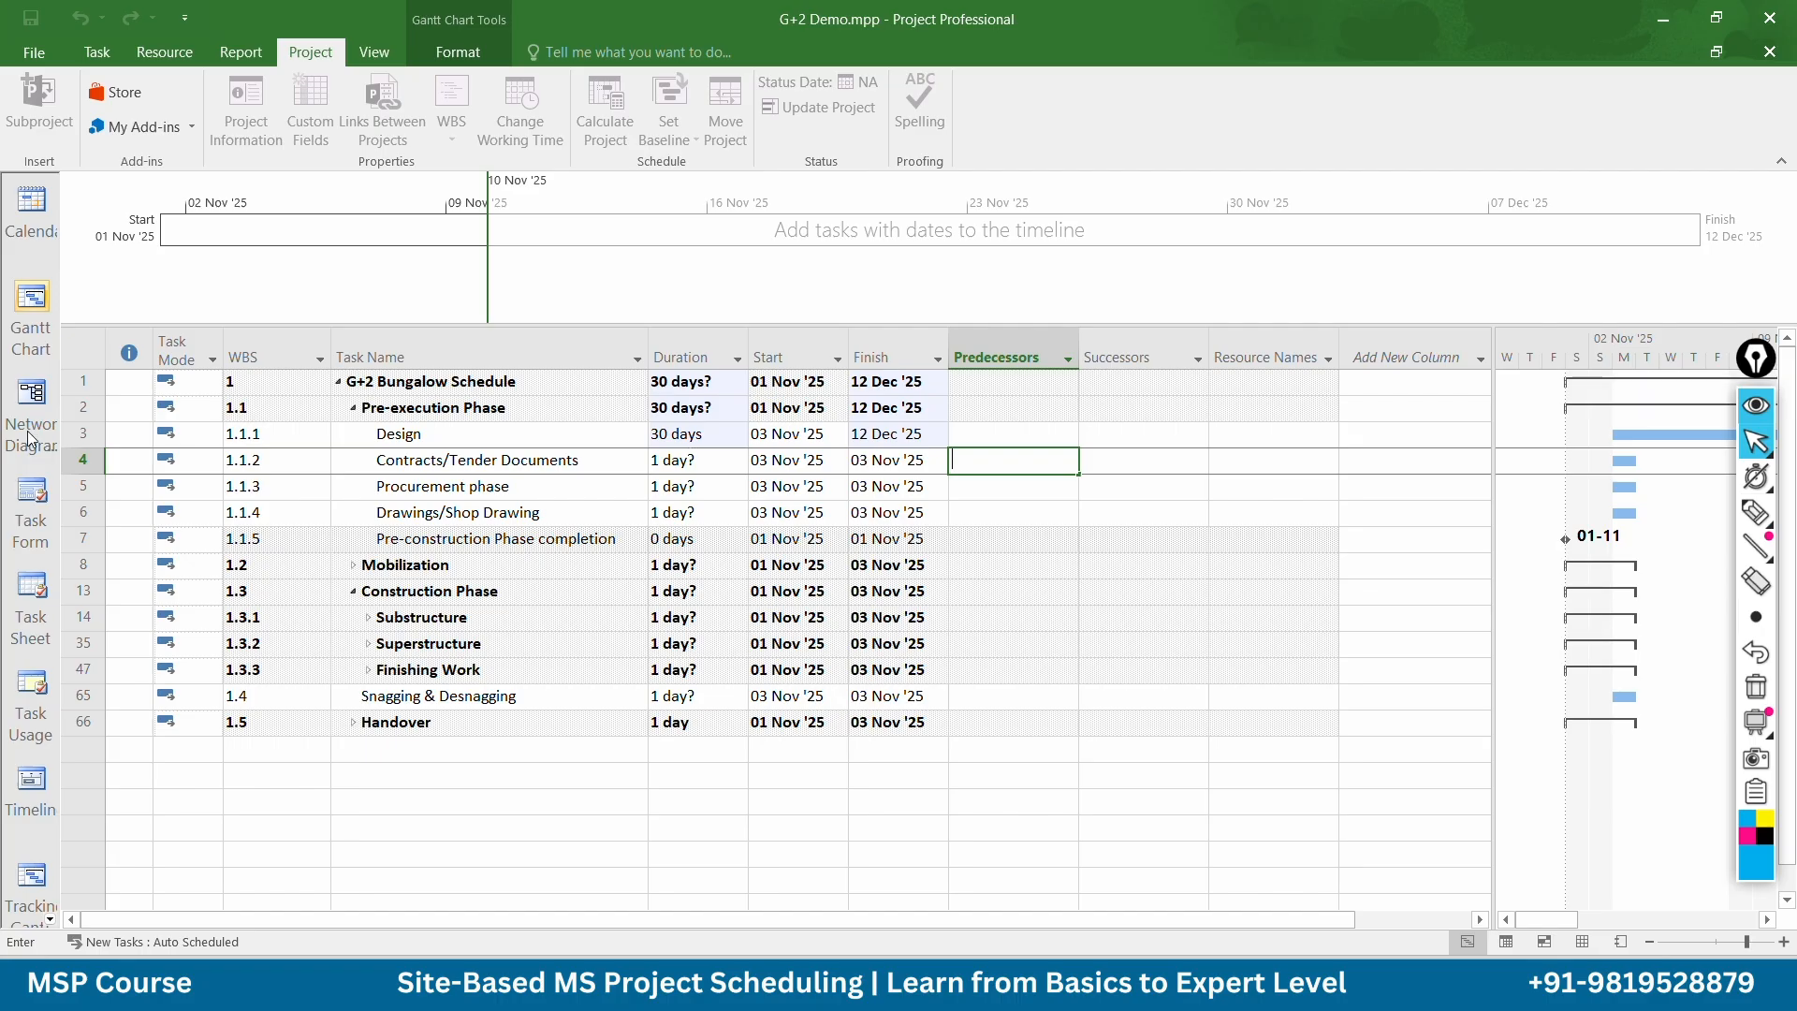
{"action": "type", "text": "3FS-15"}
{"action": "key", "text": "Return"}
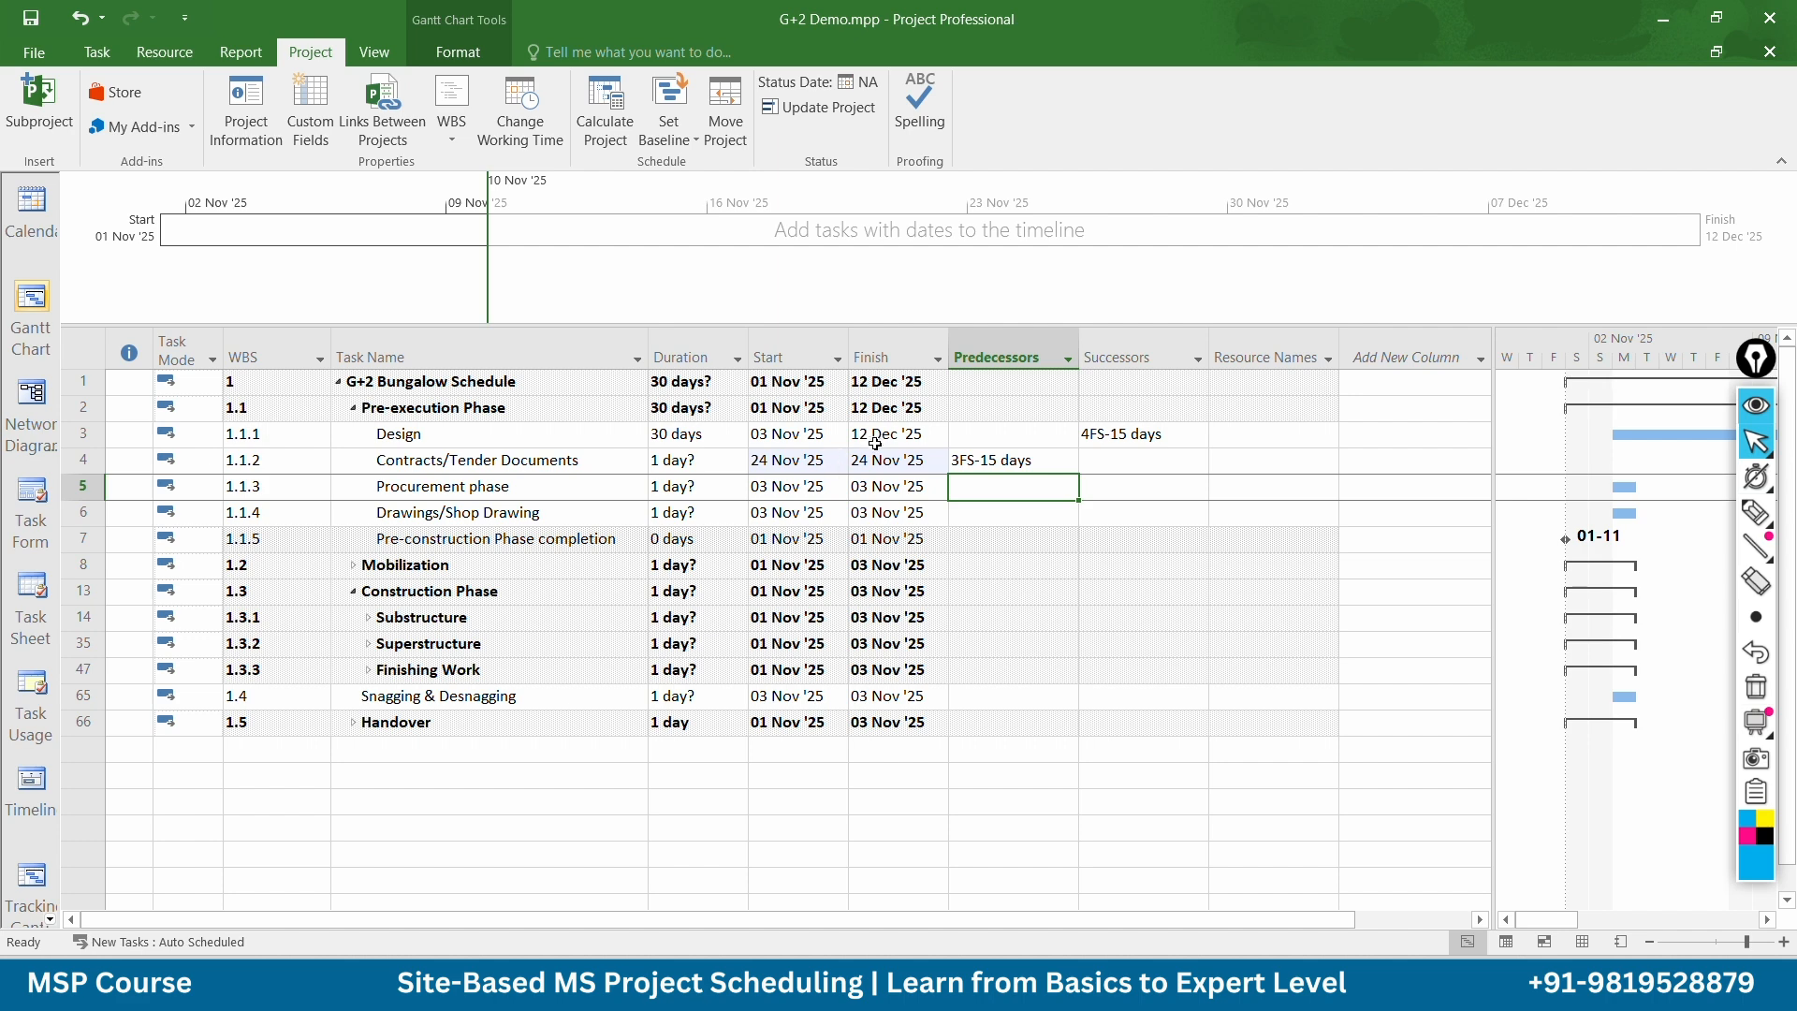
{"action": "left_click", "coordinate": [688, 460]}
{"action": "type", "text": "2"}
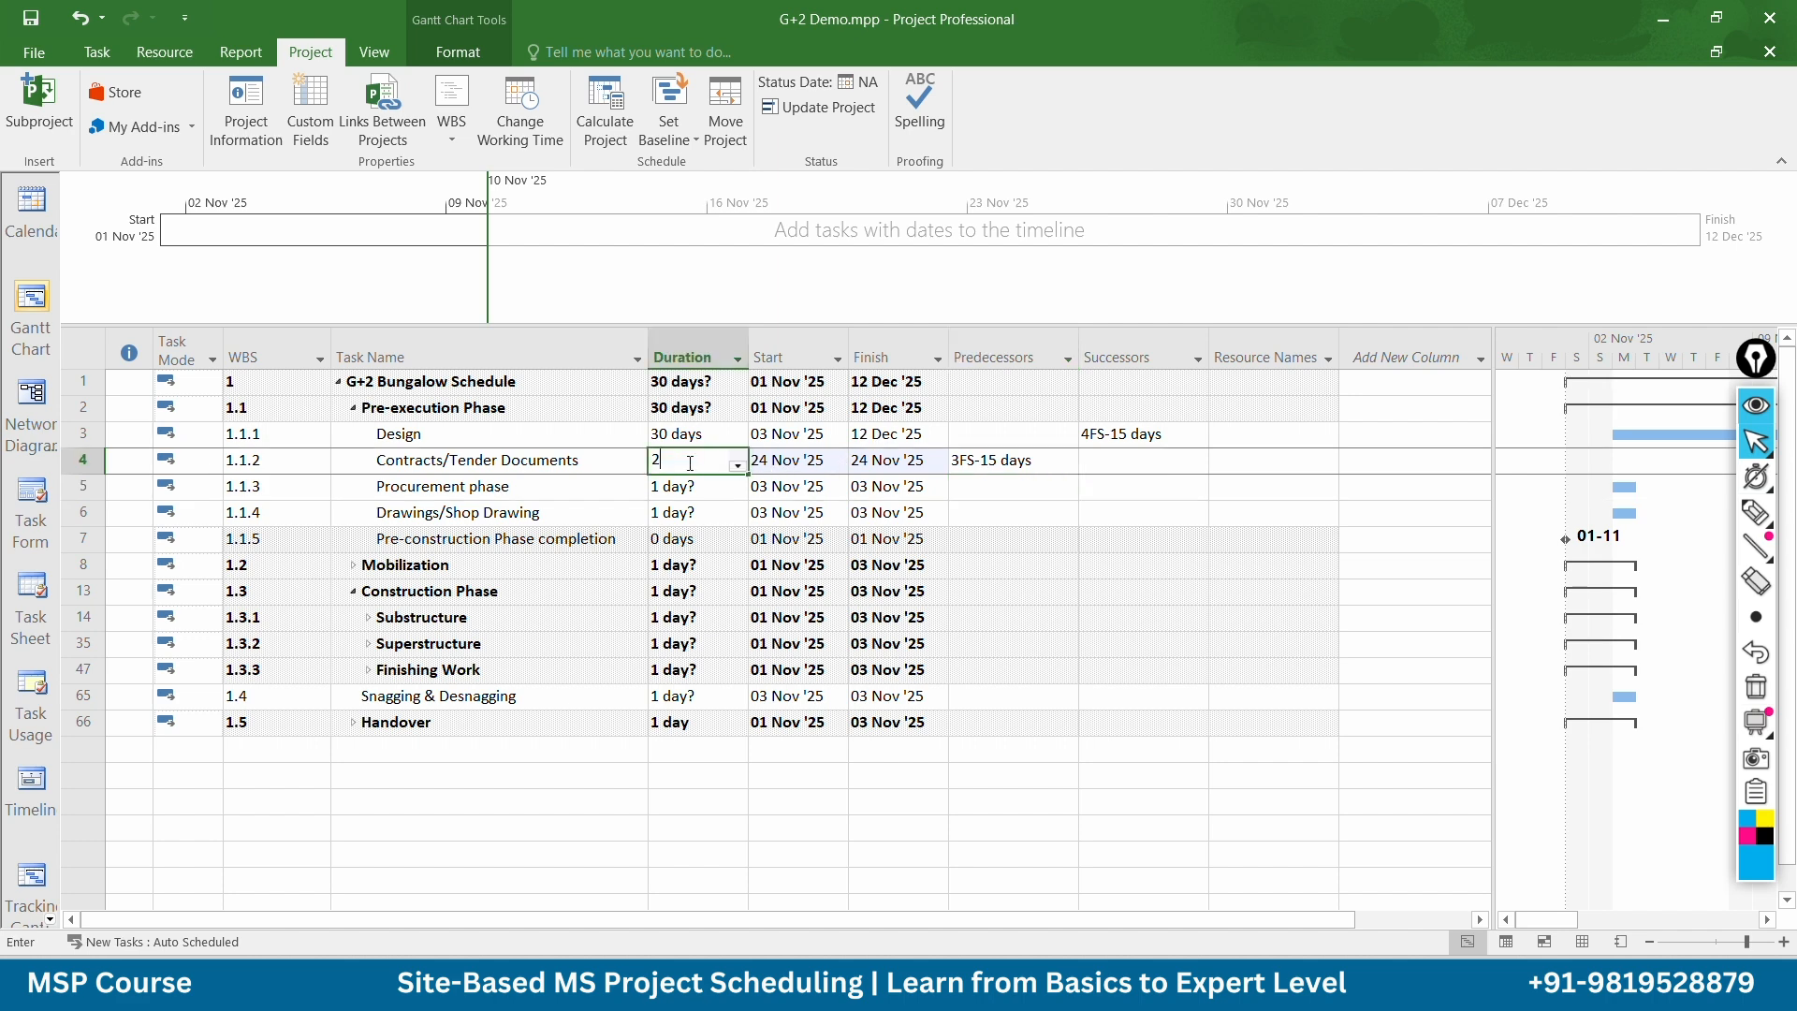
{"action": "type", "text": "0 days"}
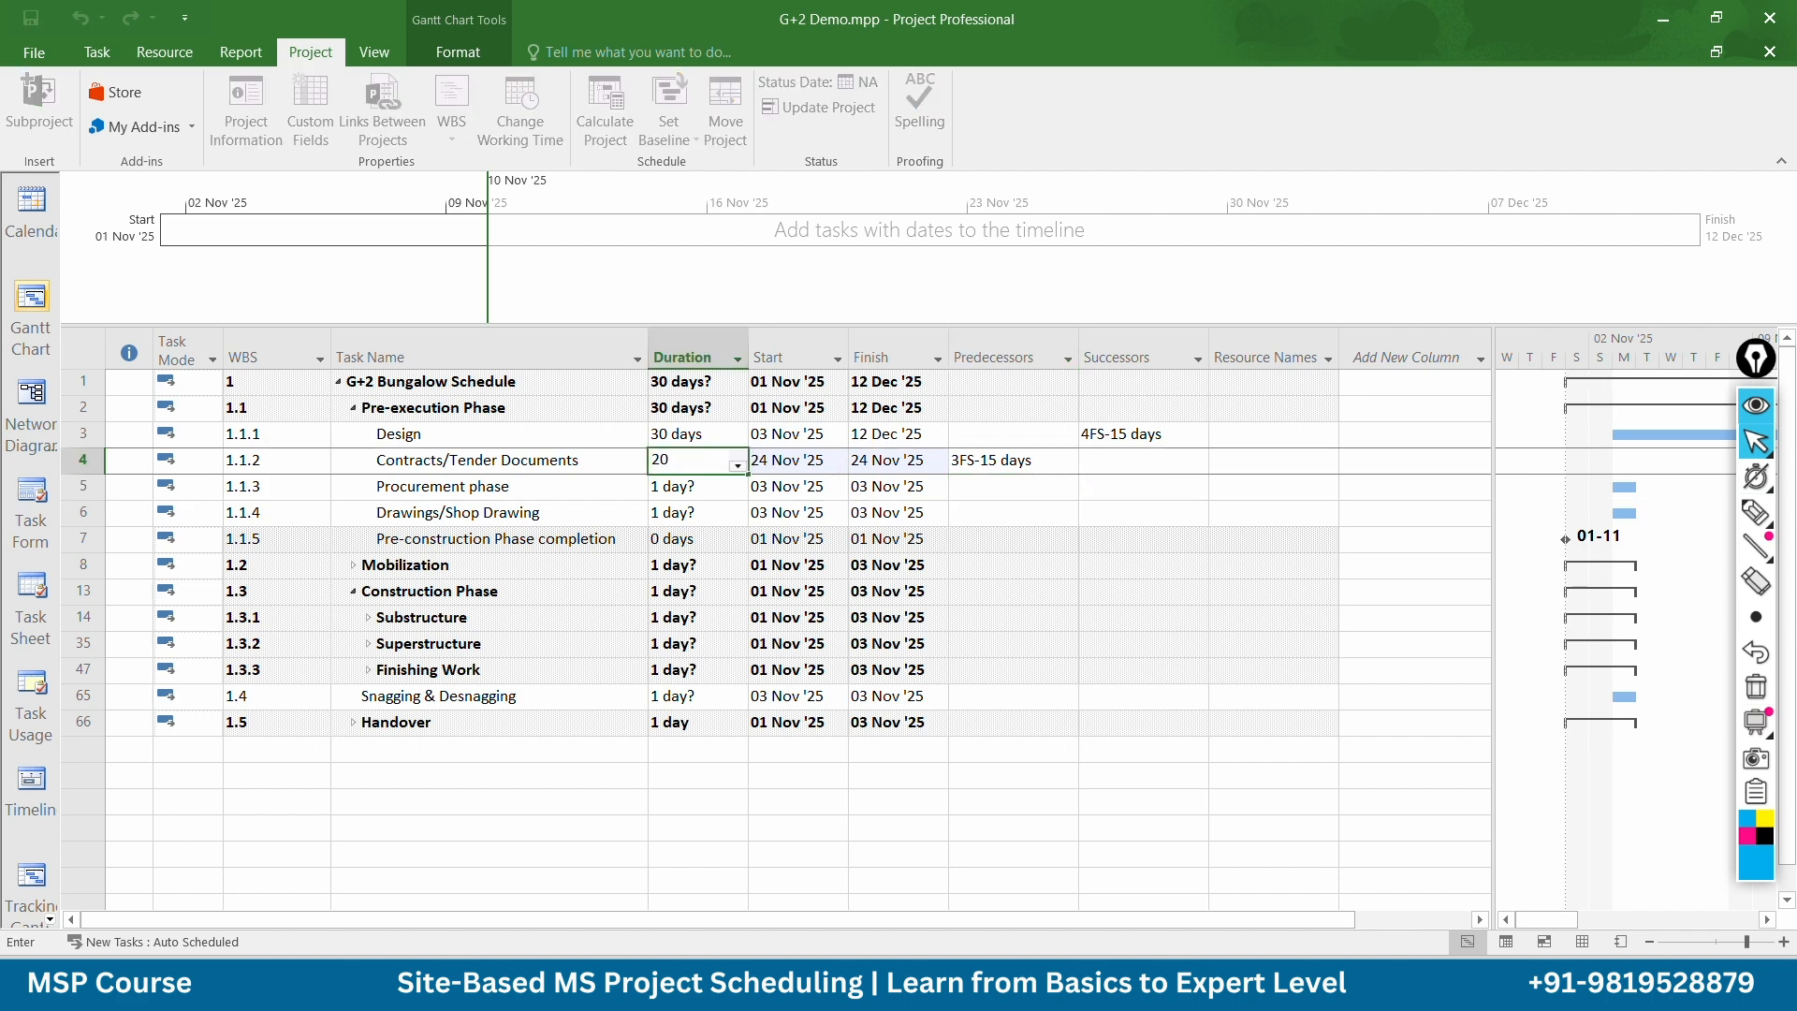
{"action": "key", "text": "Return"}
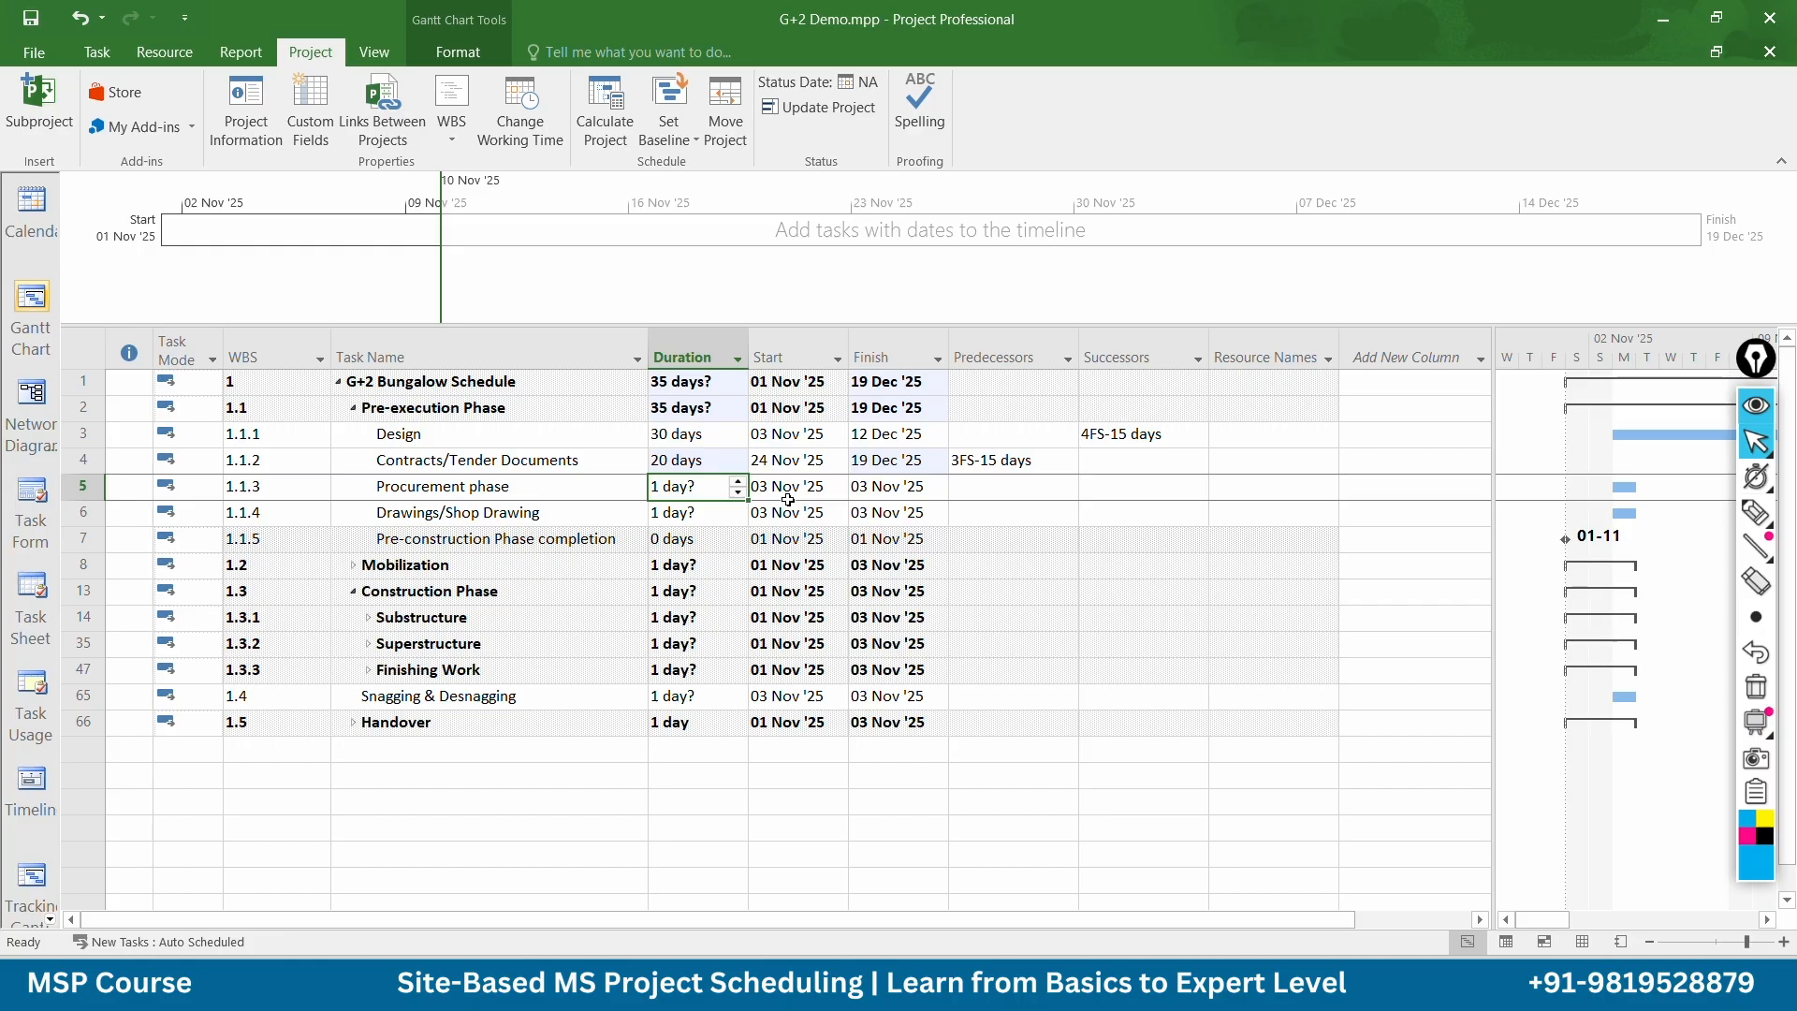
Make task 4 the predecessor of Procurement phase and set its duration to 10 days
{"action": "left_click", "coordinate": [1007, 485]}
{"action": "type", "text": "4"}
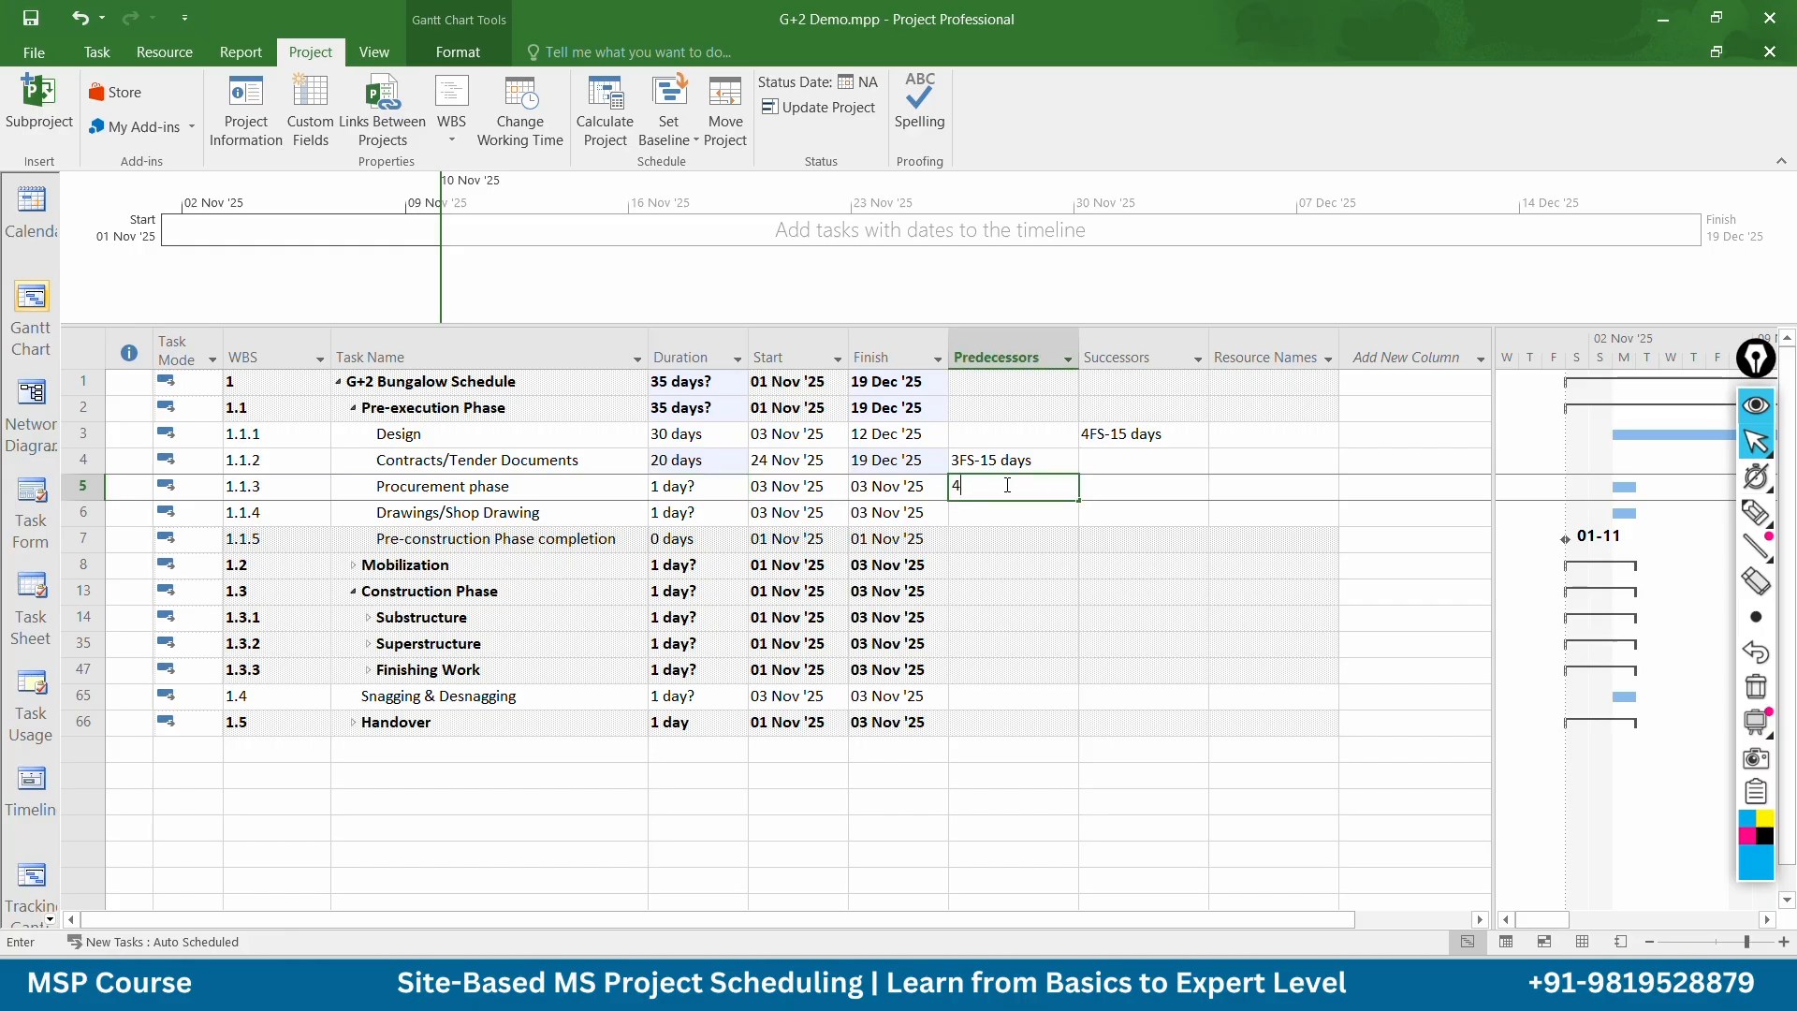
{"action": "key", "text": "Return"}
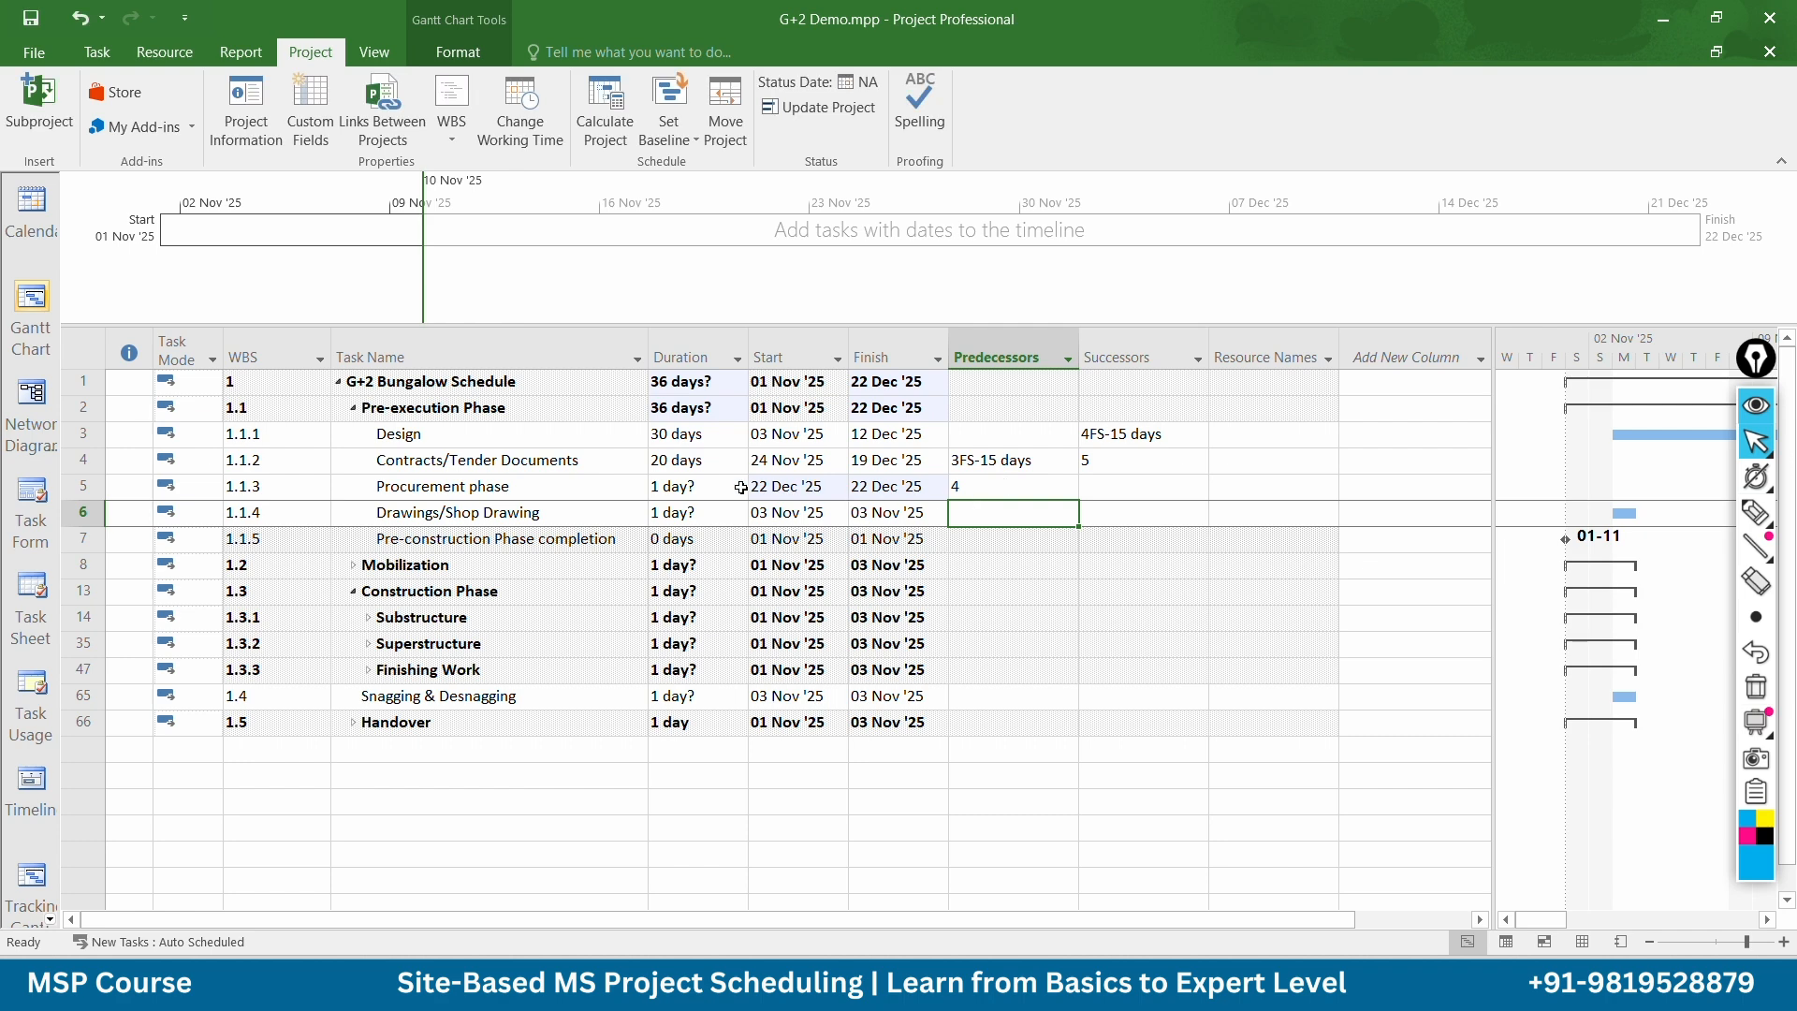
{"action": "left_click", "coordinate": [704, 493]}
{"action": "type", "text": "1"}
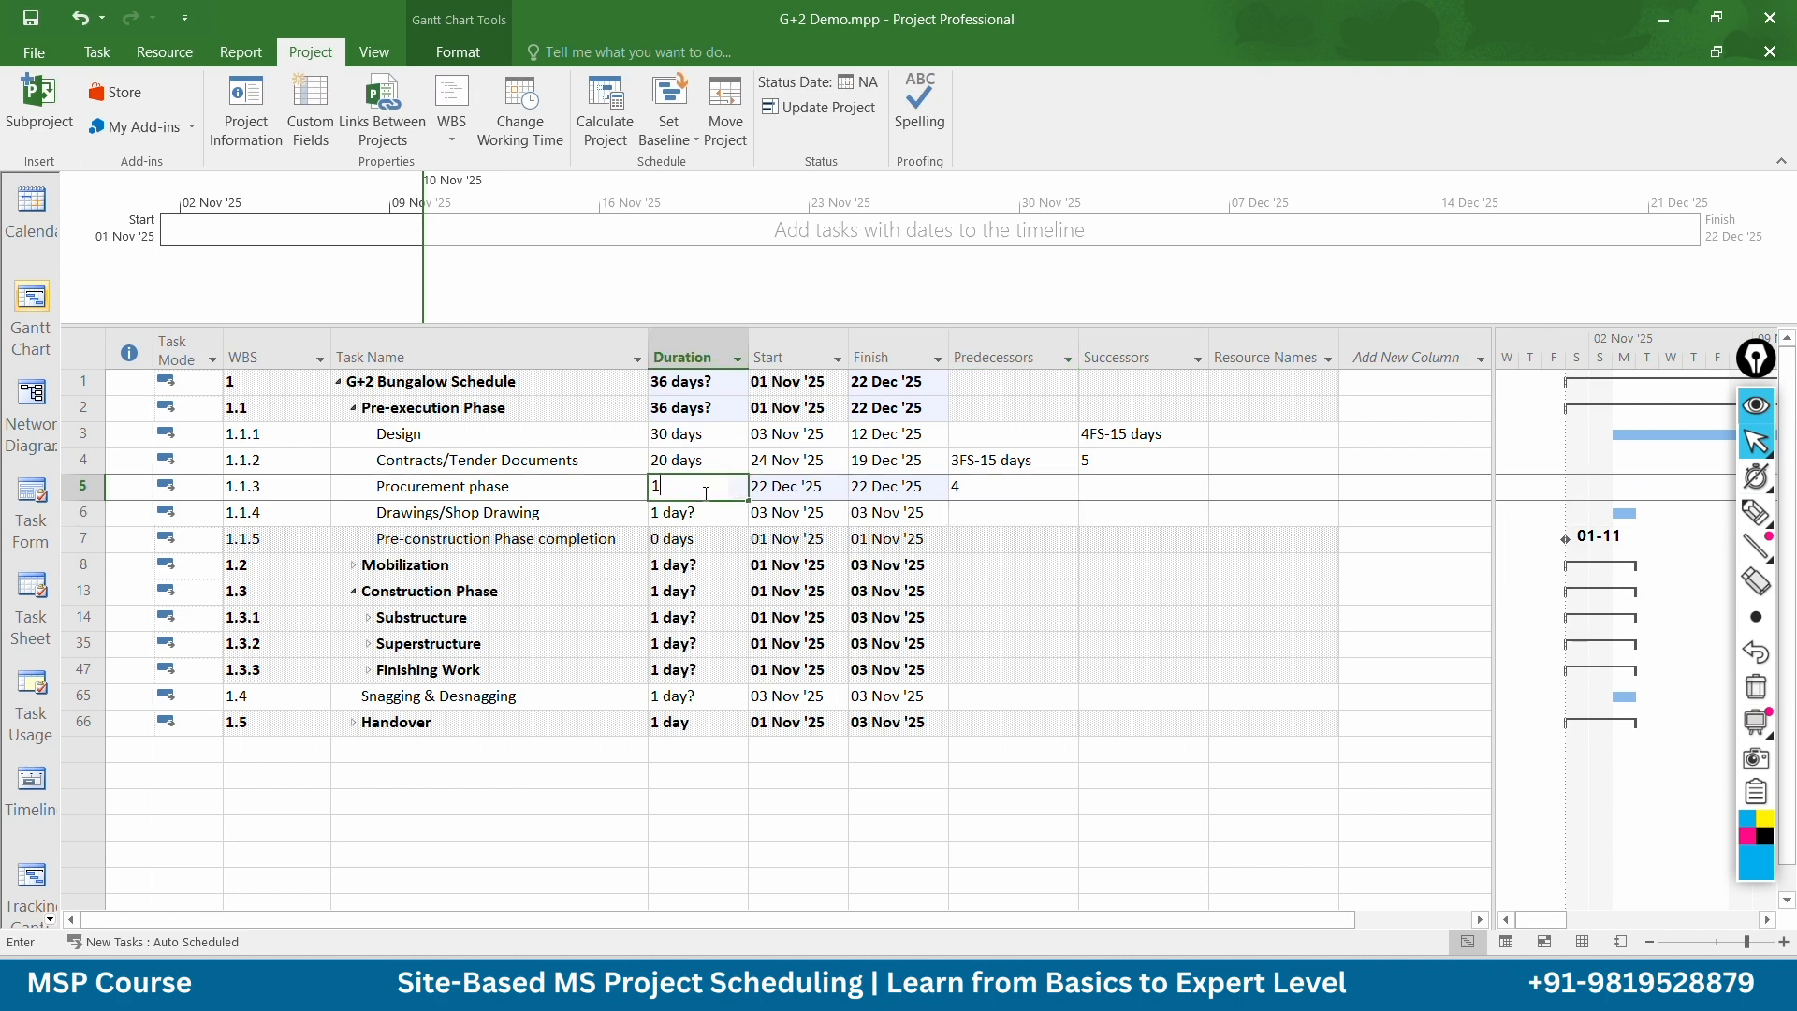
{"action": "type", "text": "0"}
{"action": "key", "text": "Return"}
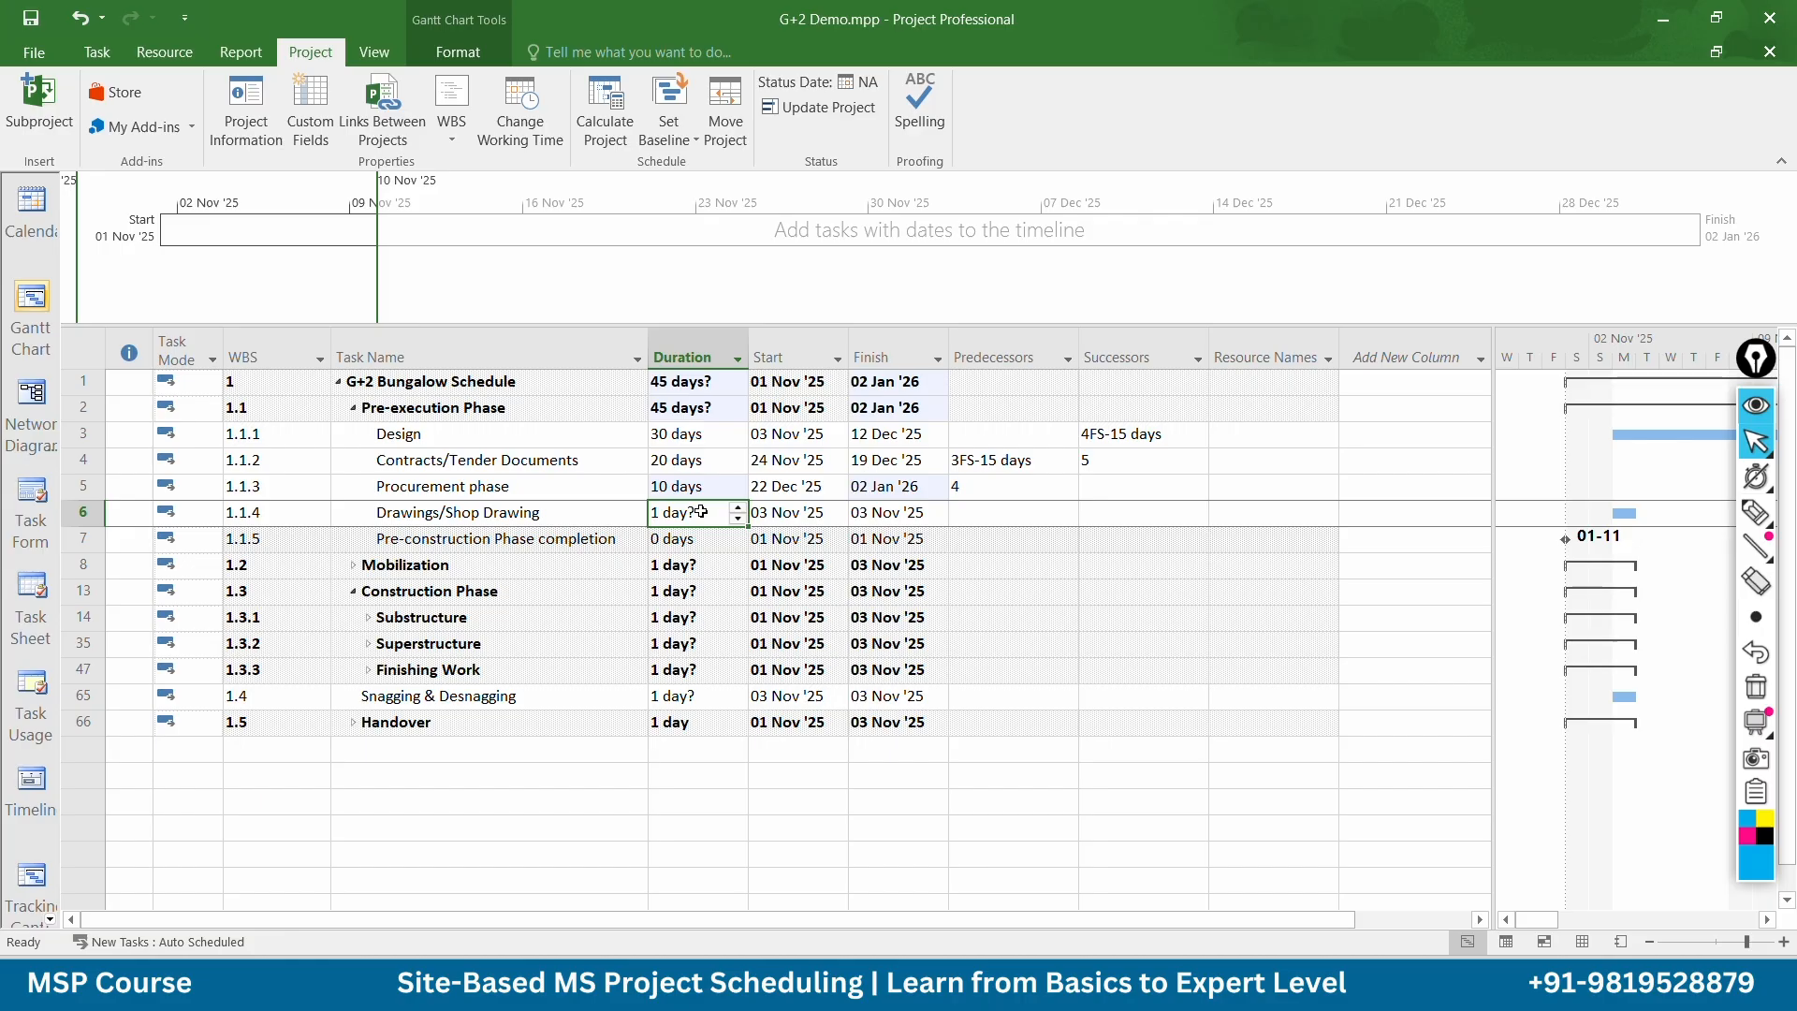
Set the duration of Drawings/Shop Drawing to 15 days and its predecessors to 4,5,3
{"action": "type", "text": "1"}
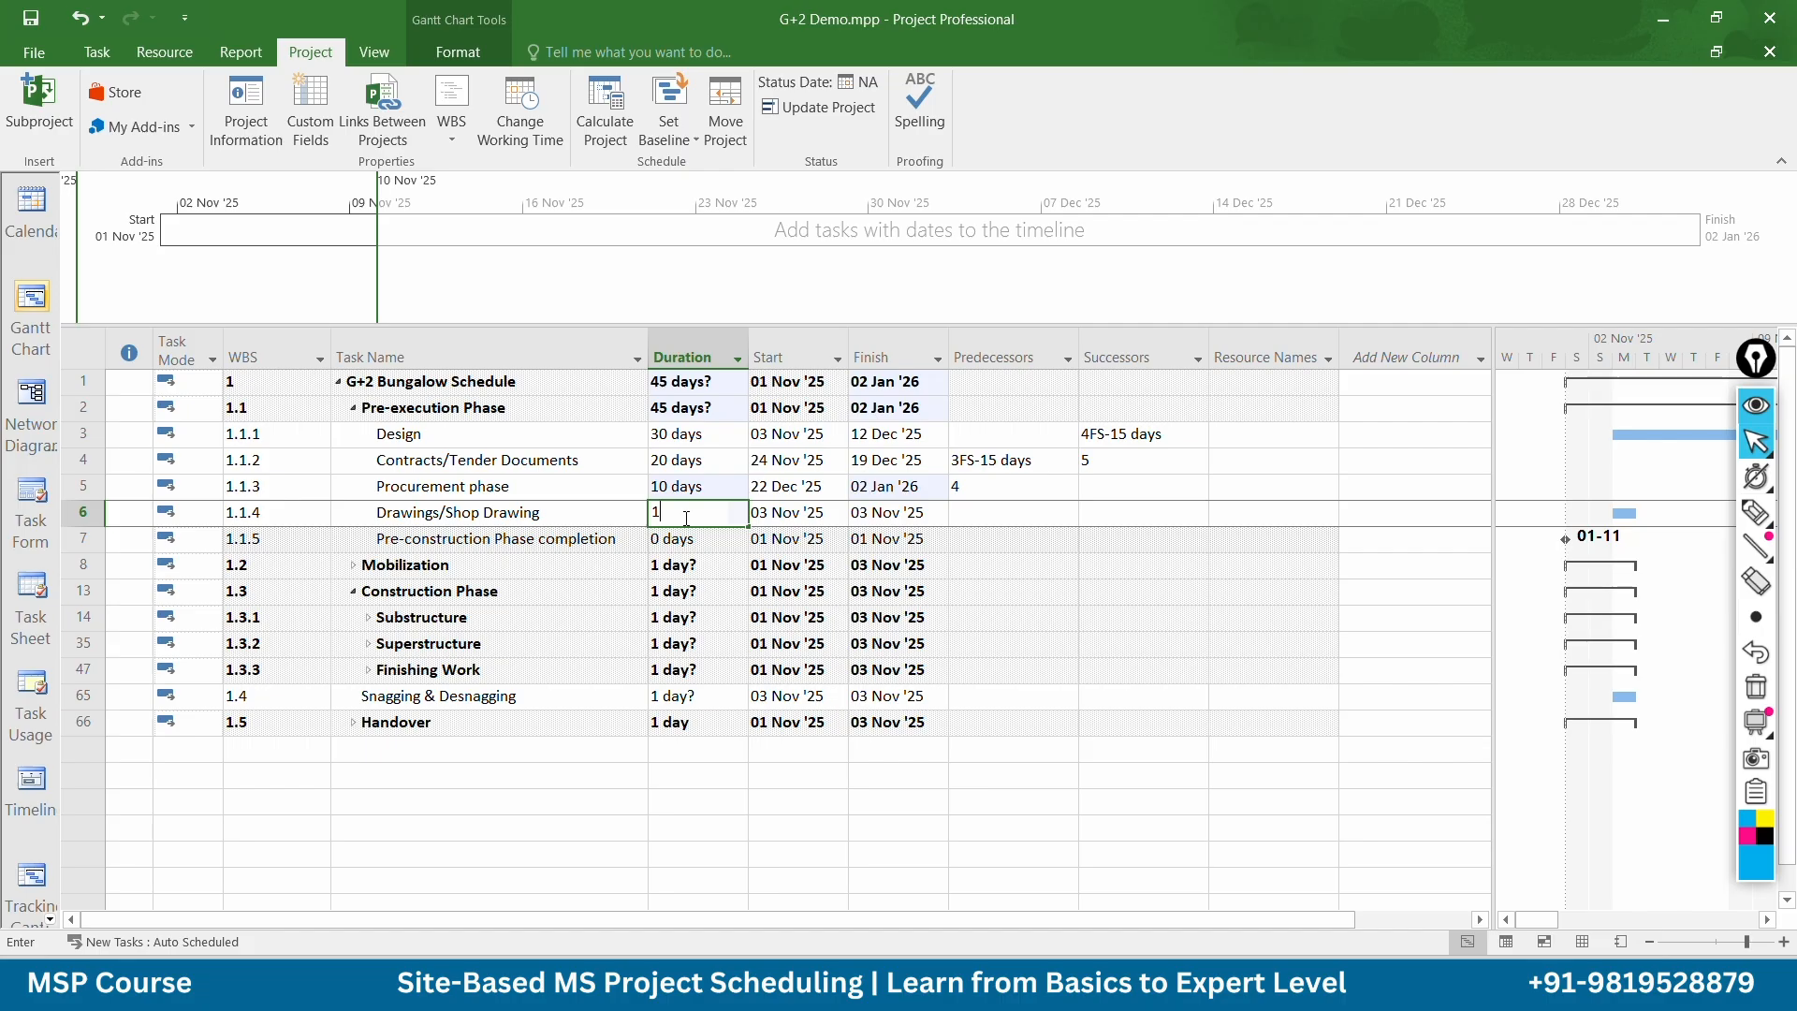
{"action": "type", "text": "5"}
{"action": "key", "text": "Return"}
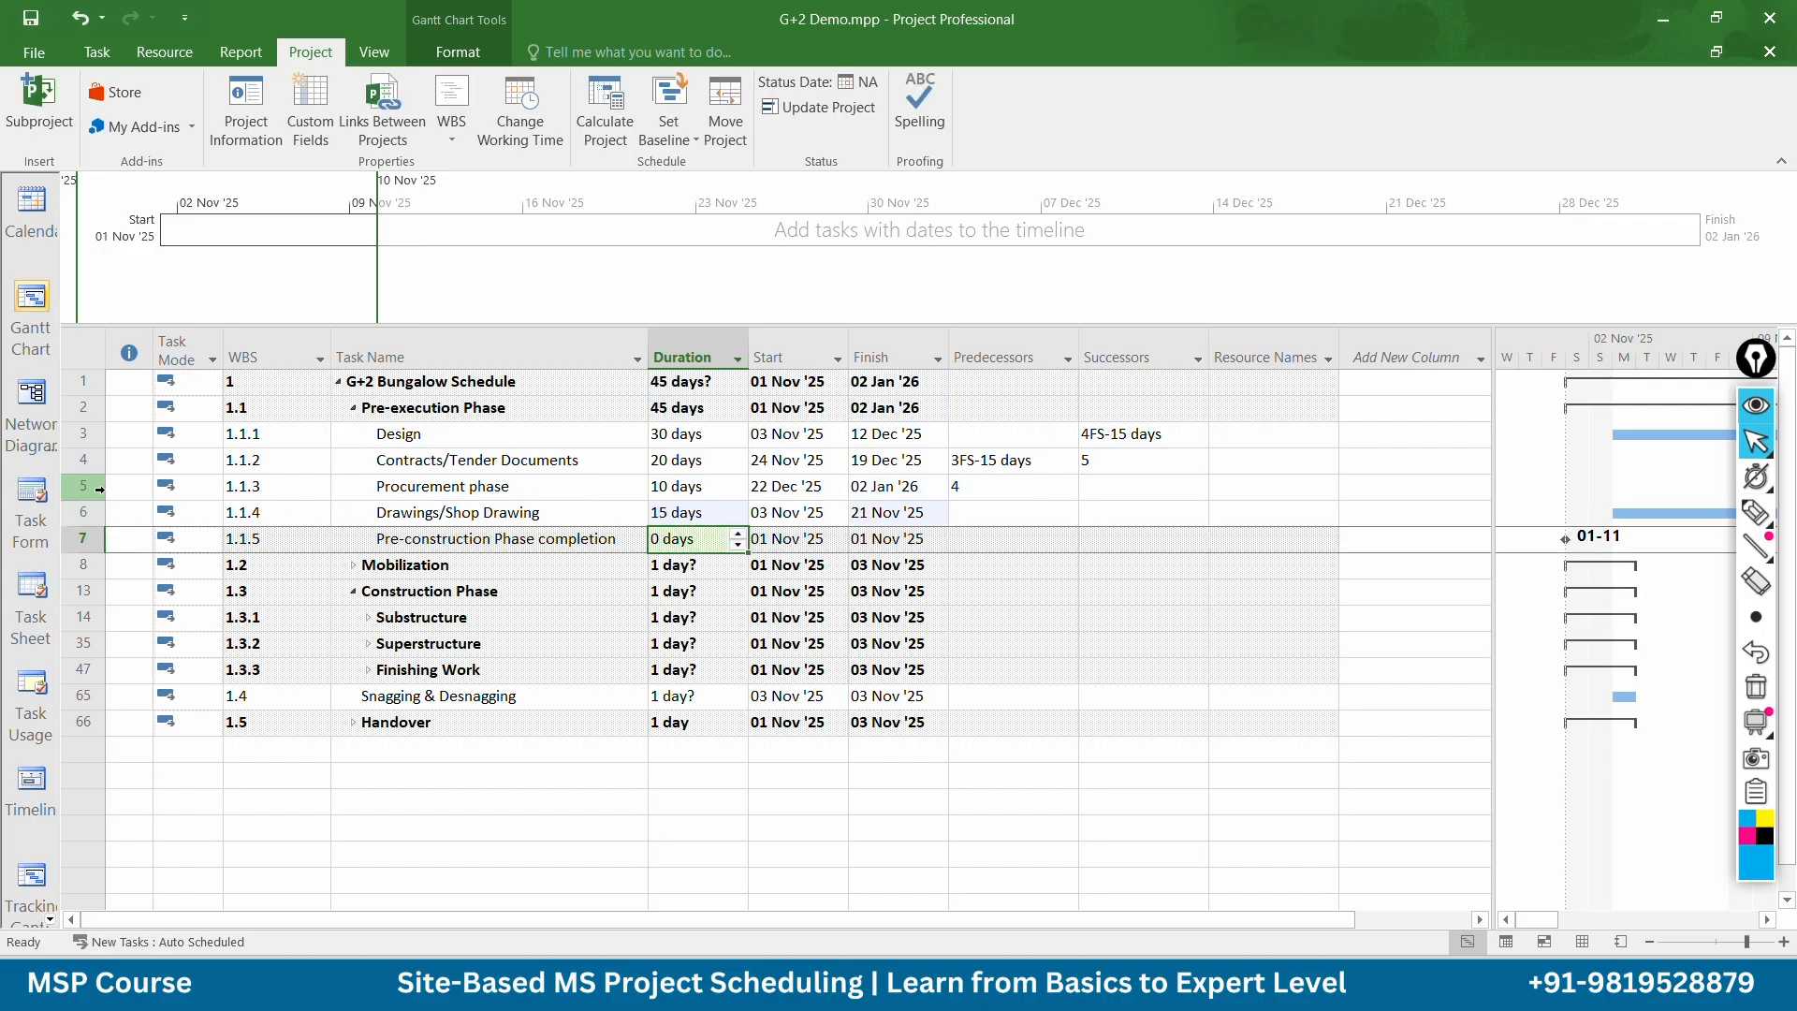
{"action": "left_click", "coordinate": [979, 512]}
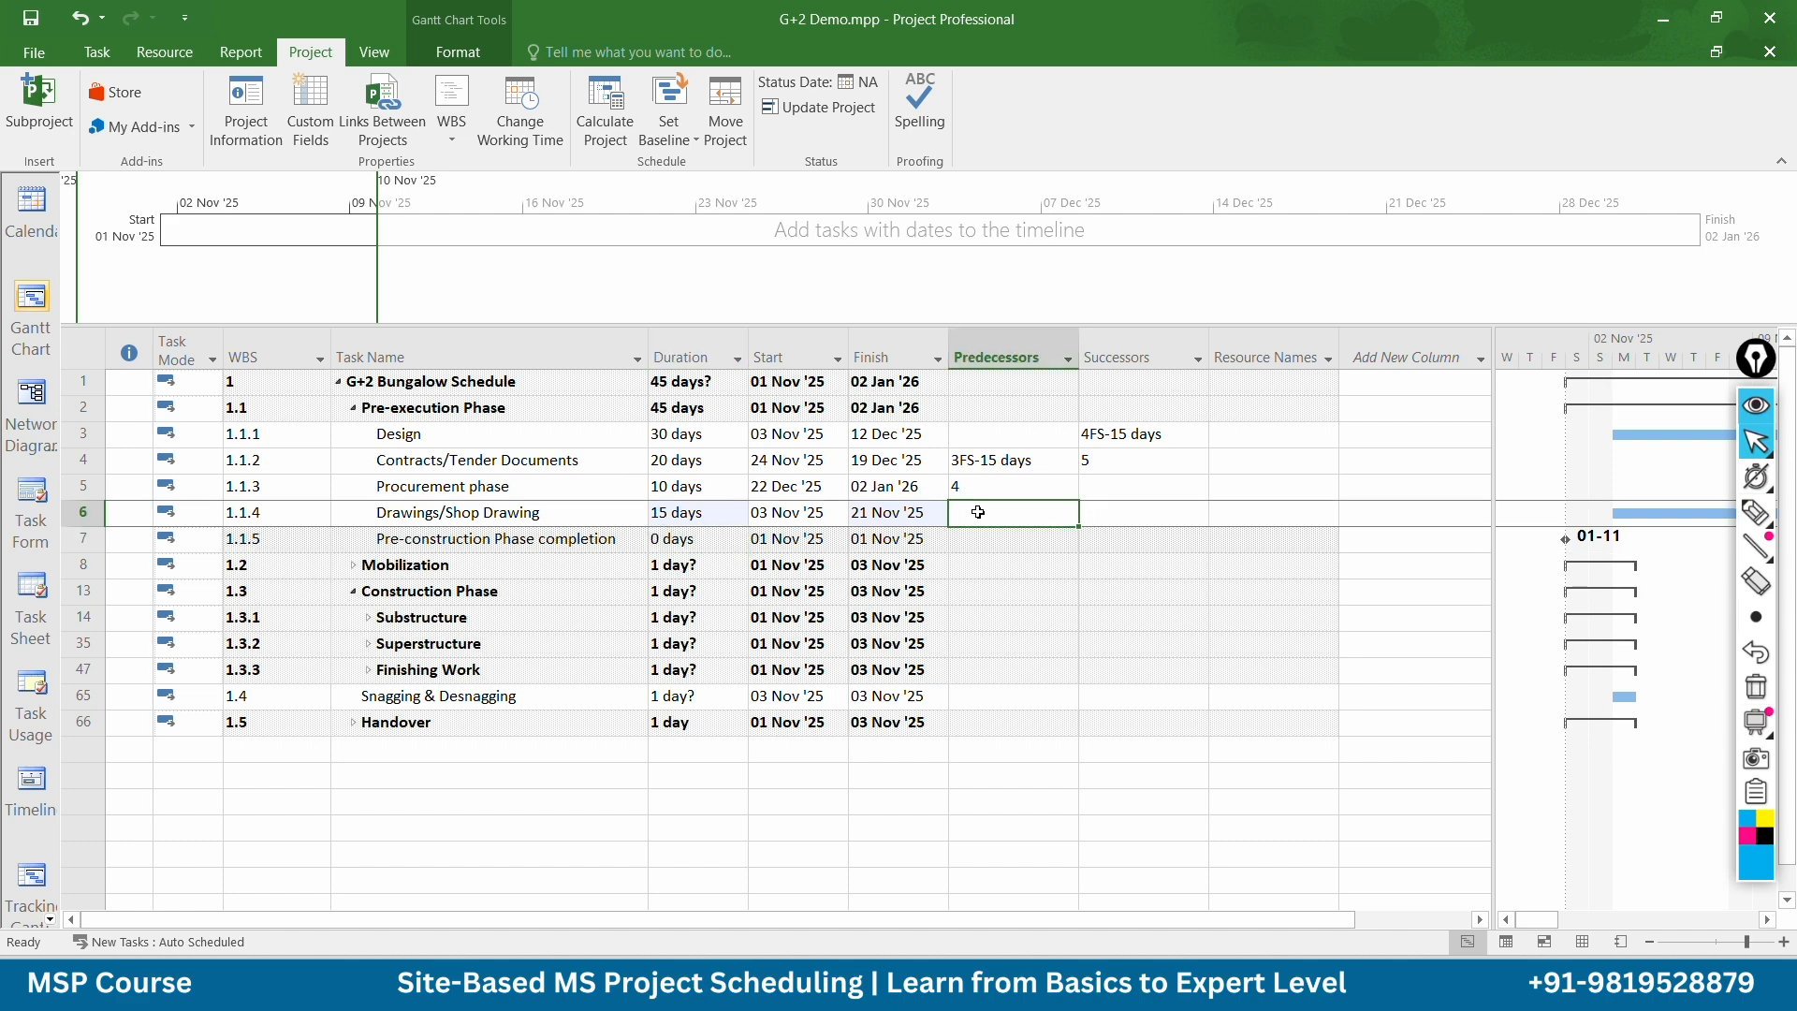
{"action": "type", "text": "4"}
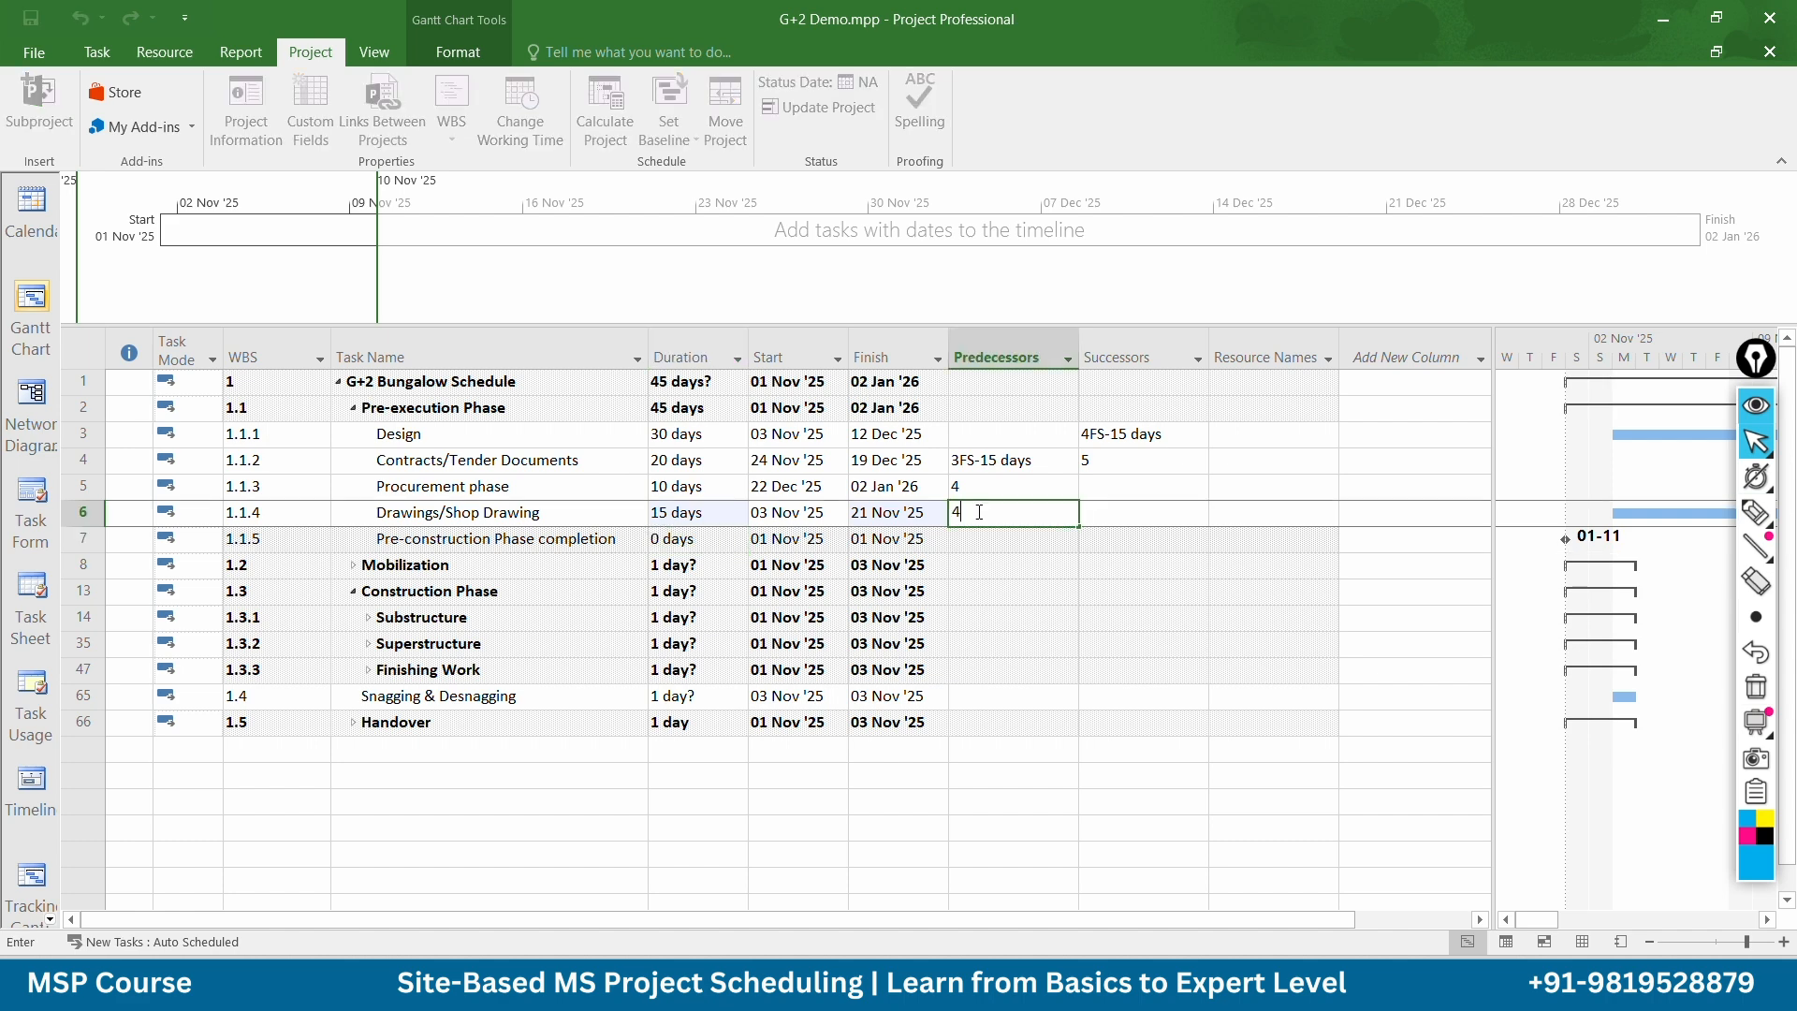
{"action": "type", "text": ",5"}
{"action": "type", "text": "."}
{"action": "key", "text": "BackSpace"}
{"action": "key", "text": "BackSpace"}
{"action": "type", "text": ",3"}
{"action": "key", "text": "Return"}
Circle the Pre-execution Phase duration in blue, draw an arrow from it, and handwrite "Project | Location |" beside it
{"action": "key", "text": "ctrl+shift+3"}
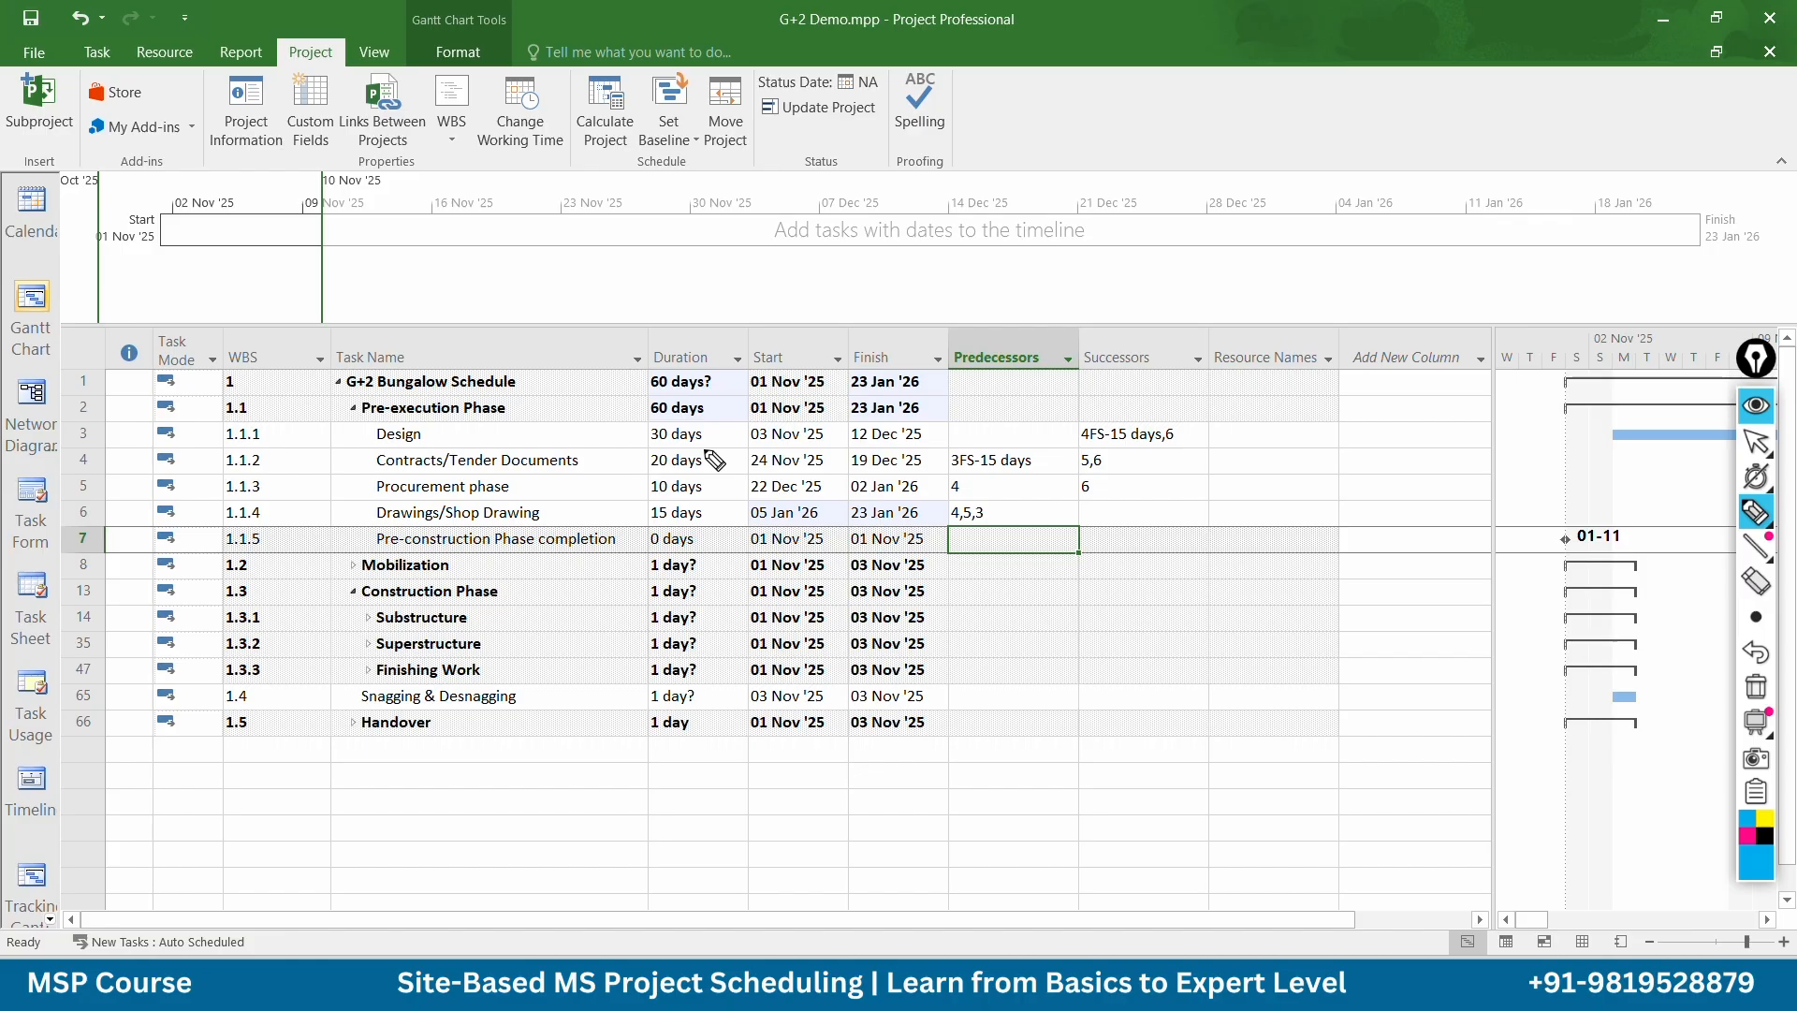
{"action": "mouse_move", "coordinate": [666, 394]}
{"action": "left_mouse_down"}
{"action": "mouse_move", "coordinate": [644, 398]}
{"action": "mouse_move", "coordinate": [665, 436]}
{"action": "mouse_move", "coordinate": [718, 405]}
{"action": "mouse_move", "coordinate": [647, 393]}
{"action": "mouse_move", "coordinate": [808, 412]}
{"action": "left_mouse_up"}
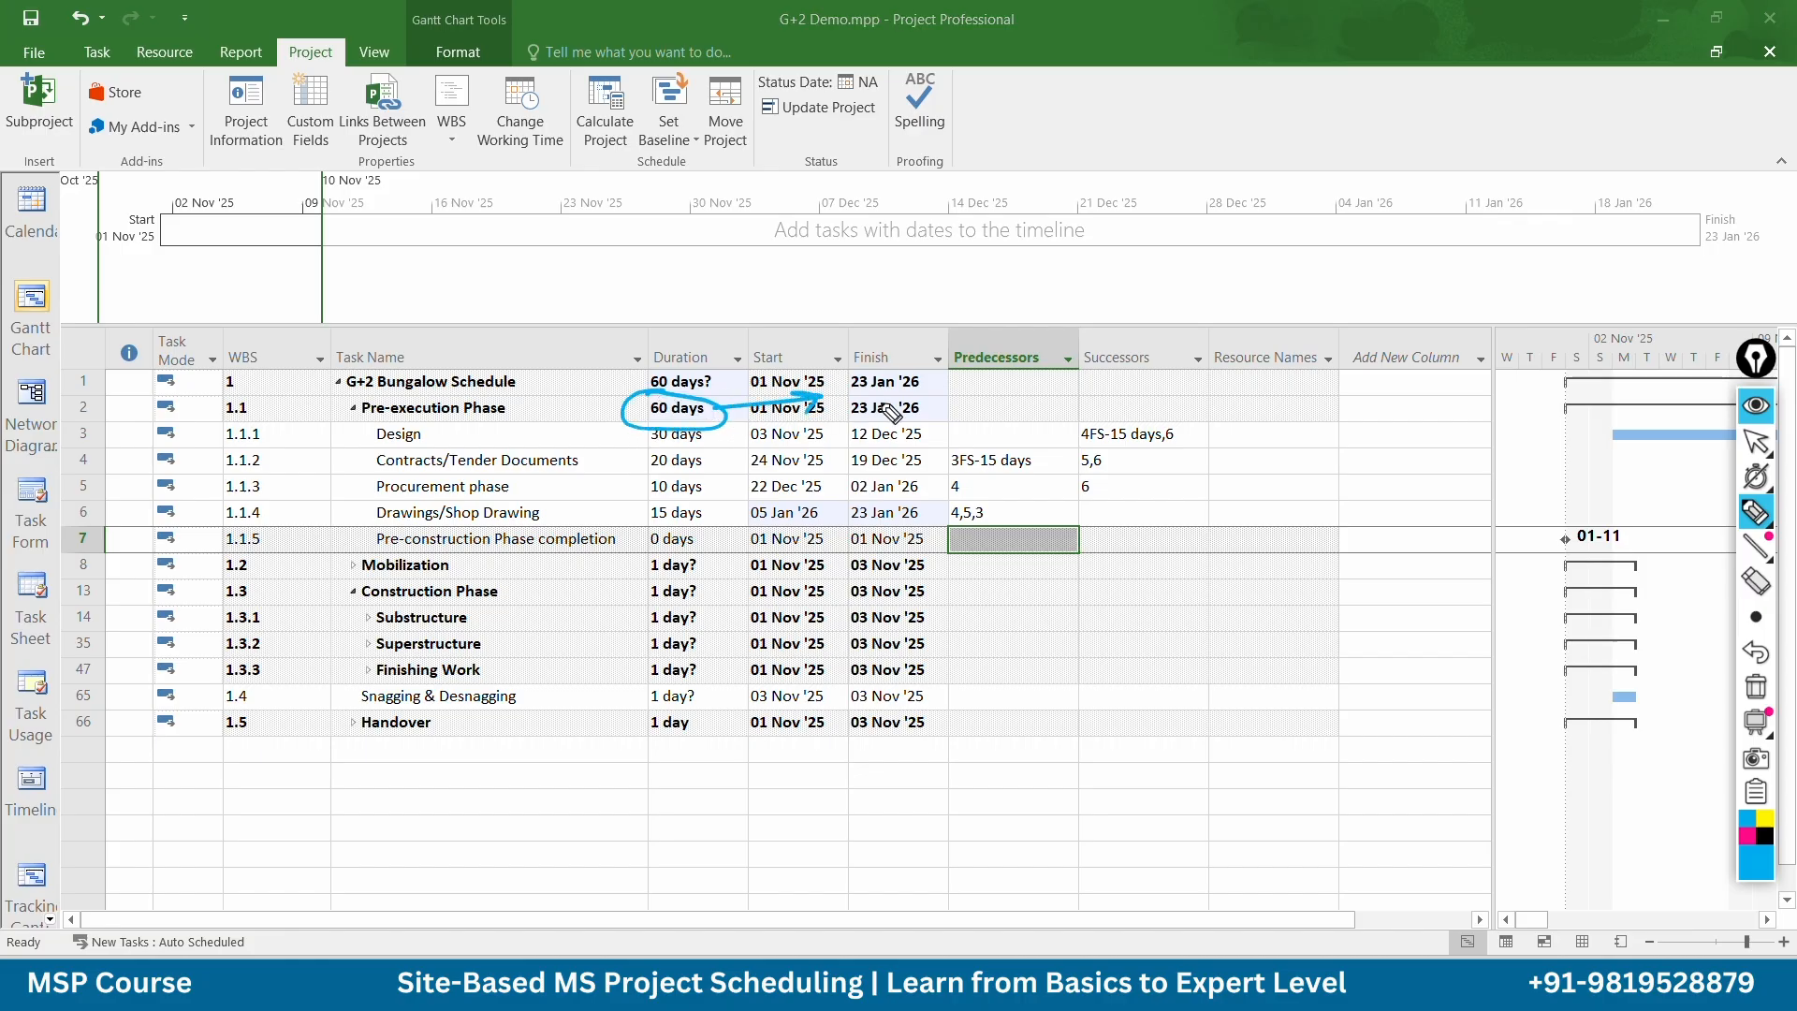
{"action": "mouse_move", "coordinate": [934, 374]}
{"action": "left_mouse_down"}
{"action": "mouse_move", "coordinate": [990, 393]}
{"action": "mouse_move", "coordinate": [1132, 374]}
{"action": "mouse_move", "coordinate": [1050, 344]}
{"action": "left_mouse_up"}
{"action": "left_click_drag", "start_coordinate": [1180, 328], "coordinate": [1182, 426]}
{"action": "mouse_move", "coordinate": [1237, 333]}
{"action": "left_mouse_down"}
{"action": "mouse_move", "coordinate": [1262, 395]}
{"action": "mouse_move", "coordinate": [1291, 363]}
{"action": "mouse_move", "coordinate": [1387, 391]}
{"action": "mouse_move", "coordinate": [1465, 374]}
{"action": "mouse_move", "coordinate": [1390, 344]}
{"action": "left_mouse_up"}
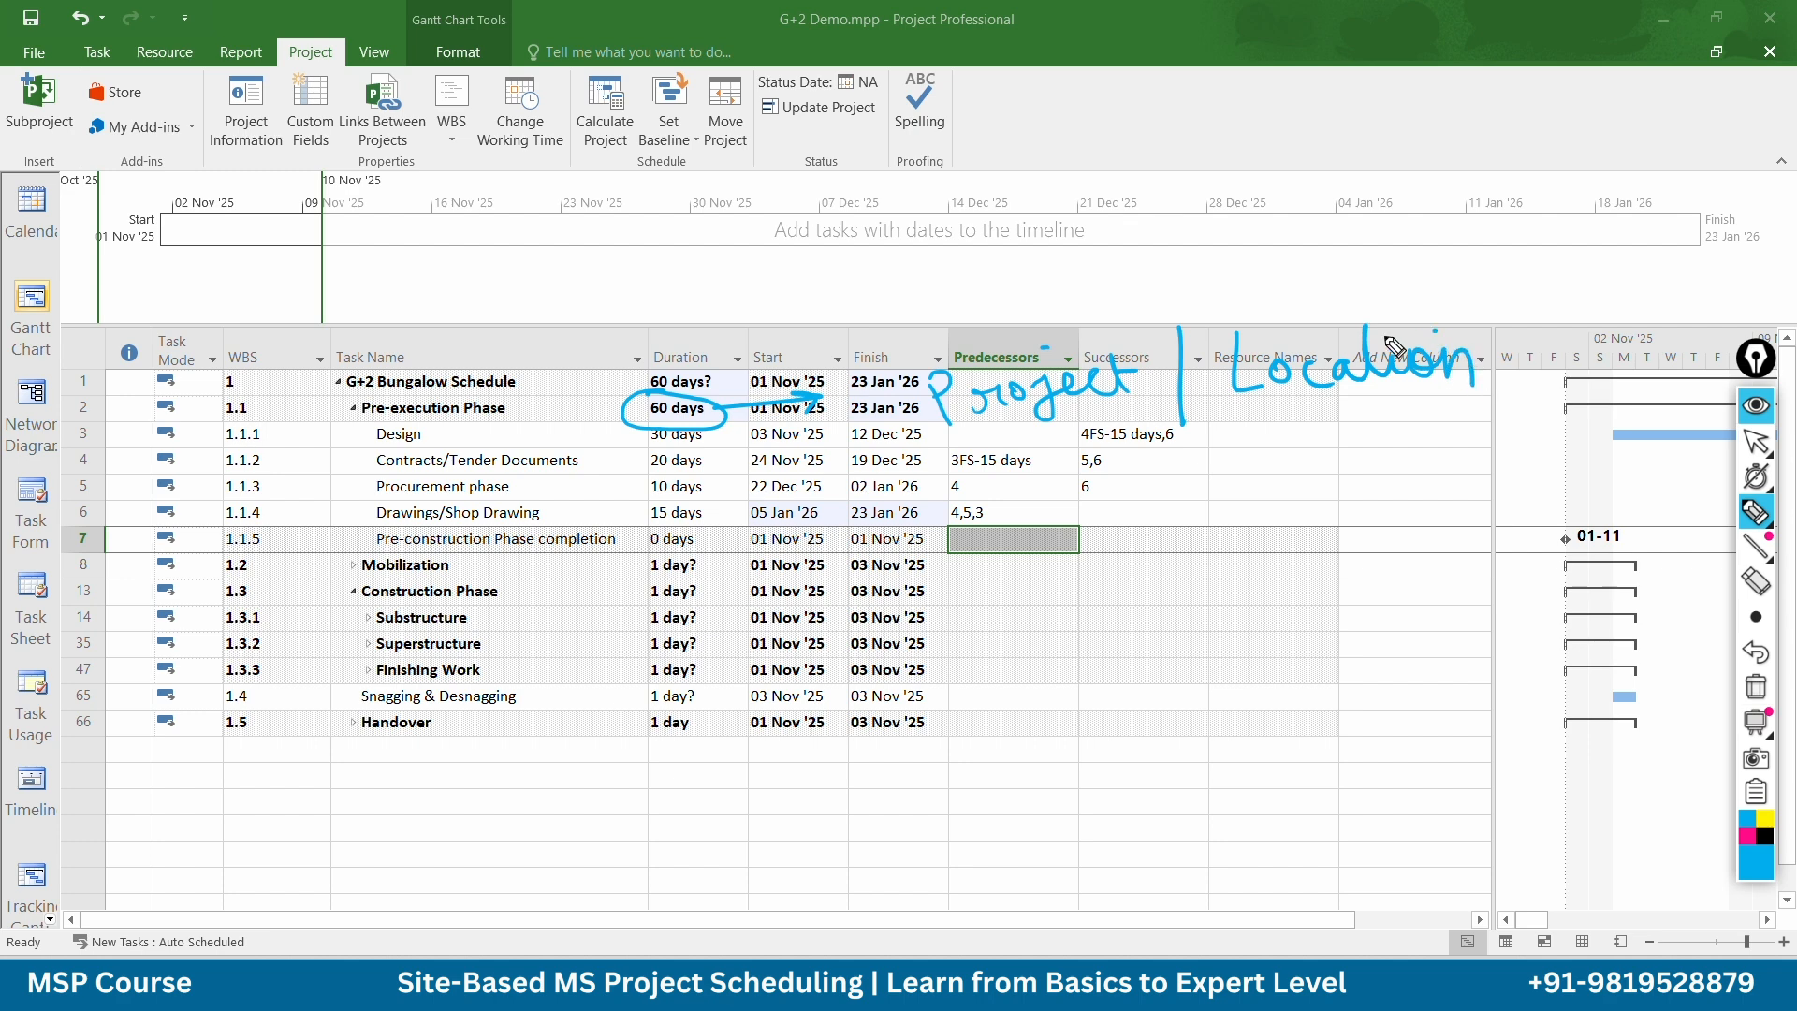
{"action": "left_click_drag", "start_coordinate": [1498, 315], "coordinate": [1499, 404]}
Handwrite "Client" in blue below "Location" and underline it twice
{"action": "mouse_move", "coordinate": [1233, 474]}
{"action": "left_mouse_down"}
{"action": "mouse_move", "coordinate": [1209, 498]}
{"action": "mouse_move", "coordinate": [1259, 515]}
{"action": "left_mouse_up"}
{"action": "left_click_drag", "start_coordinate": [1273, 463], "coordinate": [1276, 515]}
{"action": "mouse_move", "coordinate": [1291, 490]}
{"action": "left_mouse_down"}
{"action": "mouse_move", "coordinate": [1295, 514]}
{"action": "mouse_move", "coordinate": [1383, 513]}
{"action": "left_mouse_up"}
{"action": "left_click_drag", "start_coordinate": [1359, 483], "coordinate": [1404, 475]}
{"action": "left_click", "coordinate": [1414, 473]}
{"action": "mouse_move", "coordinate": [1292, 540]}
{"action": "left_mouse_down"}
{"action": "mouse_move", "coordinate": [1394, 527]}
{"action": "mouse_move", "coordinate": [1291, 543]}
{"action": "left_mouse_up"}
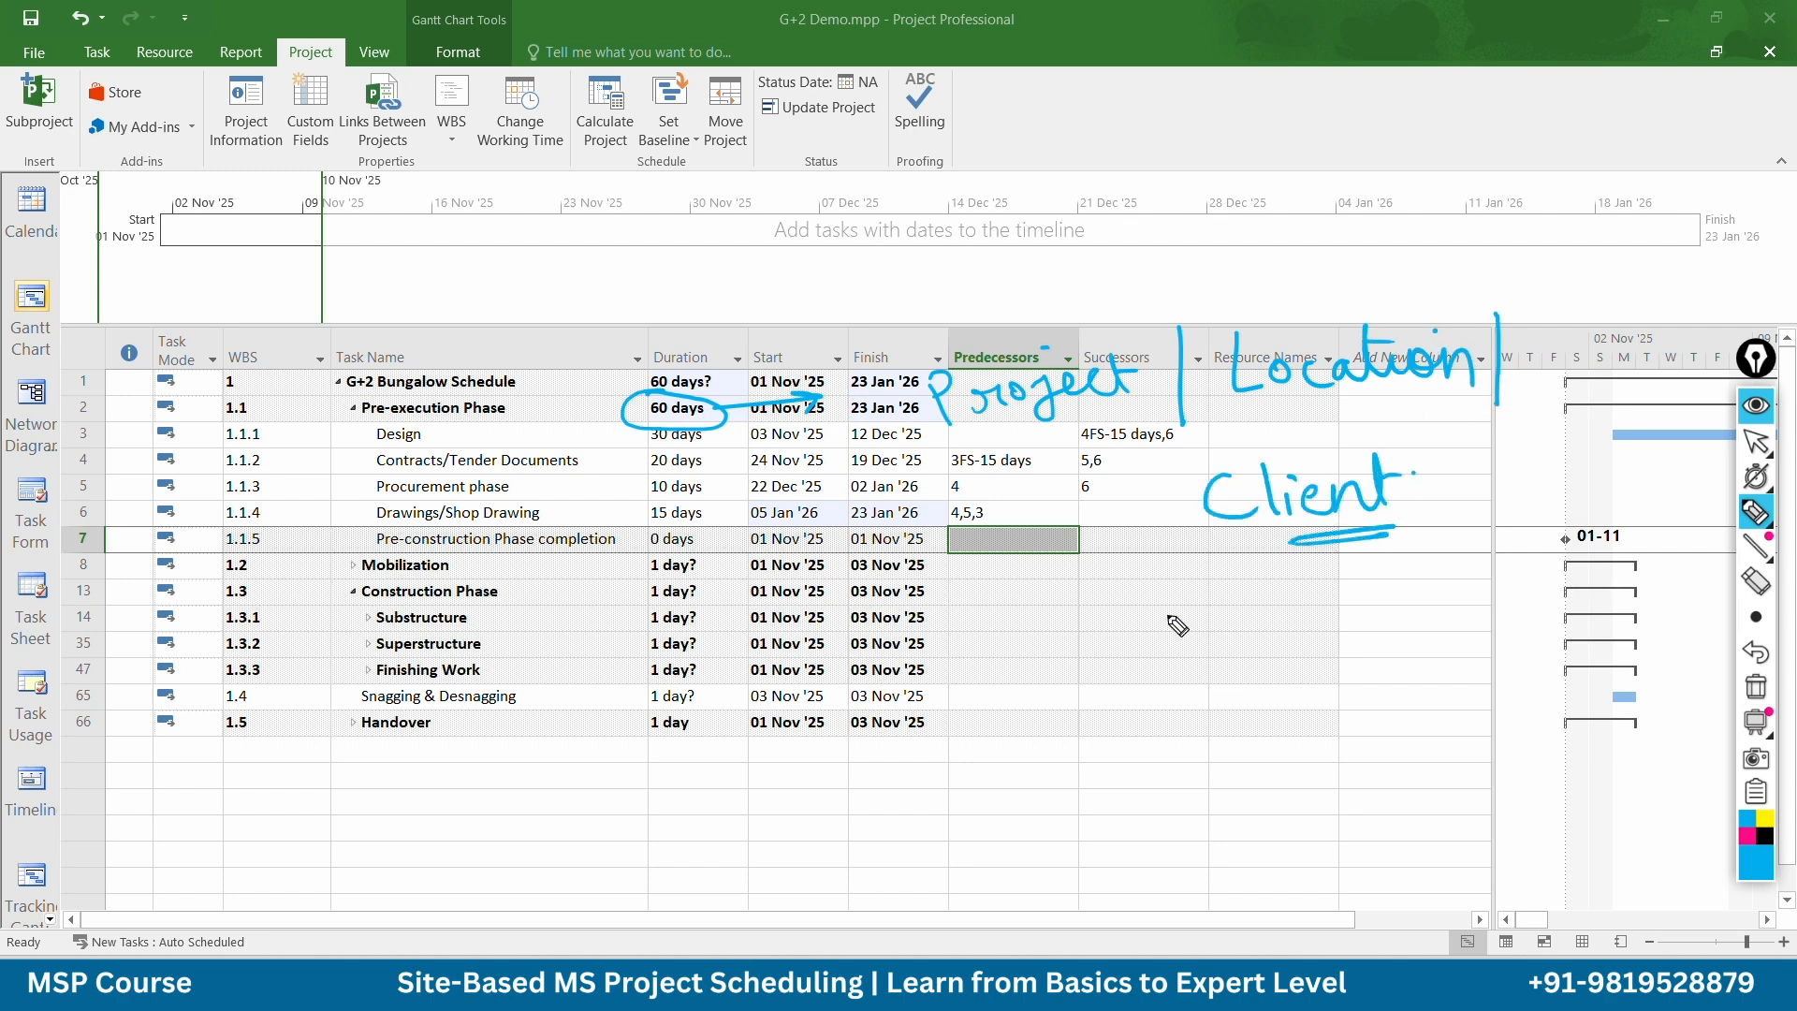
Handwrite "Practical" in blue below "Client" and underline it twice
{"action": "left_click_drag", "start_coordinate": [1170, 606], "coordinate": [1177, 667]}
{"action": "left_click_drag", "start_coordinate": [1172, 603], "coordinate": [1287, 655]}
{"action": "mouse_move", "coordinate": [1310, 604]}
{"action": "left_mouse_down"}
{"action": "mouse_move", "coordinate": [1314, 646]}
{"action": "mouse_move", "coordinate": [1340, 629]}
{"action": "left_mouse_up"}
{"action": "mouse_move", "coordinate": [1348, 627]}
{"action": "left_mouse_down"}
{"action": "mouse_move", "coordinate": [1352, 660]}
{"action": "mouse_move", "coordinate": [1375, 660]}
{"action": "left_mouse_up"}
{"action": "mouse_move", "coordinate": [1408, 627]}
{"action": "left_mouse_down"}
{"action": "mouse_move", "coordinate": [1409, 655]}
{"action": "mouse_move", "coordinate": [1427, 590]}
{"action": "left_mouse_up"}
{"action": "left_click", "coordinate": [1436, 608]}
{"action": "left_click_drag", "start_coordinate": [1306, 676], "coordinate": [1418, 655]}
{"action": "left_click_drag", "start_coordinate": [1418, 657], "coordinate": [1359, 670]}
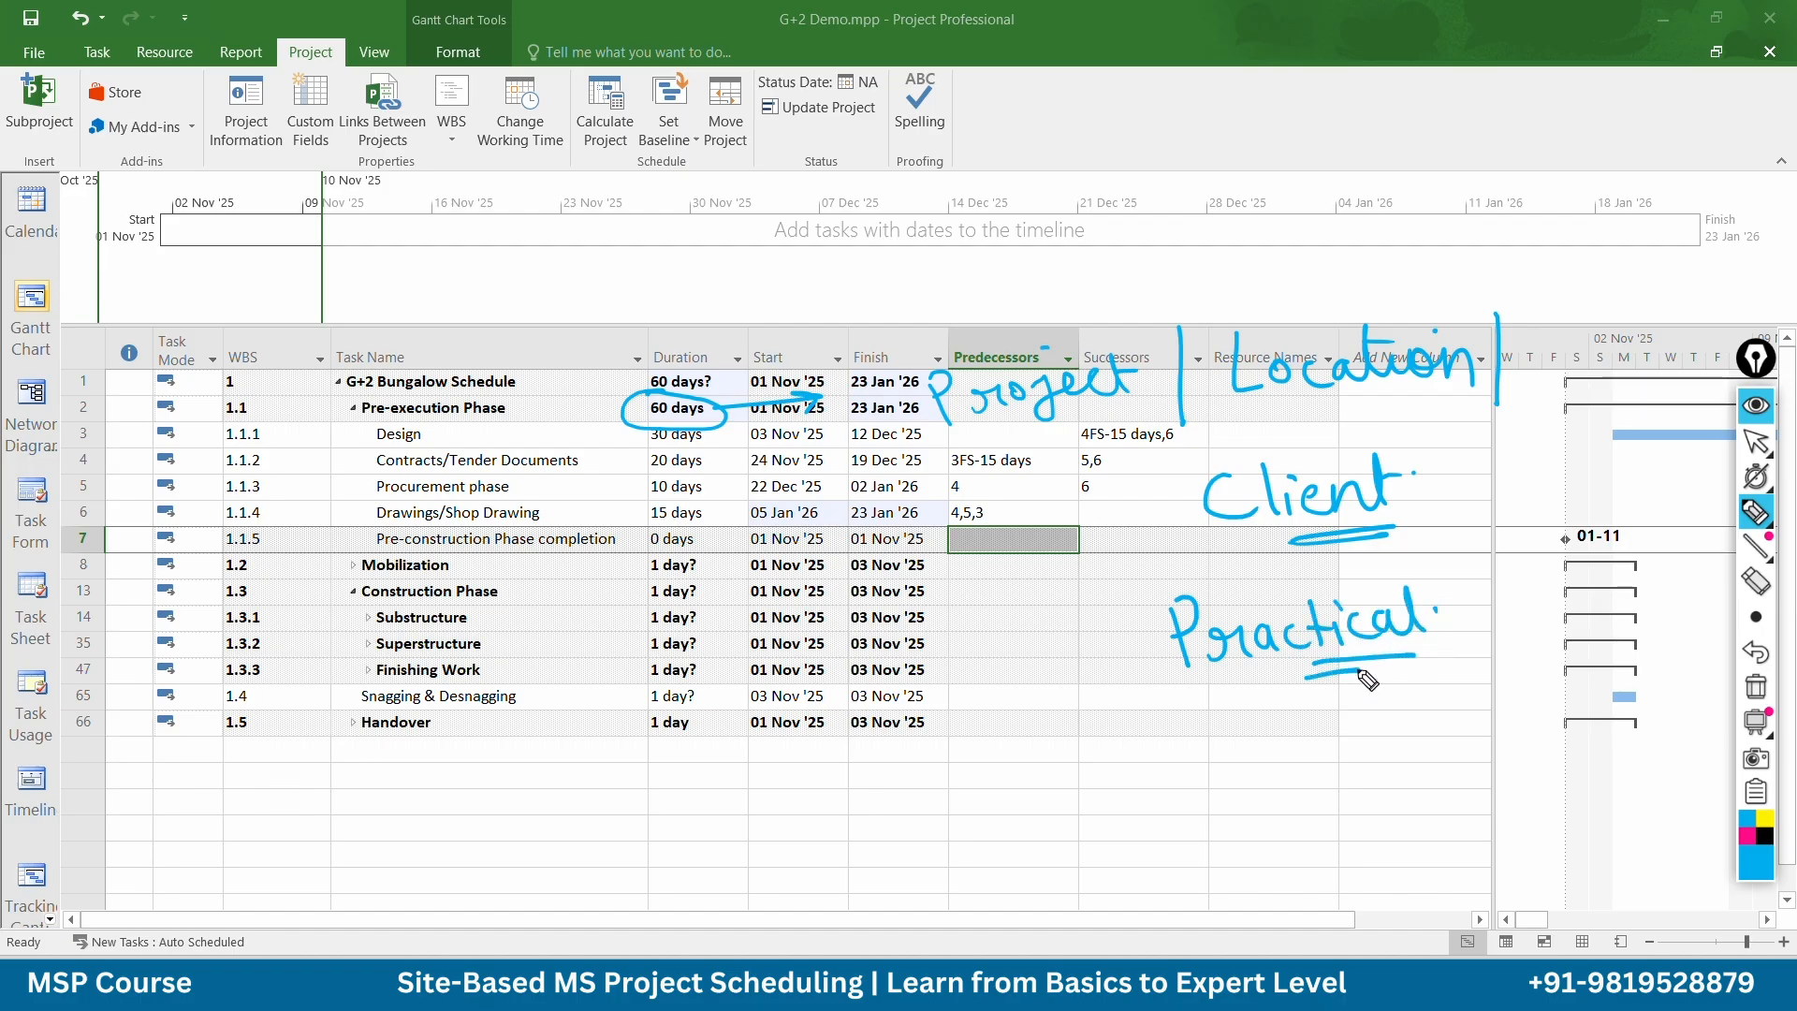
Clear all handwritten annotations from the screen and return to the normal pointer
{"action": "key", "text": "ctrl+shift+2"}
{"action": "key", "text": "ctrl+shift+7"}
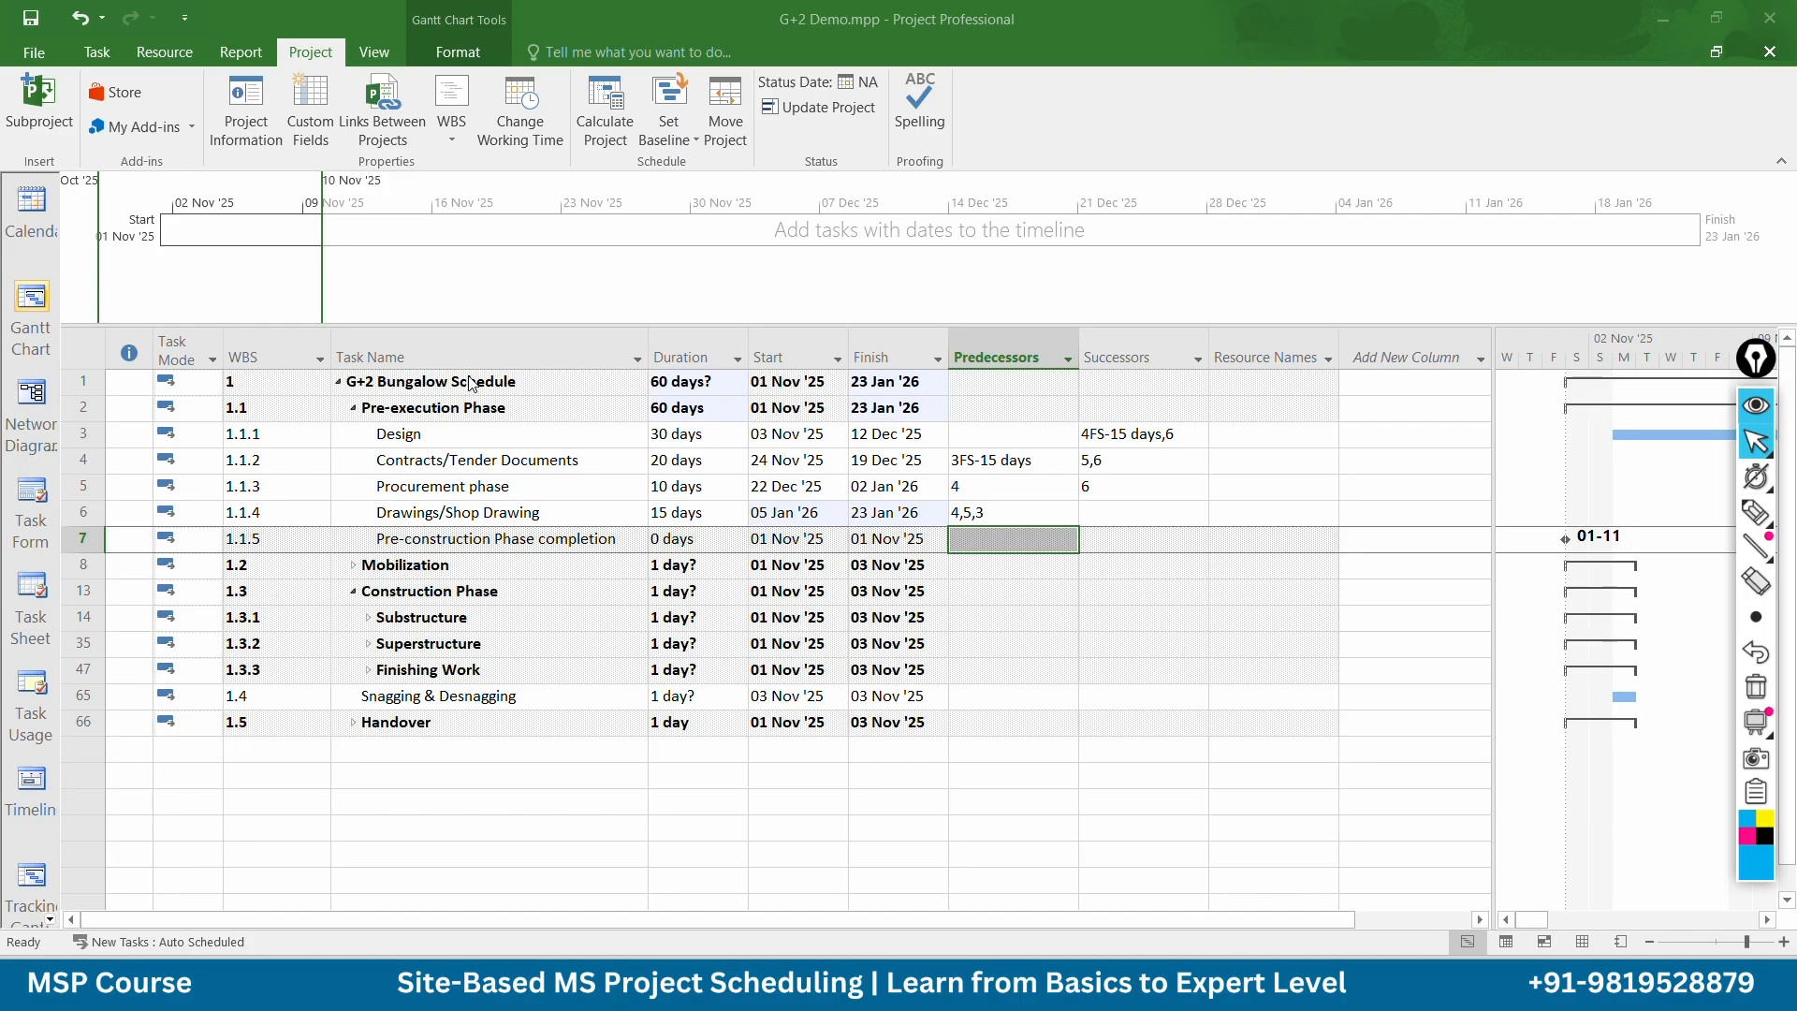
{"action": "left_click", "coordinate": [354, 409]}
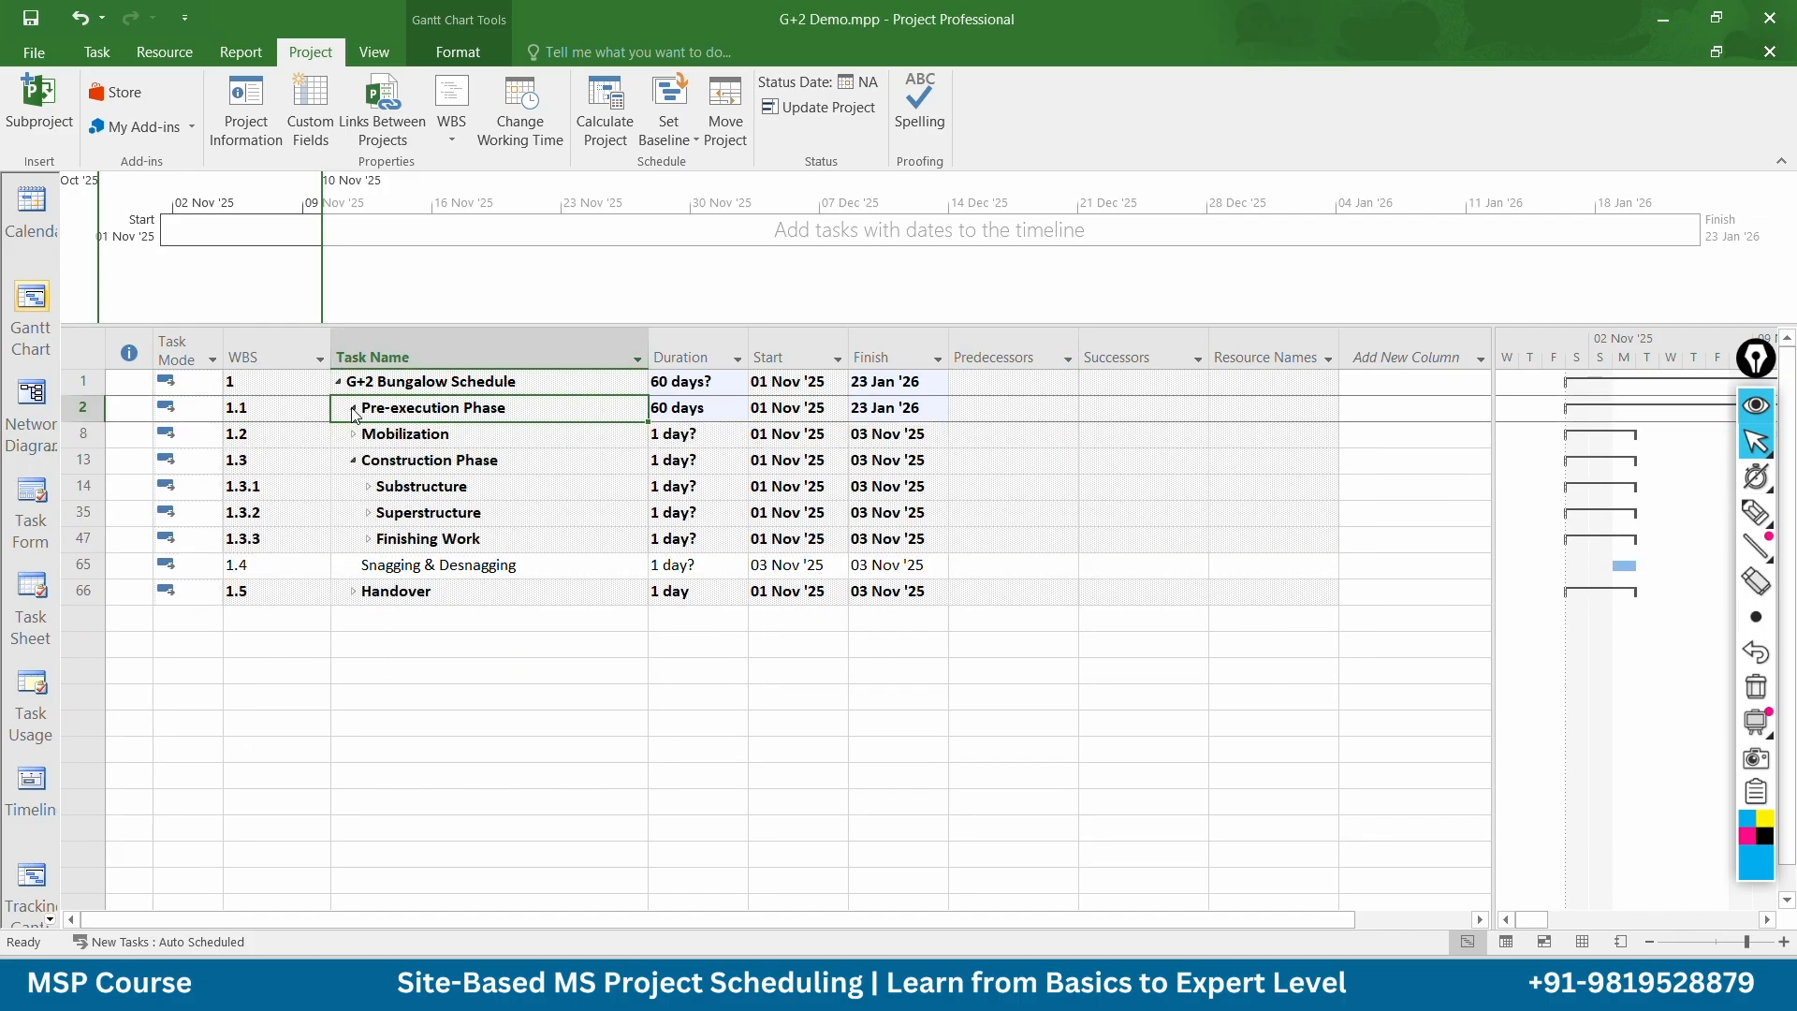
{"action": "left_click", "coordinate": [353, 408]}
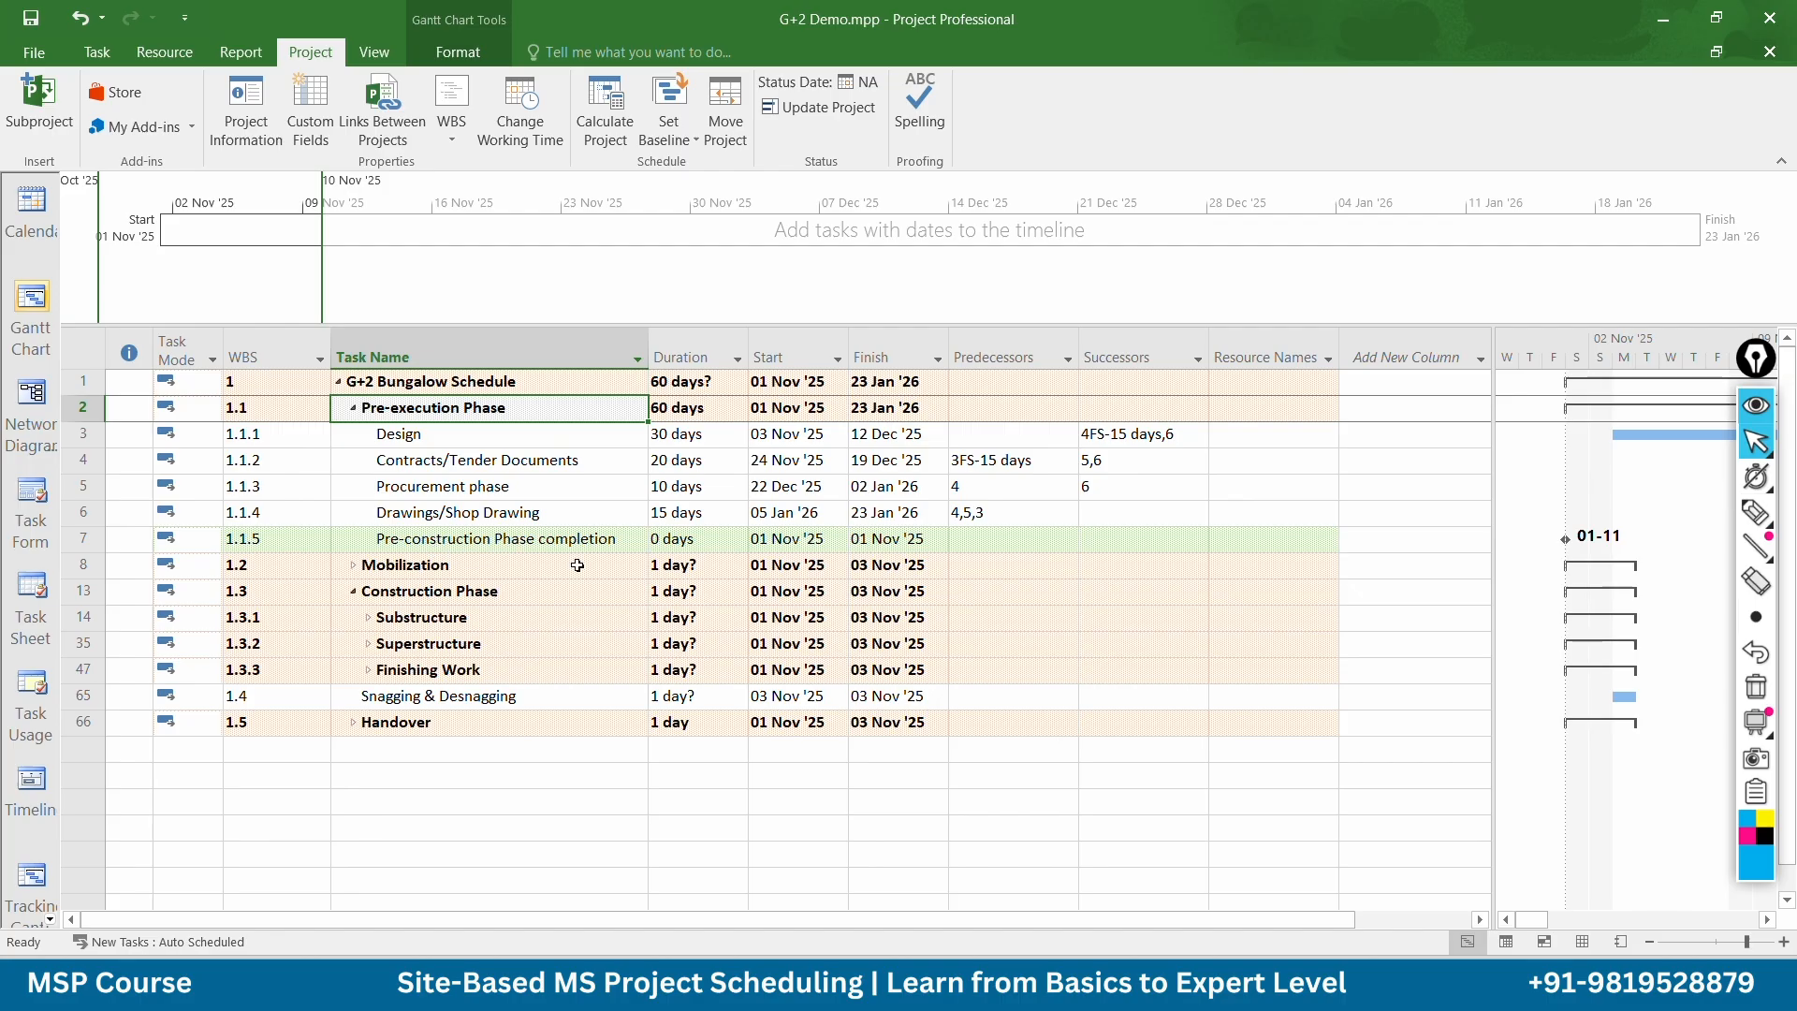
Set task 6 as the predecessor of the Pre-construction Phase completion milestone
{"action": "left_click", "coordinate": [963, 541]}
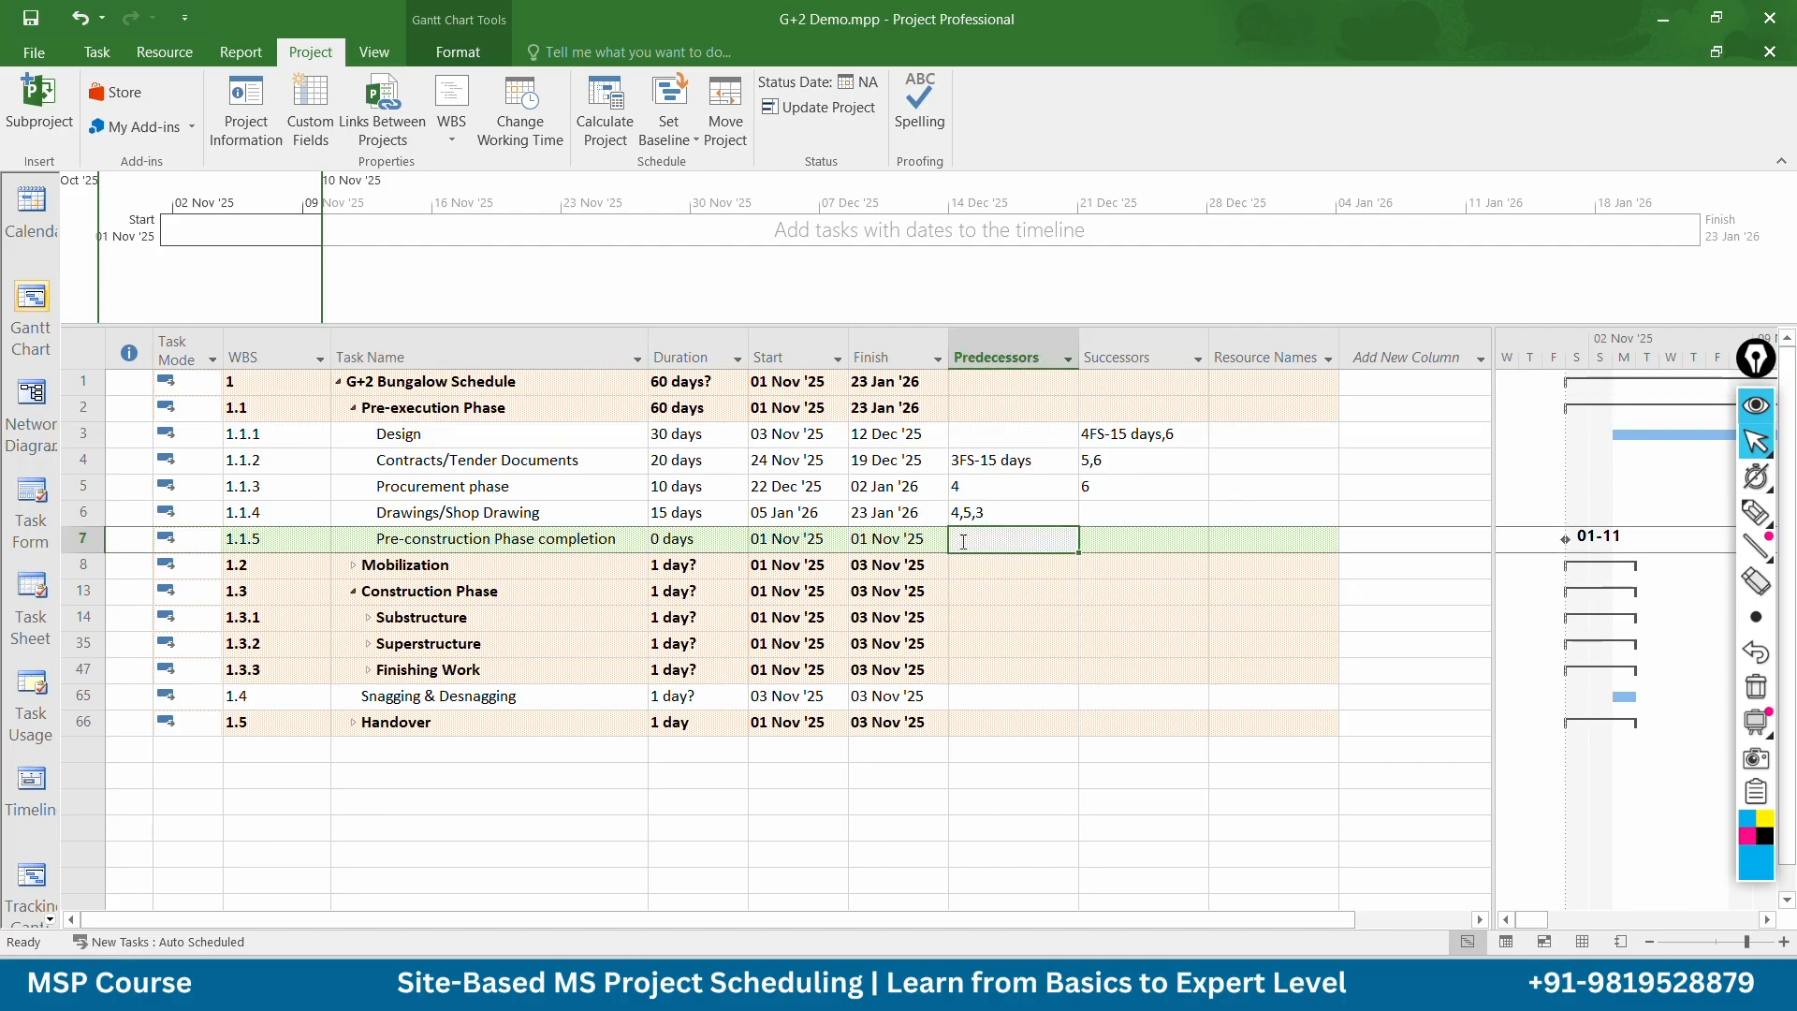
{"action": "type", "text": "66"}
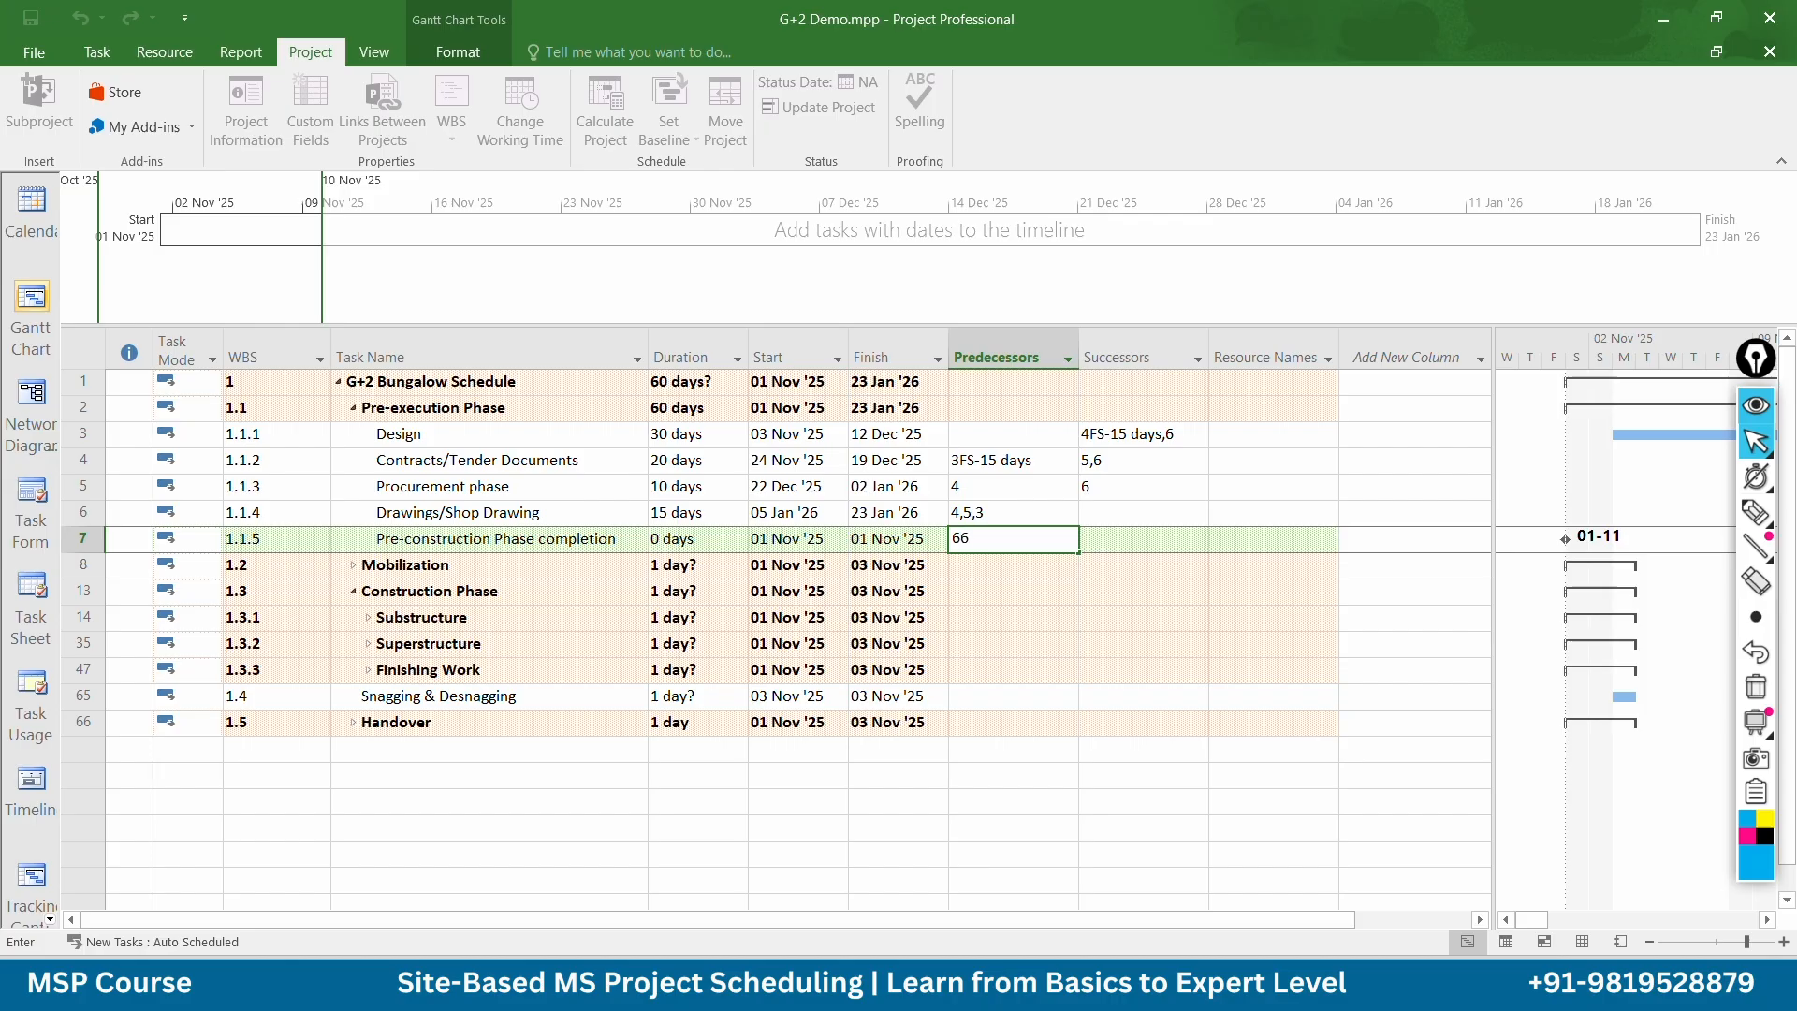
{"action": "key", "text": "Return"}
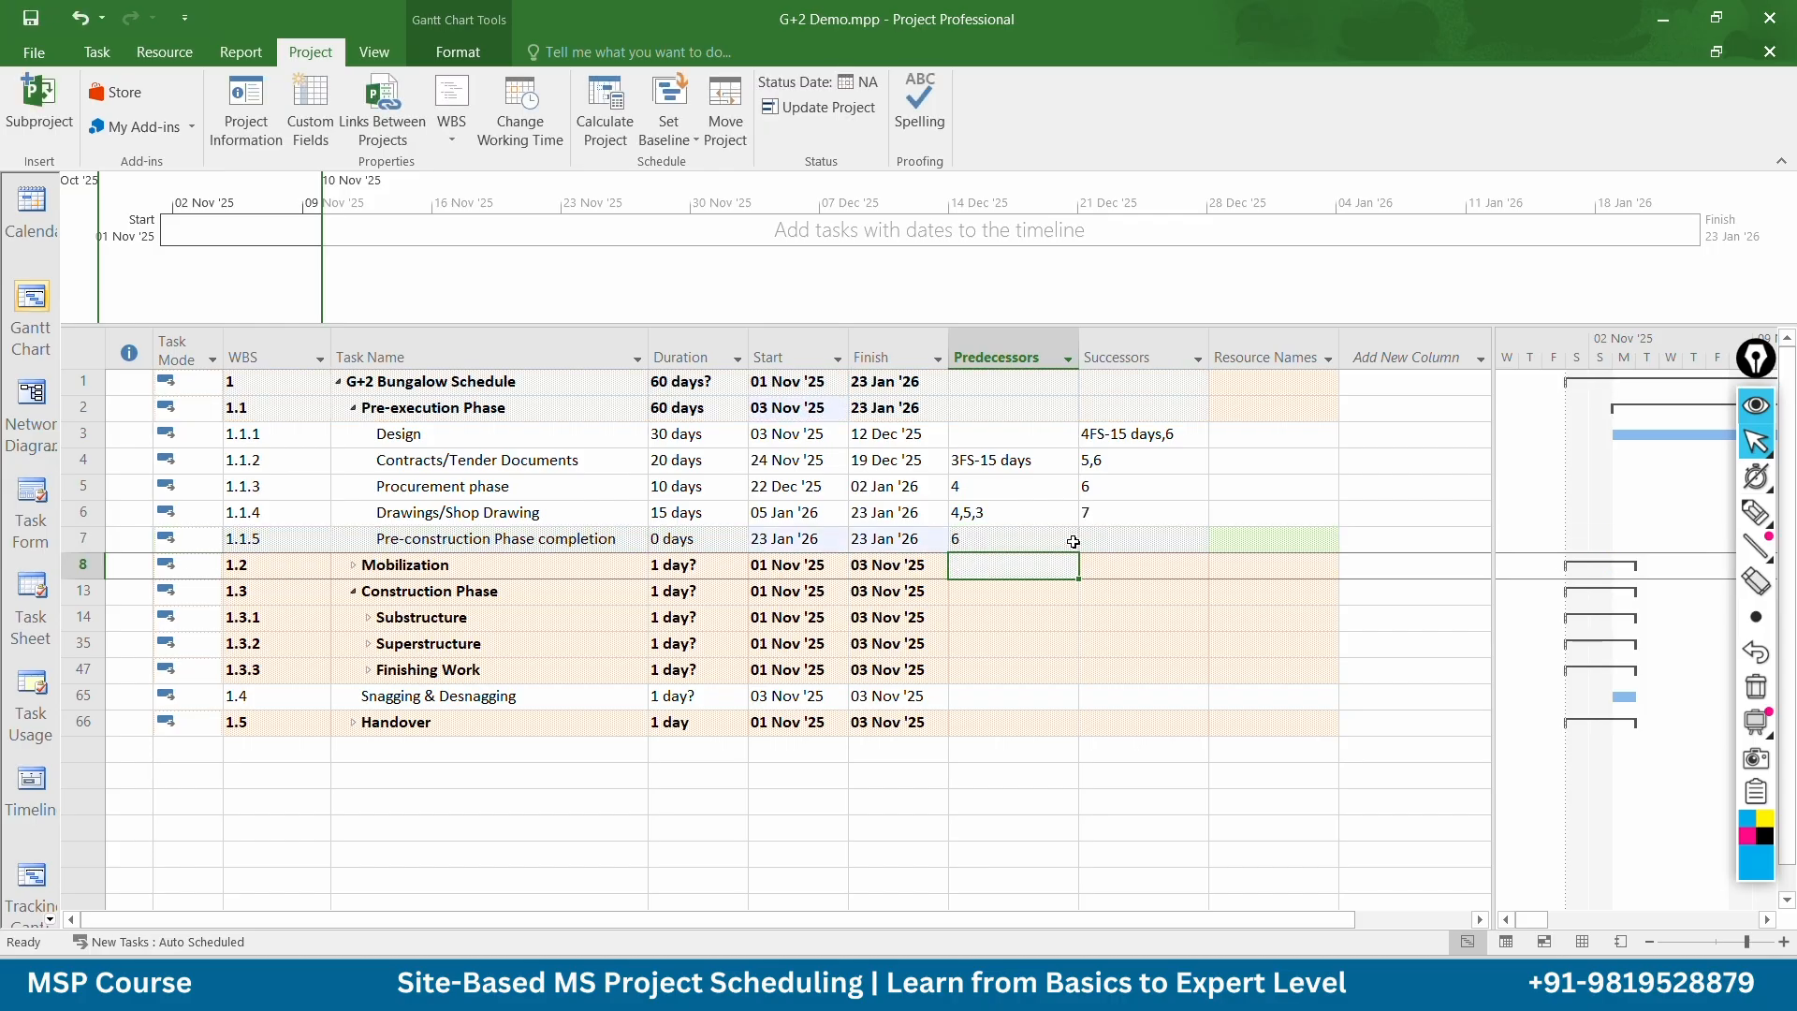
Enlarge the Gantt chart area and adjust its timescale to quarters and months so the Pre-execution Phase bars fit
{"action": "left_click_drag", "start_coordinate": [1493, 608], "coordinate": [1272, 623]}
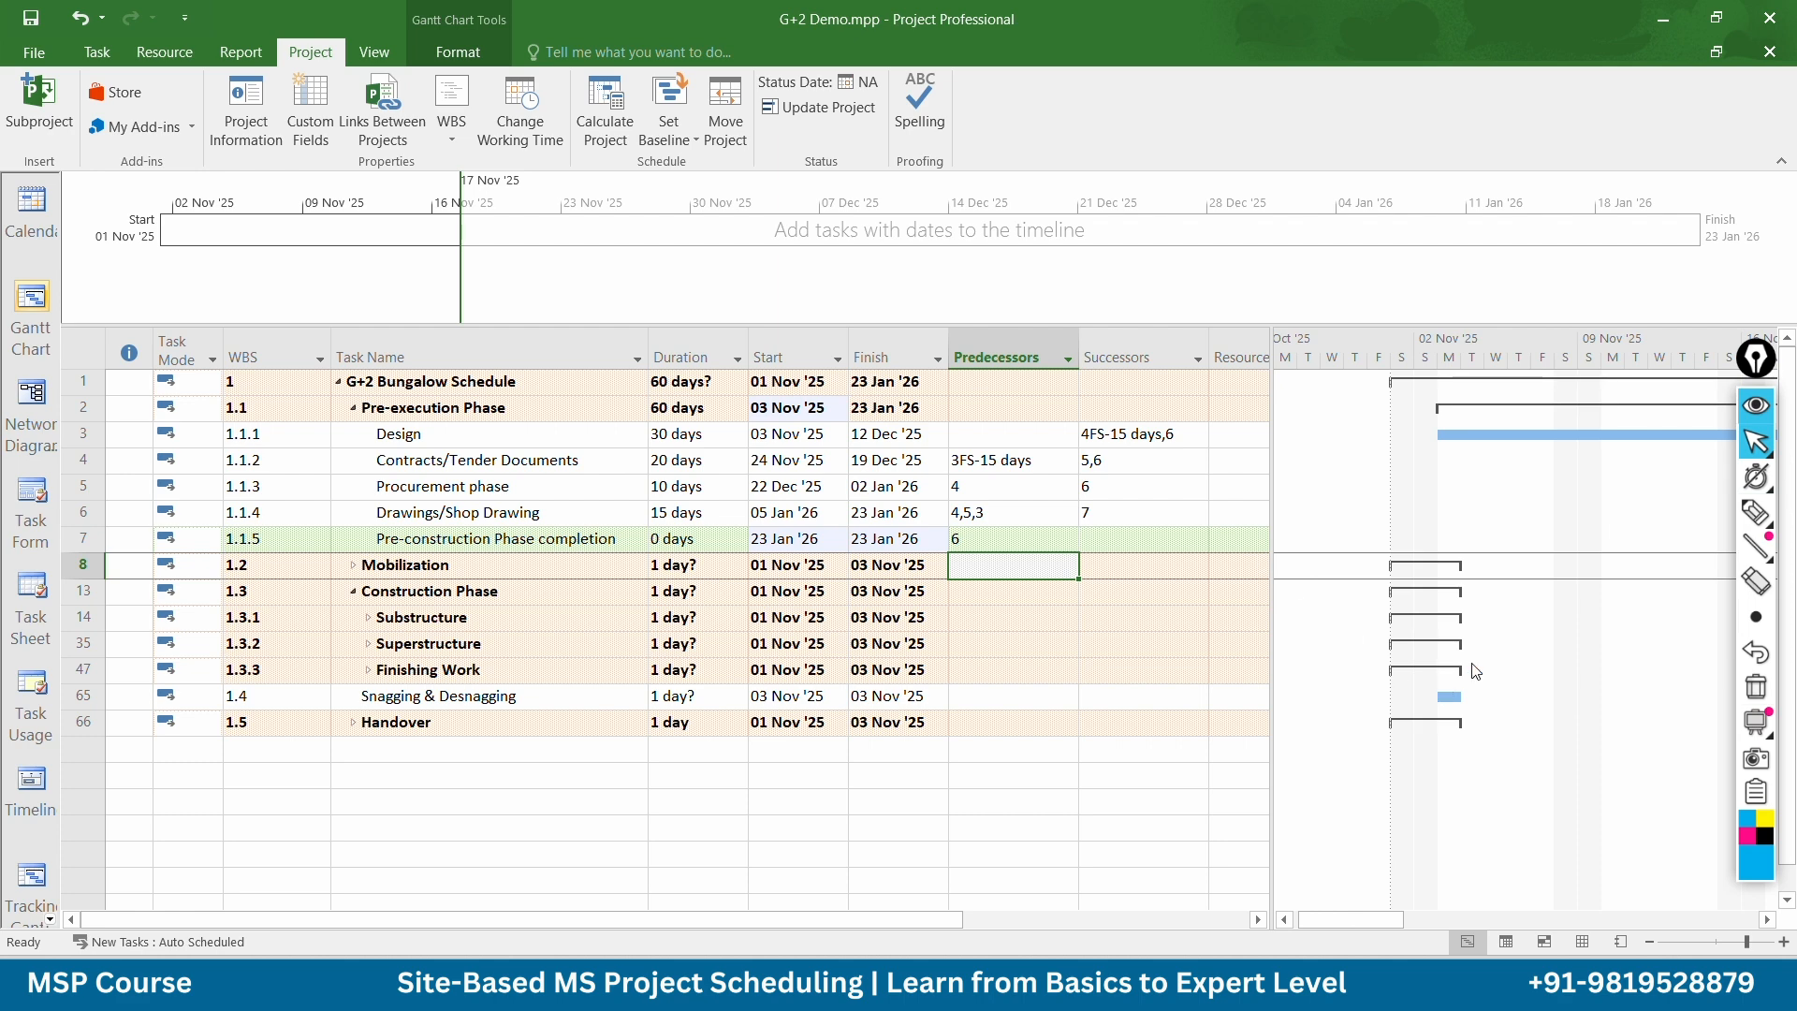
{"action": "left_click", "coordinate": [1649, 942]}
{"action": "left_click", "coordinate": [1649, 941]}
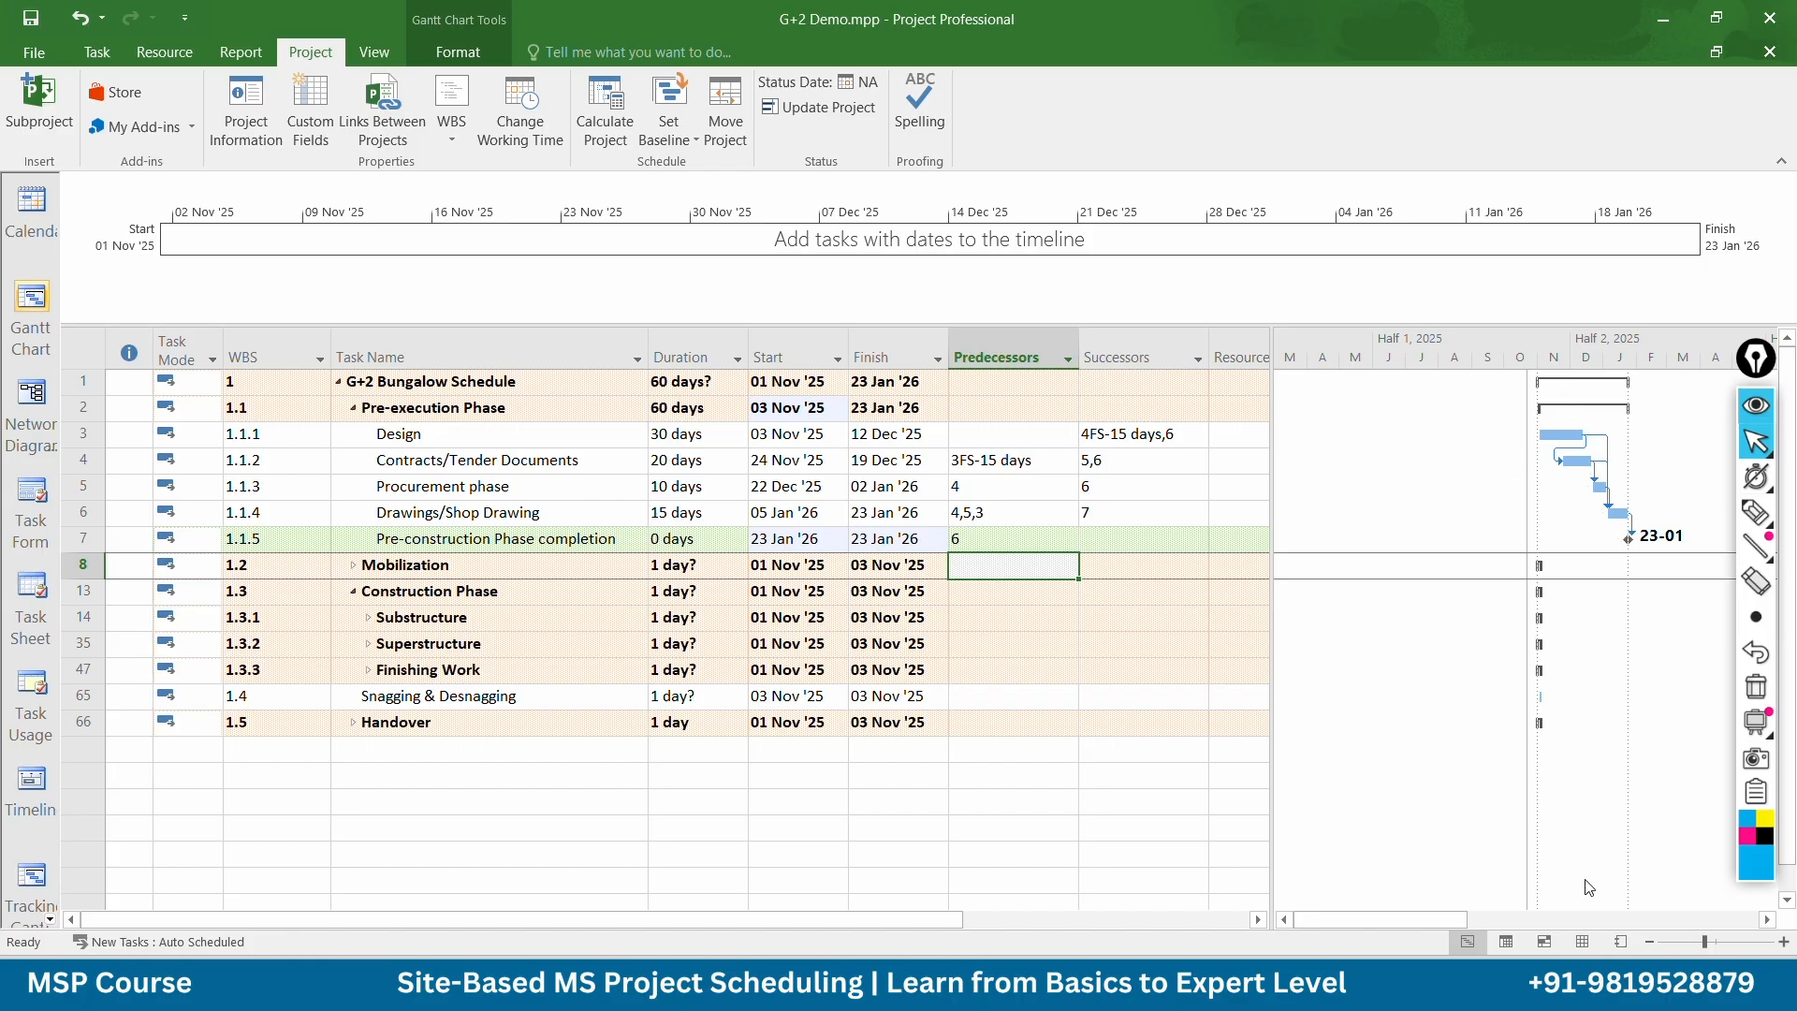
{"action": "left_click", "coordinate": [1783, 941]}
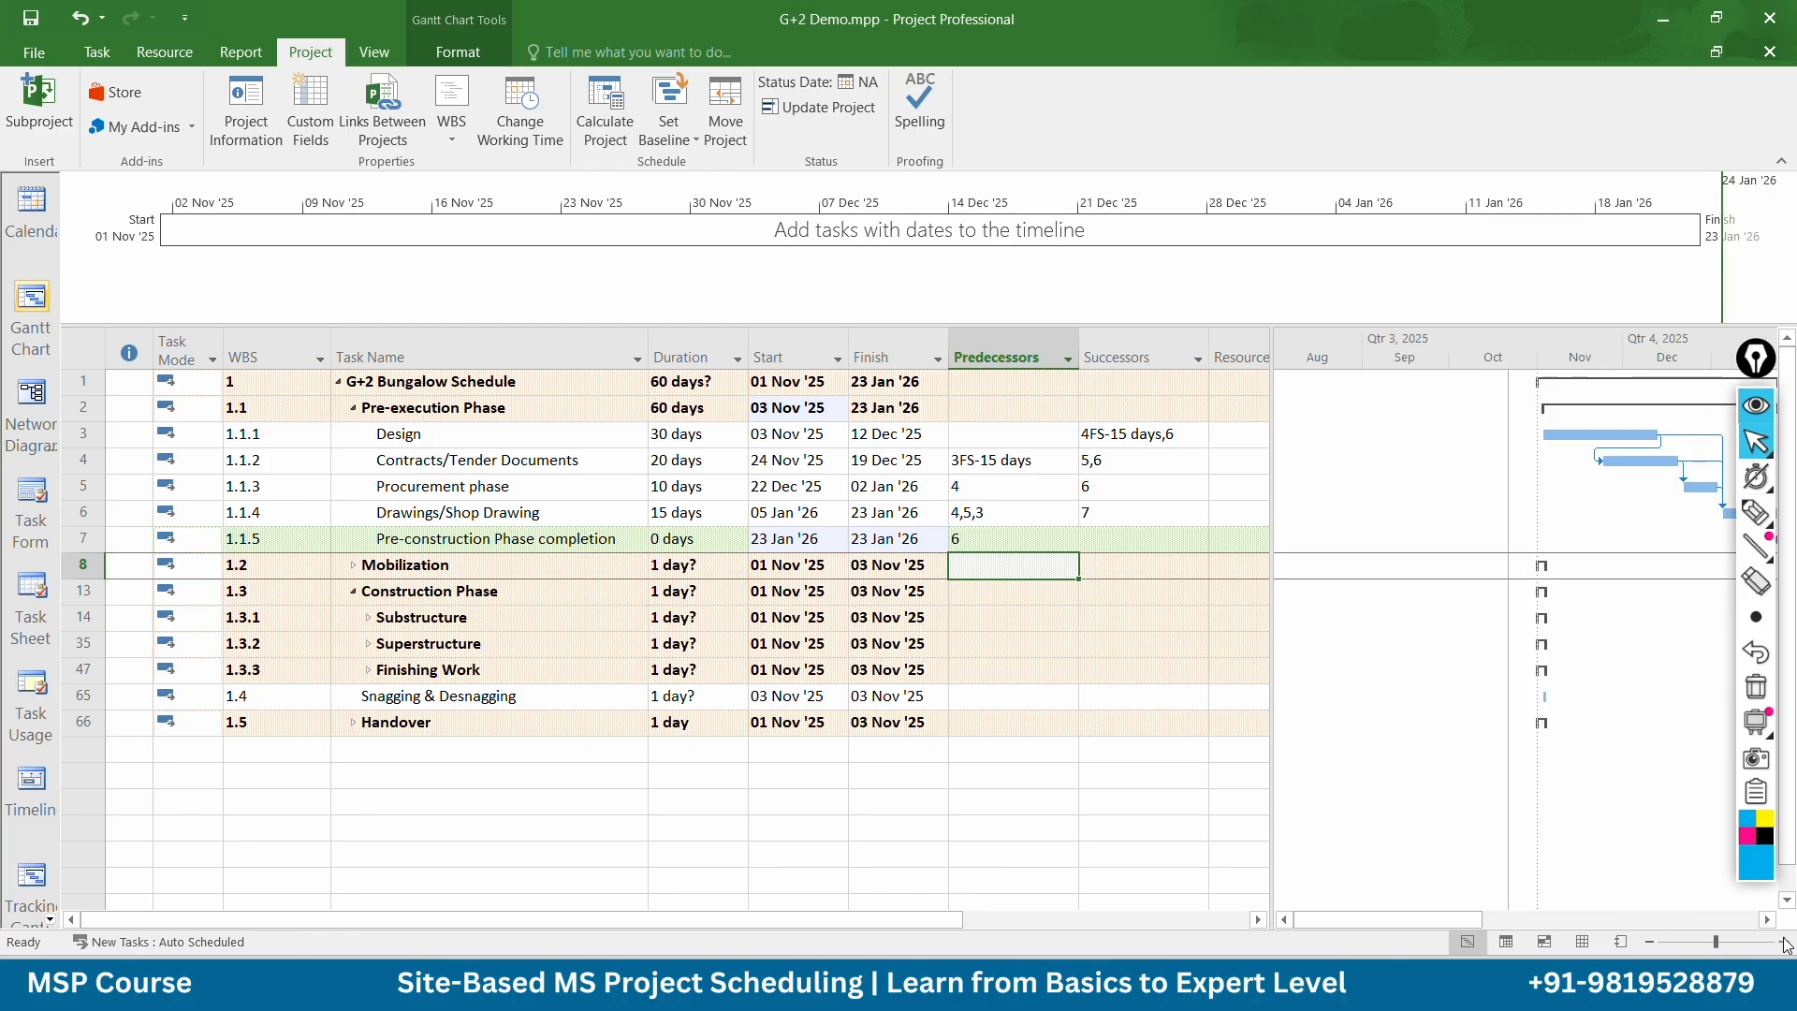
{"action": "left_click_drag", "start_coordinate": [1456, 923], "coordinate": [1512, 923]}
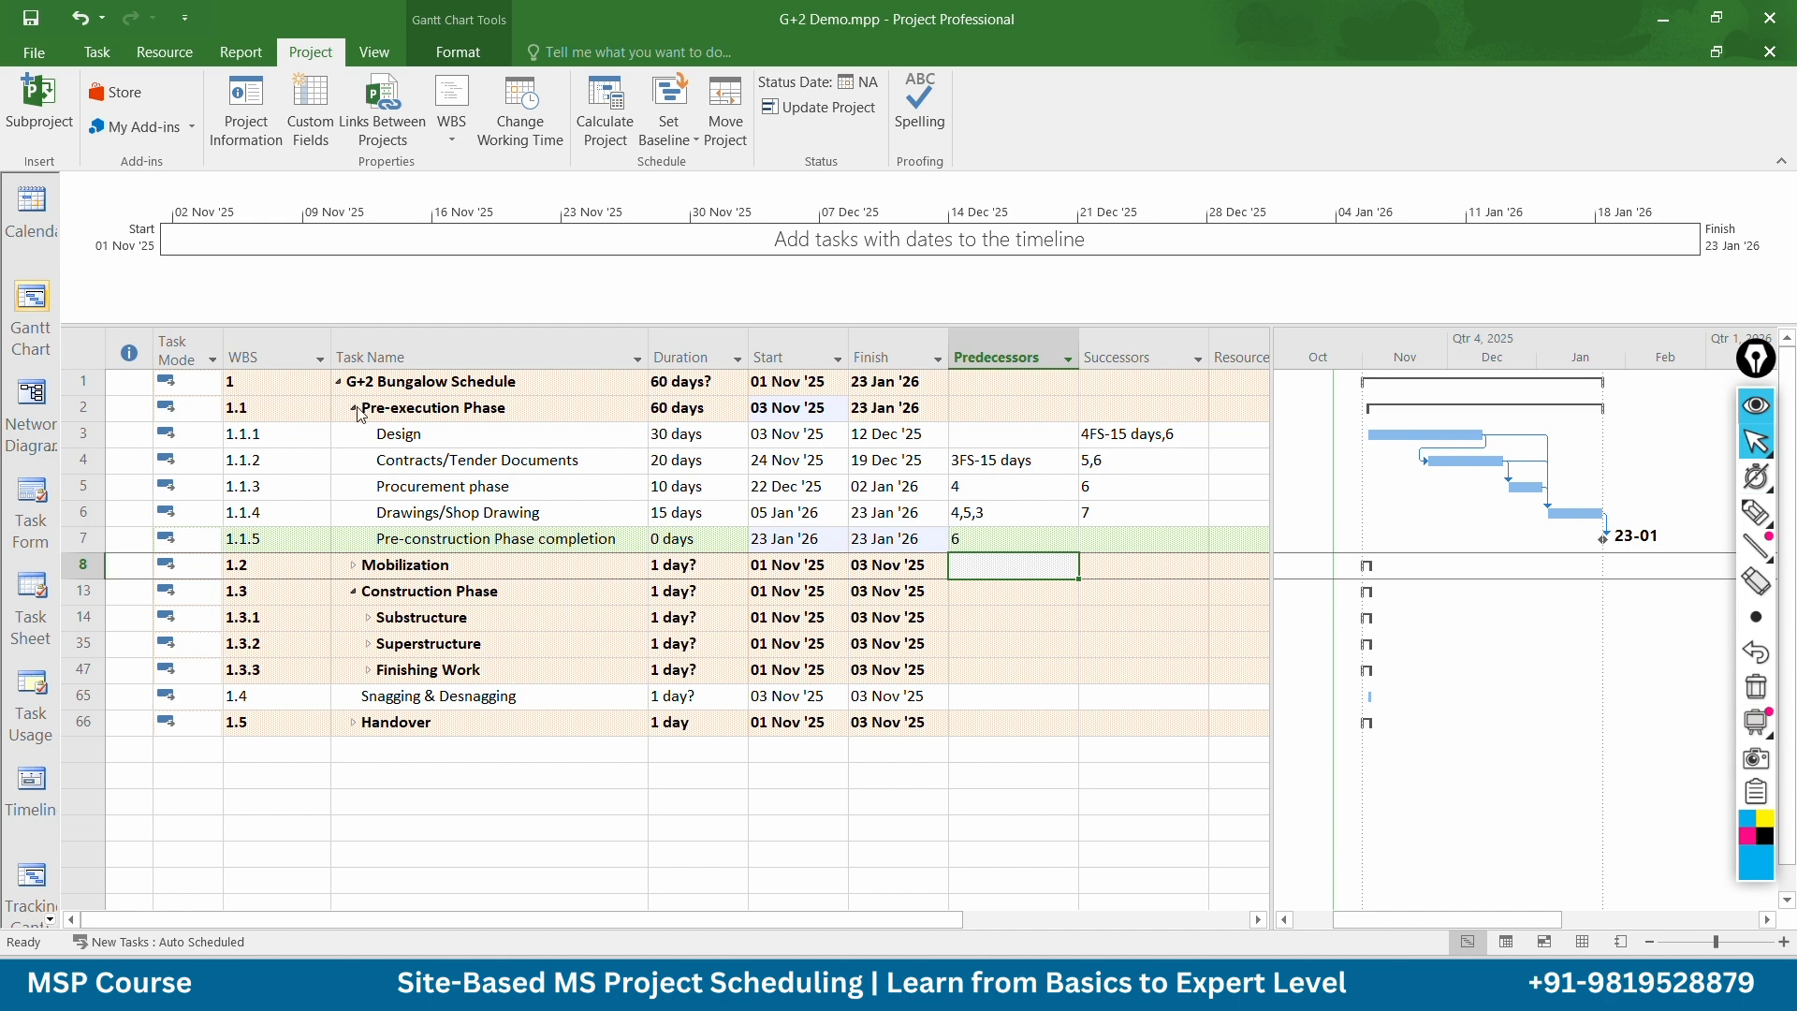
Expand Mobilization and insert a new task above Site Office named "LOI / Project start"
{"action": "left_click", "coordinate": [353, 564]}
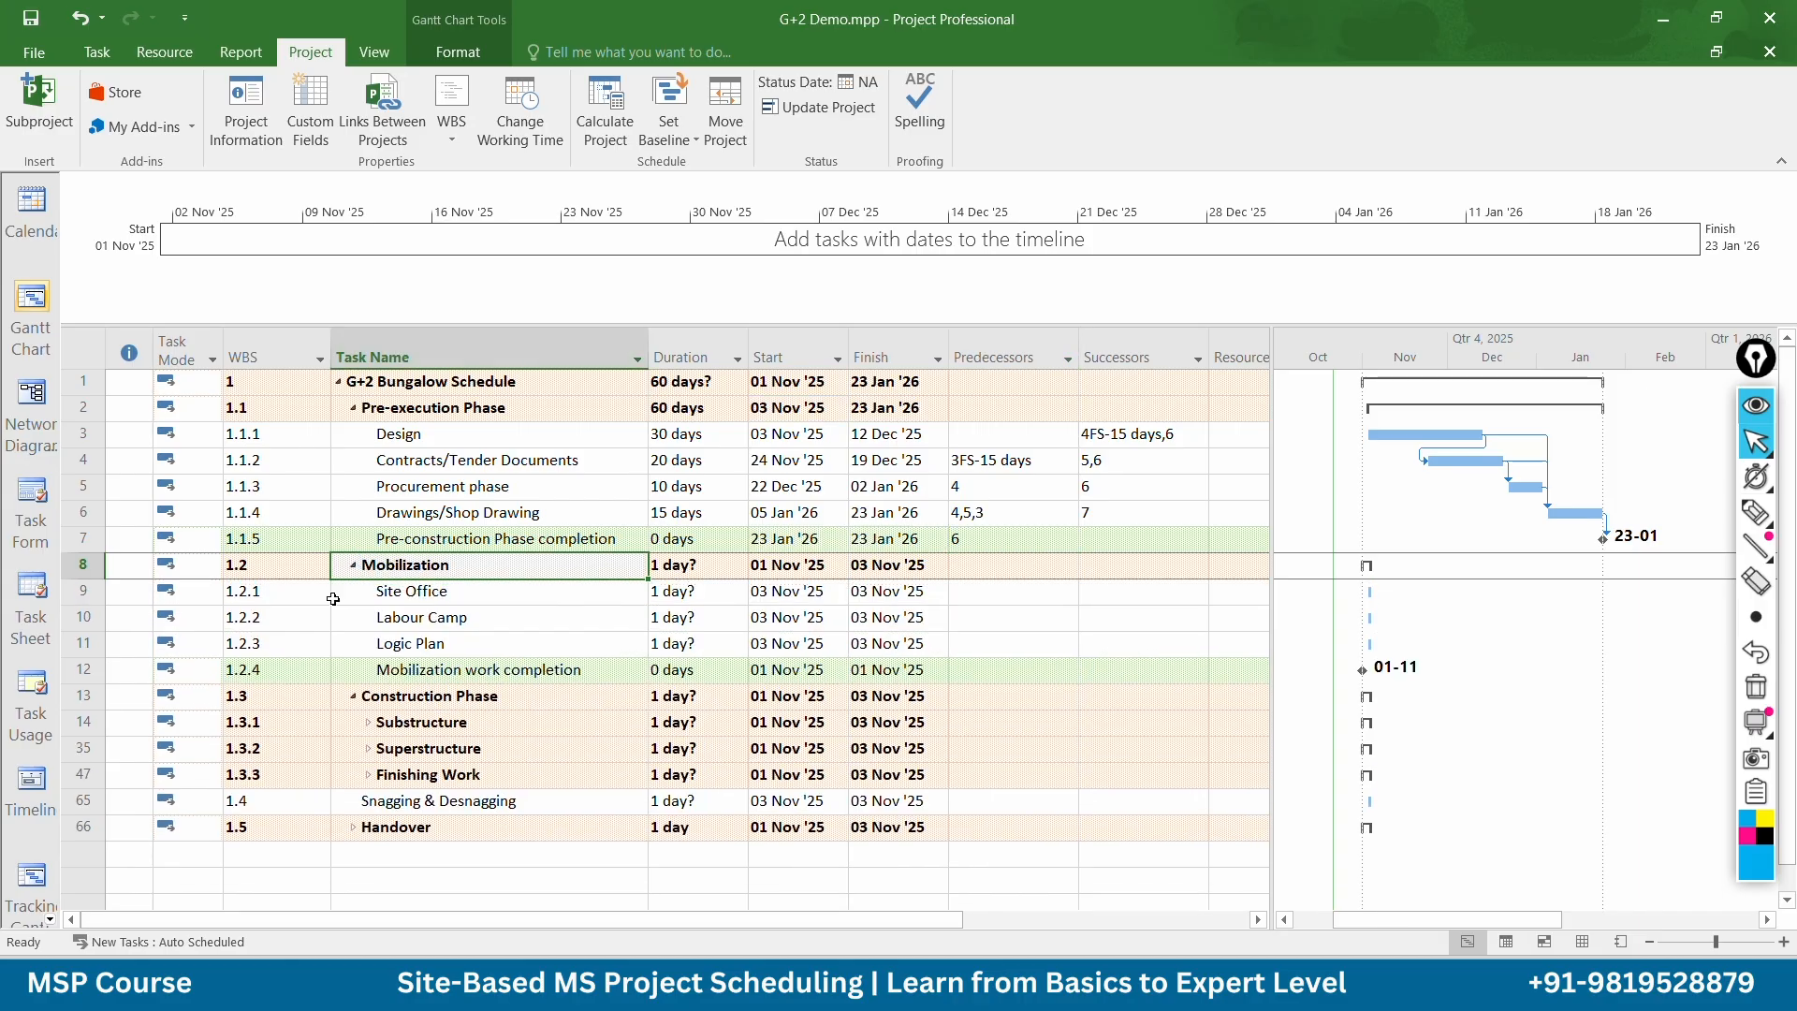
{"action": "right_click", "coordinate": [82, 593]}
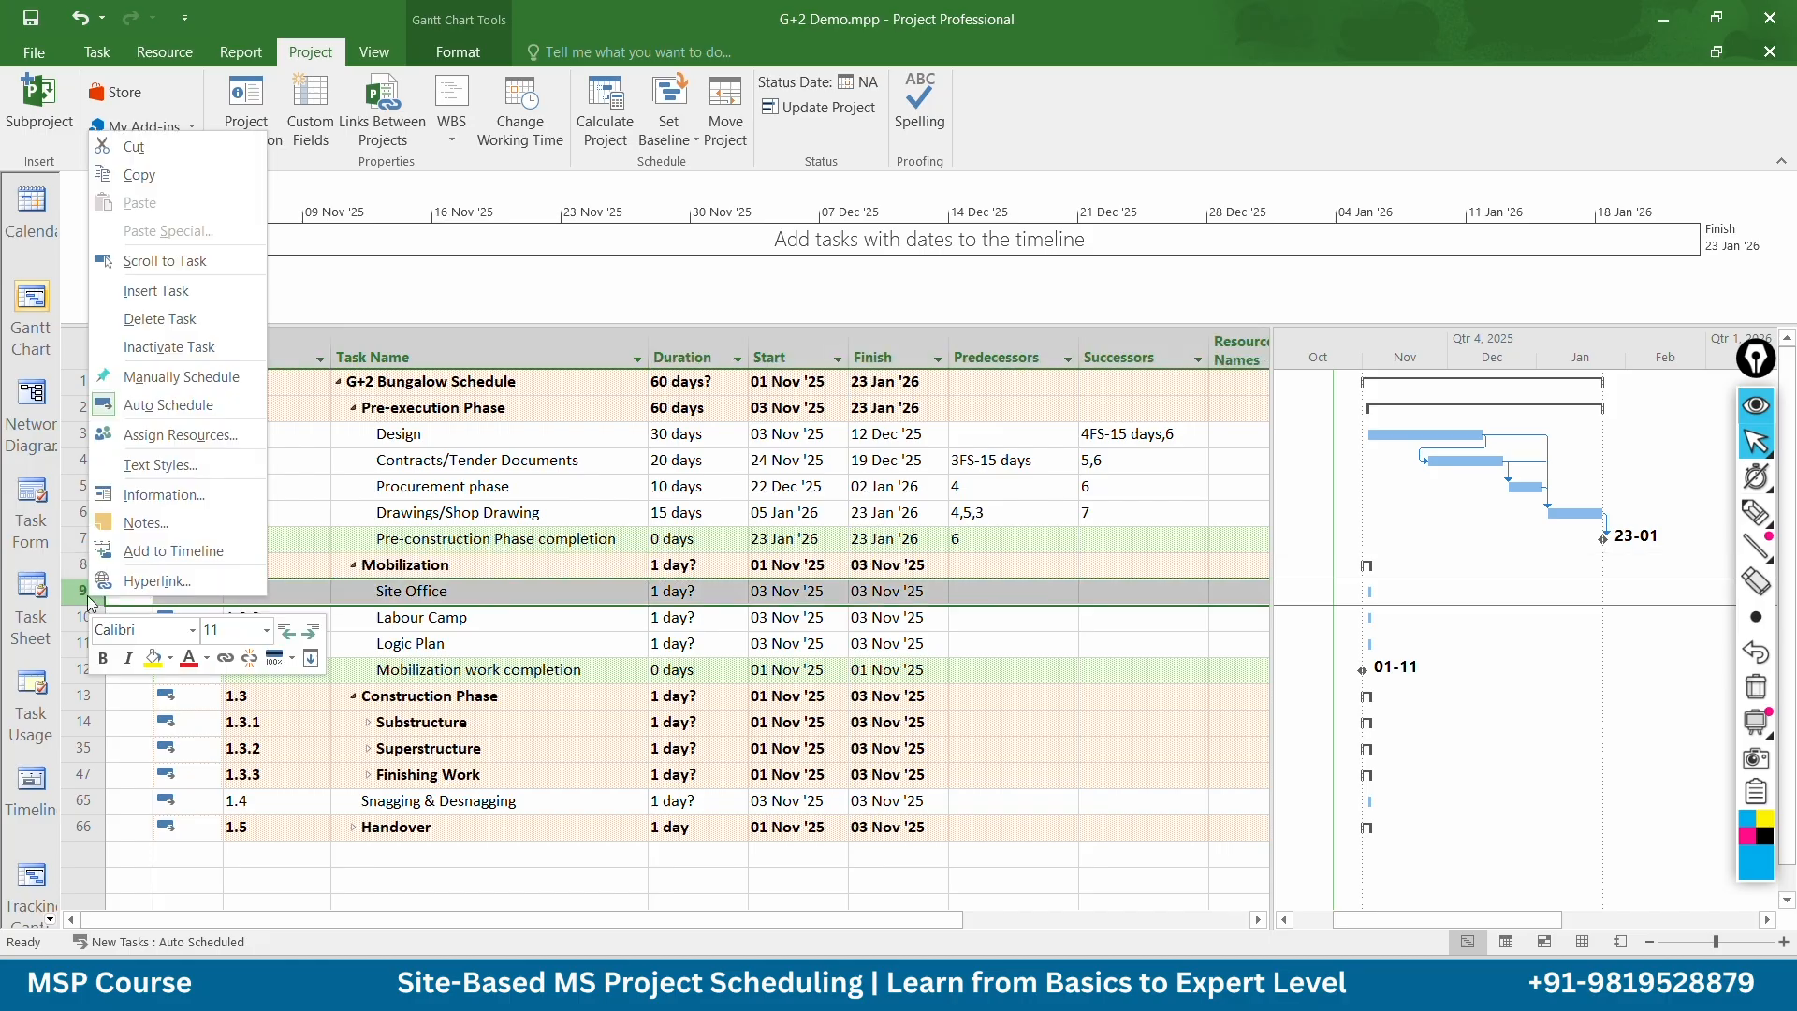
{"action": "left_click", "coordinate": [174, 289]}
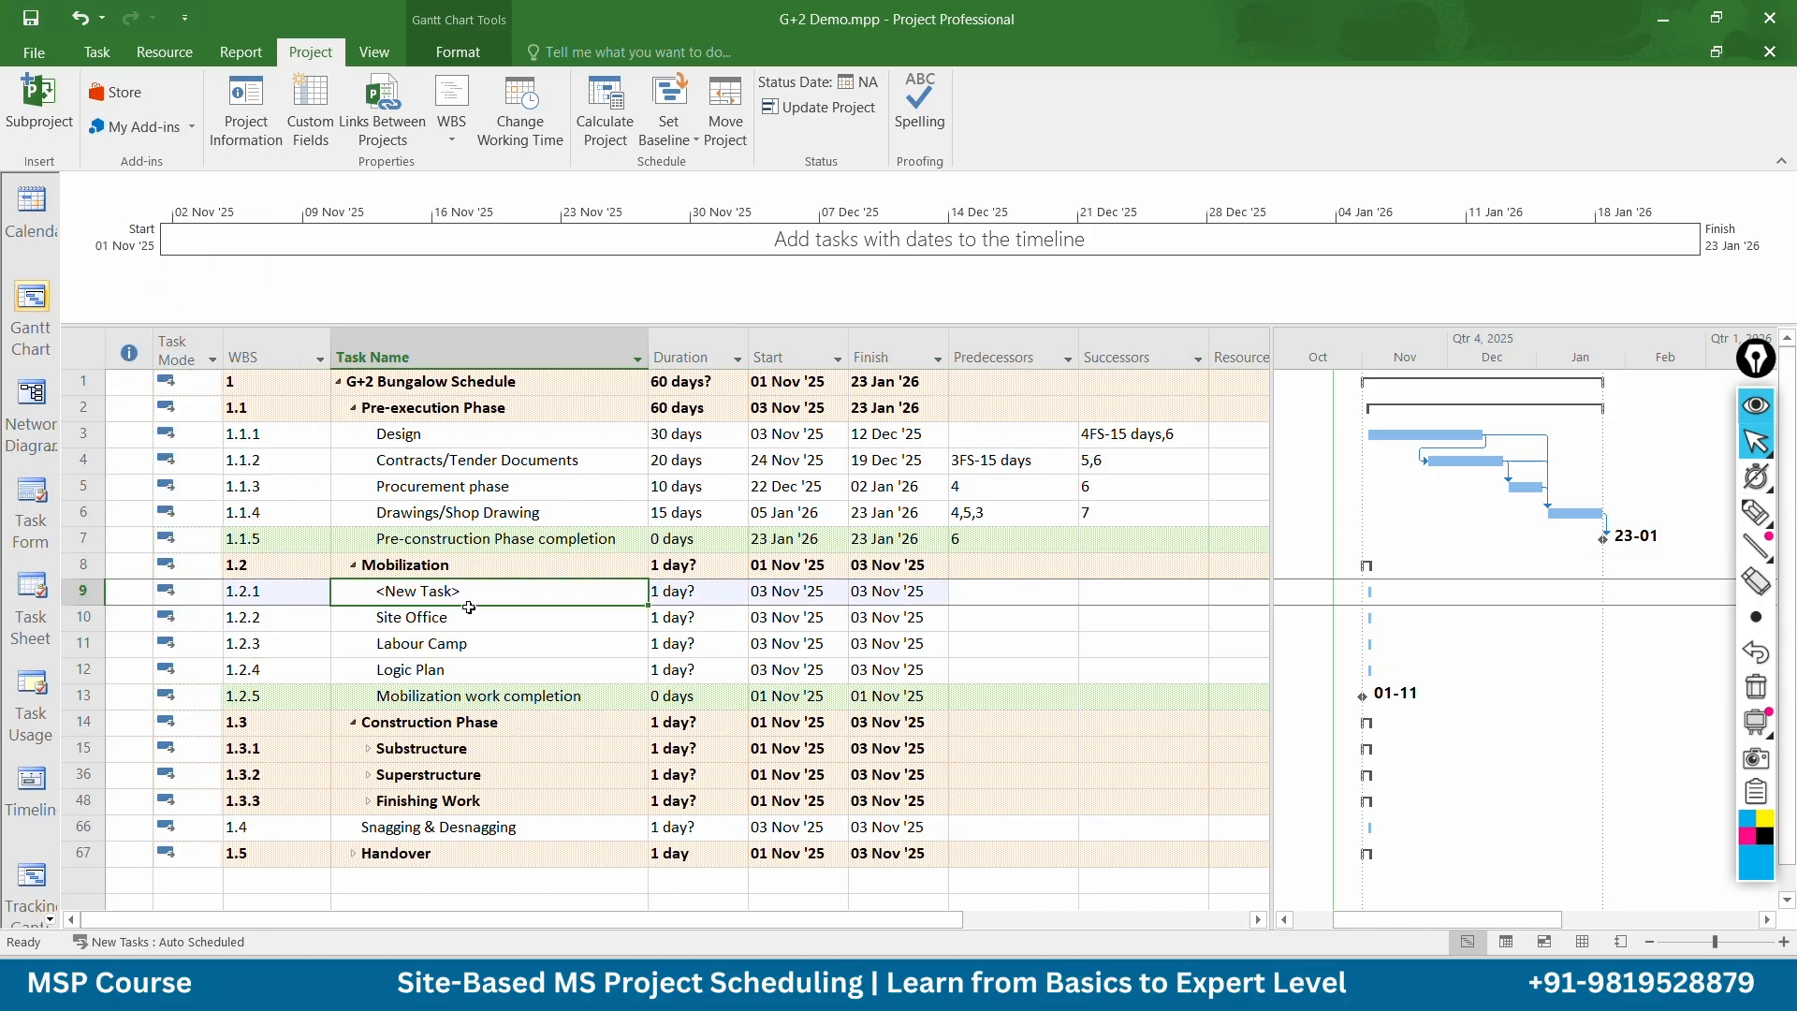
{"action": "type", "text": "L"}
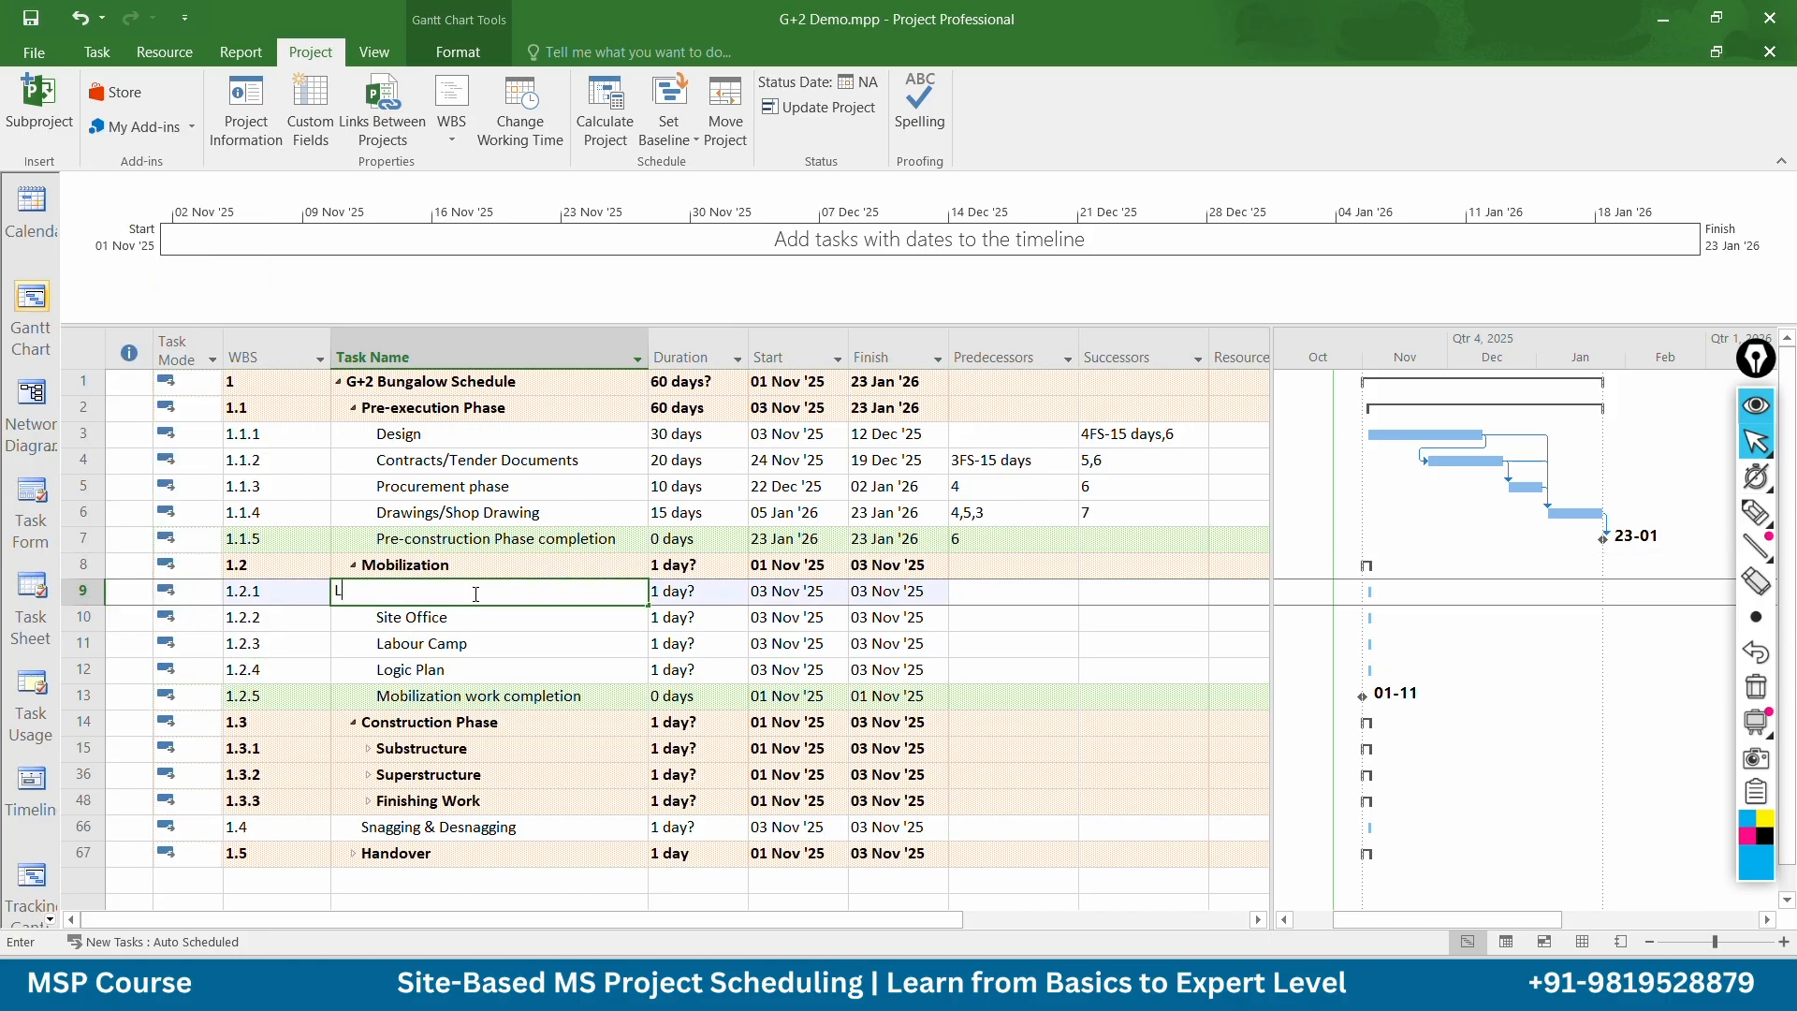
{"action": "type", "text": "OI"}
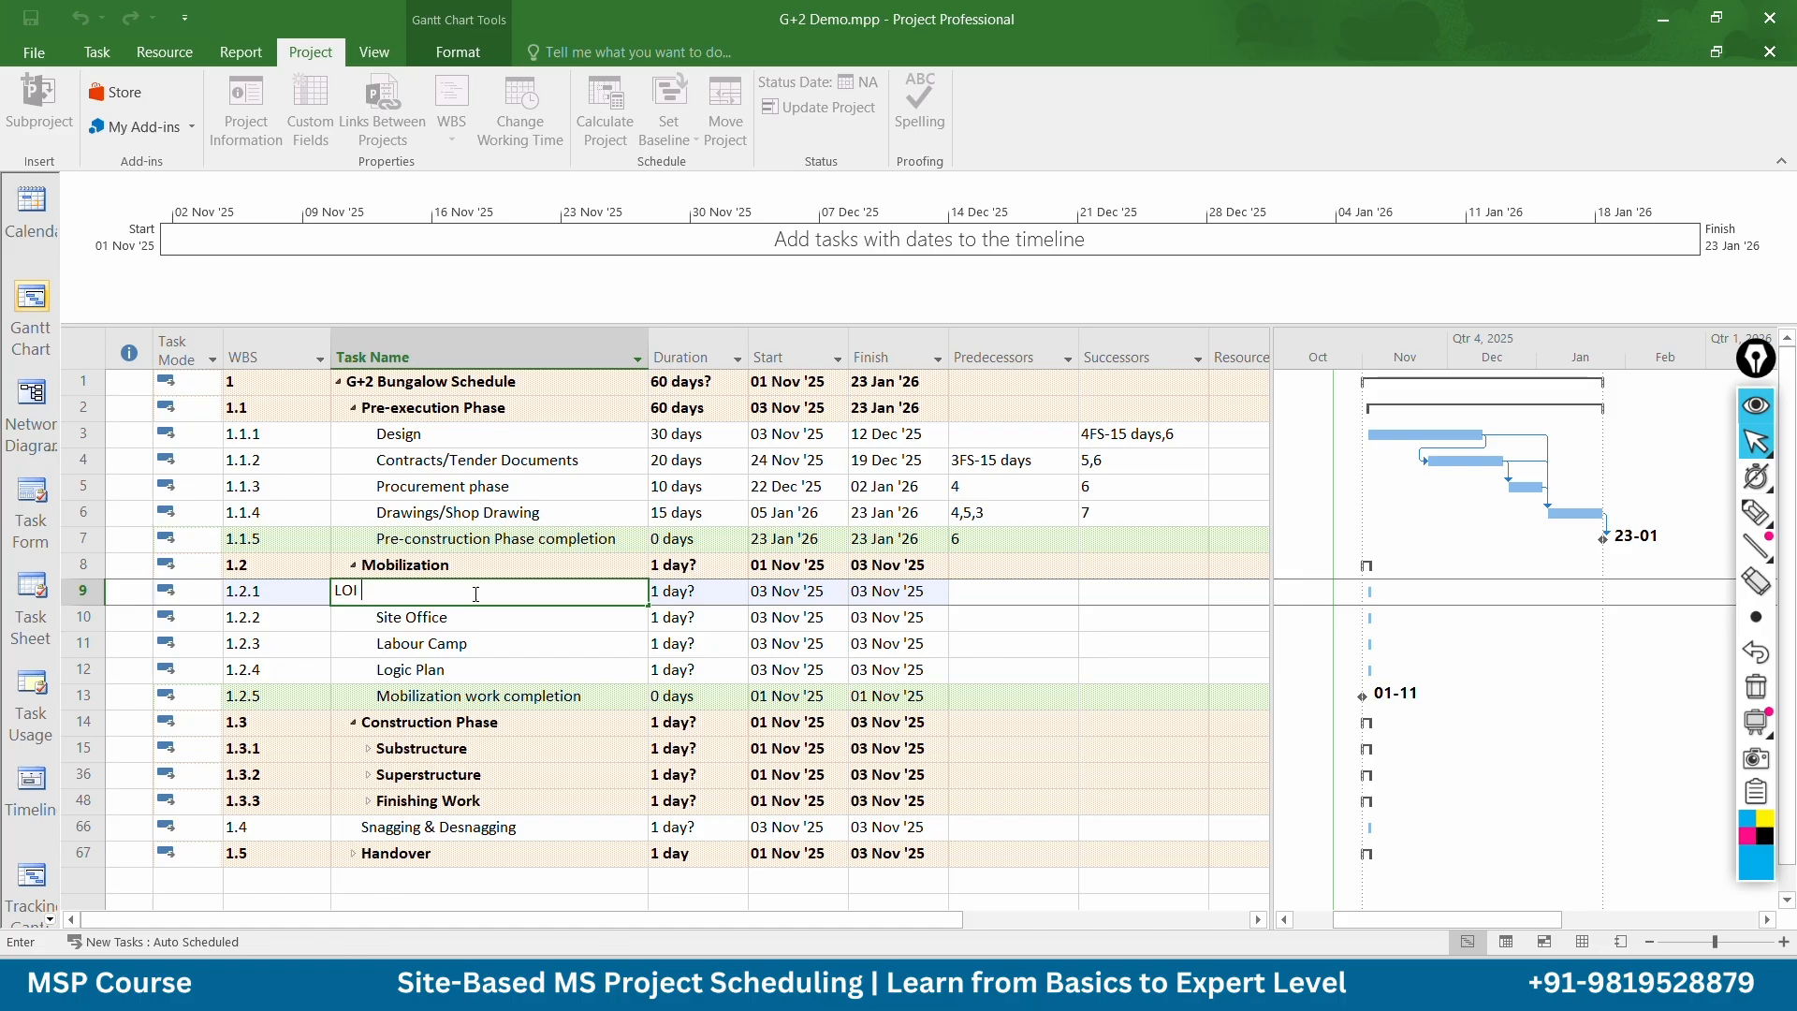
{"action": "type", "text": " / Project start"}
{"action": "key", "text": "Return"}
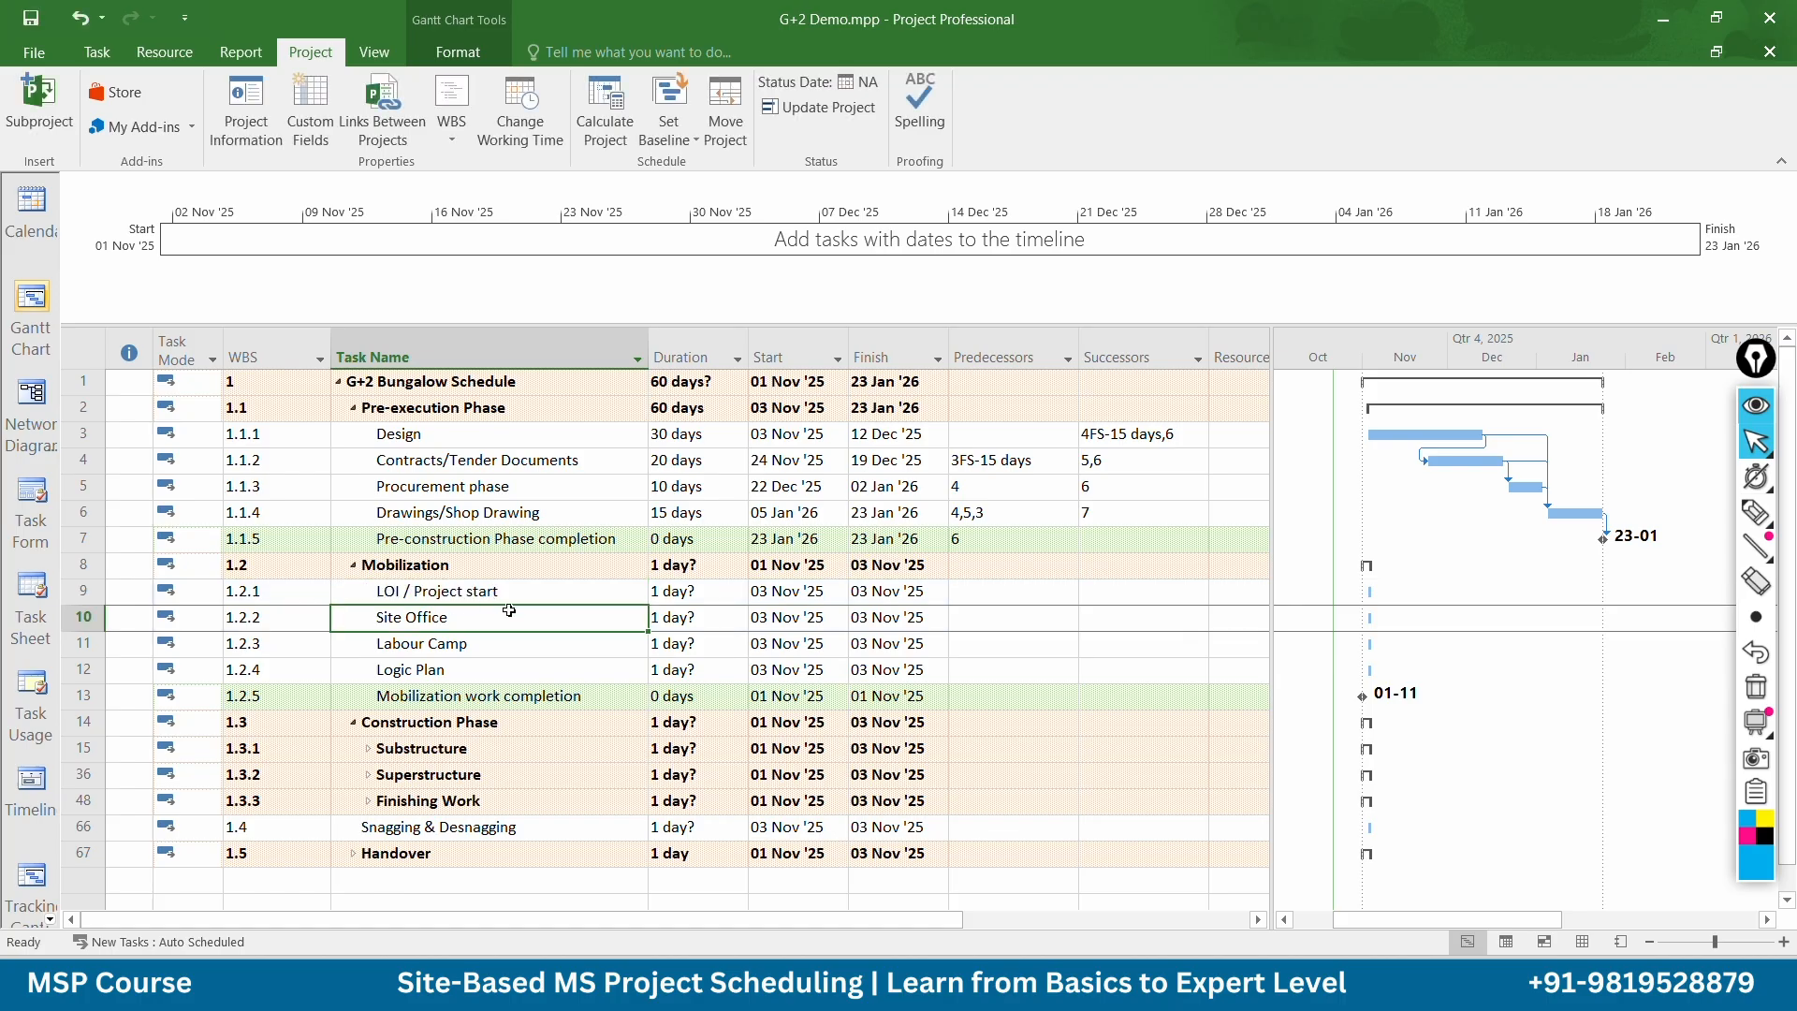
Give the LOI / Project start task a duration of 1 day and task 6 as its predecessor
{"action": "left_click", "coordinate": [709, 591]}
{"action": "type", "text": "1"}
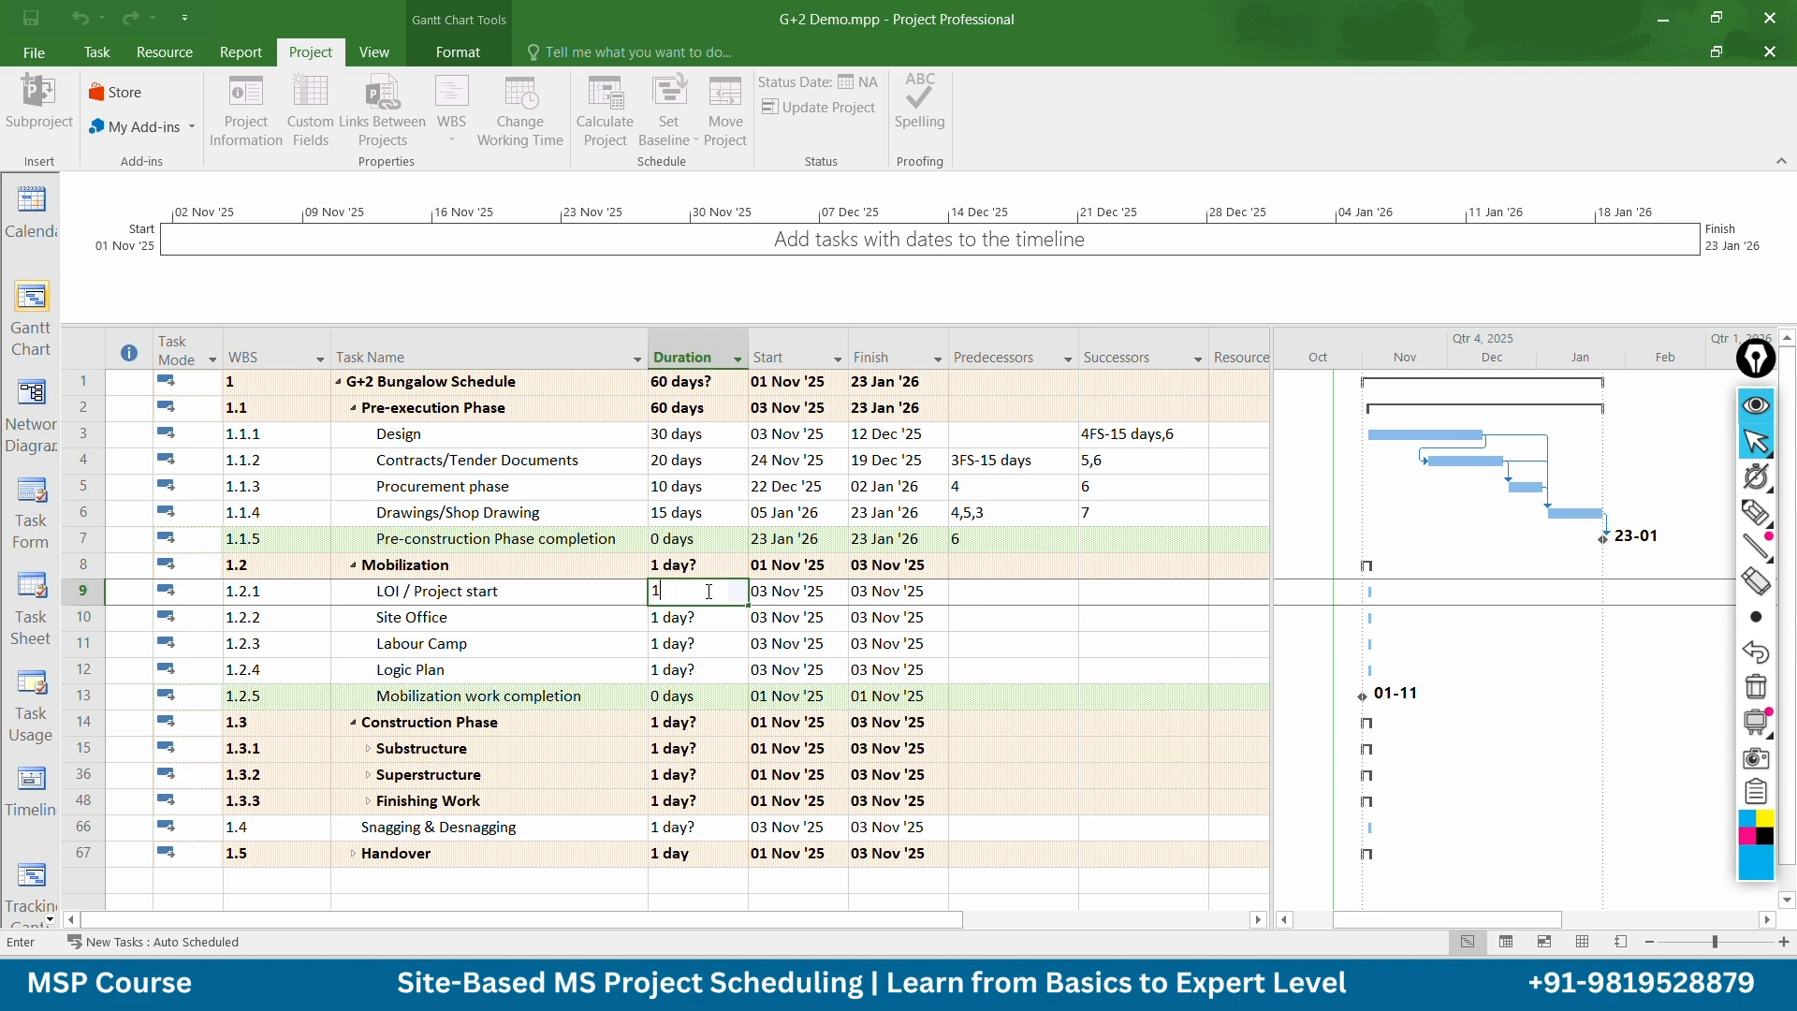
{"action": "key", "text": "Return"}
{"action": "left_click", "coordinate": [980, 591]}
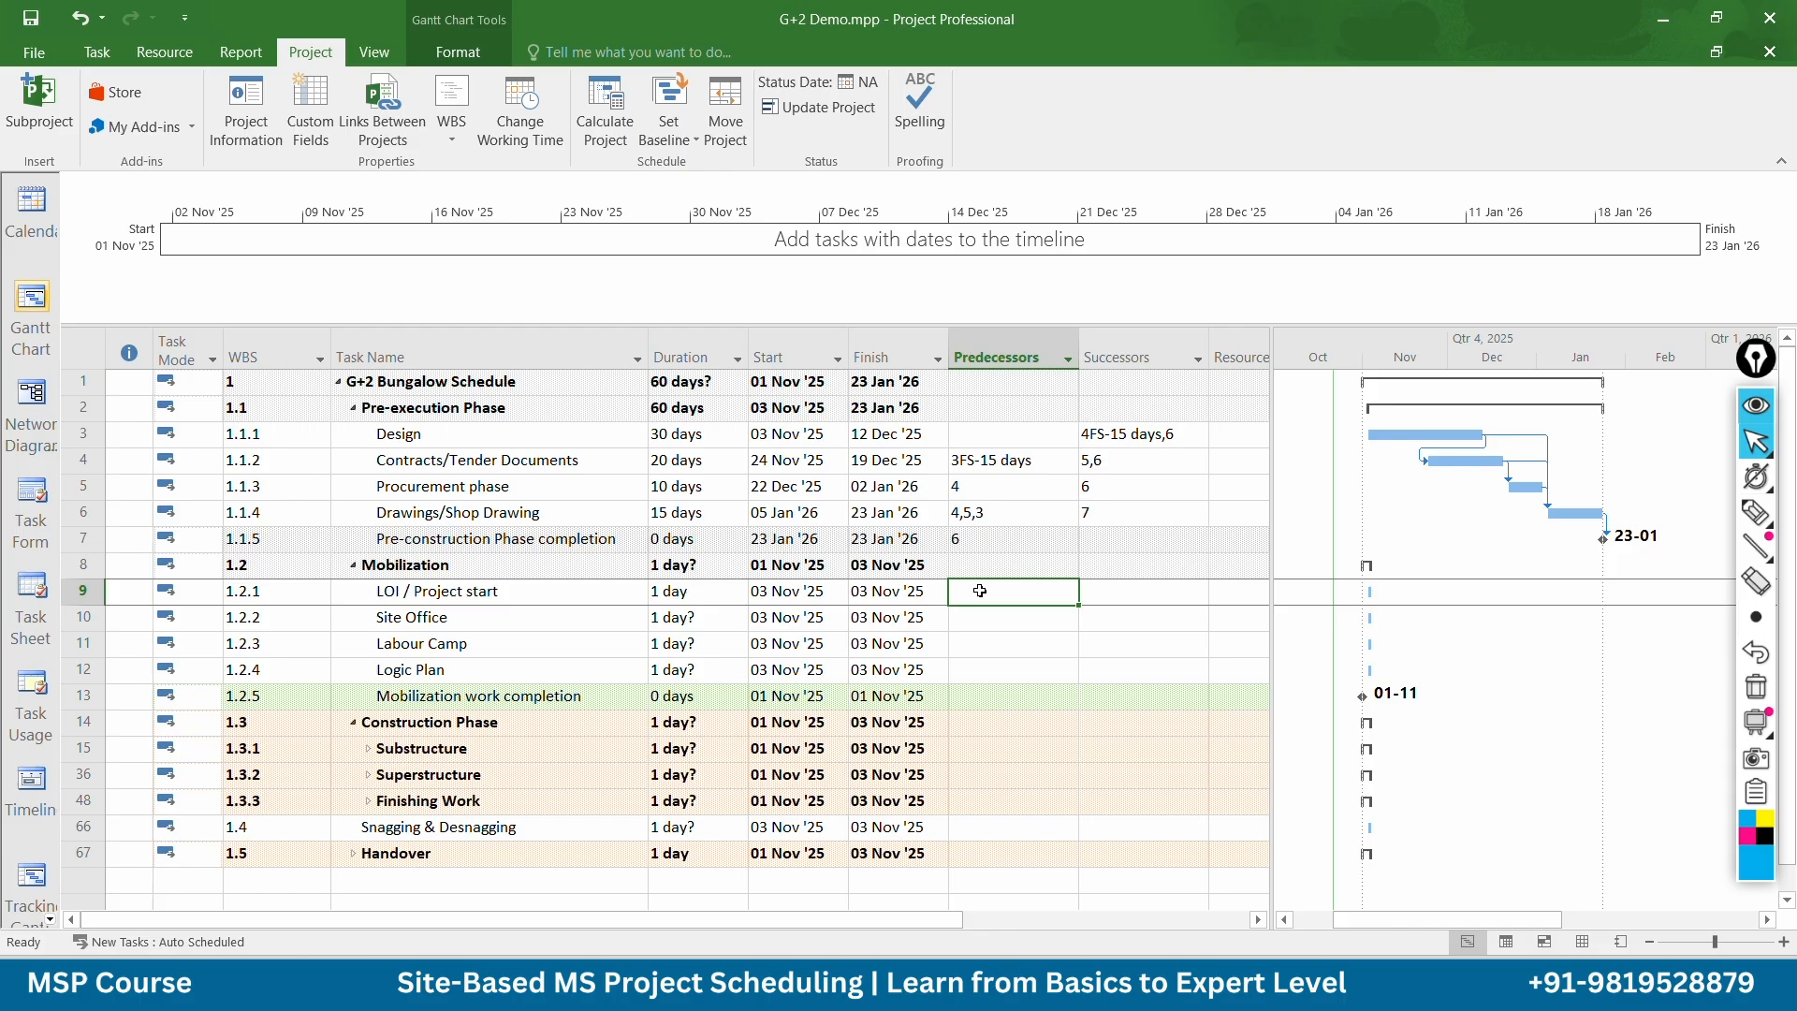
{"action": "type", "text": "6"}
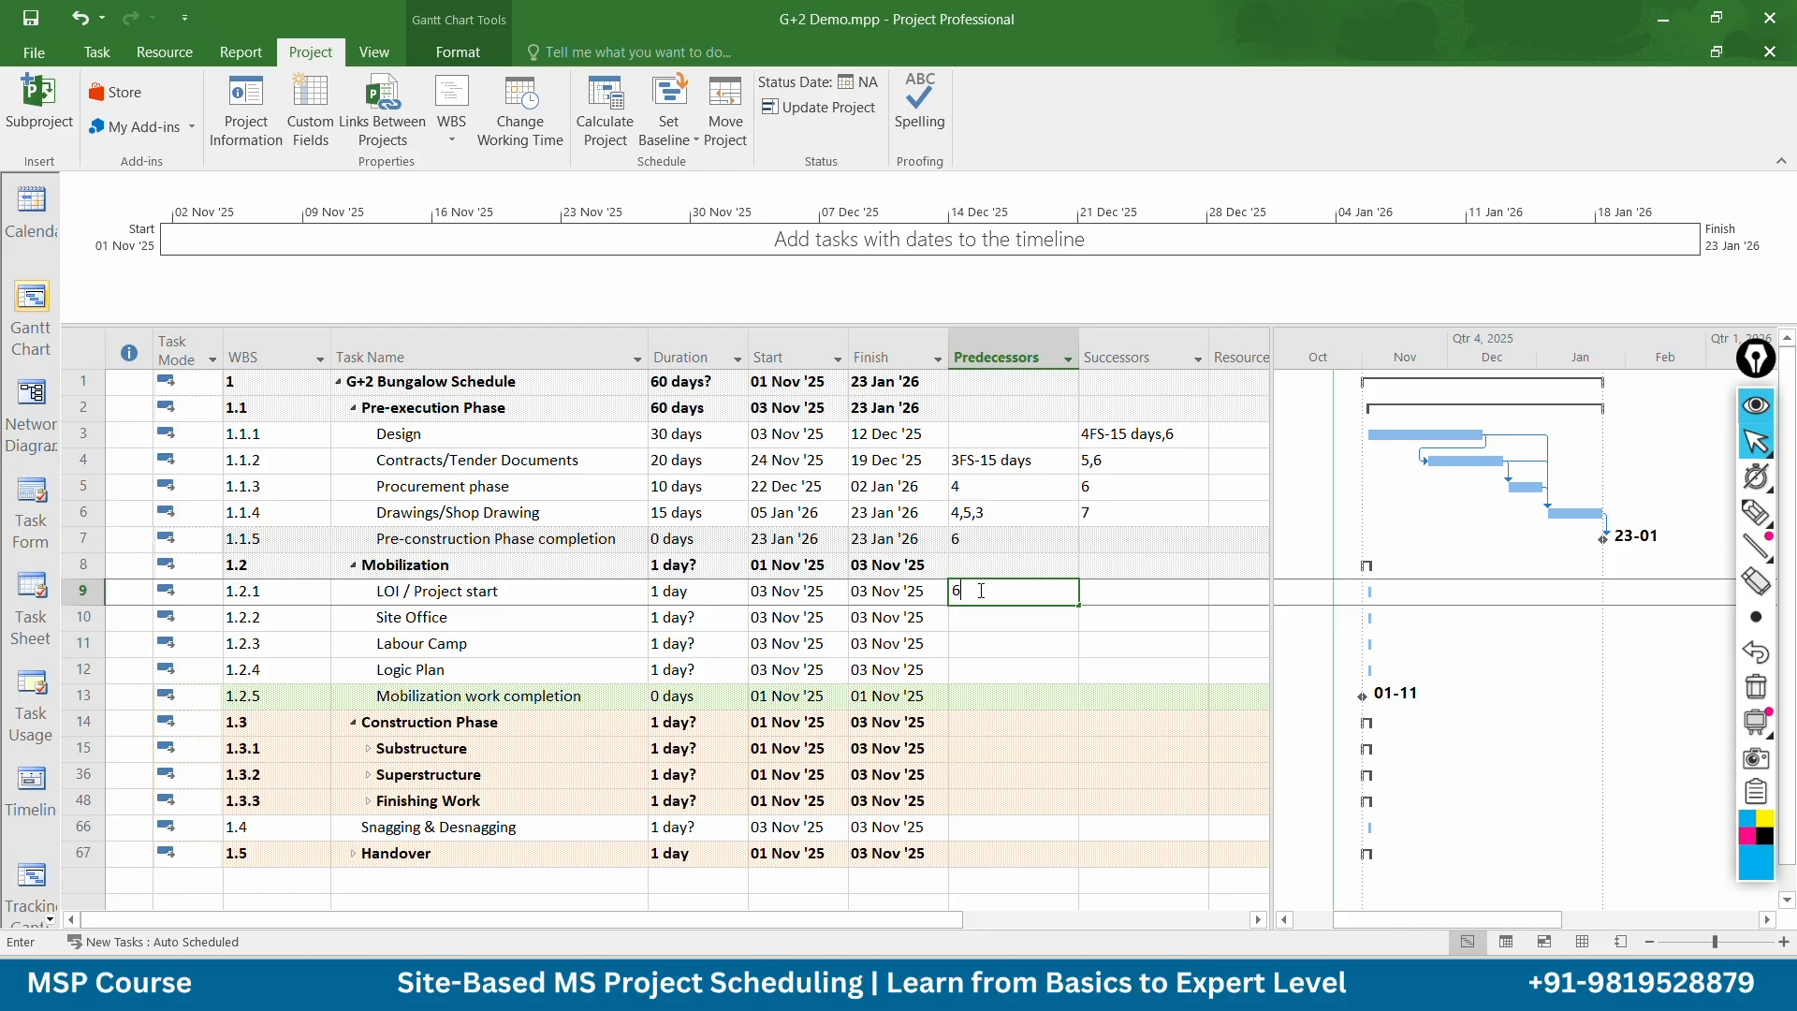
{"action": "key", "text": "Return"}
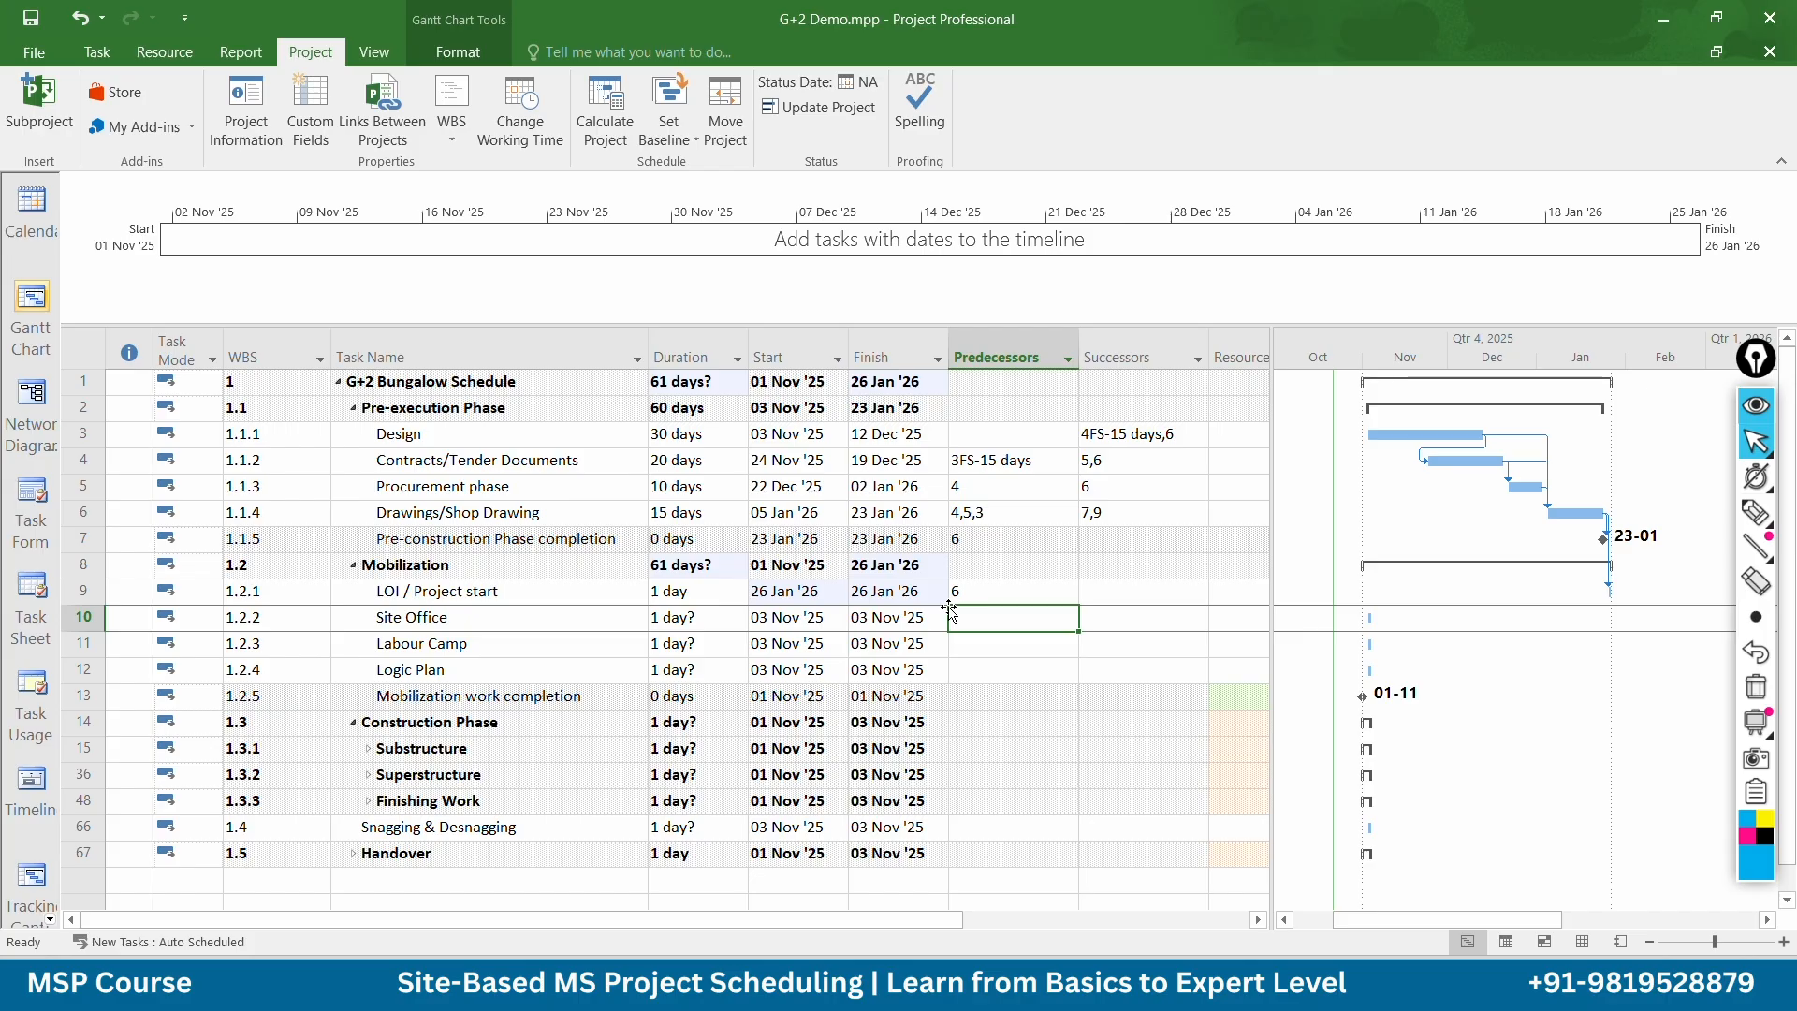
Set the durations of Site Office to 5 days, Labour Camp to 10 days and Logic Plan to 10 days
{"action": "left_click", "coordinate": [670, 620]}
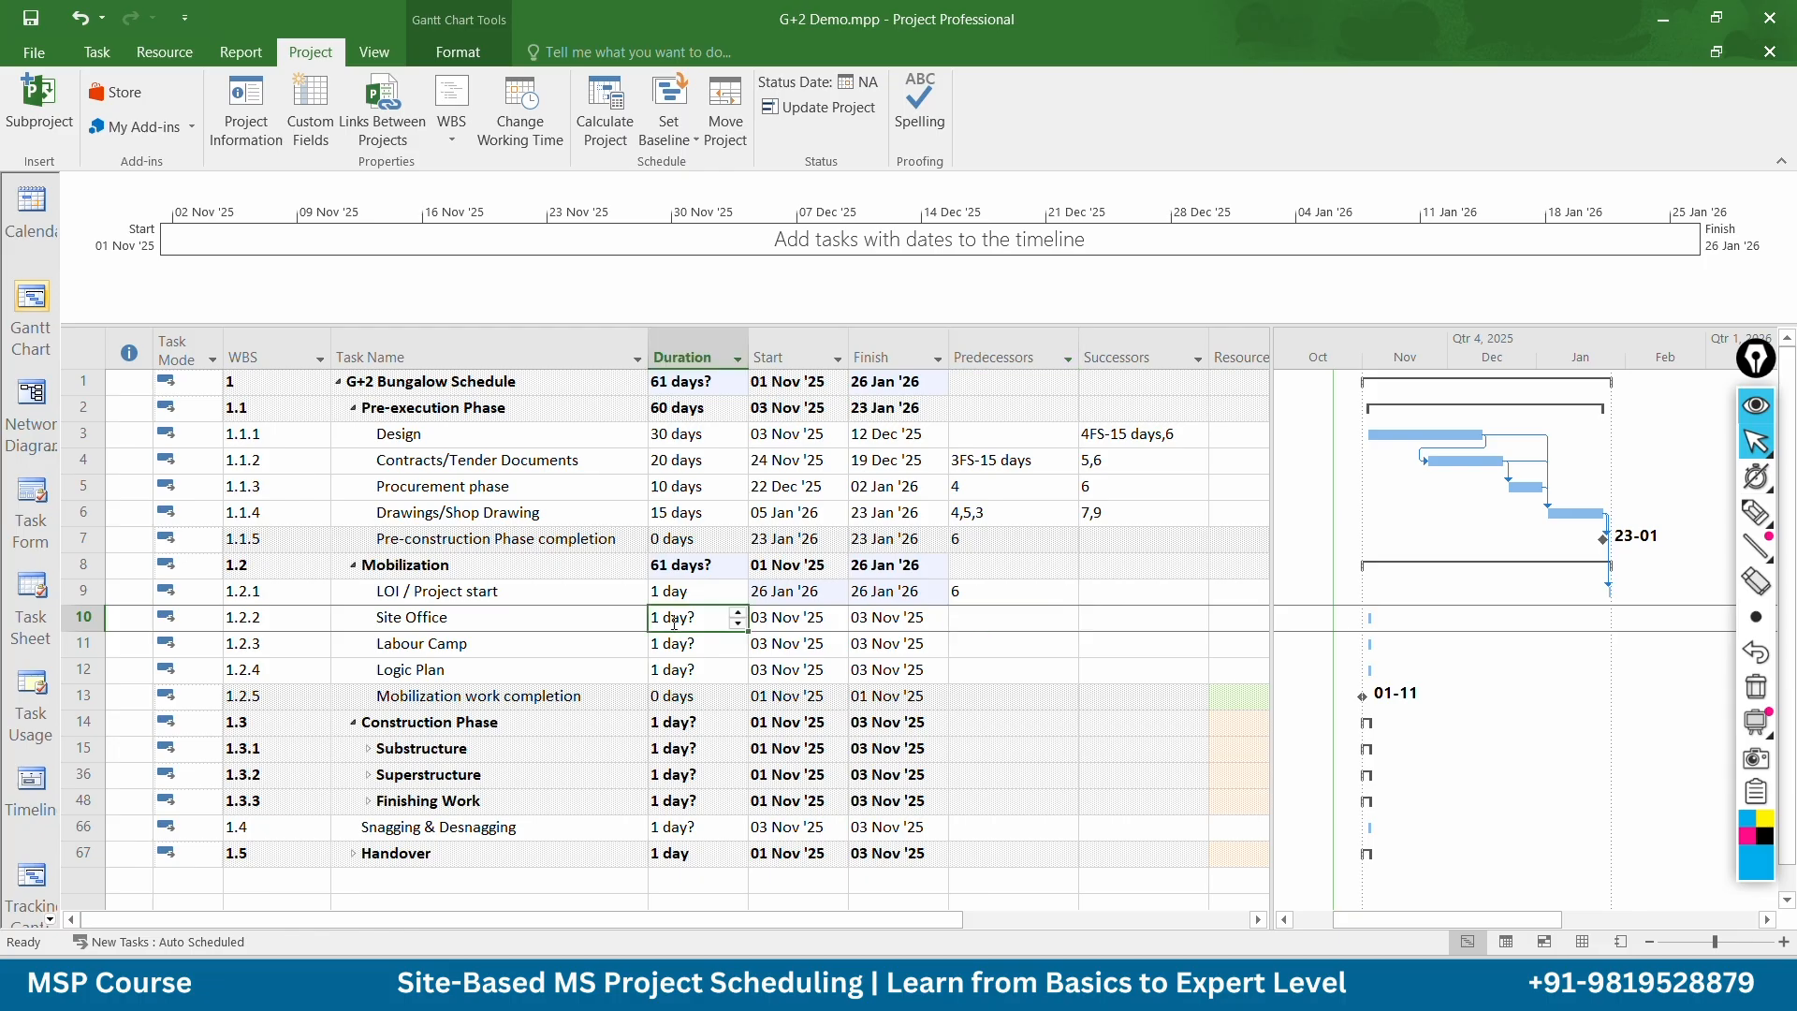
{"action": "type", "text": "5"}
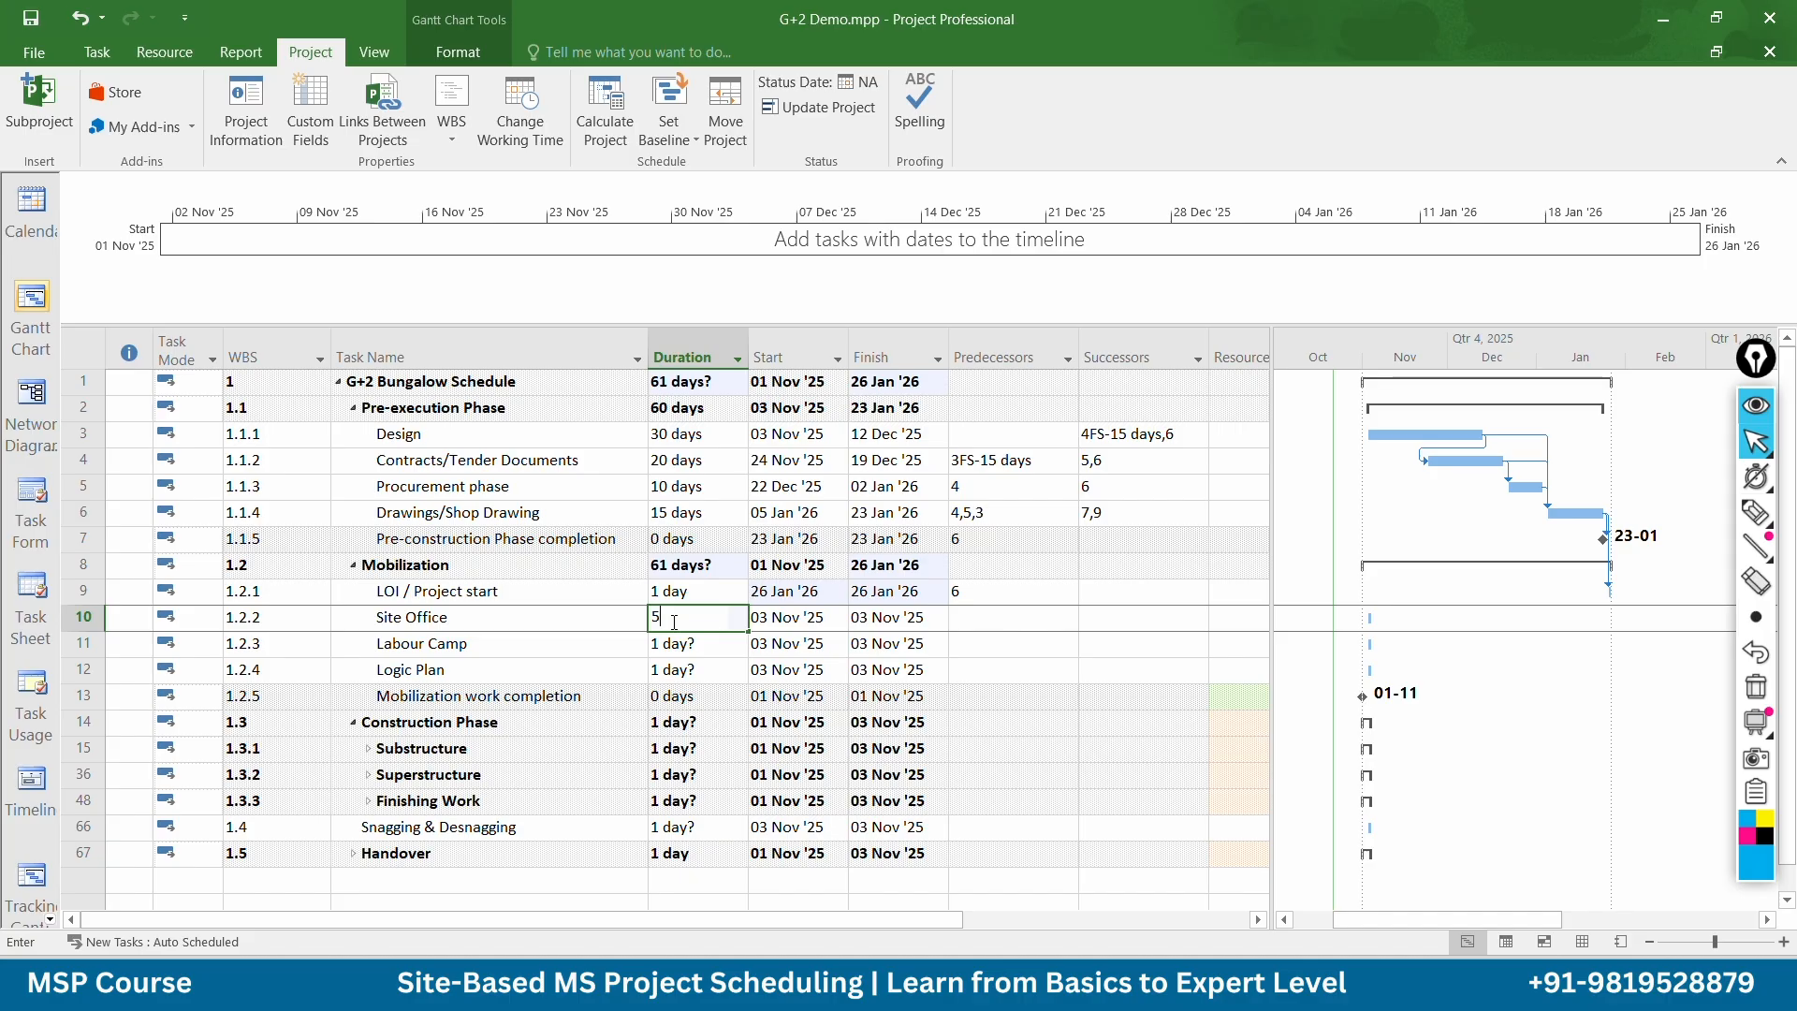
{"action": "key", "text": "Return"}
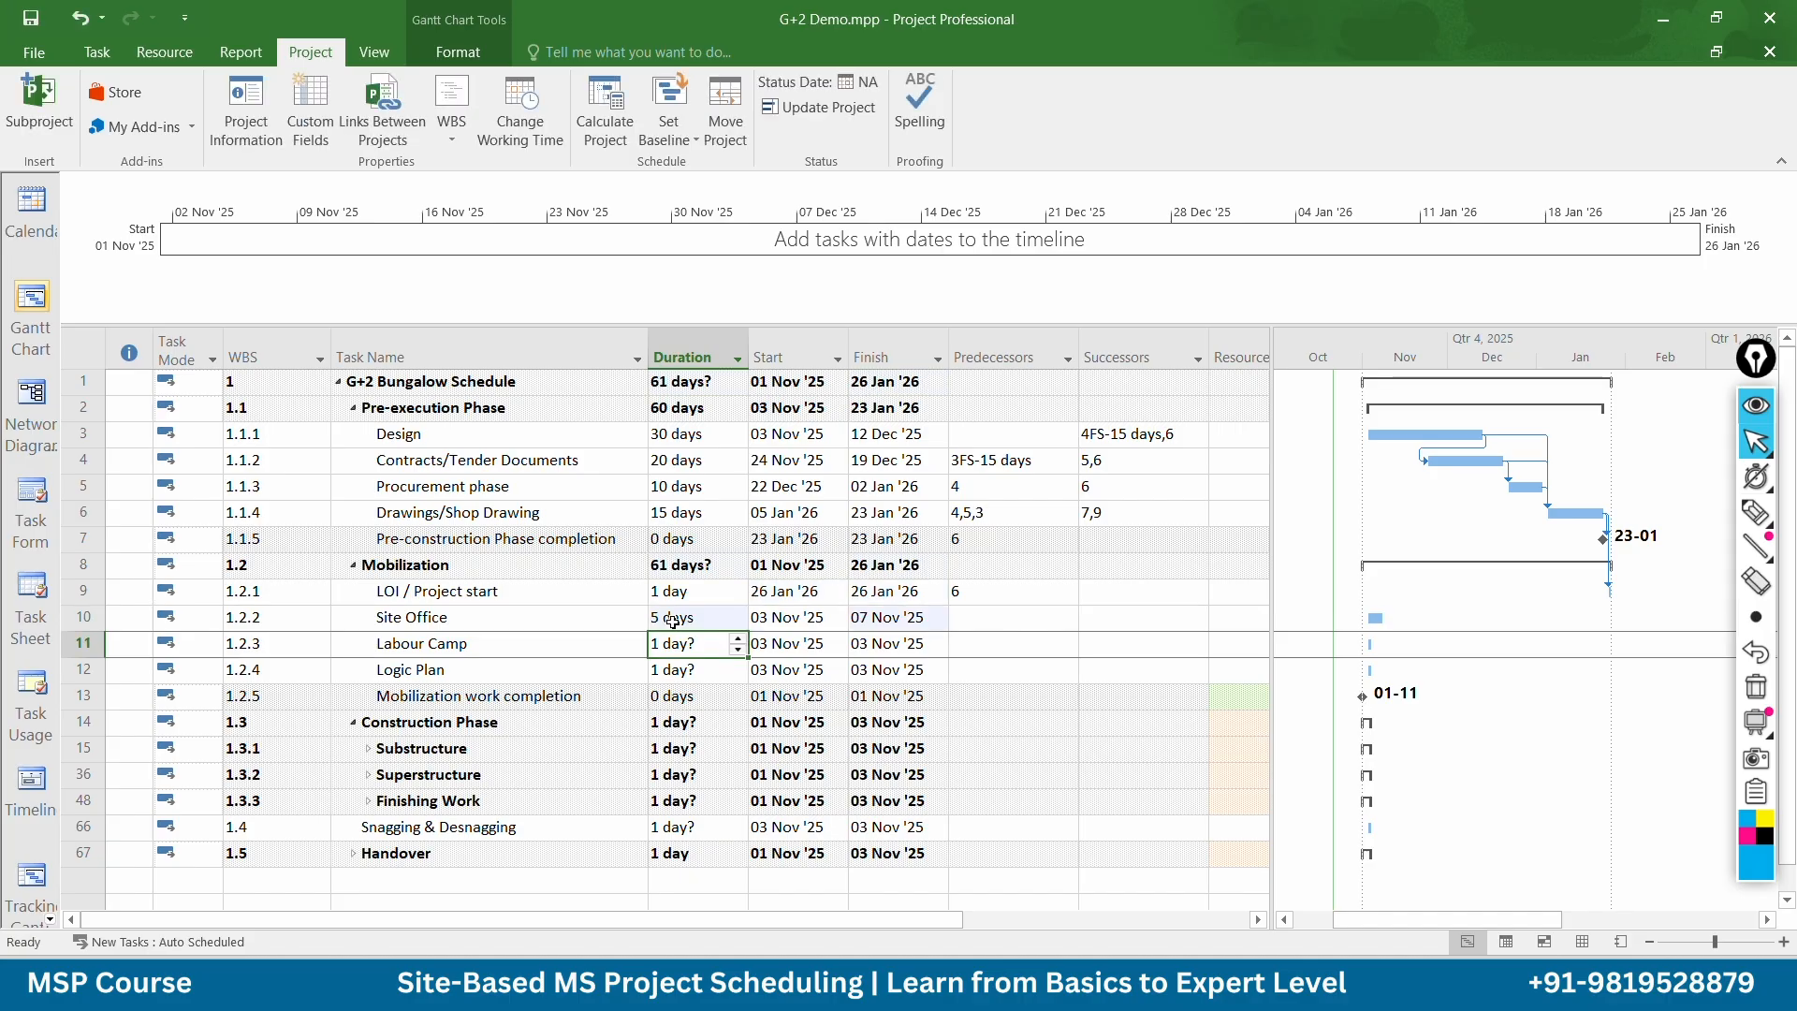
{"action": "type", "text": "1"}
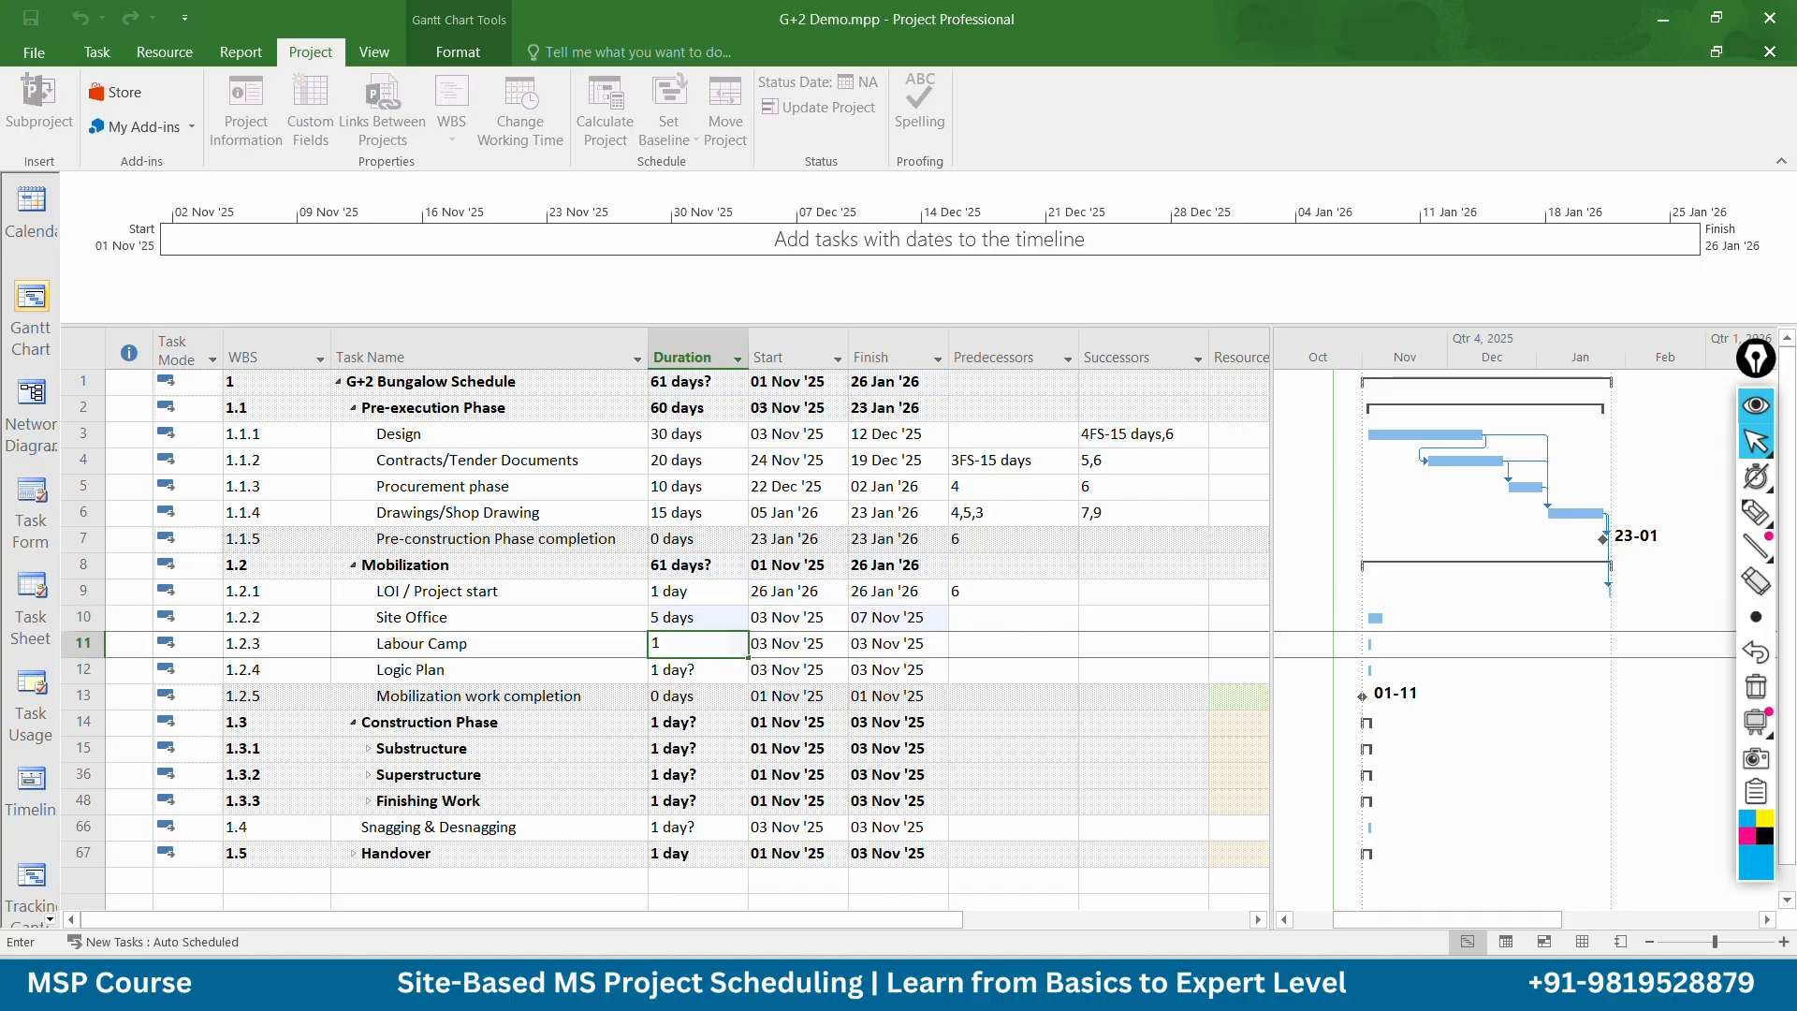
{"action": "type", "text": "0"}
{"action": "key", "text": "Return"}
{"action": "type", "text": "1"}
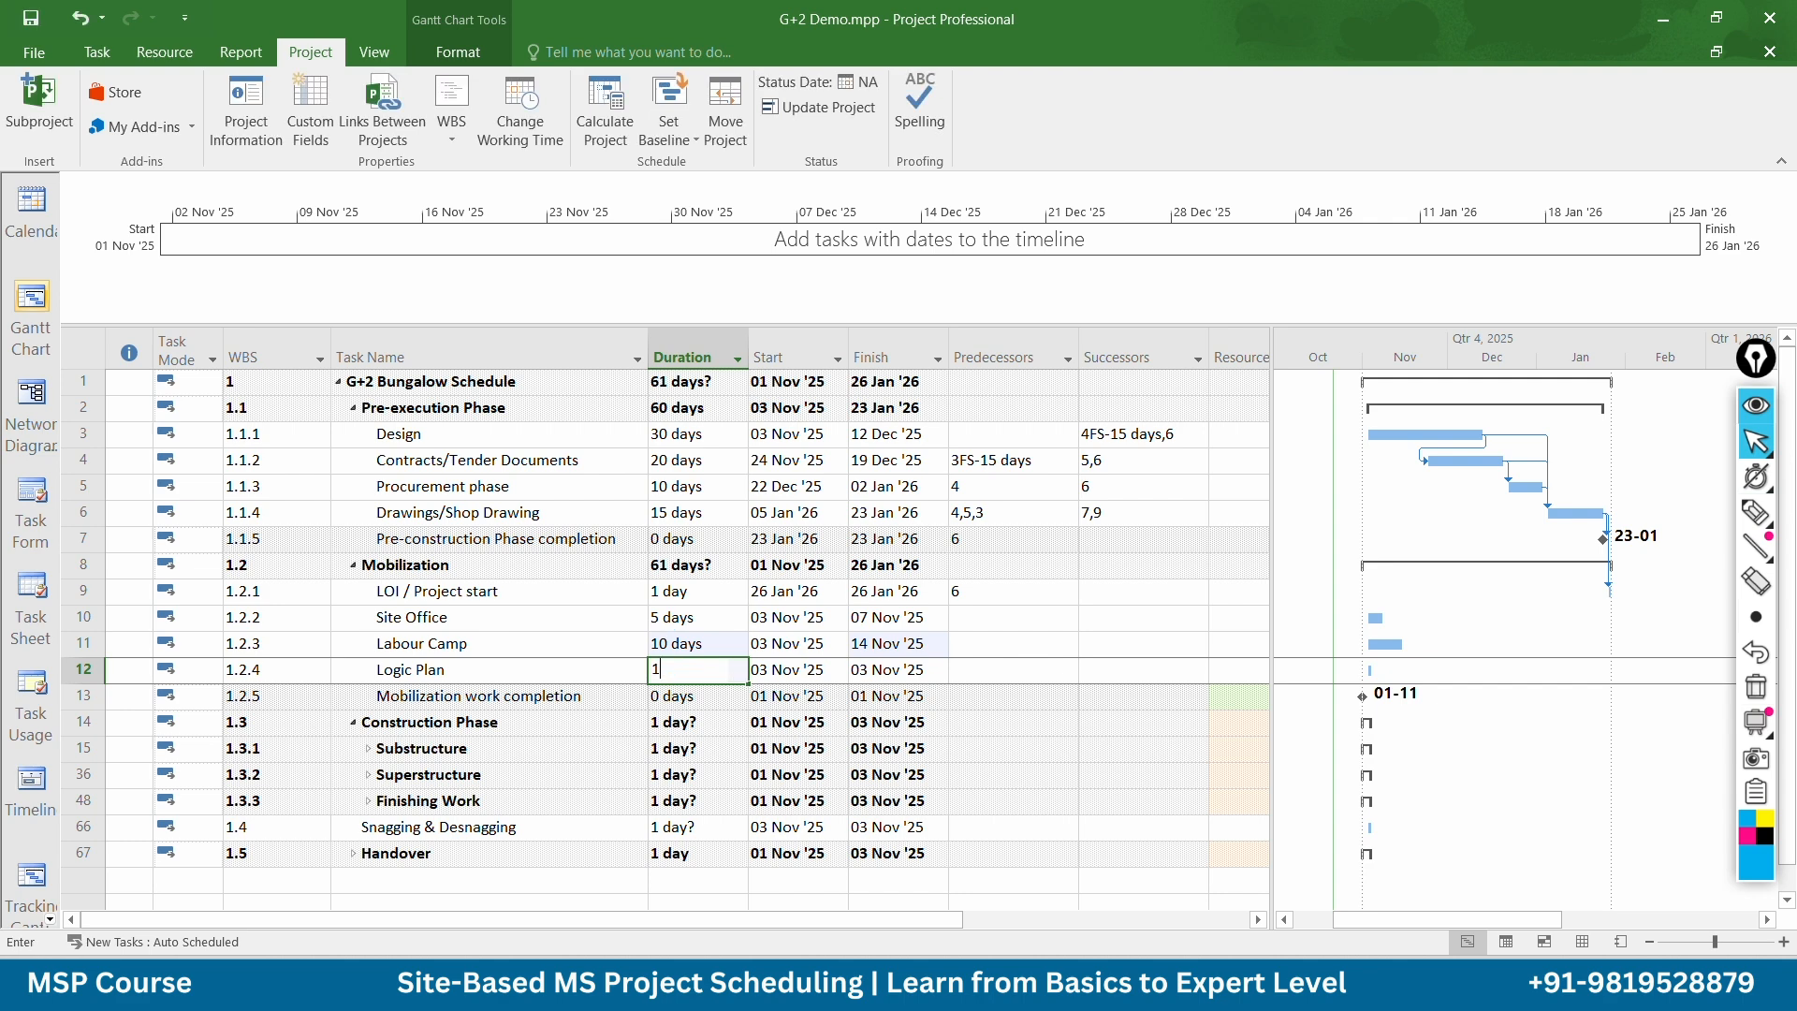
{"action": "type", "text": "0"}
{"action": "key", "text": "Return"}
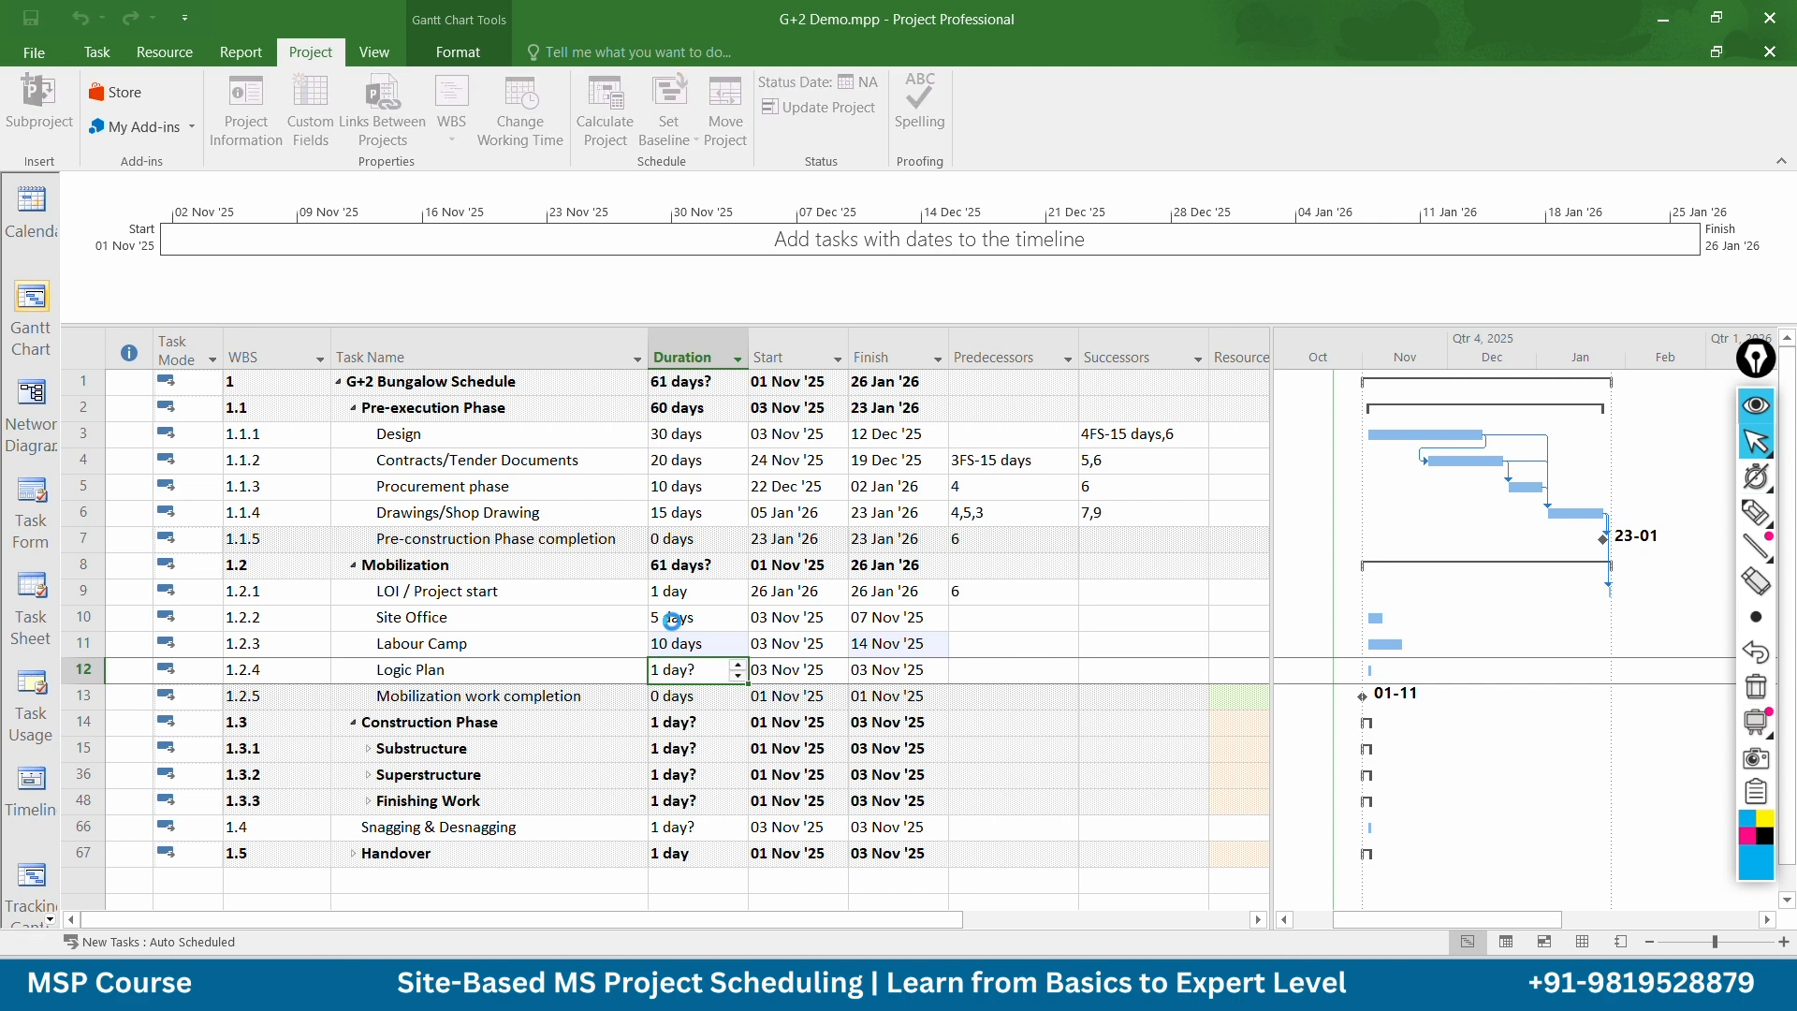
Set task 9 as the predecessor of Site Office, Labour Camp and Logic Plan
{"action": "left_click", "coordinate": [970, 620]}
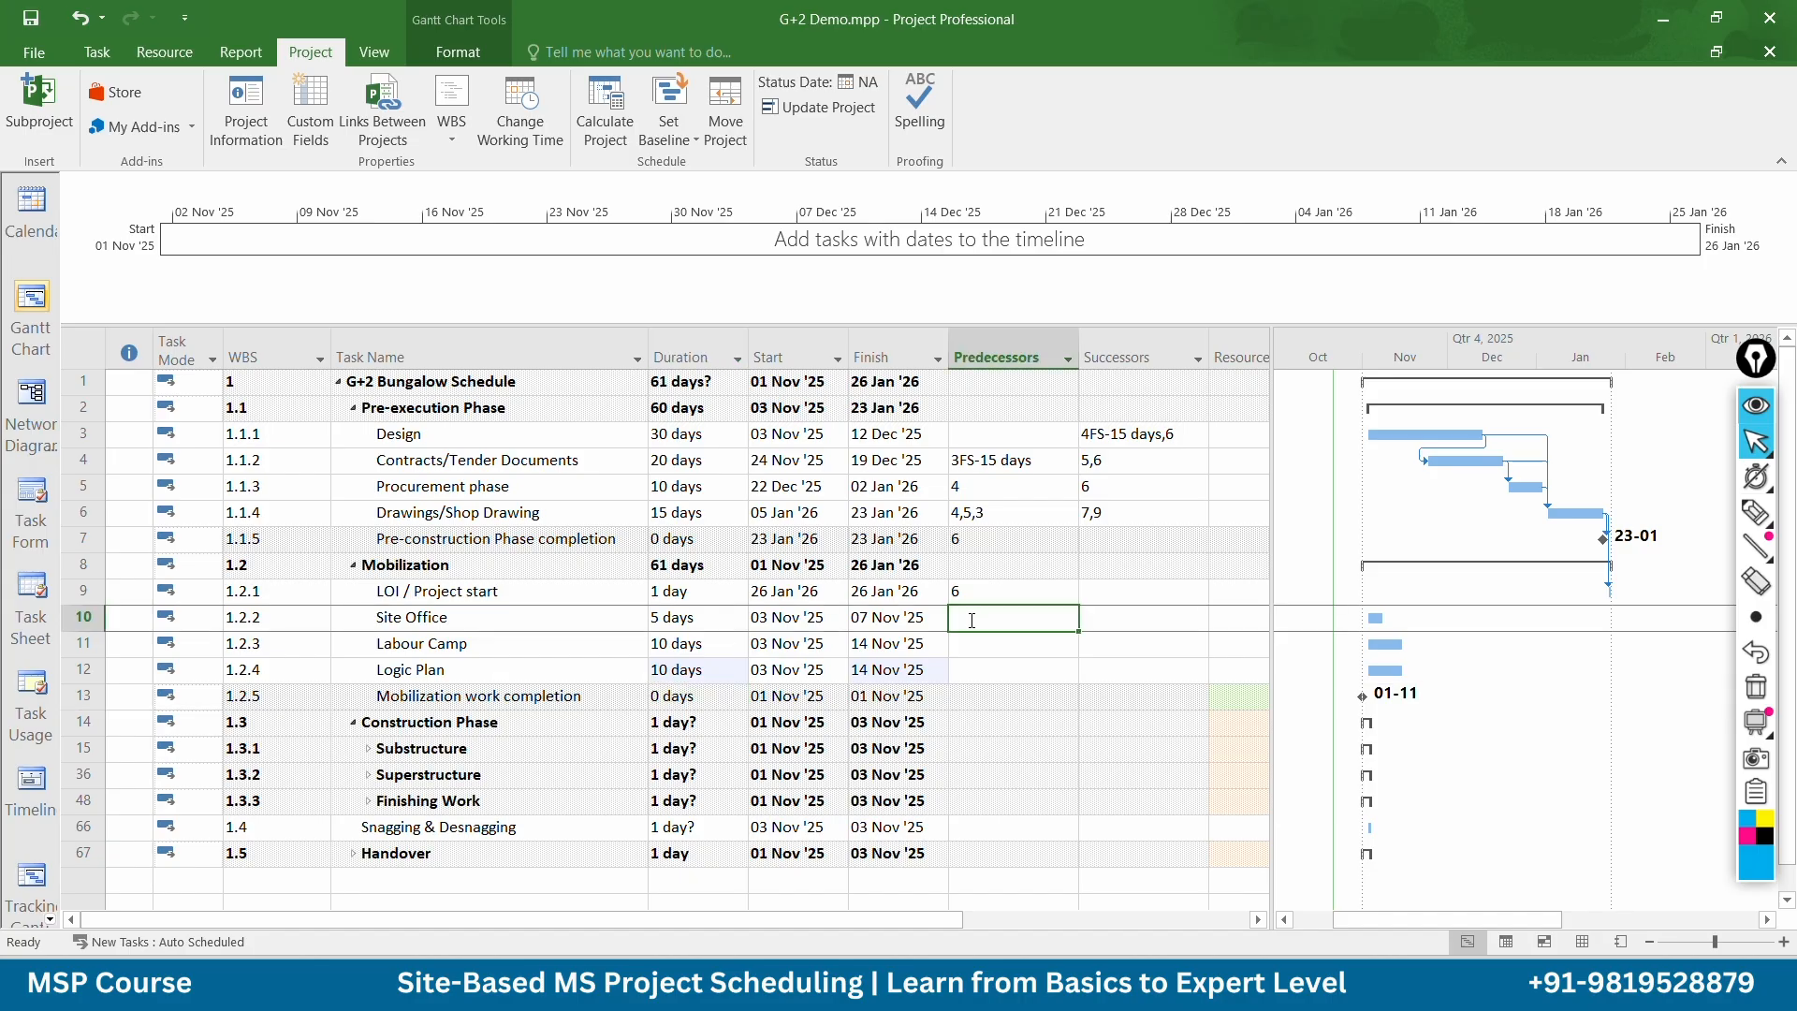
{"action": "type", "text": "9"}
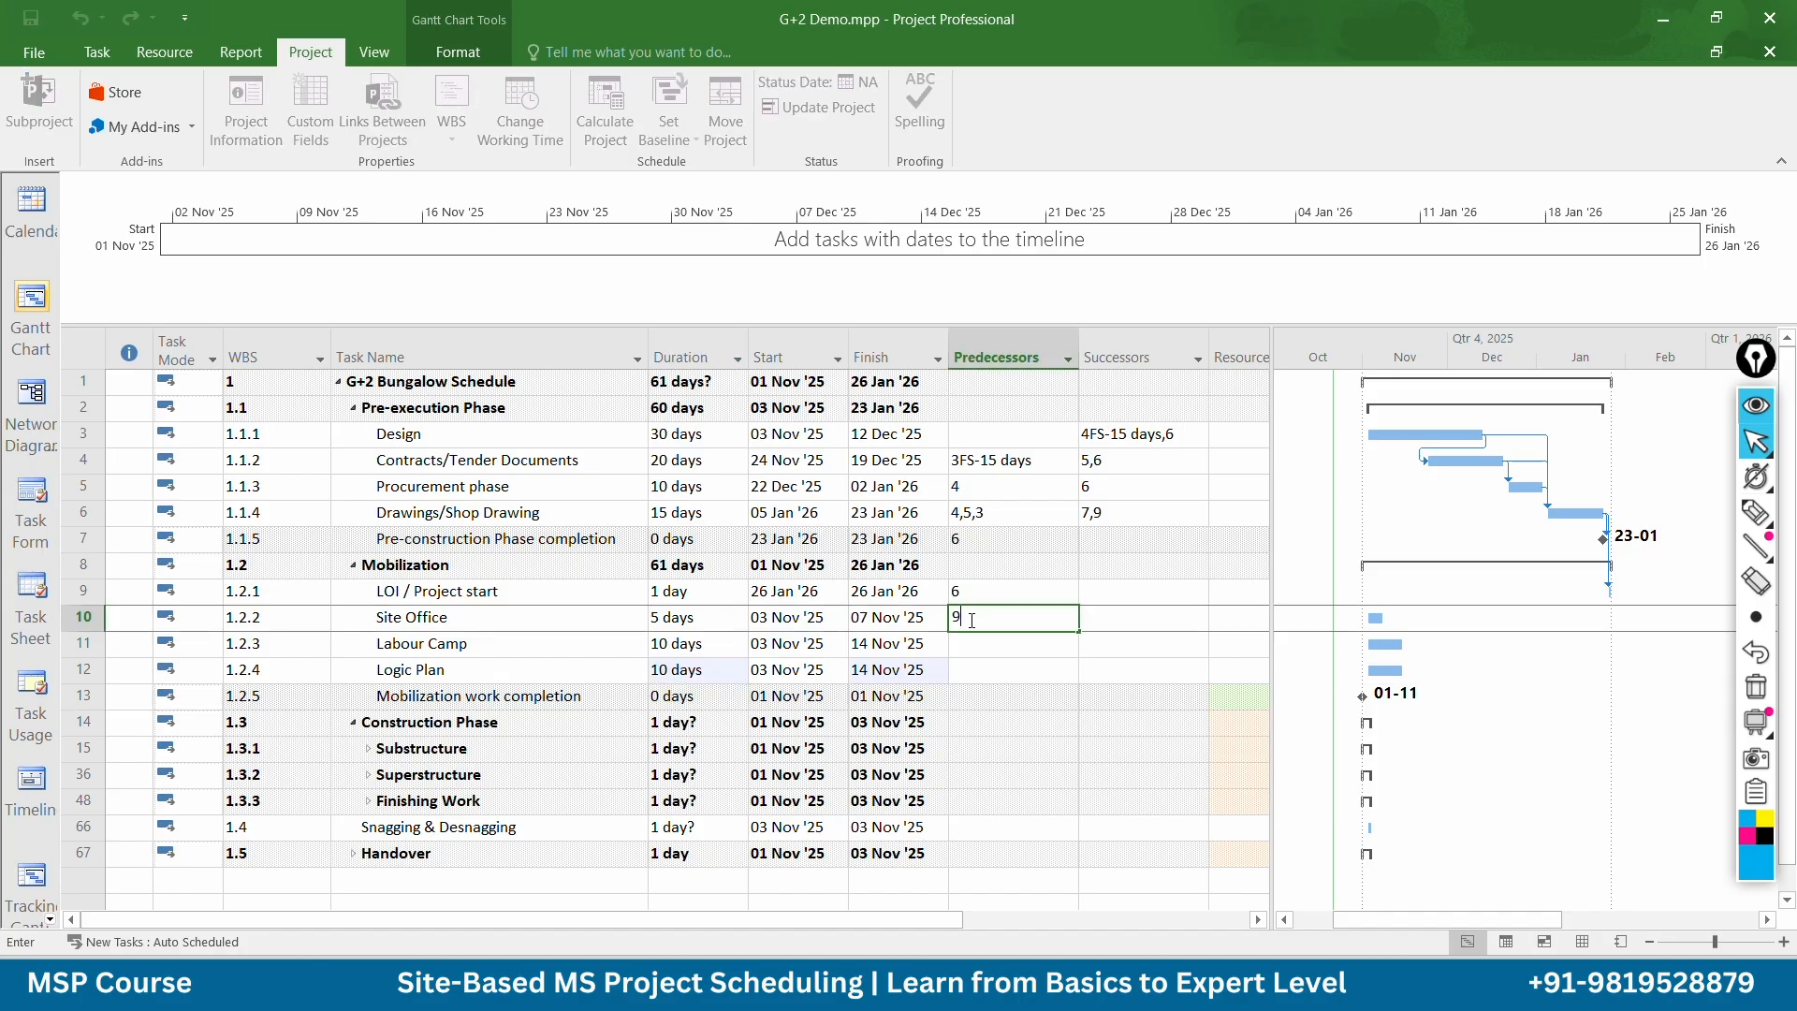
{"action": "key", "text": "Return"}
{"action": "type", "text": "9"}
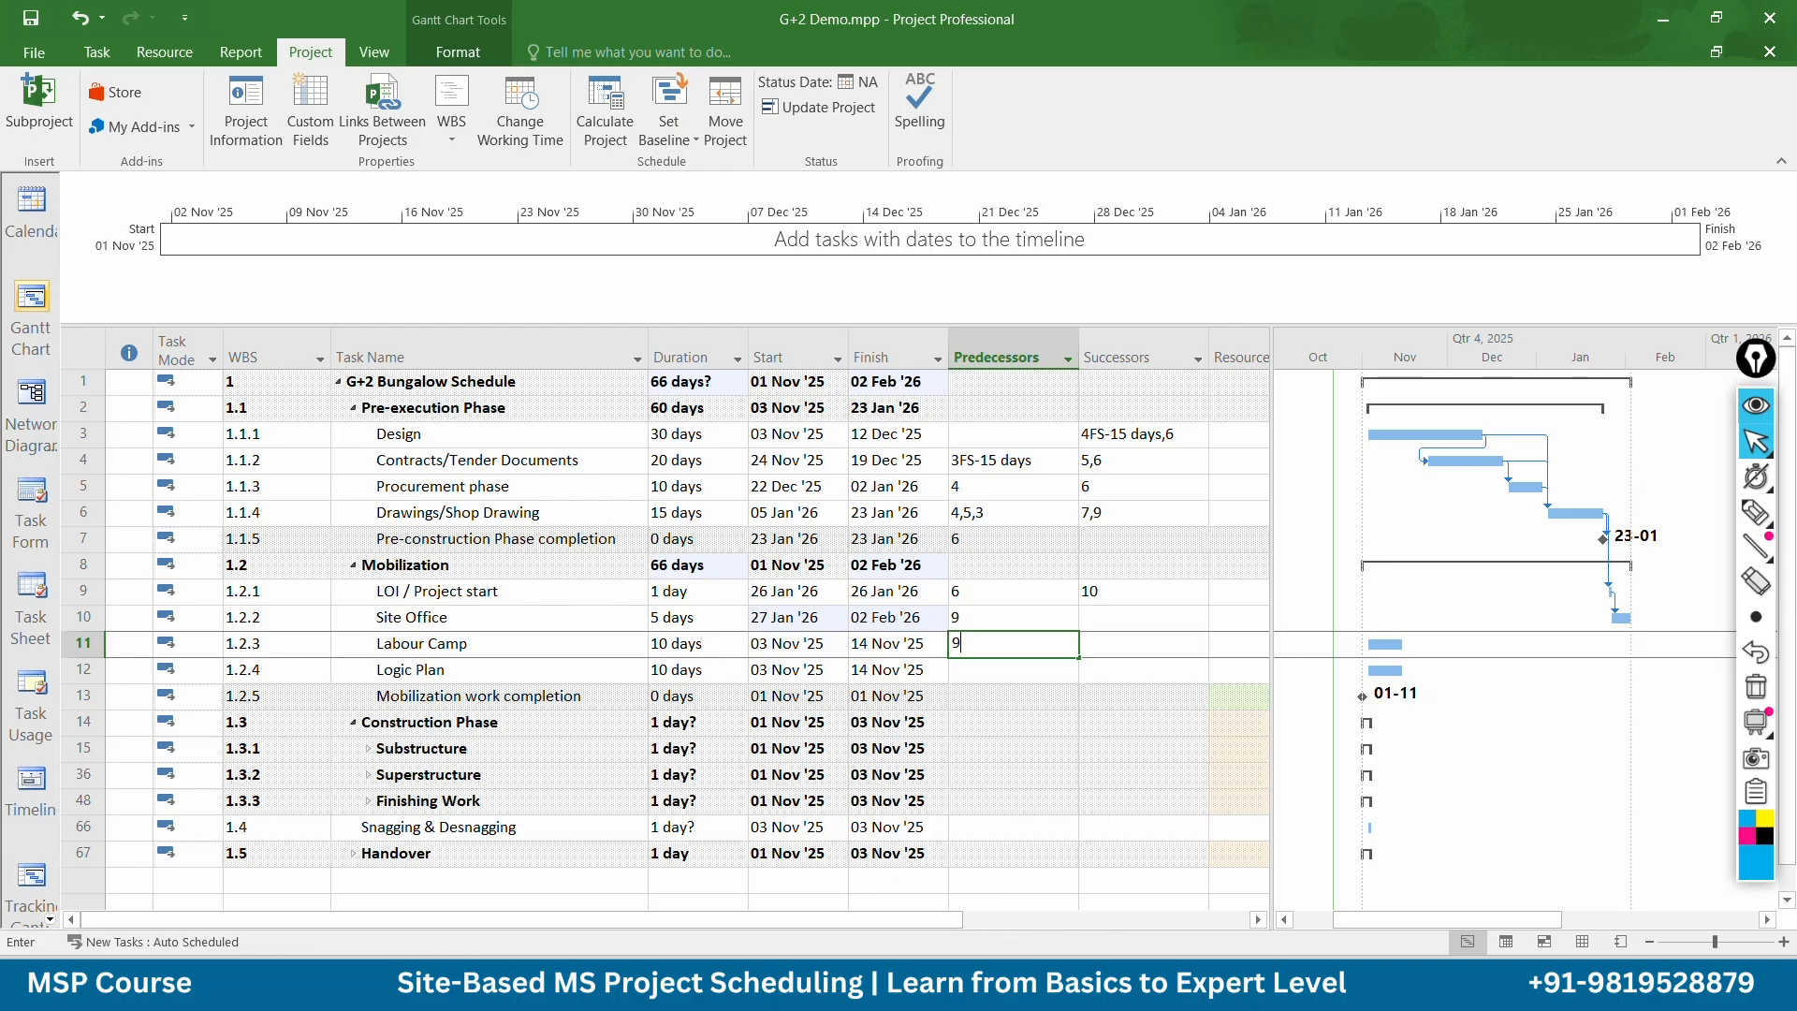
{"action": "key", "text": "Return"}
{"action": "type", "text": "9"}
{"action": "key", "text": "Return"}
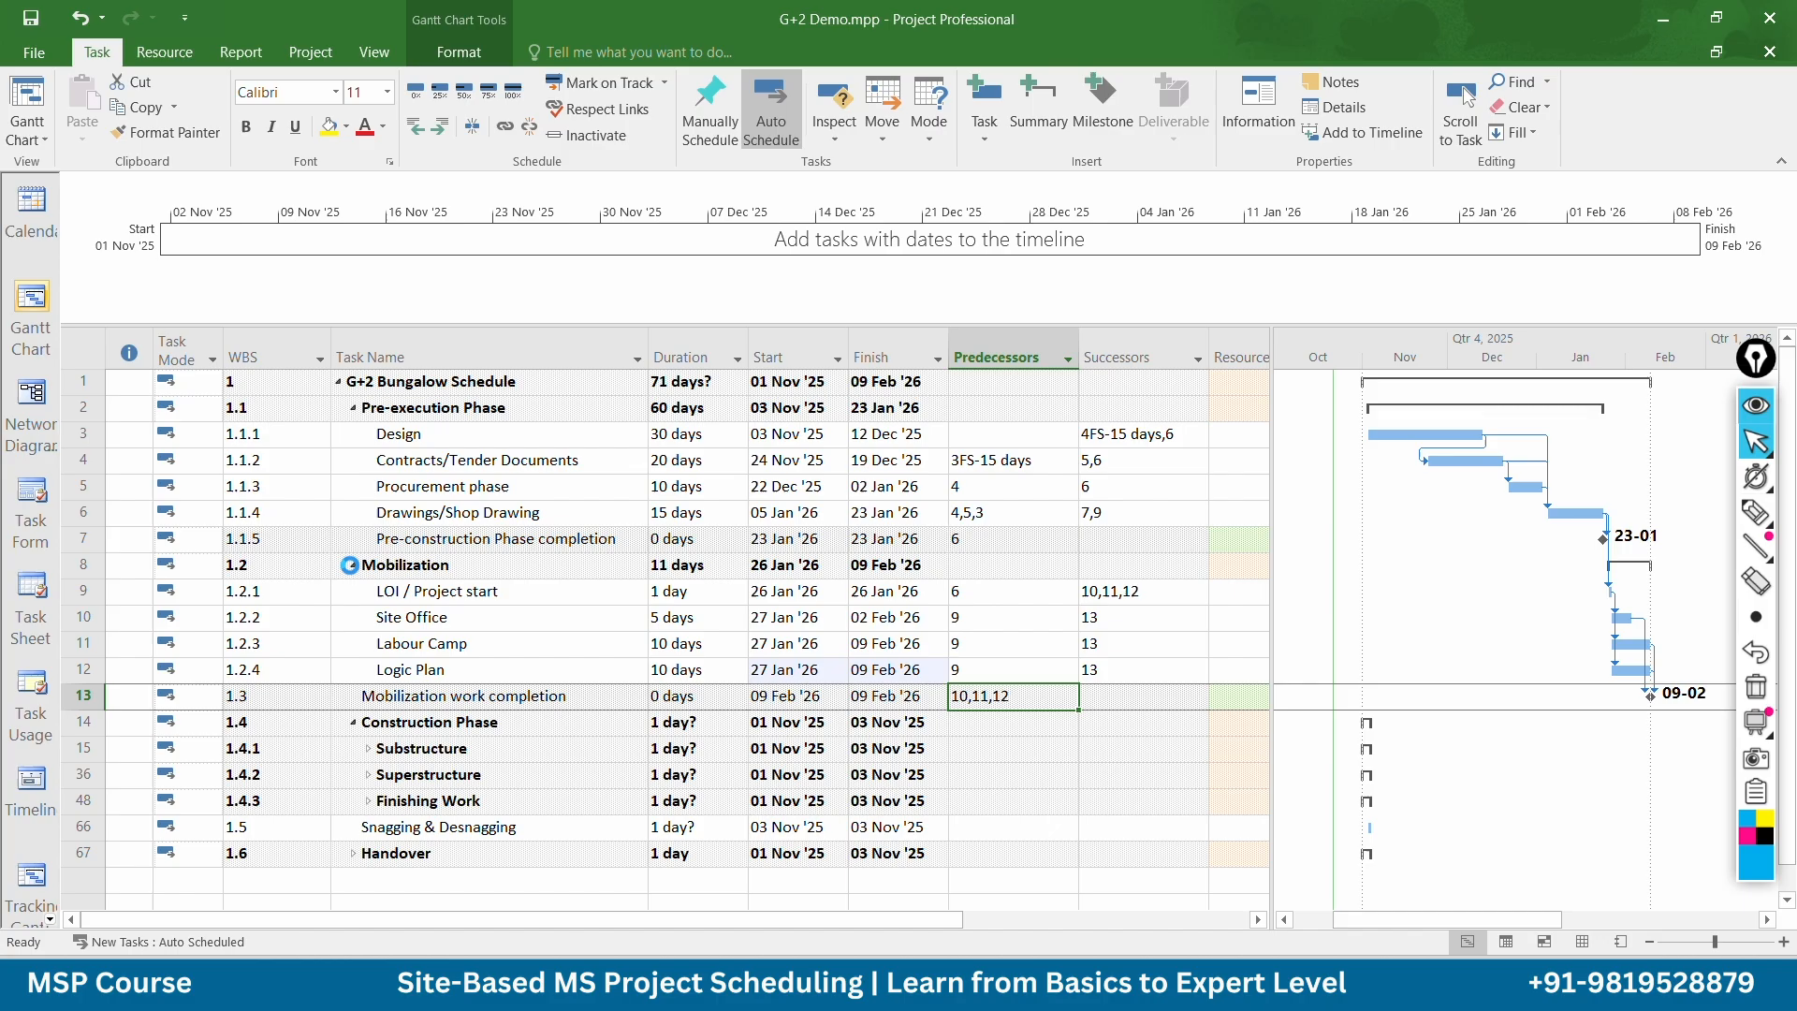
{"action": "left_click", "coordinate": [353, 565]}
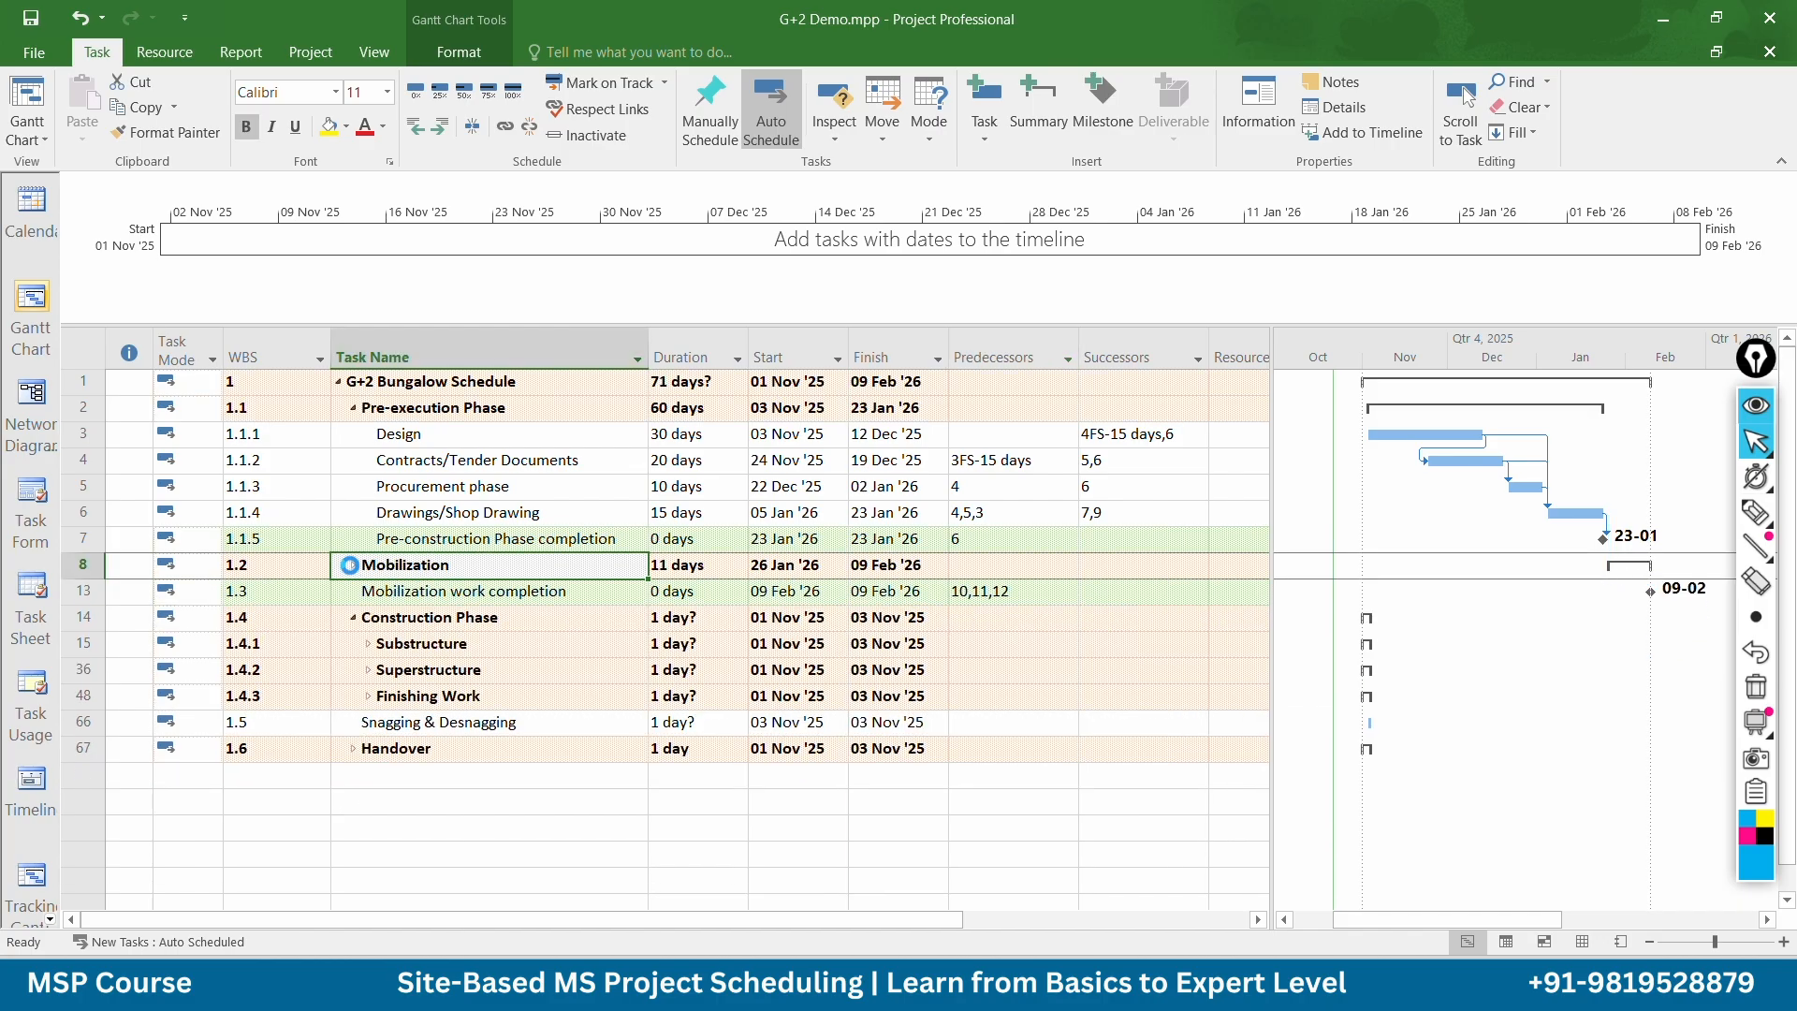
{"action": "left_click", "coordinate": [353, 564]}
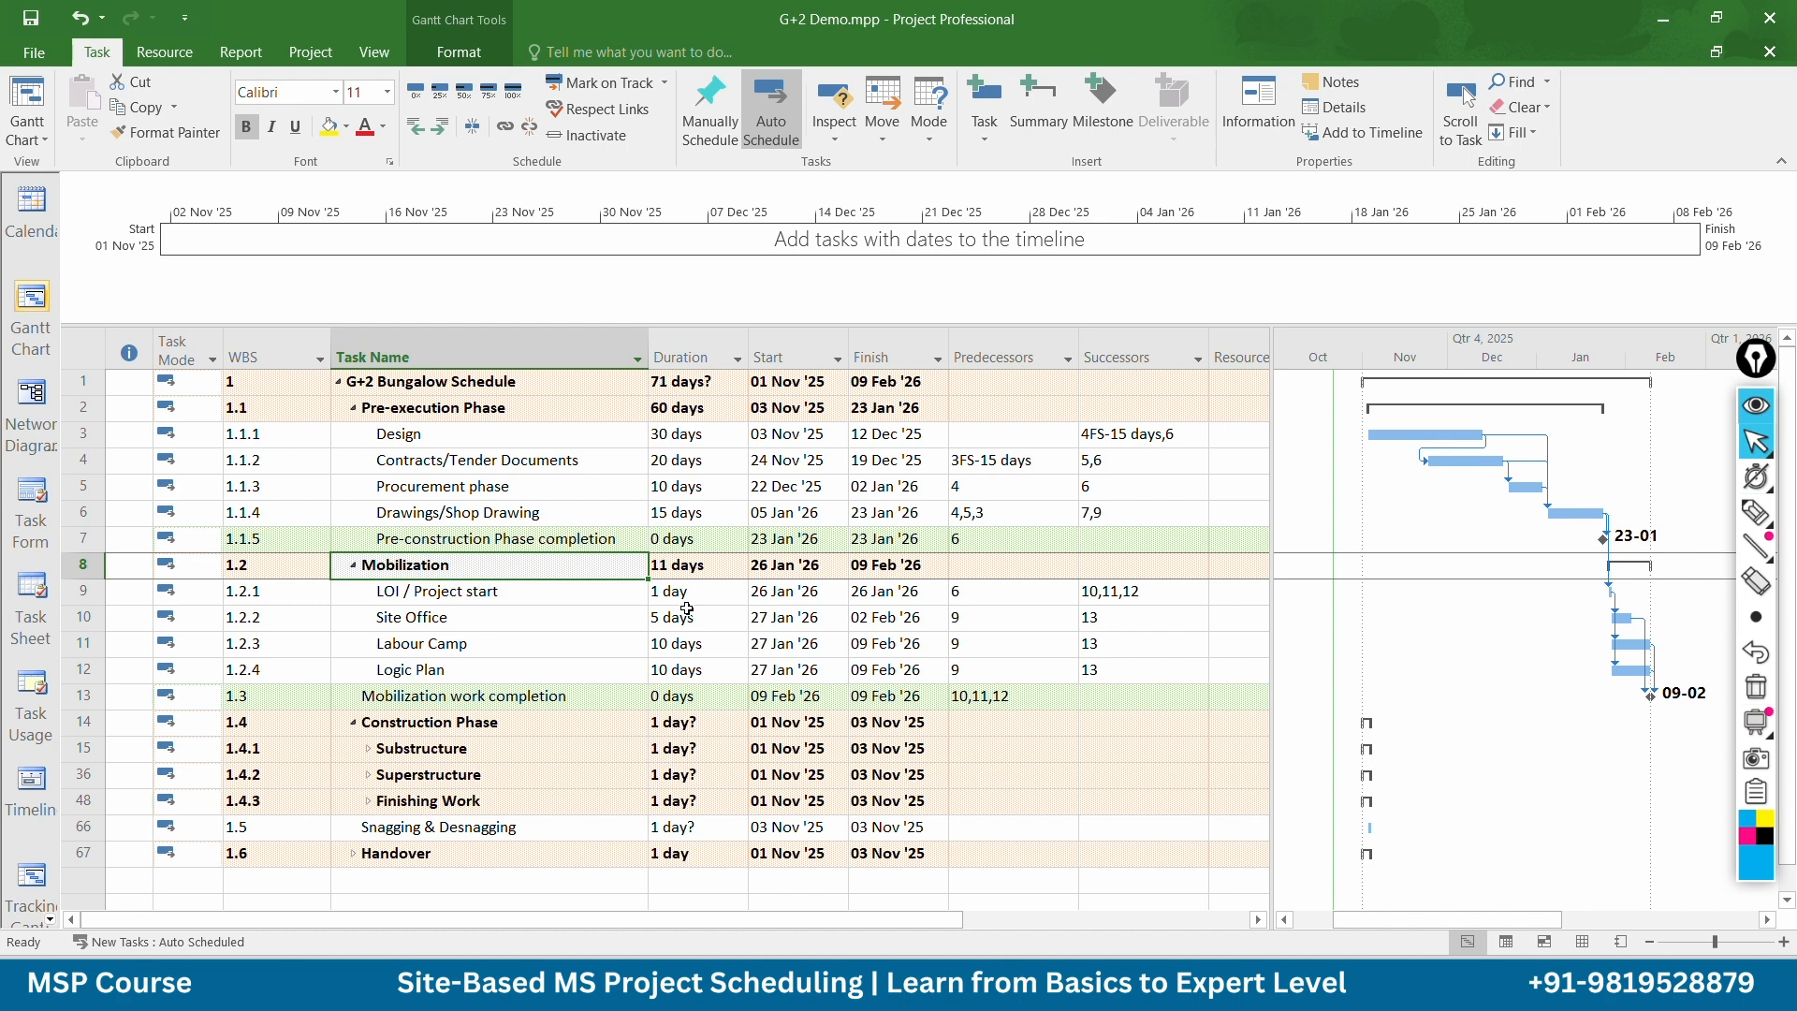
Expand Substructure under the Construction Phase and set the Survey & Setting out duration to 2 days
{"action": "left_click", "coordinate": [371, 753]}
{"action": "left_click", "coordinate": [370, 749]}
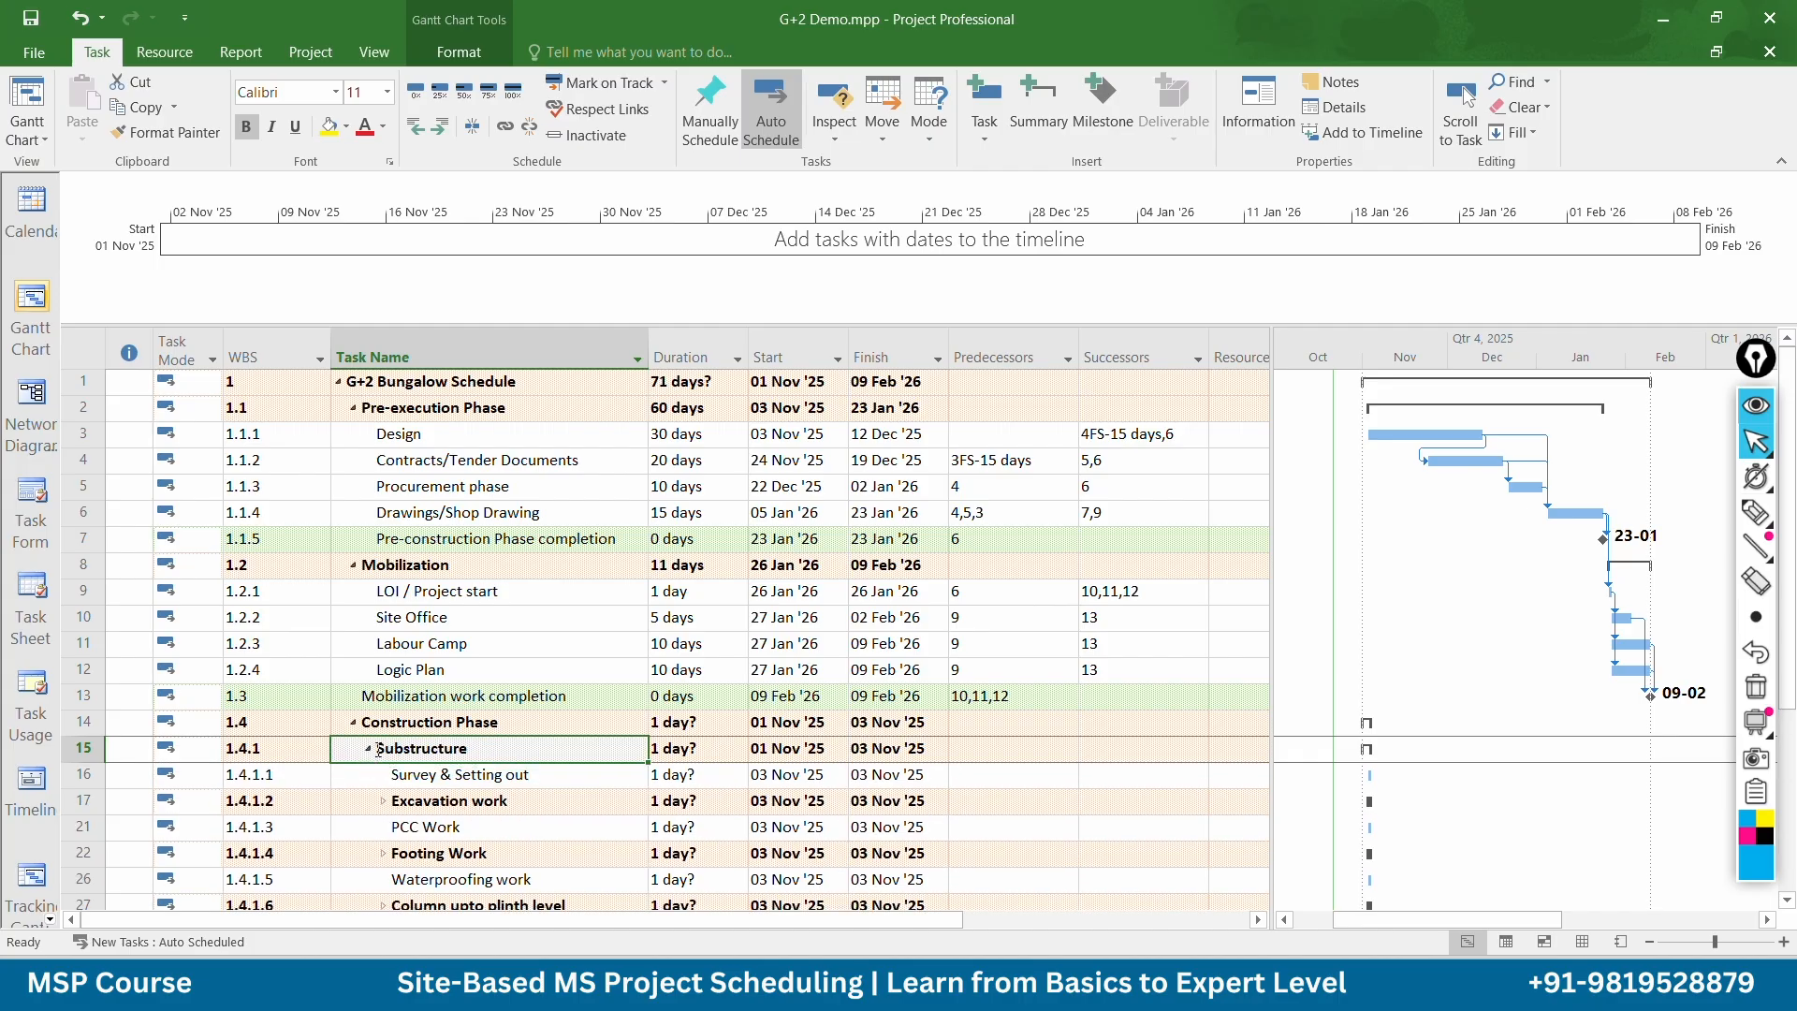
{"action": "scroll", "coordinate": [440, 734], "scroll_direction": "down", "scroll_amount": 1}
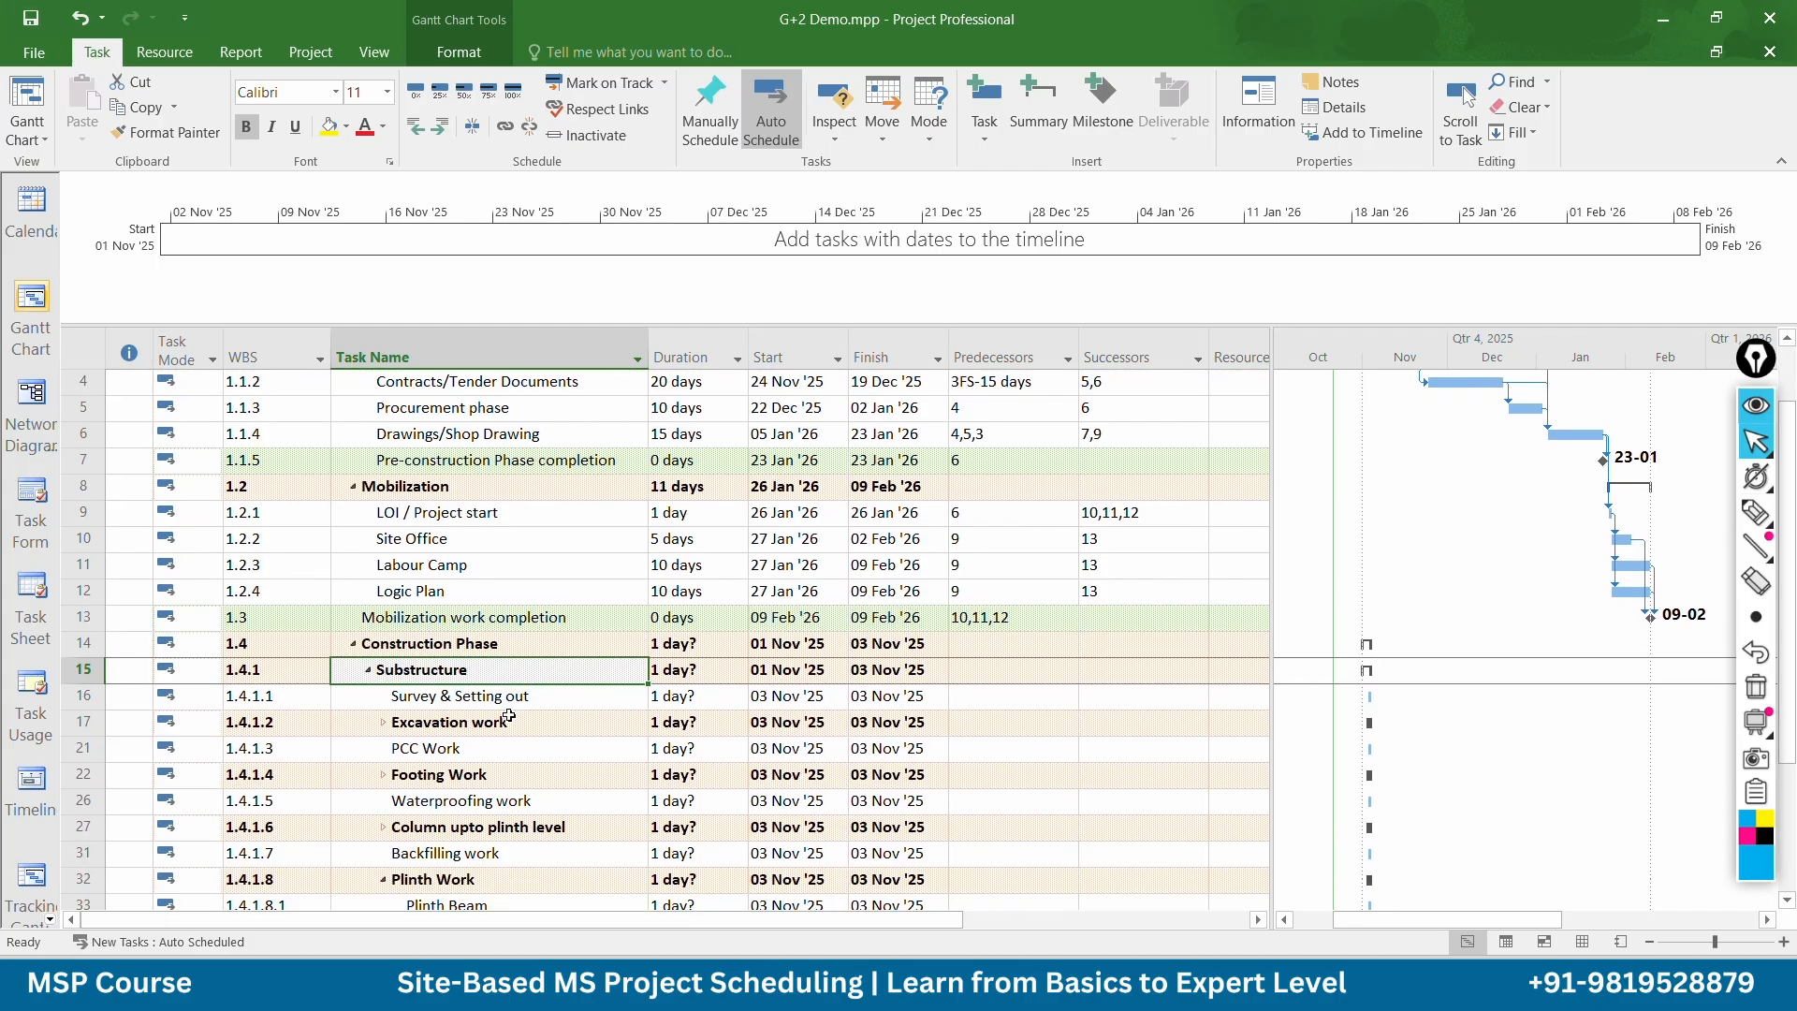
{"action": "left_click", "coordinate": [681, 698]}
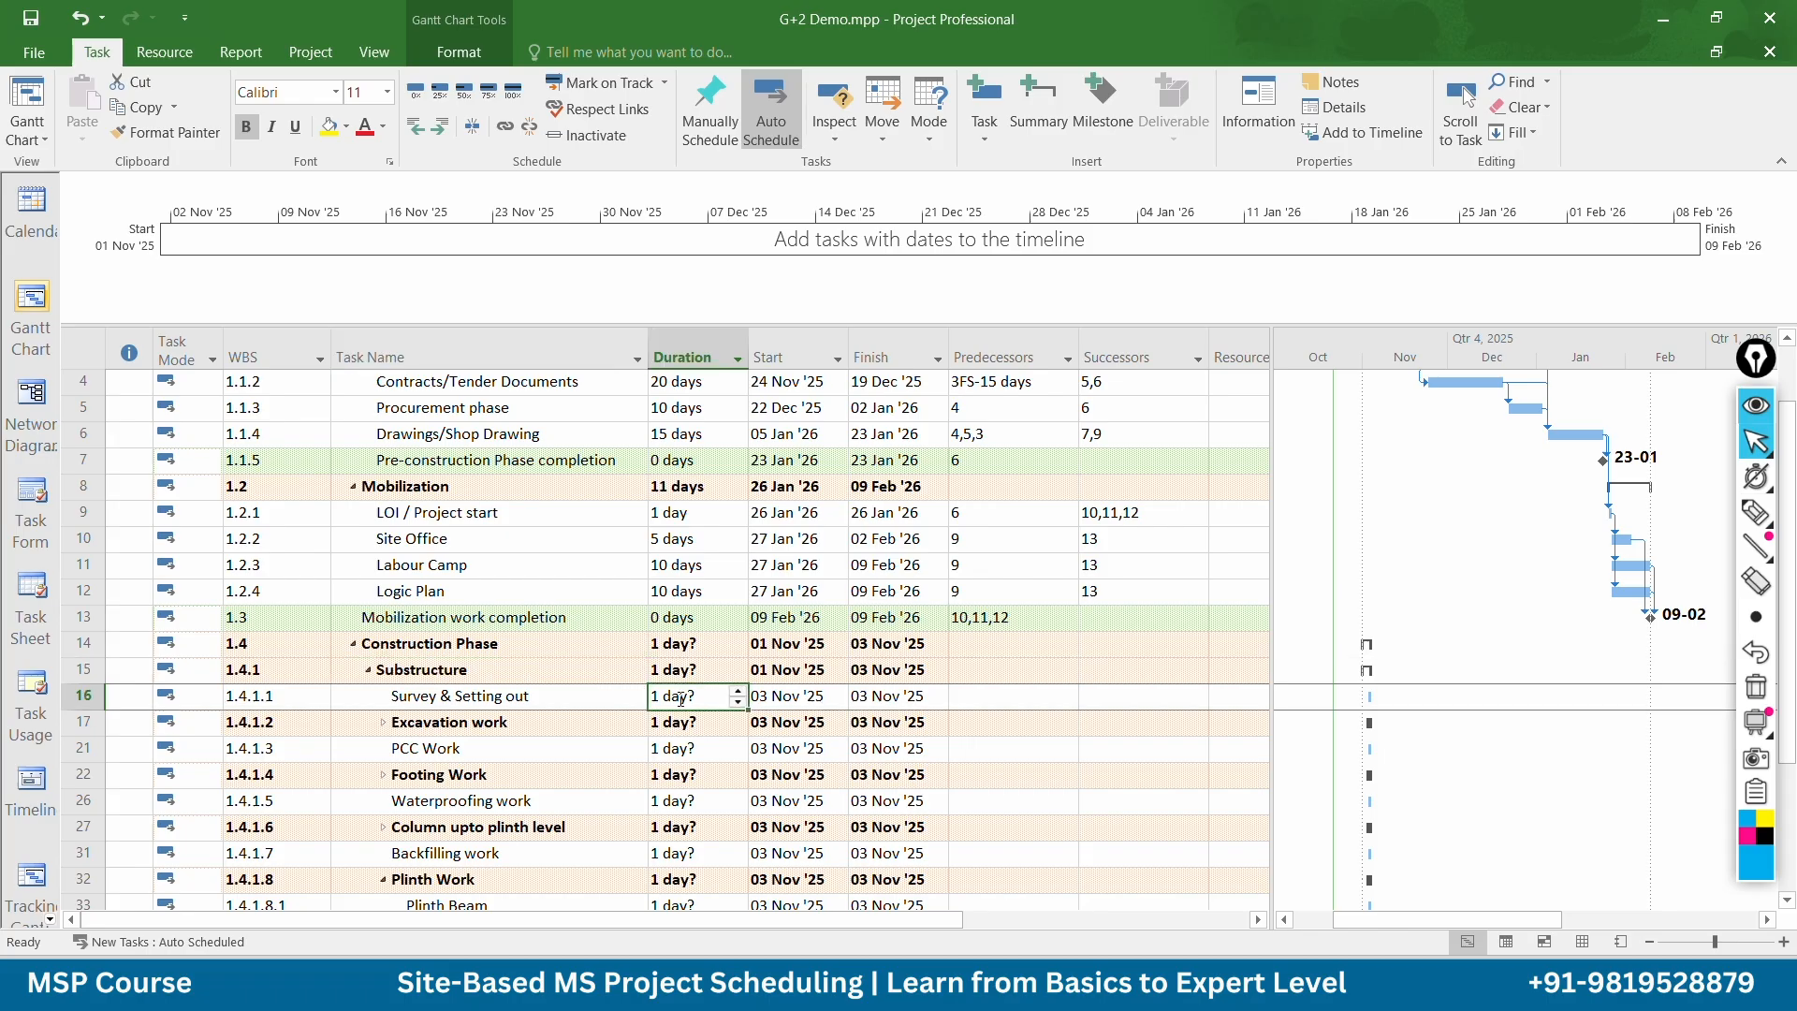
{"action": "type", "text": "2"}
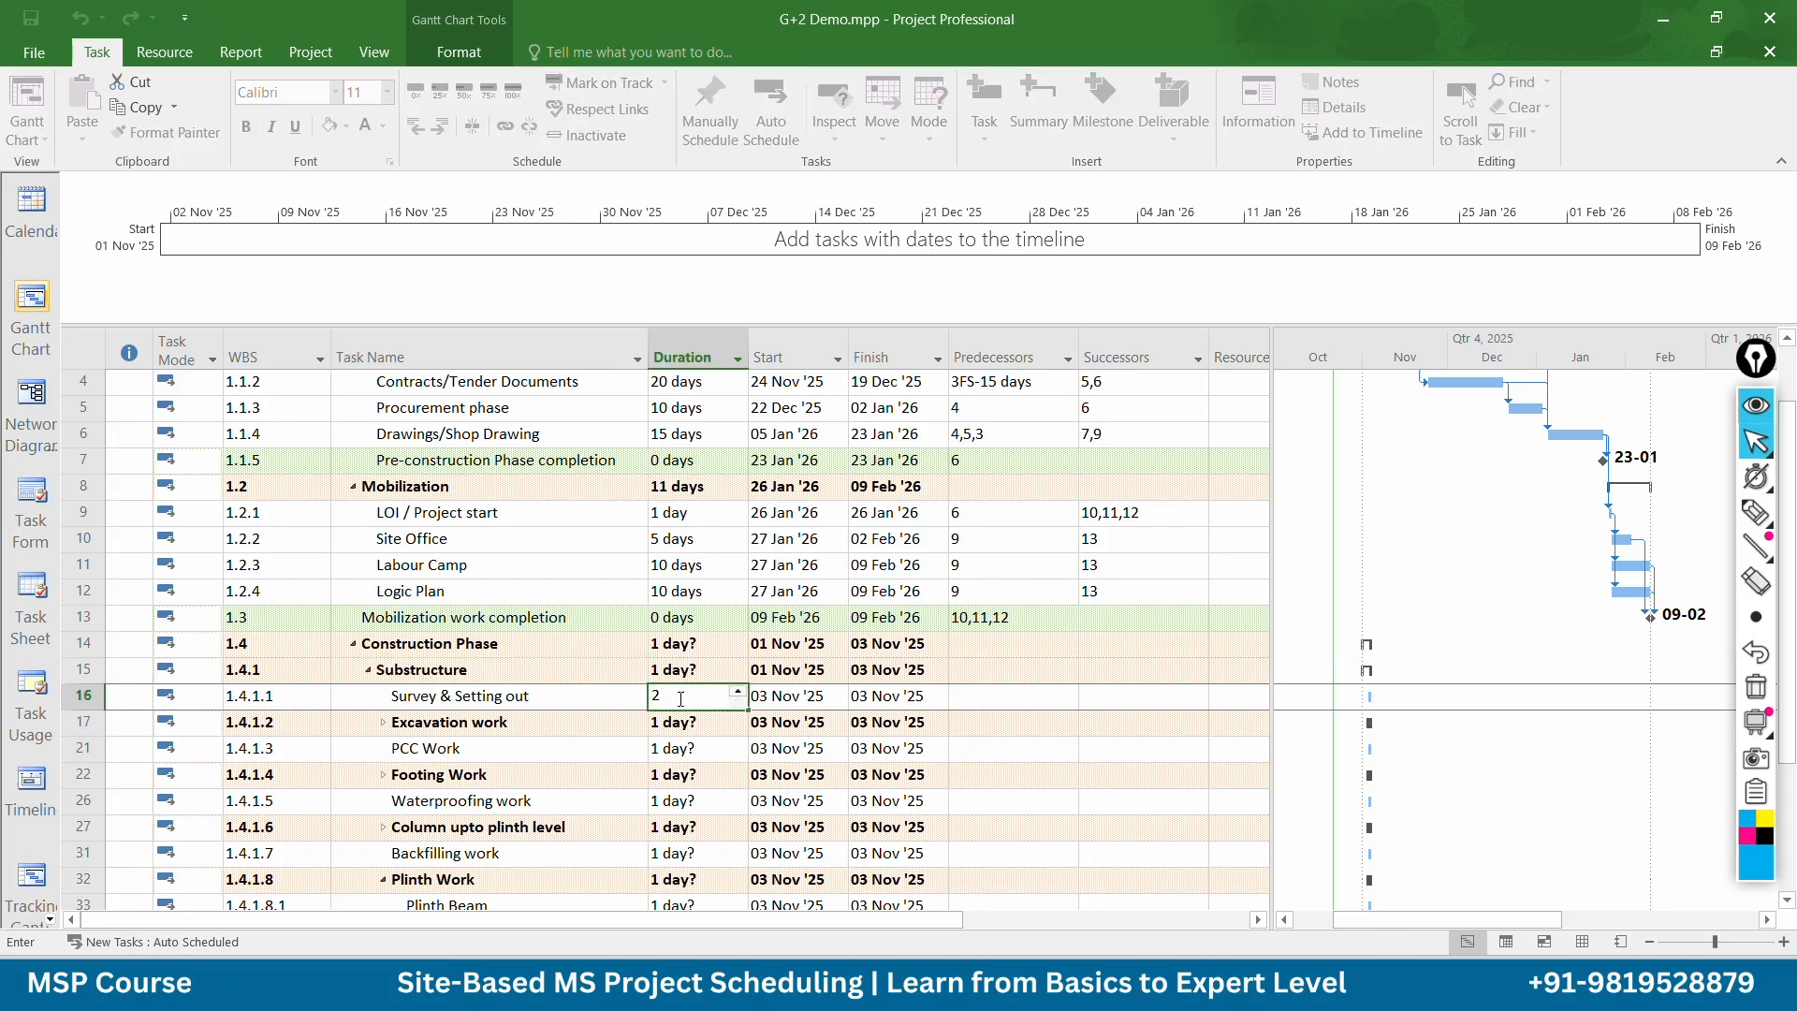
{"action": "key", "text": "Tab"}
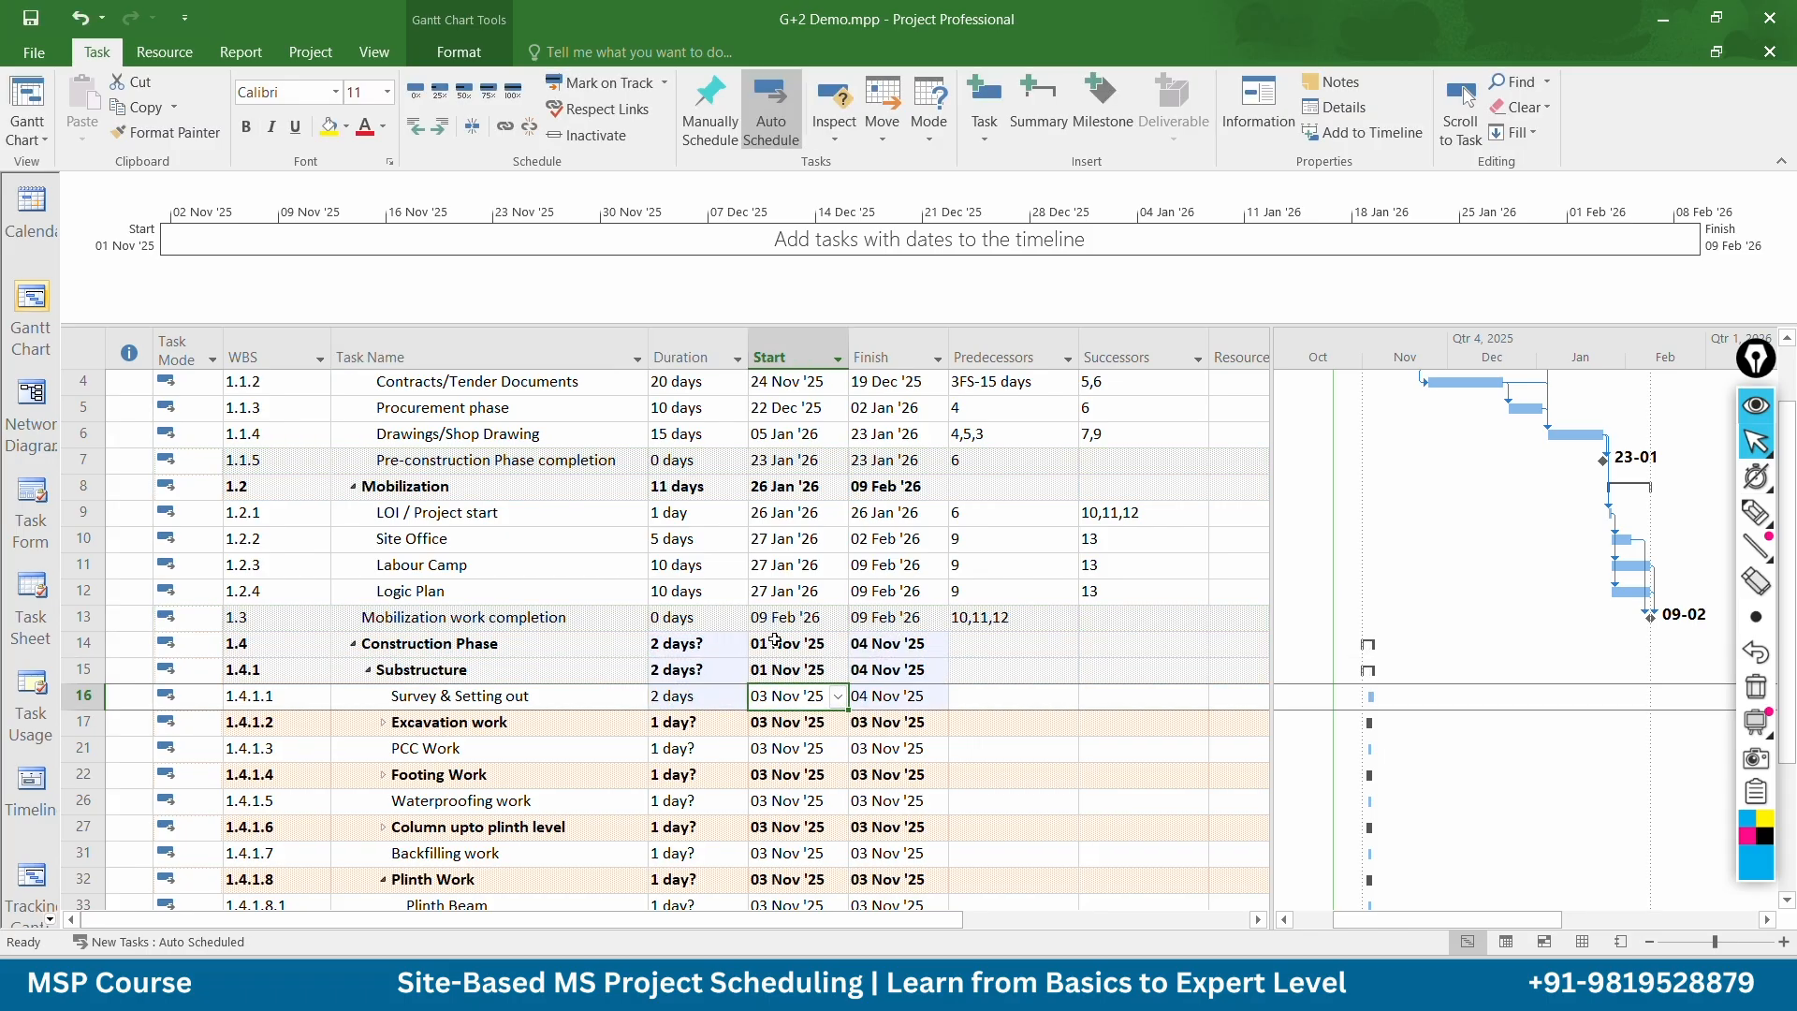
Link Survey & Setting out to task 9 as a finish-to-start predecessor with a 3-day lag (9FS+3)
{"action": "left_click", "coordinate": [984, 694]}
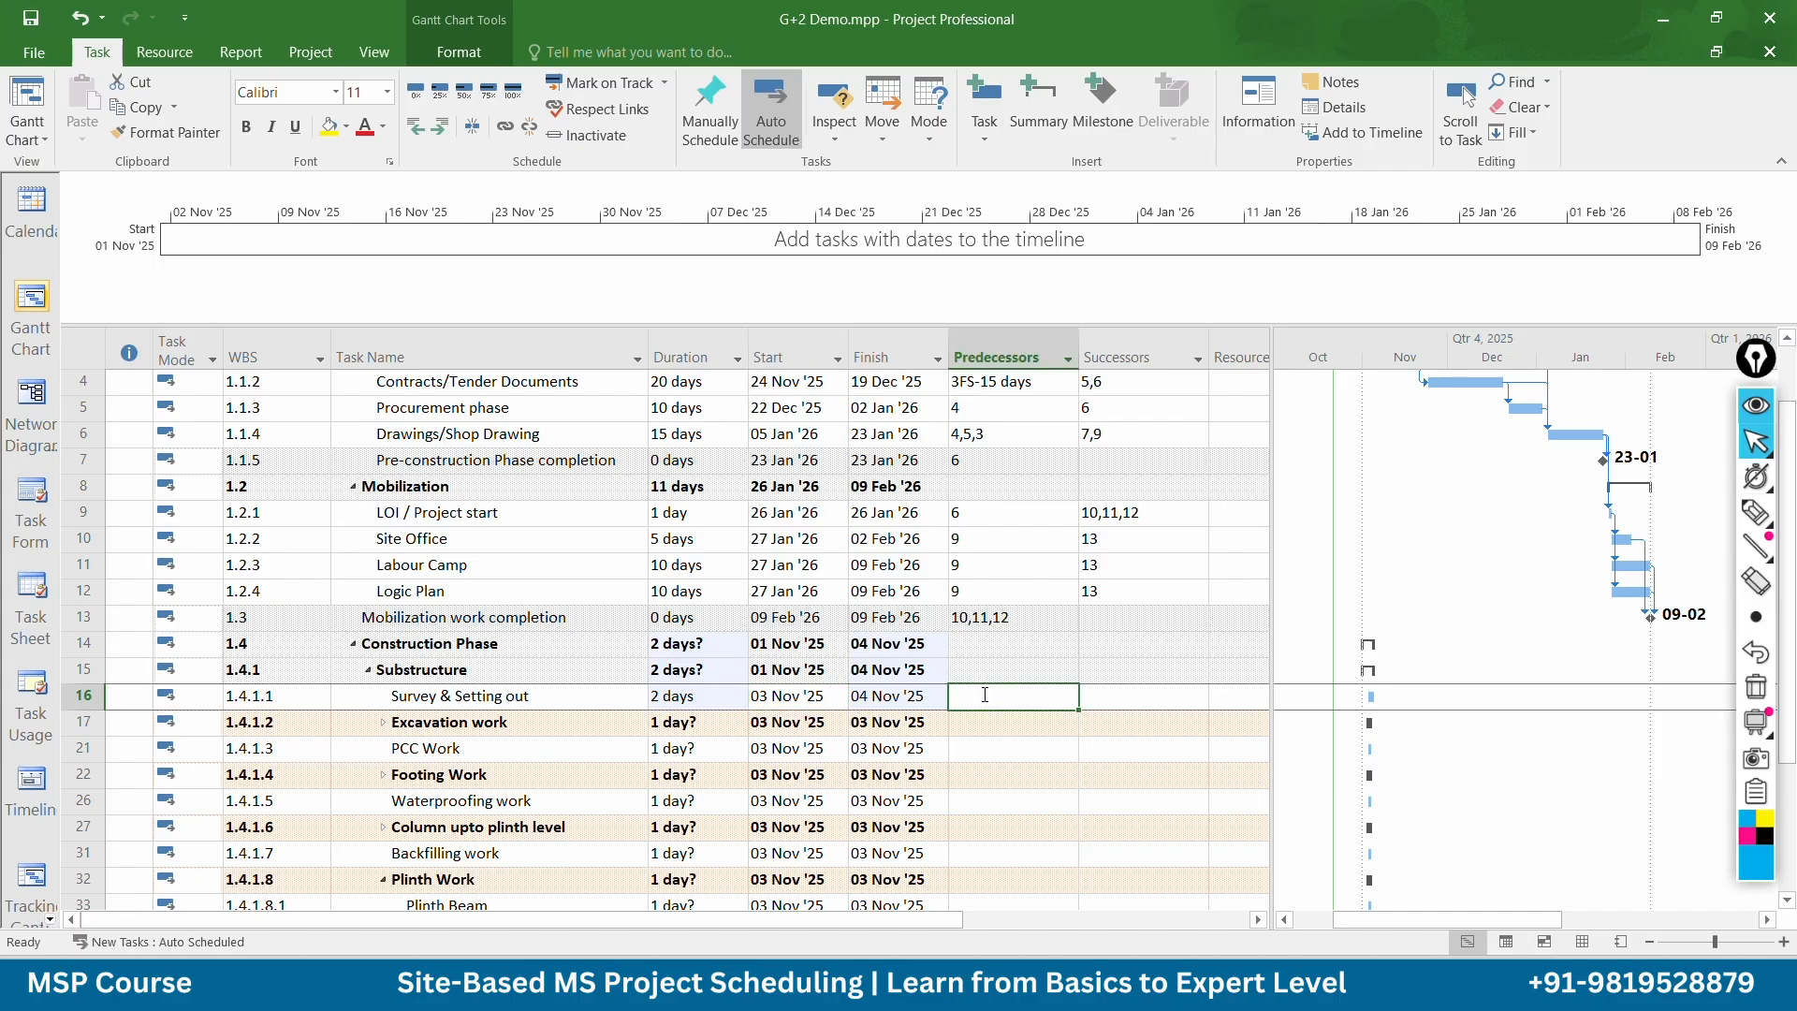
{"action": "type", "text": "2"}
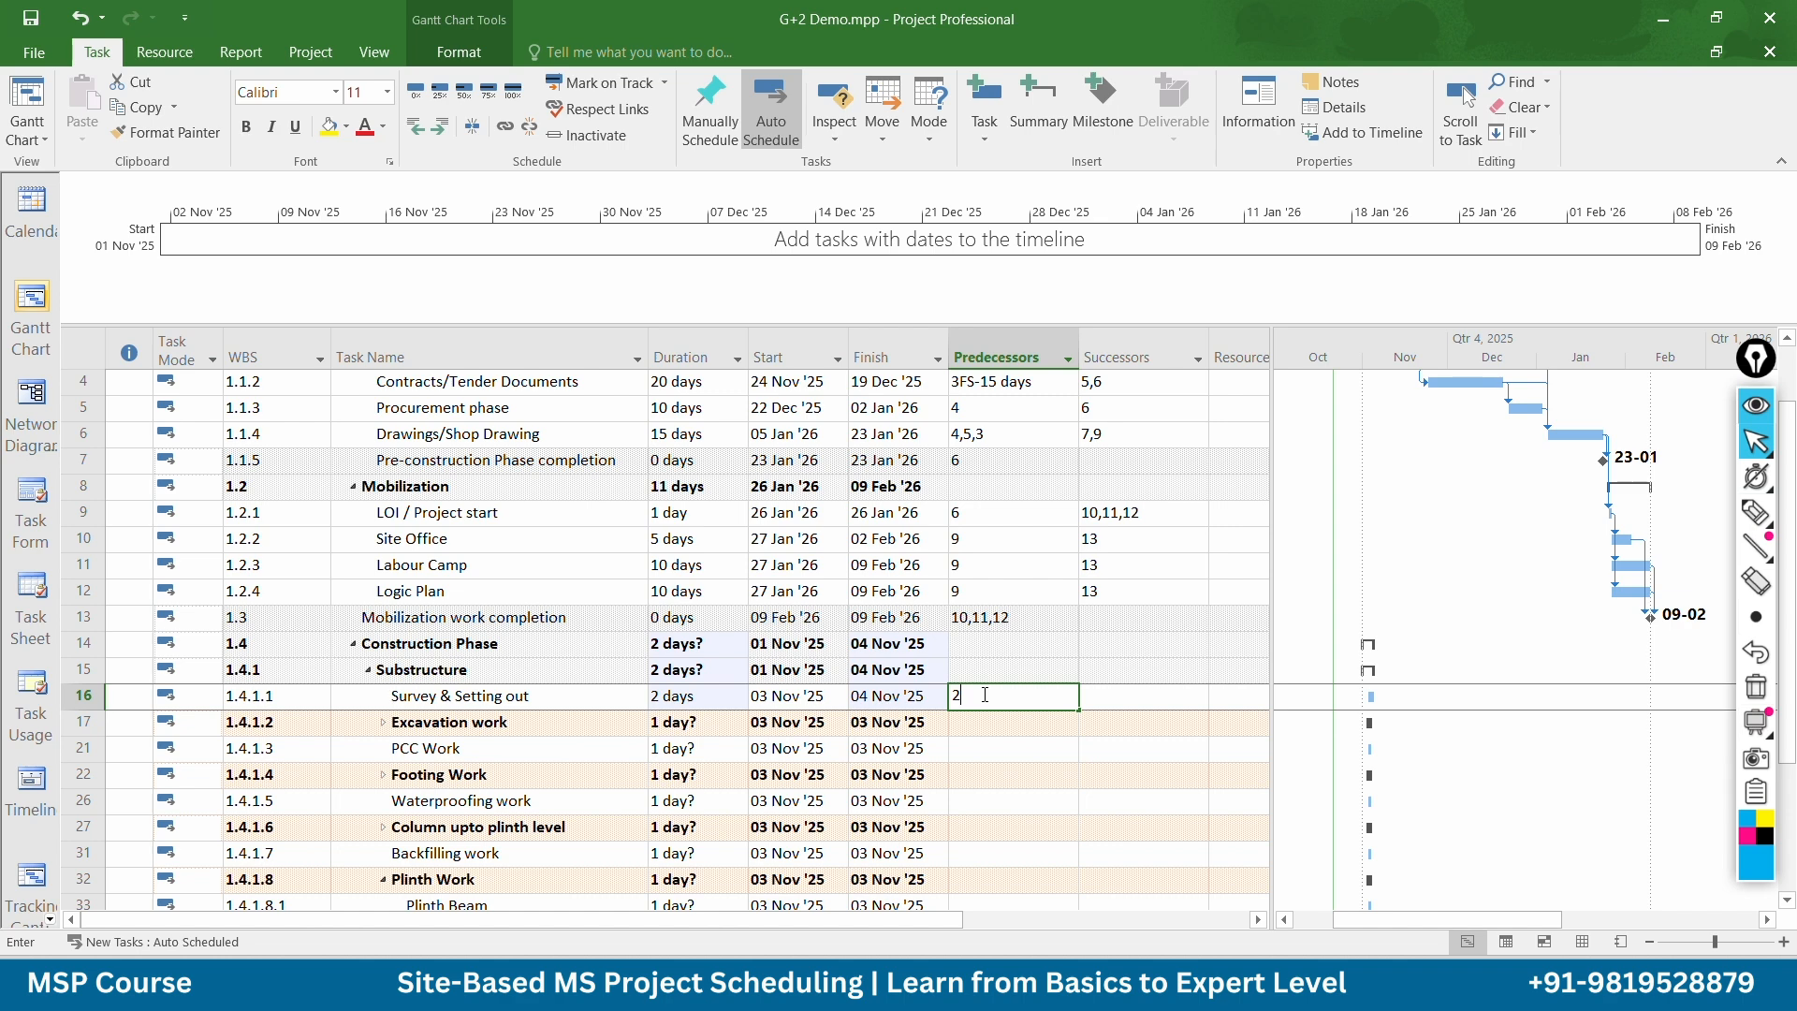
{"action": "key", "text": "BackSpace"}
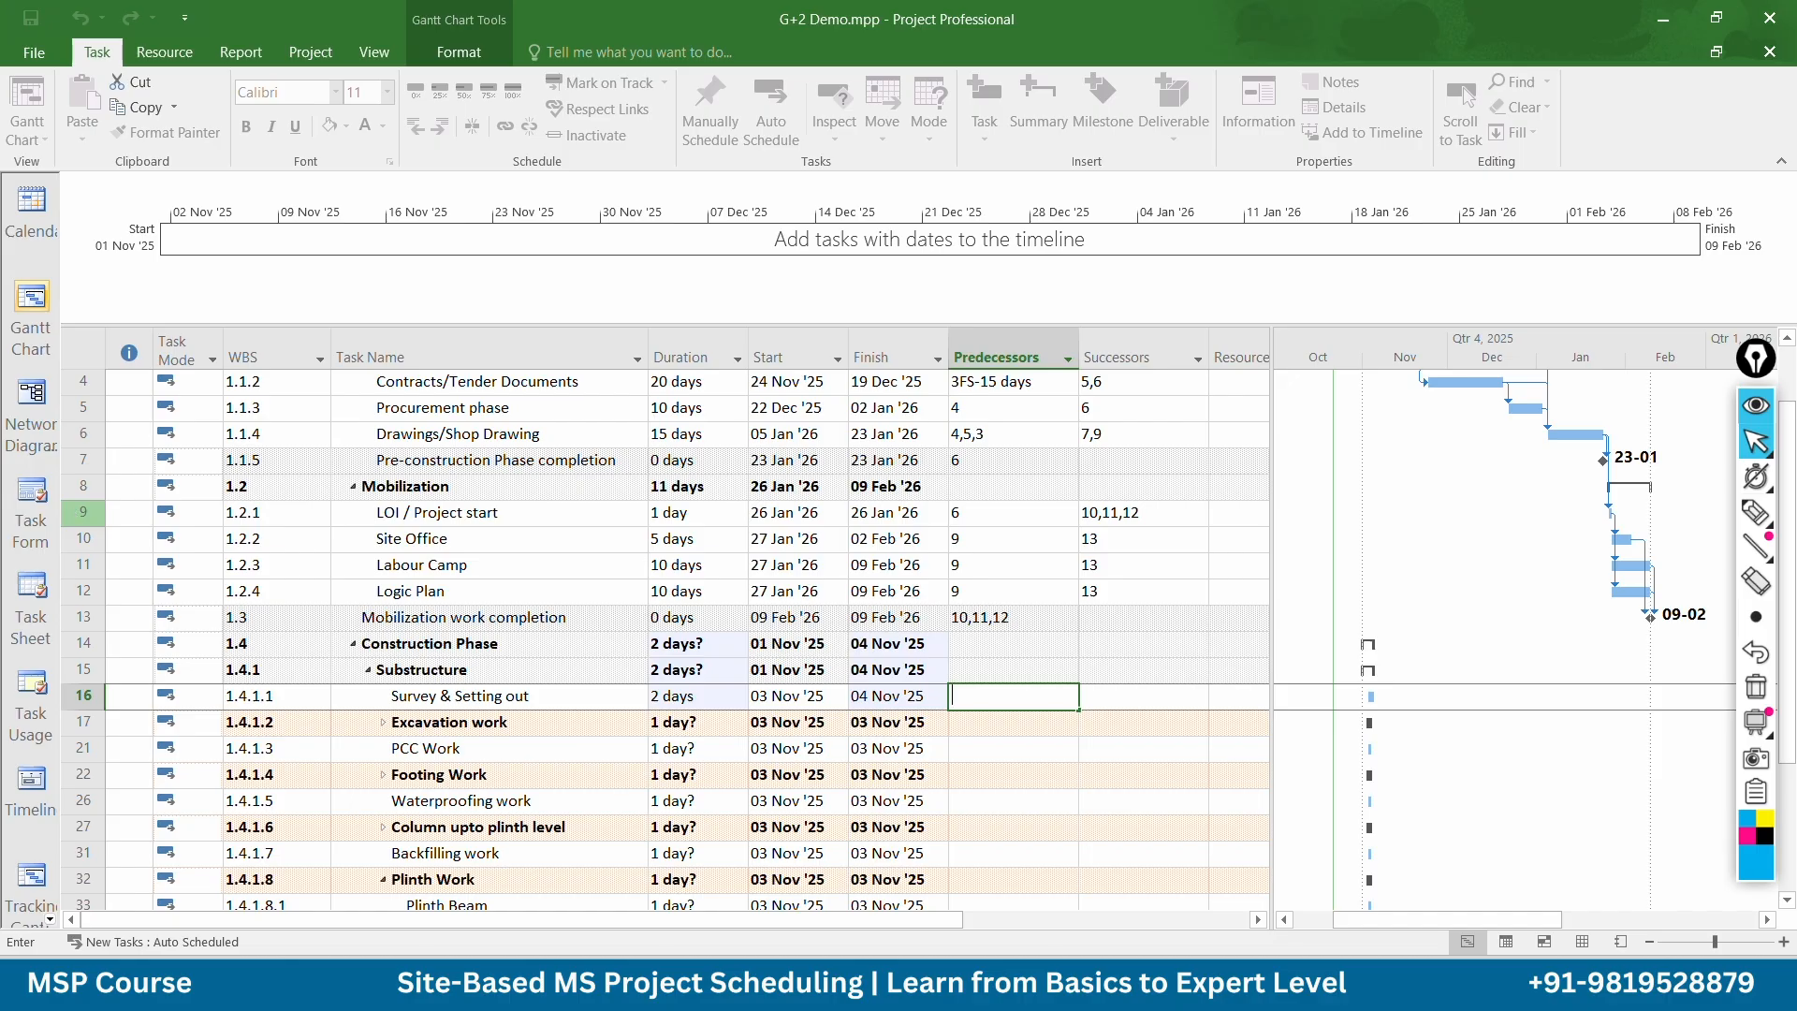
{"action": "type", "text": "9FS+3"}
{"action": "key", "text": "Return"}
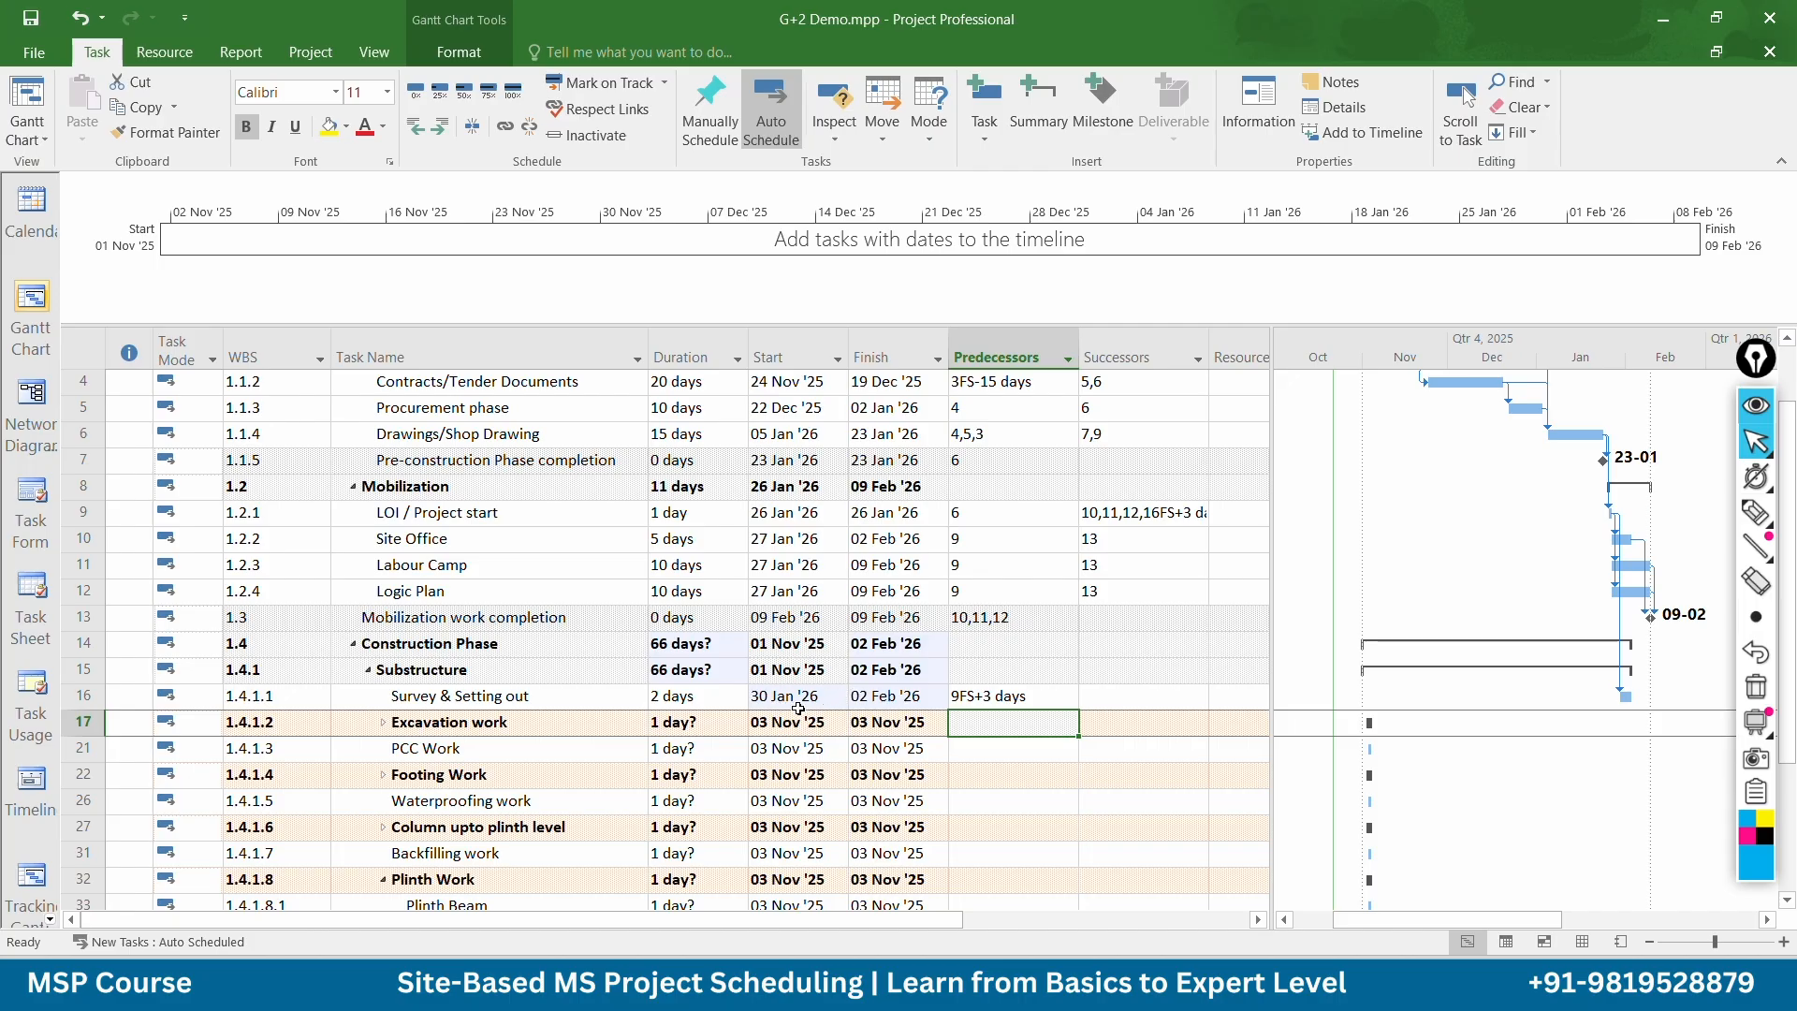
Expand Excavation work under Substructure and set the durations of Soft strata to 4 days and hard srata to 5 days
{"action": "scroll", "coordinate": [748, 713], "scroll_direction": "down", "scroll_amount": 1}
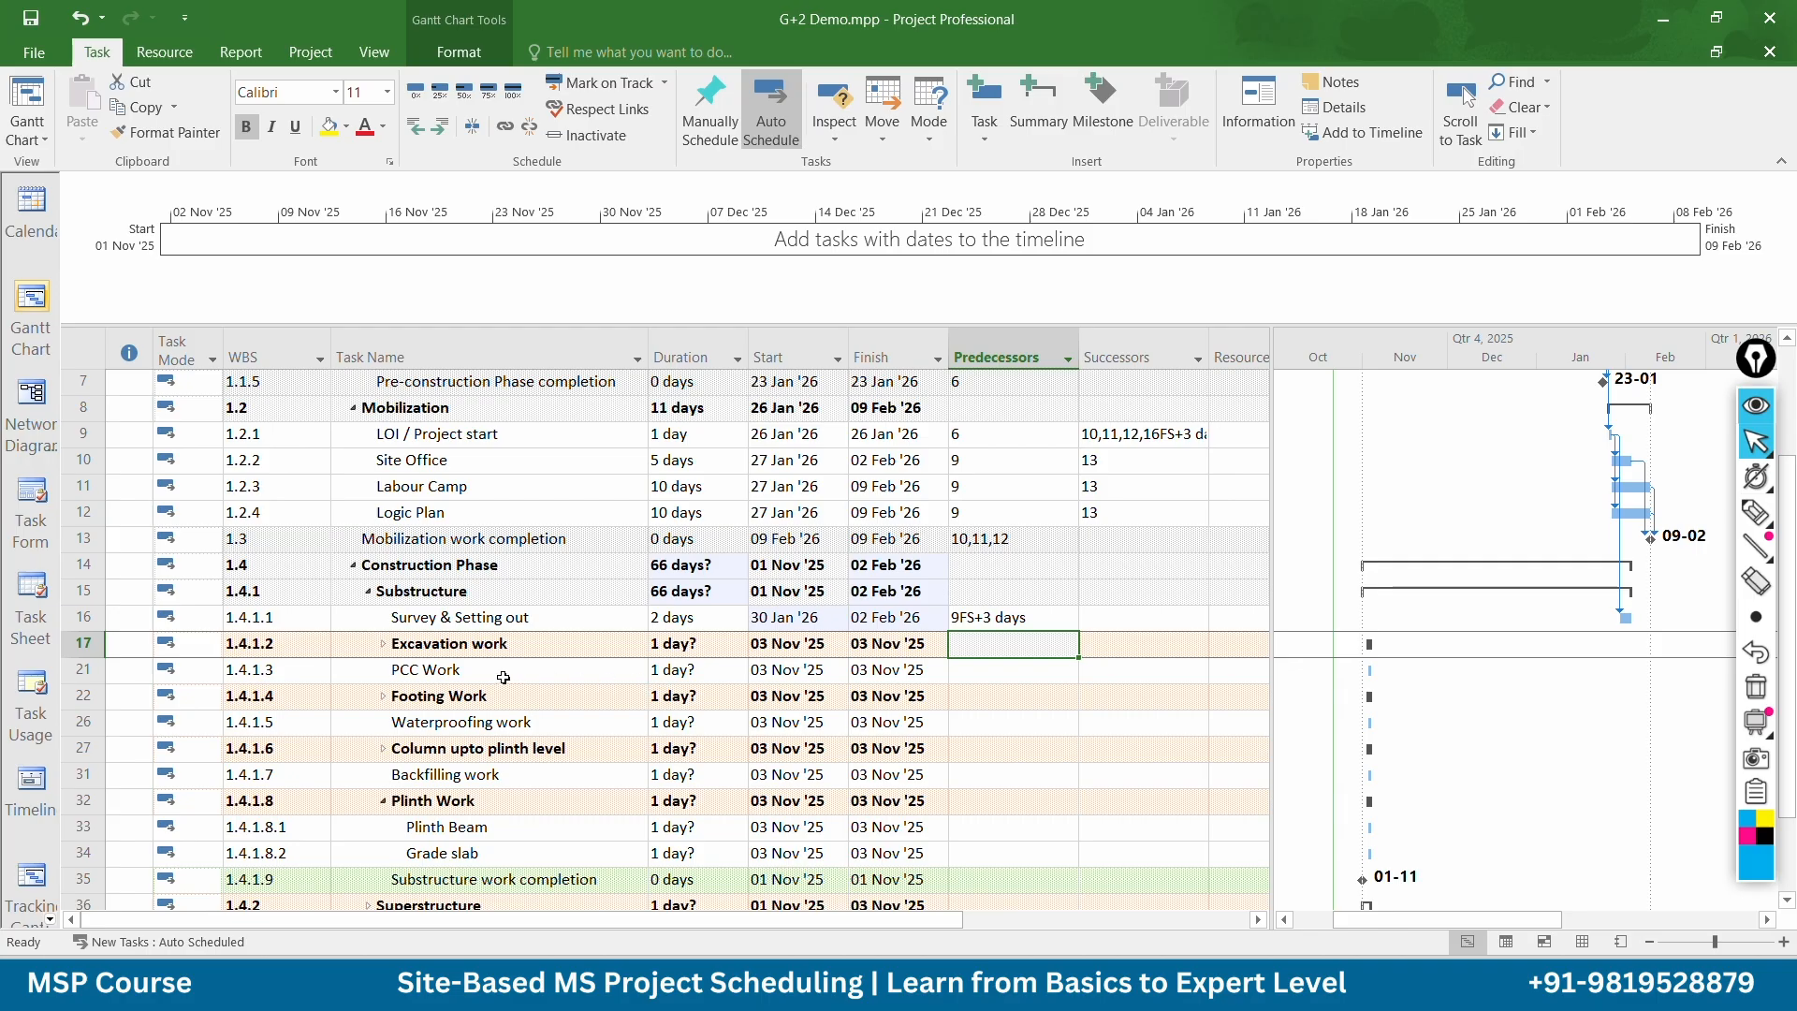
{"action": "left_click", "coordinate": [383, 644]}
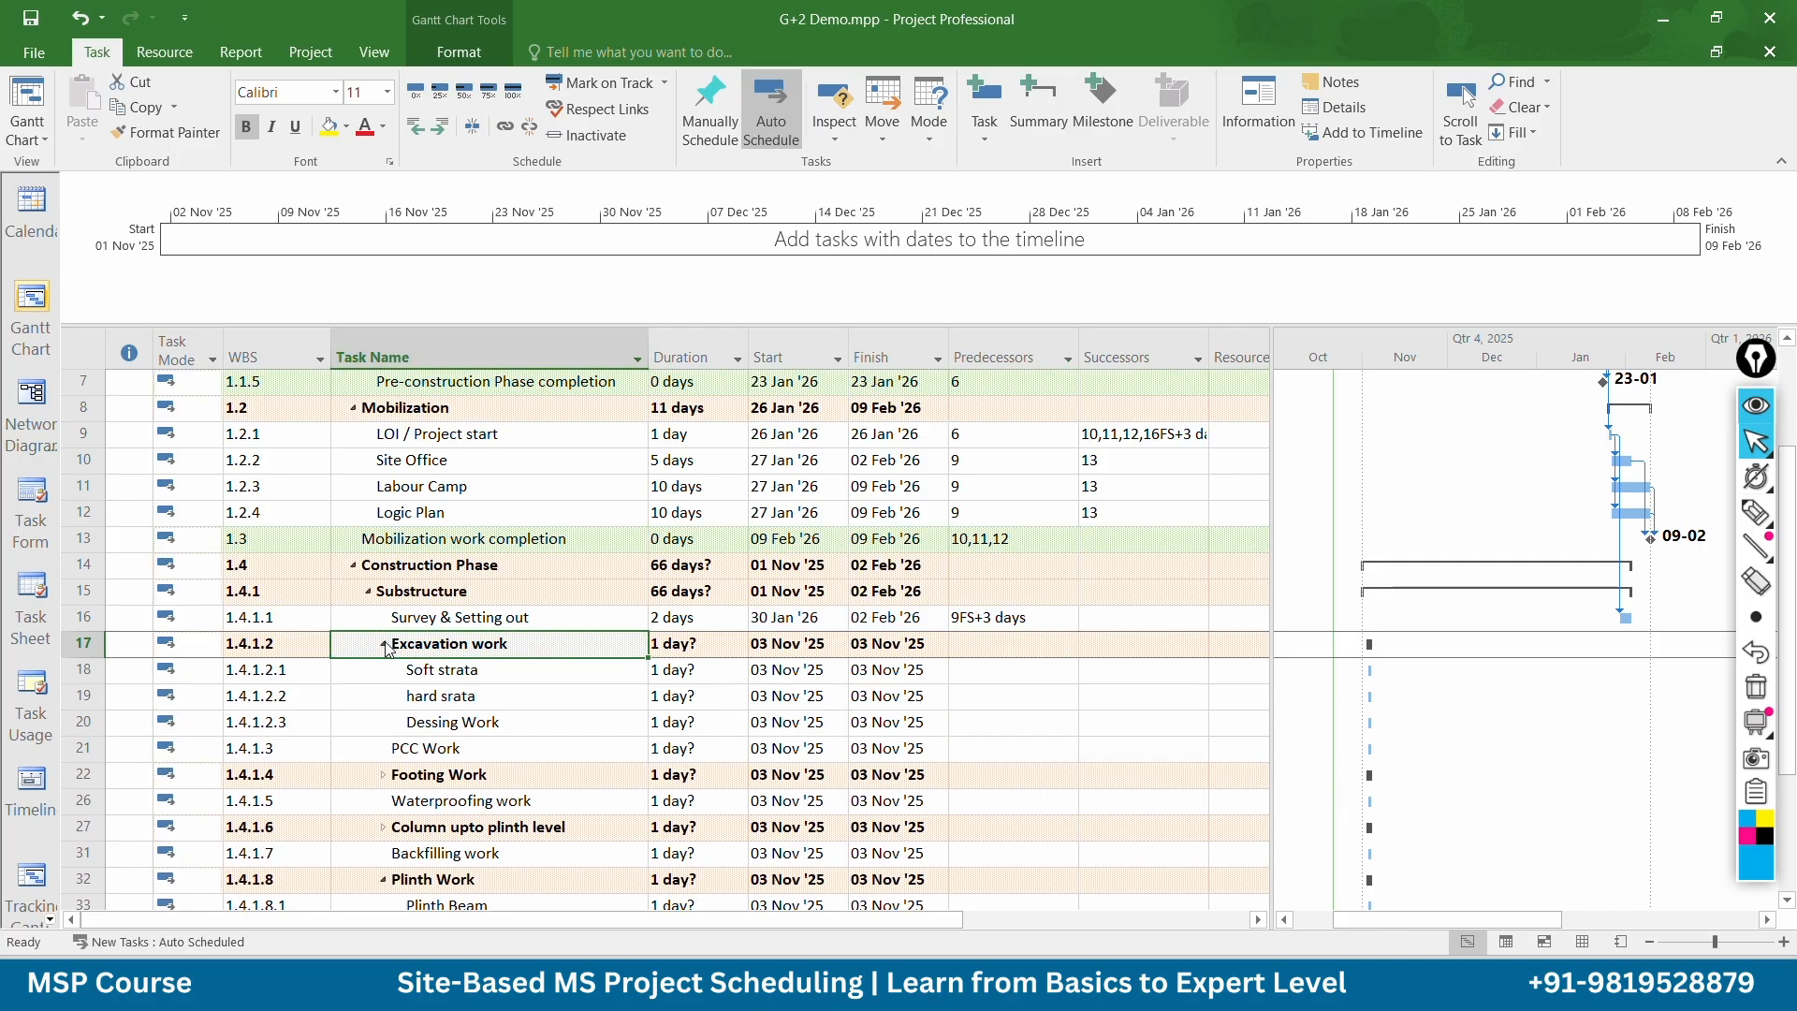
{"action": "left_click", "coordinate": [705, 671]}
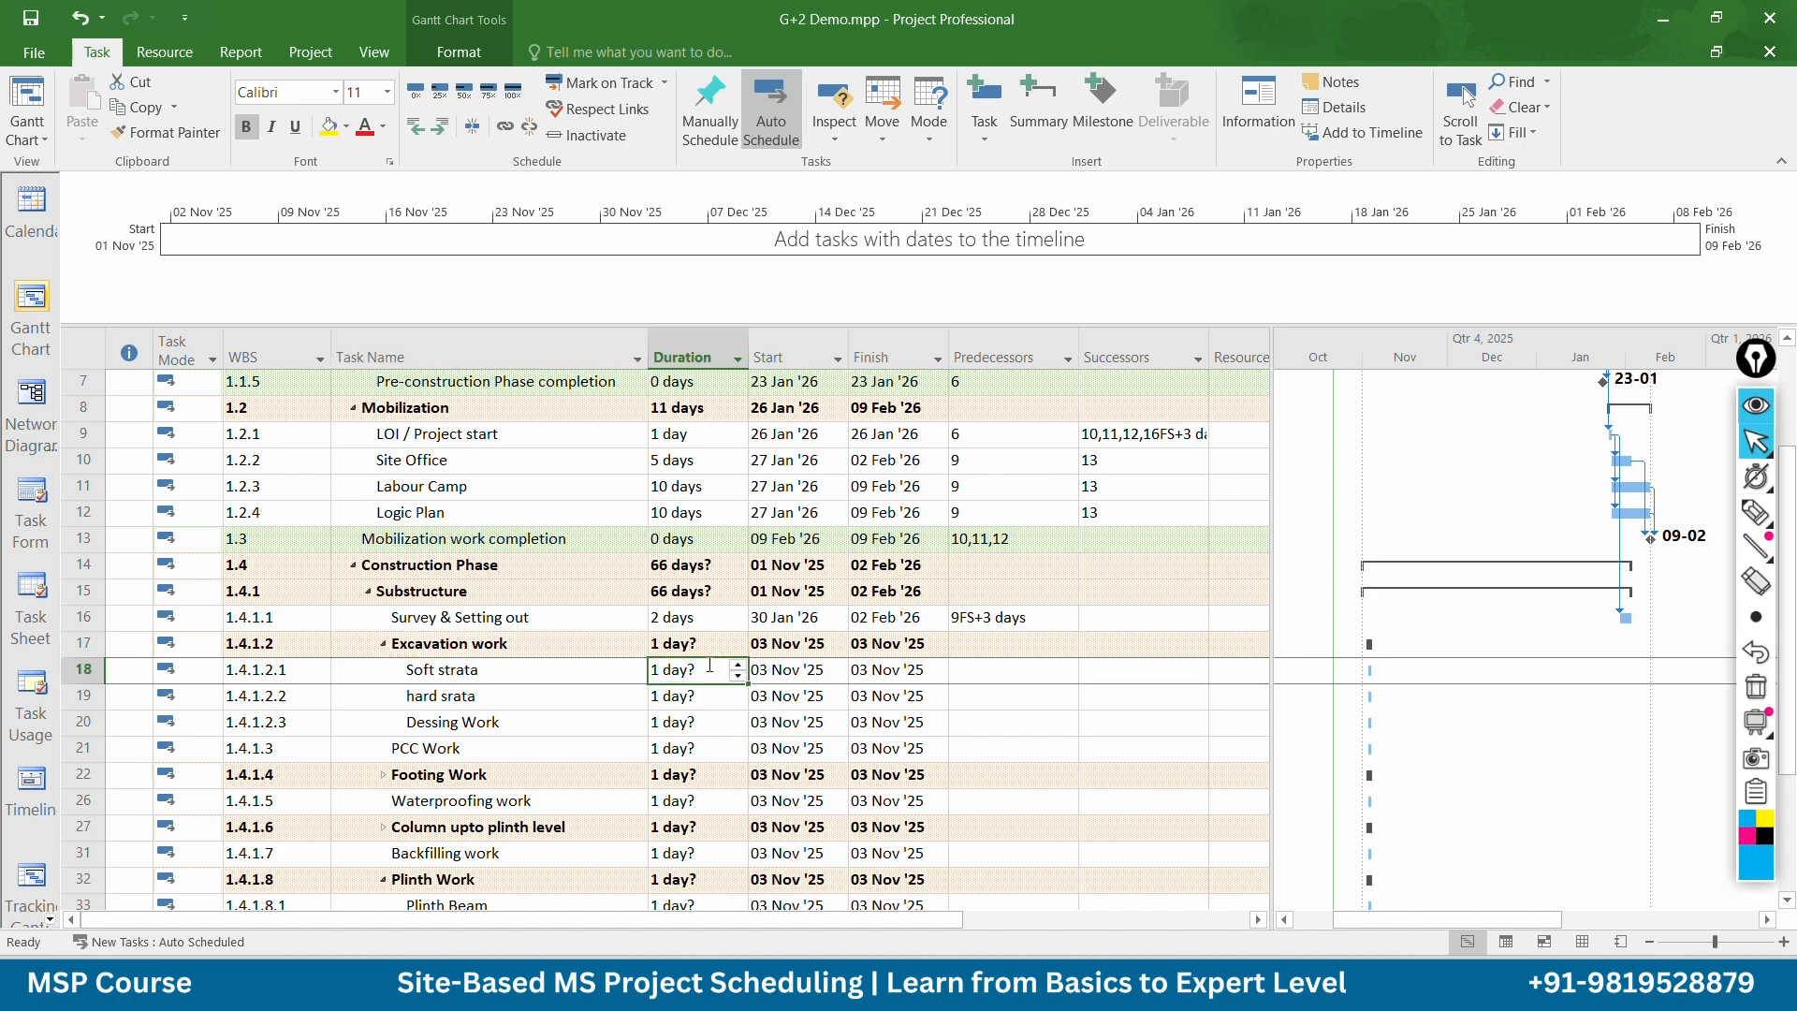
{"action": "type", "text": "4"}
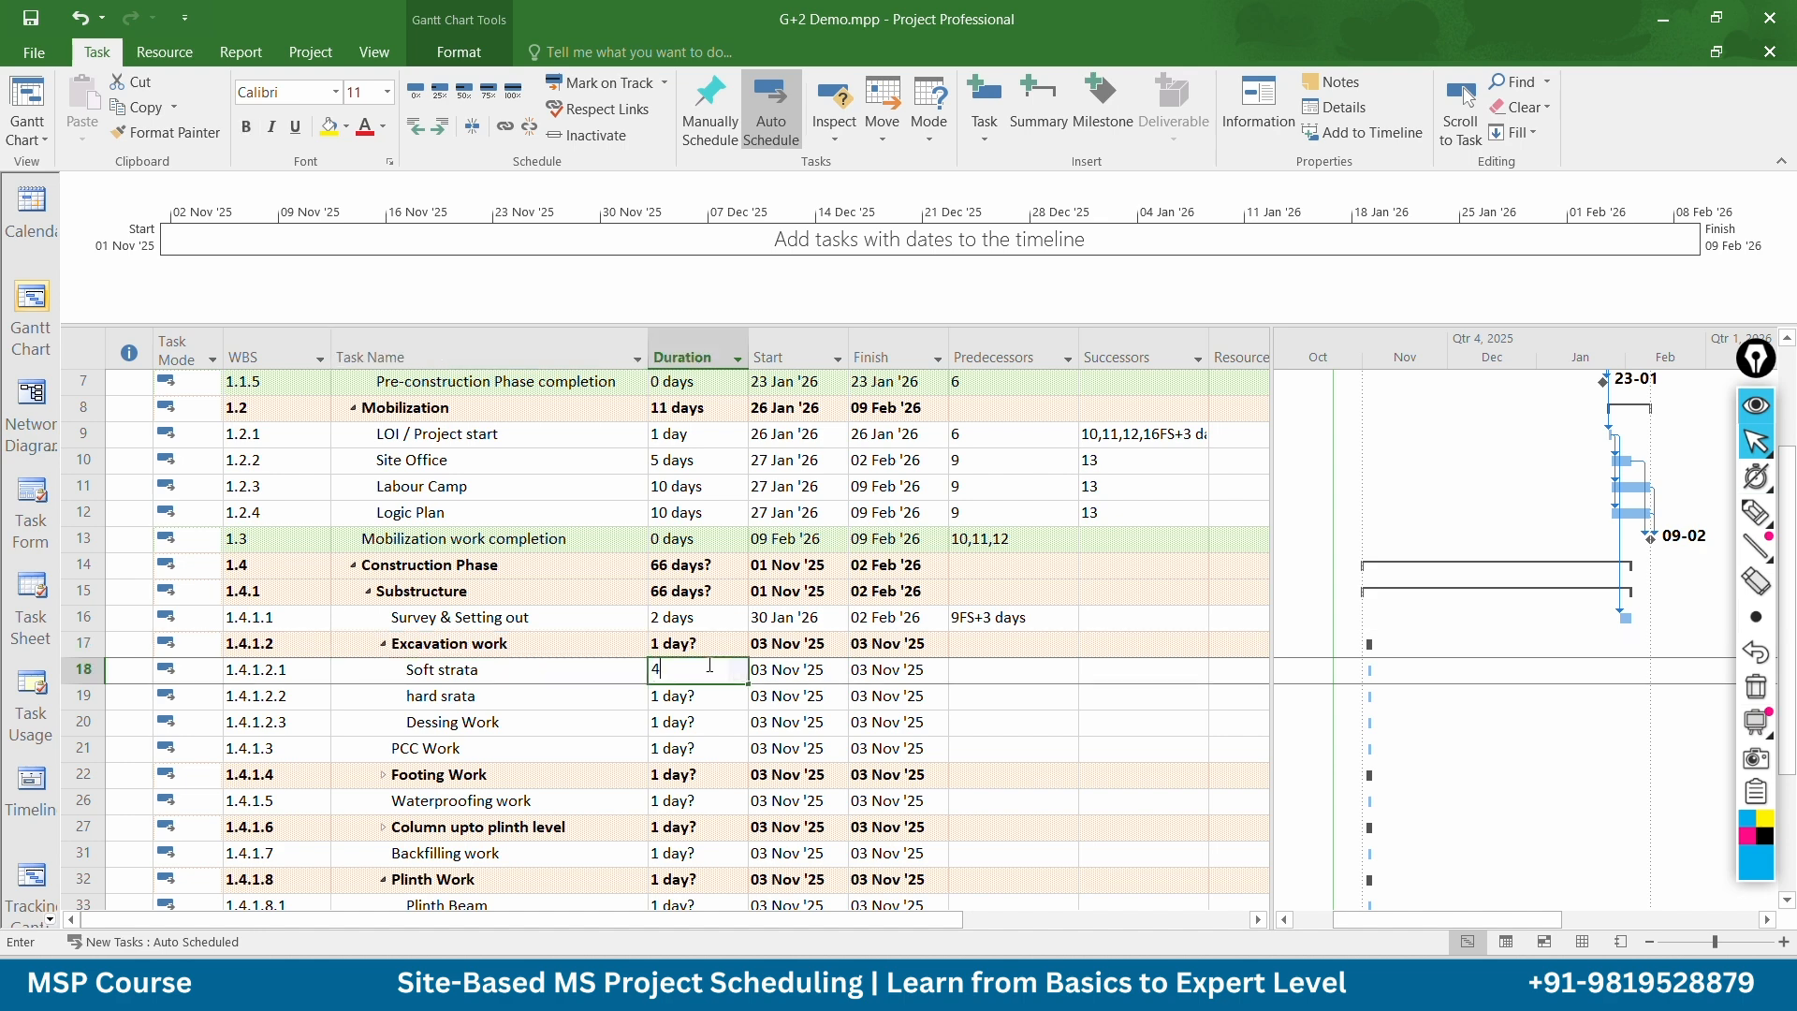
{"action": "key", "text": "Return"}
{"action": "type", "text": "5"}
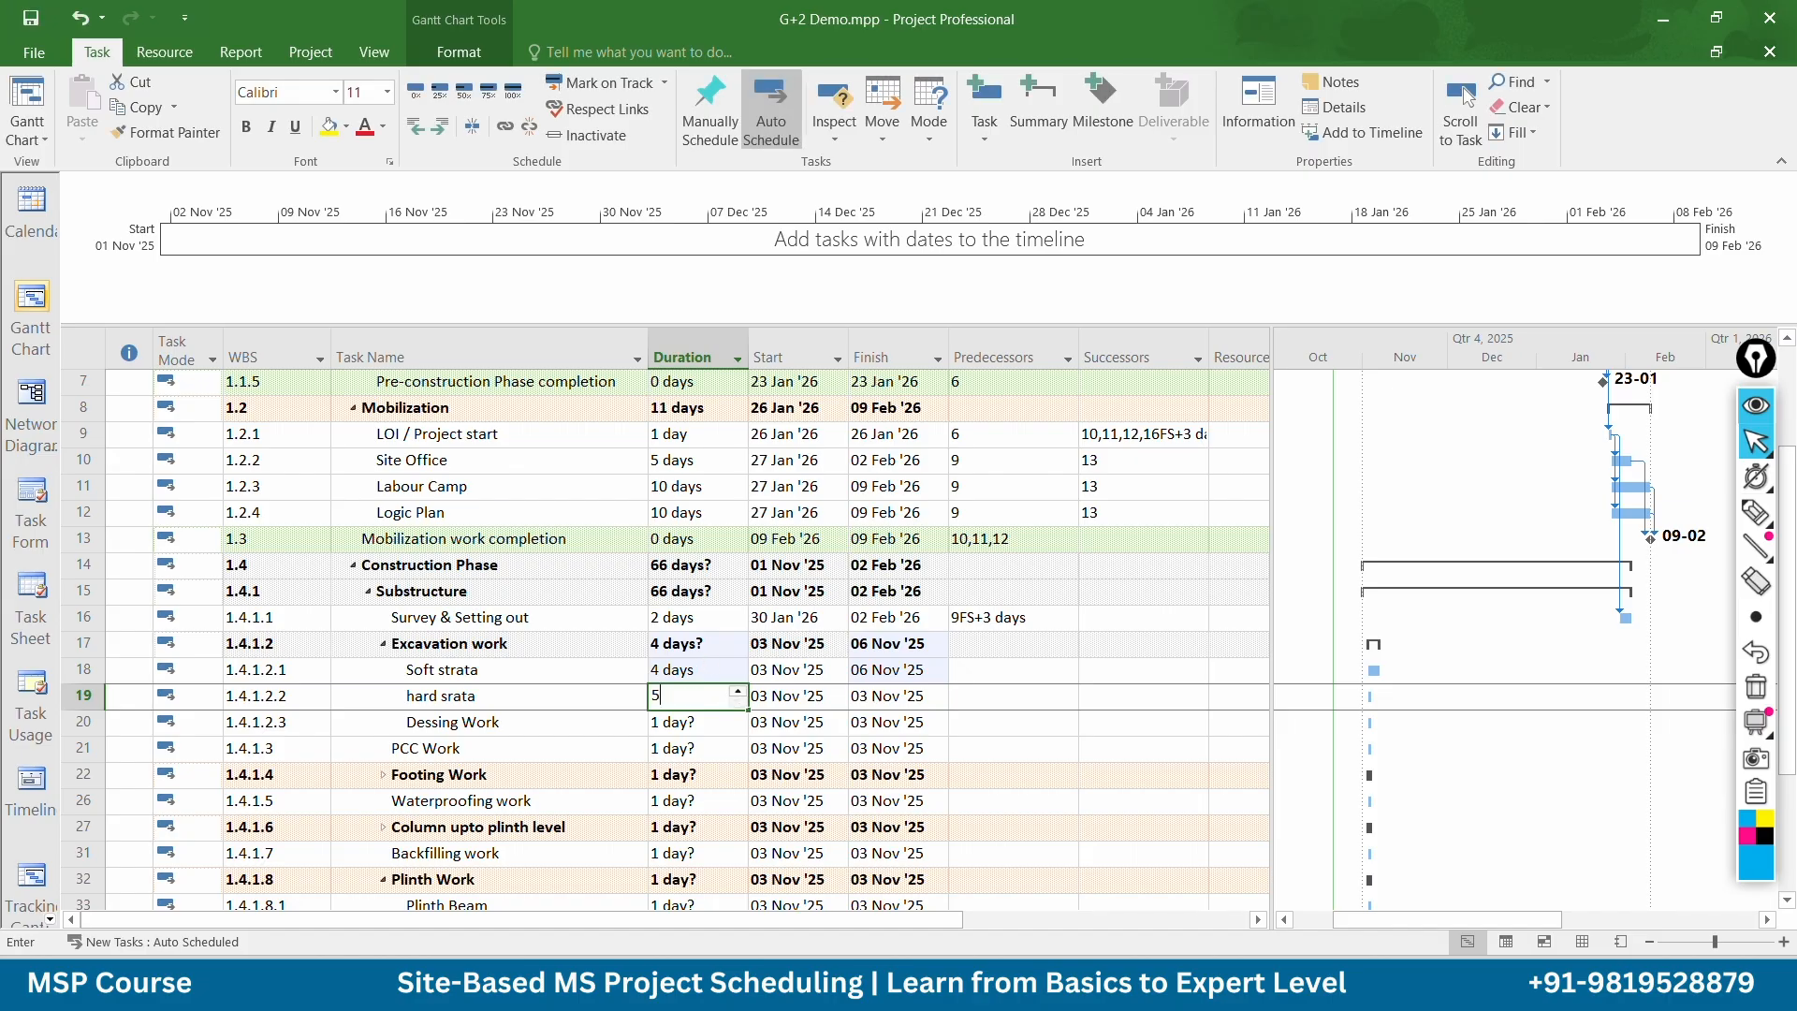
Change the Soft strata duration to 3 days and set Dessing Work and PCC Work to 2 days each
{"action": "left_click", "coordinate": [709, 668]}
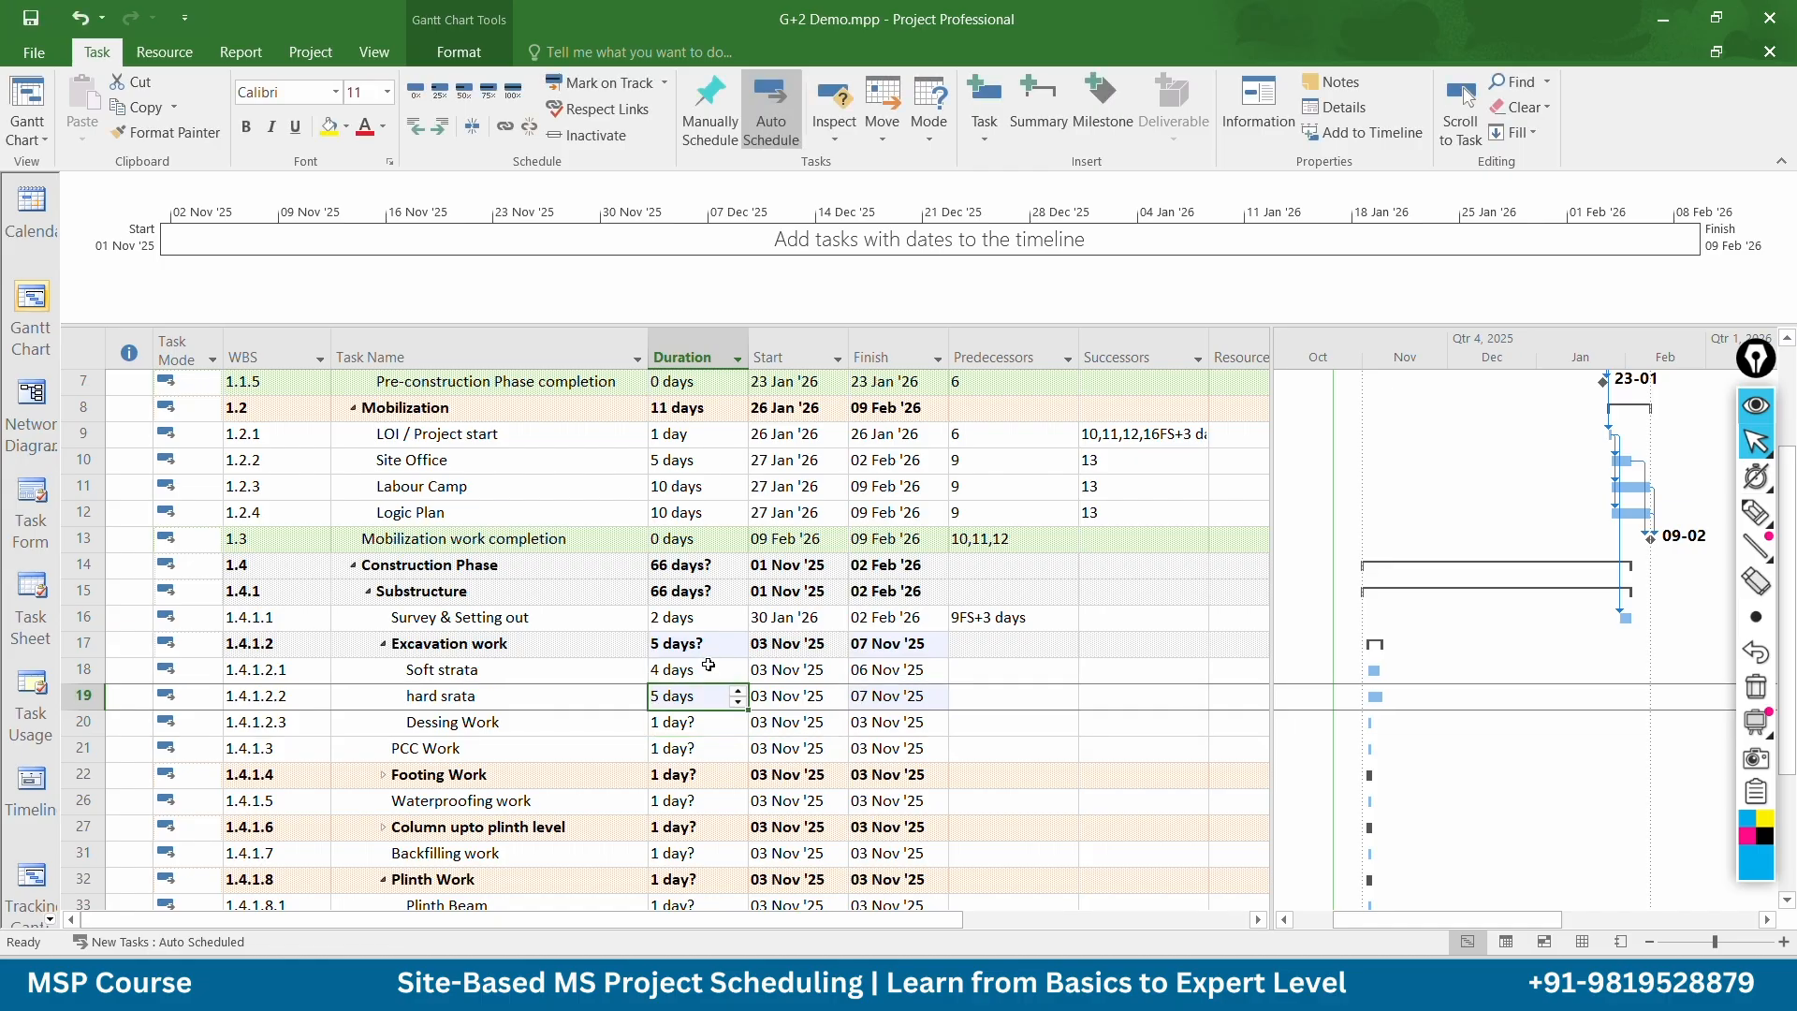
{"action": "type", "text": "3"}
{"action": "key", "text": "Return"}
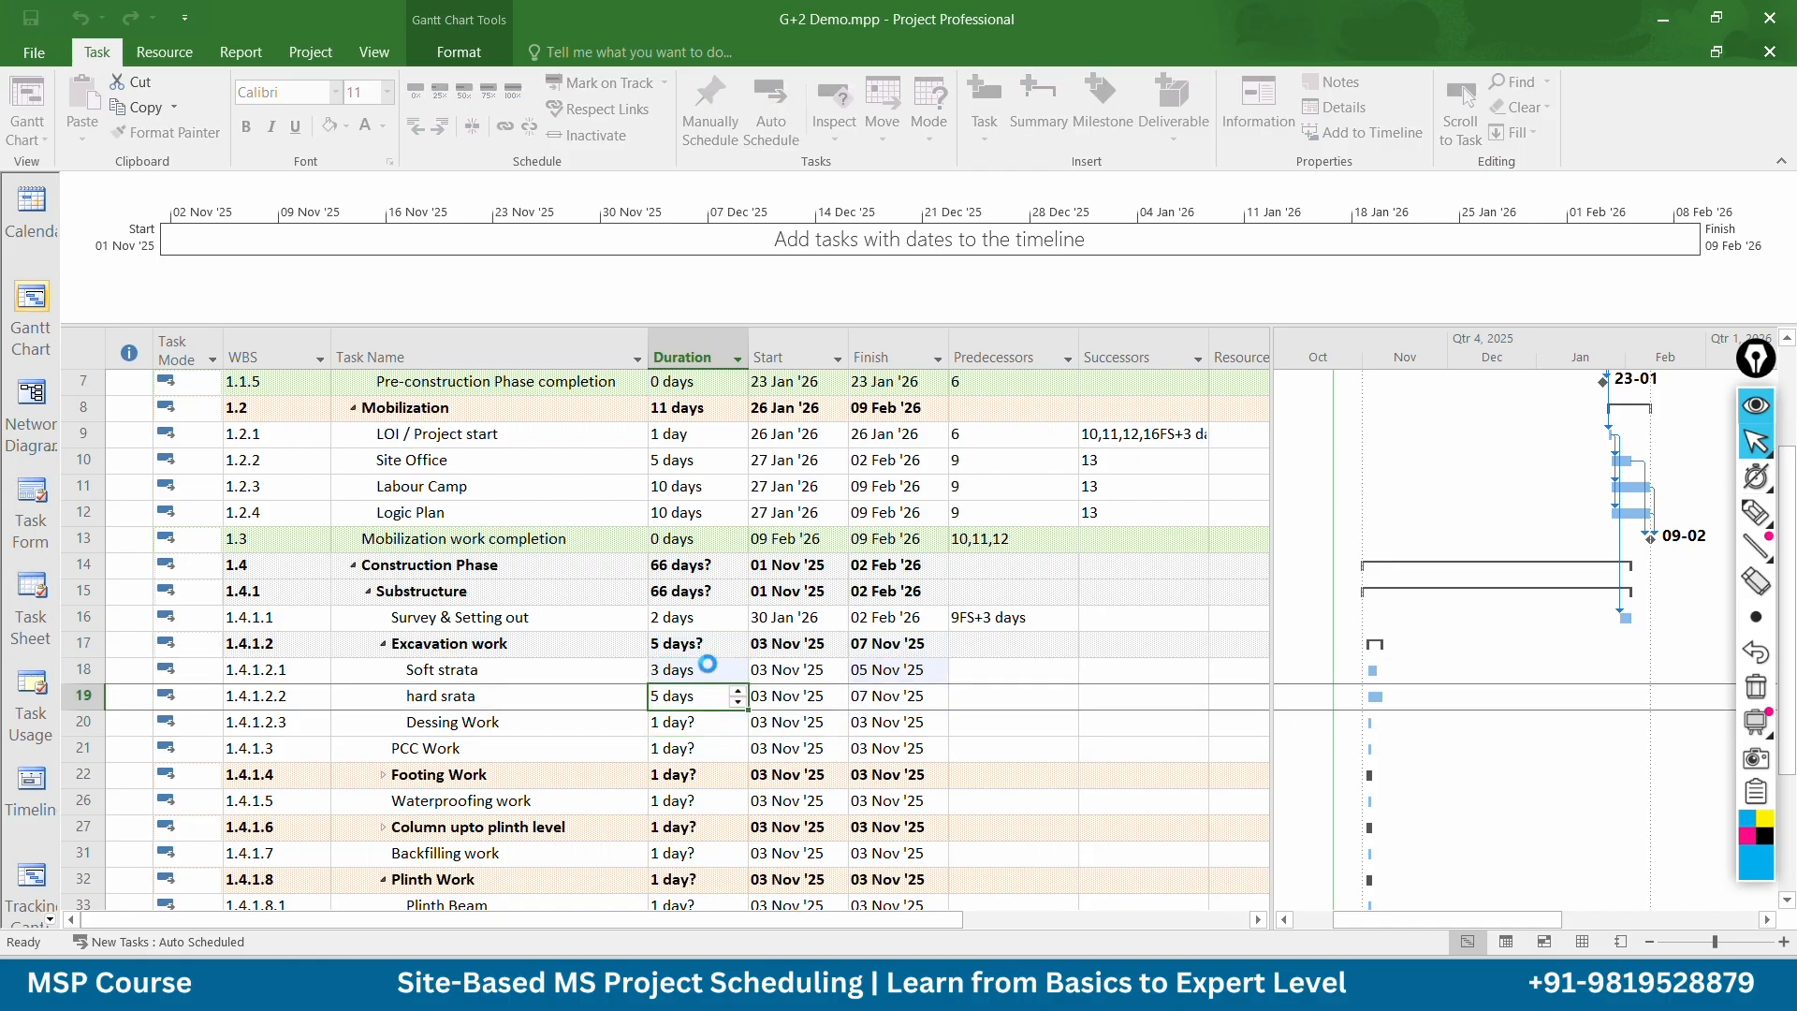
{"action": "key", "text": "Return"}
{"action": "type", "text": "2"}
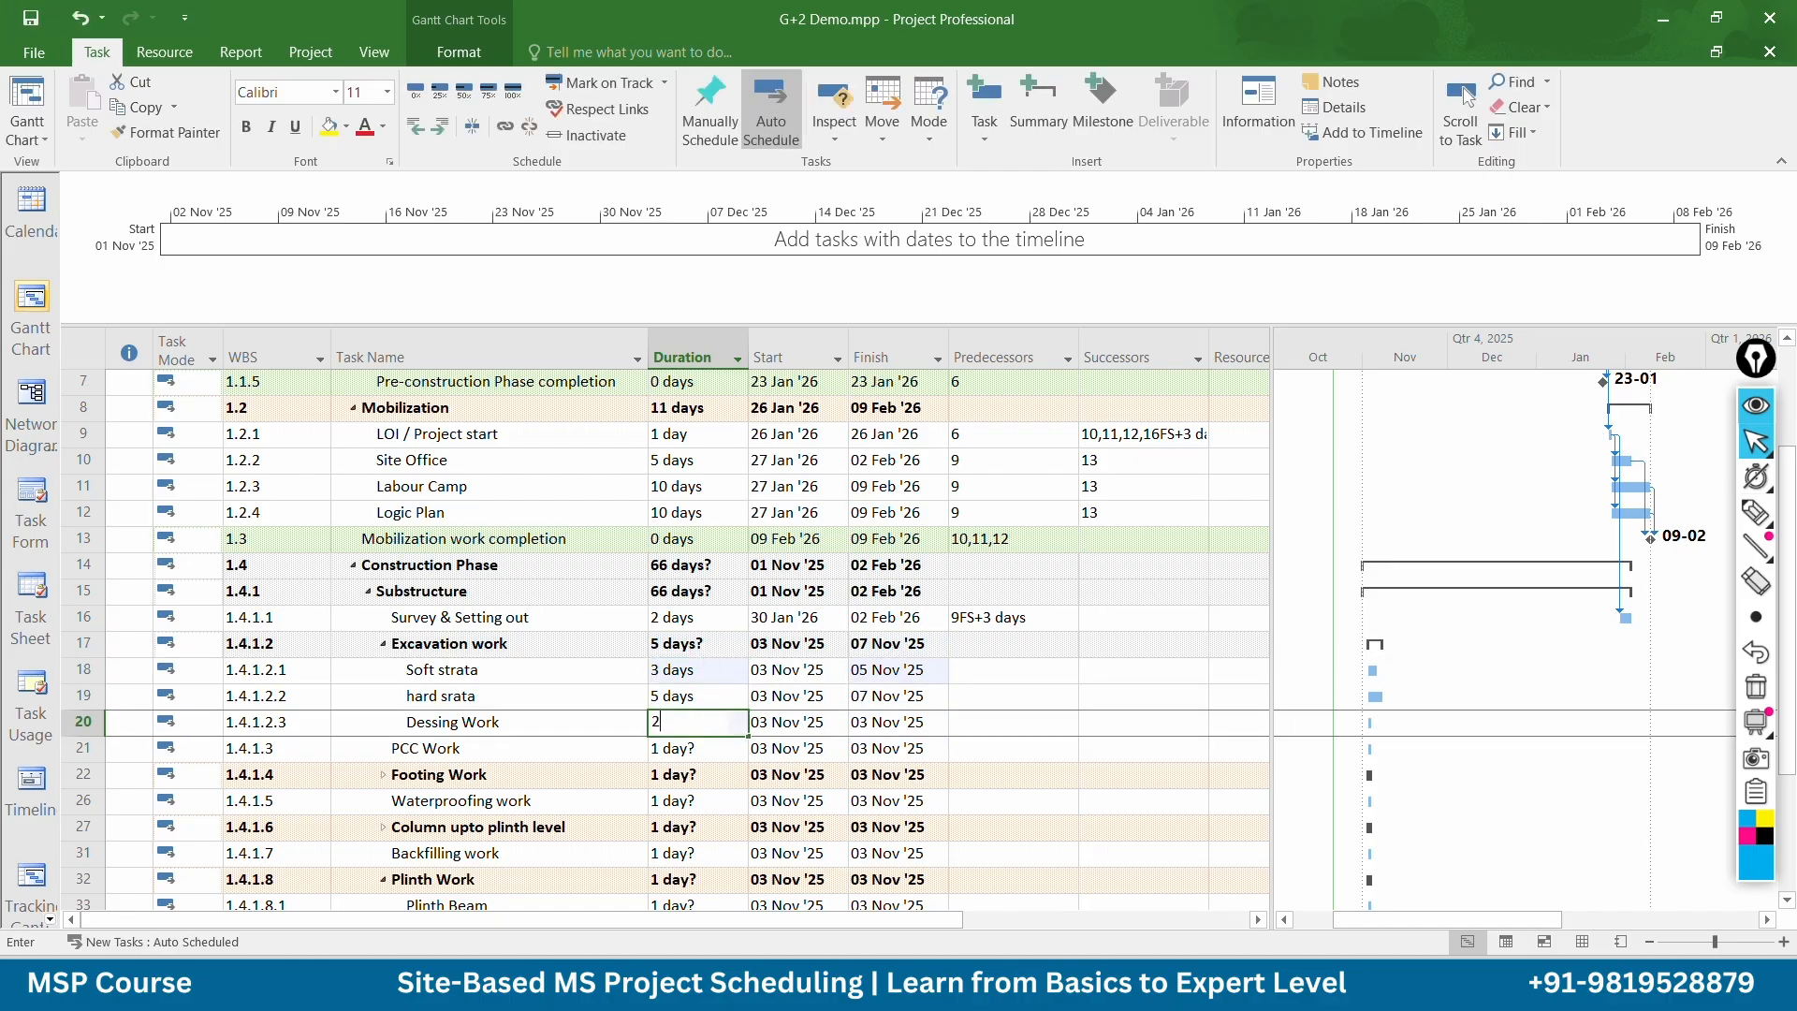
{"action": "key", "text": "Return"}
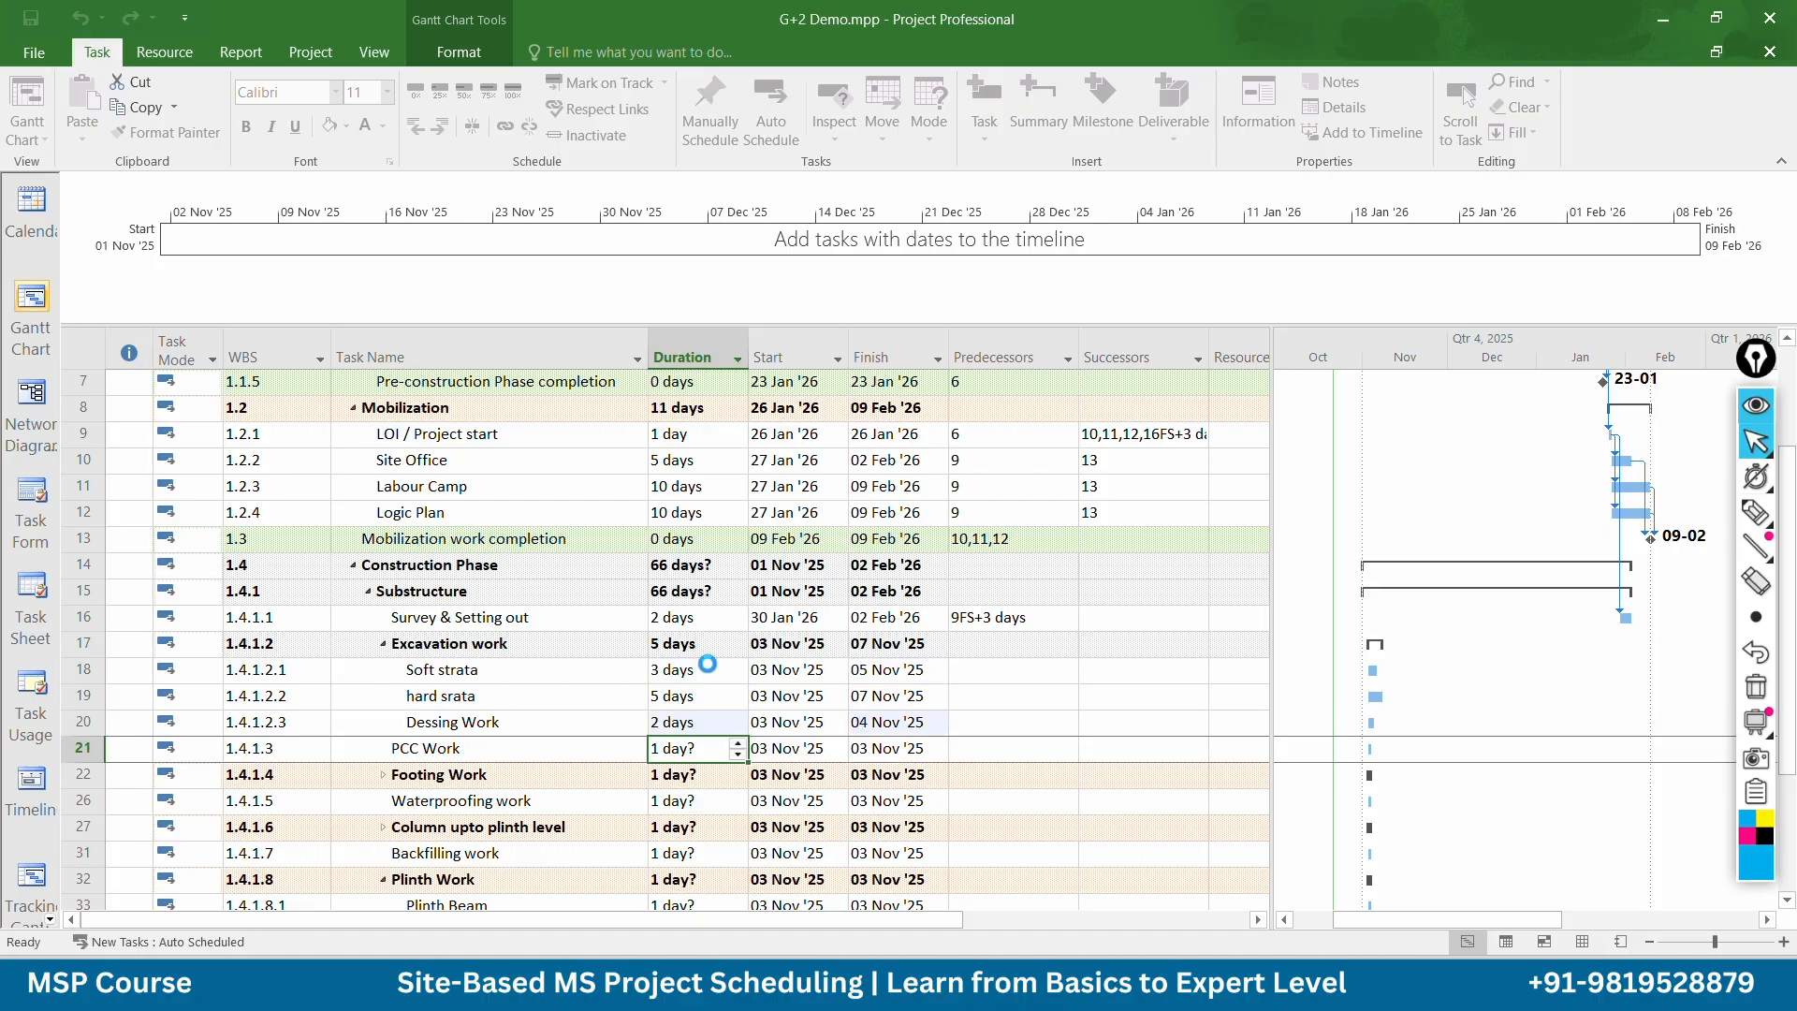
{"action": "type", "text": "2"}
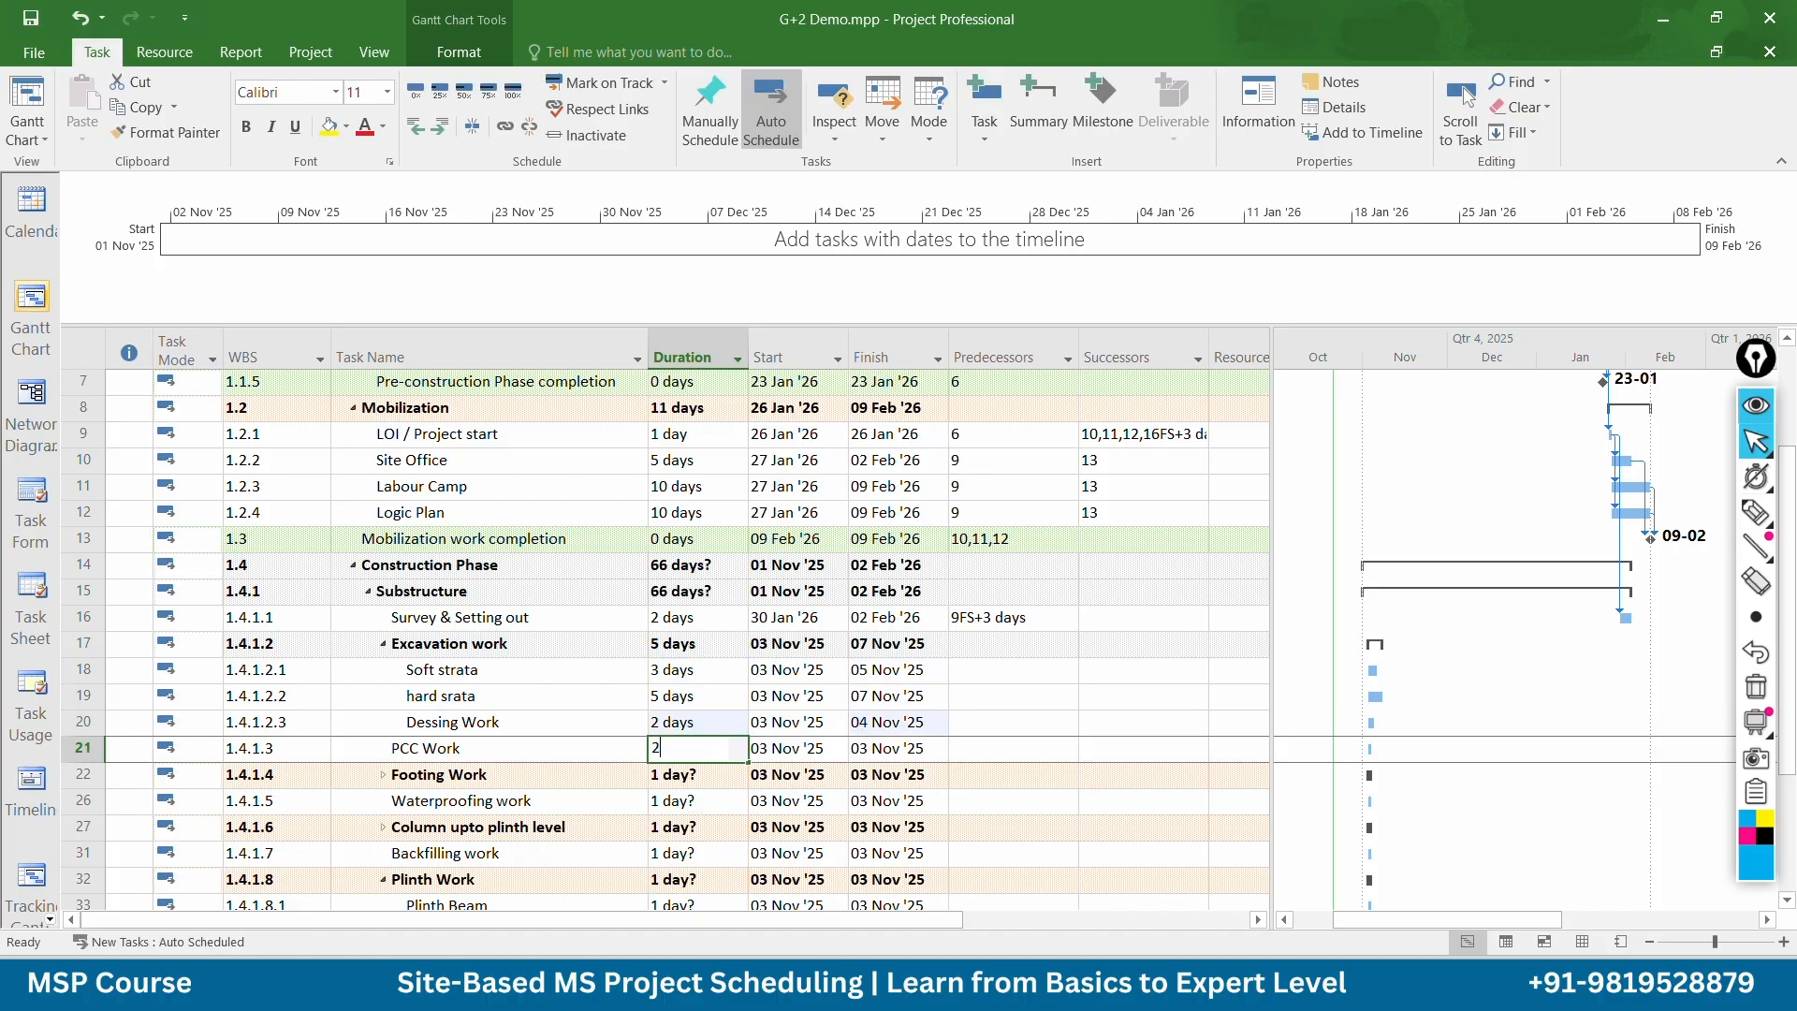
{"action": "key", "text": "Return"}
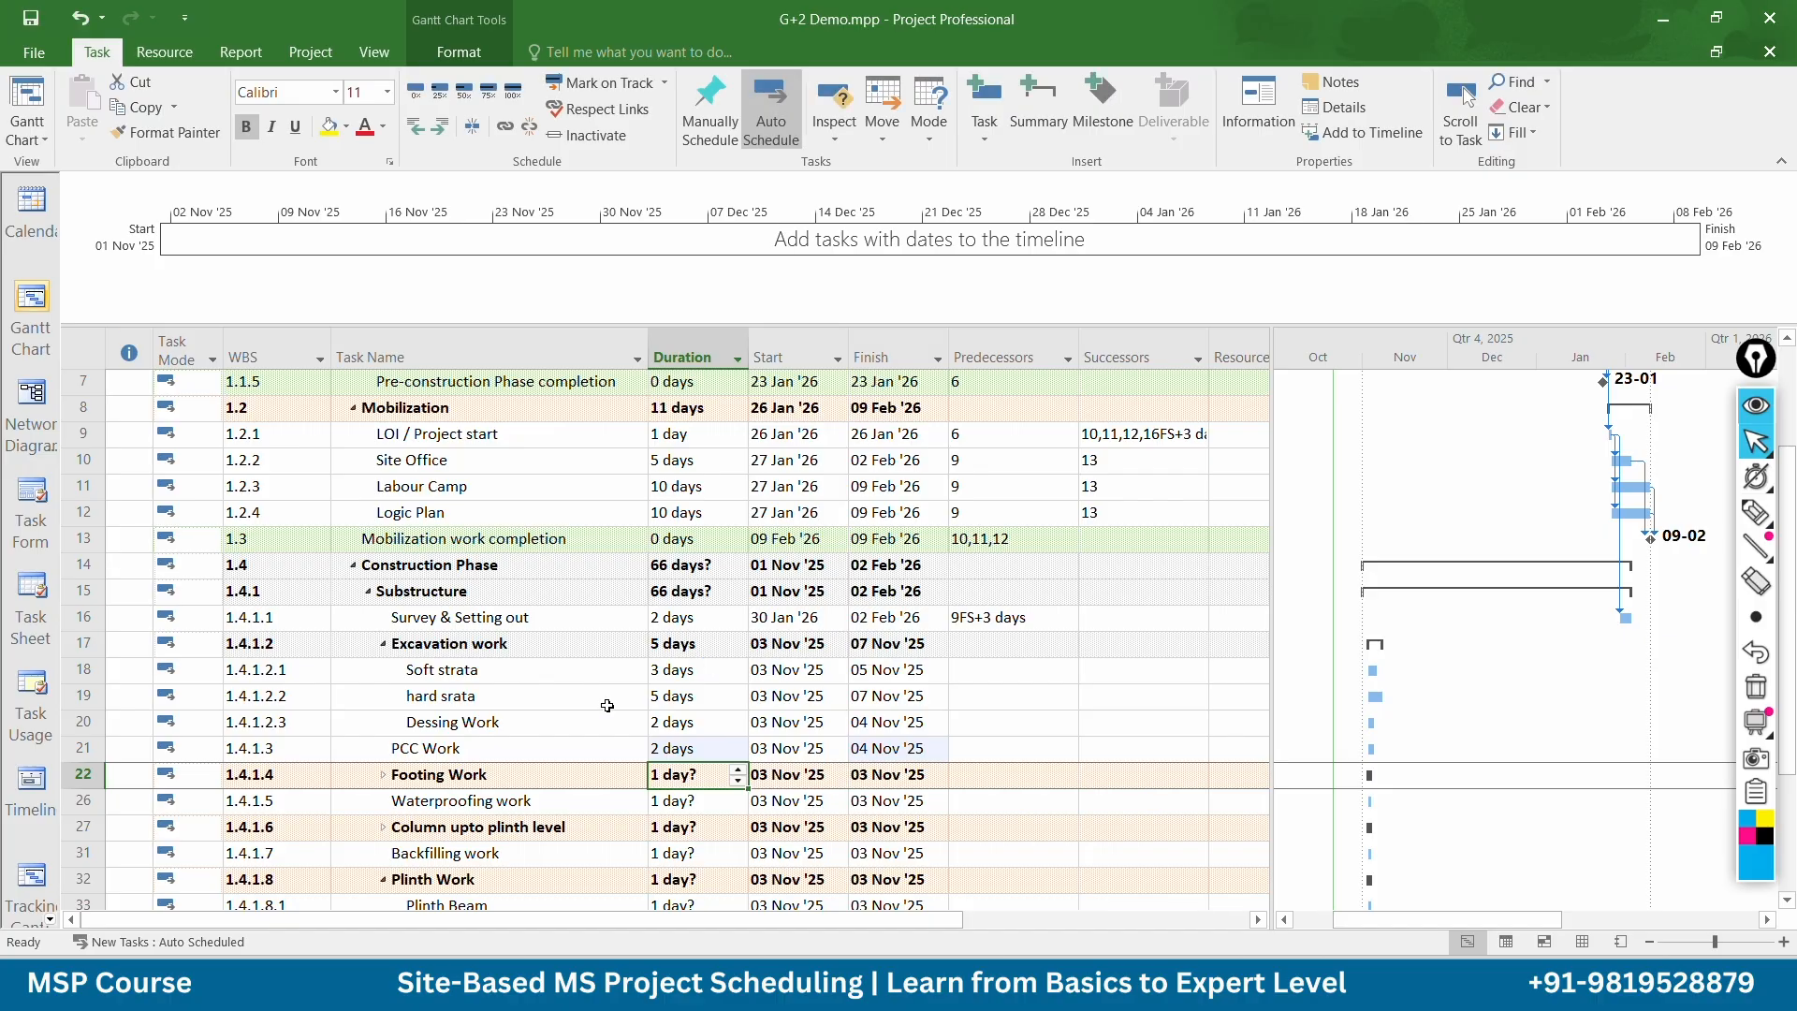
Set tasks 16, 10, 11 and 12 as the predecessors of Soft strata
{"action": "left_click", "coordinate": [77, 670]}
{"action": "left_click", "coordinate": [1001, 676]}
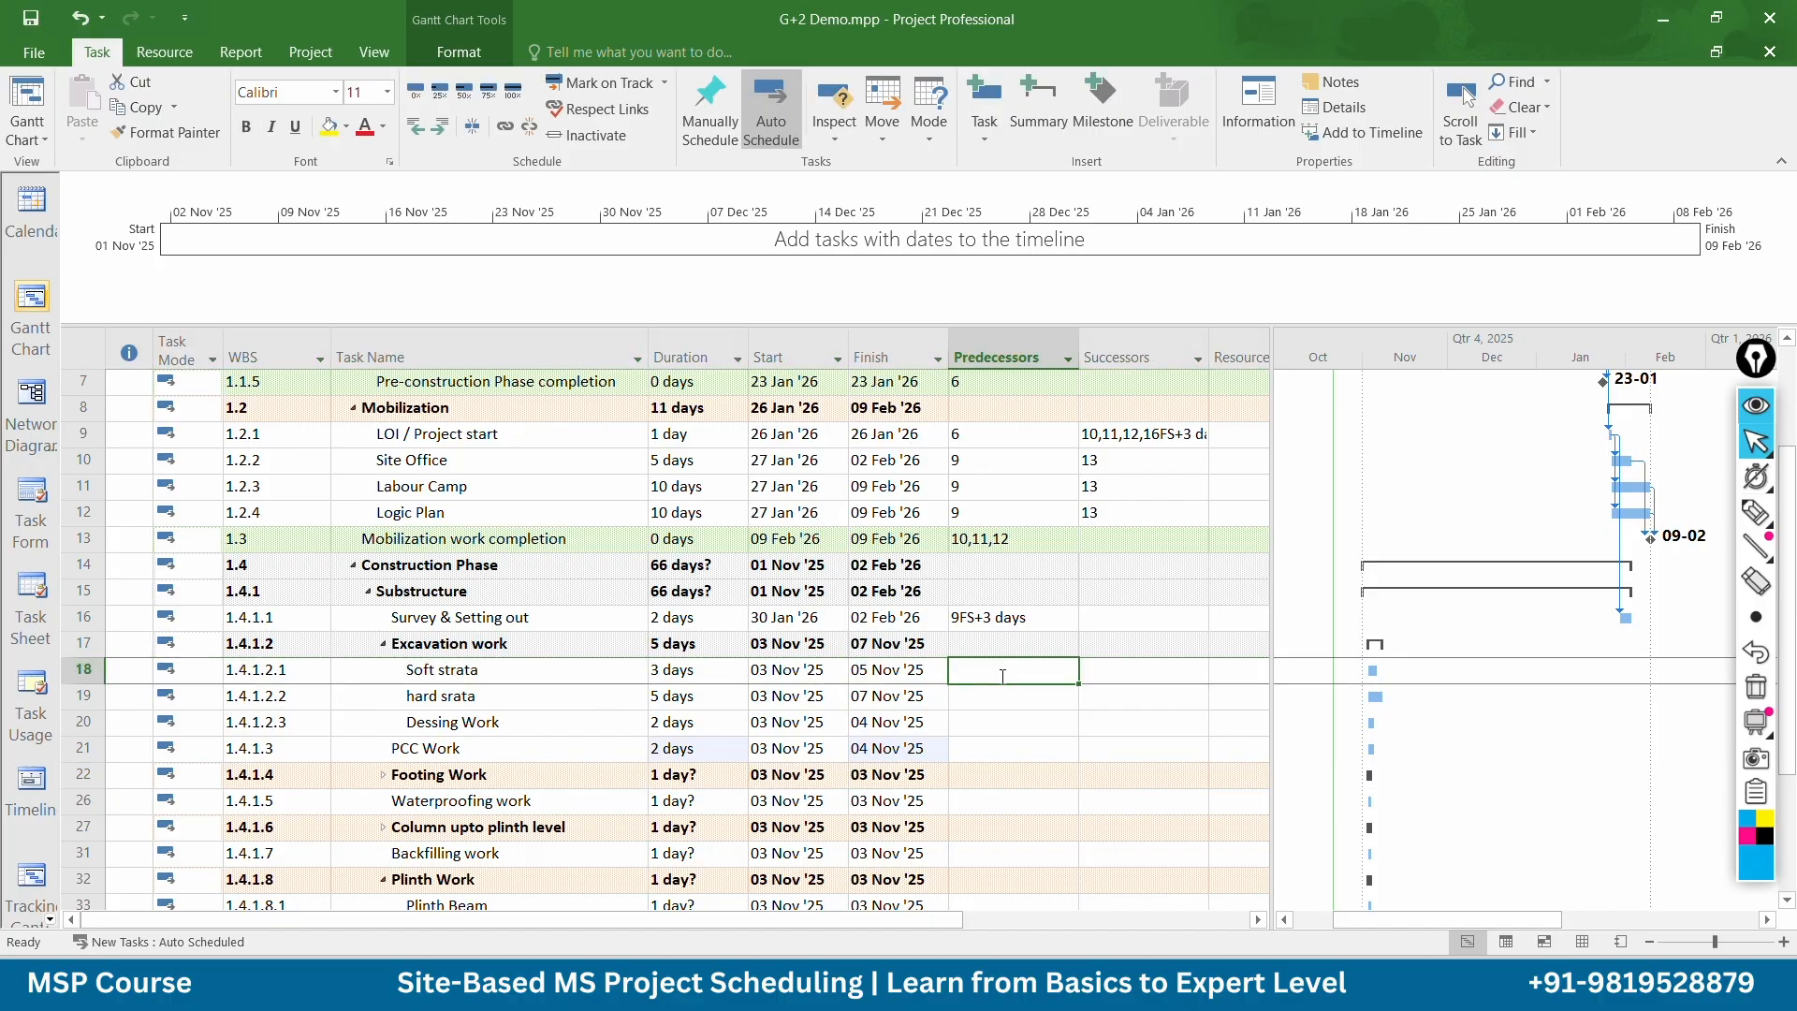
{"action": "type", "text": "16,"}
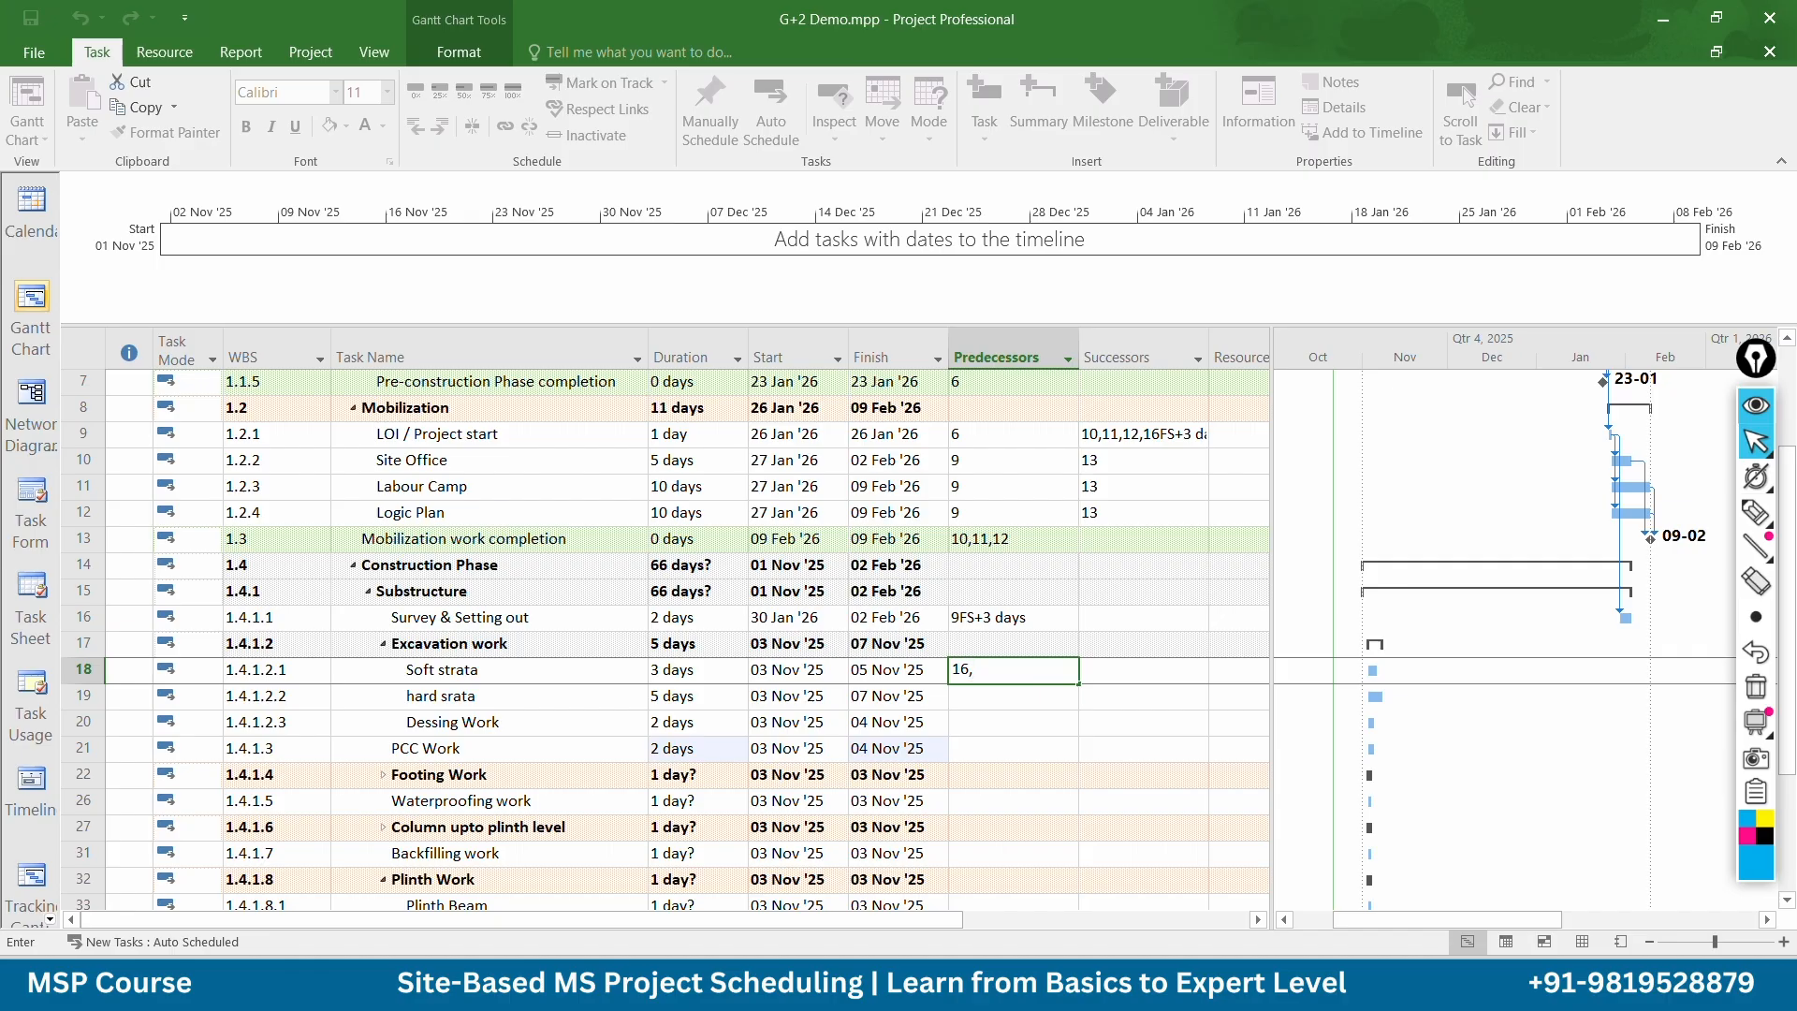
{"action": "type", "text": "10,11,1"}
{"action": "key", "text": "Return"}
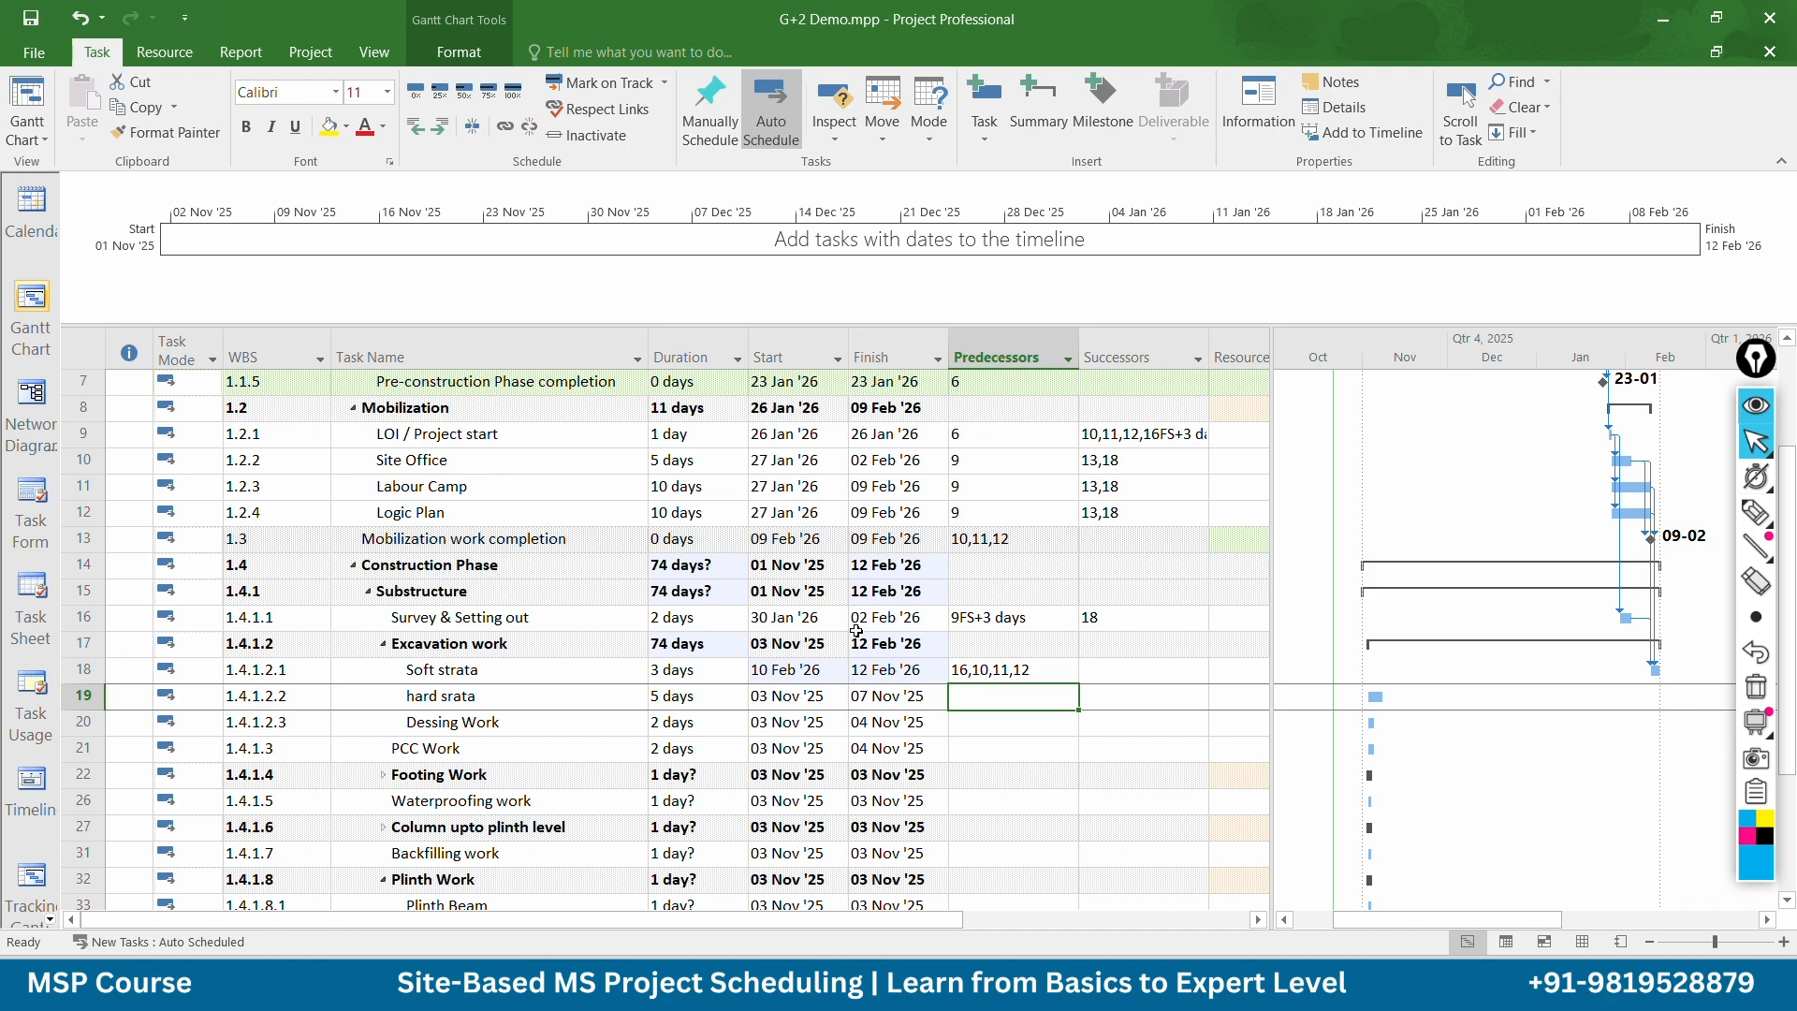
Set the Survey & Setting out duration to 5 days
{"action": "left_click", "coordinate": [706, 621]}
{"action": "type", "text": "5"}
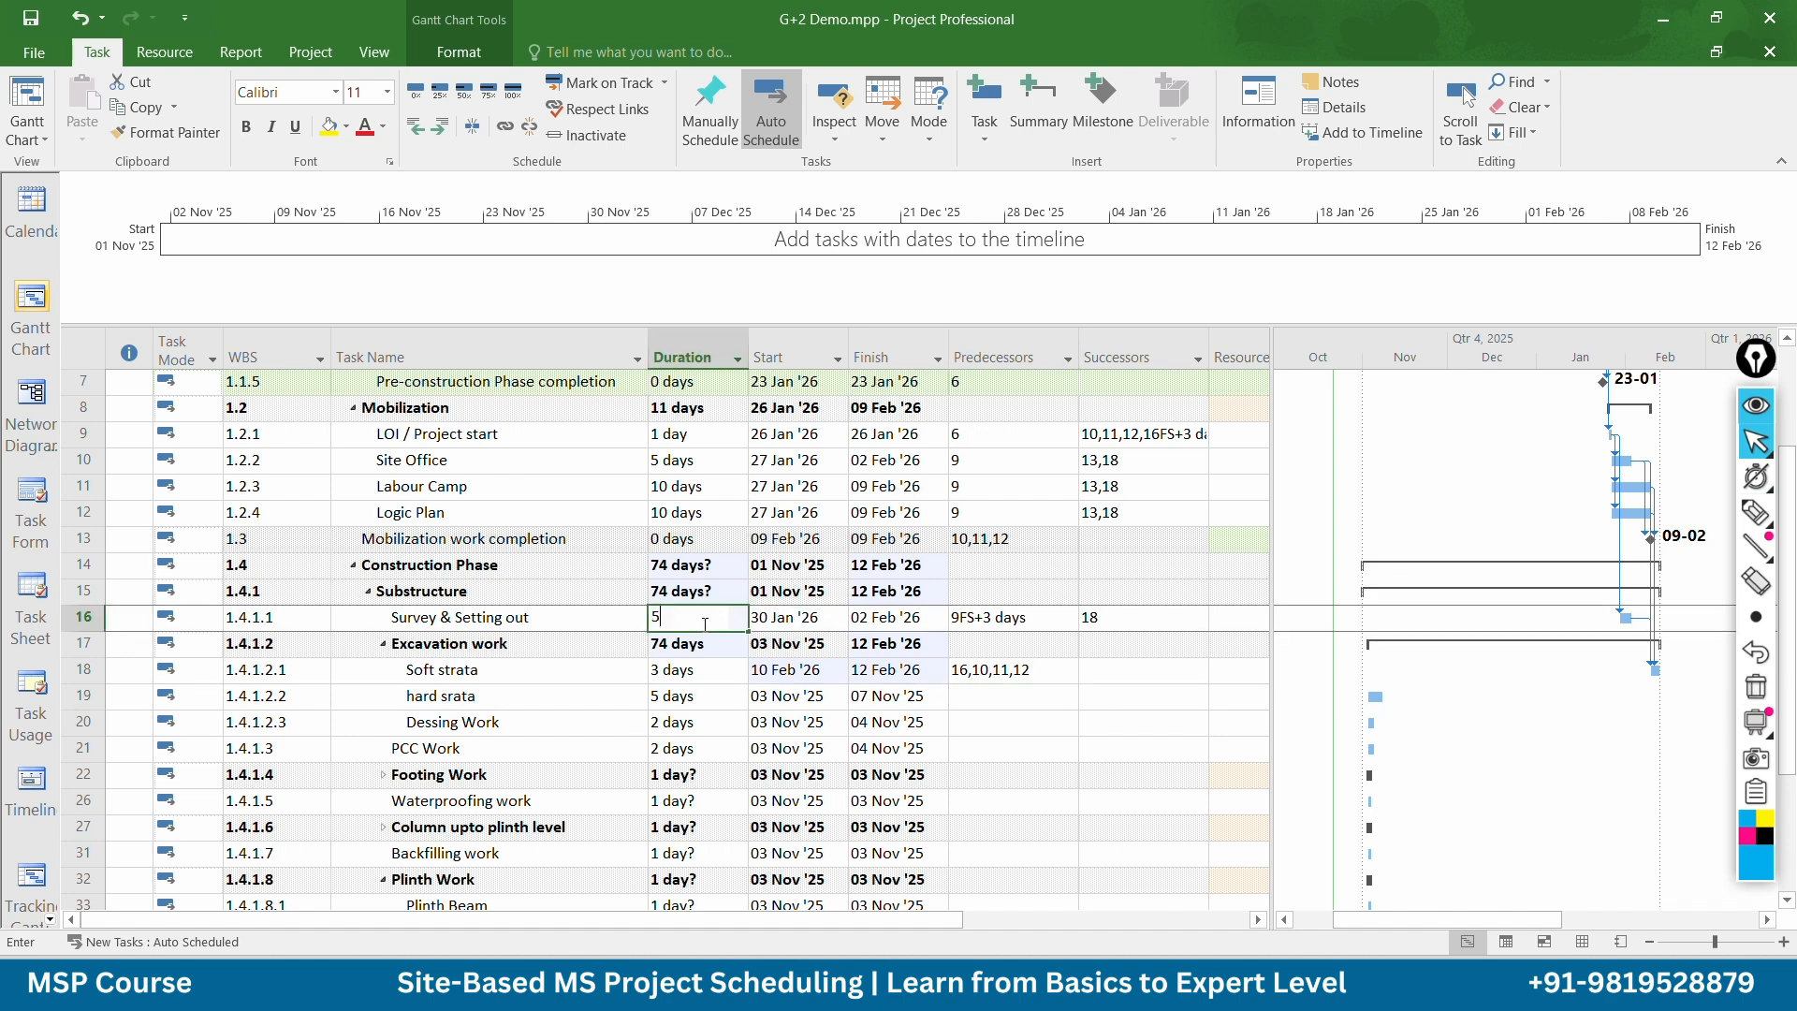
{"action": "key", "text": "Return"}
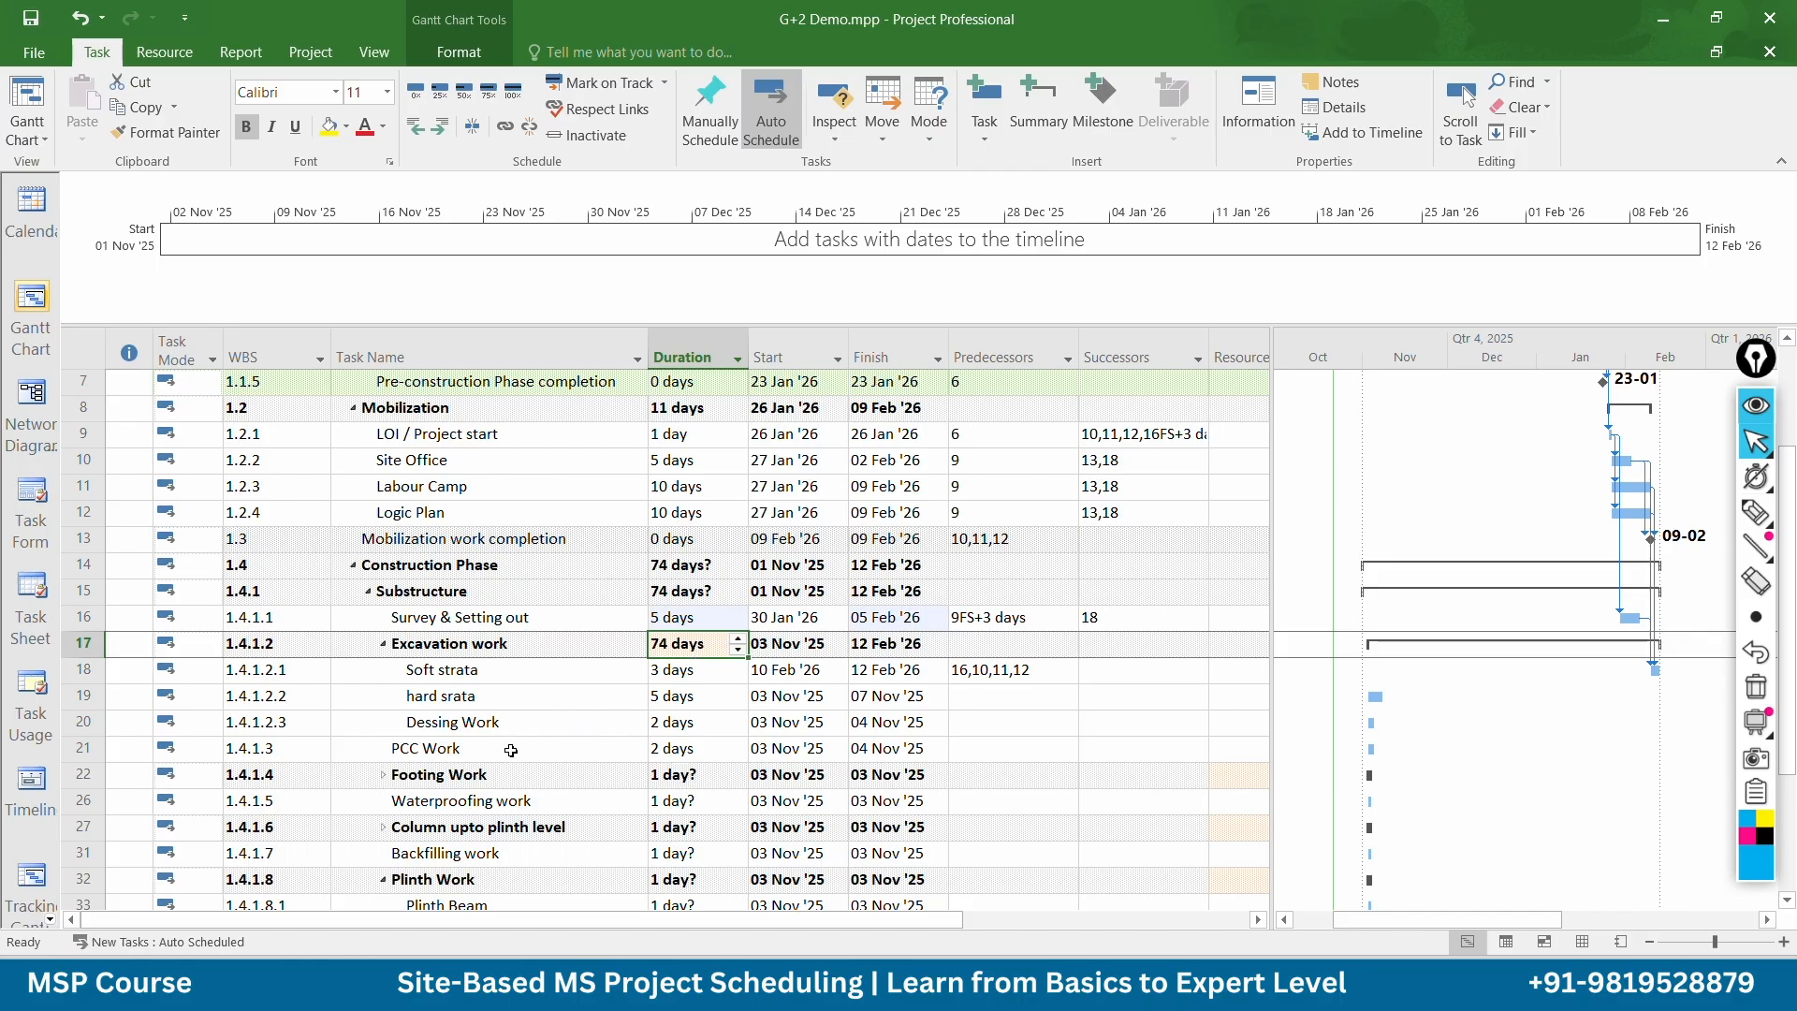
Set the predecessors of hard srata to 18, Dessing Work to 19 and PCC Work to 20
{"action": "left_click", "coordinate": [975, 694]}
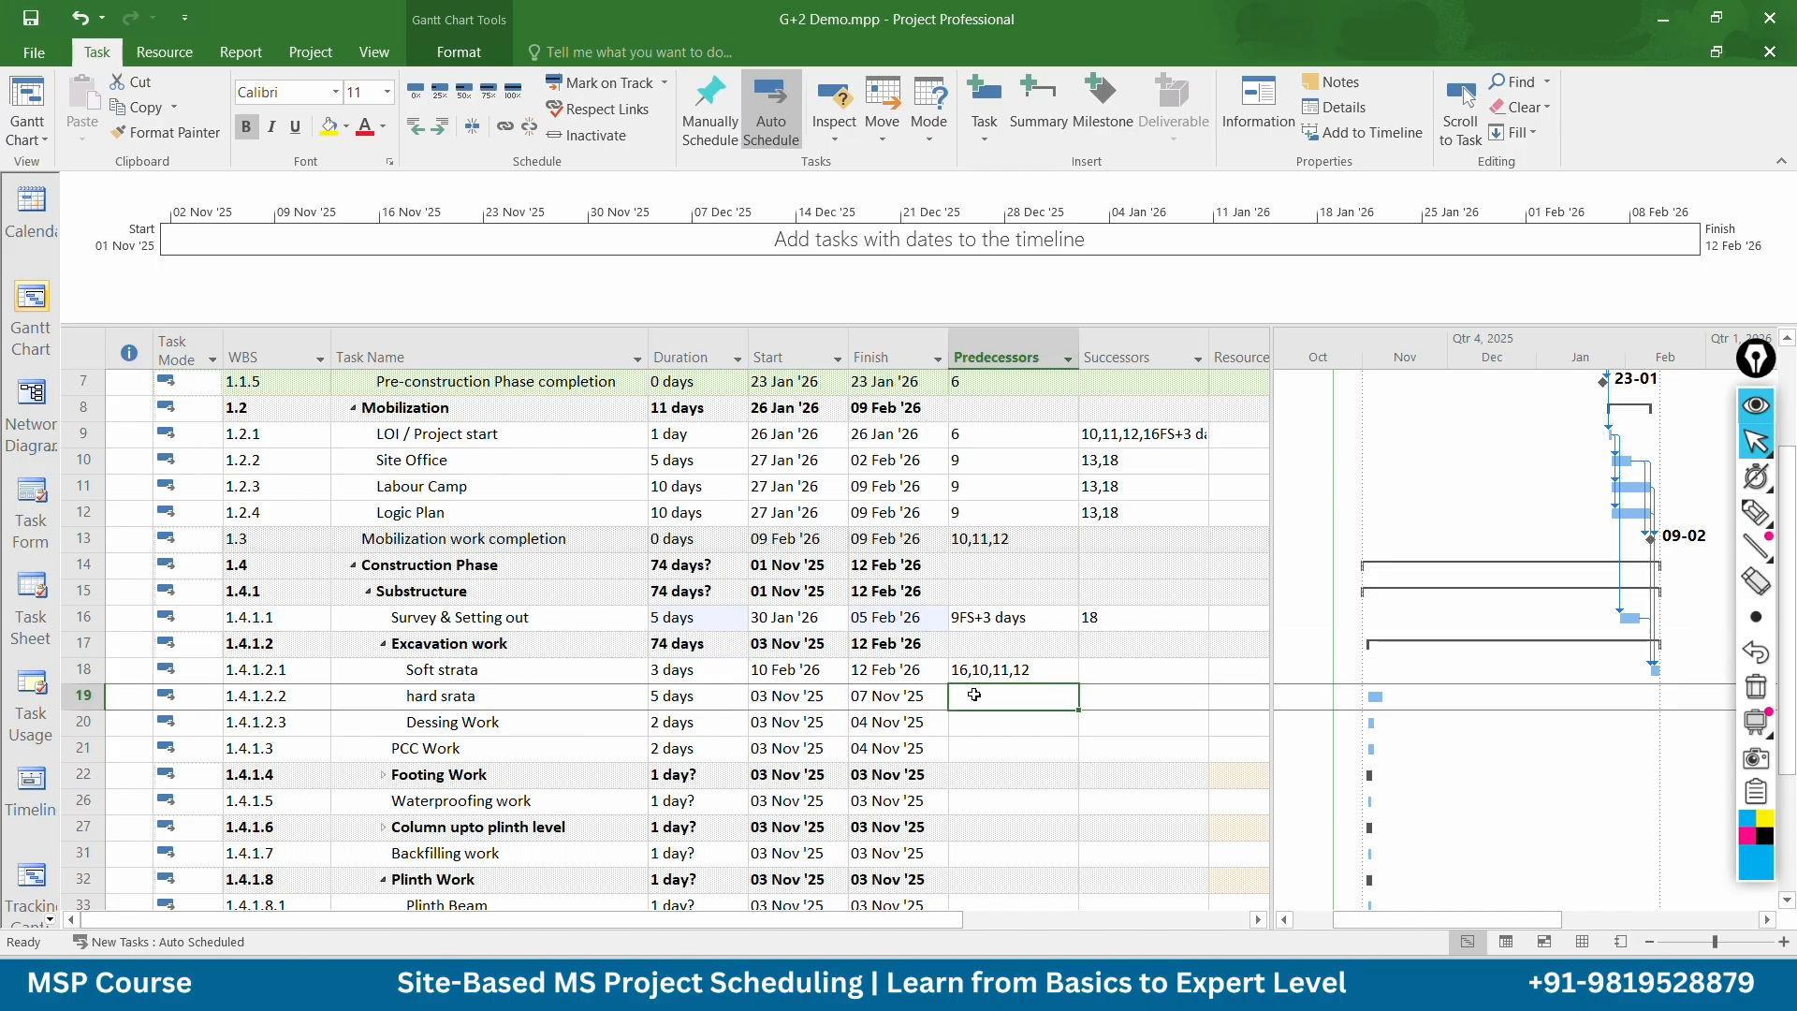
{"action": "type", "text": "18"}
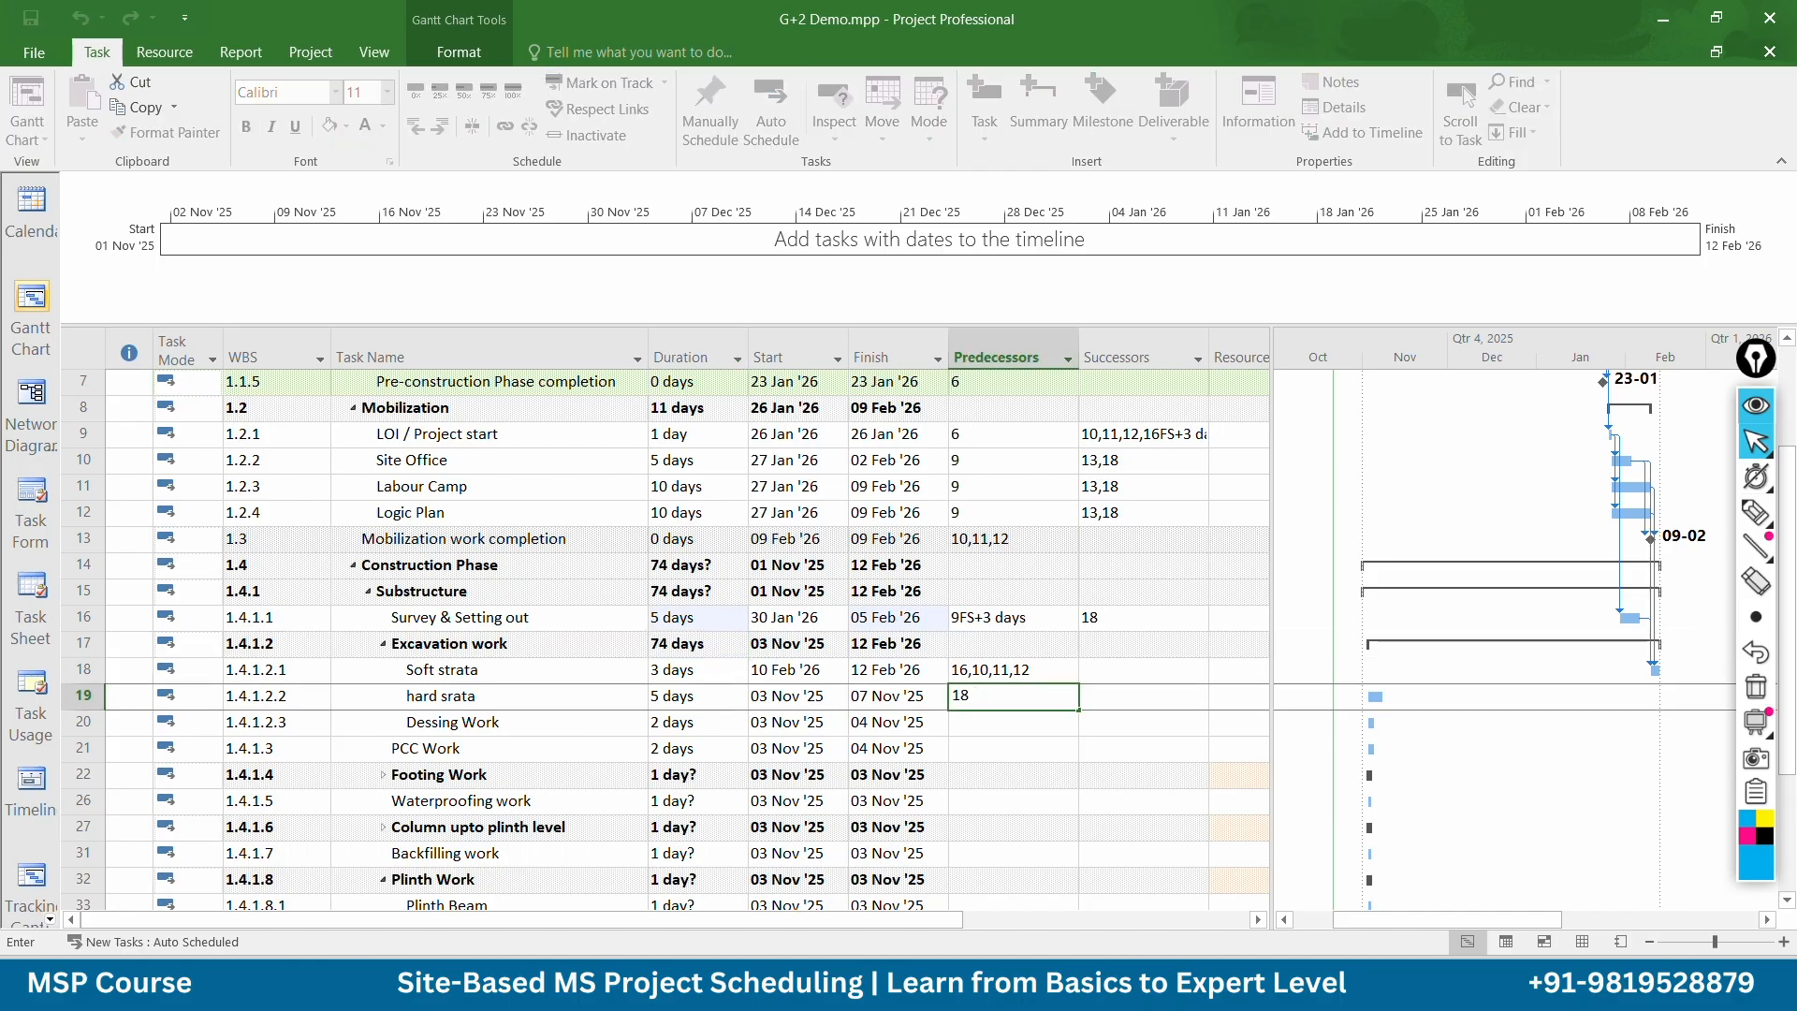
{"action": "key", "text": "Return"}
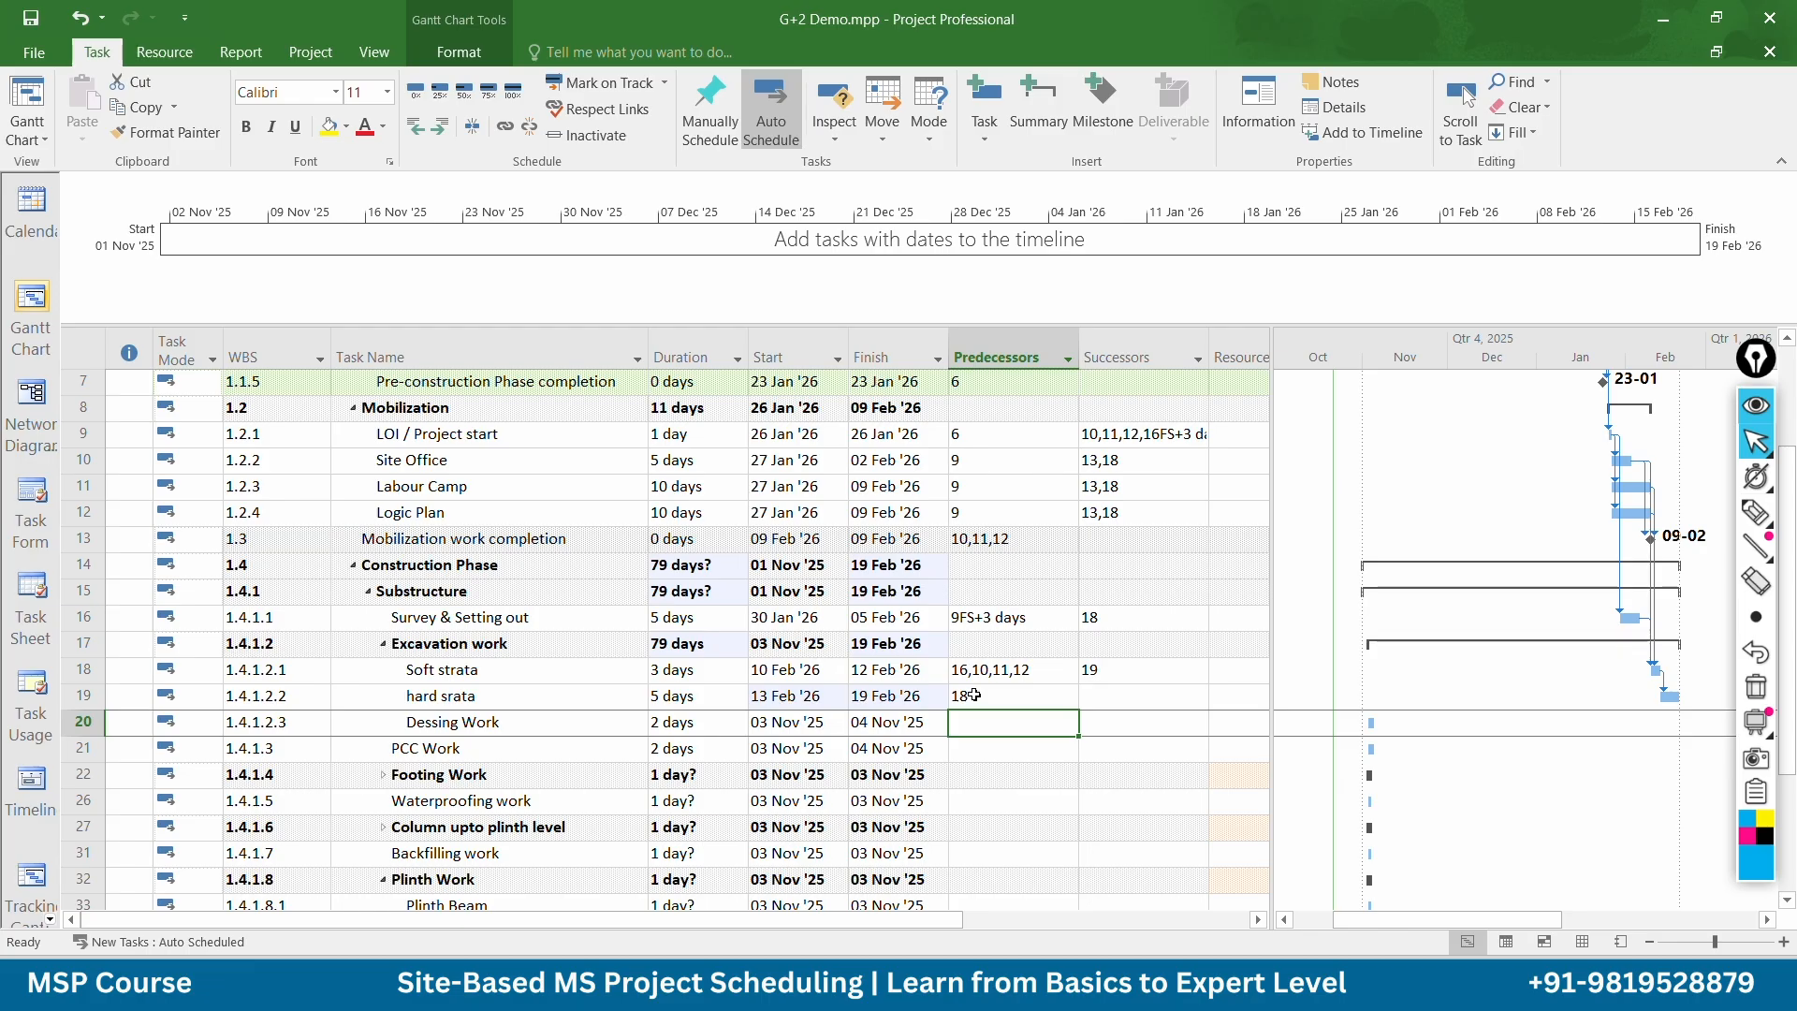
{"action": "type", "text": "19"}
{"action": "key", "text": "Return"}
{"action": "type", "text": "2"}
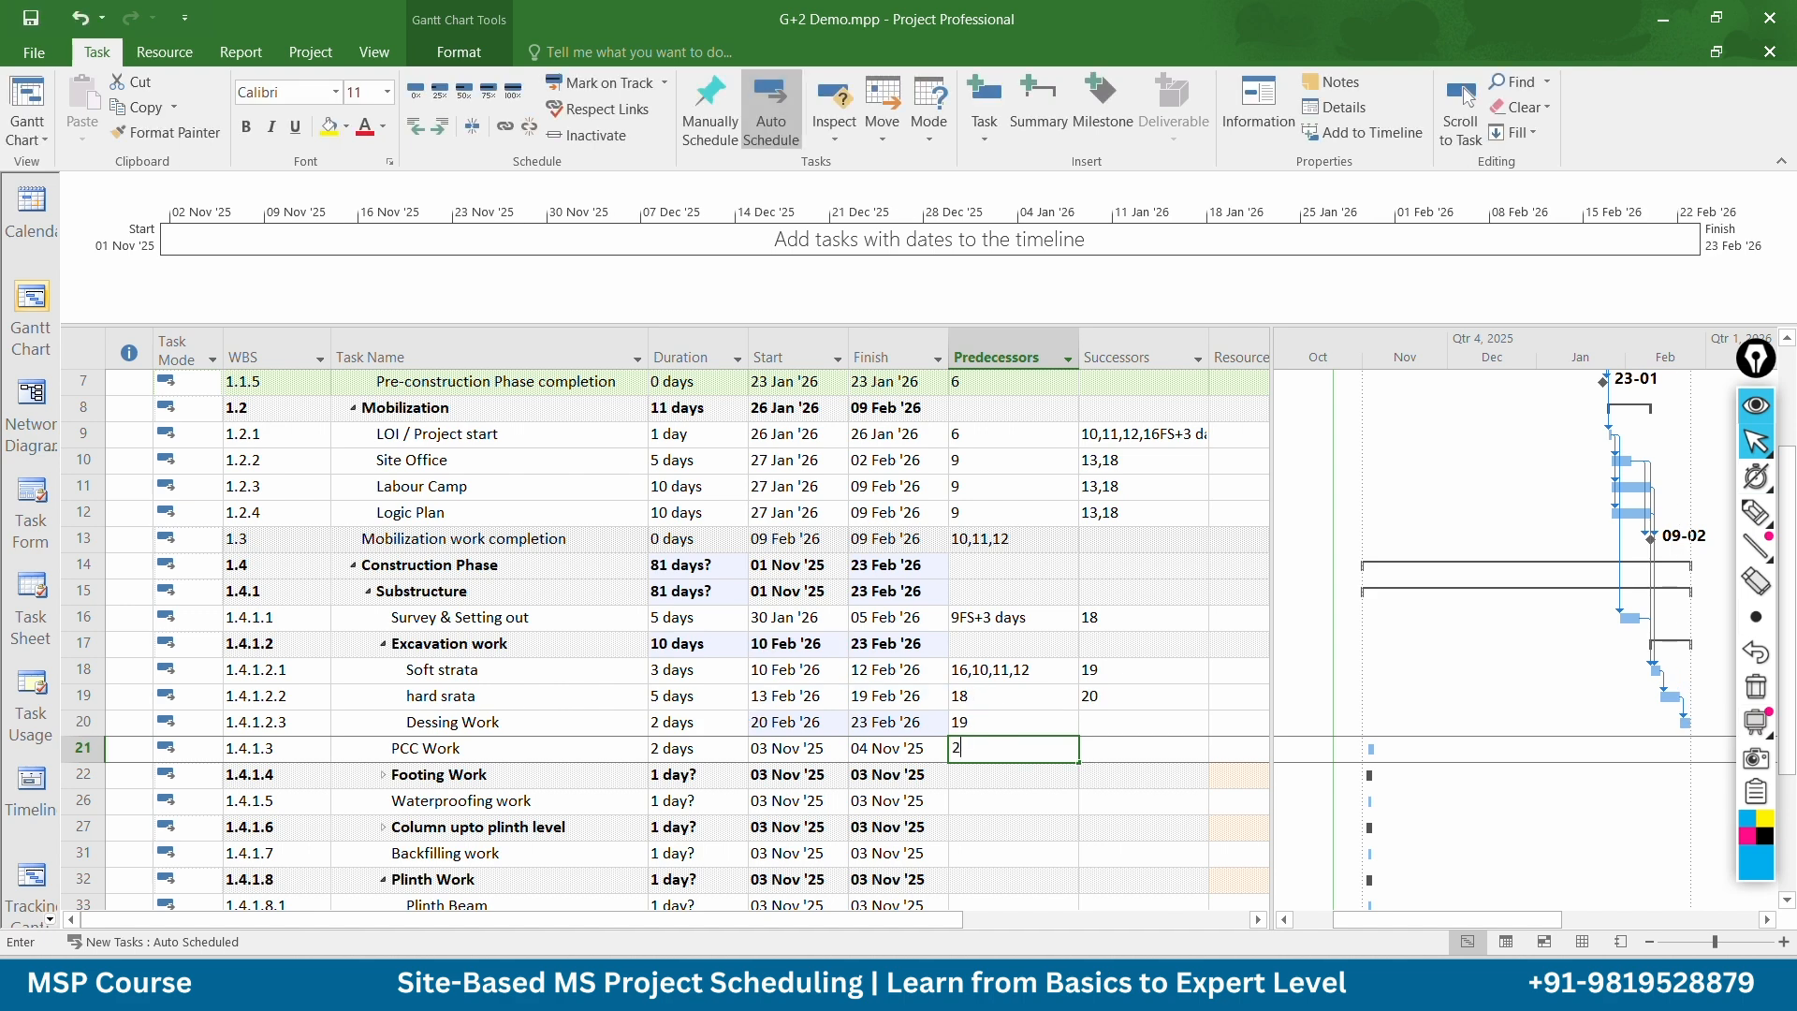
{"action": "type", "text": "0"}
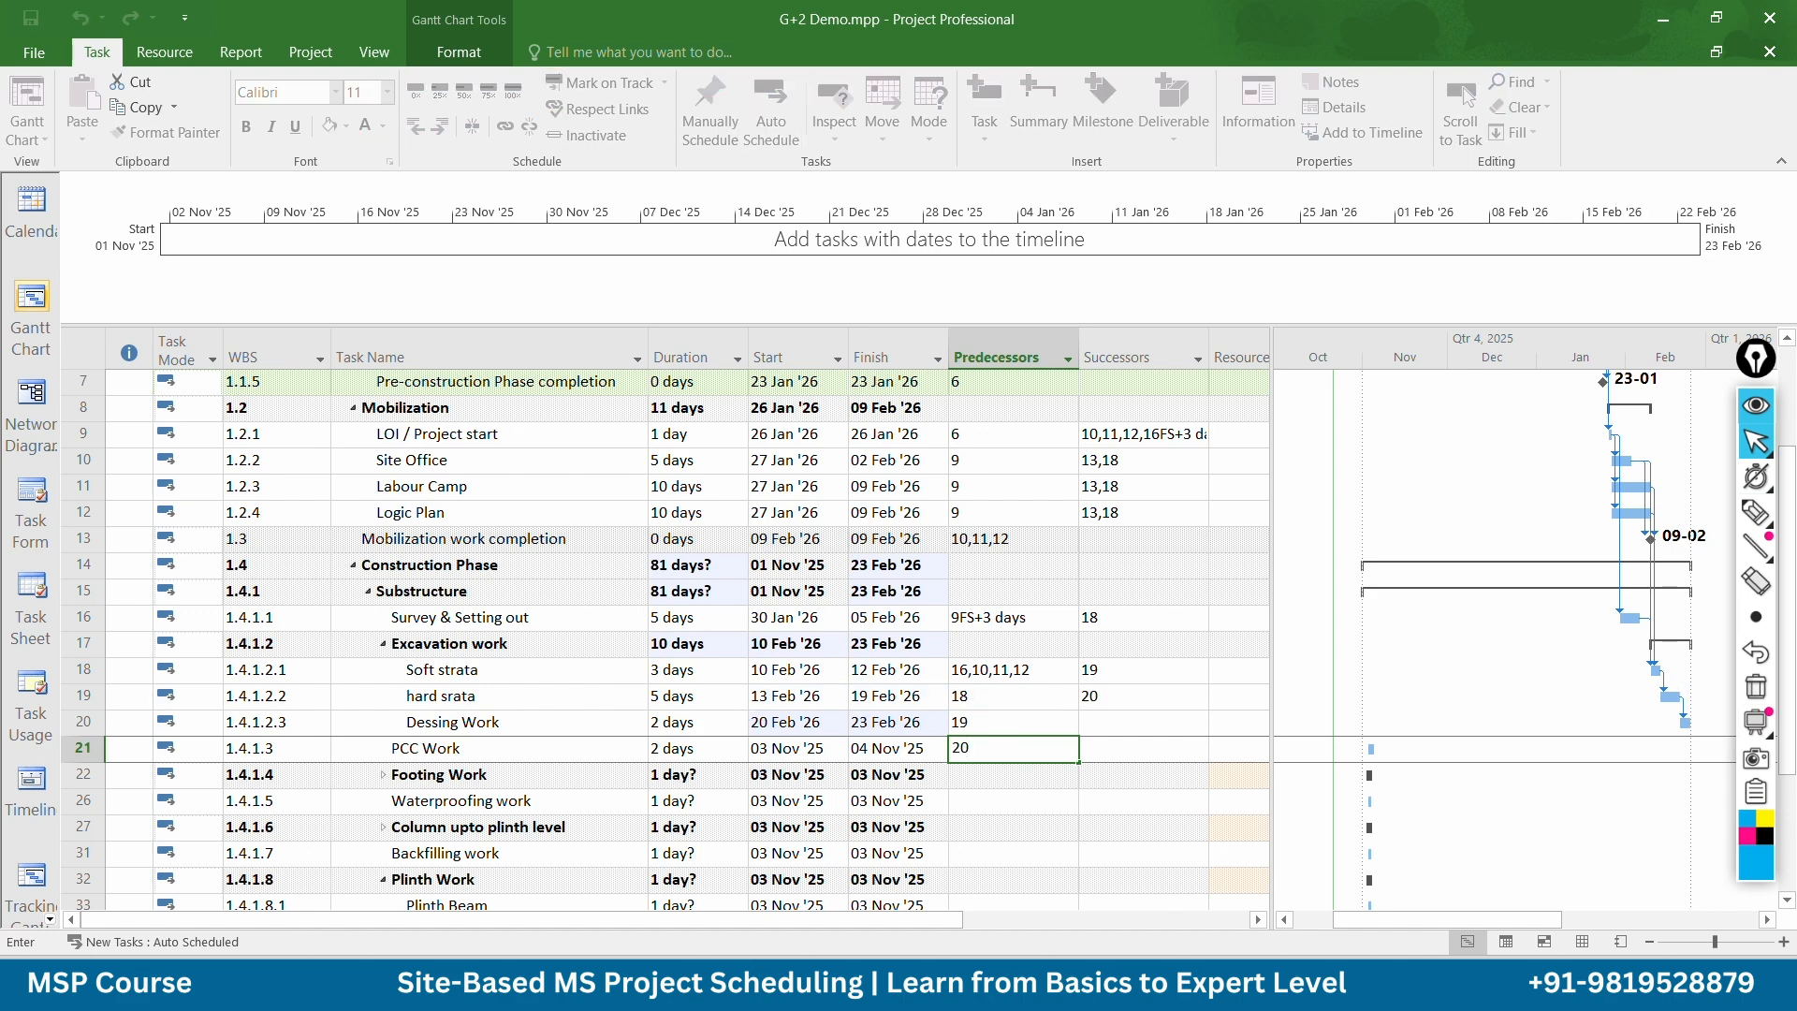
{"action": "key", "text": "Return"}
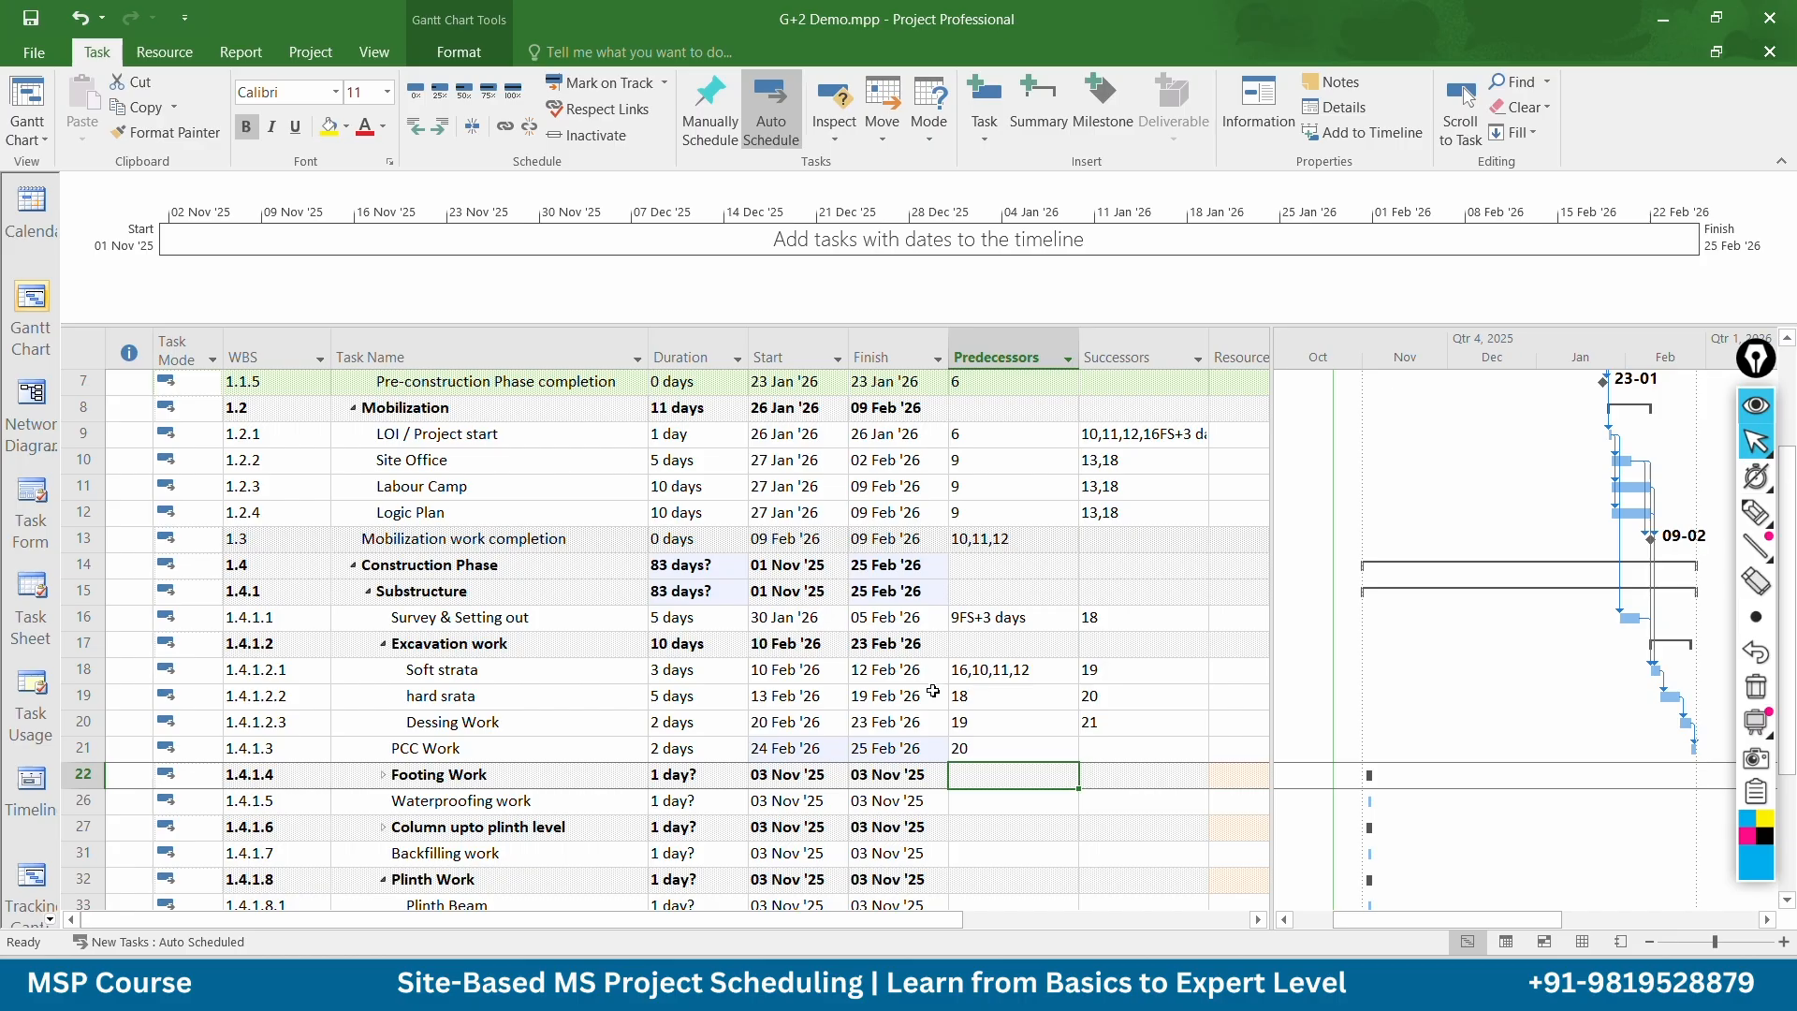
Expand Footing Work and set task 21 as the predecessor of its Reinforcement work
{"action": "left_click", "coordinate": [384, 644]}
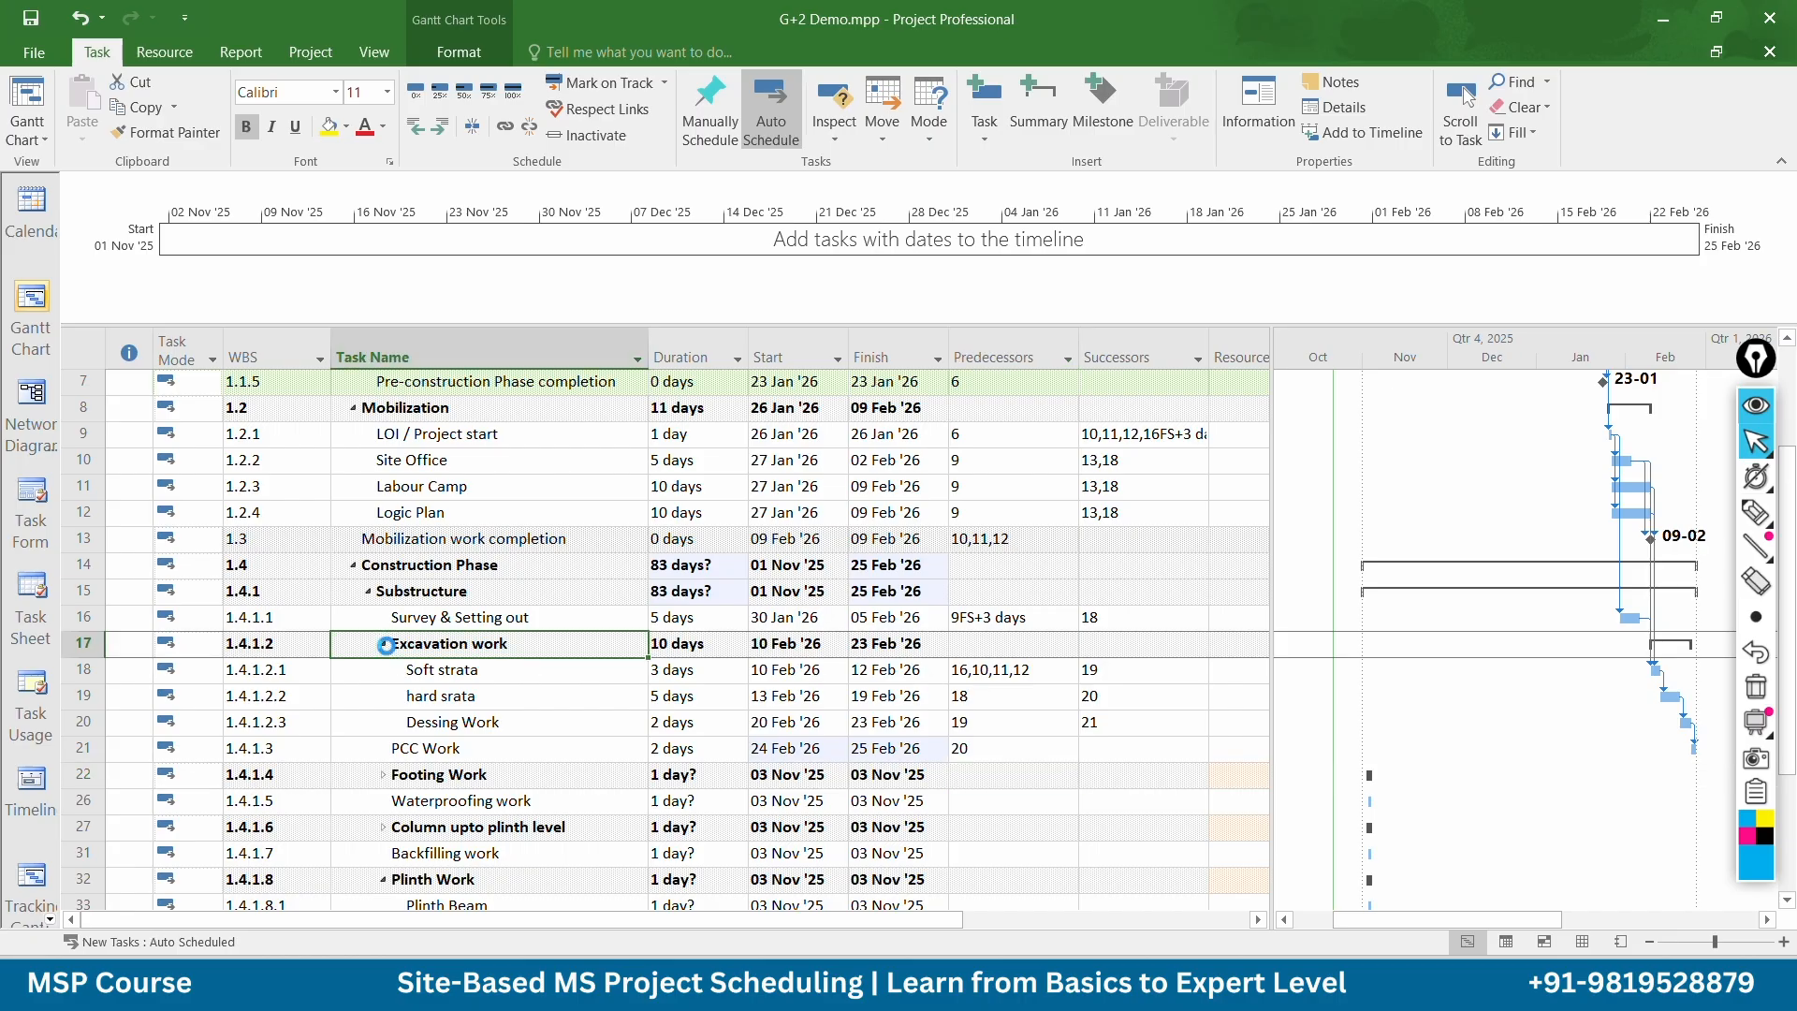
{"action": "left_click", "coordinate": [384, 644]}
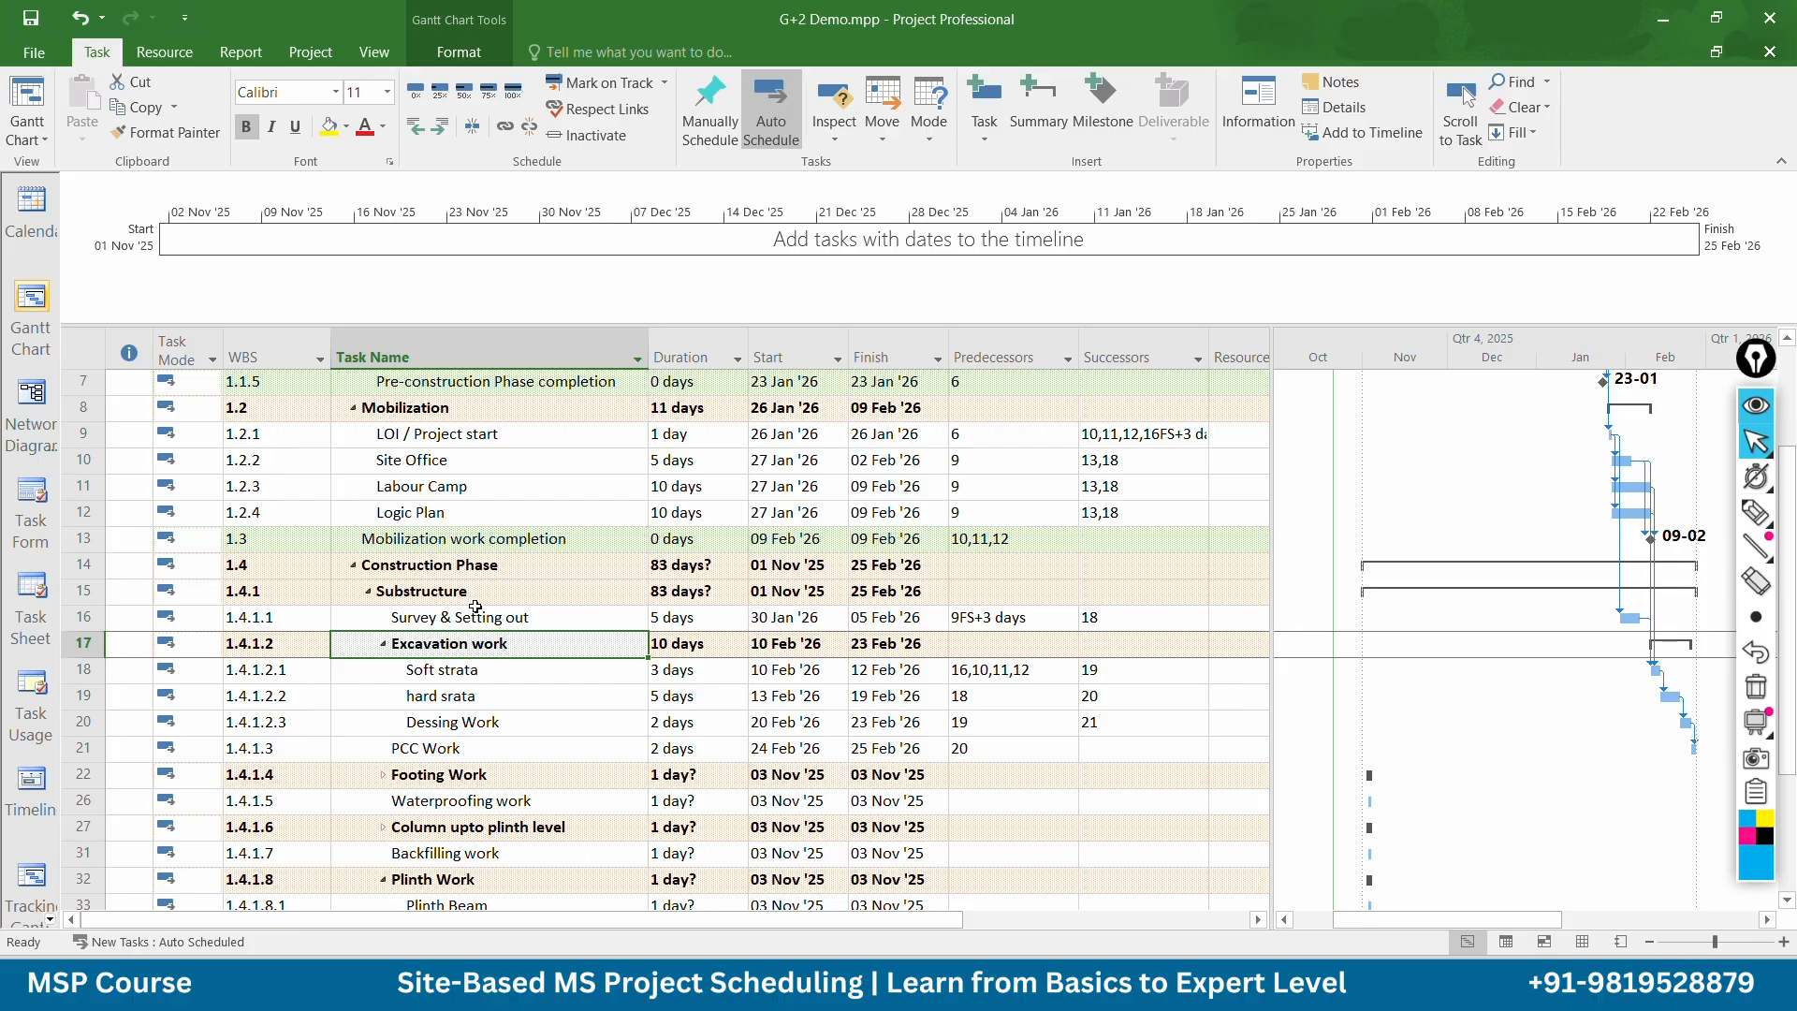
{"action": "scroll", "coordinate": [486, 680], "scroll_direction": "down", "scroll_amount": 1}
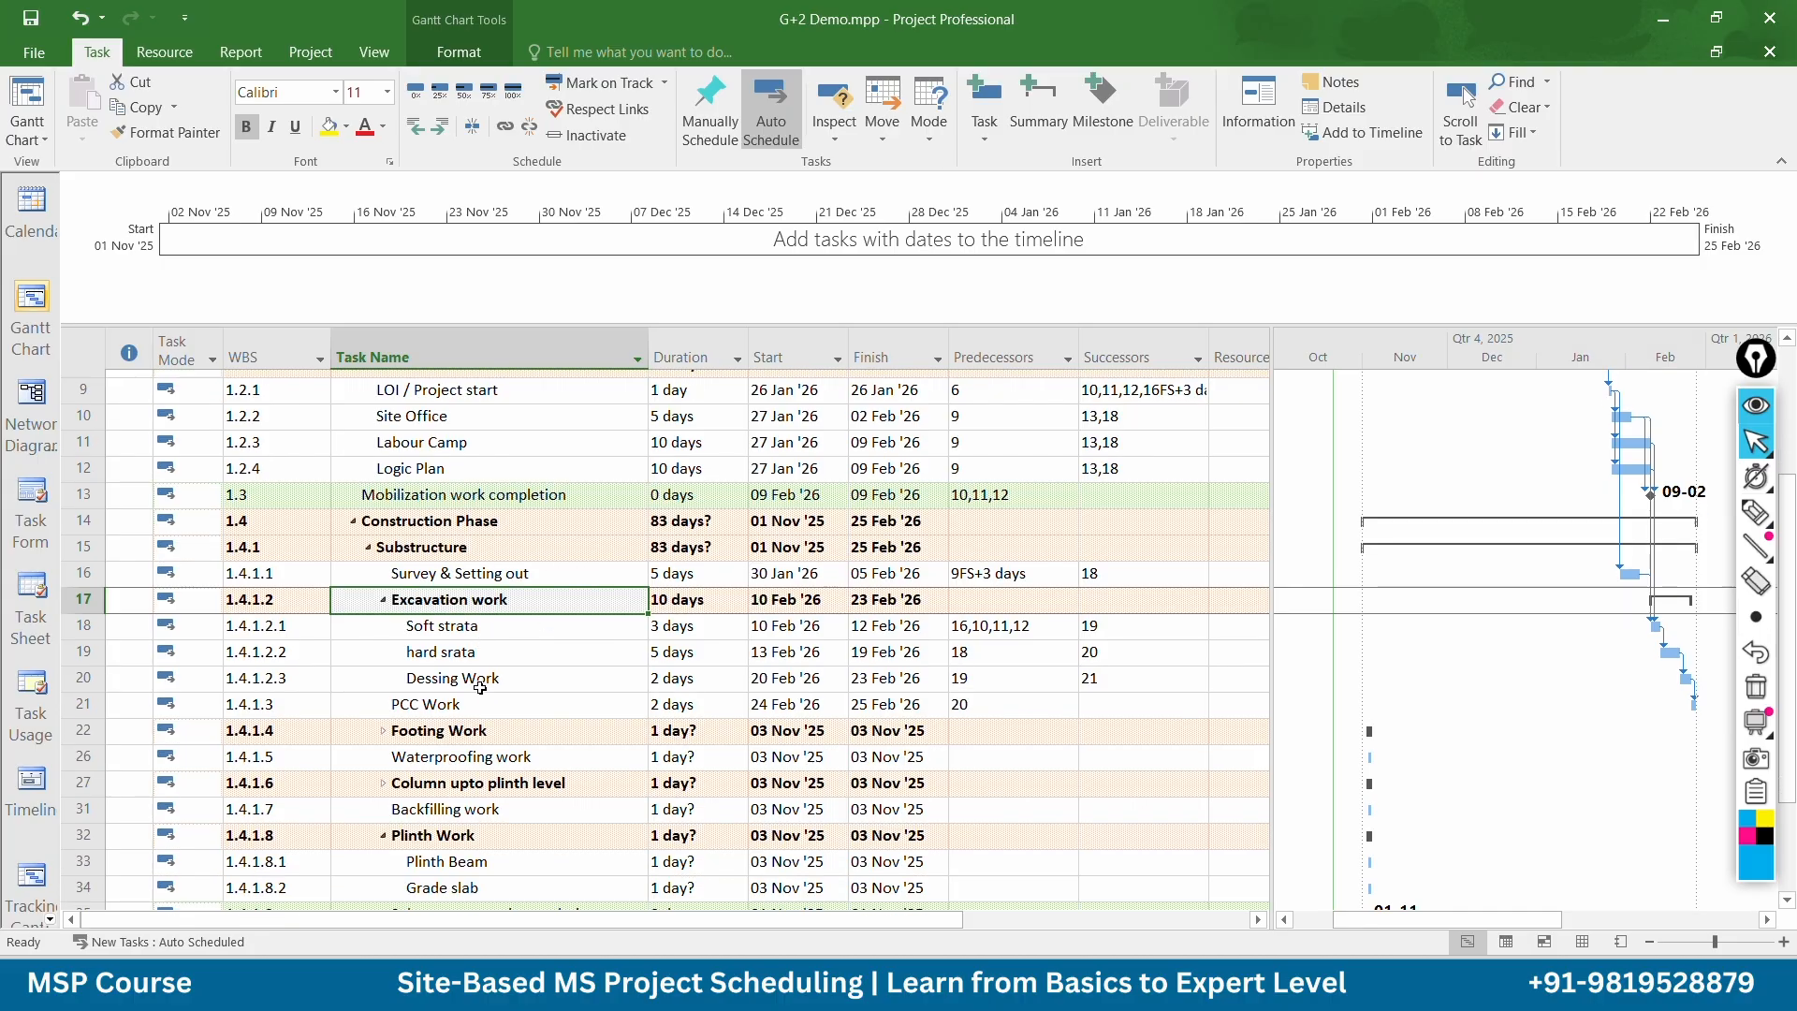
{"action": "left_click", "coordinate": [383, 697]}
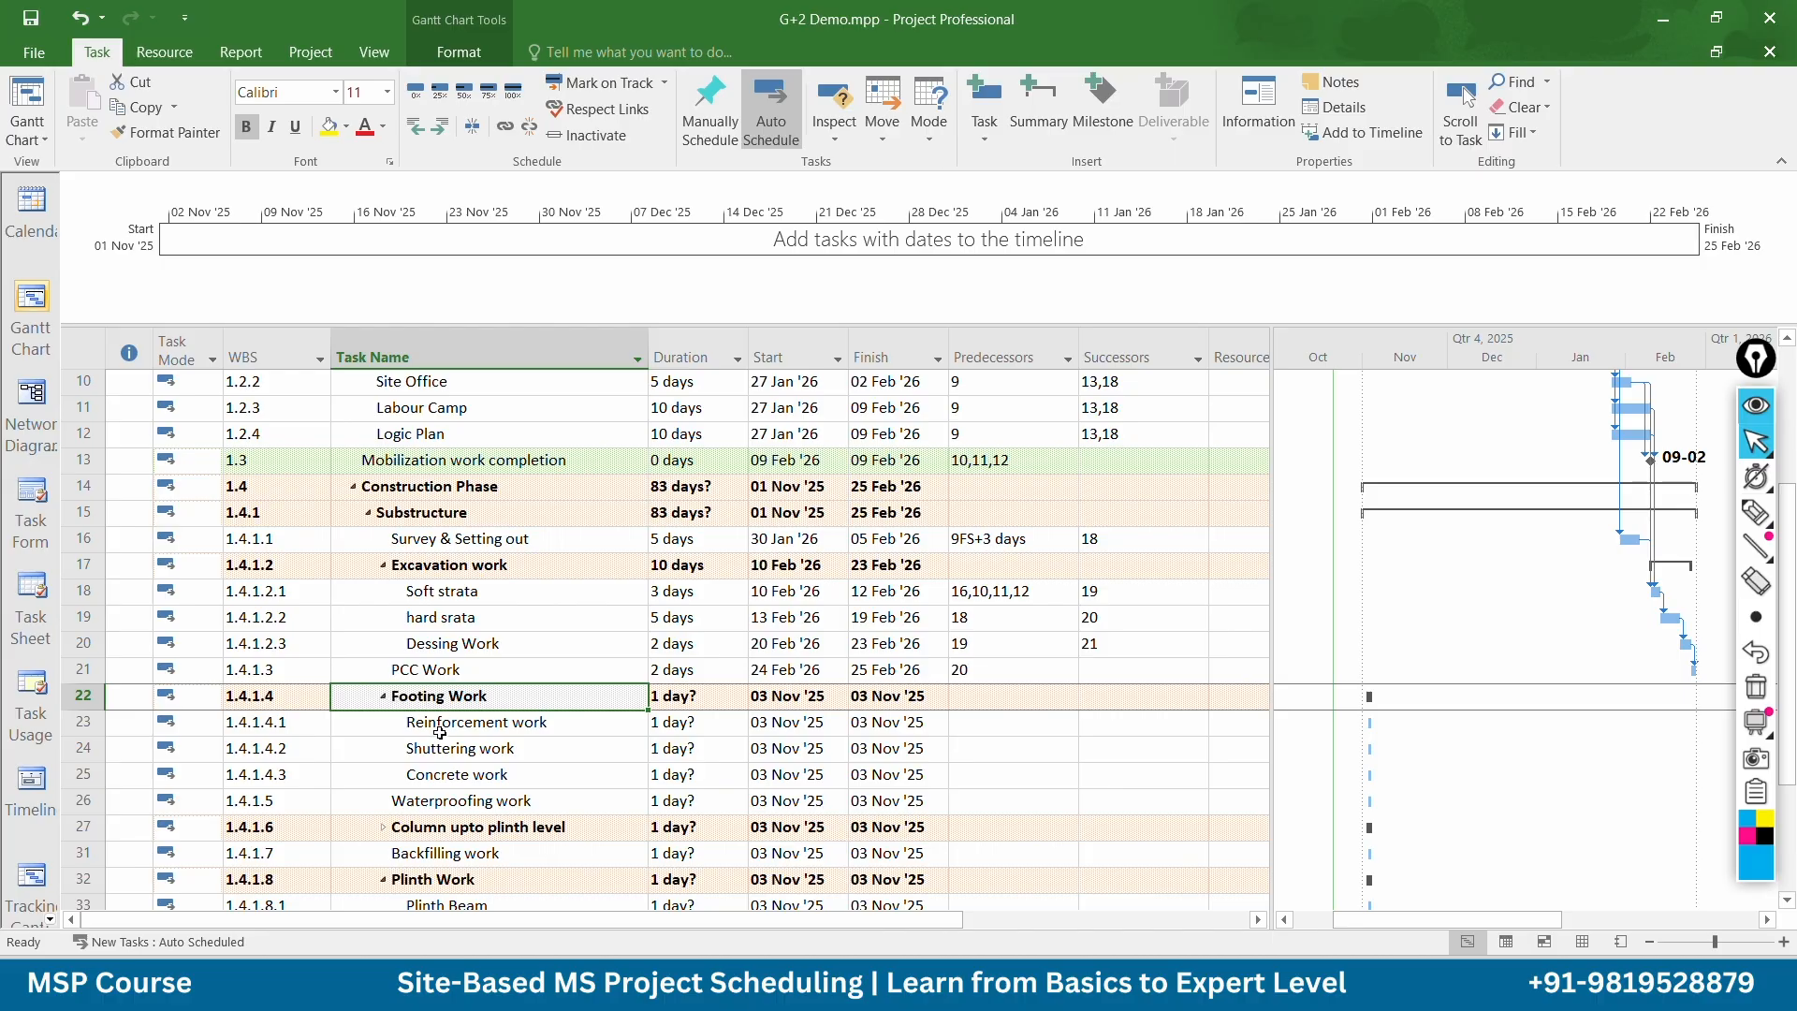
{"action": "left_click", "coordinate": [964, 721]}
{"action": "type", "text": "2"}
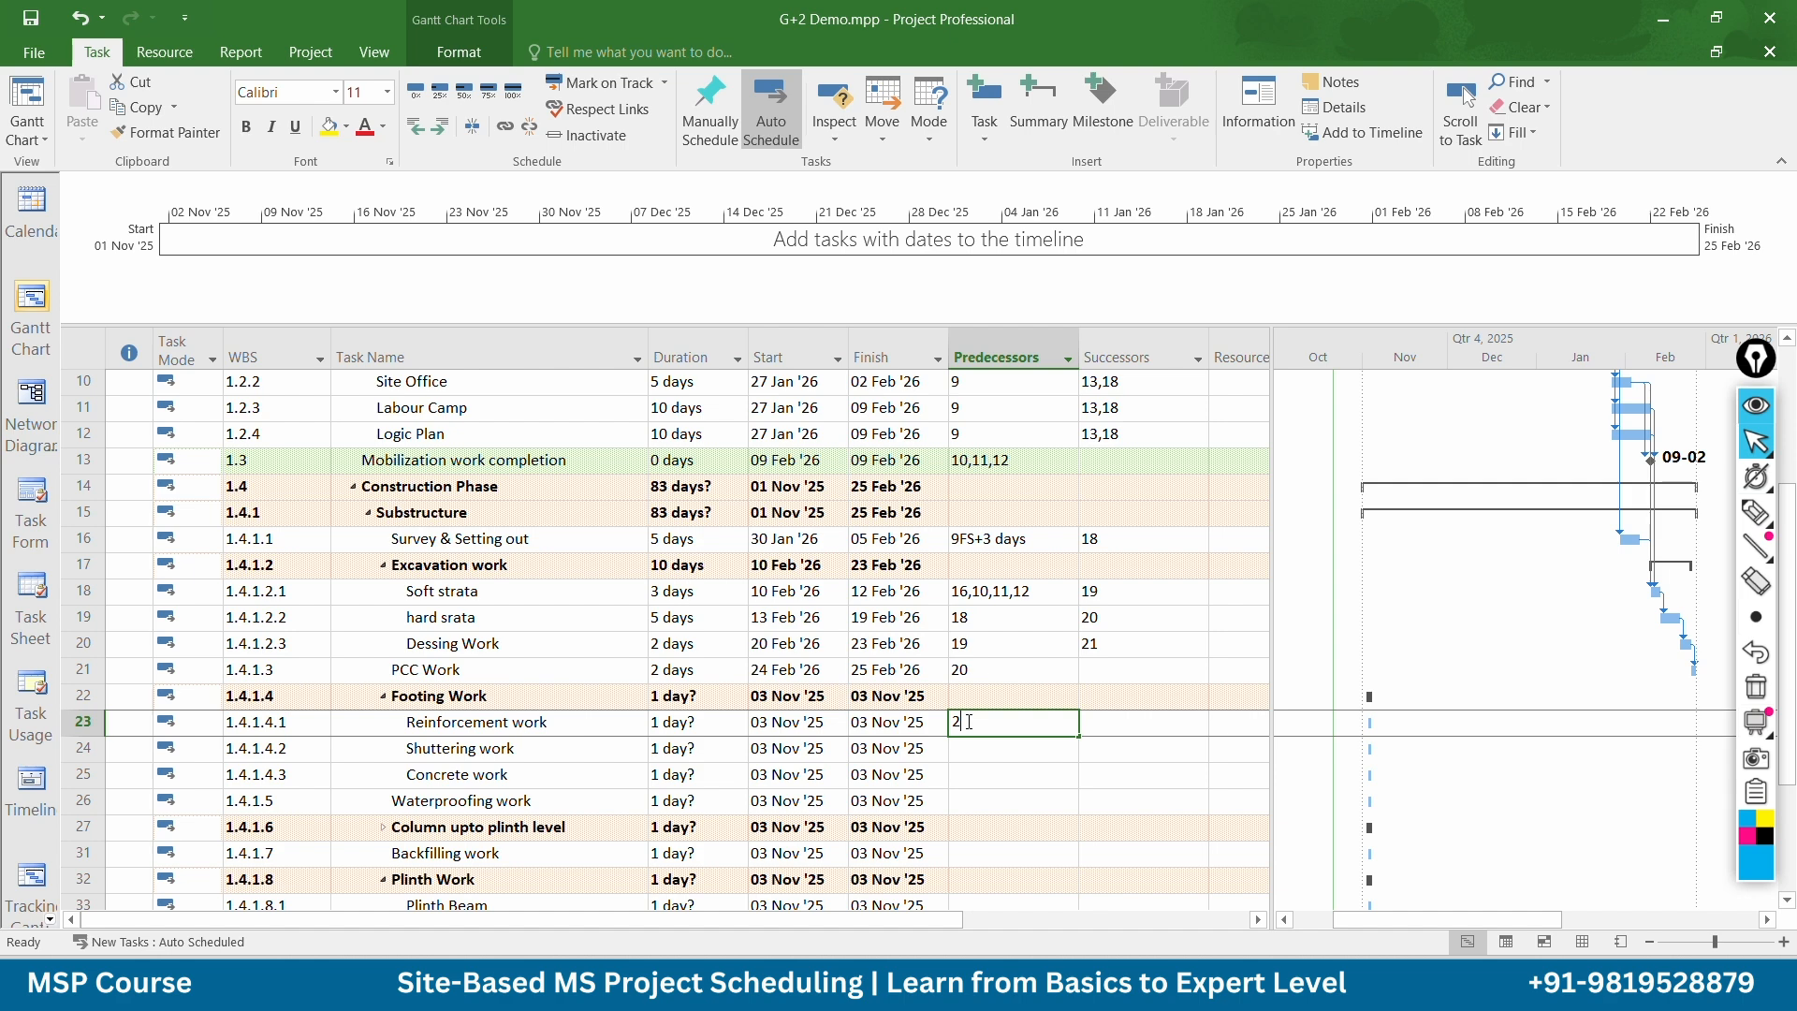
{"action": "type", "text": "1"}
{"action": "key", "text": "Return"}
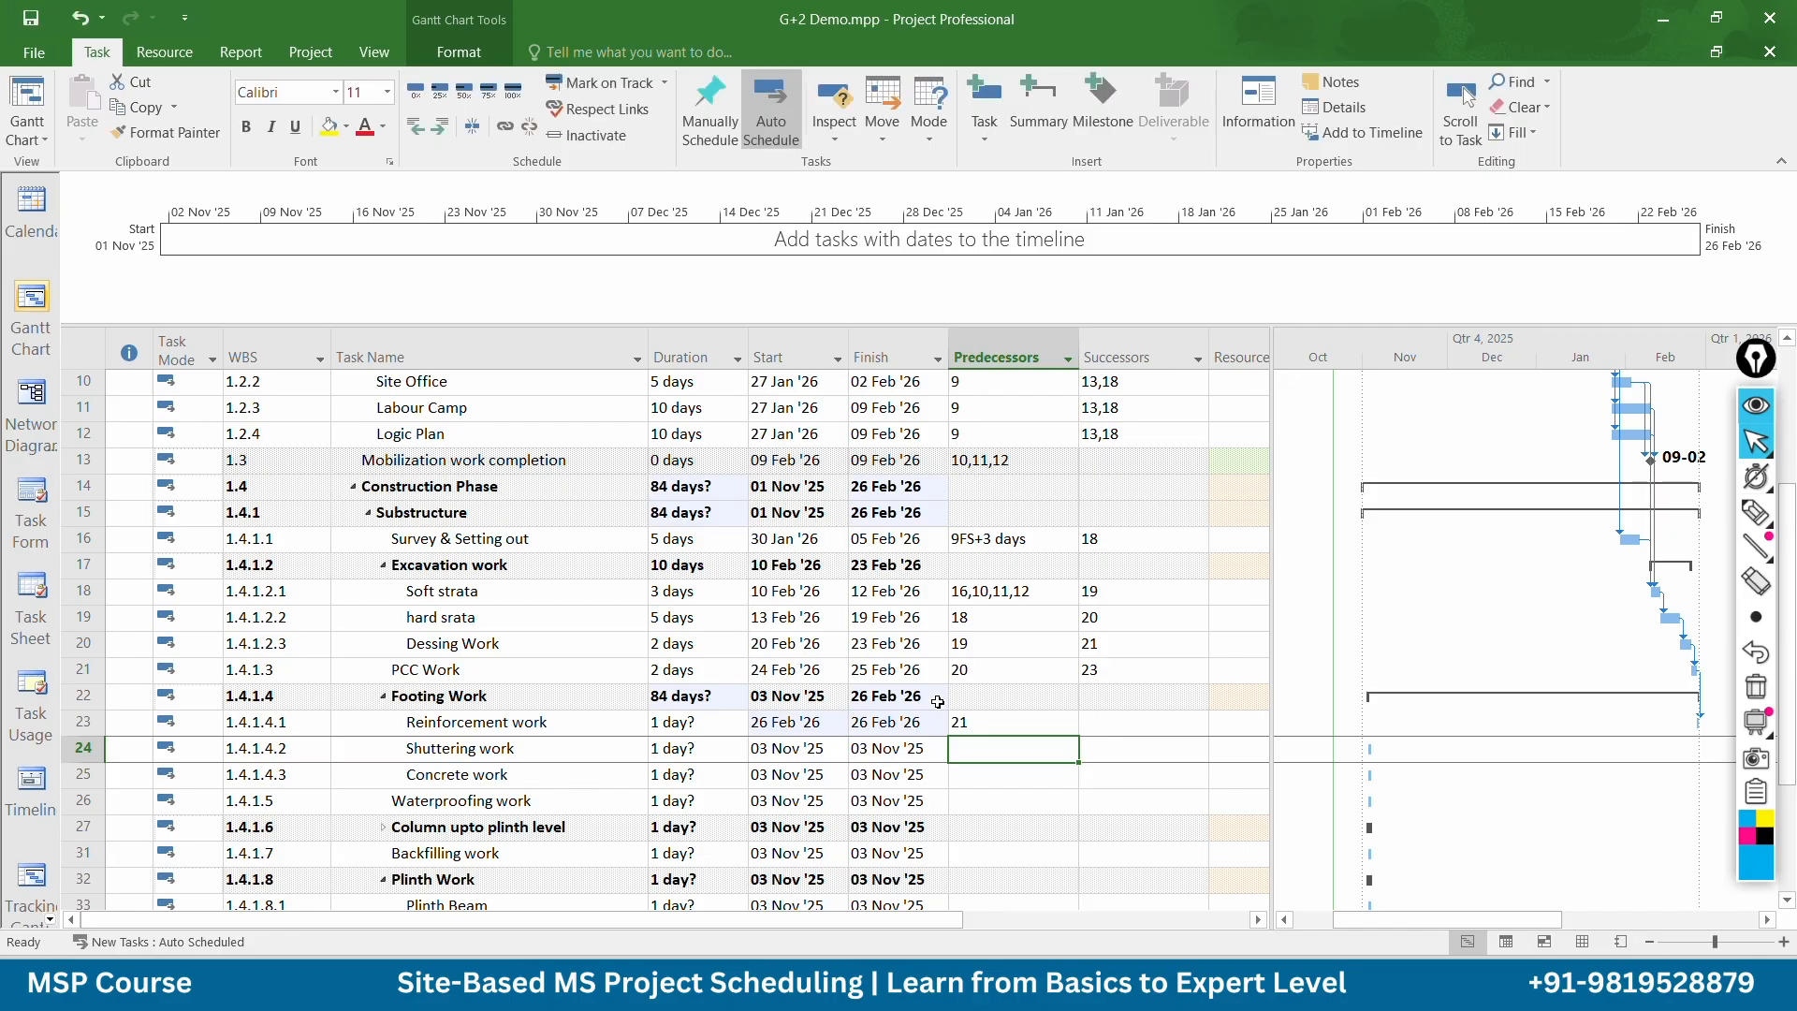
Set the Footing Work durations of Reinforcement work to 3 days and Shuttering work to 2 days
{"action": "left_click", "coordinate": [705, 730]}
{"action": "type", "text": "3"}
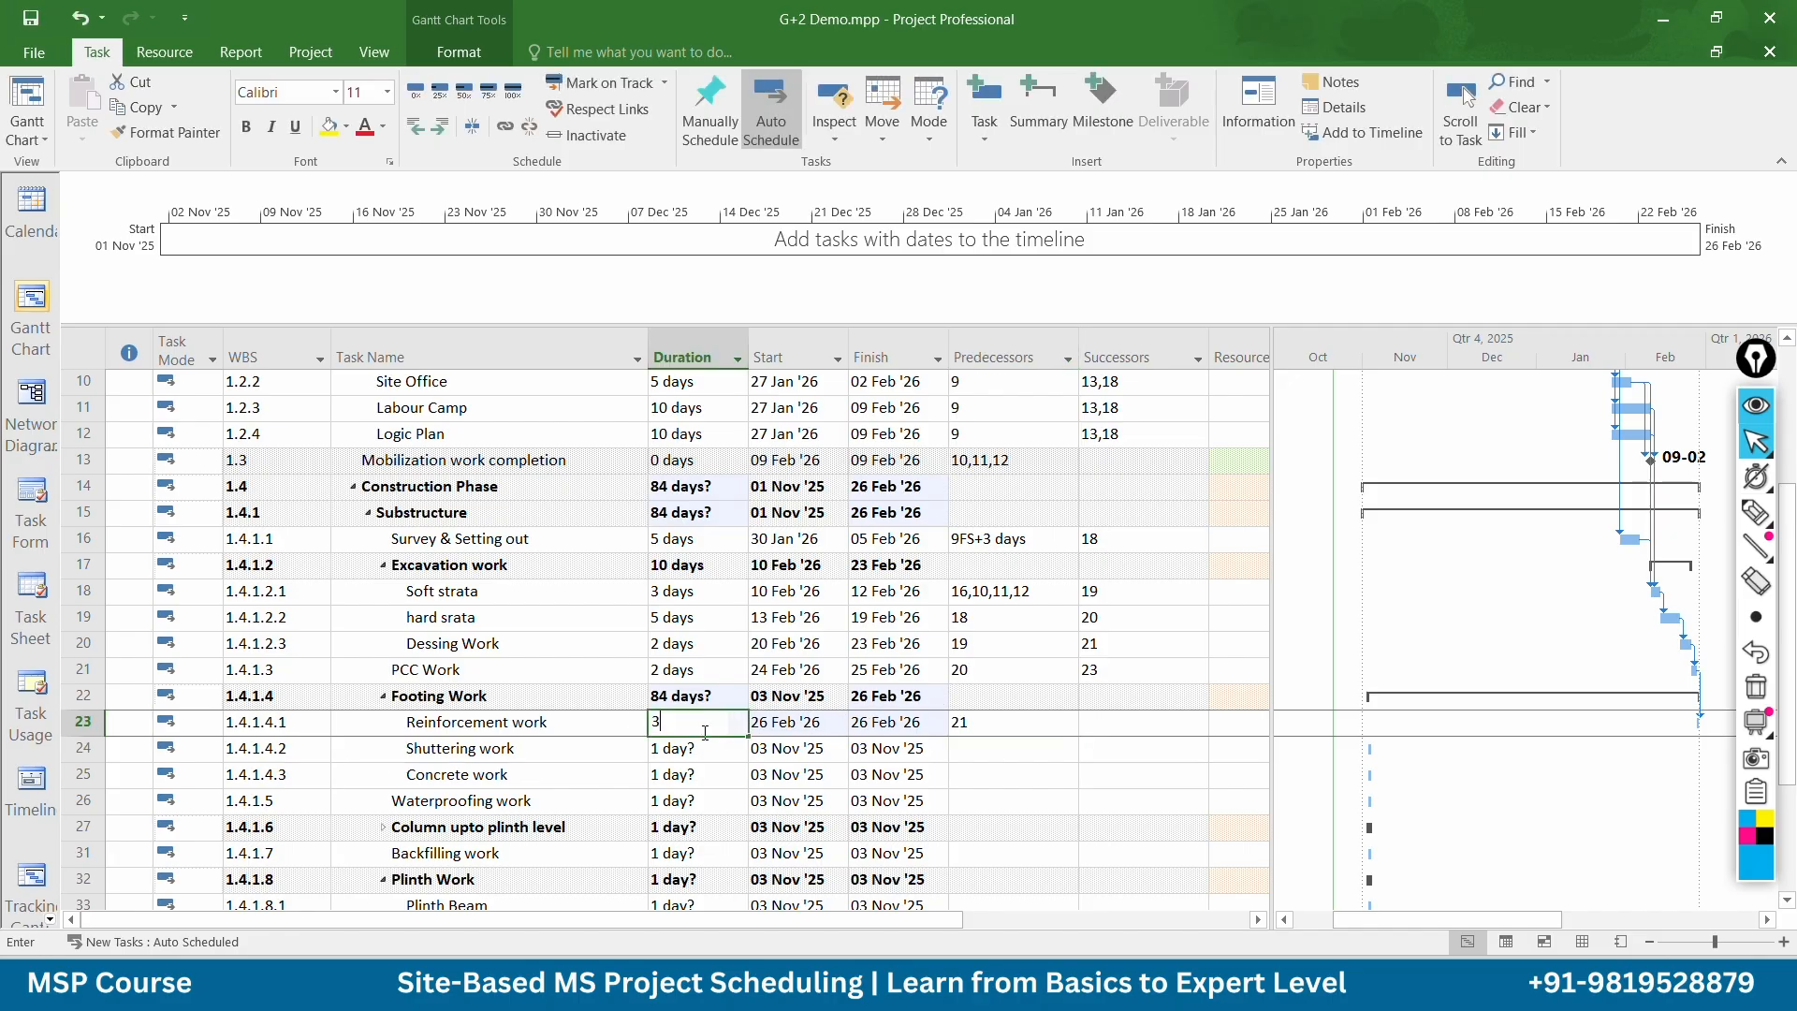
{"action": "key", "text": "Return"}
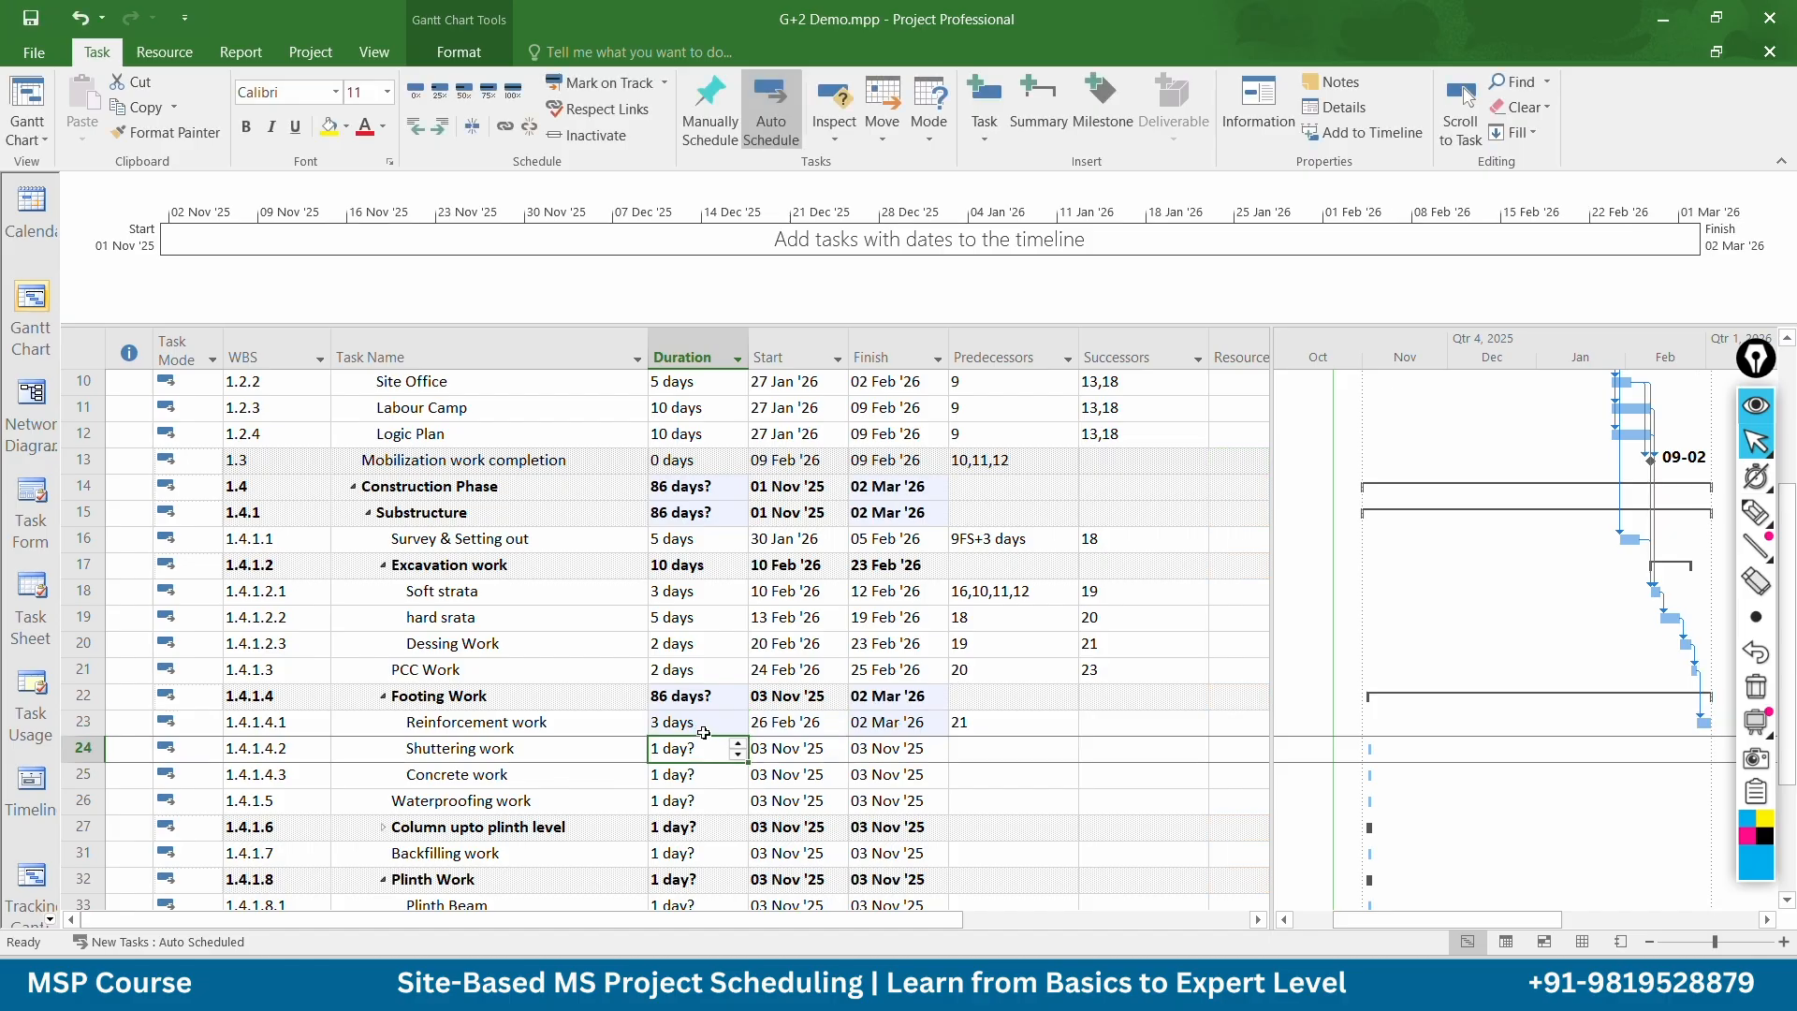
{"action": "type", "text": "2"}
Change the Footing Work durations to 7 days for Reinforcement work and 4 days for Shuttering work
{"action": "left_click", "coordinate": [705, 730]}
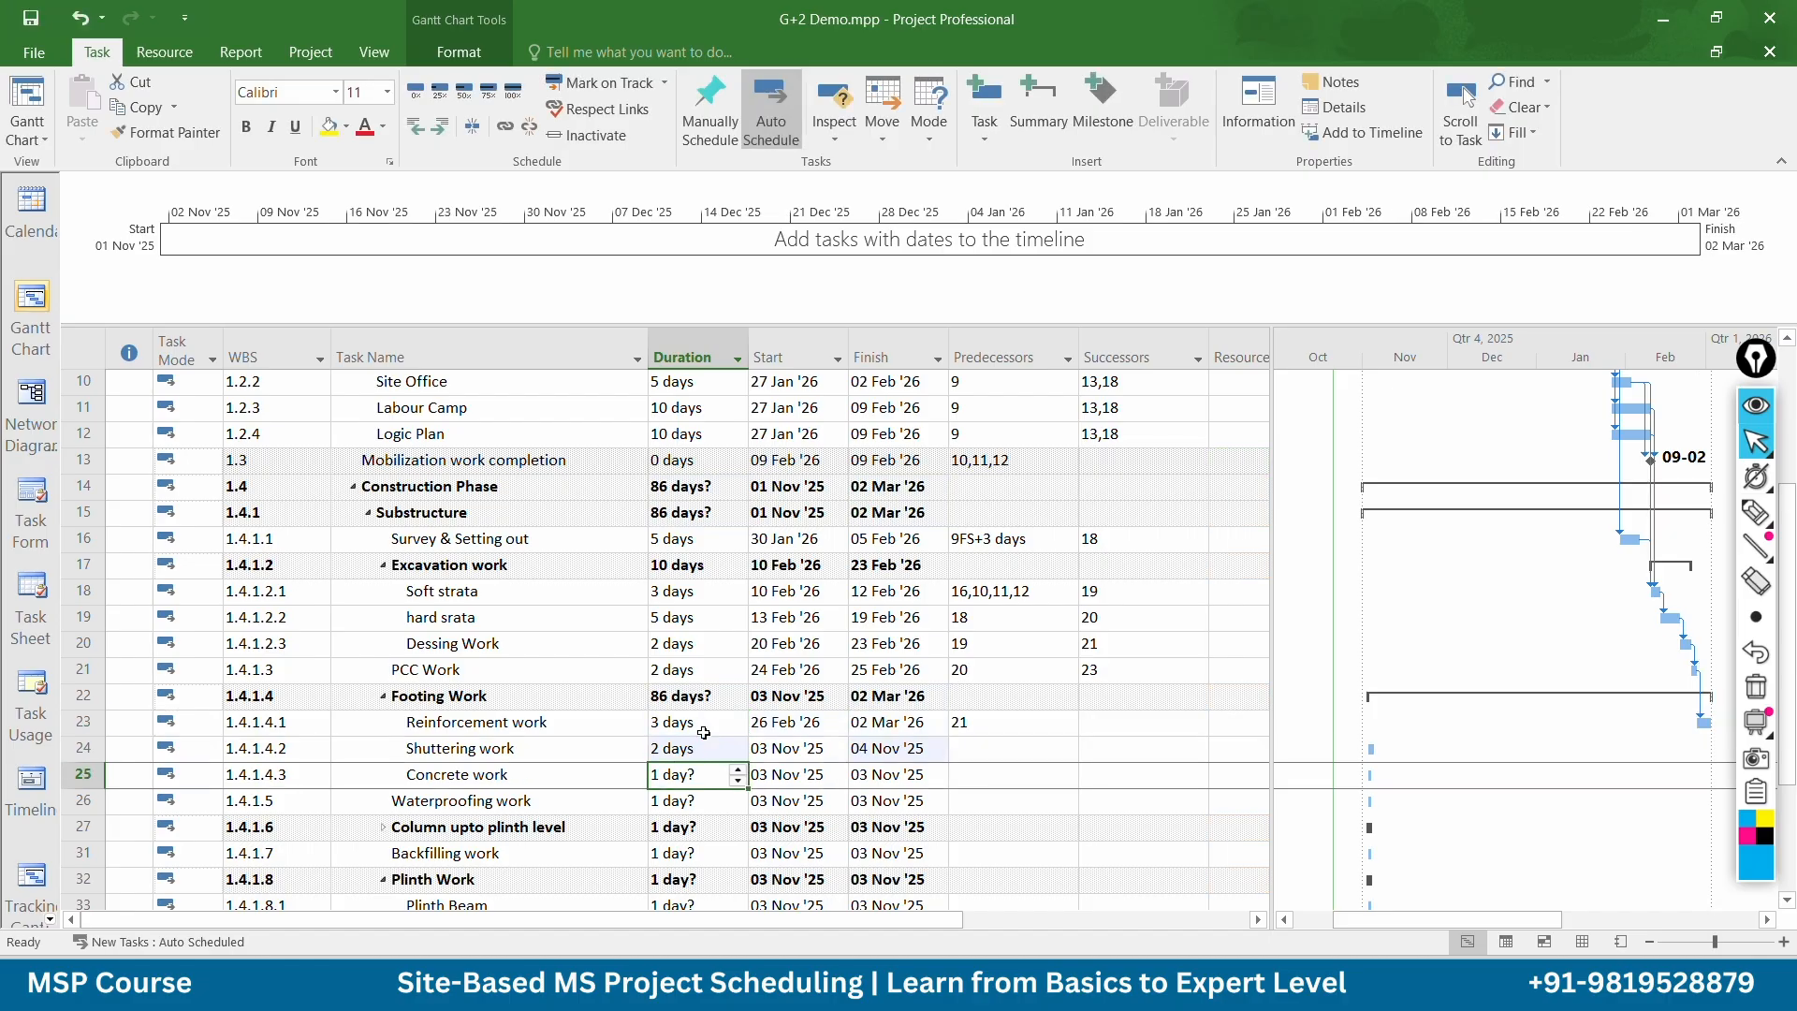
{"action": "key", "text": "BackSpace"}
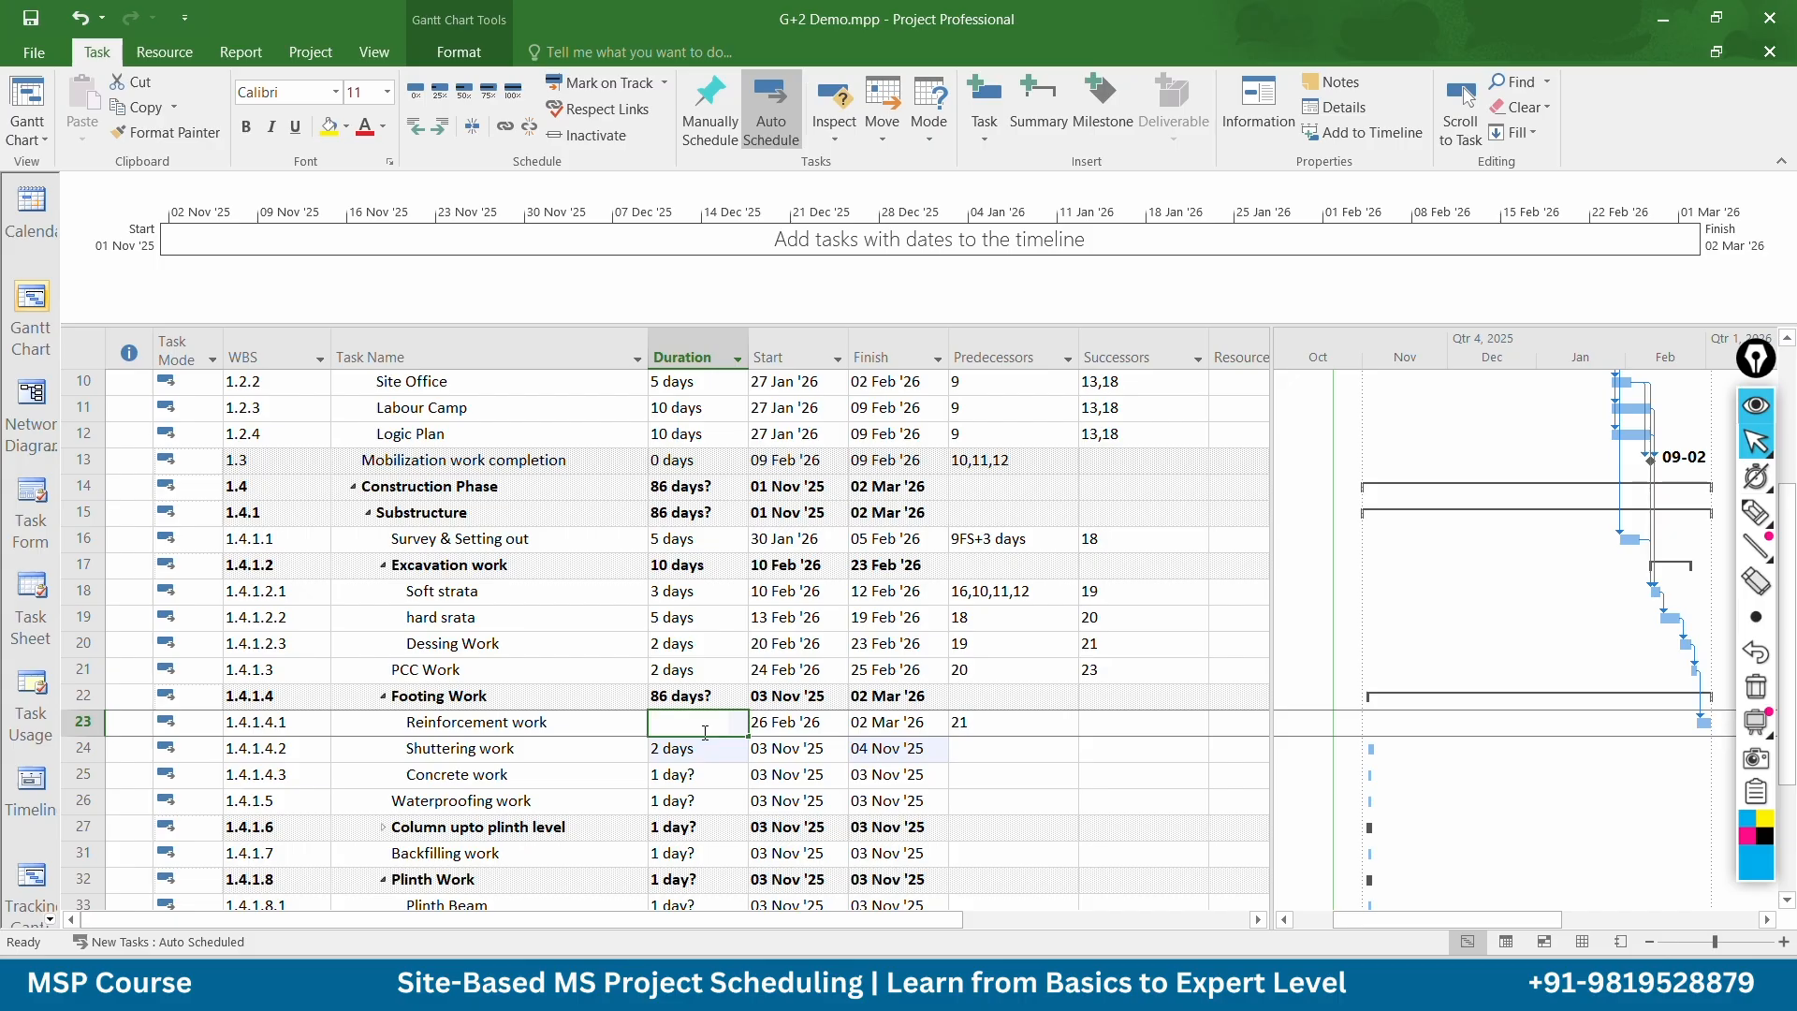
{"action": "type", "text": "7"}
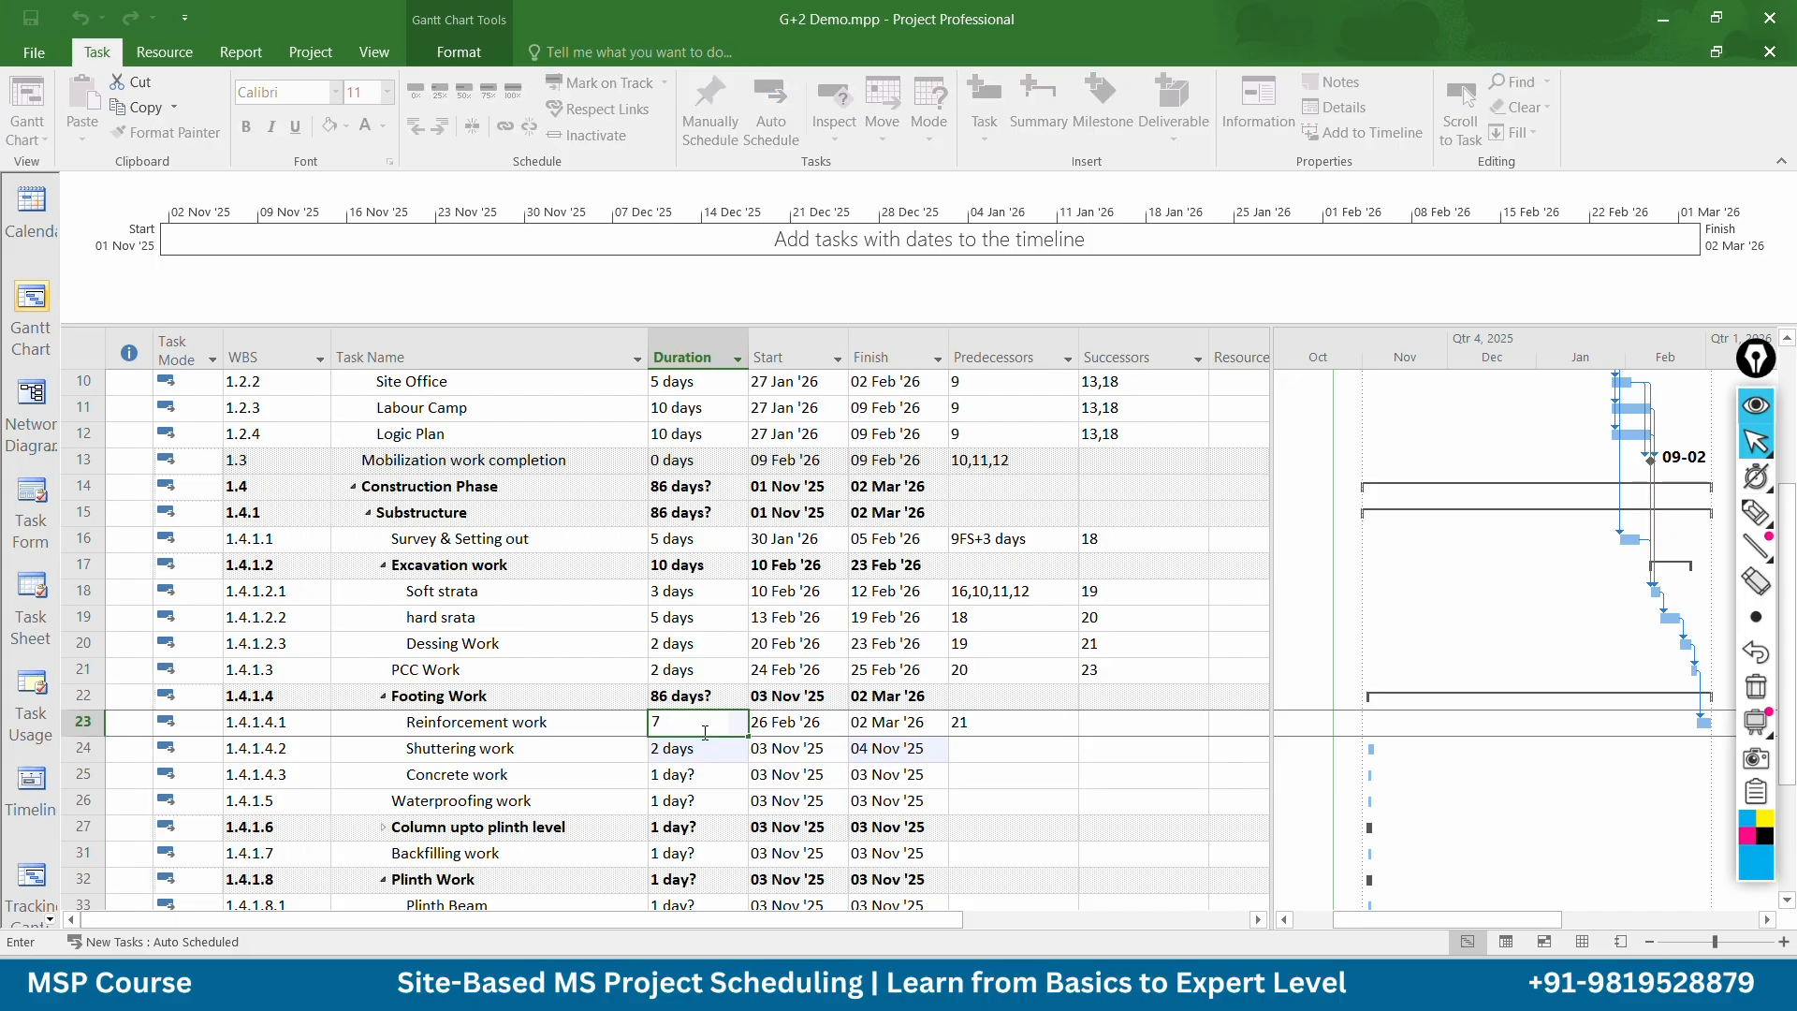
{"action": "key", "text": "Return"}
{"action": "type", "text": "4"}
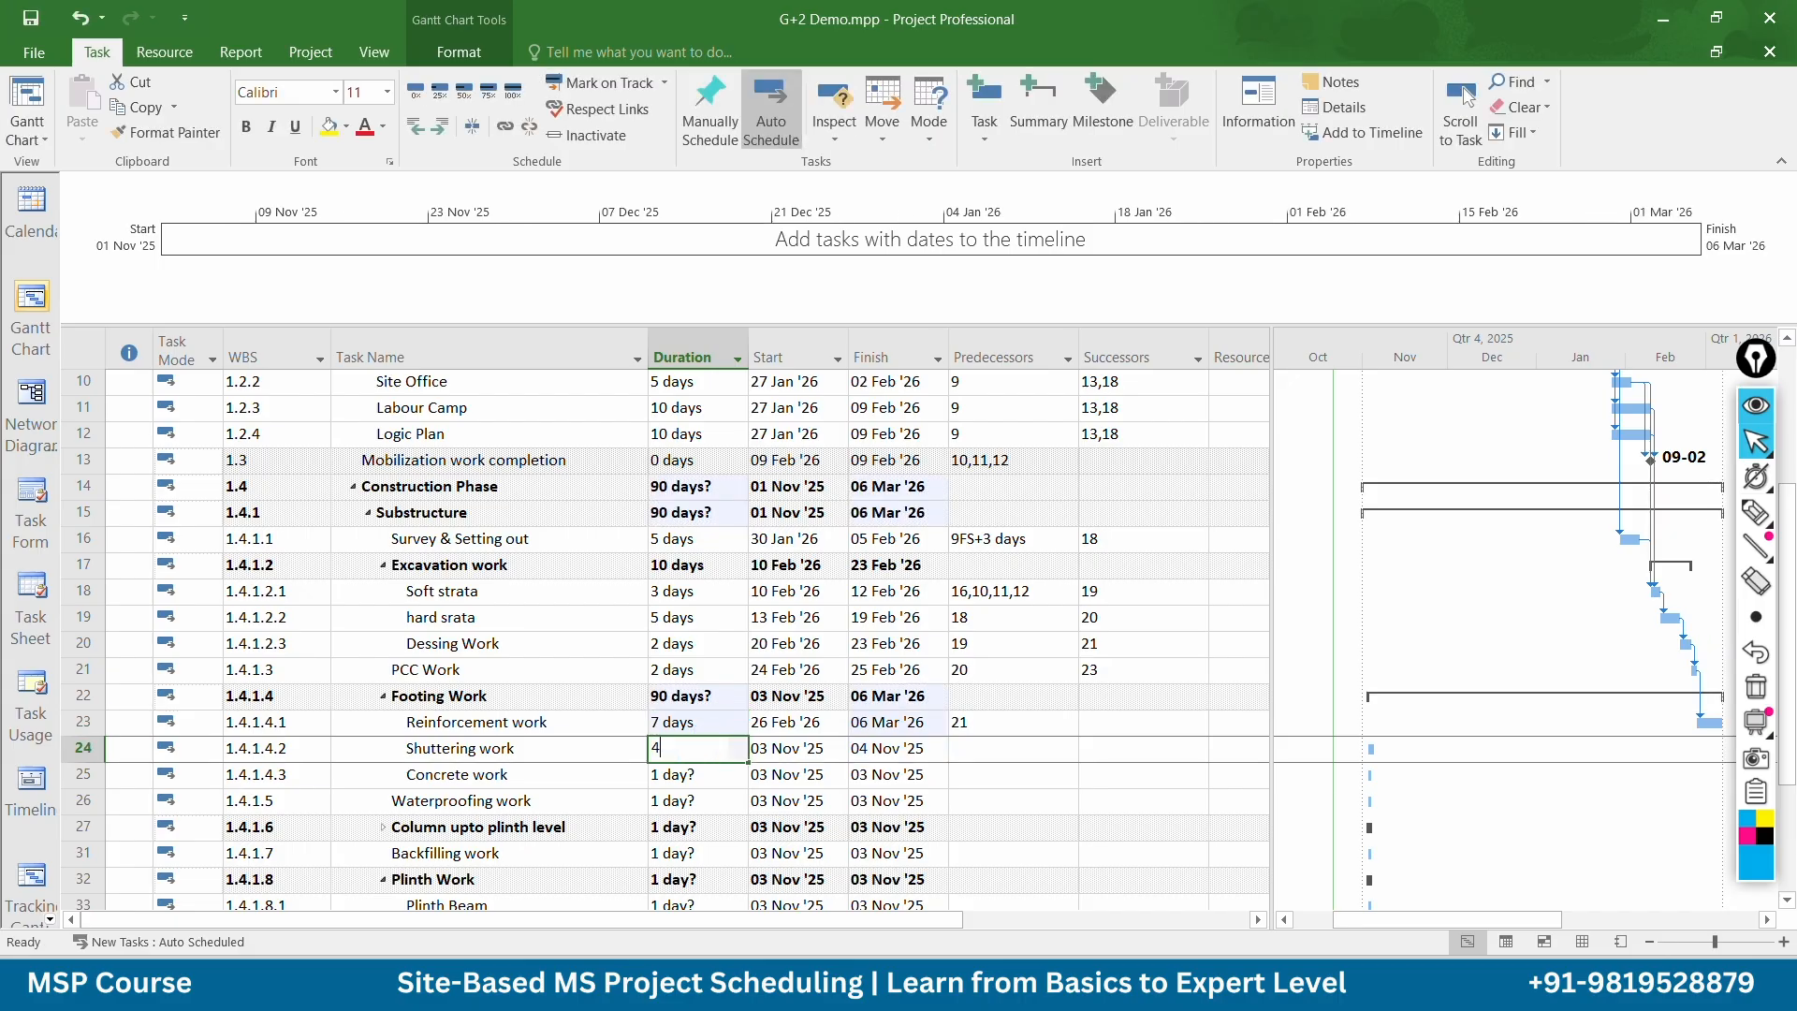
{"action": "key", "text": "Return"}
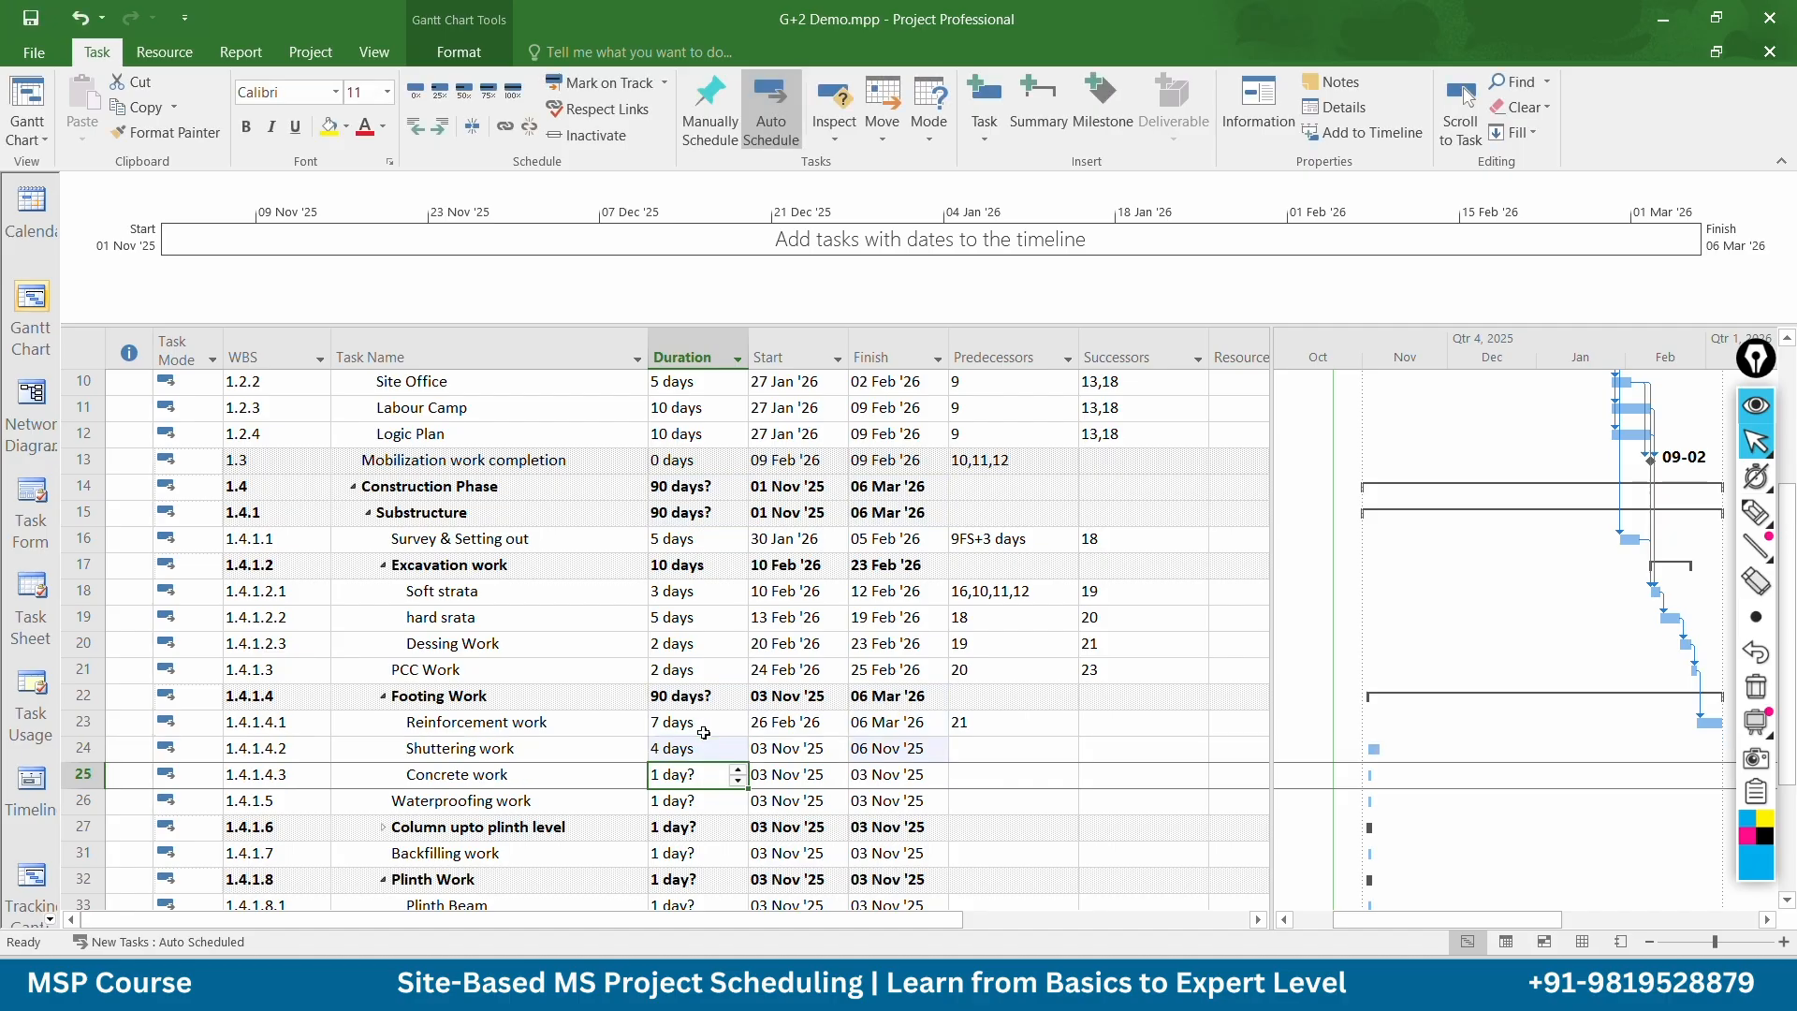
Set Footing Work's Concrete work to 2 days and enter predecessors 23 for Shuttering work and 24 for Concrete work
{"action": "type", "text": "2"}
{"action": "key", "text": "Return"}
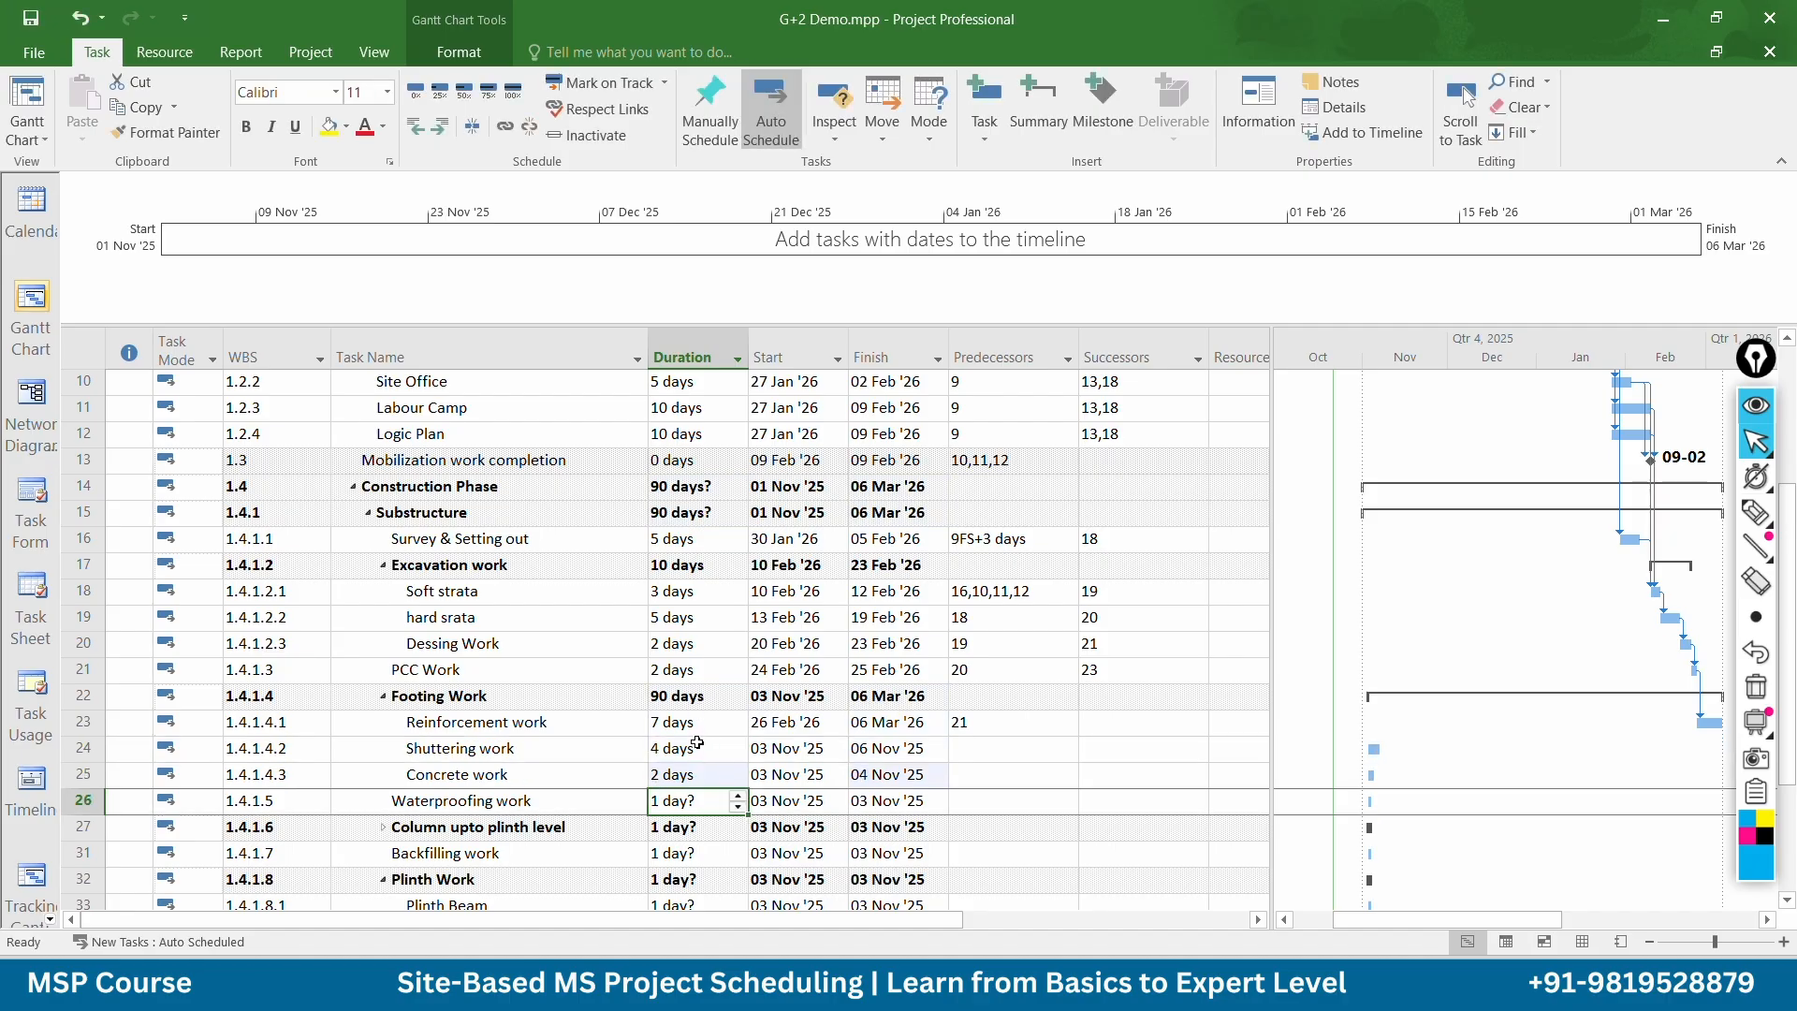
{"action": "left_click", "coordinate": [996, 750]}
{"action": "type", "text": "2"}
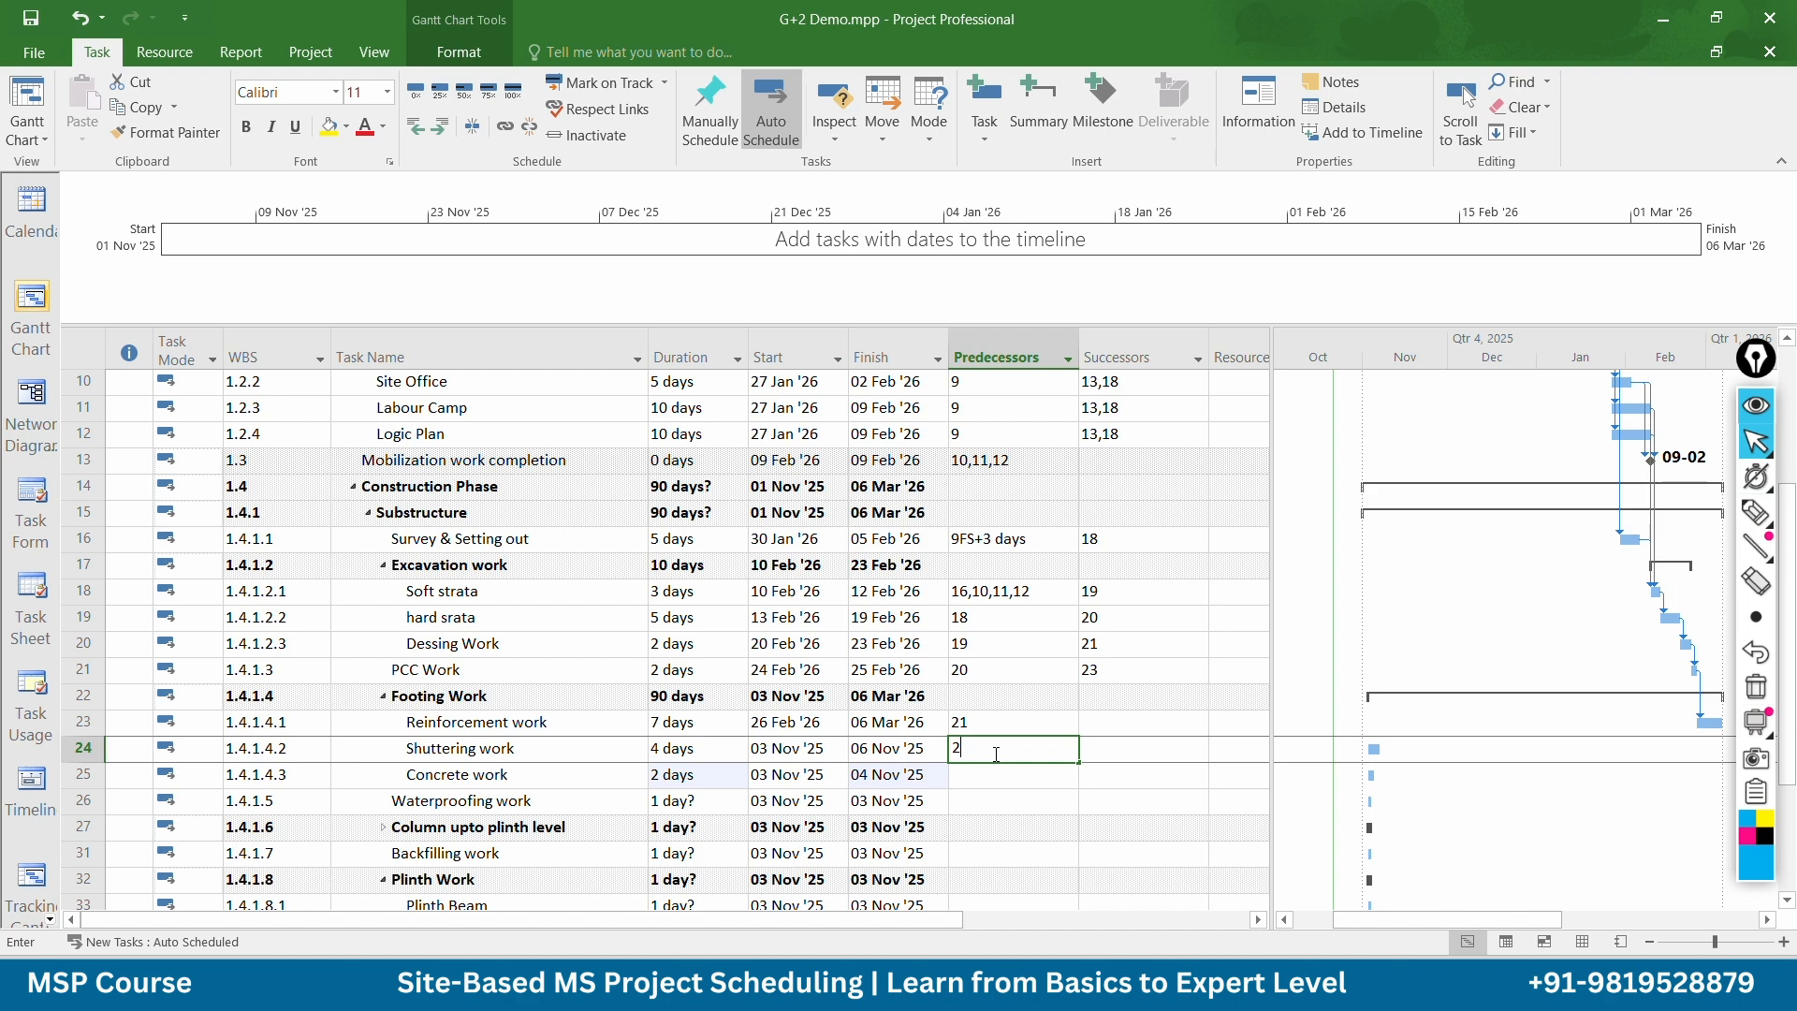
{"action": "type", "text": "3"}
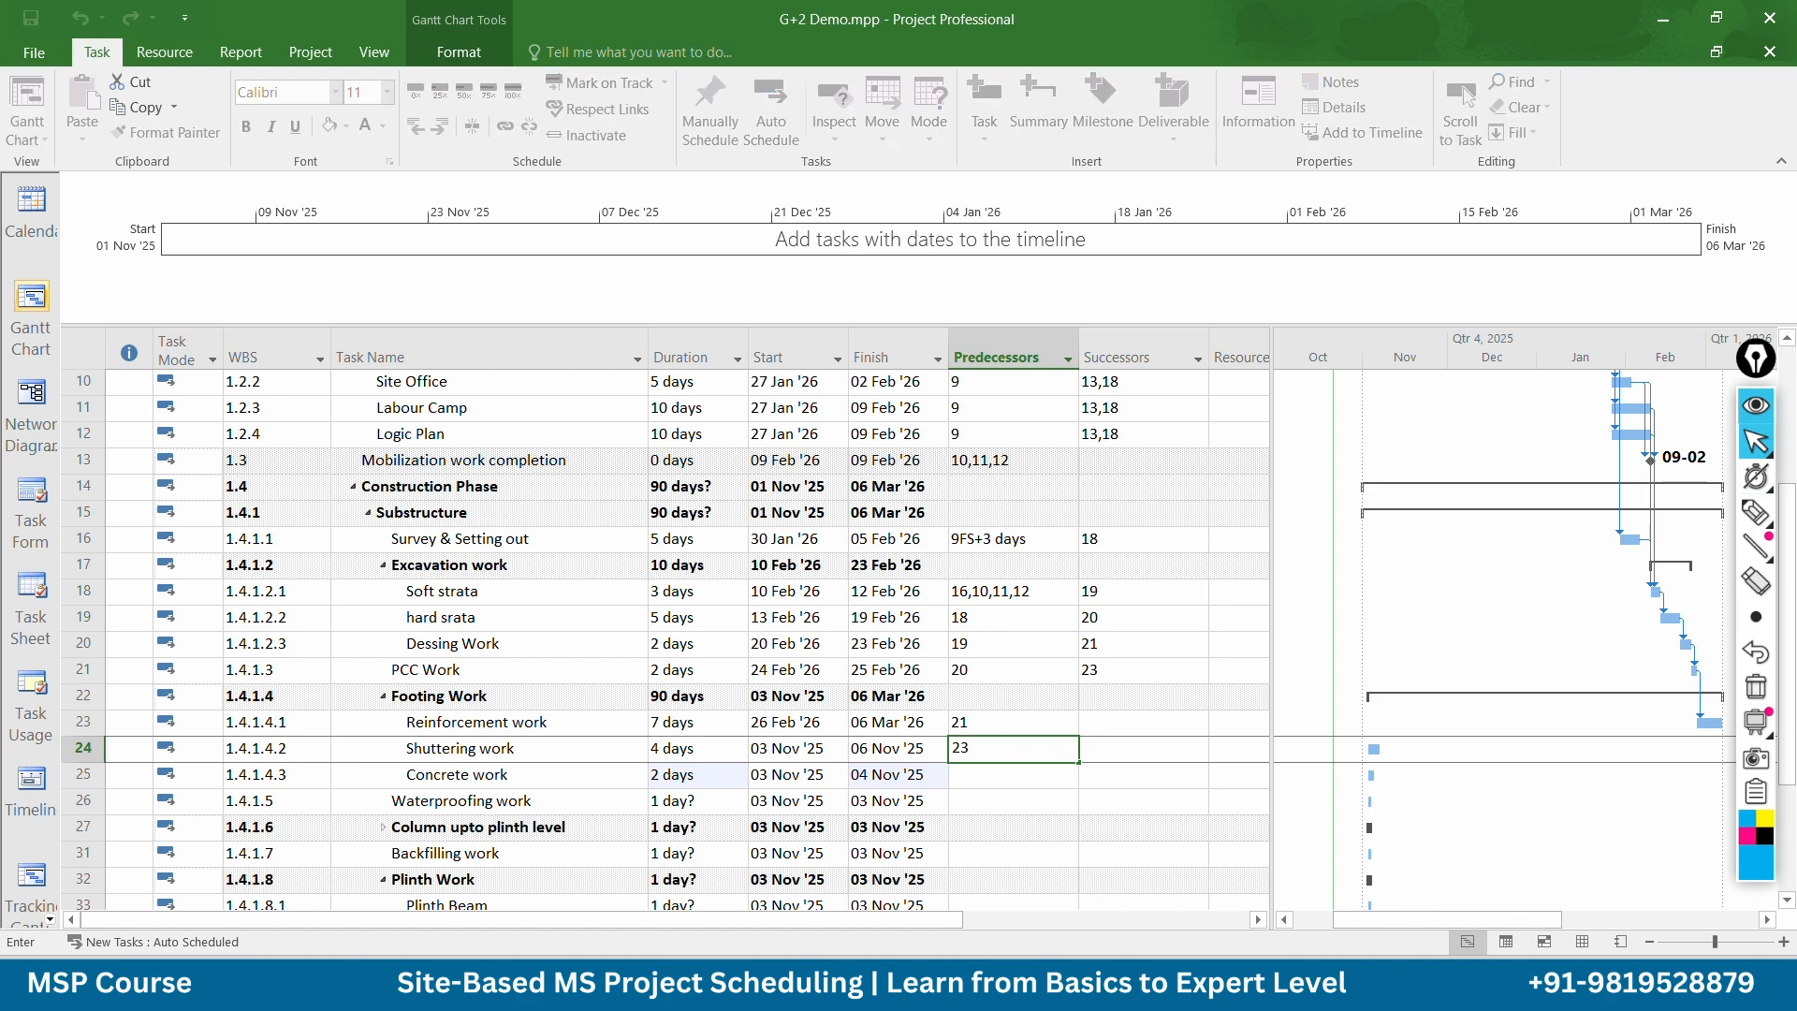
{"action": "key", "text": "Return"}
{"action": "type", "text": "2"}
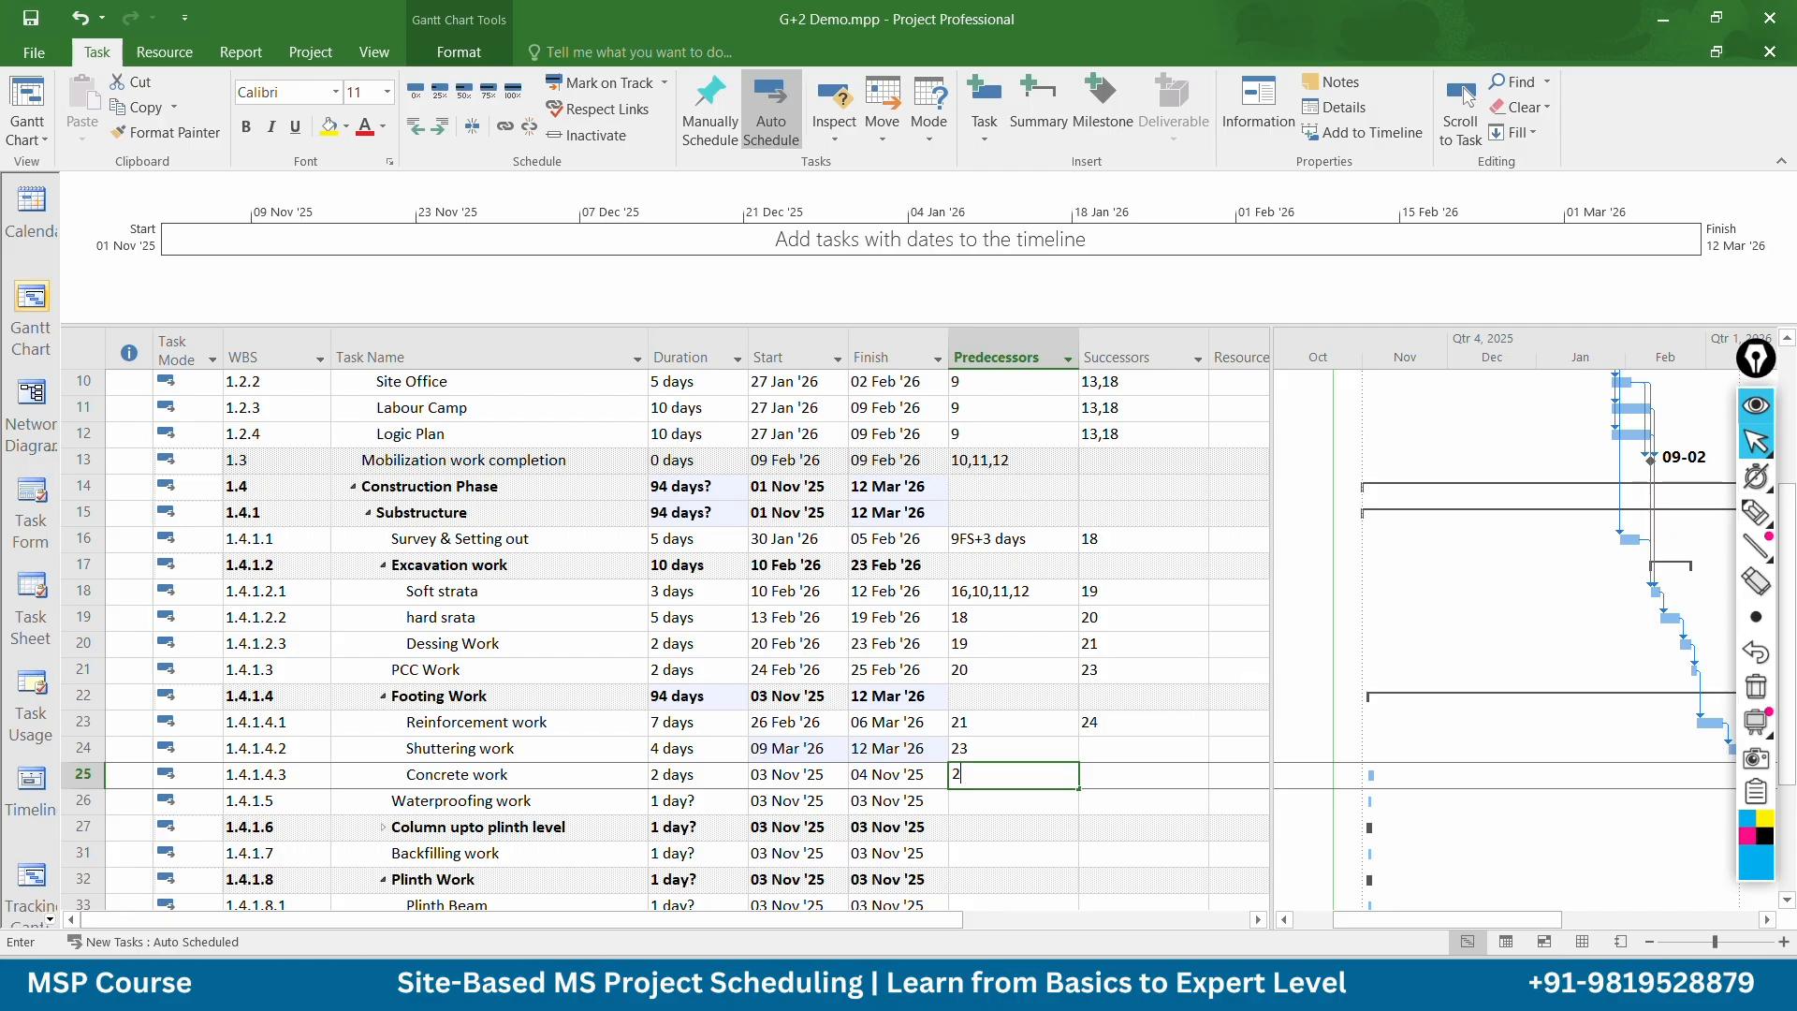
{"action": "type", "text": "4"}
{"action": "key", "text": "Return"}
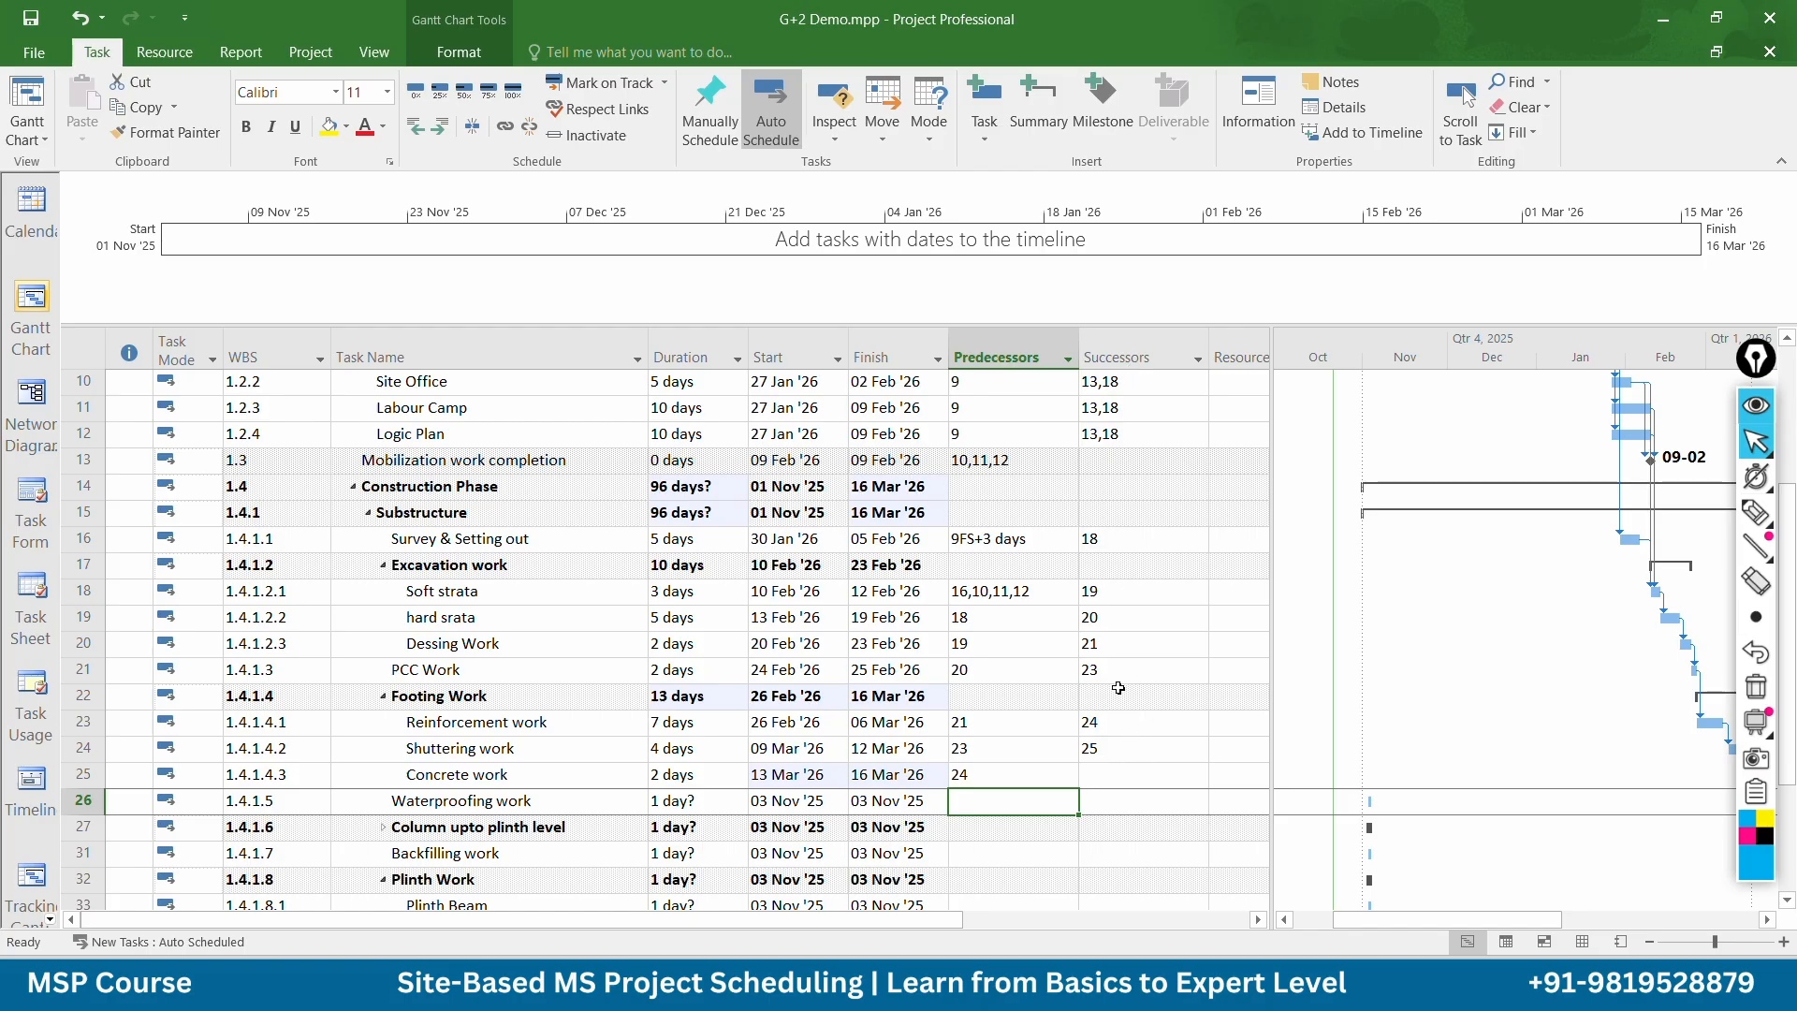
Give Waterproofing work the predecessor 25FS+14 days and a duration of 15 days
{"action": "scroll", "coordinate": [1039, 742], "scroll_direction": "down", "scroll_amount": 1}
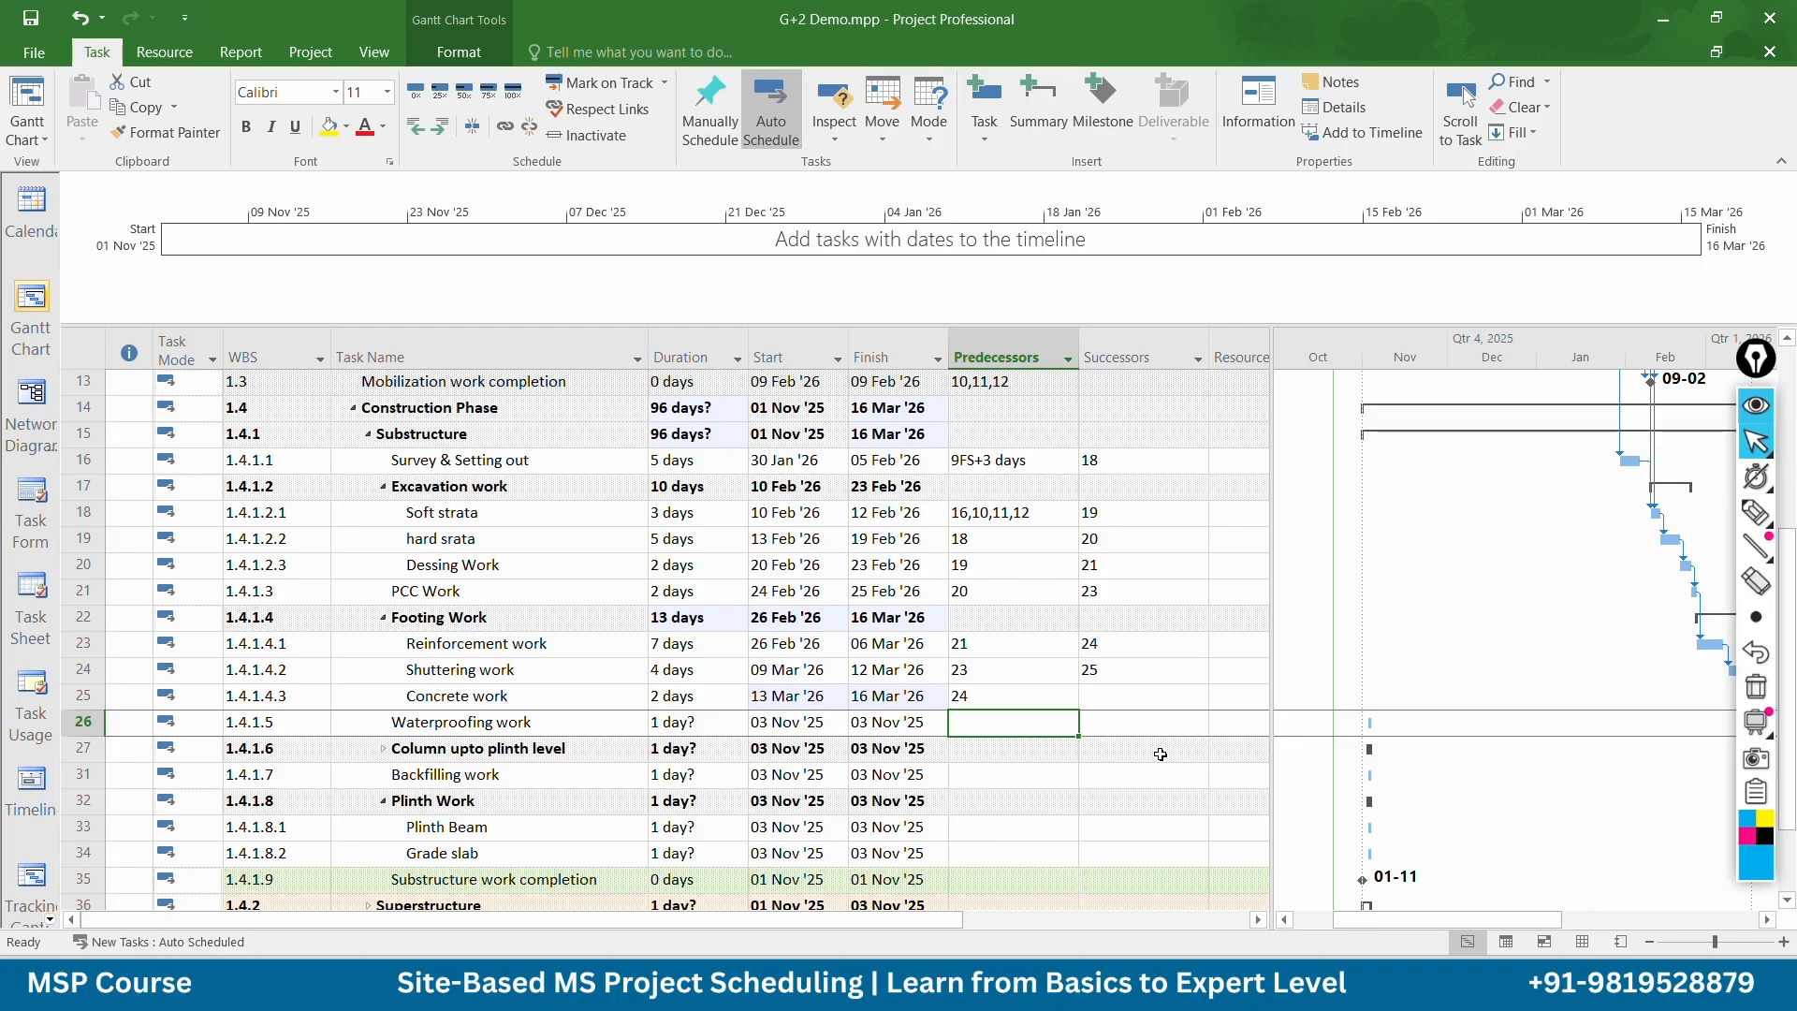
{"action": "left_click_drag", "start_coordinate": [1421, 919], "coordinate": [1501, 912]}
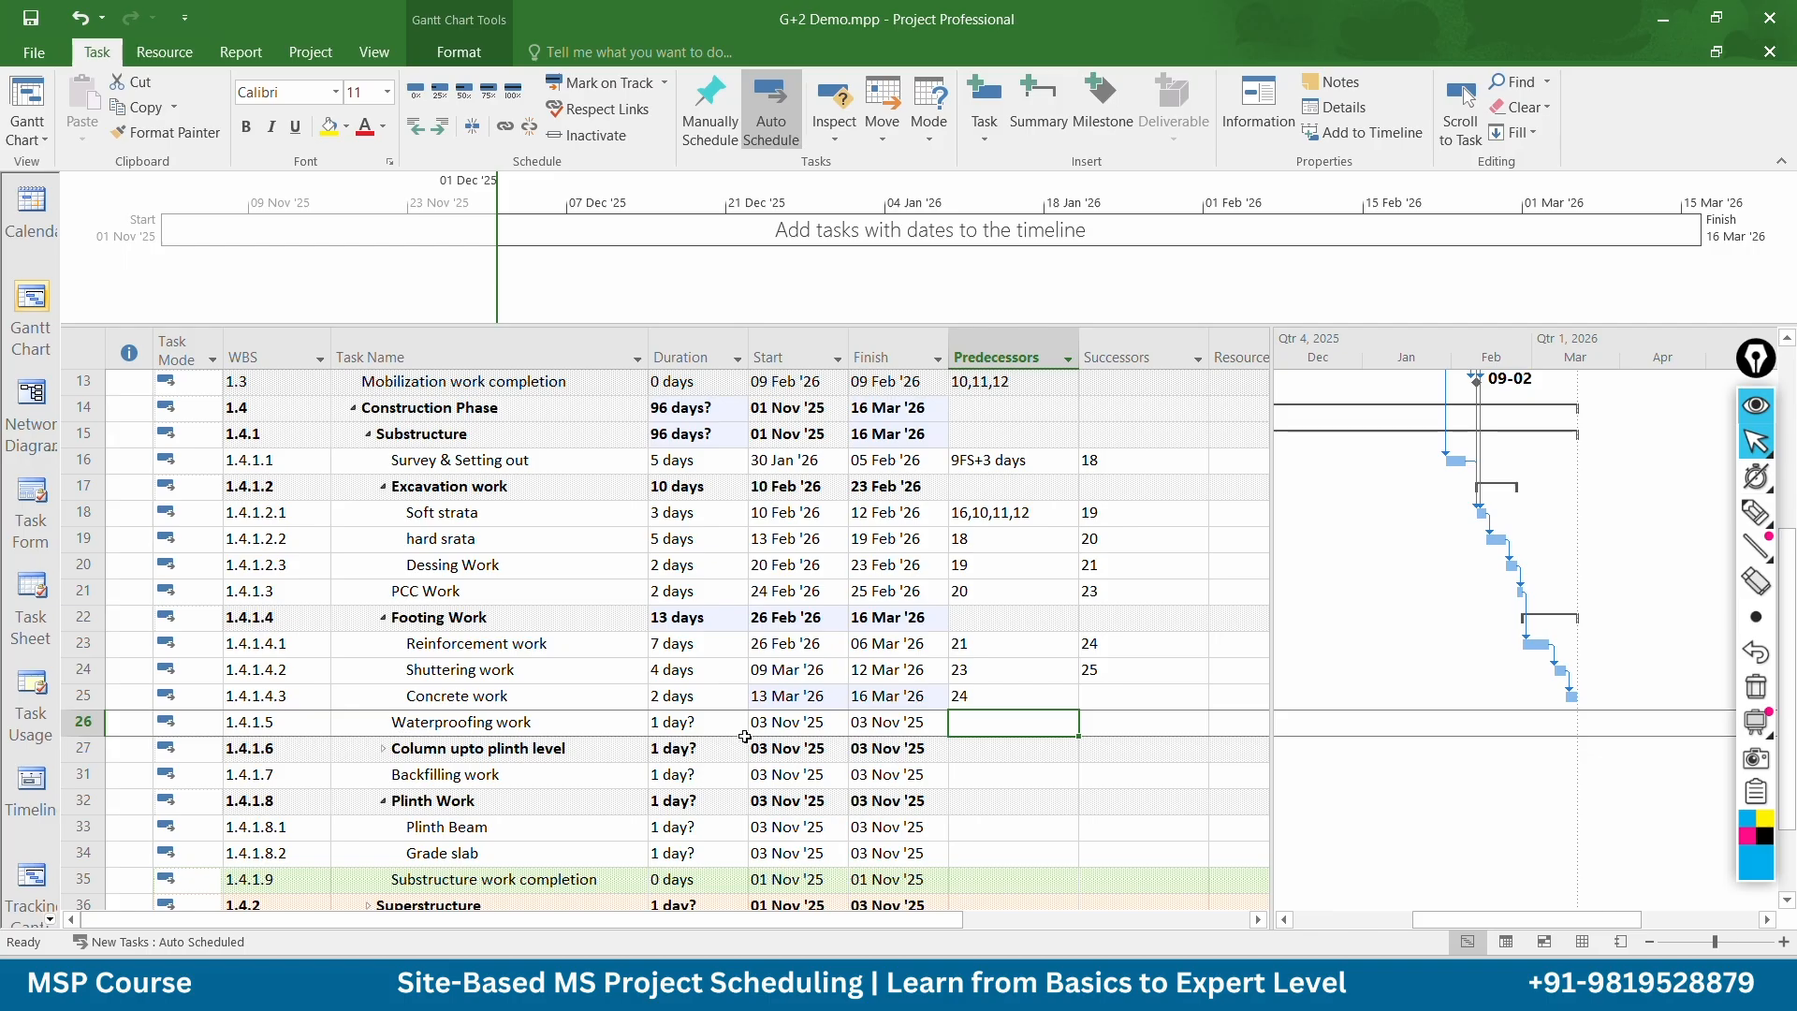
{"action": "type", "text": "2"}
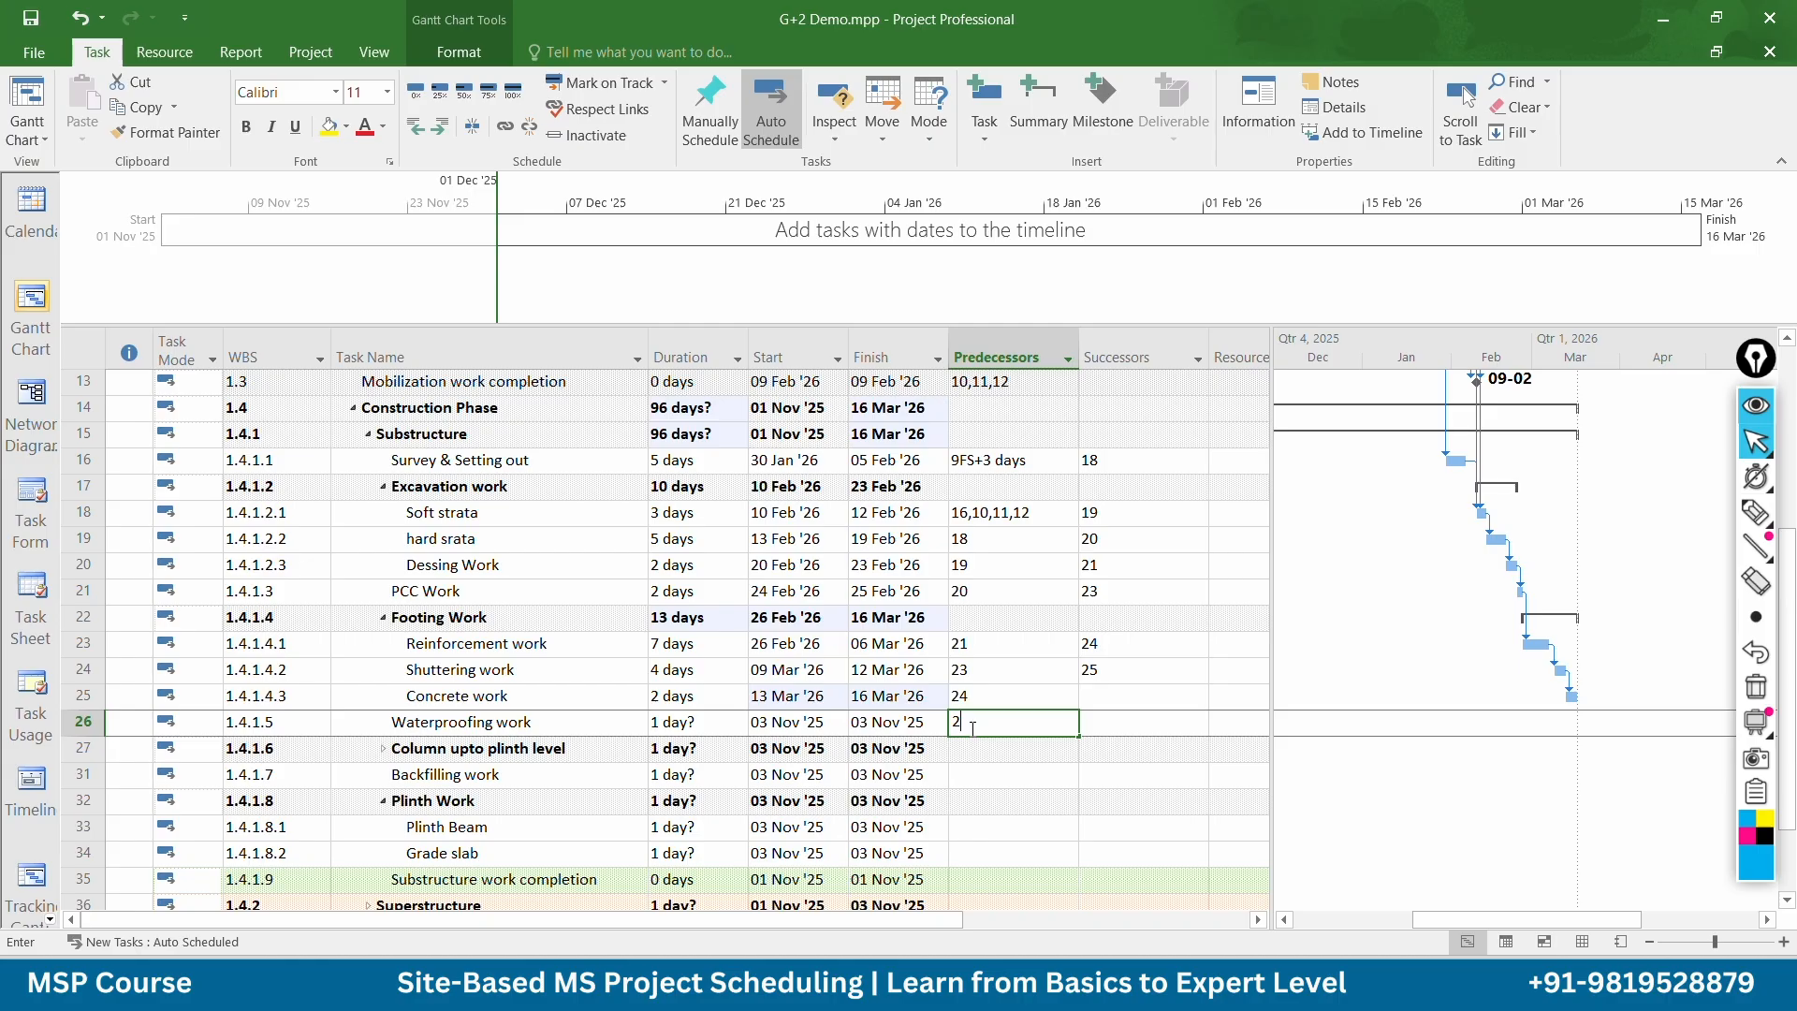
{"action": "type", "text": "5"}
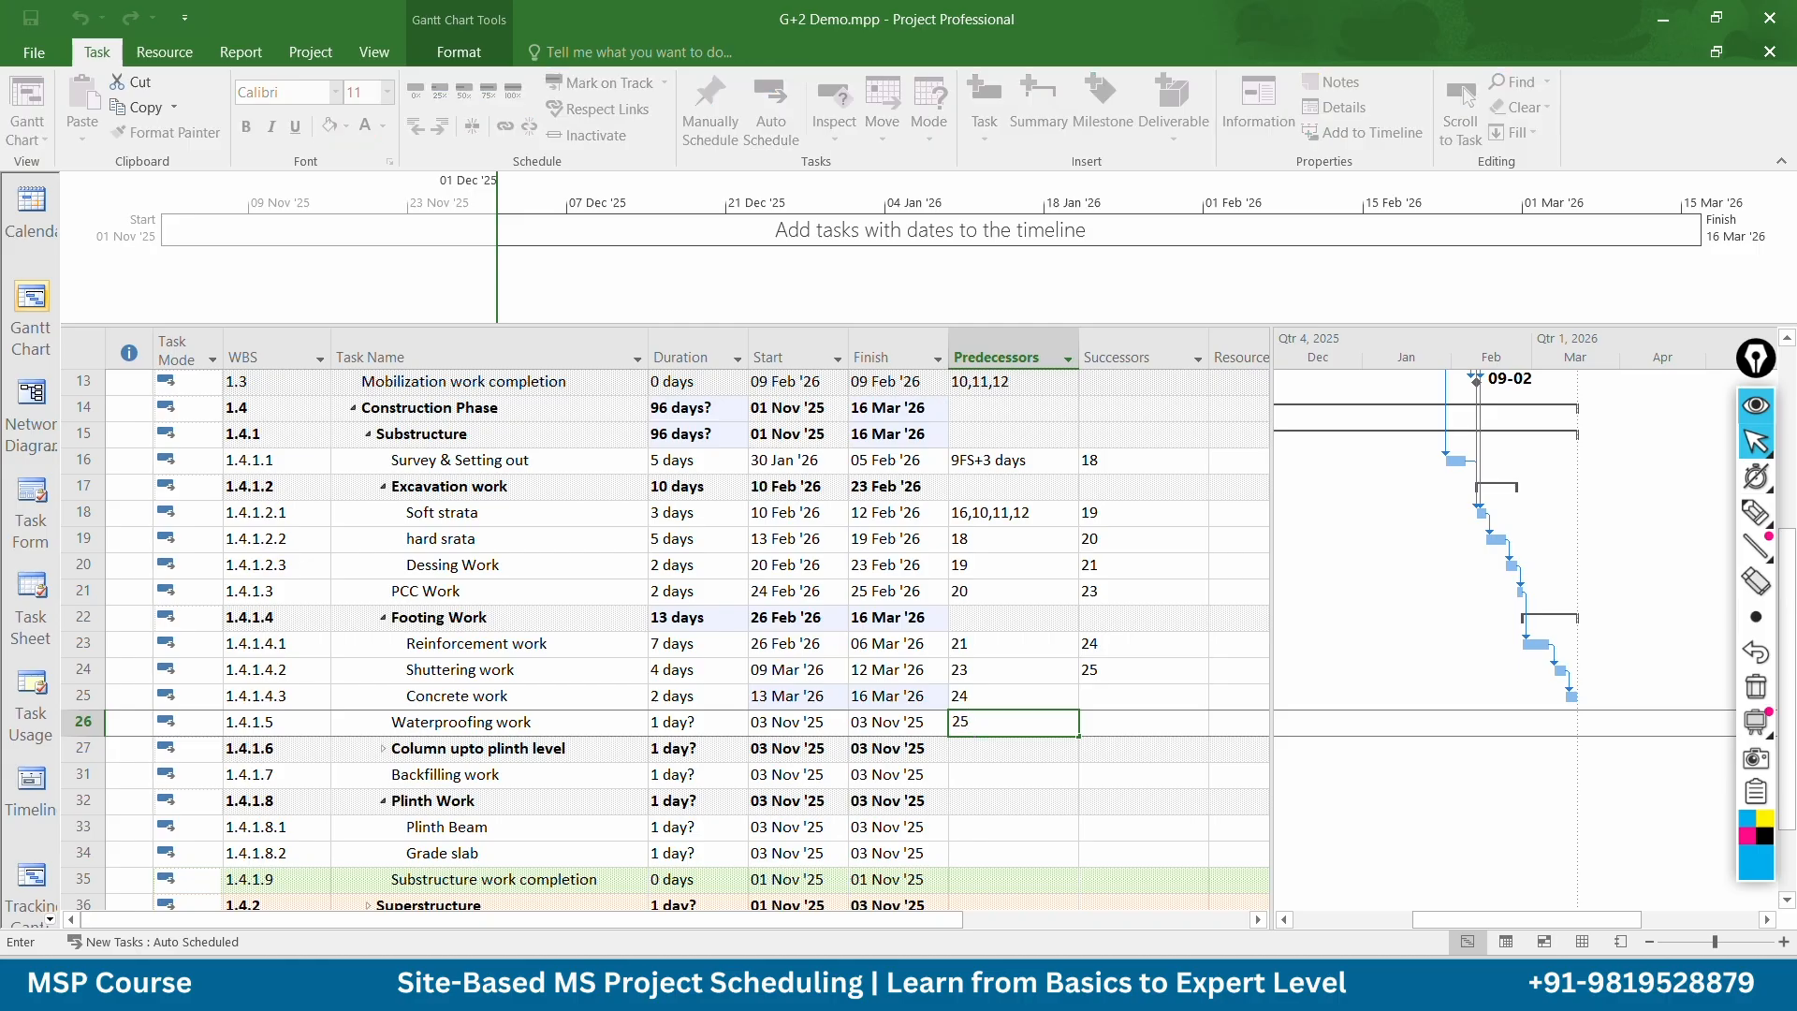
{"action": "type", "text": "FS+14"}
{"action": "key", "text": "Return"}
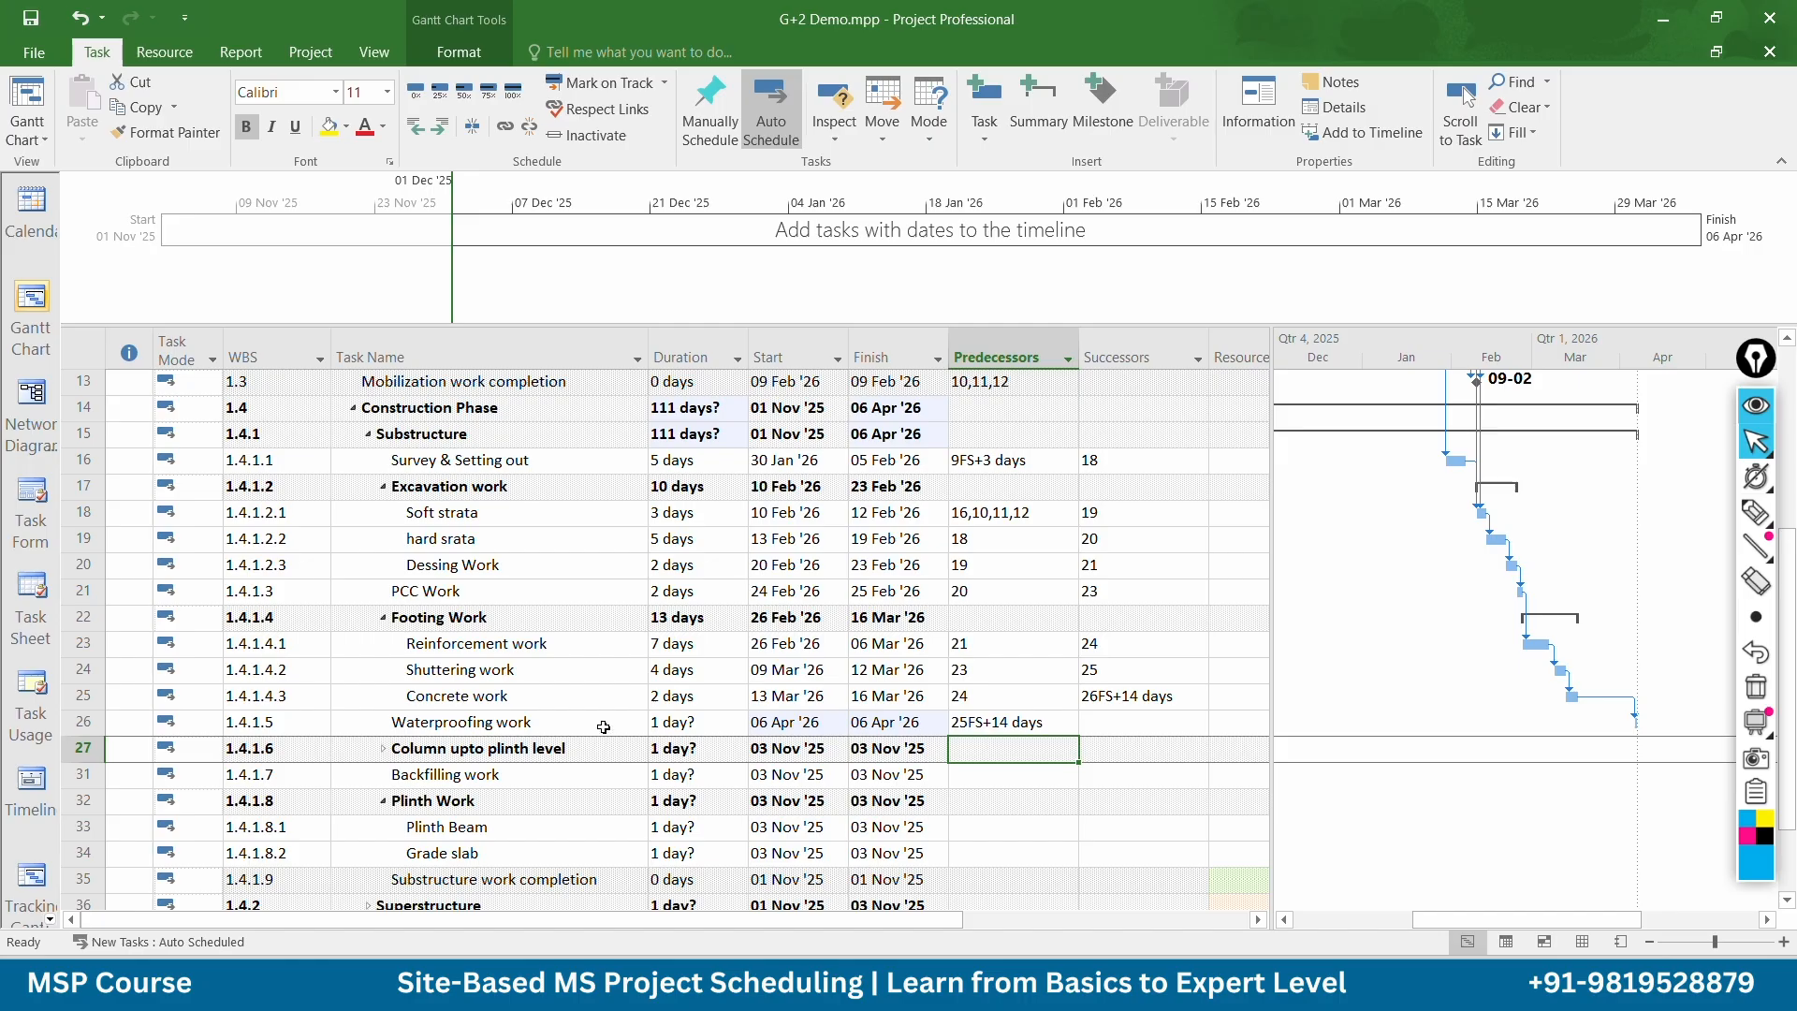
{"action": "left_click", "coordinate": [697, 723]}
{"action": "type", "text": "15"}
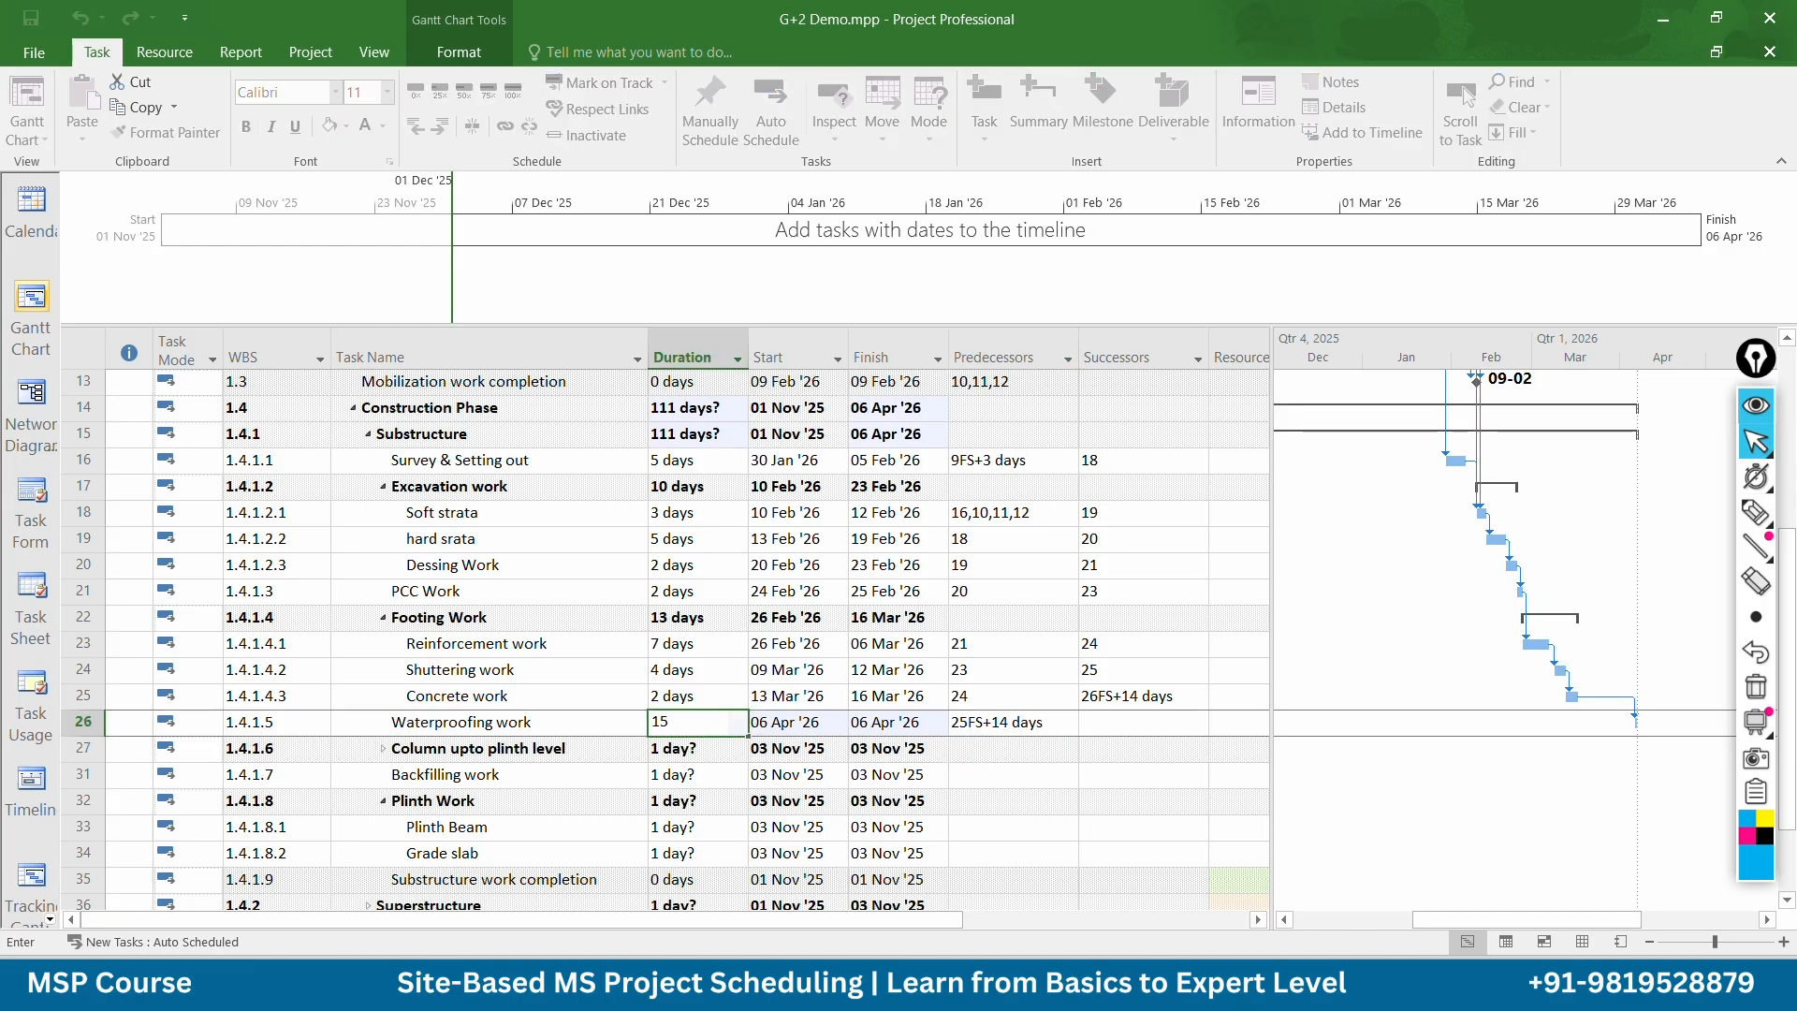
{"action": "key", "text": "Return"}
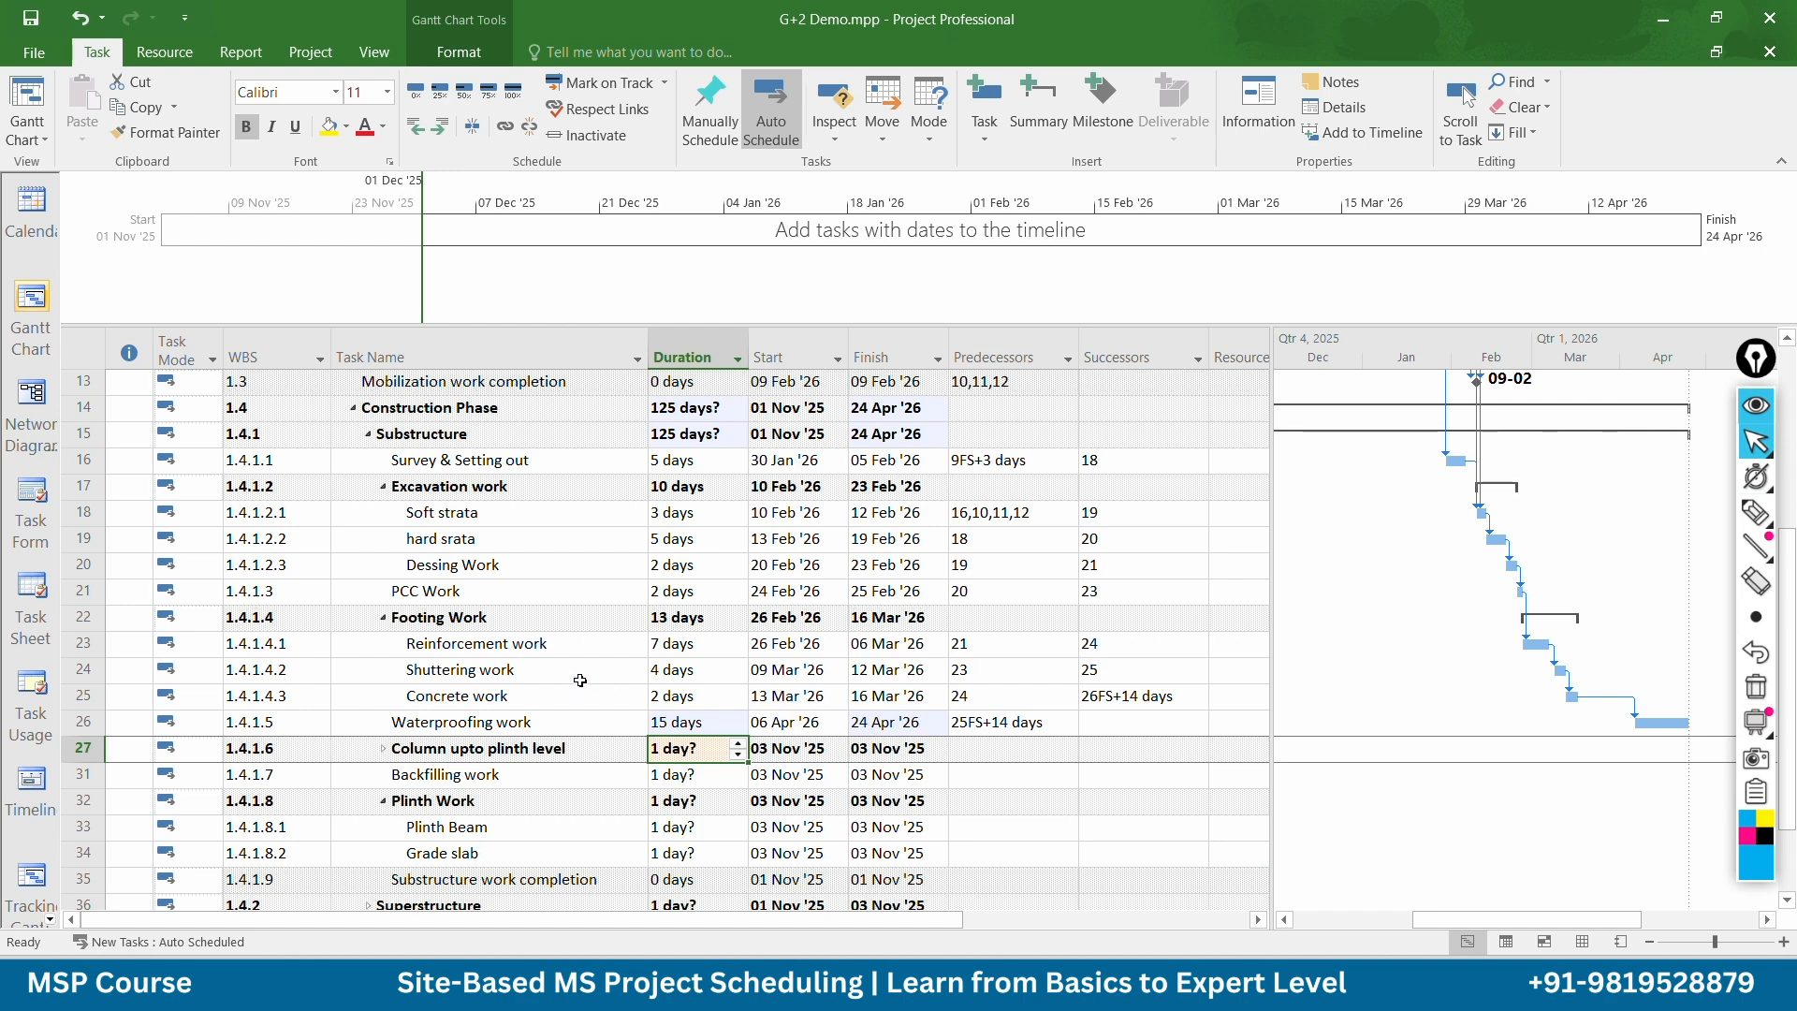
Expand Column upto plinth level and set tasks 25 and 26 as predecessors of Column Reinforcement
{"action": "scroll", "coordinate": [580, 680], "scroll_direction": "up", "scroll_amount": 2}
{"action": "scroll", "coordinate": [581, 680], "scroll_direction": "down", "scroll_amount": 3}
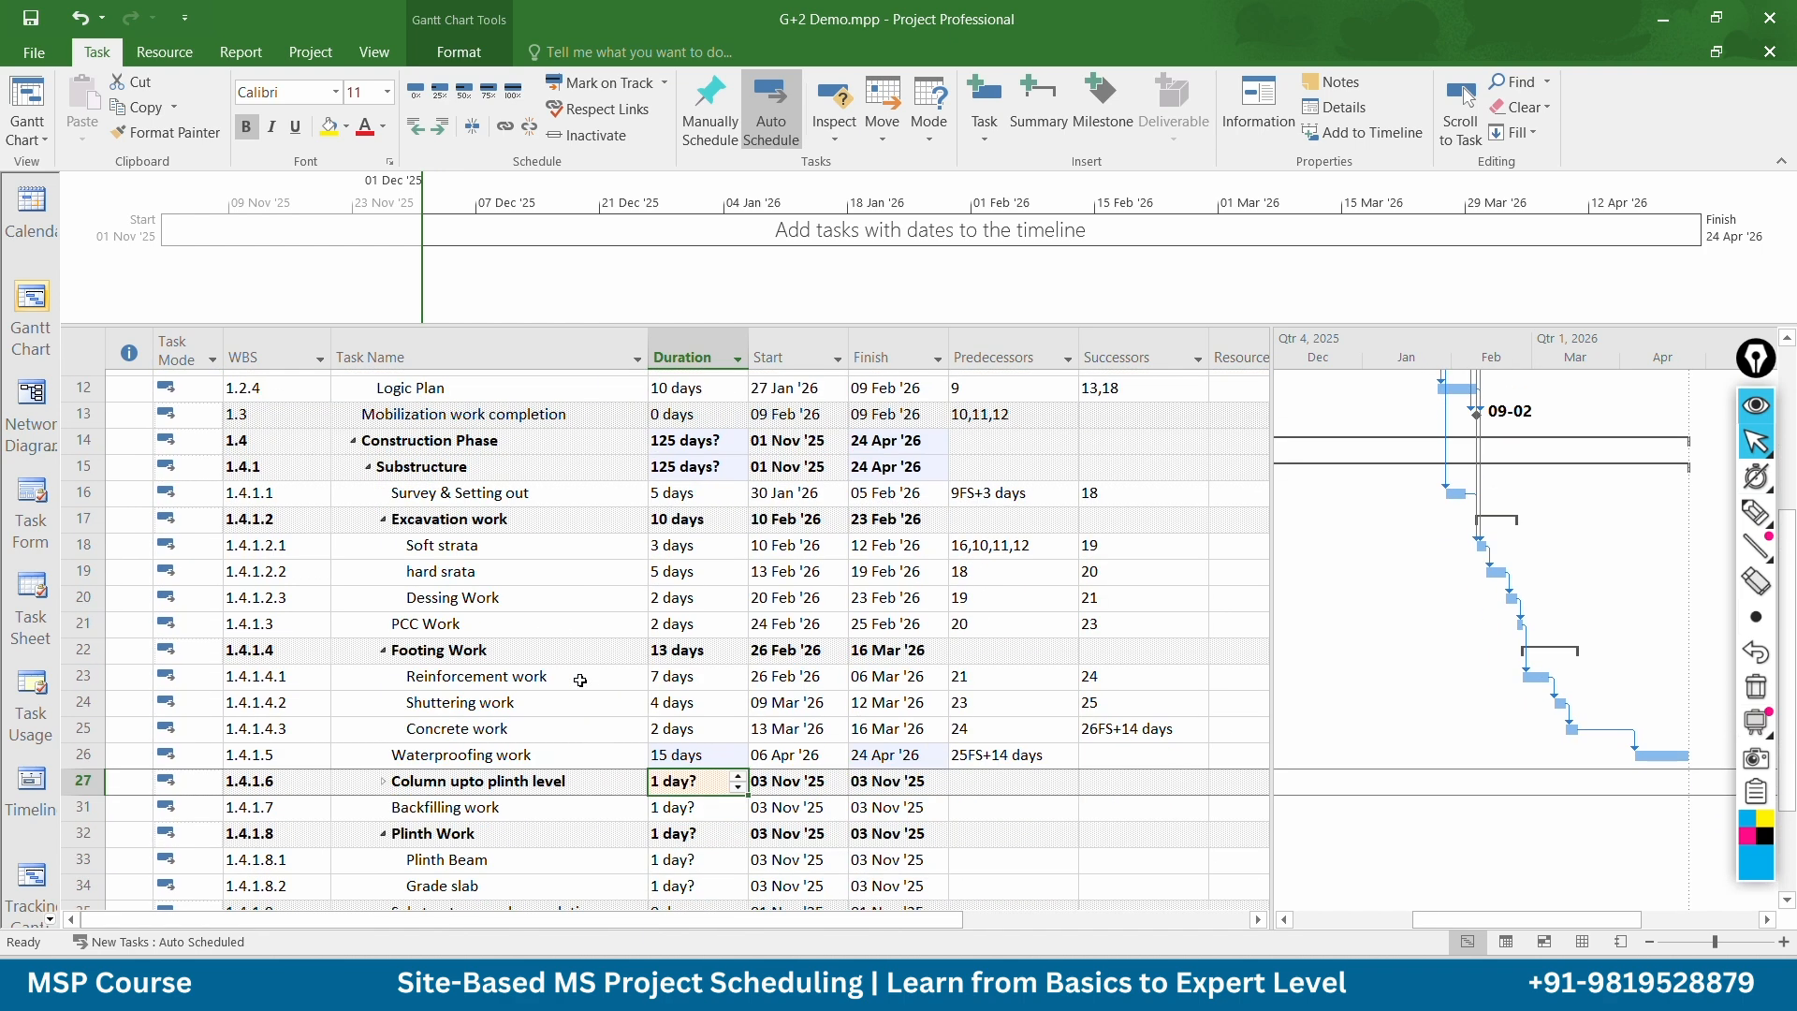
{"action": "left_click", "coordinate": [383, 671]}
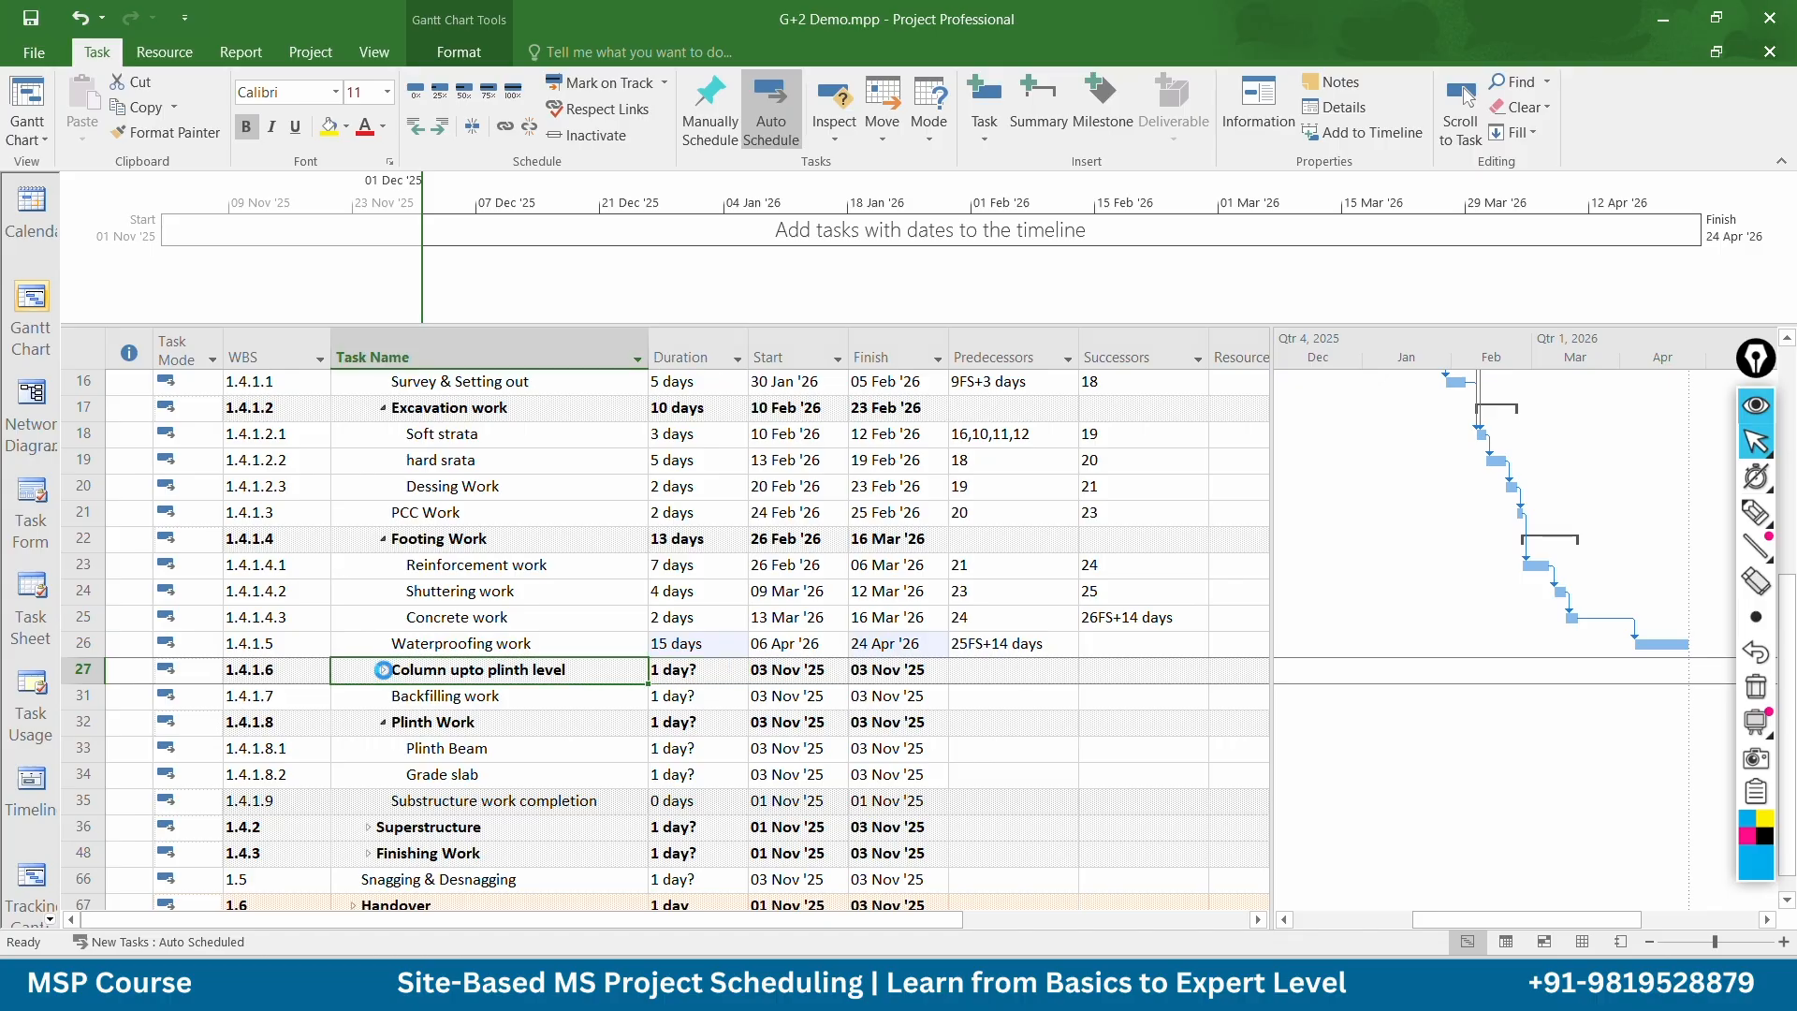
{"action": "left_click", "coordinate": [697, 698]}
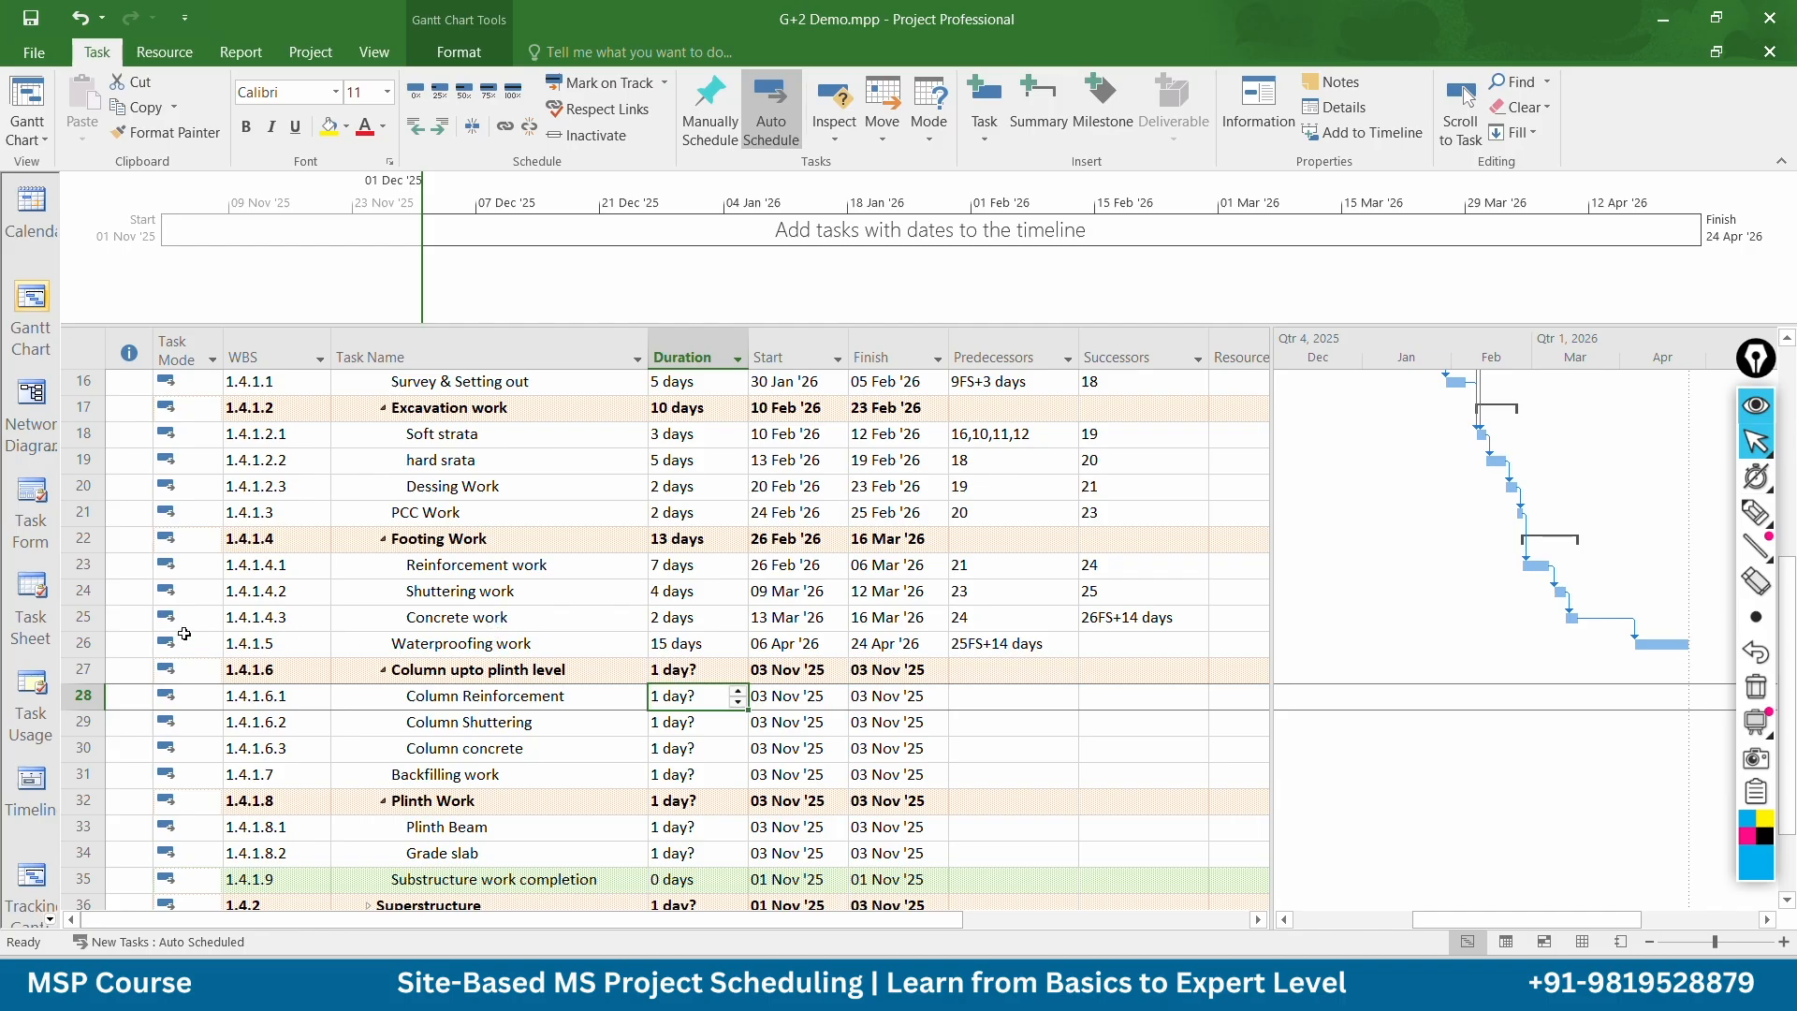
{"action": "left_click", "coordinate": [974, 696]}
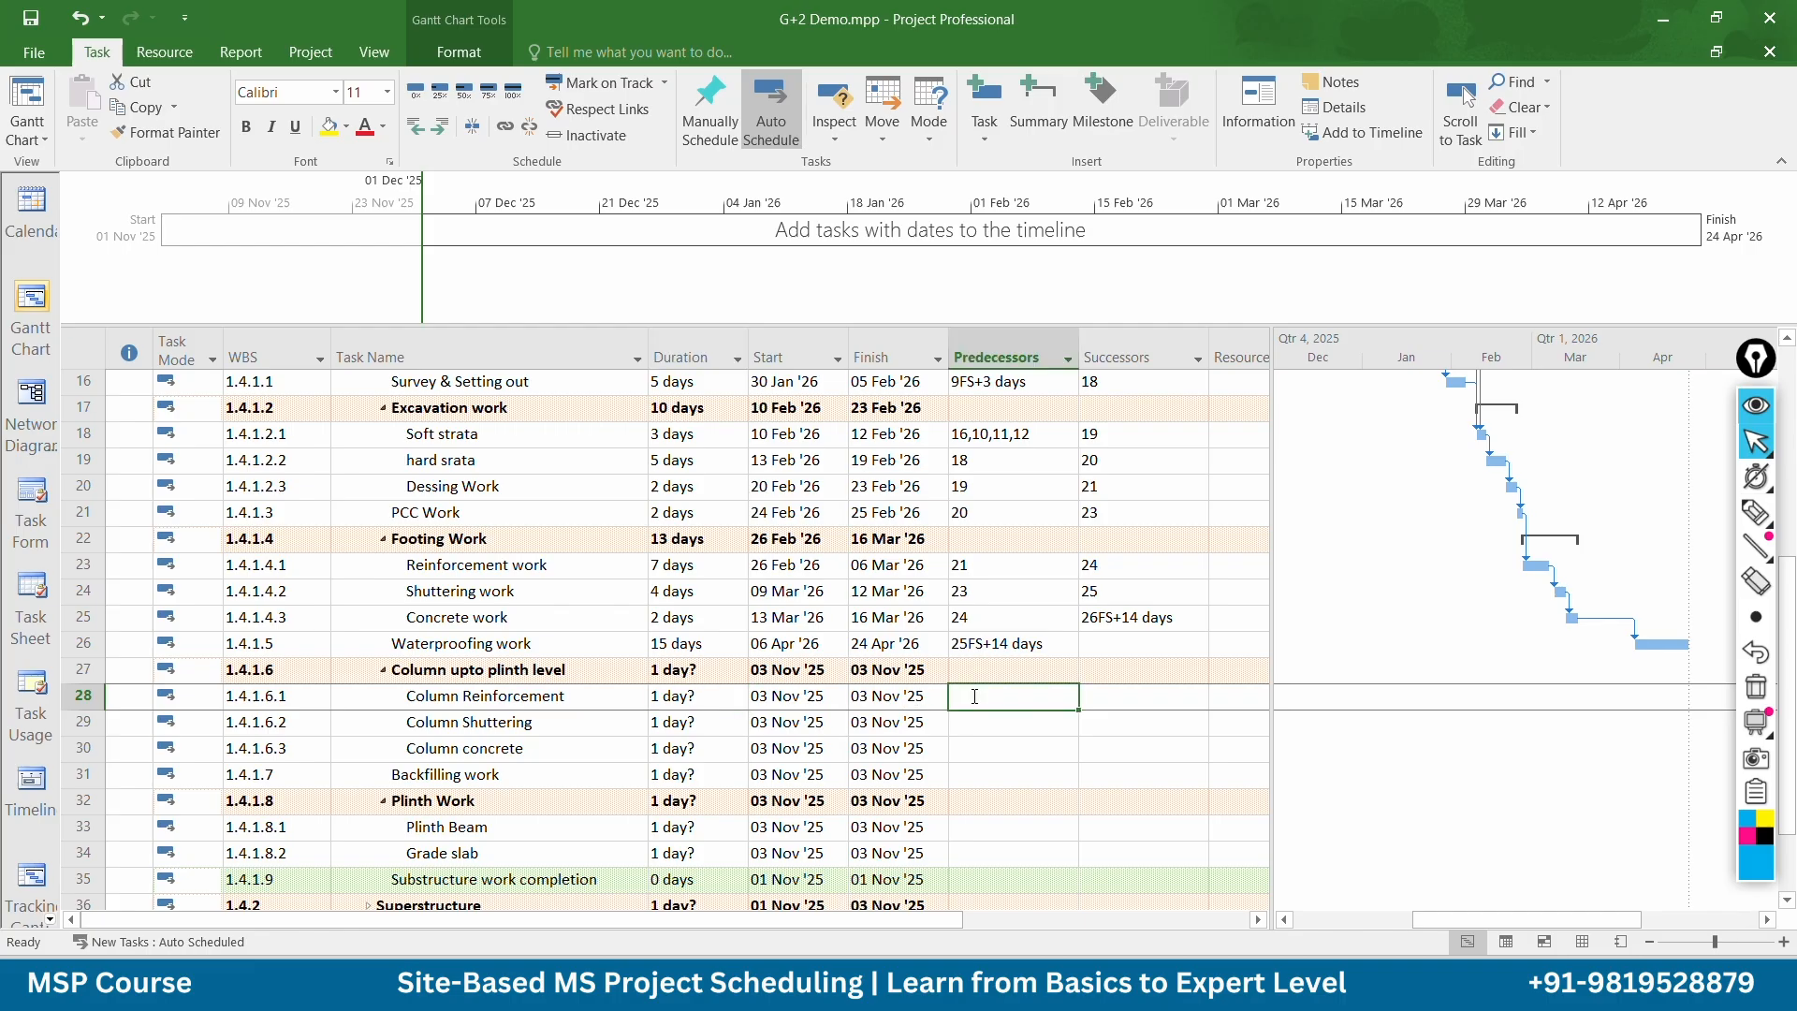
{"action": "type", "text": "25,2"}
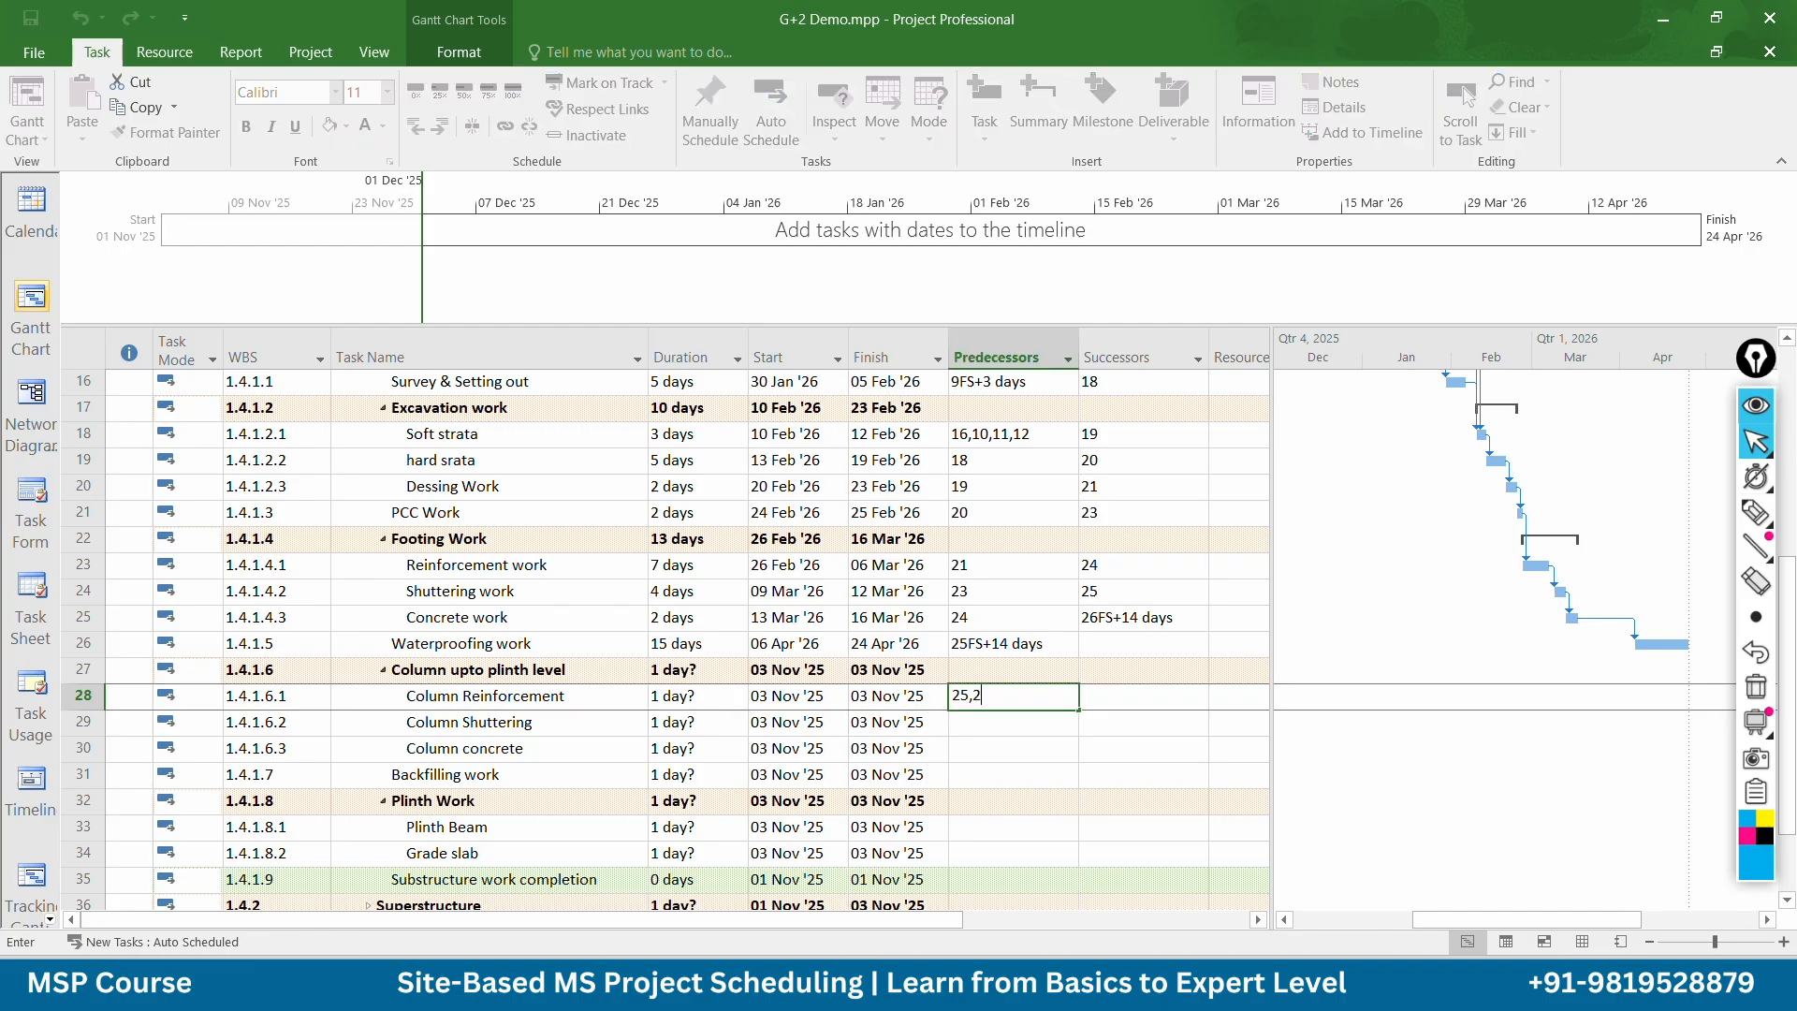
{"action": "type", "text": "6"}
{"action": "key", "text": "Return"}
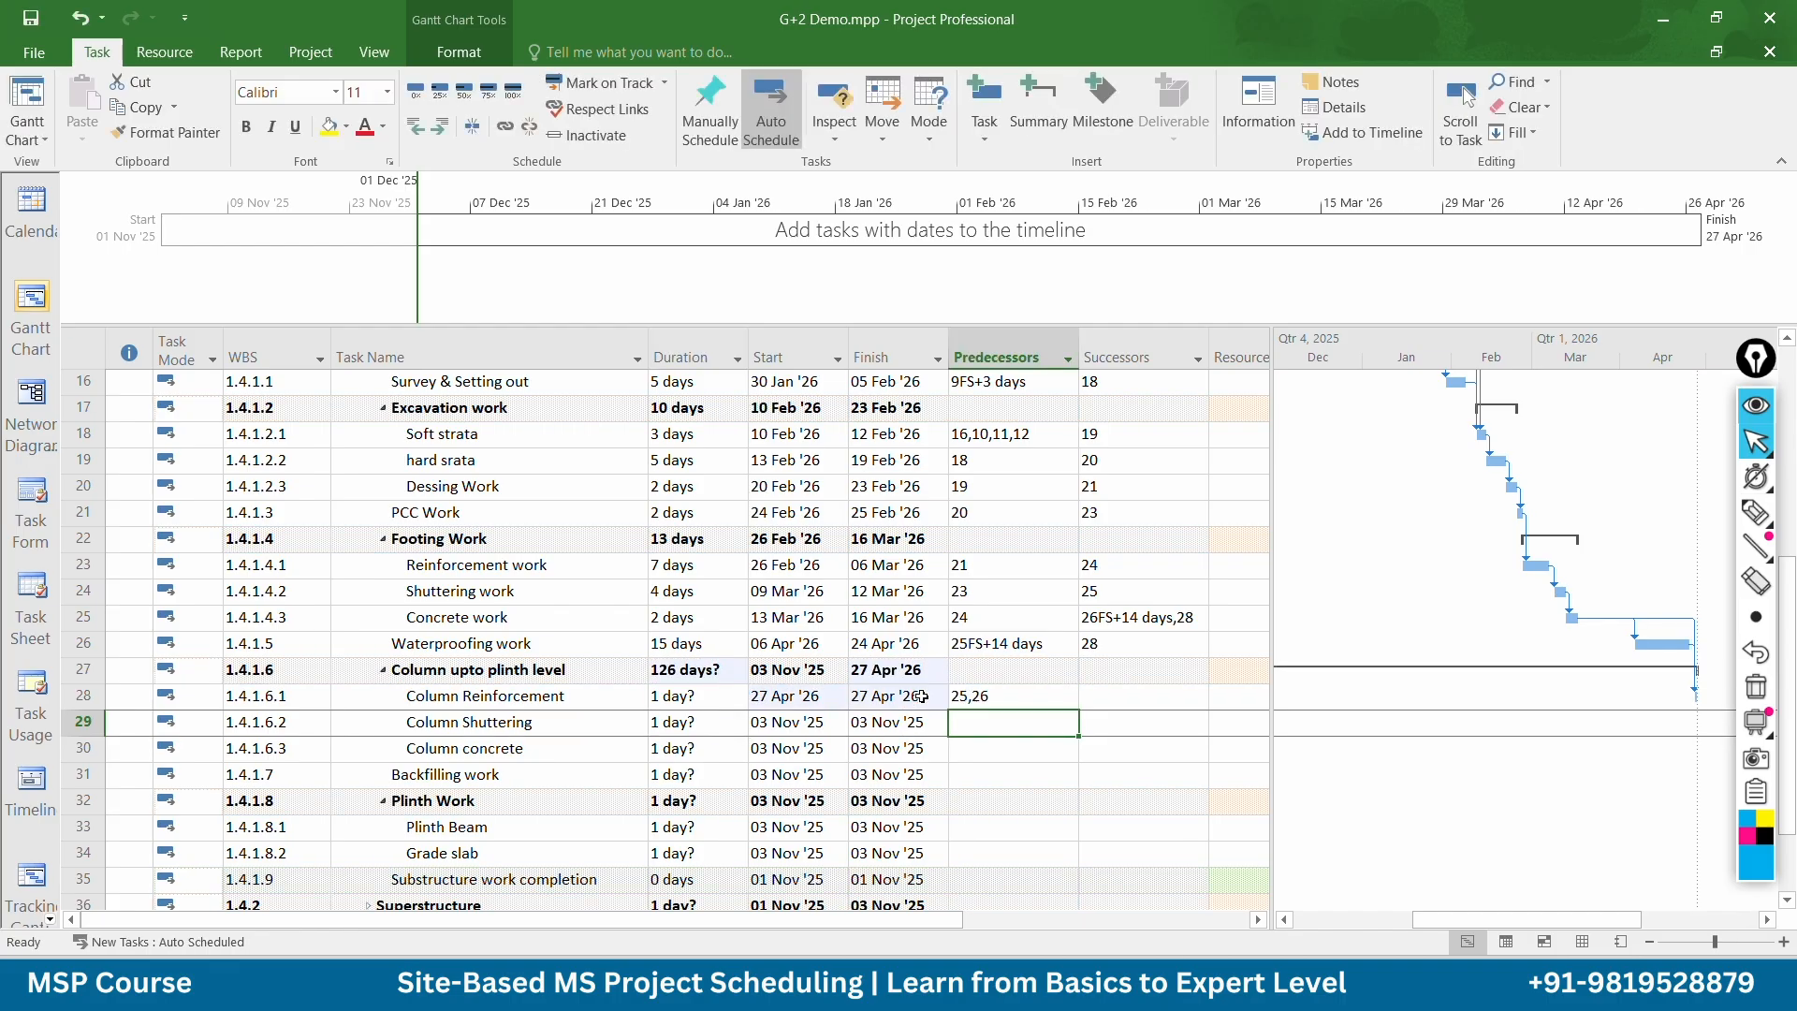
Set the durations of Column Reinforcement and Column Shuttering to 4 days each and Column concrete to 2 days
{"action": "left_click", "coordinate": [676, 700]}
{"action": "type", "text": "4"}
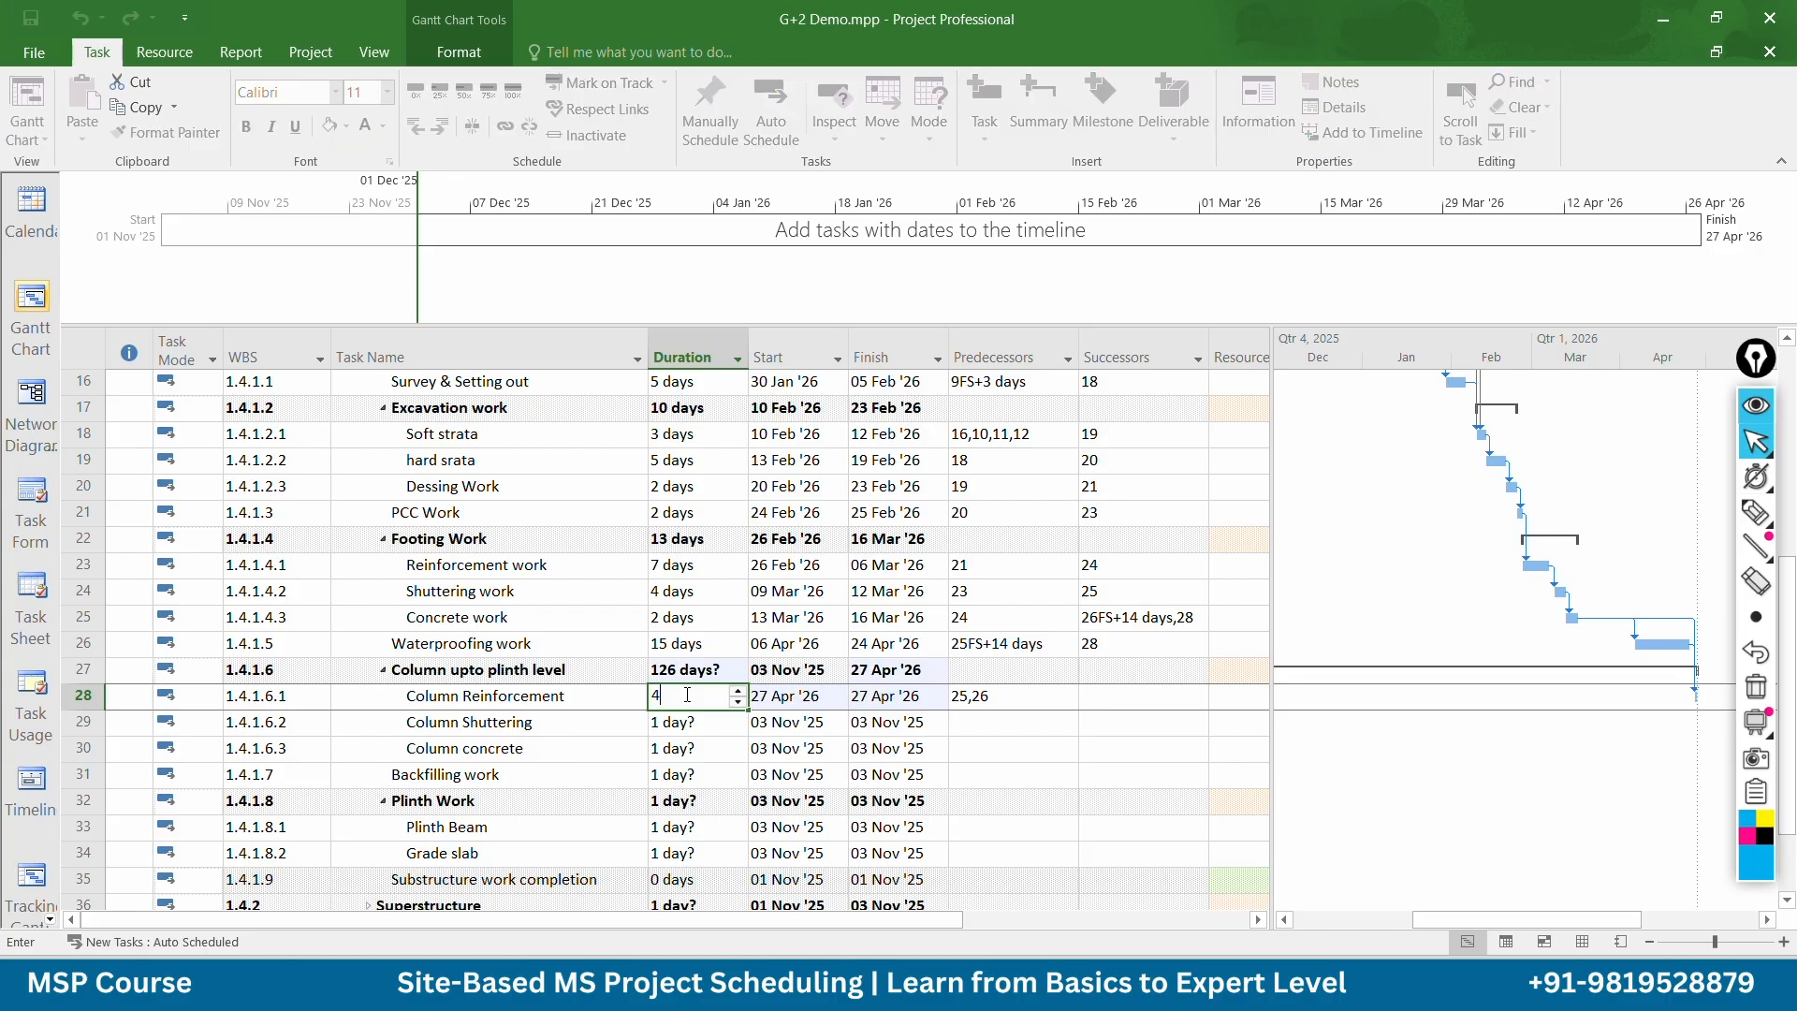
{"action": "key", "text": "Return"}
{"action": "type", "text": "4"}
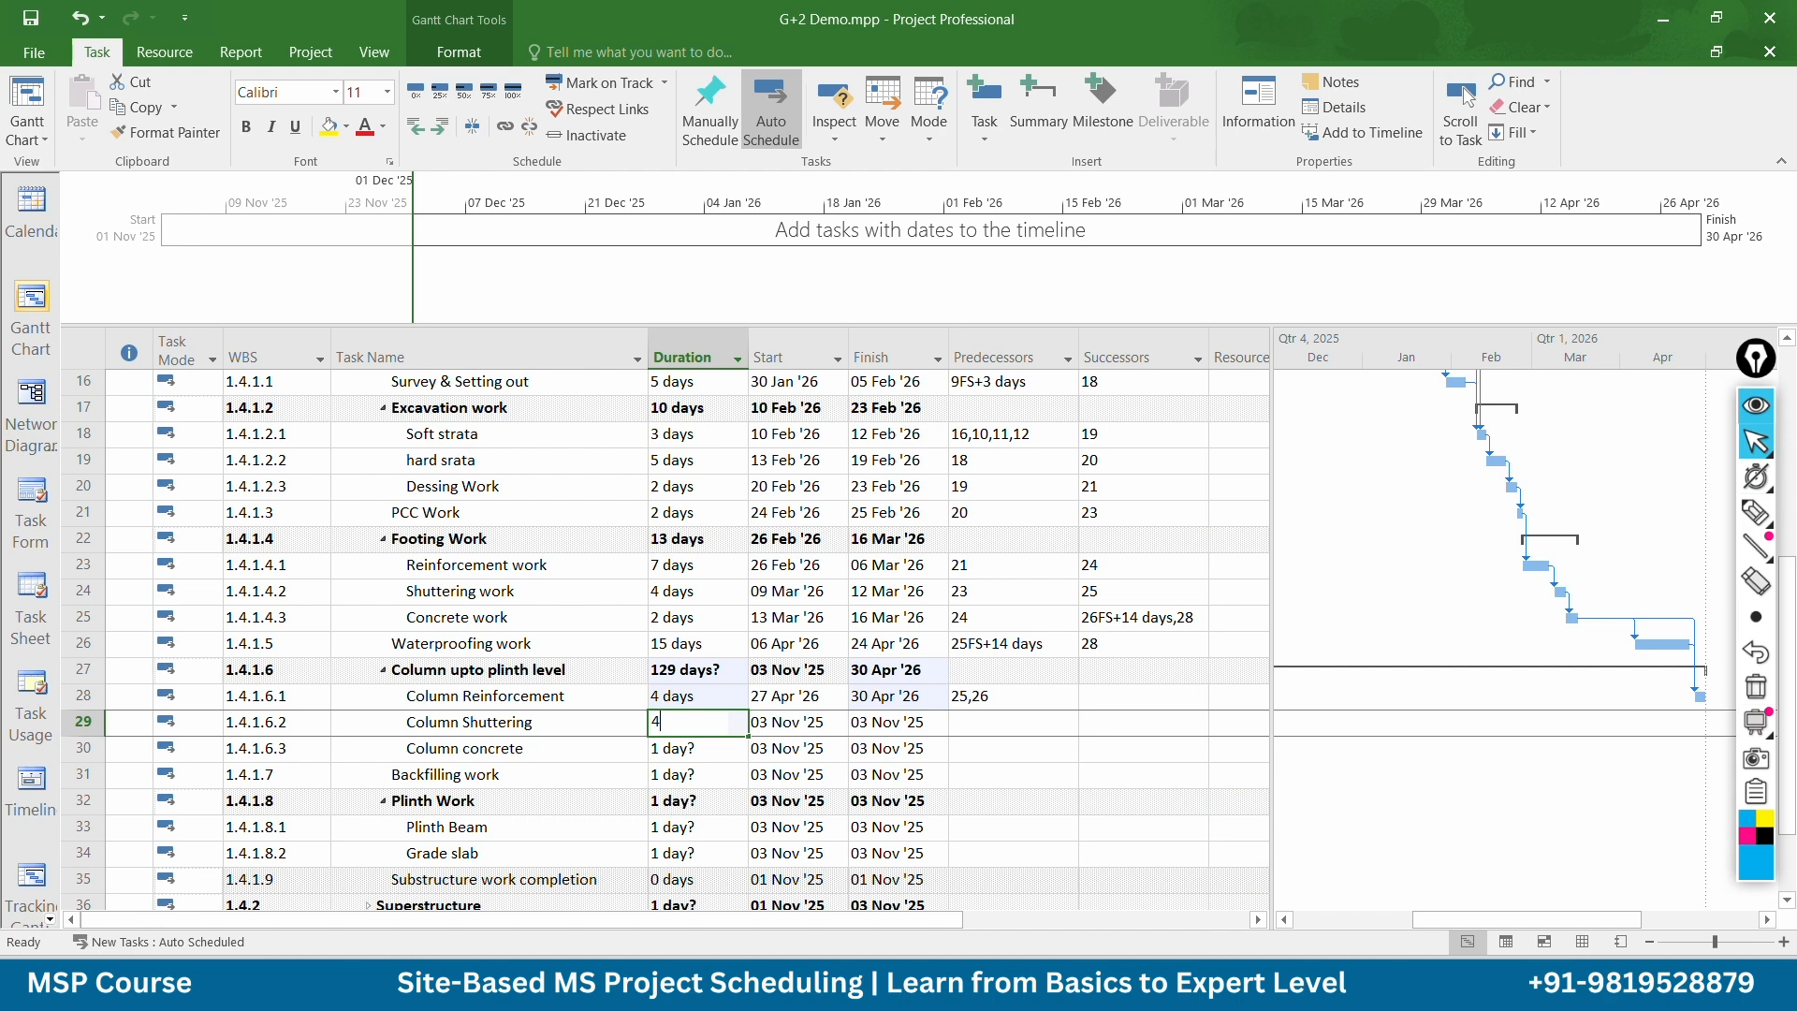
{"action": "key", "text": "Return"}
{"action": "type", "text": "2"}
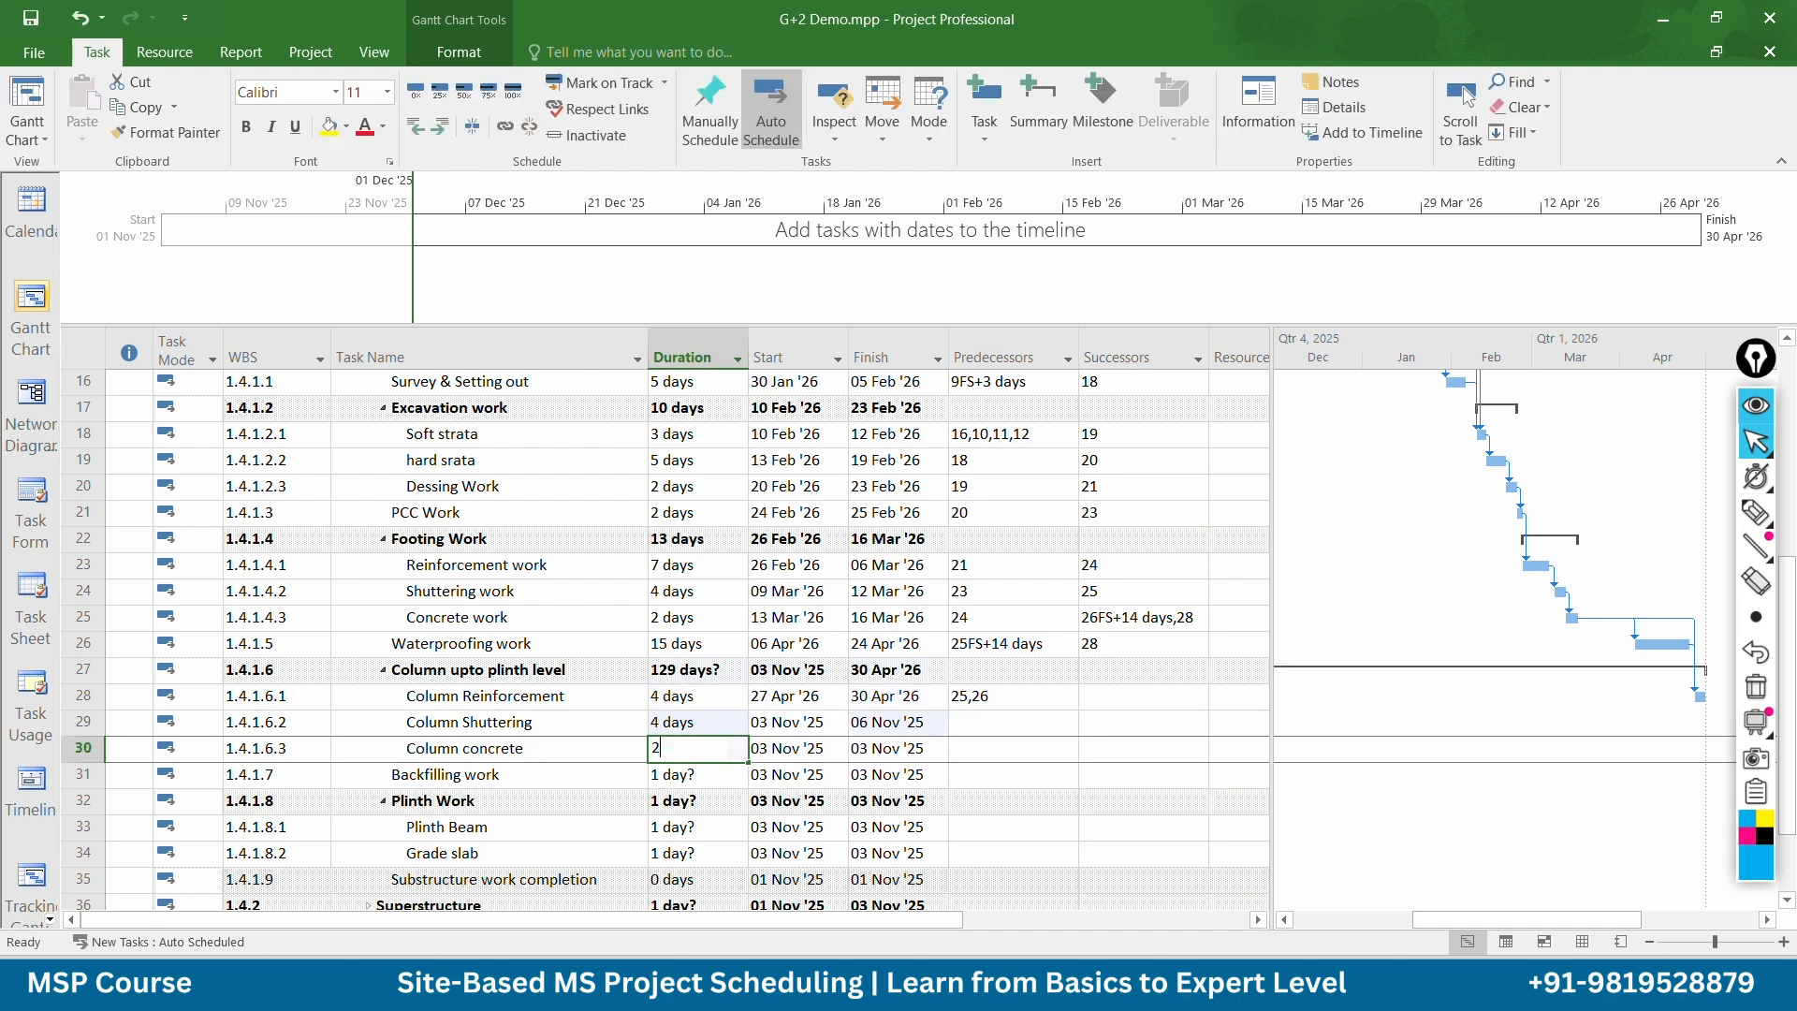
{"action": "key", "text": "Return"}
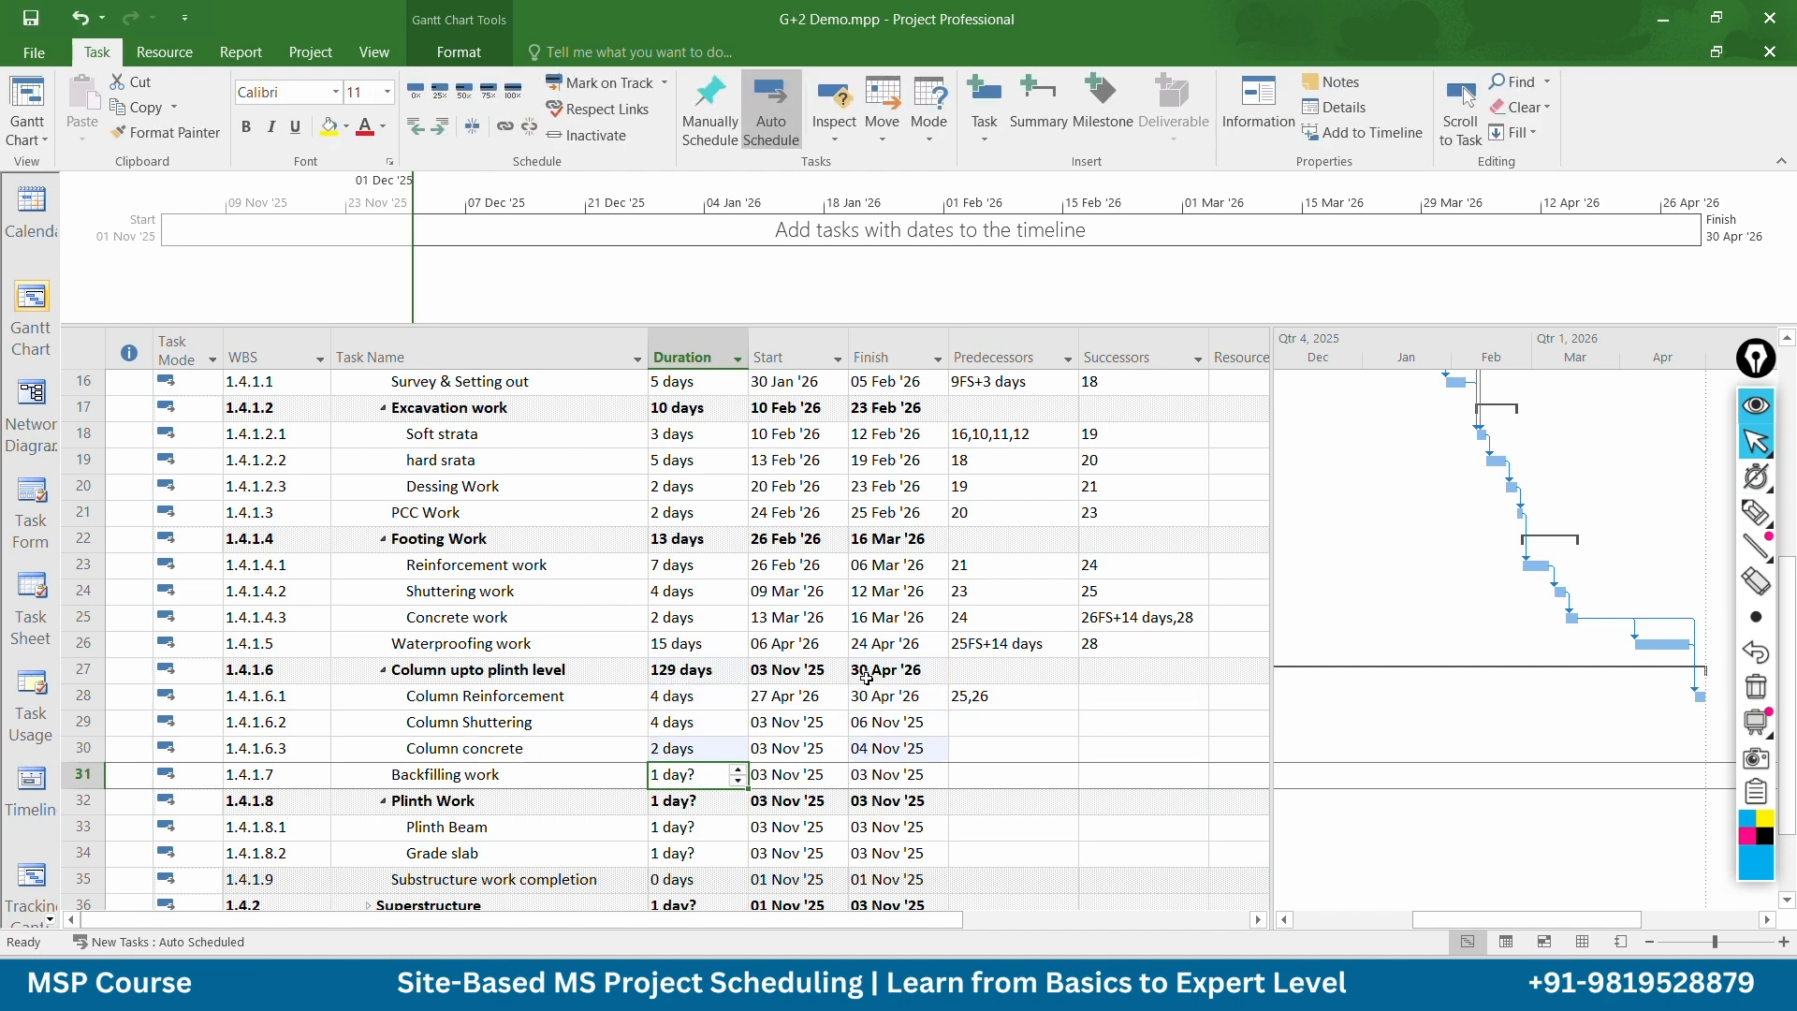
Set the predecessors of Column Shuttering to 28 and Column concrete to 29
{"action": "left_click", "coordinate": [1043, 726]}
{"action": "type", "text": "2"}
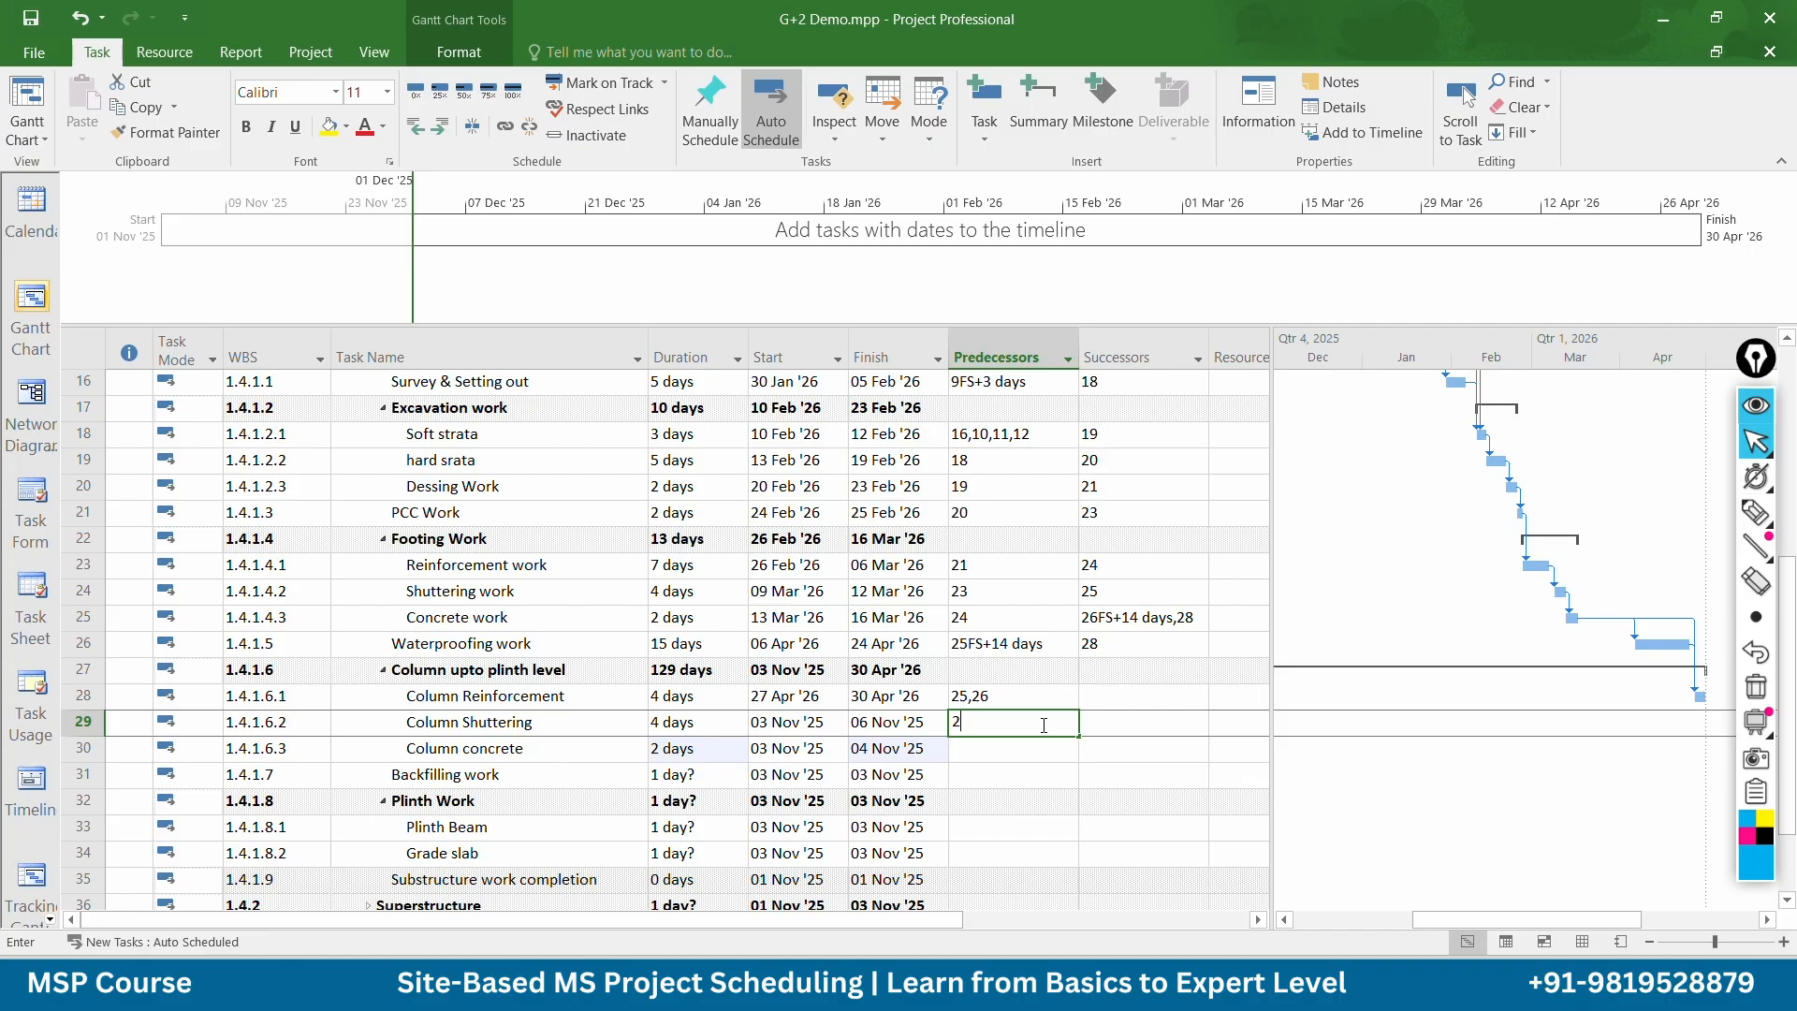
{"action": "type", "text": "8"}
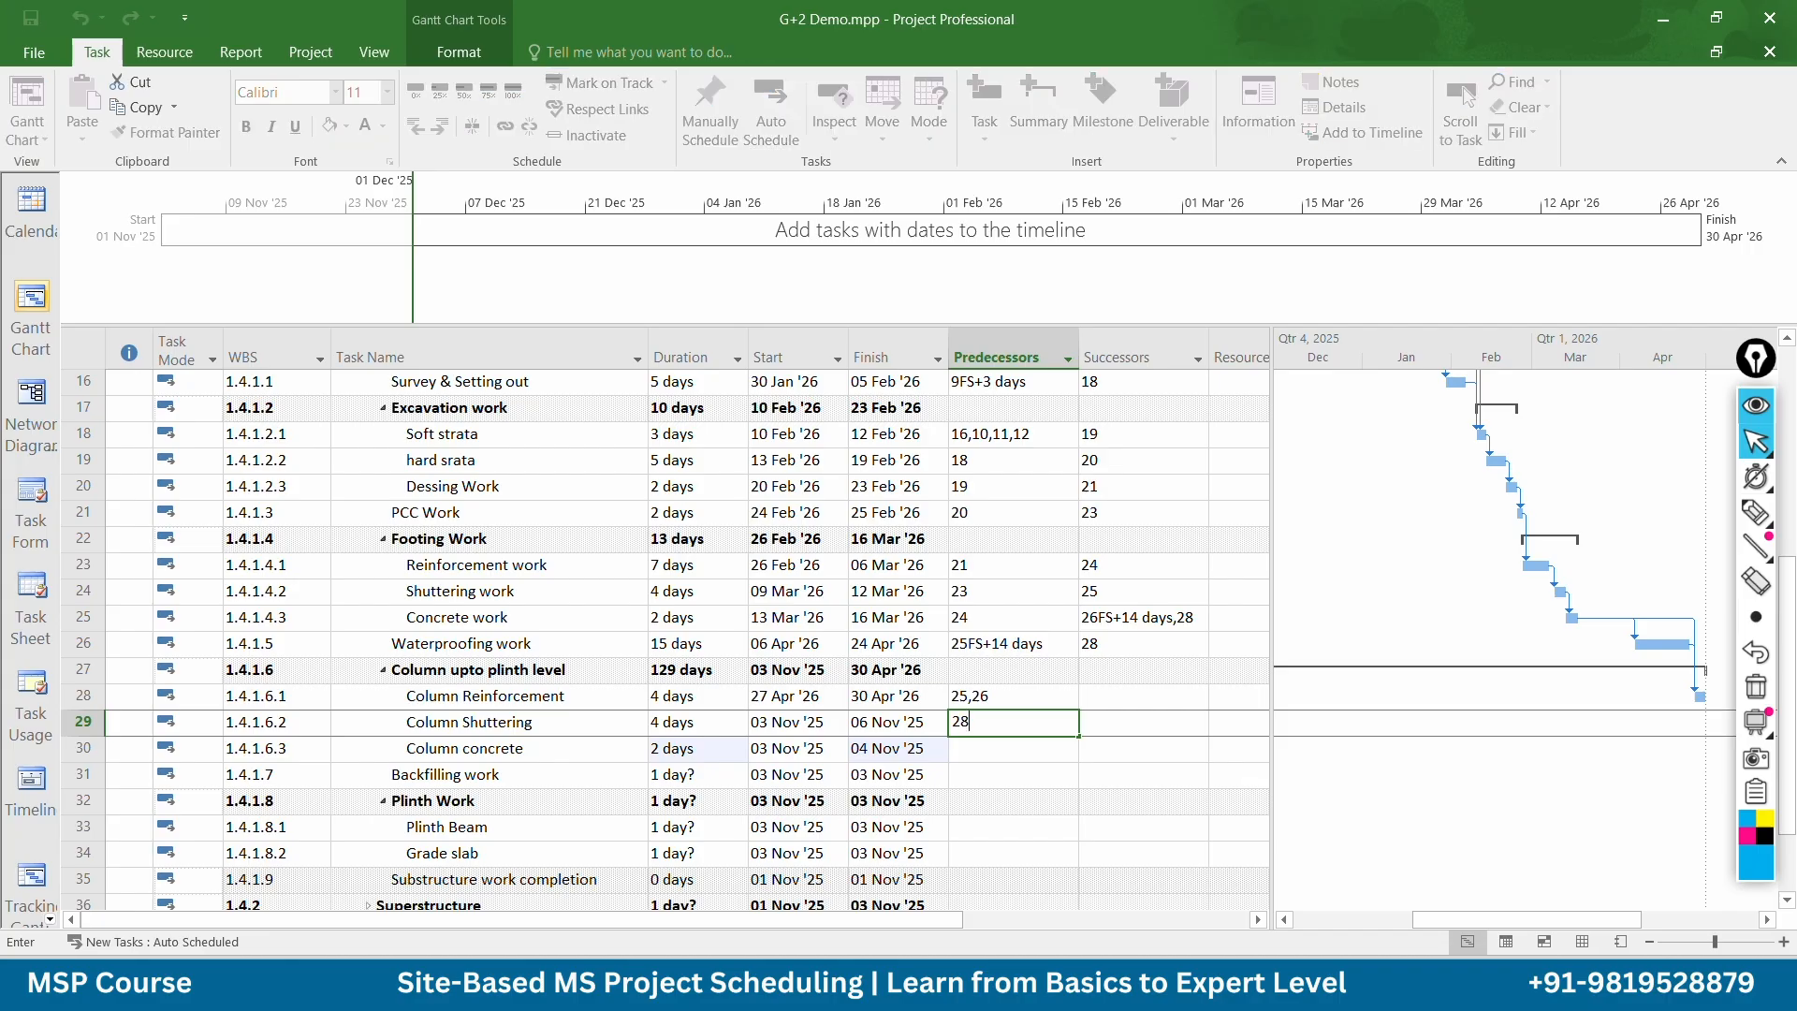
{"action": "key", "text": "Return"}
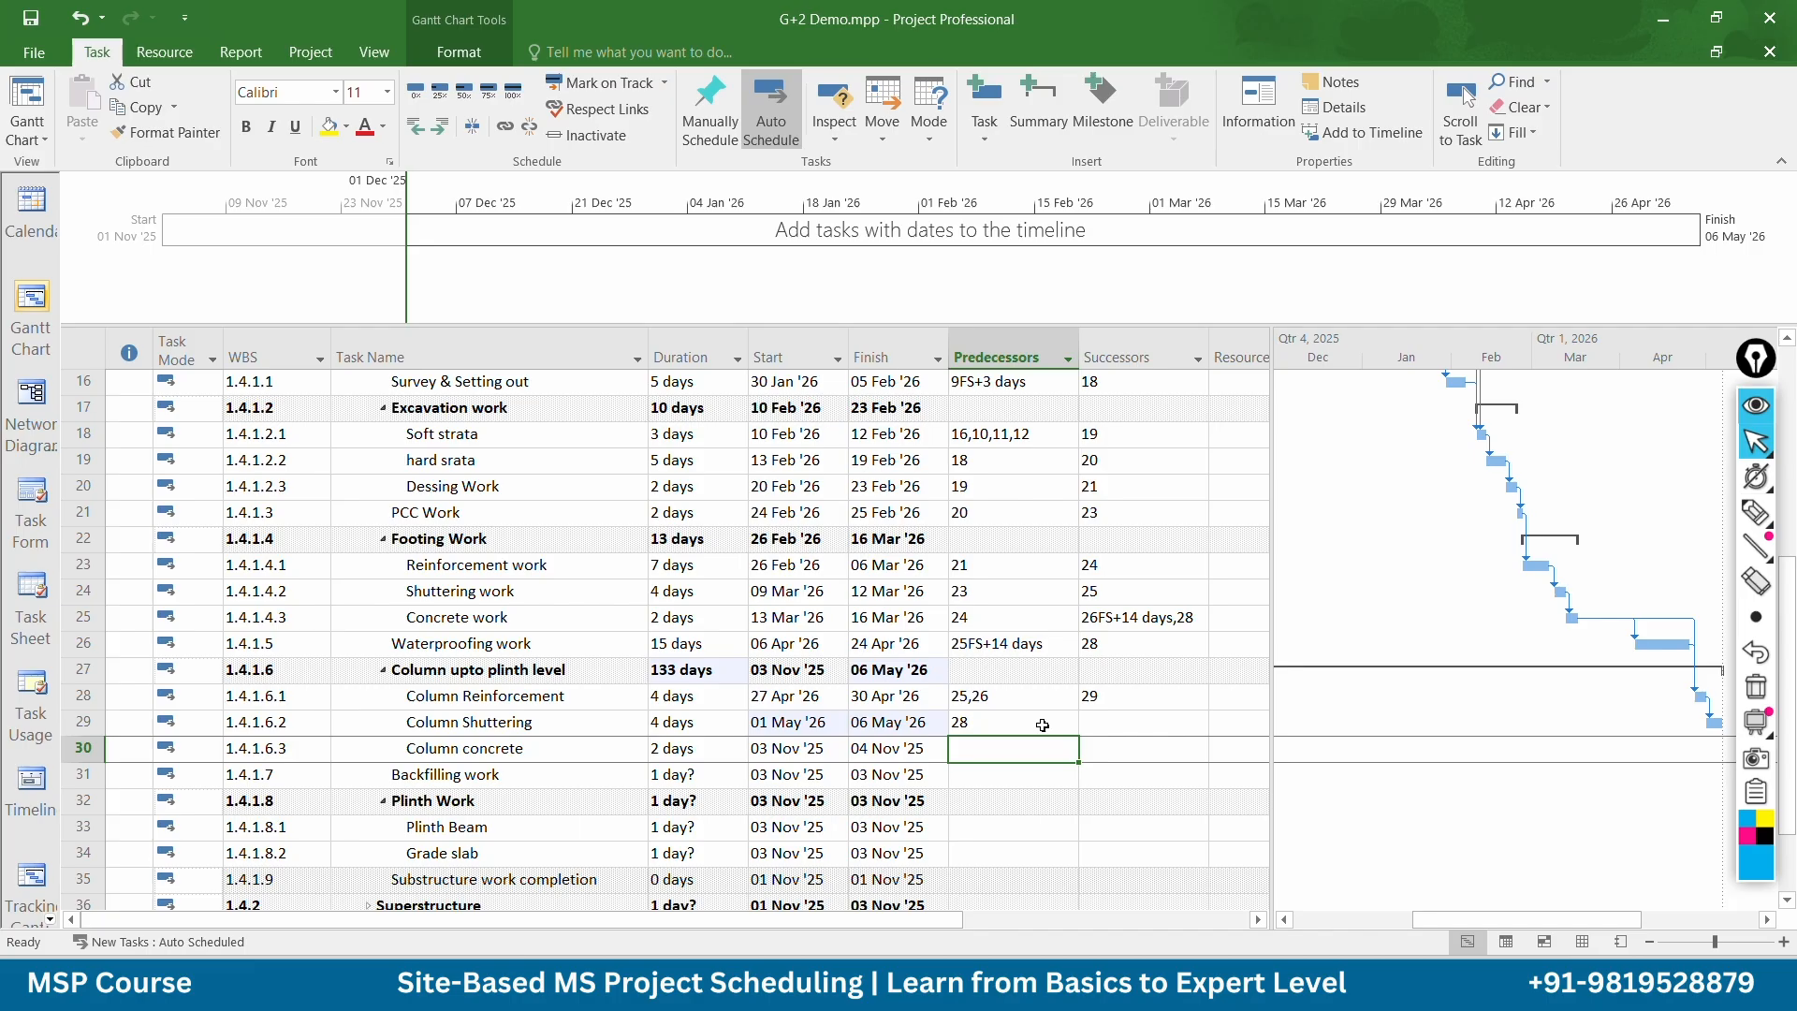
{"action": "type", "text": "2"}
{"action": "type", "text": "9"}
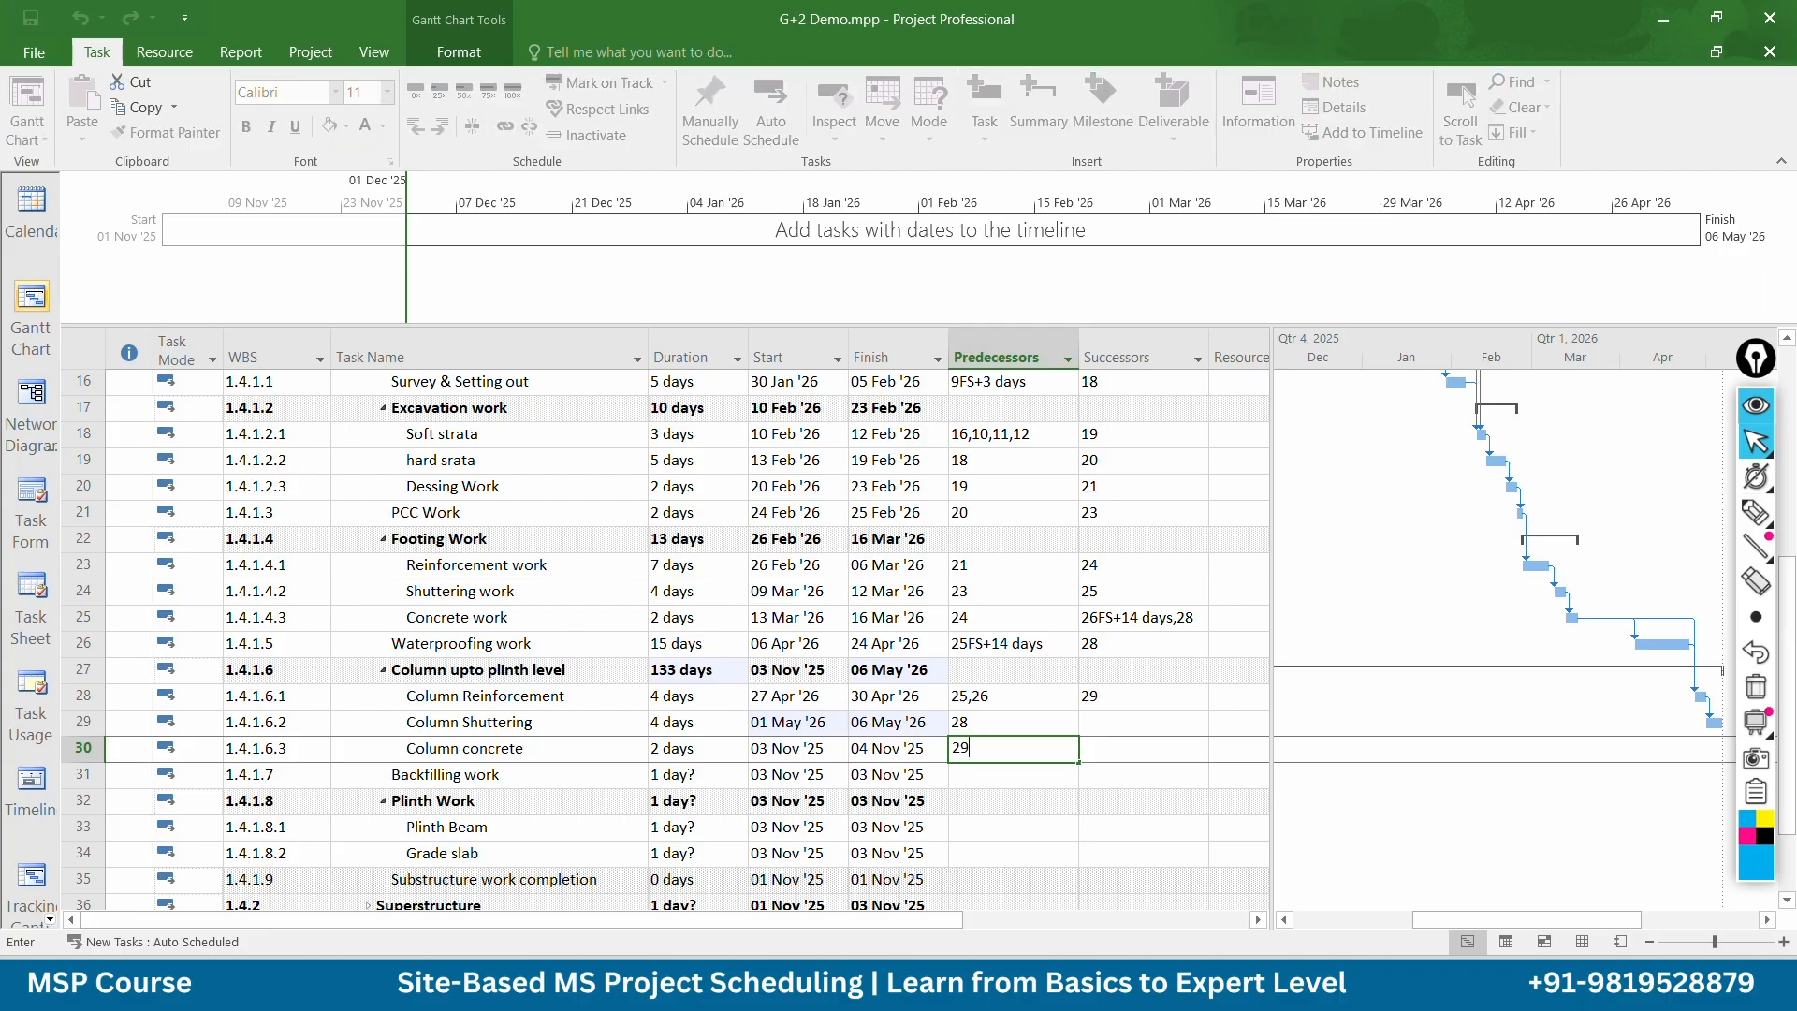
{"action": "key", "text": "Return"}
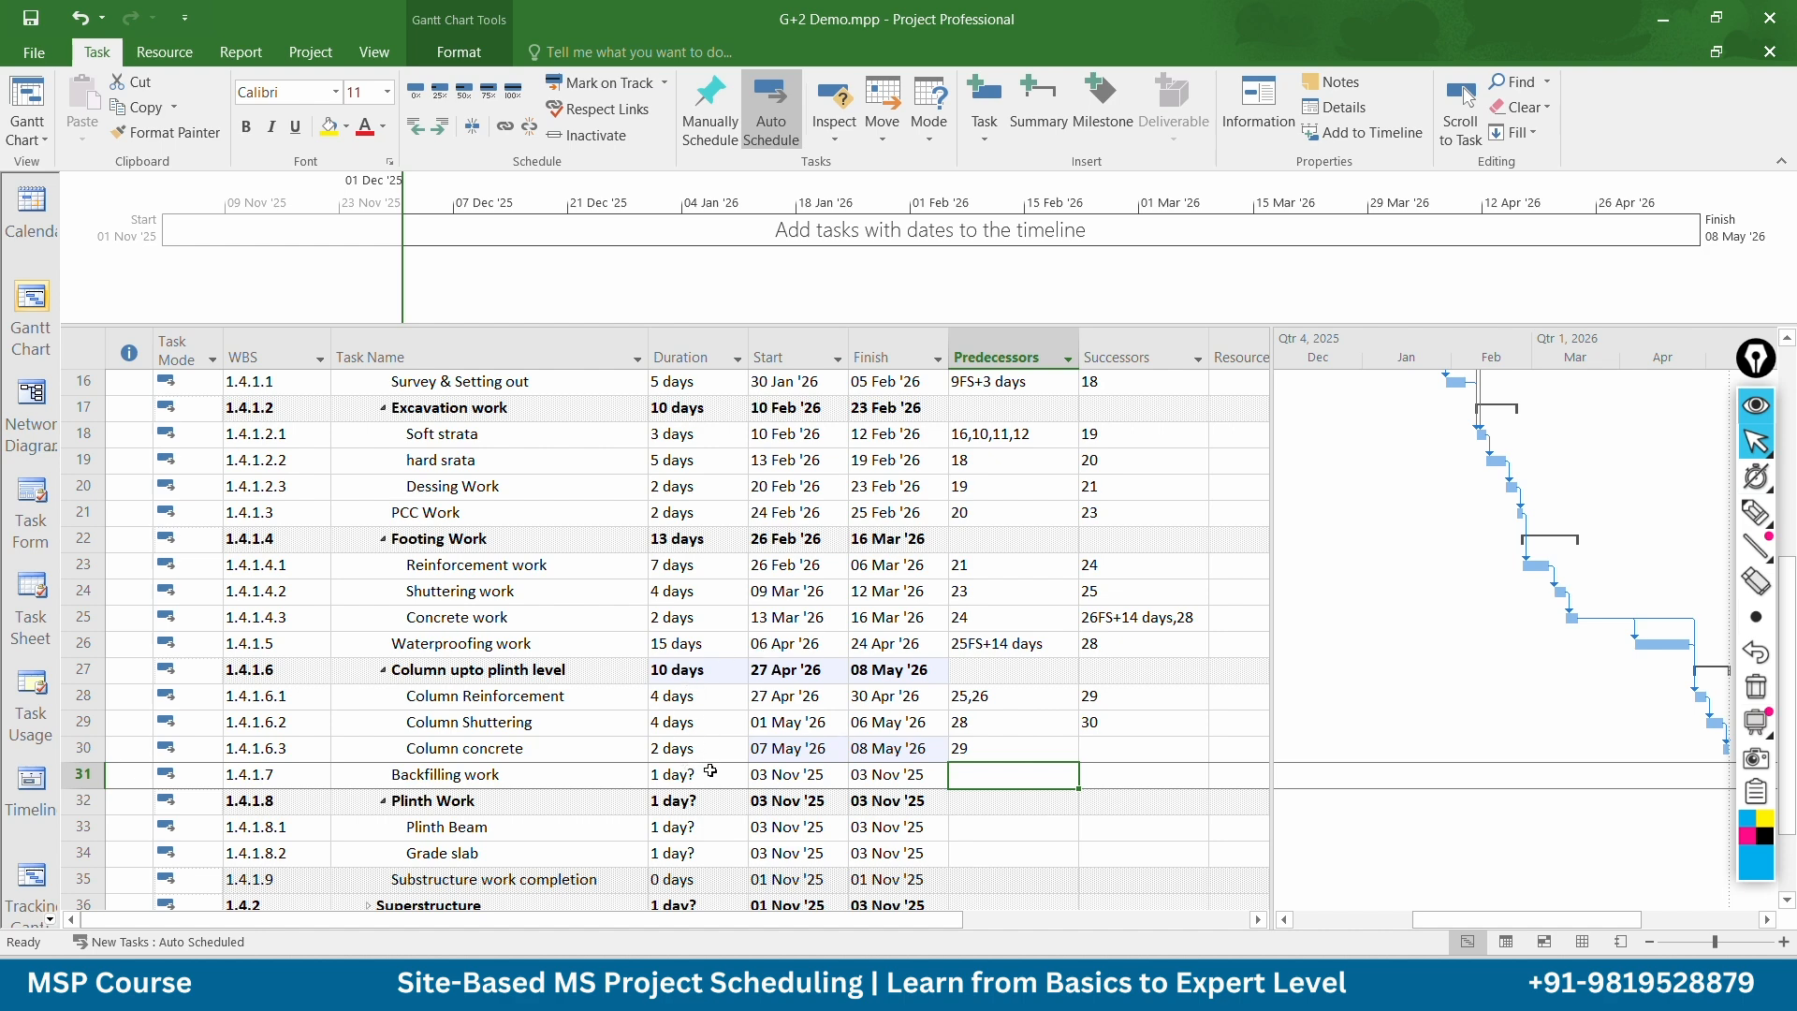
Give Backfilling work the predecessor 30FS+10 days and a duration of 5 days
{"action": "type", "text": "3"}
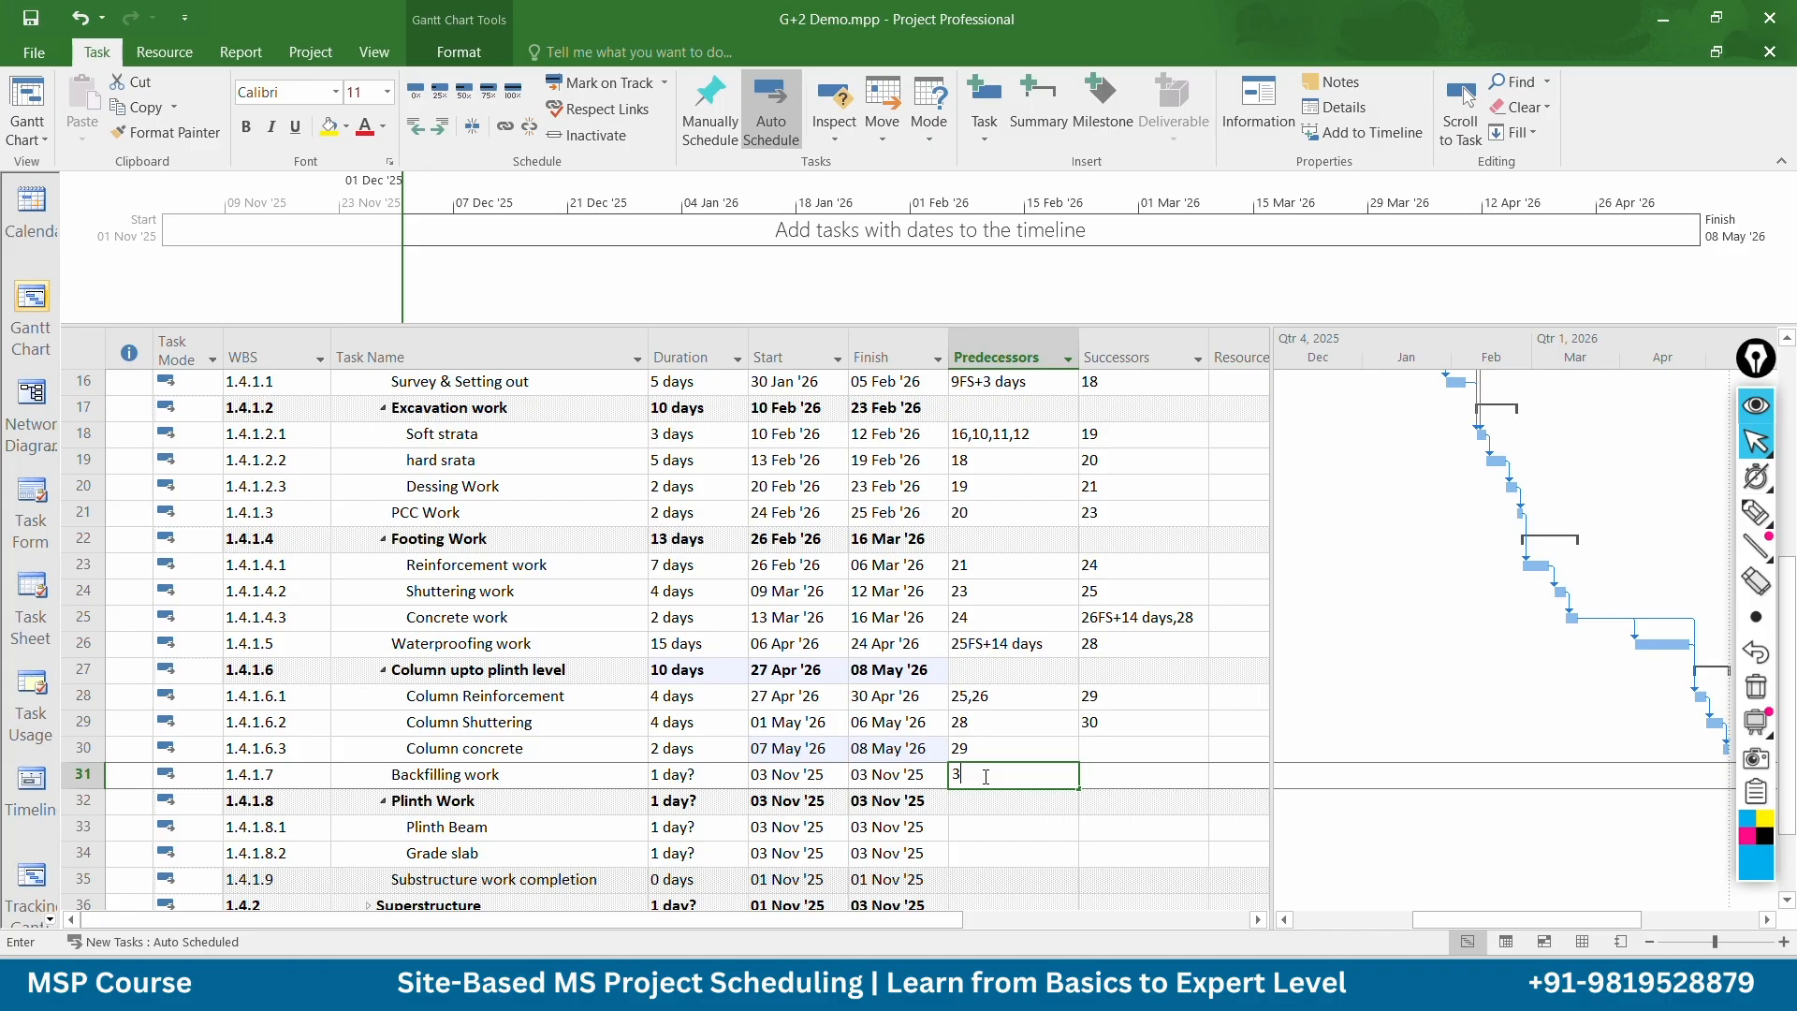
{"action": "type", "text": "0FS+"}
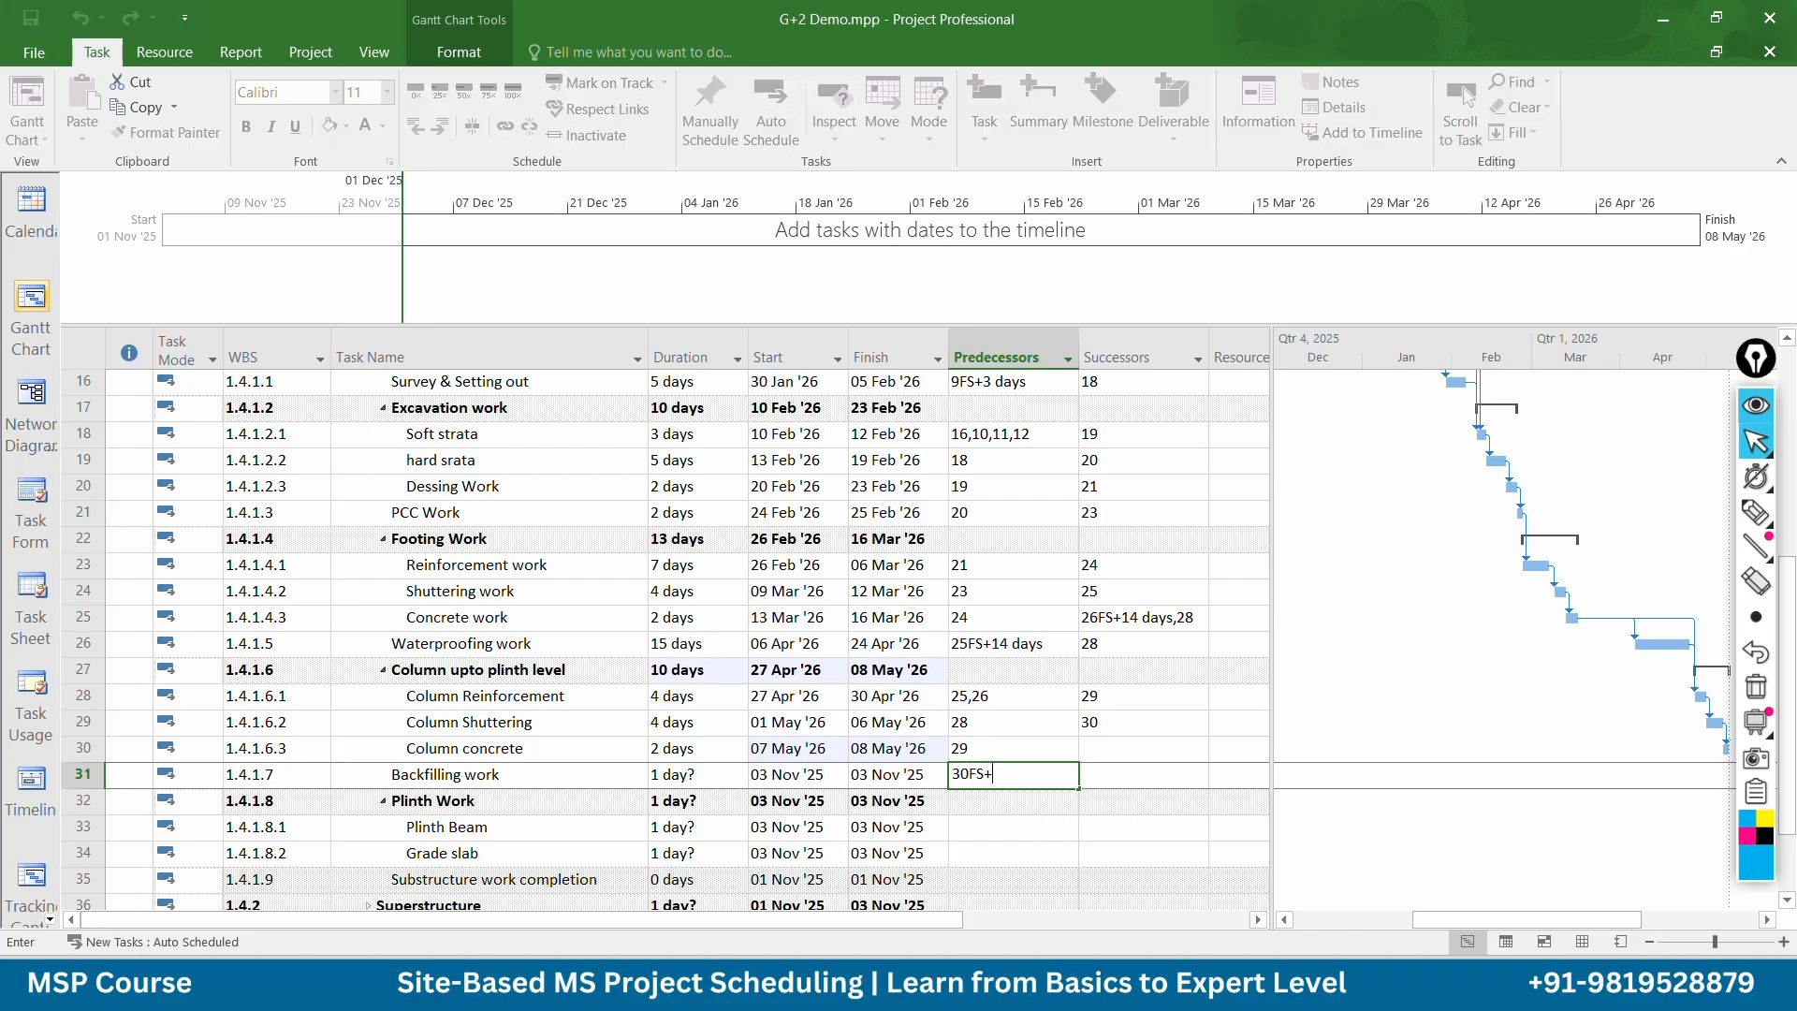
{"action": "type", "text": "10"}
{"action": "key", "text": "Return"}
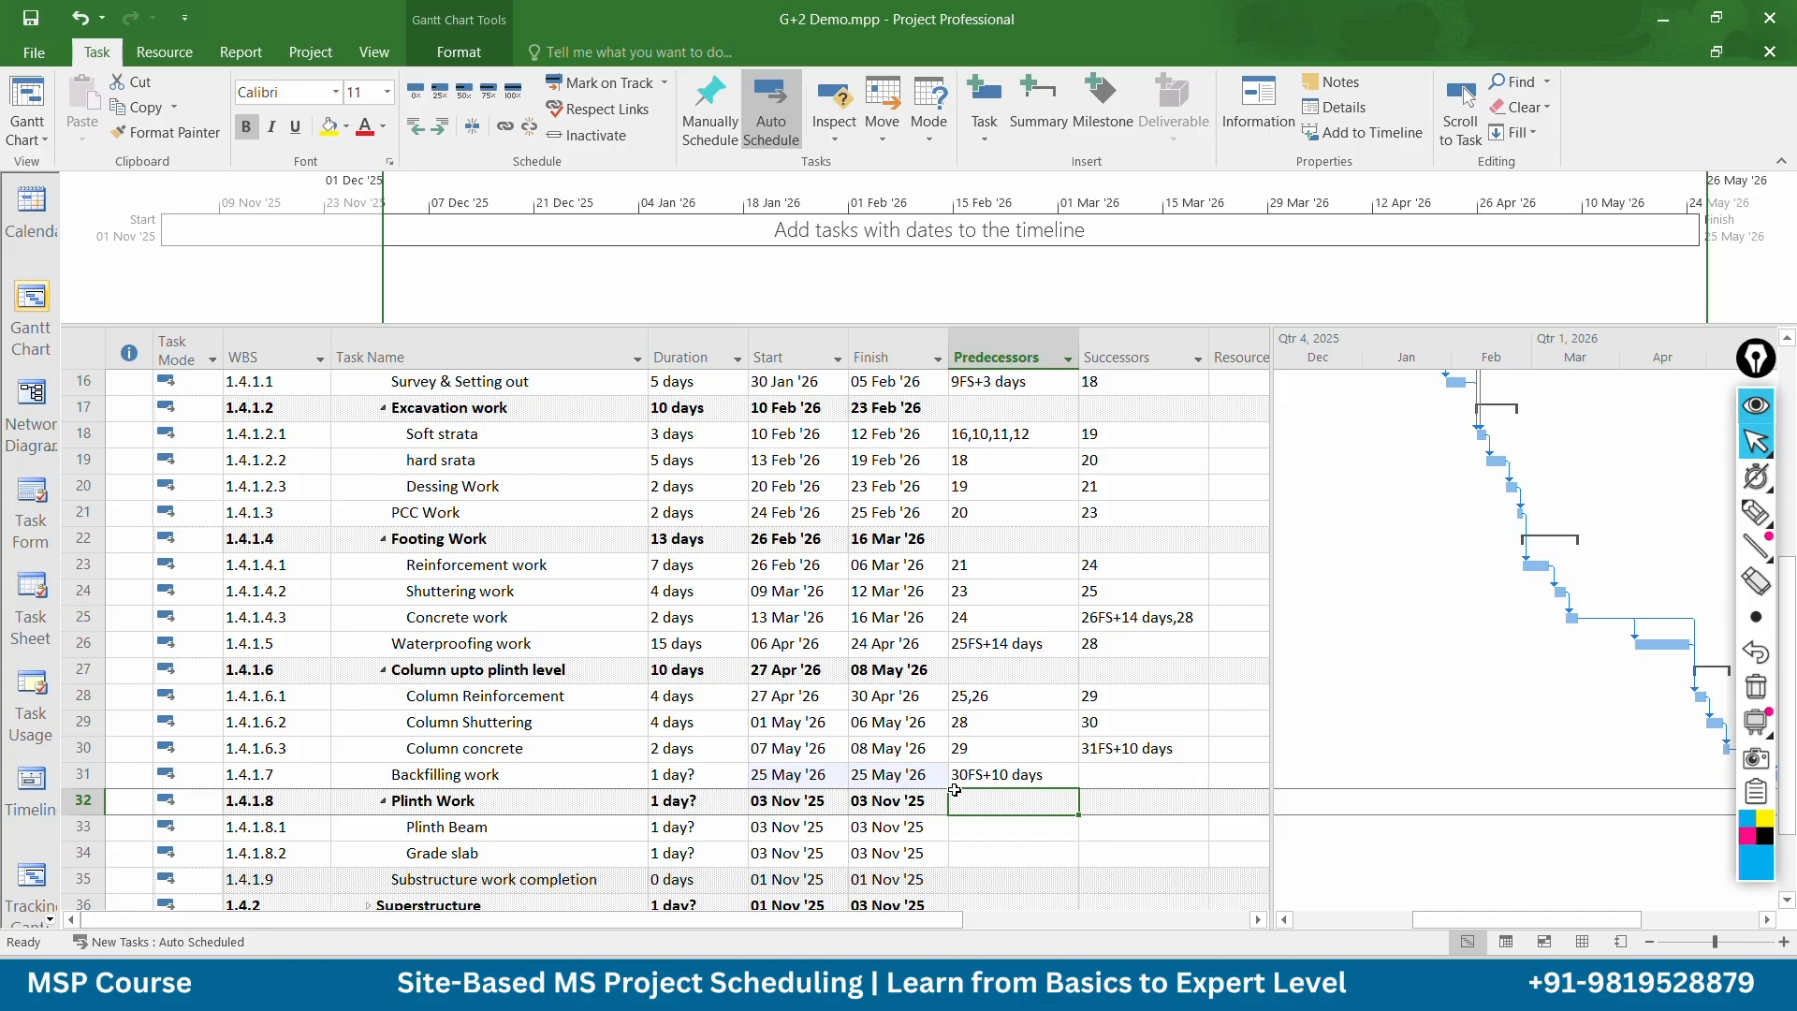
{"action": "left_click", "coordinate": [680, 777]}
{"action": "type", "text": "5"}
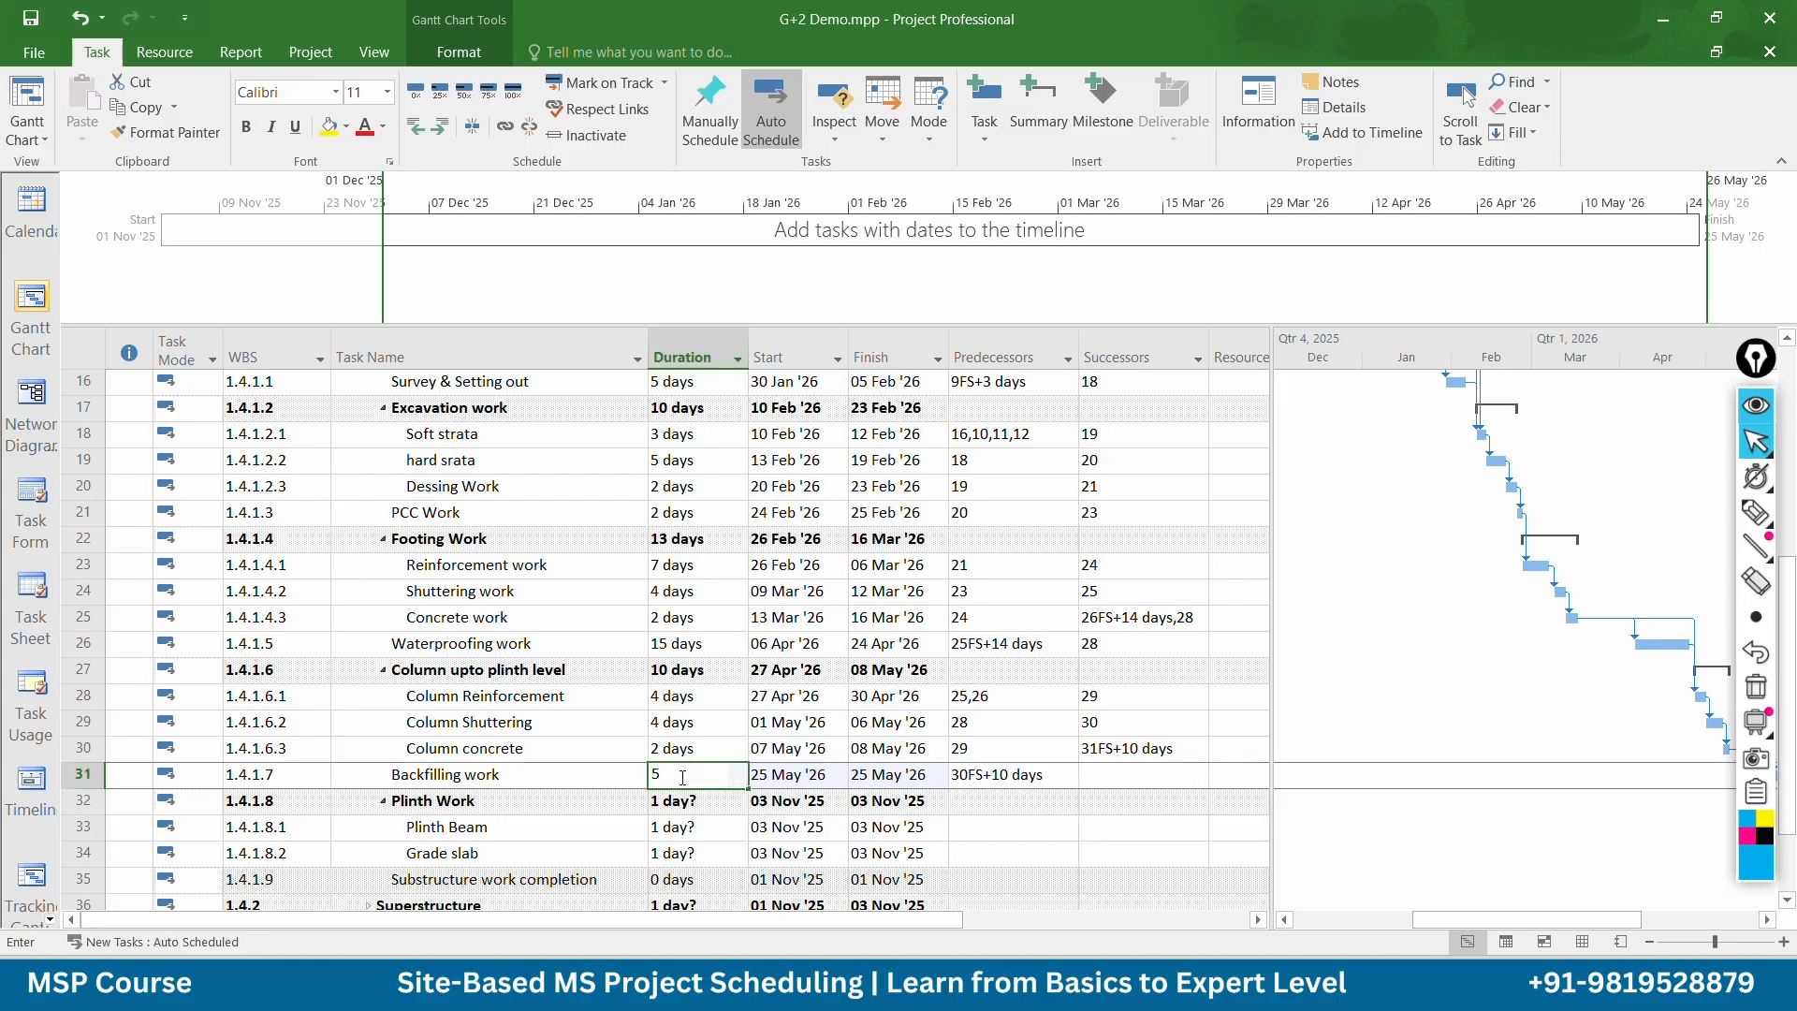
{"action": "key", "text": "Return"}
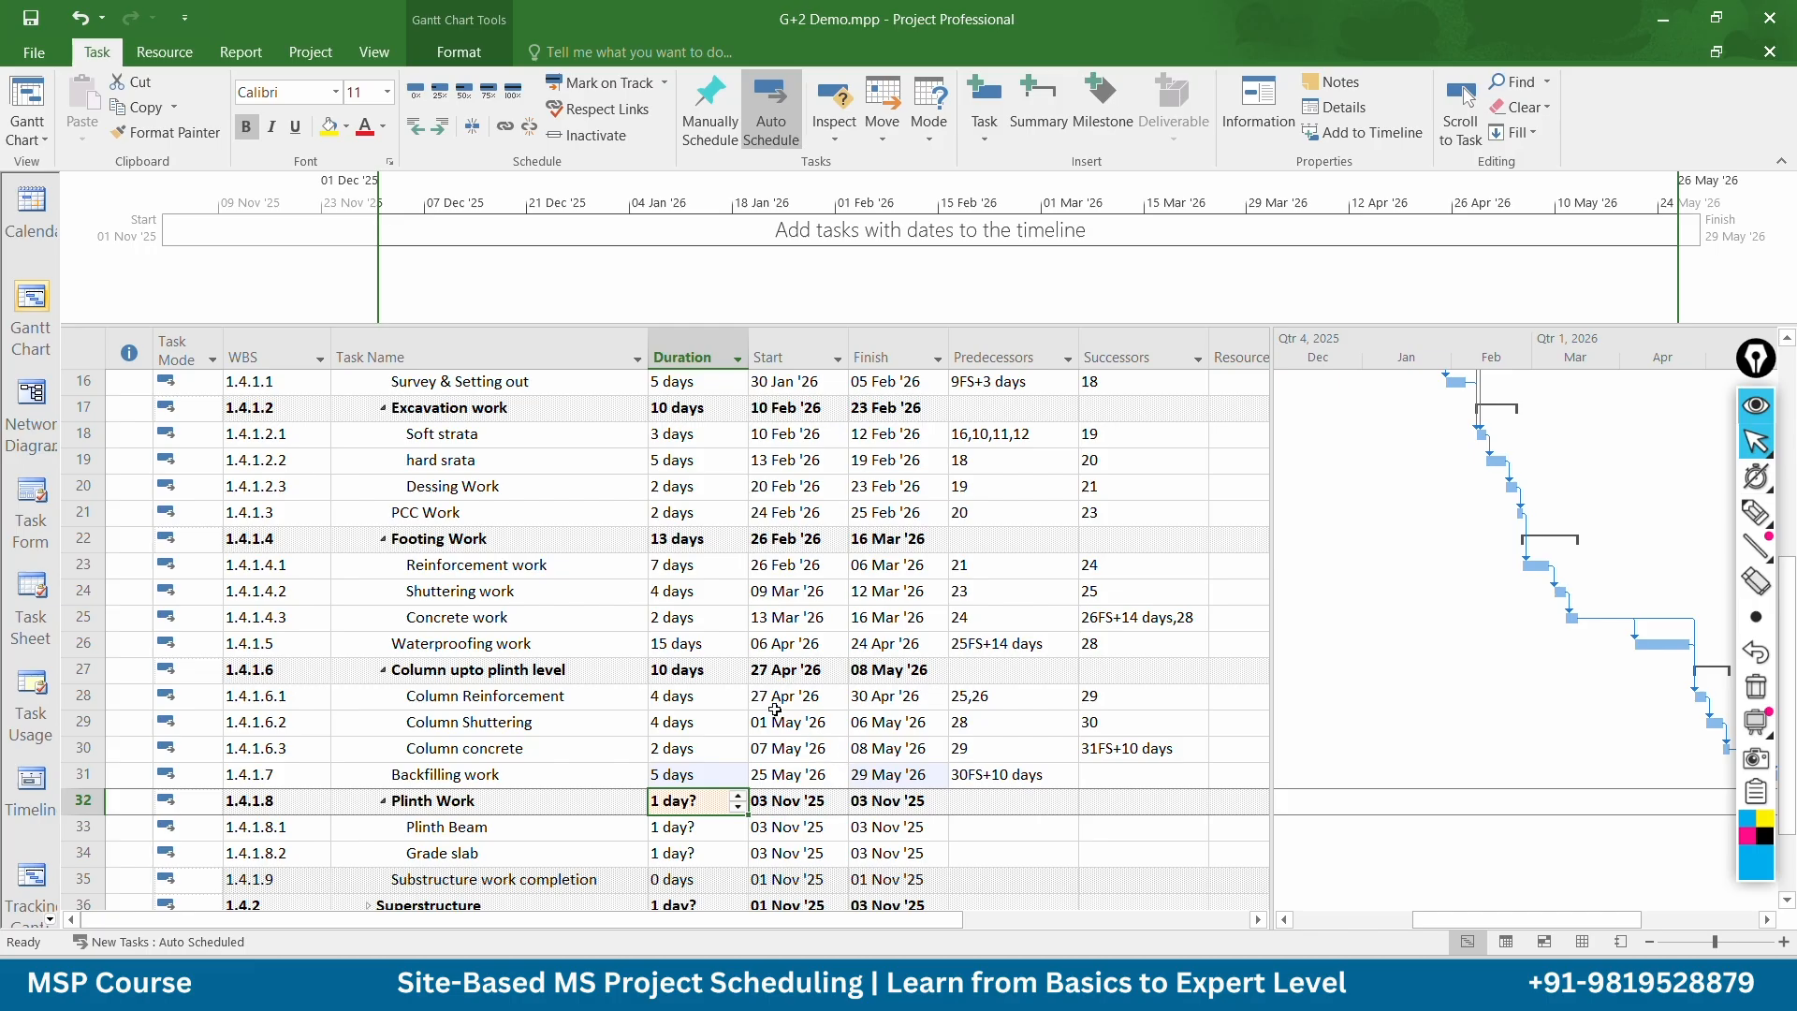
Give Plinth Beam under Plinth Work the predecessor 31 and a duration of 7 days
{"action": "scroll", "coordinate": [565, 721], "scroll_direction": "down", "scroll_amount": 1}
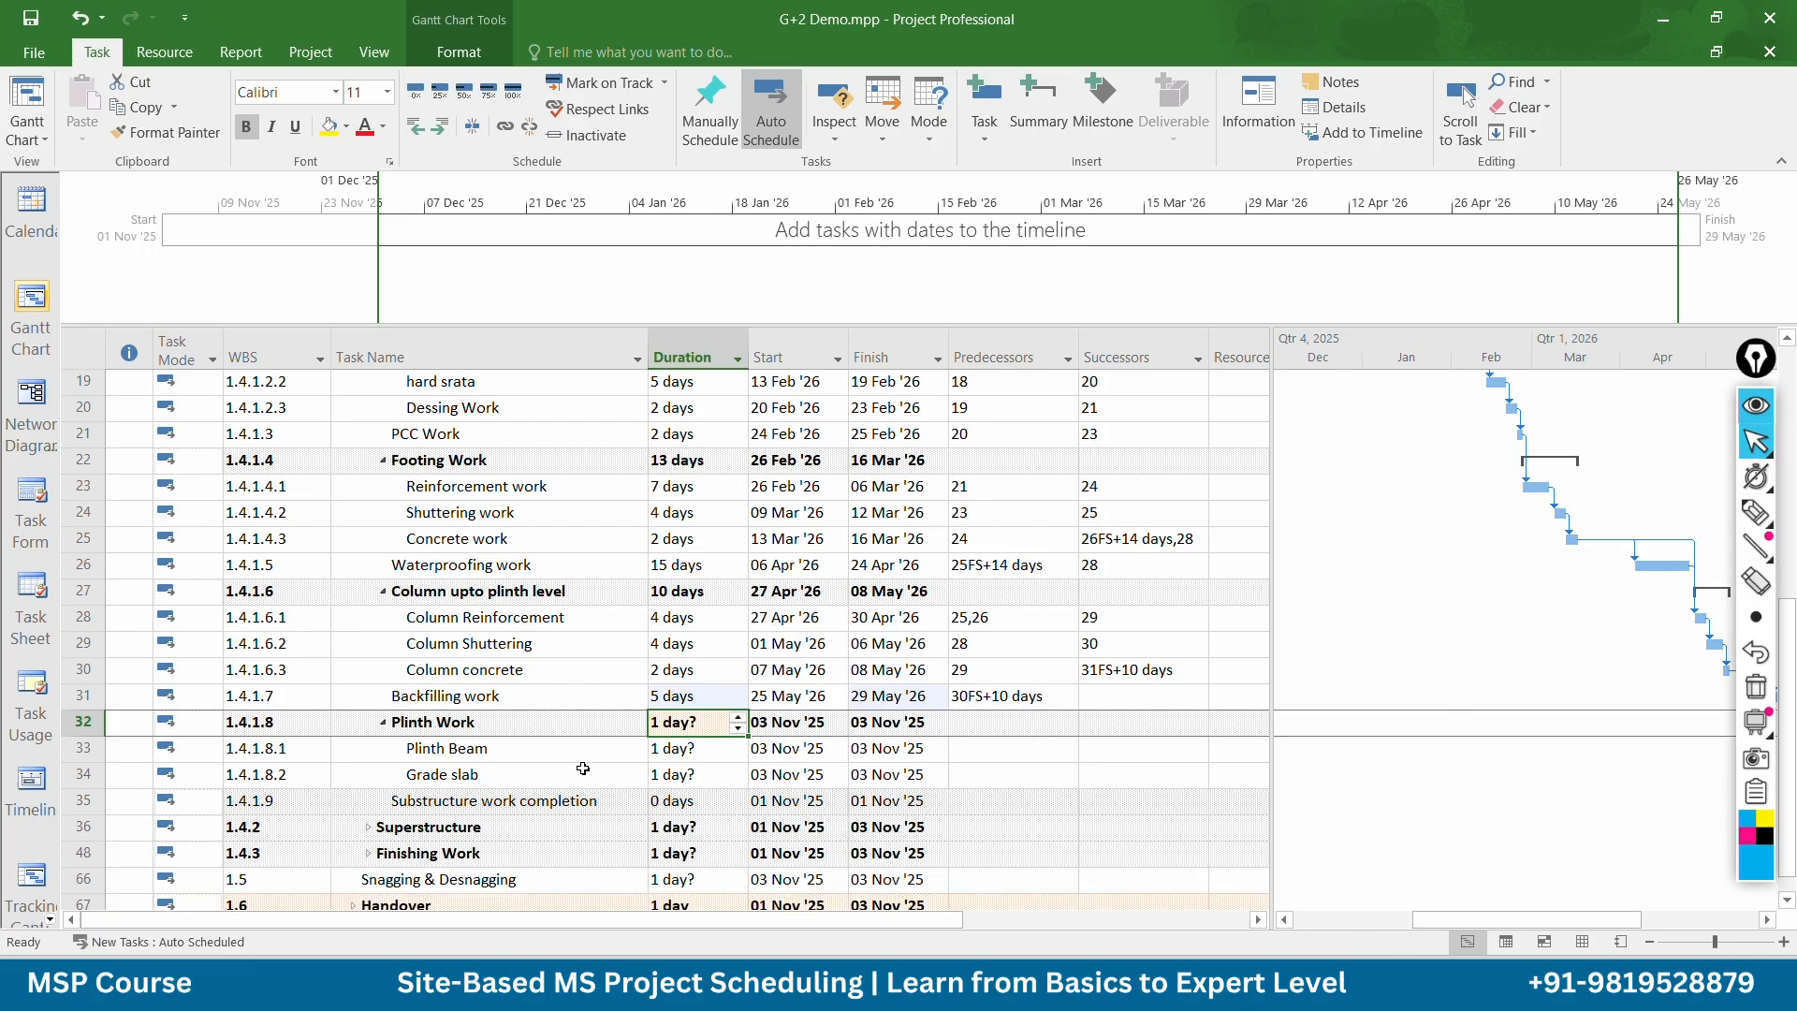
{"action": "left_click", "coordinate": [686, 749]}
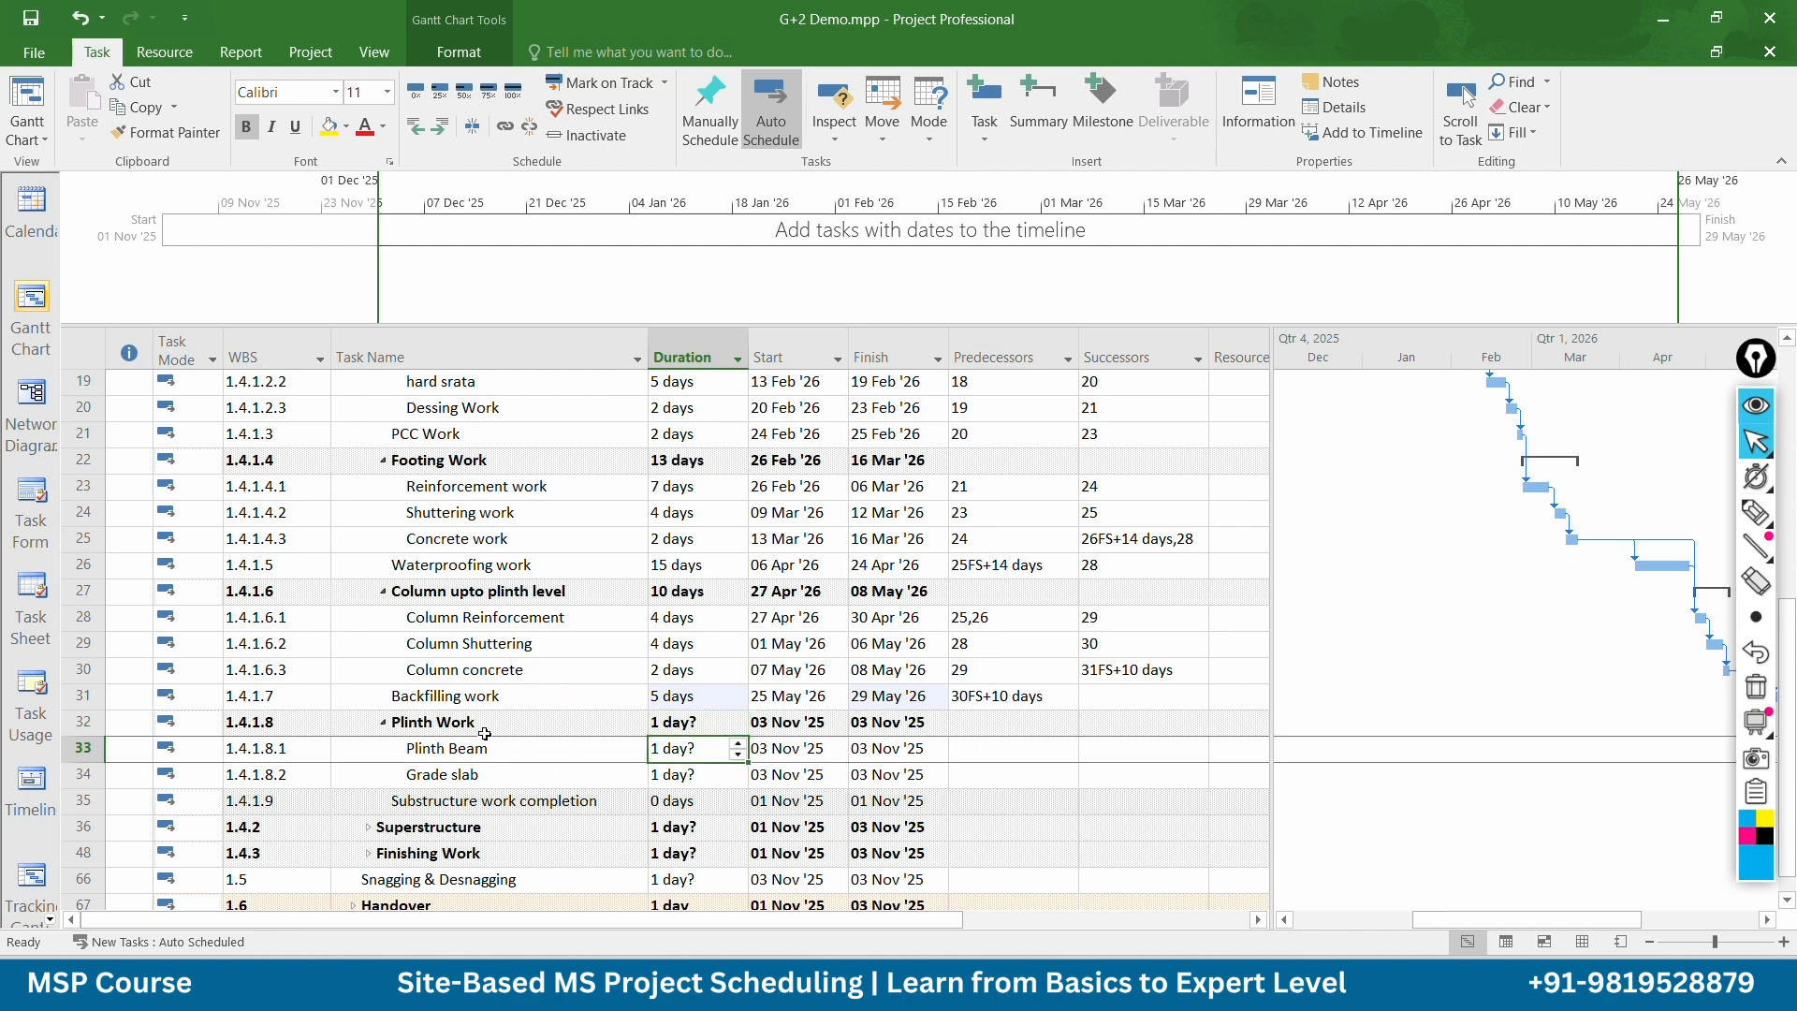
{"action": "left_click", "coordinate": [968, 773]}
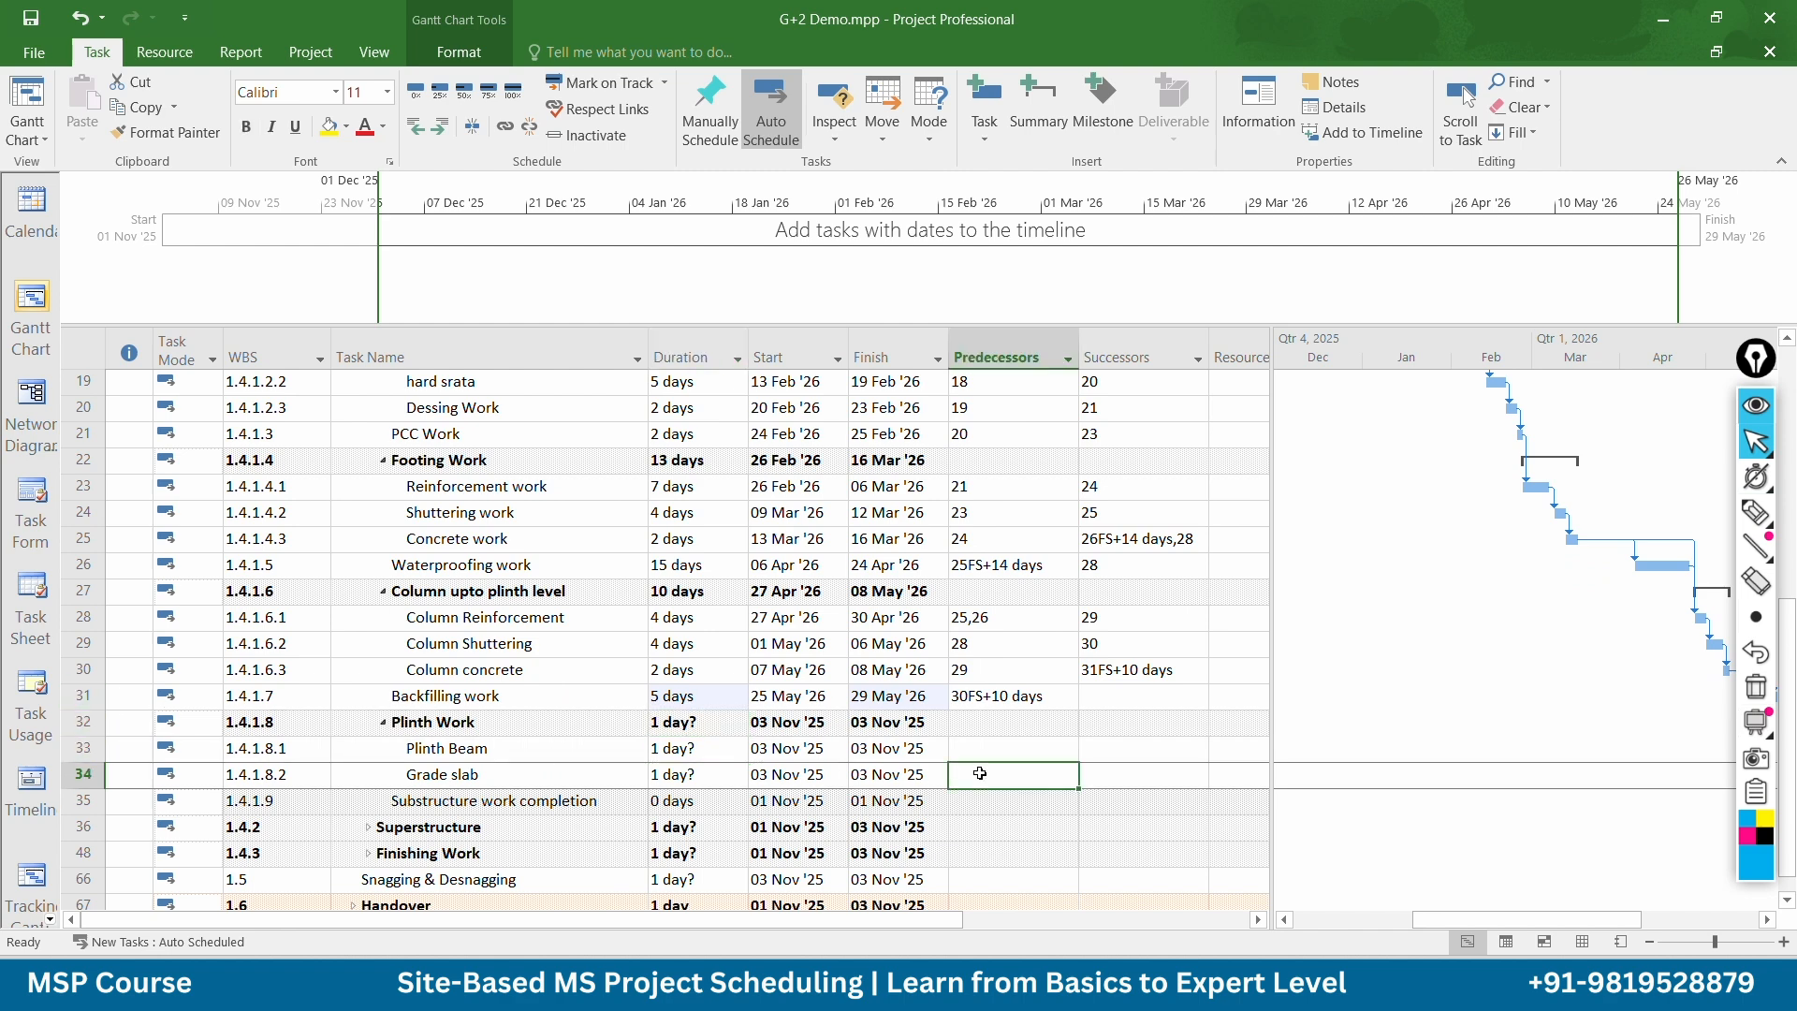
{"action": "left_click", "coordinate": [978, 748]}
{"action": "type", "text": "31"}
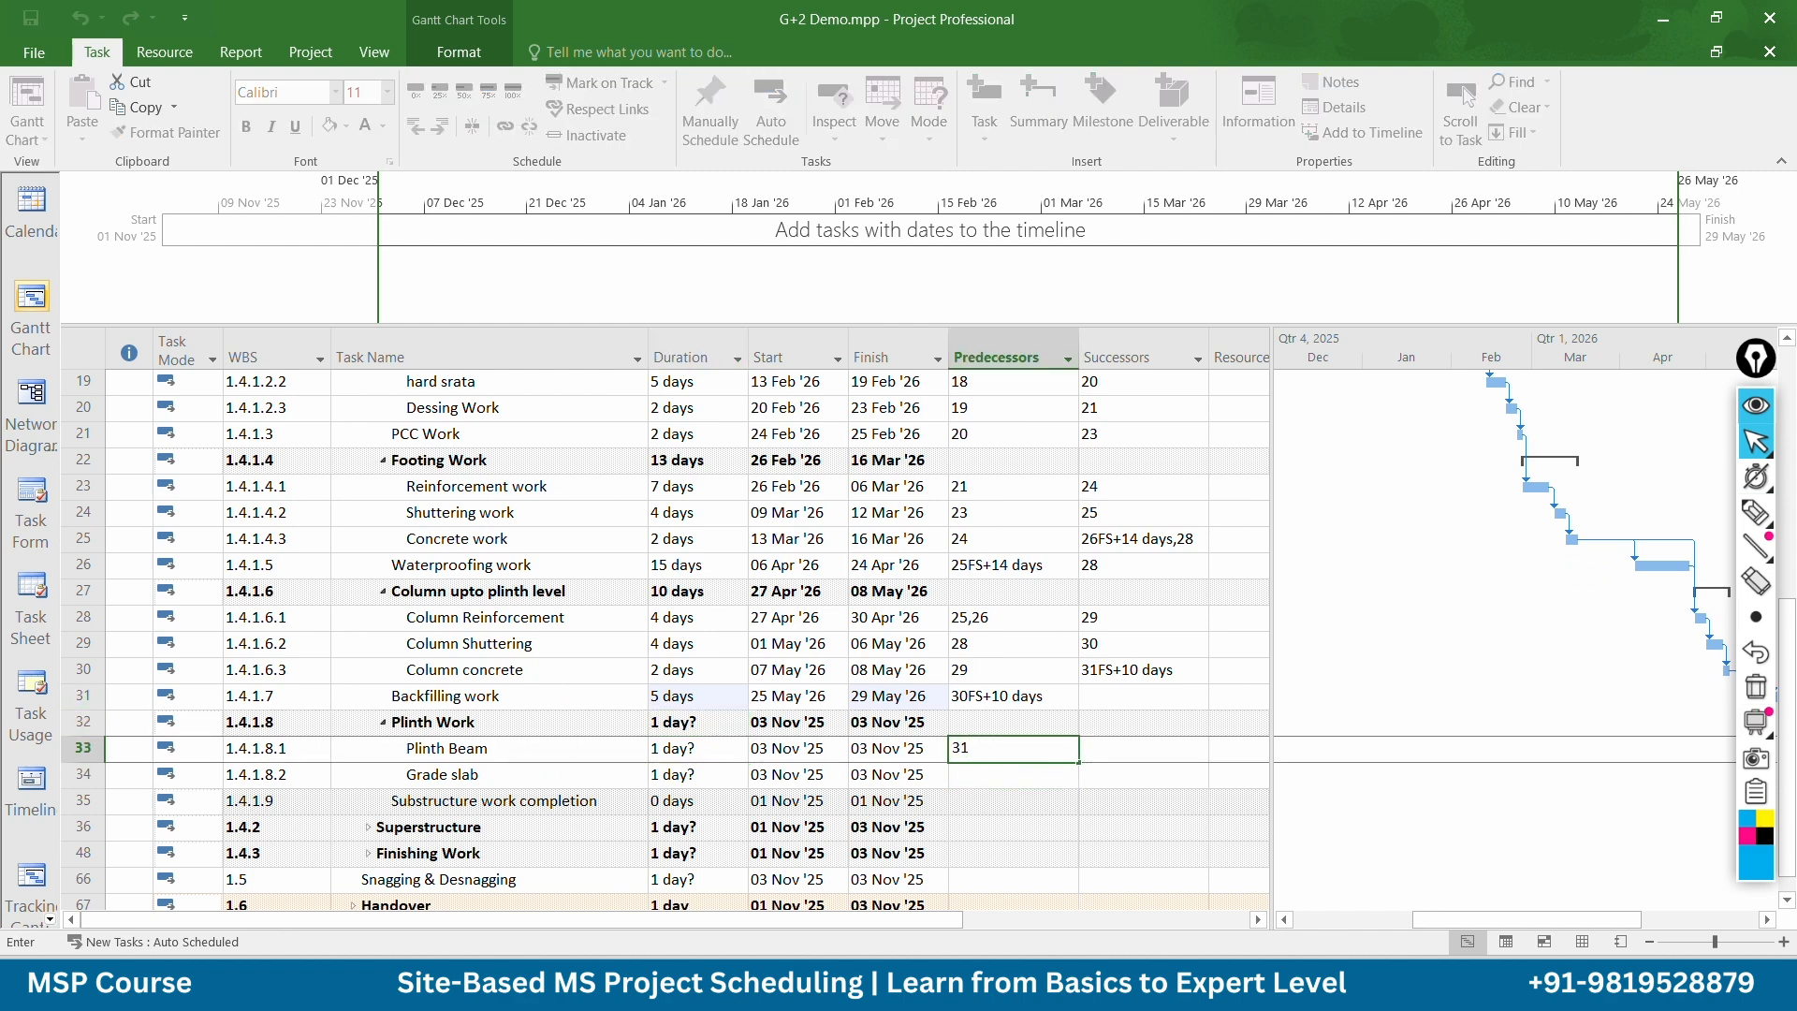
{"action": "key", "text": "Return"}
{"action": "left_click", "coordinate": [694, 749]}
{"action": "type", "text": "1"}
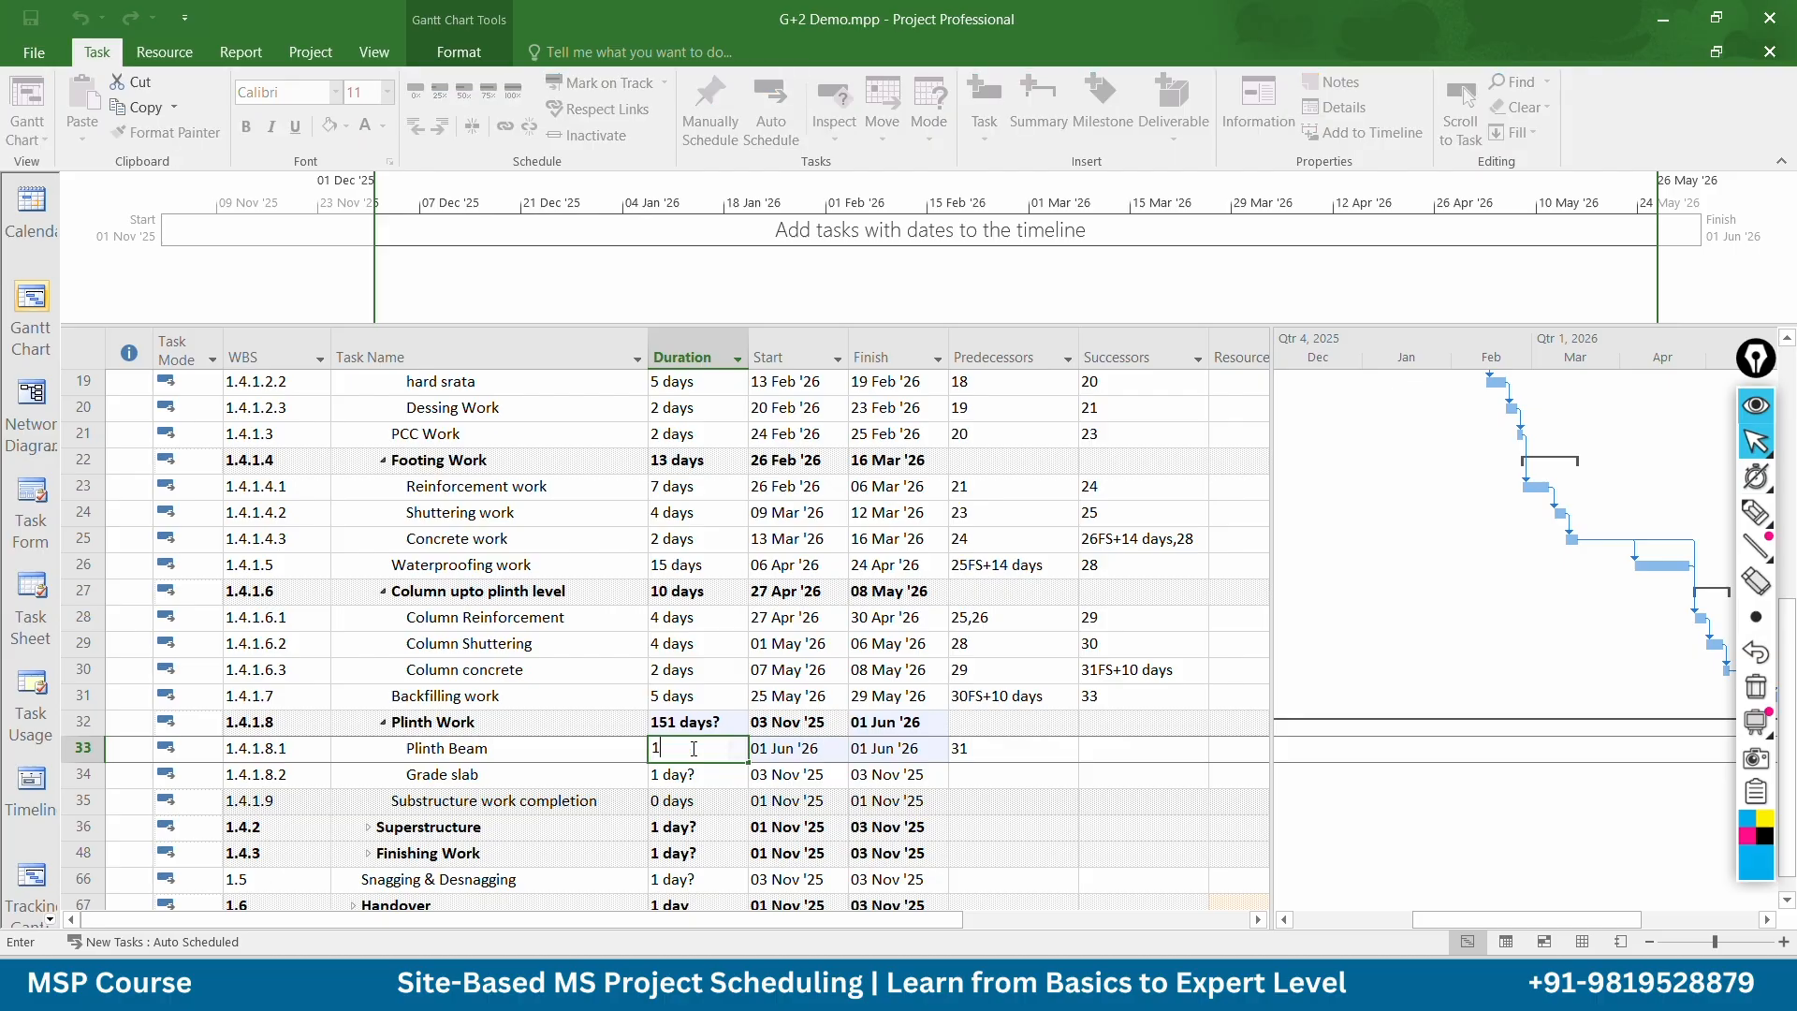
{"action": "key", "text": "BackSpace"}
{"action": "type", "text": "7"}
{"action": "key", "text": "Return"}
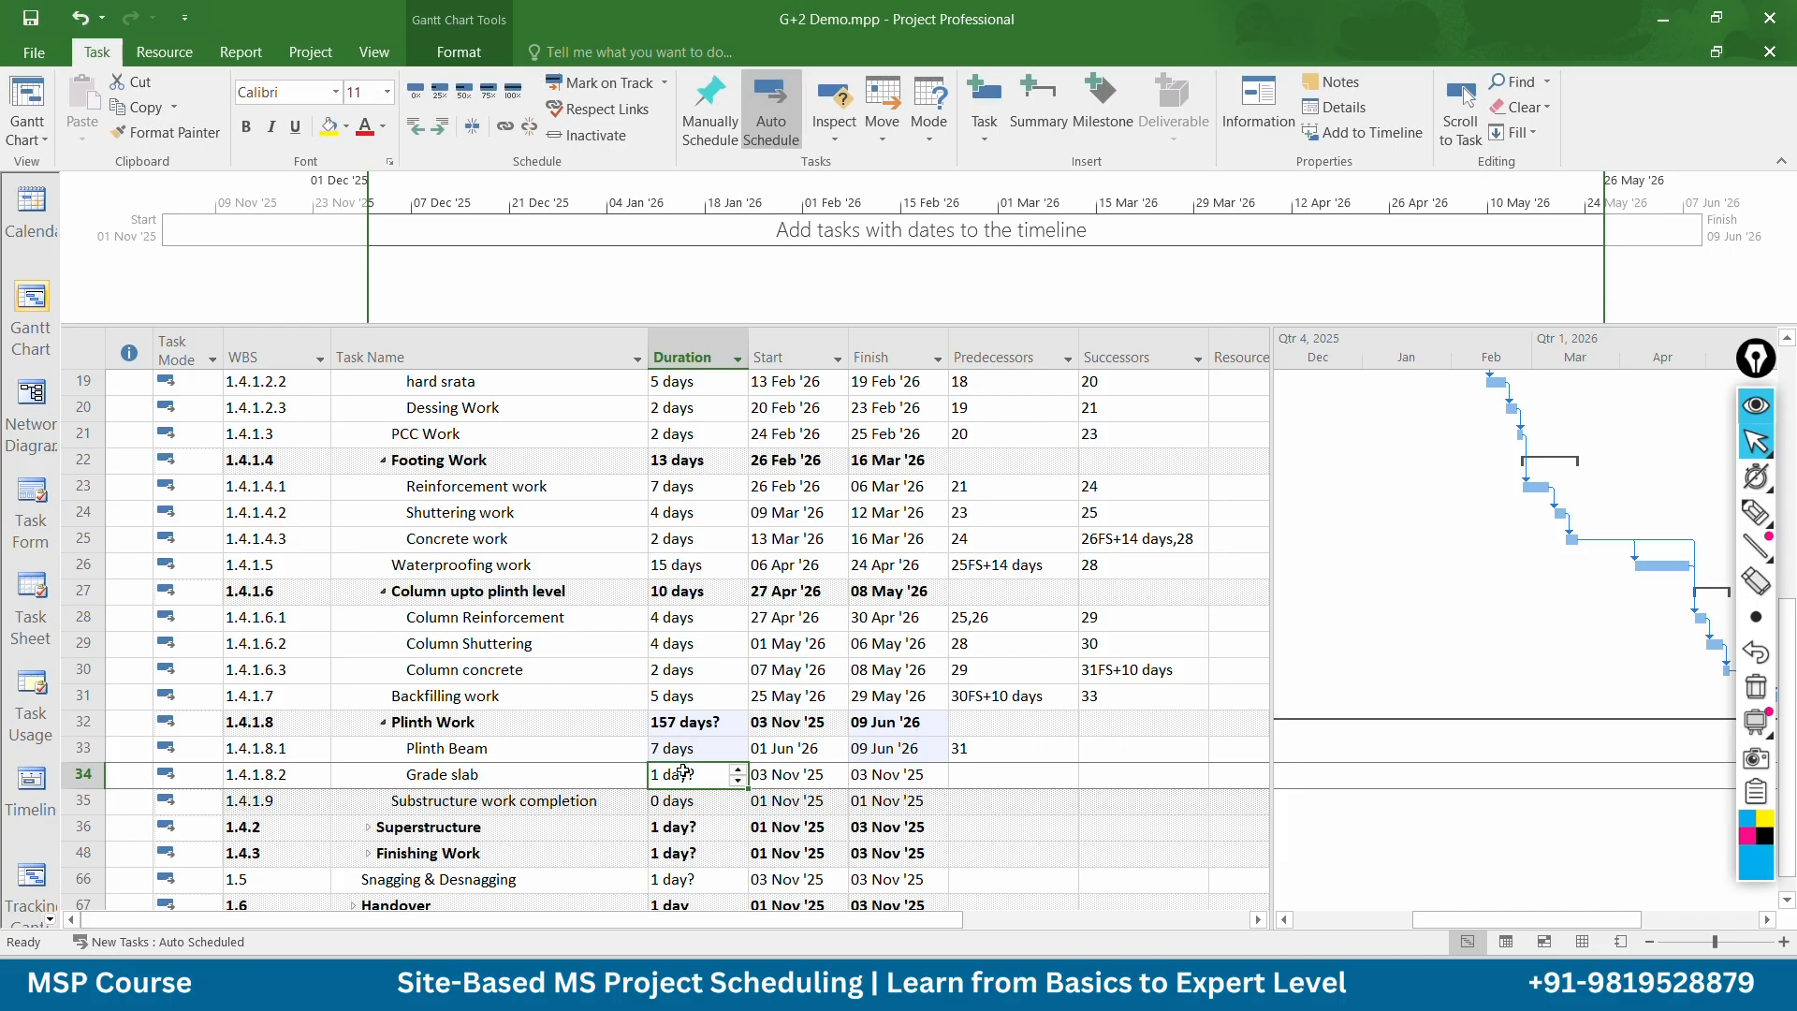
Set the Grade slab's duration to 5 days and its predecessor to 33
{"action": "type", "text": "5"}
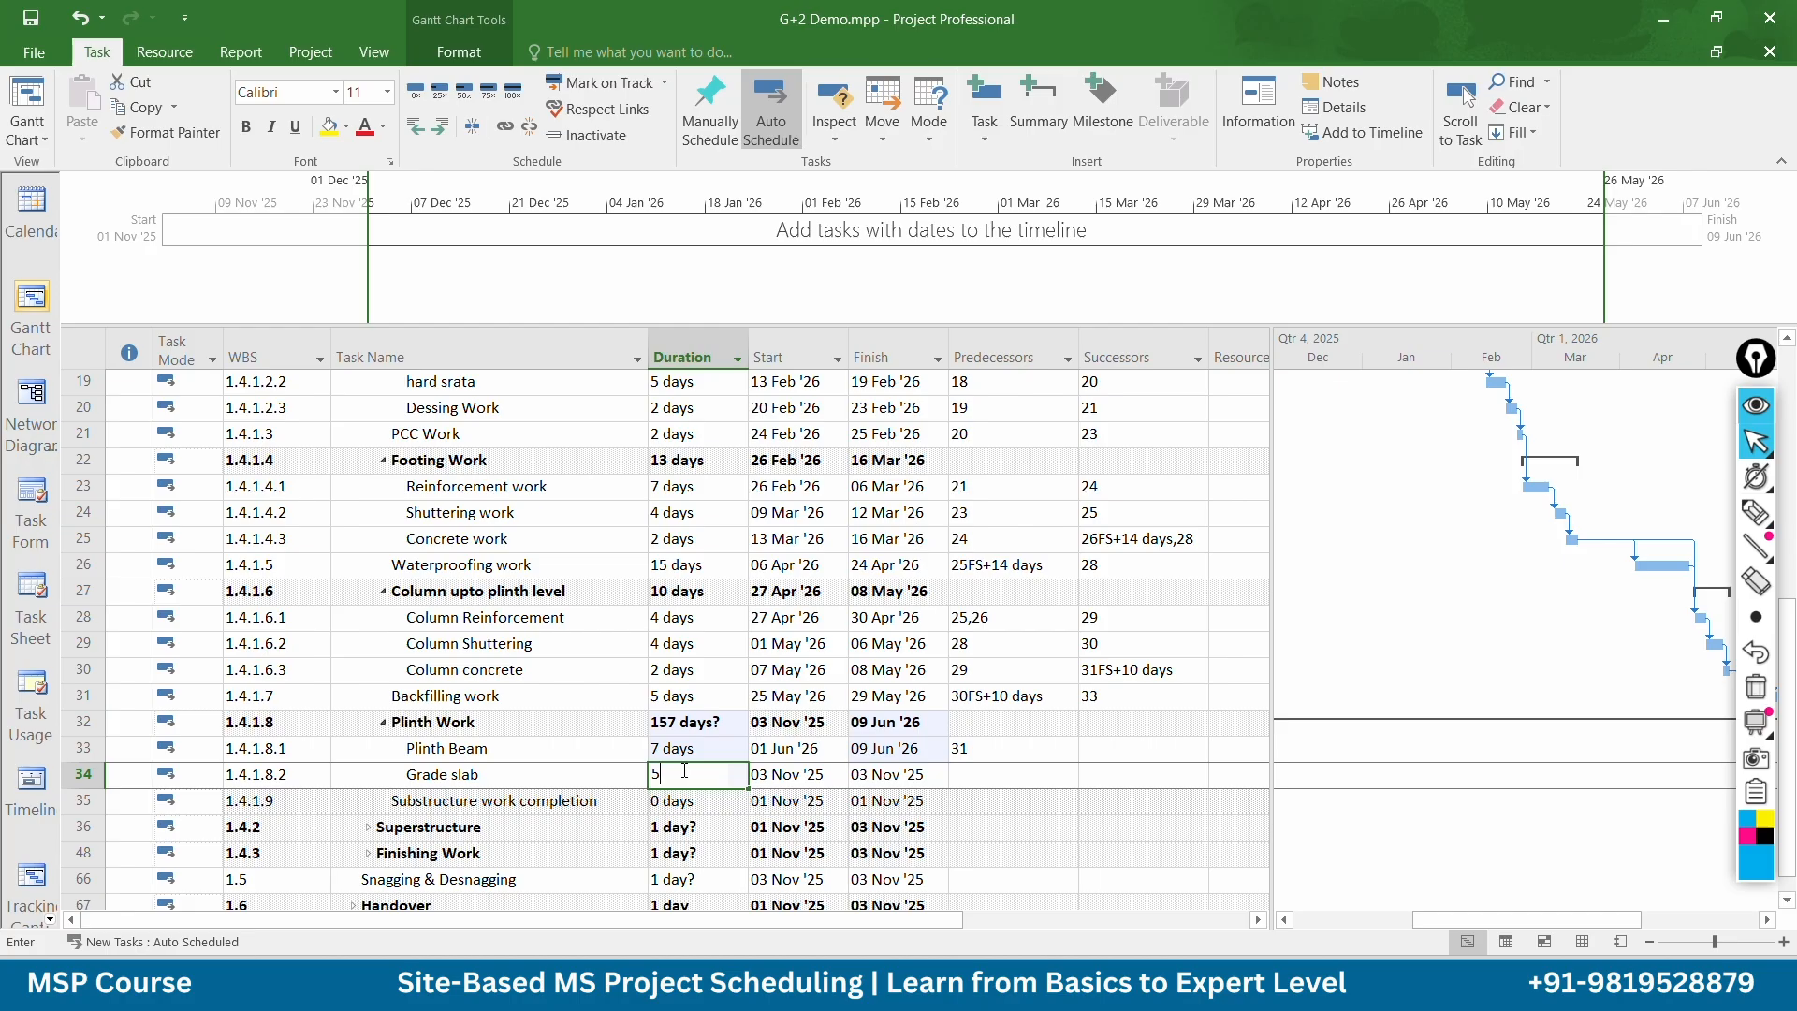
{"action": "key", "text": "Return"}
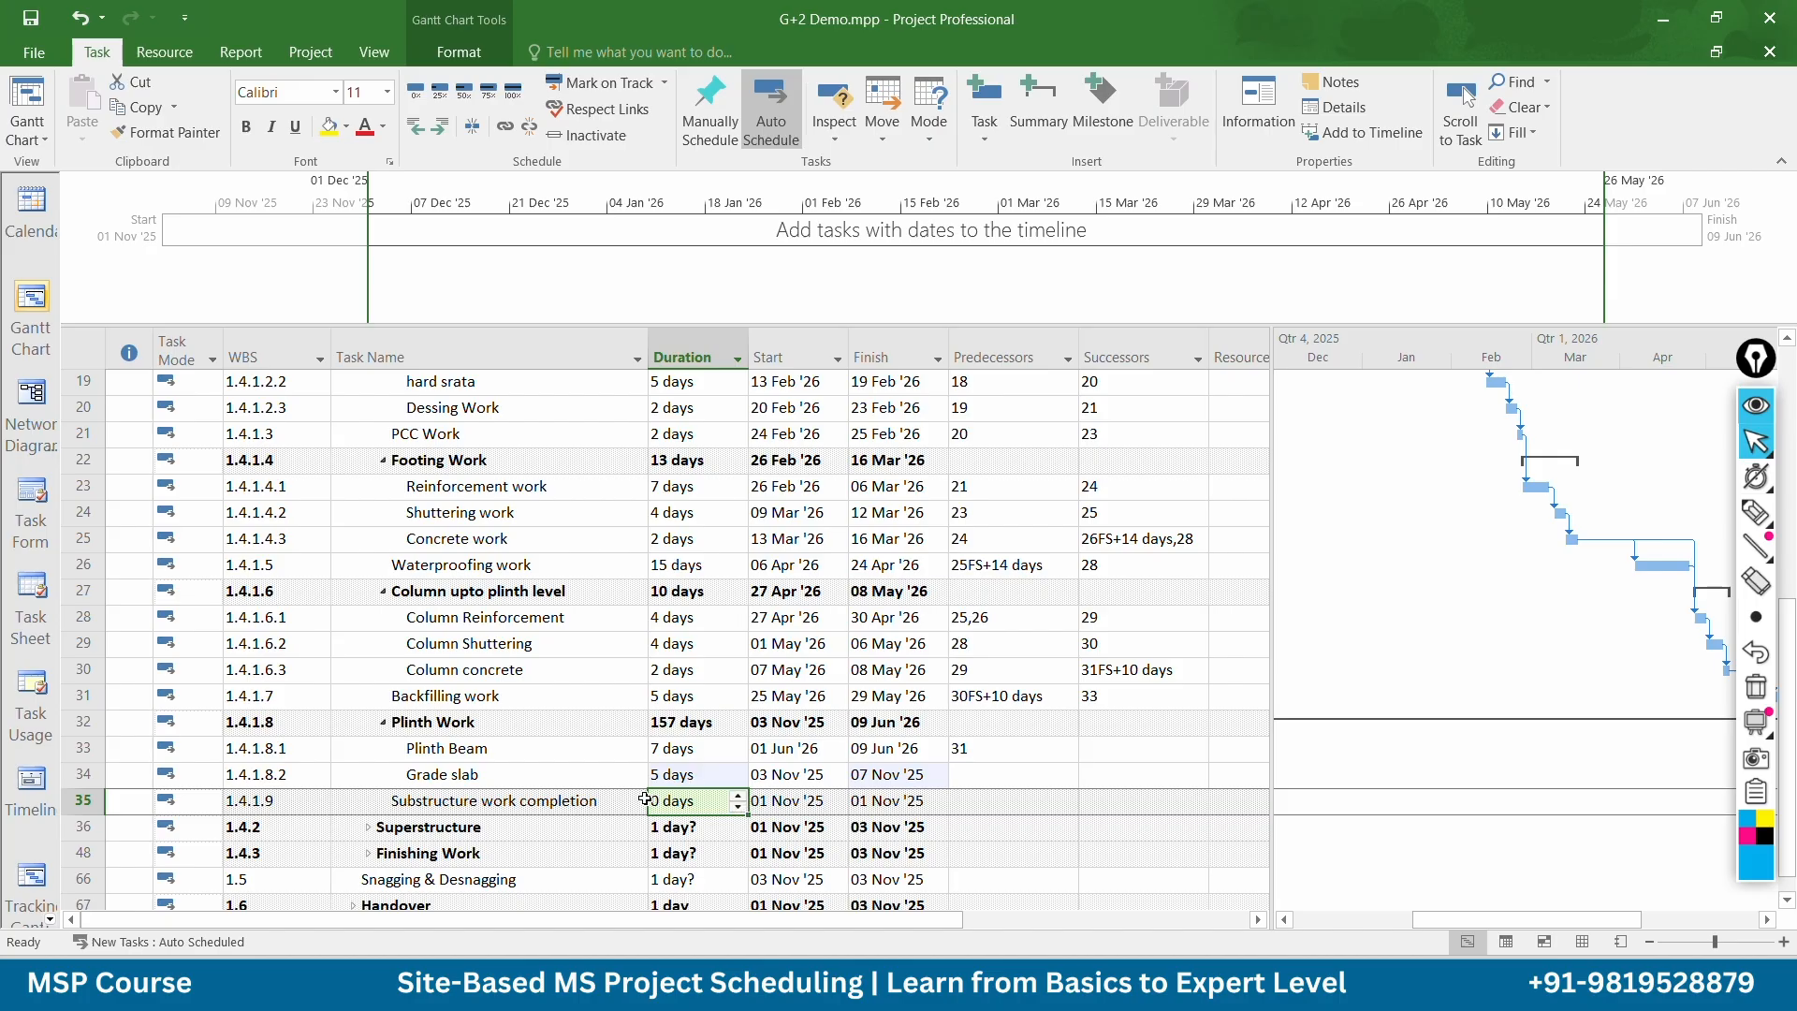
{"action": "left_click", "coordinate": [967, 772]}
{"action": "type", "text": "3"}
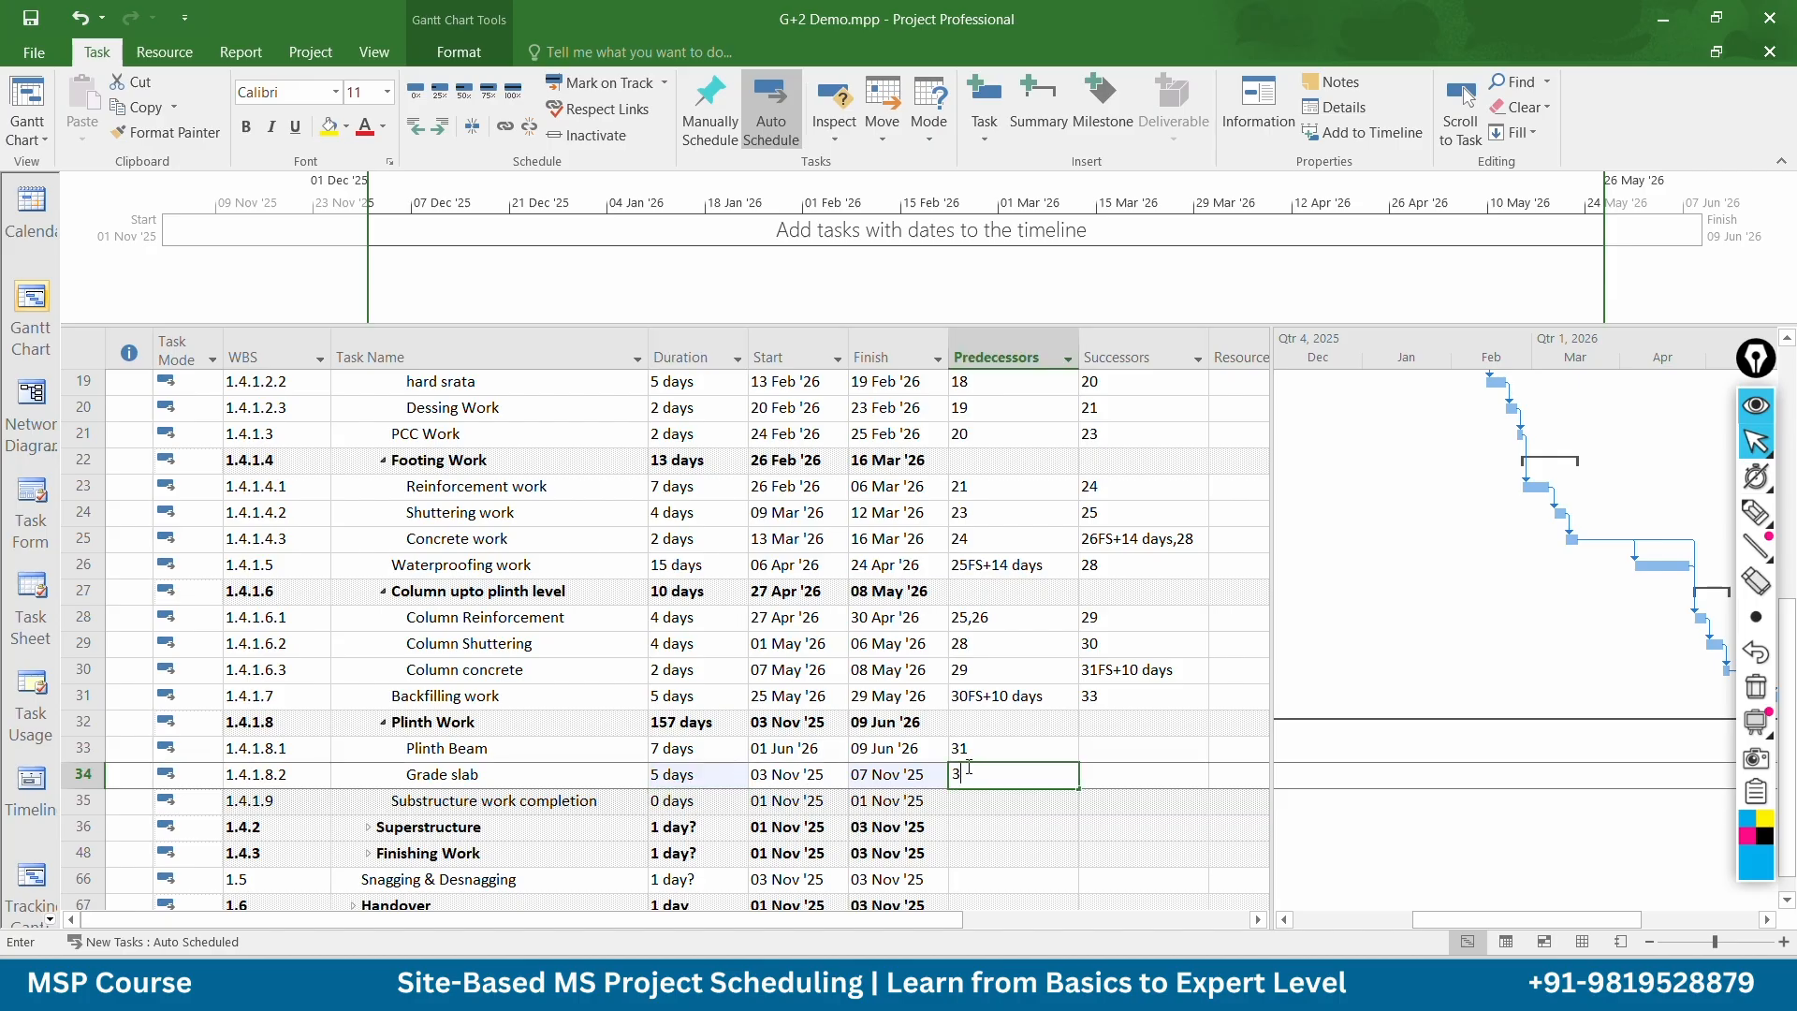
{"action": "type", "text": "3"}
{"action": "key", "text": "Return"}
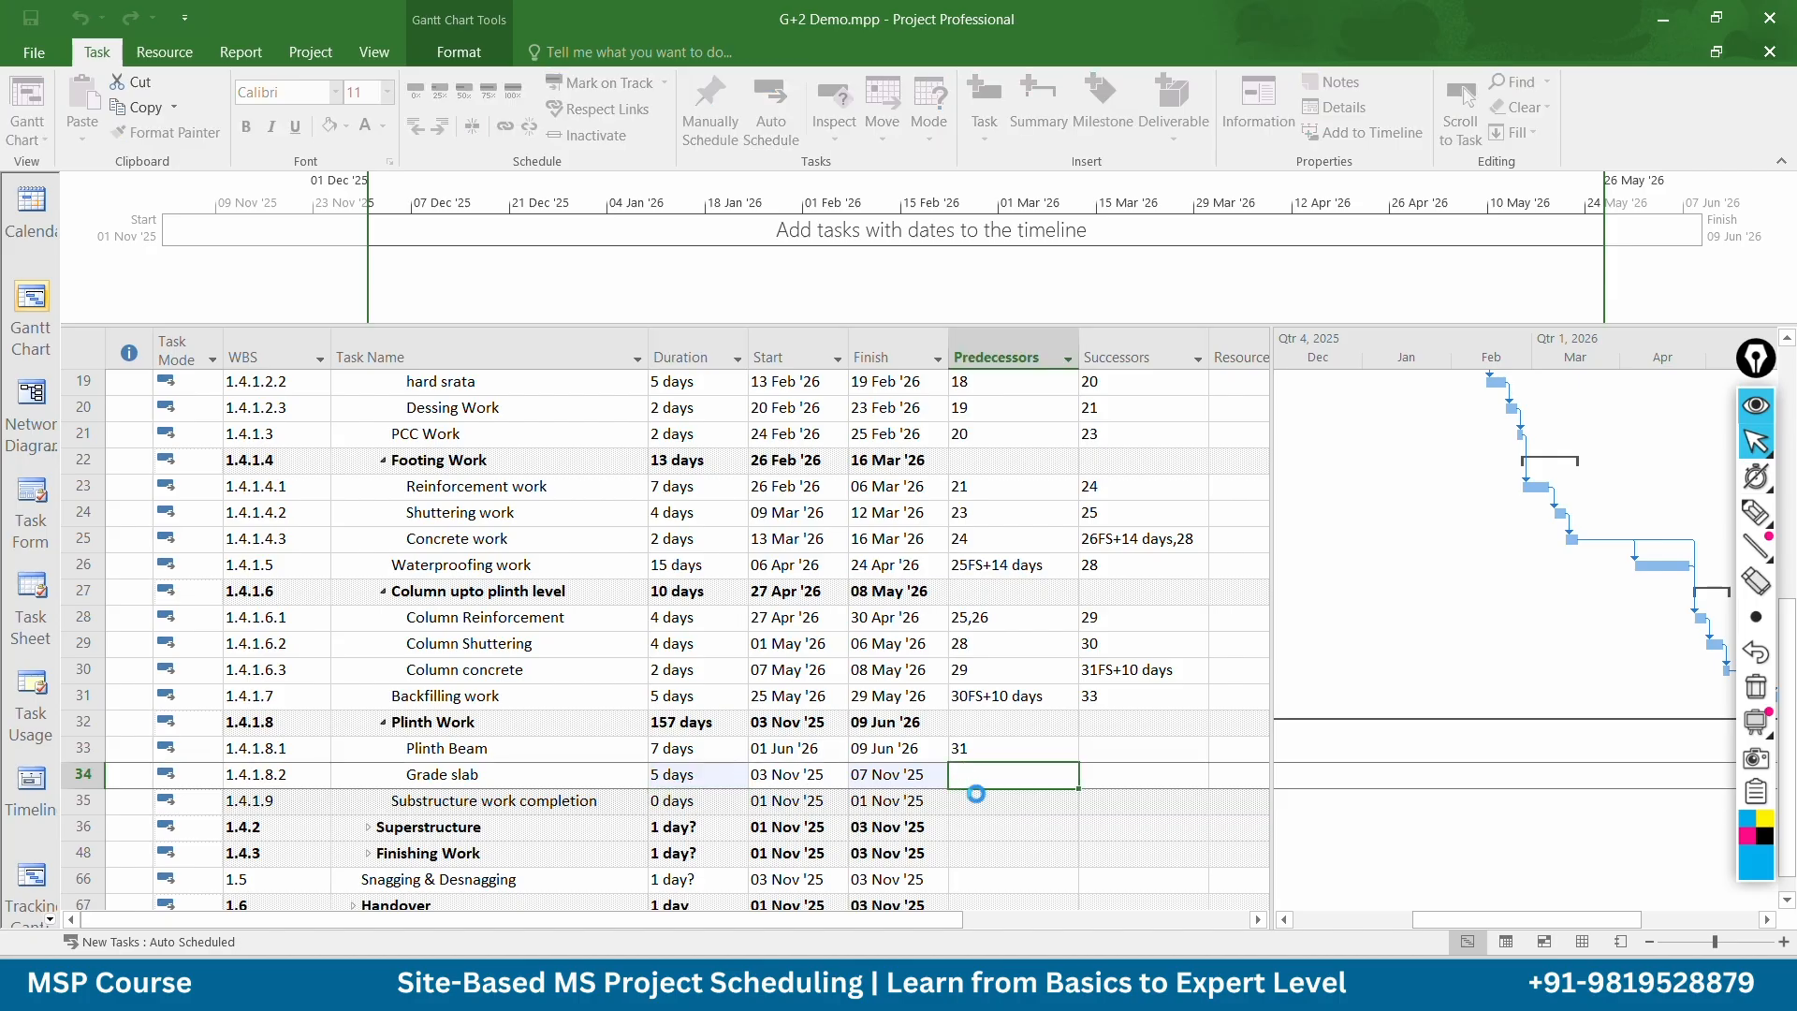
Set task 34 as the predecessor of Substructure work completion
{"action": "type", "text": "3"}
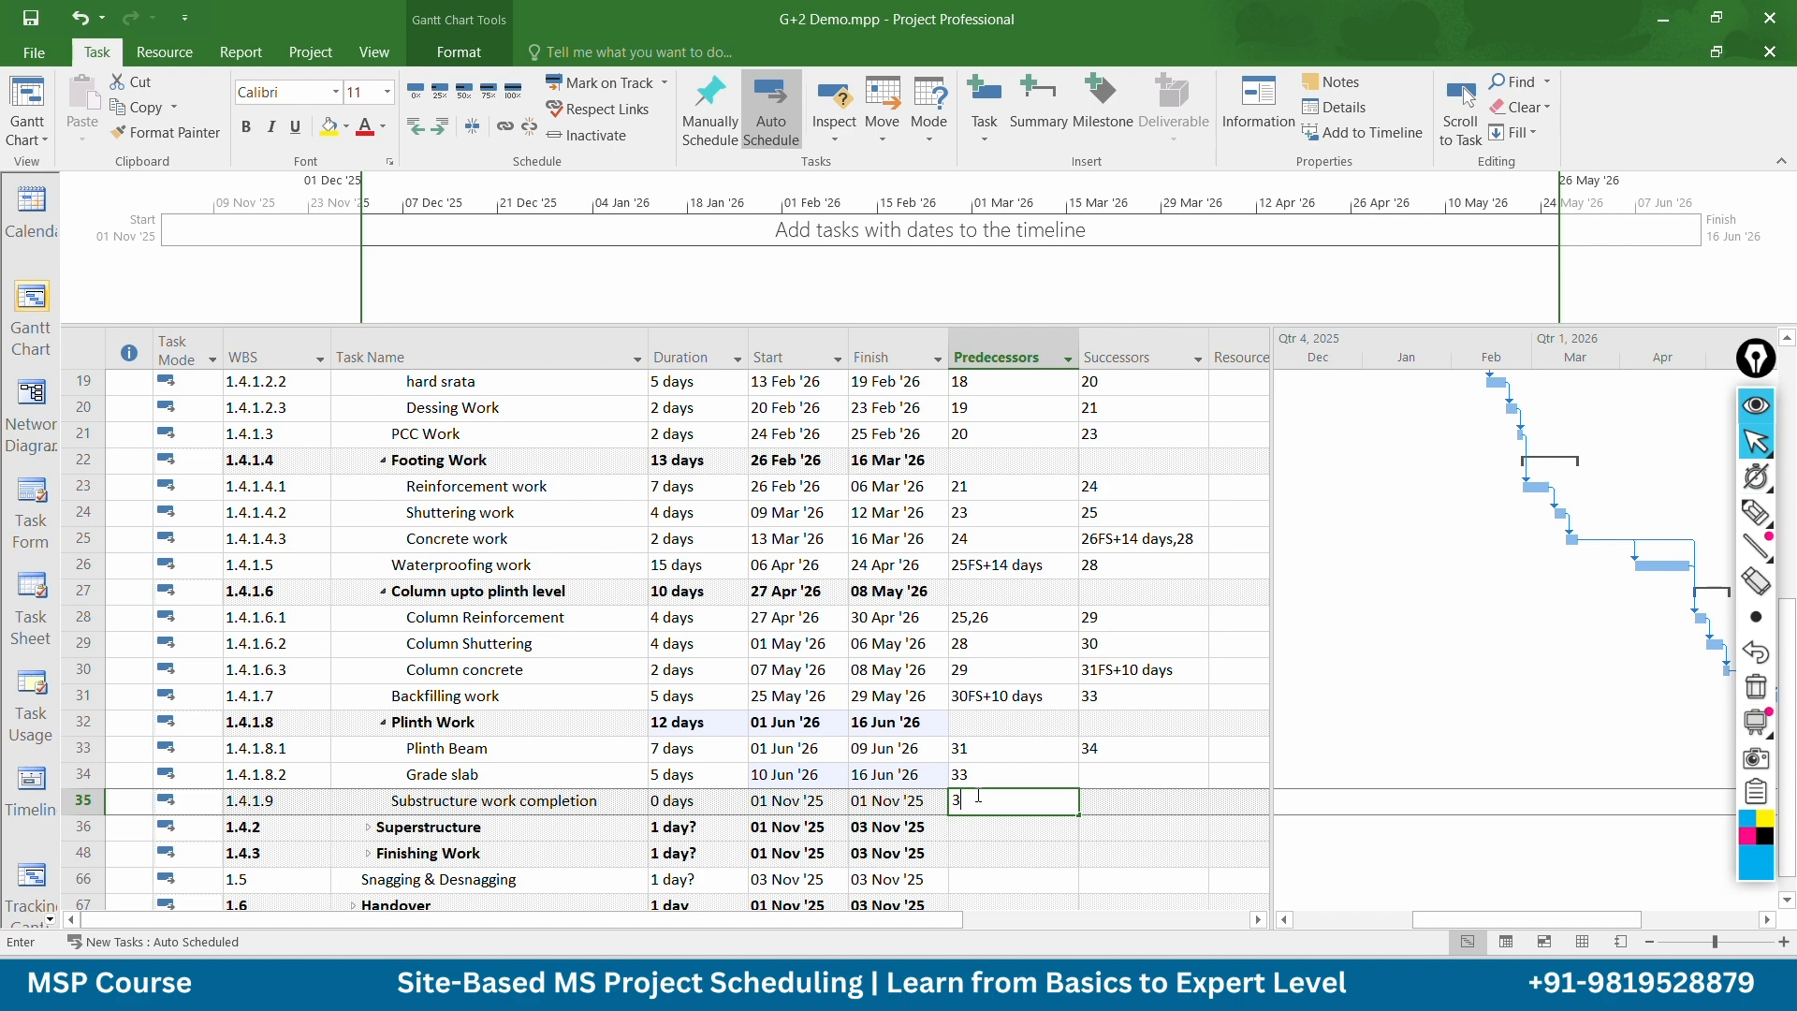
{"action": "type", "text": "4"}
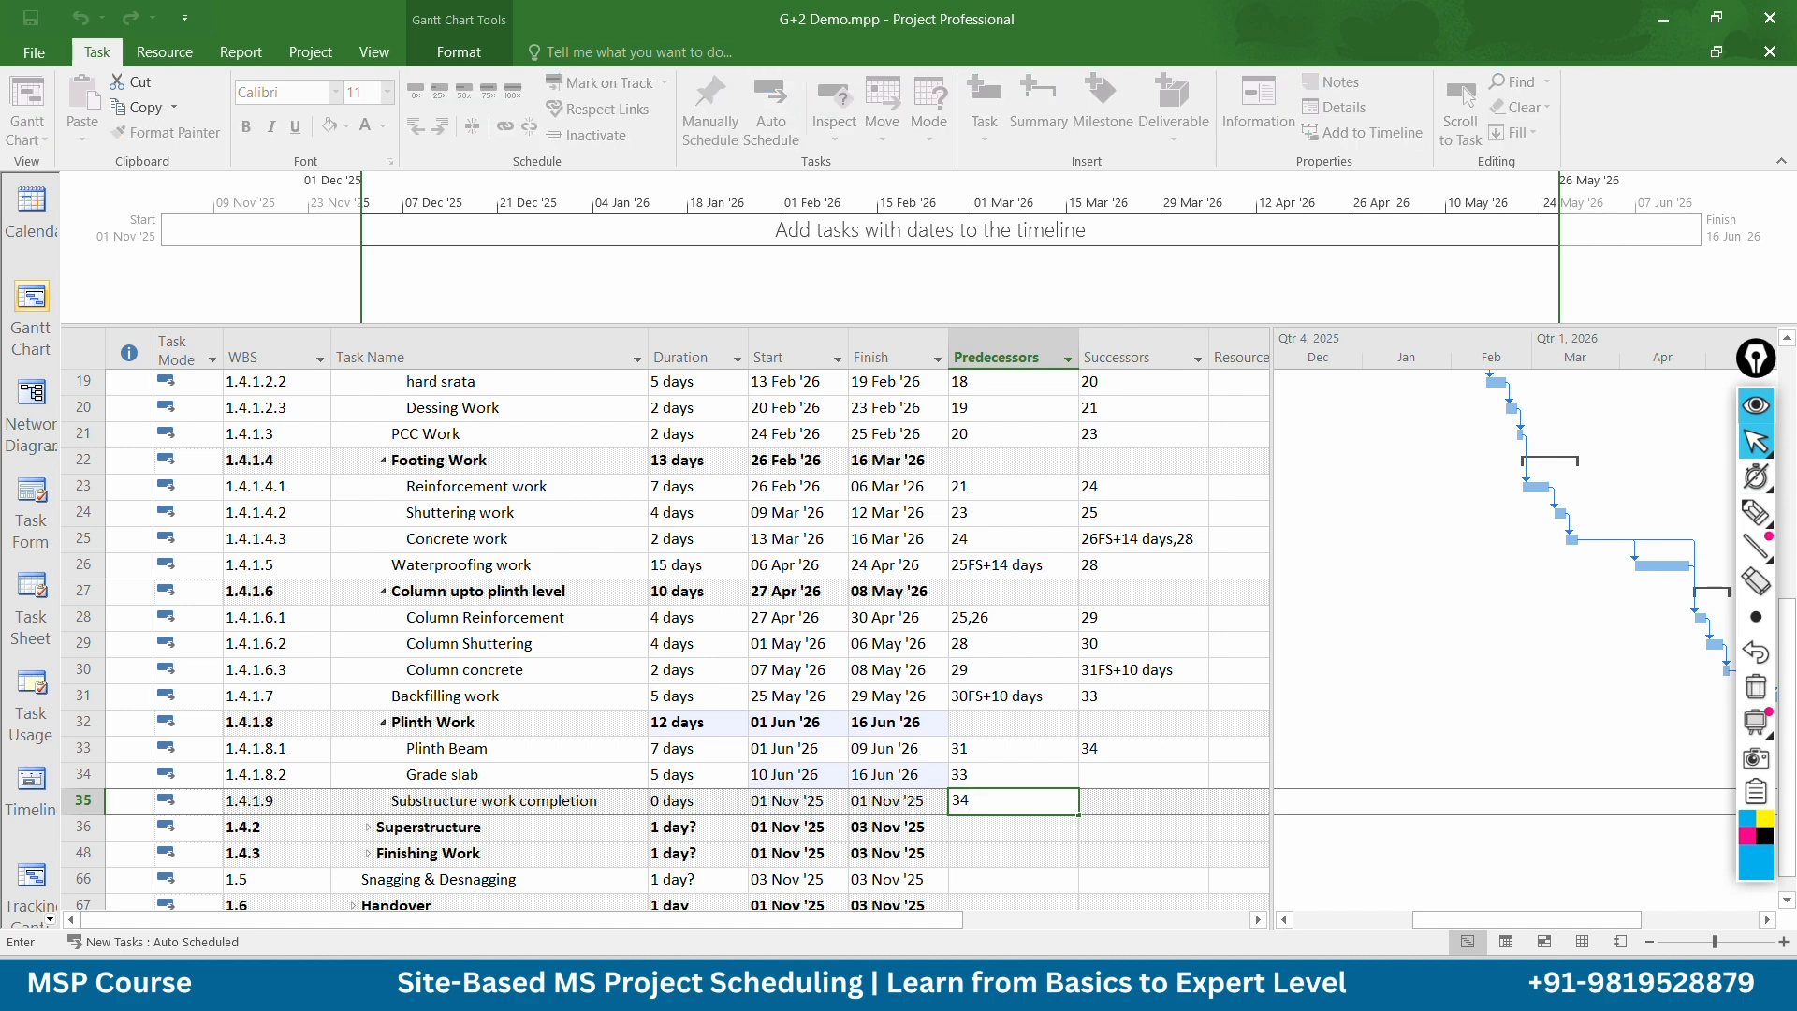
{"action": "key", "text": "Return"}
Collapse the Excavation work, Footing Work, Column upto plinth level and Plinth Work summary tasks
{"action": "scroll", "coordinate": [613, 739], "scroll_direction": "up", "scroll_amount": 5}
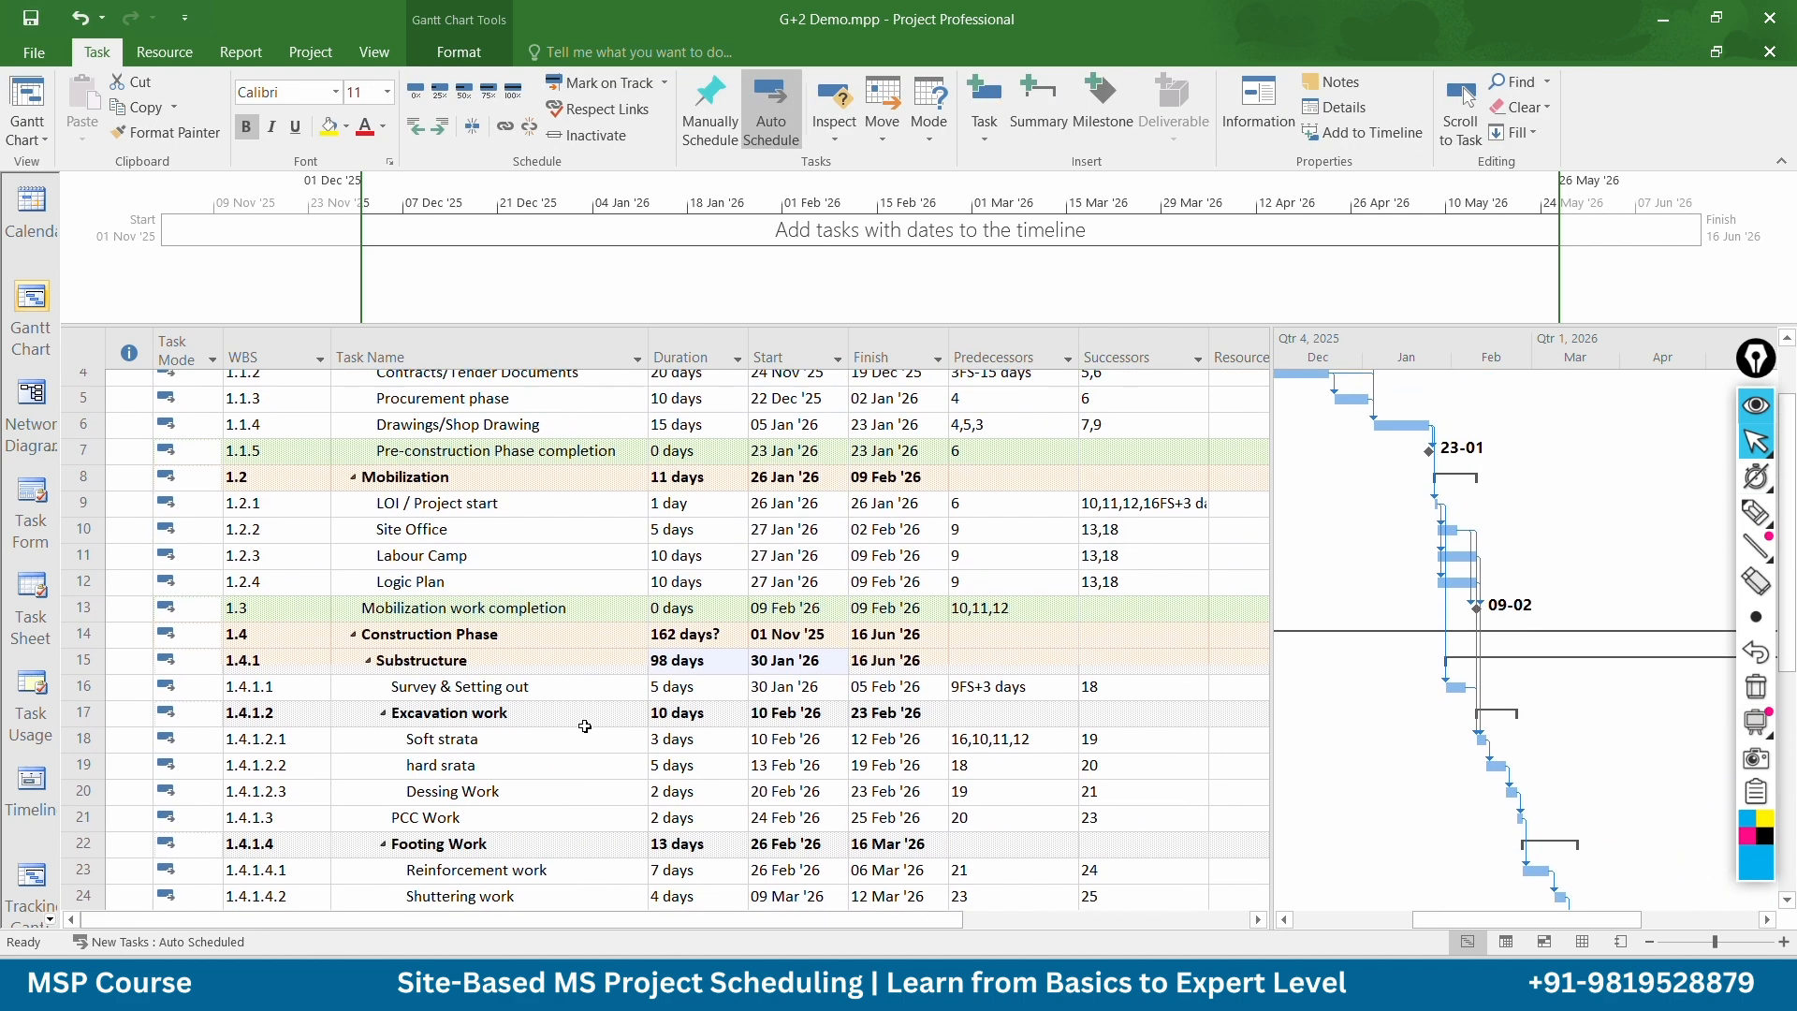
{"action": "scroll", "coordinate": [644, 688], "scroll_direction": "down", "scroll_amount": 1}
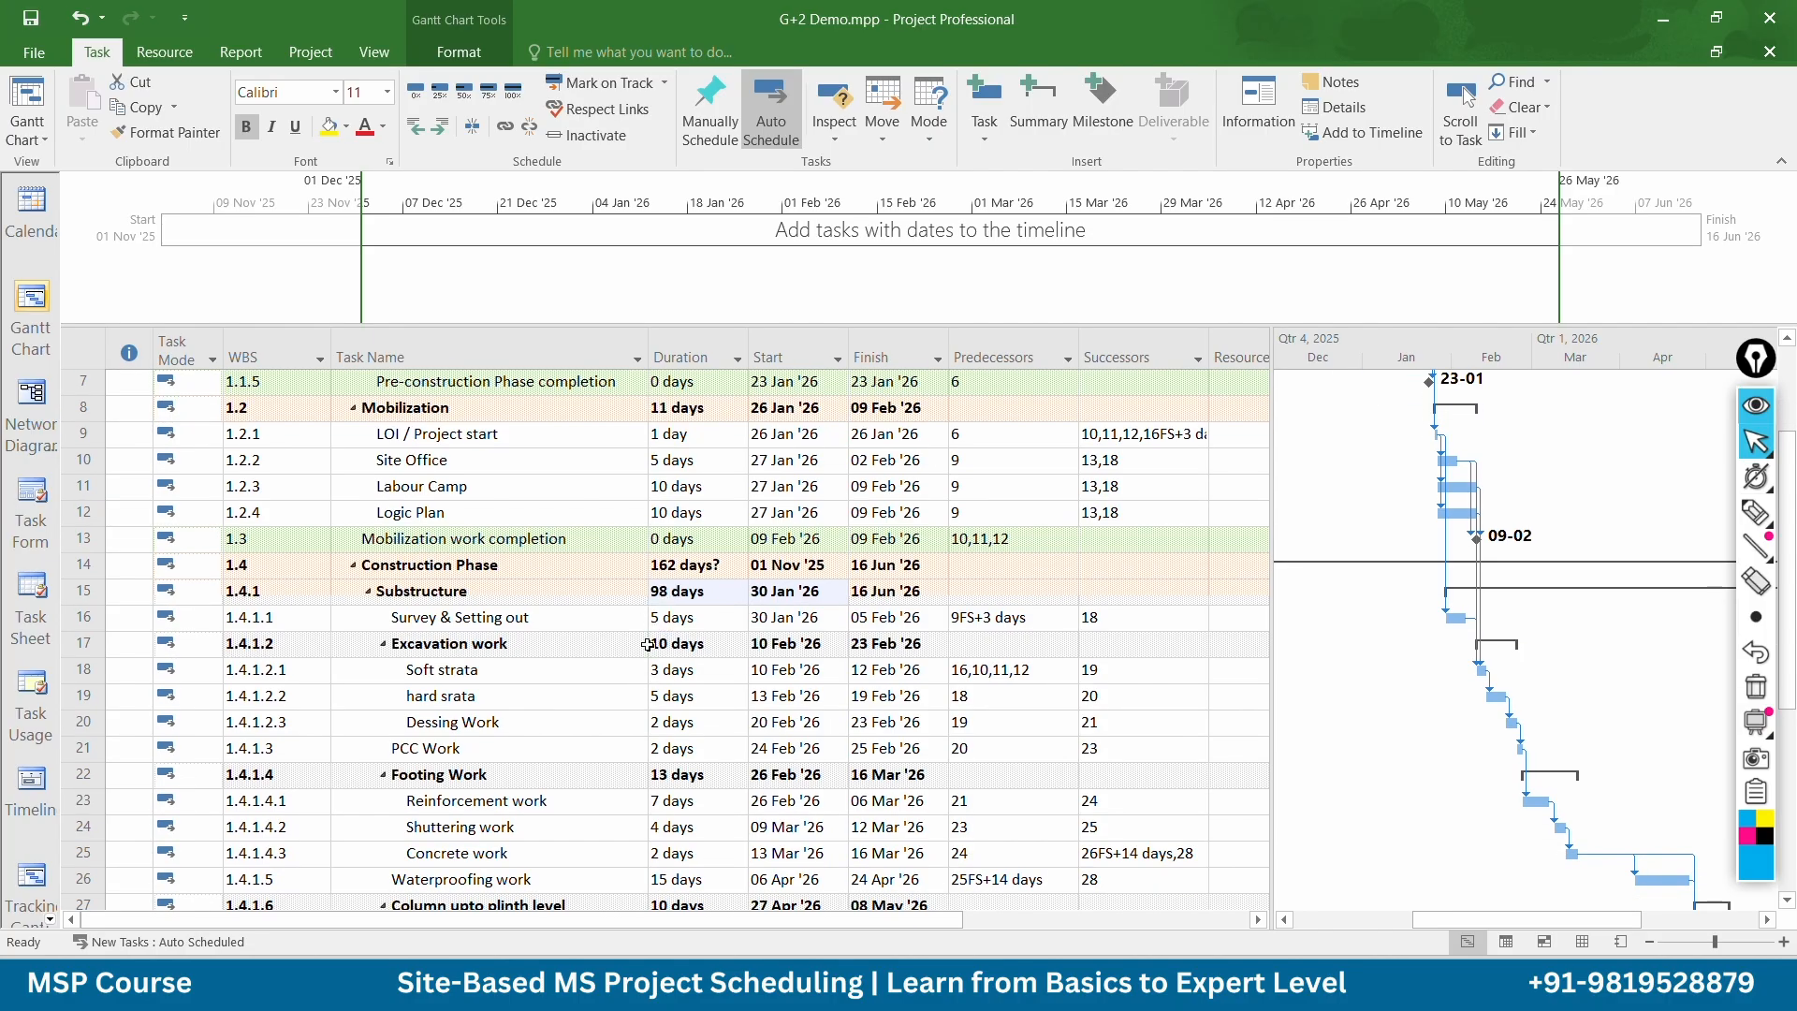
{"action": "left_click", "coordinate": [383, 640]}
{"action": "left_click", "coordinate": [384, 642]}
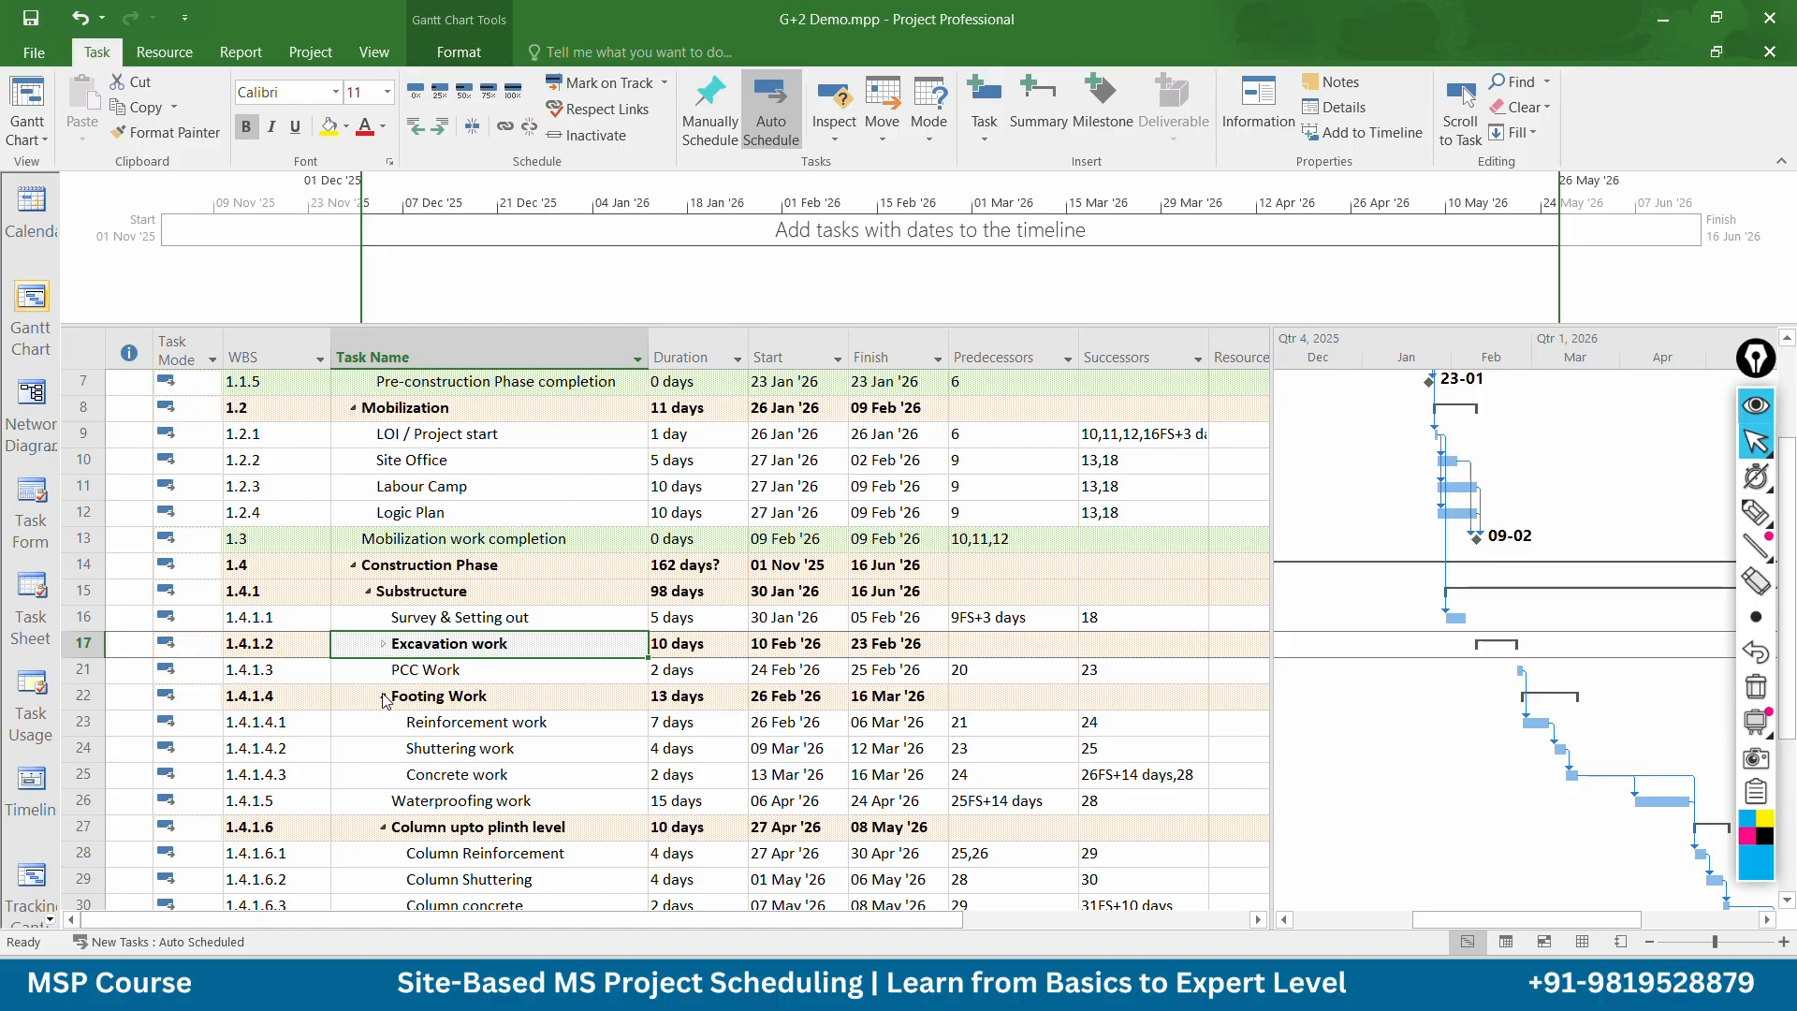
{"action": "left_click", "coordinate": [384, 696]}
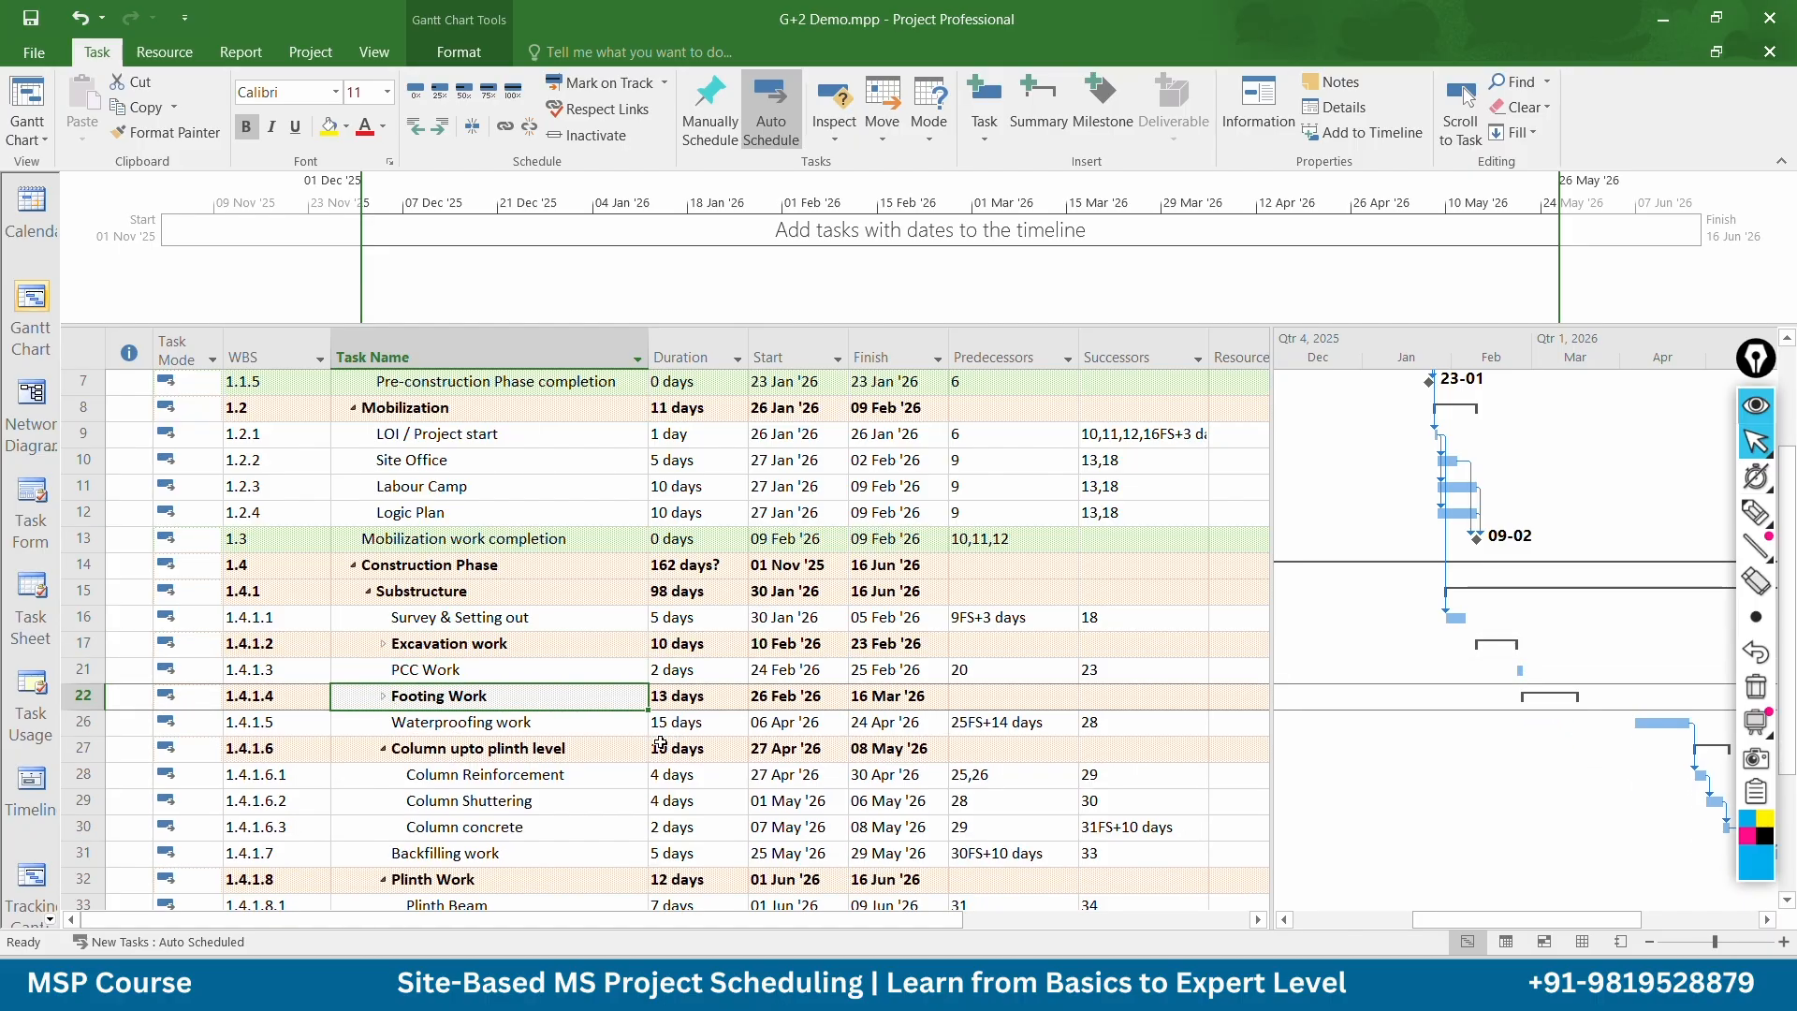
{"action": "left_click", "coordinate": [382, 751]}
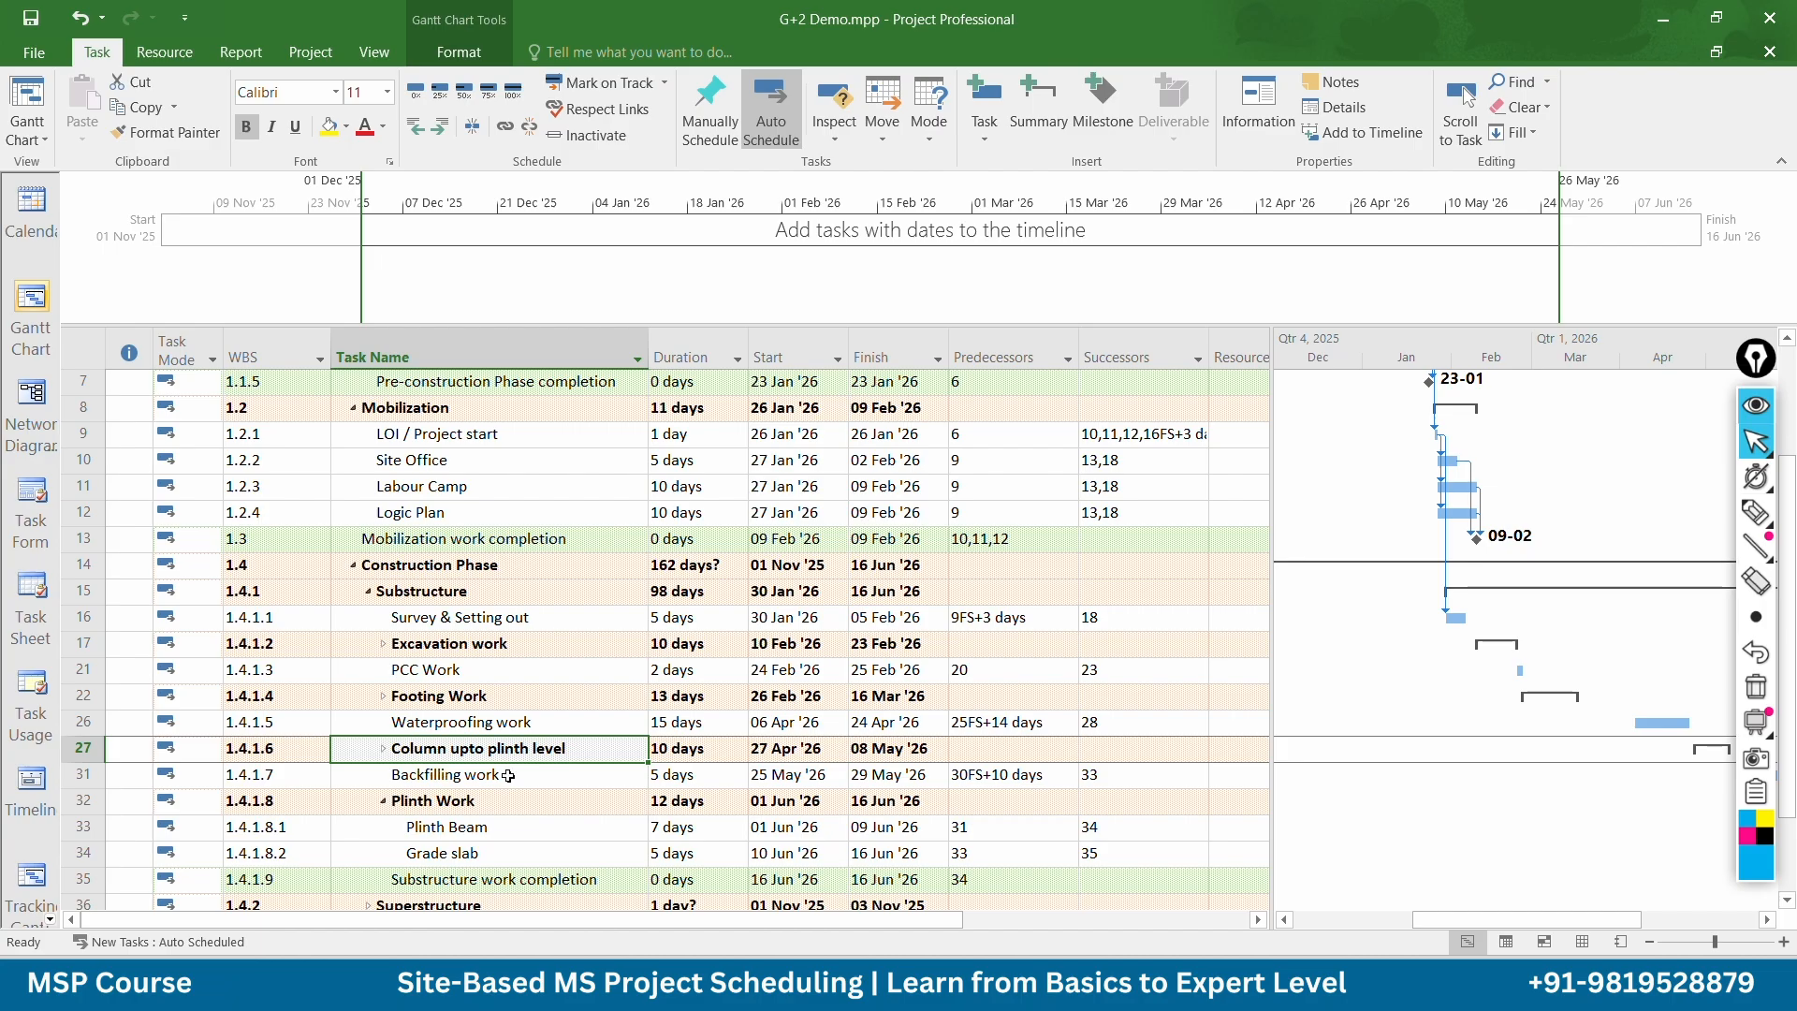
{"action": "scroll", "coordinate": [670, 778], "scroll_direction": "down", "scroll_amount": 1}
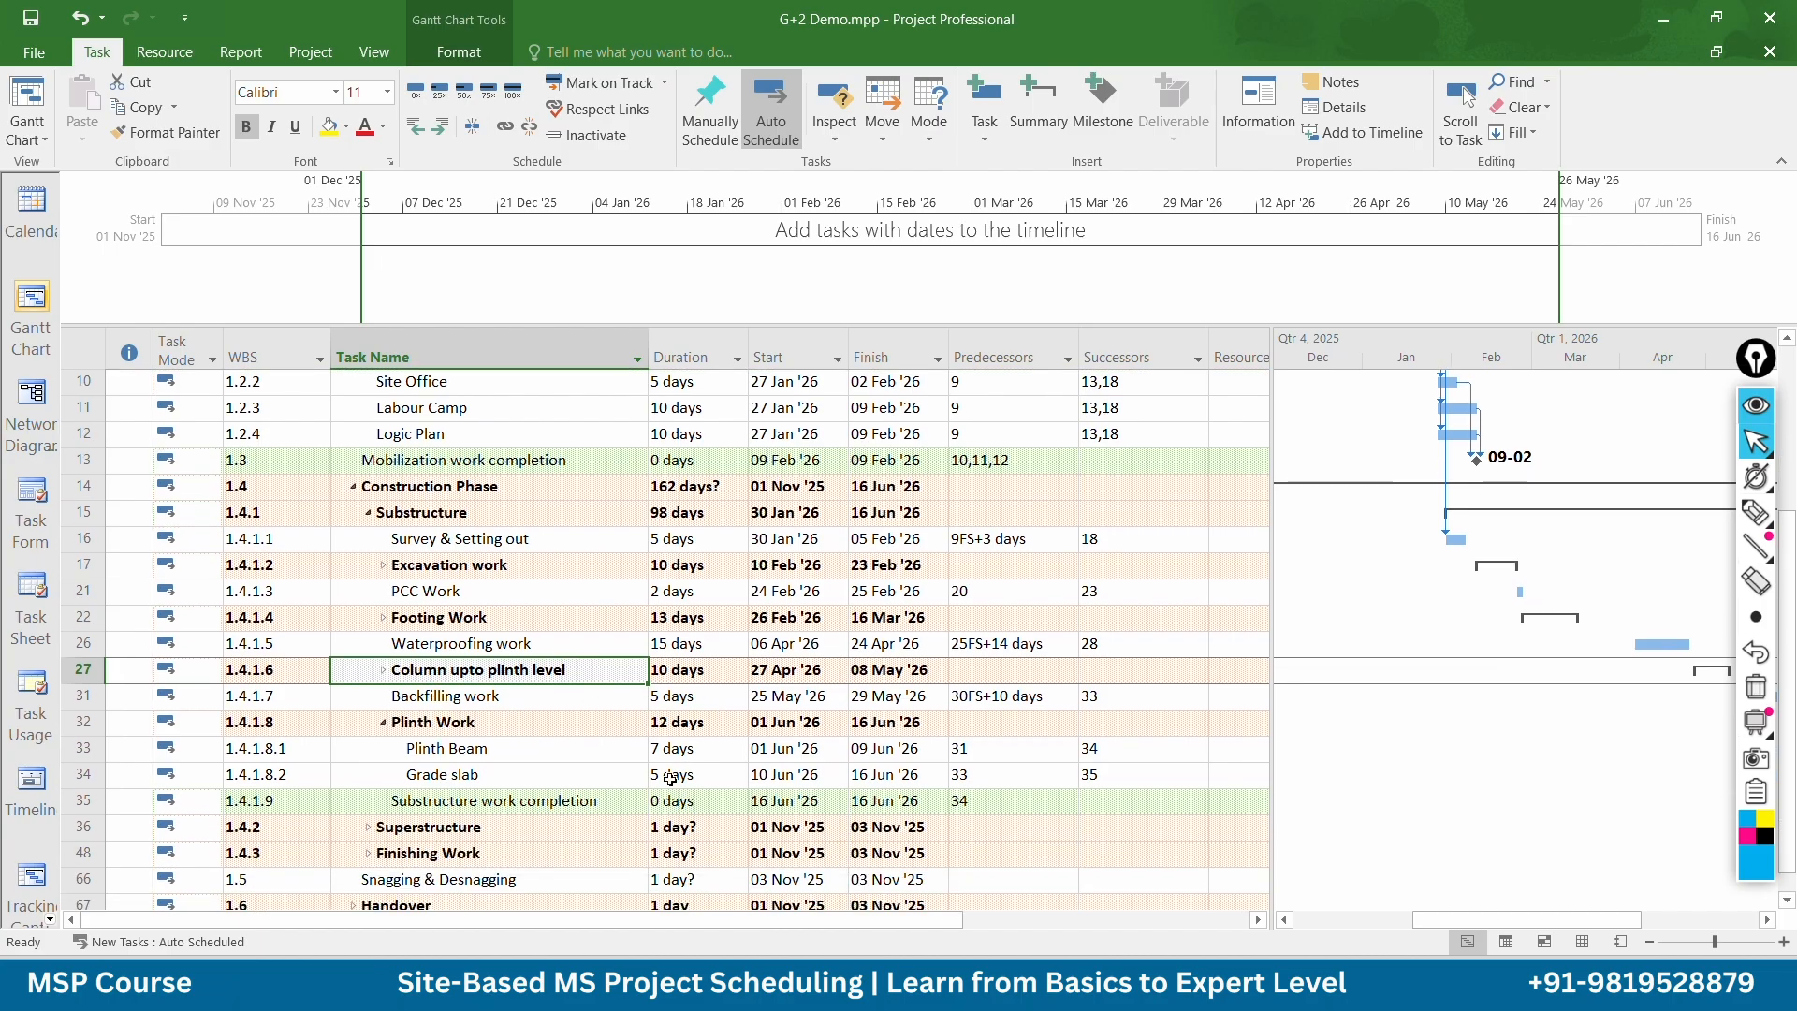
{"action": "left_click", "coordinate": [383, 722]}
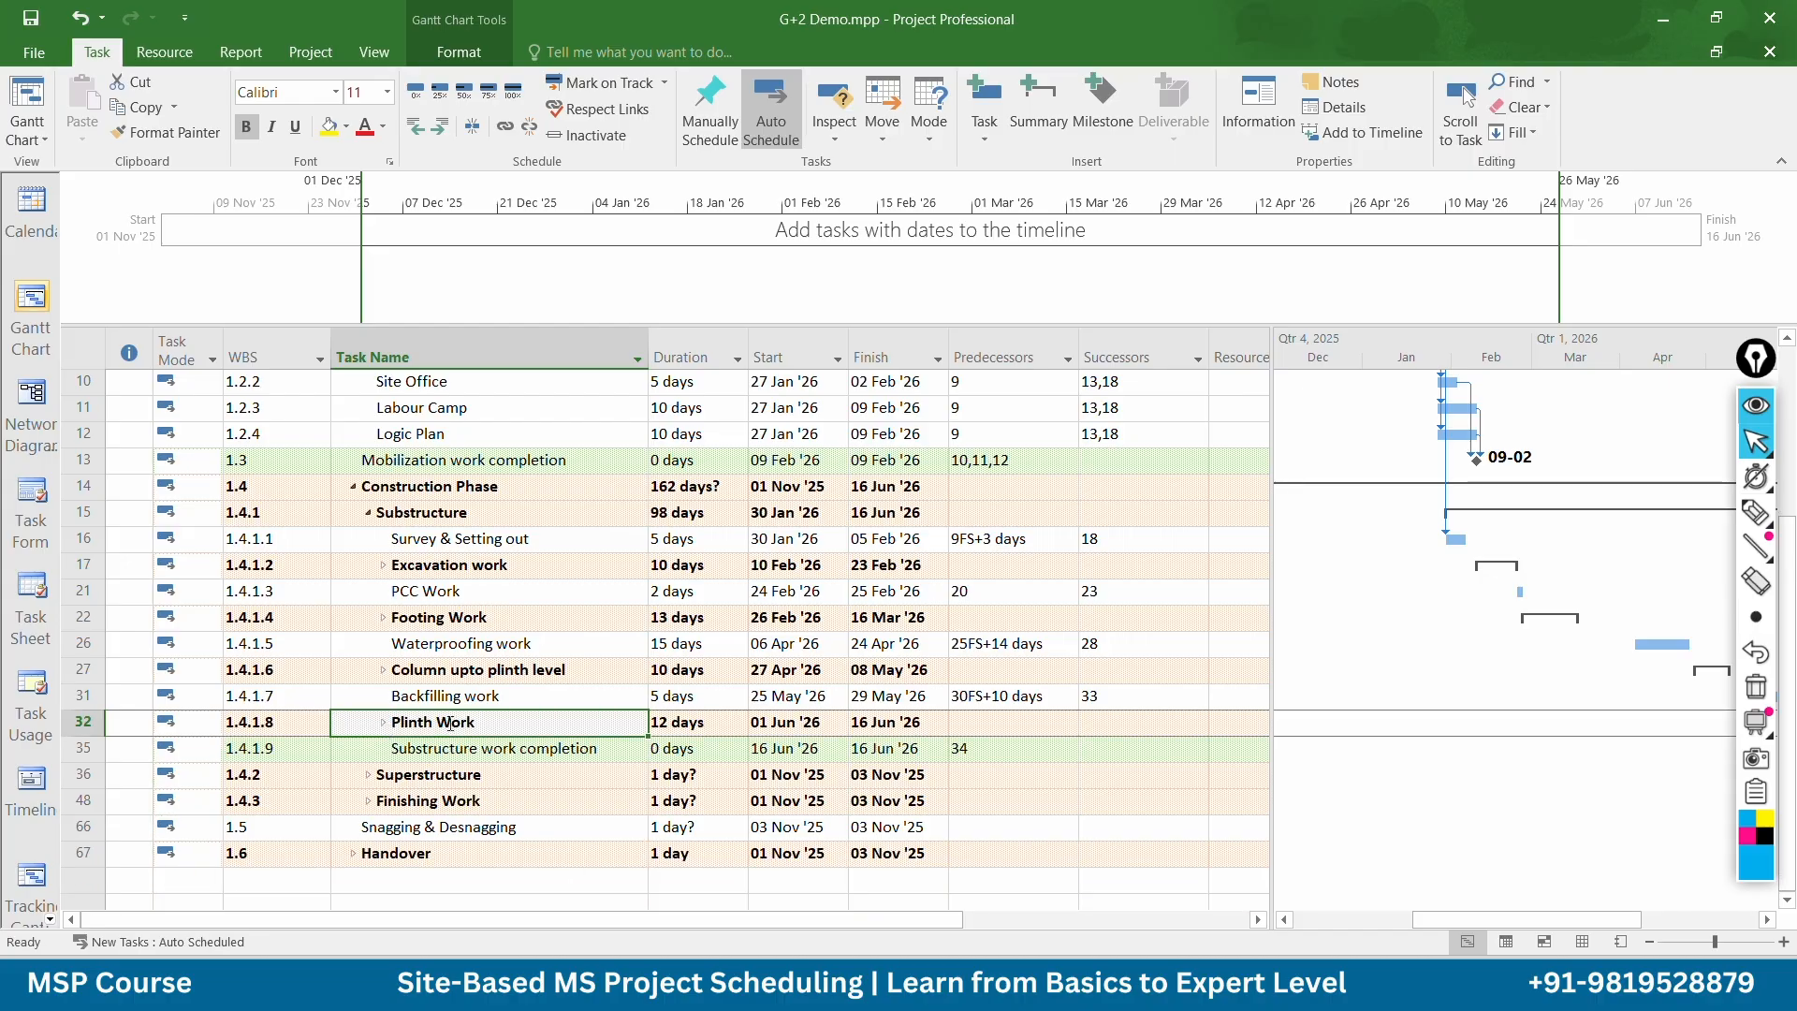
Expand the Plinth Work and Superstructure summary tasks to show their subtasks
{"action": "scroll", "coordinate": [497, 668], "scroll_direction": "up", "scroll_amount": 1}
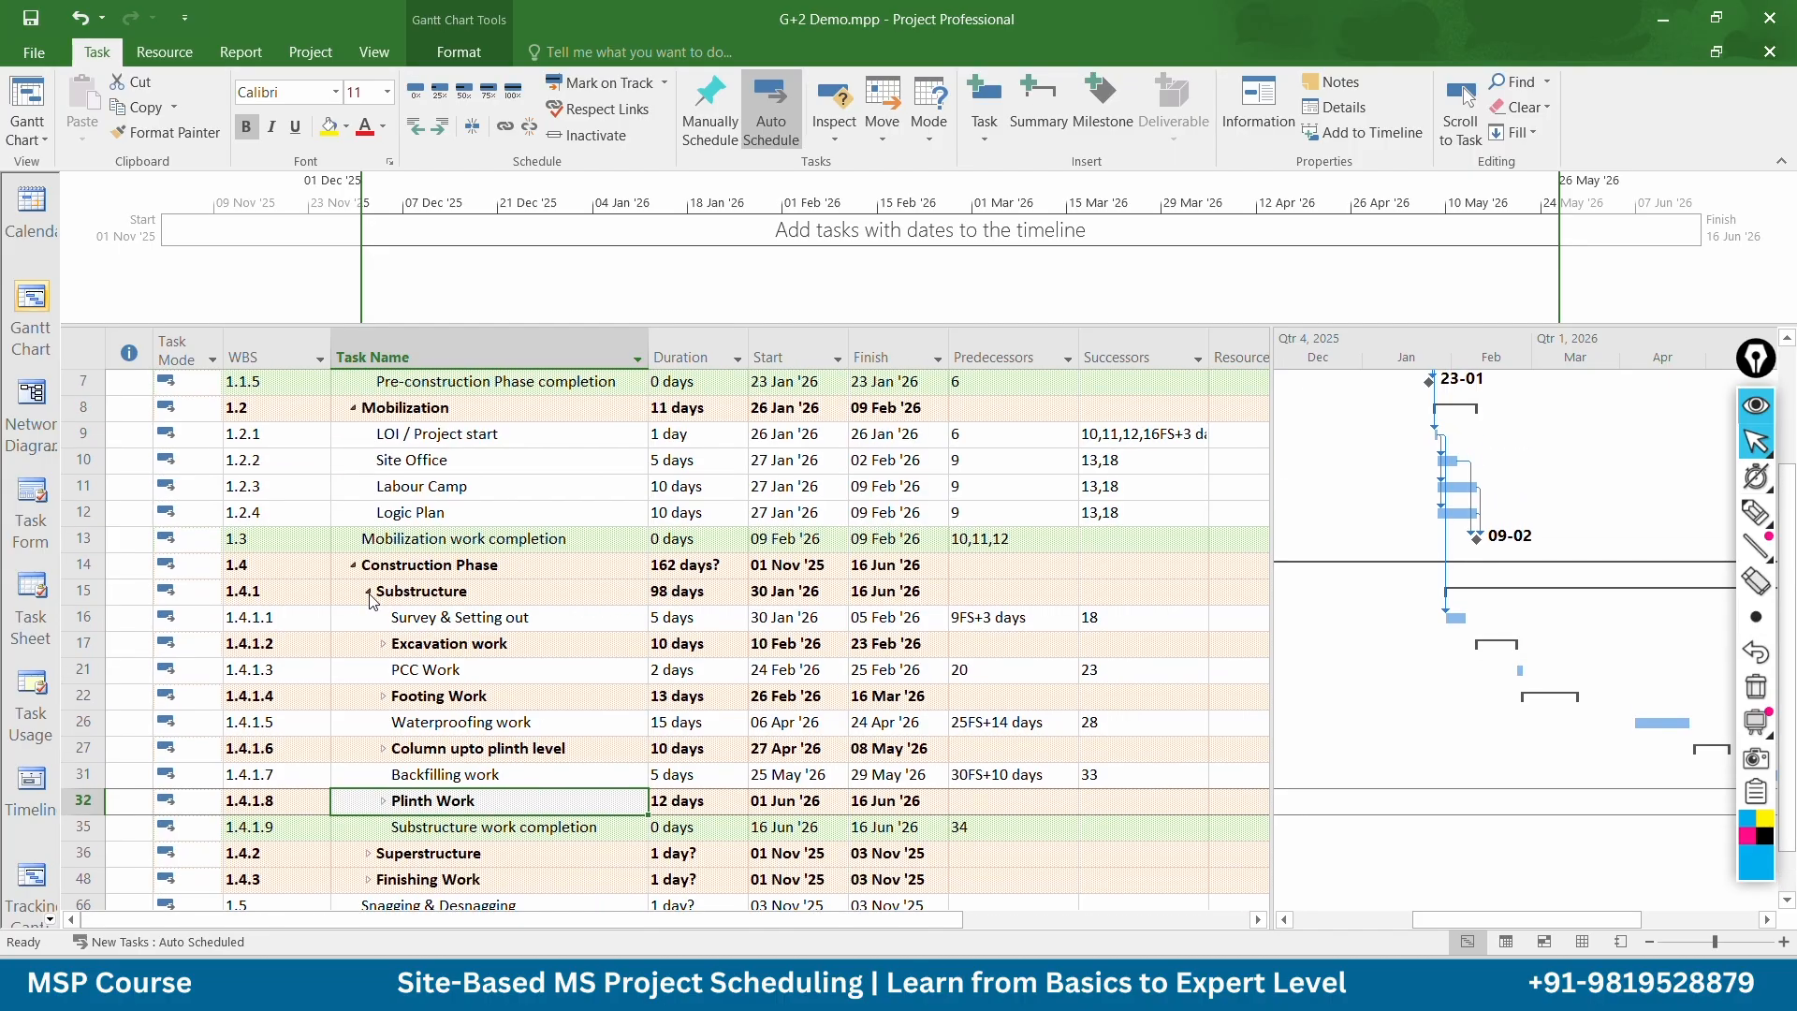
{"action": "scroll", "coordinate": [423, 634], "scroll_direction": "down", "scroll_amount": 1}
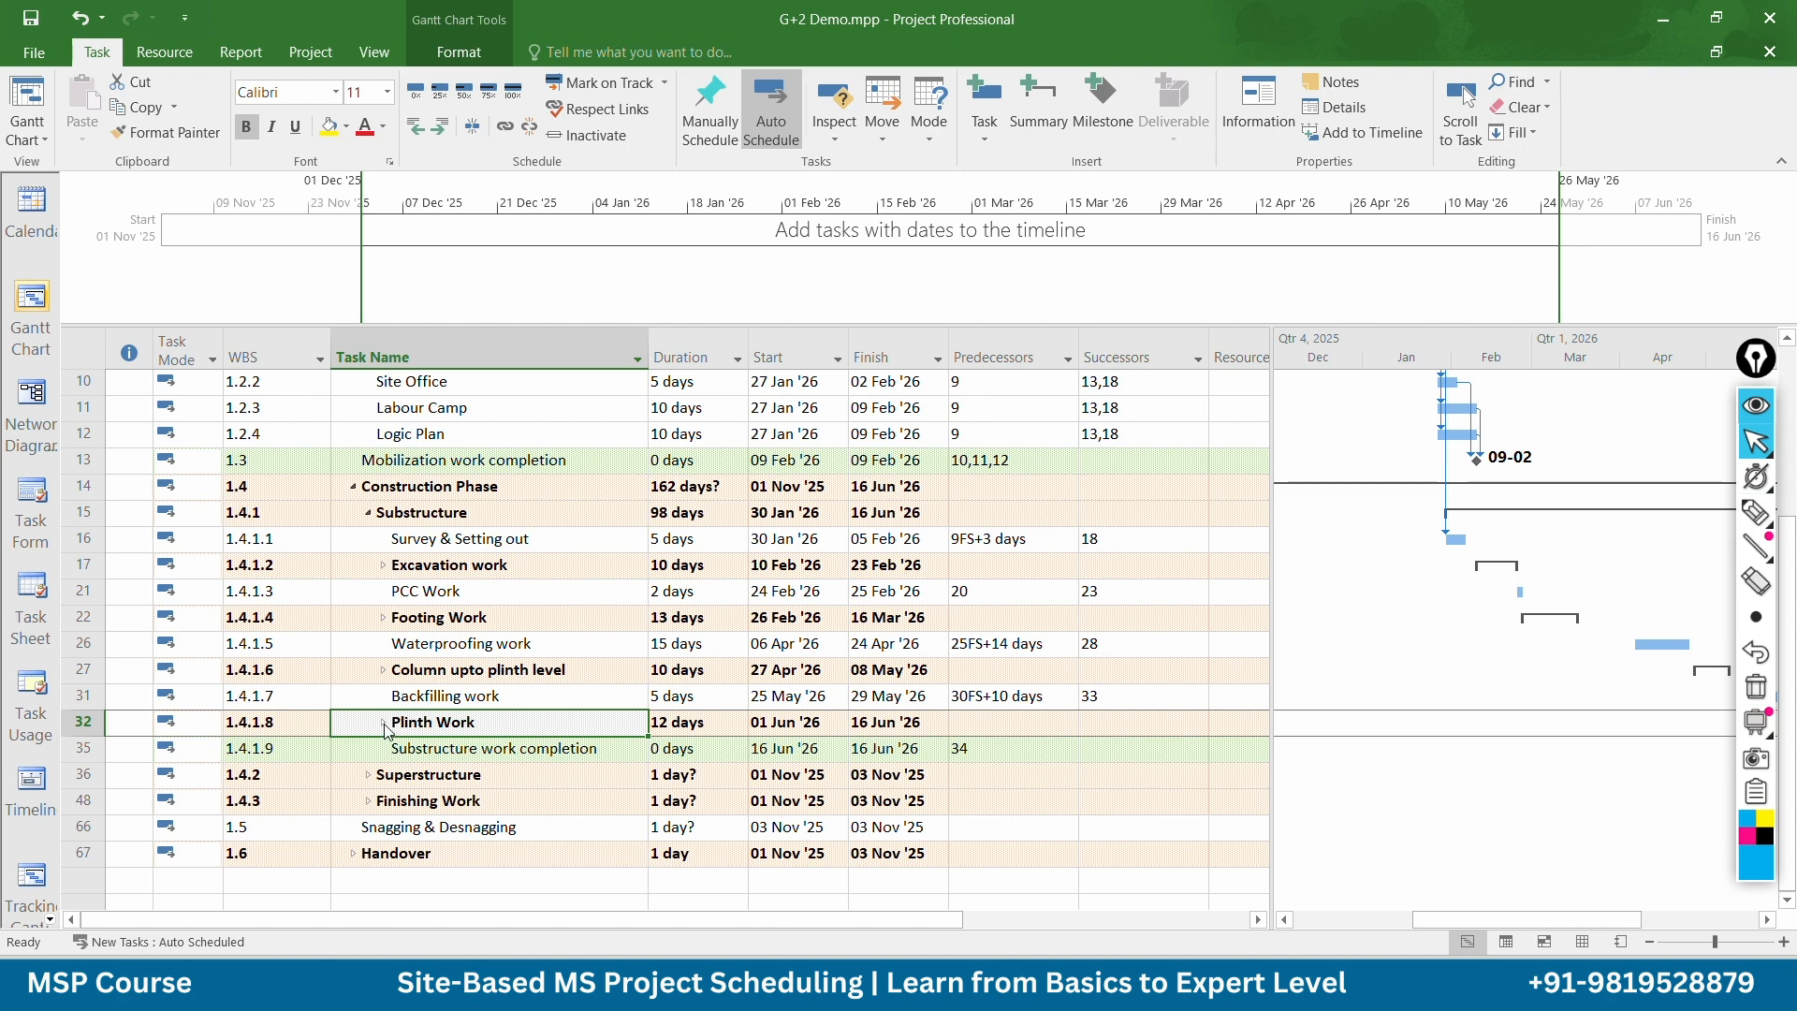
{"action": "left_click", "coordinate": [384, 723]}
{"action": "scroll", "coordinate": [529, 677], "scroll_direction": "down", "scroll_amount": 2}
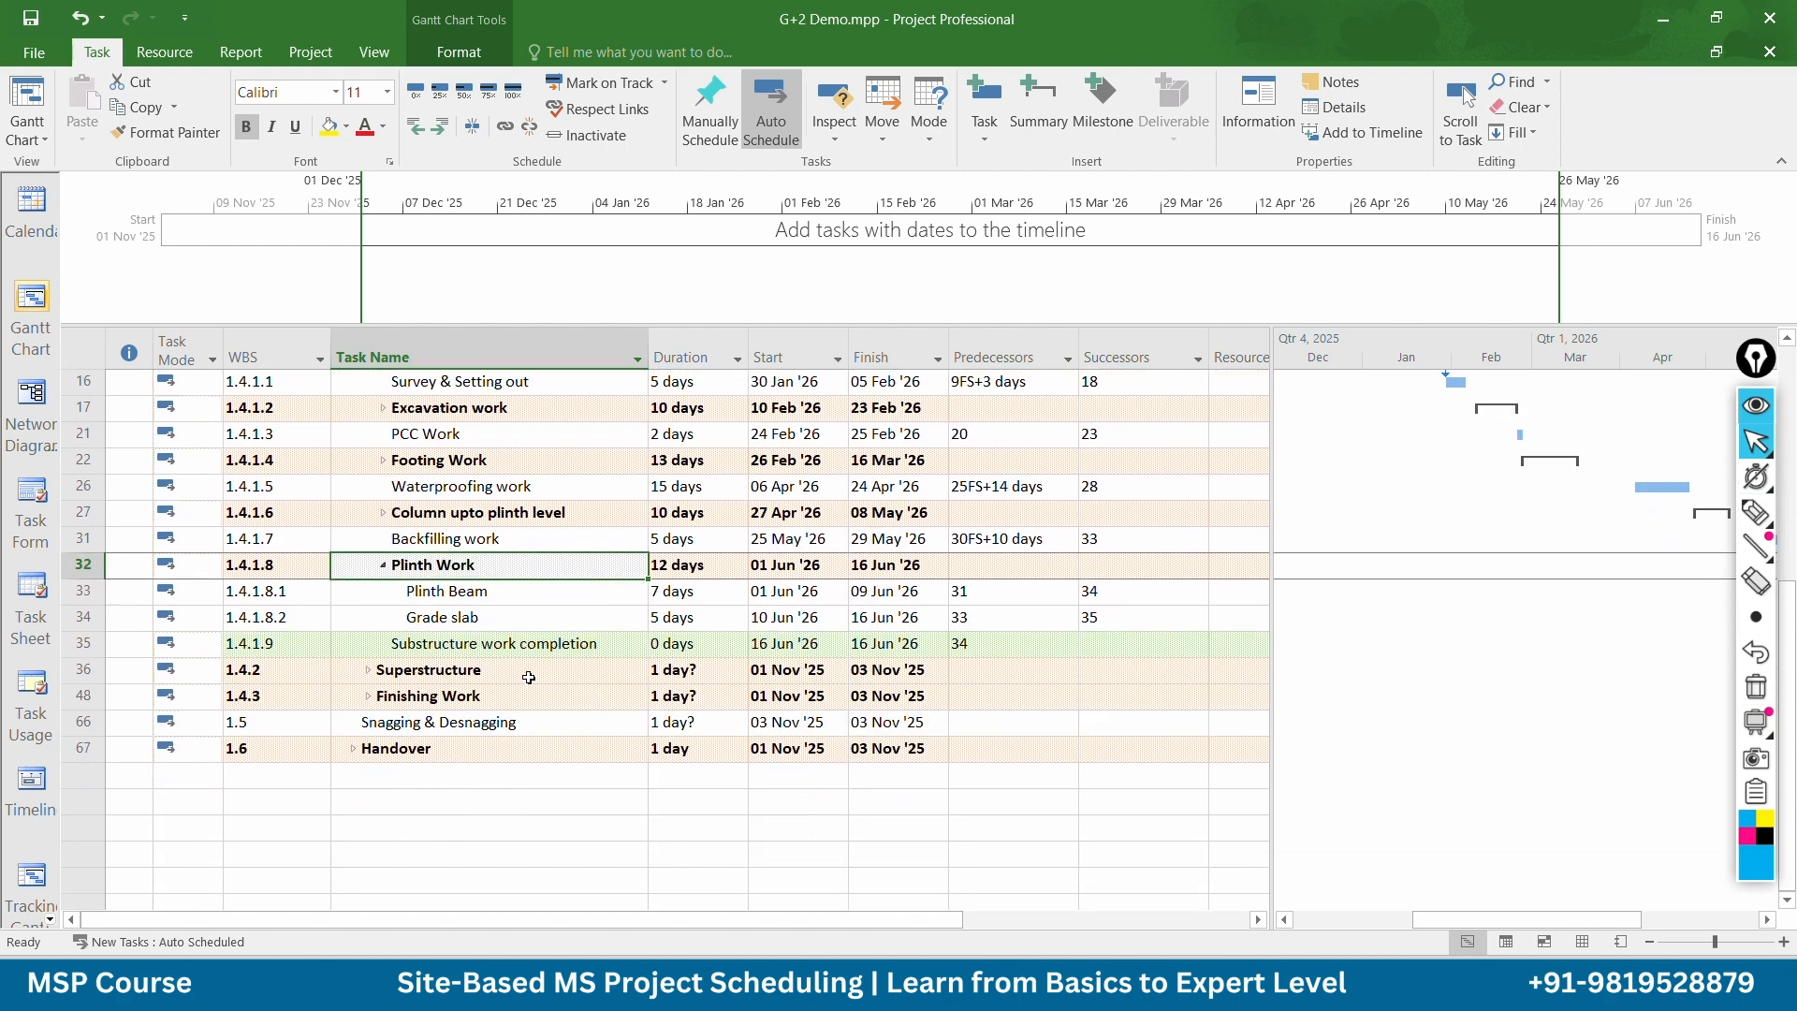
{"action": "left_click", "coordinate": [367, 669]}
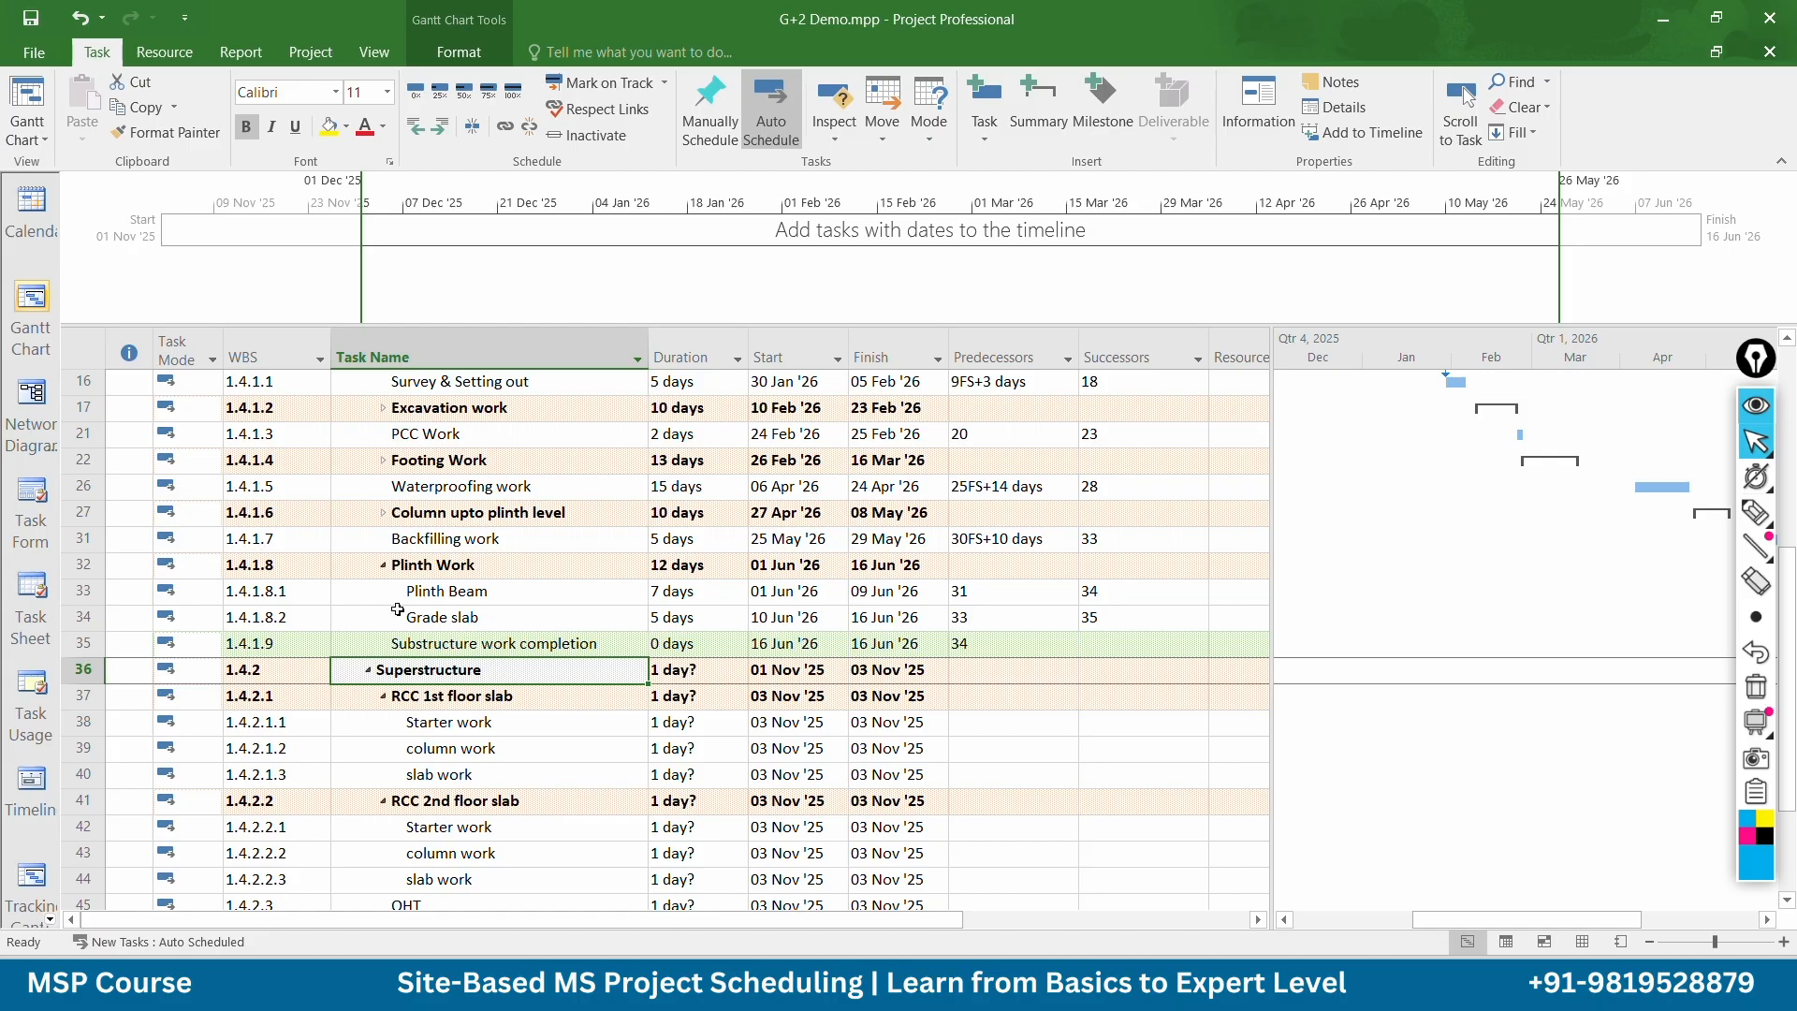
Set tasks 34 and 31 as predecessors of Starter work under RCC 1st floor slab
{"action": "left_click", "coordinate": [79, 617]}
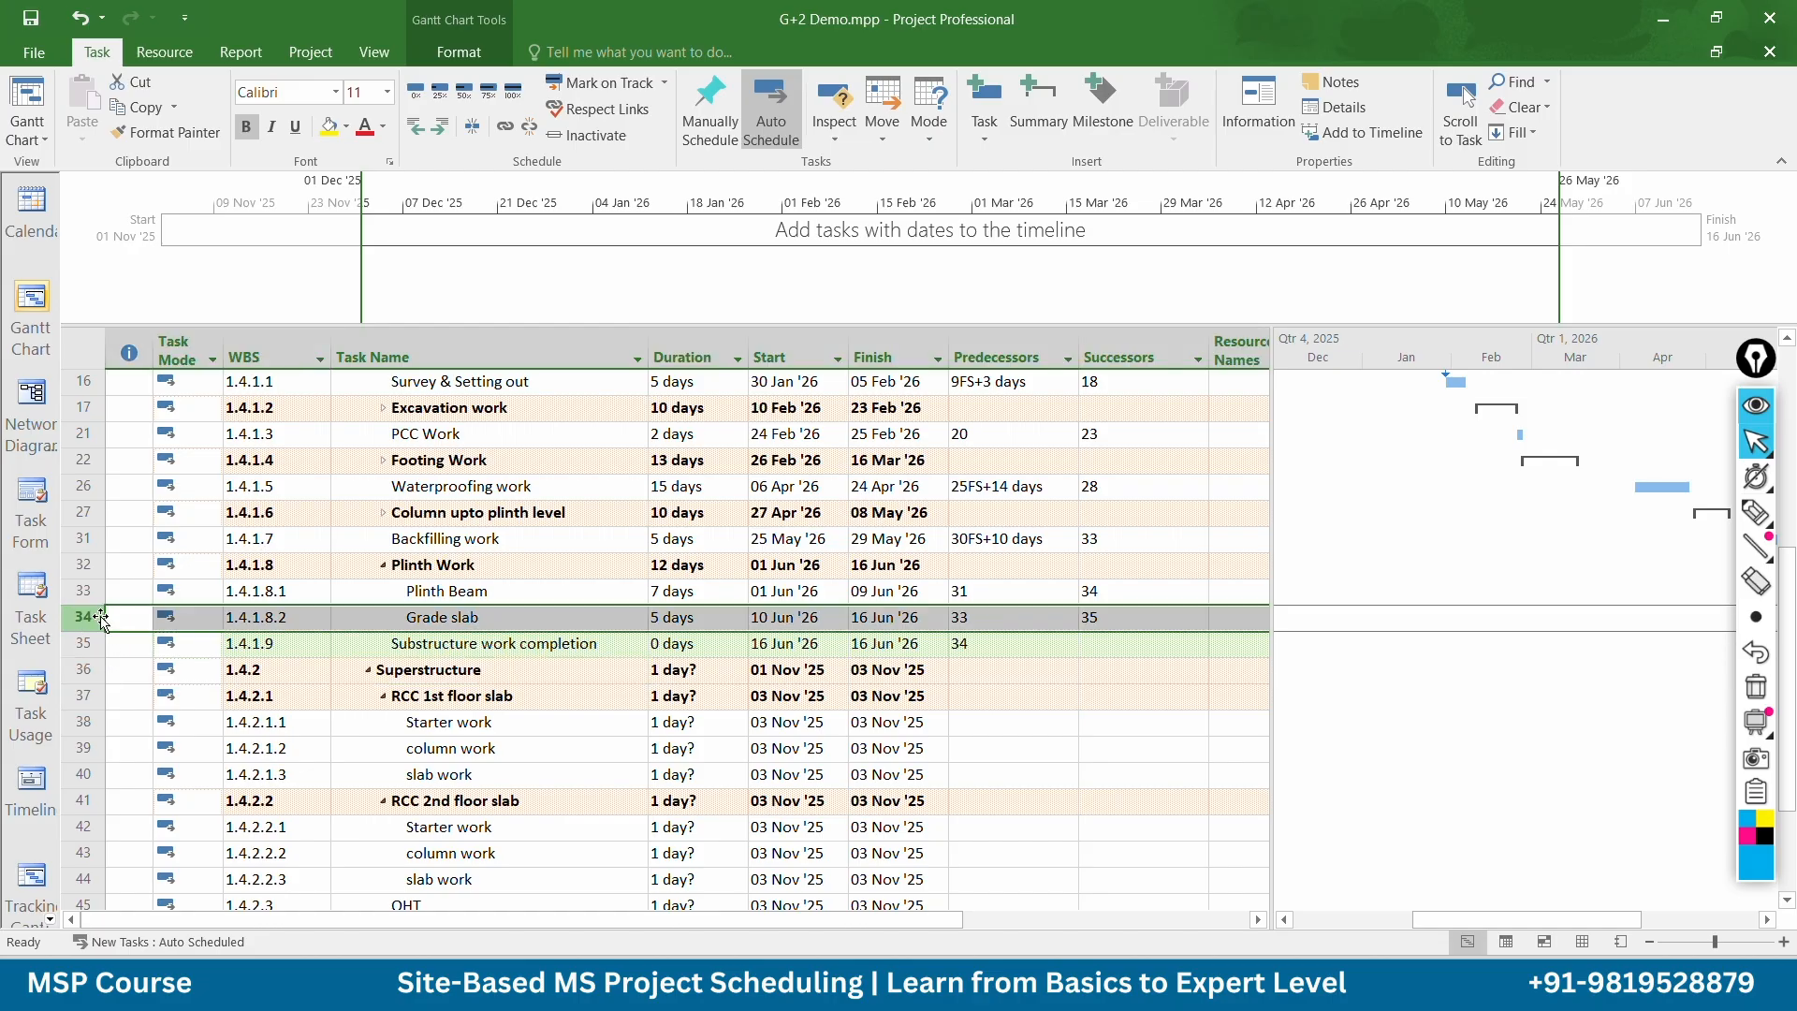
{"action": "left_click", "coordinate": [93, 643]}
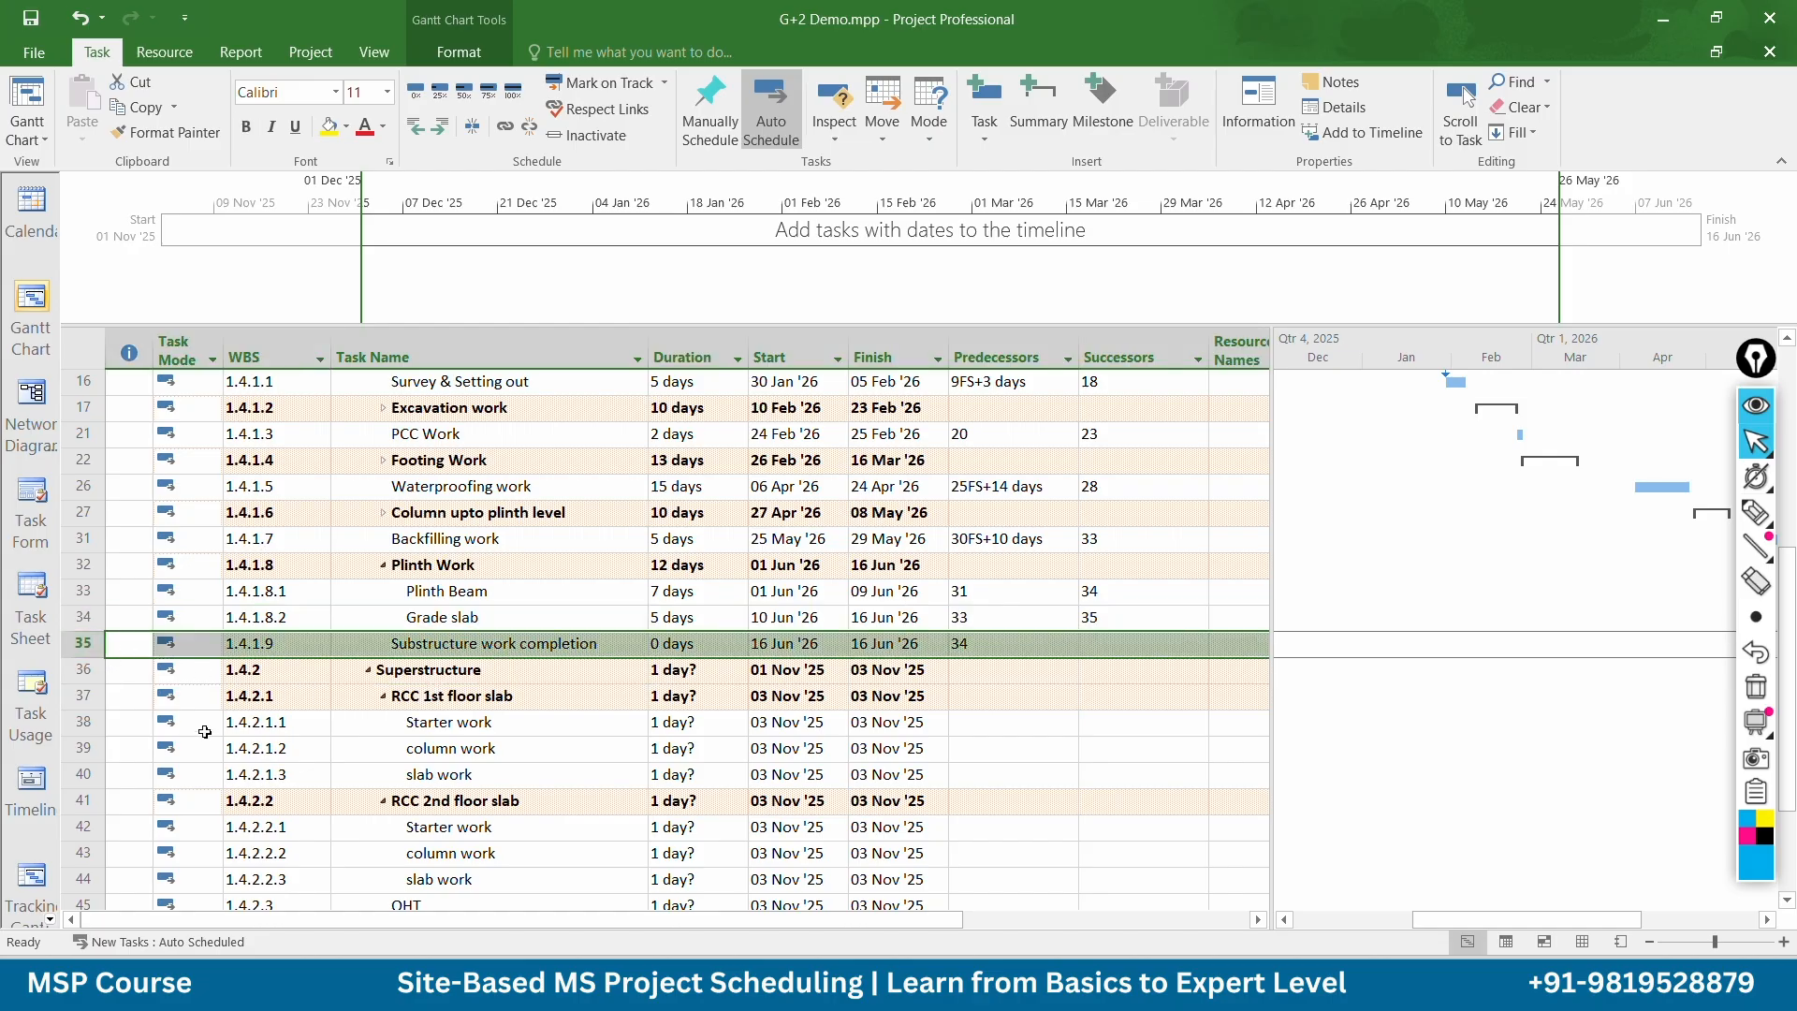
{"action": "left_click", "coordinate": [86, 728]}
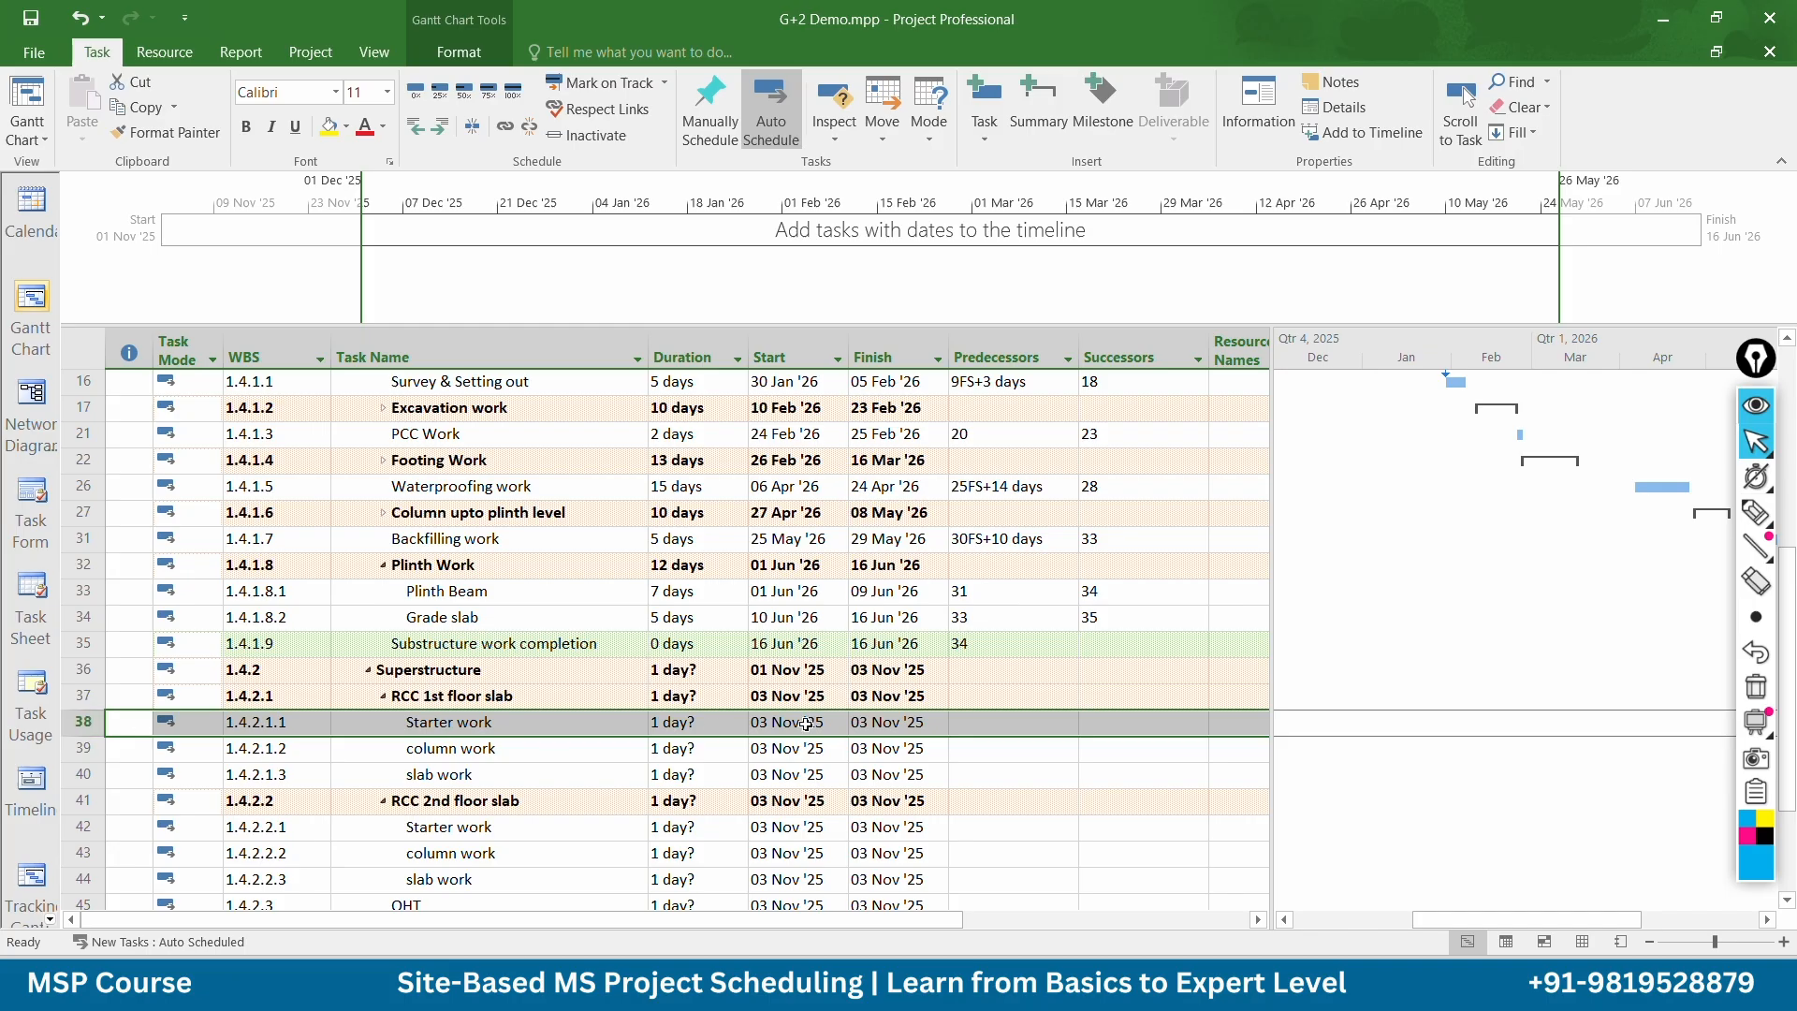
{"action": "left_click", "coordinate": [982, 719]}
{"action": "type", "text": "3"}
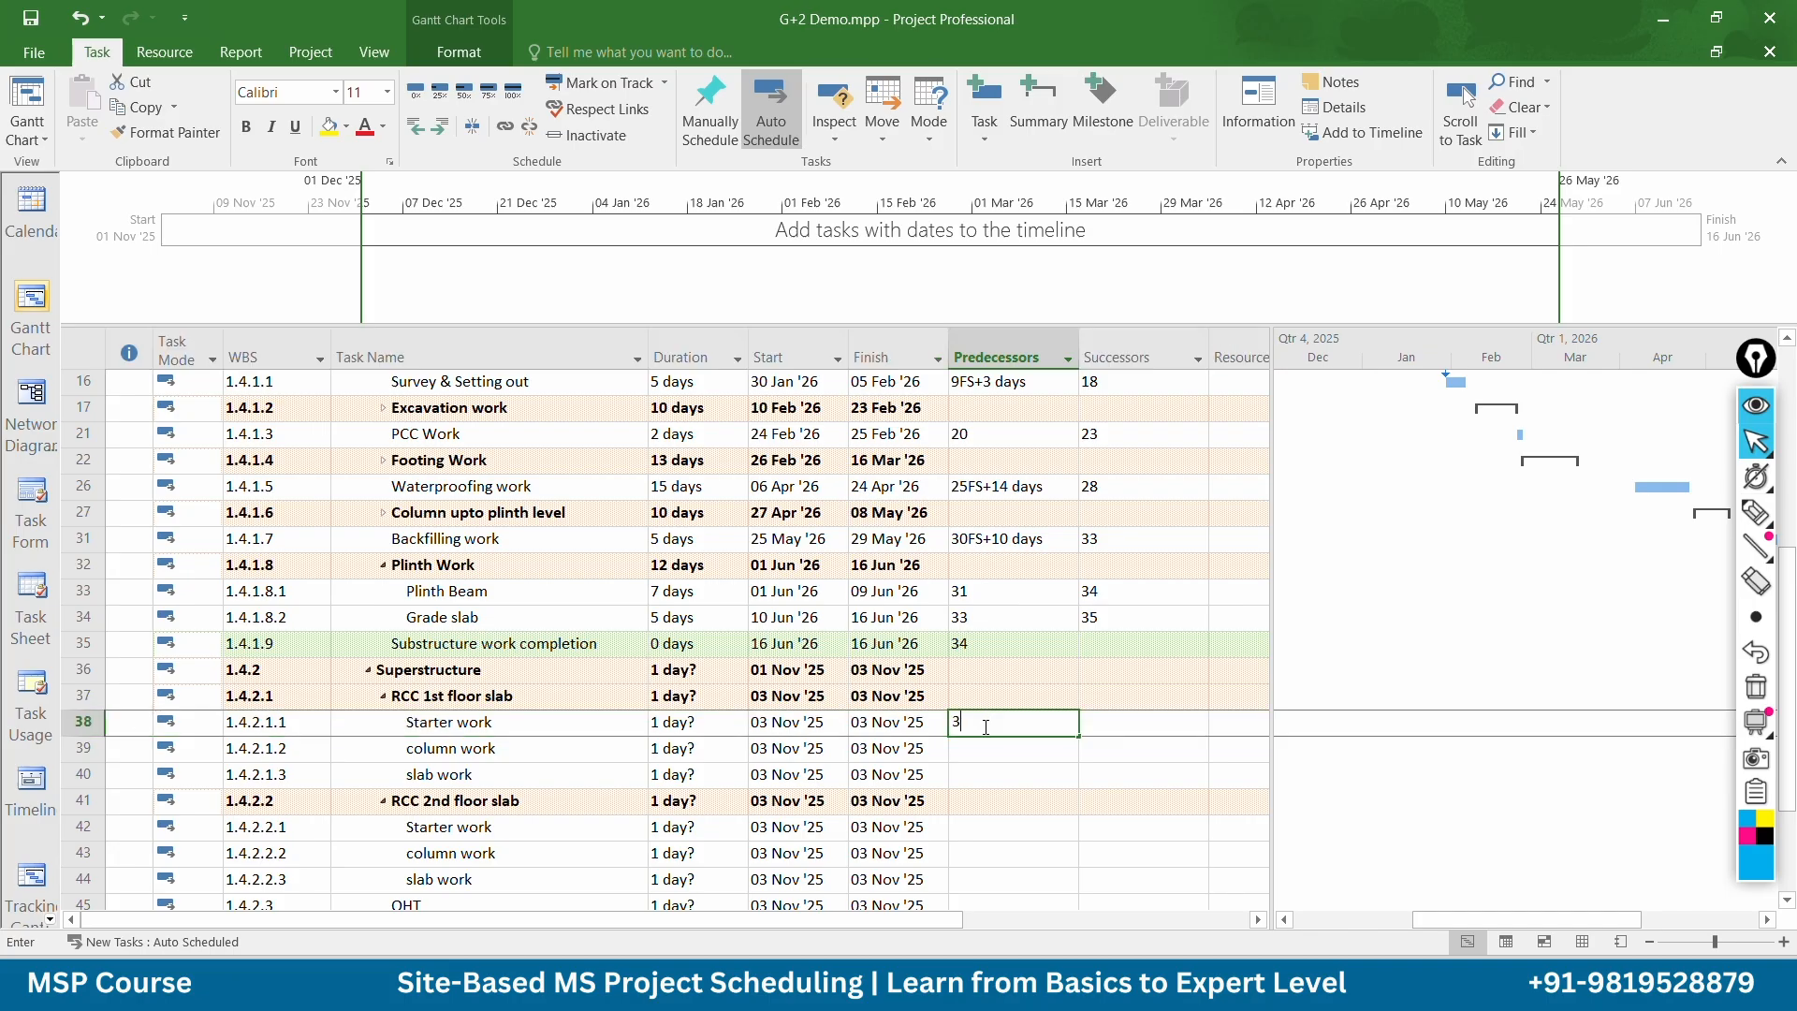
{"action": "type", "text": "4"}
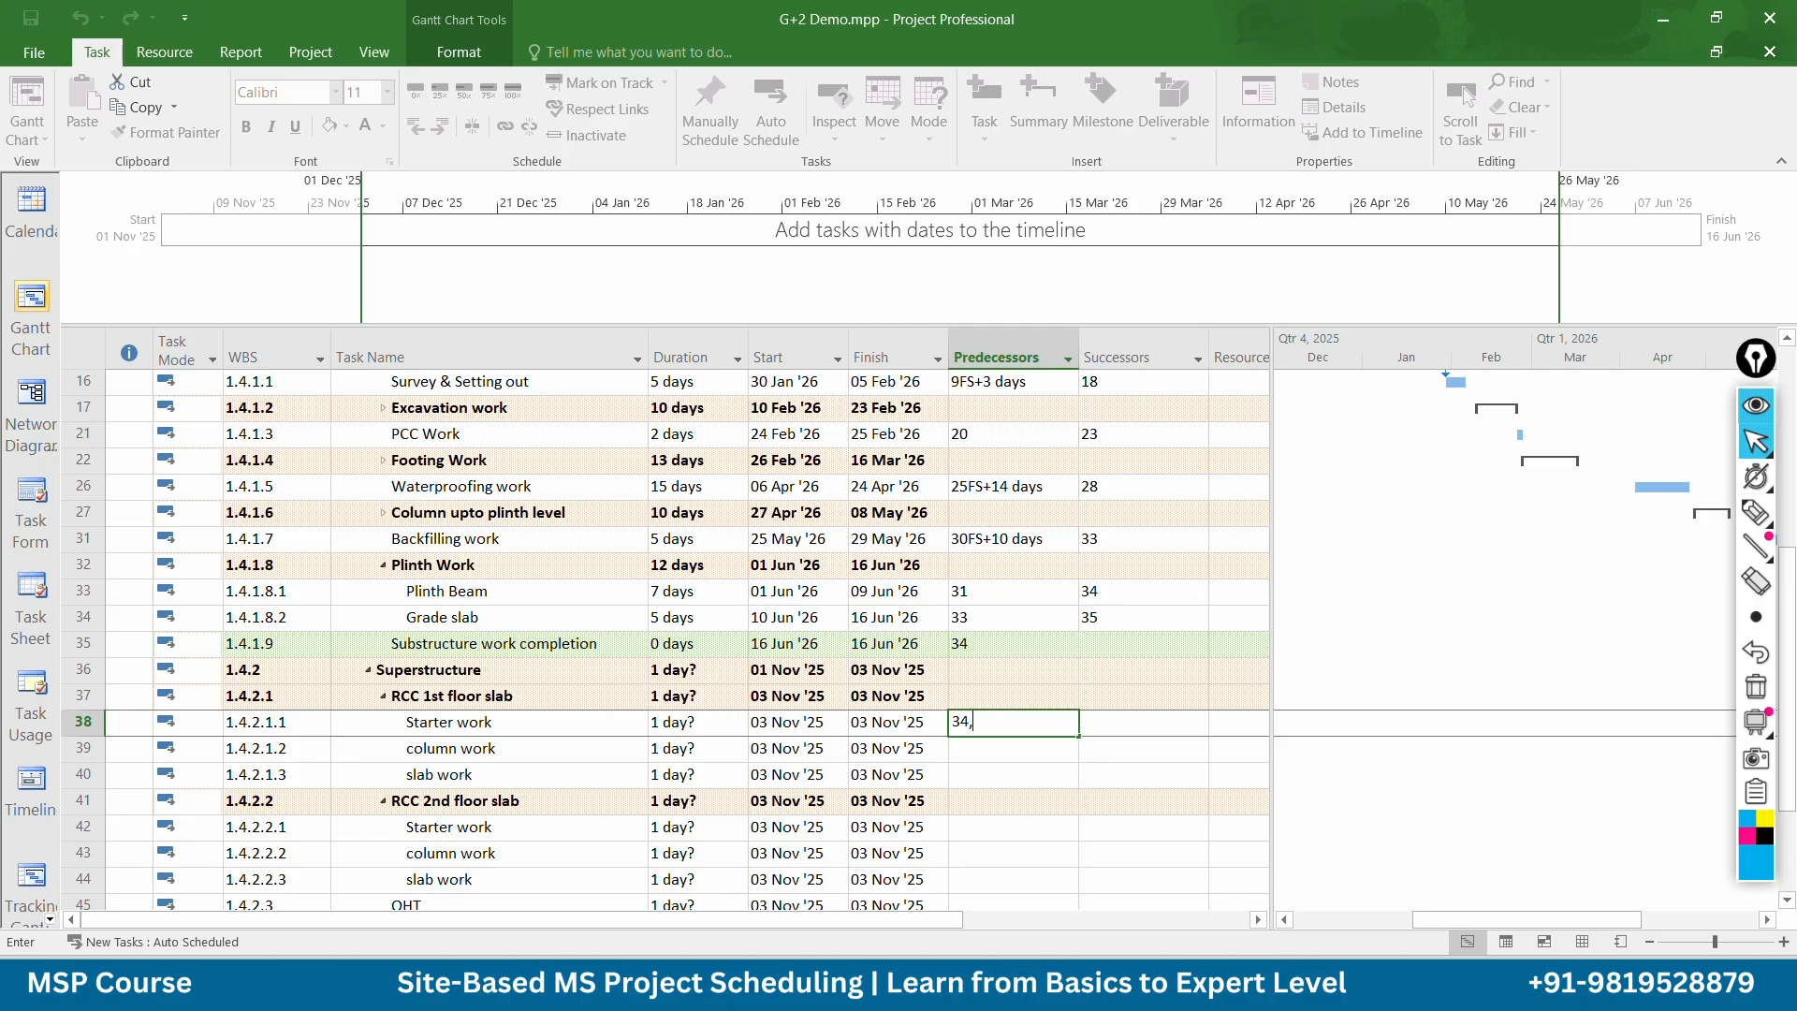
{"action": "type", "text": ",31"}
{"action": "key", "text": "Return"}
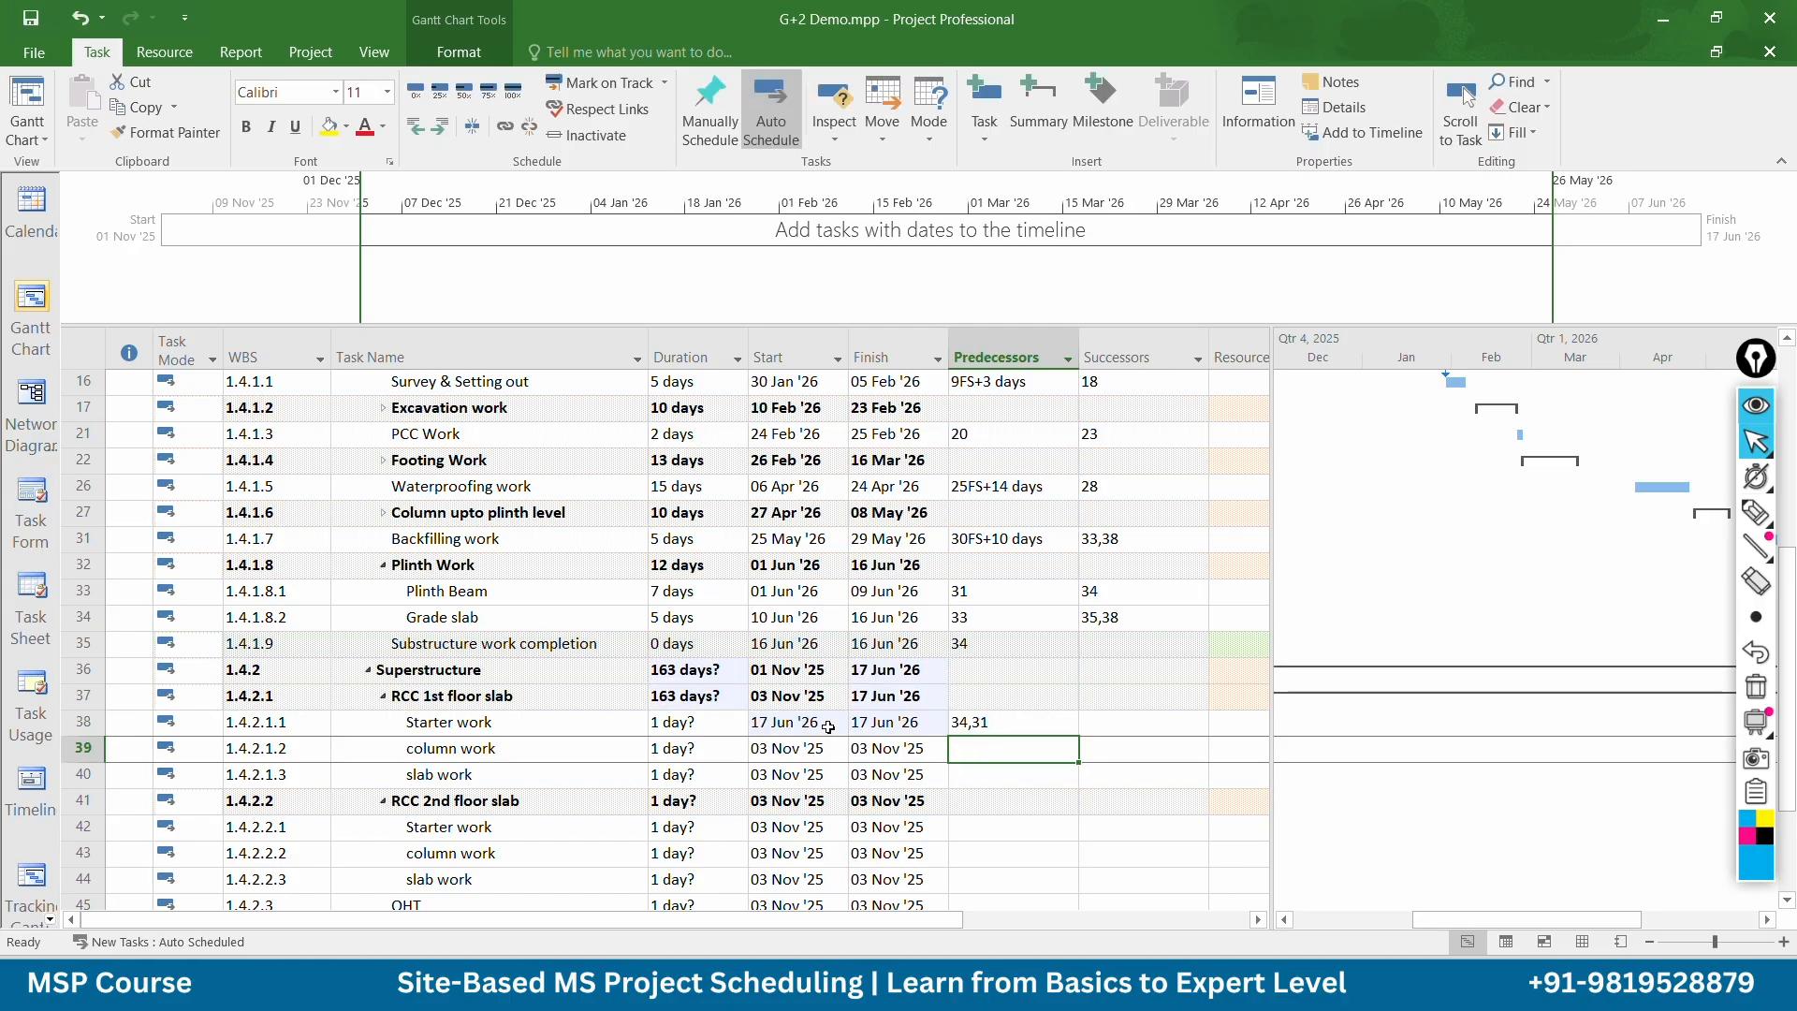
Set the RCC 1st floor slab durations to 3 days for Starter work, 5 days for column work and 6 days for slab work
{"action": "left_click", "coordinate": [702, 721]}
{"action": "type", "text": "3"}
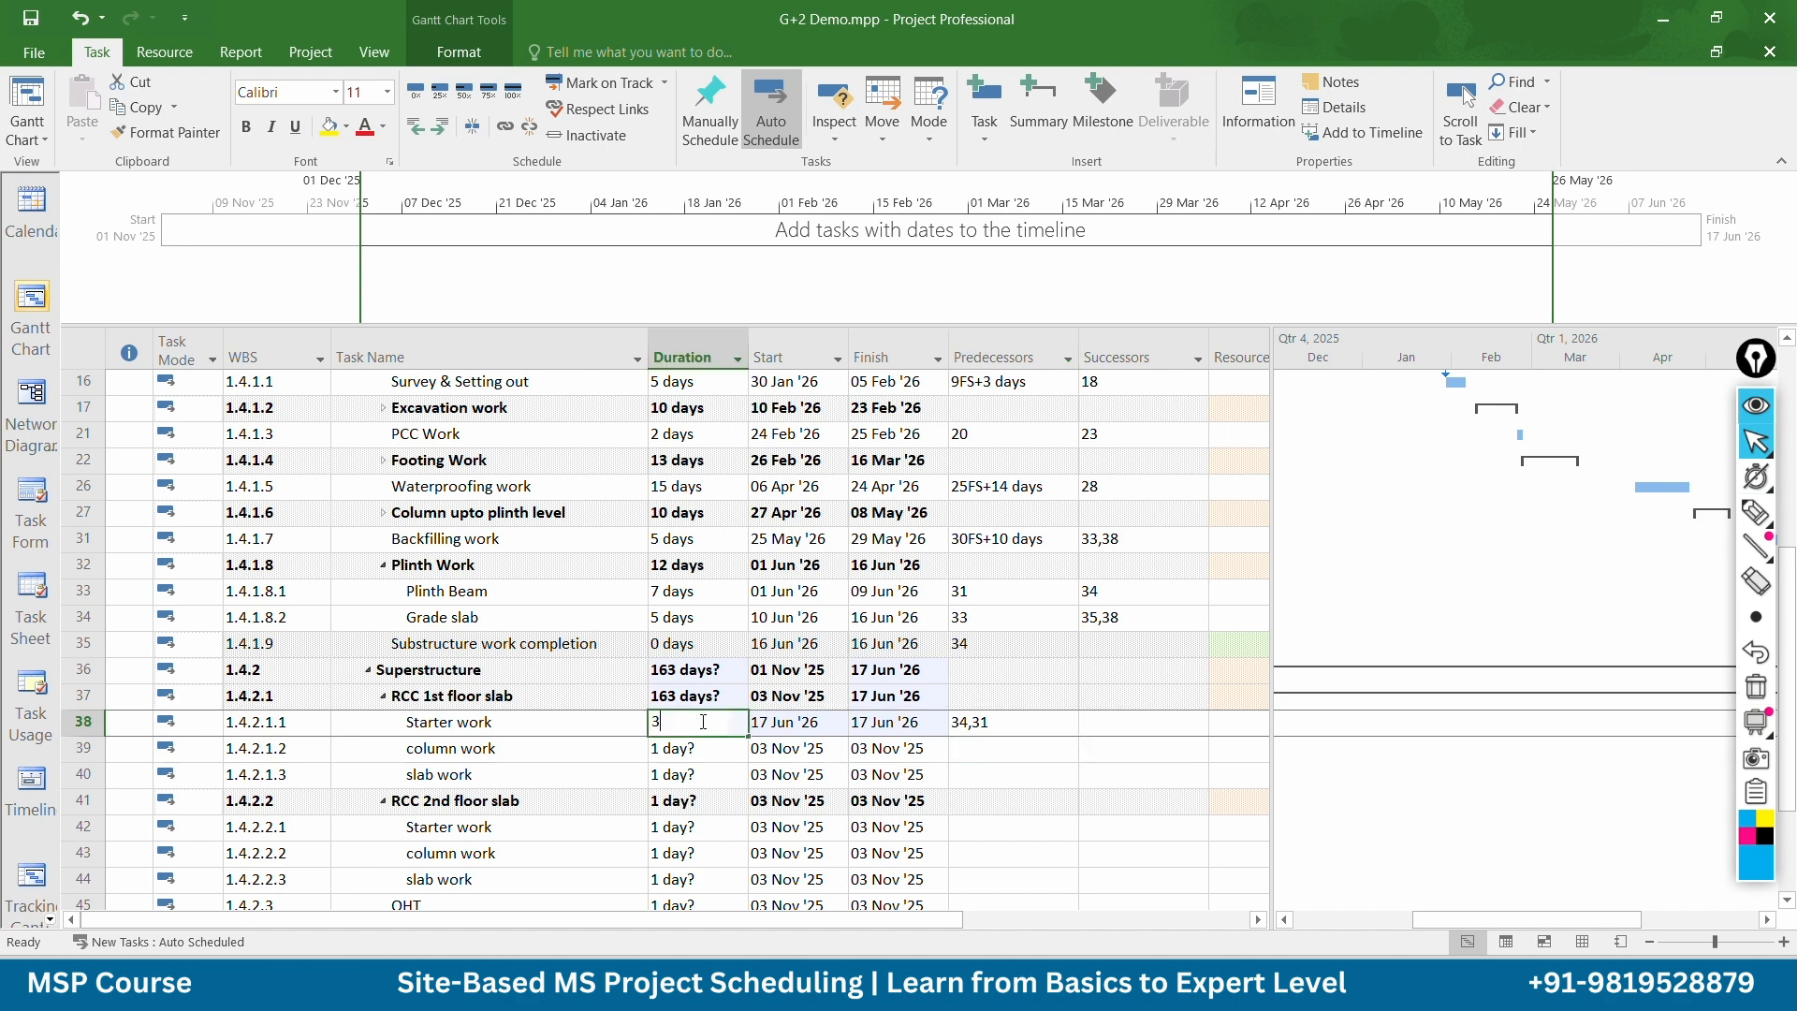
{"action": "key", "text": "Return"}
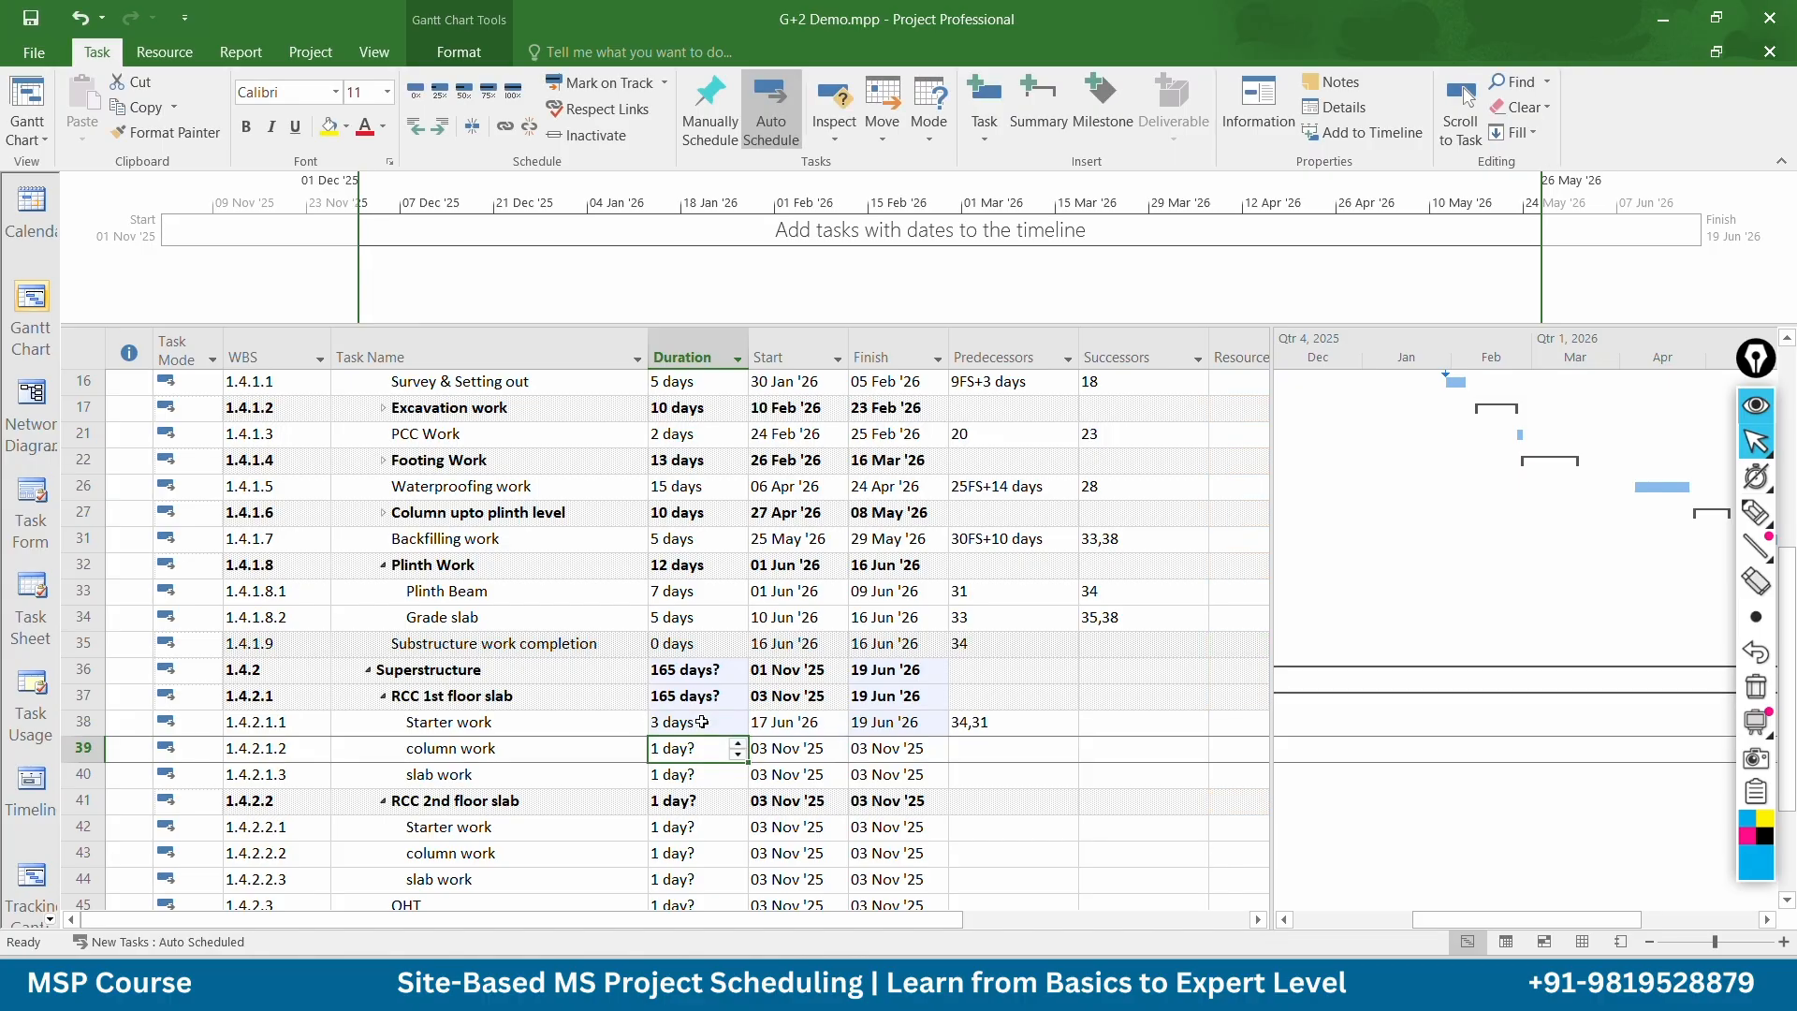
{"action": "type", "text": "5"}
{"action": "key", "text": "Return"}
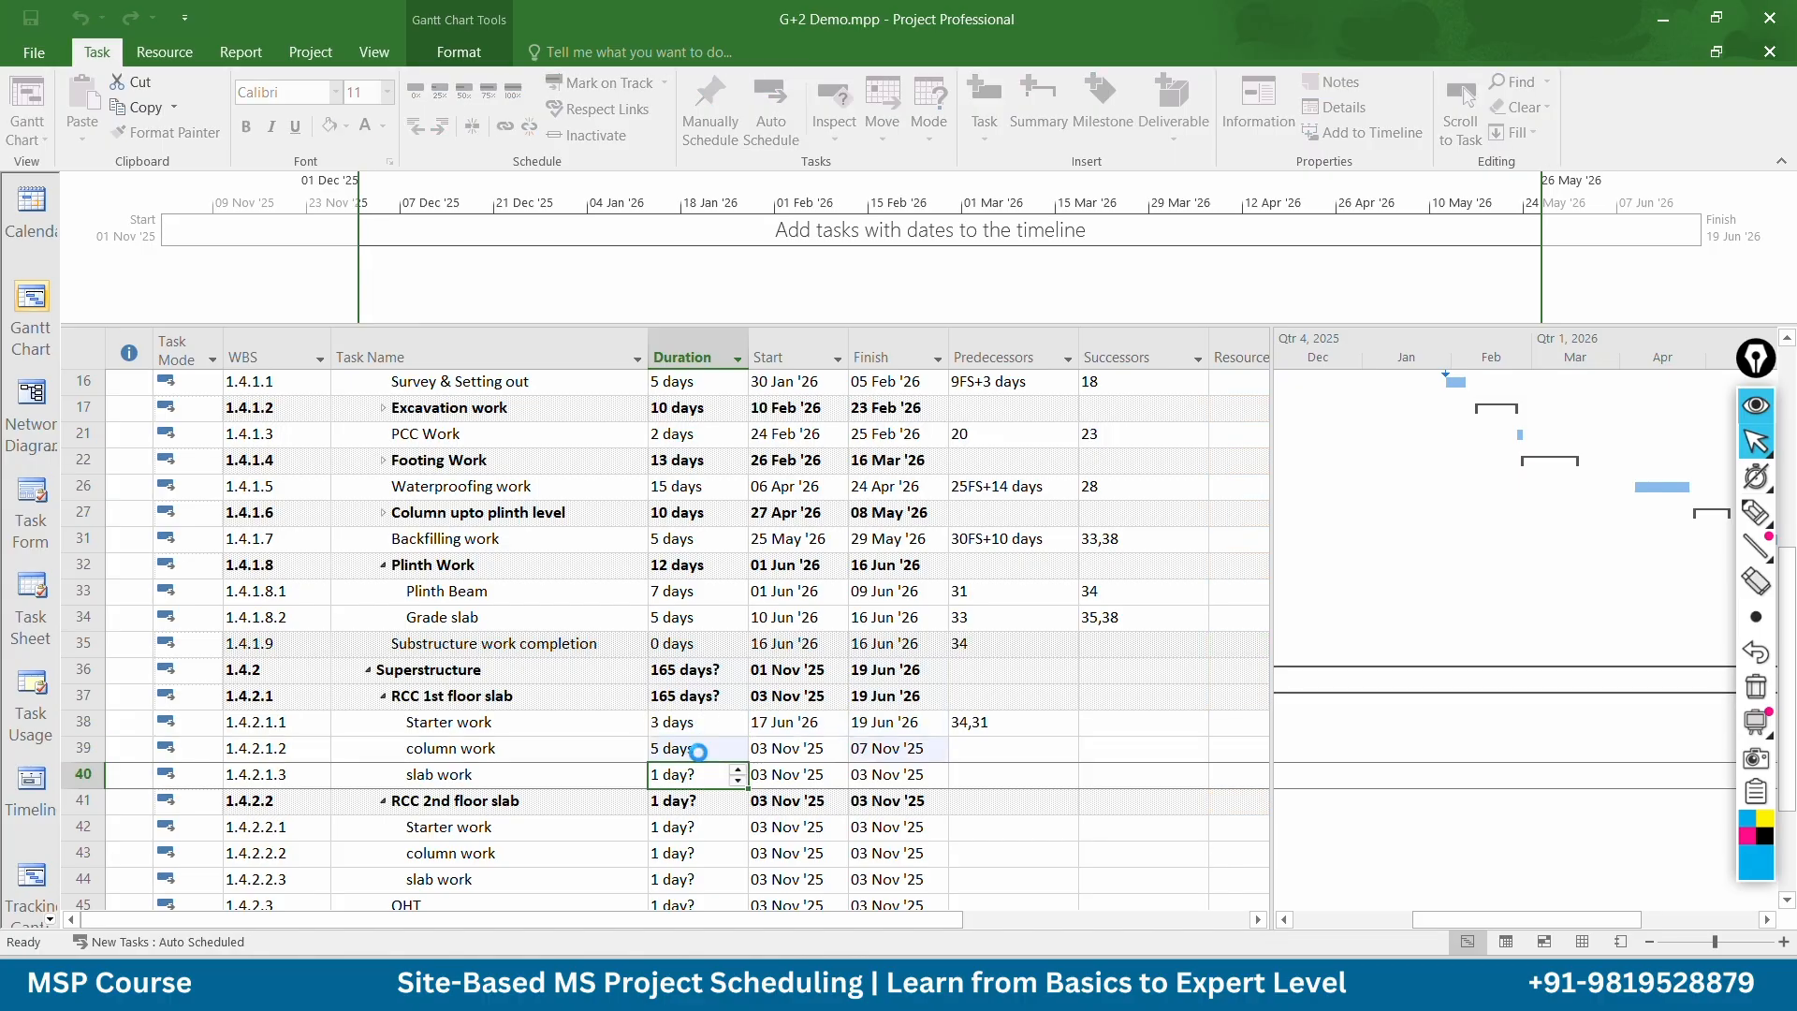
{"action": "type", "text": "6"}
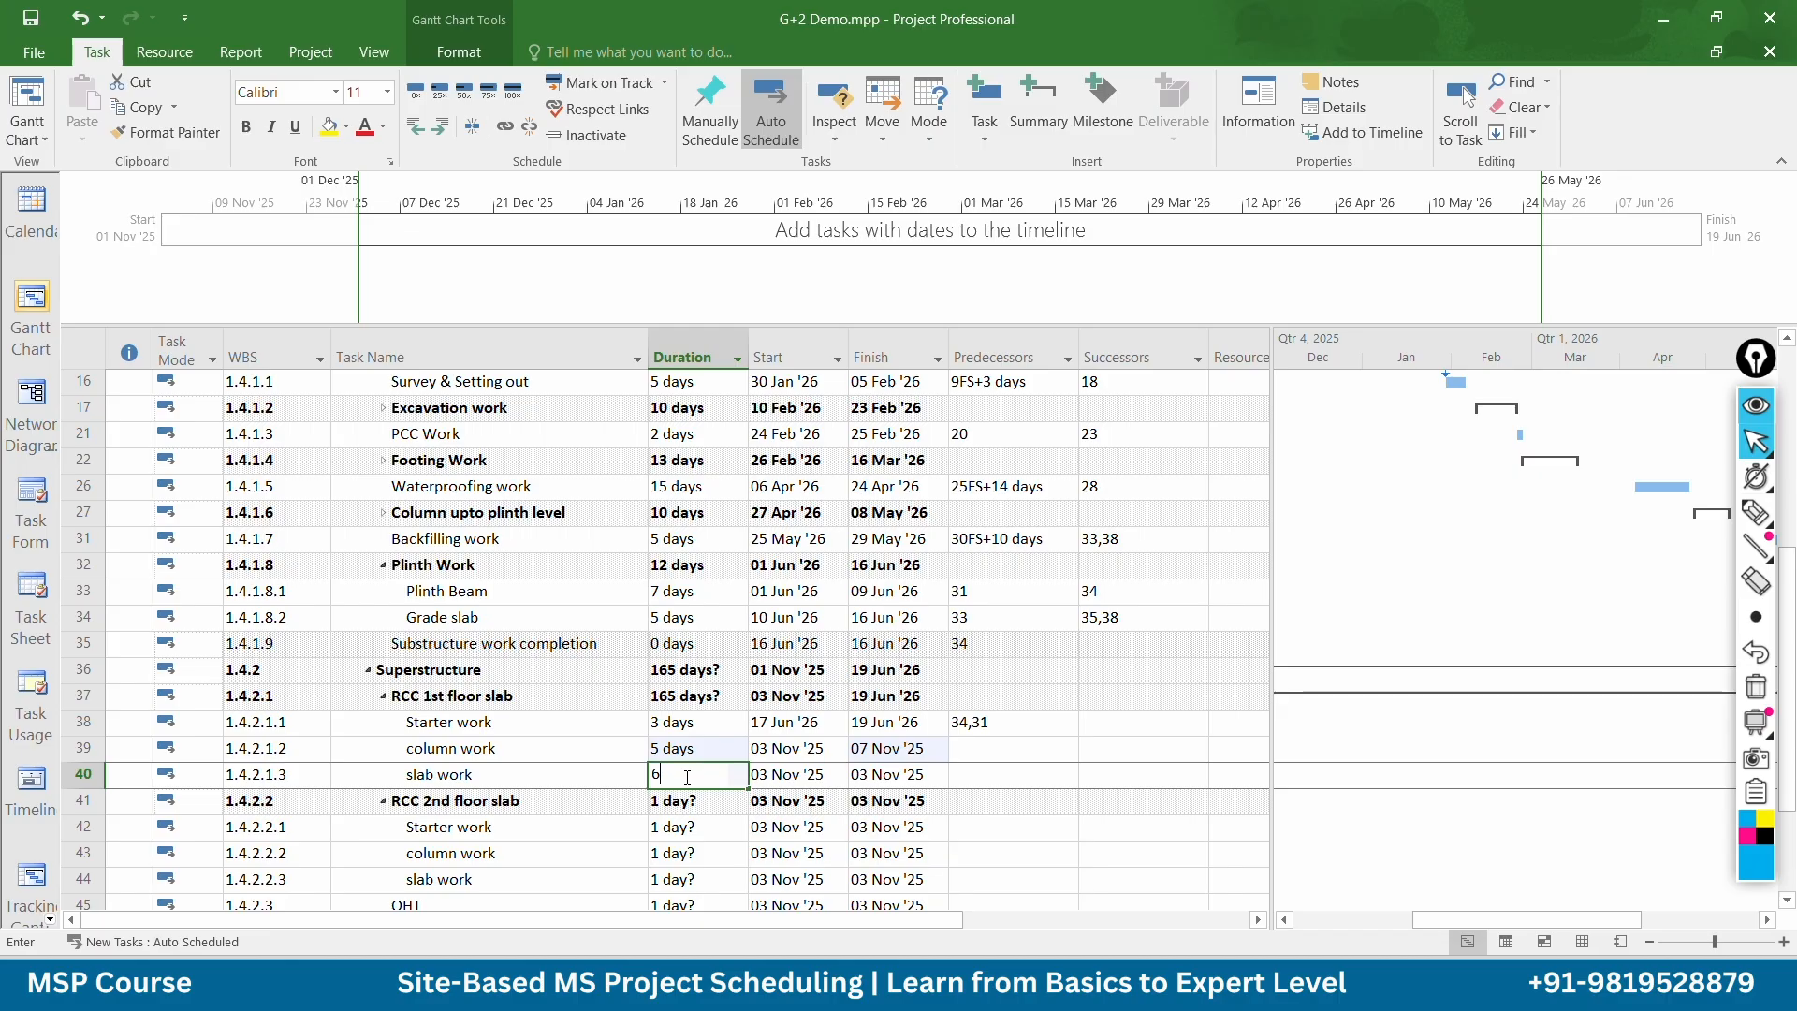
{"action": "key", "text": "Return"}
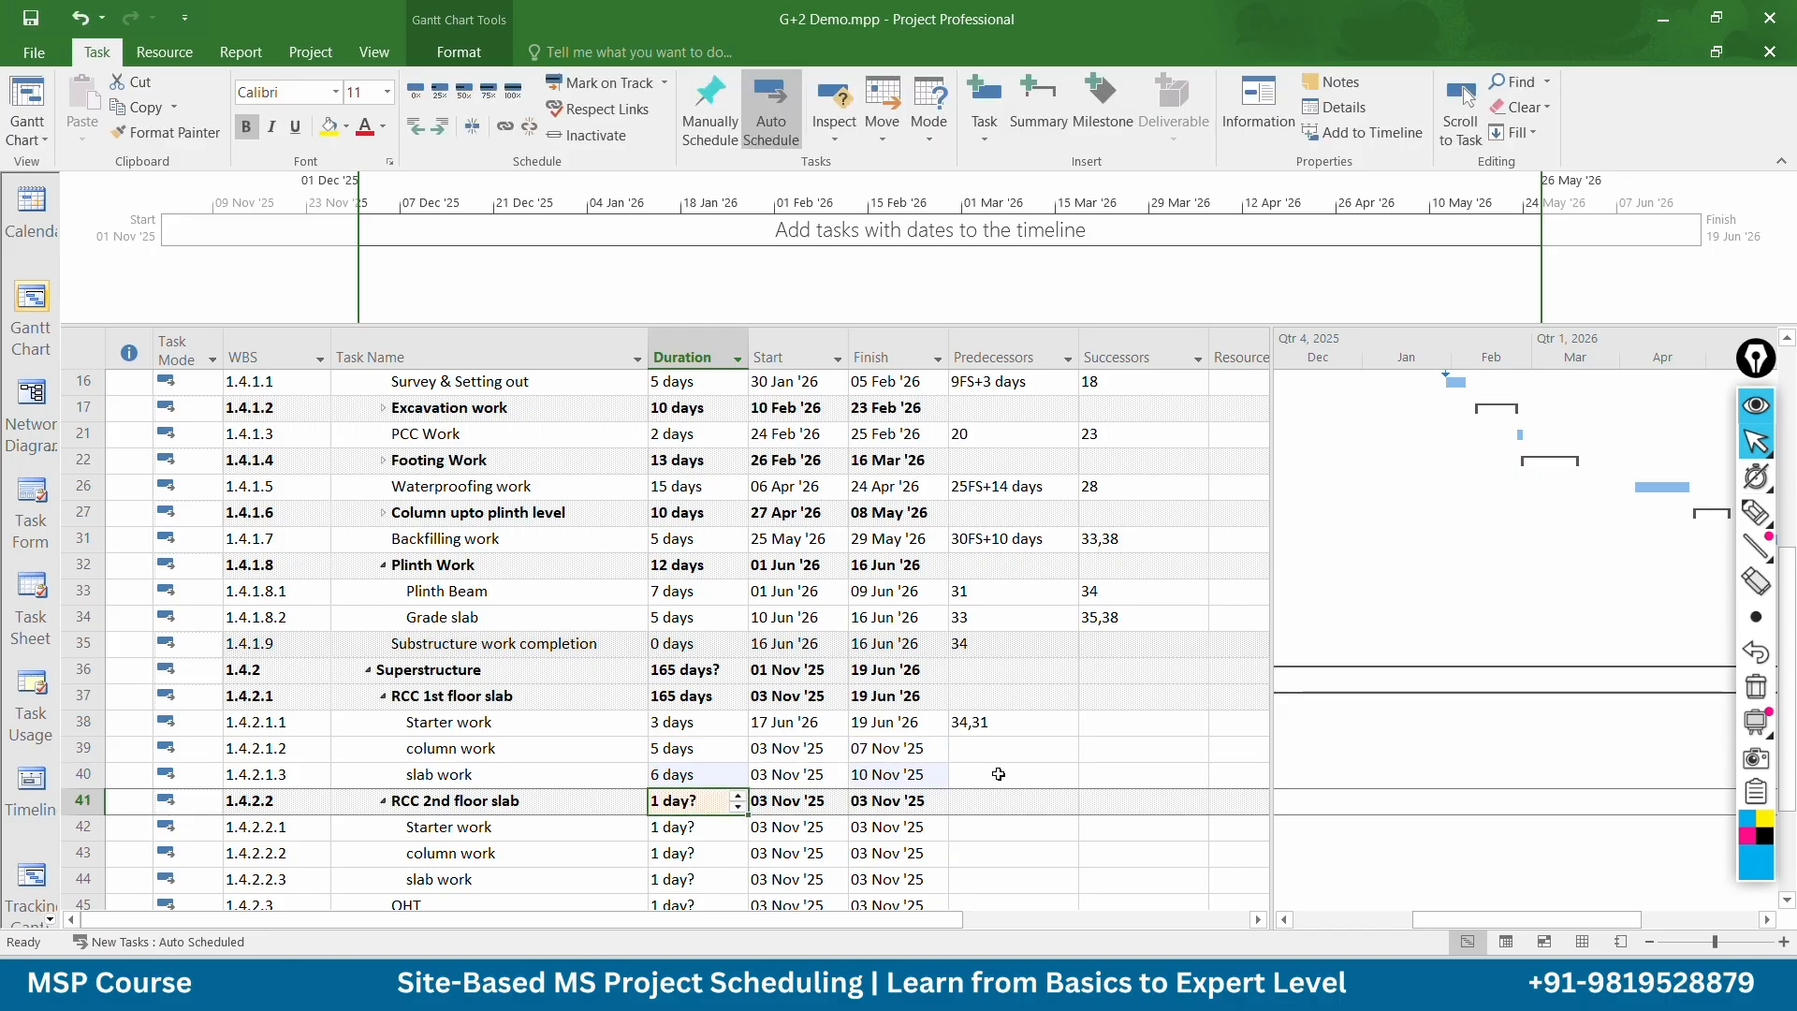
Under RCC 1st floor slab, set task 38 as predecessor of column work and task 39 as predecessor of slab work
{"action": "left_click", "coordinate": [981, 746]}
{"action": "type", "text": "3"}
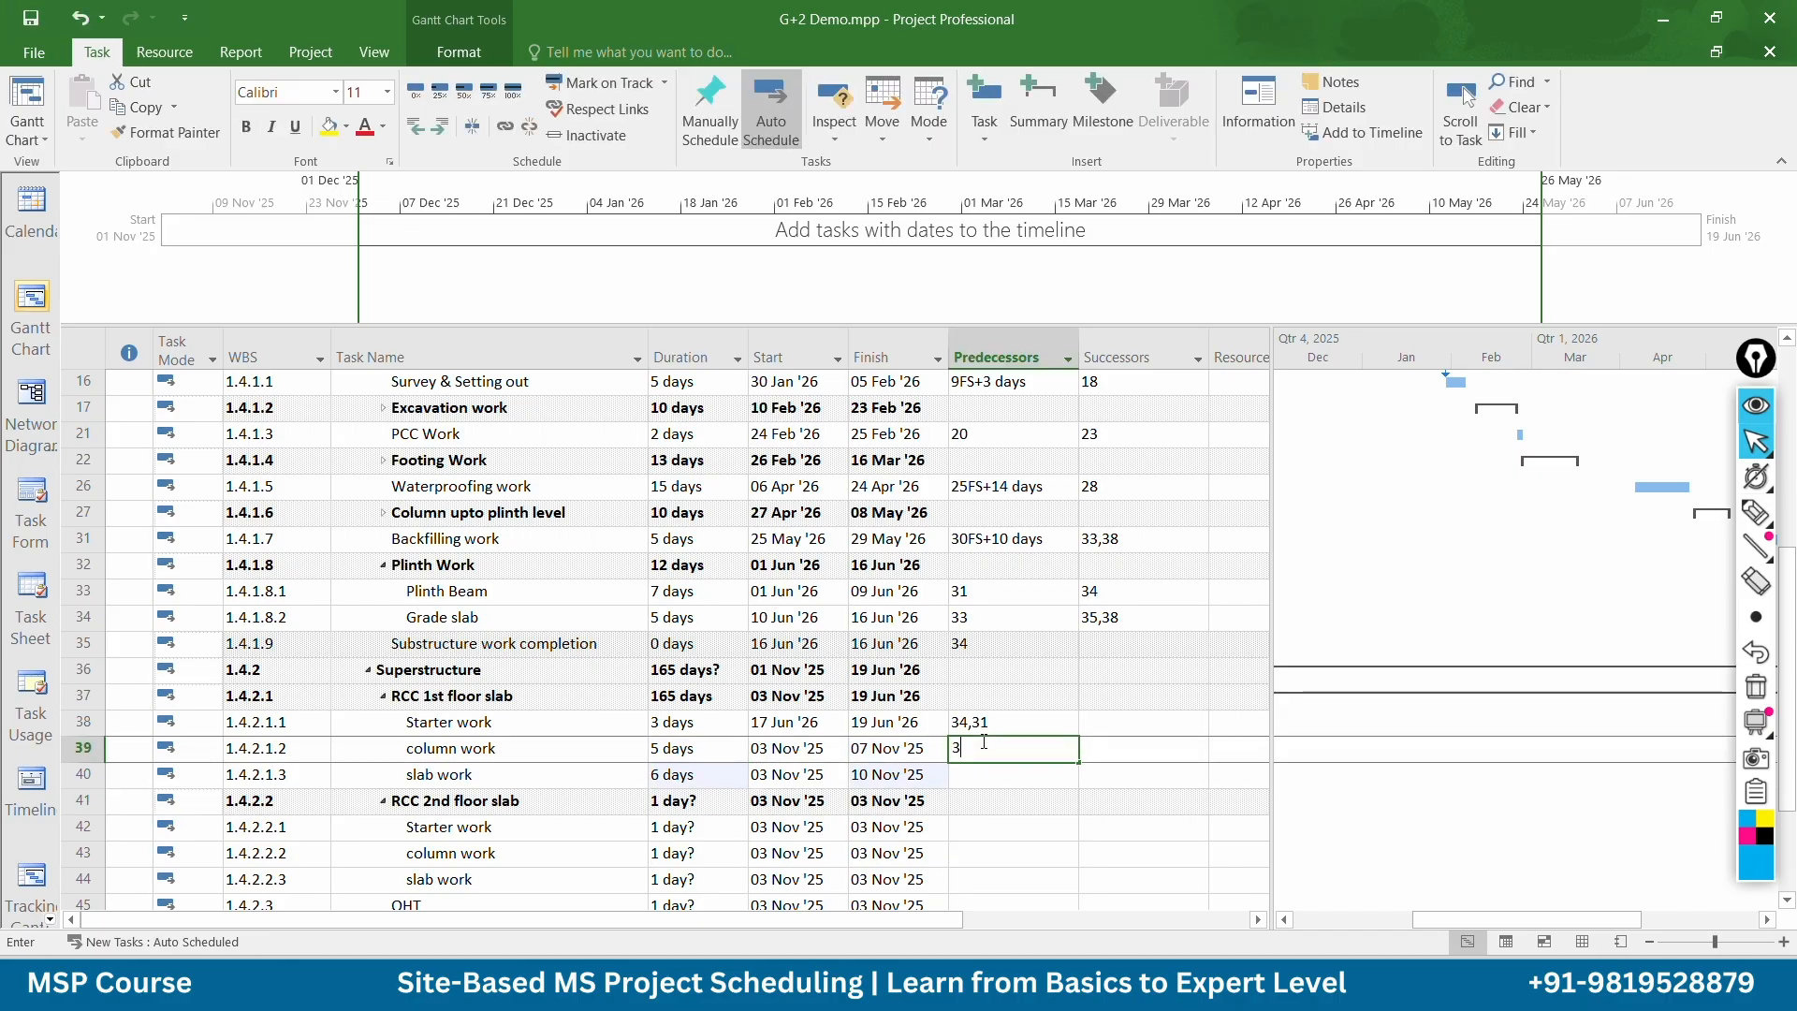
{"action": "type", "text": "8"}
{"action": "key", "text": "Return"}
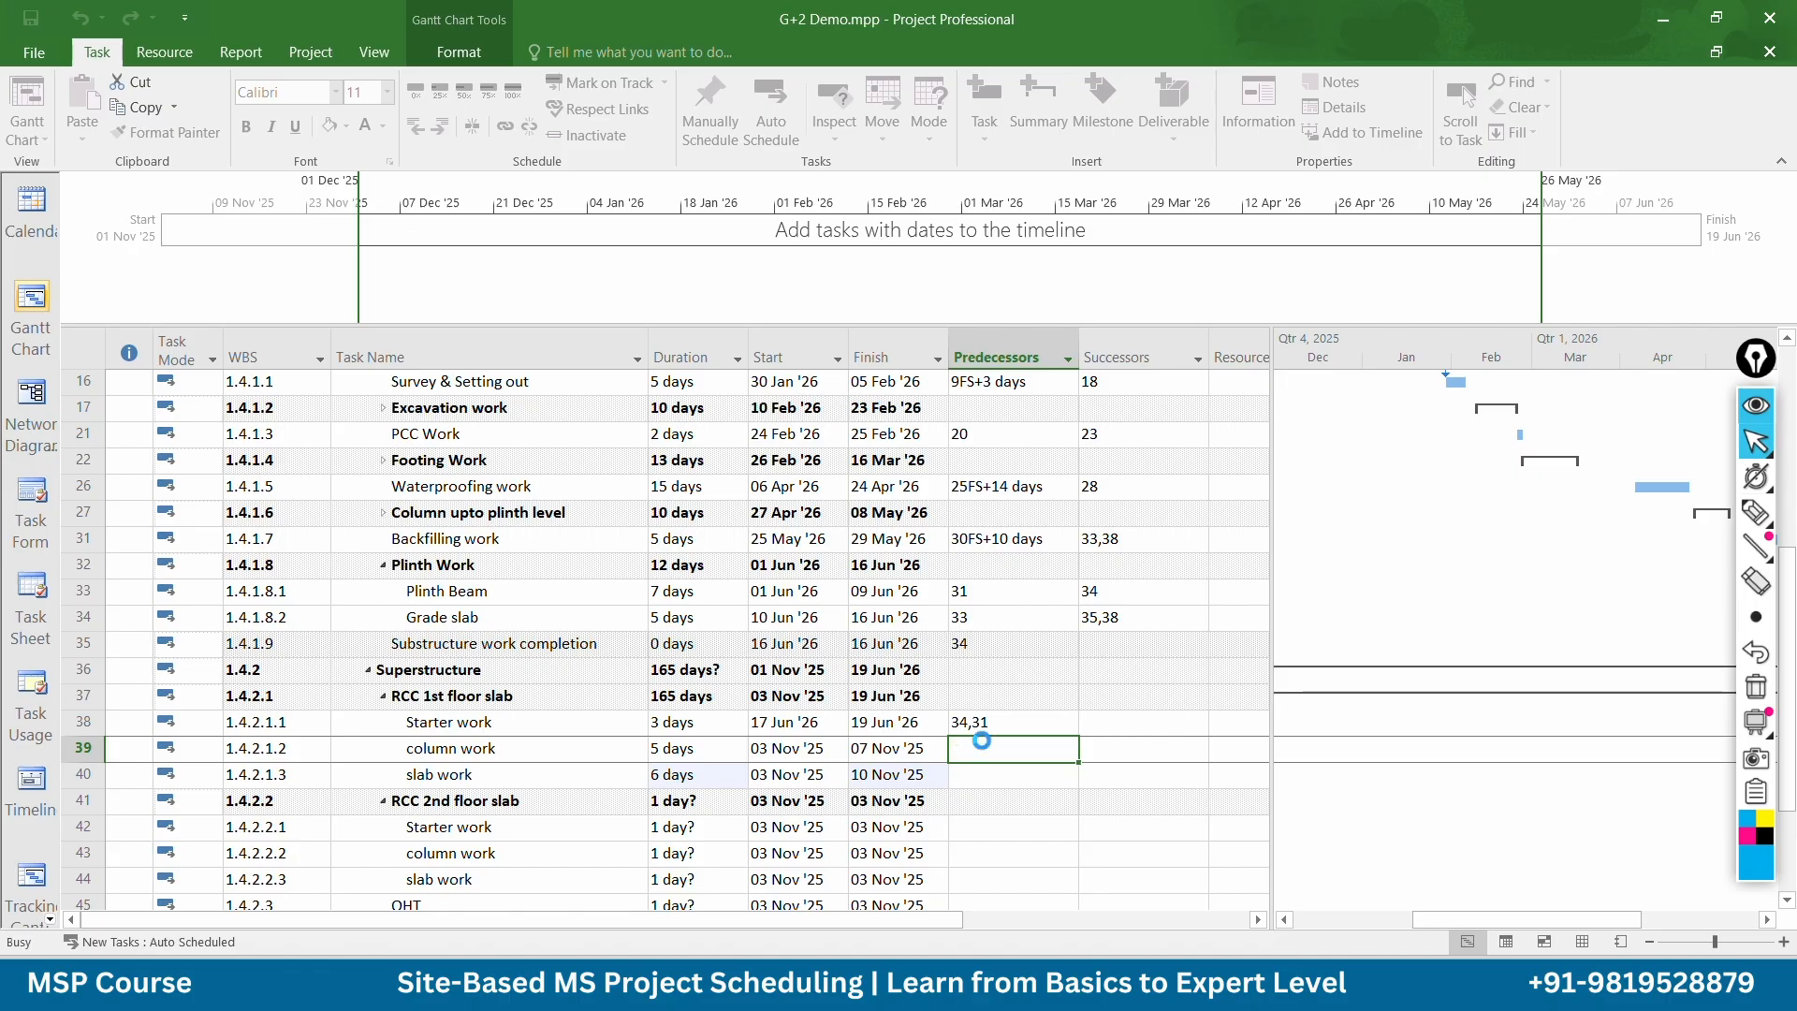
{"action": "type", "text": "39"}
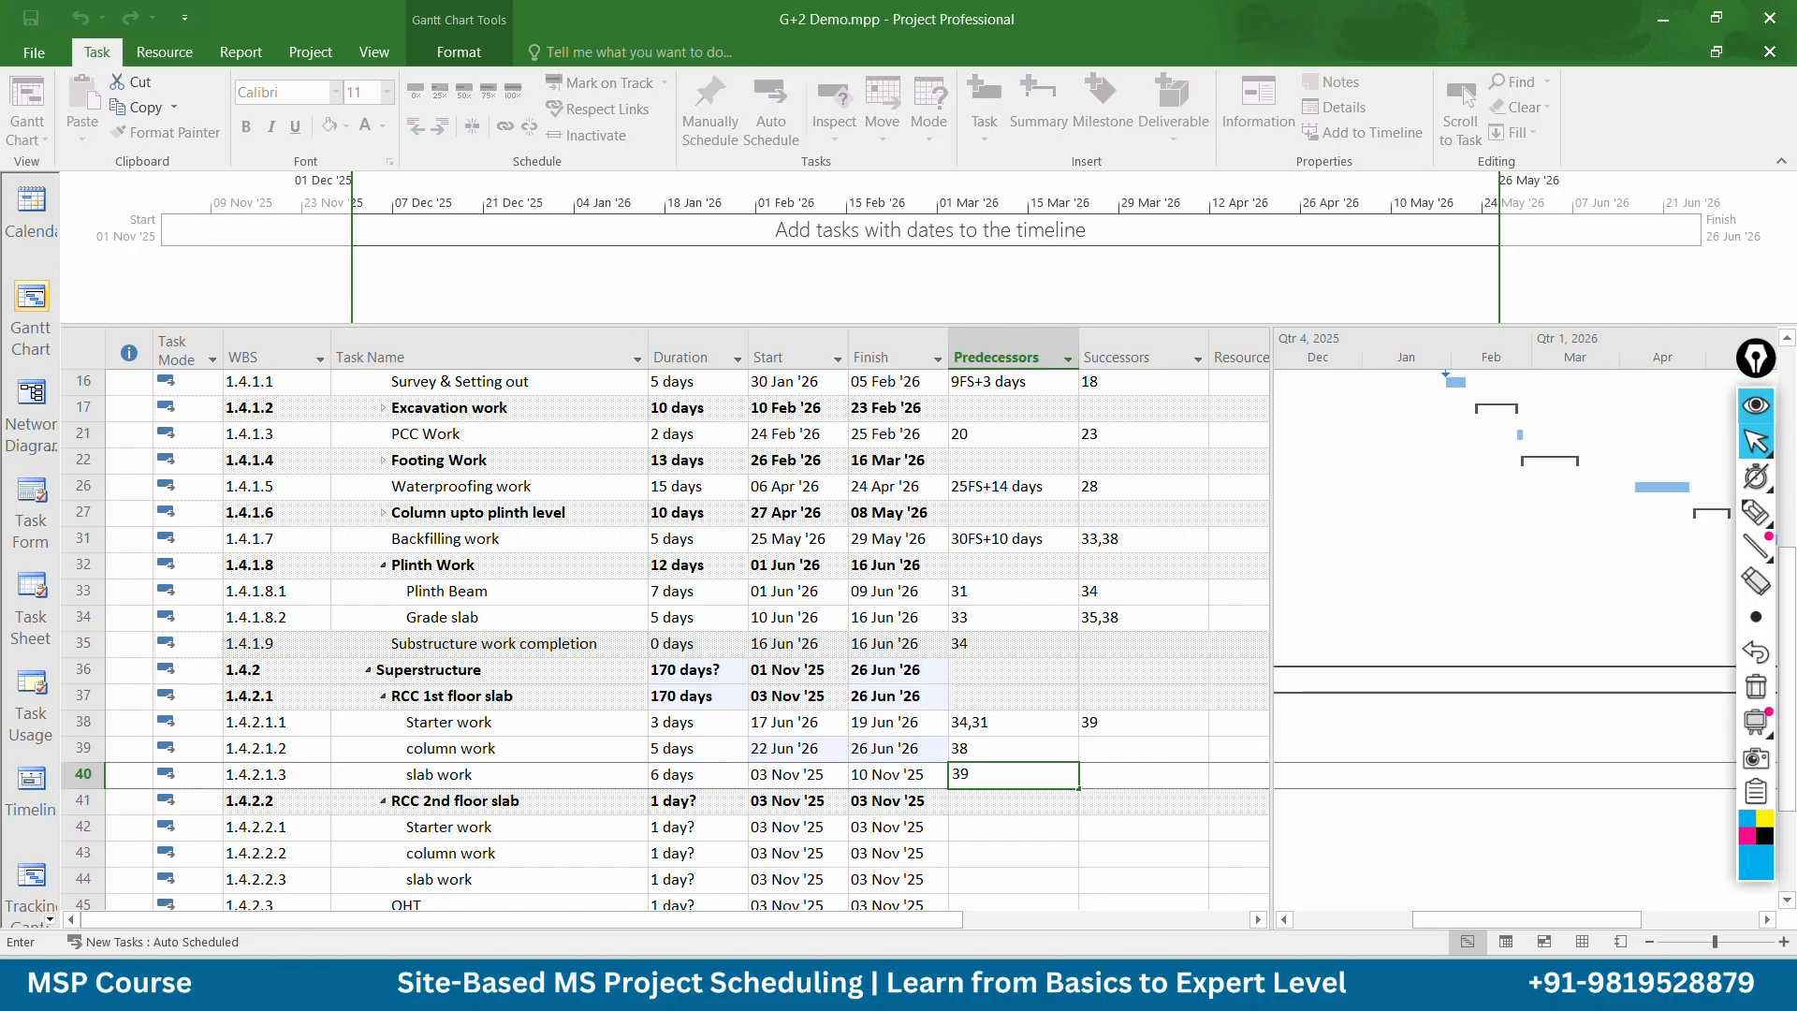
{"action": "key", "text": "Return"}
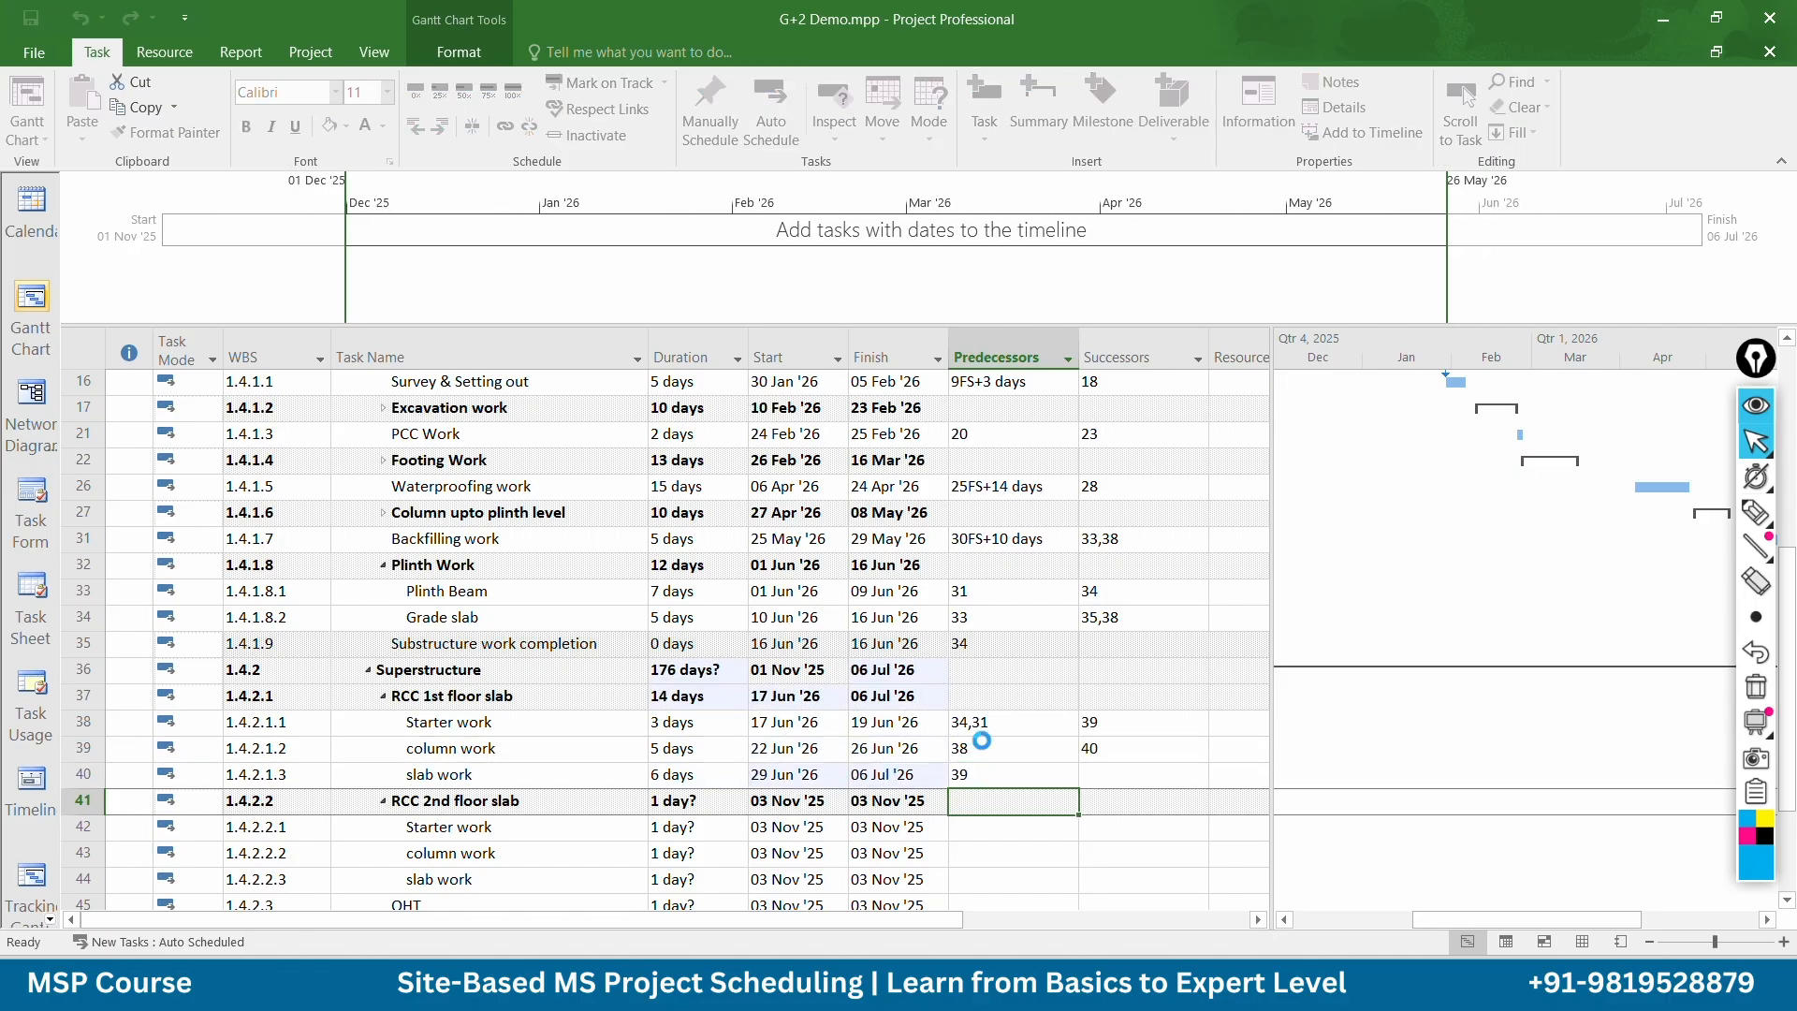
Set the RCC 2nd floor slab durations to 3 days for Starter work, 5 days for column work and 6 days for slab work
{"action": "scroll", "coordinate": [682, 719], "scroll_direction": "down", "scroll_amount": 1}
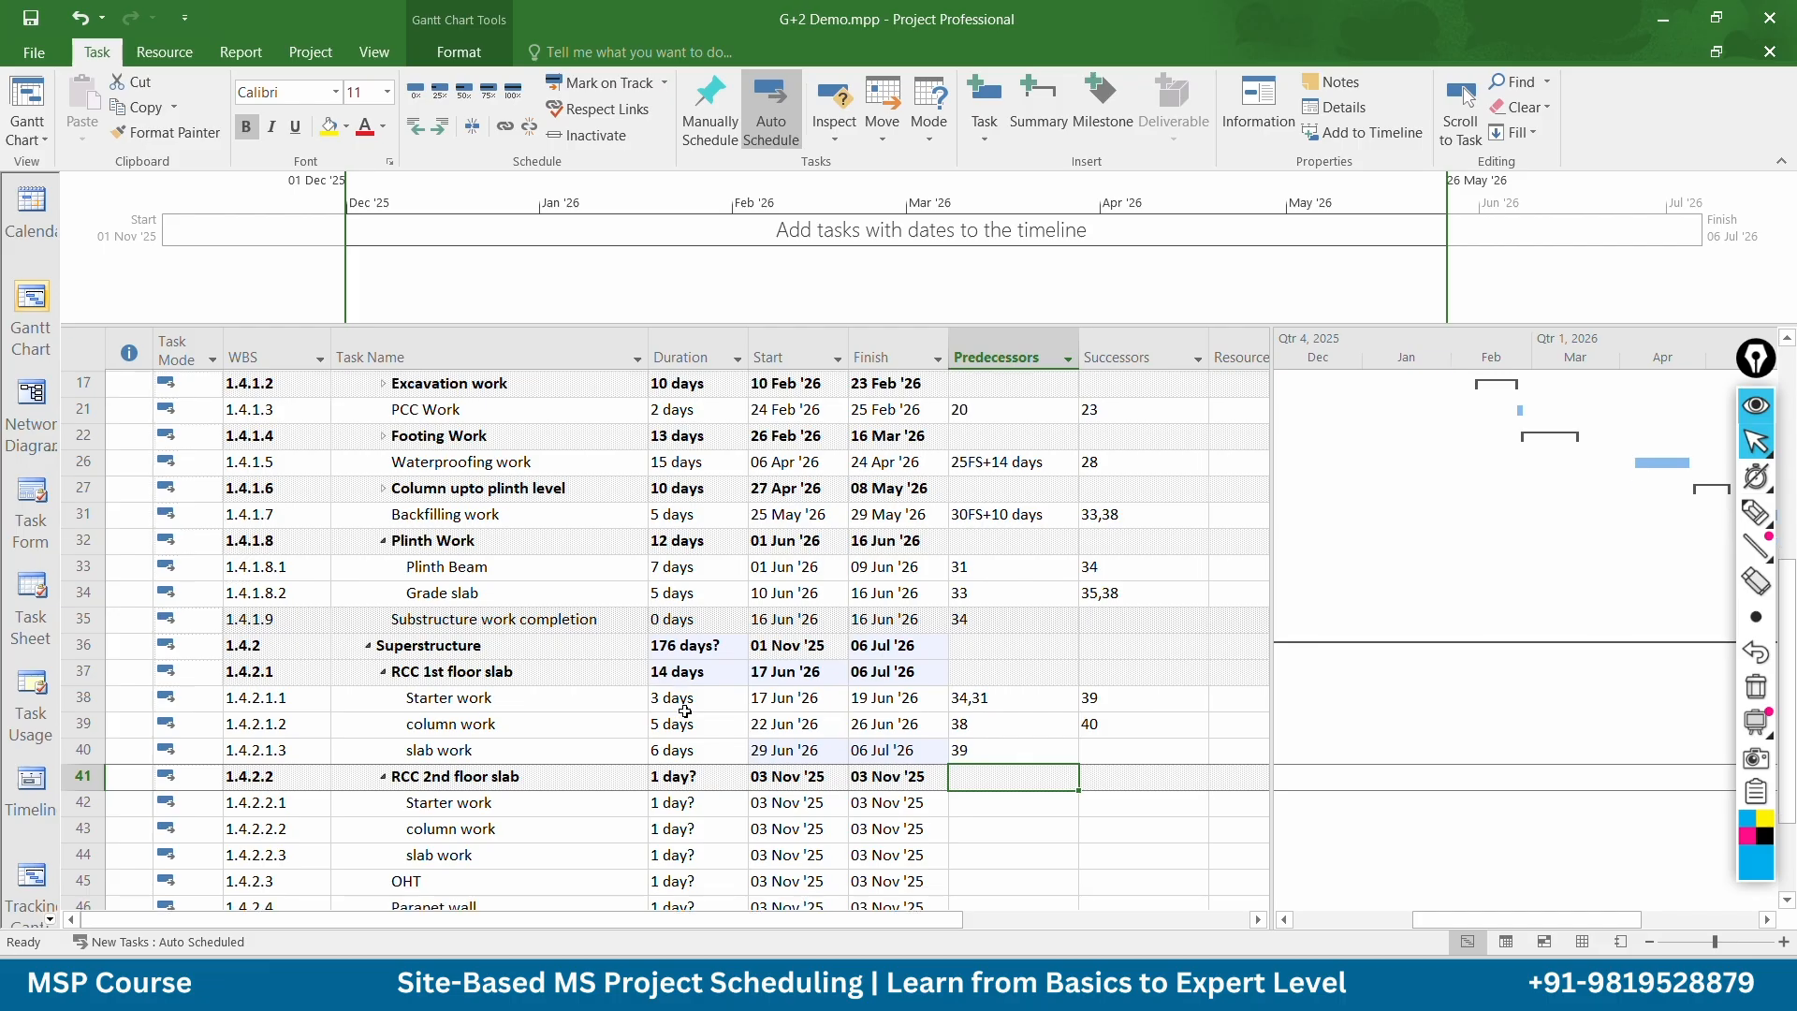
{"action": "scroll", "coordinate": [685, 711], "scroll_direction": "down", "scroll_amount": 8}
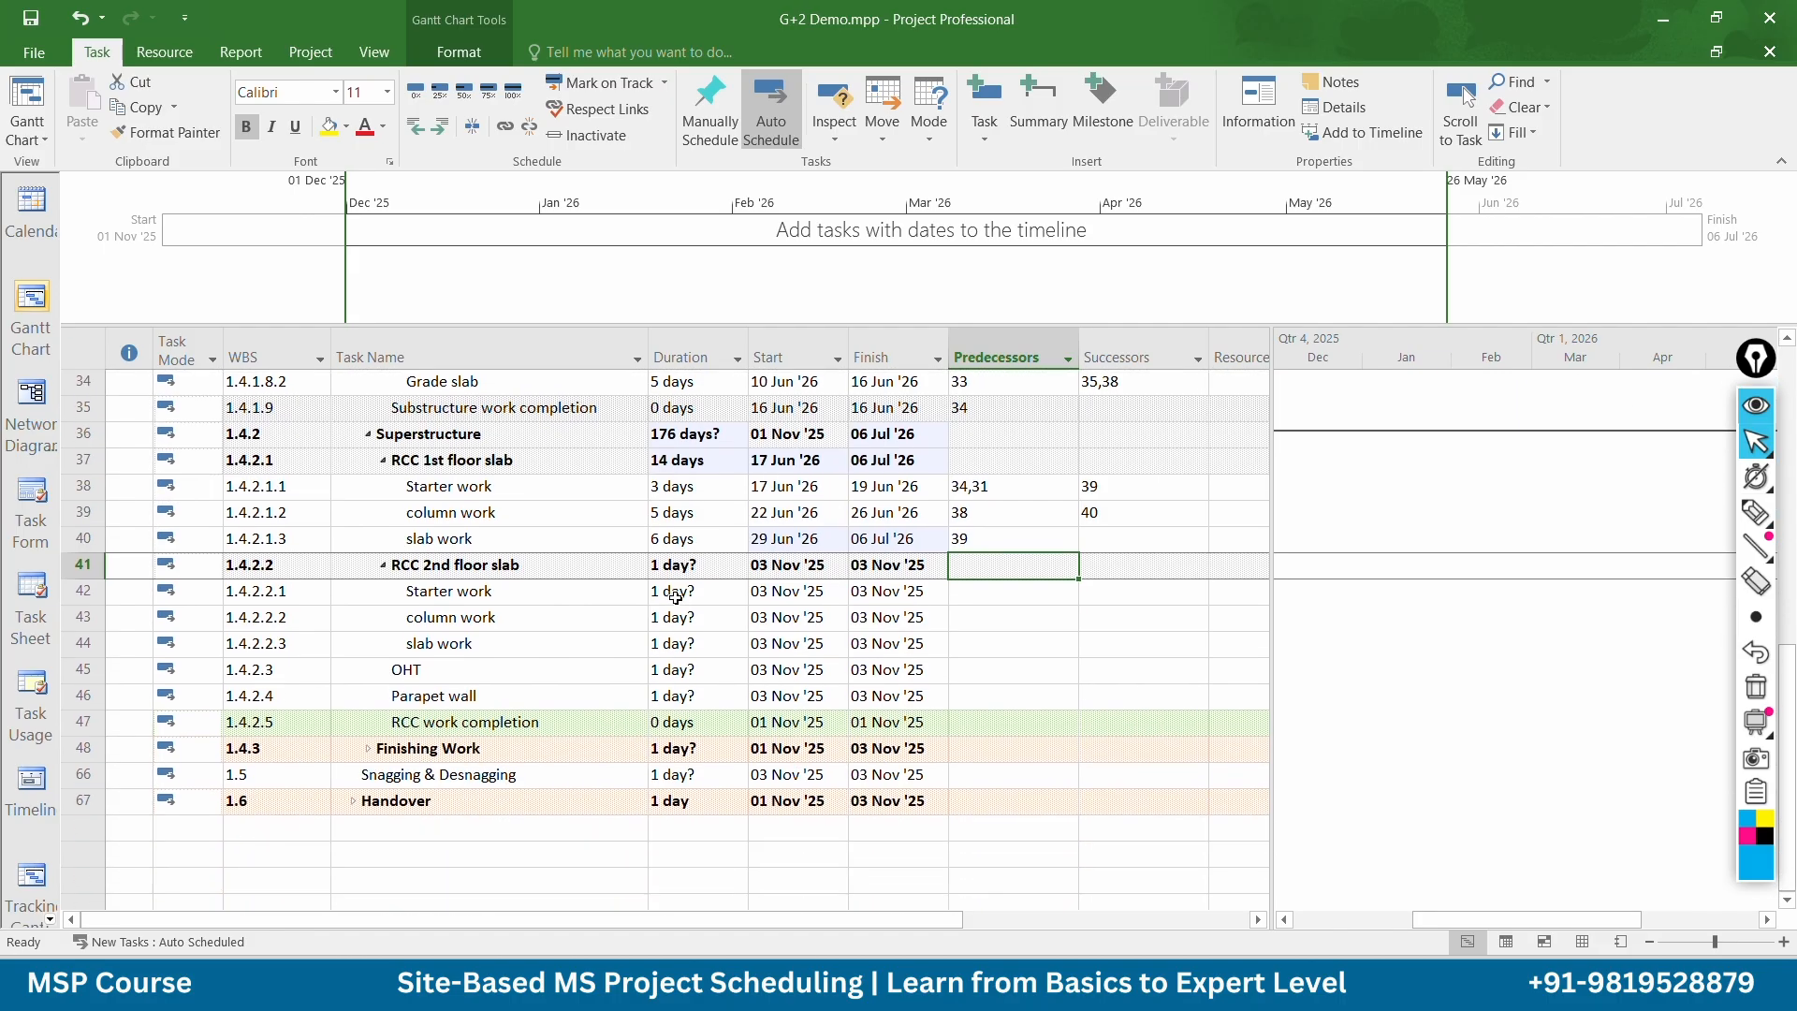
{"action": "left_click", "coordinate": [677, 591]}
{"action": "type", "text": "3"}
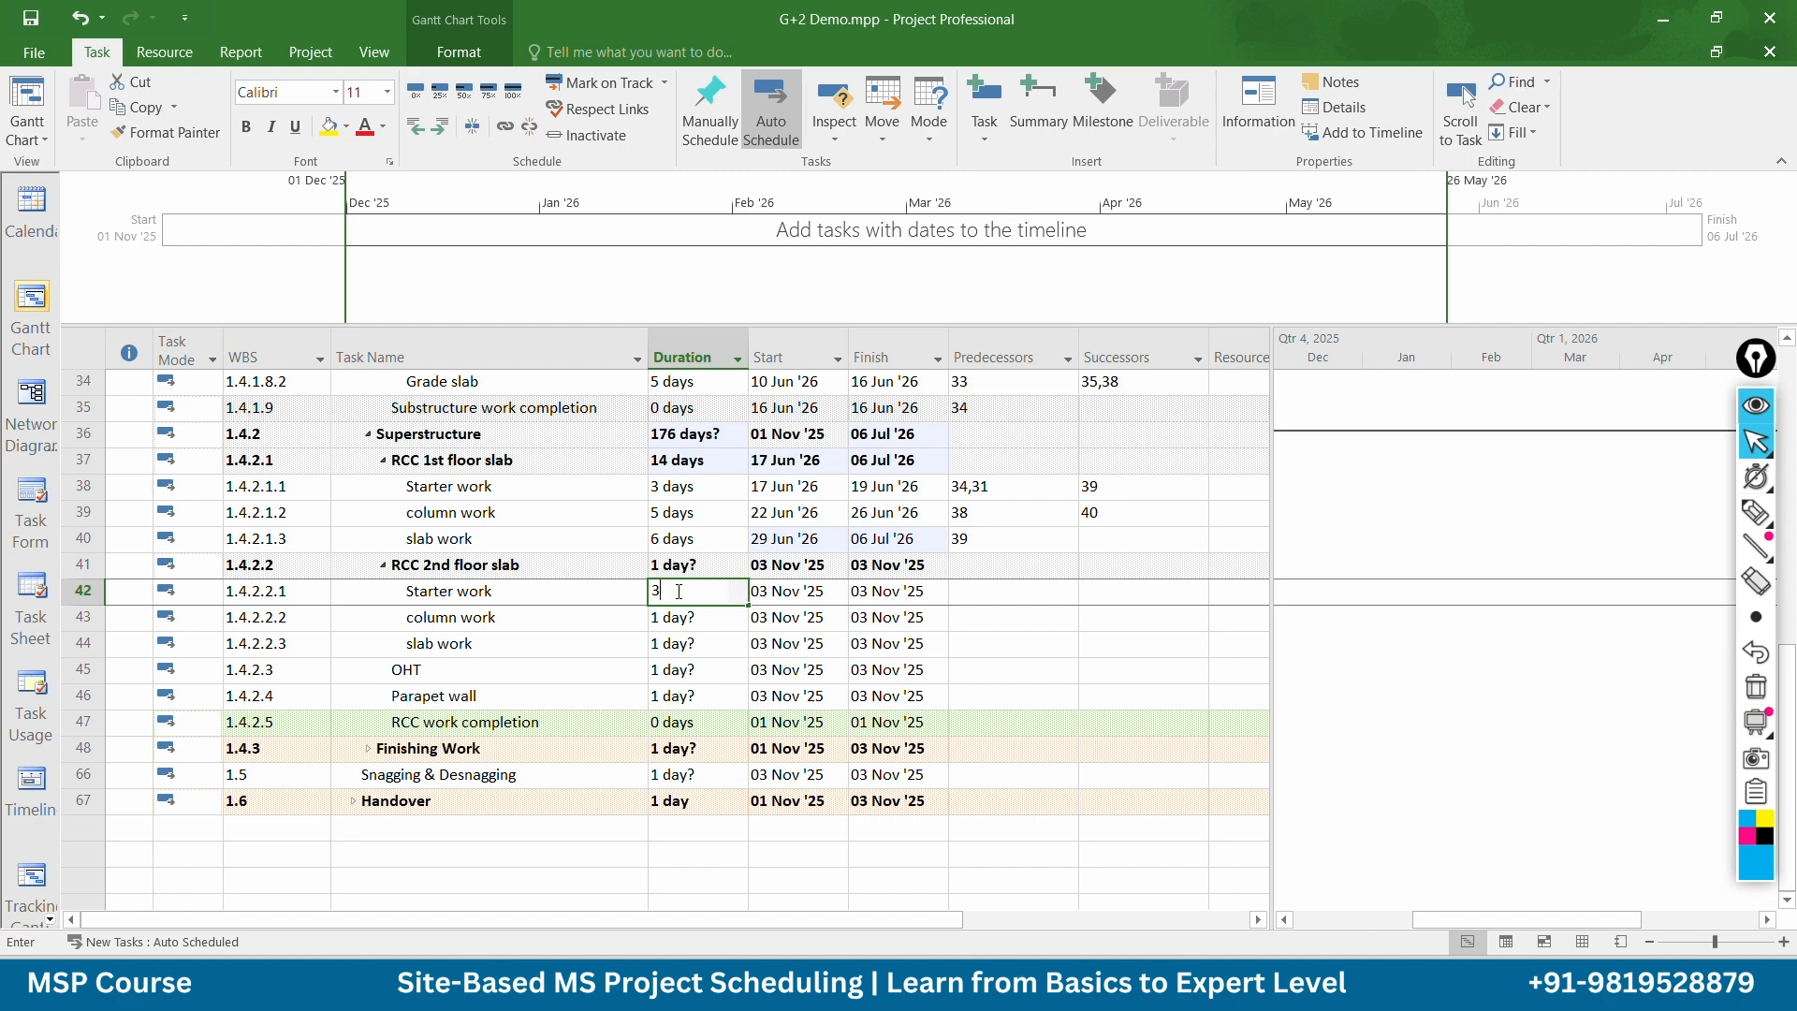
{"action": "key", "text": "Return"}
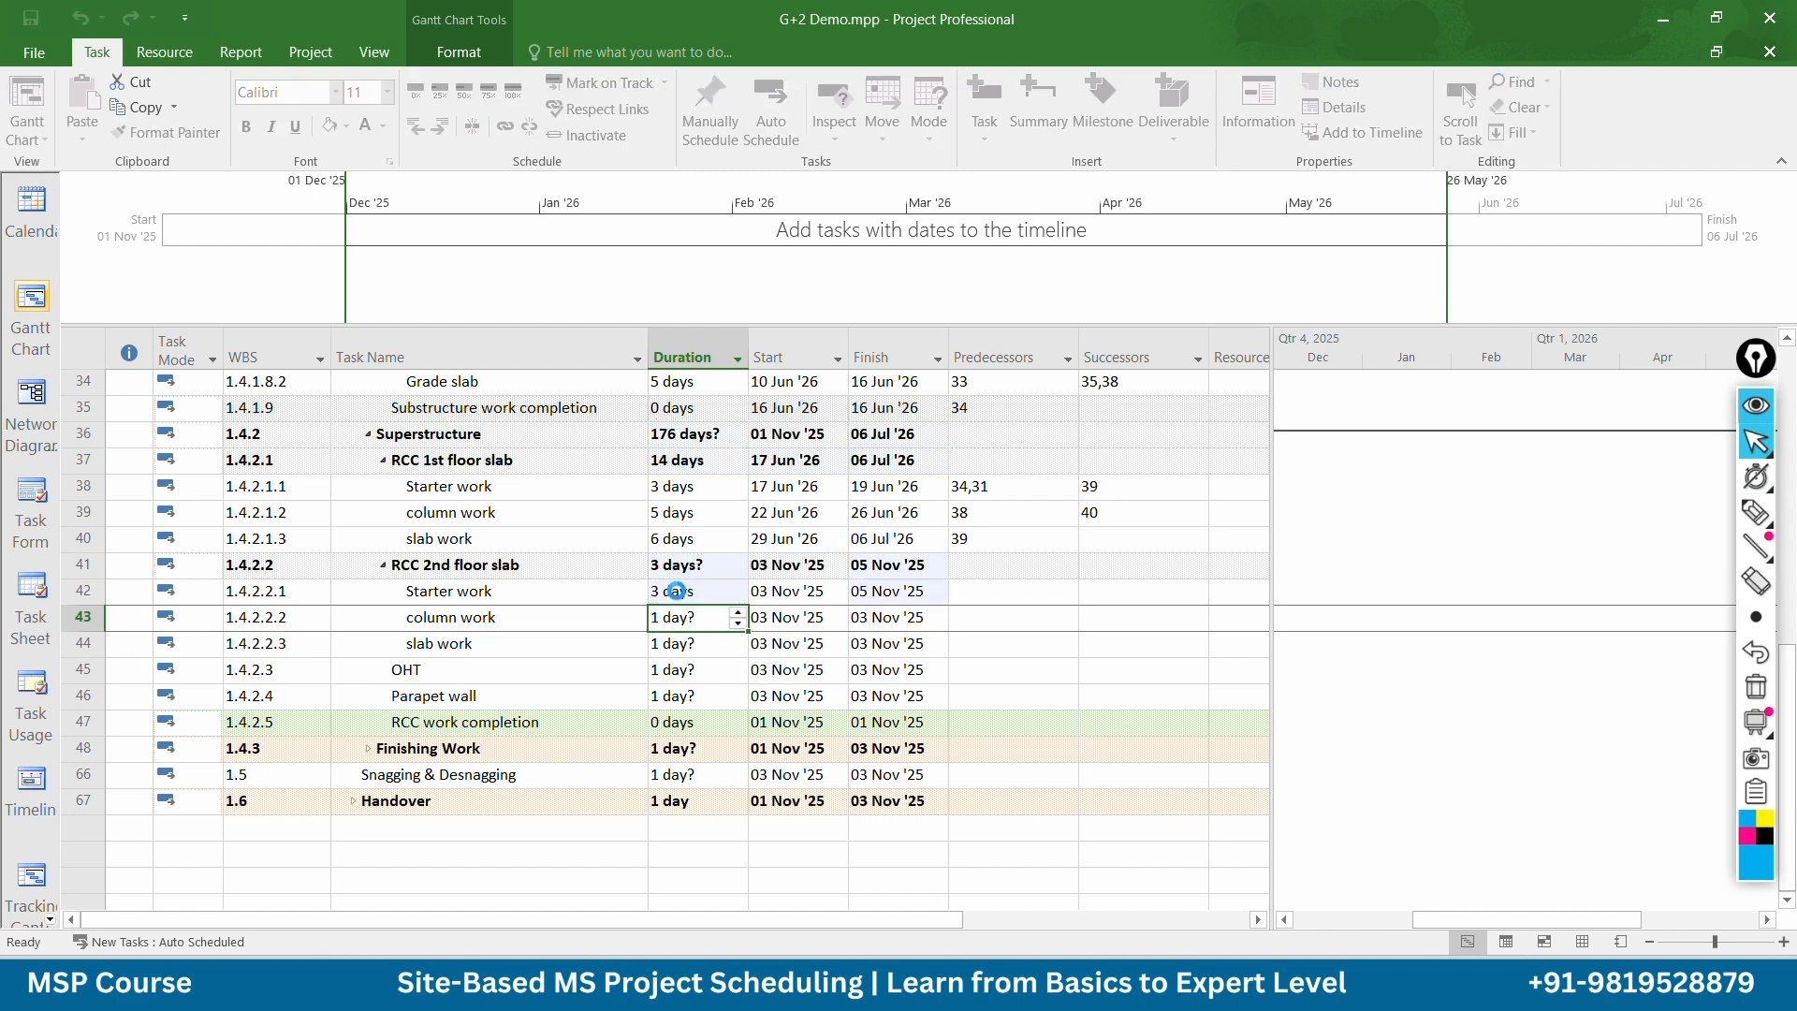
{"action": "type", "text": "5"}
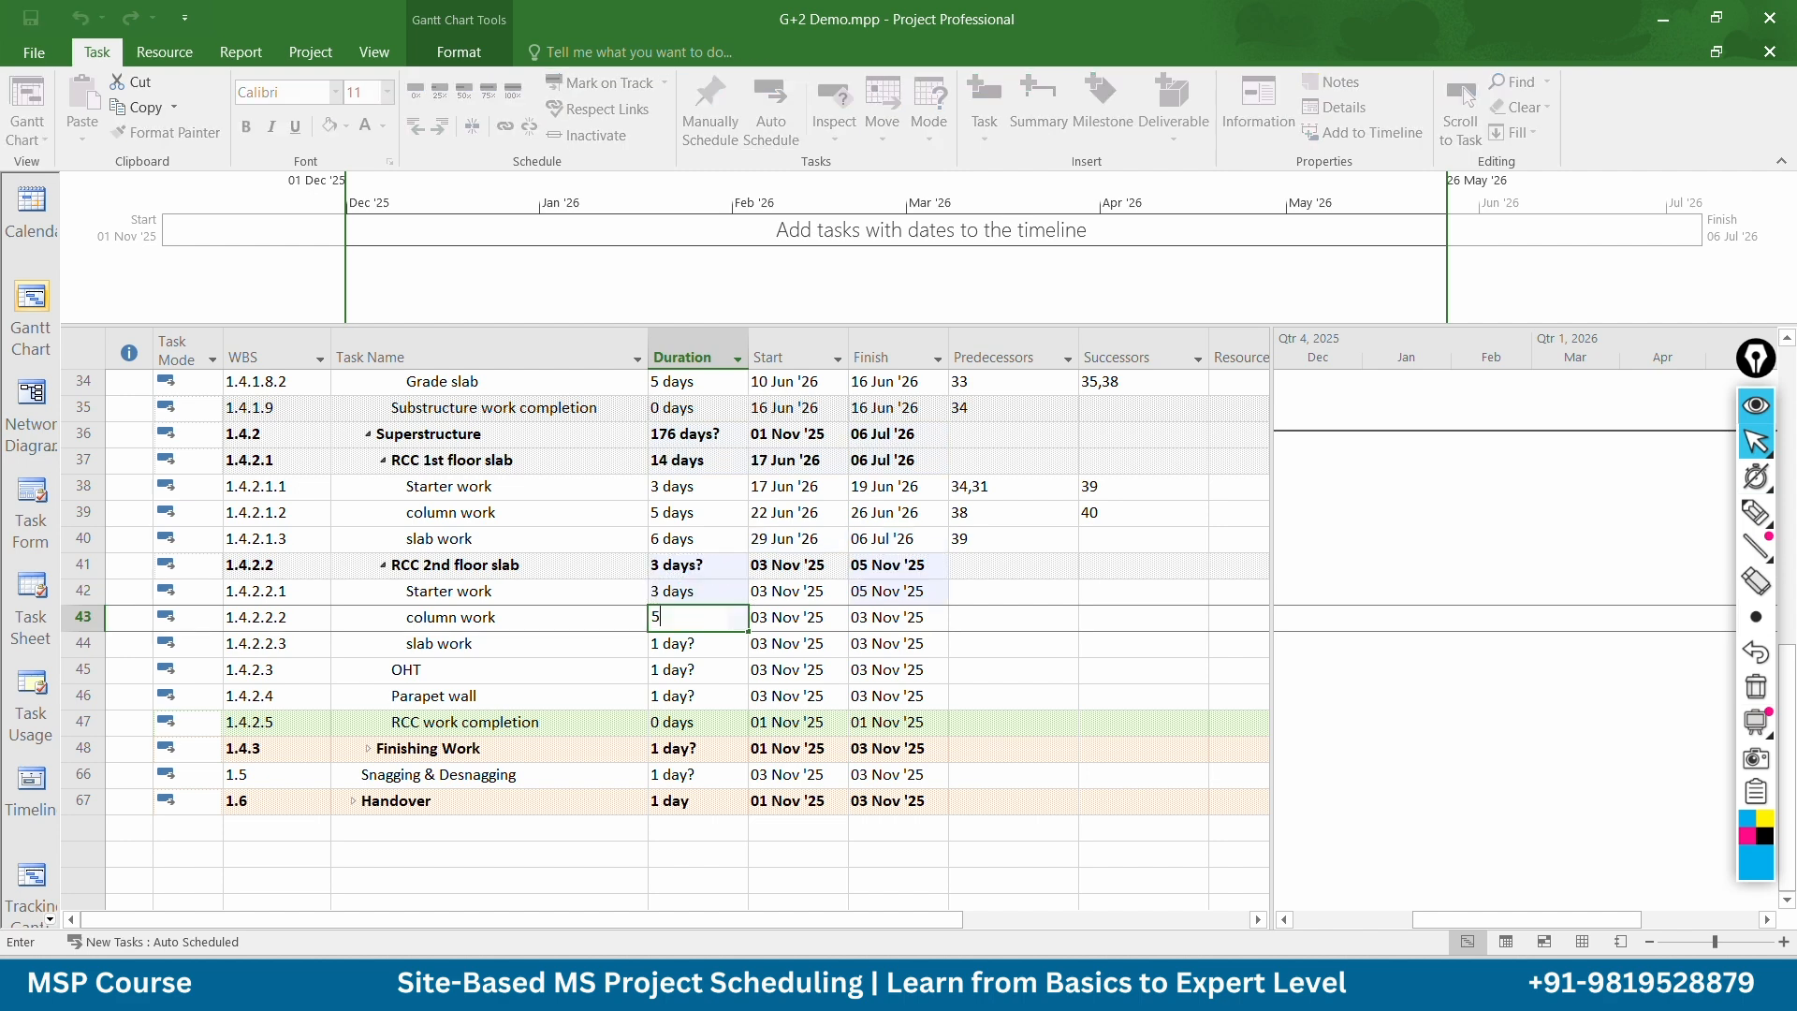
{"action": "key", "text": "Return"}
{"action": "type", "text": "6"}
{"action": "key", "text": "Return"}
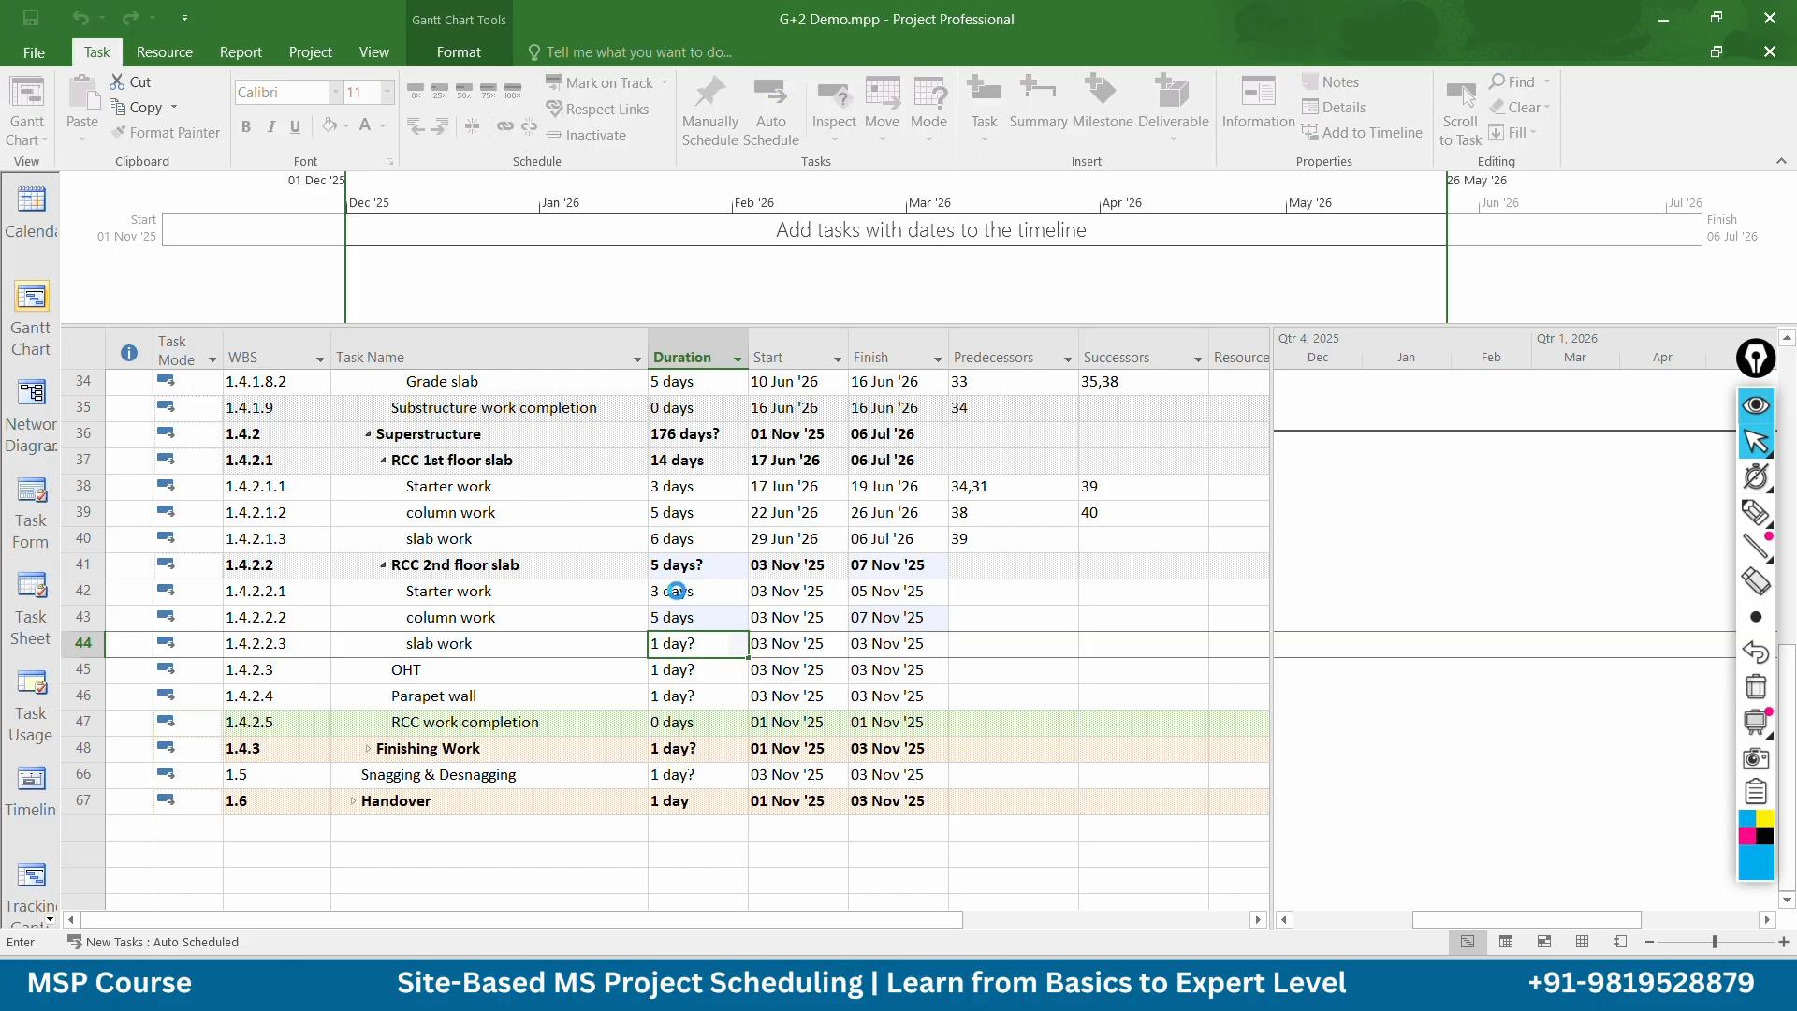
Under RCC 2nd floor slab, set predecessors 40 for Starter work, 42 for column work and 43 for slab work
{"action": "left_click", "coordinate": [985, 591]}
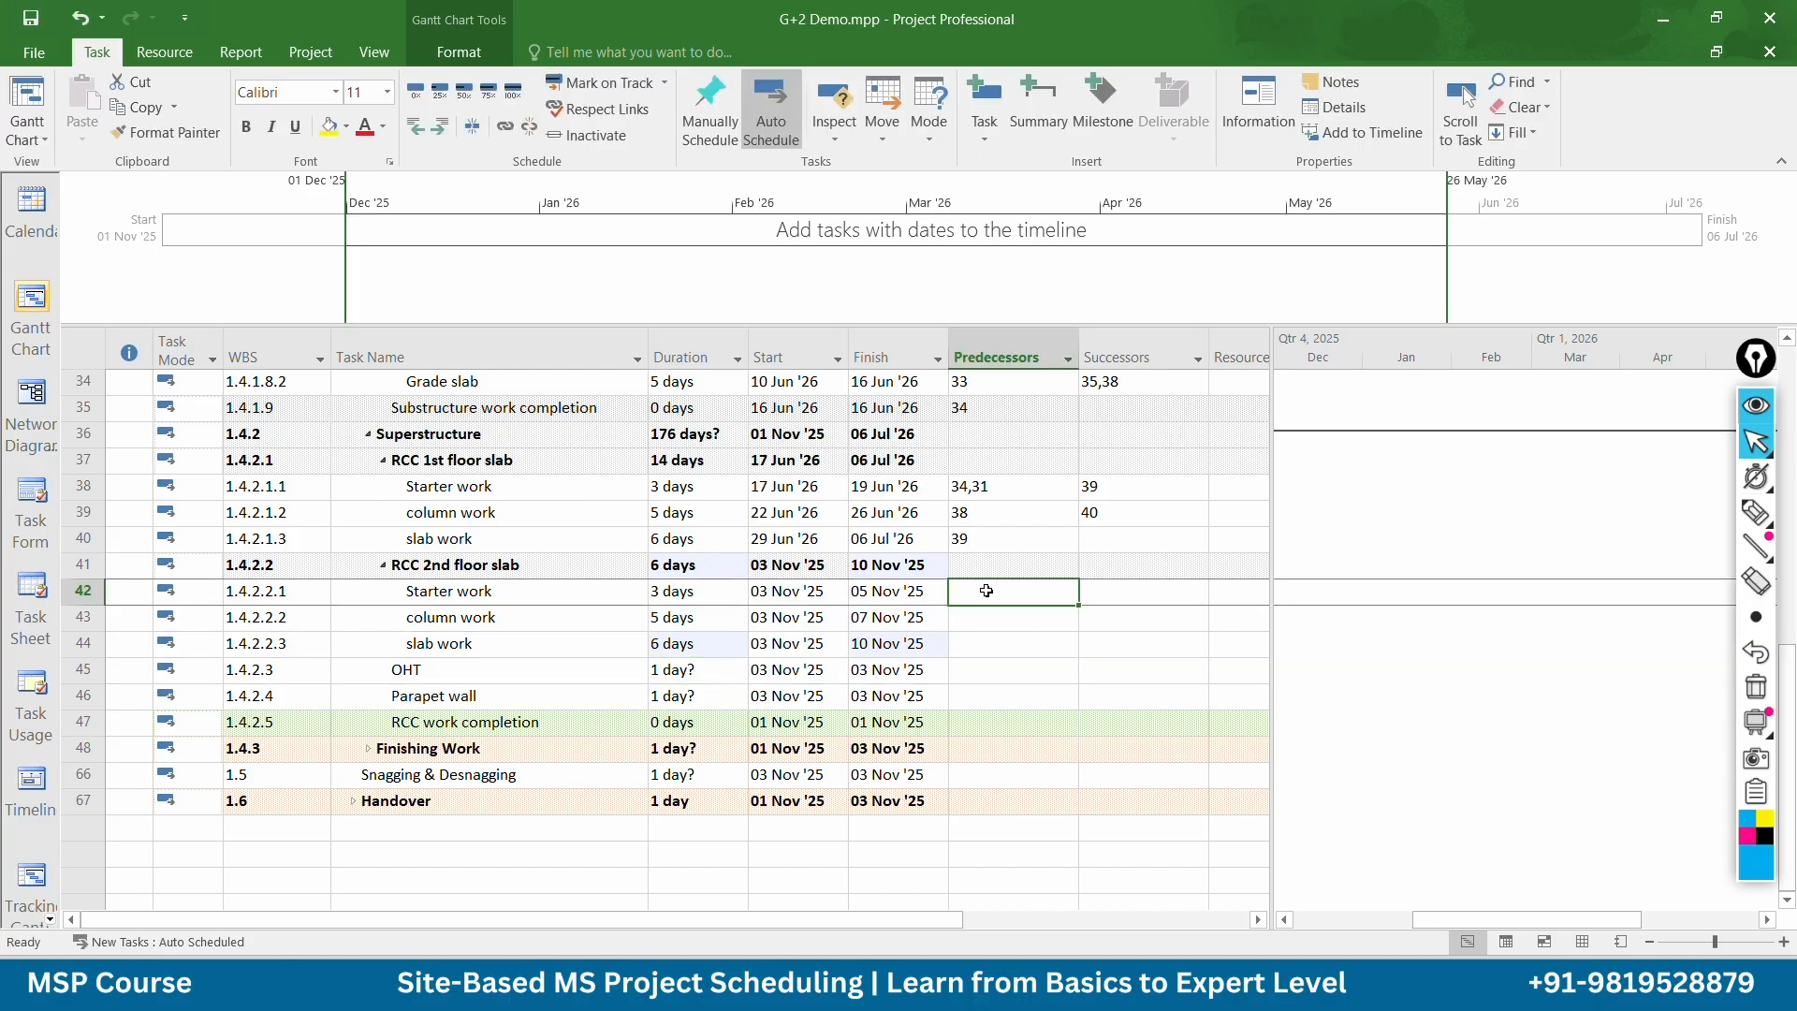
{"action": "type", "text": "4"}
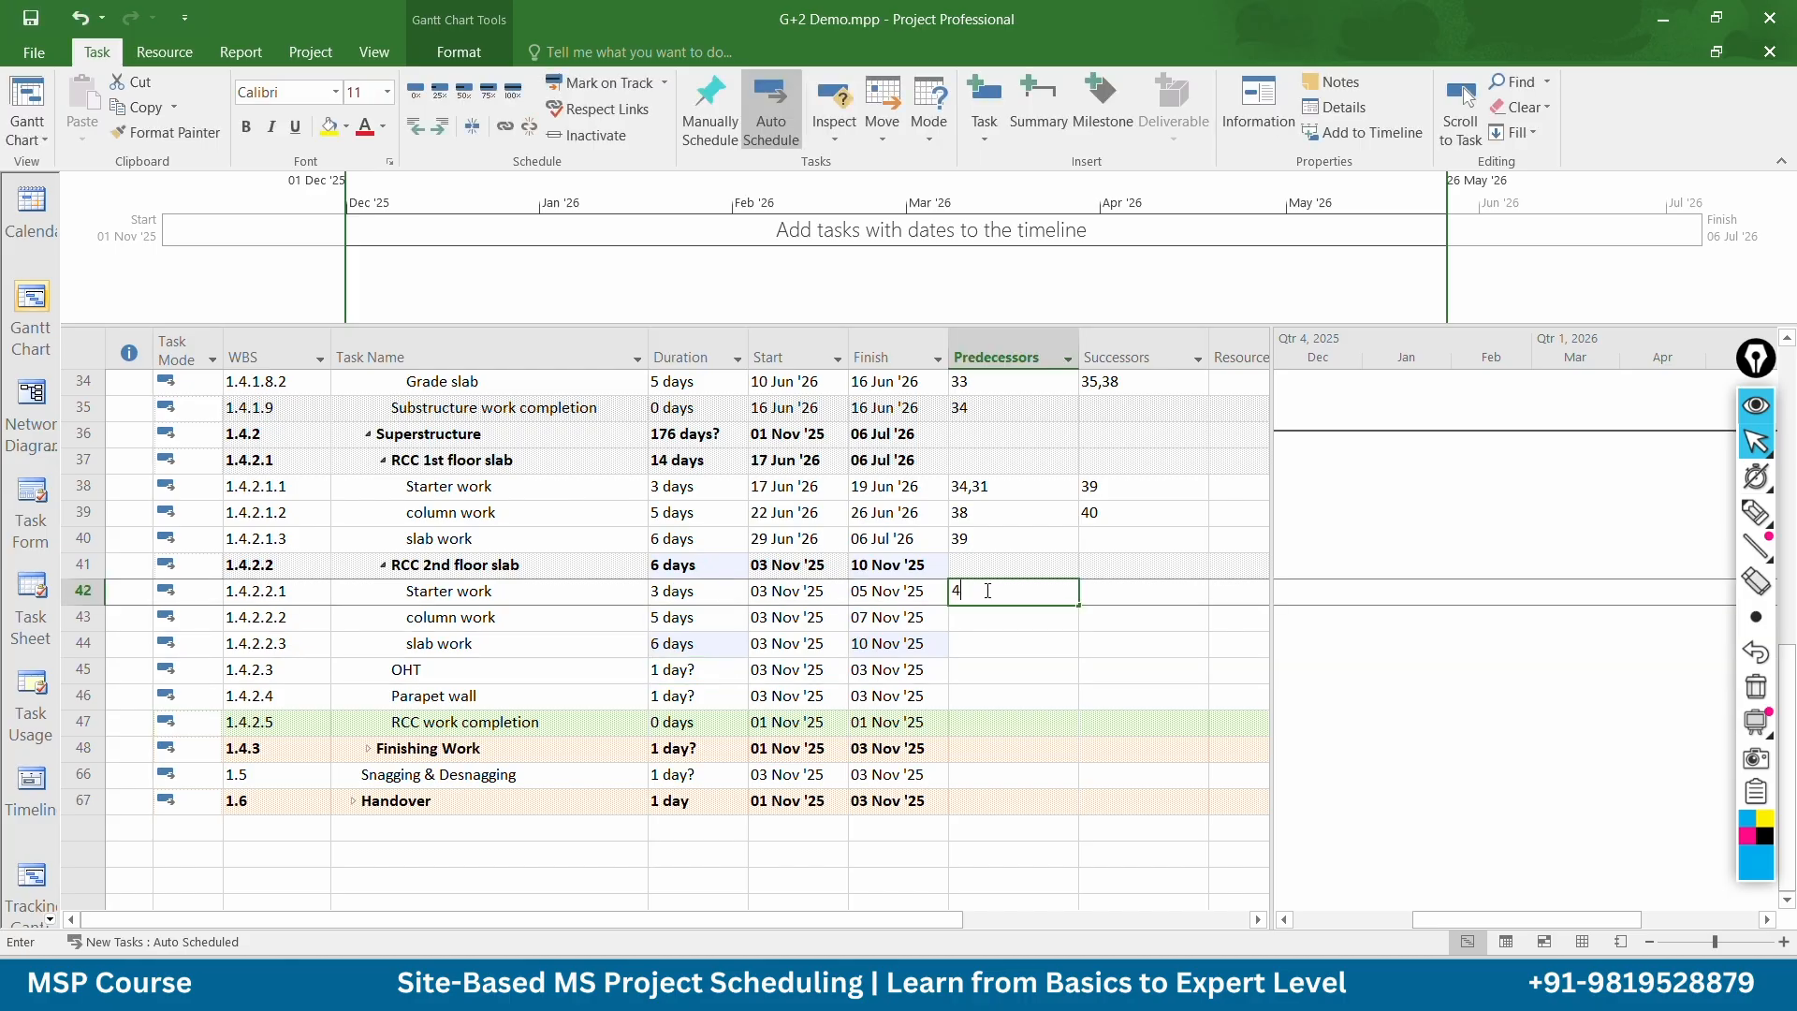
{"action": "type", "text": "0"}
{"action": "key", "text": "Return"}
{"action": "type", "text": "4"}
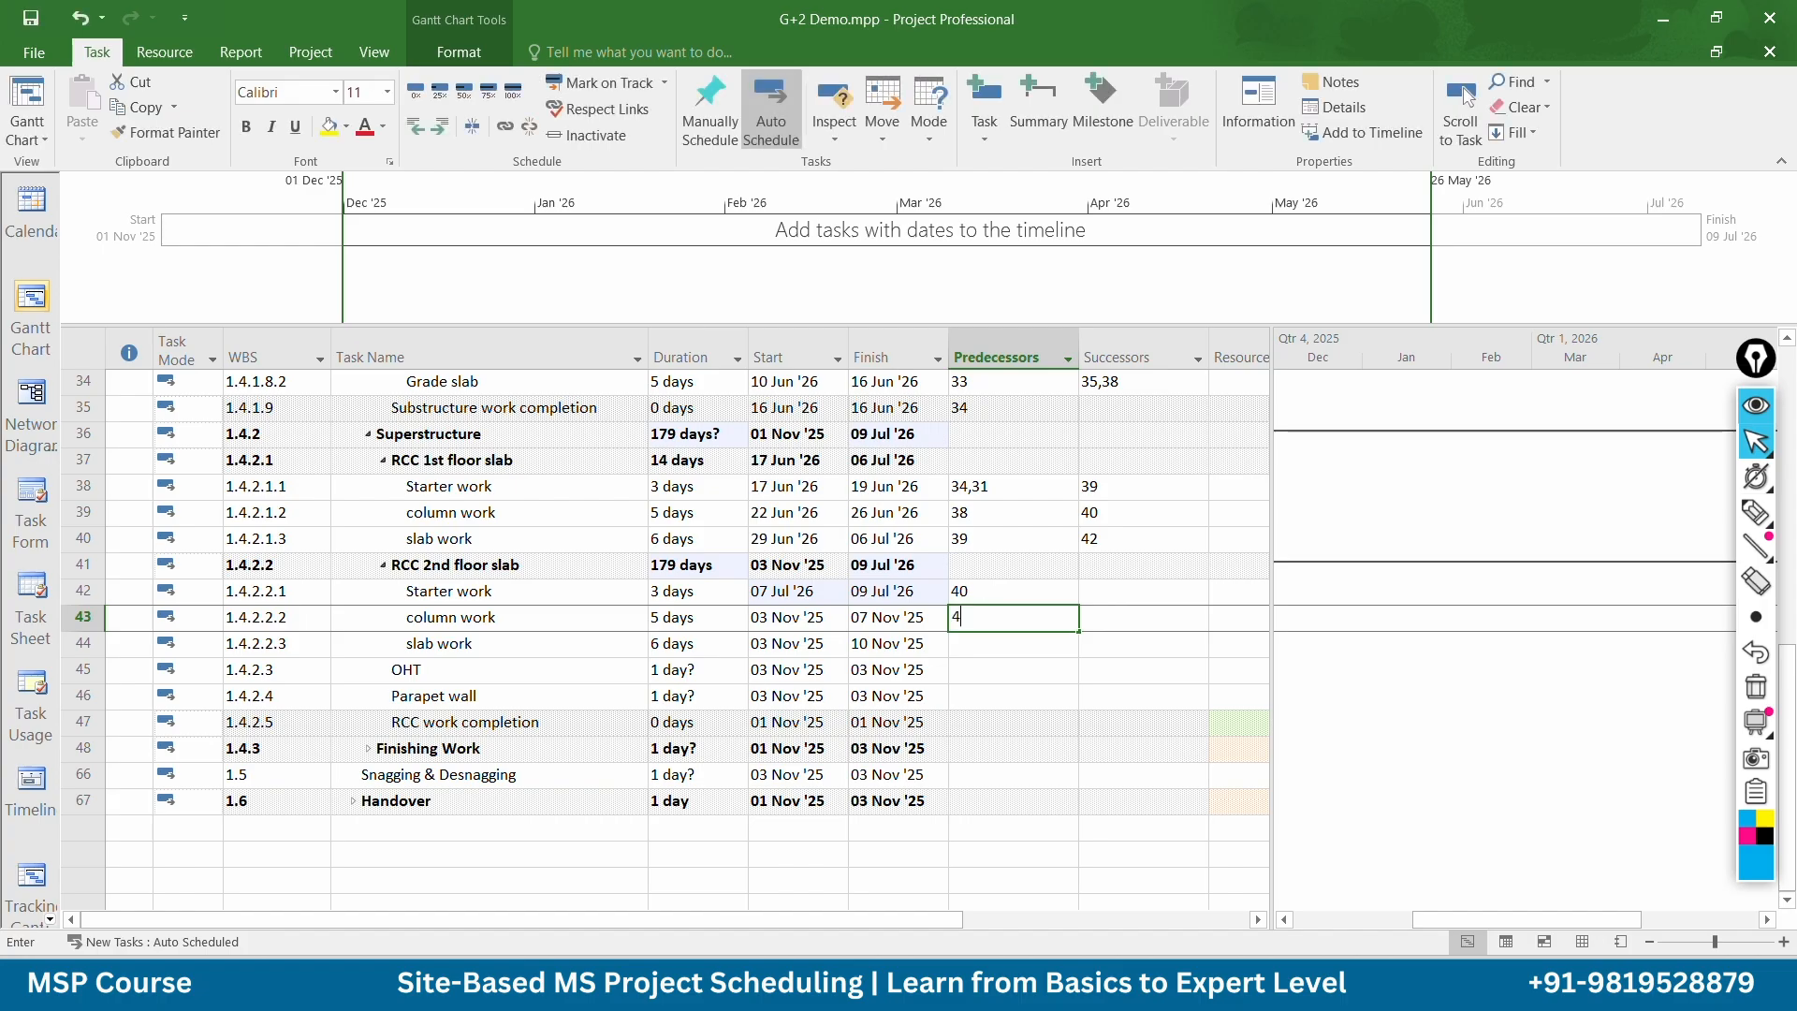
{"action": "type", "text": "2"}
{"action": "key", "text": "Return"}
{"action": "type", "text": "4"}
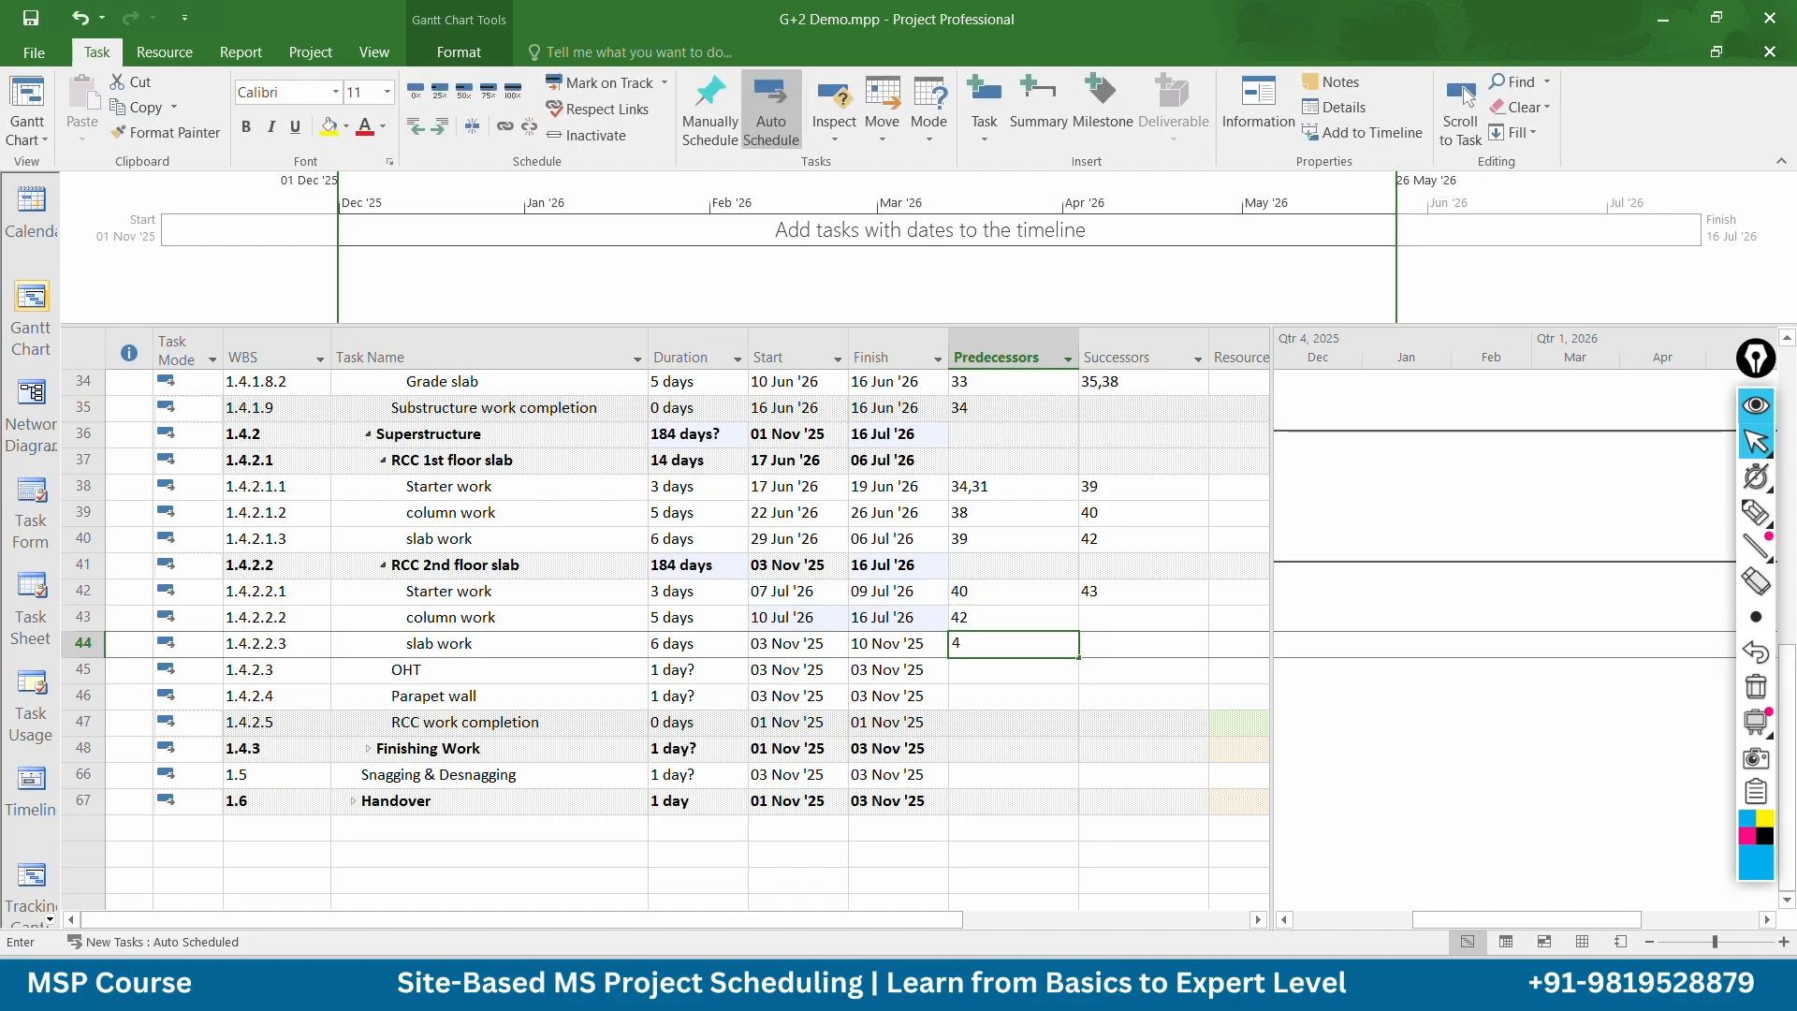
{"action": "type", "text": "3"}
{"action": "key", "text": "Return"}
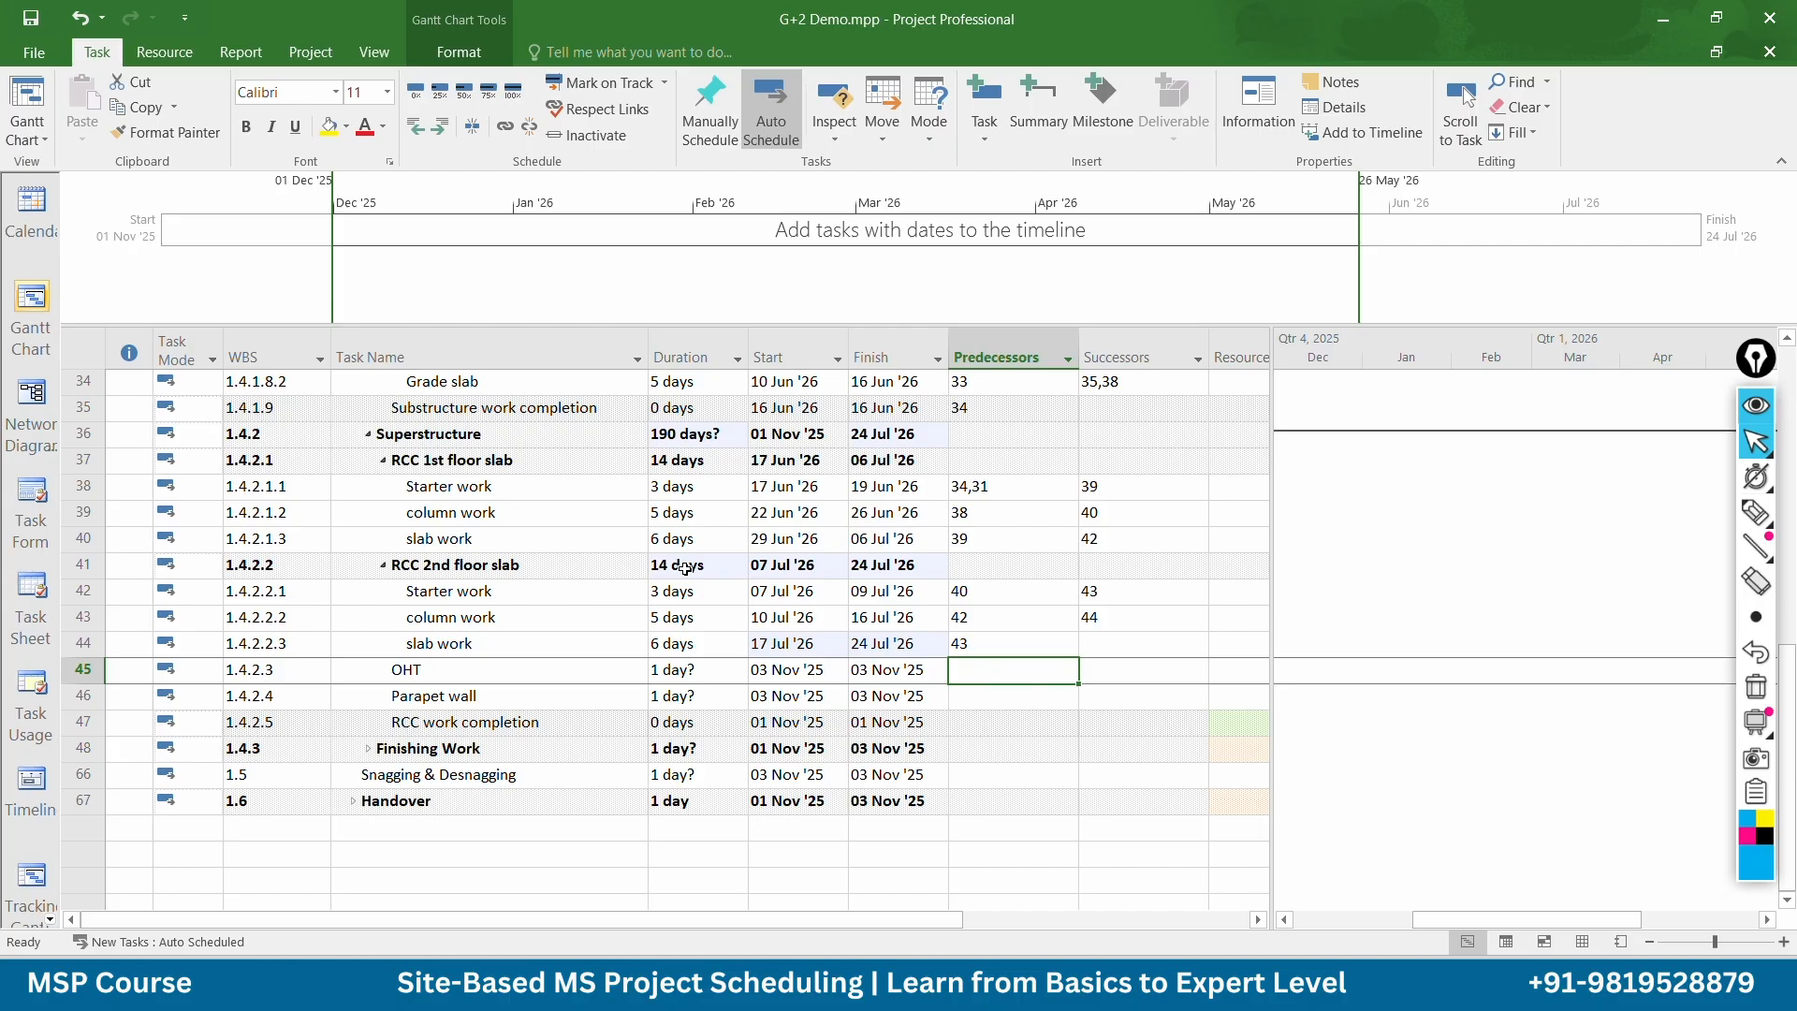
Set task 44 as predecessor of the OHT task and give it a duration of 15 days
{"action": "scroll", "coordinate": [590, 558], "scroll_direction": "up", "scroll_amount": 1}
{"action": "scroll", "coordinate": [590, 557], "scroll_direction": "down", "scroll_amount": 2}
{"action": "type", "text": "4"}
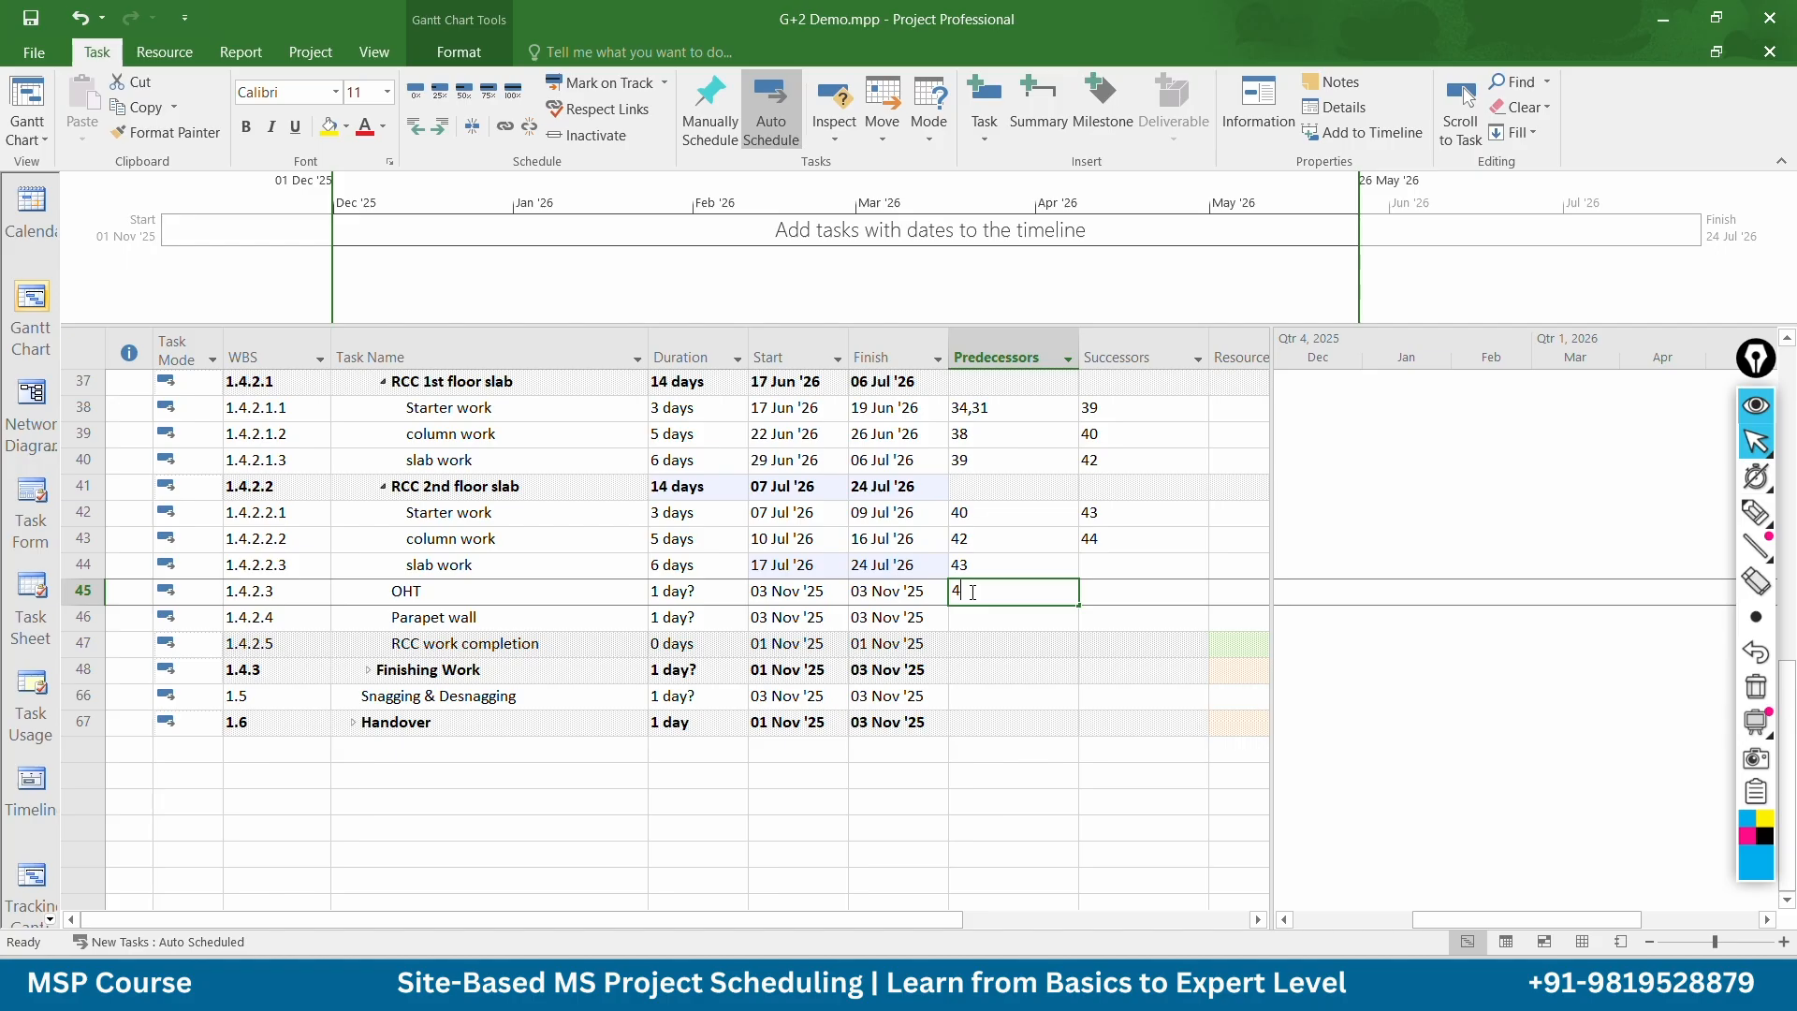
{"action": "type", "text": "4"}
{"action": "key", "text": "Return"}
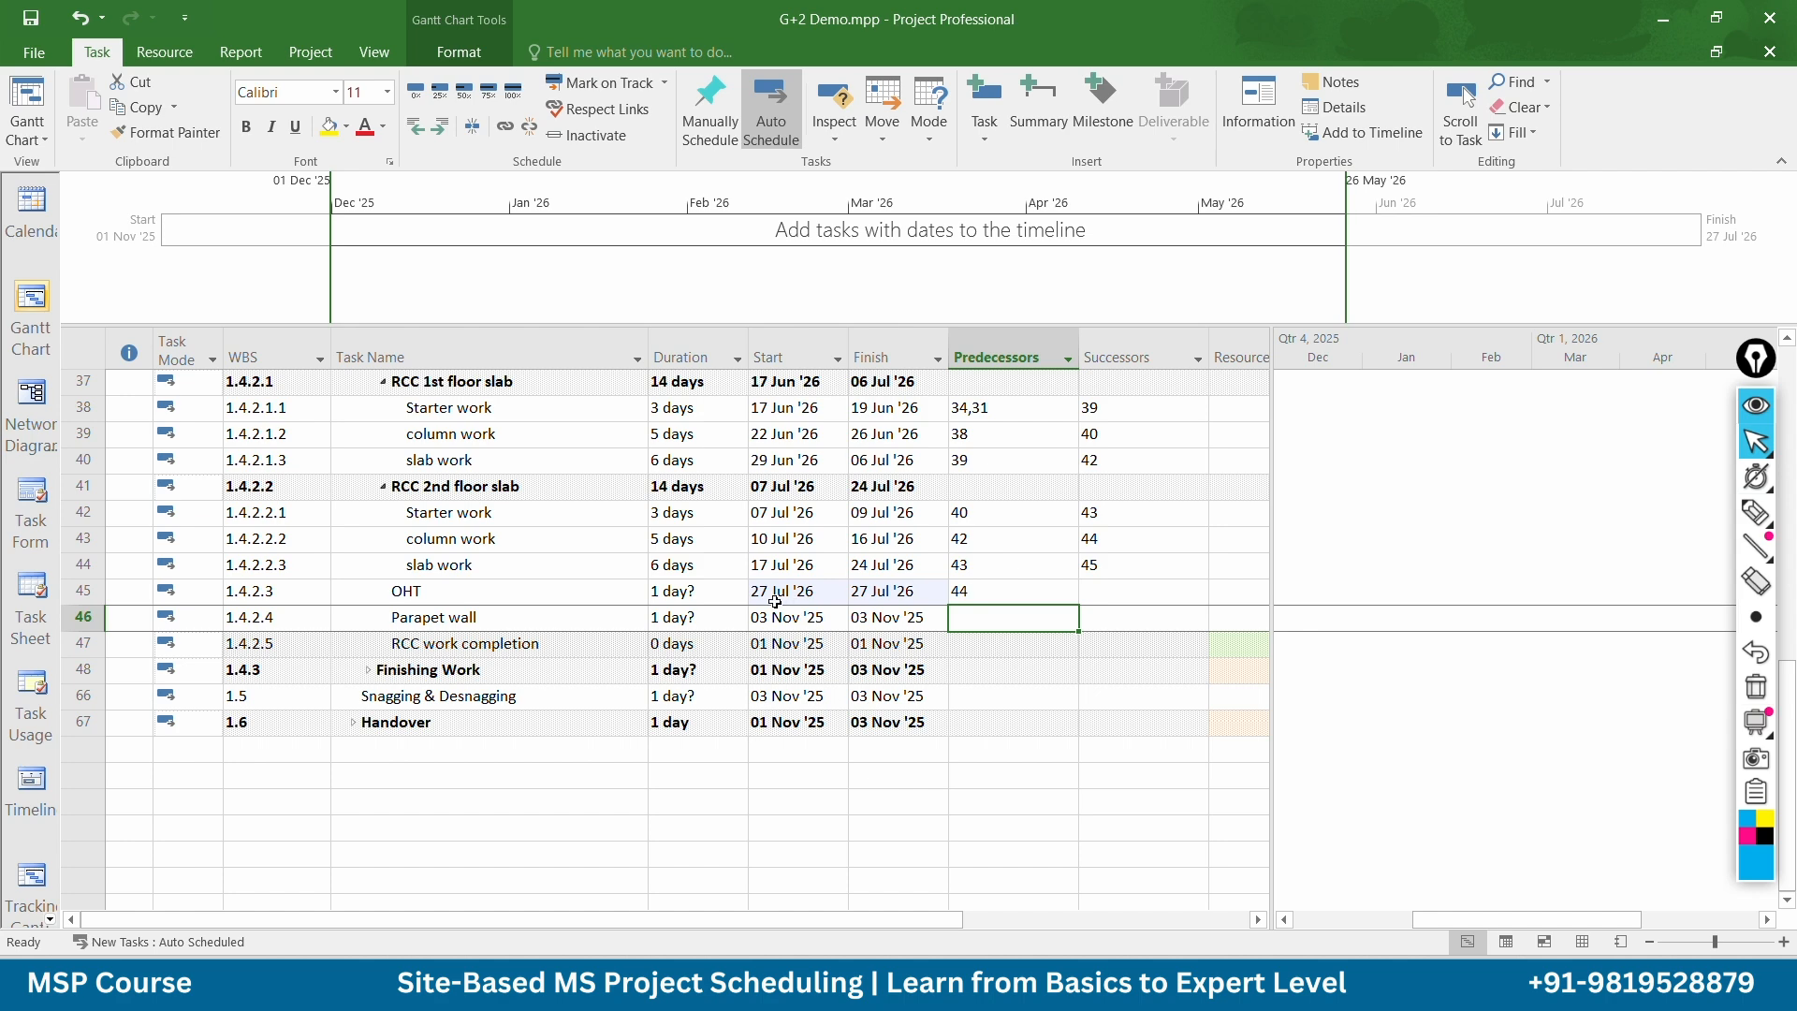
{"action": "left_click", "coordinate": [695, 590]}
{"action": "type", "text": "1"}
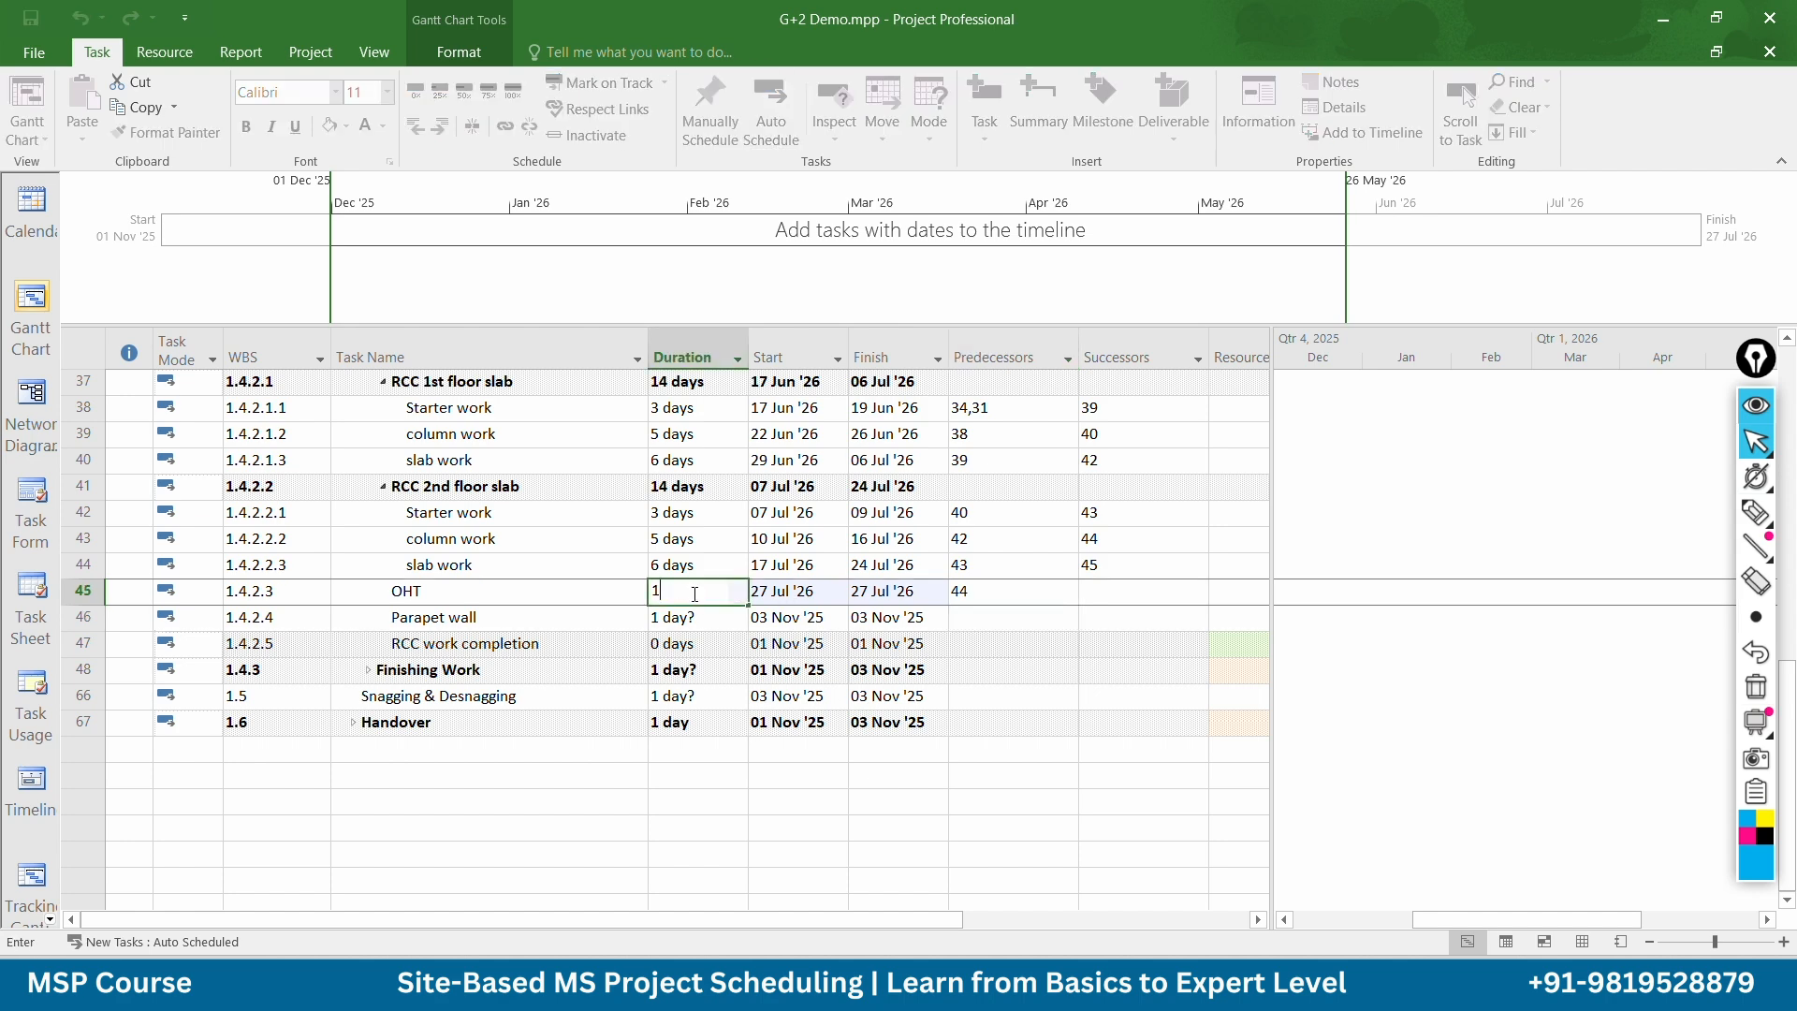
{"action": "type", "text": "5"}
{"action": "key", "text": "Return"}
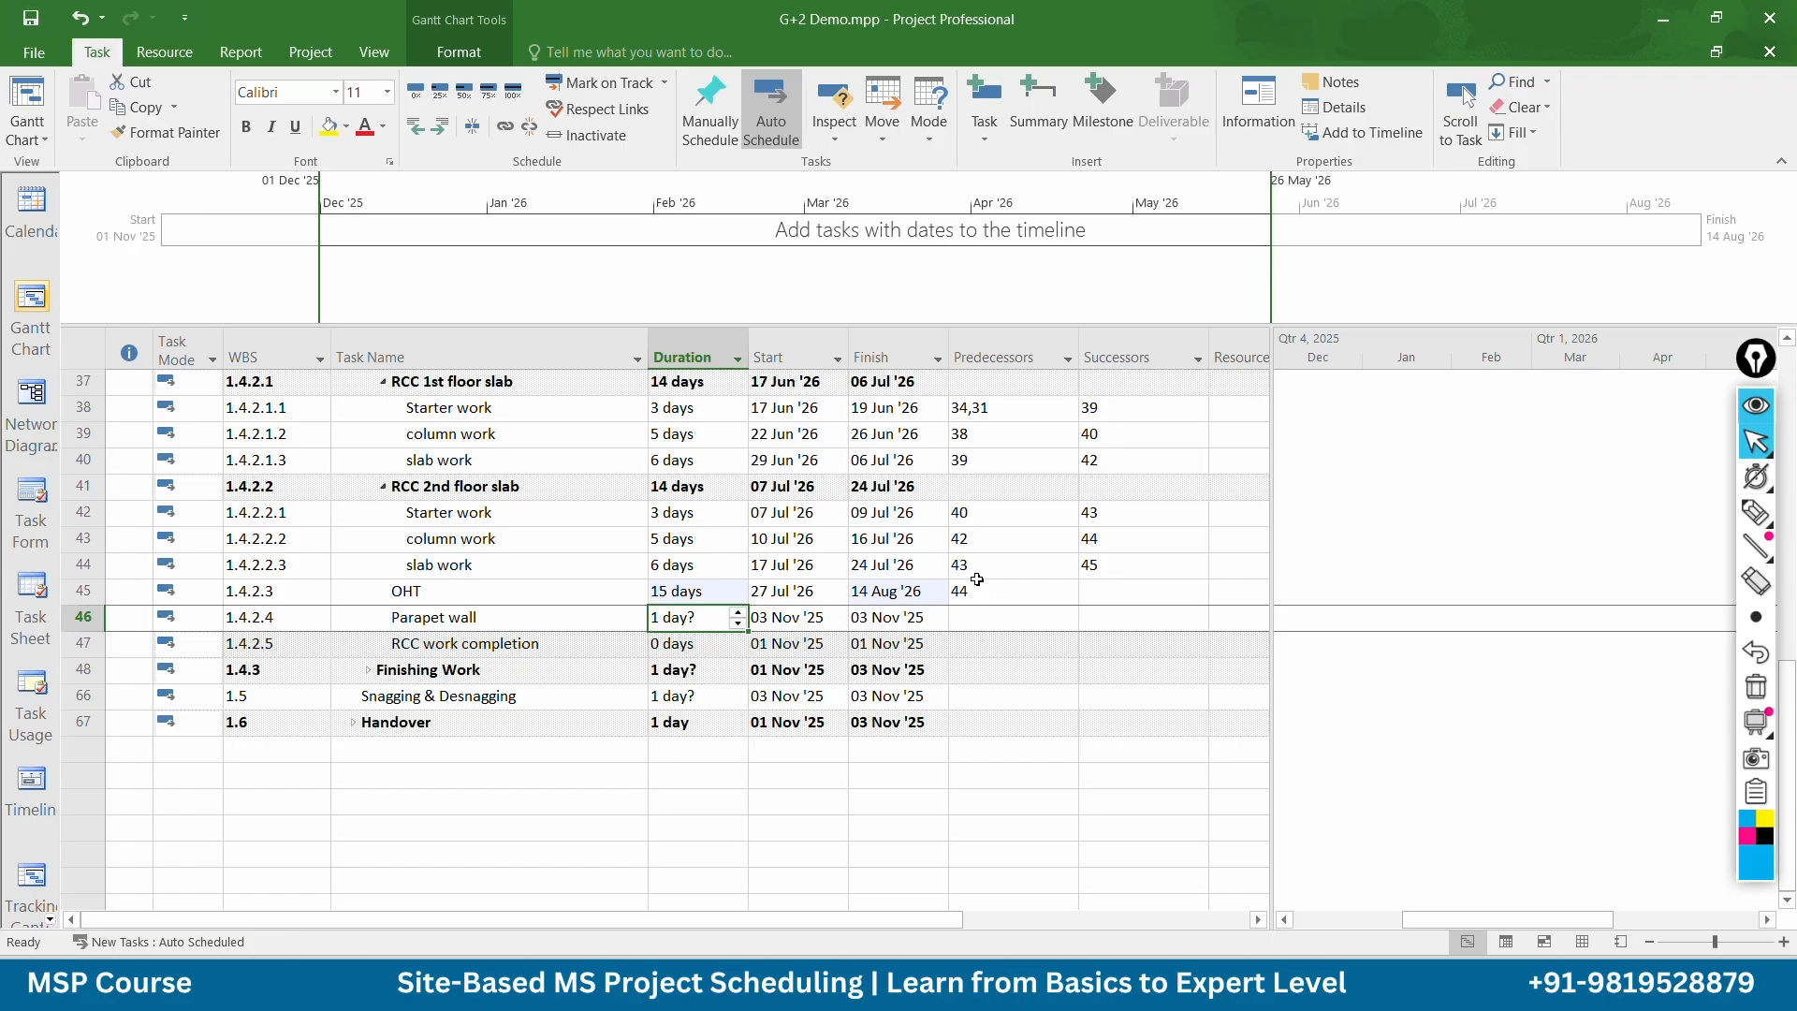
Set task 44 as predecessor of the Parapet wall task and give it a duration of 15 days
{"action": "left_click", "coordinate": [971, 613]}
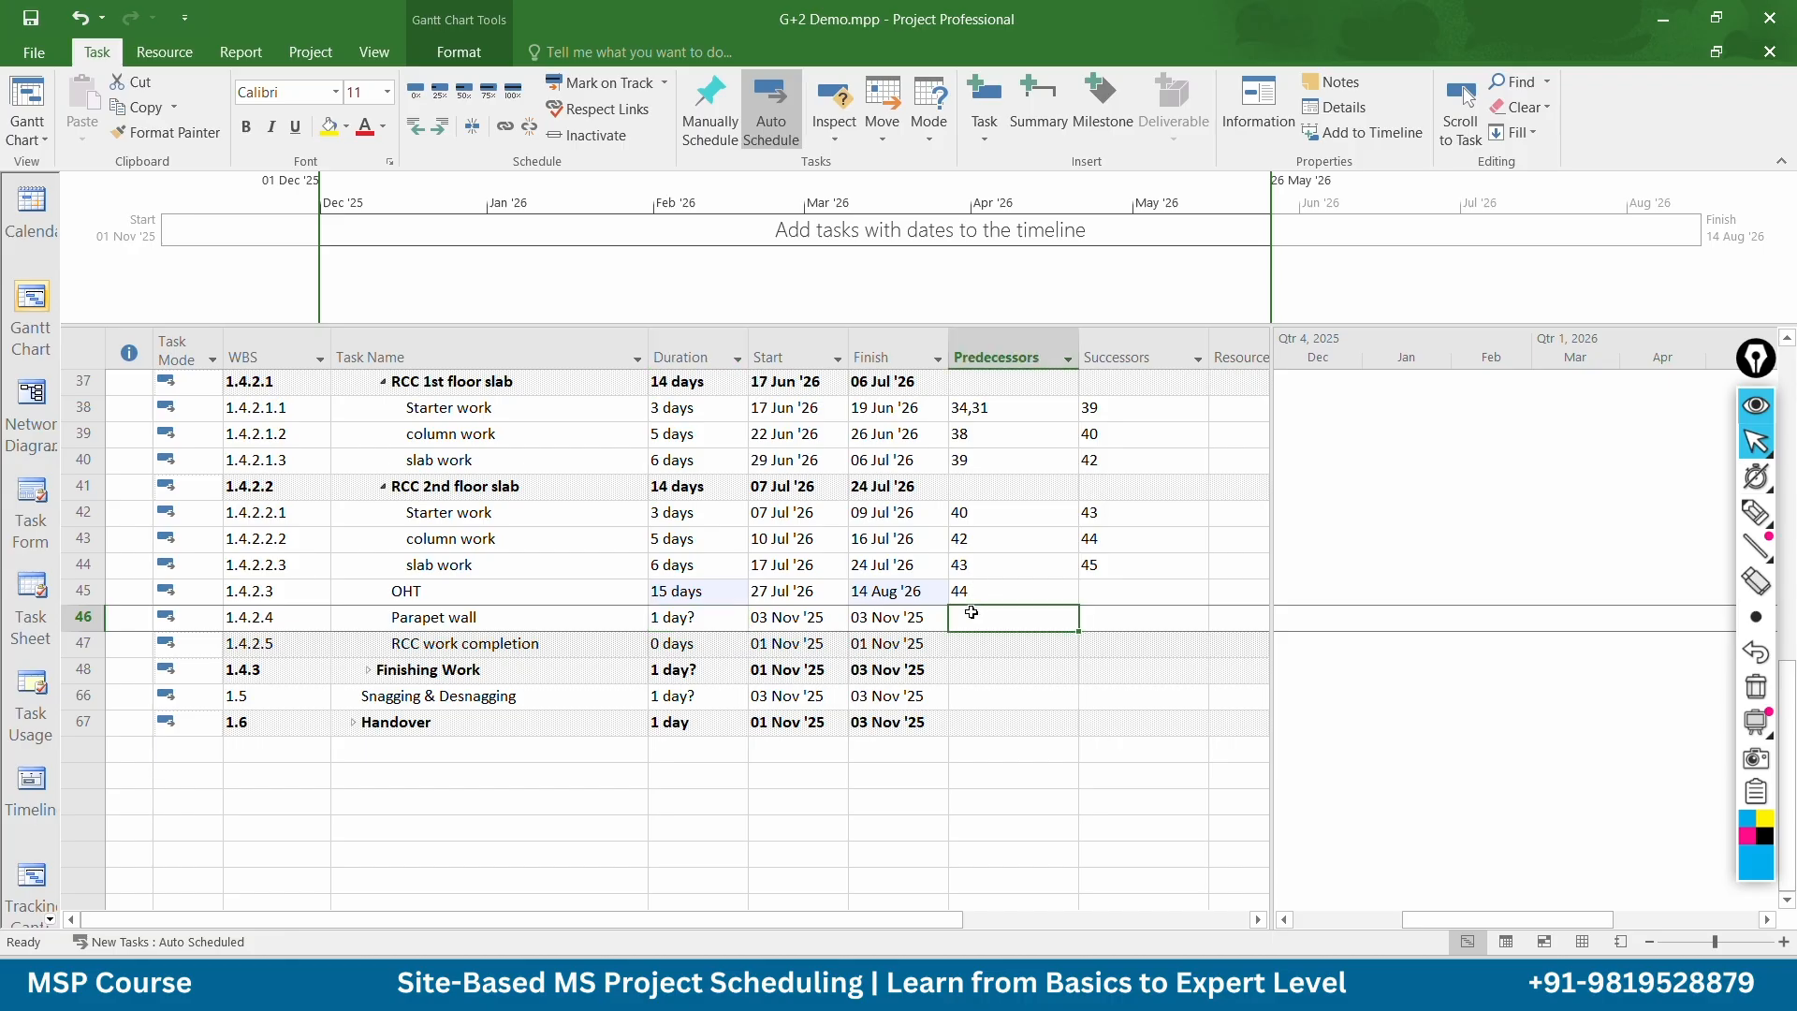
{"action": "type", "text": "44"}
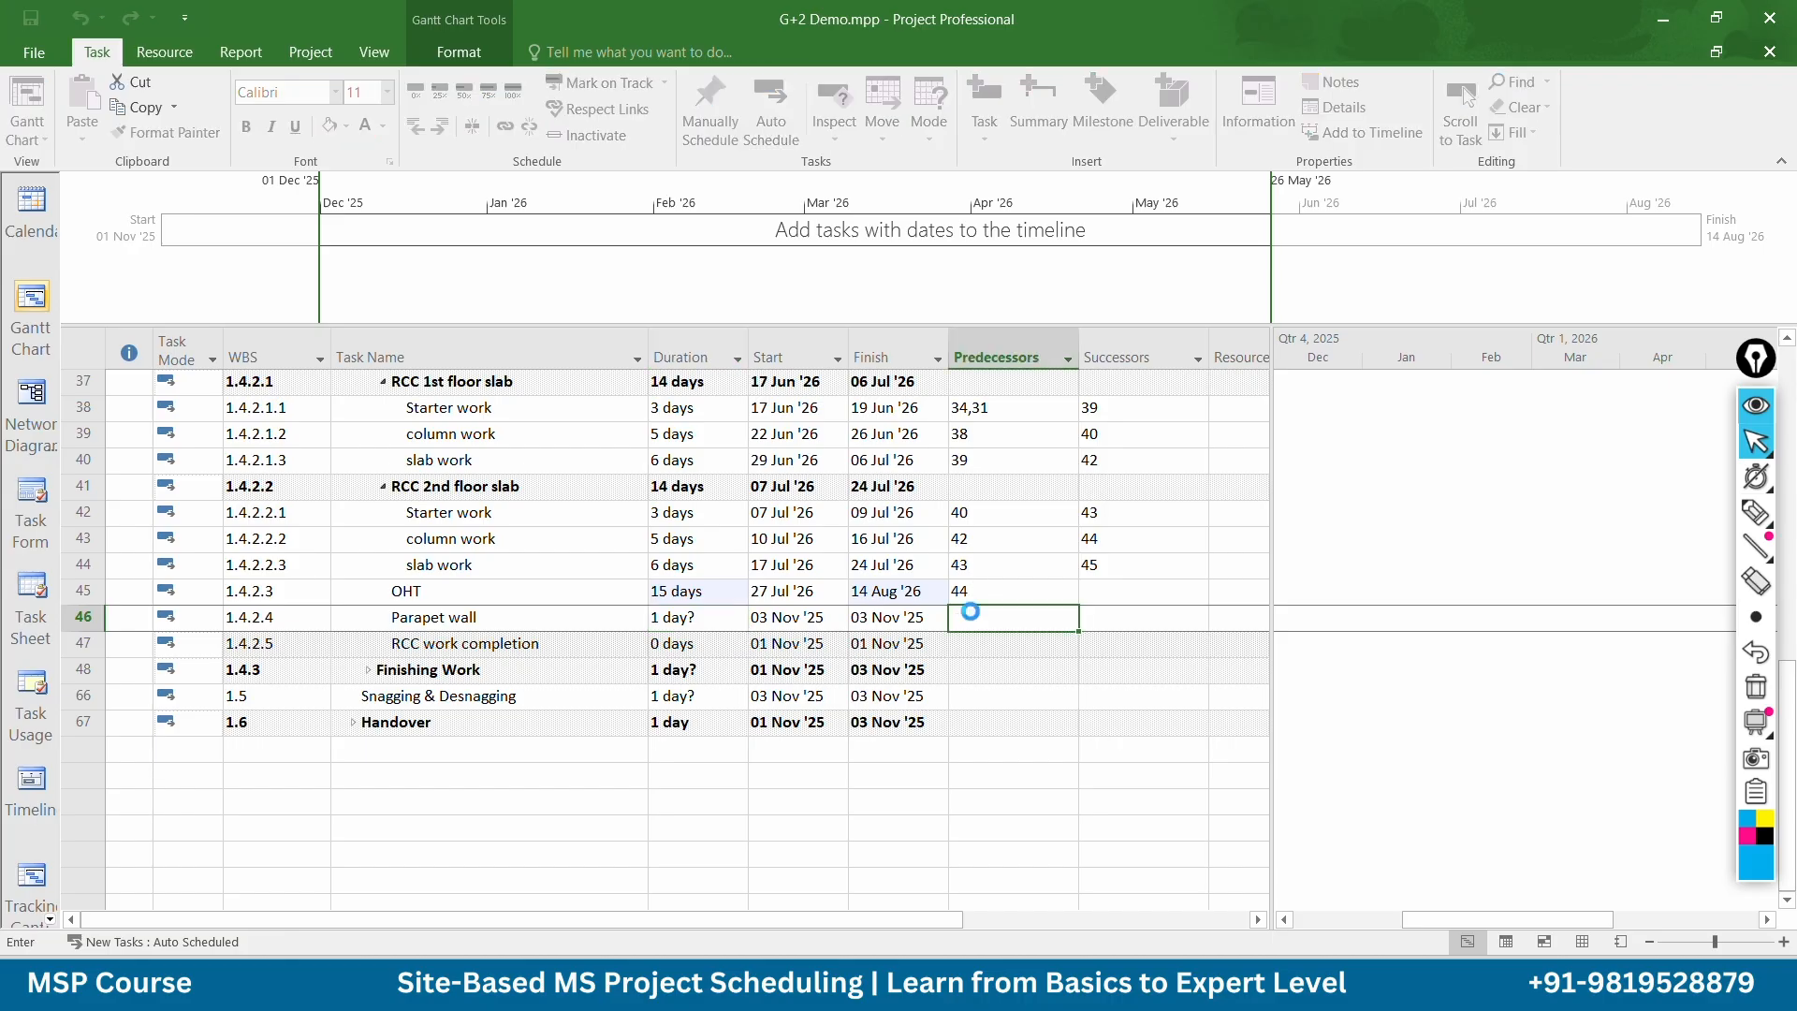
{"action": "key", "text": "Return"}
{"action": "left_click", "coordinate": [677, 615]}
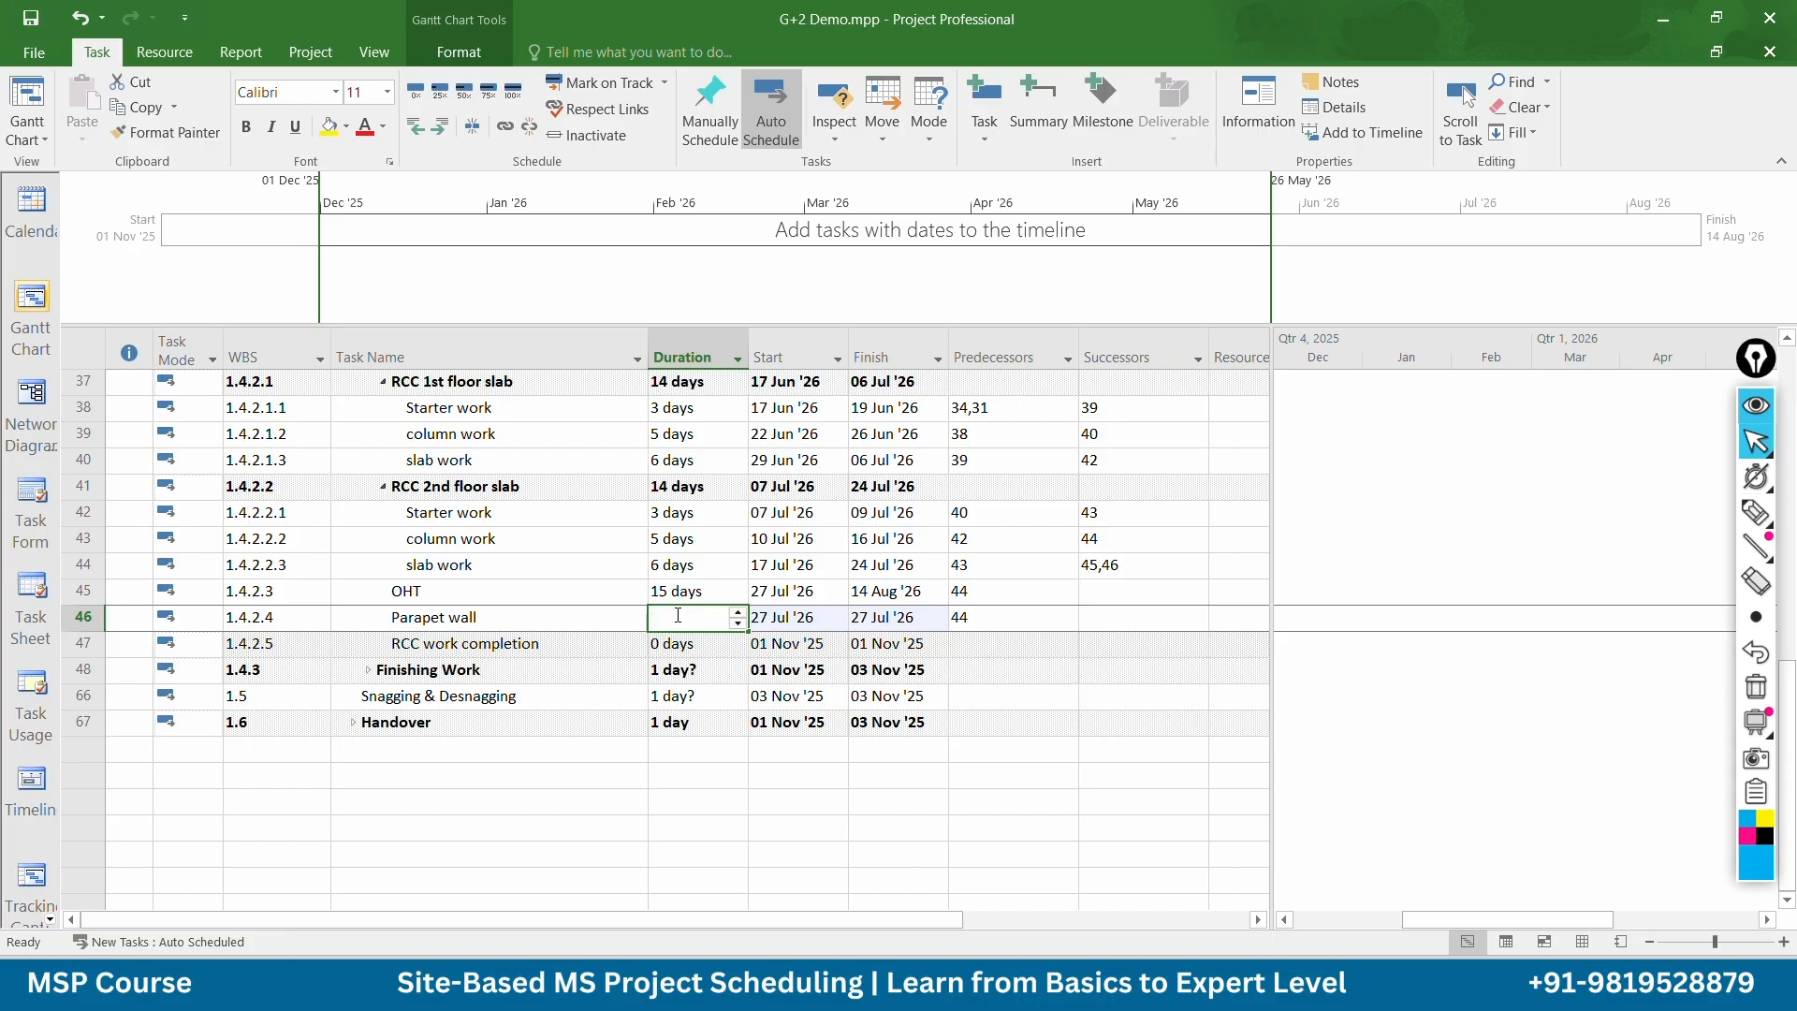
{"action": "left_click", "coordinate": [677, 615]}
{"action": "type", "text": "15"}
{"action": "key", "text": "Return"}
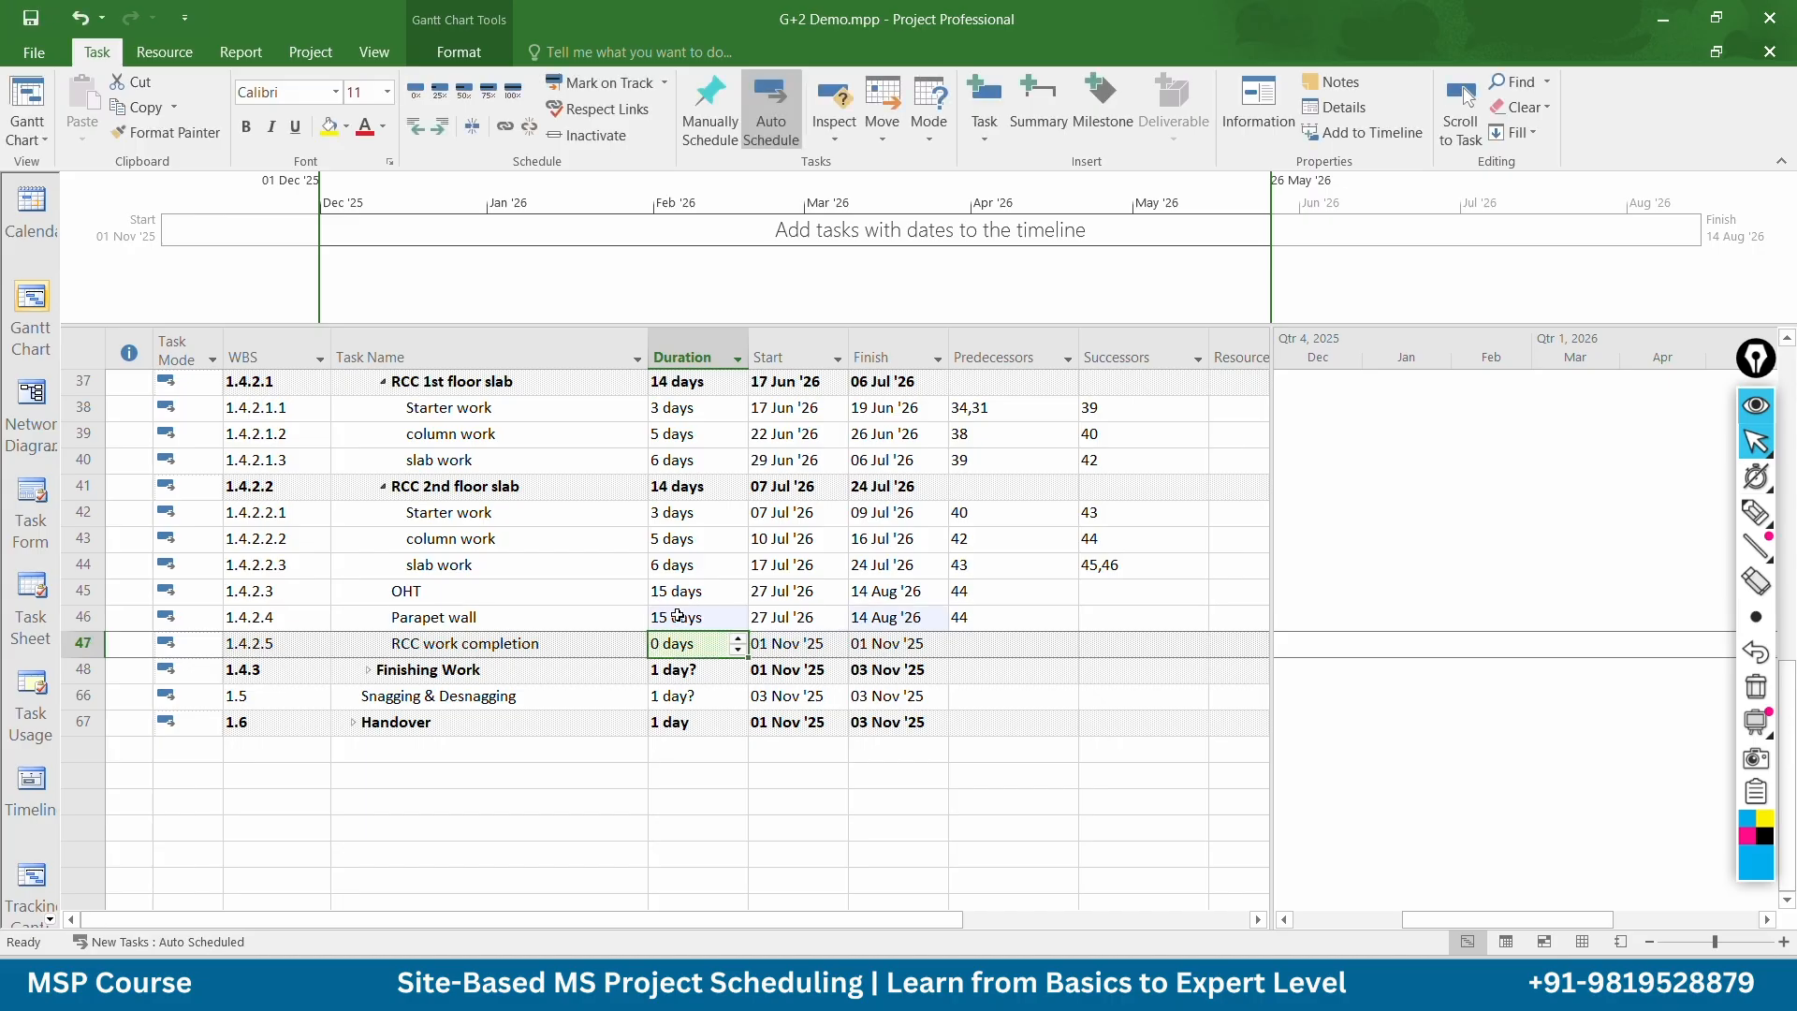
Change the duration of the OHT task to 21 days
{"action": "left_click", "coordinate": [696, 593]}
{"action": "type", "text": "2"}
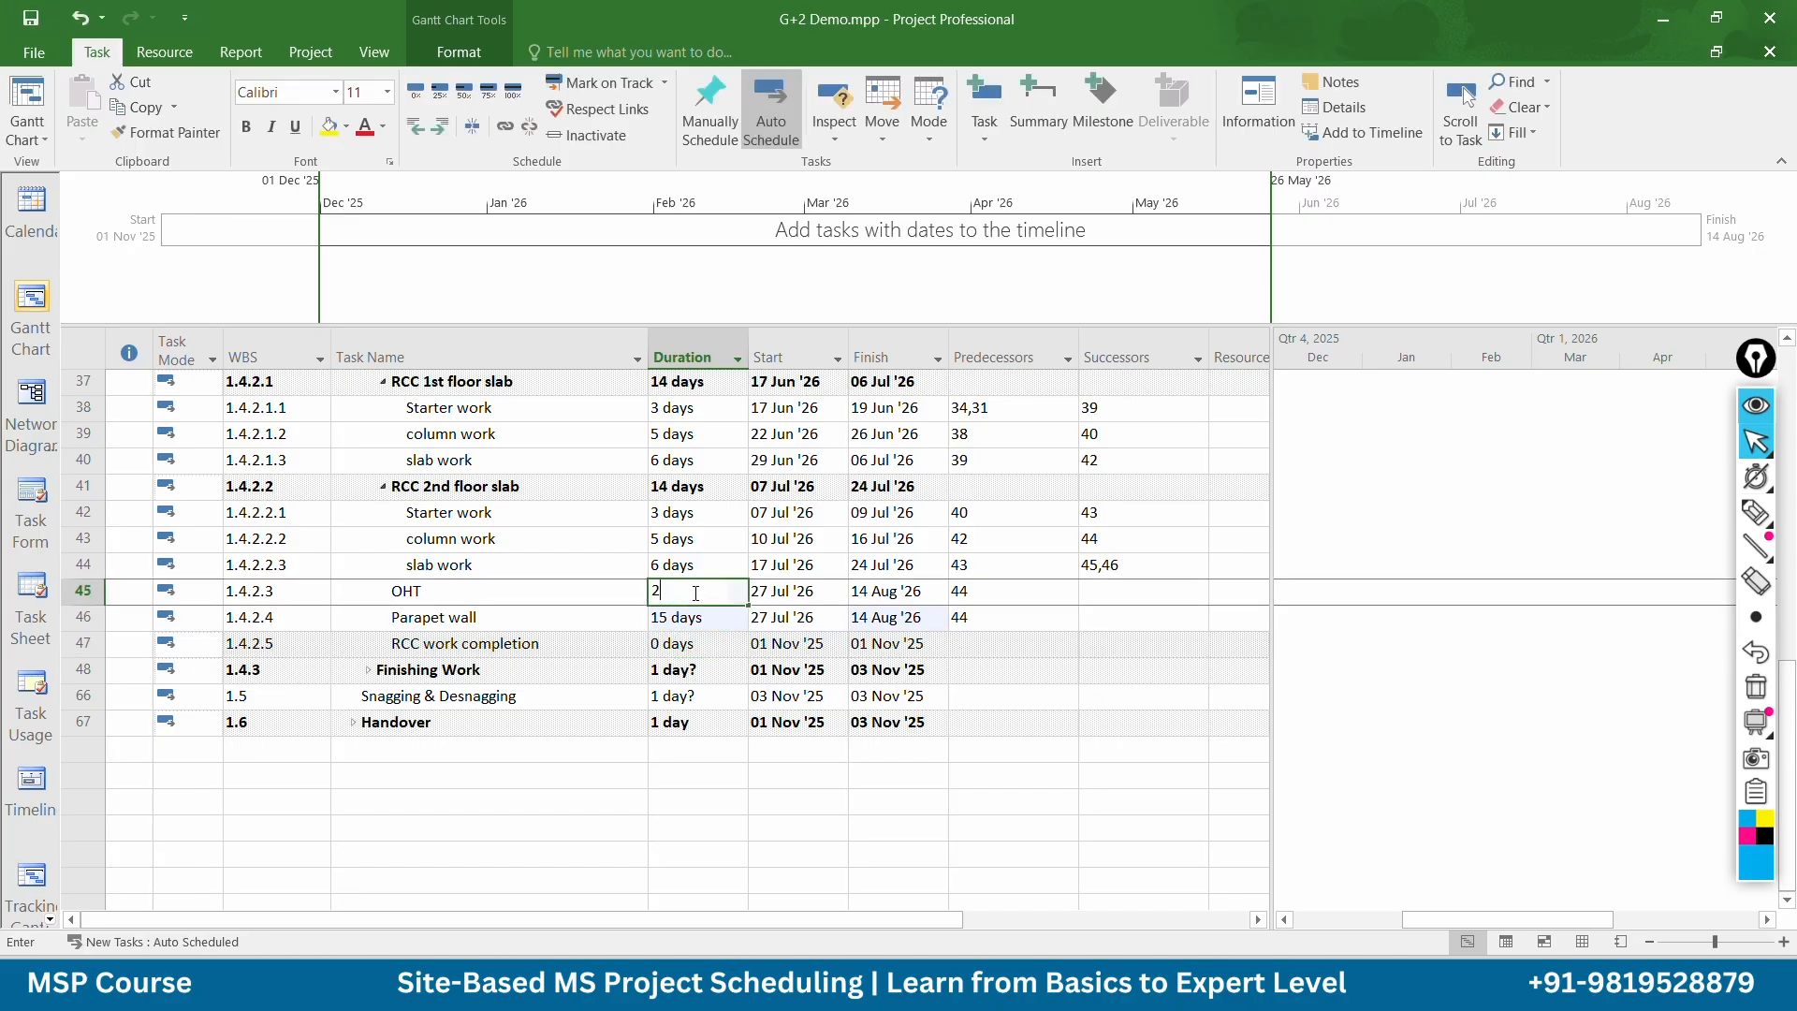
{"action": "type", "text": "15 days"}
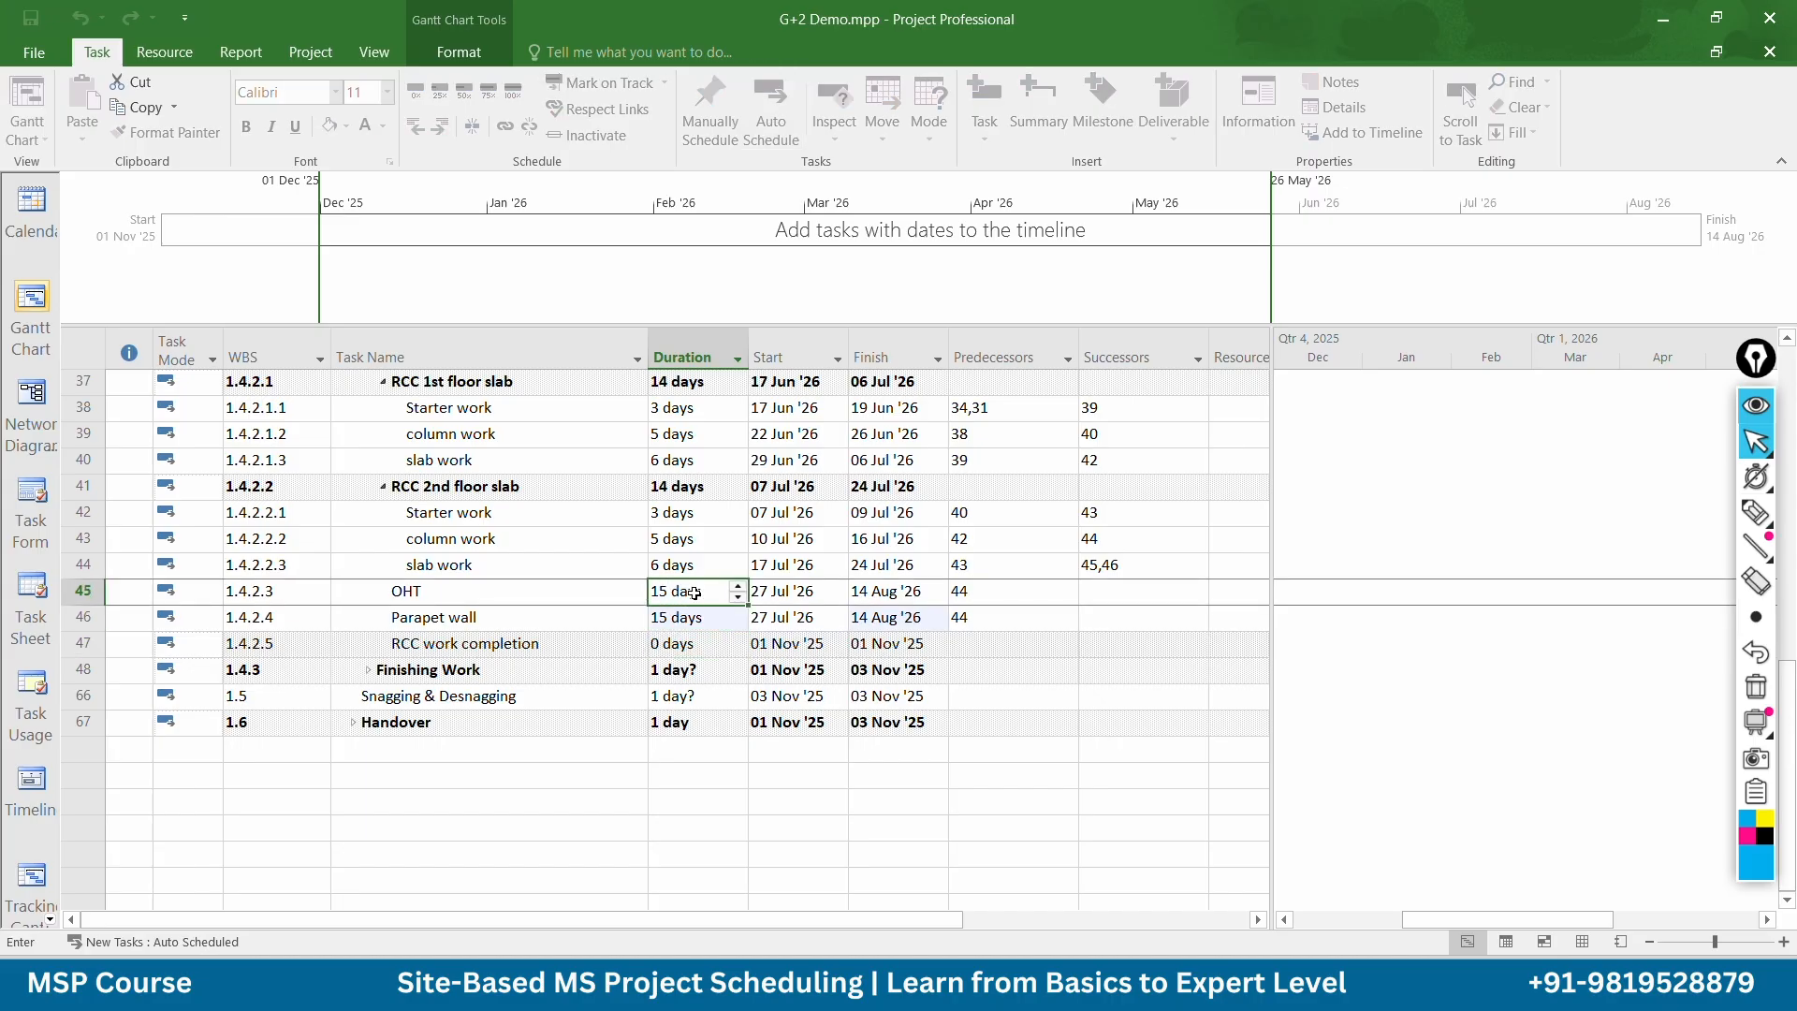
{"action": "key", "text": "Return"}
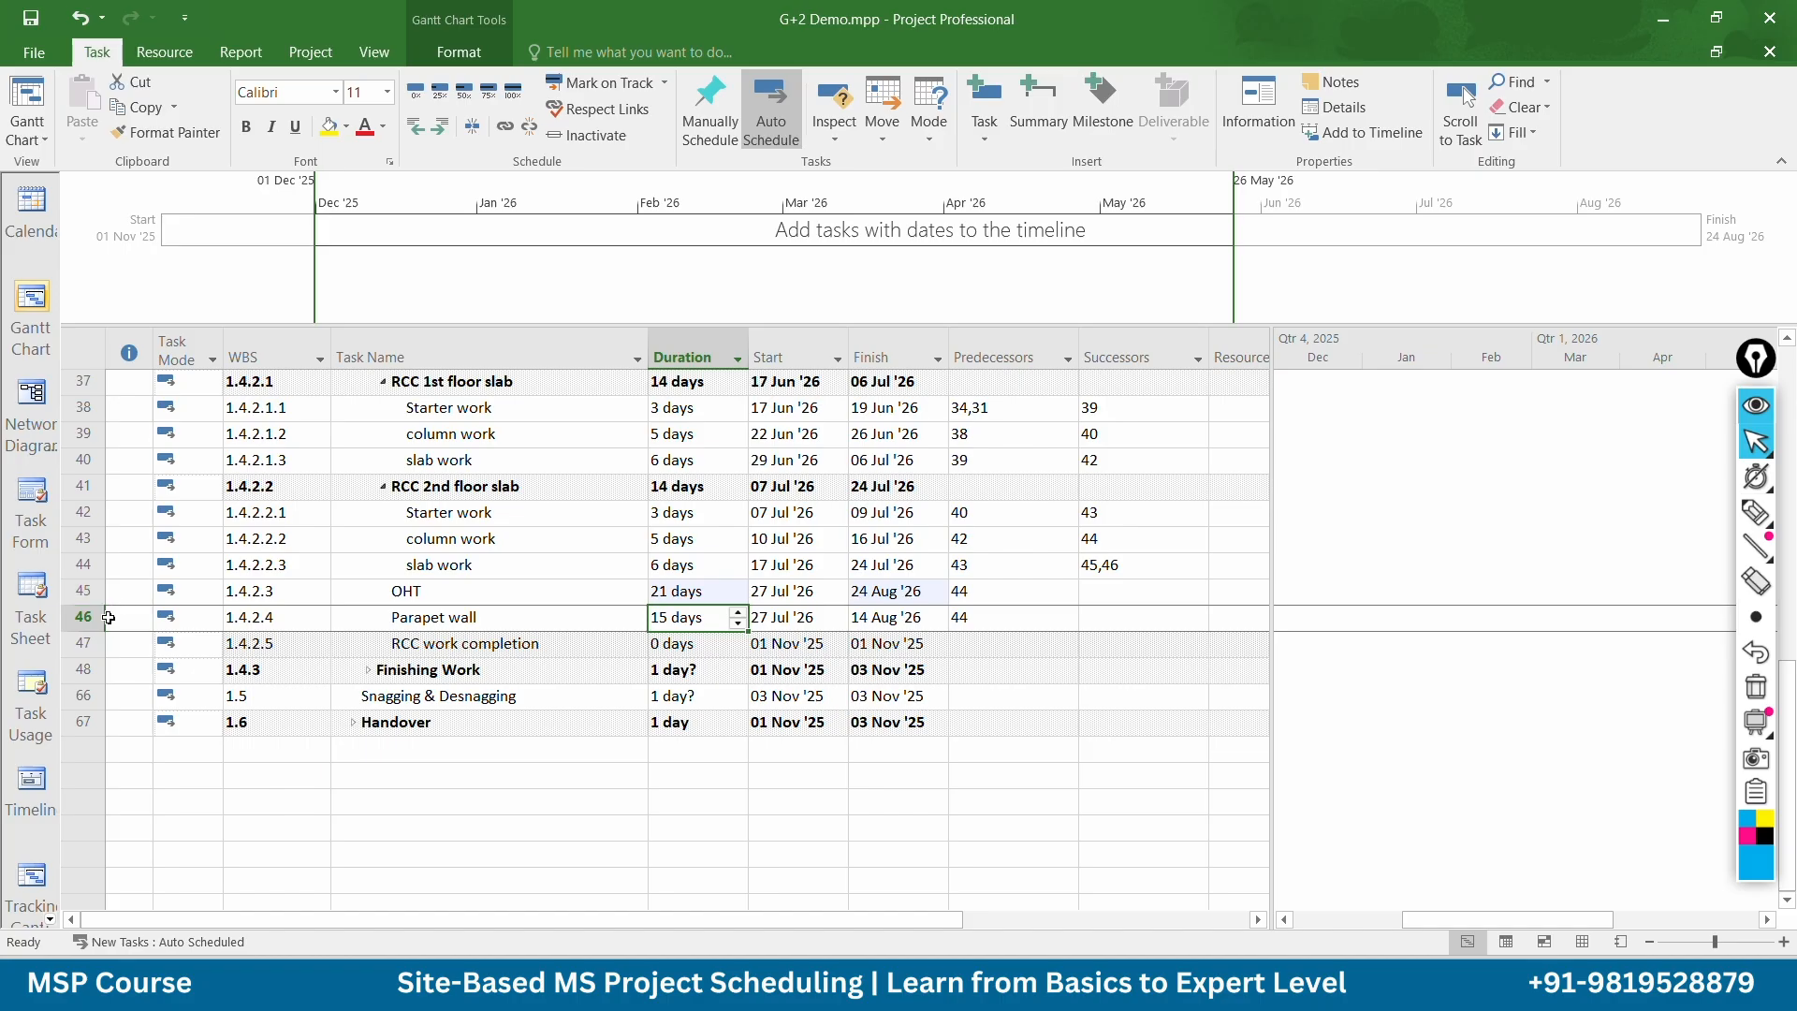
Set tasks 45 and 46 as predecessors of the RCC work completion milestone
{"action": "left_click", "coordinate": [978, 642]}
{"action": "type", "text": "4"}
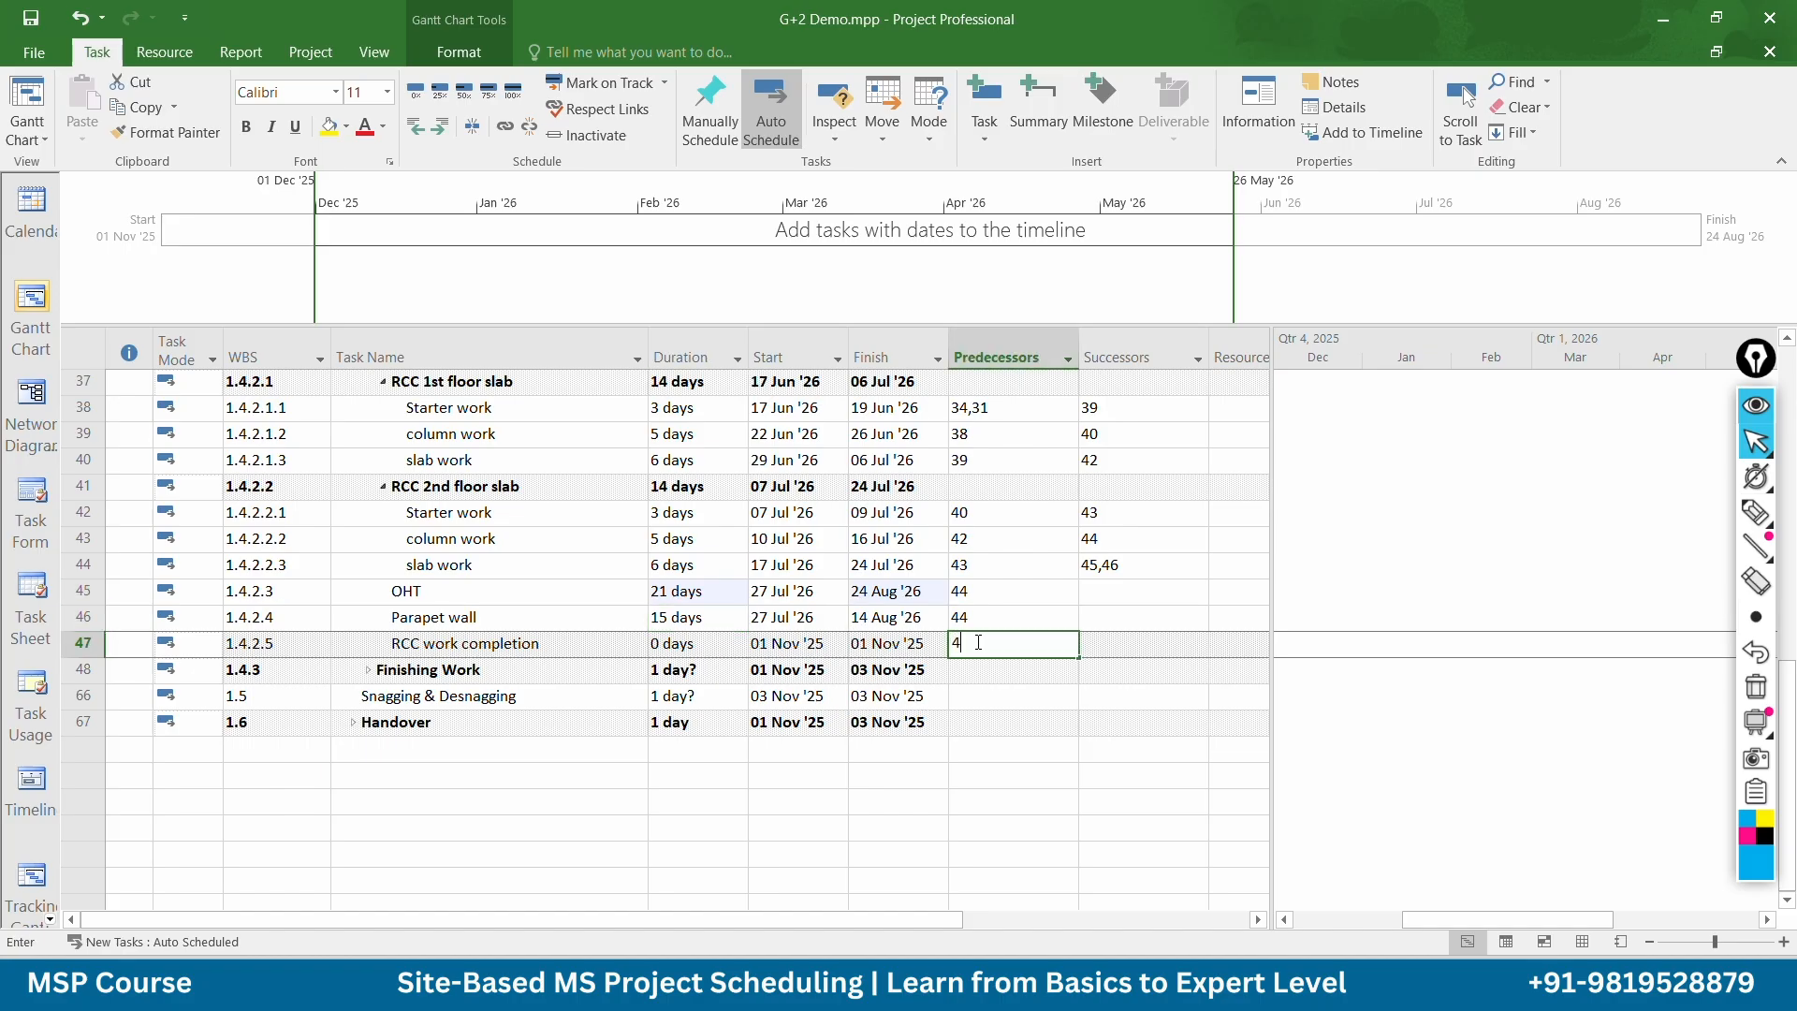
{"action": "type", "text": "5,45"}
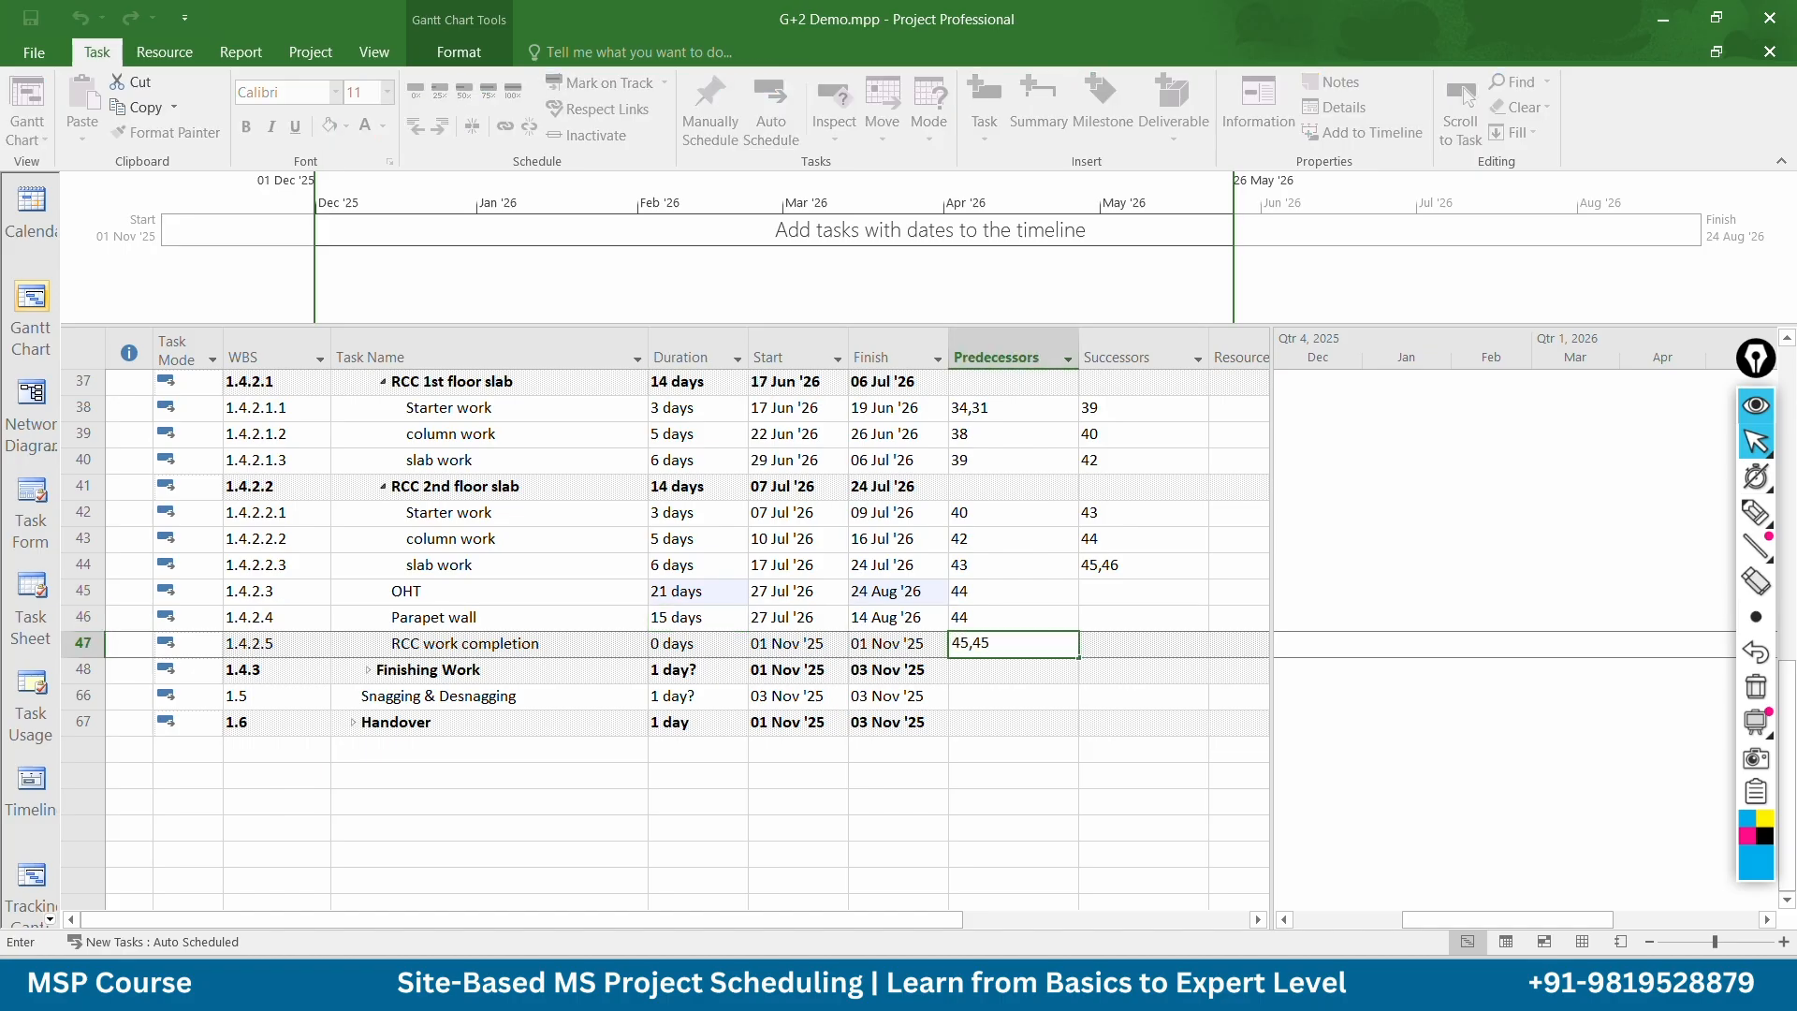
{"action": "key", "text": "BackSpace"}
{"action": "type", "text": "6"}
{"action": "key", "text": "Return"}
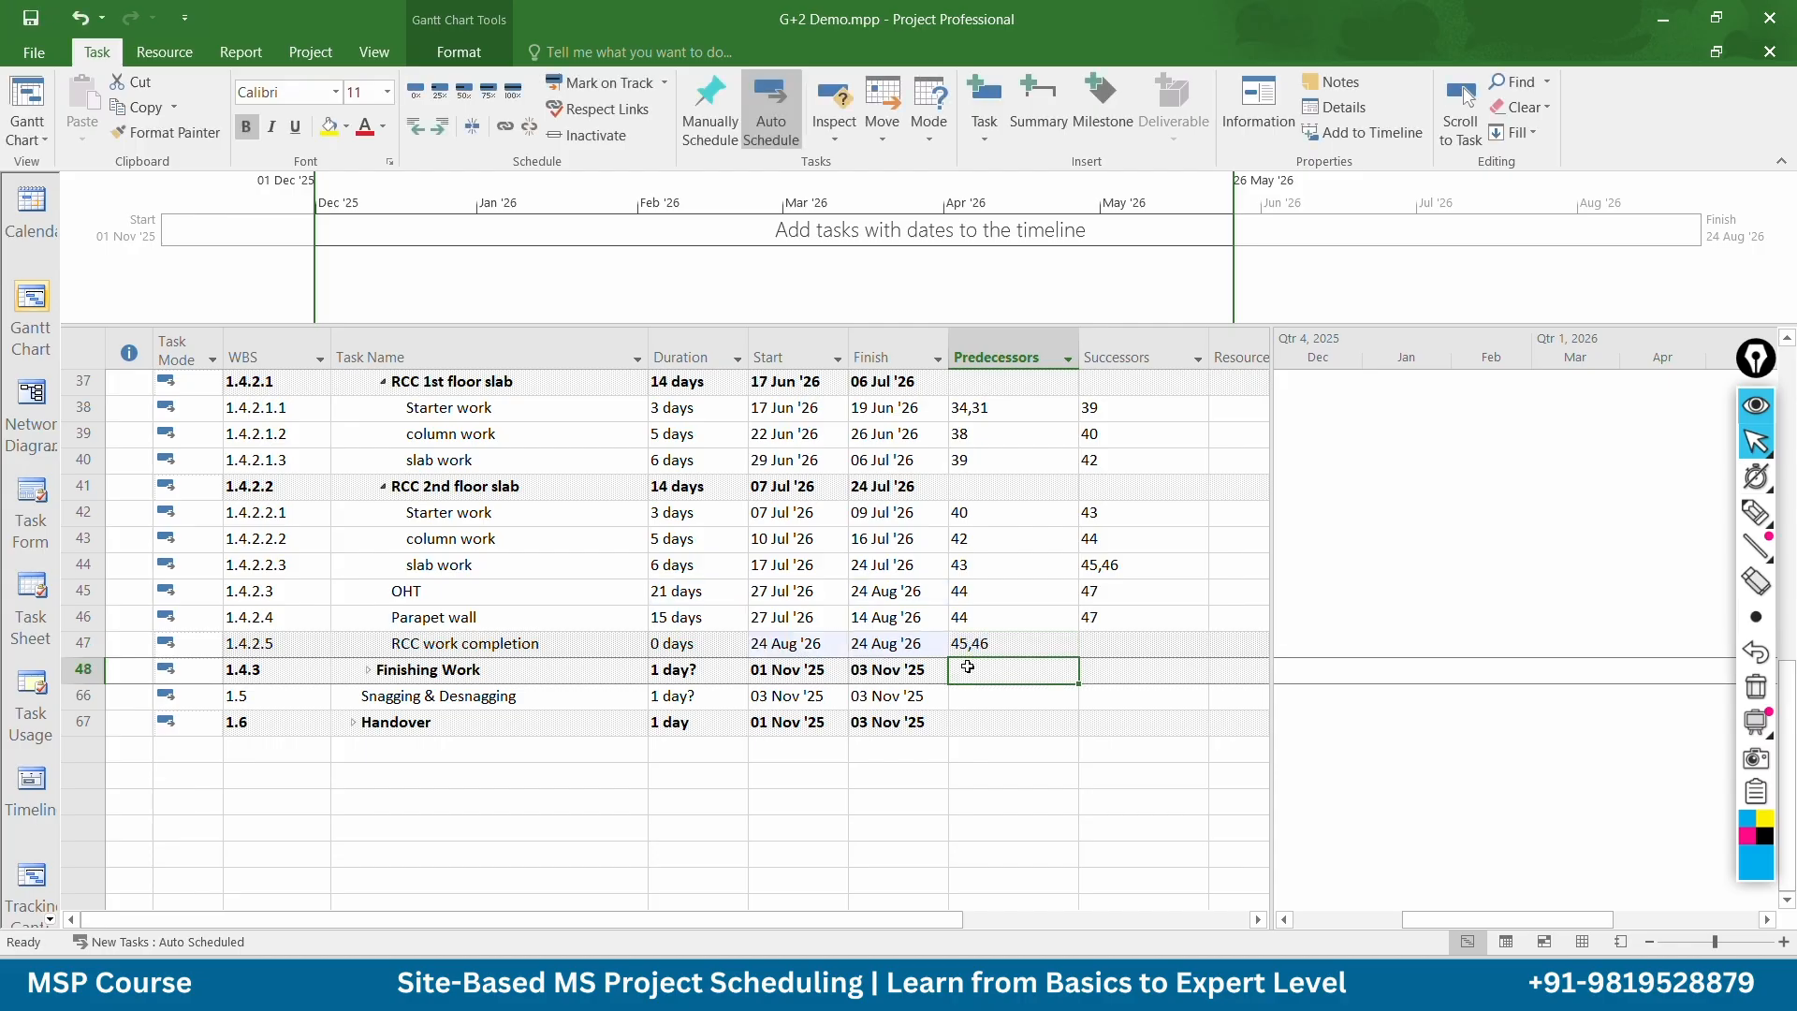
Collapse the RCC 1st floor slab and RCC 2nd floor slab summary tasks, keeping Superstructure expanded
{"action": "scroll", "coordinate": [570, 629], "scroll_direction": "up", "scroll_amount": 2}
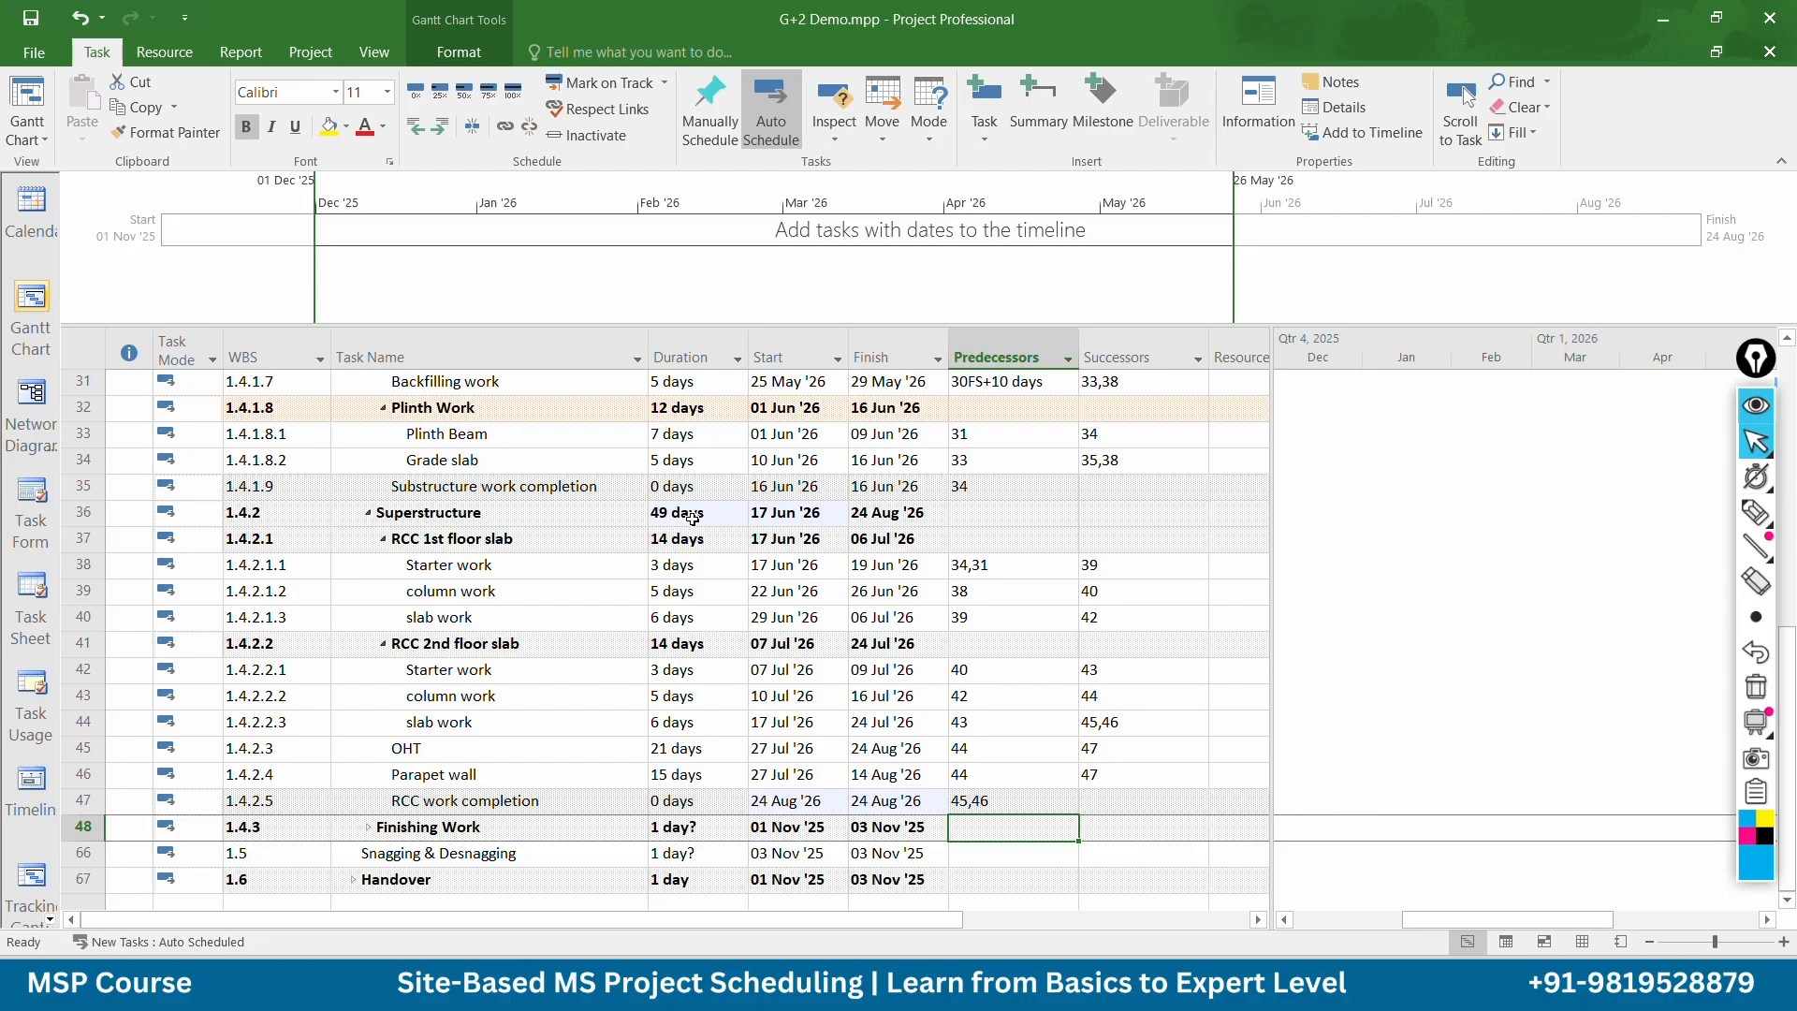
{"action": "left_click", "coordinate": [380, 541]}
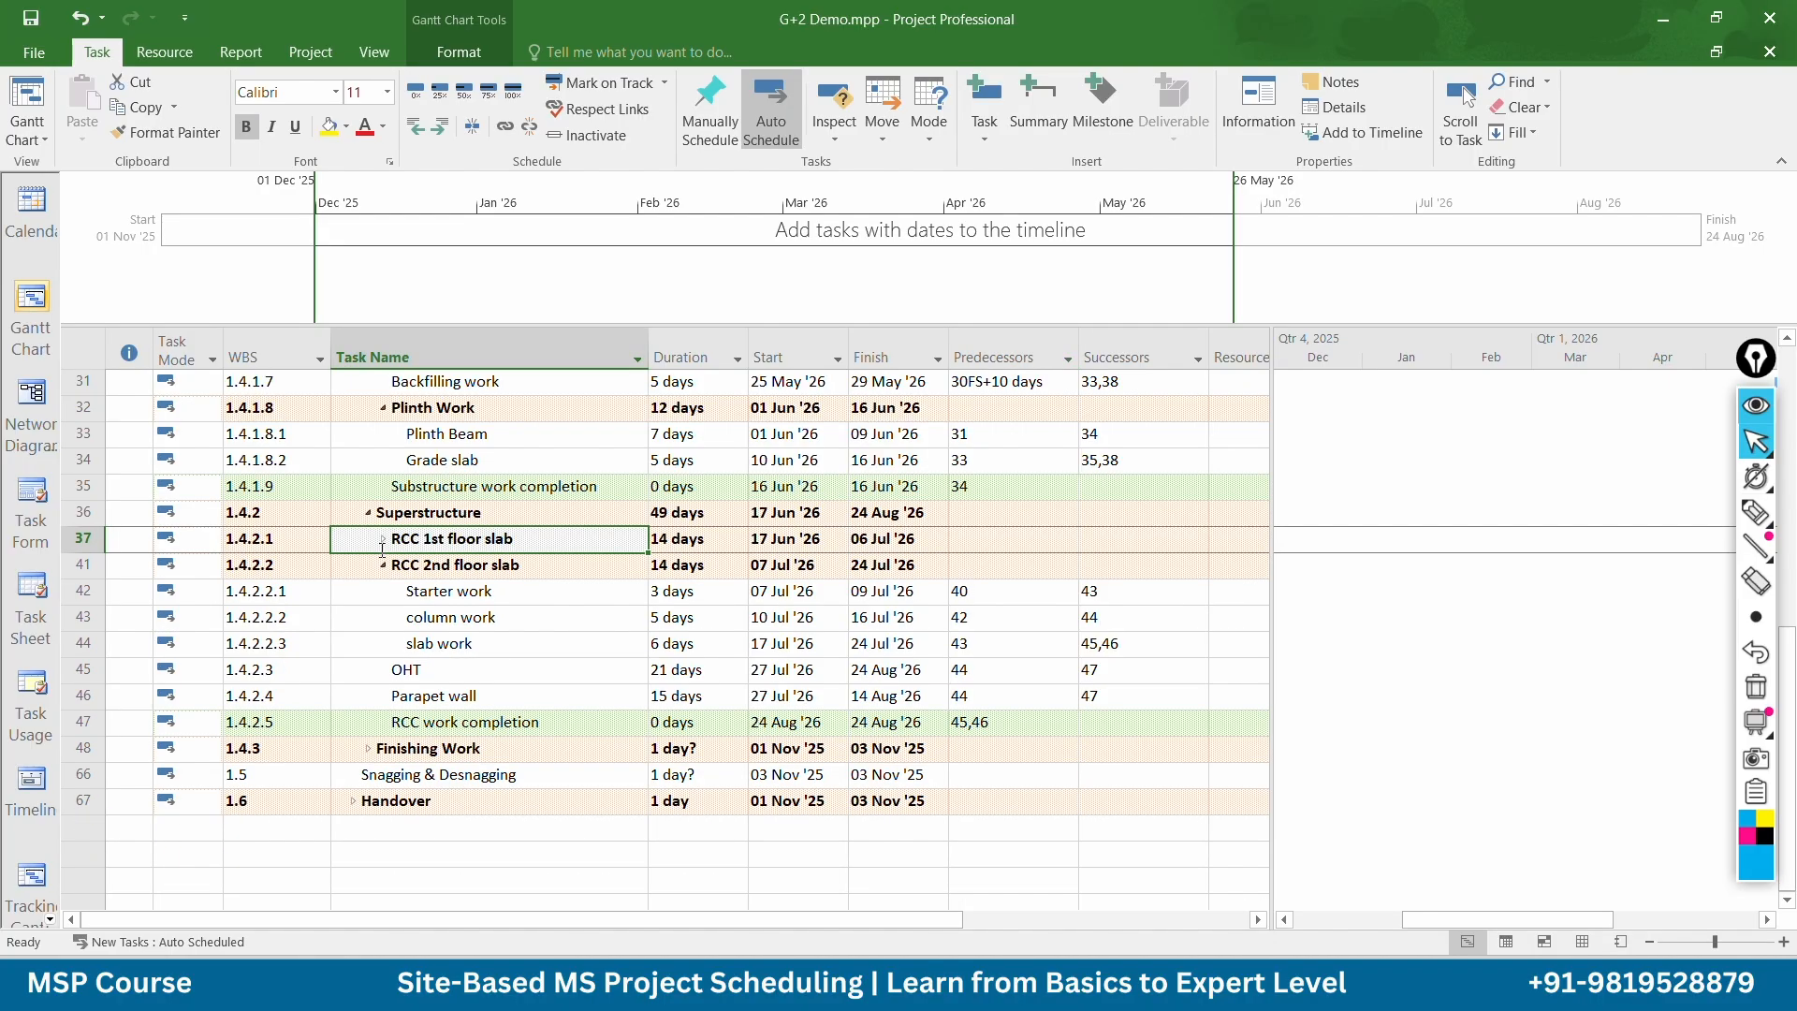
{"action": "left_click", "coordinate": [383, 565]}
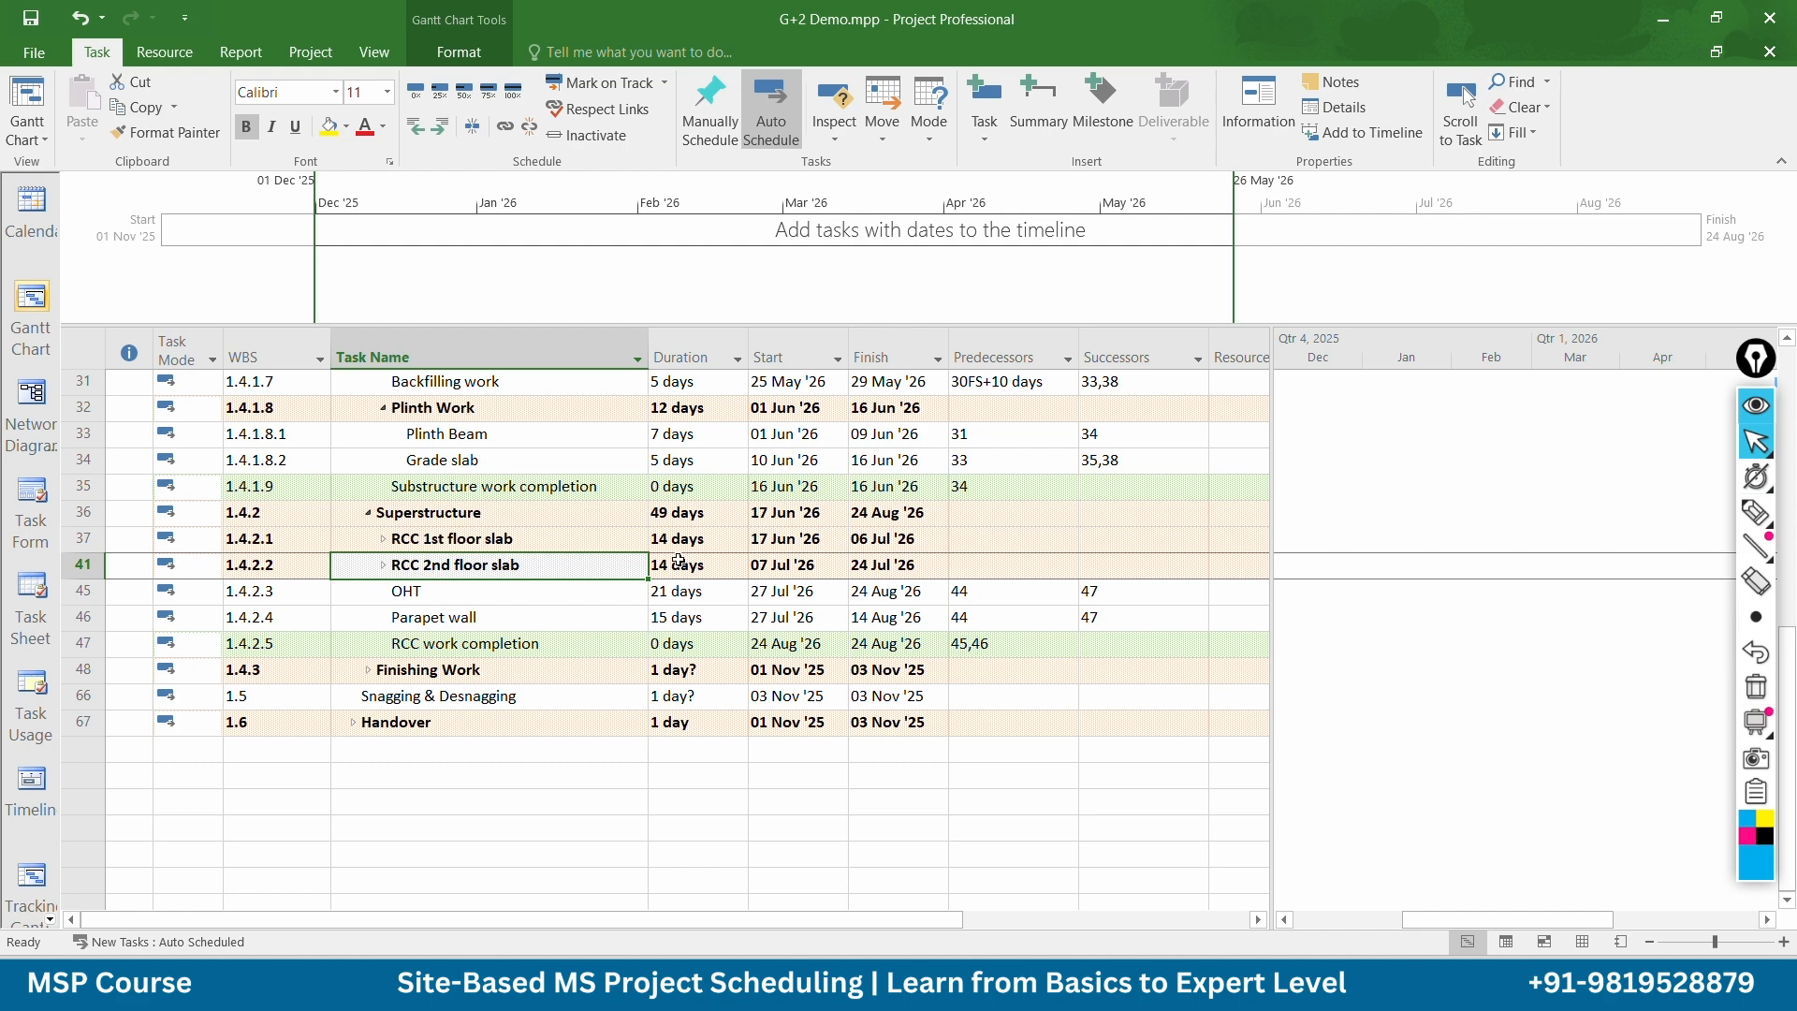
{"action": "left_click", "coordinate": [369, 515]}
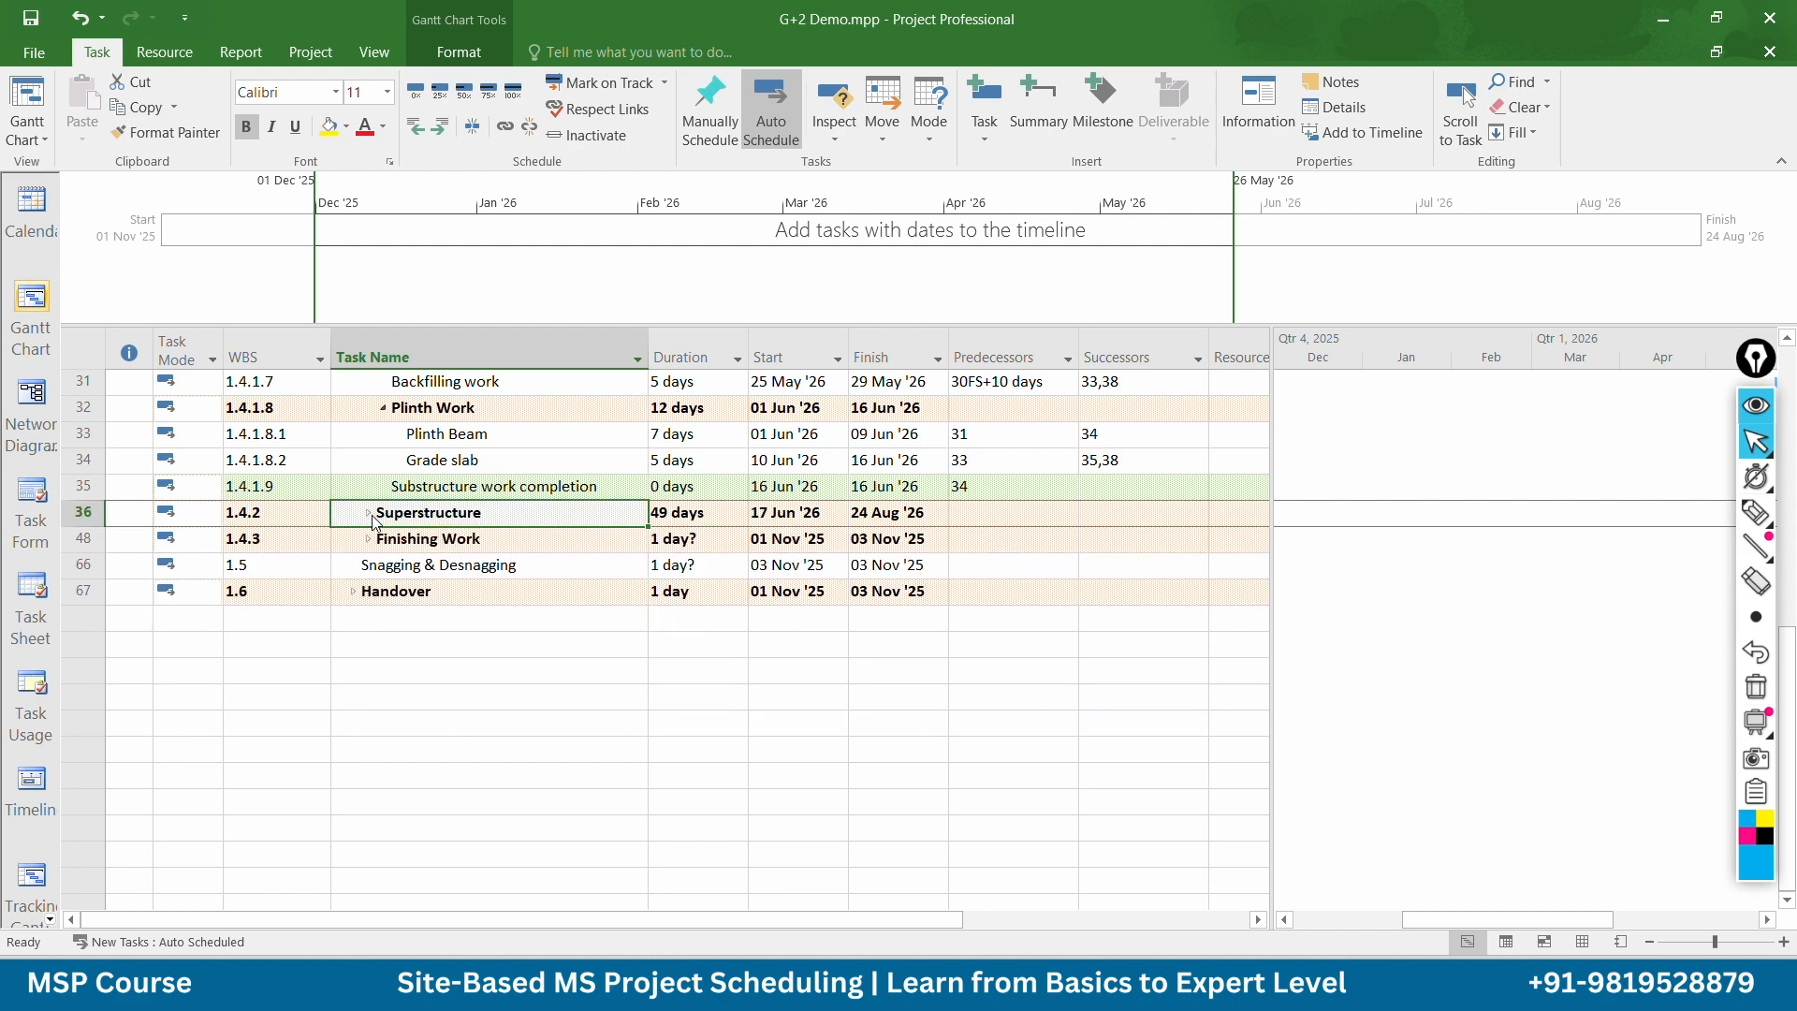
{"action": "left_click", "coordinate": [368, 513]}
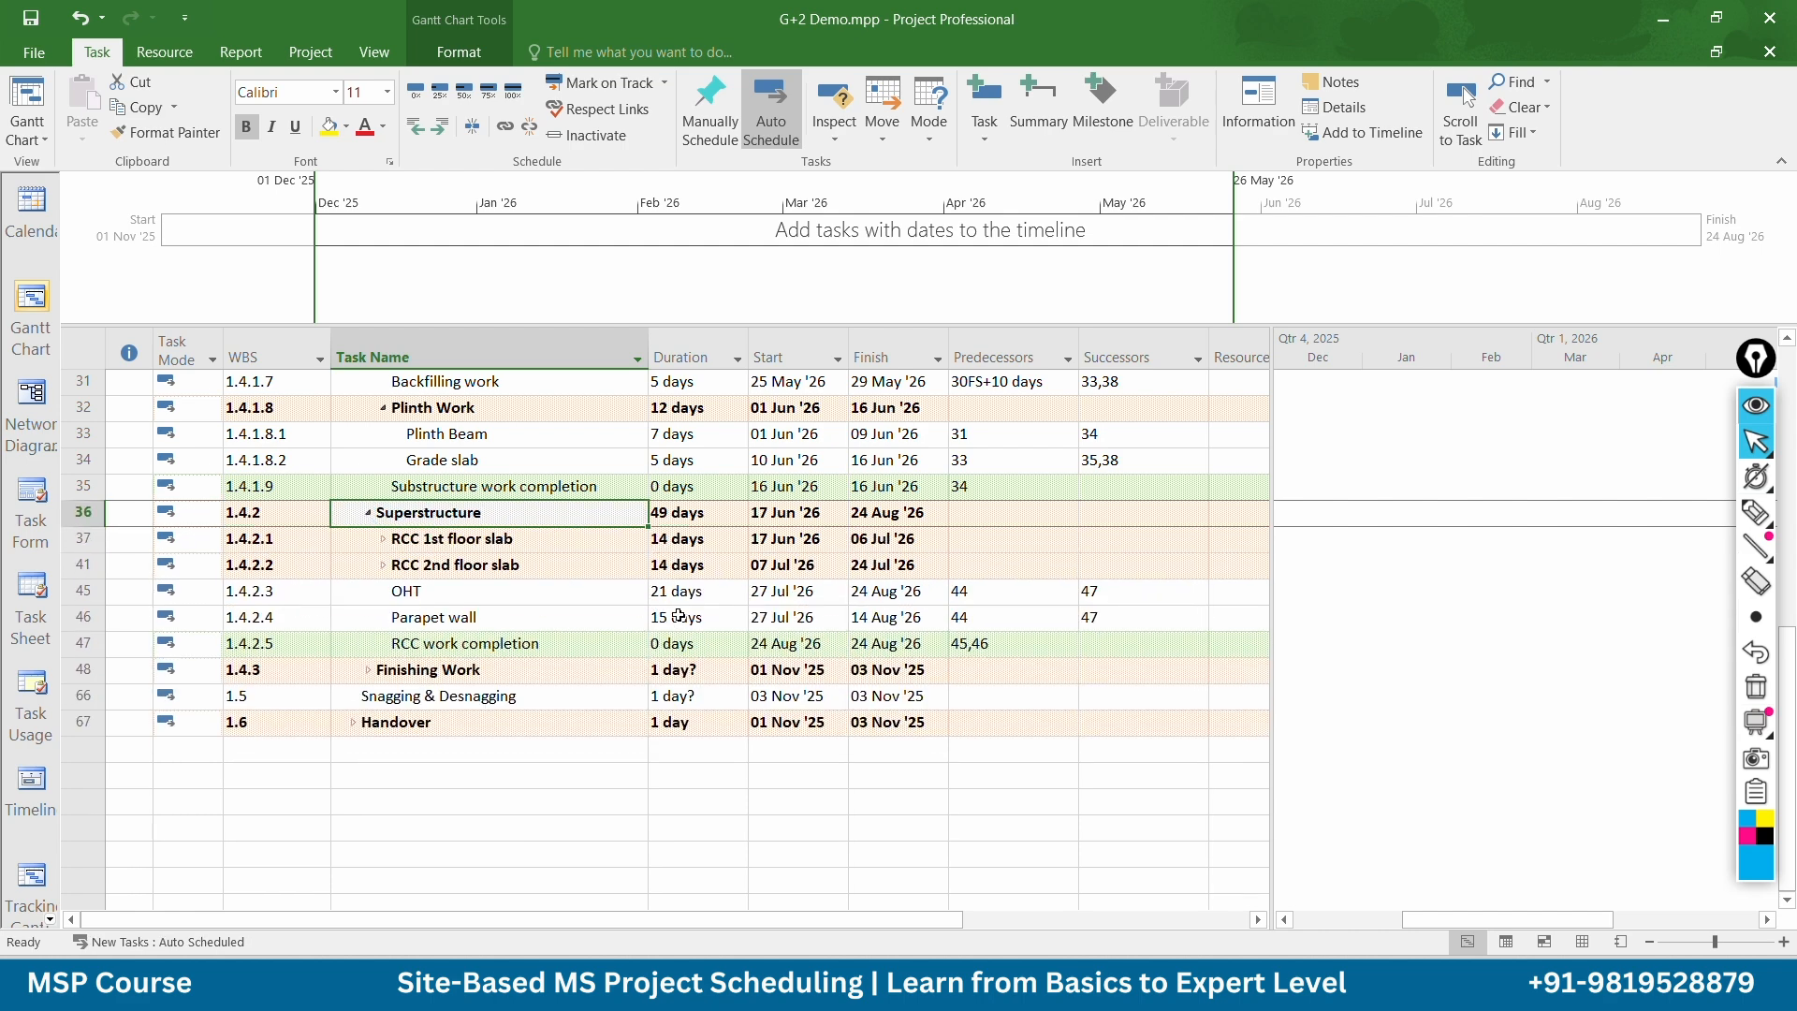
{"action": "left_click", "coordinate": [716, 595]}
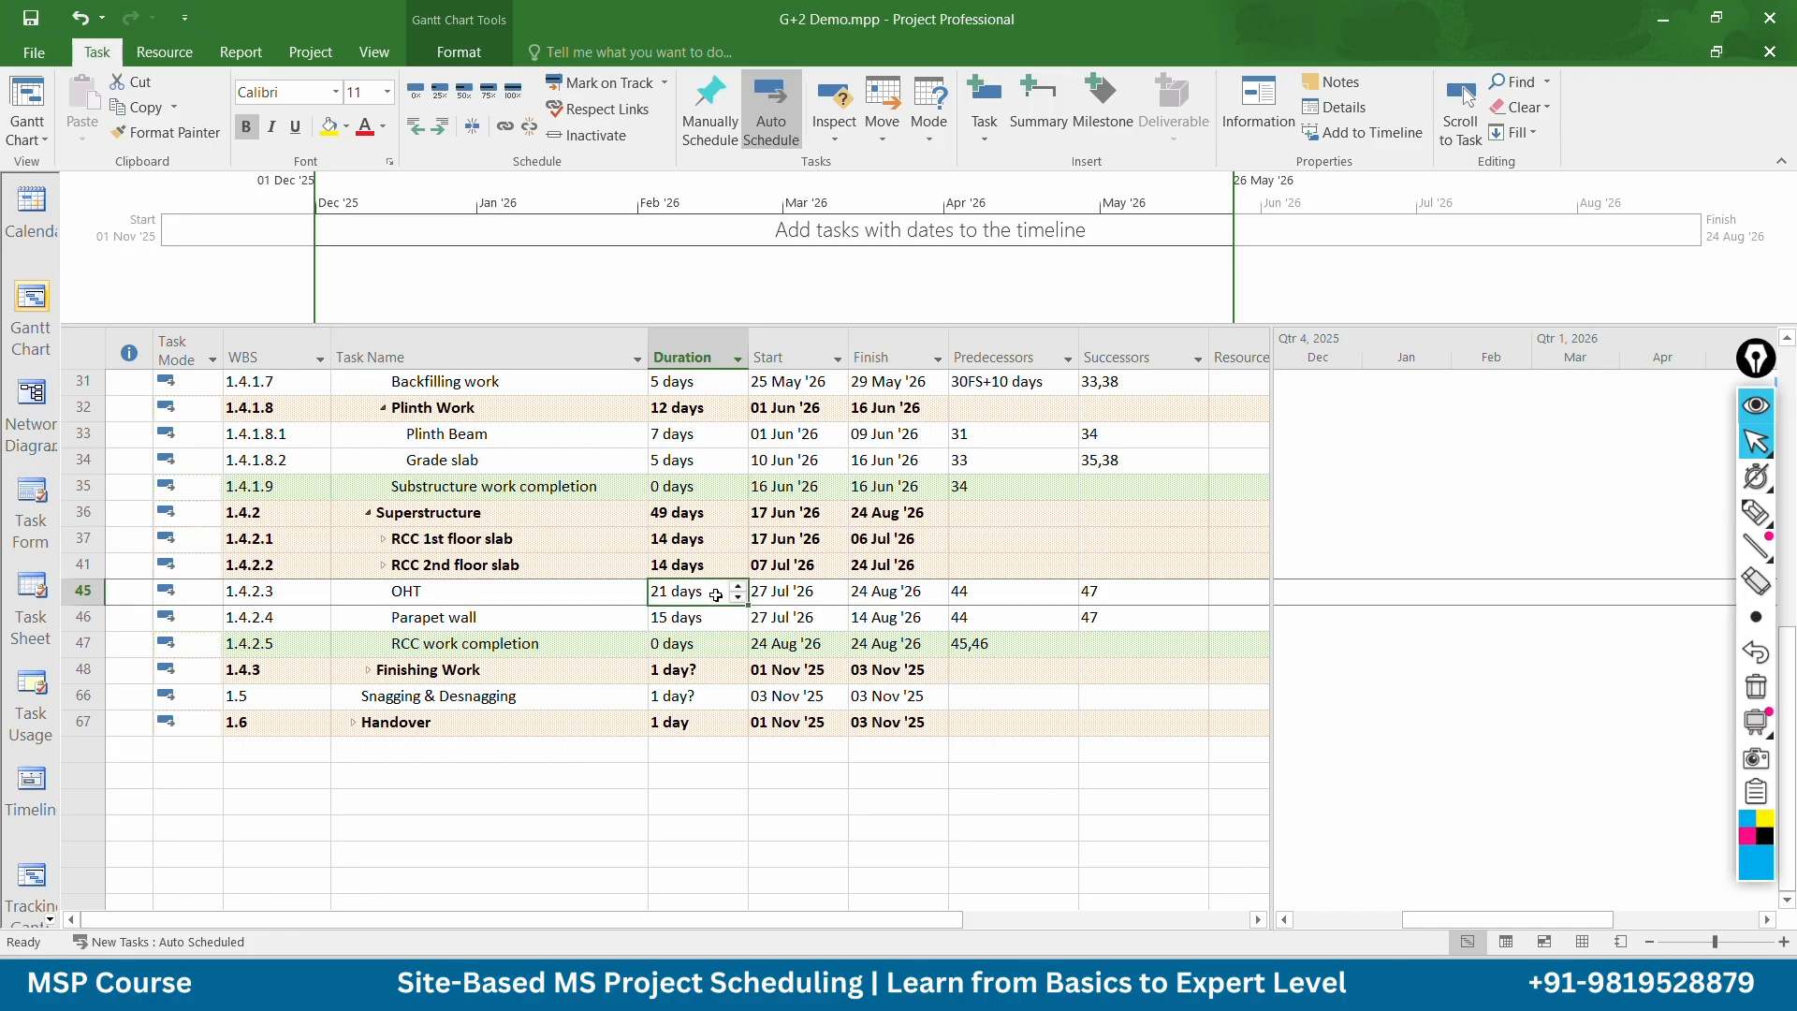
Set the OHT task's duration to 22 days and expand the Finishing Work summary task
{"action": "left_click", "coordinate": [739, 586]}
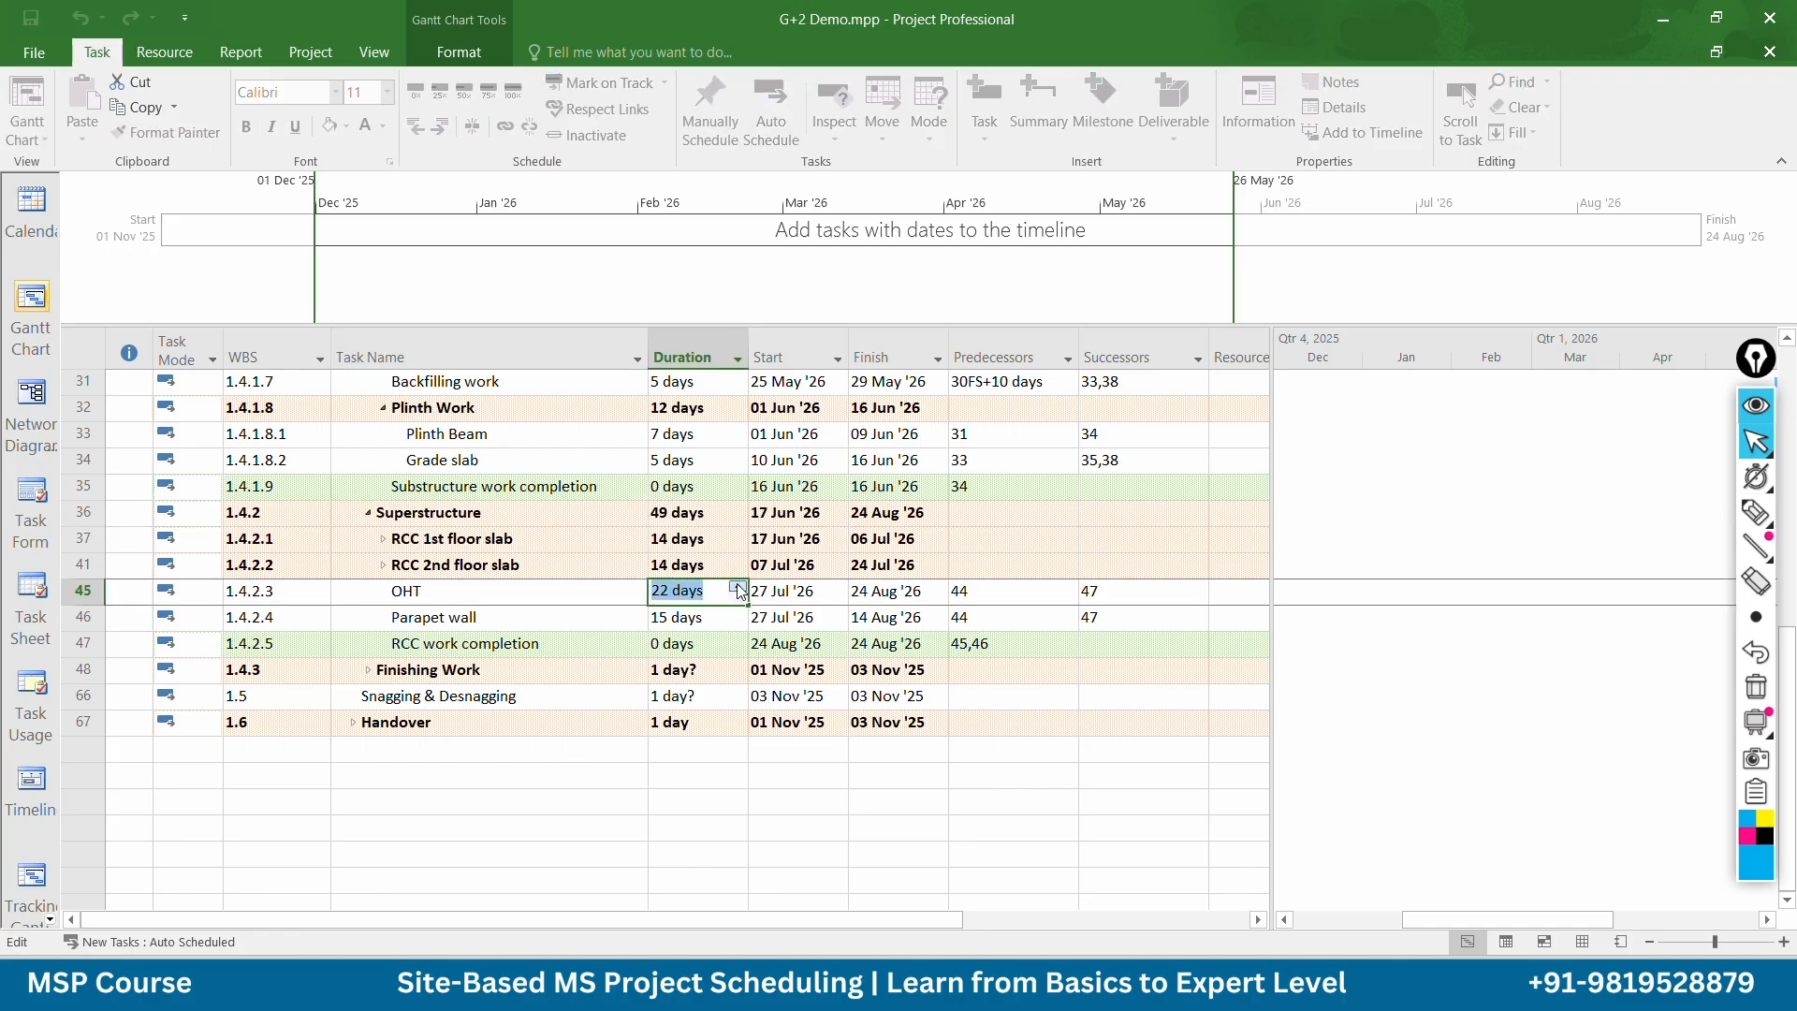
{"action": "key", "text": "Return"}
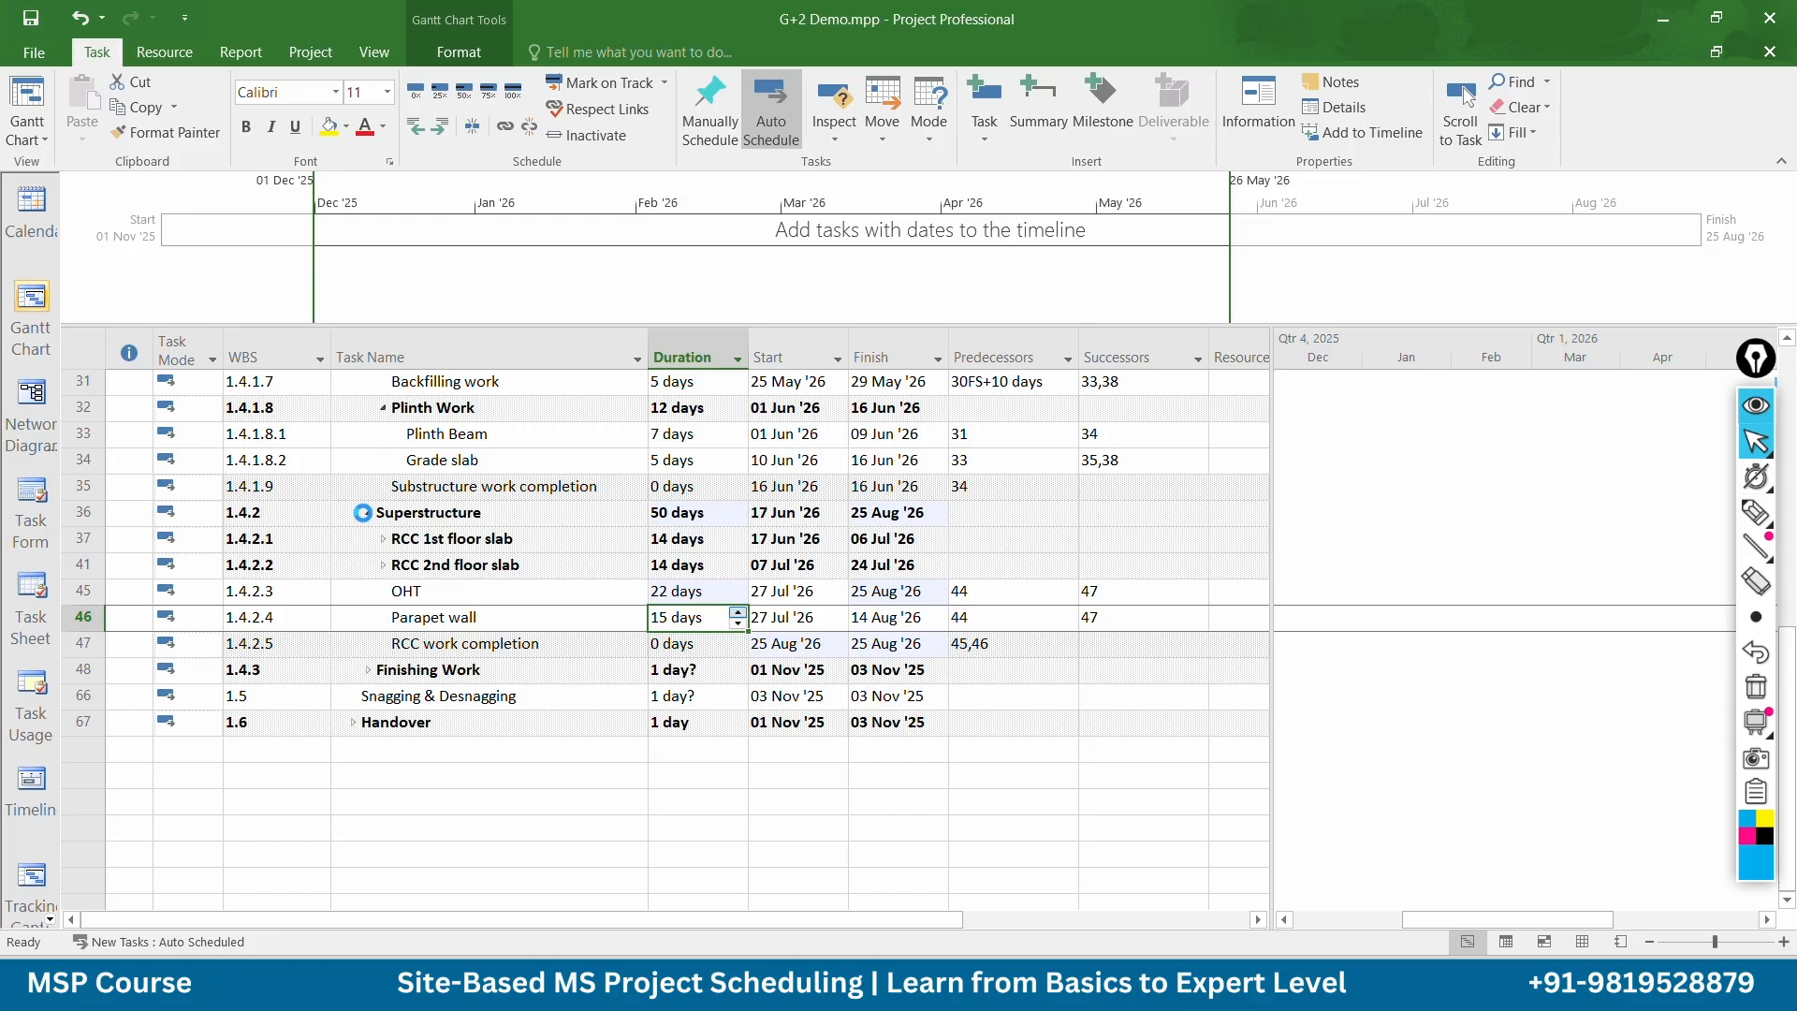
{"action": "left_click", "coordinate": [367, 512]}
{"action": "left_click", "coordinate": [366, 512]}
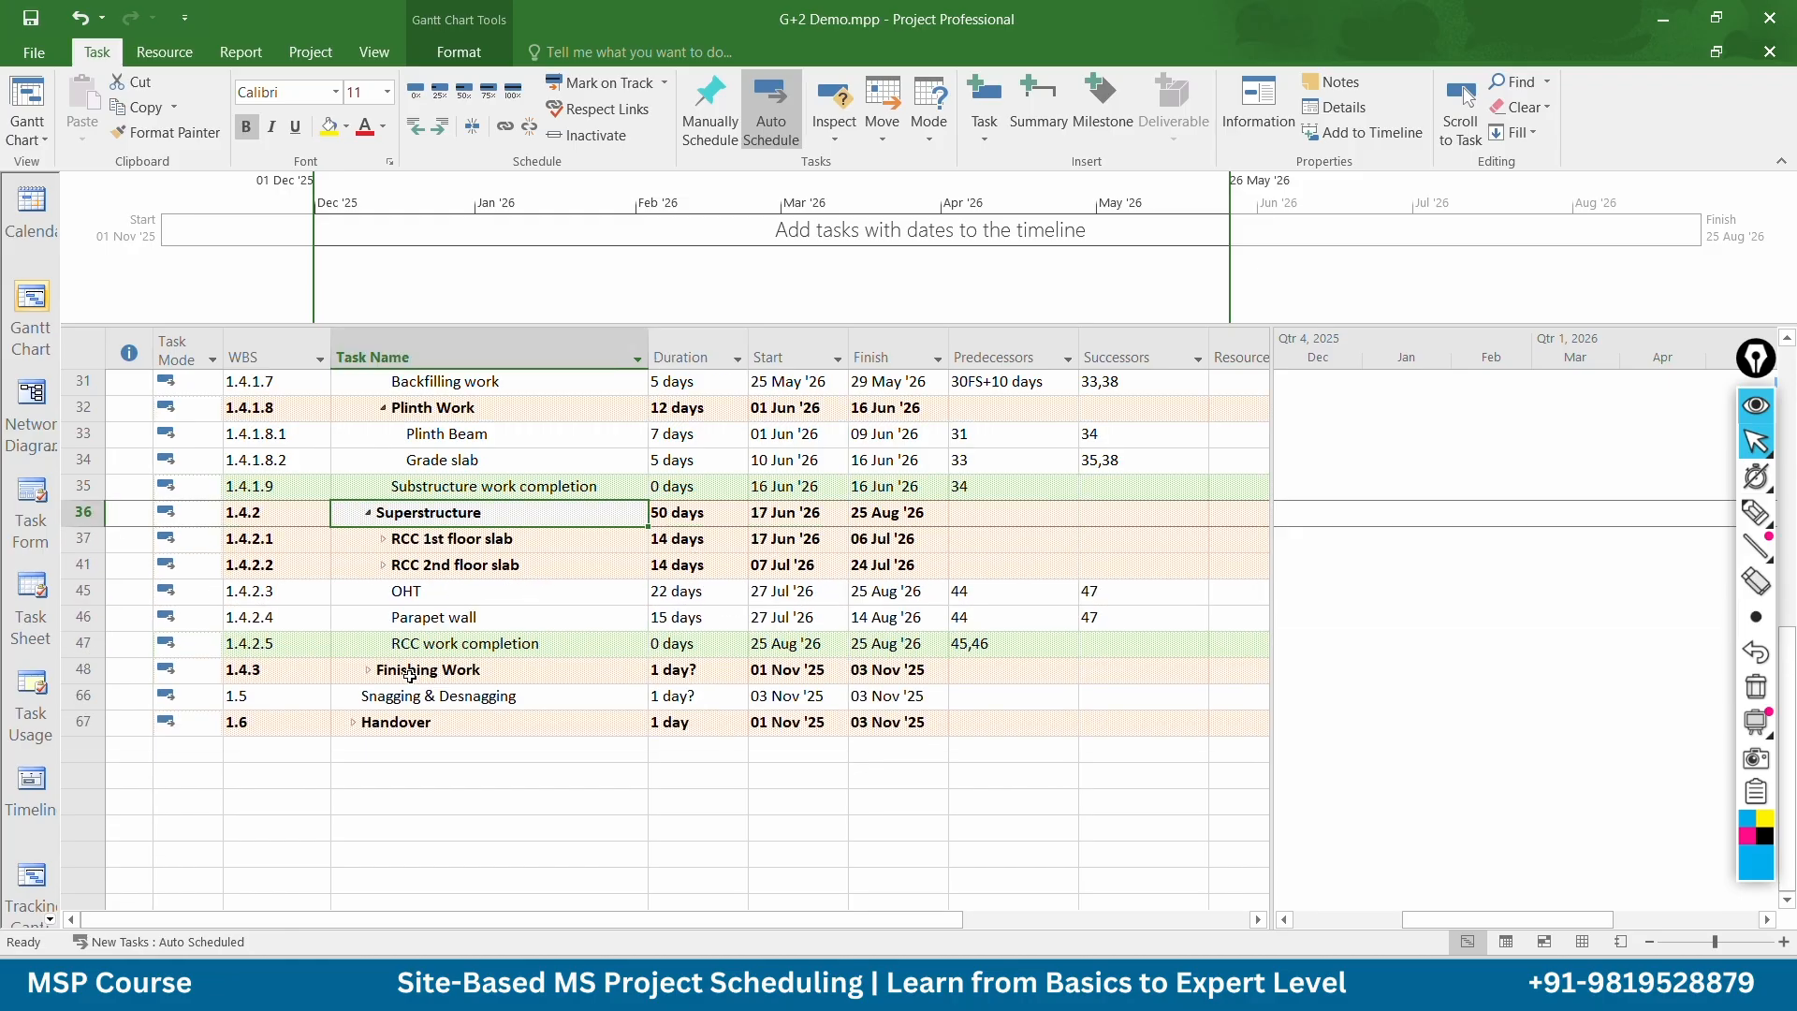
{"action": "left_click", "coordinate": [367, 671]}
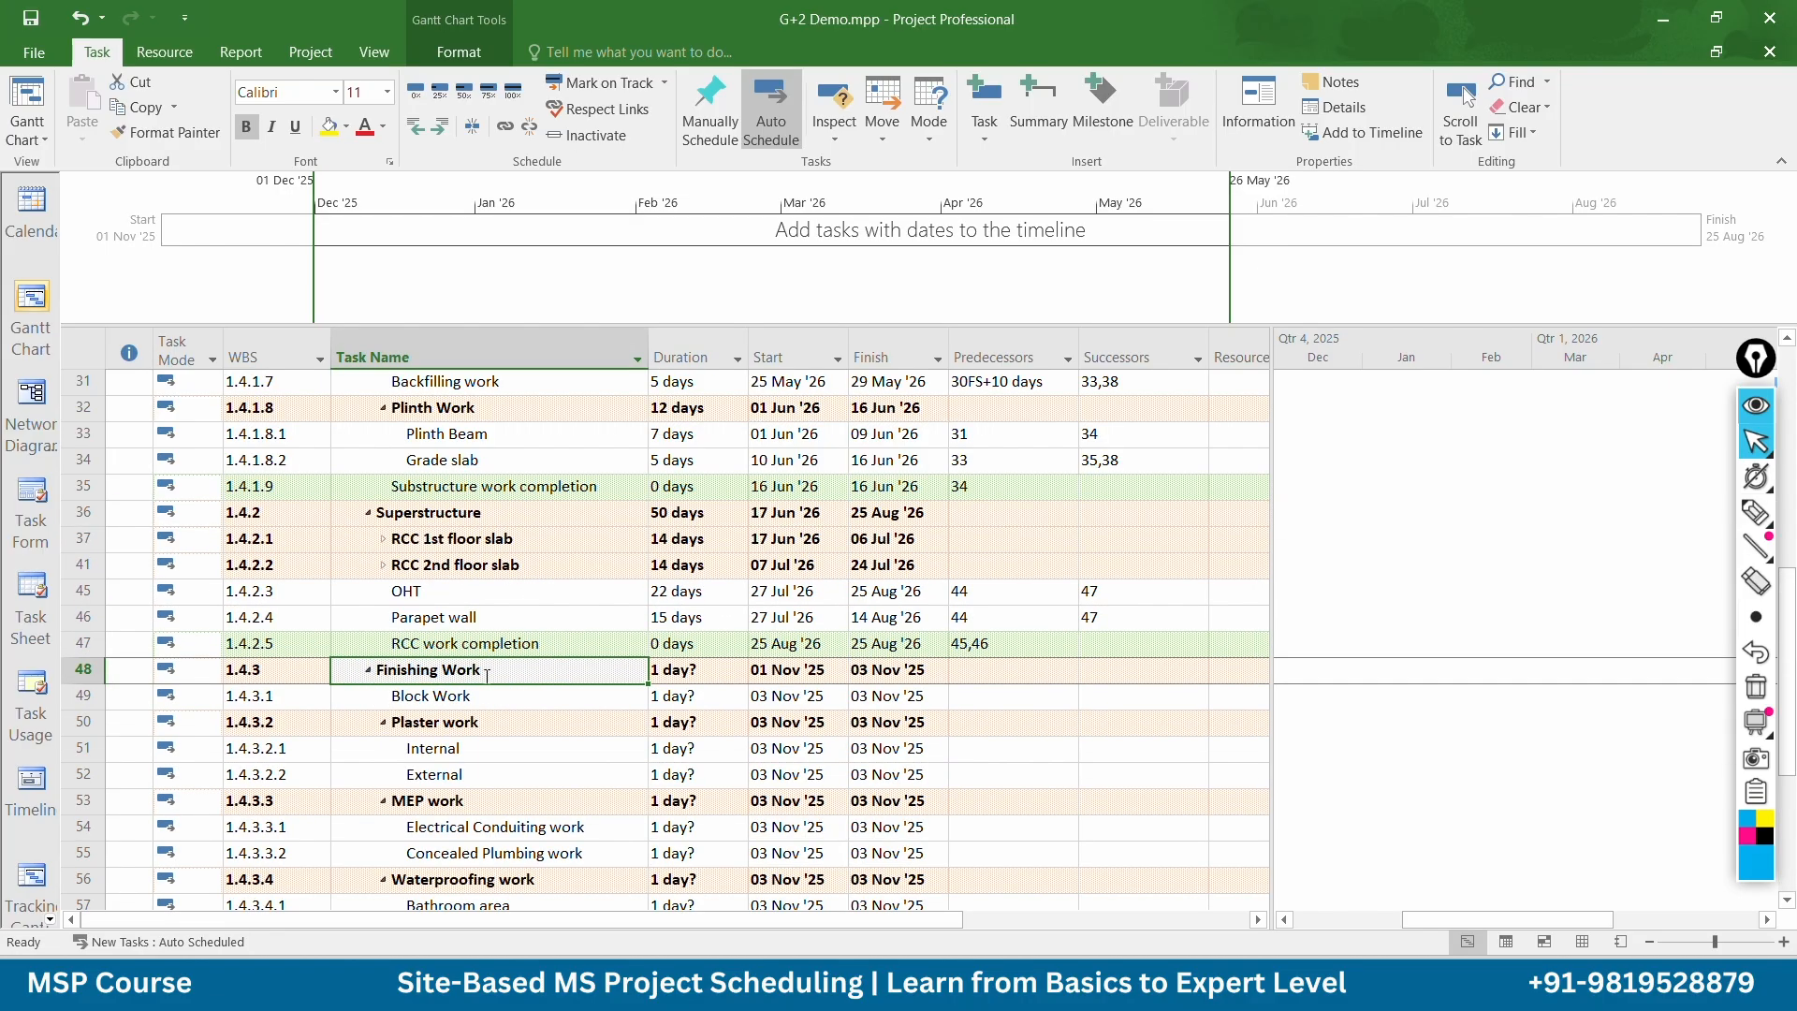
Expand the RCC 2nd floor slab tasks and set the Block Work predecessor to 44FS+14 days
{"action": "left_click", "coordinate": [991, 700]}
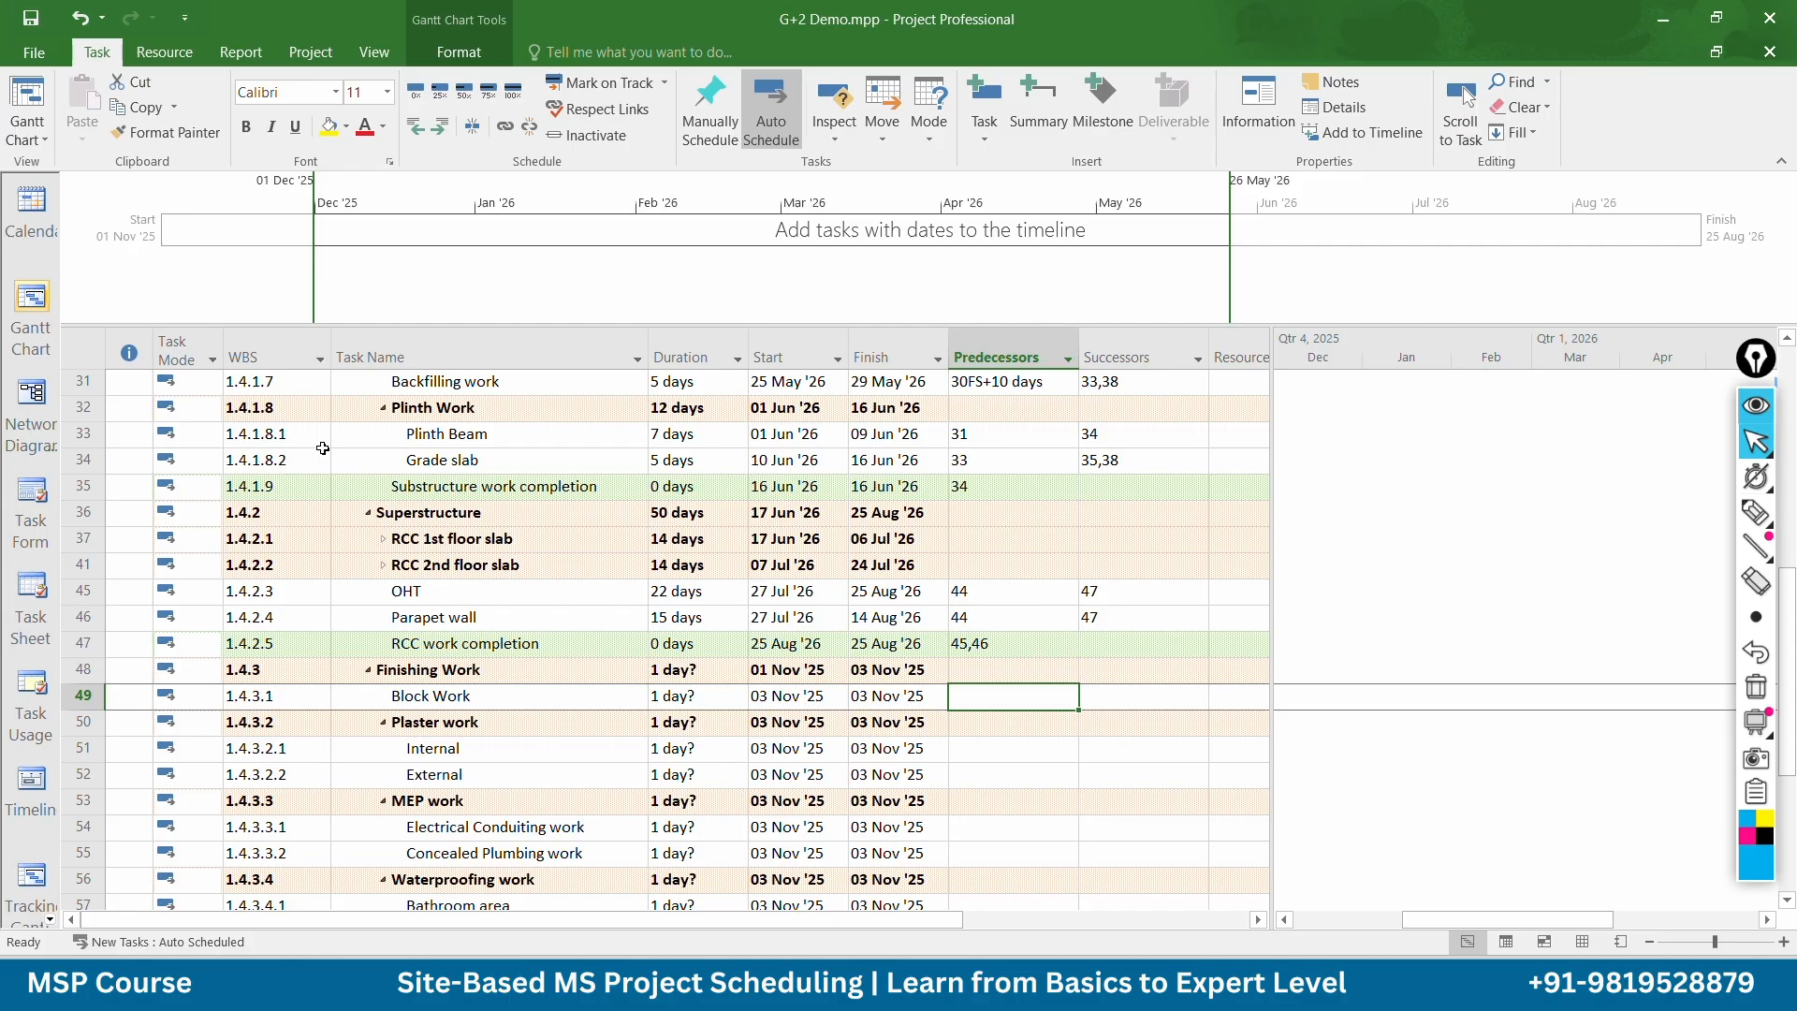
{"action": "left_click", "coordinate": [384, 565]}
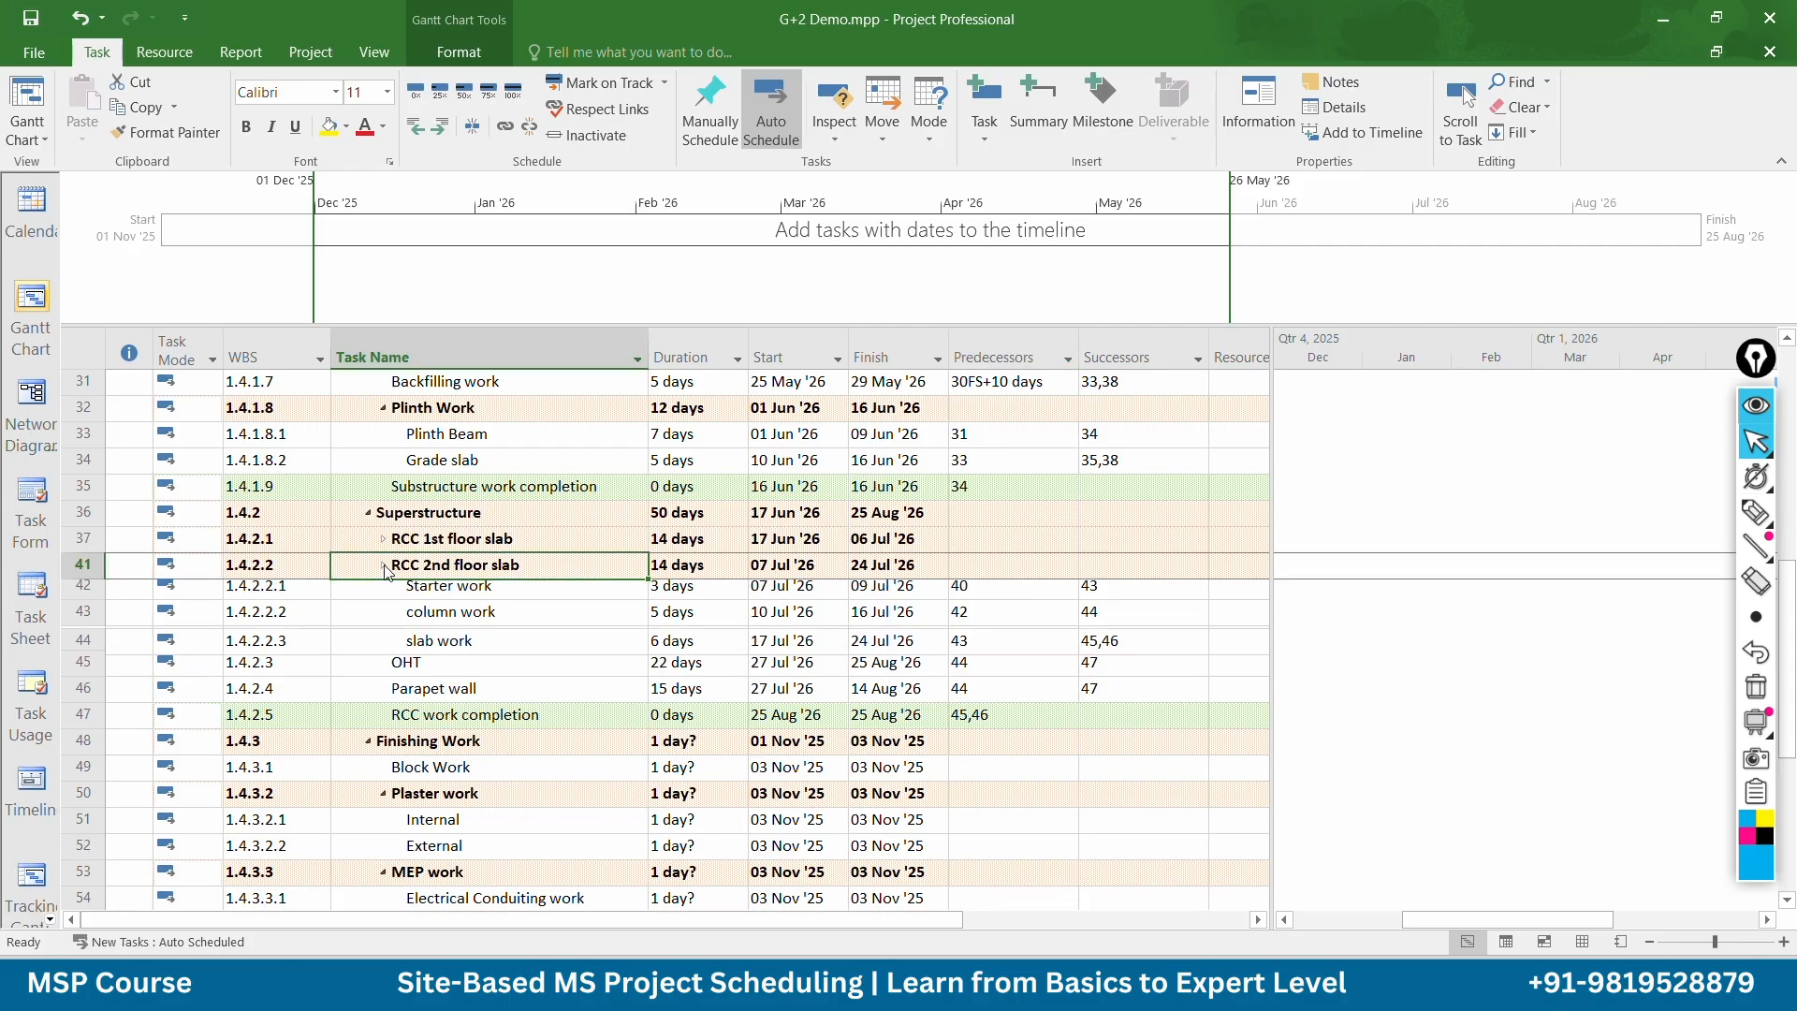
{"action": "left_click", "coordinate": [83, 643]}
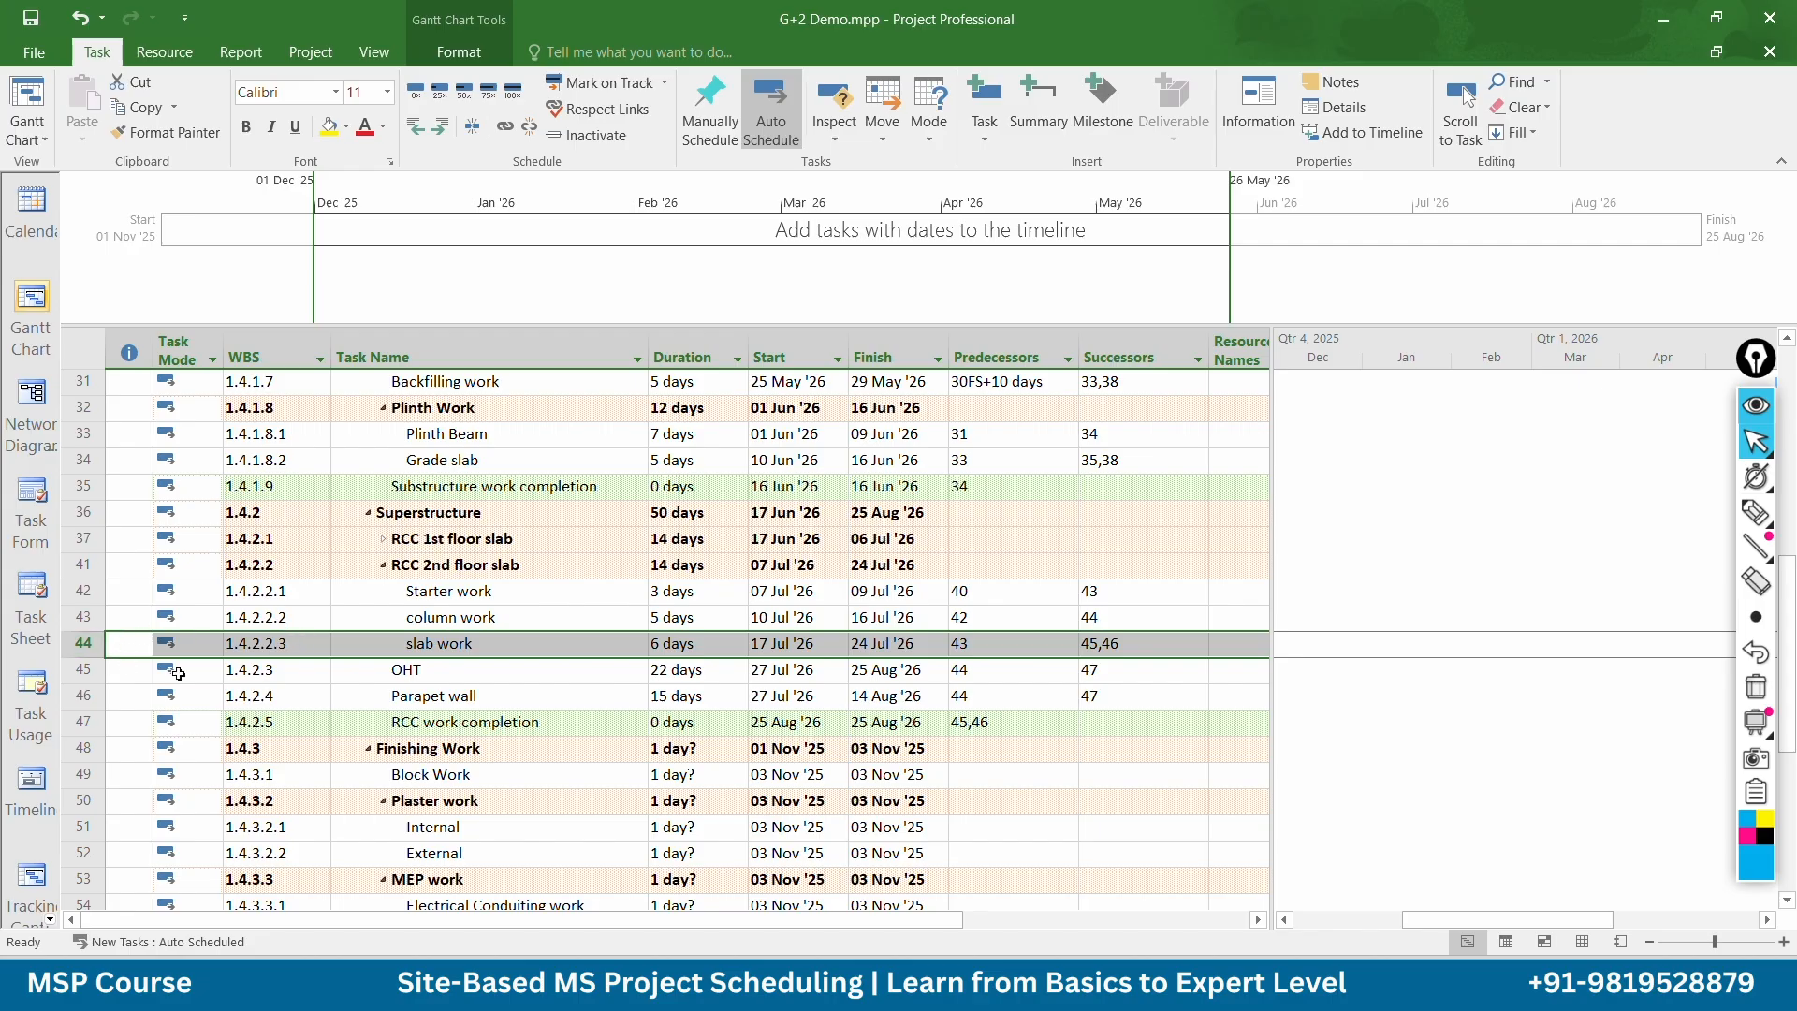
{"action": "left_click", "coordinate": [974, 784]}
{"action": "type", "text": "4"}
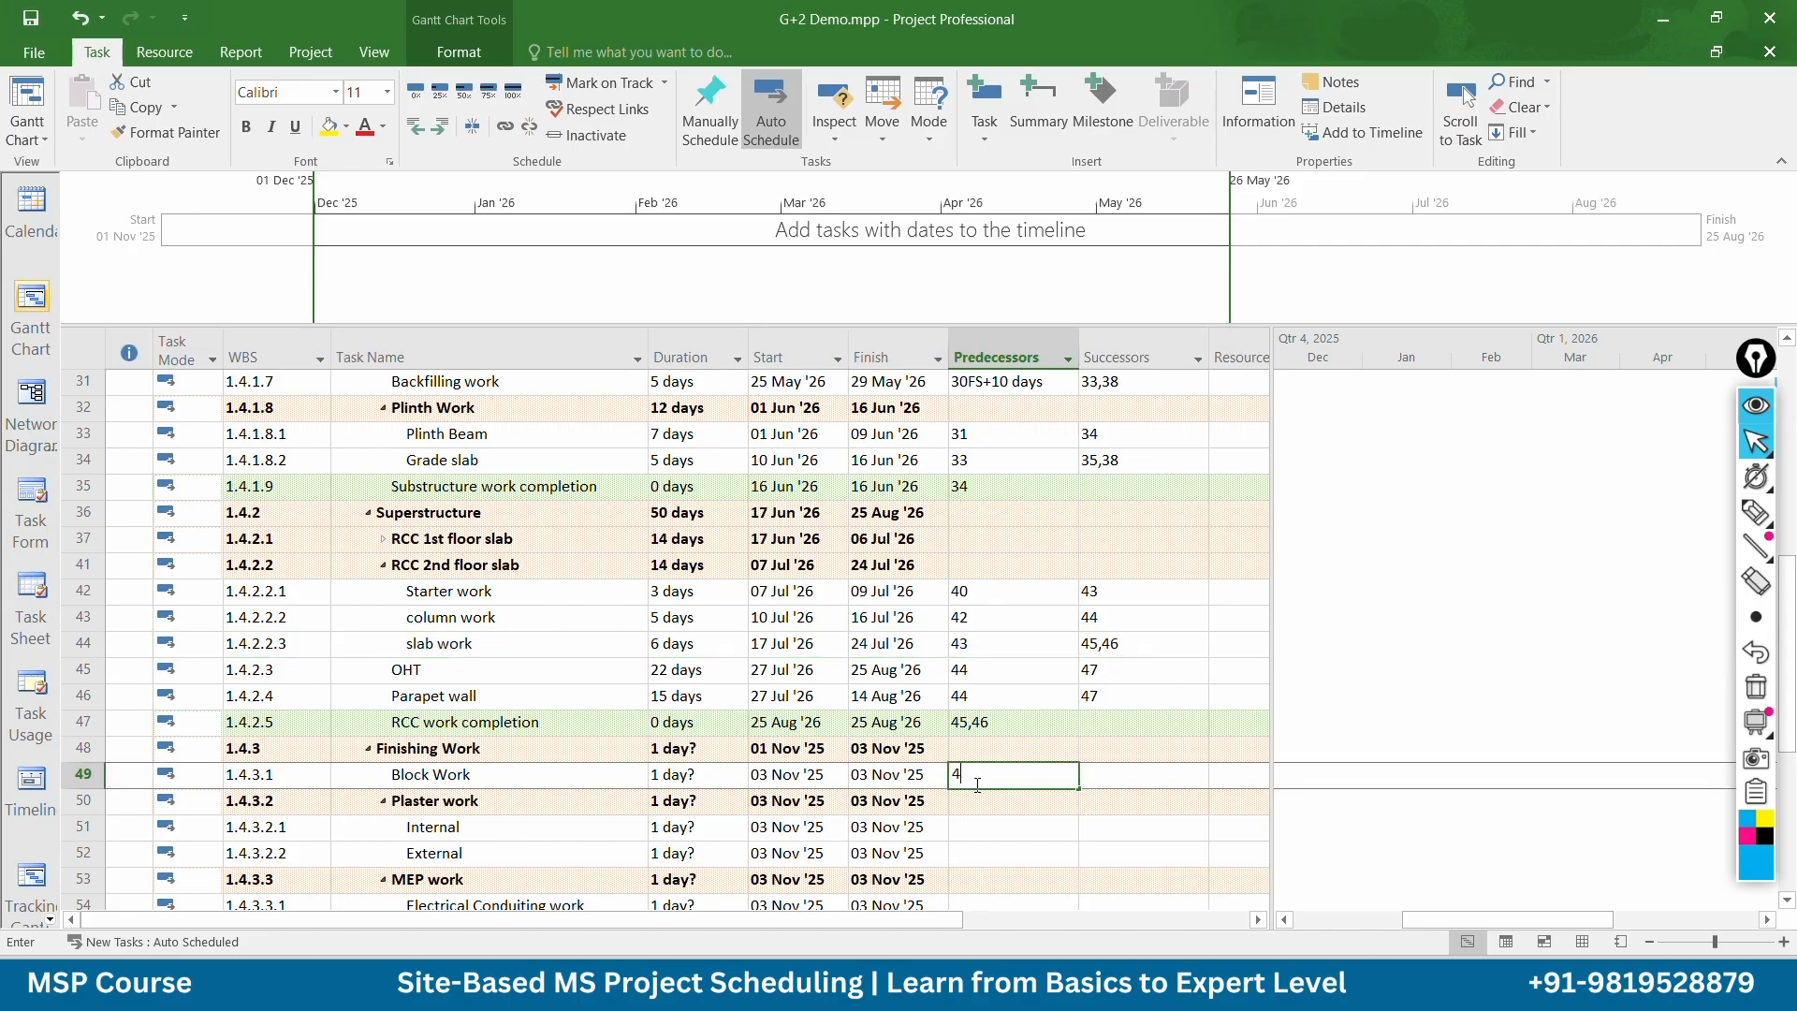
{"action": "type", "text": "4FS"}
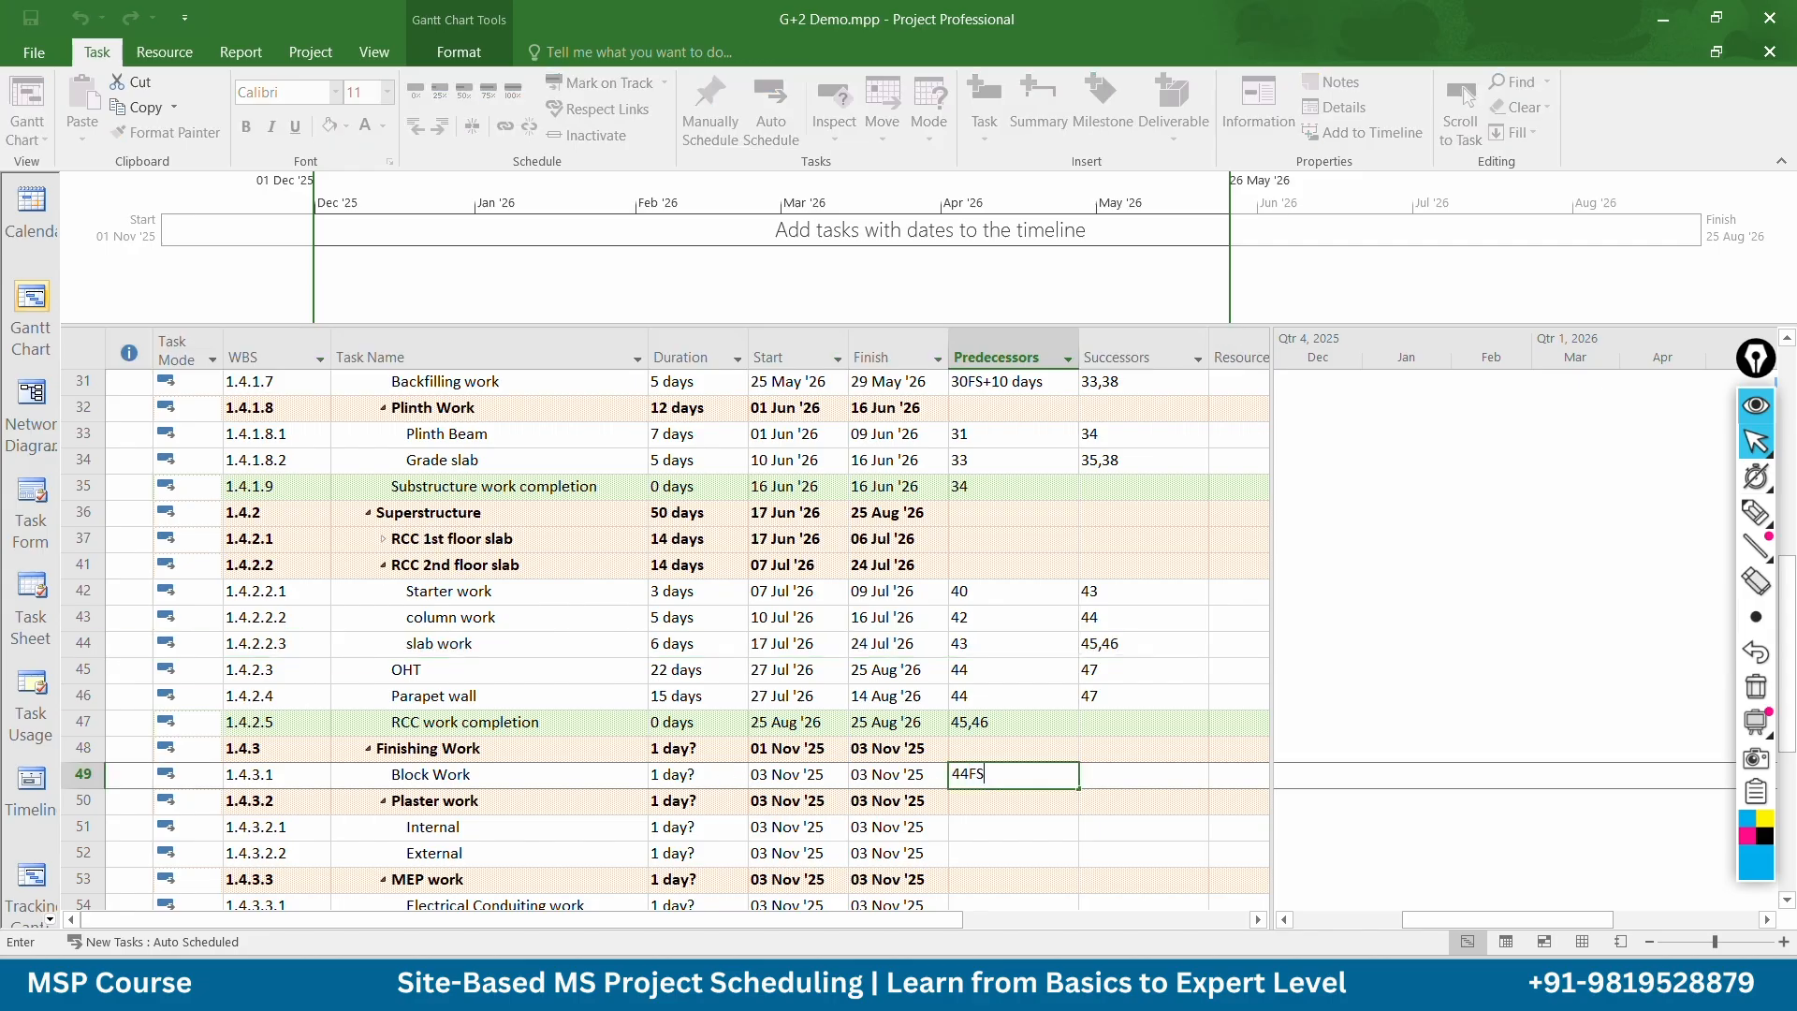
{"action": "type", "text": "+14"}
{"action": "key", "text": "Return"}
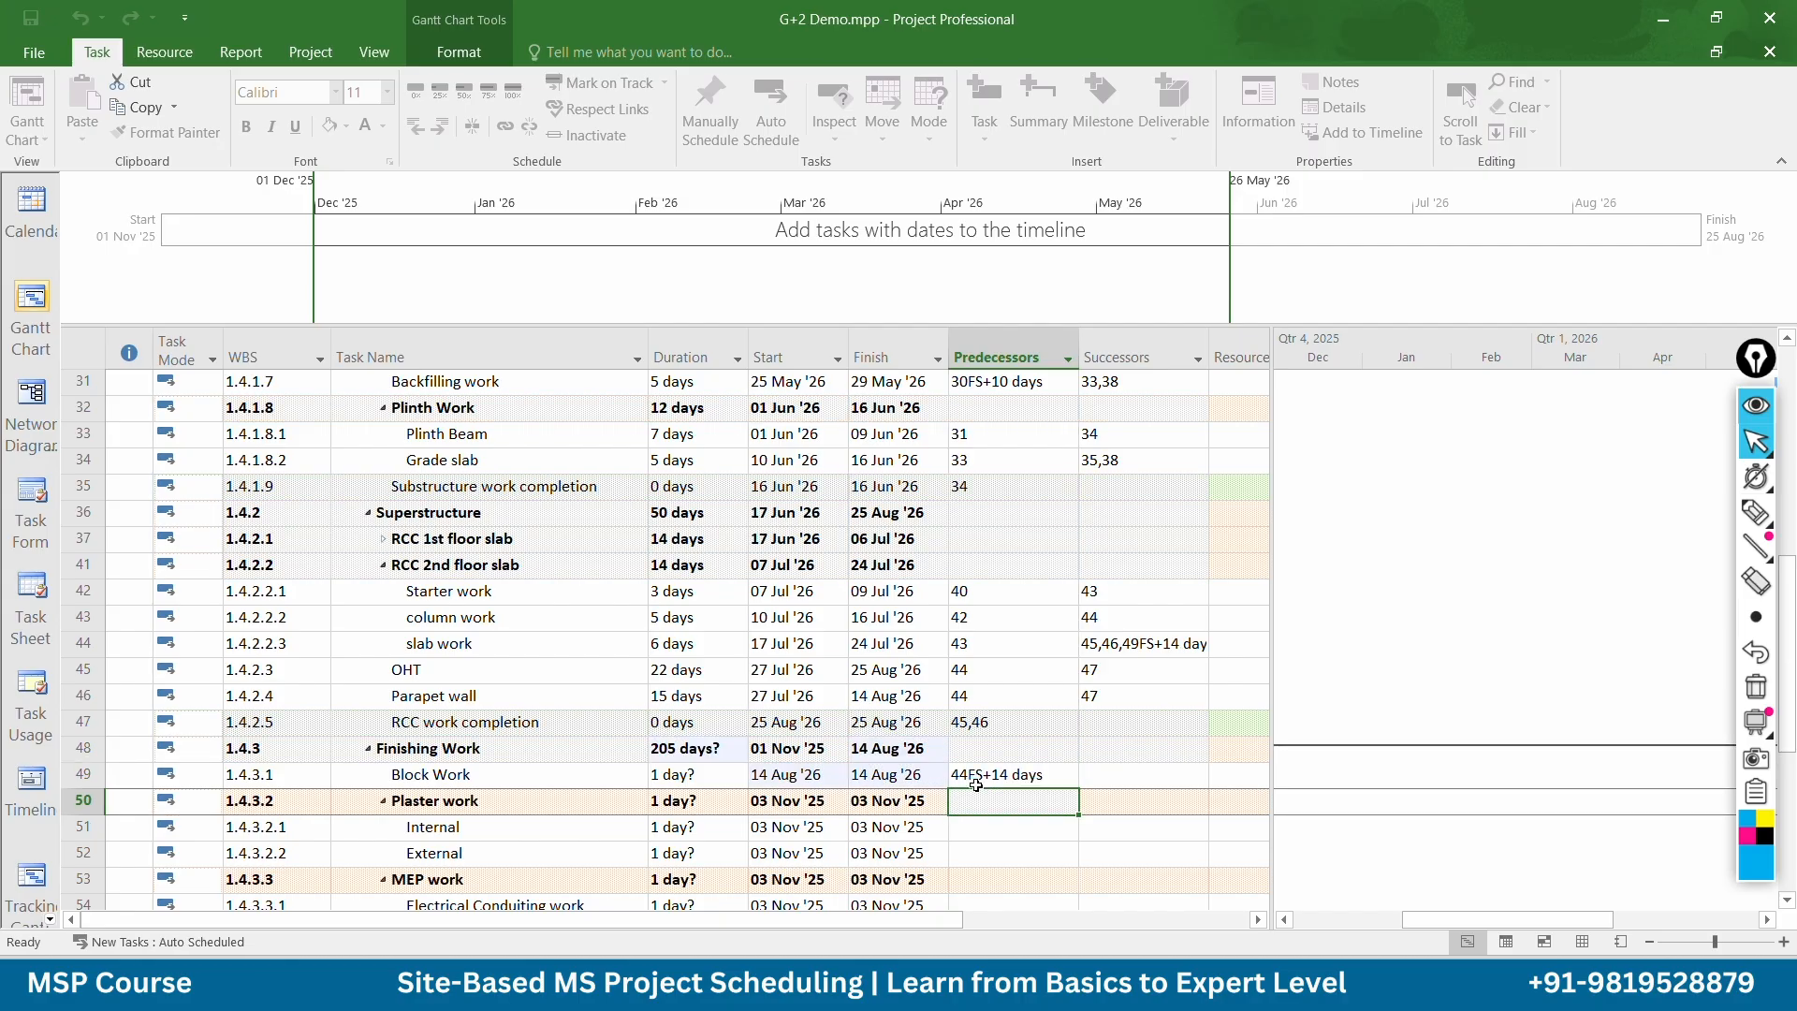
Give the Block Work task under Finishing Work a duration of 15 days
{"action": "scroll", "coordinate": [1044, 692], "scroll_direction": "down", "scroll_amount": 1}
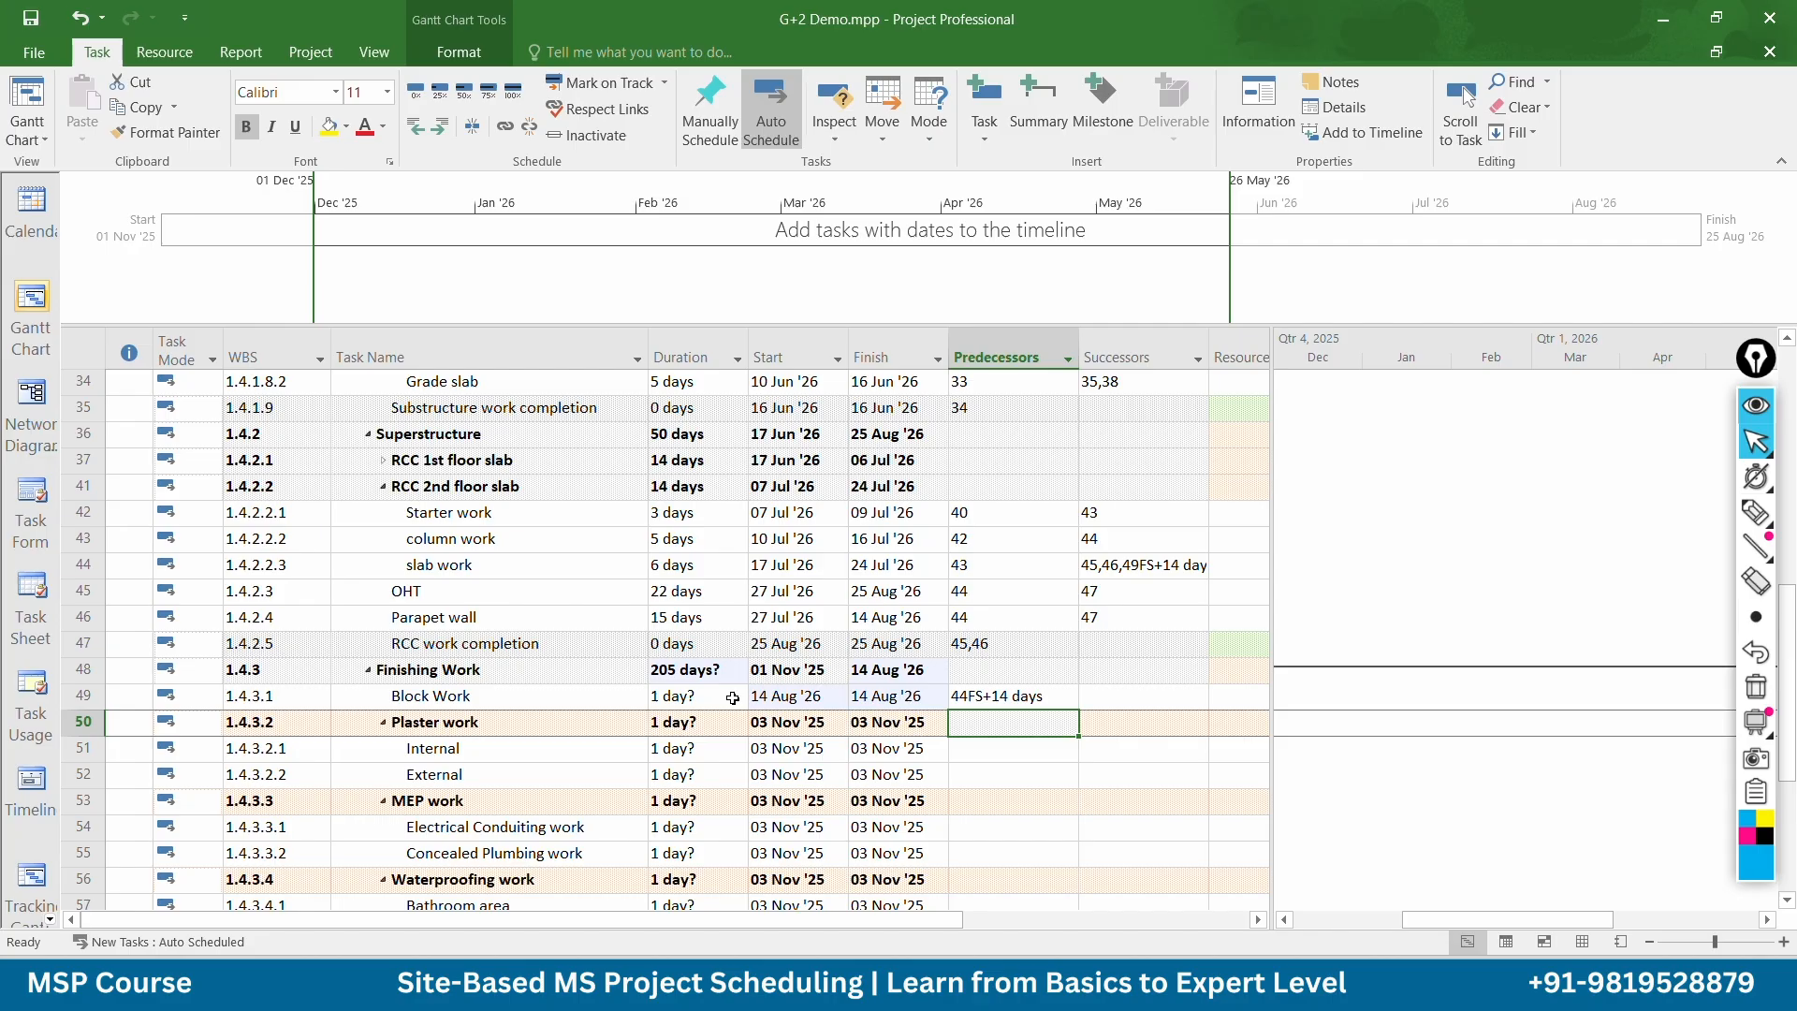
{"action": "left_click", "coordinate": [720, 697]}
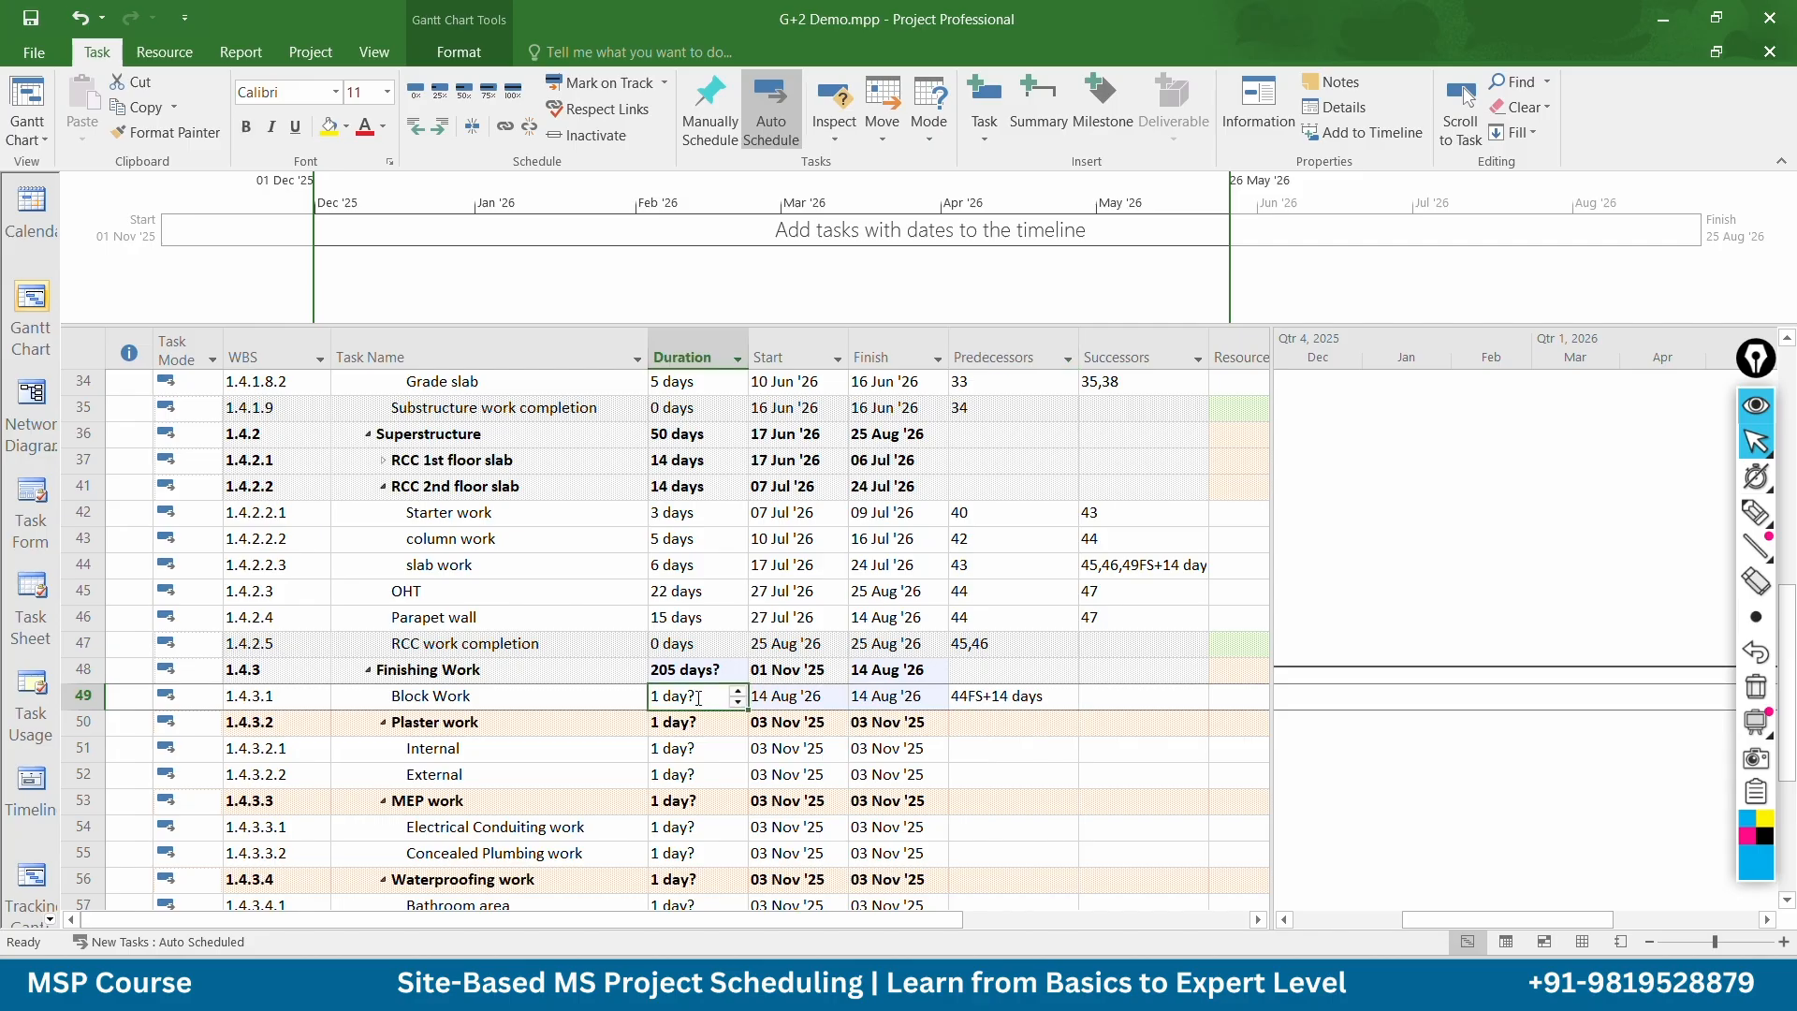
{"action": "type", "text": "12"}
{"action": "key", "text": "BackSpace"}
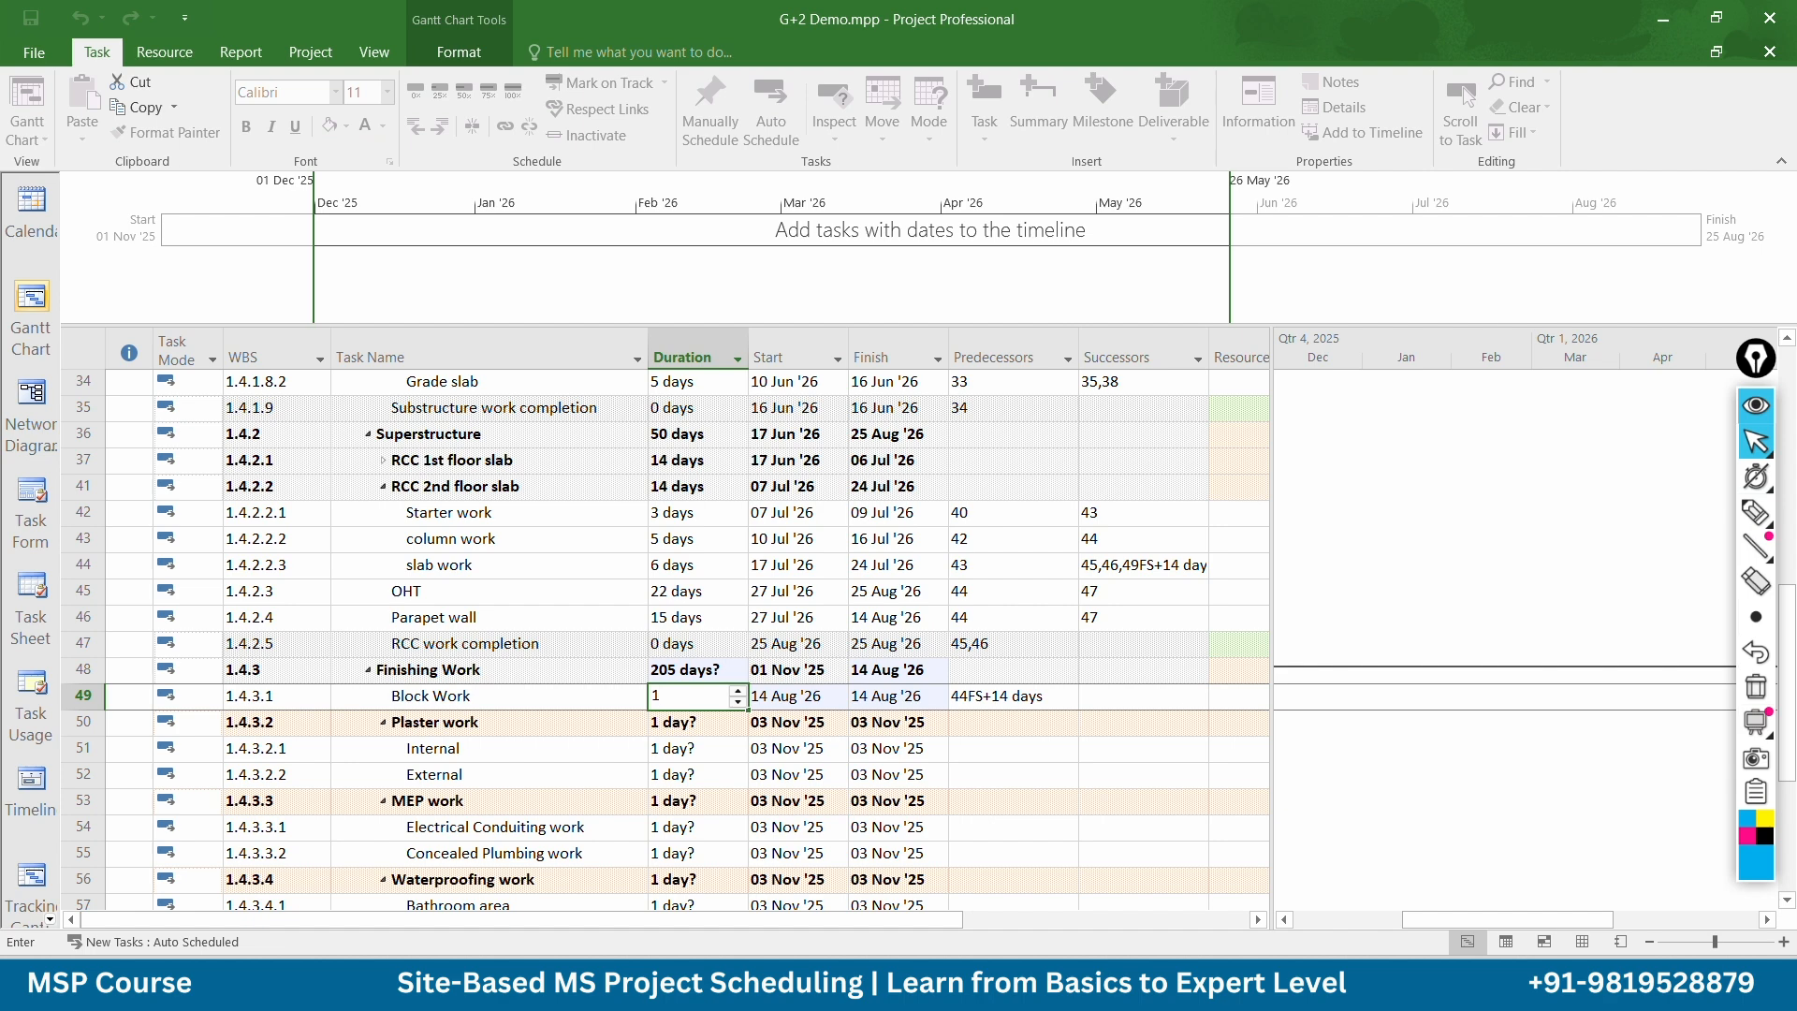
{"action": "type", "text": "5"}
{"action": "key", "text": "Return"}
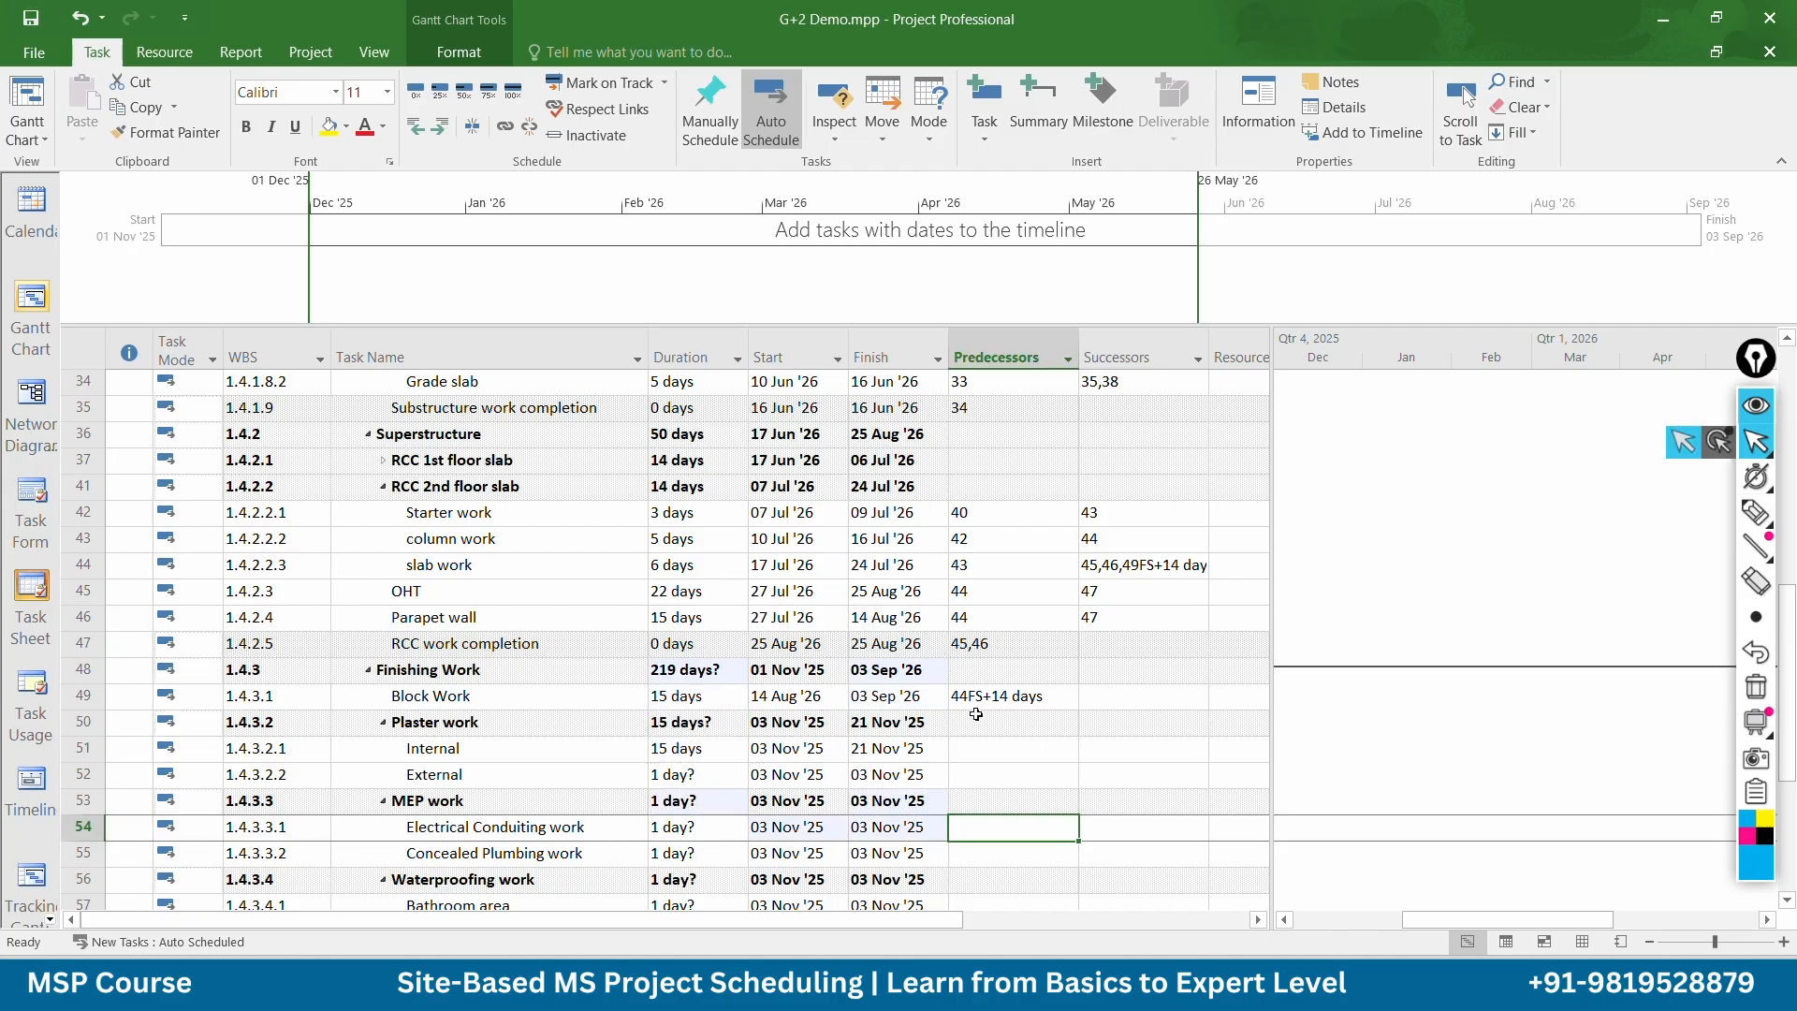
Set task 49 as predecessor of the Internal plaster task and enter its duration as 15 days
{"action": "left_click", "coordinate": [504, 751]}
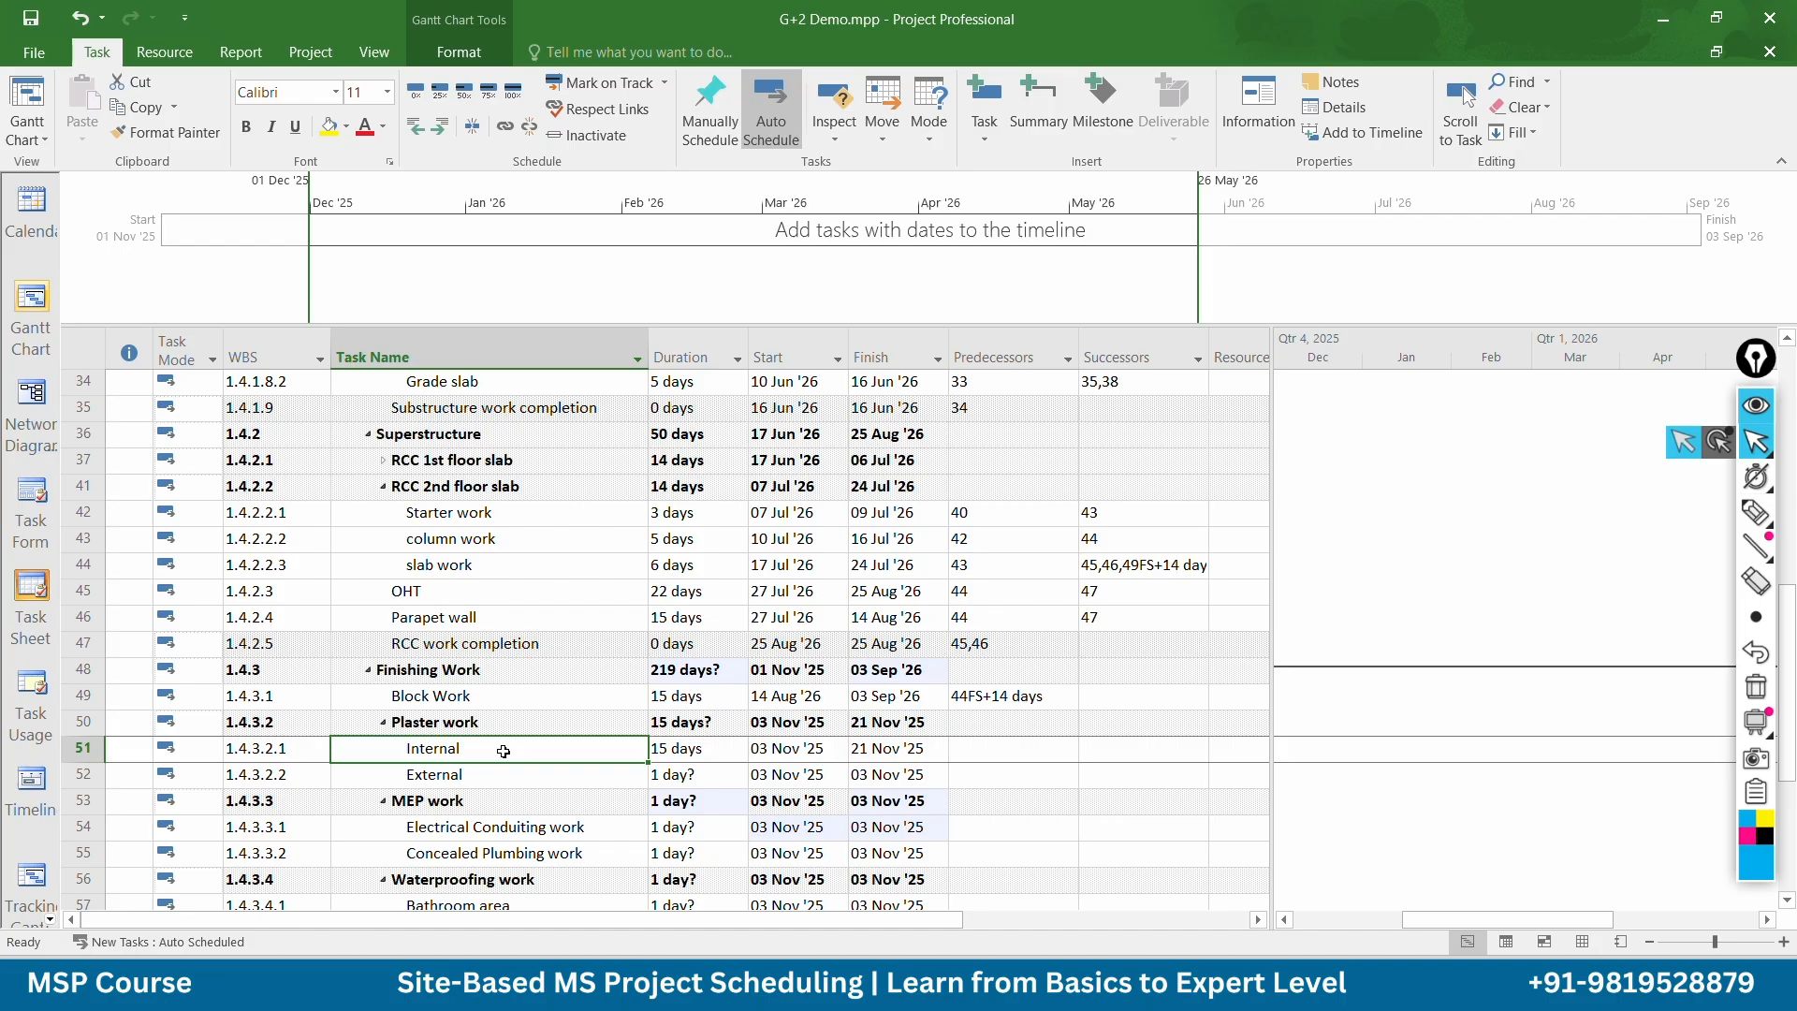
{"action": "left_click", "coordinate": [993, 747]}
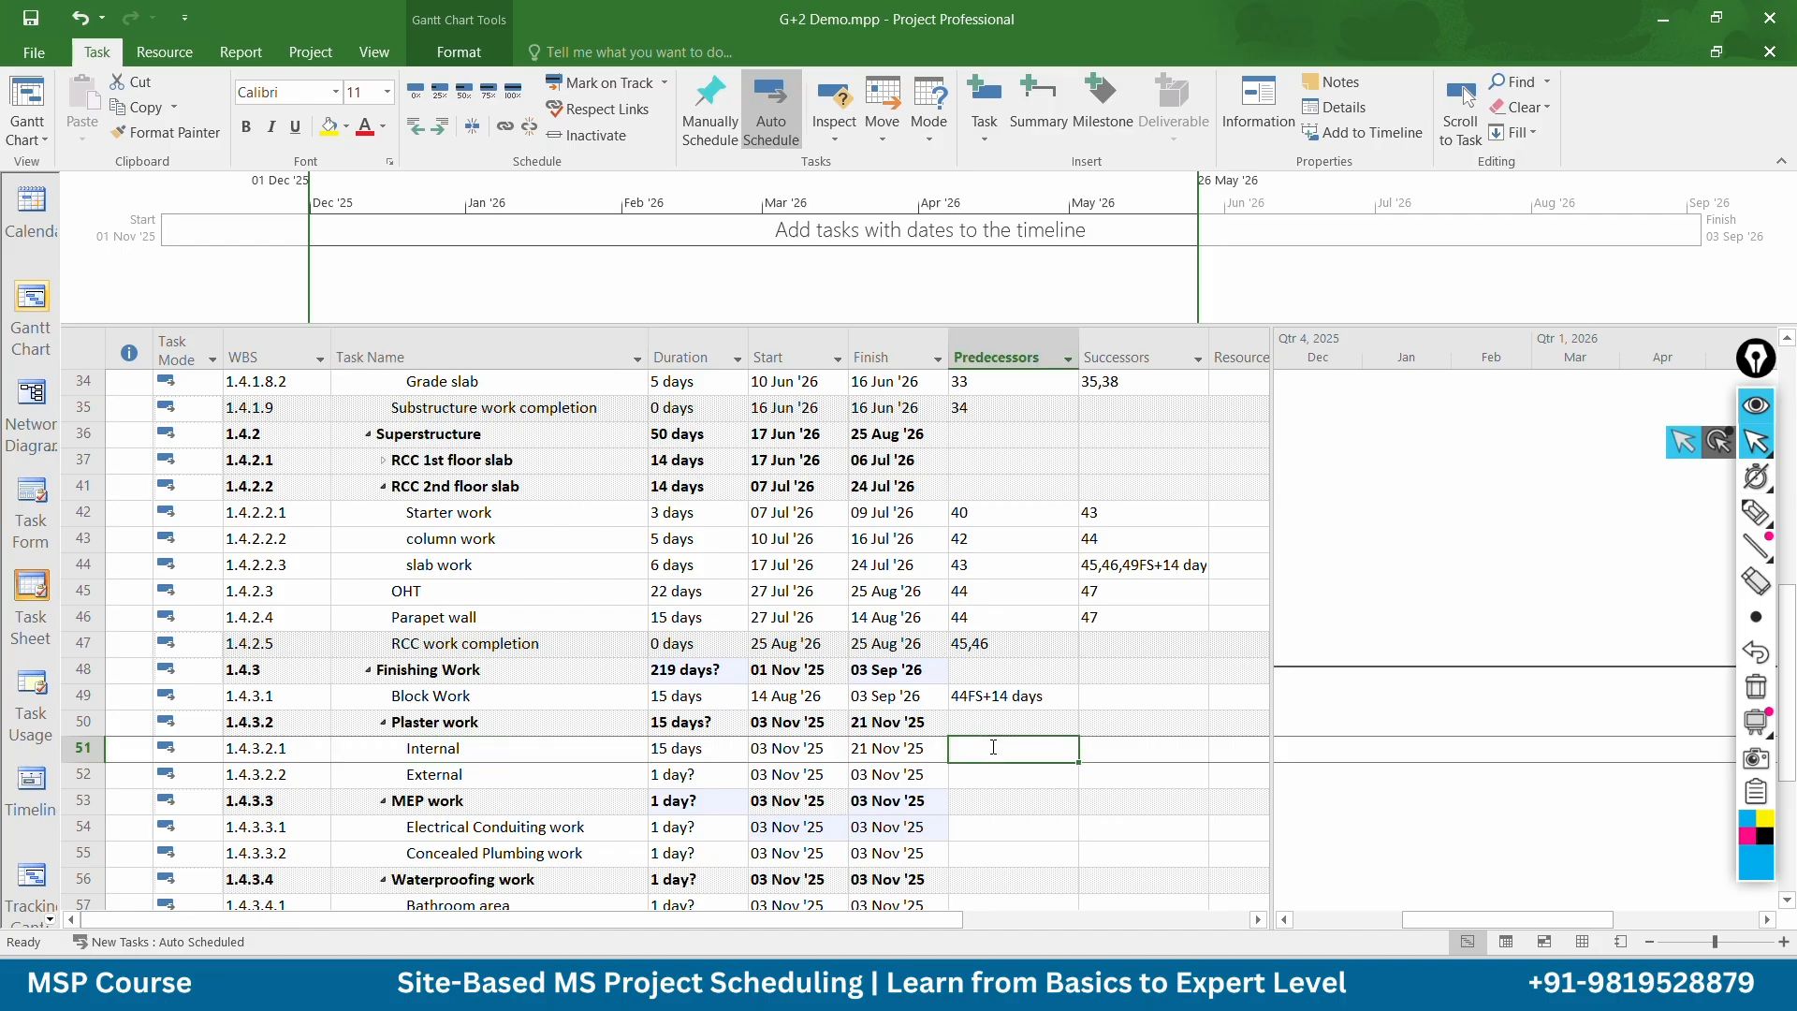
{"action": "type", "text": "49"}
{"action": "key", "text": "Return"}
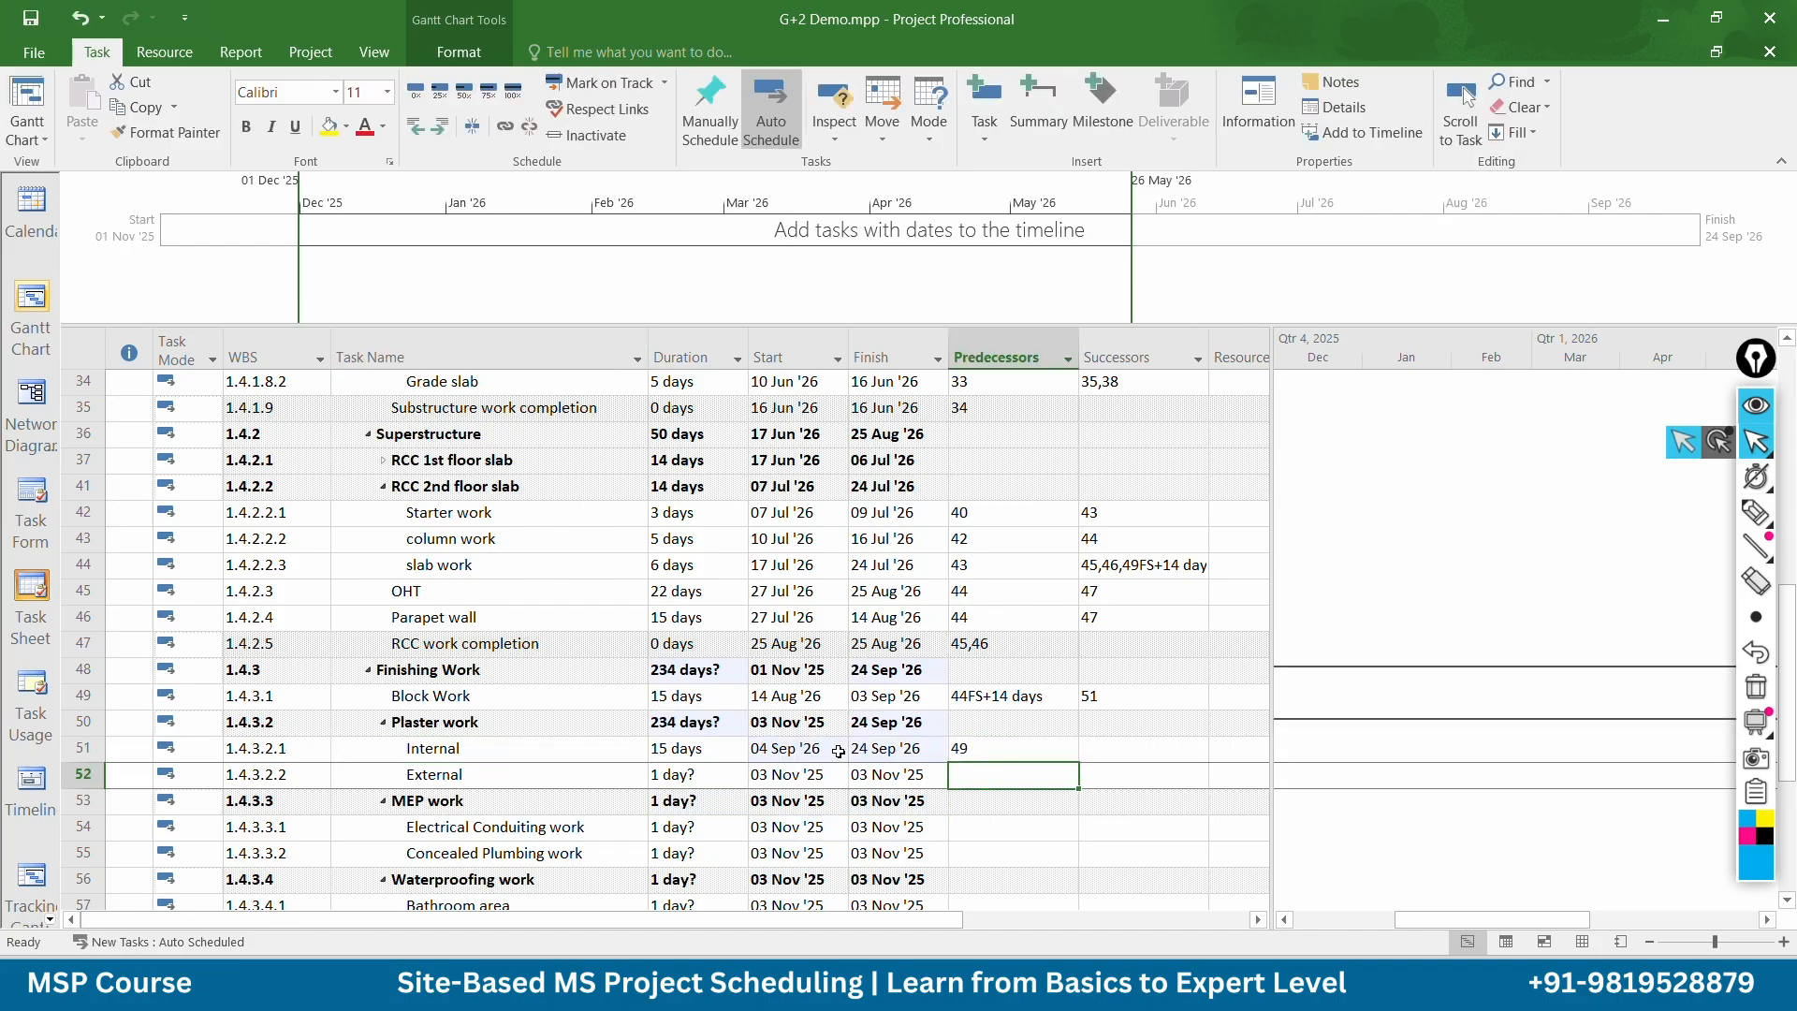
{"action": "left_click", "coordinate": [693, 754]}
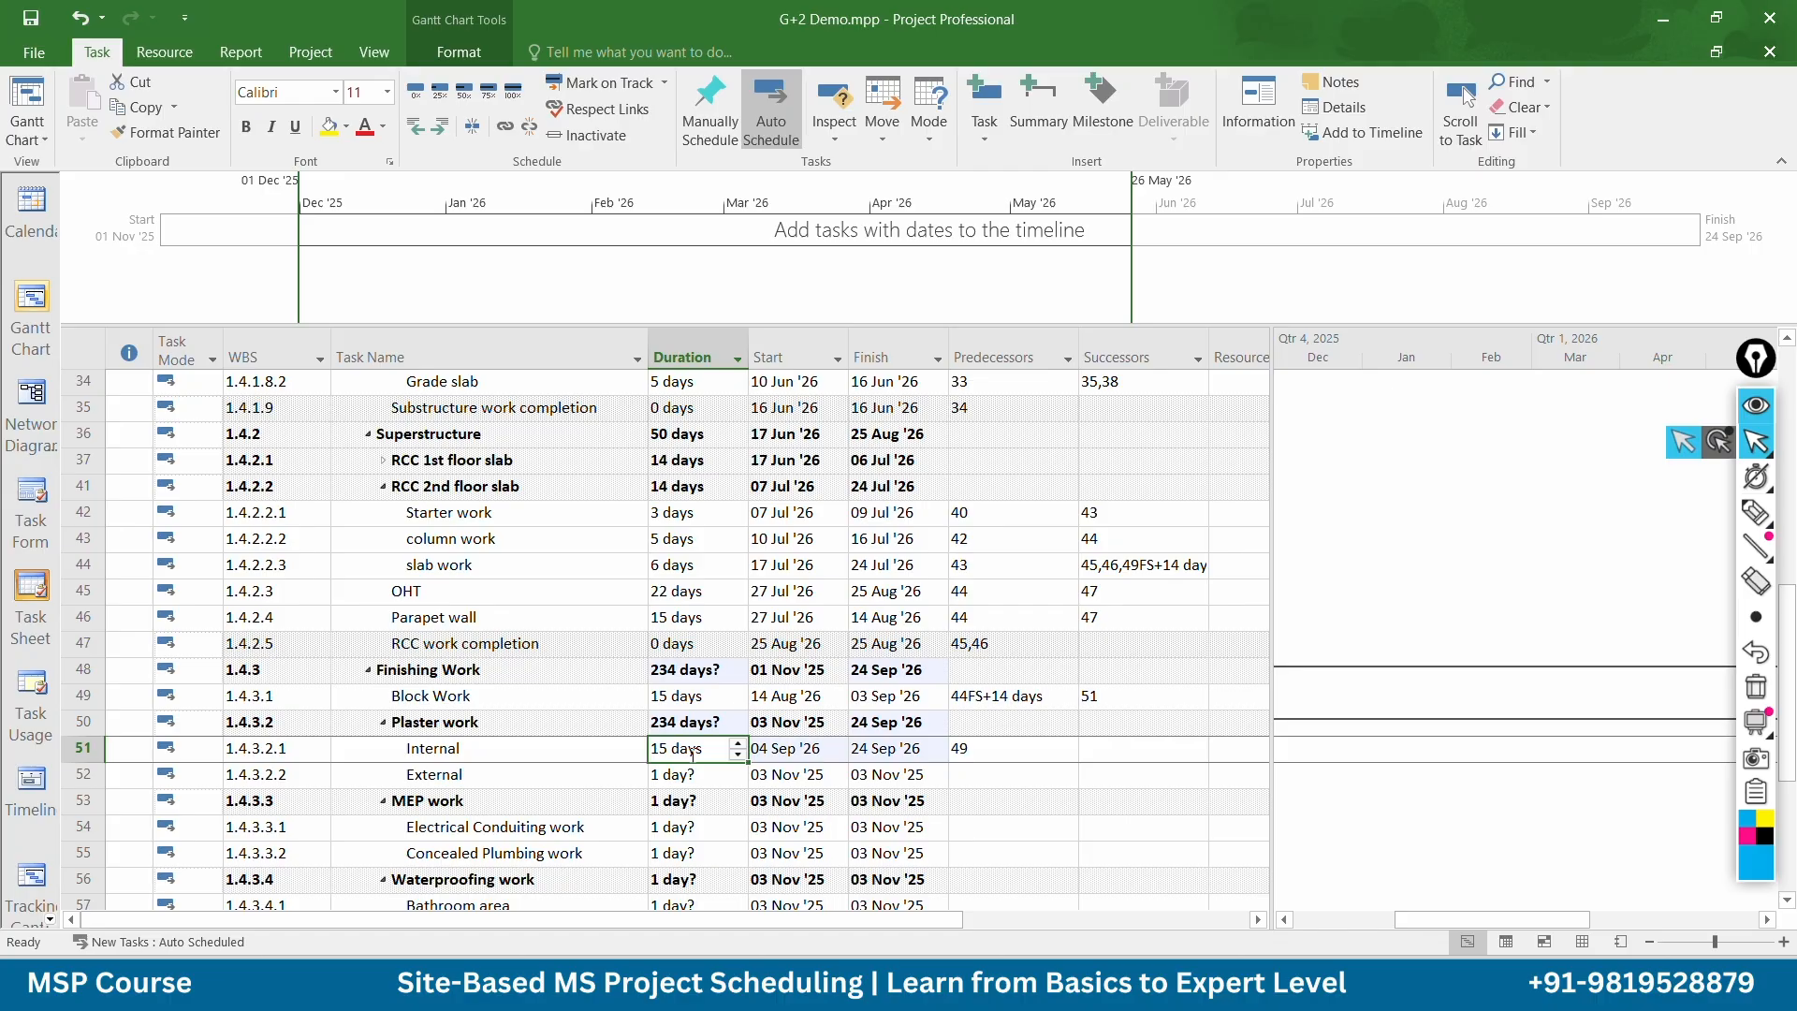
{"action": "type", "text": "15"}
{"action": "key", "text": "Return"}
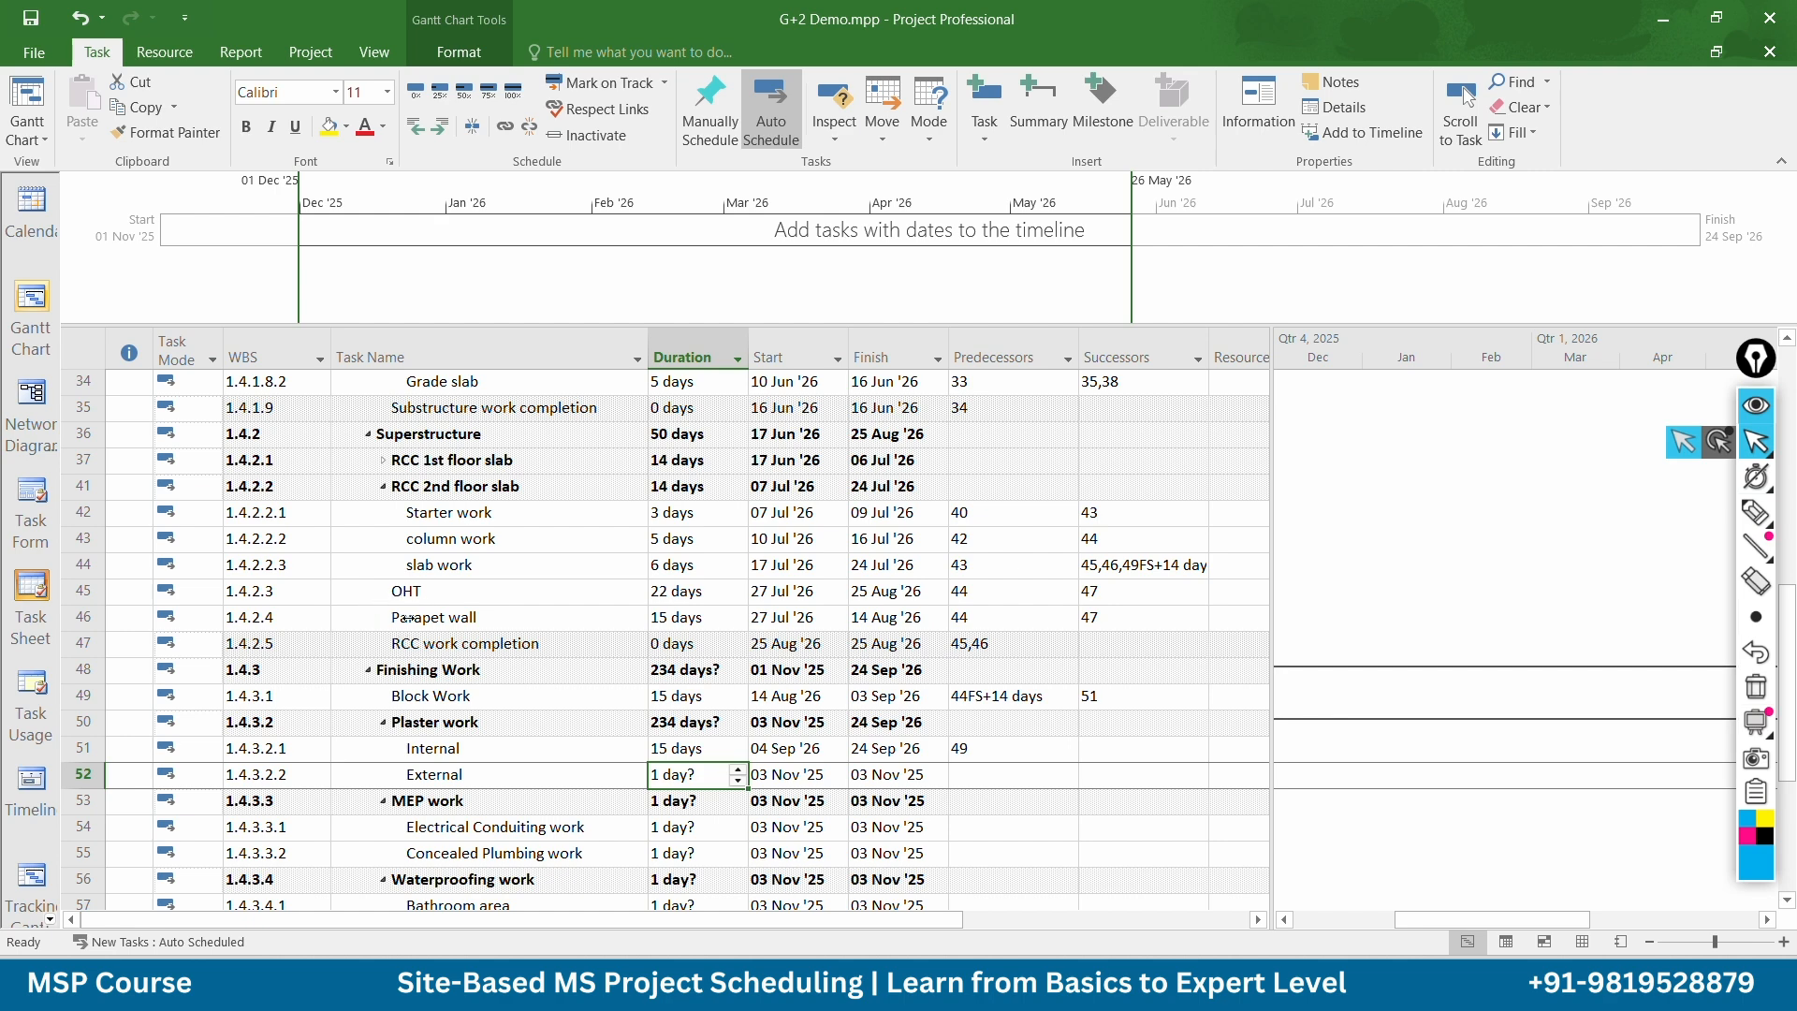
Set the External plaster task's predecessor to 45FS+14 days and its duration to 25 days
{"action": "left_click", "coordinate": [94, 591]}
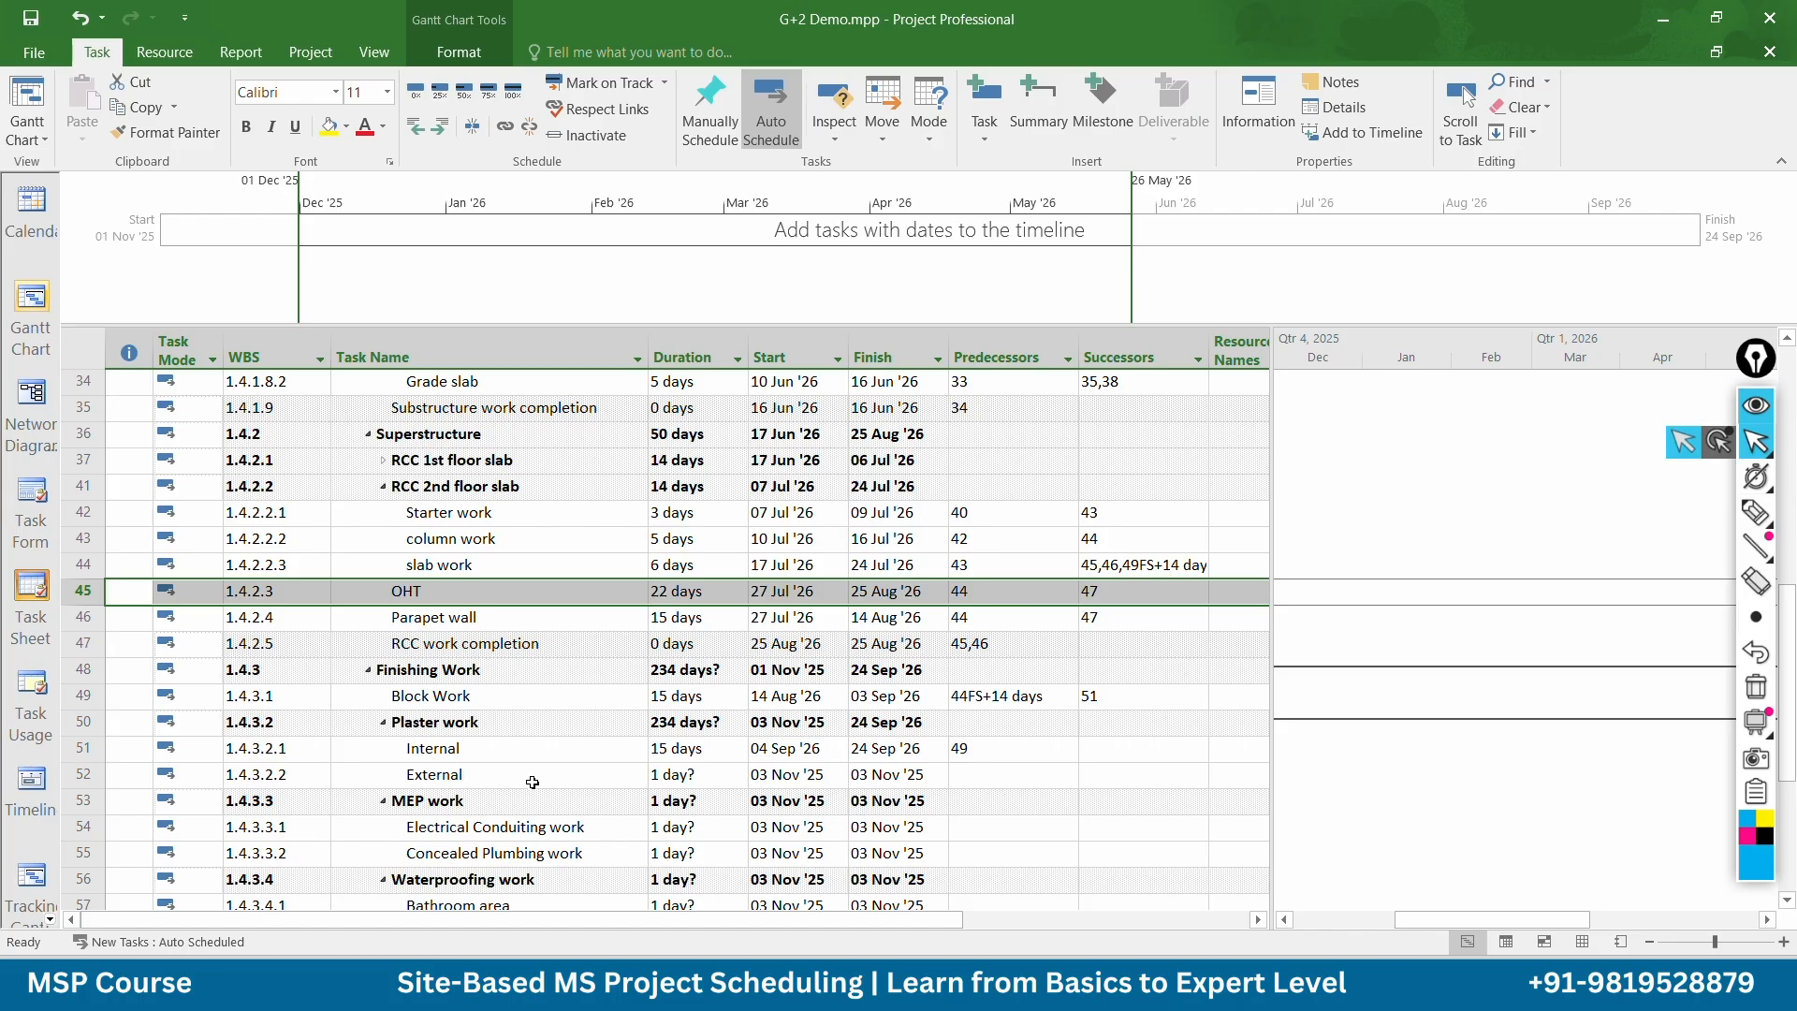
{"action": "left_click", "coordinate": [985, 773]}
{"action": "type", "text": "4"}
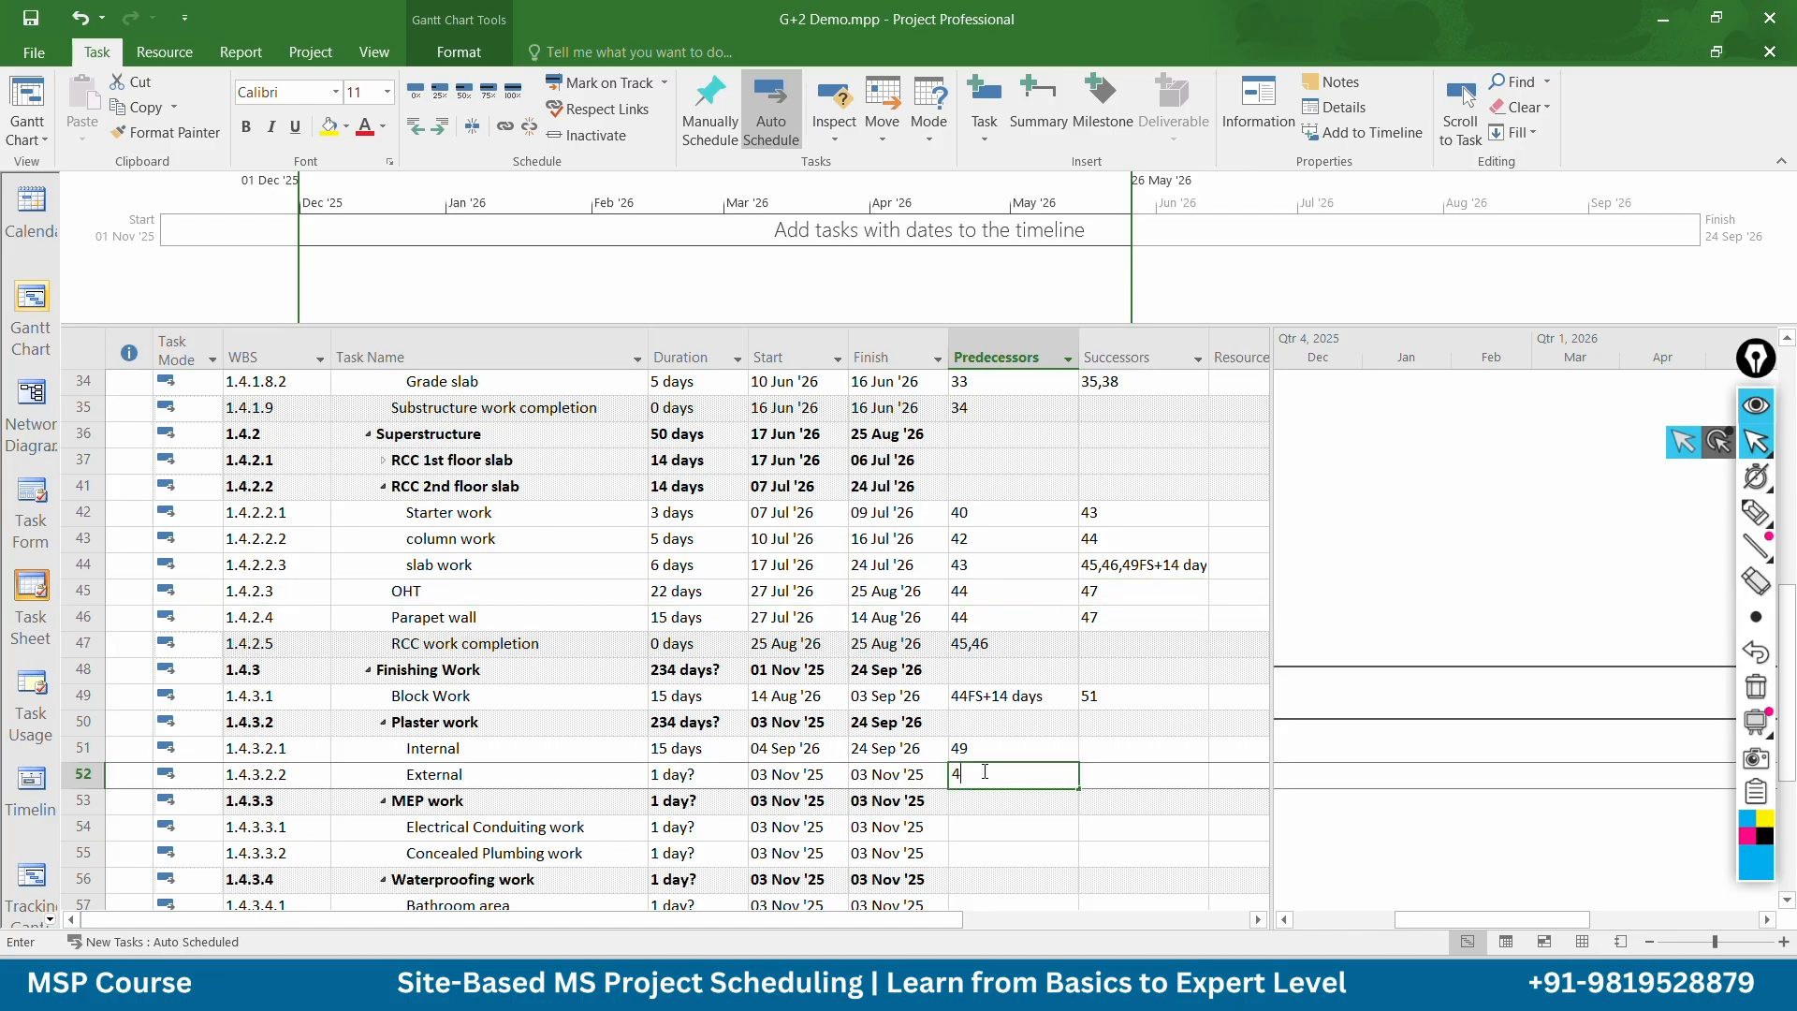
{"action": "type", "text": "5FS+14"}
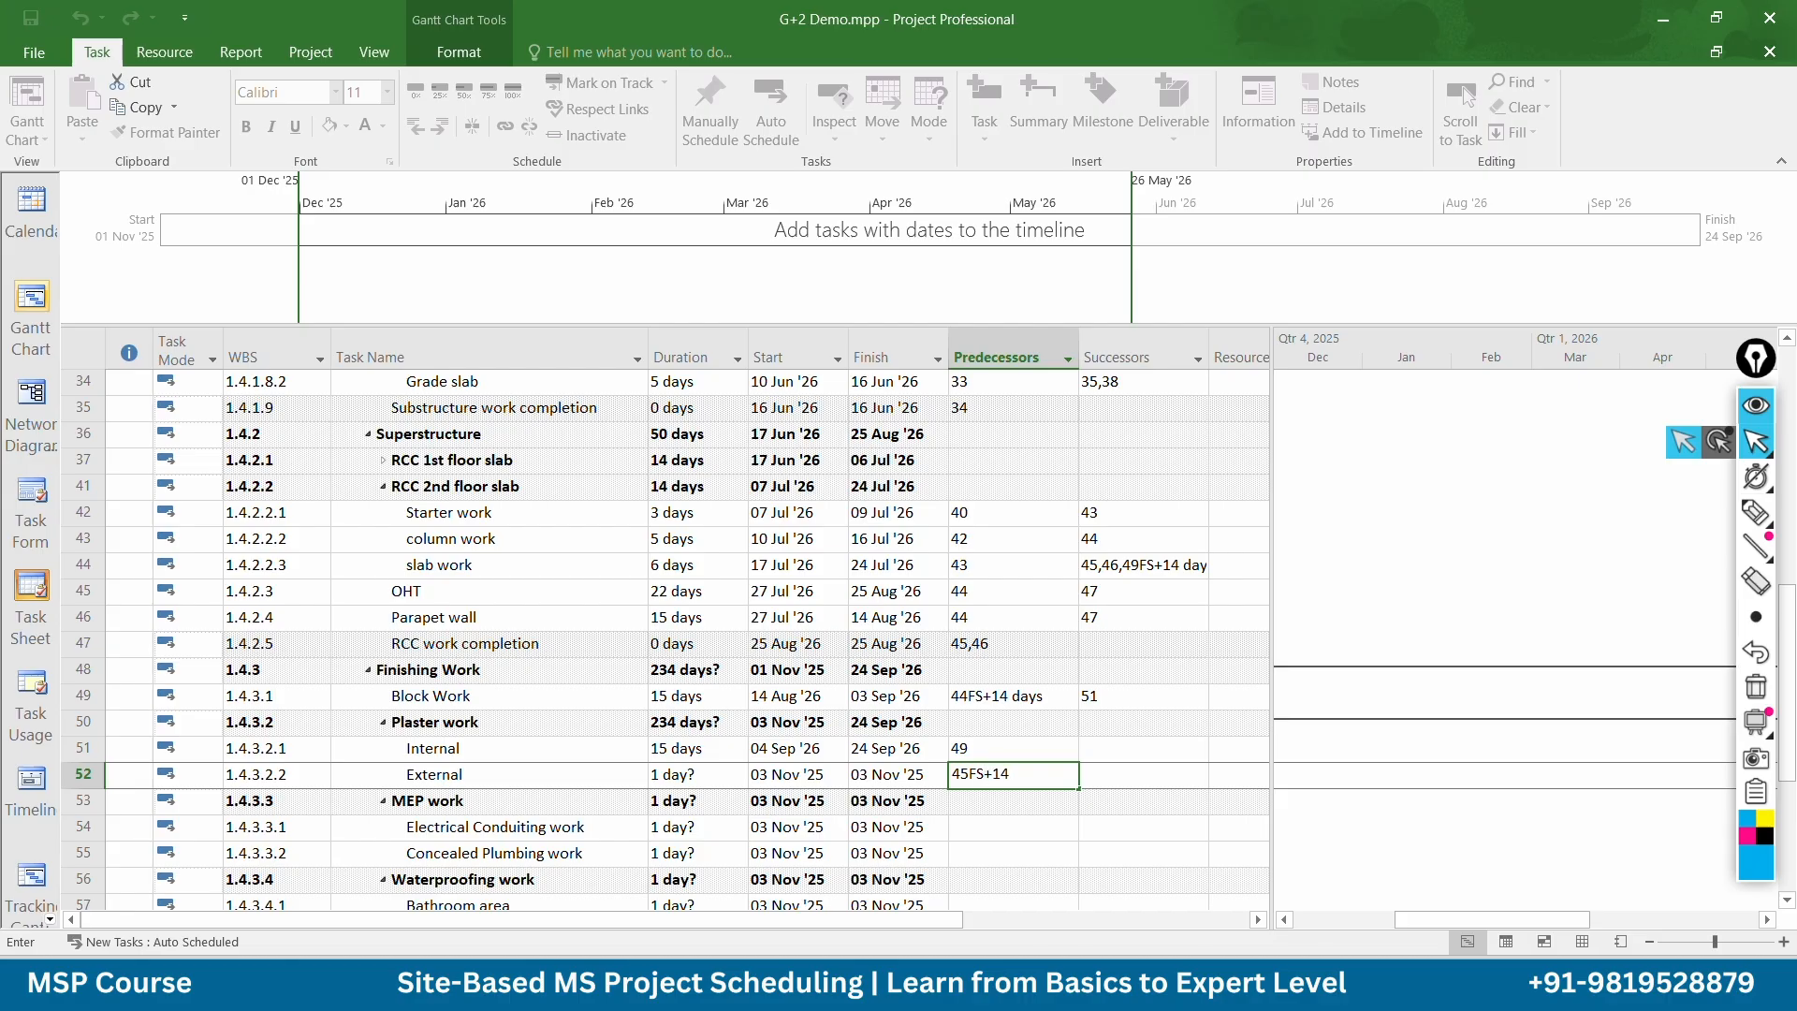
{"action": "key", "text": "Return"}
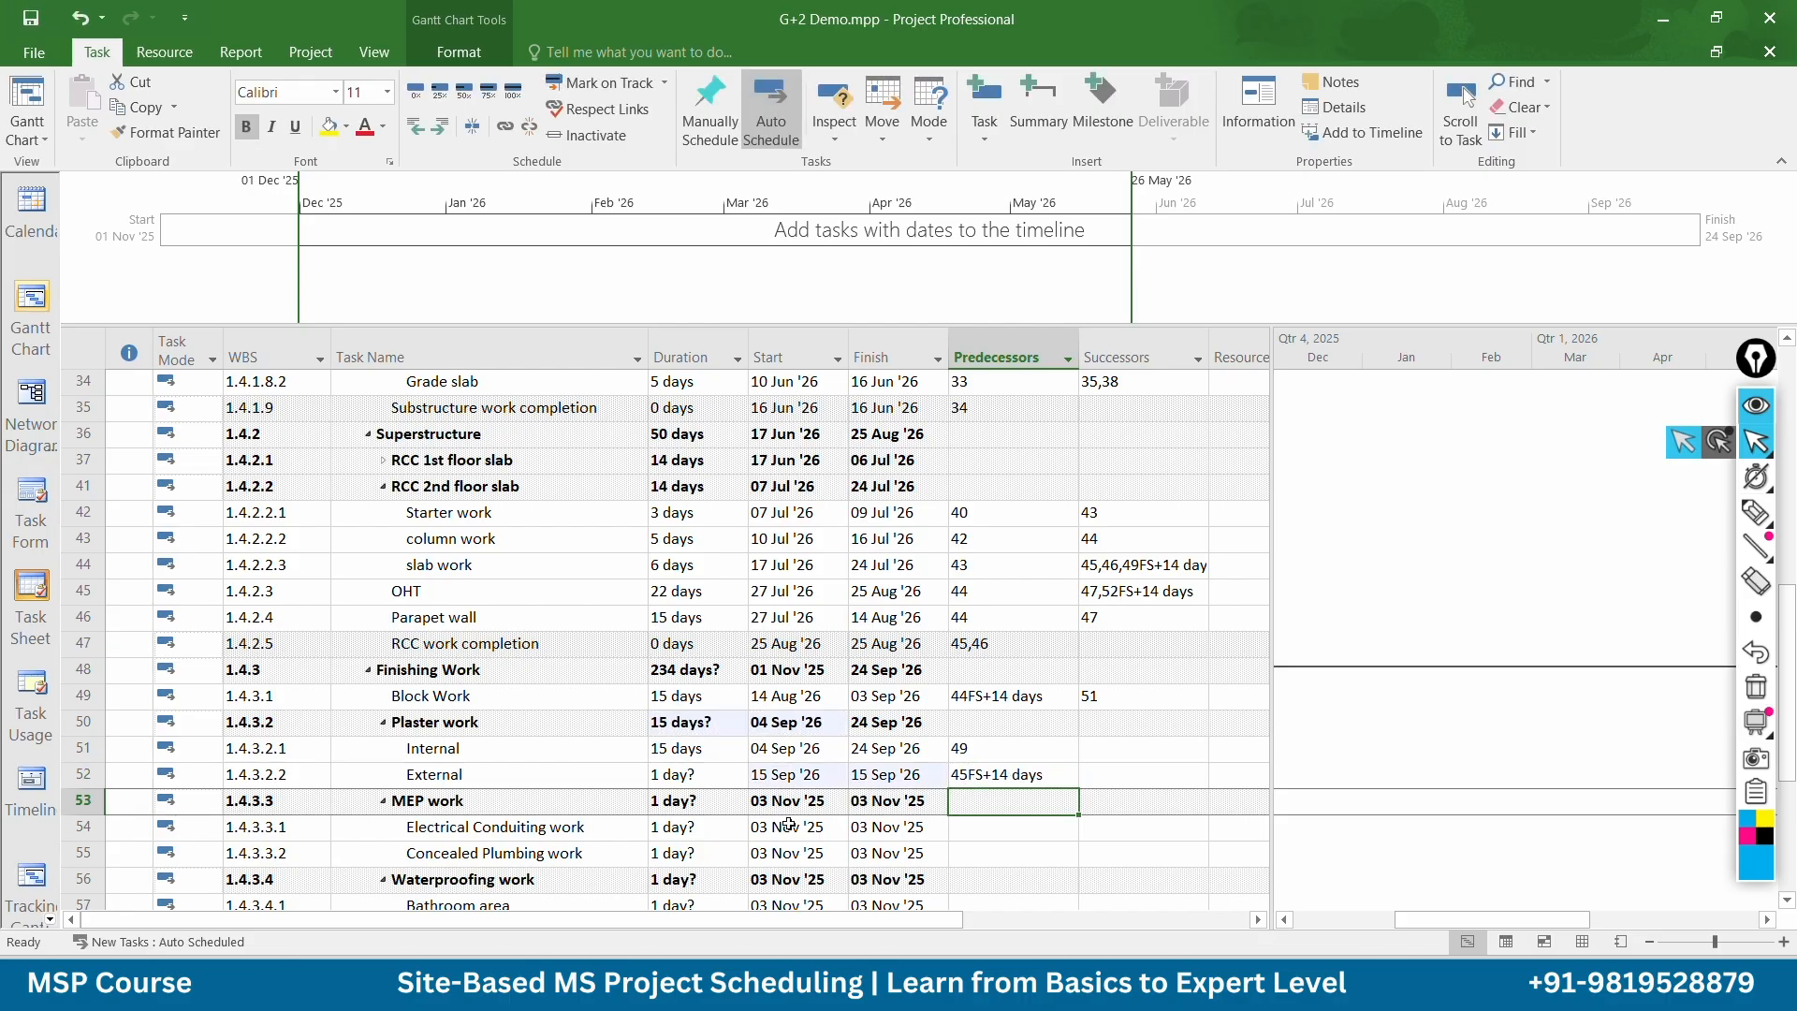
{"action": "left_click", "coordinate": [730, 776]}
{"action": "type", "text": "2"}
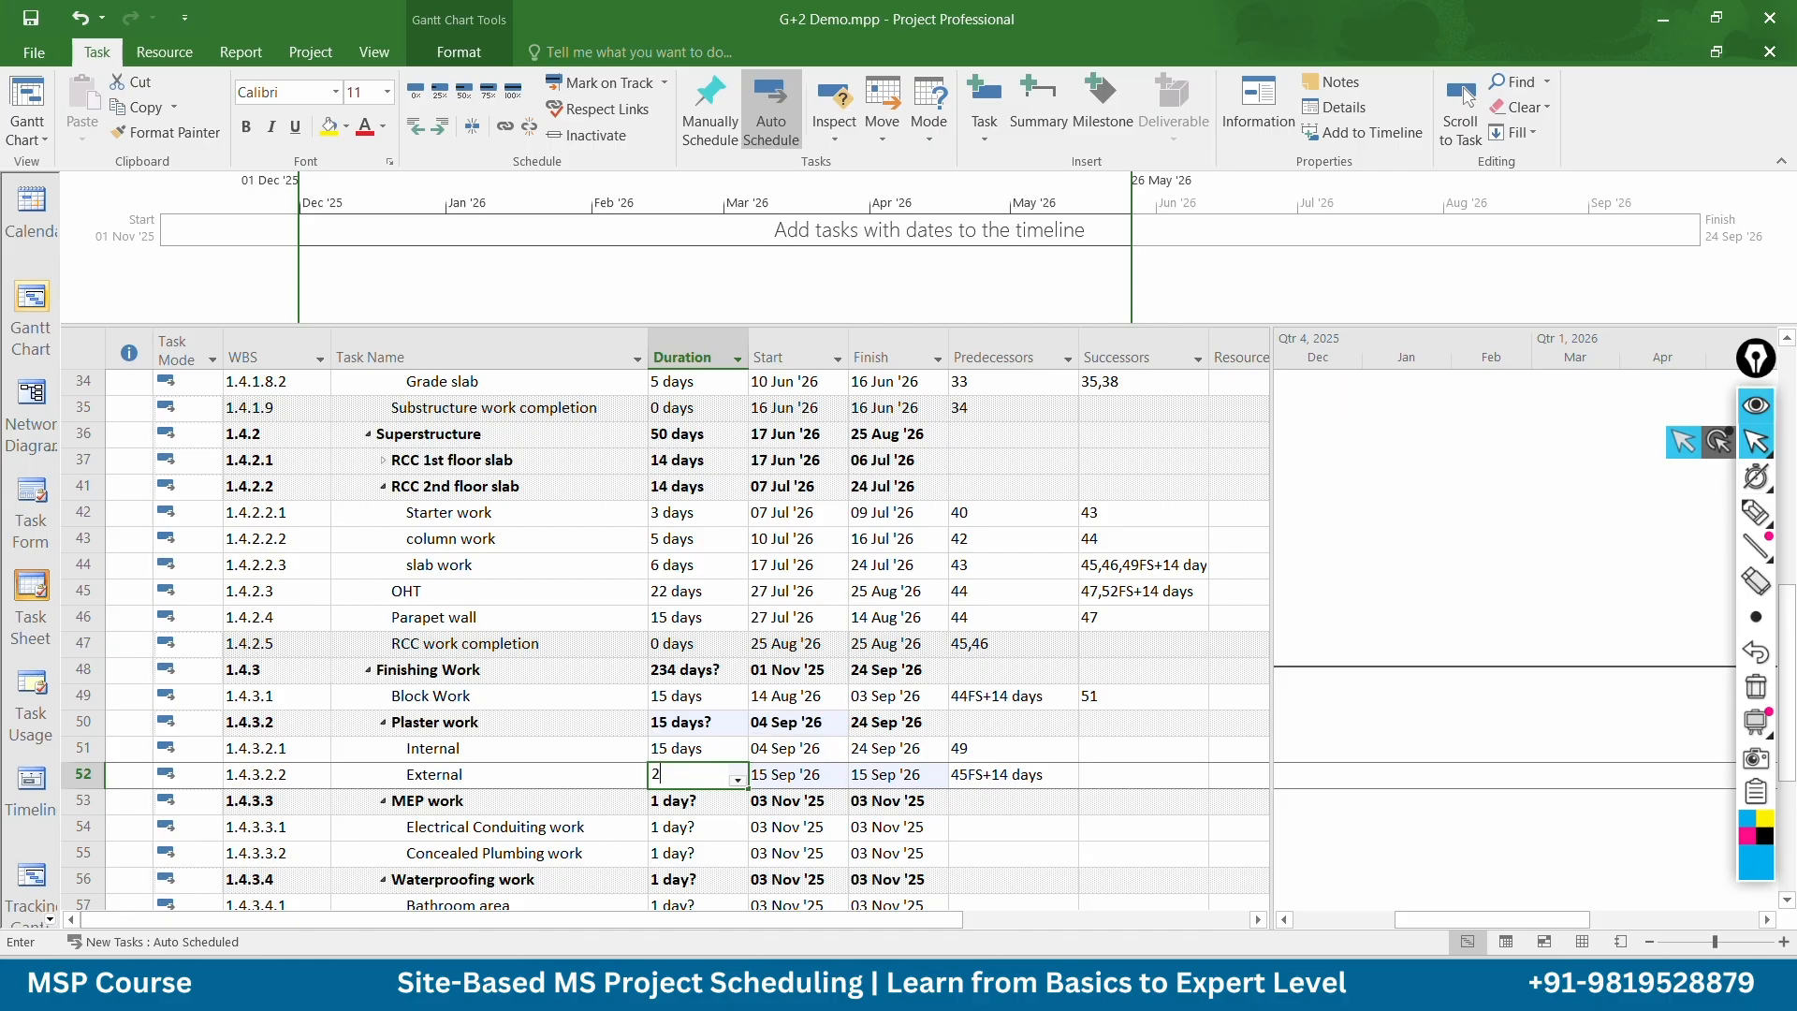
{"action": "type", "text": "5"}
{"action": "key", "text": "Return"}
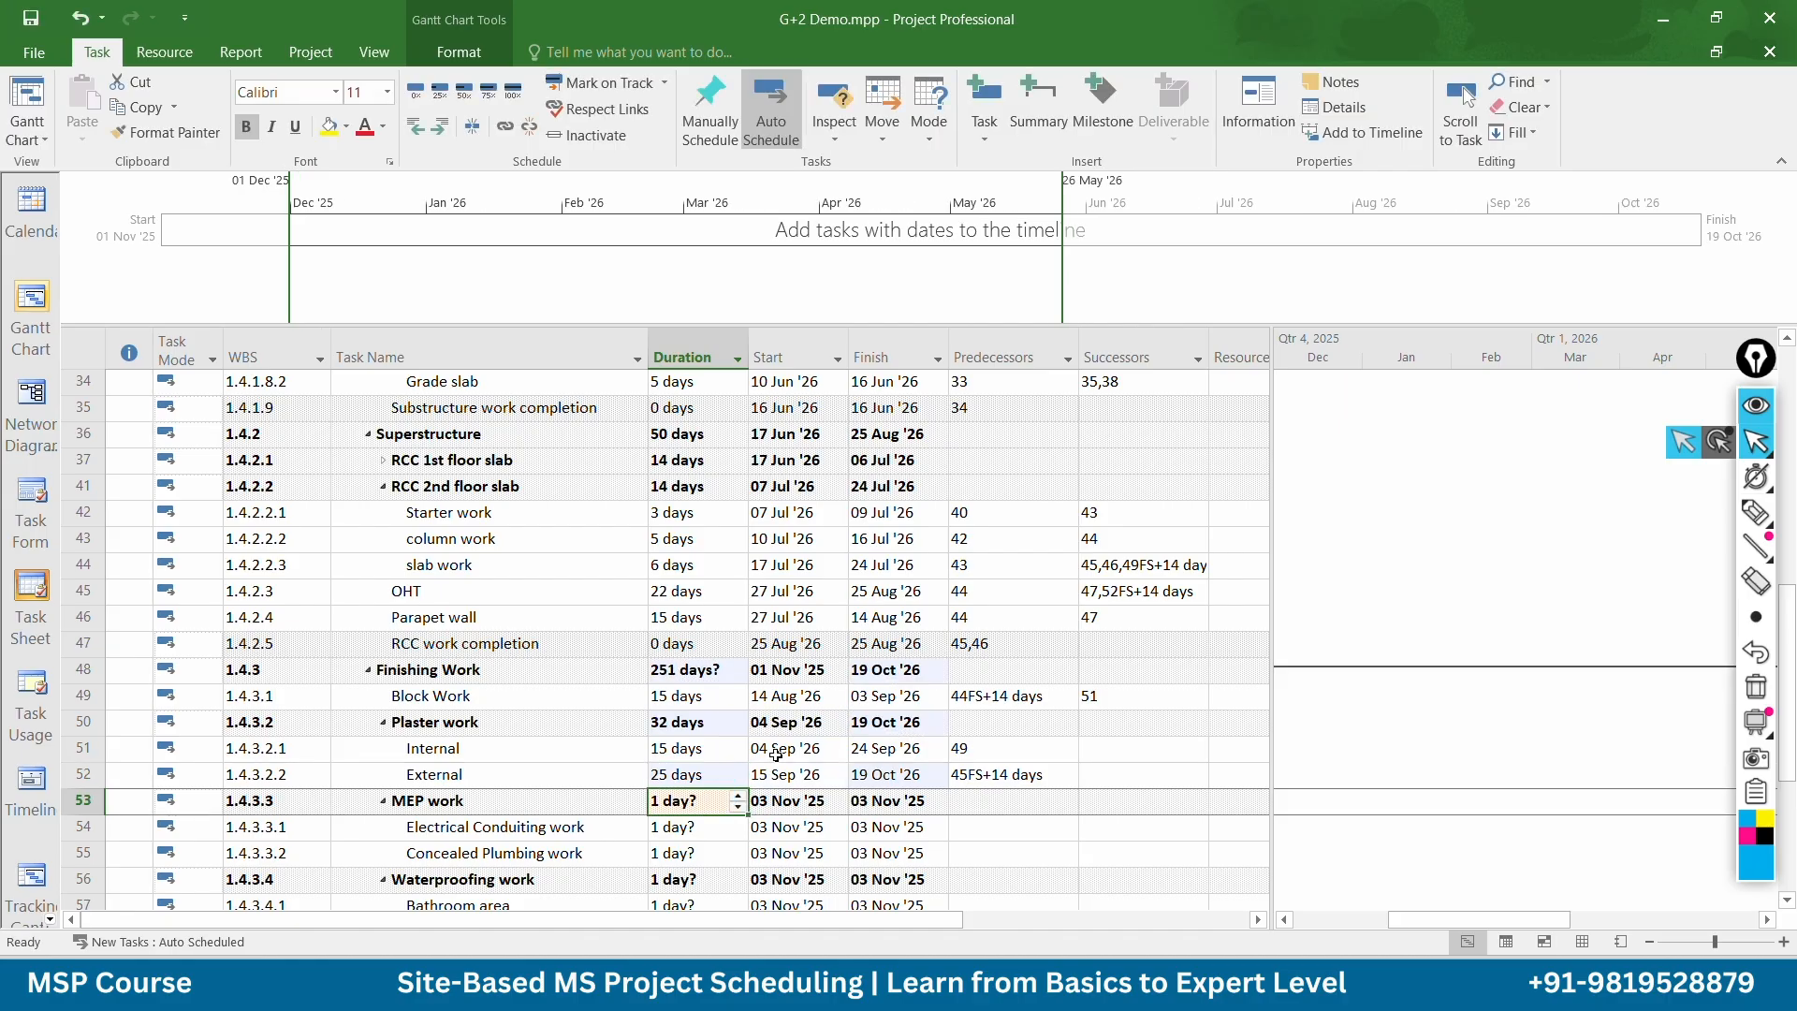
Set task 49 as predecessor of the Electrical Conduiting work task under MEP work
{"action": "scroll", "coordinate": [773, 767], "scroll_direction": "down", "scroll_amount": 3}
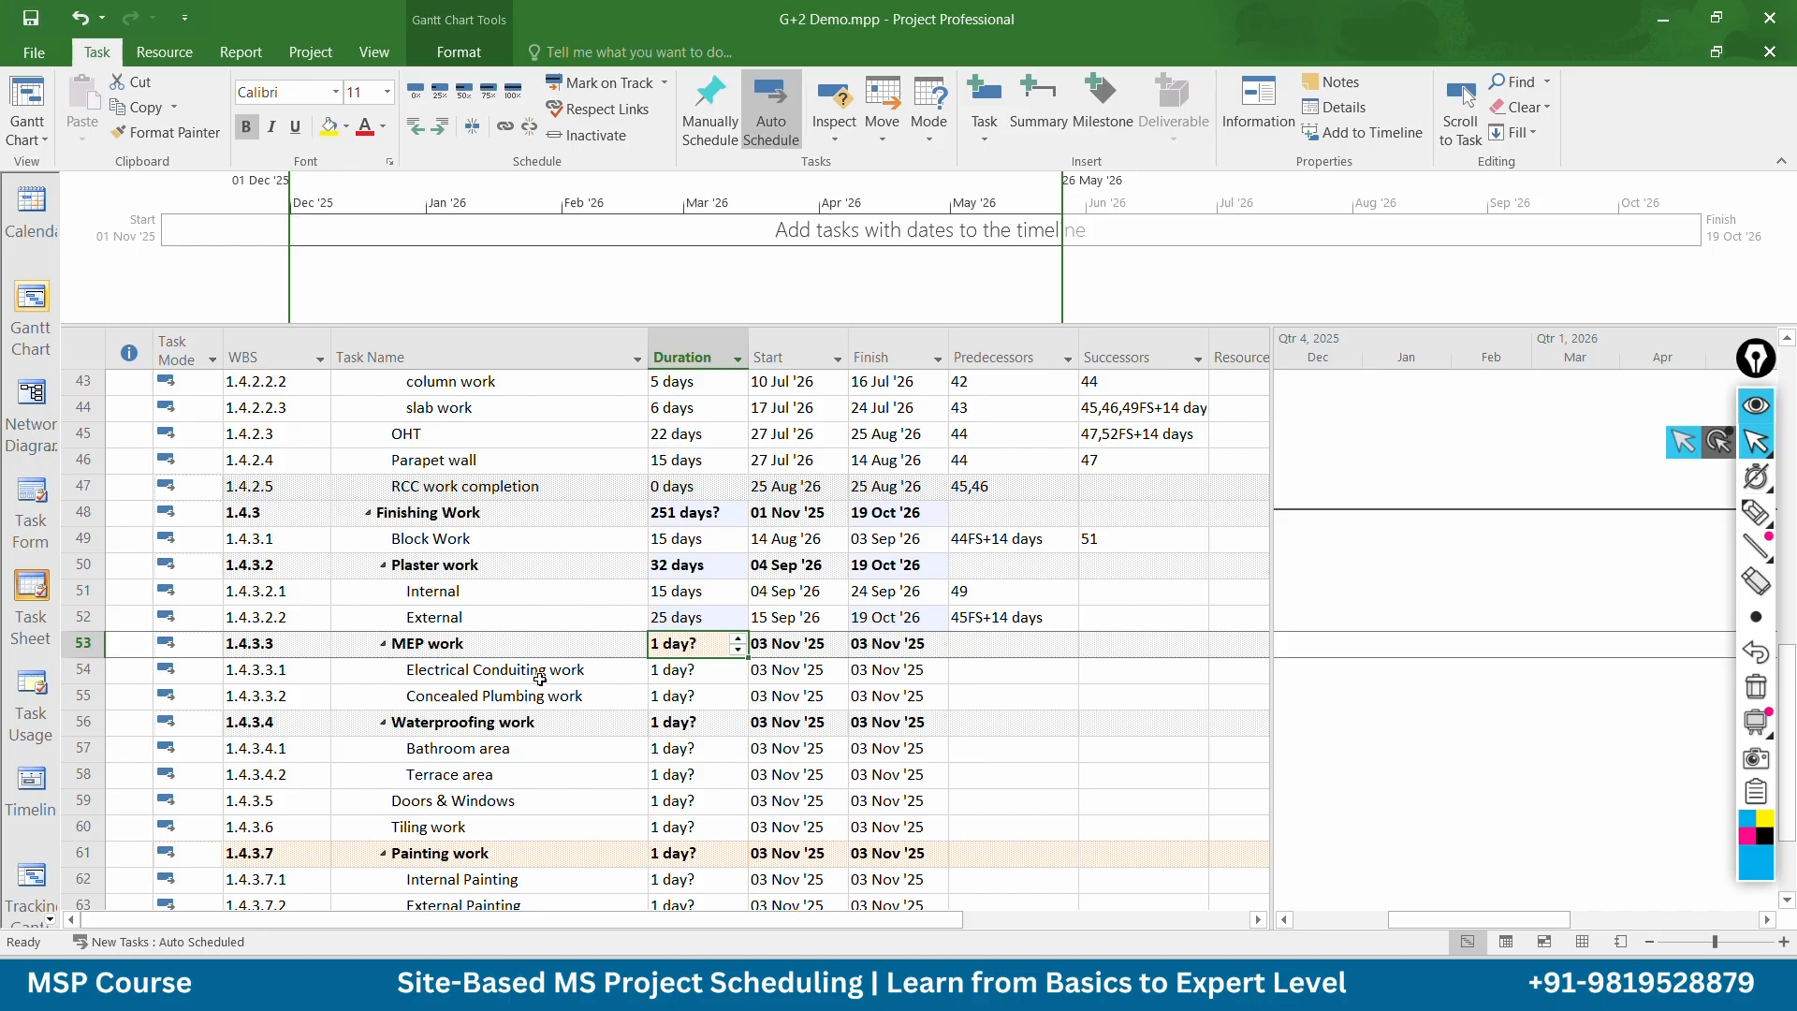
{"action": "left_click", "coordinate": [1006, 672]}
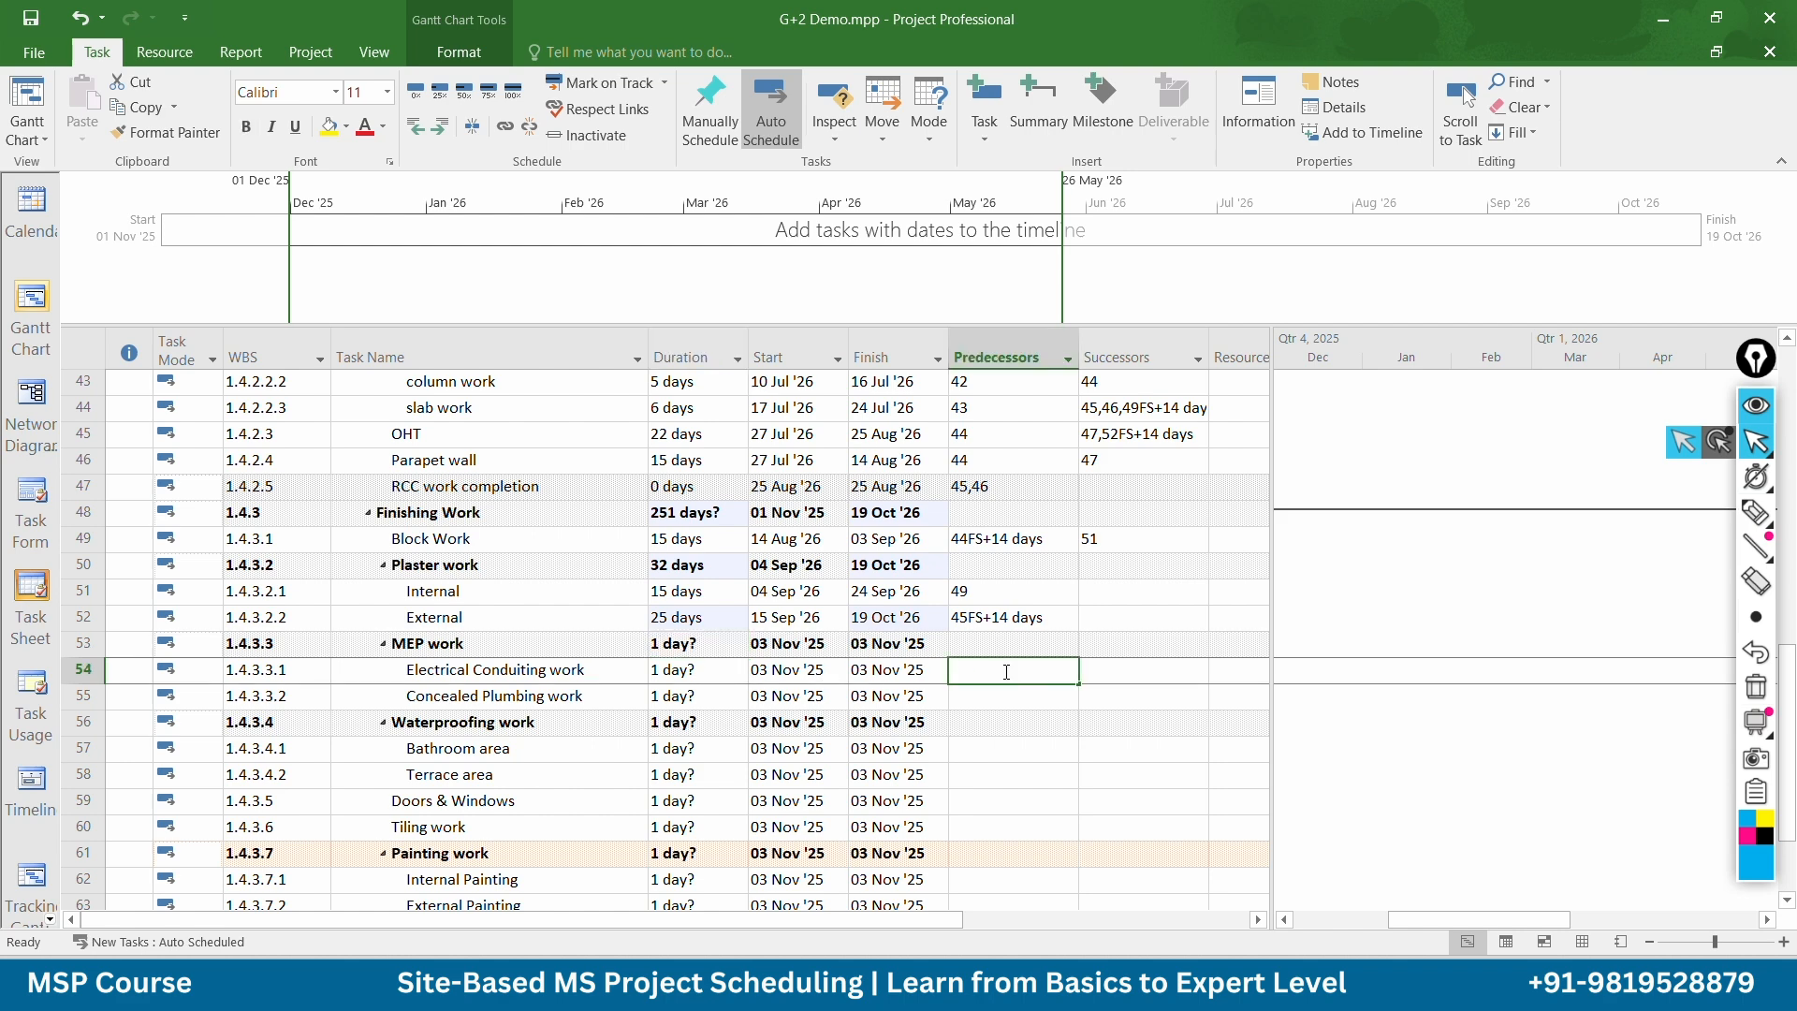
{"action": "type", "text": "49"}
{"action": "key", "text": "Return"}
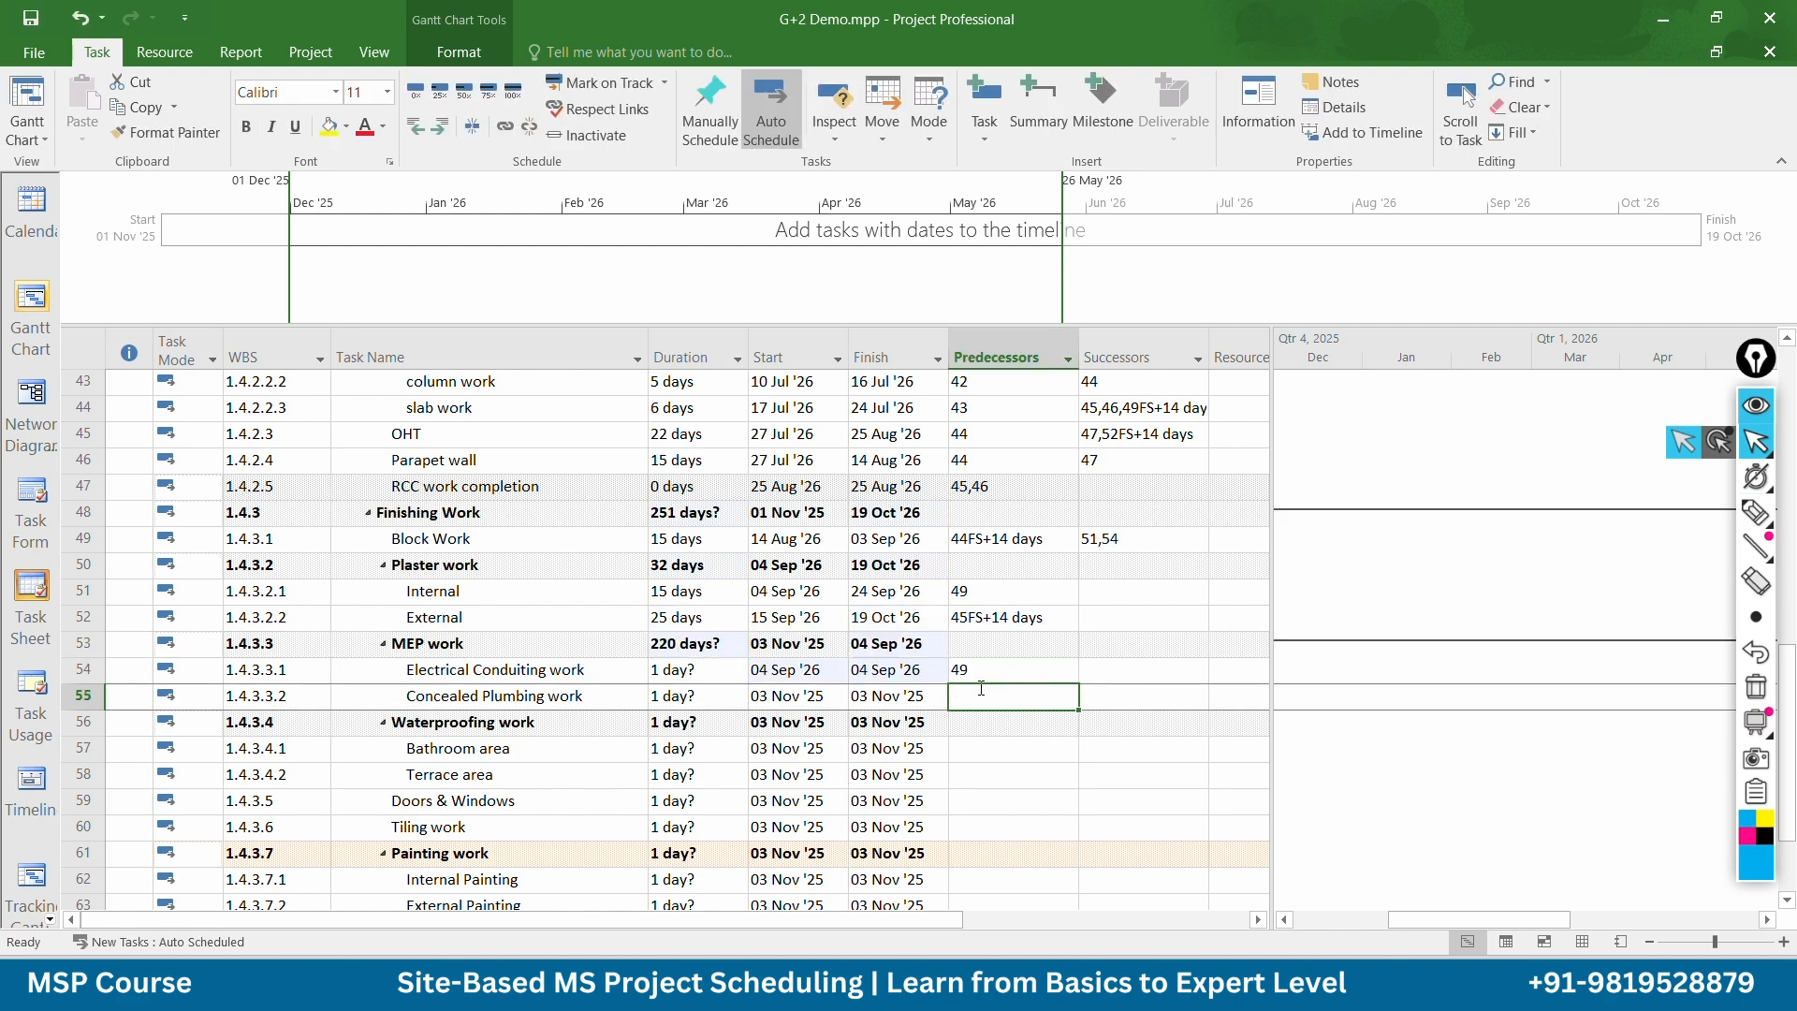
Set task 44 as predecessor of the Bathroom area waterproofing task and give it a duration of 21 days
{"action": "left_click", "coordinate": [969, 745]}
{"action": "type", "text": "4"}
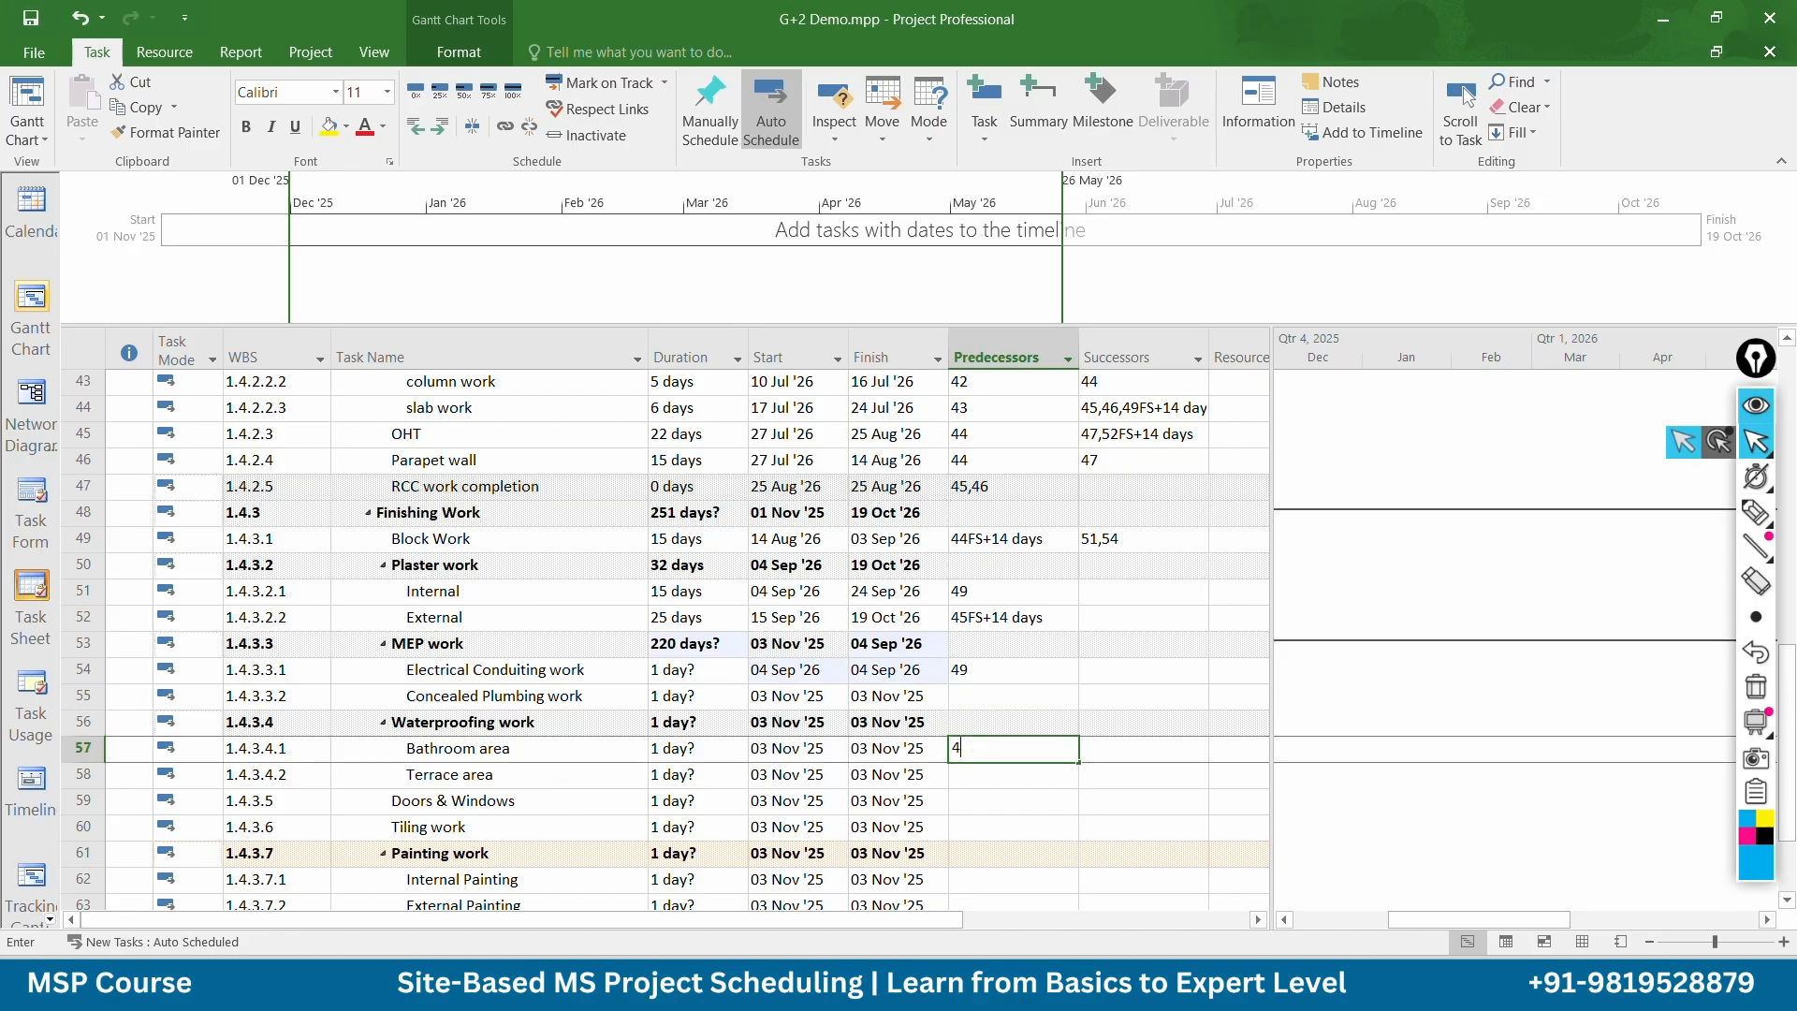
{"action": "type", "text": "4"}
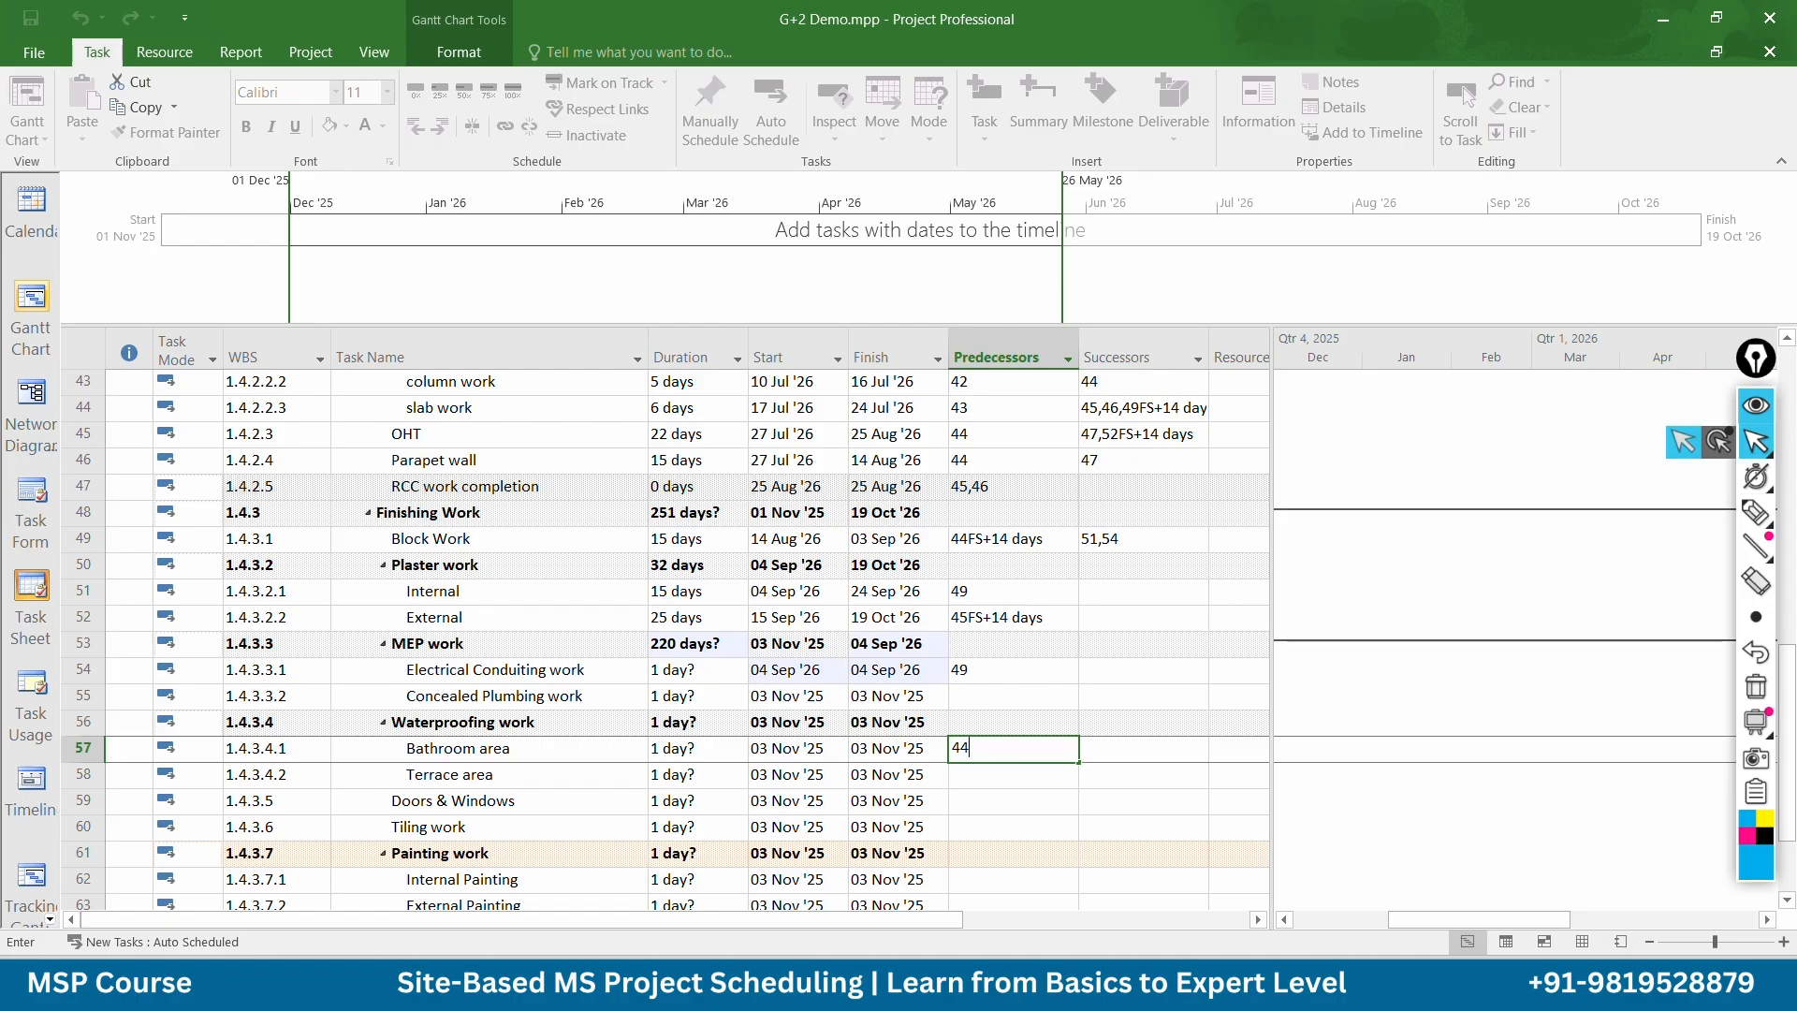
{"action": "key", "text": "Return"}
{"action": "left_click", "coordinate": [681, 756]}
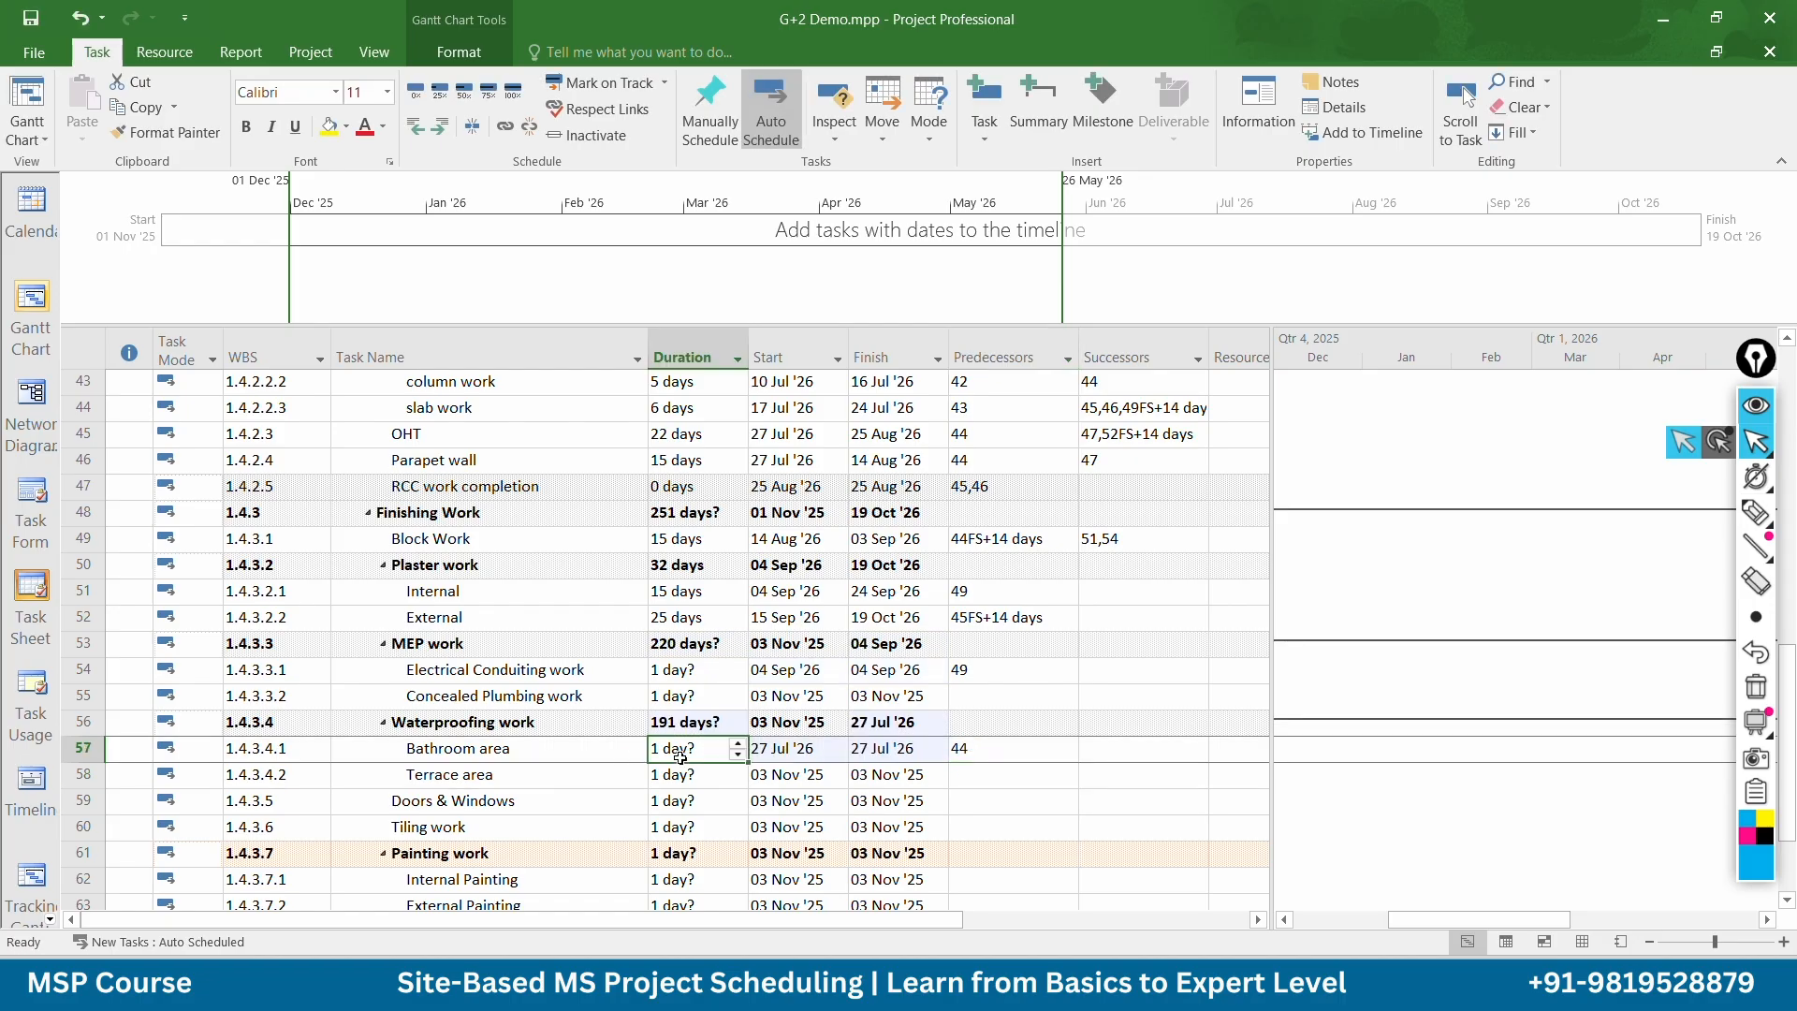
{"action": "type", "text": "2"}
{"action": "type", "text": "1"}
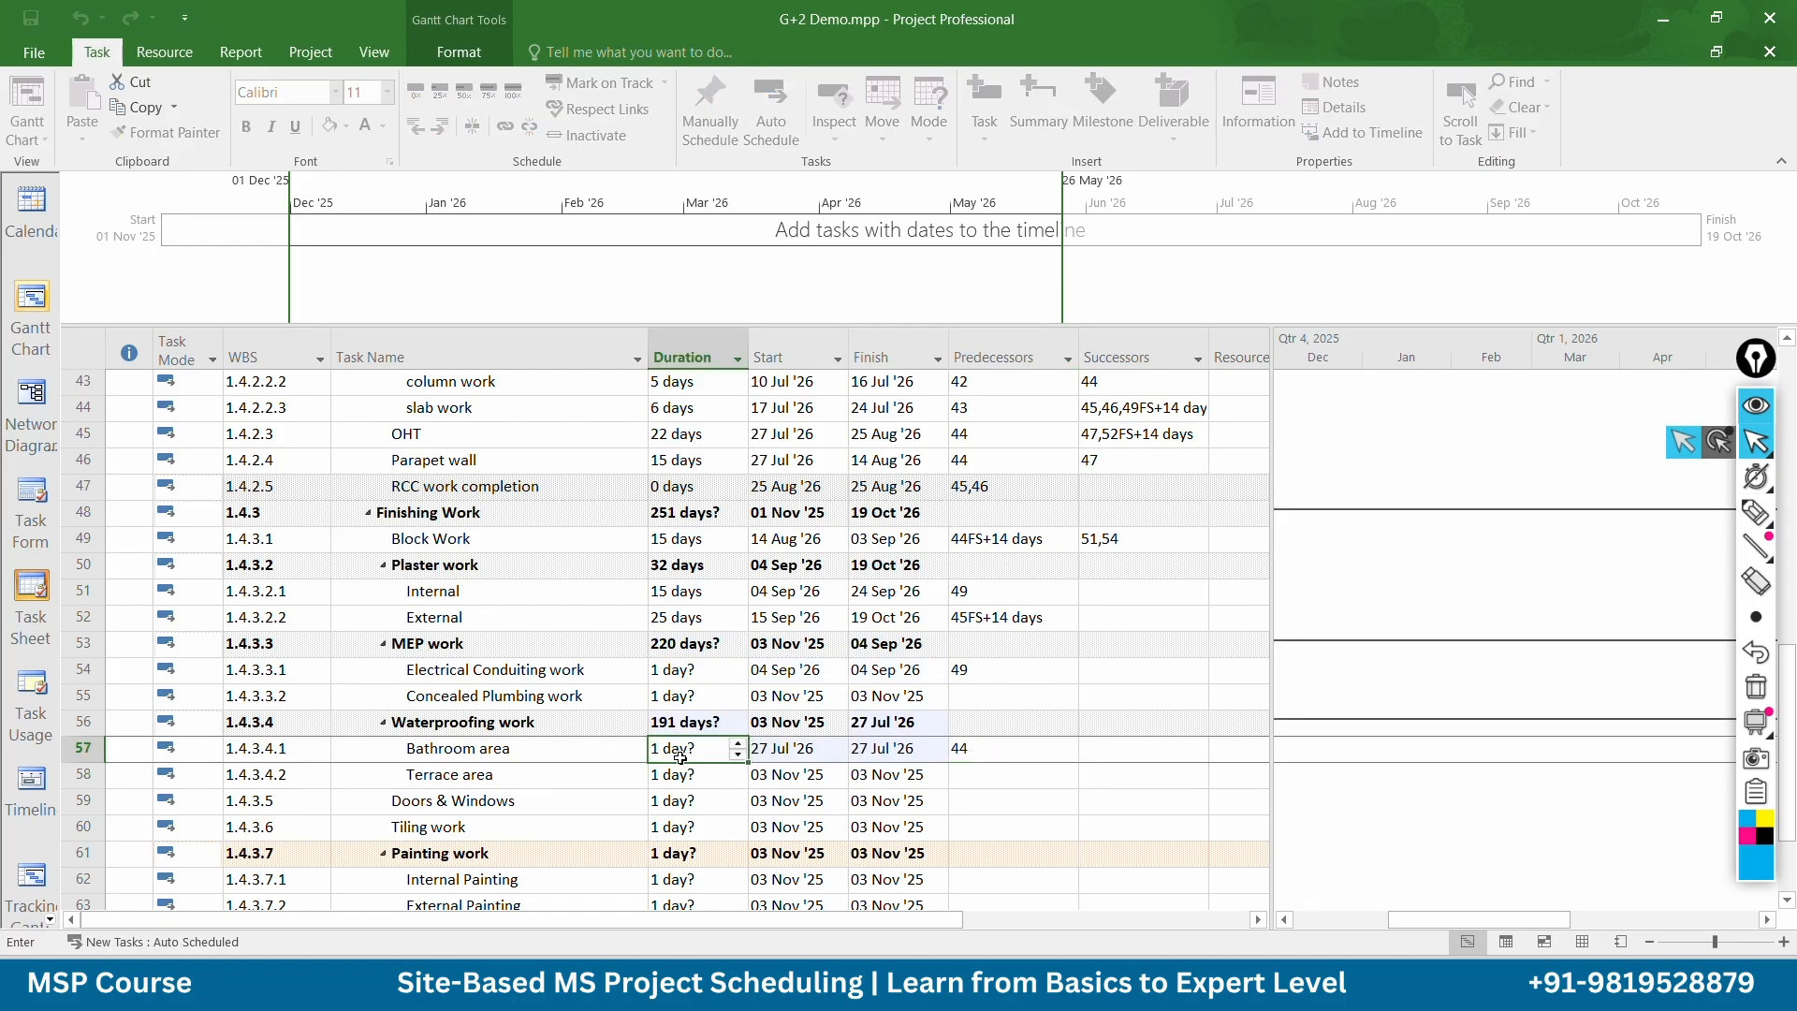
{"action": "key", "text": "Return"}
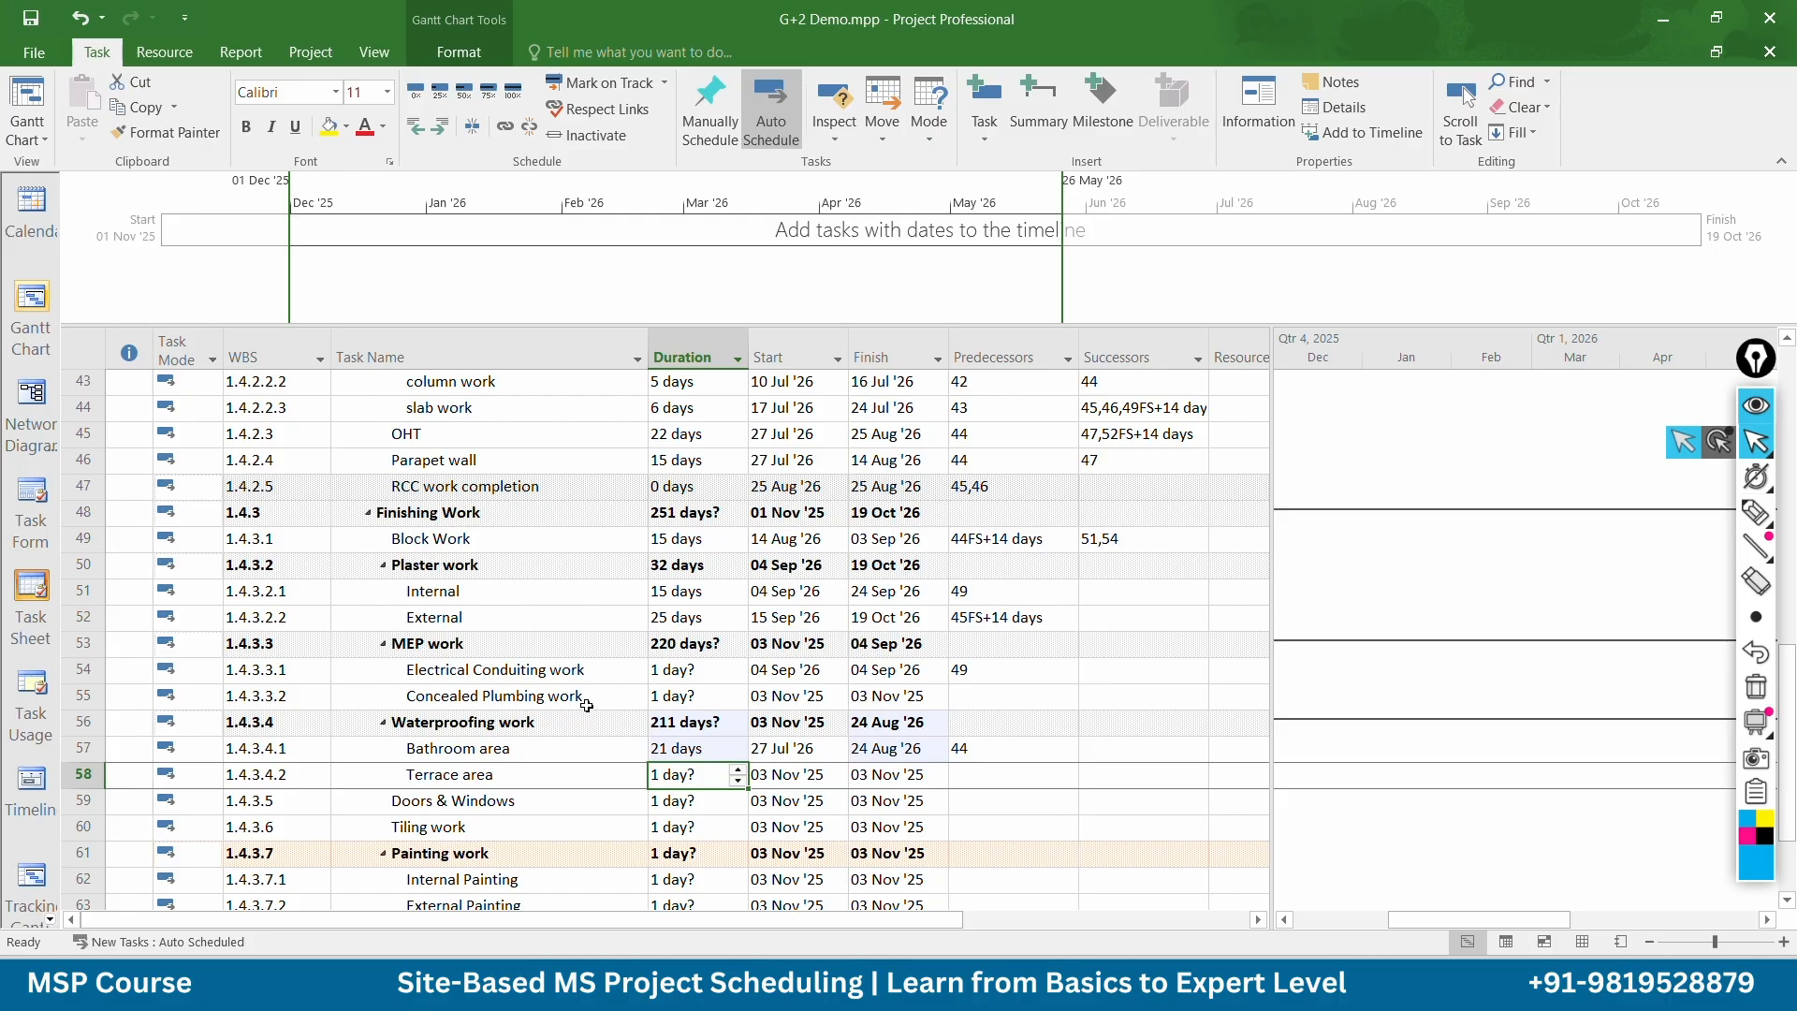
Set task 44 as predecessor of the Concealed Plumbing work task under MEP work
{"action": "left_click", "coordinate": [969, 700]}
{"action": "type", "text": "4"}
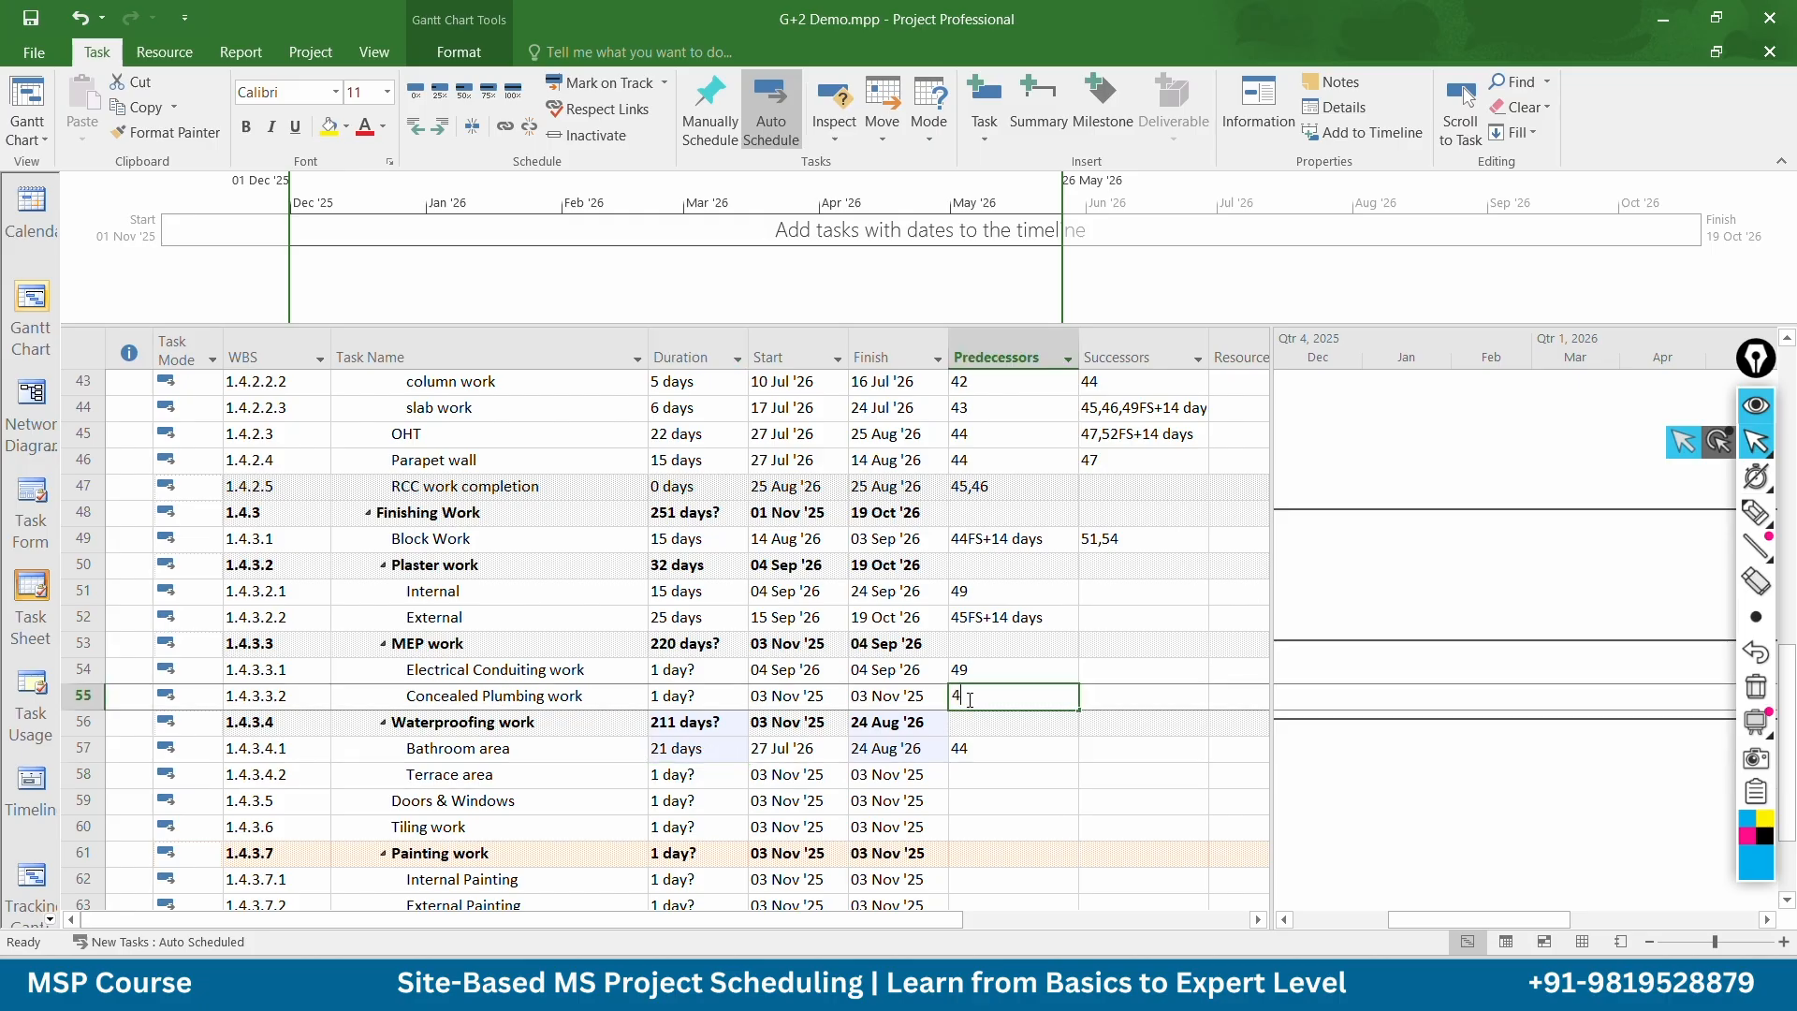
{"action": "type", "text": "4"}
{"action": "key", "text": "Return"}
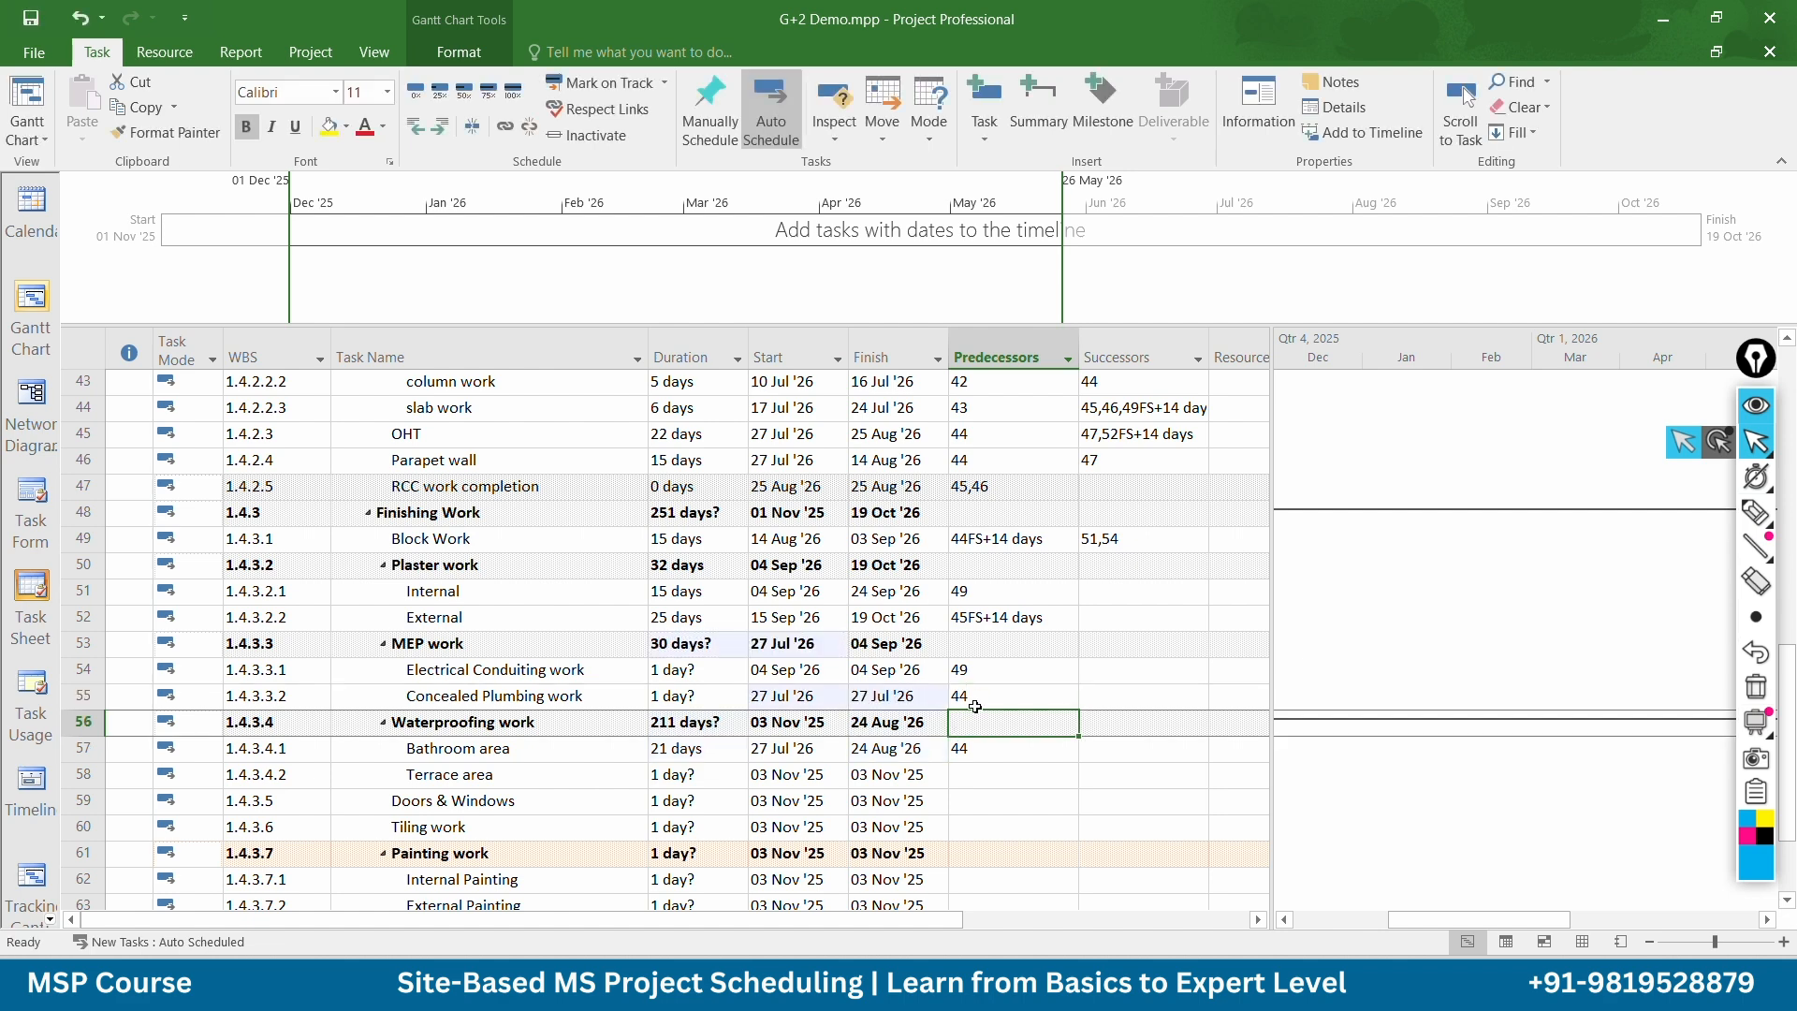
Set the Terrace area waterproofing task's predecessor to 45FS+15 days and its duration to 21 days
{"action": "left_click", "coordinate": [970, 771]}
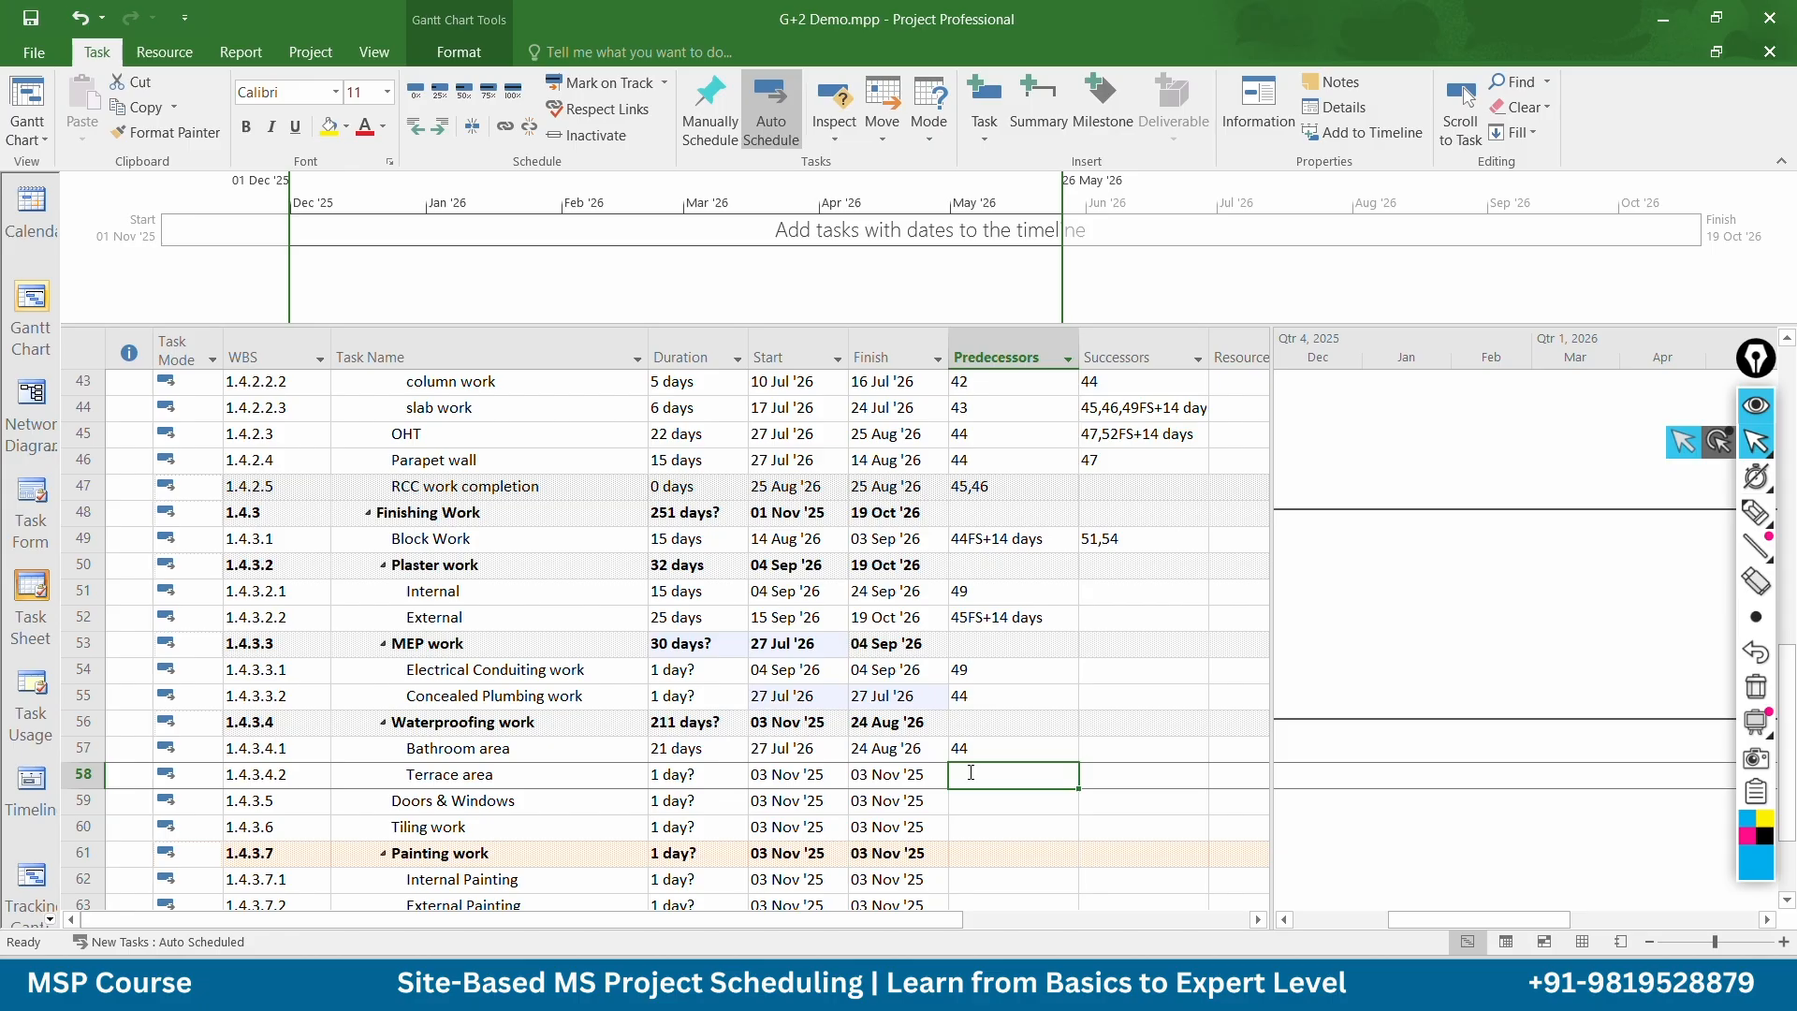
{"action": "type", "text": "45"}
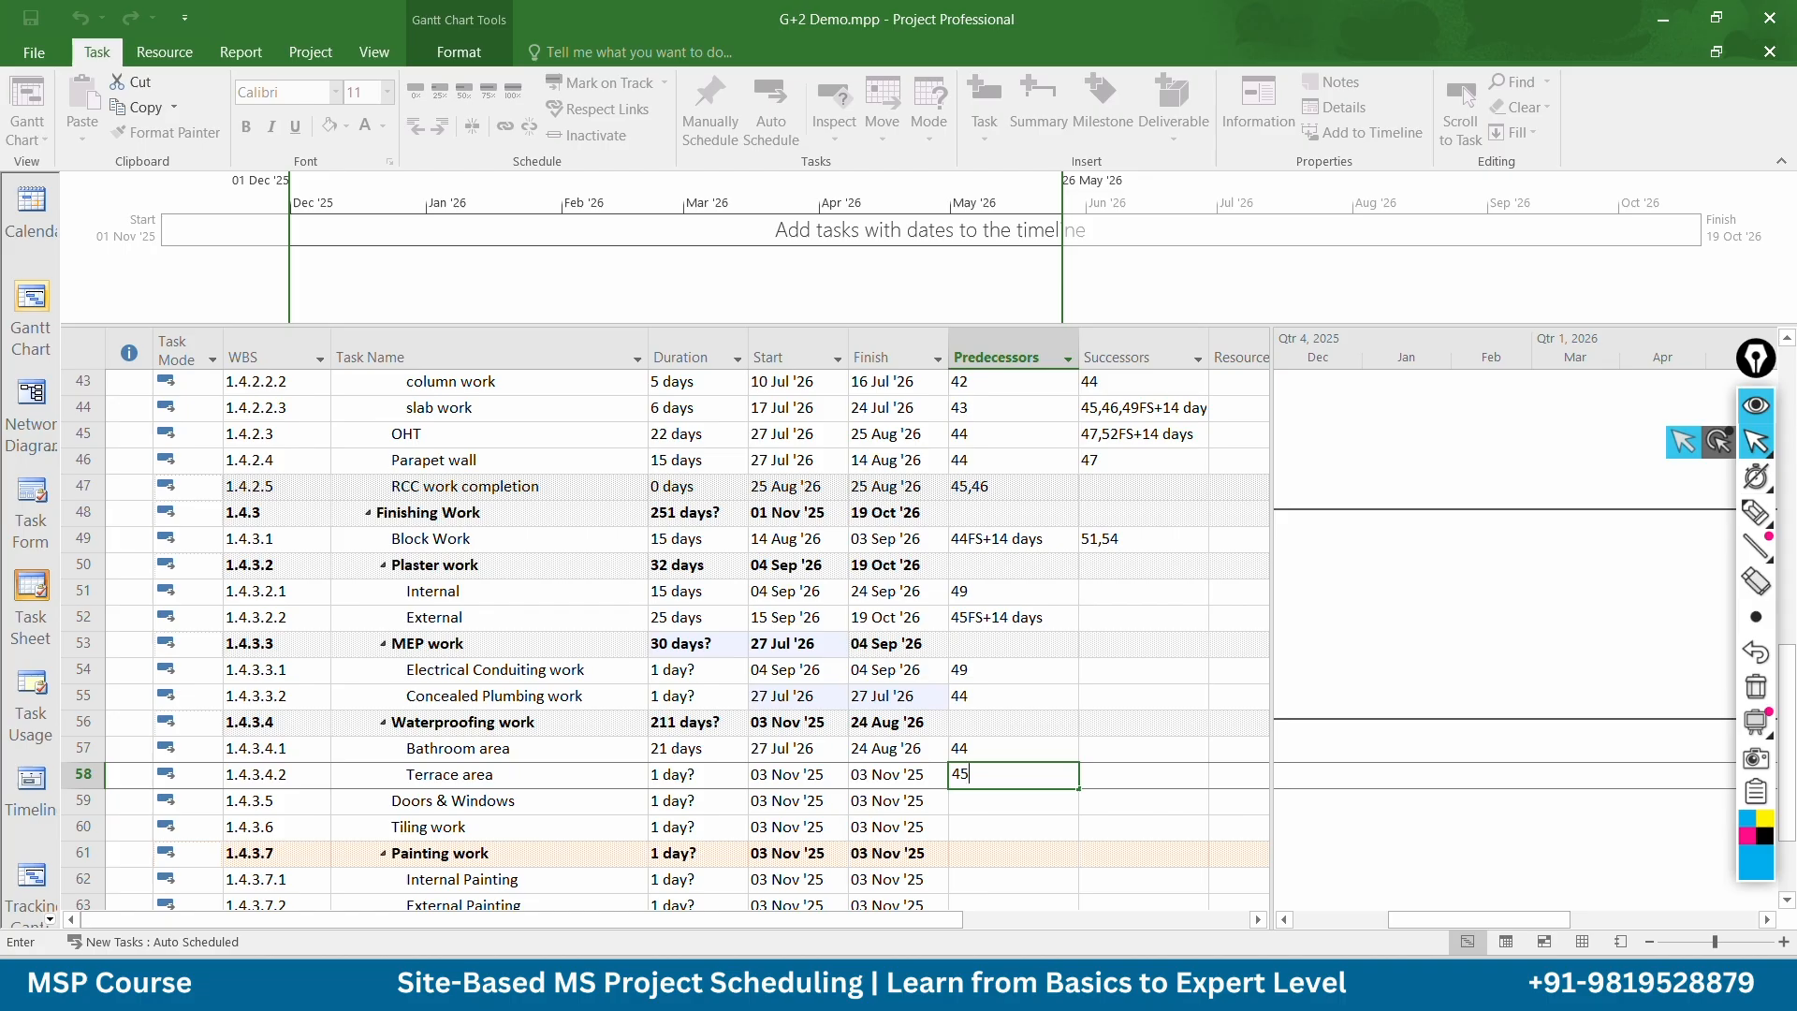
{"action": "type", "text": "FS+15"}
{"action": "key", "text": "Return"}
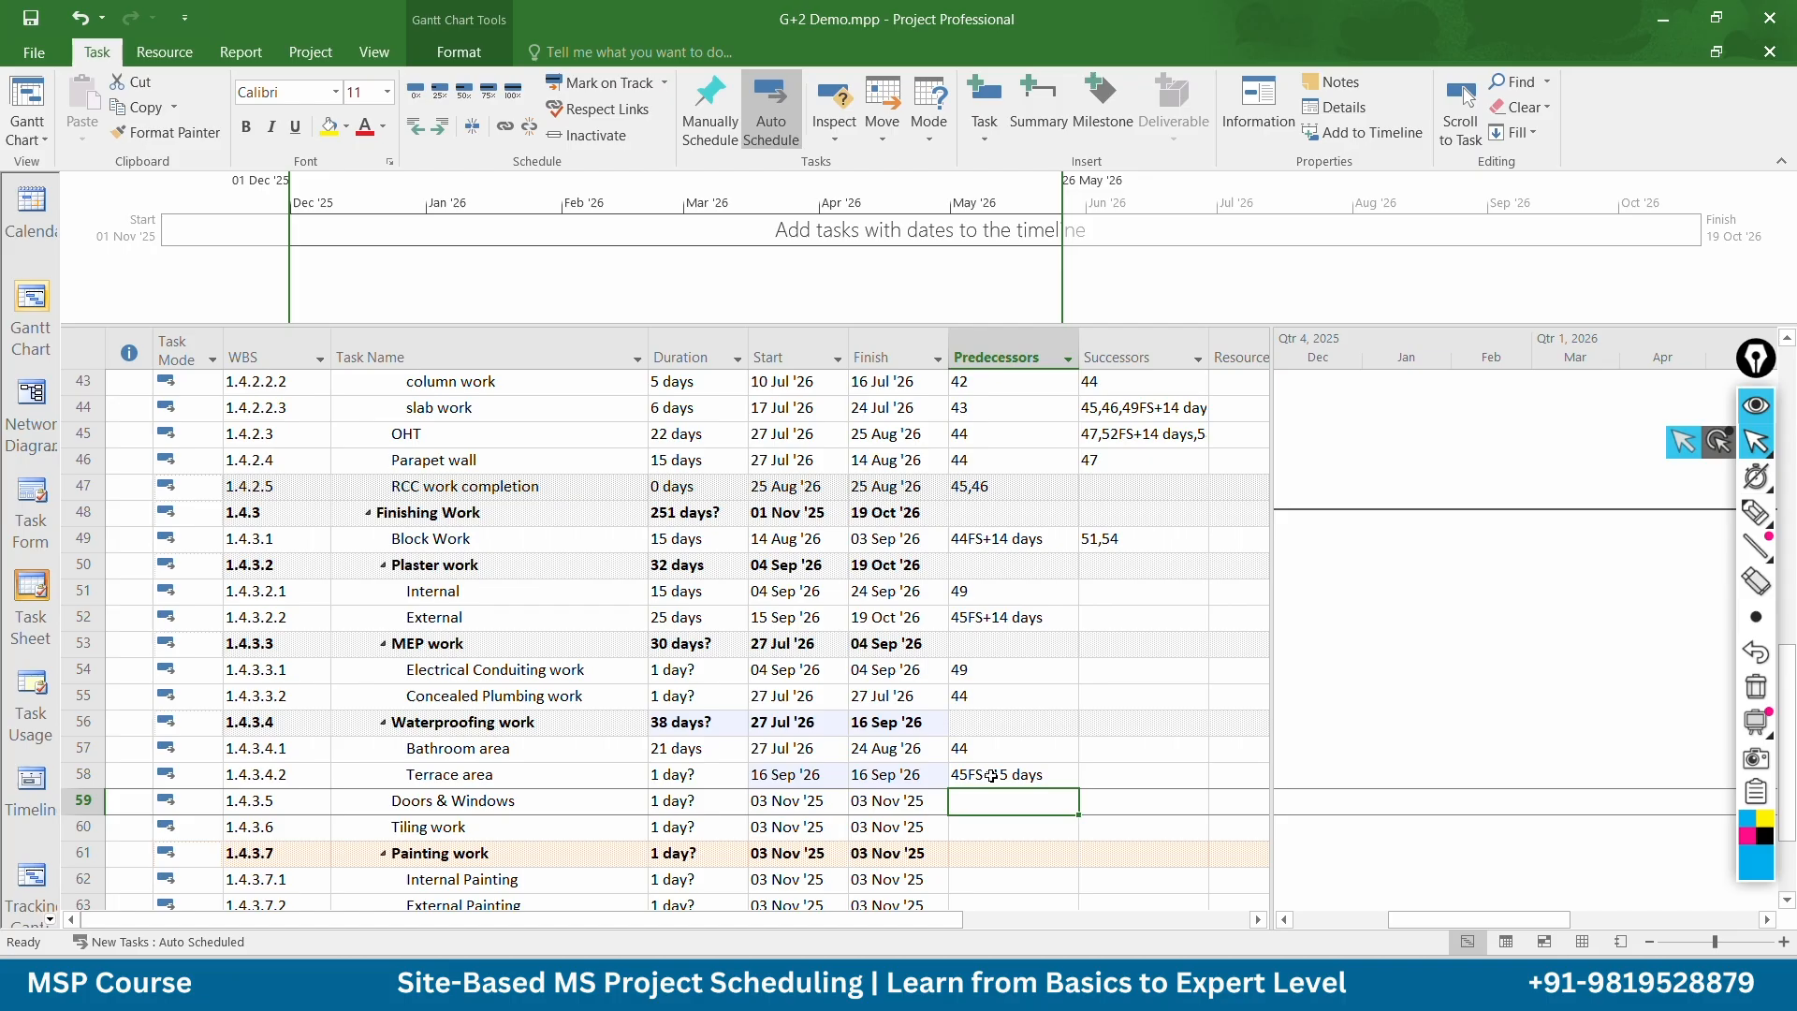
{"action": "left_click", "coordinate": [706, 776]}
{"action": "type", "text": "21"}
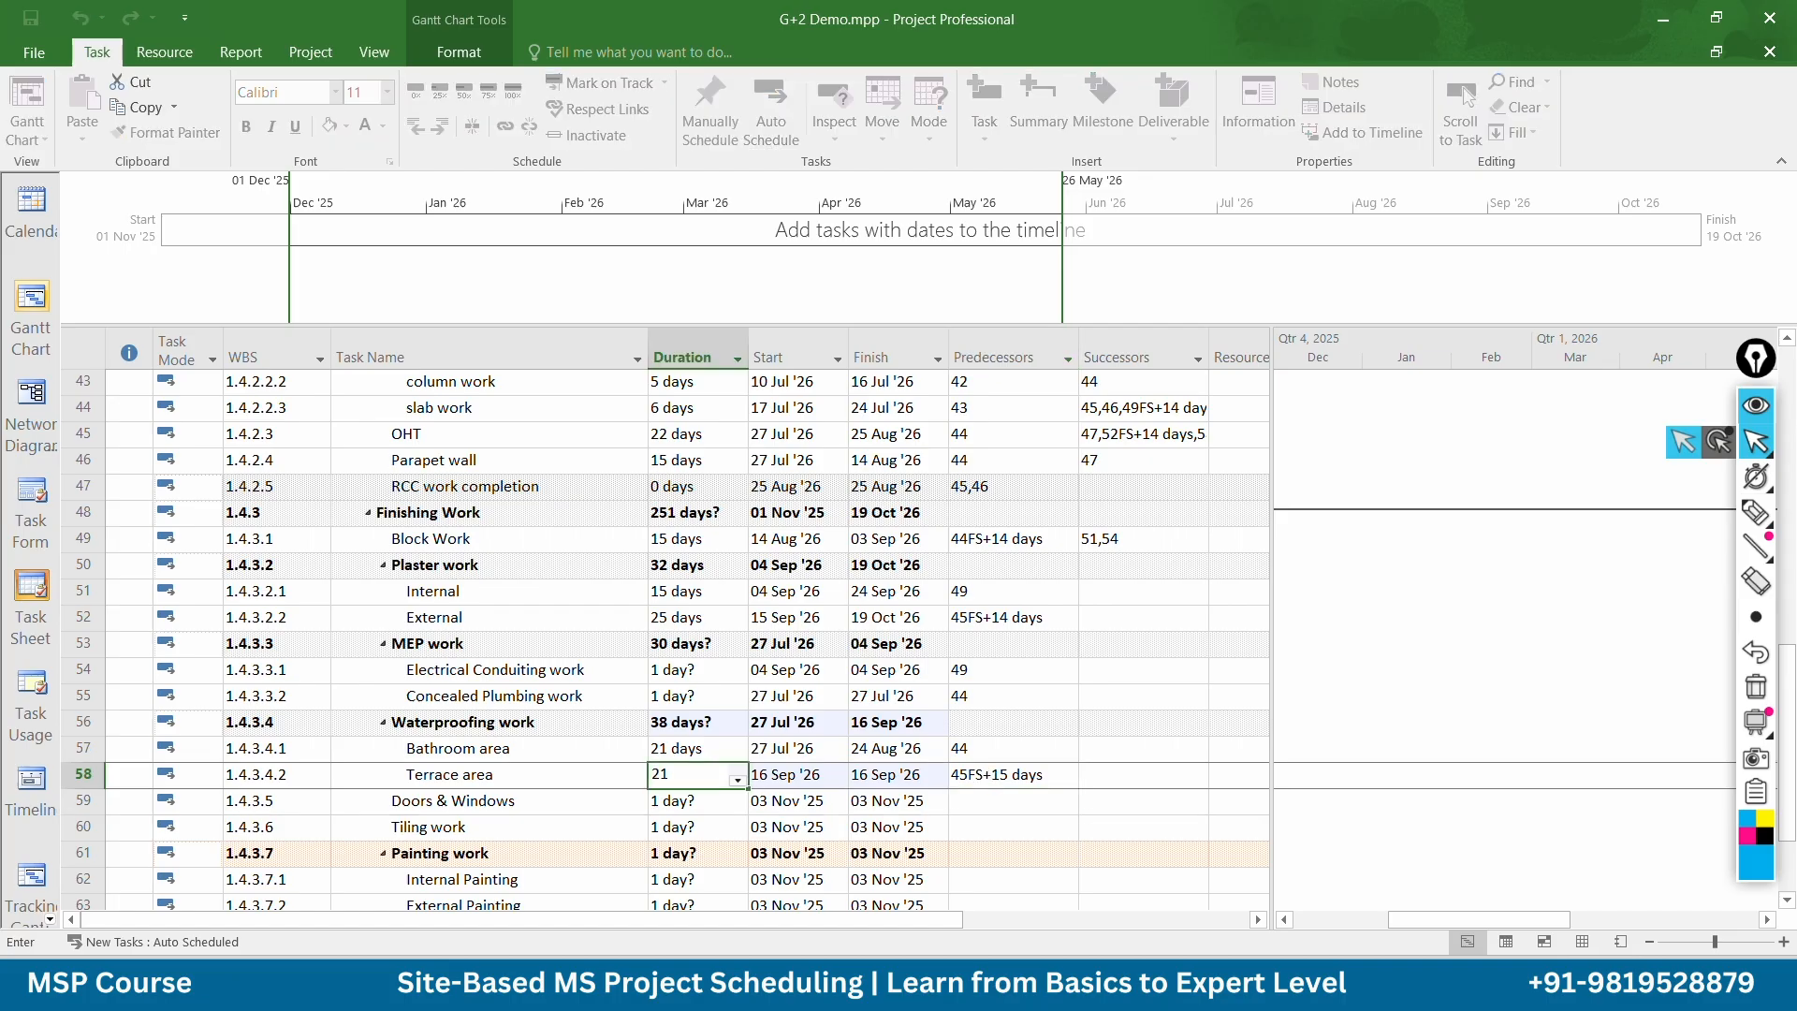
{"action": "key", "text": "Return"}
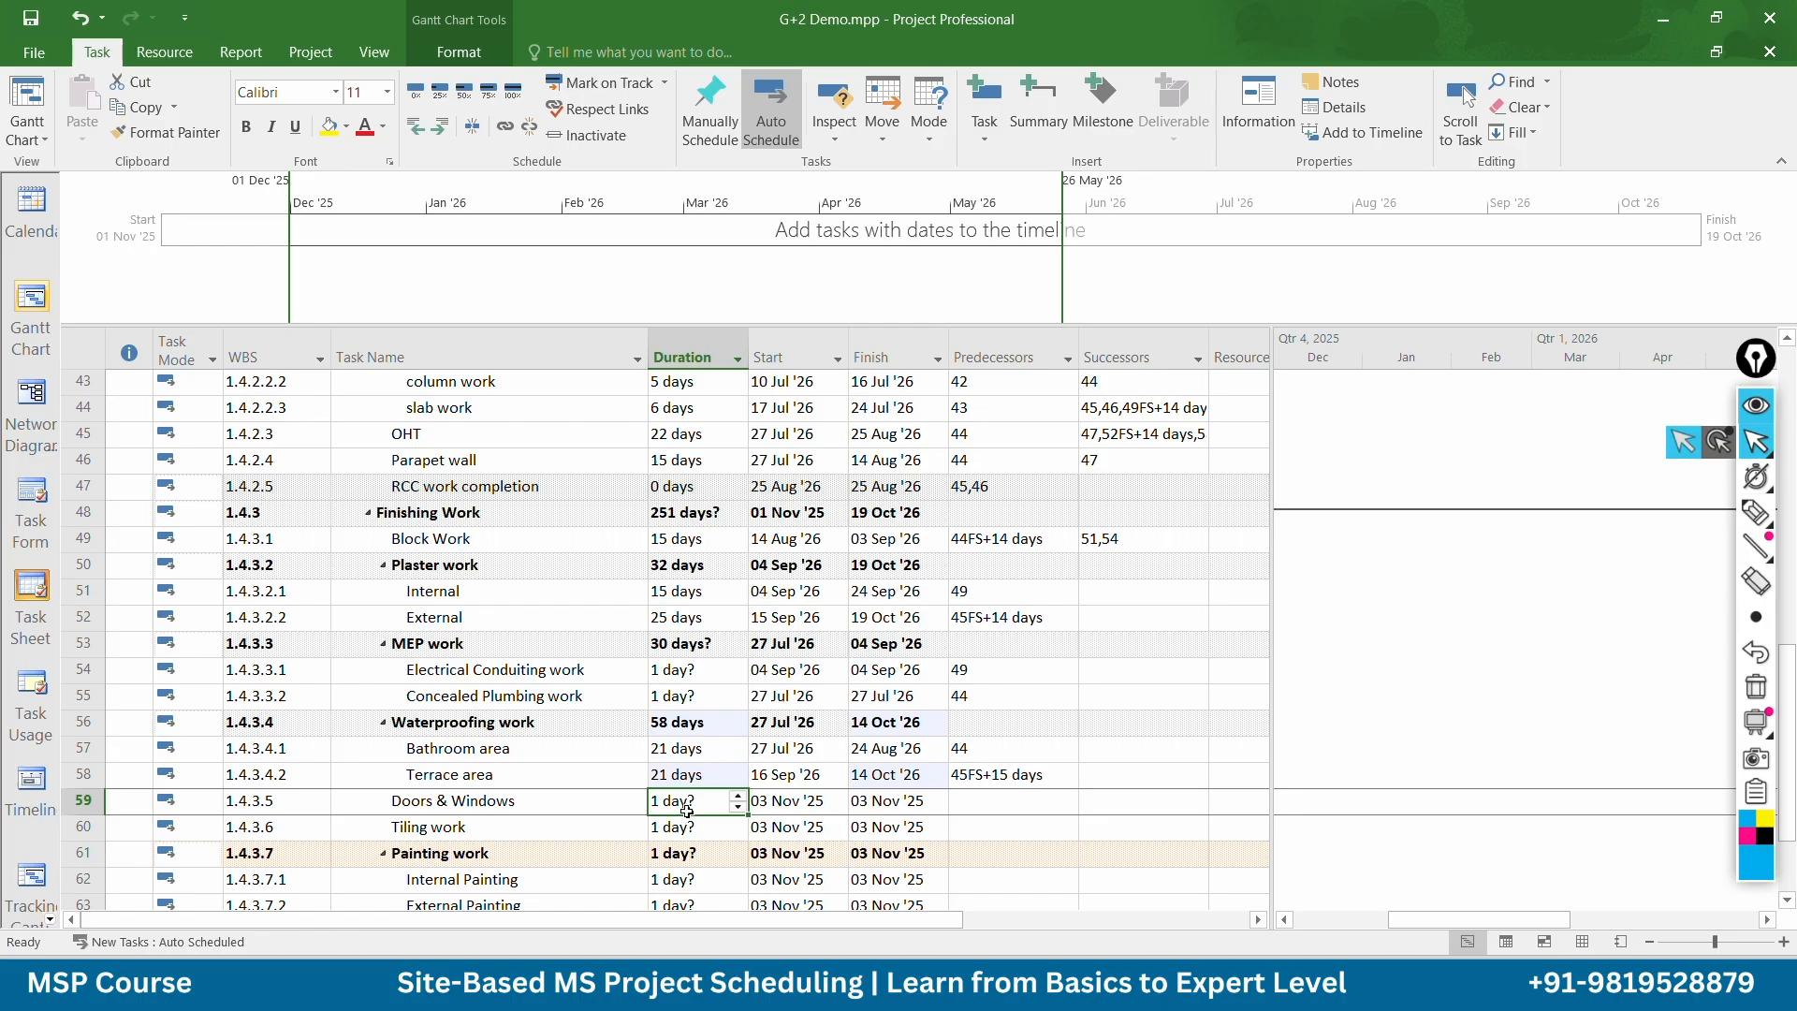
Set task 49 as predecessor of the Doors & Windows task and give it a duration of 20 days
{"action": "left_click", "coordinate": [991, 801]}
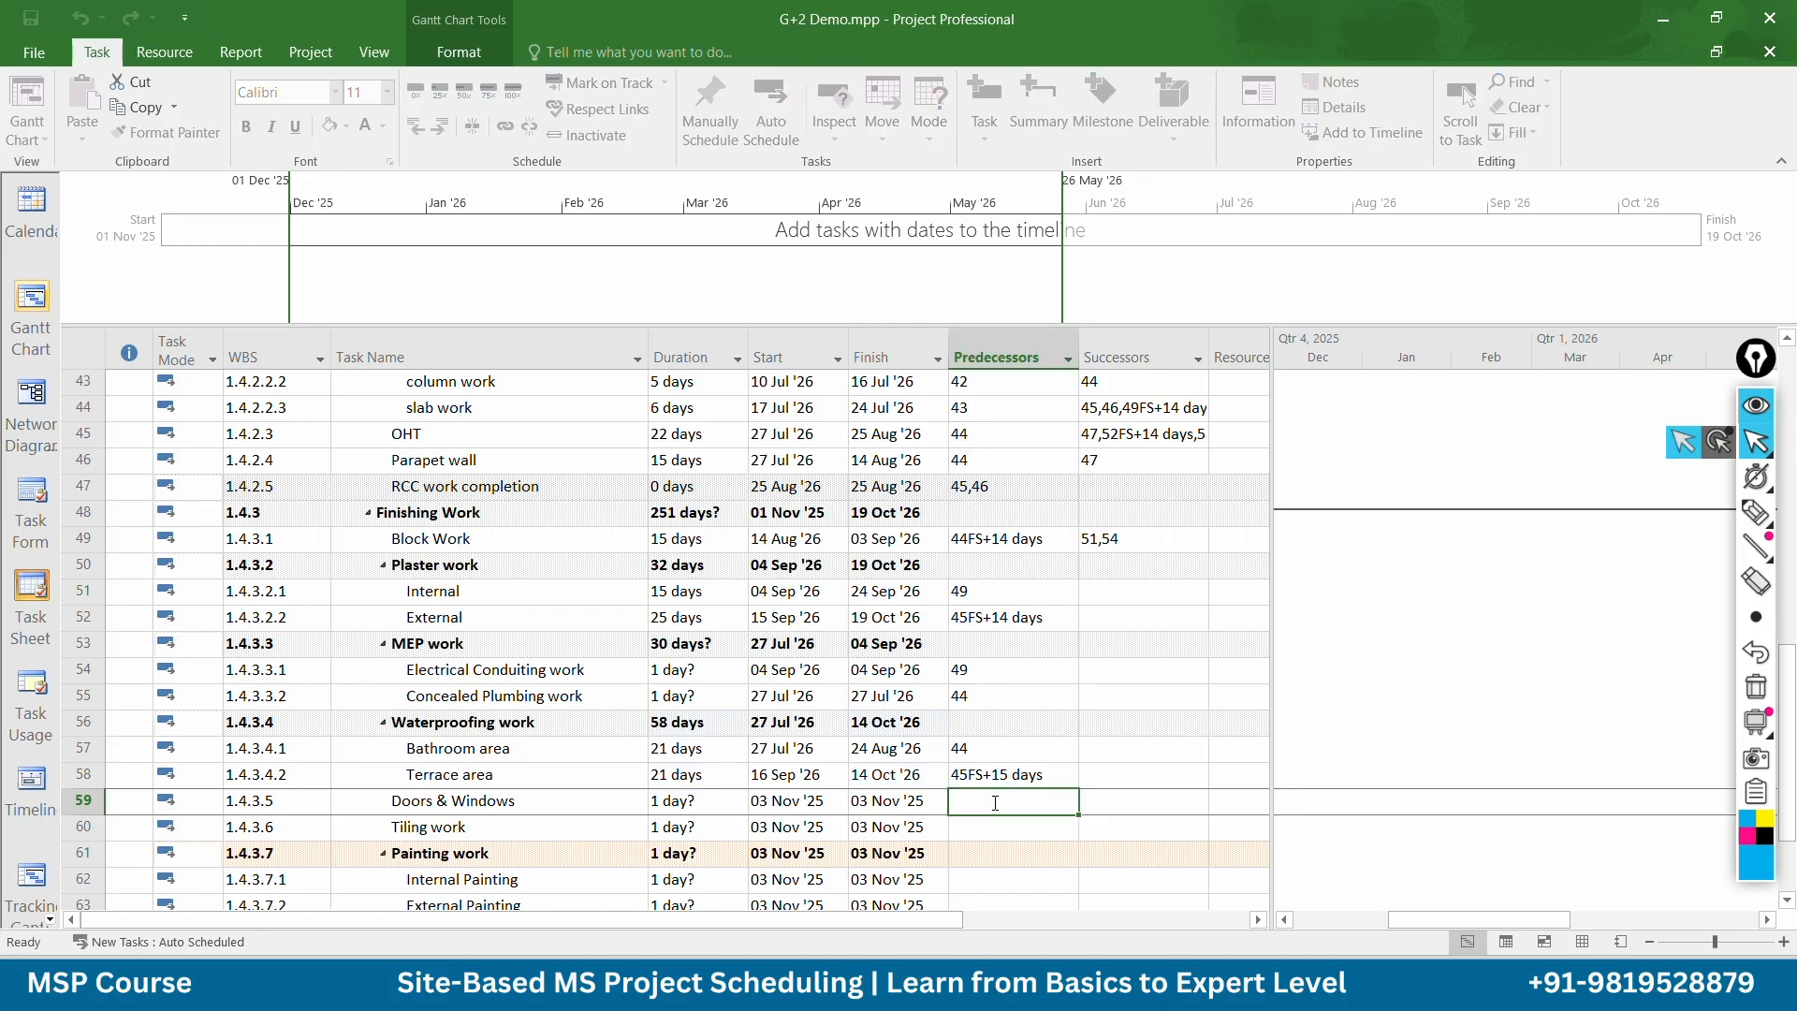
{"action": "type", "text": "49"}
{"action": "key", "text": "Return"}
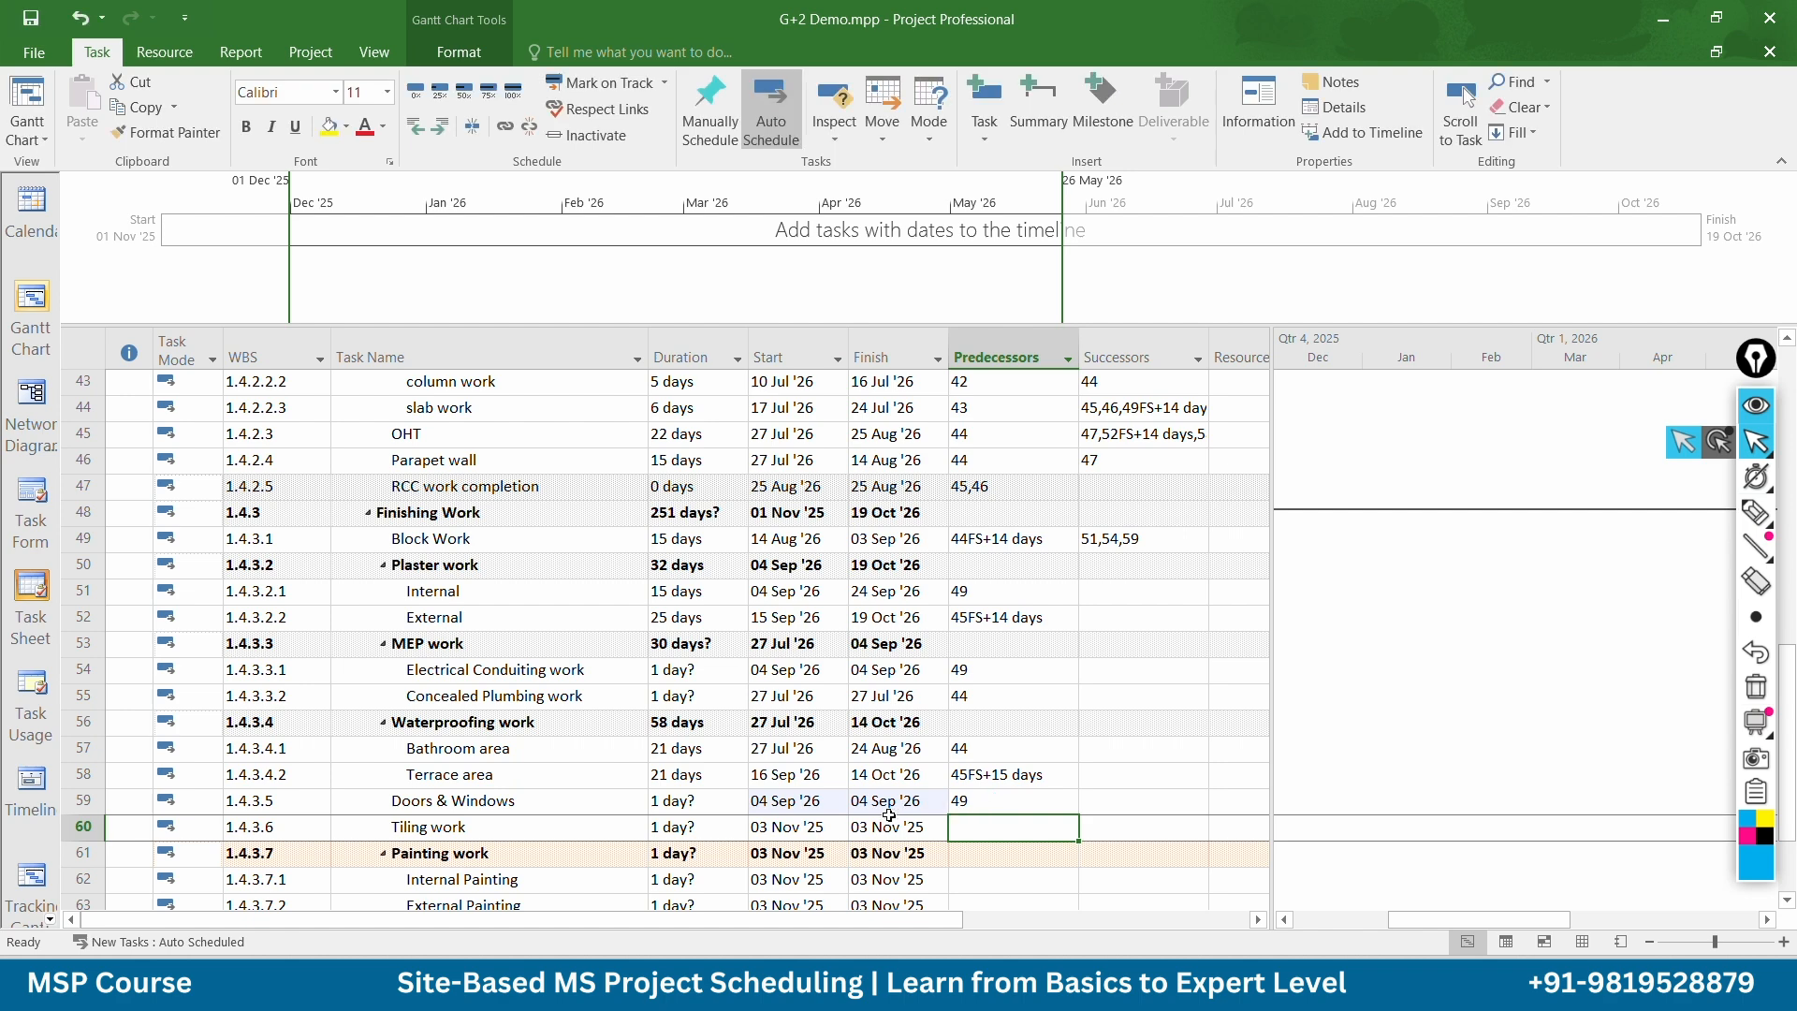
{"action": "left_click", "coordinate": [716, 803]}
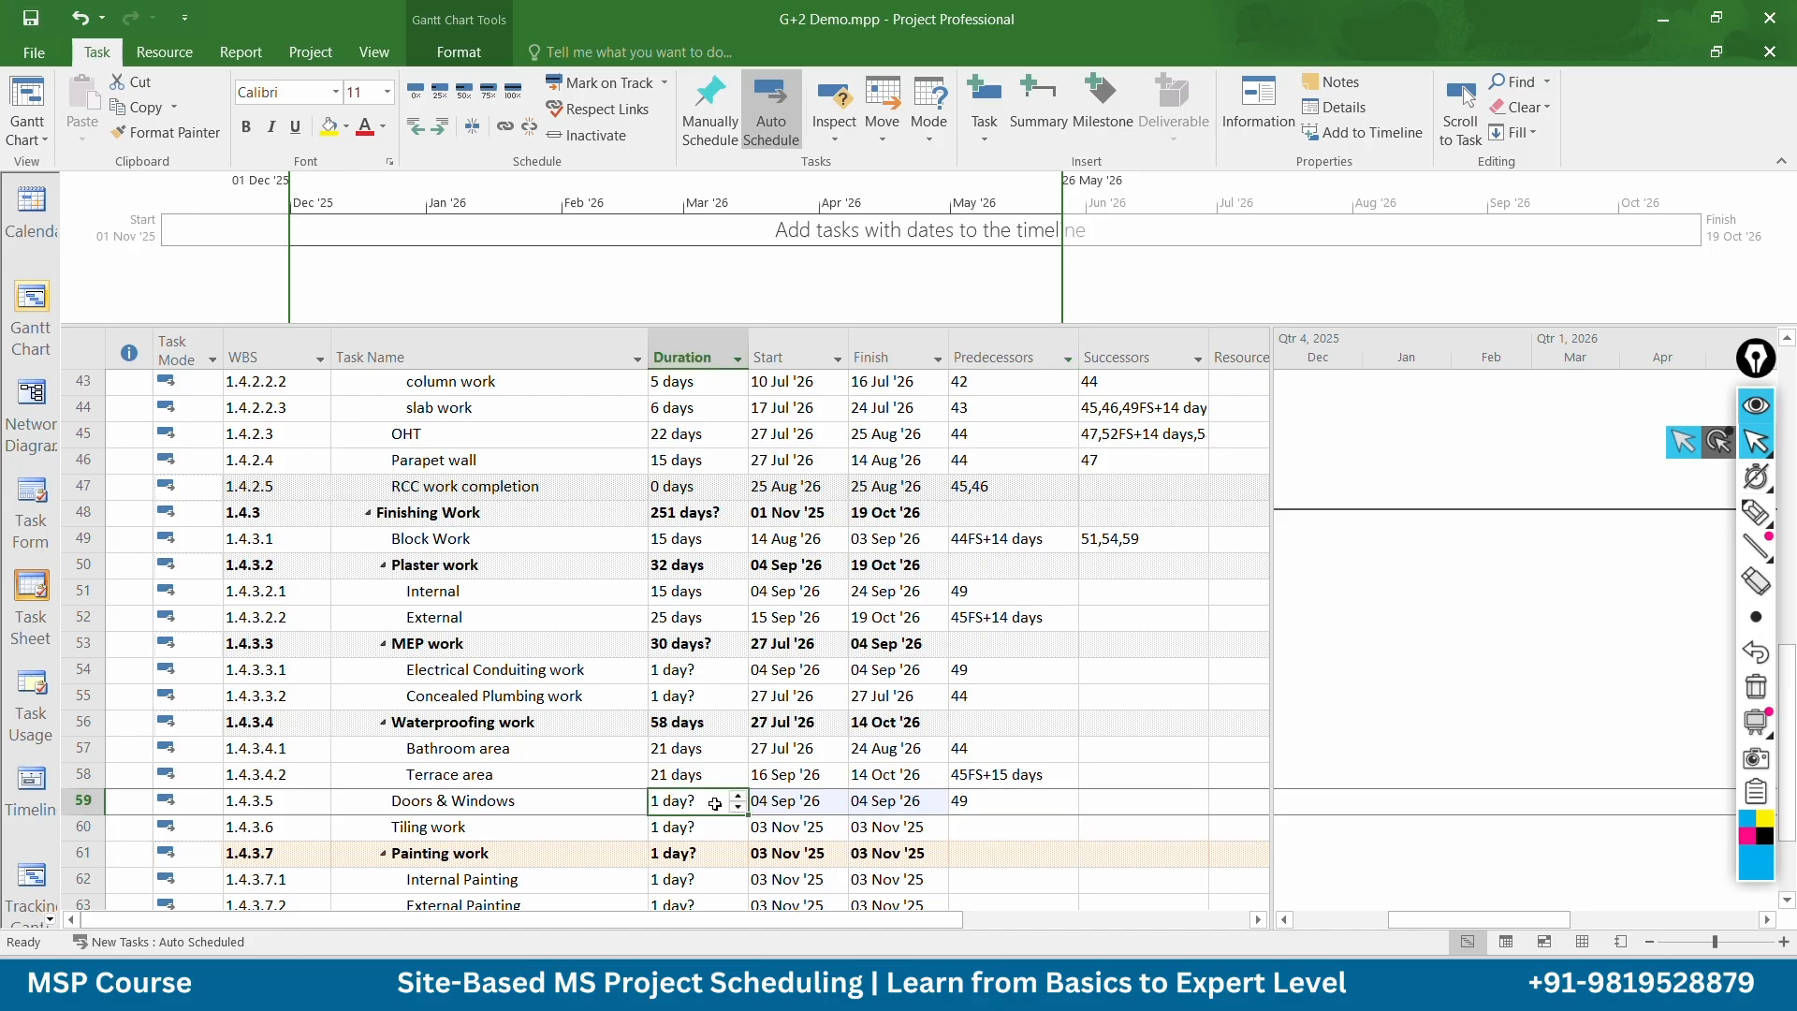
{"action": "type", "text": "20"}
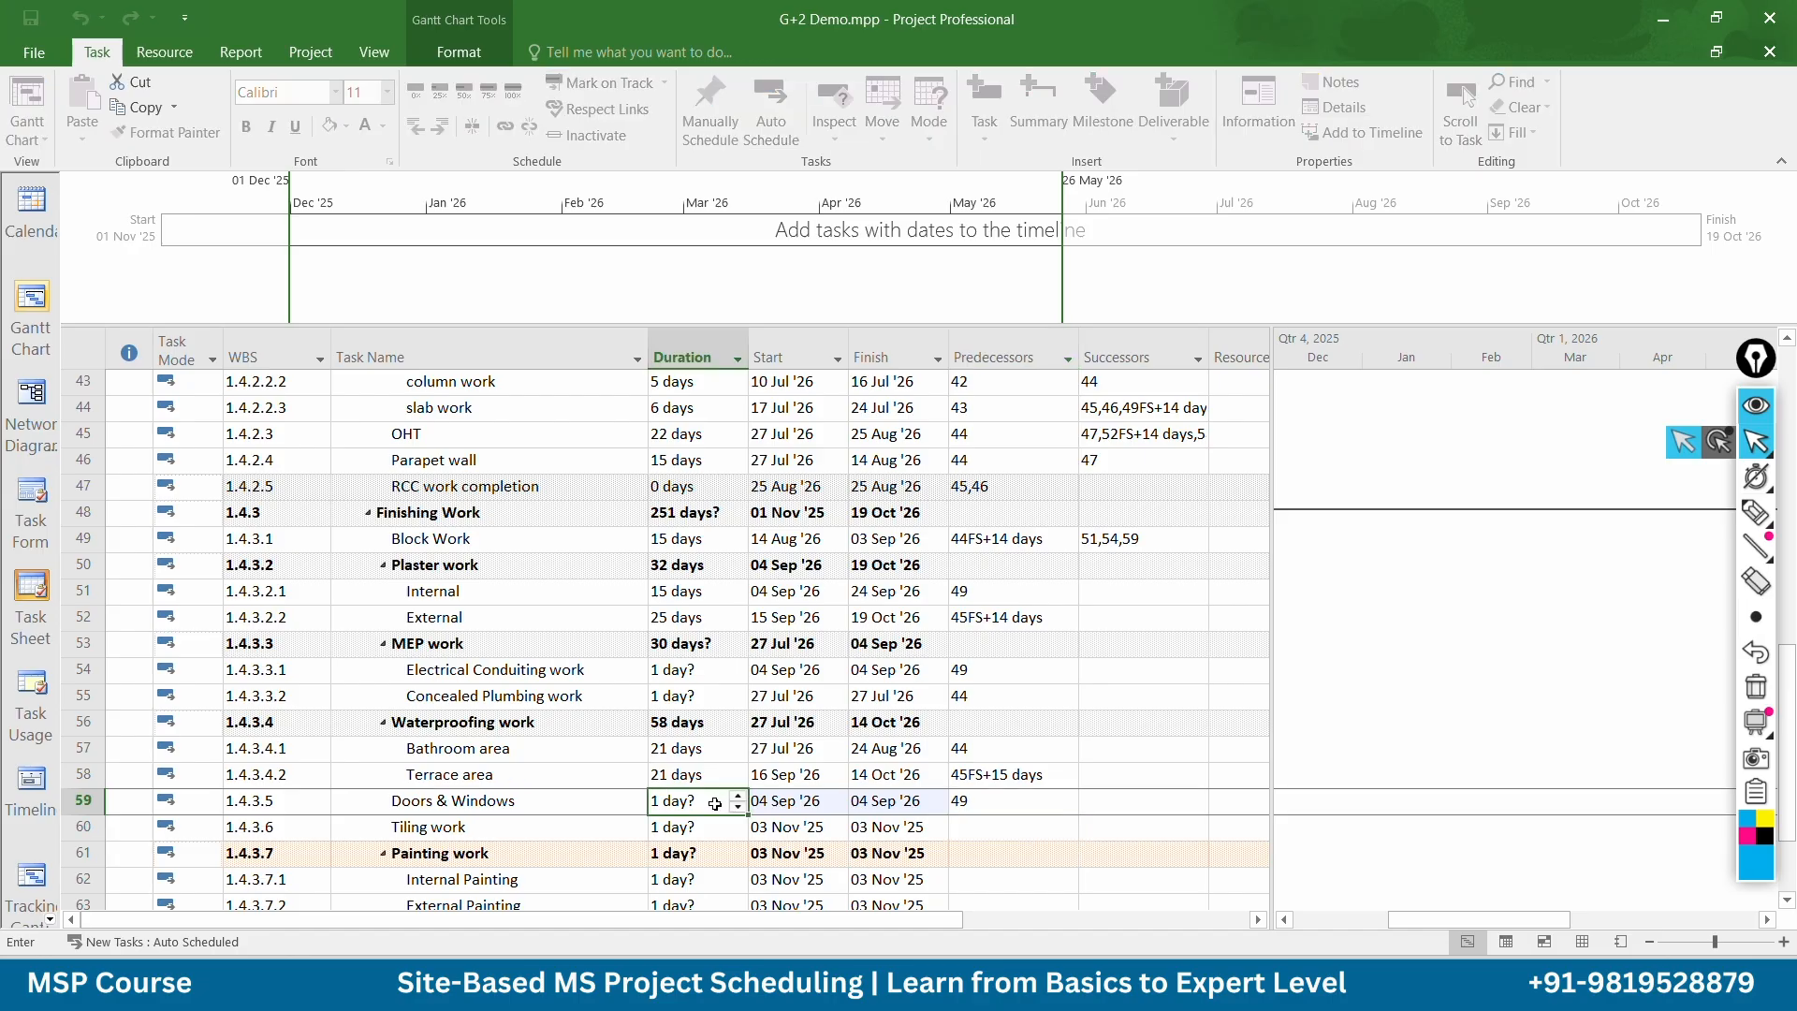
{"action": "key", "text": "Return"}
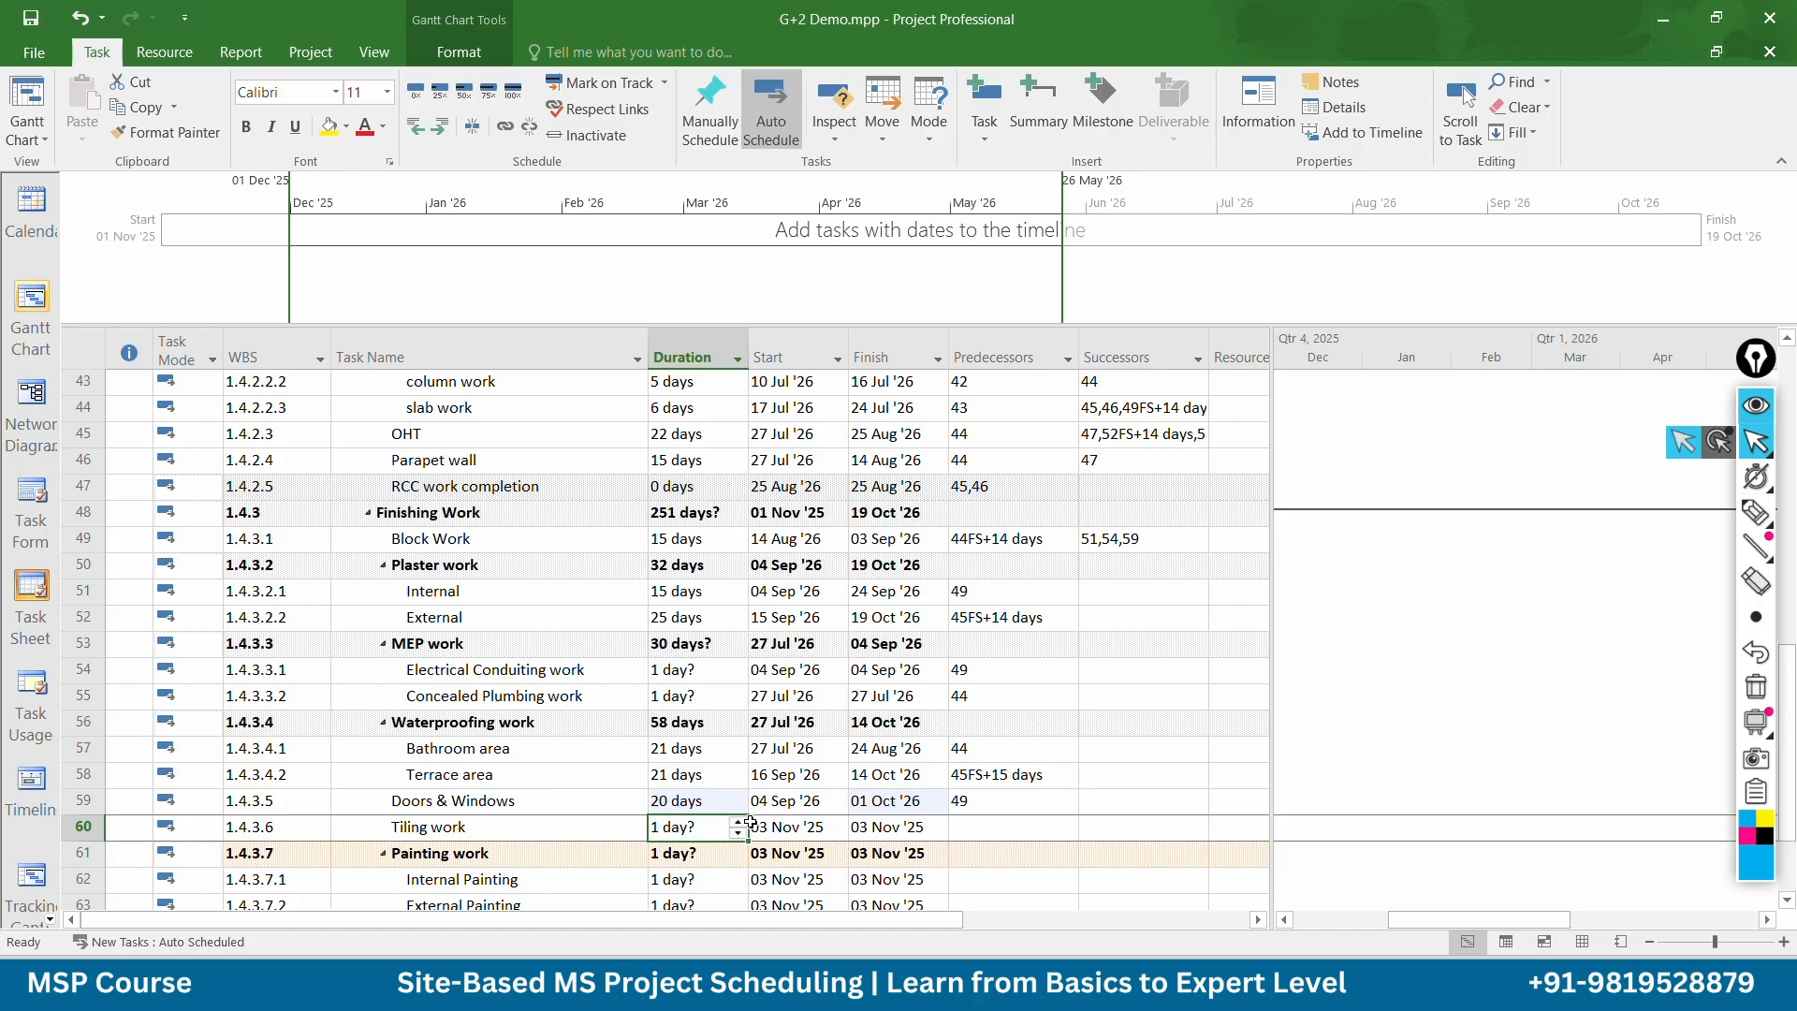
Set tasks 51, 59, 57 and 58 as predecessors of the Tiling work task and give it a duration of 25 days
{"action": "left_click", "coordinate": [974, 830]}
{"action": "type", "text": "51"}
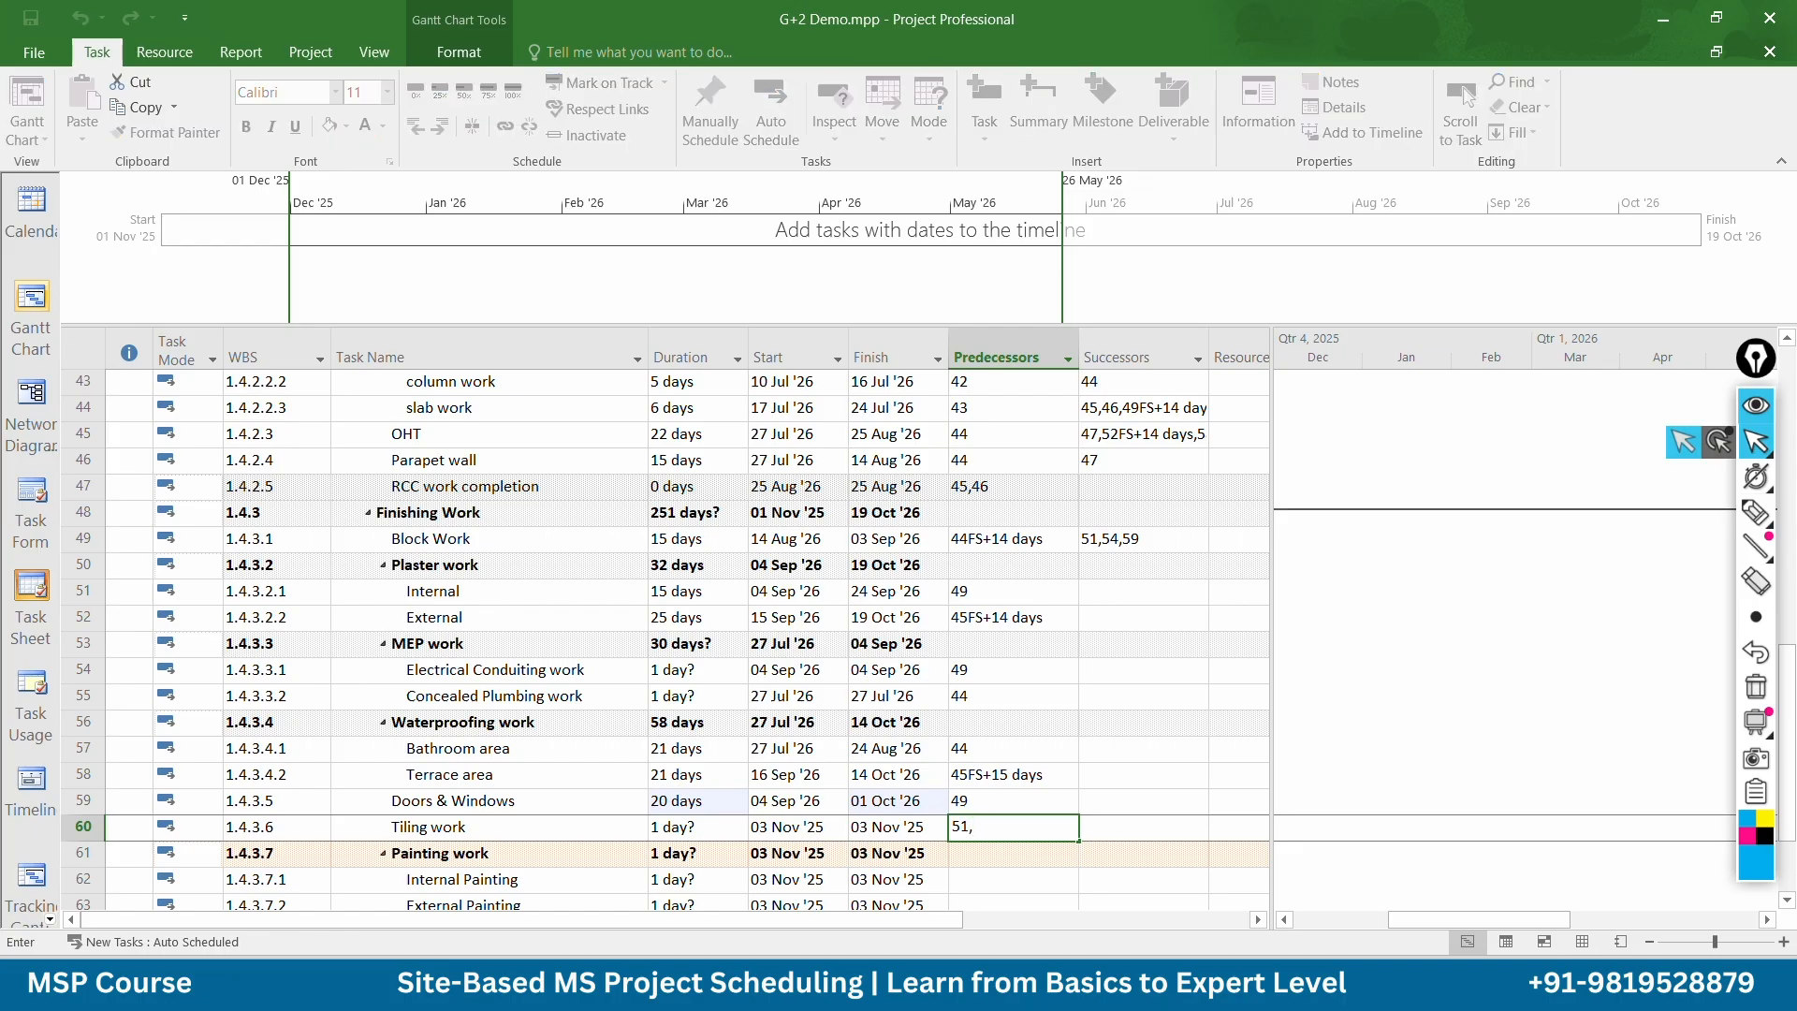
{"action": "type", "text": ",59,57,58"}
{"action": "key", "text": "BackSpace"}
{"action": "key", "text": "BackSpace"}
{"action": "key", "text": "BackSpace"}
{"action": "key", "text": "BackSpace"}
{"action": "key", "text": "BackSpace"}
{"action": "key", "text": "BackSpace"}
{"action": "key", "text": "BackSpace"}
{"action": "key", "text": "BackSpace"}
{"action": "key", "text": "BackSpace"}
{"action": "key", "text": "BackSpace"}
{"action": "key", "text": "BackSpace"}
{"action": "key", "text": "Return"}
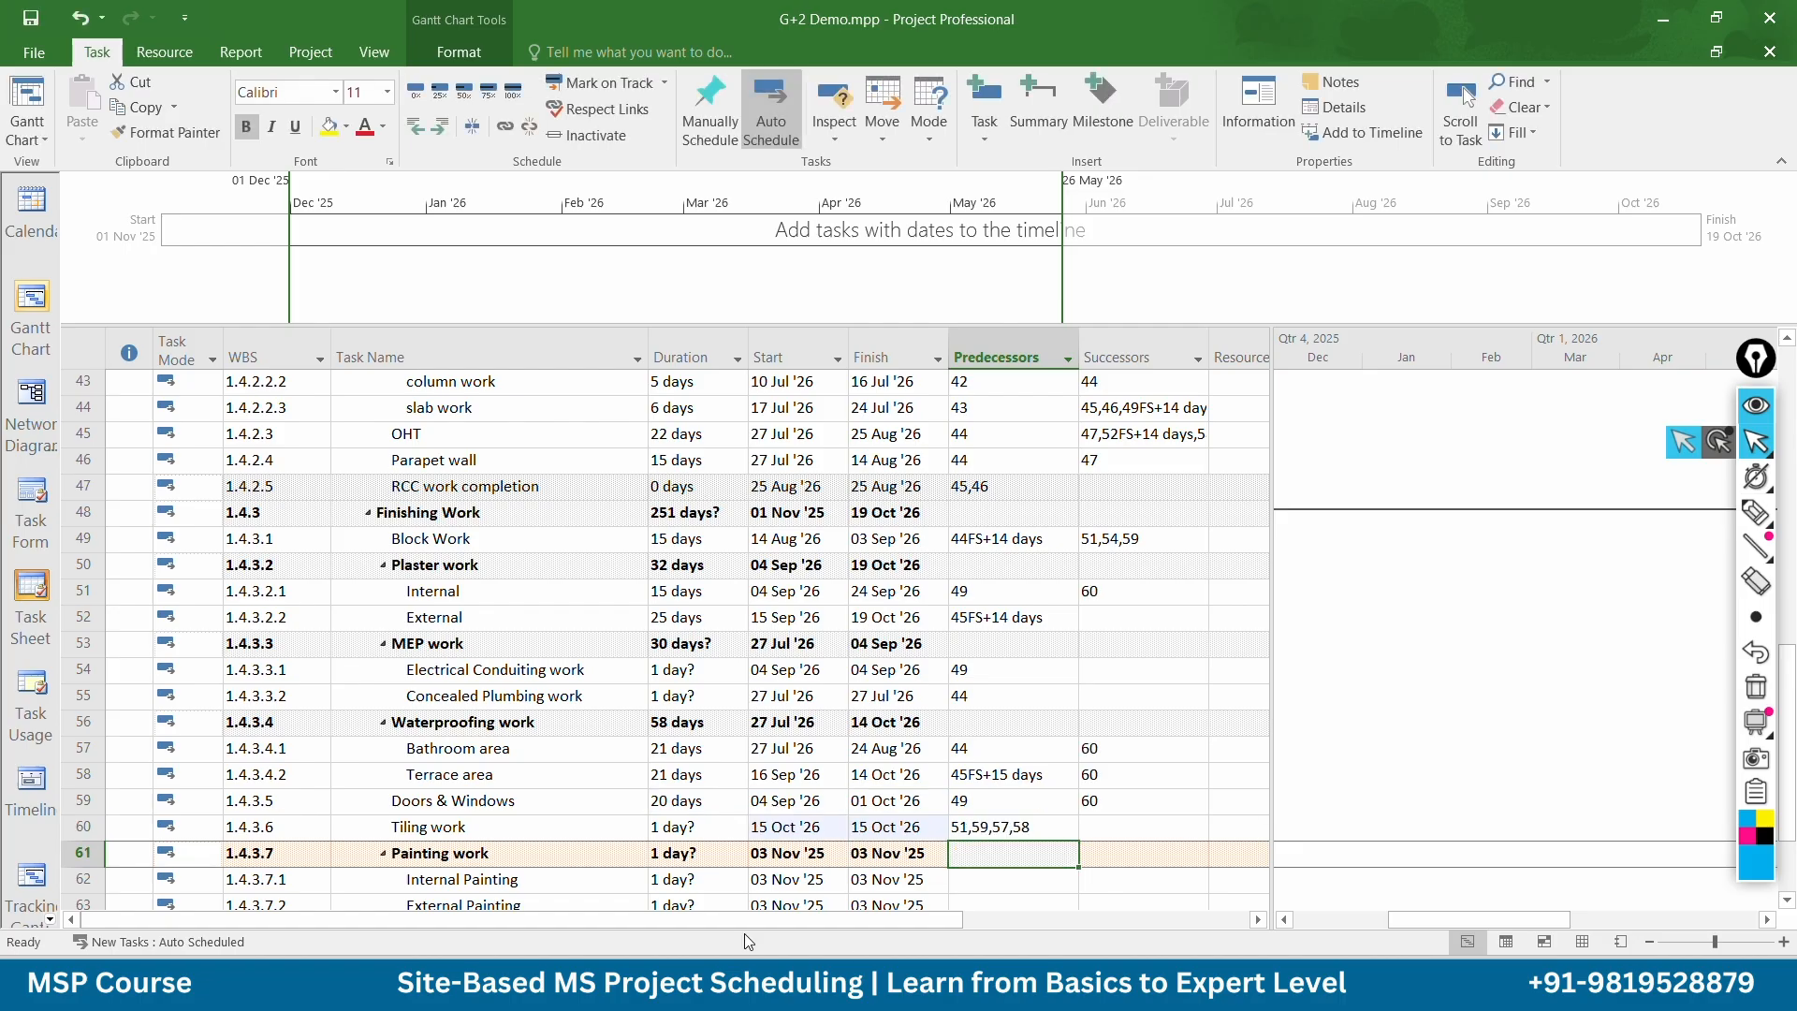
{"action": "left_click", "coordinate": [700, 825]}
{"action": "left_click", "coordinate": [700, 825]}
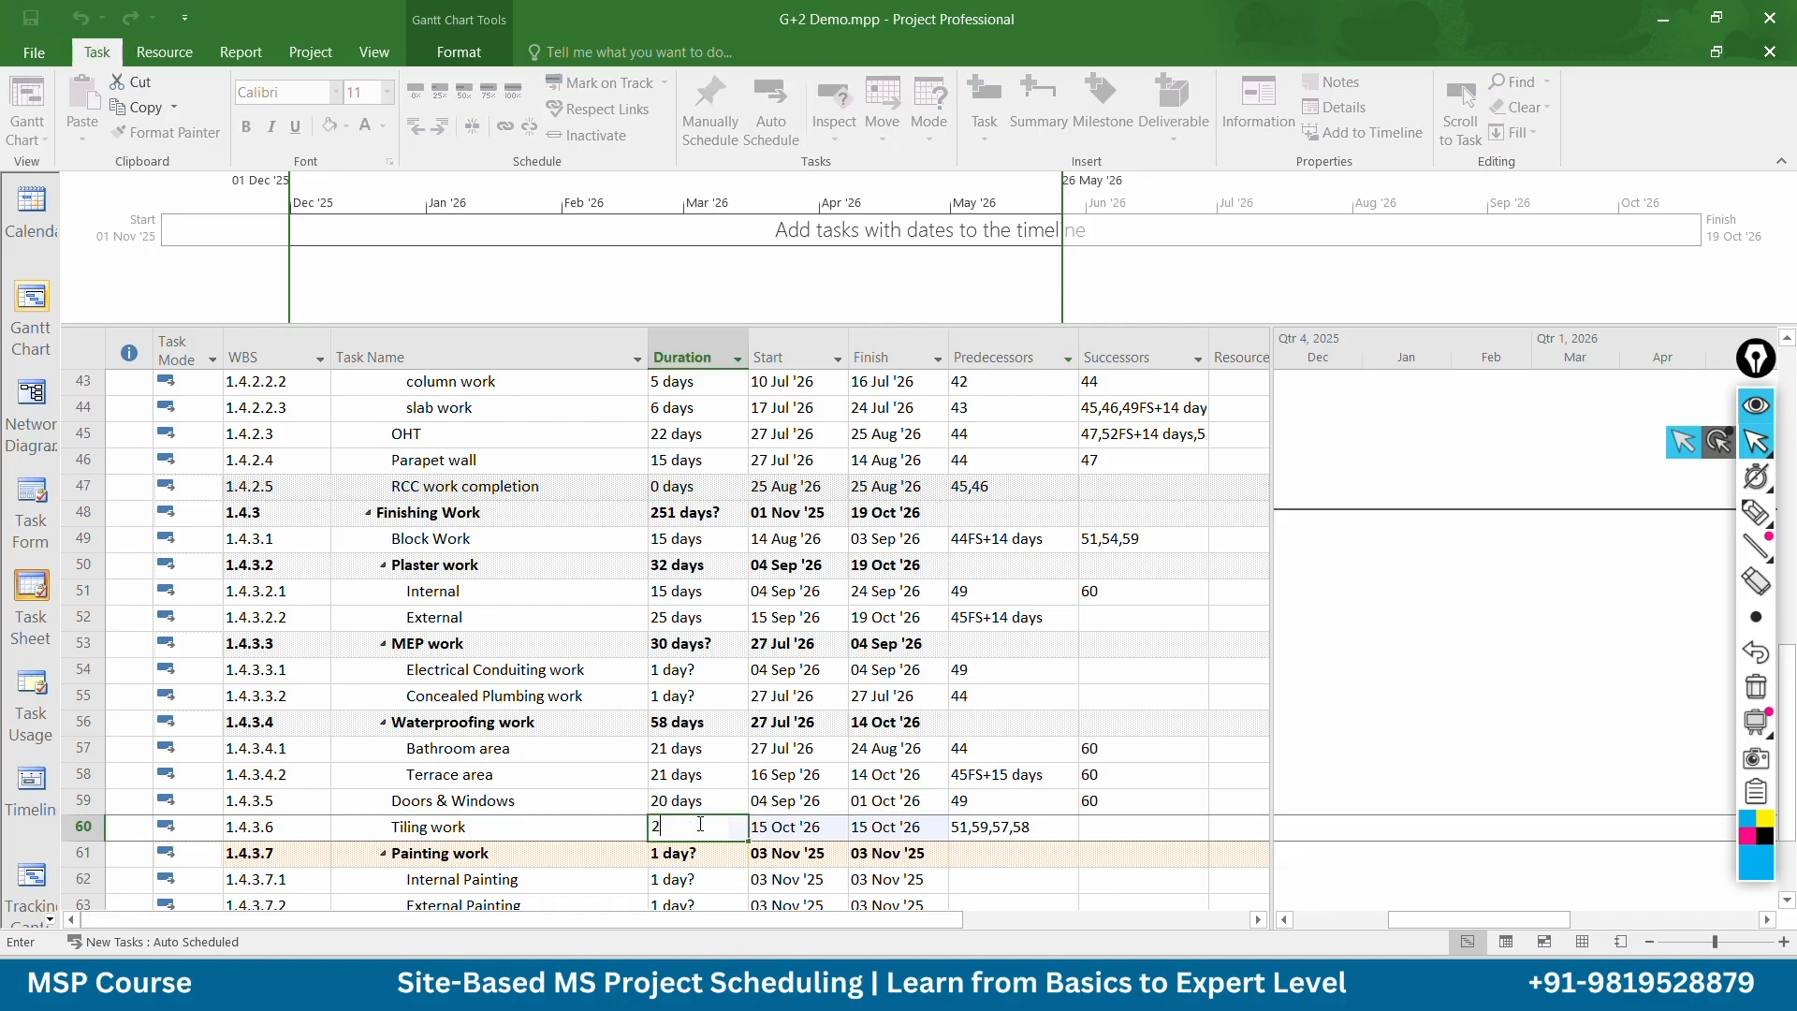
{"action": "type", "text": "25"}
{"action": "key", "text": "Return"}
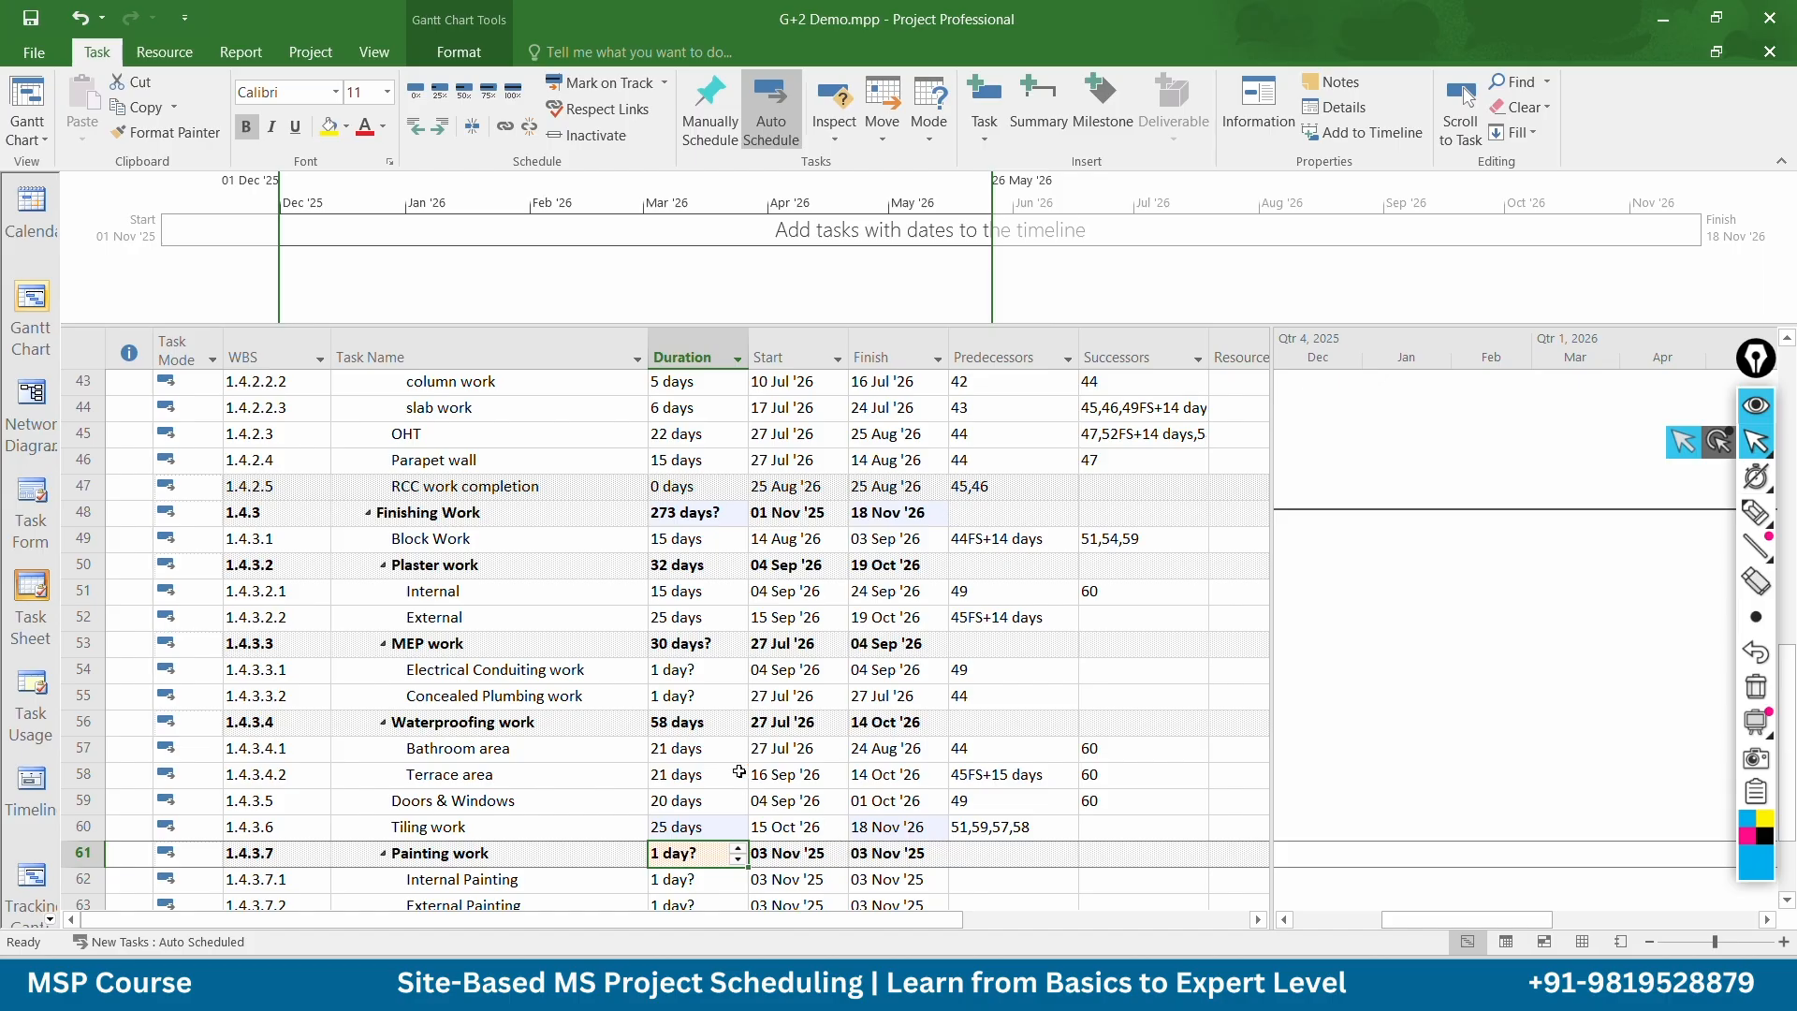
Set the durations of the Electrical Conduiting work and Concealed Plumbing work tasks to 14 days each
{"action": "left_click", "coordinate": [702, 671]}
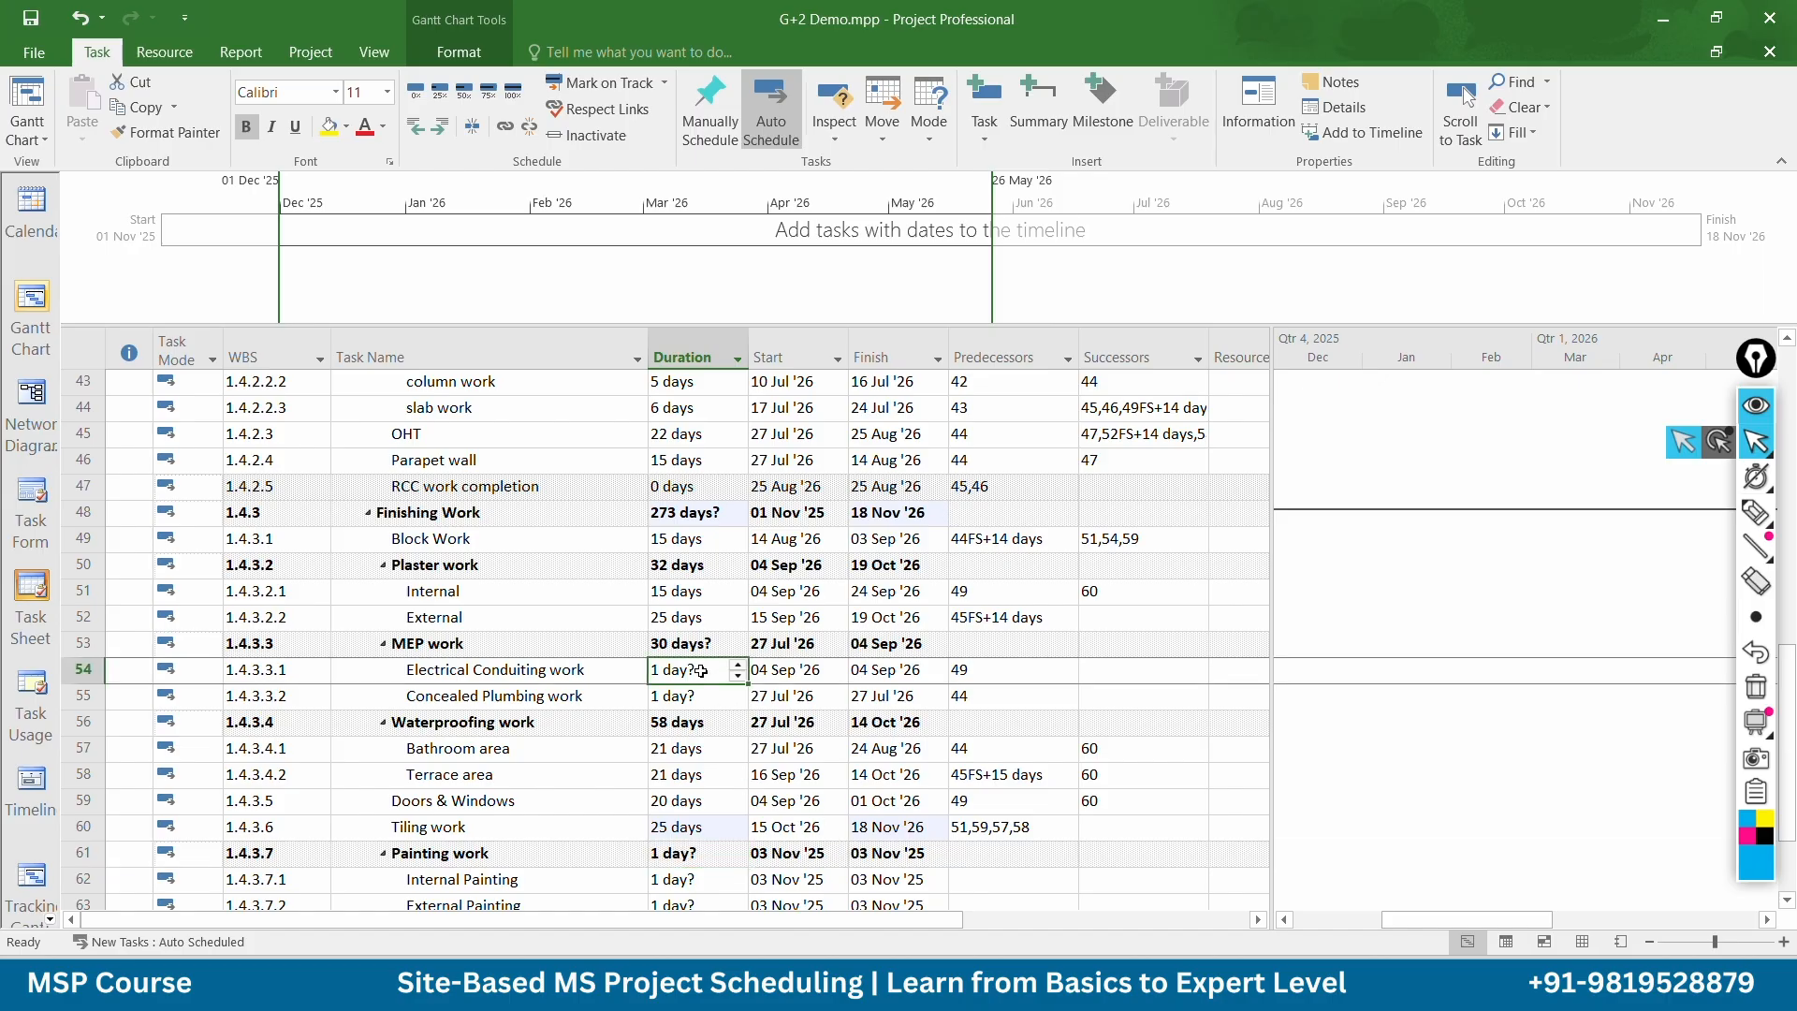
{"action": "type", "text": "14"}
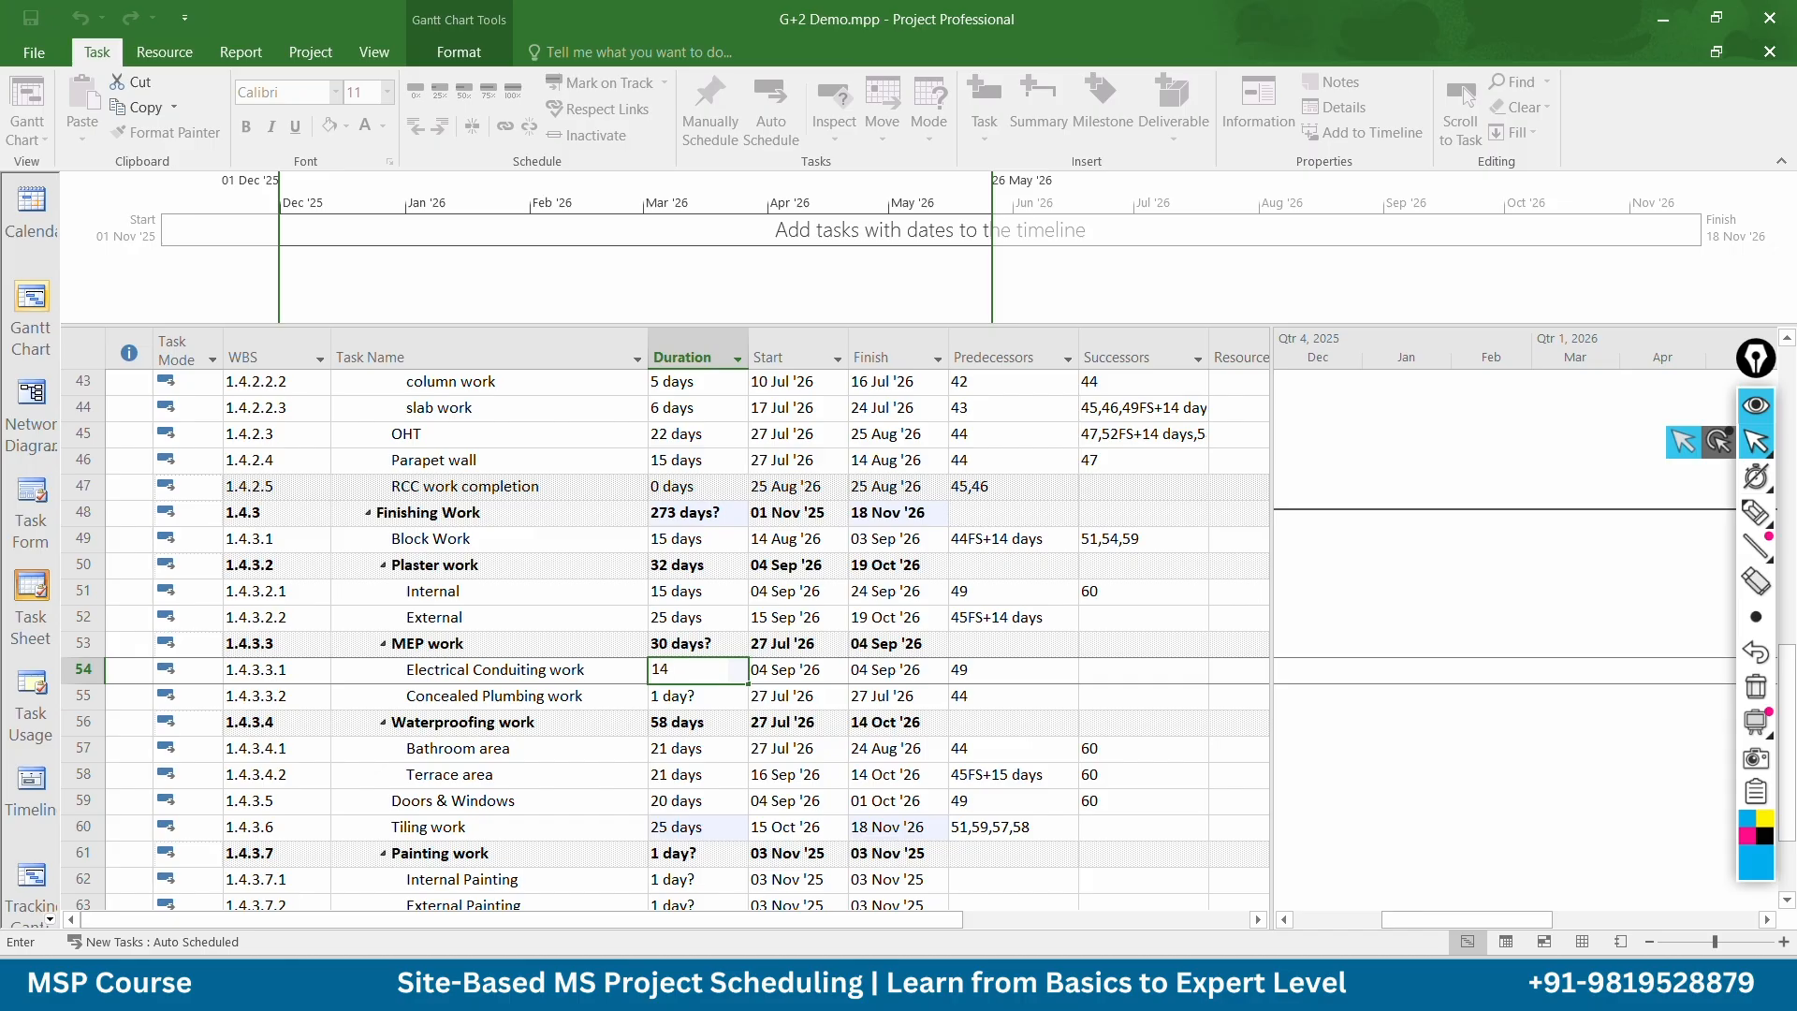
{"action": "key", "text": "Return"}
{"action": "type", "text": "14"}
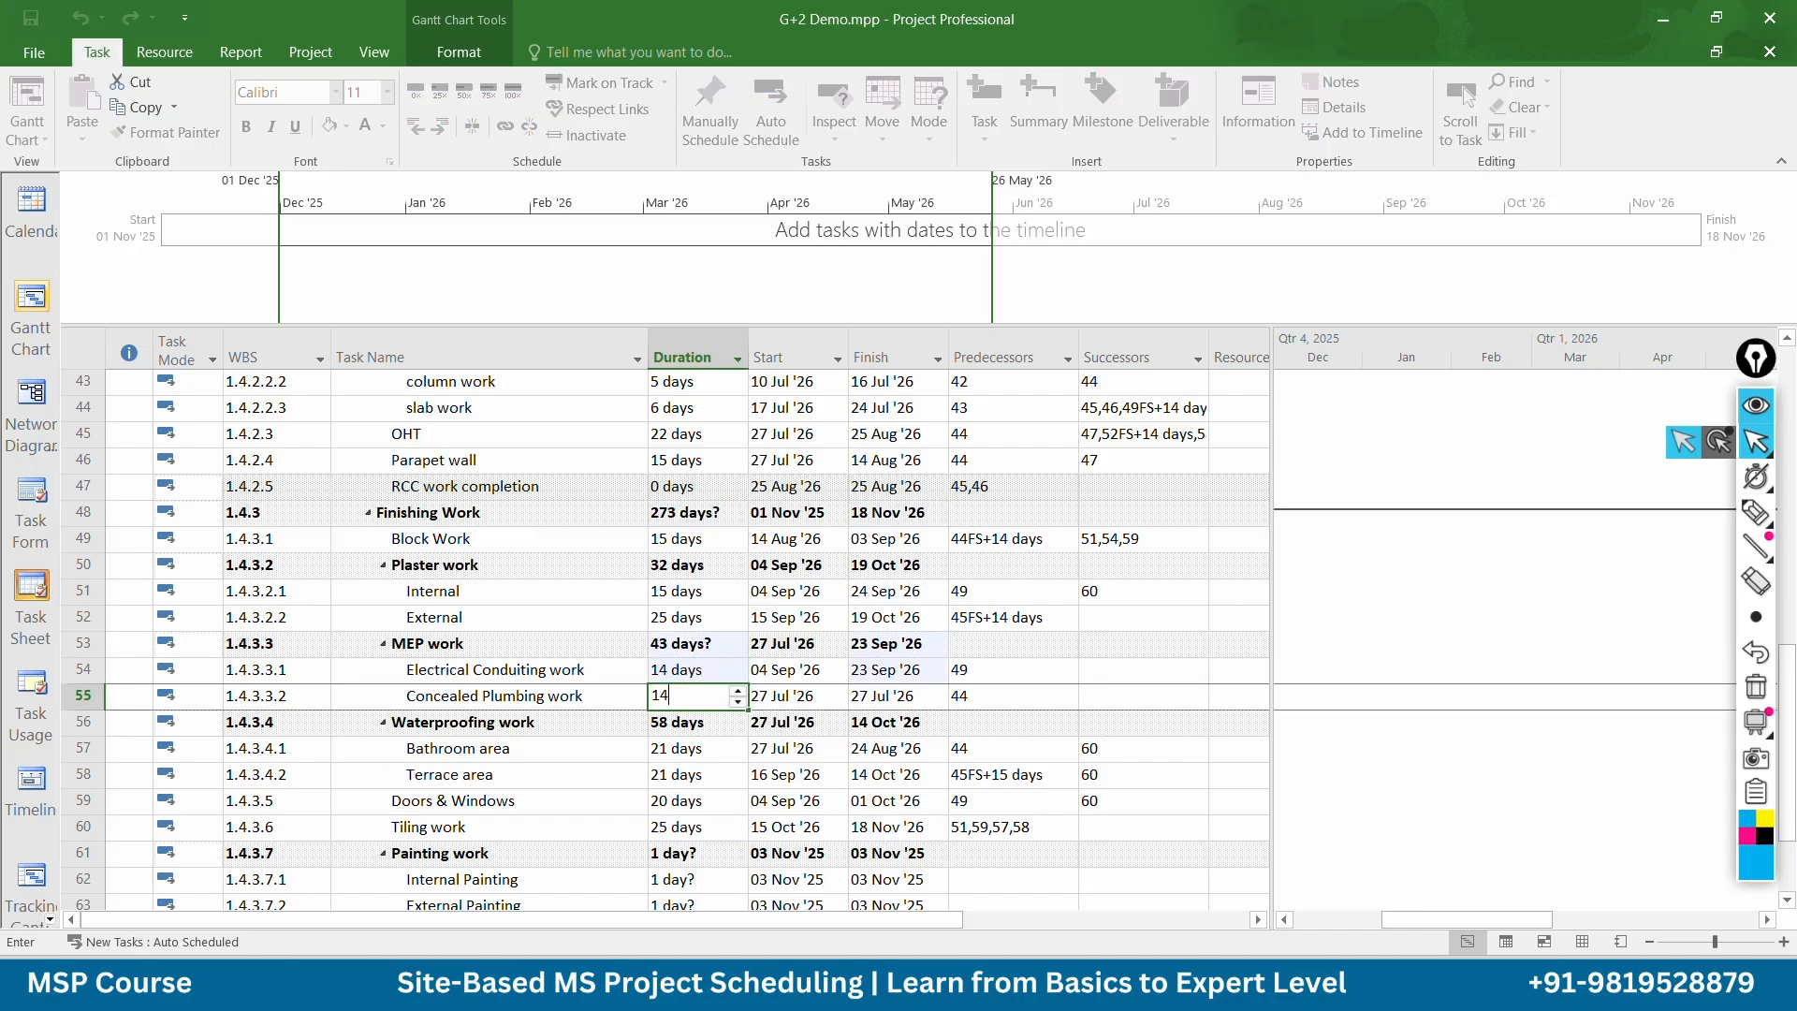
{"action": "key", "text": "Return"}
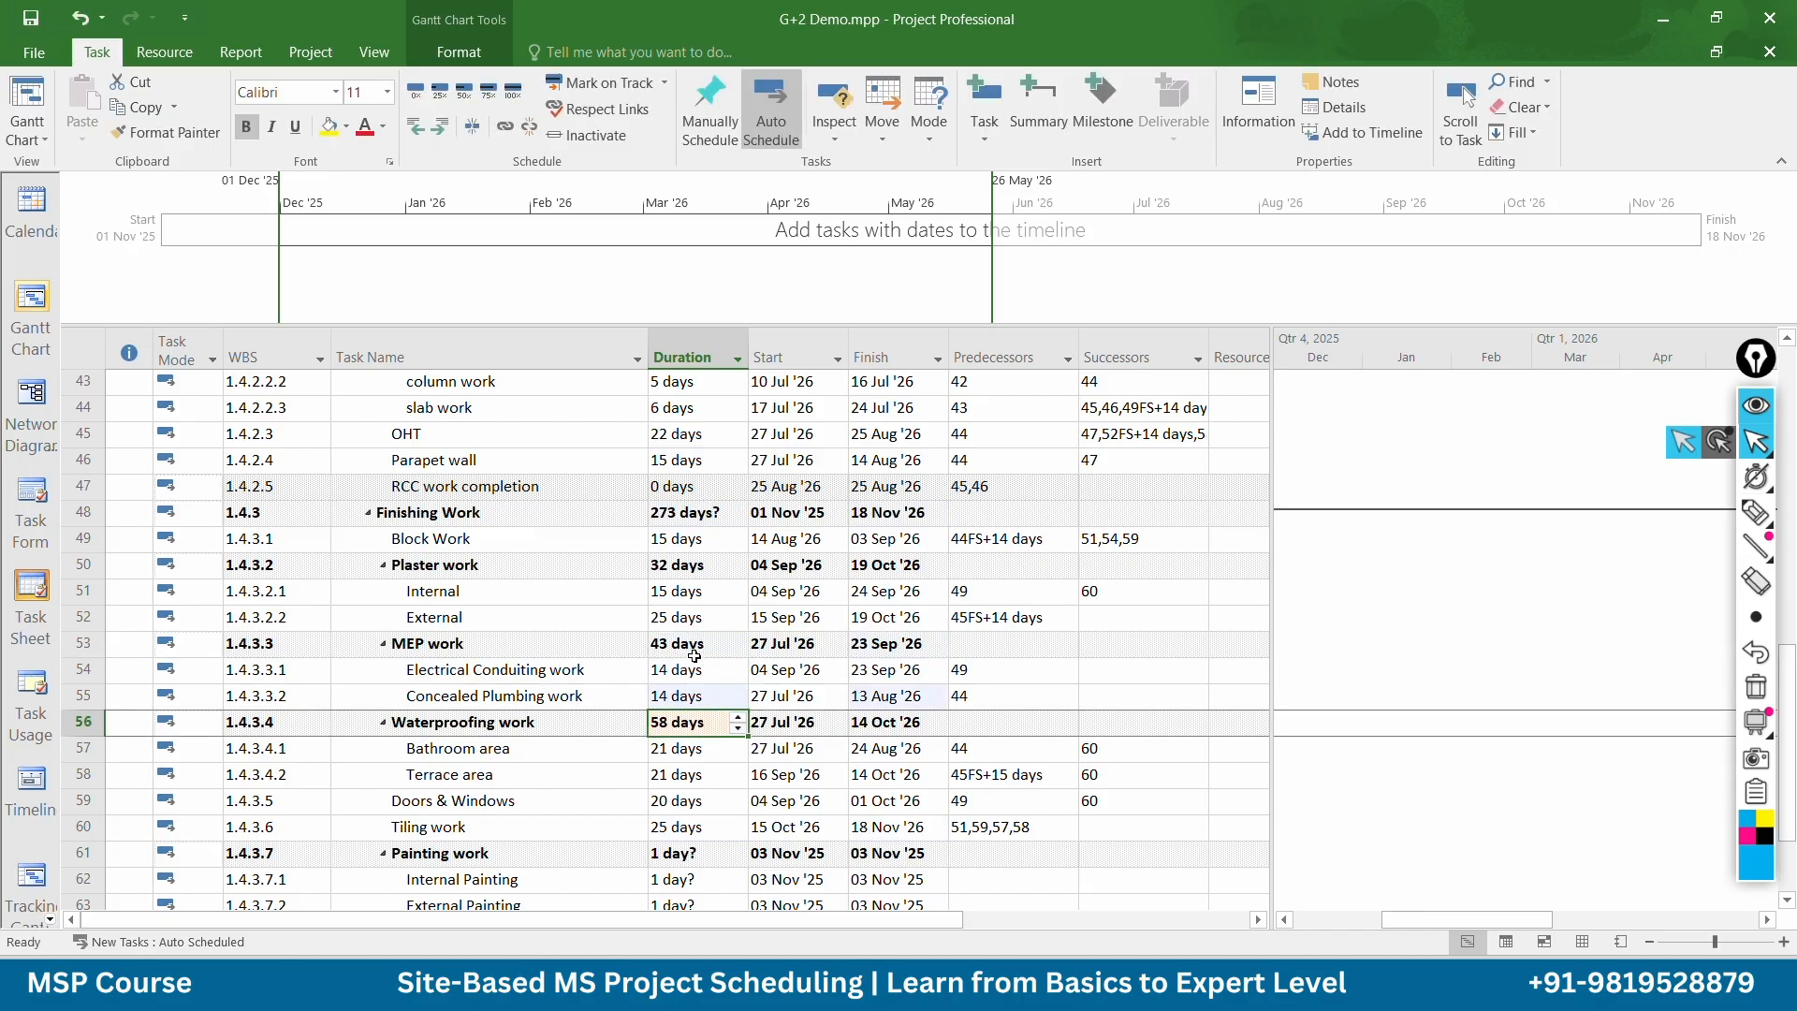
Set tasks 60, 51 and 52 as predecessors of the Internal Painting task and give it a duration of 15 days
{"action": "scroll", "coordinate": [693, 666], "scroll_direction": "down", "scroll_amount": 2}
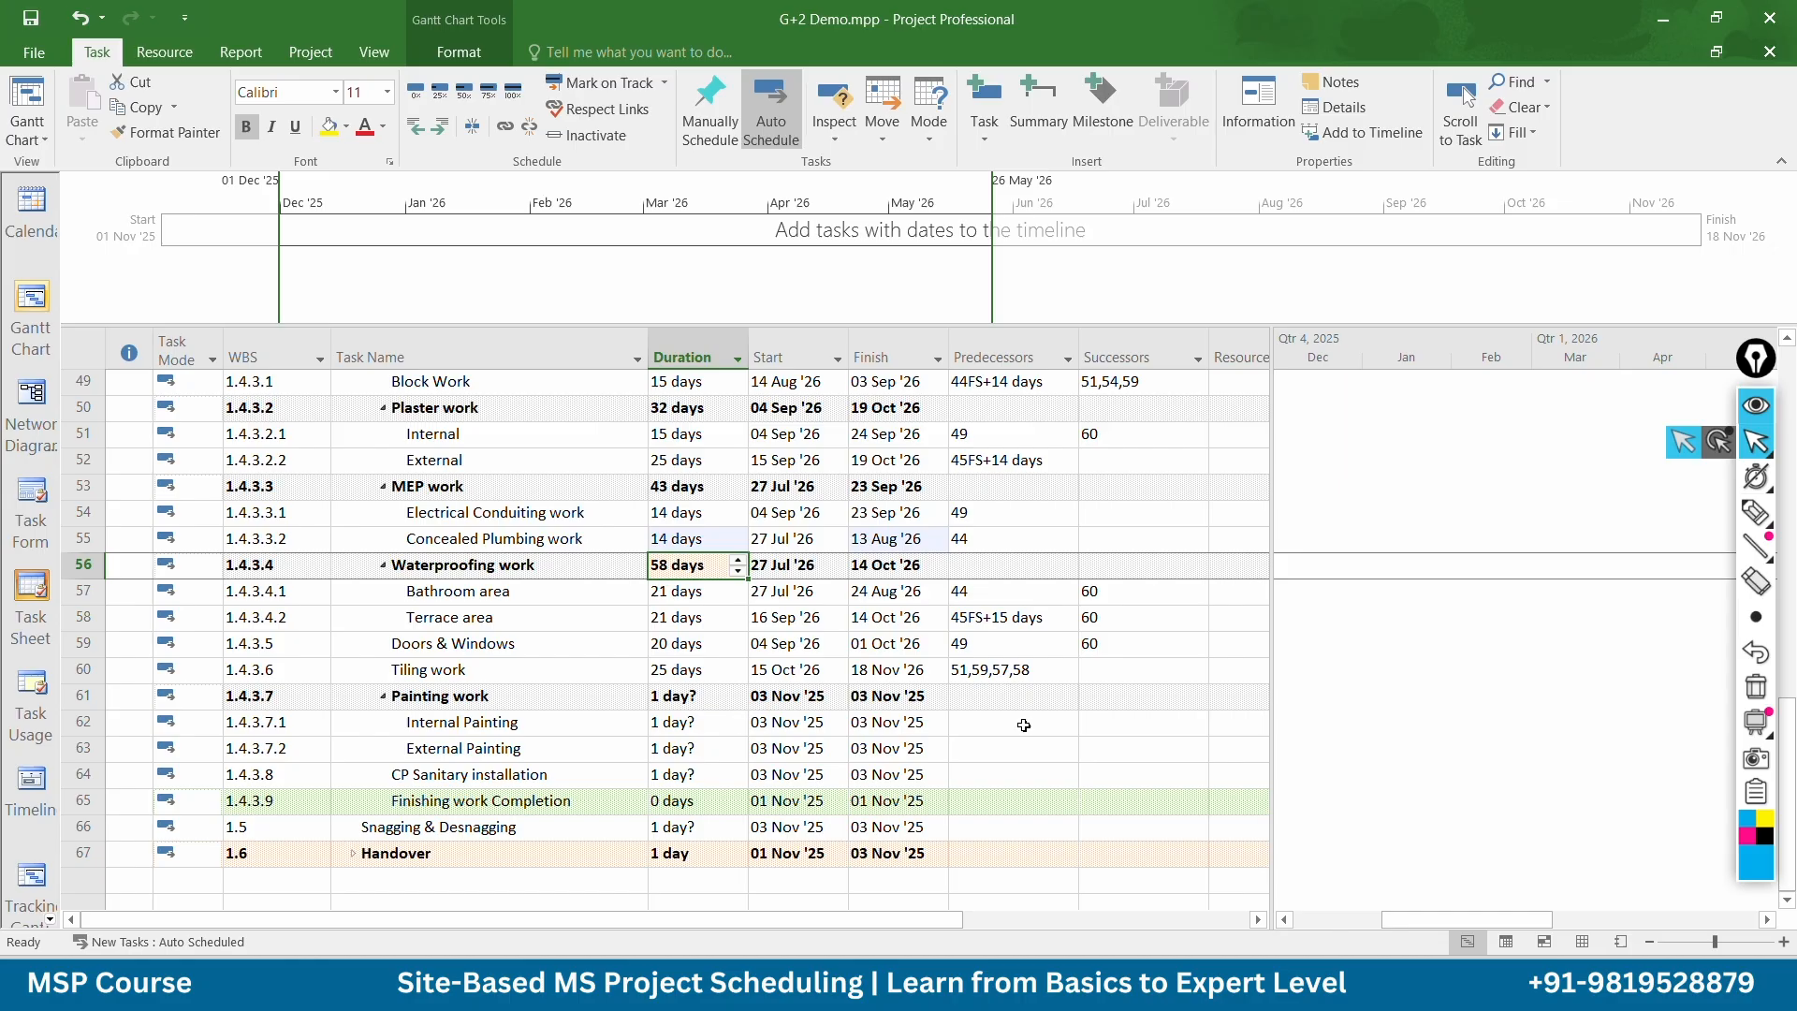
{"action": "left_click", "coordinate": [993, 719]}
{"action": "type", "text": "6"}
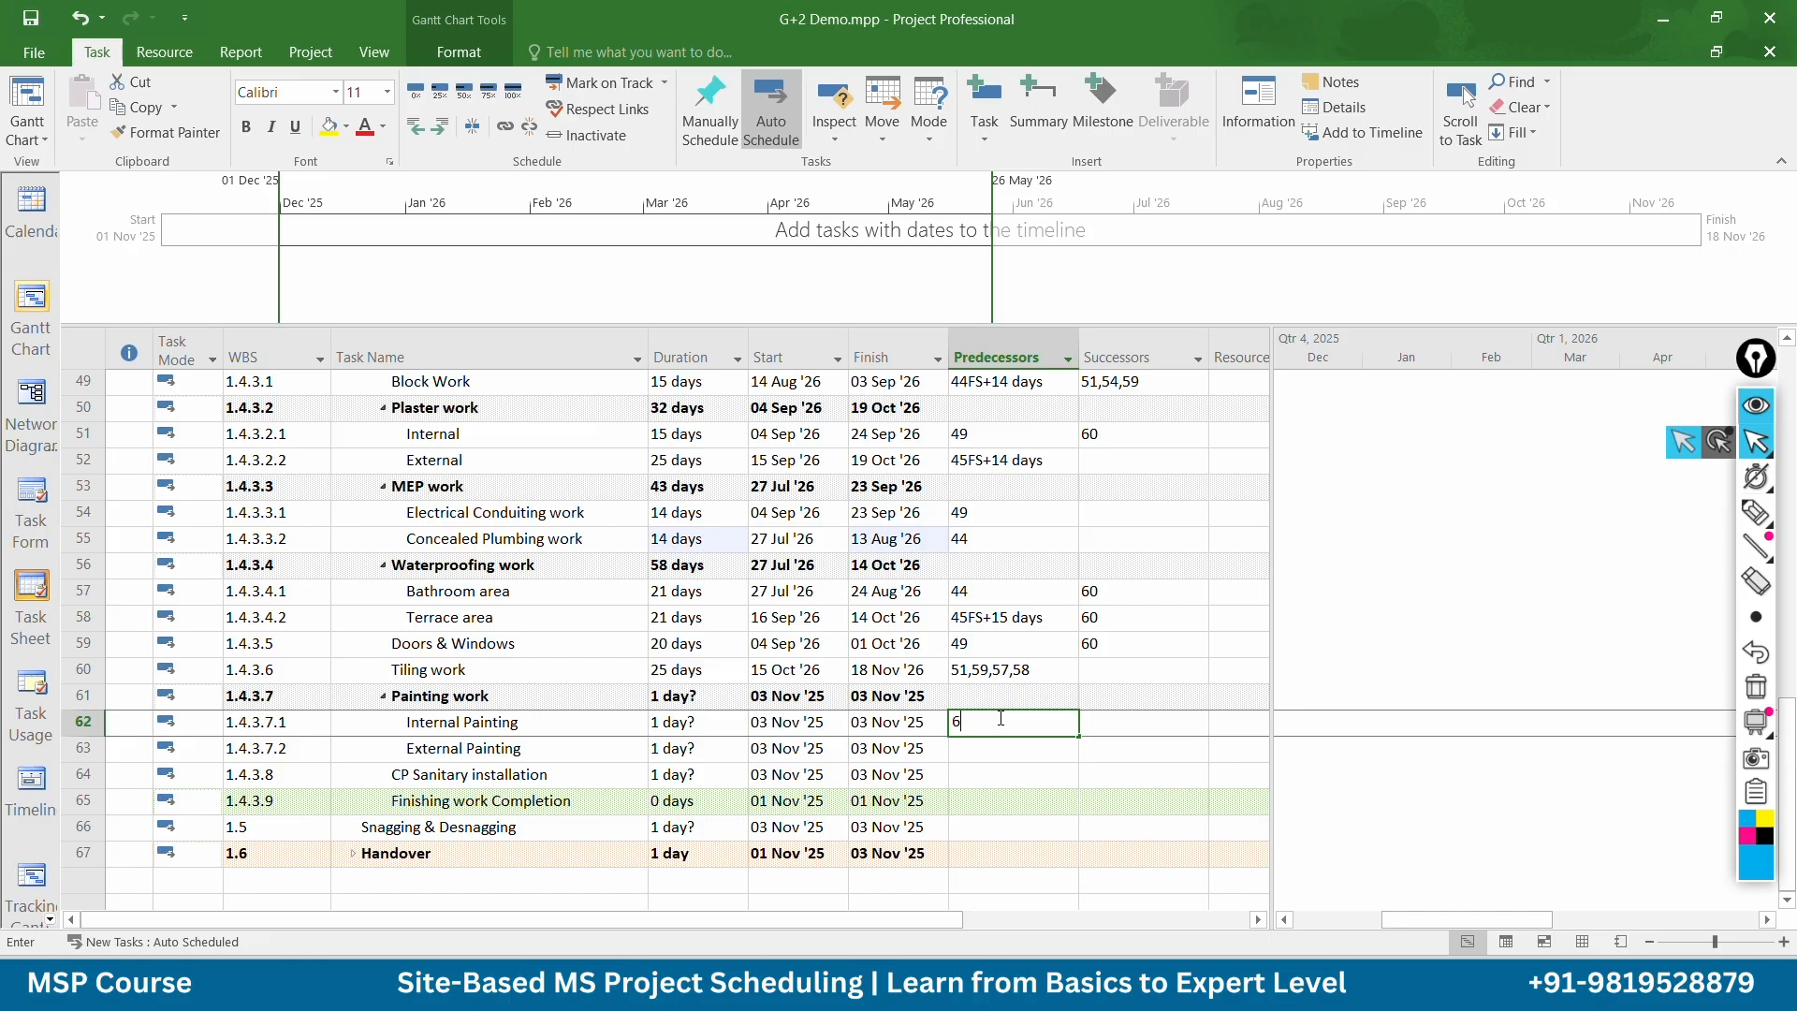
{"action": "type", "text": "0,"}
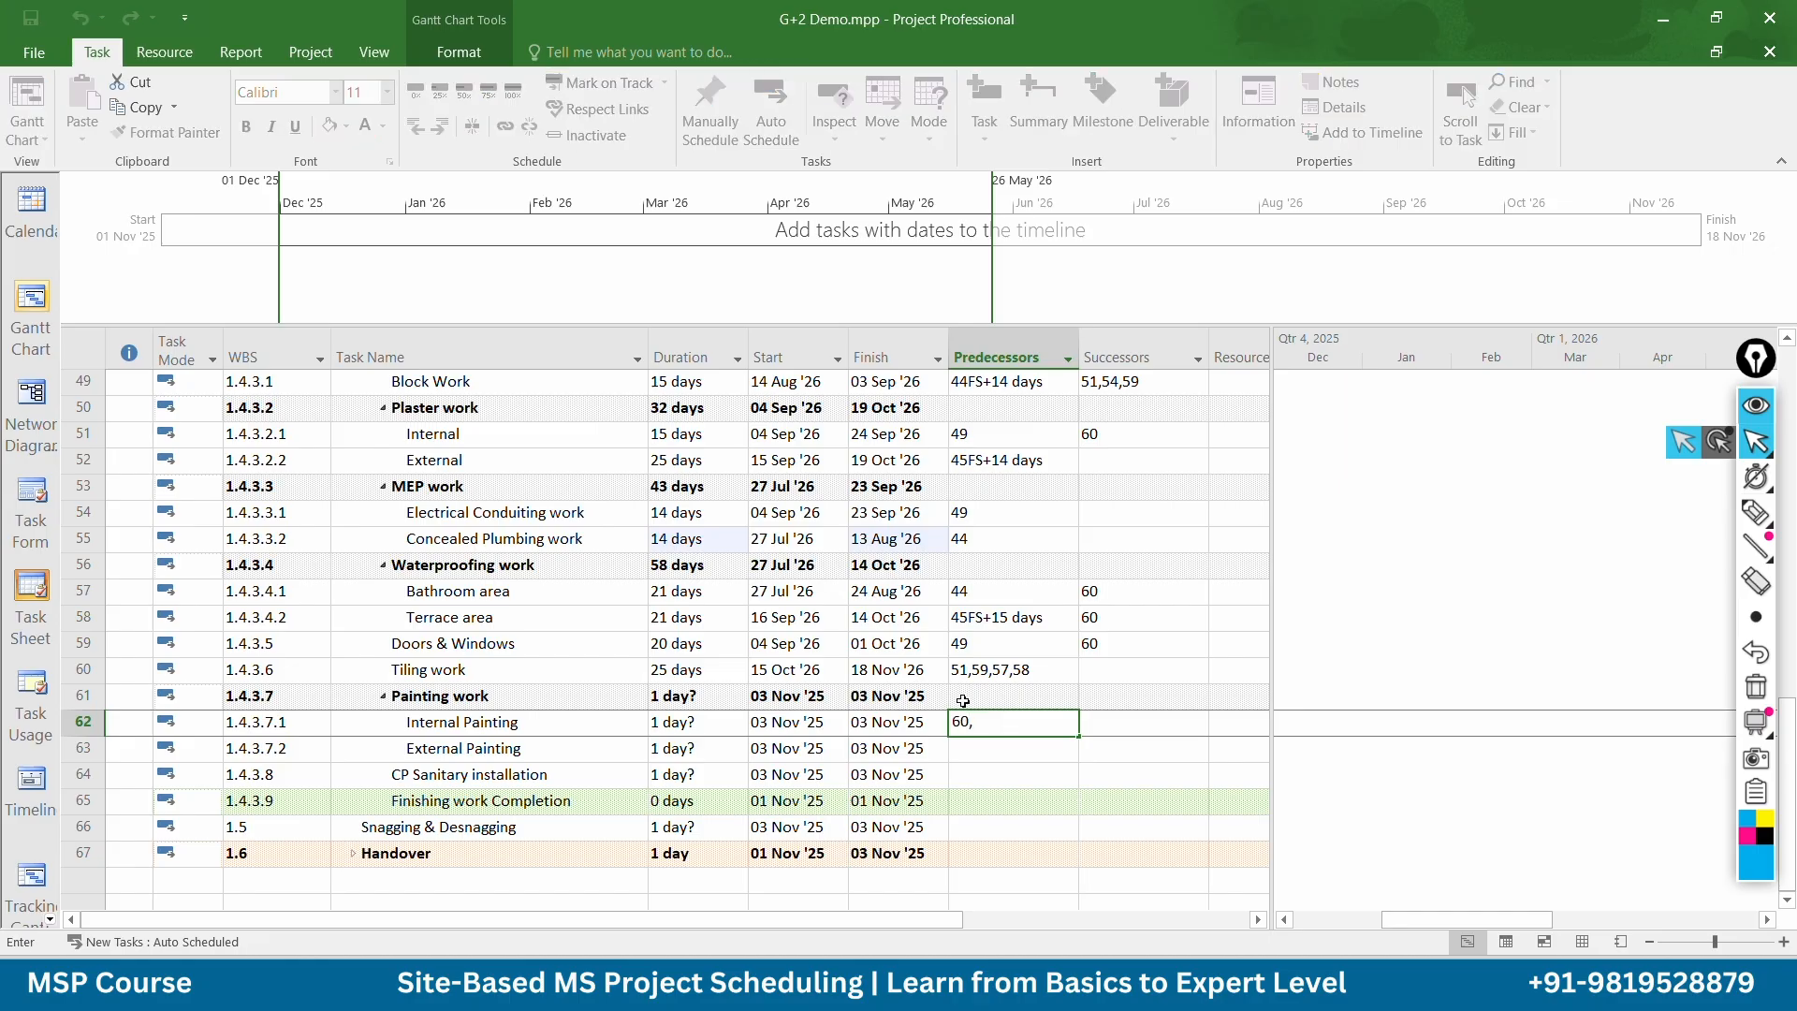
{"action": "type", "text": "51,52"}
{"action": "left_click", "coordinate": [694, 714]}
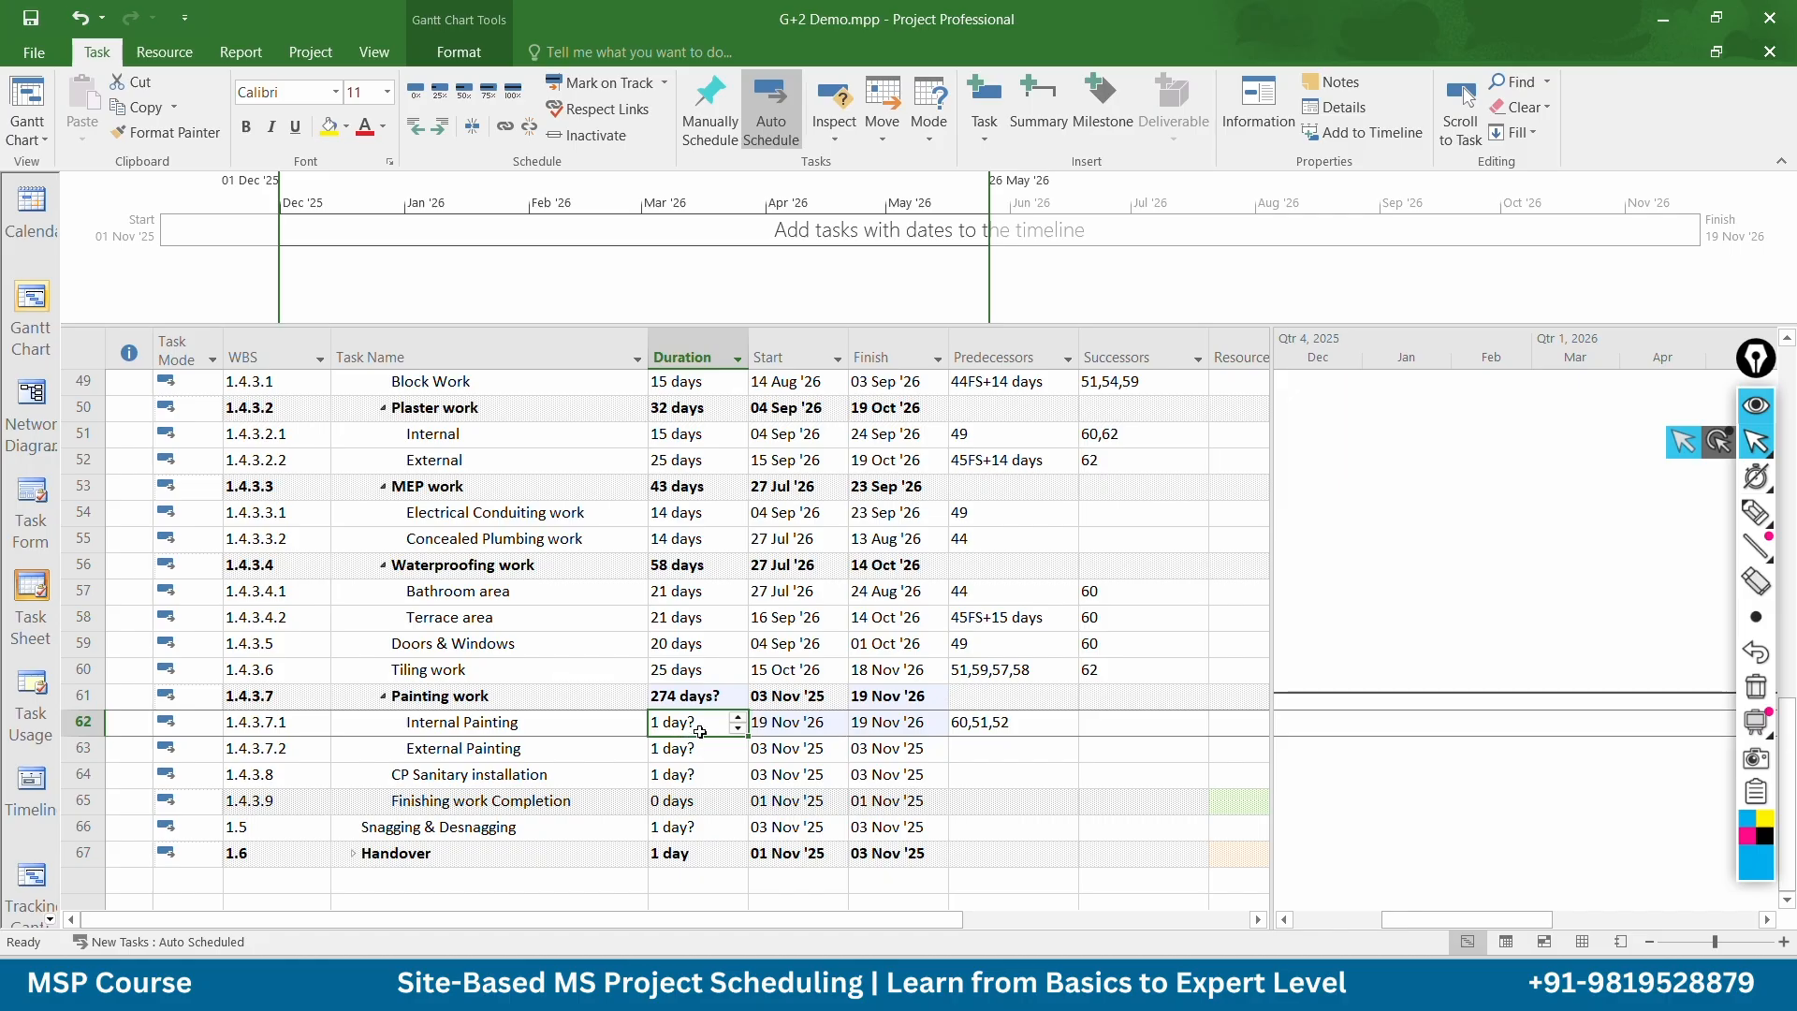
{"action": "type", "text": "1"}
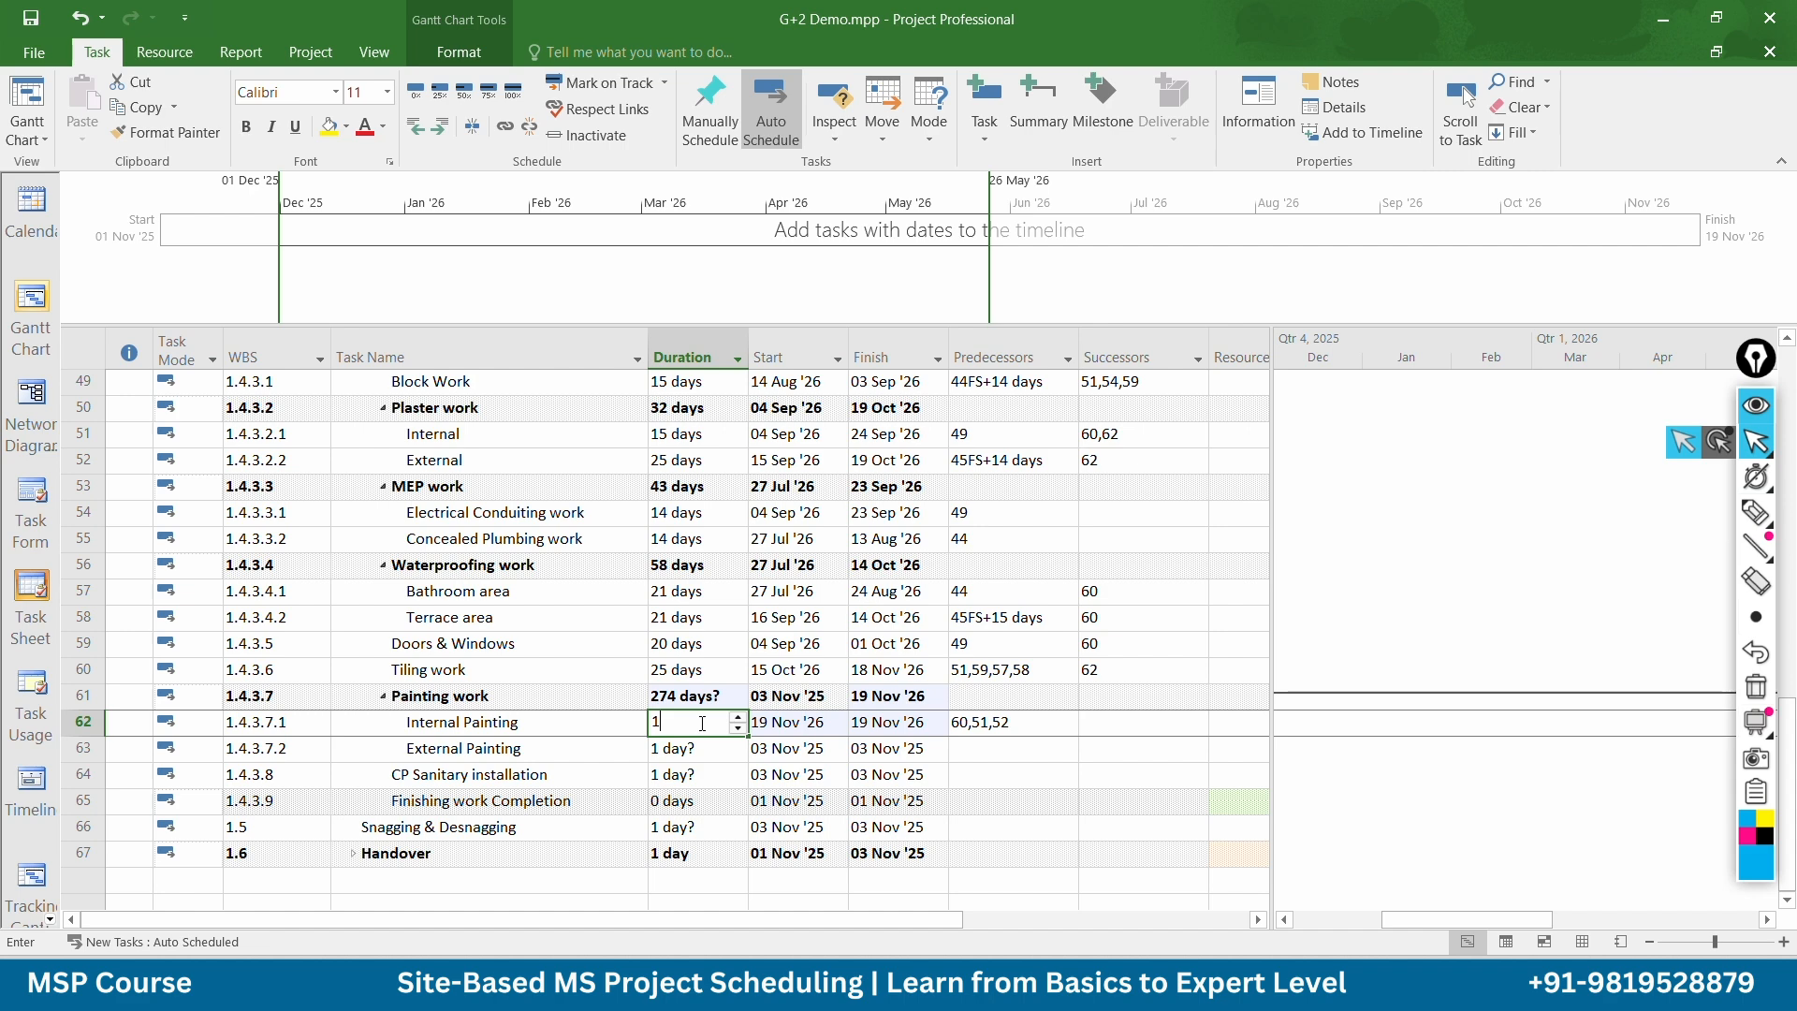
{"action": "type", "text": "5"}
{"action": "key", "text": "Return"}
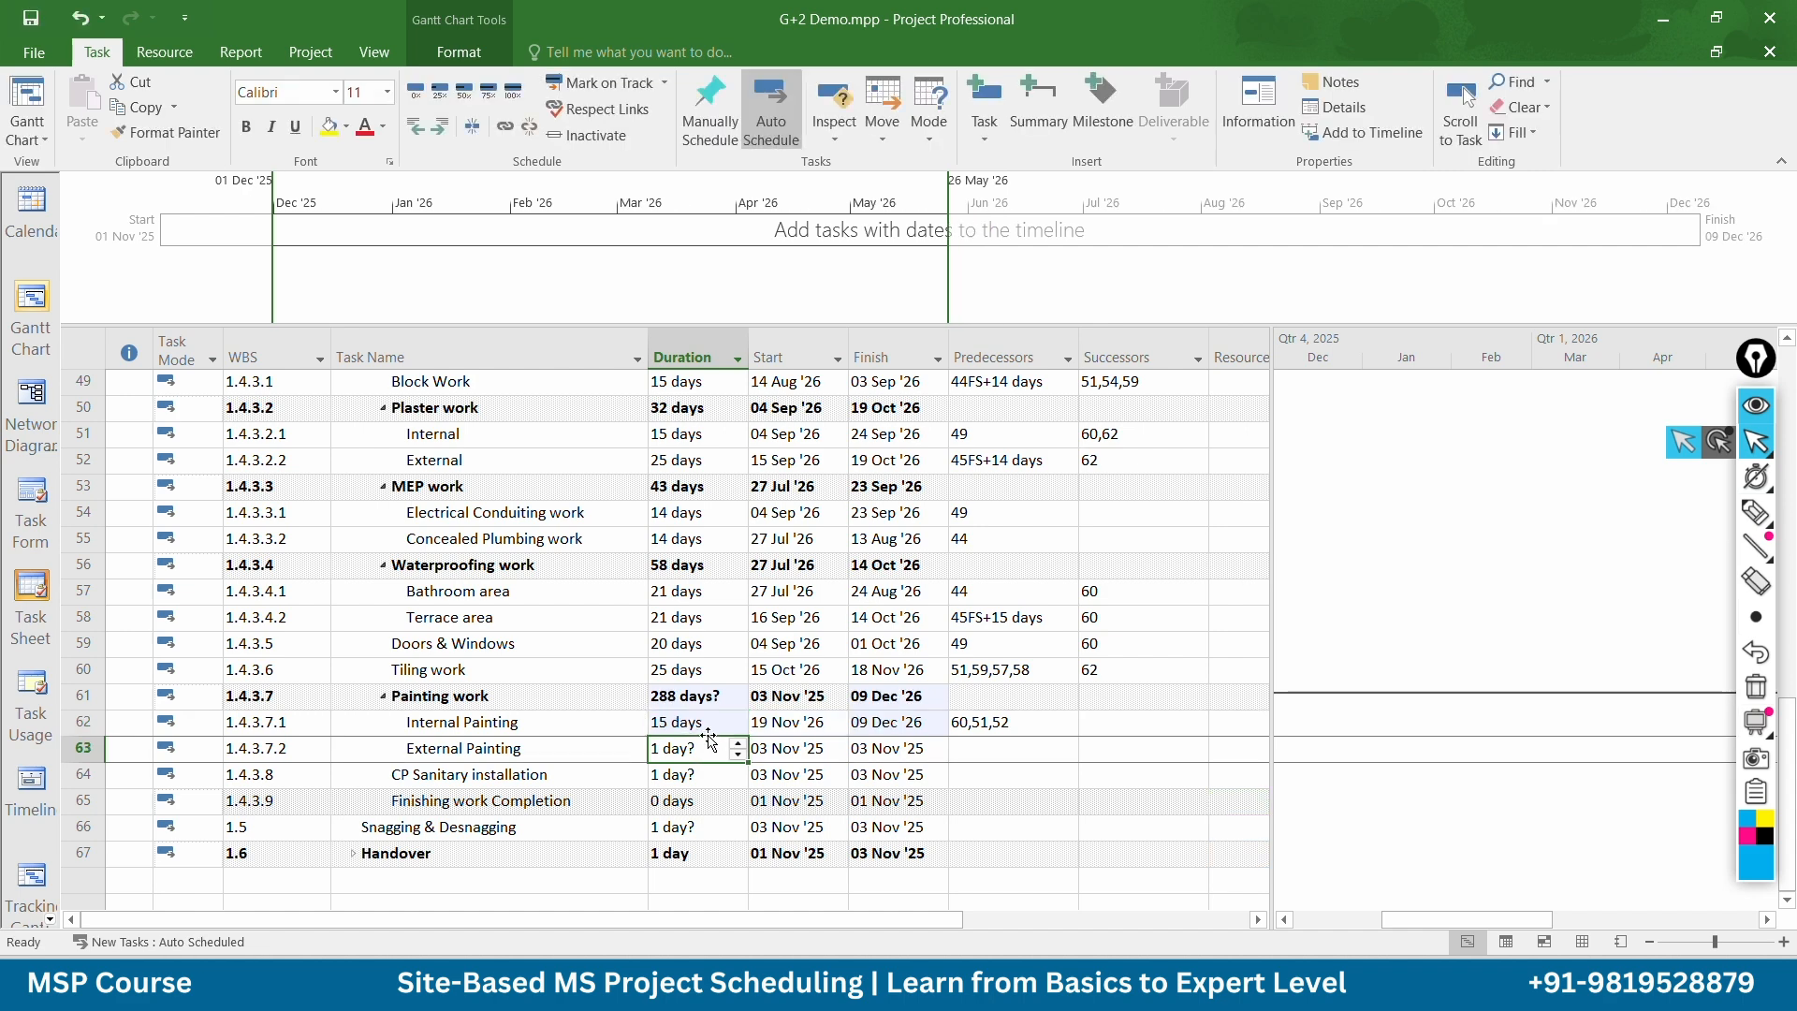
Set task 52 as predecessor of the External Painting task and give it a duration of 20 days
{"action": "left_click", "coordinate": [973, 751]}
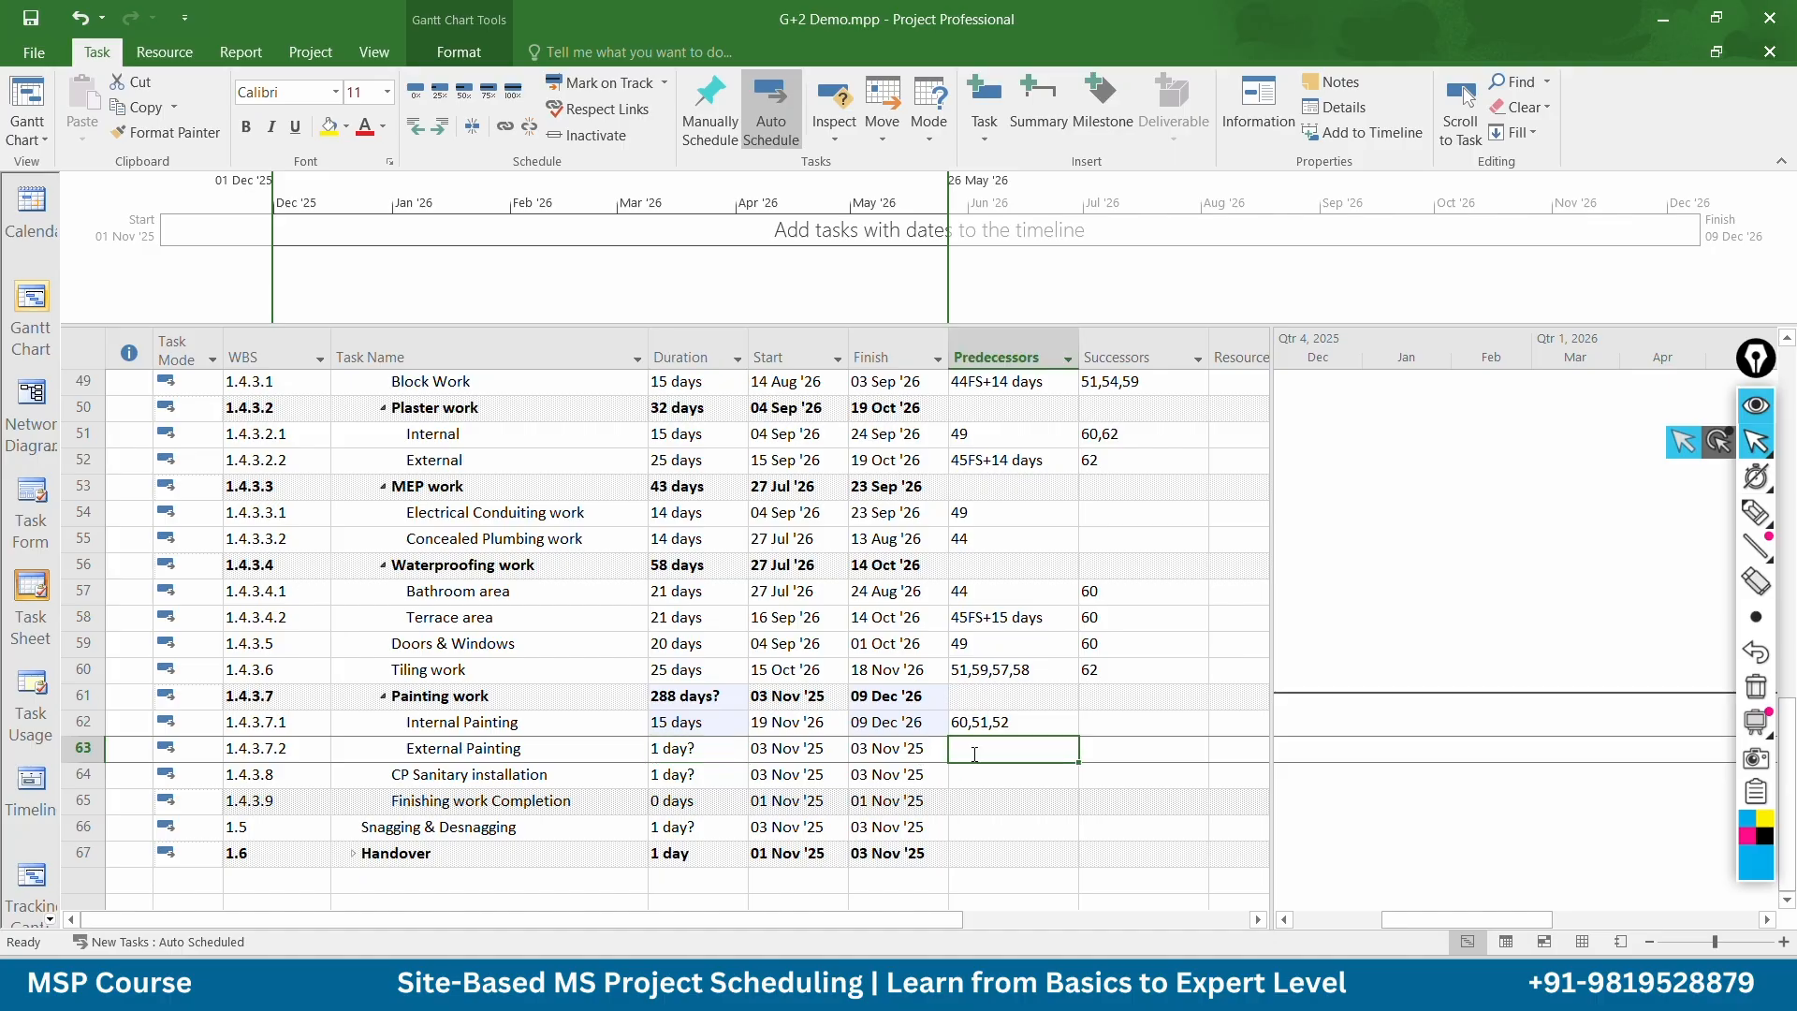
{"action": "type", "text": "52"}
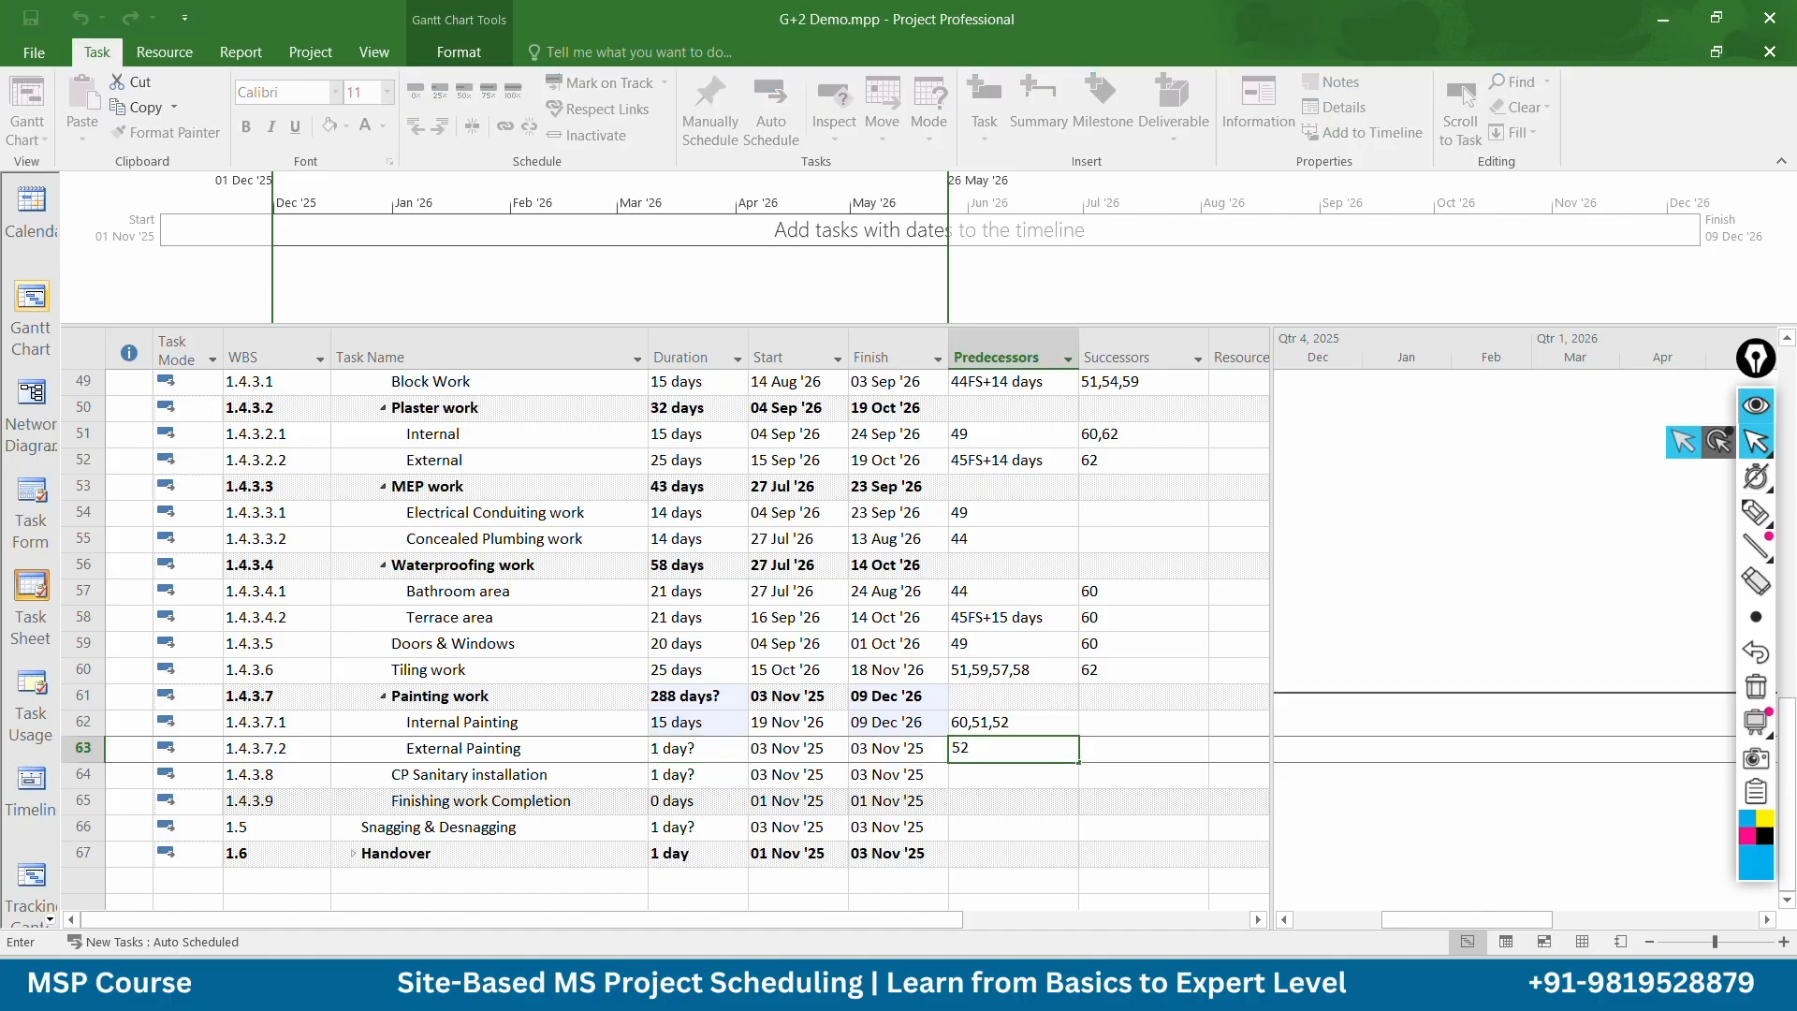
{"action": "key", "text": "Return"}
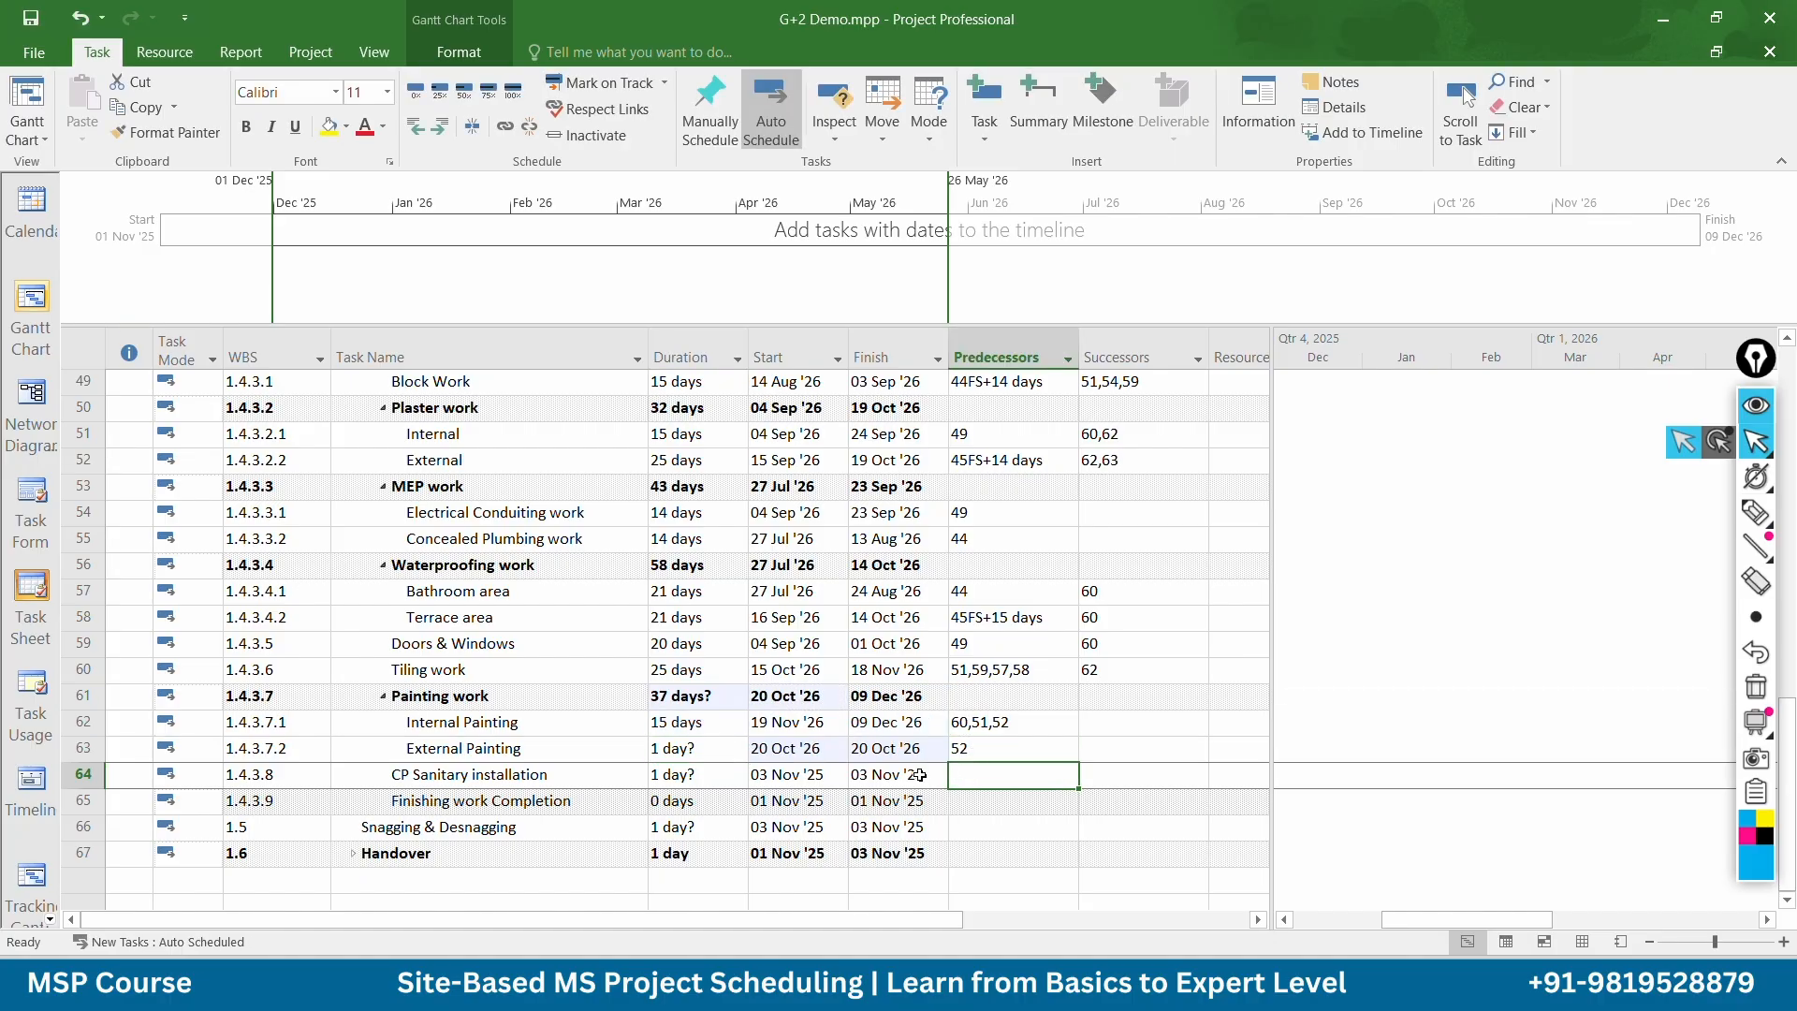
{"action": "left_click", "coordinate": [688, 749]}
{"action": "type", "text": "2"}
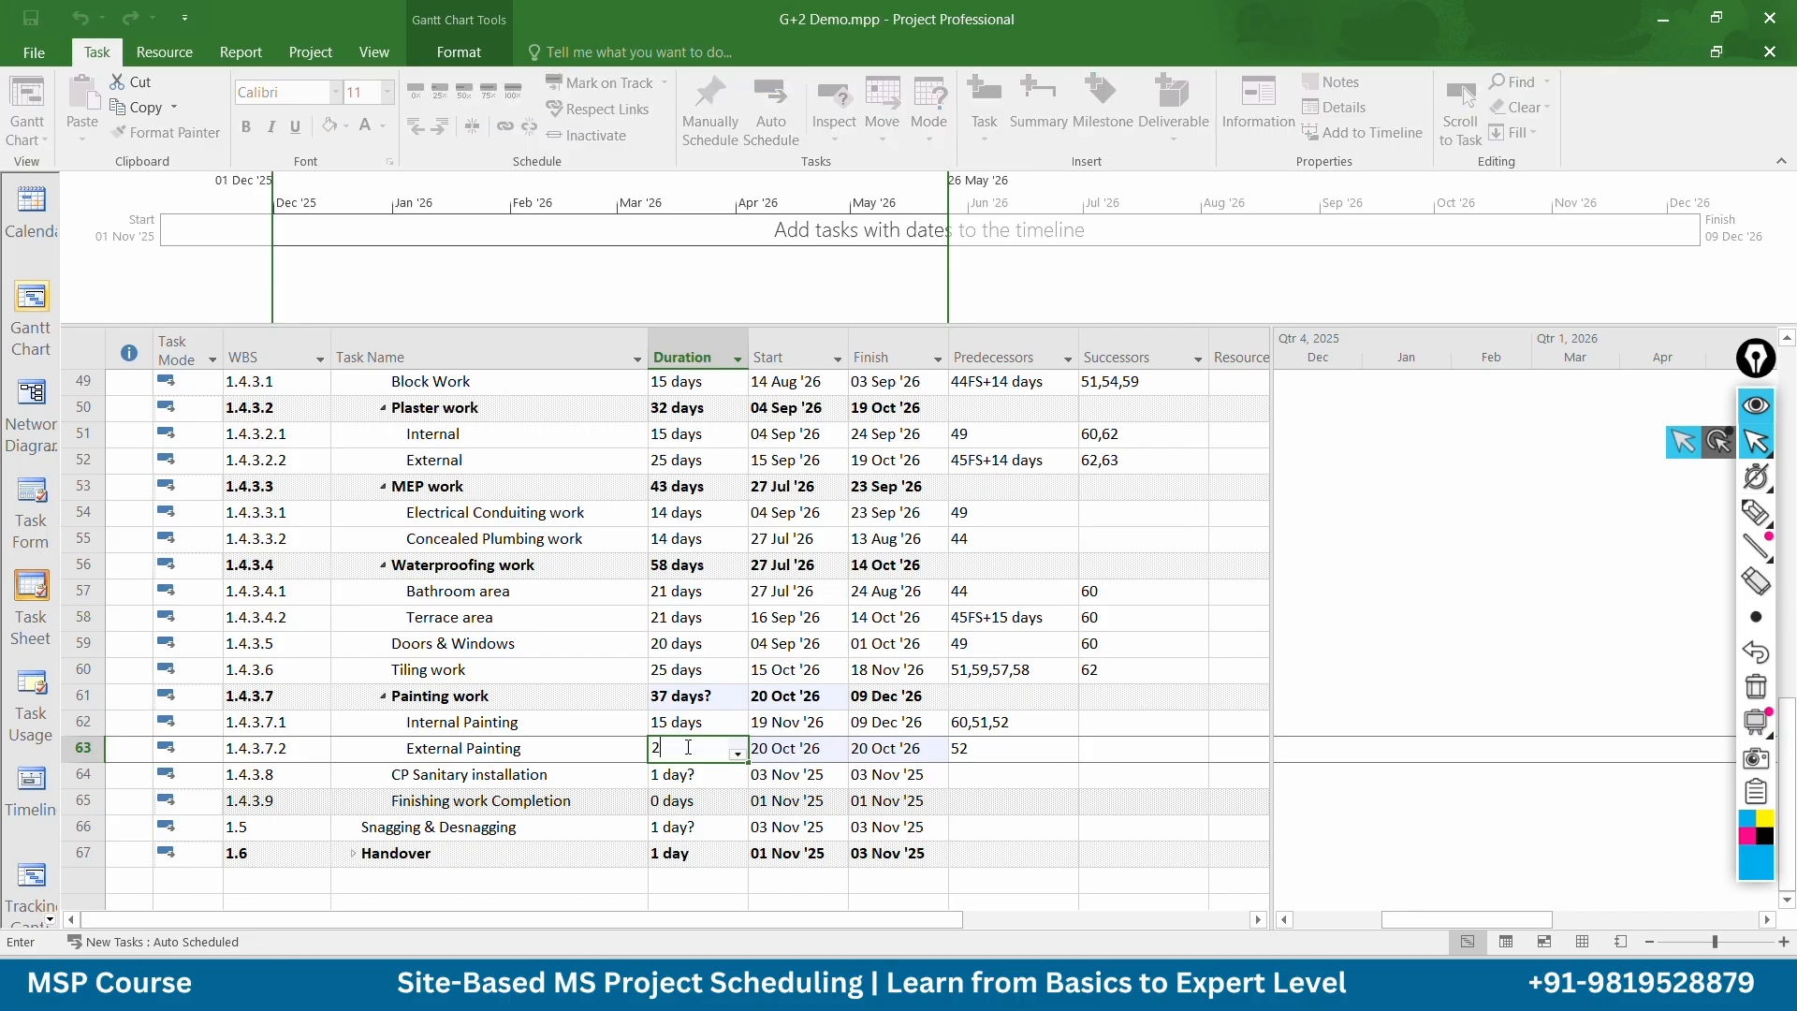
{"action": "type", "text": "0"}
{"action": "key", "text": "Return"}
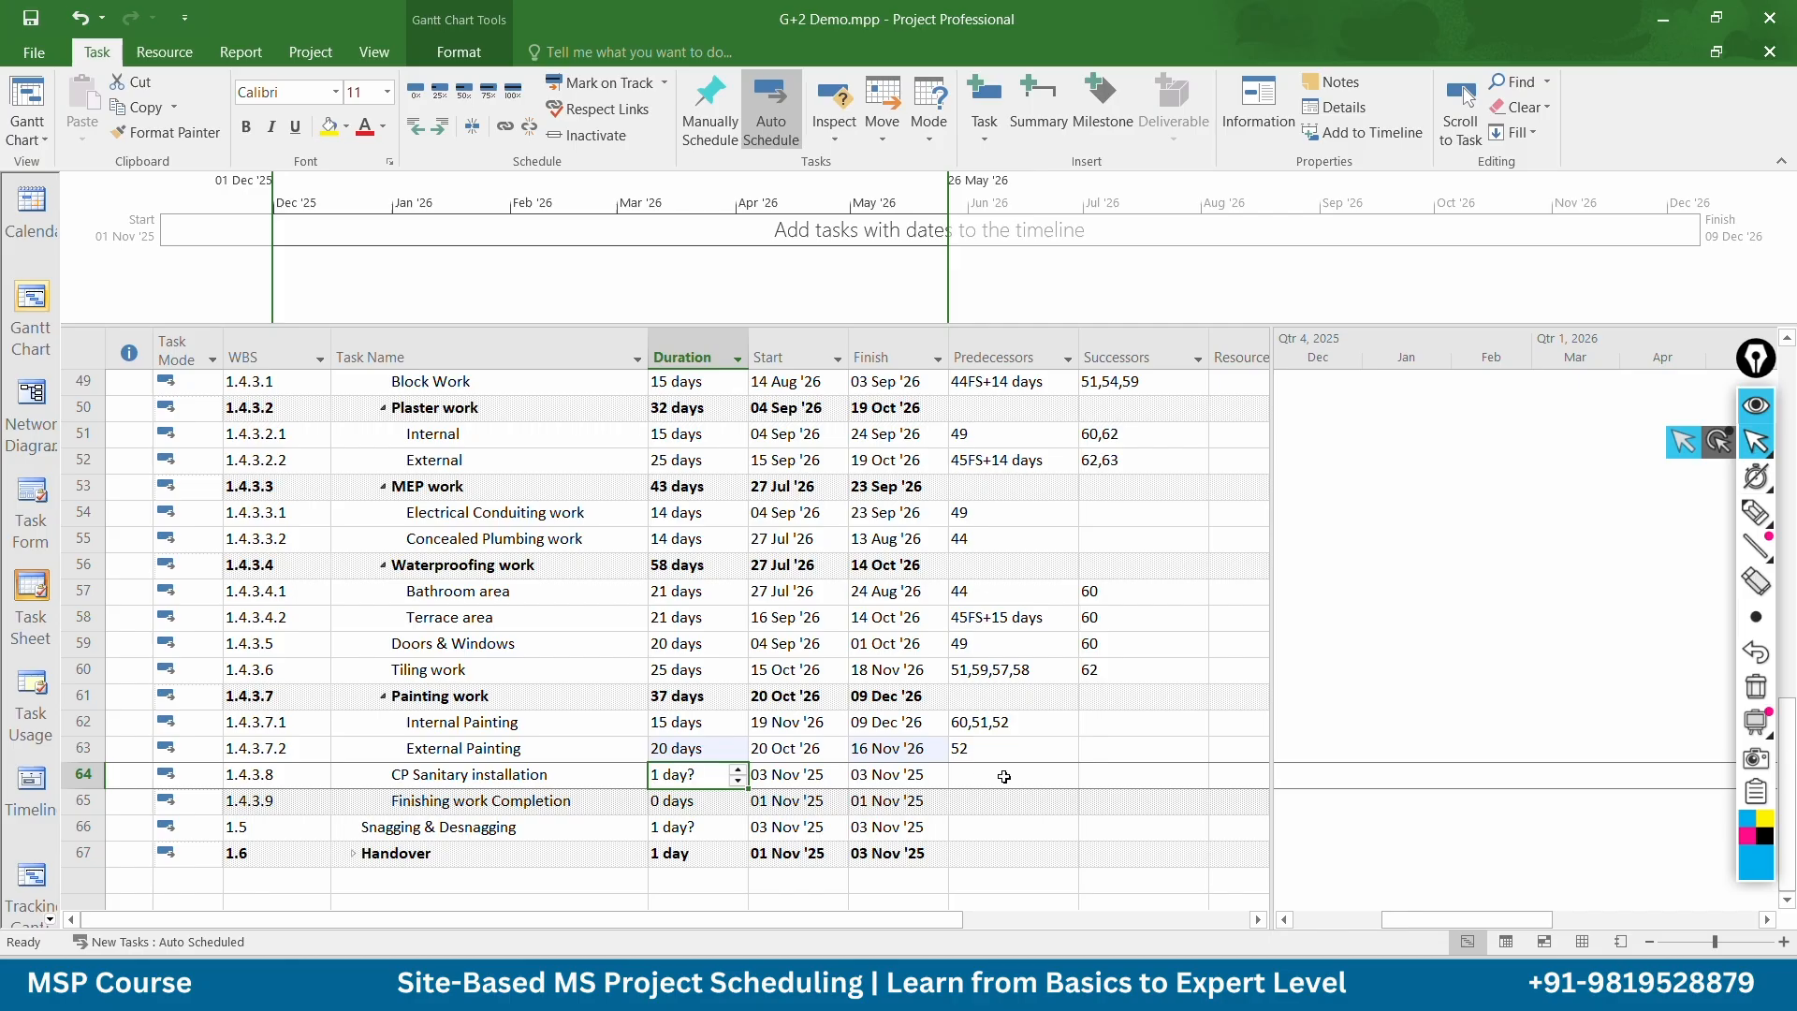
Set tasks 60, 62 and 63 as predecessors of the CP Sanitary installation task
{"action": "left_click", "coordinate": [1005, 777]}
{"action": "type", "text": "60,62,63"}
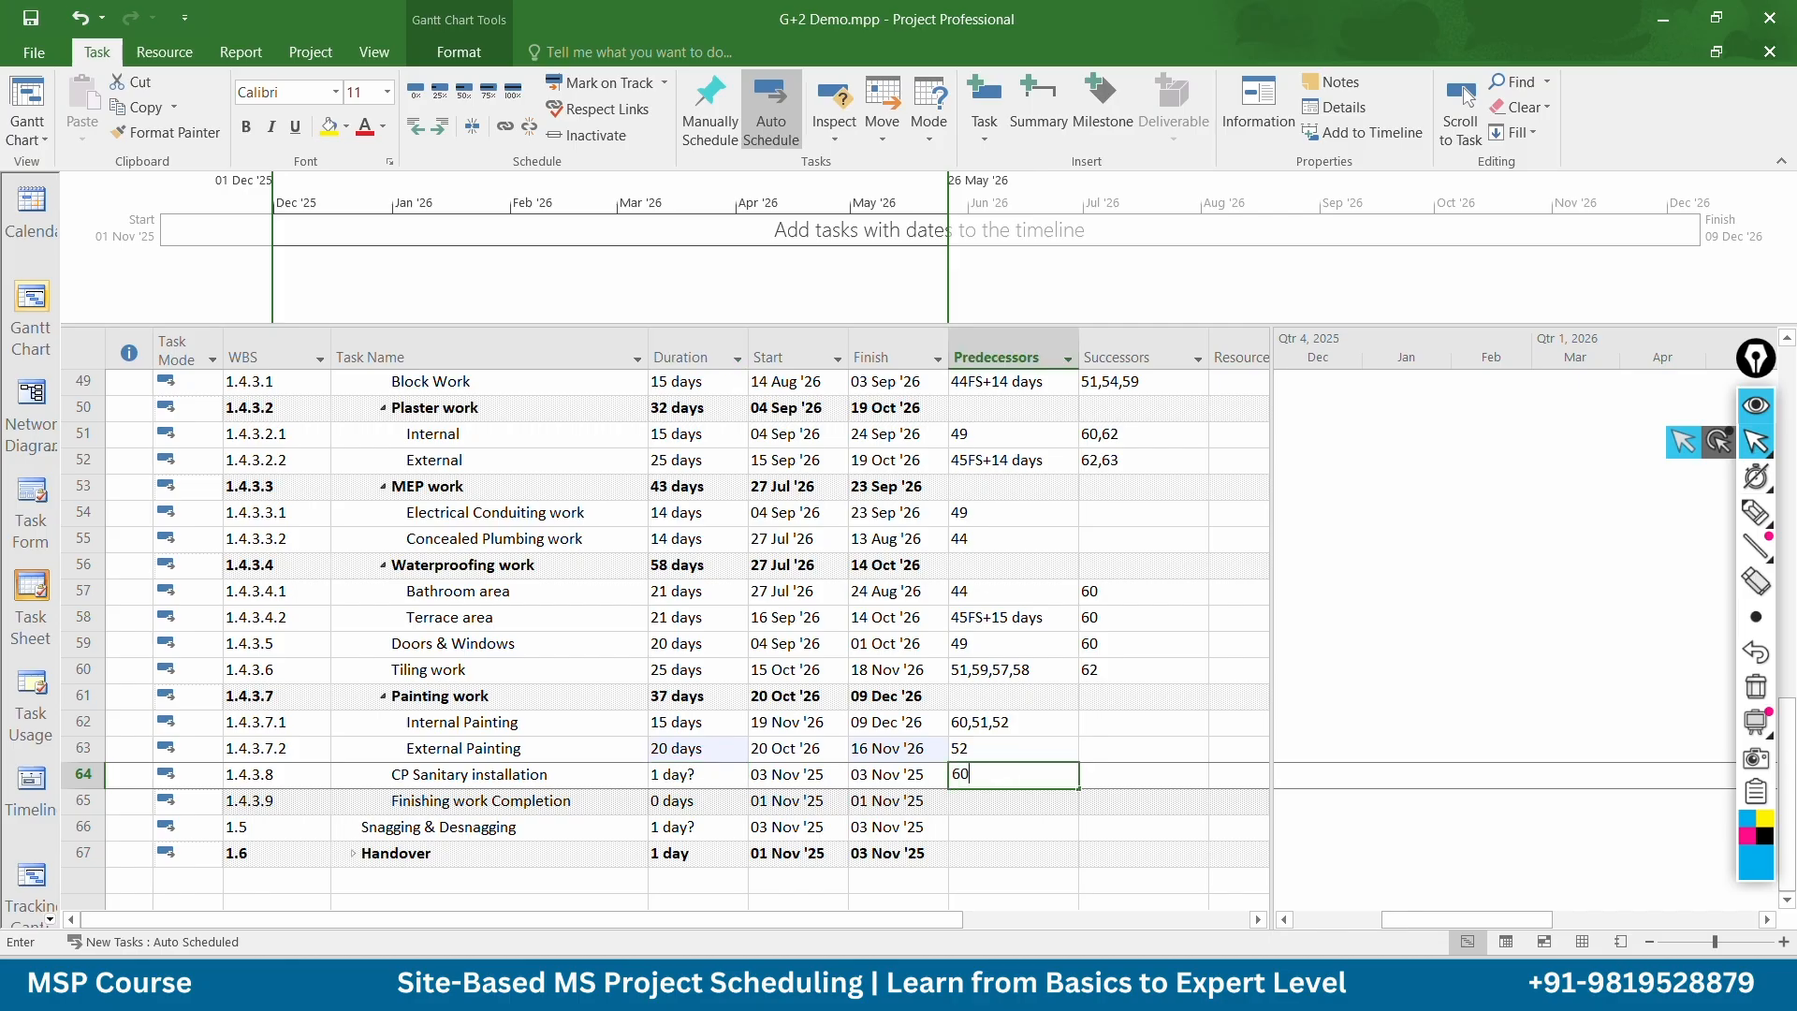
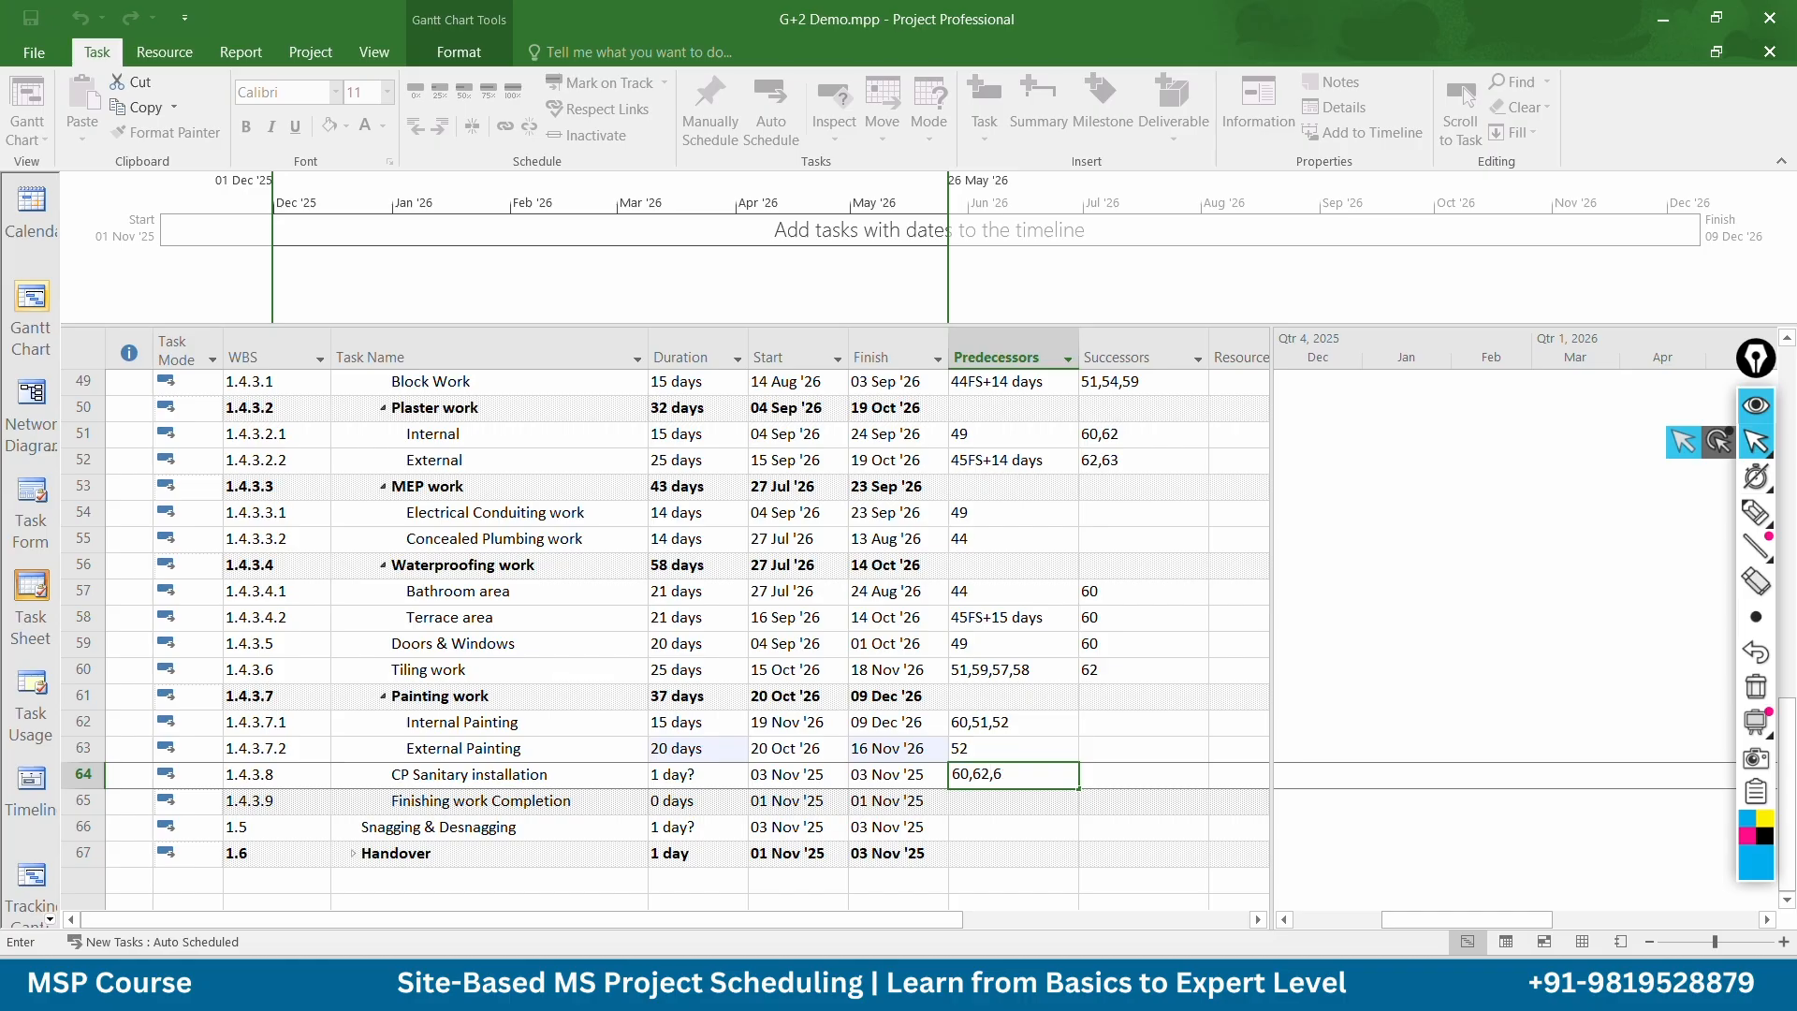
{"action": "type", "text": "3"}
{"action": "key", "text": "Return"}
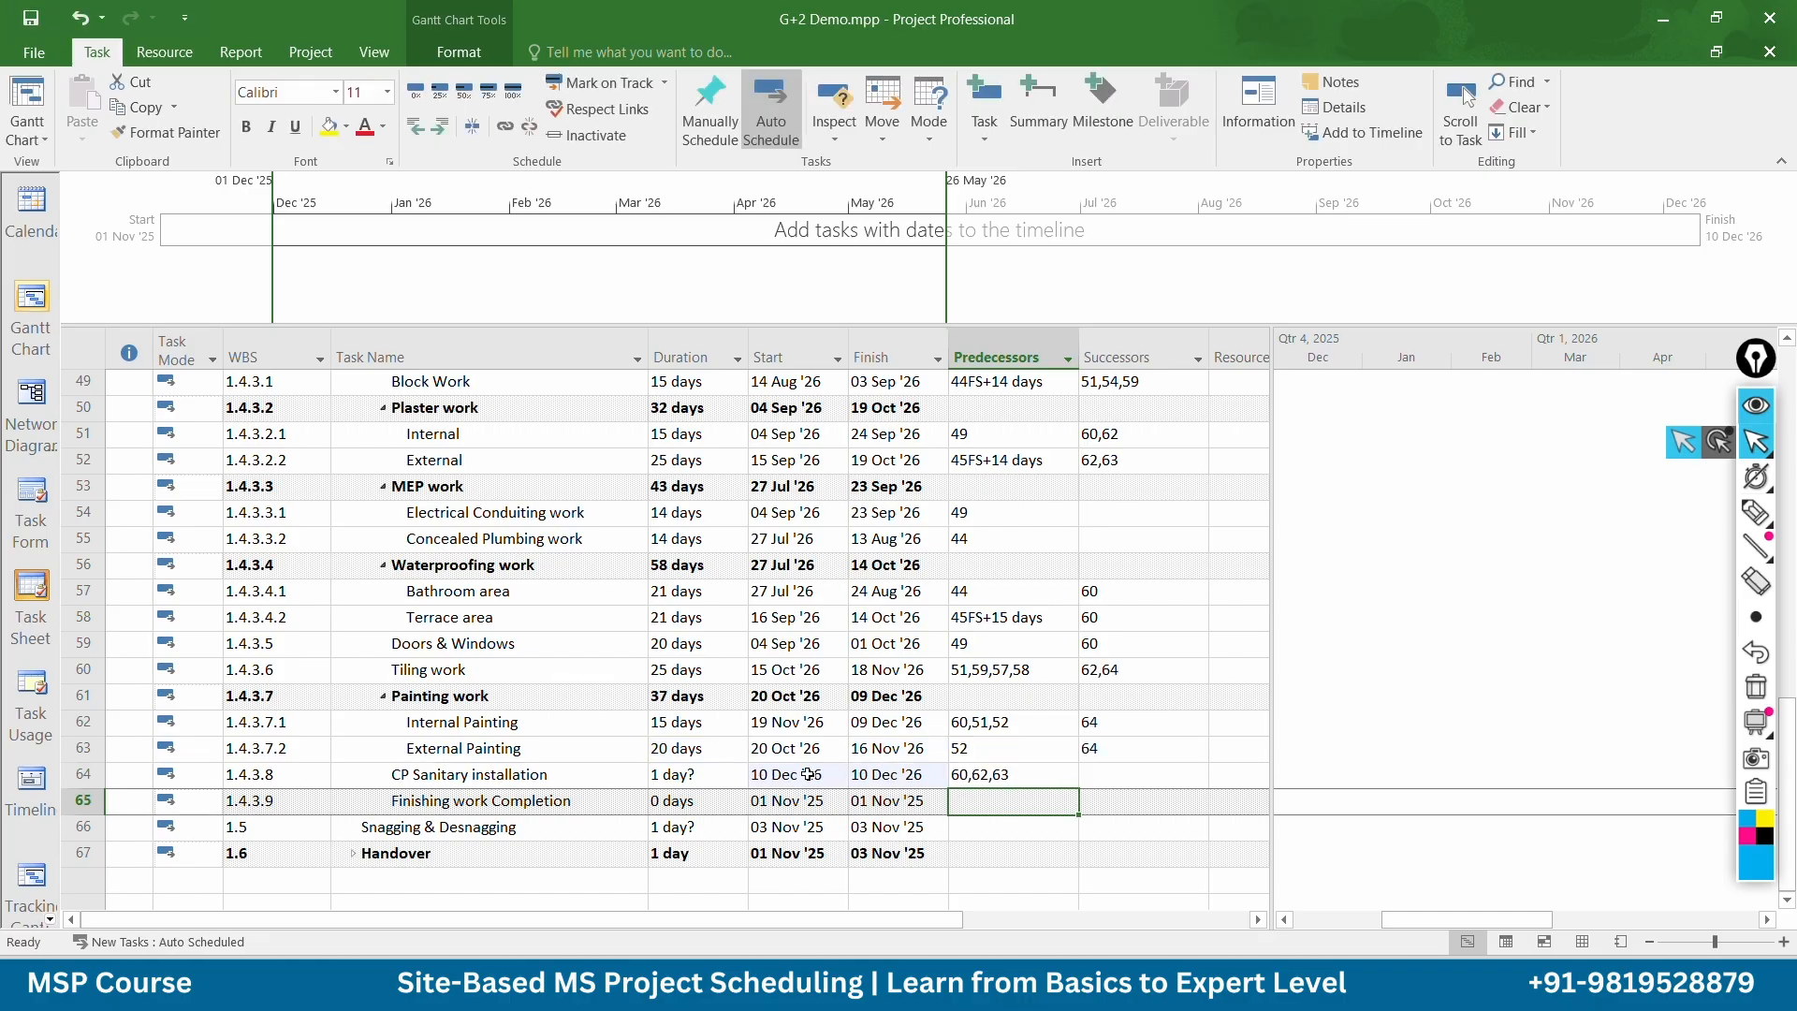
Set task 64 as predecessor of the Finishing work Completion milestone
{"action": "type", "text": "6"}
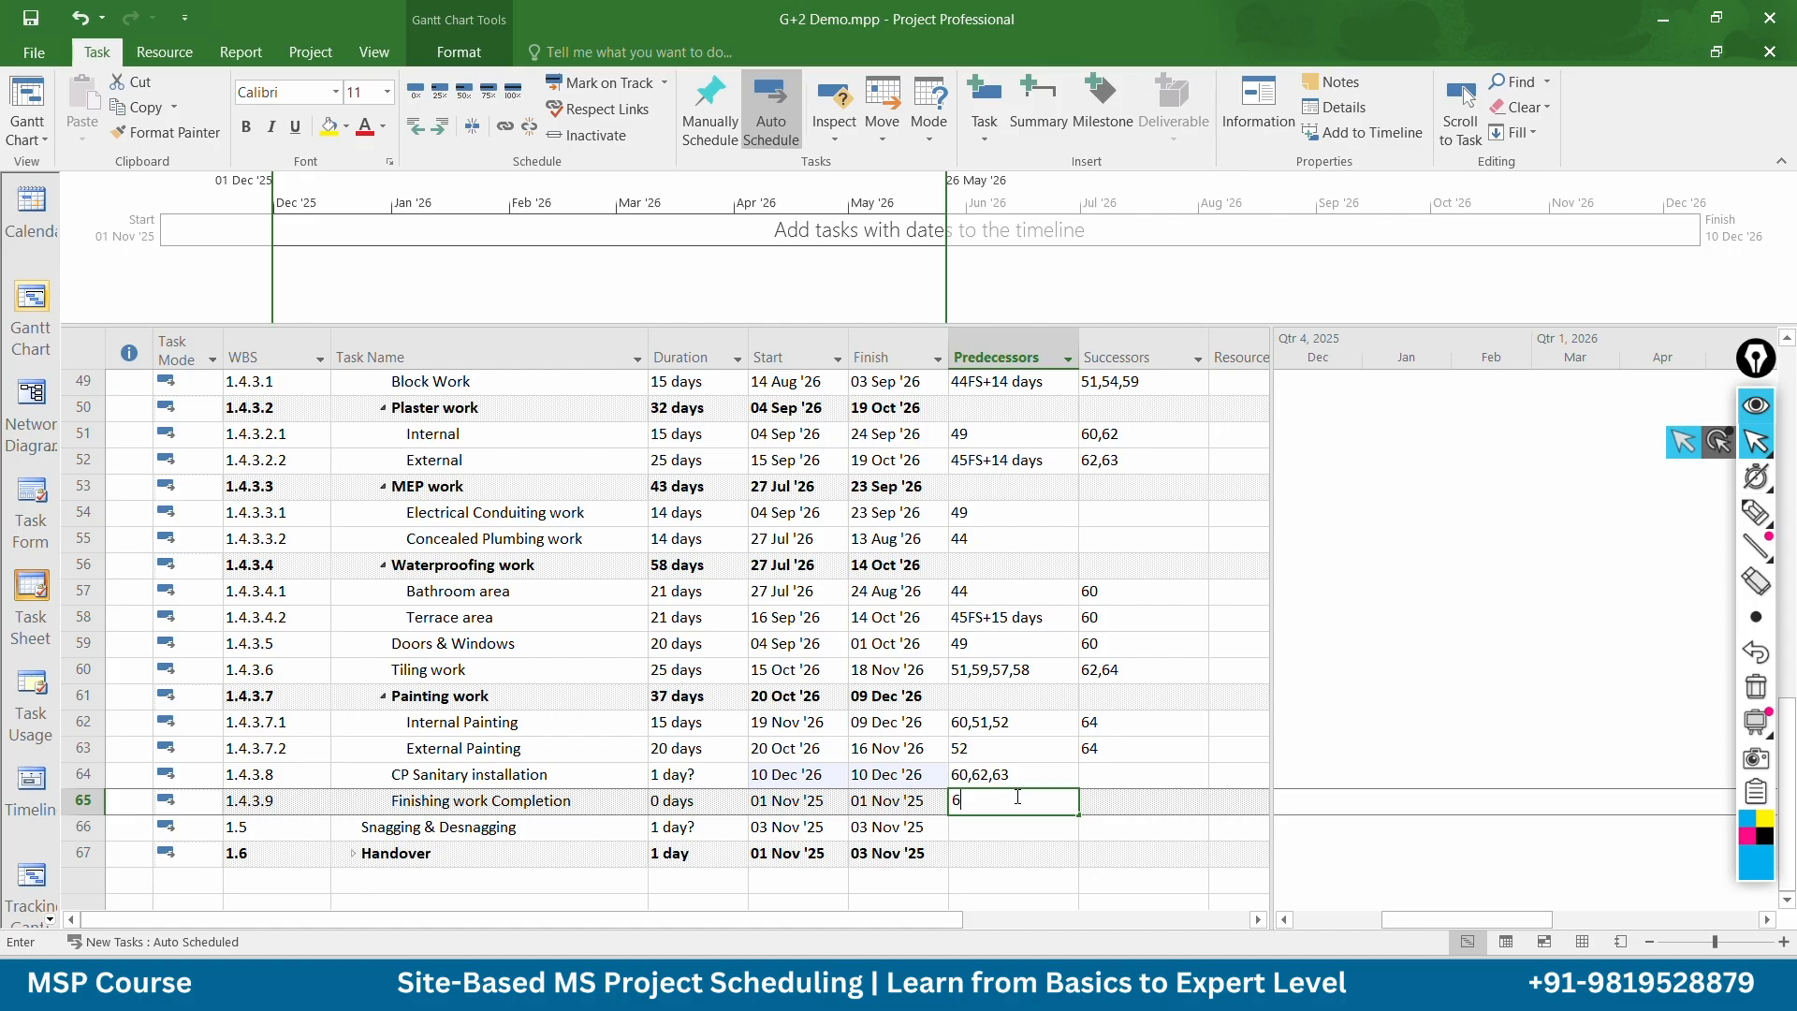
{"action": "type", "text": "4"}
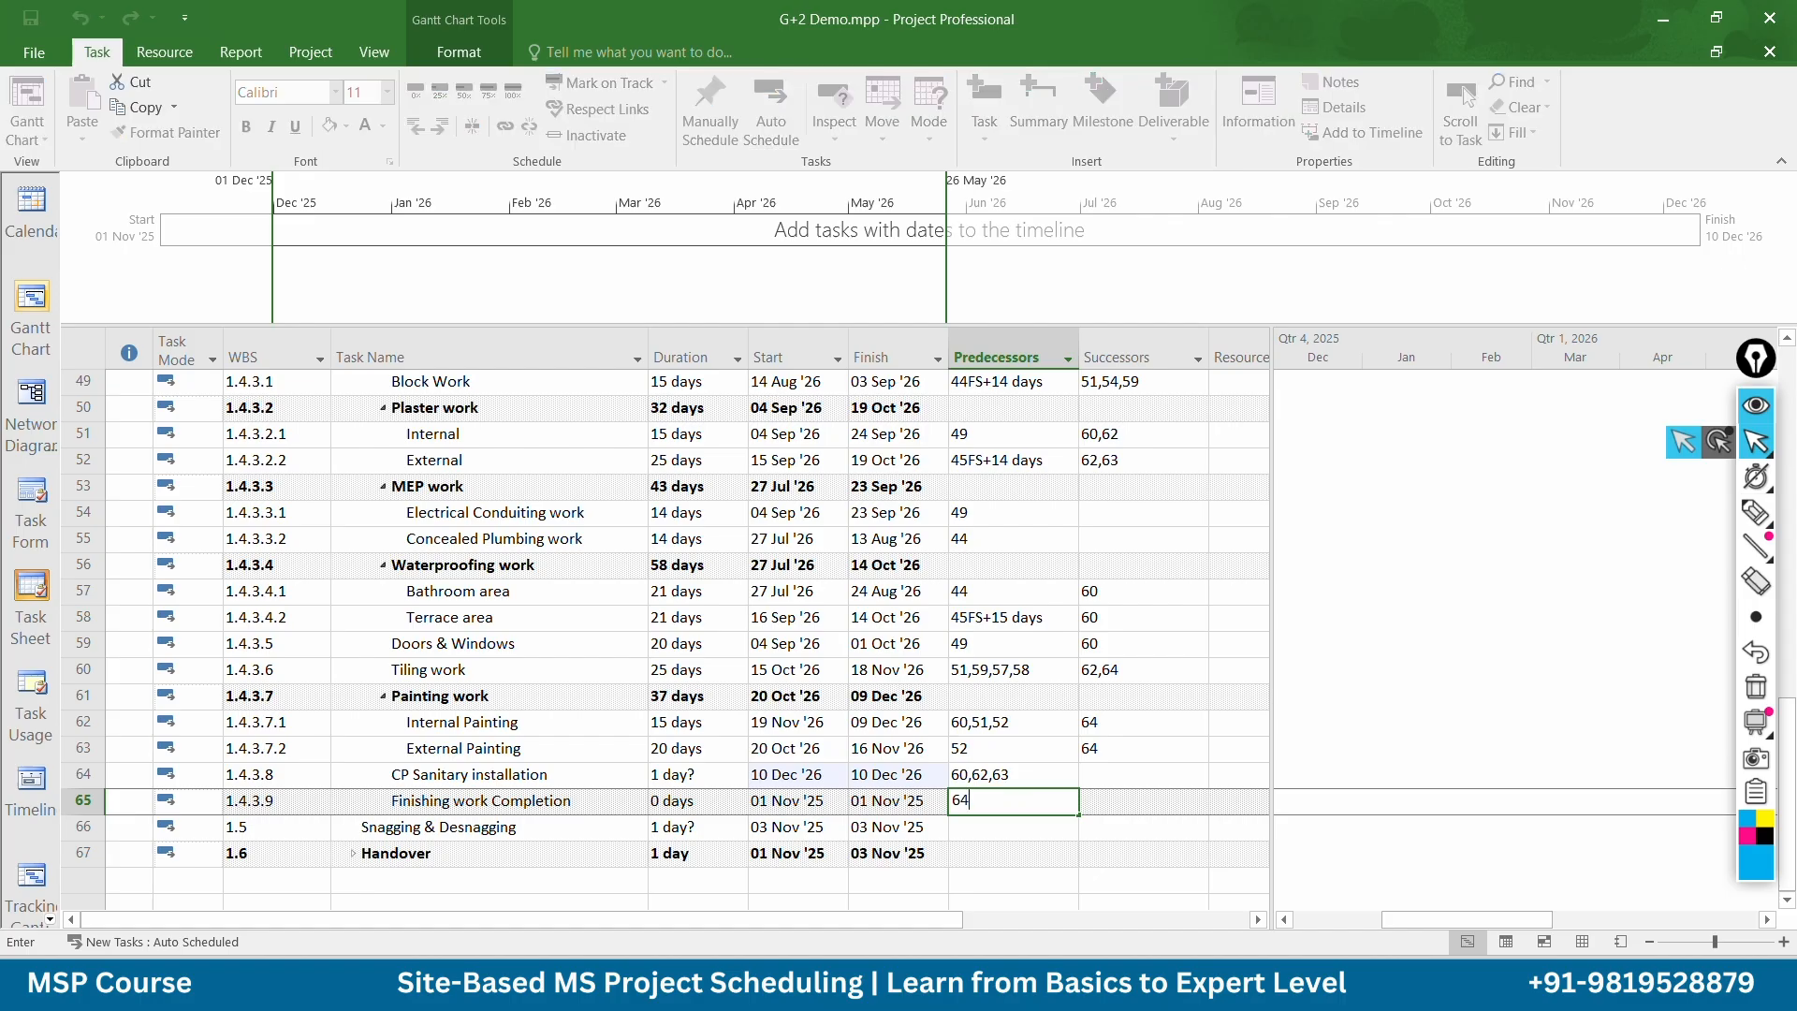
{"action": "key", "text": "Return"}
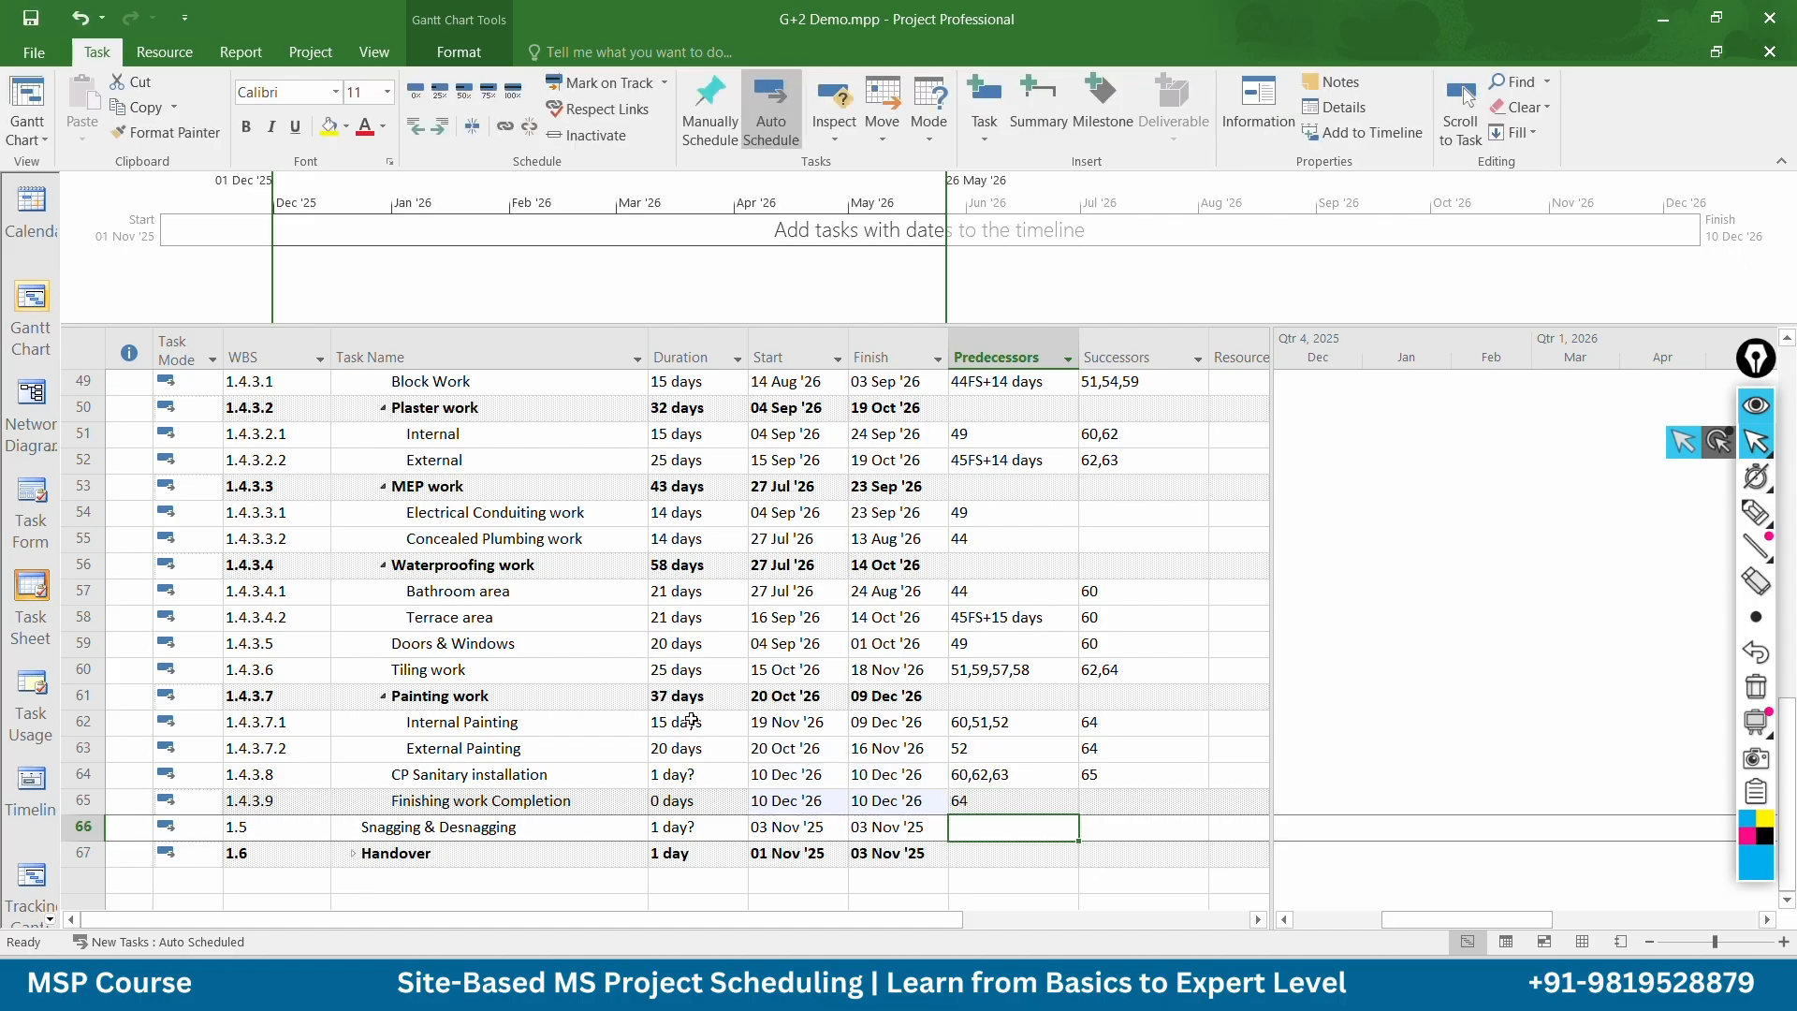
Set the duration of the CP Sanitary installation task to 2 days
{"action": "scroll", "coordinate": [584, 626], "scroll_direction": "up", "scroll_amount": 5}
{"action": "scroll", "coordinate": [584, 626], "scroll_direction": "down", "scroll_amount": 5}
{"action": "left_click", "coordinate": [697, 774]}
{"action": "type", "text": "2"}
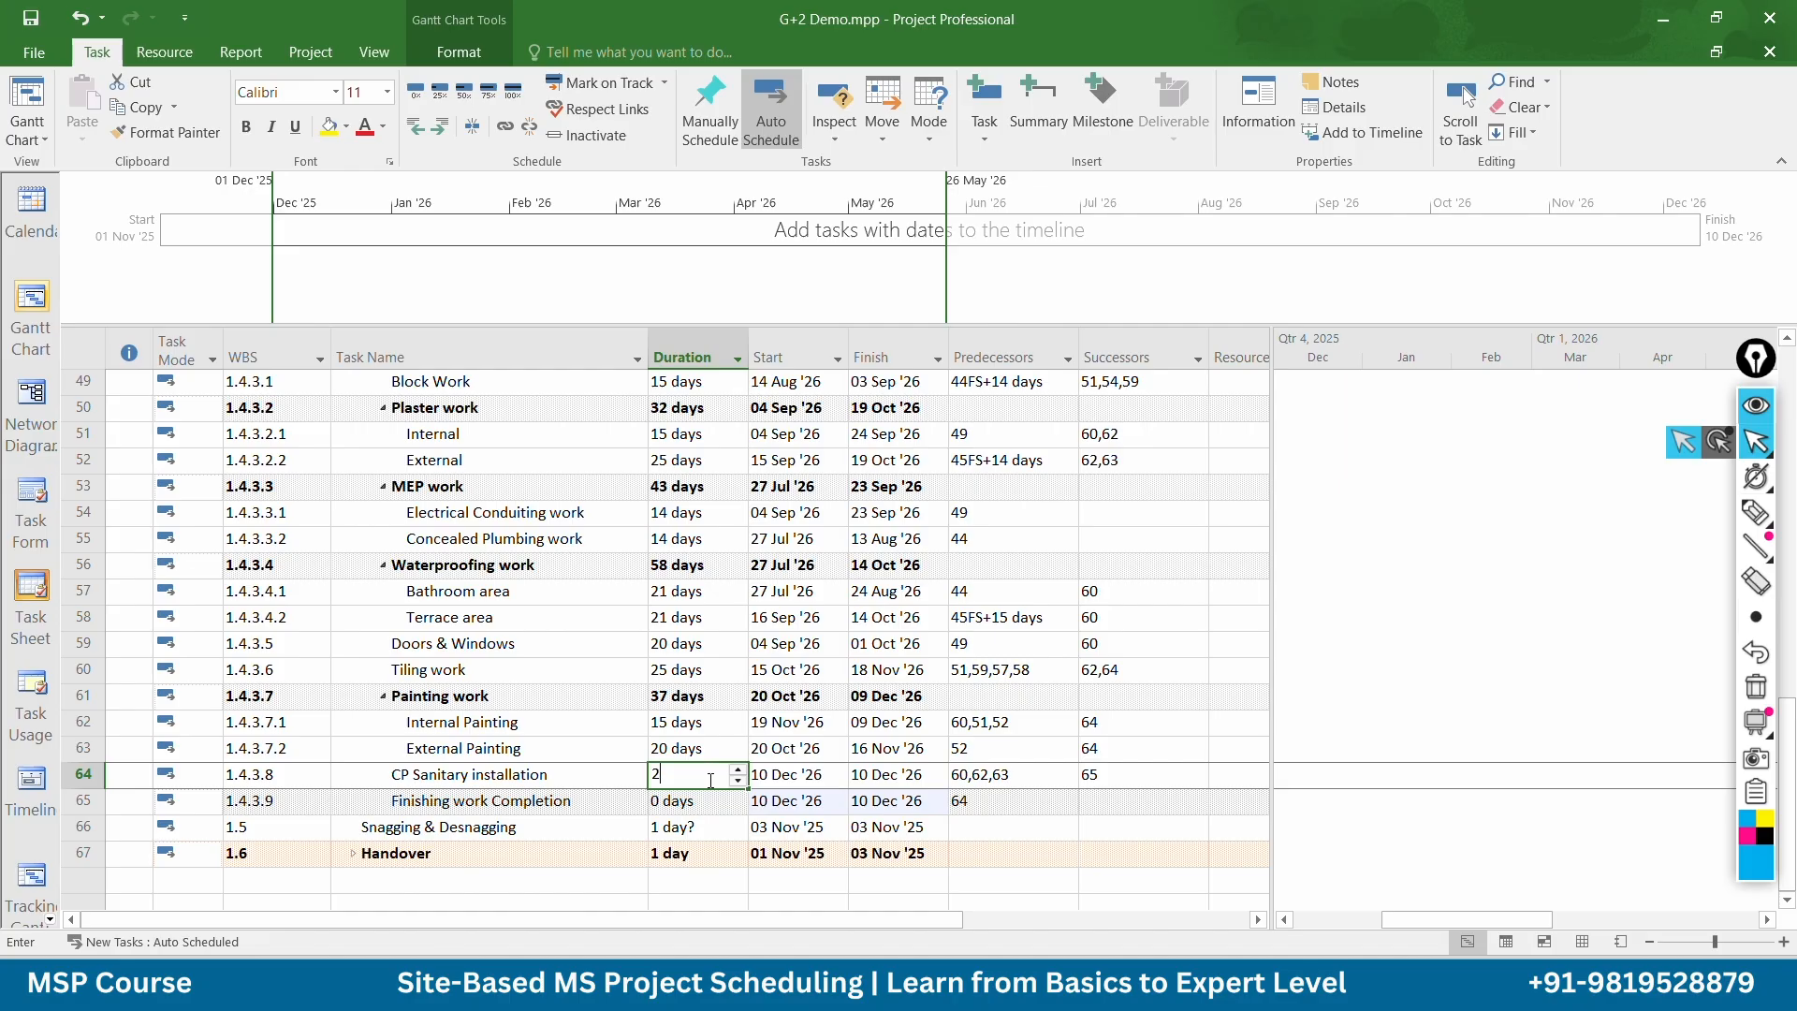
{"action": "key", "text": "Return"}
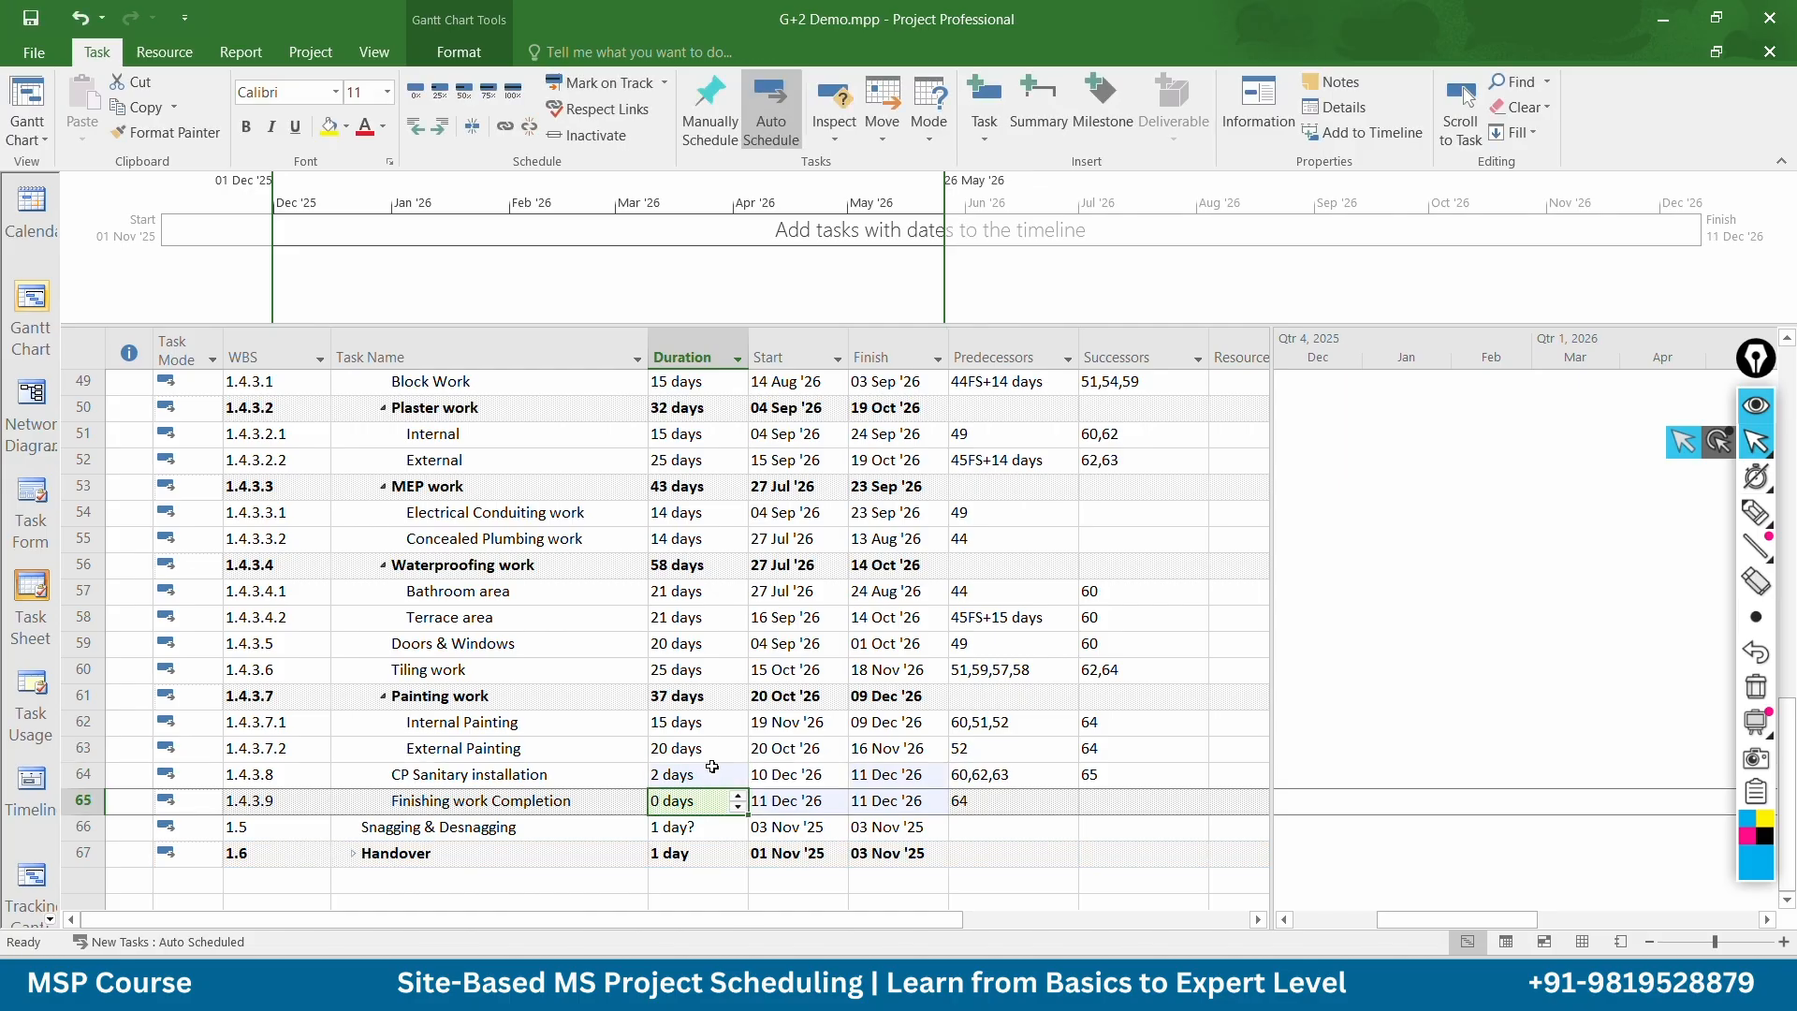
{"action": "scroll", "coordinate": [711, 763], "scroll_direction": "up", "scroll_amount": 2}
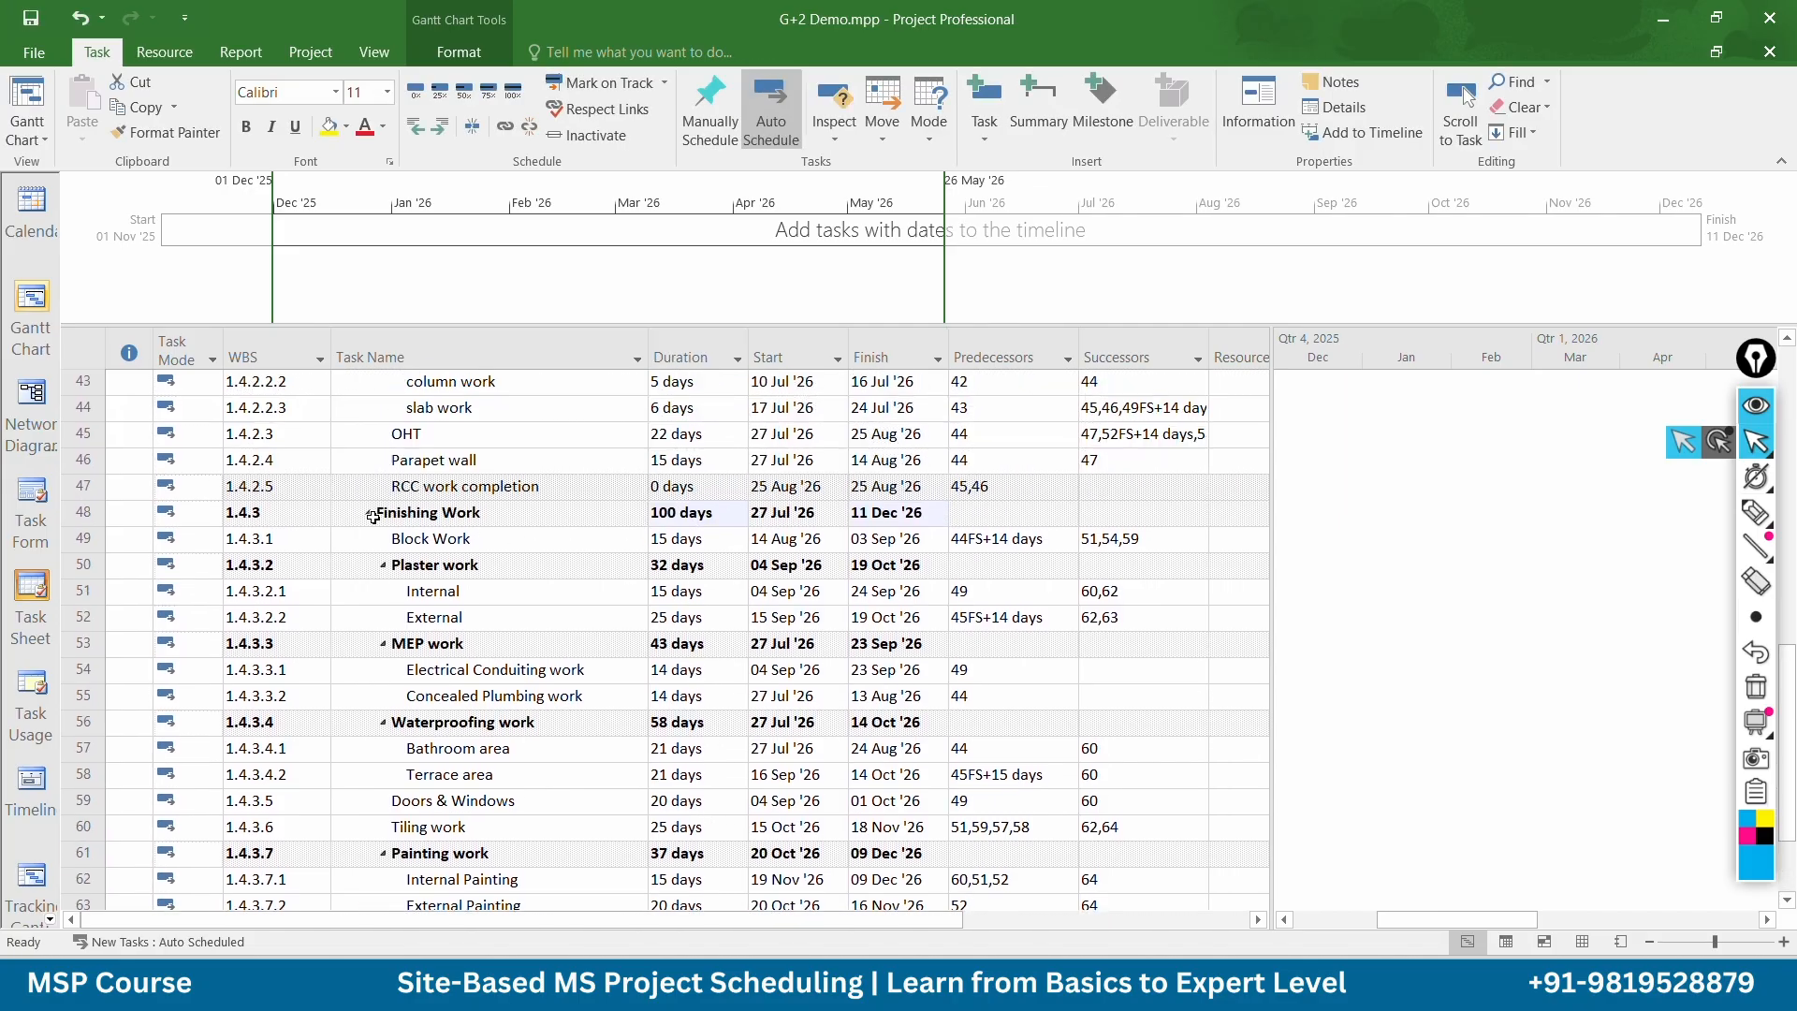
{"action": "left_click", "coordinate": [372, 514]}
{"action": "left_click", "coordinate": [368, 513]}
{"action": "left_click", "coordinate": [365, 512]}
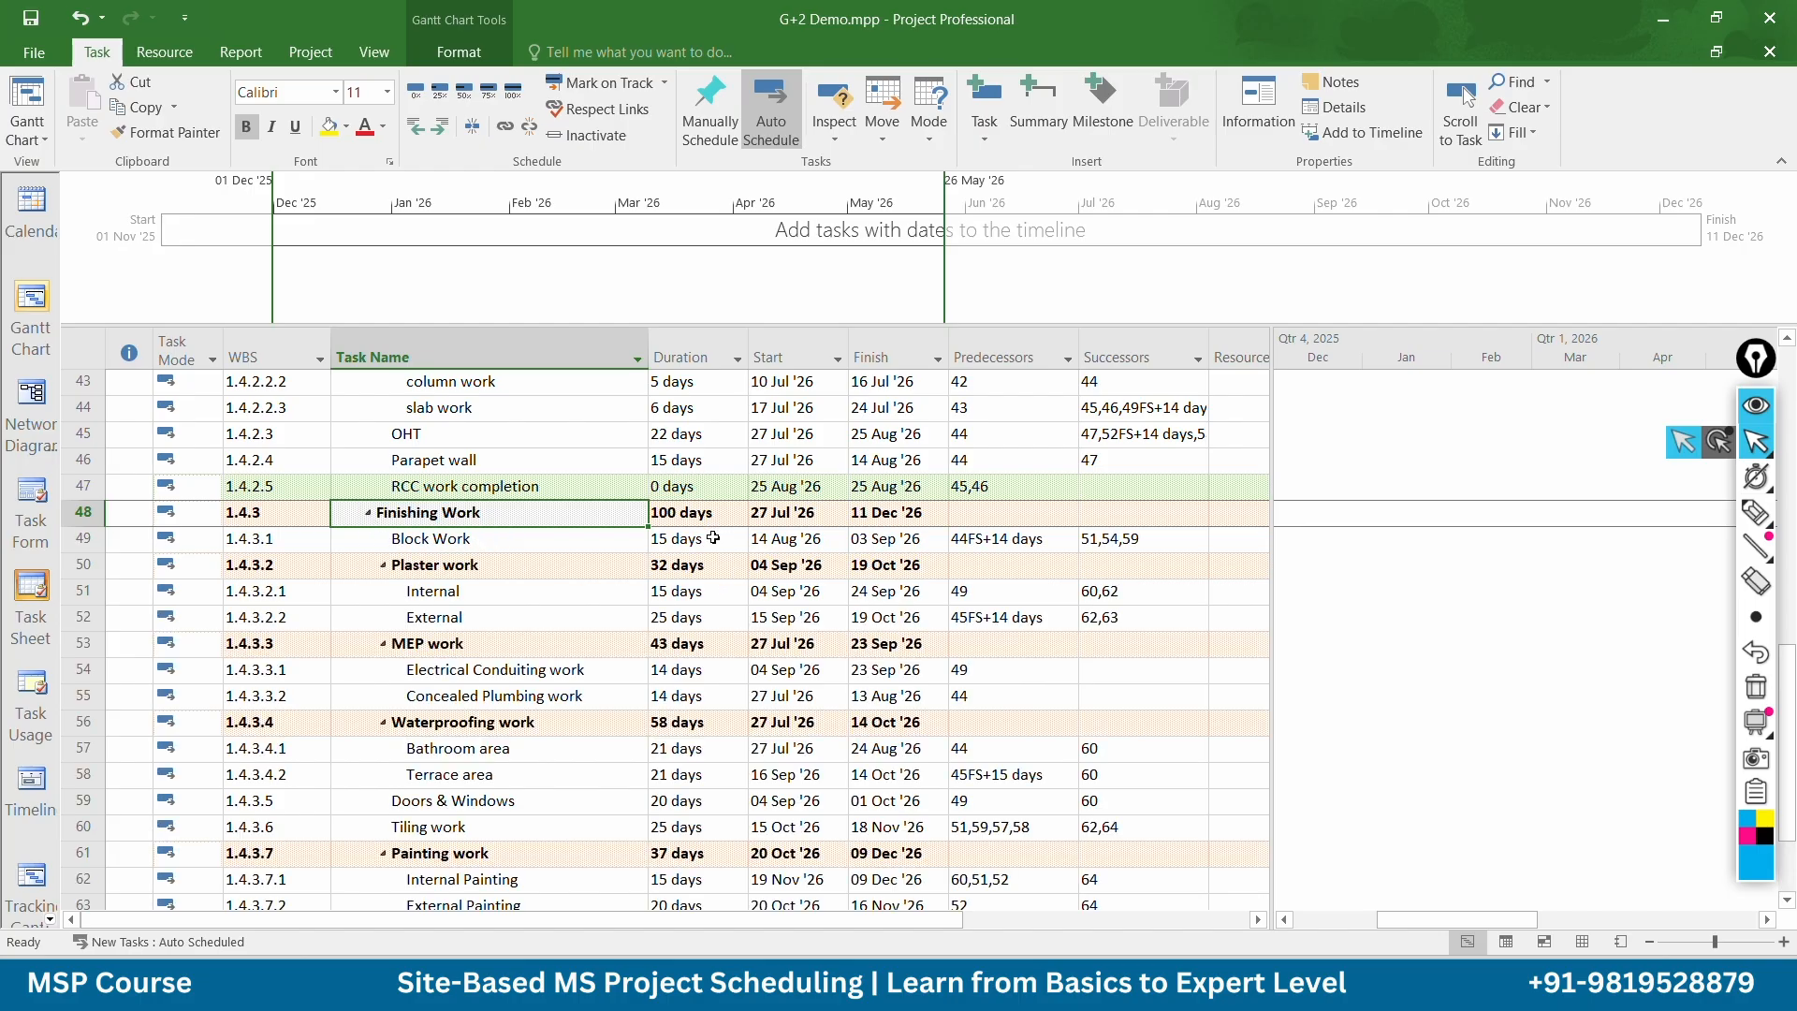
{"action": "scroll", "coordinate": [713, 538], "scroll_direction": "down", "scroll_amount": 3}
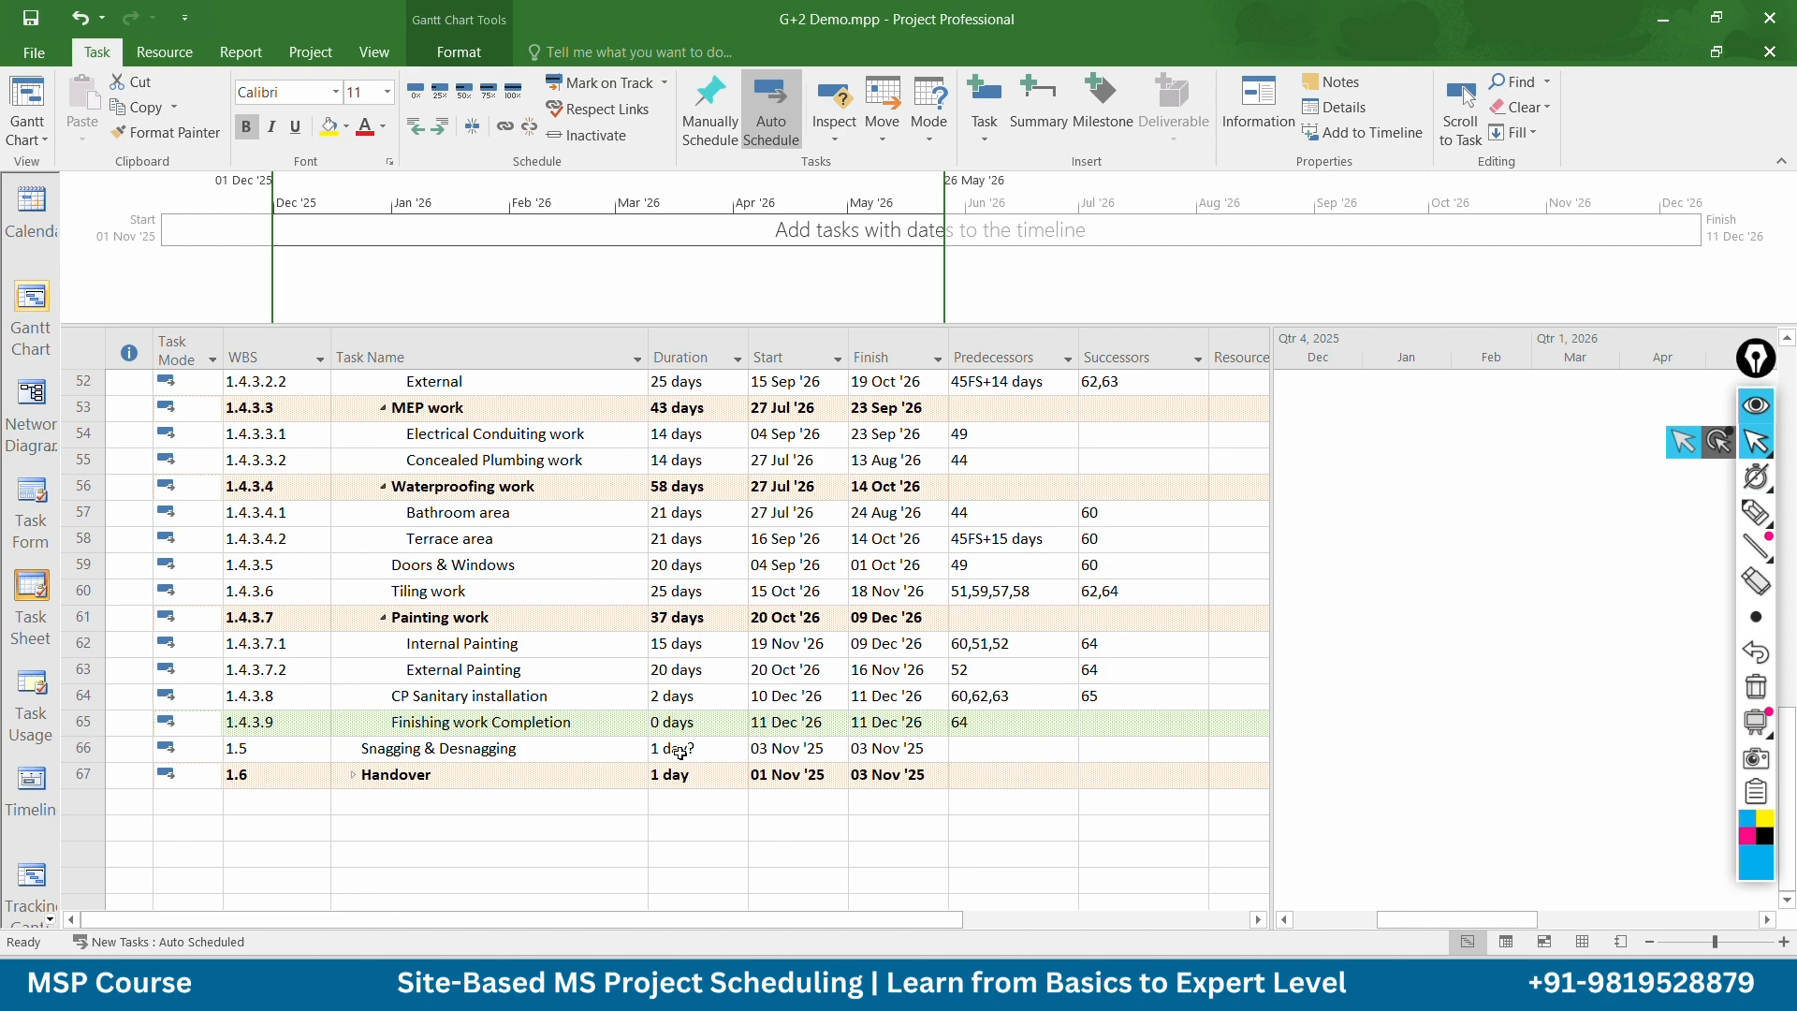
{"action": "scroll", "coordinate": [679, 749], "scroll_direction": "up", "scroll_amount": 1}
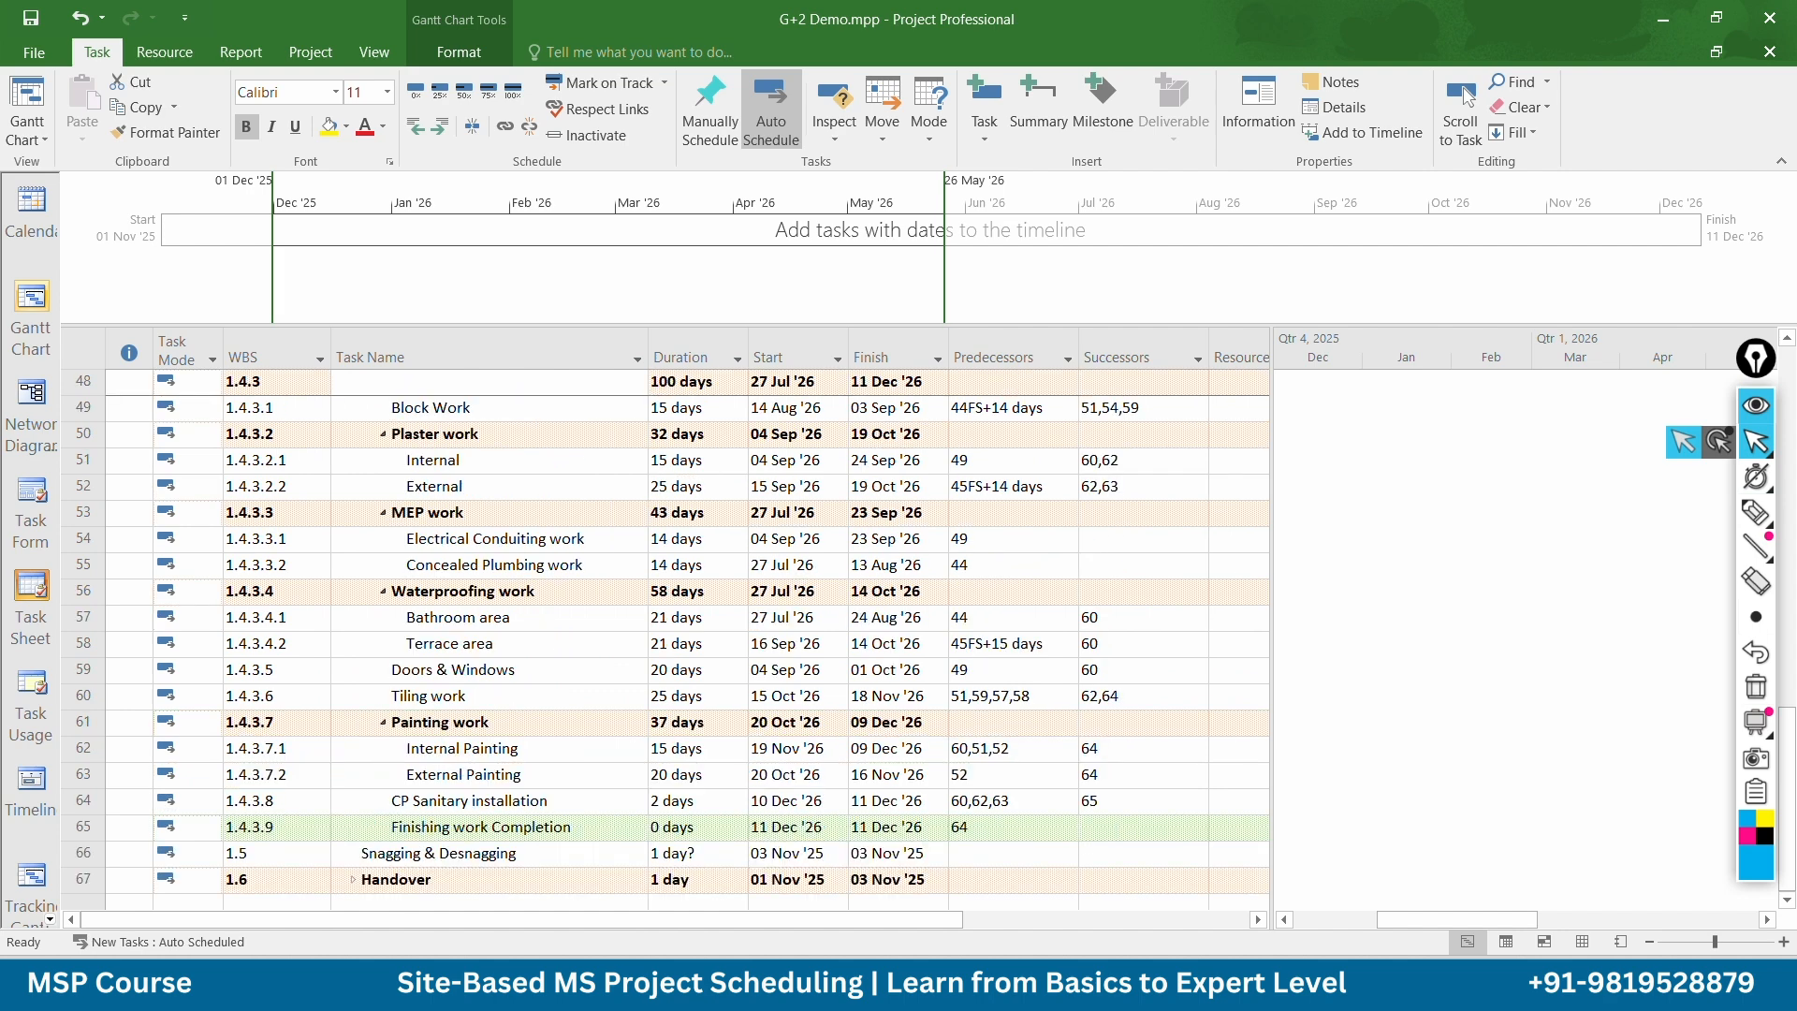
Give the Snagging & Desnagging task a duration of 5 days and set tasks 64 and 60 as its predecessors
{"action": "scroll", "coordinate": [676, 699], "scroll_direction": "down", "scroll_amount": 2}
{"action": "left_click", "coordinate": [675, 699]}
{"action": "type", "text": "5"}
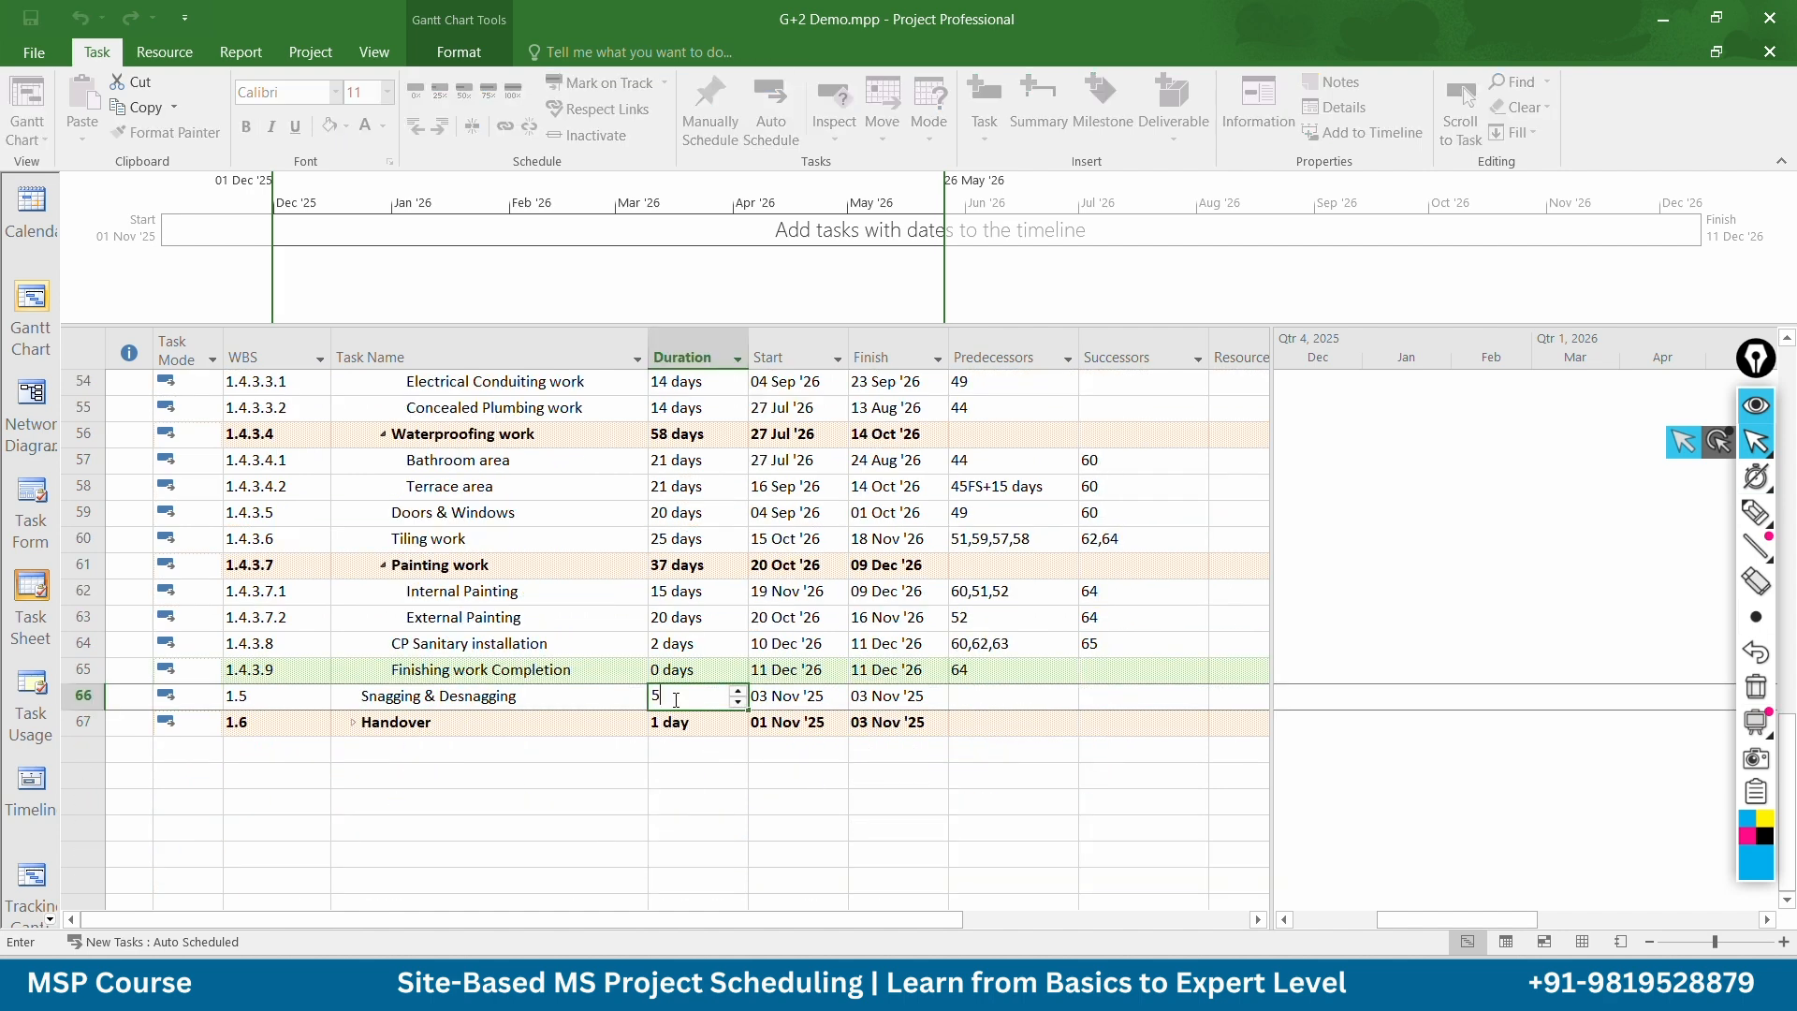
{"action": "key", "text": "Return"}
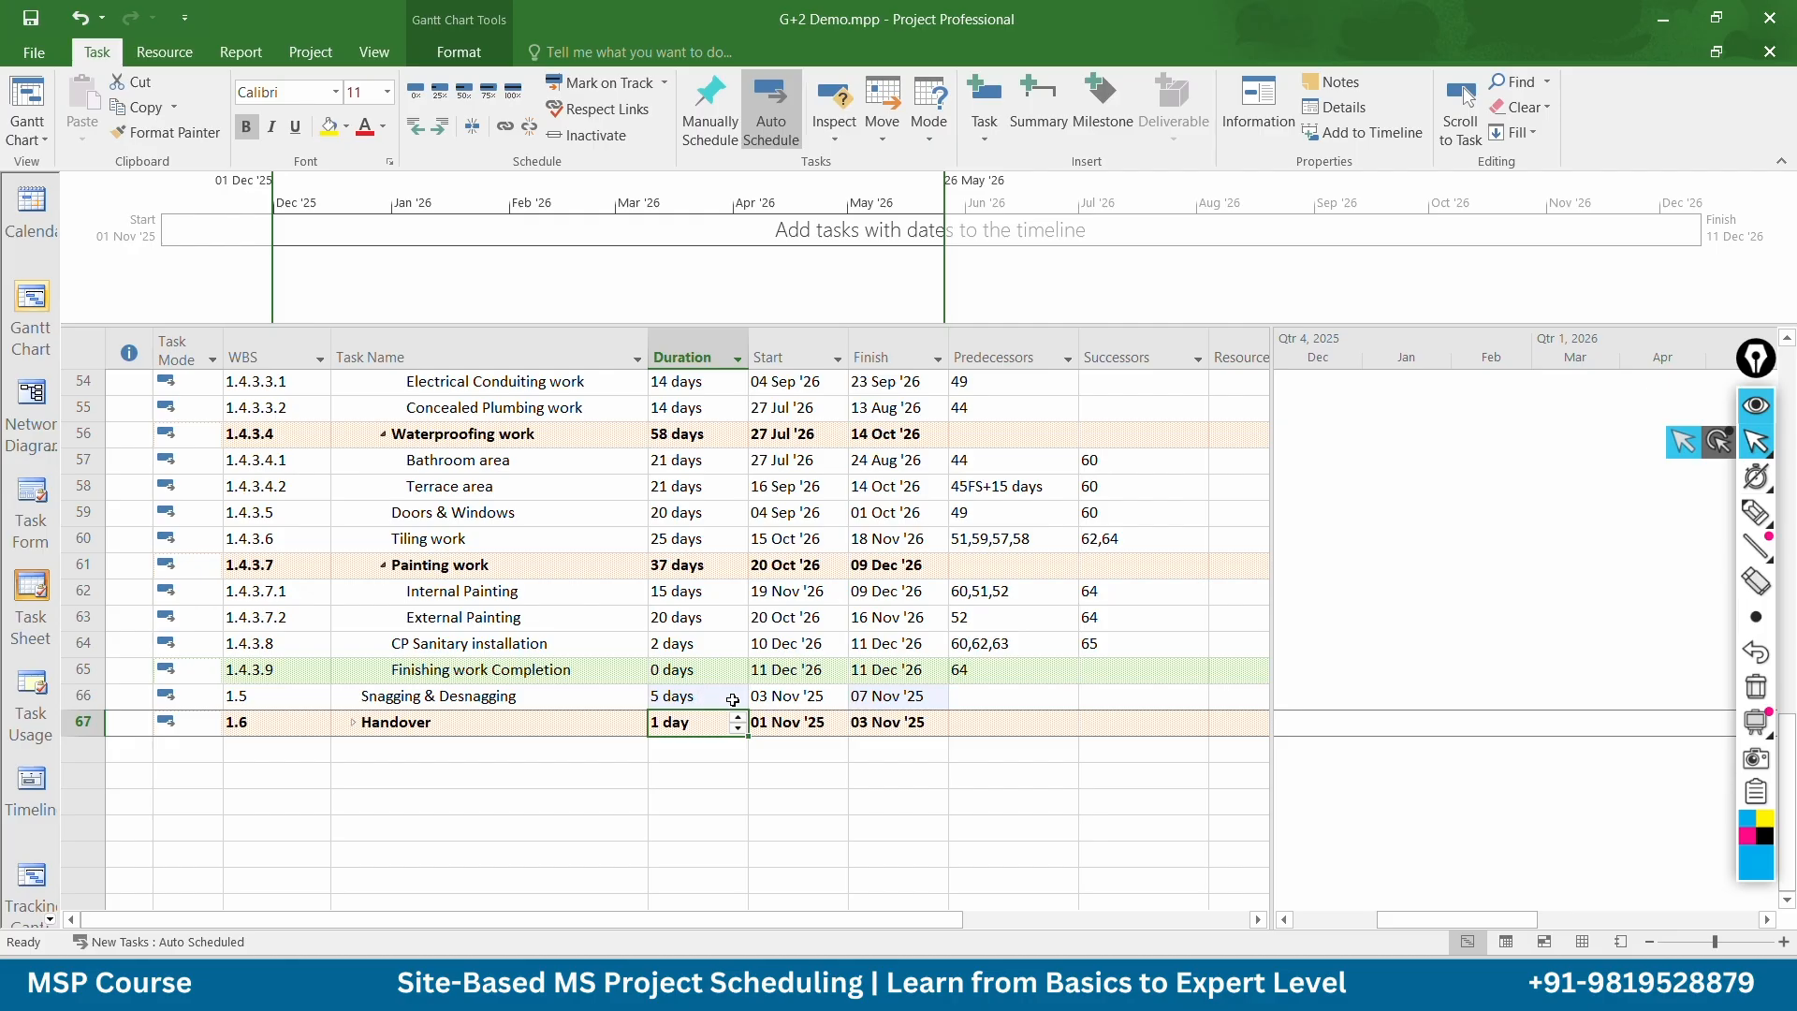
{"action": "left_click", "coordinate": [987, 694]}
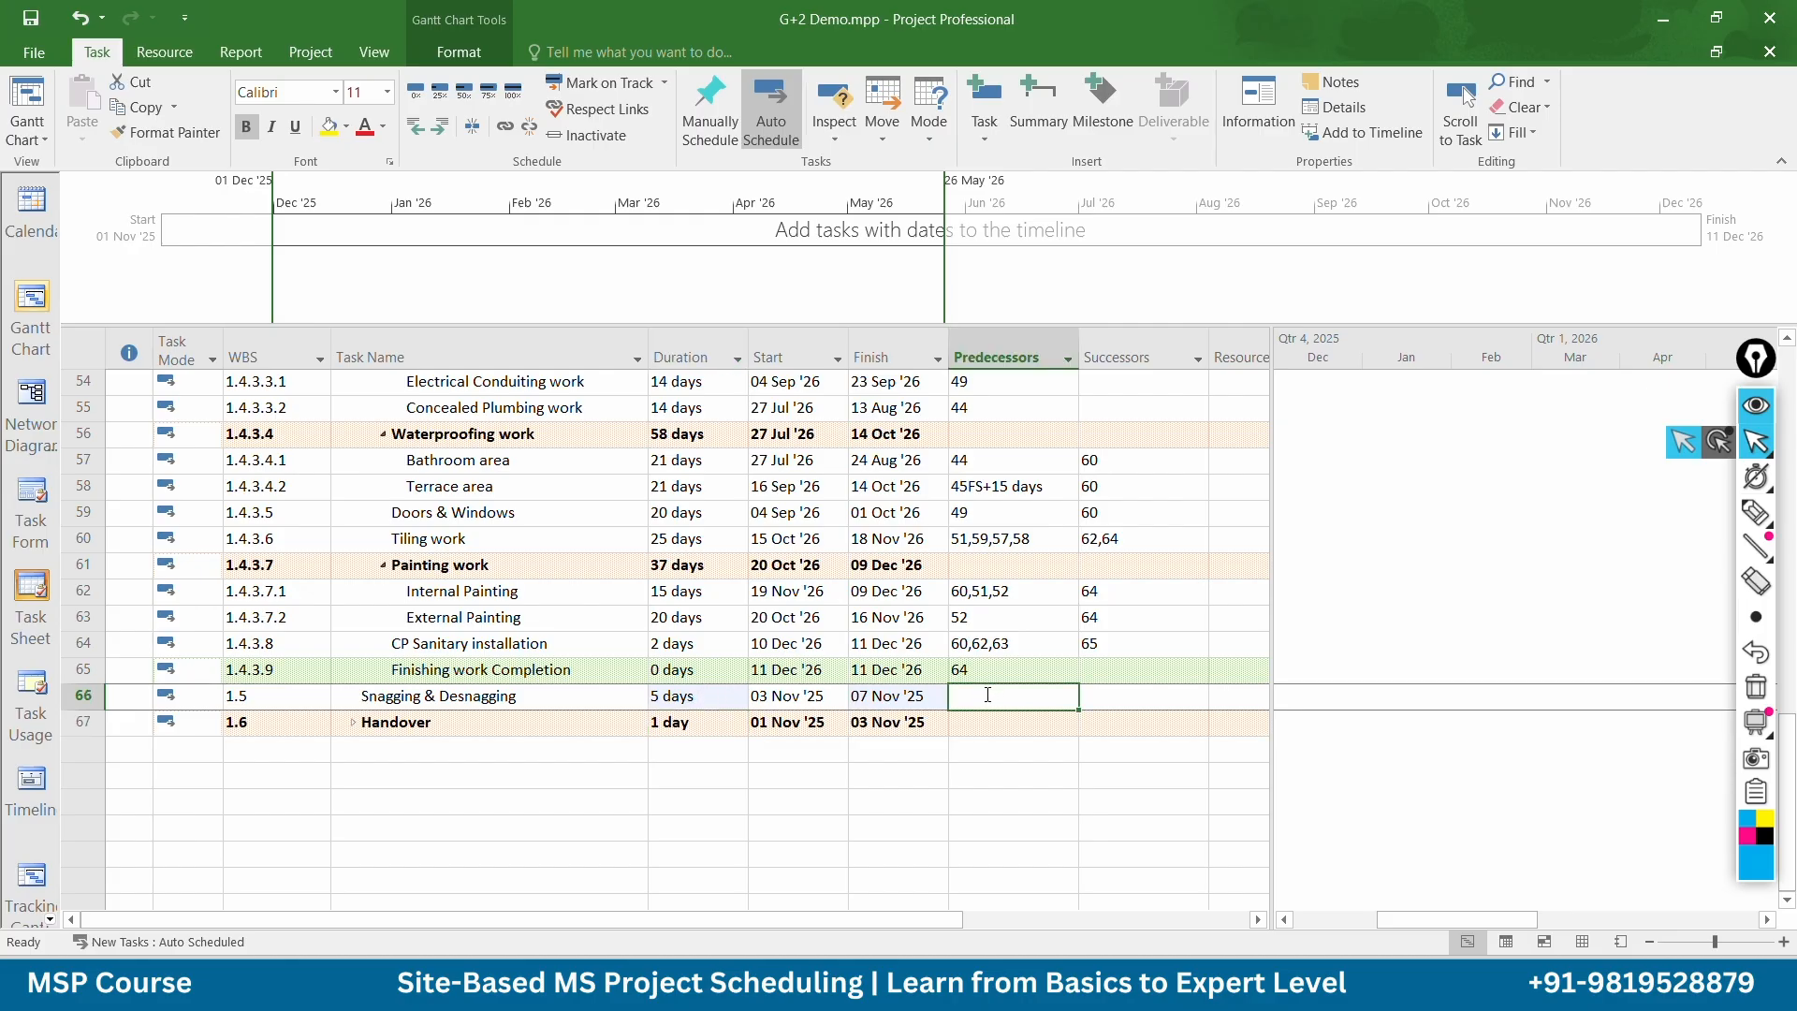
{"action": "type", "text": "6"}
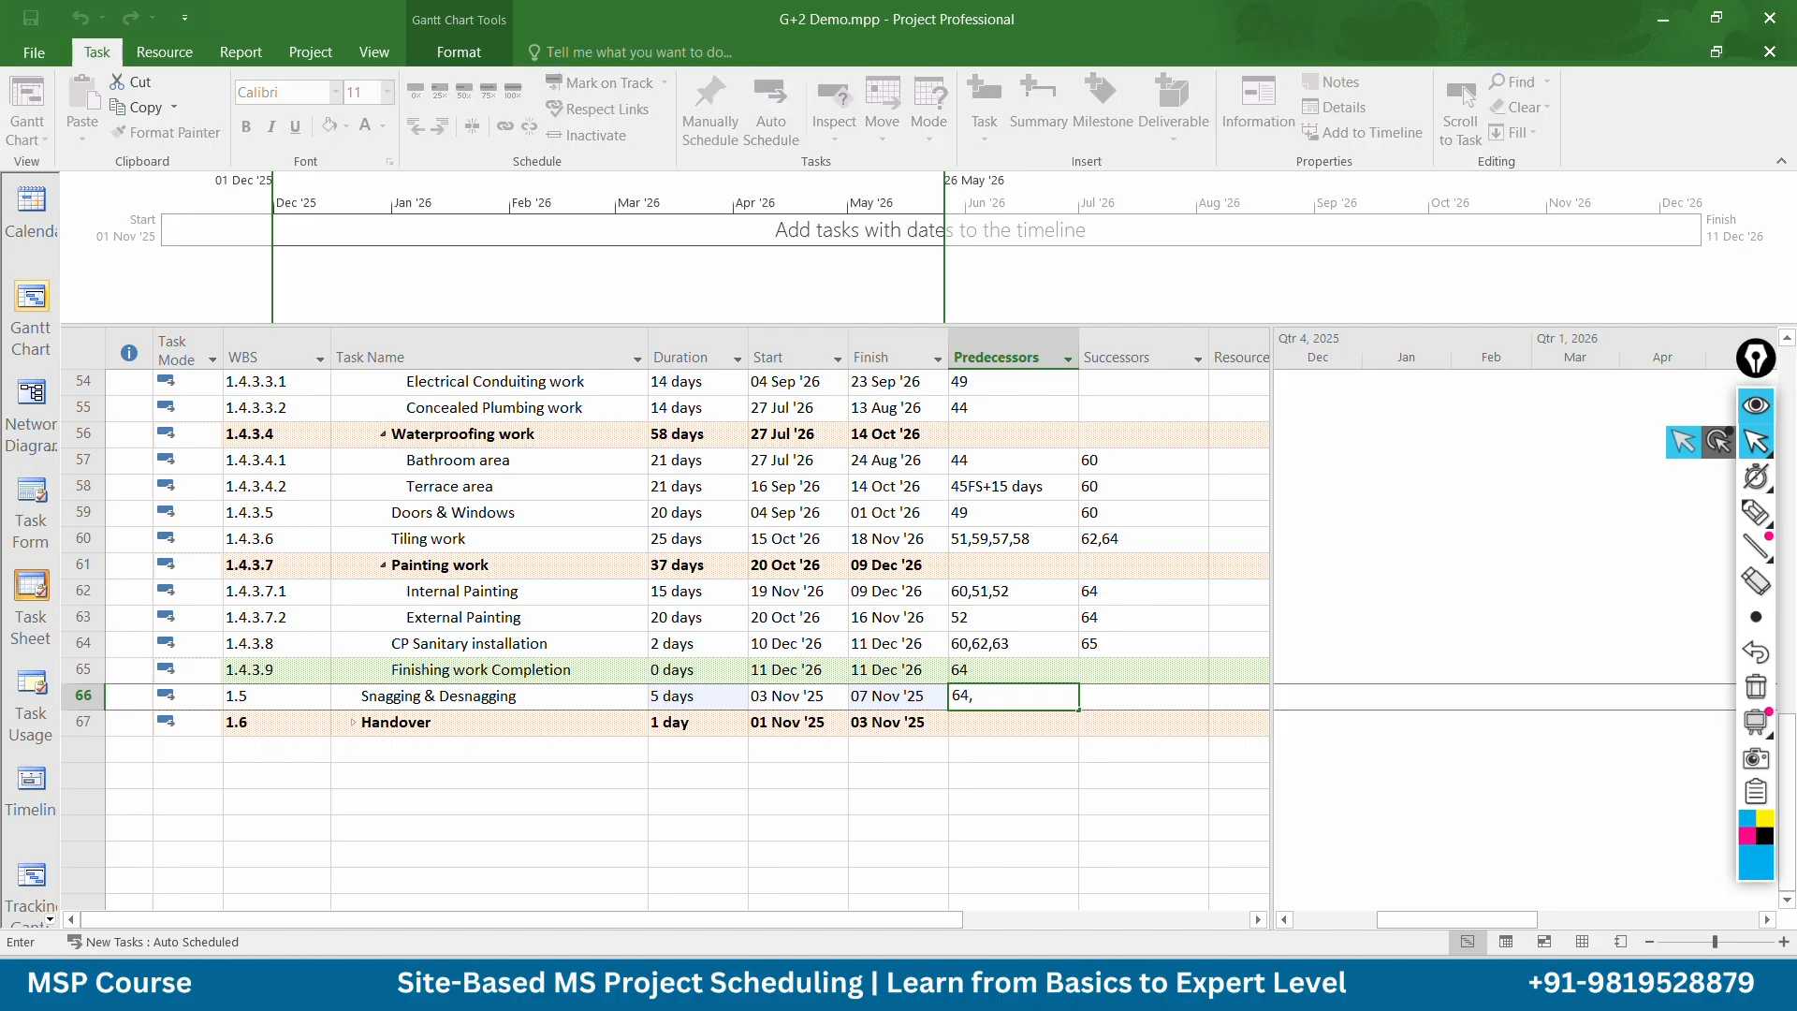
{"action": "type", "text": "4,60"}
{"action": "key", "text": "Return"}
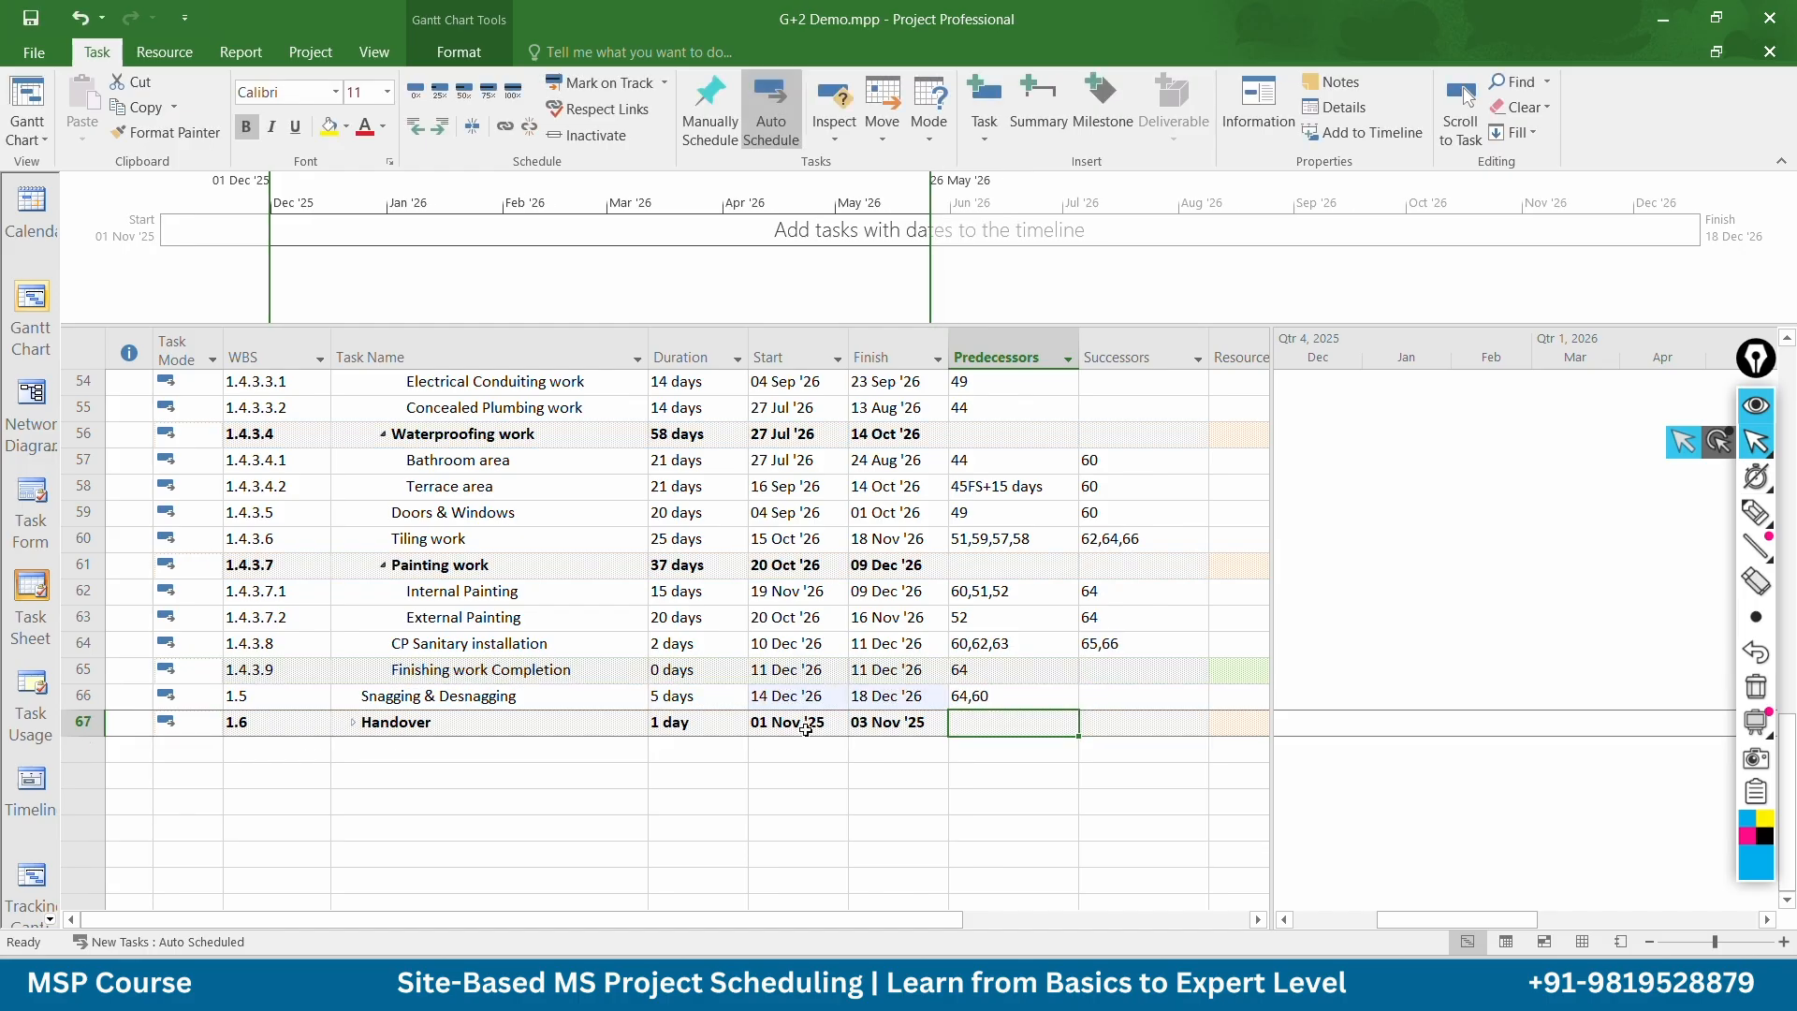
Expand the Handover summary, setting task 66 as predecessor of its Handover task and task 68 as predecessor of Handover to client
{"action": "left_click", "coordinate": [352, 724]}
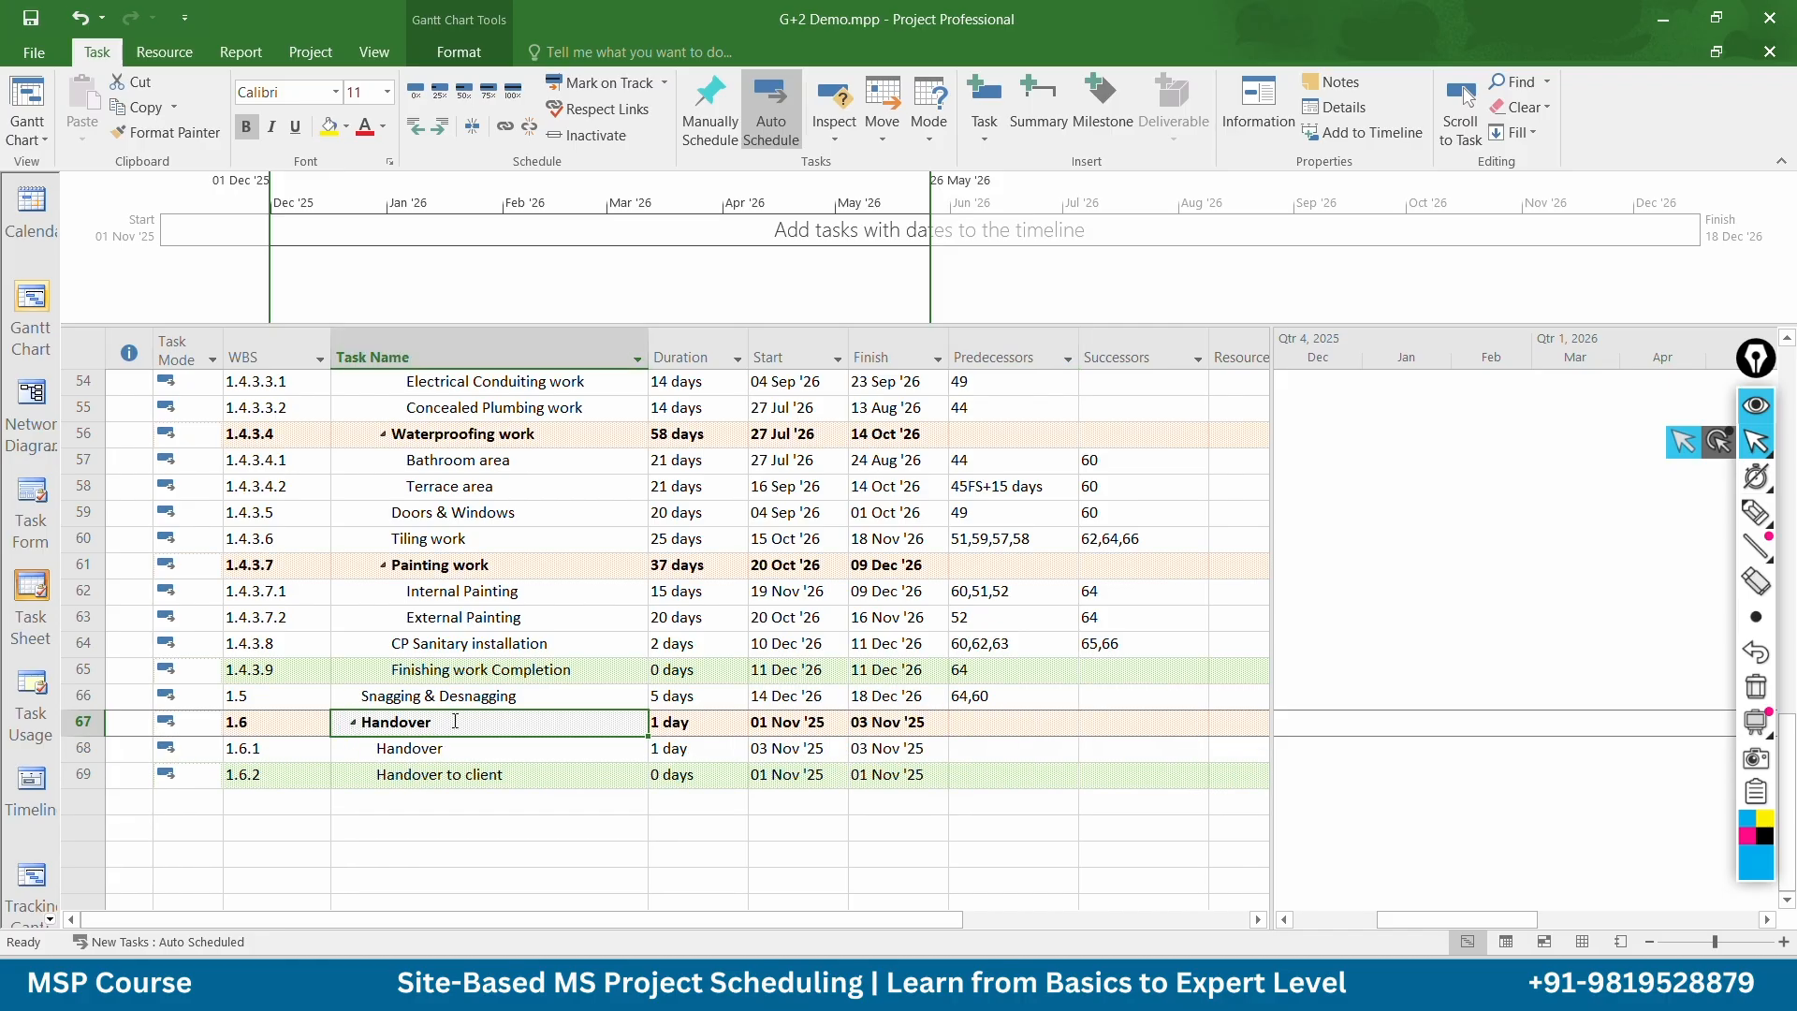
{"action": "left_click", "coordinate": [980, 745]}
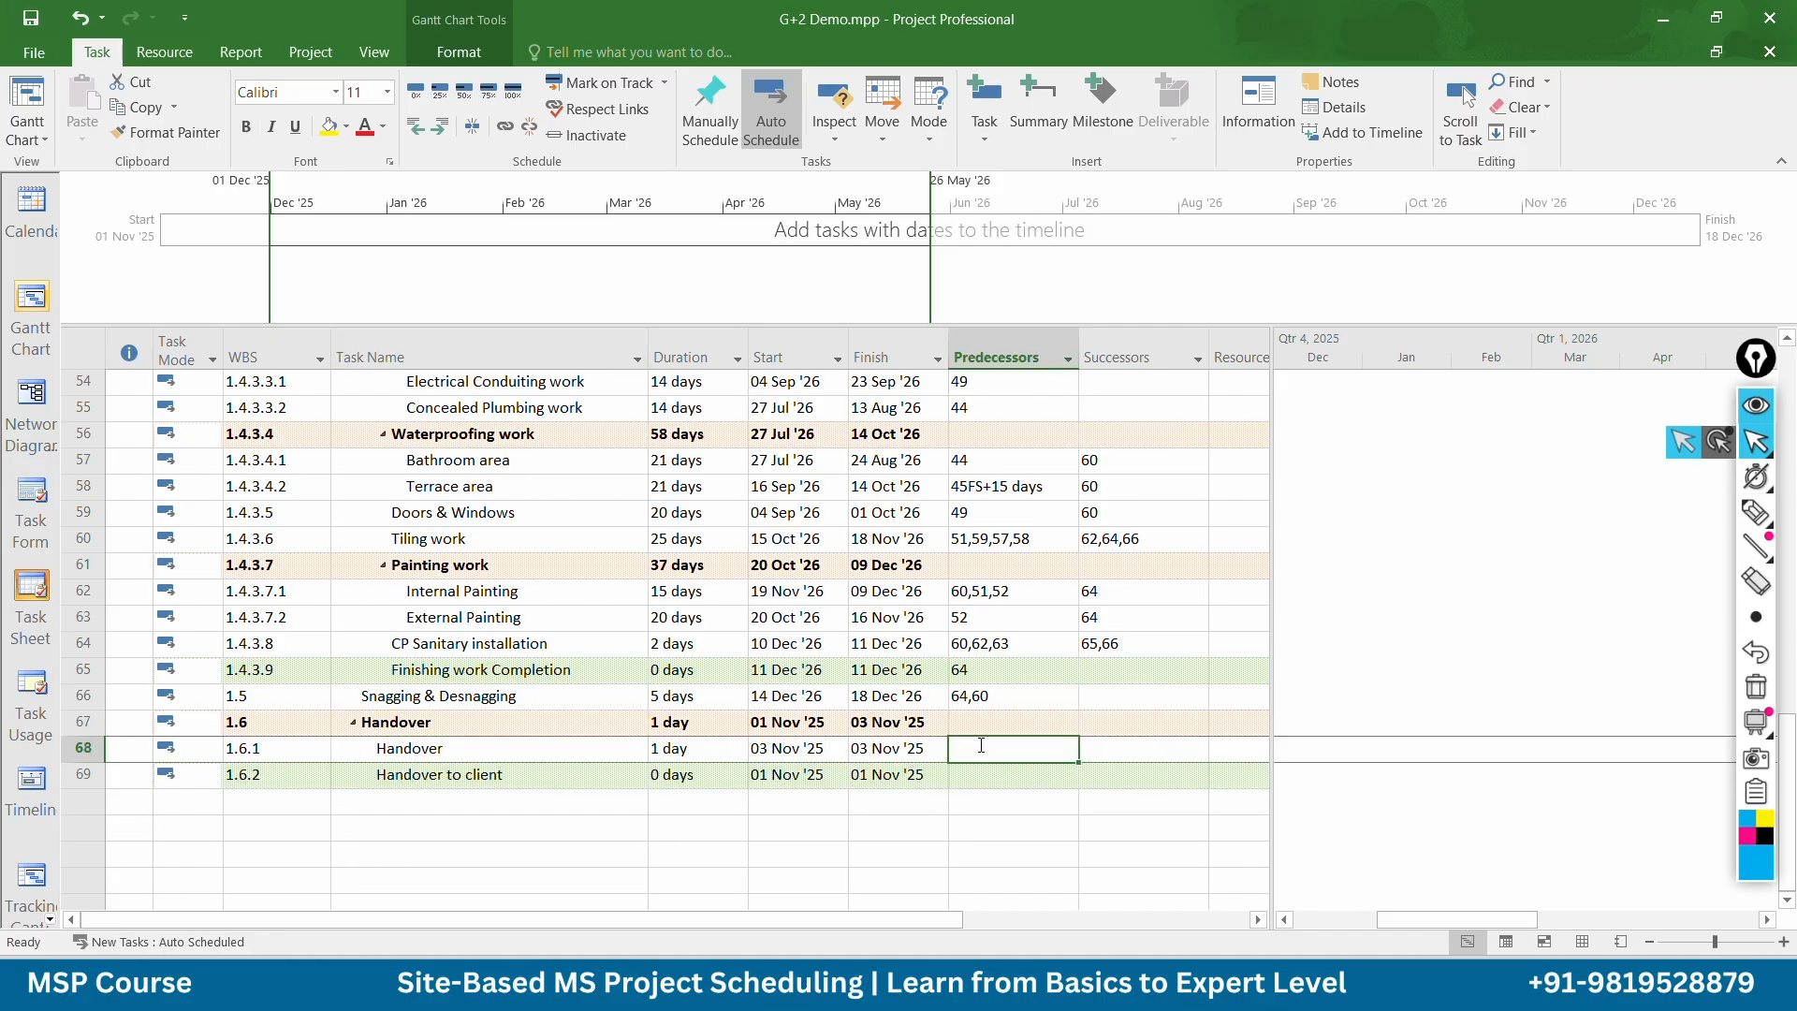
{"action": "type", "text": "66"}
{"action": "key", "text": "Return"}
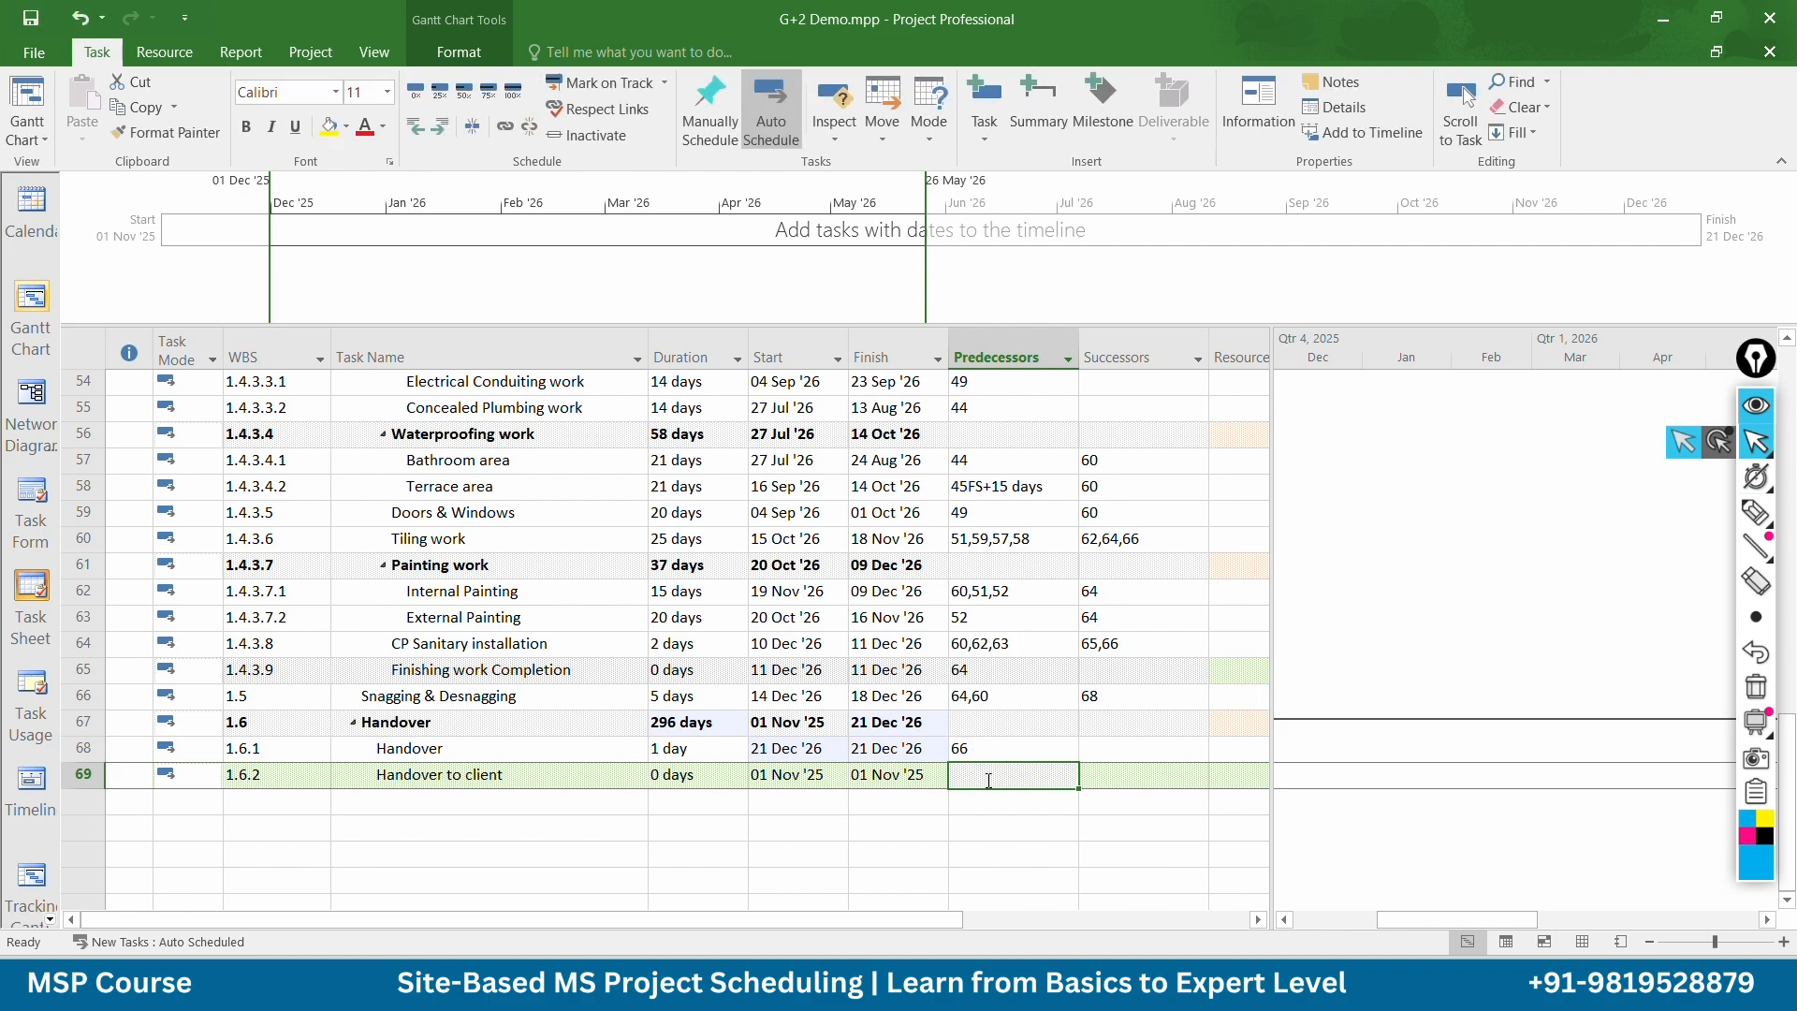
{"action": "type", "text": "8"}
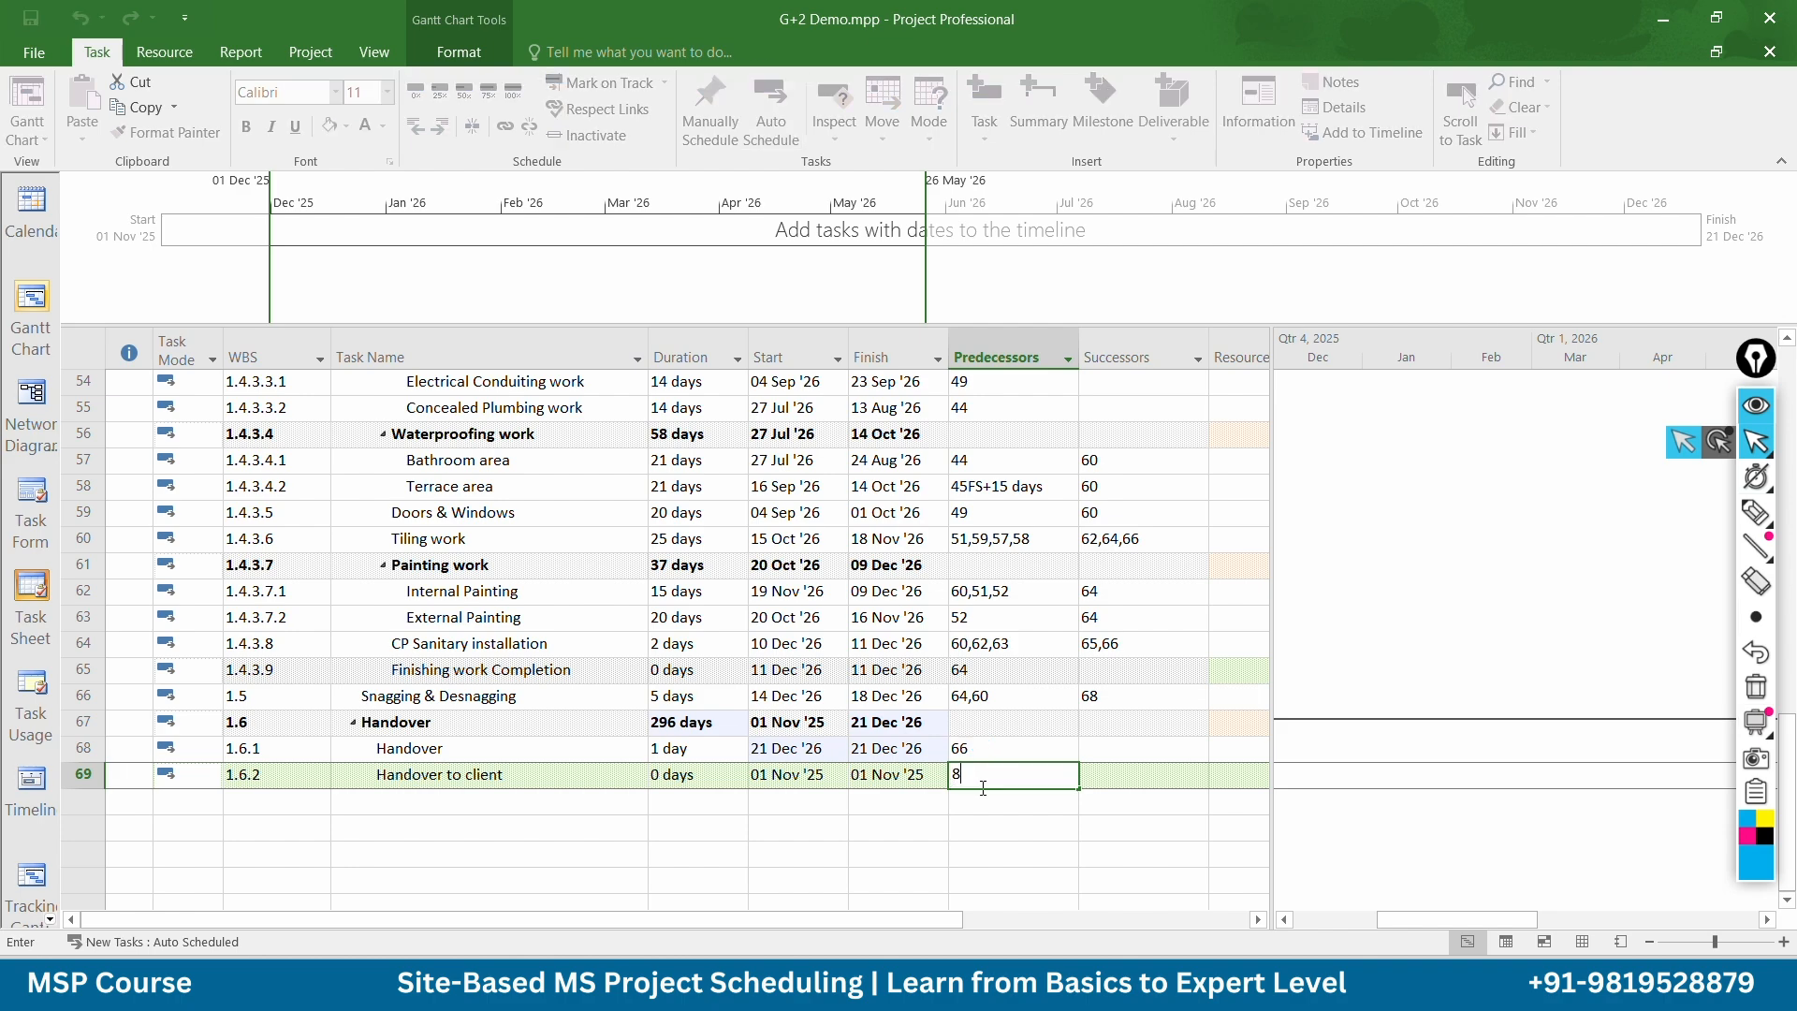
{"action": "key", "text": "Return"}
Collapse the Pre-execution, Mobilization, Construction and Handover phases, including the Substructure, Superstructure and Finishing Work summaries
{"action": "scroll", "coordinate": [677, 488], "scroll_direction": "up", "scroll_amount": 18}
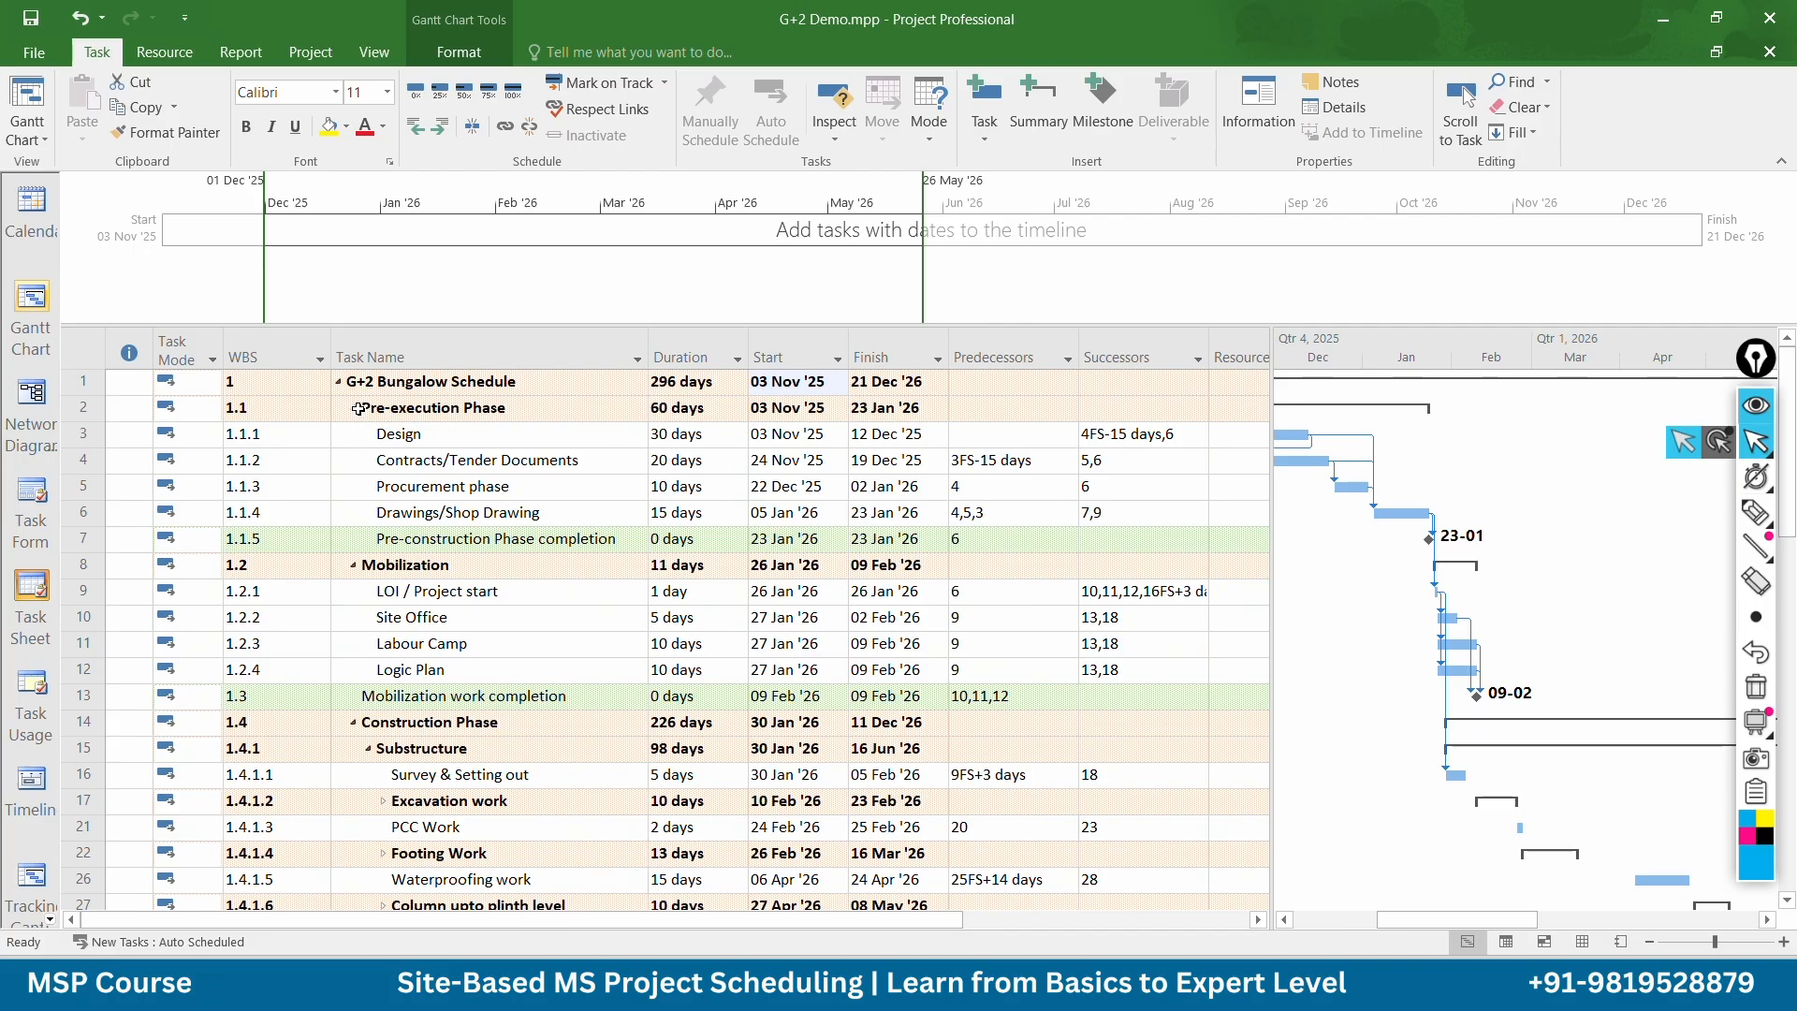
{"action": "left_click", "coordinate": [353, 408]}
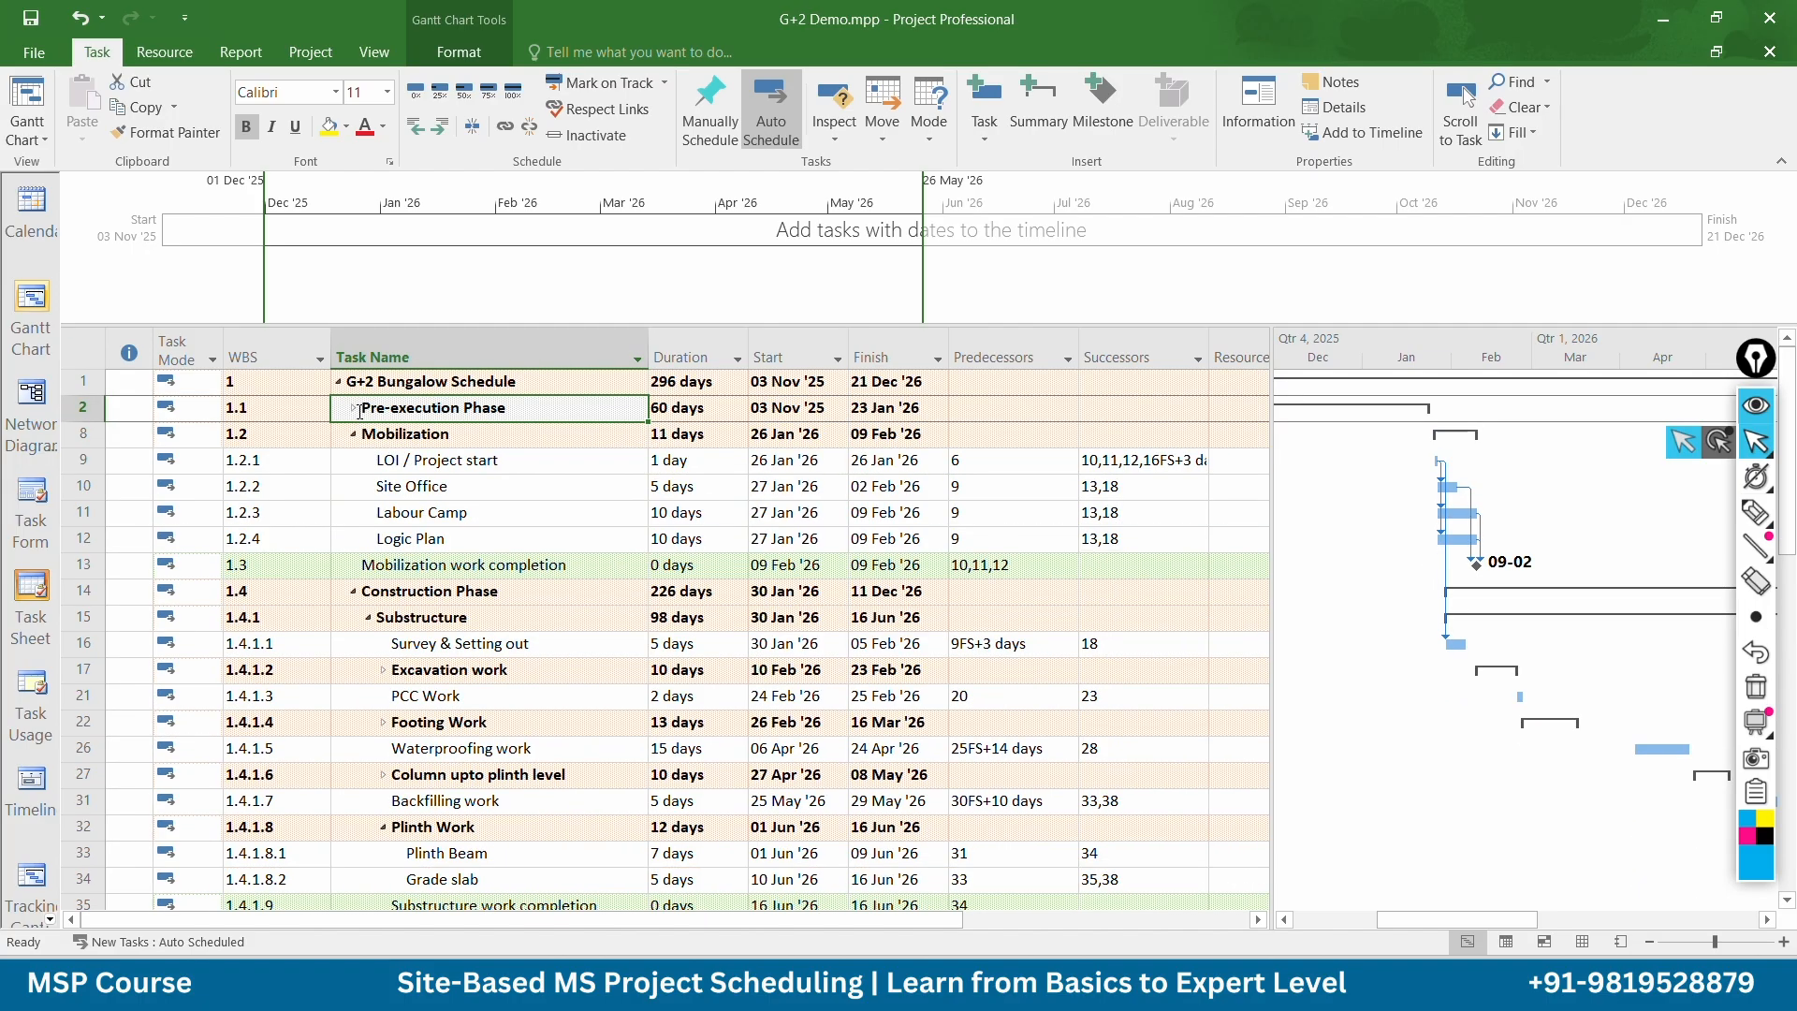
{"action": "left_click", "coordinate": [353, 434]}
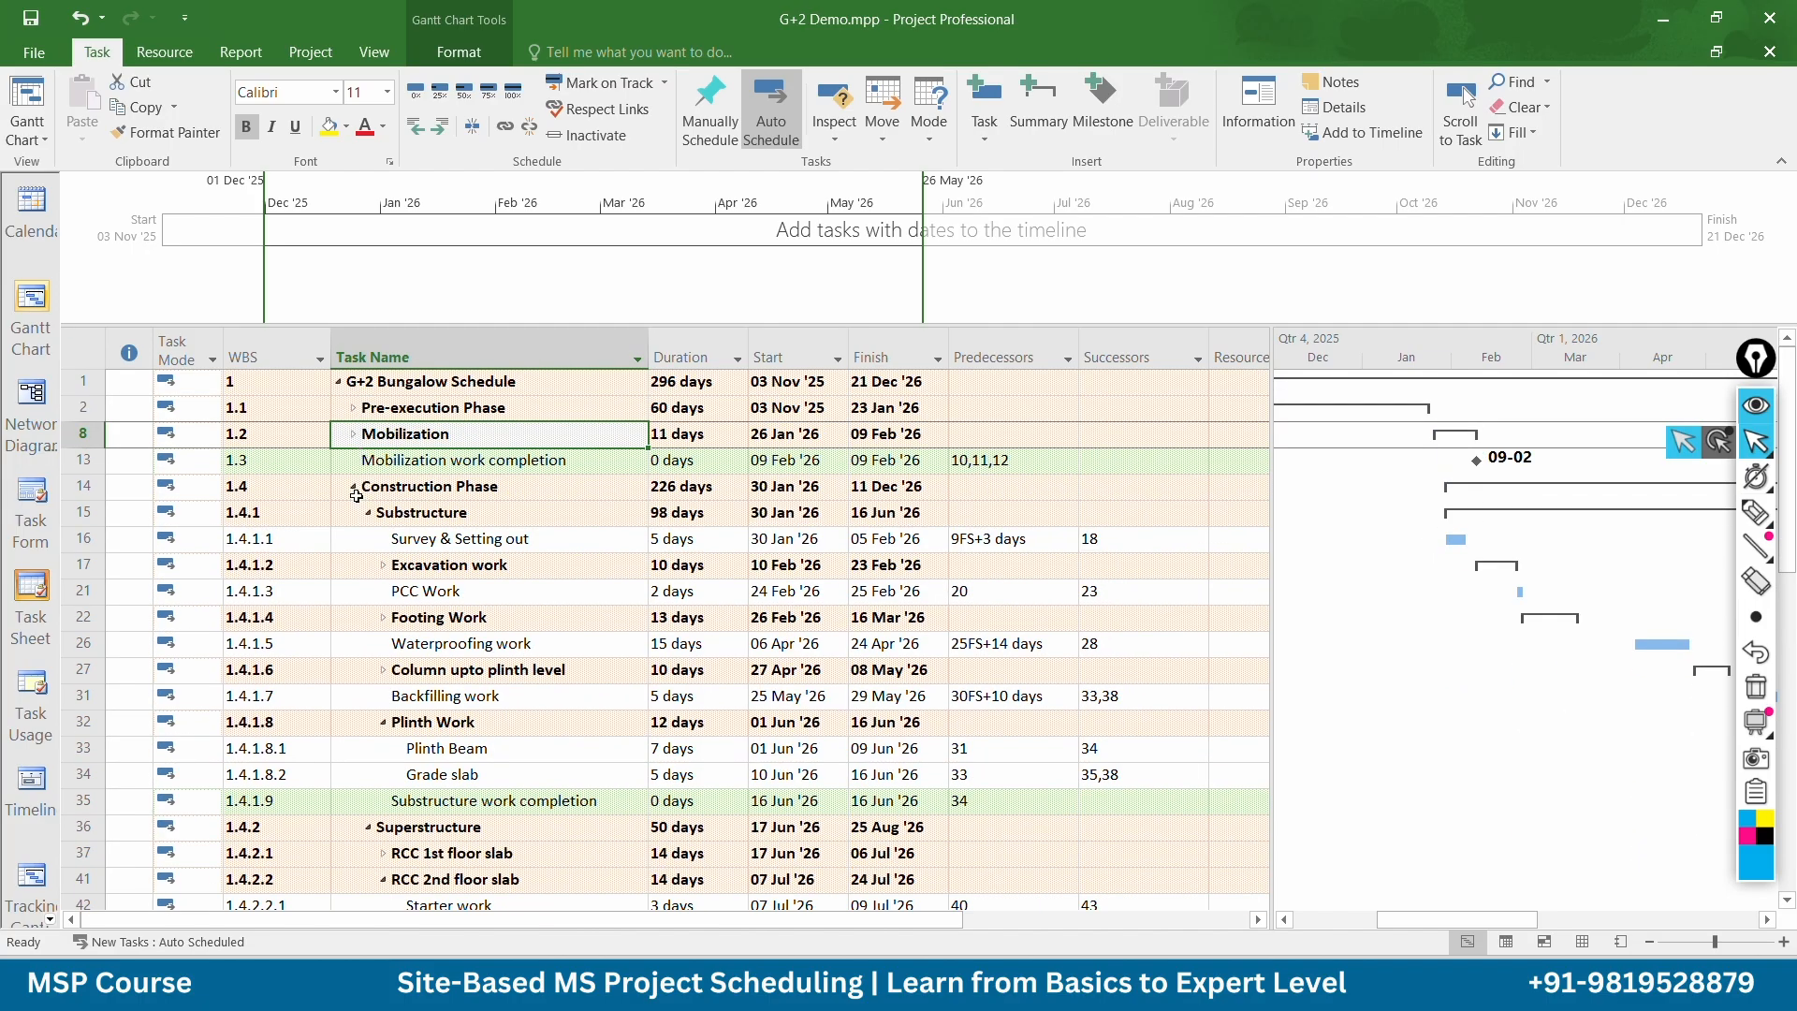
{"action": "left_click", "coordinate": [369, 513]}
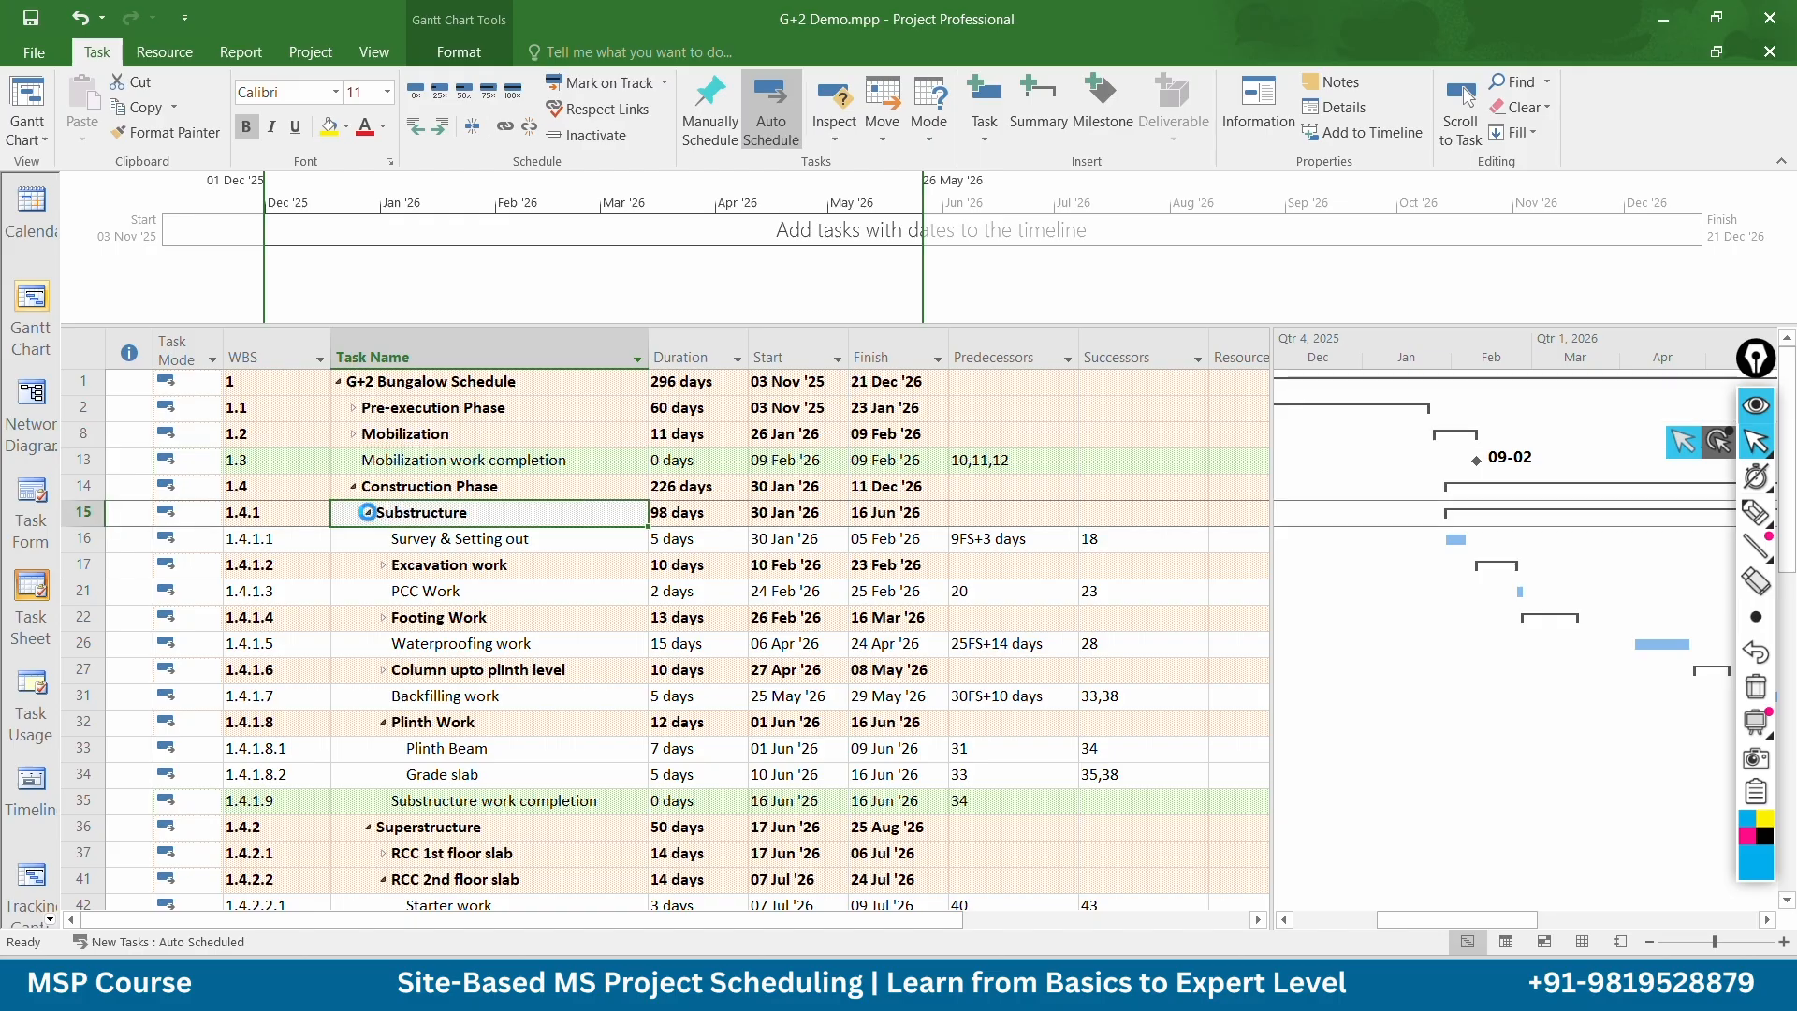
{"action": "left_click", "coordinate": [368, 539]}
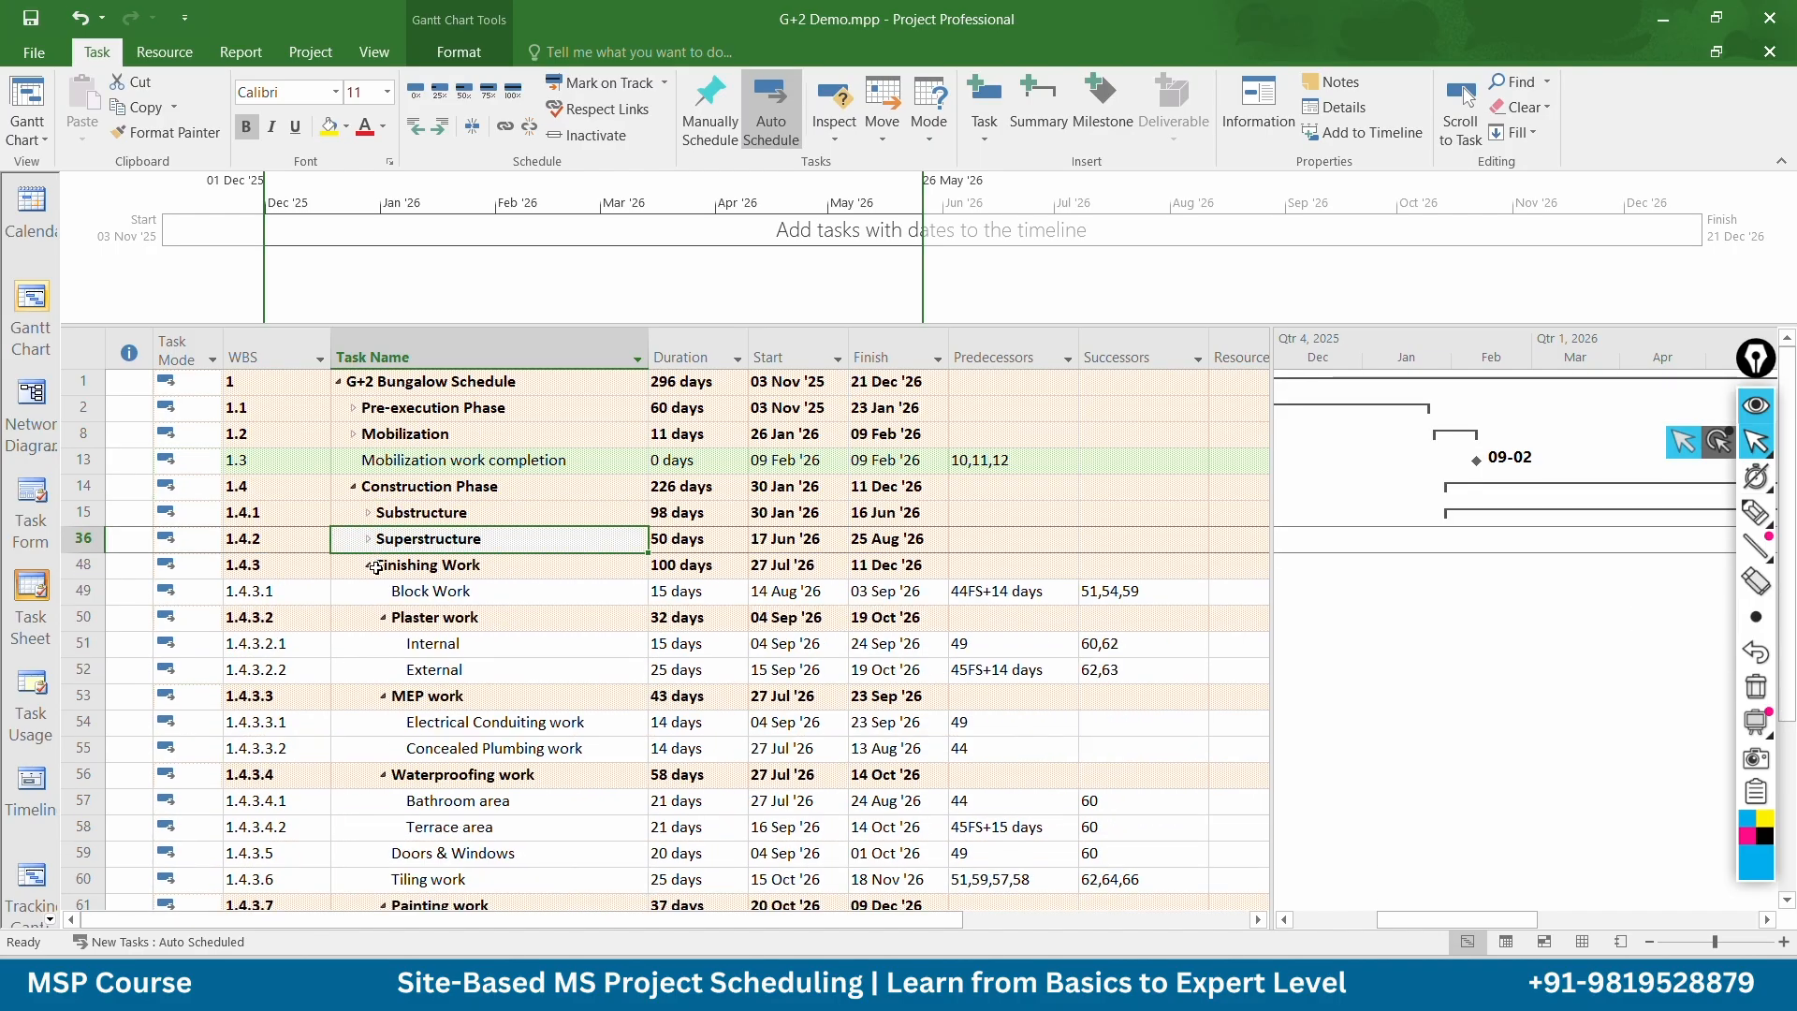
{"action": "left_click", "coordinate": [365, 566]}
{"action": "left_click", "coordinate": [365, 566]}
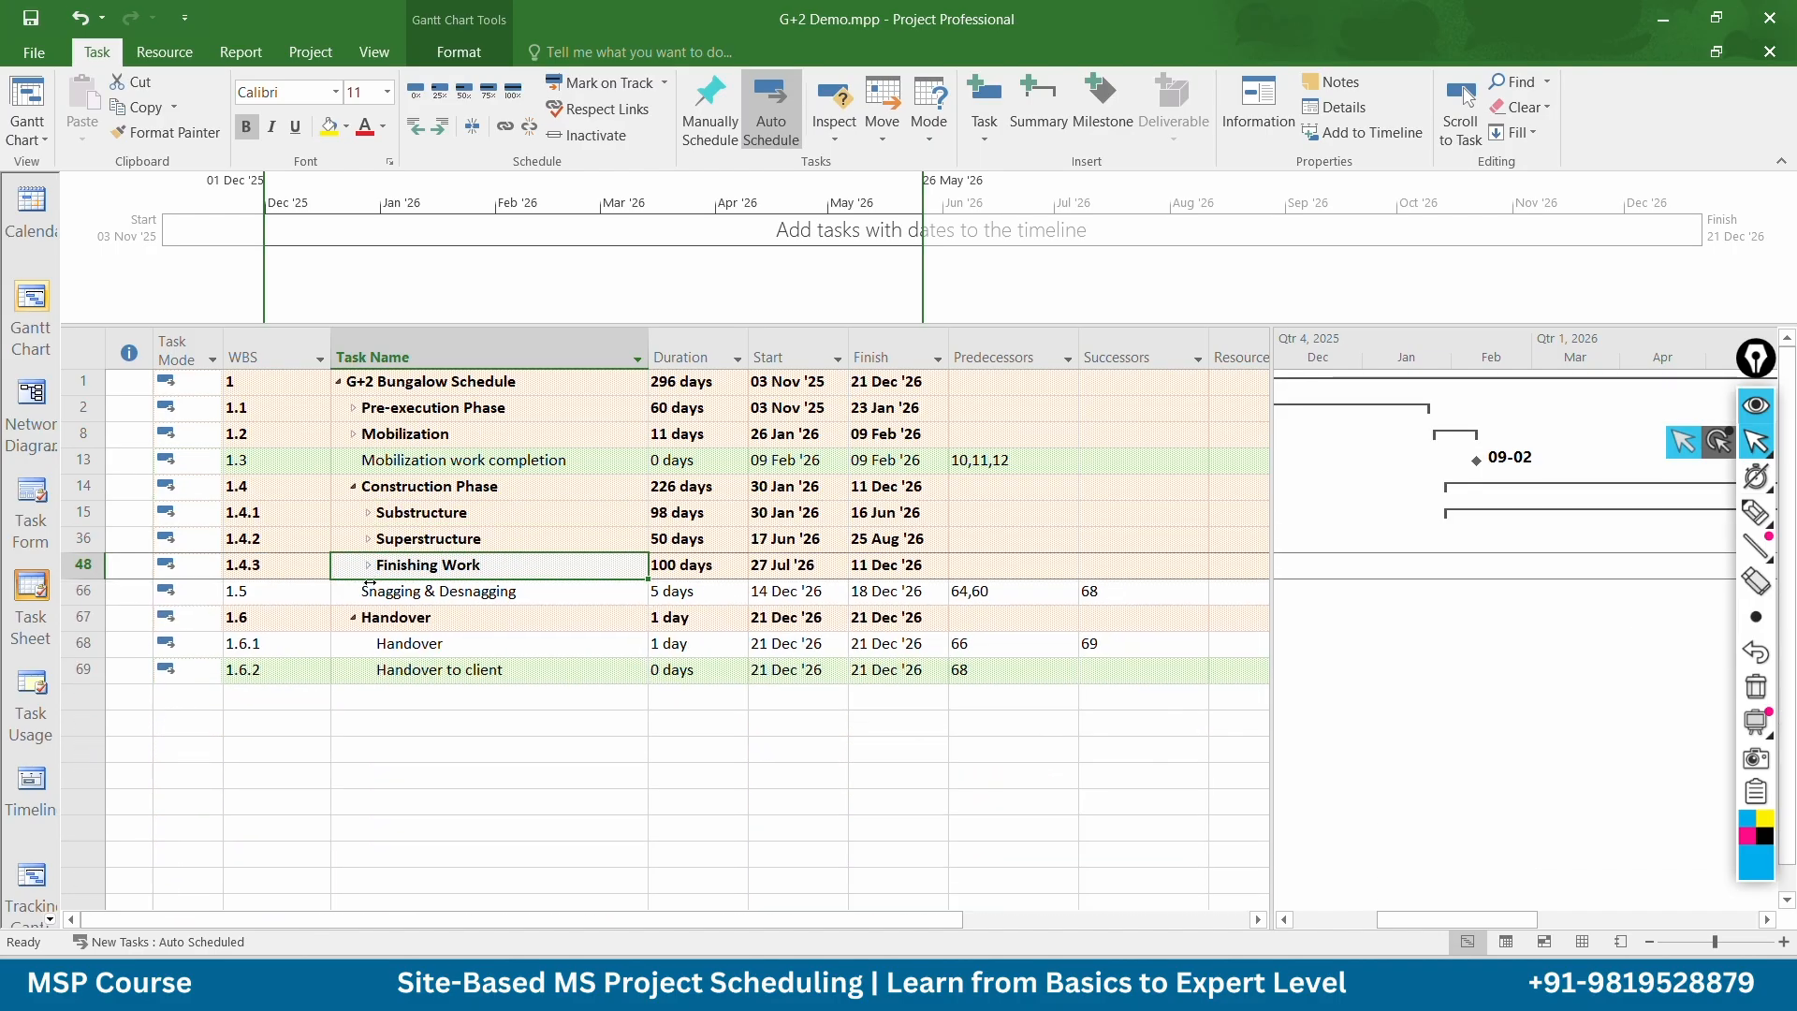
{"action": "left_click", "coordinate": [354, 486]}
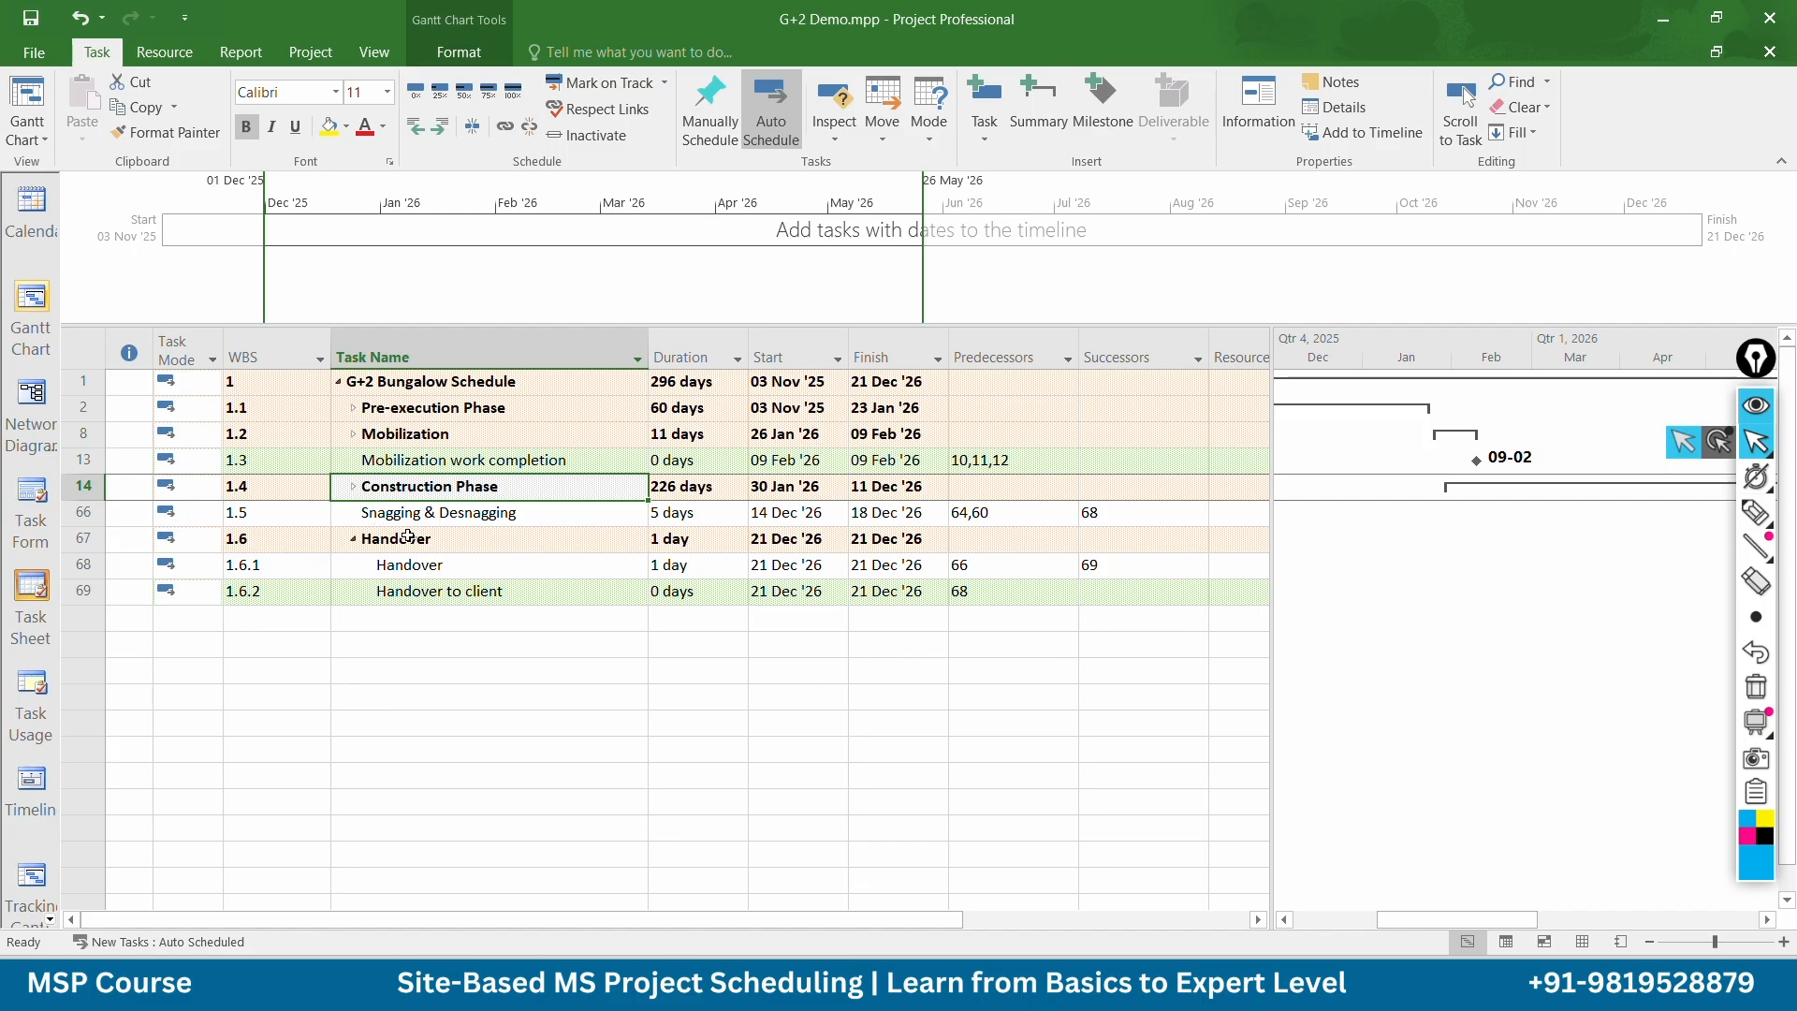
{"action": "left_click", "coordinate": [353, 540]}
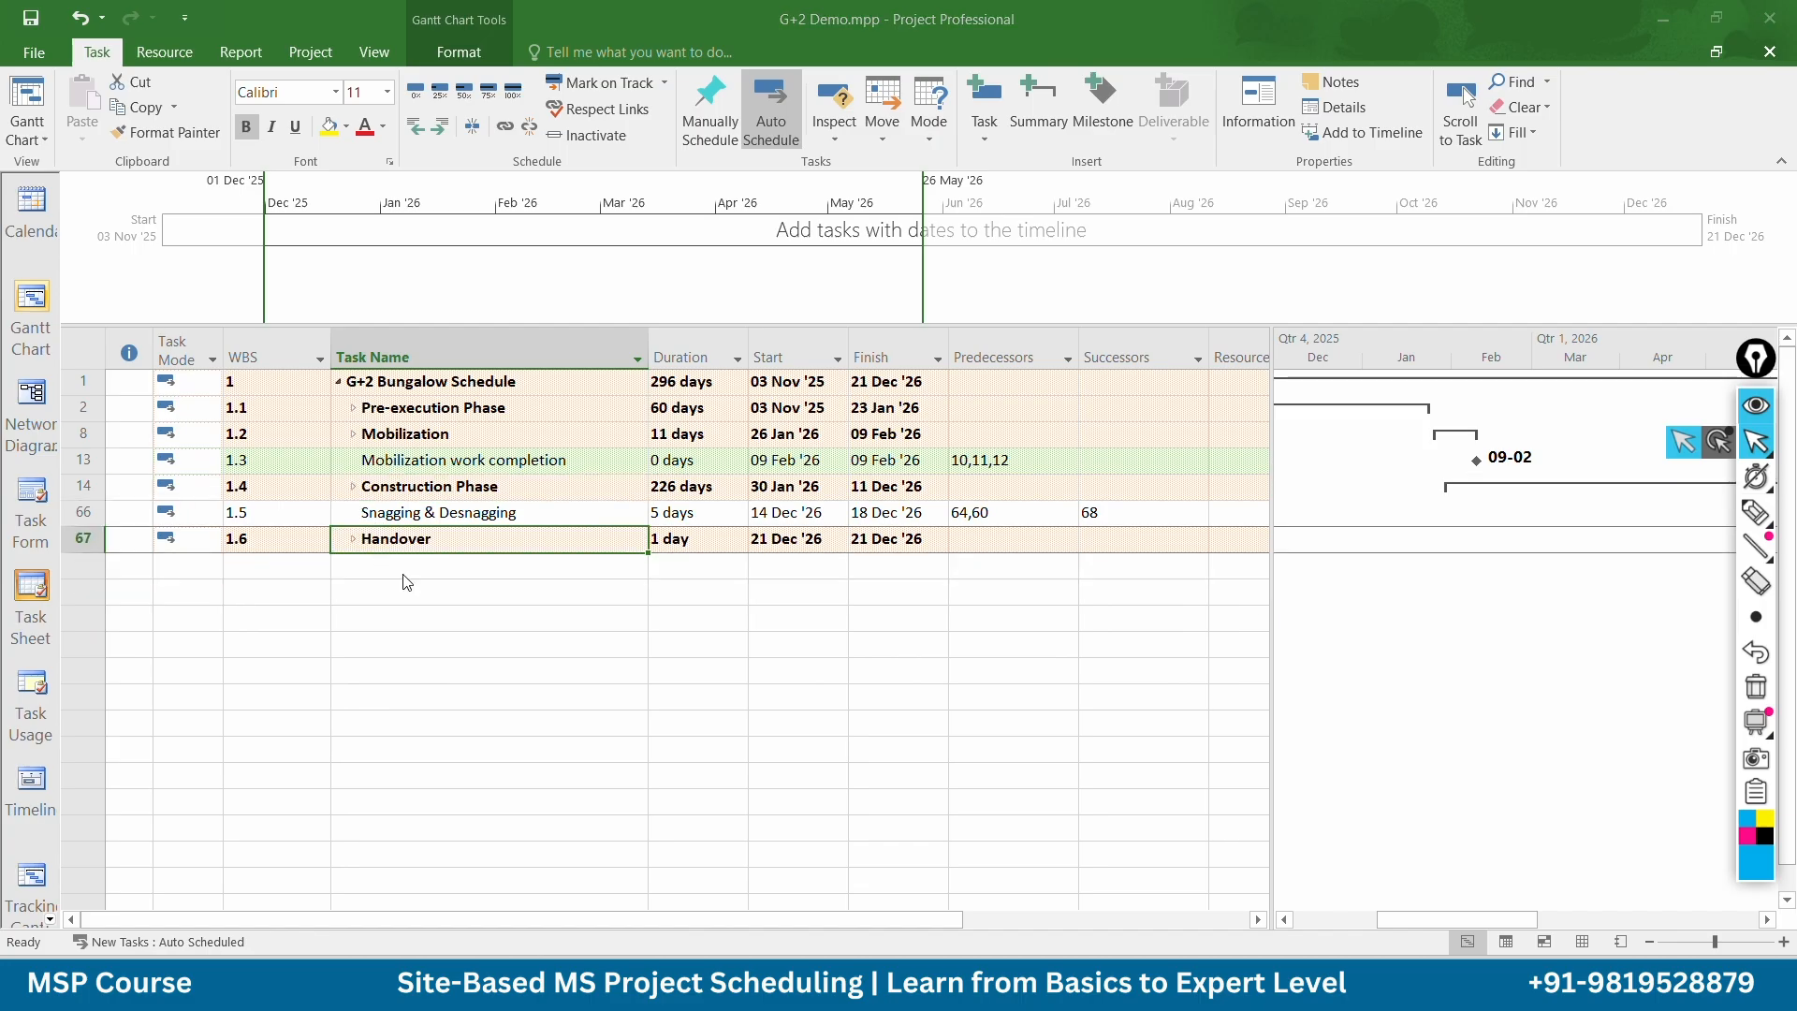
{"action": "key", "text": "ctrl+shift+h"}
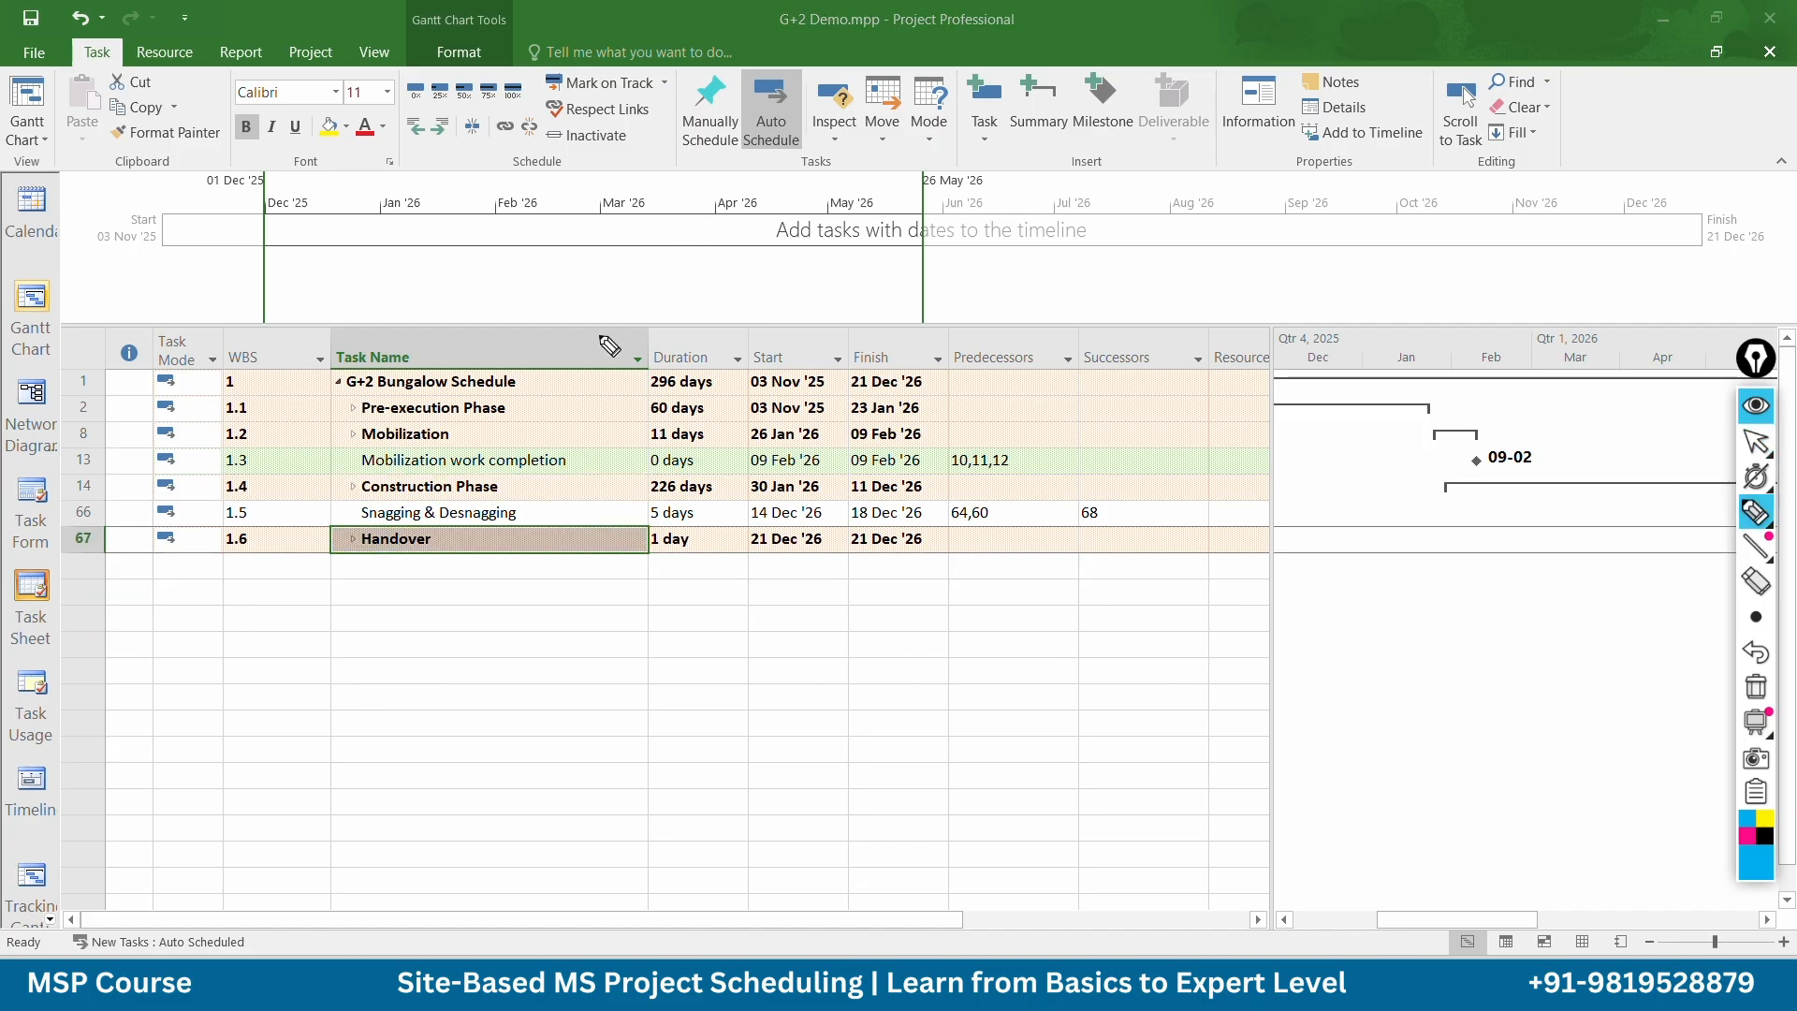
{"action": "mouse_move", "coordinate": [496, 595]}
{"action": "left_mouse_down"}
{"action": "mouse_move", "coordinate": [646, 543]}
{"action": "mouse_move", "coordinate": [599, 333]}
{"action": "mouse_move", "coordinate": [361, 367]}
{"action": "mouse_move", "coordinate": [364, 540]}
{"action": "mouse_move", "coordinate": [510, 590]}
{"action": "left_mouse_up"}
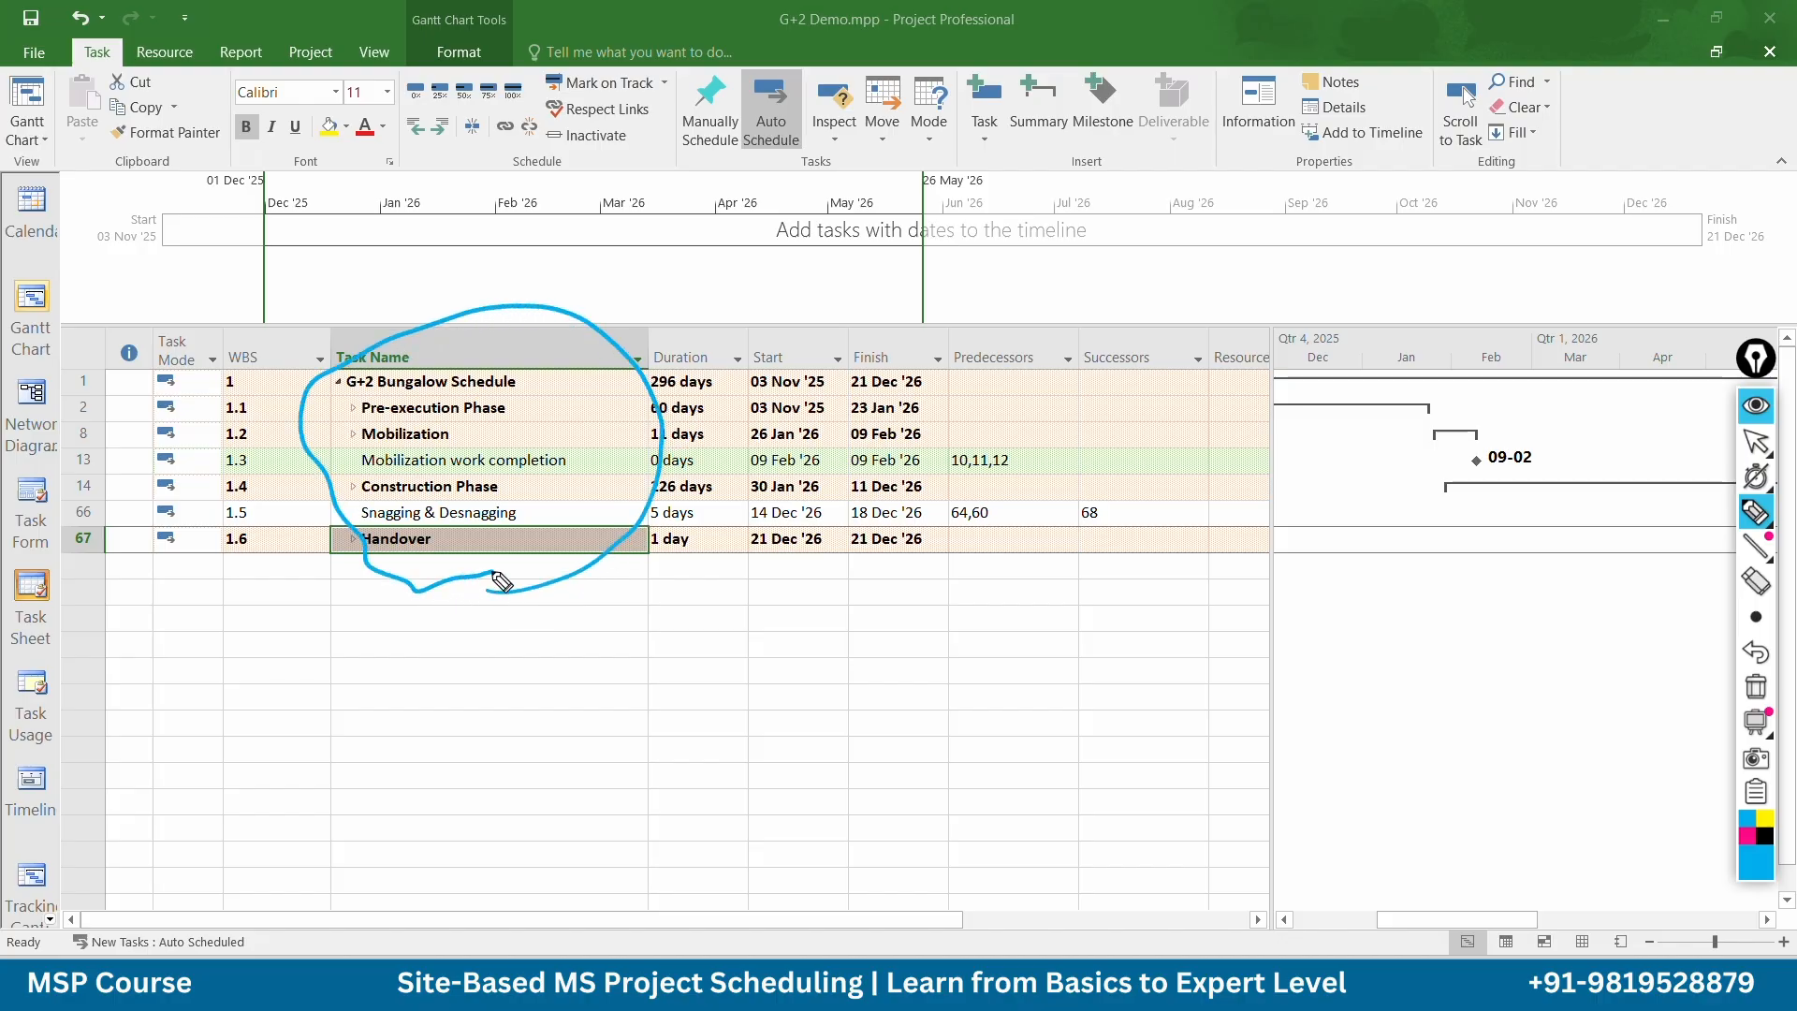
{"action": "left_click_drag", "start_coordinate": [642, 365], "coordinate": [992, 258]}
{"action": "left_click_drag", "start_coordinate": [861, 321], "coordinate": [926, 321]}
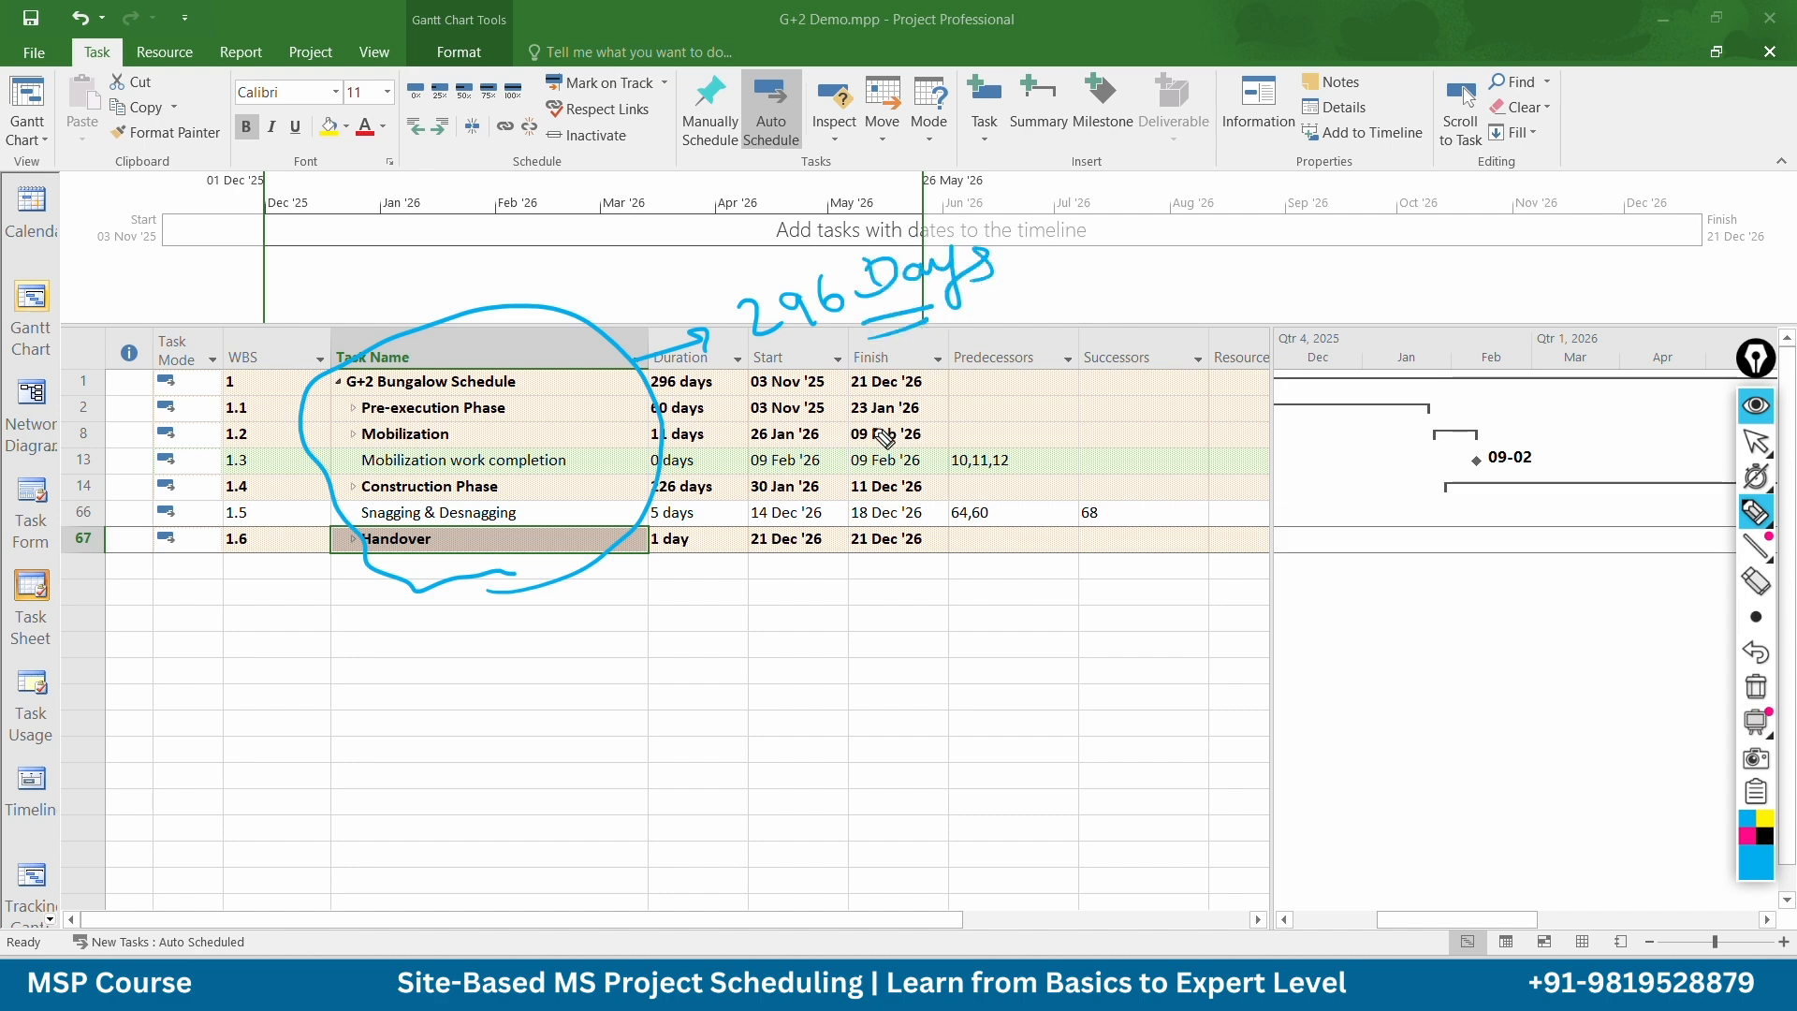
{"action": "mouse_move", "coordinate": [559, 712]}
{"action": "left_mouse_down"}
{"action": "mouse_move", "coordinate": [589, 745]}
{"action": "mouse_move", "coordinate": [683, 705]}
{"action": "mouse_move", "coordinate": [706, 653]}
{"action": "mouse_move", "coordinate": [744, 655]}
{"action": "mouse_move", "coordinate": [782, 625]}
{"action": "mouse_move", "coordinate": [748, 690]}
{"action": "mouse_move", "coordinate": [771, 681]}
{"action": "left_mouse_up"}
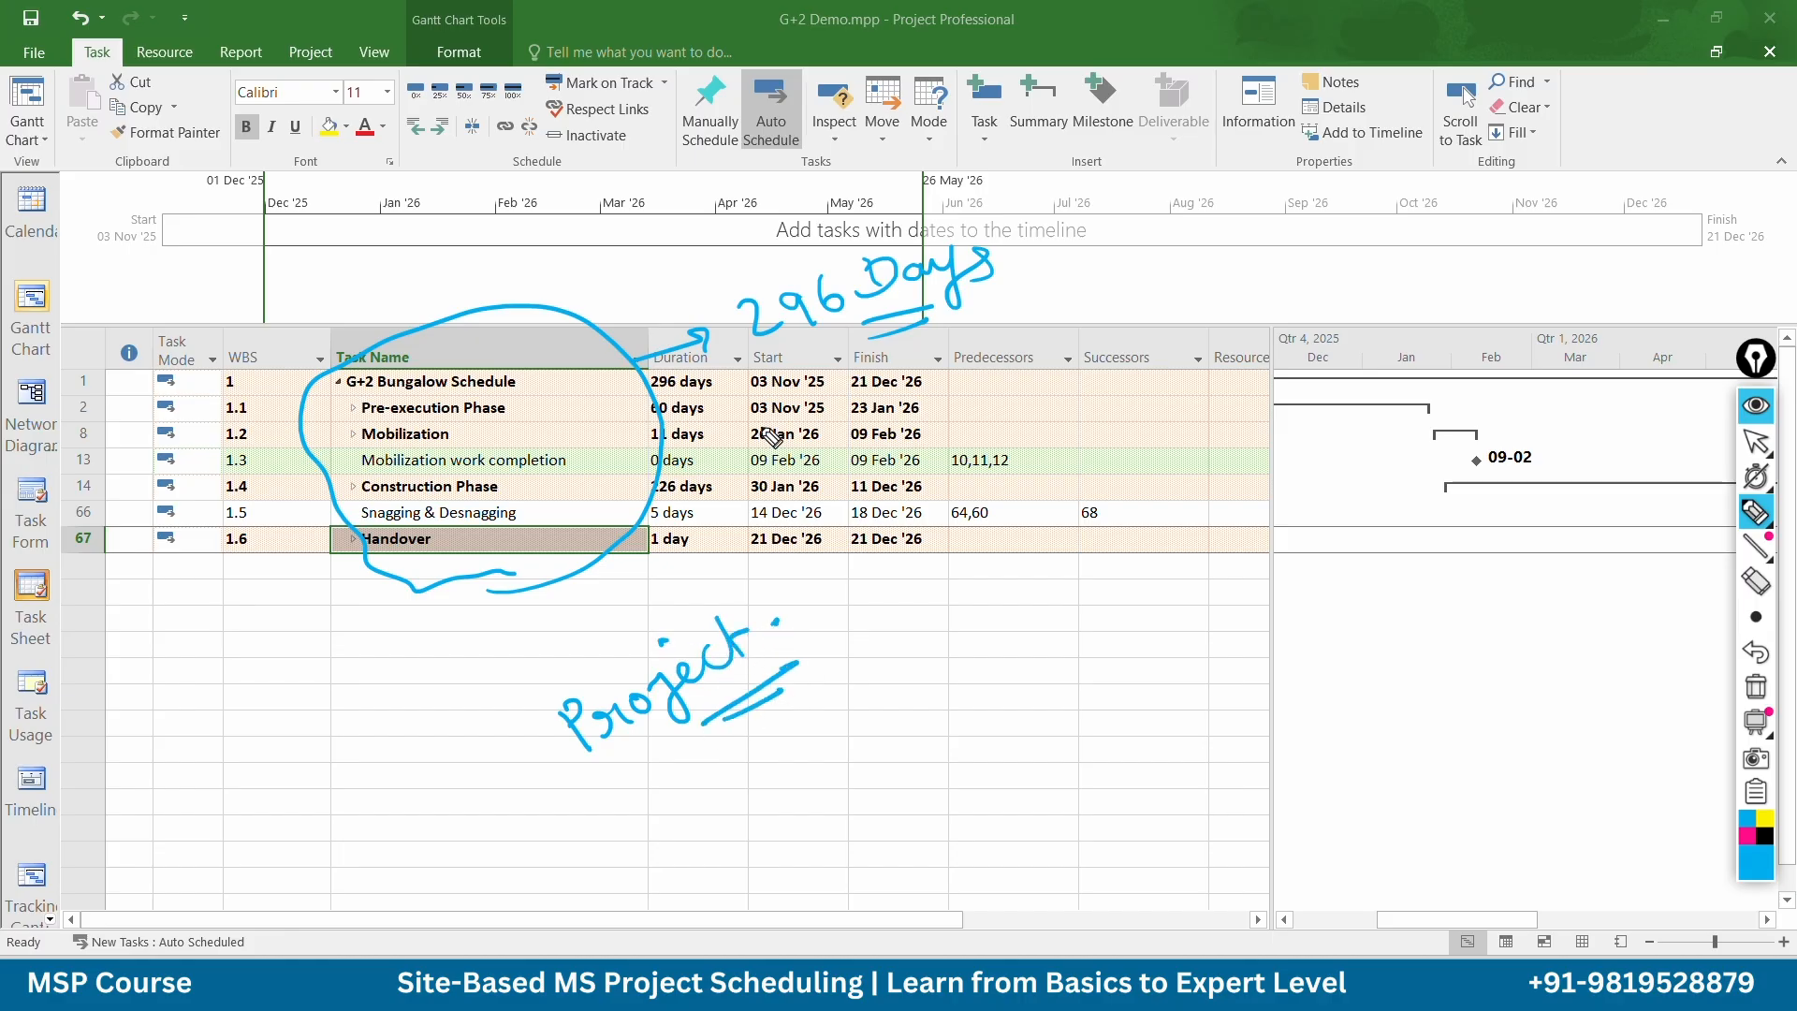
{"action": "key", "text": "Delete"}
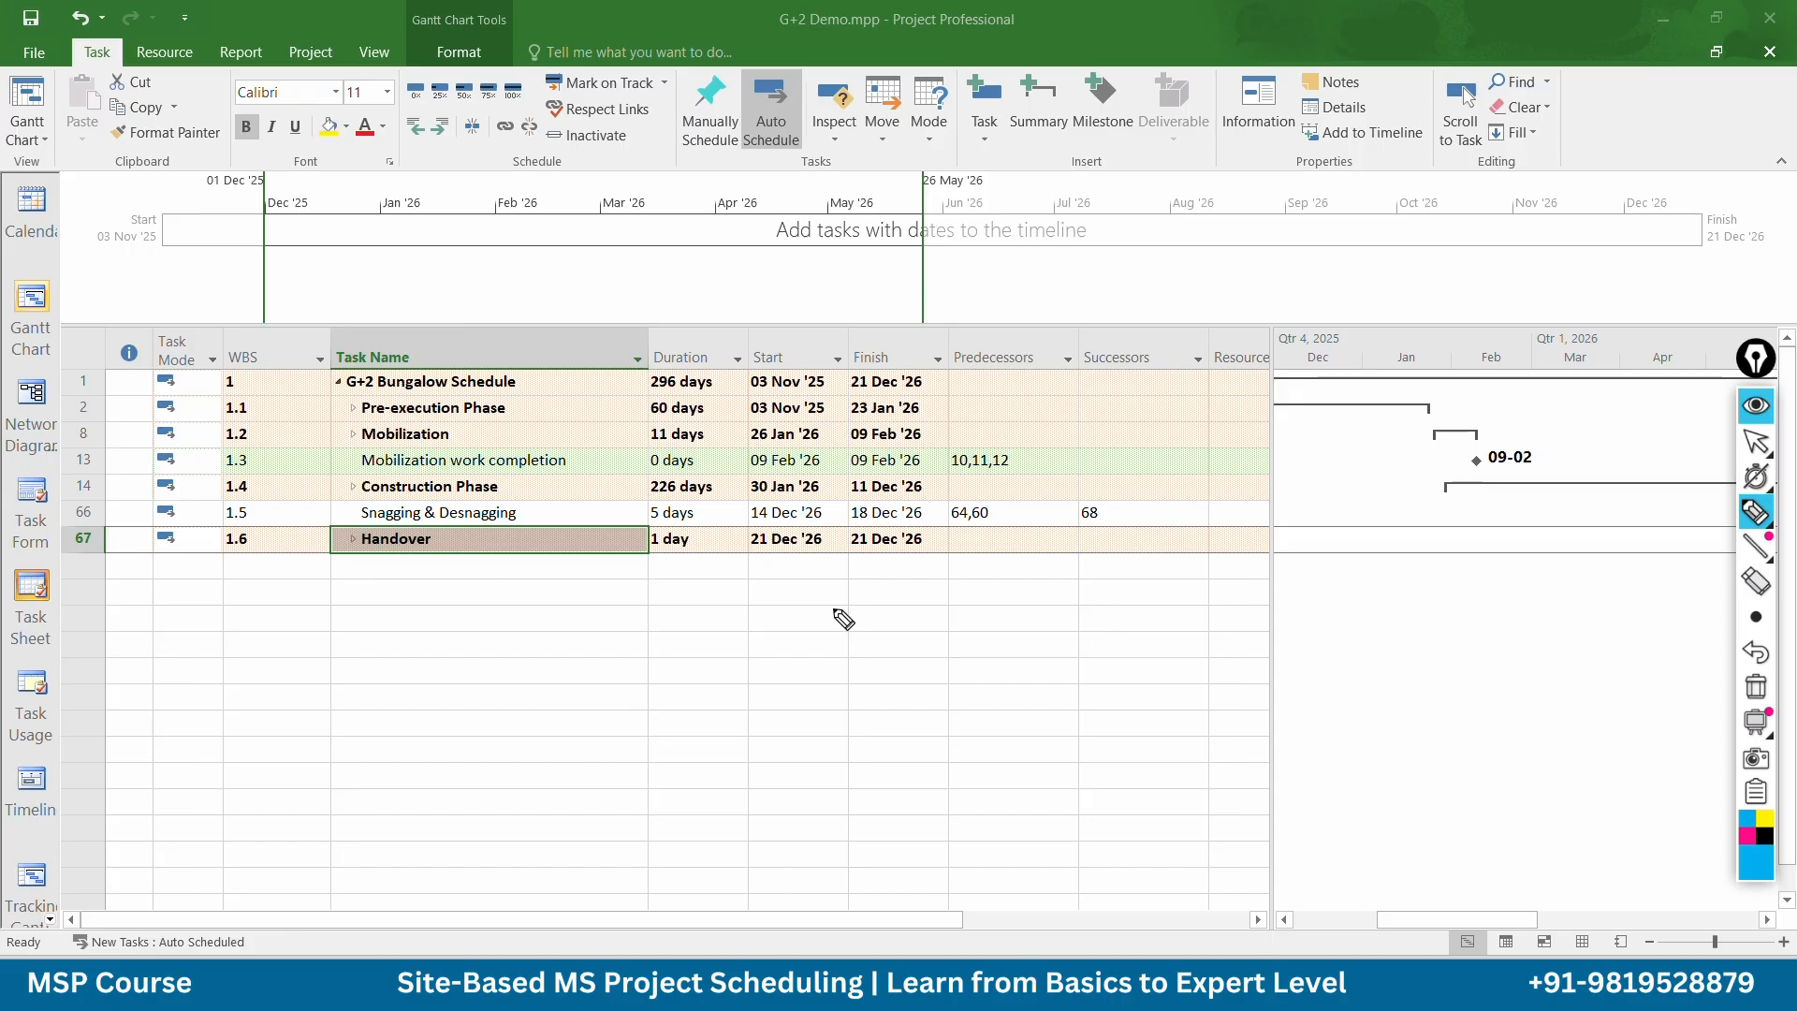
{"action": "key", "text": "ctrl+F1"}
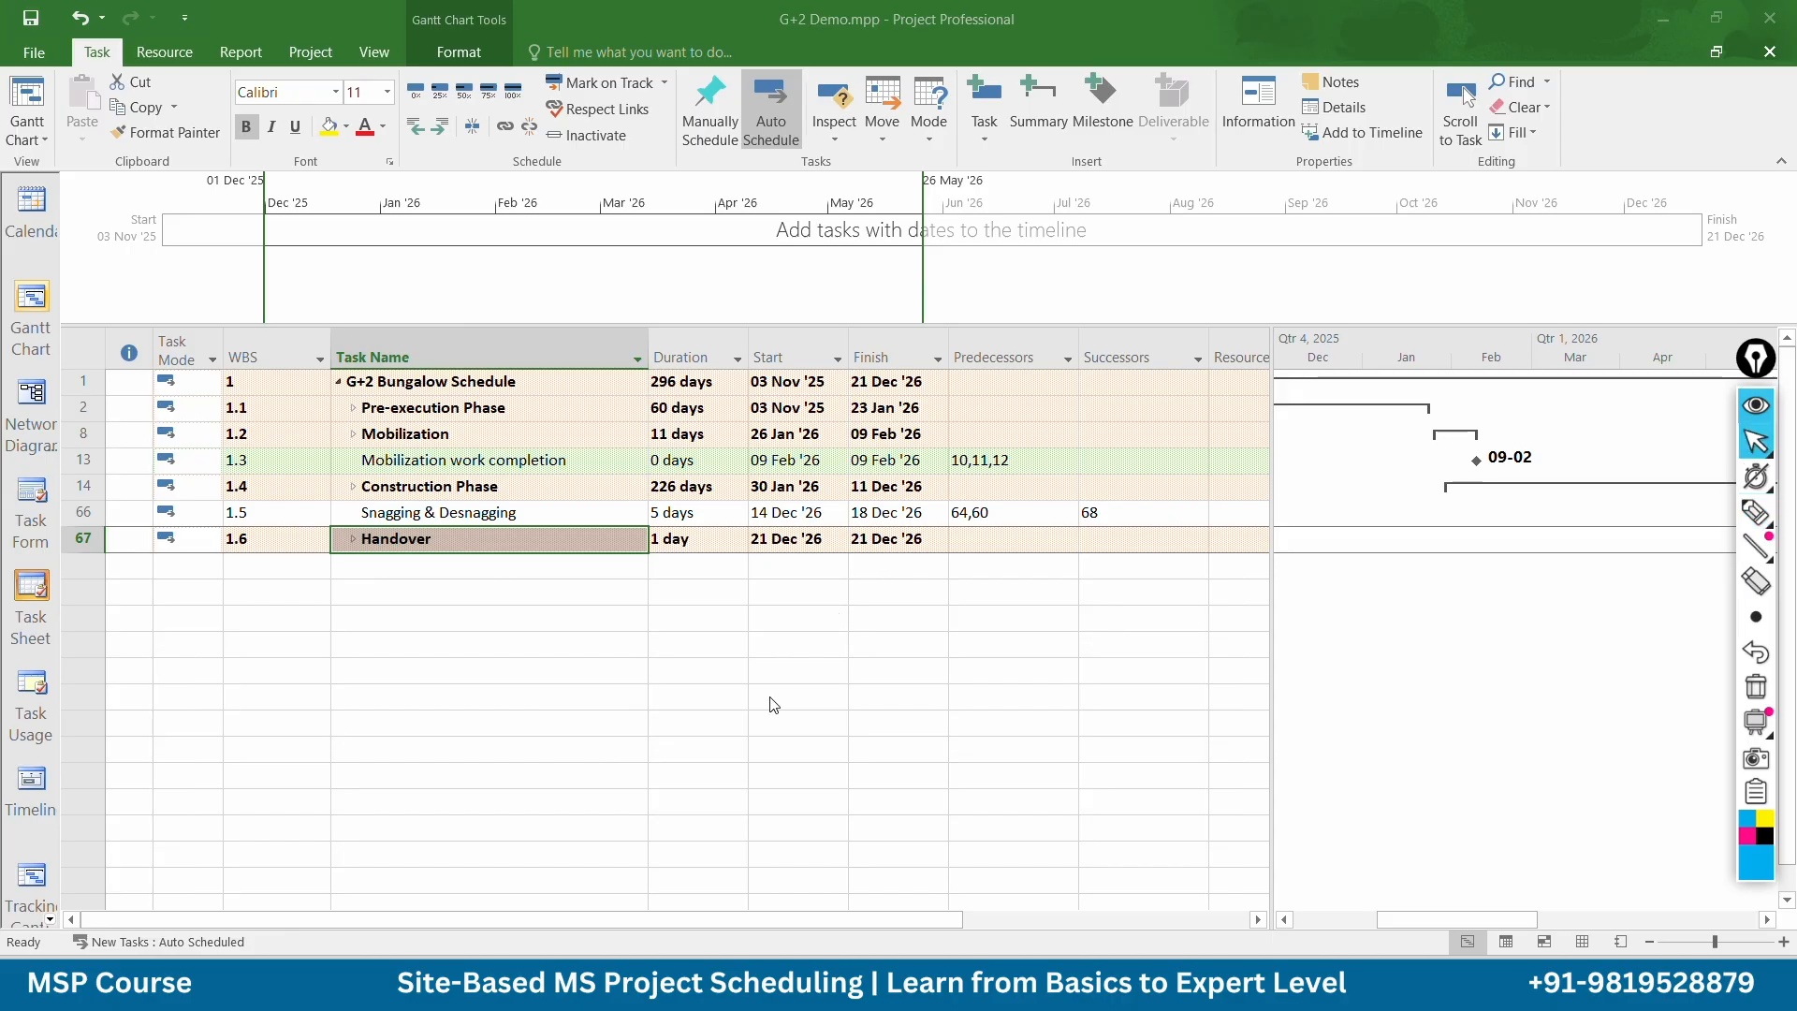
Expand the Construction Phase, Mobilization, Pre-execution Phase and Finishing Work summaries to show their subtasks
{"action": "left_click", "coordinate": [348, 485]}
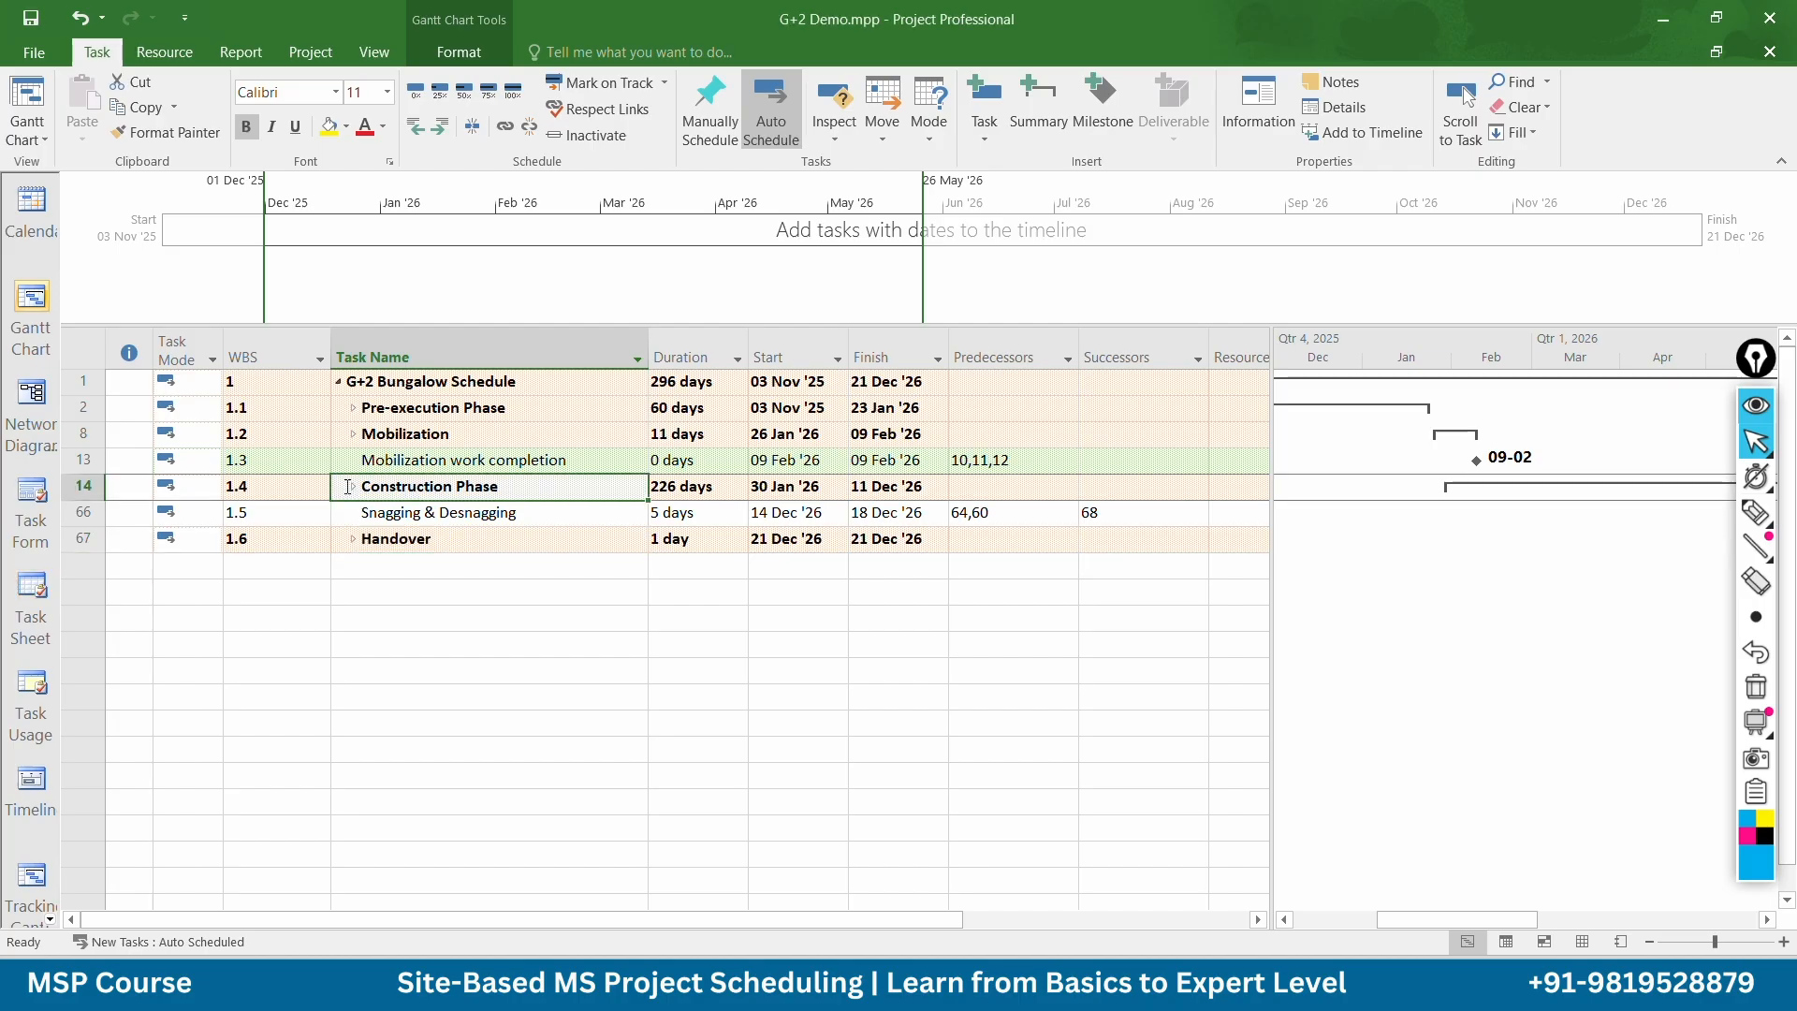
{"action": "left_click", "coordinate": [354, 486]}
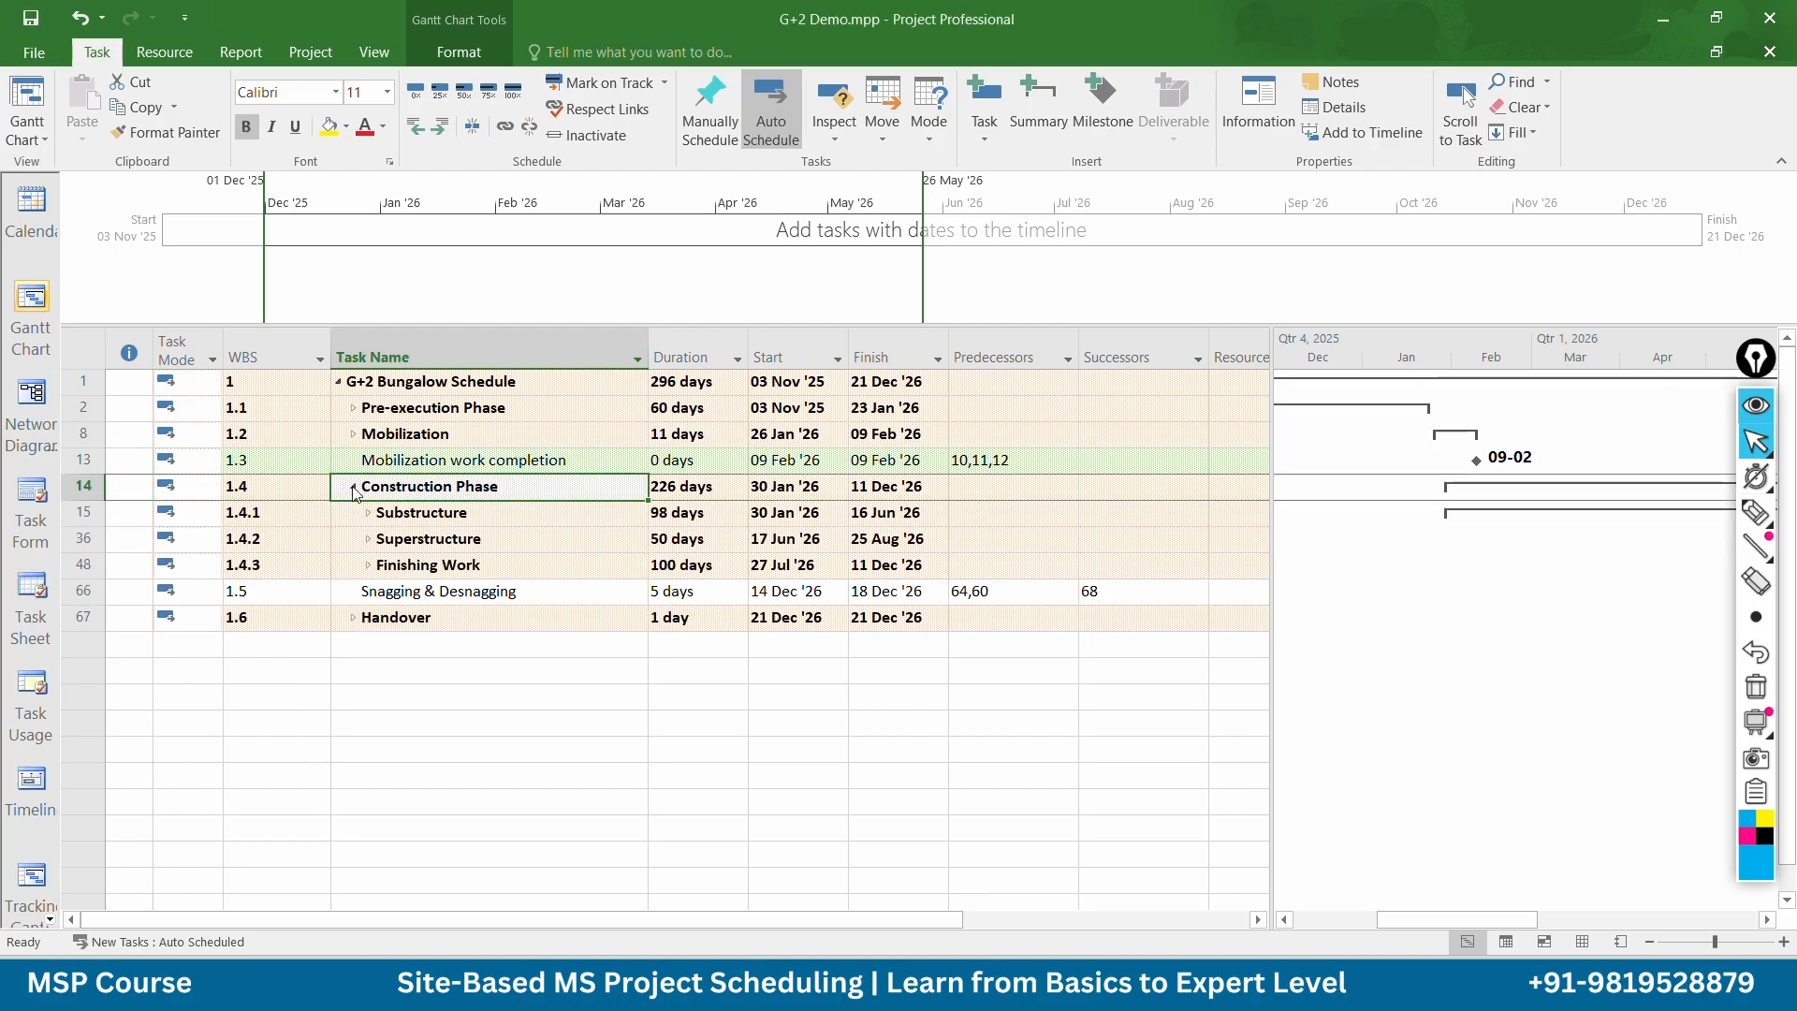
{"action": "left_click", "coordinate": [355, 435]}
{"action": "left_click", "coordinate": [355, 412]}
{"action": "left_click", "coordinate": [353, 408]}
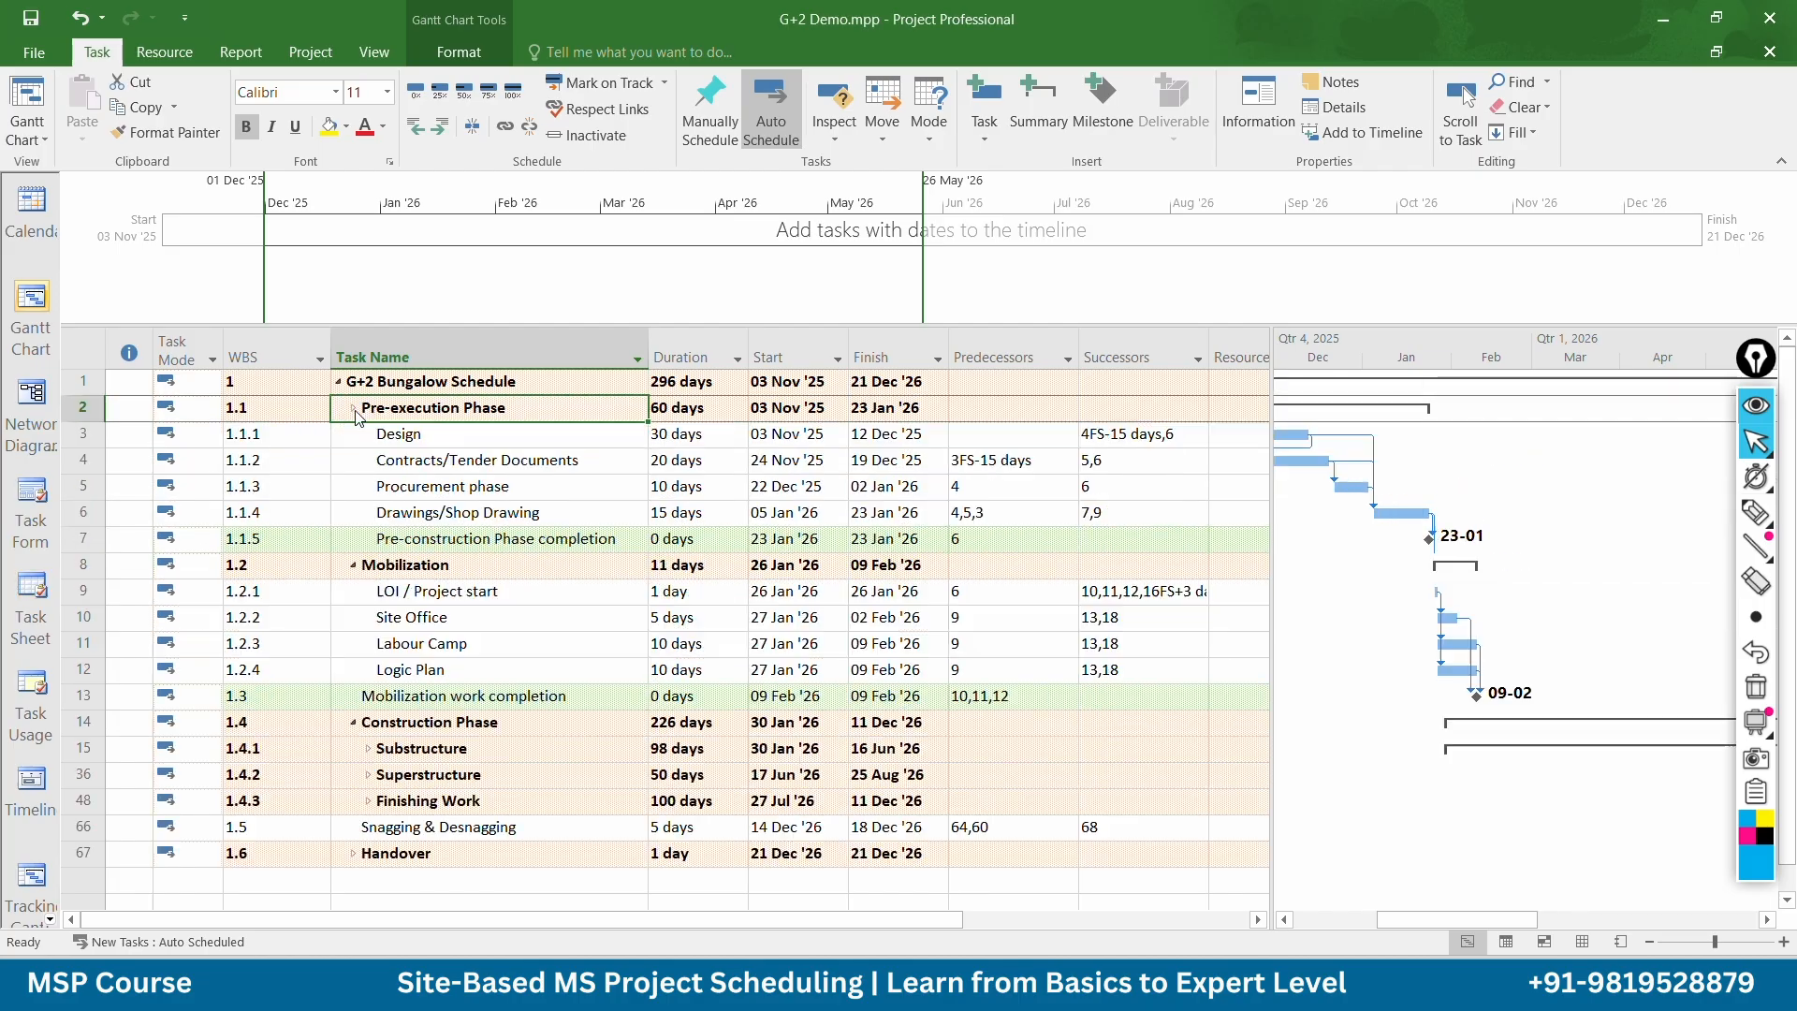
{"action": "scroll", "coordinate": [480, 601], "scroll_direction": "down", "scroll_amount": 2}
{"action": "scroll", "coordinate": [480, 601], "scroll_direction": "down", "scroll_amount": 1}
{"action": "left_click", "coordinate": [370, 650]}
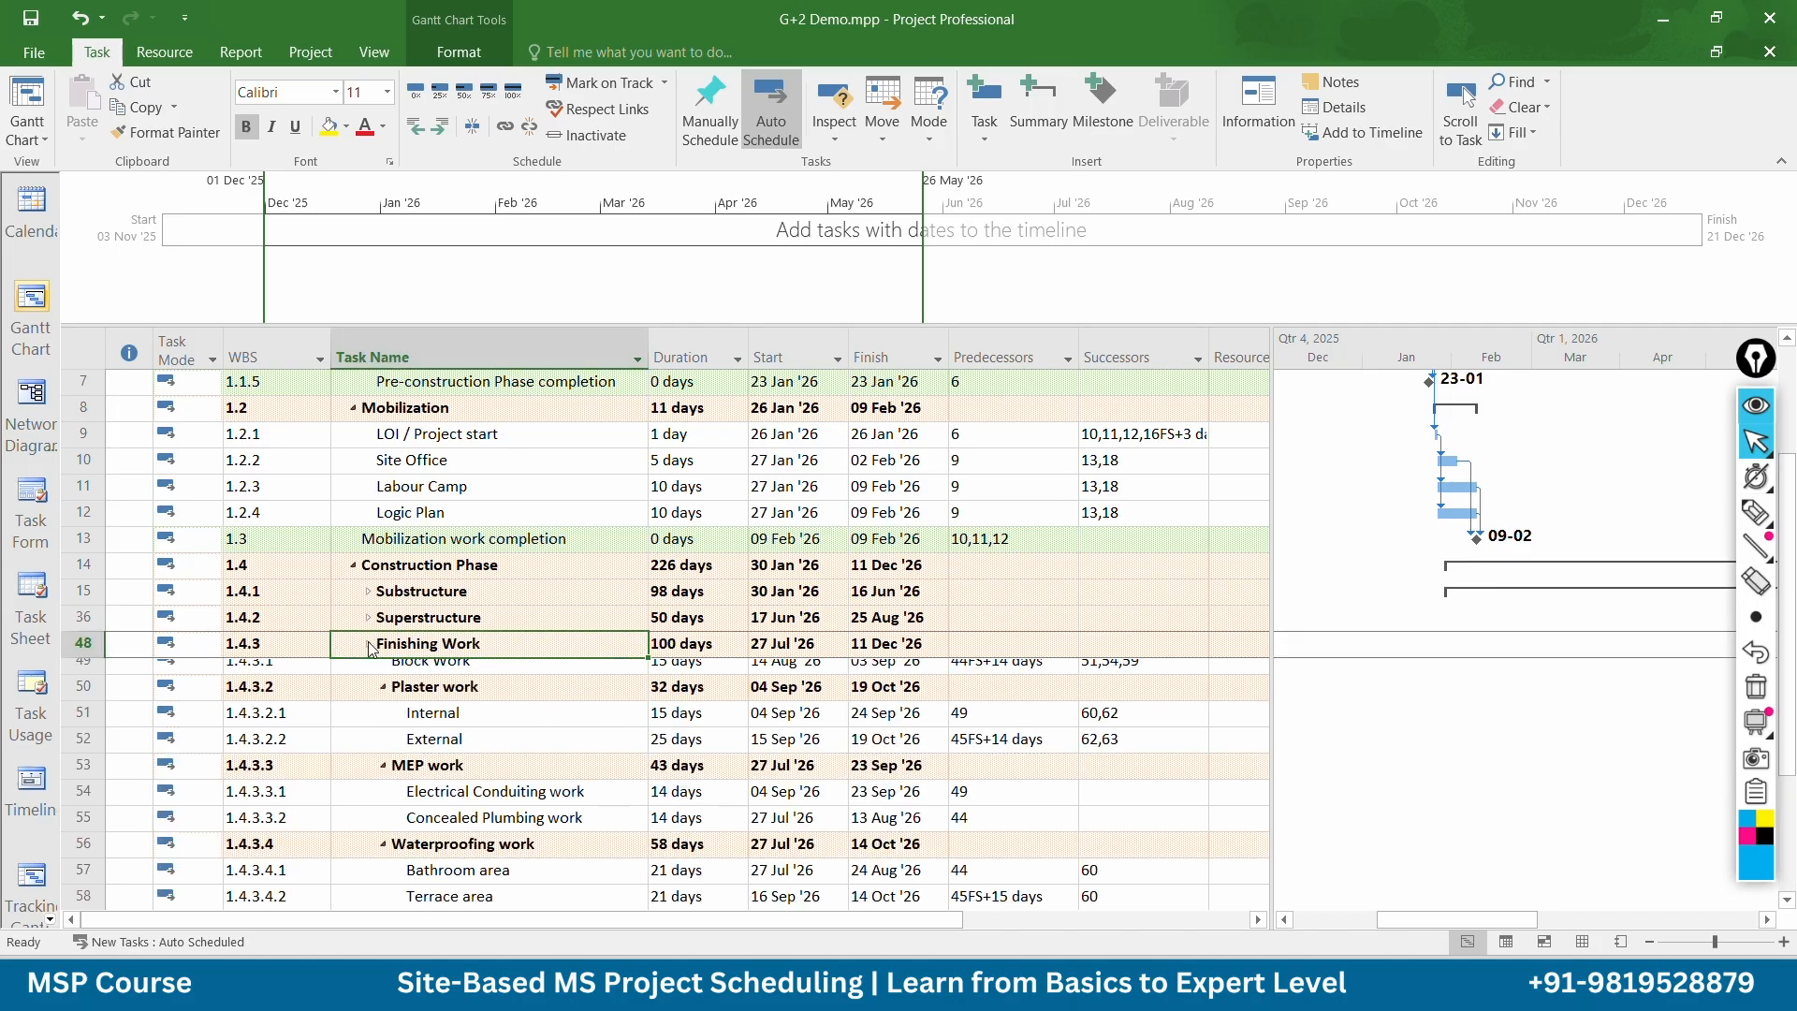
{"action": "scroll", "coordinate": [779, 591], "scroll_direction": "down", "scroll_amount": 2}
{"action": "scroll", "coordinate": [780, 590], "scroll_direction": "down", "scroll_amount": 3}
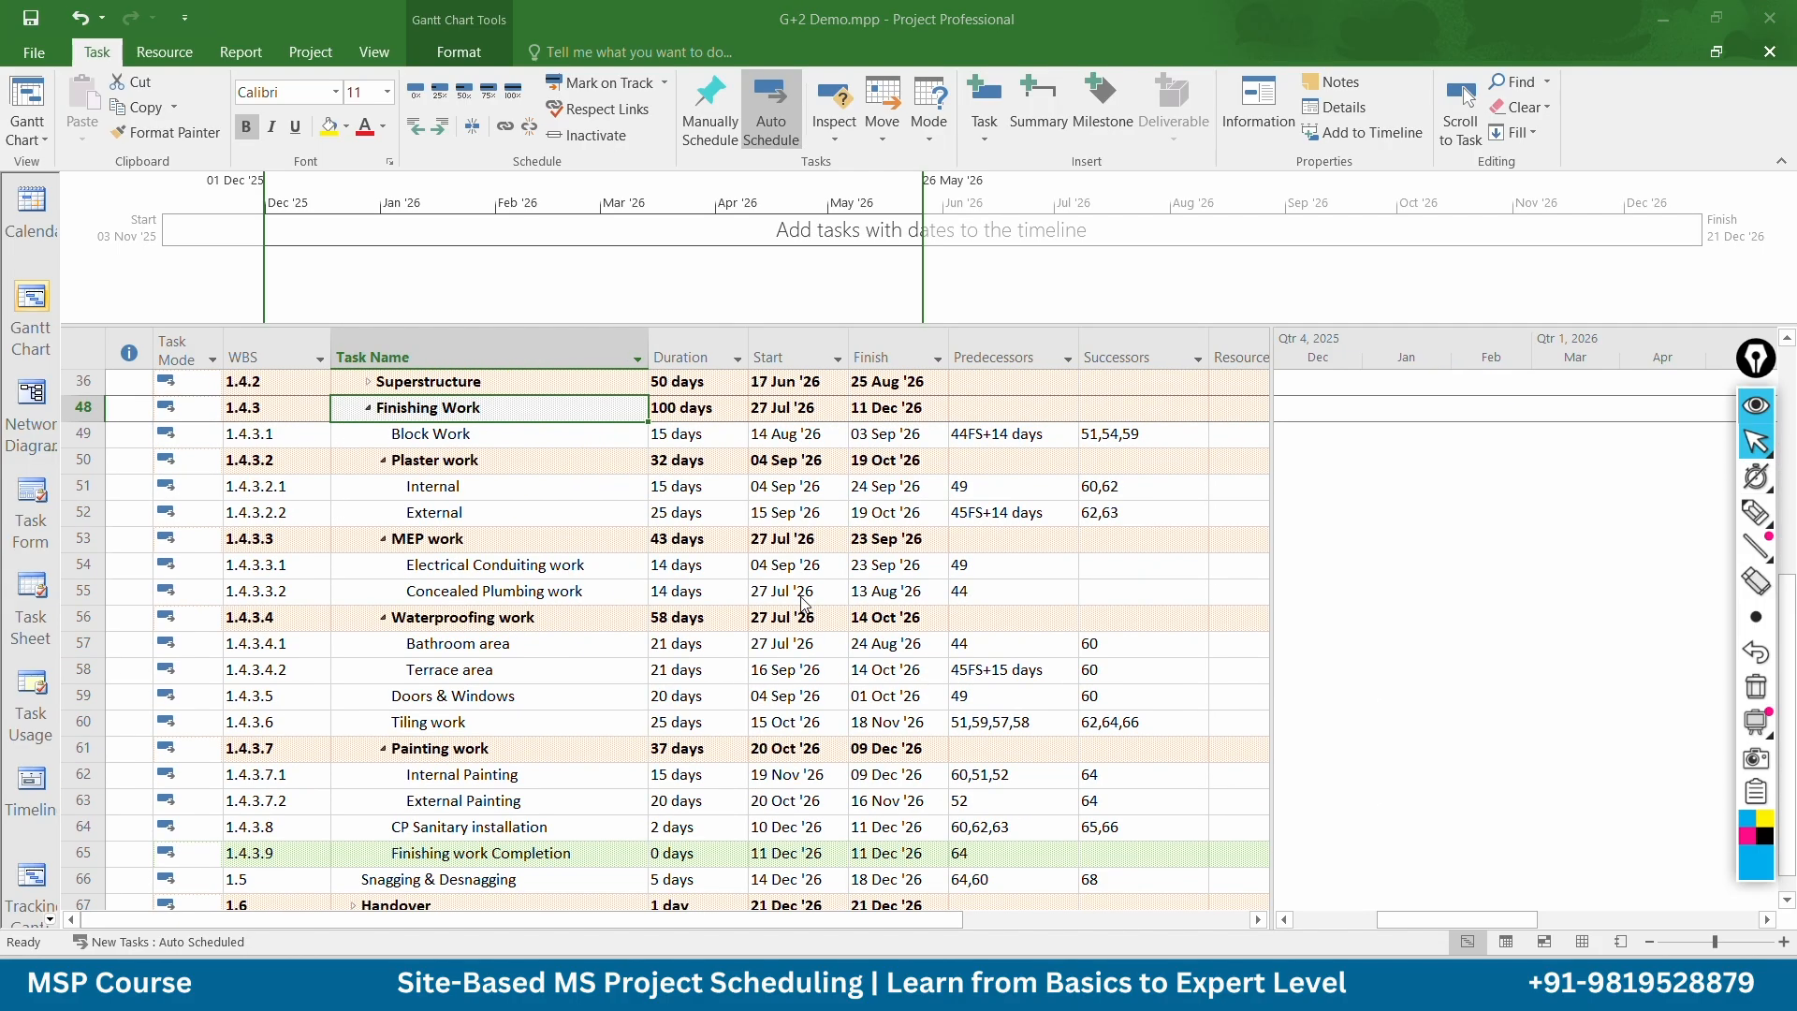
Circle Waterproofing work and Painting work in ink, and write an underlined "Final coat" note beside CP Sanitary installation with arrows towards Tiling work
{"action": "key", "text": "ctrl+shift+h"}
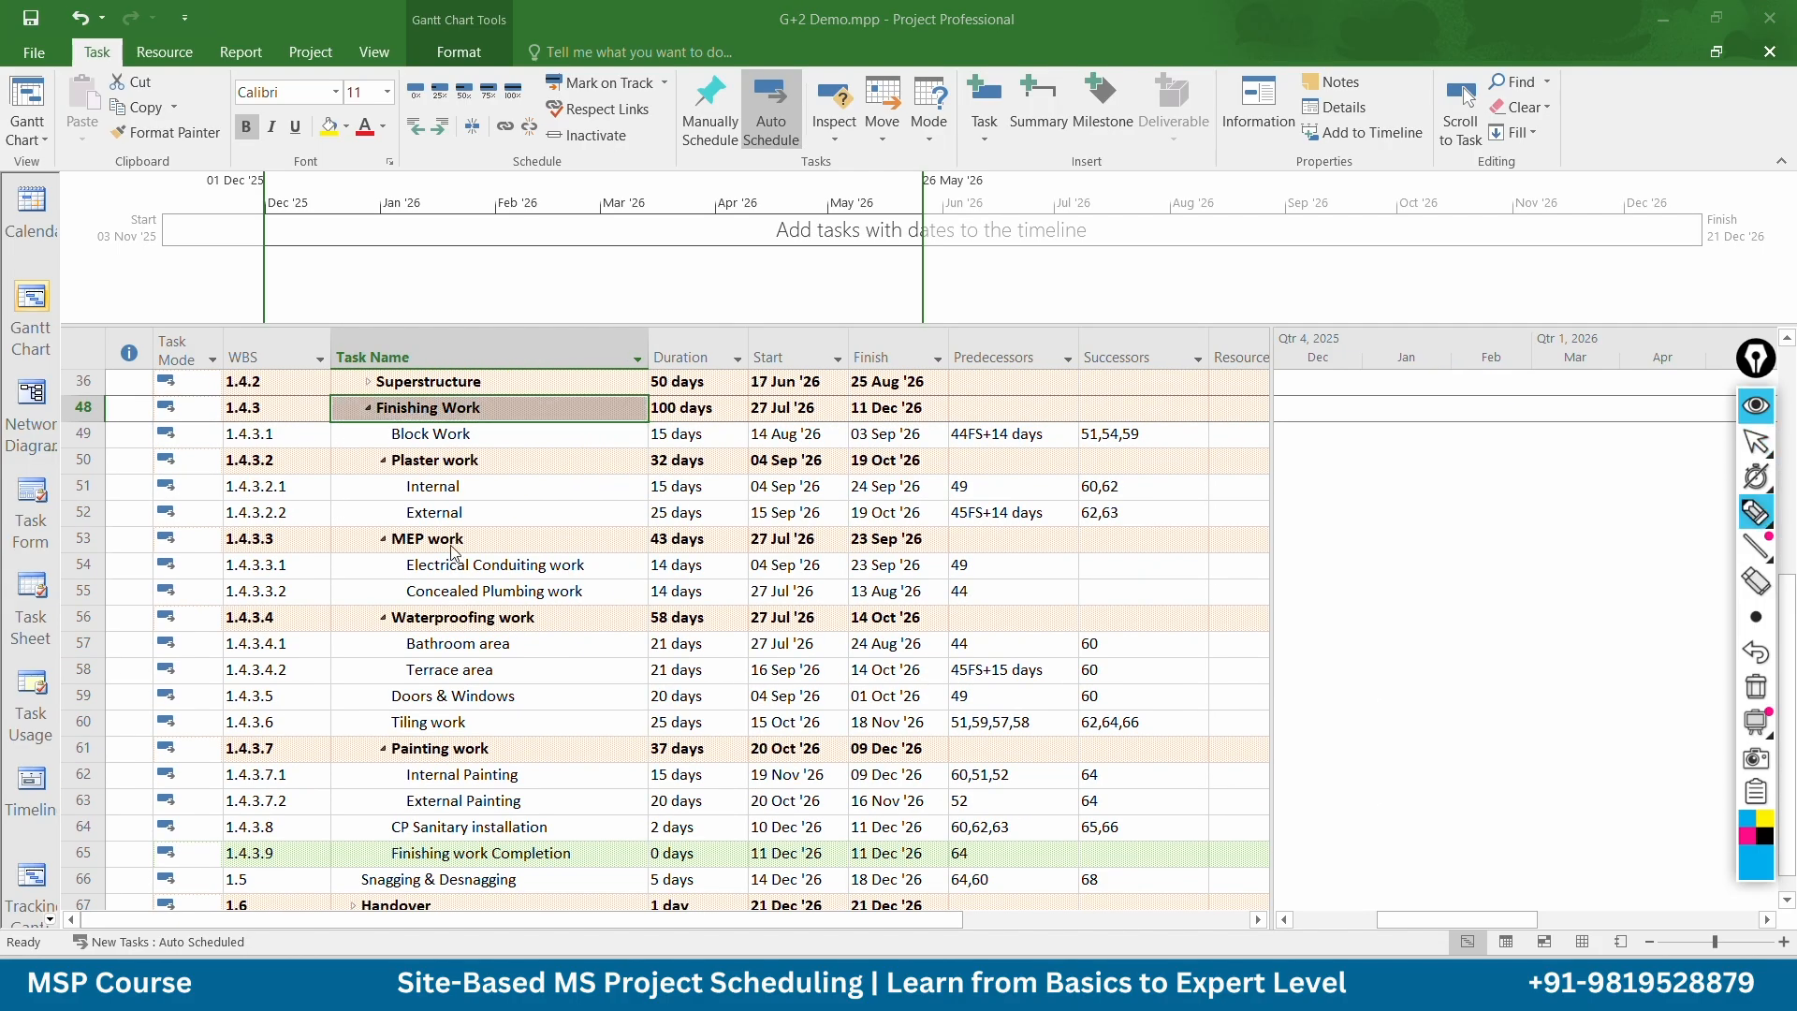
{"action": "mouse_move", "coordinate": [454, 584]}
{"action": "left_mouse_down"}
{"action": "mouse_move", "coordinate": [346, 629]}
{"action": "mouse_move", "coordinate": [494, 675]}
{"action": "mouse_move", "coordinate": [505, 575]}
{"action": "mouse_move", "coordinate": [425, 585]}
{"action": "left_mouse_up"}
{"action": "mouse_move", "coordinate": [458, 715]}
{"action": "left_mouse_down"}
{"action": "mouse_move", "coordinate": [411, 723]}
{"action": "mouse_move", "coordinate": [406, 829]}
{"action": "mouse_move", "coordinate": [538, 744]}
{"action": "mouse_move", "coordinate": [440, 726]}
{"action": "left_mouse_up"}
{"action": "mouse_move", "coordinate": [578, 824]}
{"action": "left_mouse_down"}
{"action": "mouse_move", "coordinate": [657, 803]}
{"action": "mouse_move", "coordinate": [735, 839]}
{"action": "left_mouse_up"}
{"action": "mouse_move", "coordinate": [765, 825]}
{"action": "left_mouse_down"}
{"action": "mouse_move", "coordinate": [772, 866]}
{"action": "mouse_move", "coordinate": [794, 822]}
{"action": "mouse_move", "coordinate": [811, 863]}
{"action": "mouse_move", "coordinate": [847, 859]}
{"action": "left_mouse_up"}
{"action": "mouse_move", "coordinate": [871, 837]}
{"action": "left_mouse_down"}
{"action": "mouse_move", "coordinate": [875, 866]}
{"action": "mouse_move", "coordinate": [894, 795]}
{"action": "left_mouse_up"}
{"action": "left_click_drag", "start_coordinate": [968, 793], "coordinate": [1034, 781]}
{"action": "left_click", "coordinate": [1055, 774]}
{"action": "left_click_drag", "start_coordinate": [1095, 781], "coordinate": [931, 715]}
{"action": "left_click_drag", "start_coordinate": [980, 700], "coordinate": [978, 728]}
{"action": "left_click_drag", "start_coordinate": [959, 847], "coordinate": [1044, 824]}
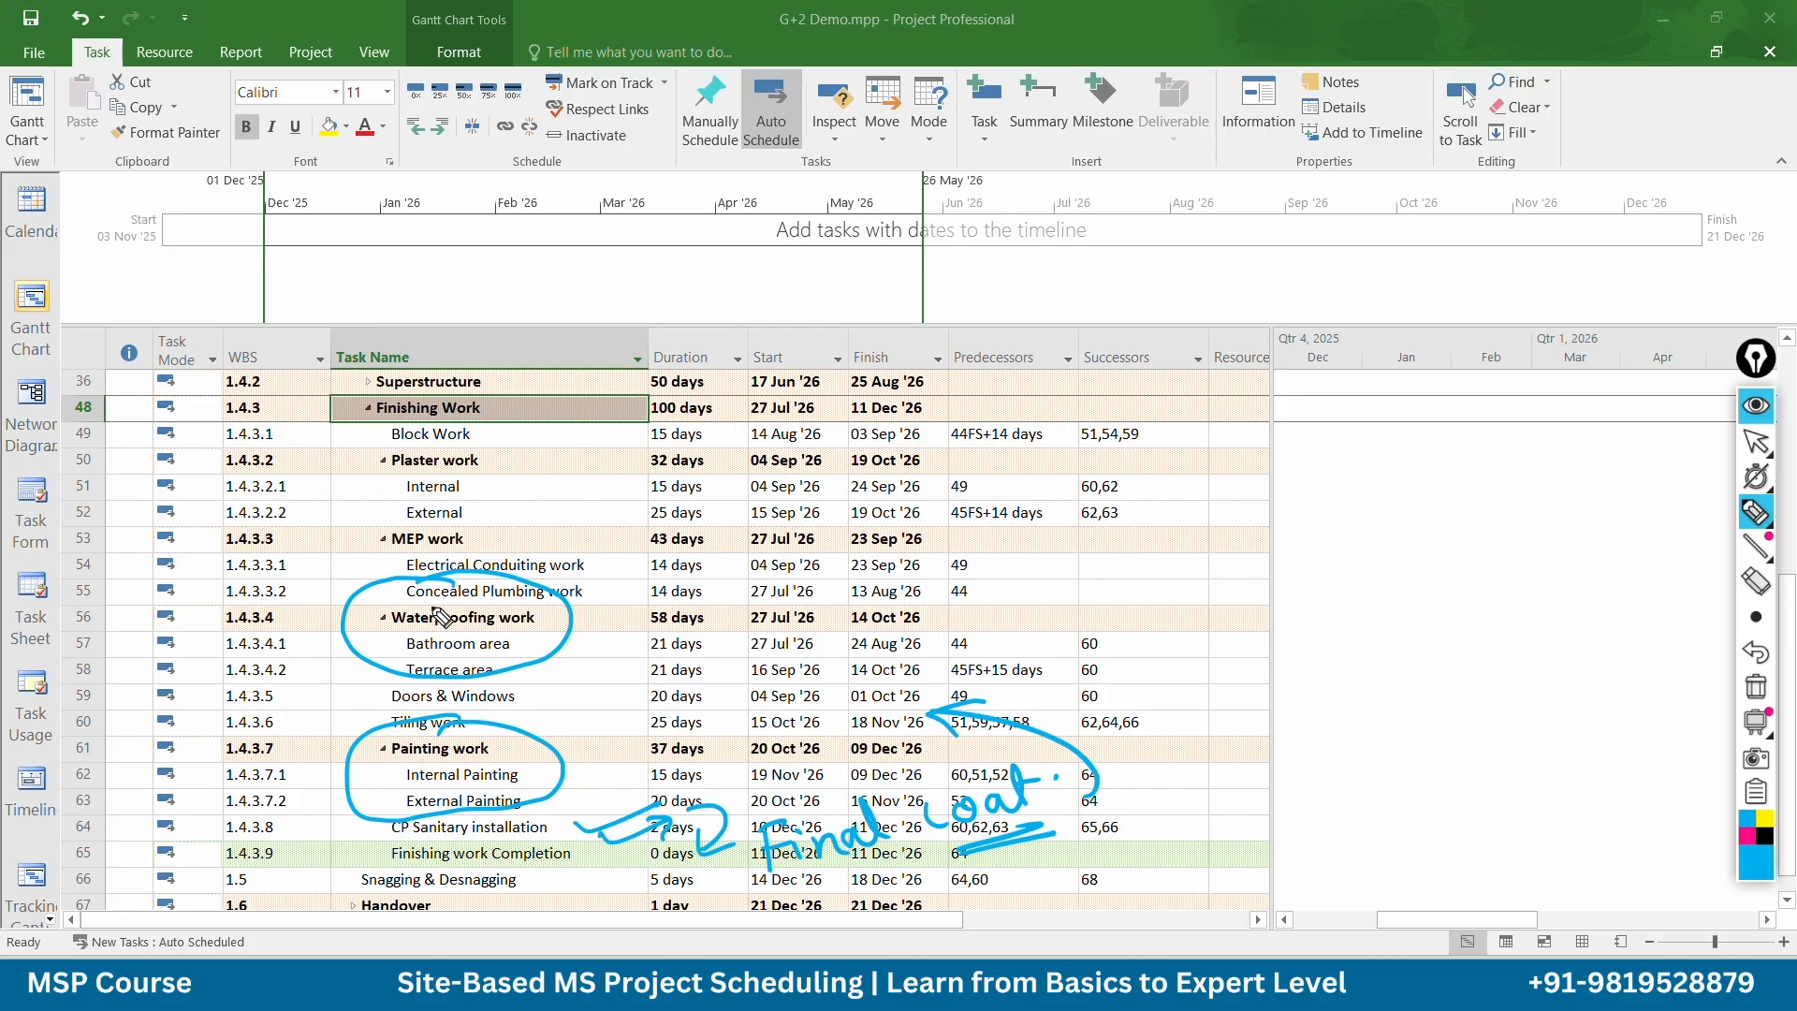
{"action": "left_click_drag", "start_coordinate": [797, 915], "coordinate": [896, 868]}
{"action": "left_click_drag", "start_coordinate": [811, 913], "coordinate": [907, 884]}
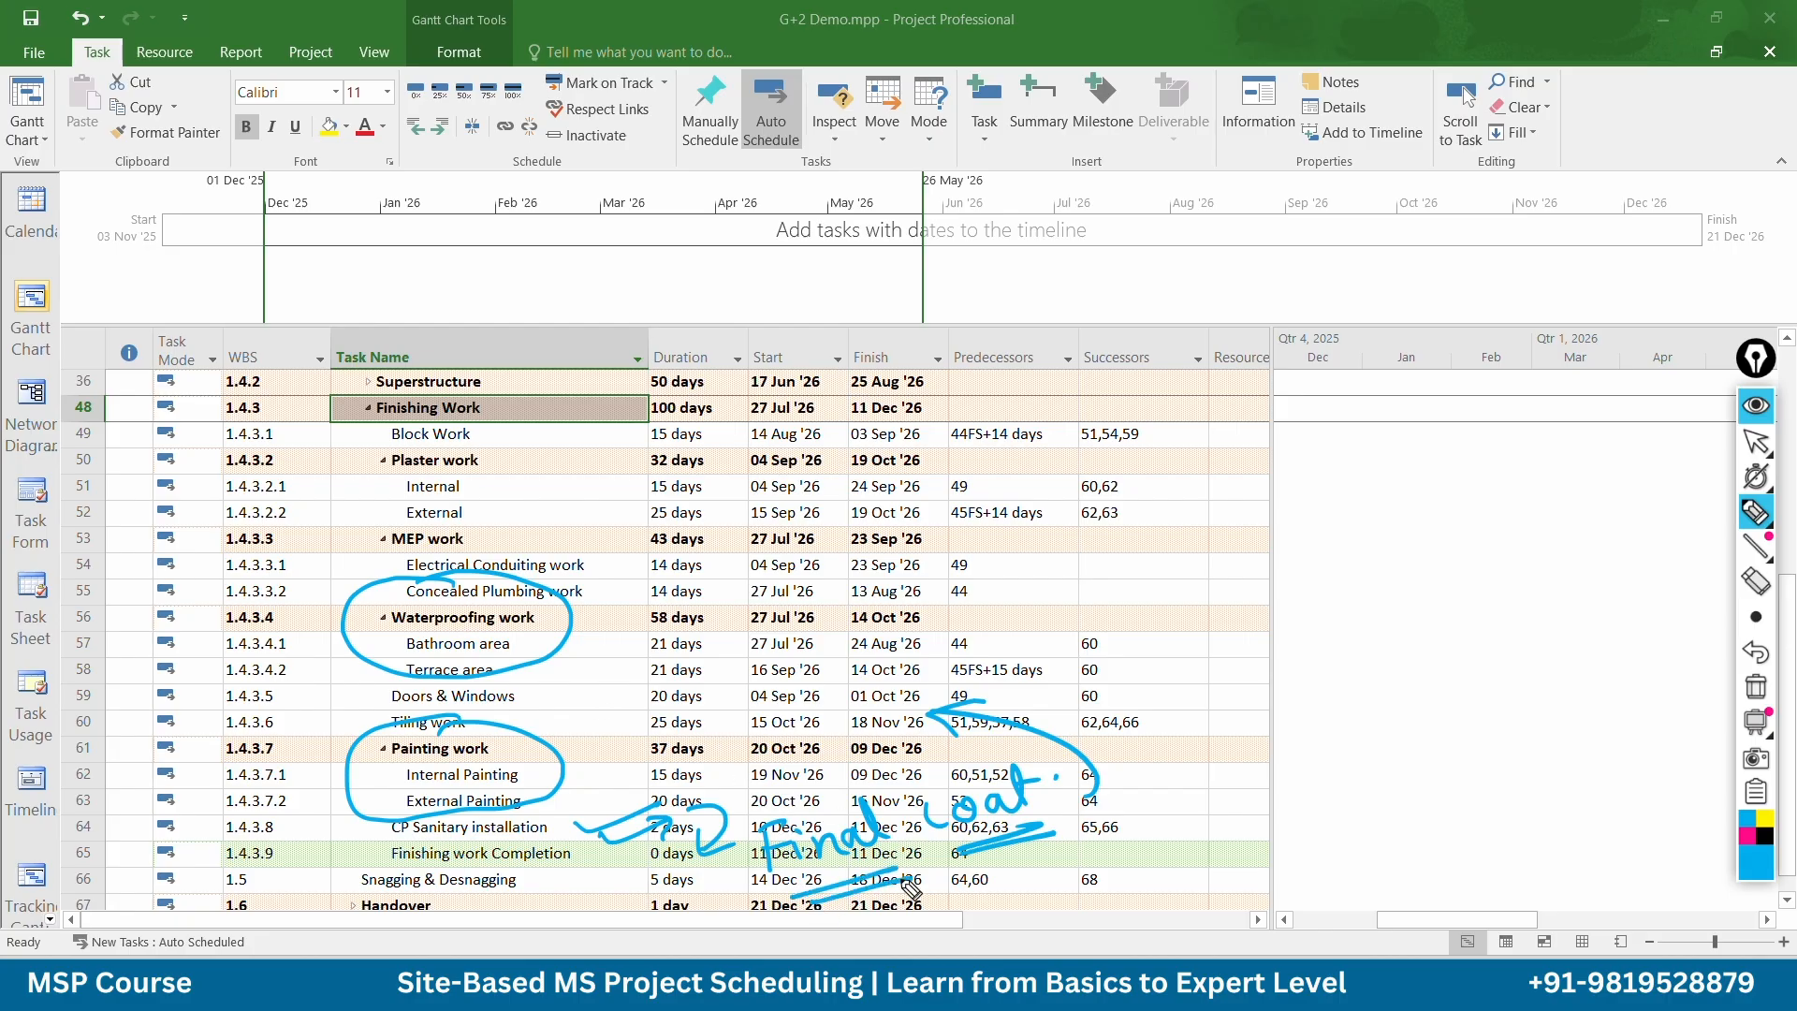
{"action": "left_click_drag", "start_coordinate": [910, 725], "coordinate": [838, 756]}
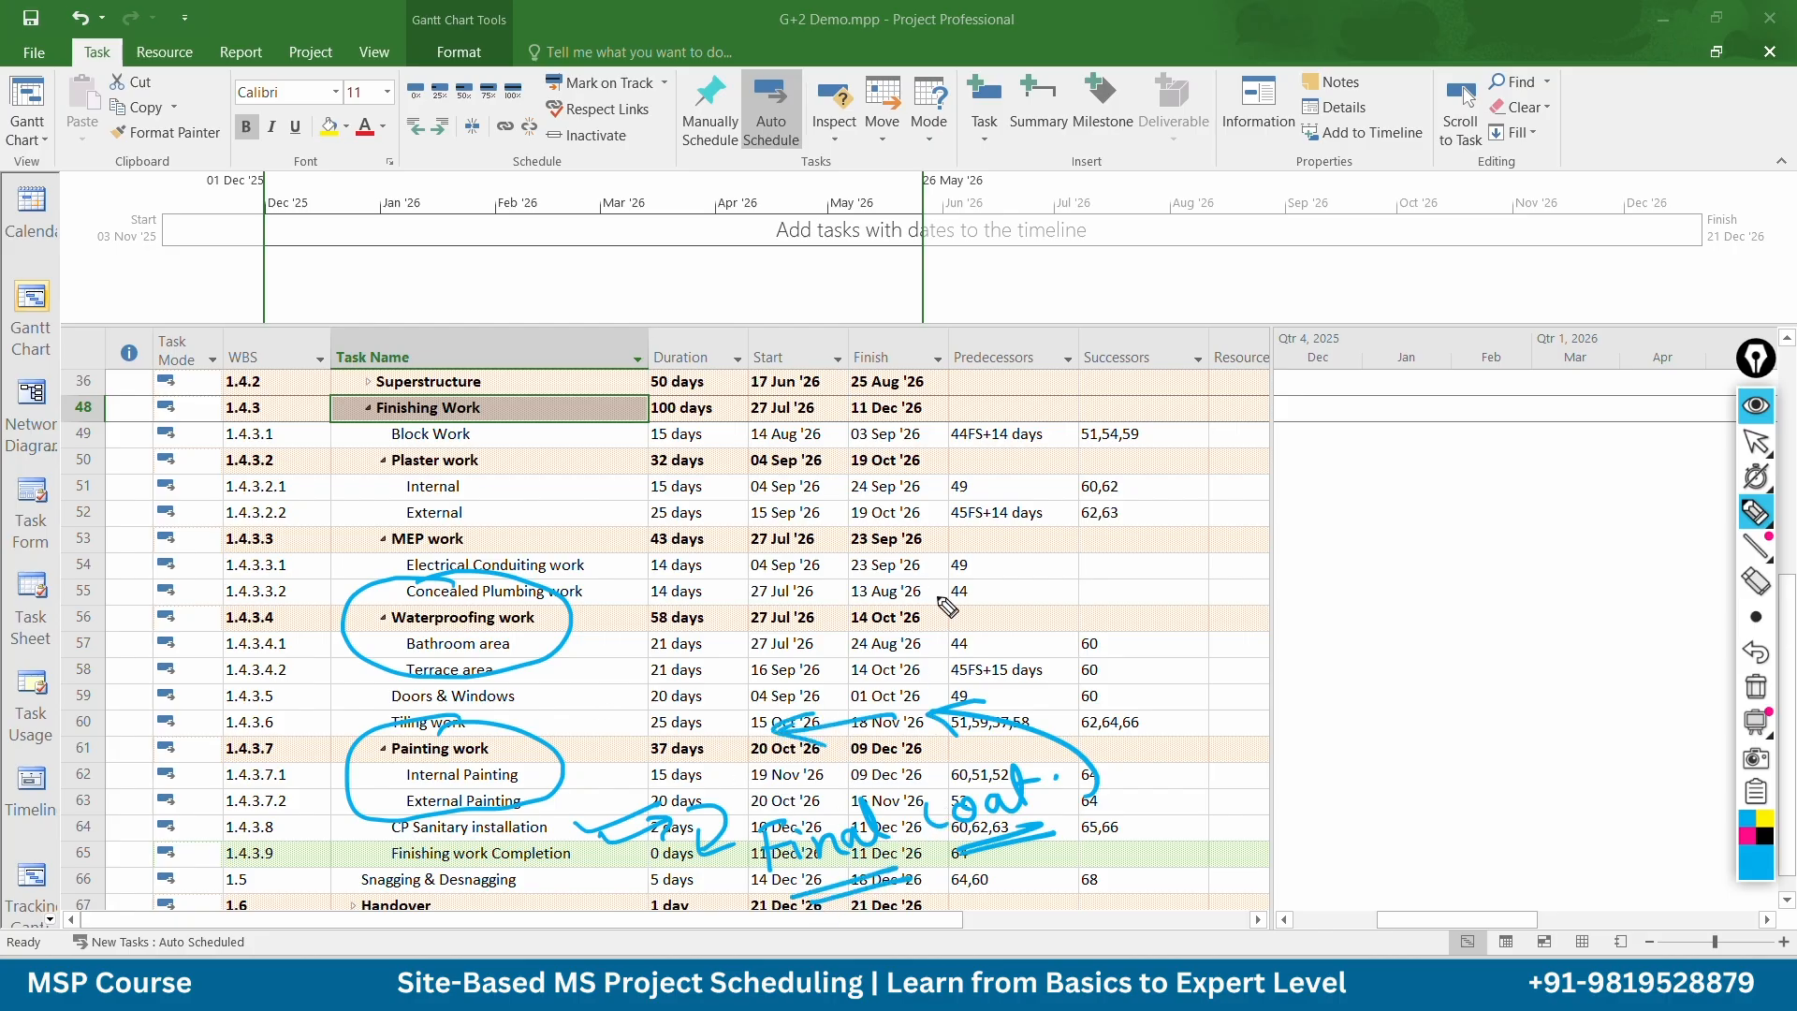
Write and underline "Polishing" in ink above the Final coat note, and erase all ink annotations from the schedule
{"action": "mouse_move", "coordinate": [955, 607]}
{"action": "left_mouse_down"}
{"action": "mouse_move", "coordinate": [960, 659]}
{"action": "mouse_move", "coordinate": [960, 638]}
{"action": "left_mouse_up"}
{"action": "mouse_move", "coordinate": [1009, 625]}
{"action": "left_mouse_down"}
{"action": "mouse_move", "coordinate": [1046, 646]}
{"action": "mouse_move", "coordinate": [1114, 580]}
{"action": "mouse_move", "coordinate": [1170, 585]}
{"action": "mouse_move", "coordinate": [1217, 552]}
{"action": "mouse_move", "coordinate": [1193, 599]}
{"action": "left_mouse_up"}
{"action": "left_click", "coordinate": [1067, 601]}
{"action": "left_click", "coordinate": [1135, 541]}
{"action": "left_click_drag", "start_coordinate": [1086, 646], "coordinate": [1115, 626]}
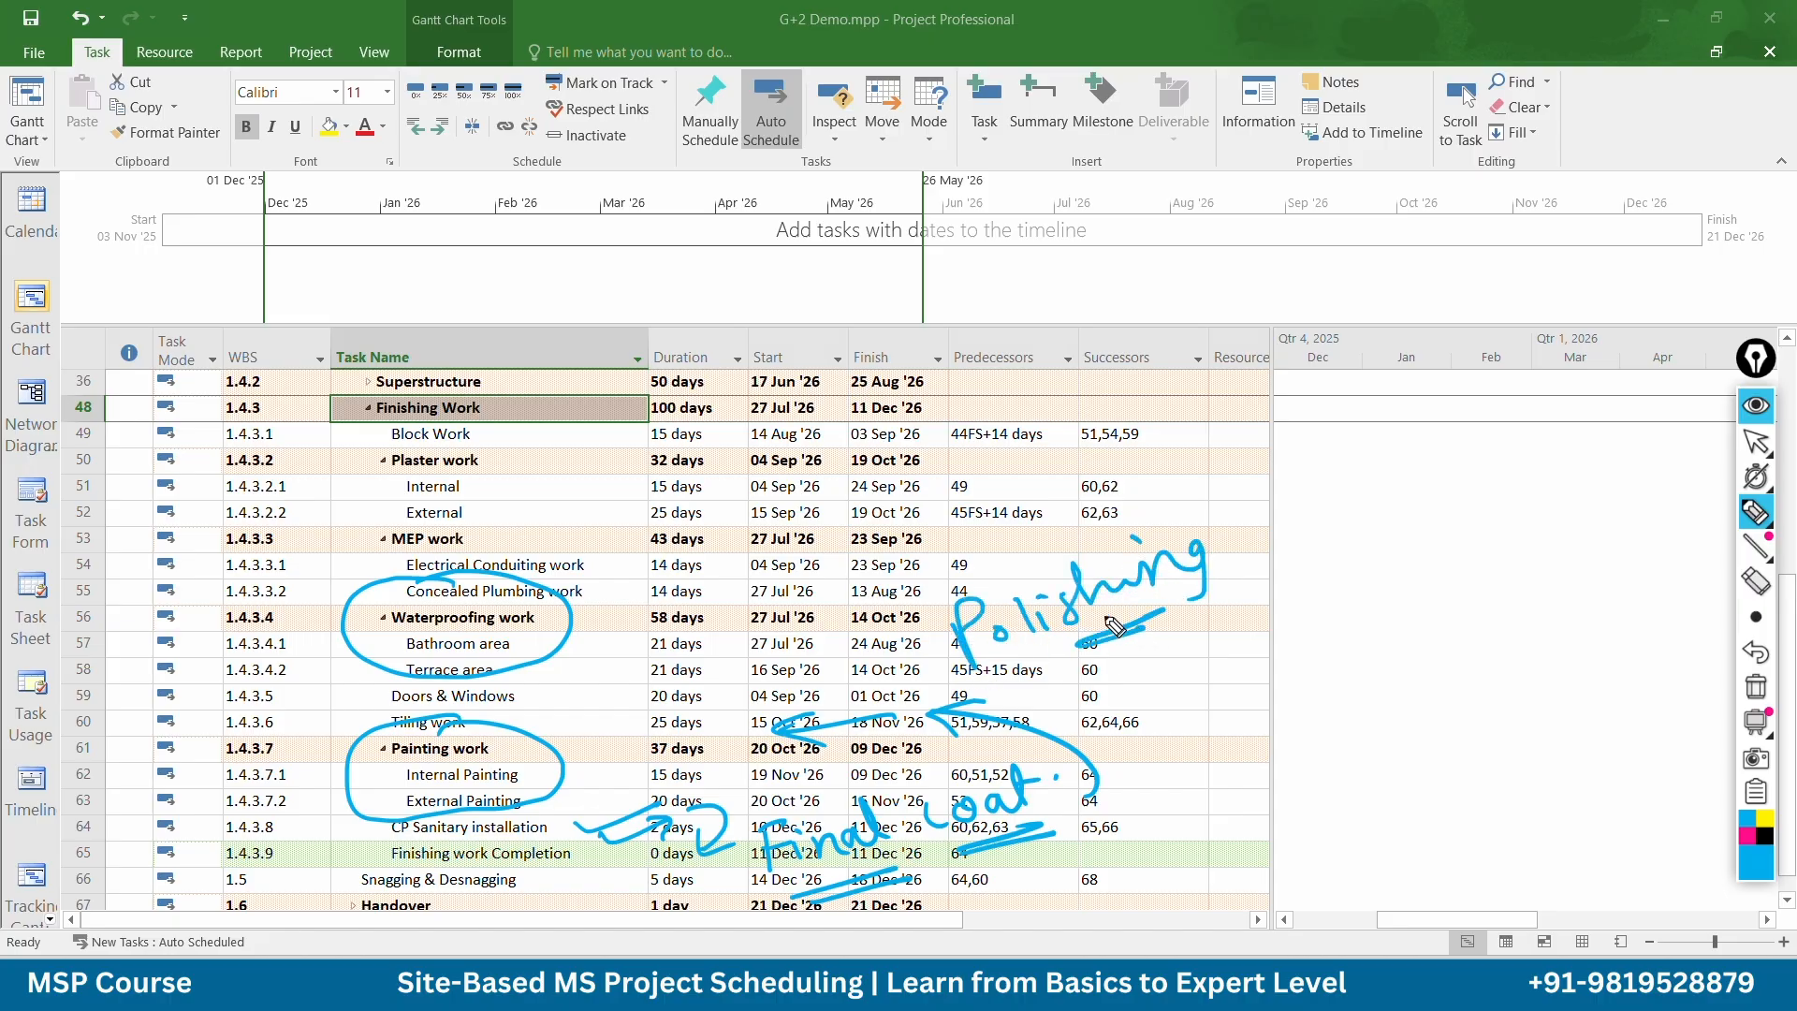
{"action": "key", "text": "ctrl+shift+2"}
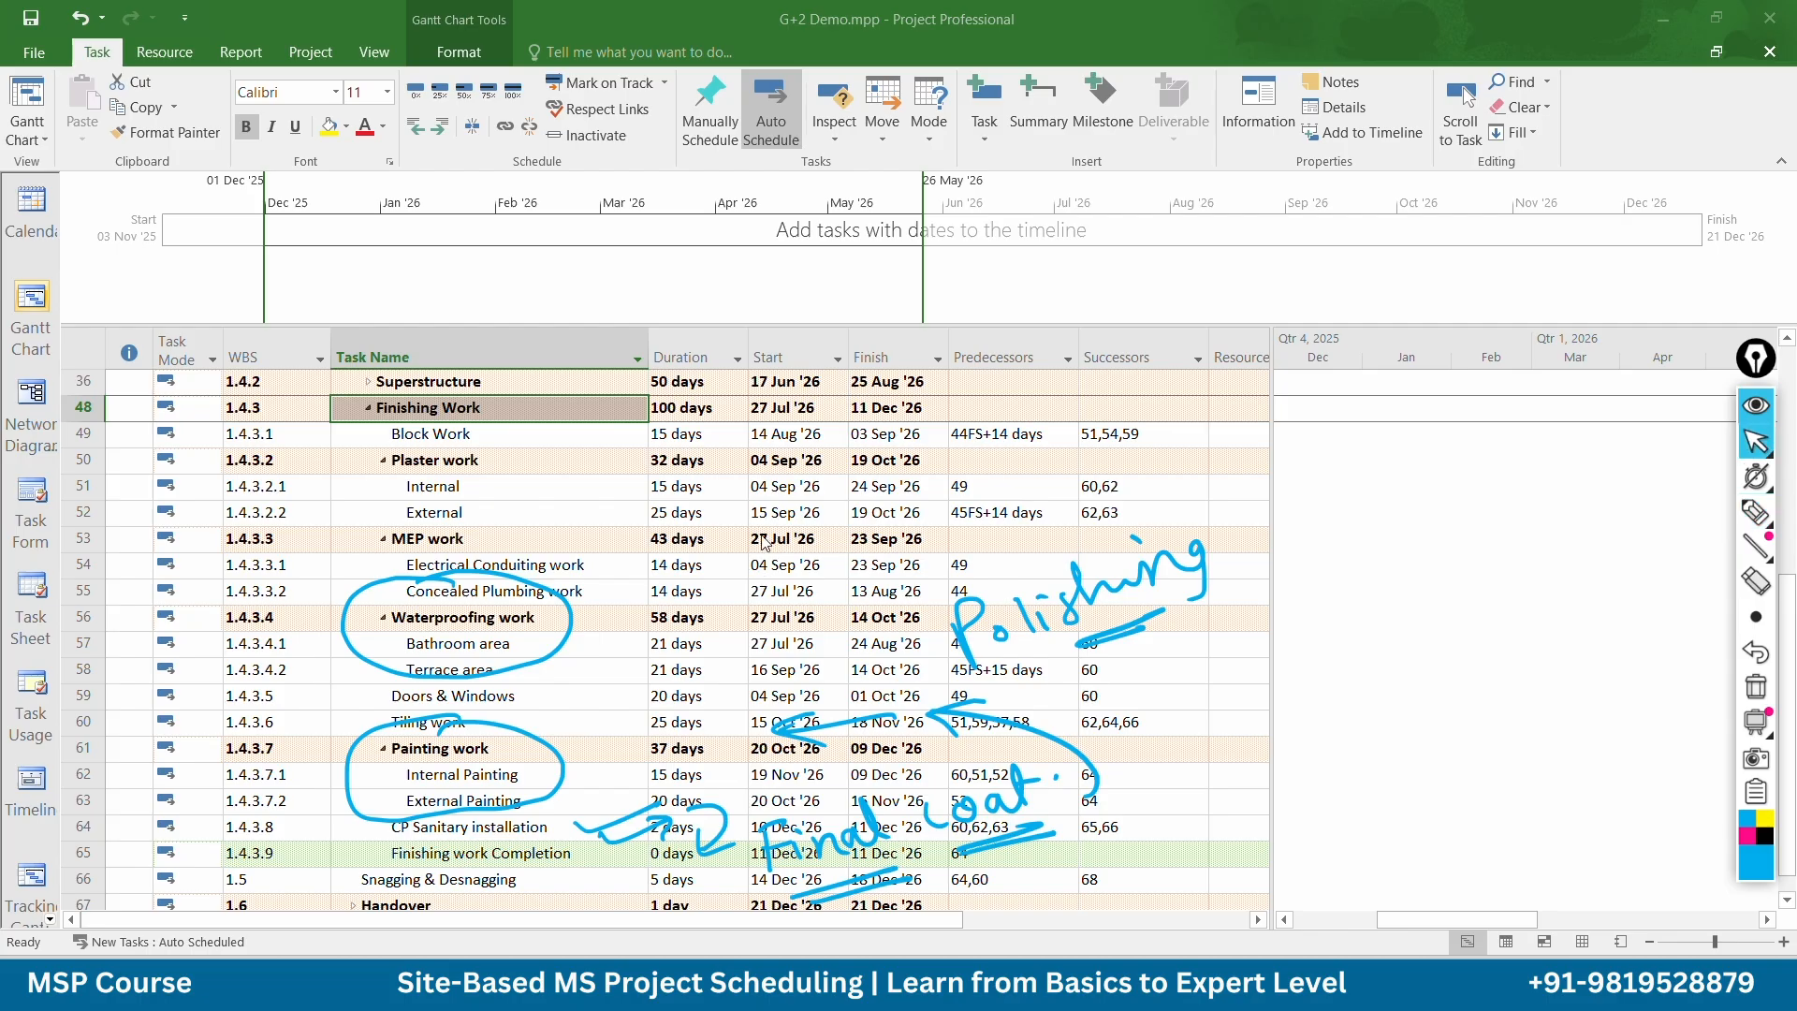
{"action": "key", "text": "ctrl+shift+7"}
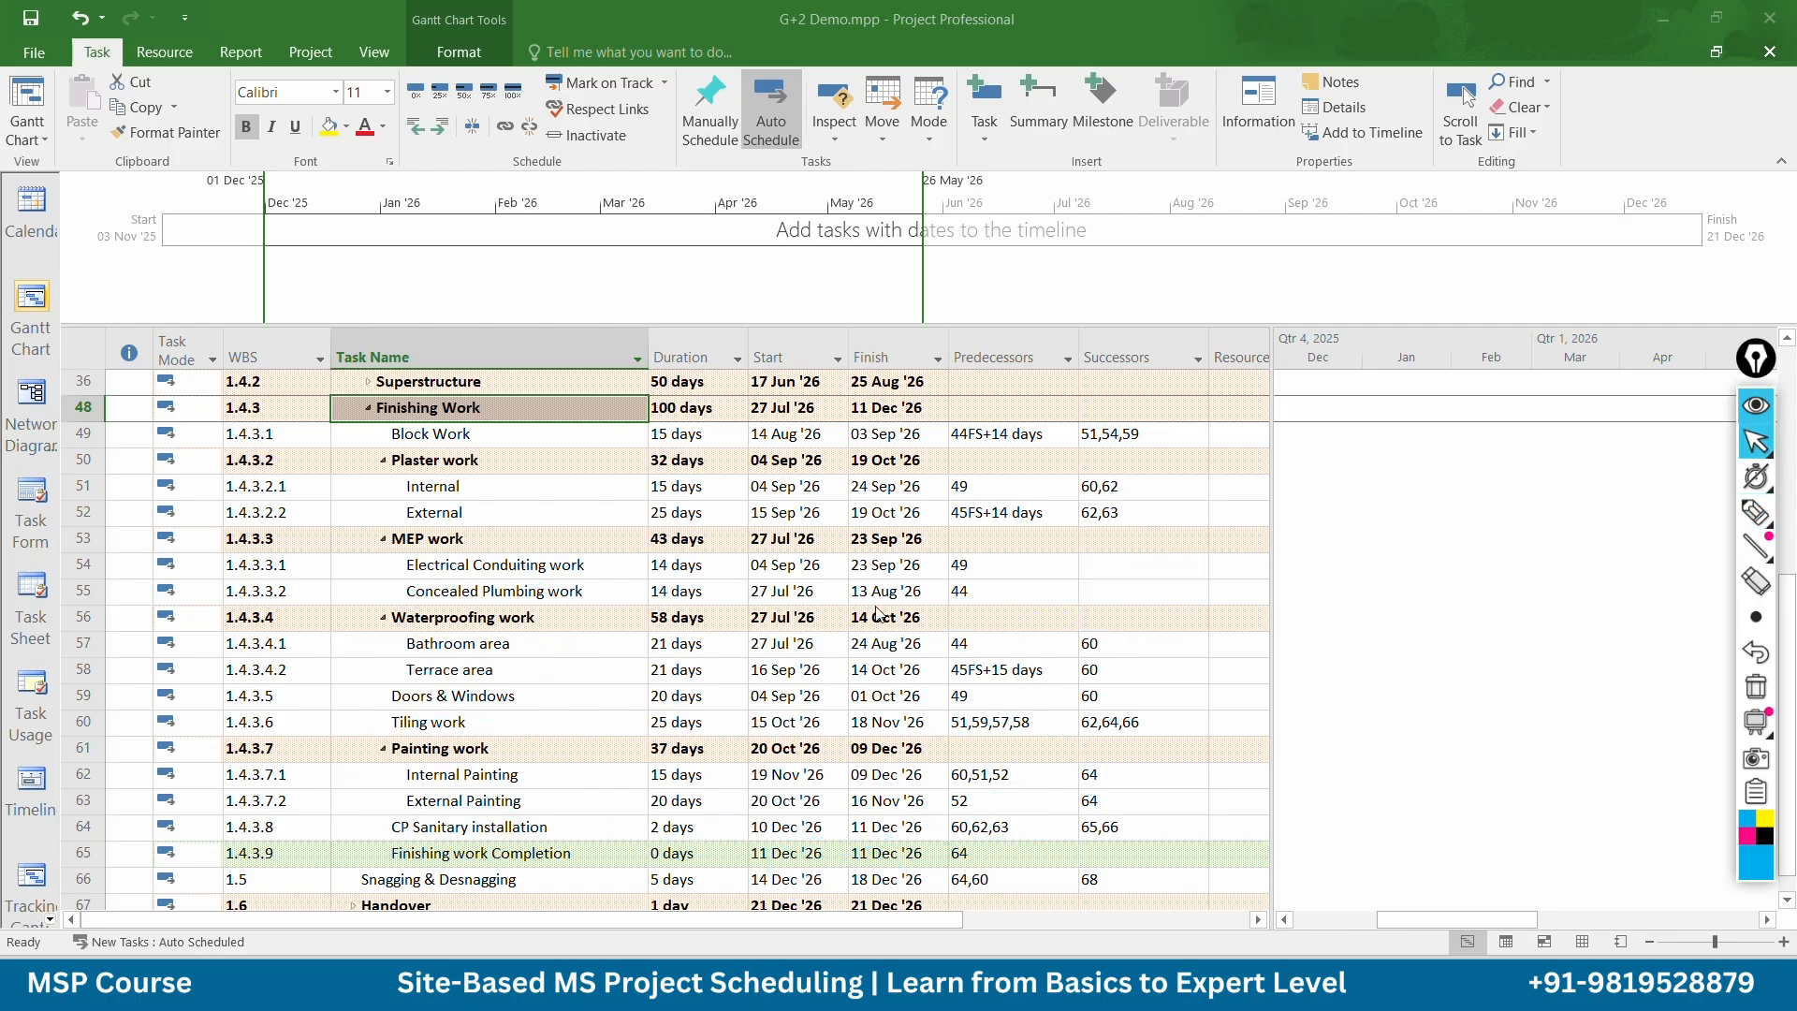
{"action": "scroll", "coordinate": [877, 615], "scroll_direction": "down", "scroll_amount": 2}
{"action": "scroll", "coordinate": [878, 615], "scroll_direction": "up", "scroll_amount": 6}
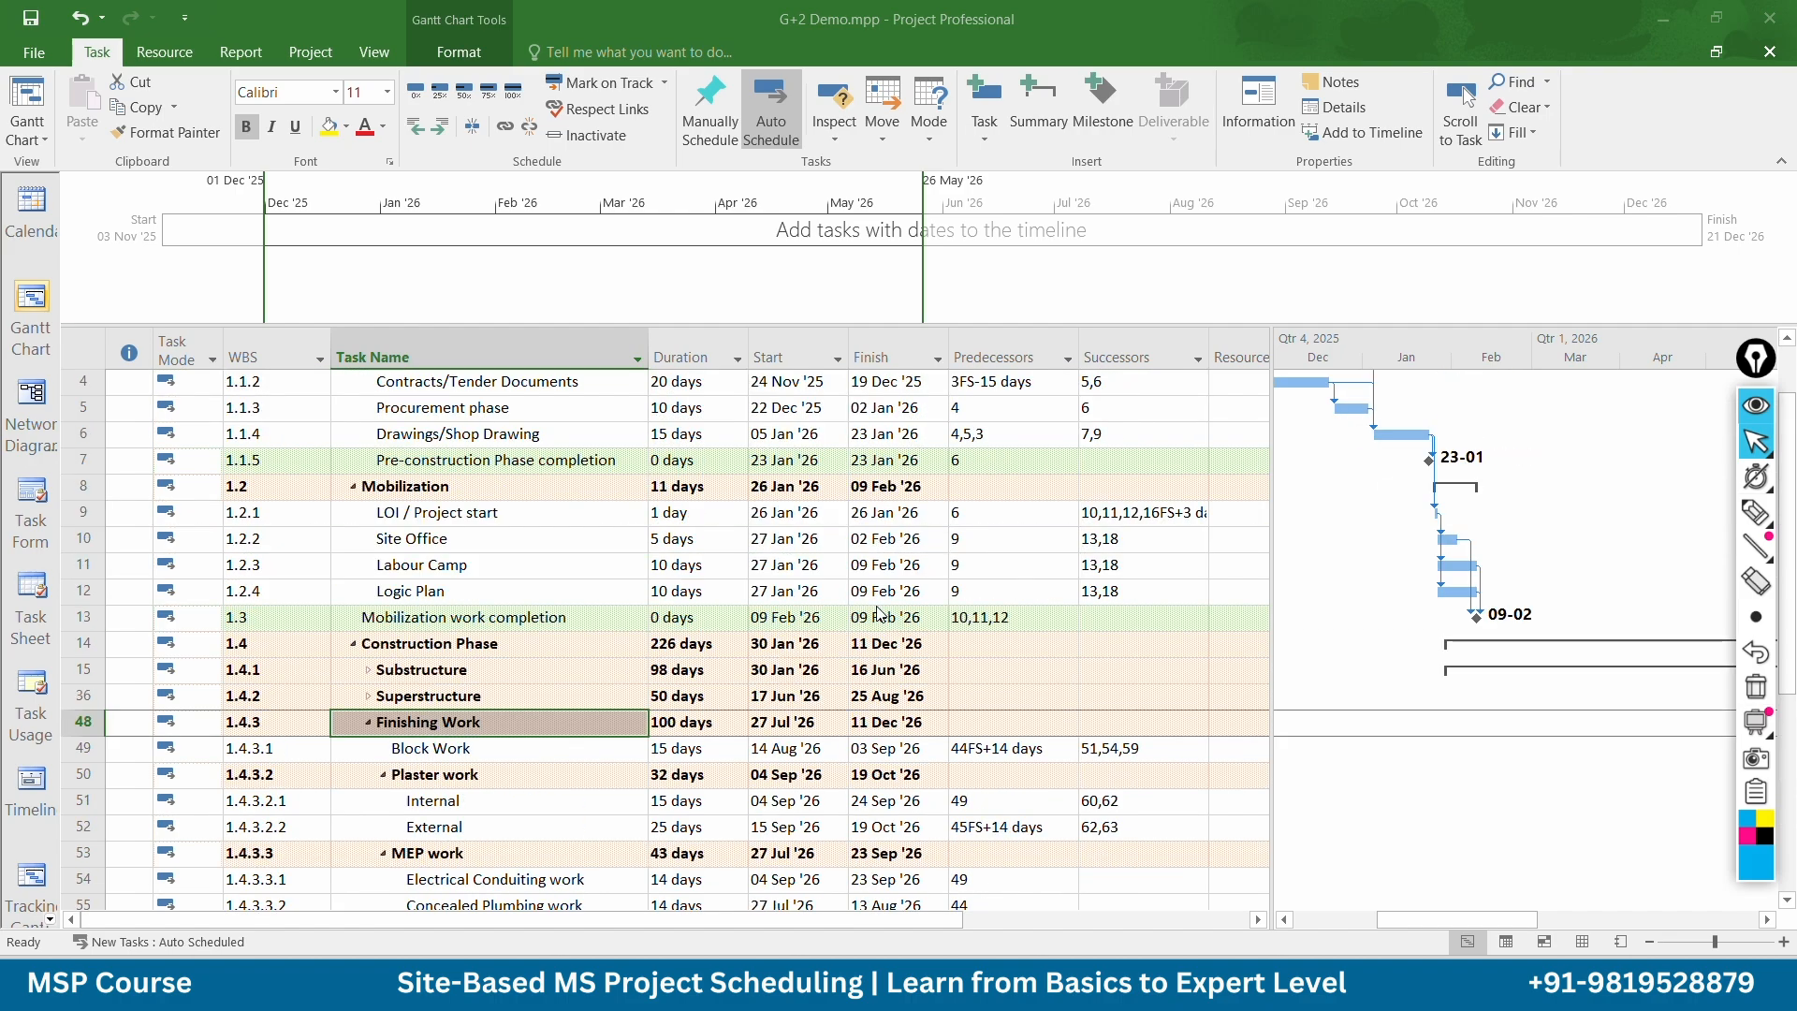
{"action": "scroll", "coordinate": [225, 614], "scroll_direction": "down", "scroll_amount": 7}
{"action": "scroll", "coordinate": [270, 629], "scroll_direction": "down", "scroll_amount": 1}
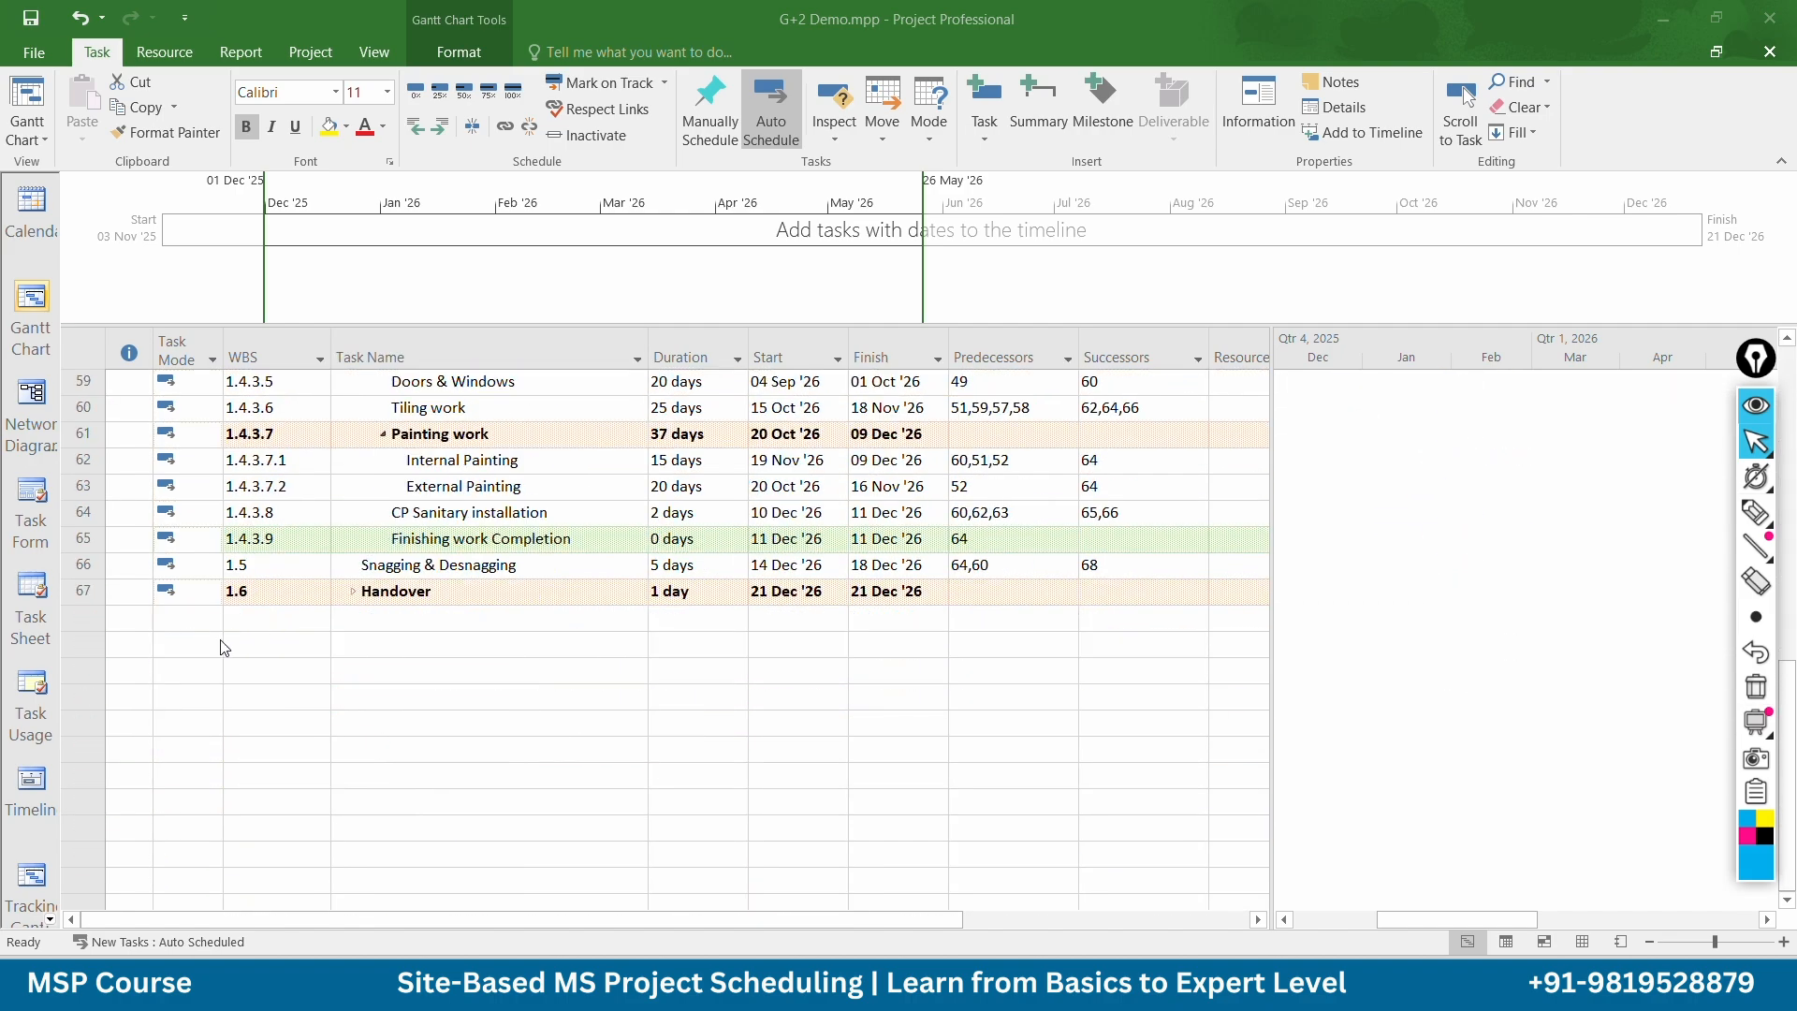
{"action": "scroll", "coordinate": [513, 653], "scroll_direction": "up", "scroll_amount": 10}
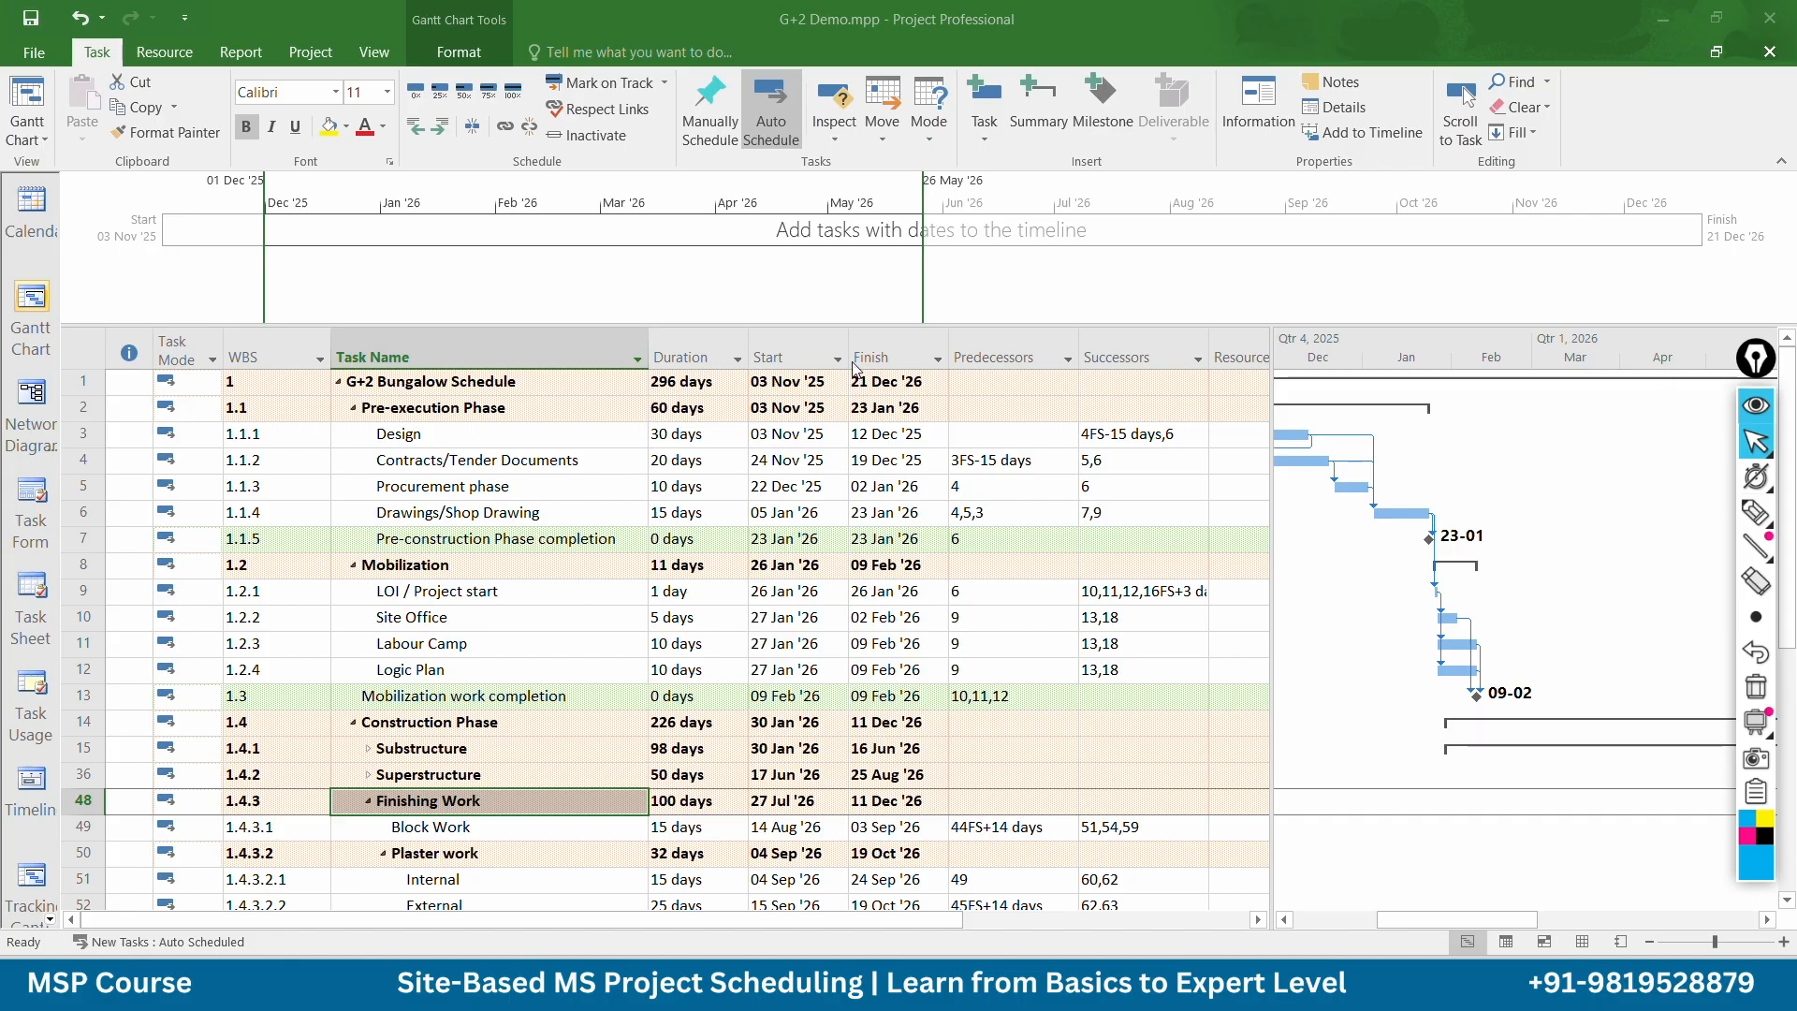
Extend the timeline's displayed range over the whole project, and enlarge the timeline pane and the Gantt chart area
{"action": "left_click", "coordinate": [323, 62]}
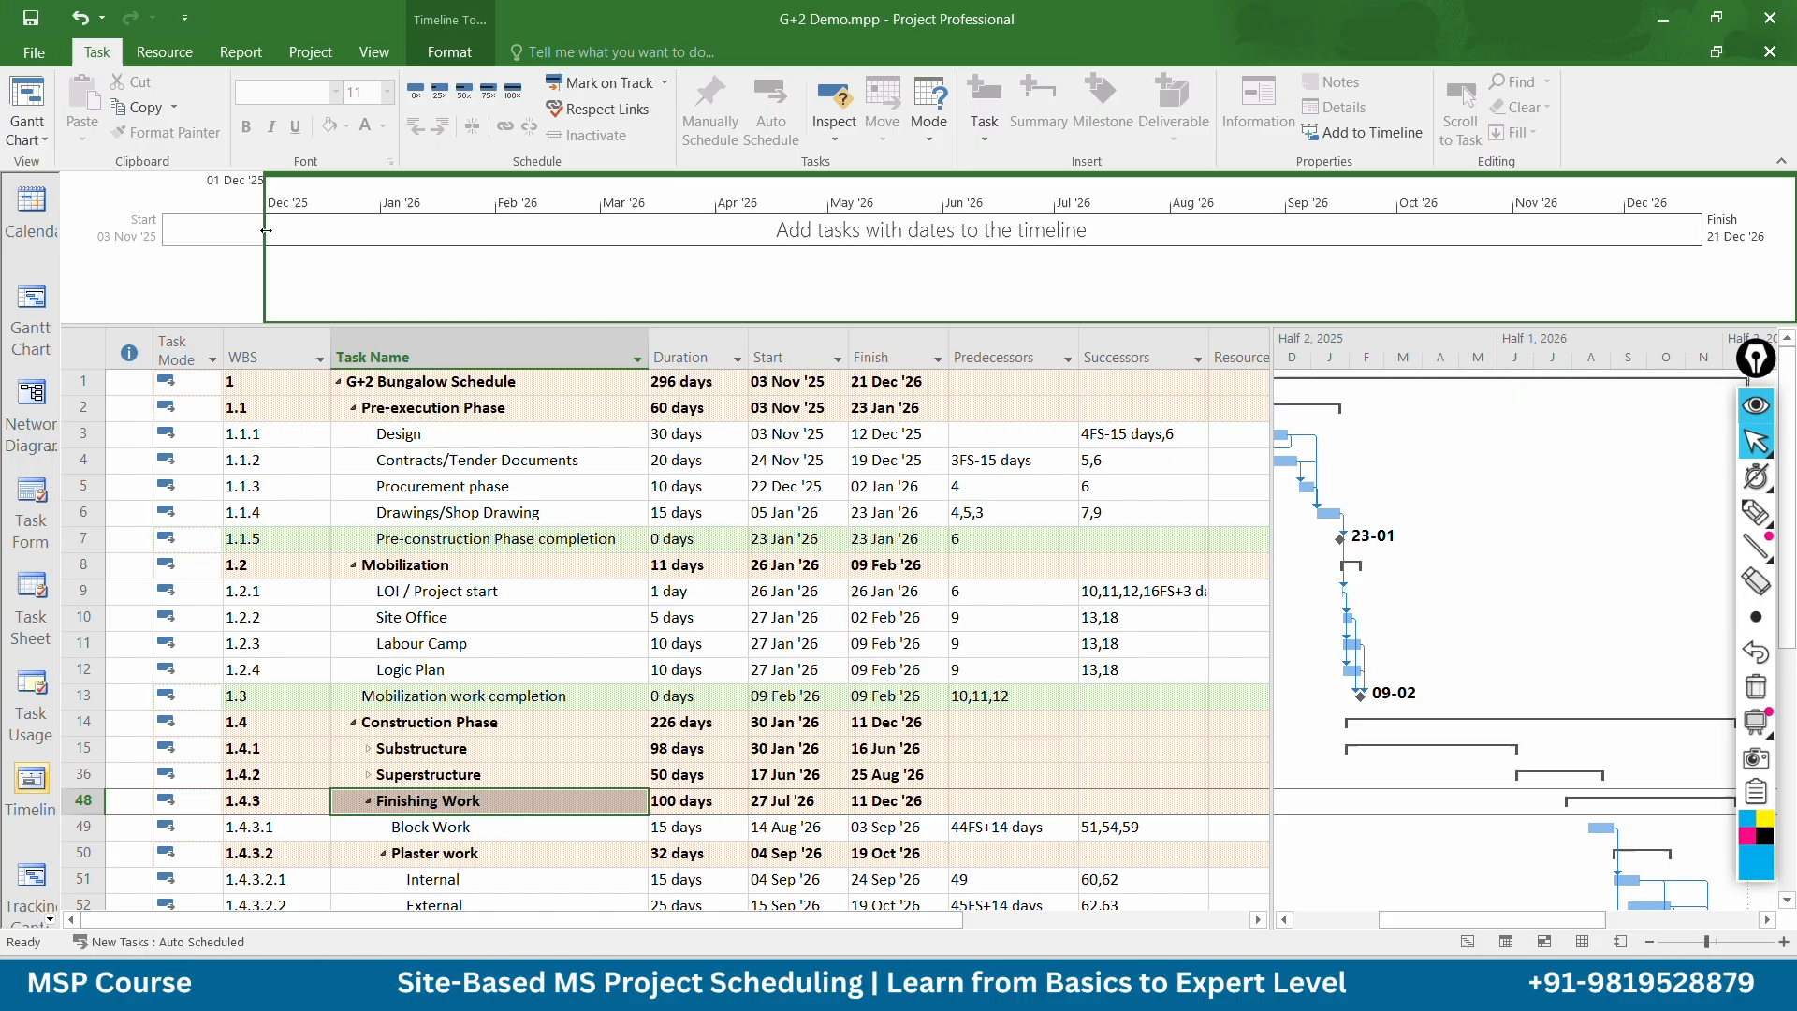
{"action": "left_click_drag", "start_coordinate": [263, 243], "coordinate": [30, 234]}
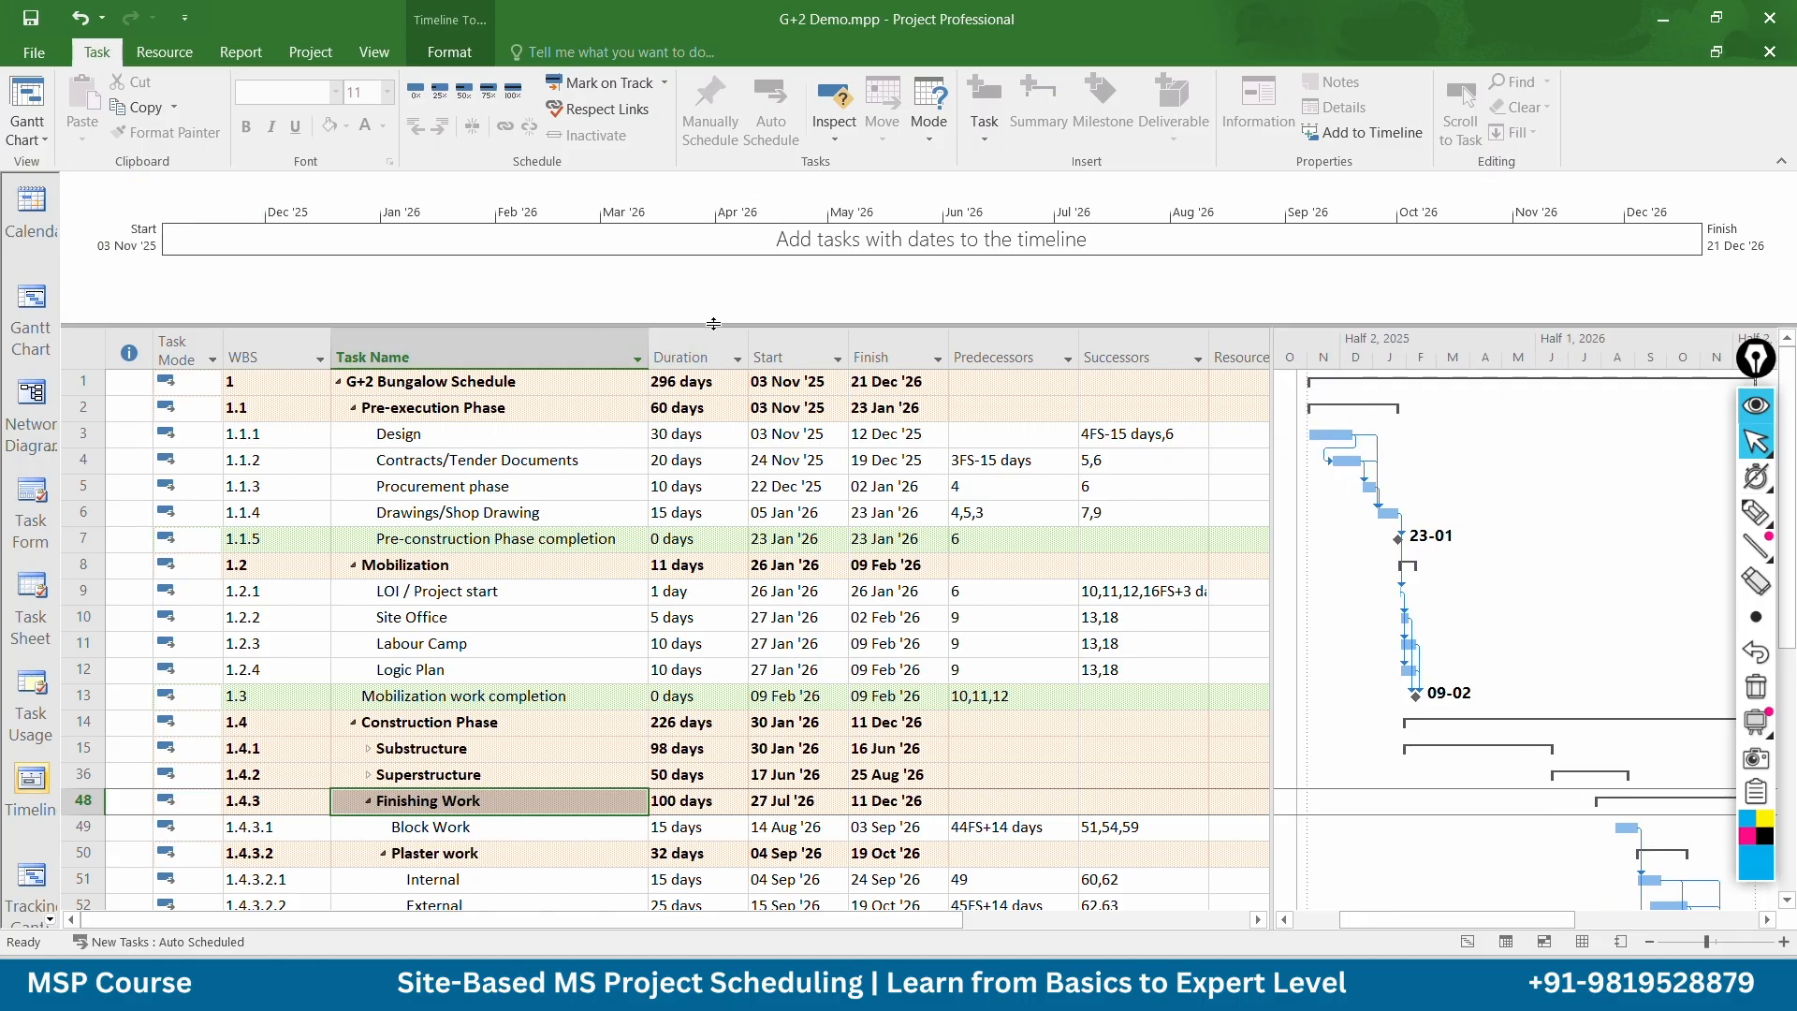
{"action": "left_click_drag", "start_coordinate": [713, 324], "coordinate": [716, 481]}
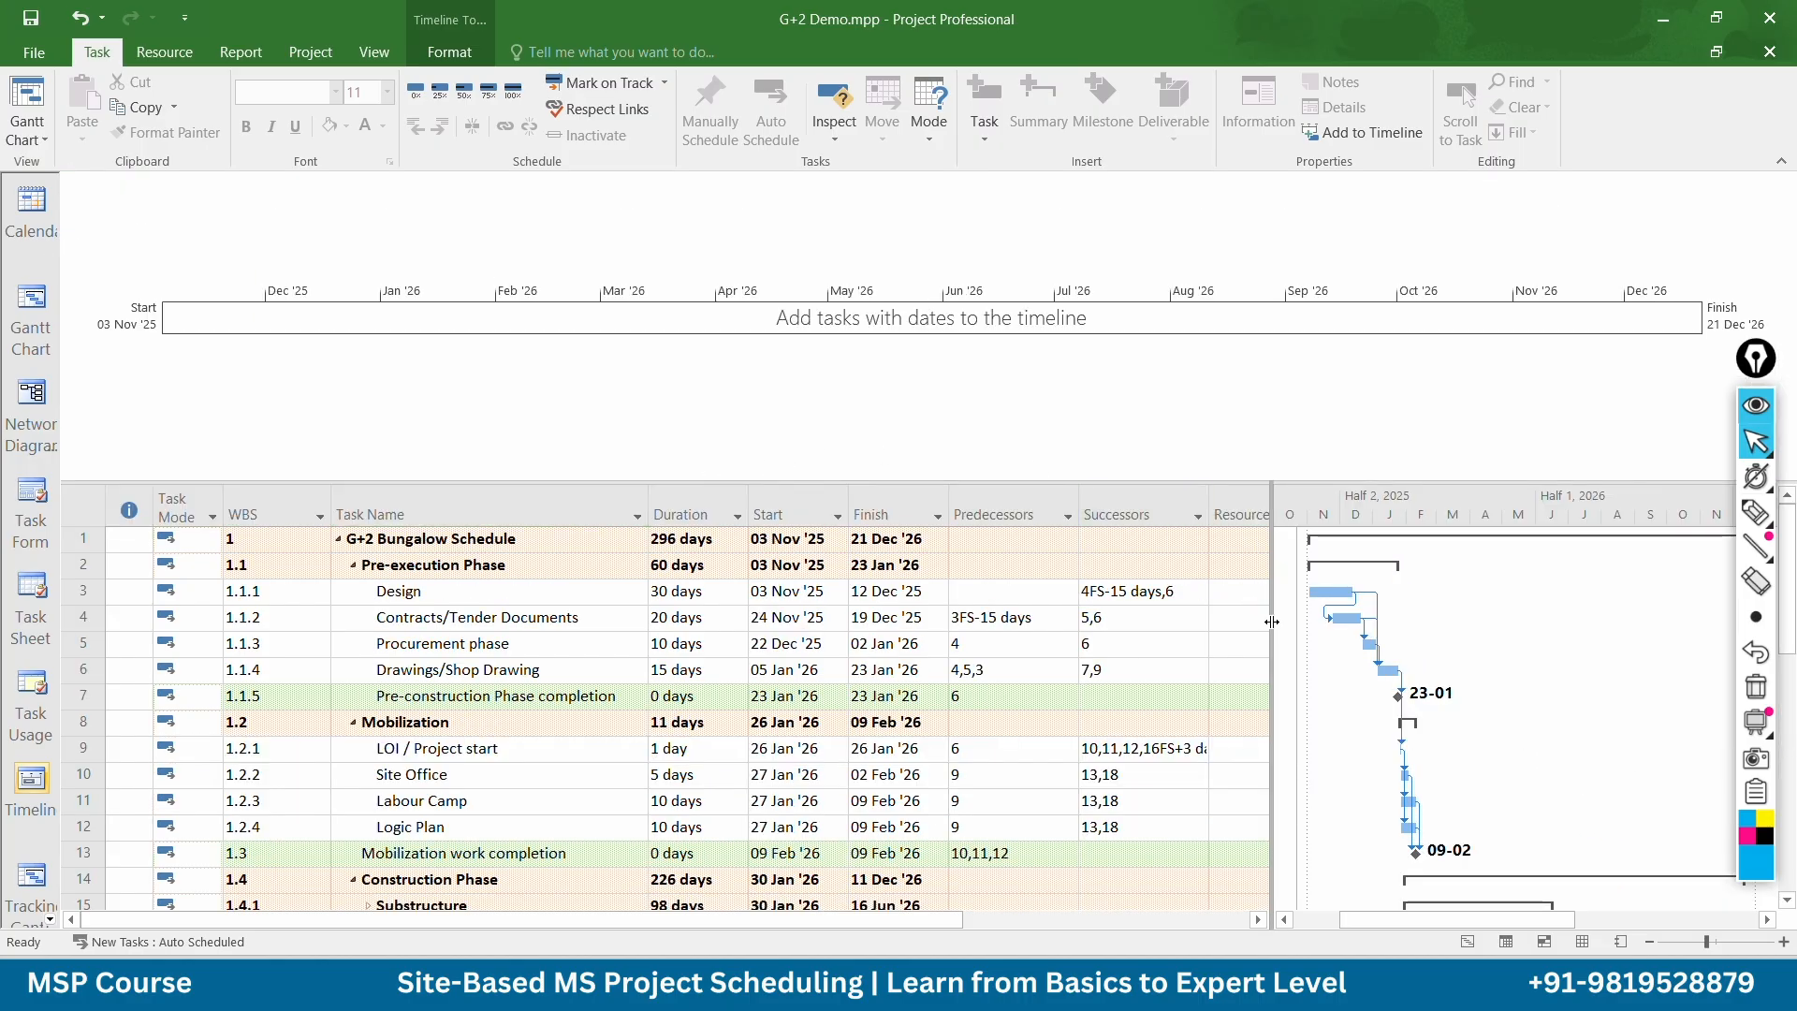
{"action": "left_click_drag", "start_coordinate": [1271, 616], "coordinate": [1230, 613]}
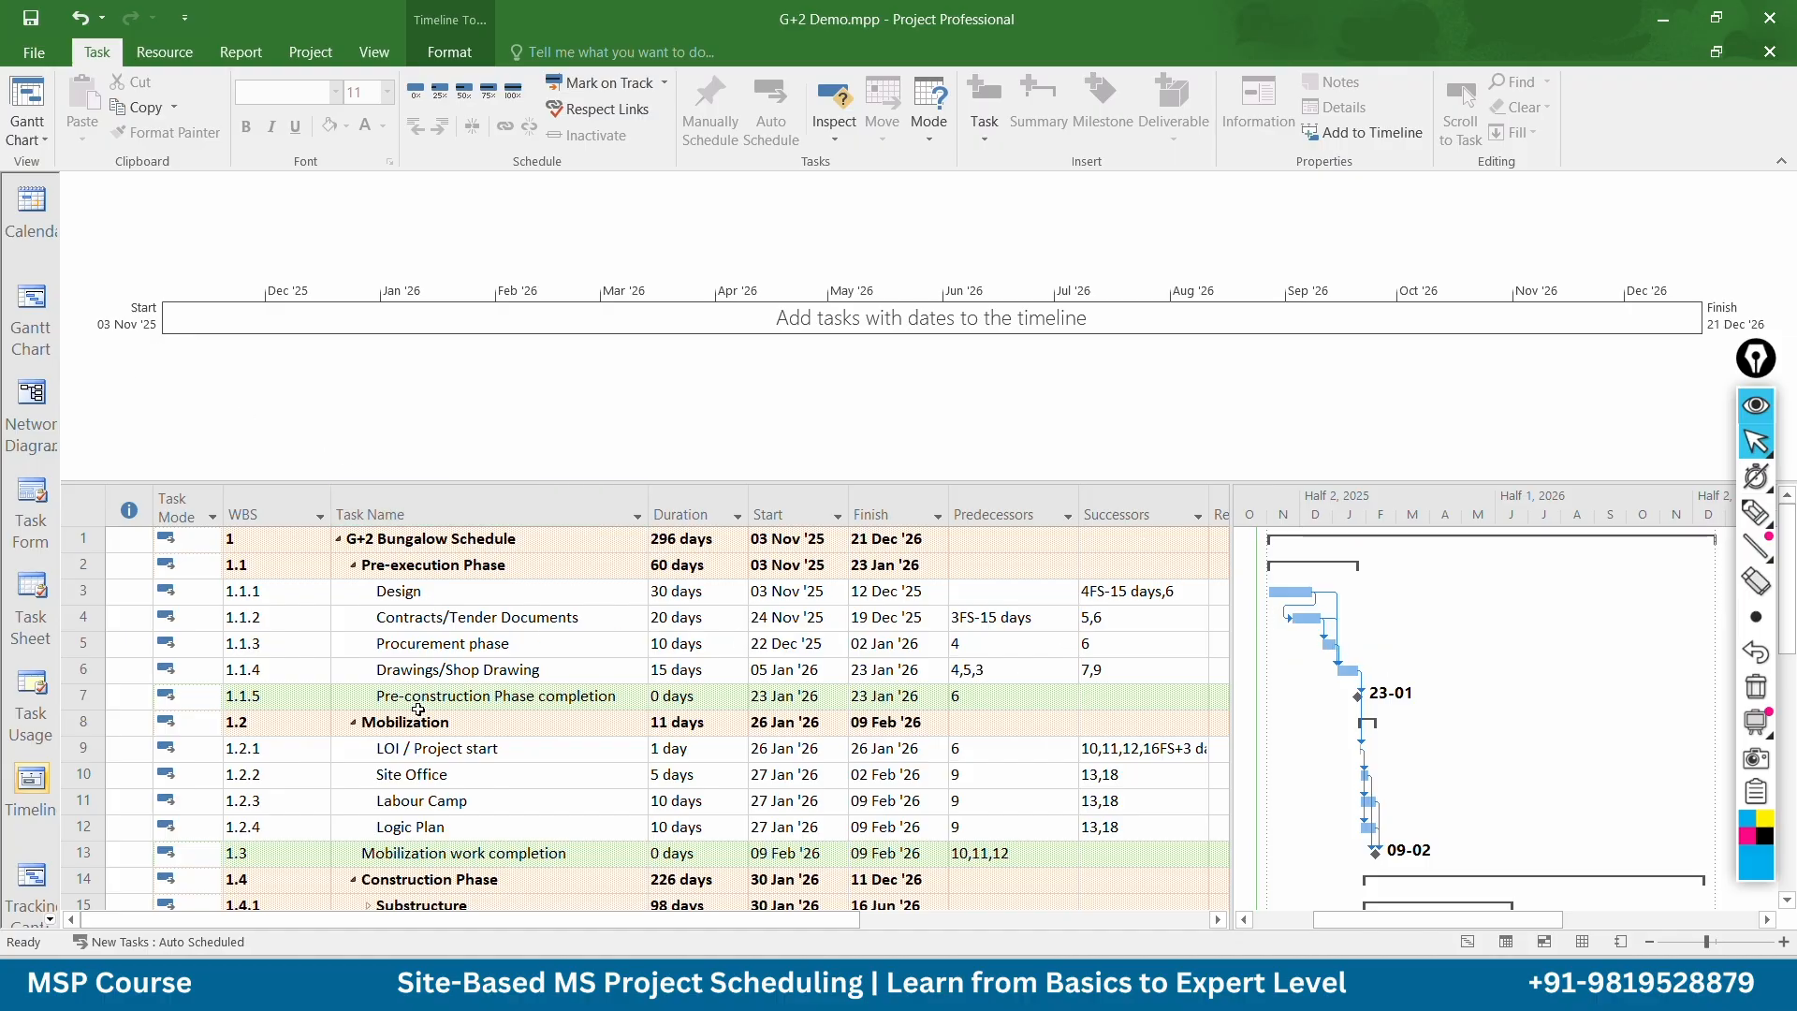
Add the Pre-construction Phase completion and Mobilization work completion milestones to the timeline
{"action": "right_click", "coordinate": [422, 696]}
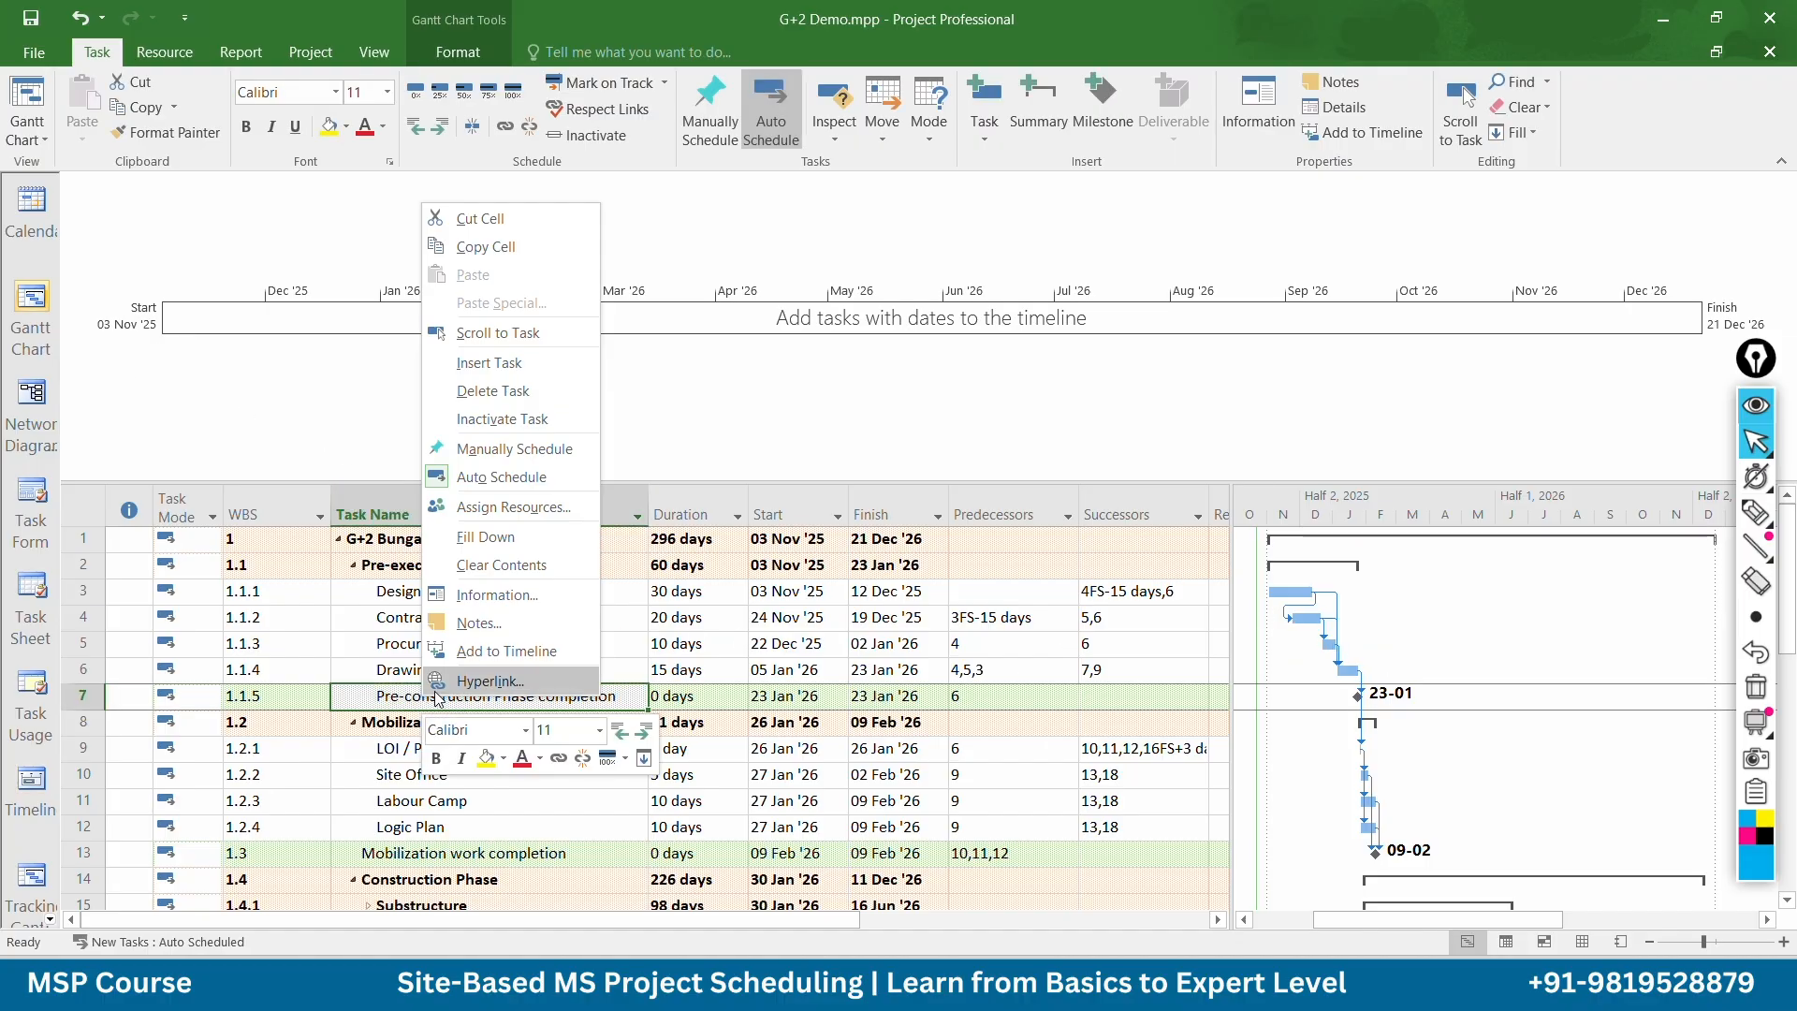
{"action": "left_click", "coordinate": [488, 652]}
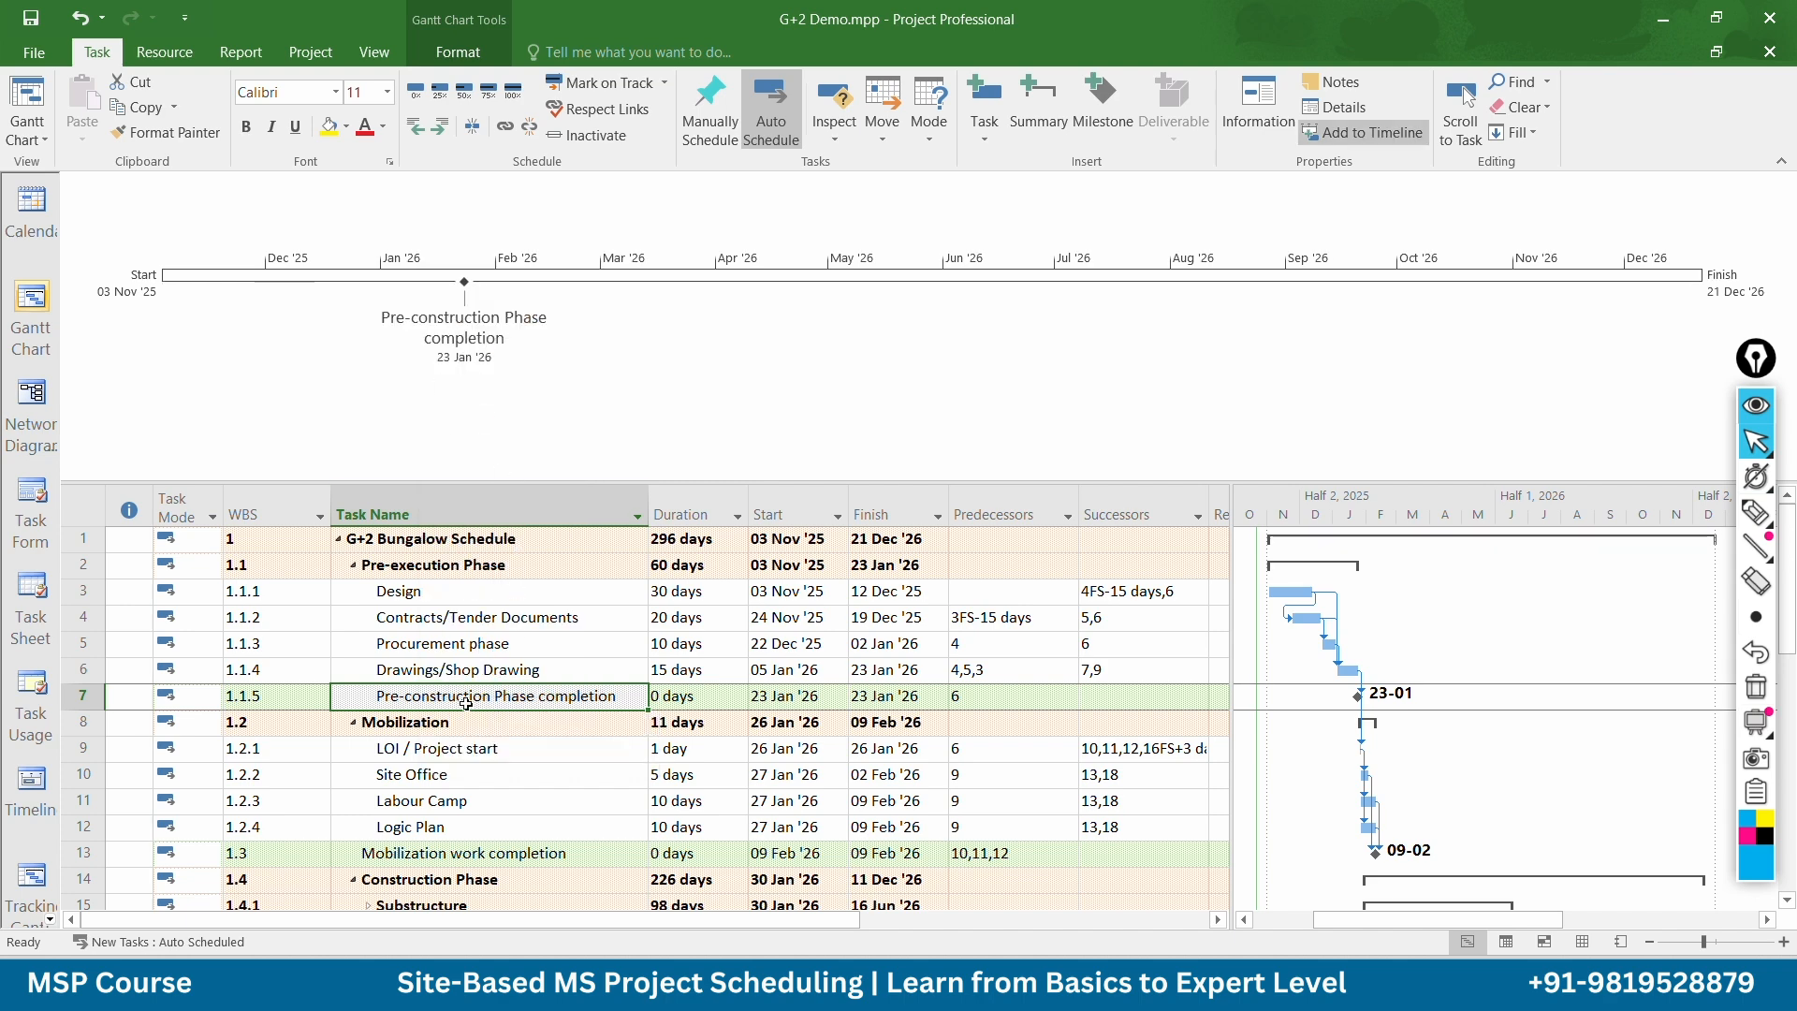
{"action": "scroll", "coordinate": [460, 683], "scroll_direction": "down", "scroll_amount": 2}
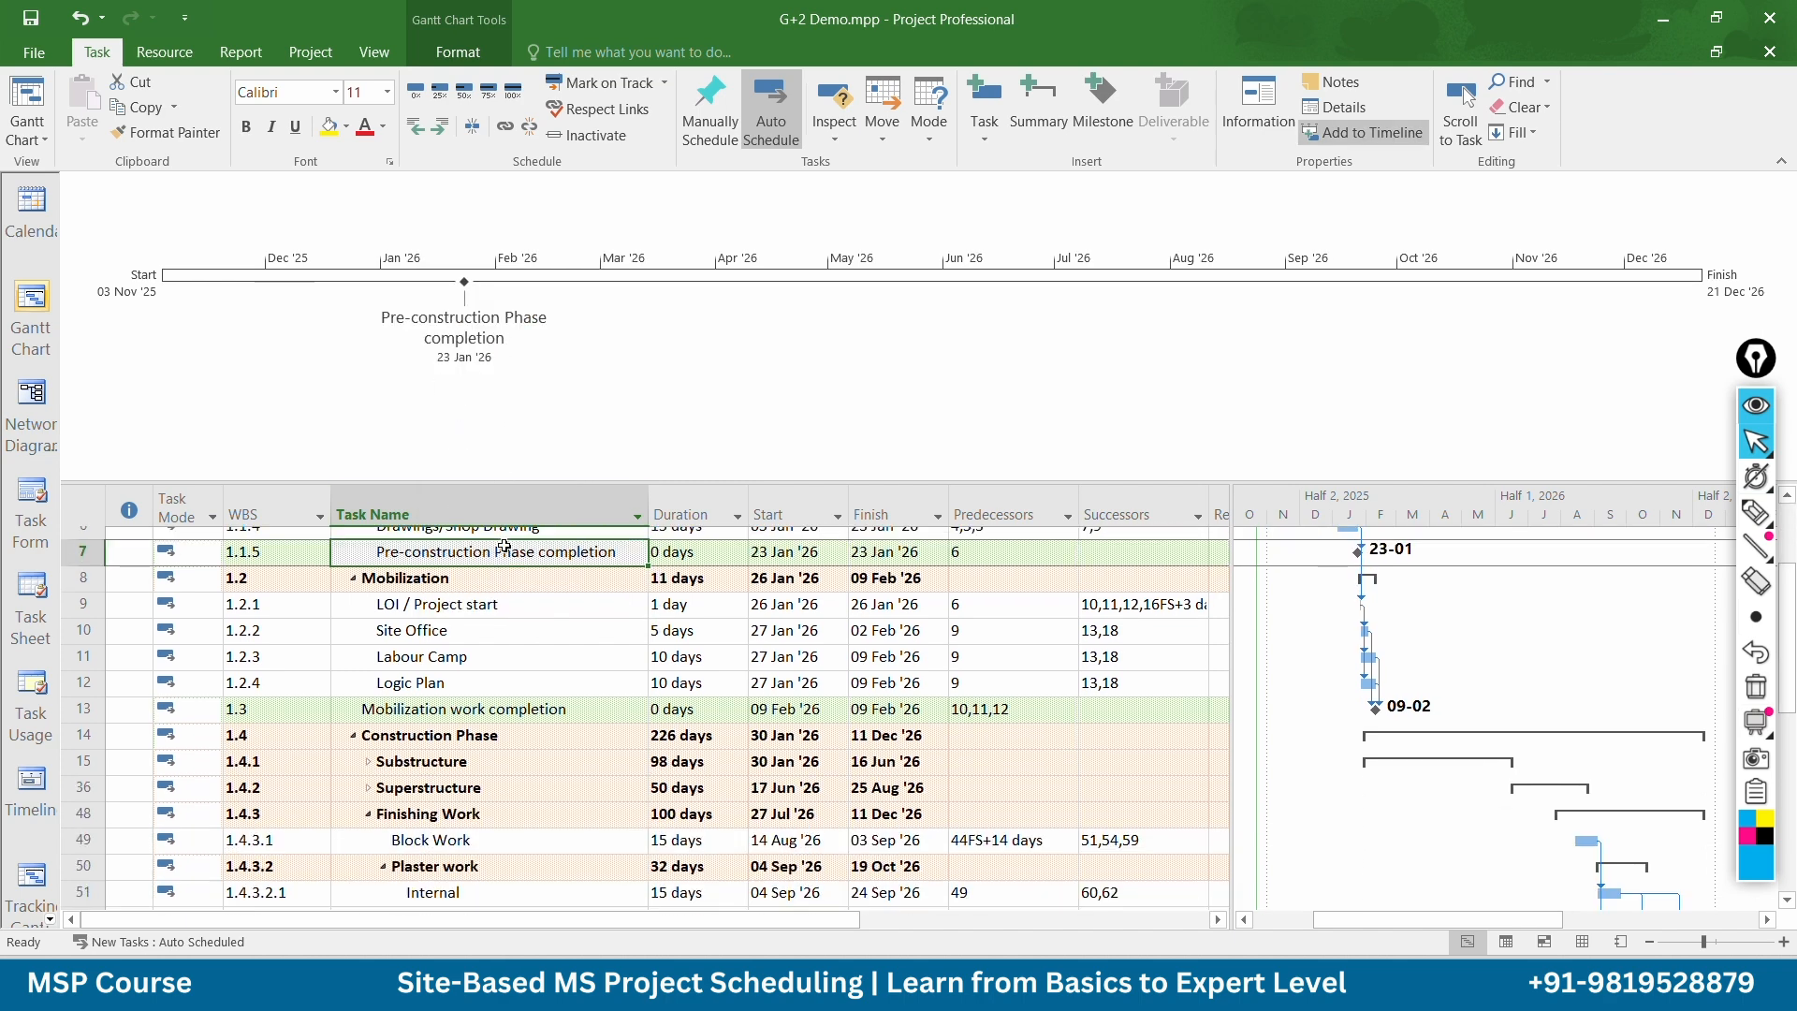
{"action": "right_click", "coordinate": [455, 698]}
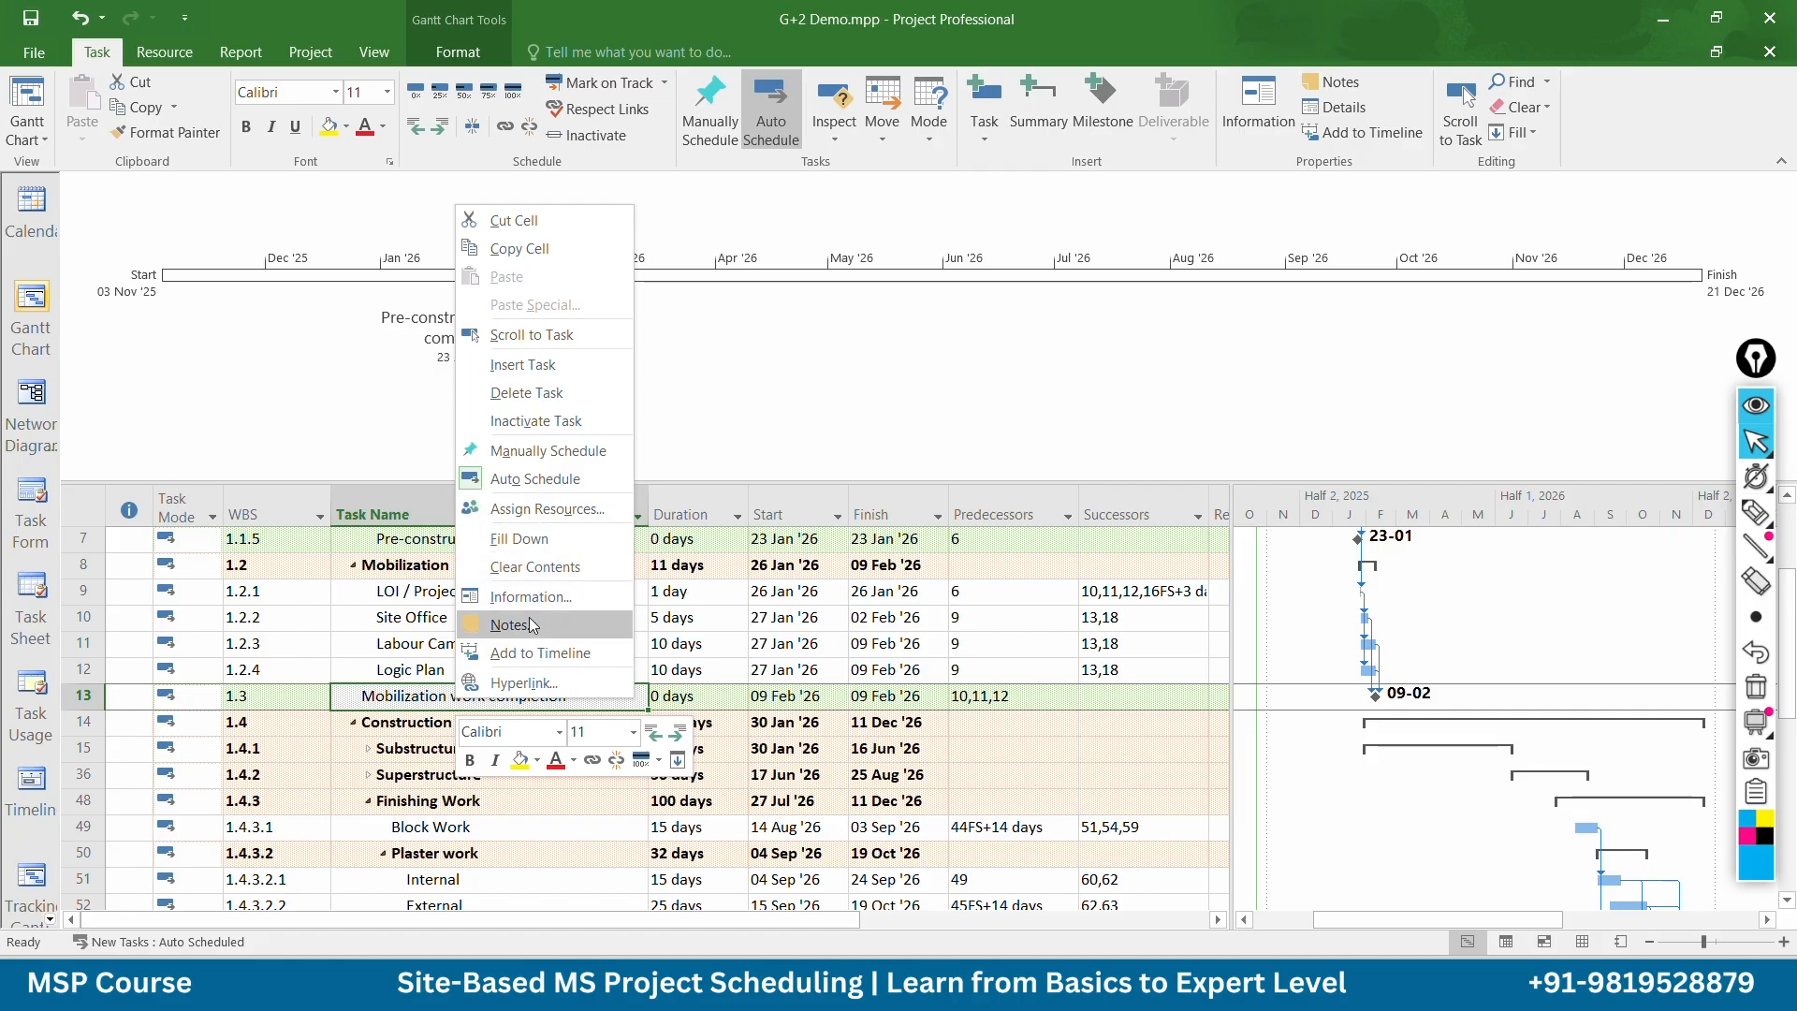
{"action": "left_click", "coordinate": [535, 654]}
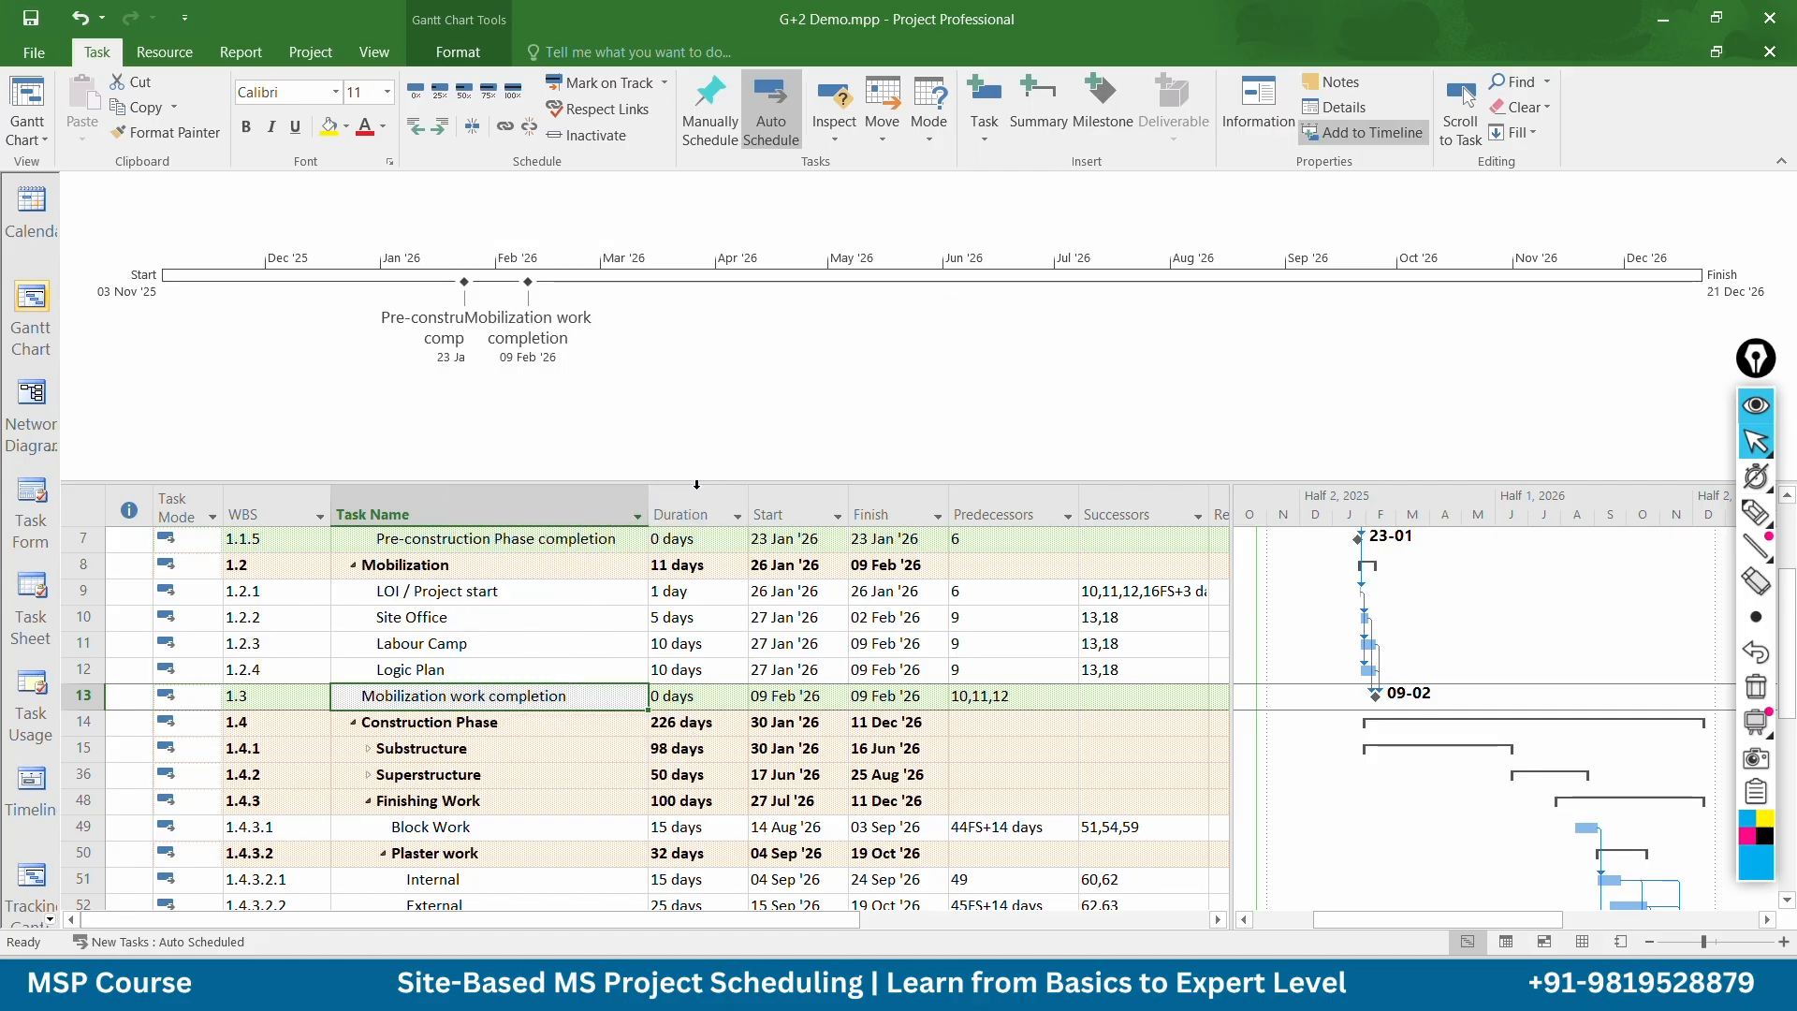
Move the Mobilization work completion and Pre-construction Phase completion labels apart on the timeline so they do not overlap
{"action": "left_click", "coordinate": [542, 329]}
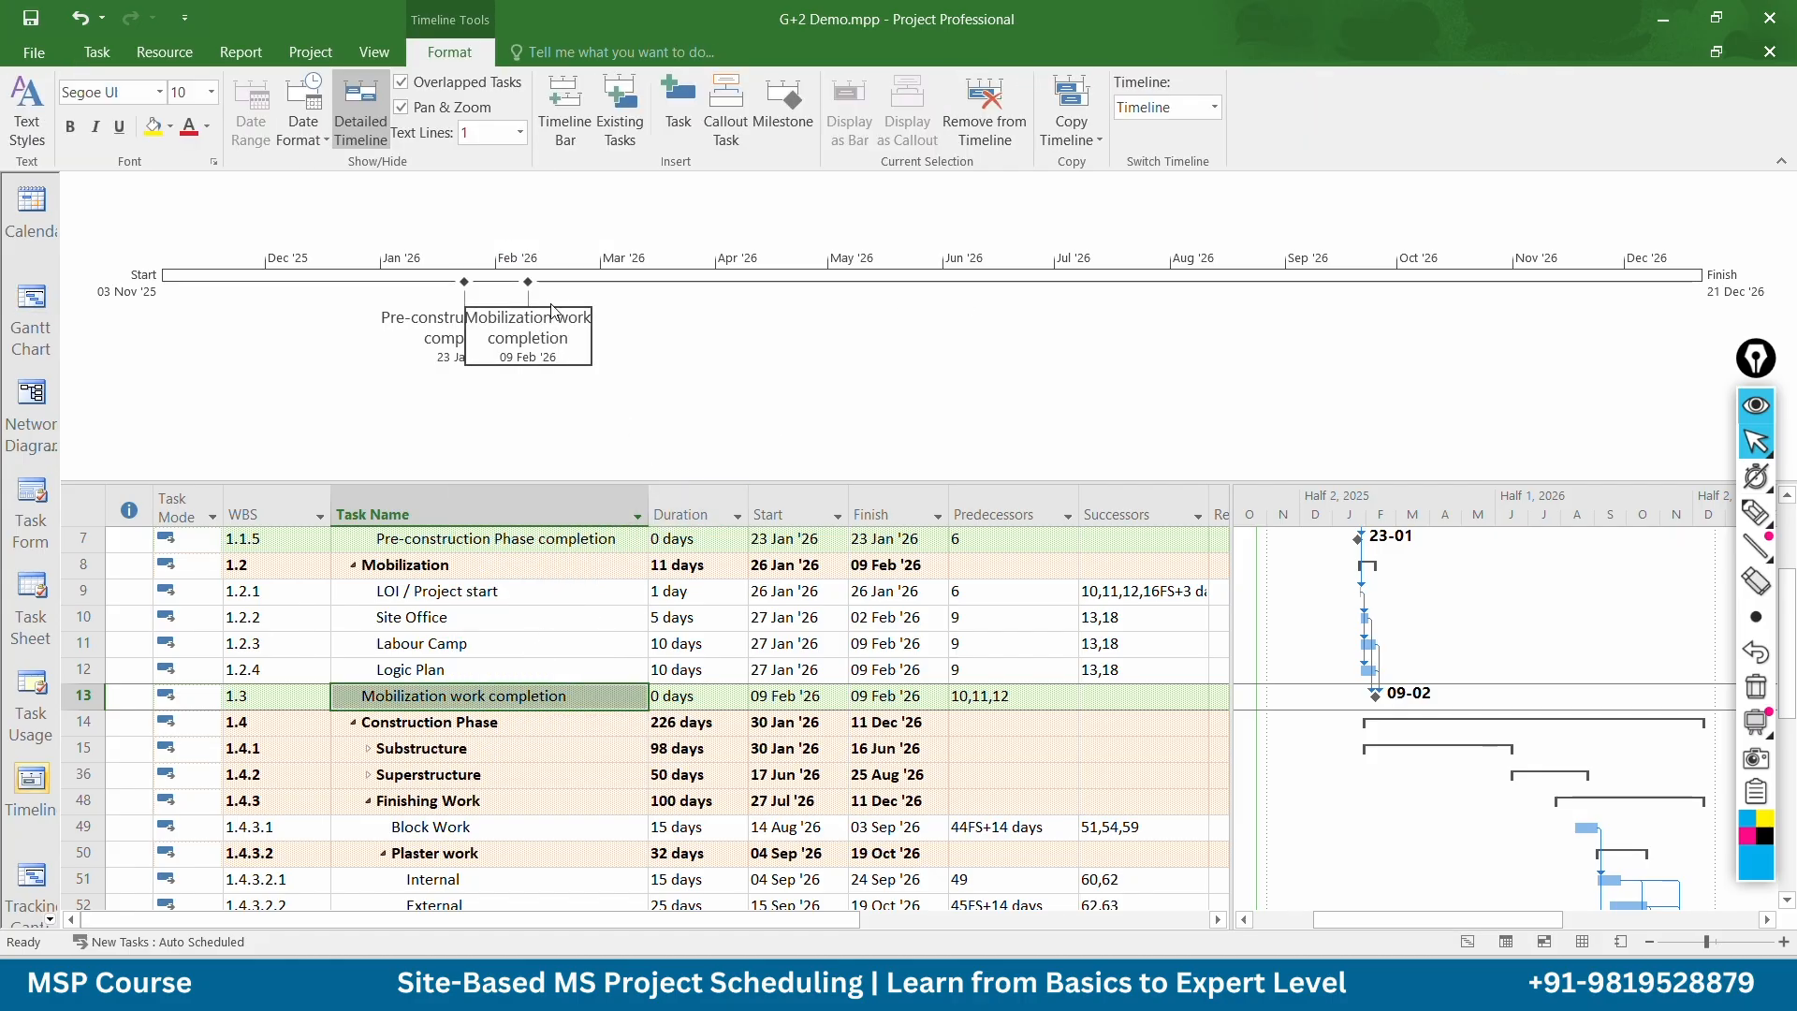
{"action": "left_click_drag", "start_coordinate": [555, 324], "coordinate": [582, 384]}
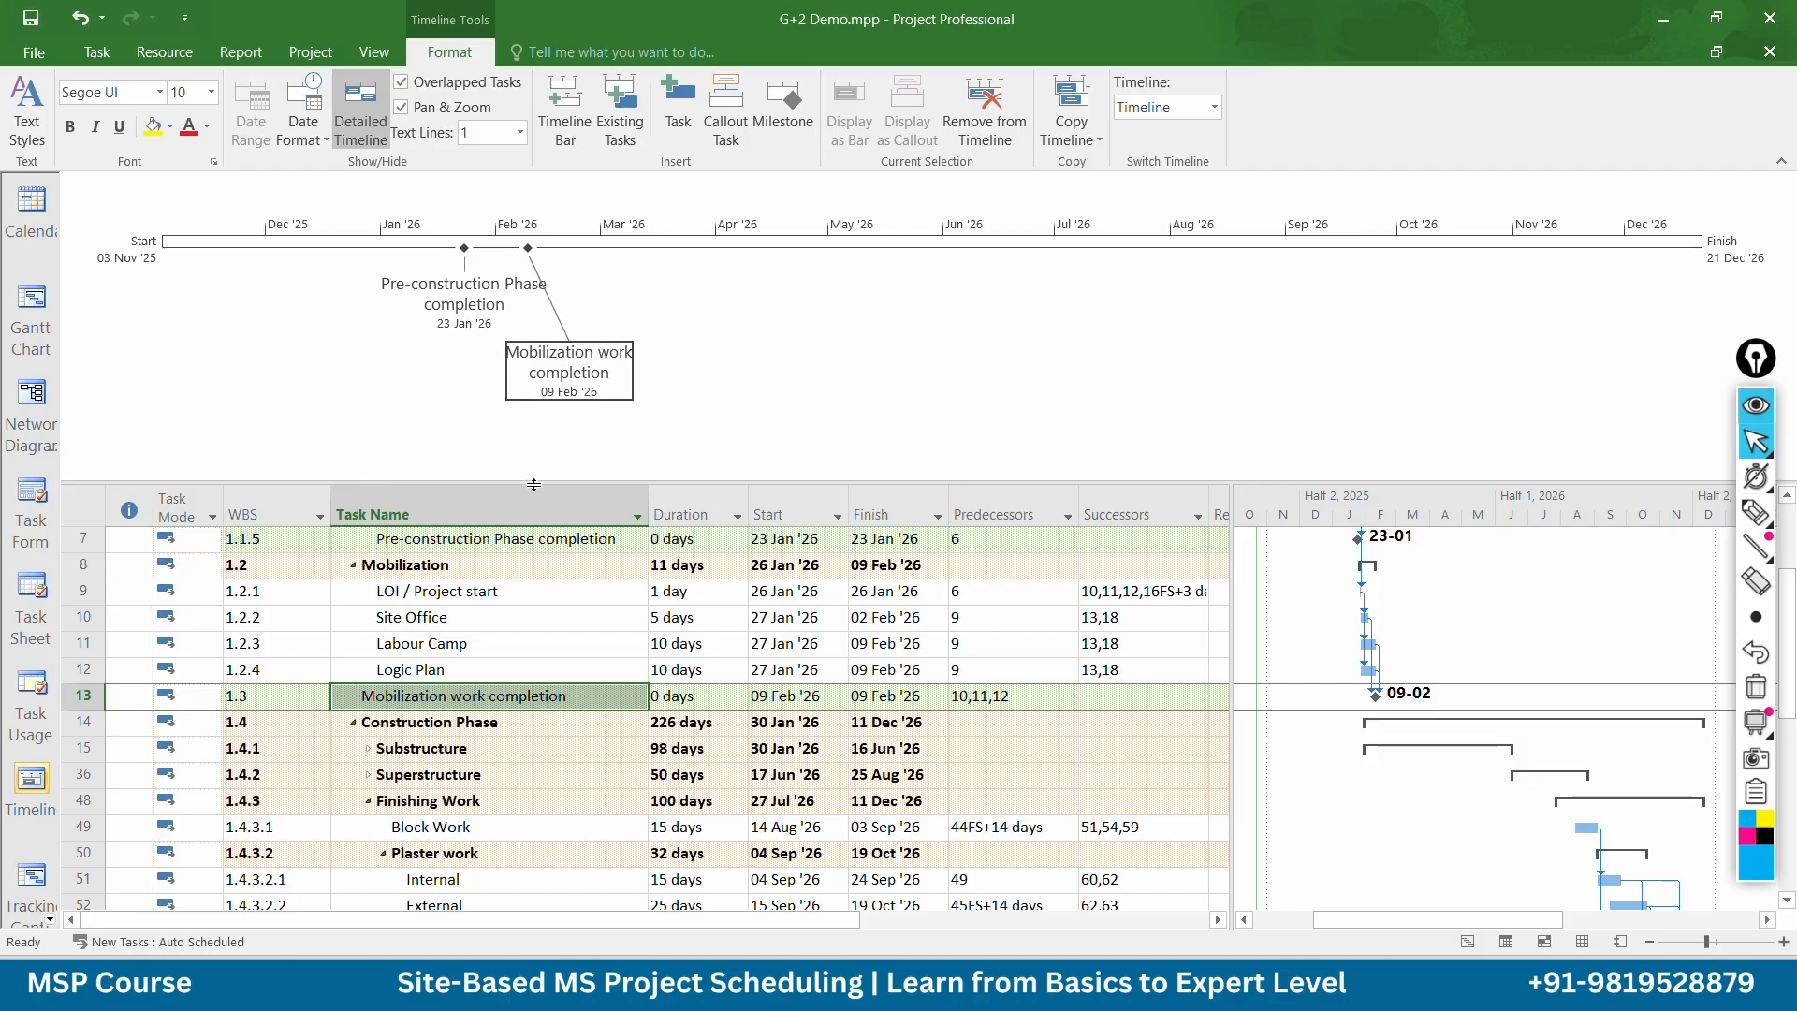
{"action": "left_click", "coordinate": [440, 285]}
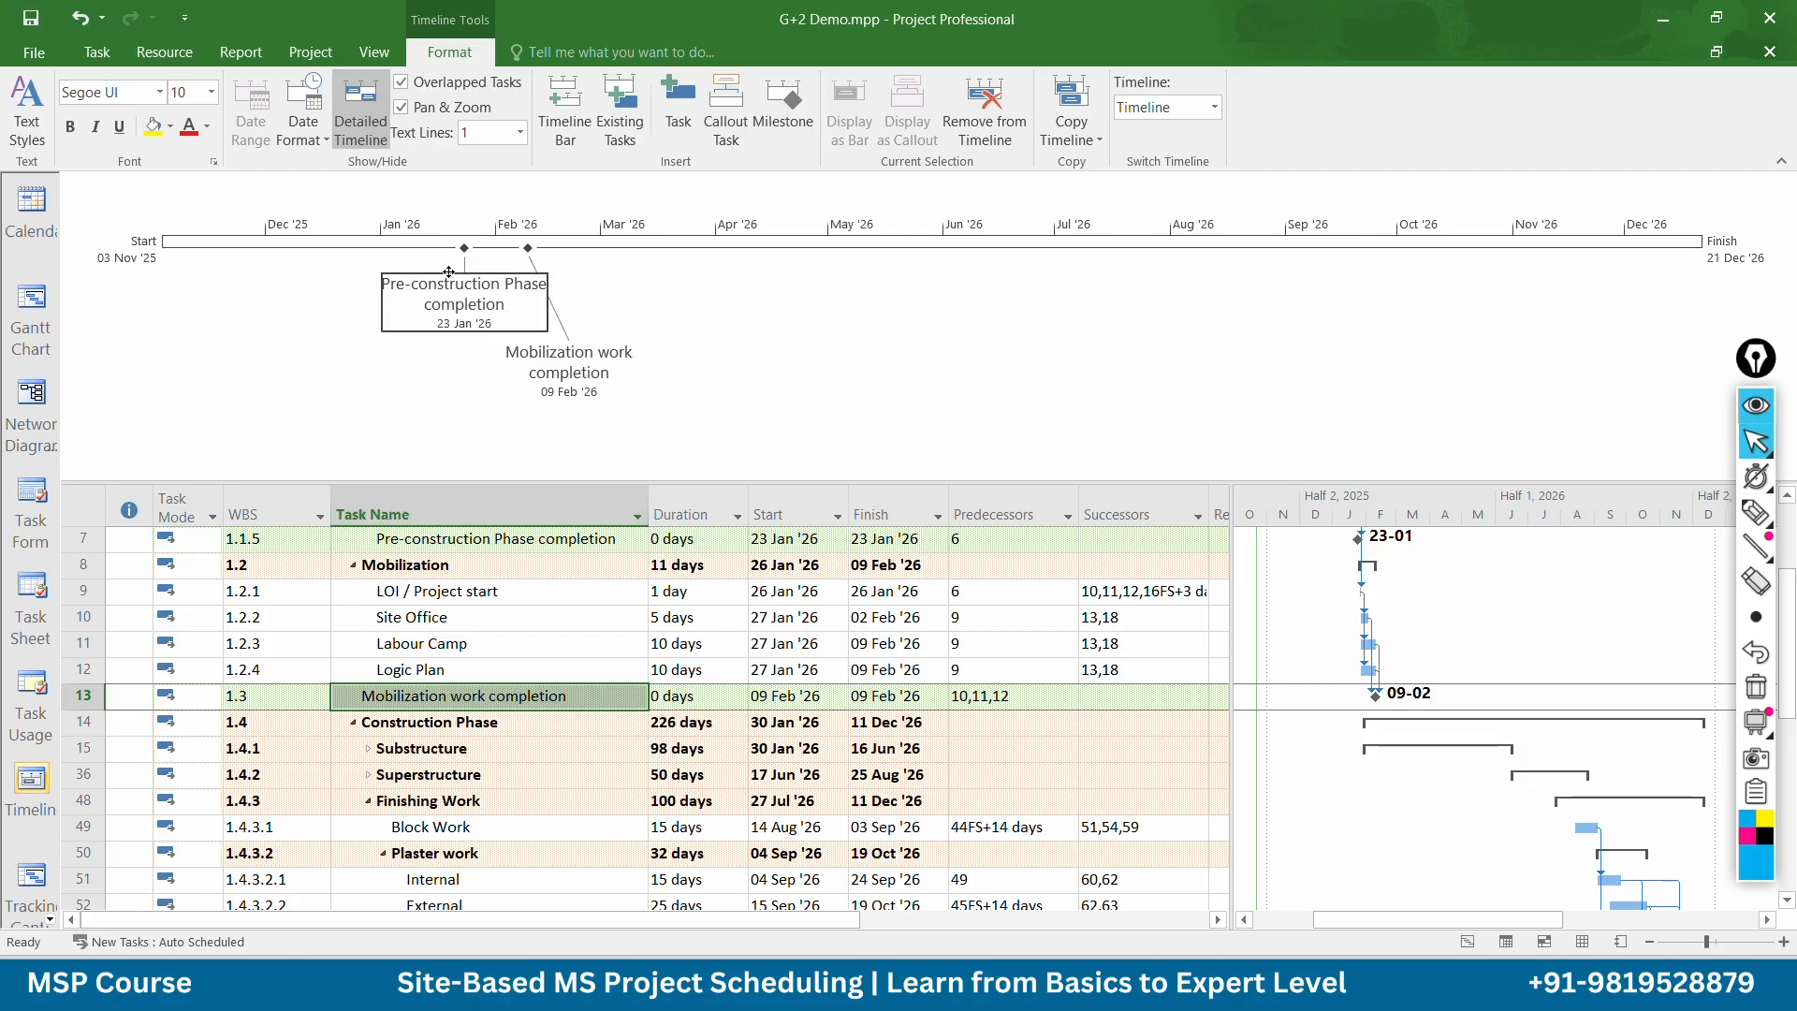
{"action": "left_click_drag", "start_coordinate": [440, 286], "coordinate": [385, 297]}
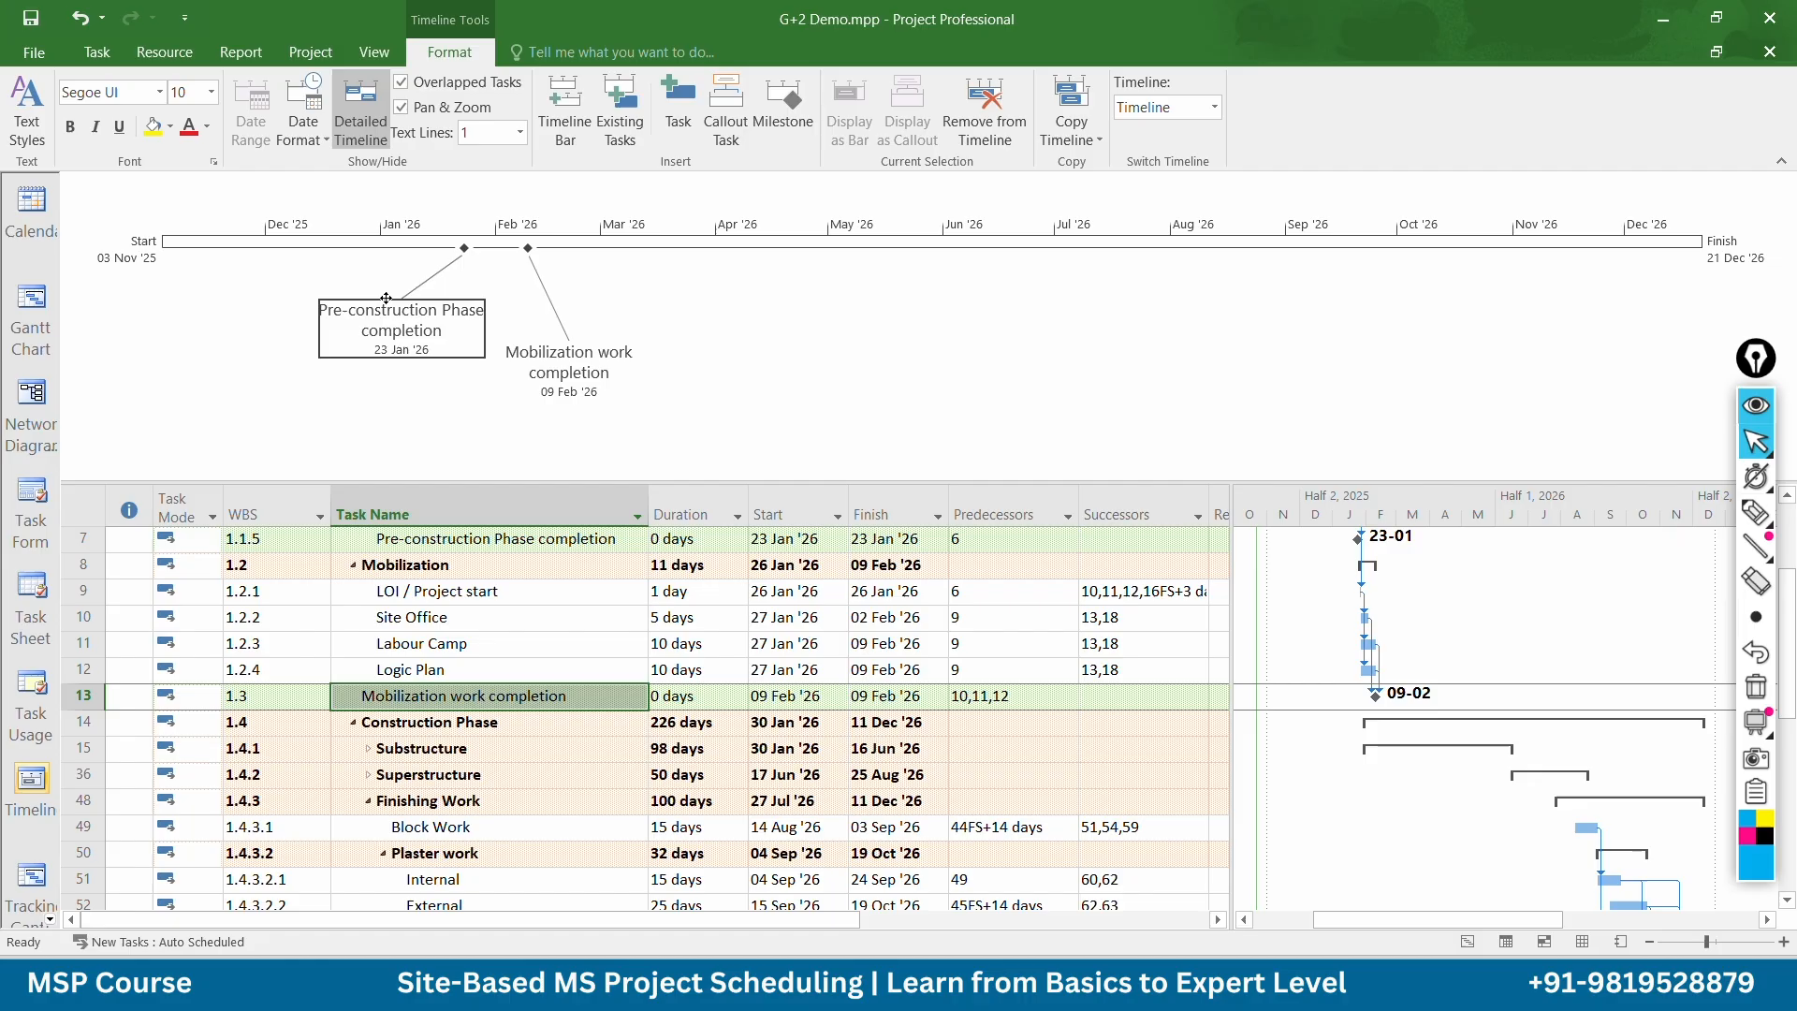
{"action": "left_click", "coordinate": [613, 430]}
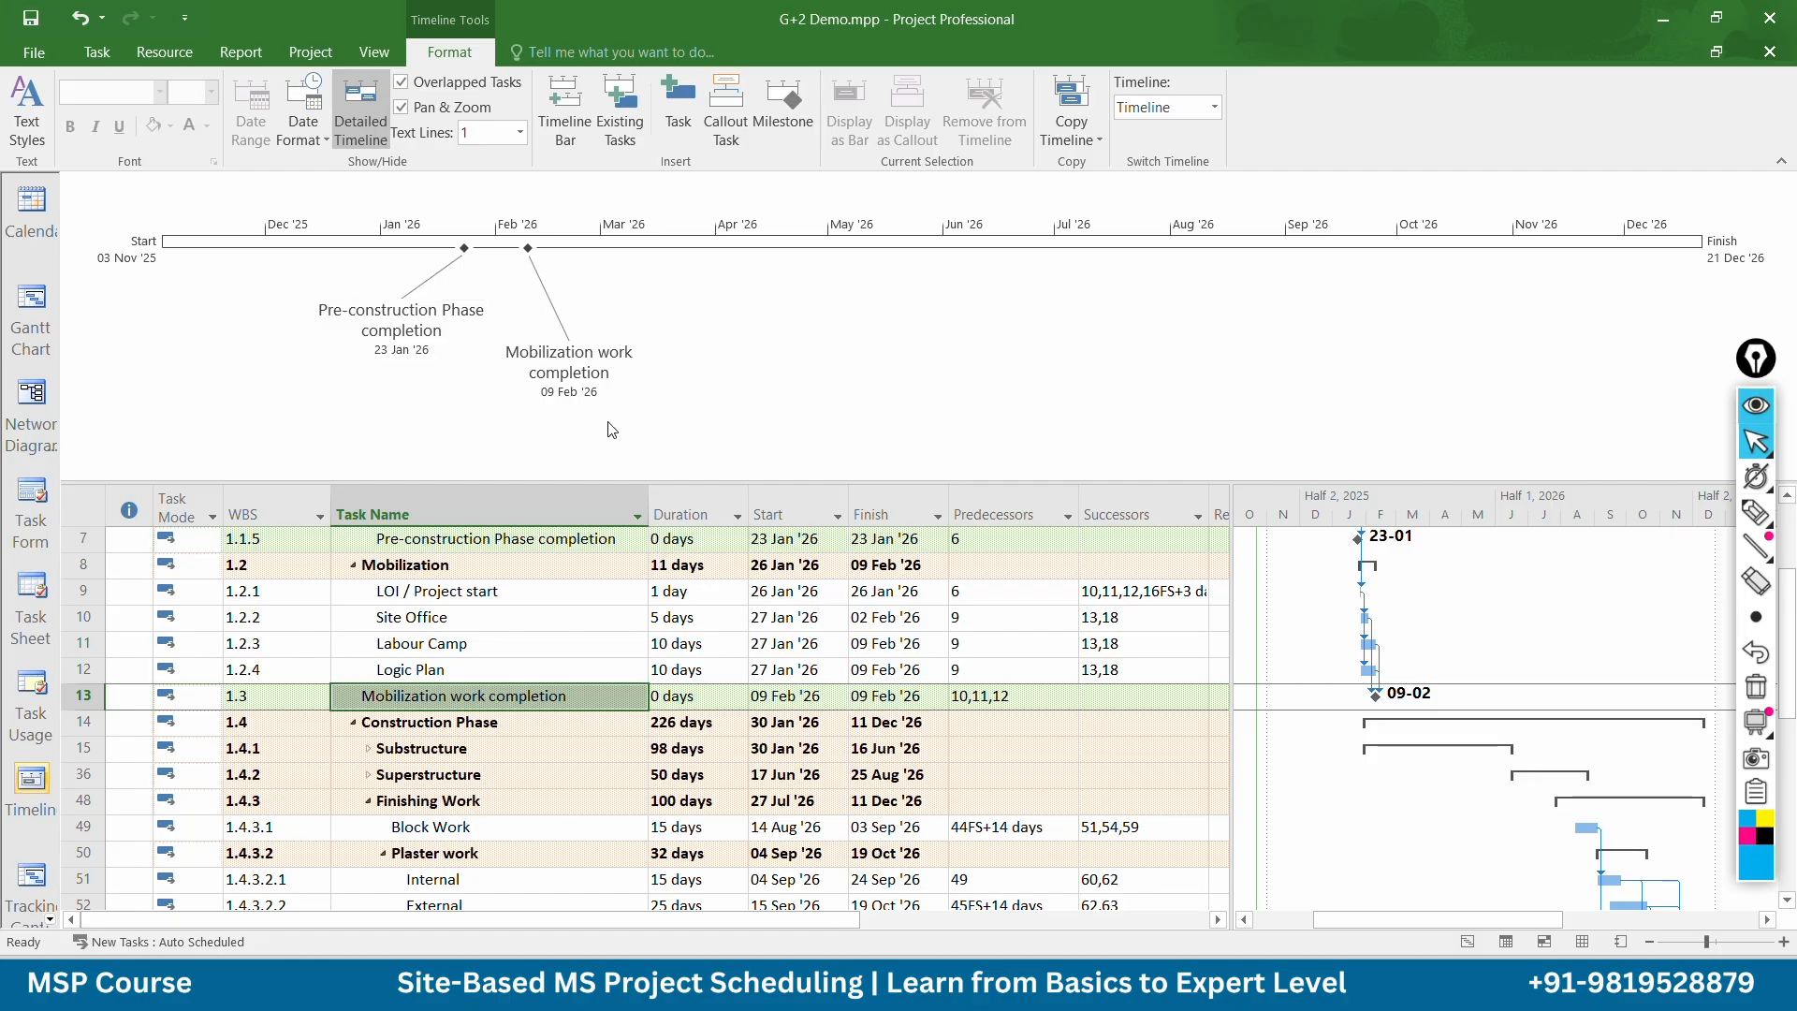
Expand the Substructure summary and add its Substructure work completion milestone to the timeline
{"action": "left_click", "coordinate": [369, 750]}
{"action": "scroll", "coordinate": [379, 739], "scroll_direction": "down", "scroll_amount": 3}
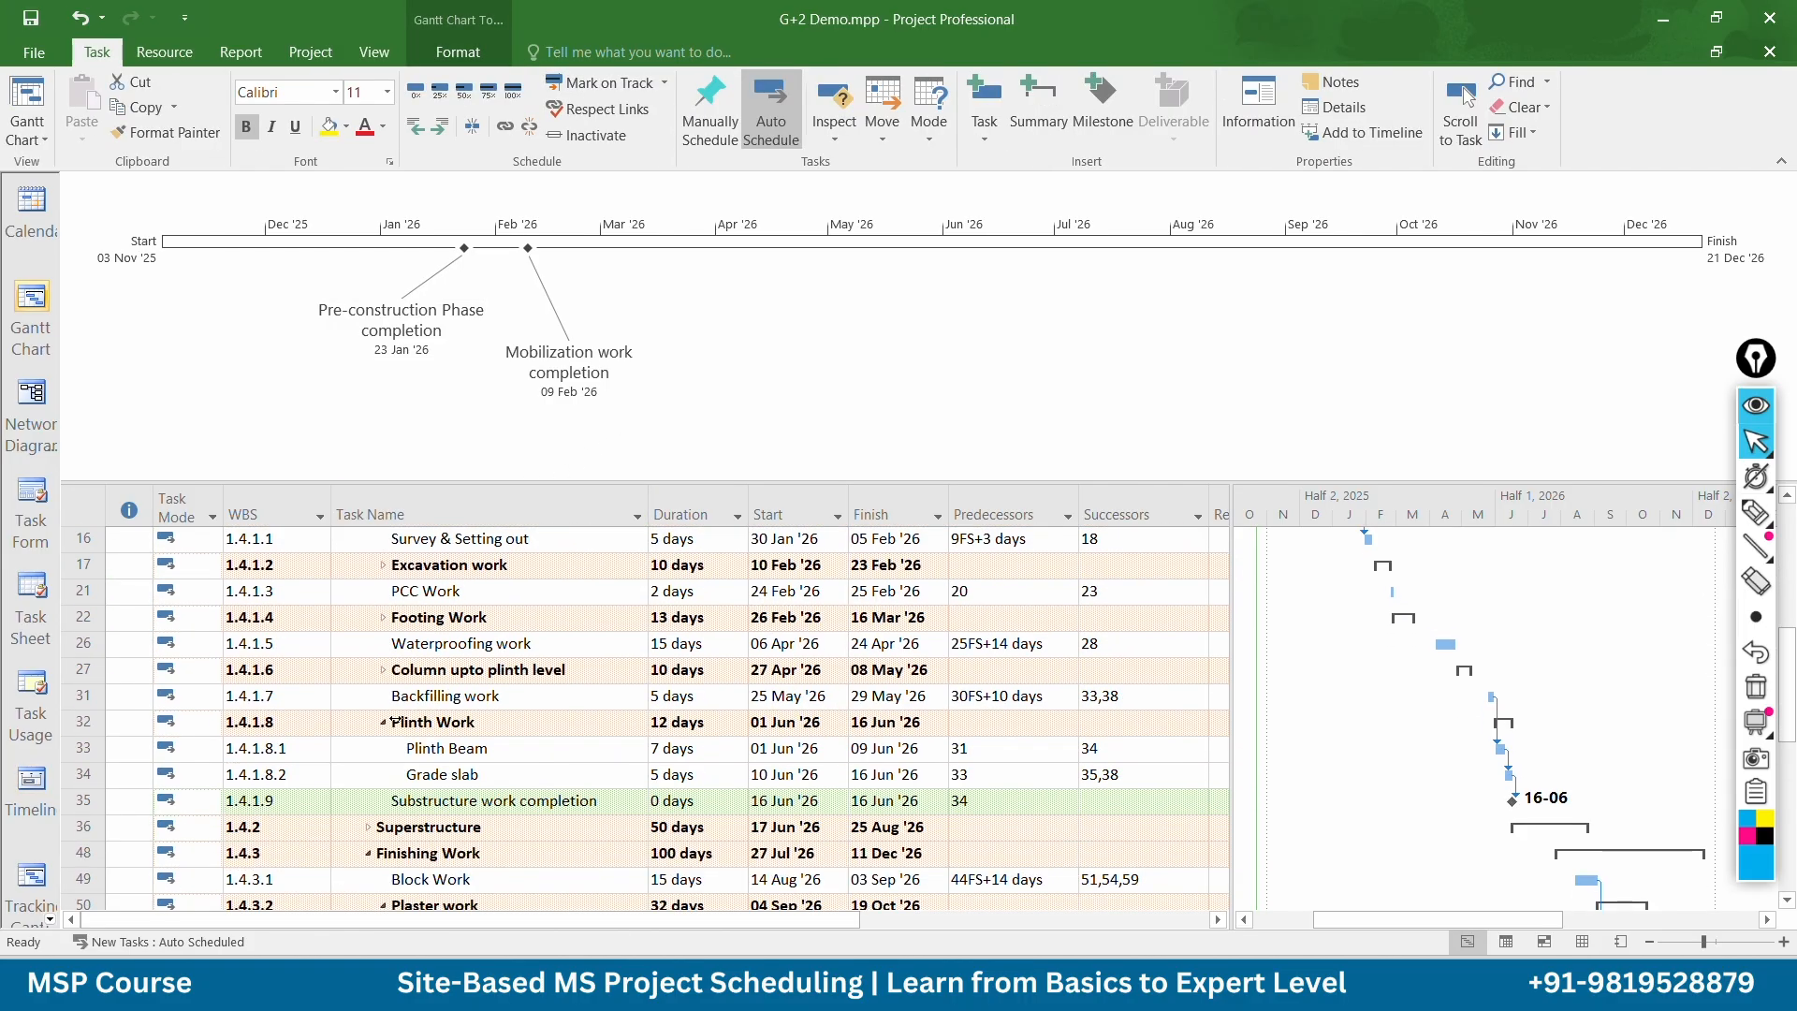
{"action": "right_click", "coordinate": [416, 801]}
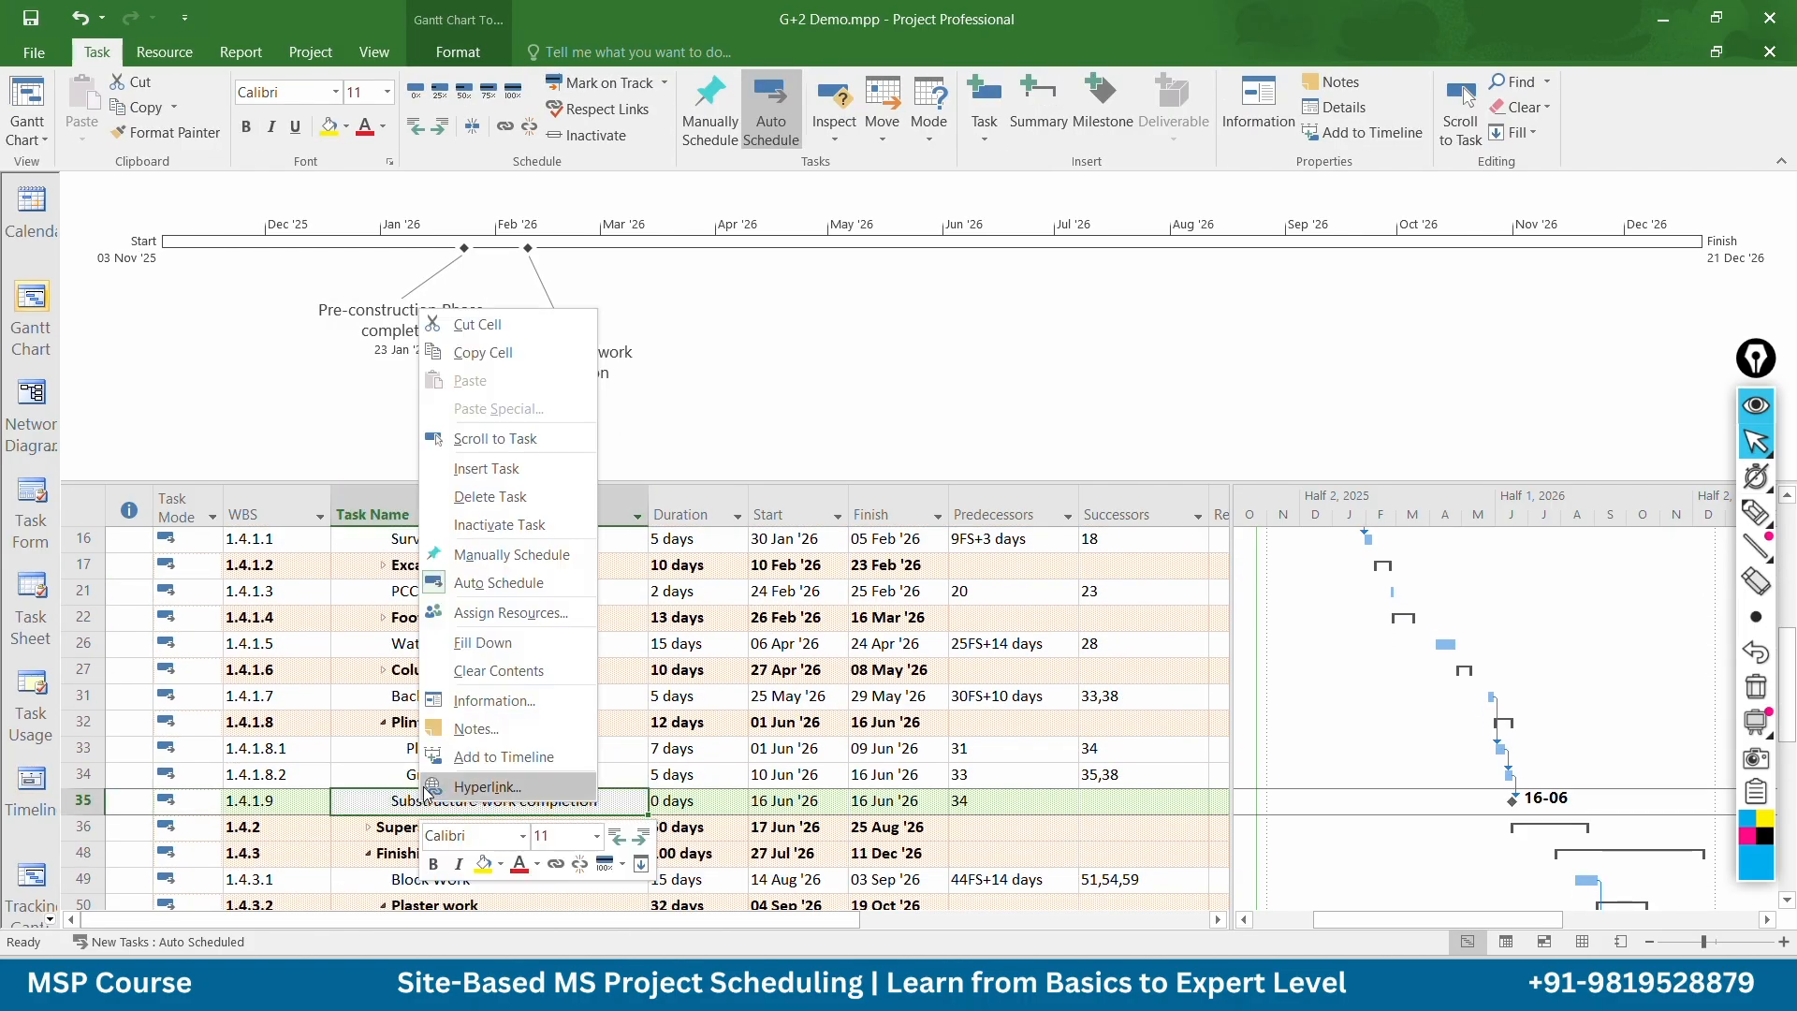
{"action": "left_click", "coordinate": [477, 754]}
Expand the Superstructure summary and add its RCC work completion milestone to the timeline
{"action": "scroll", "coordinate": [494, 827], "scroll_direction": "down", "scroll_amount": 2}
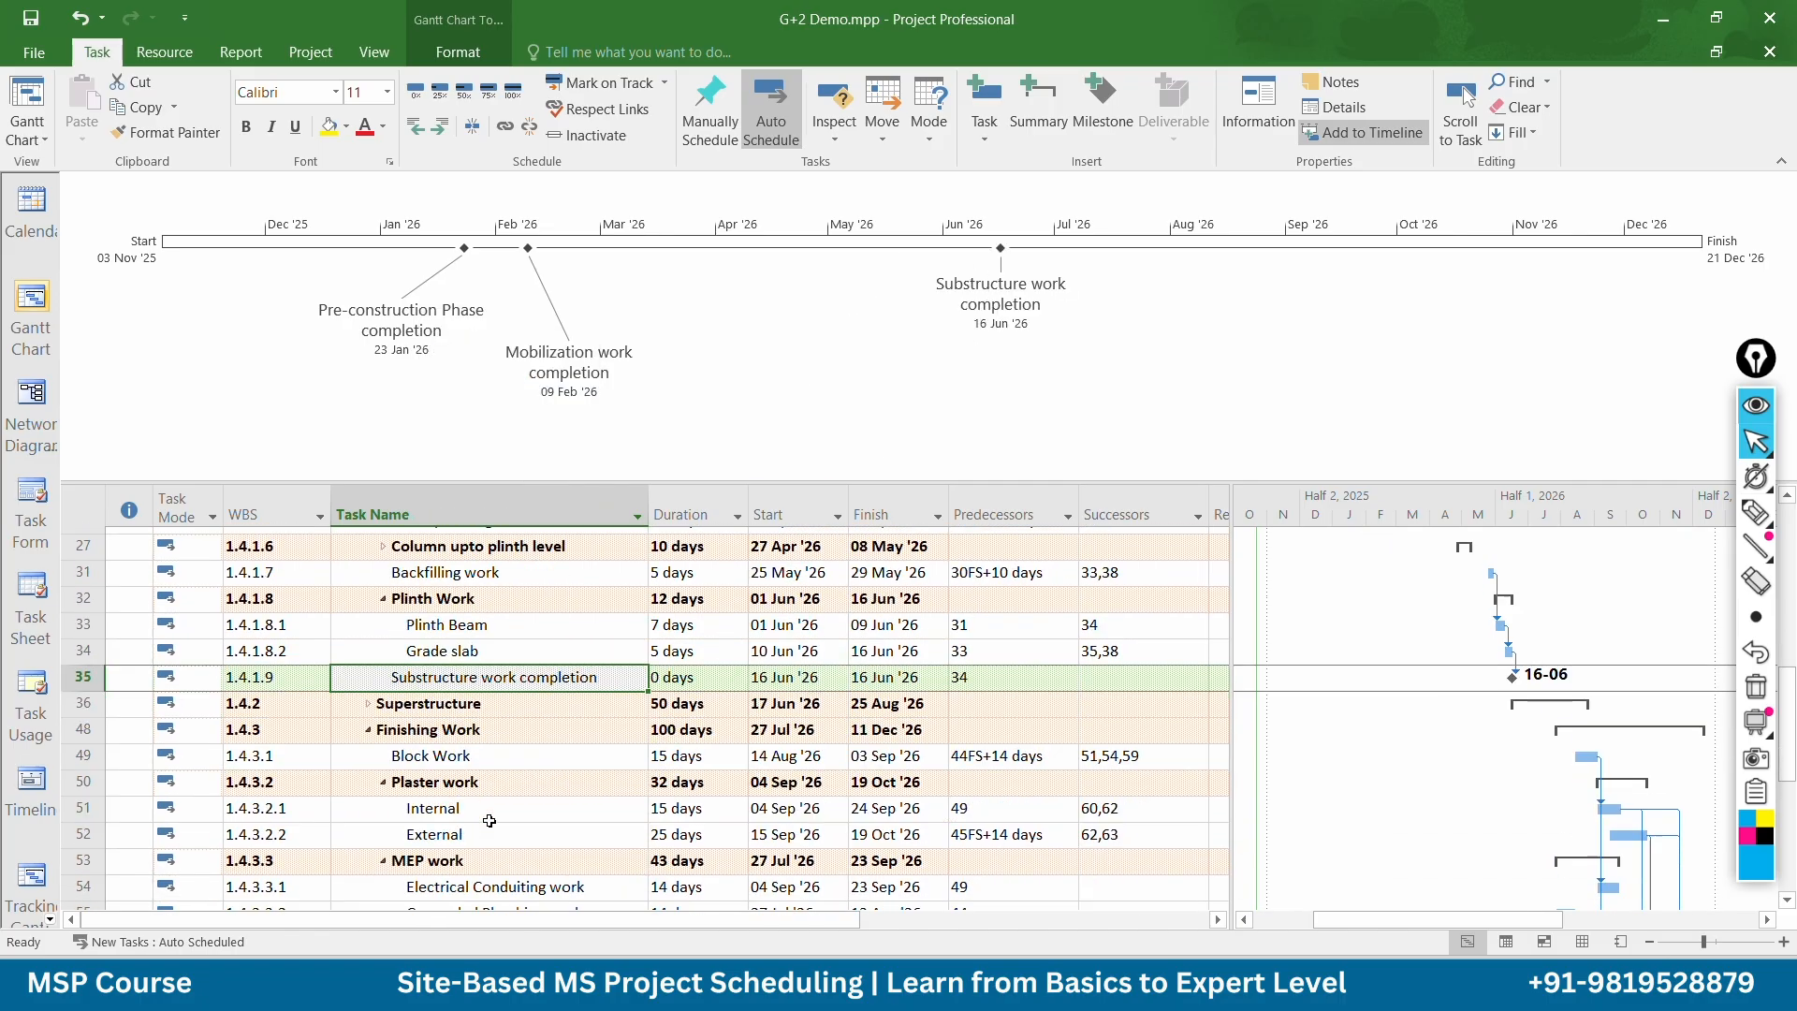
{"action": "left_click", "coordinate": [369, 681]}
{"action": "scroll", "coordinate": [482, 717], "scroll_direction": "down", "scroll_amount": 2}
{"action": "scroll", "coordinate": [482, 717], "scroll_direction": "down", "scroll_amount": 2}
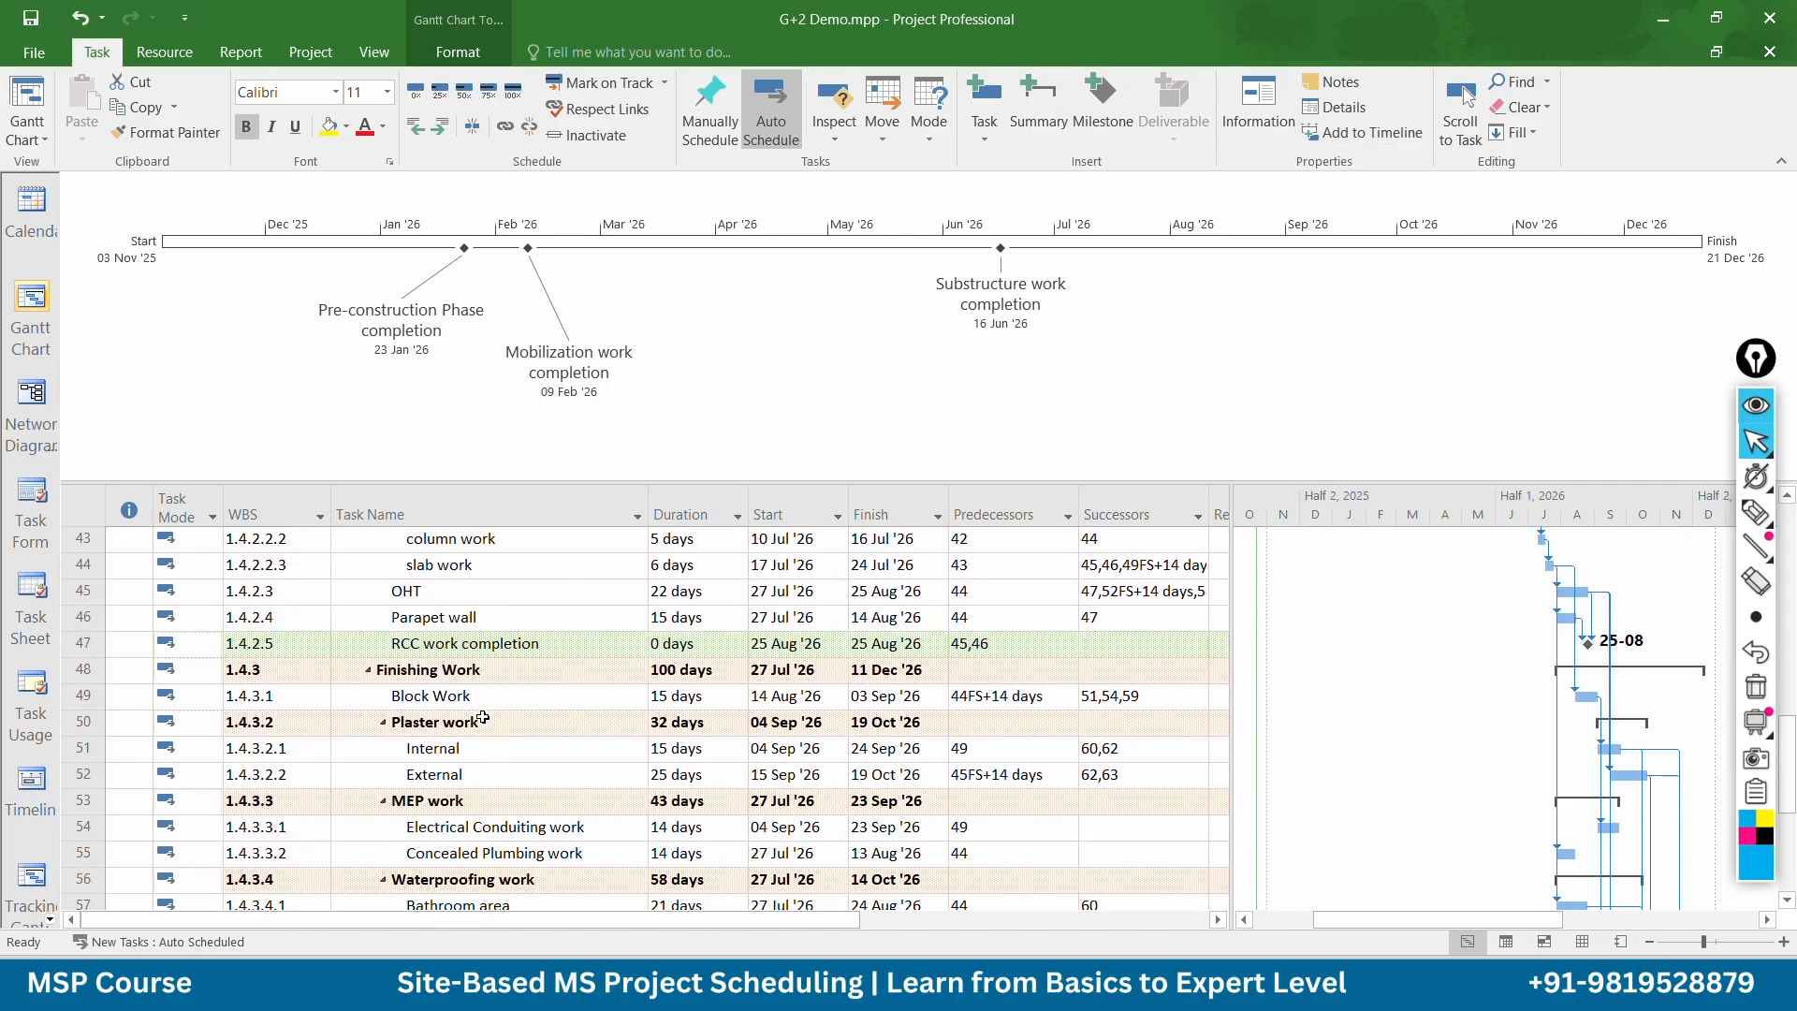
{"action": "left_click", "coordinate": [491, 643]}
{"action": "right_click", "coordinate": [490, 643]}
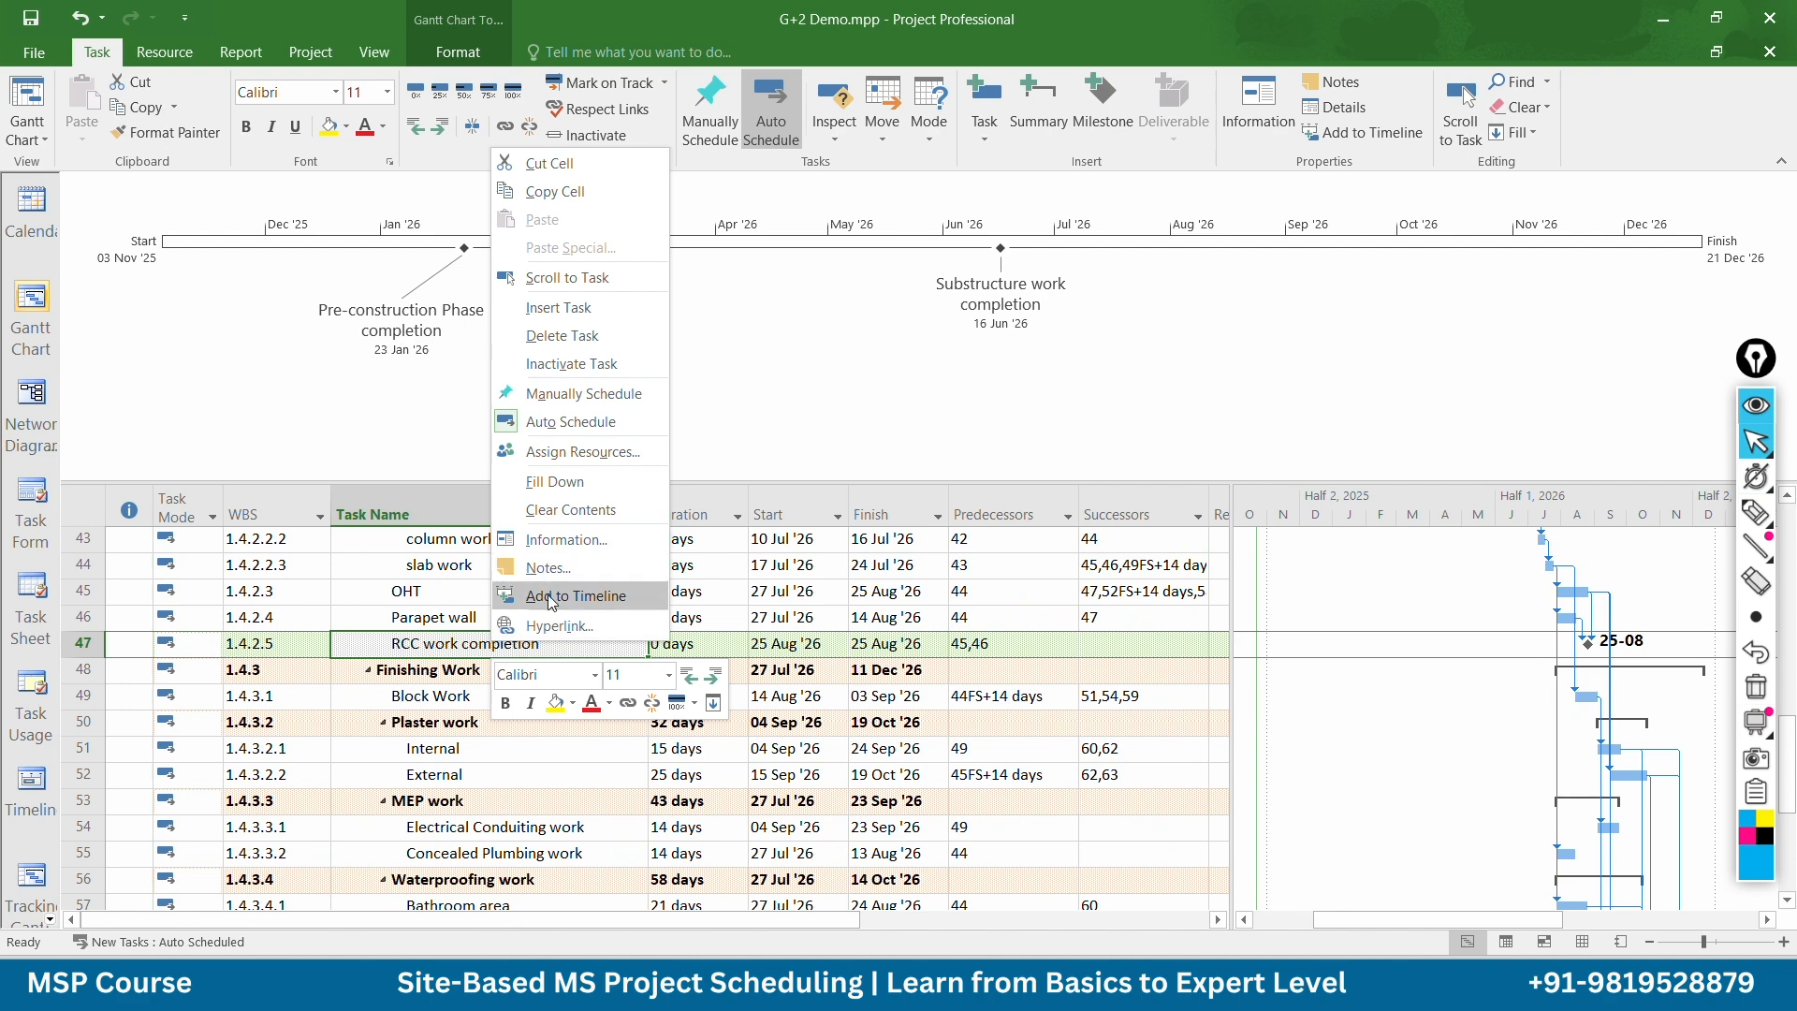
{"action": "left_click", "coordinate": [552, 596]}
Add the Finishing work Completion milestone to the timeline
{"action": "scroll", "coordinate": [579, 634], "scroll_direction": "down", "scroll_amount": 5}
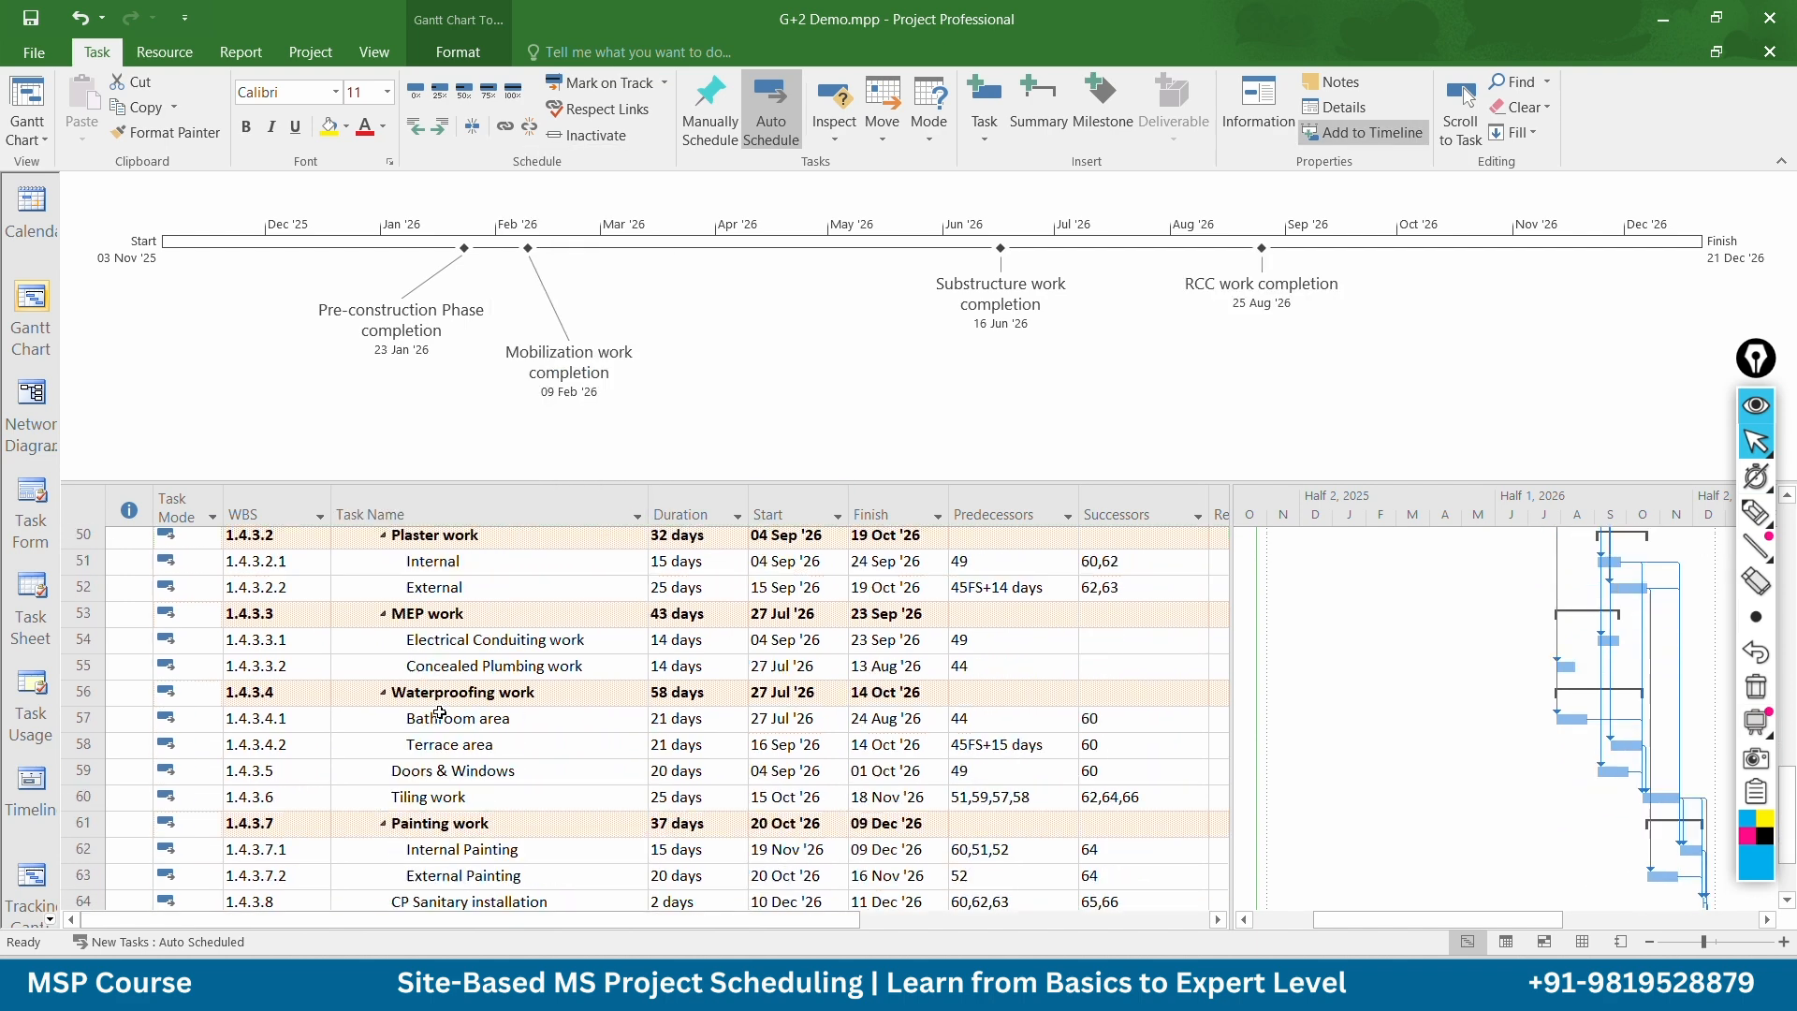
{"action": "right_click", "coordinate": [437, 720]}
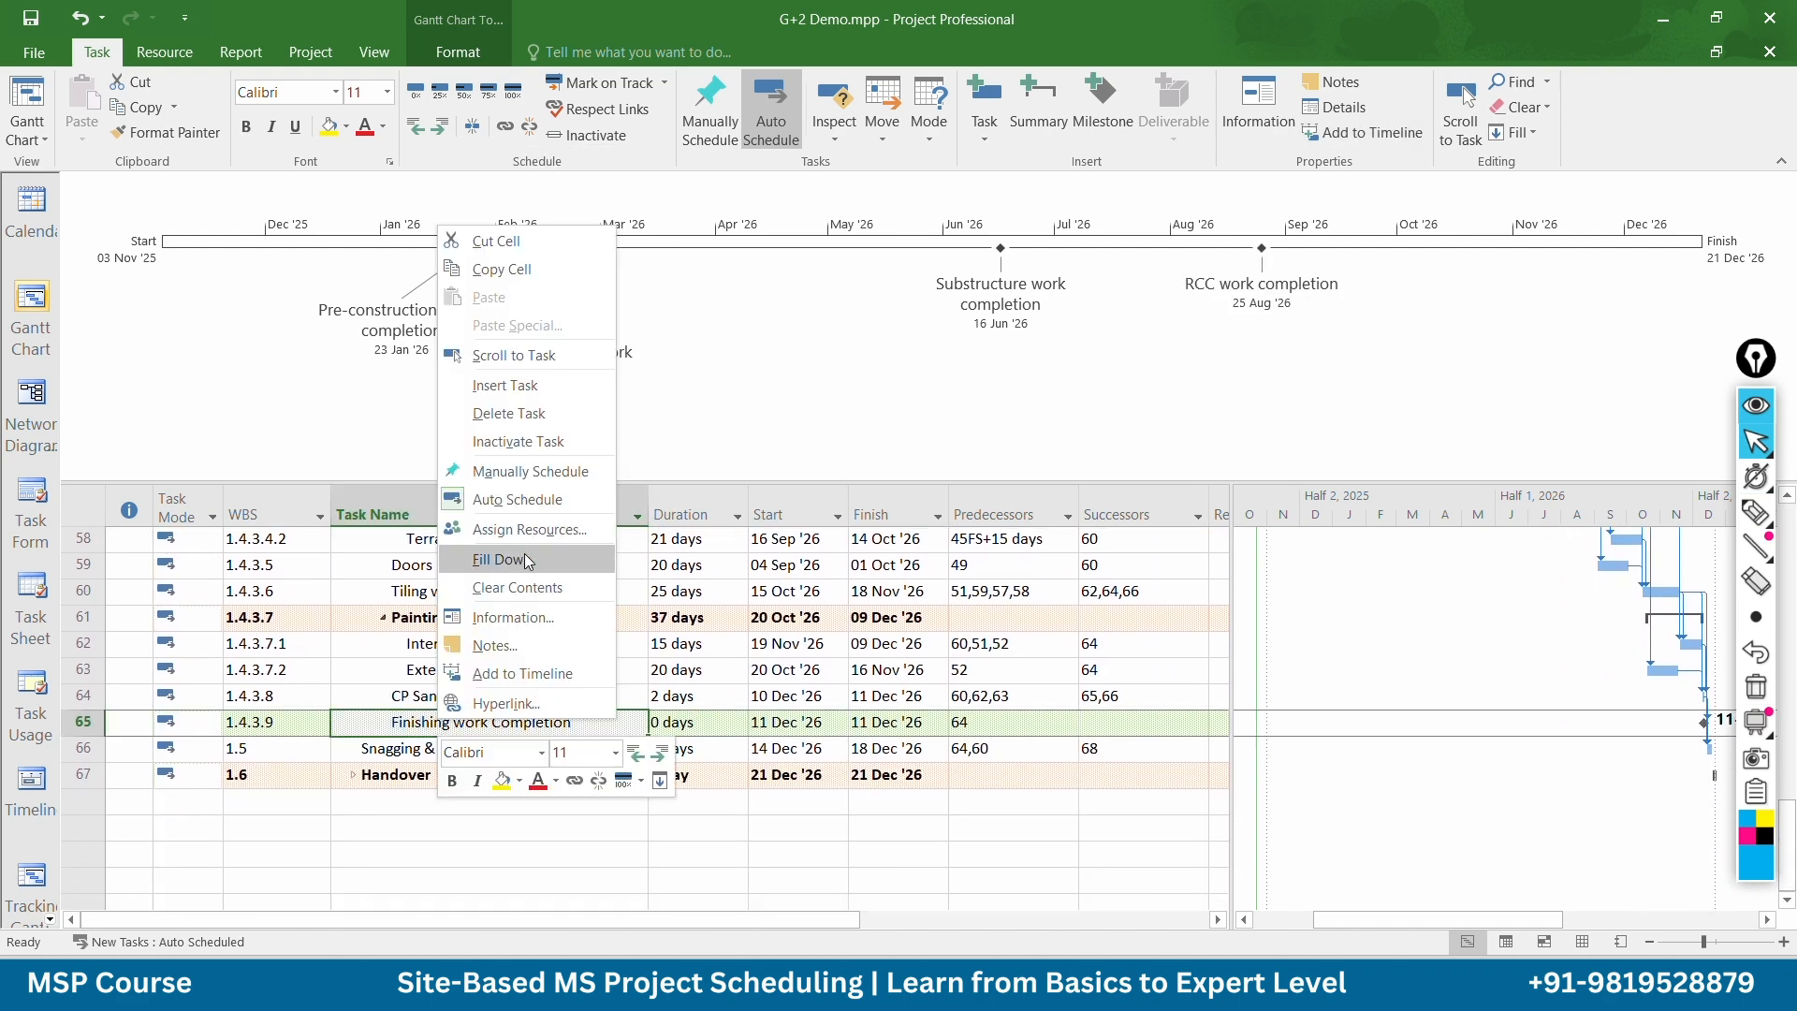
{"action": "left_click", "coordinate": [527, 676]}
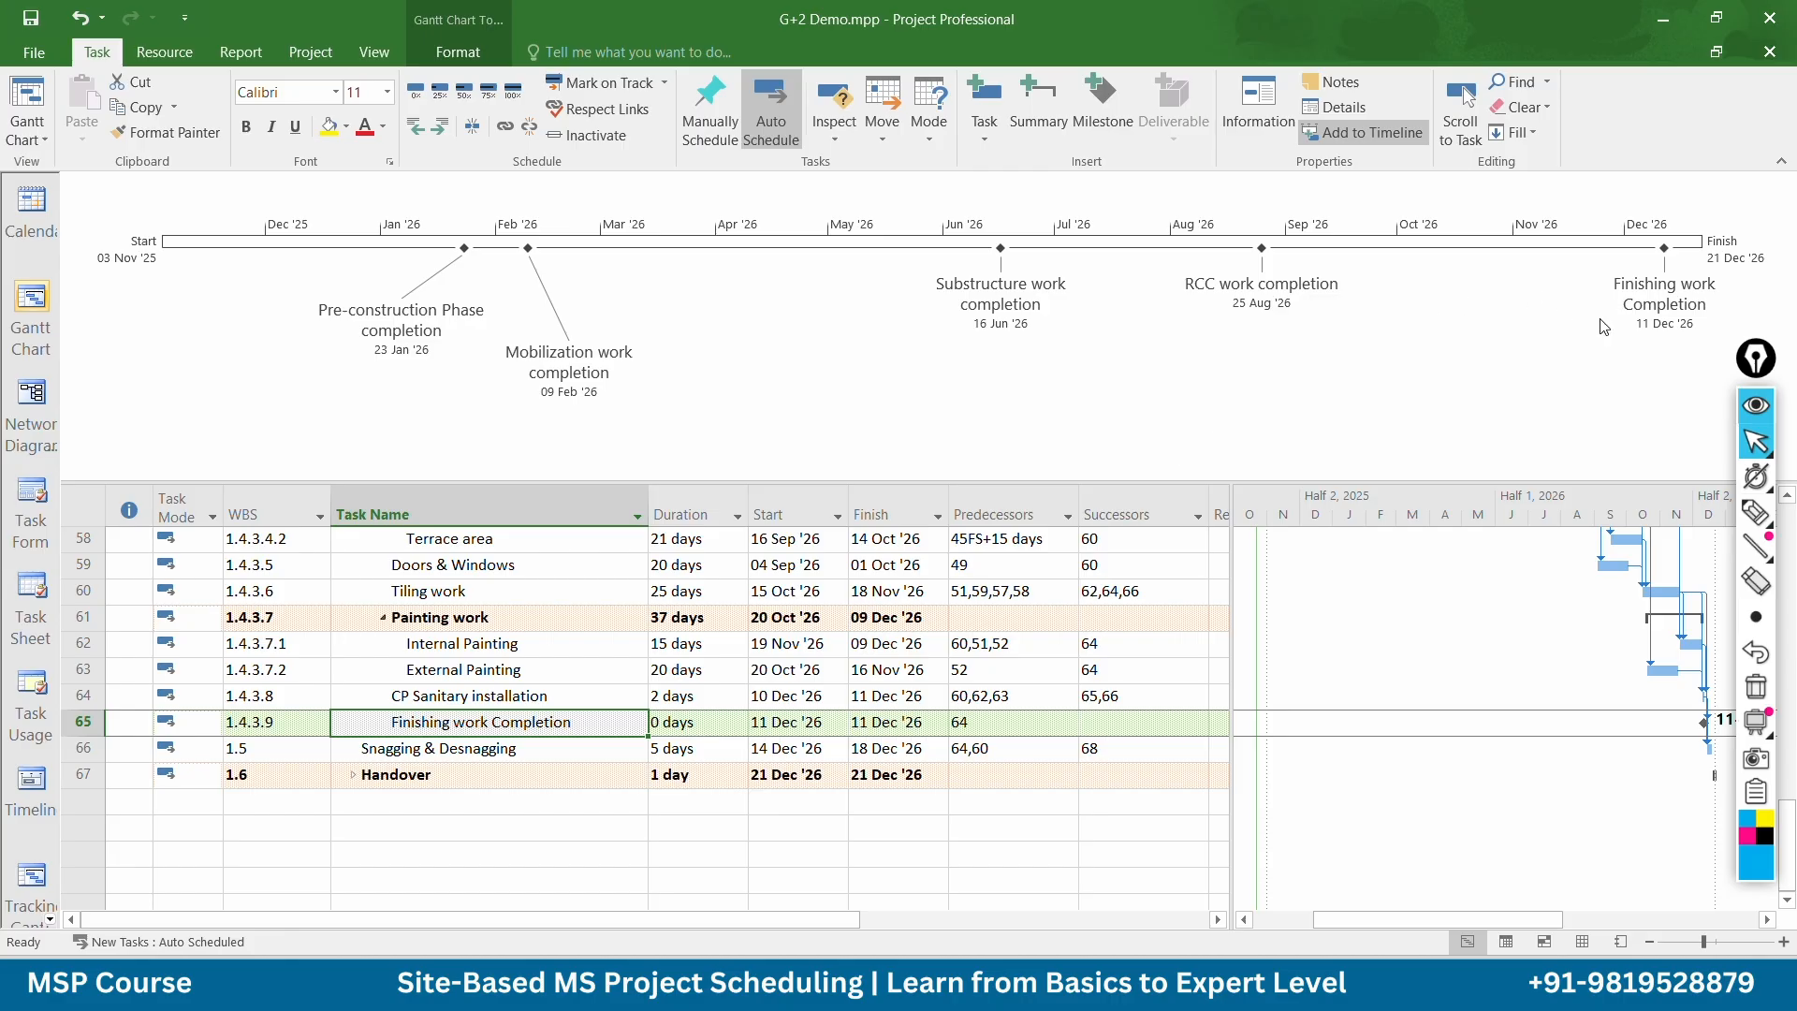
Expand the Handover summary and add its Handover to client milestone to the timeline
{"action": "scroll", "coordinate": [855, 769], "scroll_direction": "down", "scroll_amount": 1}
{"action": "left_click", "coordinate": [354, 696]}
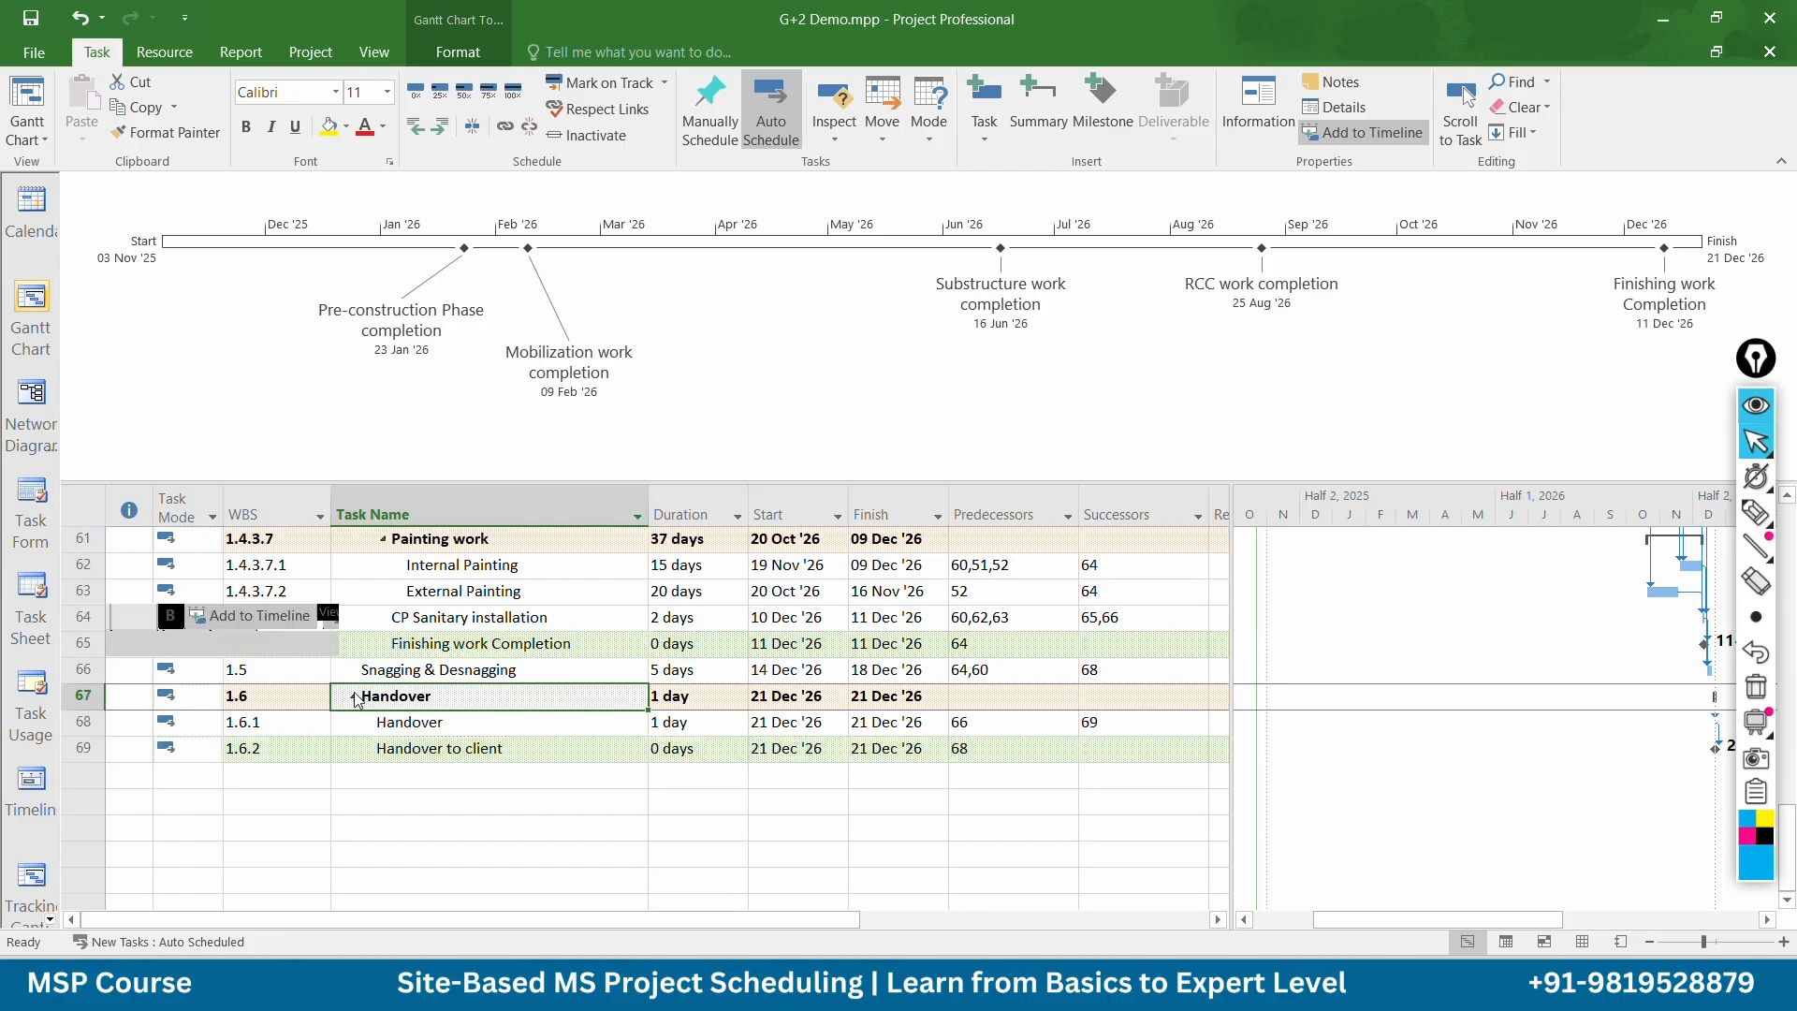
{"action": "left_click", "coordinate": [429, 754]}
{"action": "right_click", "coordinate": [429, 750]}
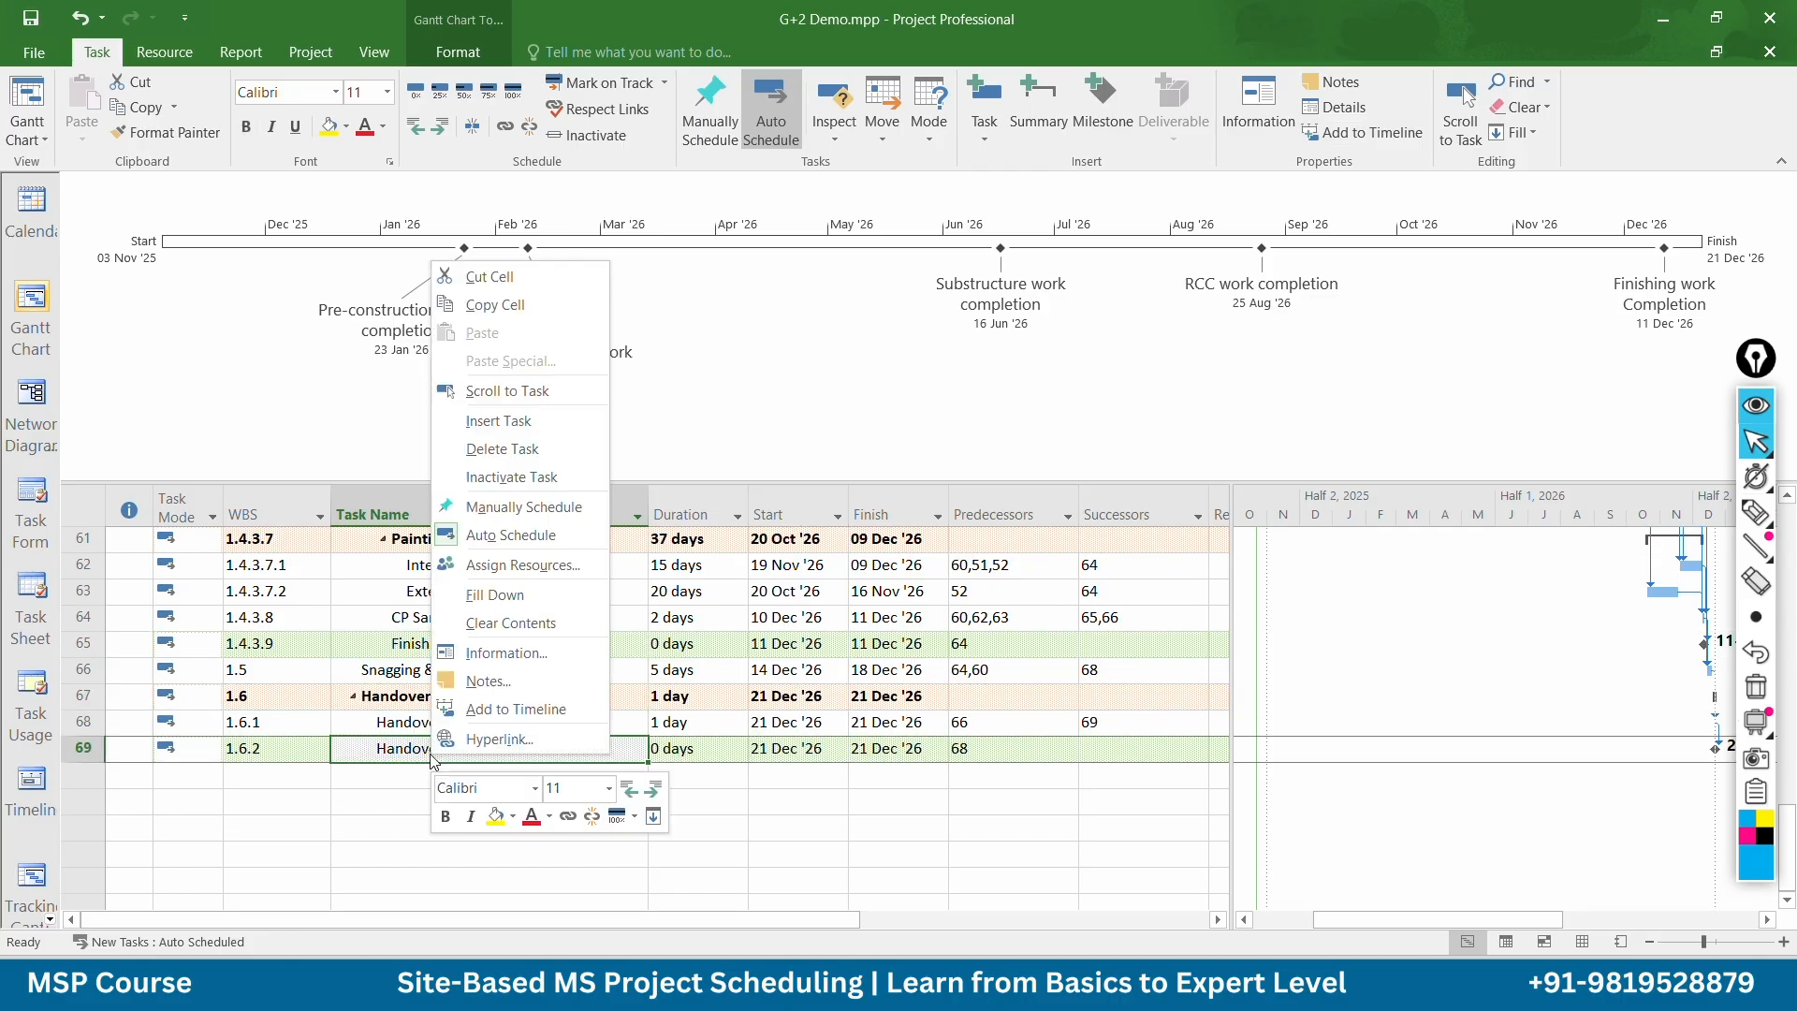
{"action": "left_click", "coordinate": [508, 717]}
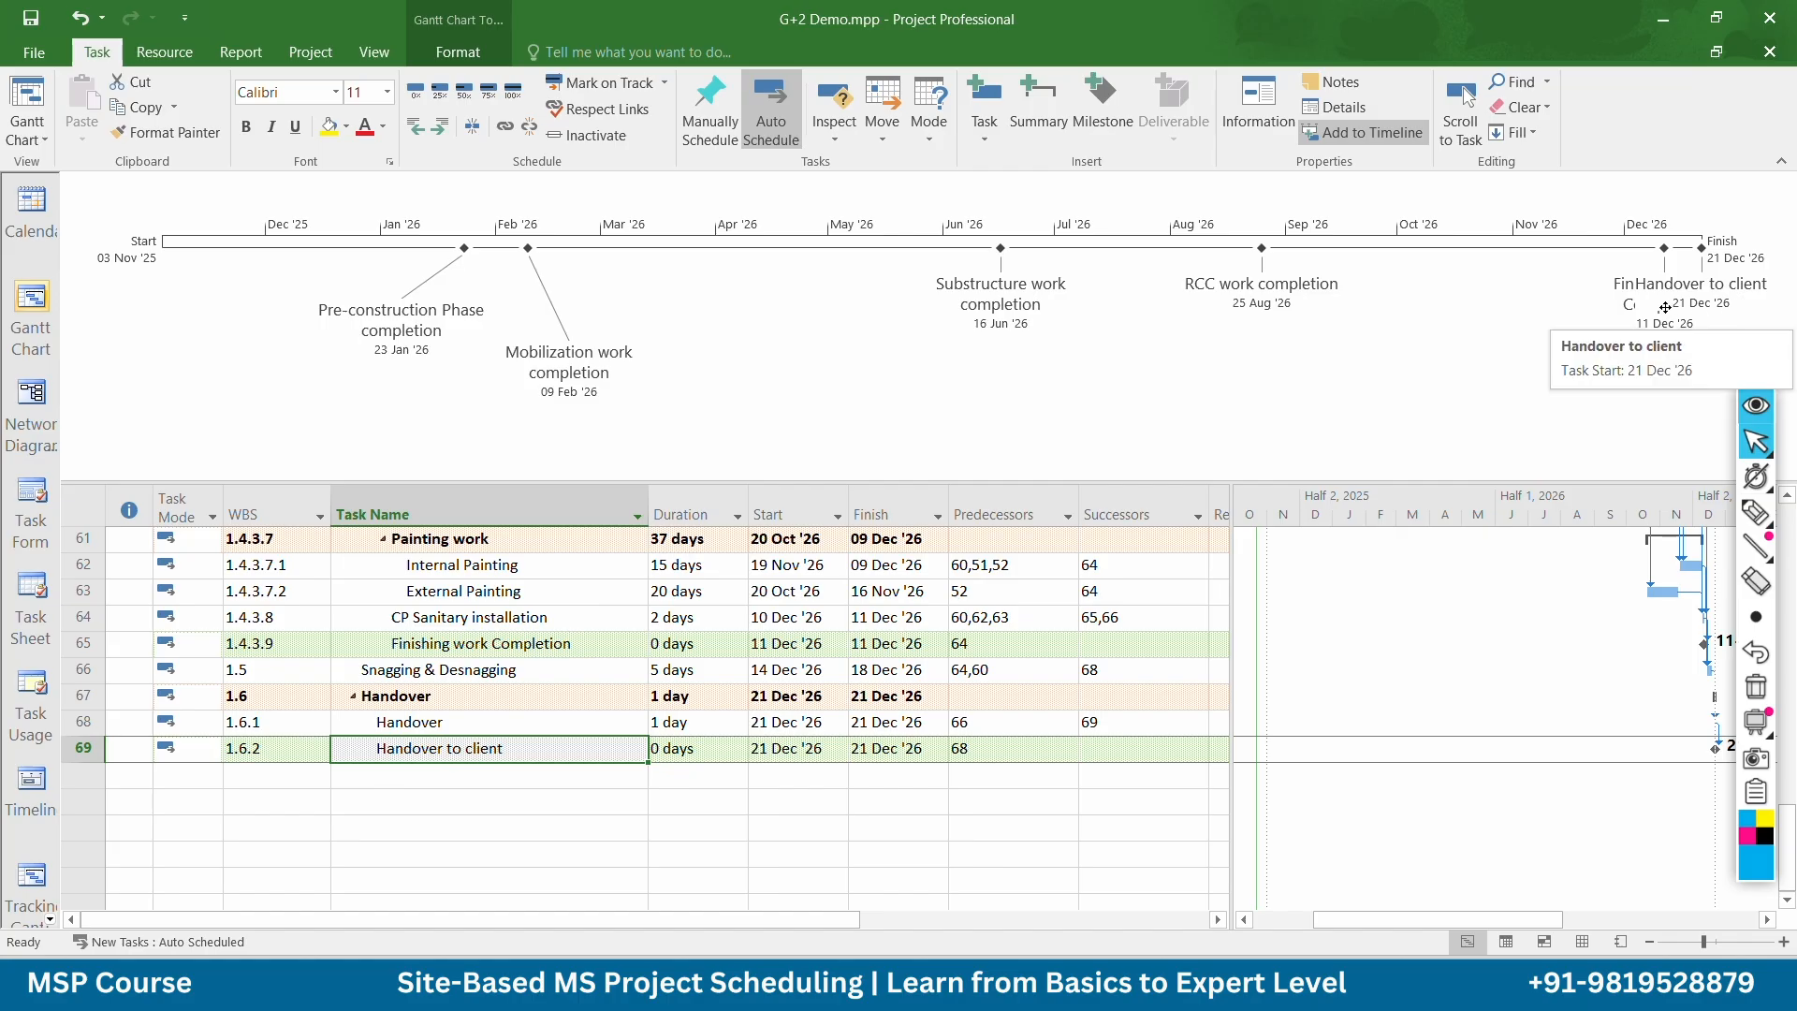
Separate the overlapping Handover to client and Finishing work Completion labels on the timeline by moving one lower and the other towards earlier dates
{"action": "left_click", "coordinate": [1680, 280]}
{"action": "left_click_drag", "start_coordinate": [1675, 272], "coordinate": [1687, 330]}
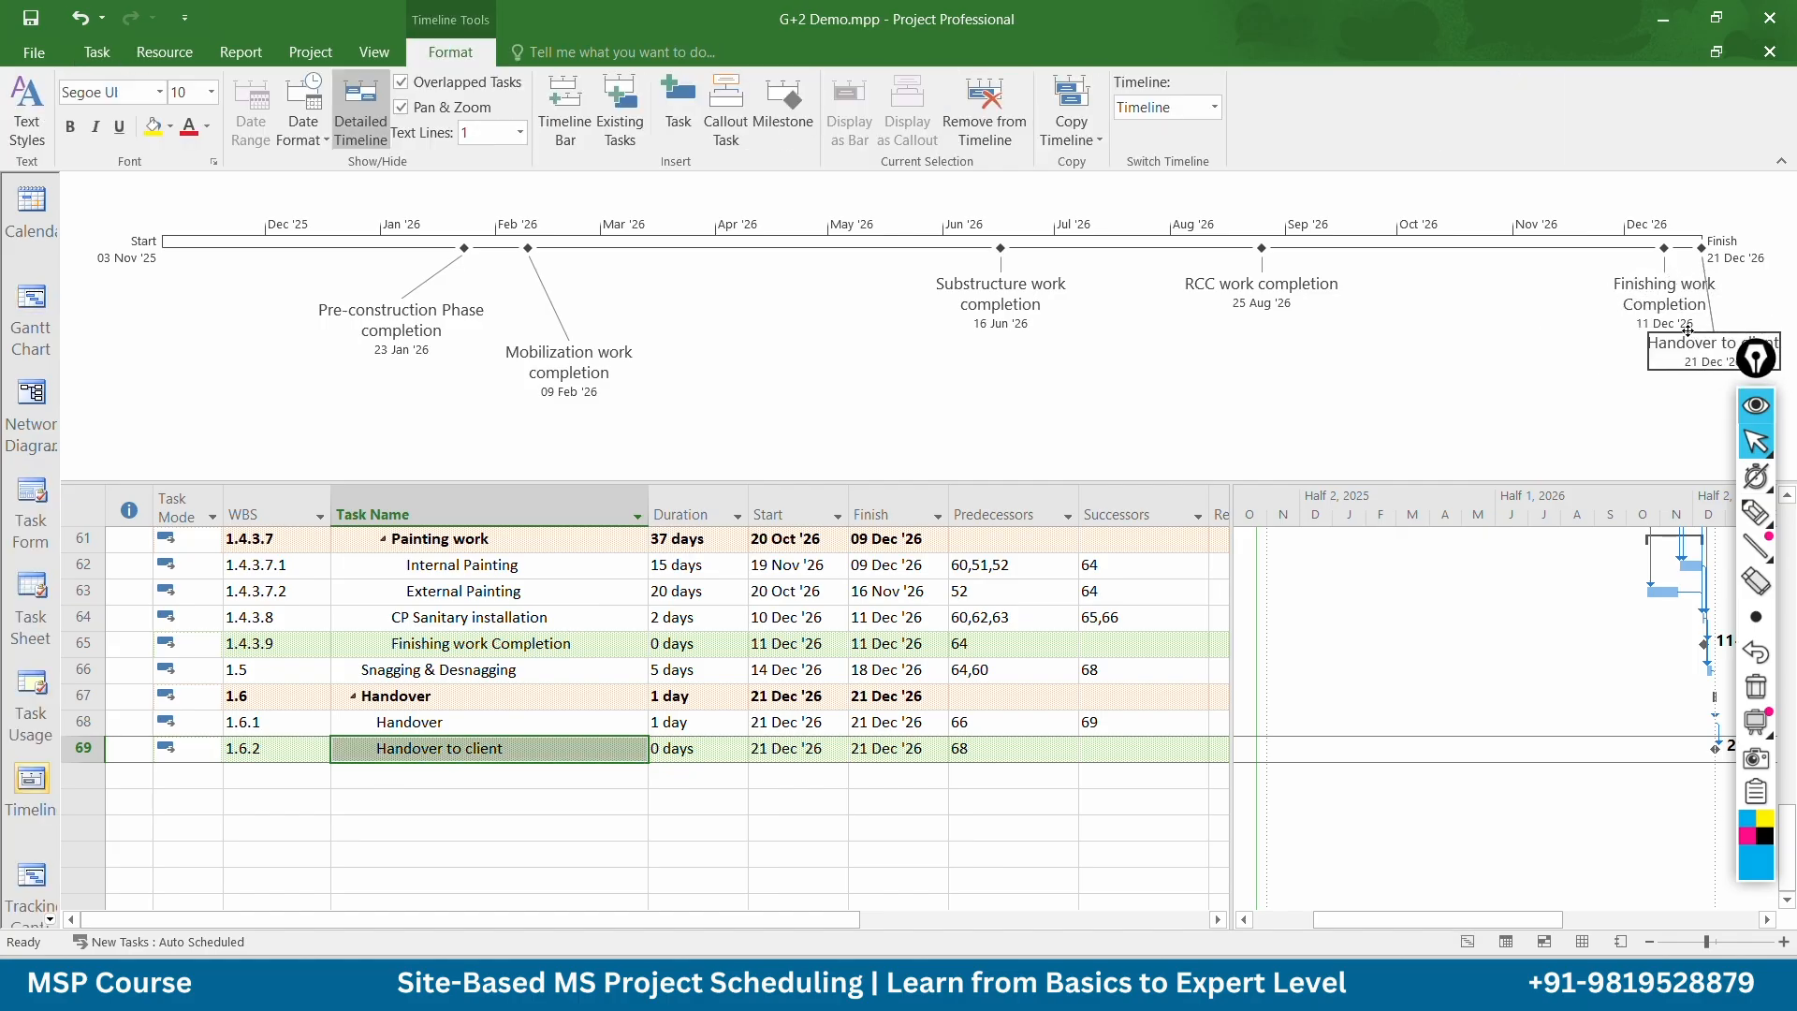
{"action": "left_click", "coordinate": [1659, 302]}
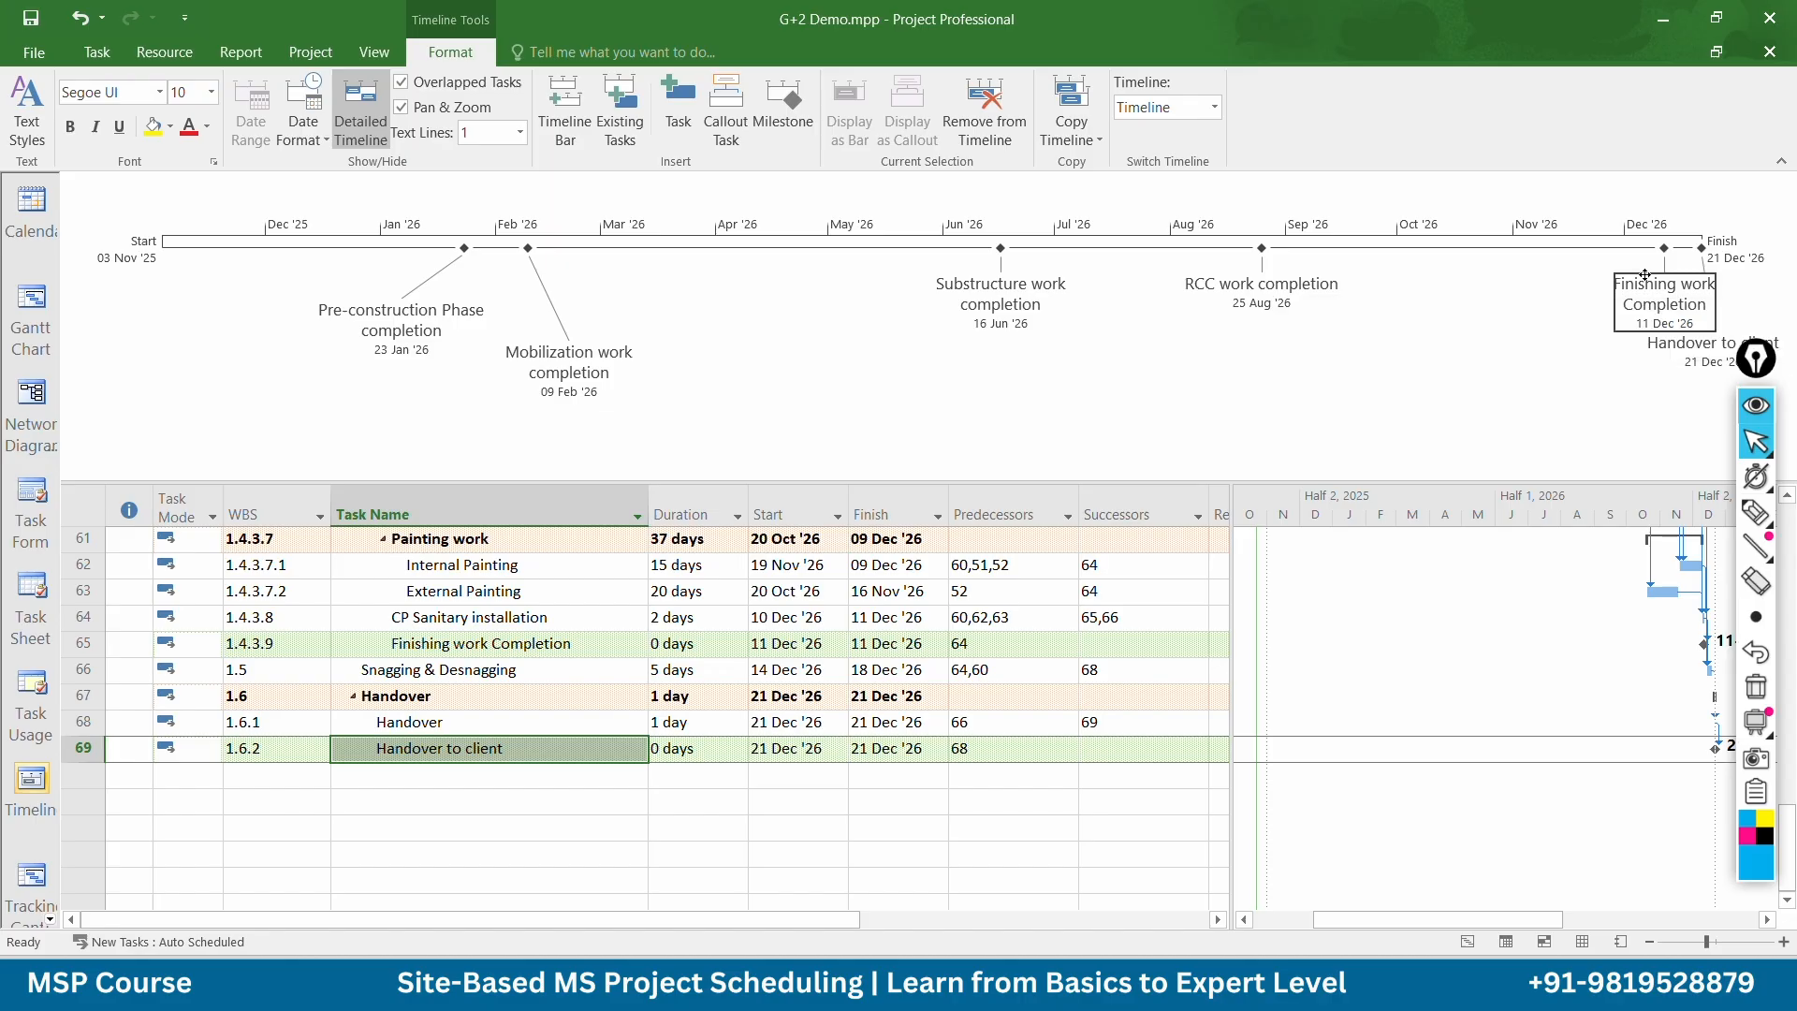
{"action": "left_click_drag", "start_coordinate": [1647, 280], "coordinate": [1540, 300]}
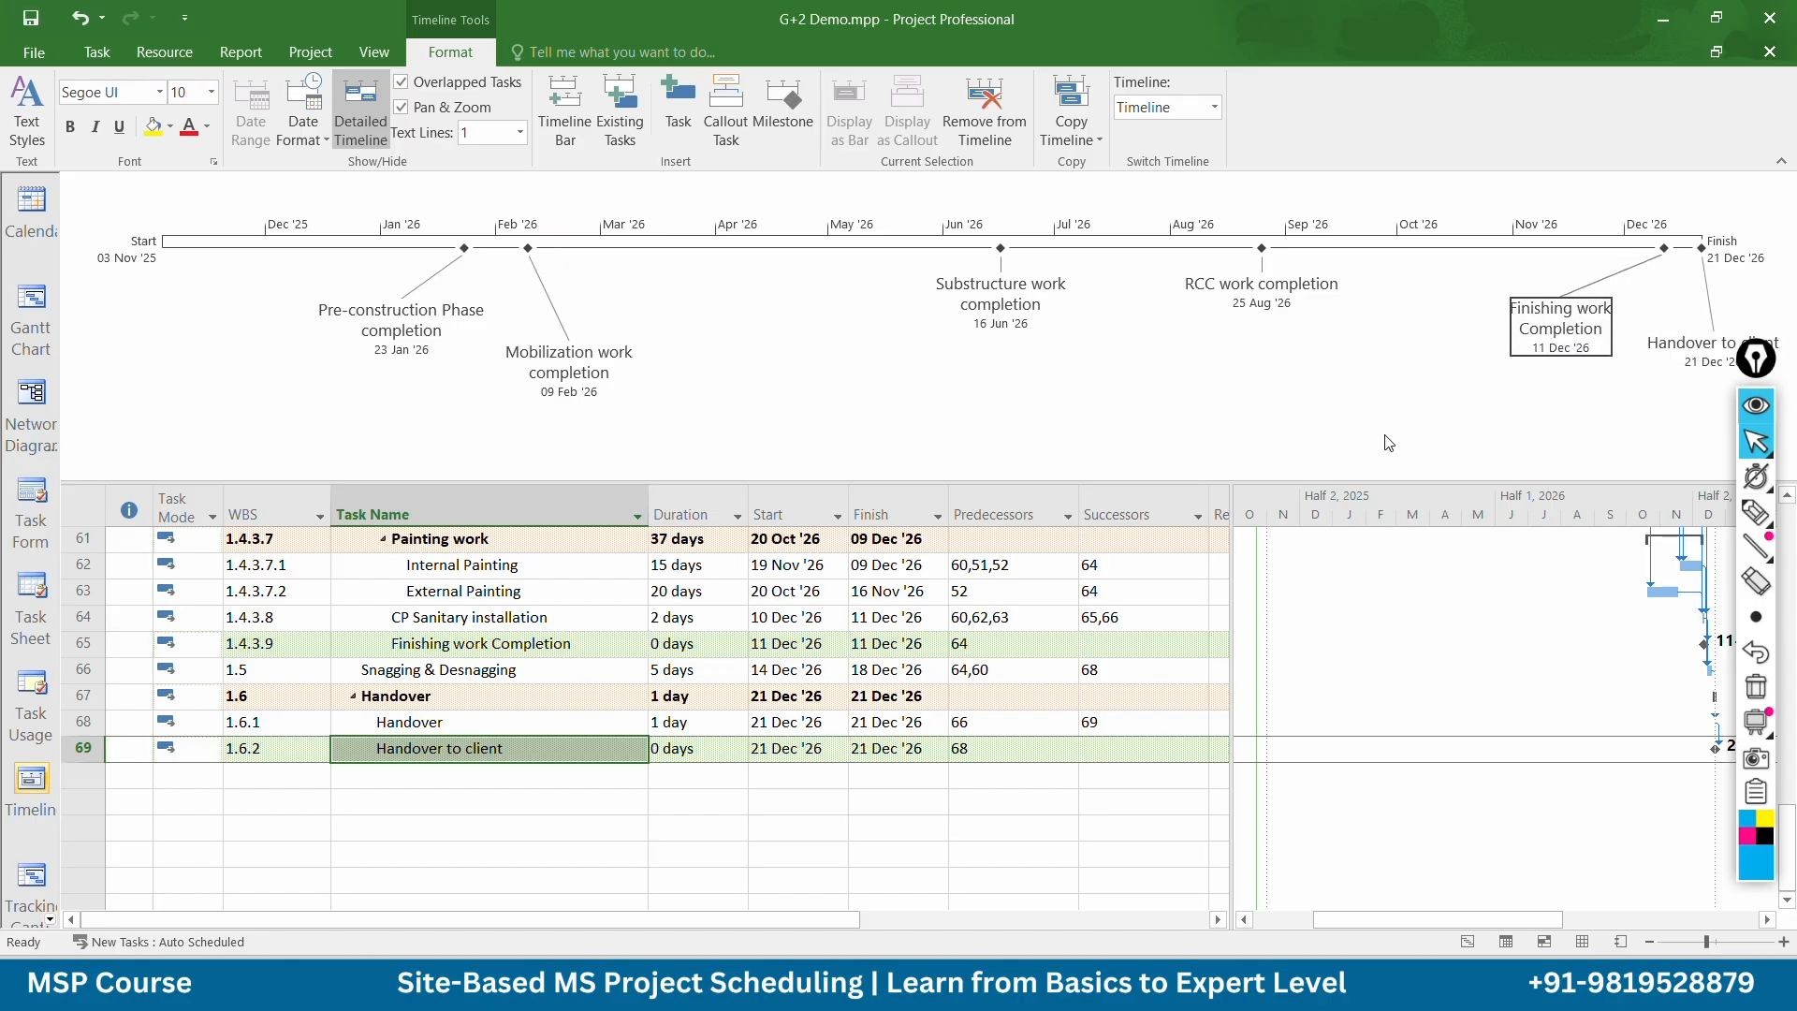
Handwrite "micro scheduling" in blue over the timeline with the annotation pen and add an arrowed point "clear" below it
{"action": "key", "text": "ctrl+shift+3"}
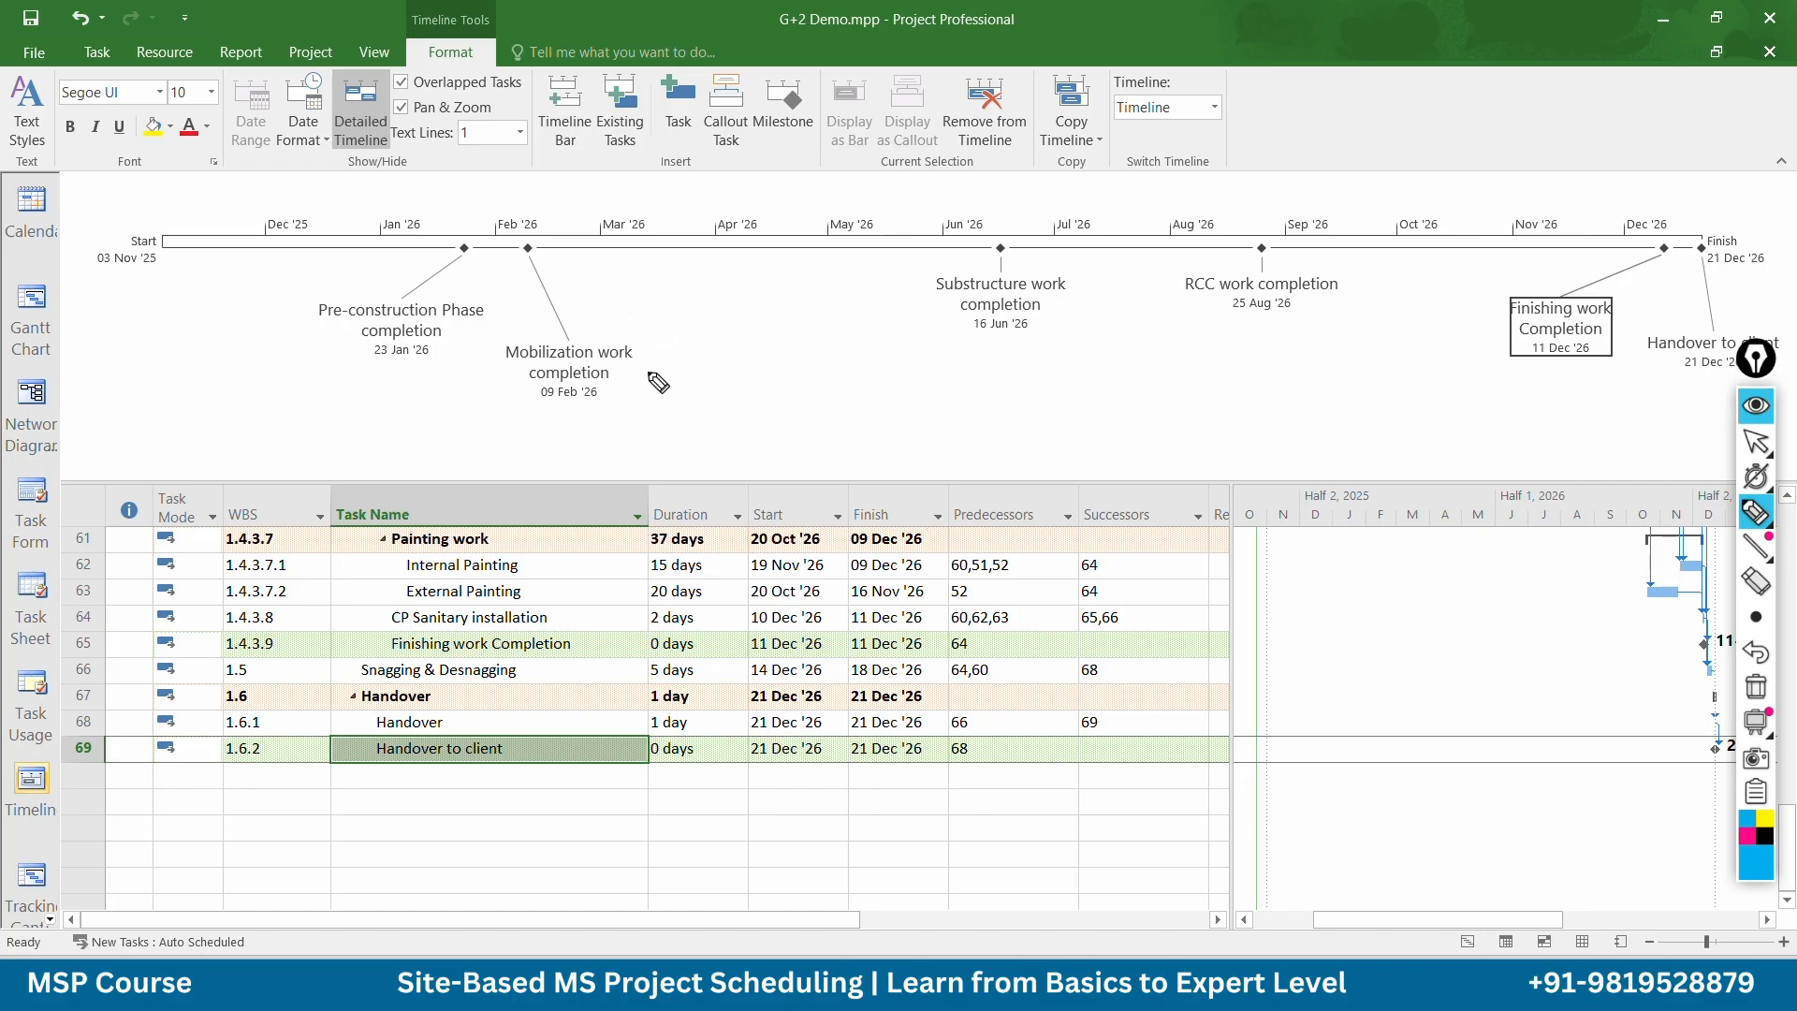
{"action": "mouse_move", "coordinate": [684, 377]}
{"action": "left_mouse_down"}
{"action": "mouse_move", "coordinate": [735, 405]}
{"action": "mouse_move", "coordinate": [843, 370]}
{"action": "mouse_move", "coordinate": [912, 384]}
{"action": "mouse_move", "coordinate": [1024, 299]}
{"action": "mouse_move", "coordinate": [1066, 323]}
{"action": "mouse_move", "coordinate": [1153, 297]}
{"action": "mouse_move", "coordinate": [1146, 348]}
{"action": "left_mouse_up"}
{"action": "left_click", "coordinate": [741, 361]}
{"action": "left_click", "coordinate": [1088, 264]}
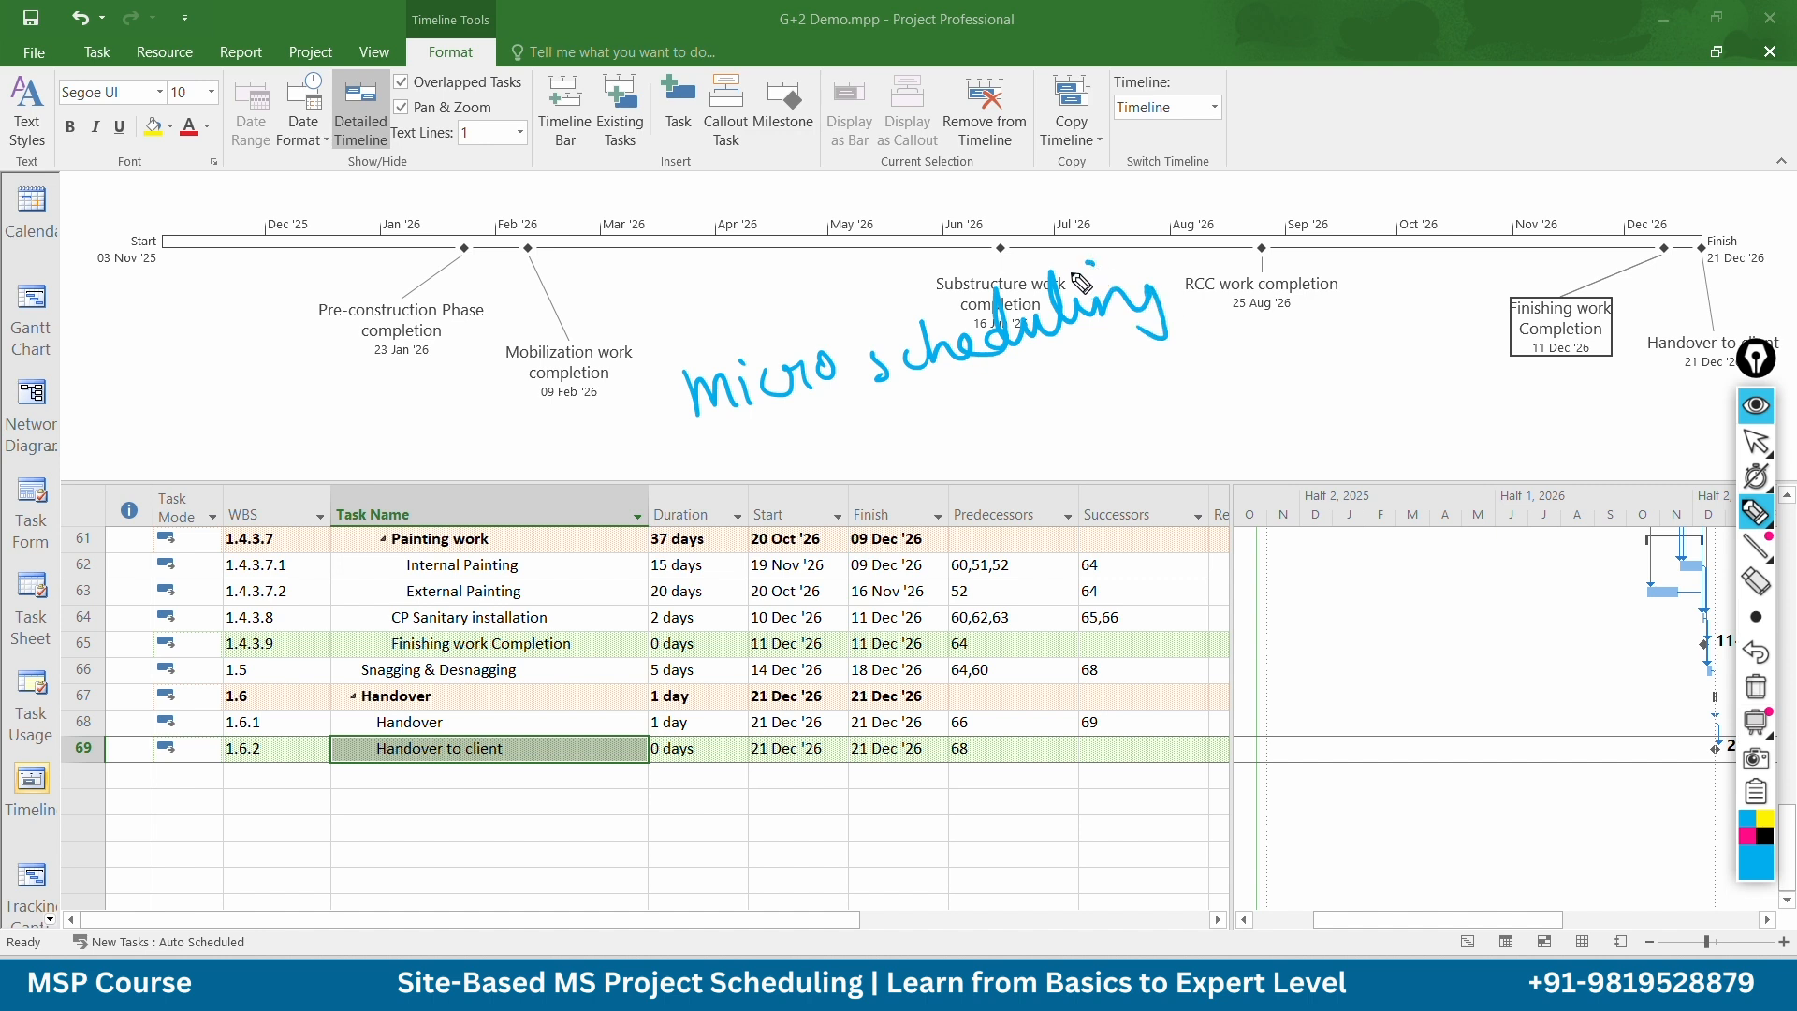
{"action": "mouse_move", "coordinate": [1013, 408]}
{"action": "left_mouse_down"}
{"action": "mouse_move", "coordinate": [1121, 426]}
{"action": "mouse_move", "coordinate": [1128, 392]}
{"action": "left_mouse_up"}
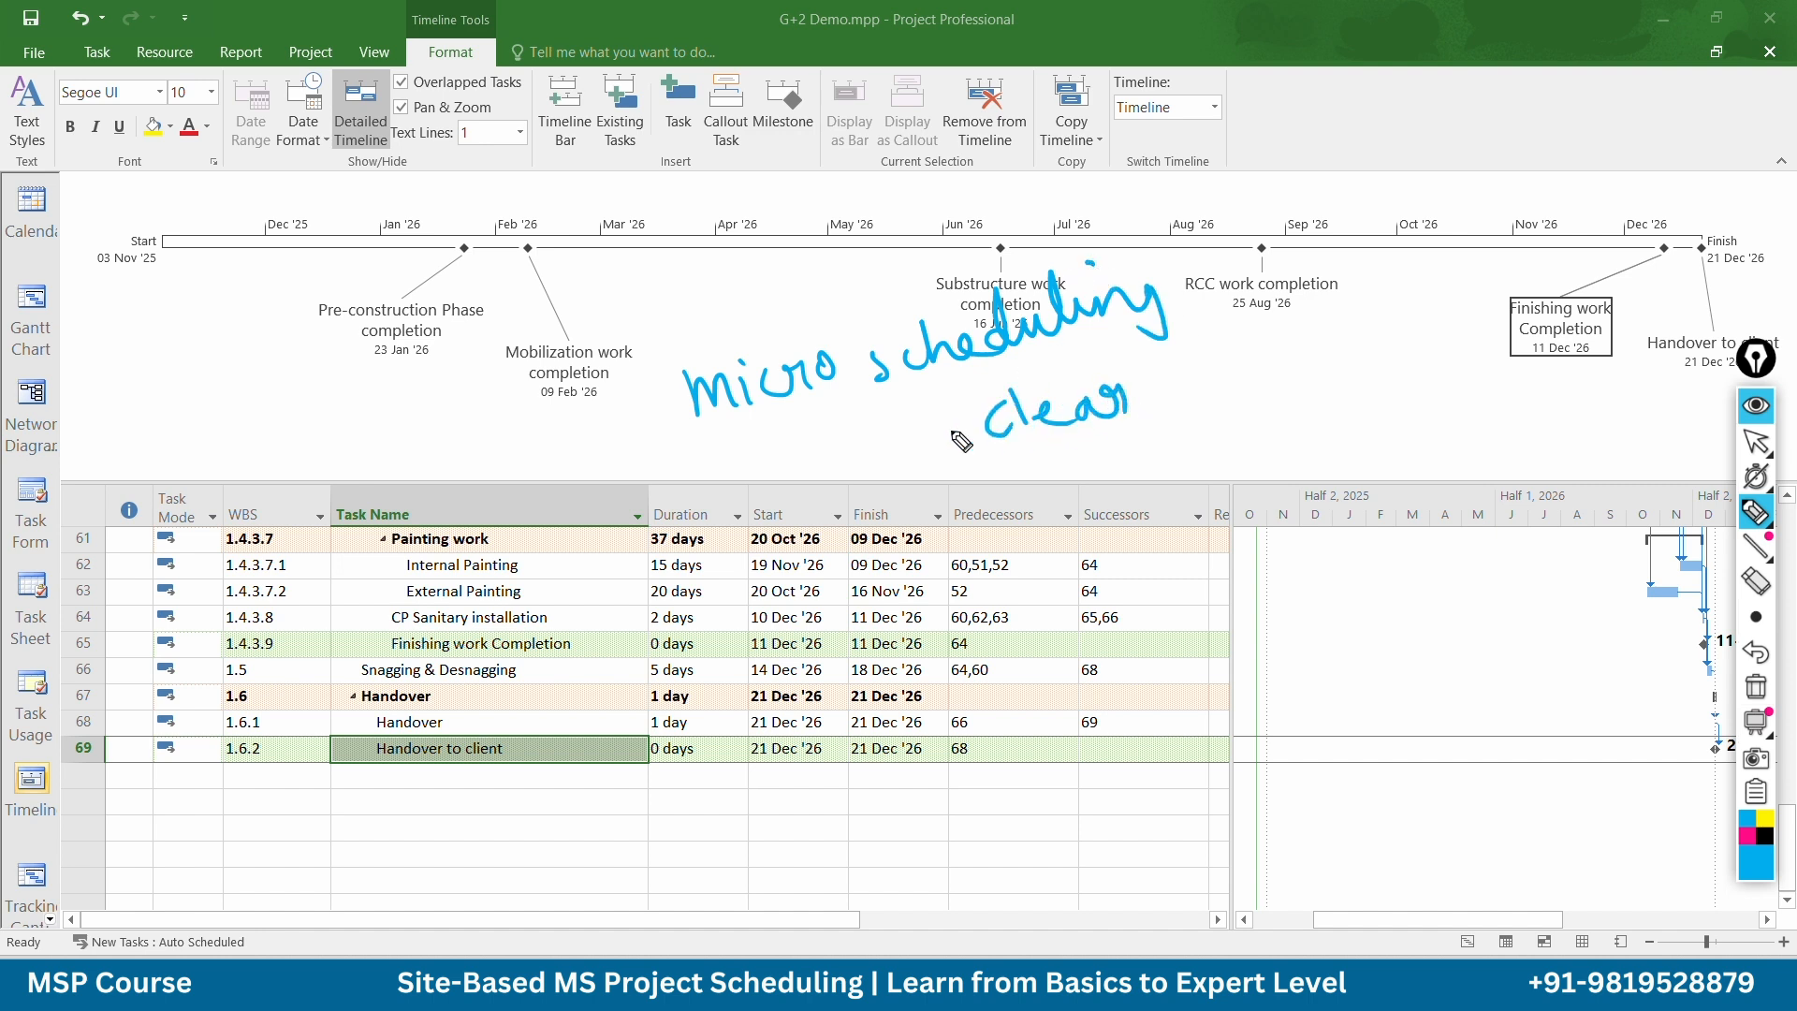
{"action": "left_click_drag", "start_coordinate": [910, 443], "coordinate": [945, 440]}
{"action": "left_click_drag", "start_coordinate": [935, 429], "coordinate": [936, 452]}
Handwrite an arrowed point "Accuracy" below "clear", underline it twice and draw an up arrow beside it
{"action": "left_click_drag", "start_coordinate": [927, 522], "coordinate": [992, 509]}
{"action": "mouse_move", "coordinate": [978, 501]}
{"action": "left_mouse_down"}
{"action": "mouse_move", "coordinate": [982, 529]}
{"action": "mouse_move", "coordinate": [1287, 459]}
{"action": "mouse_move", "coordinate": [1278, 524]}
{"action": "left_mouse_up"}
{"action": "left_click", "coordinate": [1327, 457]}
{"action": "left_click", "coordinate": [1322, 474]}
{"action": "left_click_drag", "start_coordinate": [1090, 566], "coordinate": [1233, 543]}
{"action": "left_click_drag", "start_coordinate": [1118, 582], "coordinate": [1233, 563]}
{"action": "mouse_move", "coordinate": [1385, 448]}
{"action": "left_mouse_down"}
{"action": "mouse_move", "coordinate": [1382, 468]}
{"action": "mouse_move", "coordinate": [1418, 479]}
{"action": "left_mouse_up"}
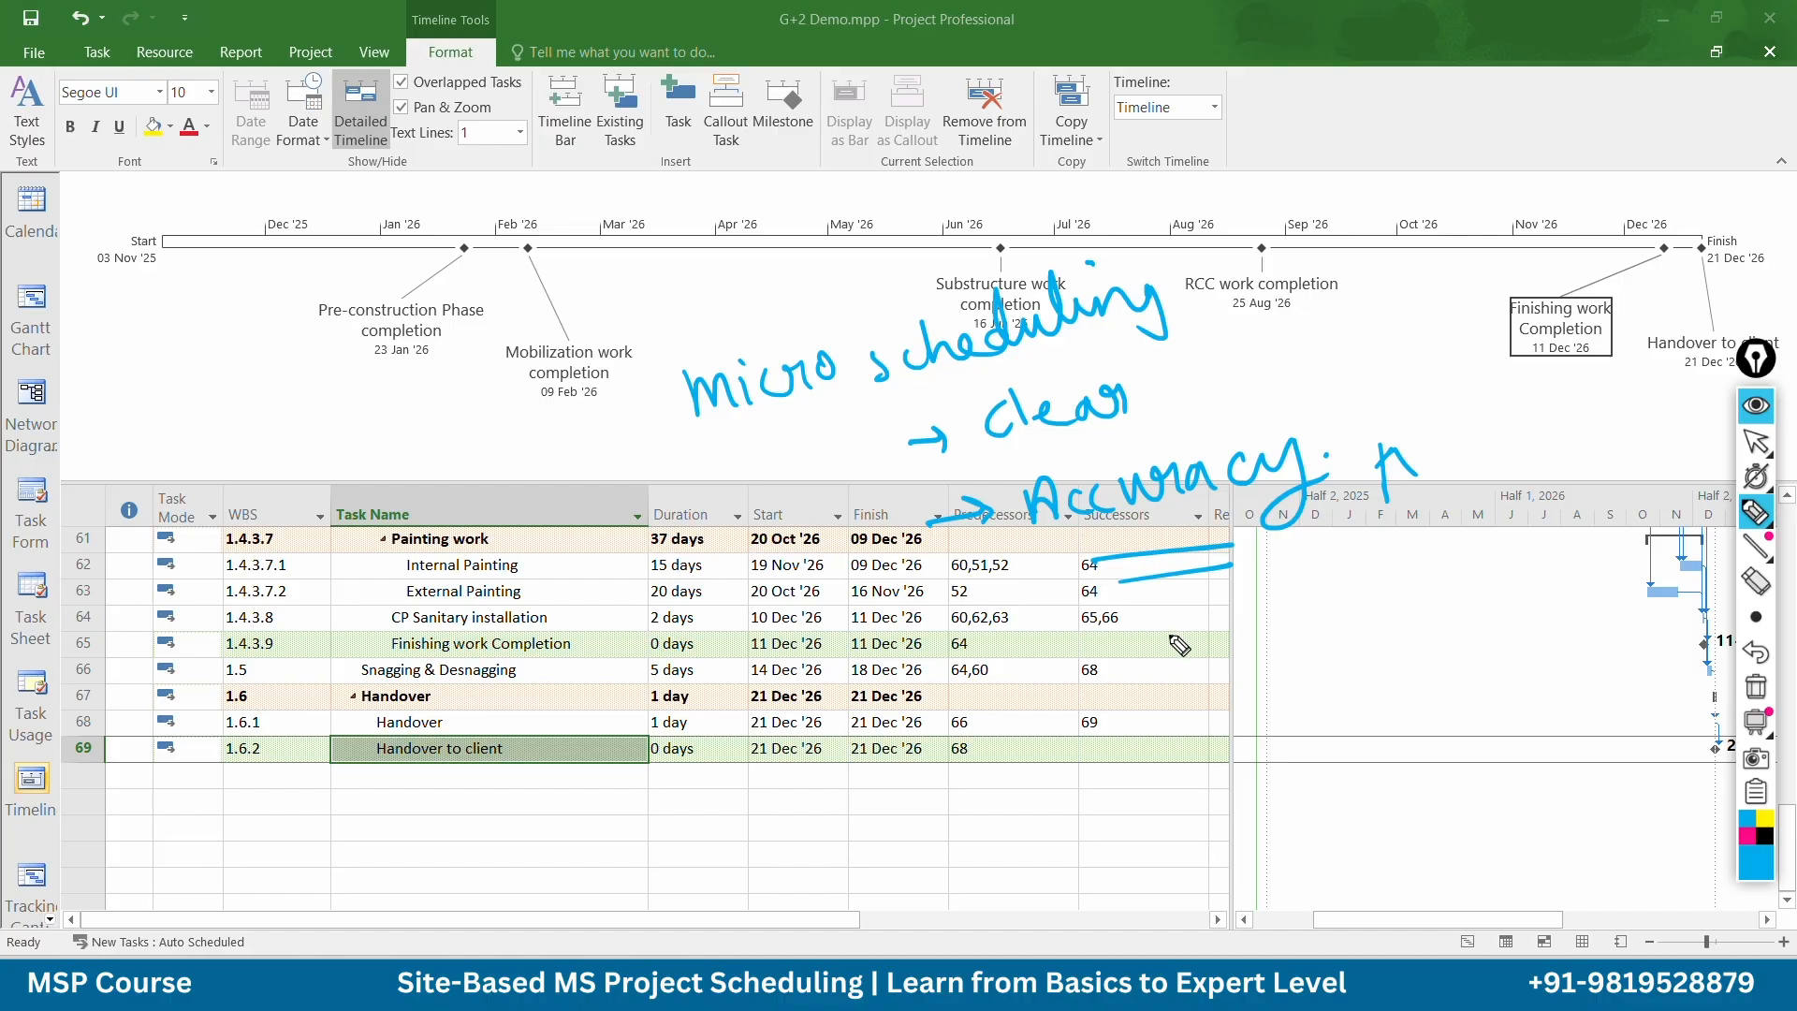
Handwrite "time", "cost" and "Quality" beneath "Accuracy" and group the three words with a curly brace
{"action": "mouse_move", "coordinate": [1170, 644]}
{"action": "left_mouse_down"}
{"action": "mouse_move", "coordinate": [1166, 681]}
{"action": "mouse_move", "coordinate": [1212, 646]}
{"action": "left_mouse_up"}
{"action": "mouse_move", "coordinate": [1213, 655]}
{"action": "left_mouse_down"}
{"action": "mouse_move", "coordinate": [1218, 681]}
{"action": "mouse_move", "coordinate": [1301, 646]}
{"action": "left_mouse_up"}
{"action": "mouse_move", "coordinate": [1245, 711]}
{"action": "left_mouse_down"}
{"action": "mouse_move", "coordinate": [1307, 734]}
{"action": "mouse_move", "coordinate": [1262, 794]}
{"action": "mouse_move", "coordinate": [1315, 806]}
{"action": "mouse_move", "coordinate": [1409, 768]}
{"action": "mouse_move", "coordinate": [1439, 822]}
{"action": "mouse_move", "coordinate": [1404, 847]}
{"action": "left_mouse_up"}
{"action": "left_click_drag", "start_coordinate": [1409, 758], "coordinate": [1434, 756]}
{"action": "mouse_move", "coordinate": [1160, 599]}
{"action": "left_mouse_down"}
{"action": "mouse_move", "coordinate": [1146, 730]}
{"action": "mouse_move", "coordinate": [1208, 847]}
{"action": "left_mouse_up"}
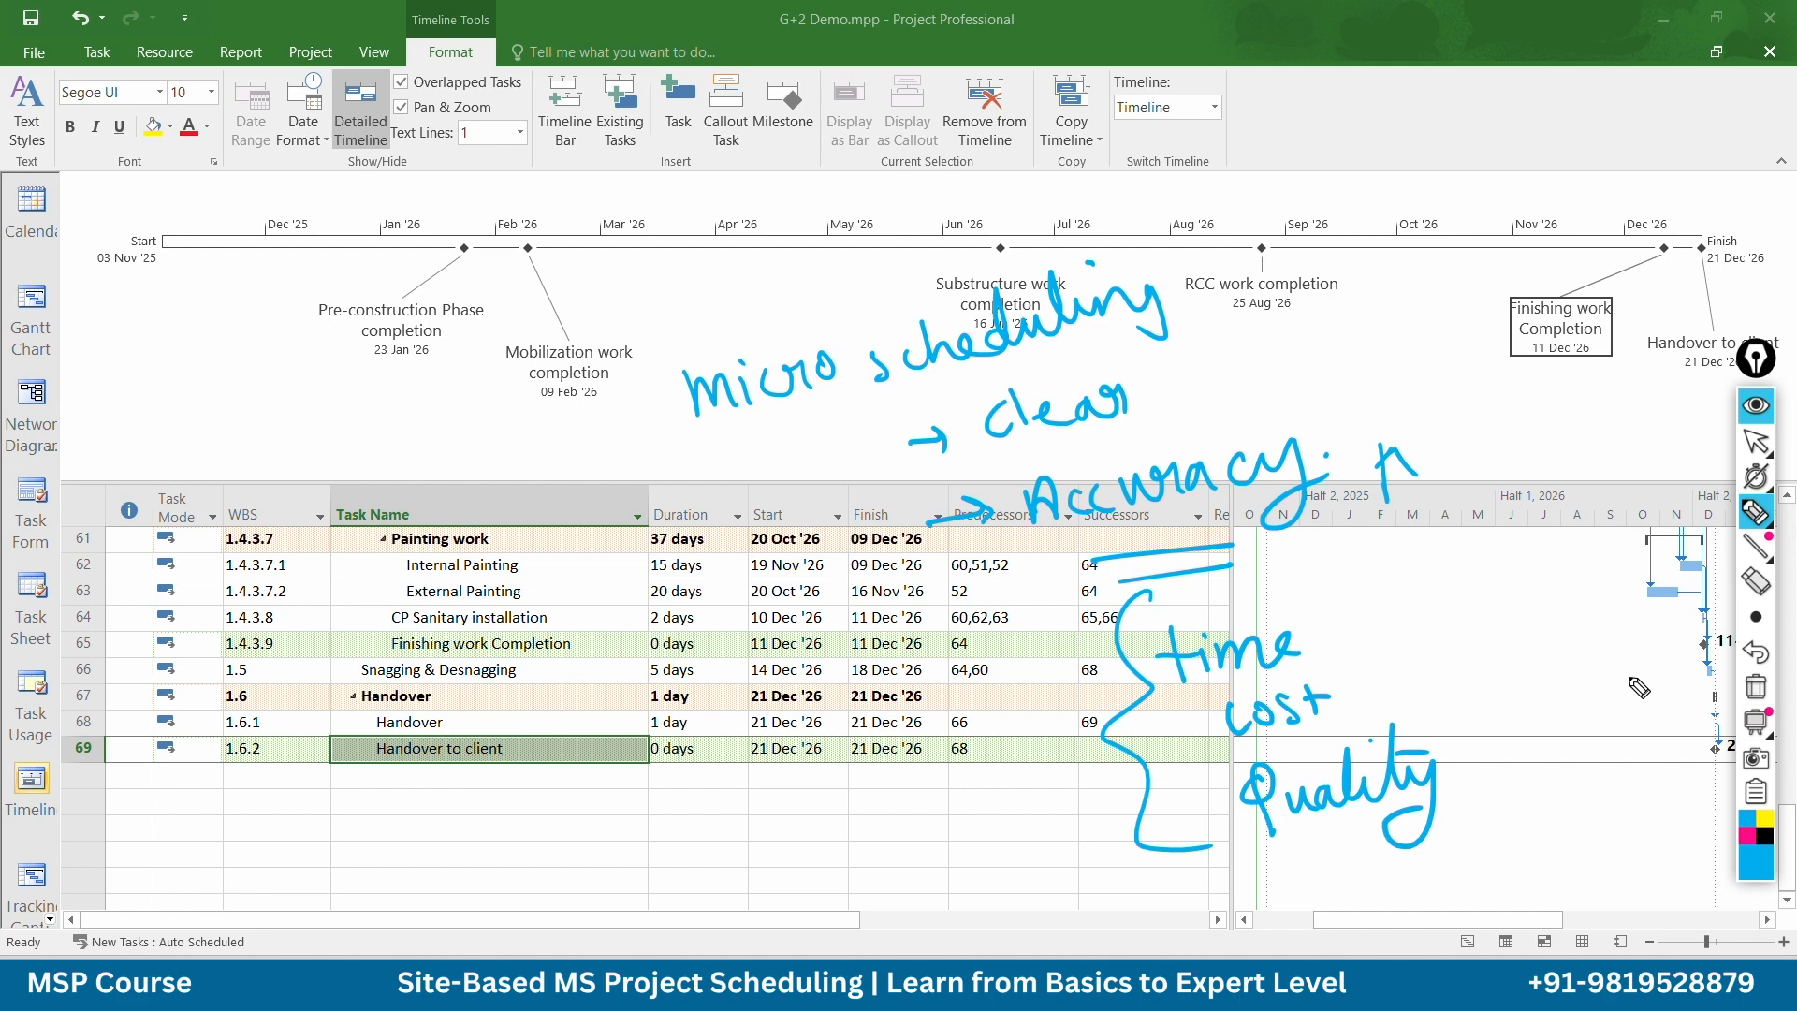
Switch the annotation pen to pink, box "micro scheduling", and handwrite "G+2" with a double underline near the timeline's start
{"action": "left_click", "coordinate": [1744, 836]}
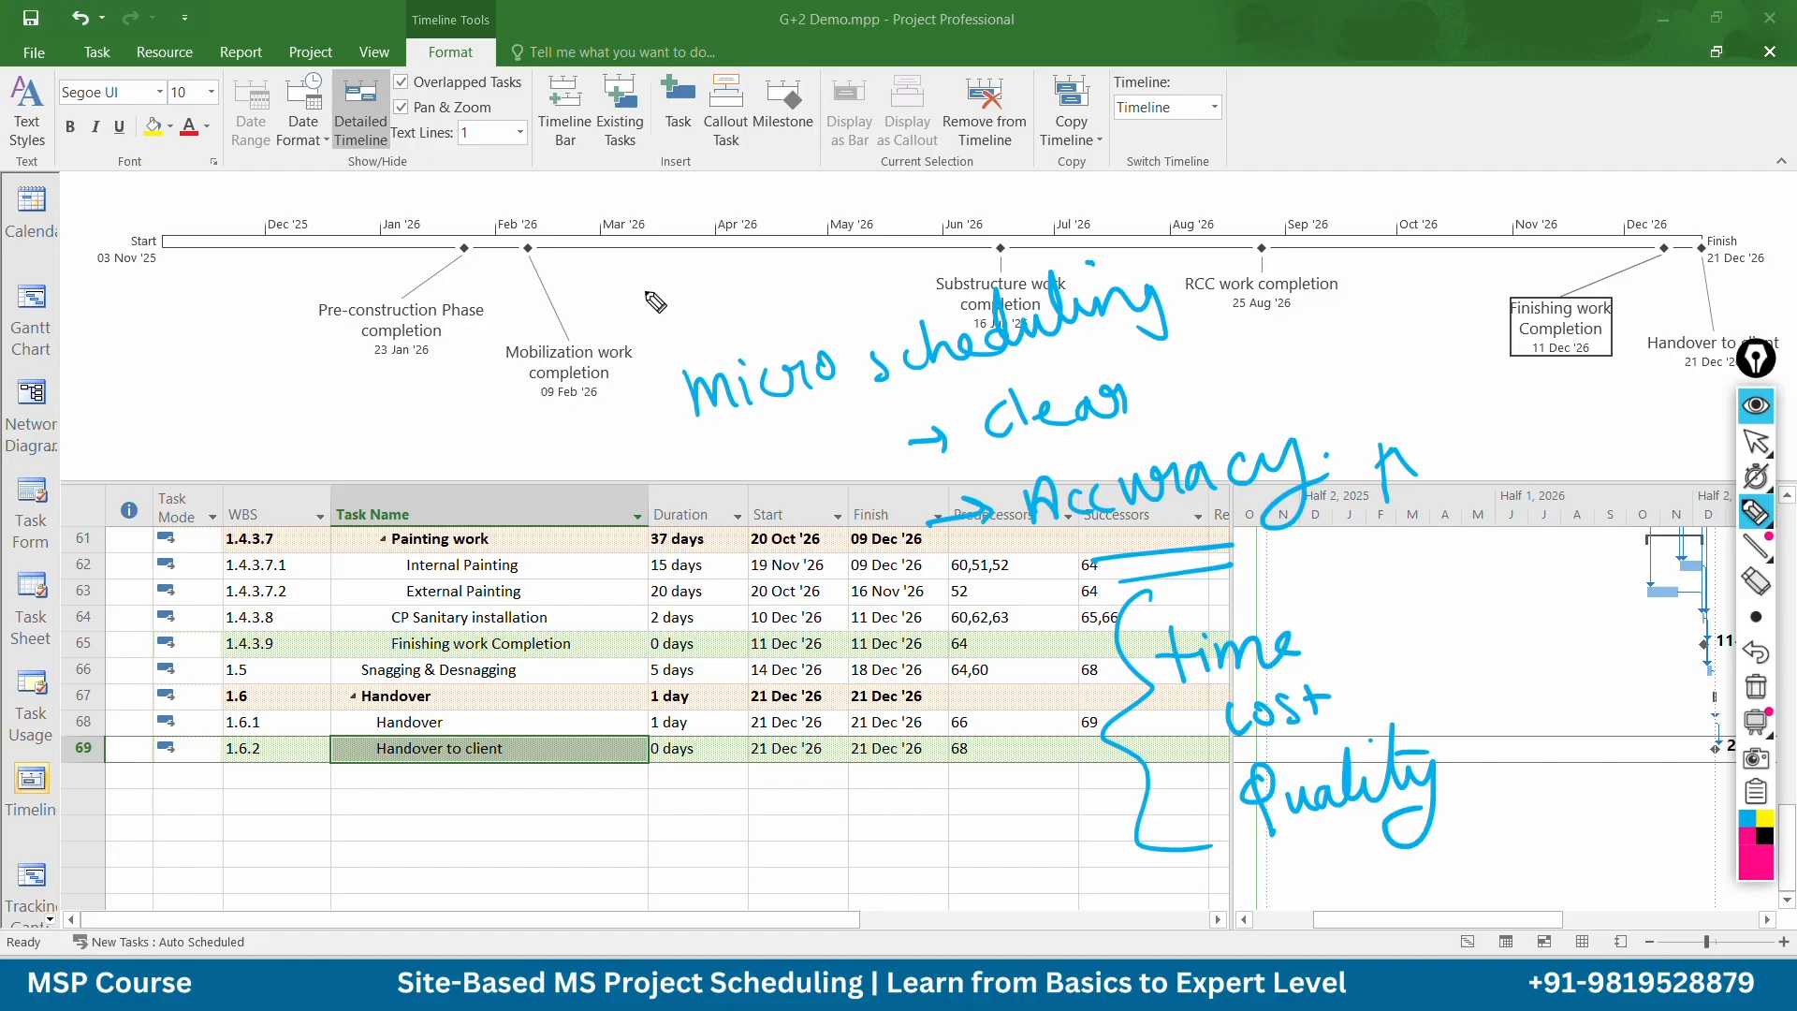
{"action": "mouse_move", "coordinate": [654, 341]}
{"action": "left_mouse_down"}
{"action": "mouse_move", "coordinate": [678, 393]}
{"action": "mouse_move", "coordinate": [1104, 355]}
{"action": "mouse_move", "coordinate": [1140, 345]}
{"action": "mouse_move", "coordinate": [1118, 234]}
{"action": "mouse_move", "coordinate": [1196, 295]}
{"action": "mouse_move", "coordinate": [1006, 348]}
{"action": "left_mouse_up"}
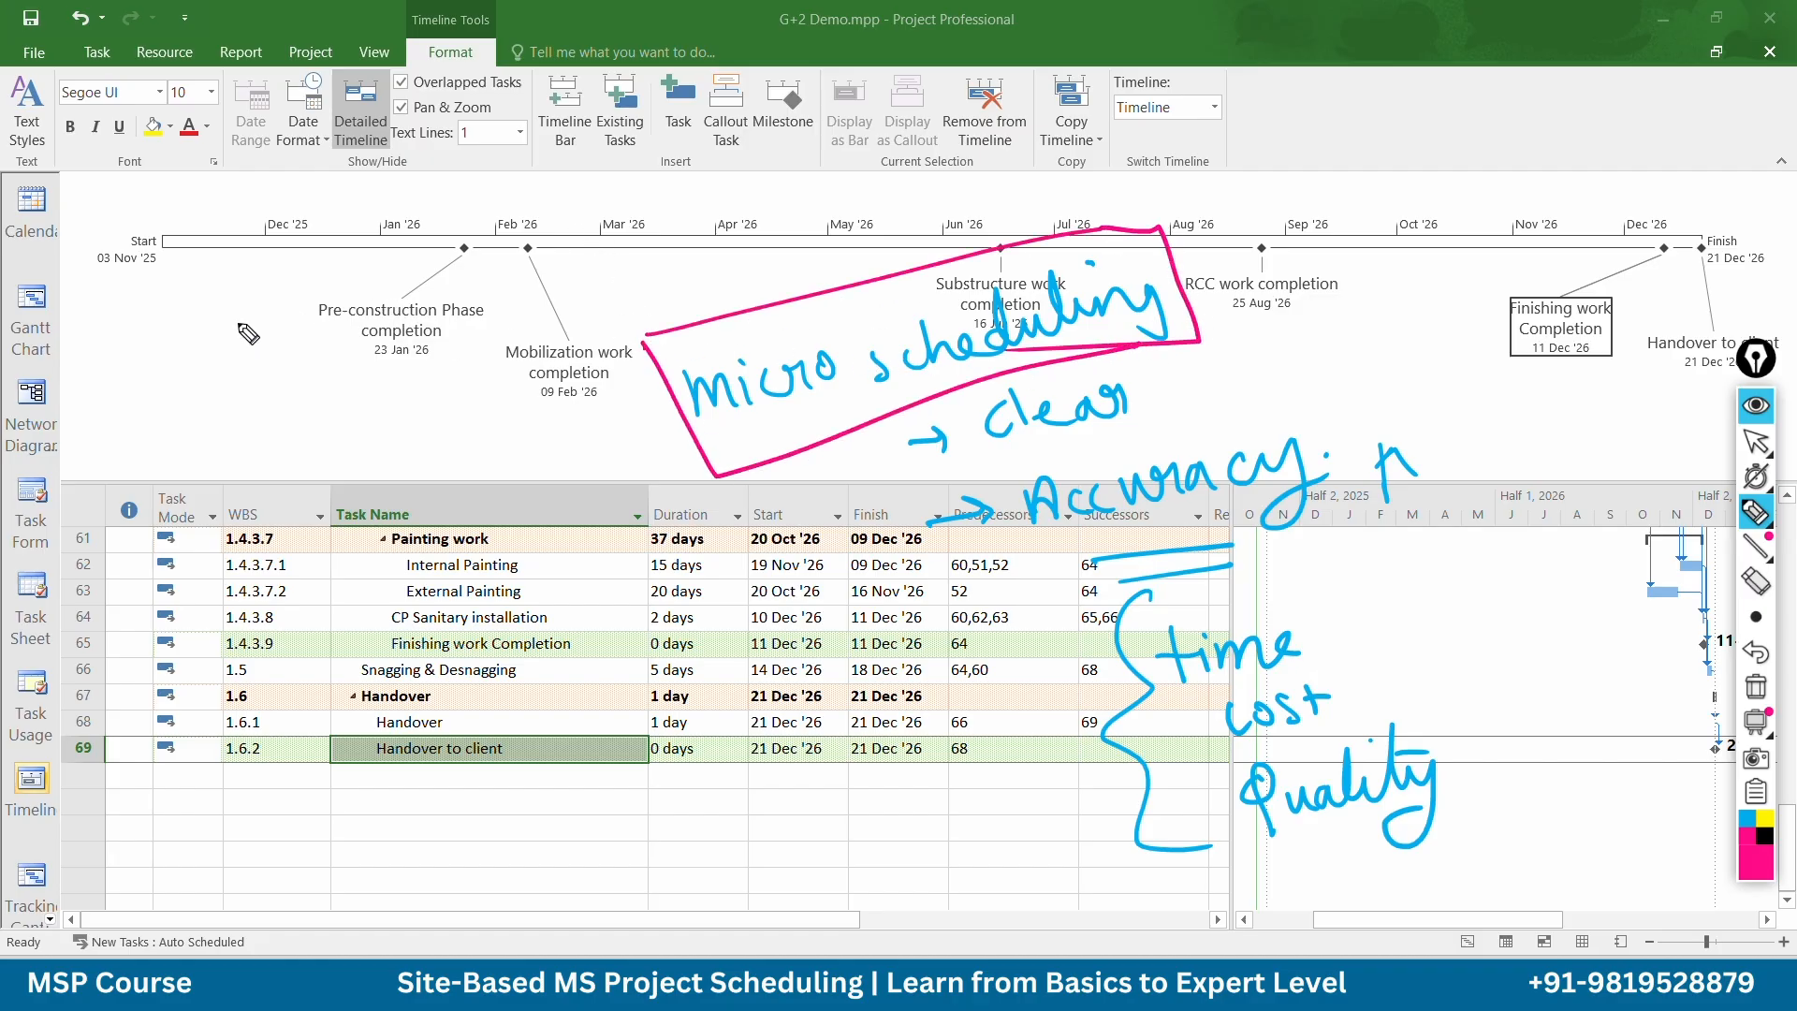
{"action": "mouse_move", "coordinate": [215, 310]}
{"action": "left_mouse_down"}
{"action": "mouse_move", "coordinate": [238, 353]}
{"action": "mouse_move", "coordinate": [341, 314]}
{"action": "left_mouse_up"}
{"action": "left_click_drag", "start_coordinate": [271, 413], "coordinate": [356, 372]}
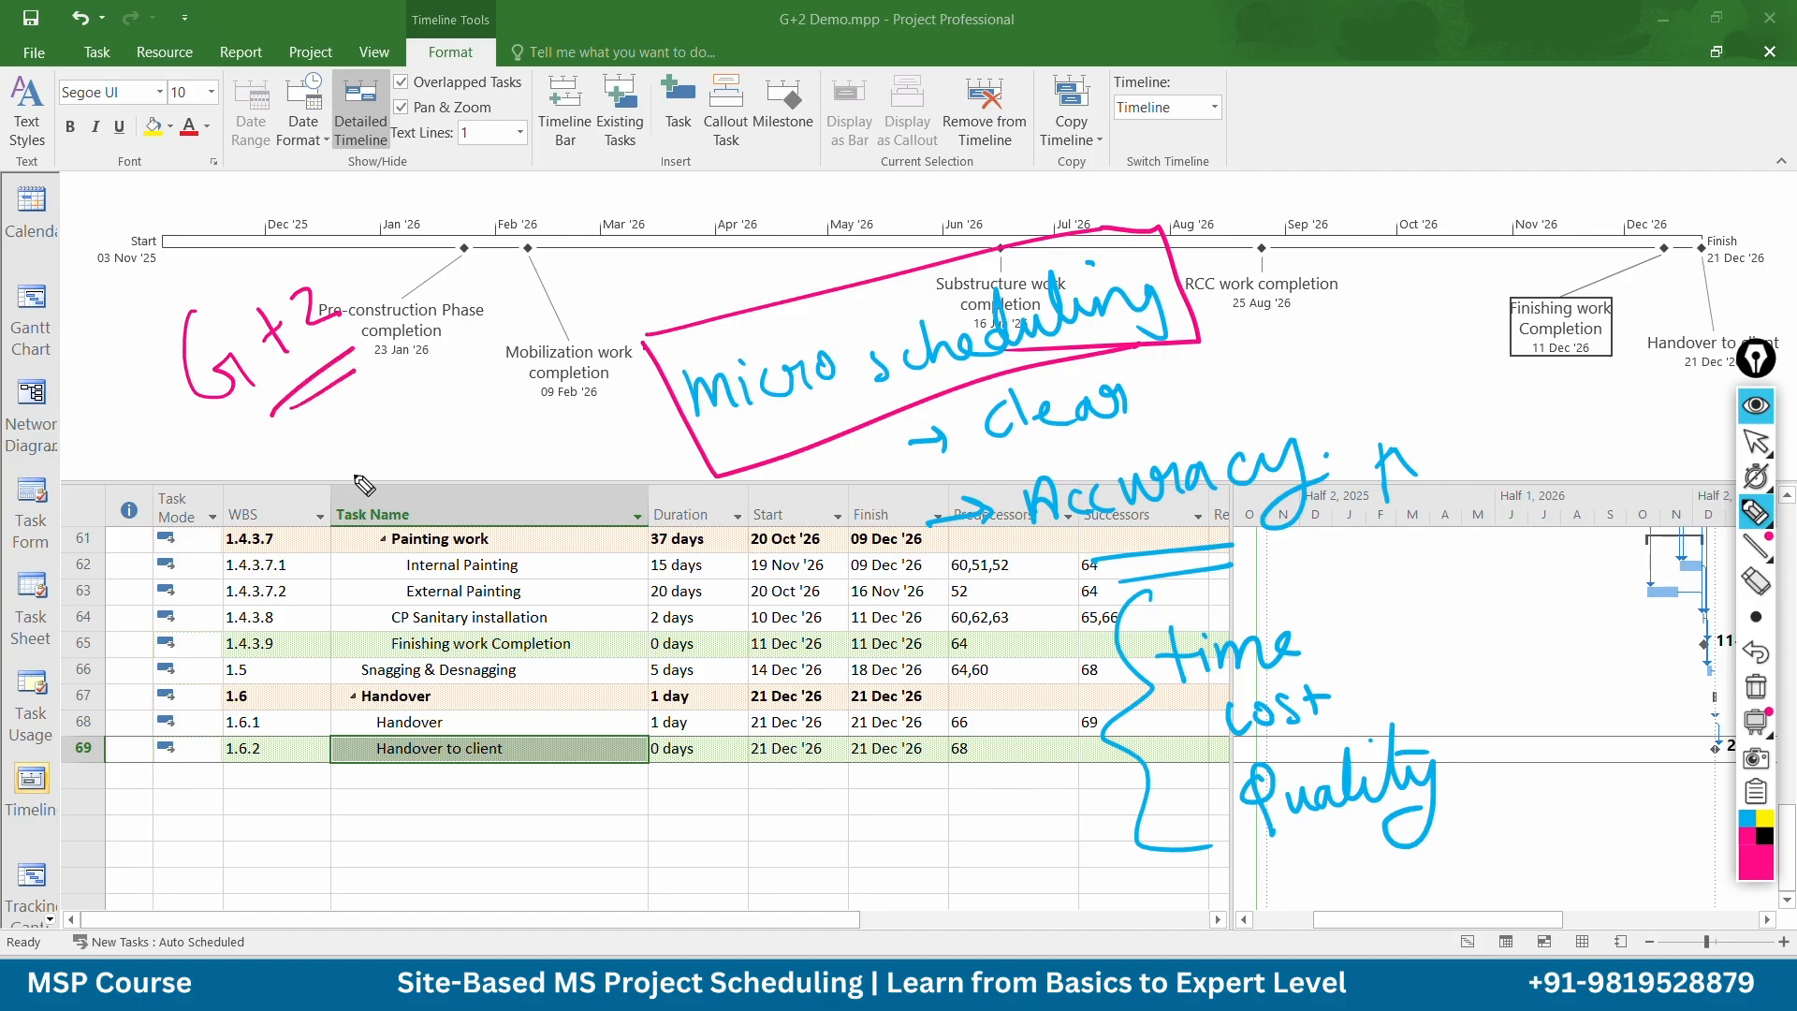
{"action": "mouse_move", "coordinate": [270, 529]}
{"action": "left_mouse_down"}
{"action": "mouse_move", "coordinate": [245, 560]}
{"action": "mouse_move", "coordinate": [280, 567]}
{"action": "mouse_move", "coordinate": [333, 449]}
{"action": "mouse_move", "coordinate": [370, 477]}
{"action": "mouse_move", "coordinate": [391, 414]}
{"action": "mouse_move", "coordinate": [459, 384]}
{"action": "mouse_move", "coordinate": [529, 309]}
{"action": "mouse_move", "coordinate": [561, 229]}
{"action": "mouse_move", "coordinate": [575, 288]}
{"action": "left_mouse_up"}
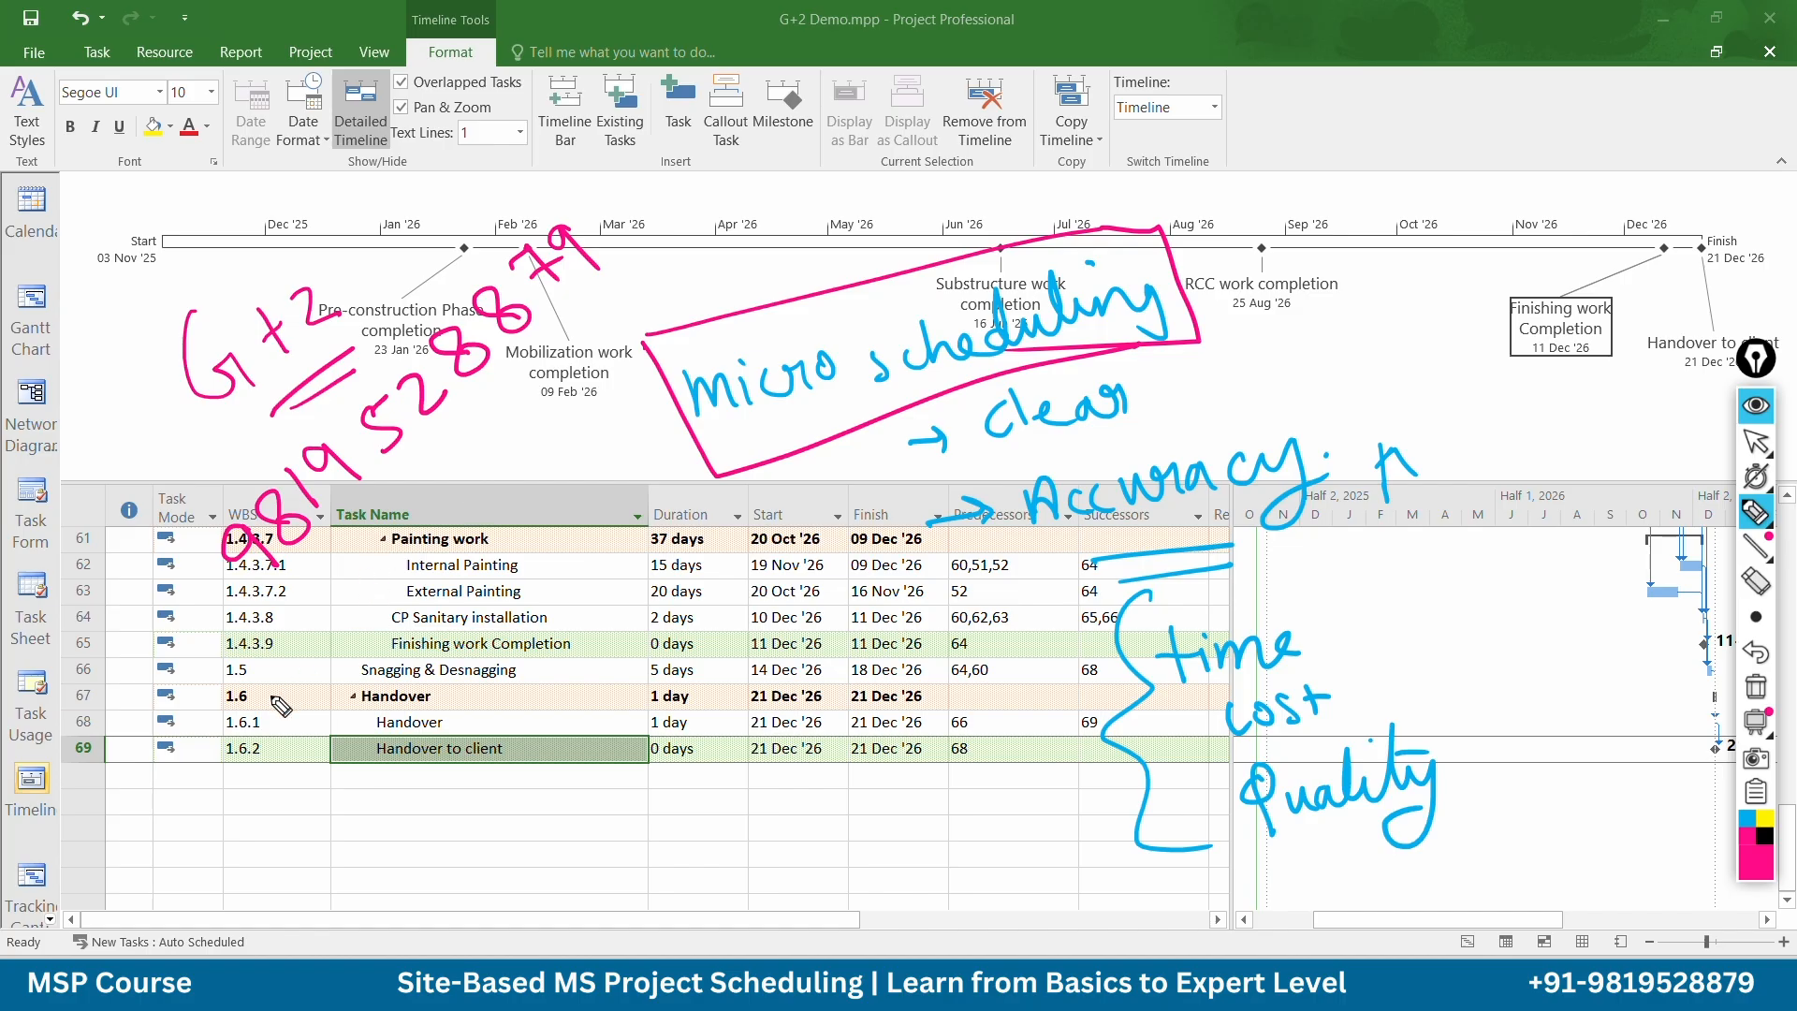
{"action": "mouse_move", "coordinate": [241, 744]}
{"action": "left_mouse_down"}
{"action": "mouse_move", "coordinate": [323, 688]}
{"action": "mouse_move", "coordinate": [500, 421]}
{"action": "mouse_move", "coordinate": [575, 388]}
{"action": "mouse_move", "coordinate": [566, 348]}
{"action": "mouse_move", "coordinate": [622, 353]}
{"action": "mouse_move", "coordinate": [674, 281]}
{"action": "mouse_move", "coordinate": [723, 245]}
{"action": "mouse_move", "coordinate": [772, 242]}
{"action": "left_mouse_up"}
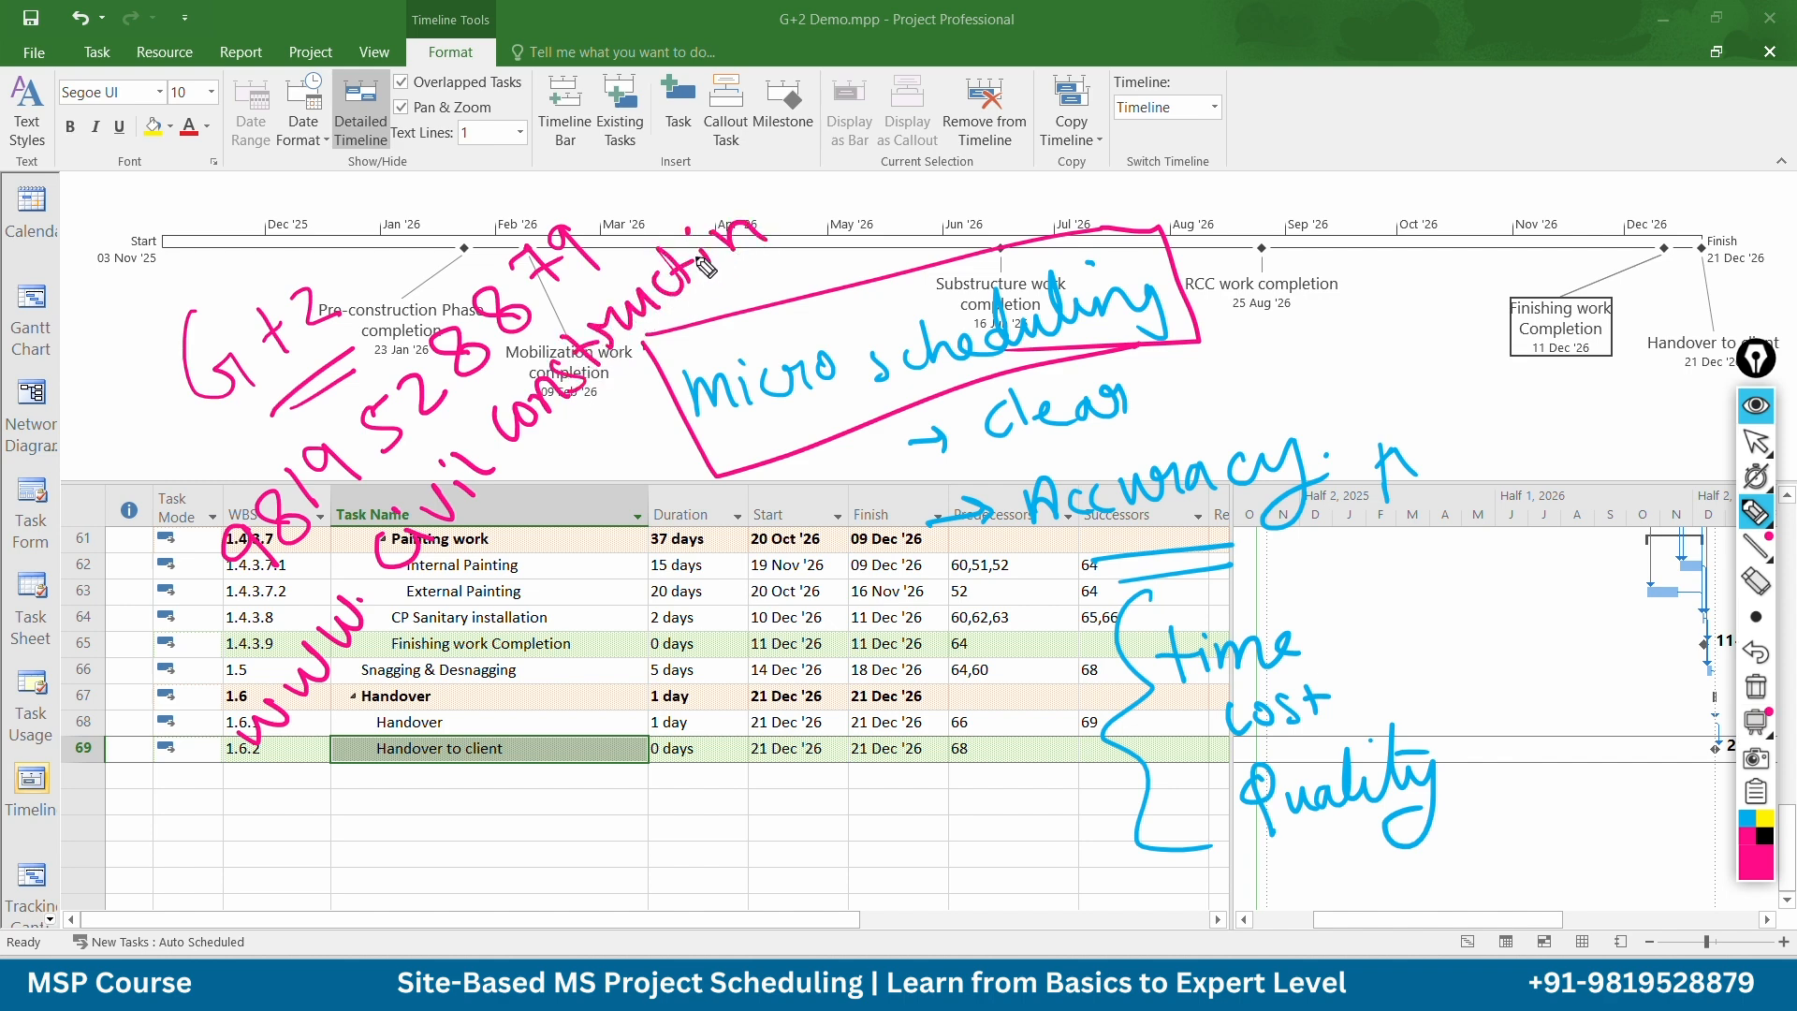
{"action": "mouse_move", "coordinate": [504, 579]}
{"action": "left_mouse_down"}
{"action": "mouse_move", "coordinate": [604, 502]}
{"action": "mouse_move", "coordinate": [617, 522]}
{"action": "left_mouse_up"}
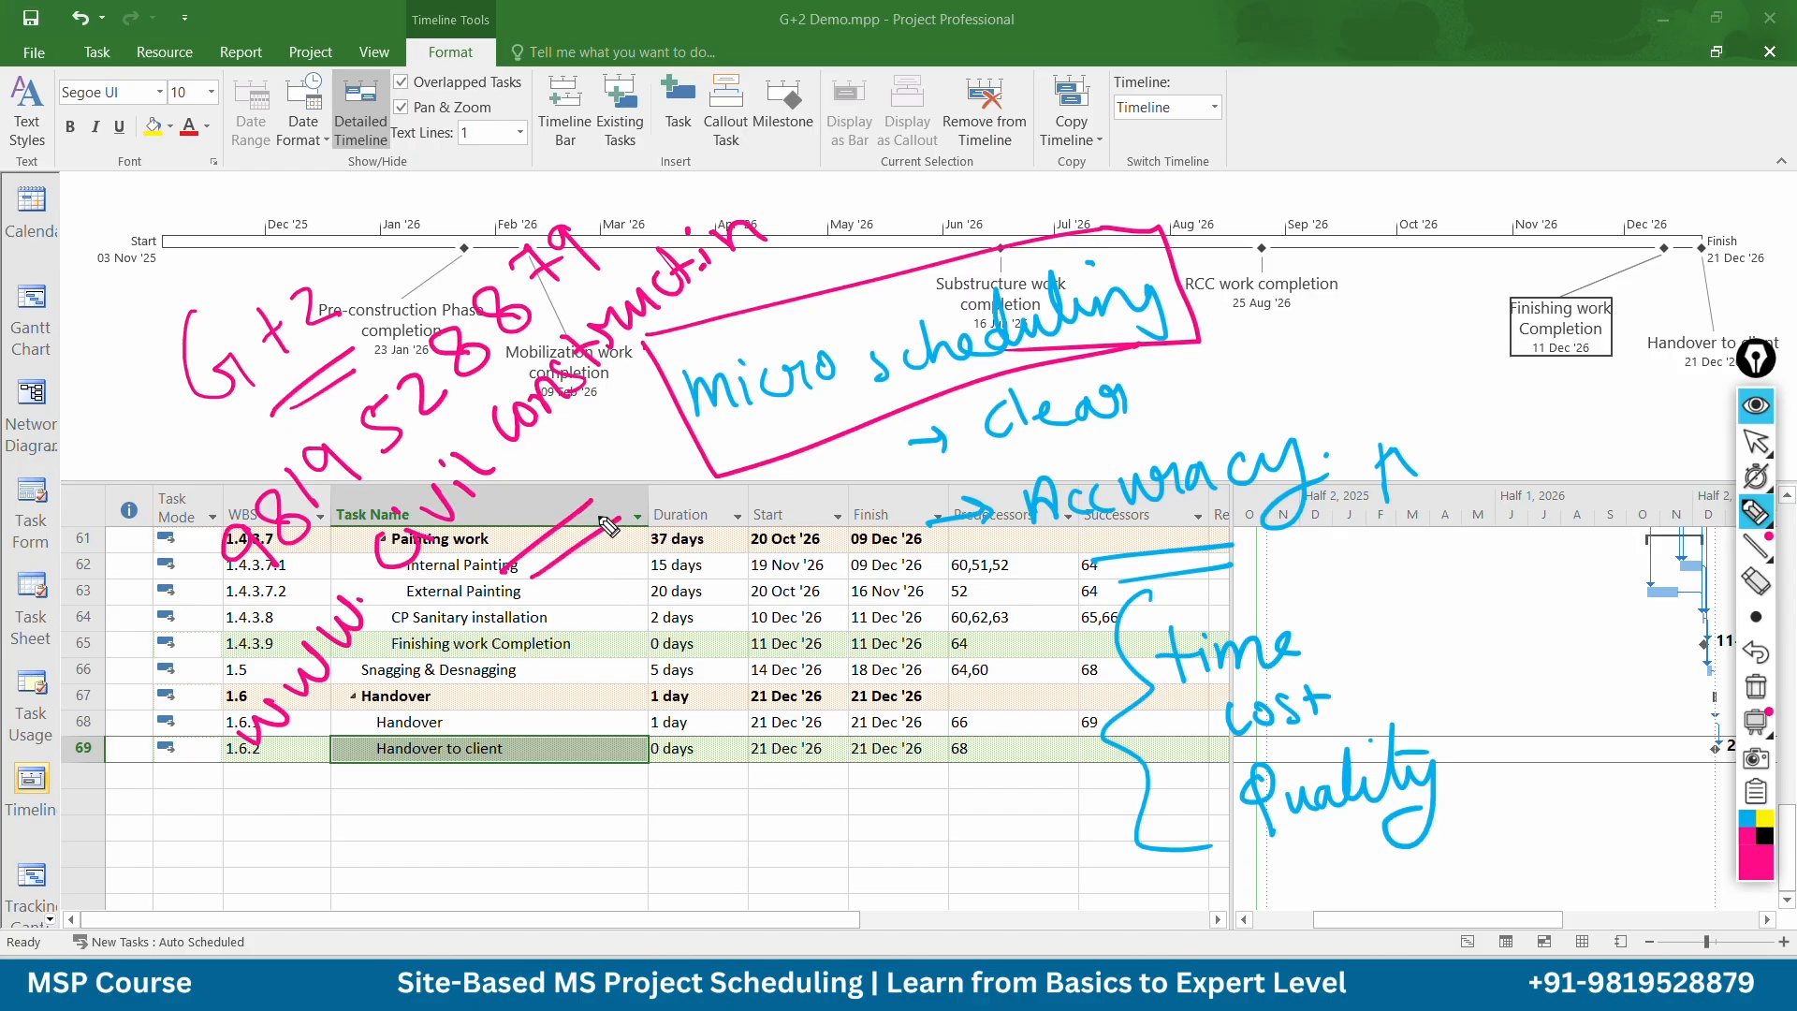